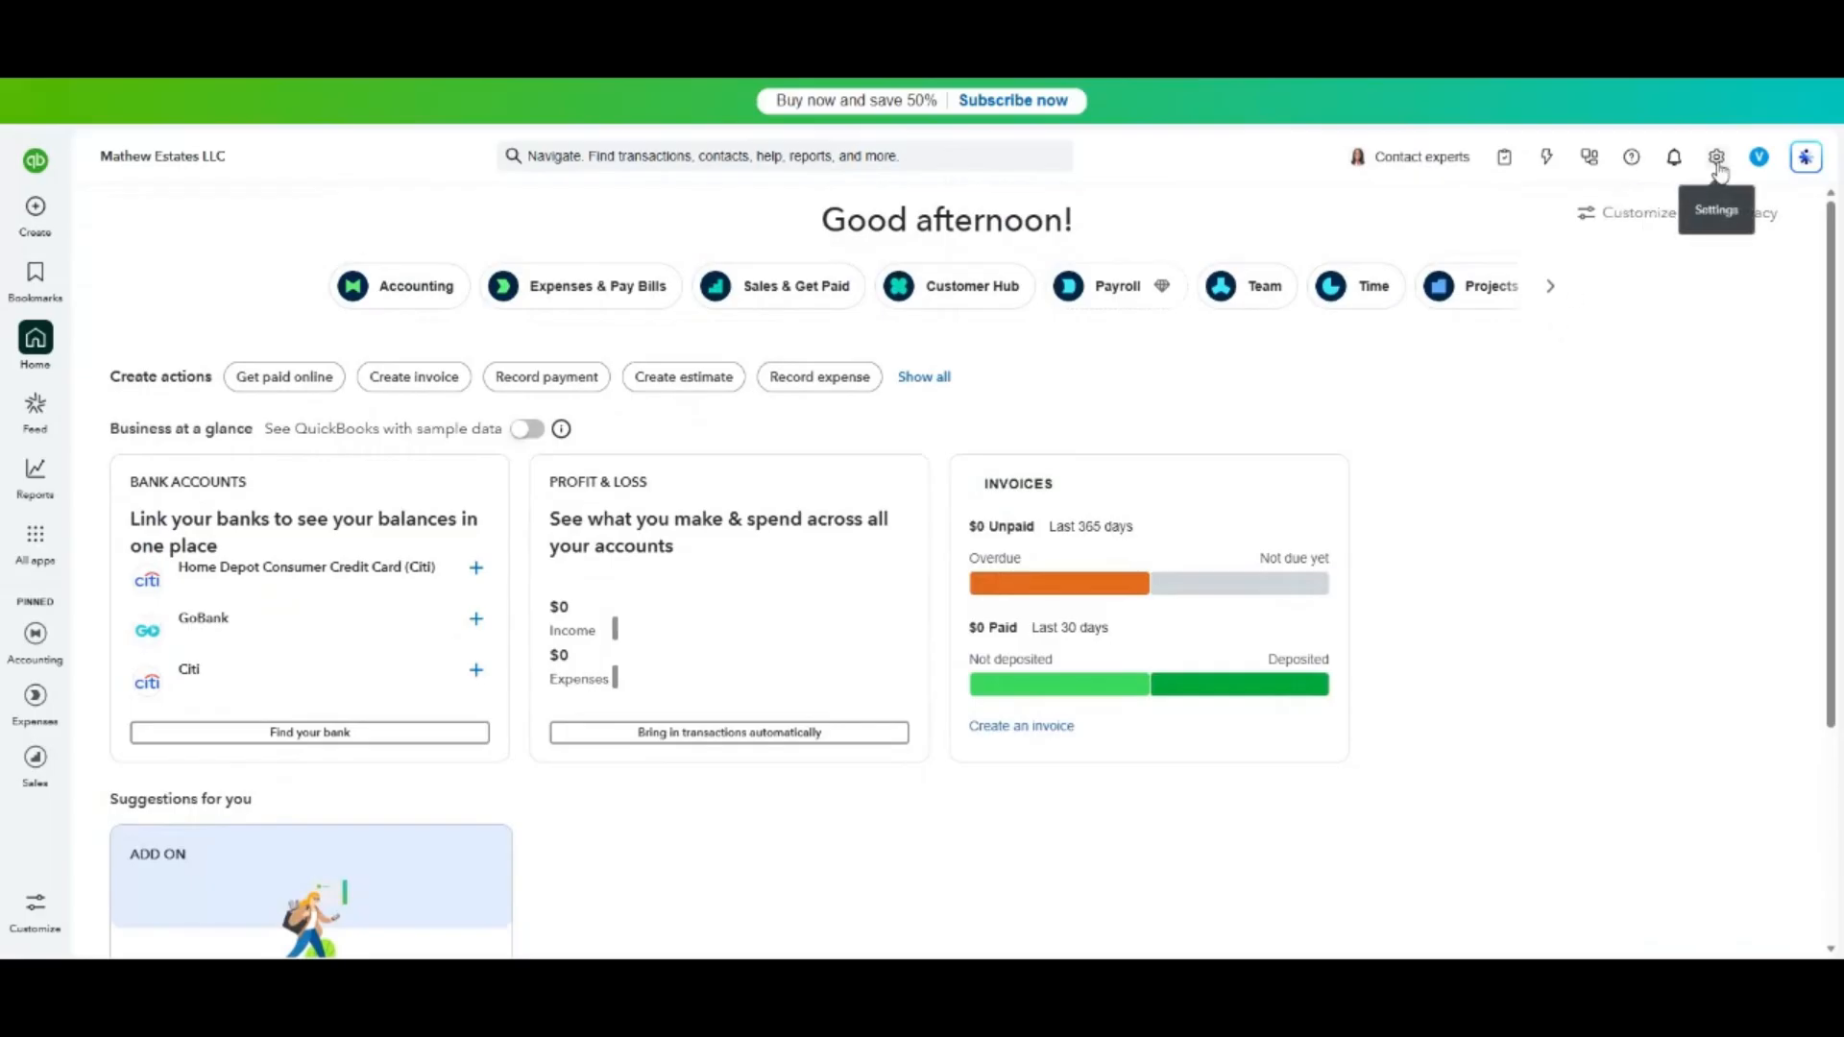
In the advanced company settings, change the customer label to Tenants and save it.
click(1716, 158)
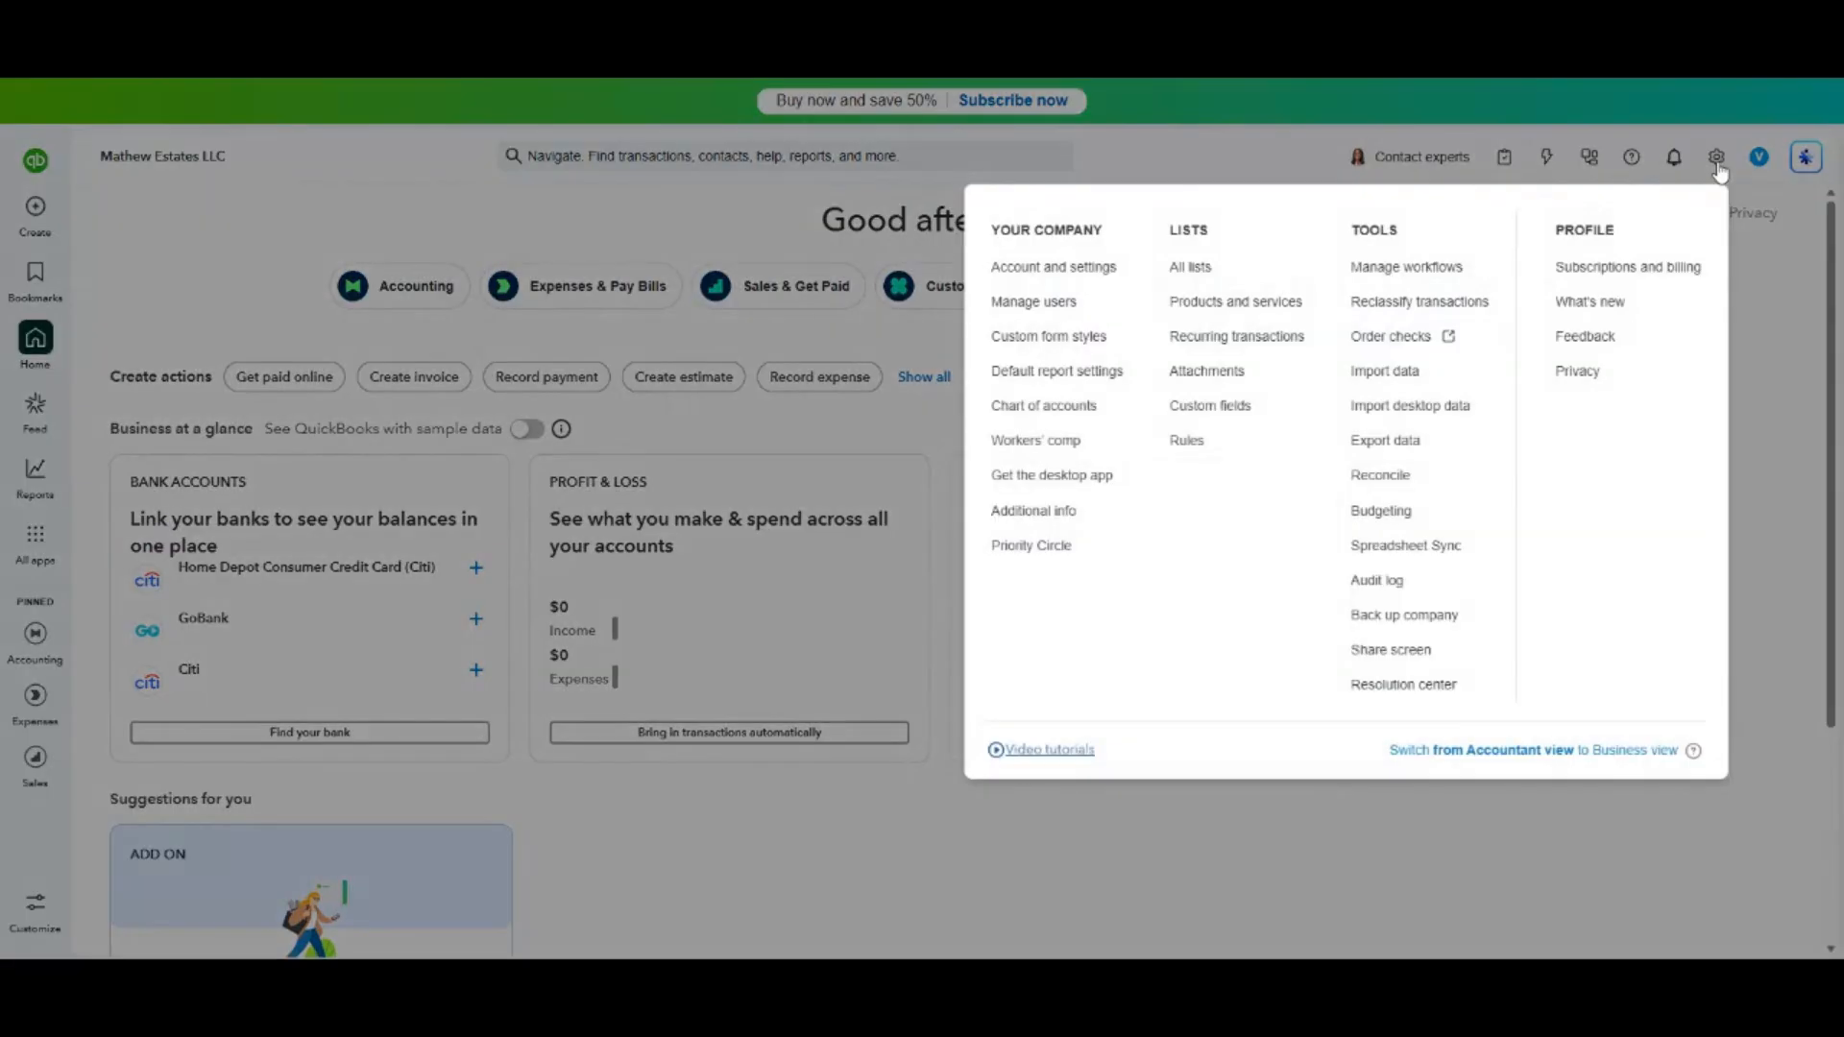
click(1057, 277)
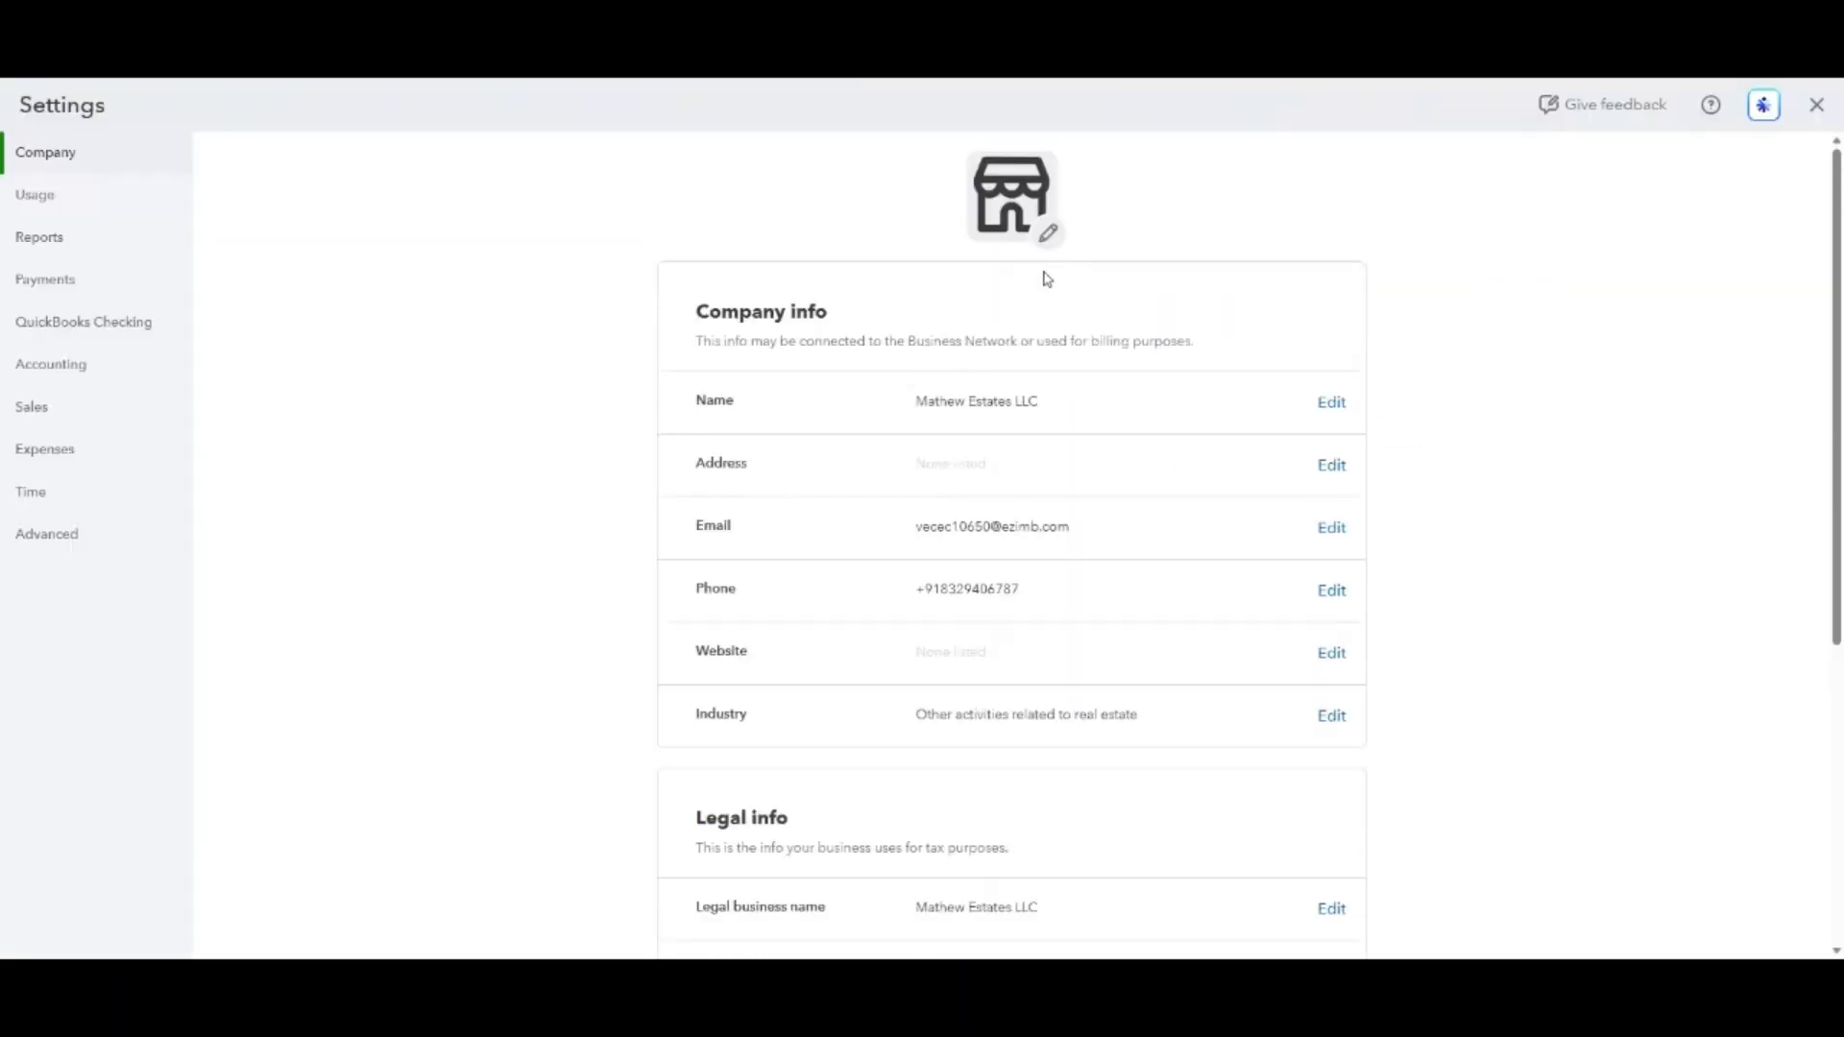
click(27, 548)
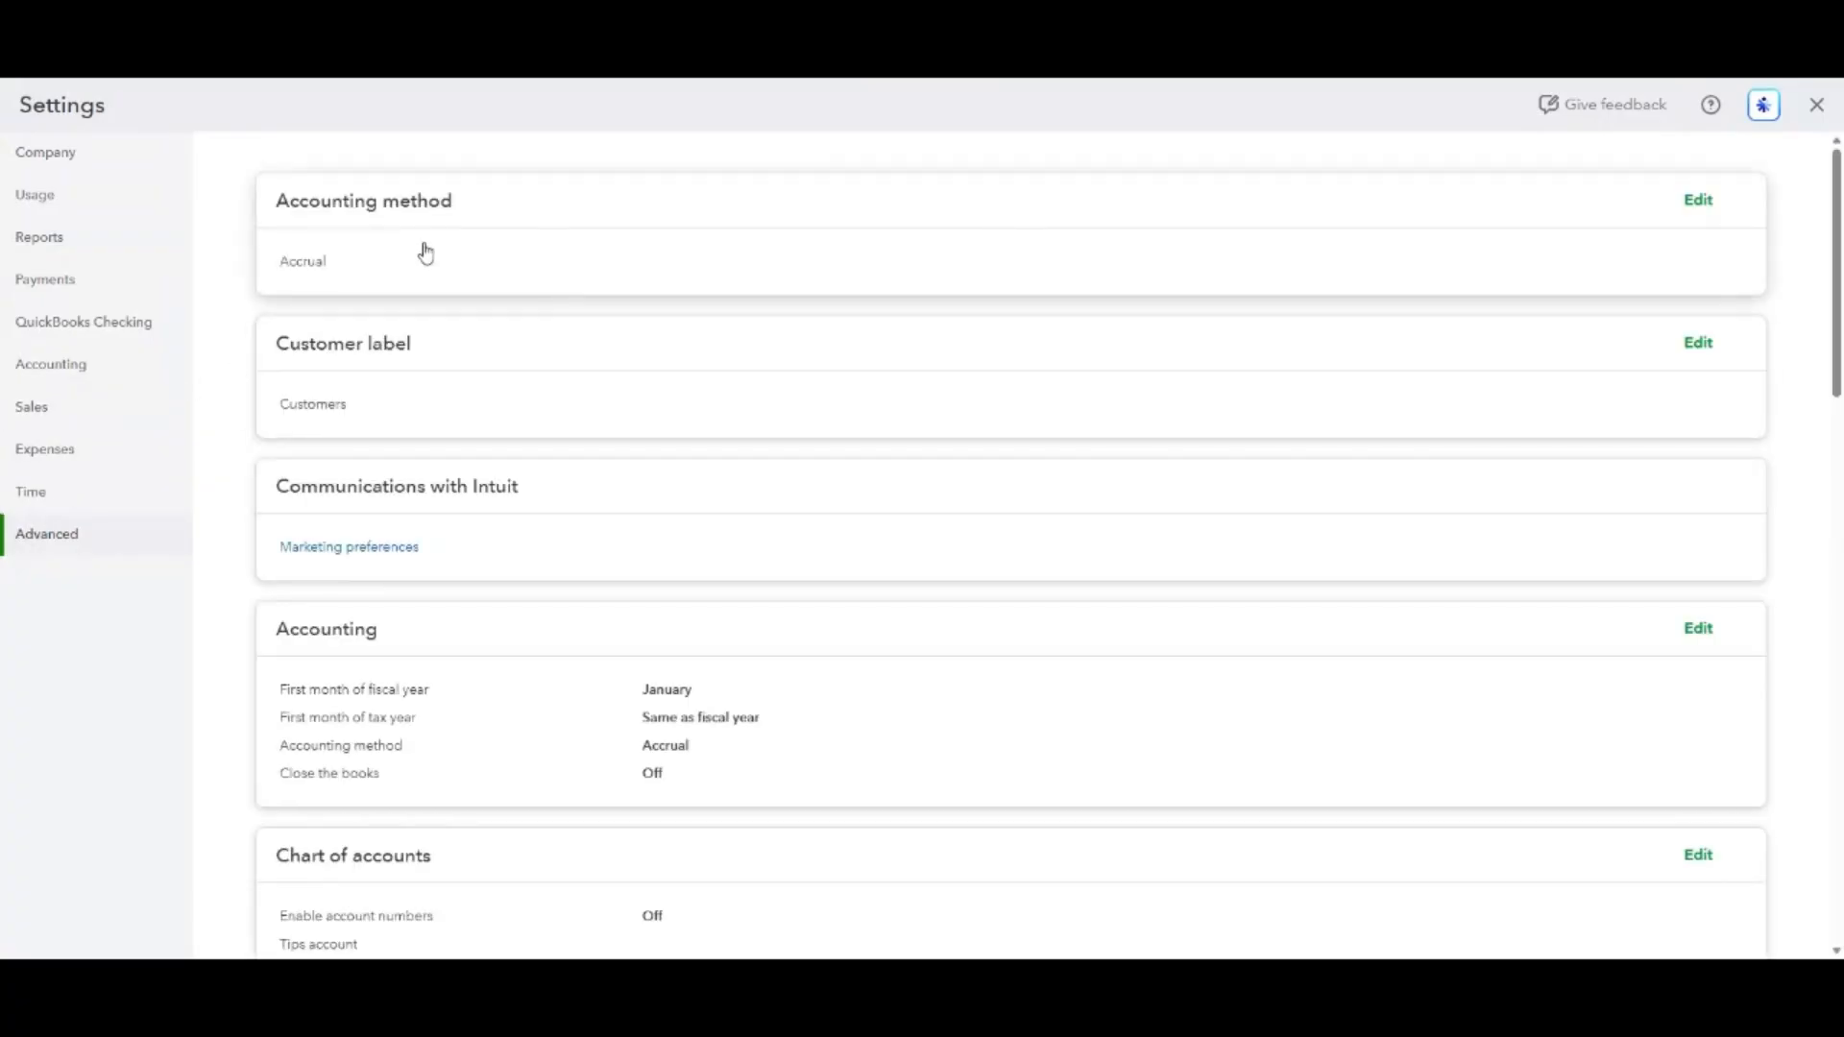
click(1699, 345)
click(437, 408)
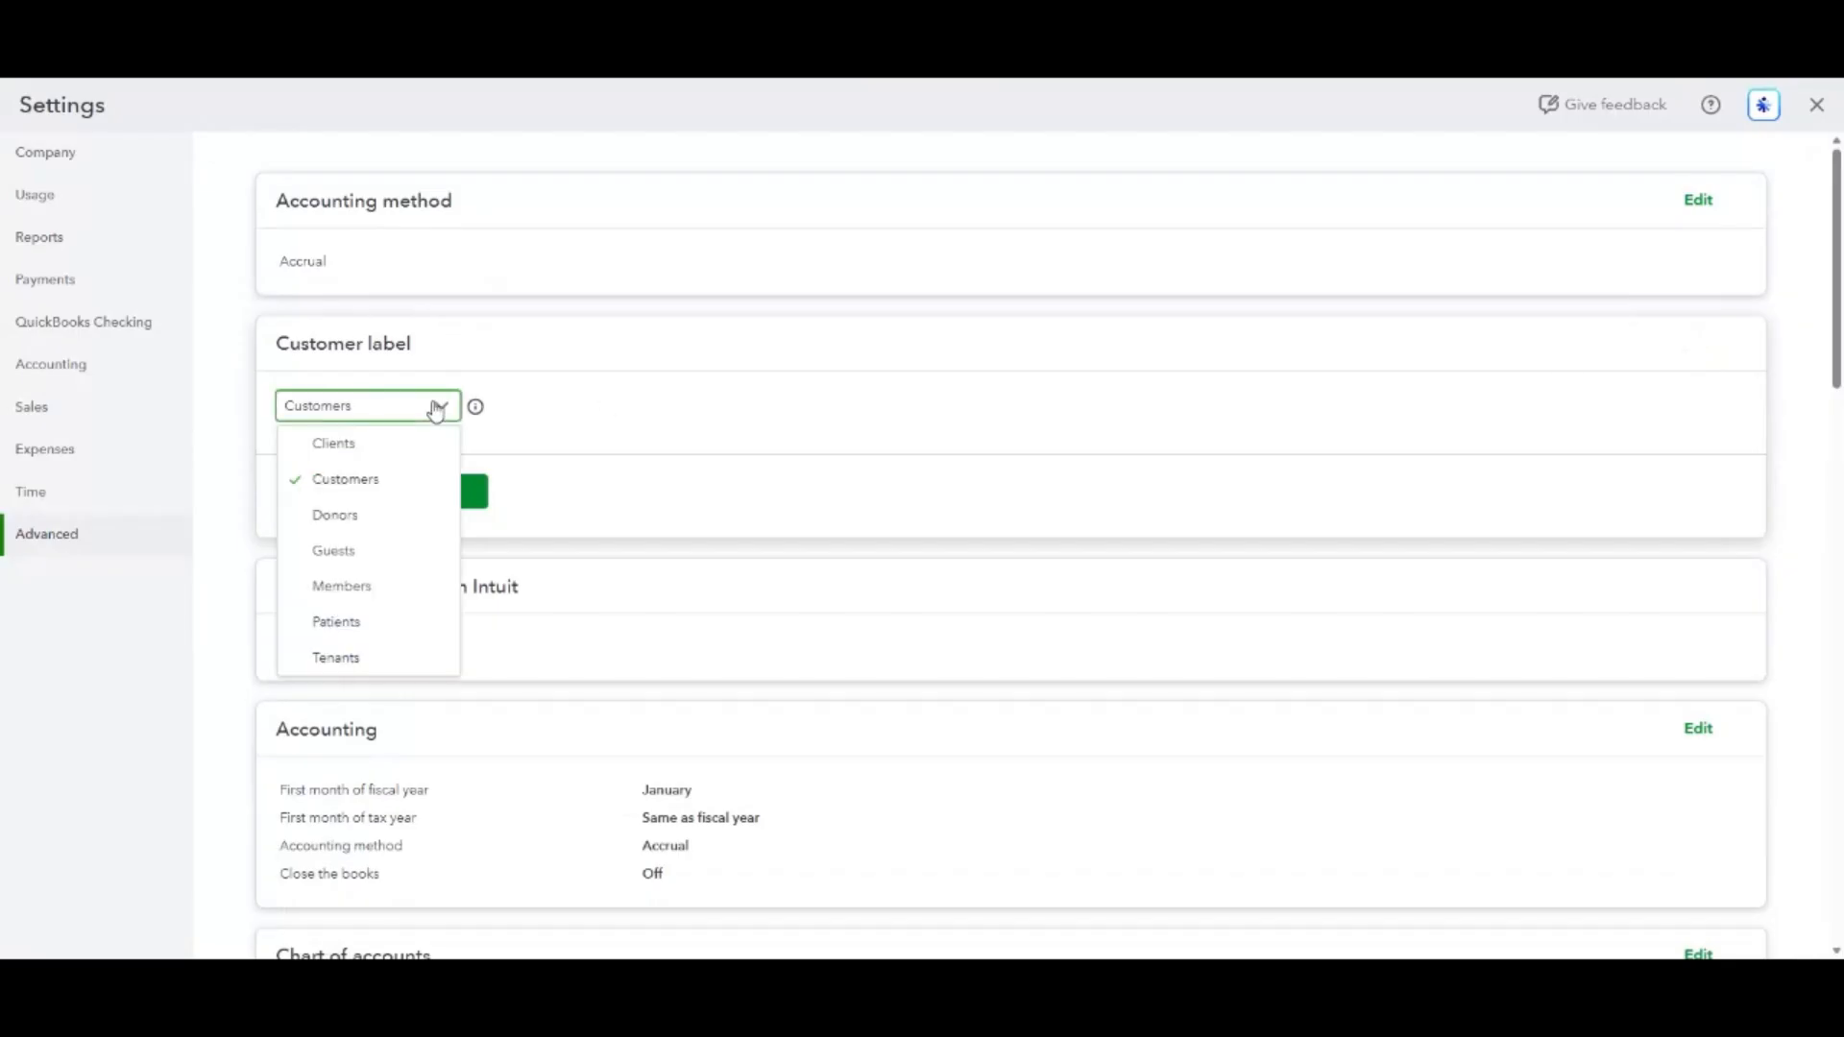
scroll(371, 556, down, 2)
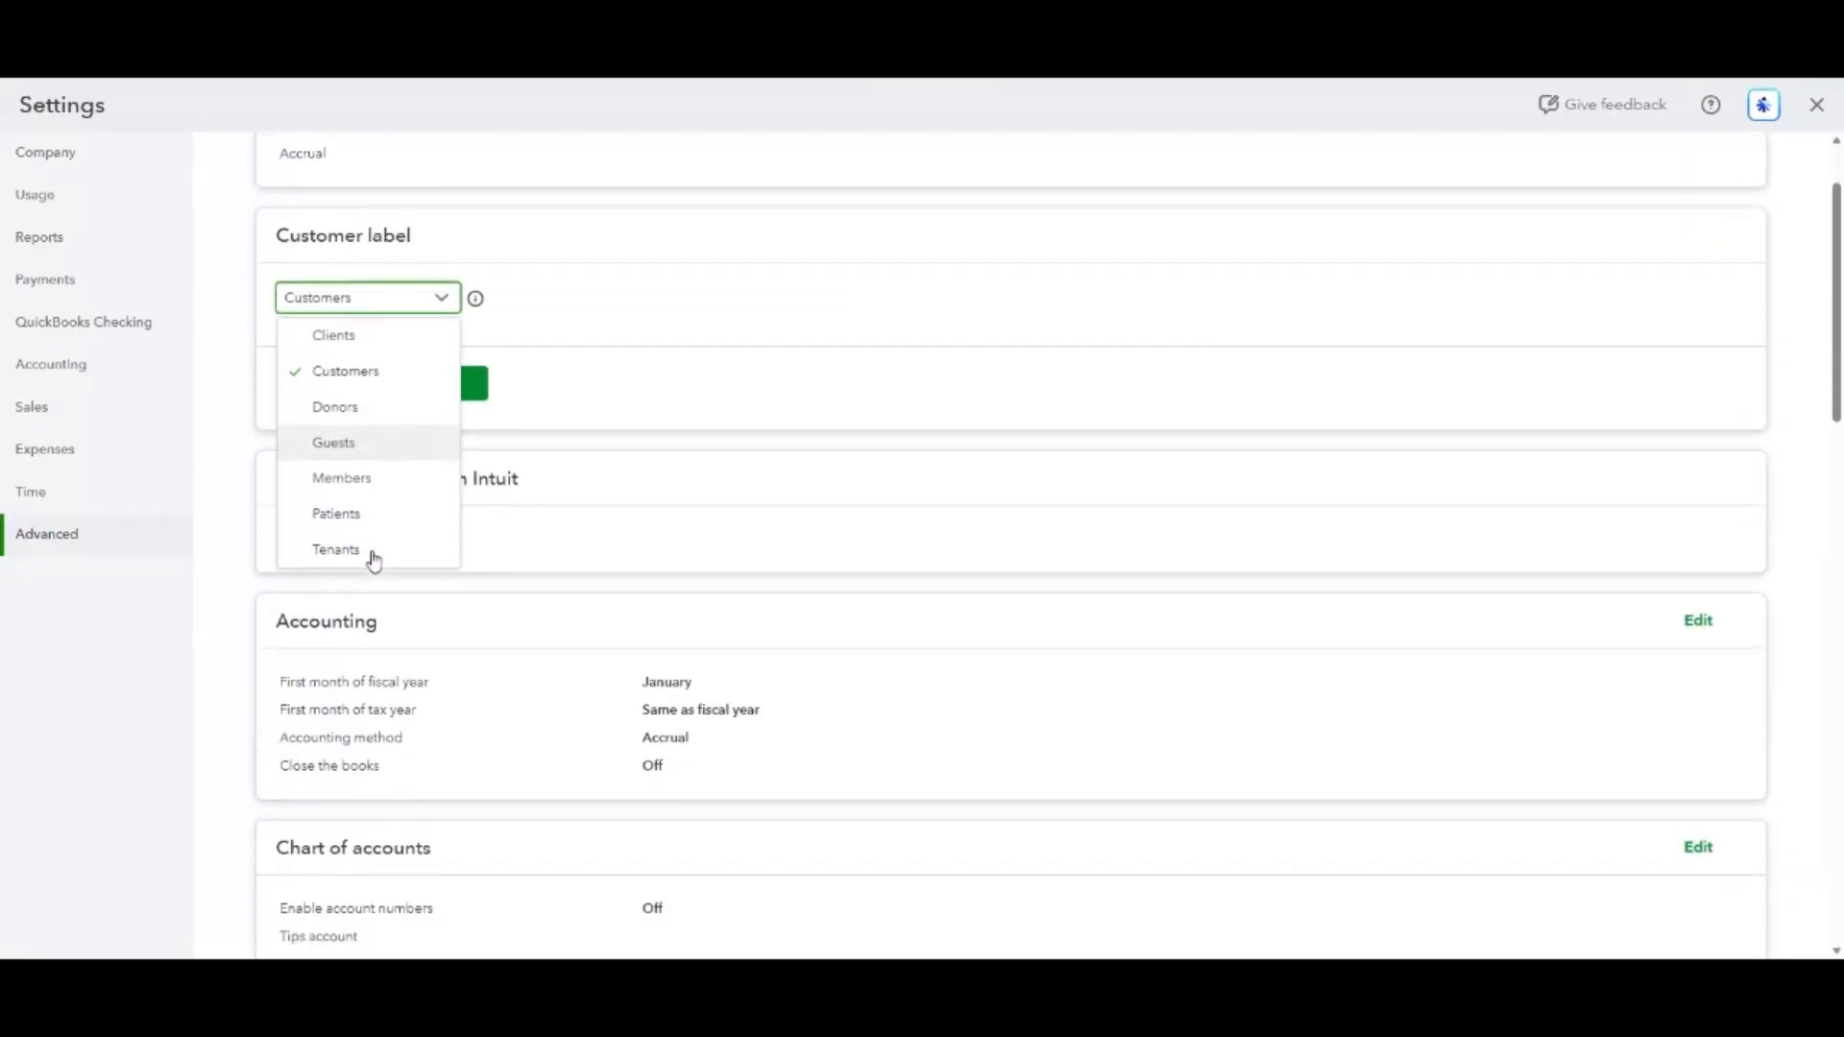
click(358, 468)
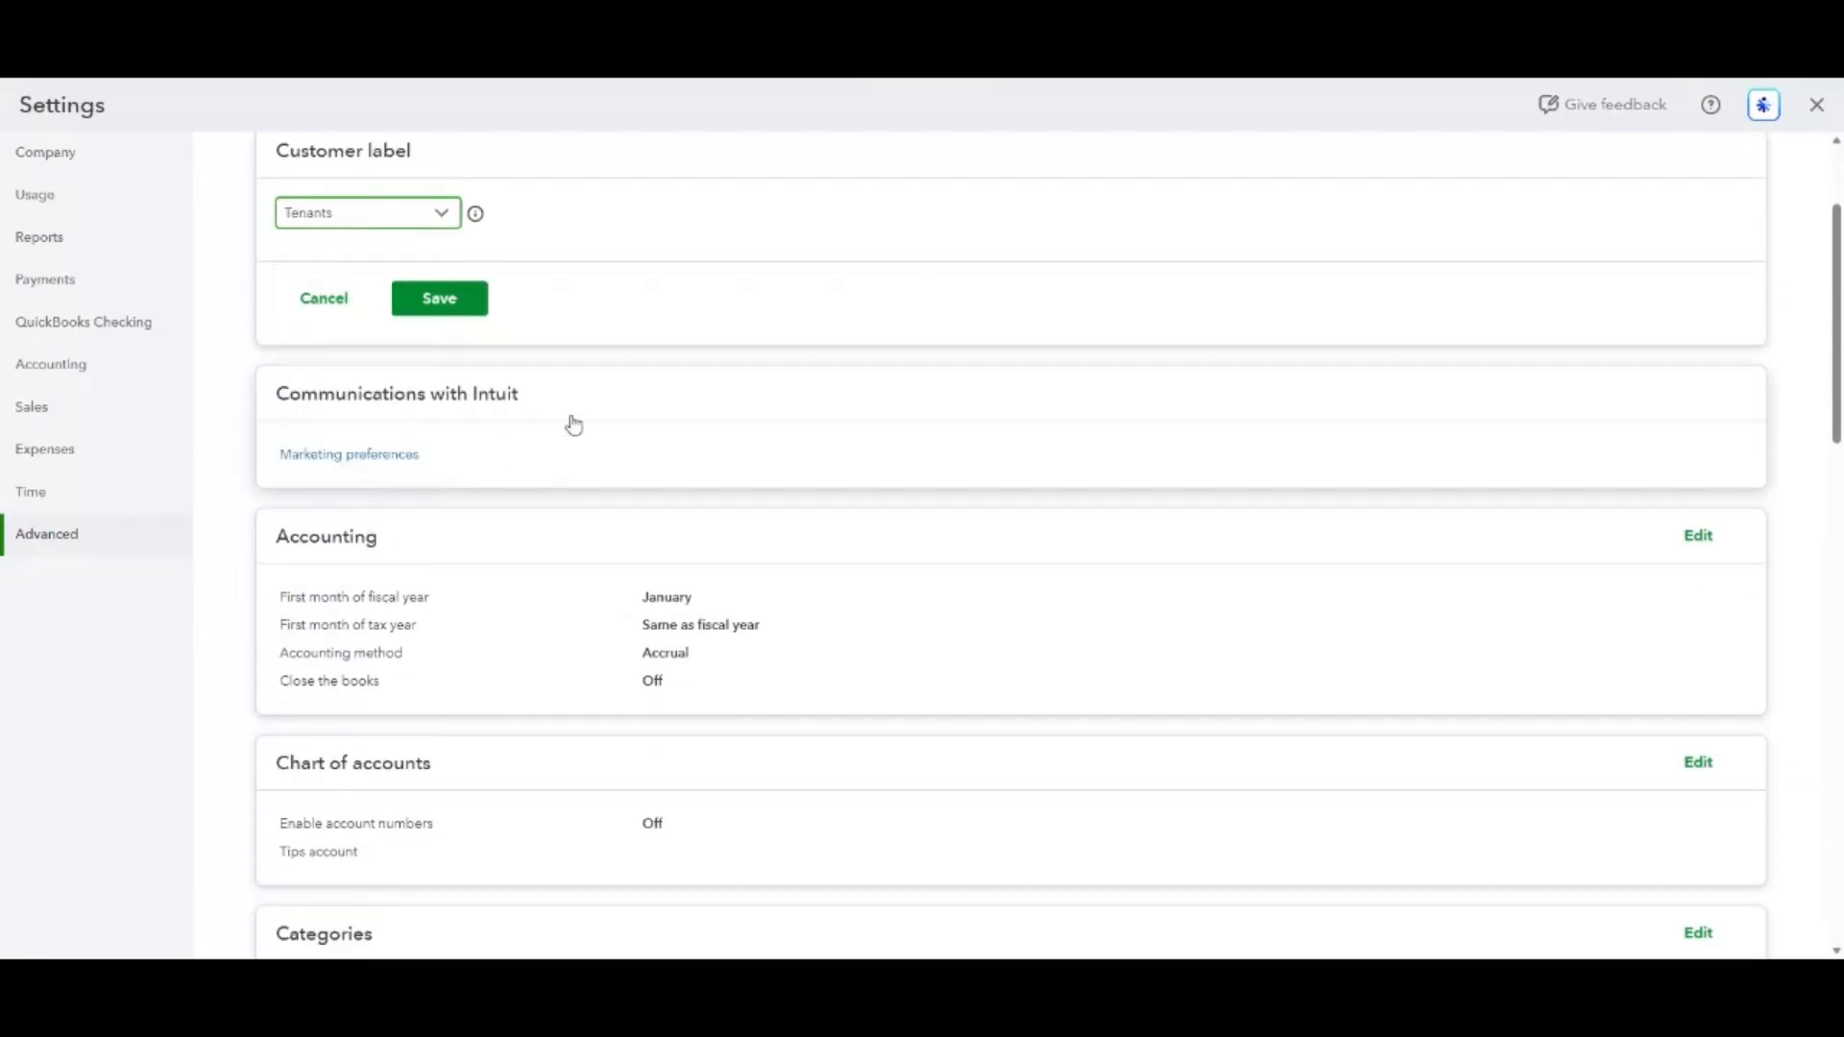
click(487, 309)
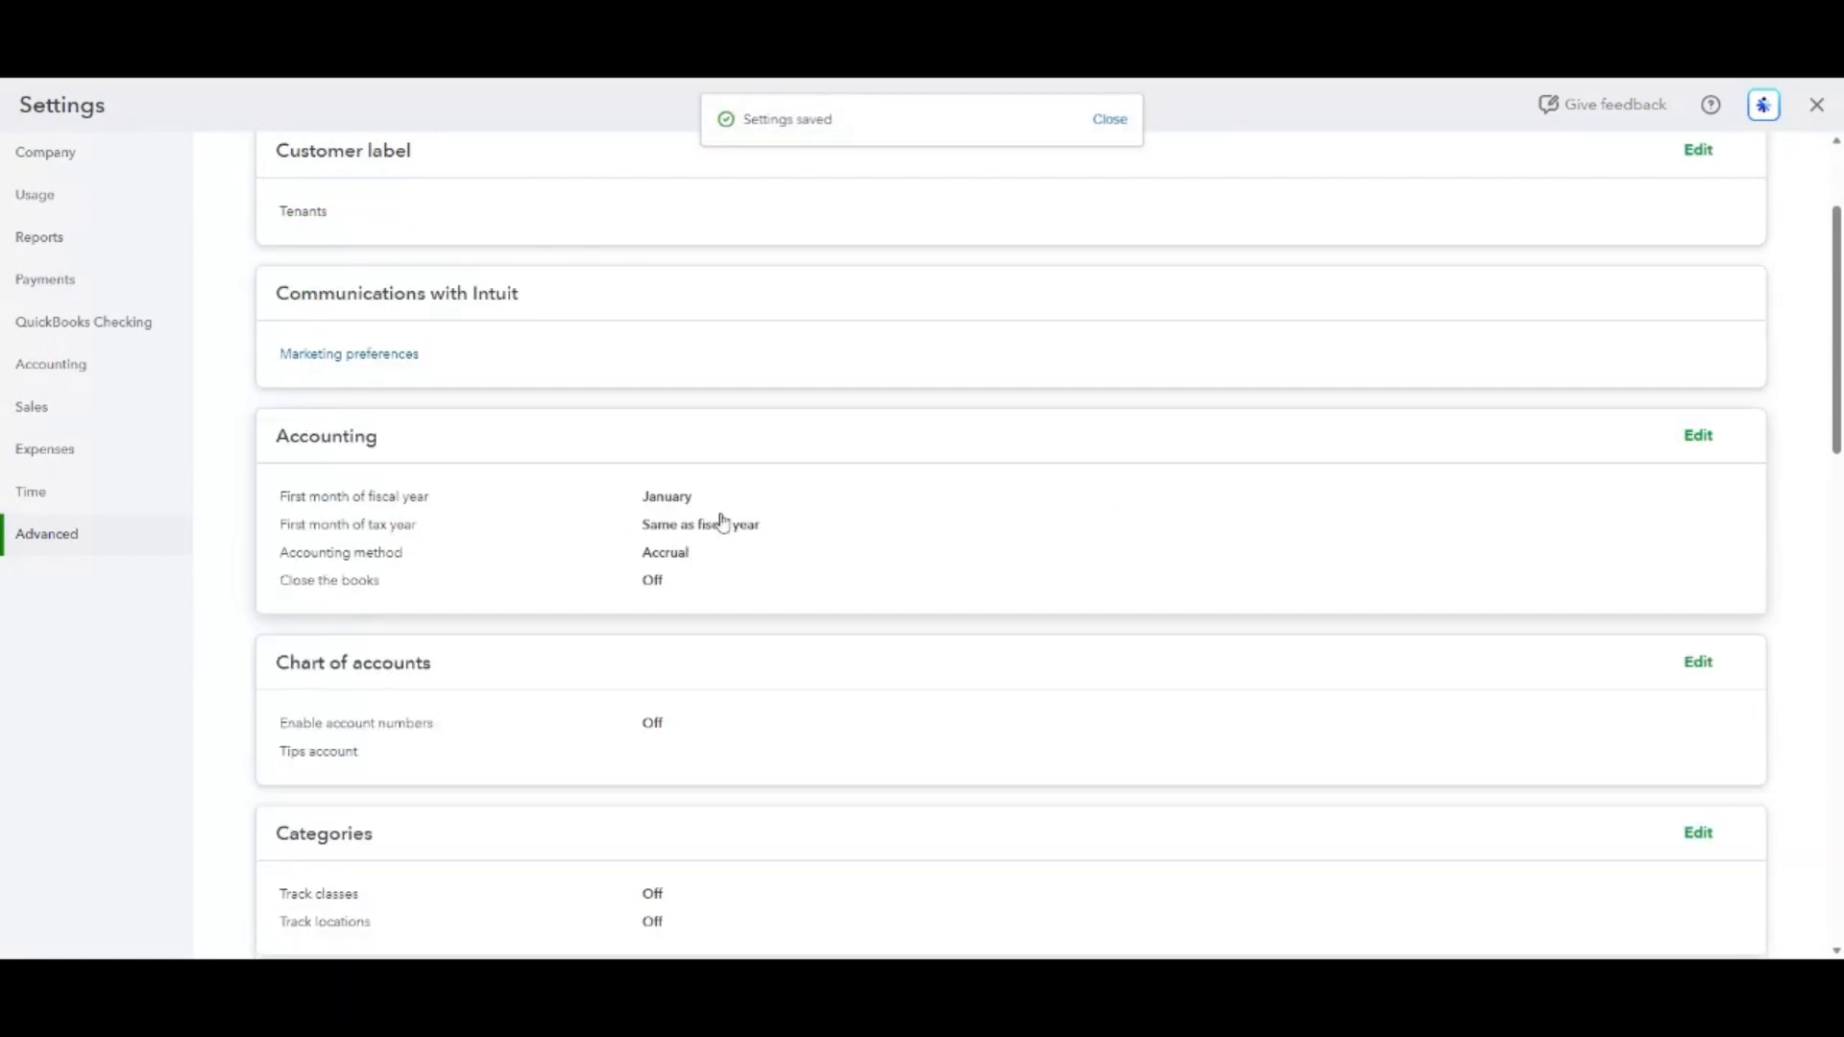
Turn on class tracking and location tracking in the Categories settings and save them.
scroll(745, 555, down, 2)
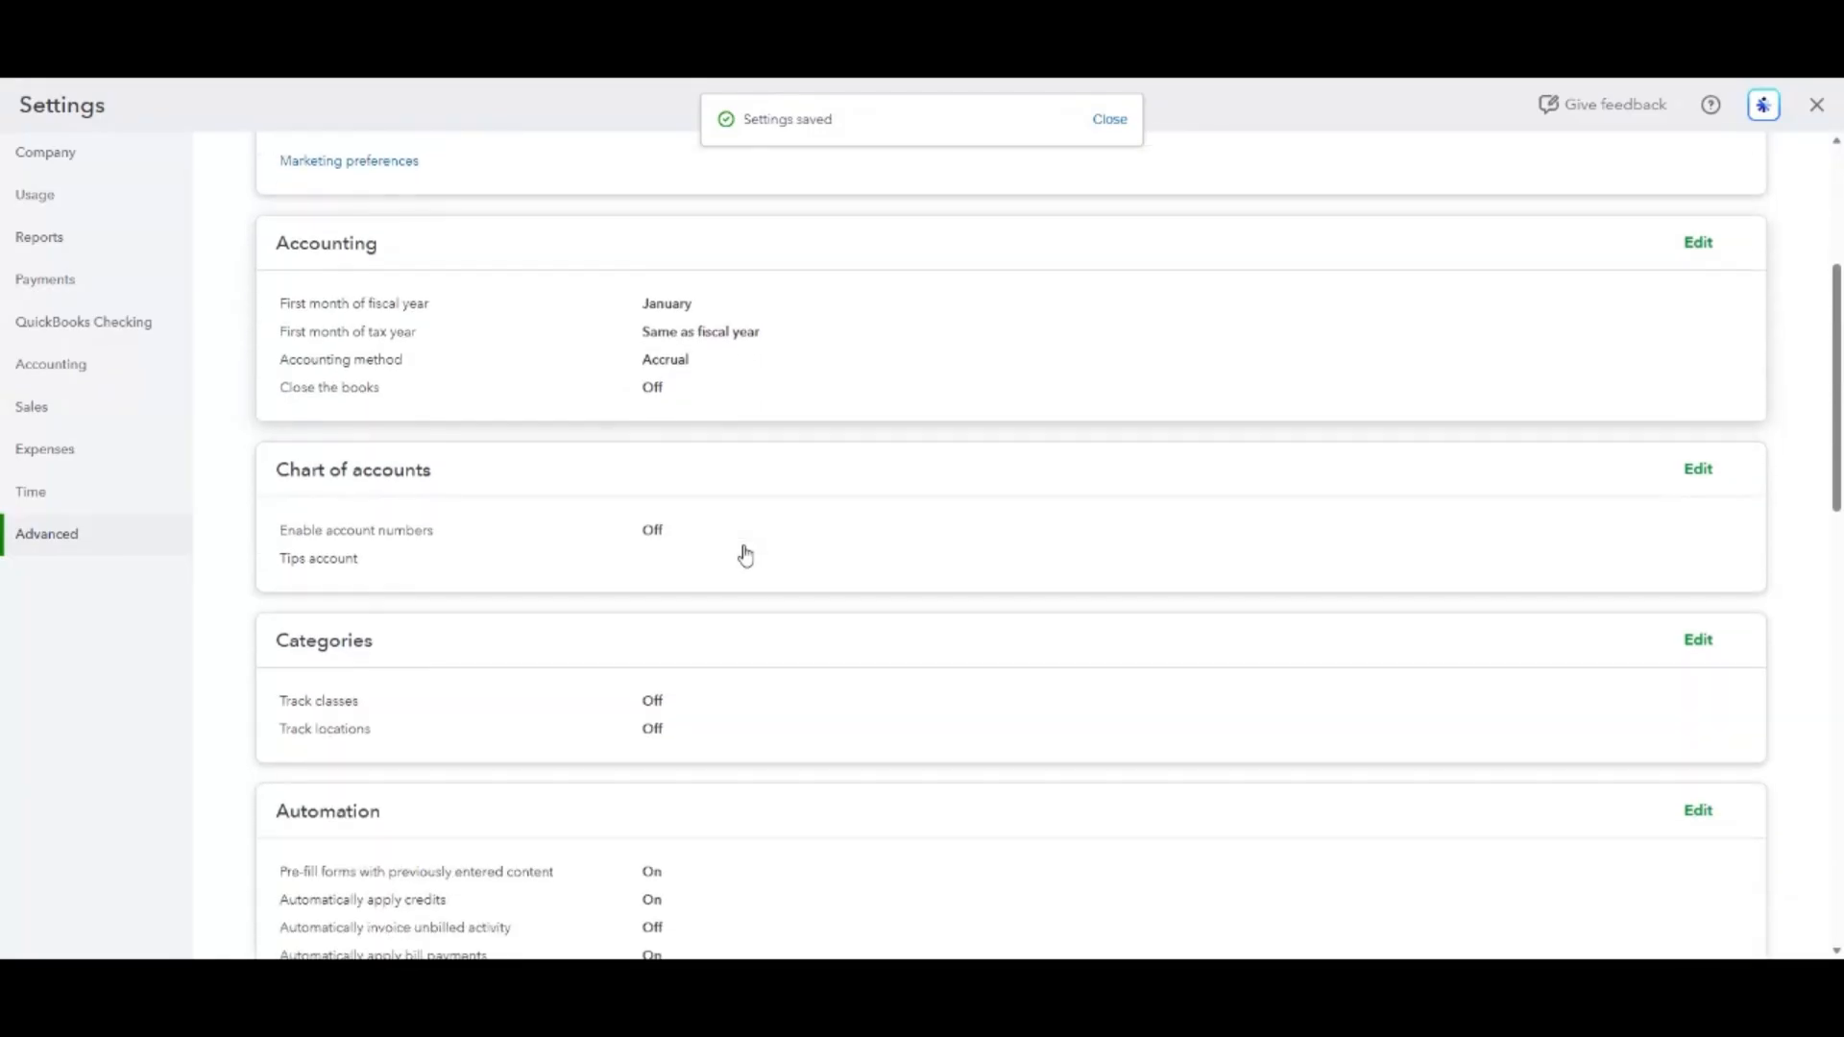
scroll(745, 555, down, 1)
scroll(745, 555, down, 1)
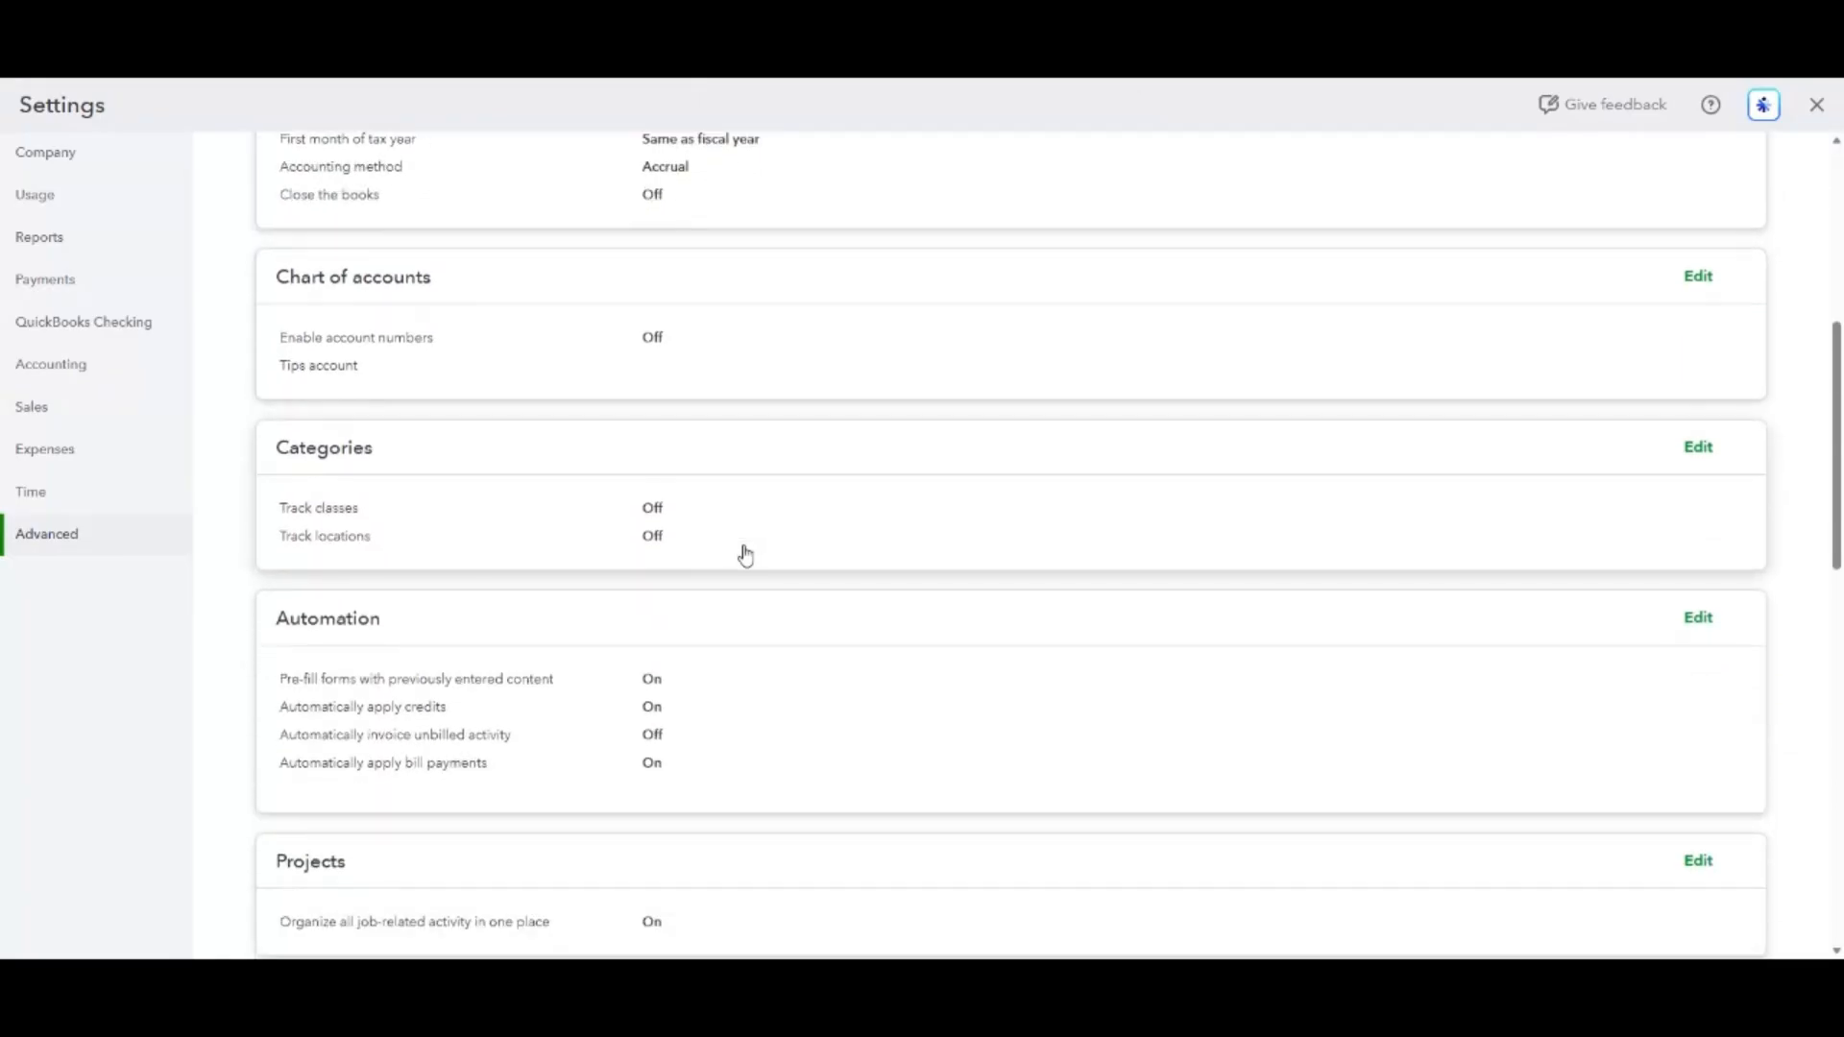
click(1696, 448)
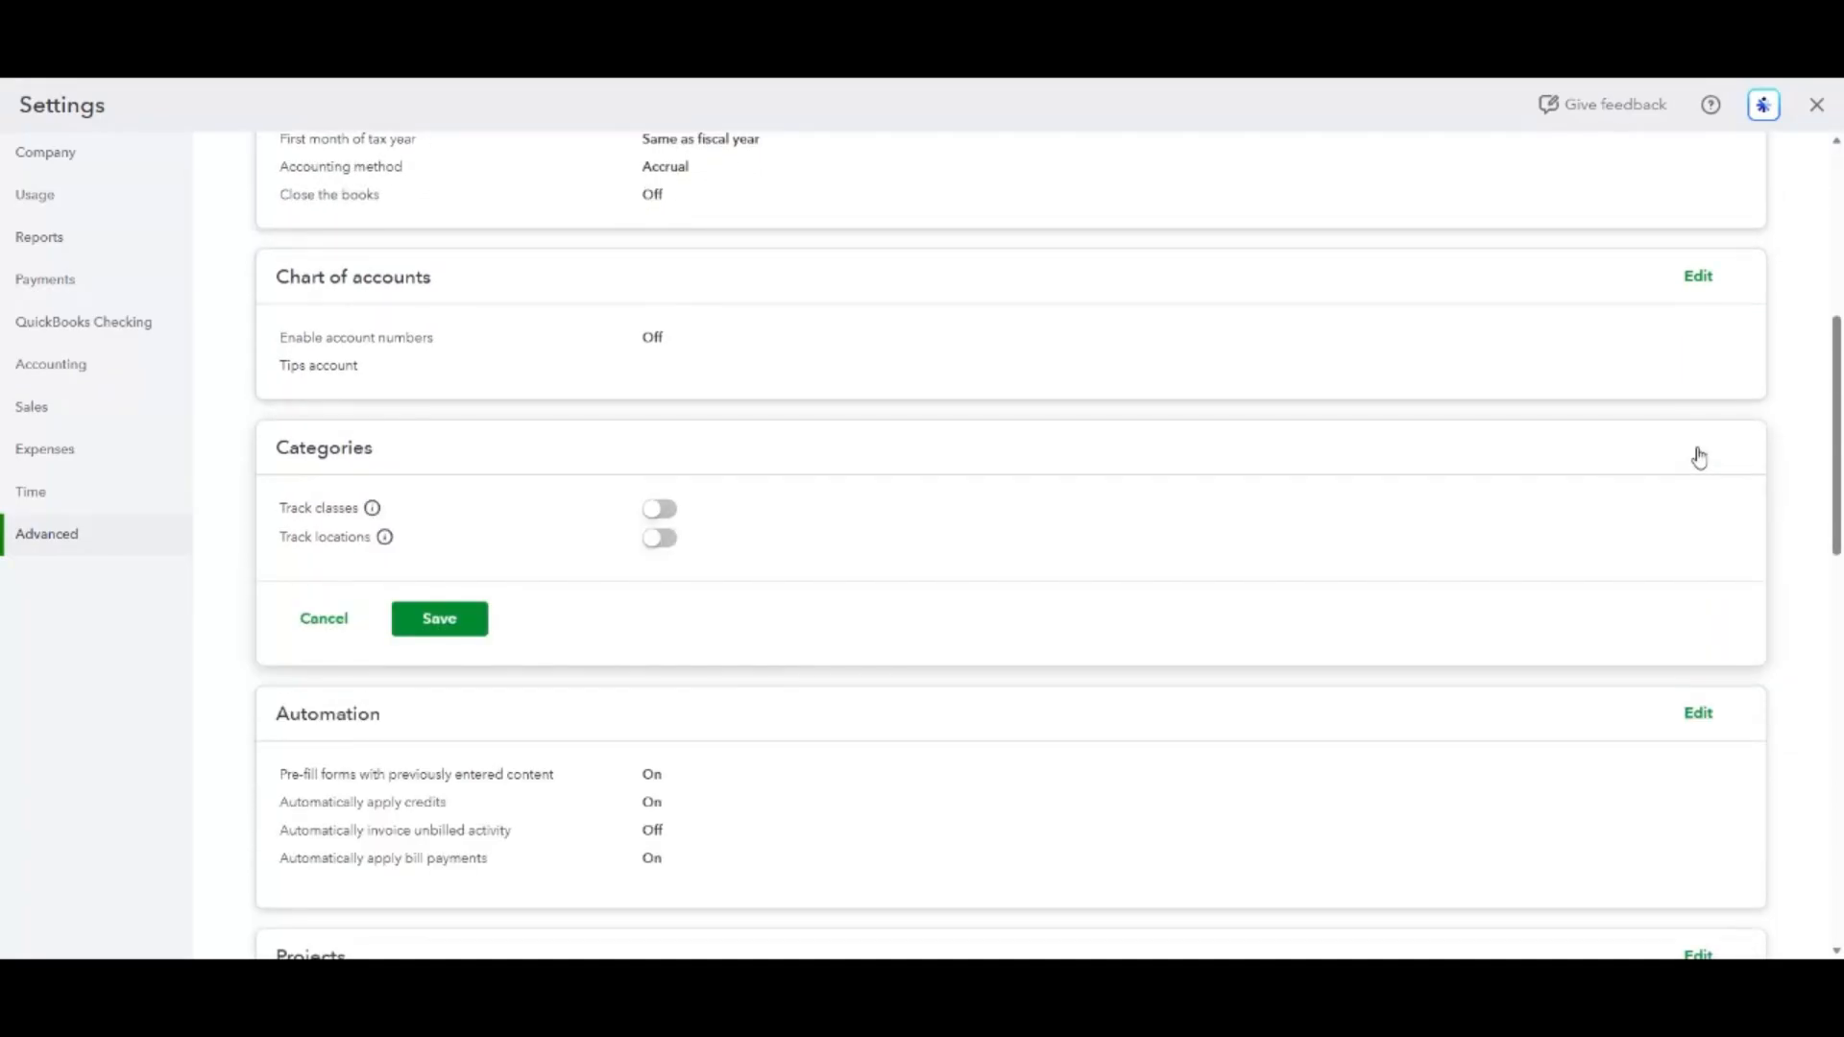
click(654, 512)
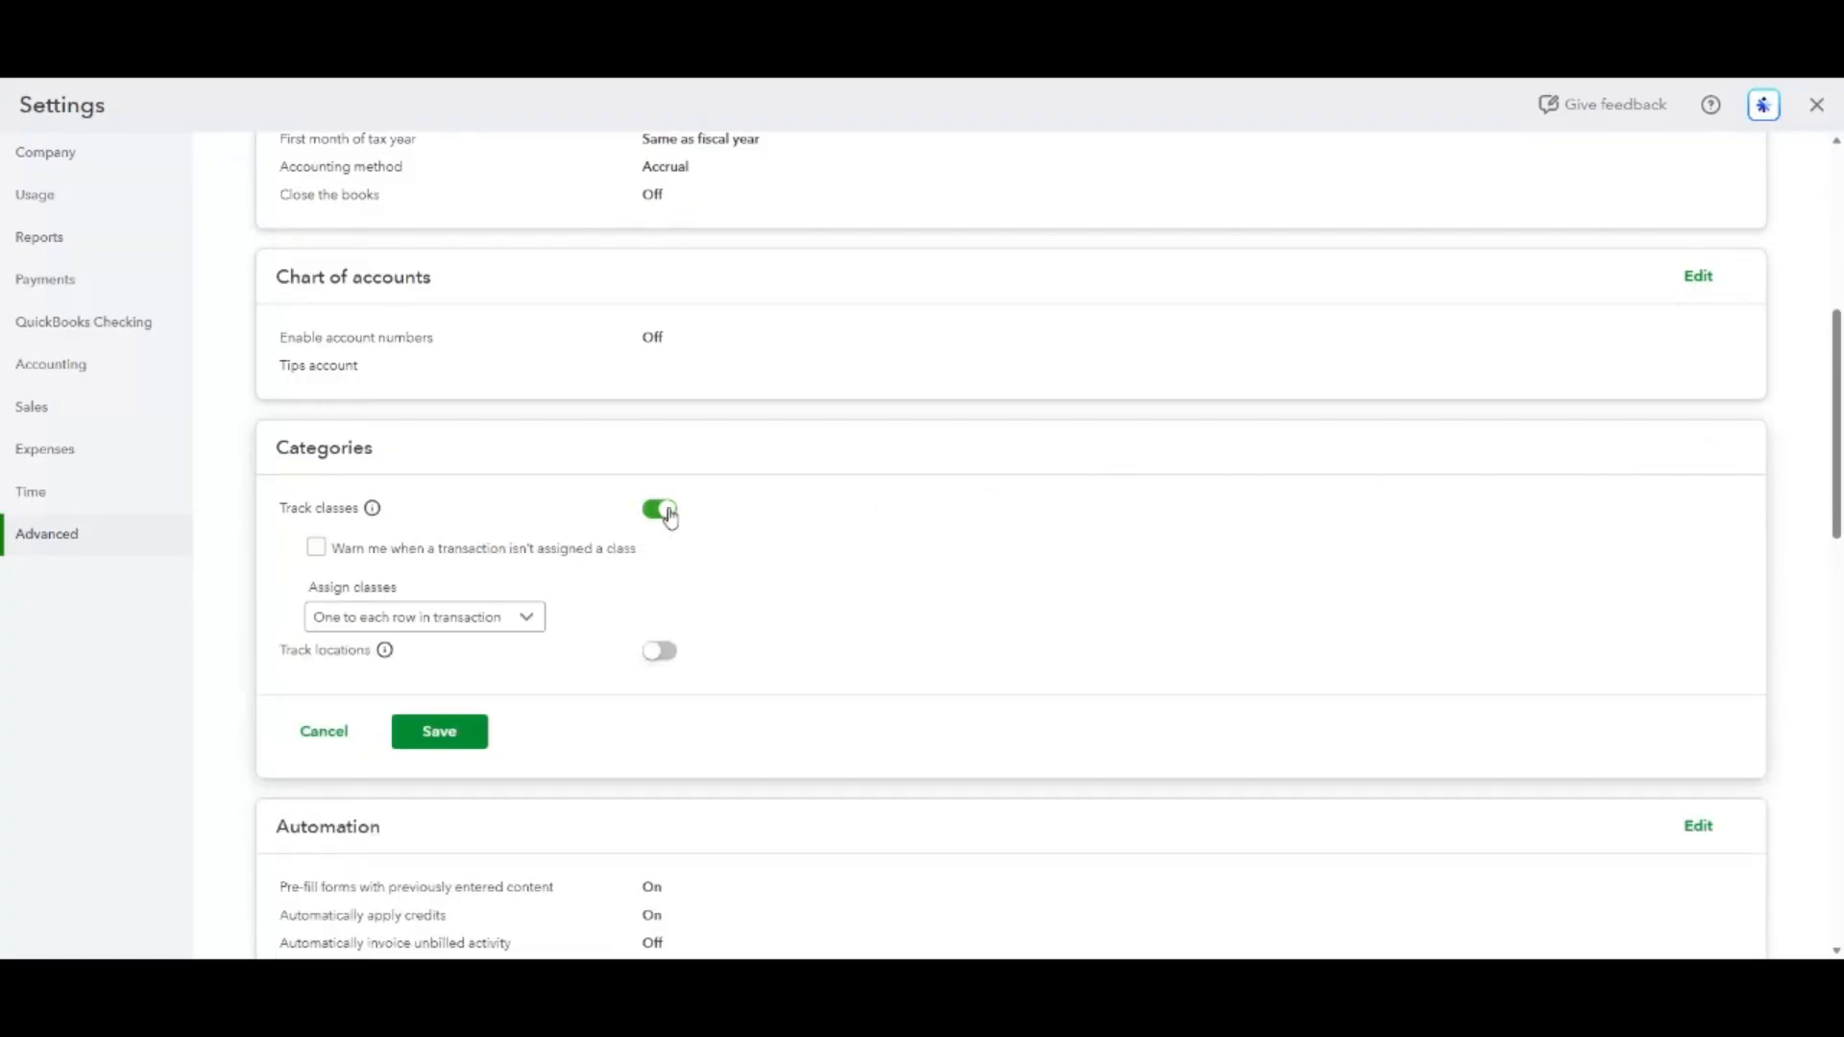
click(670, 651)
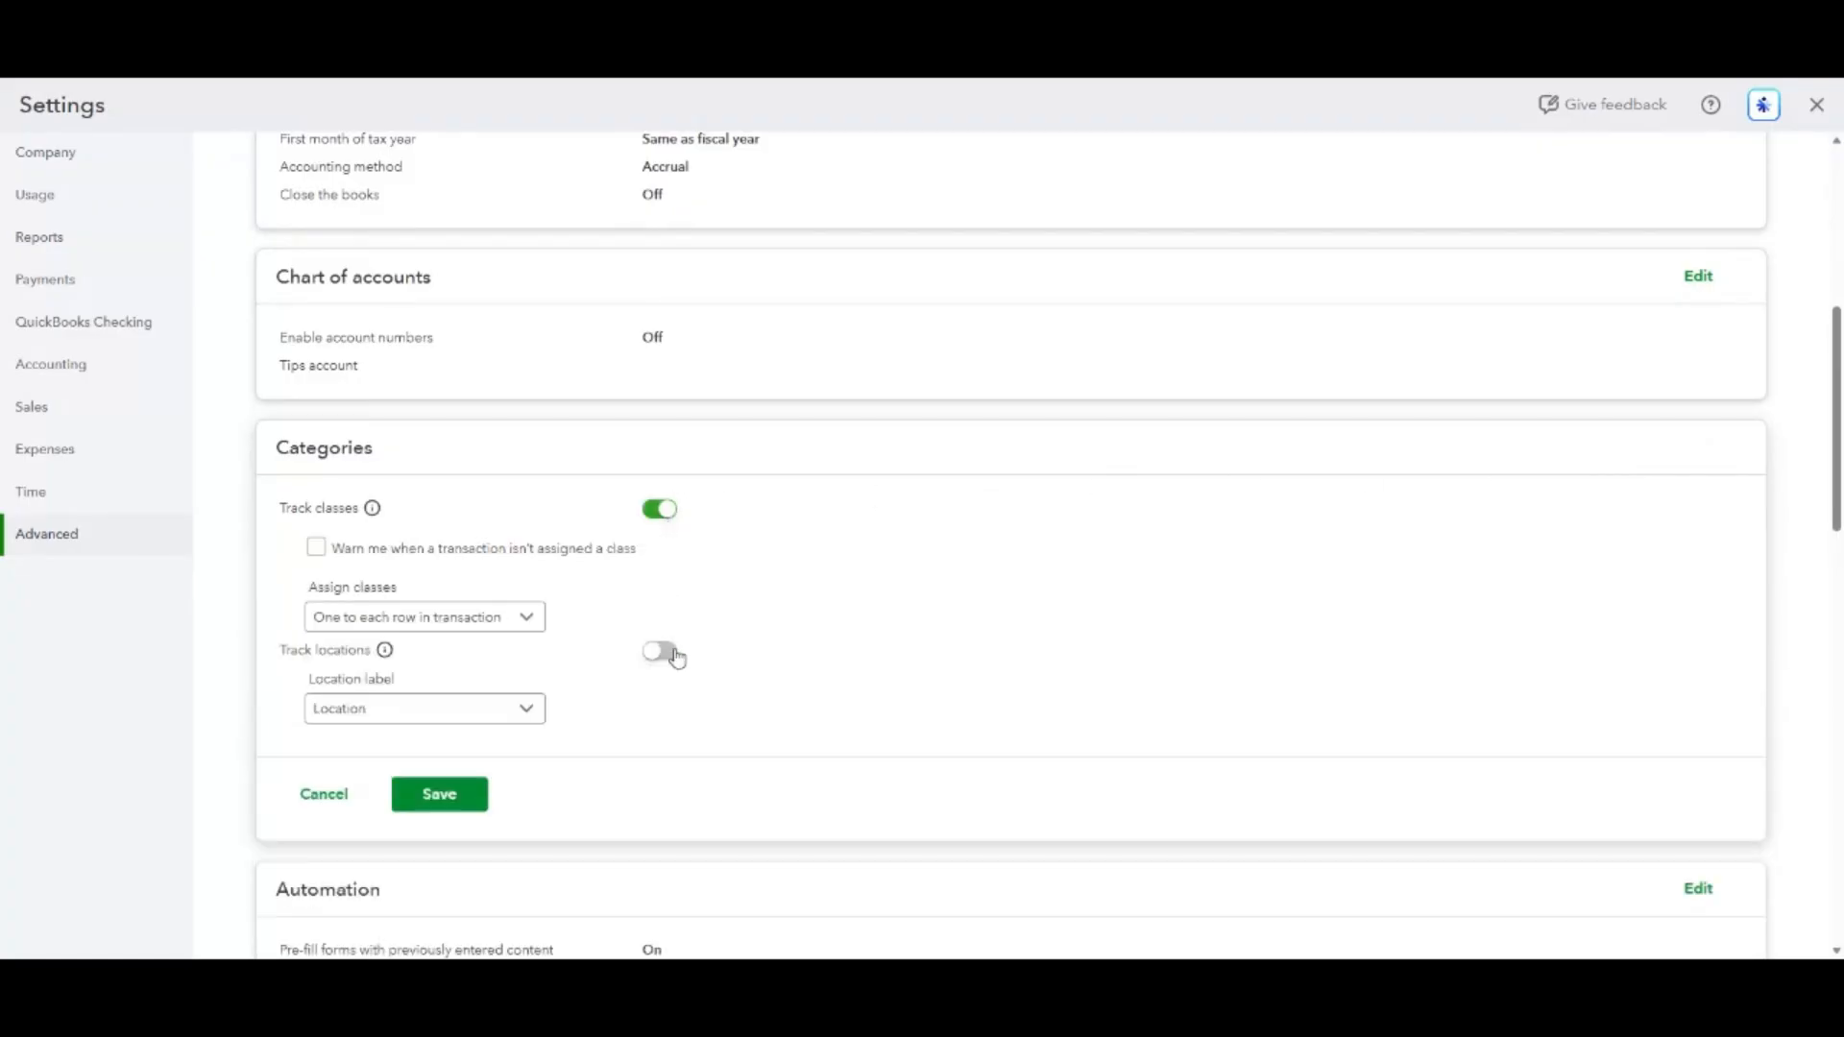
click(476, 794)
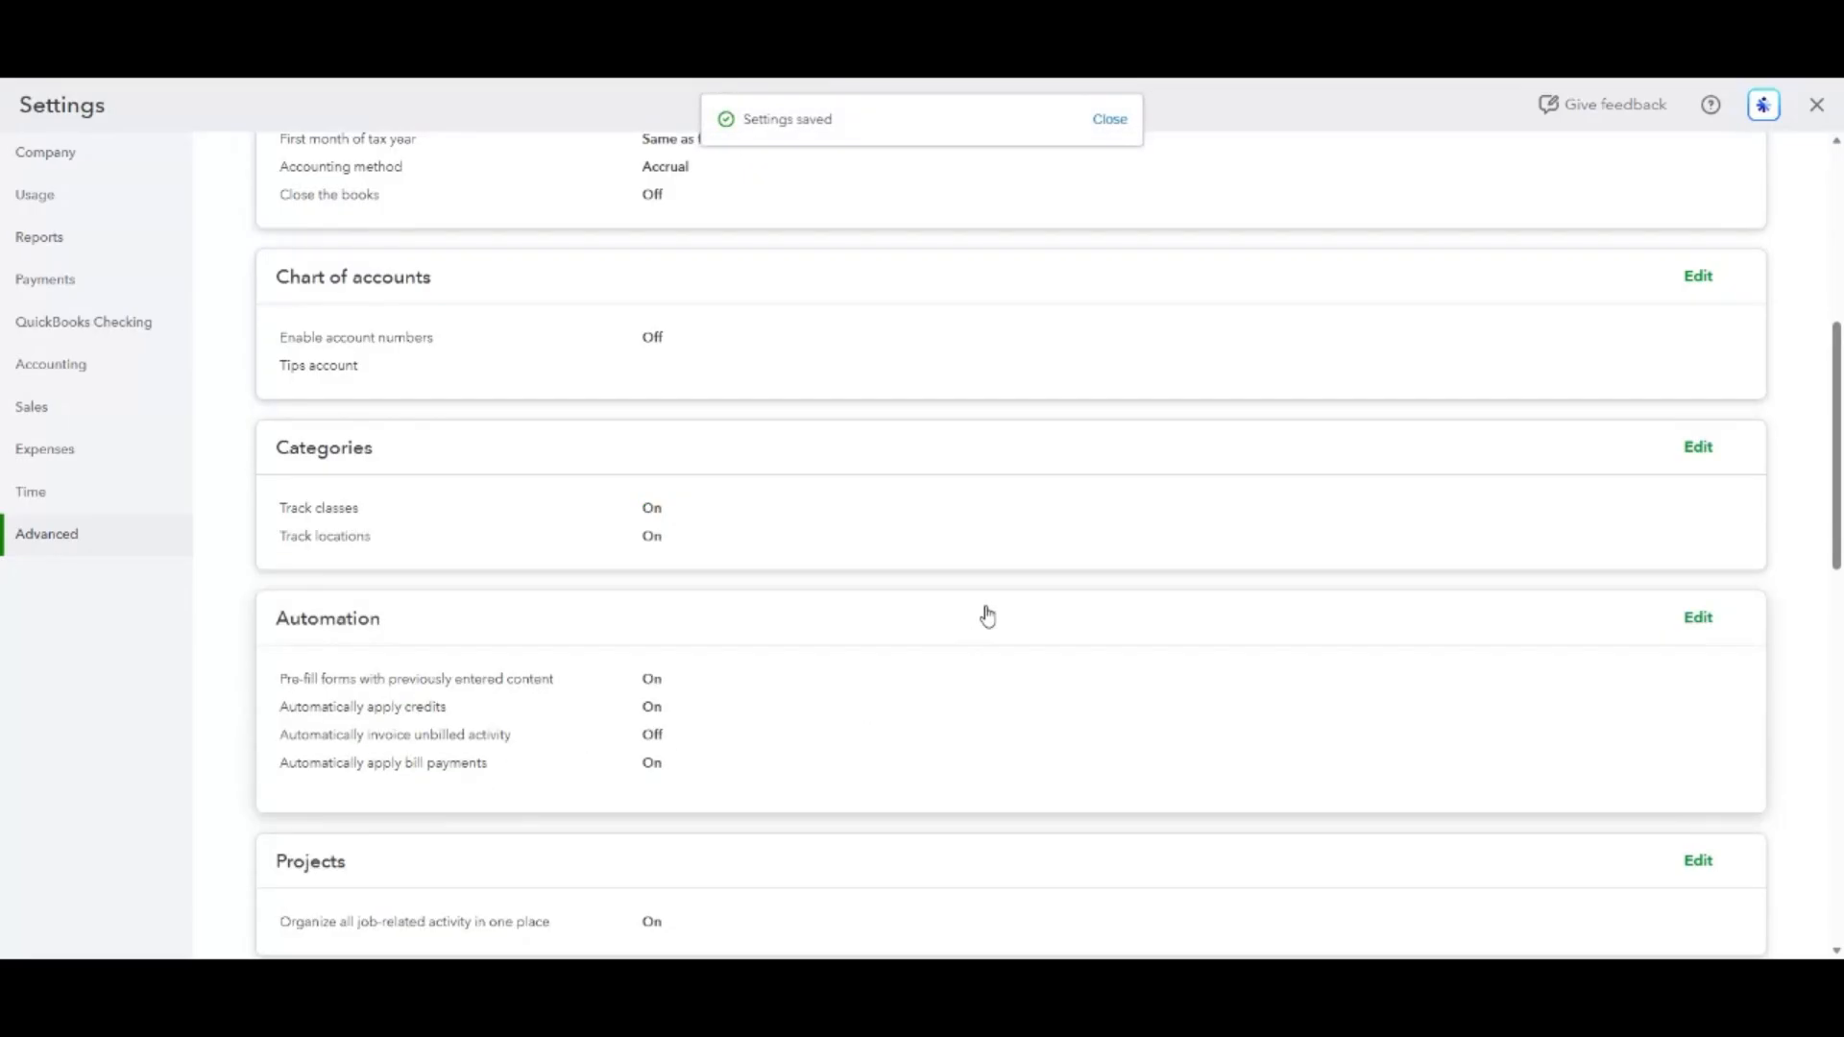
Turn off automatic application of credits in the Automation settings and save the change.
scroll(987, 616, down, 1)
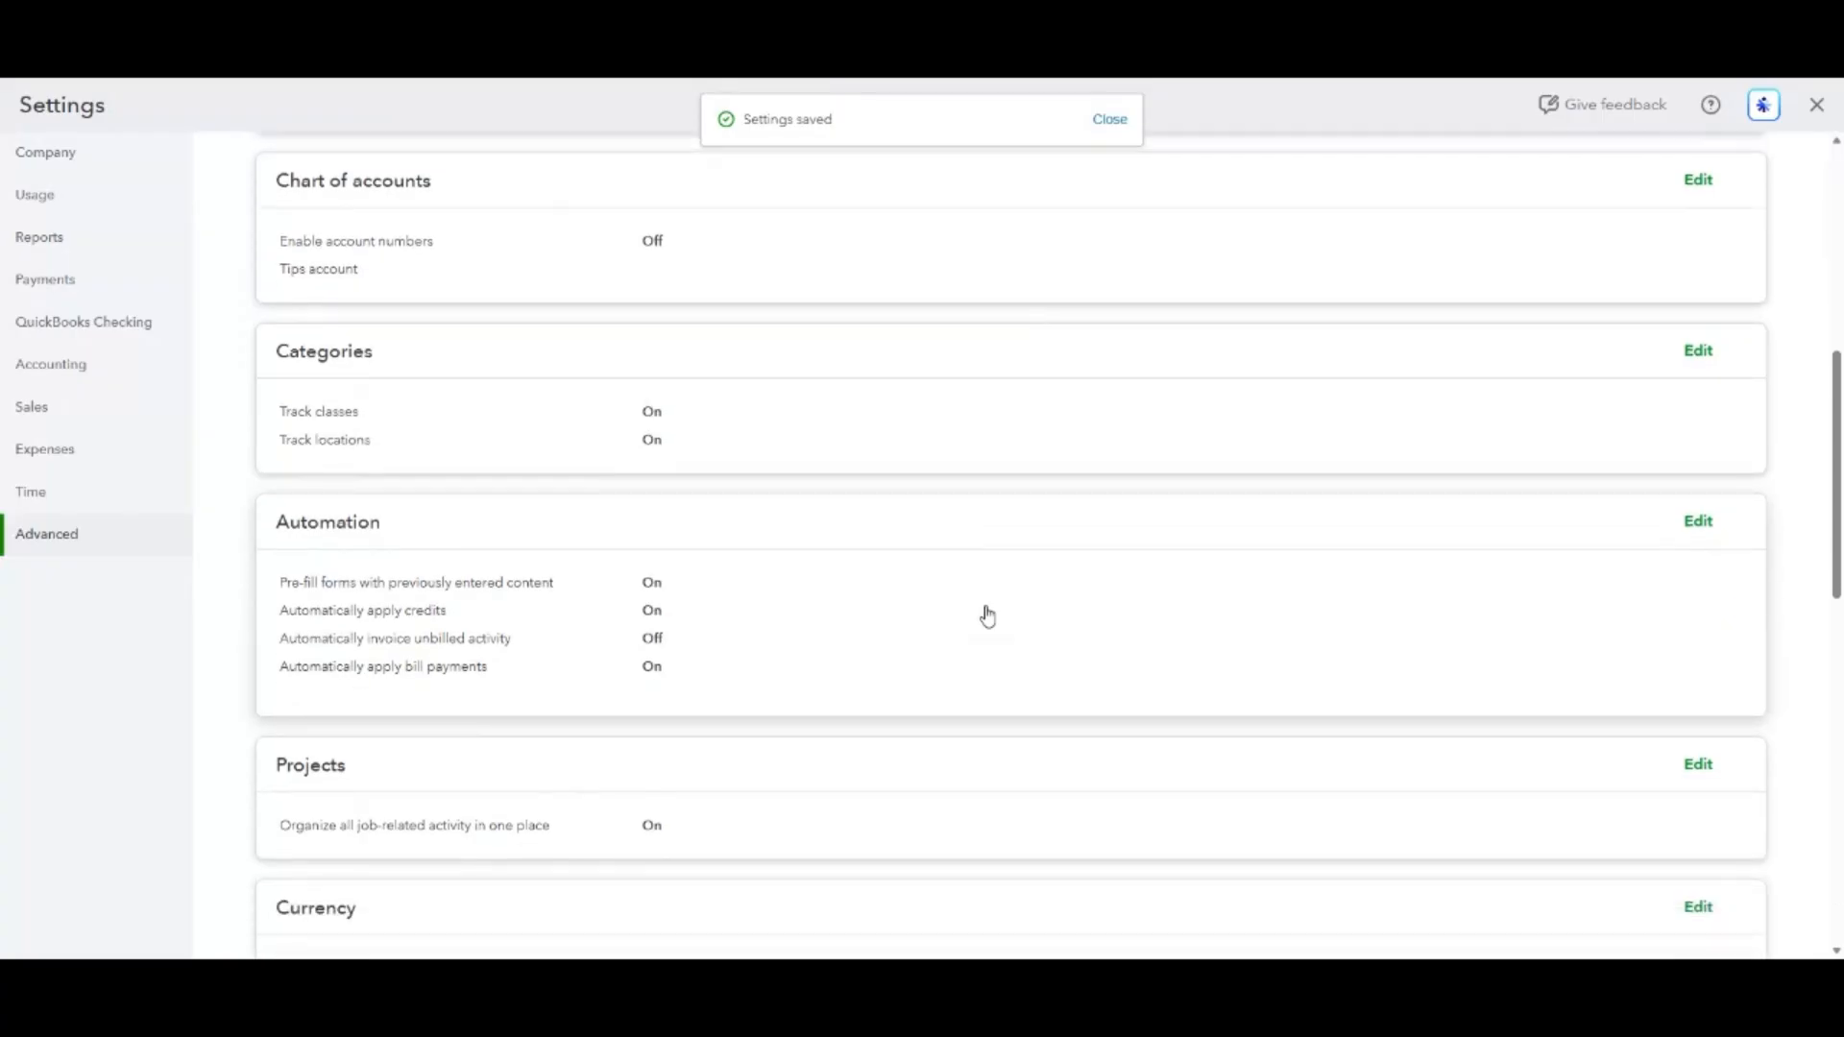
click(1697, 524)
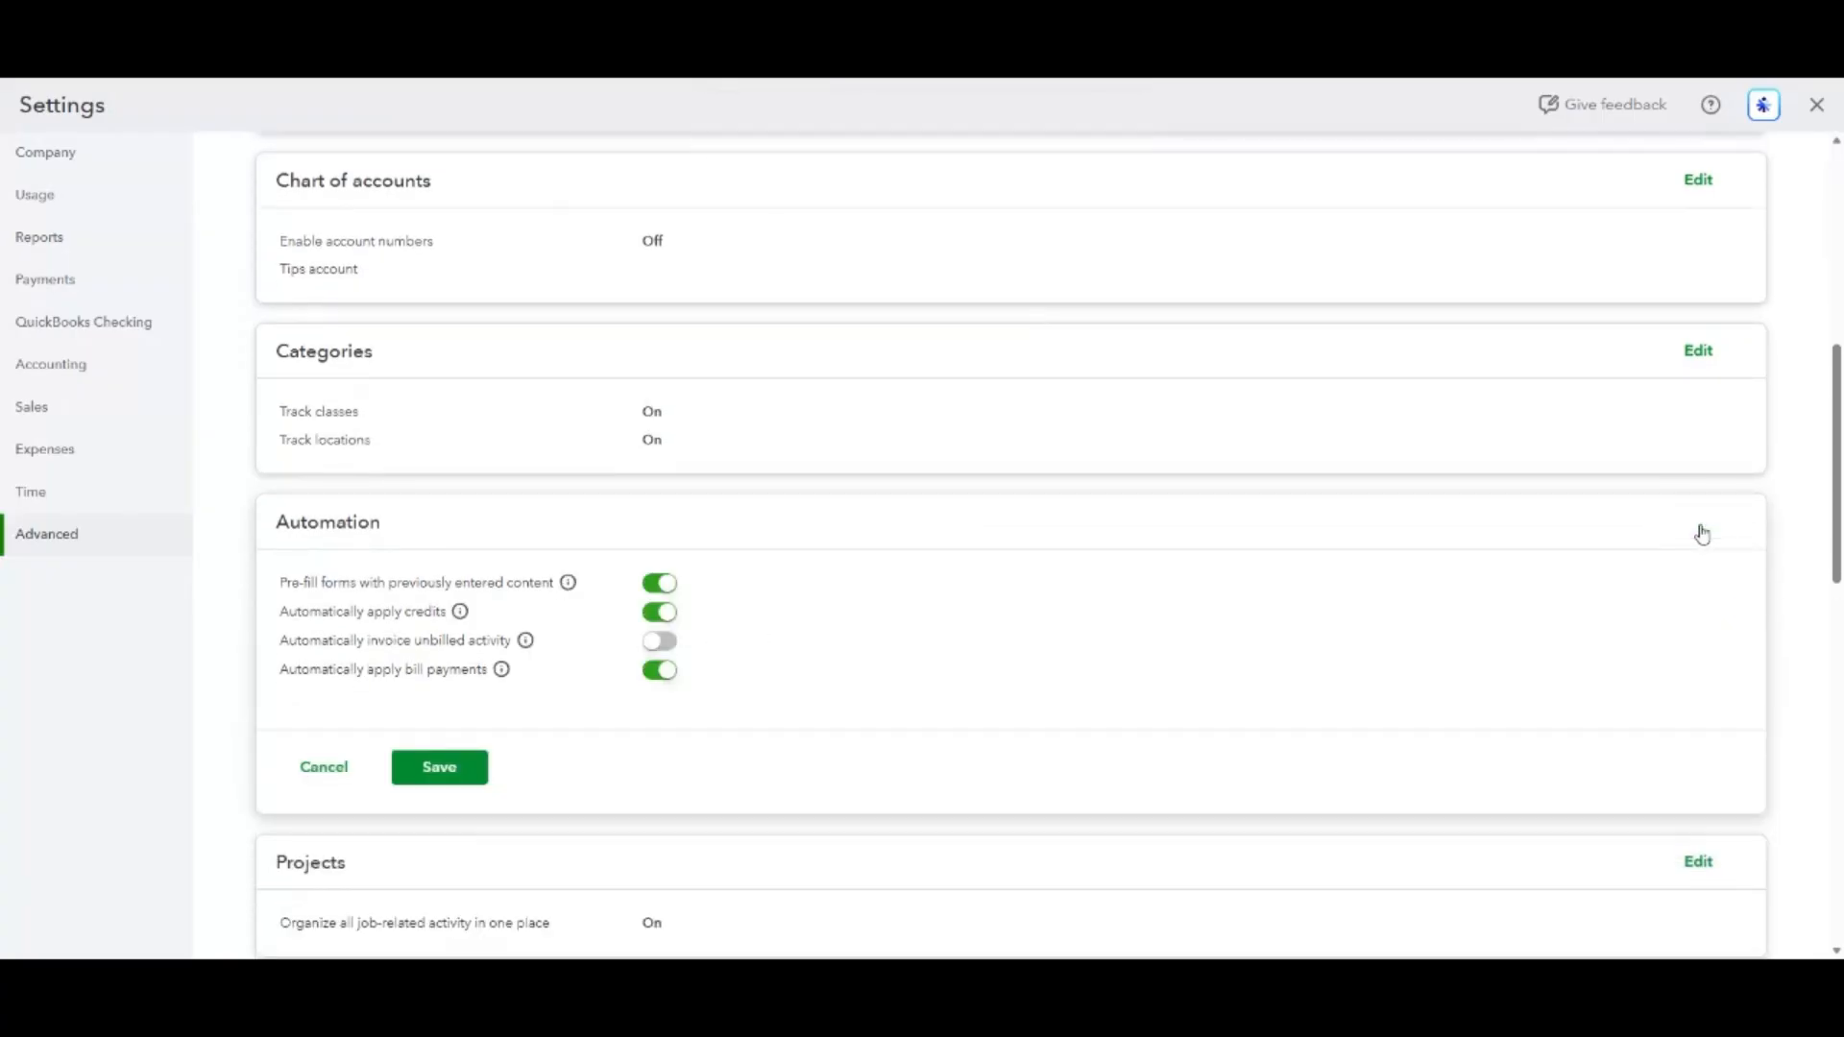
click(659, 619)
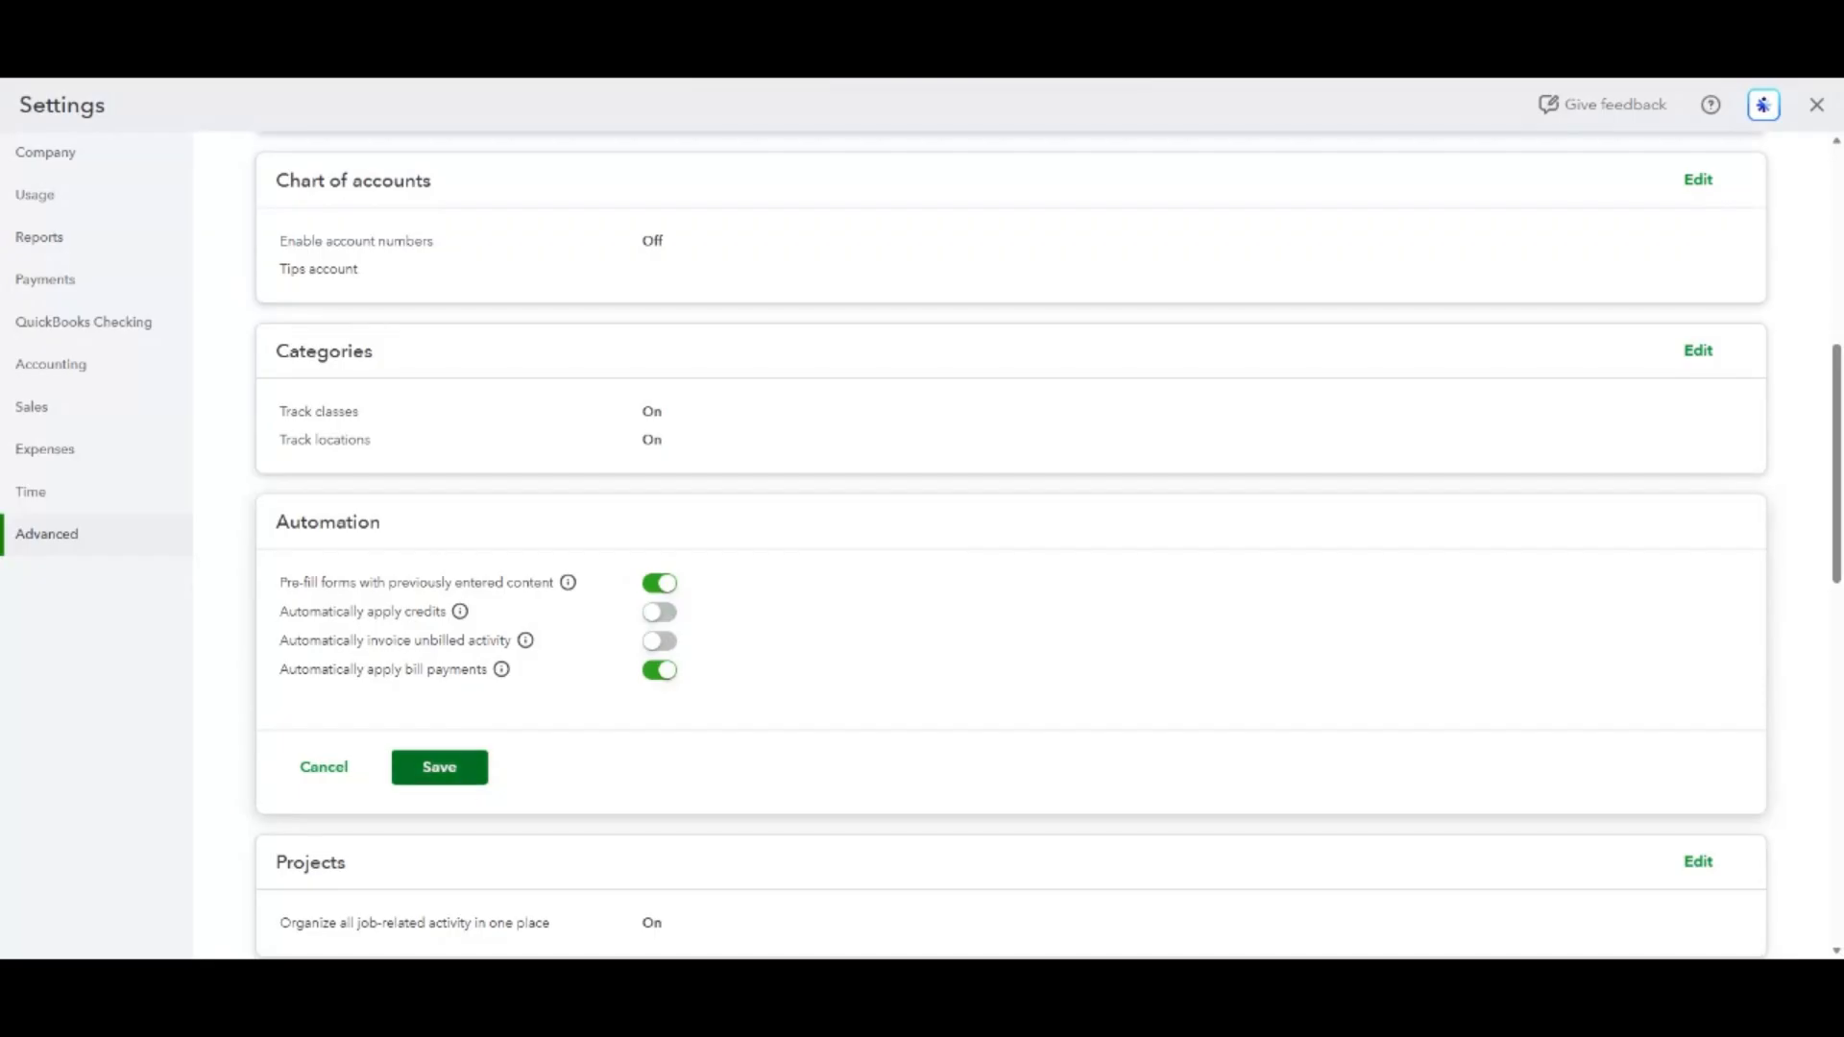
click(466, 783)
Review the remaining advanced settings, from projects and currency through other preferences to the backup options.
scroll(1212, 742, down, 1)
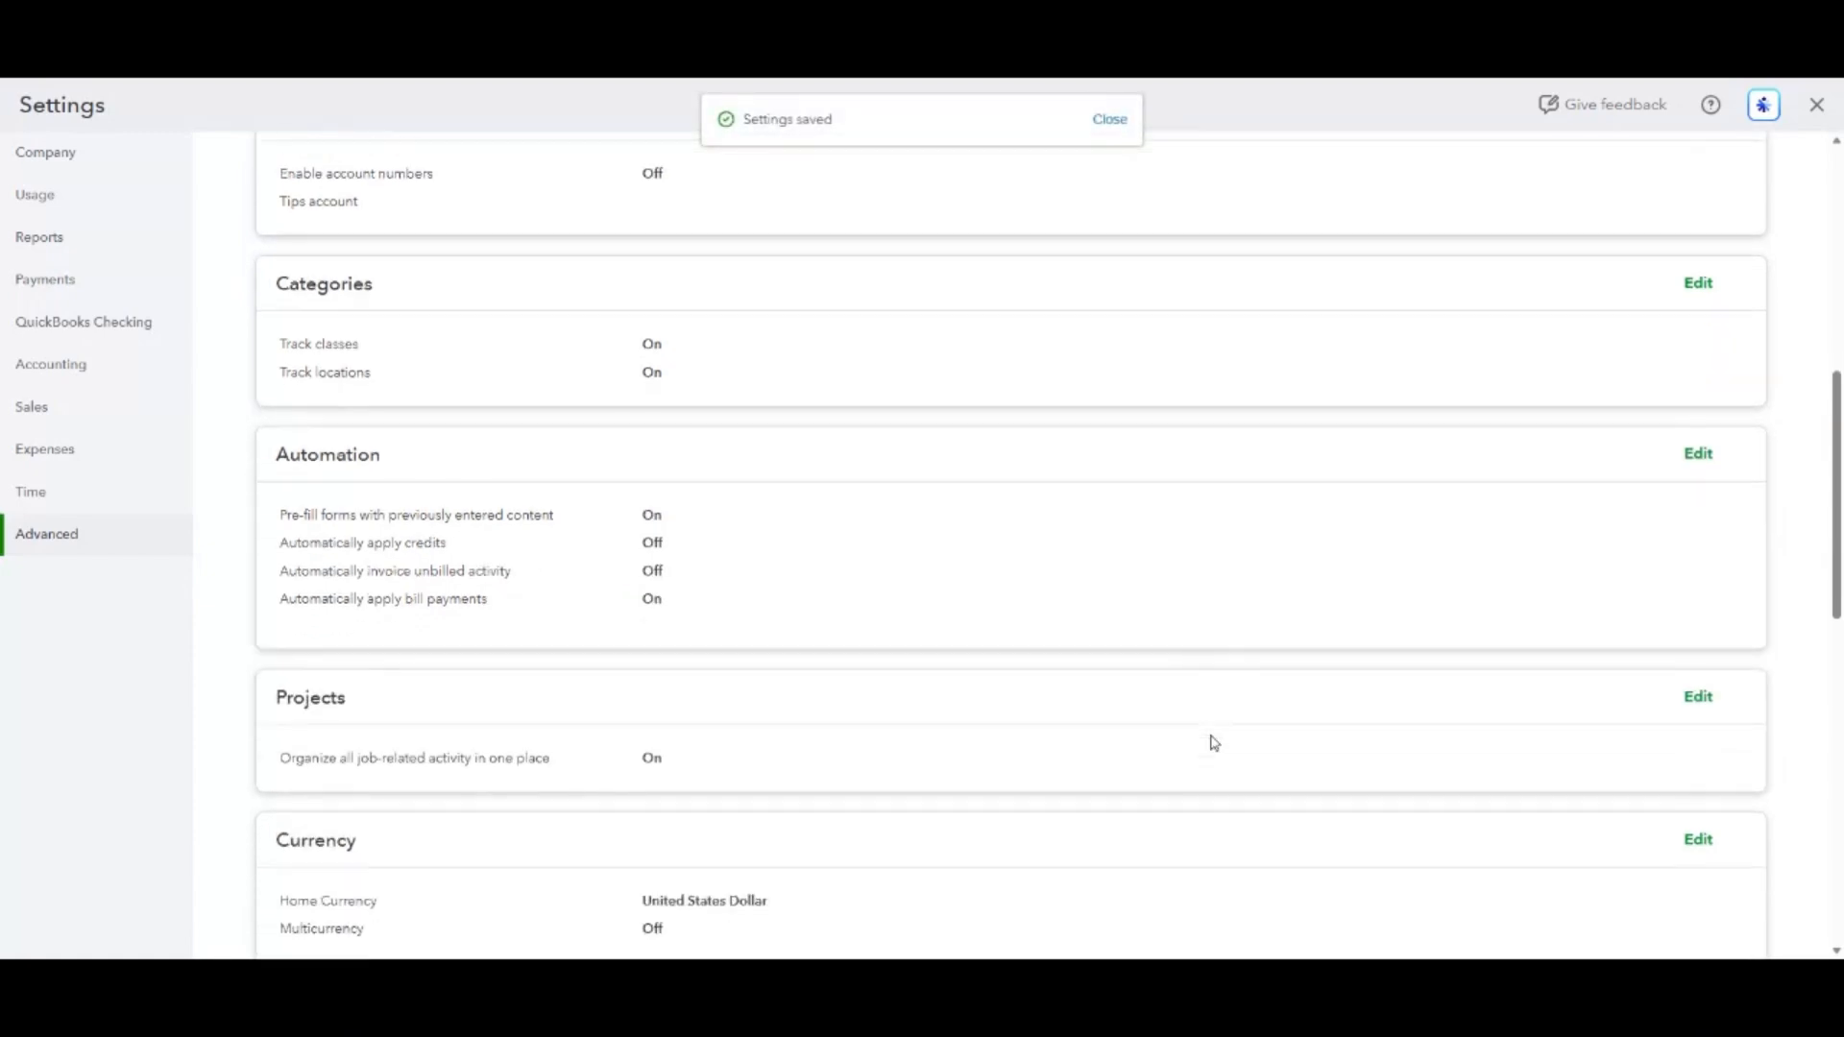
scroll(1212, 742, down, 2)
scroll(1212, 742, down, 2)
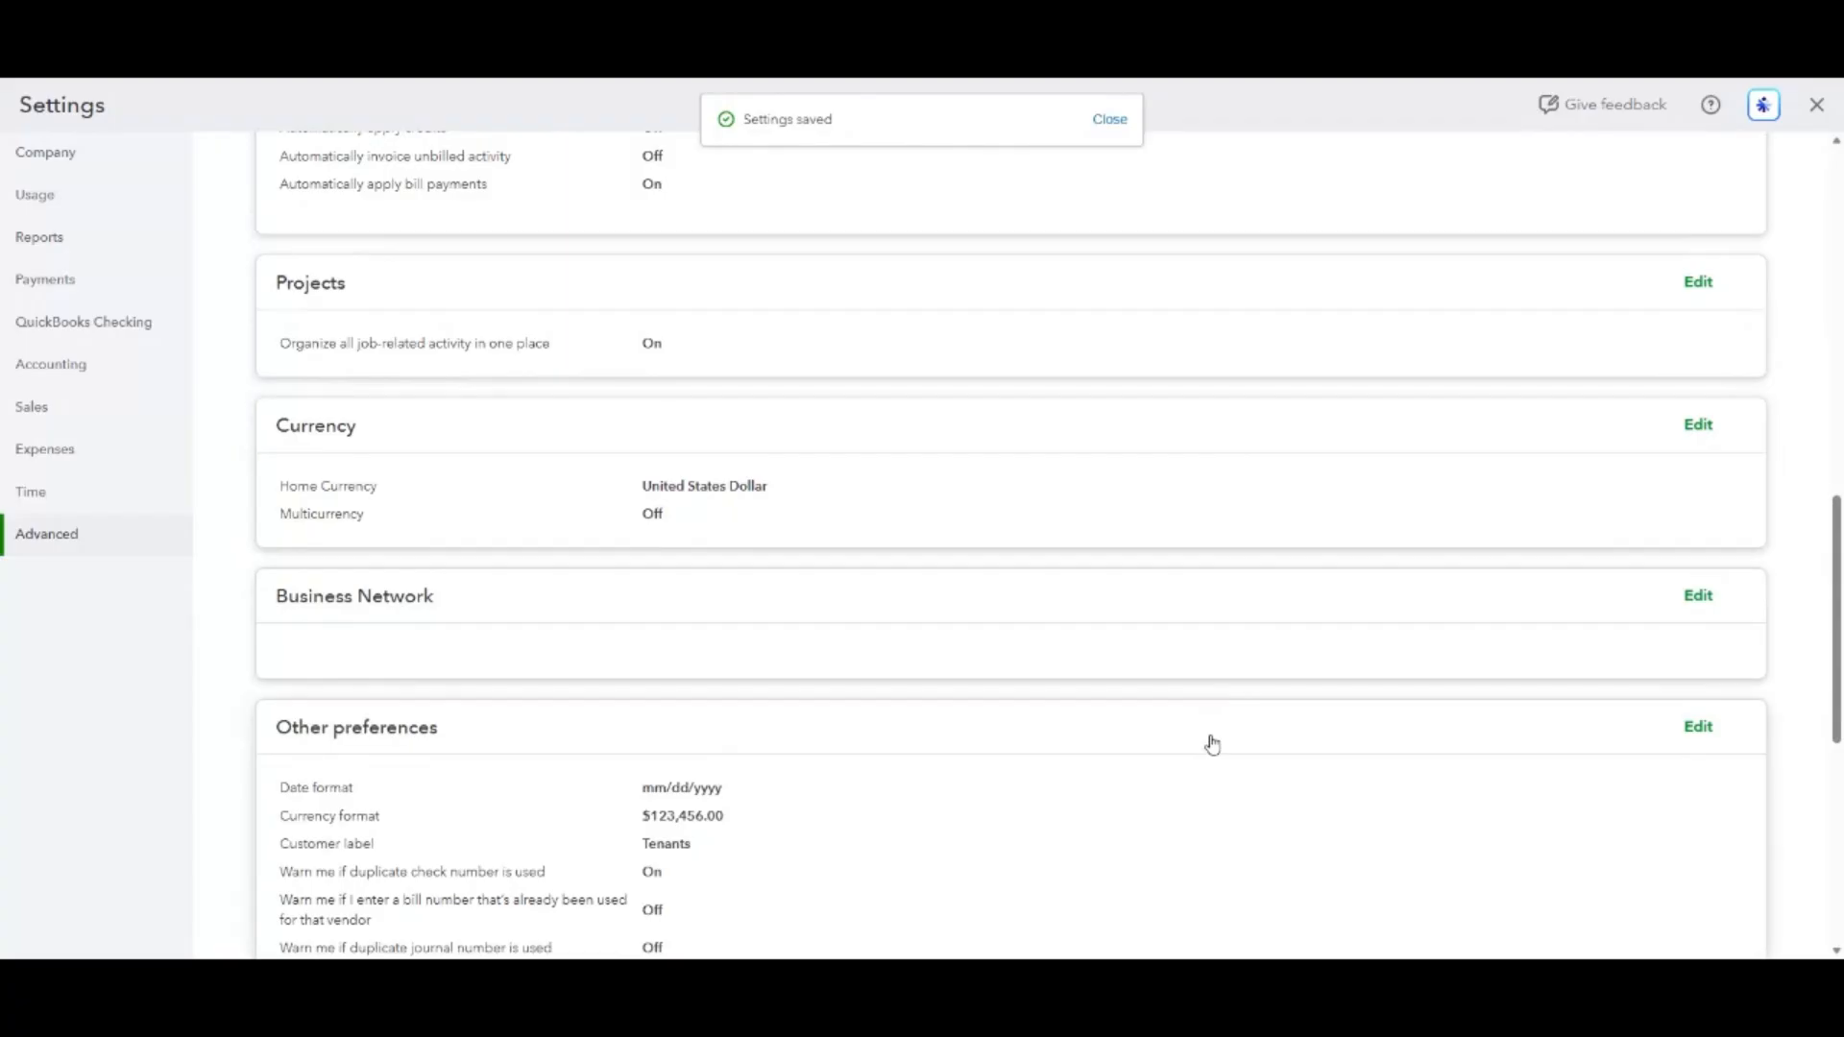
scroll(1211, 745, down, 2)
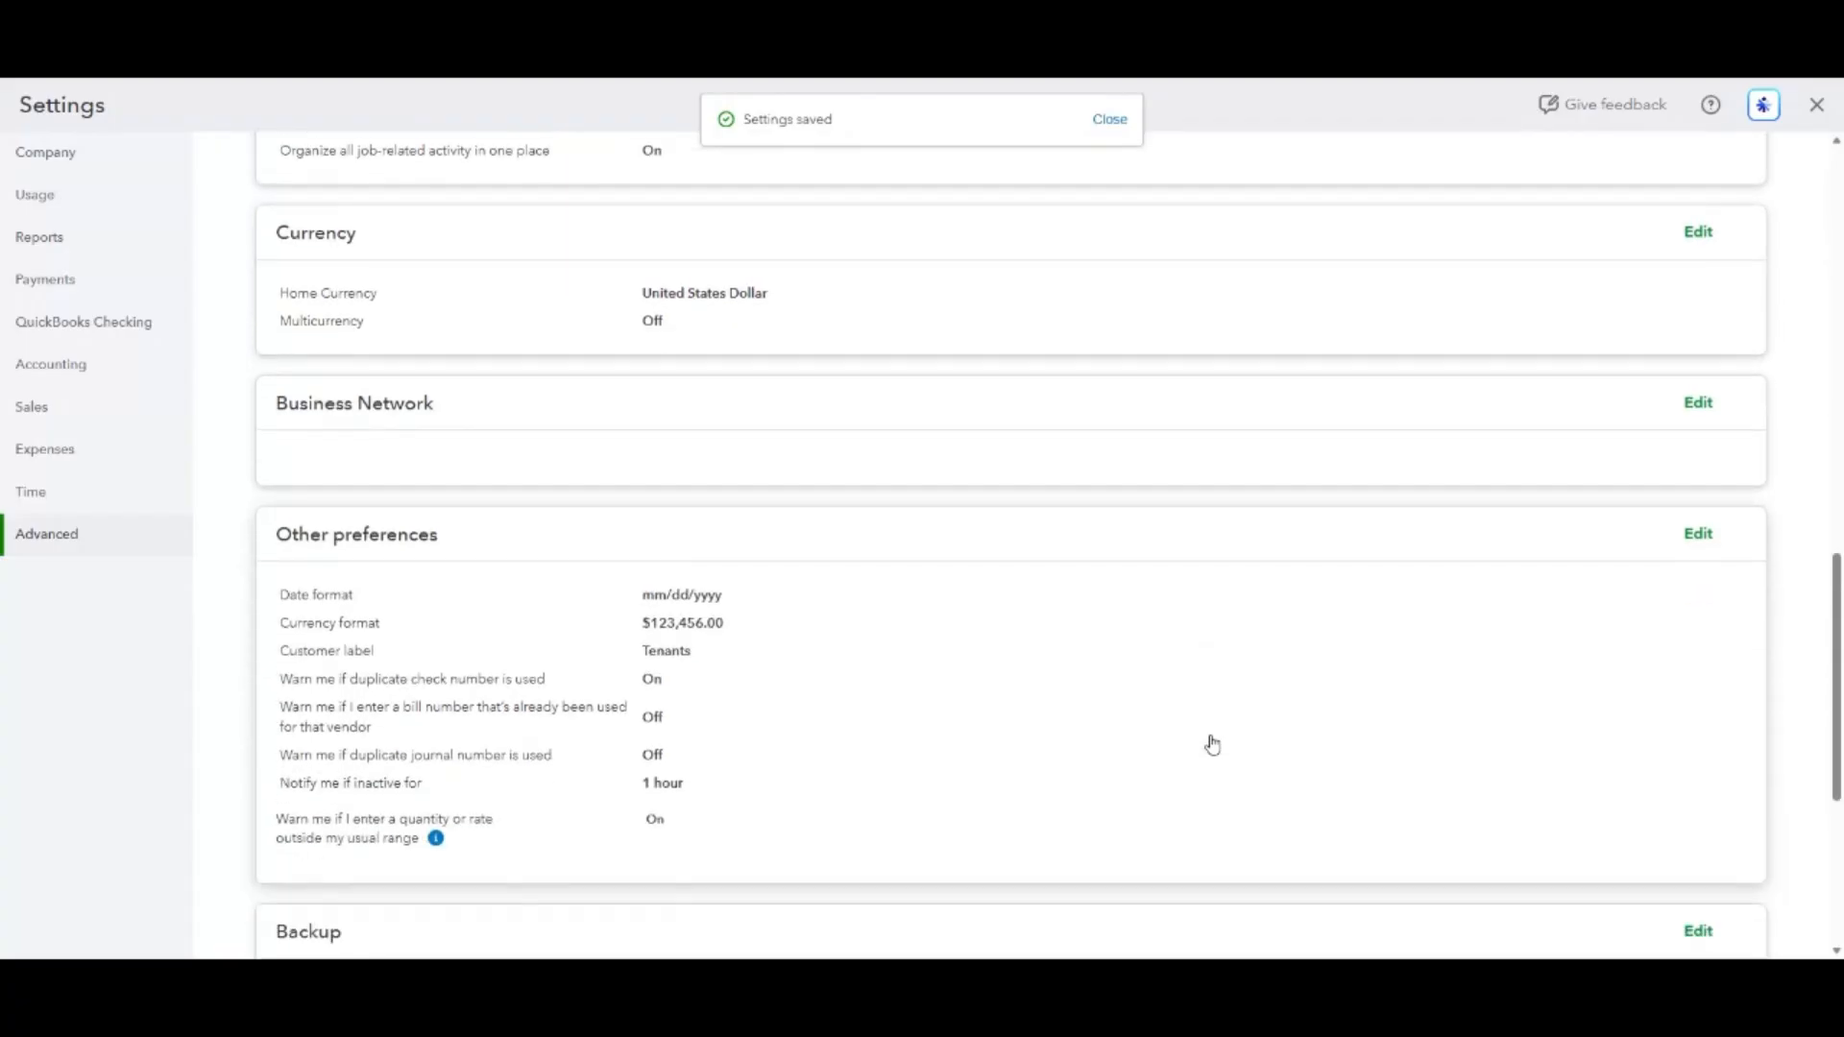
scroll(1212, 744, down, 2)
scroll(1212, 744, down, 2)
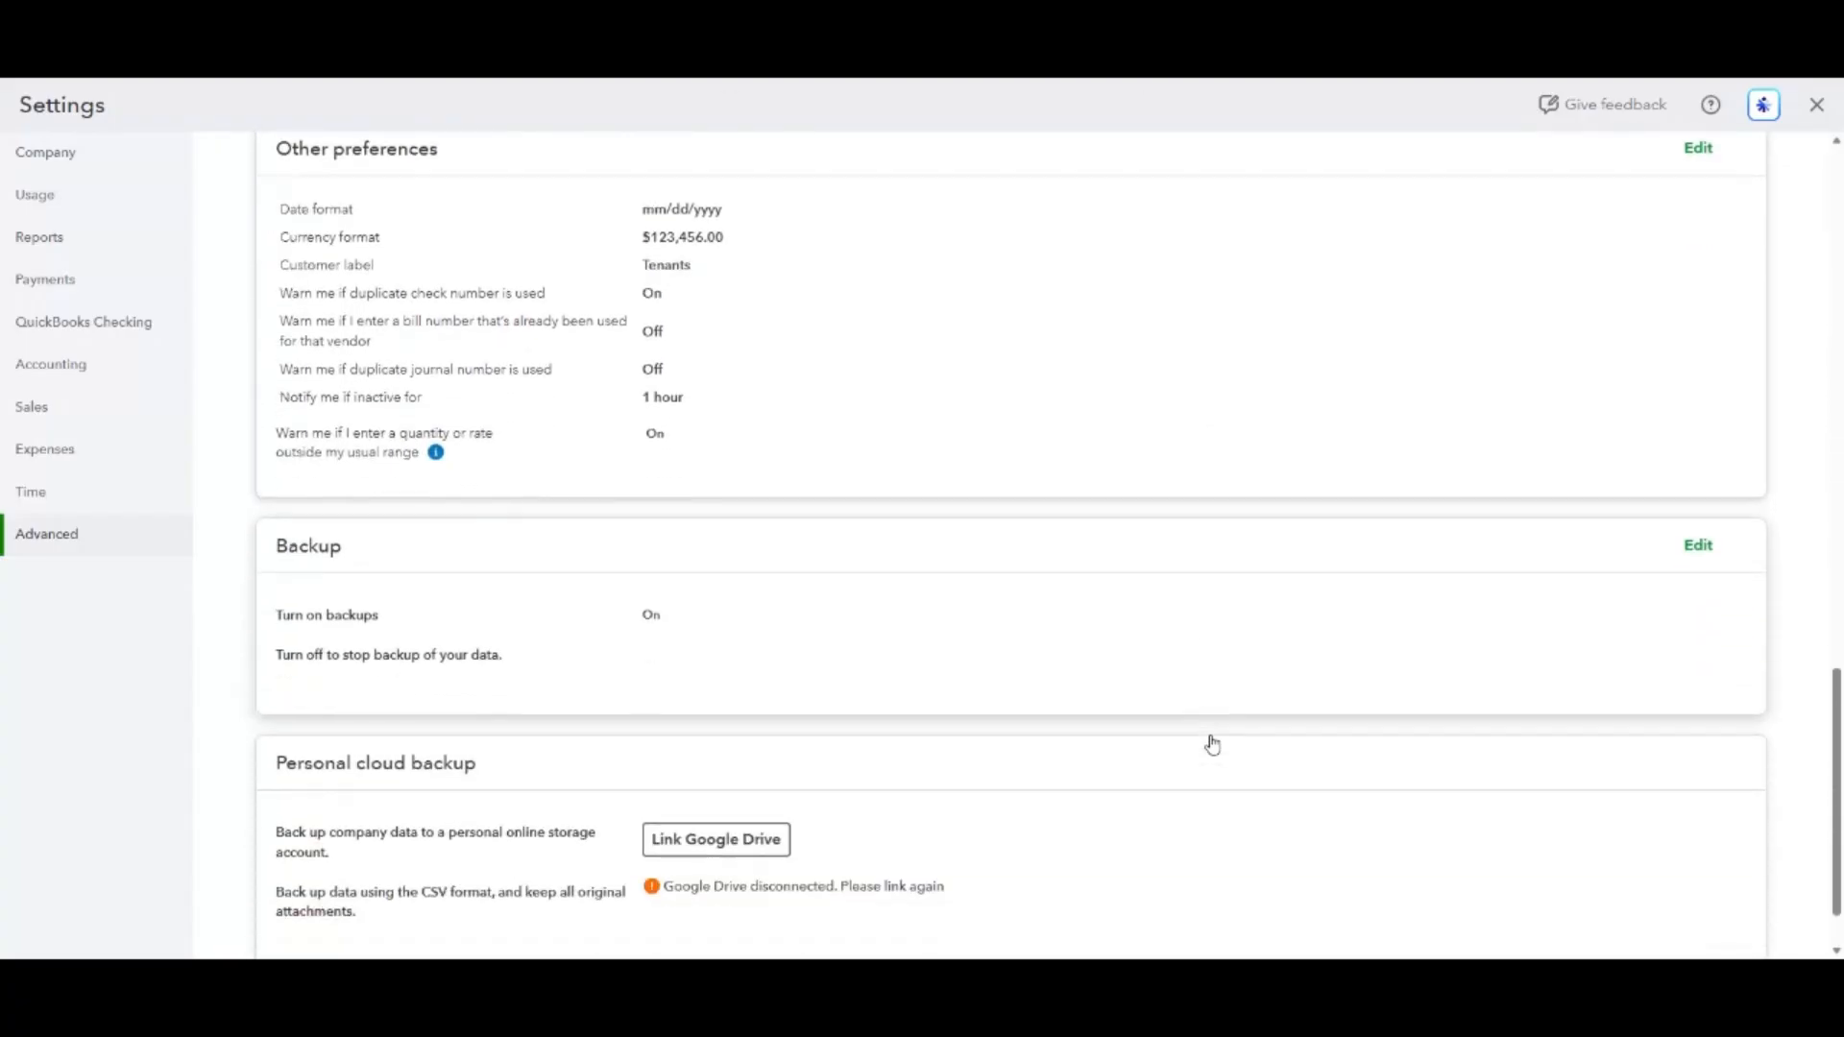
scroll(1211, 745, down, 1)
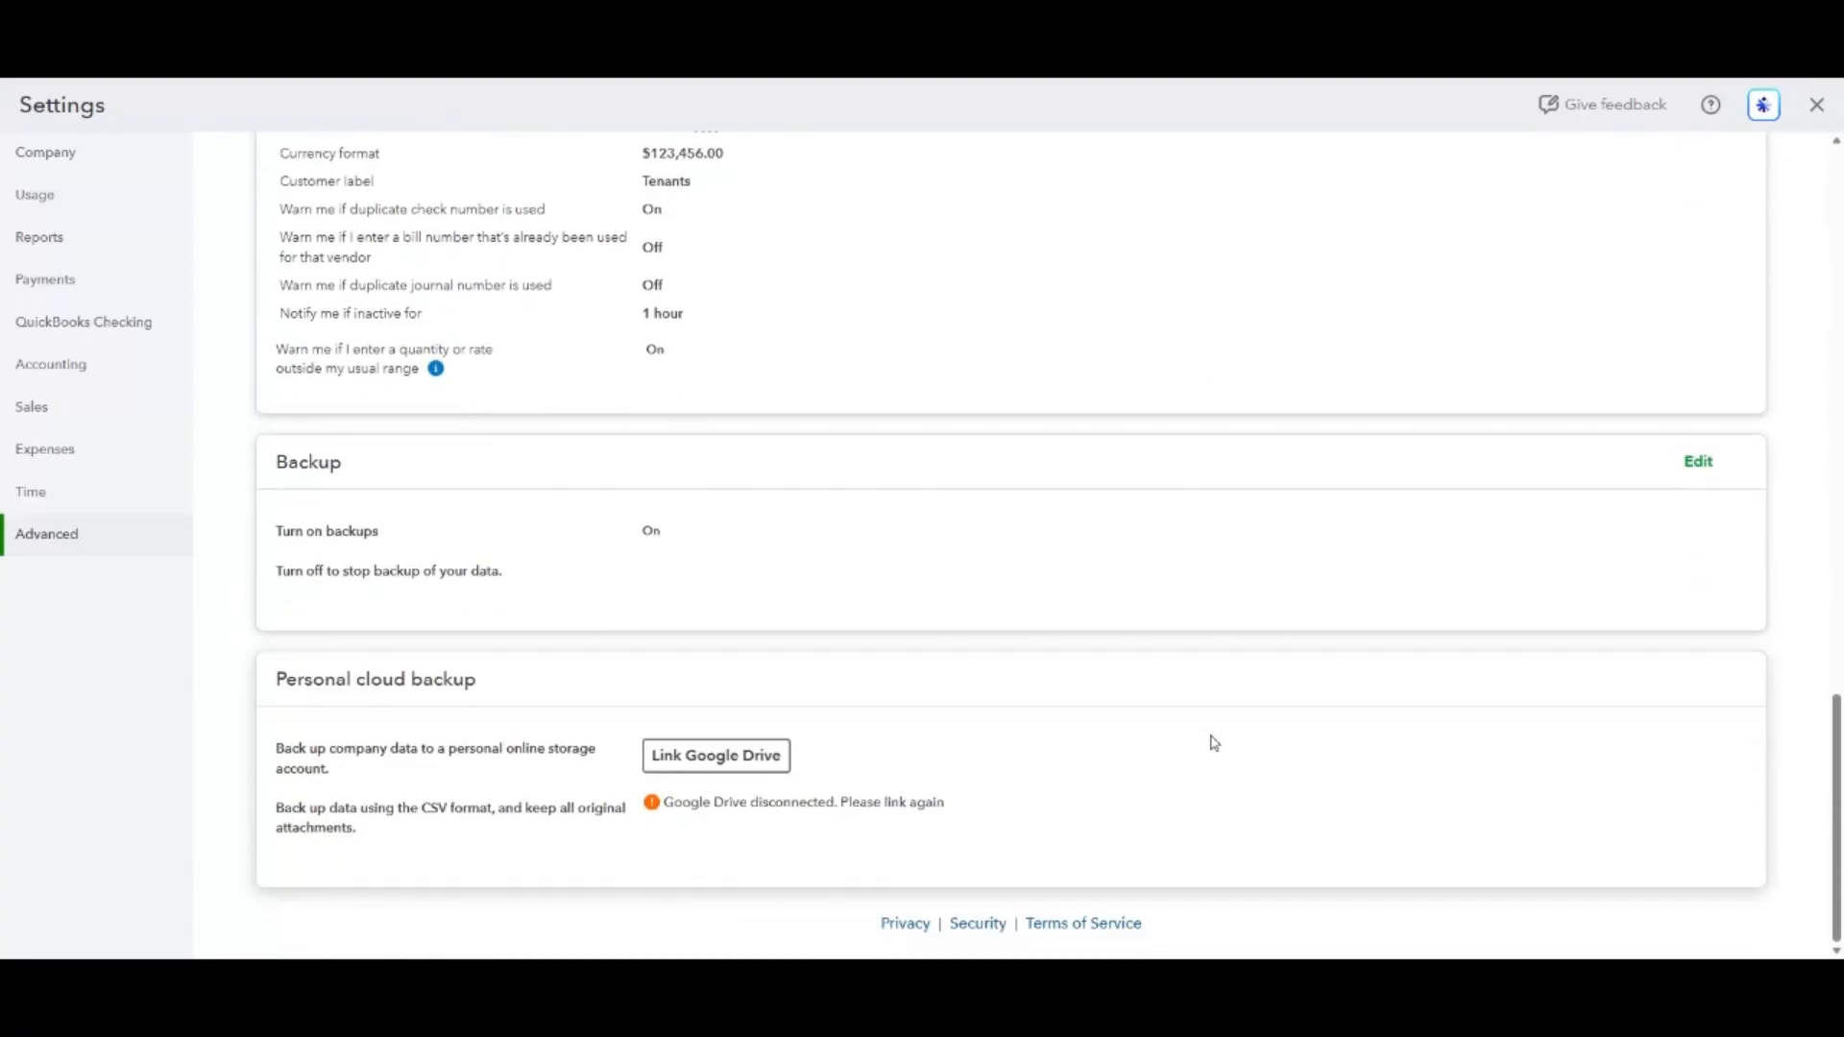
In the expense settings, enable tracking expenses and items by customer and making them billable, save, and leave the settings.
click(31, 459)
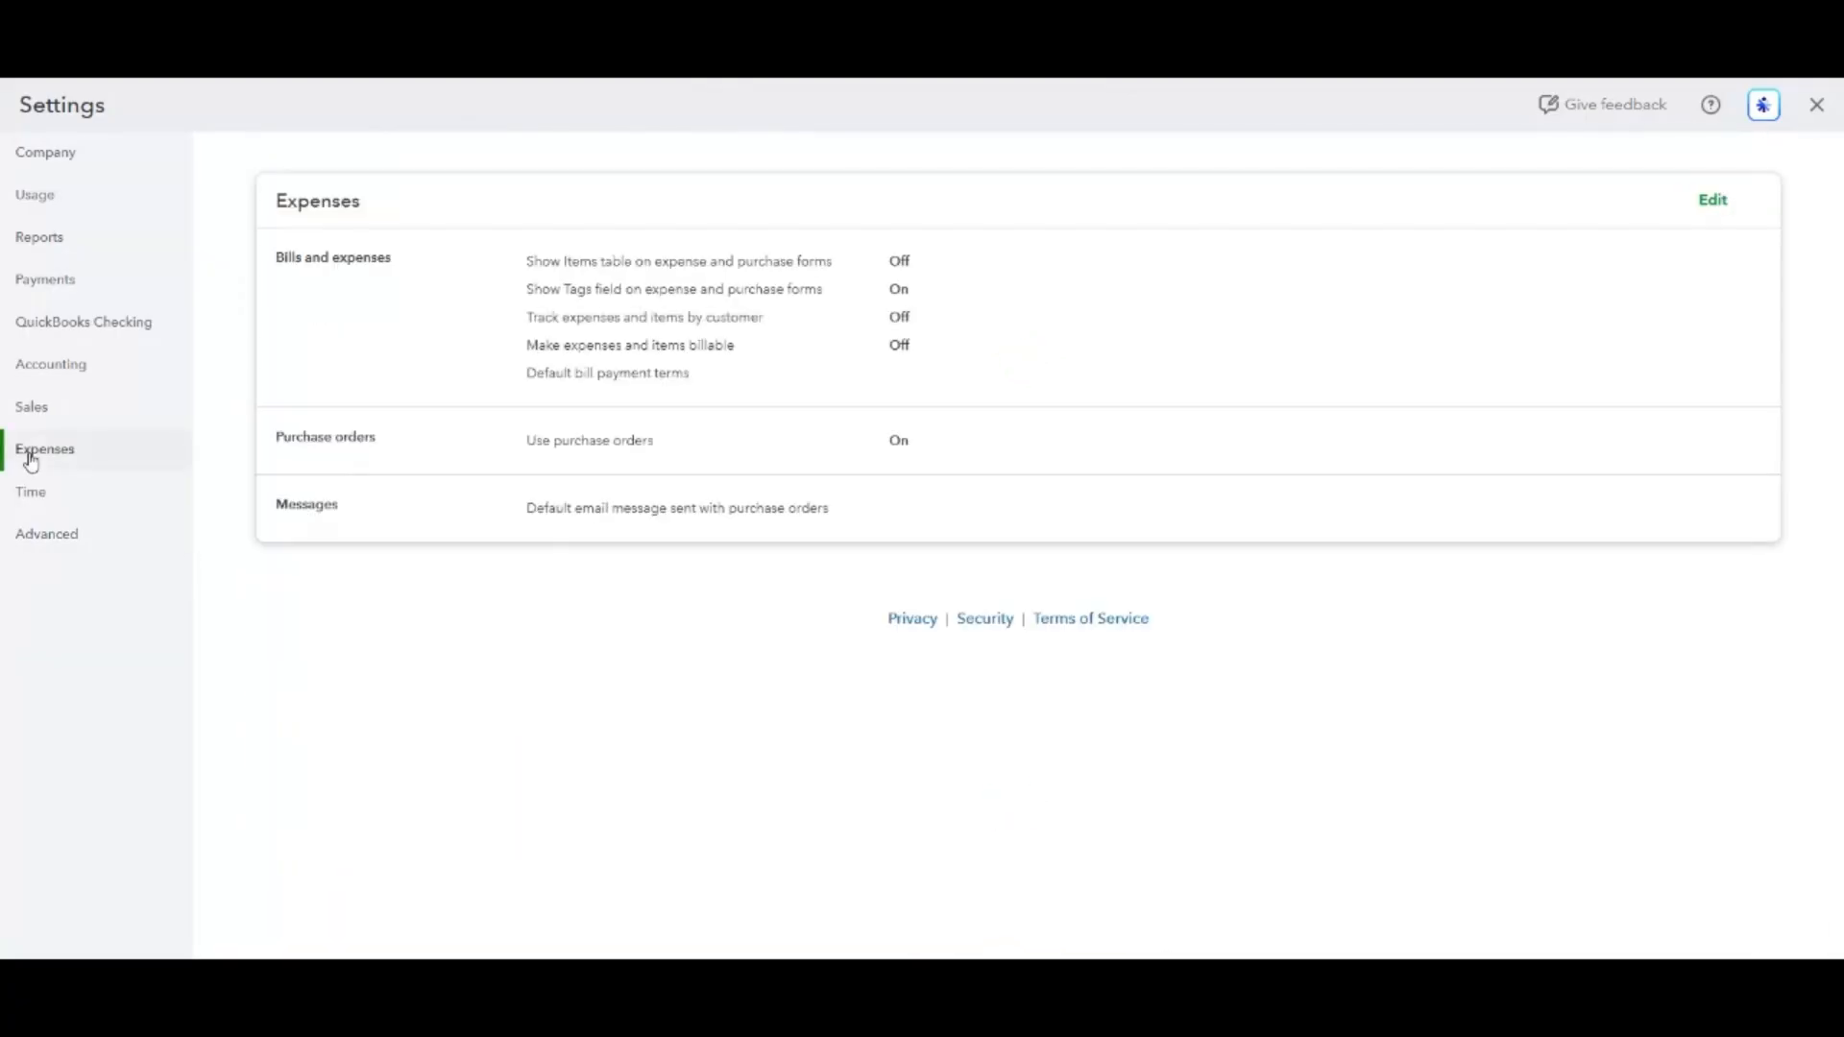
click(902, 329)
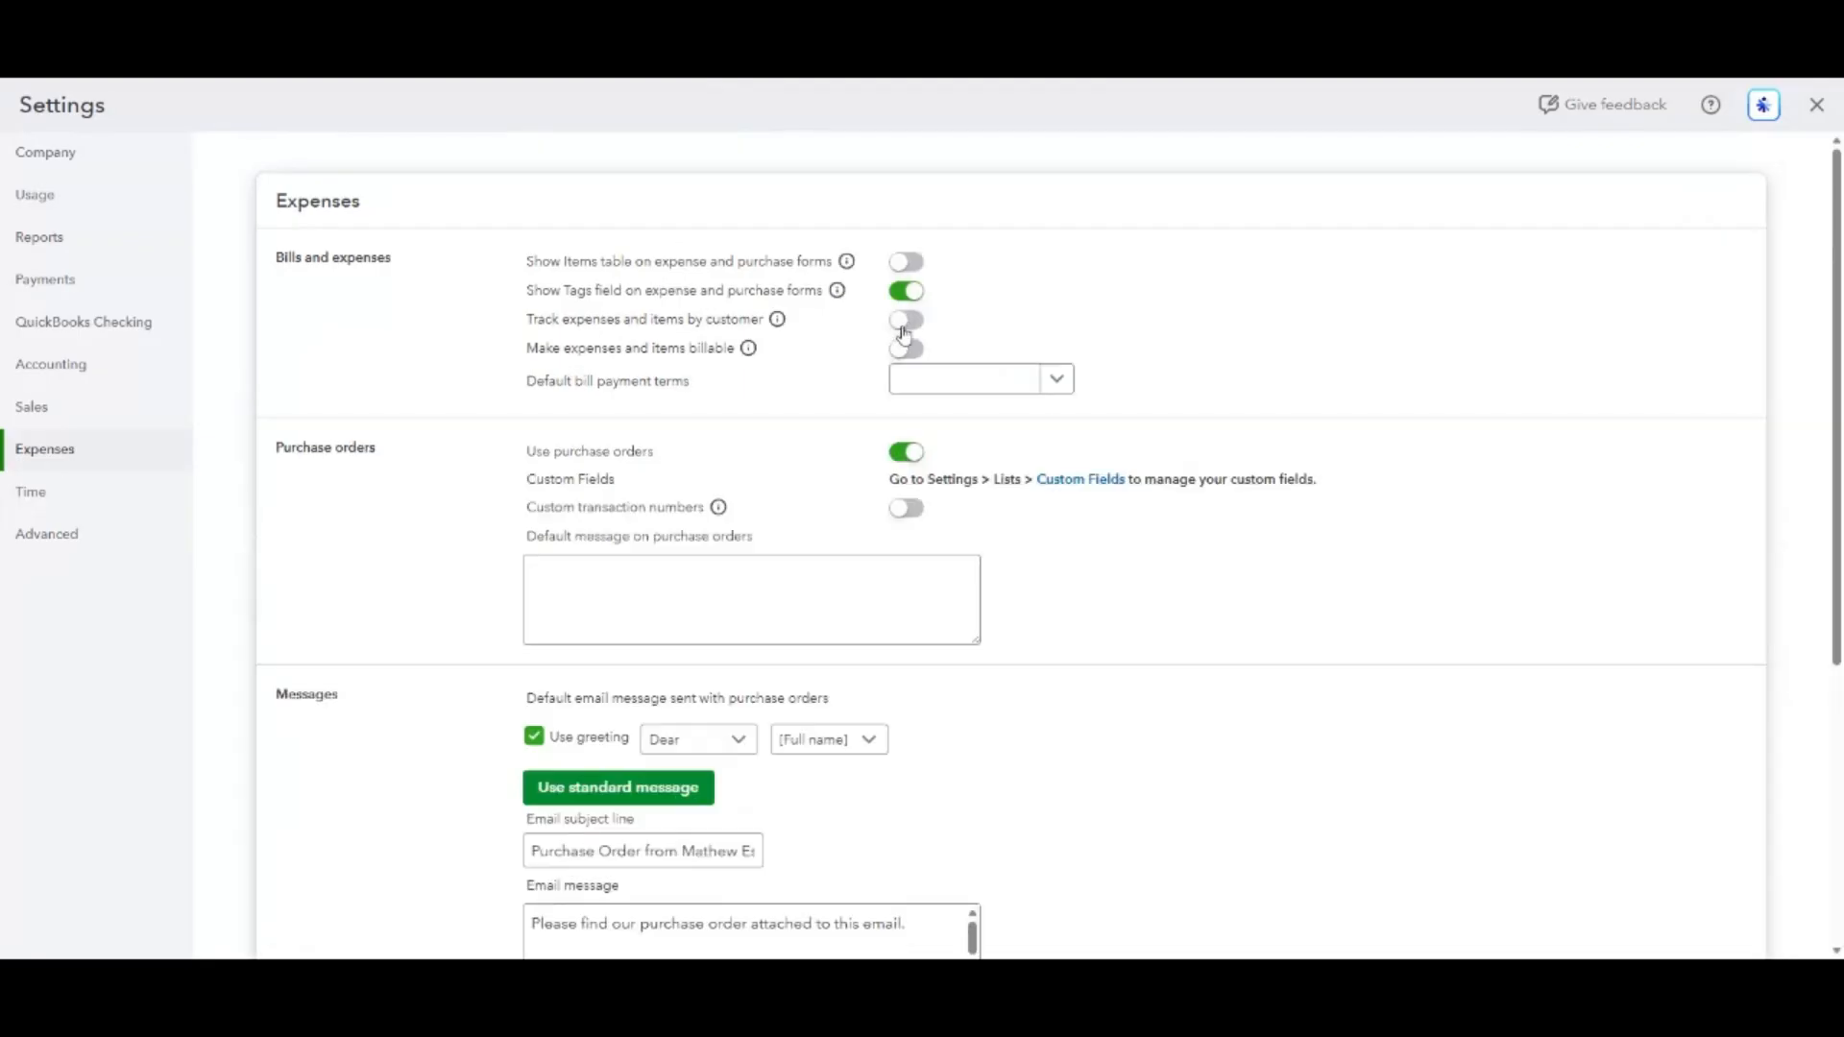
click(906, 321)
click(908, 348)
scroll(861, 580, down, 5)
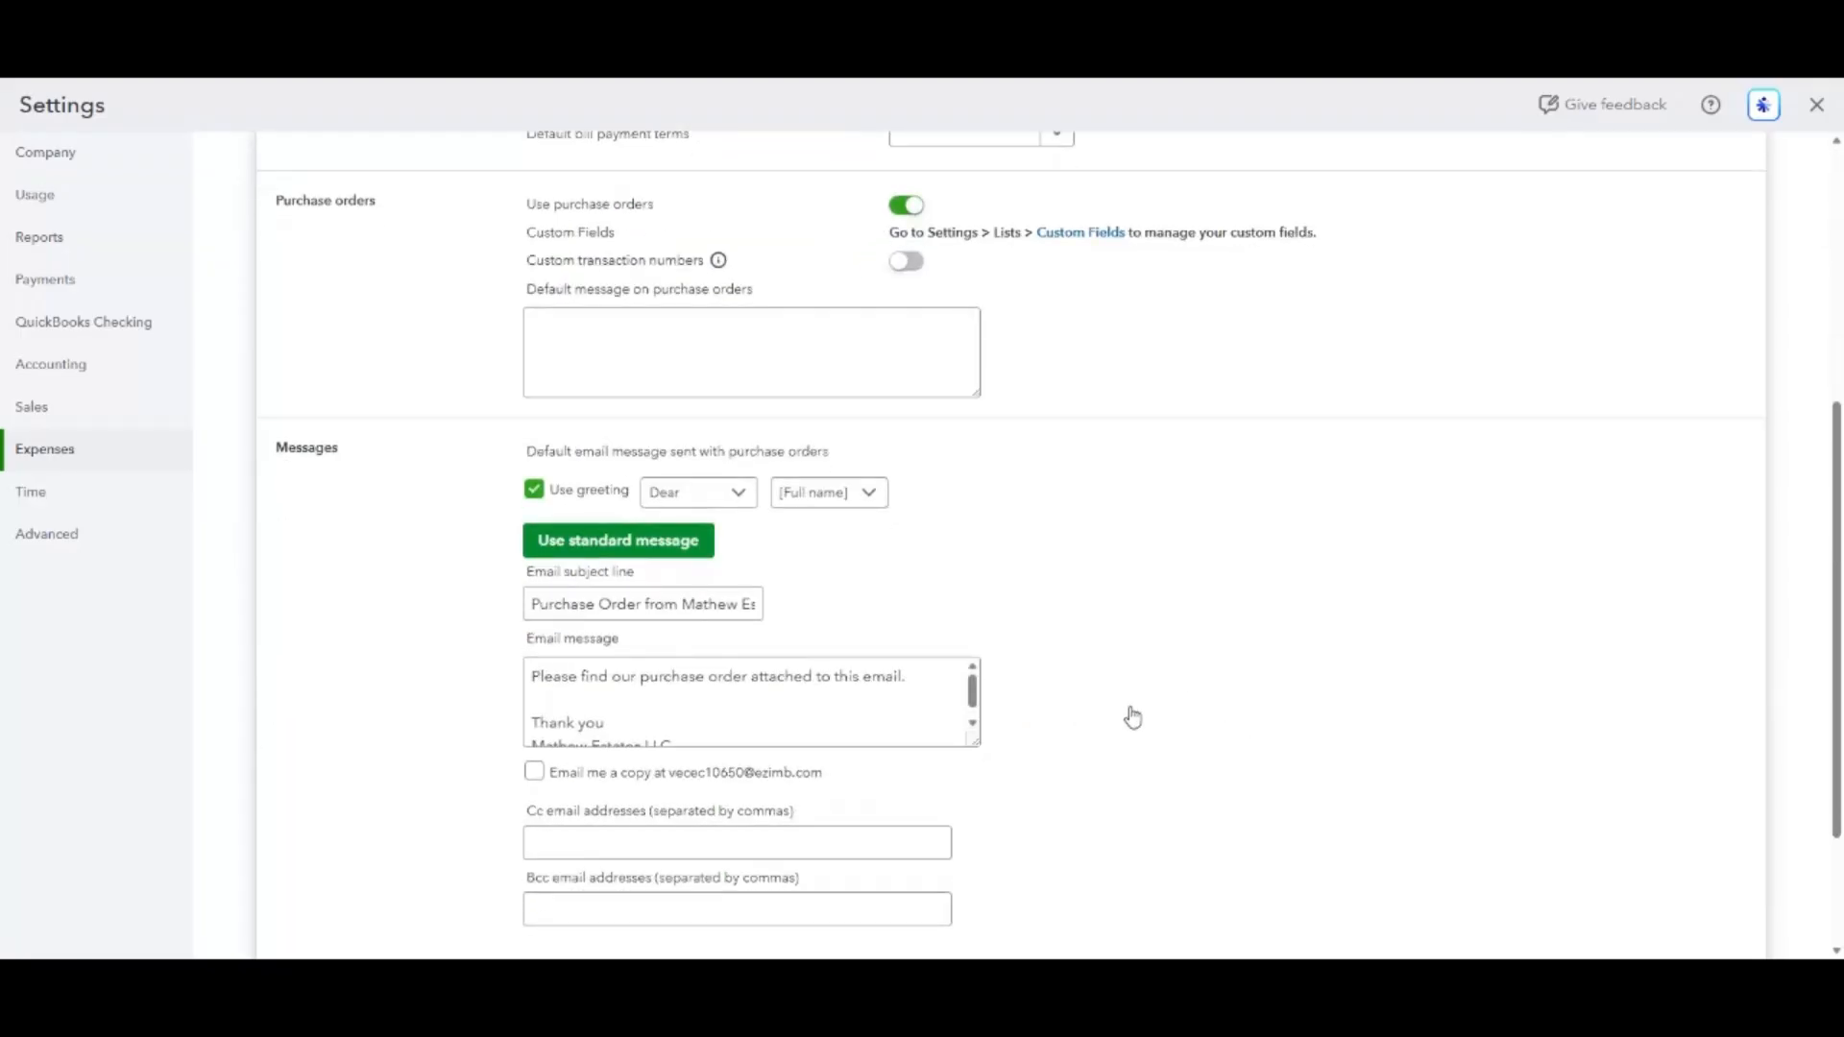
scroll(902, 778, down, 2)
click(669, 800)
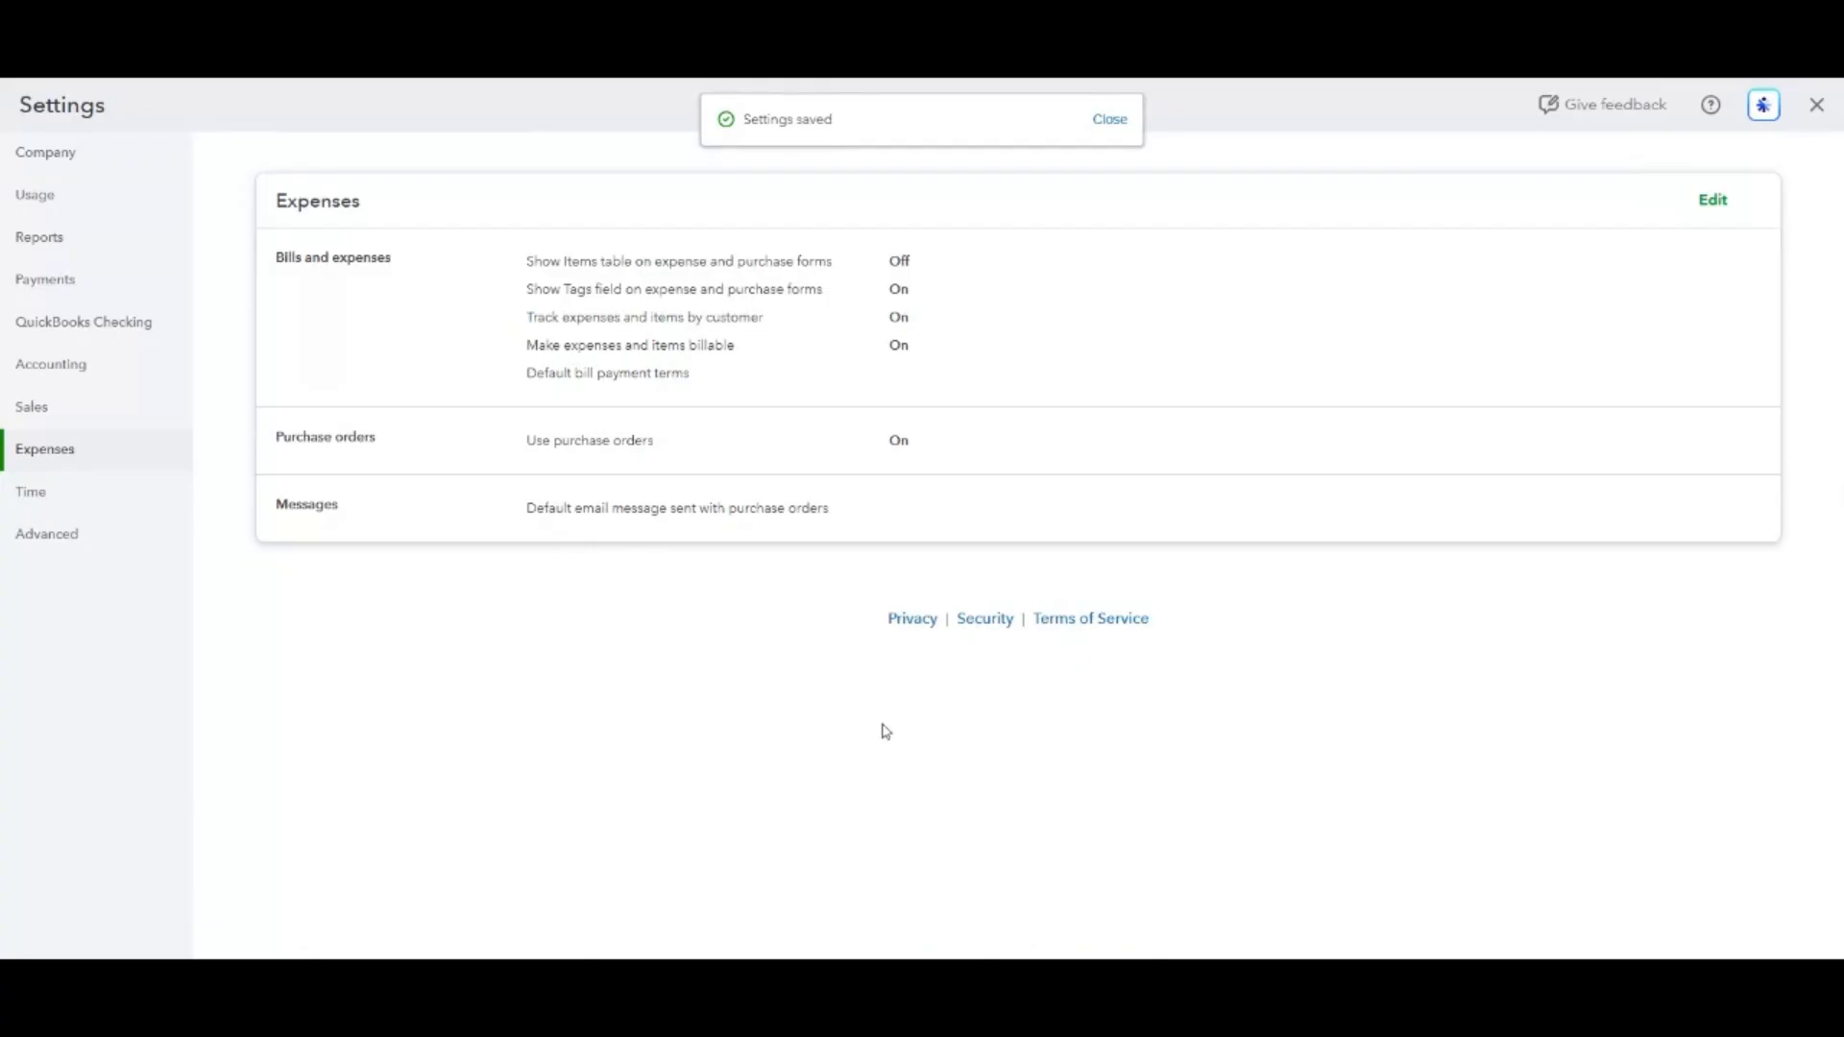
click(1814, 120)
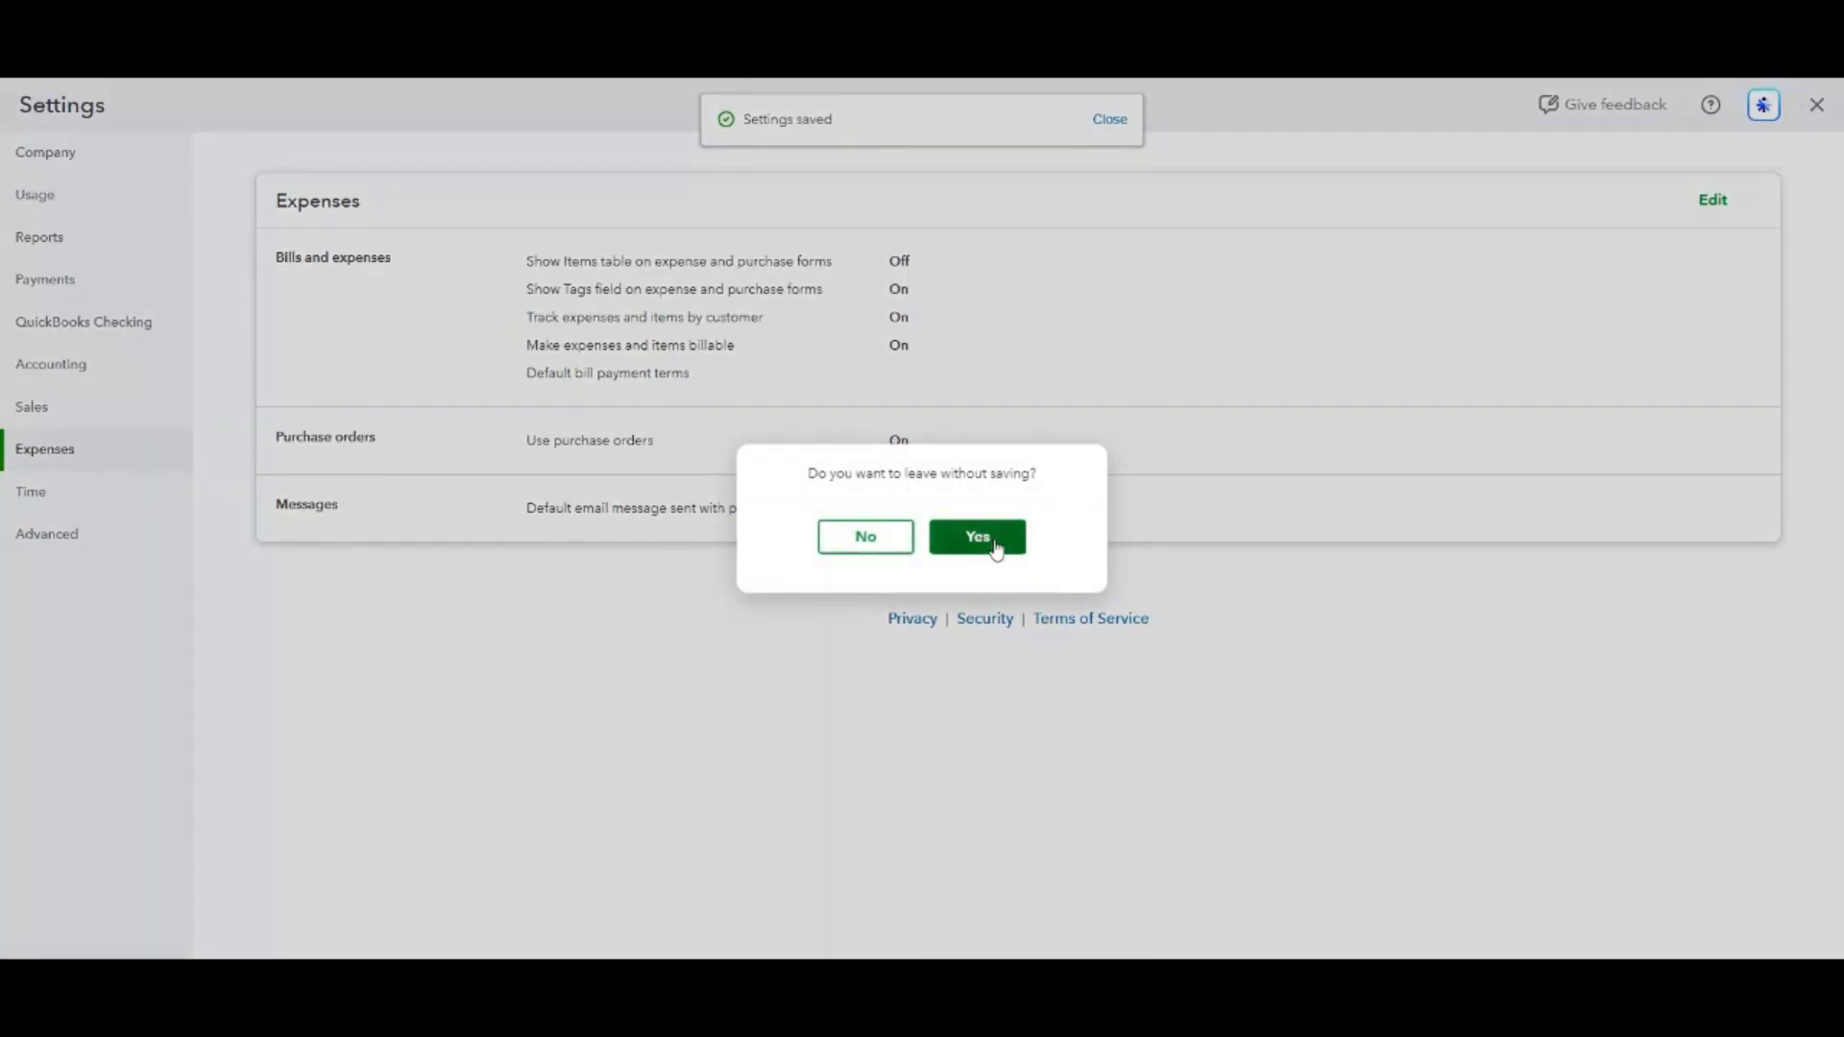
click(995, 535)
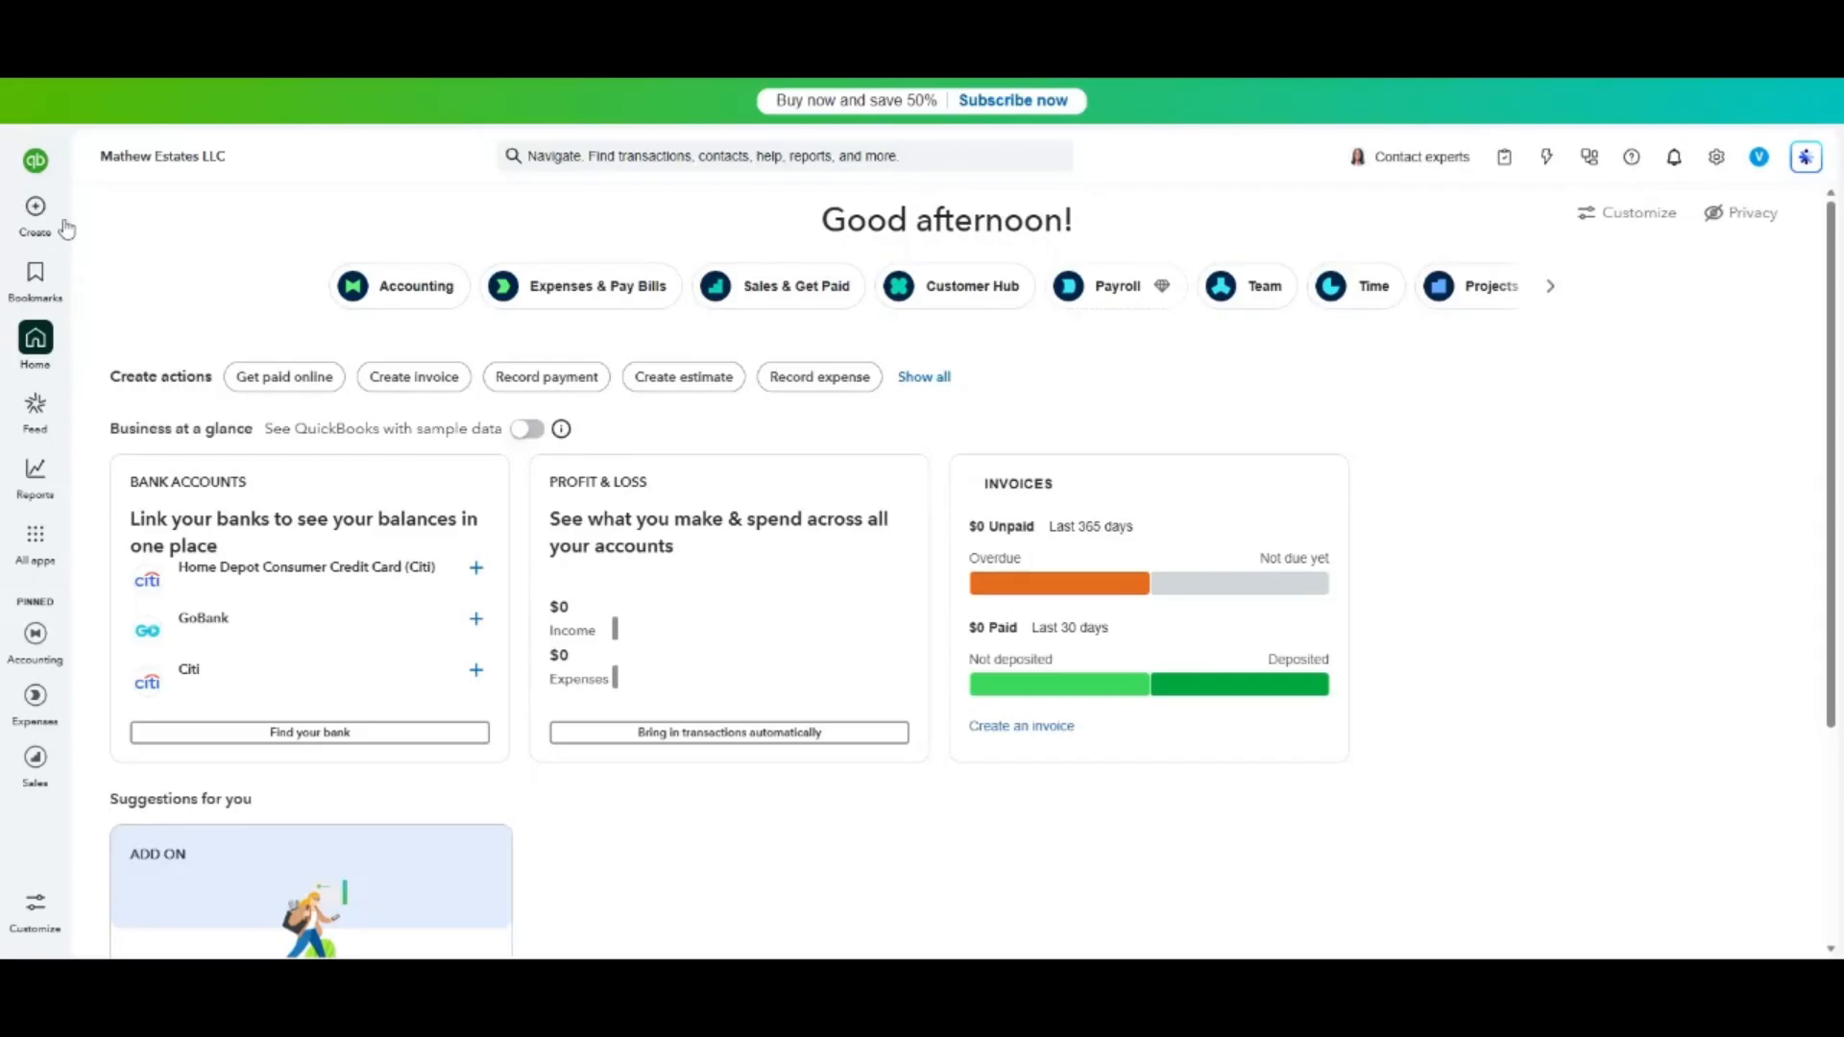
Start a new journal entry and set its journal date to 01/01/2026.
click(34, 213)
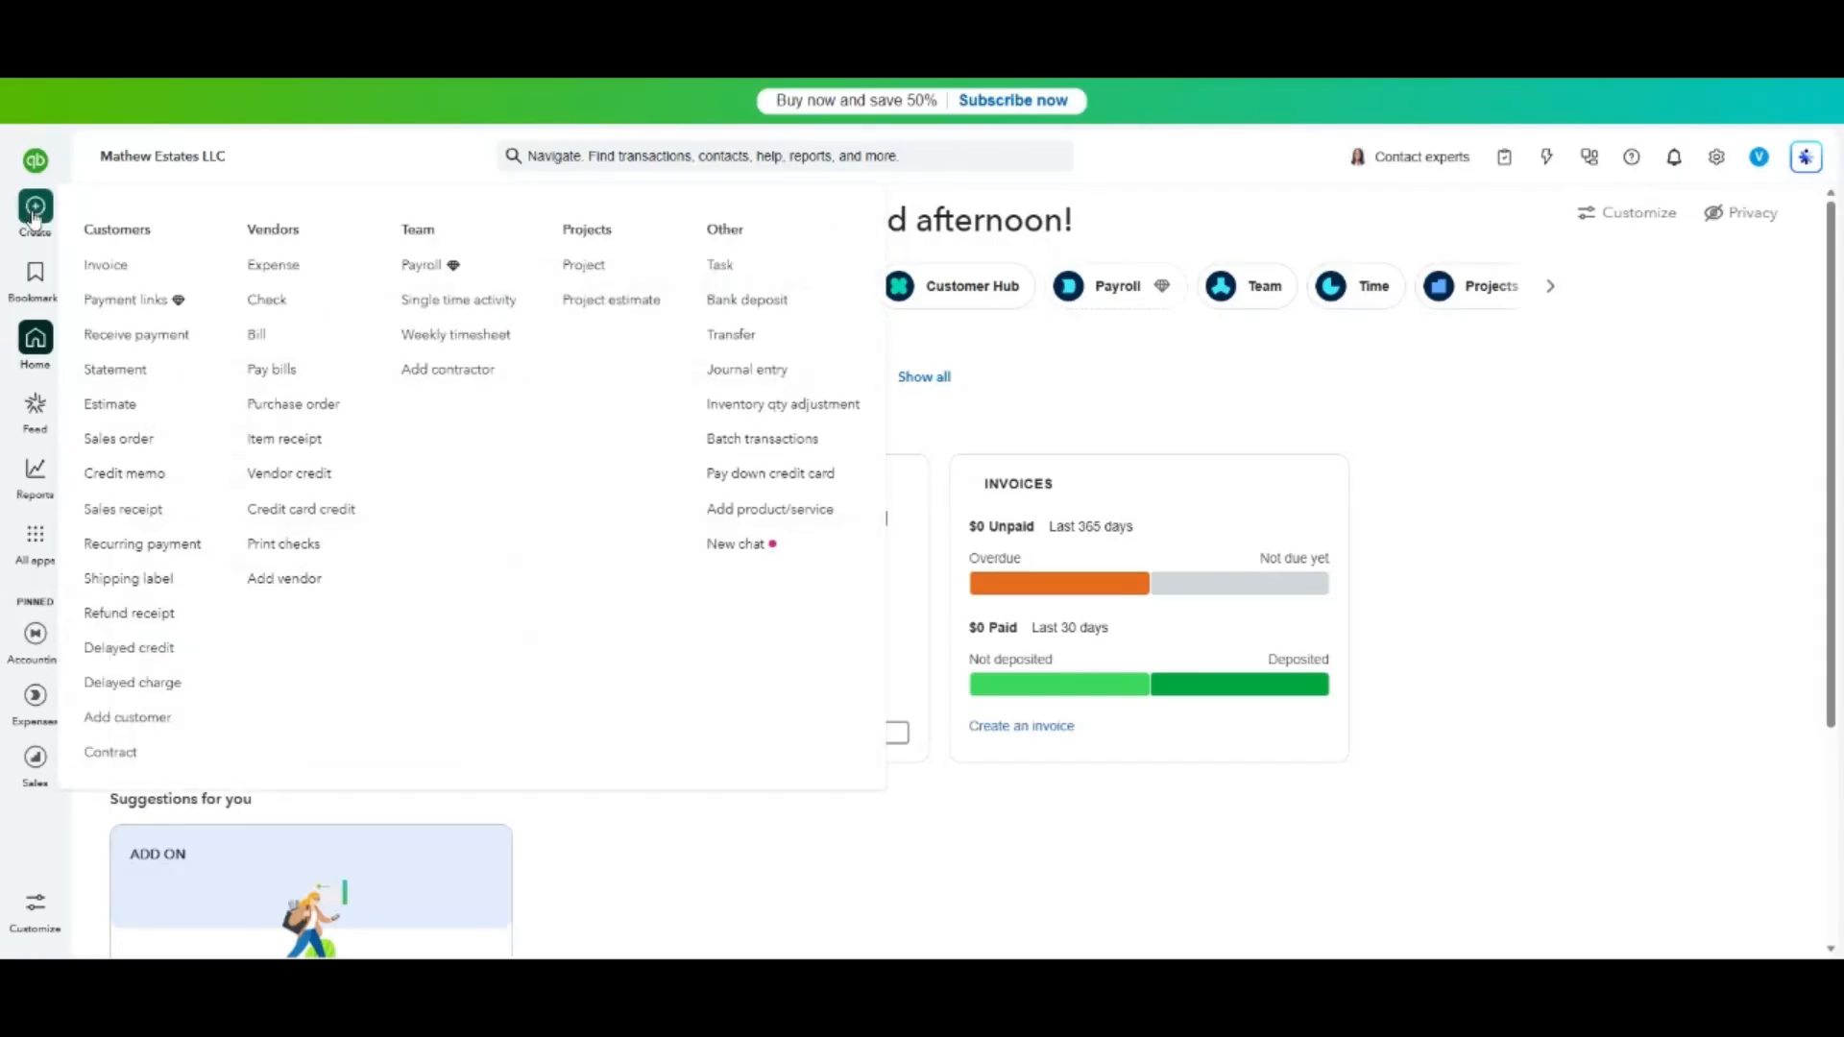
click(756, 379)
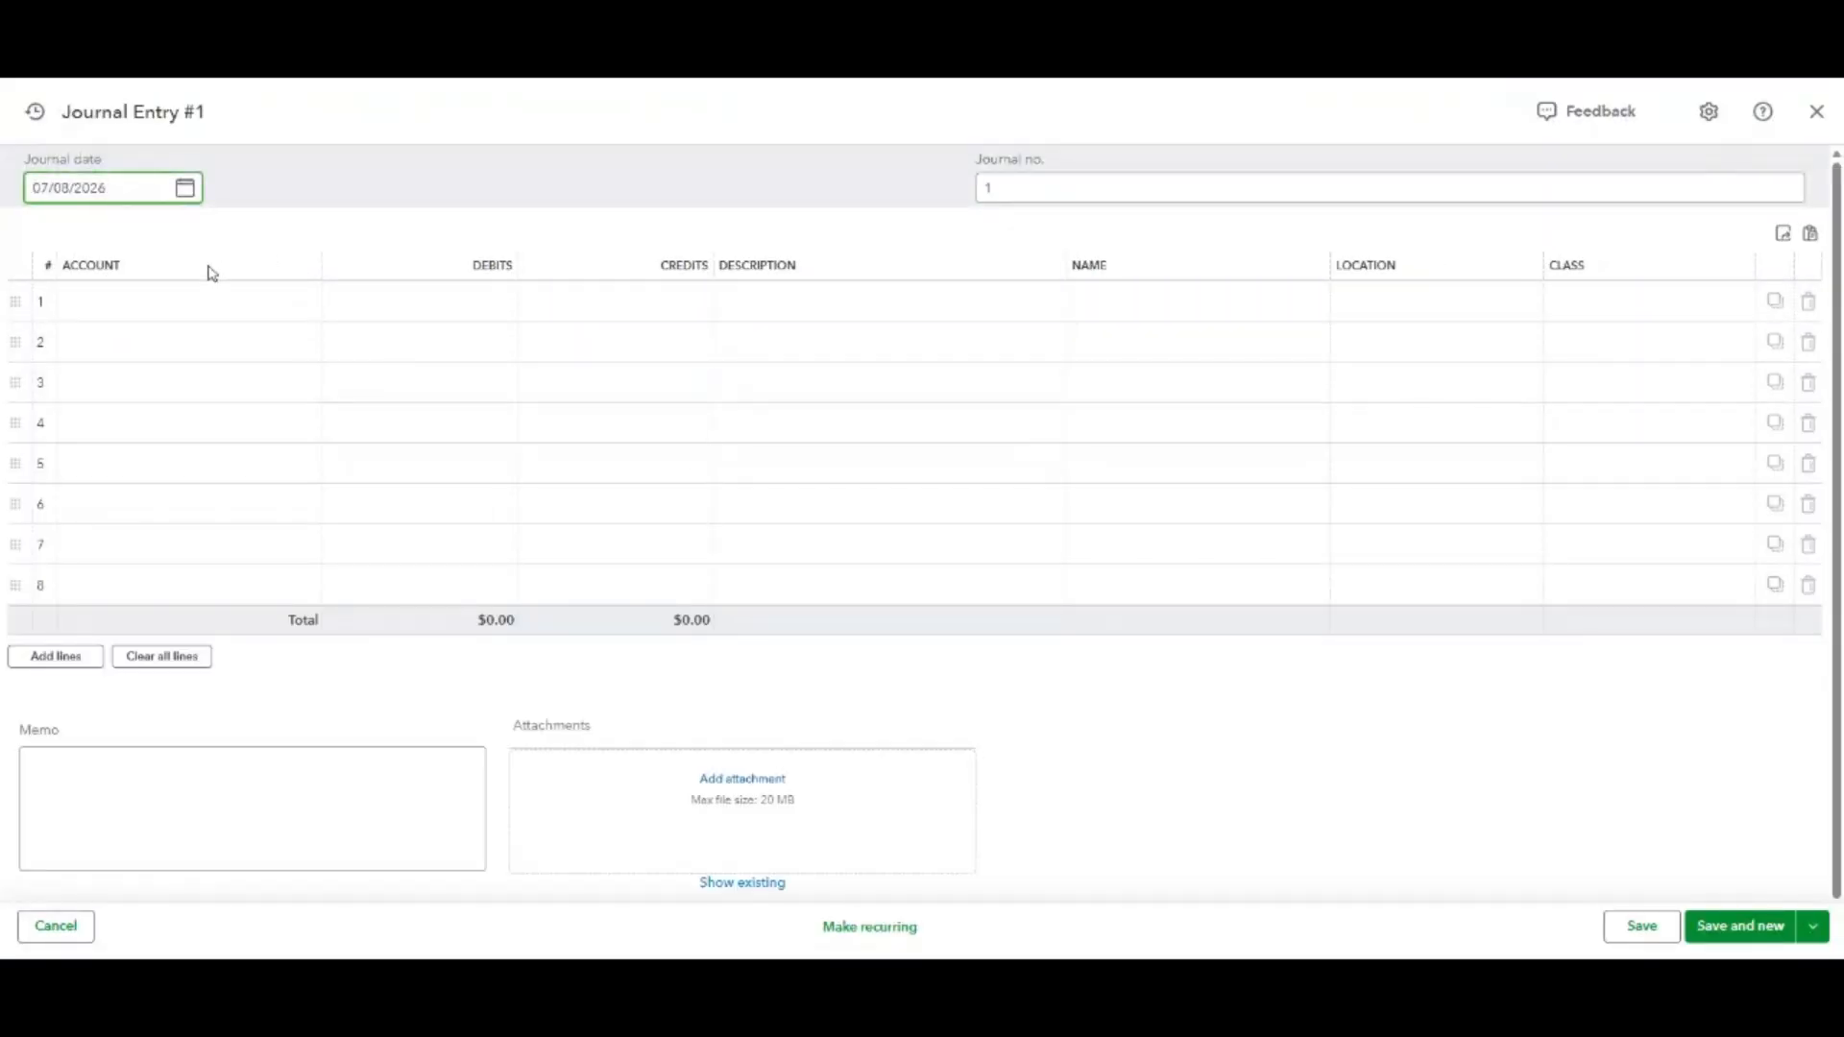
click(186, 194)
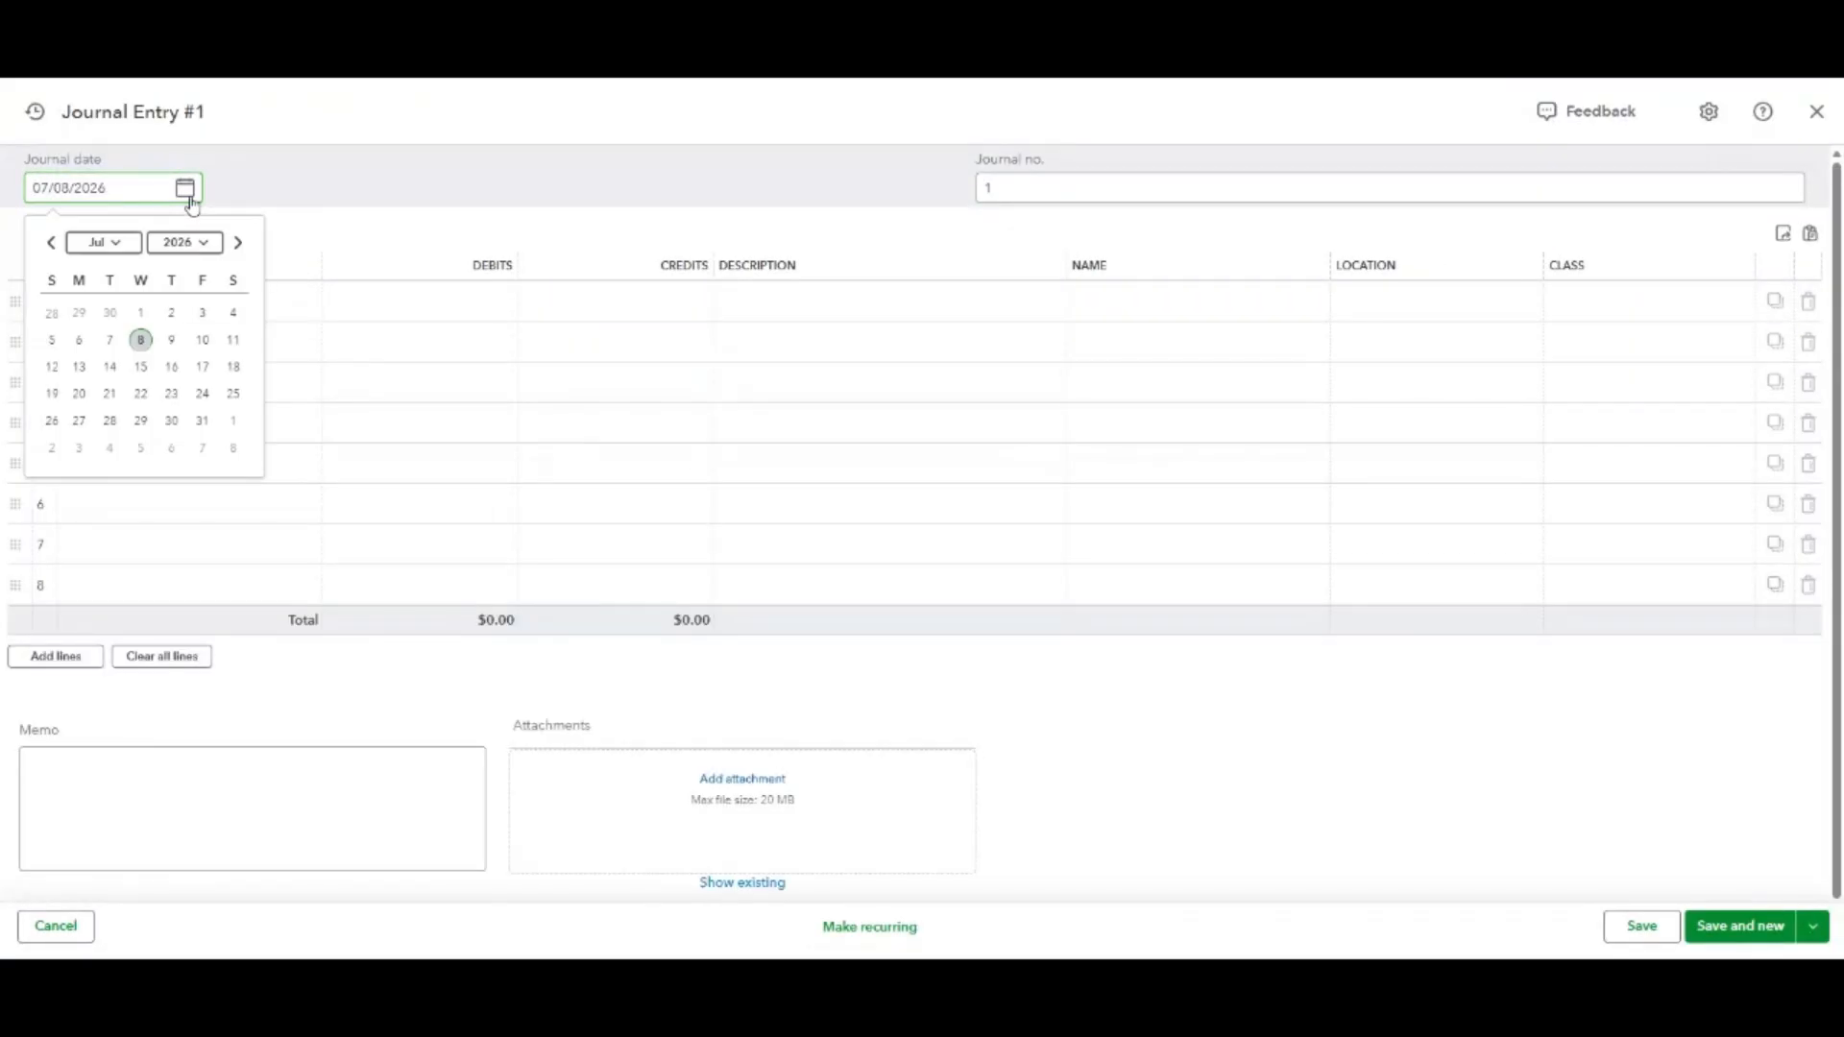
click(104, 244)
scroll(120, 317, up, 3)
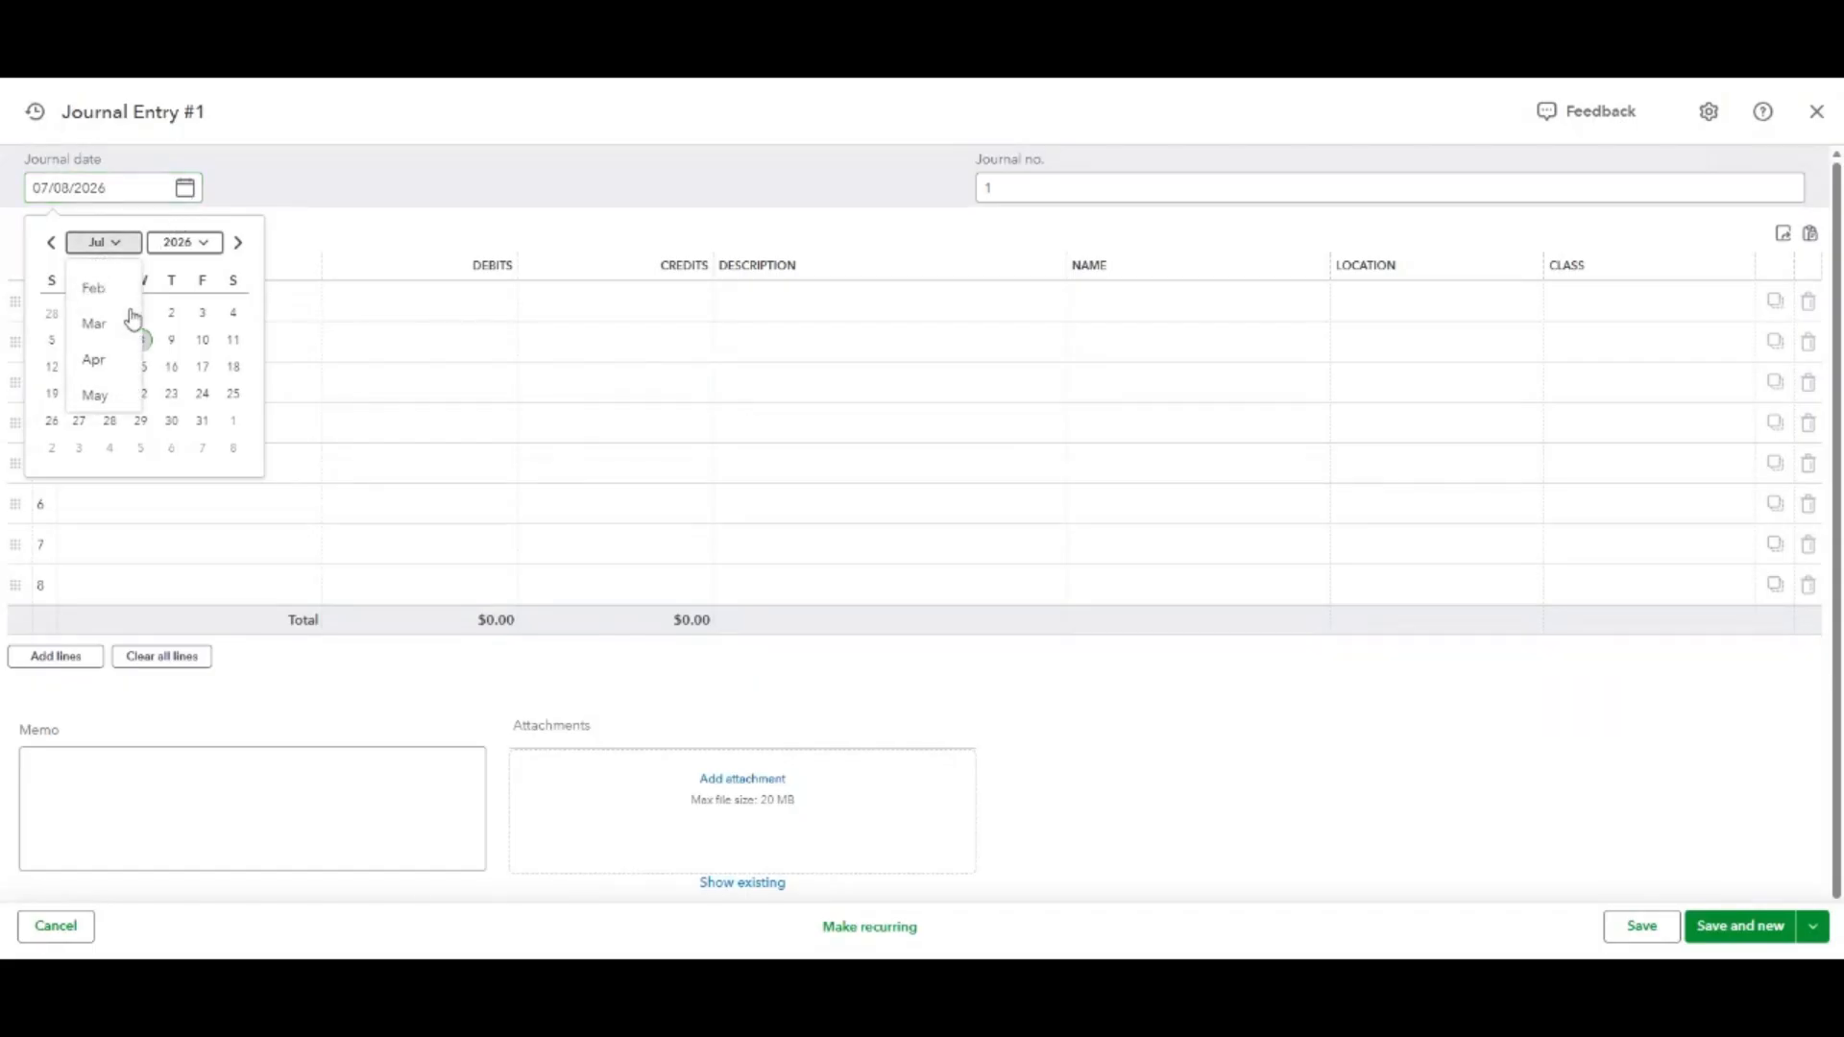
click(94, 277)
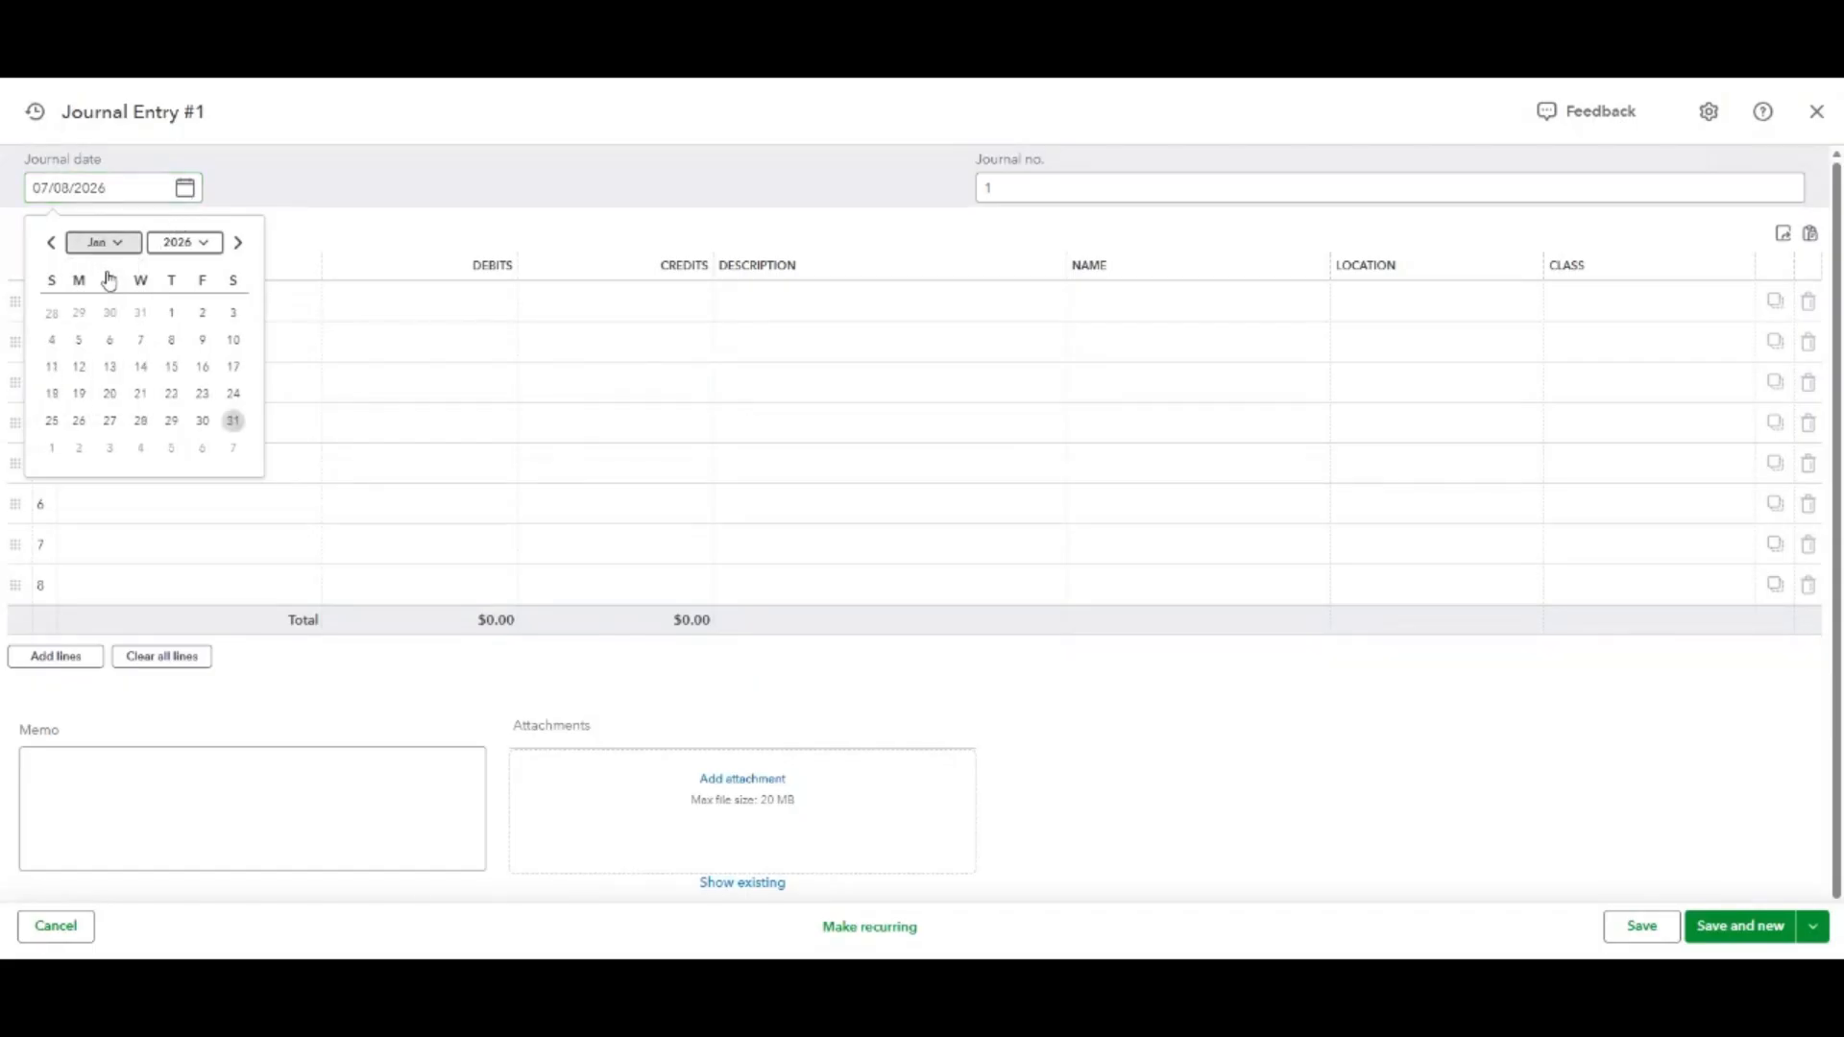
click(141, 314)
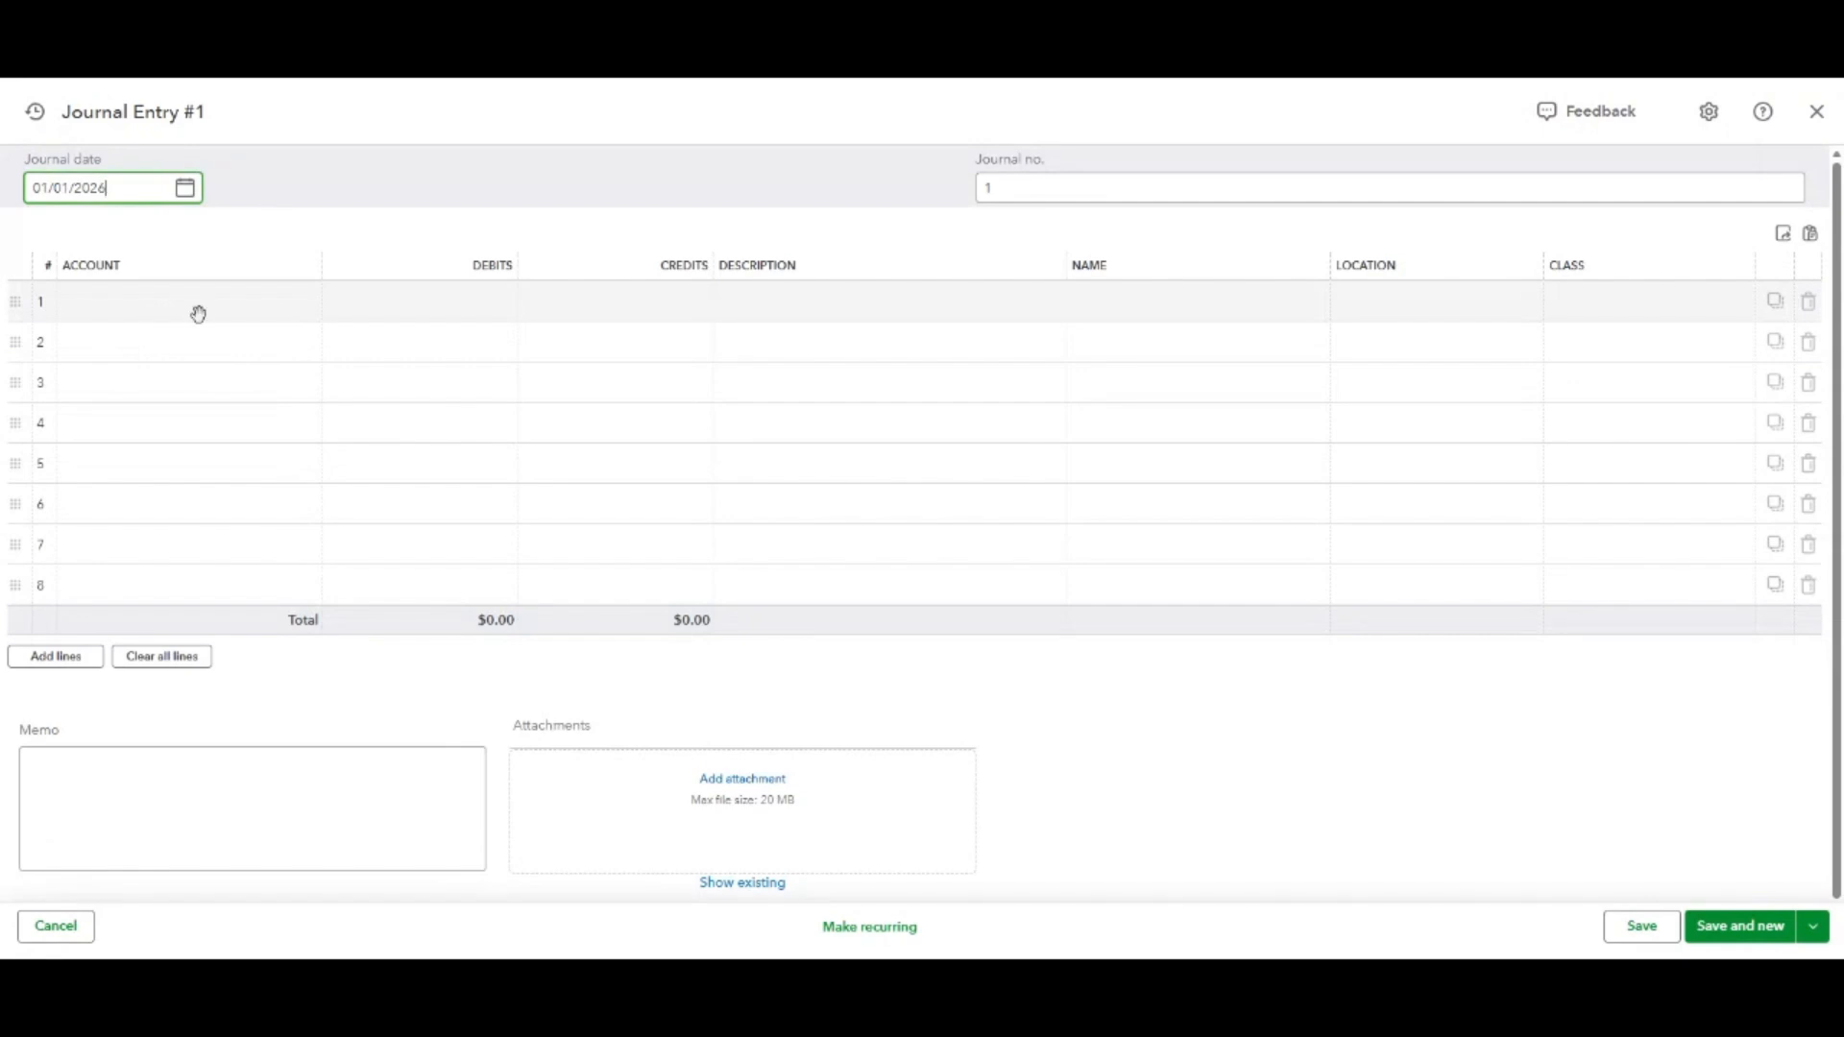
Fill the first journal line with the Buildings fixed asset account and a debit of 500,000.
click(198, 314)
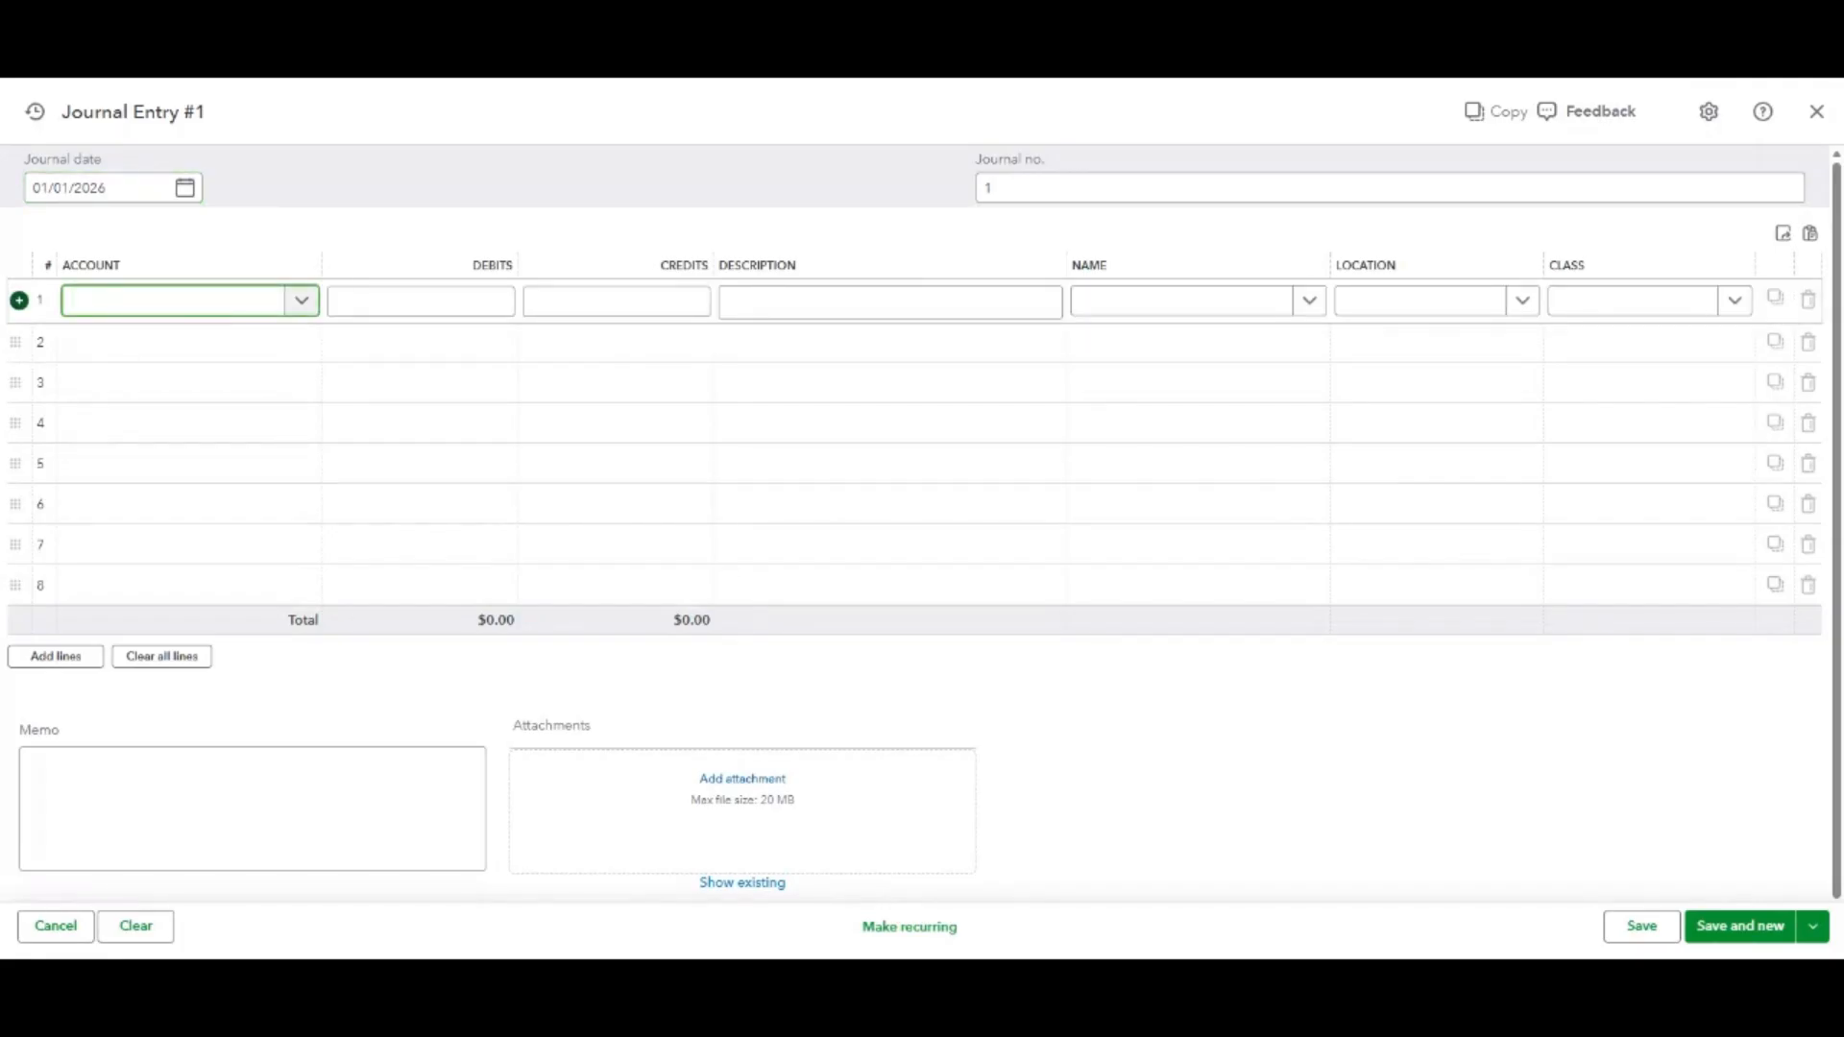
text(Bui)
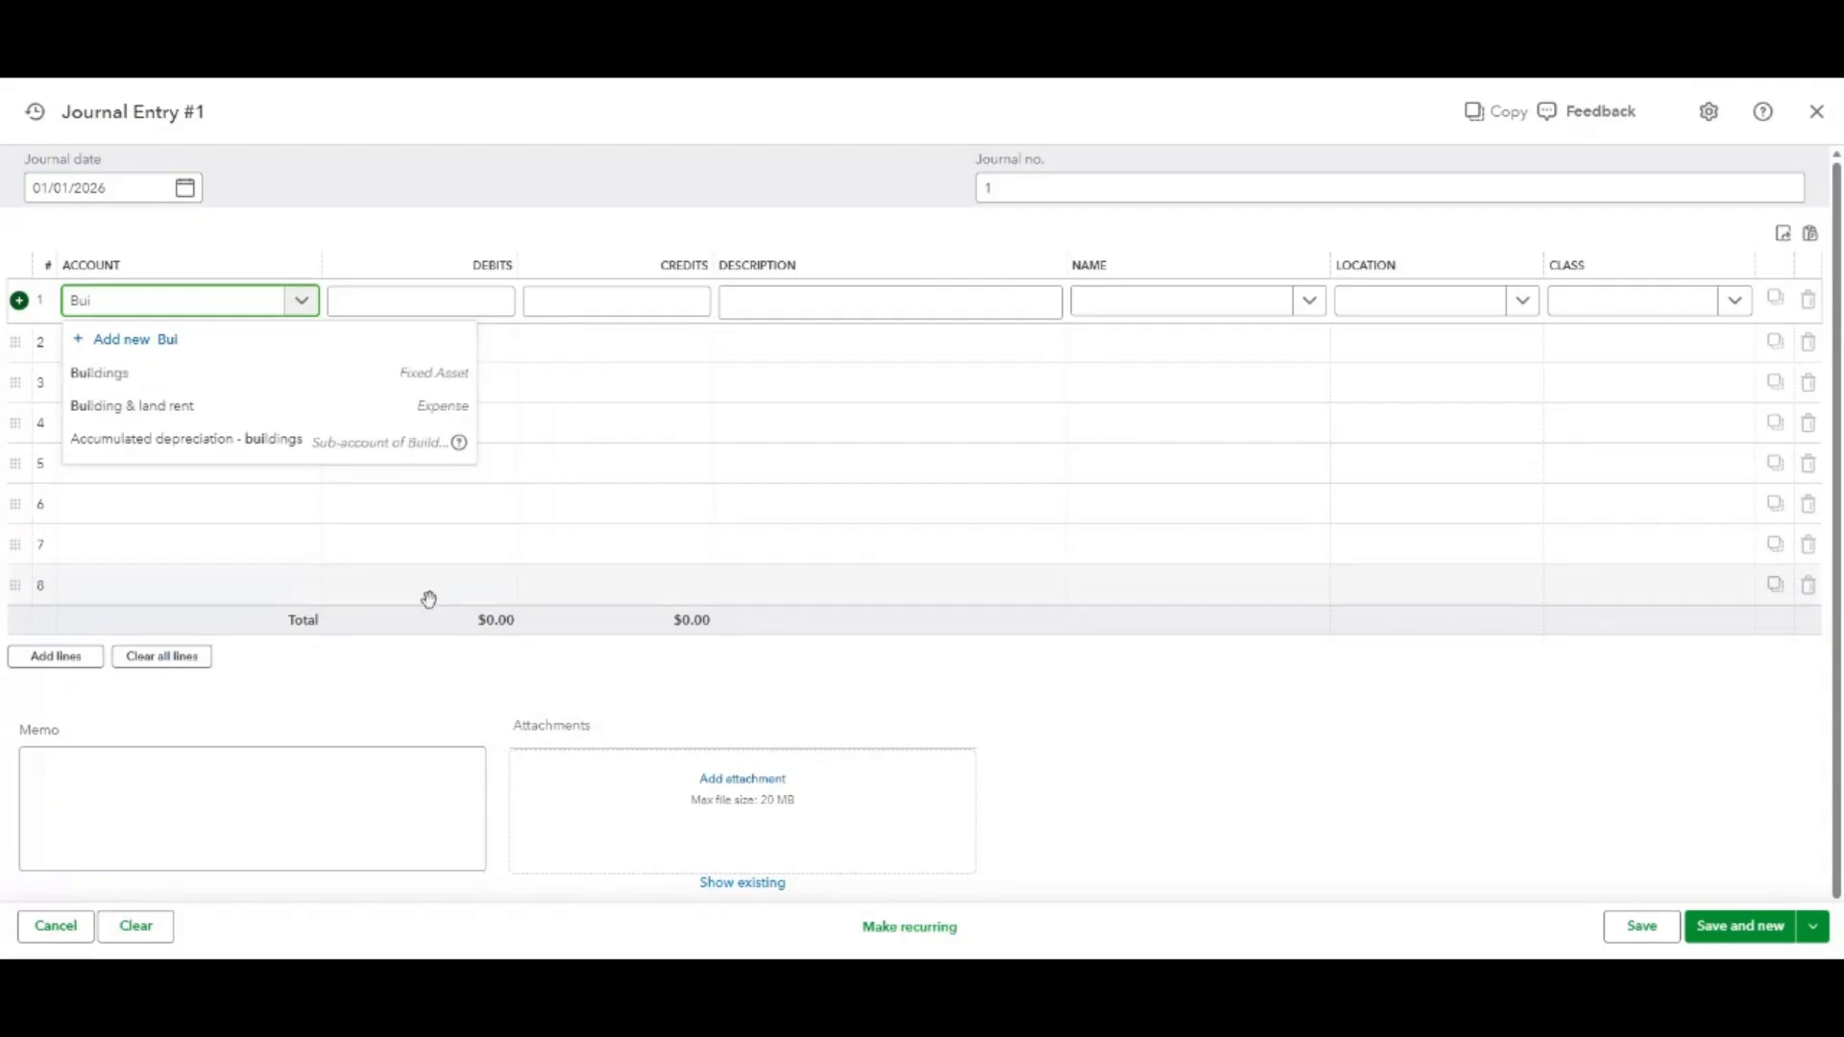
click(191, 379)
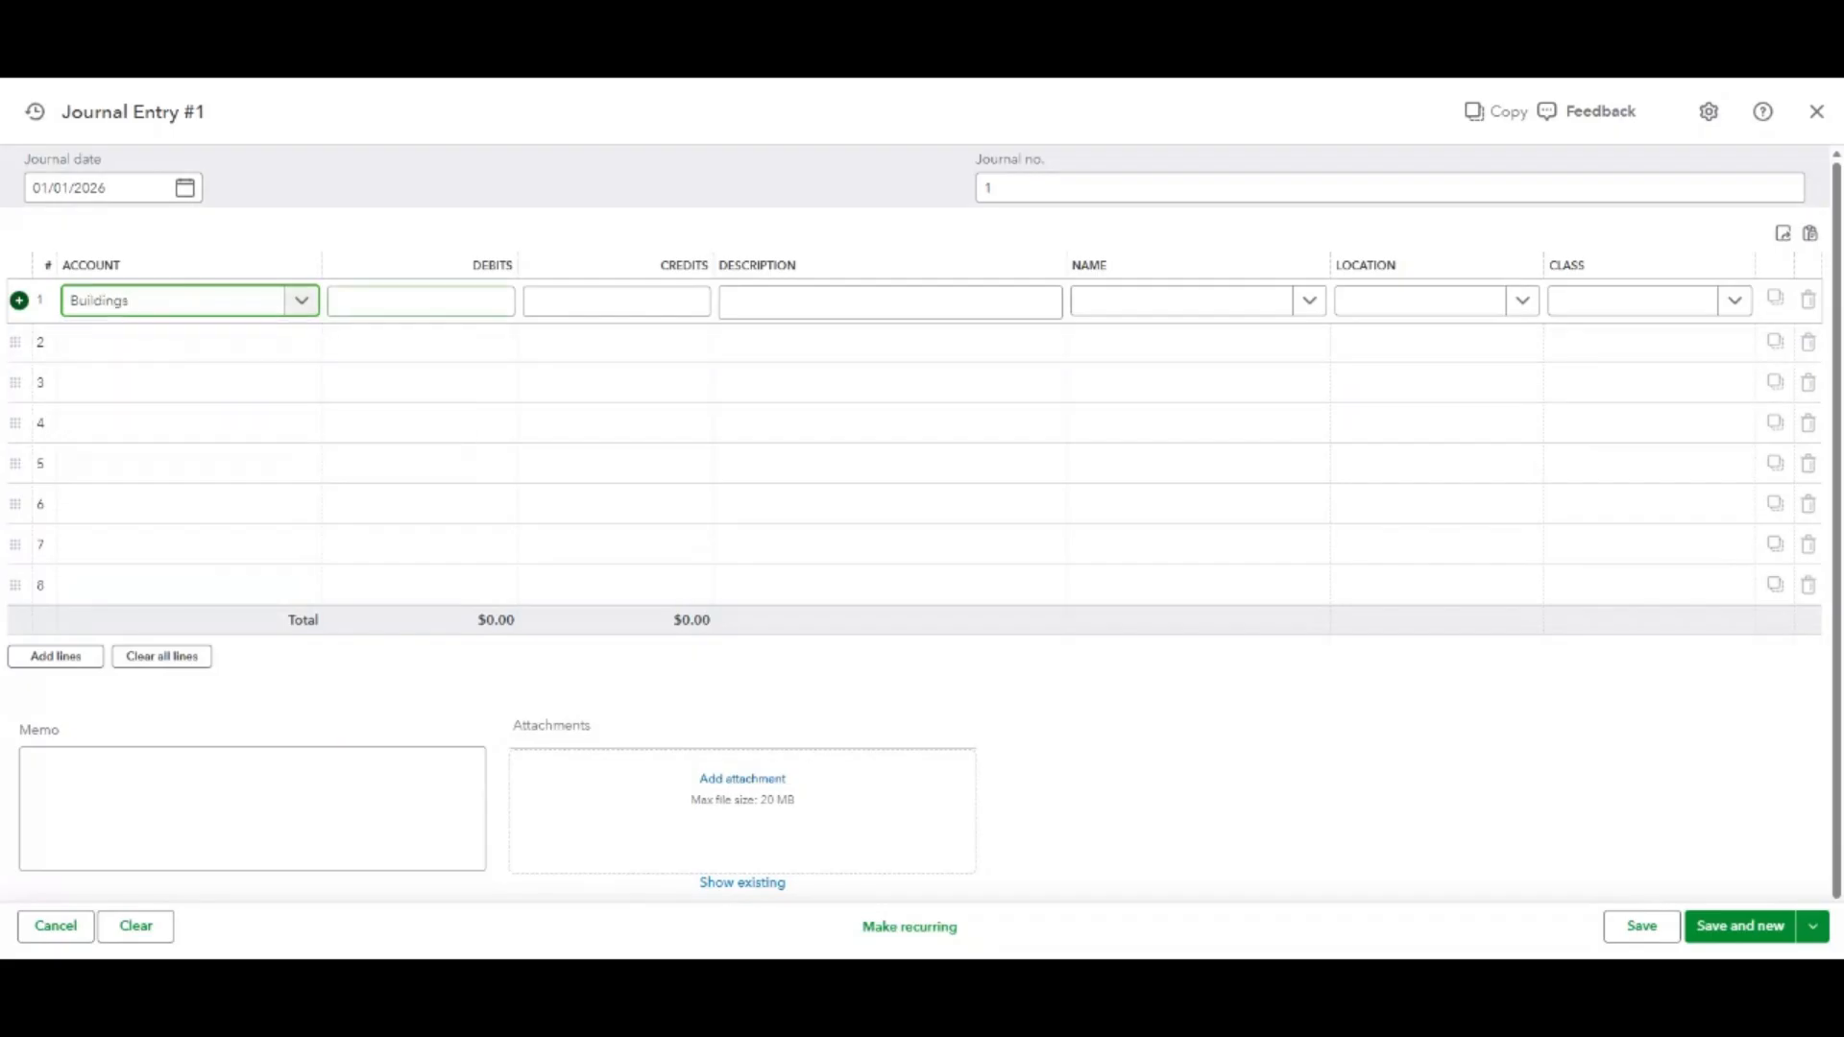
key(Tab)
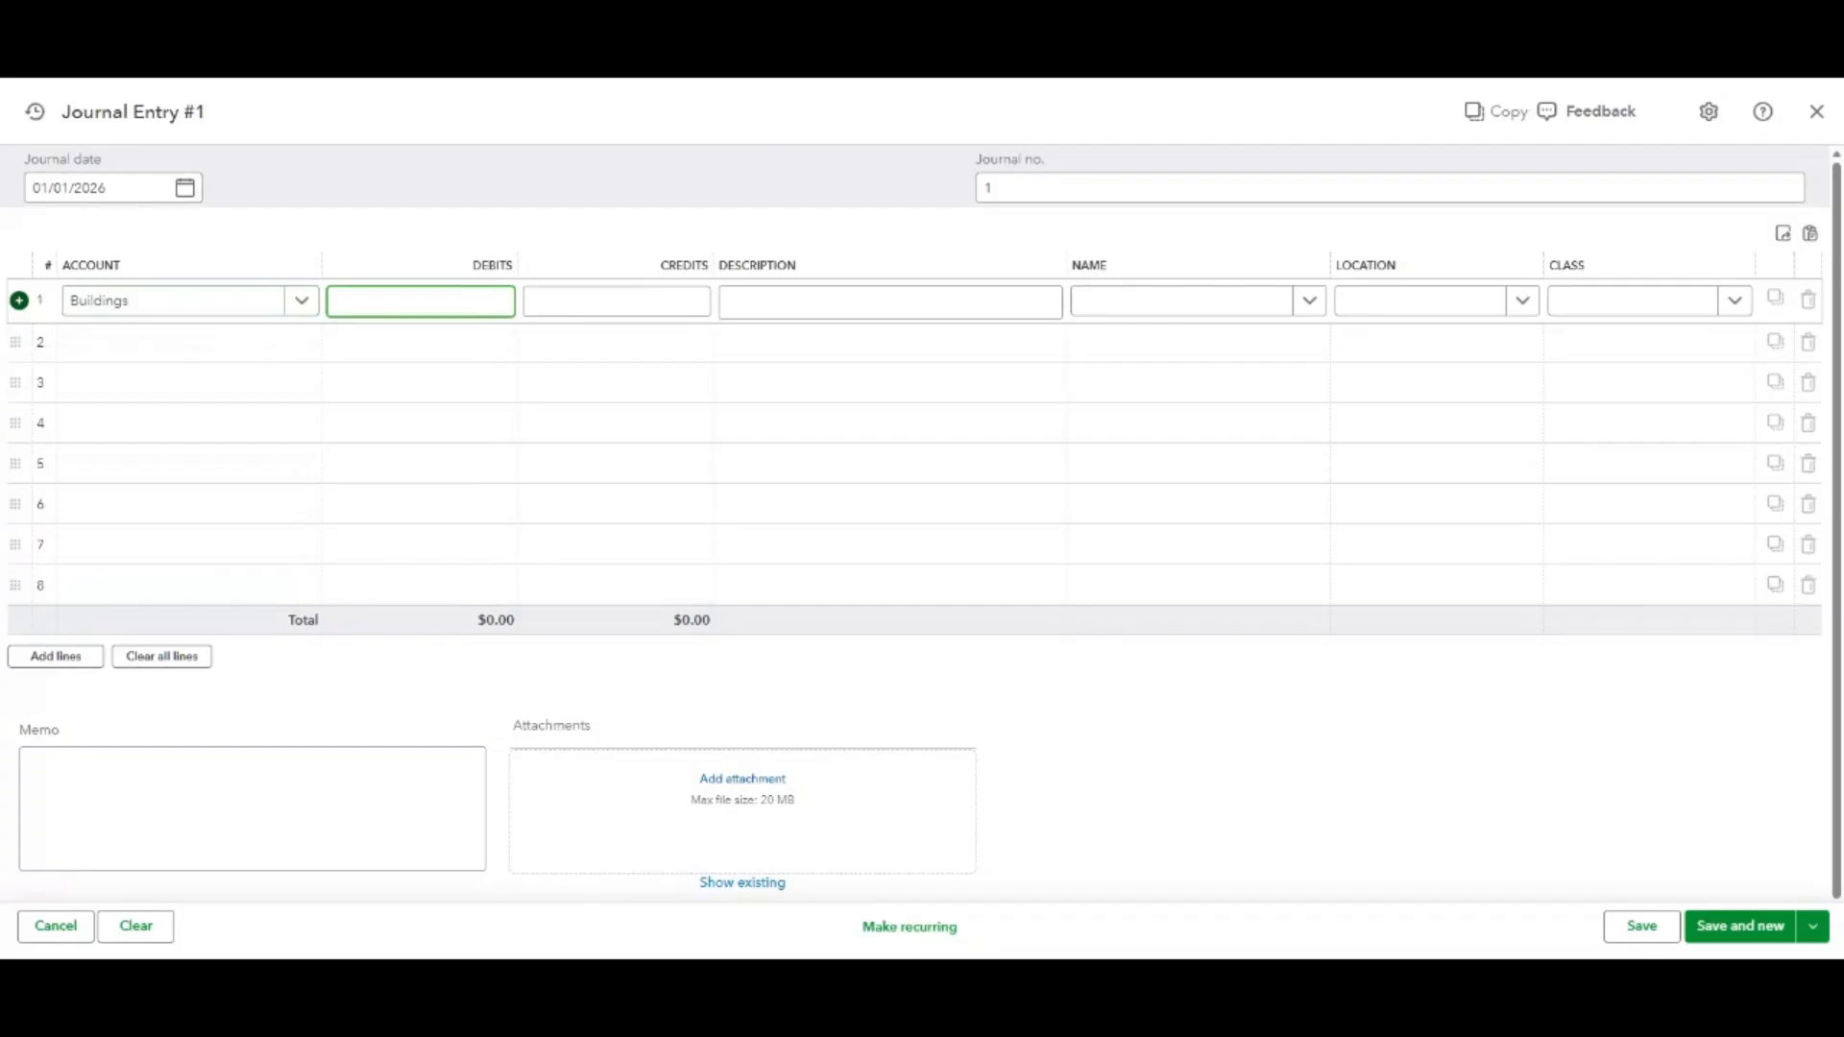
text(500000)
Fill the second journal line with the Land fixed asset account and a debit of 100,000.
click(178, 357)
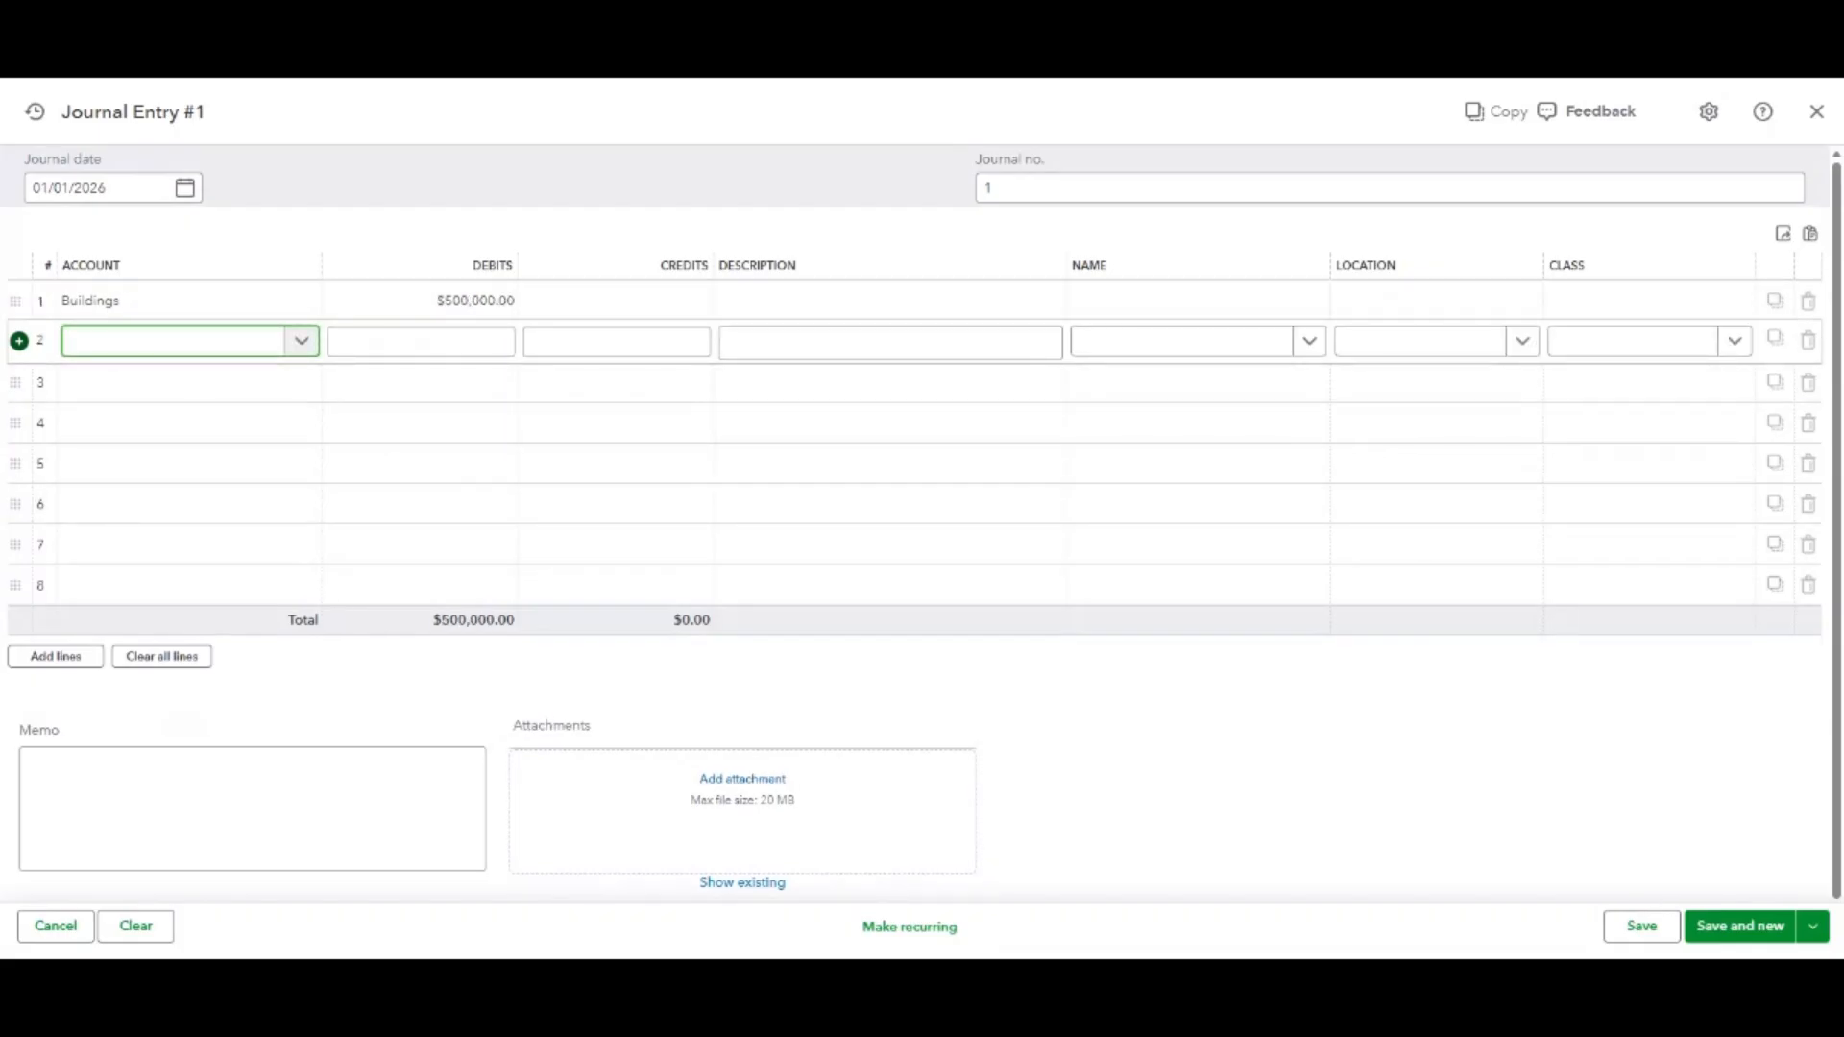
text(Land)
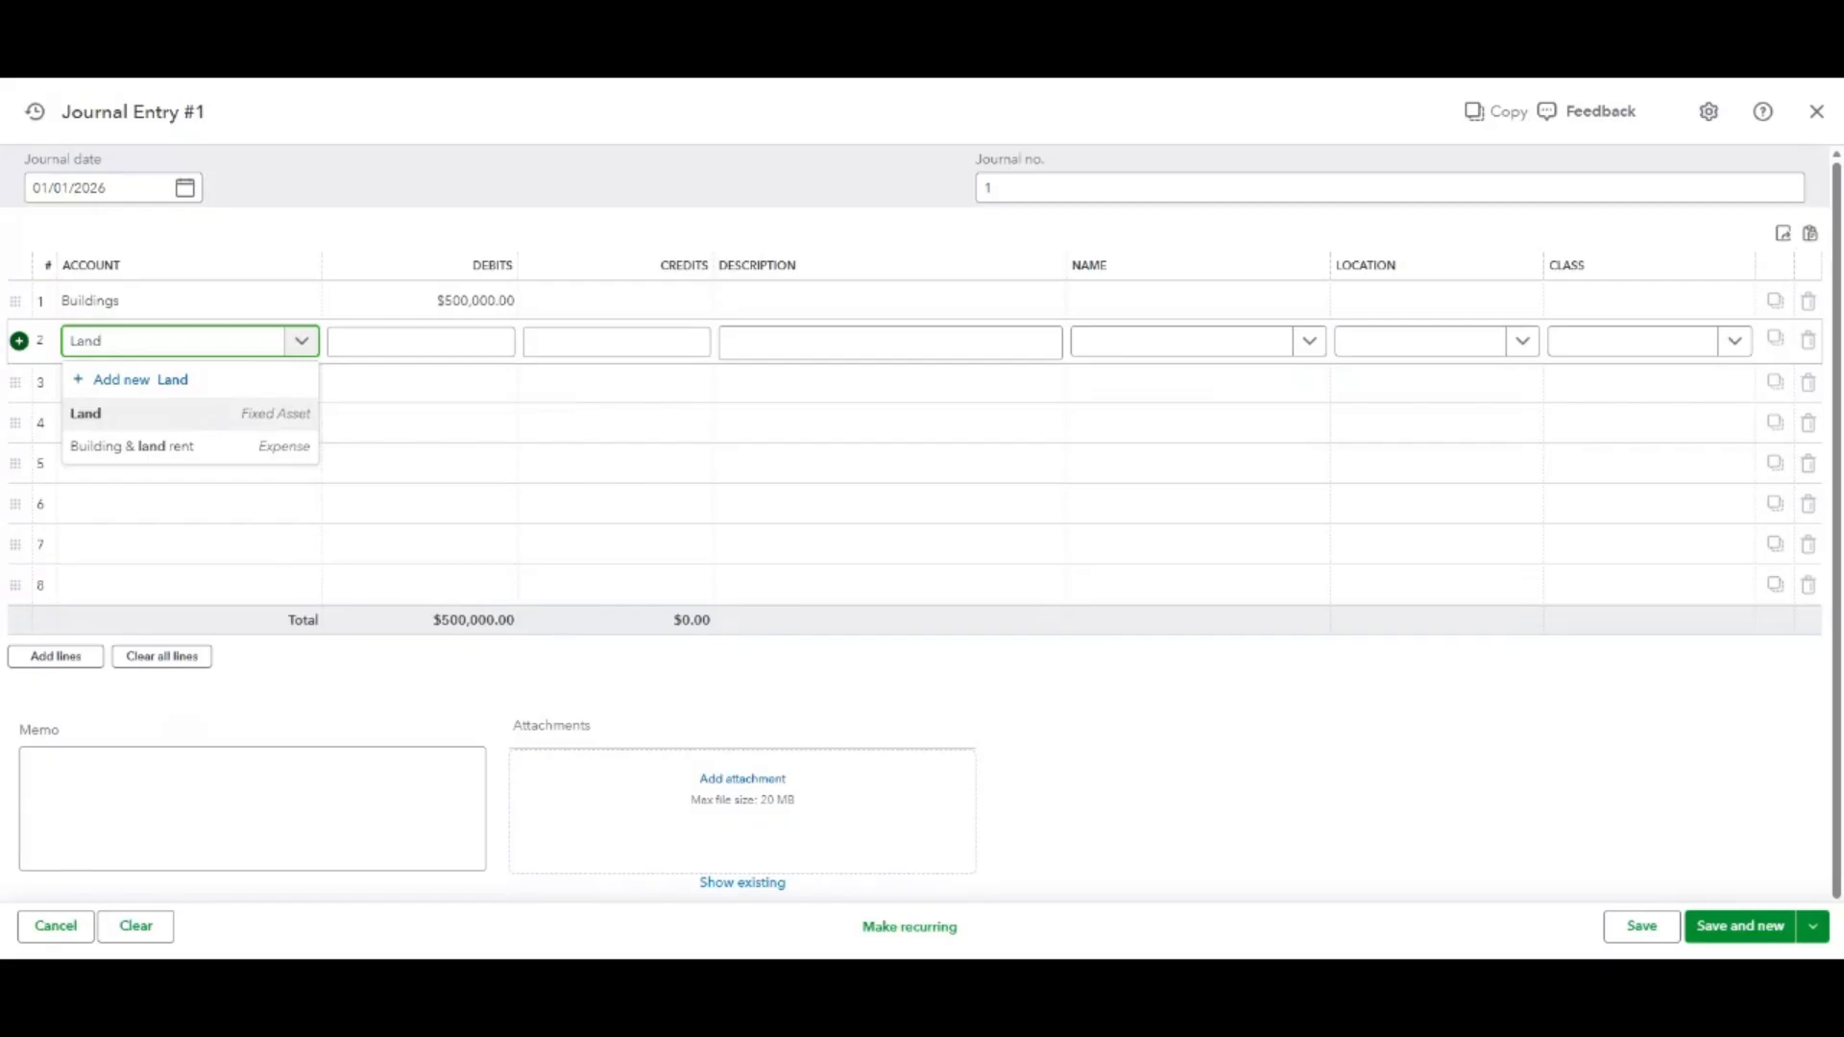
click(176, 421)
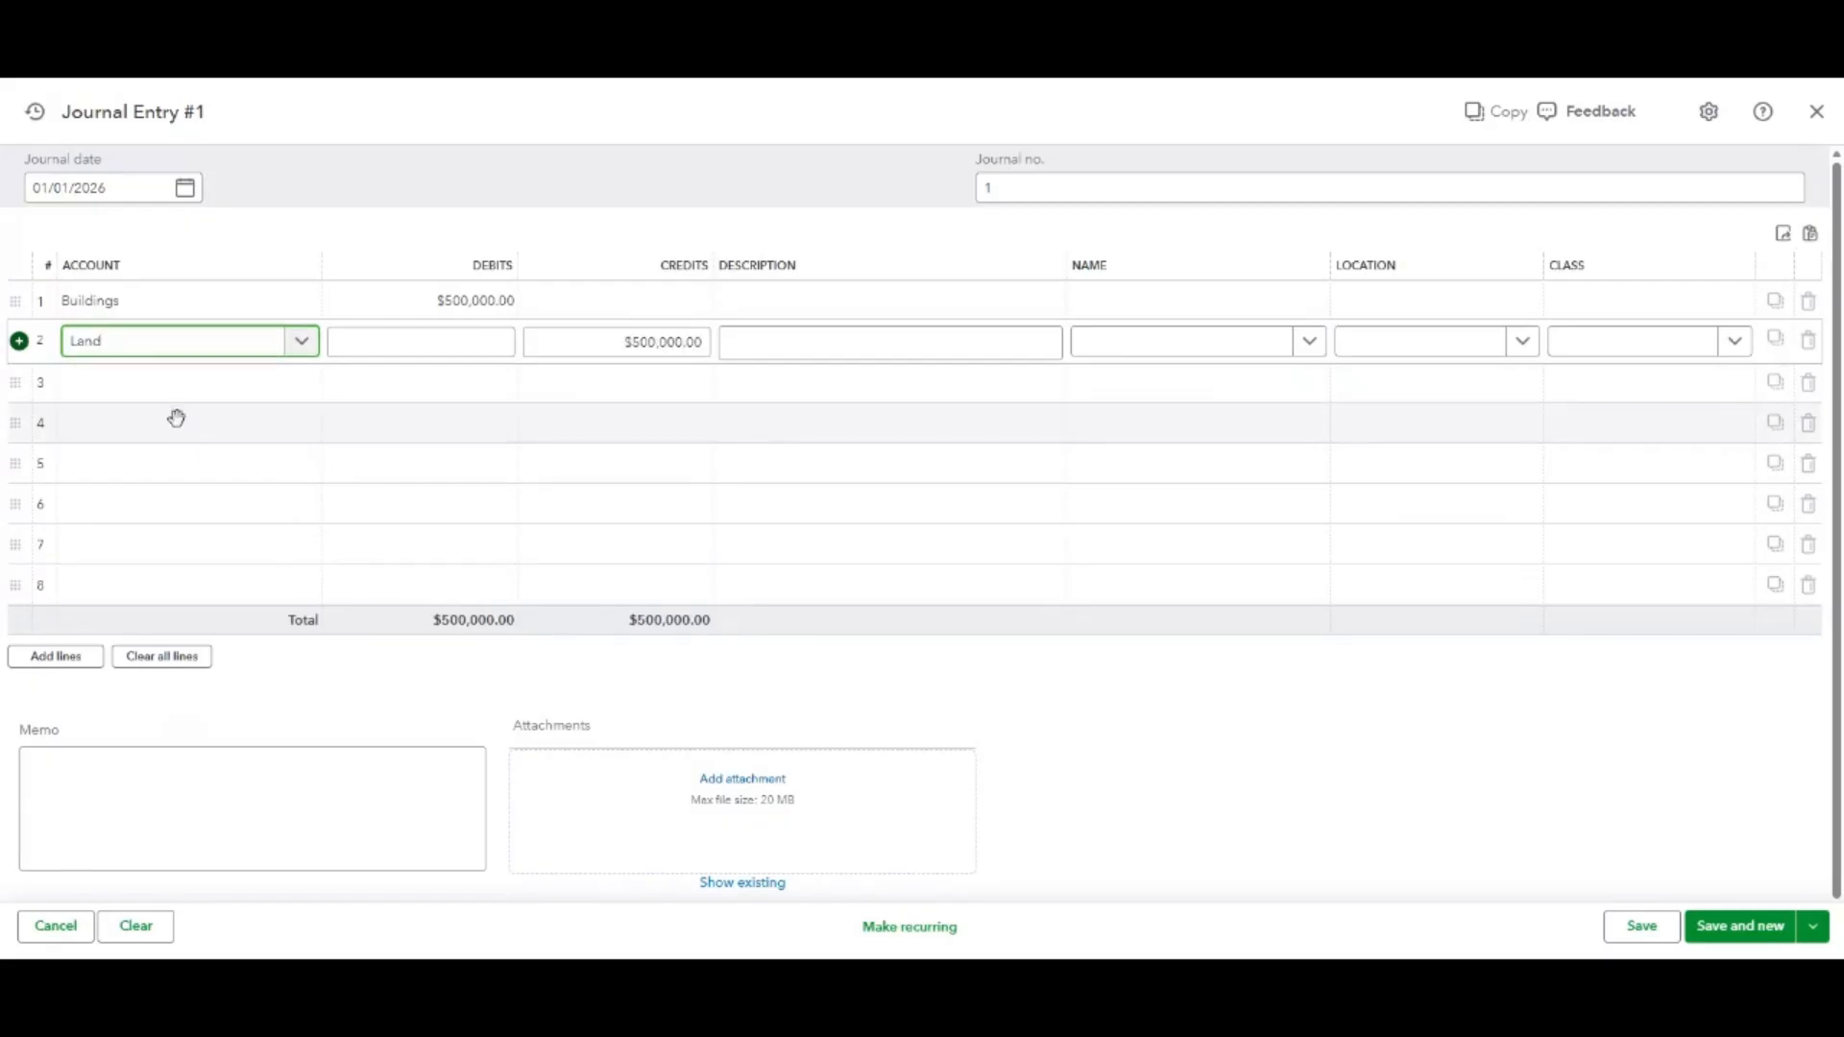
key(Tab)
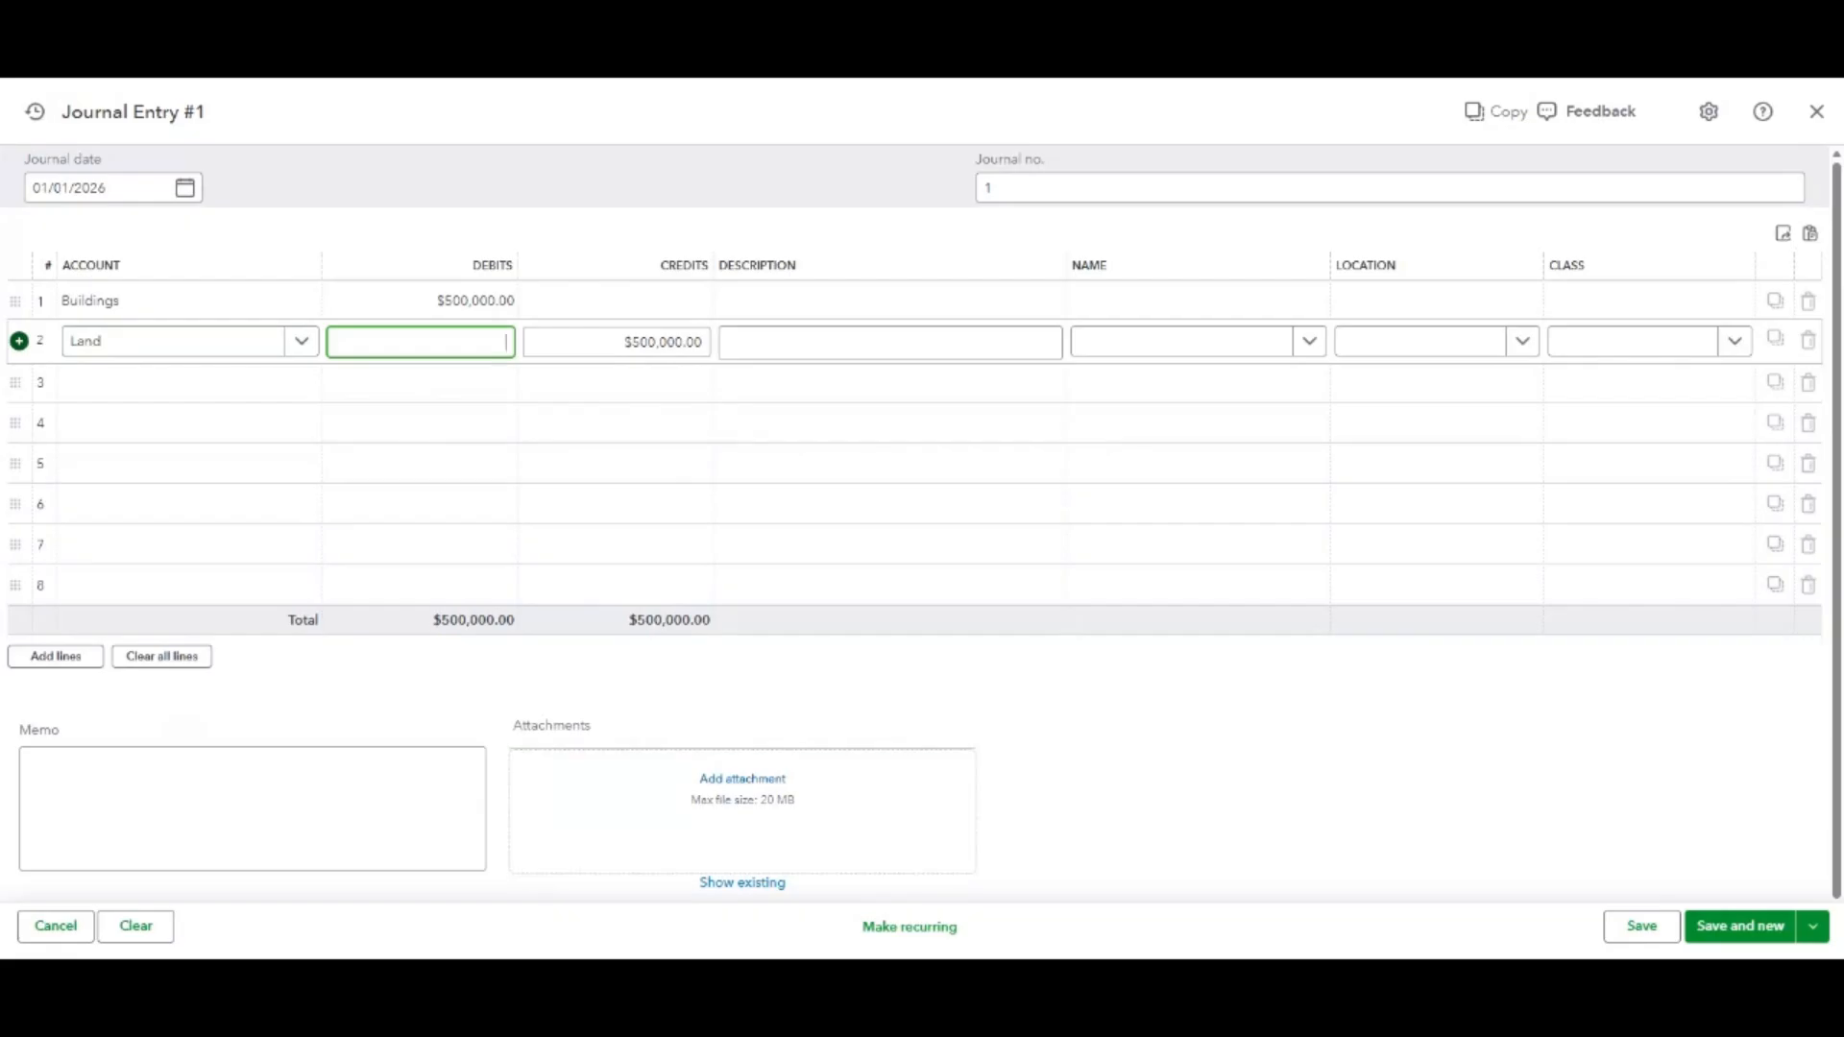
text(100000)
Fill the third journal line with Accumulated depreciation - buildings and a credit of 35,000.
click(135, 387)
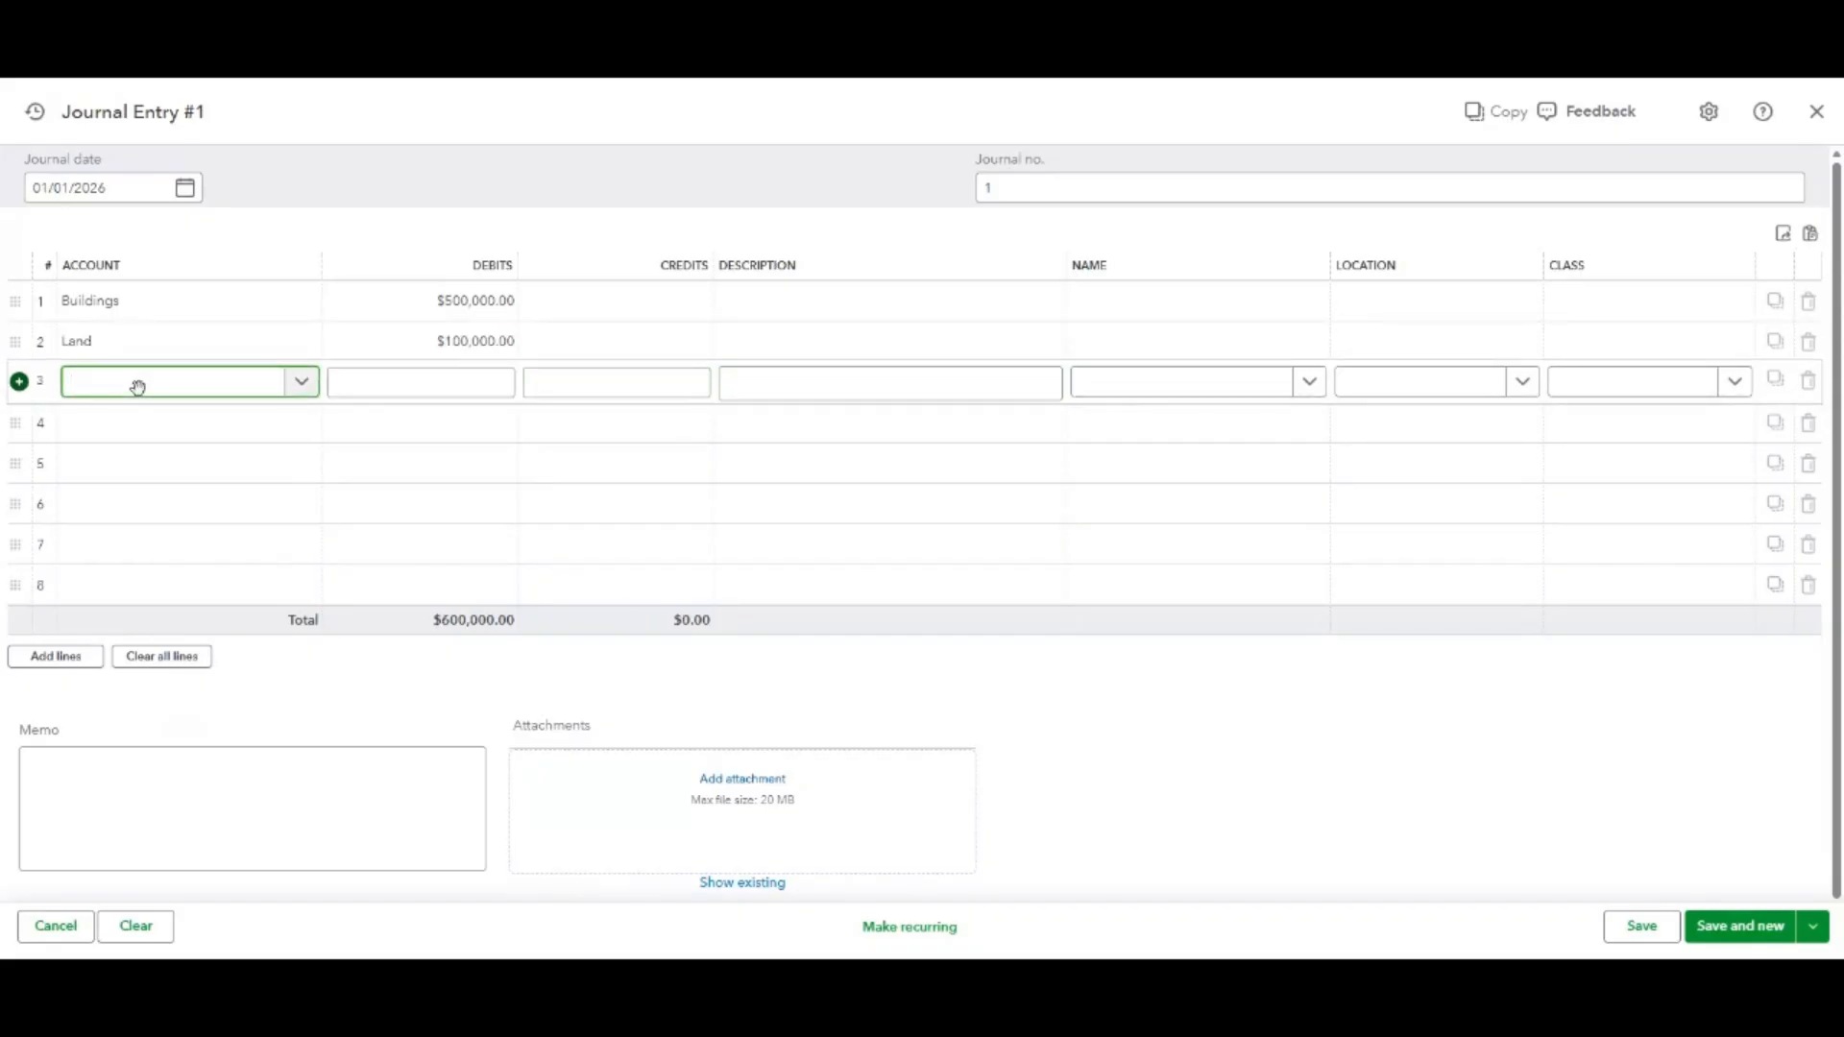
text(A)
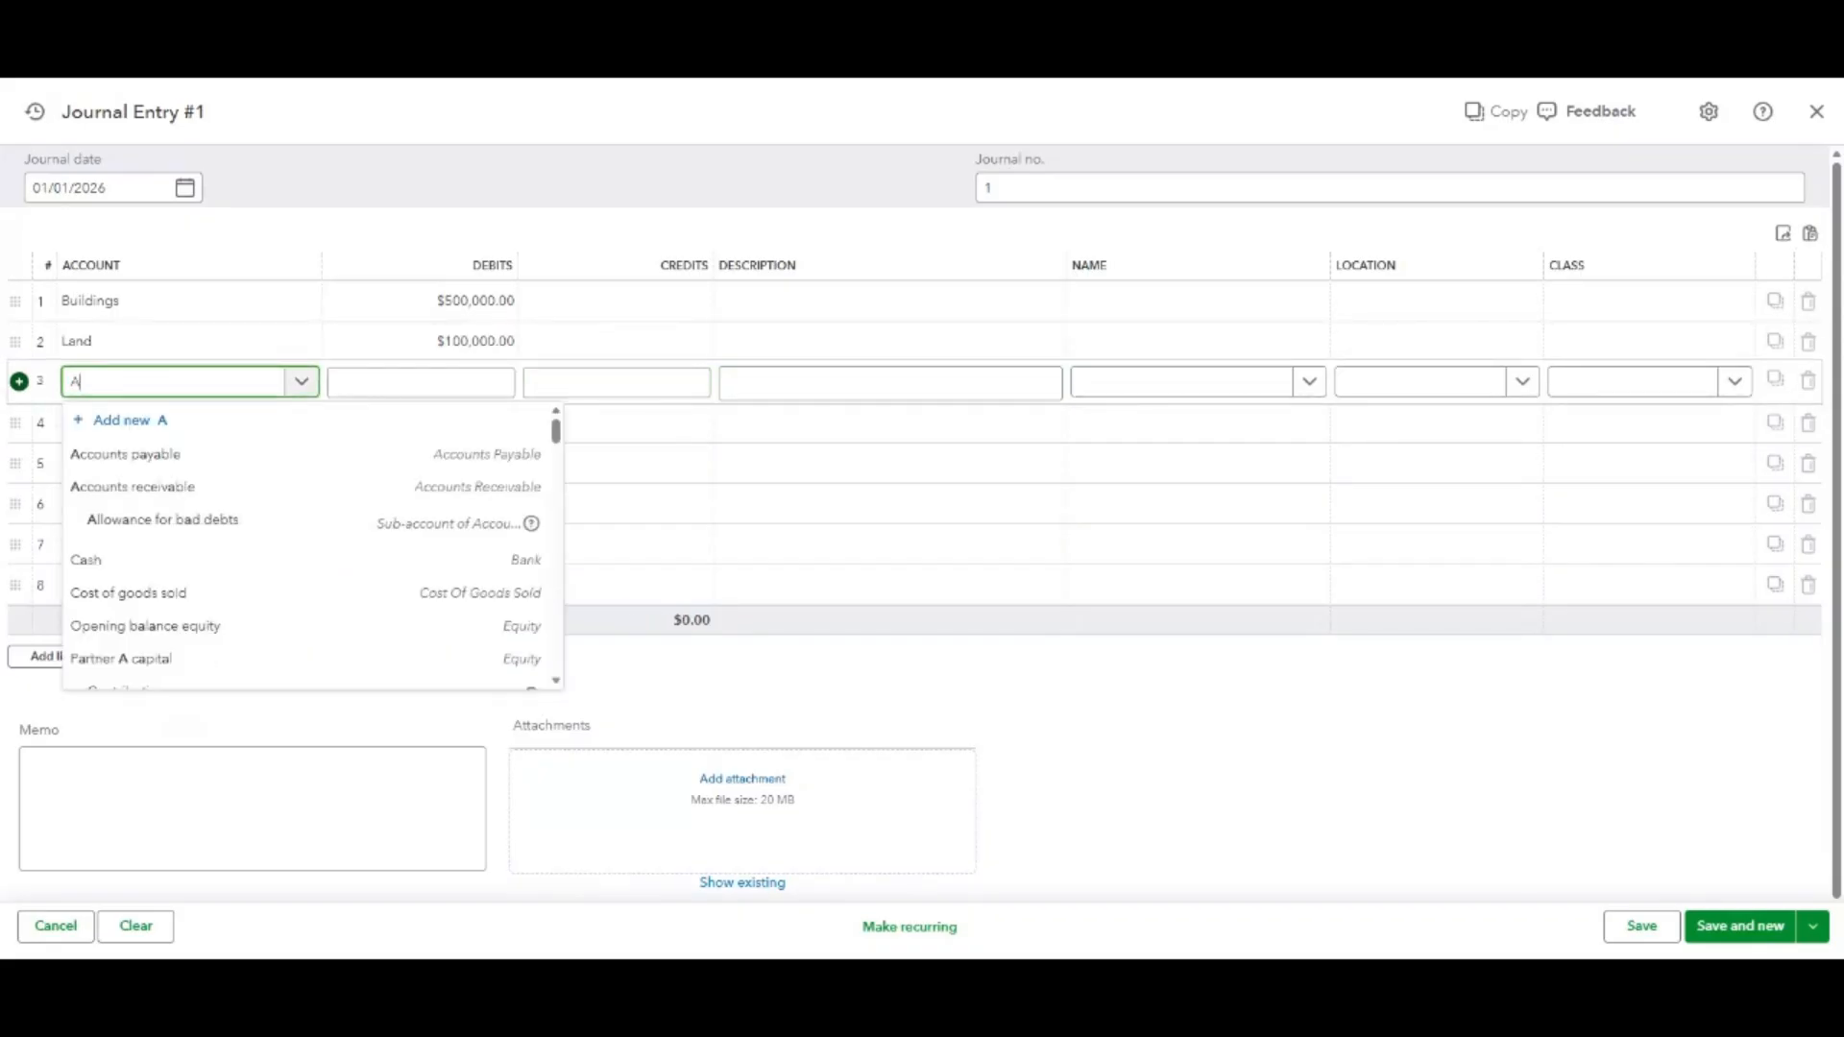
text(ccumu)
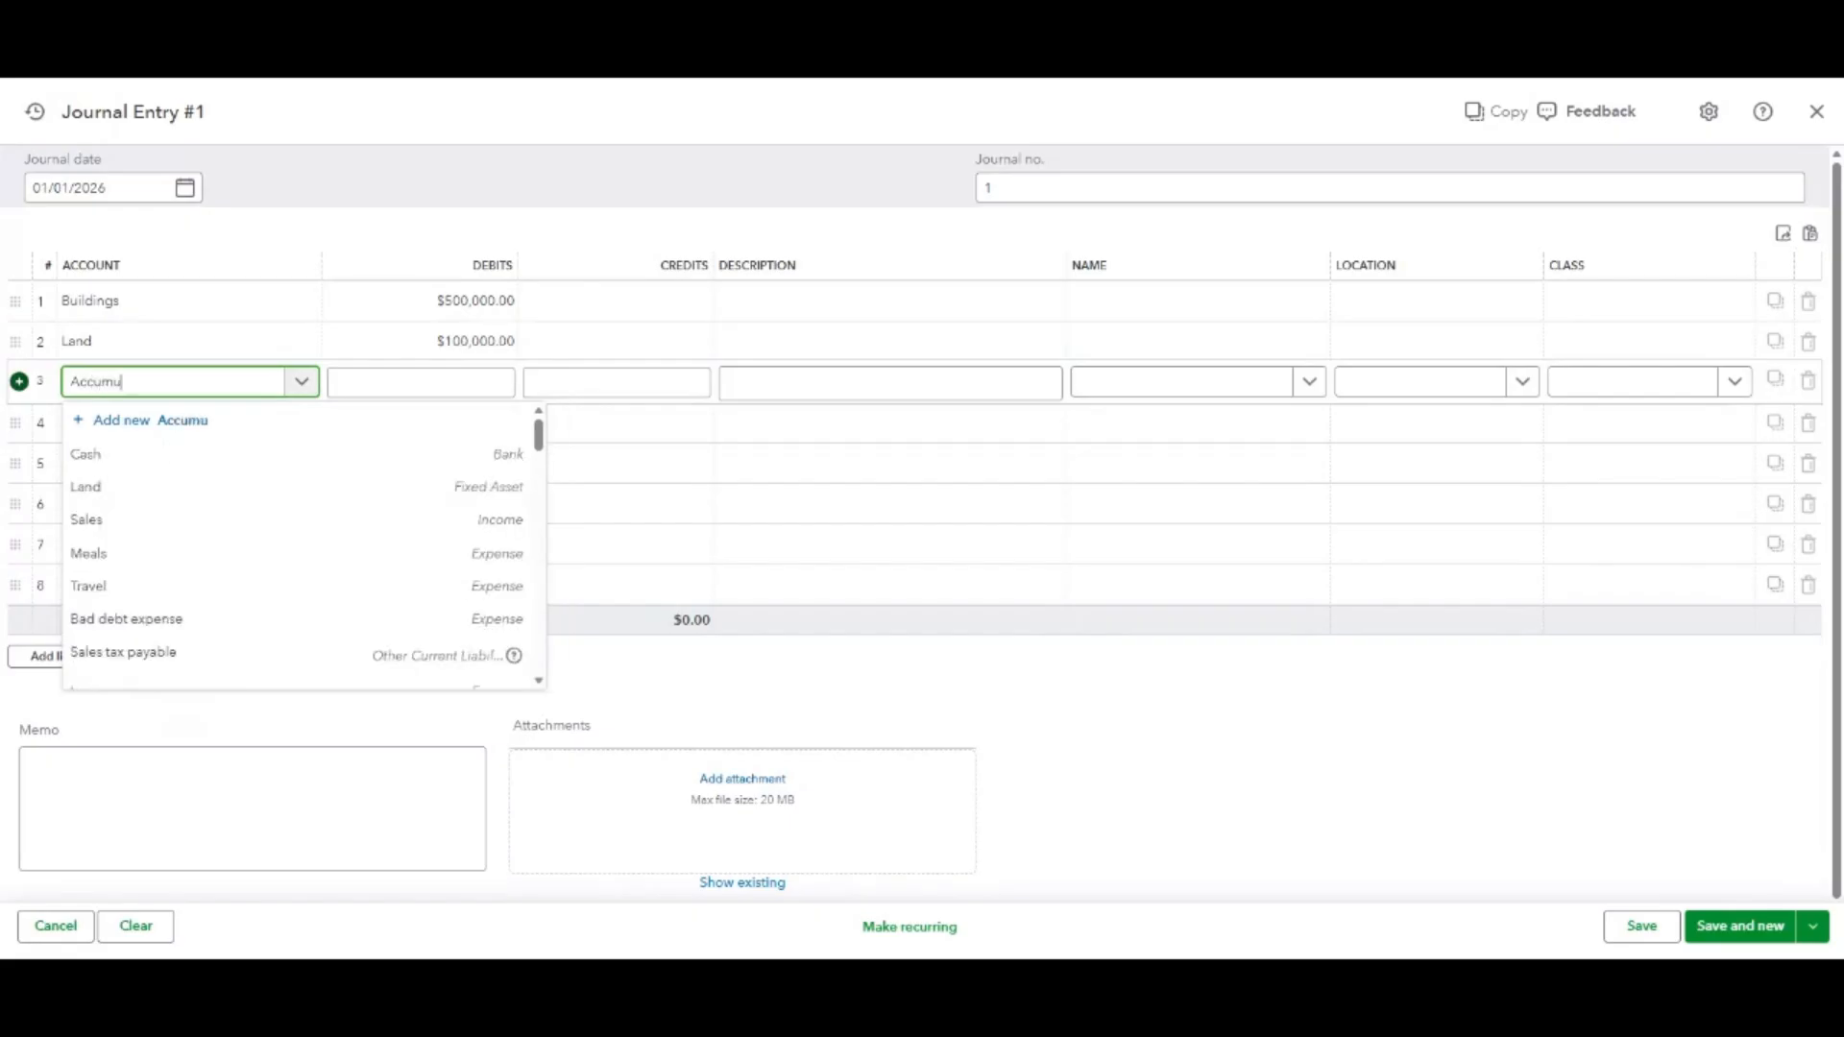
text(lated)
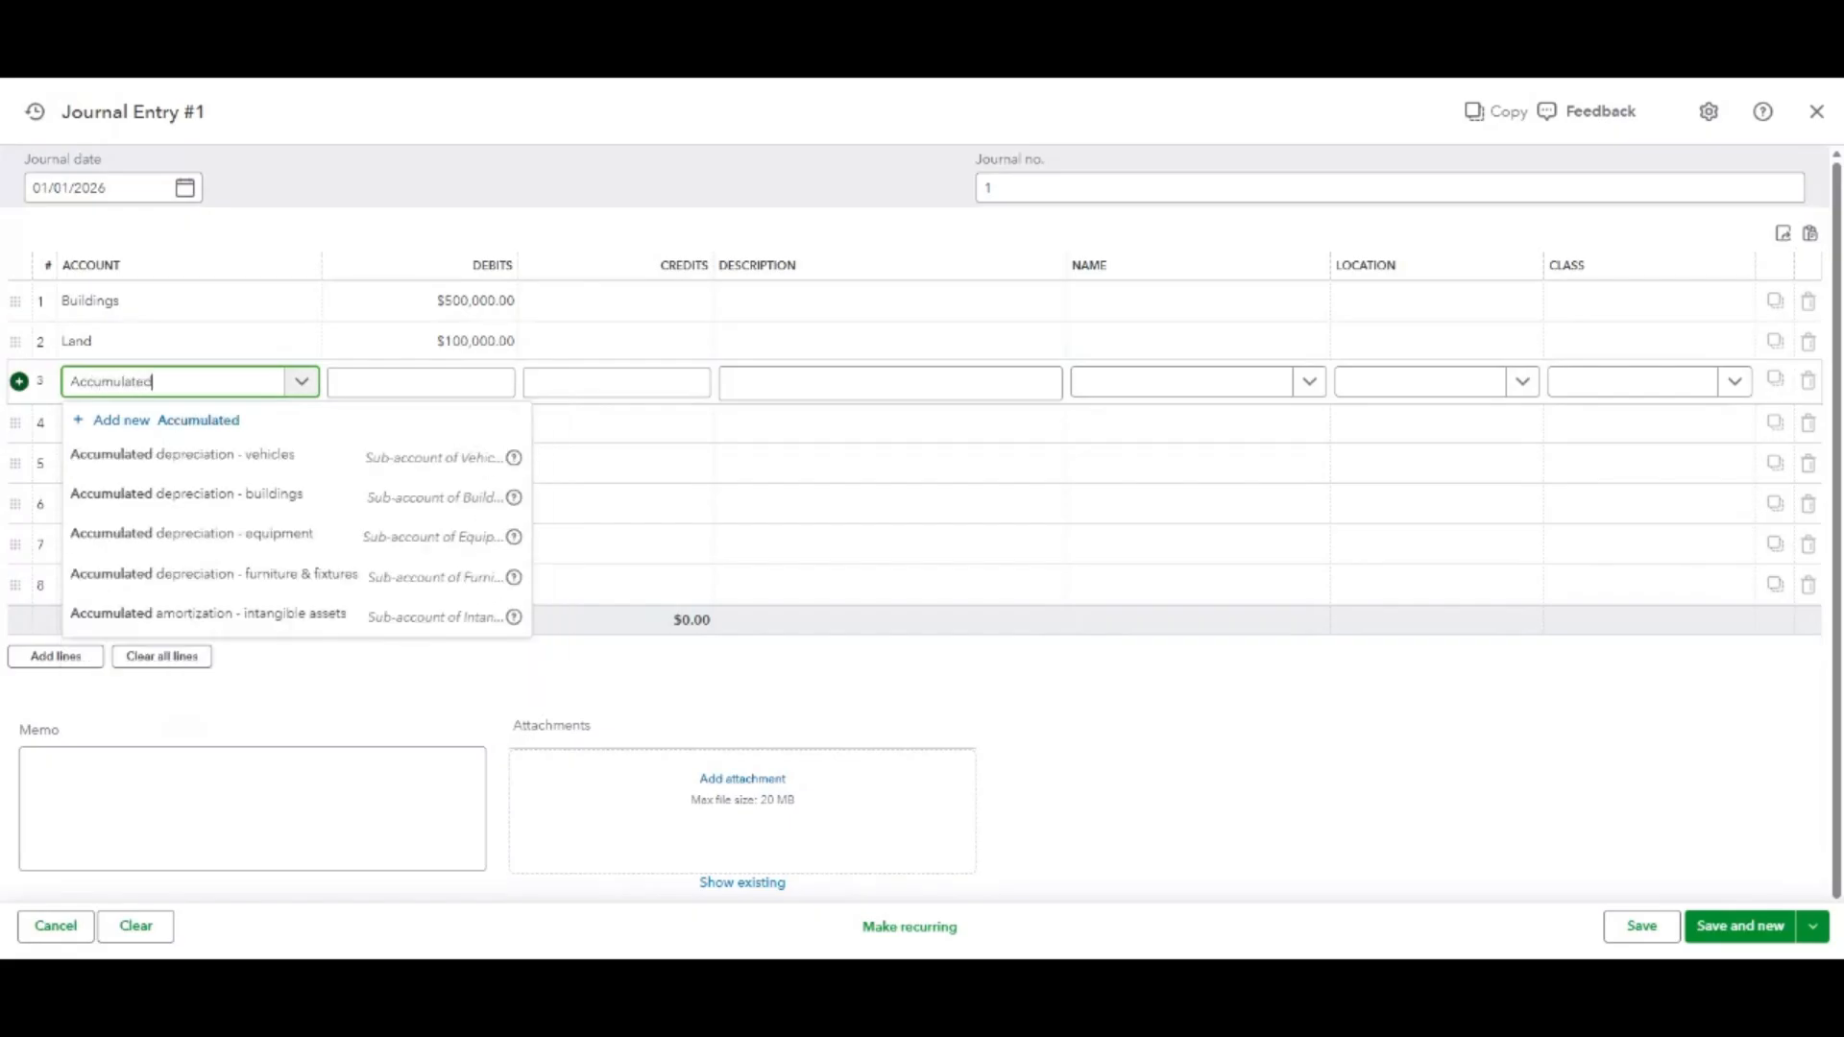
click(279, 495)
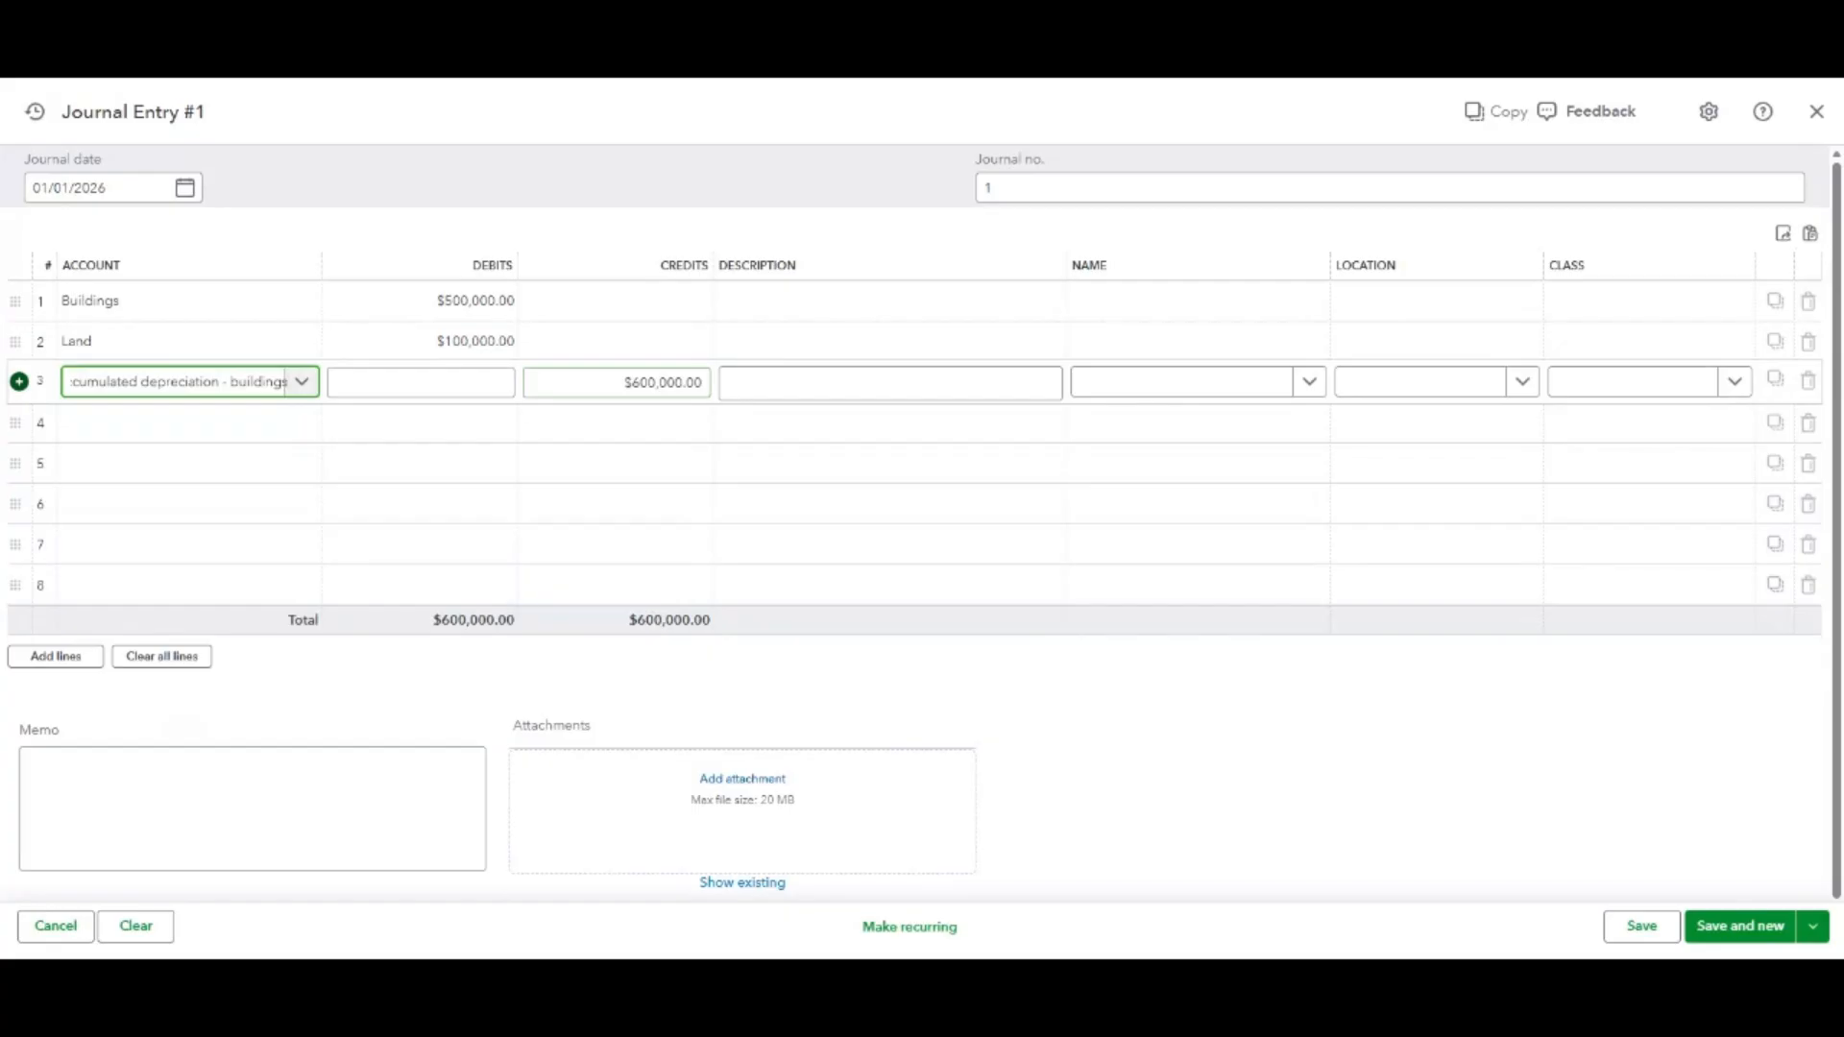
drag(624, 383, 724, 388)
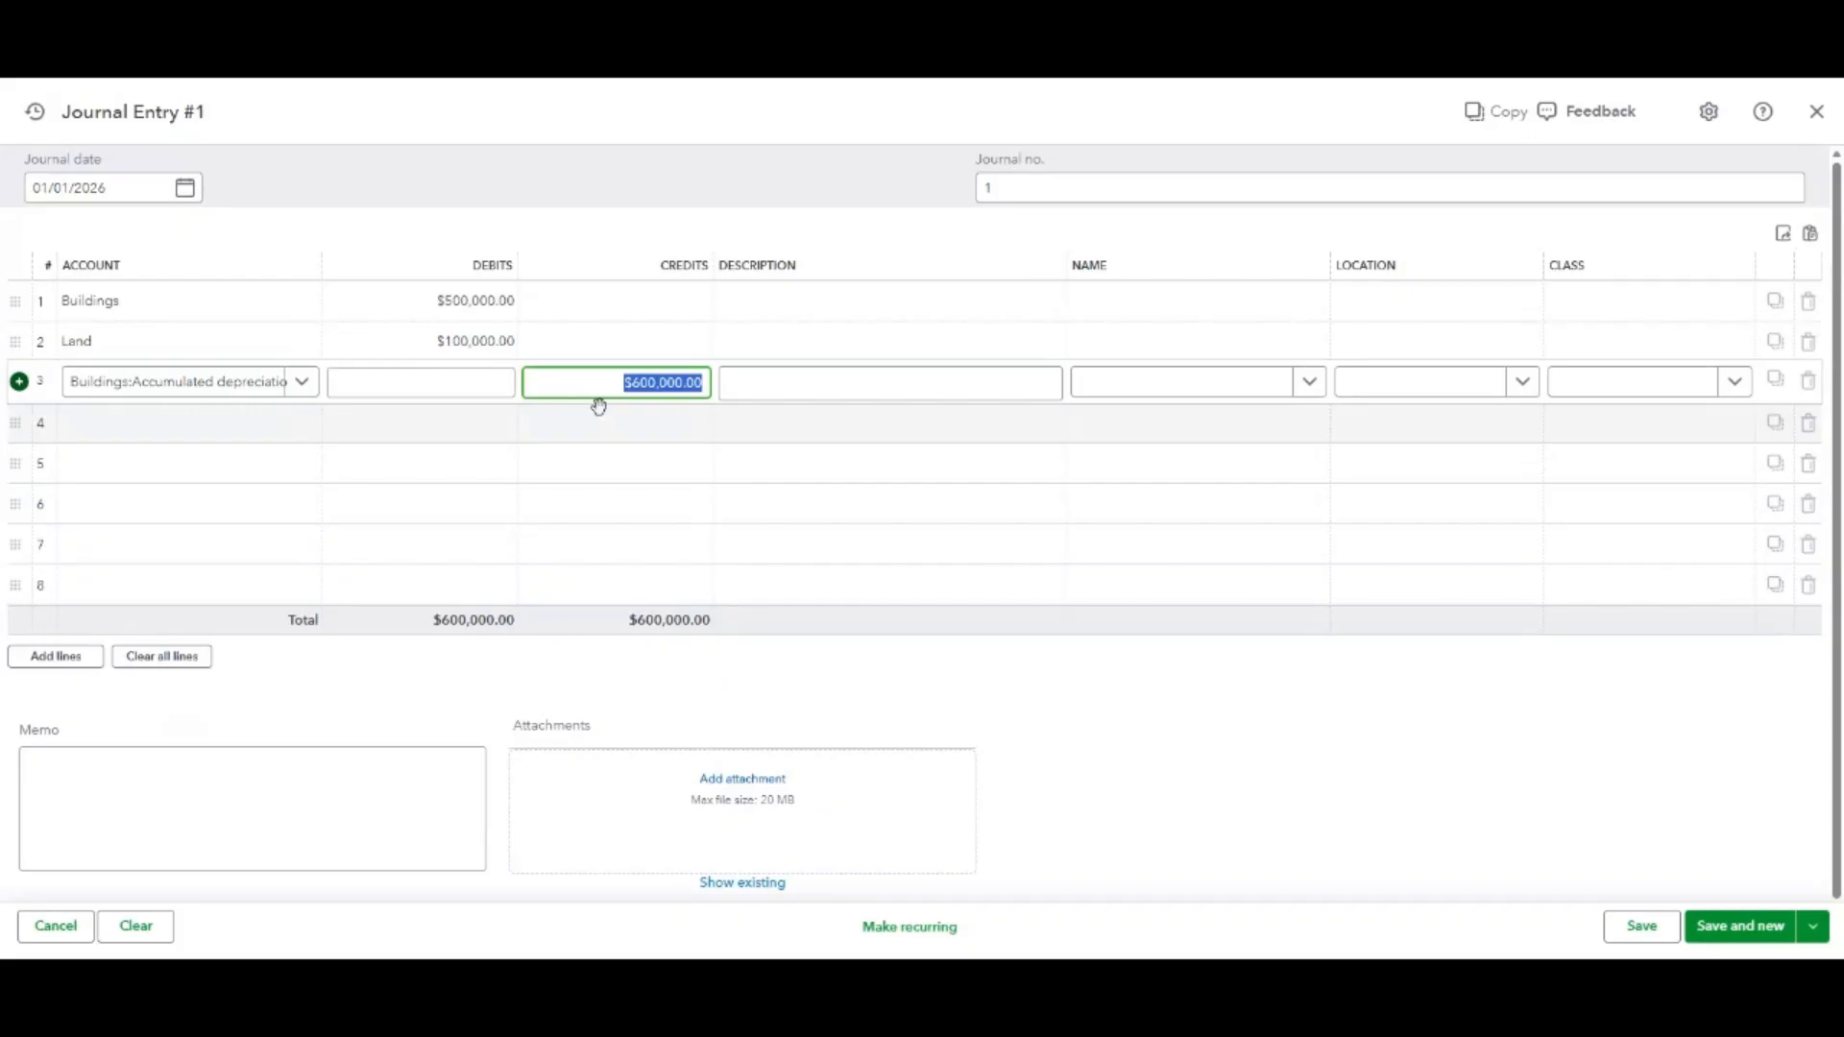
text(35000)
click(146, 427)
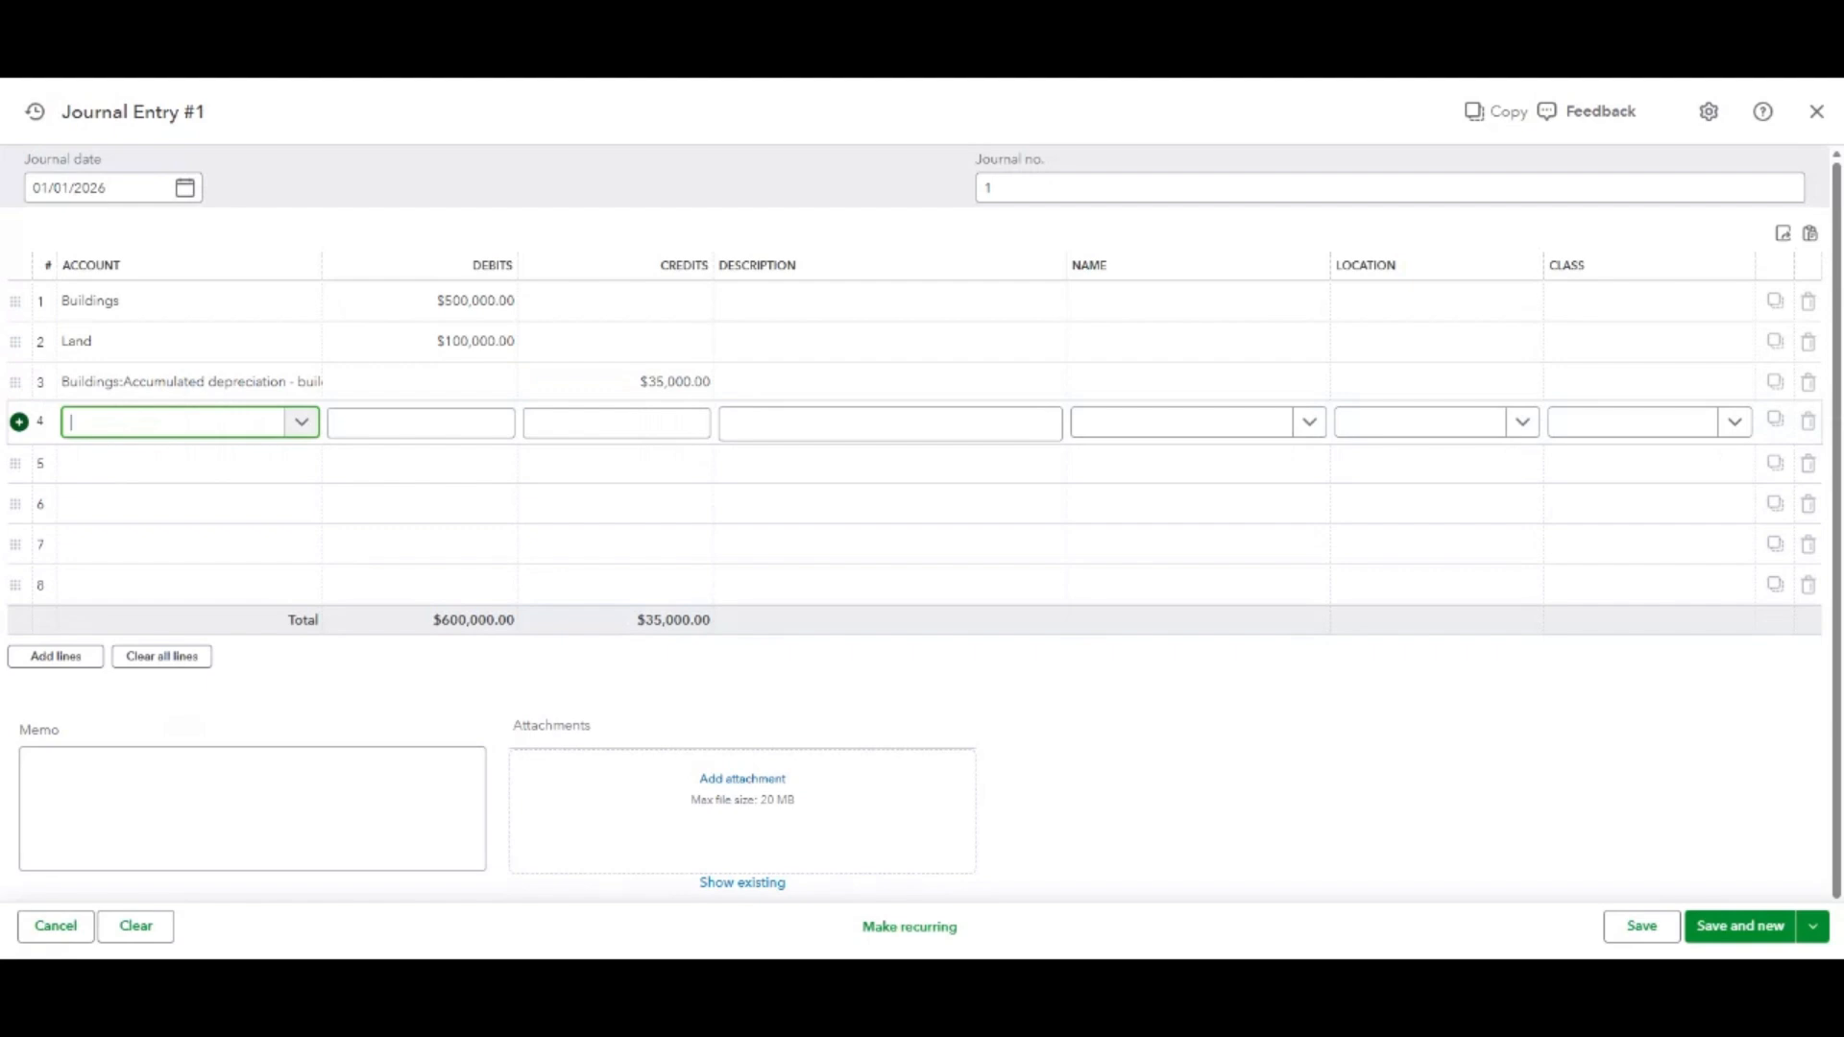
text(Mortg)
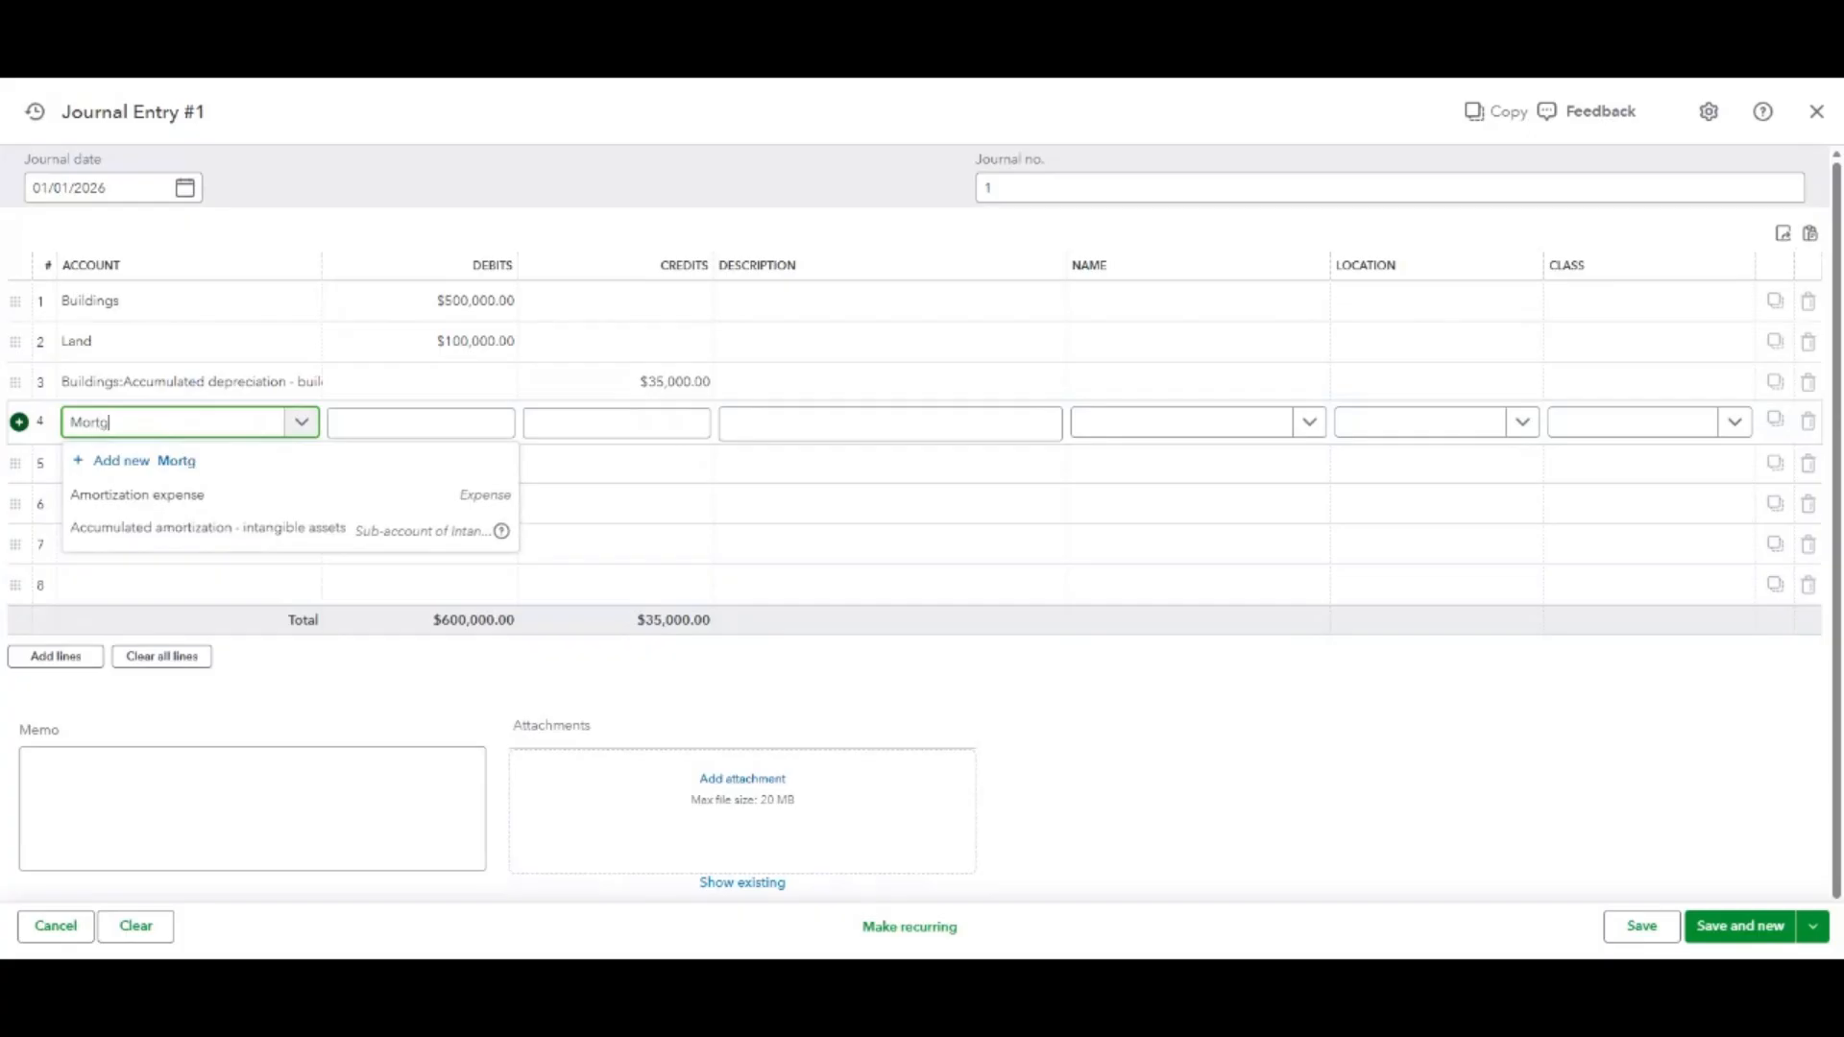
text(aeg)
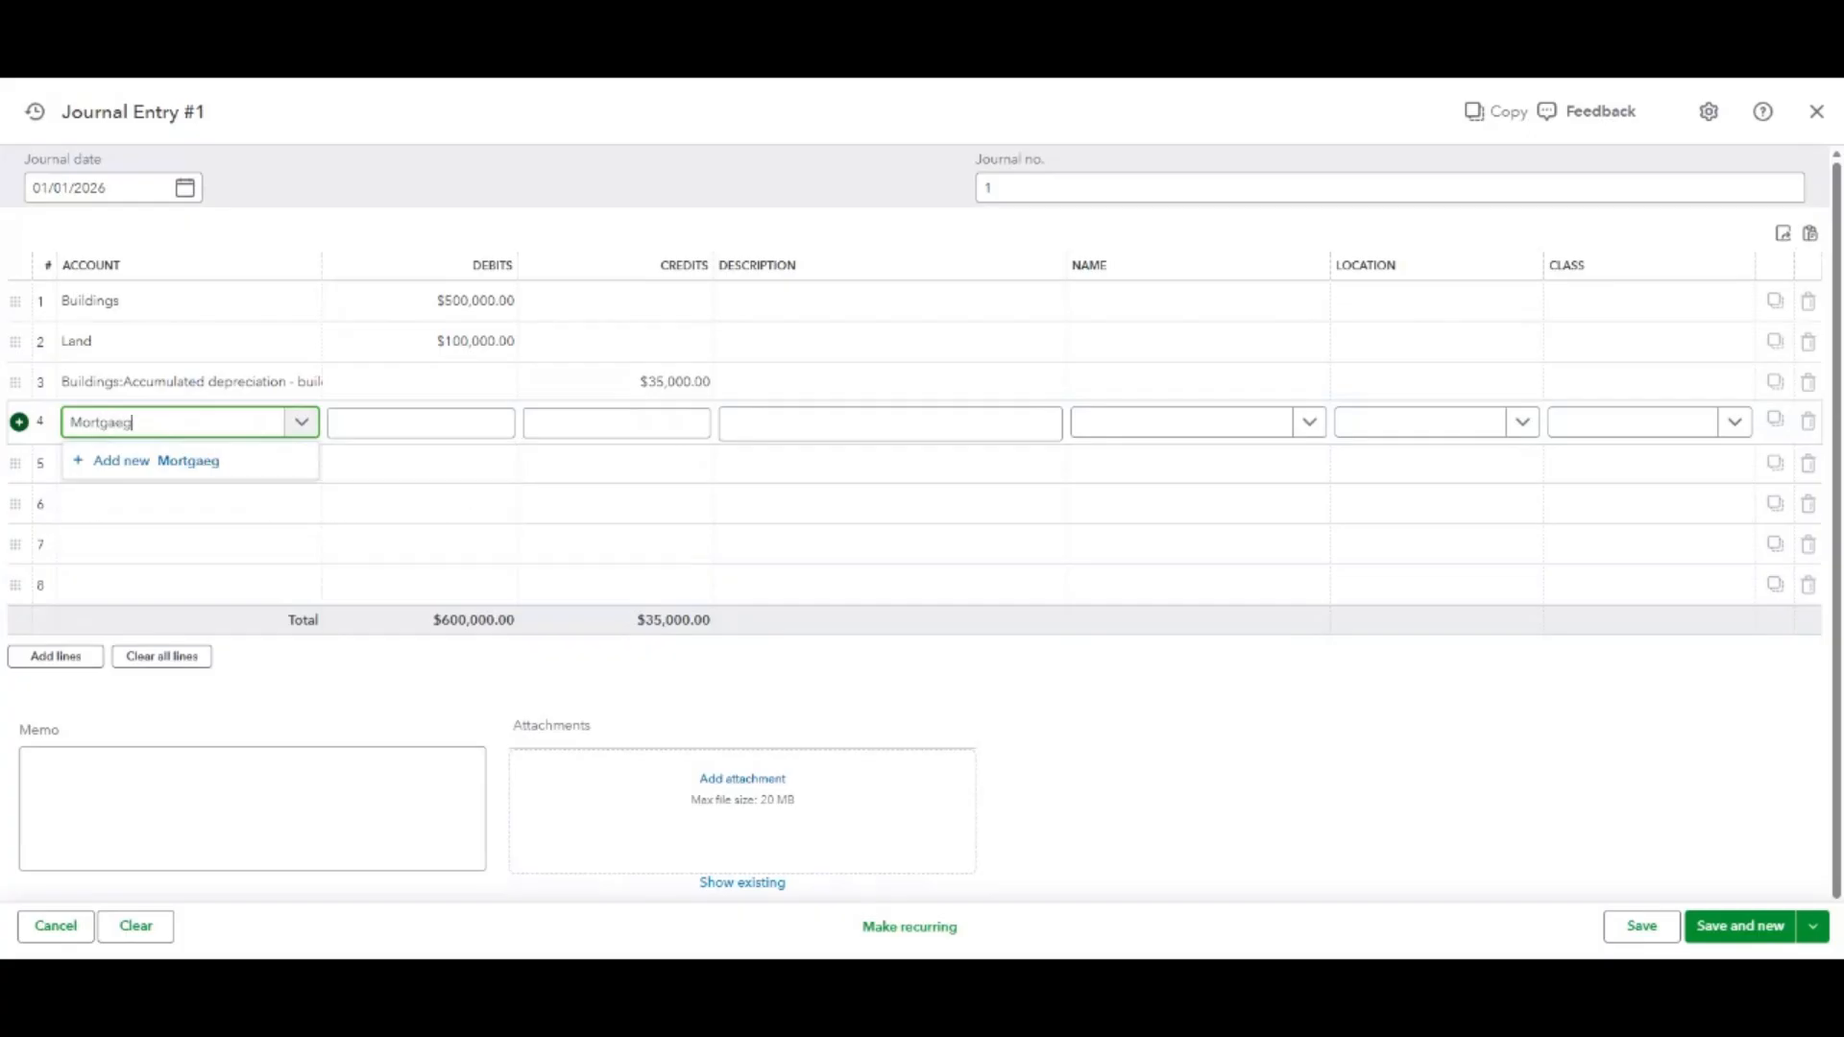
key(BackSpace)
key(BackSpace)
key(BackSpace)
key(BackSpace)
key(BackSpace)
key(BackSpace)
key(BackSpace)
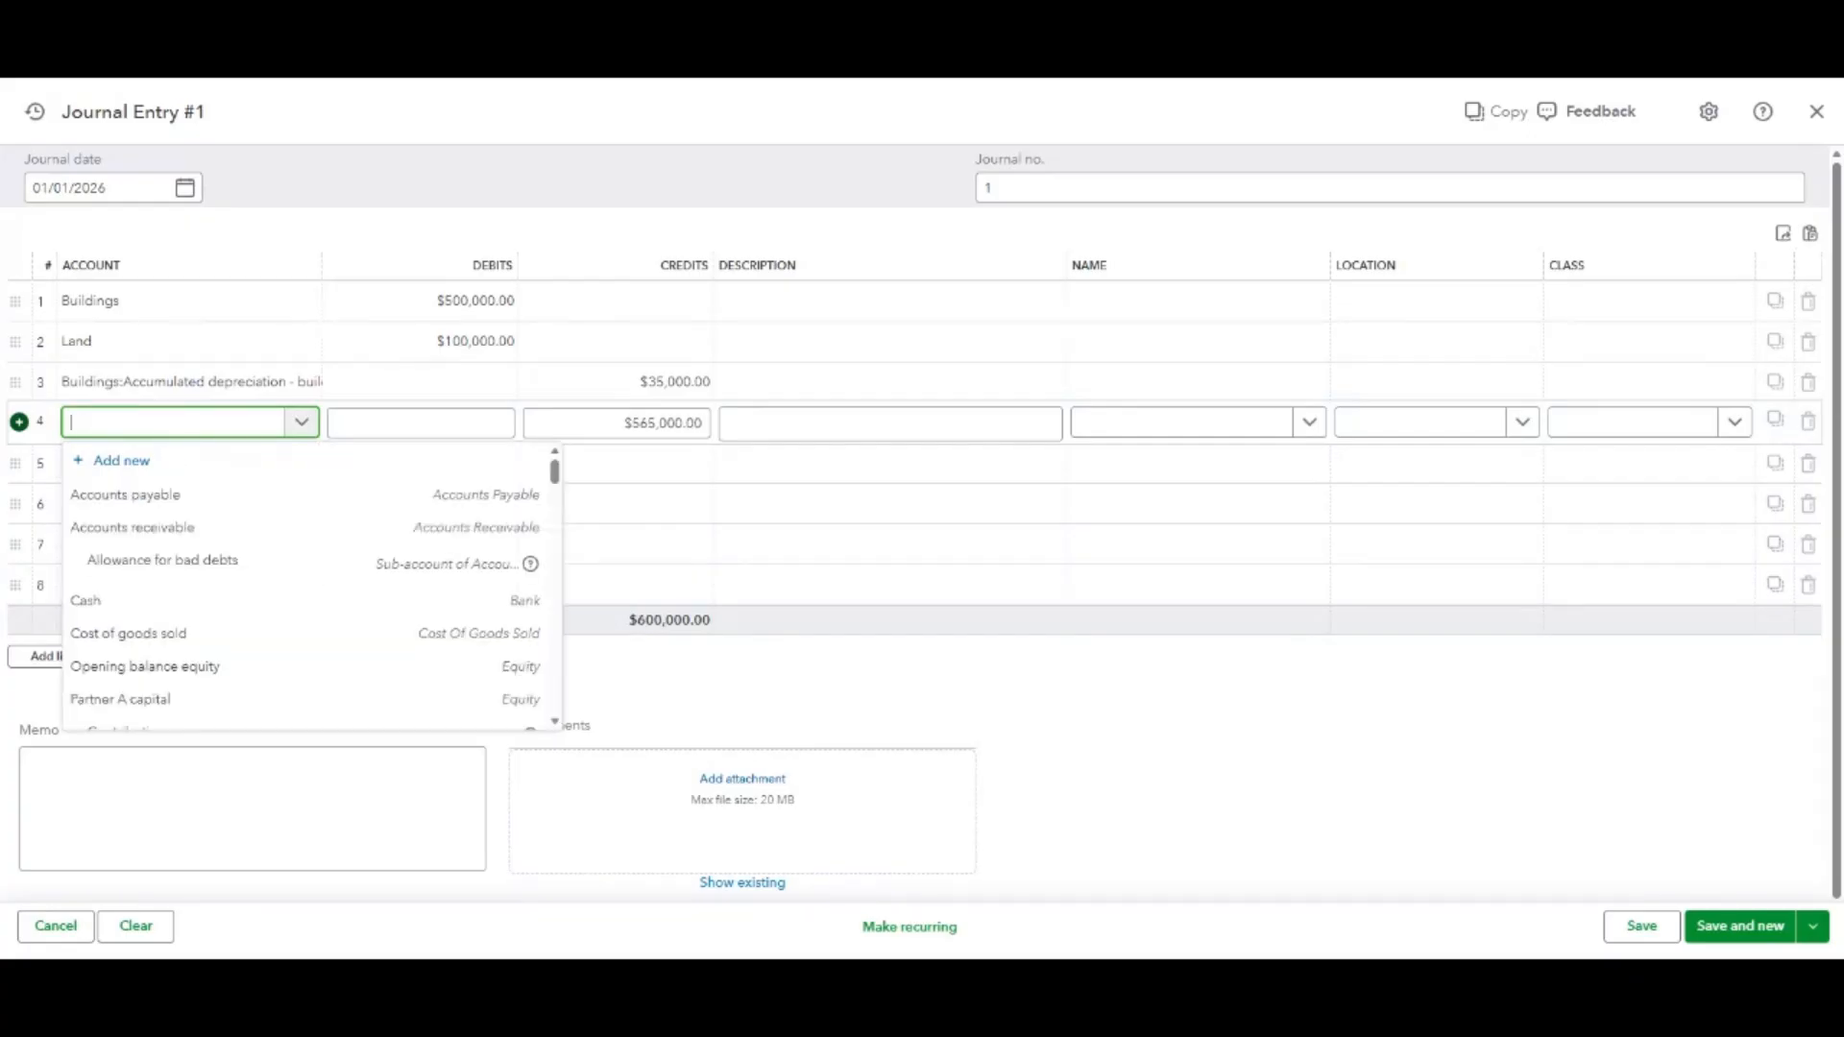
Create and save a new account for the fourth line named Chase Mortgage, with type Long Term Liabilities and detail type Notes Payable.
click(163, 470)
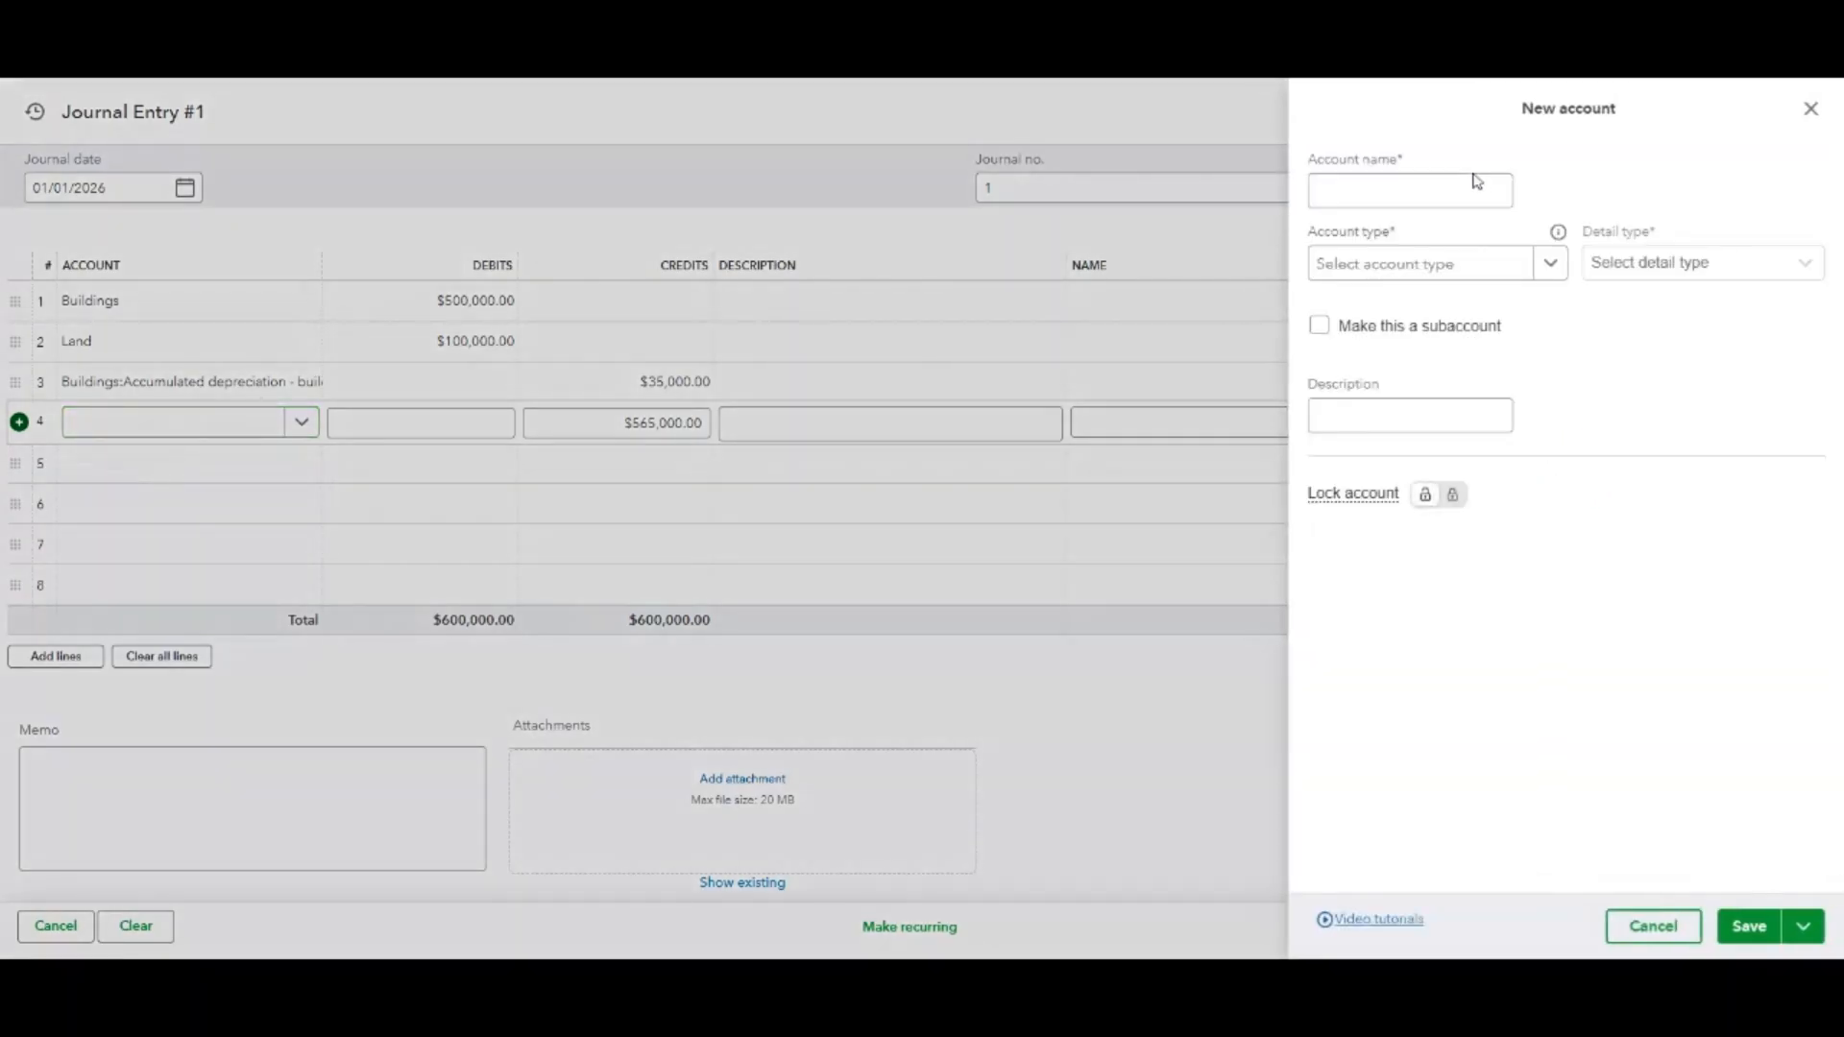
text(C)
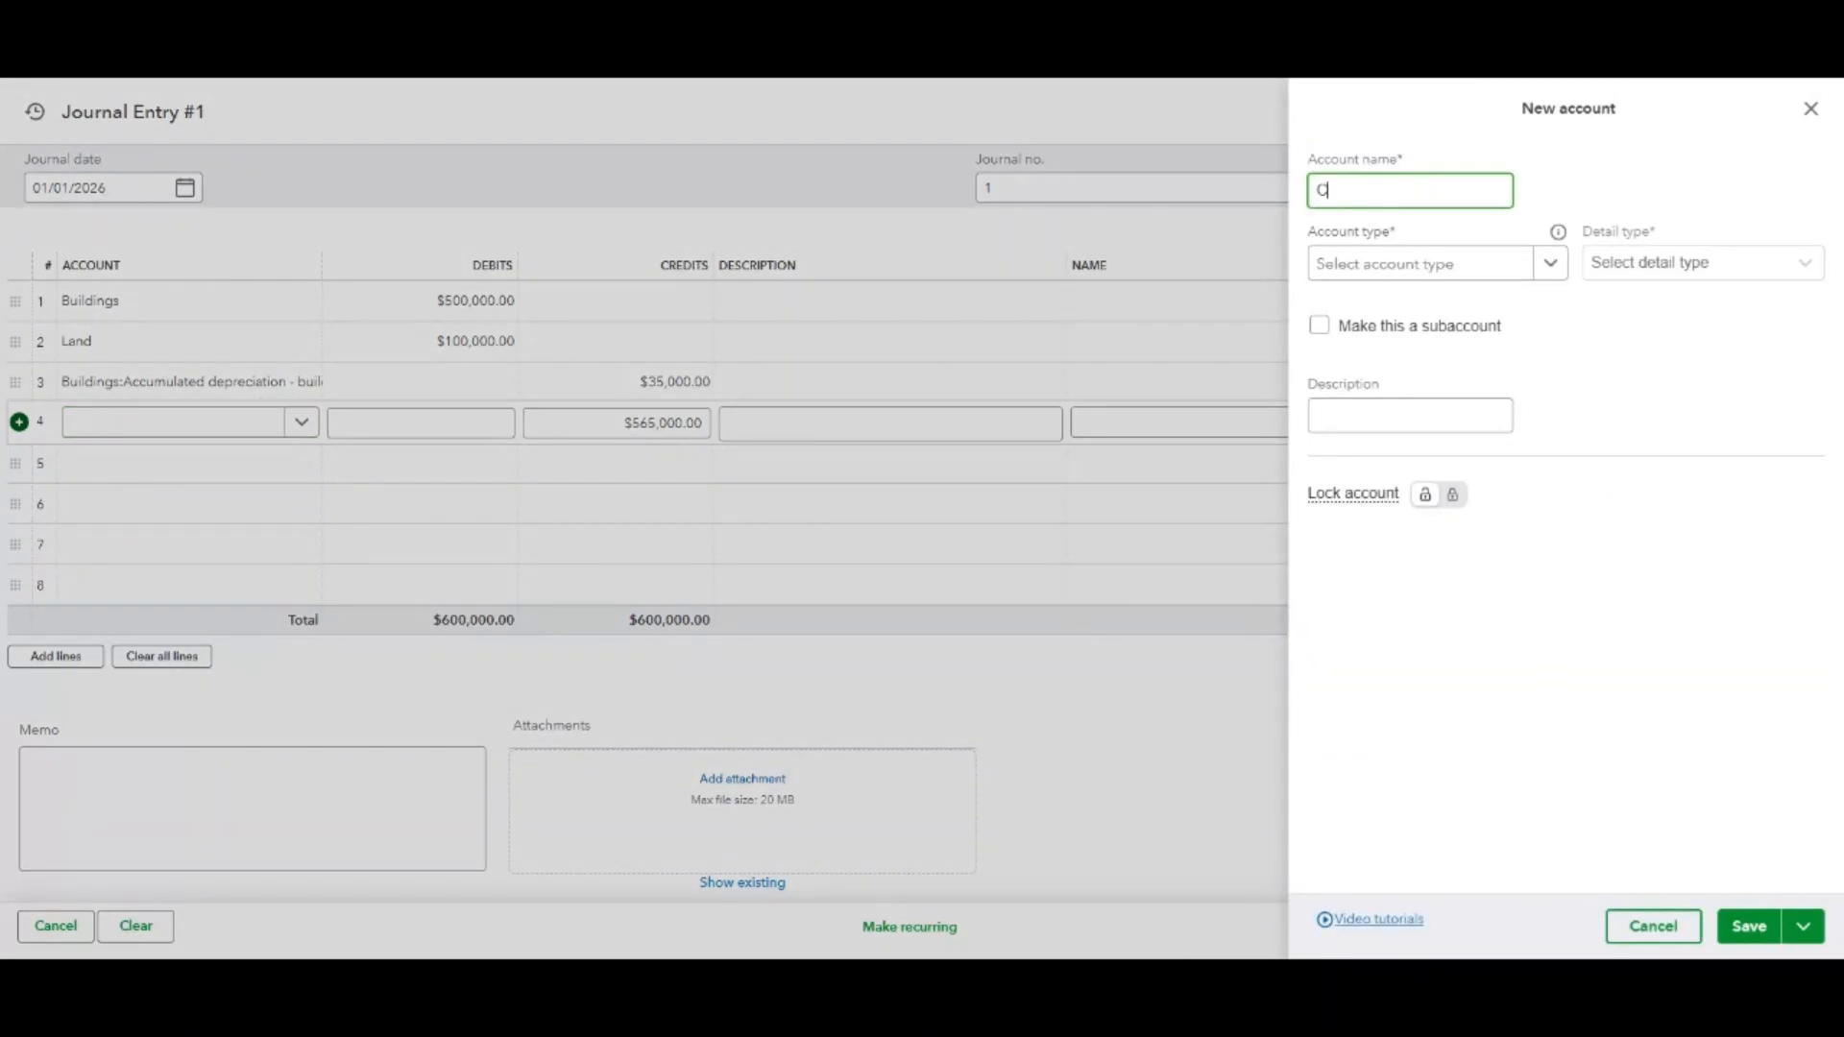
text(hase Mortgage)
click(1415, 273)
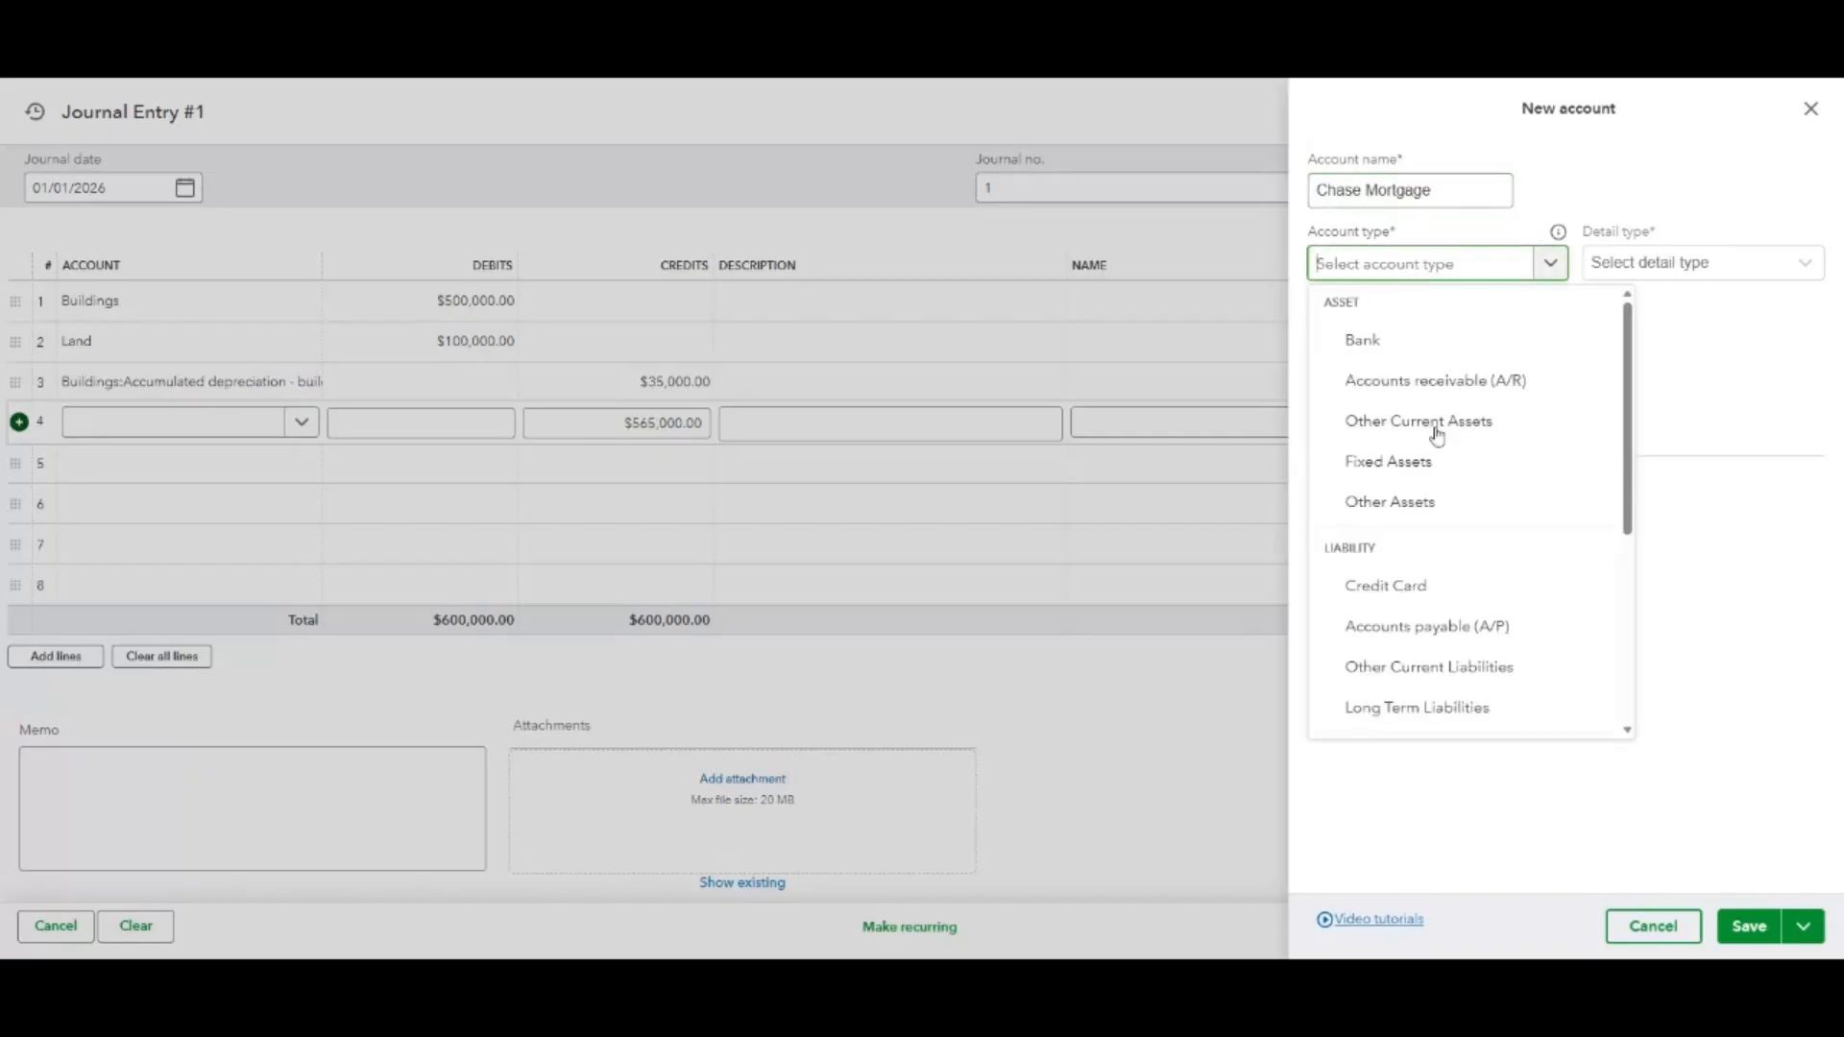
scroll(1458, 516, down, 1)
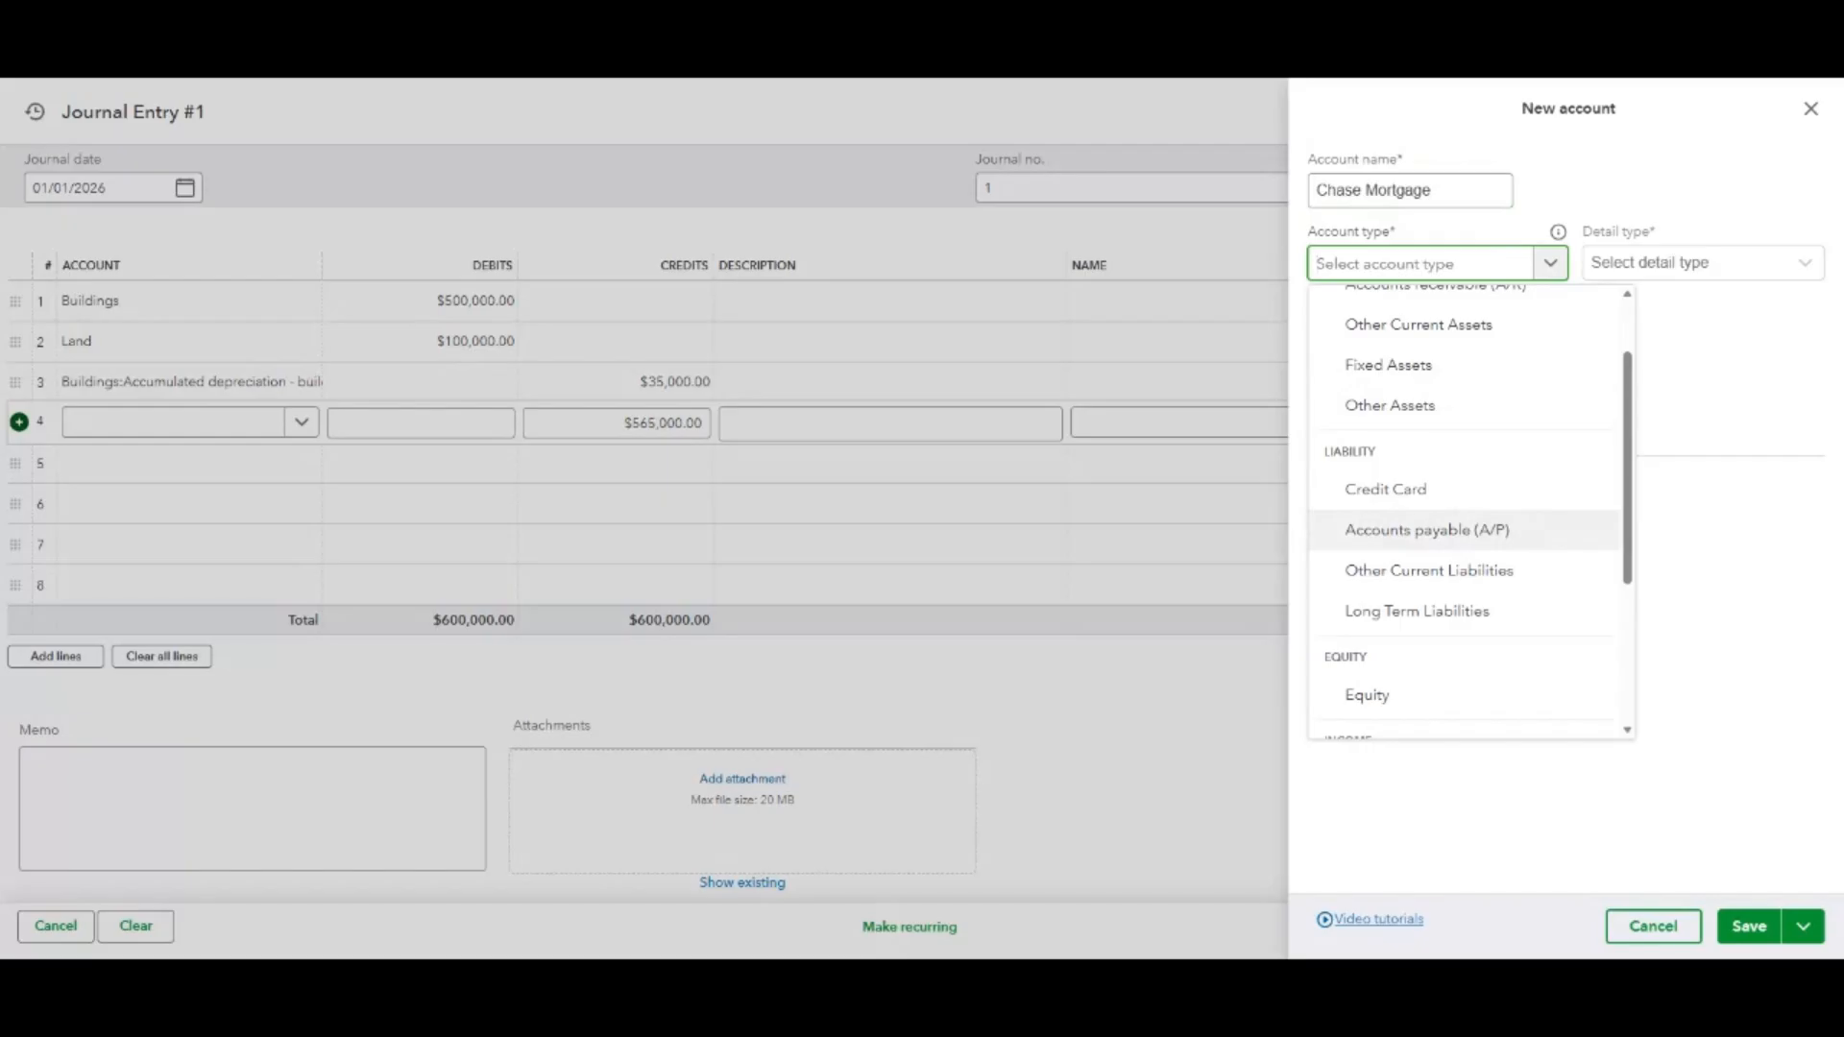
click(1504, 611)
click(1708, 277)
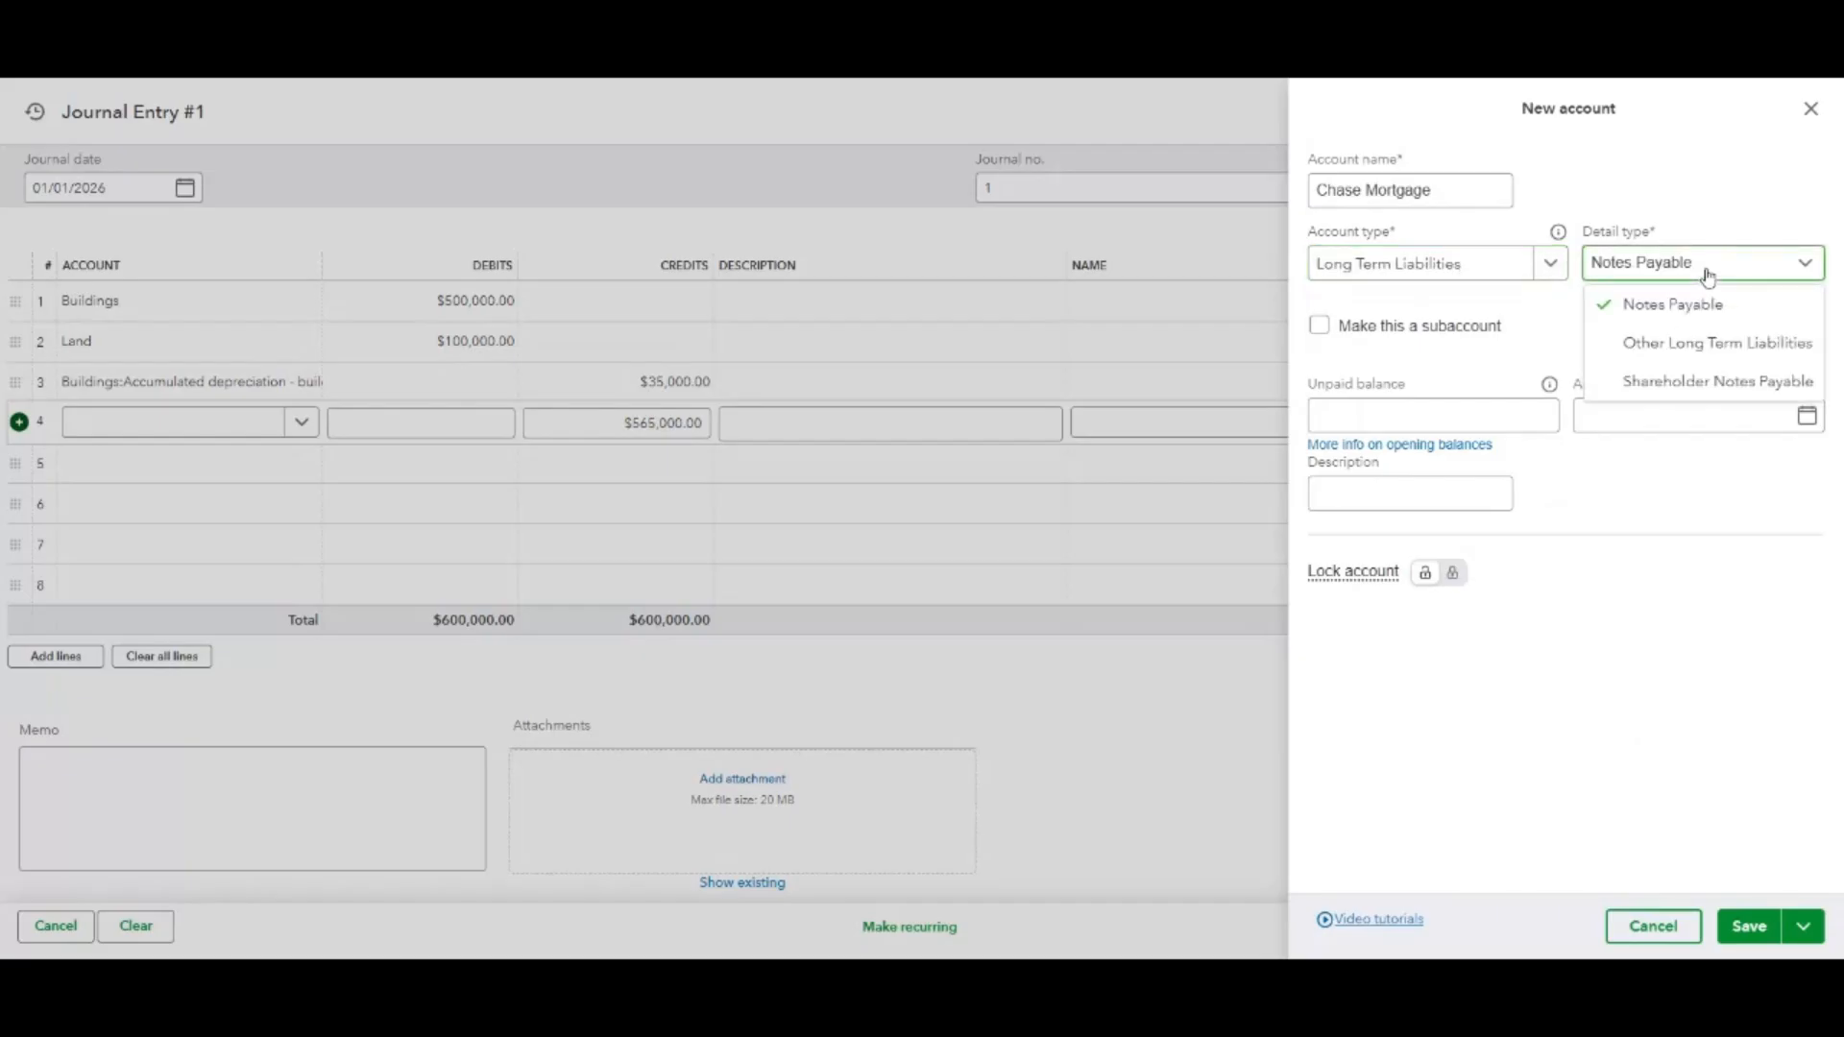
click(1717, 304)
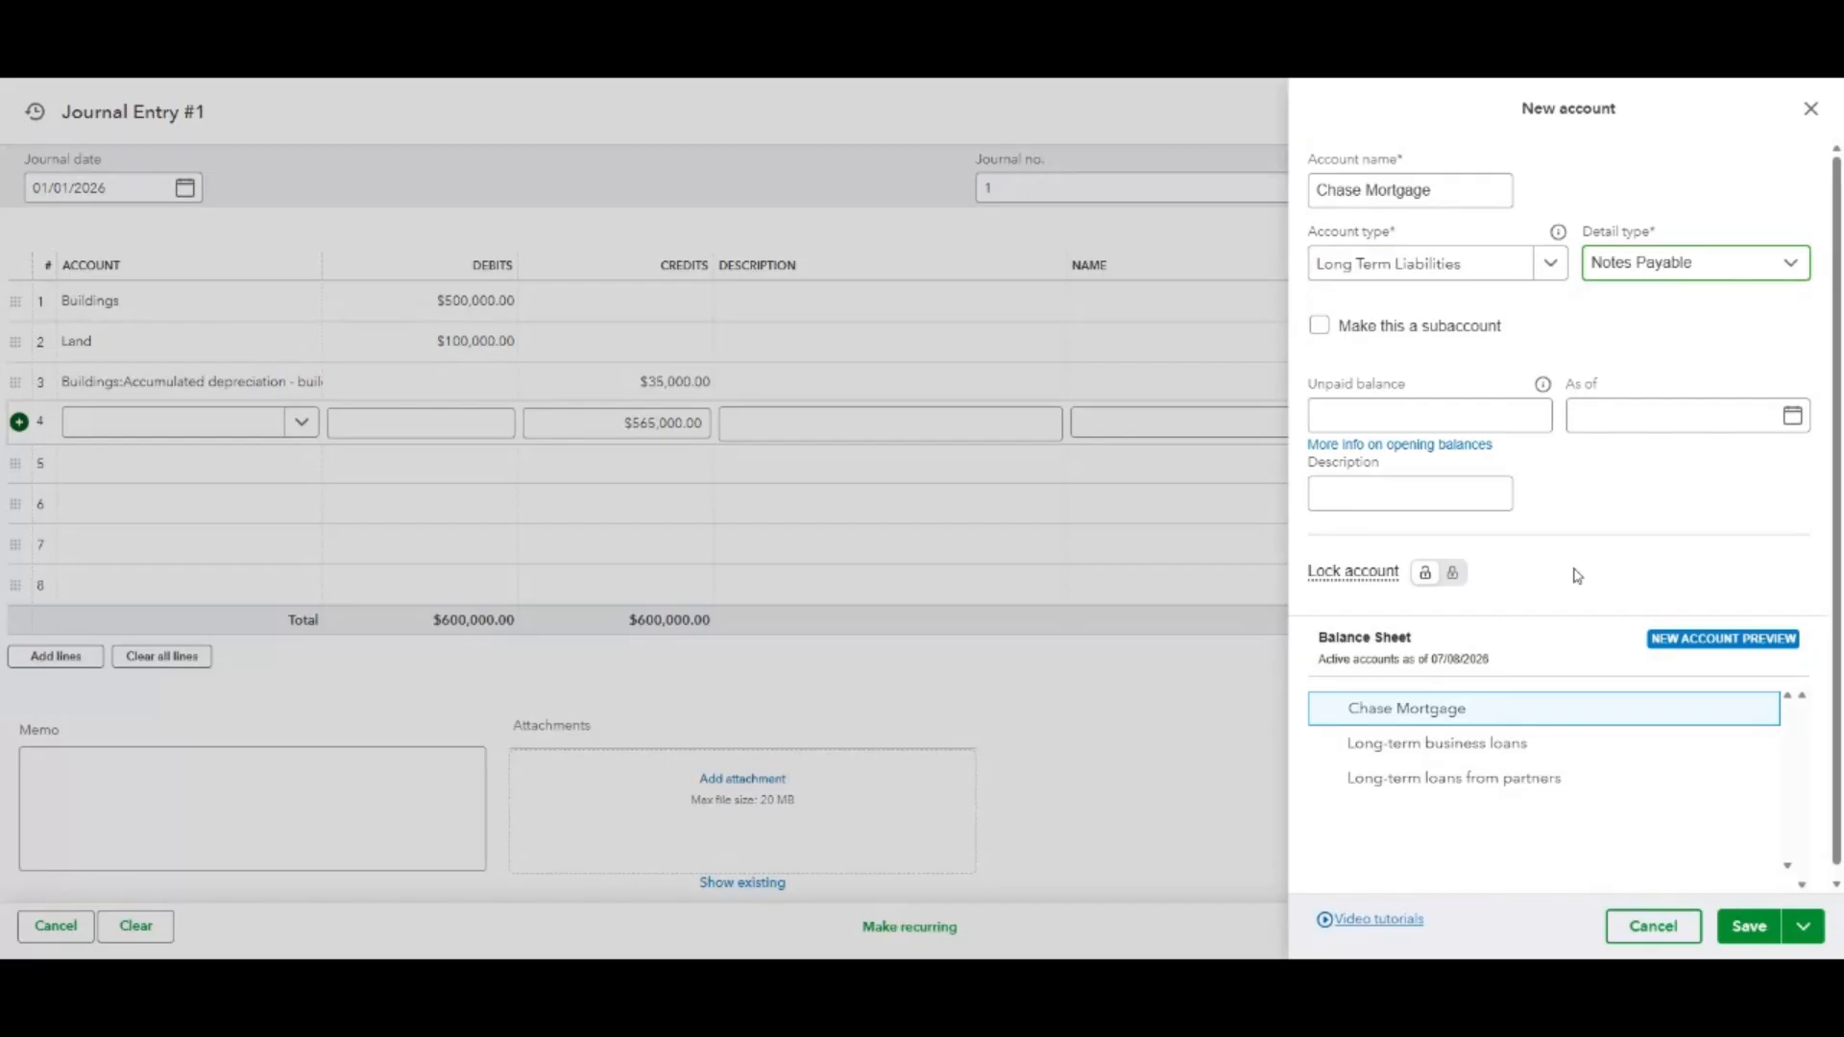
scroll(1578, 574, down, 1)
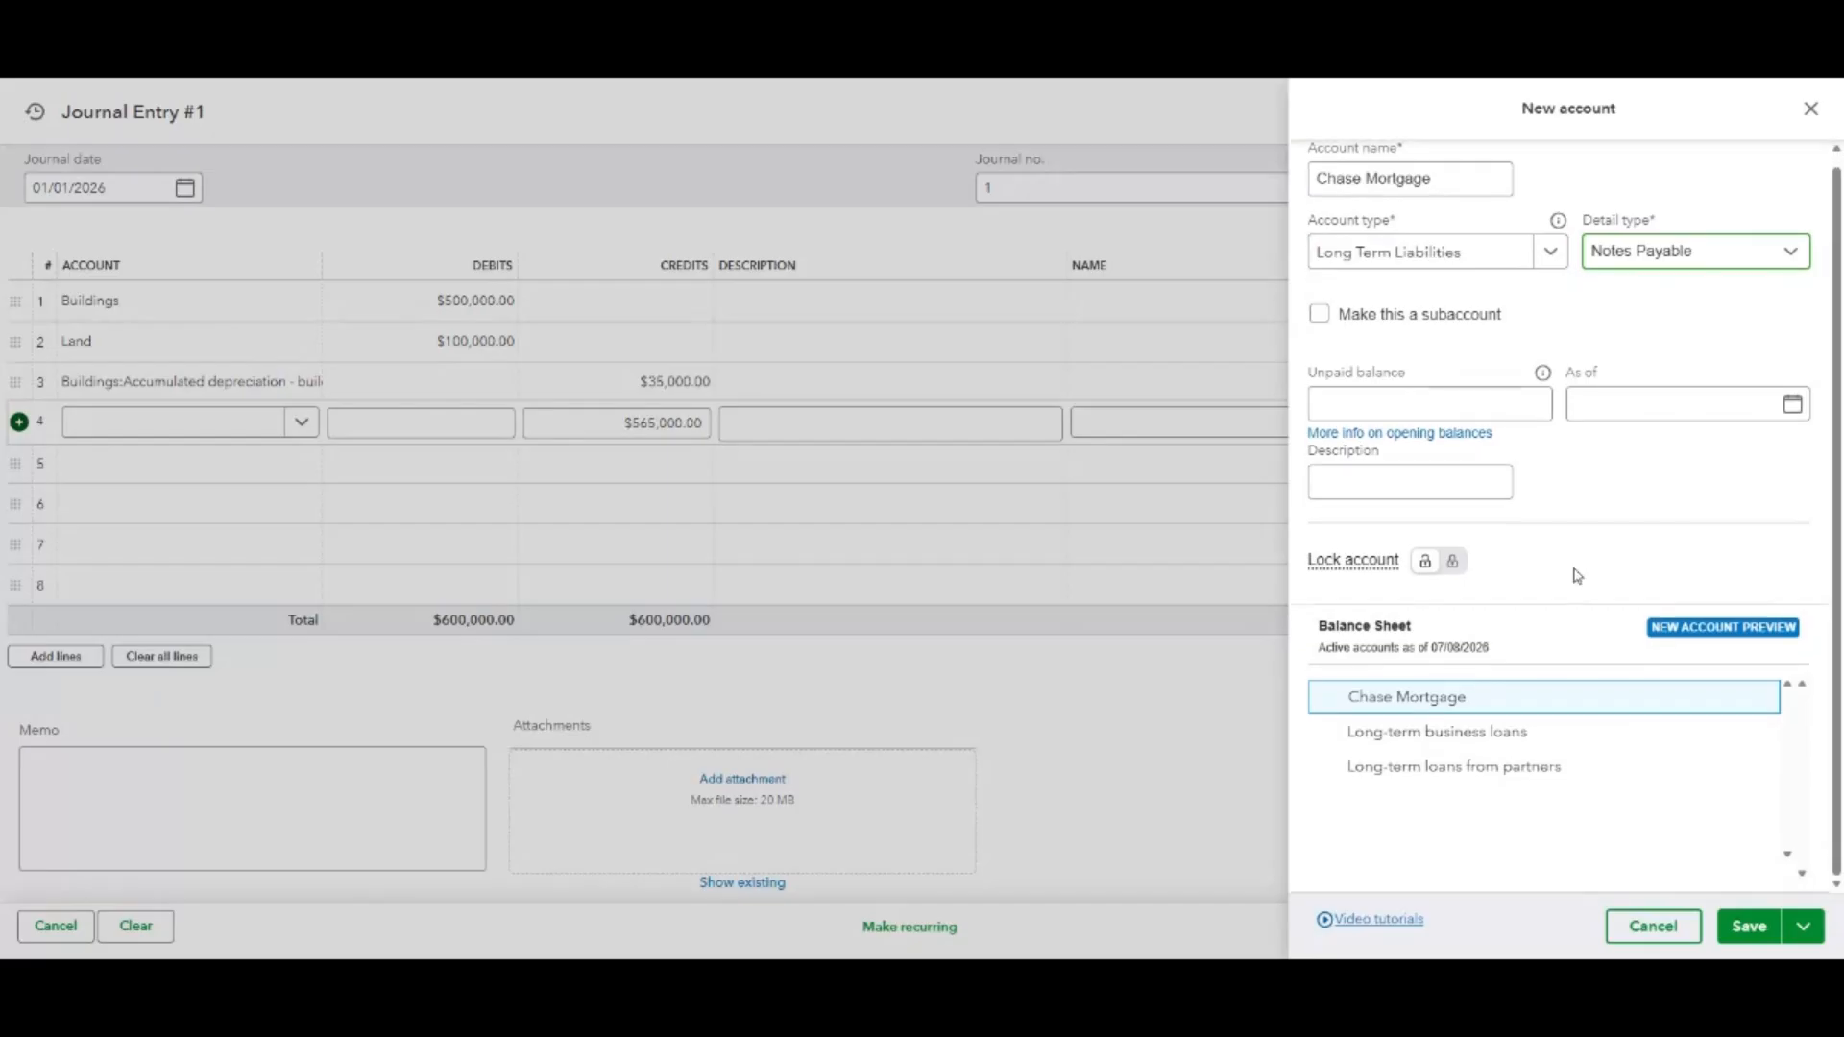
click(1746, 928)
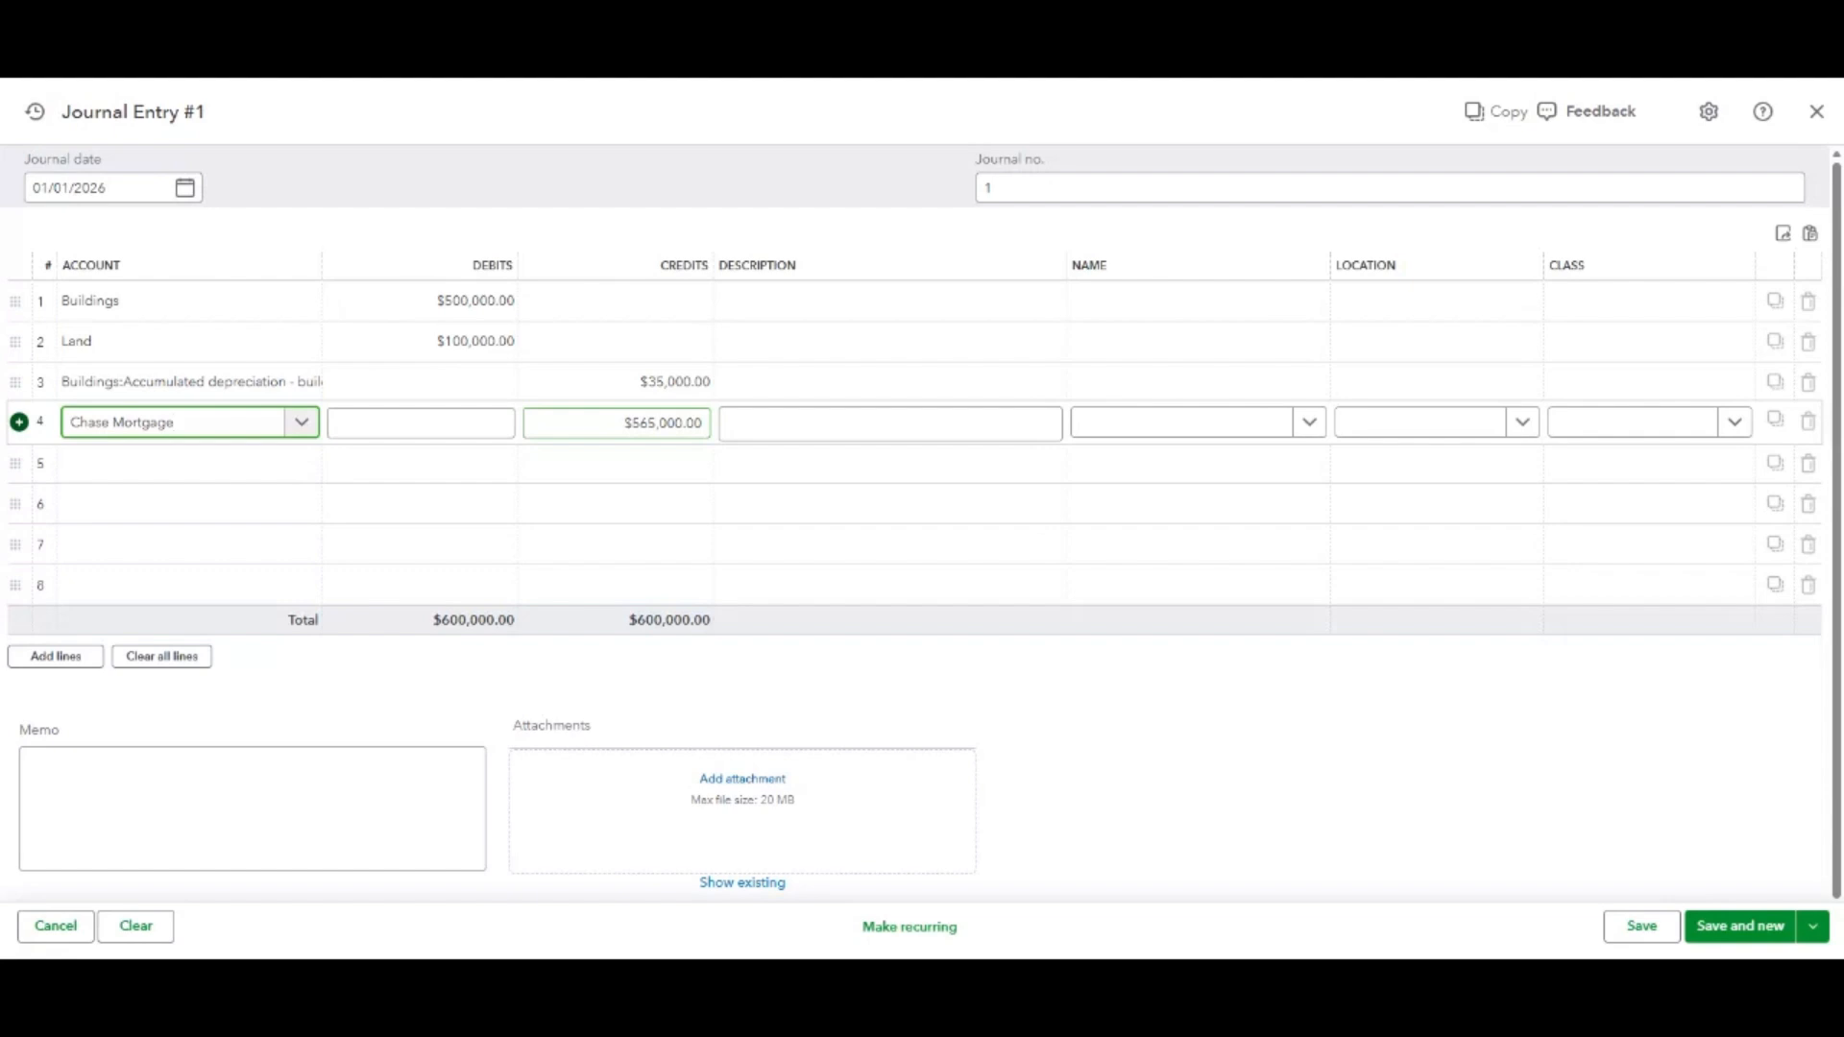
Set the credit on the Chase Mortgage line to 500,000.
click(646, 422)
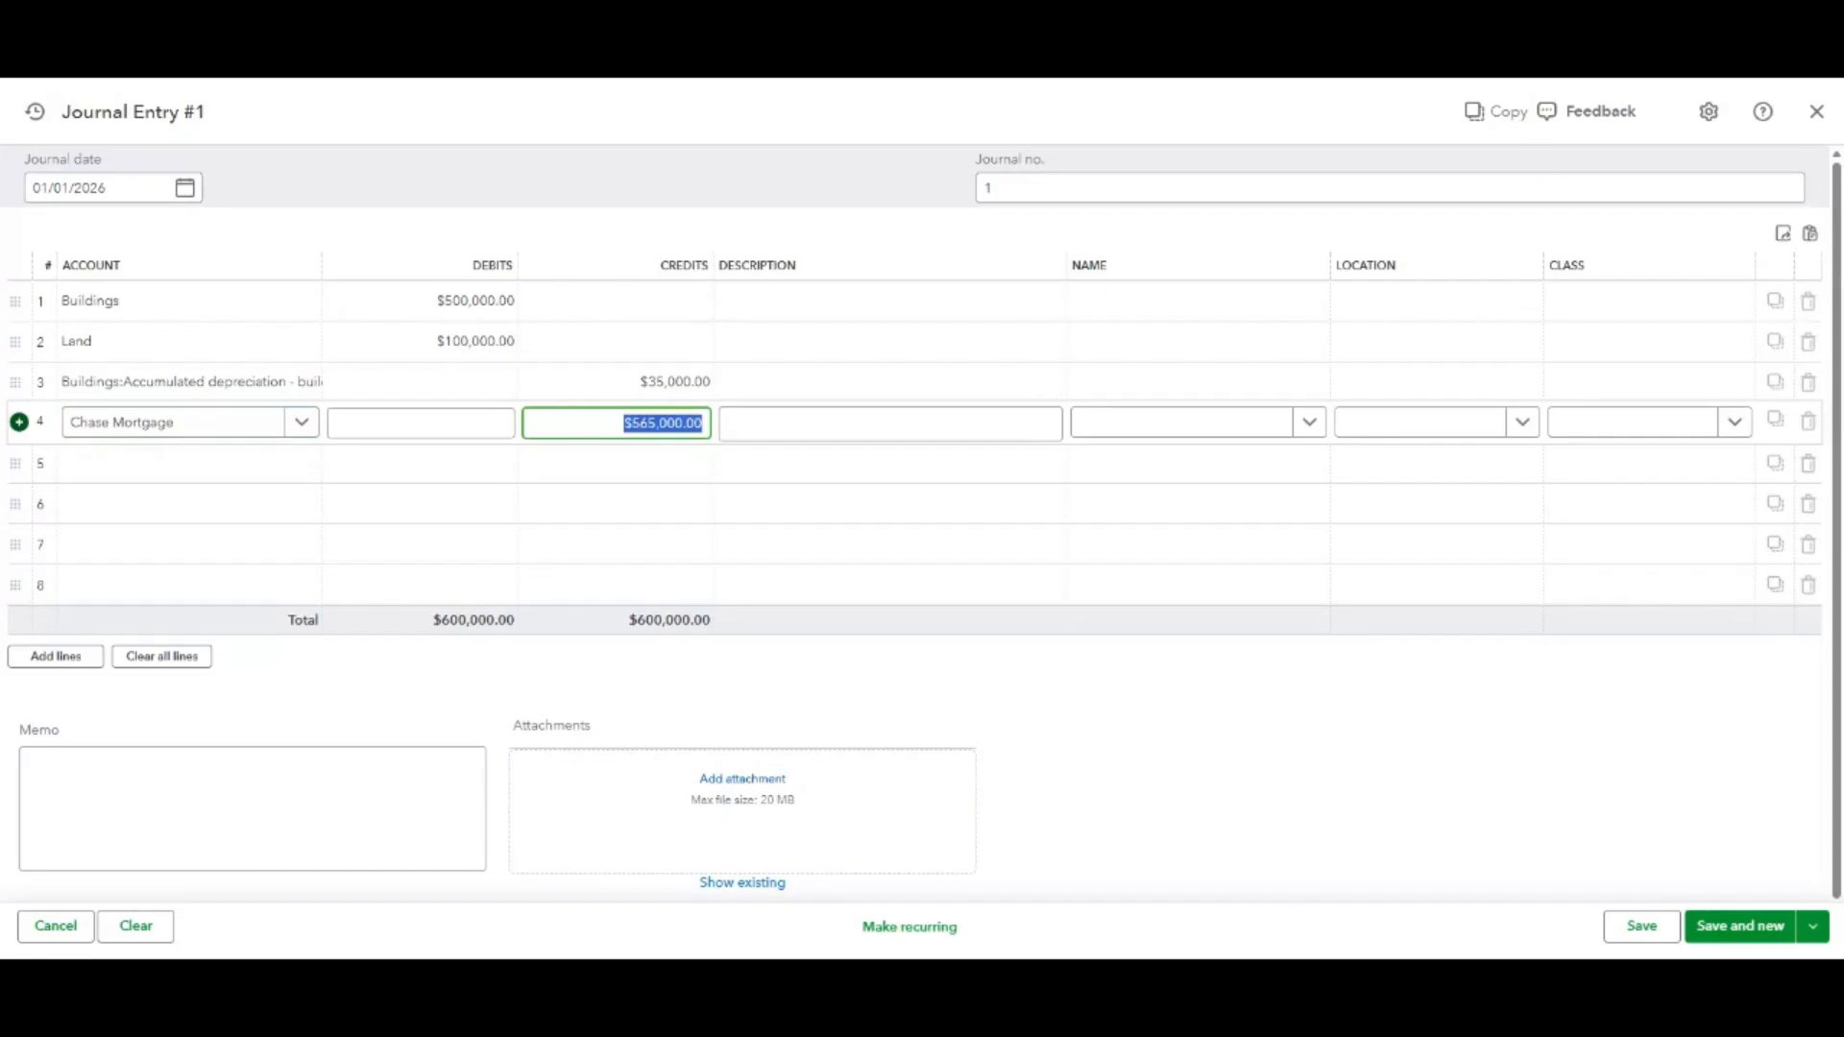
click(648, 422)
key(BackSpace)
key(BackSpace)
text(00)
On the fifth journal line, create and save a new Owners Equity account with type Equity and detail type Owner's Equity.
click(195, 470)
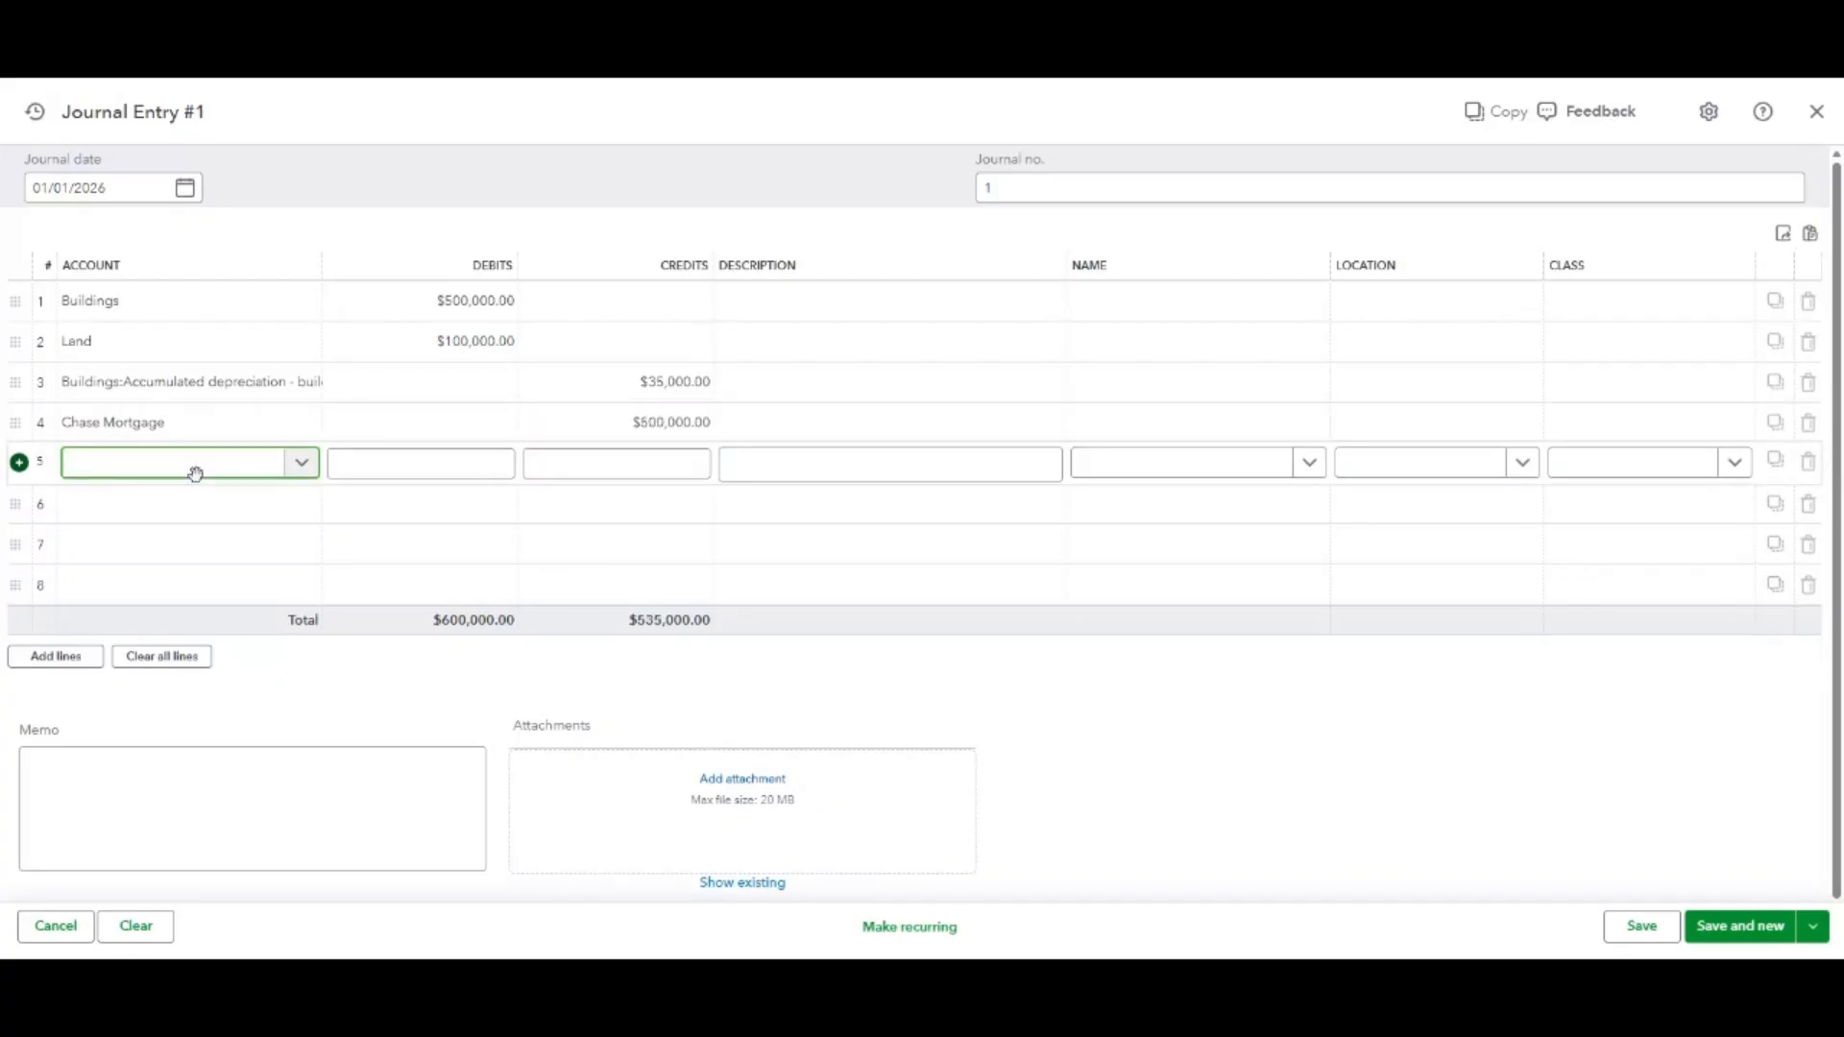
text(Owners)
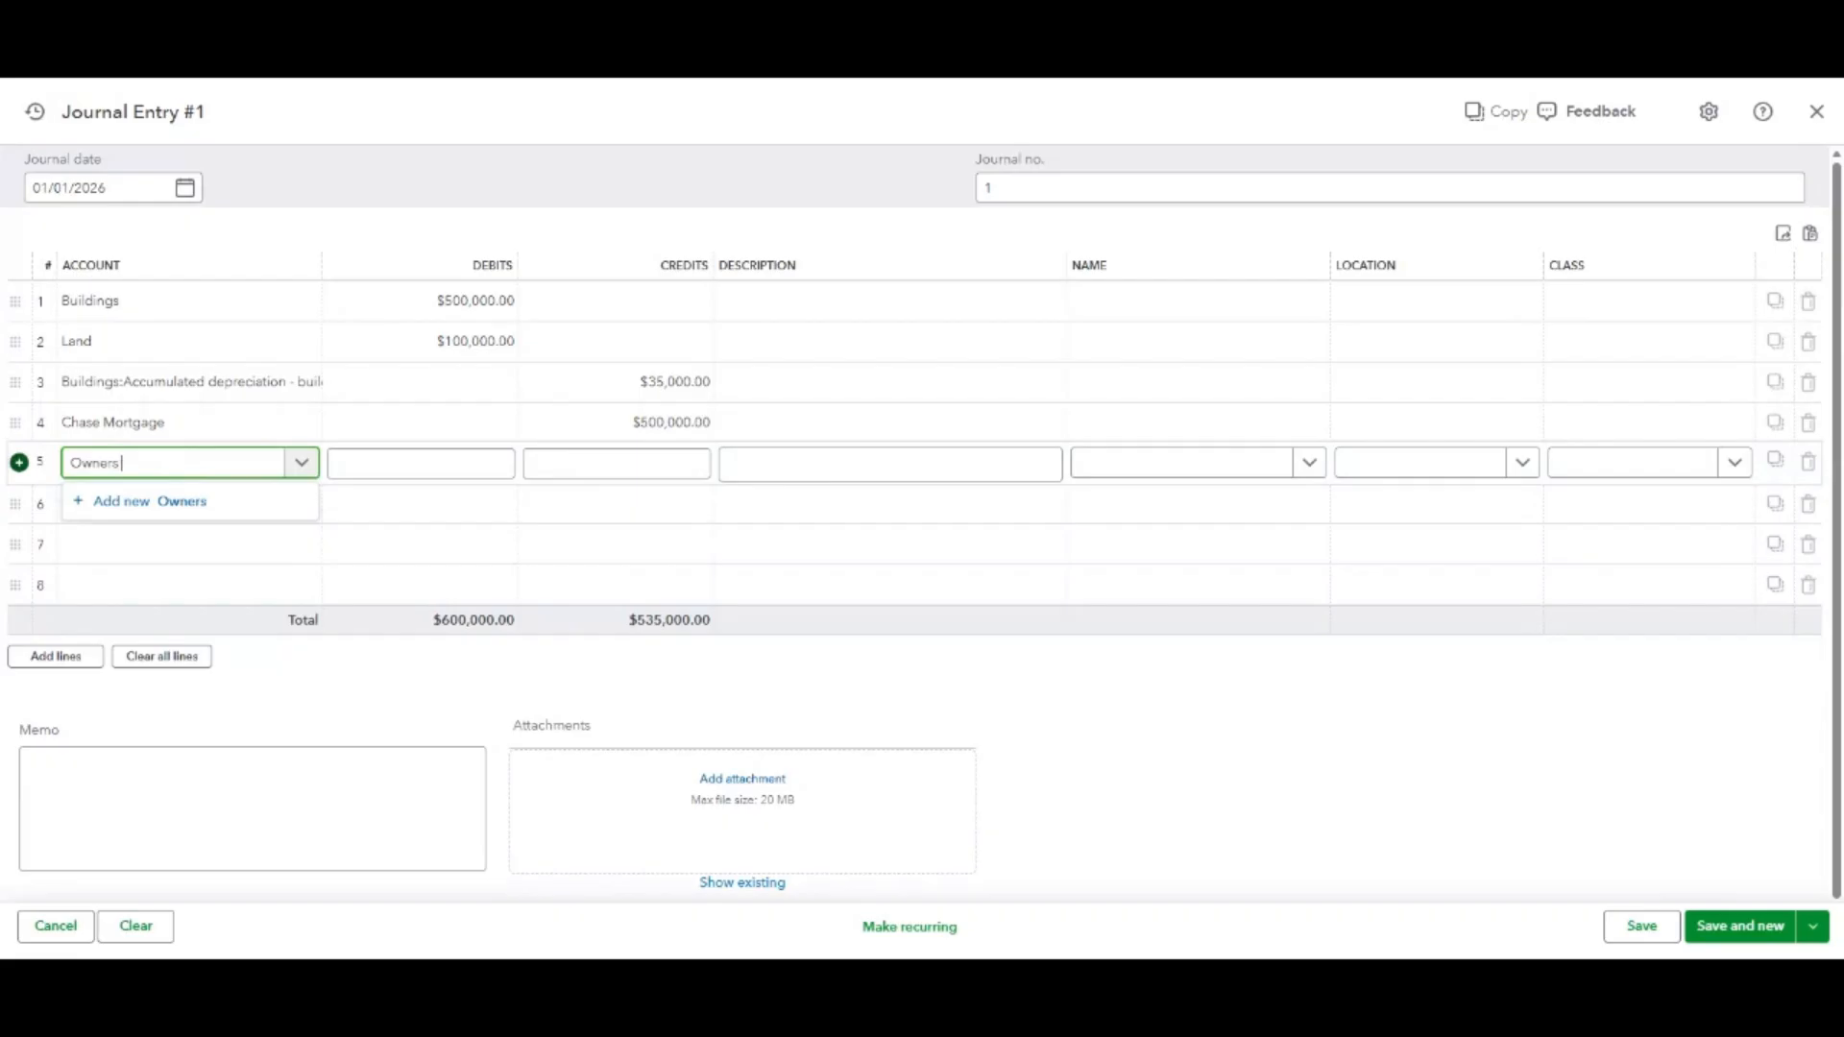
text( Equity)
click(205, 501)
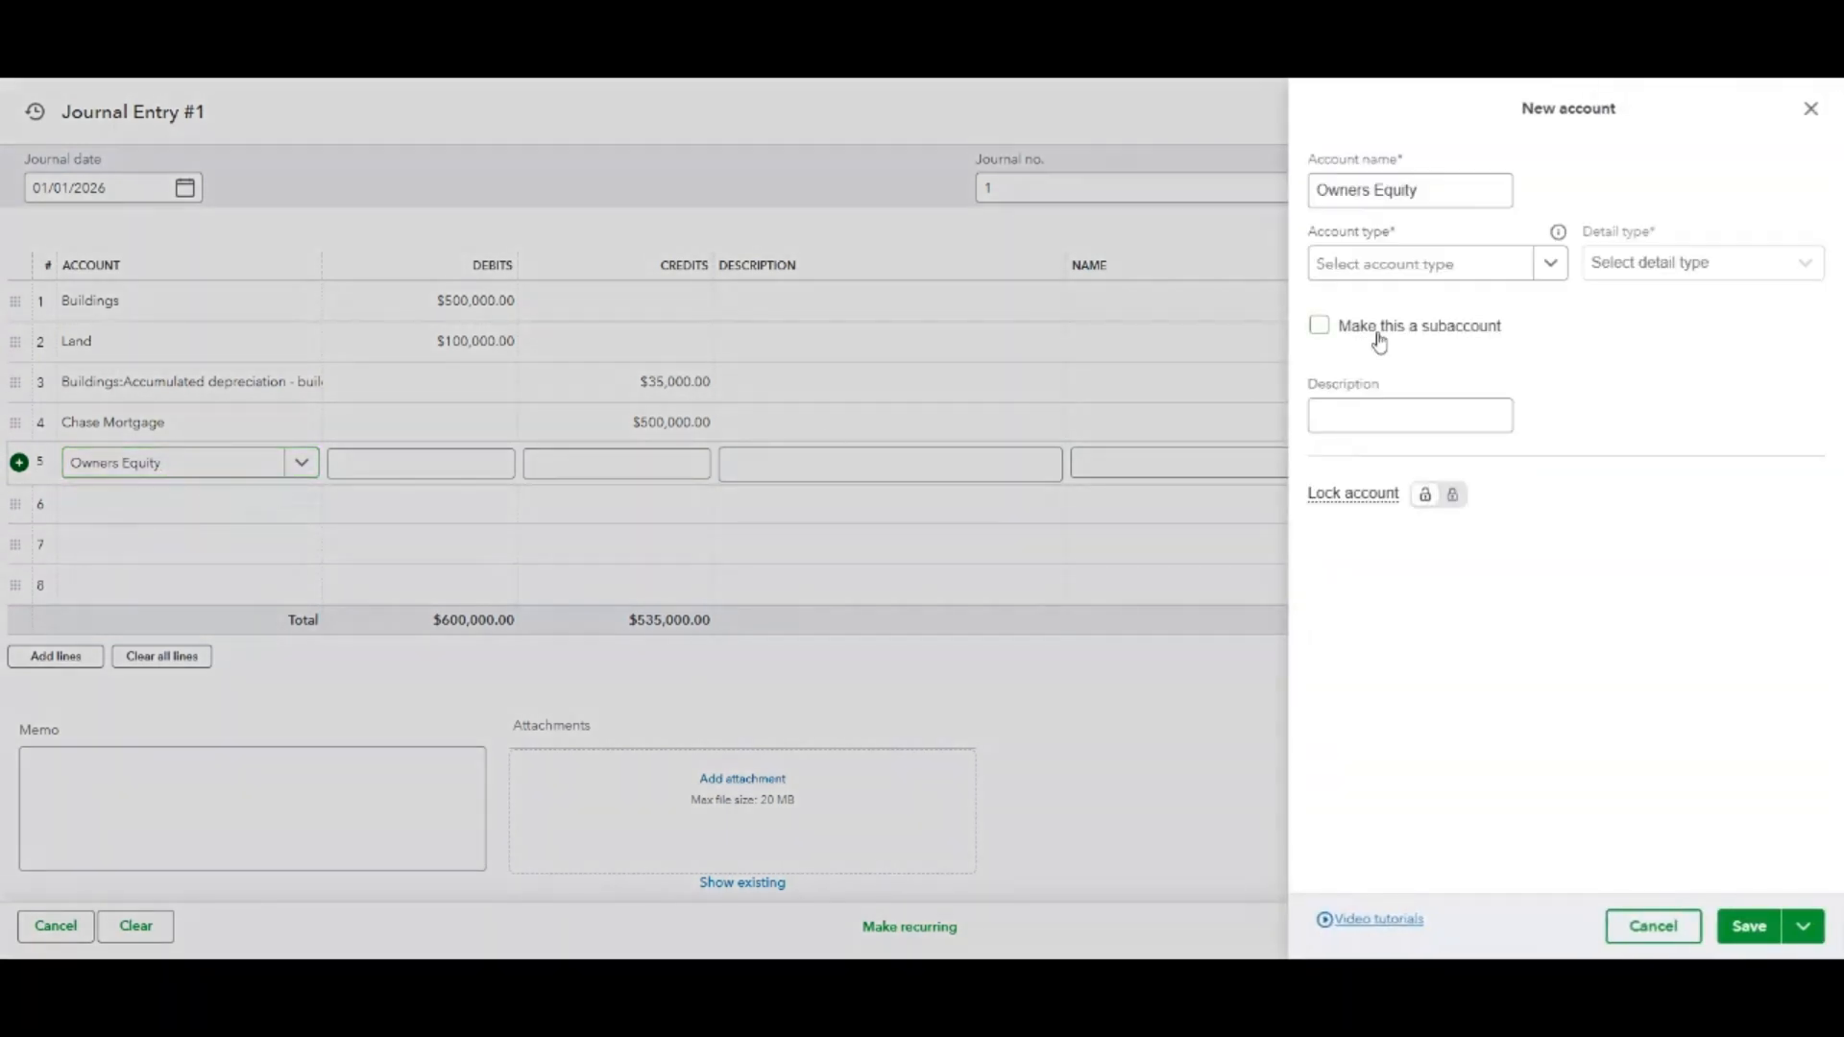
click(1427, 268)
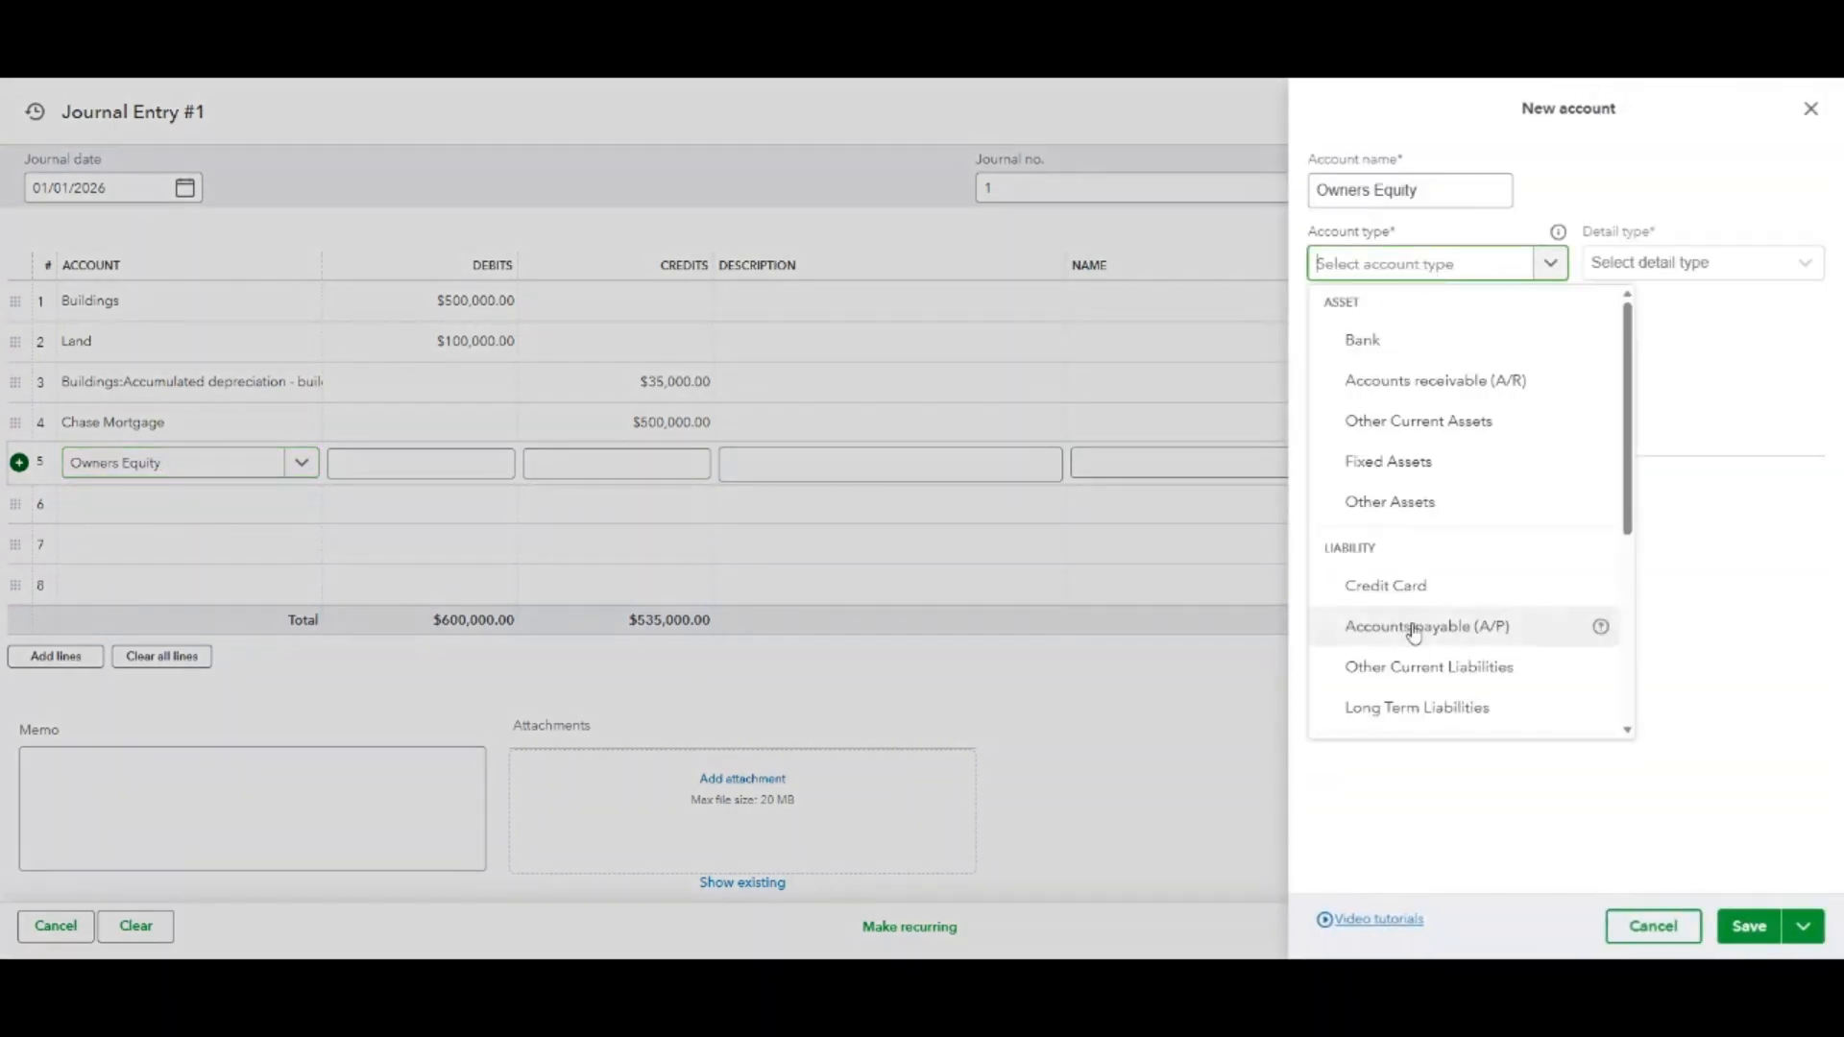
scroll(1462, 598, down, 2)
click(1454, 599)
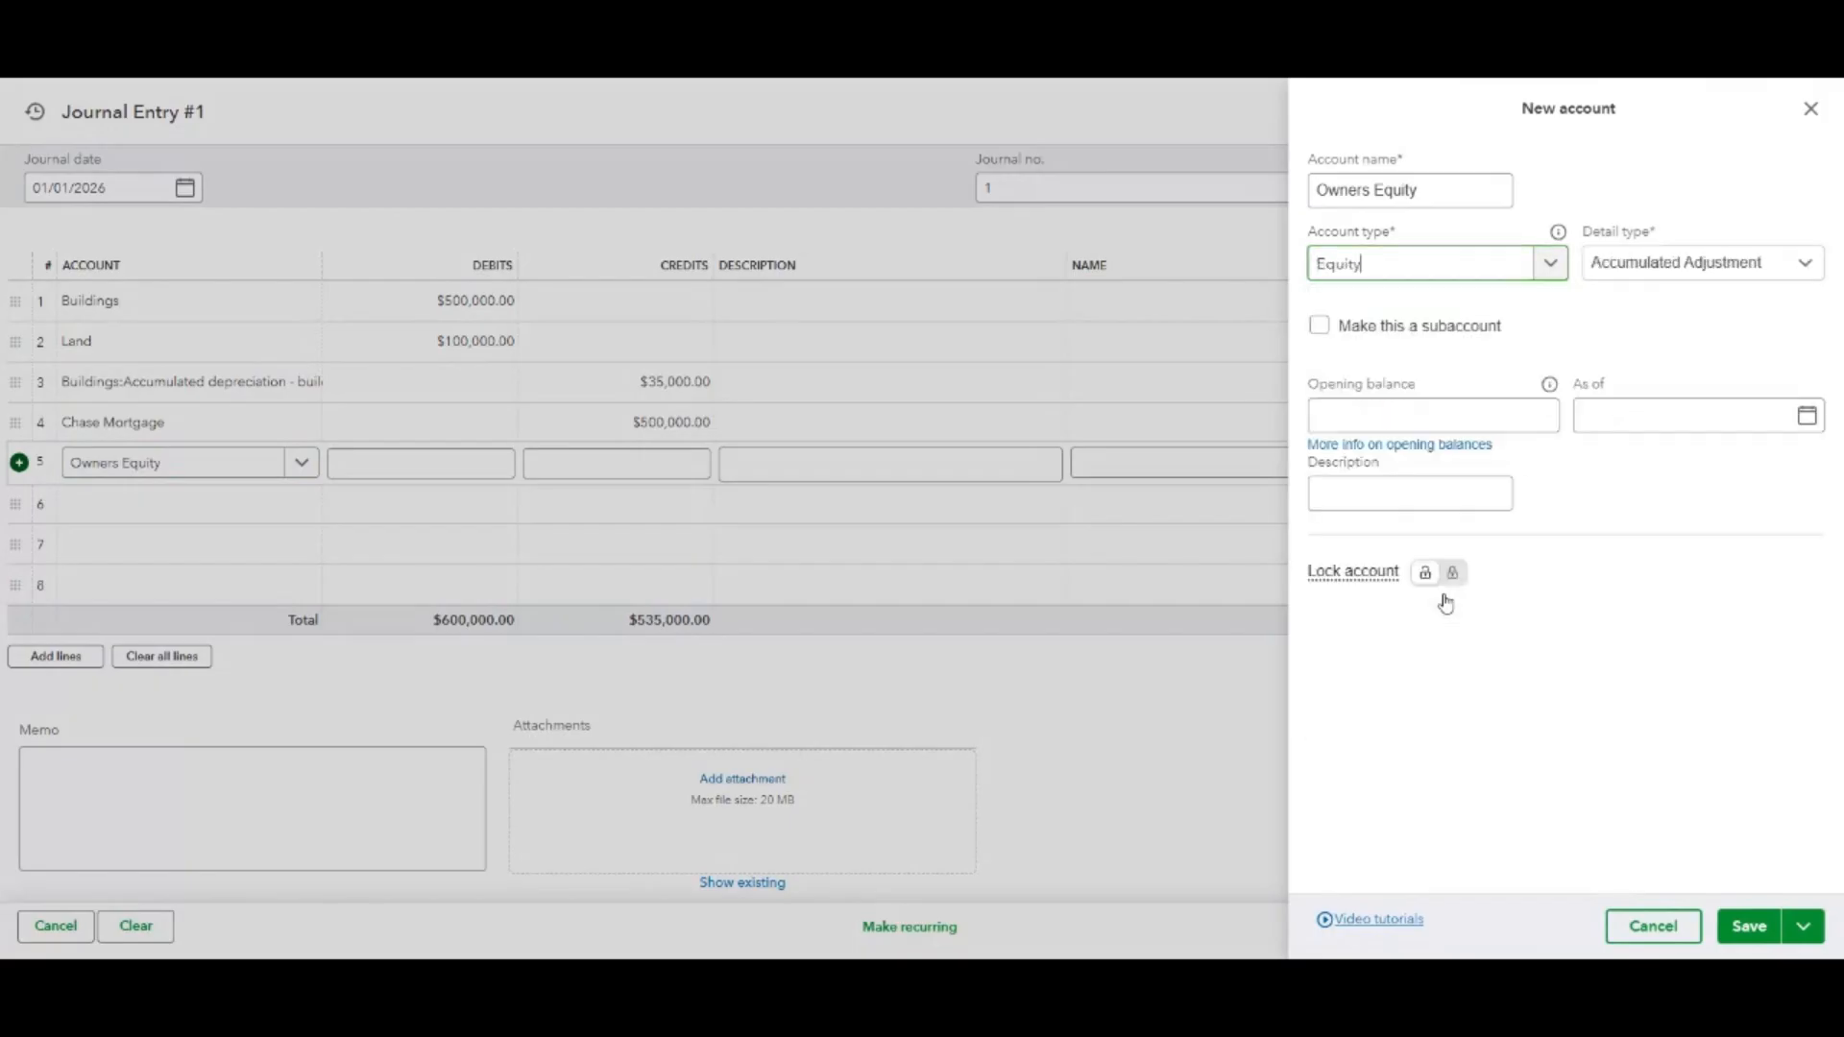
click(1745, 275)
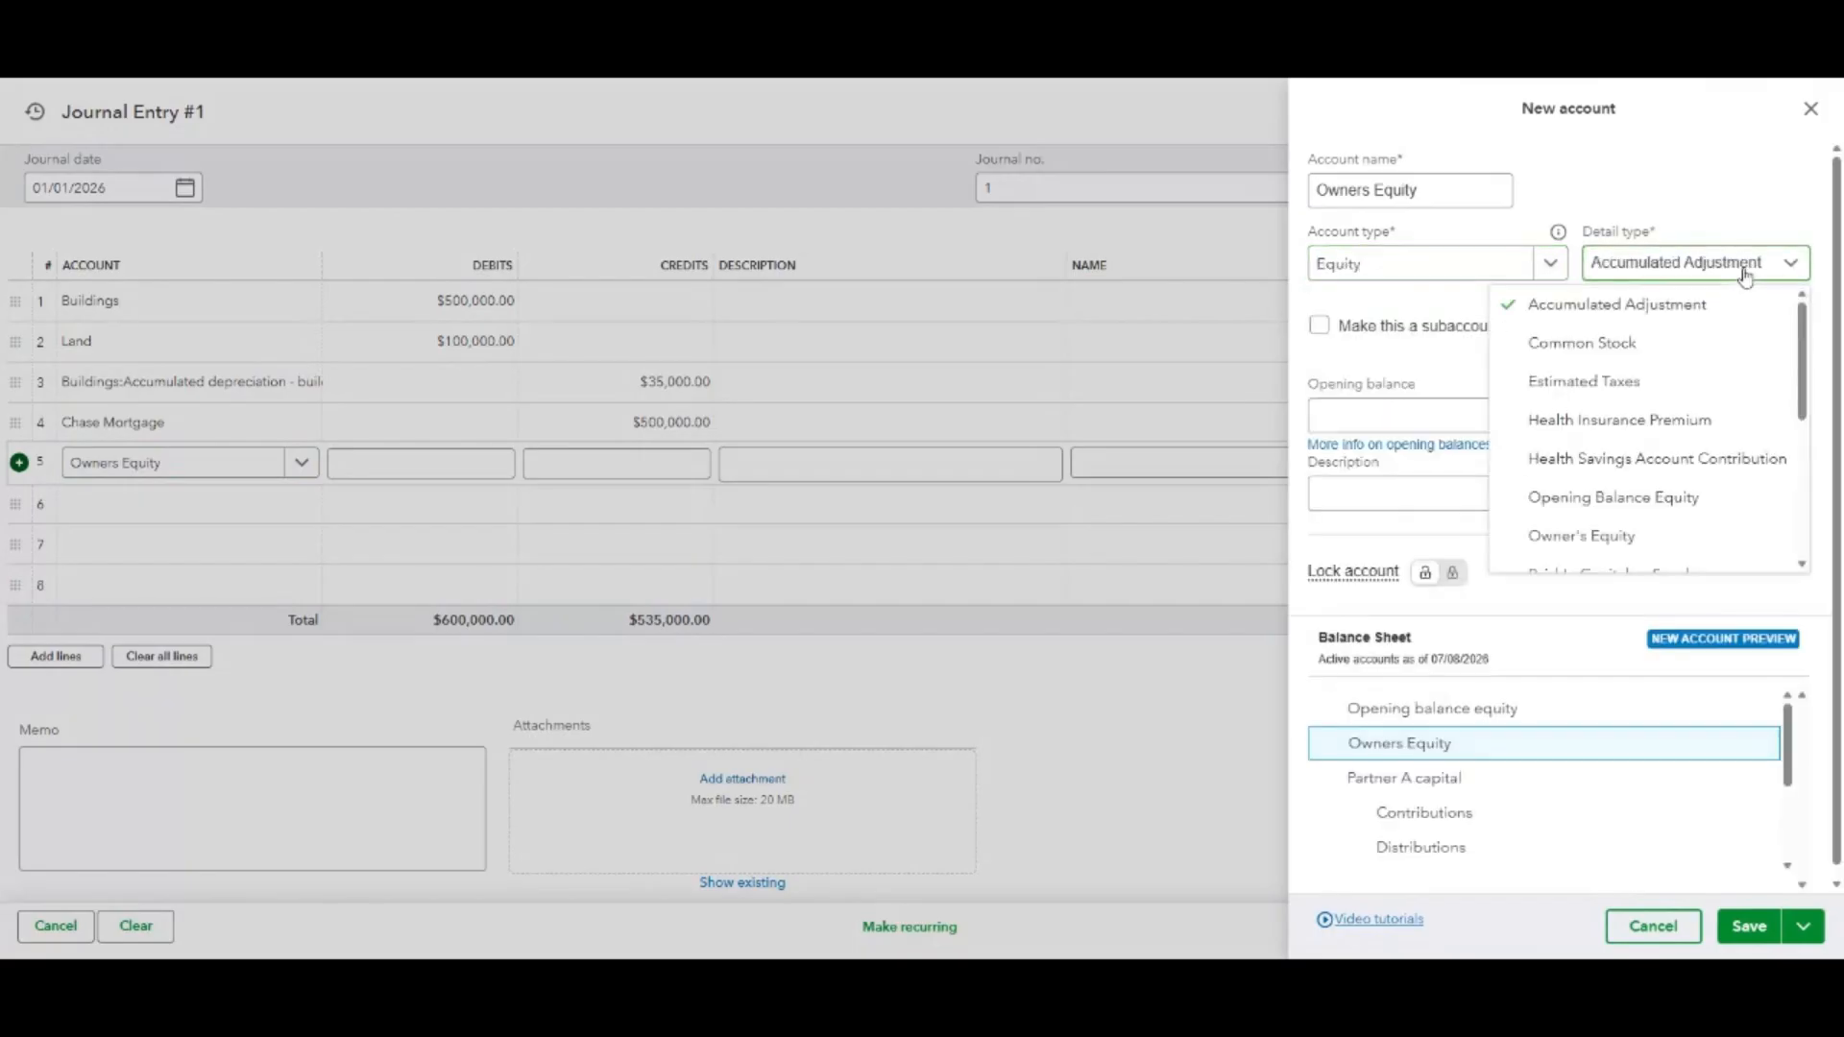
scroll(1666, 427, down, 1)
click(1661, 440)
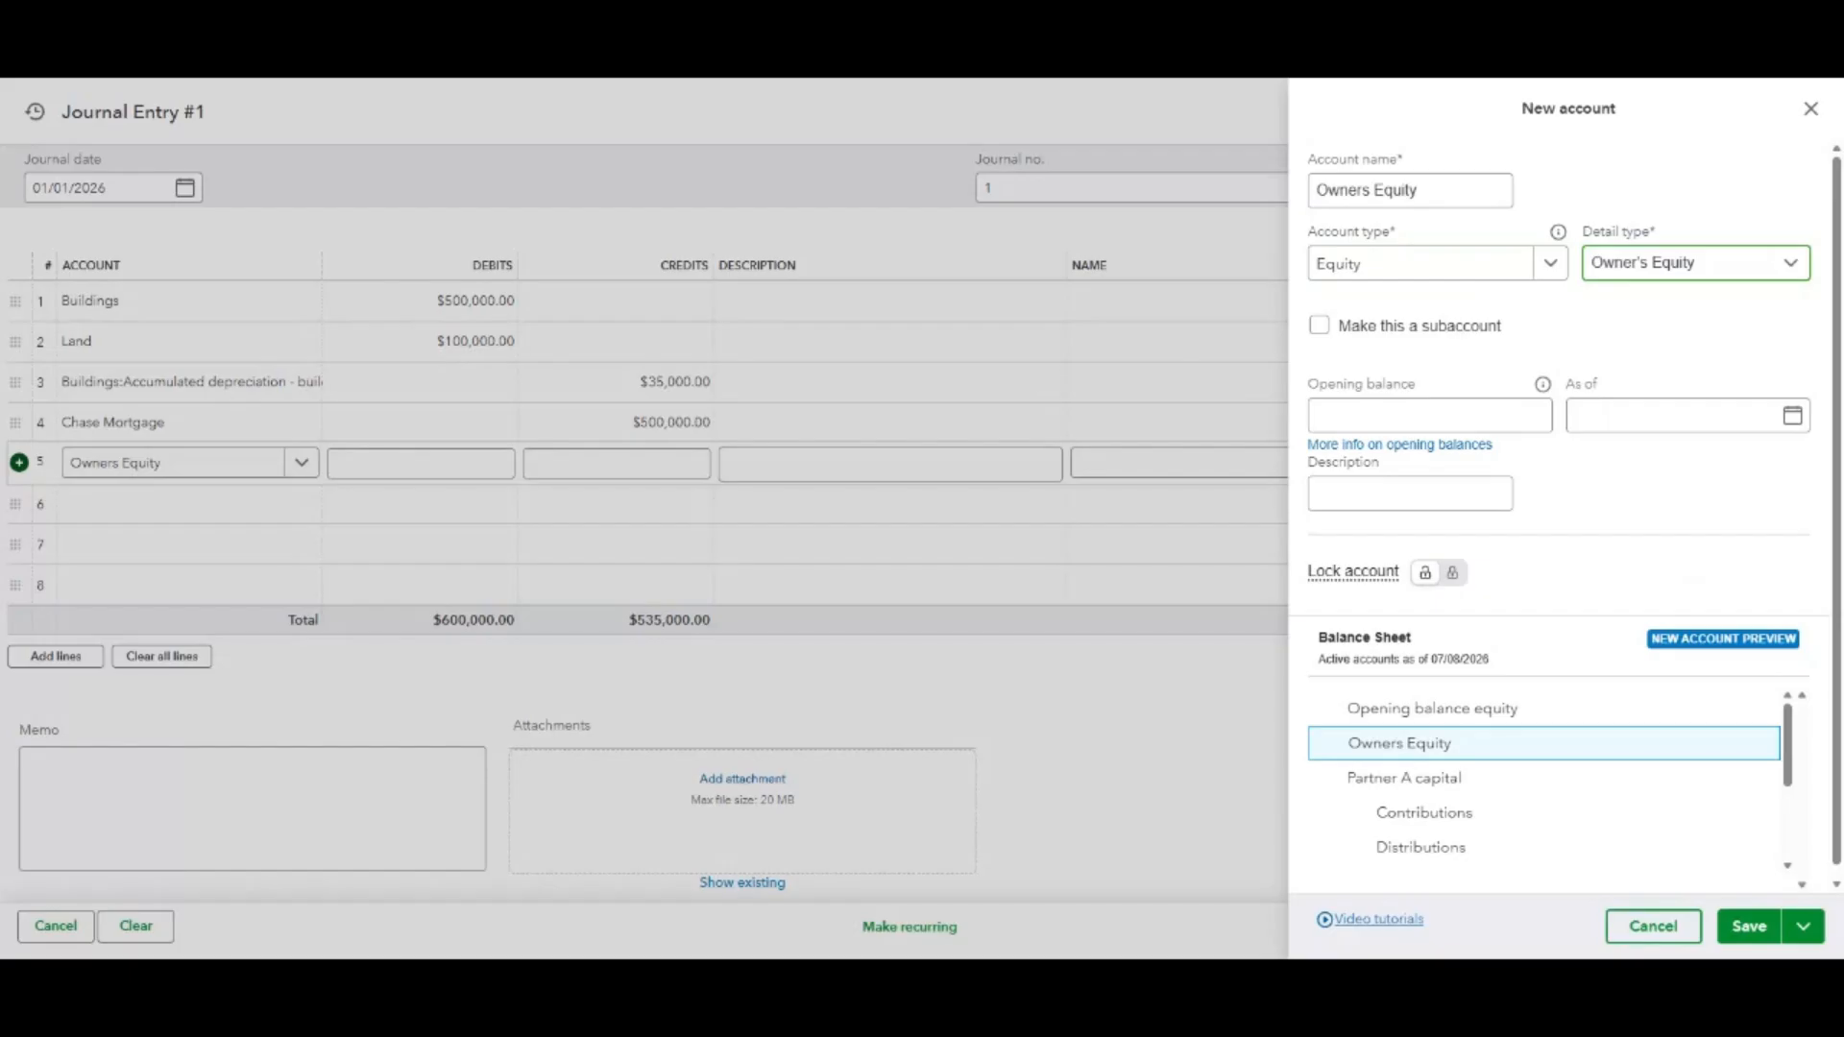
click(1749, 930)
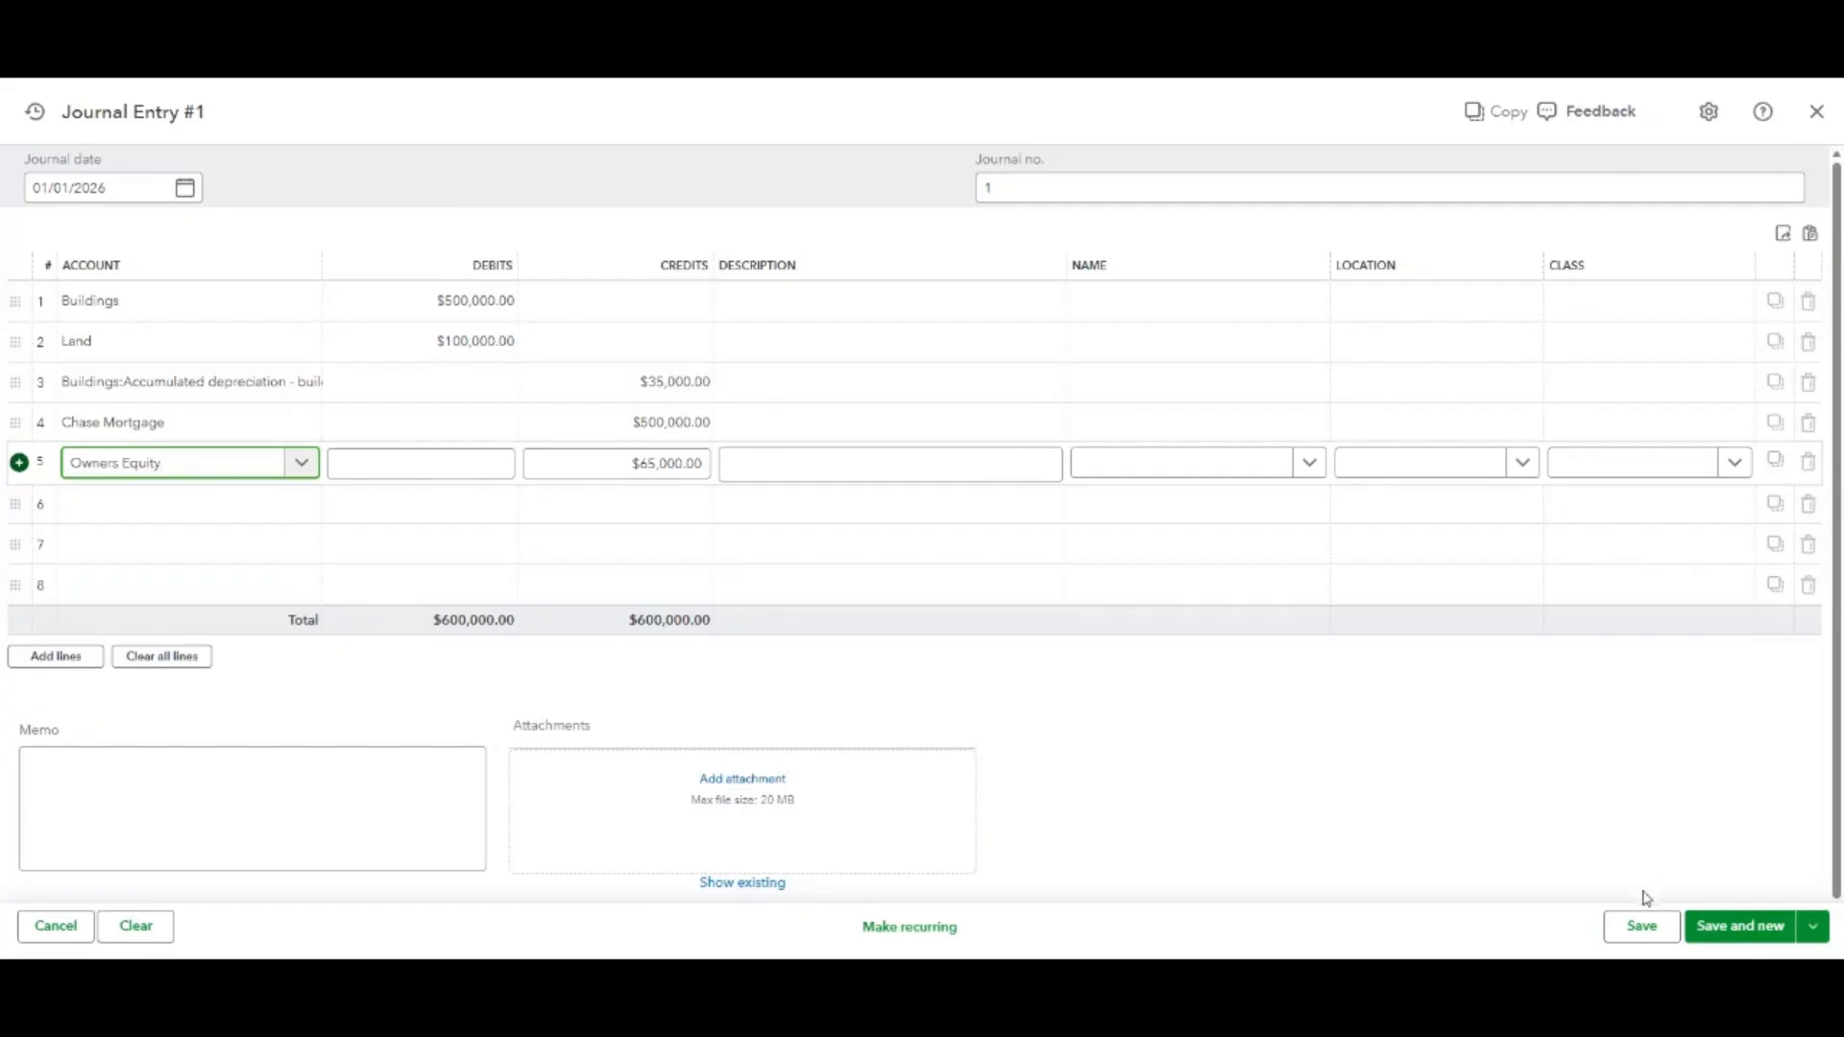
Save the completed opening journal entry and start a new invoice.
click(1740, 929)
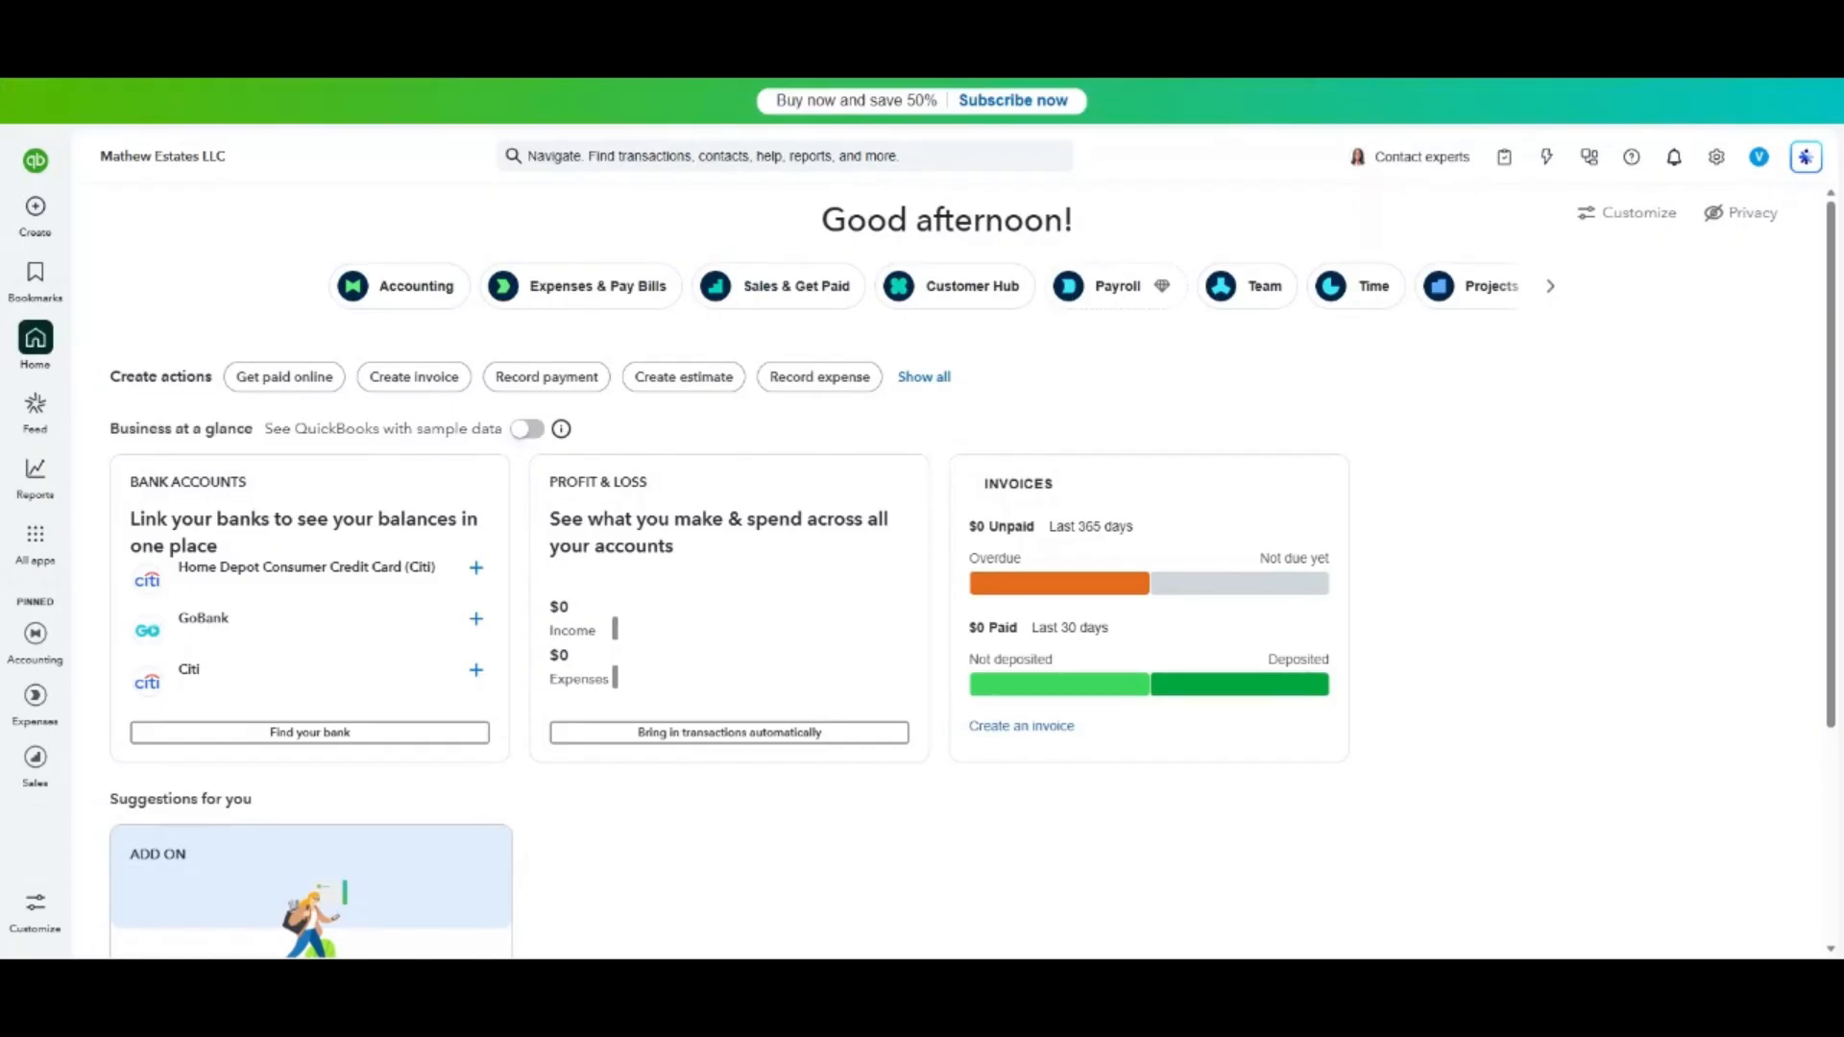
click(36, 206)
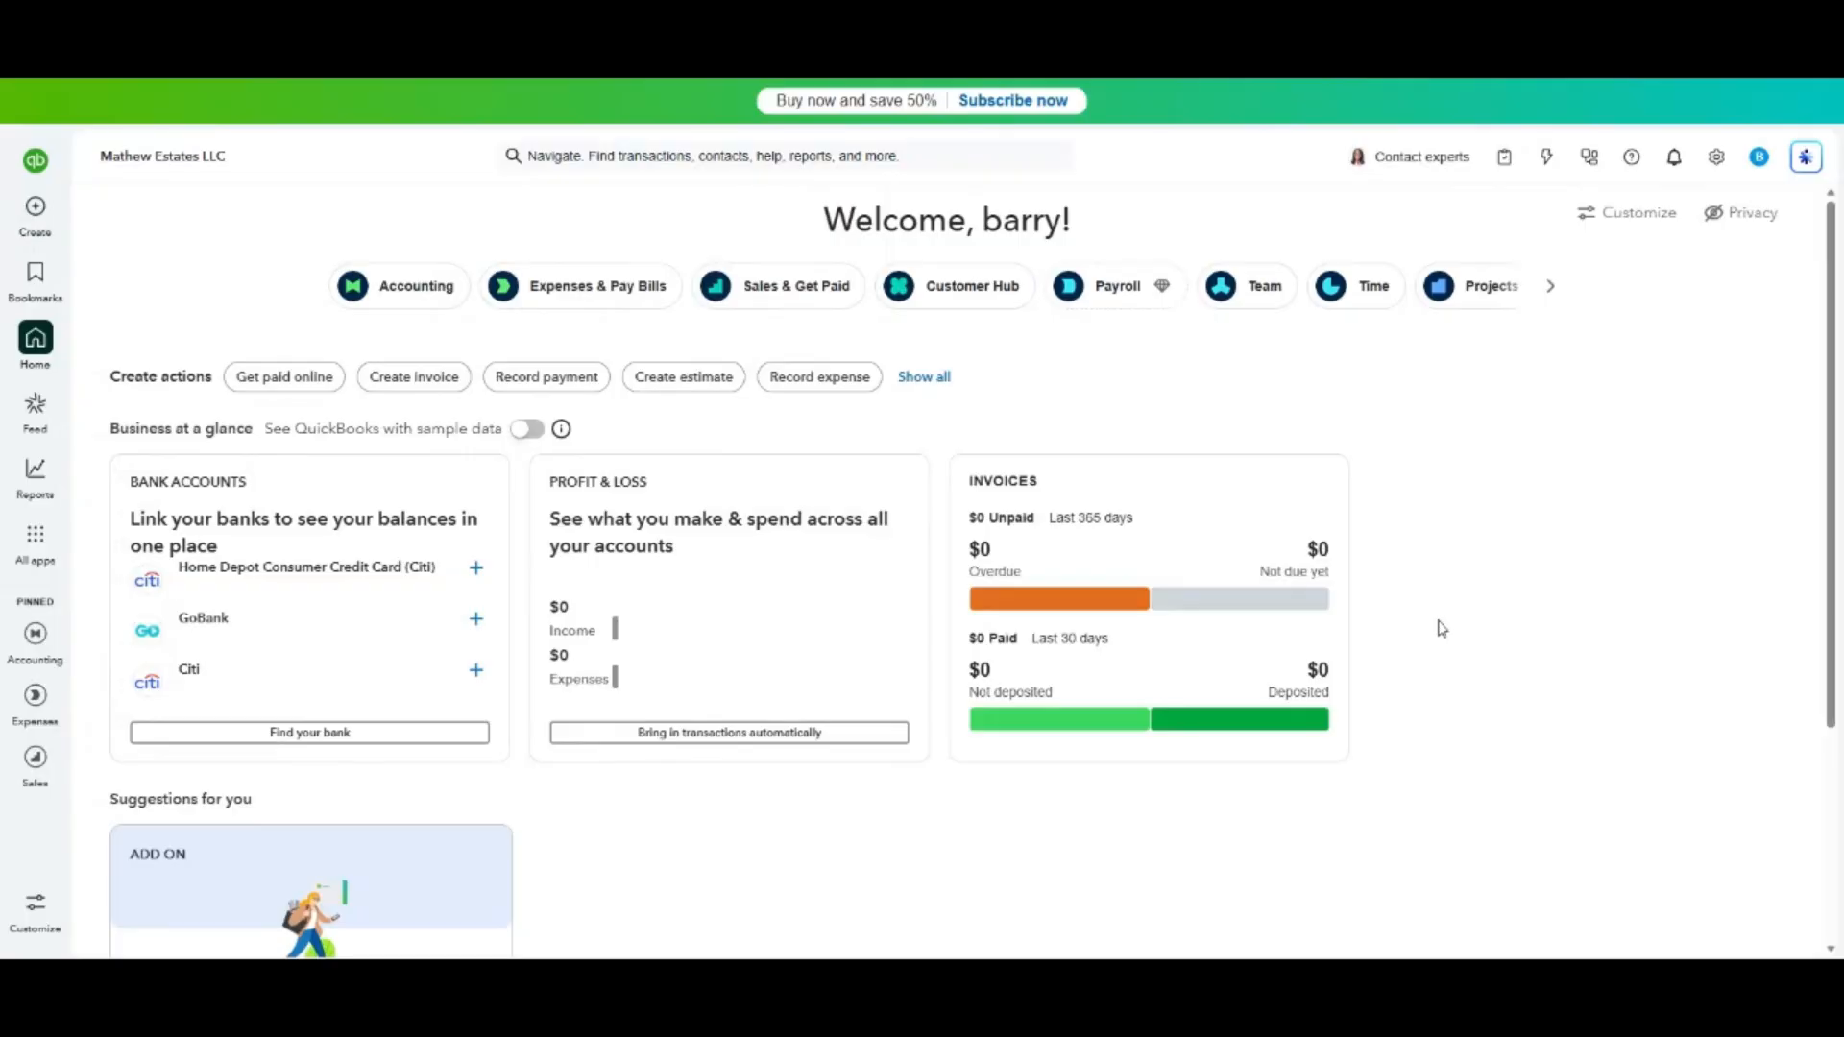
mouse_move(55, 230)
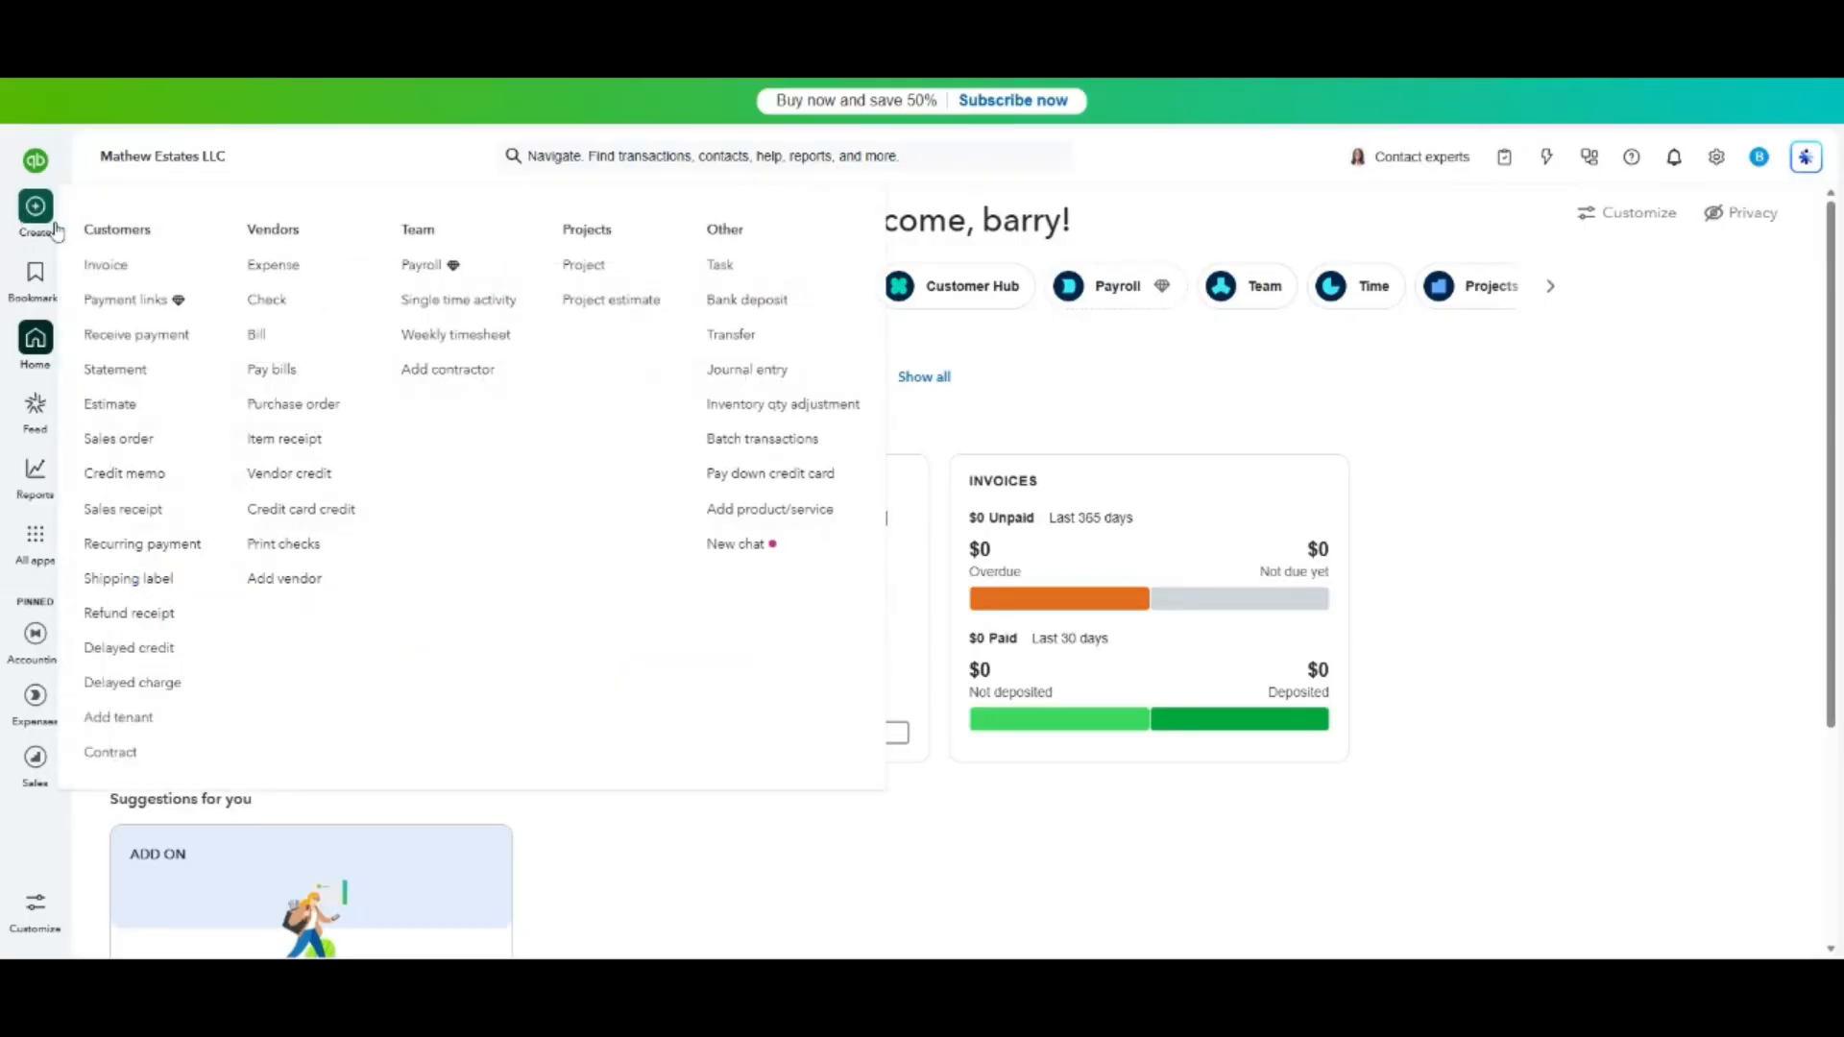
click(133, 279)
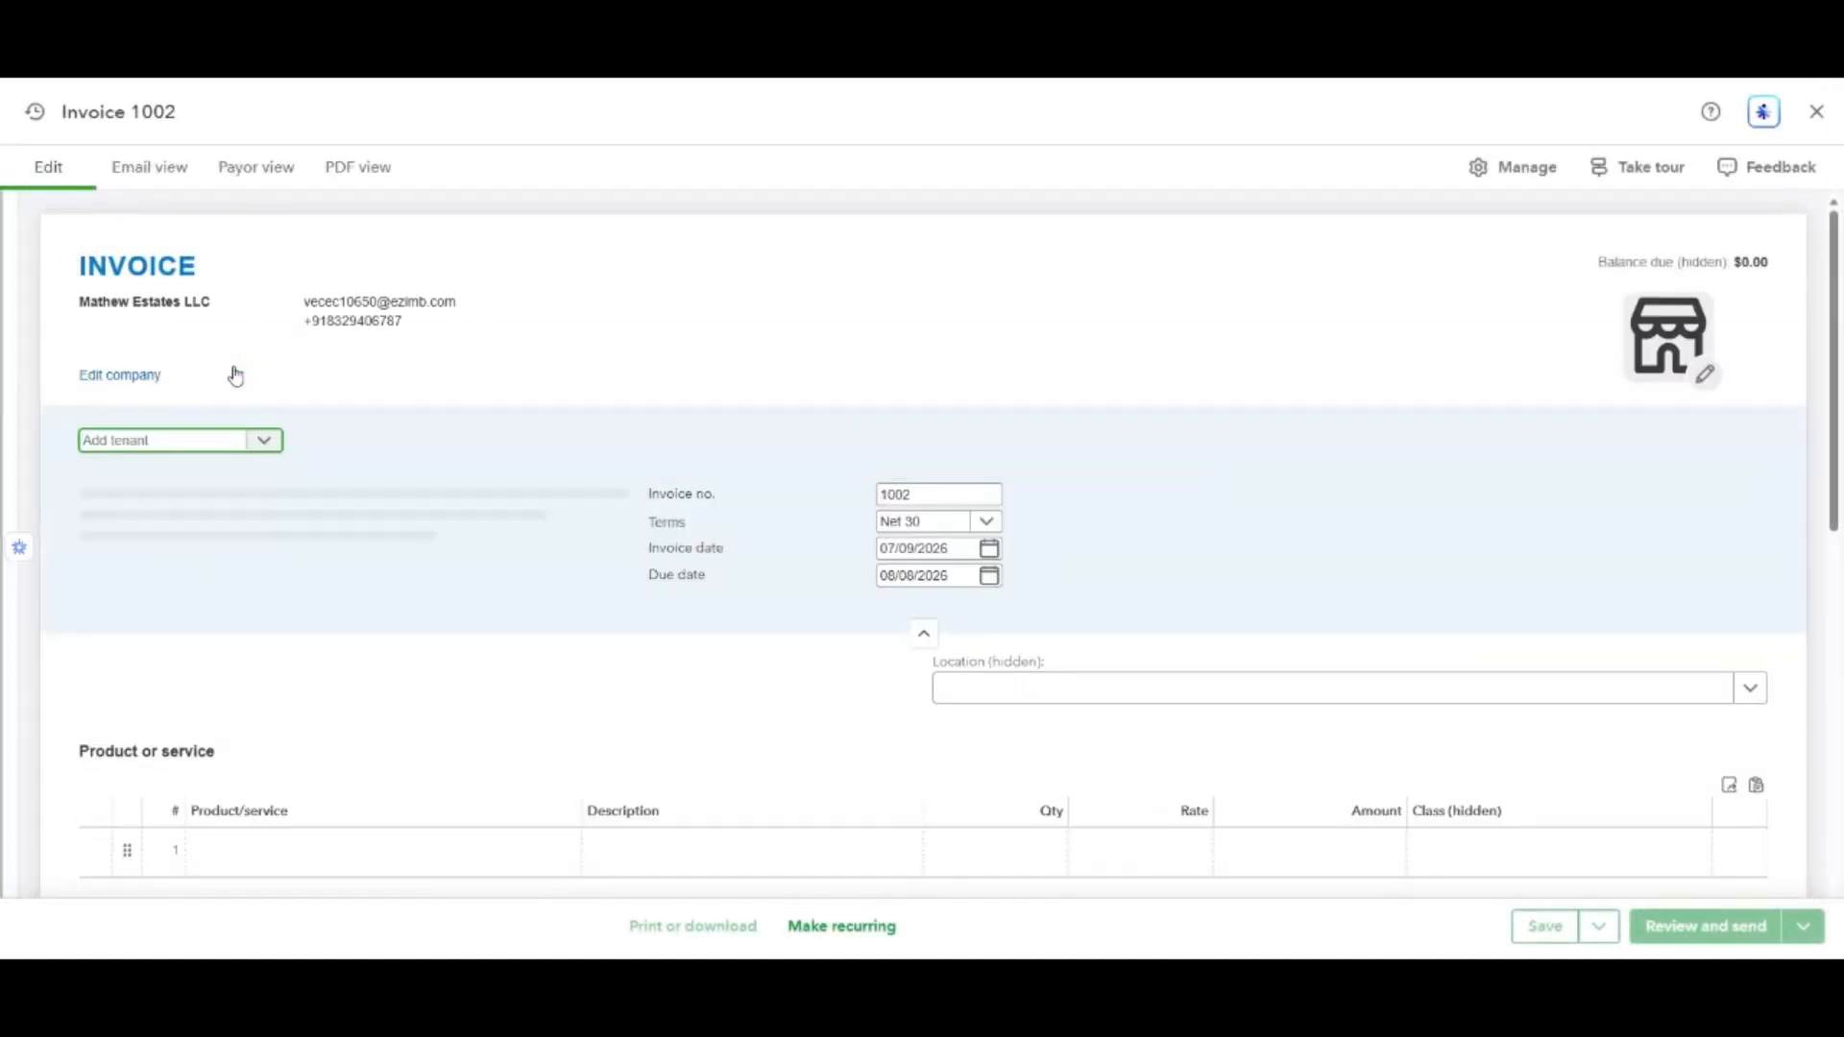
Add and save a new tenant on the invoice, with Unit 1 followed by the tenant's first name as the company name.
click(213, 441)
click(183, 480)
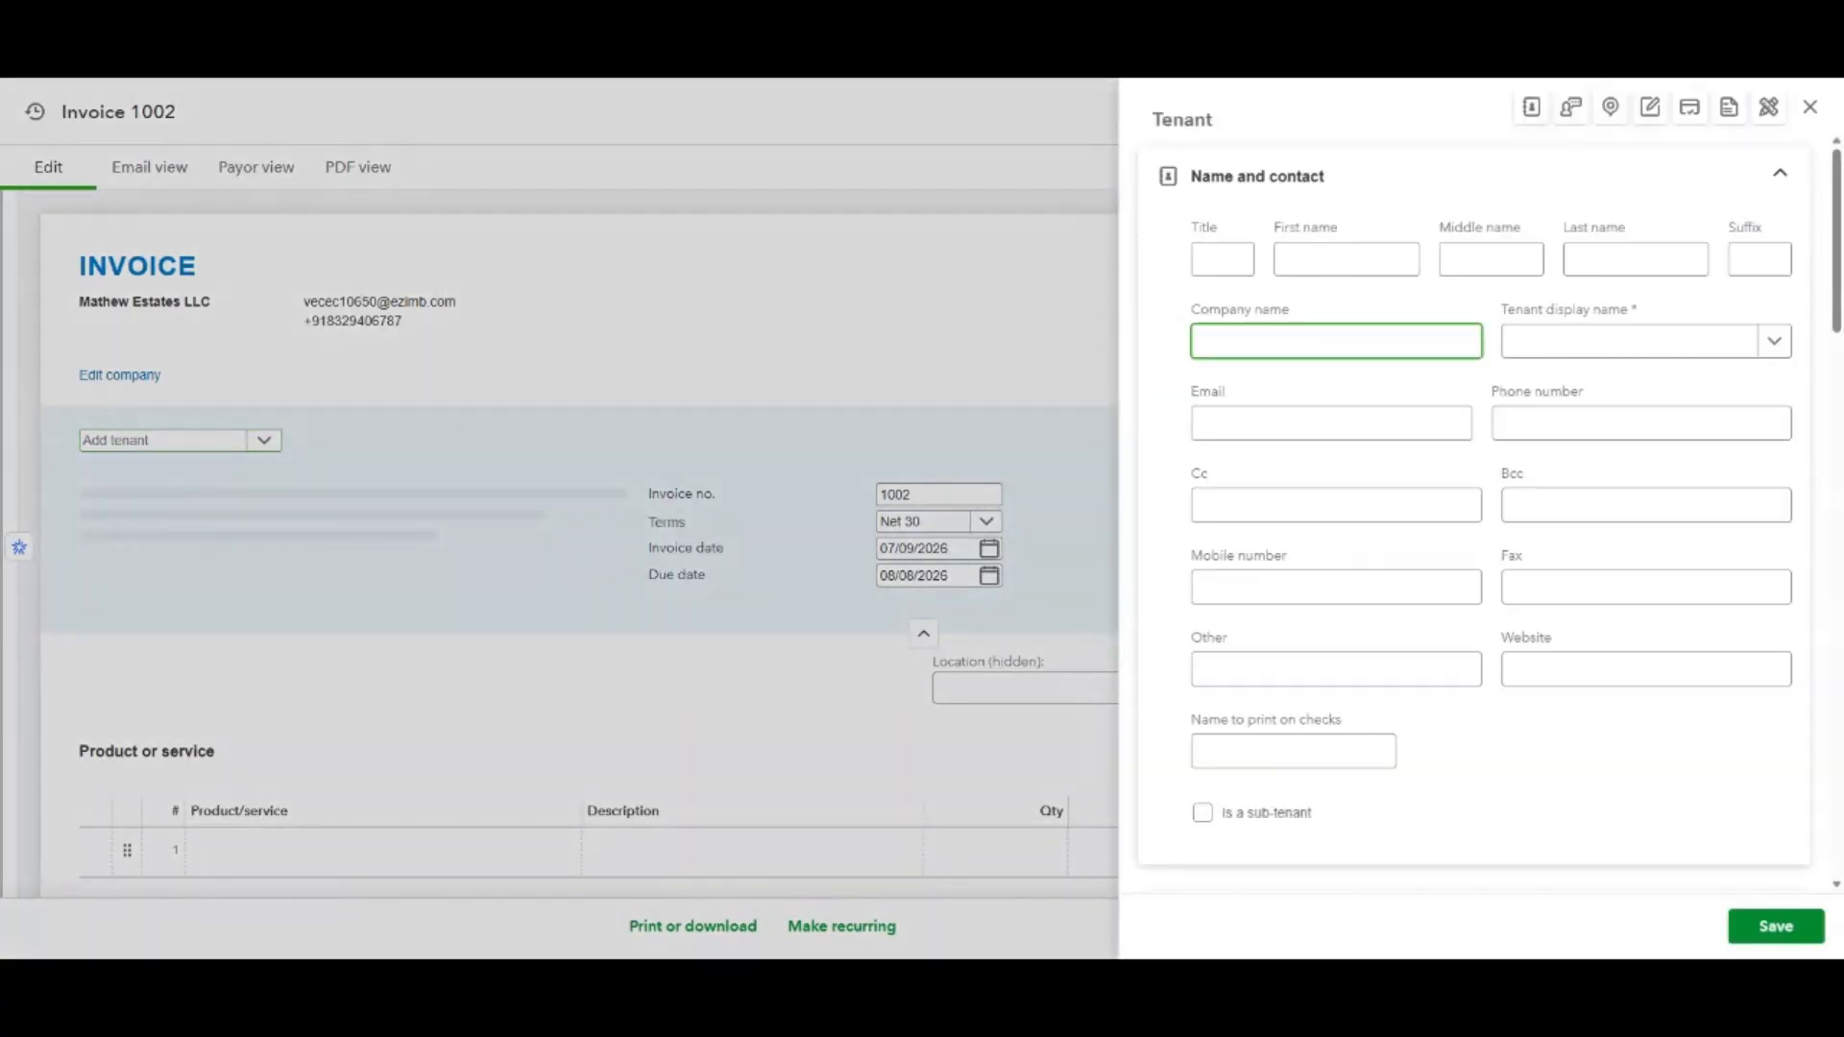
text(Unit 1 JOhn)
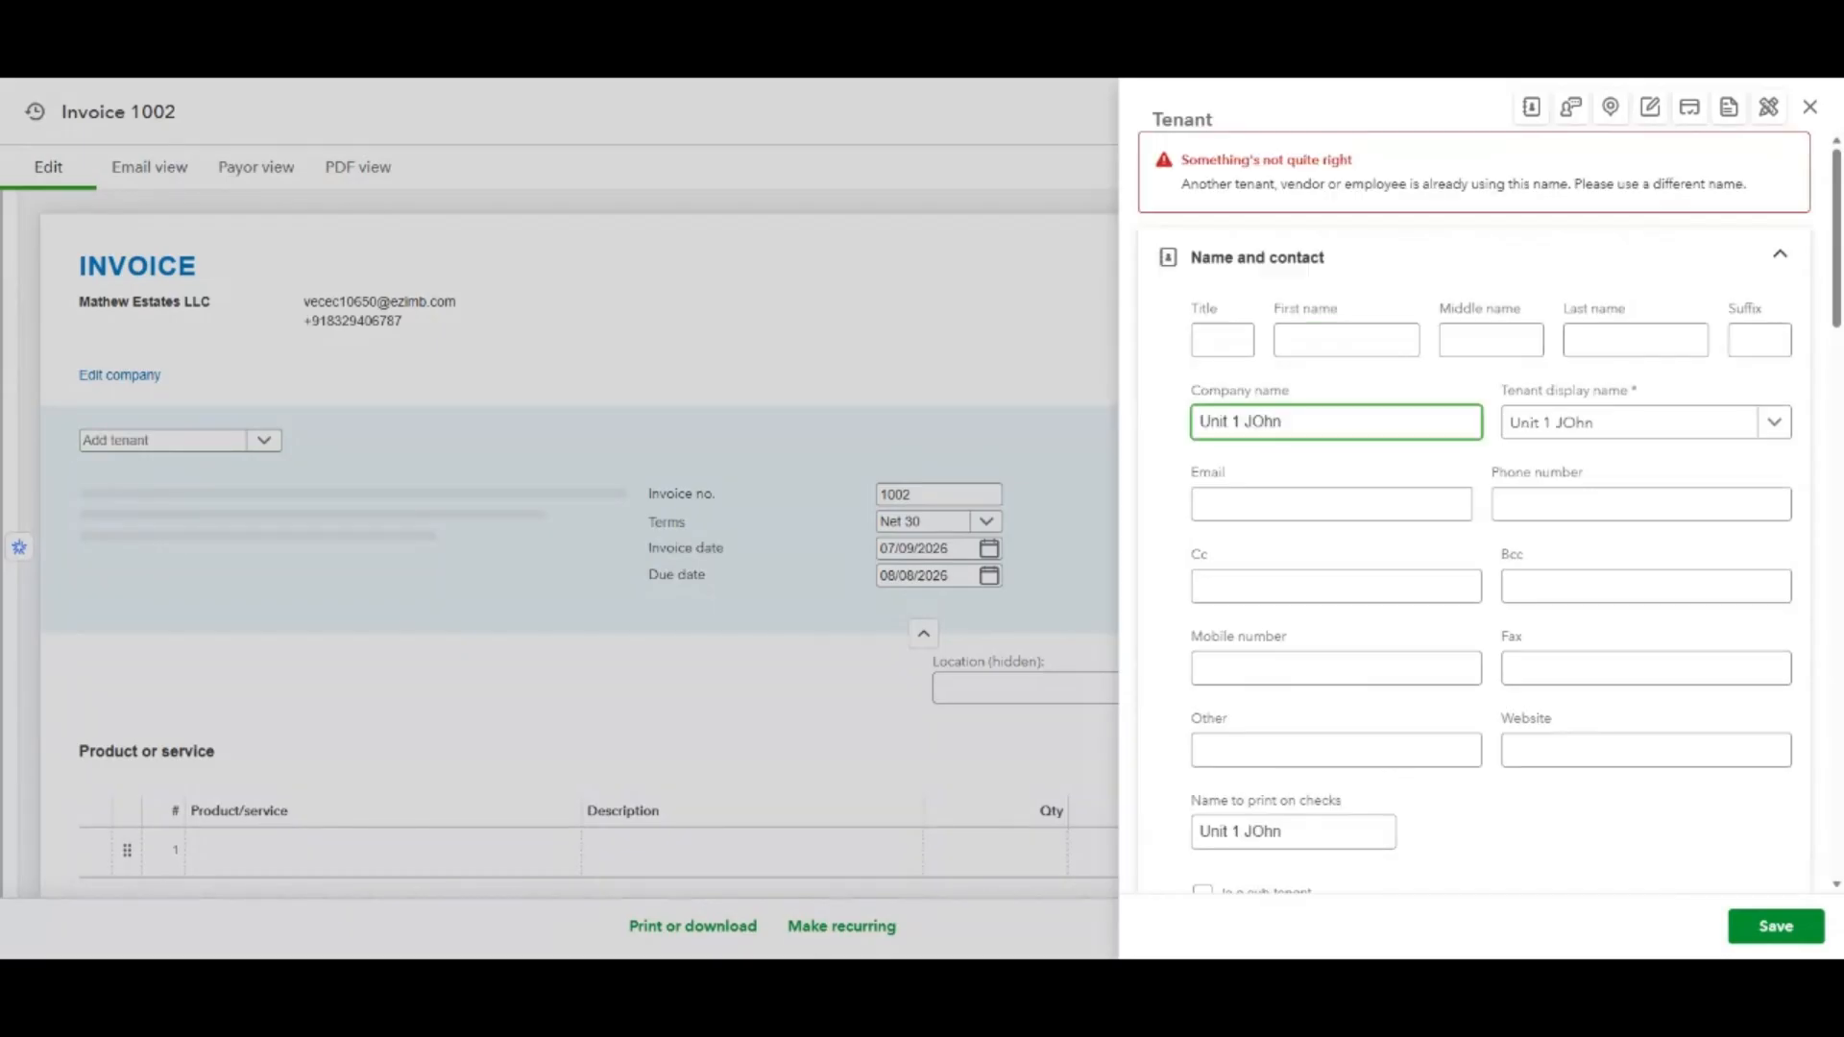
key(BackSpace)
key(BackSpace)
key(BackSpace)
text(ohn)
click(1749, 929)
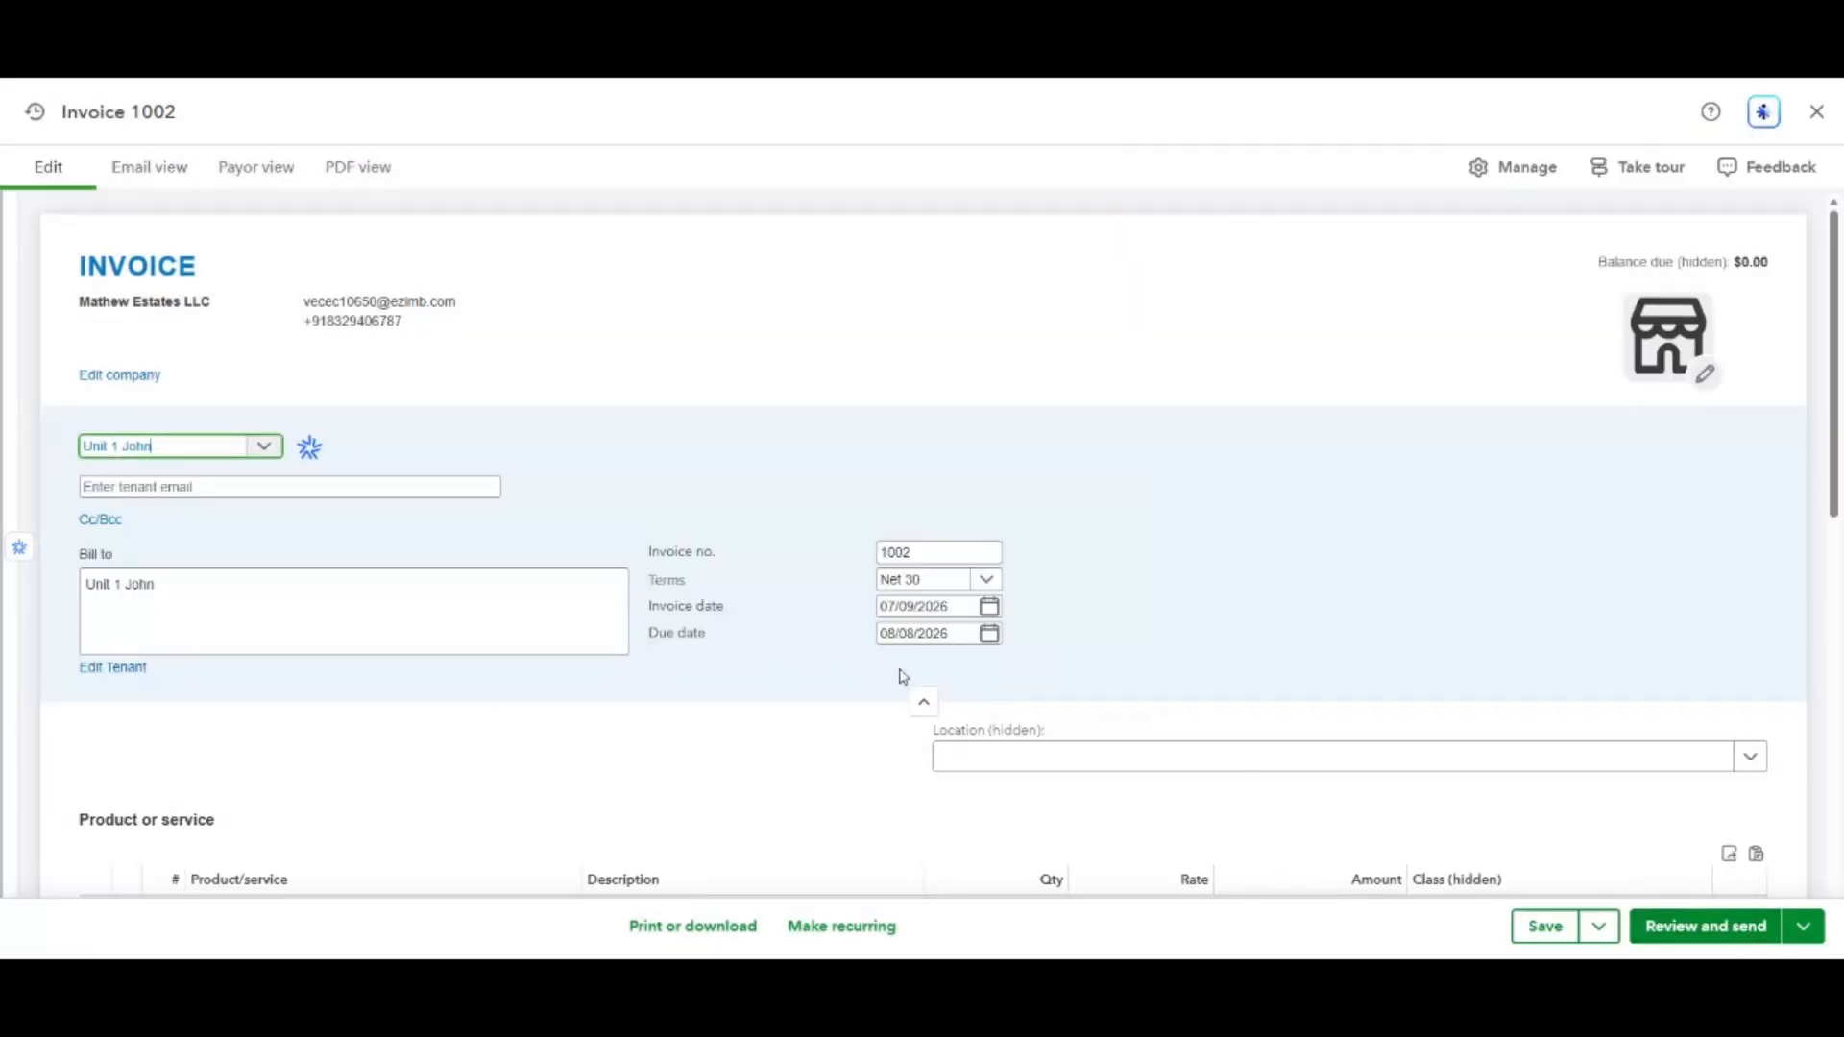
Set the invoice date to 01/01/2026 and the terms to Due on receipt.
click(987, 608)
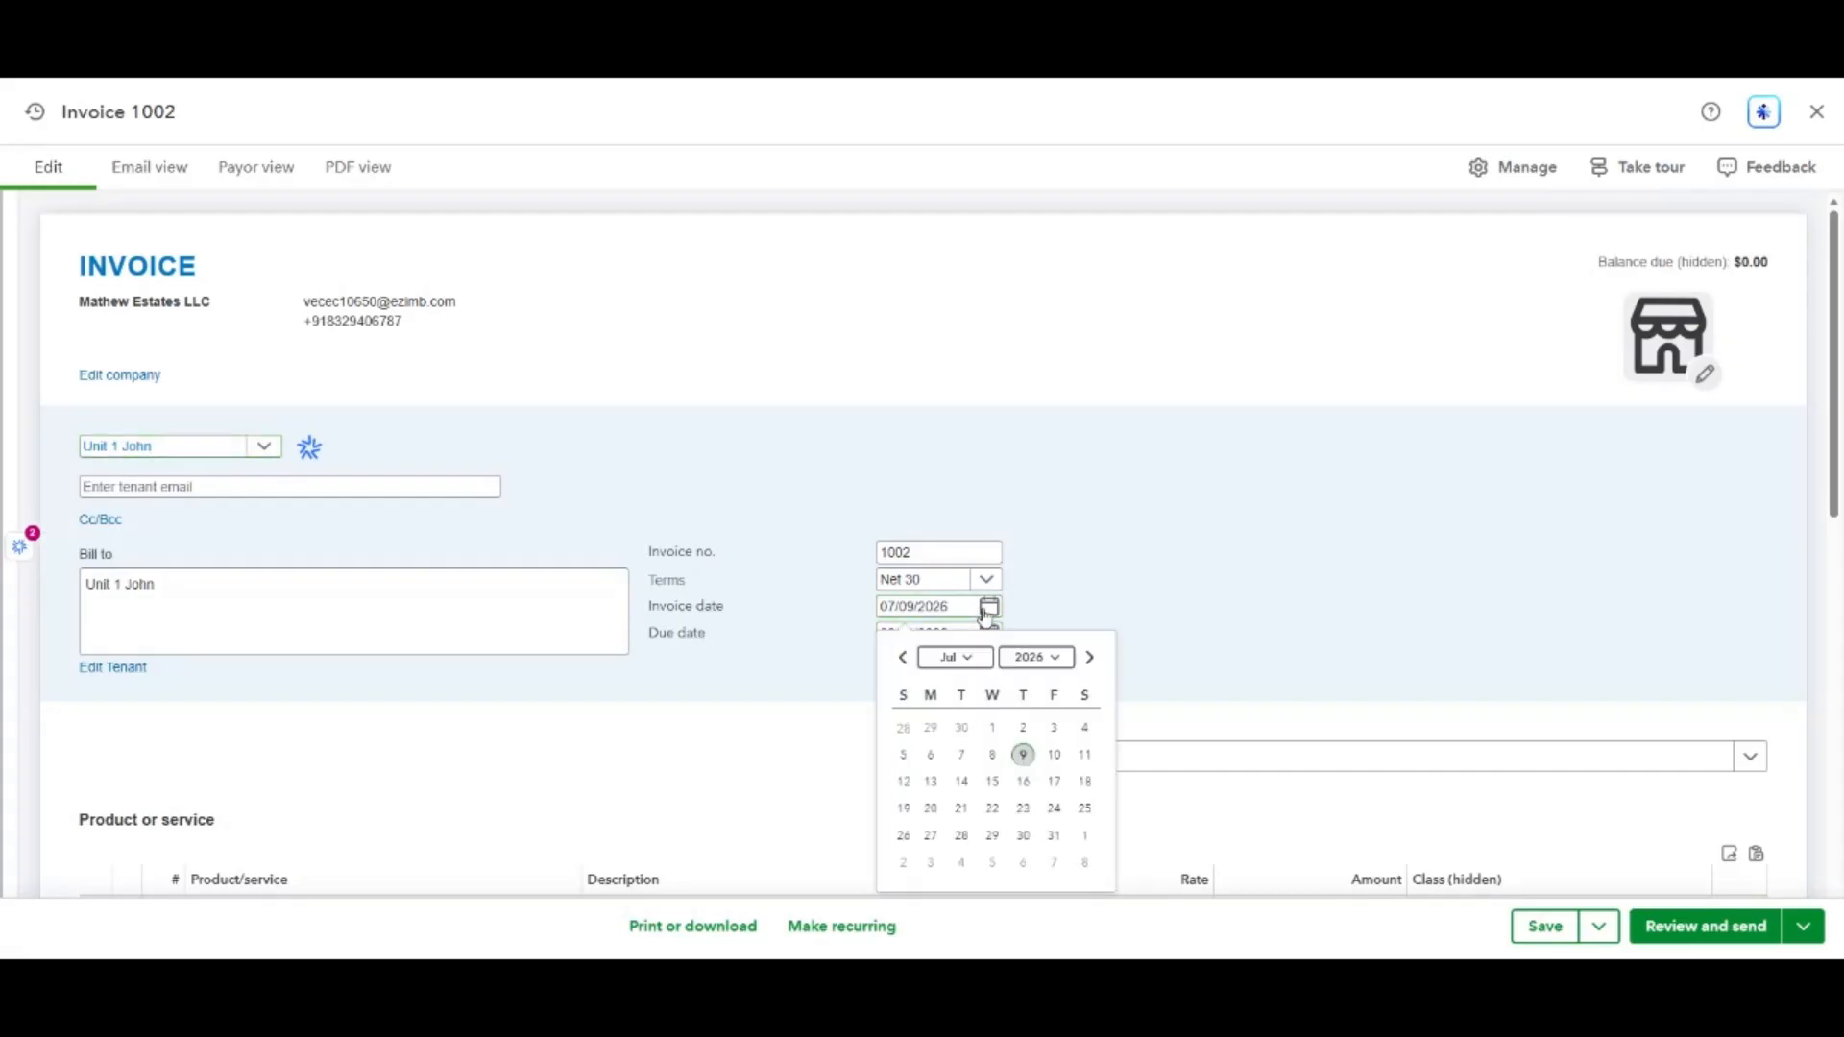
click(966, 657)
click(962, 693)
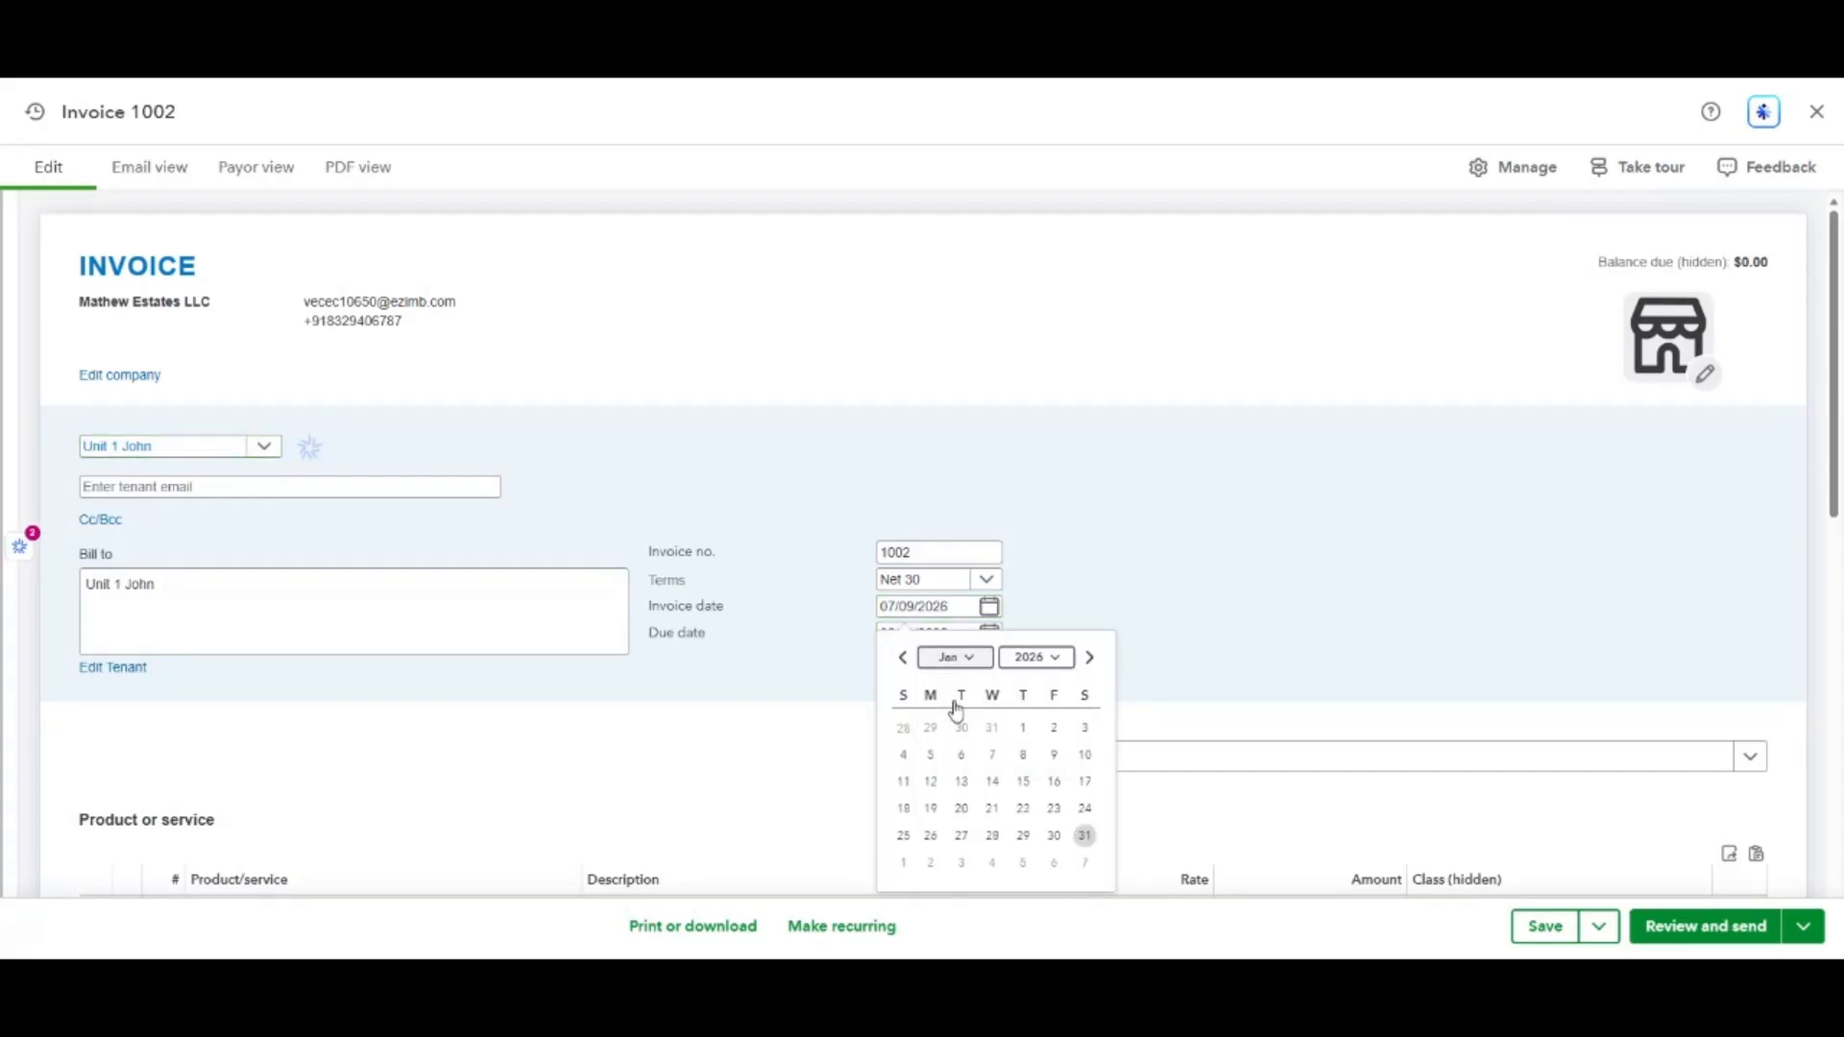
click(1024, 730)
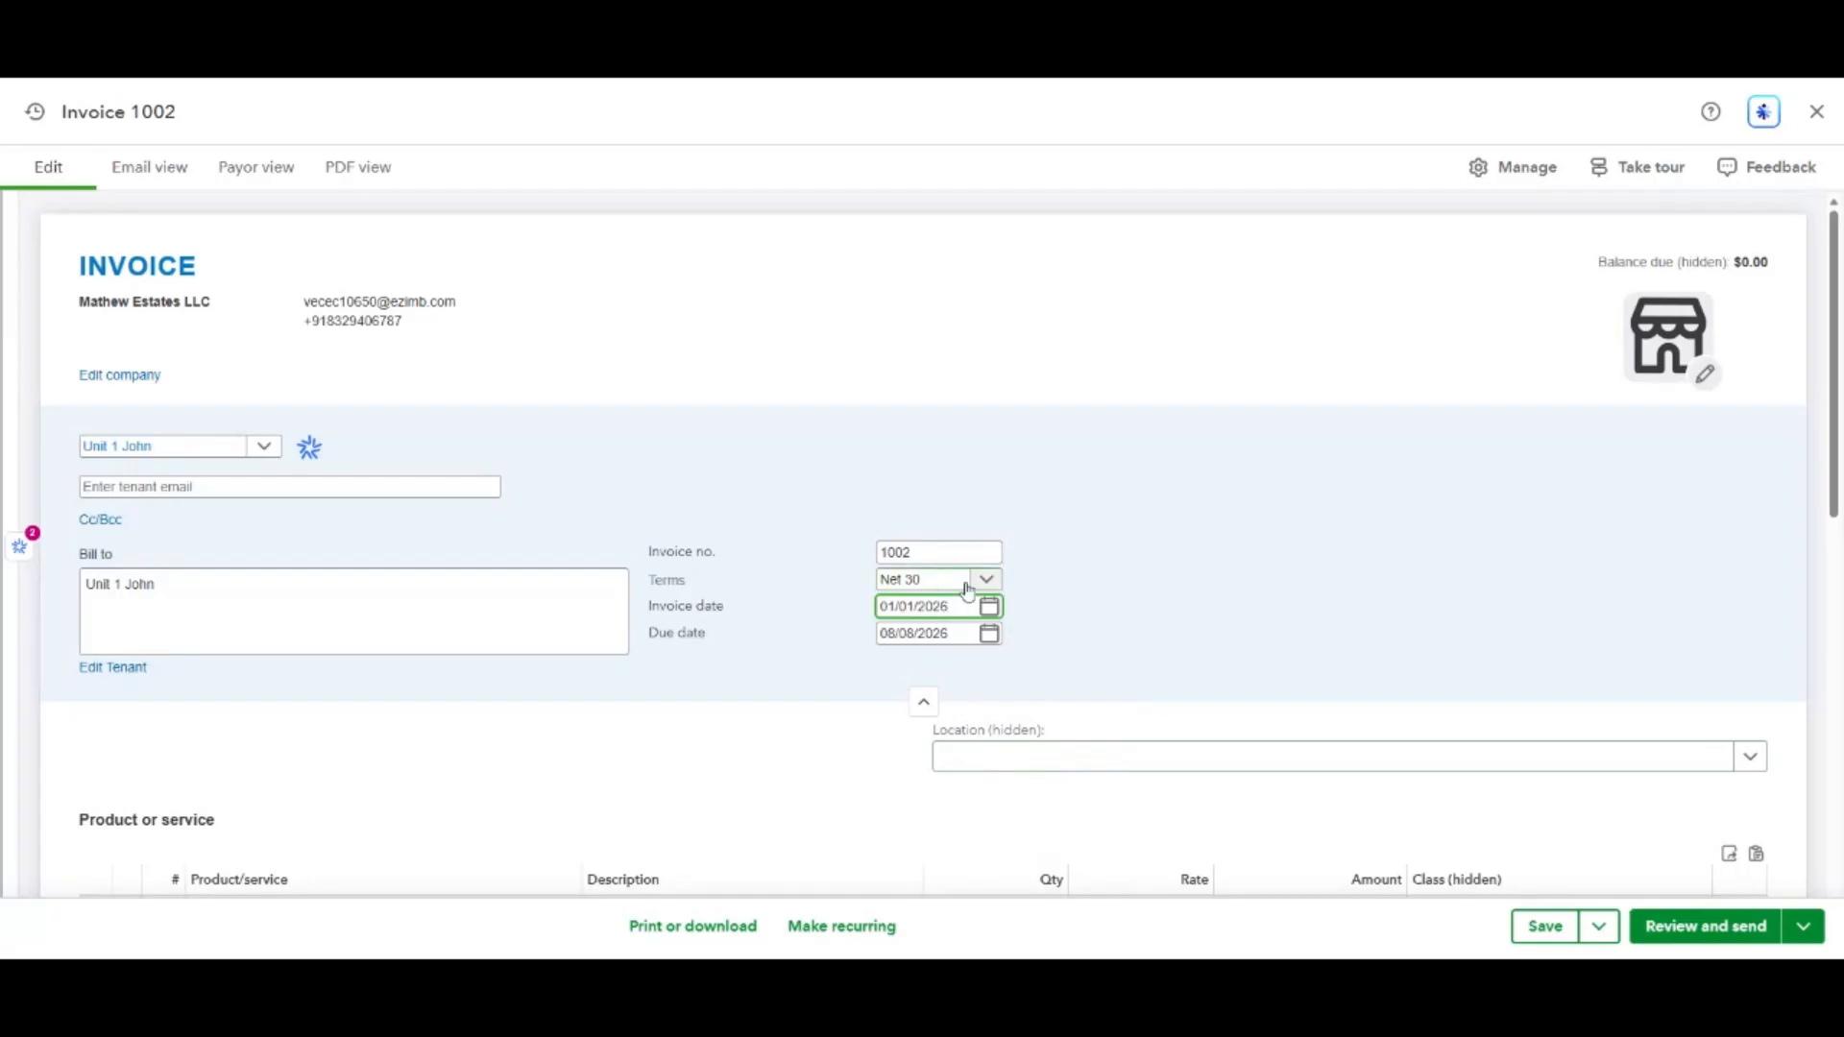
click(985, 580)
click(939, 619)
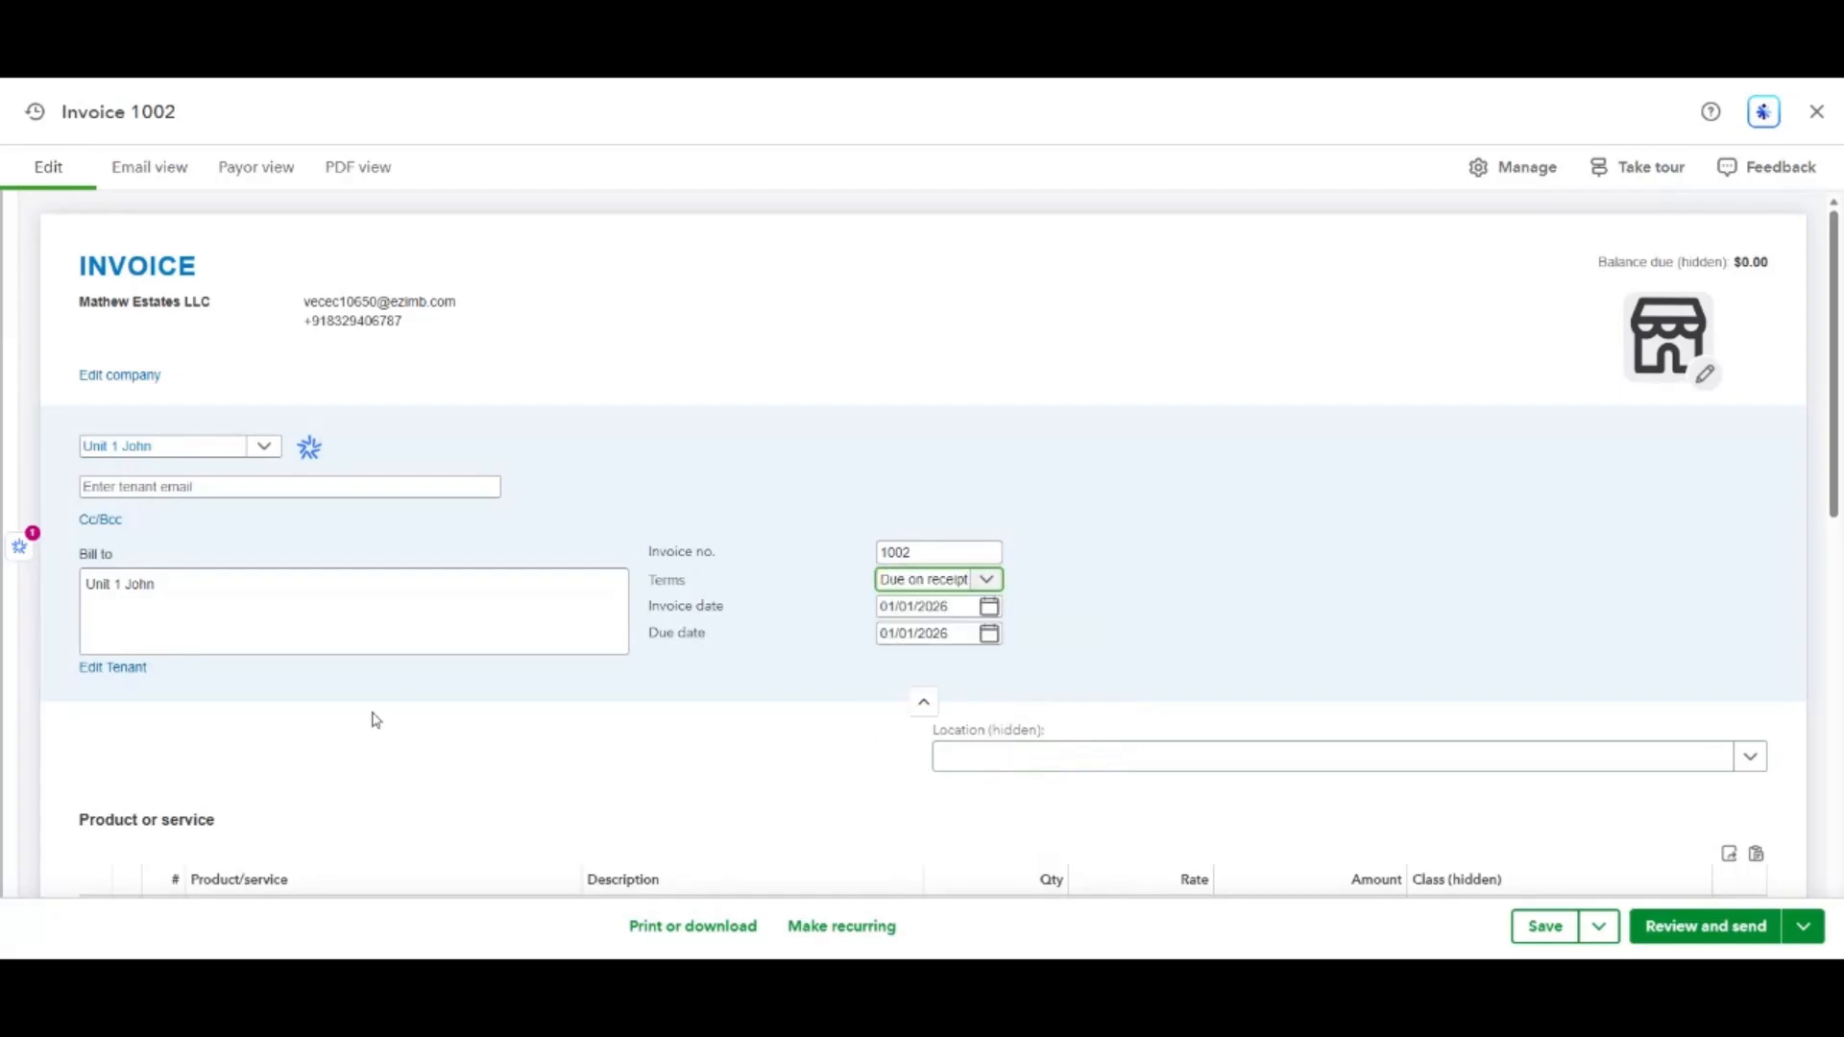
Add a new service on the first invoice line and name it Security Deposit.
scroll(355, 715, down, 3)
click(307, 637)
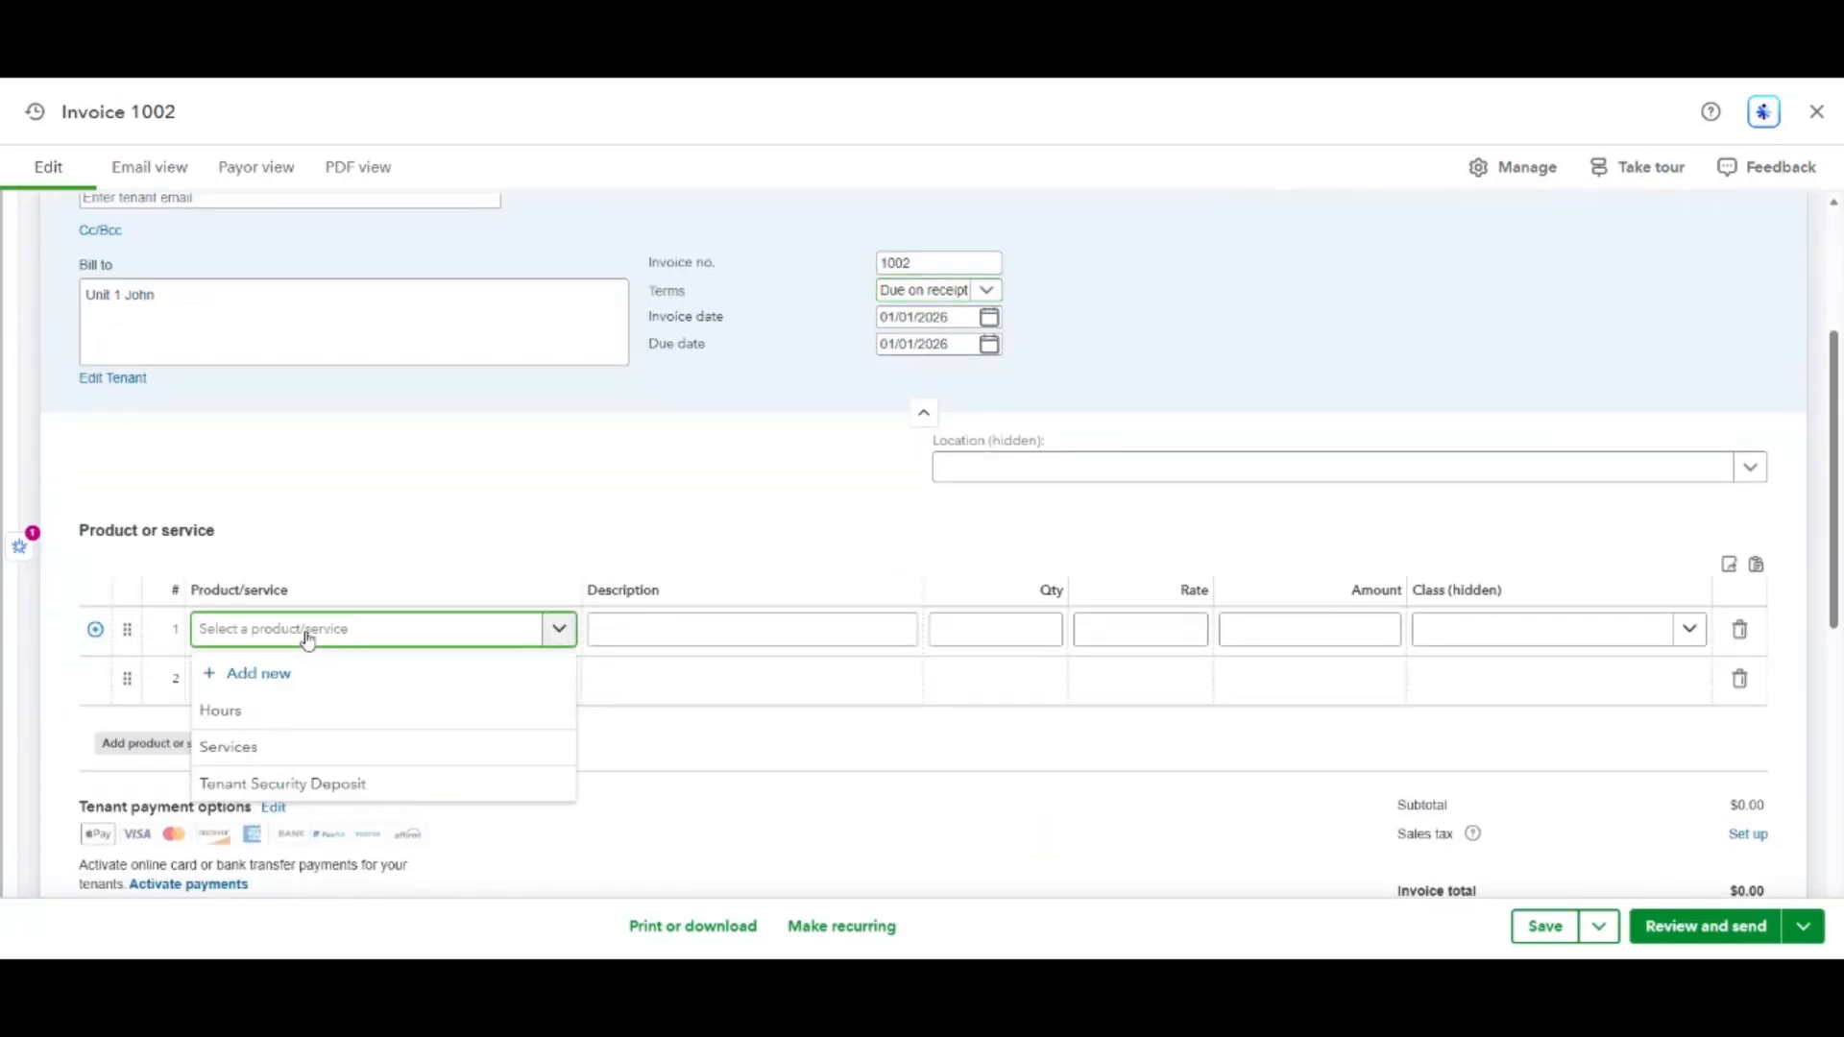
text(Se)
click(300, 676)
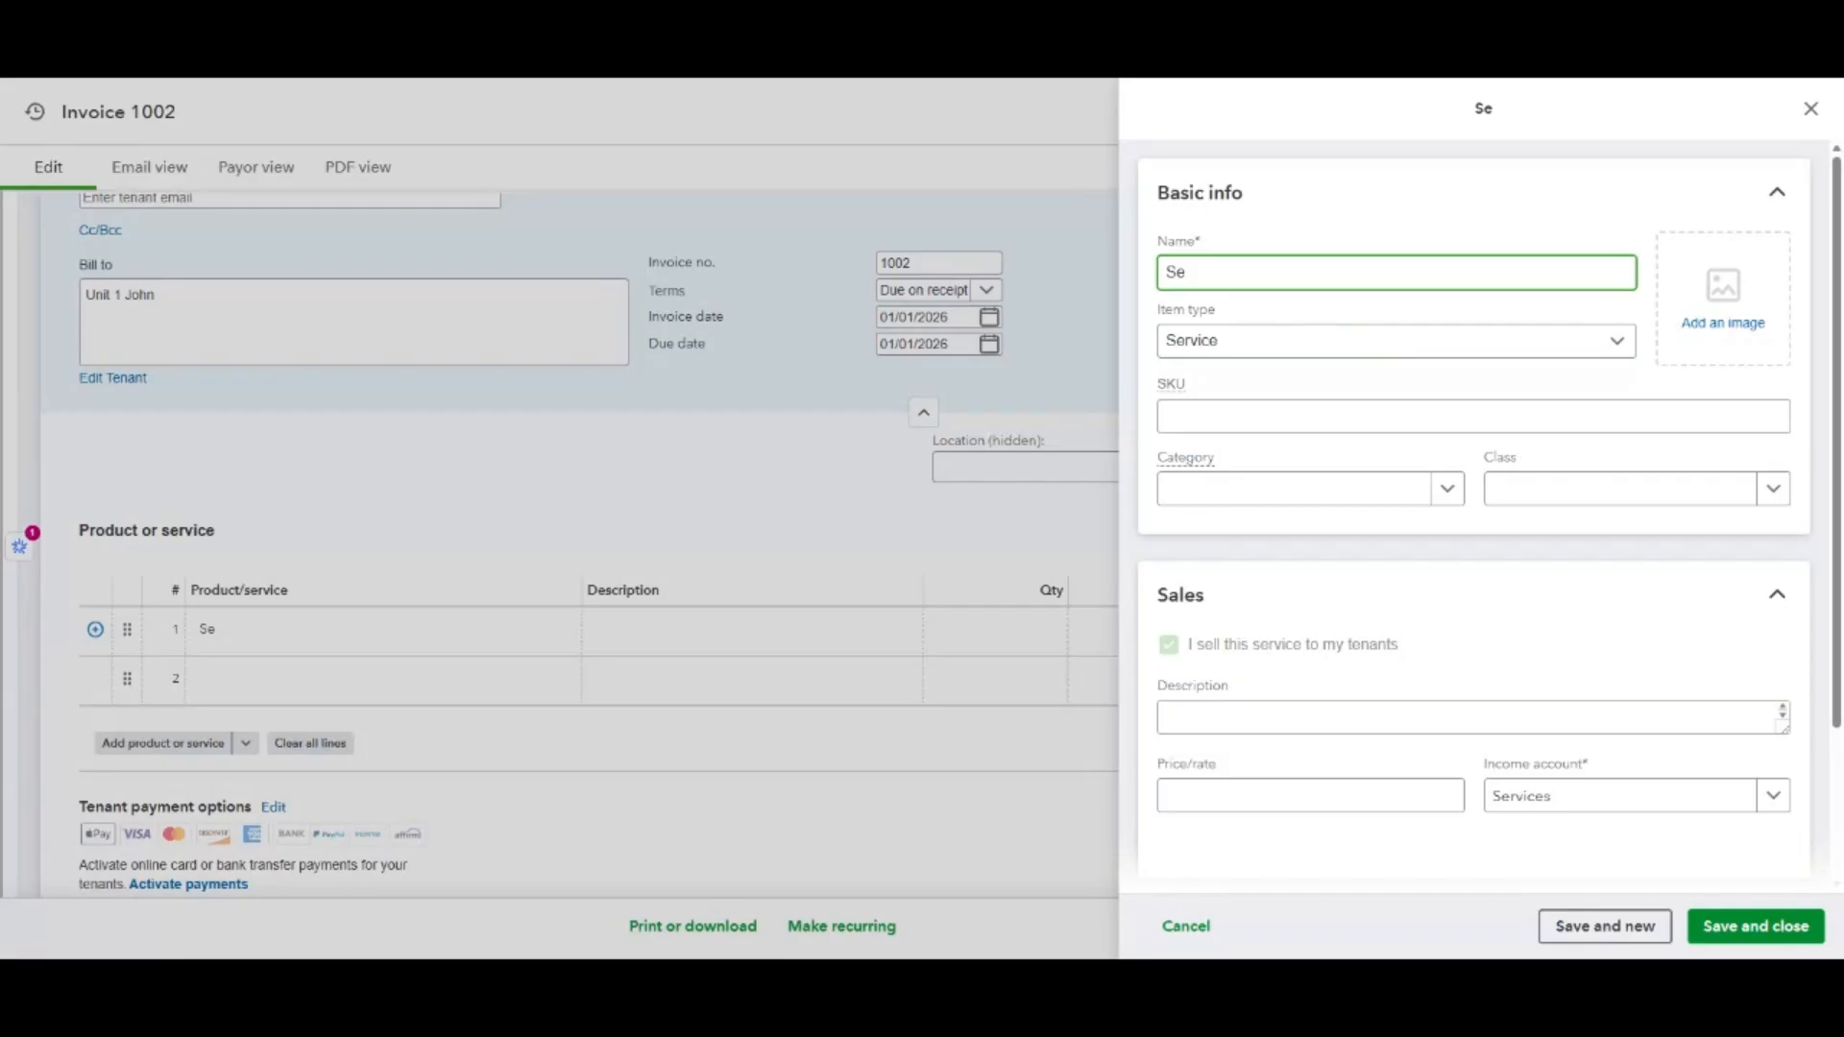
text(curity Depis)
key(BackSpace)
key(BackSpace)
text(osit)
click(1313, 184)
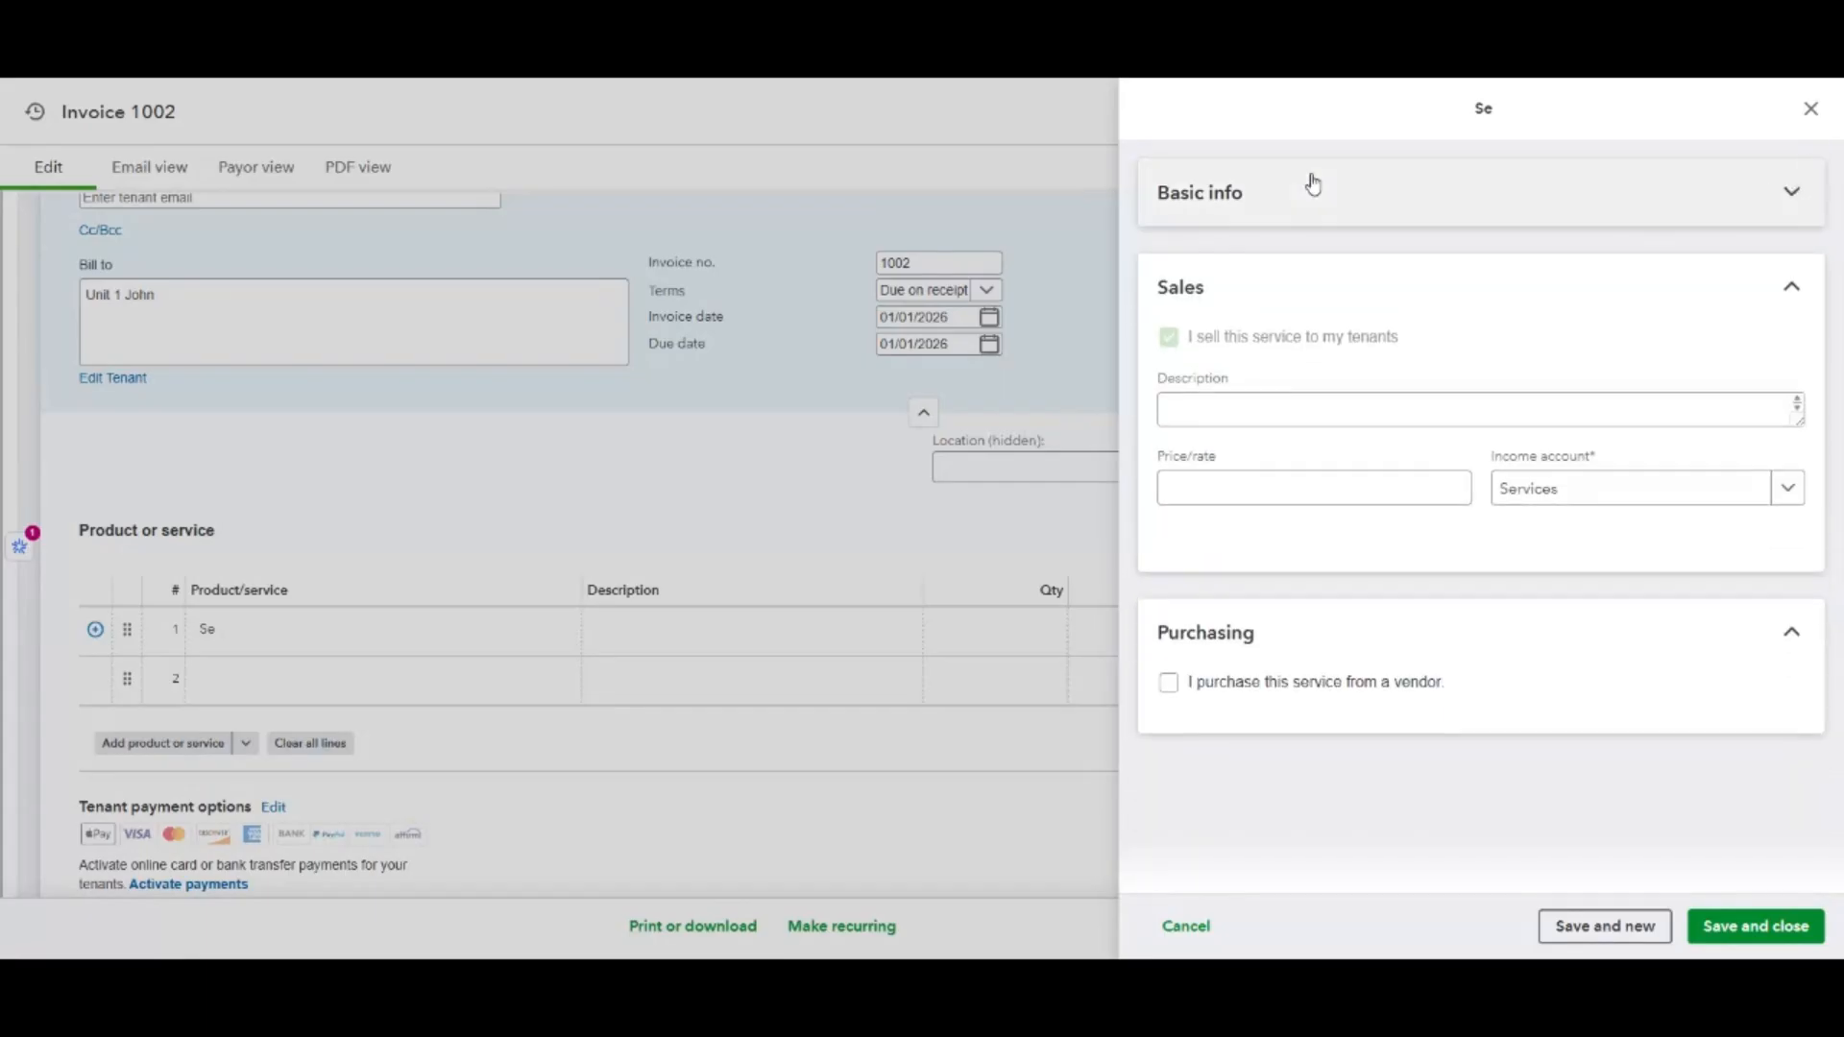
Create a Security Deposit account with type and detail type Other Current Liabilities as the service's income account, and save the service.
click(1578, 495)
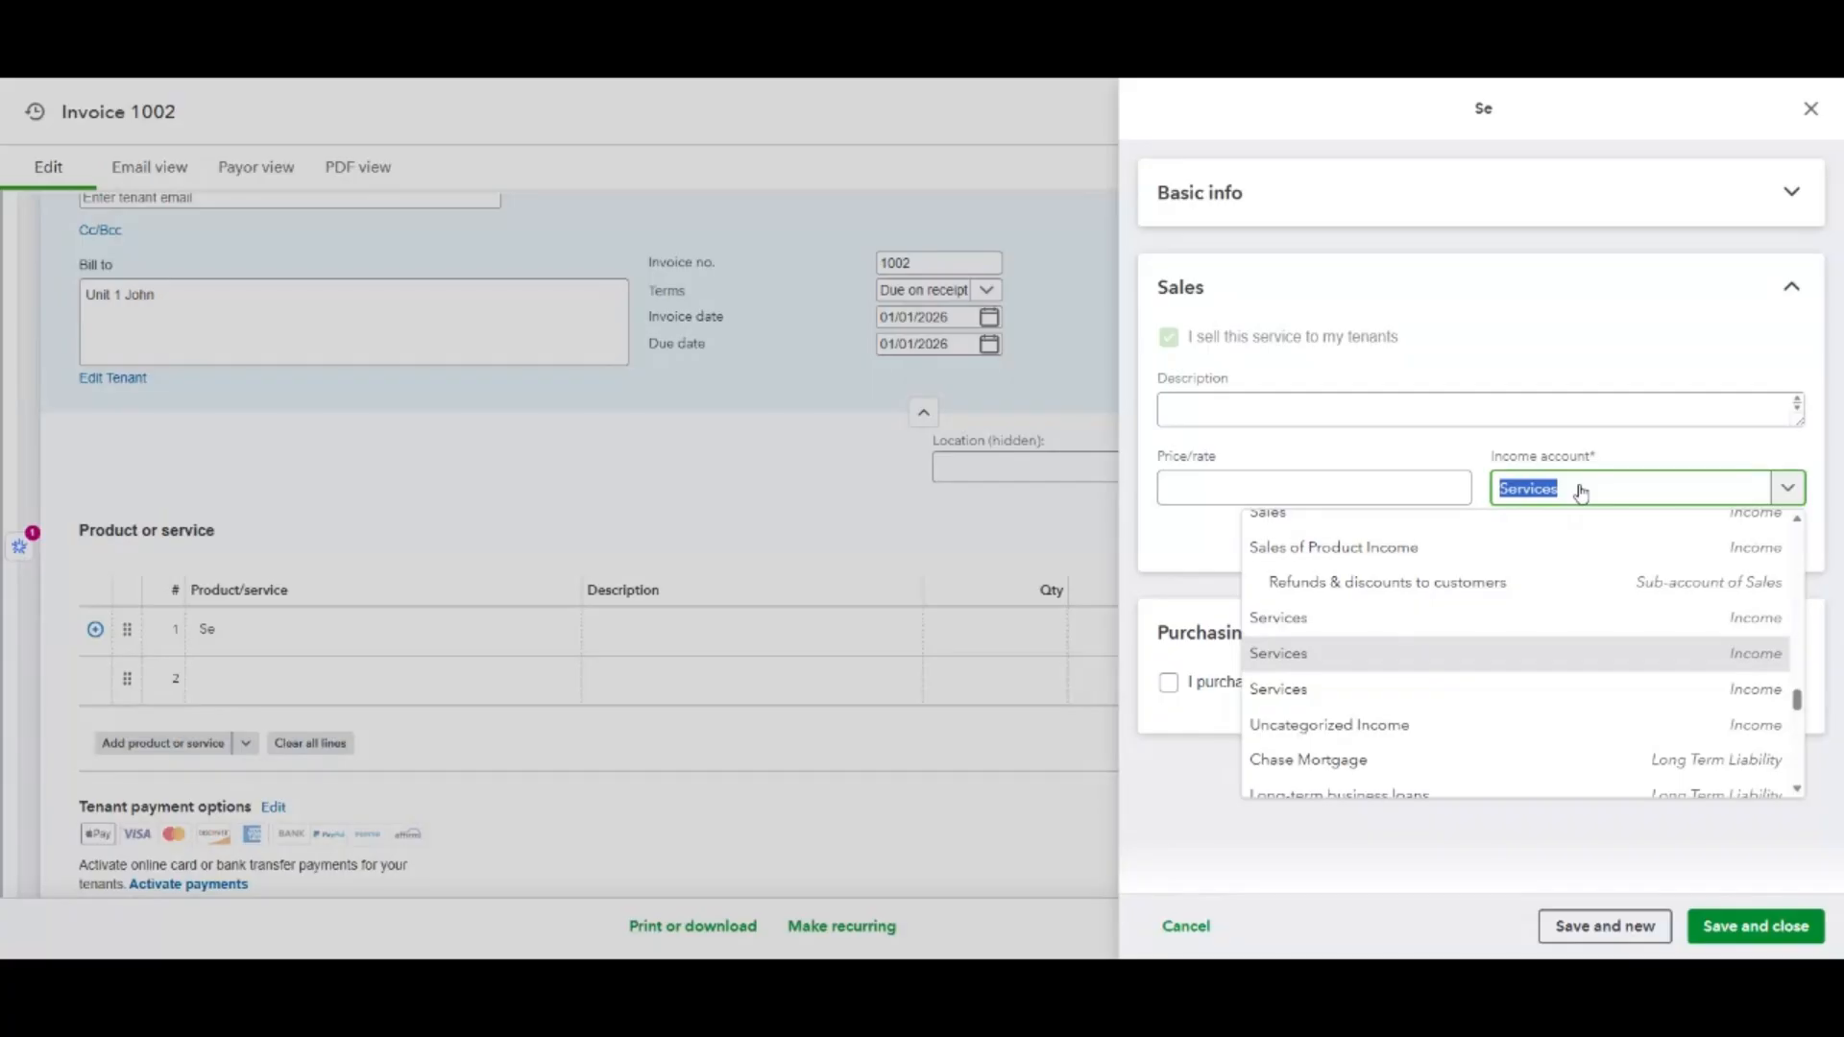
scroll(1354, 546, down, 10)
scroll(1354, 545, up, 5)
scroll(1354, 546, up, 5)
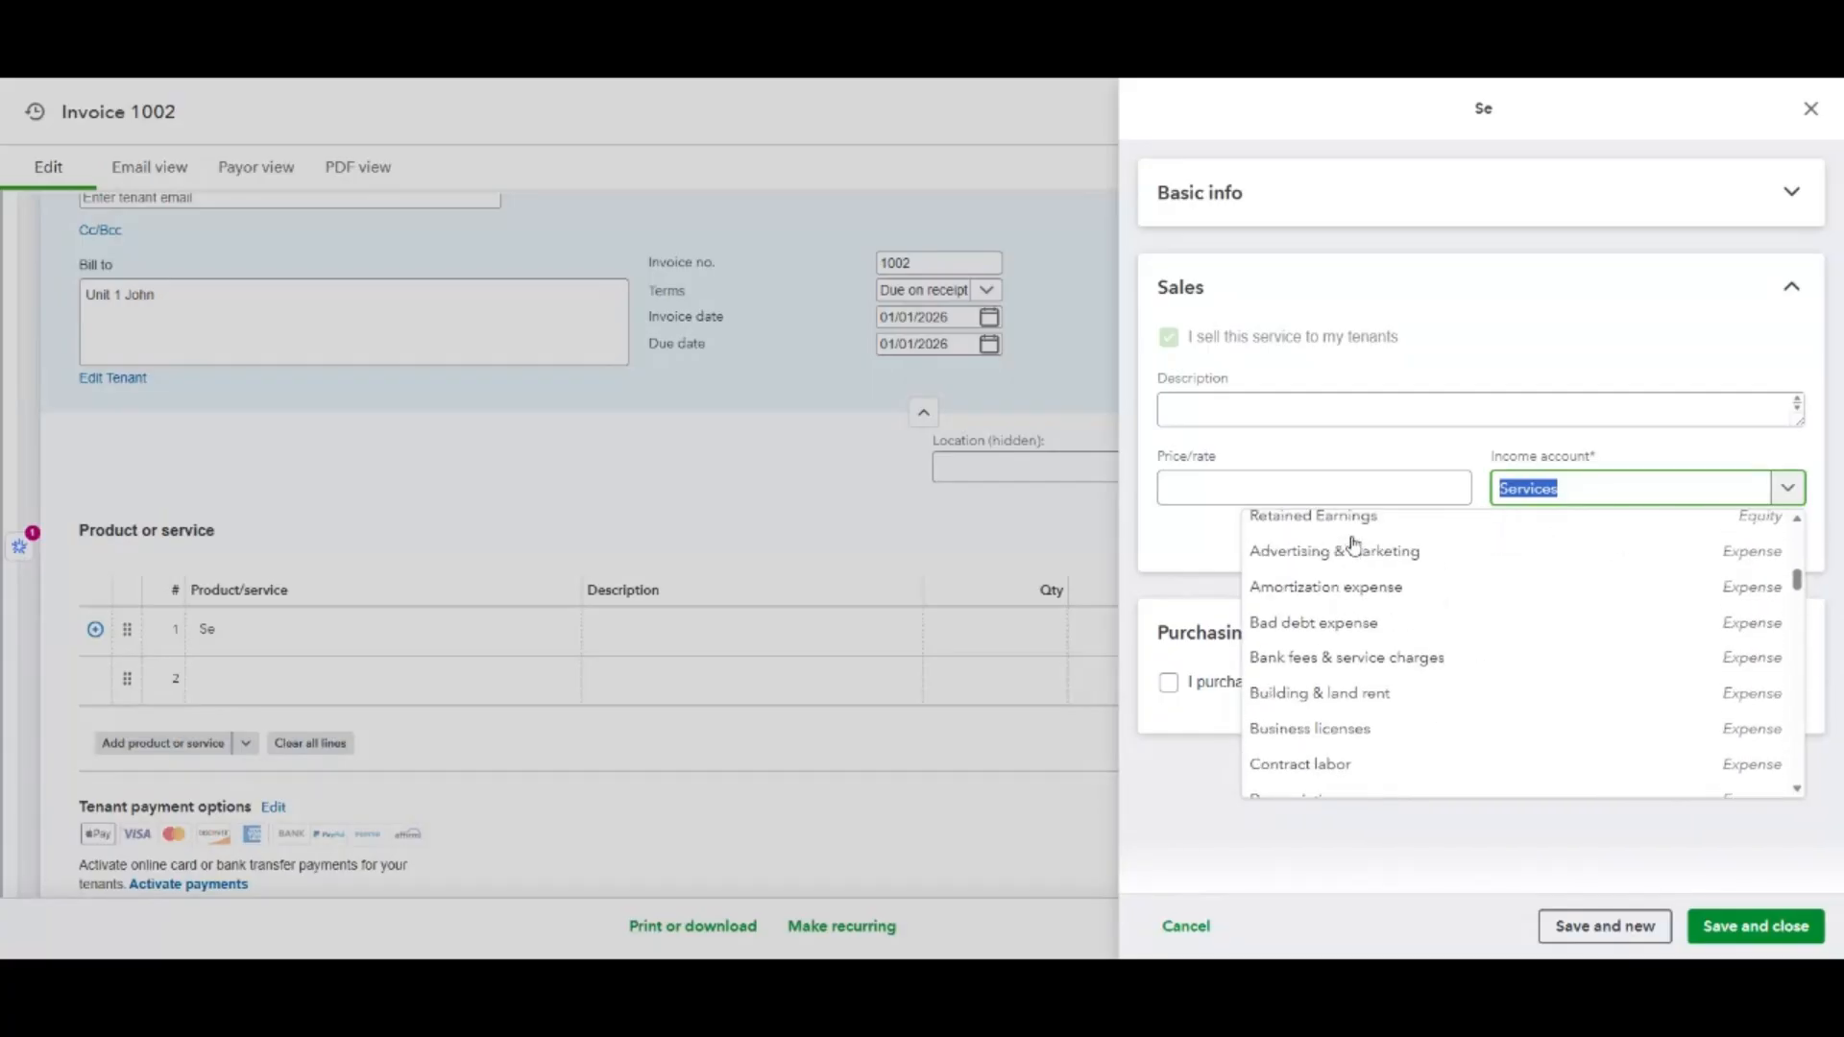
click(1296, 538)
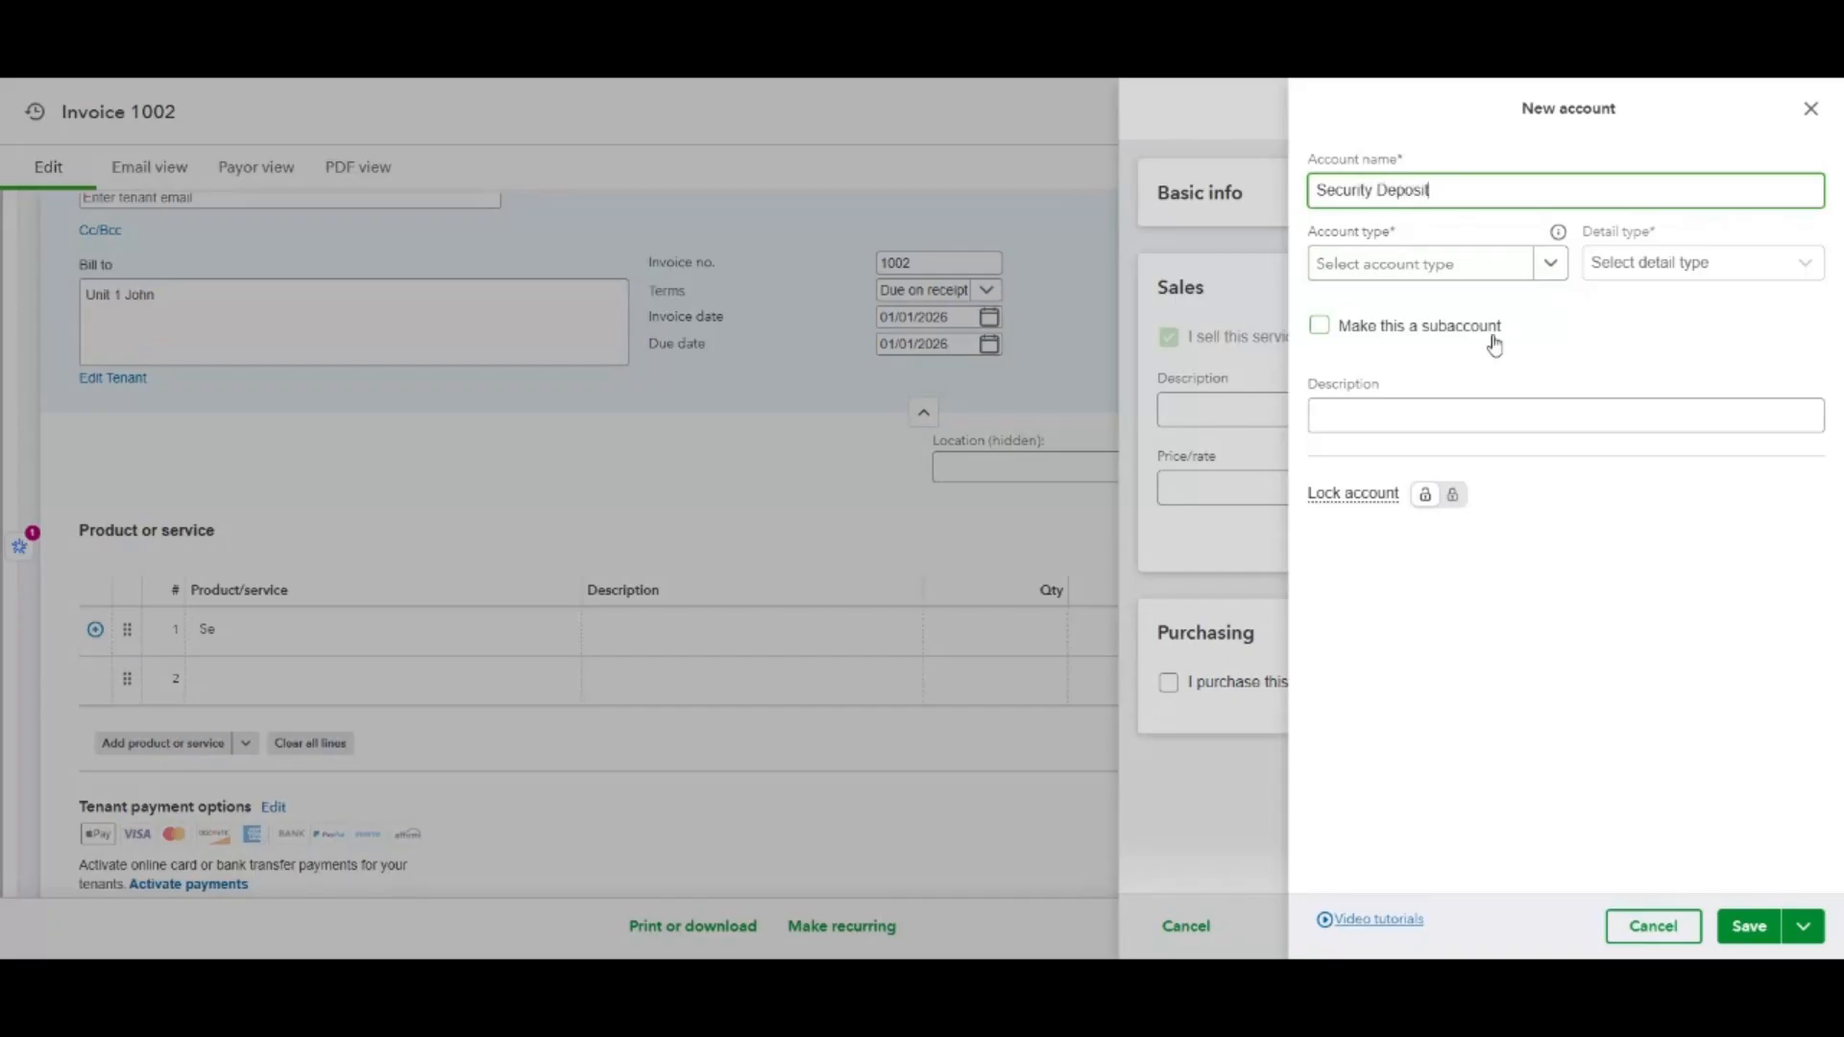
click(1466, 273)
scroll(1430, 480, down, 1)
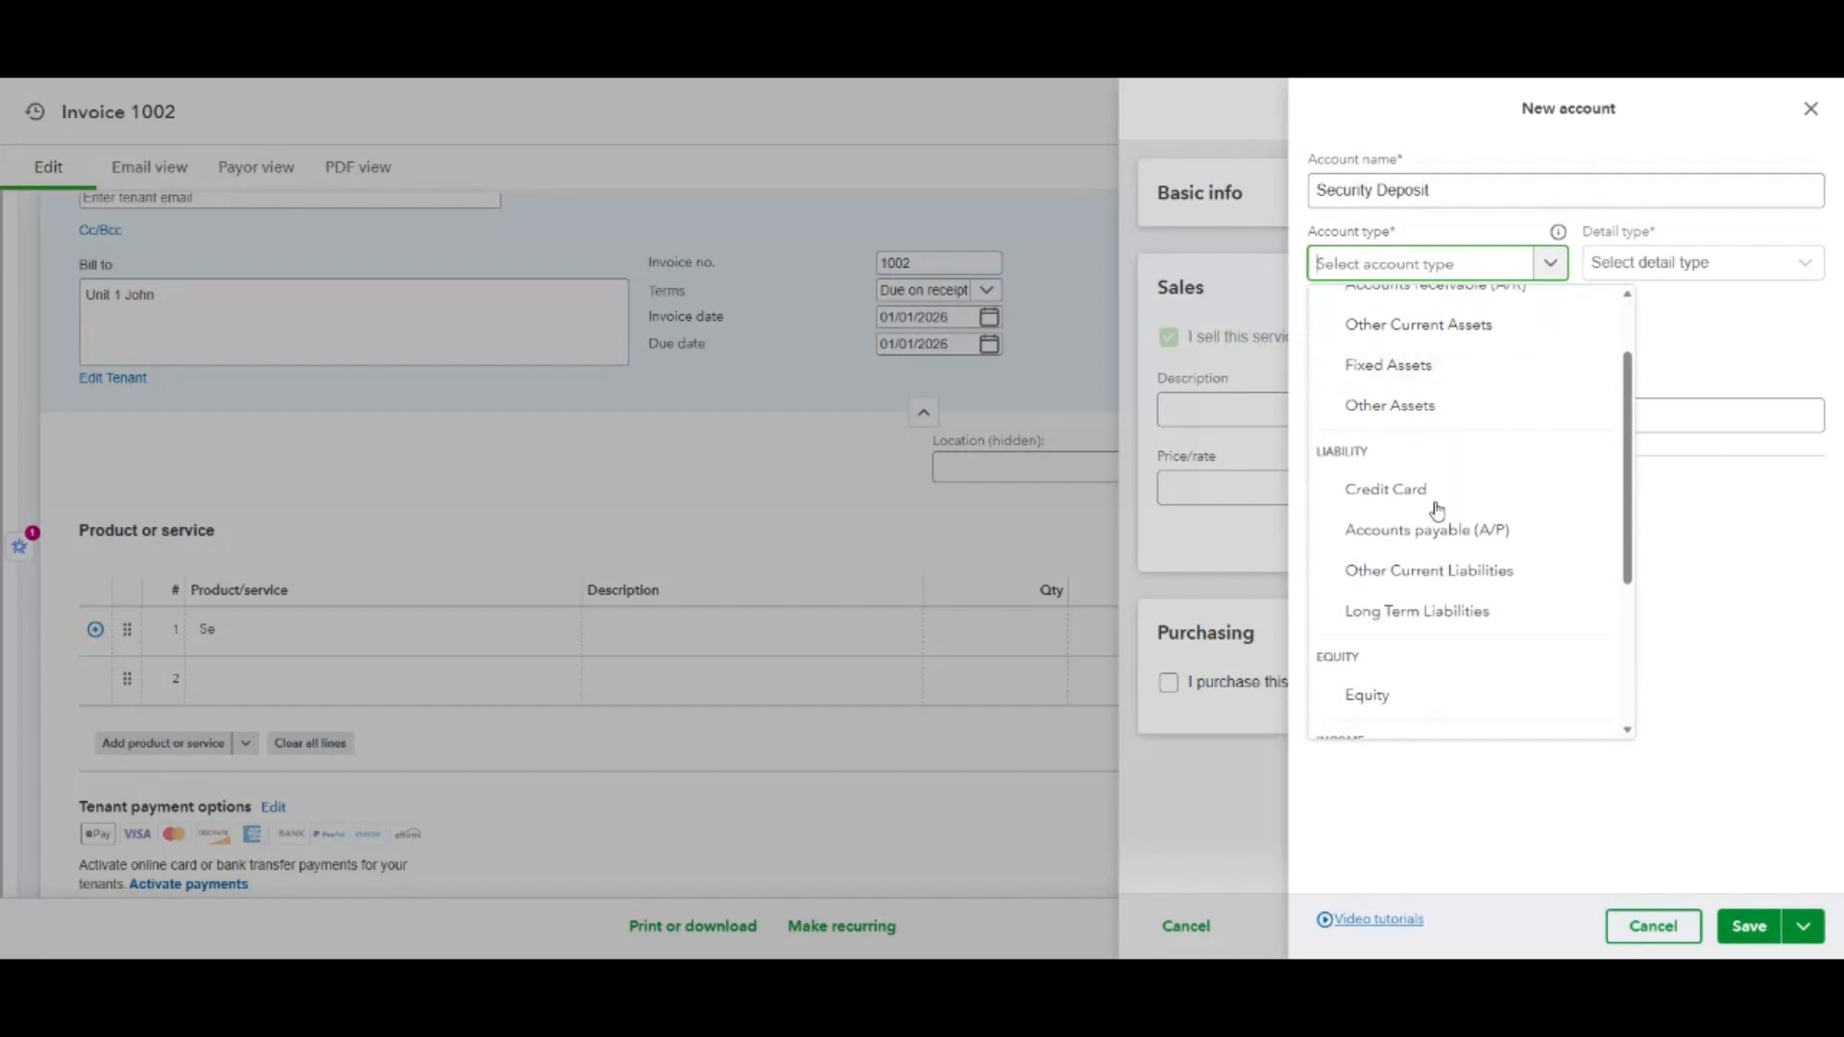
click(1428, 570)
click(1671, 263)
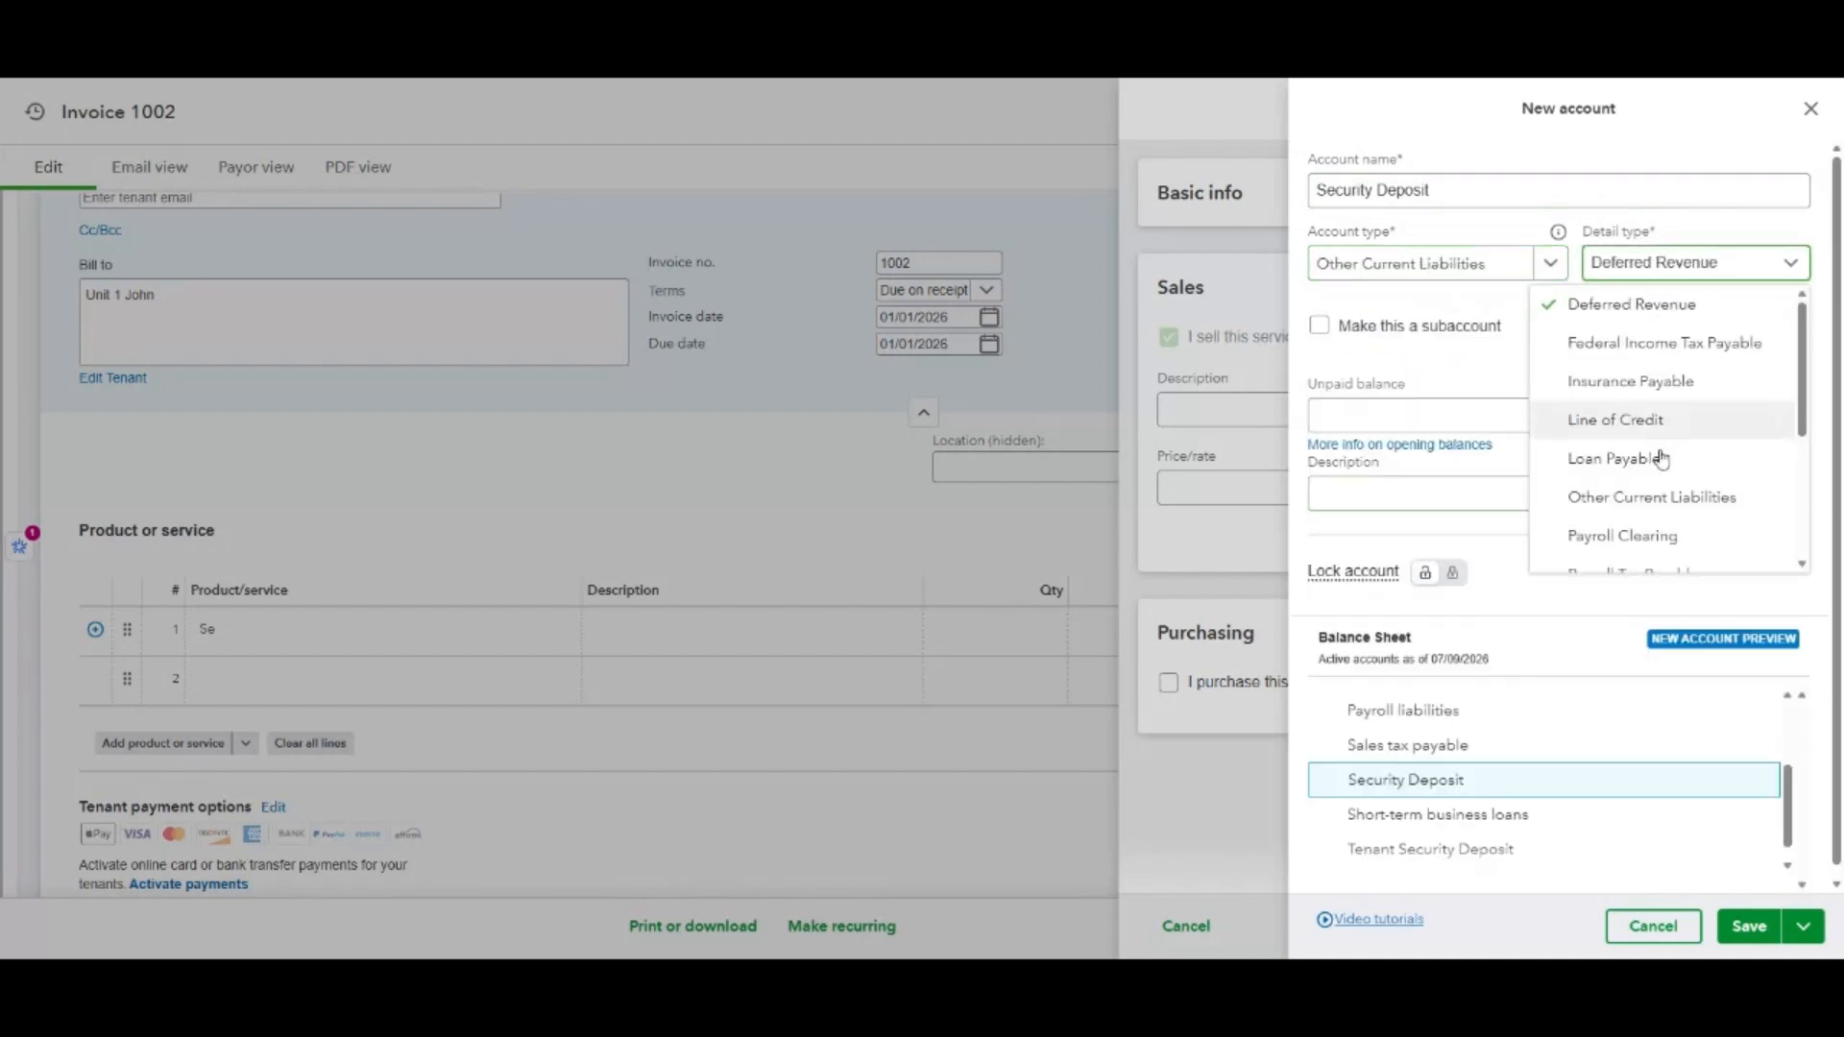
click(1666, 496)
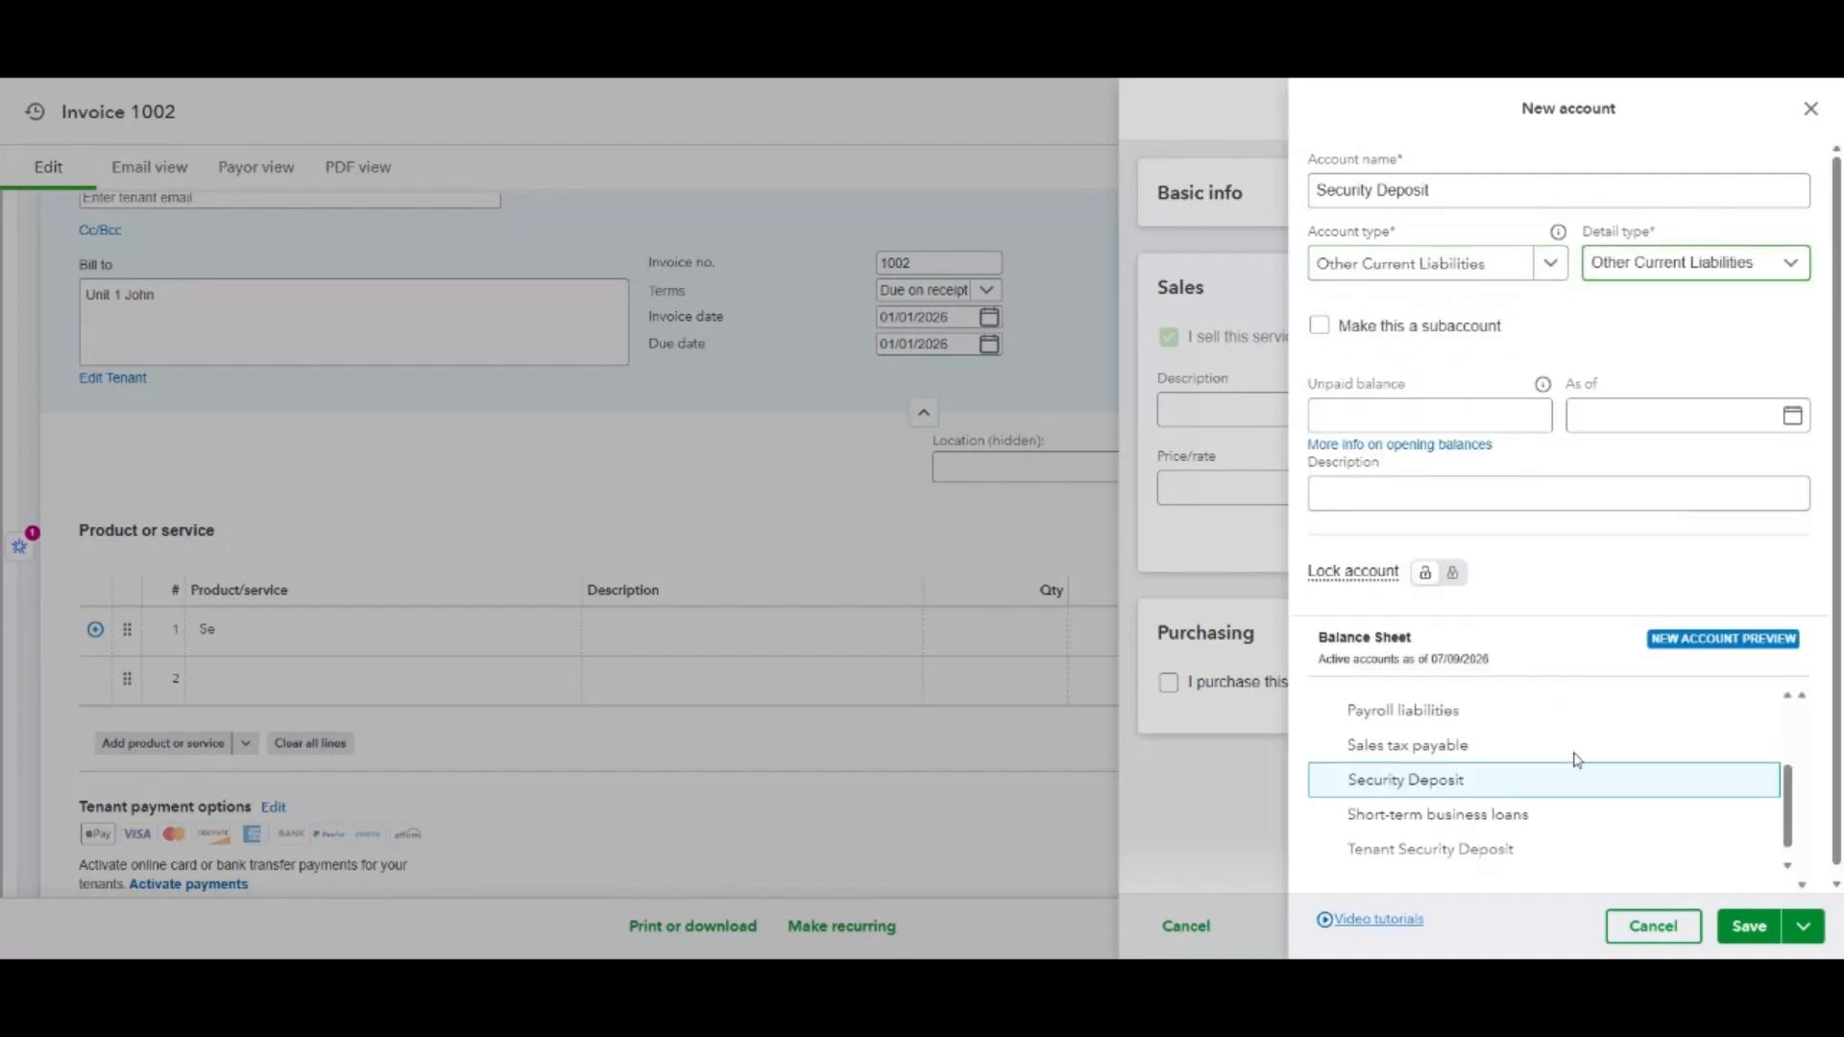
click(1749, 928)
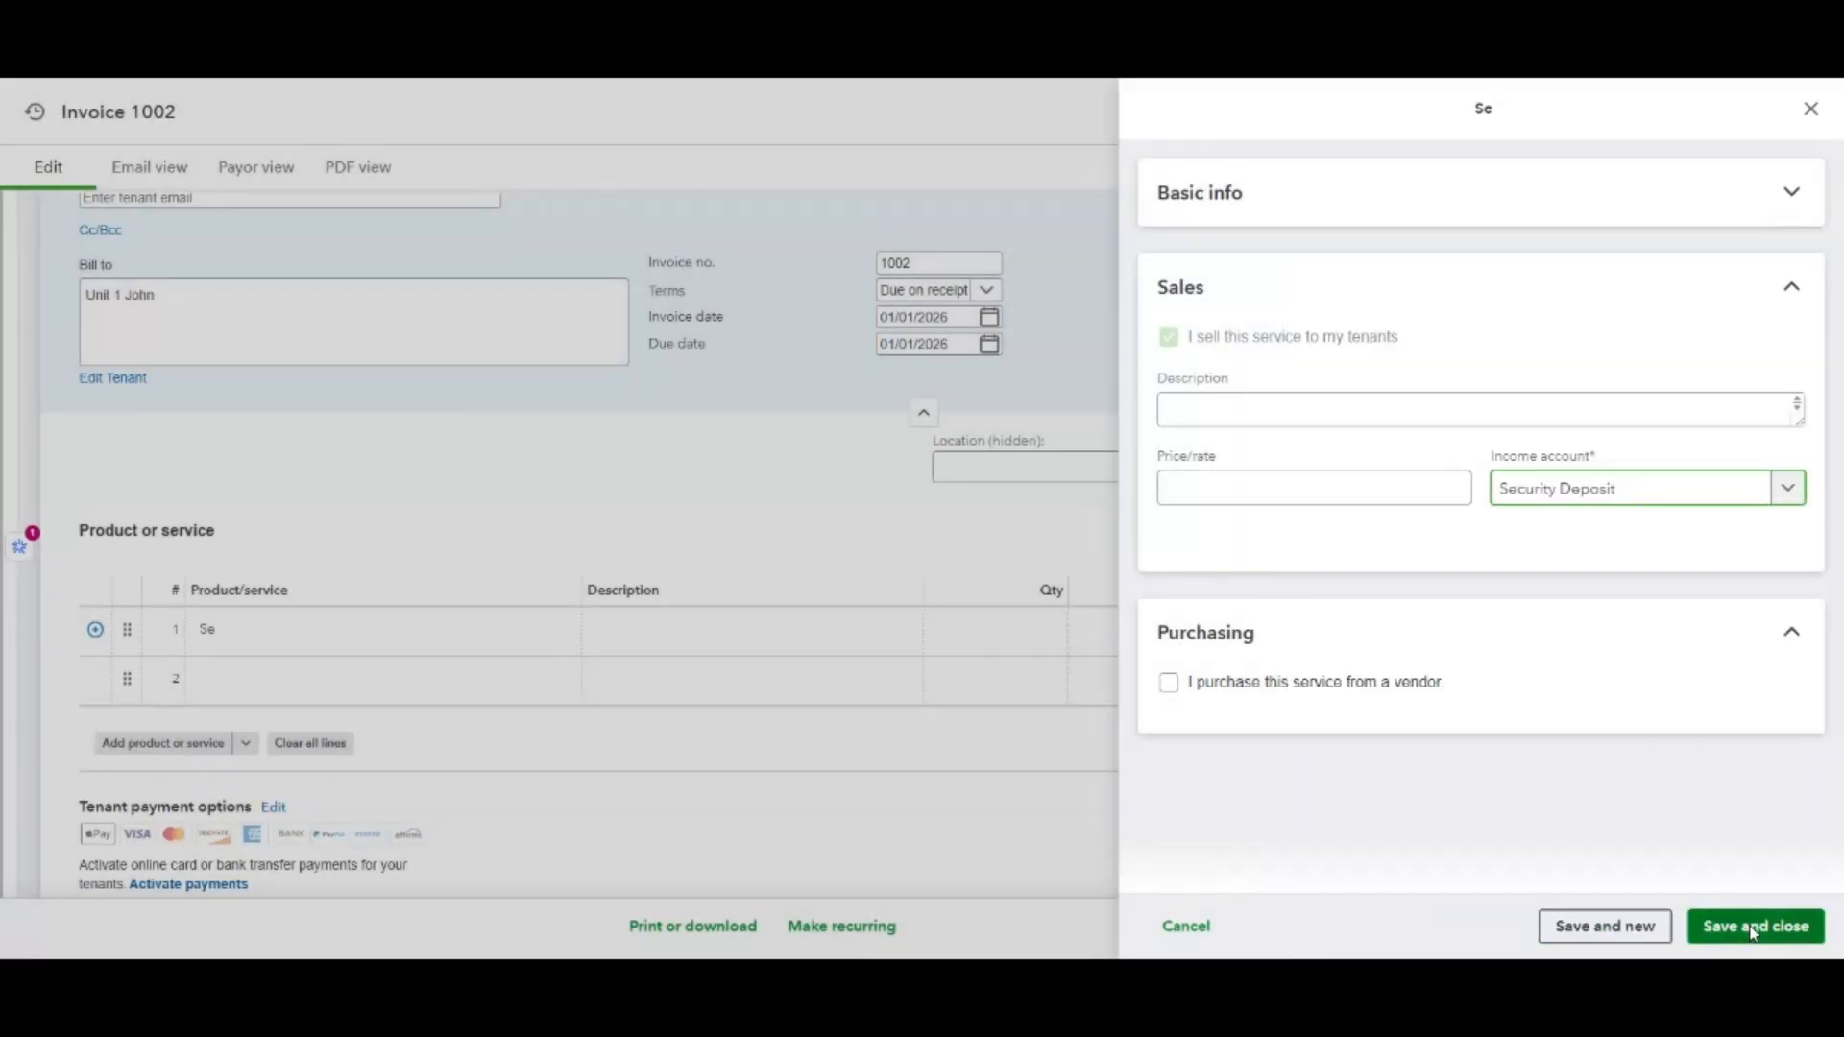
click(1750, 928)
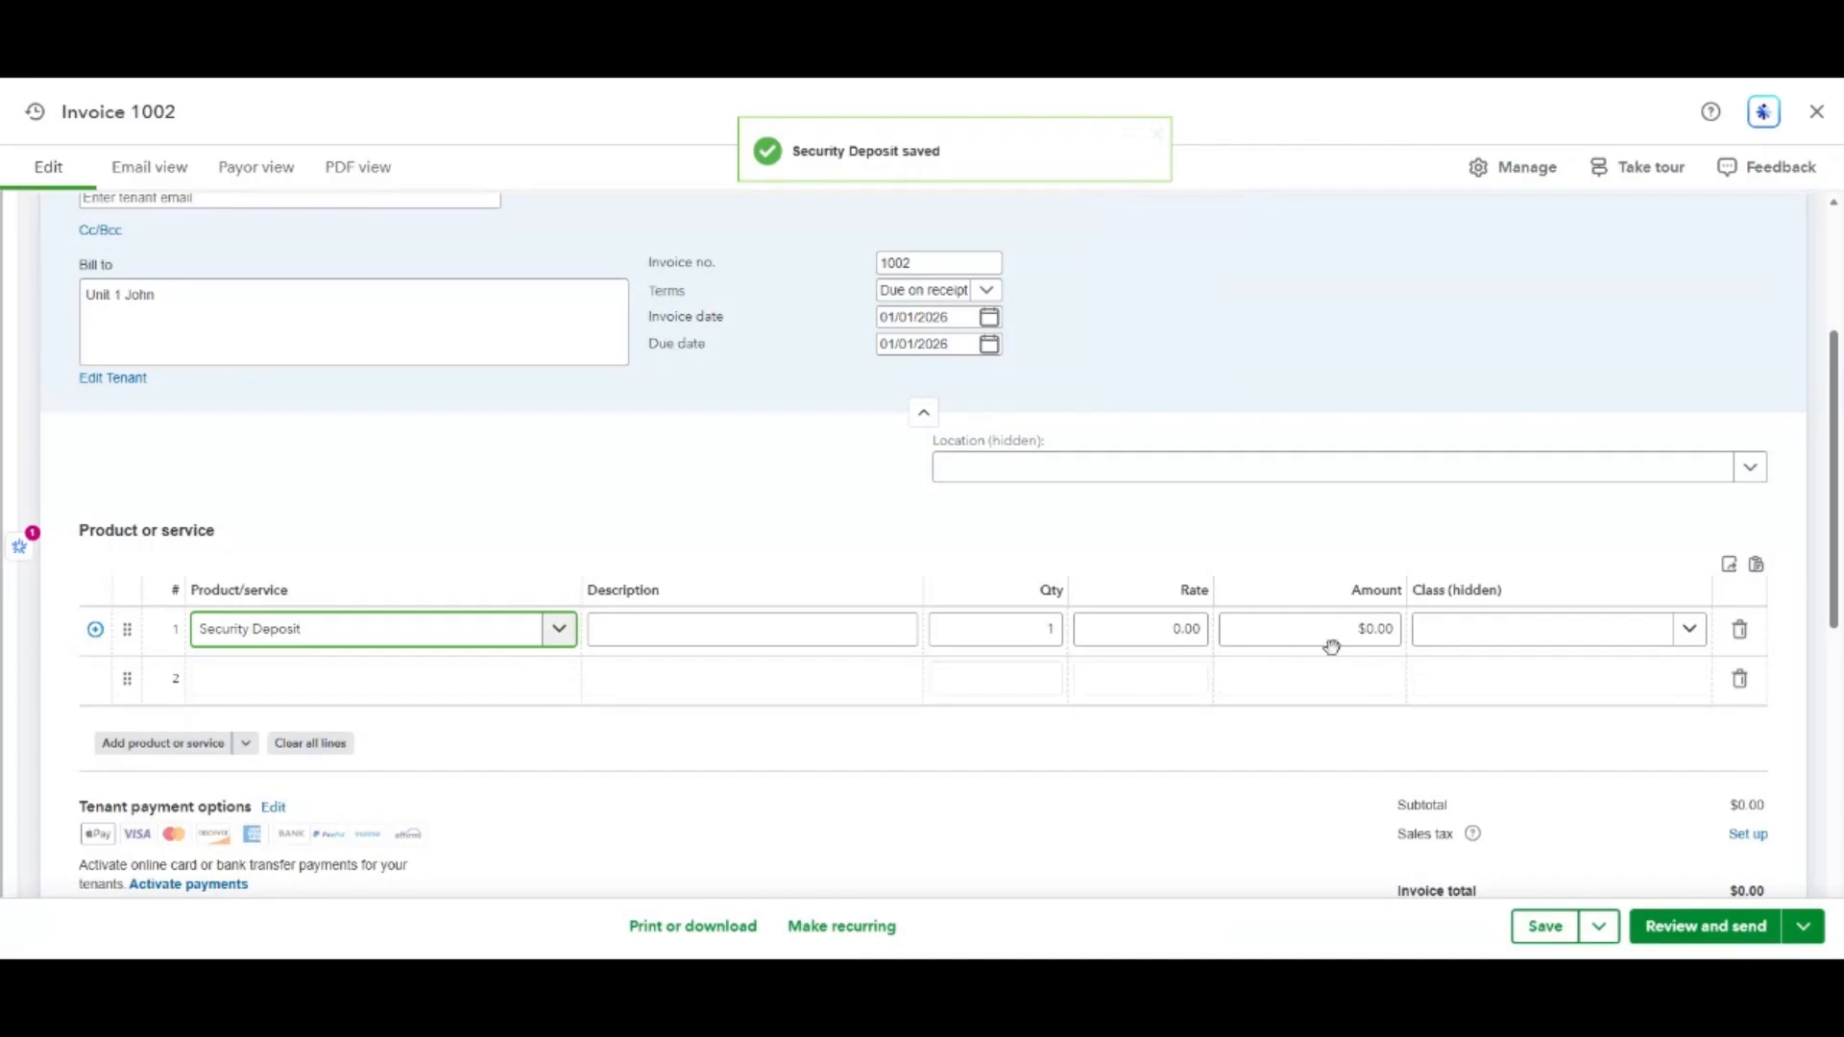
Set the Security Deposit line's amount to 10,000 and its class to Unit 1.
click(1331, 640)
text(10000)
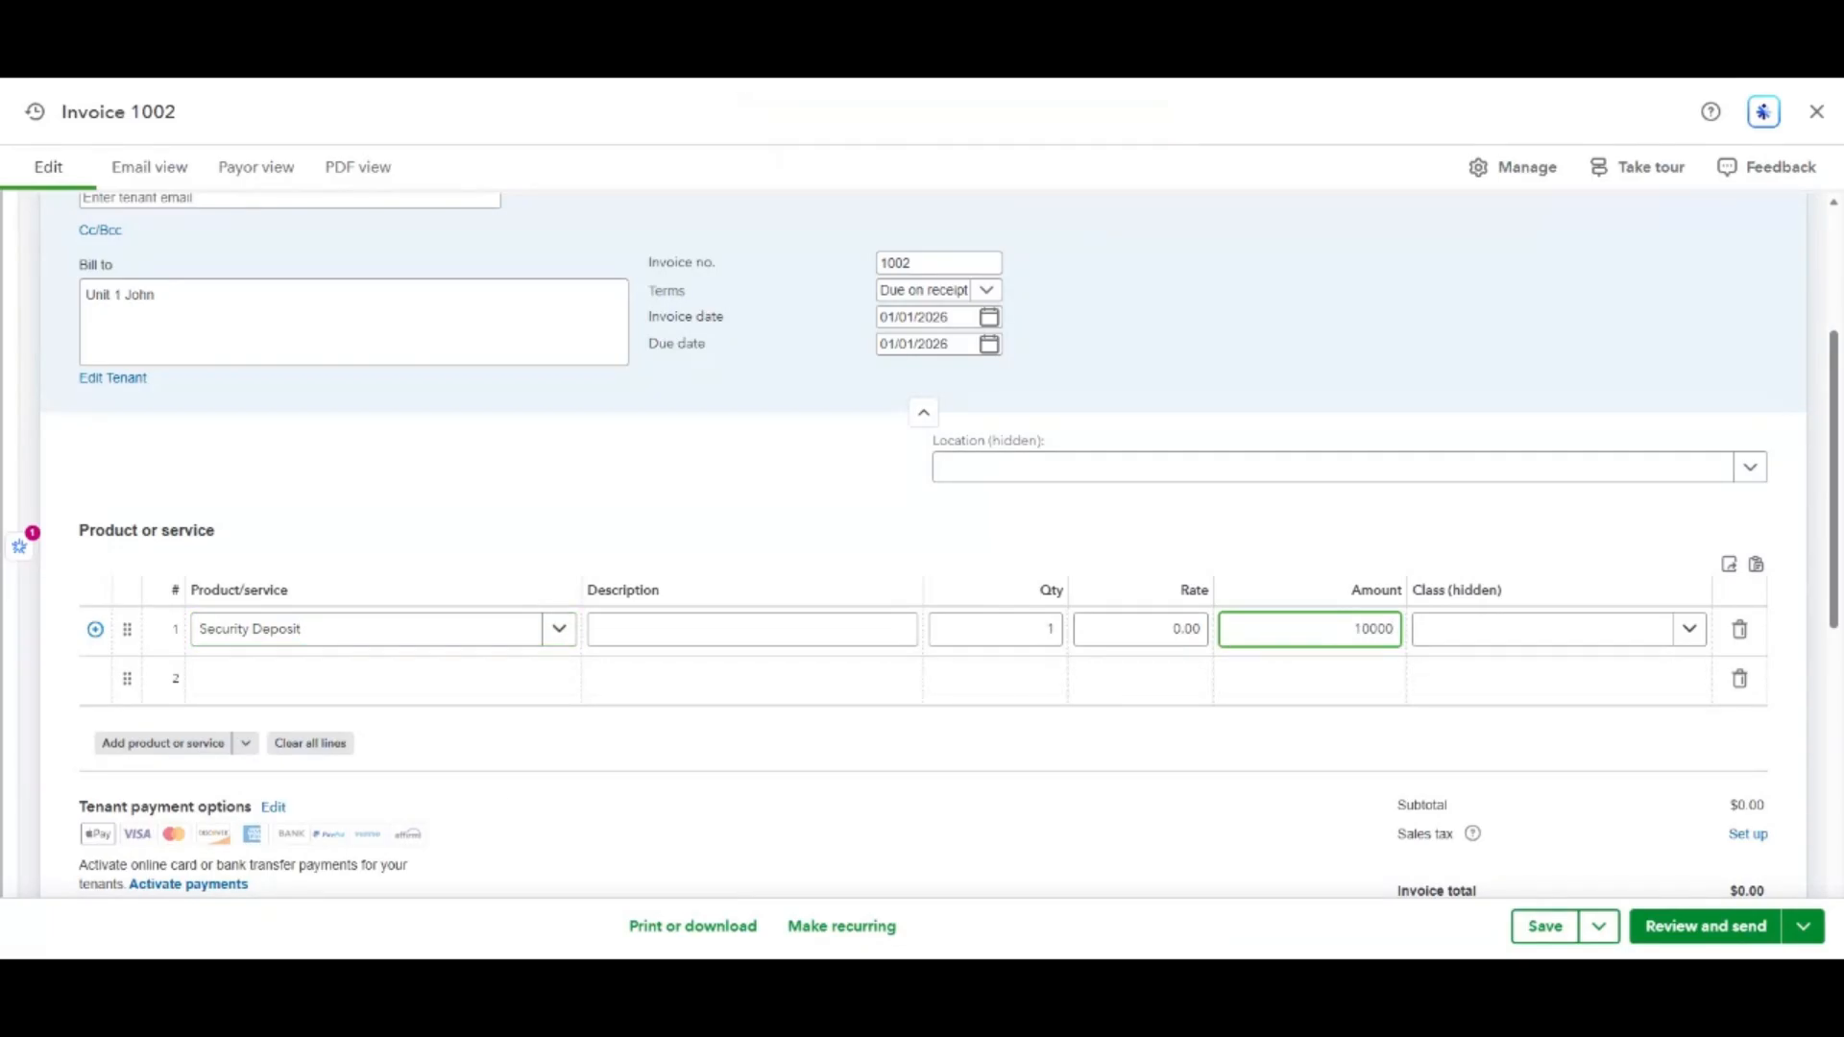
click(1497, 646)
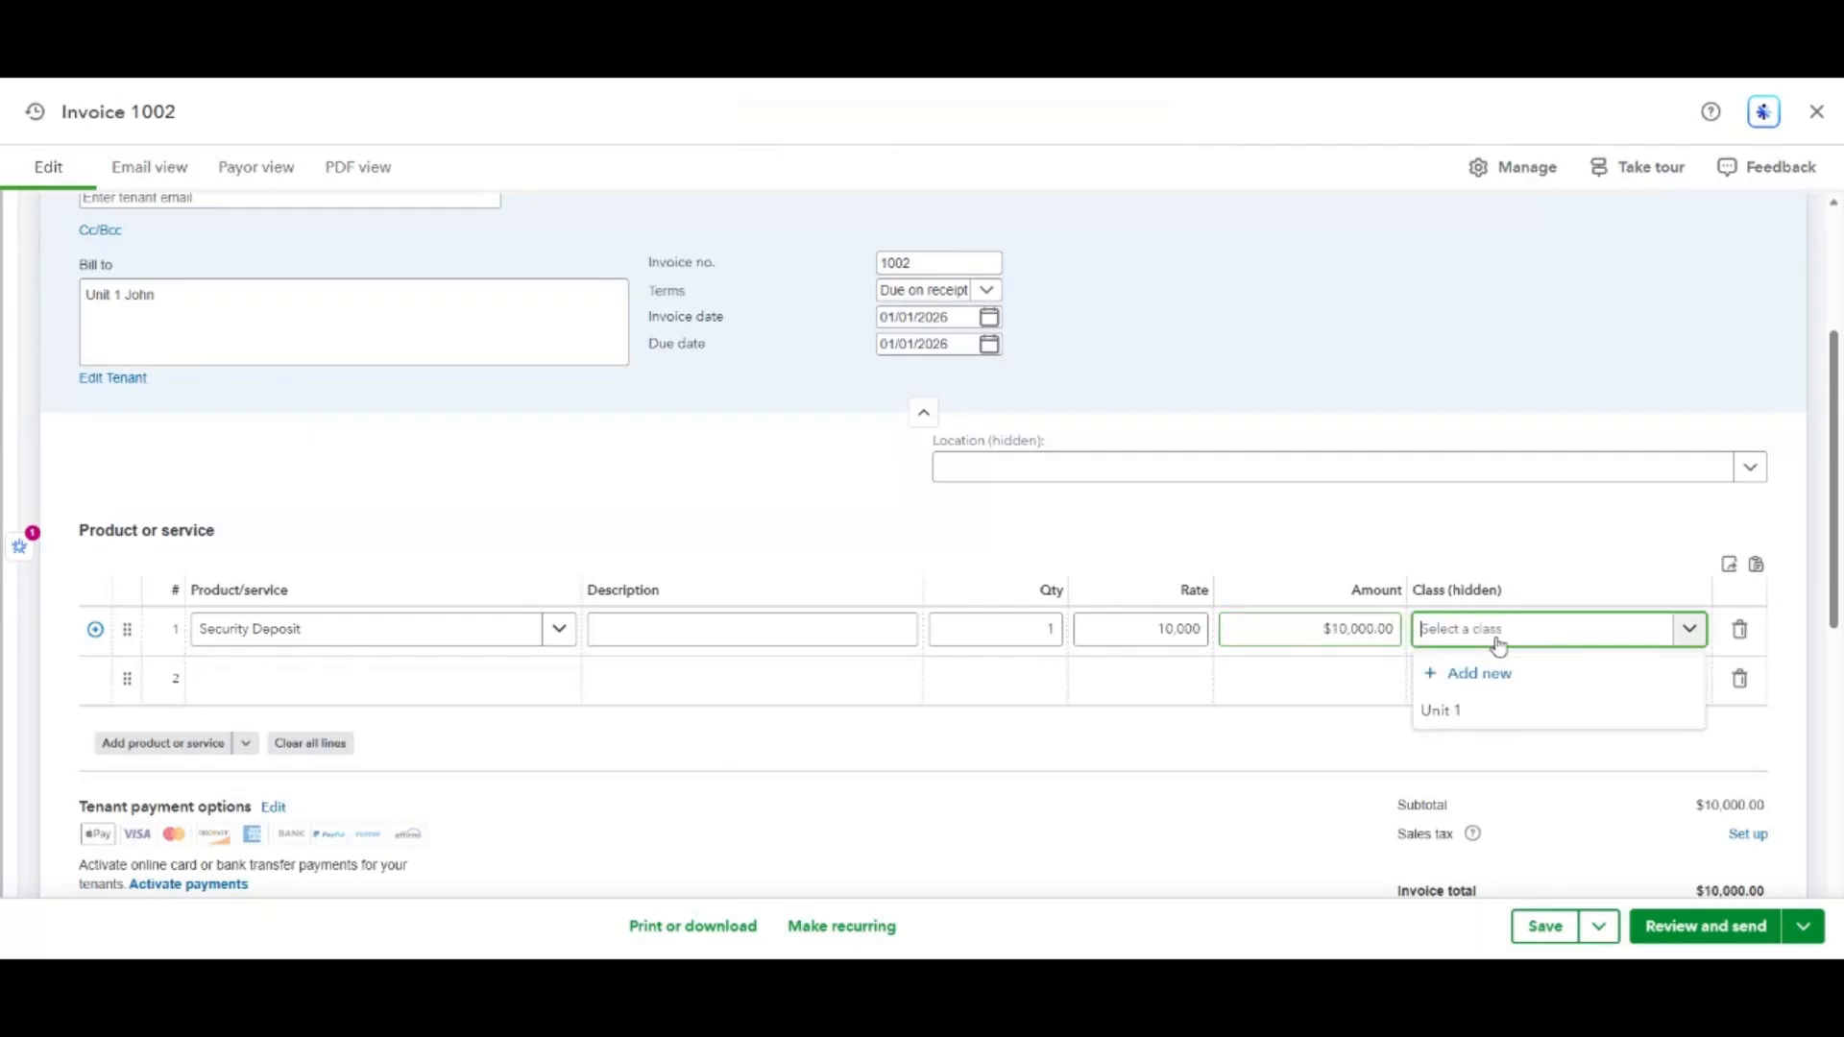
click(1480, 722)
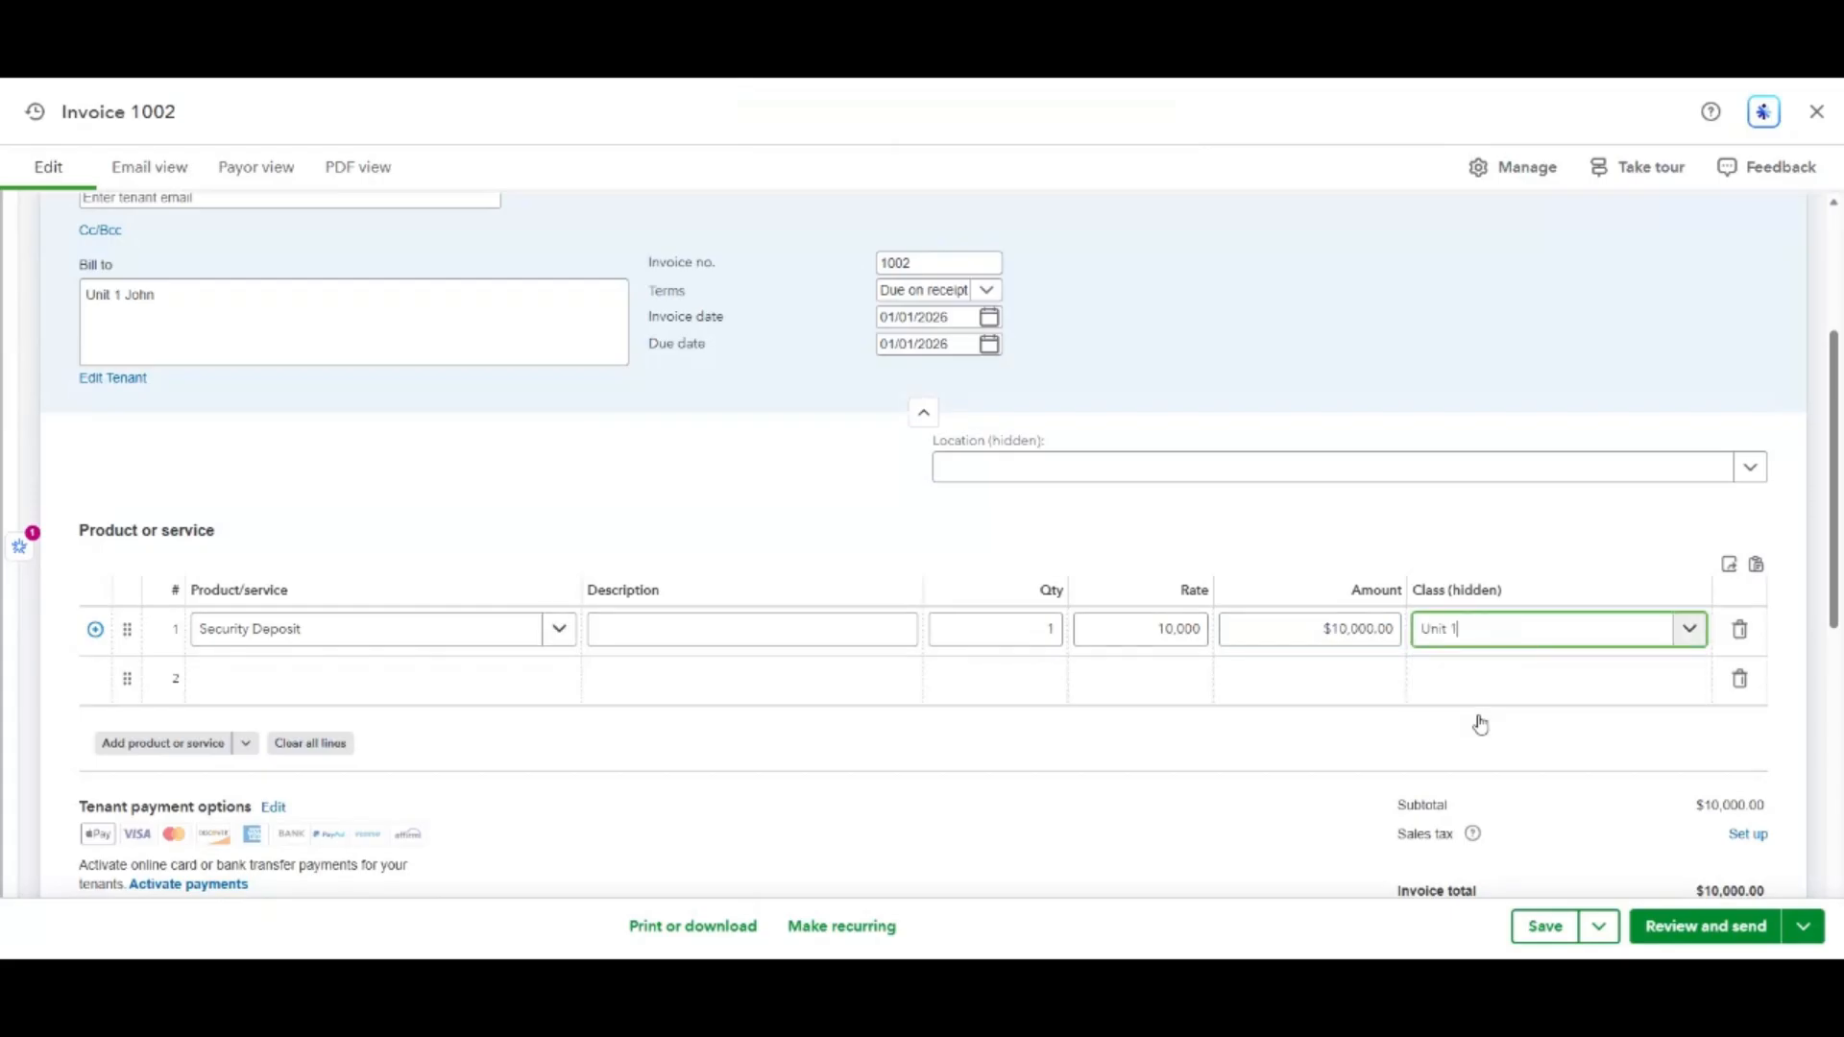
Add a new service on the second invoice line and name it Rental Income.
click(380, 694)
click(344, 726)
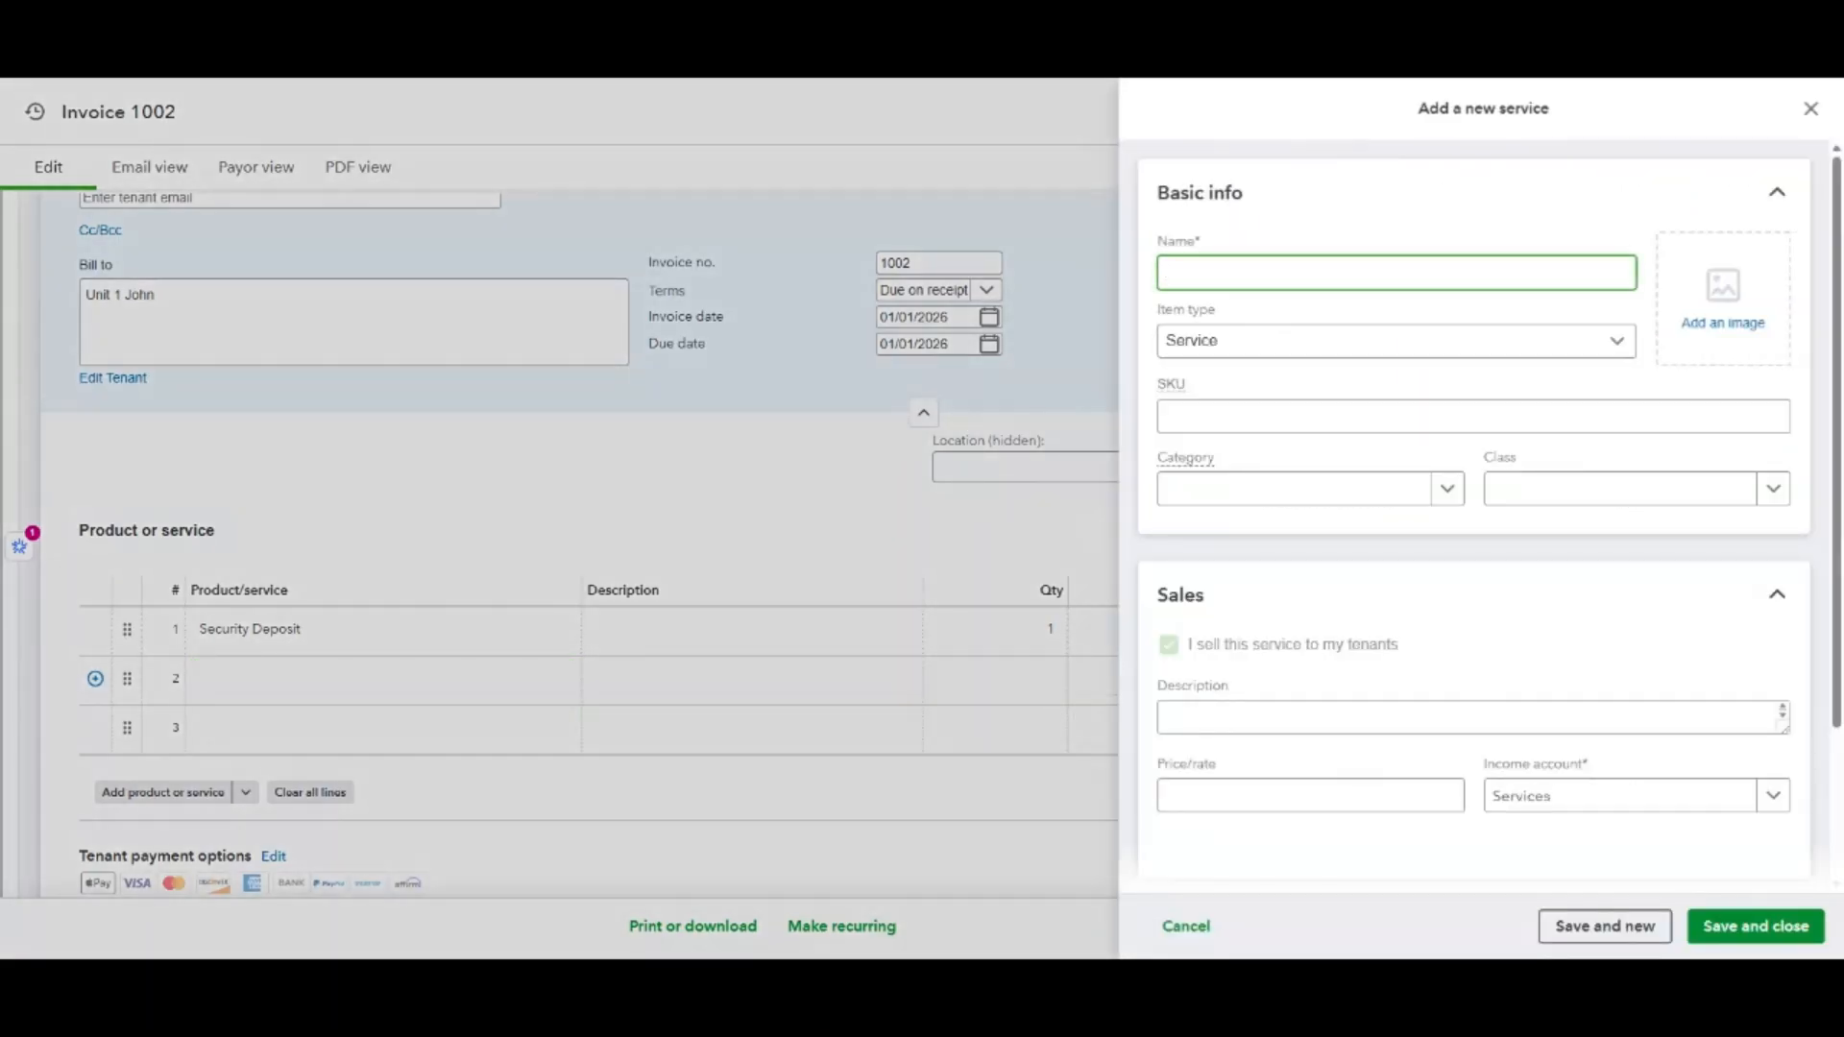
text(Rental)
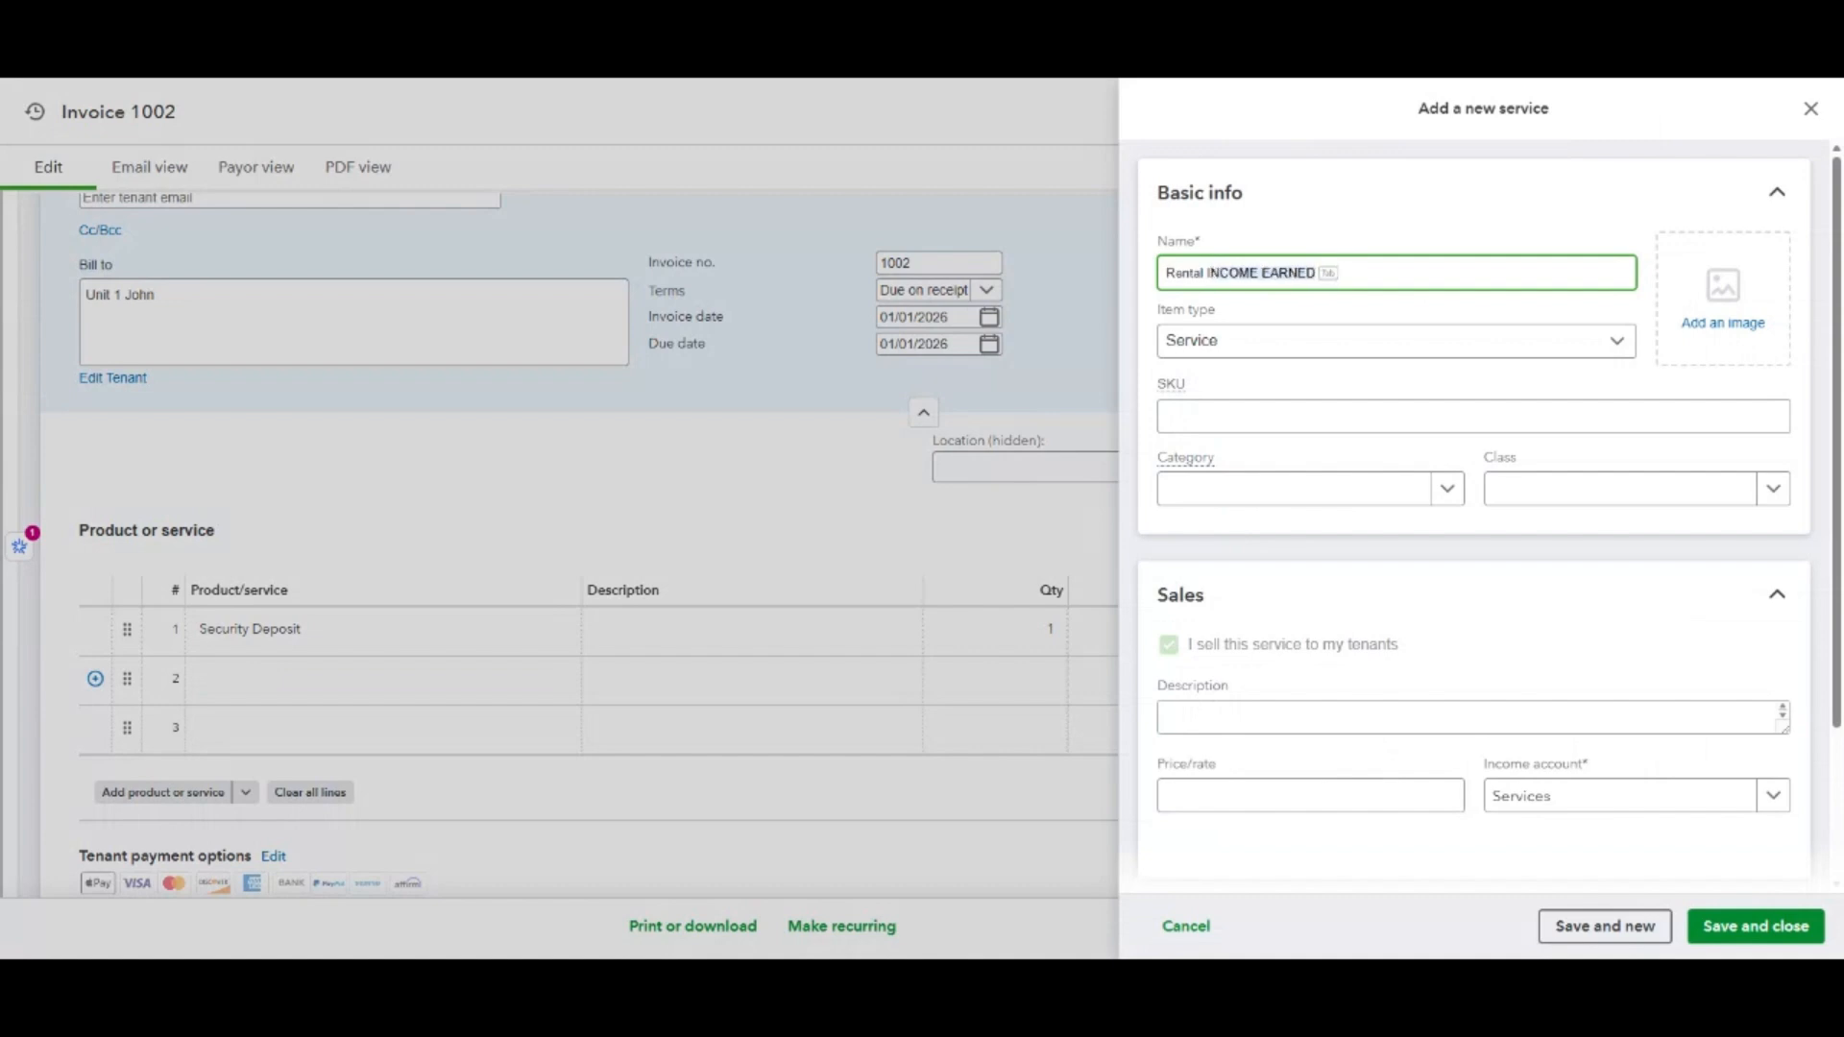
text( Income)
key(Tab)
key(shift+Tab)
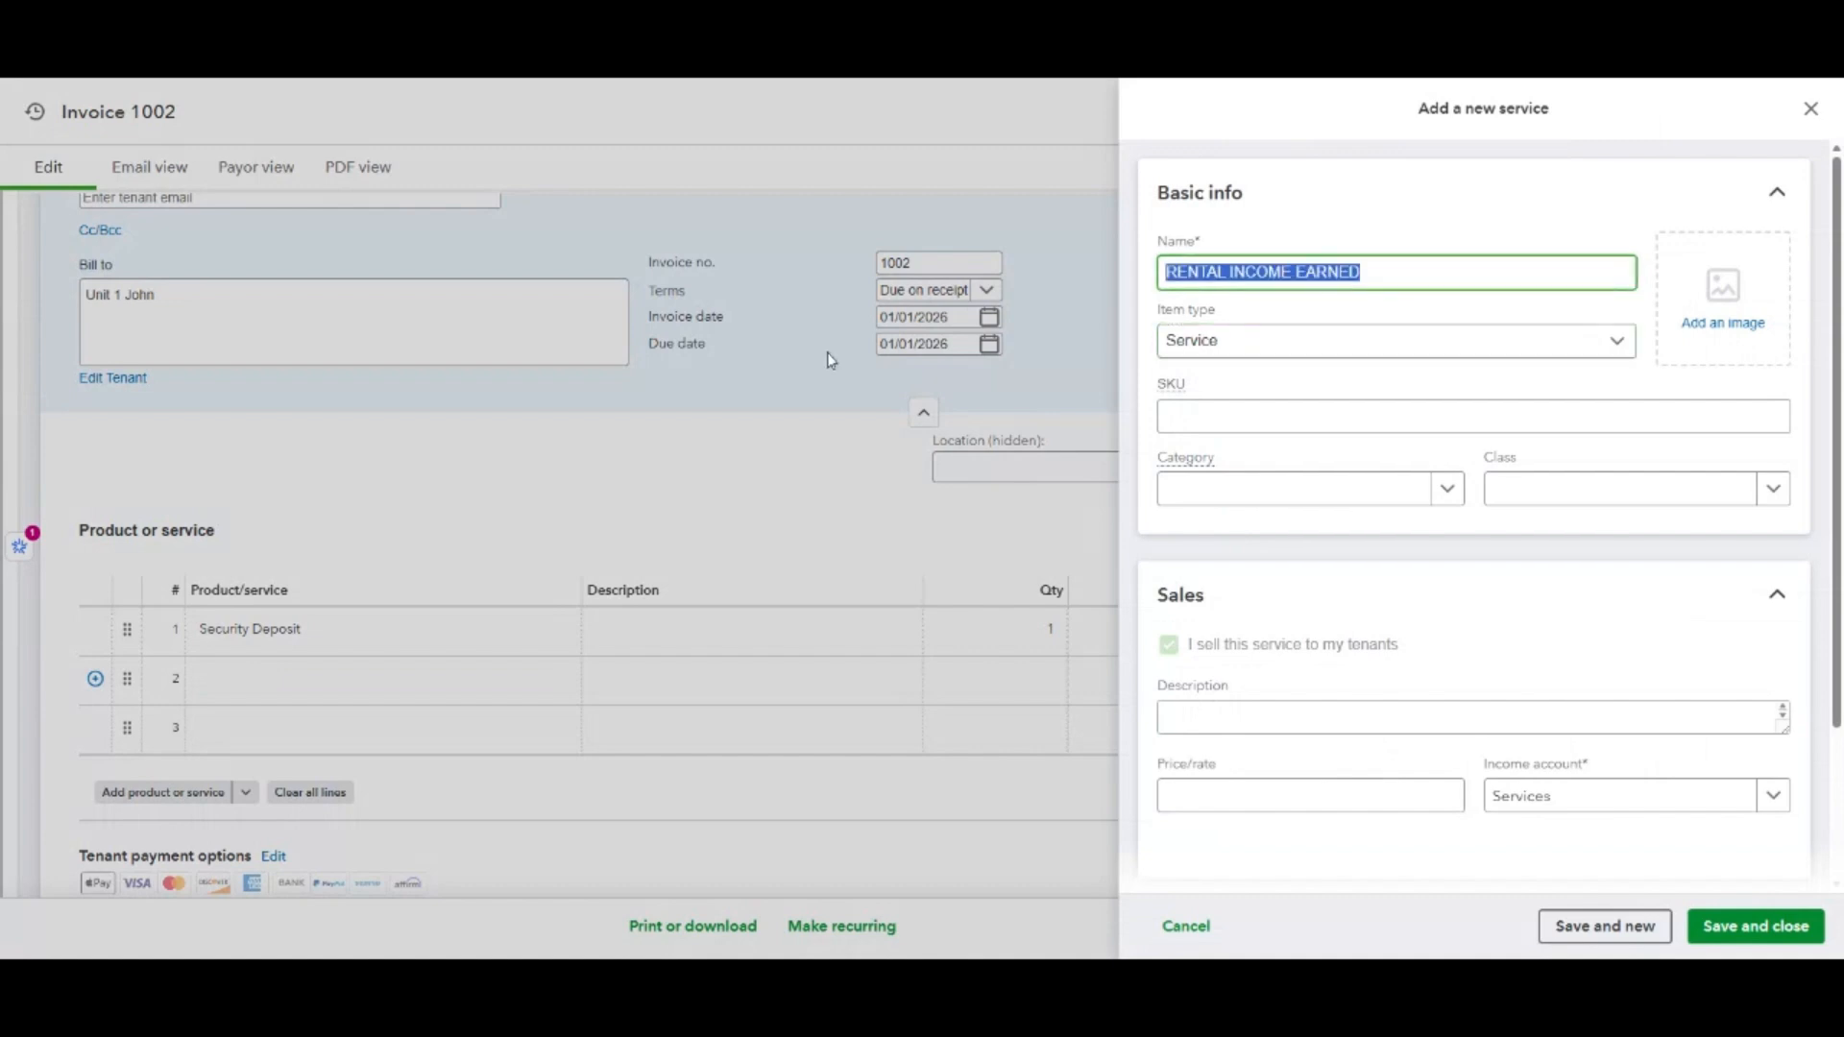
text(Renta)
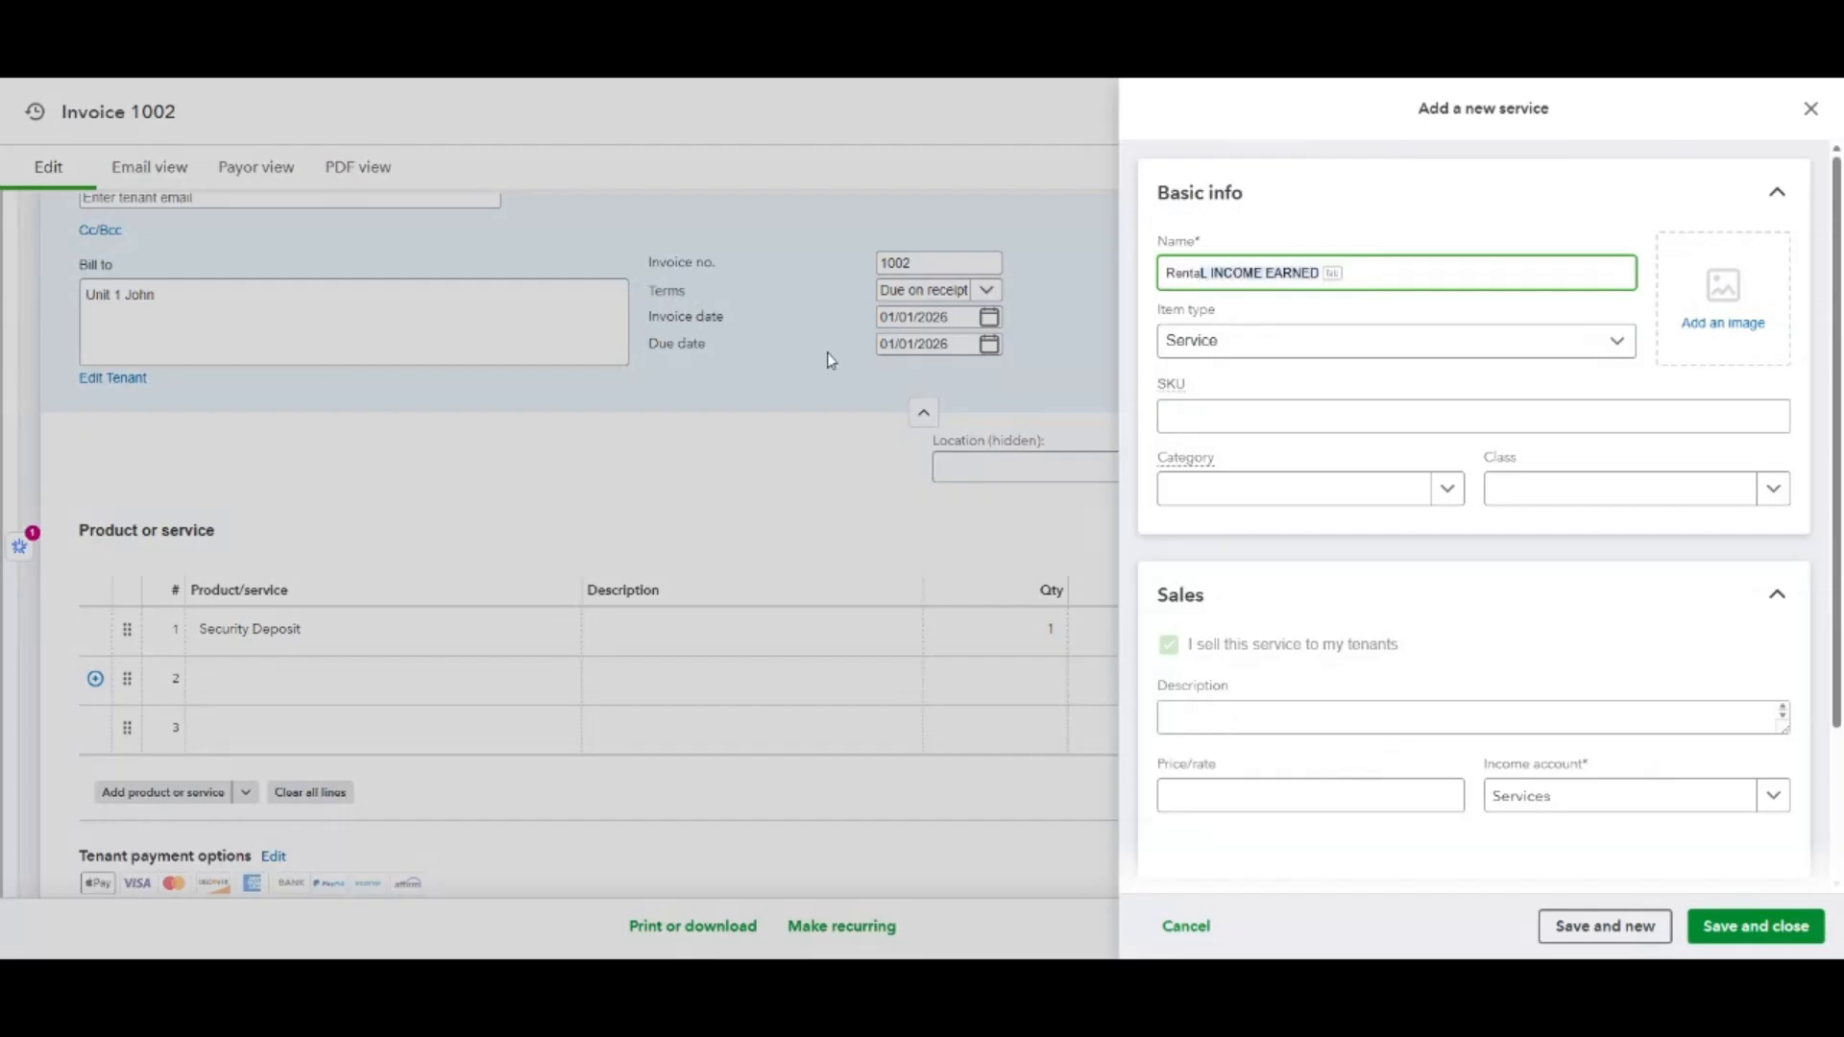
text(l Income)
click(1370, 229)
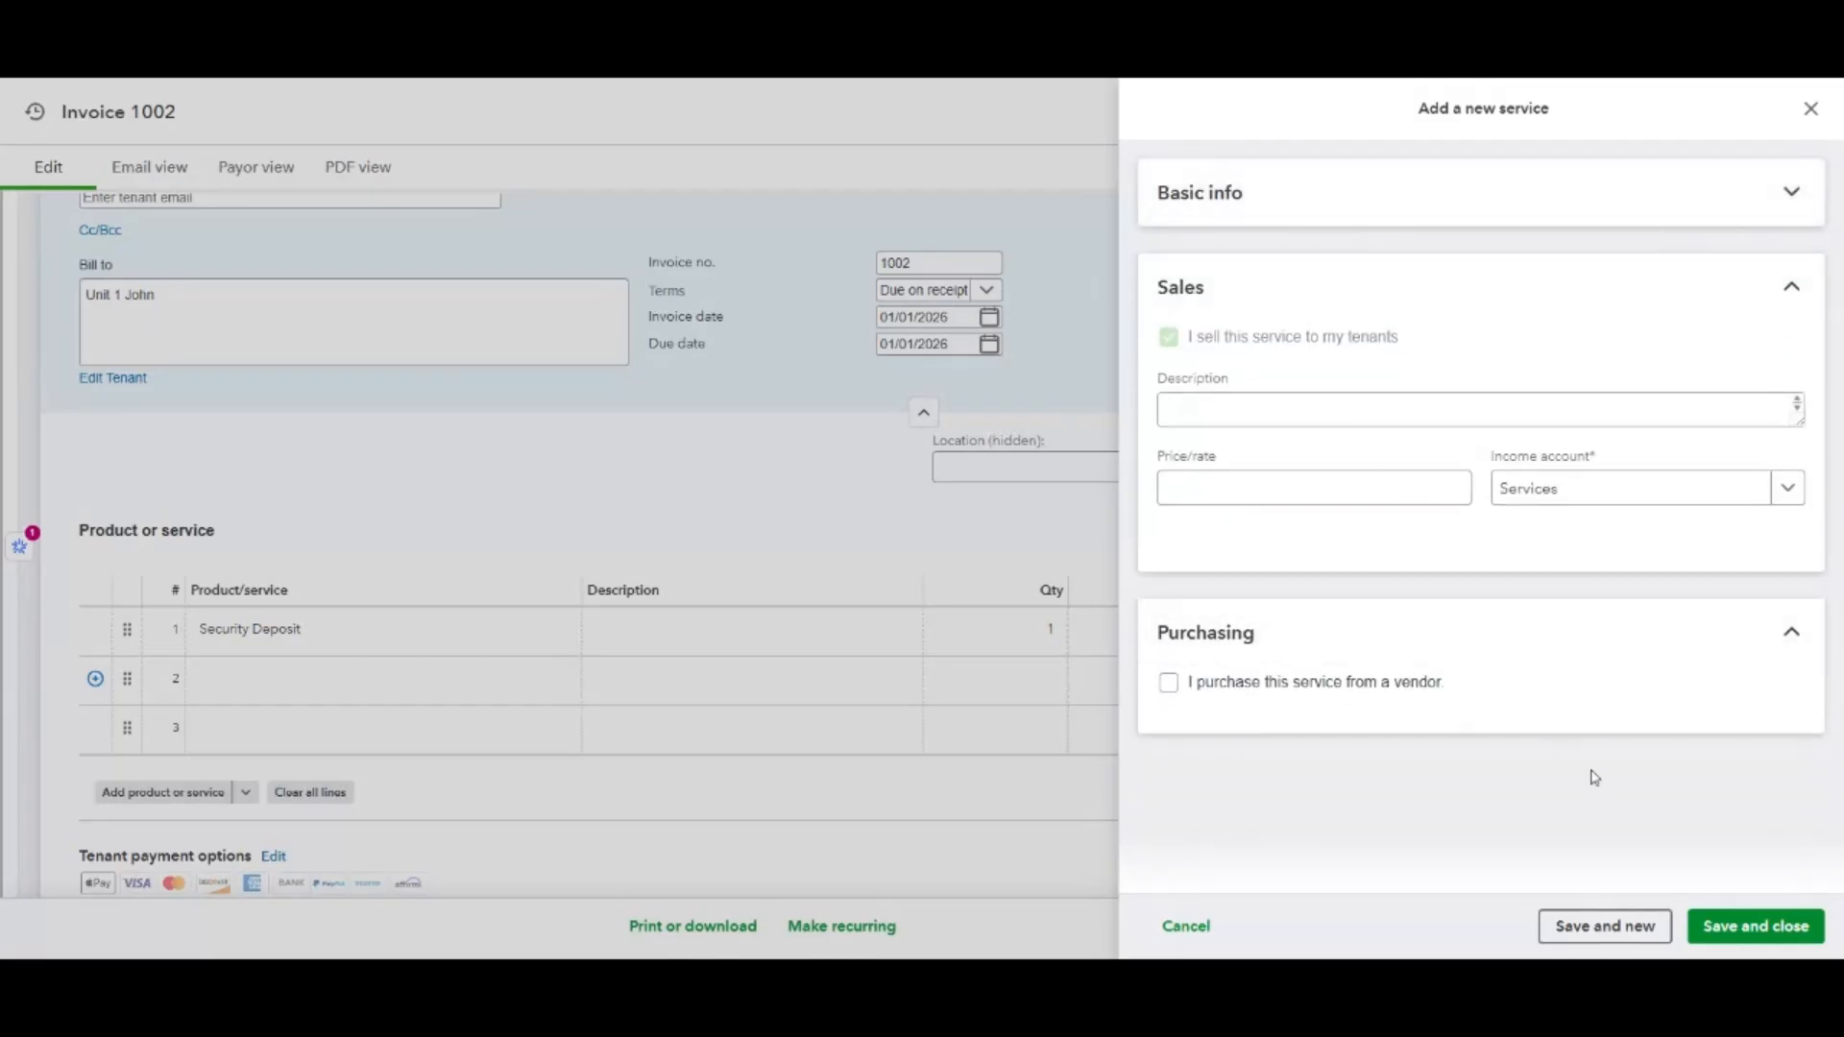
Check the service's income account choices and start a new account named Rental Income.
click(1621, 501)
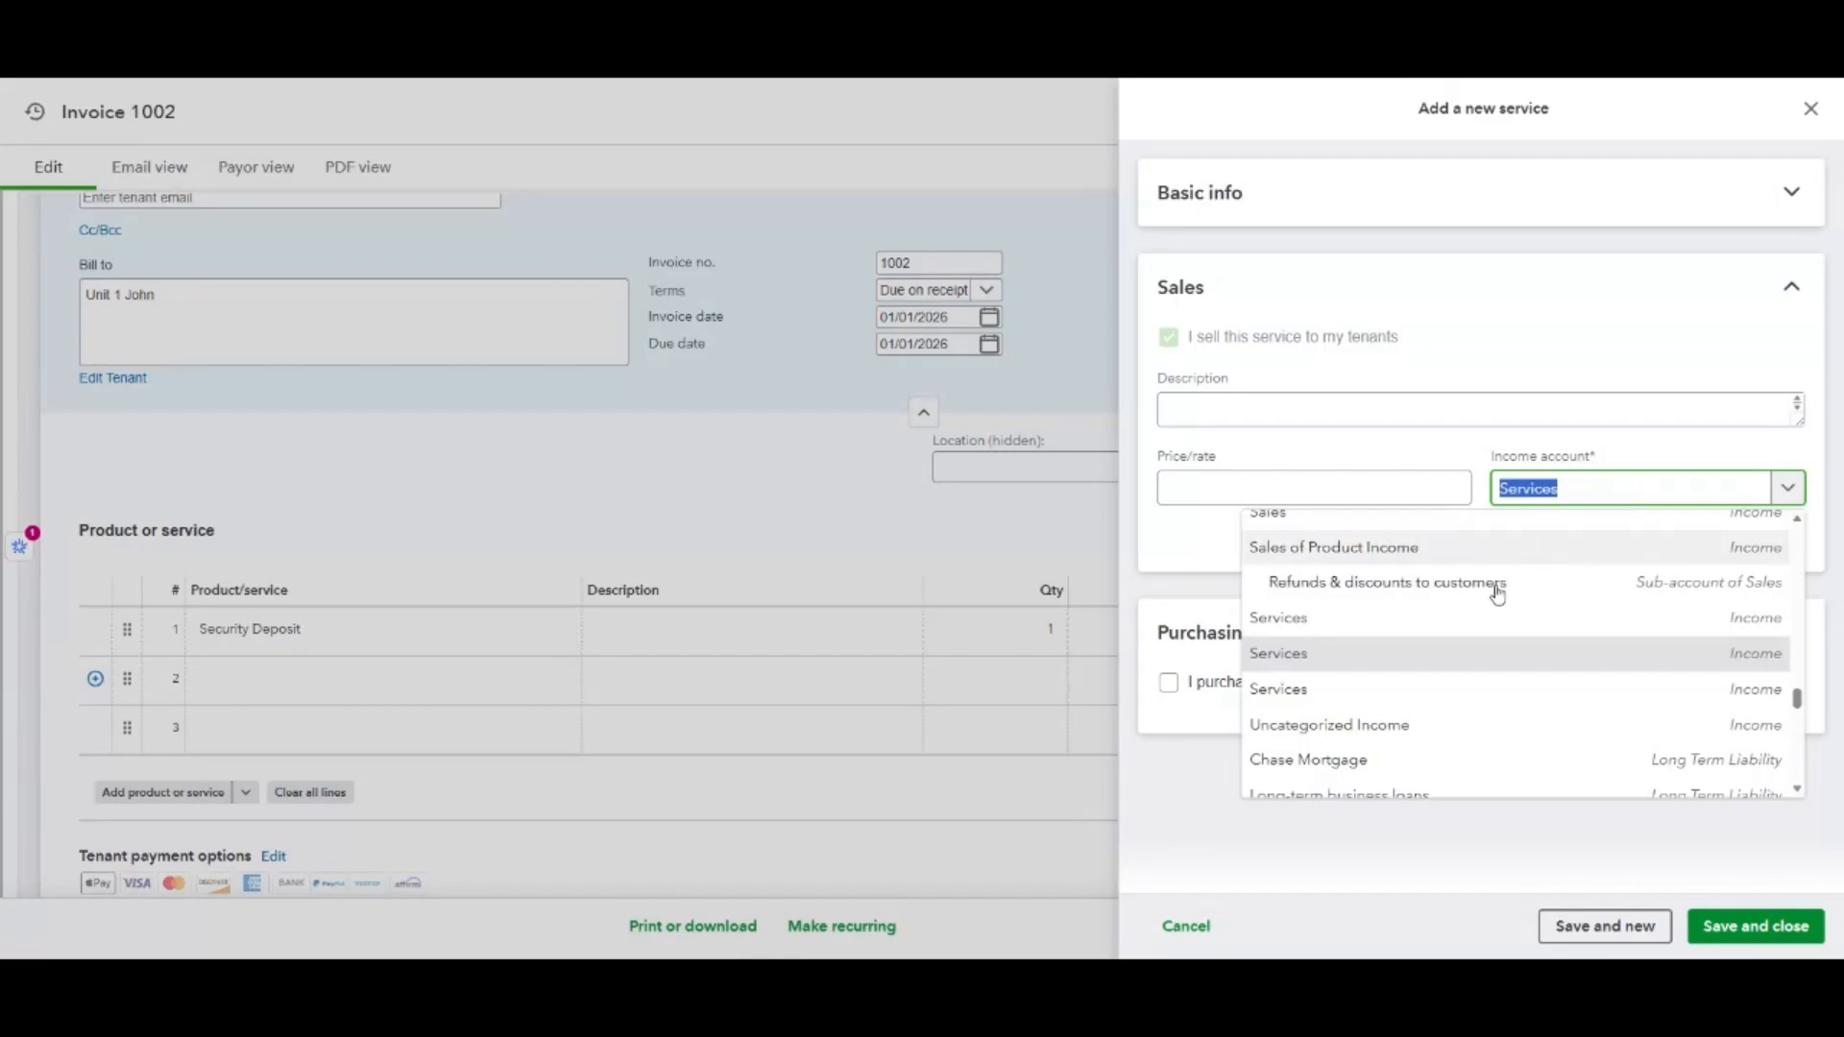
scroll(1448, 650, up, 3)
scroll(1451, 657, up, 15)
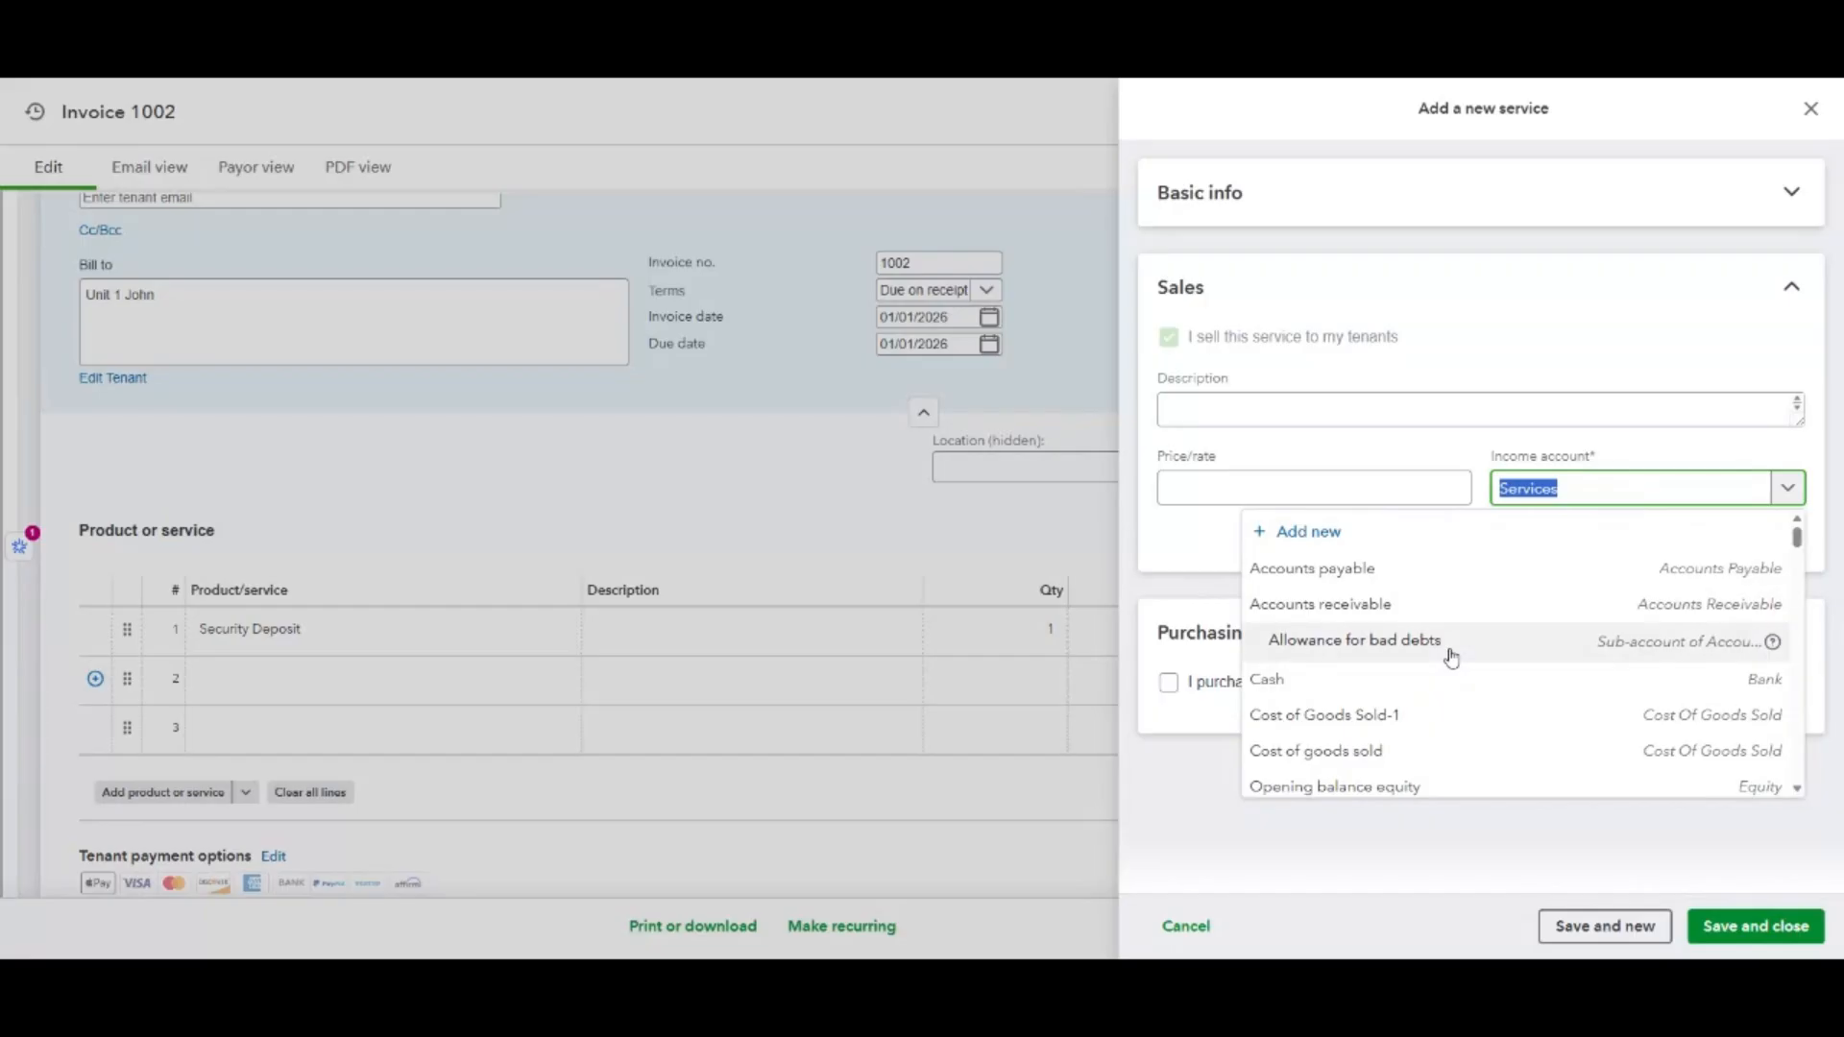
scroll(1451, 657, down, 10)
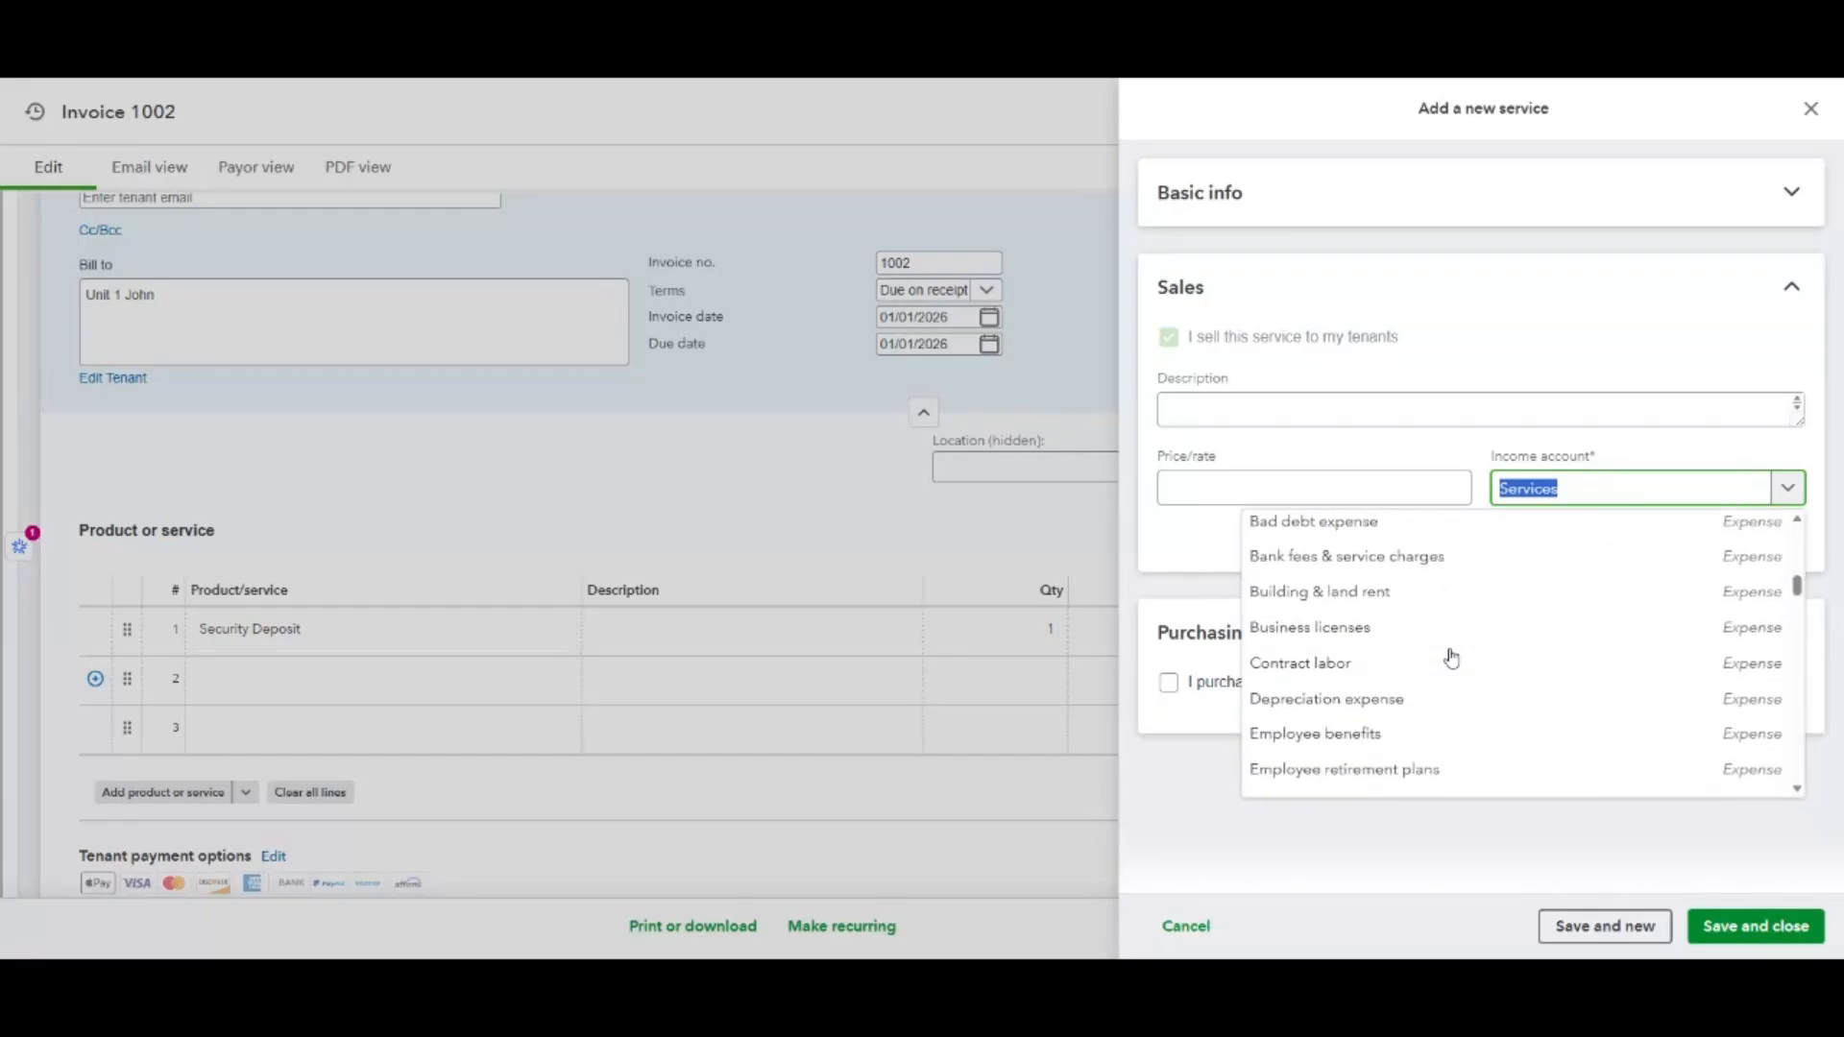
scroll(1451, 657, down, 7)
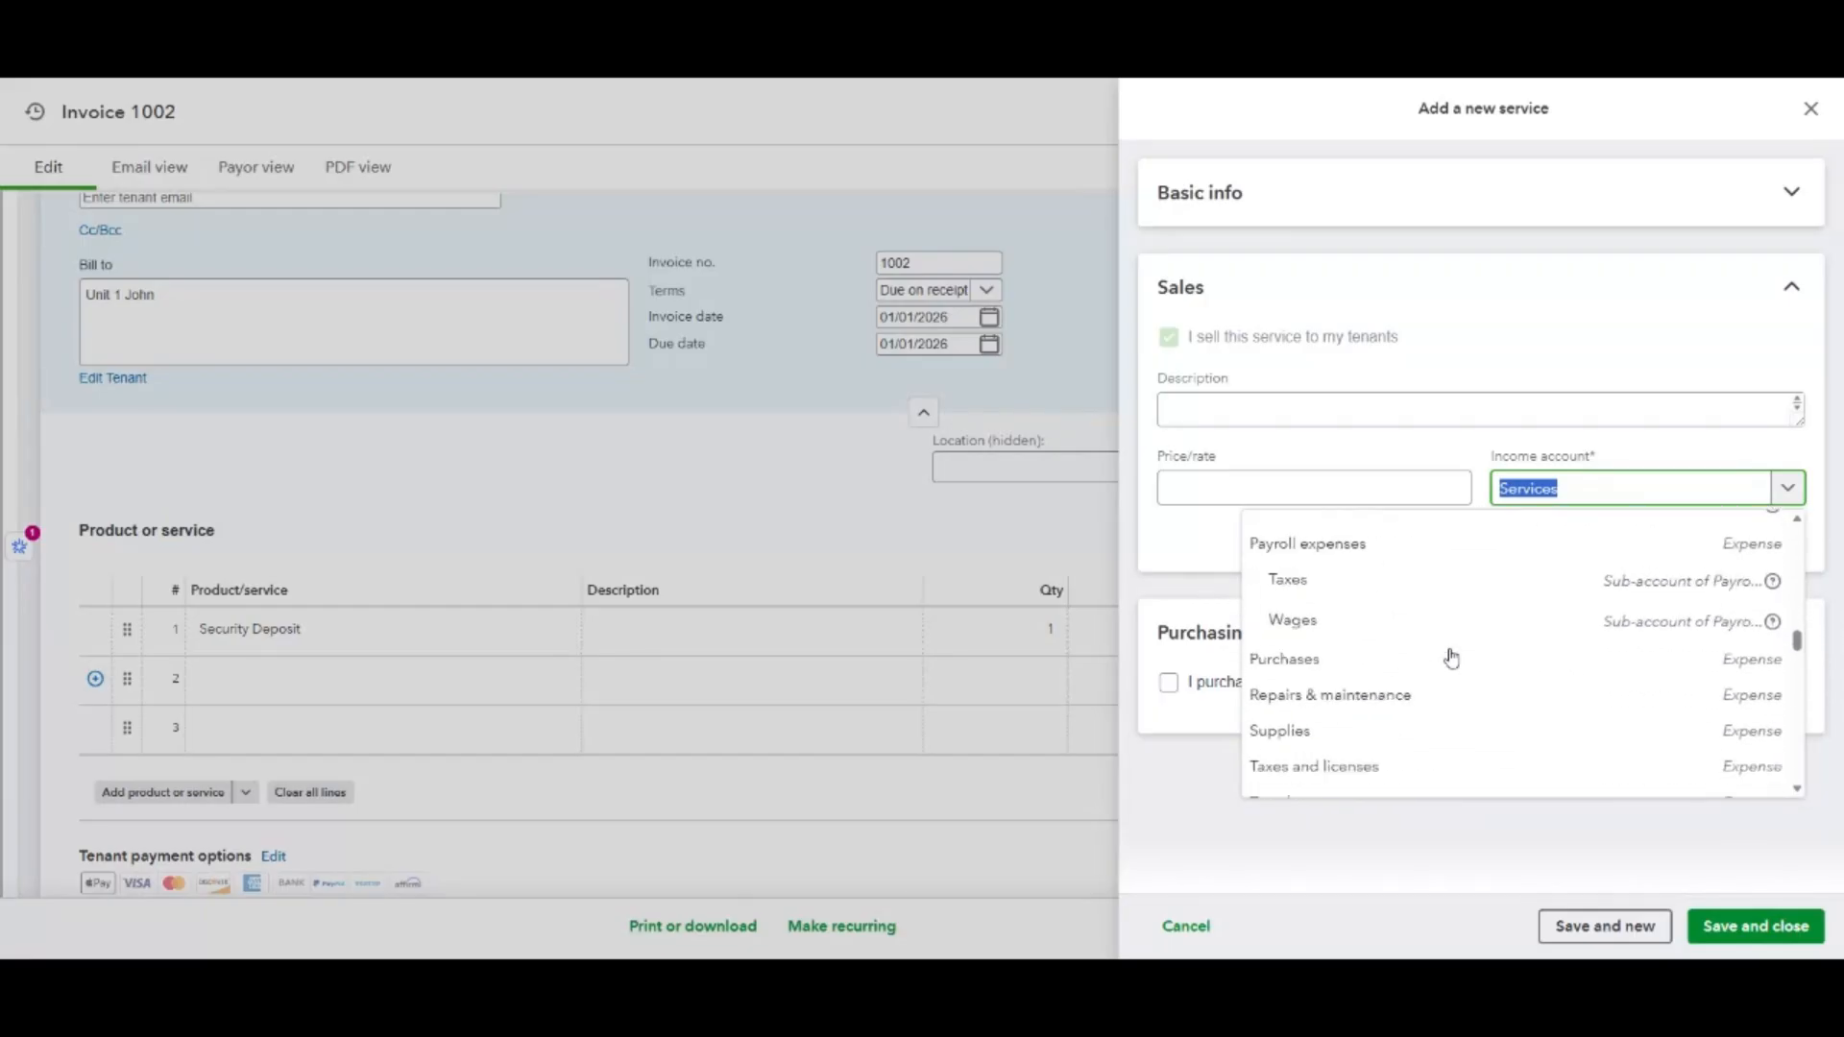
scroll(1451, 657, down, 3)
scroll(1448, 650, up, 20)
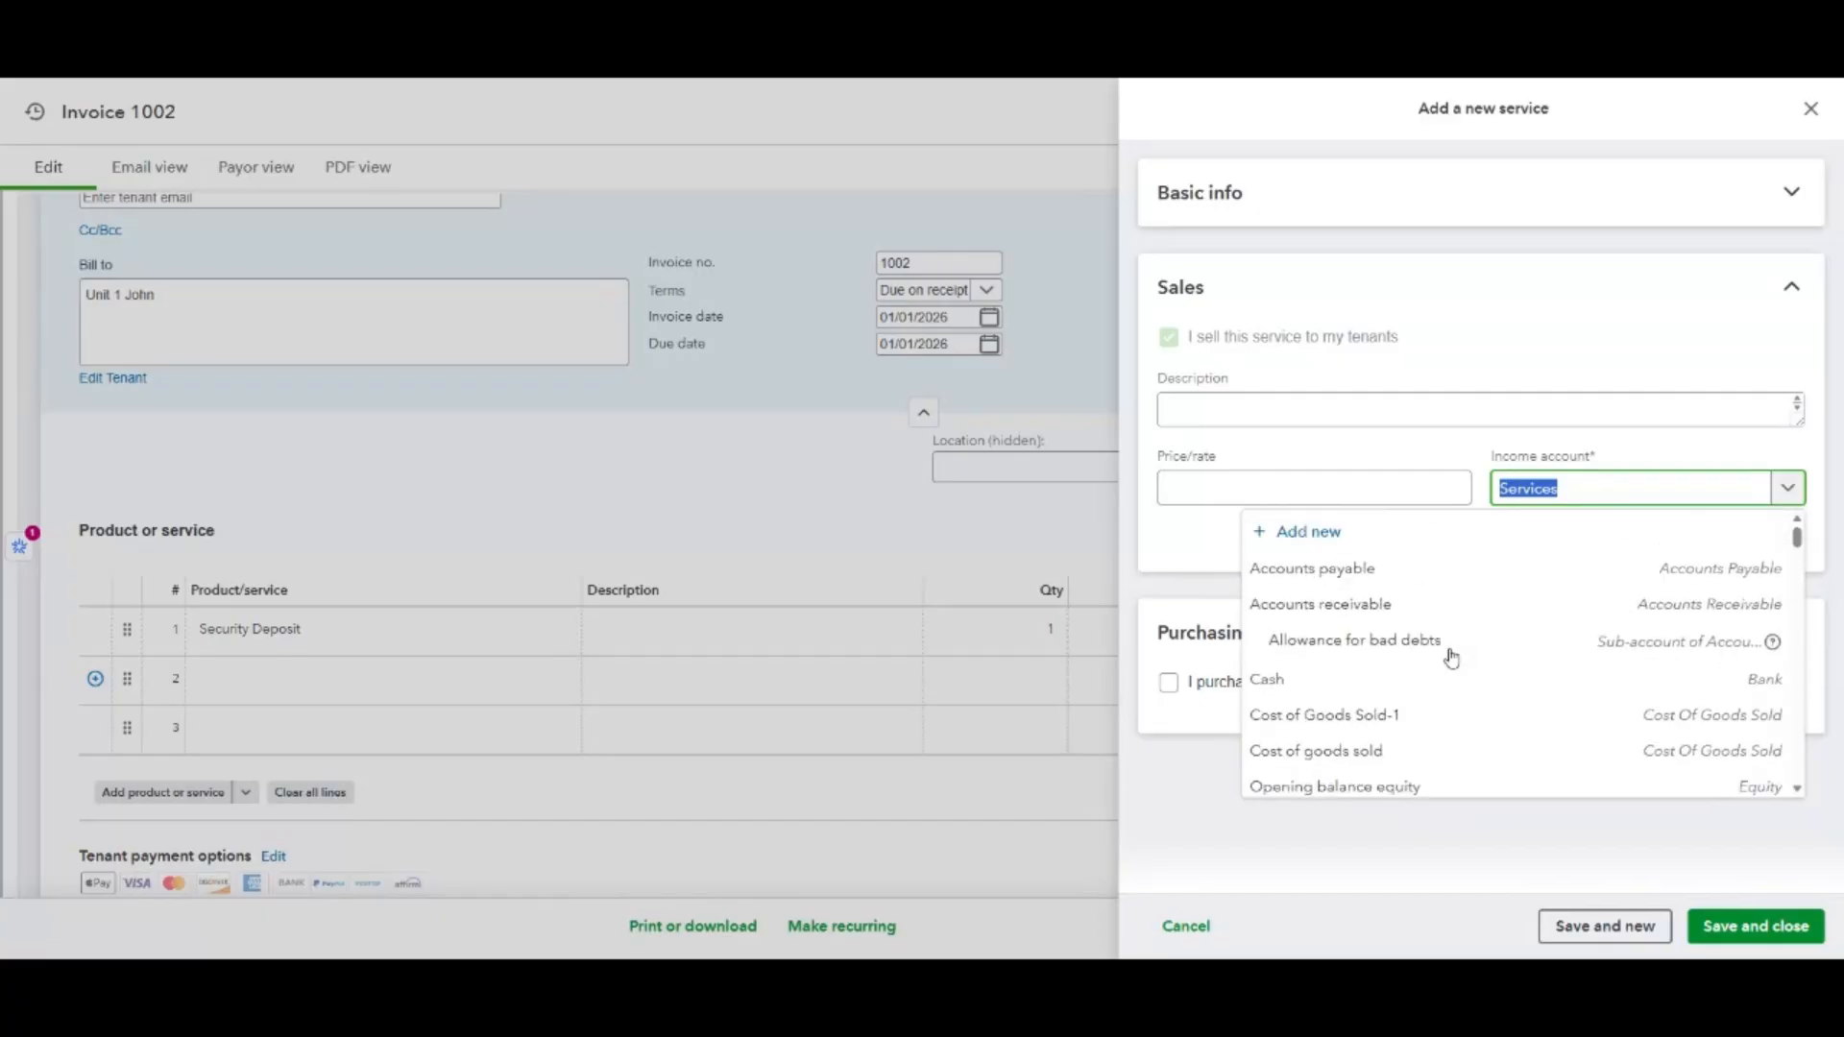
click(1366, 541)
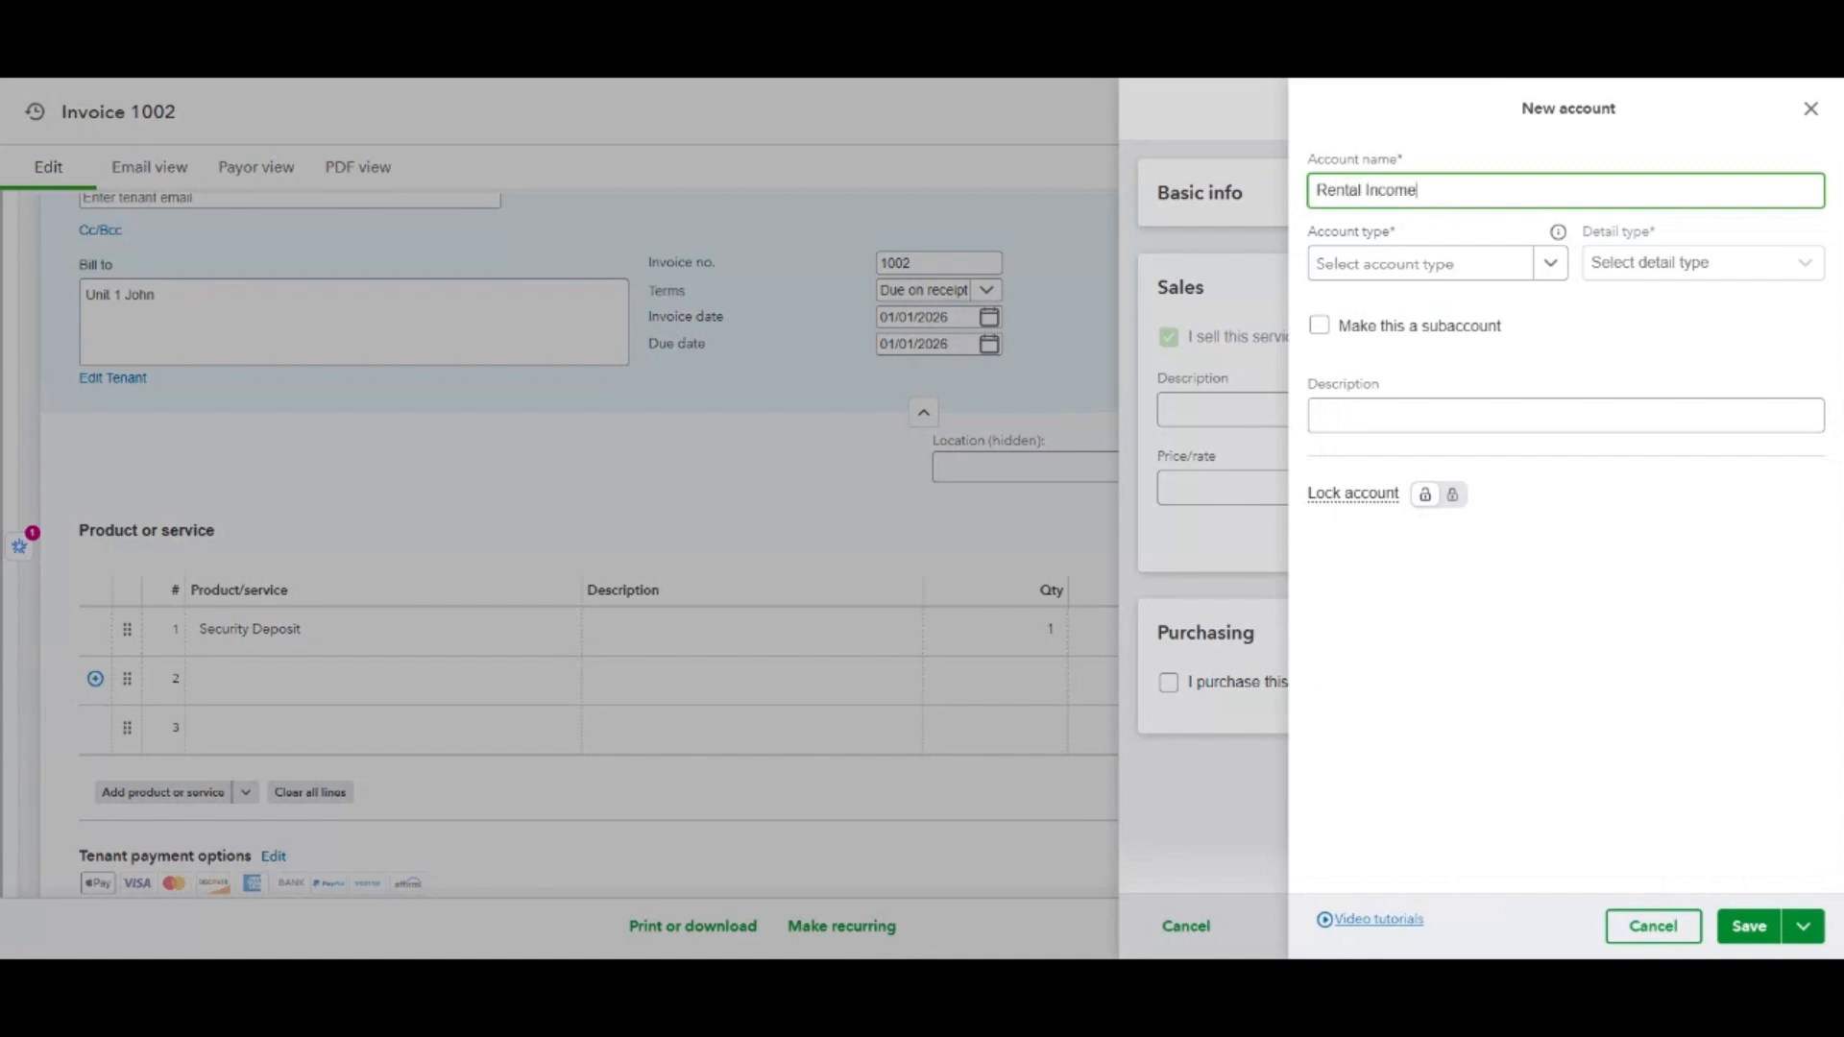
Give the Rental Income account type Income and detail type Other Primary Income, and save both the account and the service.
click(1456, 275)
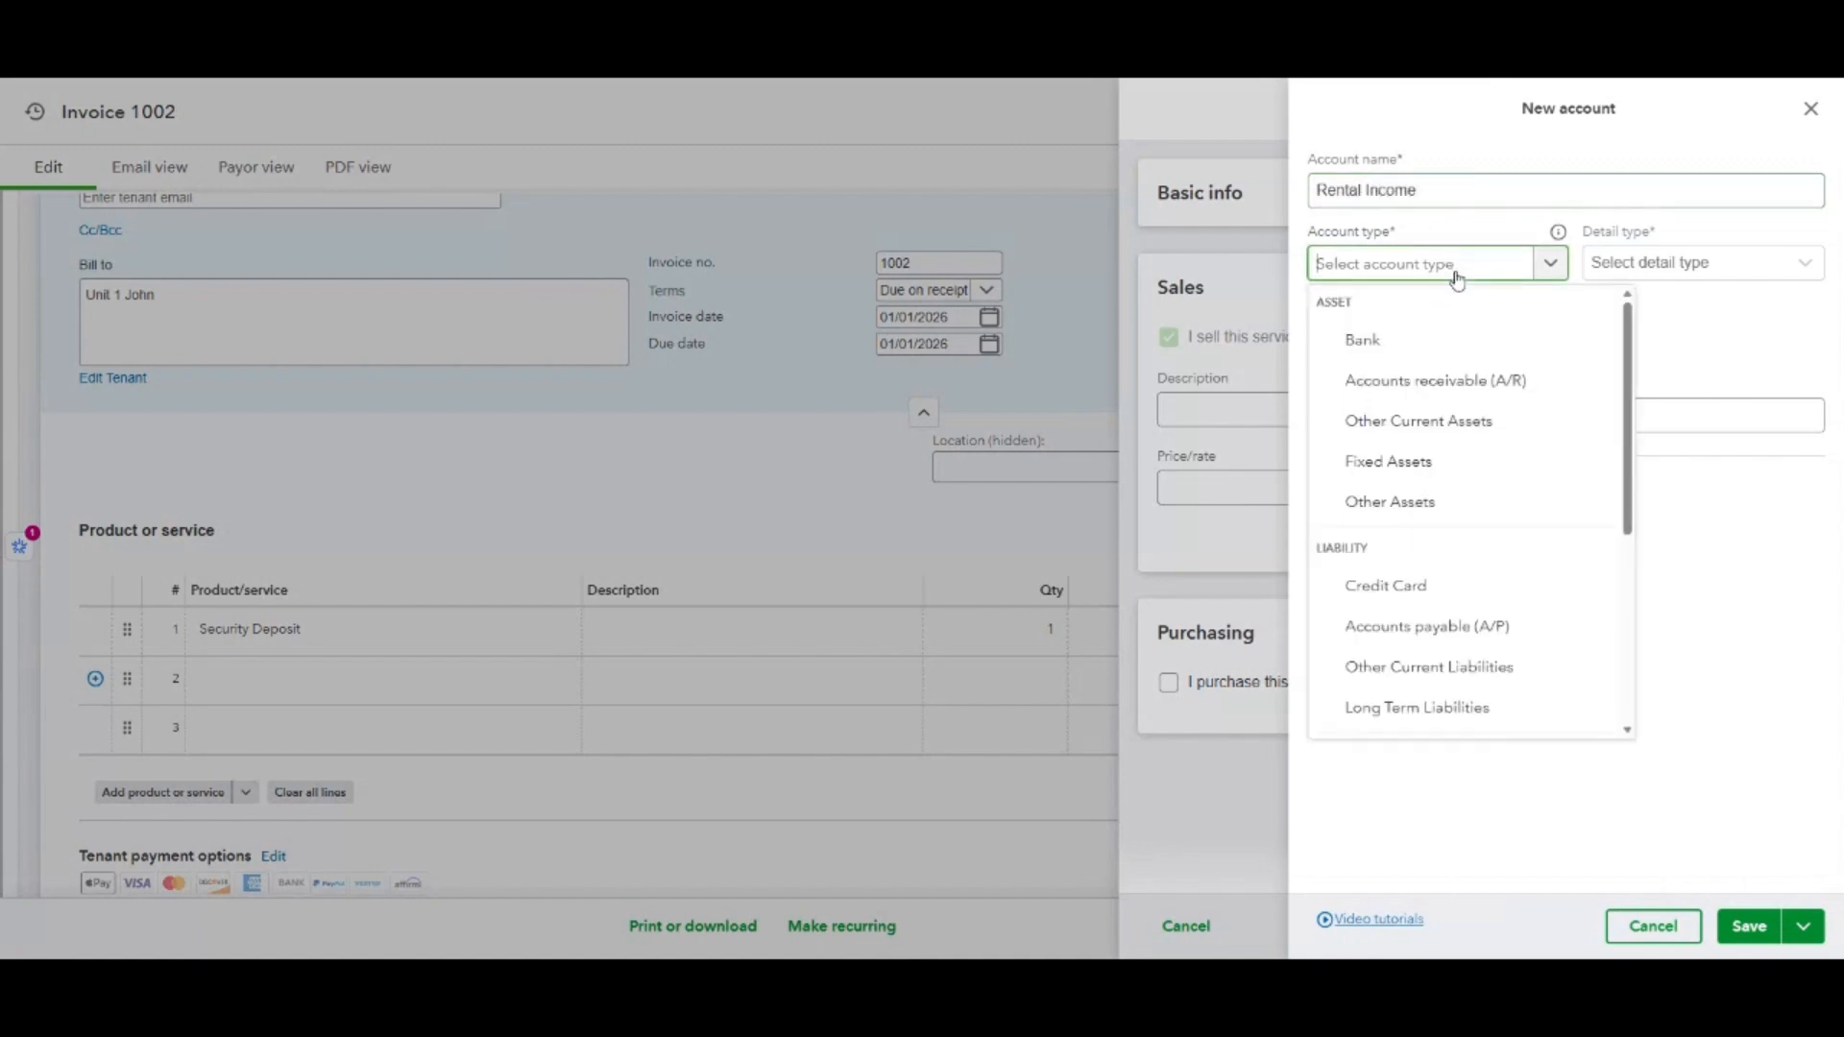
scroll(1436, 576, down, 3)
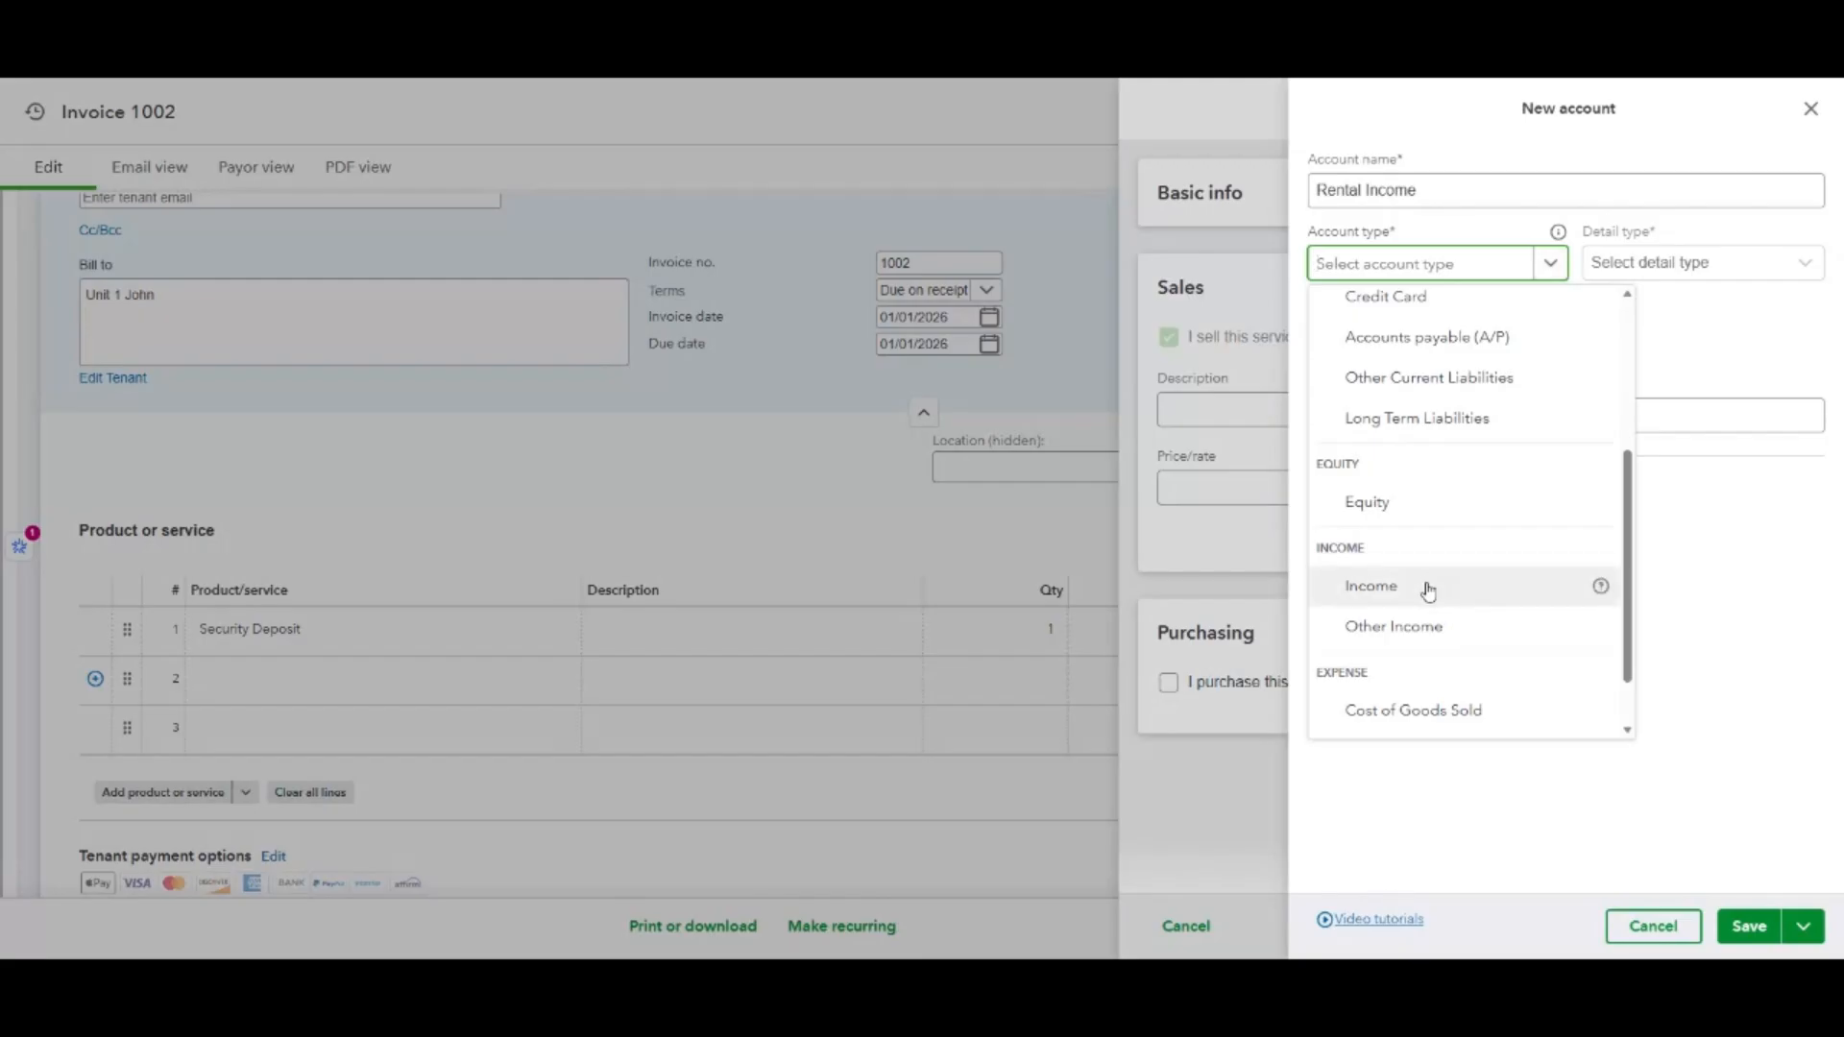
click(1428, 588)
click(1690, 265)
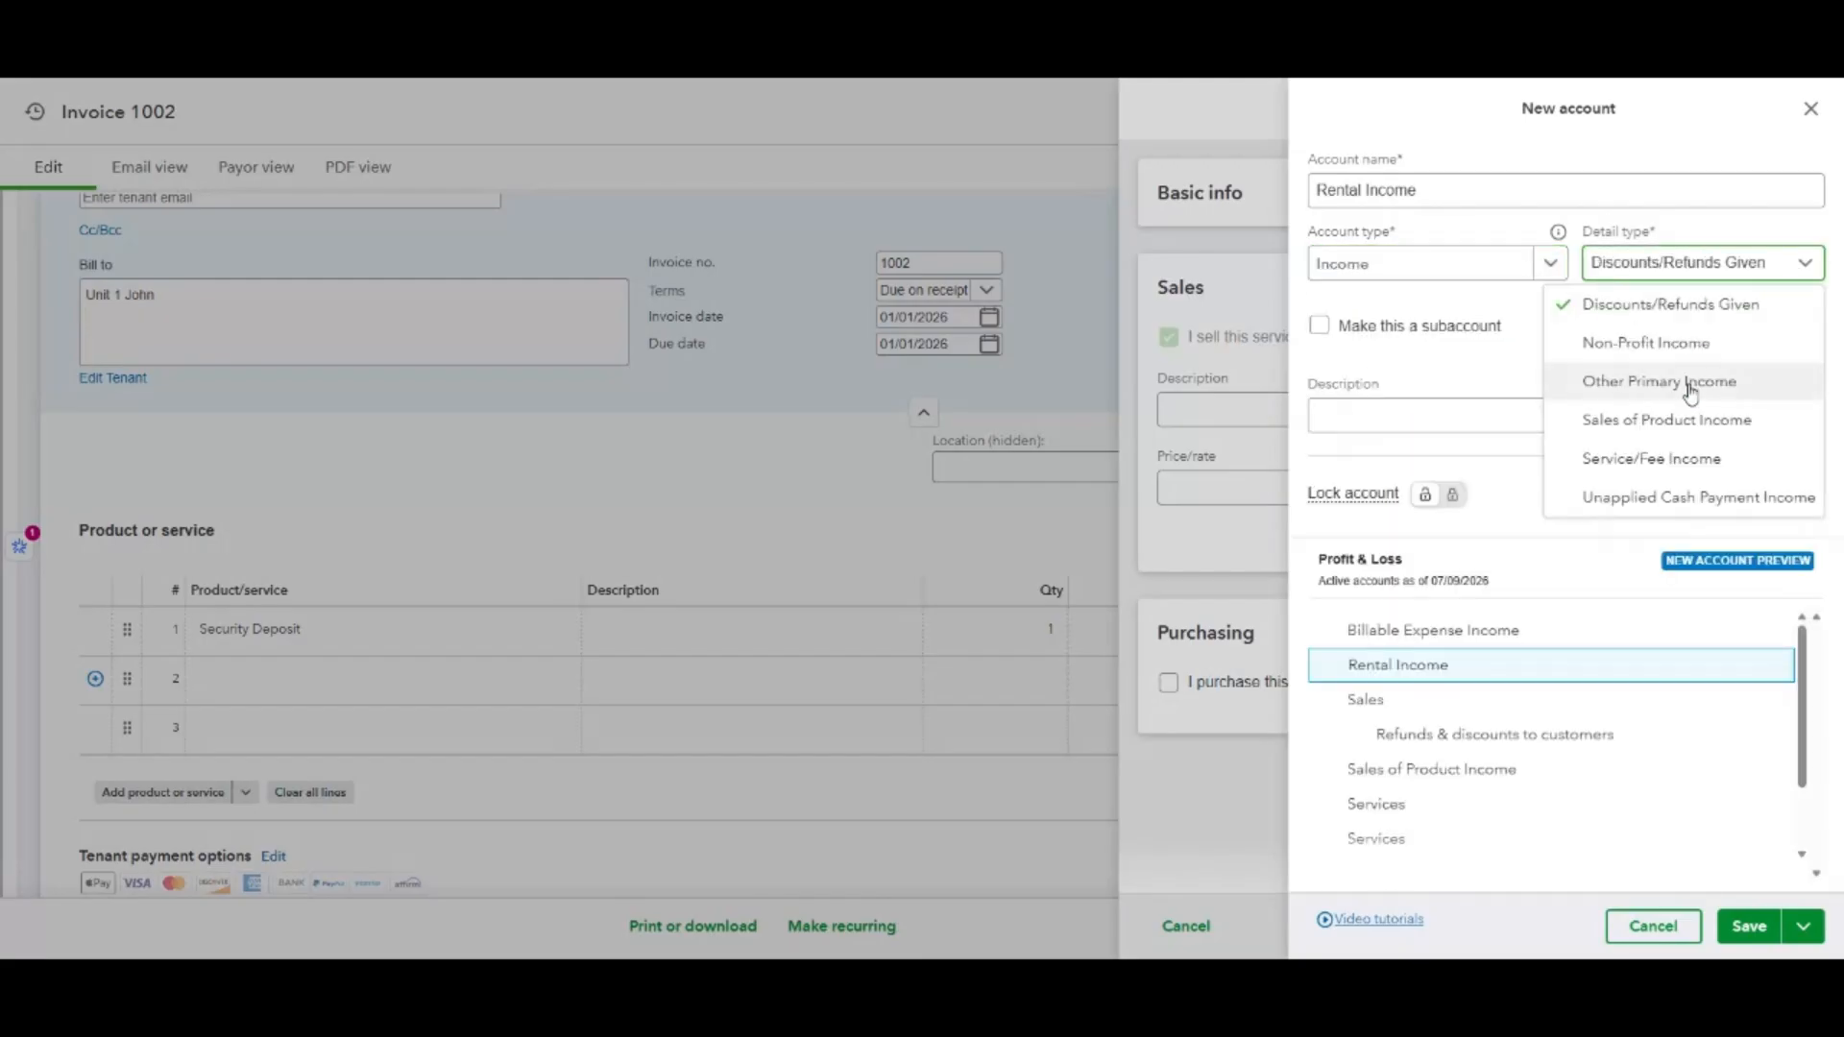
click(1692, 391)
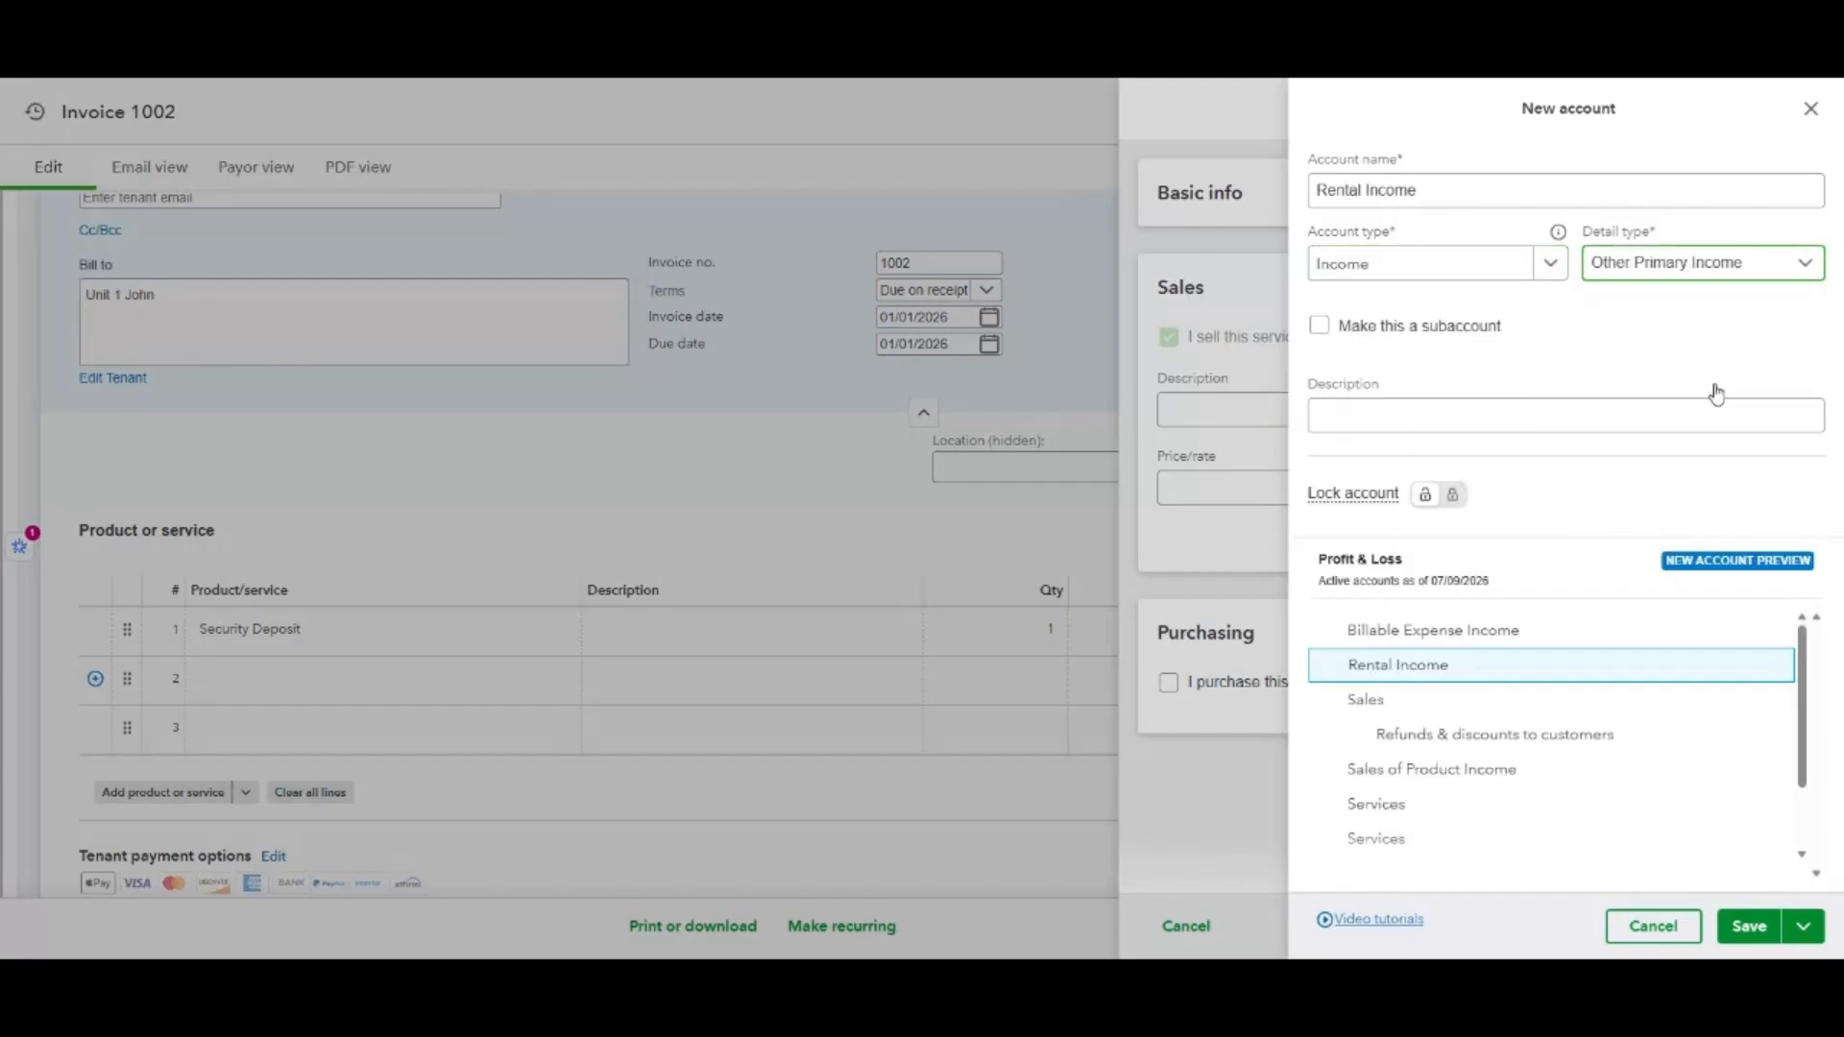
click(1761, 937)
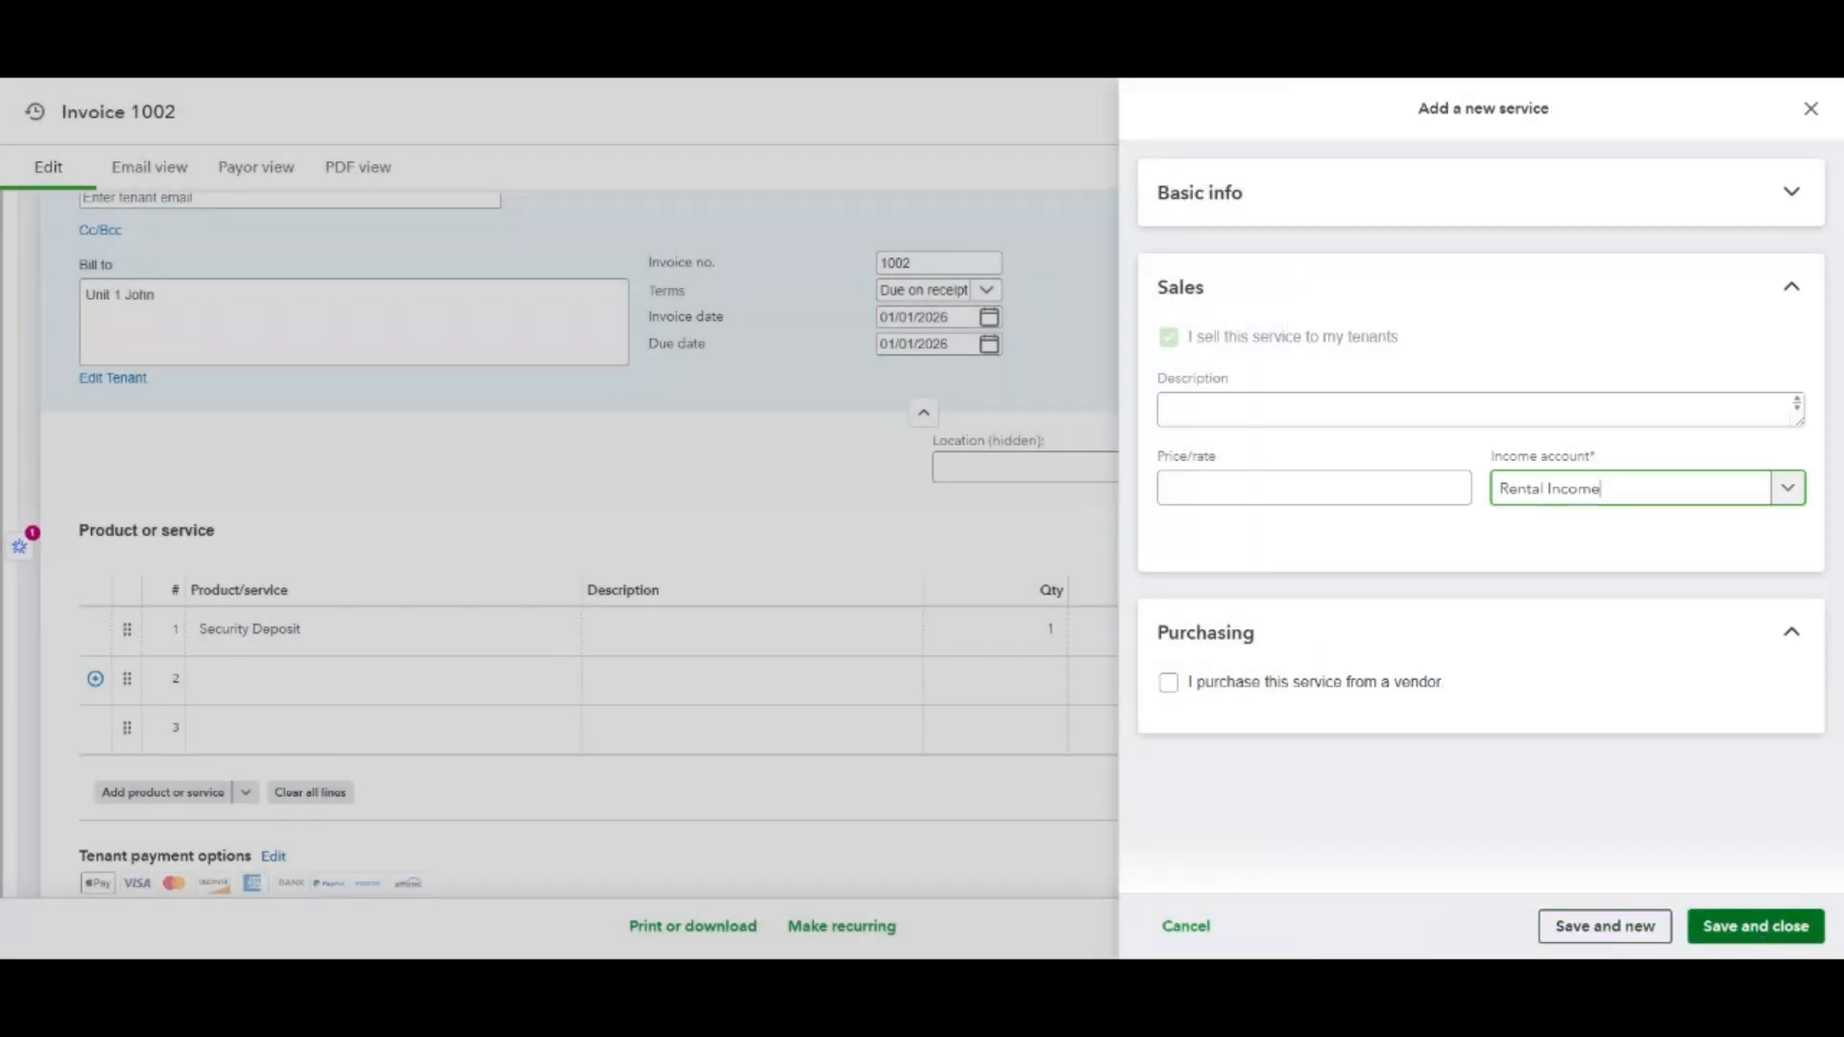
click(1756, 937)
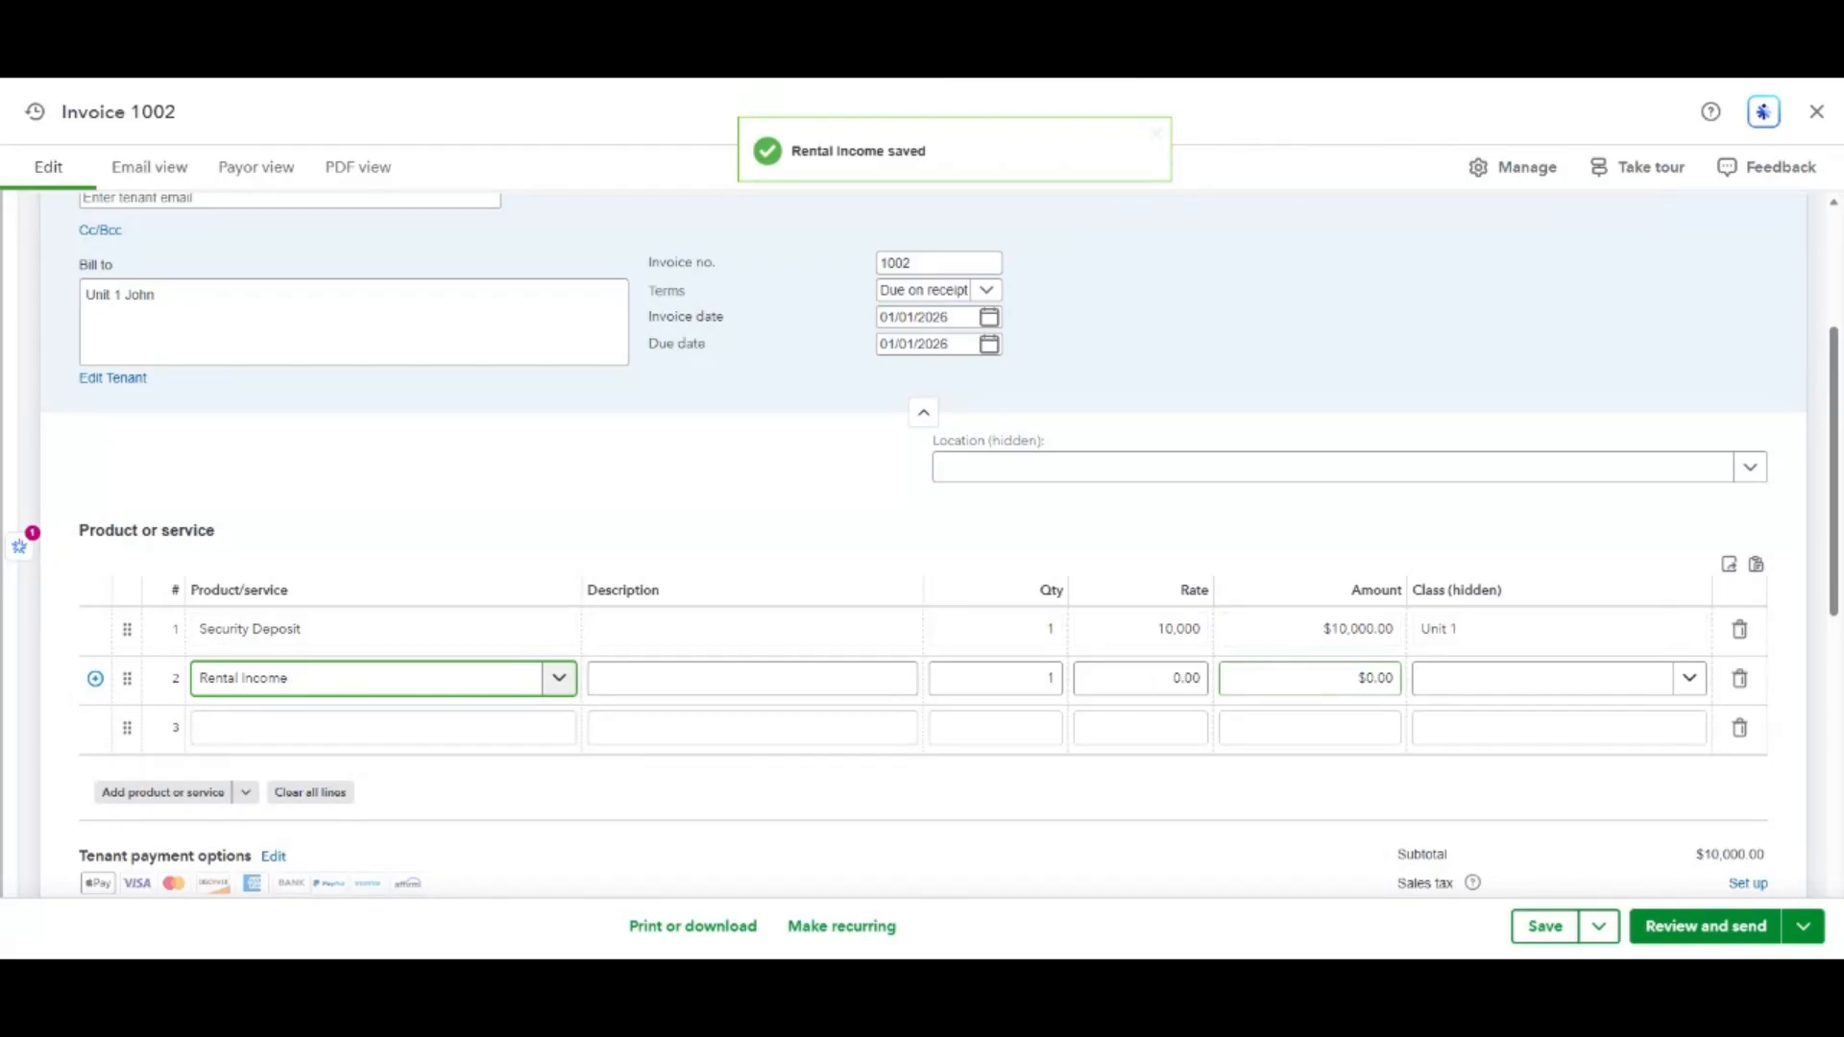
Set the Rental Income line's amount to 2,000 and its class to Unit 1.
click(1310, 679)
text(2,)
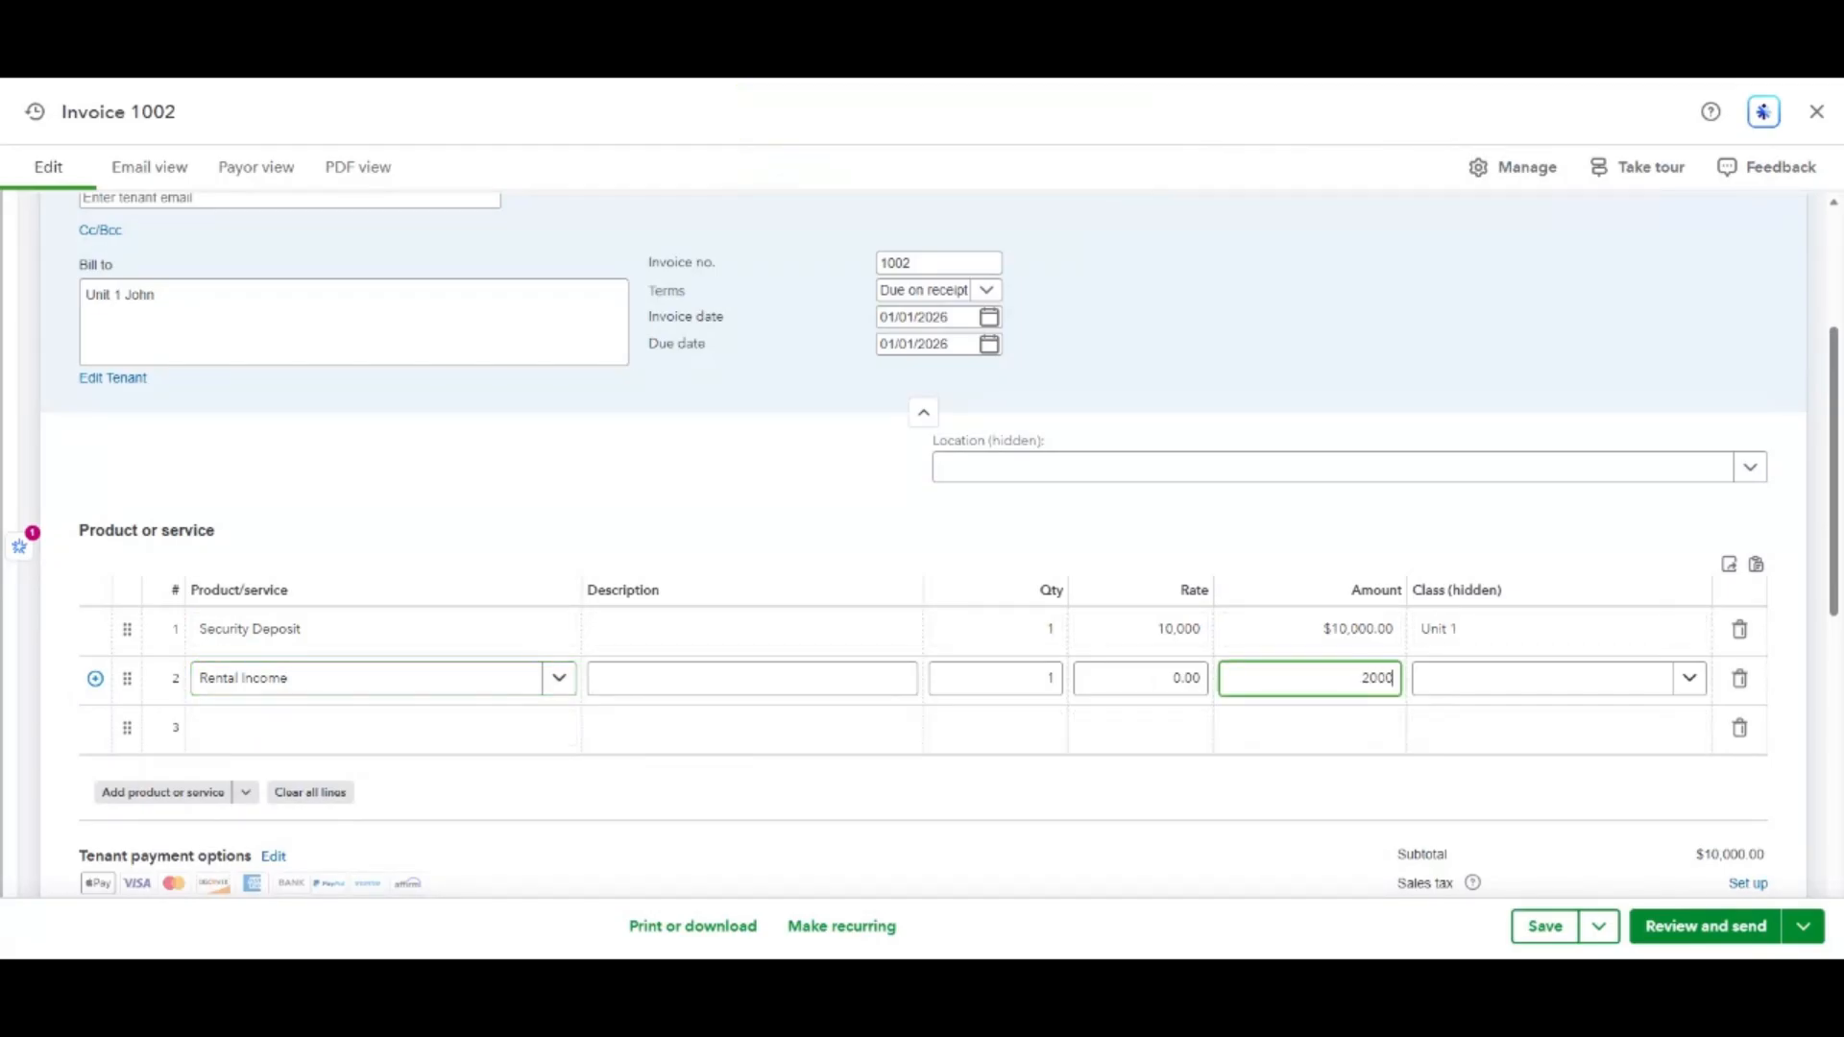
text(000)
click(1530, 684)
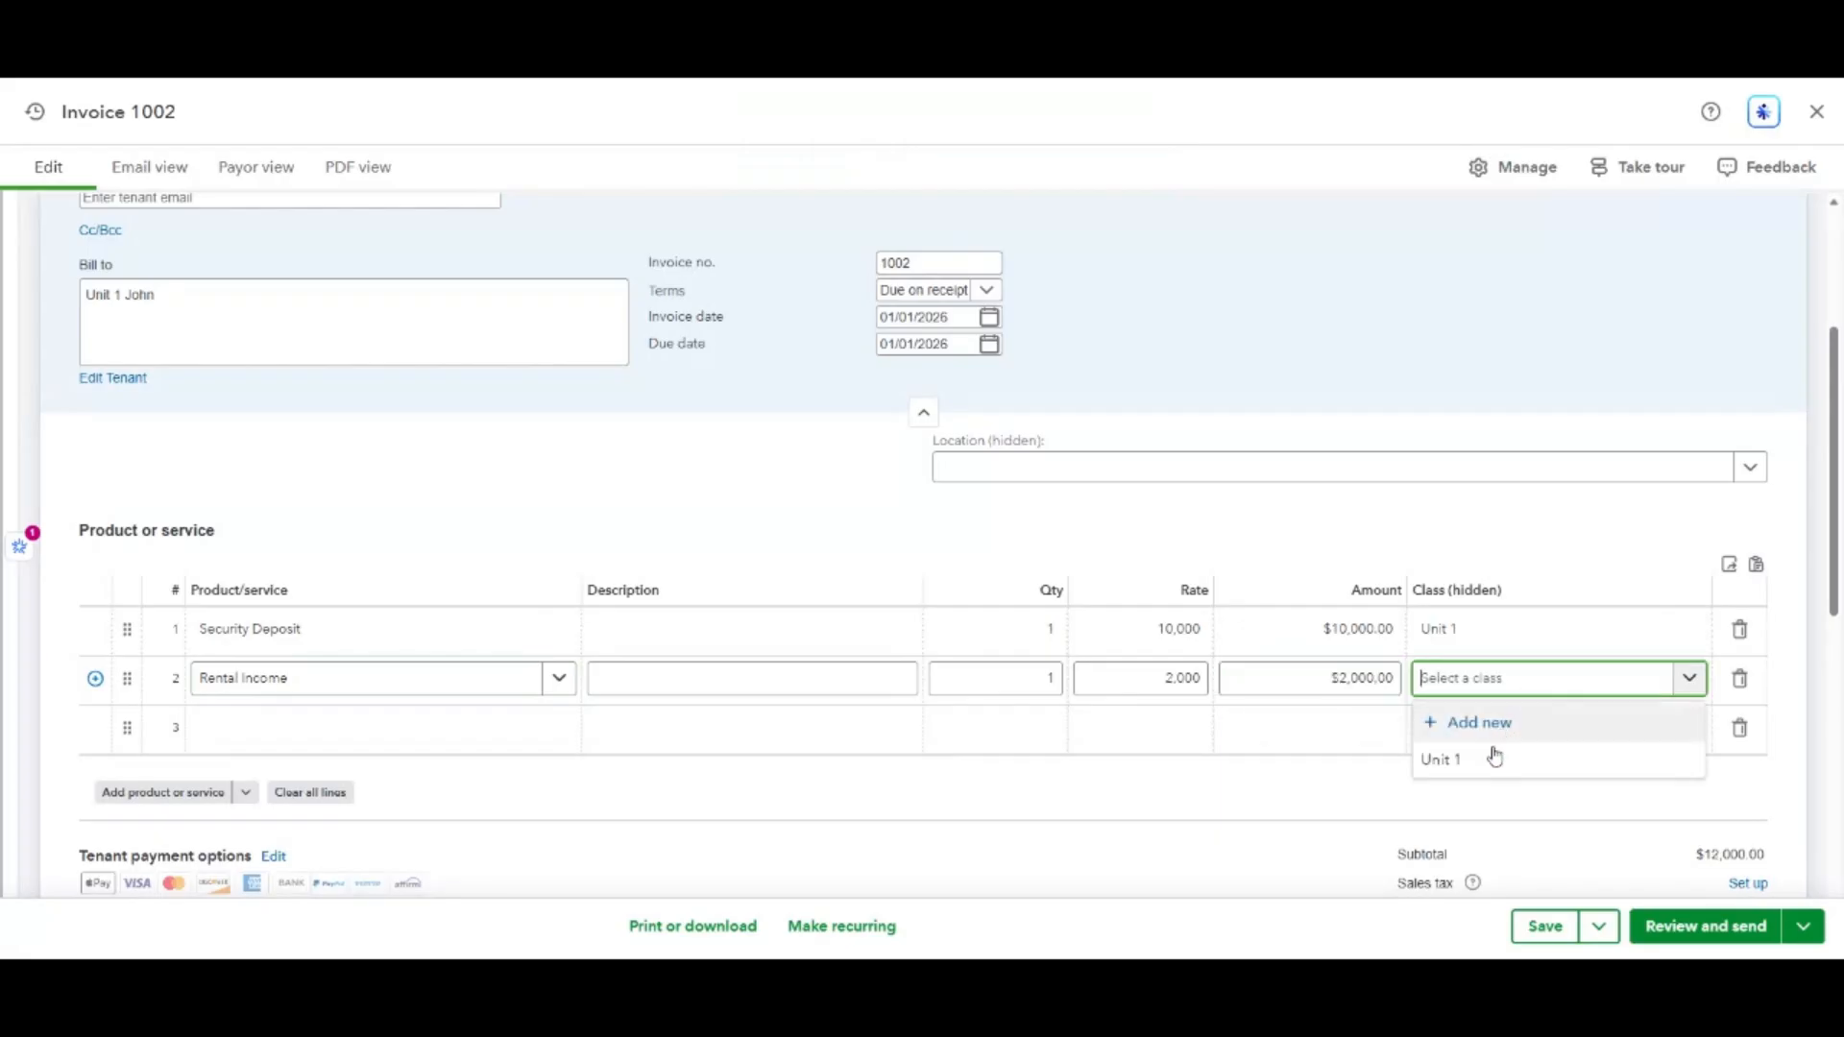
click(1494, 755)
click(1206, 882)
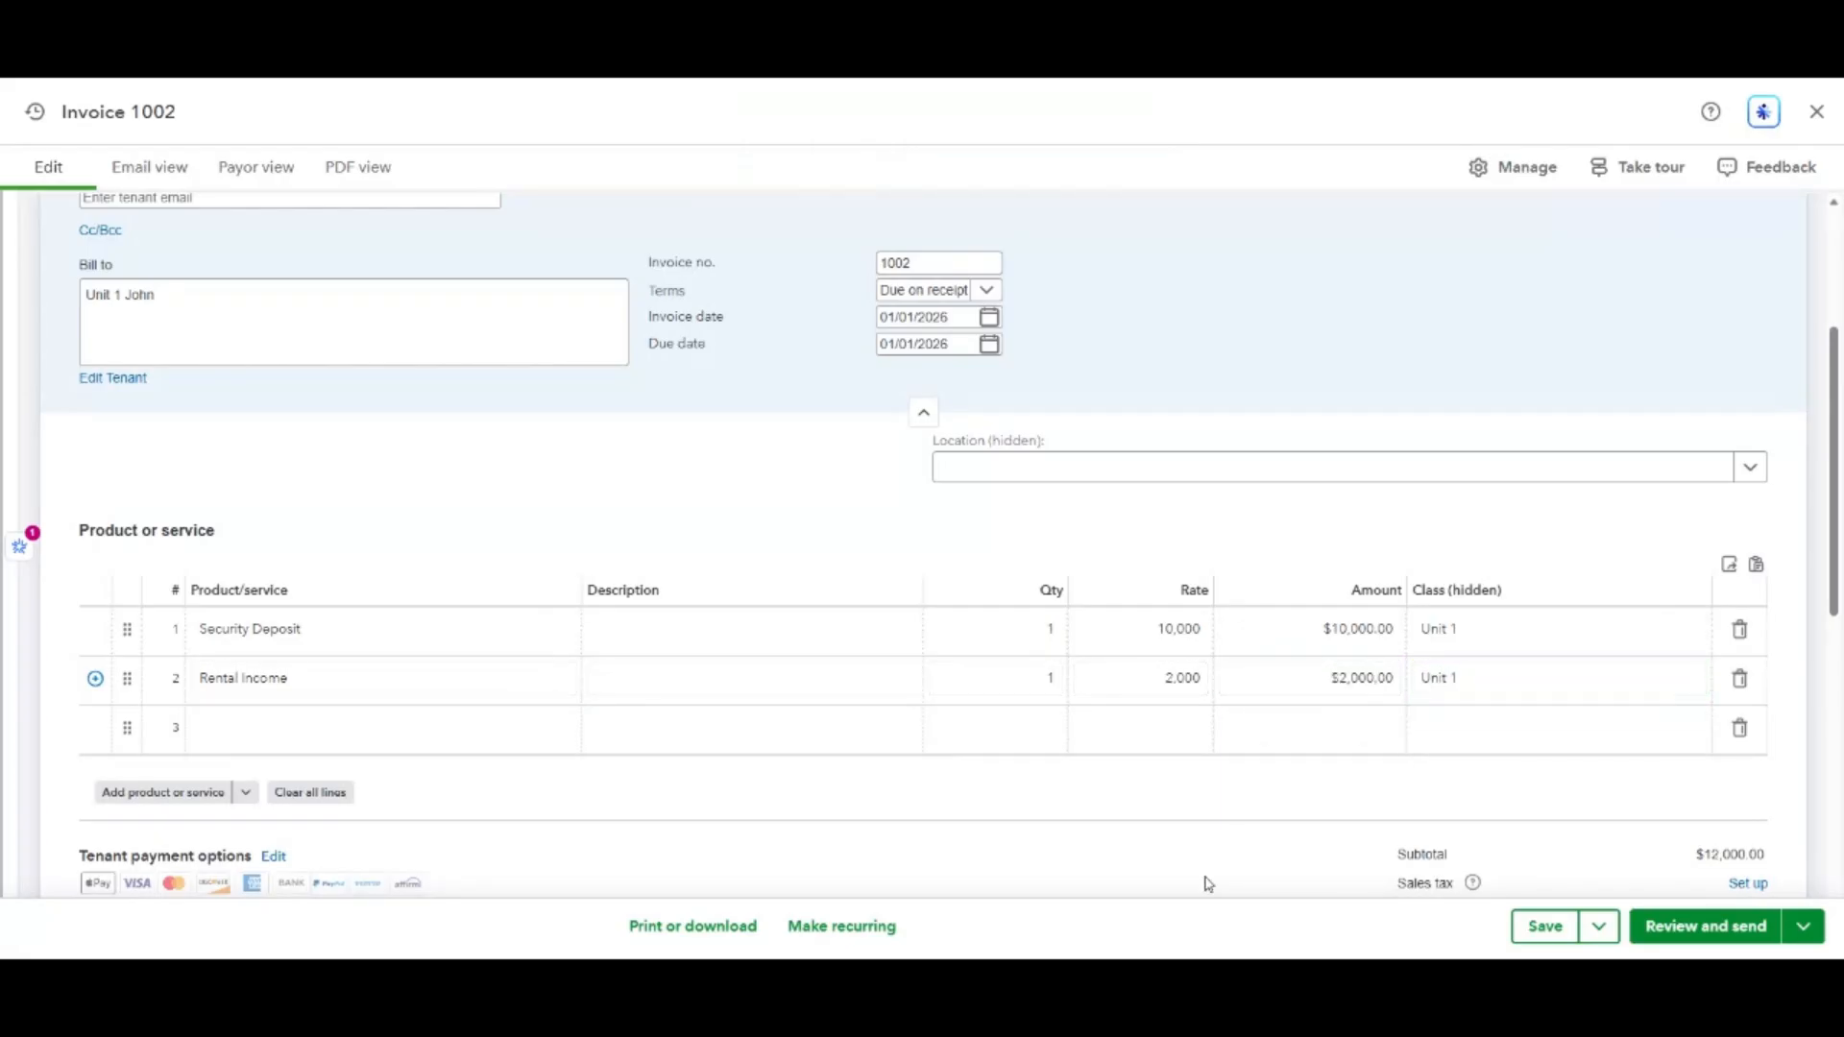
Review the invoice's tenant details and line items, and save the invoice.
scroll(1208, 844, up, 3)
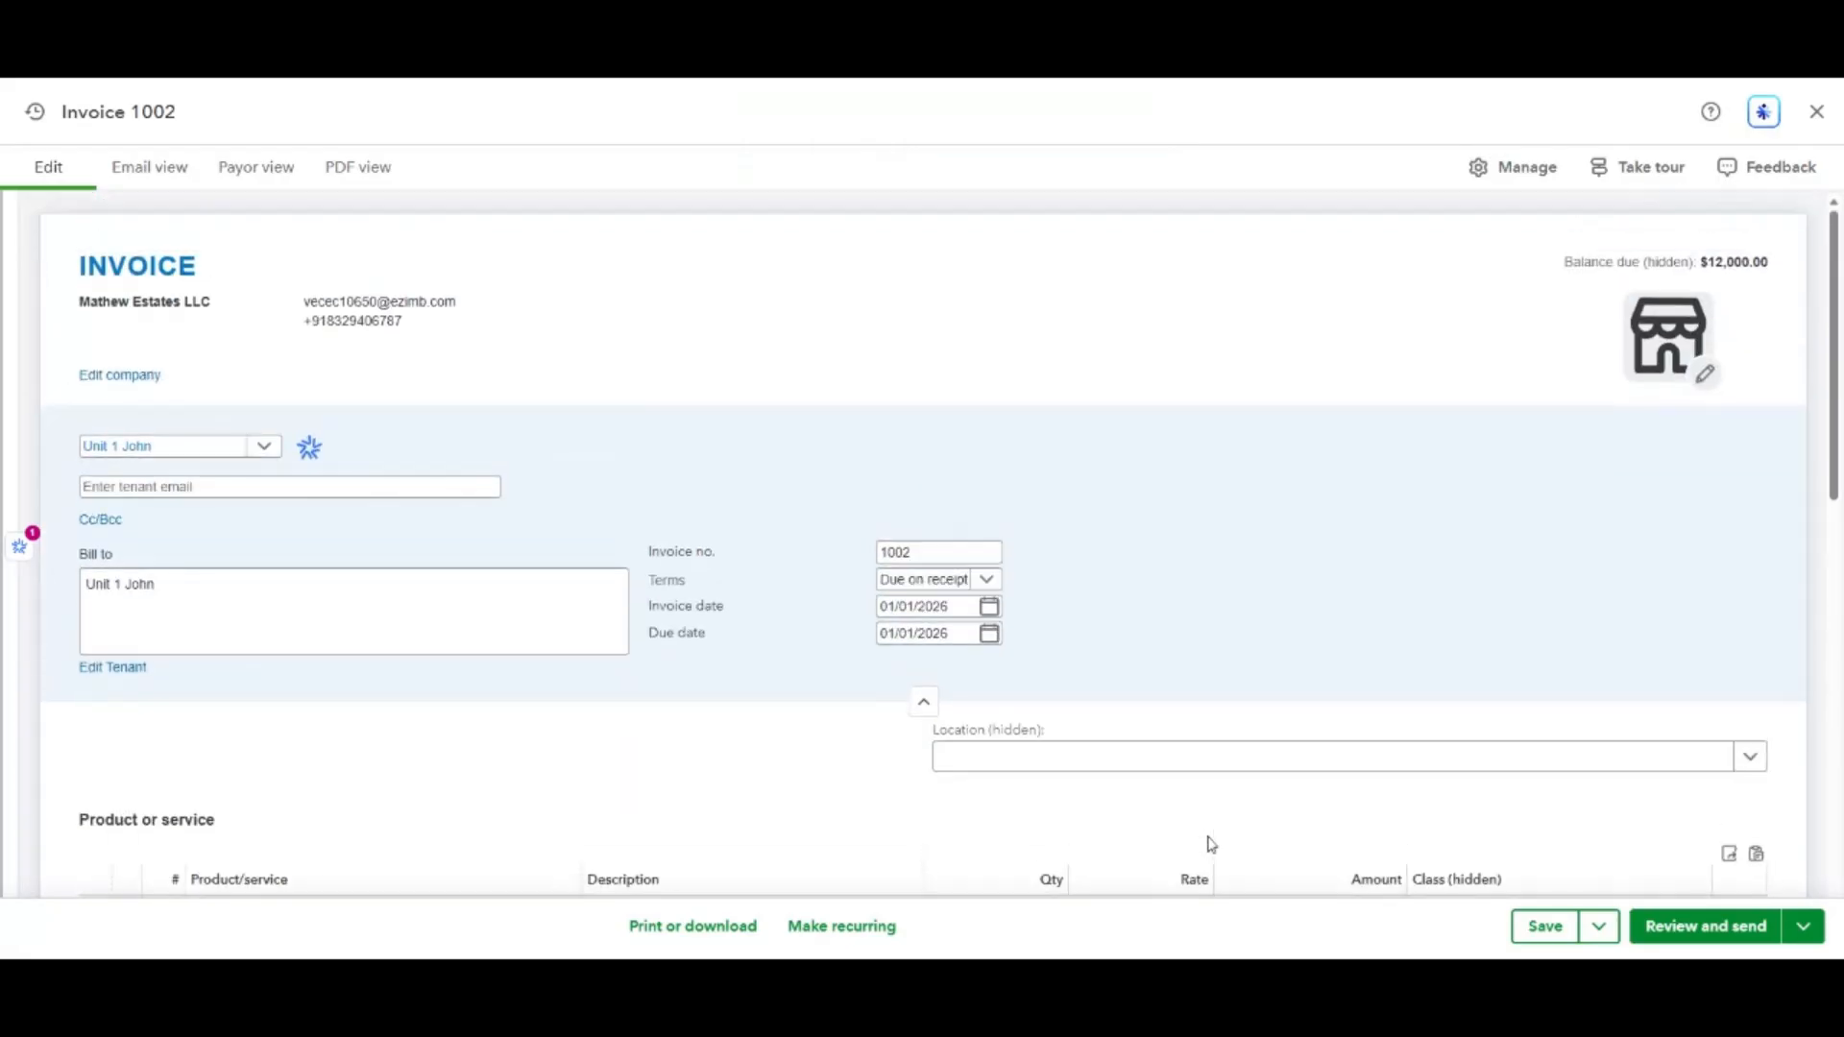
scroll(1263, 720, down, 6)
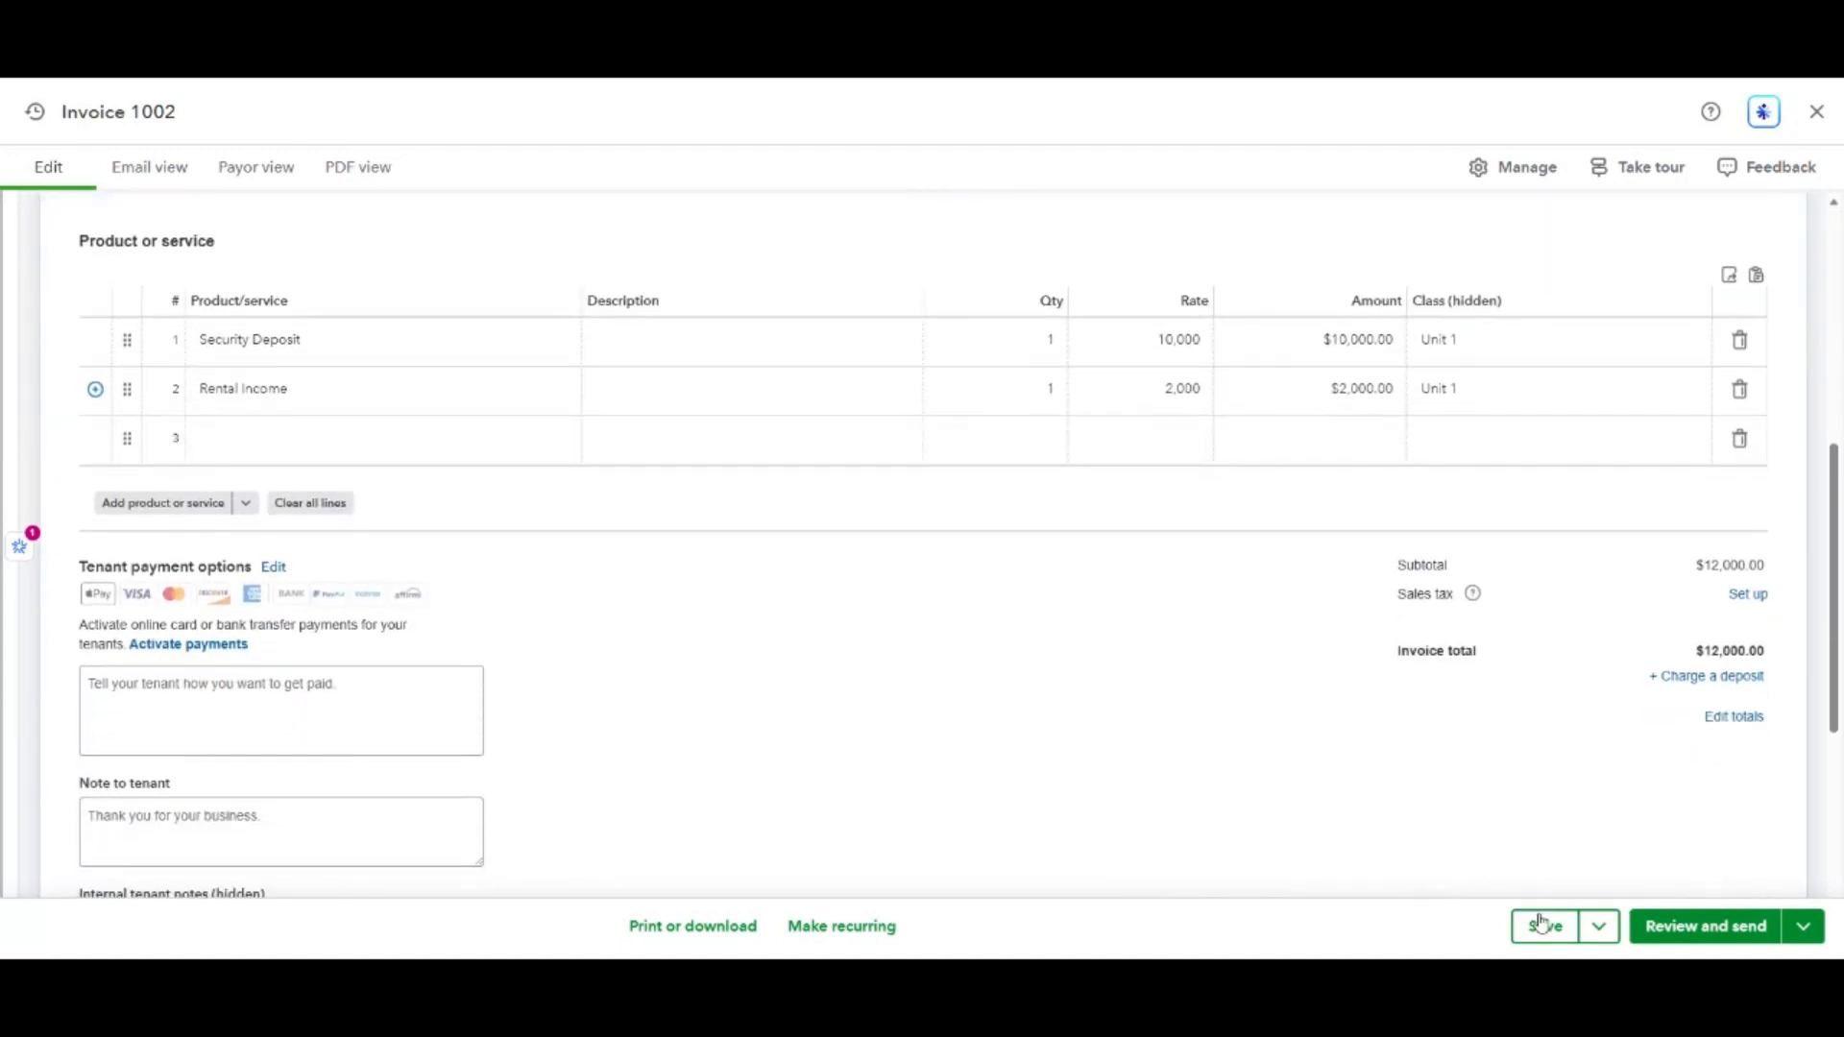
click(1540, 924)
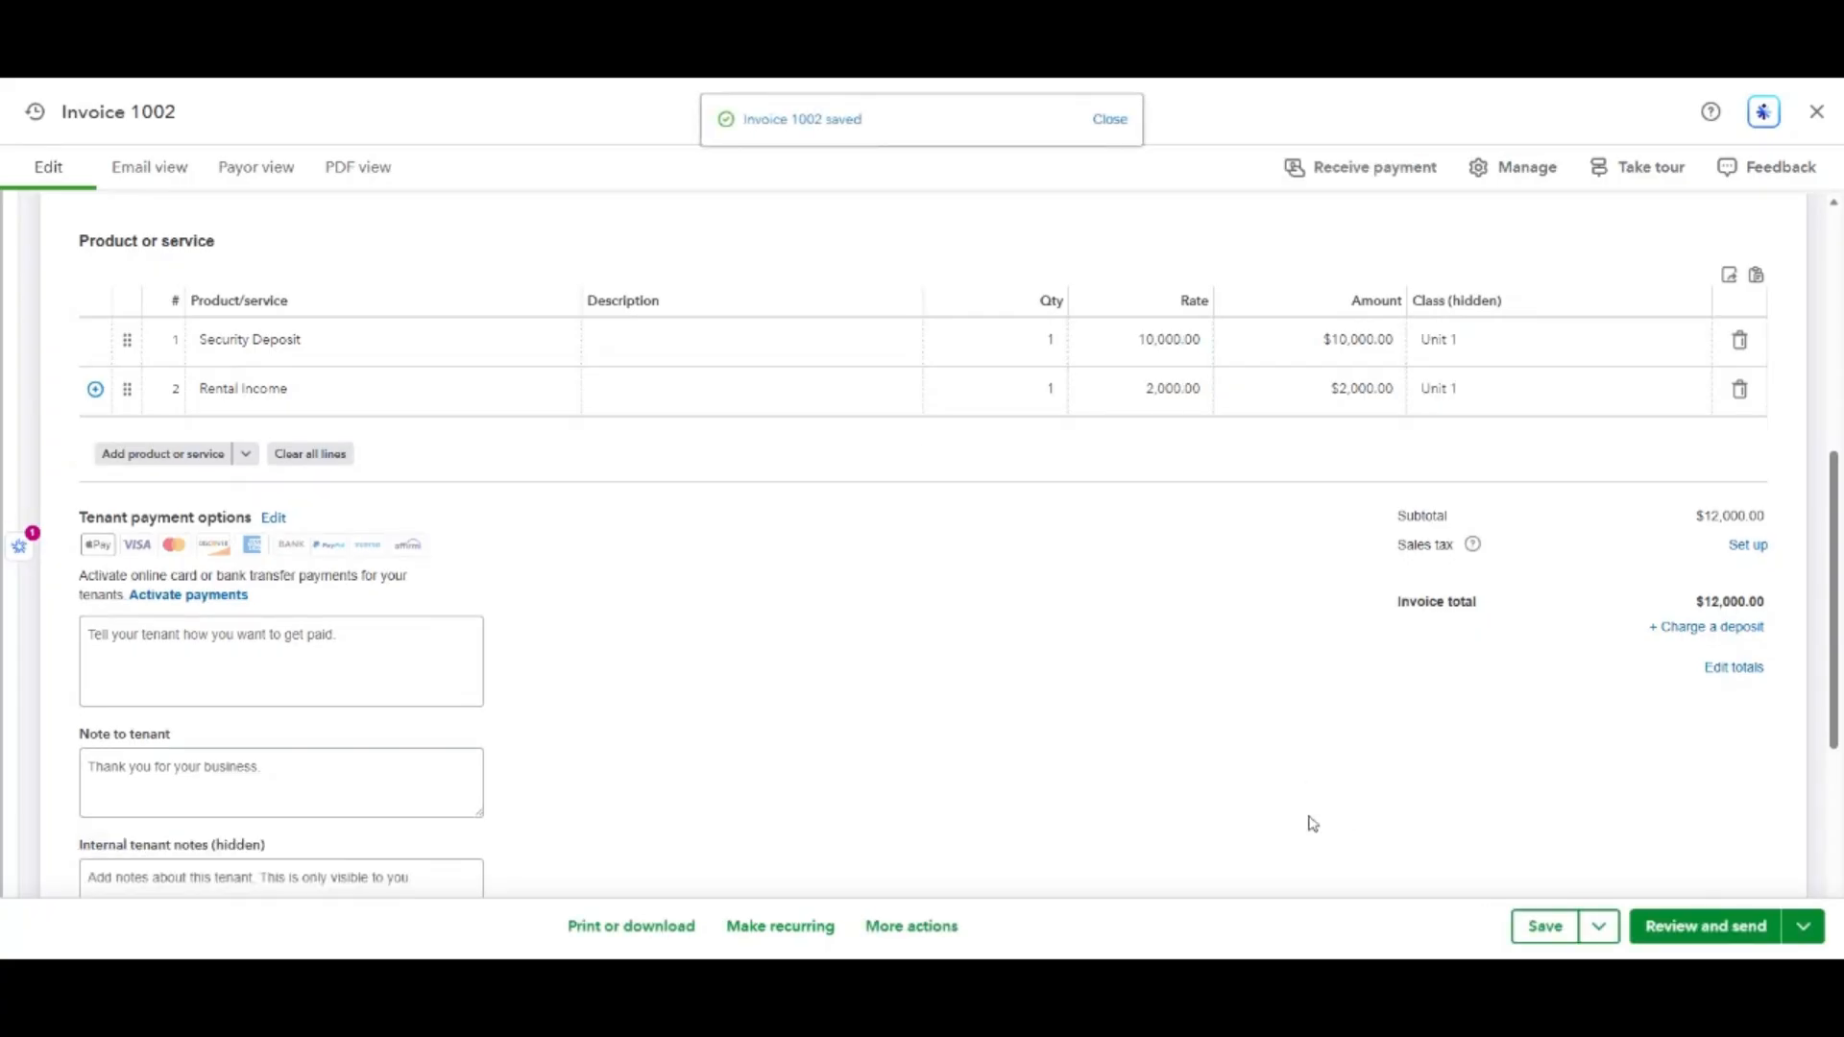
Start receiving payment for the saved invoice, with payment date 01/02/2026 and payment method ACH.
scroll(1312, 823, up, 6)
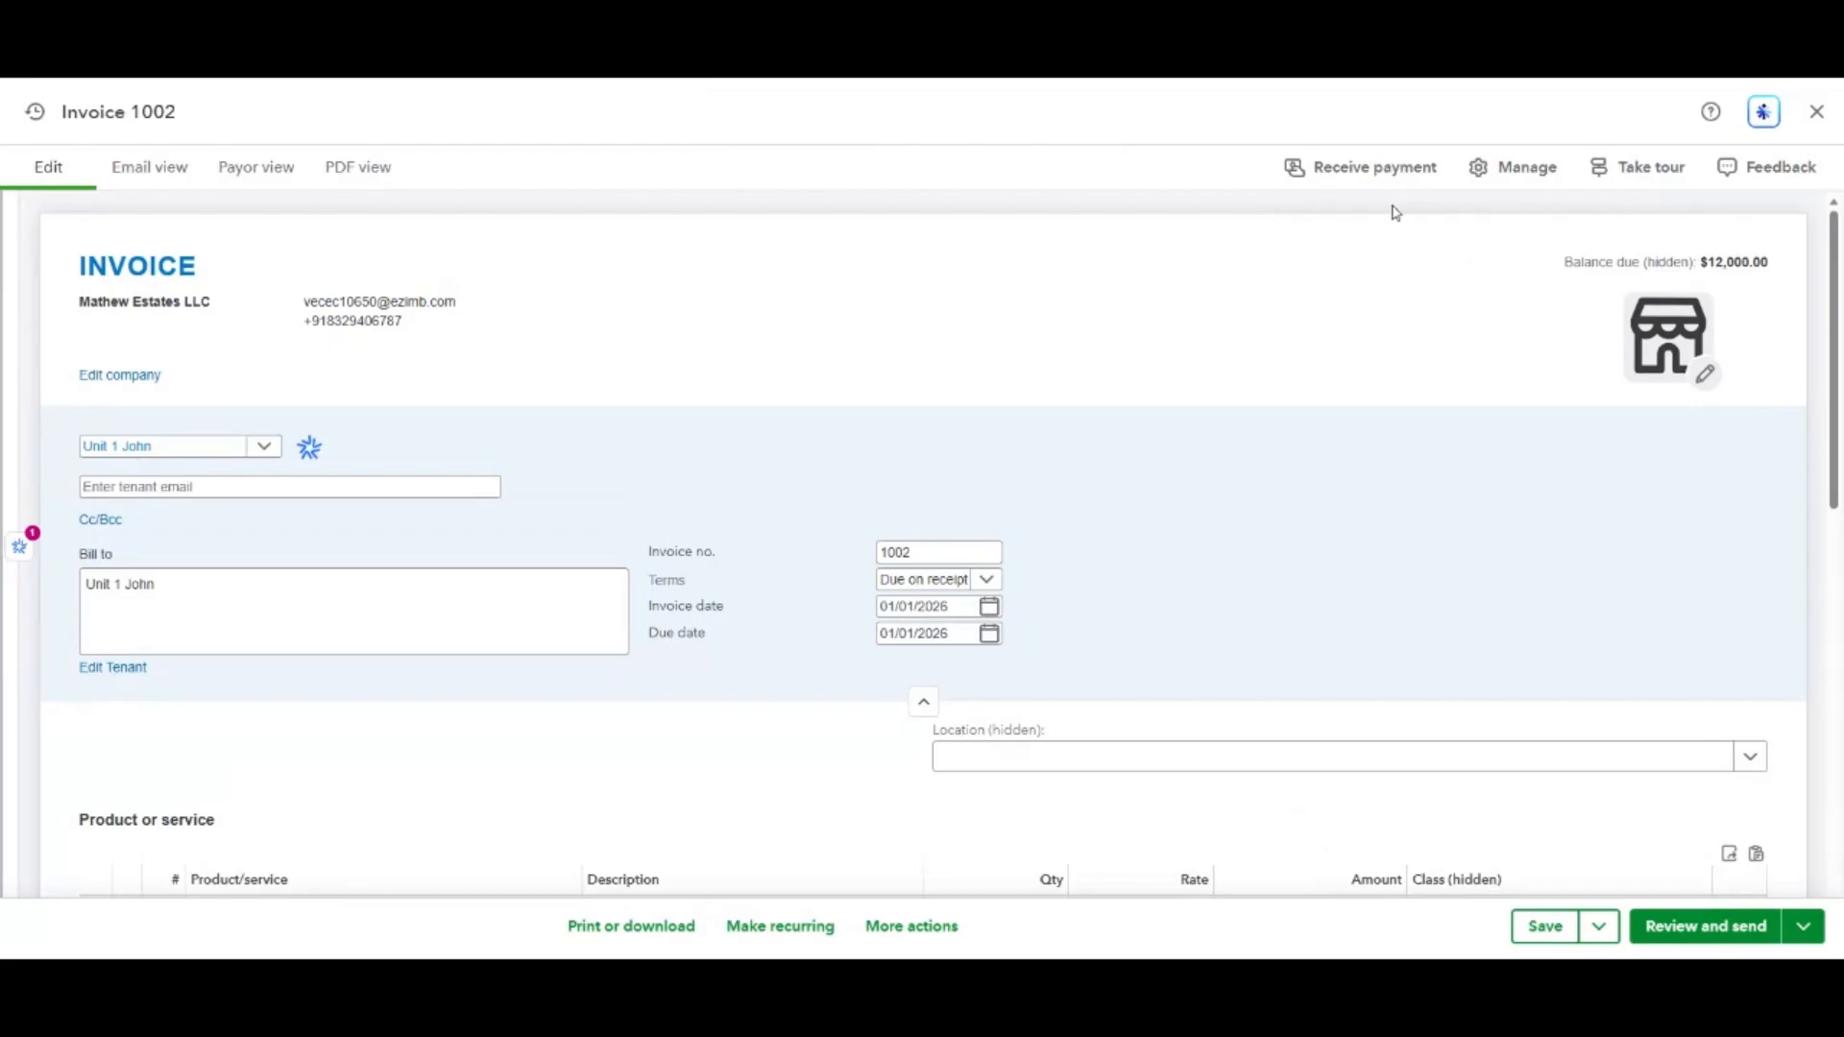
click(1342, 178)
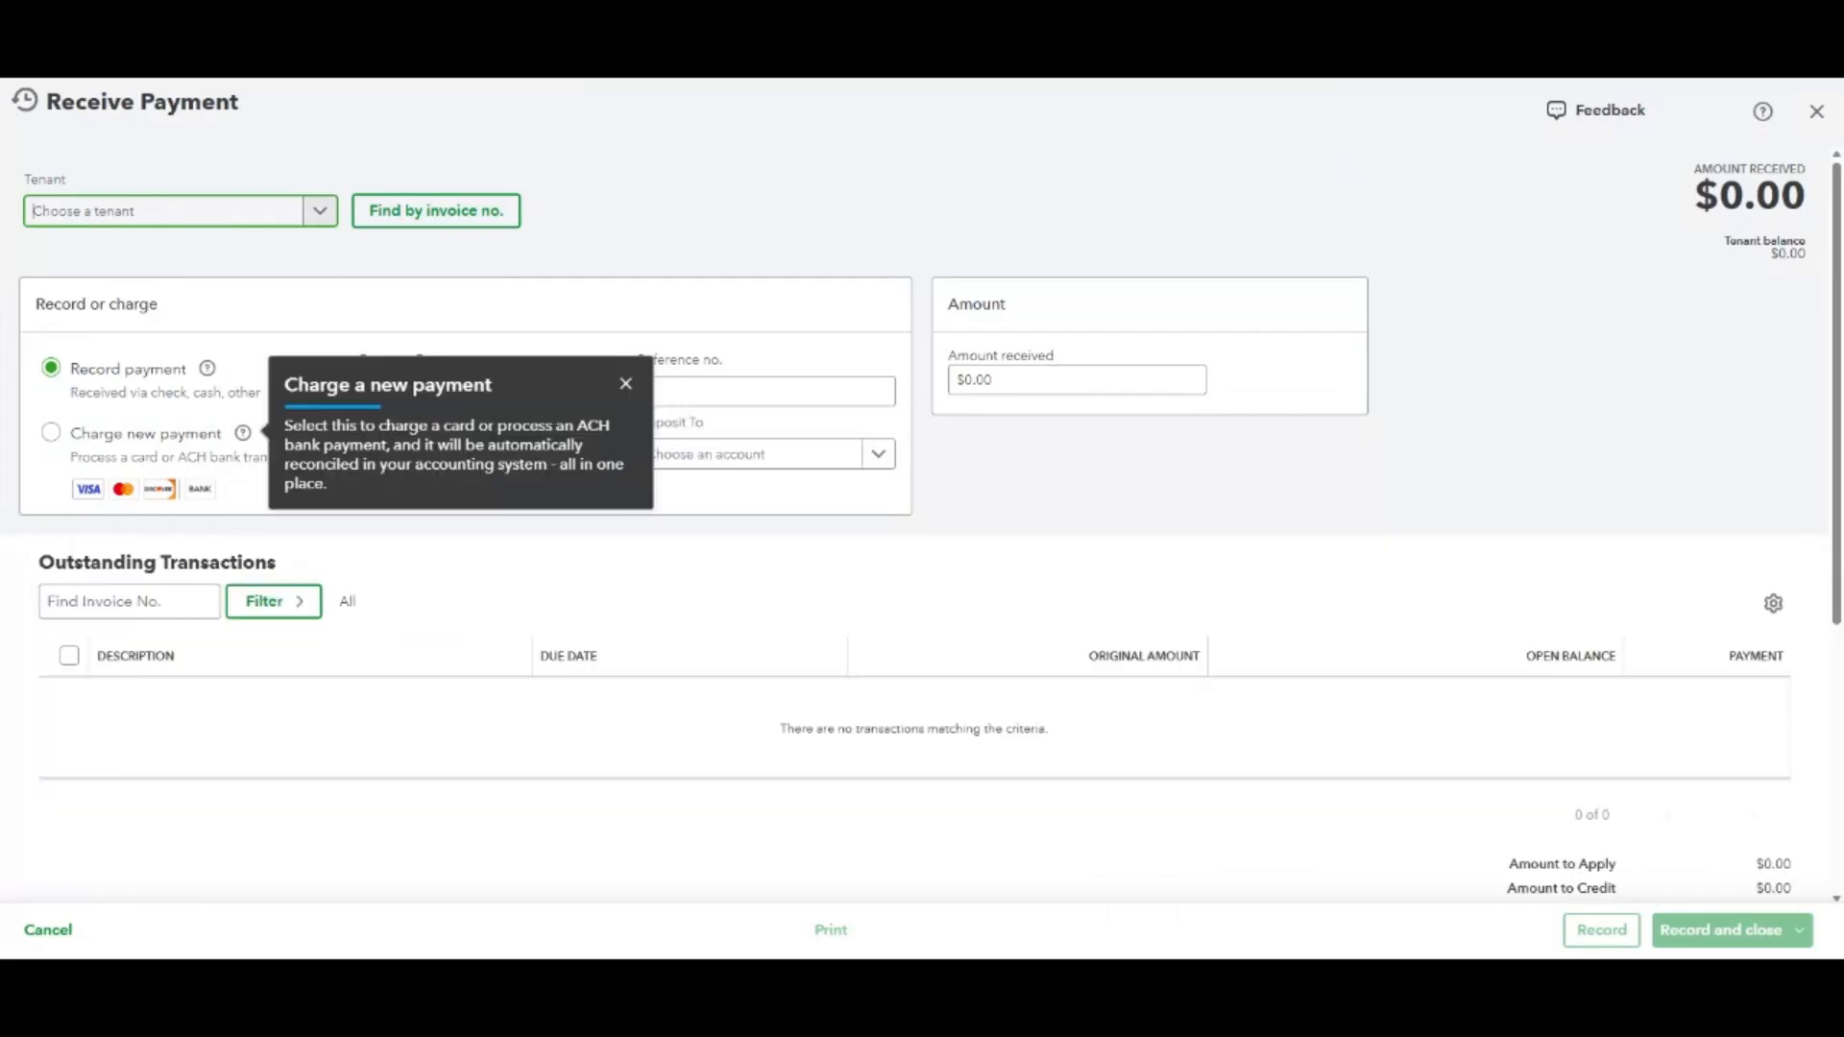
click(625, 383)
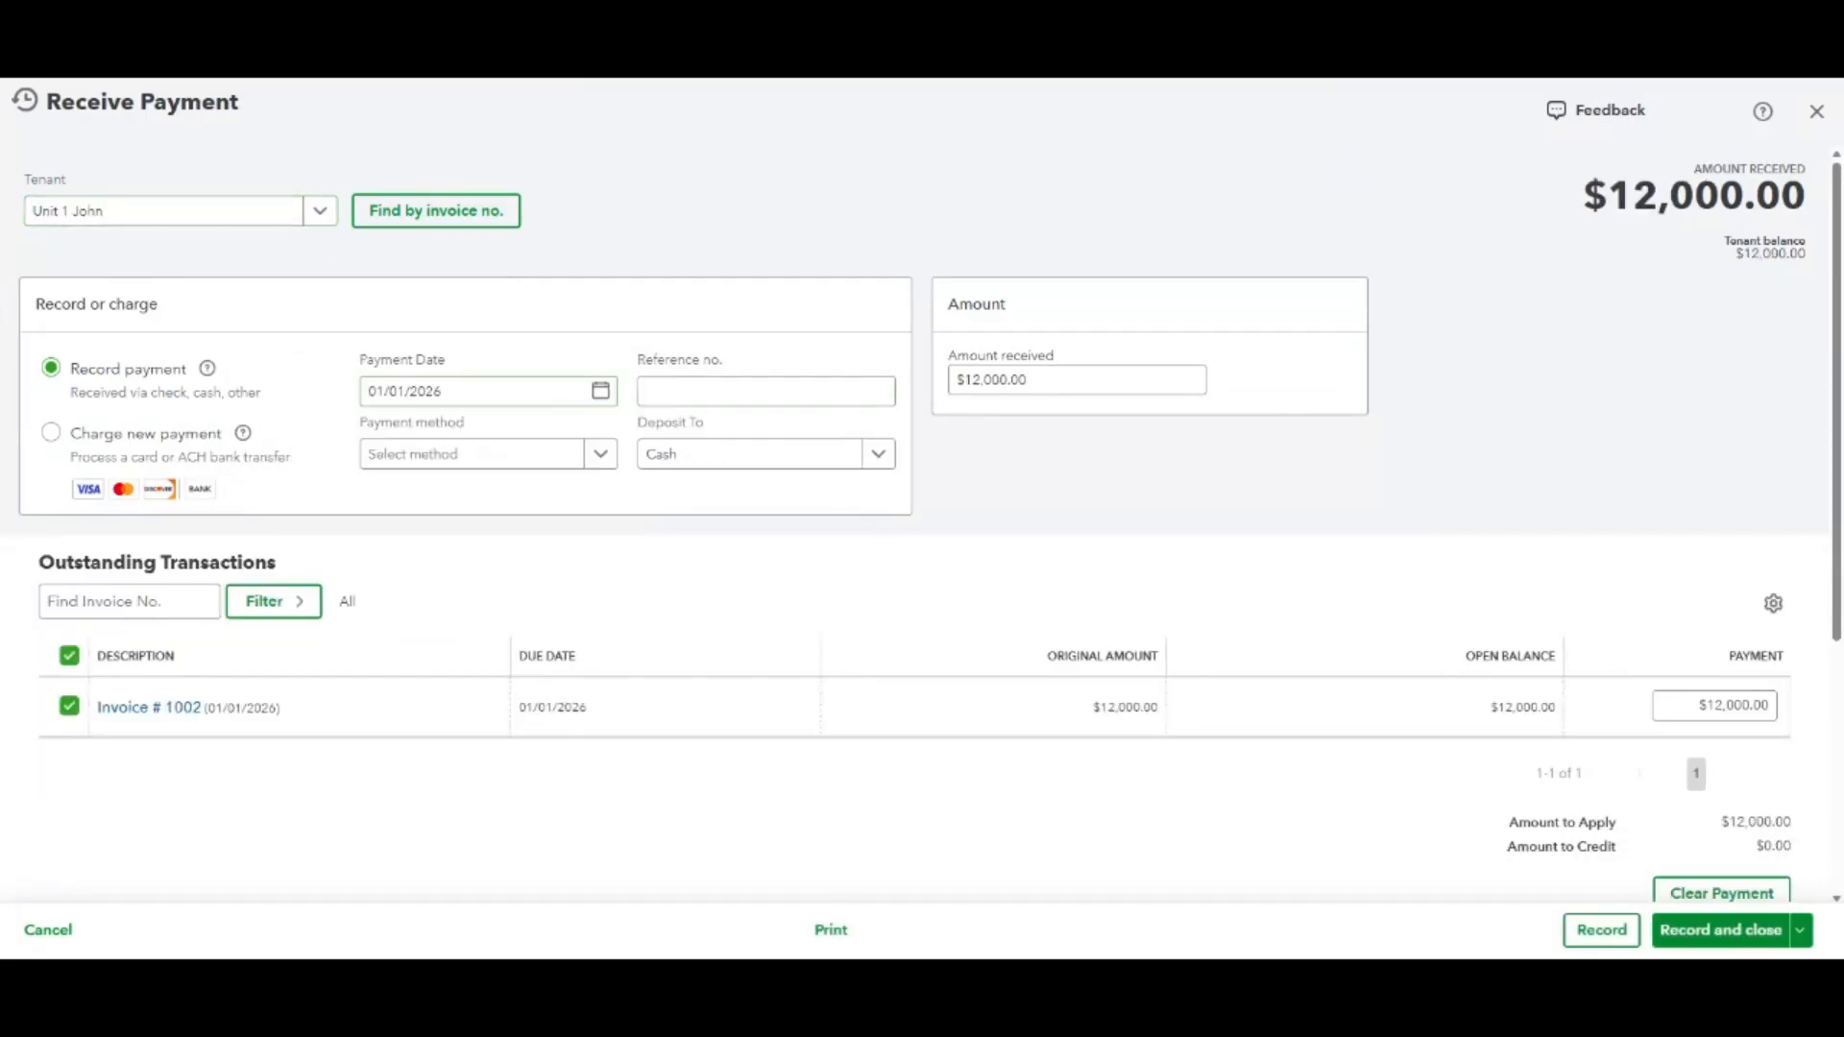
click(601, 392)
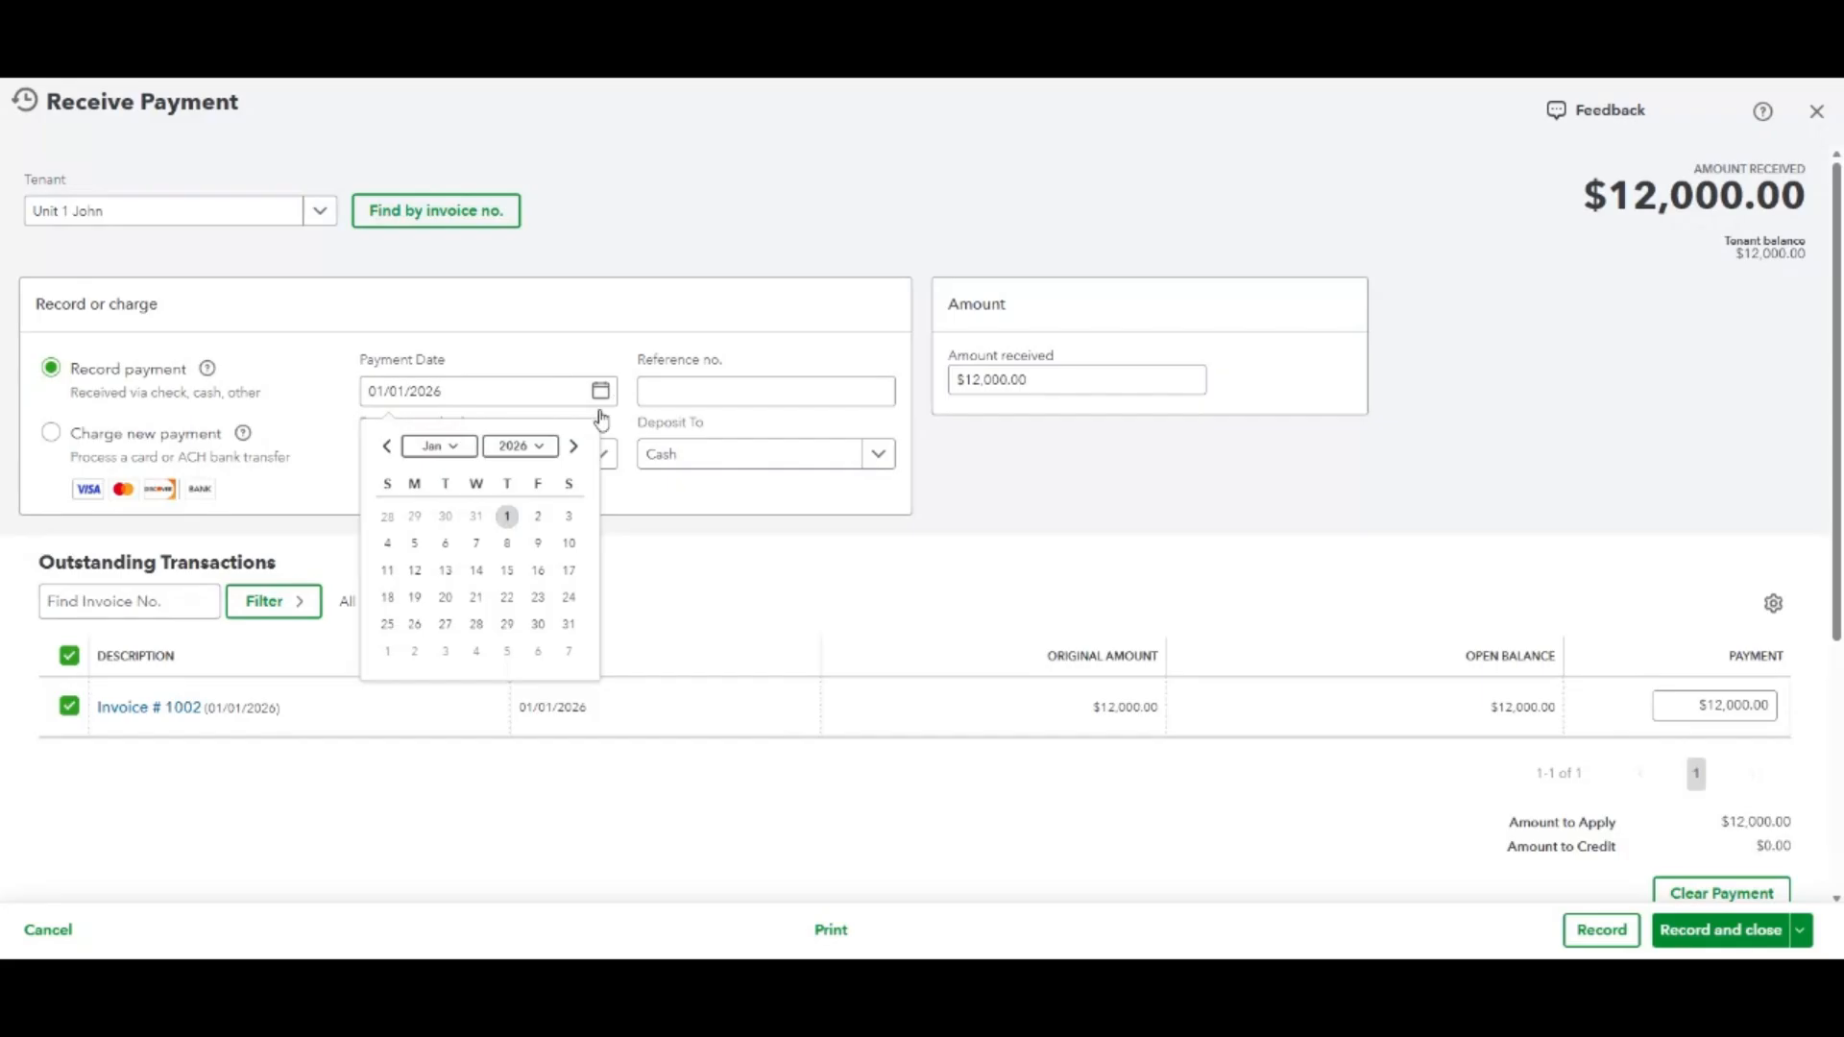
click(539, 523)
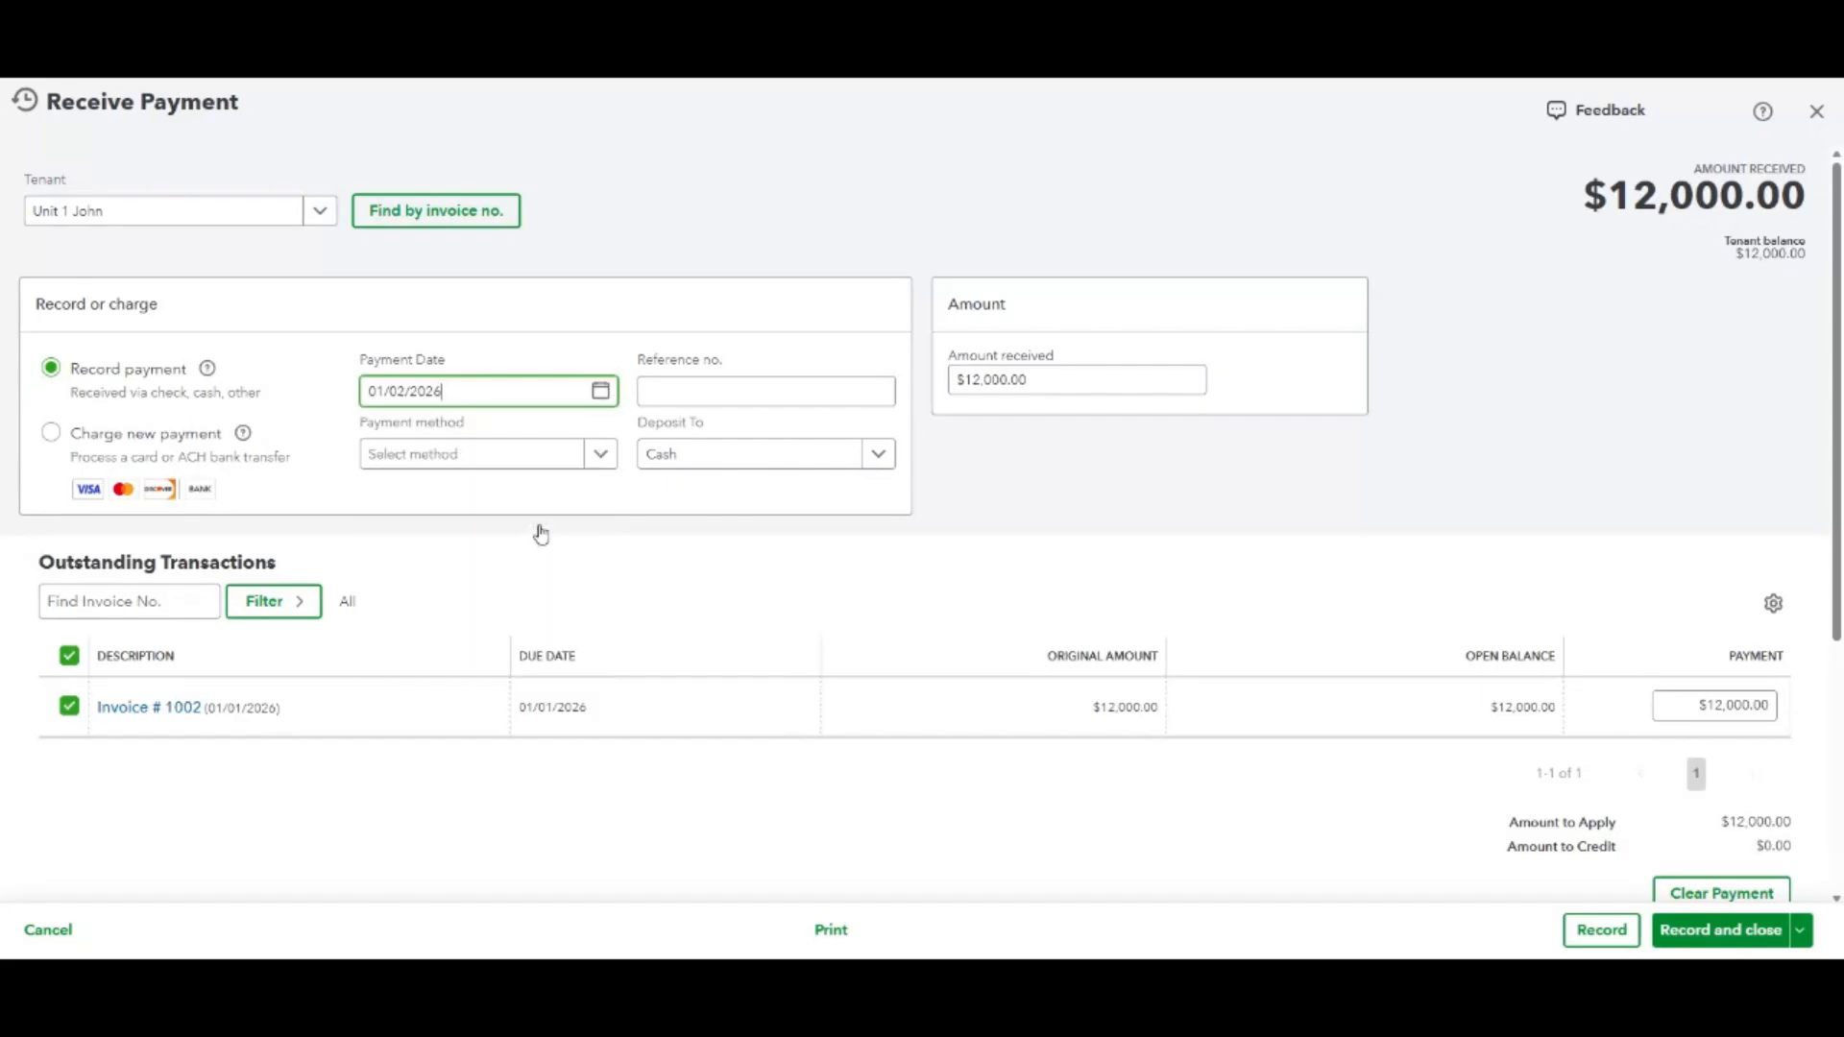
click(518, 460)
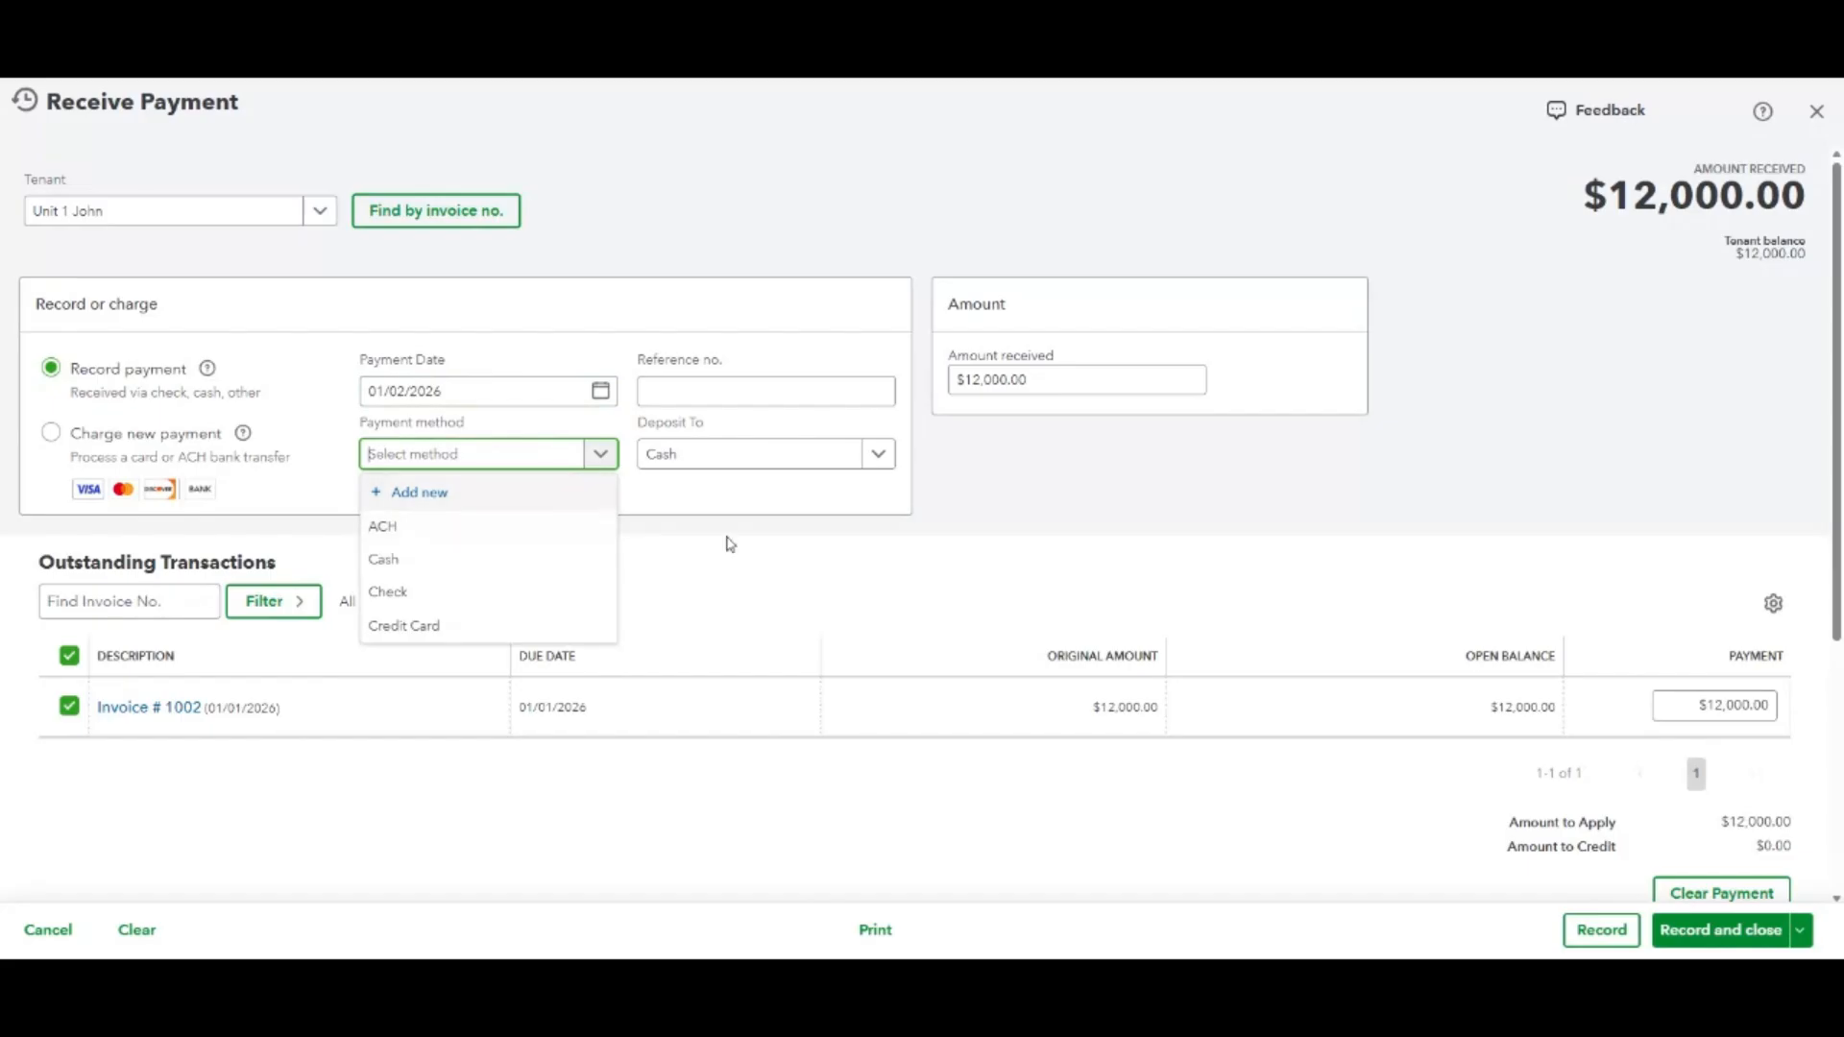
click(452, 525)
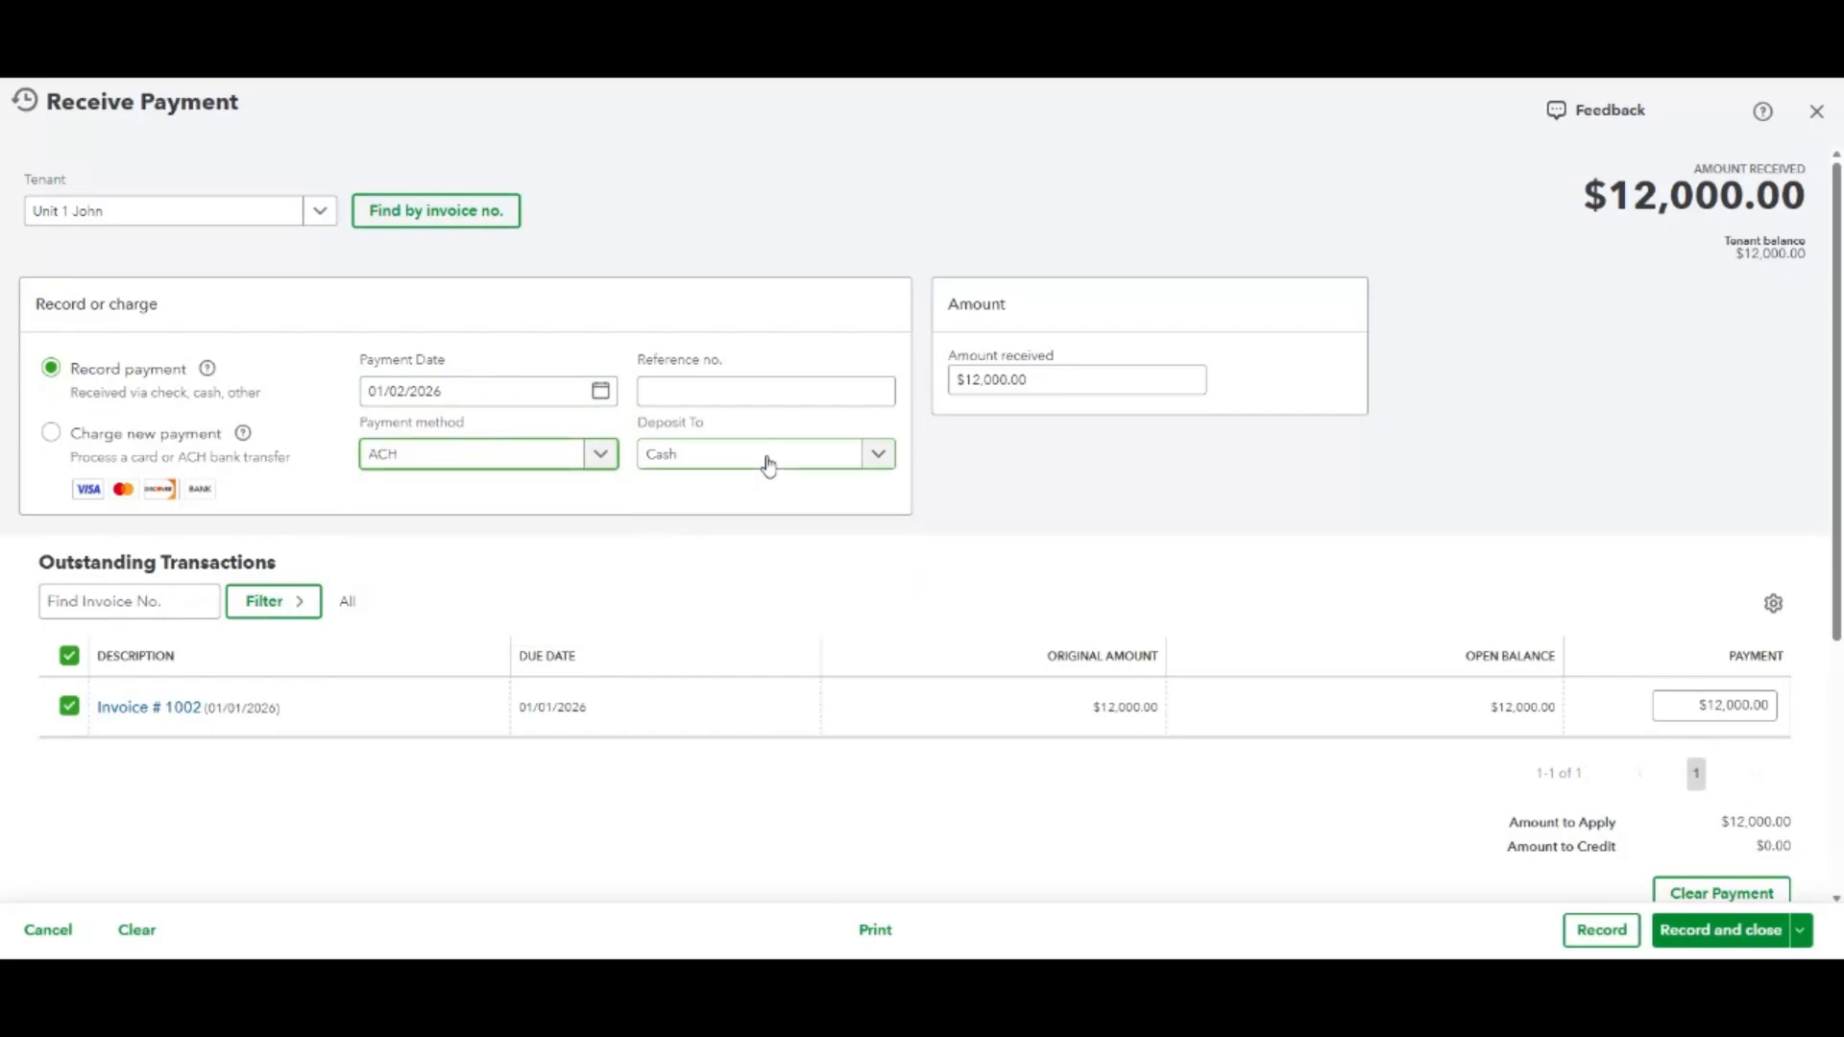
Create a Chase Operating account of type Bank and detail type Checking as the payment's deposit account.
click(768, 465)
scroll(739, 528, down, 3)
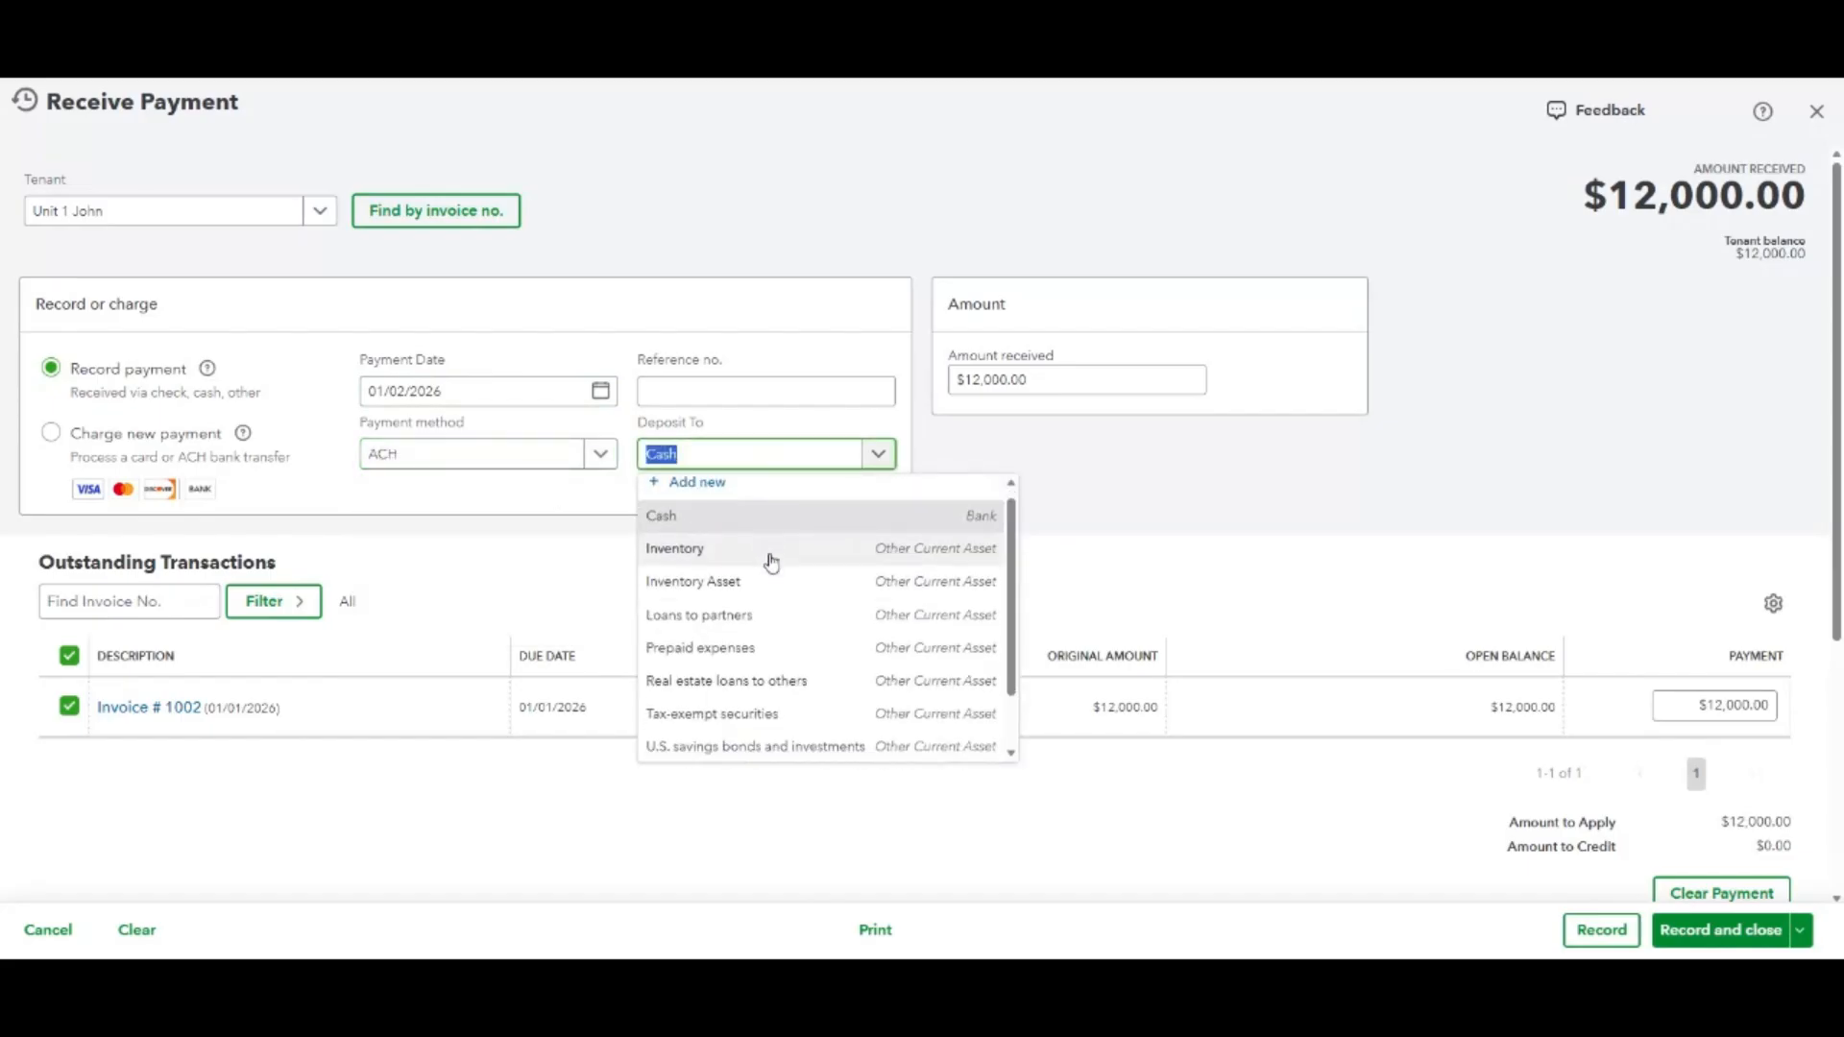
scroll(765, 555, up, 3)
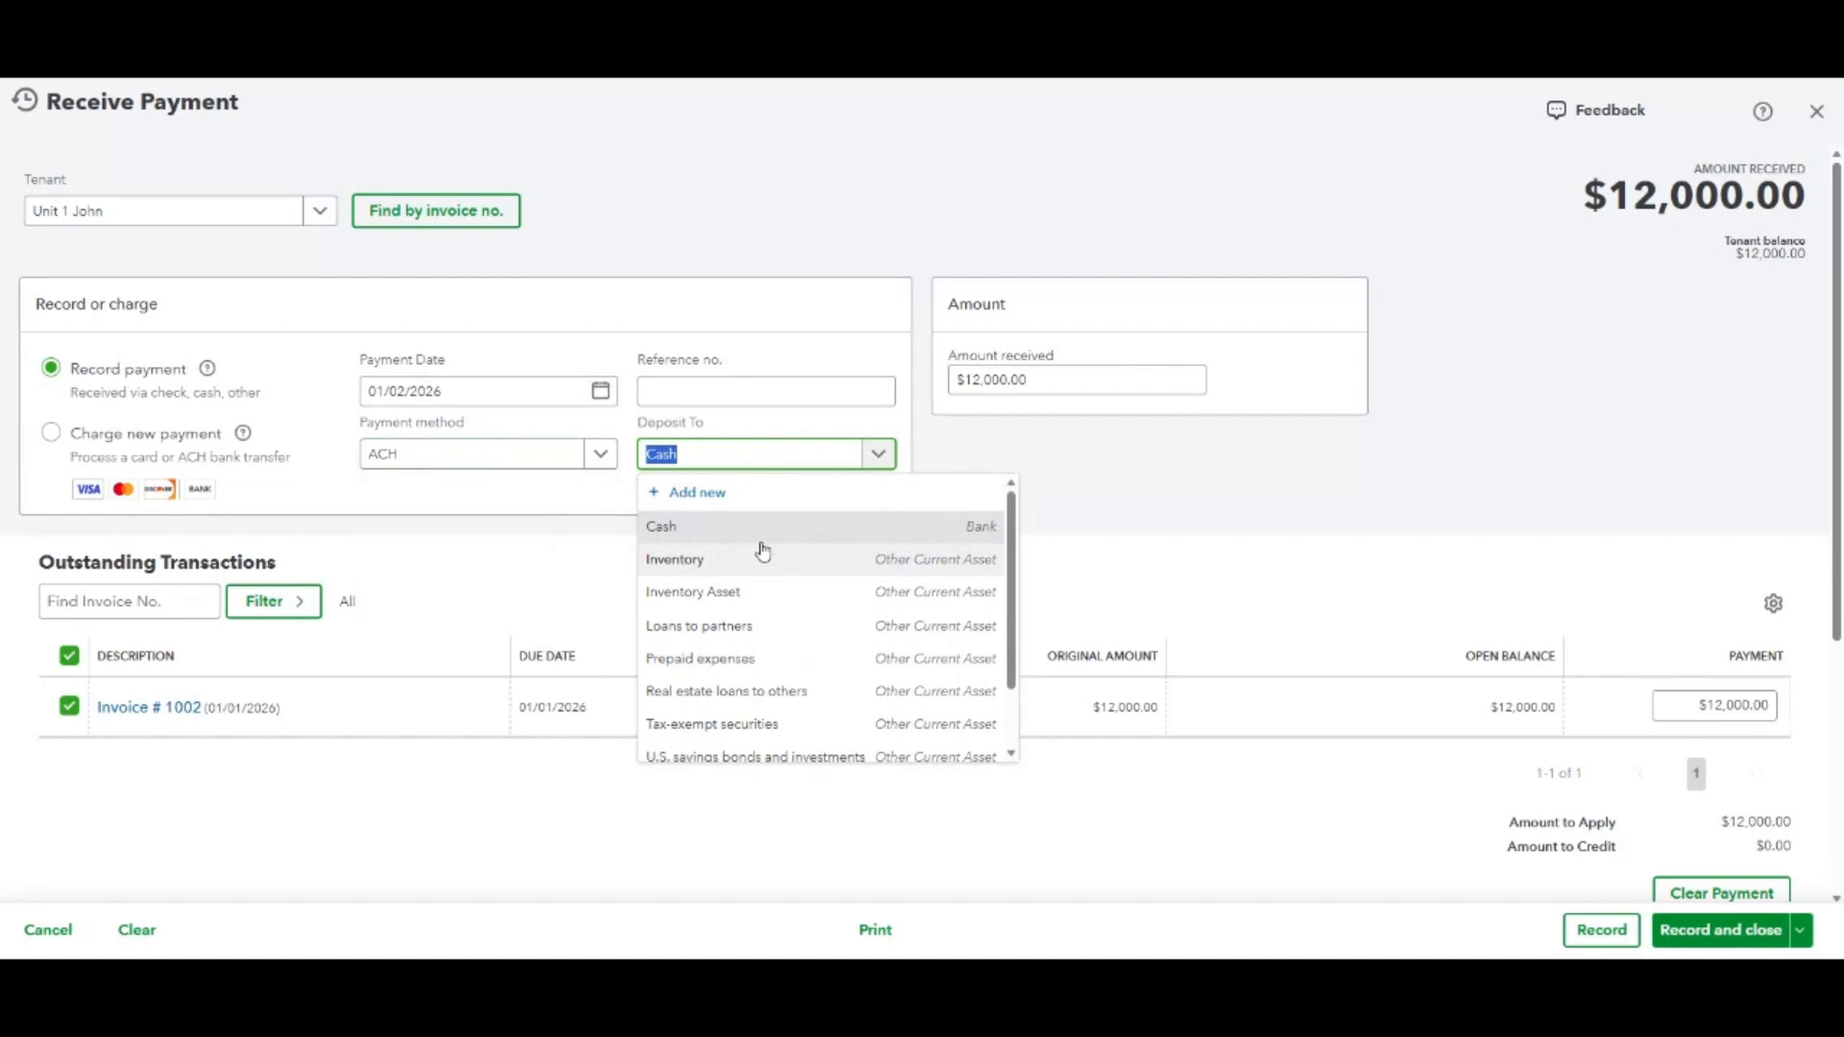
click(713, 501)
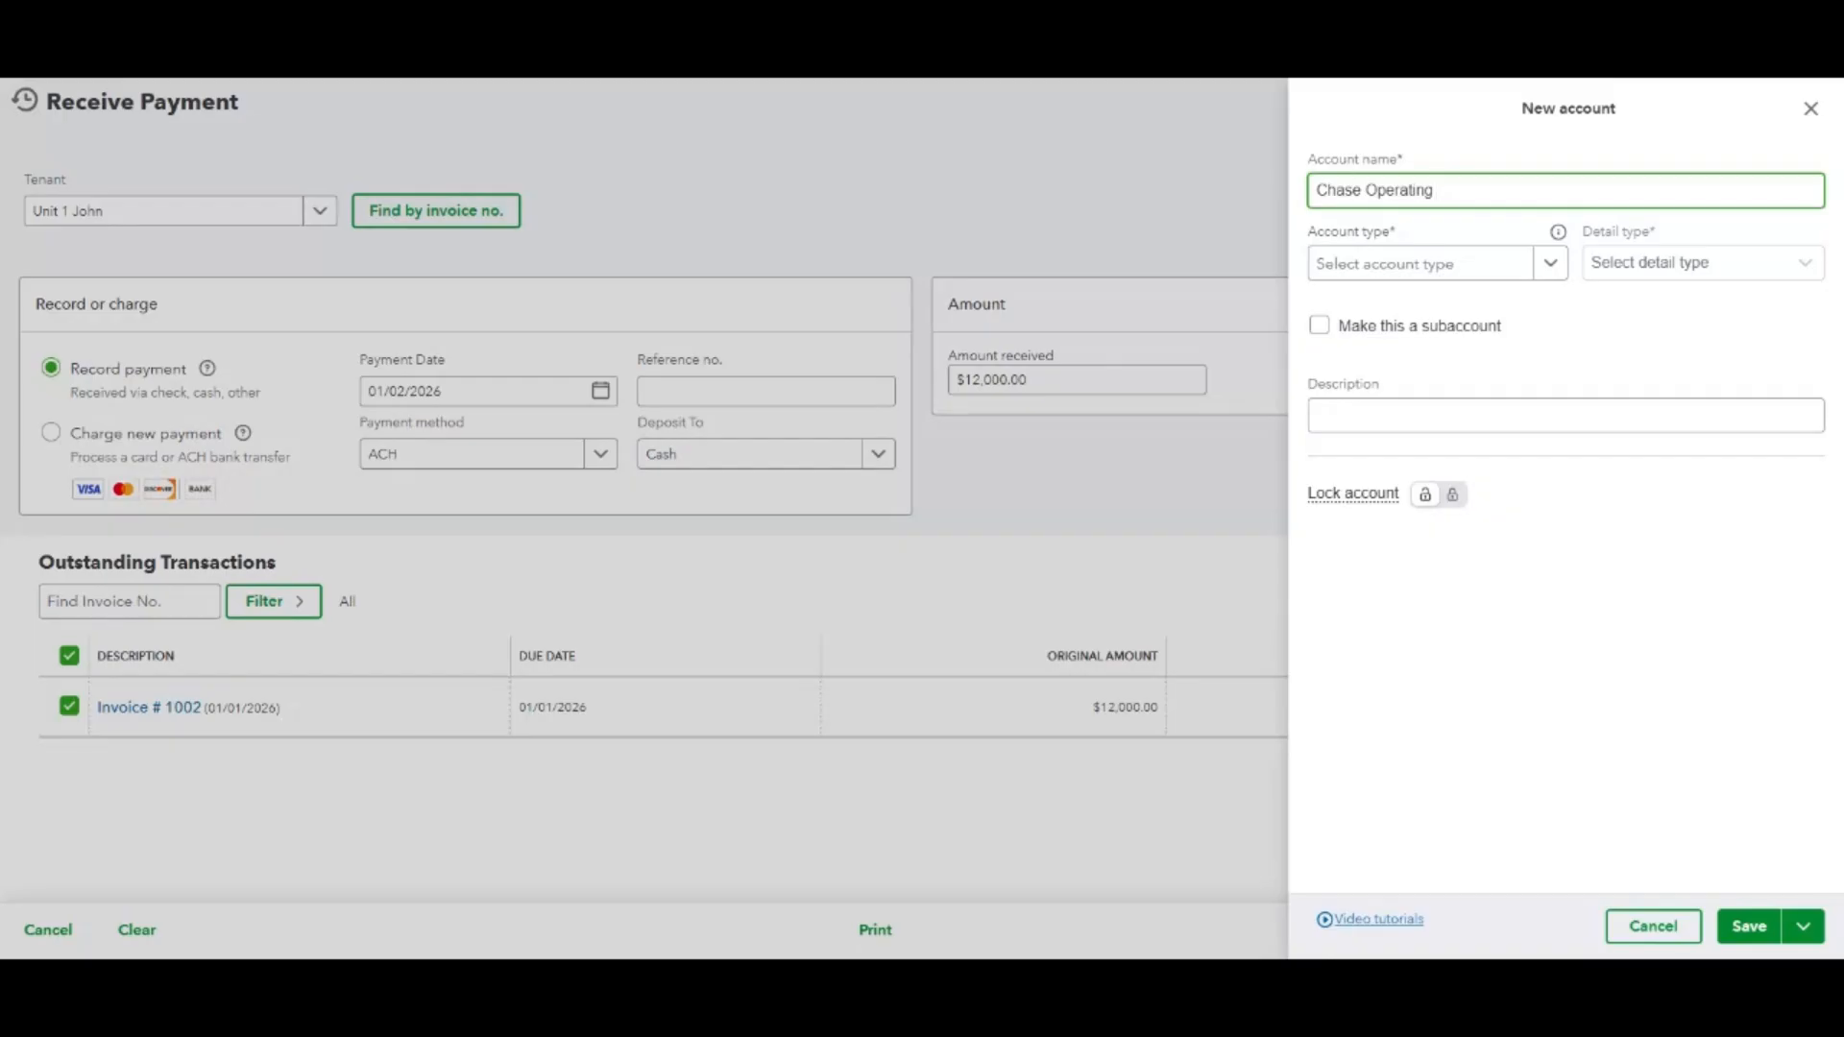
click(1461, 273)
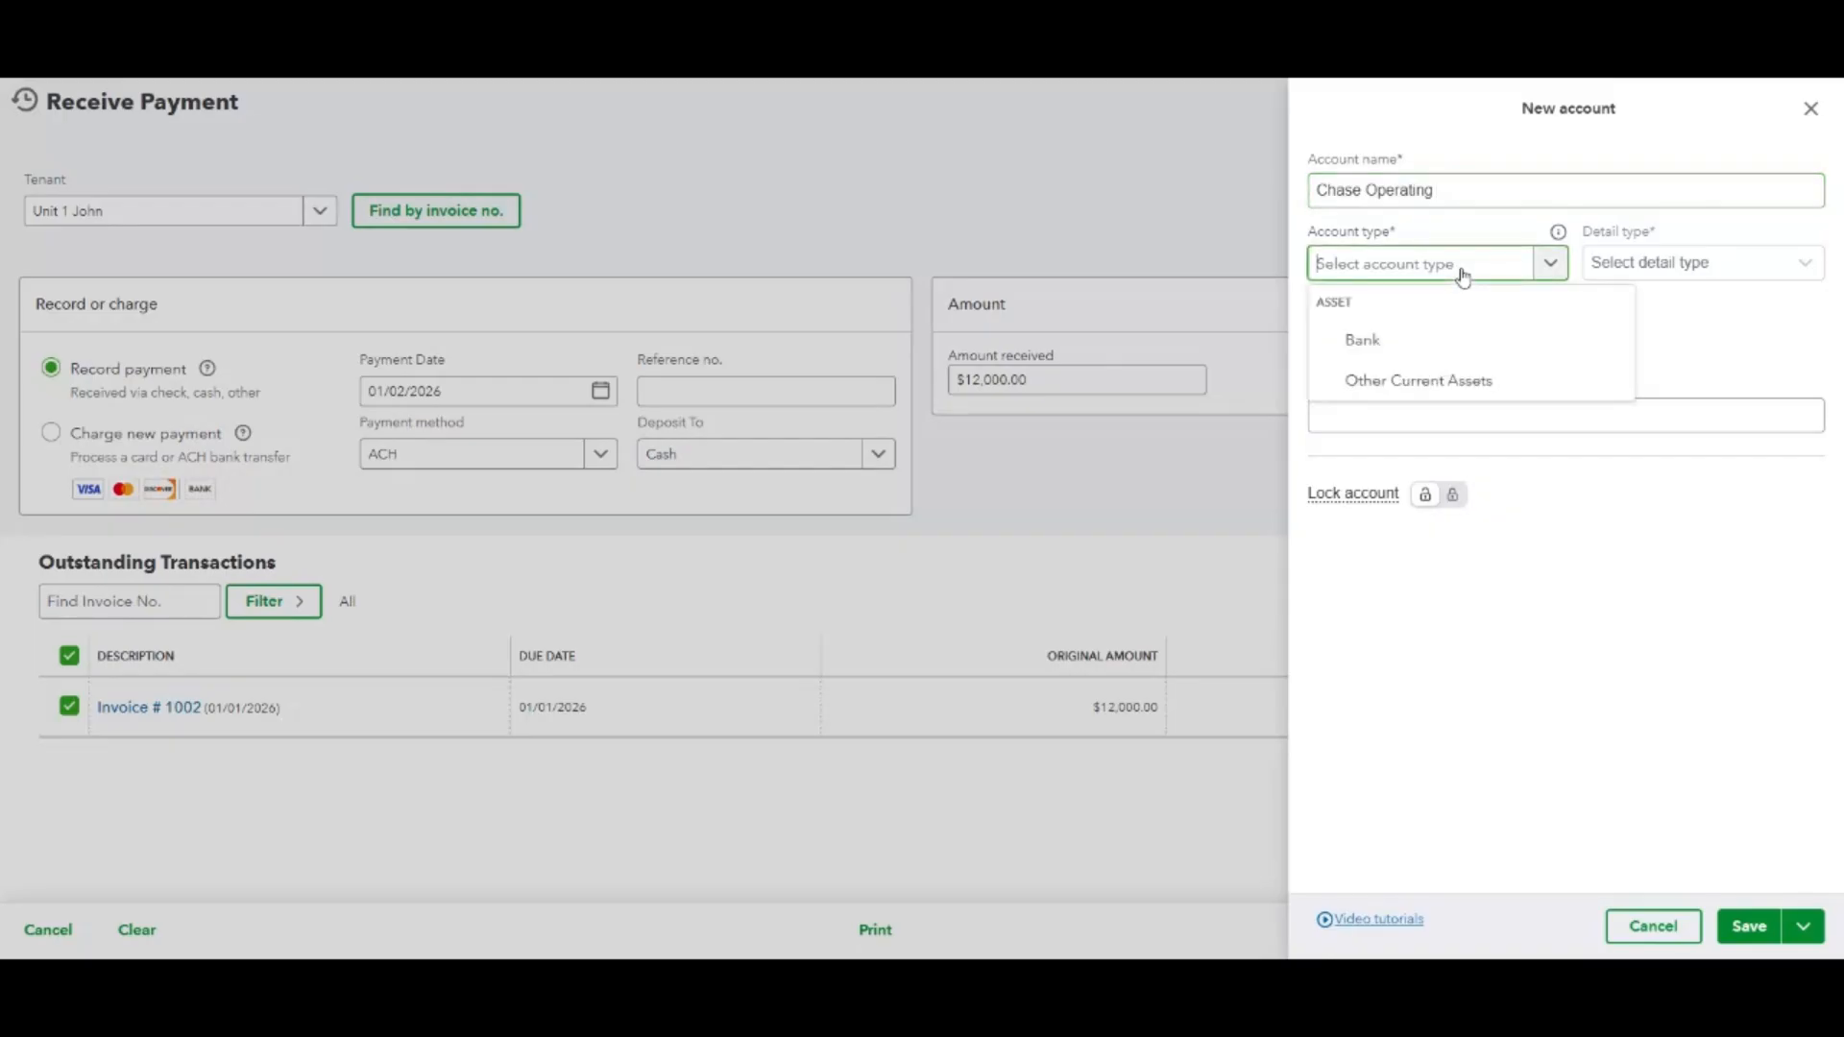
click(1428, 352)
click(1685, 273)
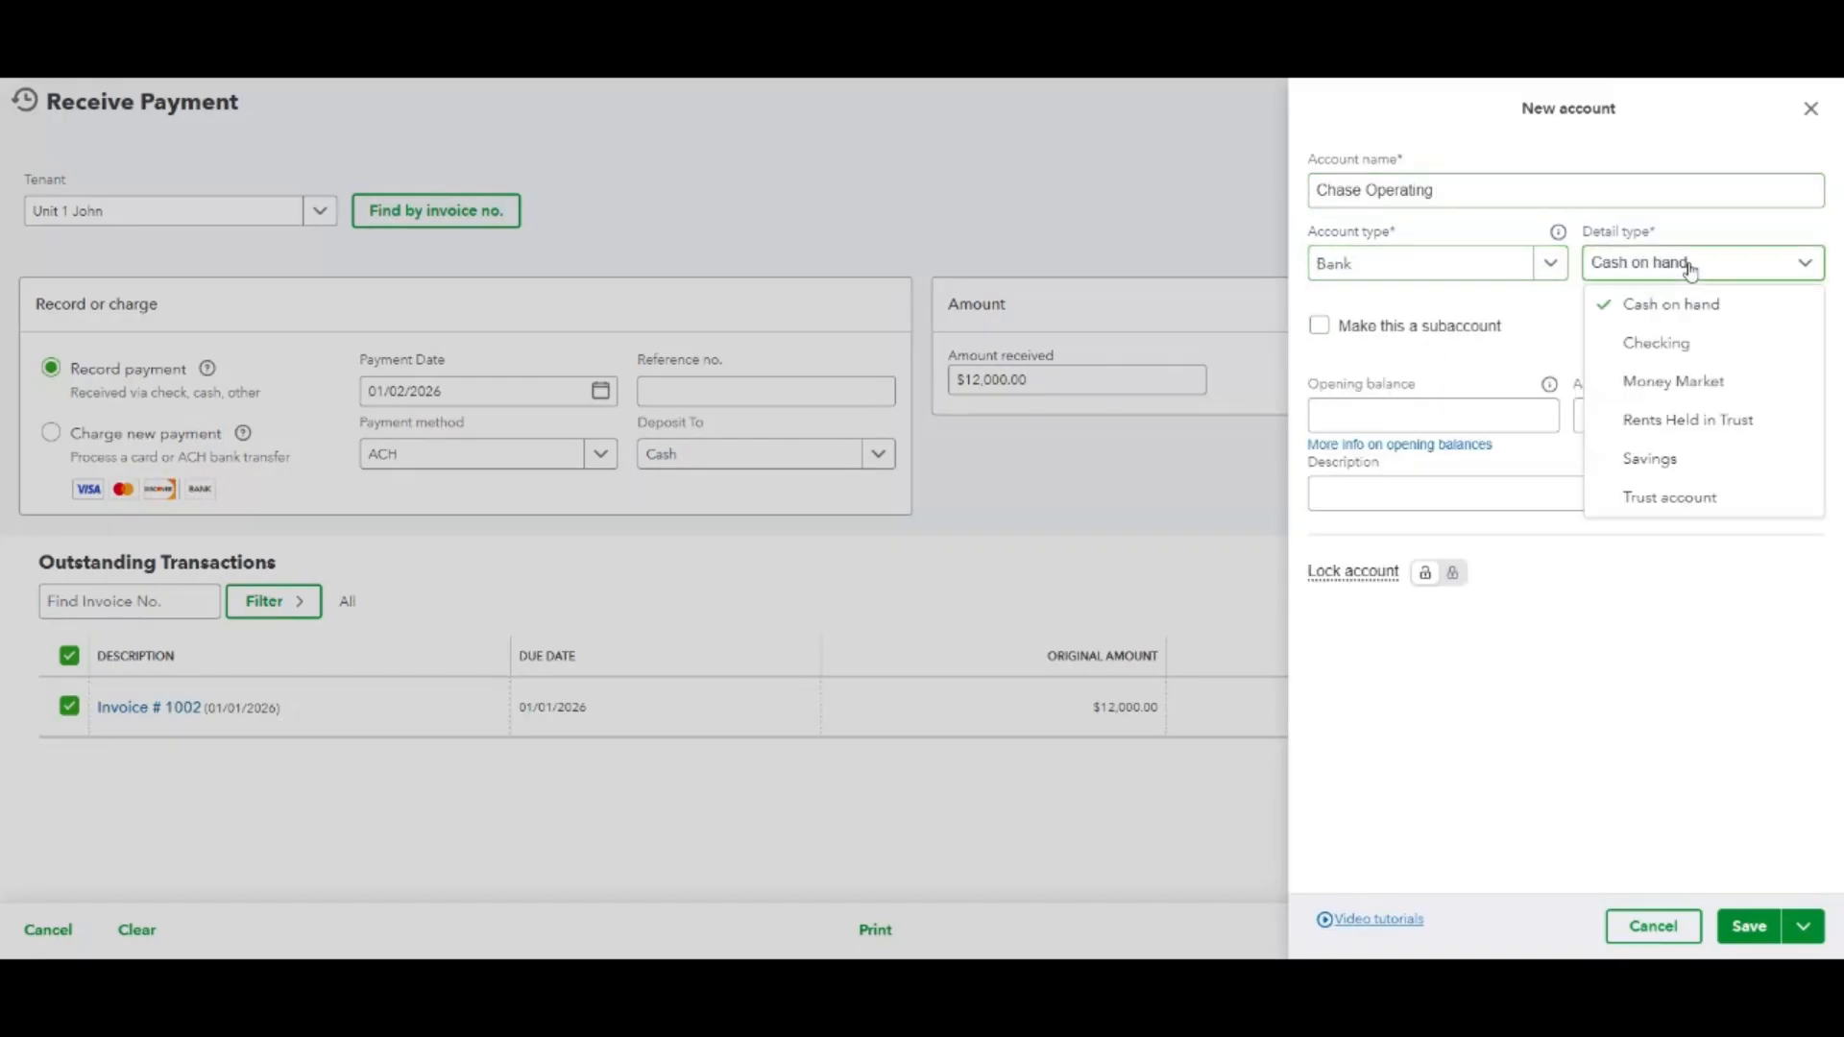
click(1677, 346)
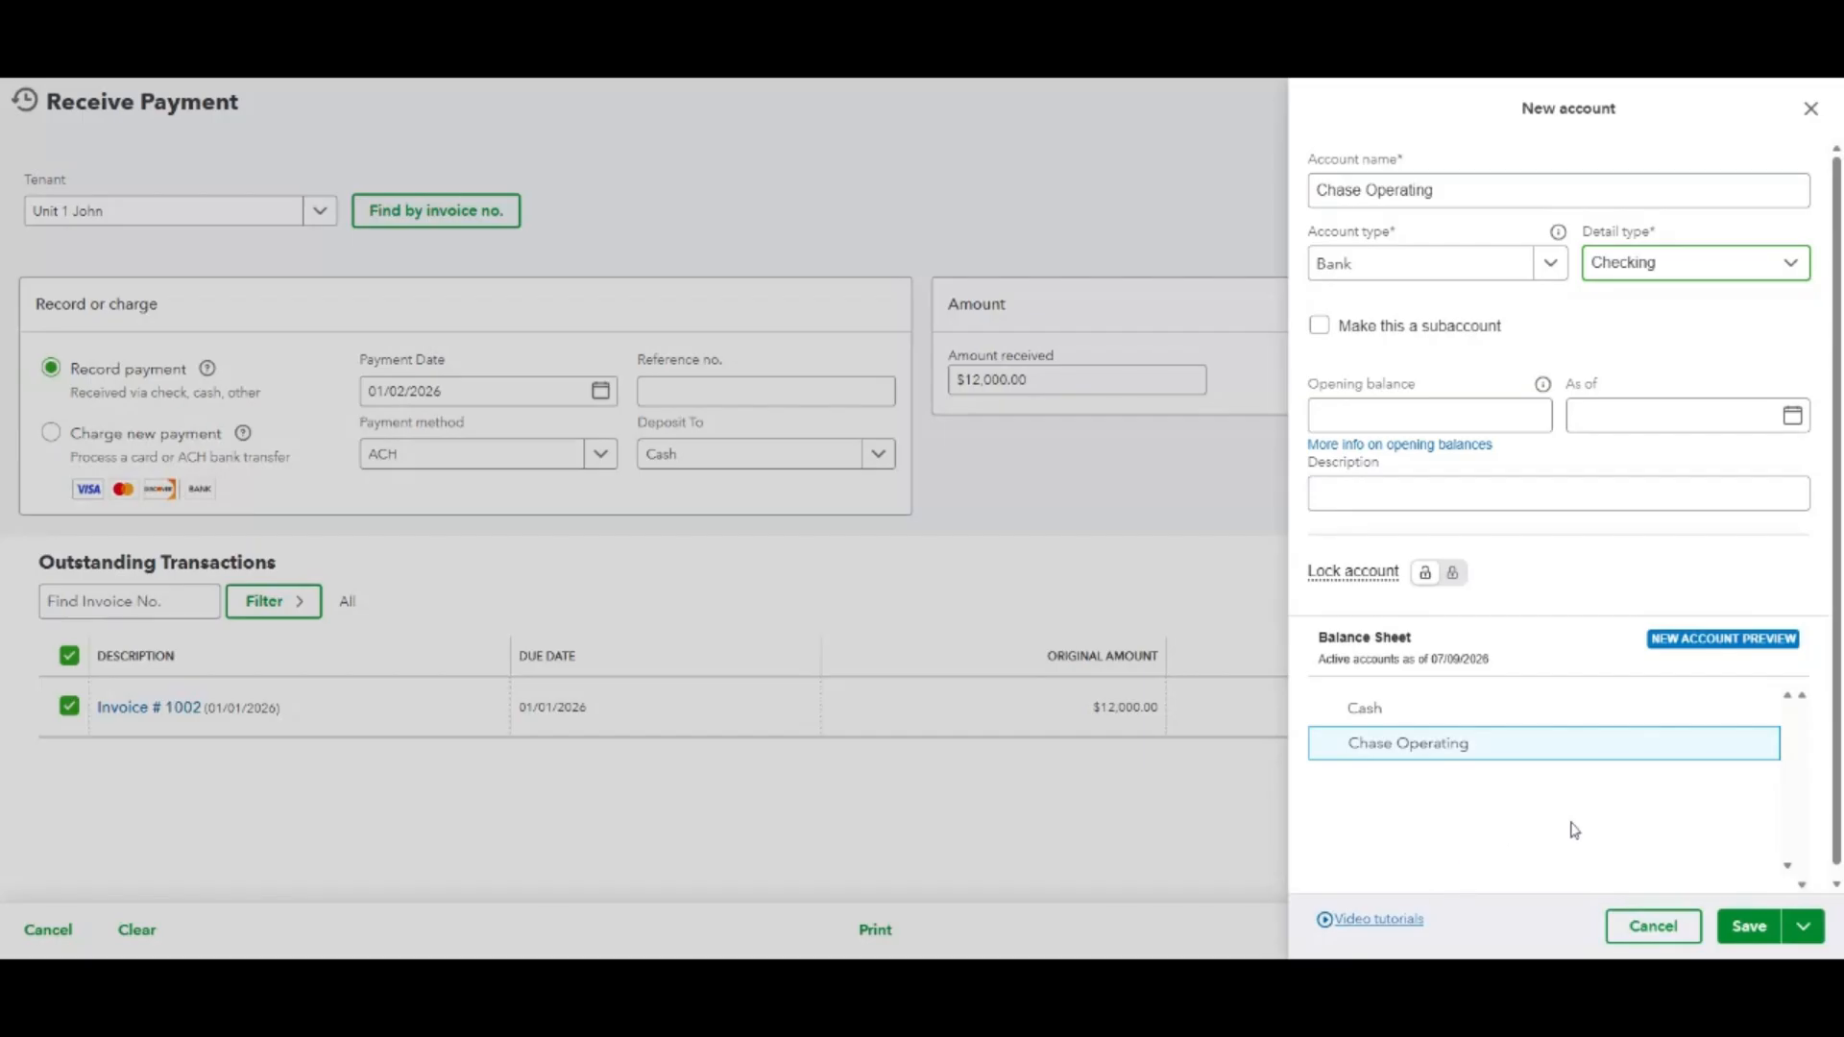
click(1751, 923)
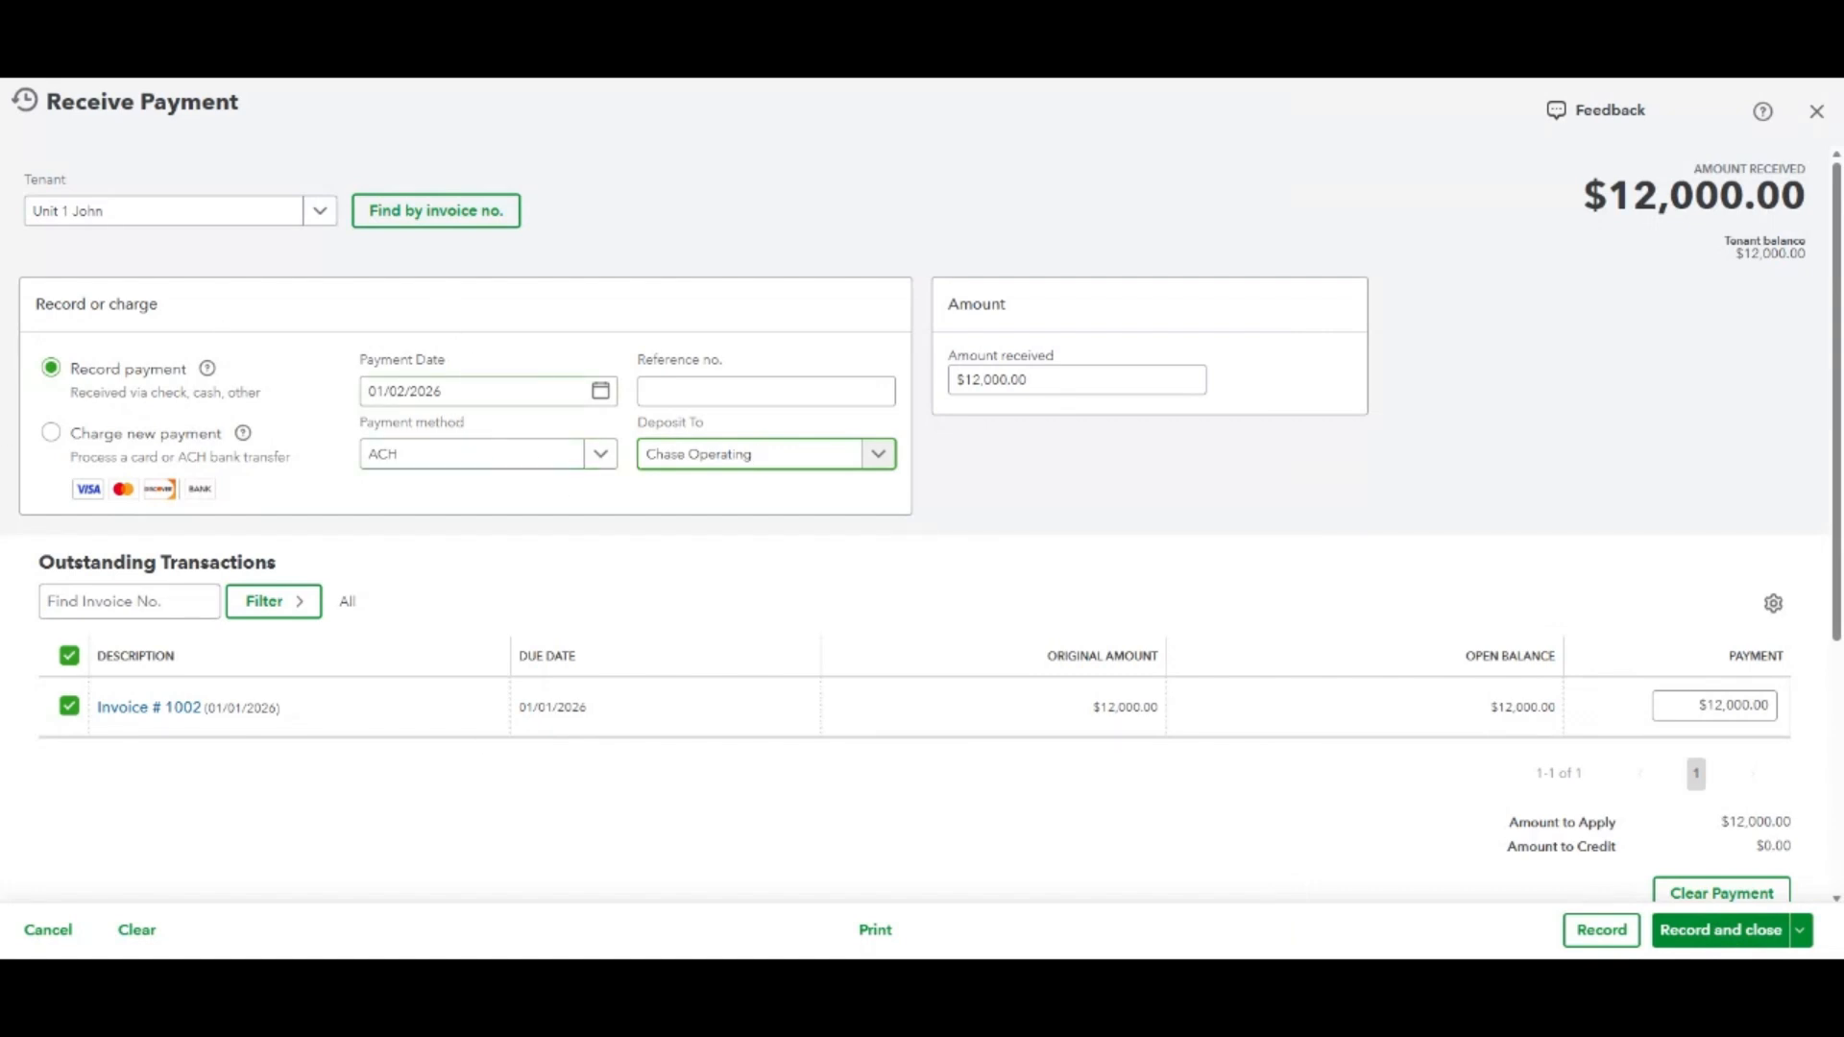
Confirm 01/02/2026 as the payment date, review the payment applied to the Unit 1 invoice, and record and close it.
click(599, 393)
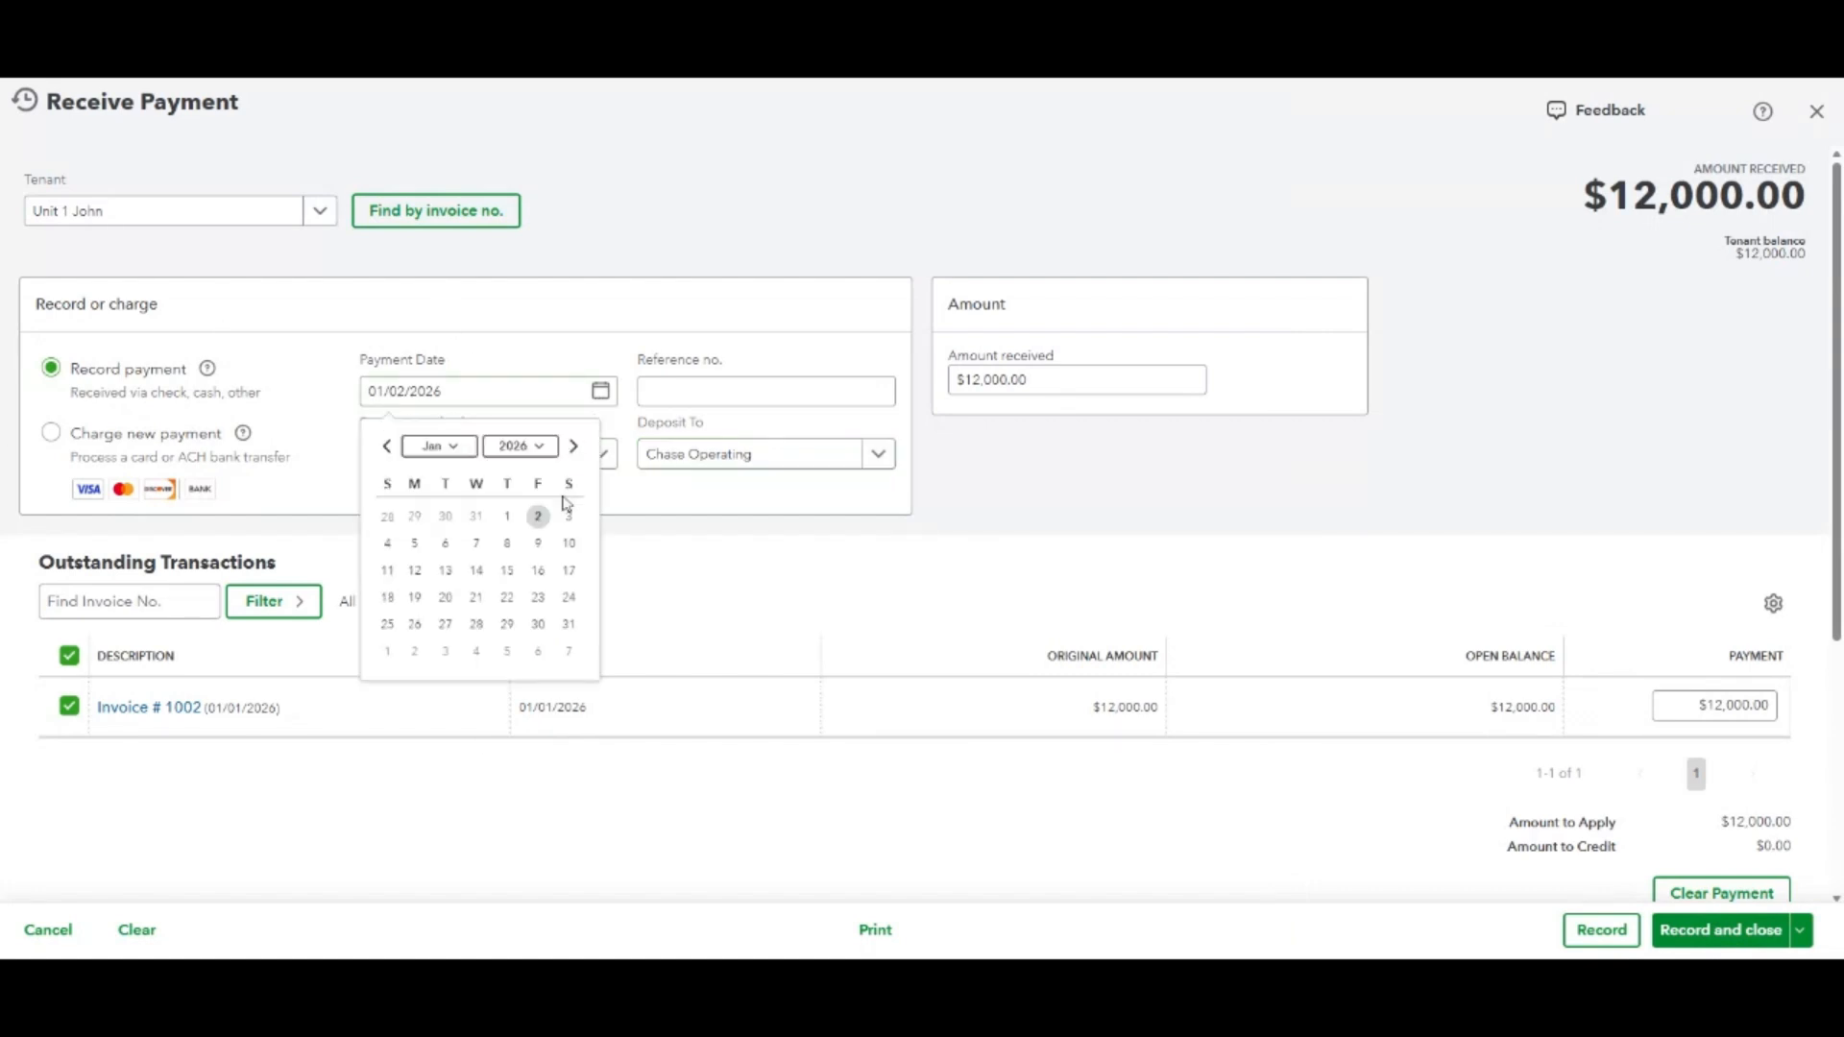
click(540, 519)
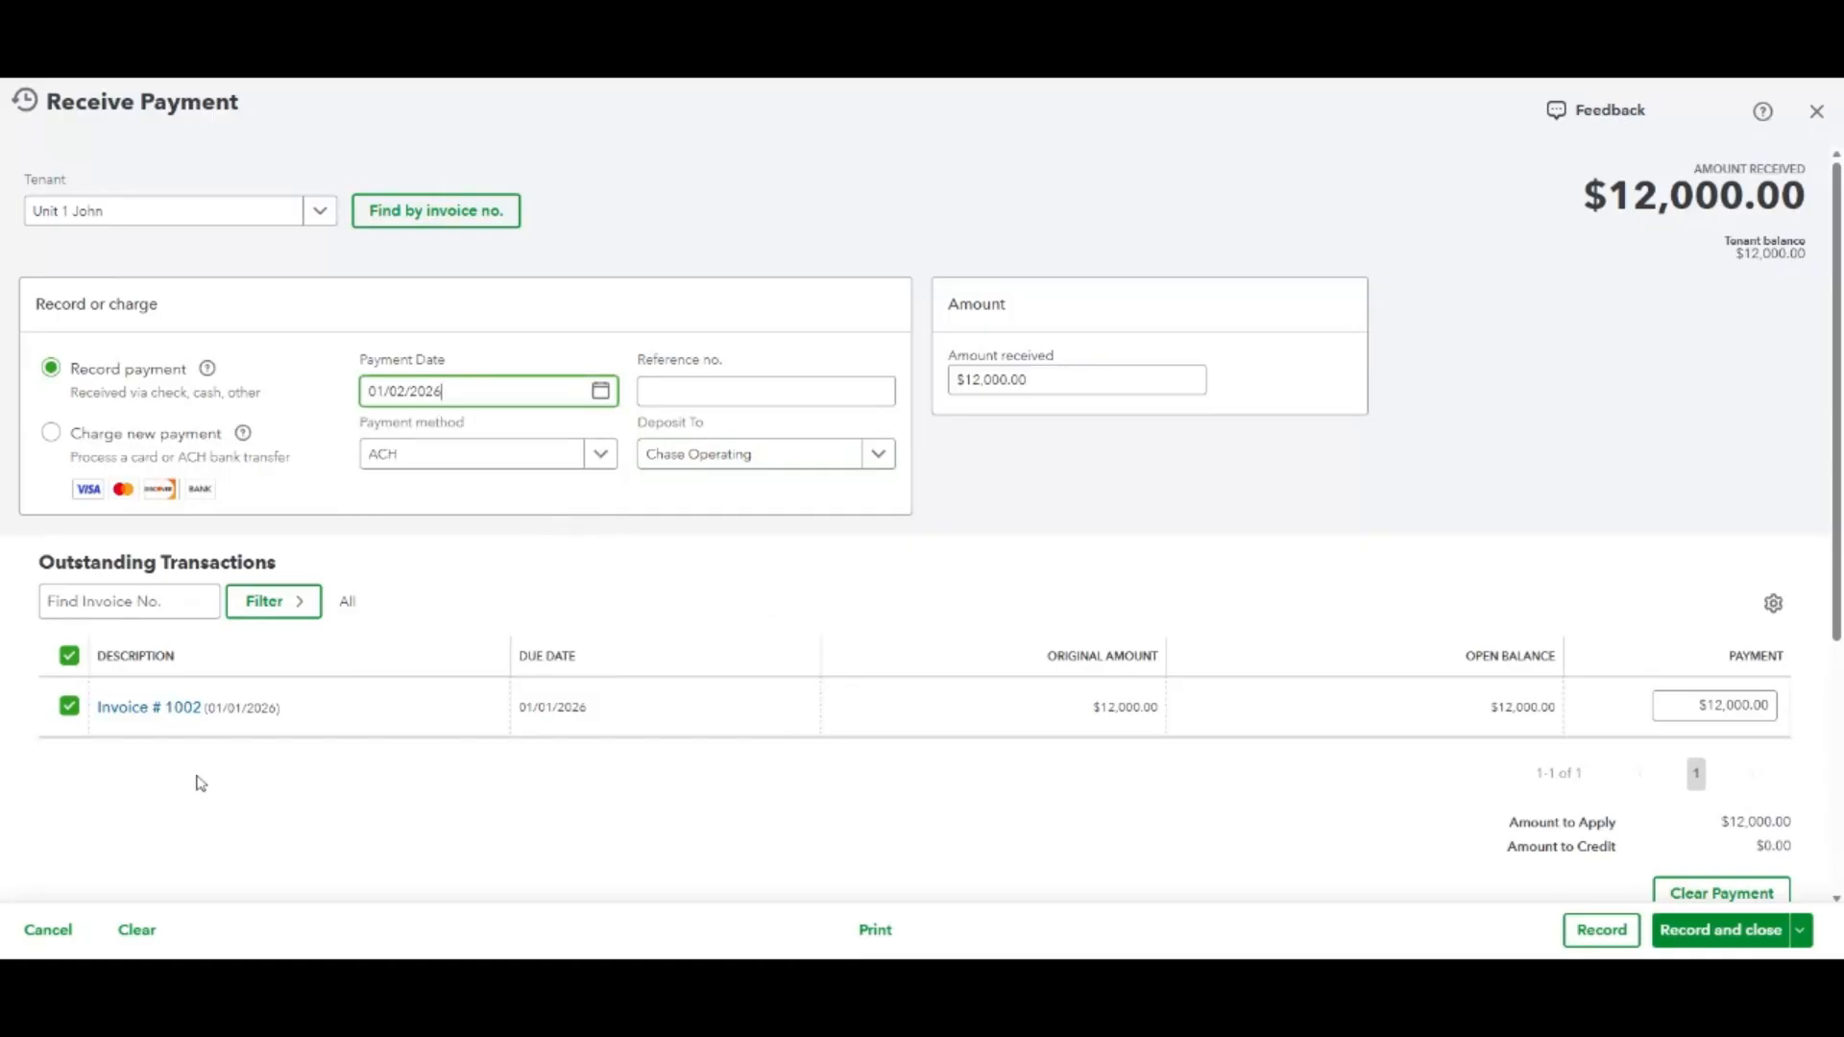
scroll(1053, 793, down, 5)
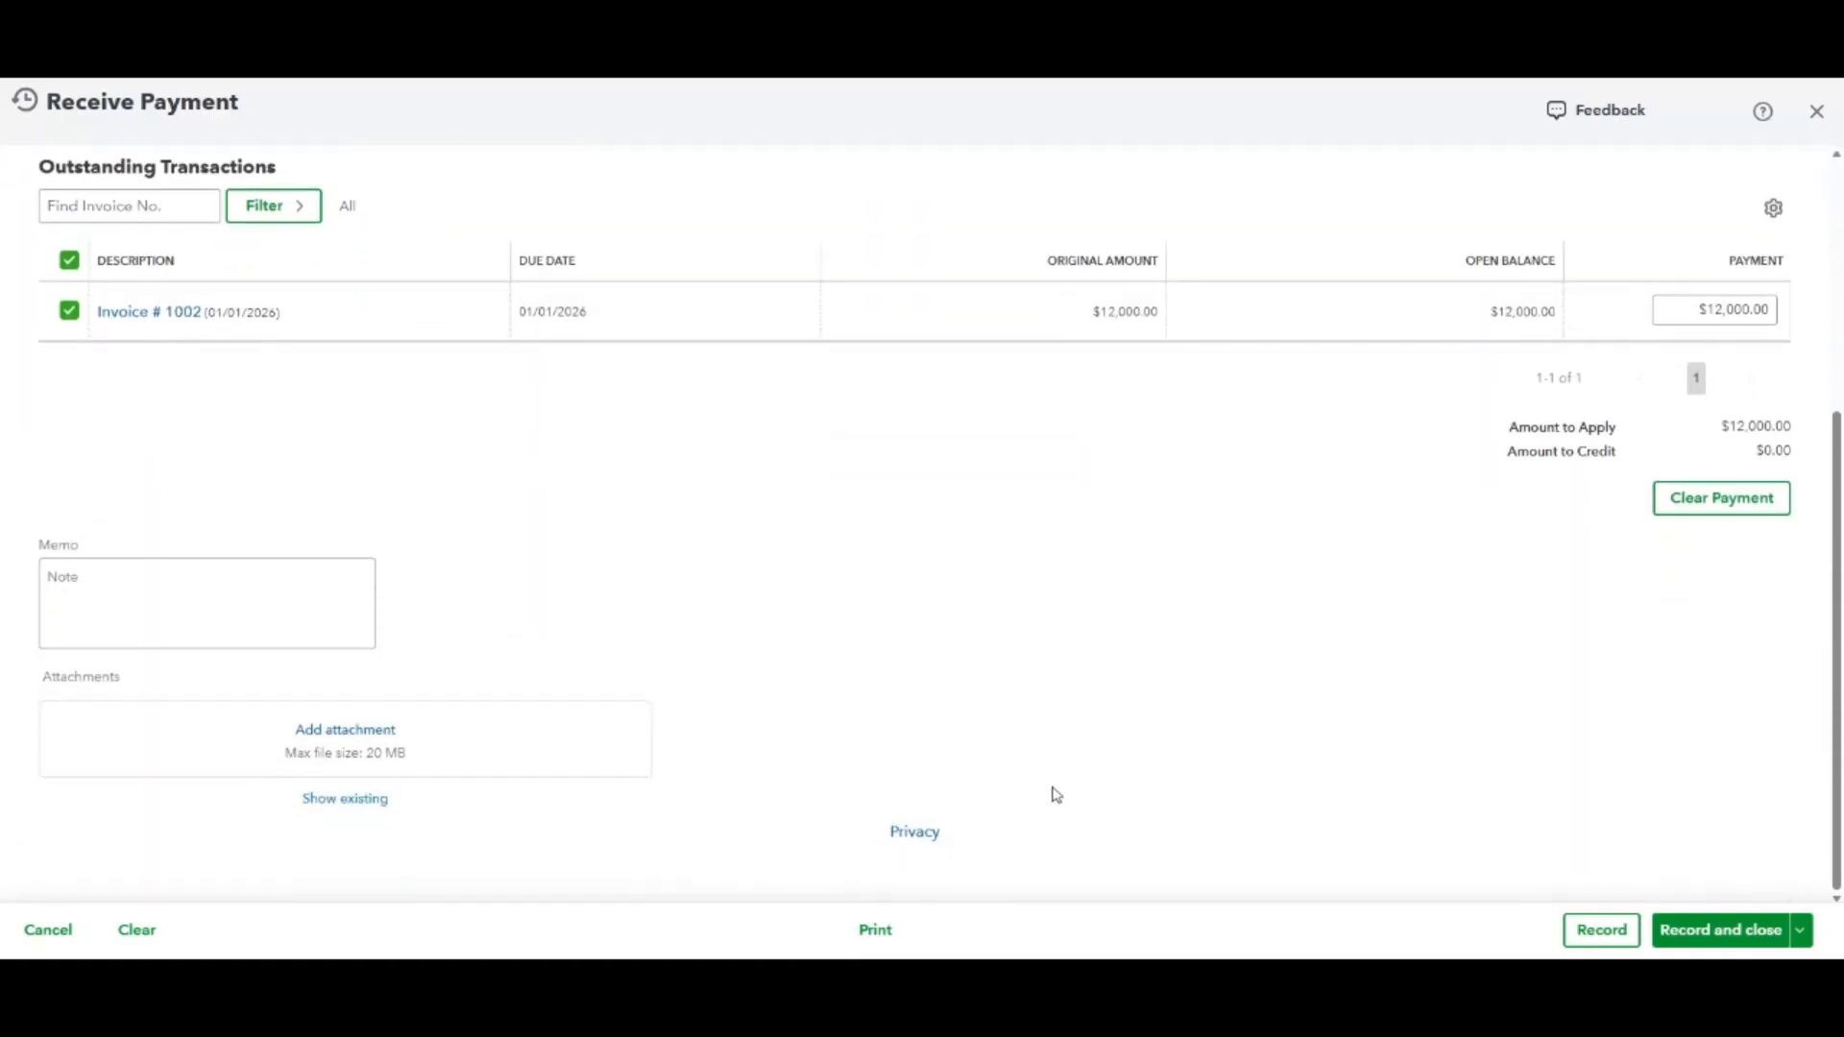
scroll(1054, 793, up, 5)
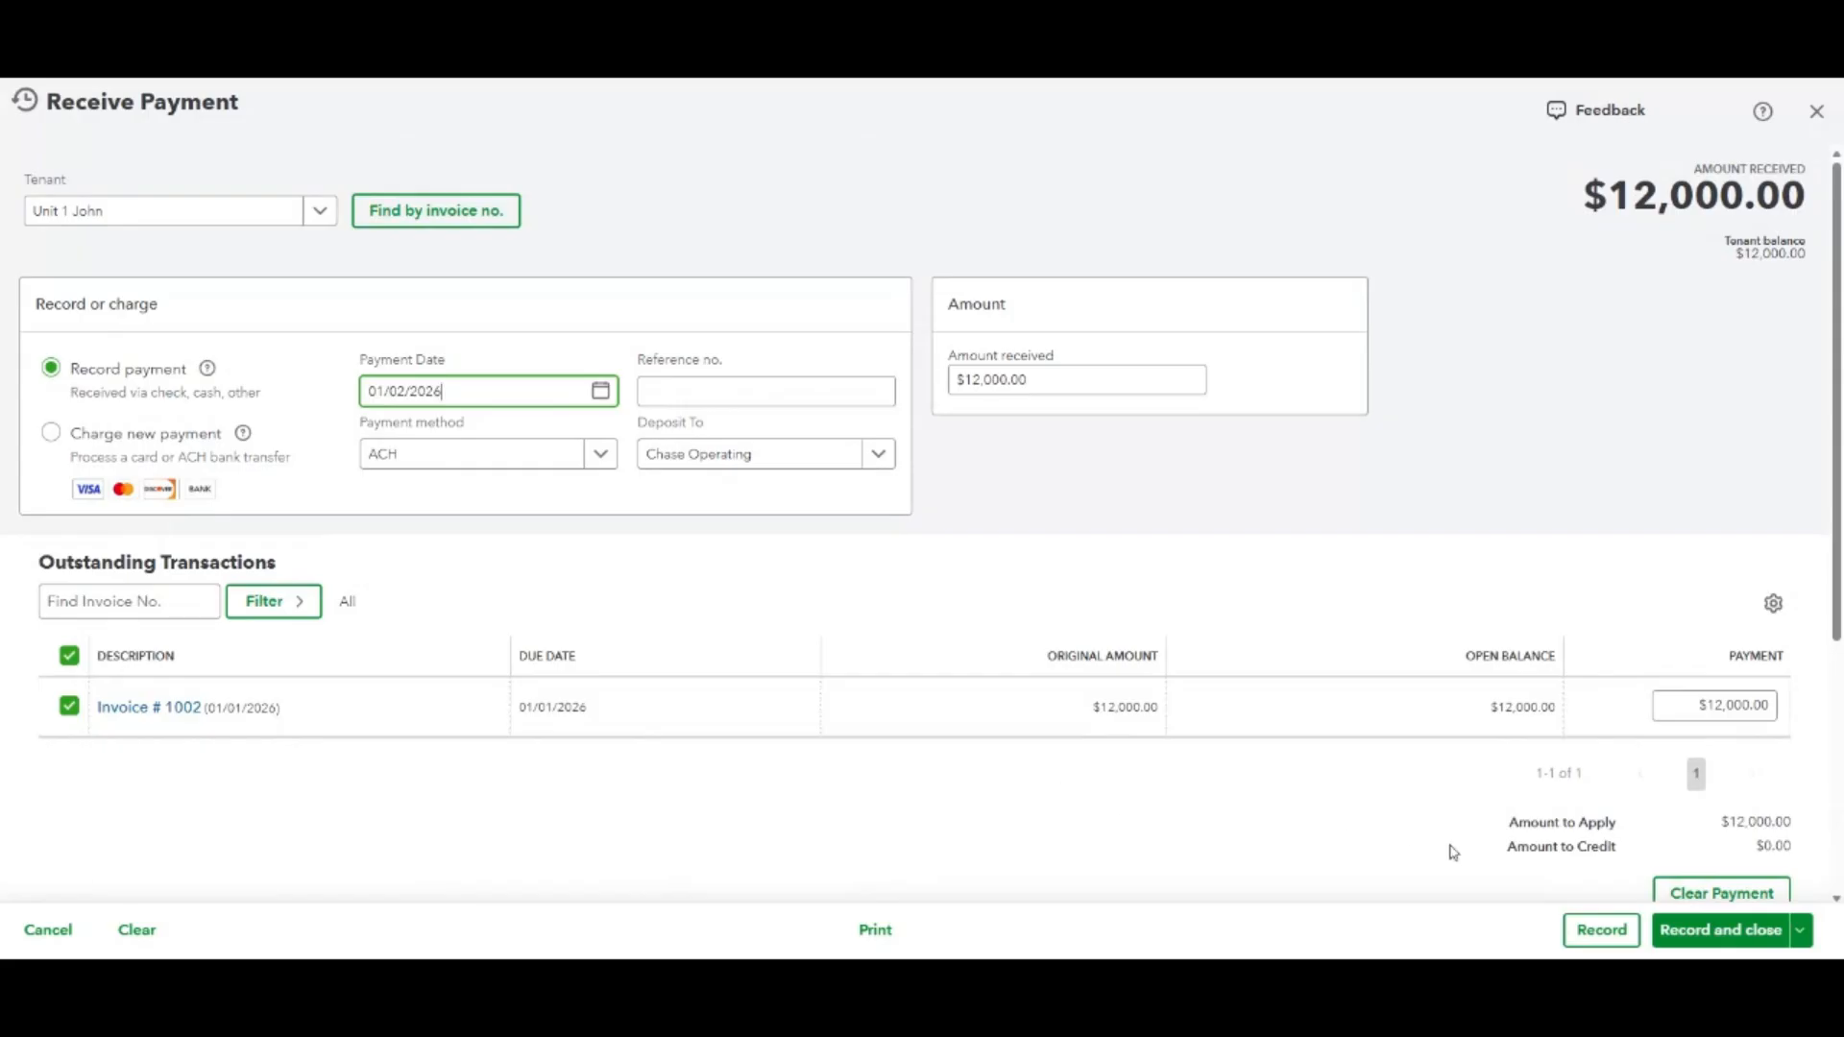
scroll(1452, 852, down, 2)
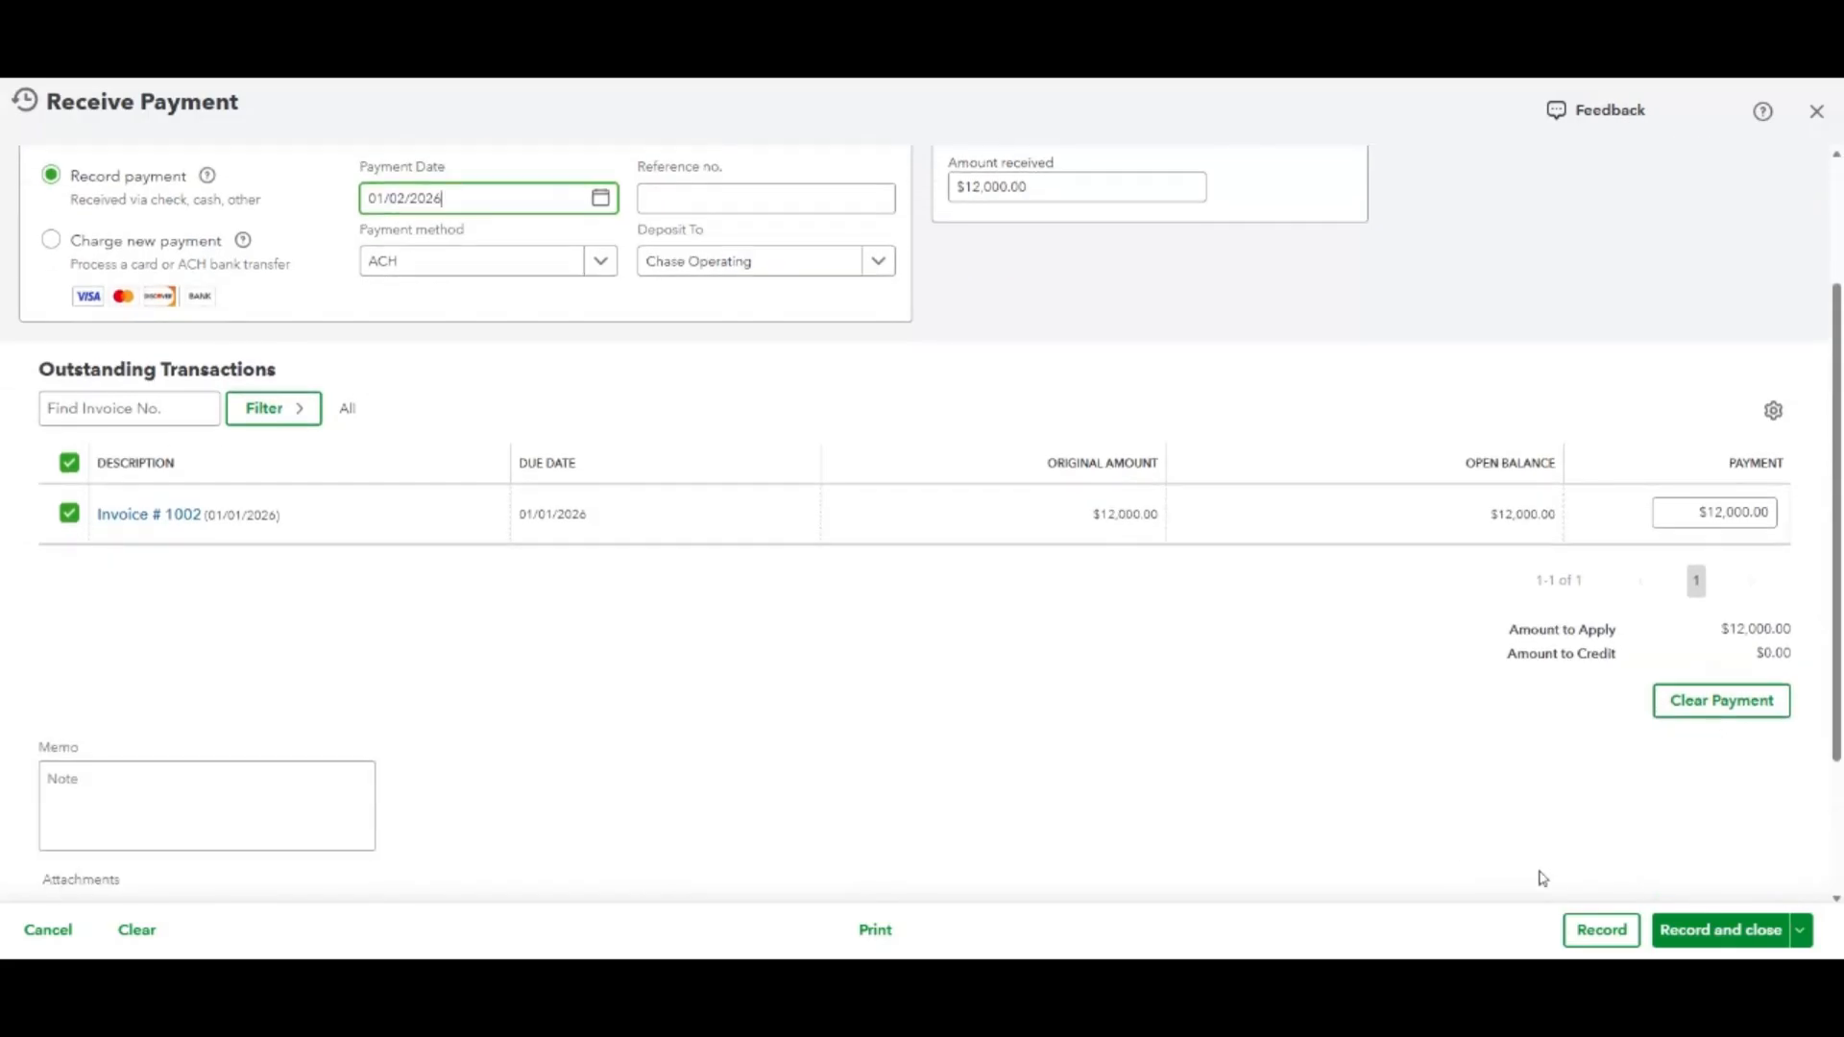
click(1705, 937)
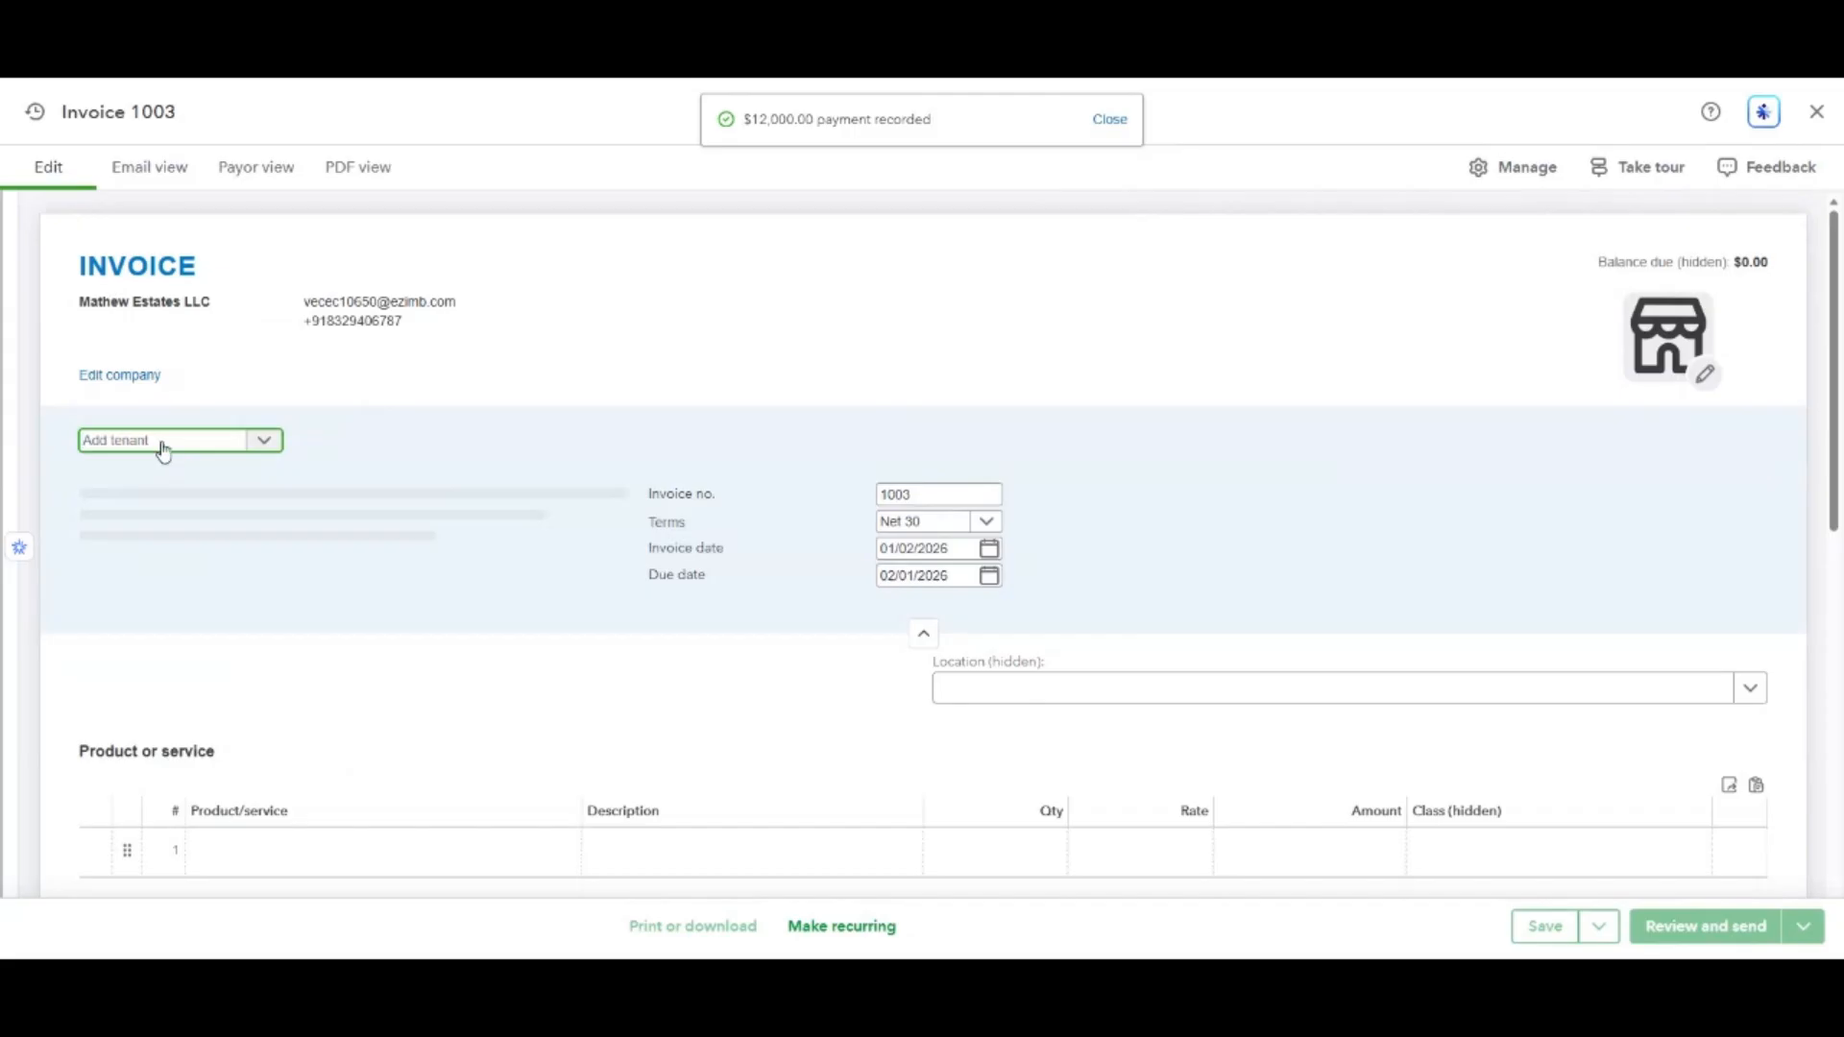
Create a tenant for Unit 2 on the new invoice, entering the unit number and tenant's name as company name, and save it.
click(163, 443)
click(159, 480)
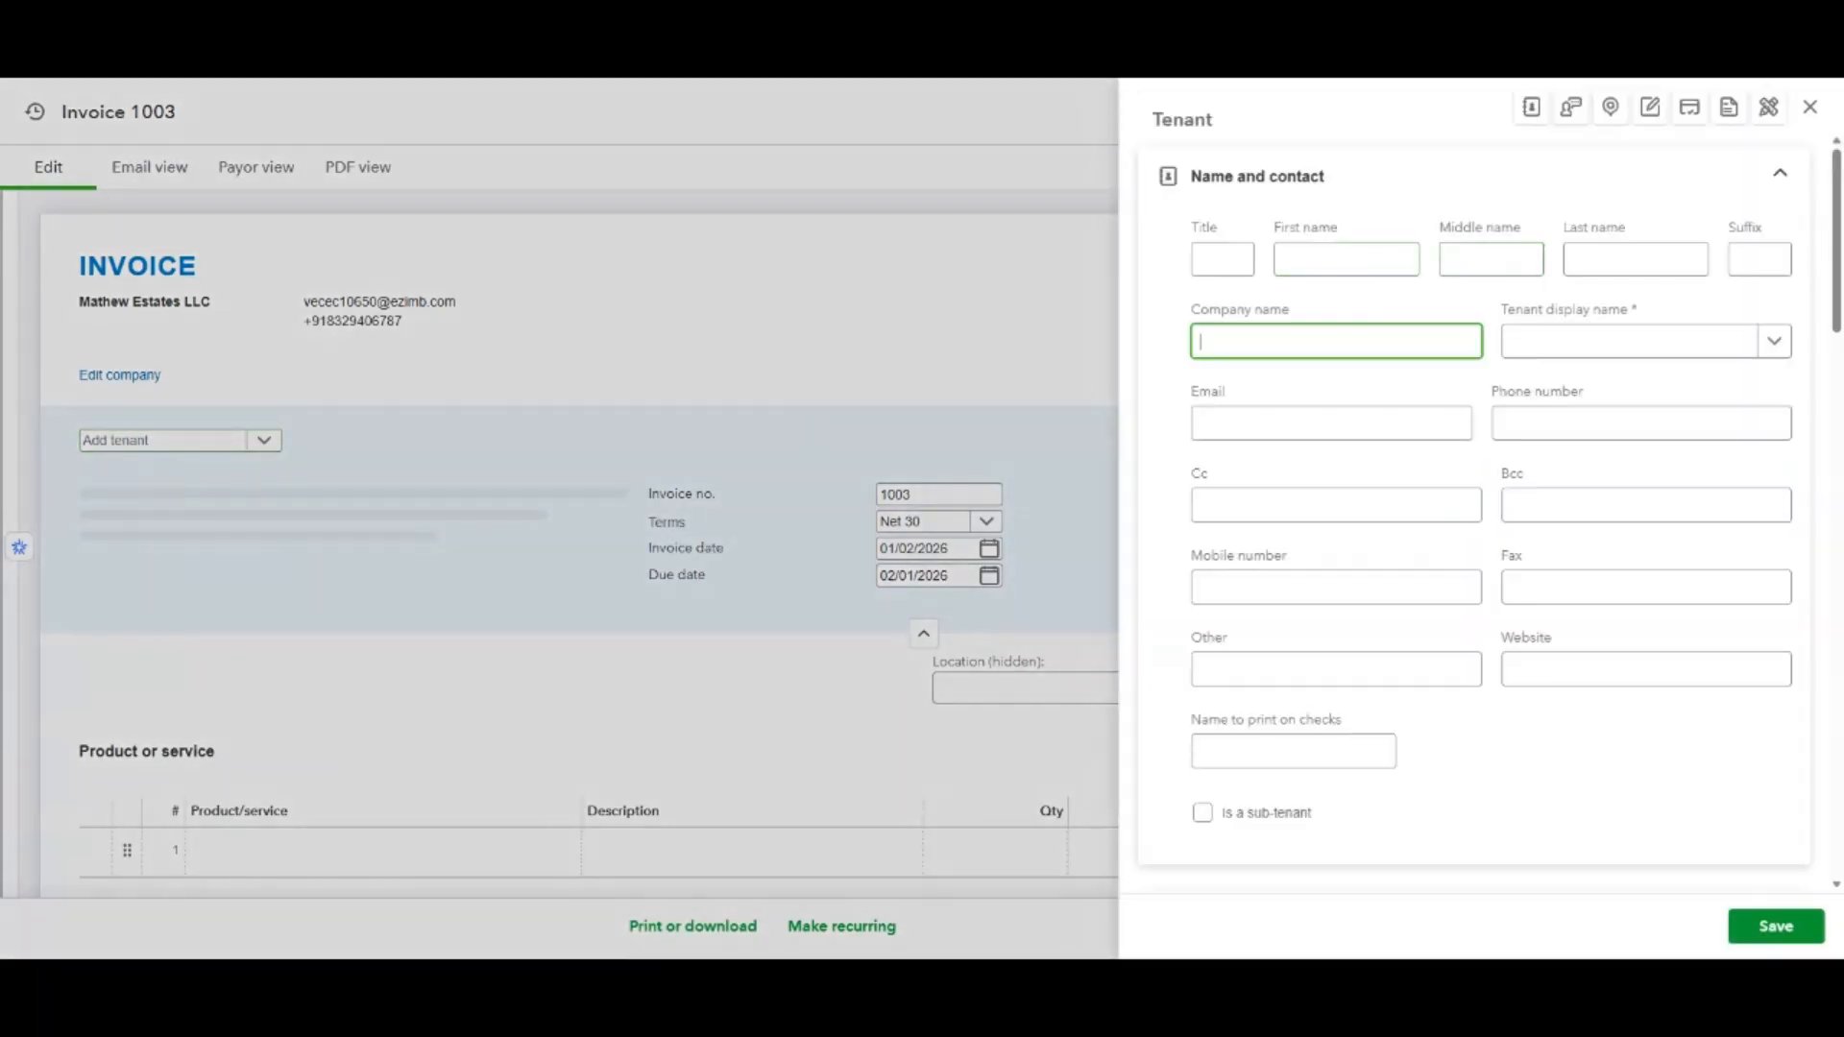
text(Unit 2 West)
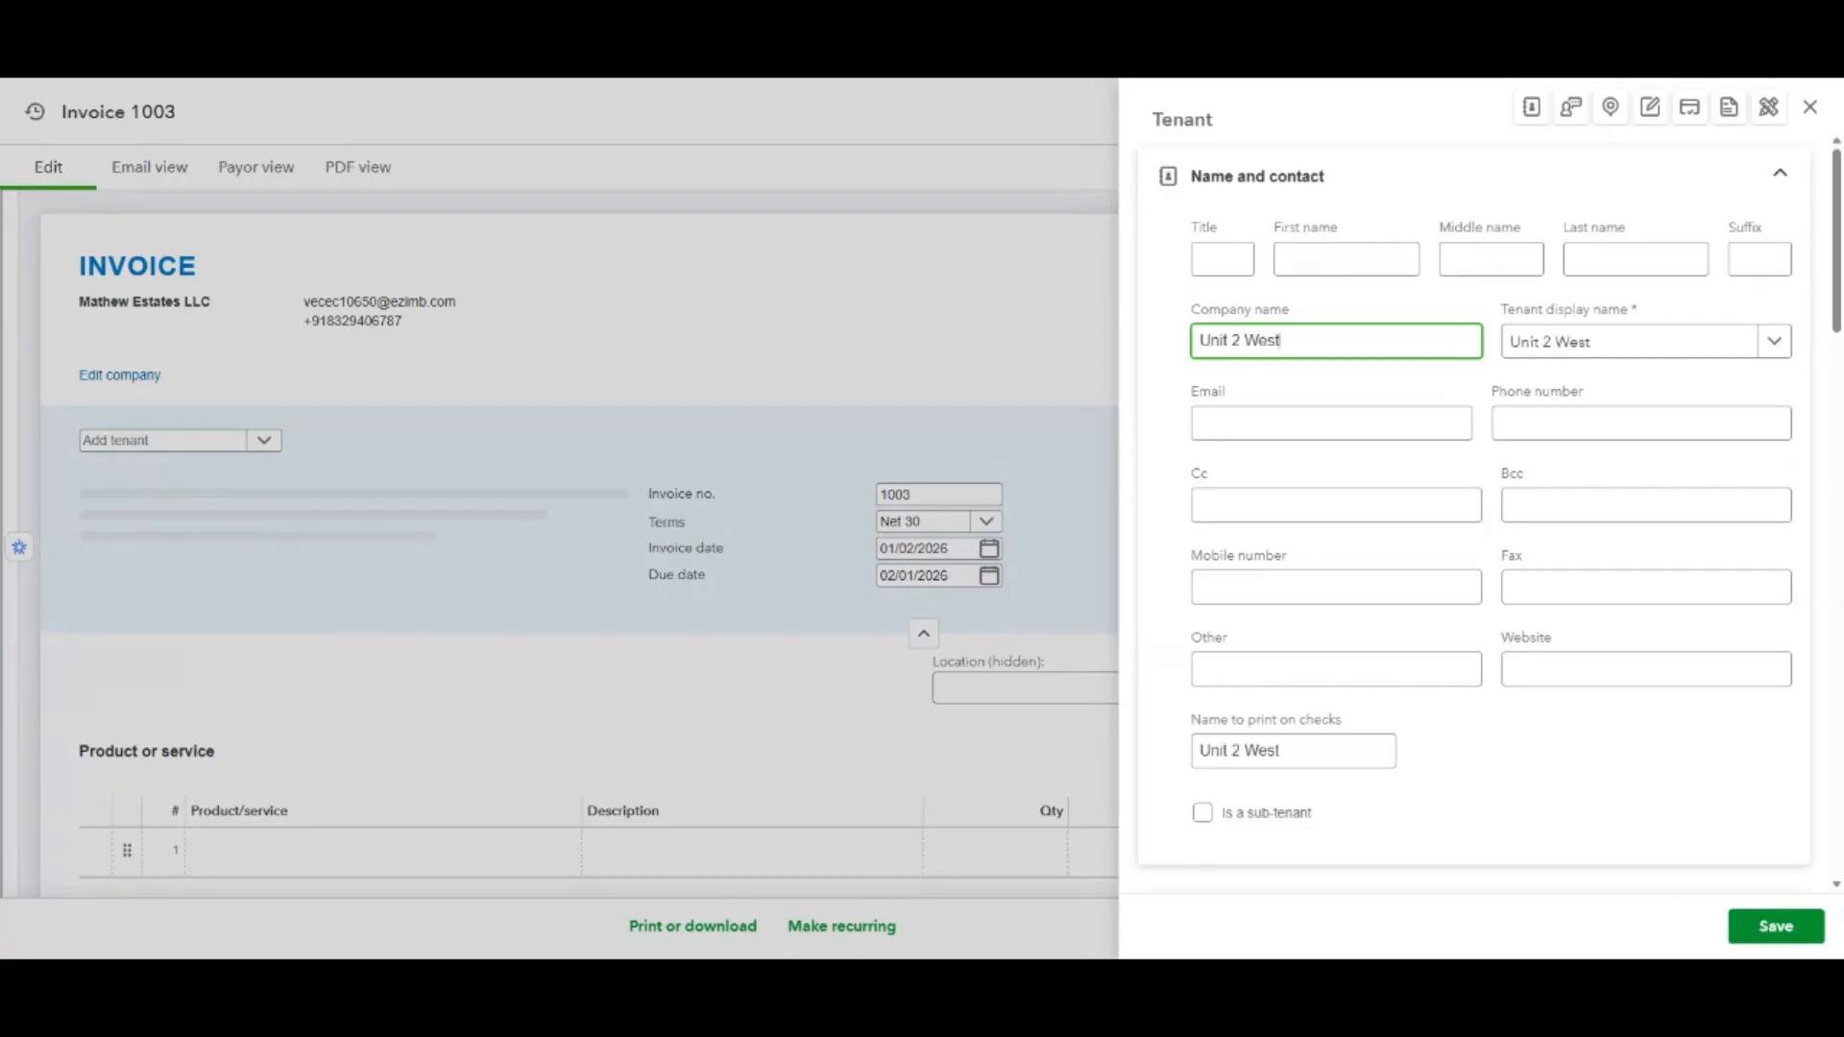
click(1768, 935)
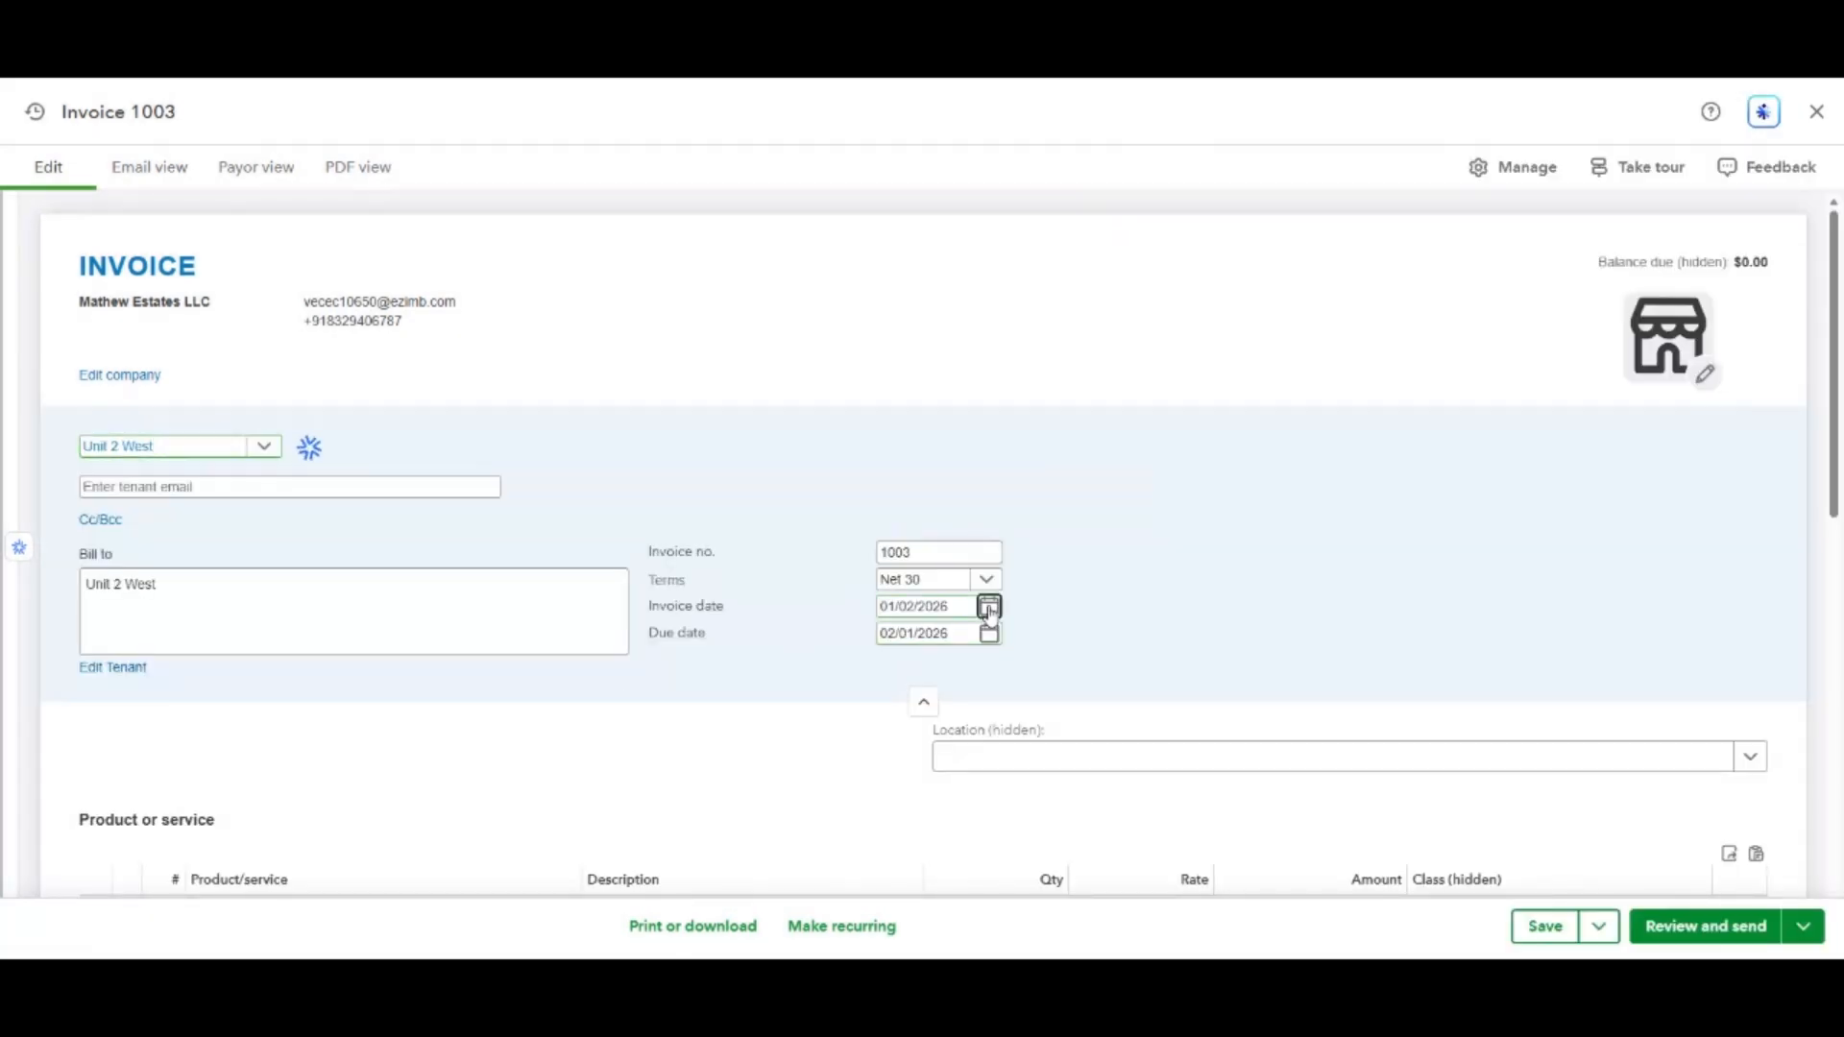
Set the Unit 2 invoice's date to 01/01/2026 and its terms to Due on receipt.
click(989, 611)
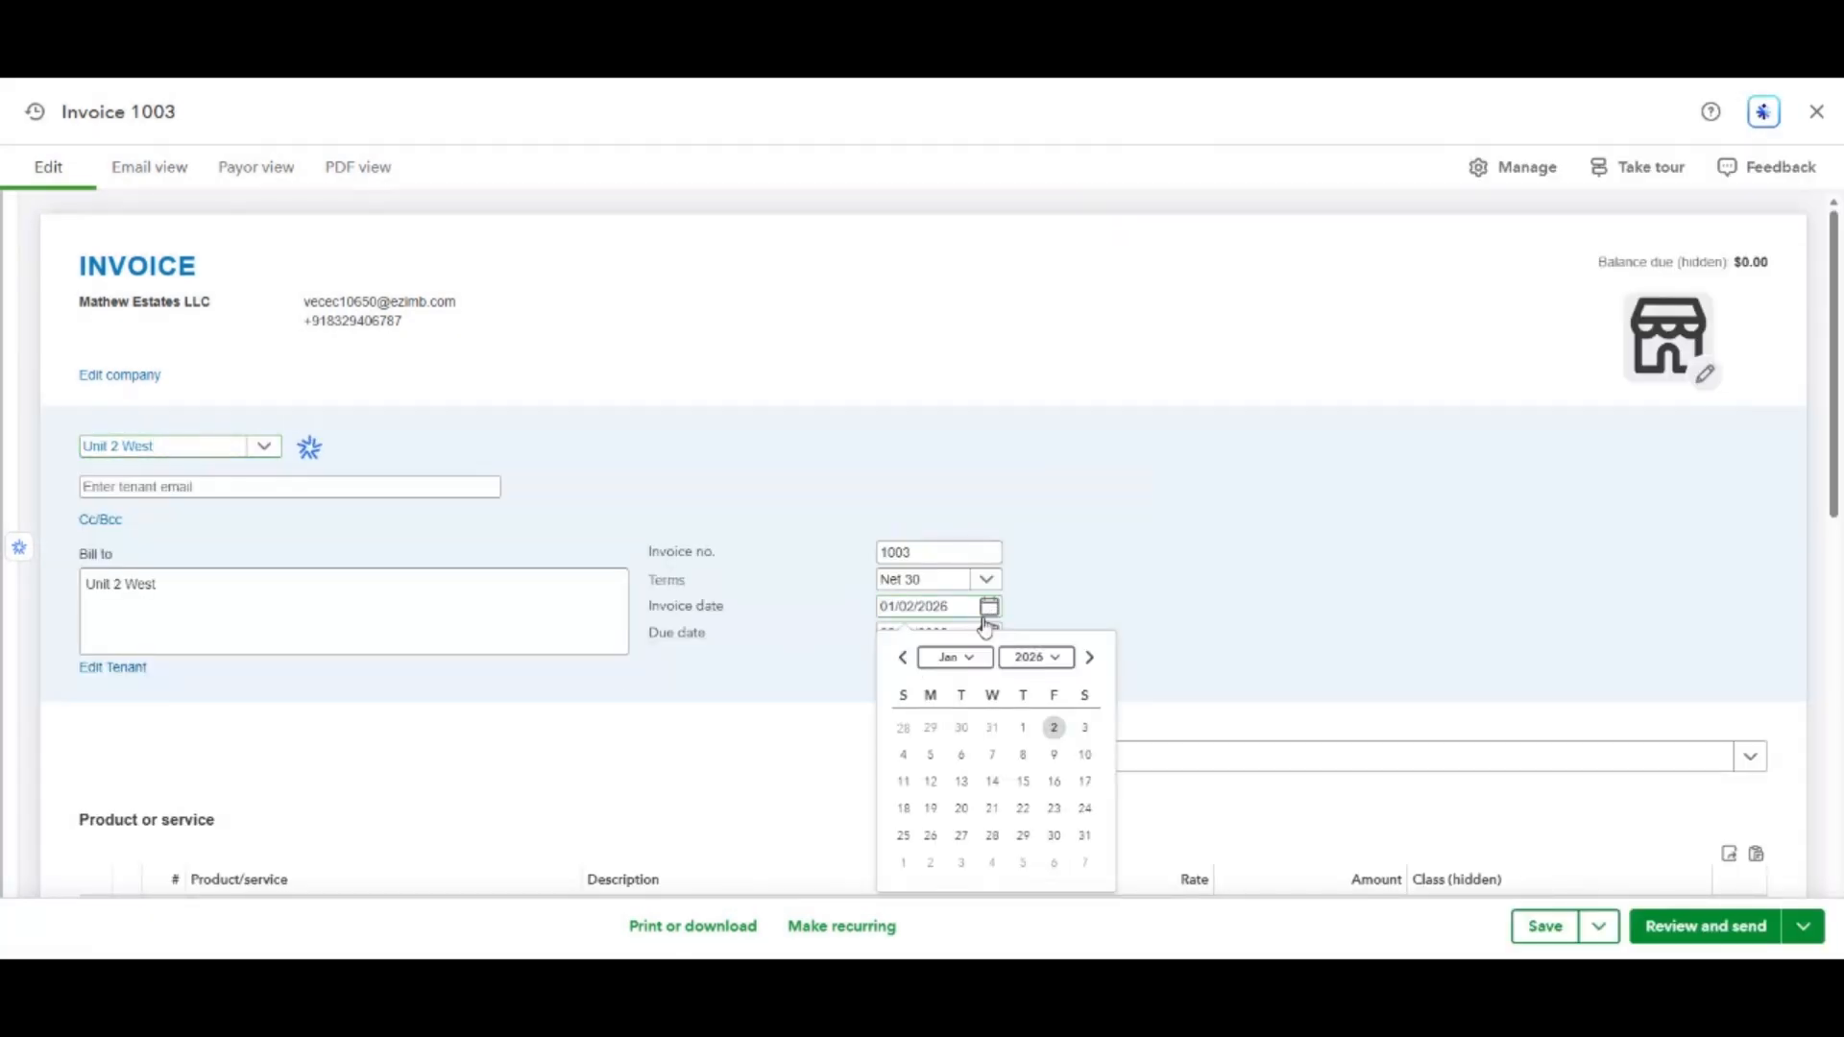
click(1020, 730)
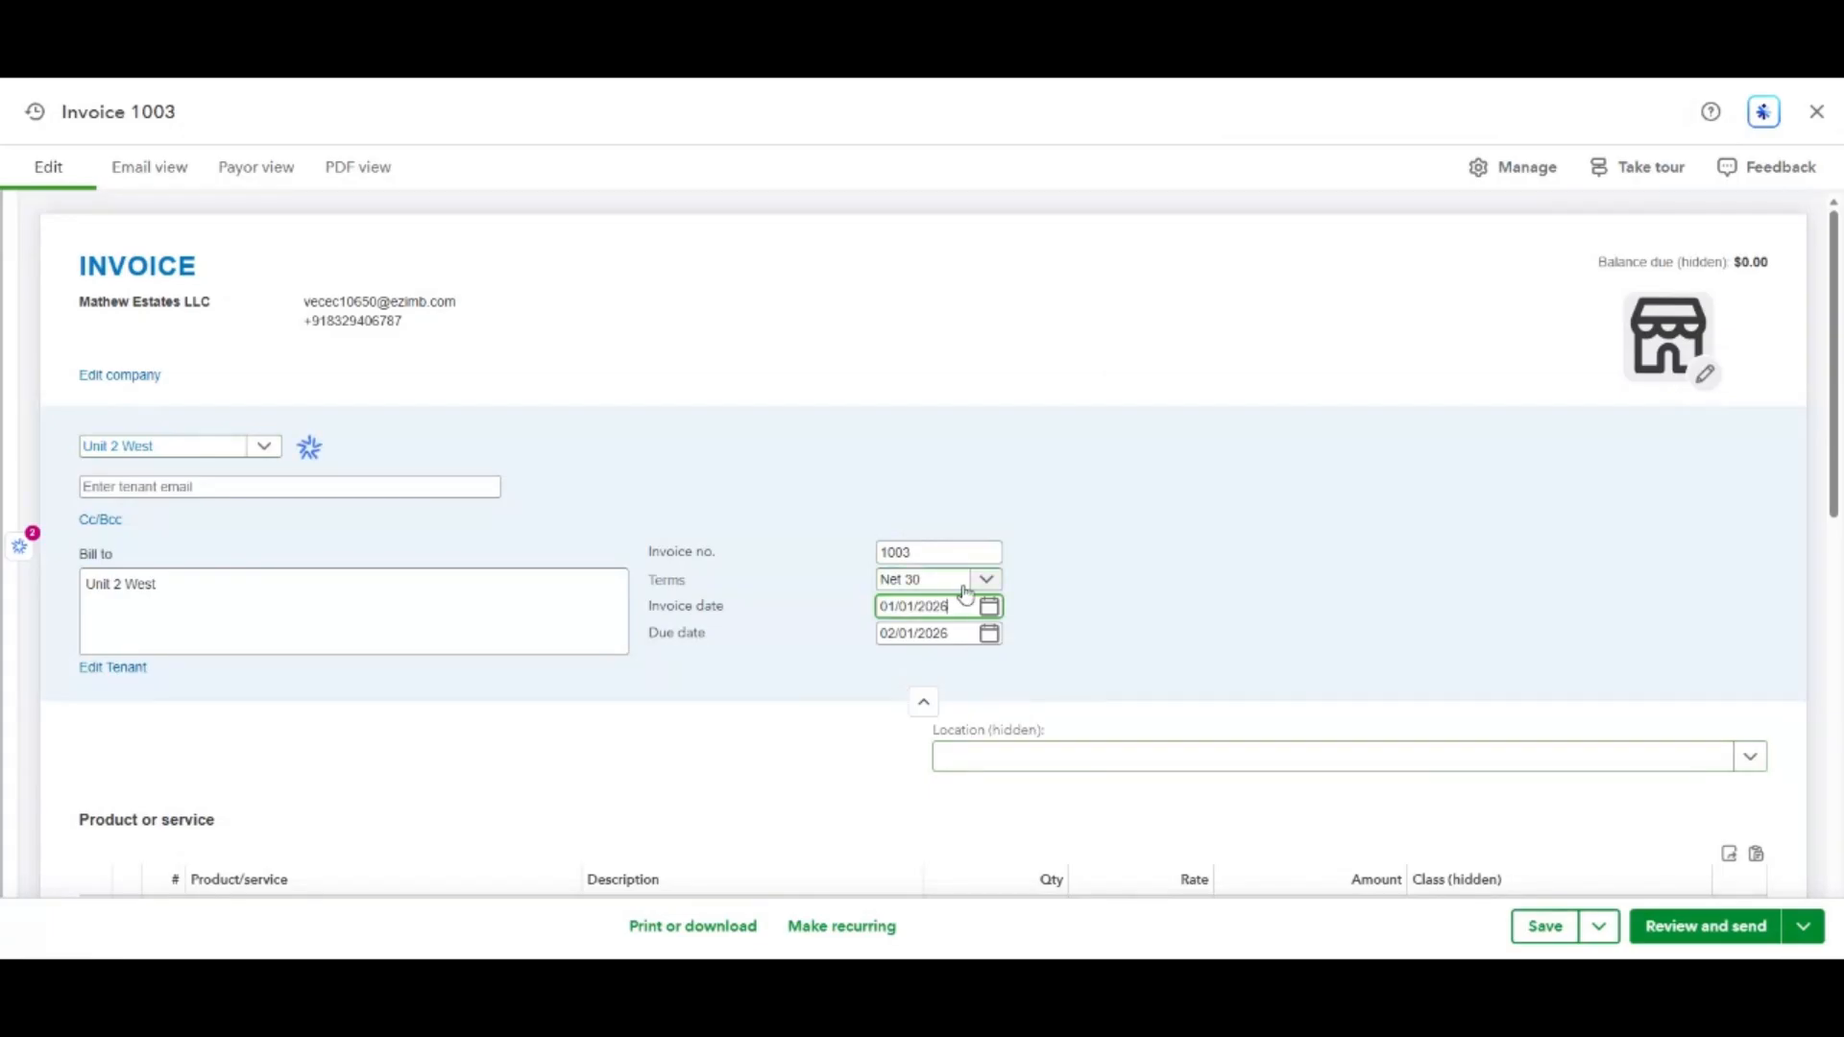
click(986, 579)
click(947, 622)
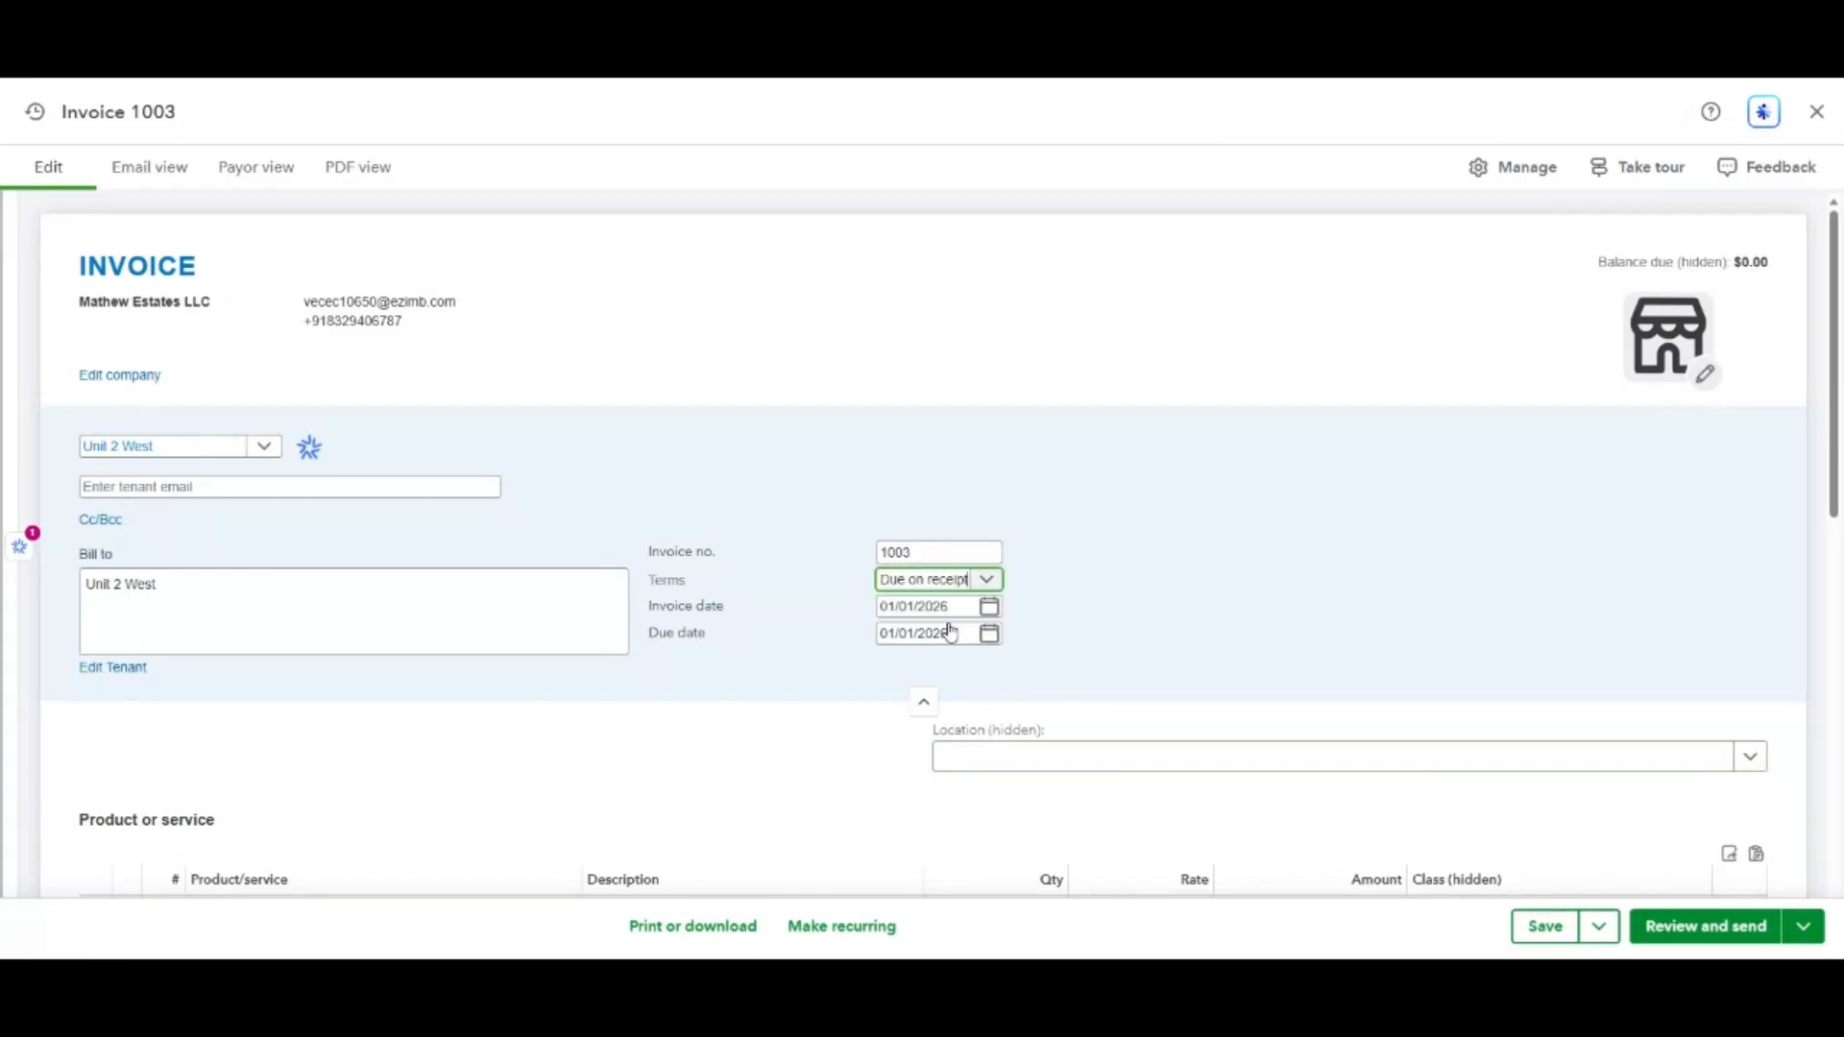
click(1077, 631)
Add Security Deposit as the first line of the Unit 2 invoice with an amount of 10,000.
scroll(786, 722, down, 3)
click(372, 639)
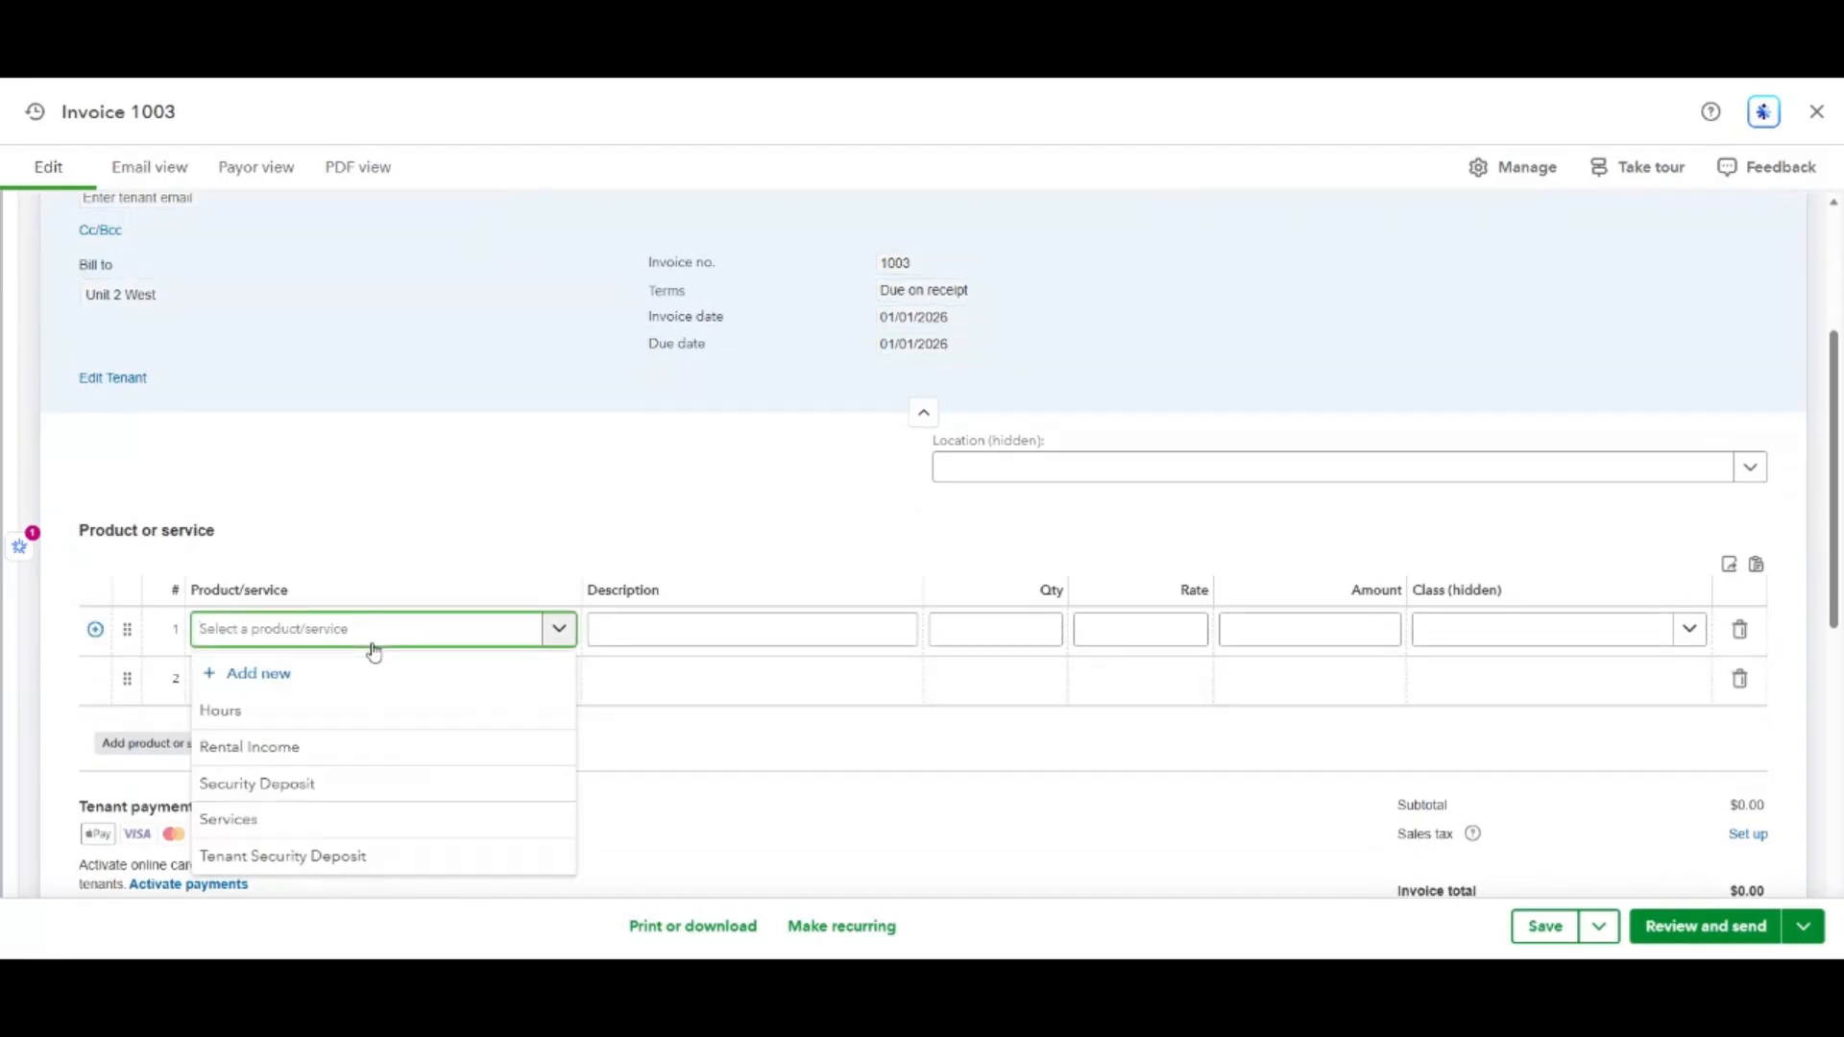
click(329, 784)
click(1311, 634)
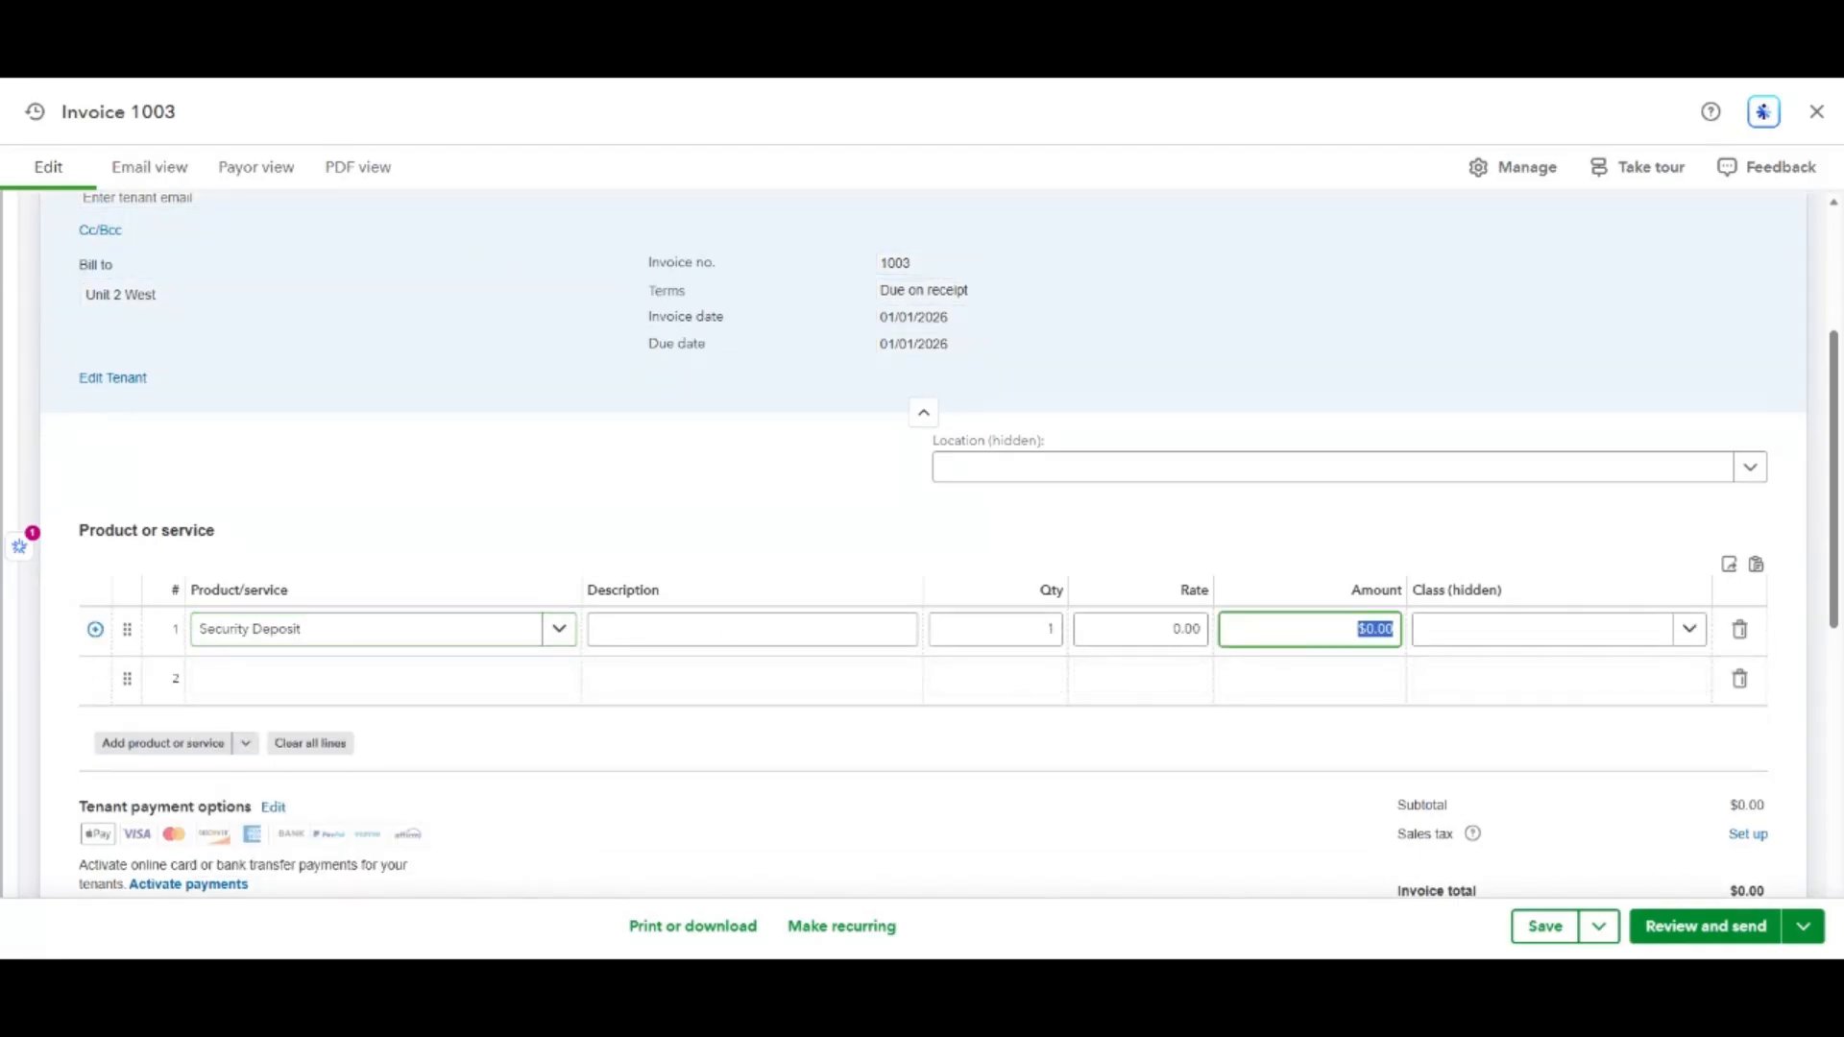
text(10,00)
Create a class named Unit 2 and assign it to the Security Deposit line.
click(1507, 630)
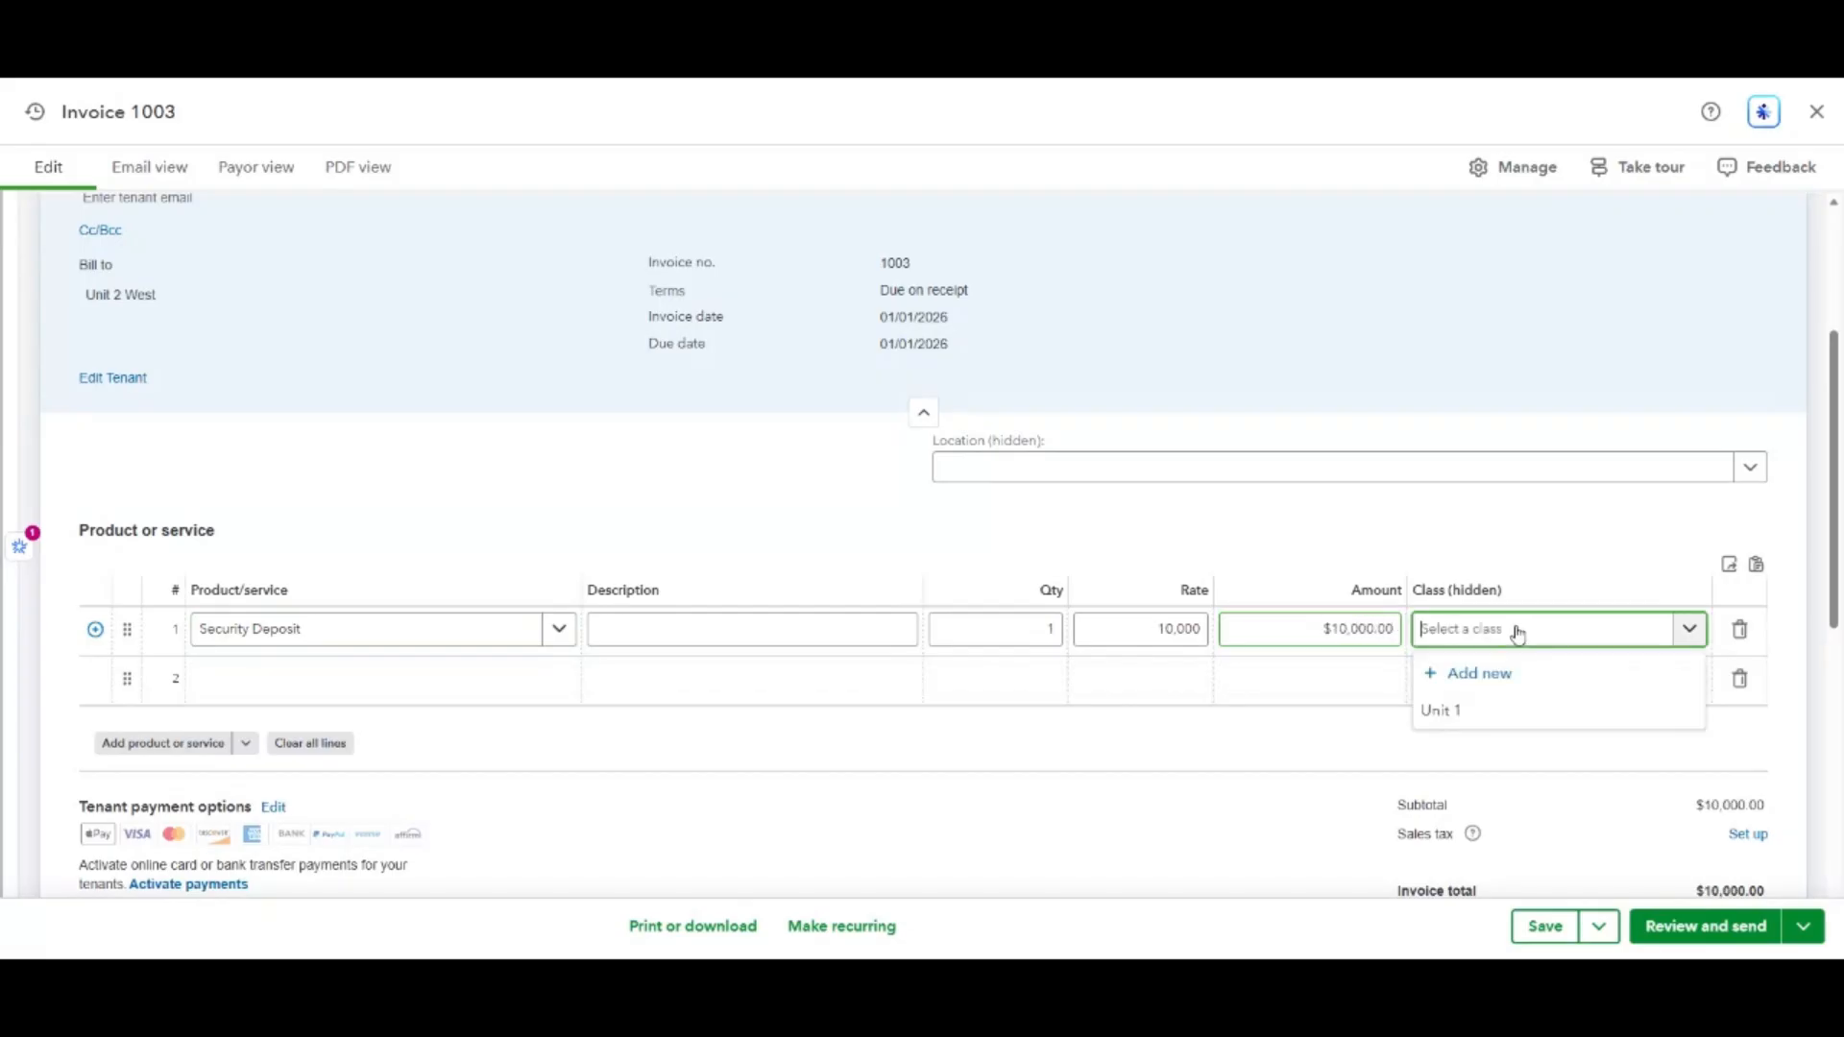
click(1496, 683)
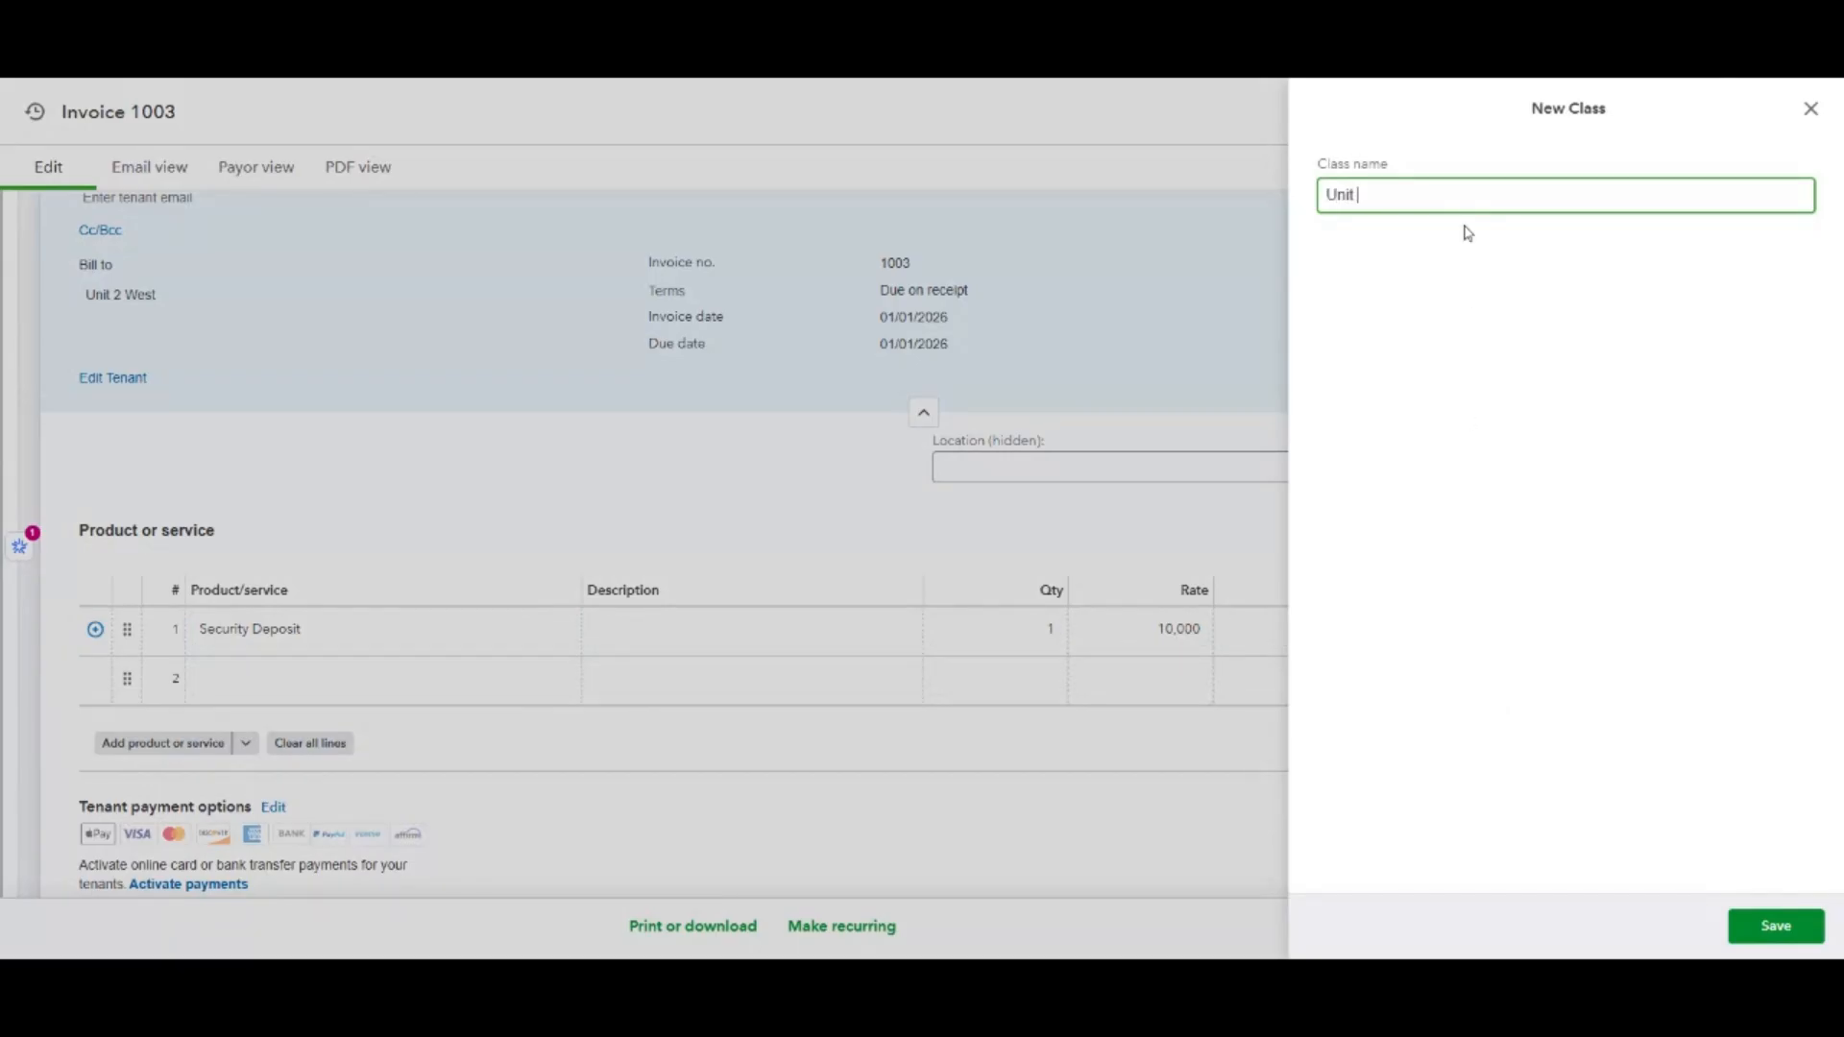
click(1778, 927)
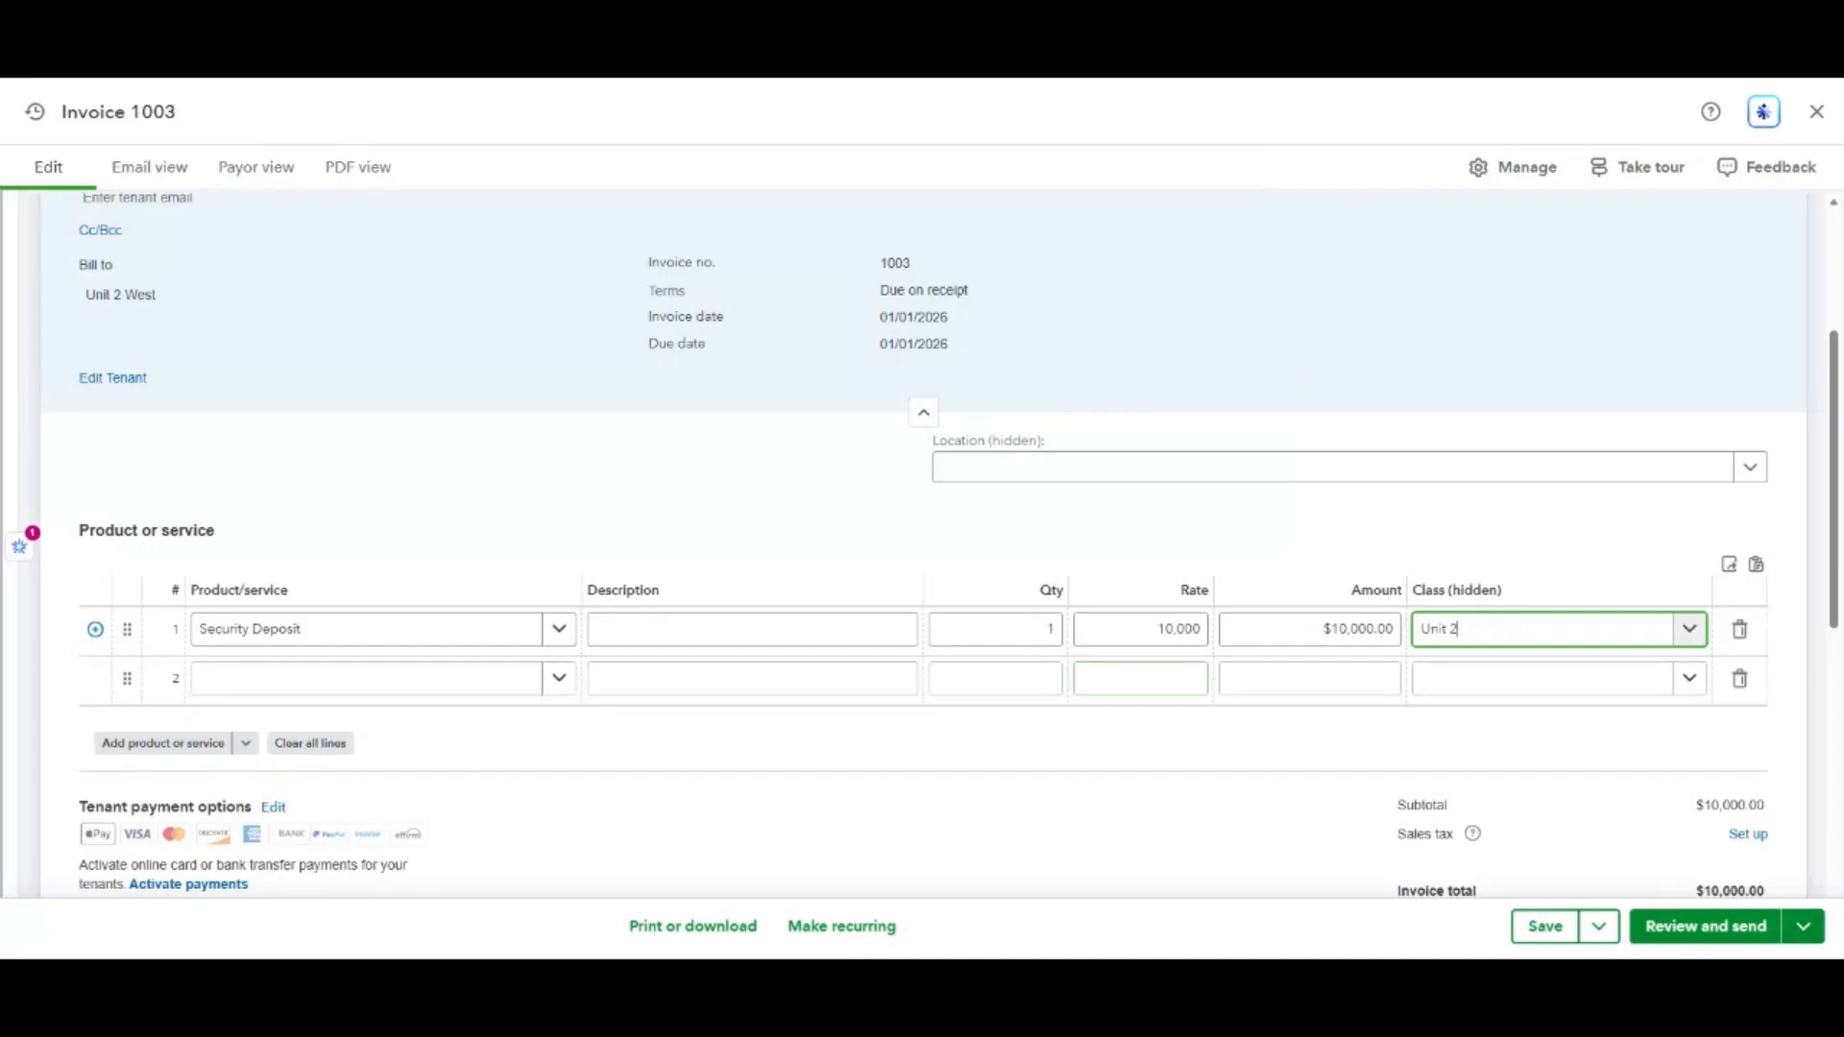
Add a Rental Income line with an amount of 2,000 and the class Unit 2.
click(288, 689)
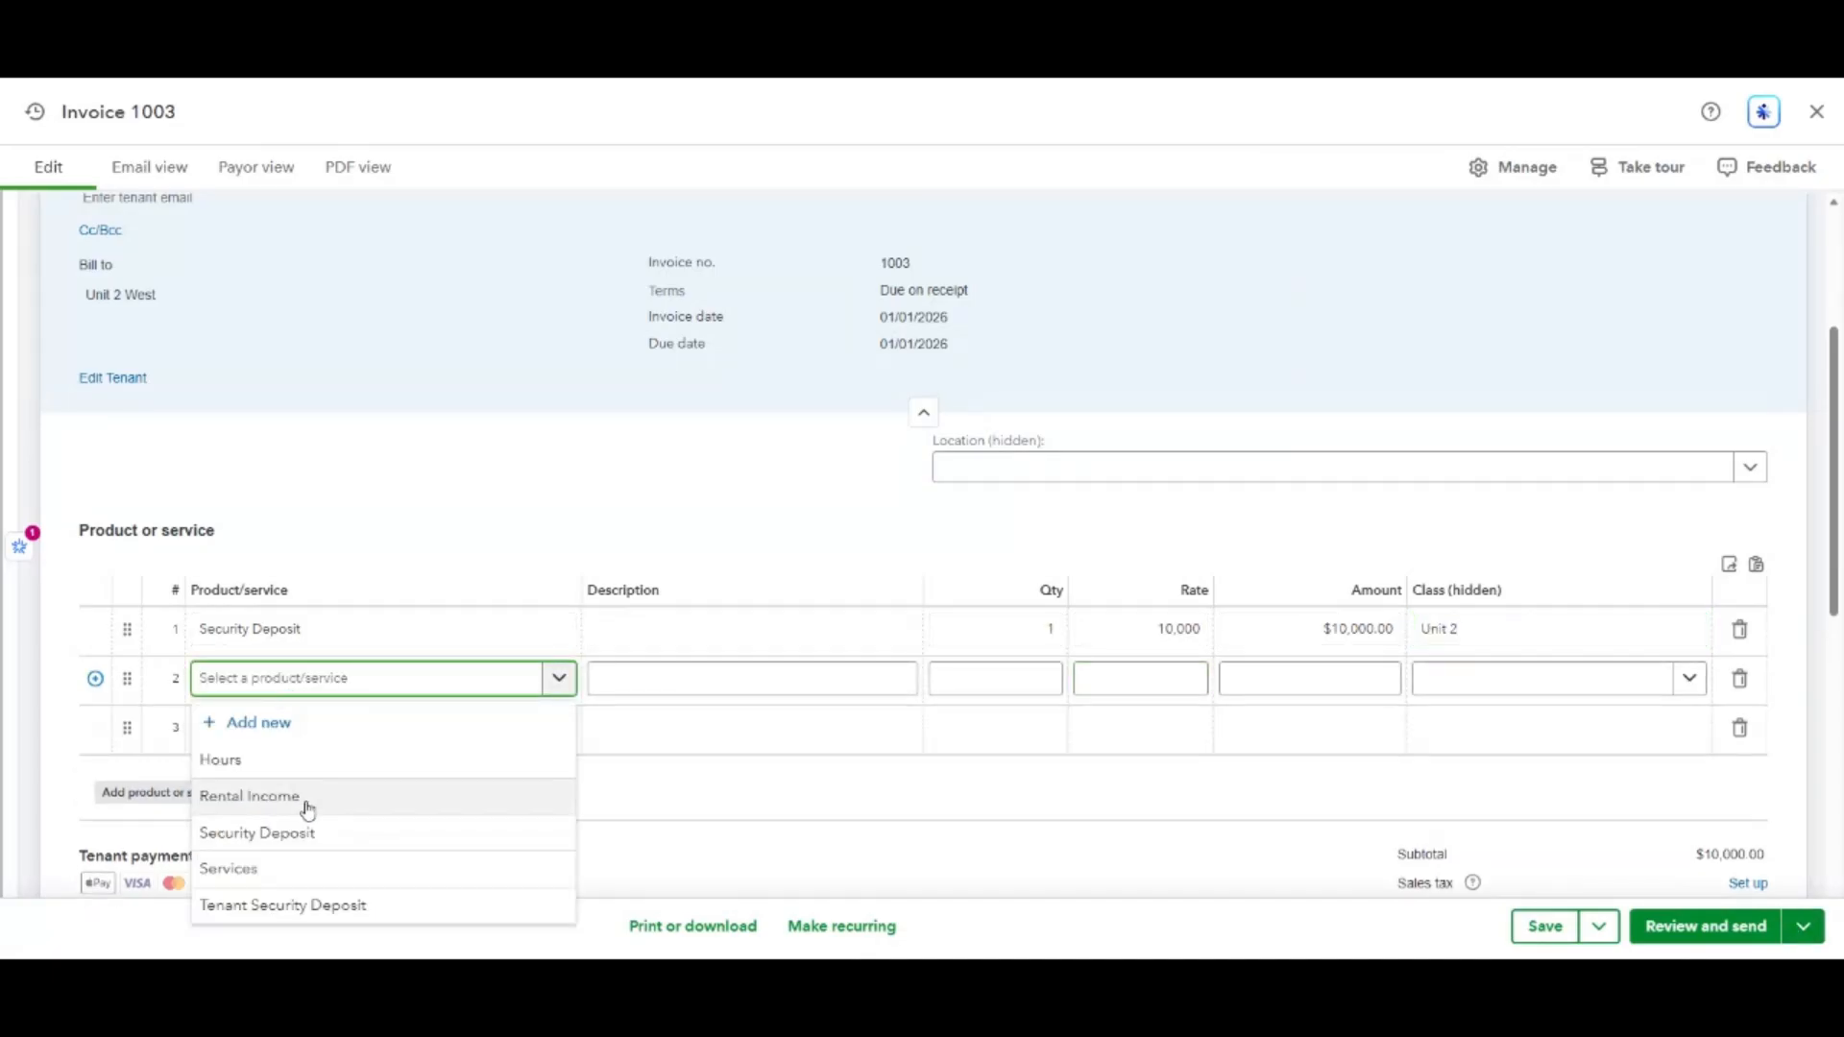
click(400, 794)
click(1332, 679)
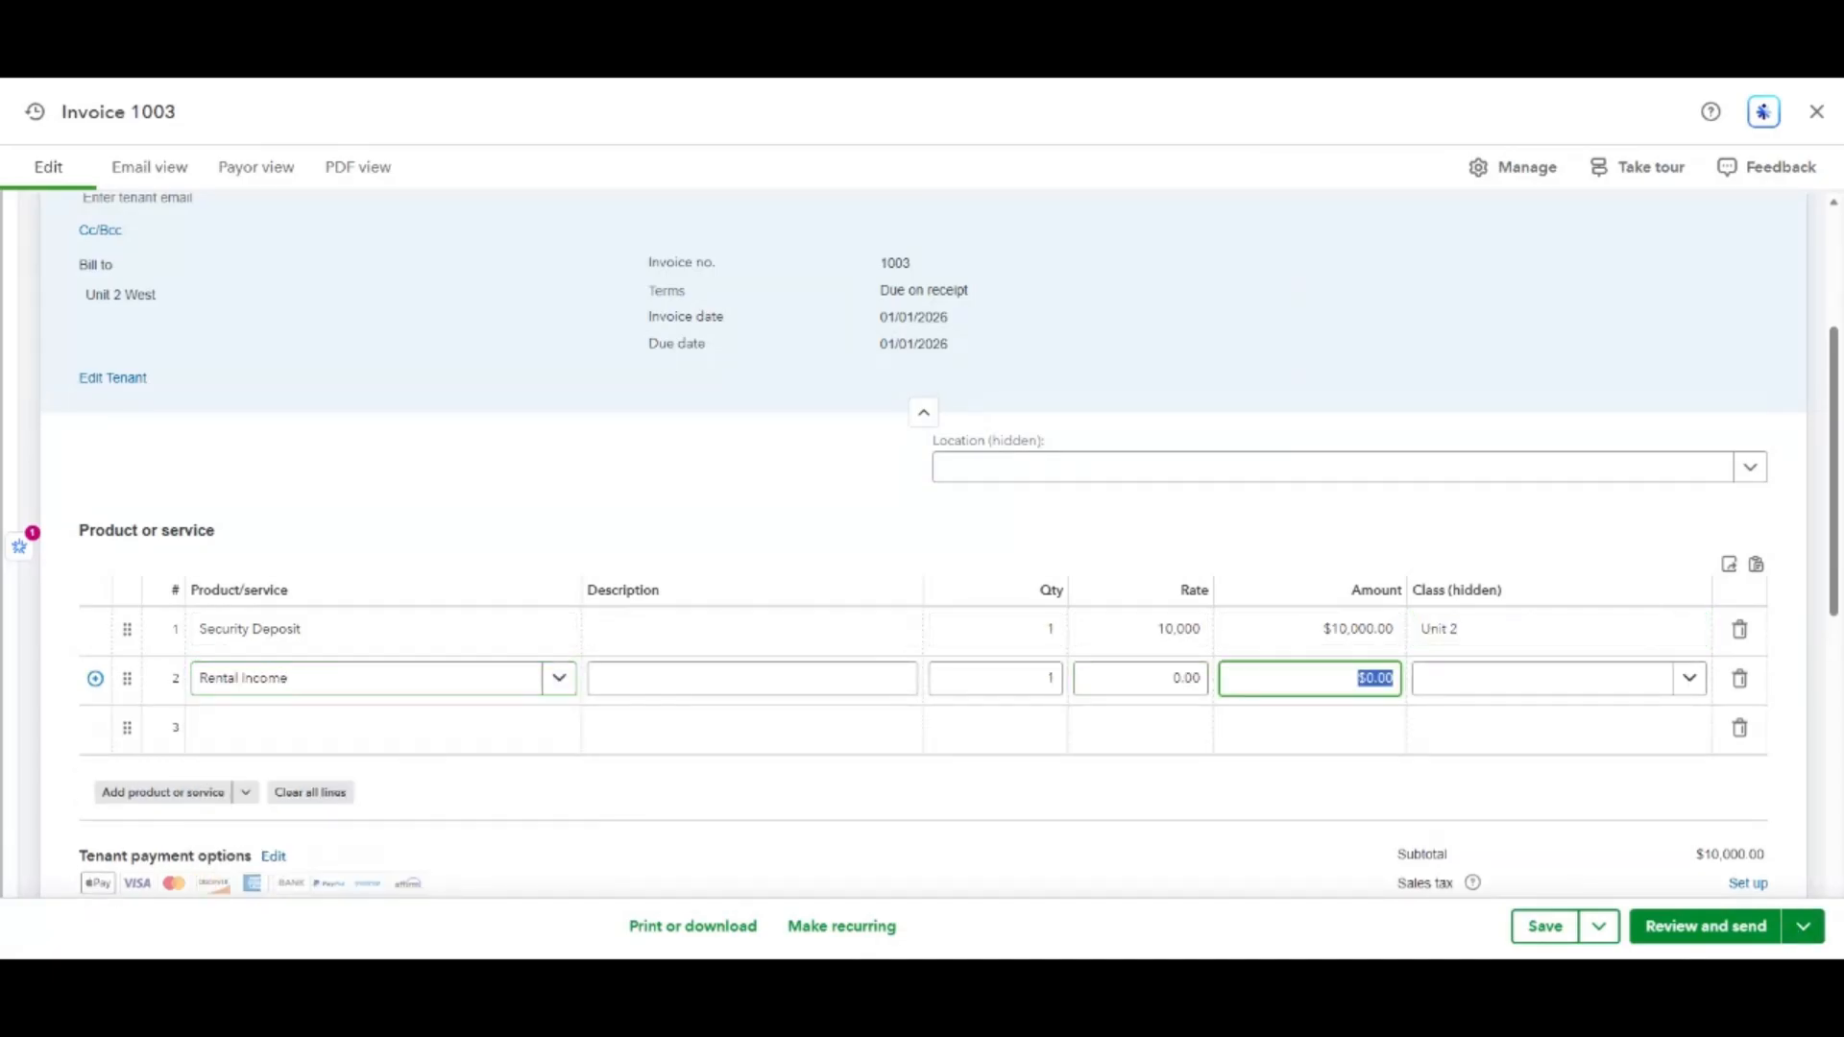
text(2000)
click(1565, 690)
click(1515, 768)
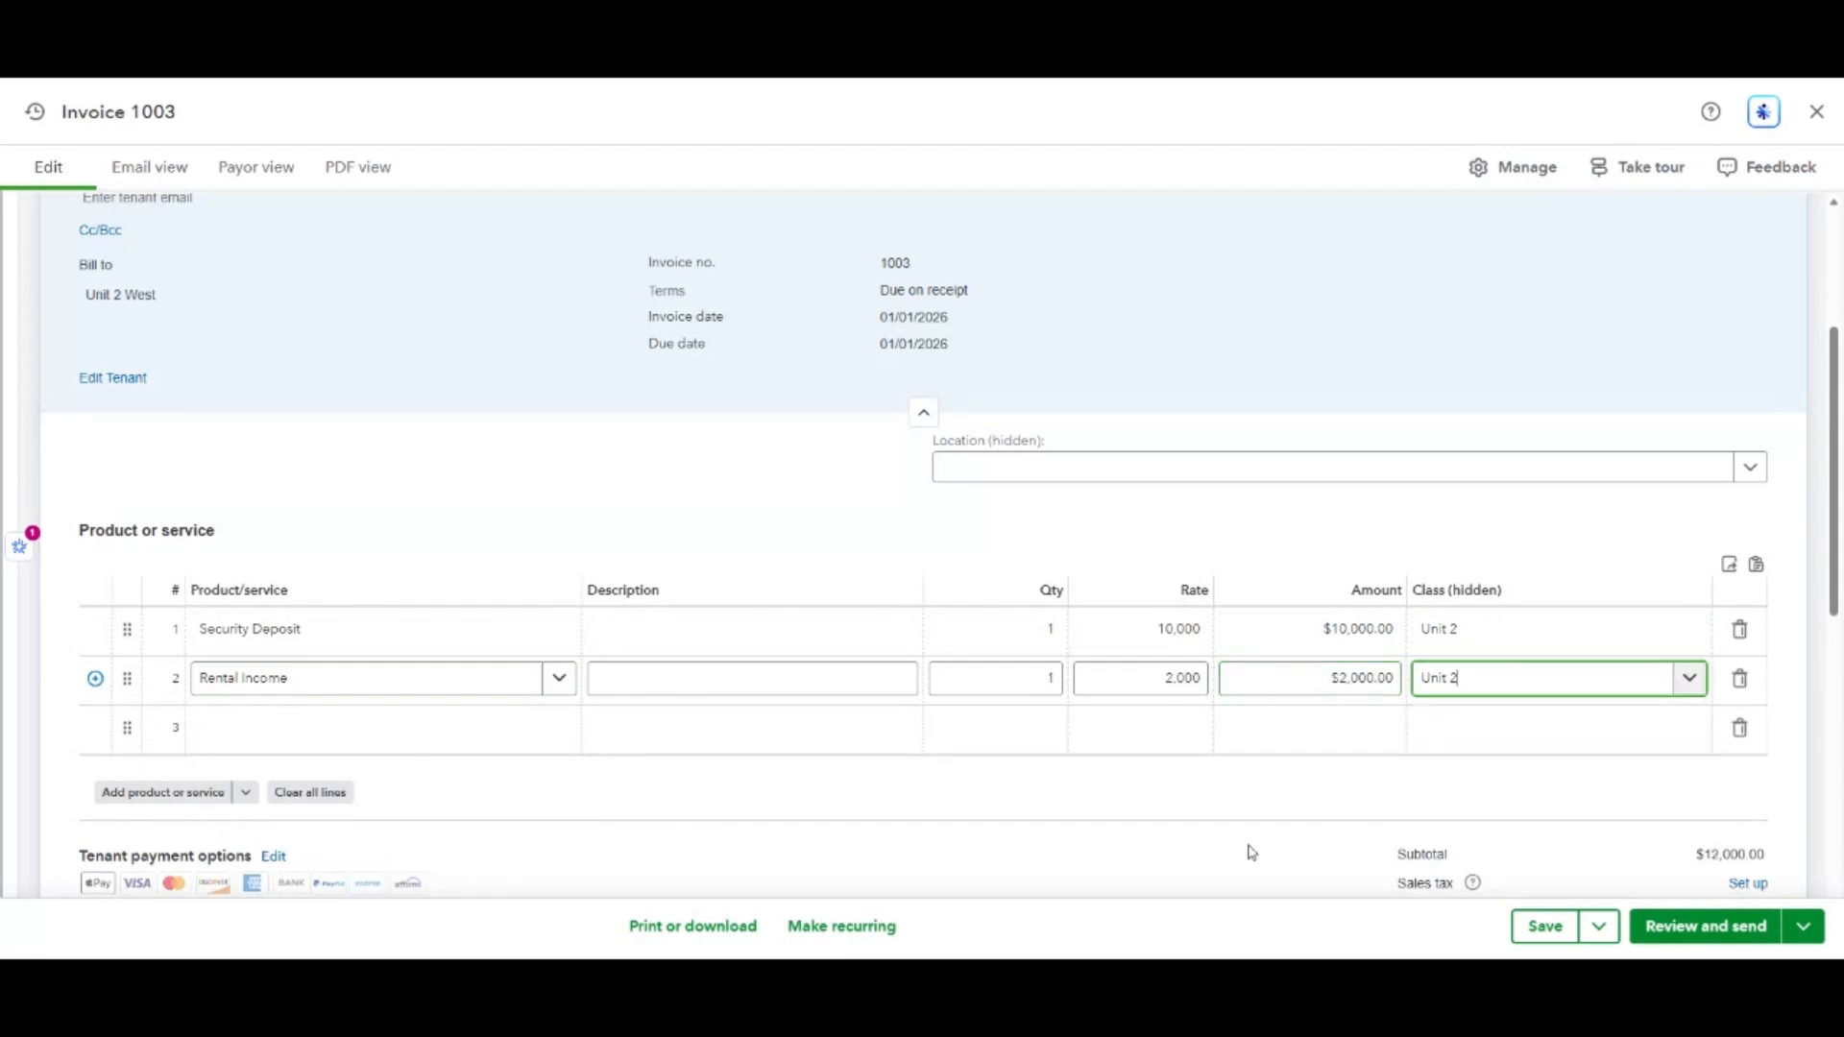
Save the Unit 2 invoice and start receiving its payment.
click(1536, 937)
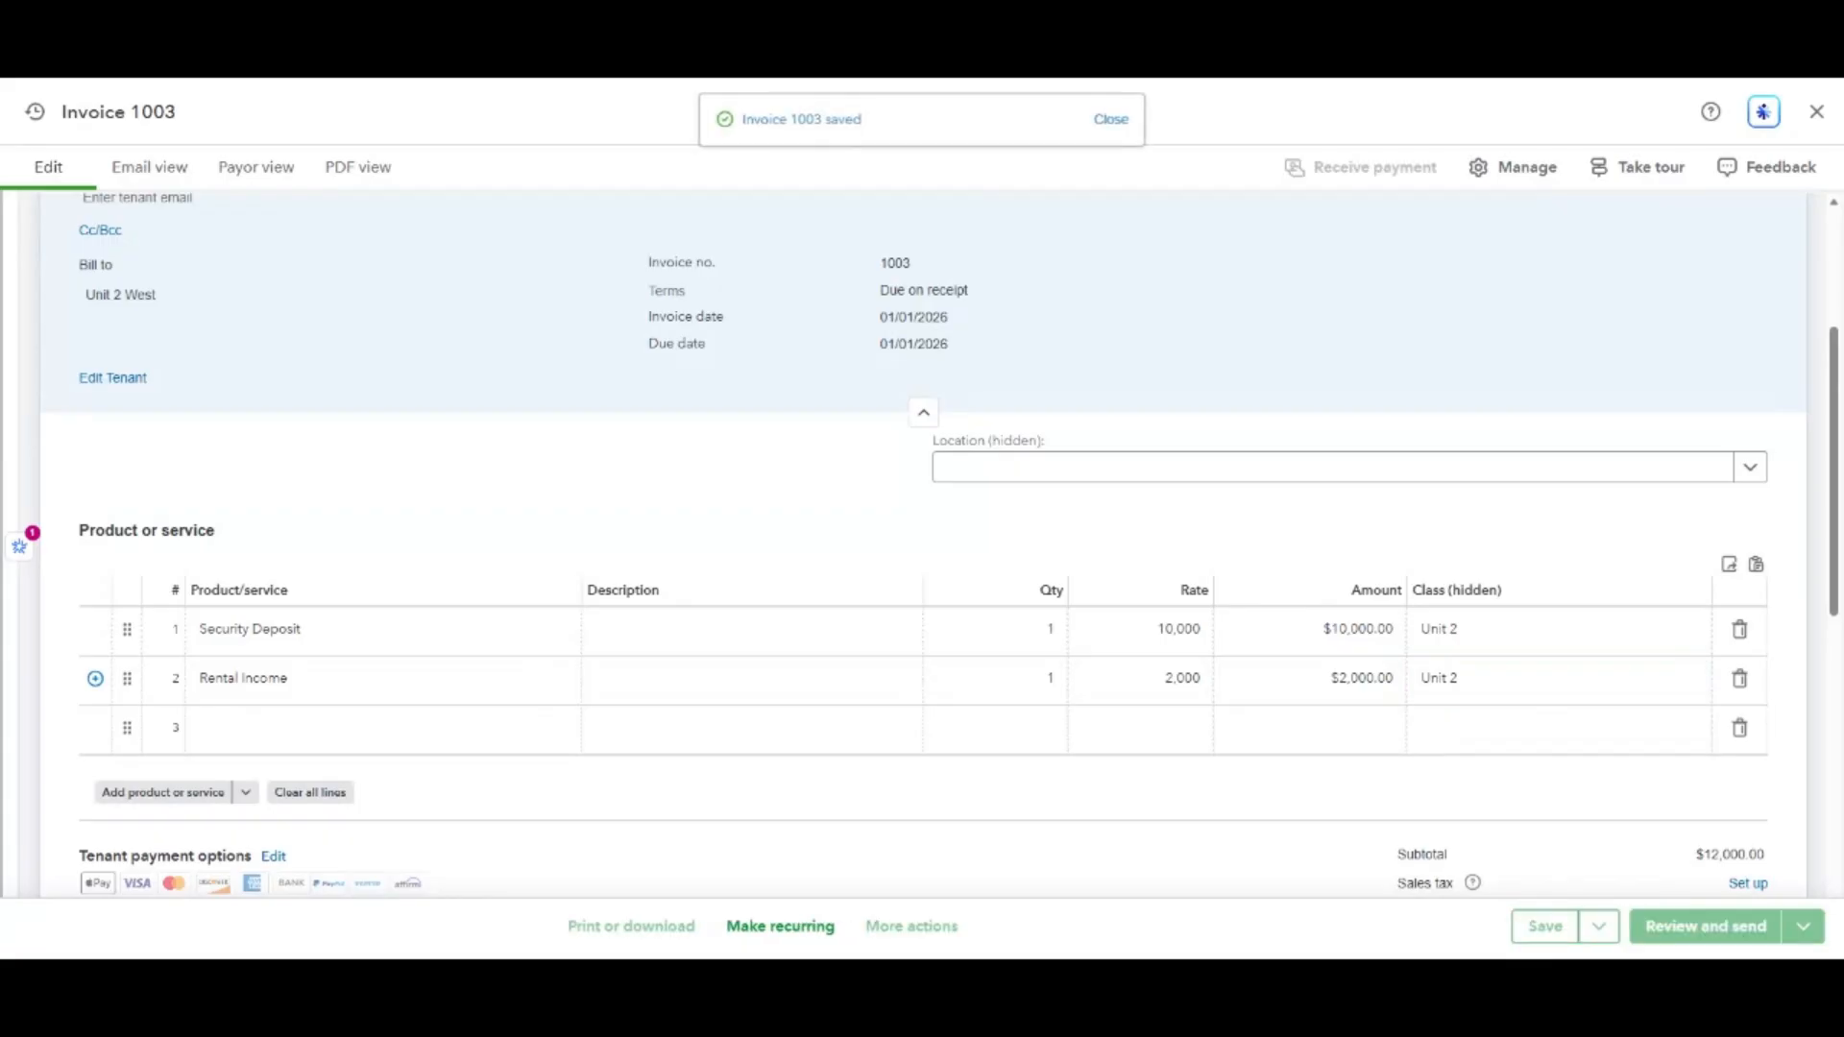
scroll(1075, 826, up, 3)
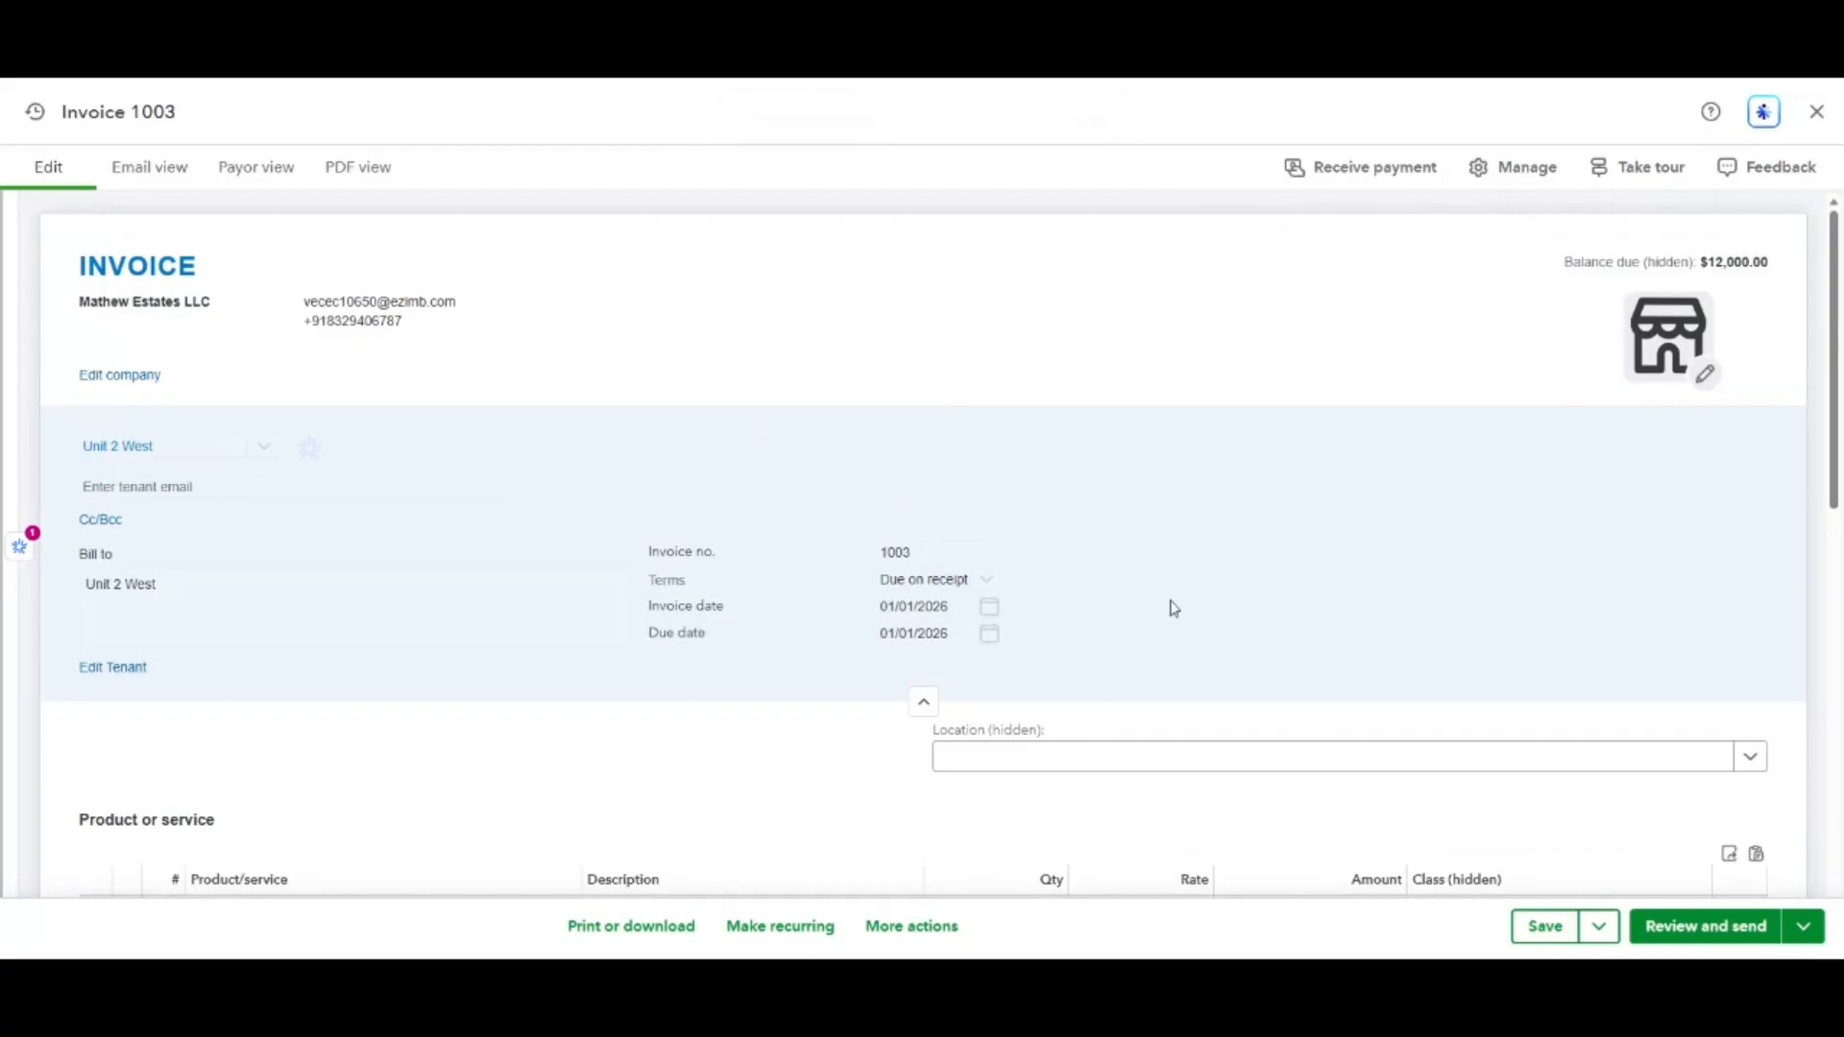
click(1364, 177)
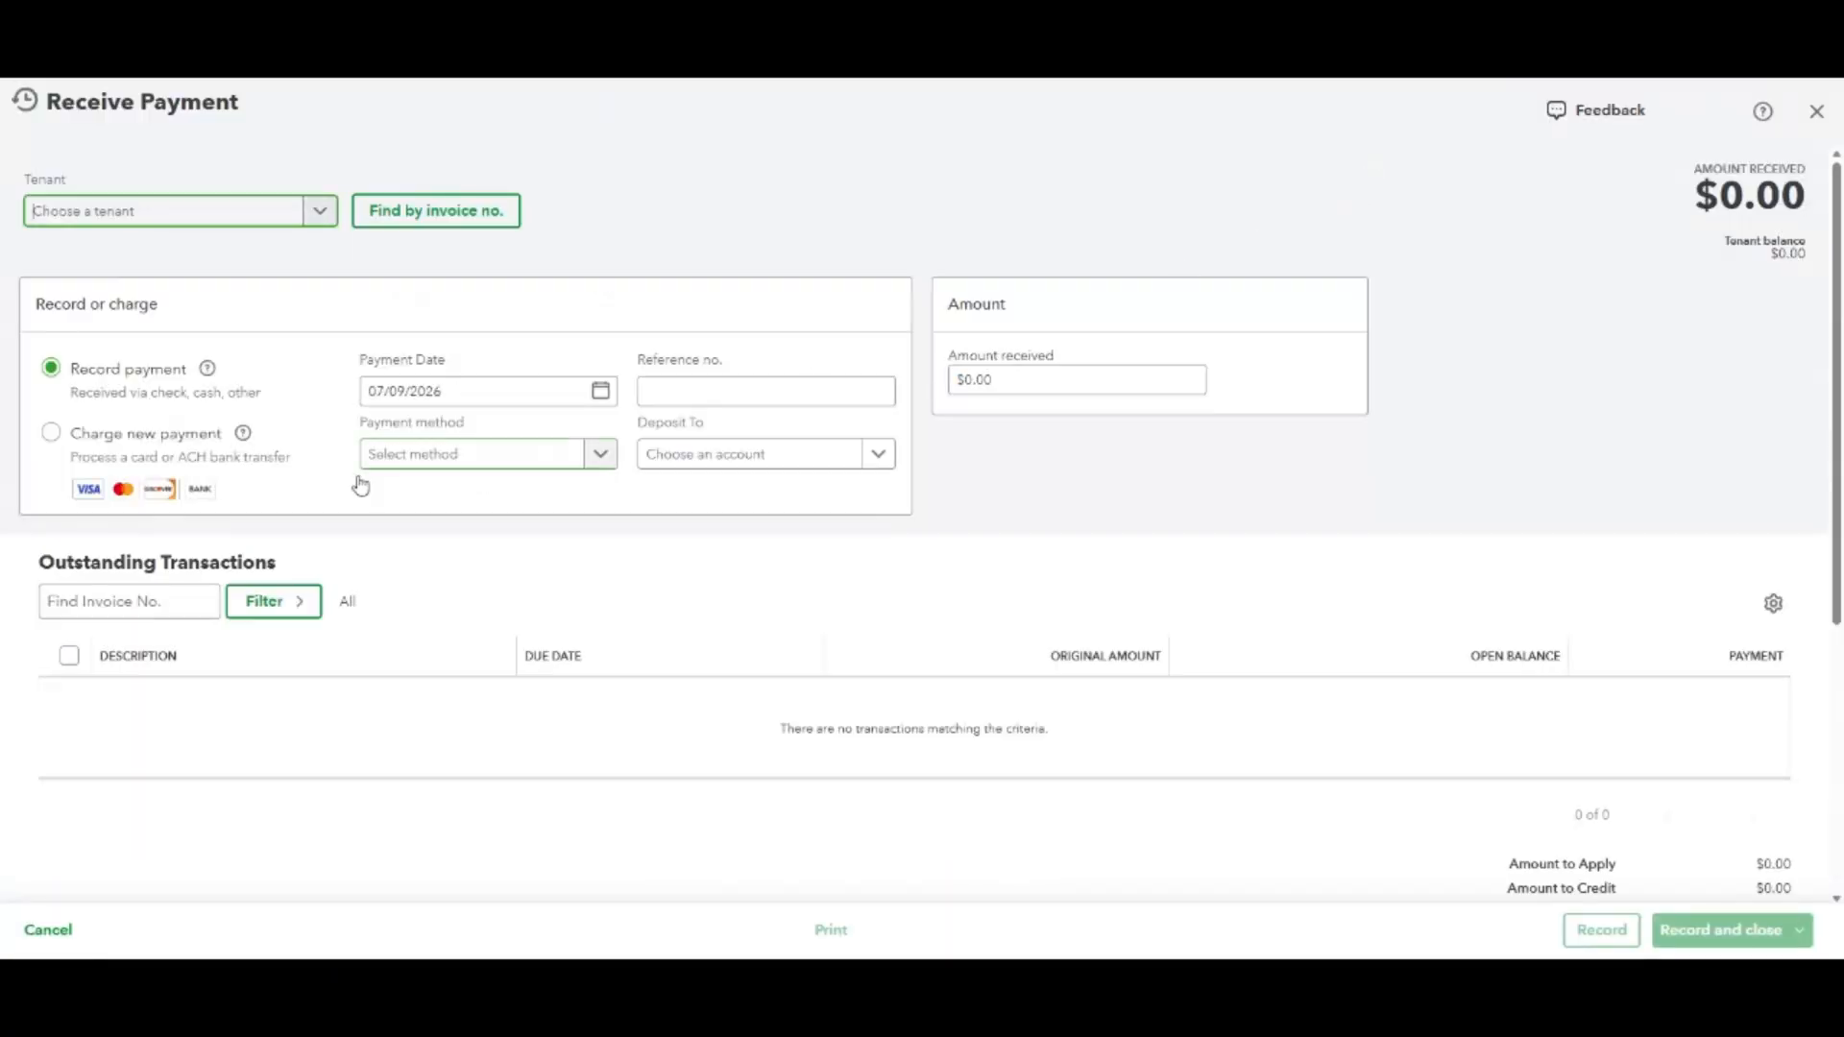
Set the payment date to 01/02/2026 and the payment method to ACH, and record and close the Unit 2 payment.
click(600, 393)
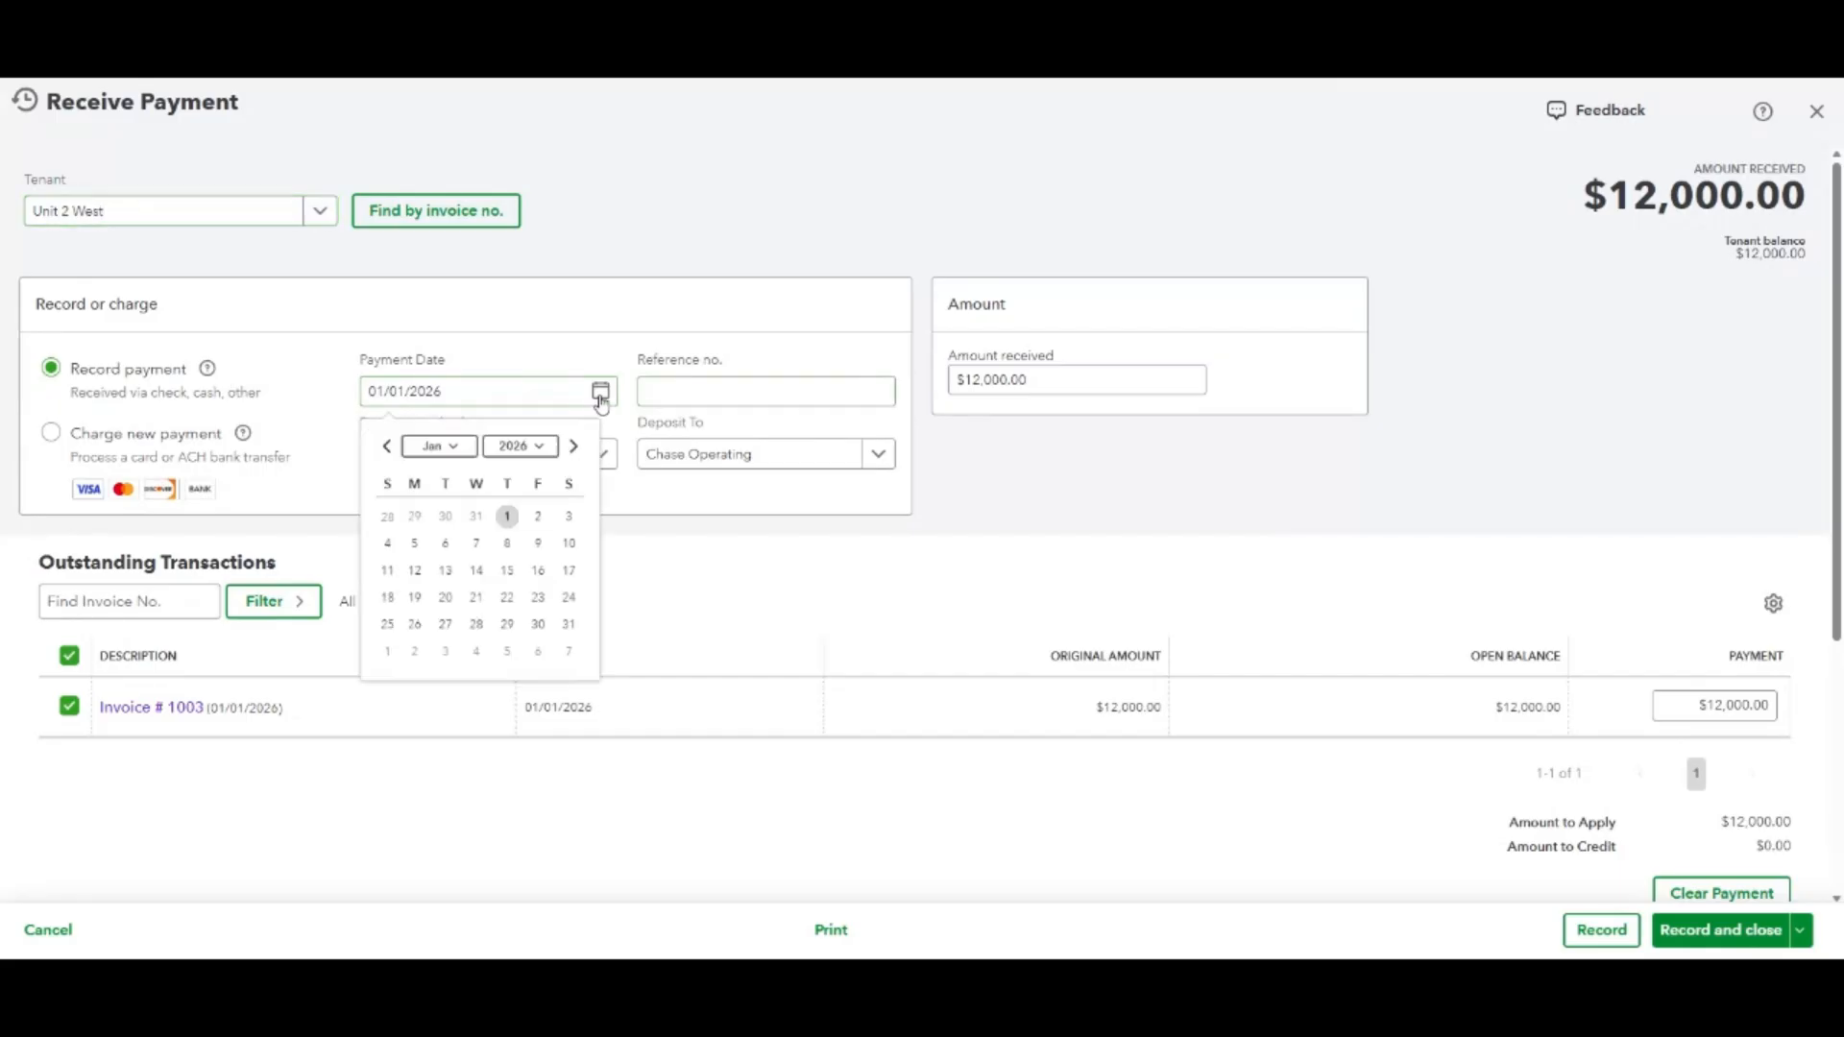
click(537, 517)
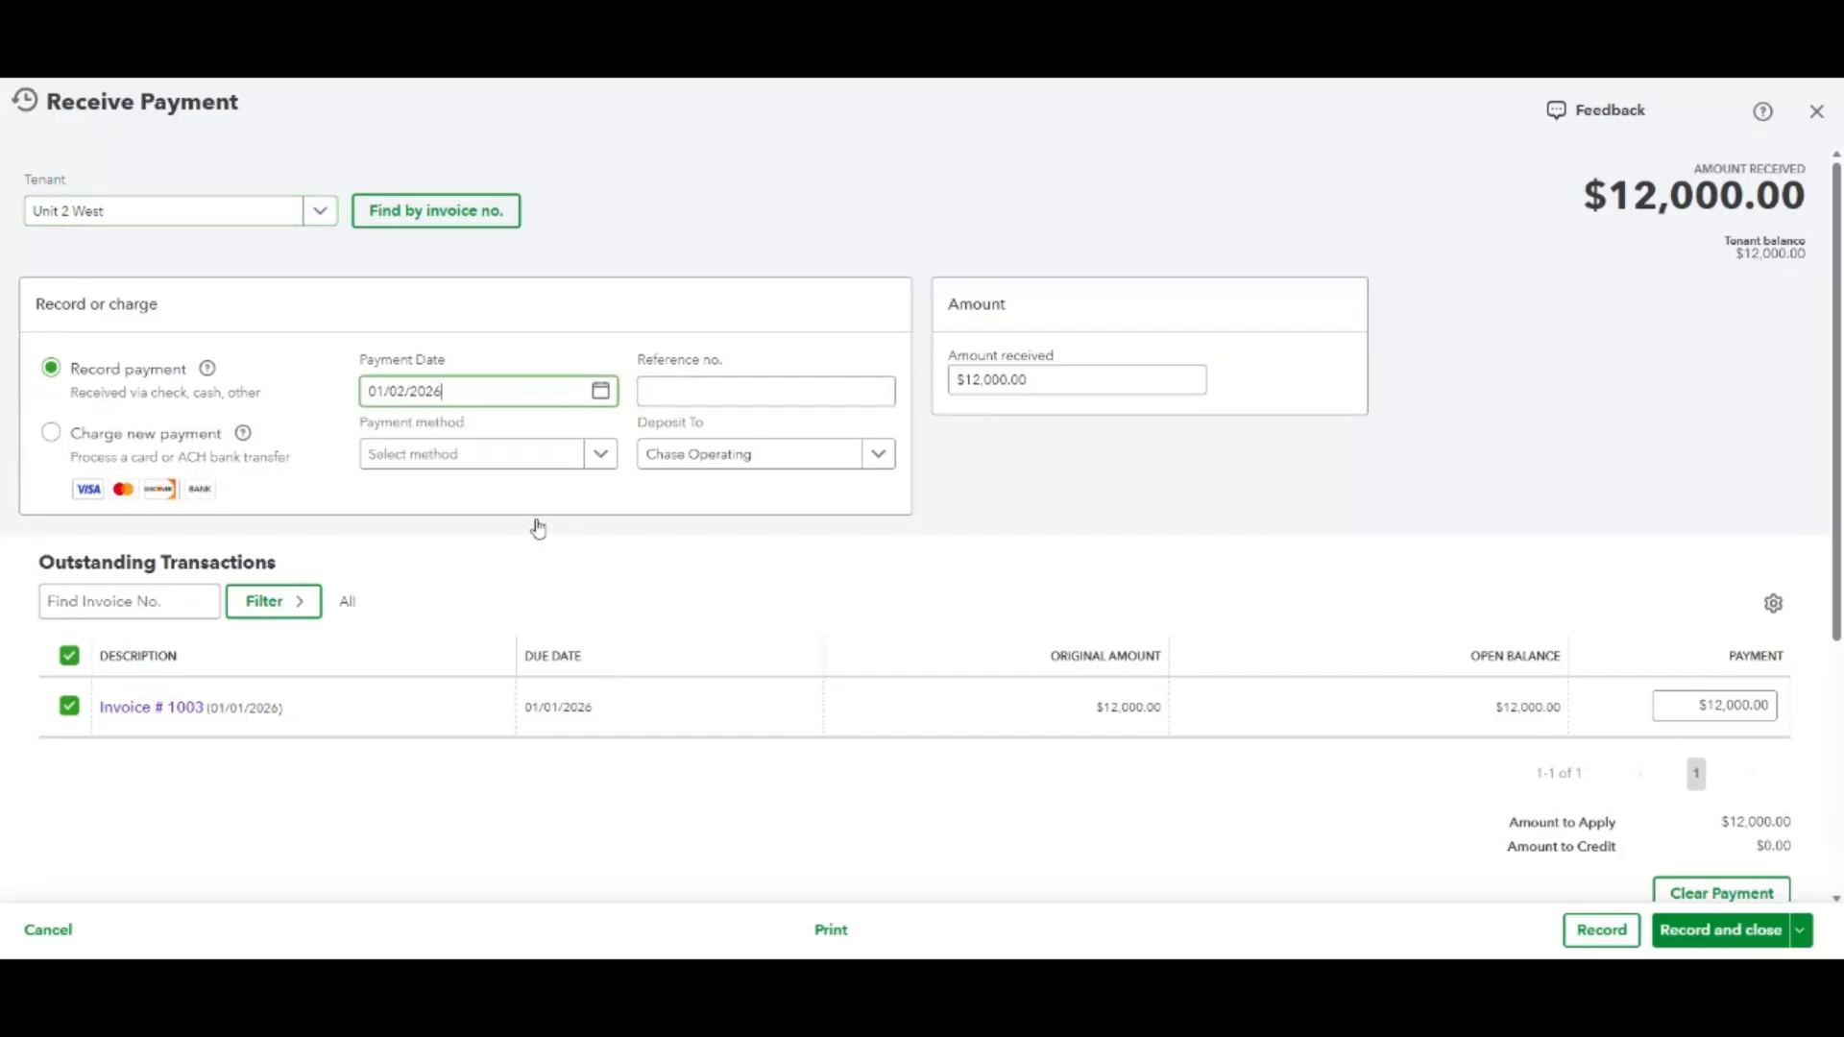
click(545, 462)
click(480, 524)
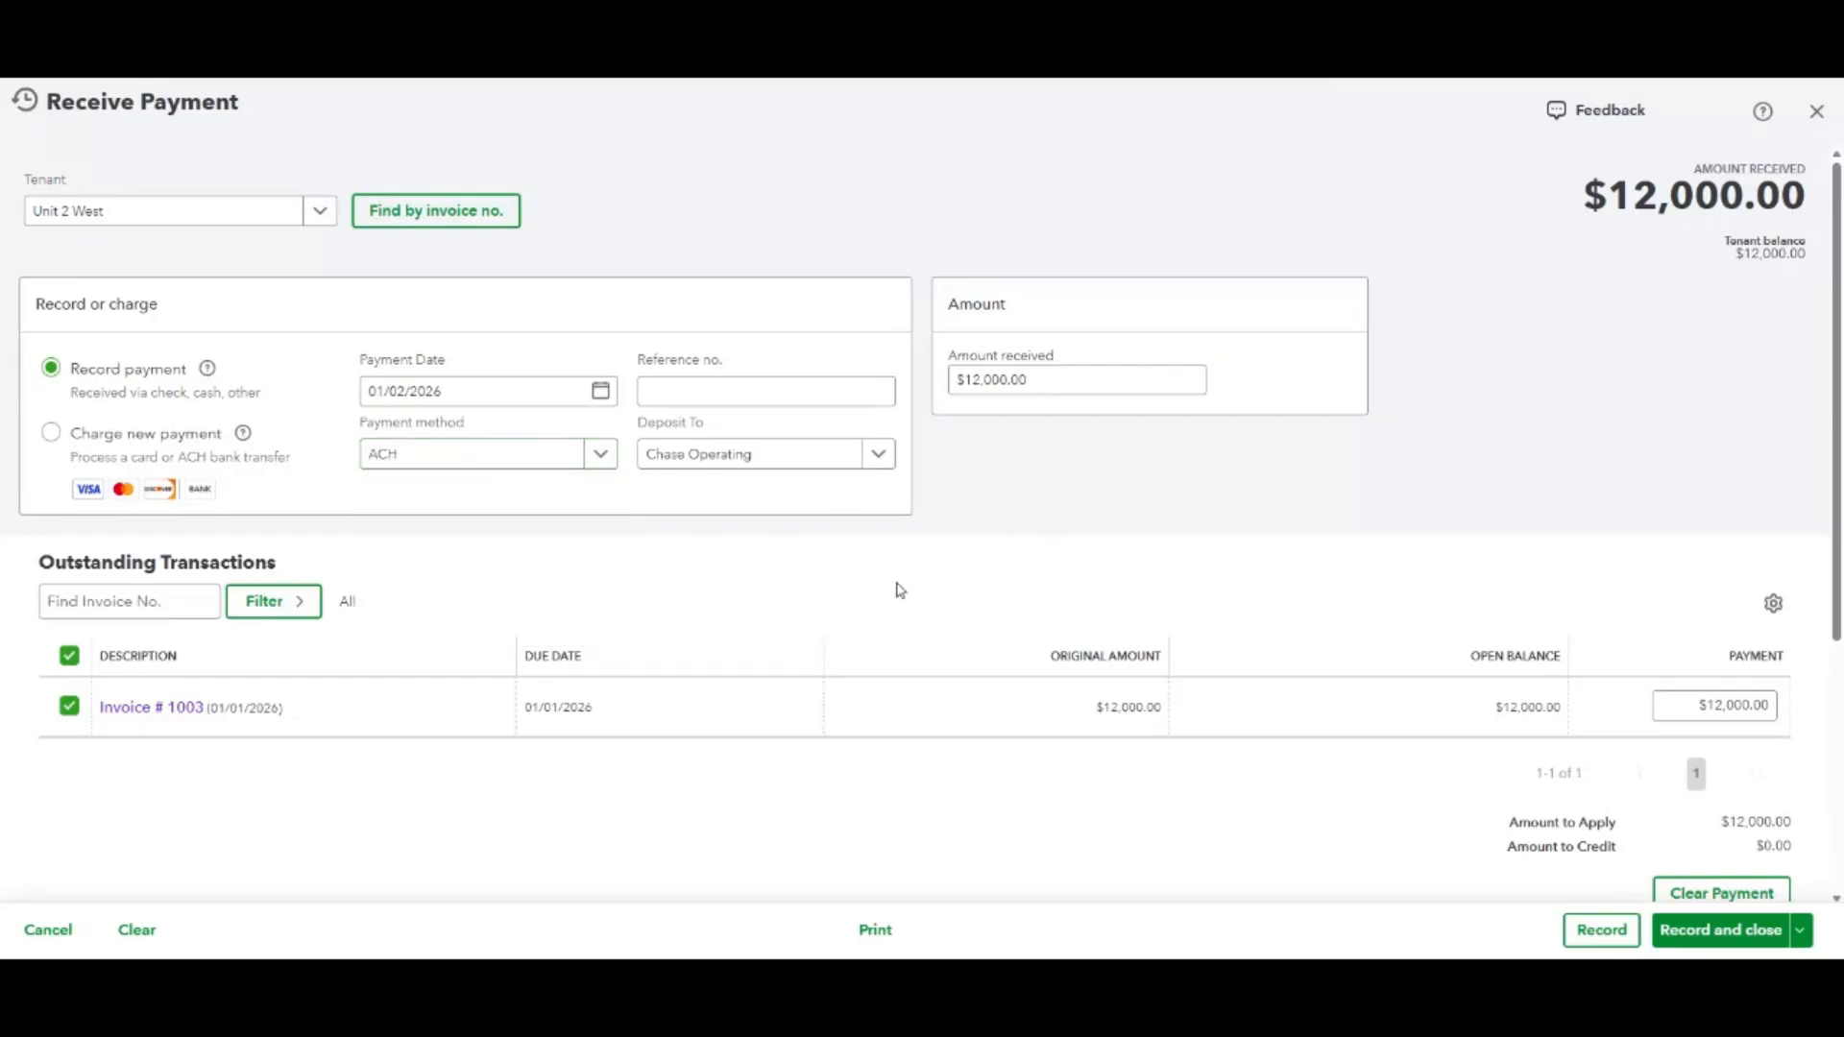
scroll(1016, 667, down, 3)
scroll(1016, 667, down, 1)
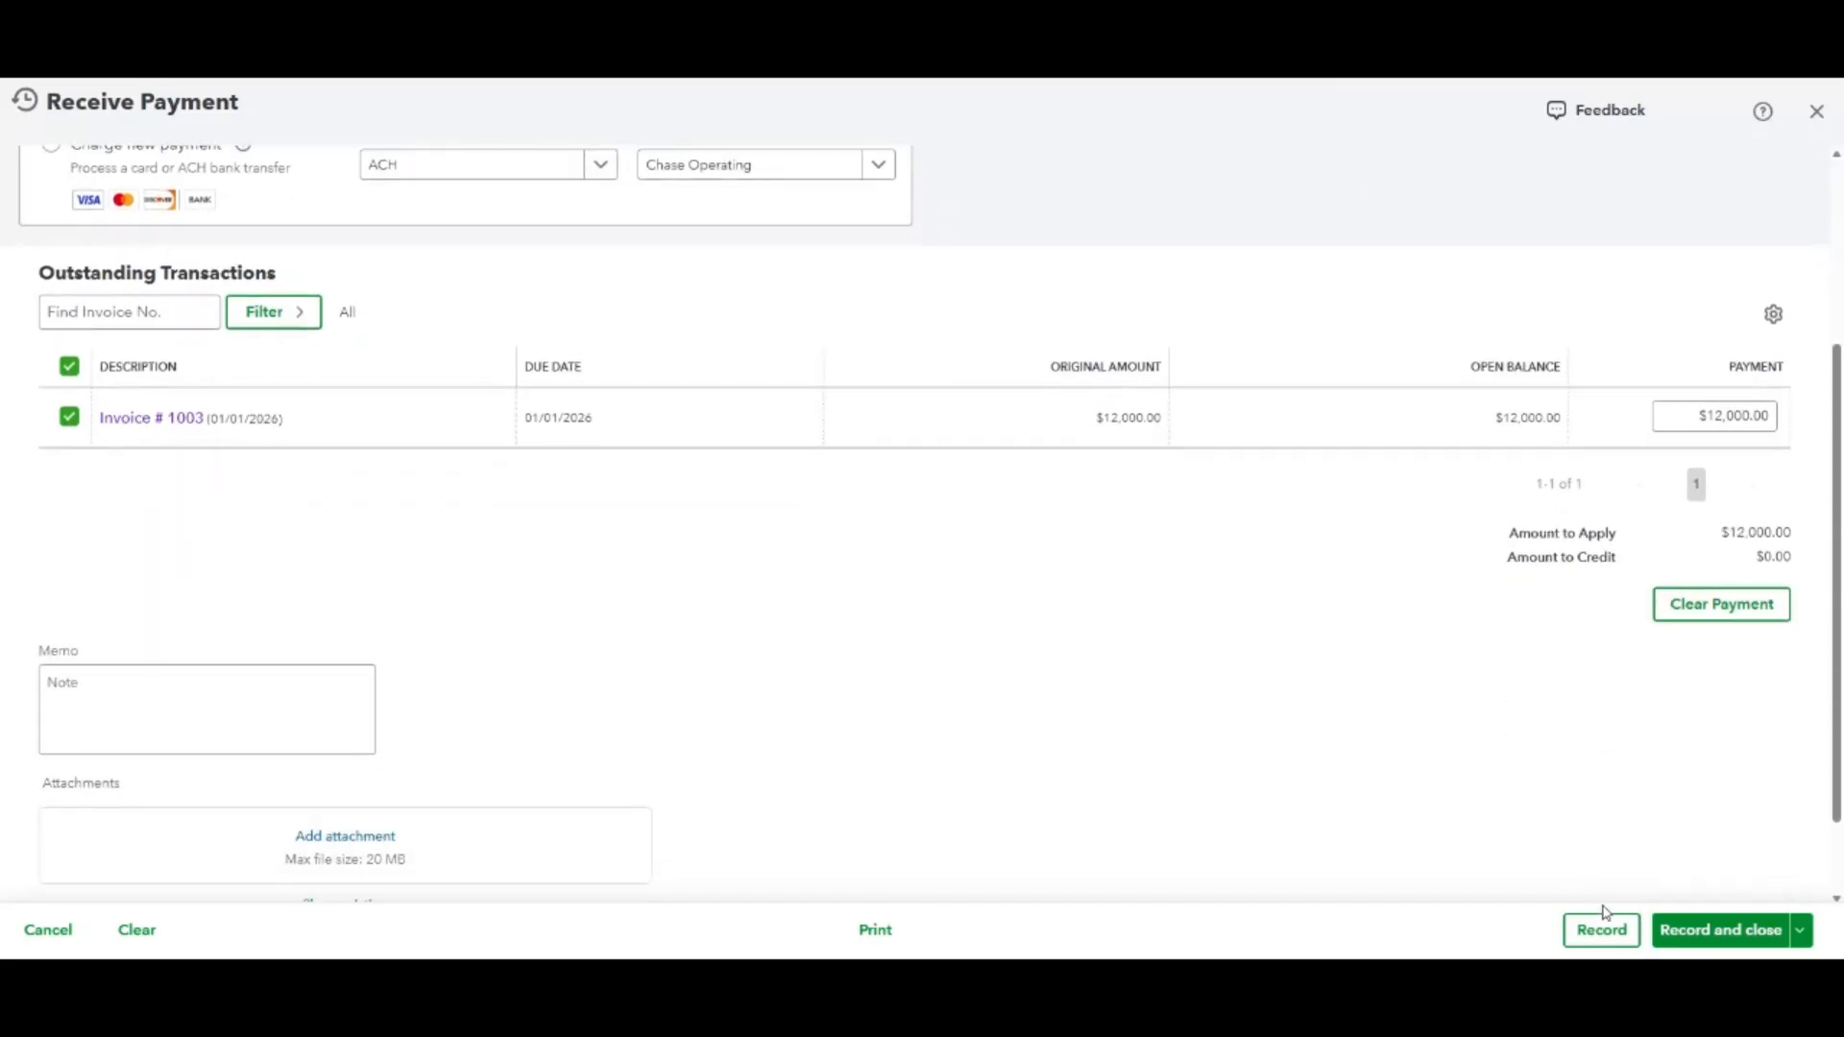
click(1757, 929)
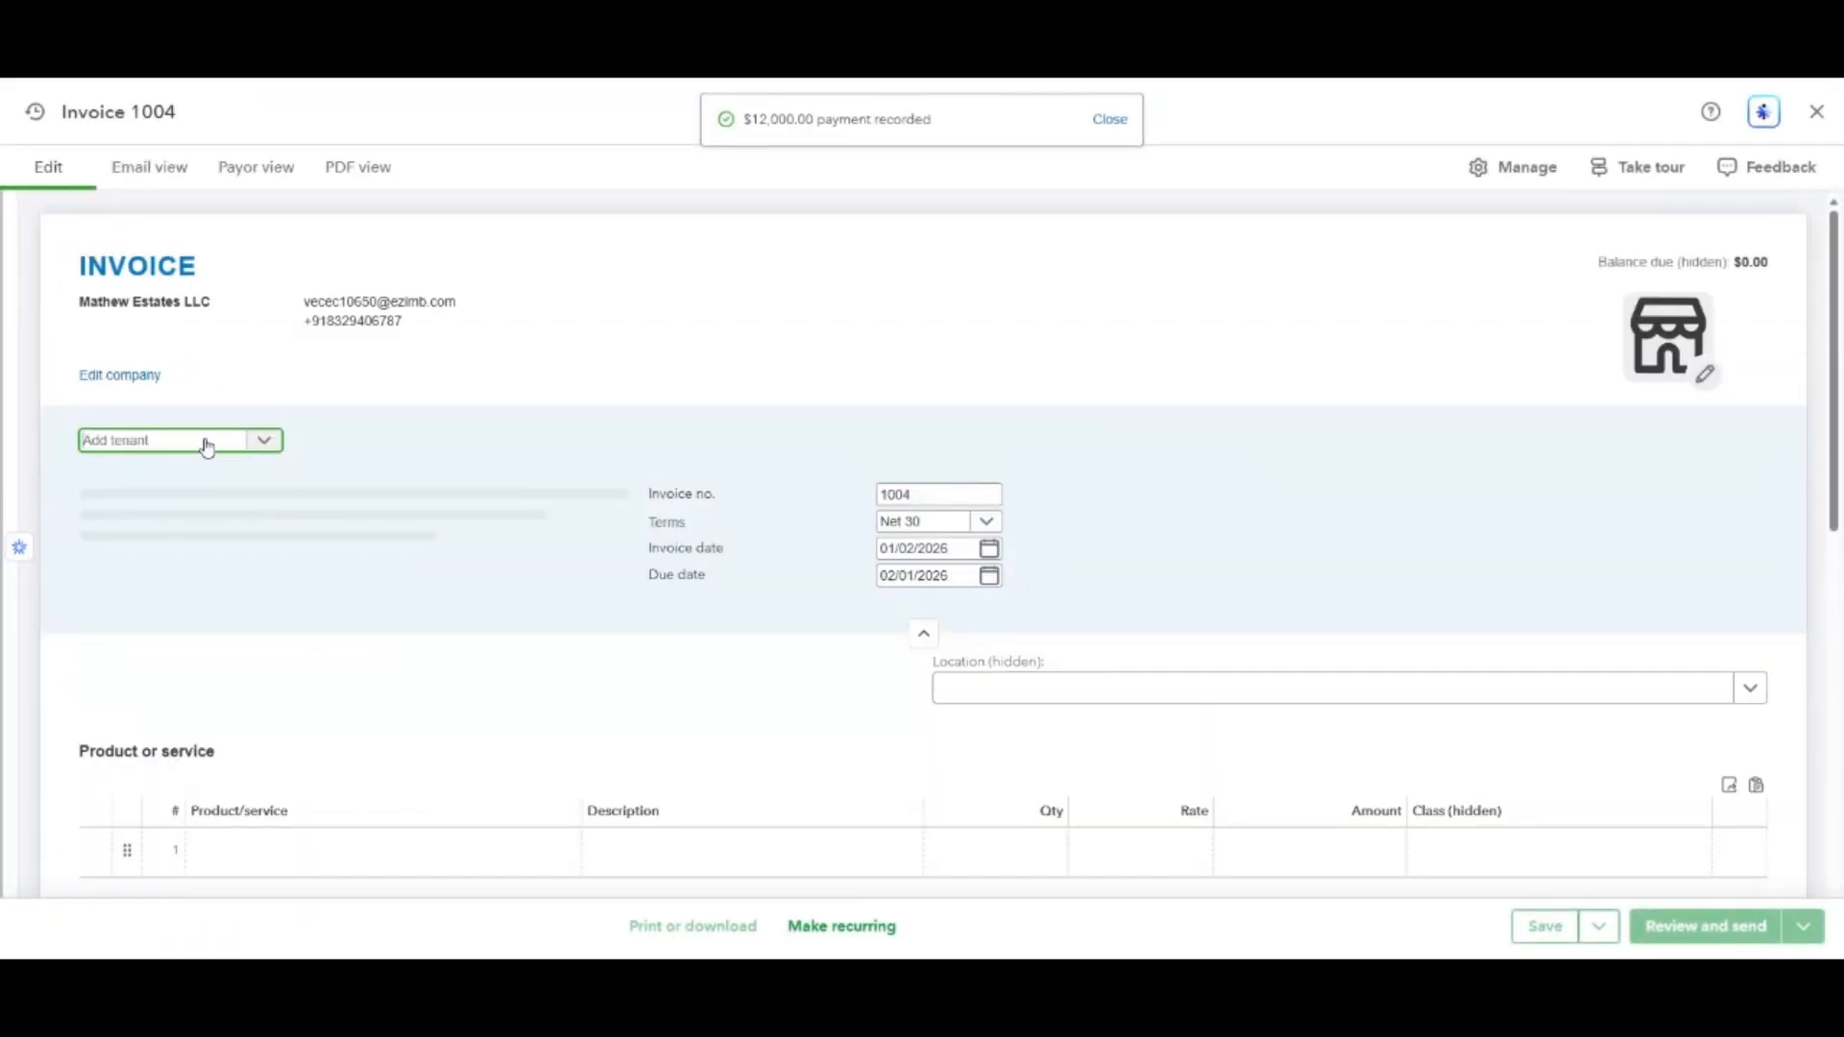
Create a tenant for Unit 3 on the new invoice, entering the unit number and tenant's name as company name, and save it.
click(207, 445)
click(178, 491)
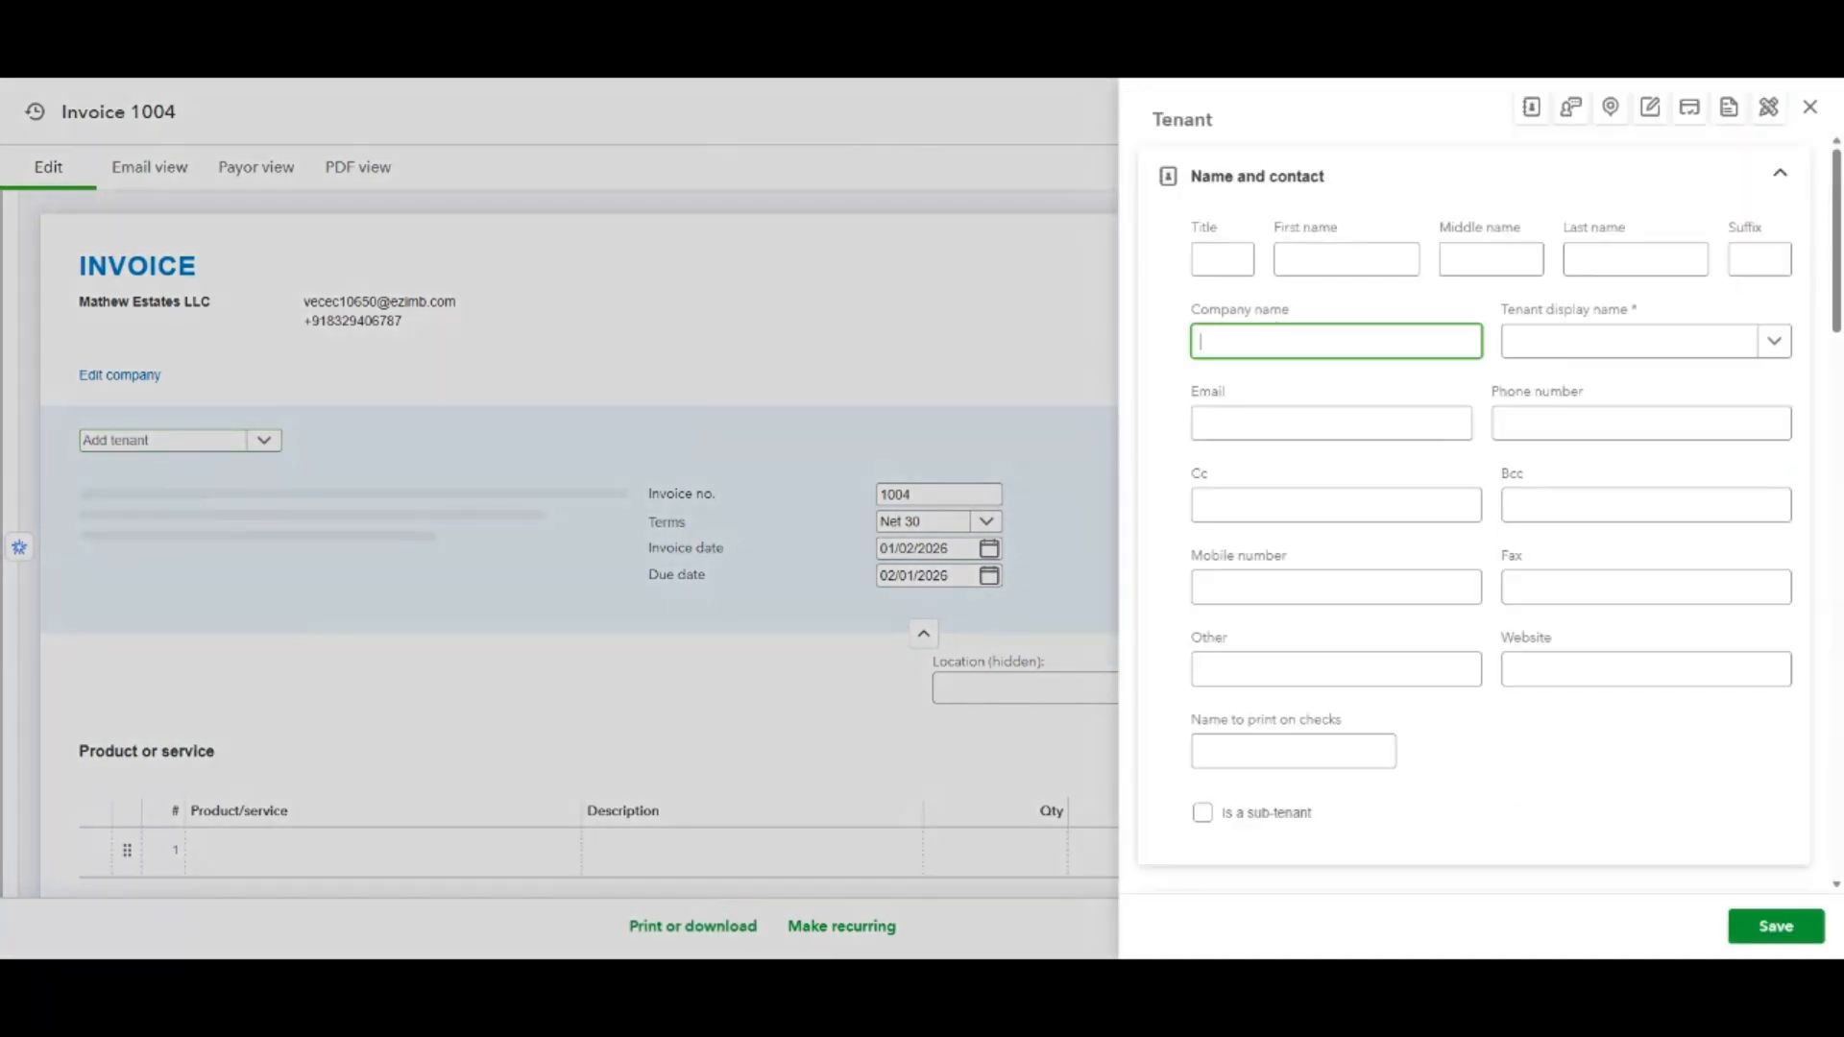
text(Unit 3)
text(Gar)
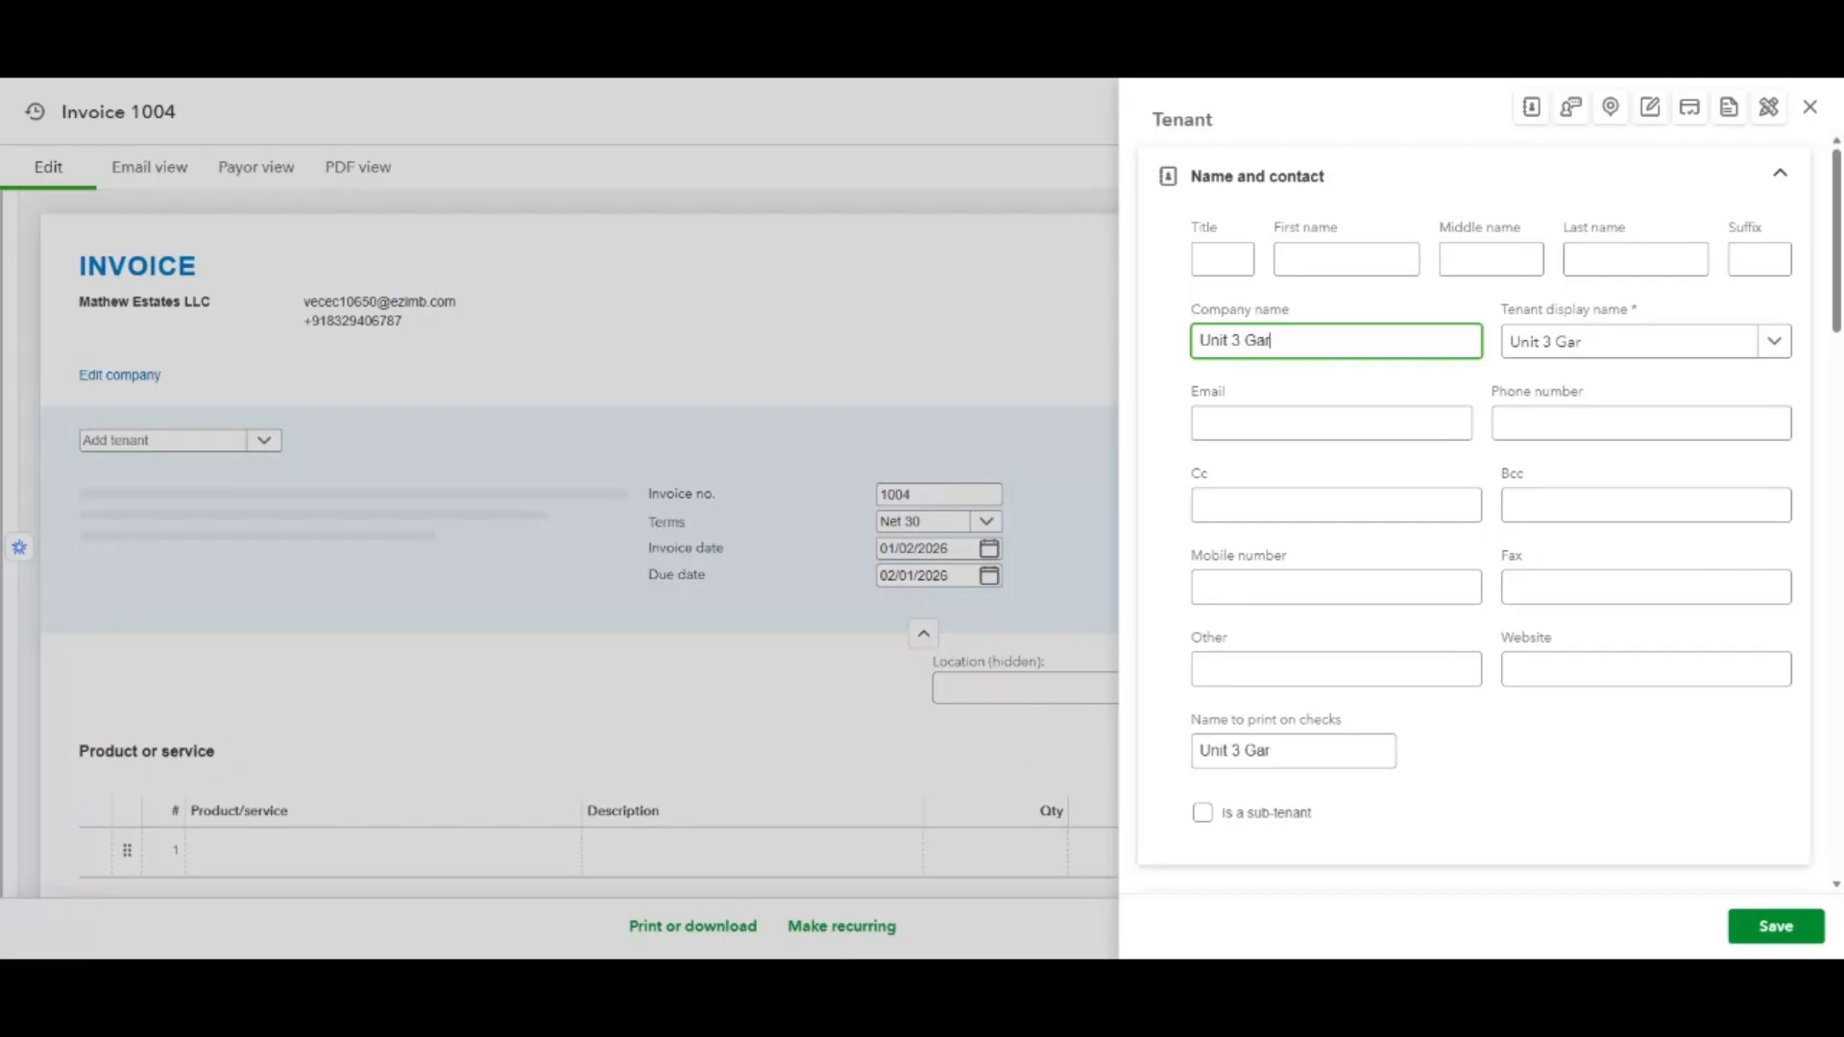
text(cia)
click(1781, 936)
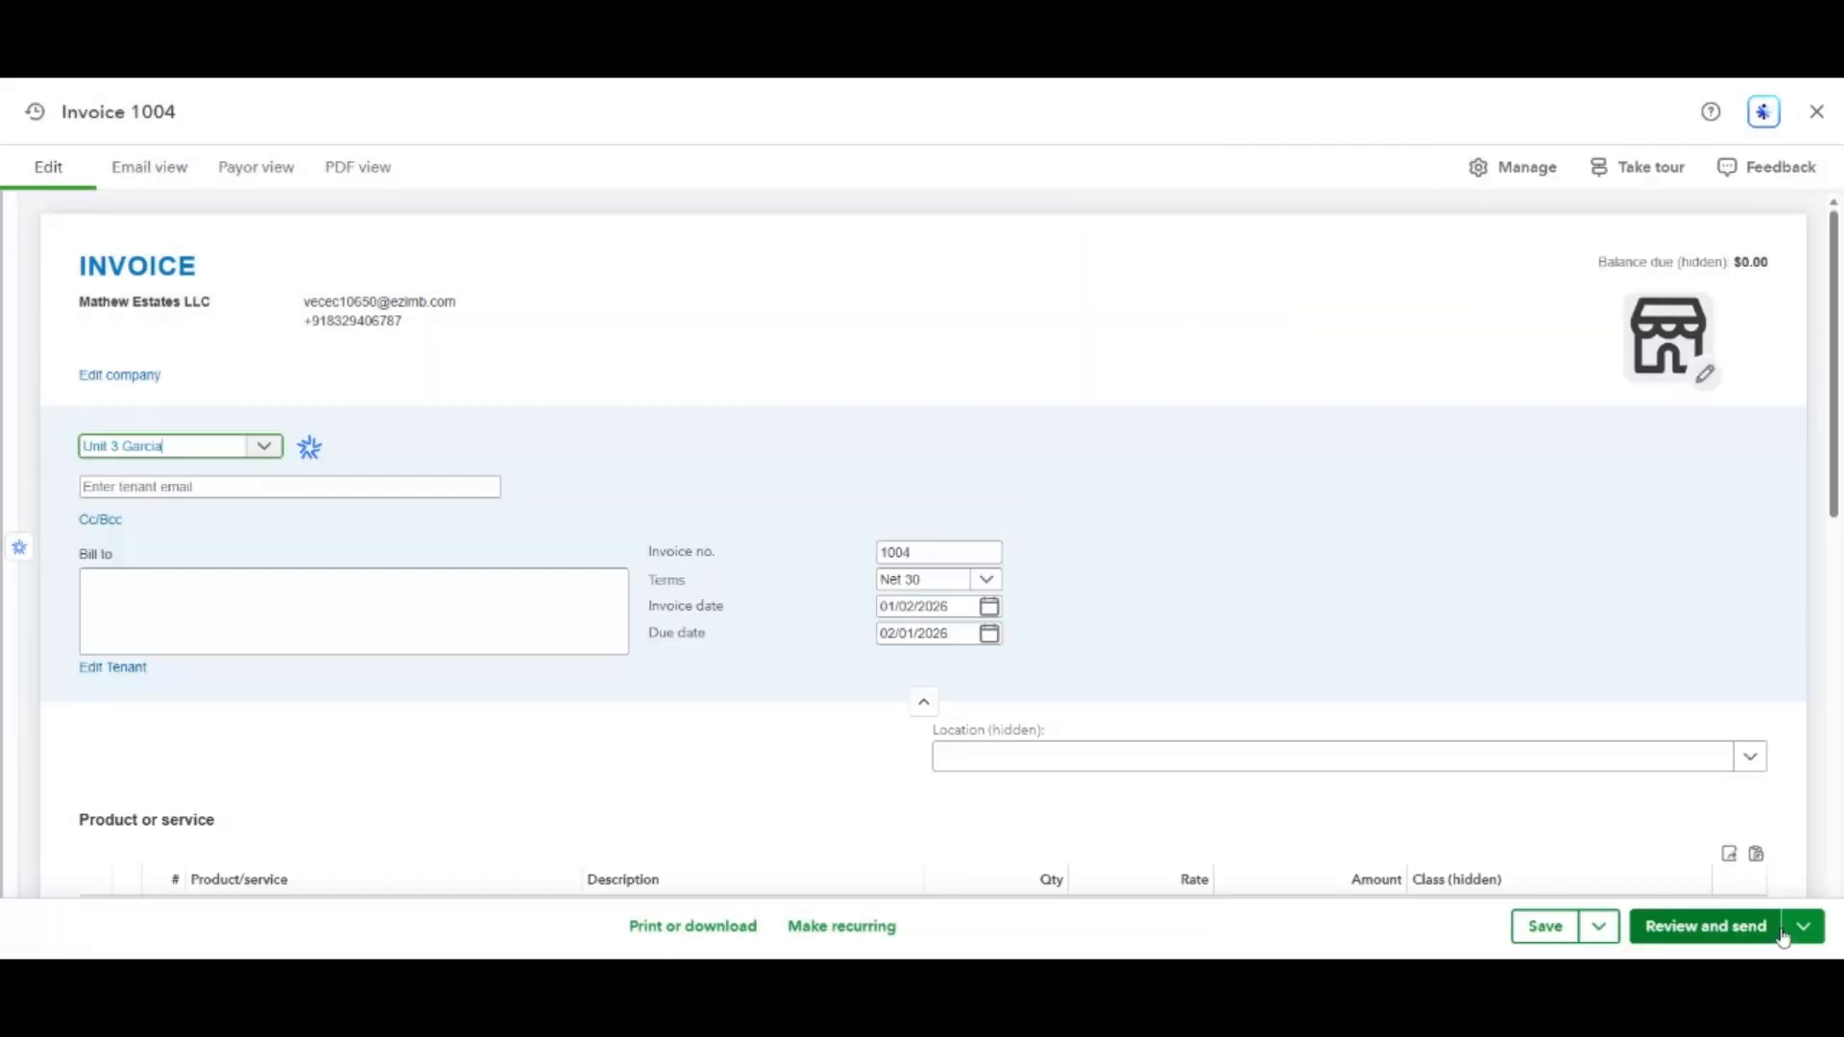
Set the Unit 3 invoice's date to 01/01/2026 and its terms to Due on receipt.
click(990, 607)
click(1025, 725)
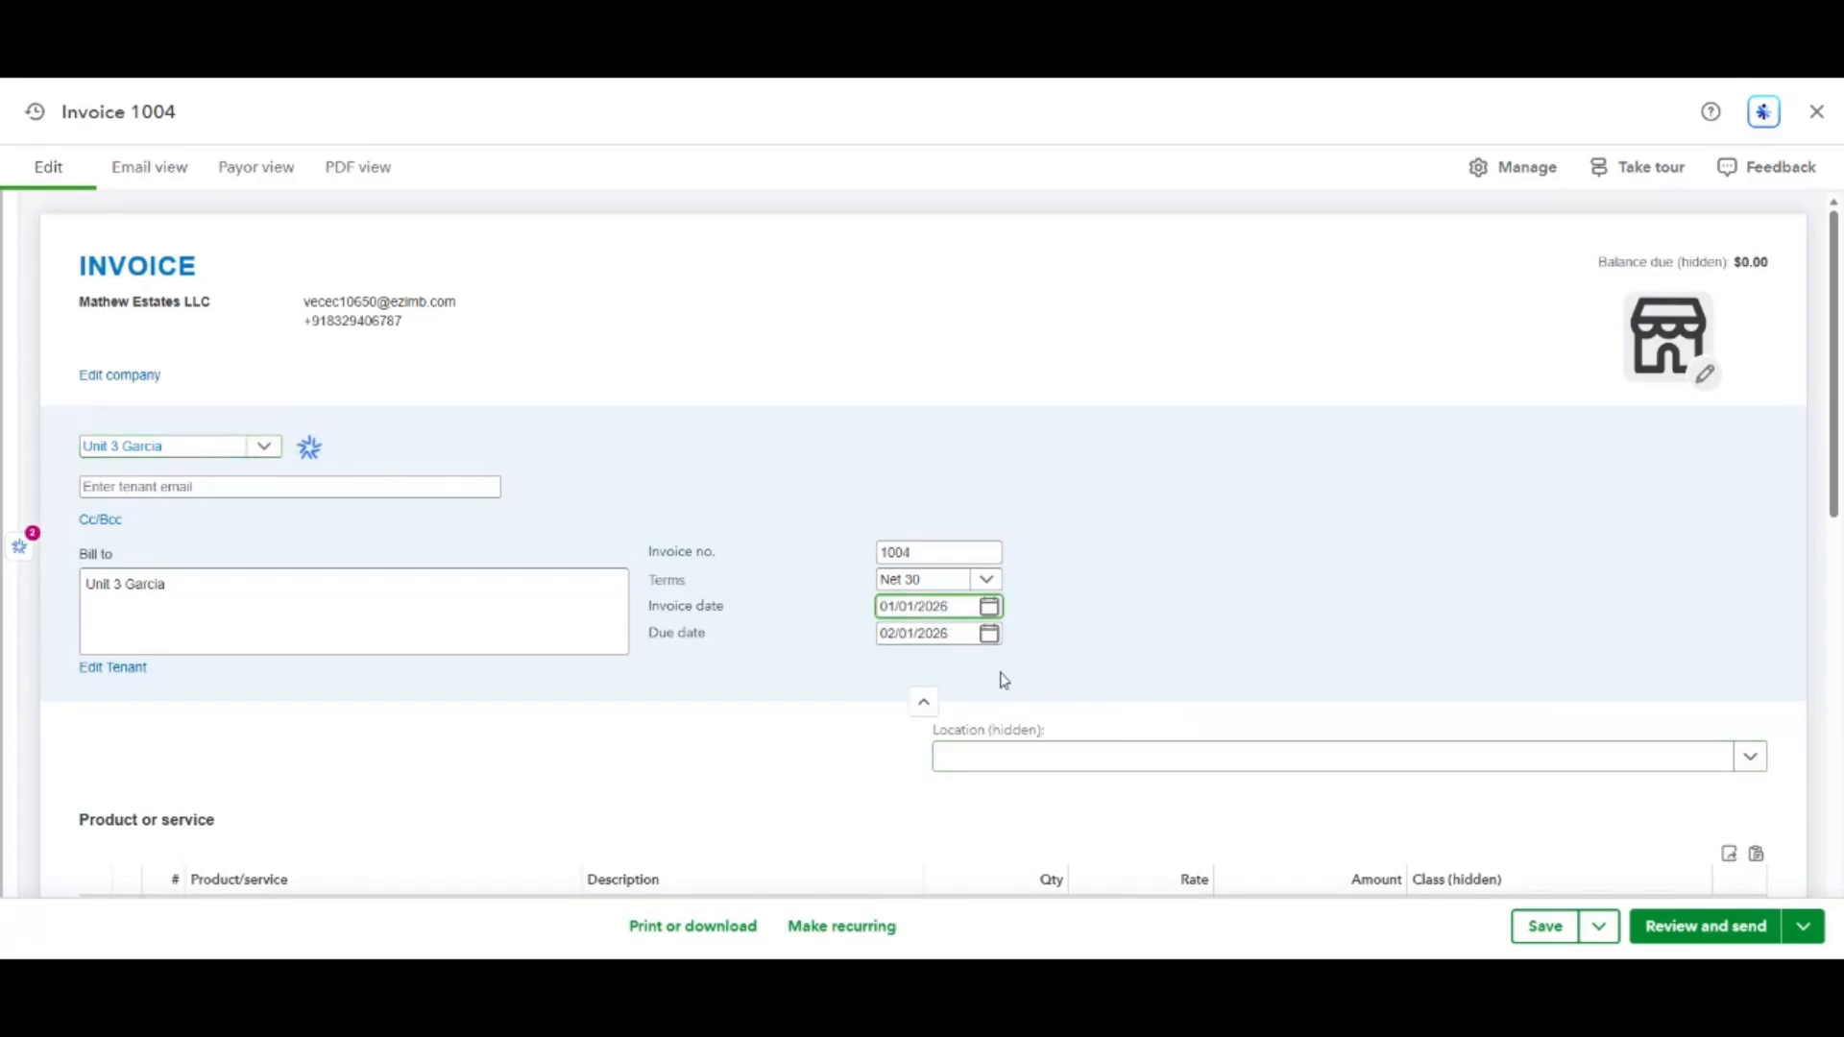
click(975, 580)
click(954, 611)
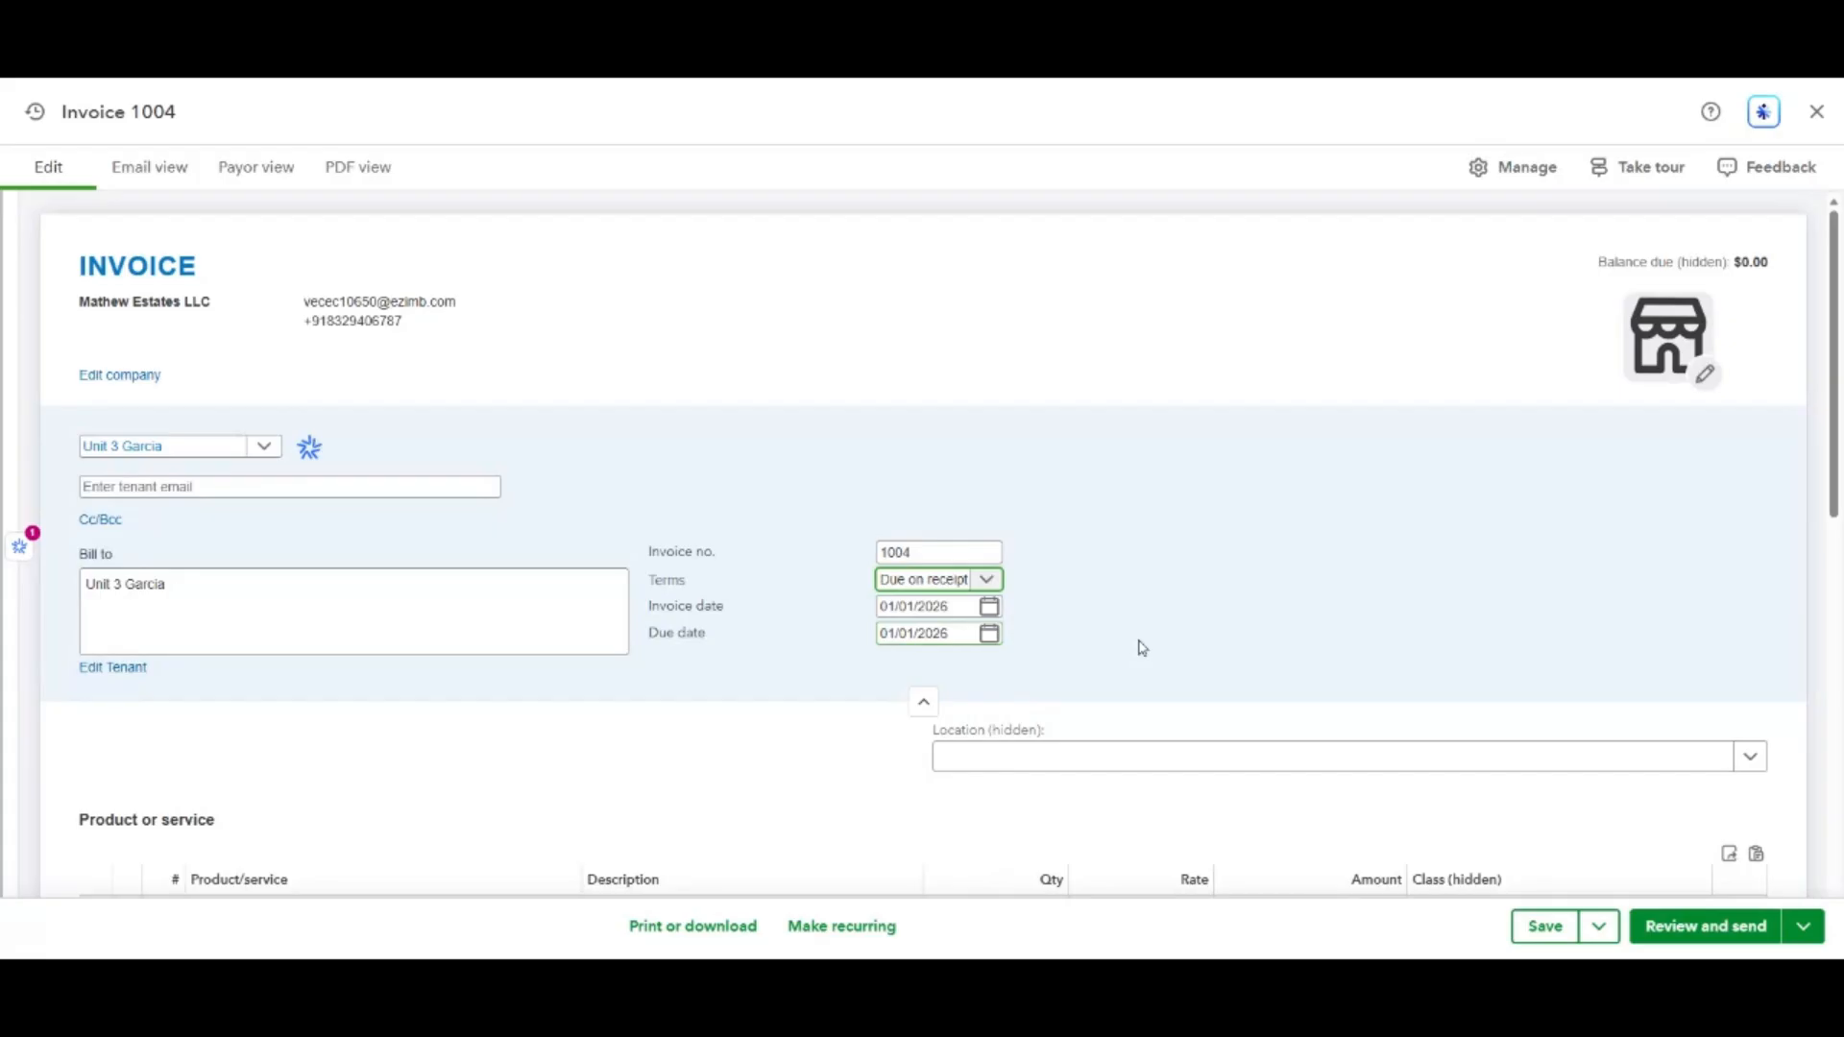
Add a Security Deposit line with an amount of 10,000 to the Unit 3 invoice.
scroll(1139, 646, down, 3)
click(325, 639)
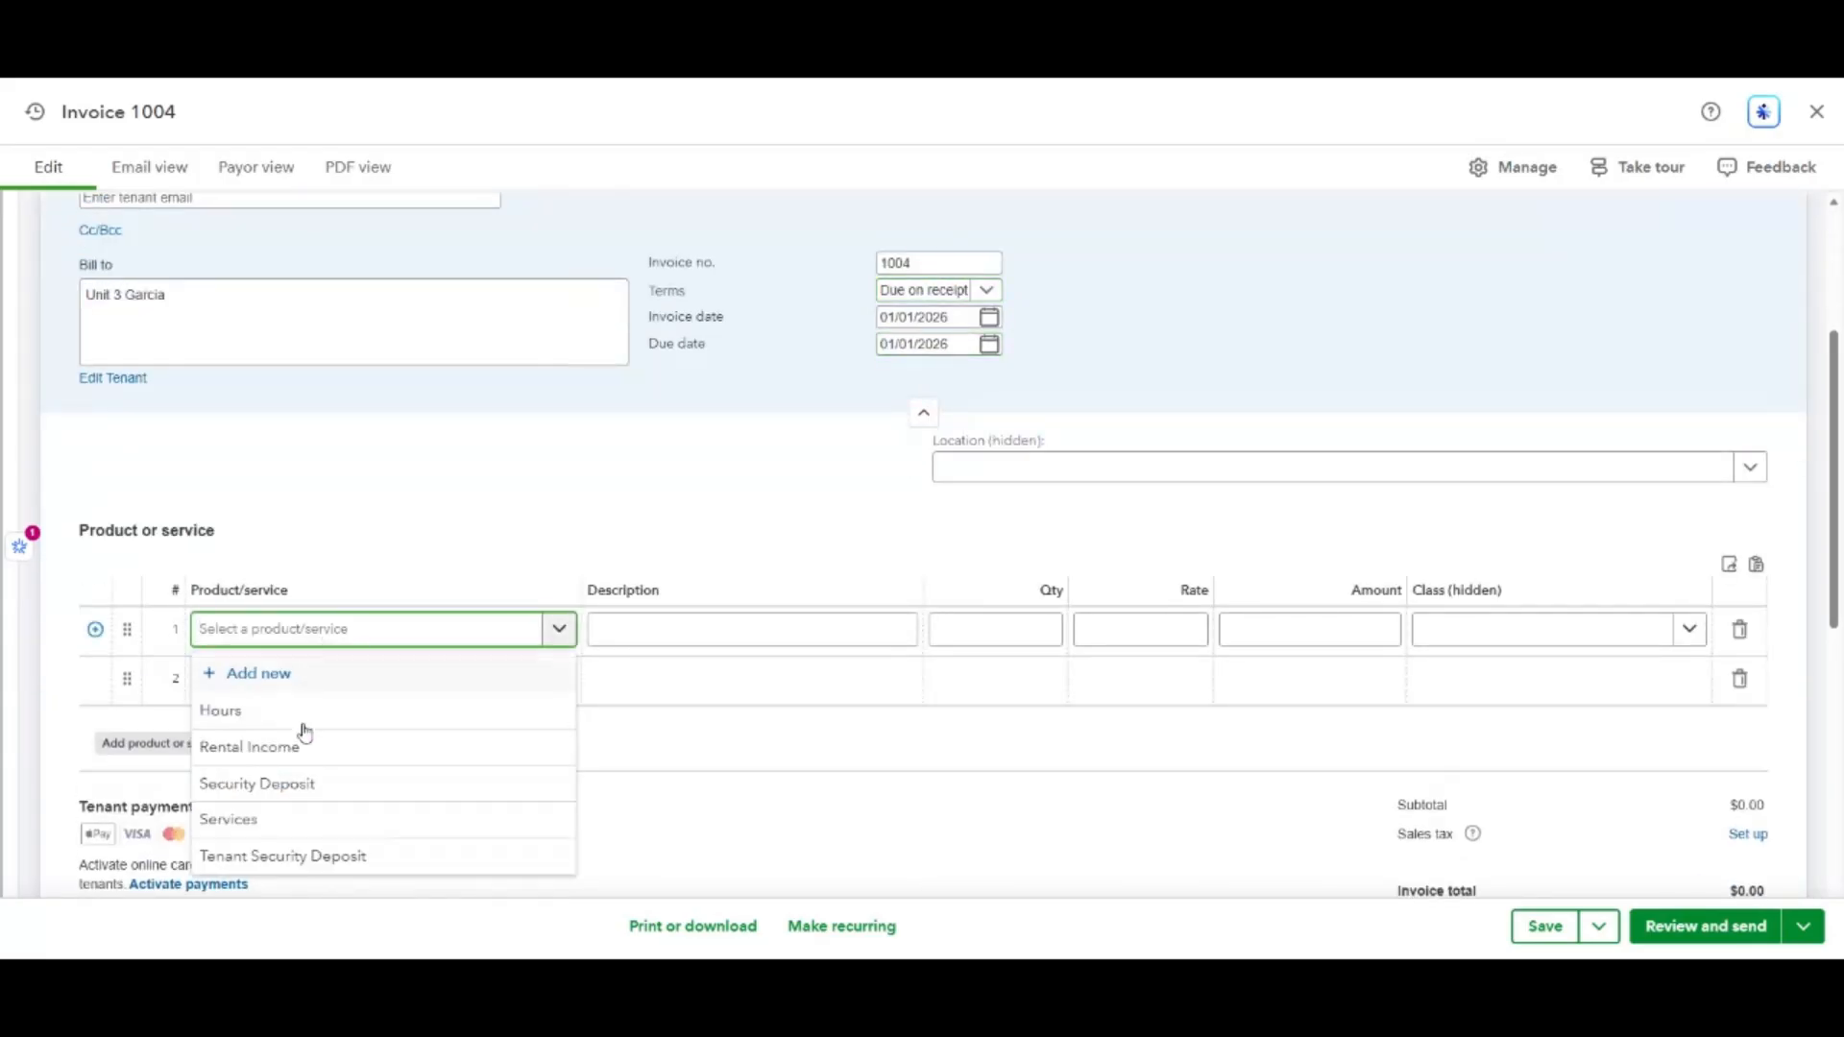
click(300, 782)
click(1310, 629)
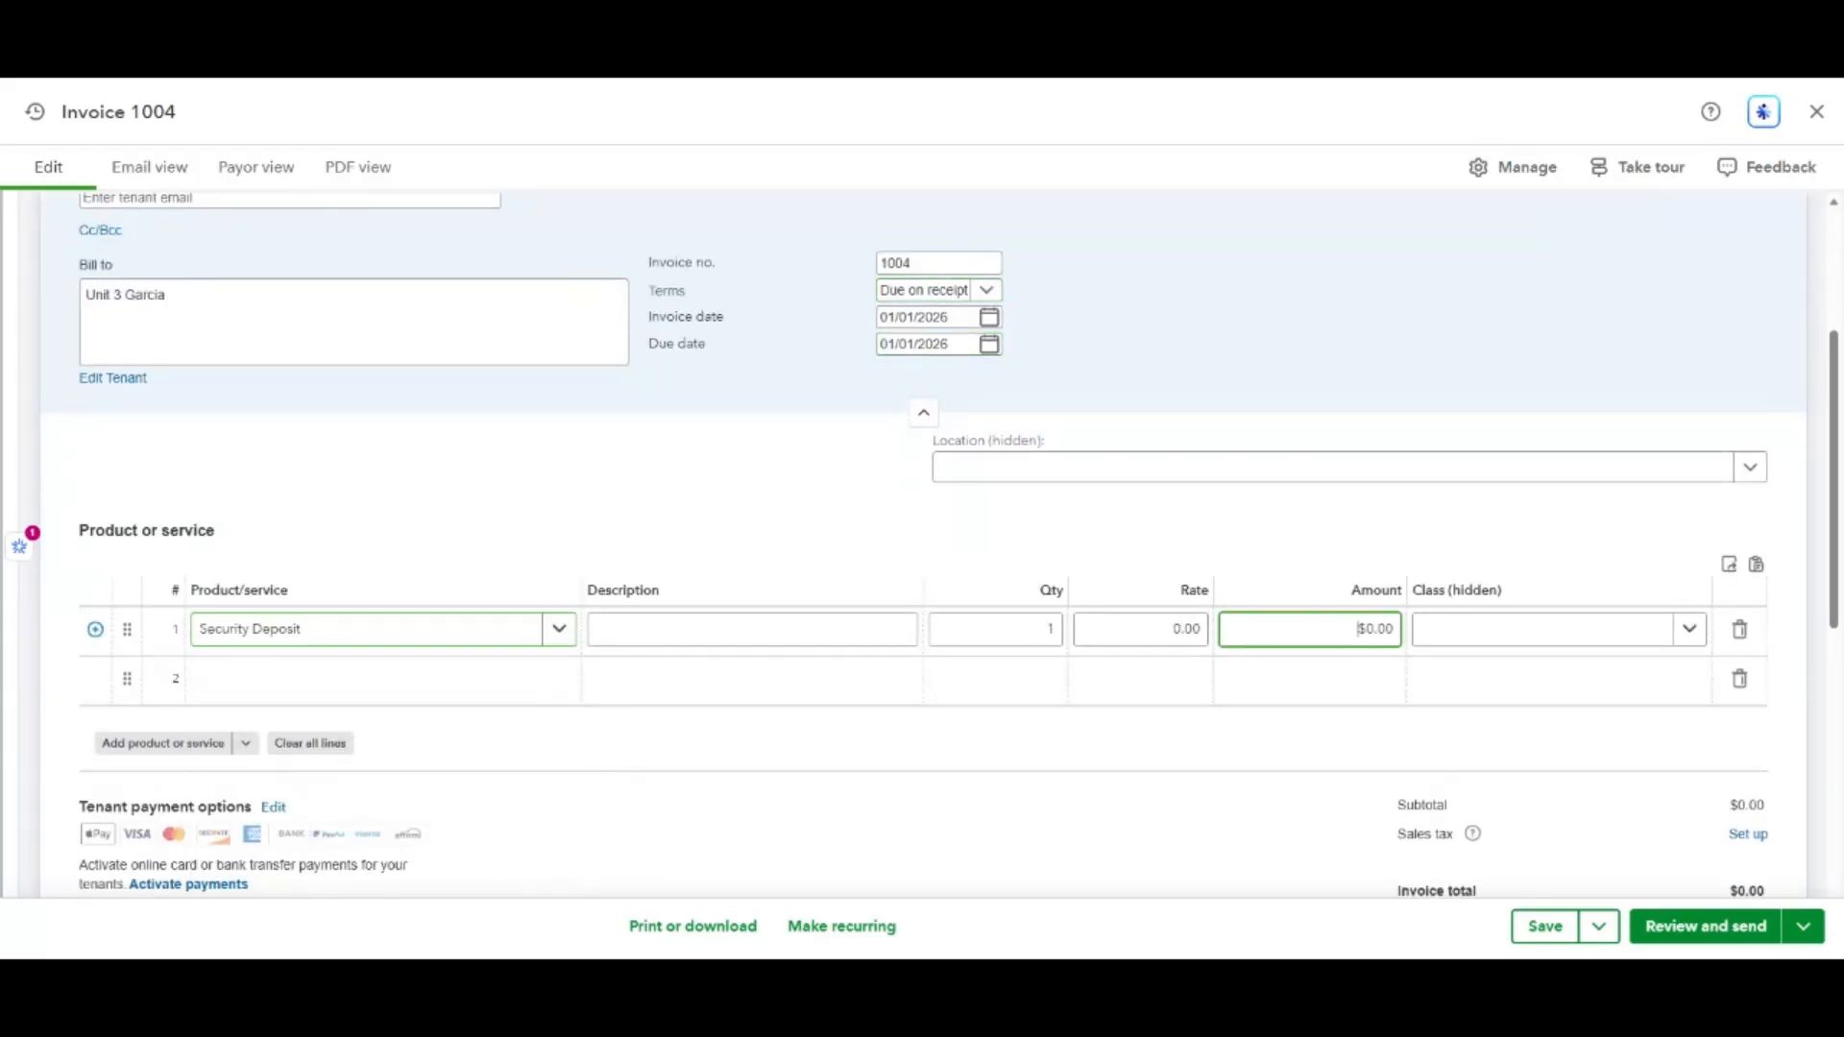
text(10000)
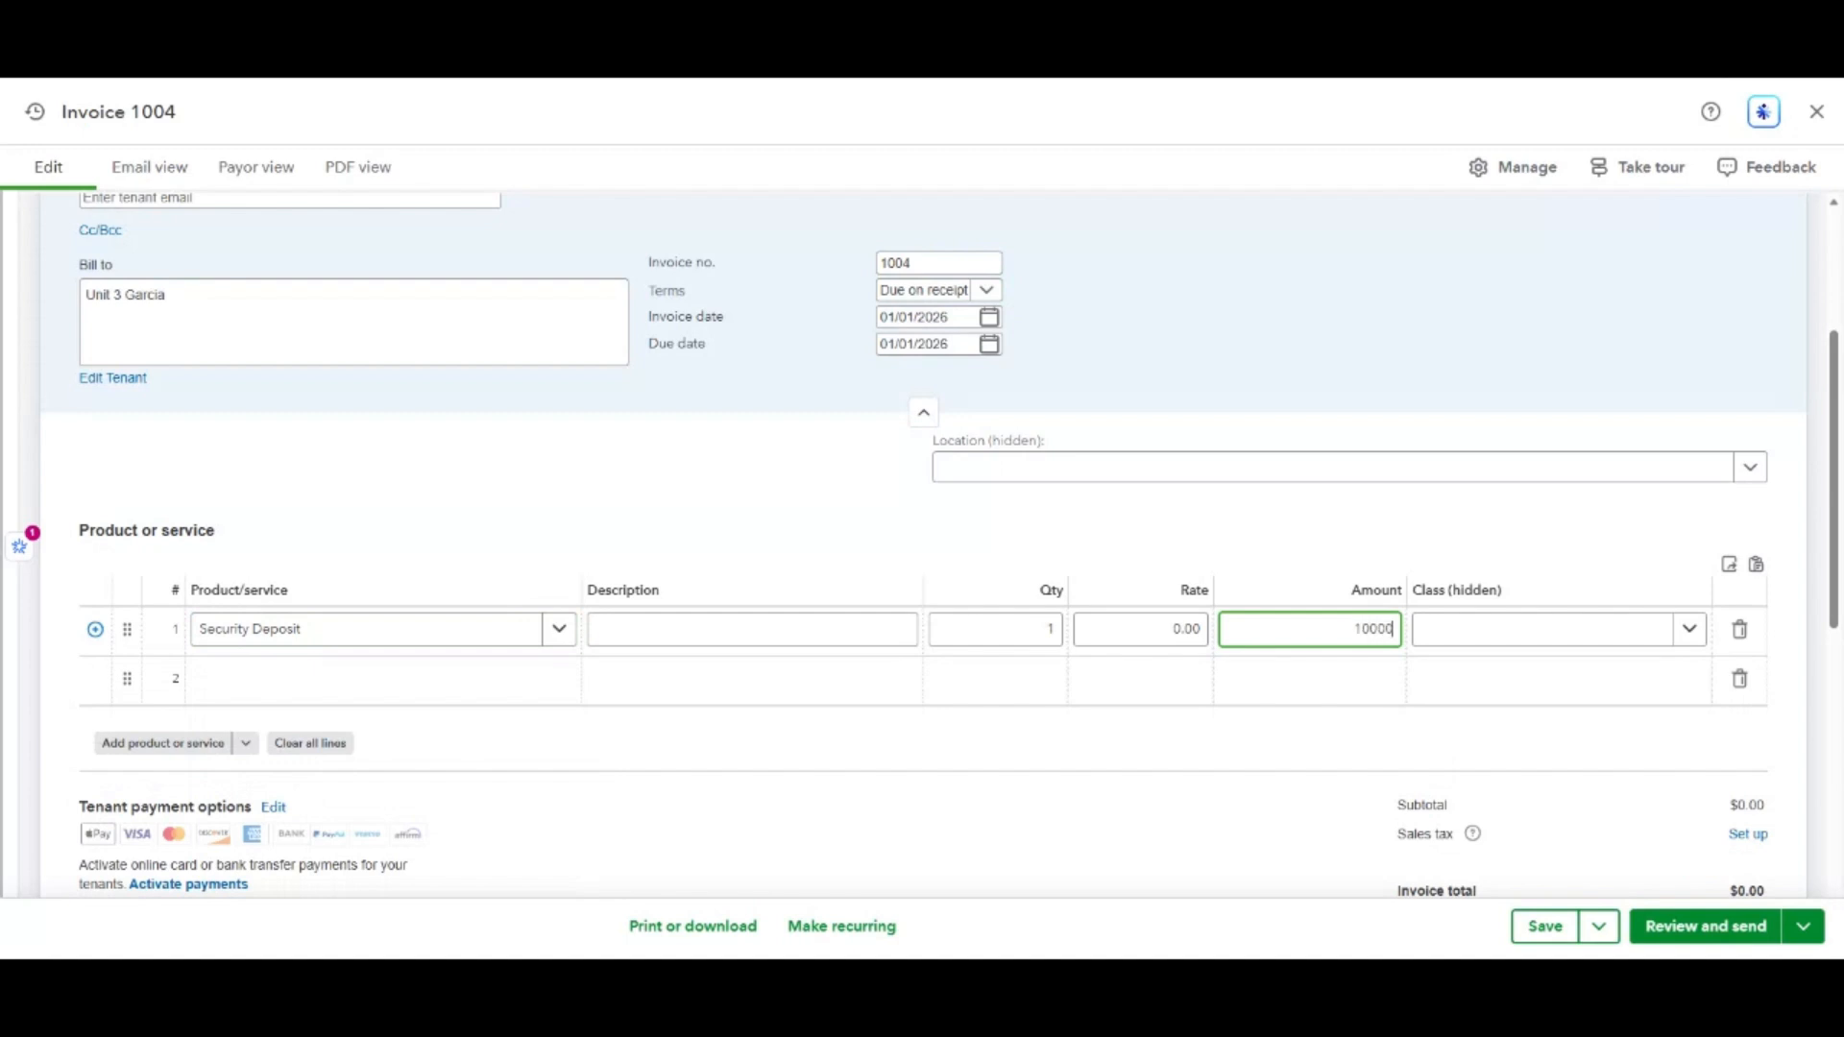
Create a new class named Unit 3 and assign it to the Security Deposit line.
click(1530, 641)
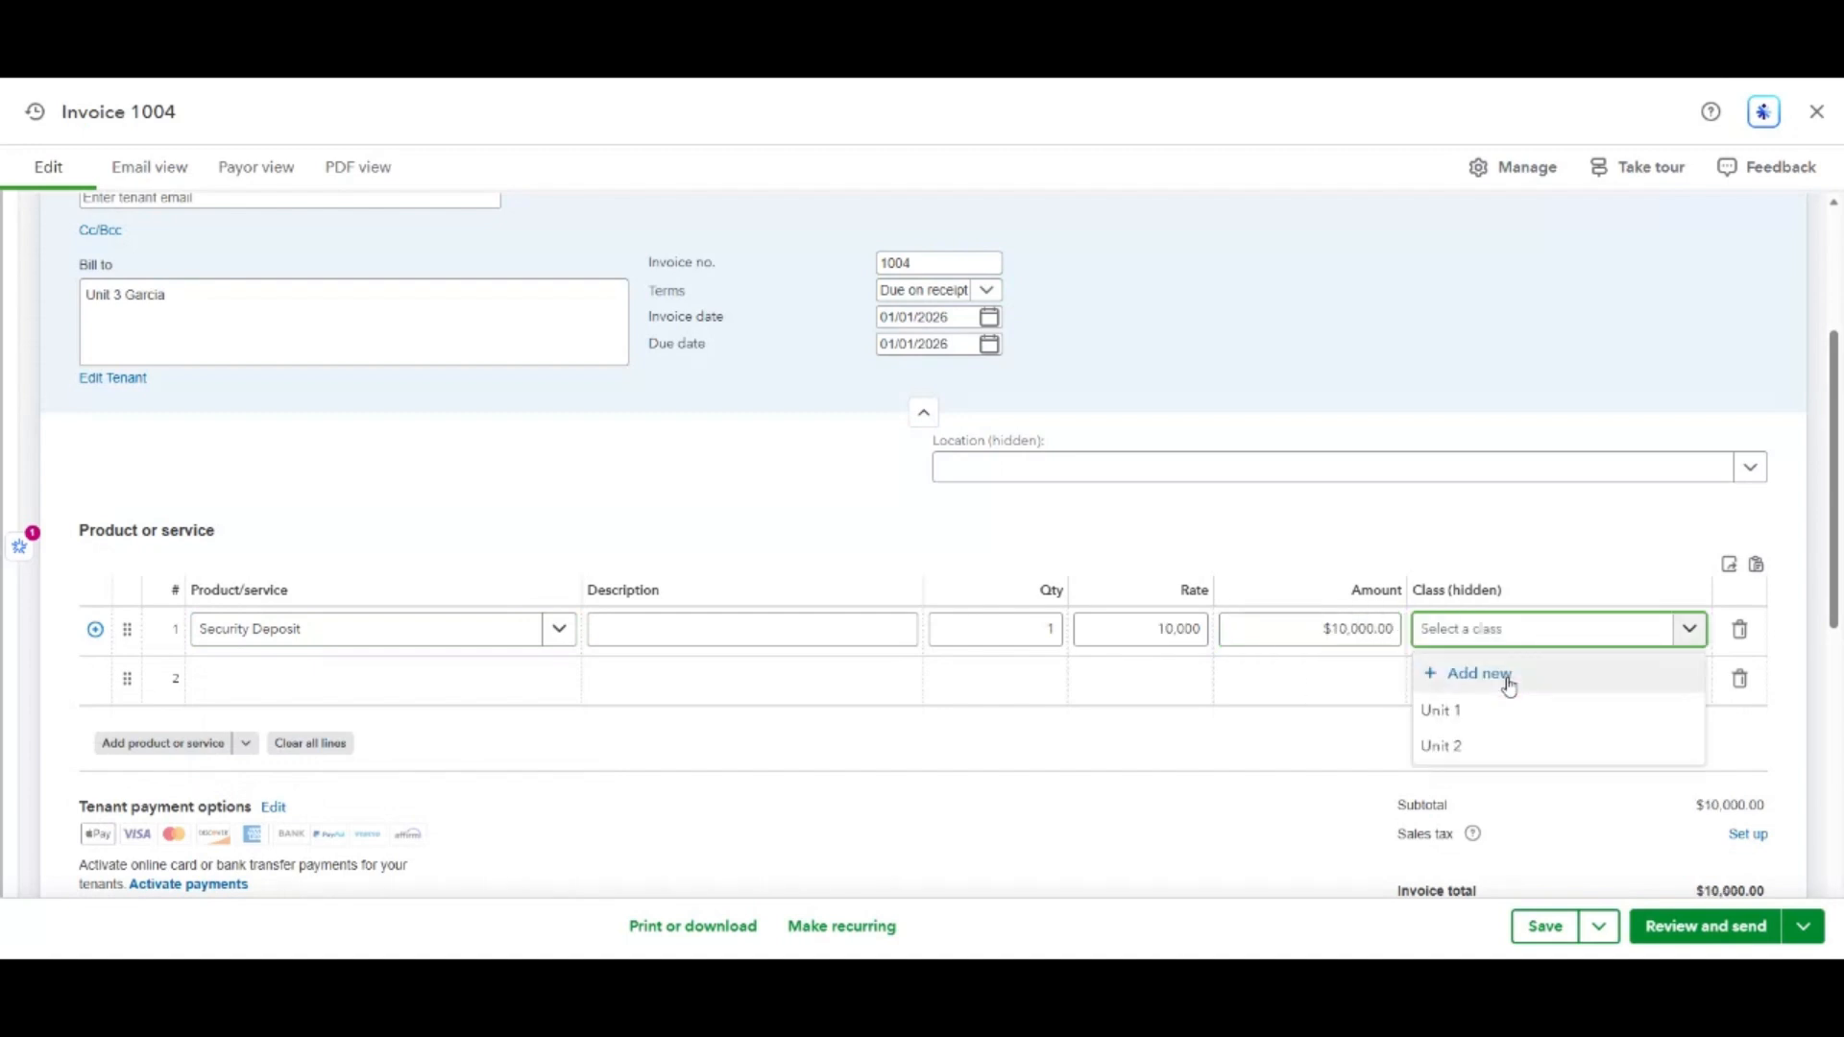
click(1506, 683)
text(Unit)
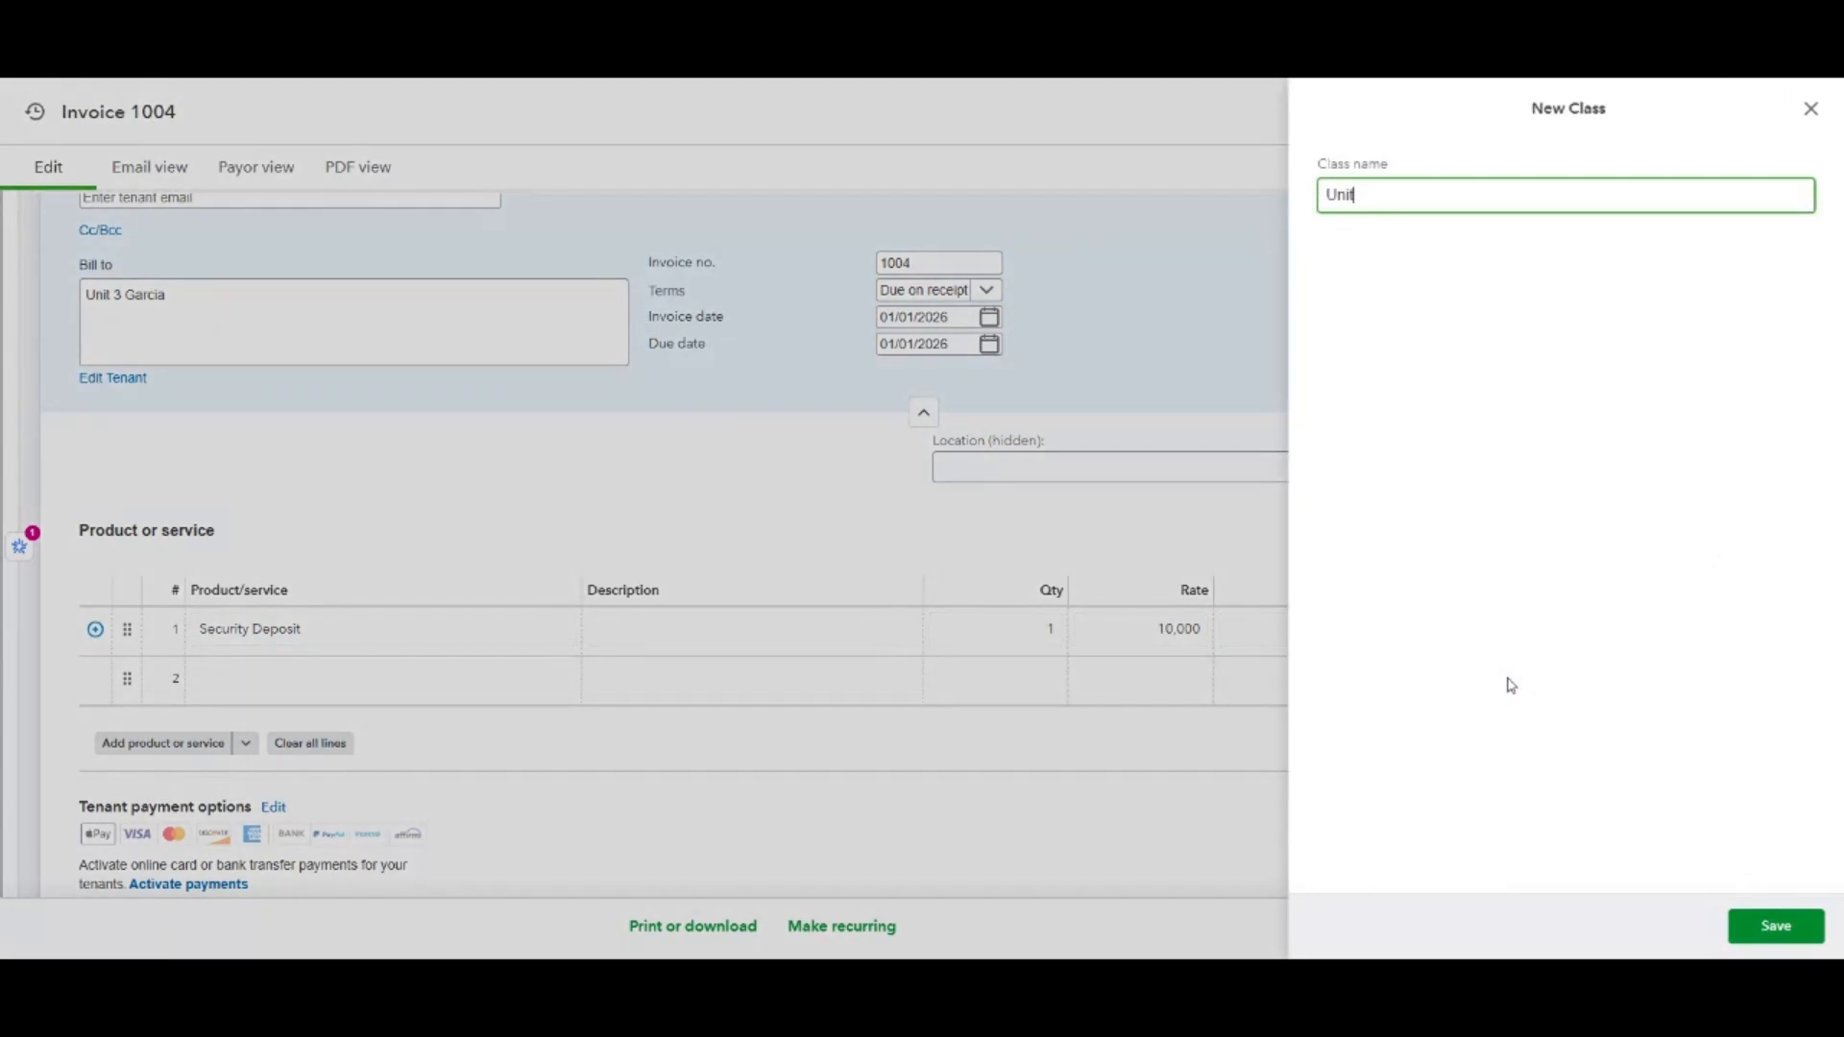
text( 3)
click(1740, 929)
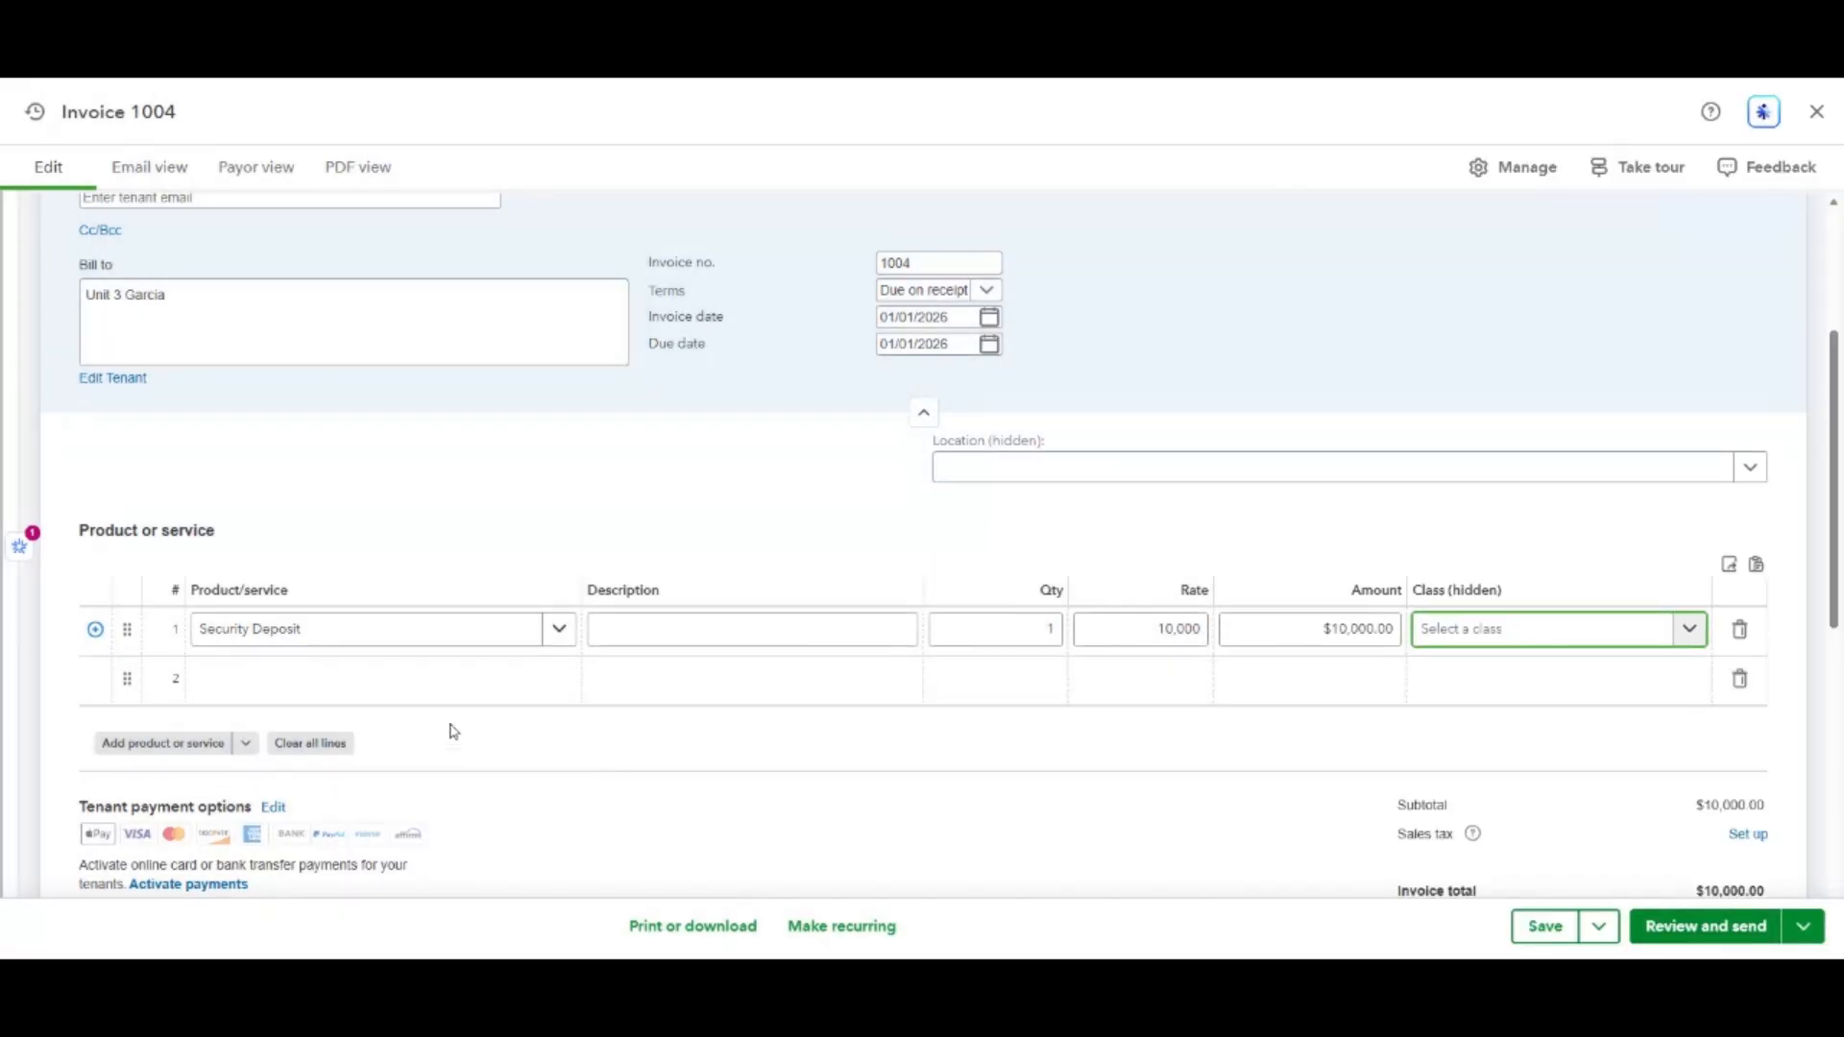
Add a Rental Income line of 2,000 with a unit class to the Unit 3 invoice, and save the invoice.
click(370, 682)
click(310, 805)
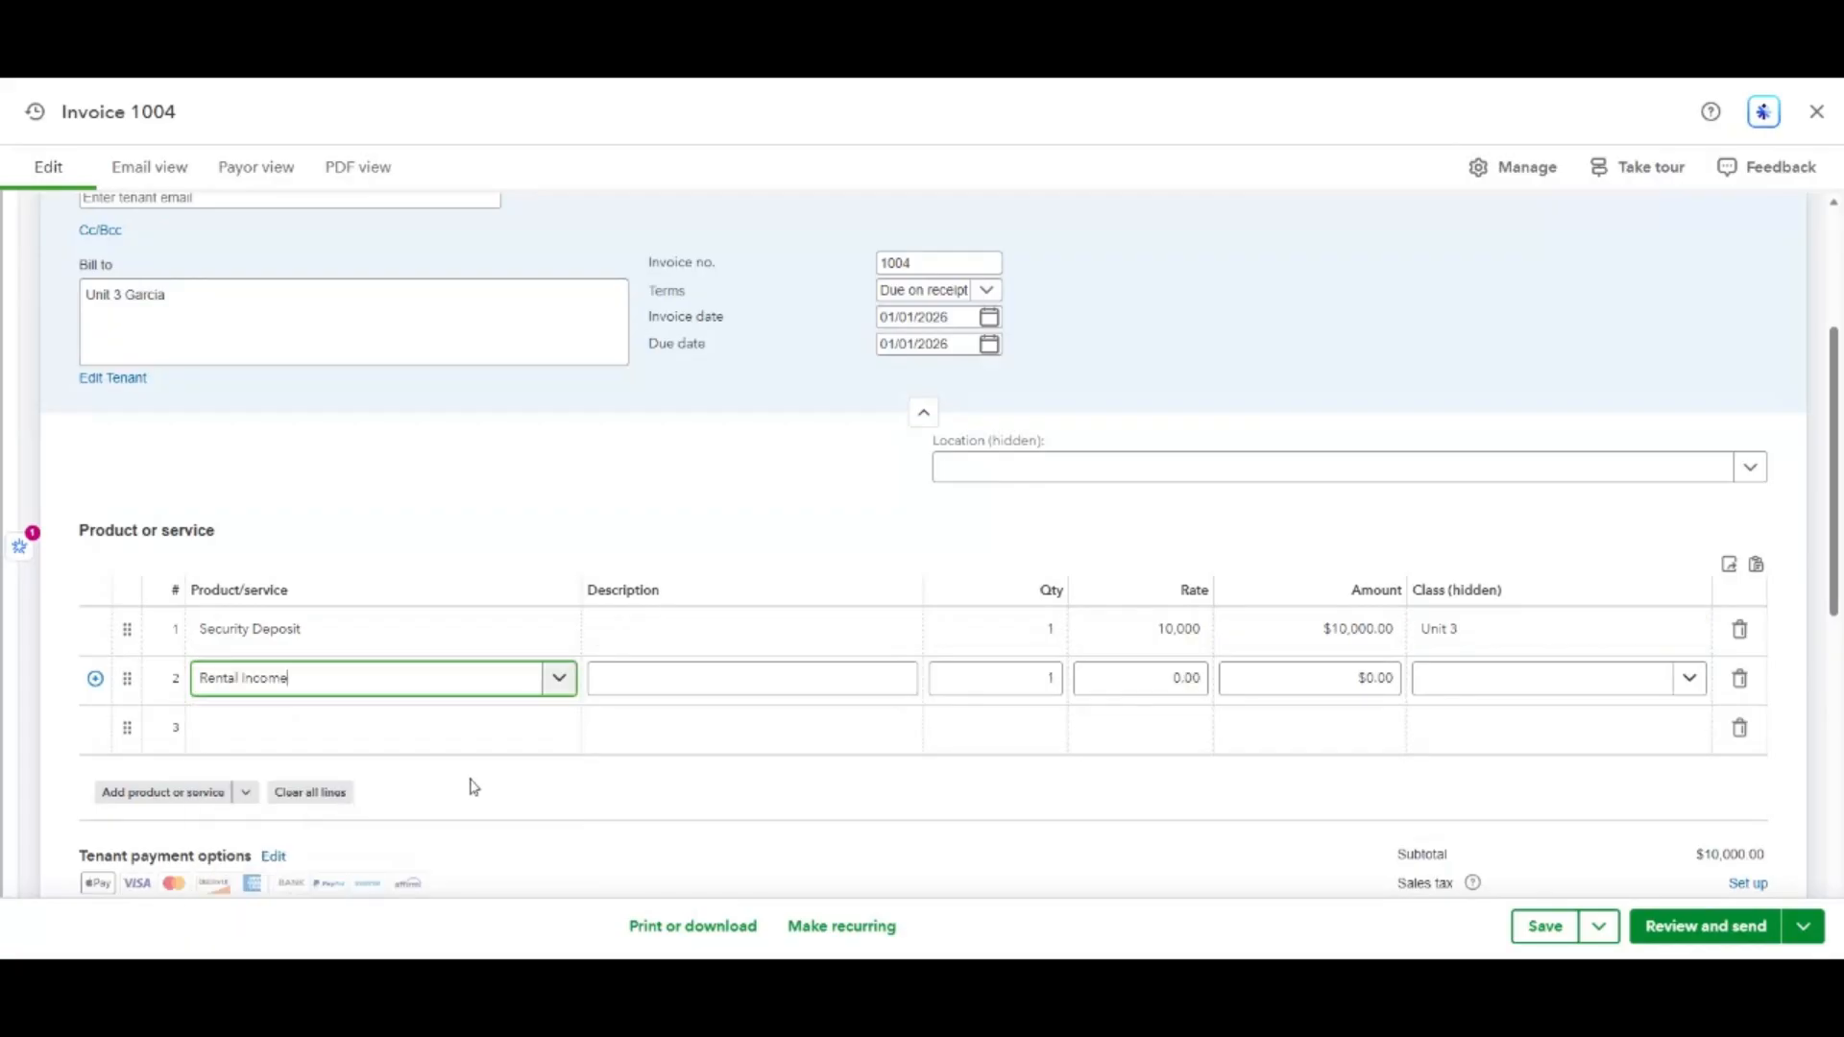
click(1277, 684)
text(2000)
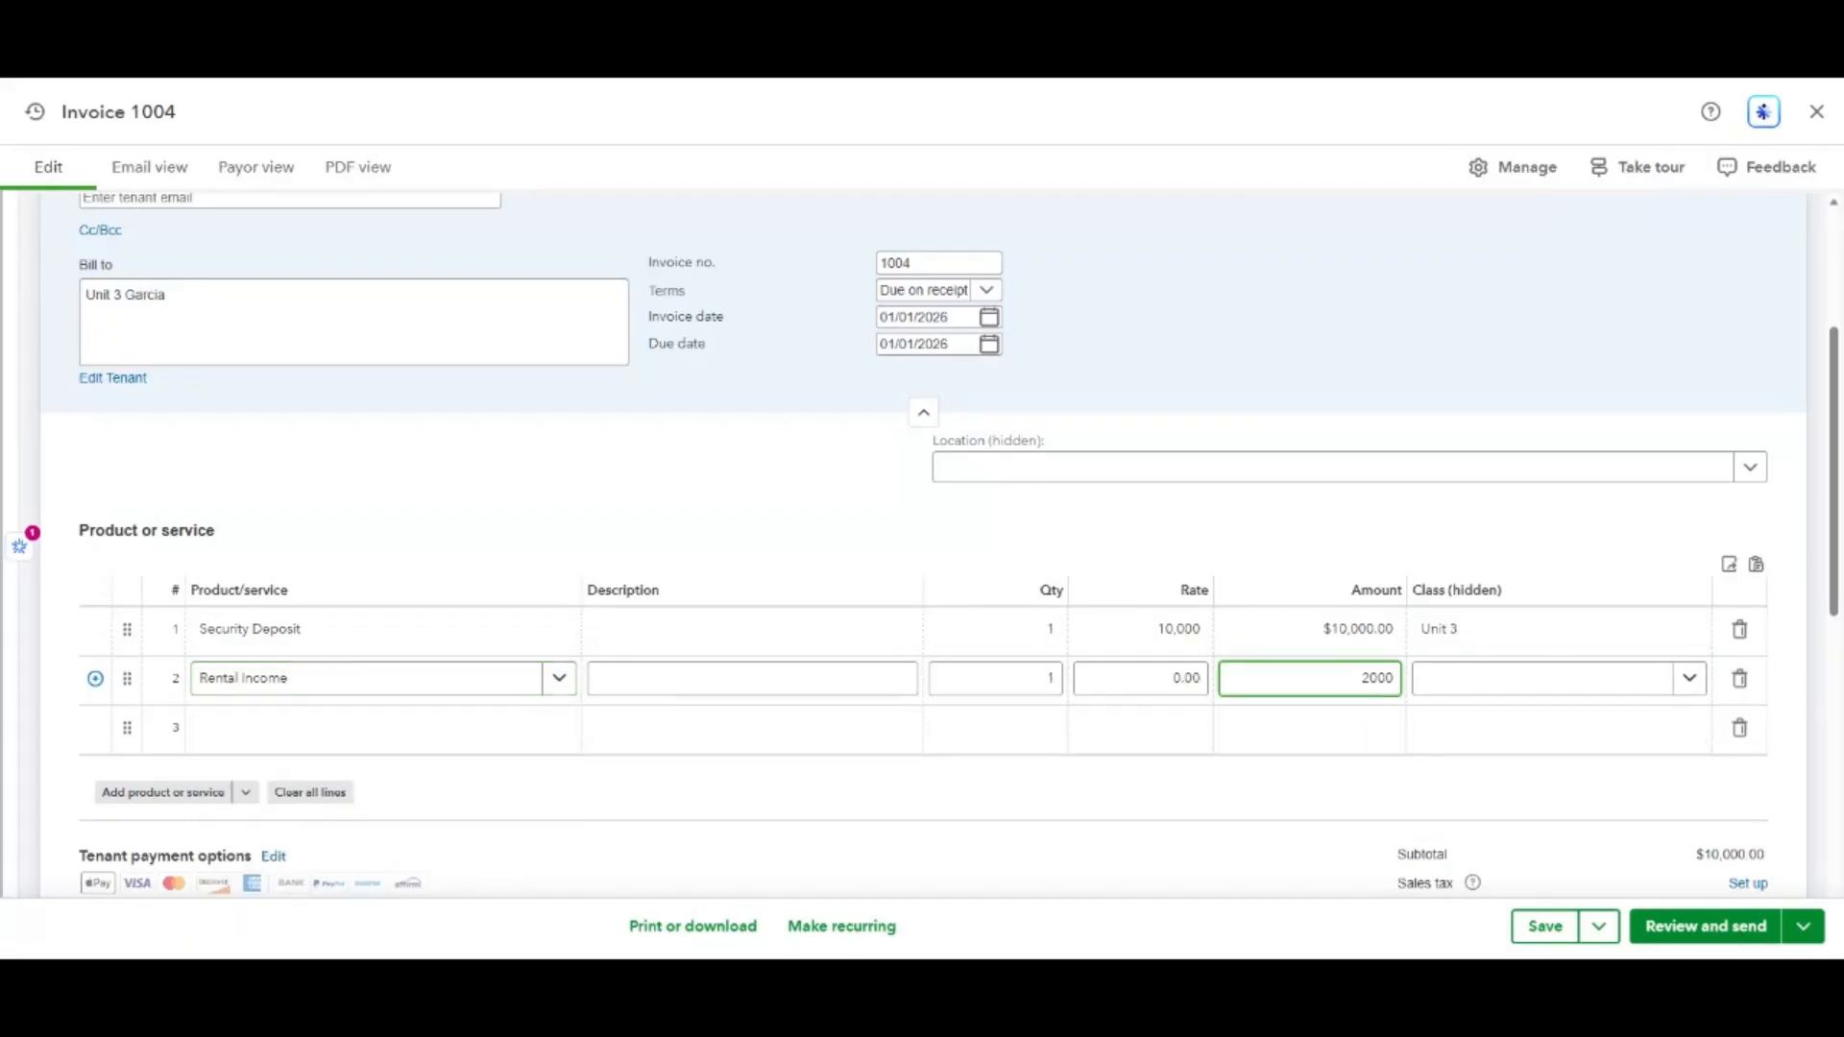
click(1494, 679)
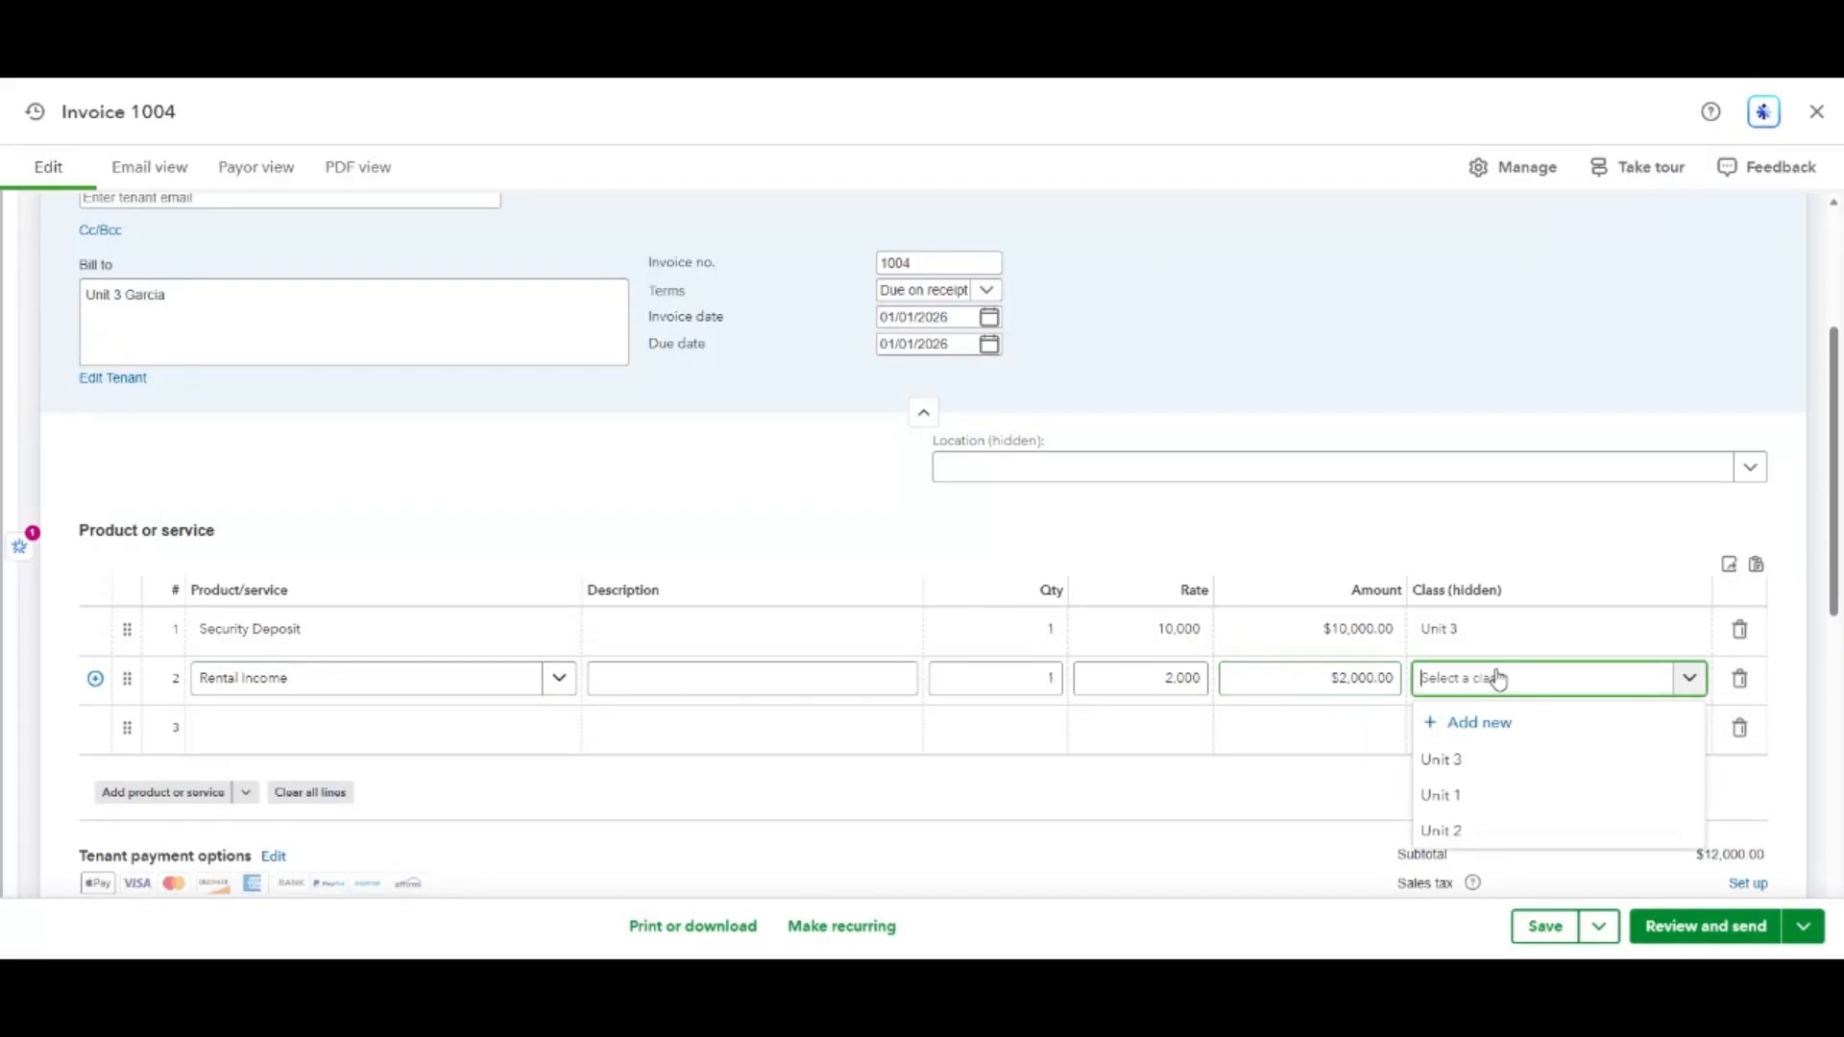
click(1504, 797)
click(1545, 930)
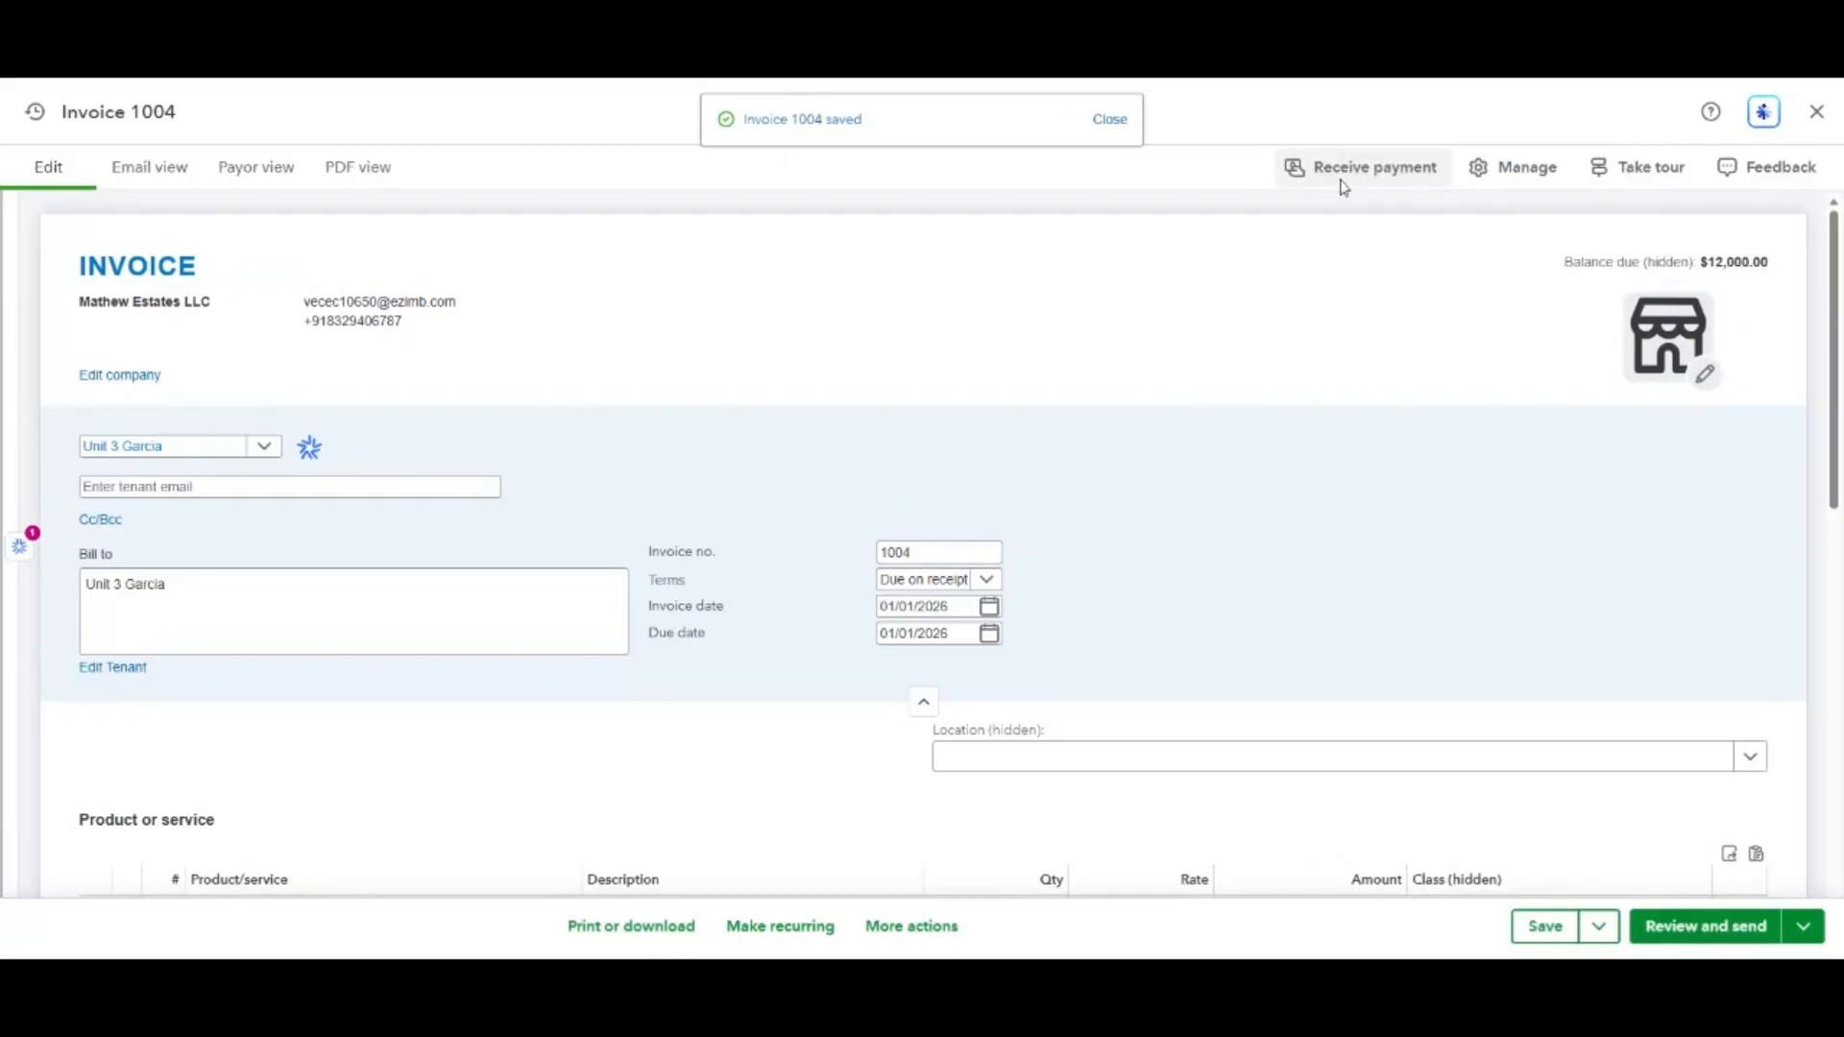
Receive the Unit 3 invoice's payment dated 01/02/2026 by ACH, record and close it, and close the blank new invoice.
click(1341, 177)
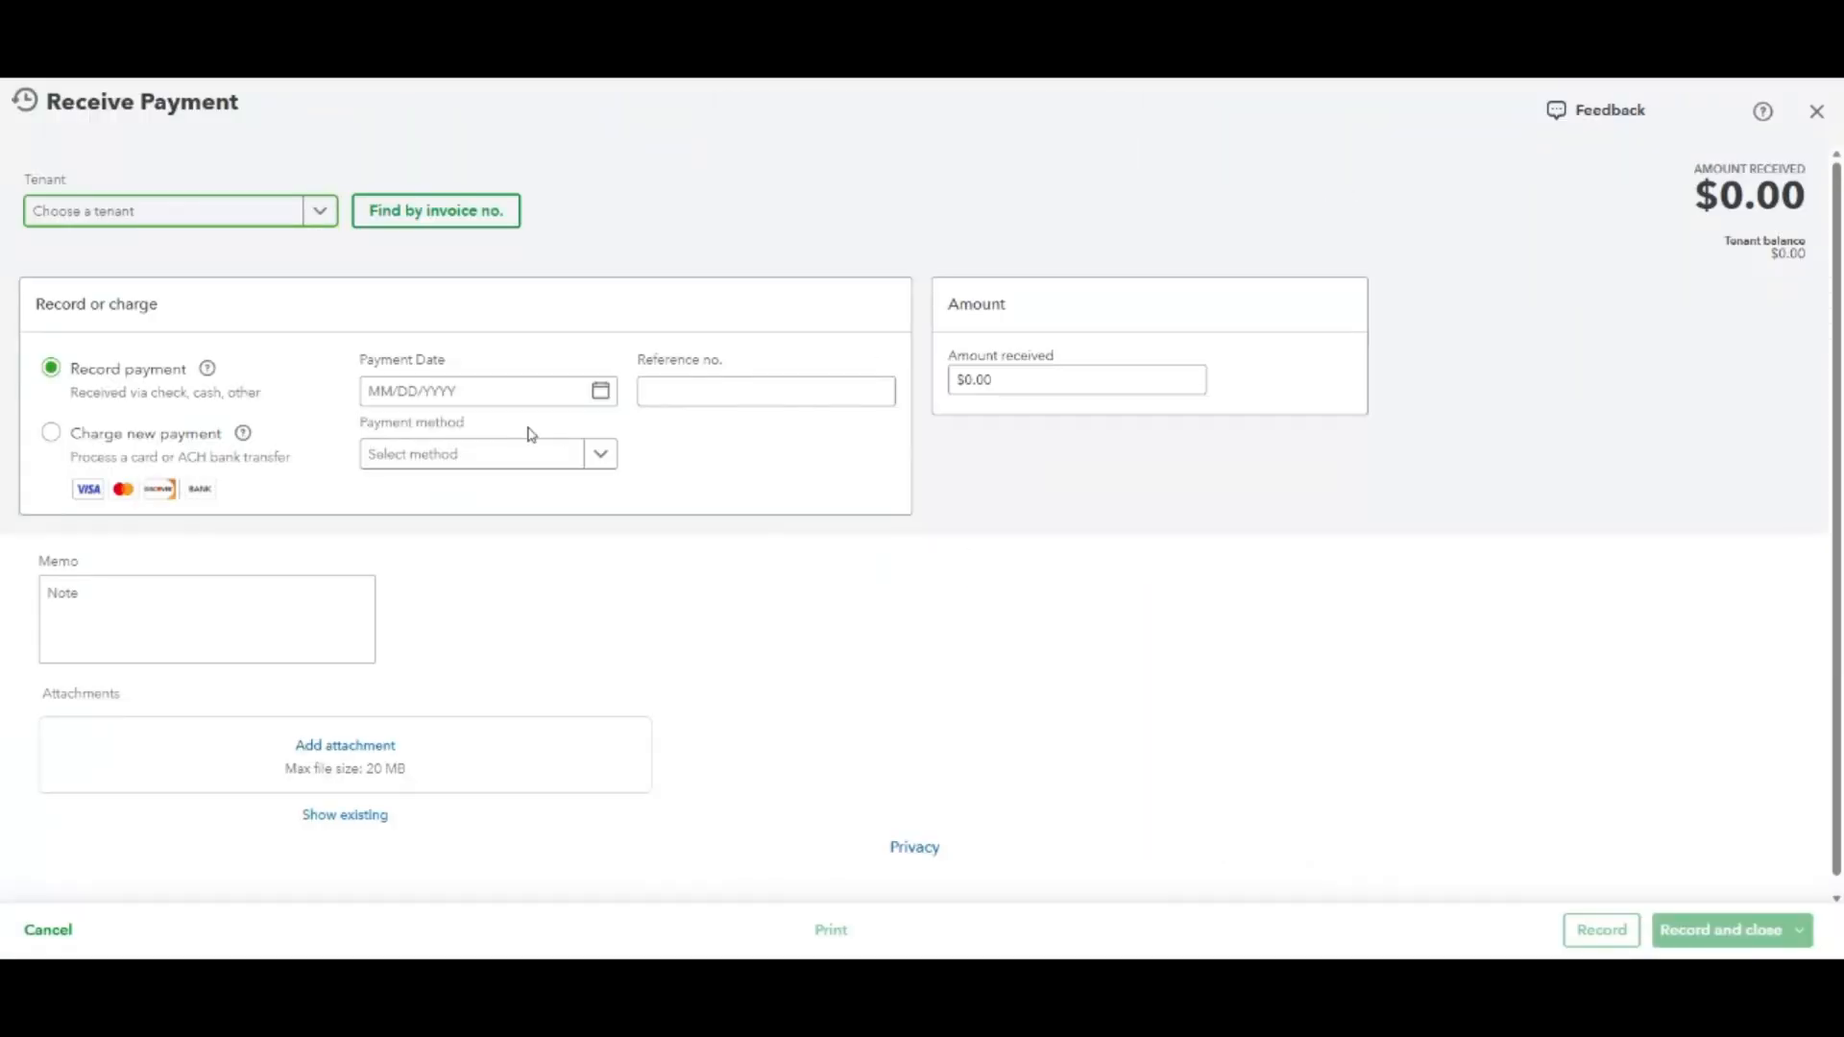
click(600, 392)
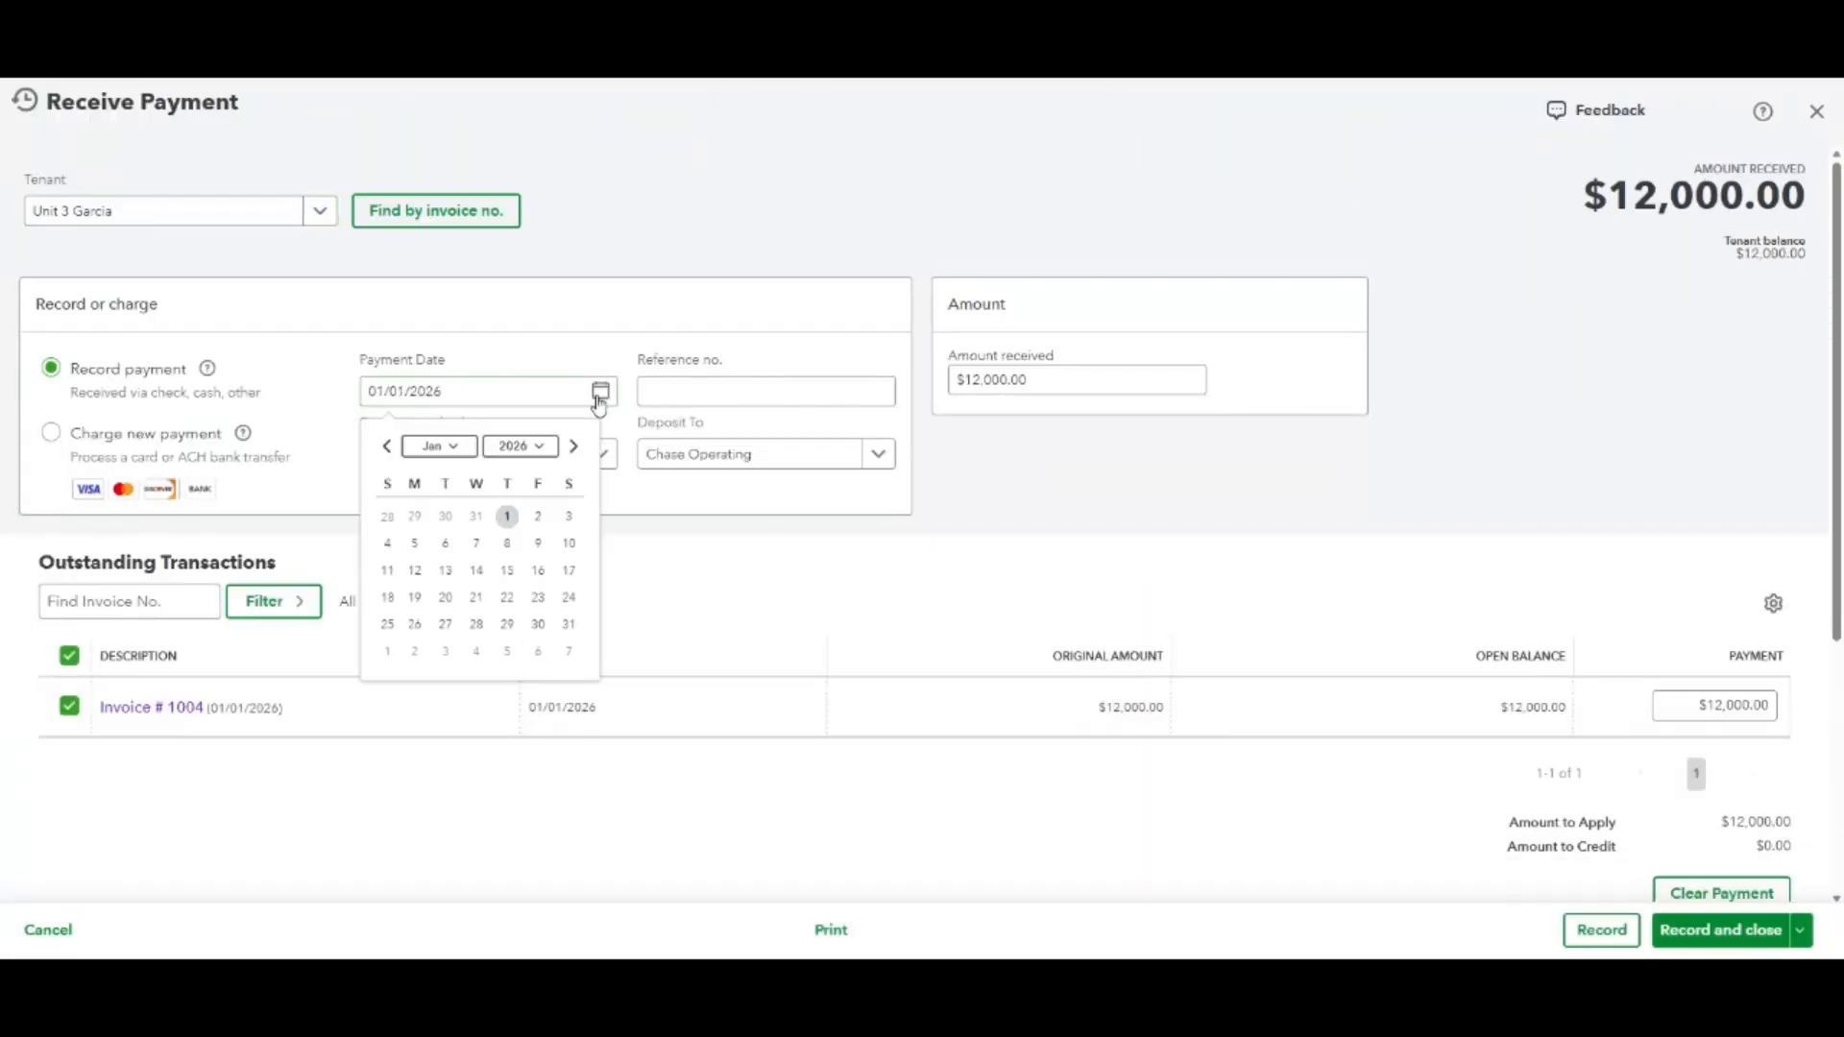
click(549, 521)
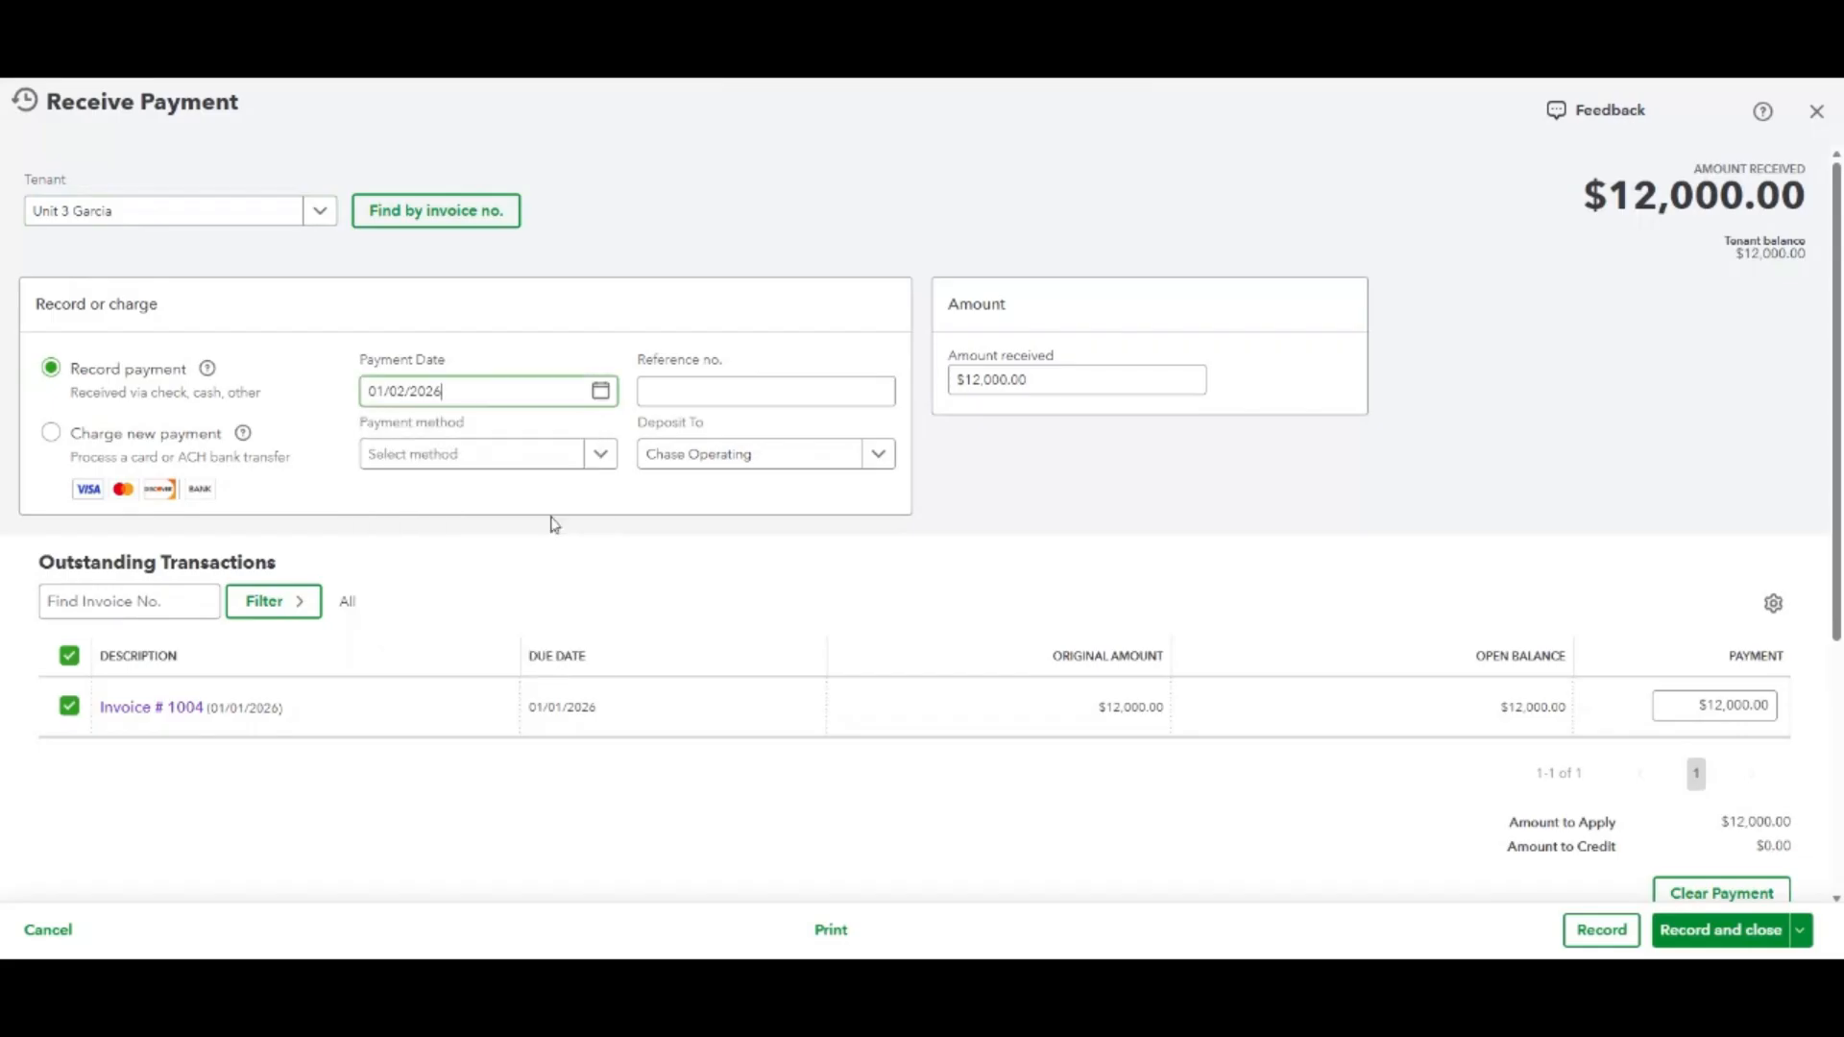
click(539, 465)
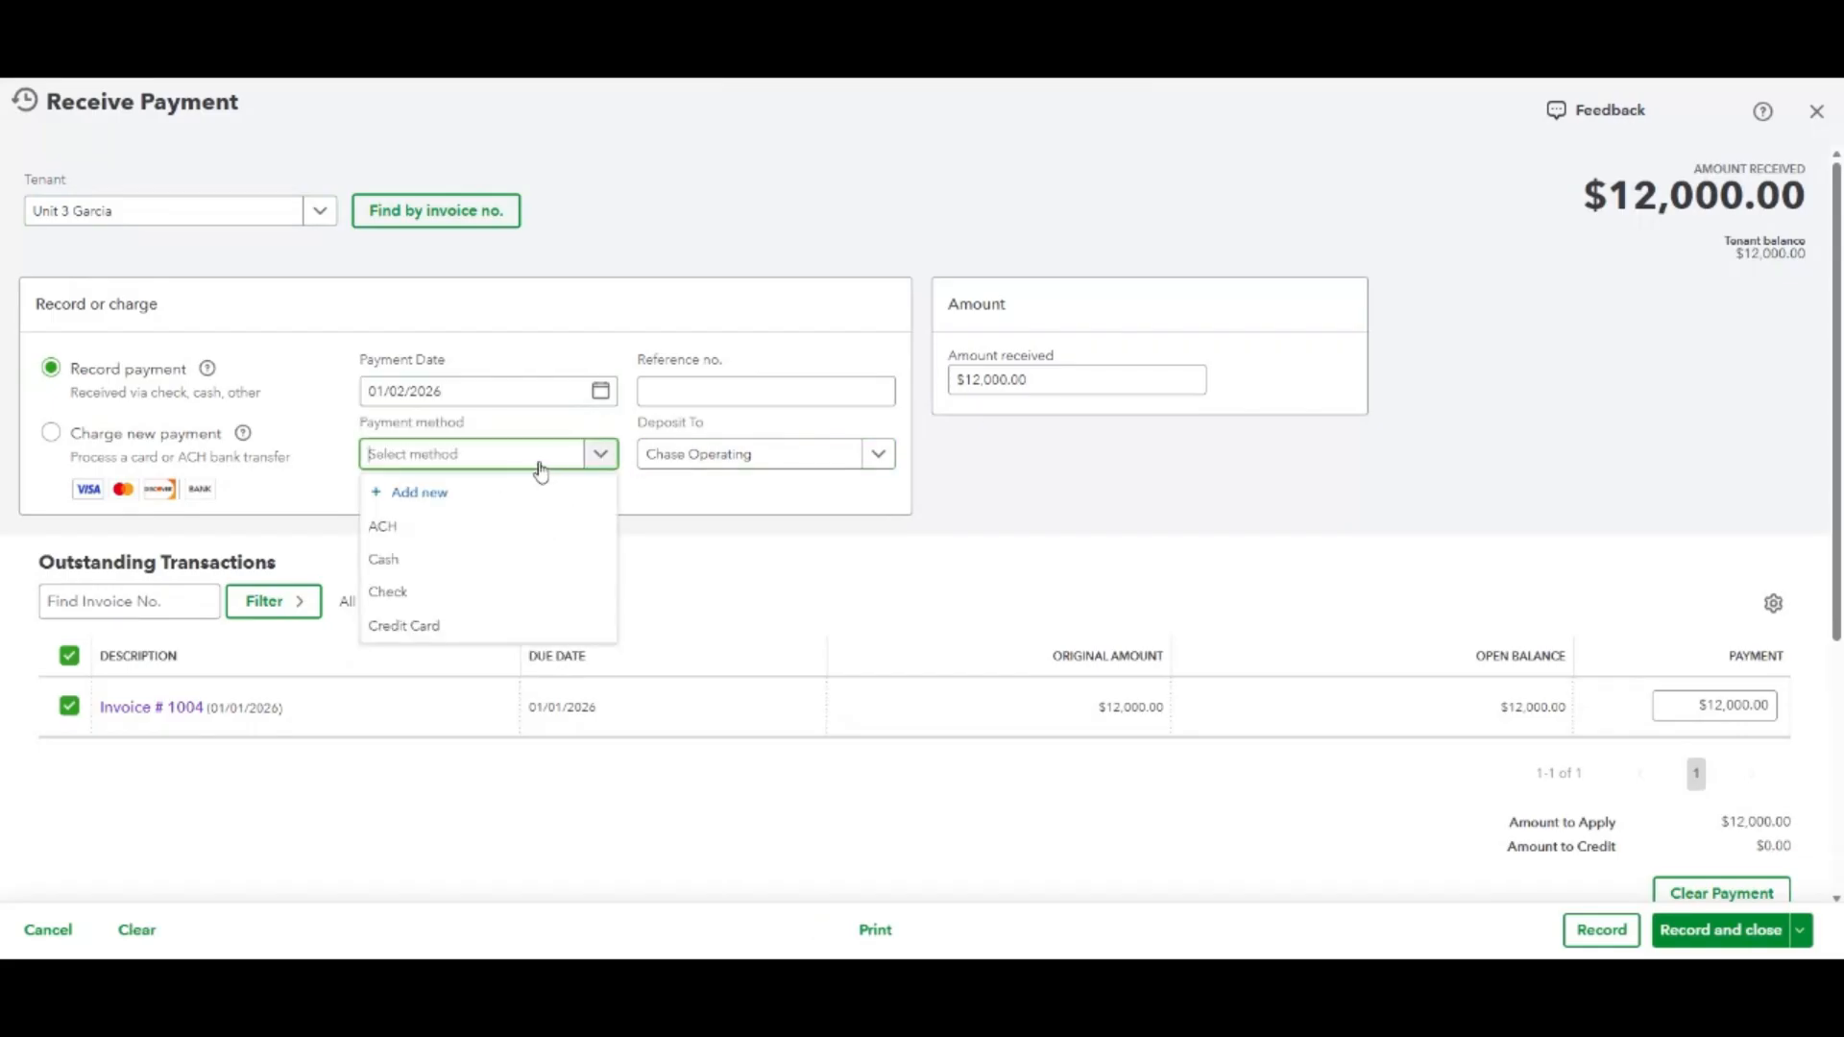
click(526, 527)
scroll(1255, 675, down, 4)
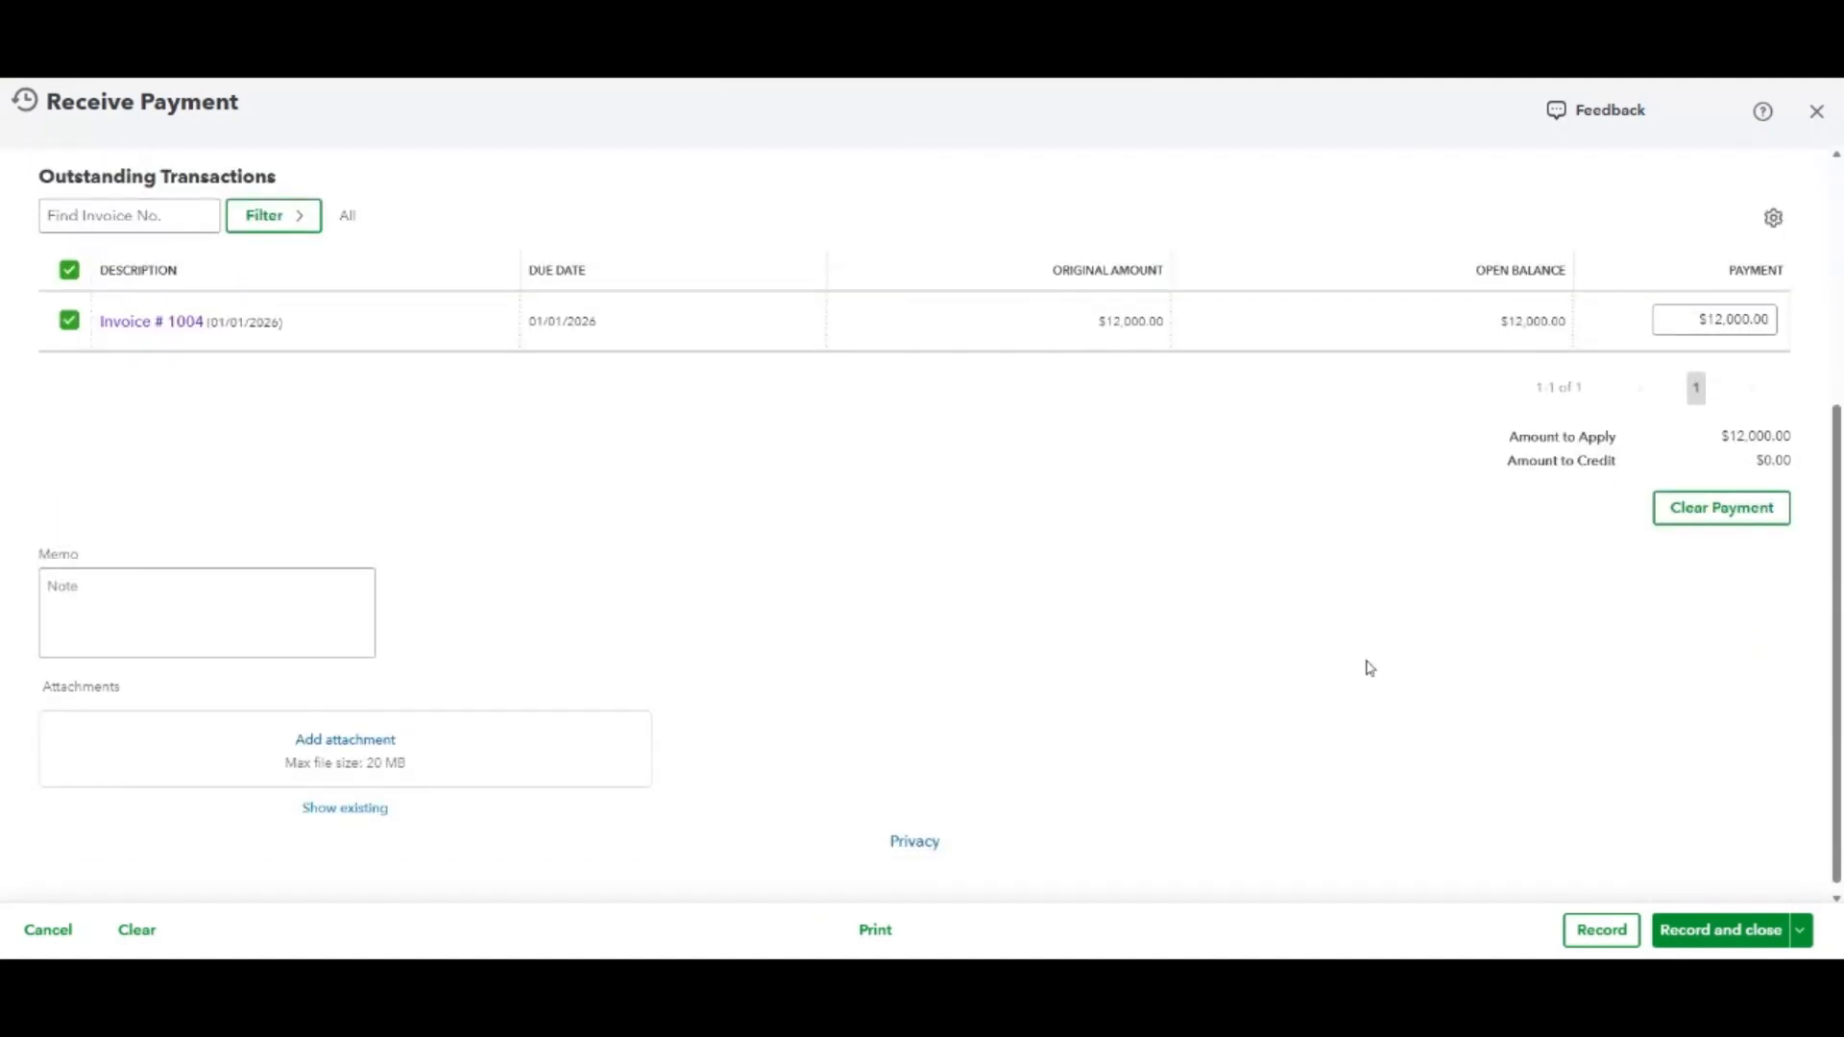
click(1700, 939)
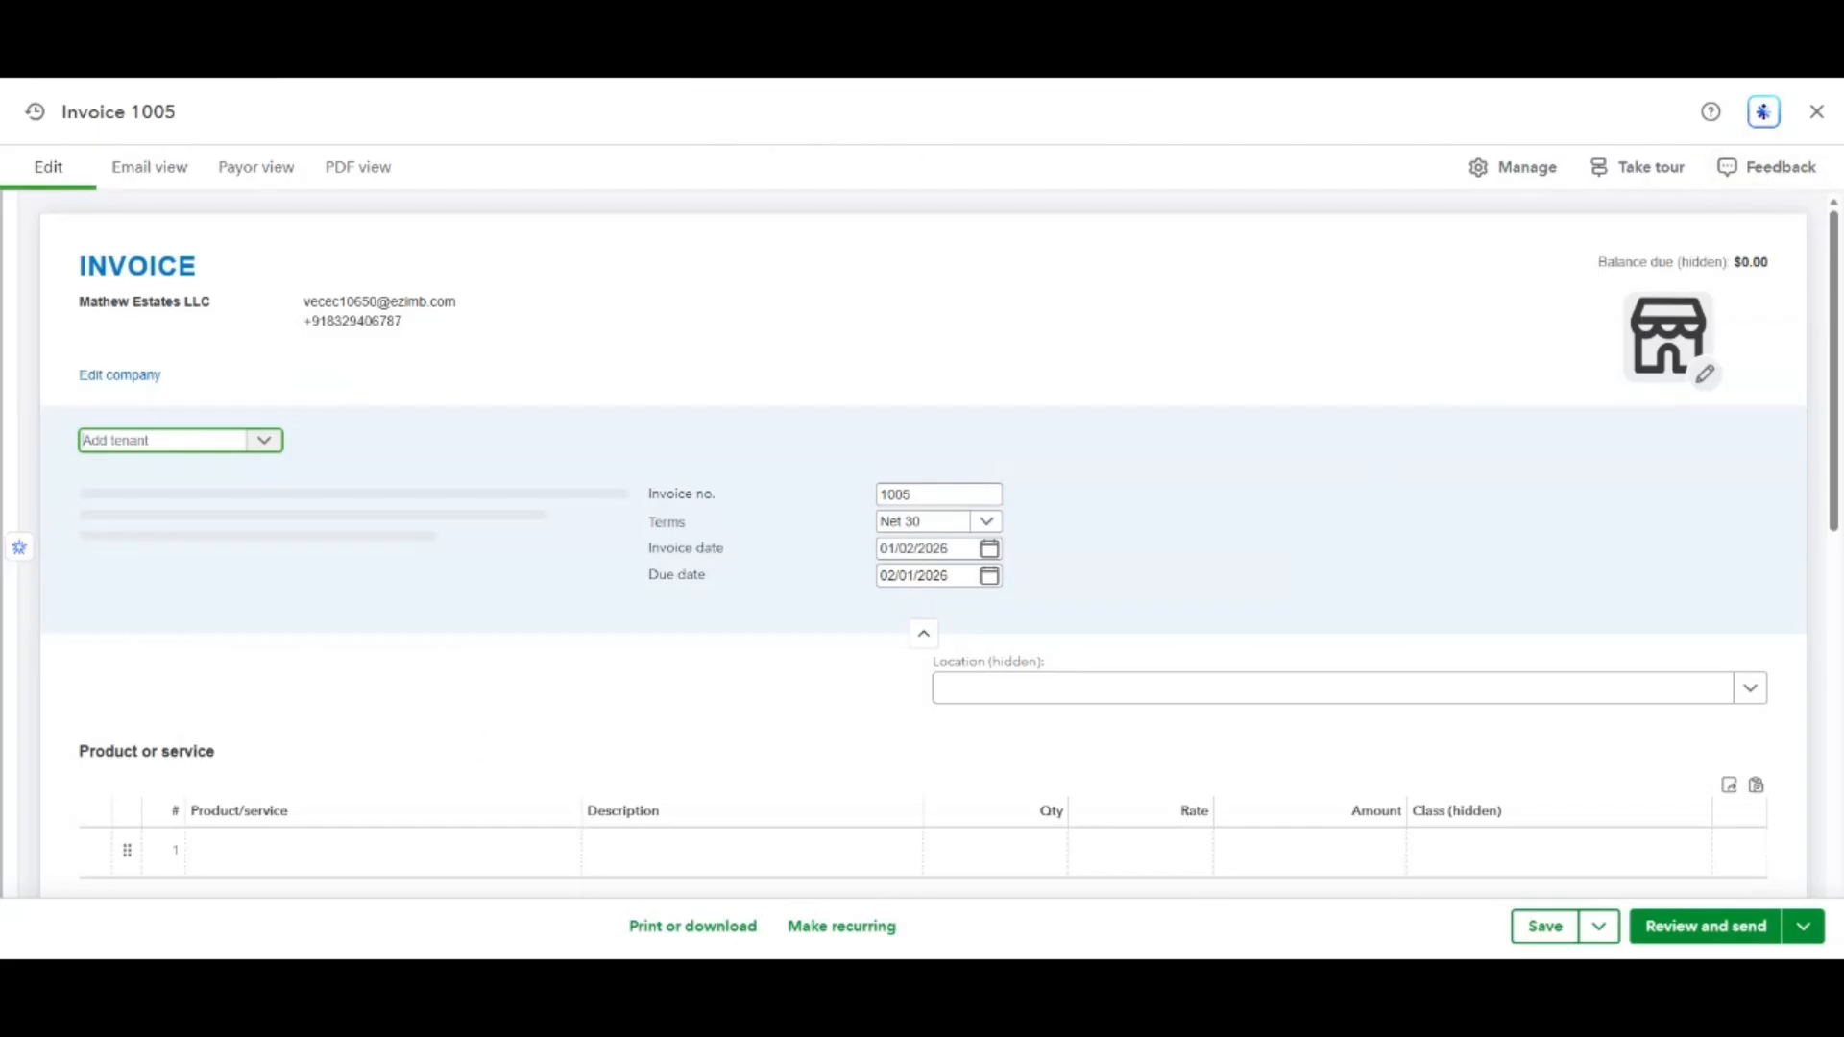
click(1813, 113)
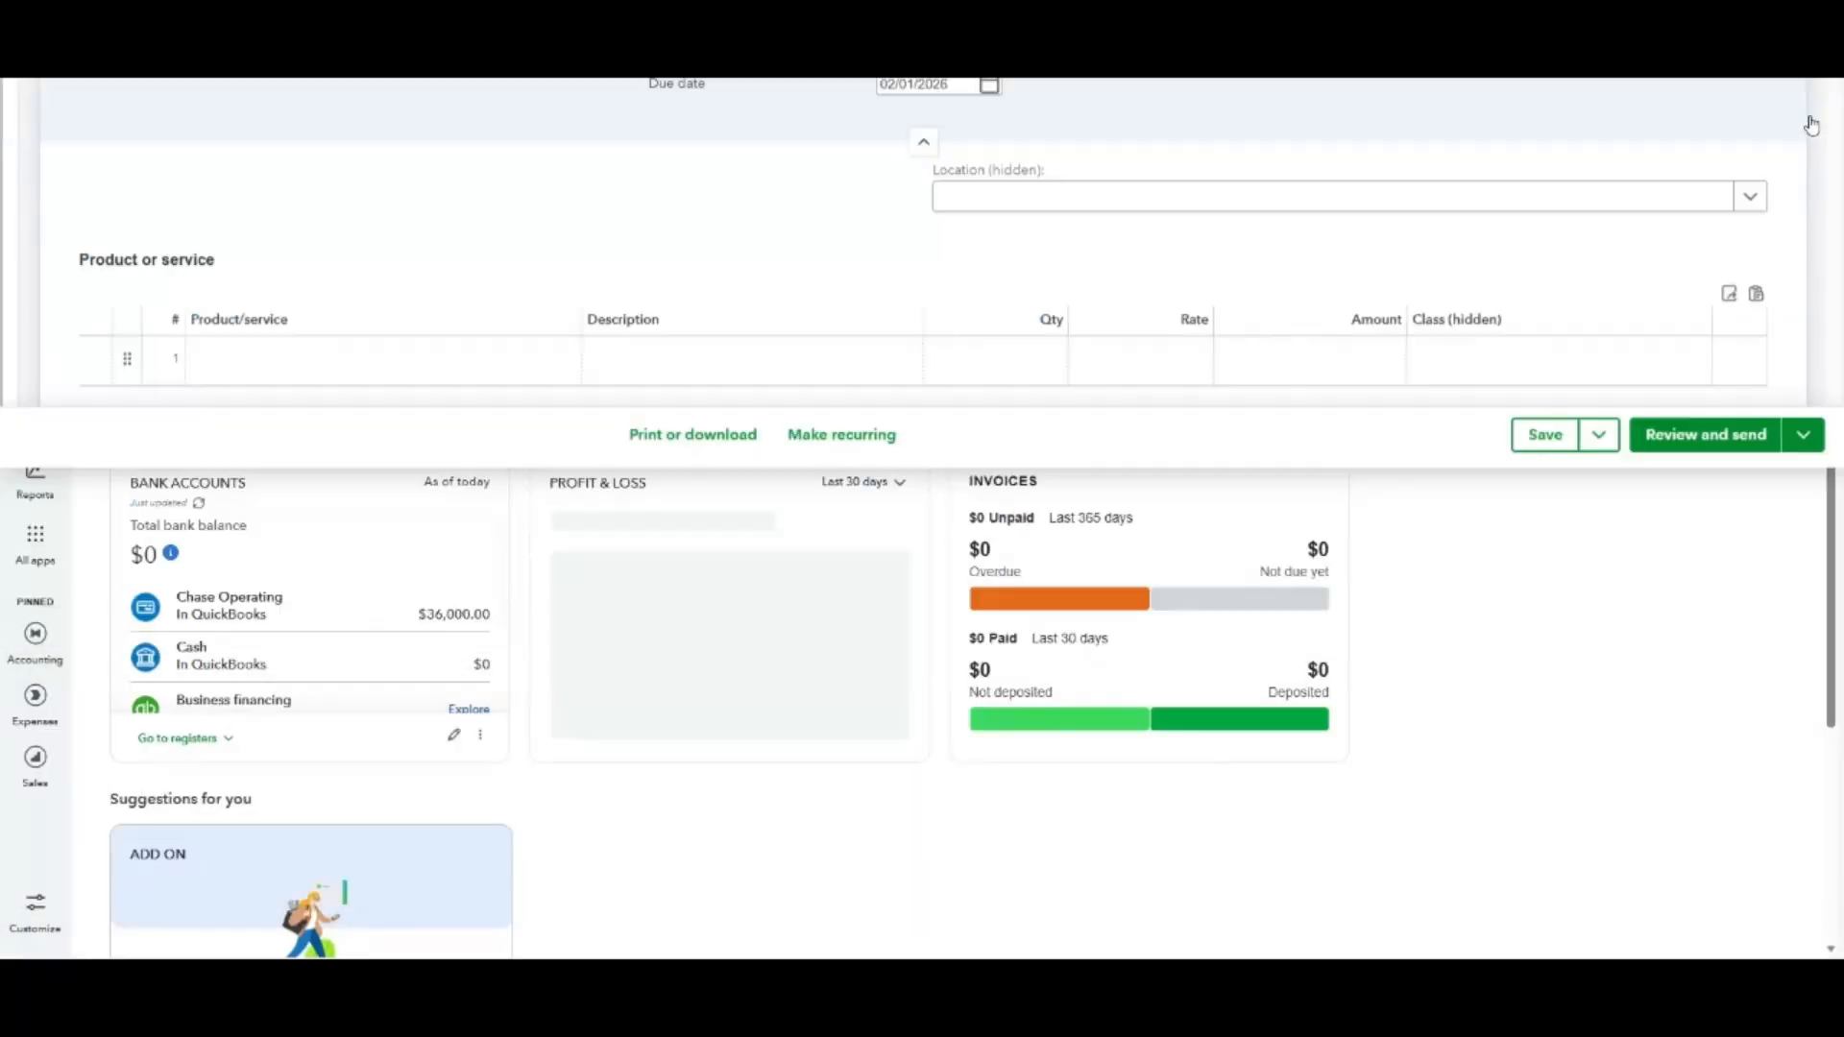
Start a new funds transfer with Chase Operating as the account to transfer from.
click(35, 206)
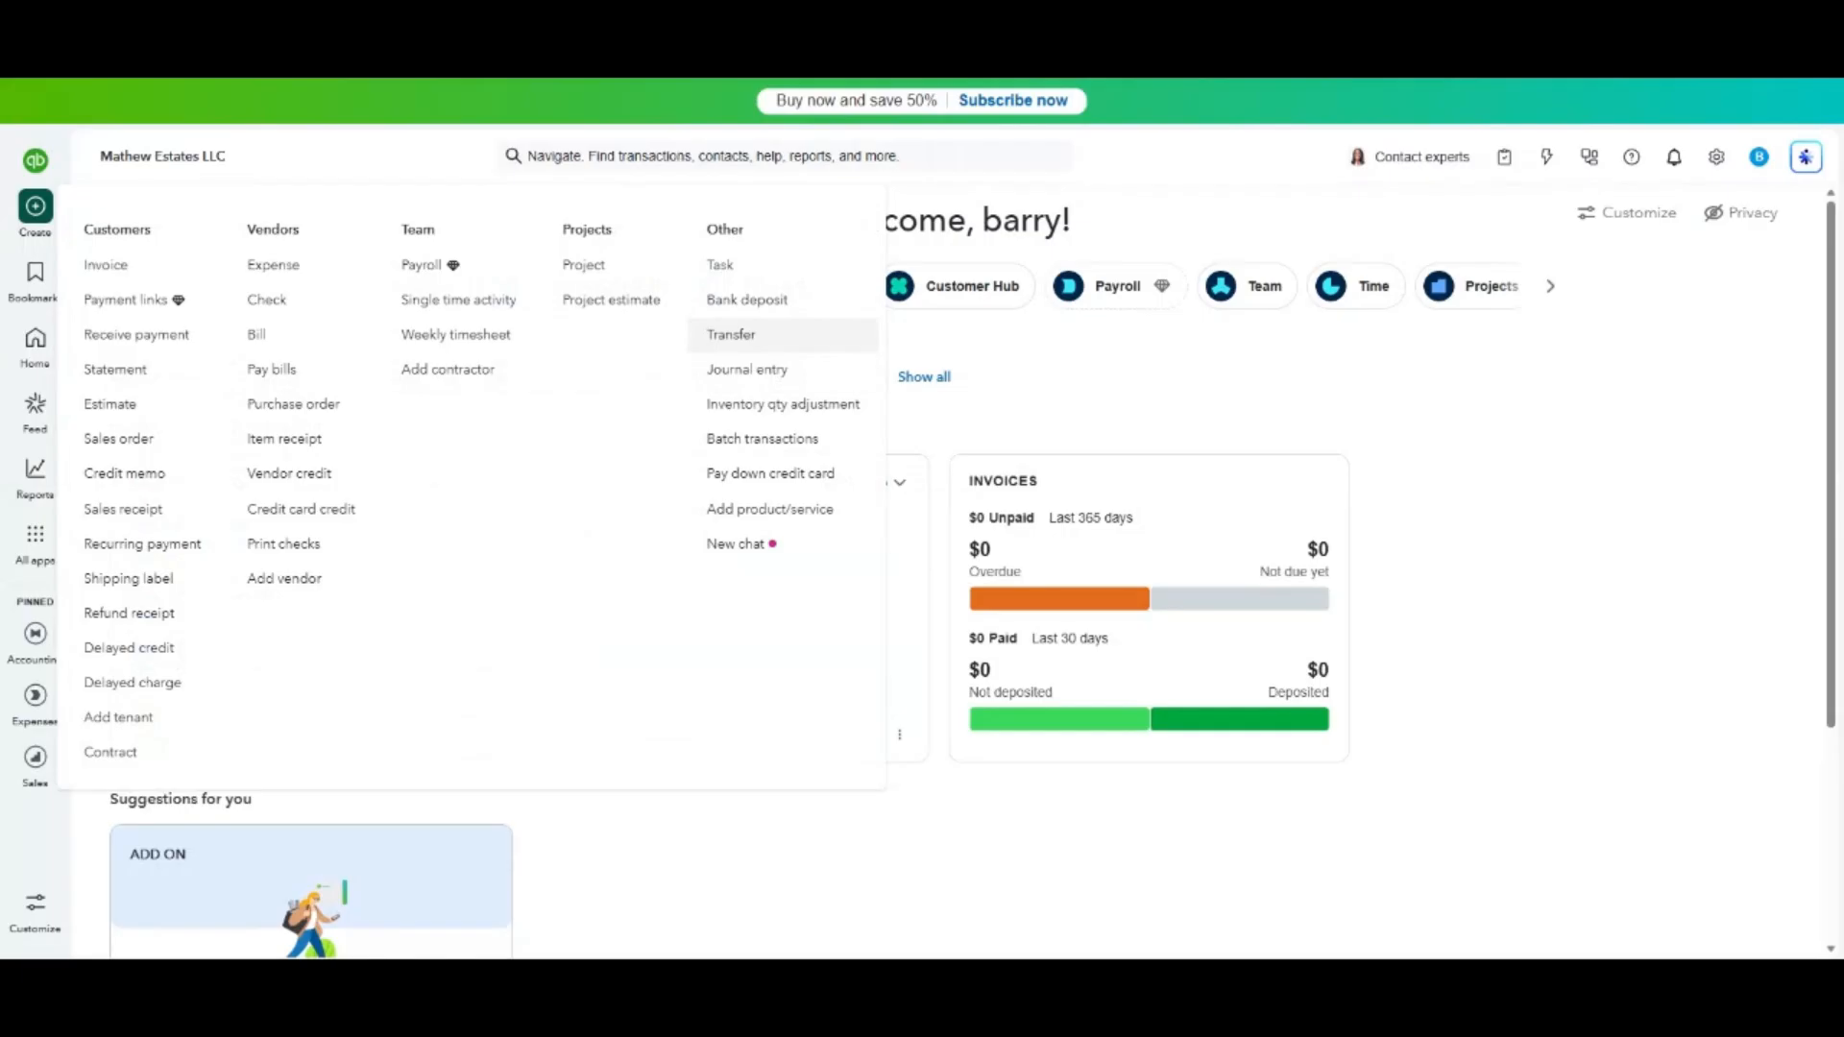
click(740, 337)
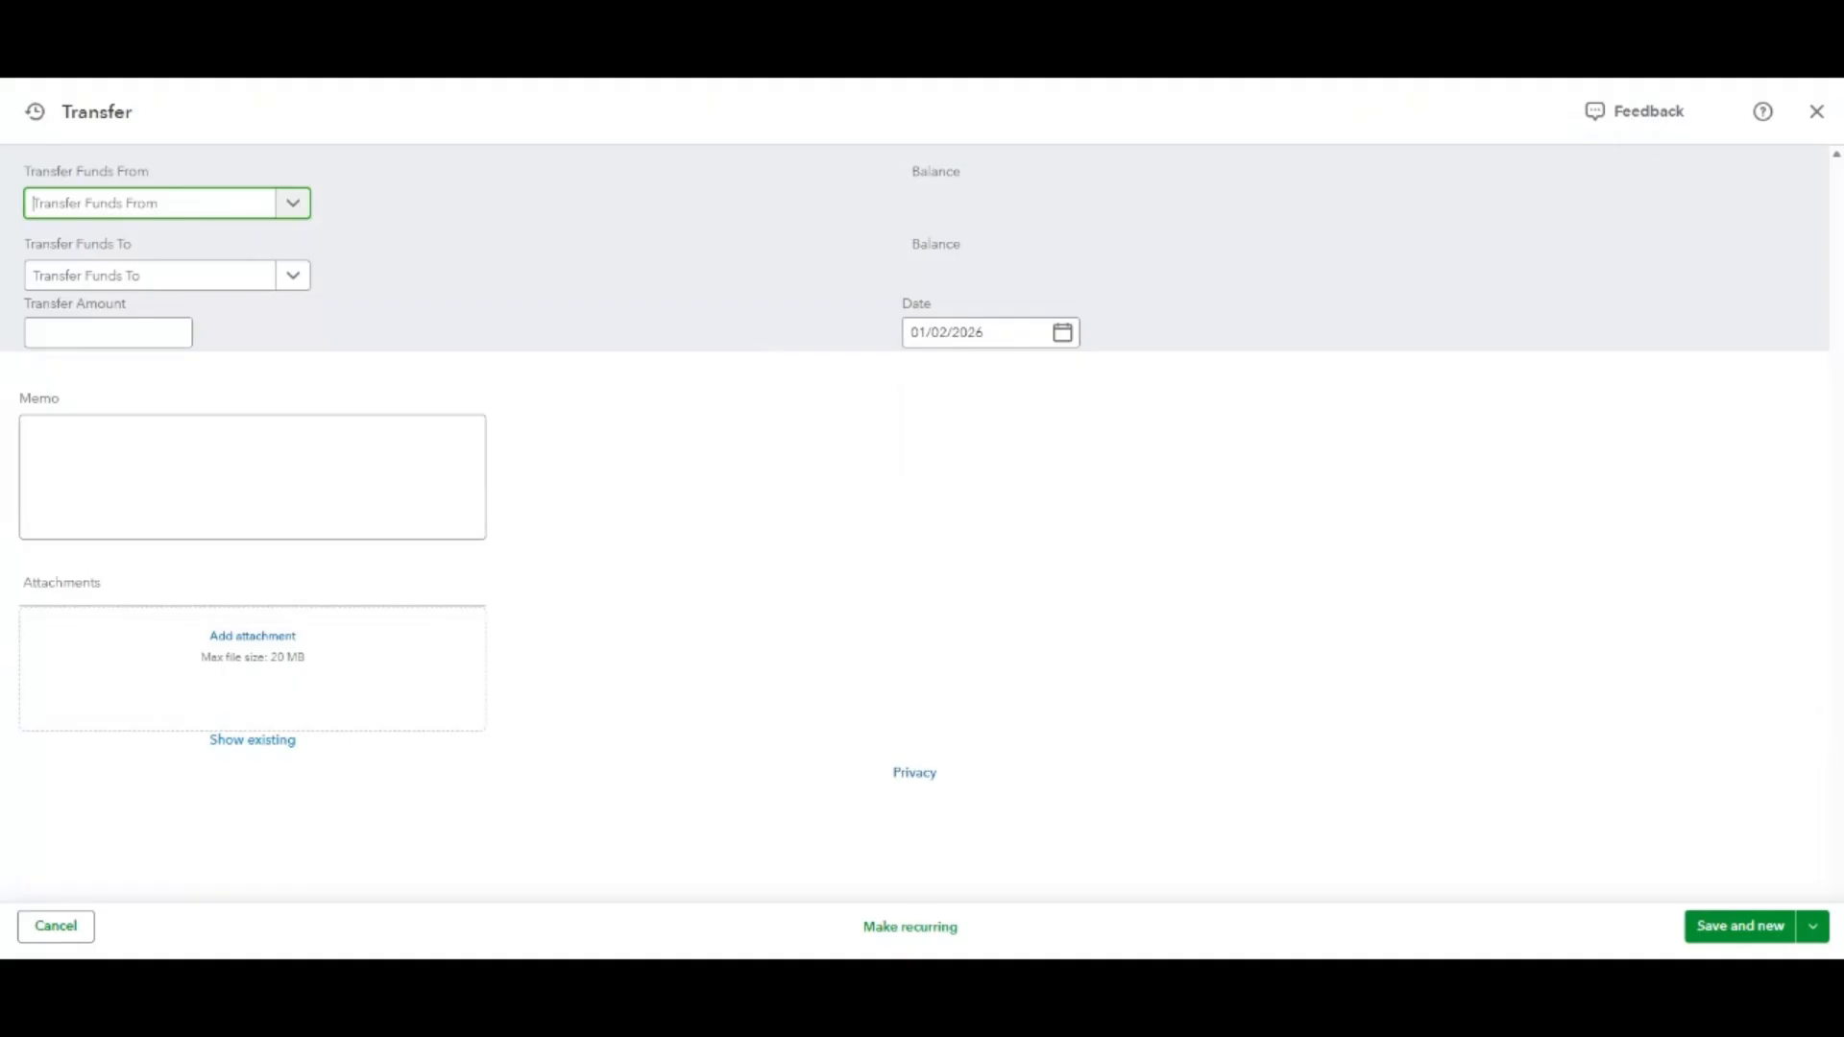
click(264, 209)
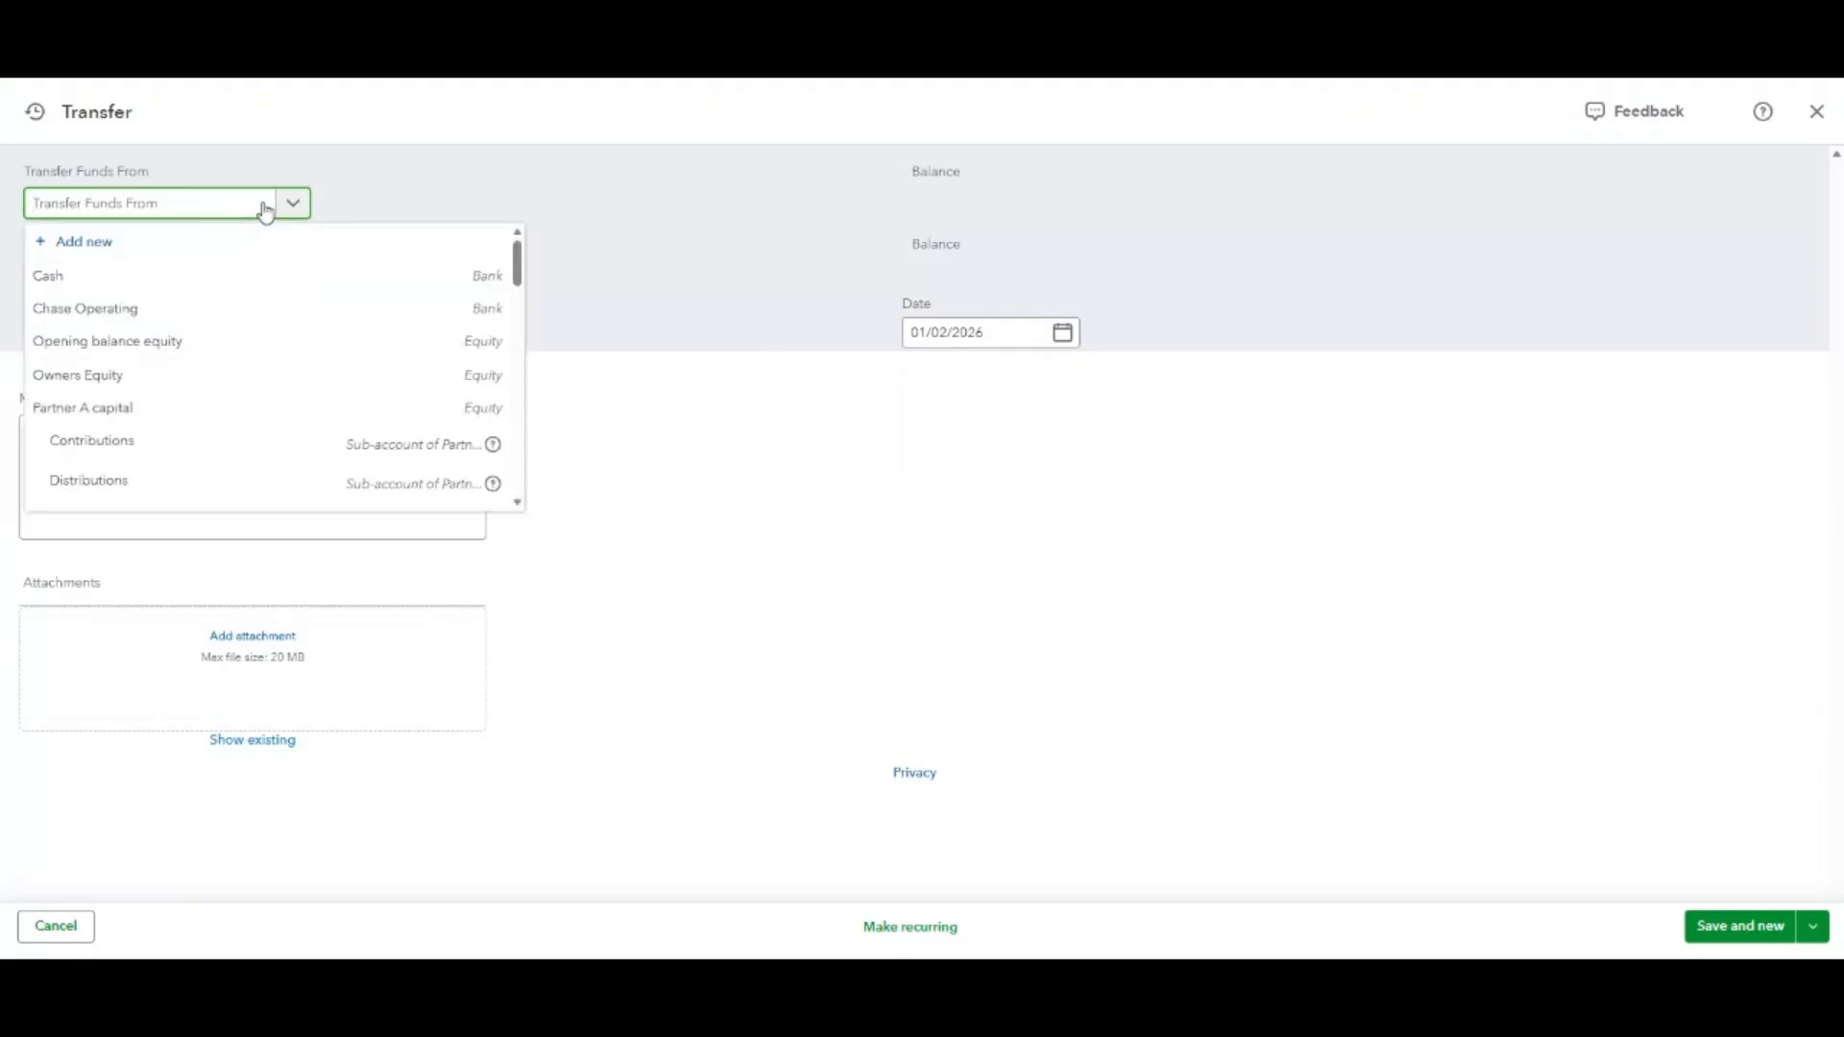
click(207, 322)
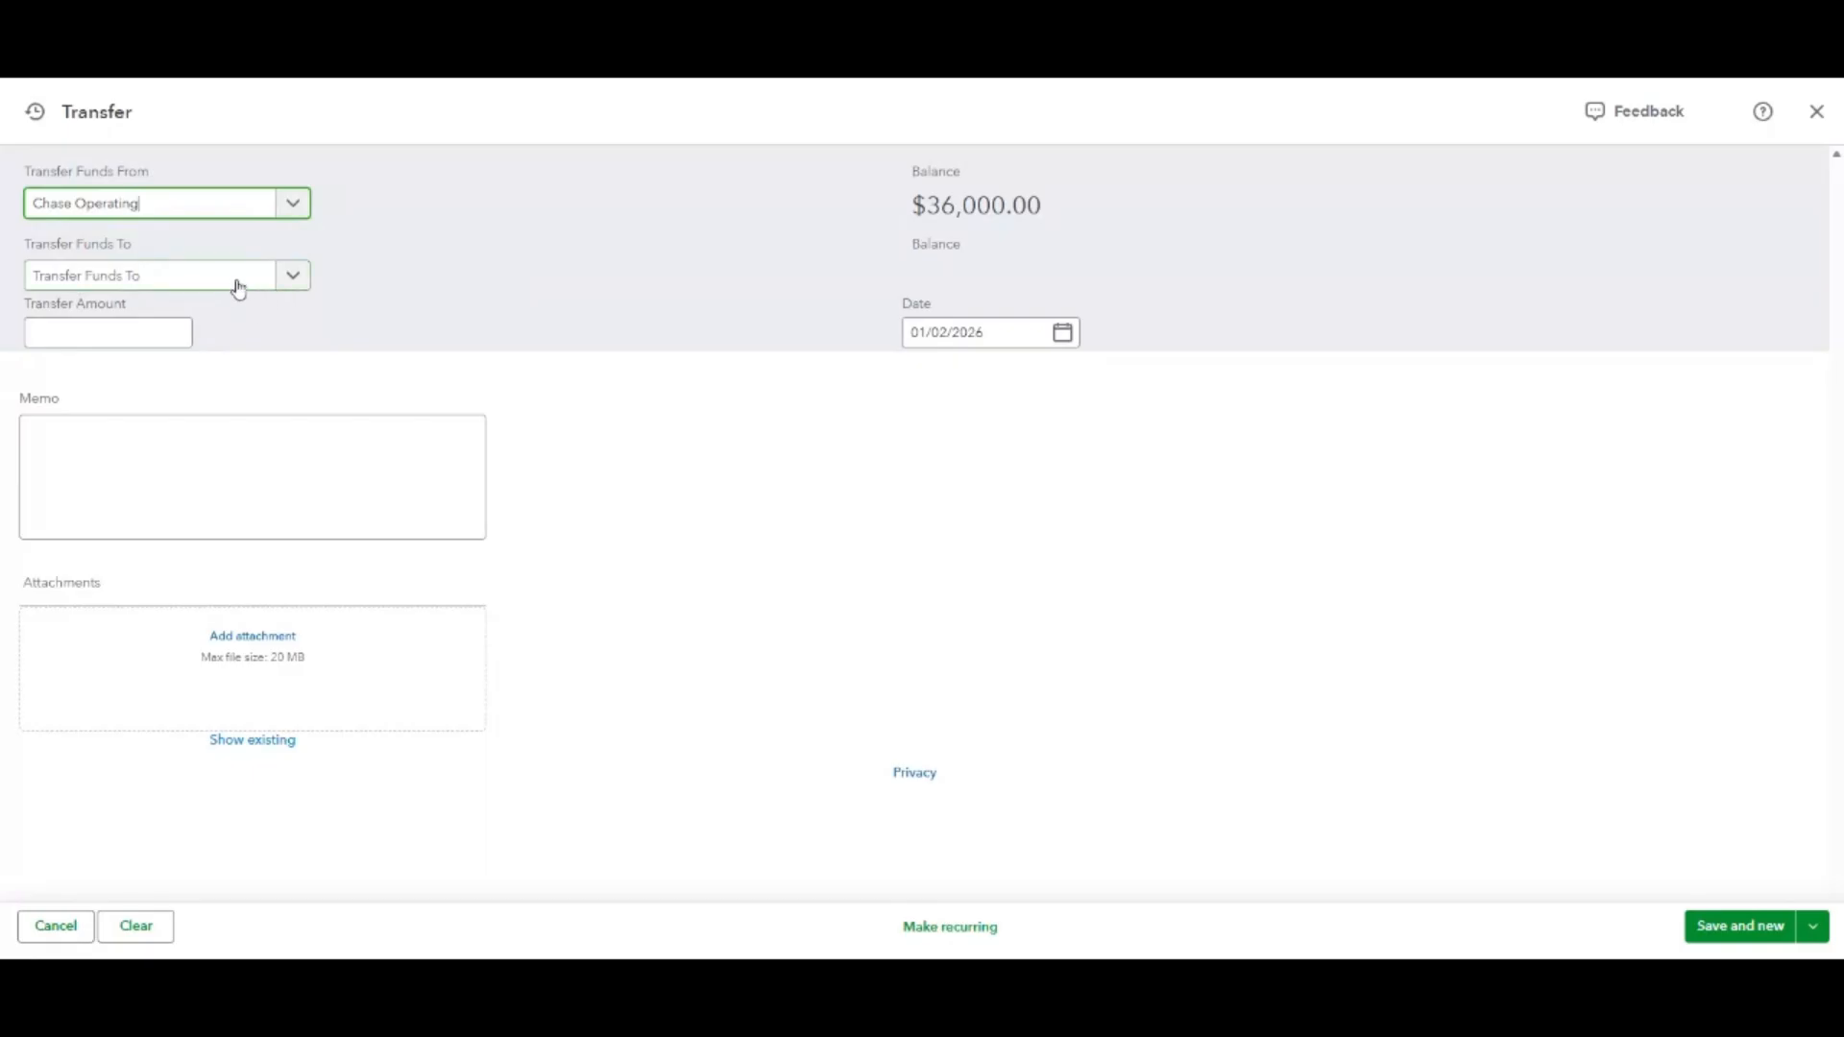
Create a destination account named Chase Security Deposit with account type Bank and detail type Checking, and save it as the transfer's target.
click(238, 289)
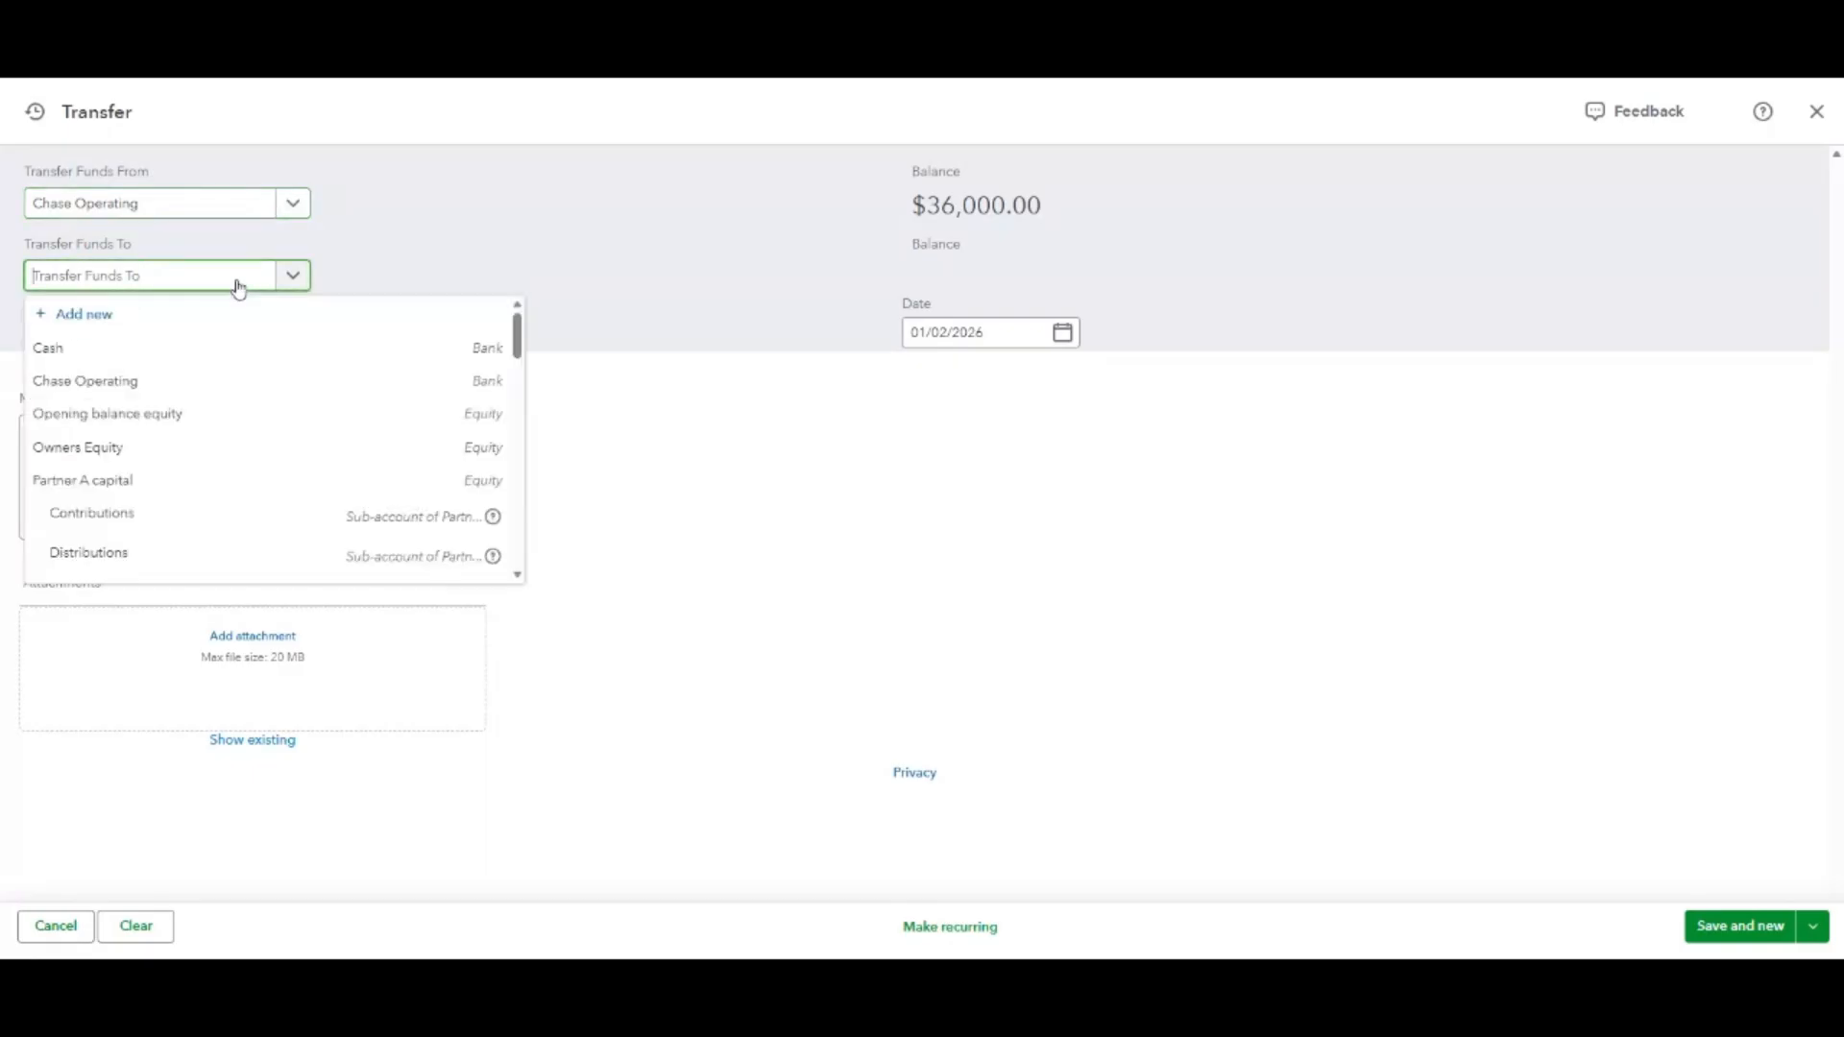
click(187, 318)
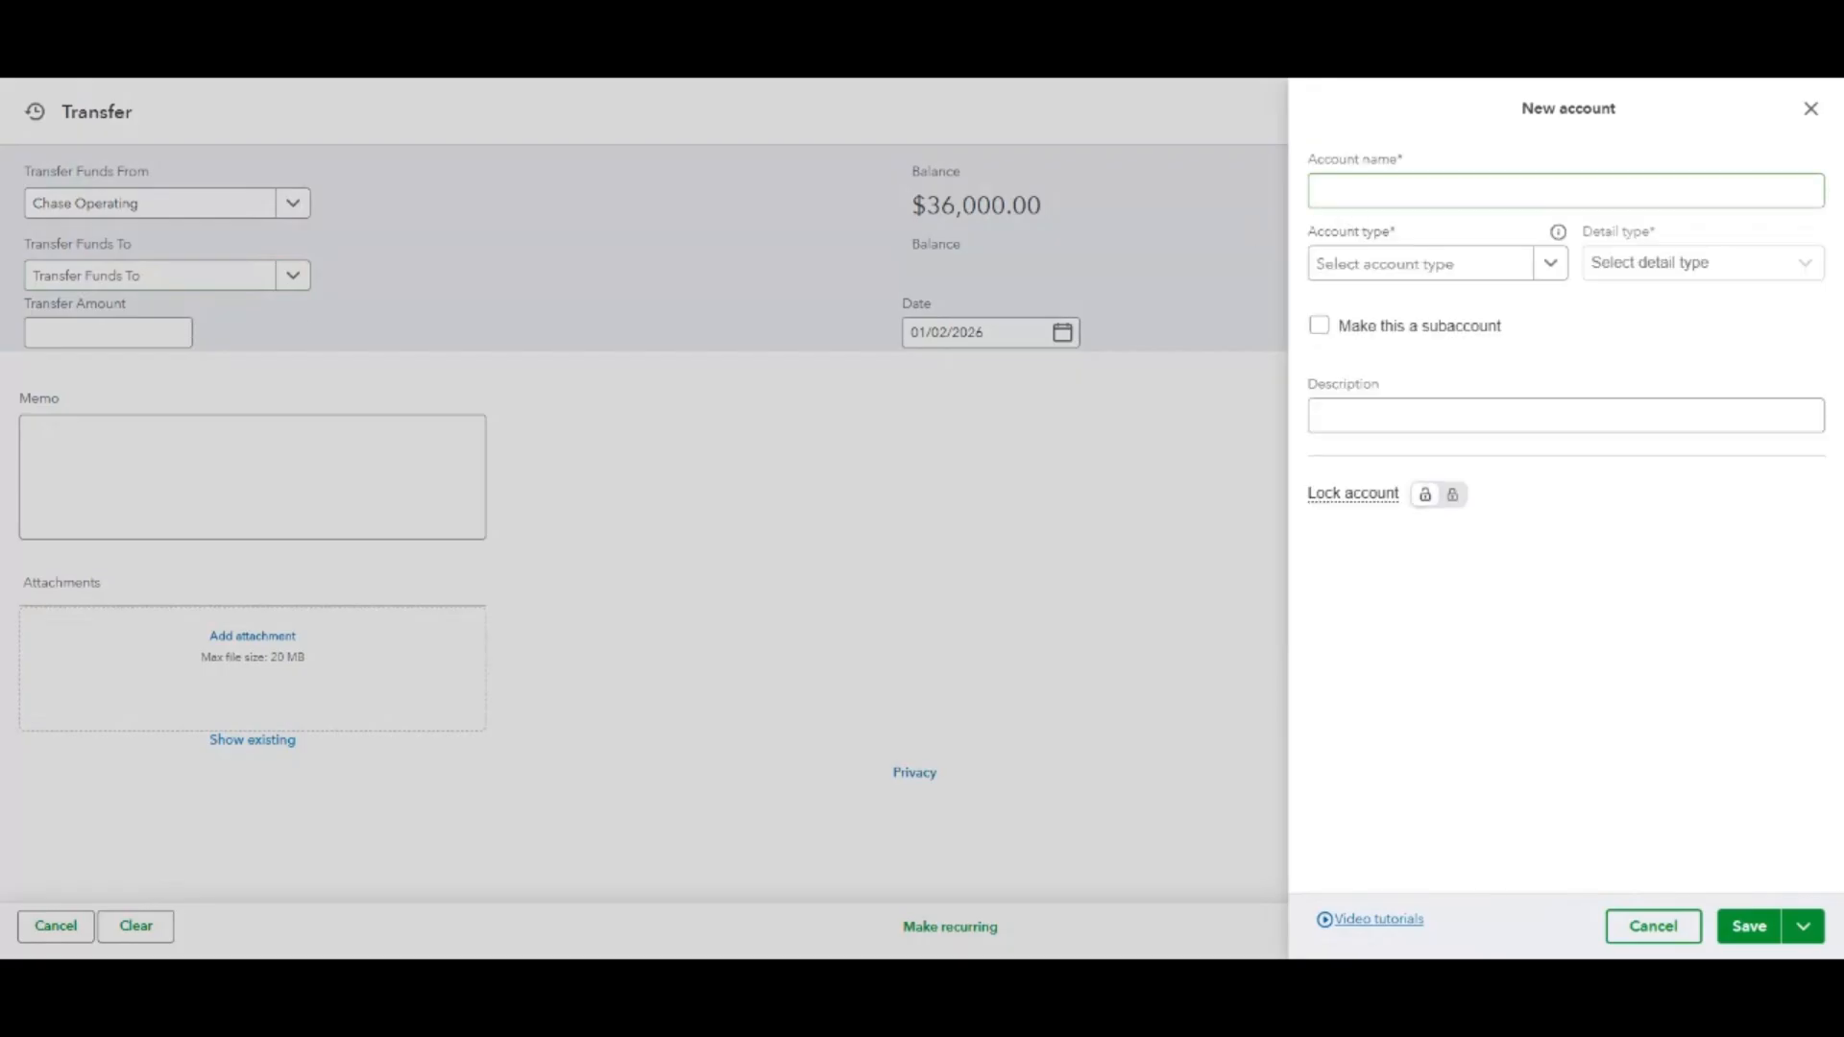
click(1401, 191)
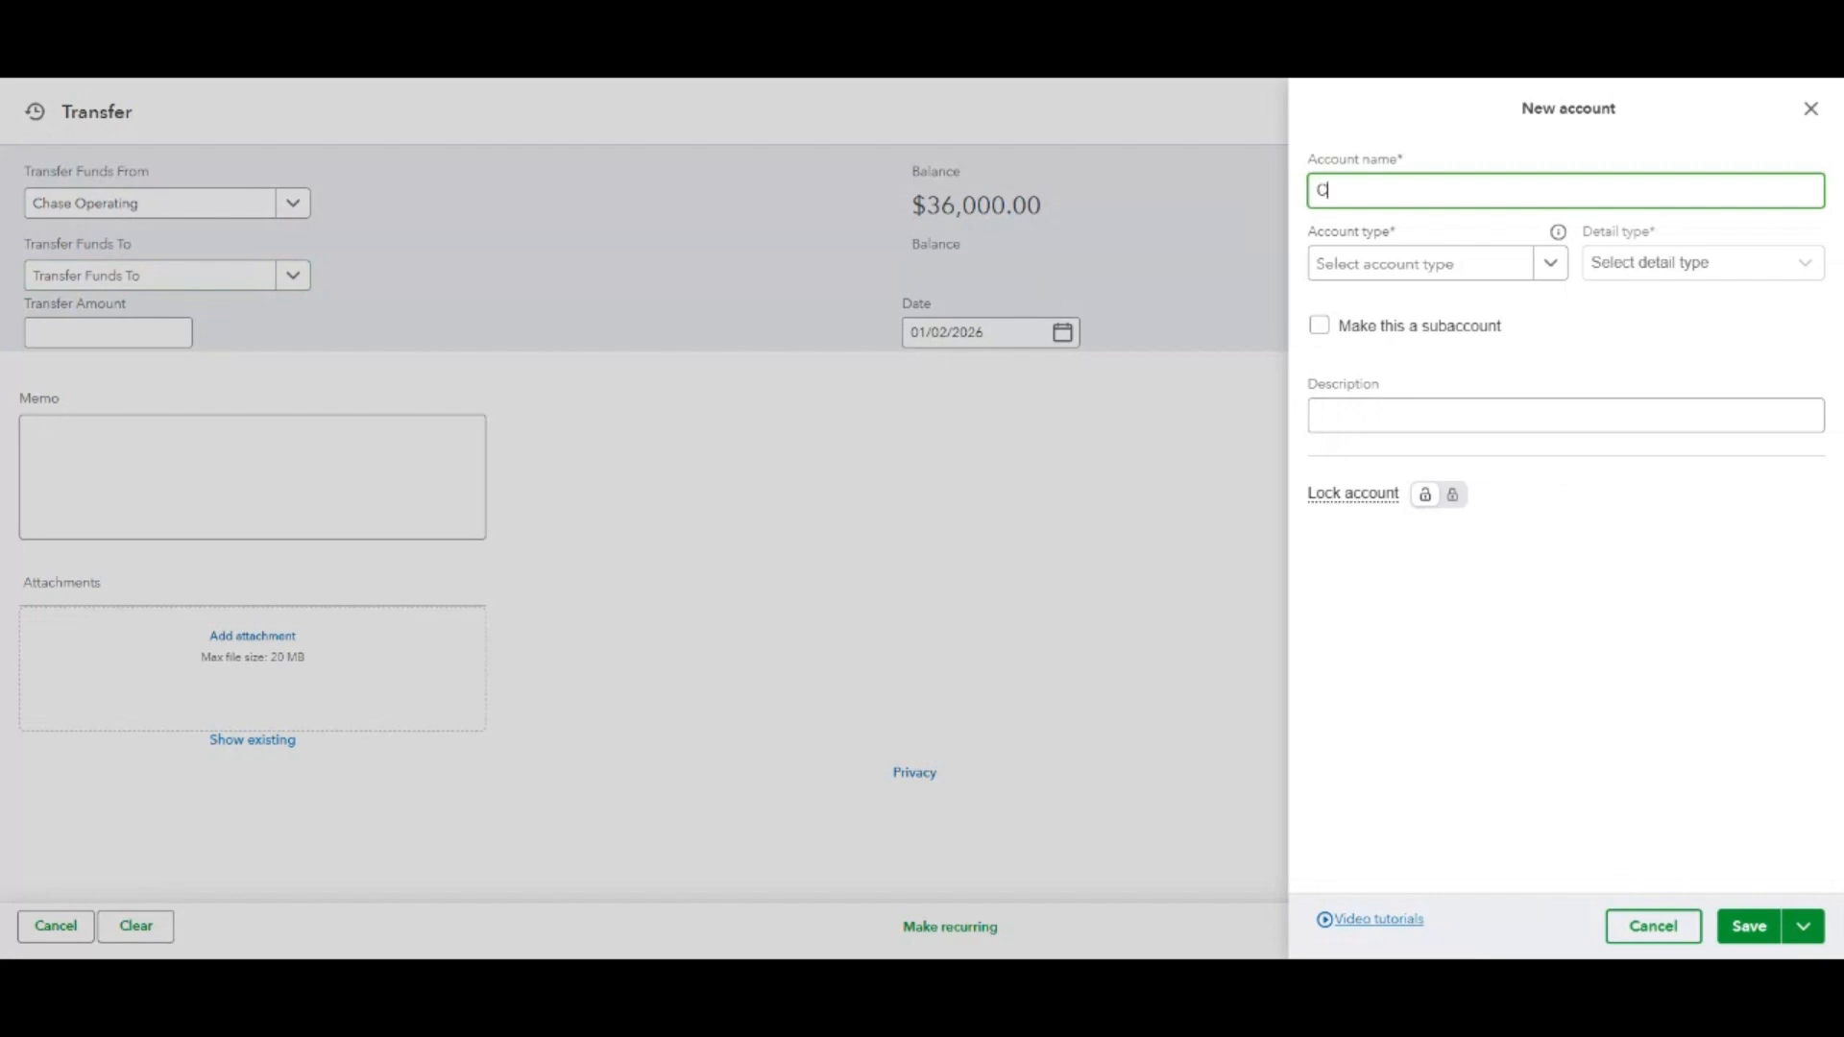
text(Chase ASecuirt)
text(Se)
text(curity Deposit)
click(1471, 277)
click(1422, 340)
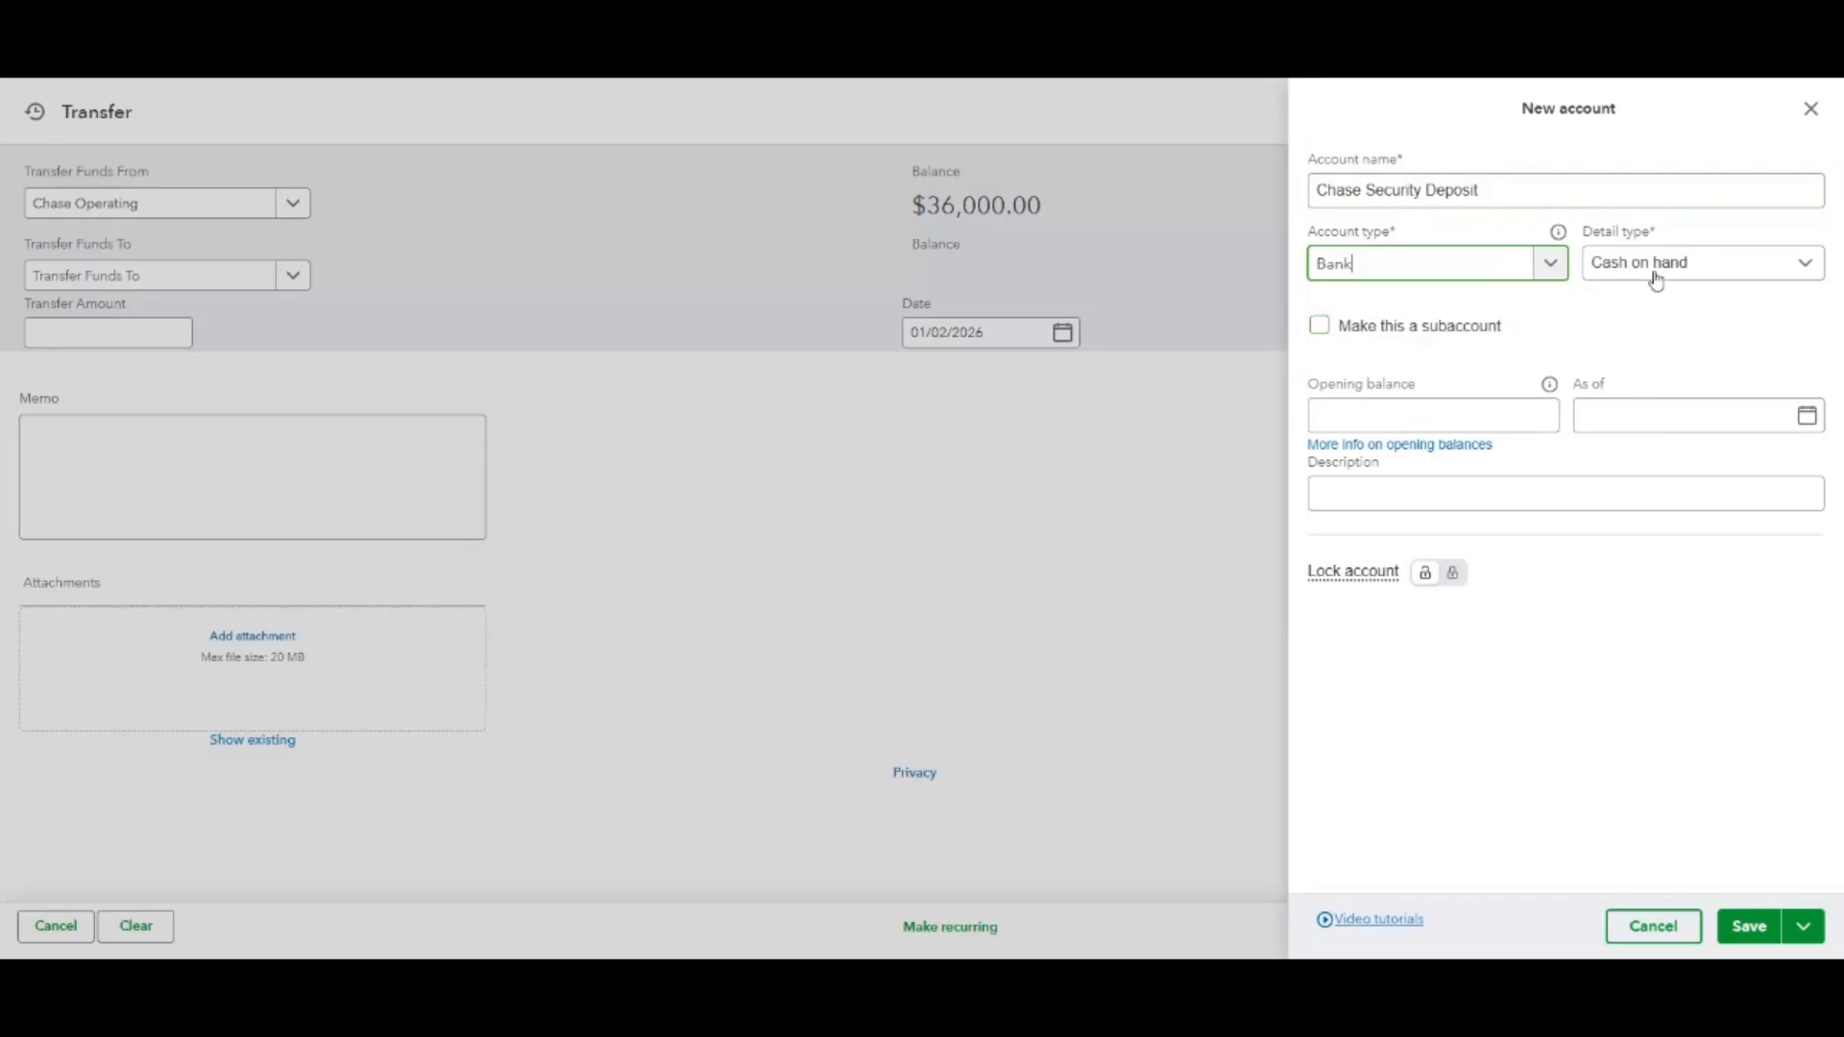
click(1668, 277)
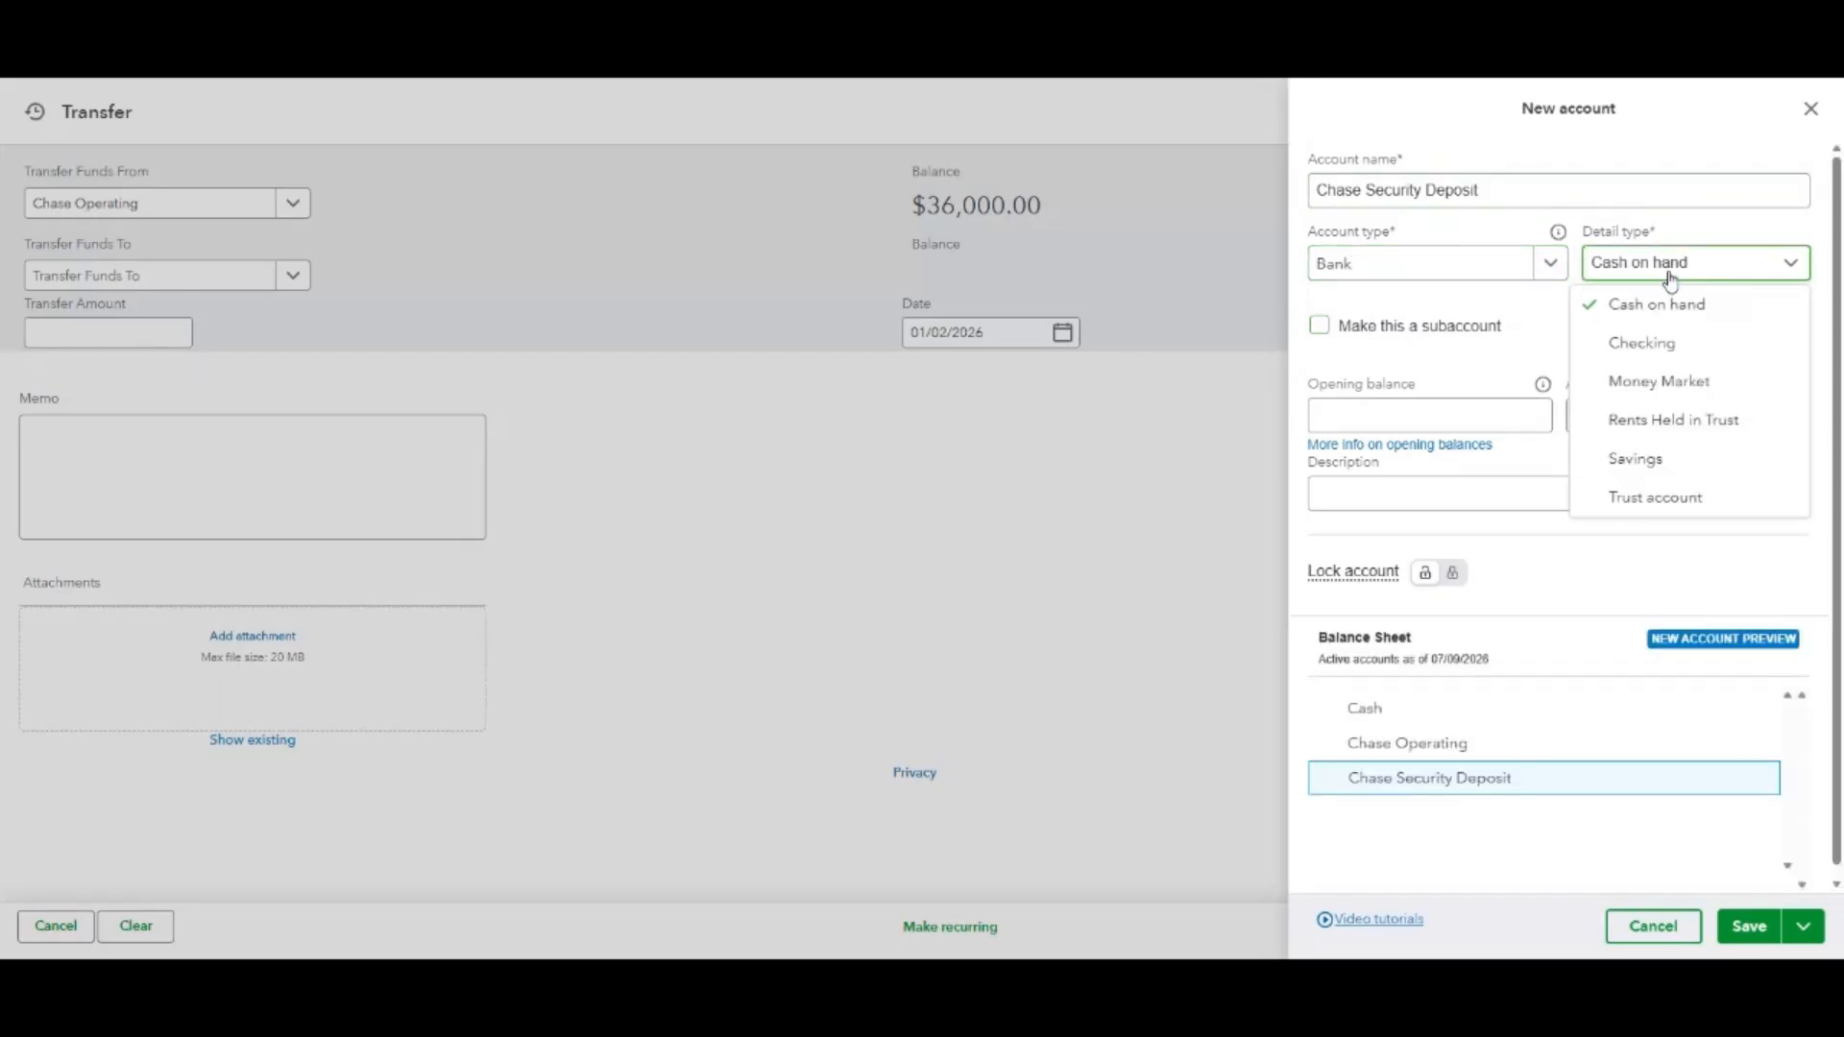
click(1670, 344)
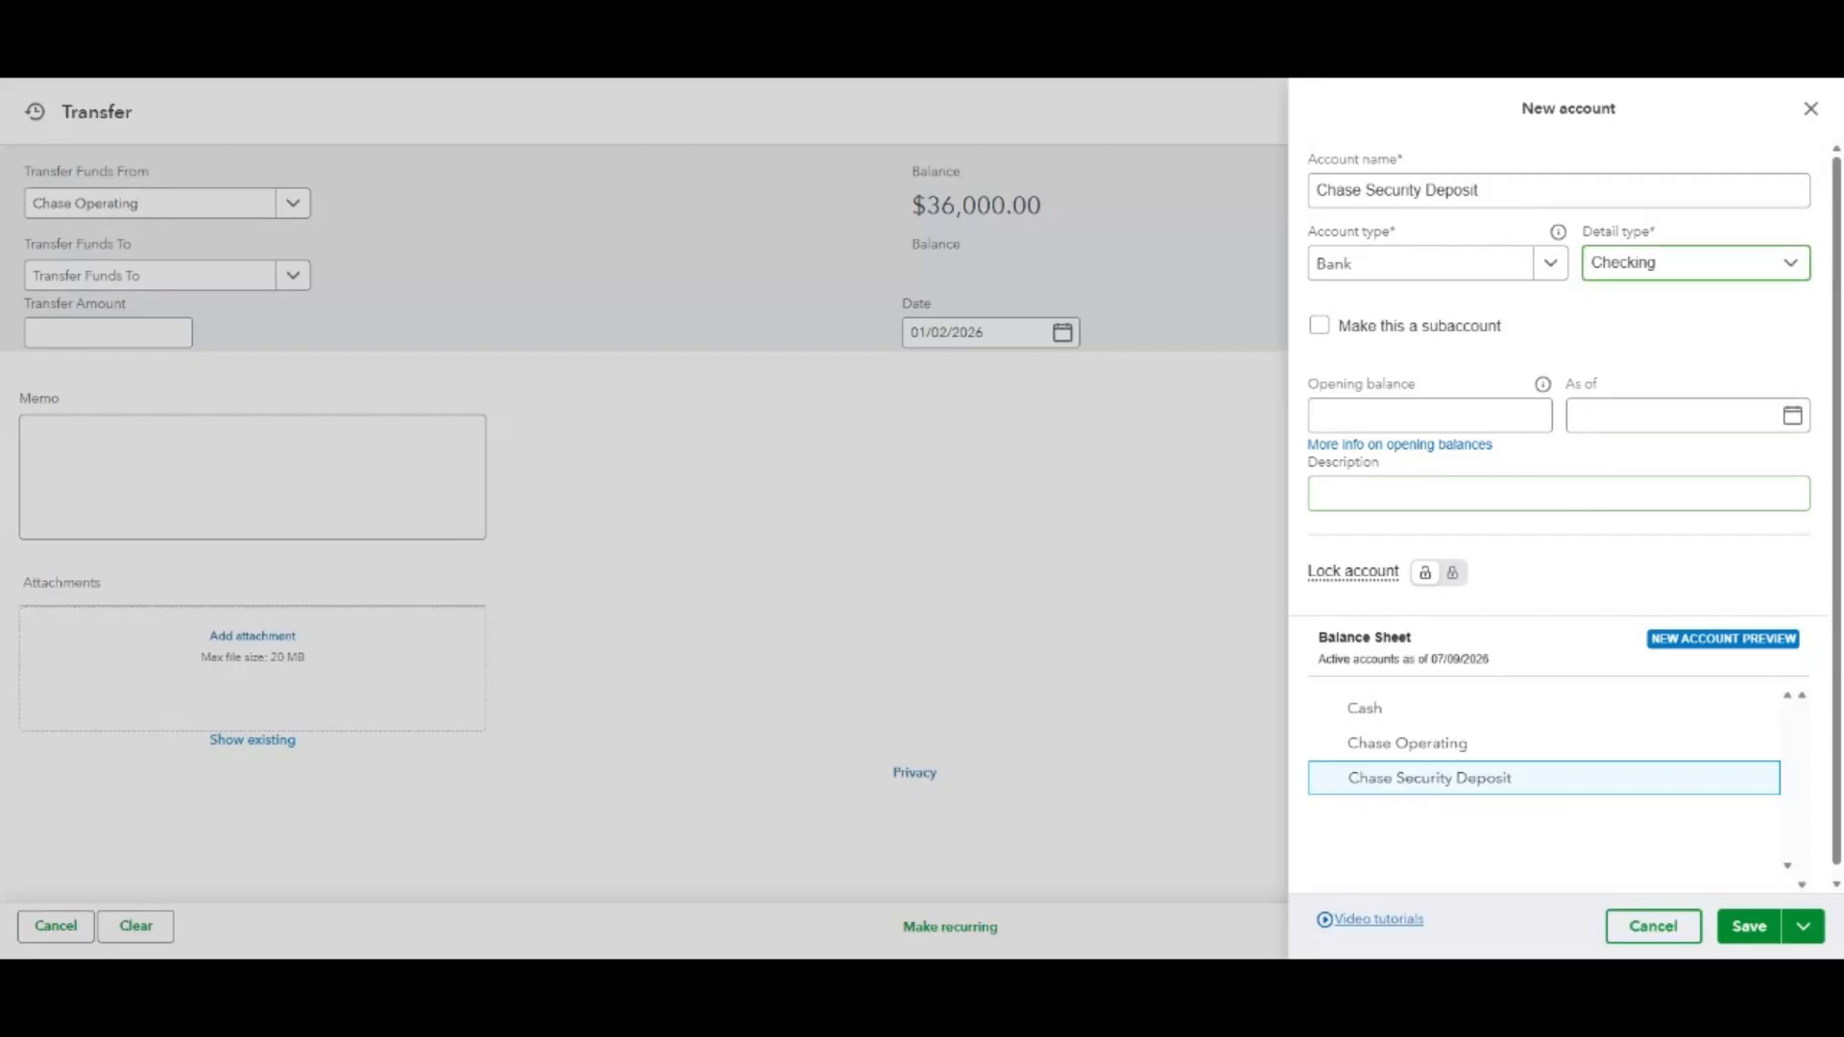
click(1750, 941)
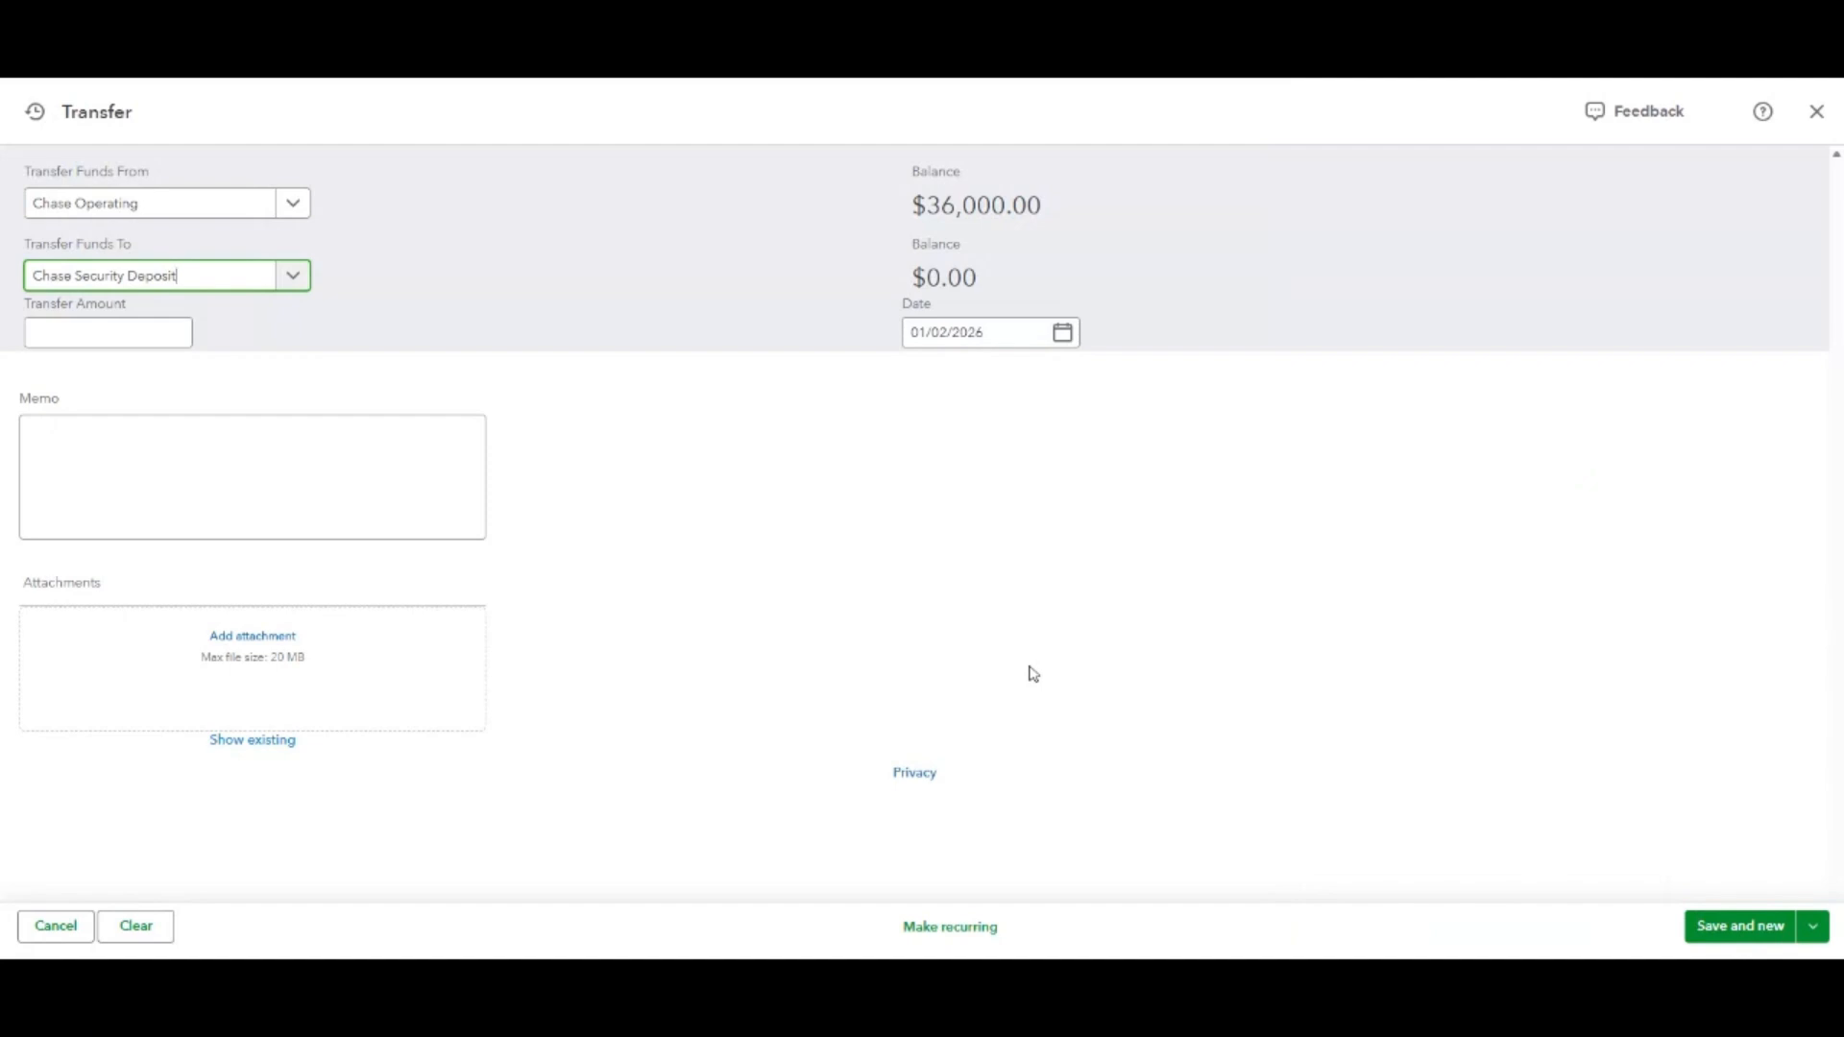
Set the transfer amount to 30000, save the transfer, and close the transfer form.
click(61, 329)
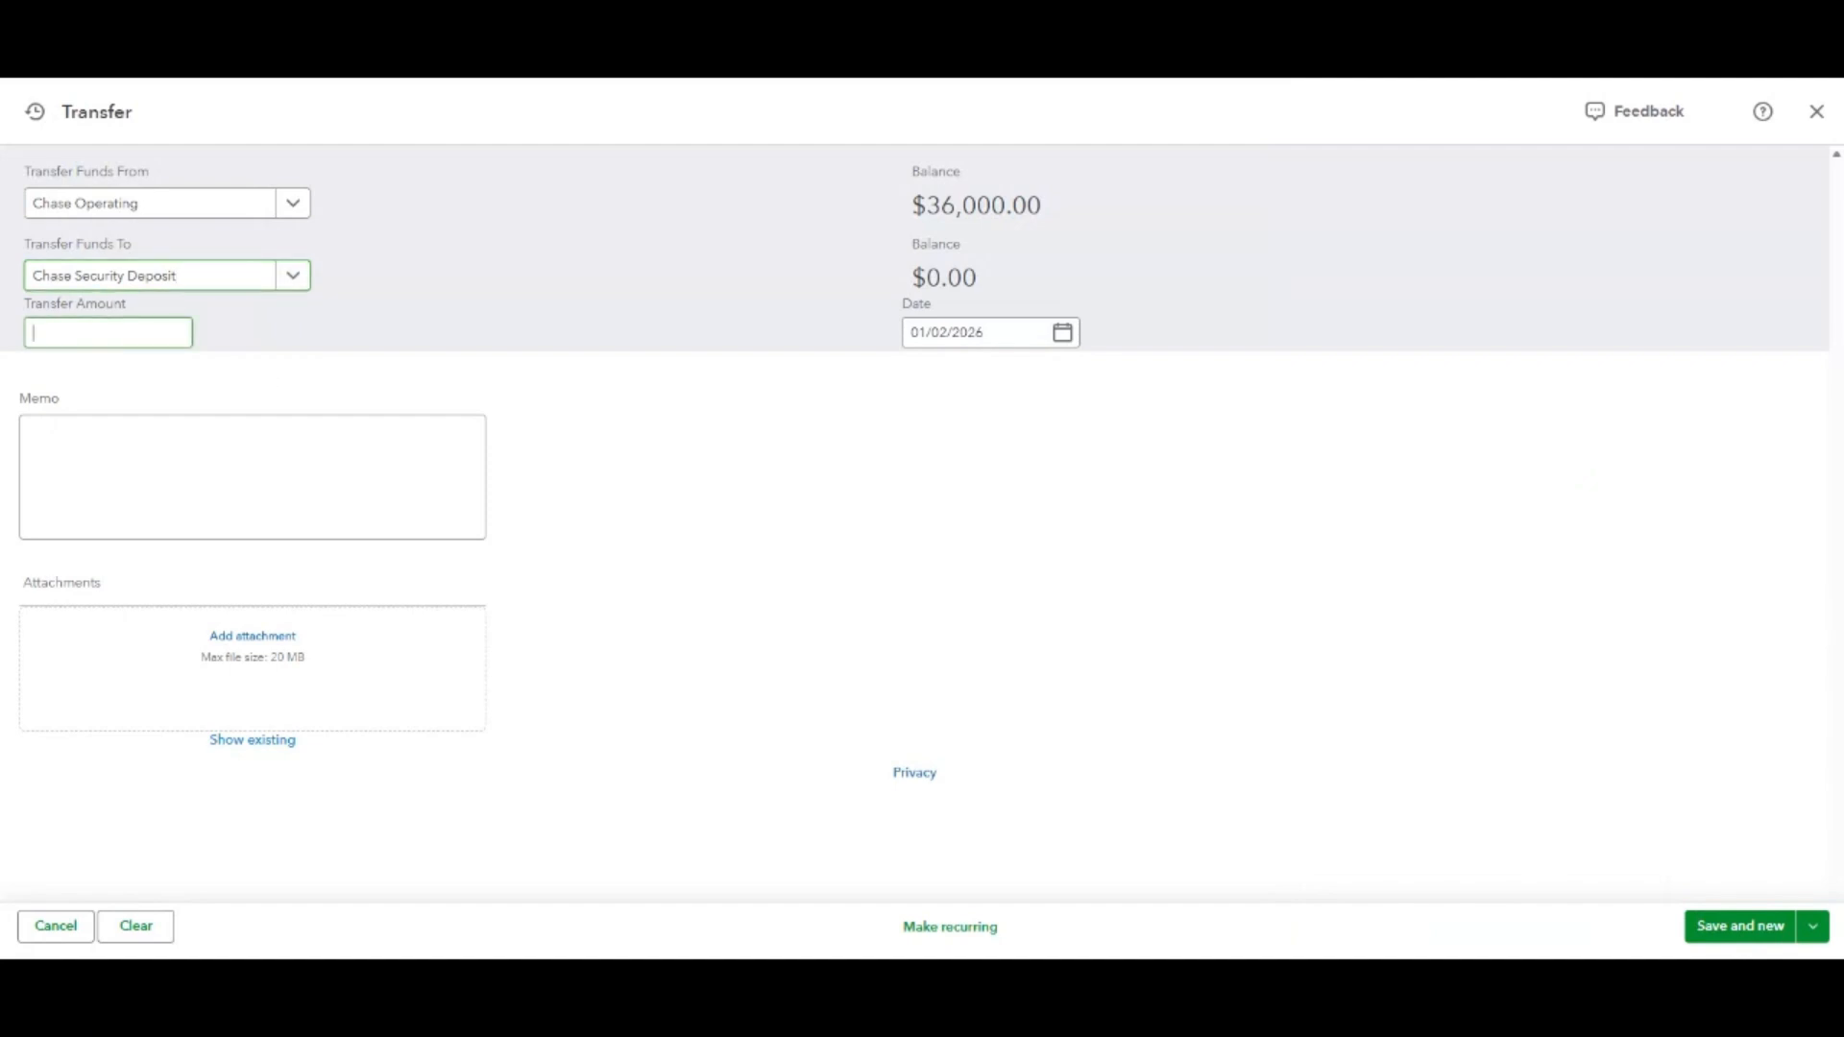
text(3000)
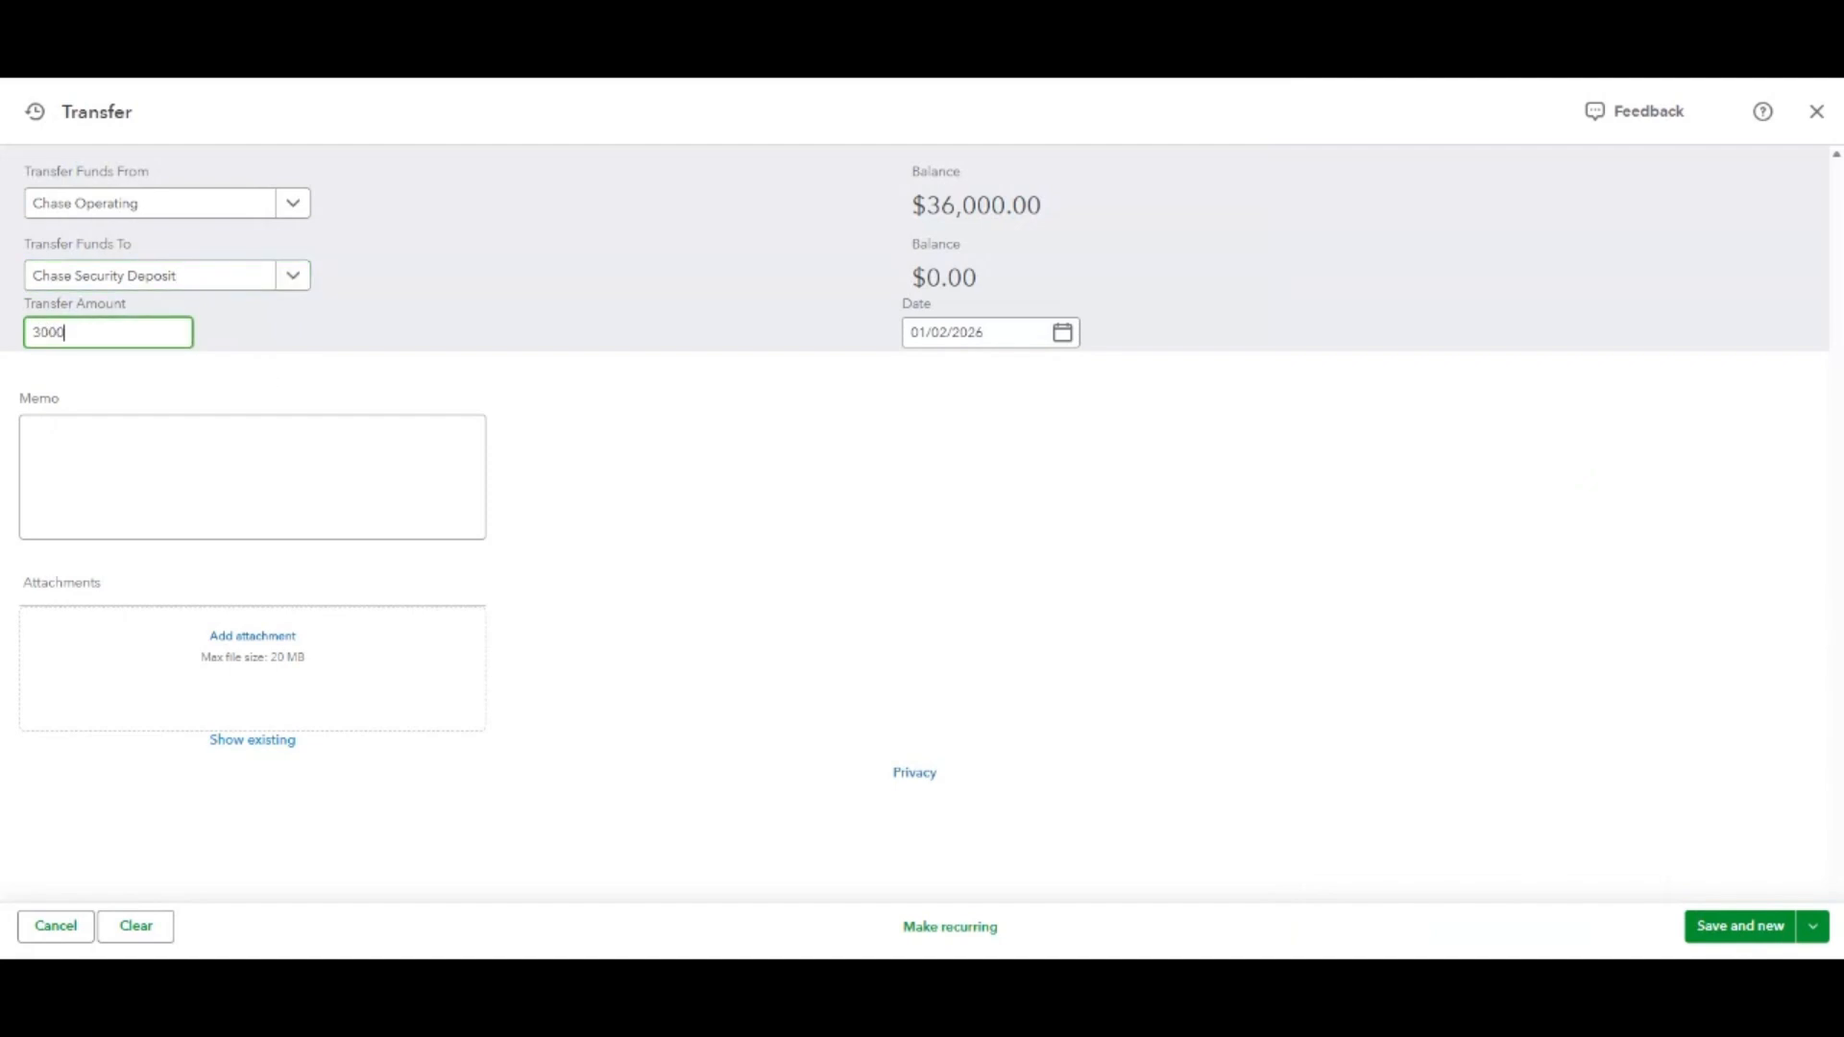
text(0)
click(802, 610)
click(1697, 931)
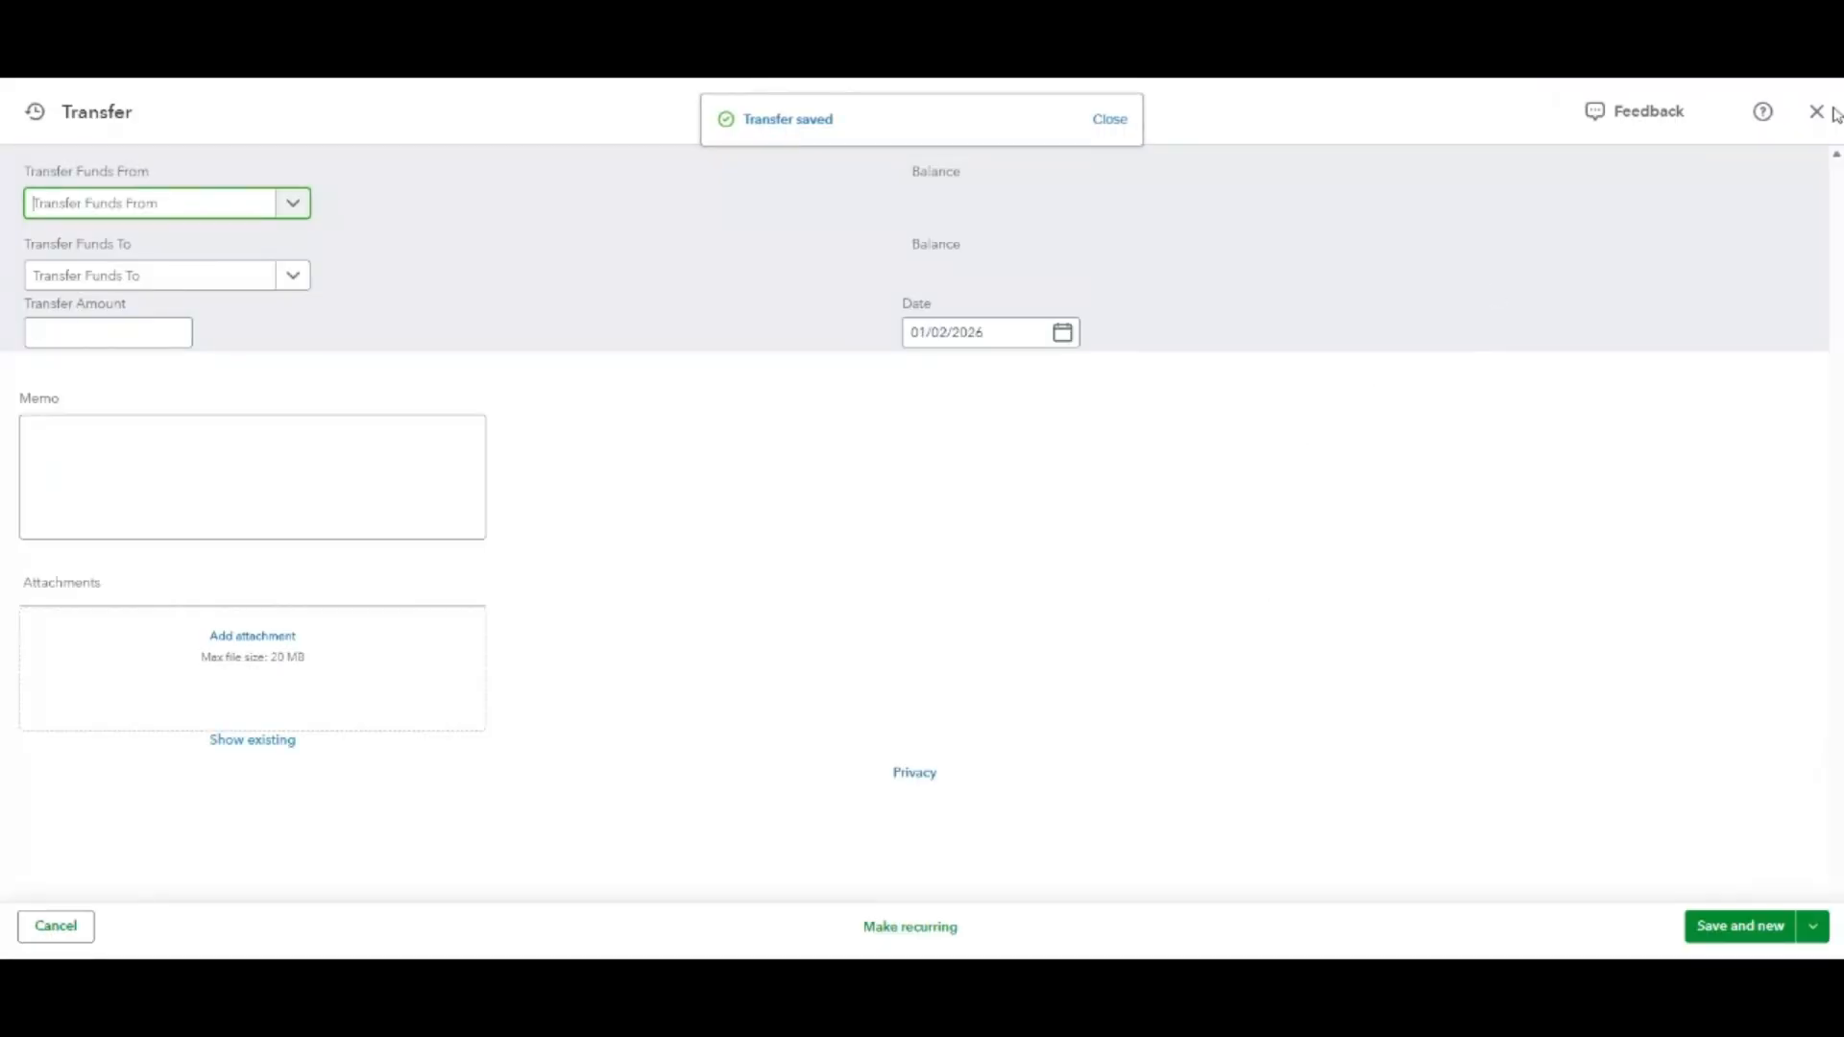
click(1810, 120)
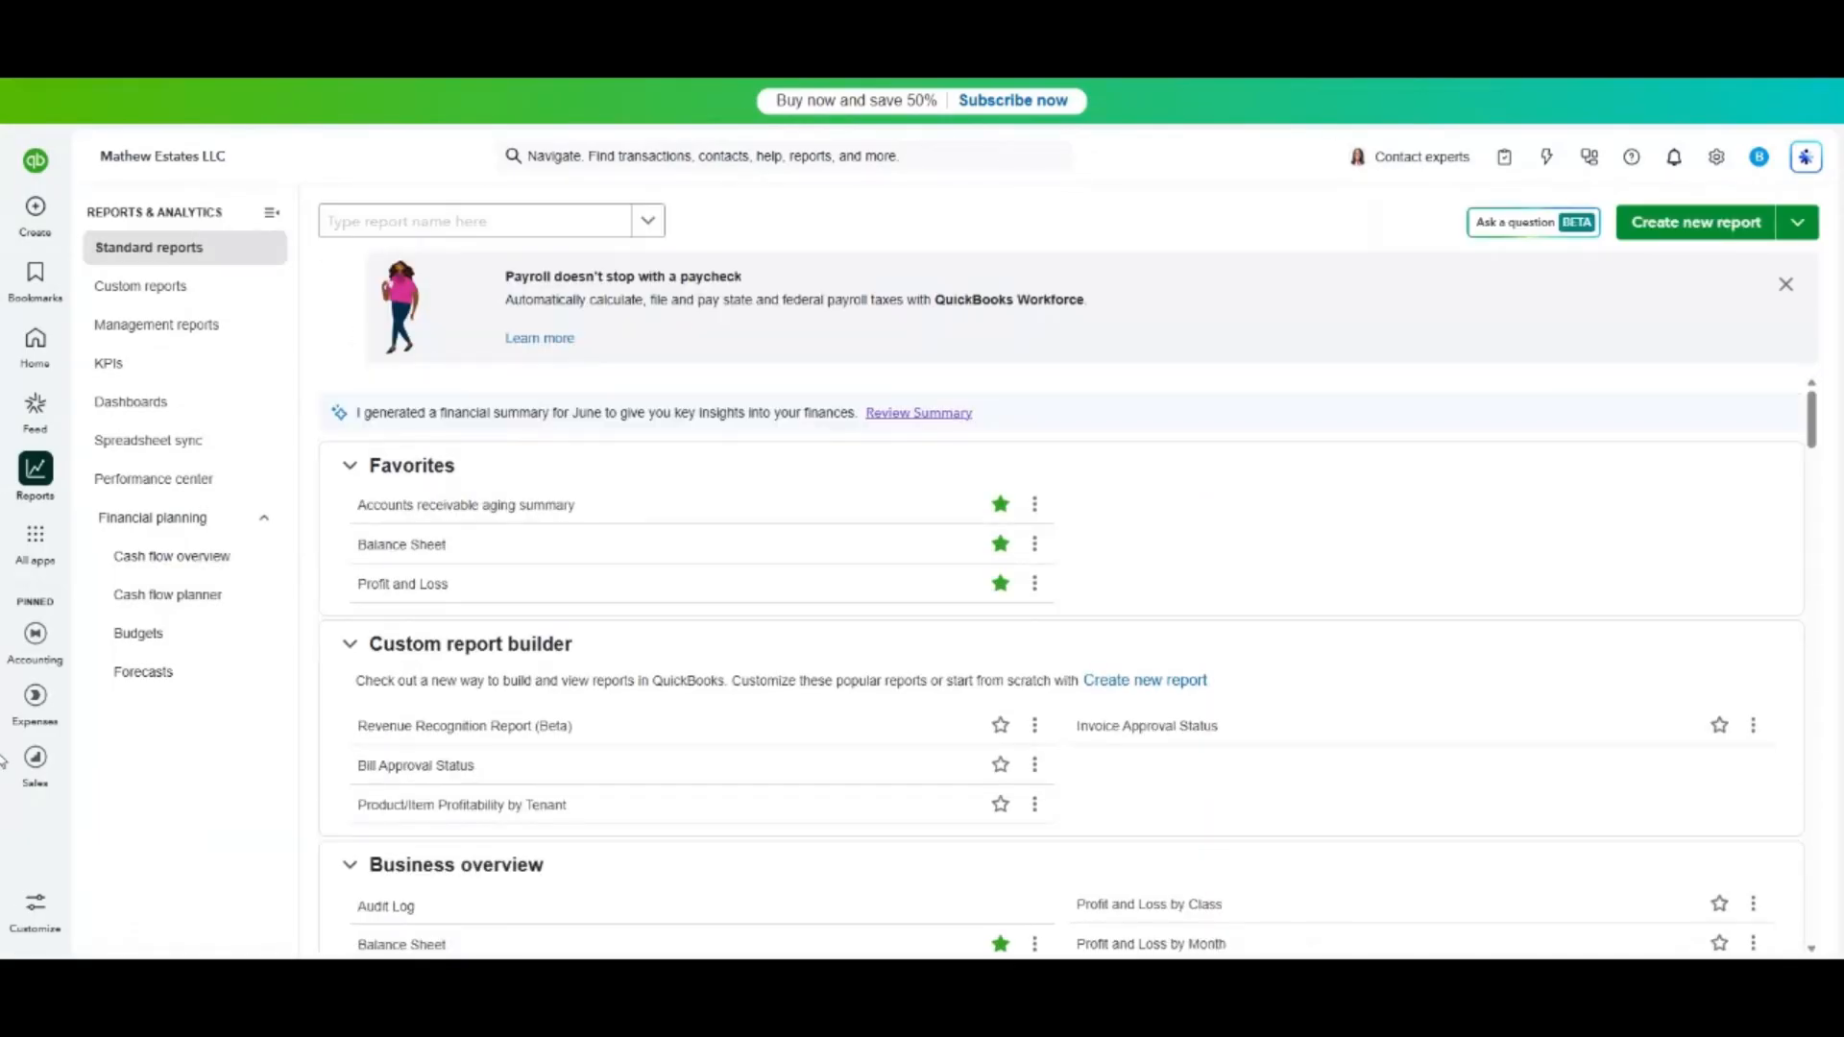
Open the Balance Sheet report and examine the bank account balances and the security deposit liability.
click(395, 545)
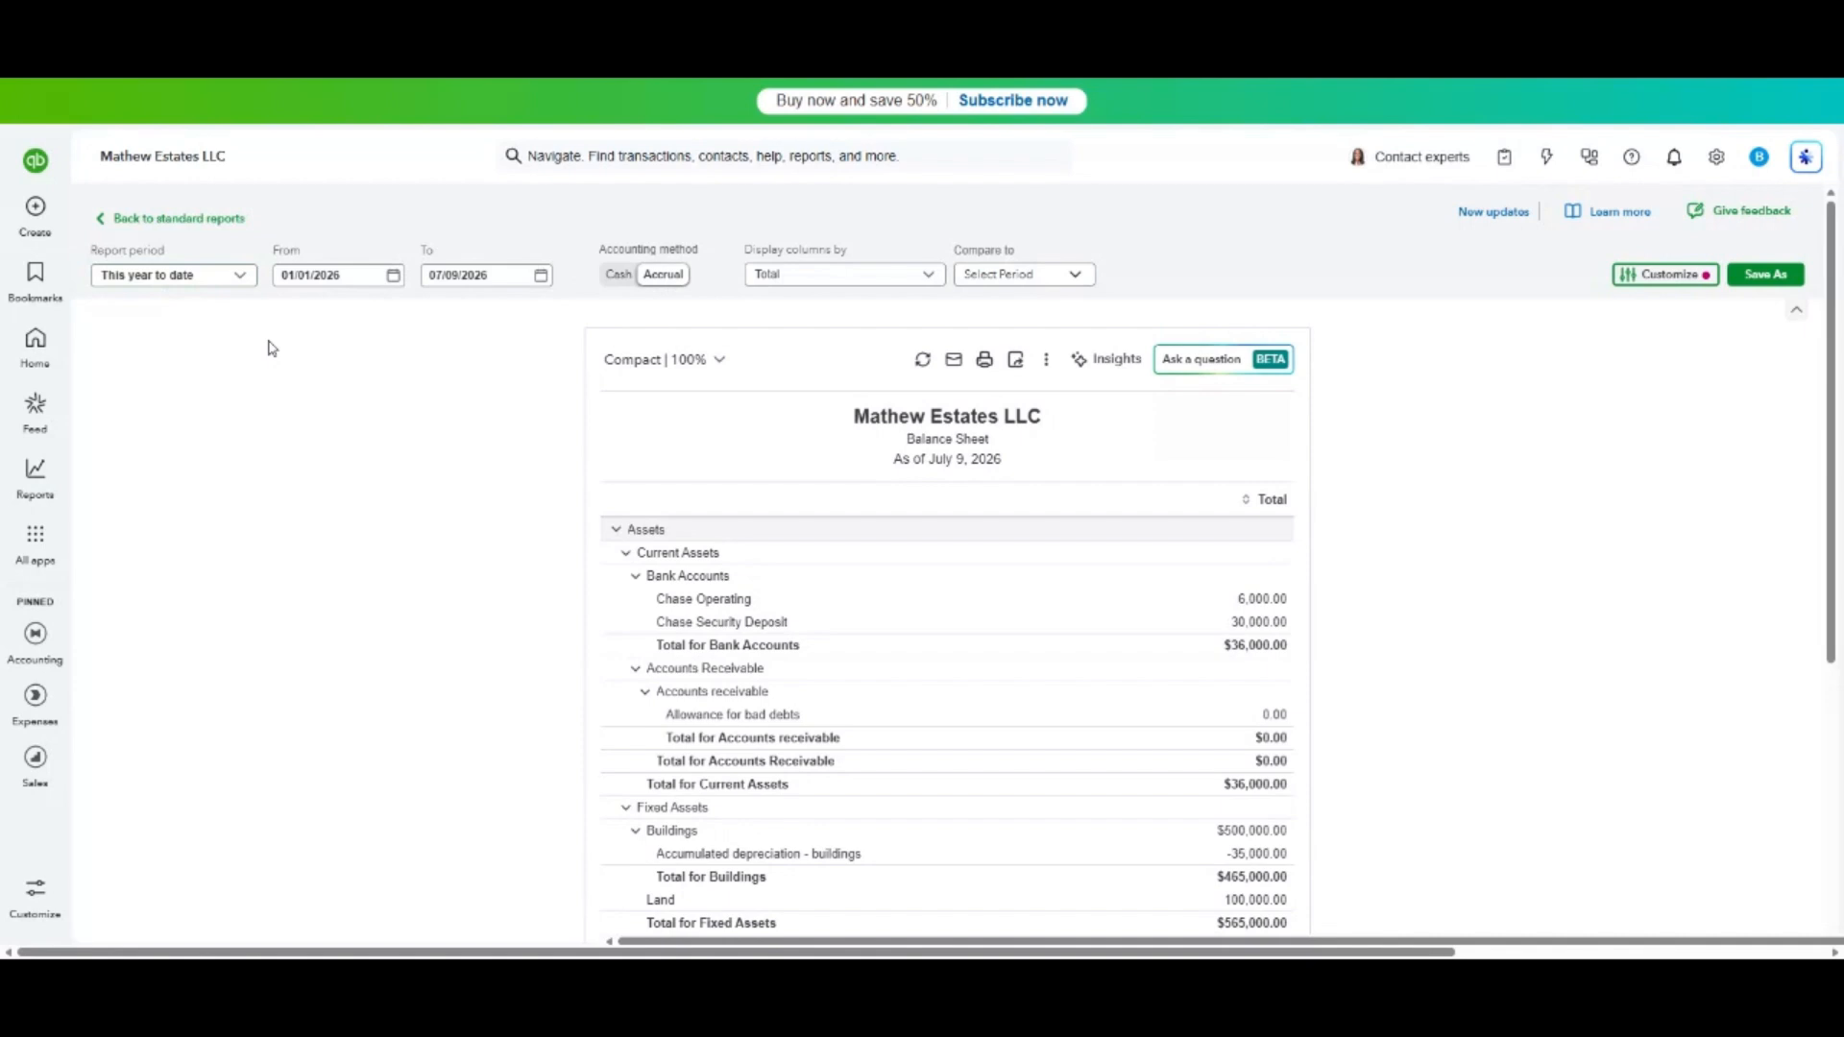
scroll(1514, 531, down, 3)
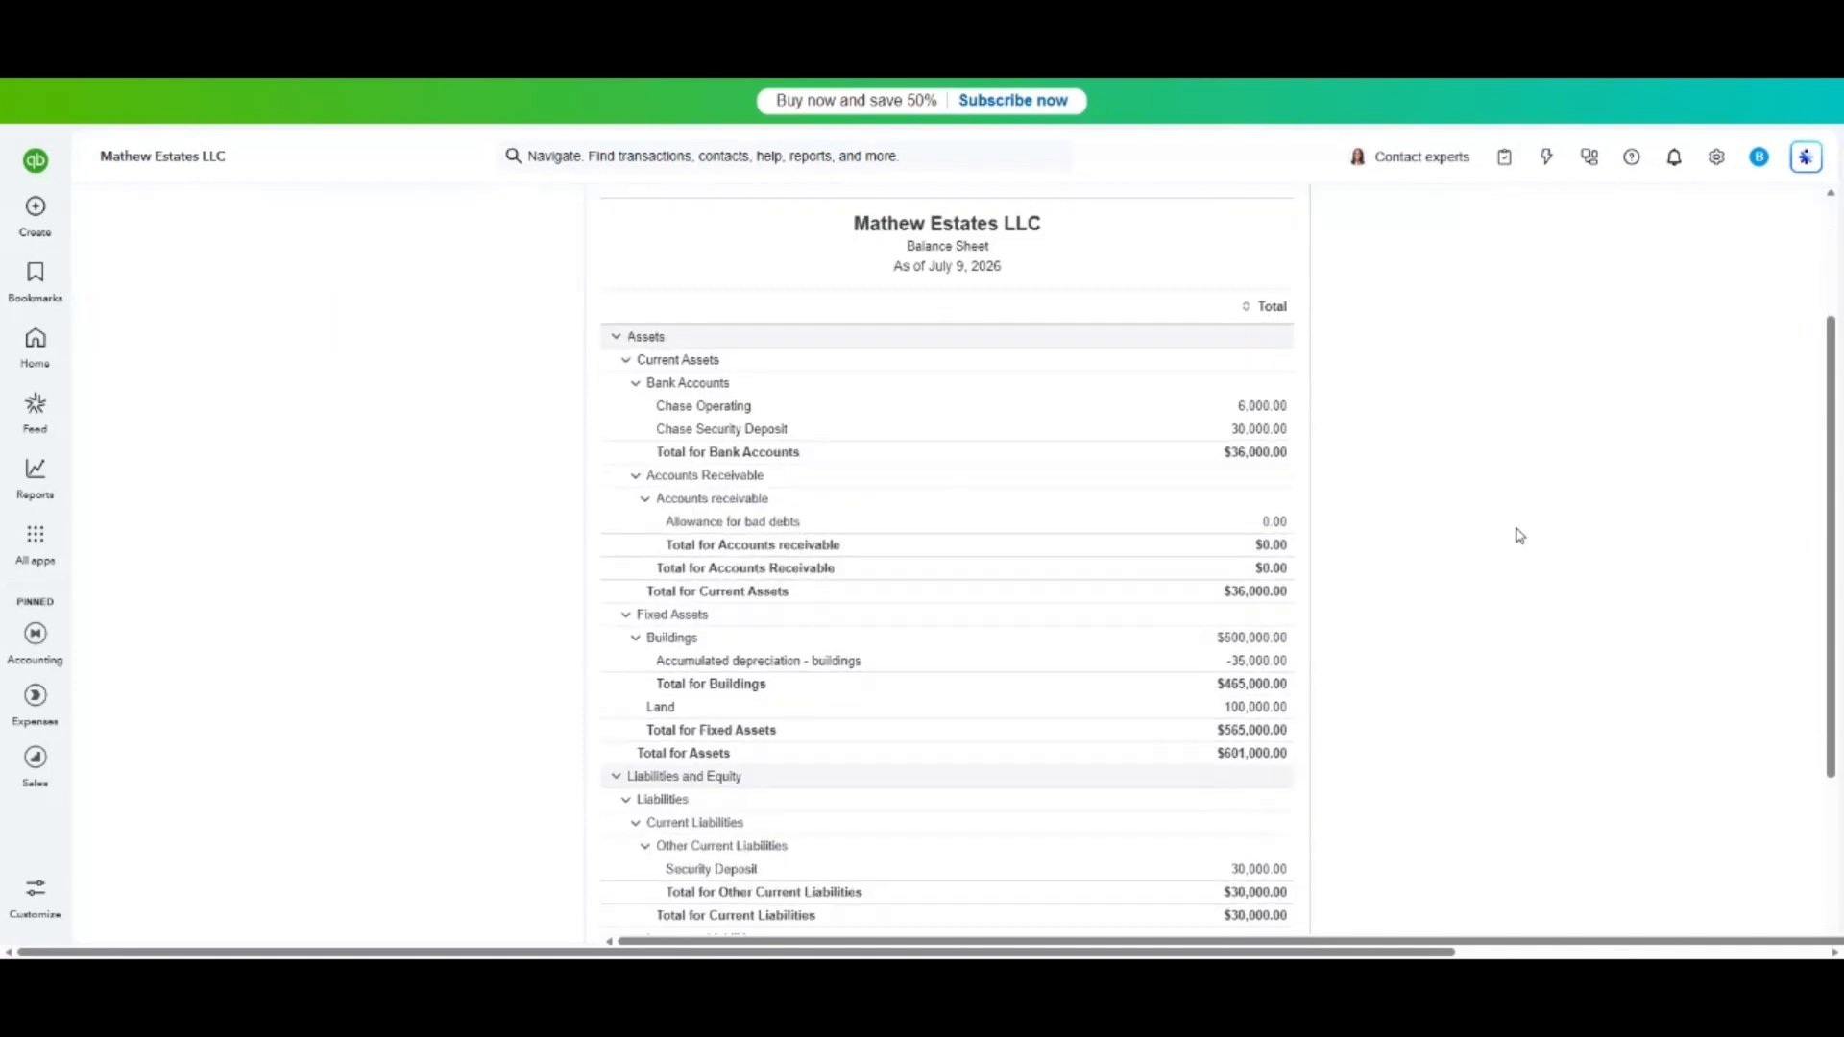
scroll(1469, 538, up, 2)
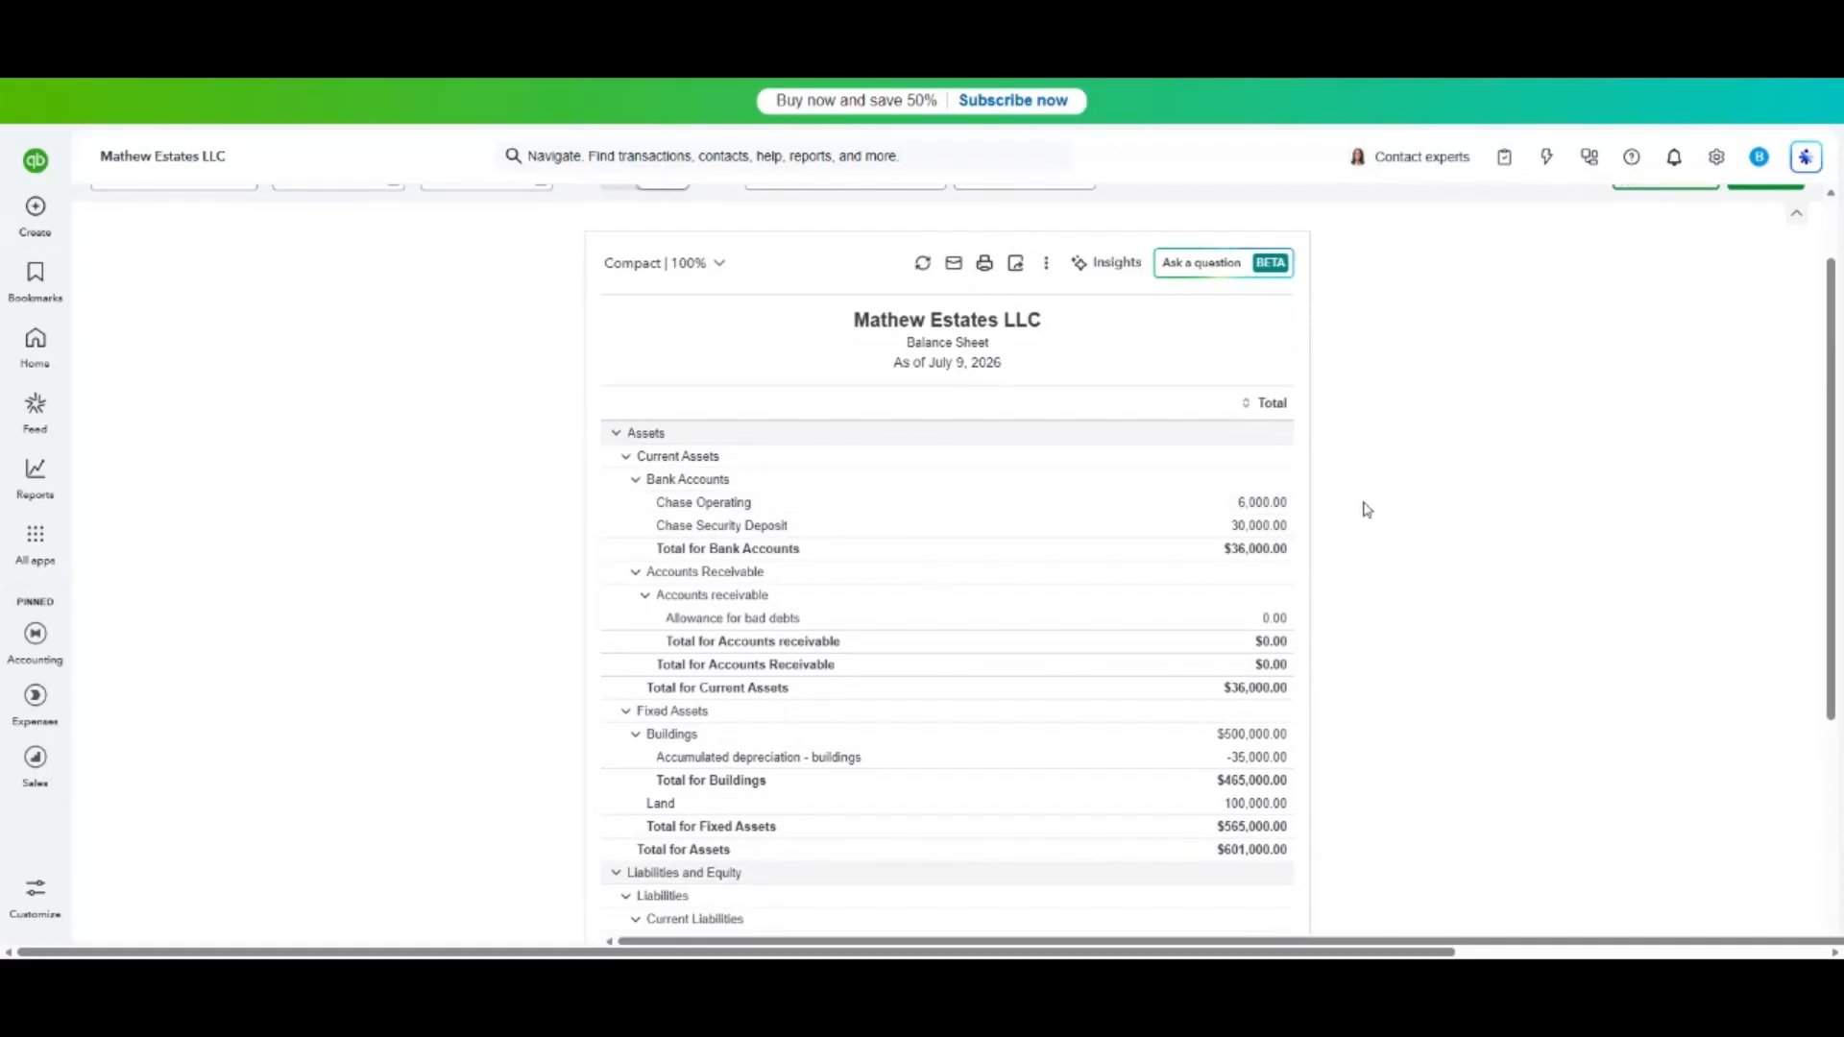
Review the Balance Sheet's fixed assets, liabilities and equity down to the end of the report.
scroll(1353, 562, down, 1)
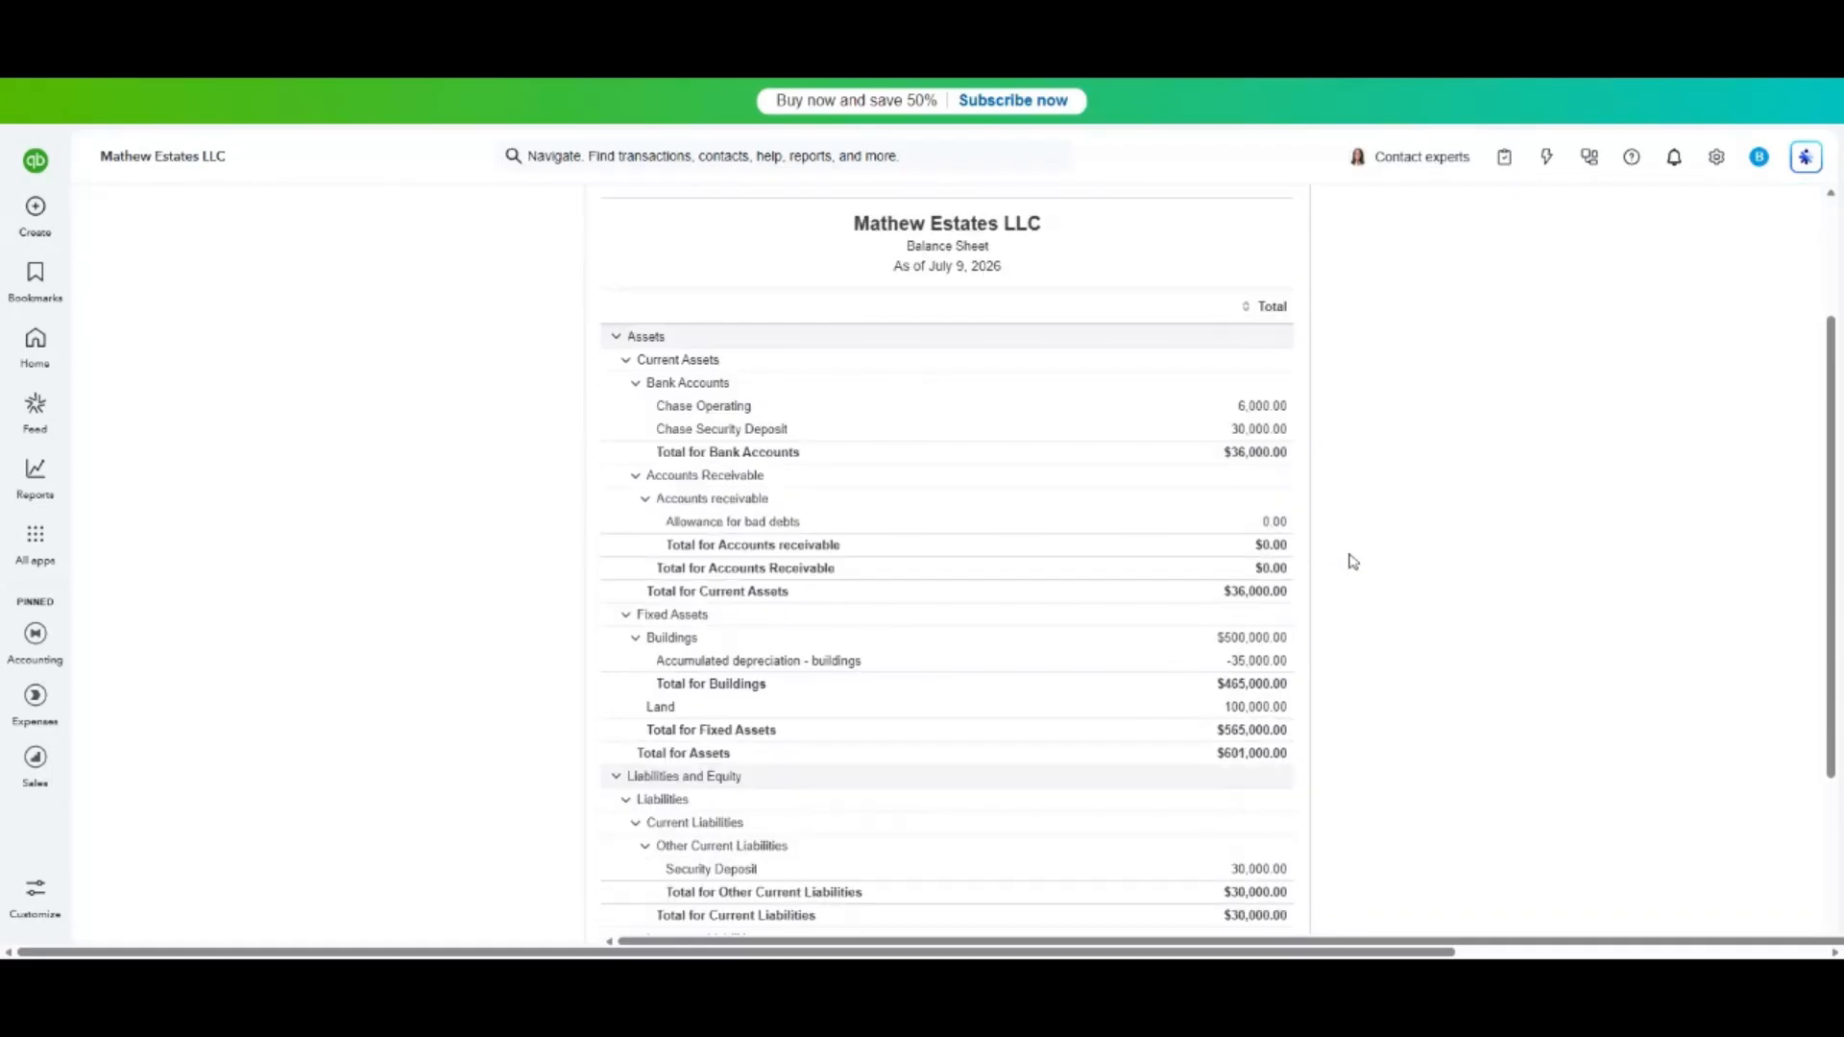
scroll(1284, 576, down, 2)
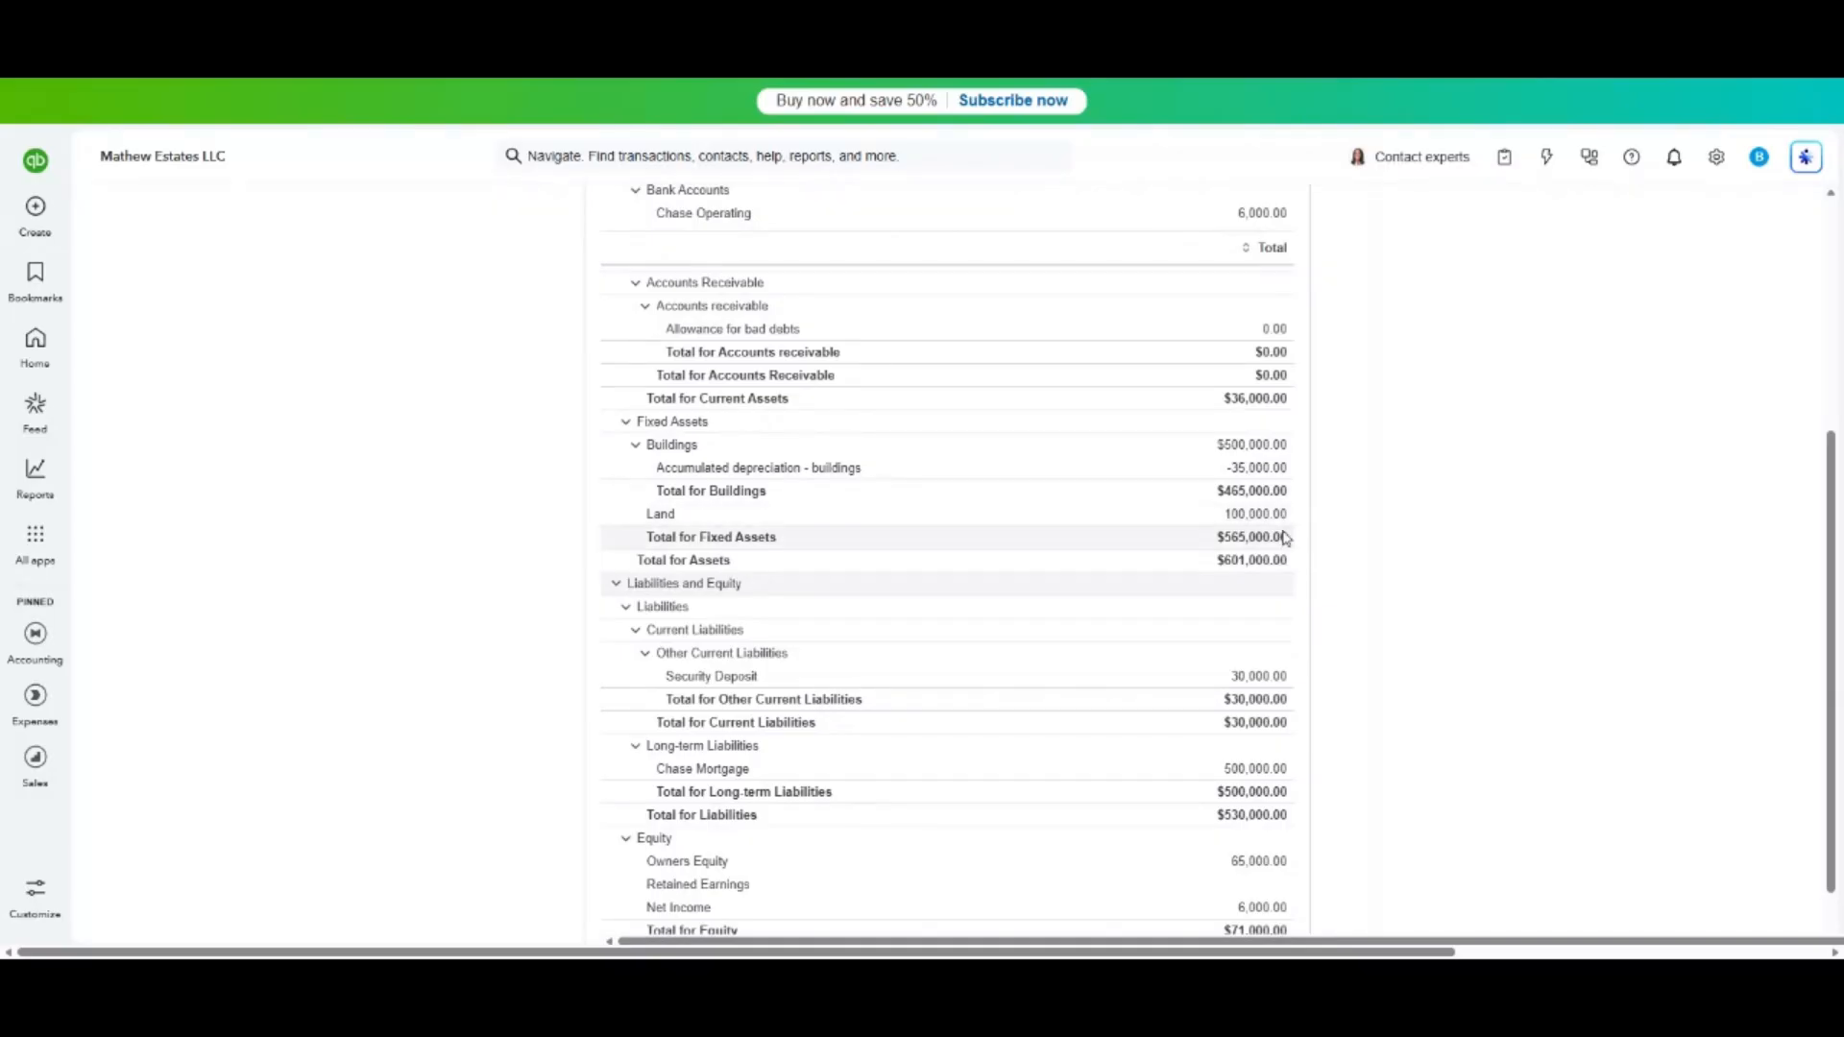
scroll(1395, 640, down, 1)
scroll(1395, 640, down, 1)
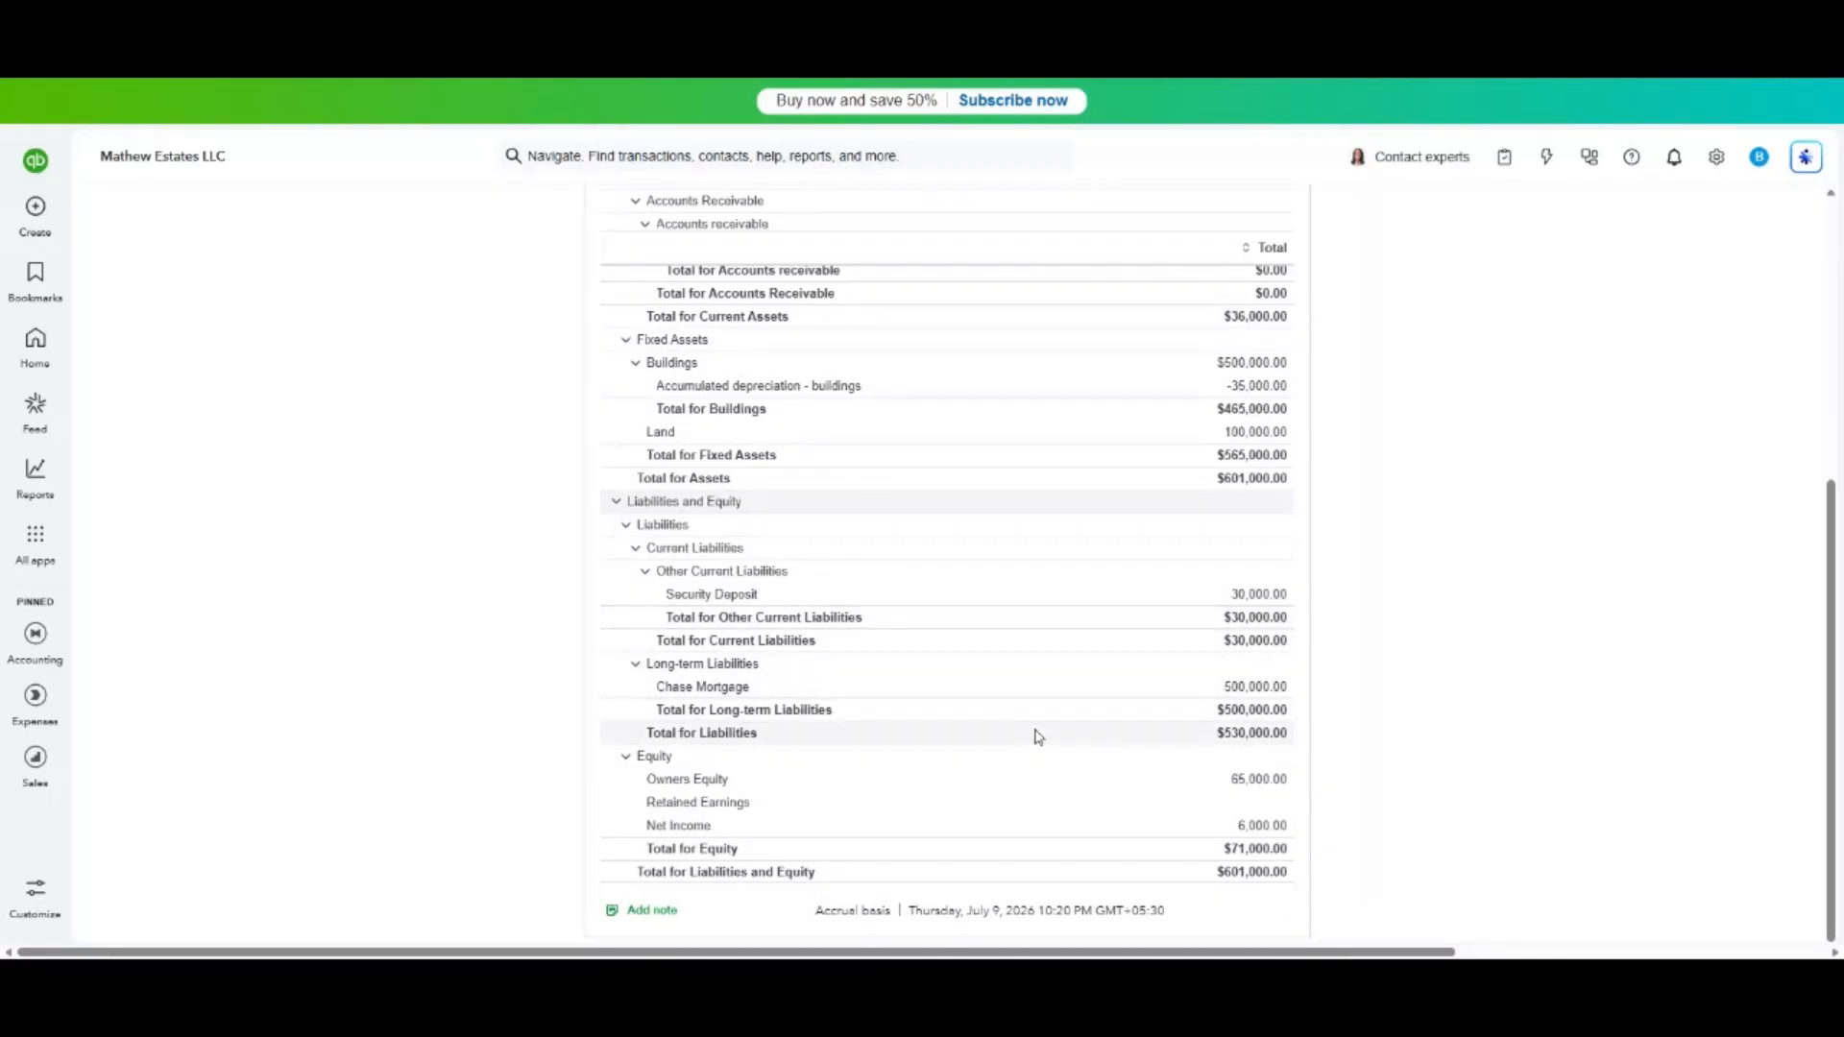
scroll(1037, 736, up, 5)
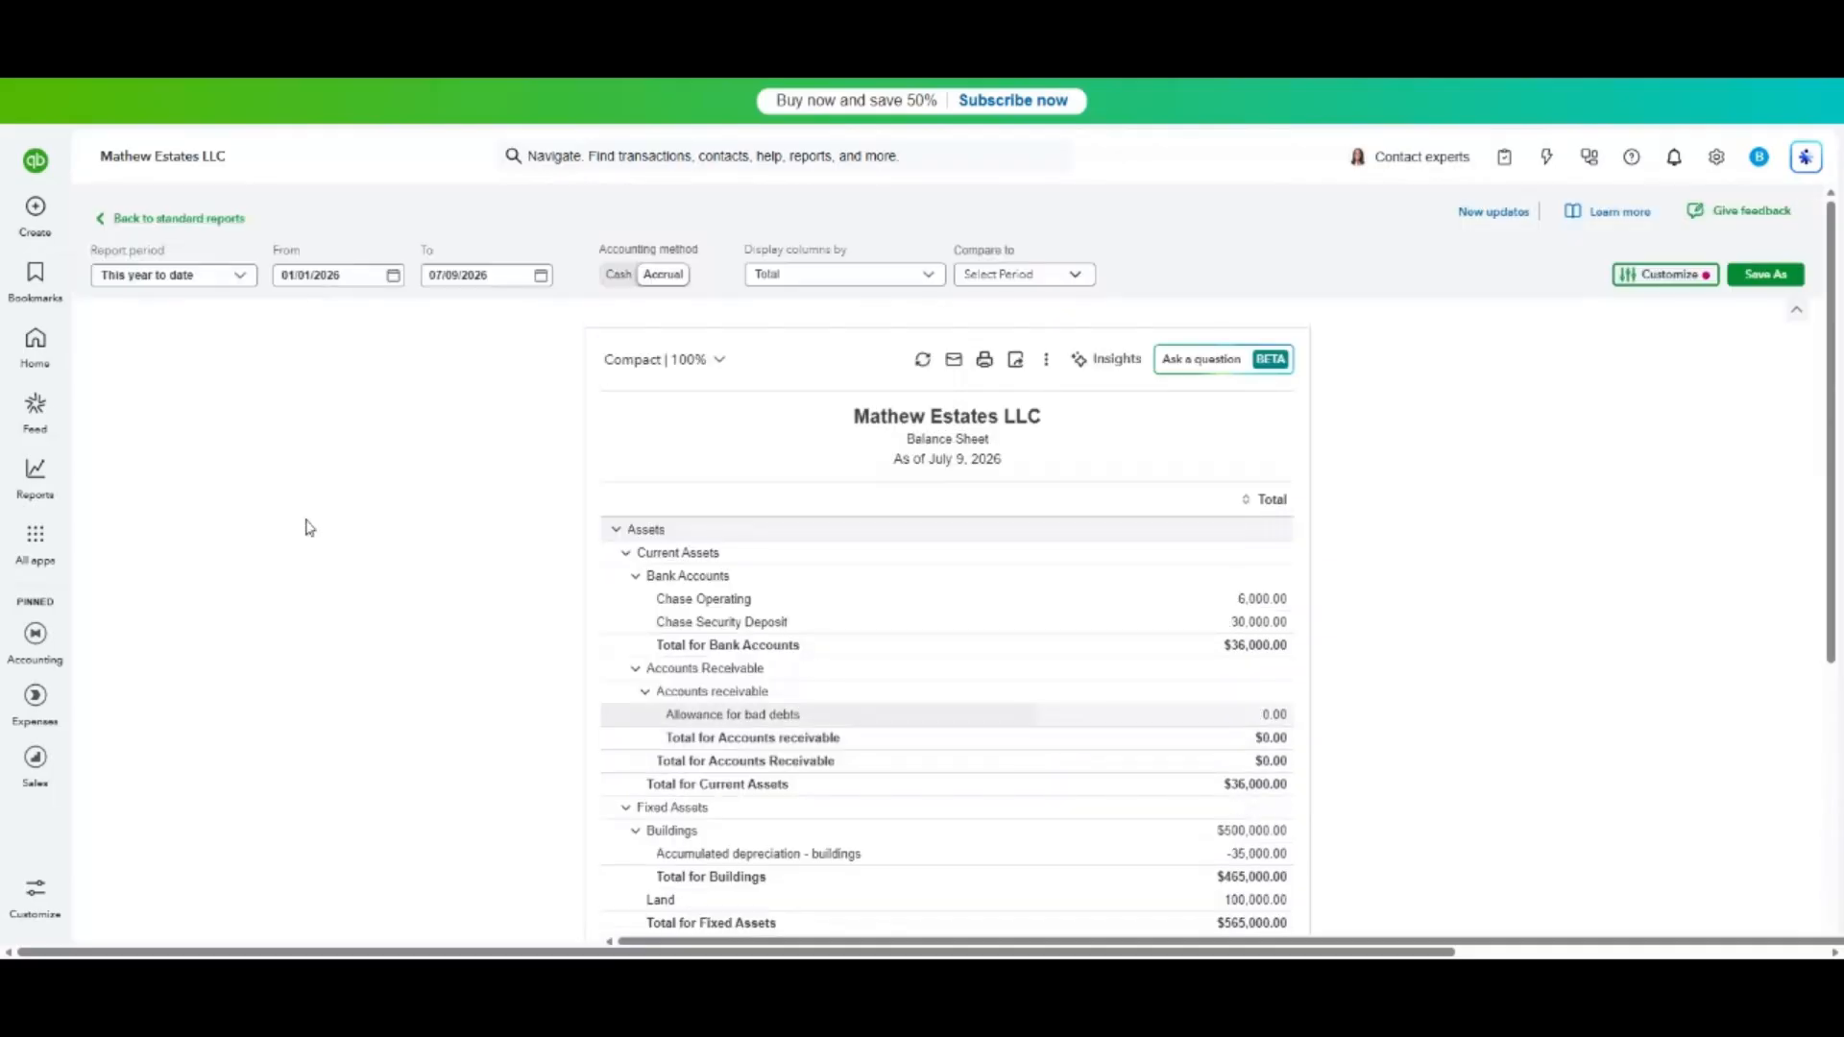
Open the Profit and Loss report to review the year-to-date income and expenses, and return to the standard reports list.
click(192, 220)
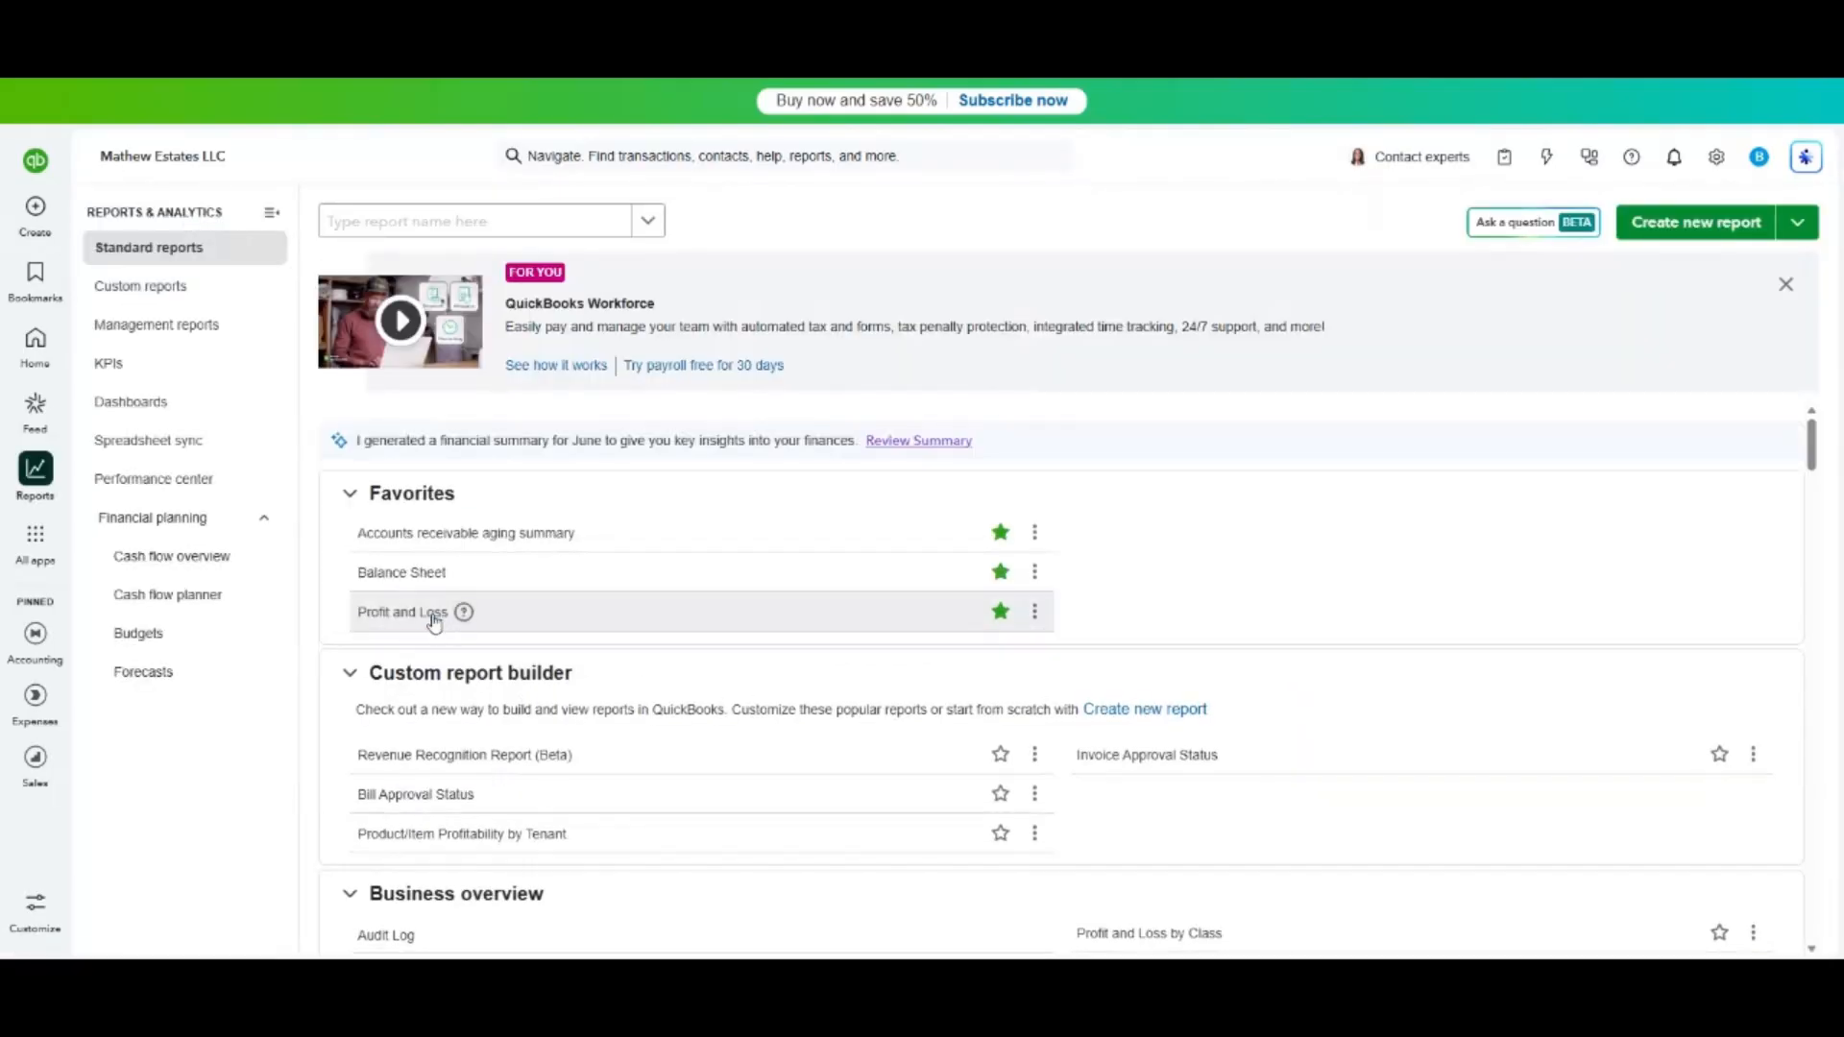
click(434, 620)
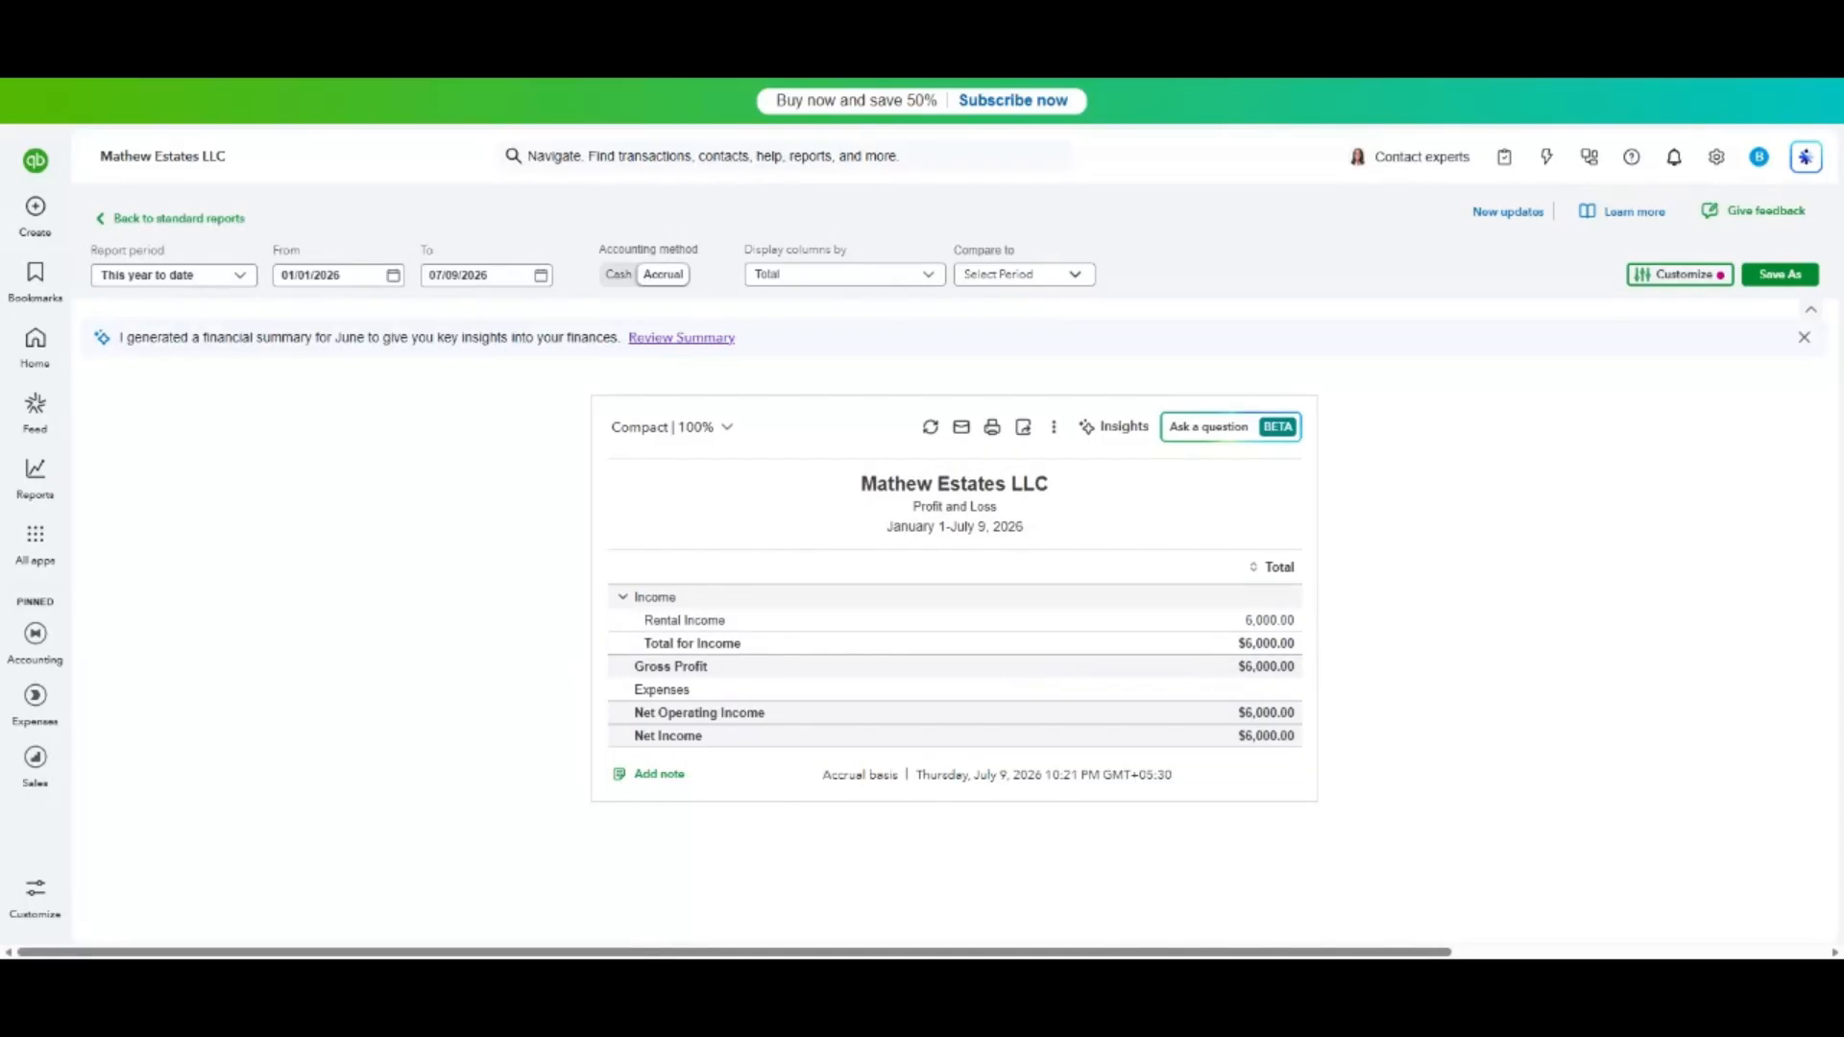
click(213, 220)
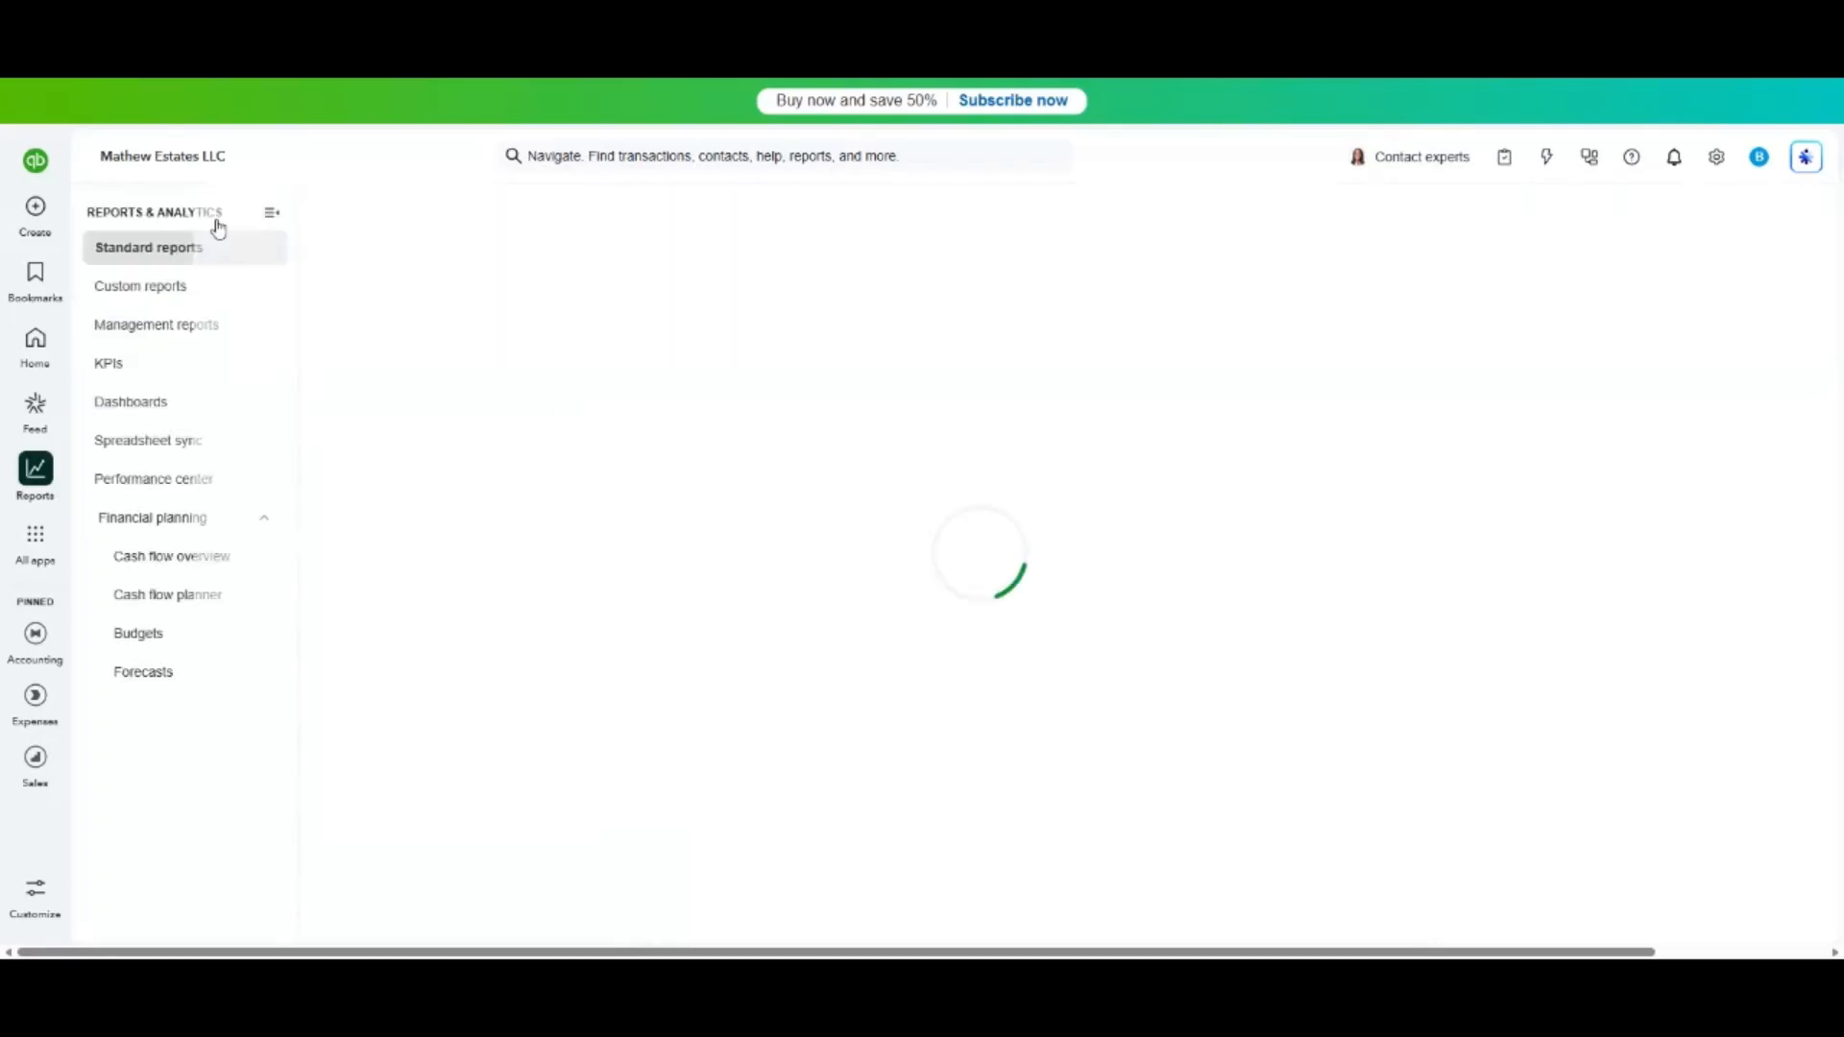
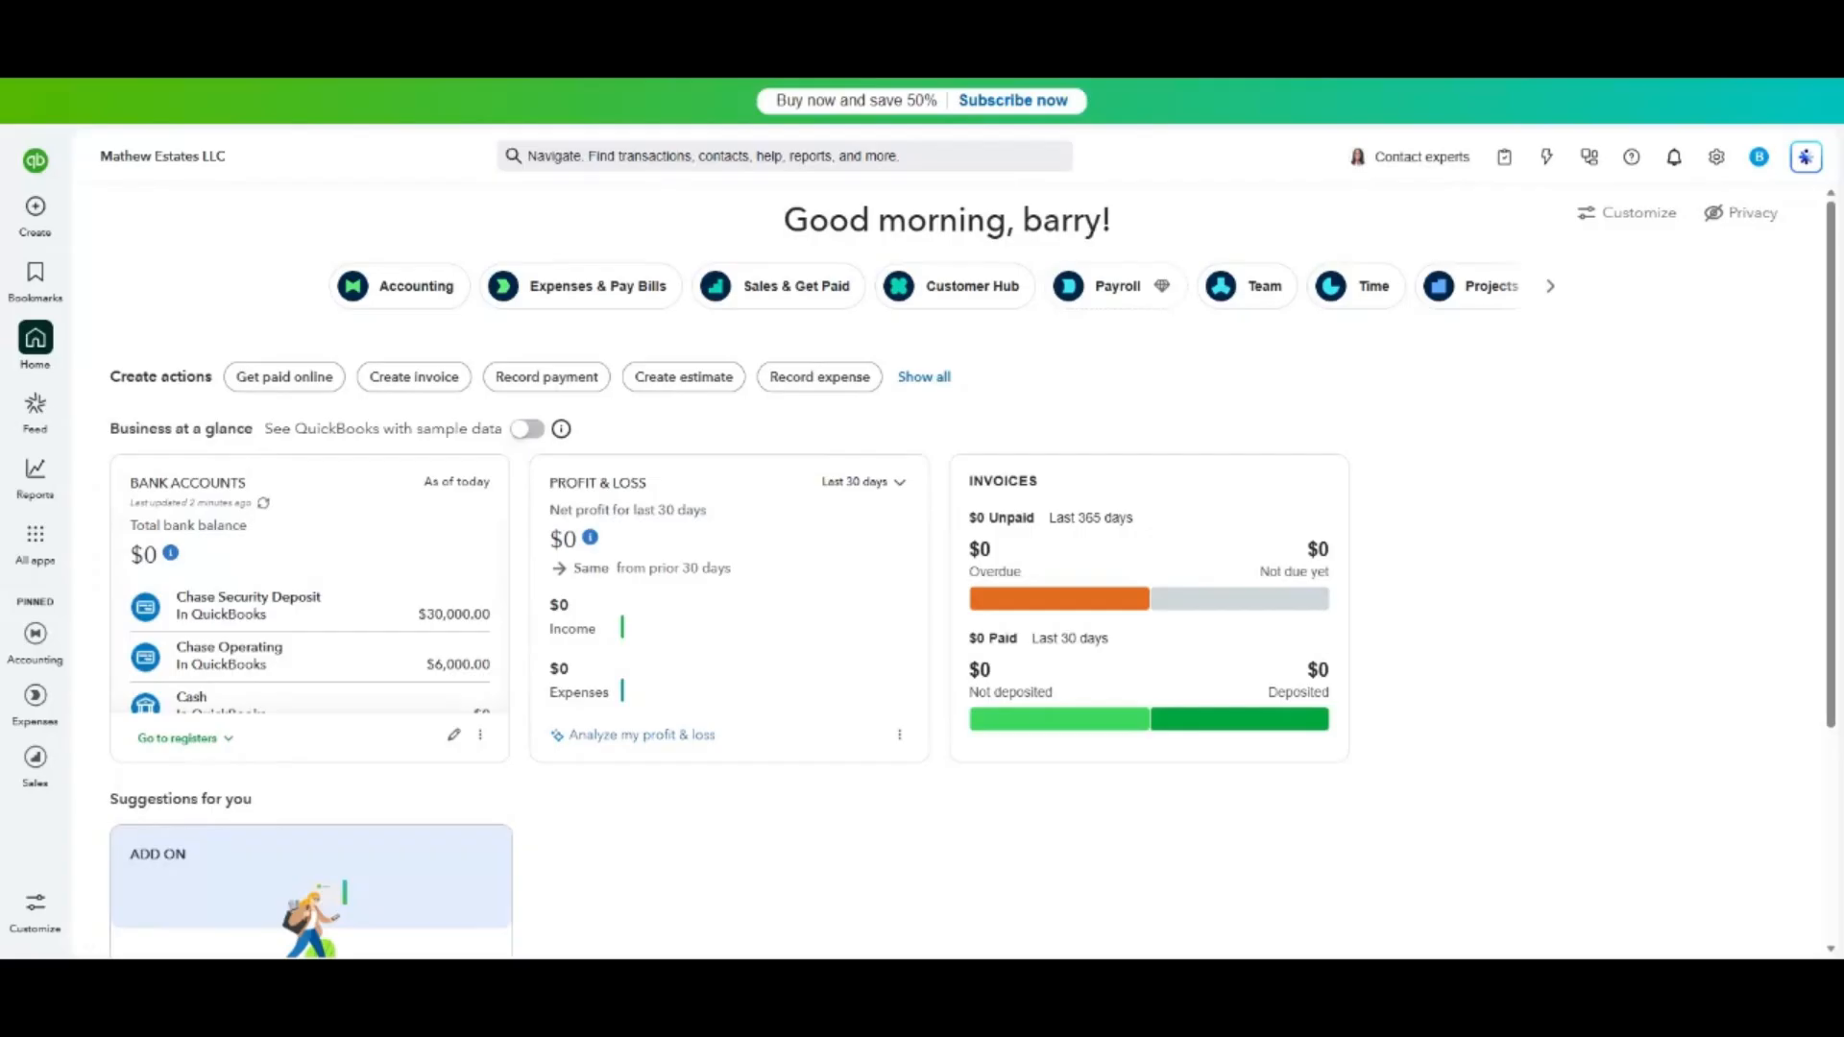
Start a new expense and create a vendor with the company name Metro Supplies as its payee.
click(46, 219)
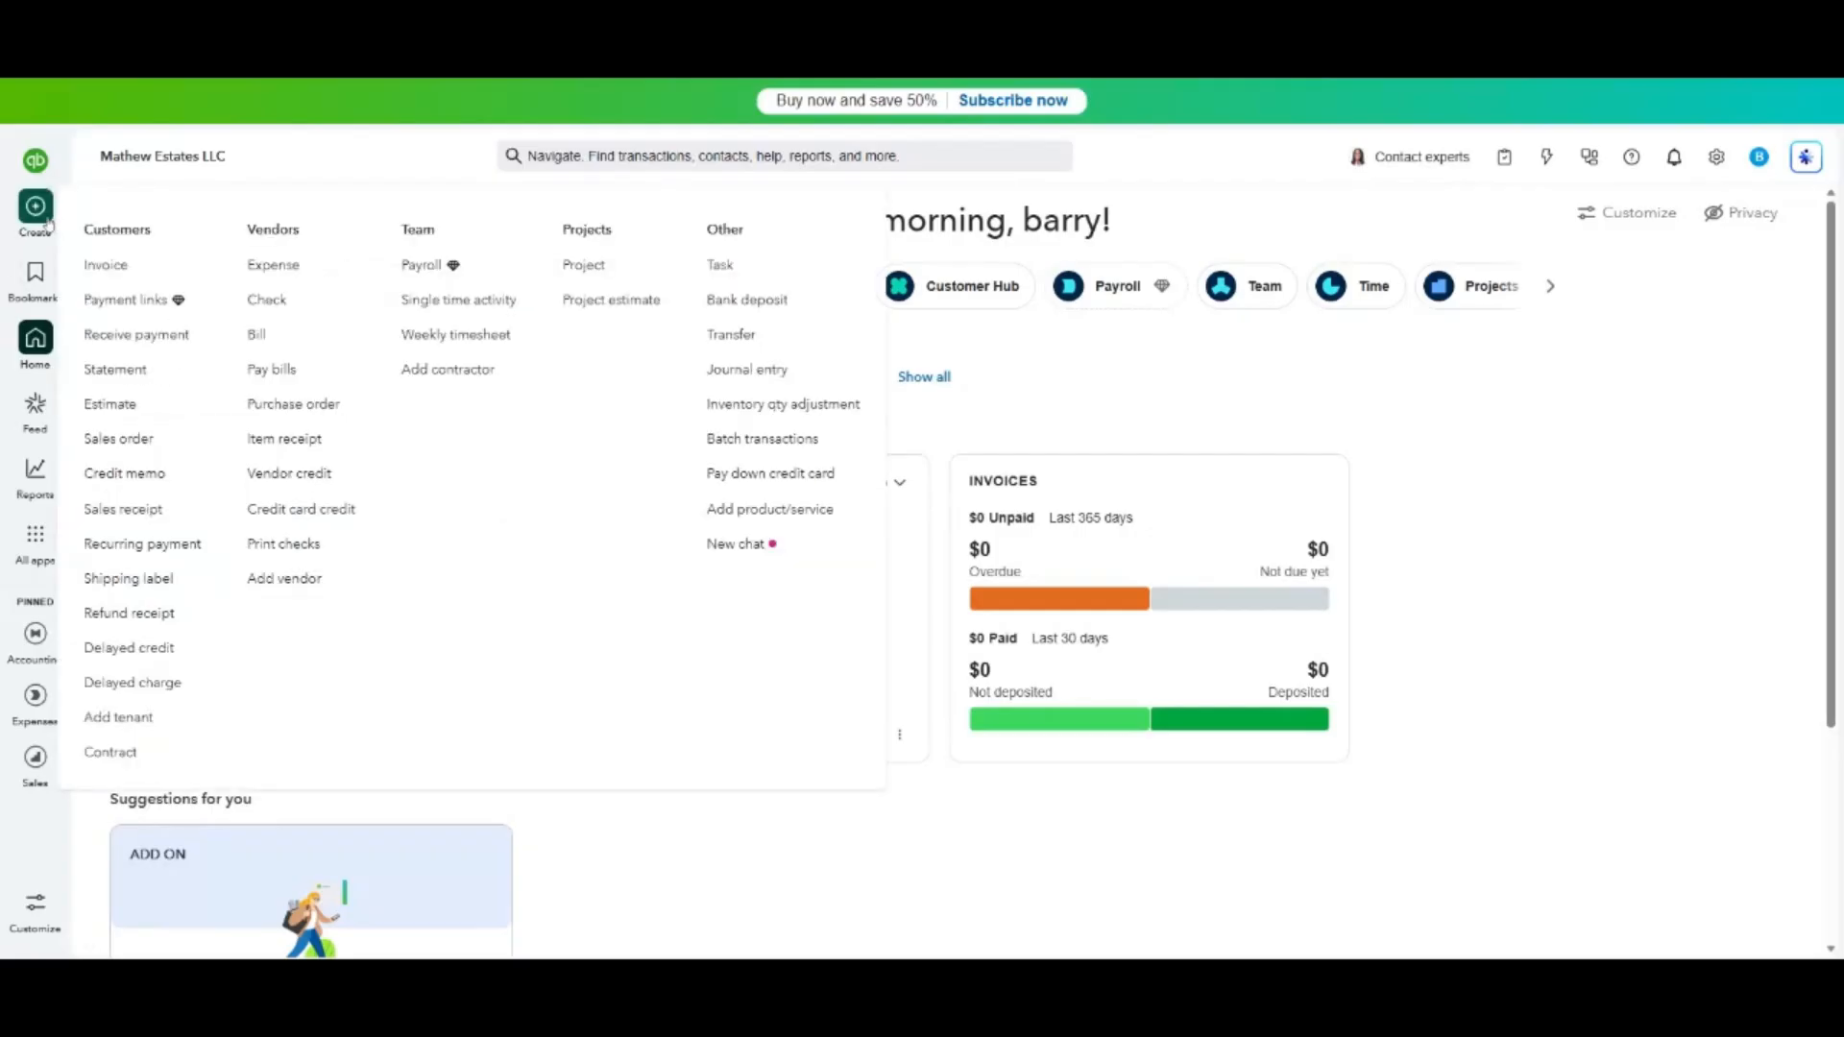
click(271, 268)
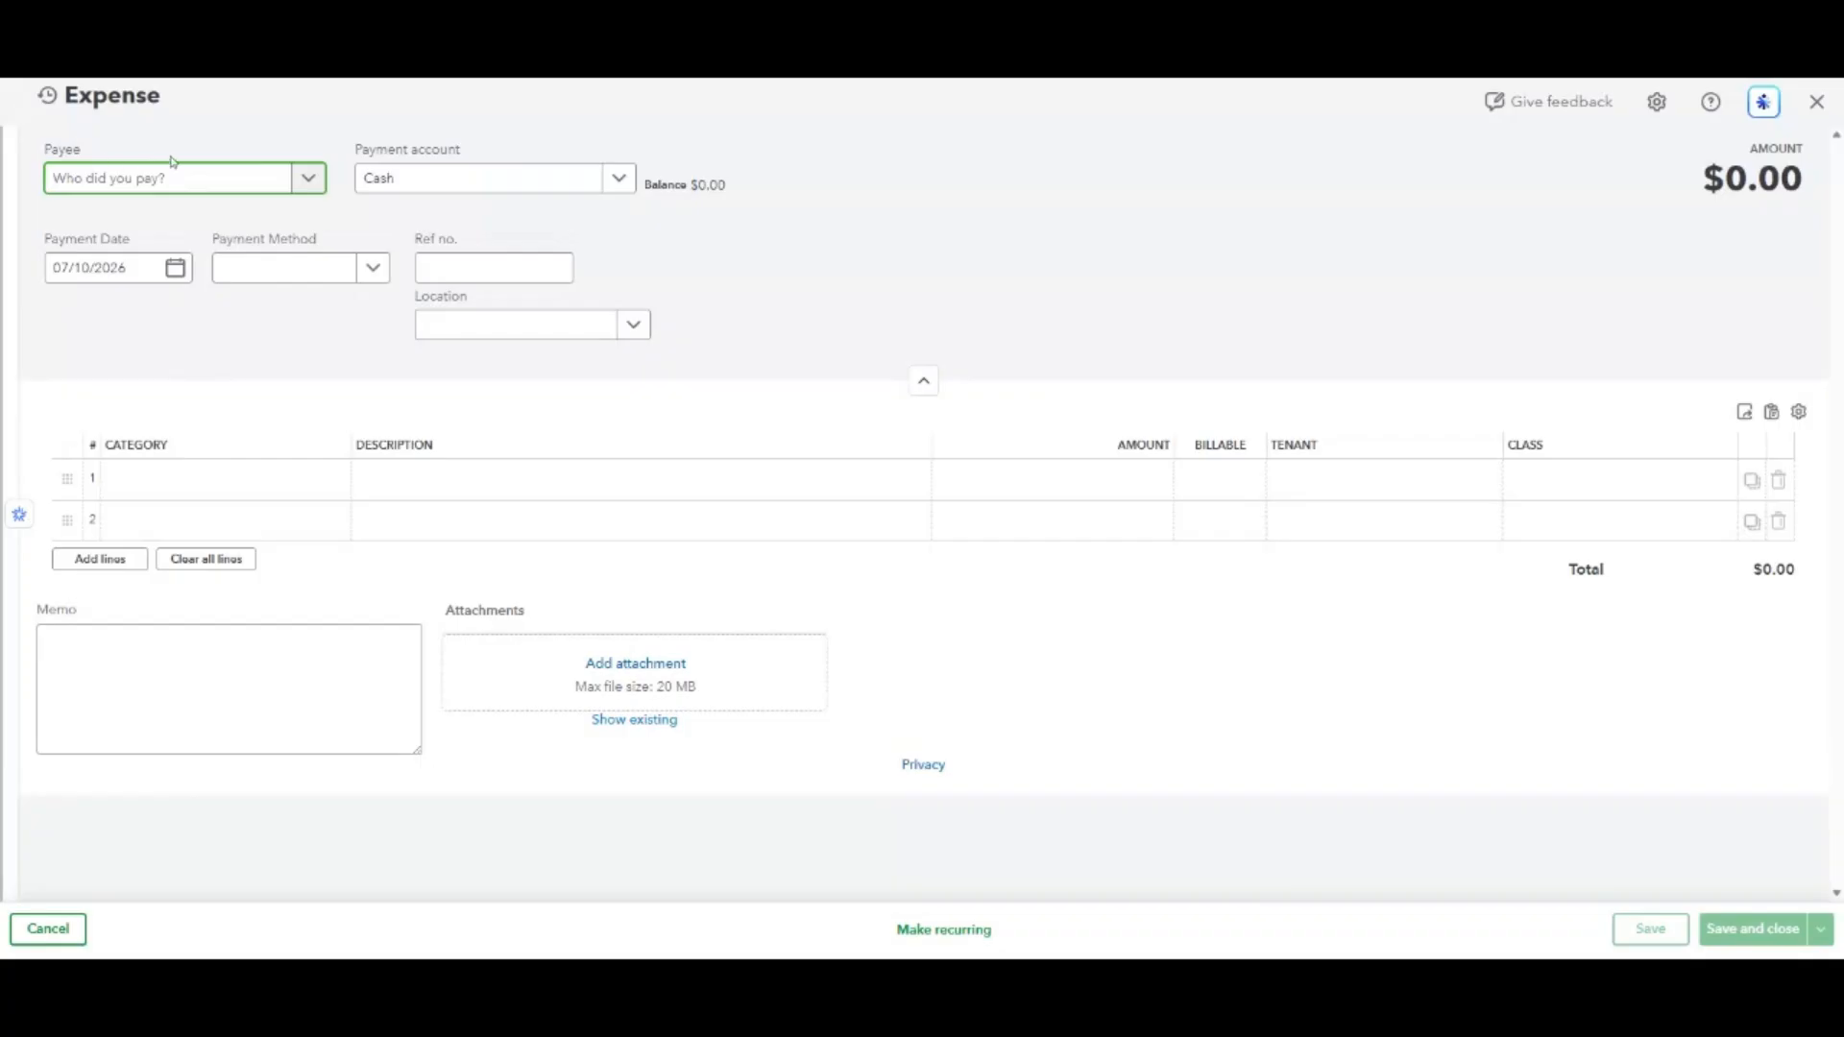
click(208, 182)
click(188, 215)
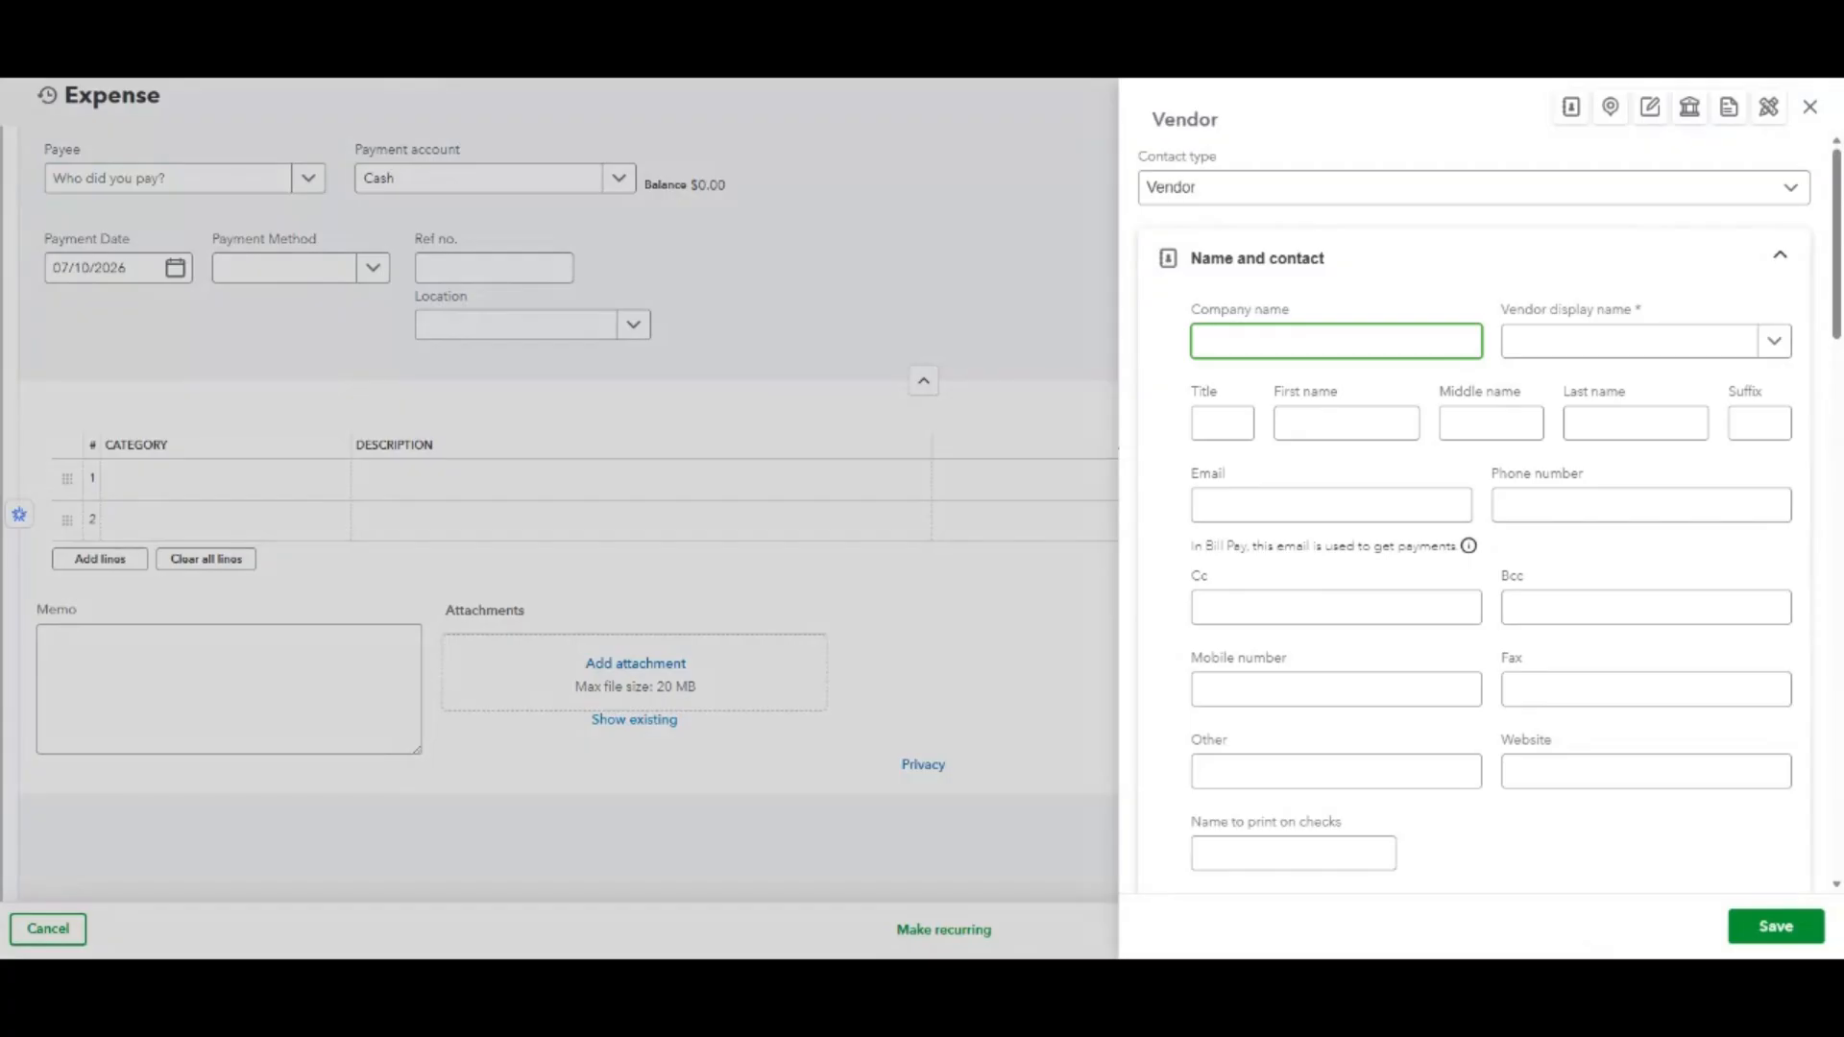
text(Metro Supplies)
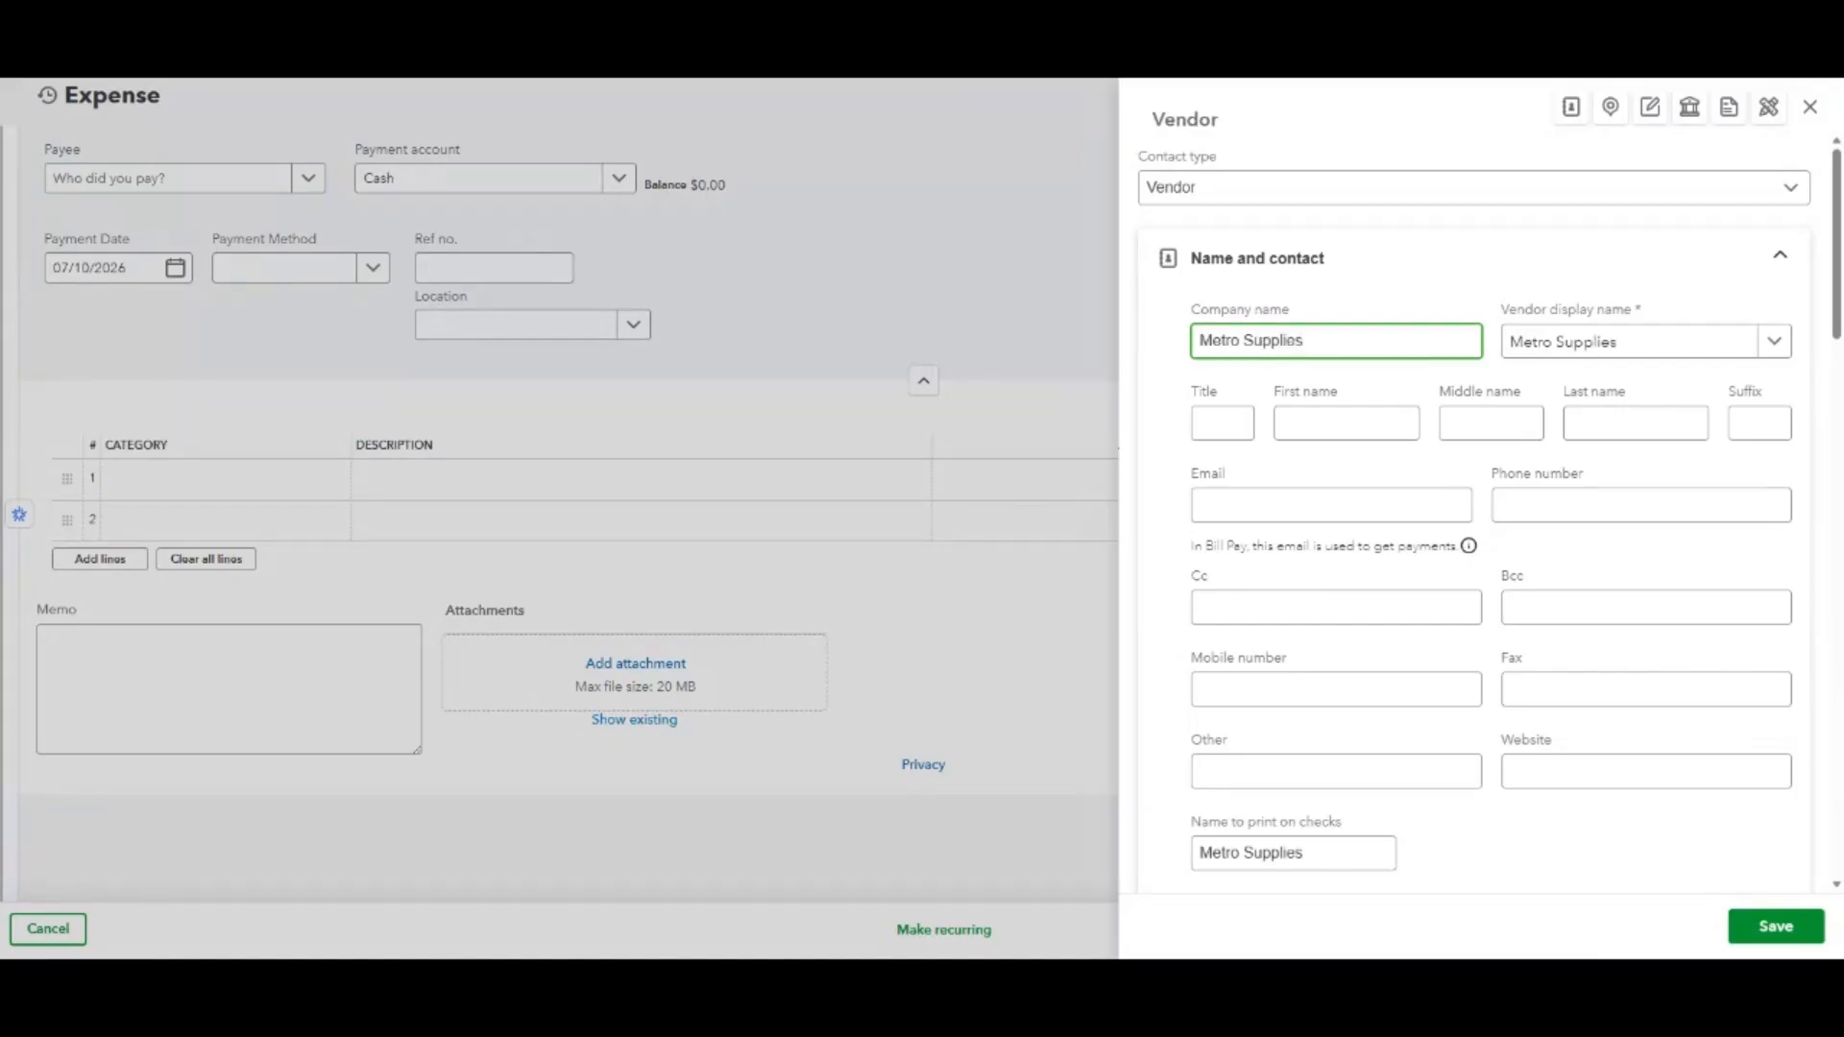
click(1776, 925)
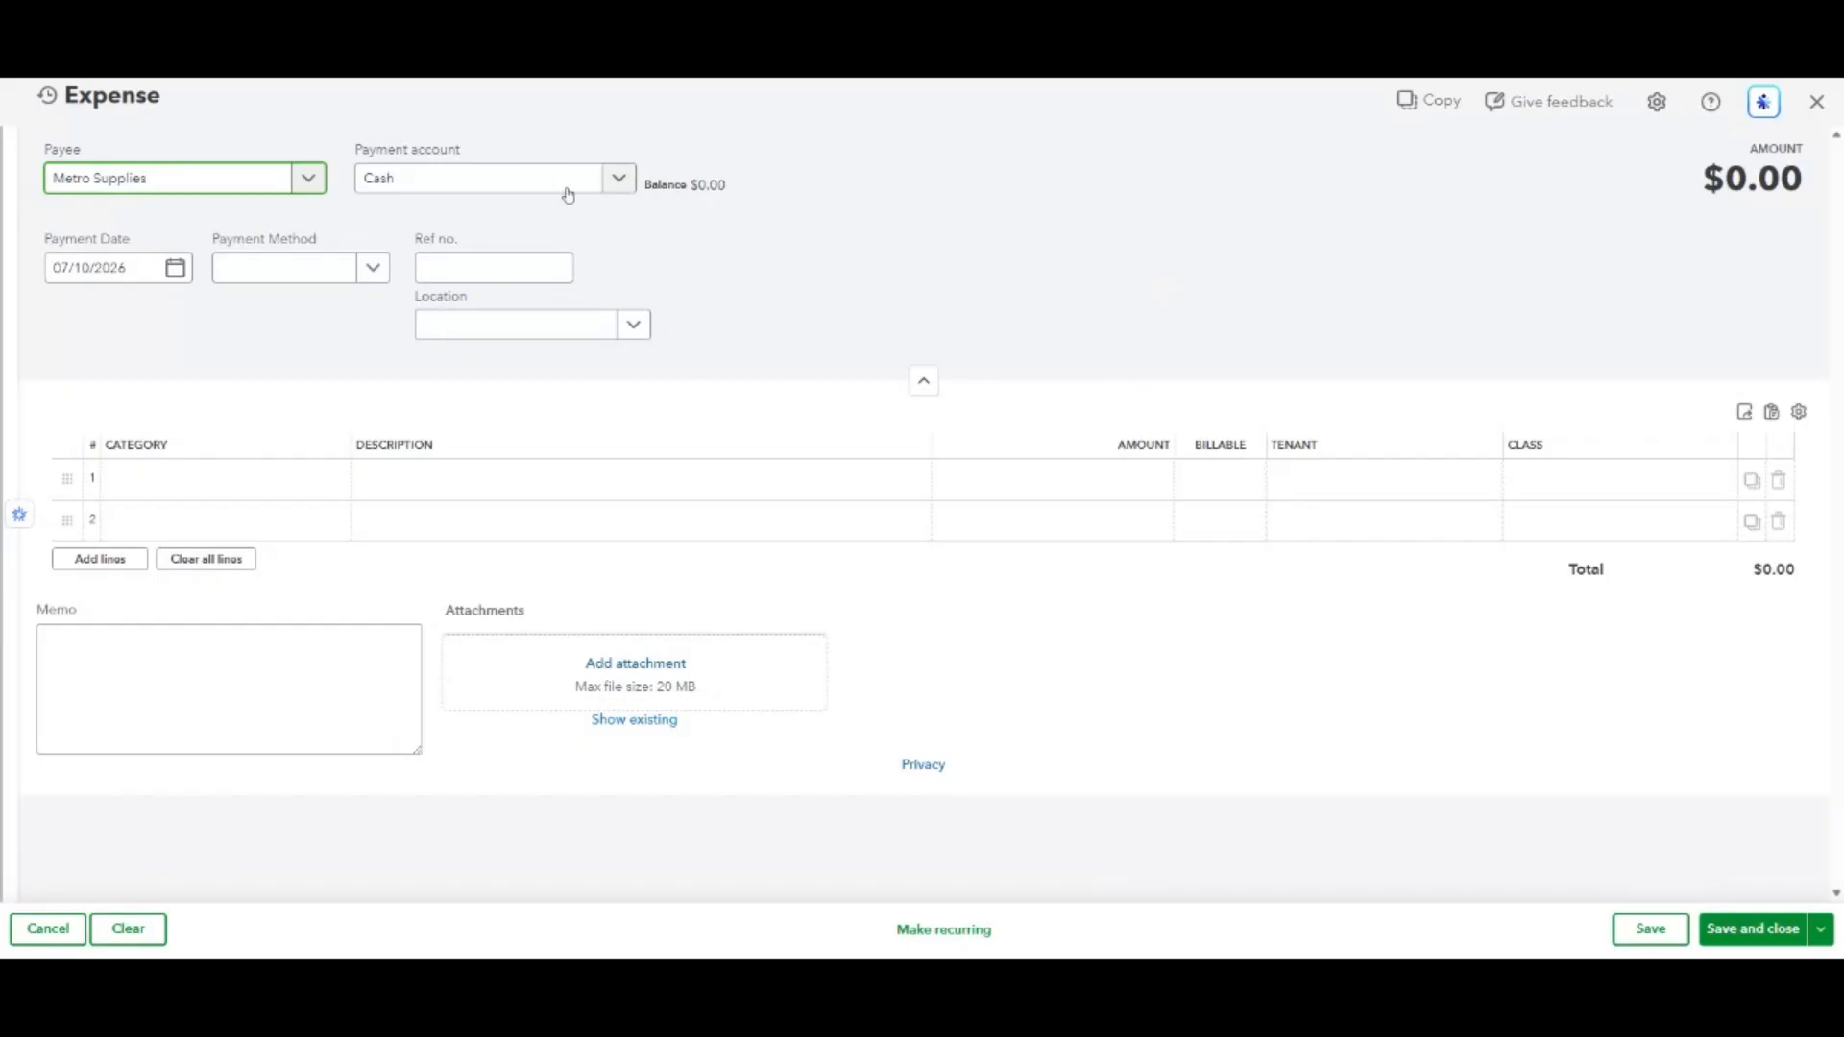
Set the expense's payment account to Chase Operating and its payment date to 01/15/2026.
click(569, 183)
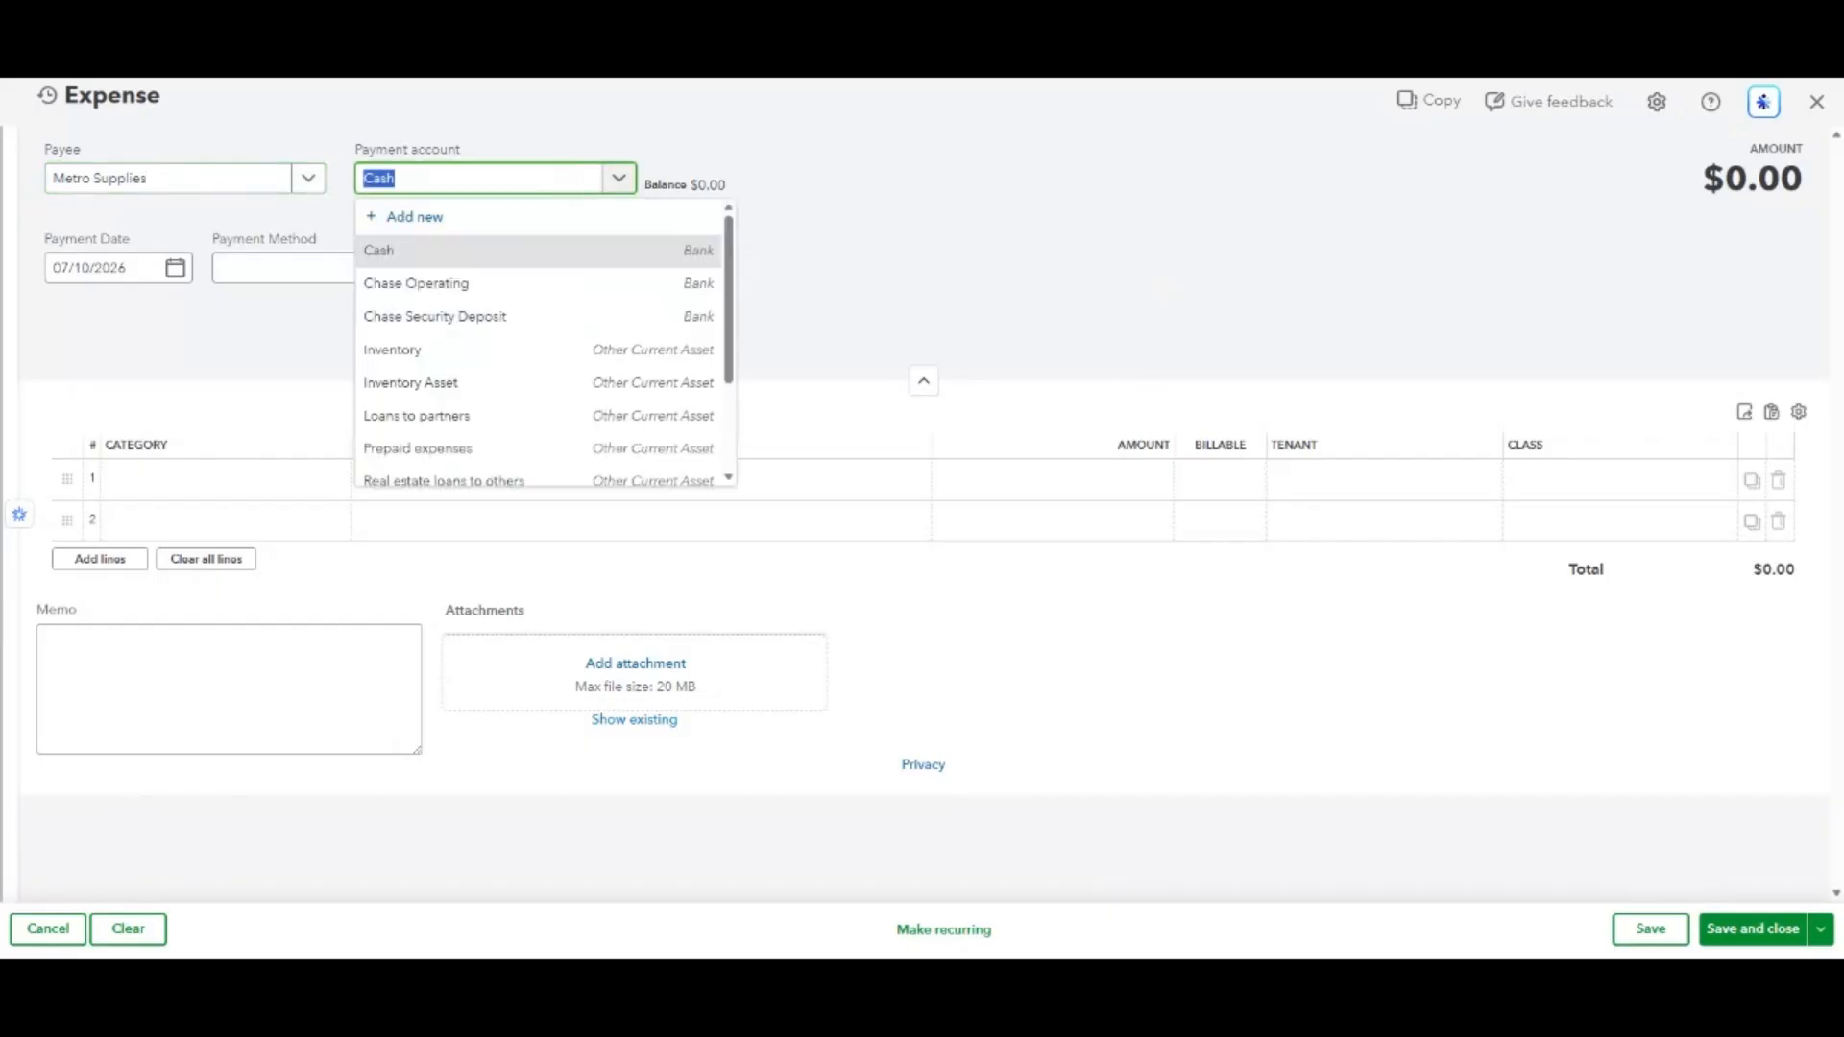
click(528, 283)
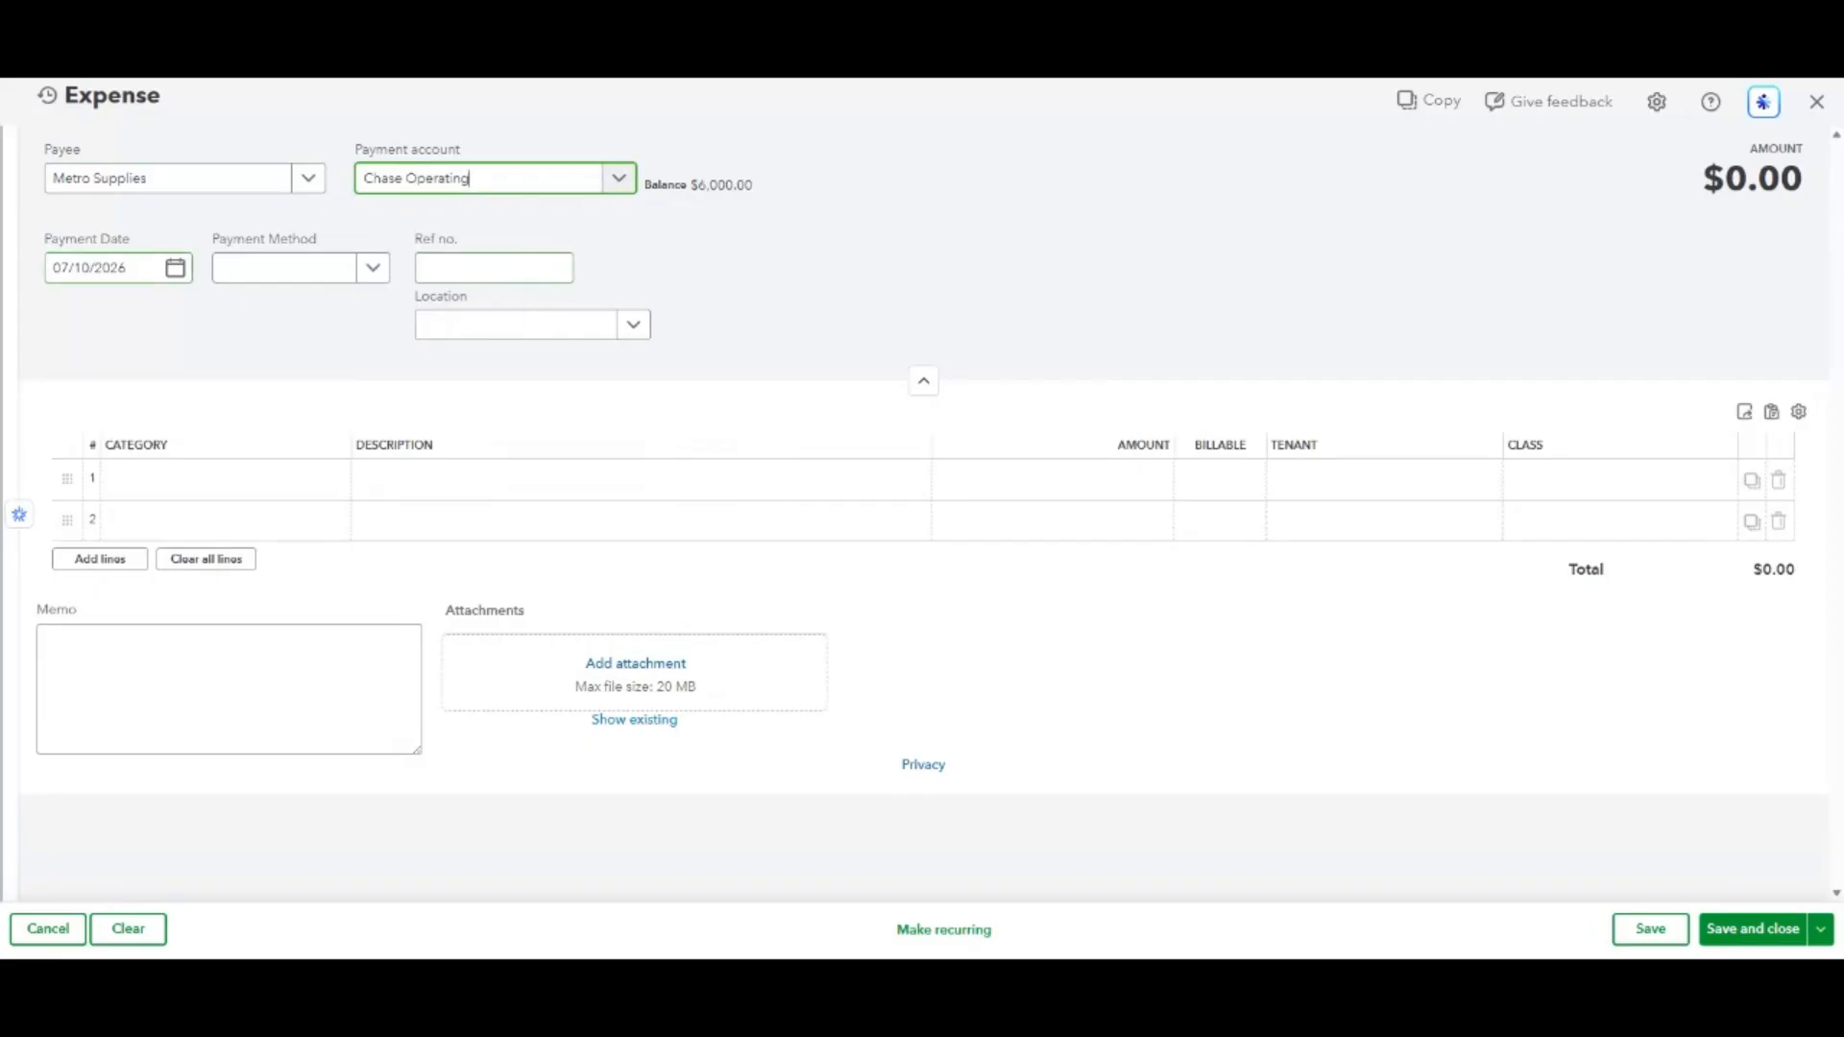
click(189, 278)
click(144, 322)
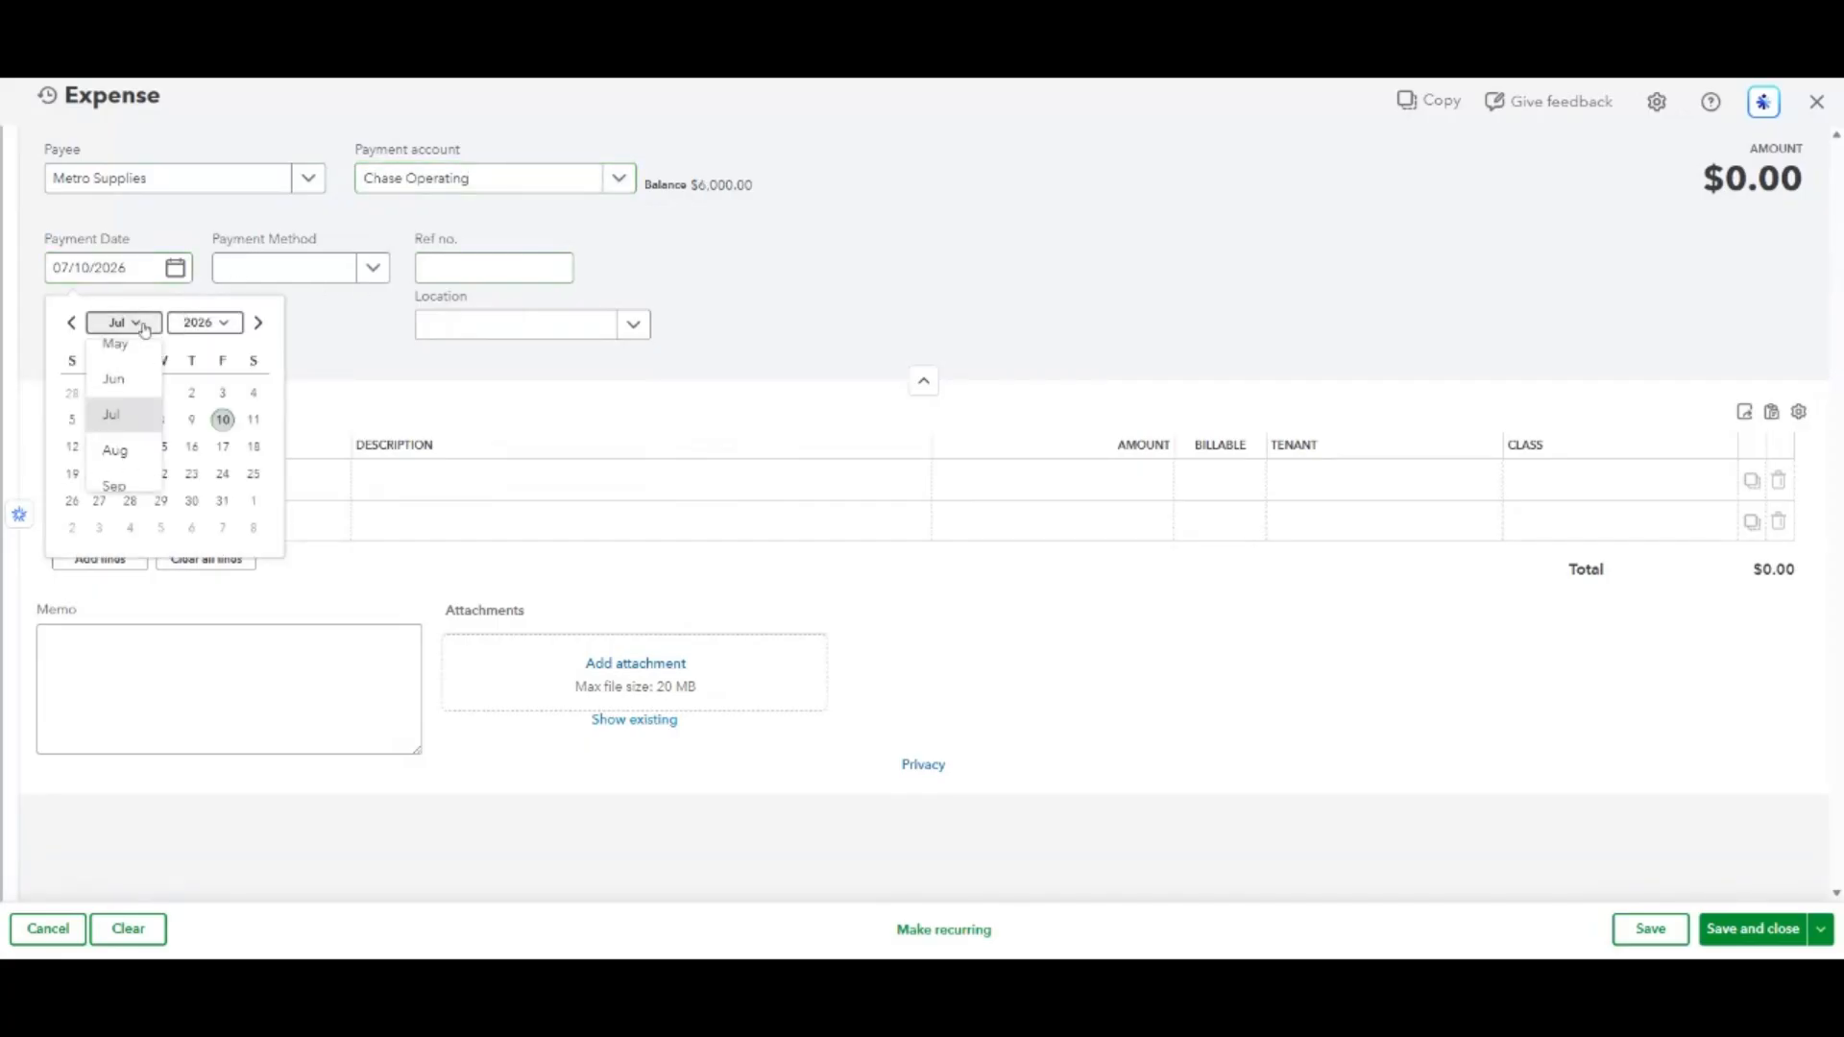
click(112, 356)
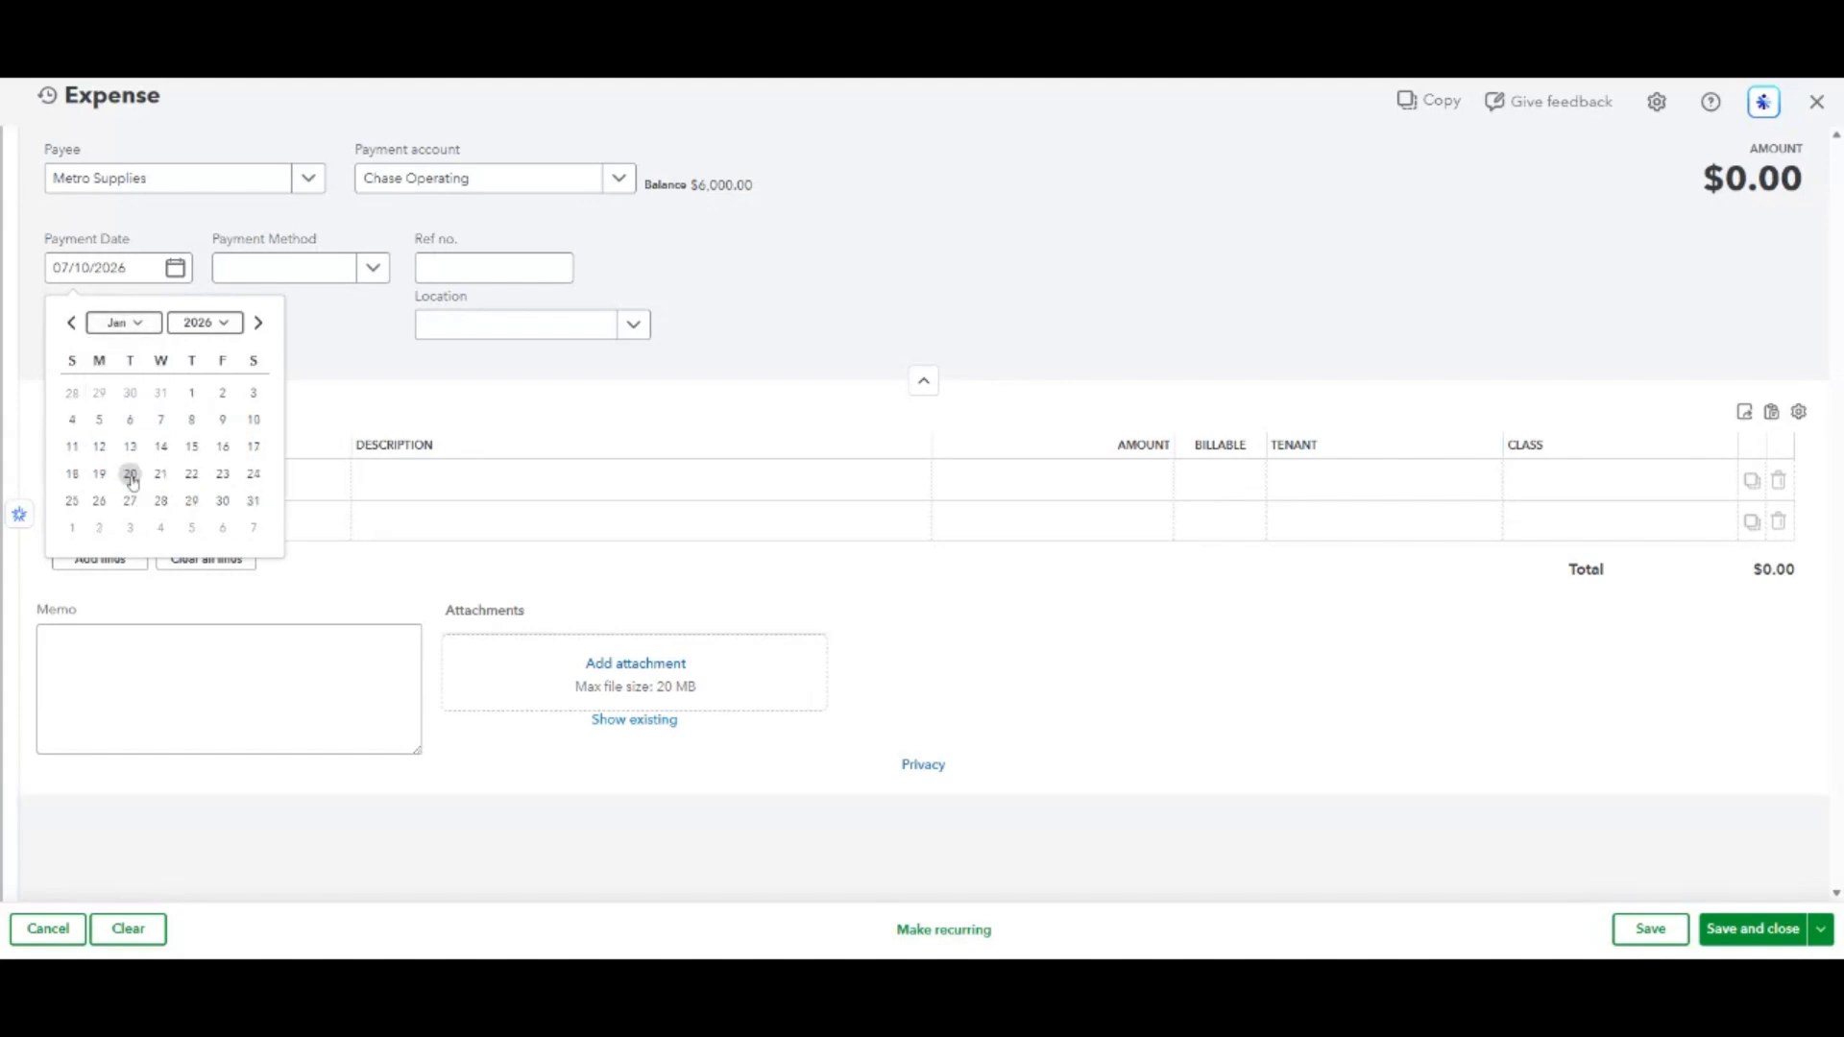
click(192, 448)
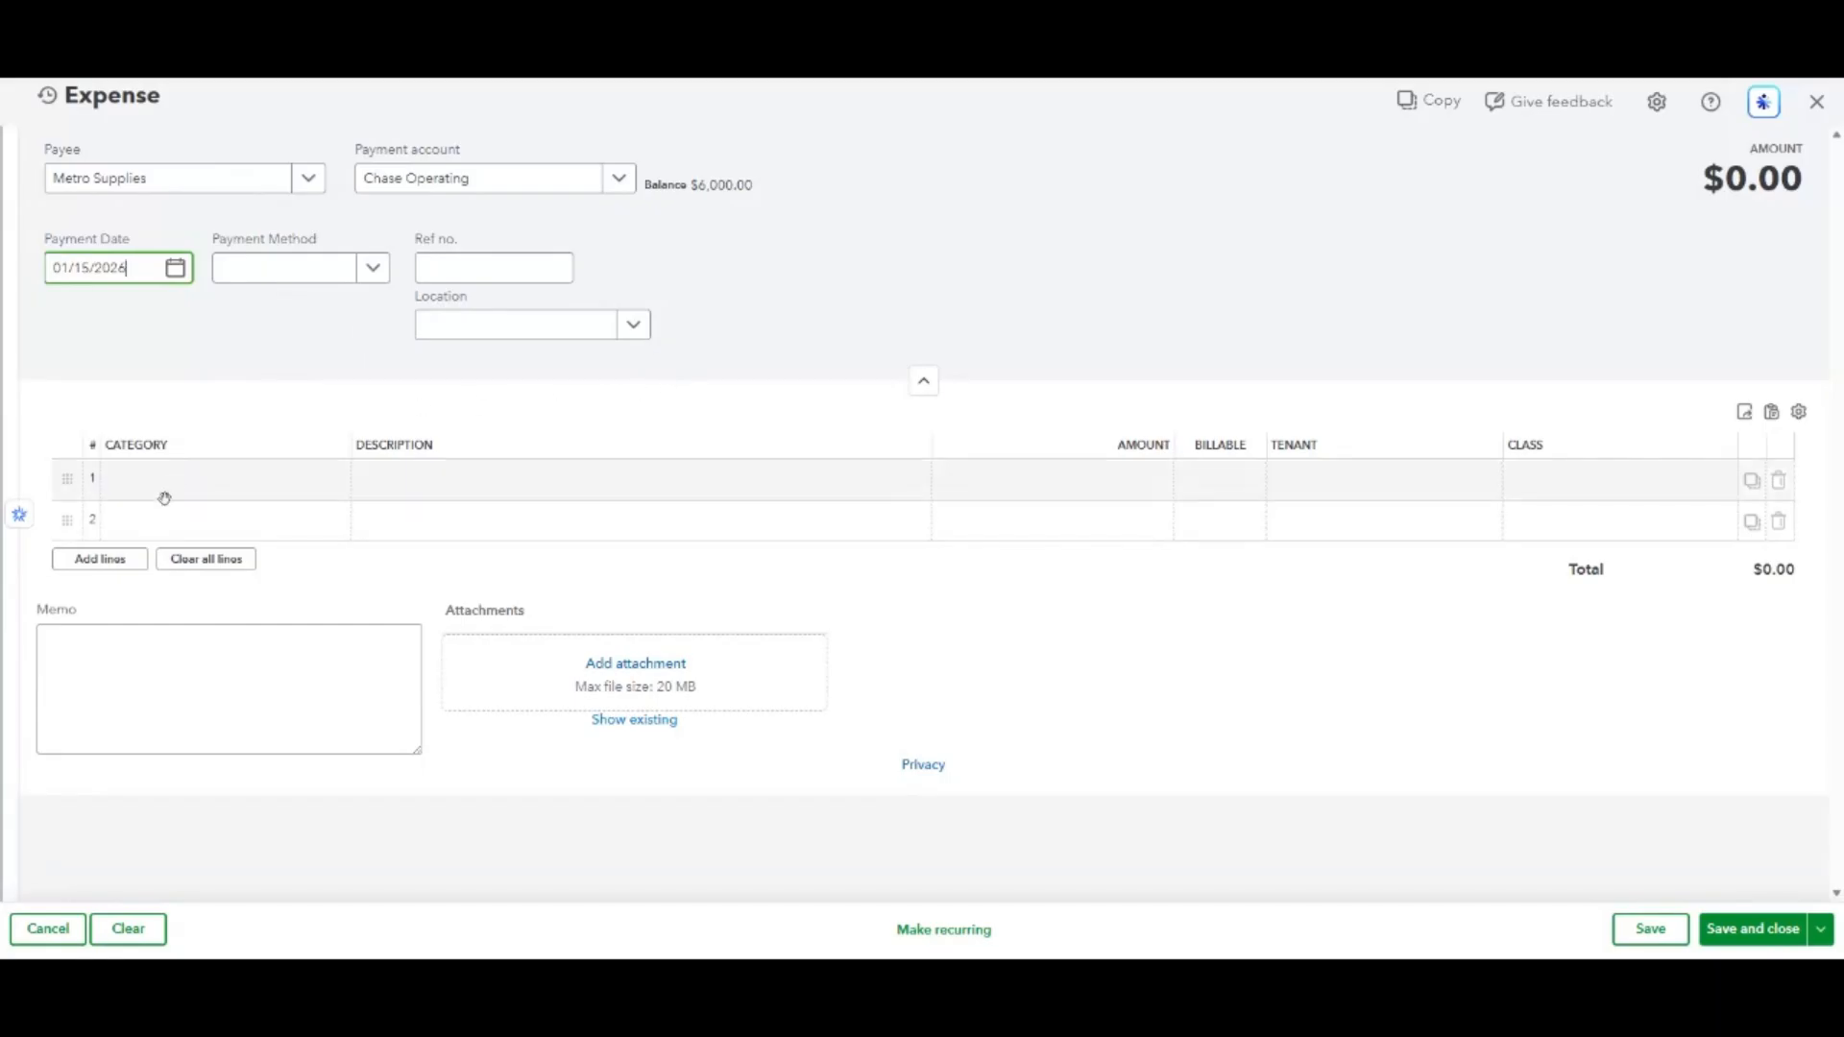
Assign the Supplies expense category to the first line of the expense.
click(216, 487)
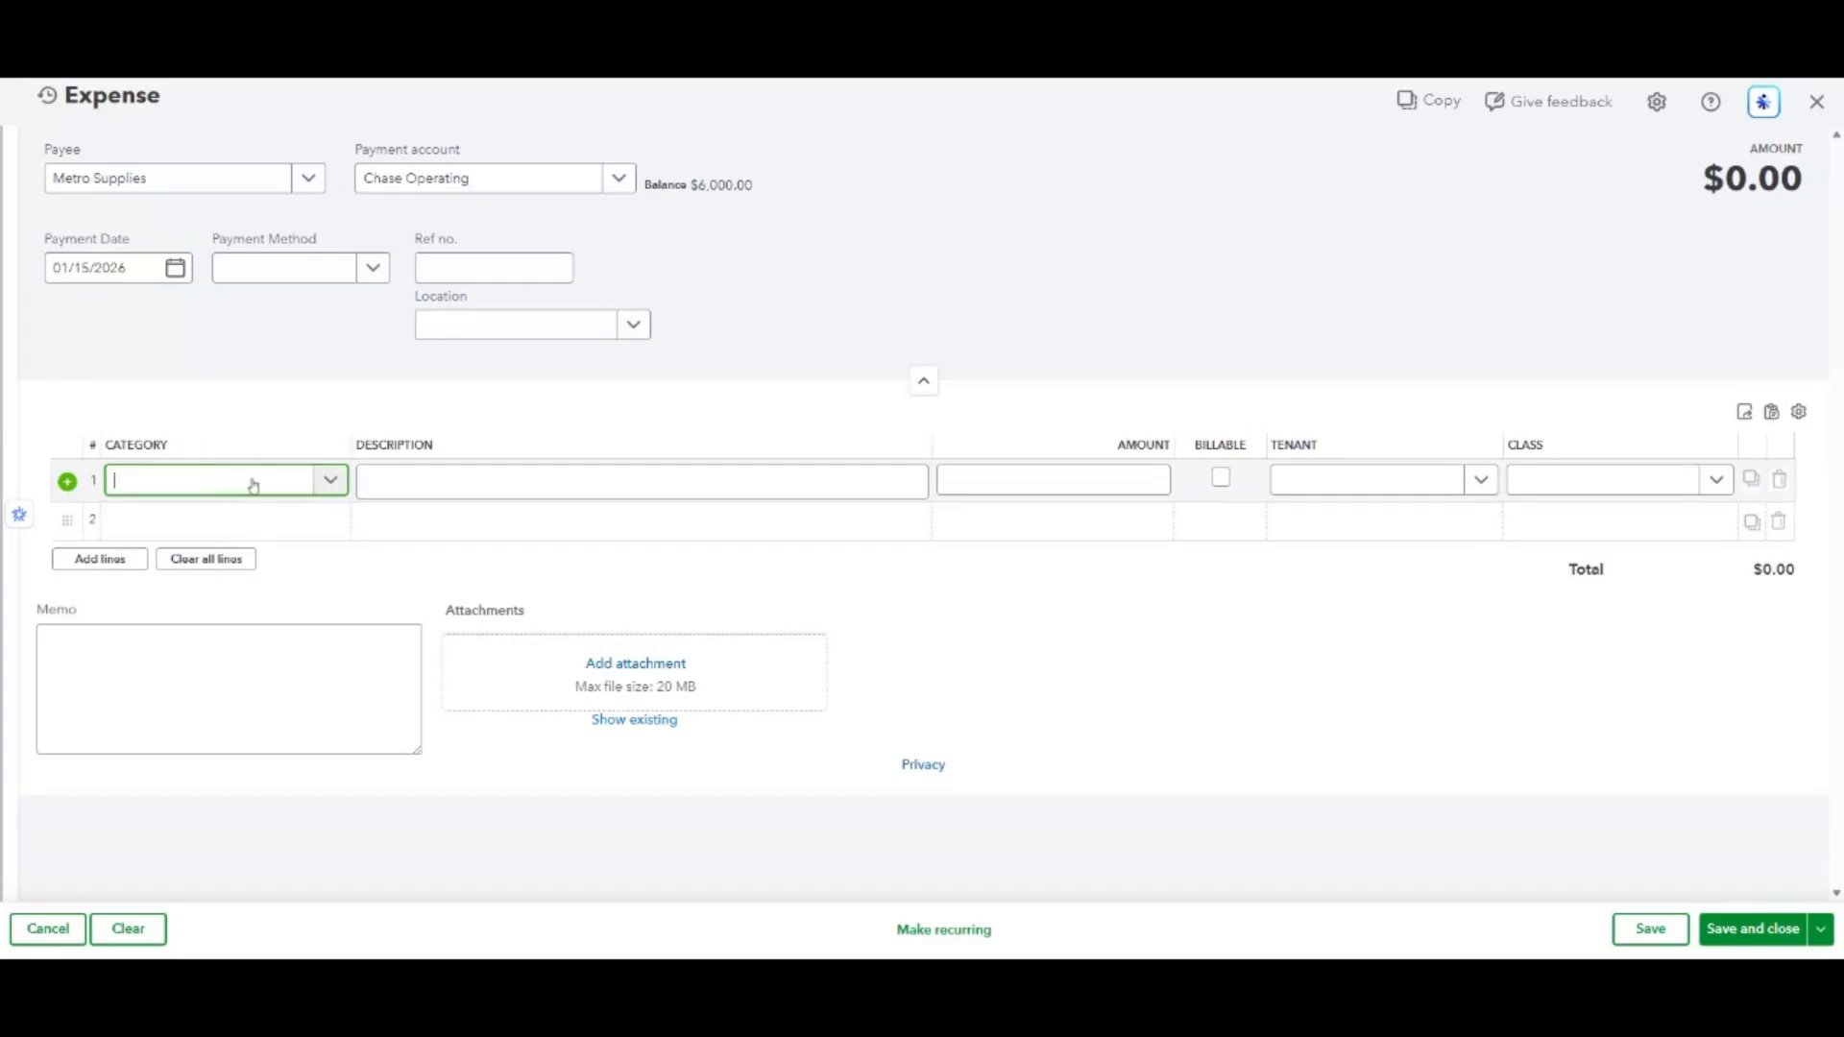
click(253, 485)
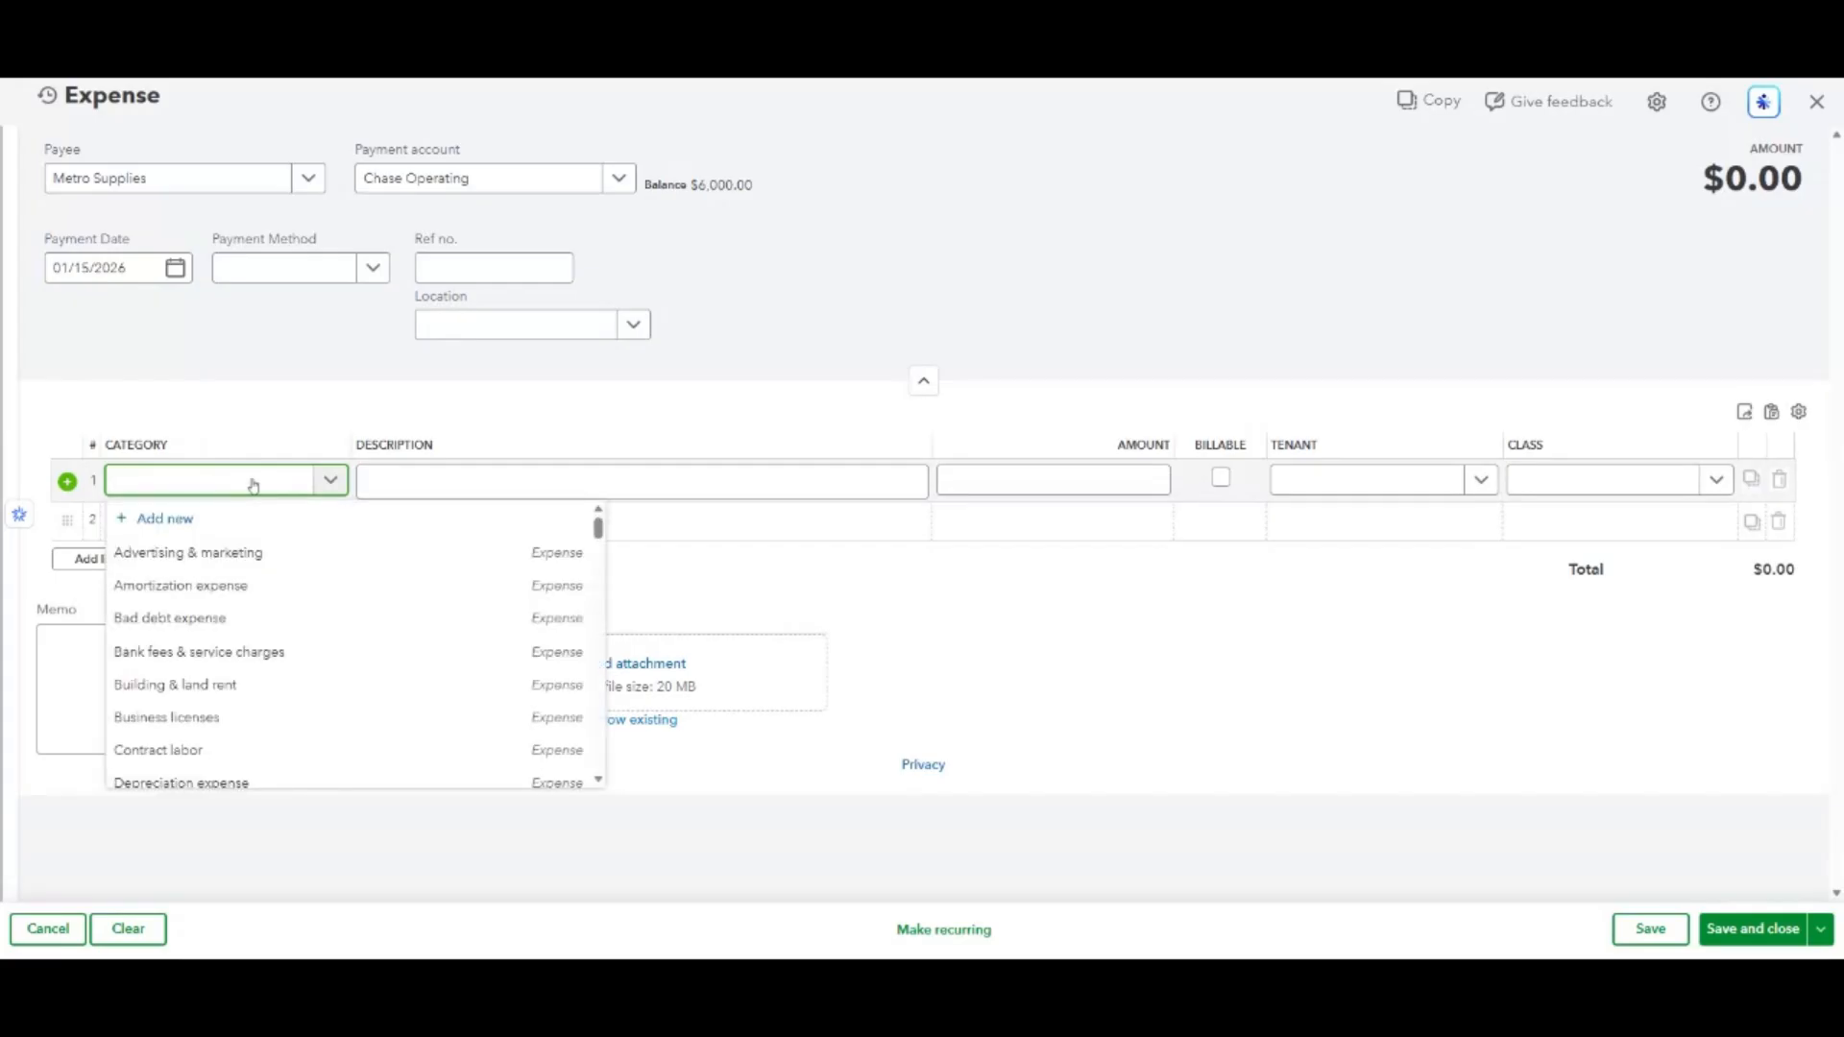
text(Repa)
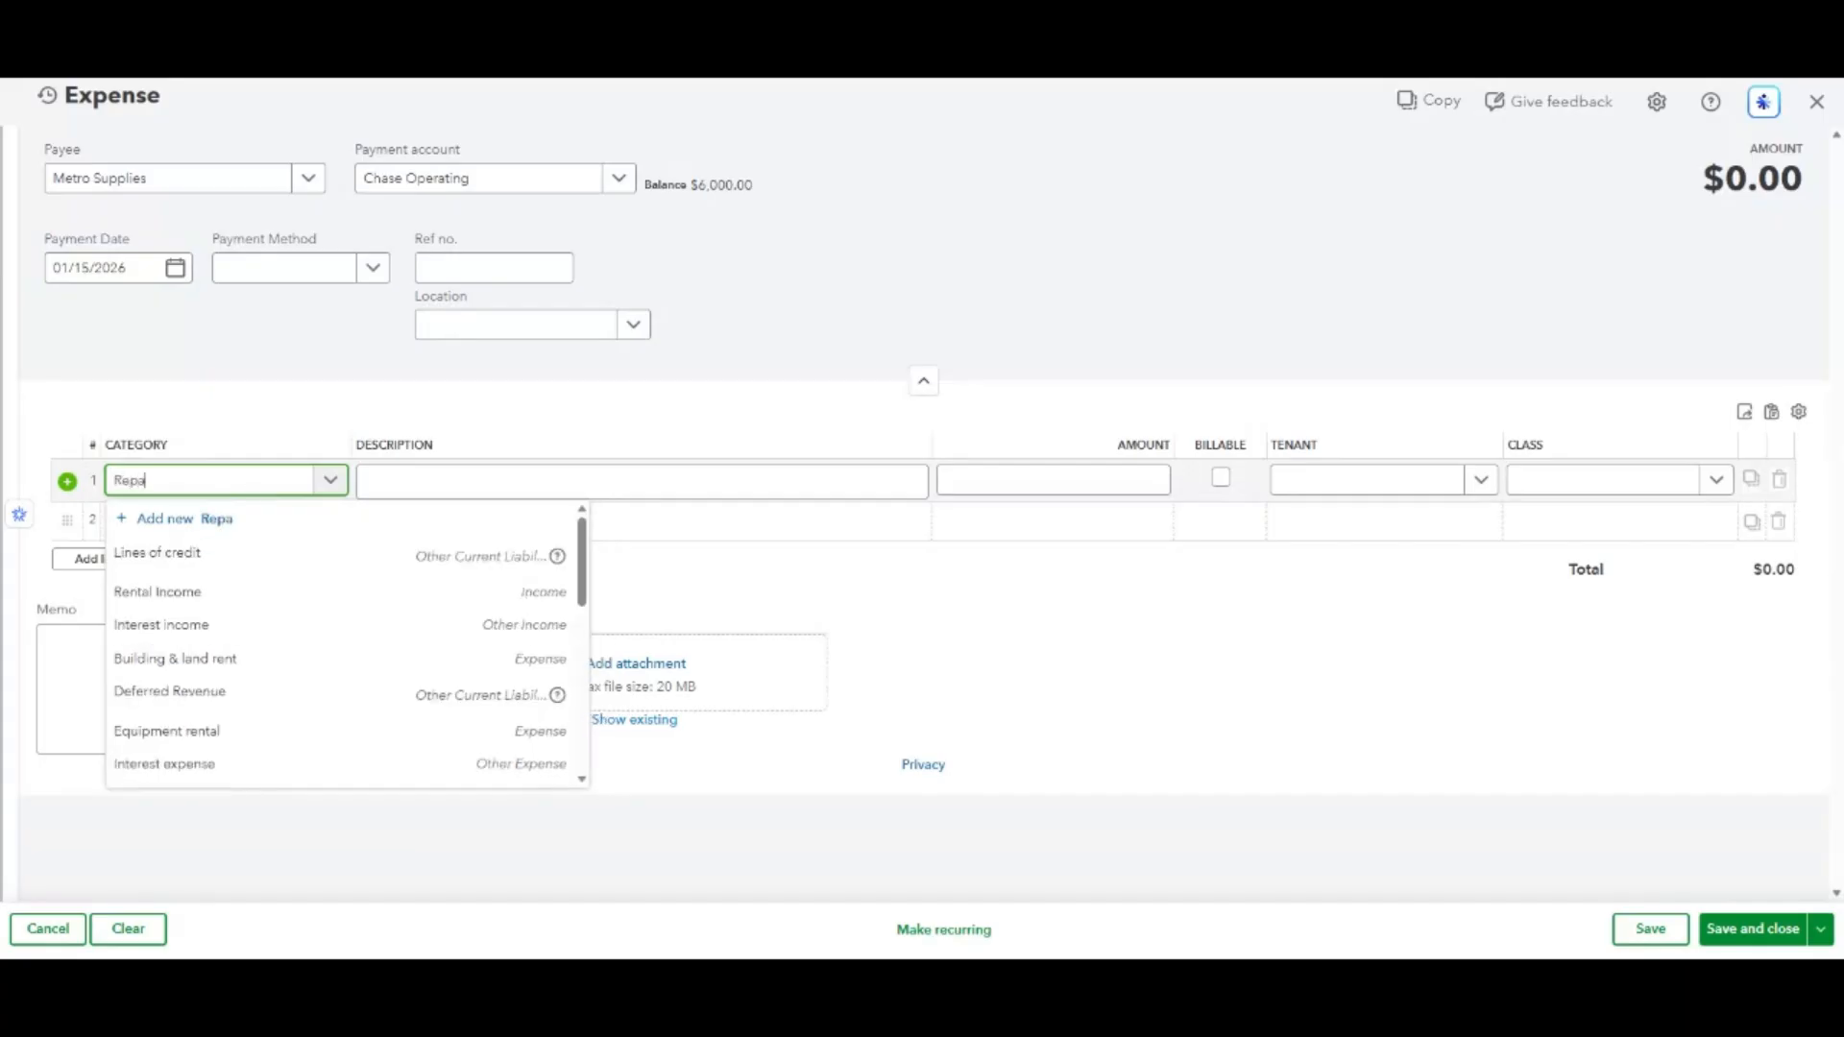
key(BackSpace)
key(BackSpace)
key(BackSpace)
text(S)
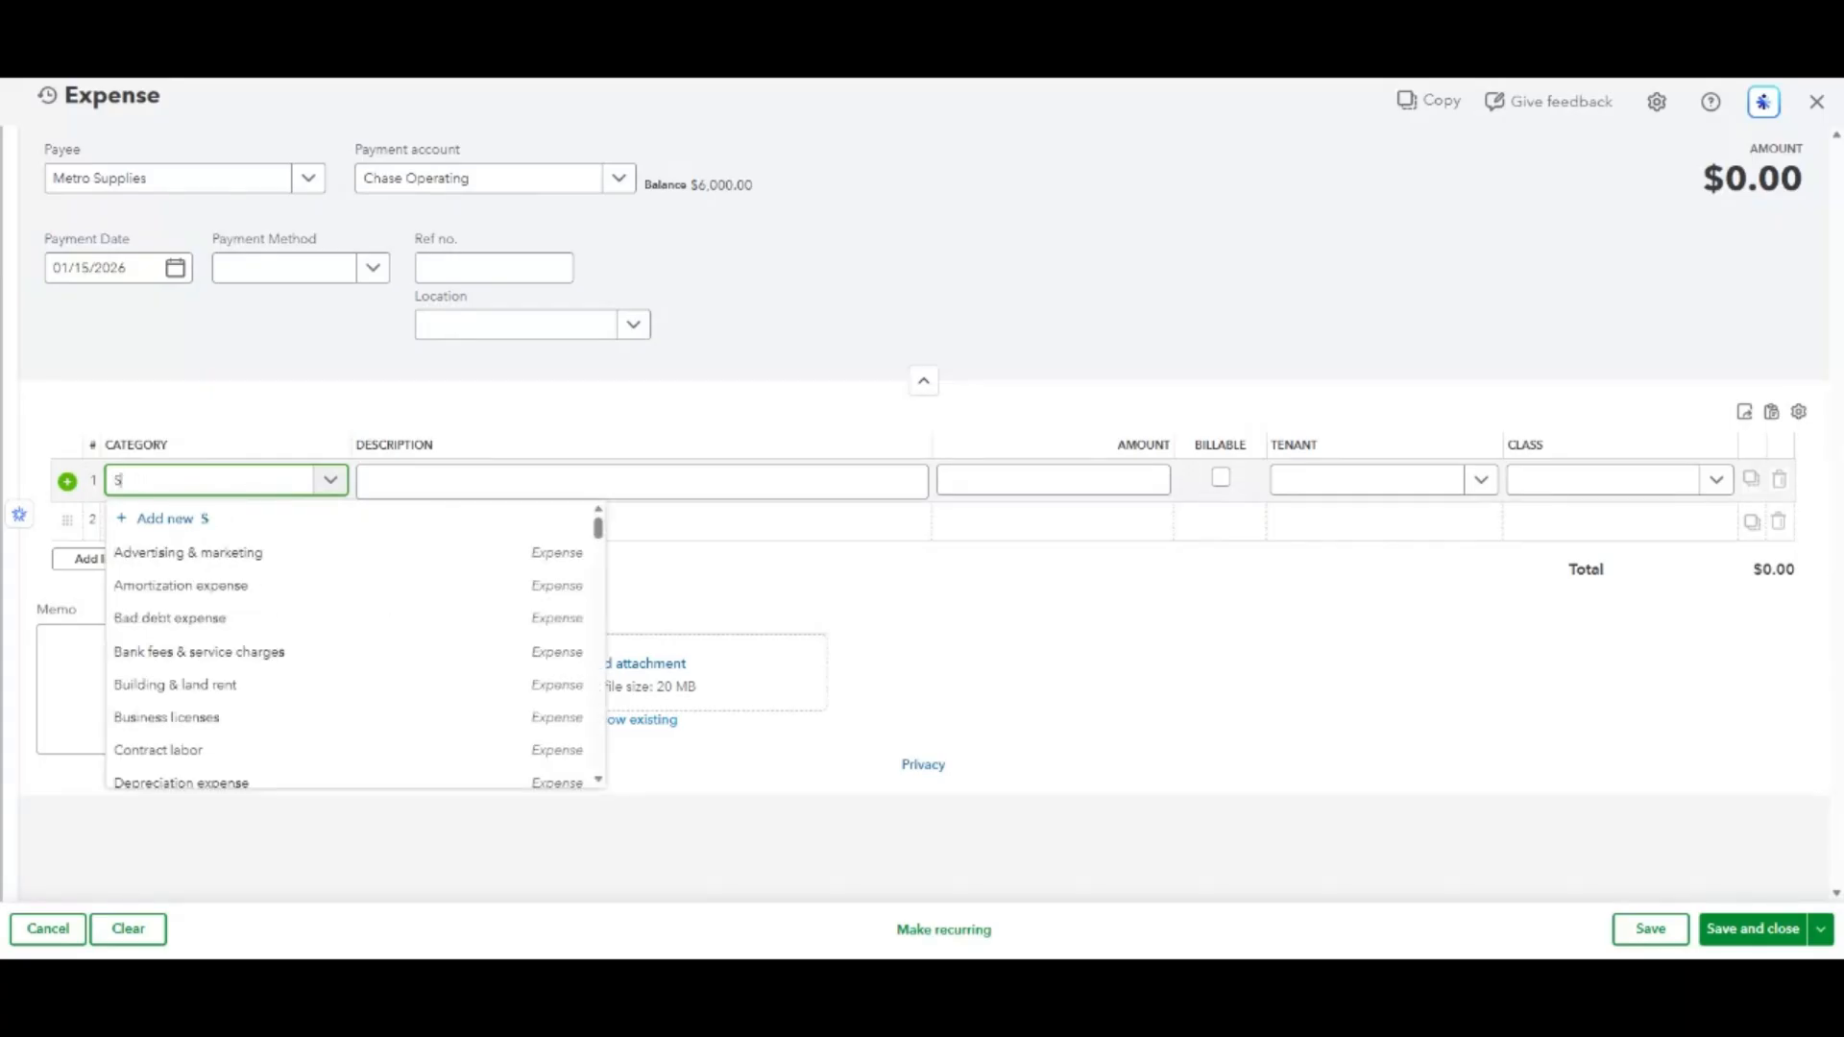
text(u)
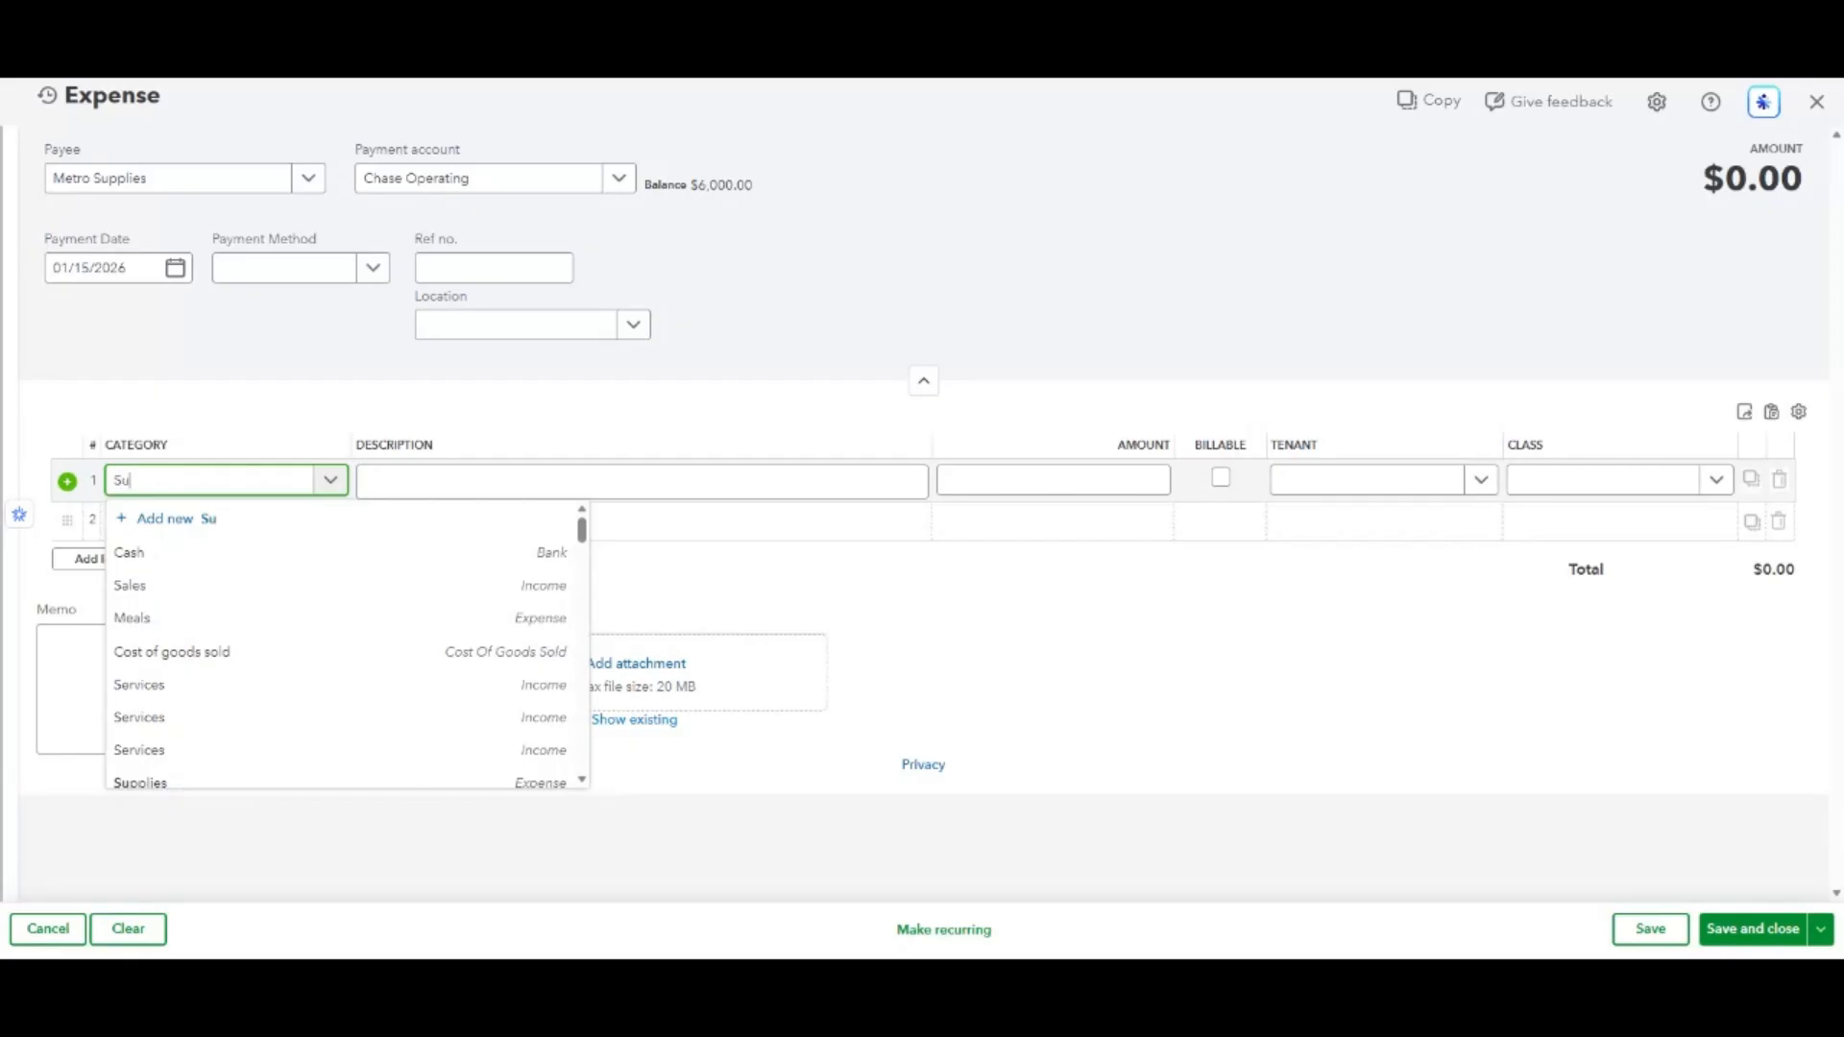
text(pp)
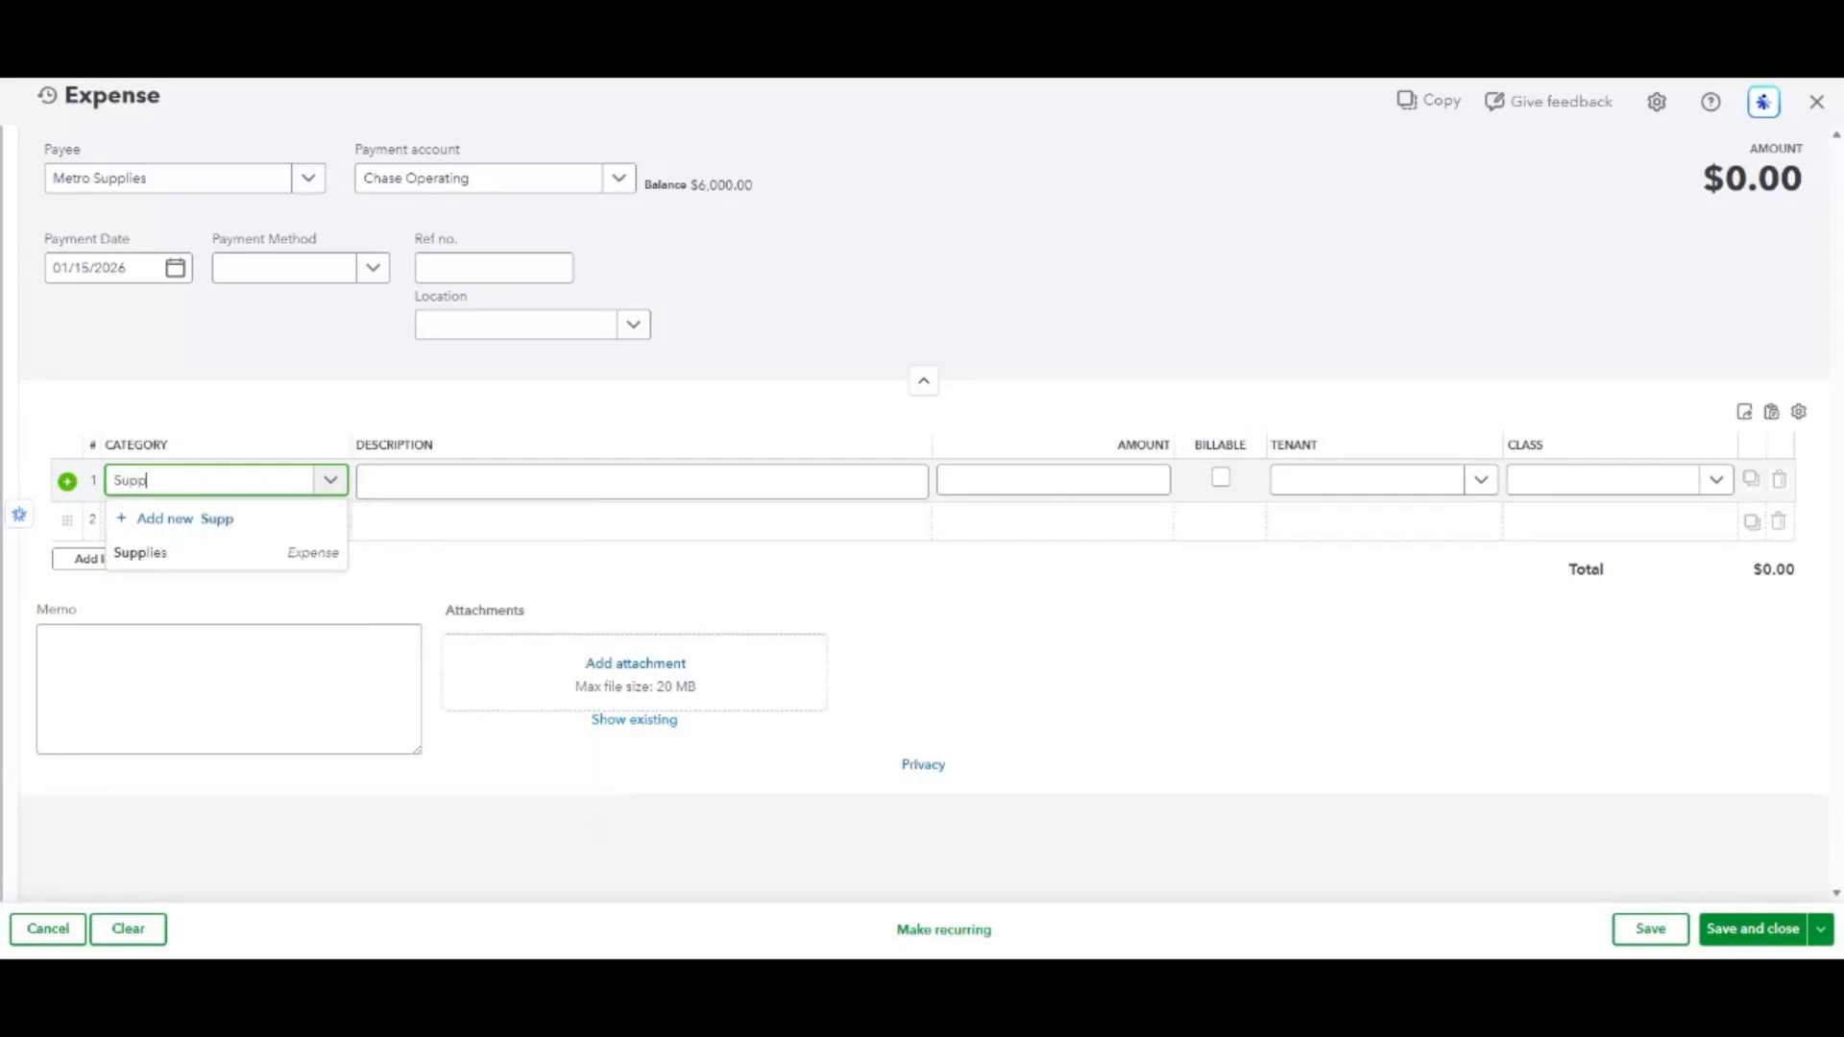
click(248, 555)
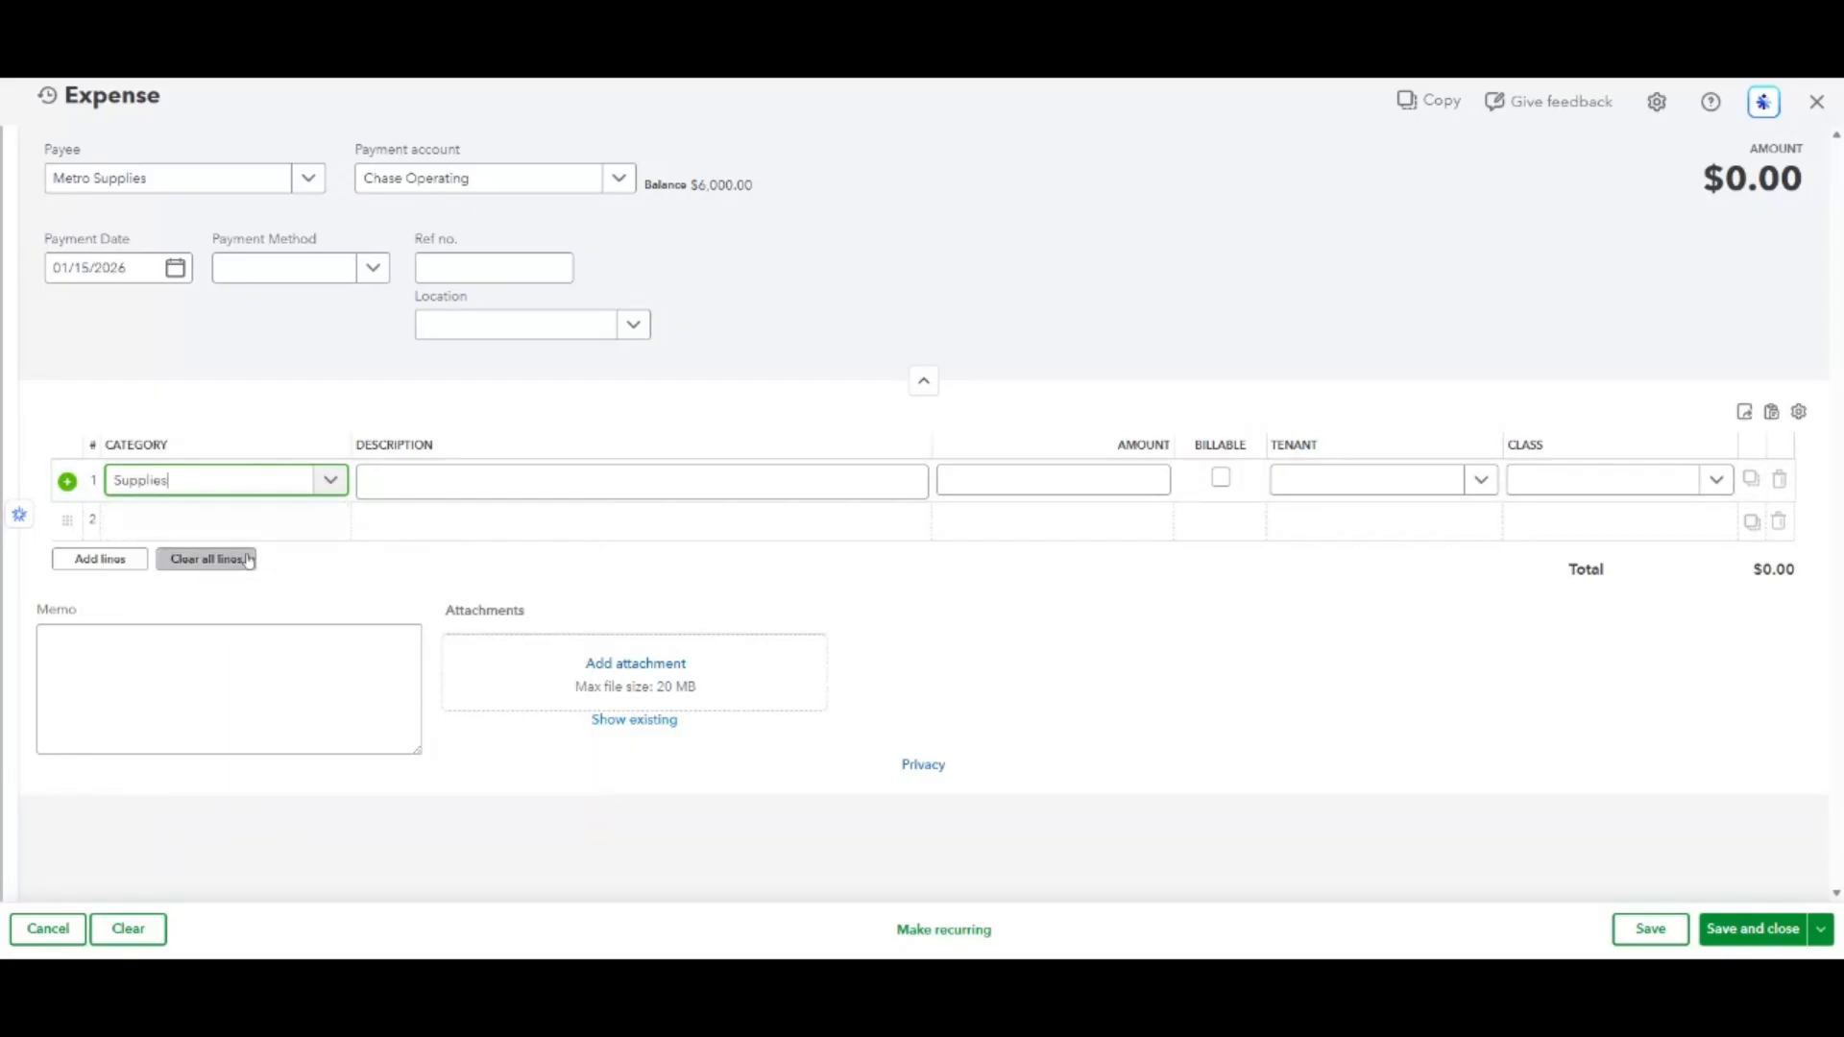
Set the Supplies line's amount to 300 and mark the line as billable.
click(1144, 477)
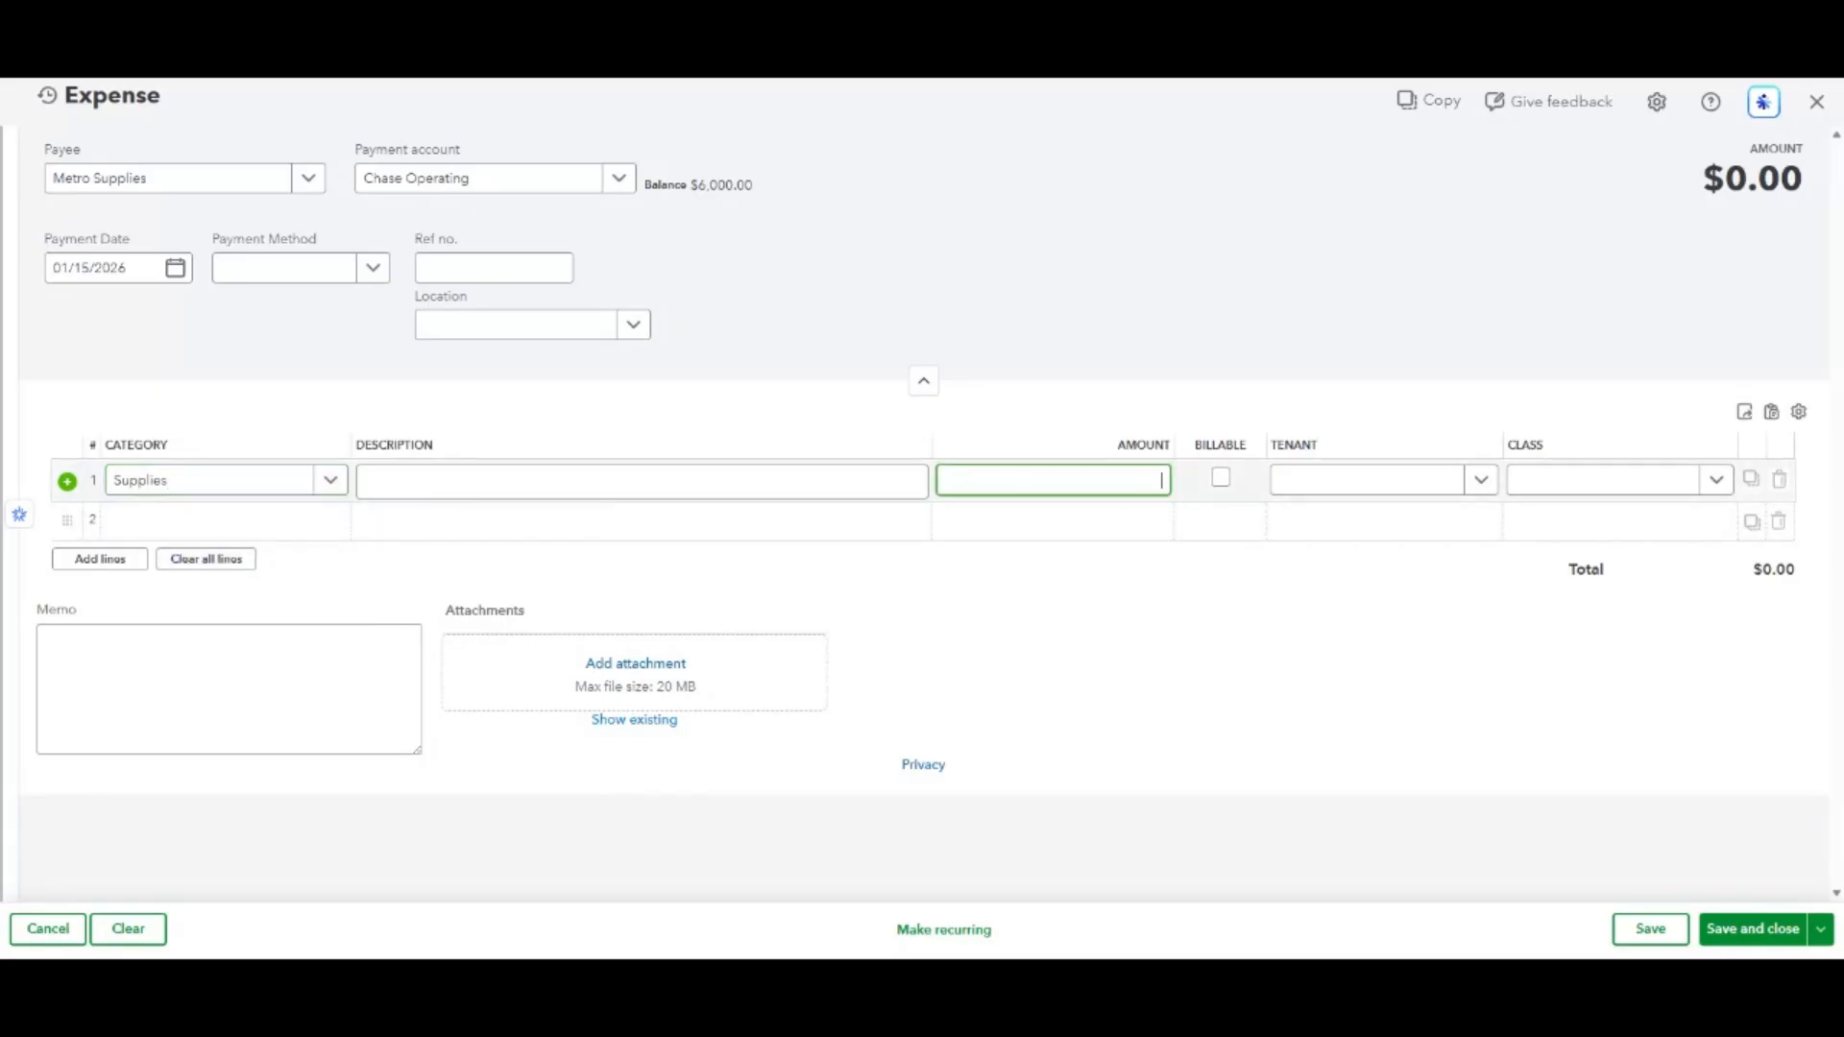
text(300)
click(1225, 483)
Assign the Supplies line to the second-listed Unit 1 tenant and class Unit 1, and save and close the expense.
click(1386, 480)
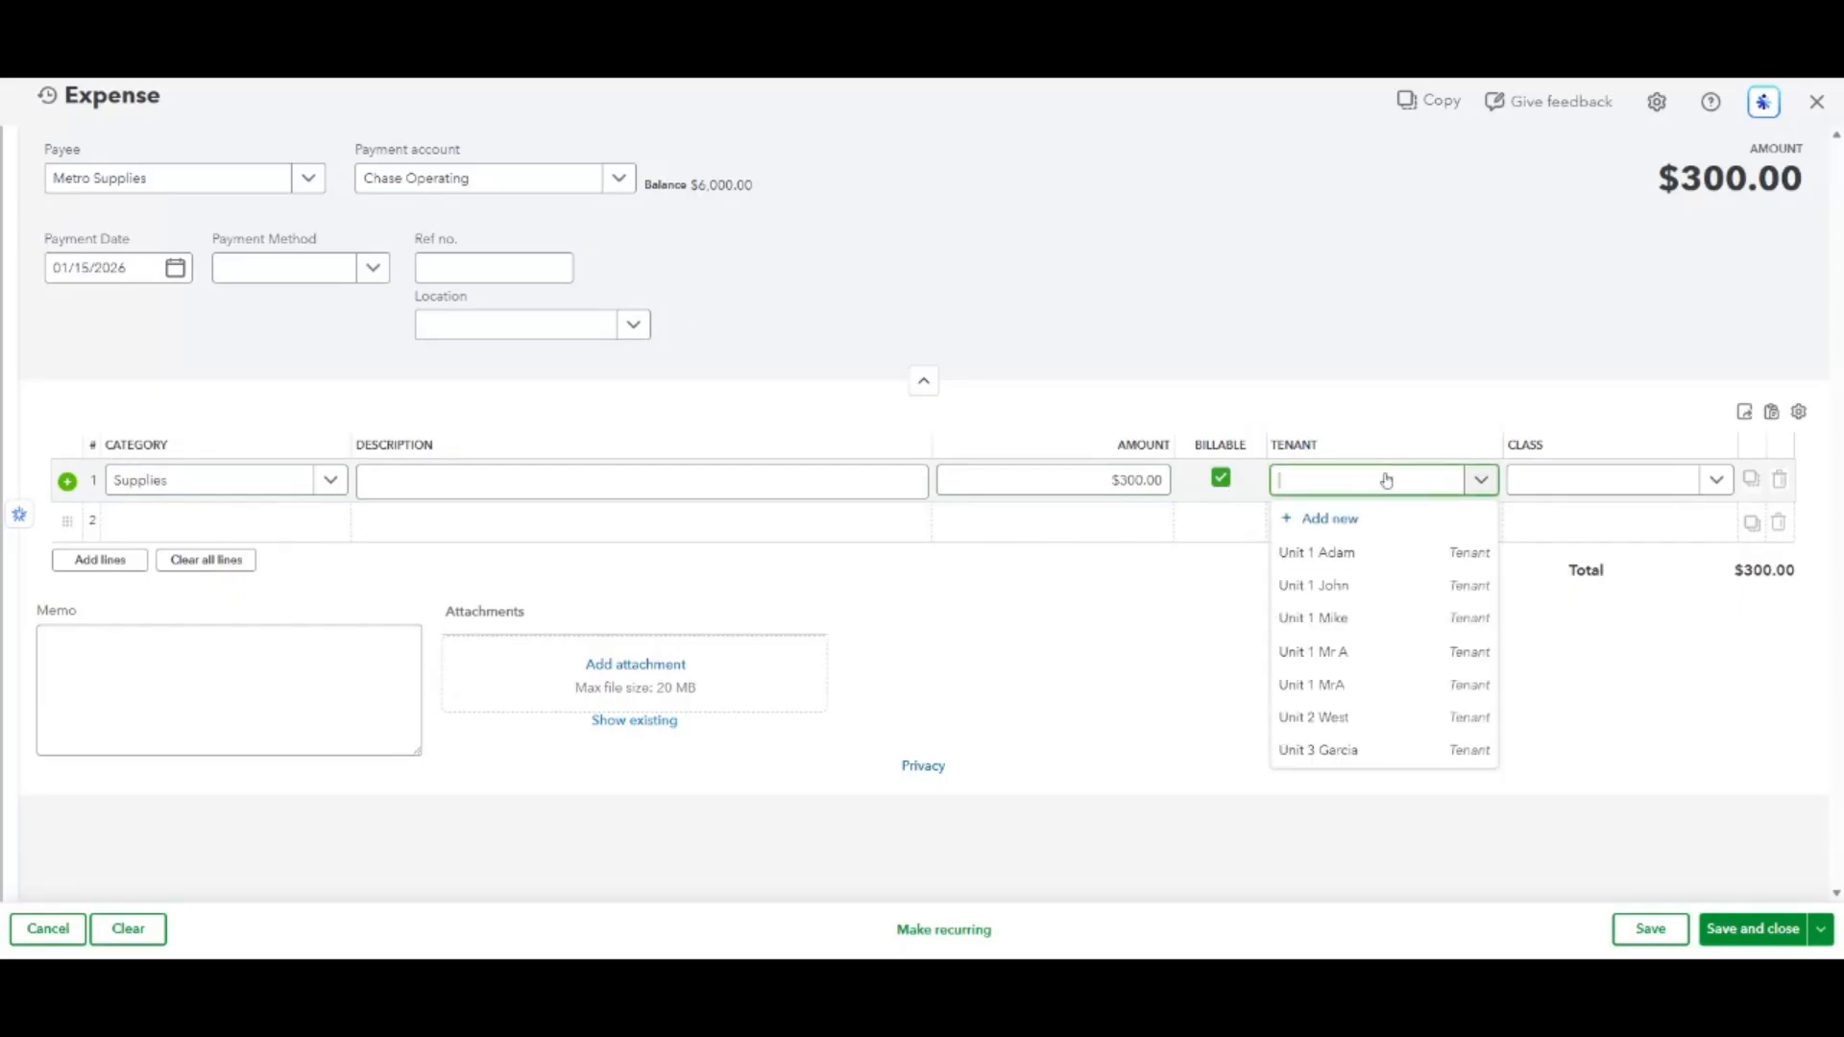
click(1373, 588)
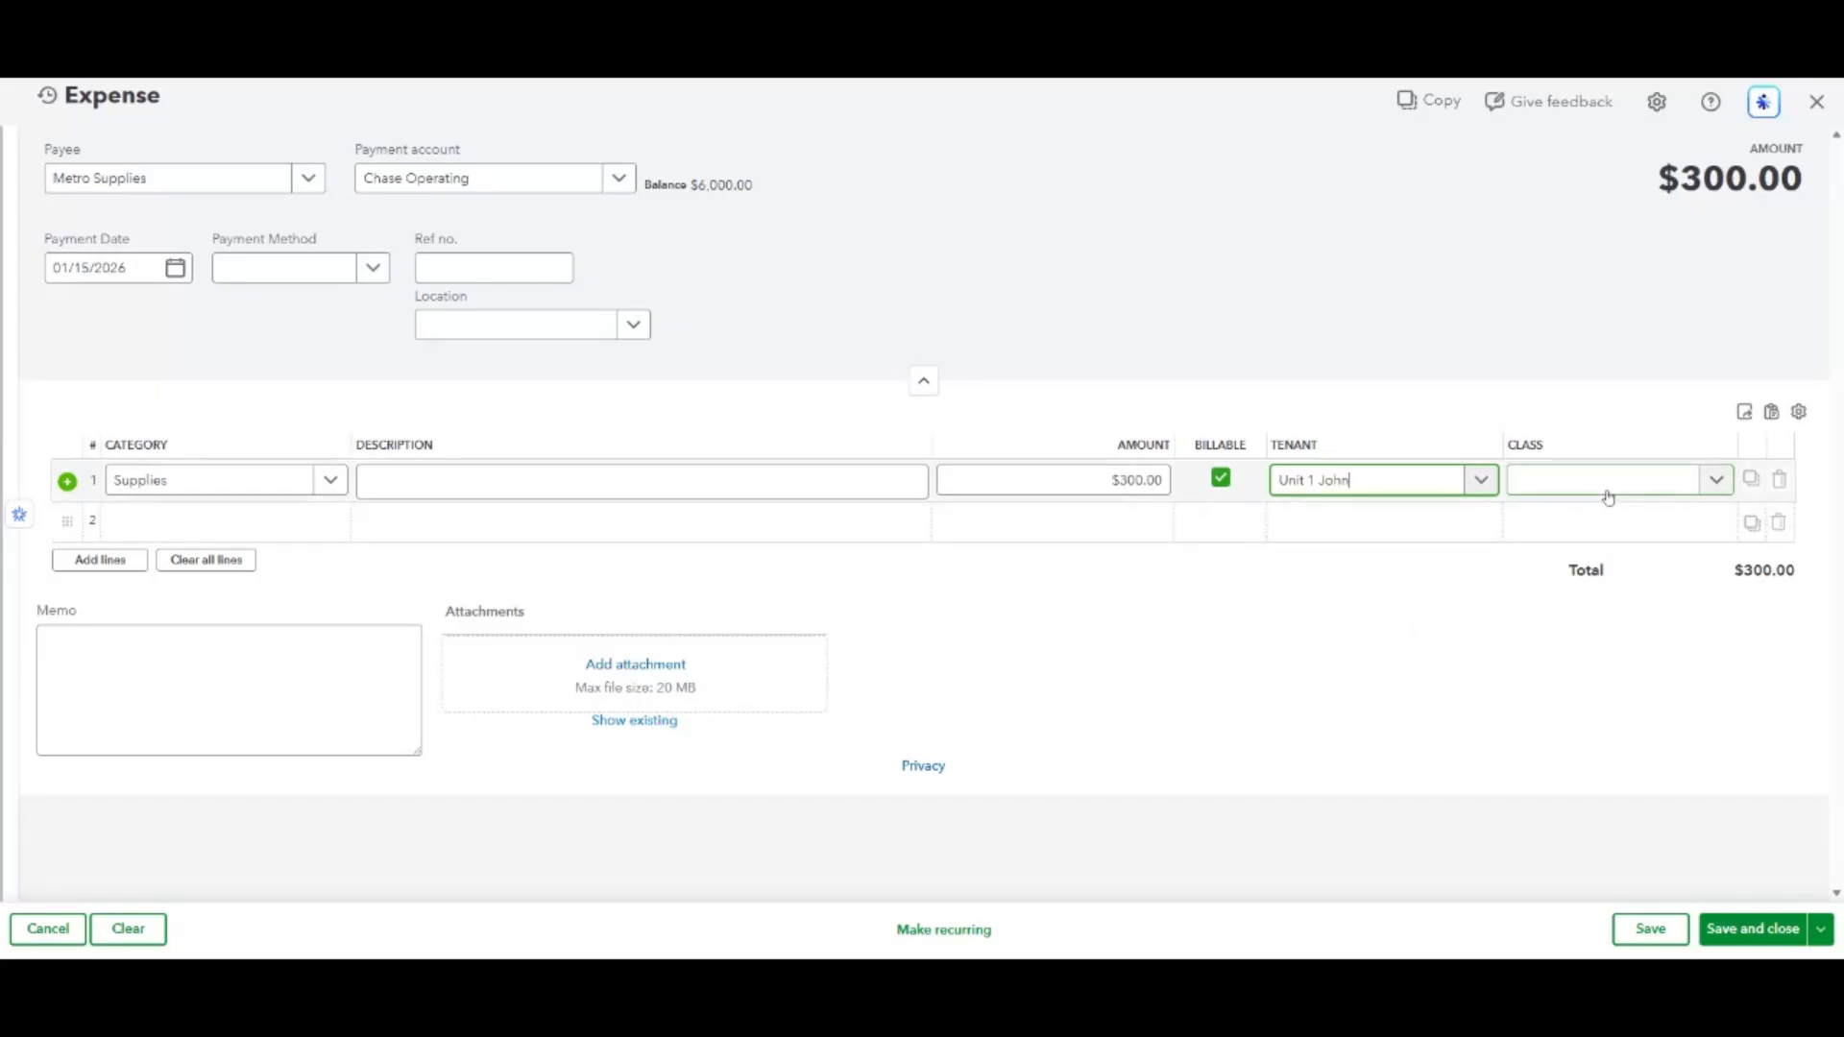
key(Tab)
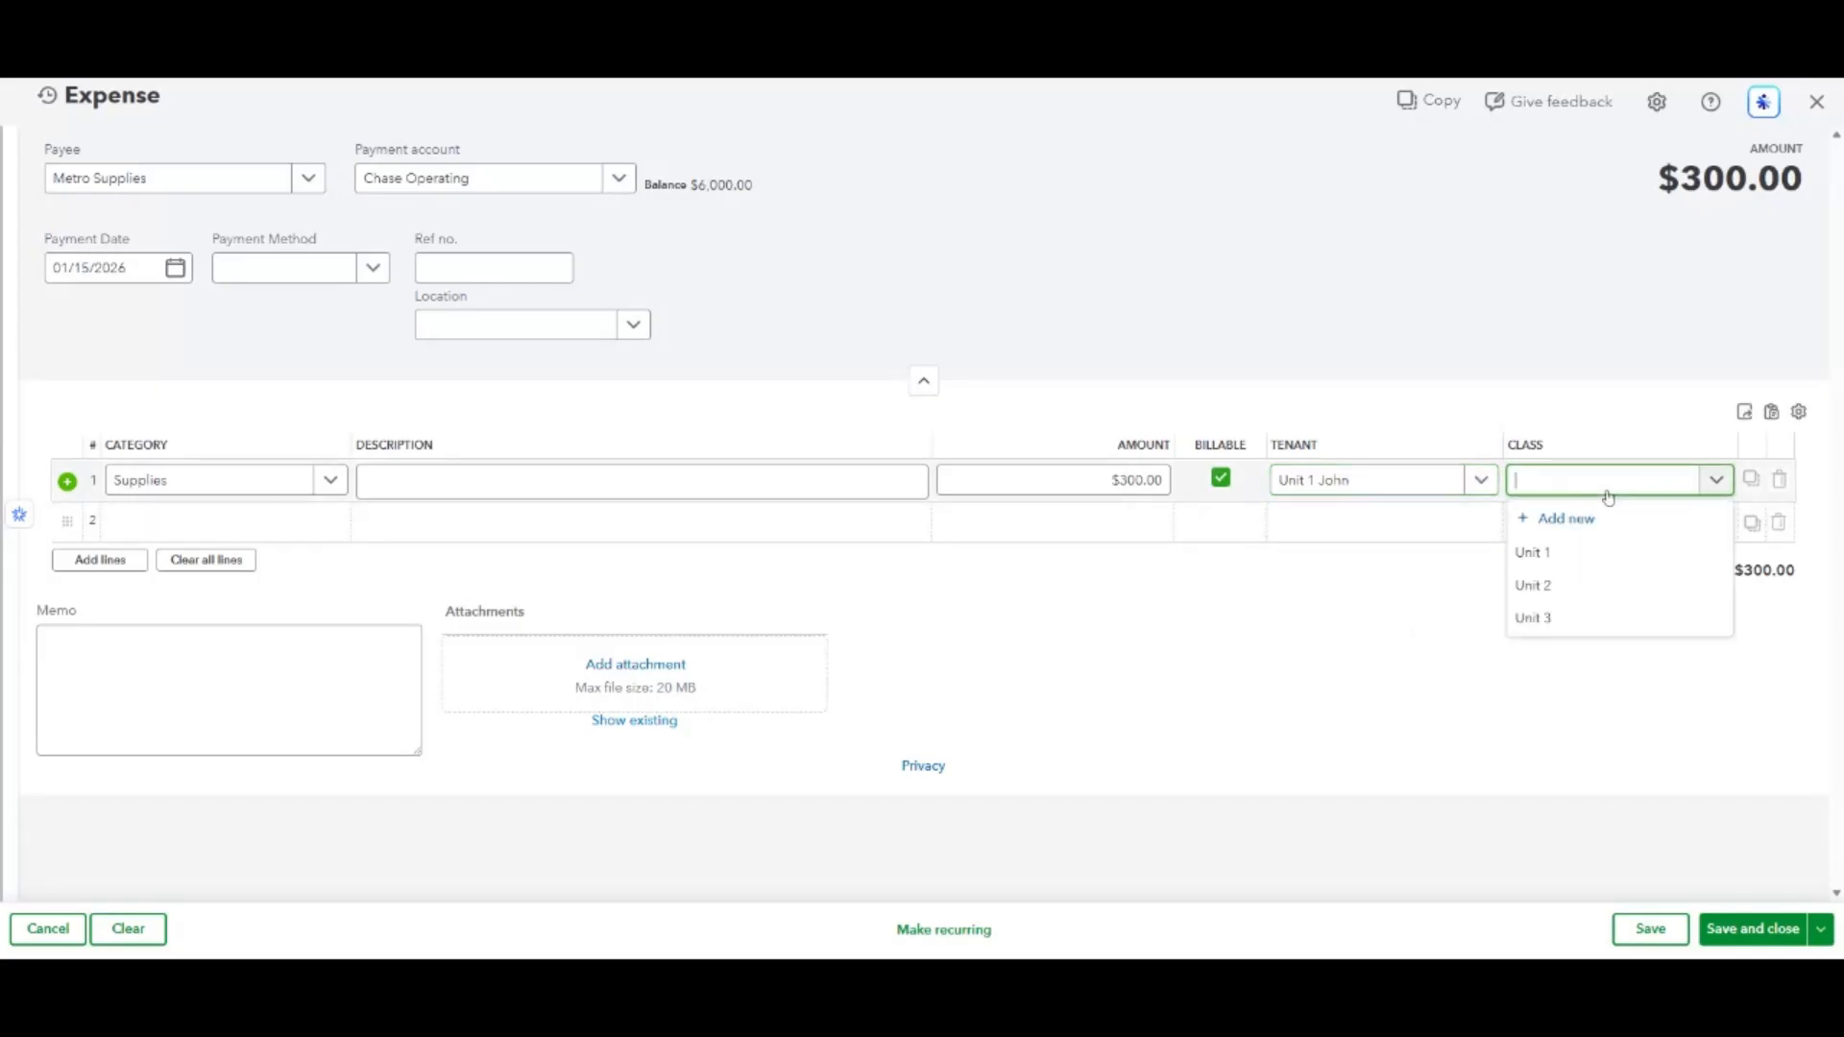
click(1576, 557)
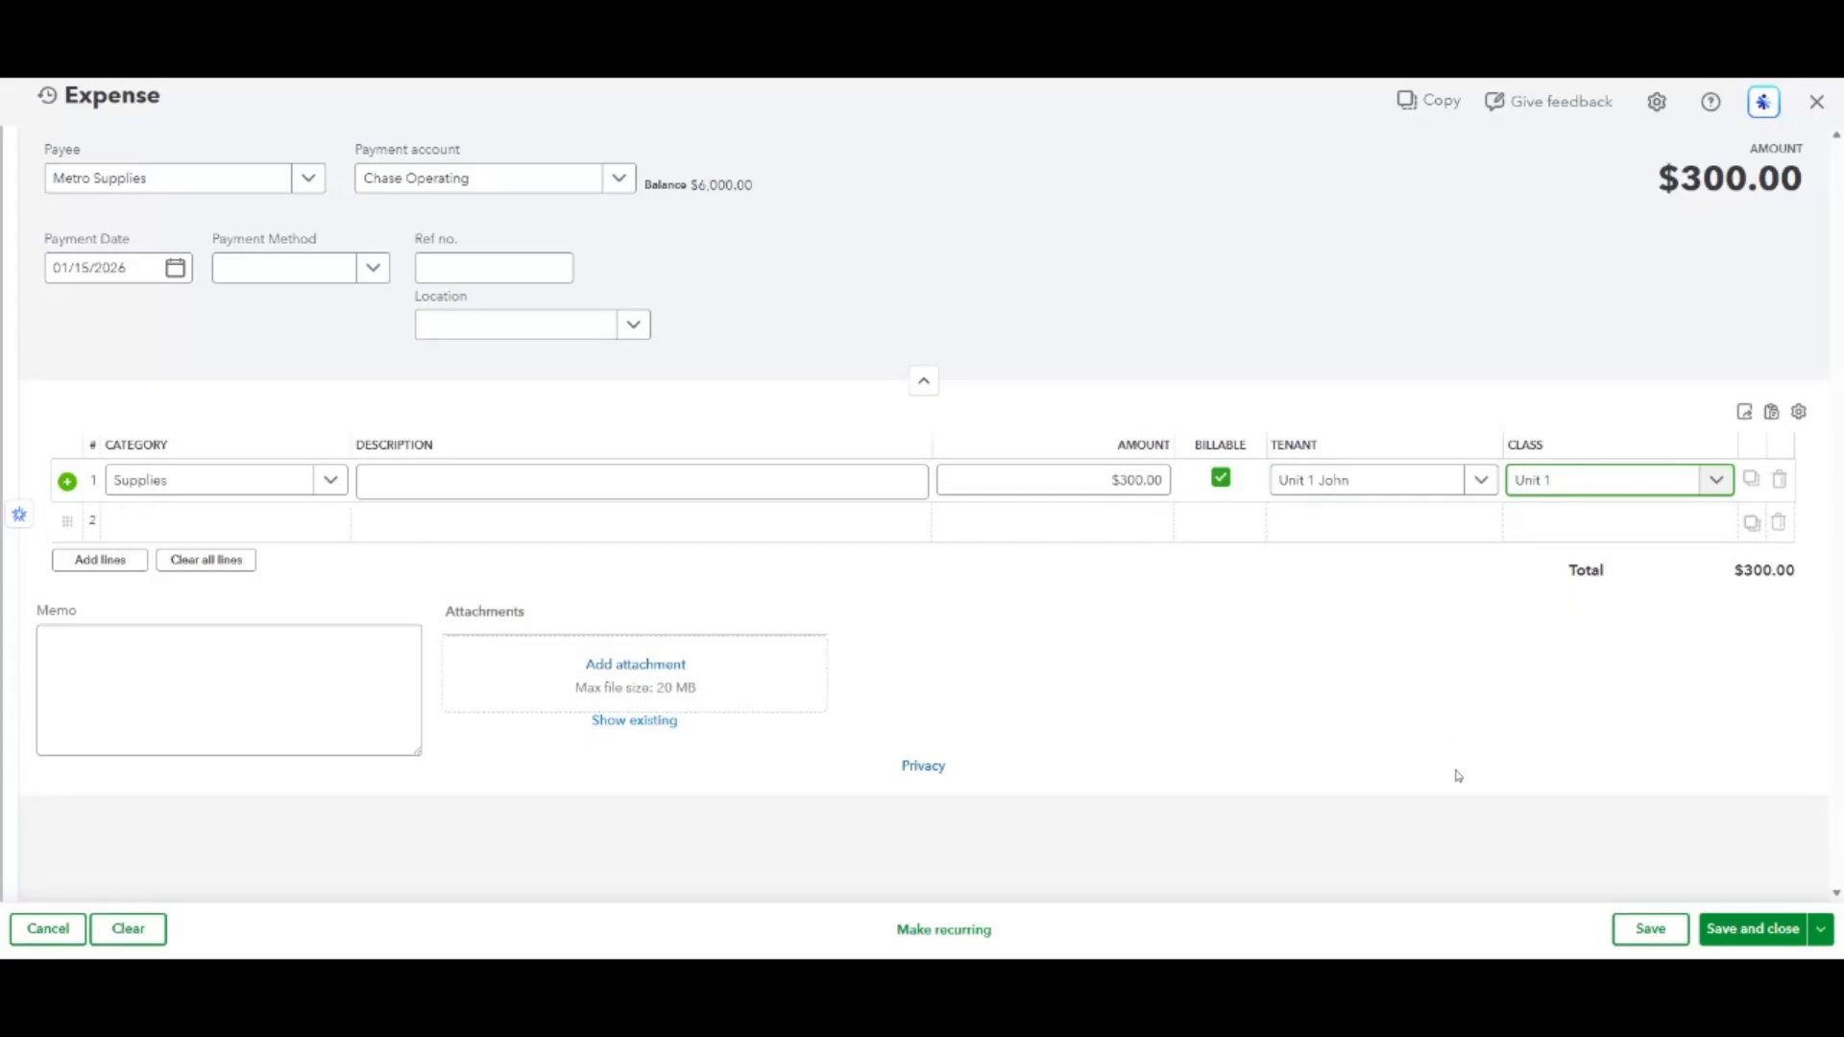
click(1740, 944)
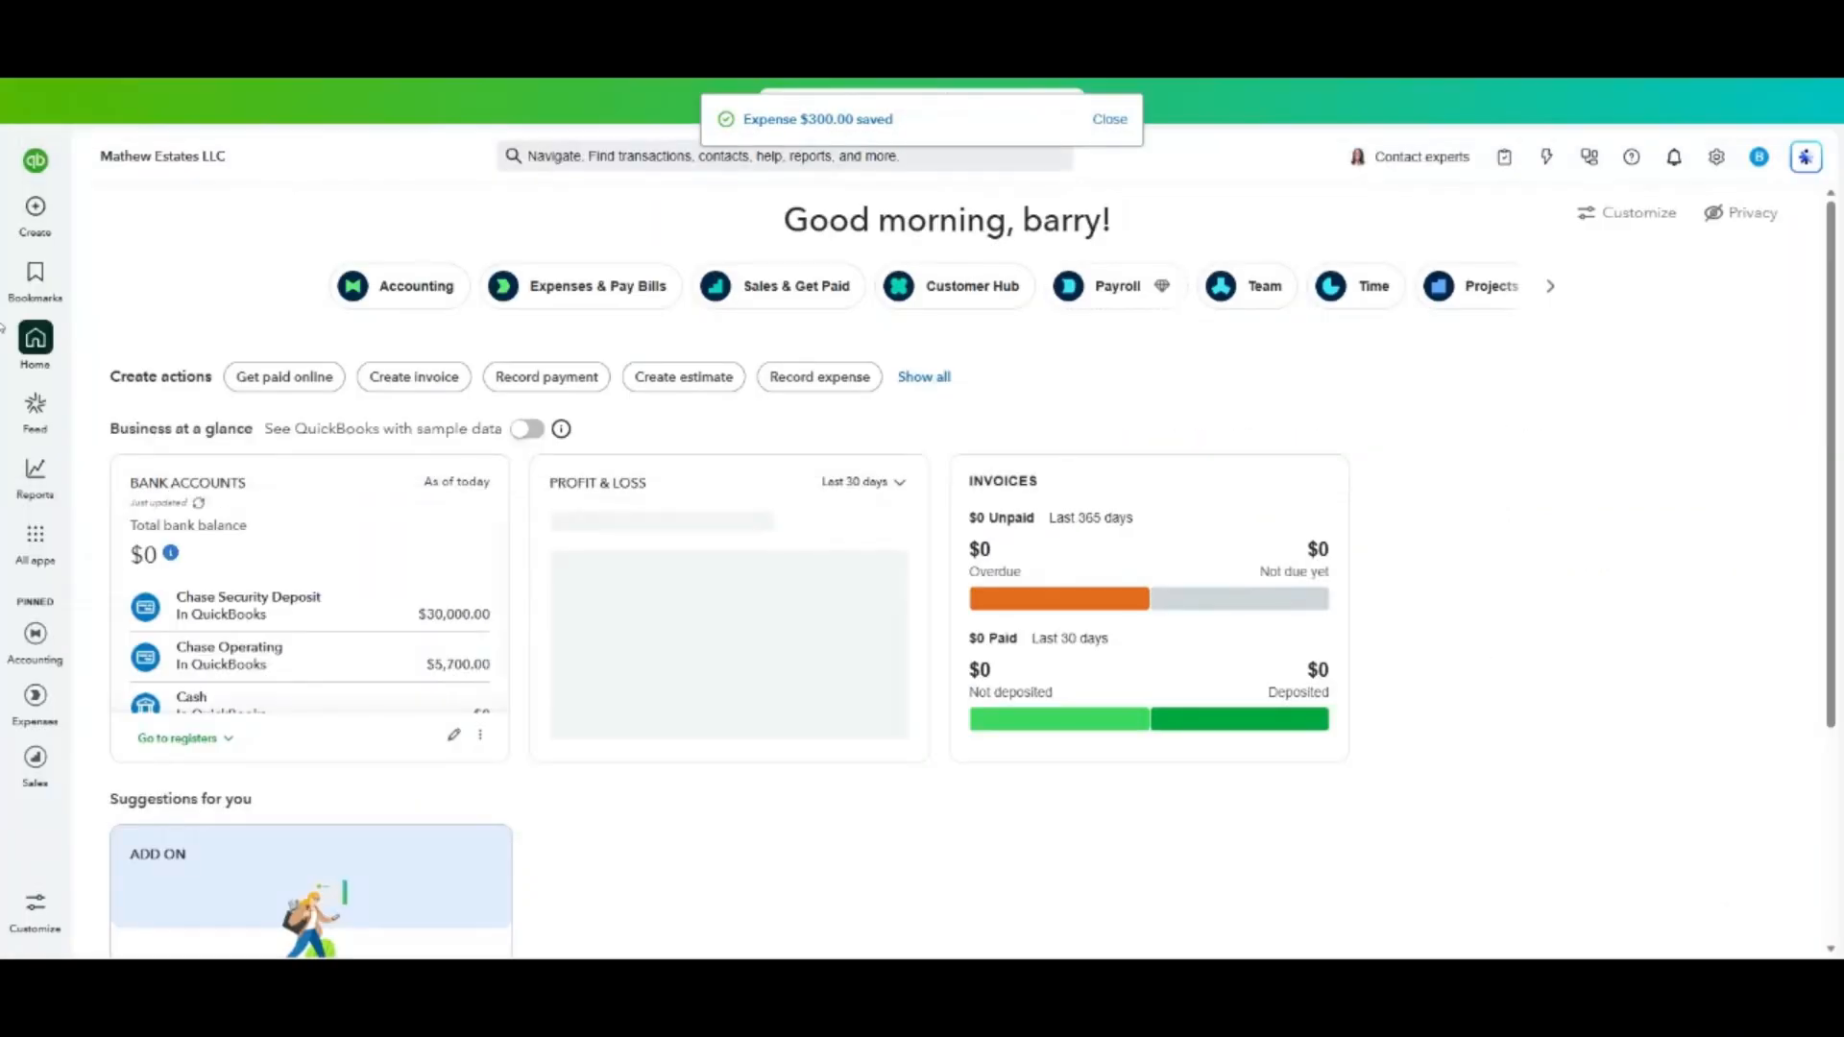
Create a new invoice for the second-listed Unit 1 tenant.
click(7, 231)
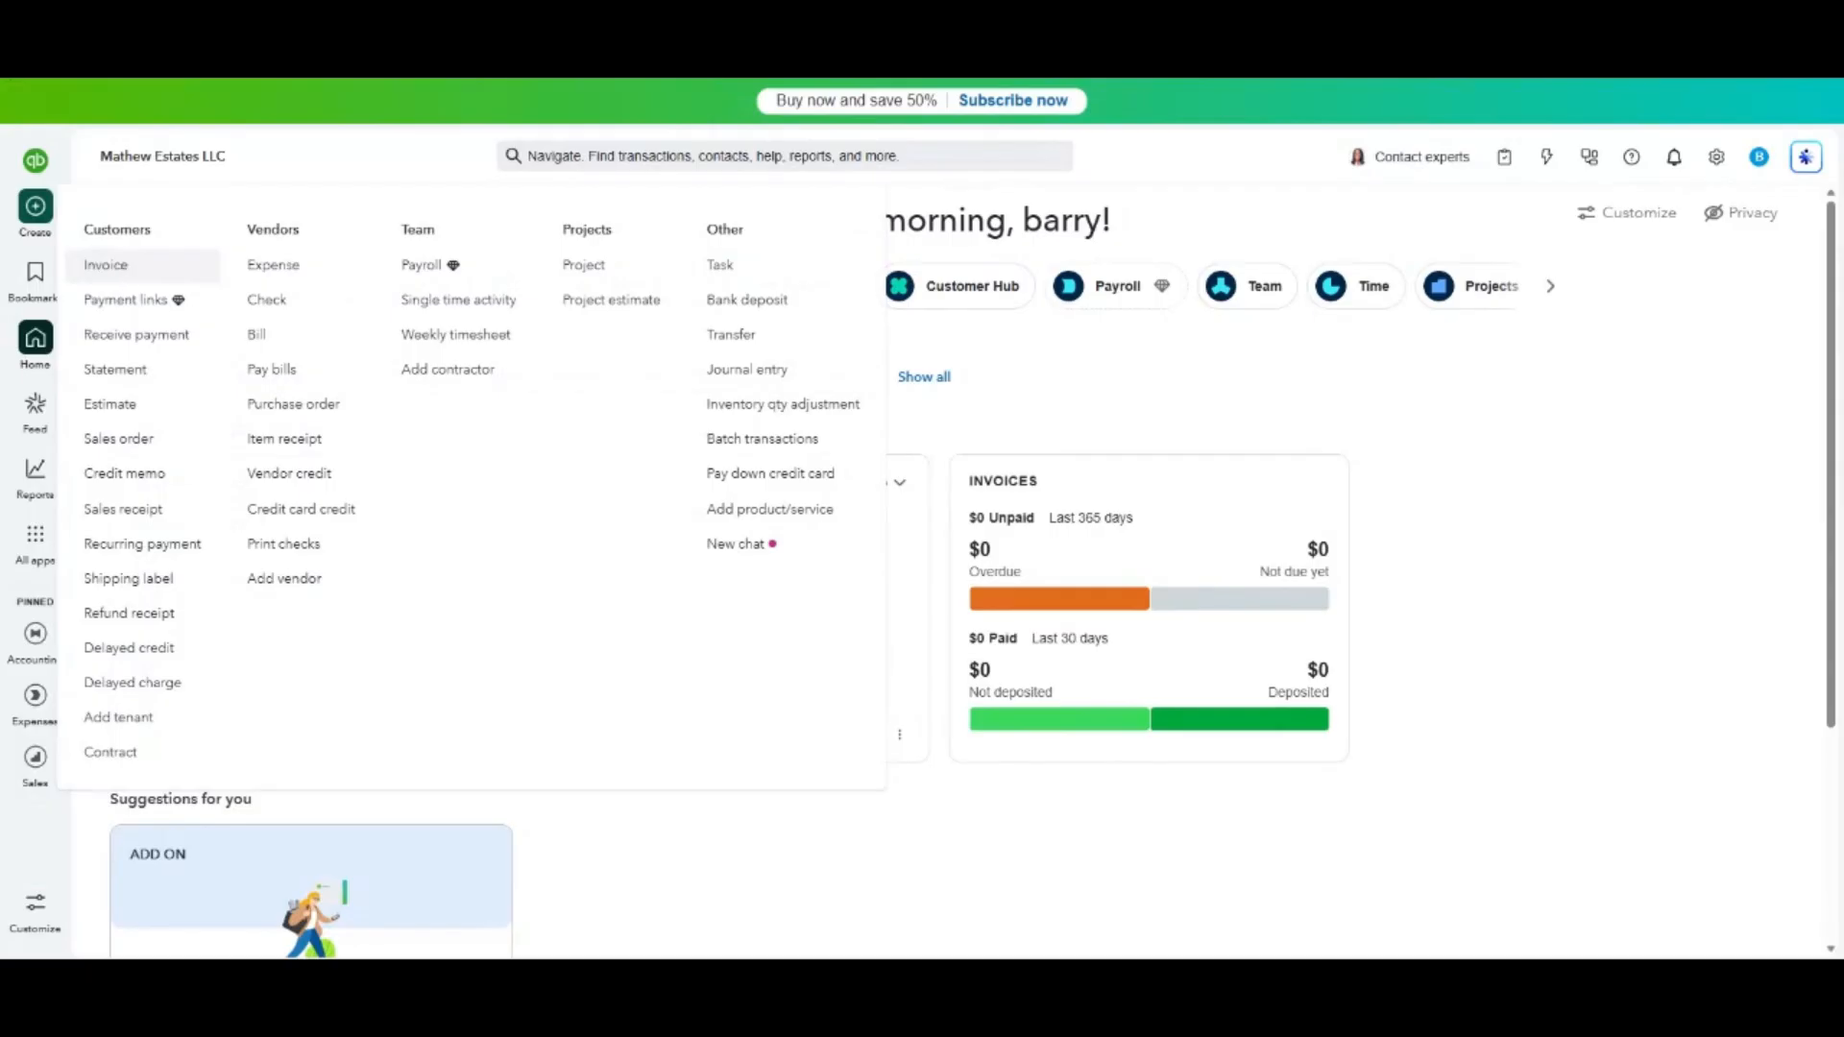
click(124, 274)
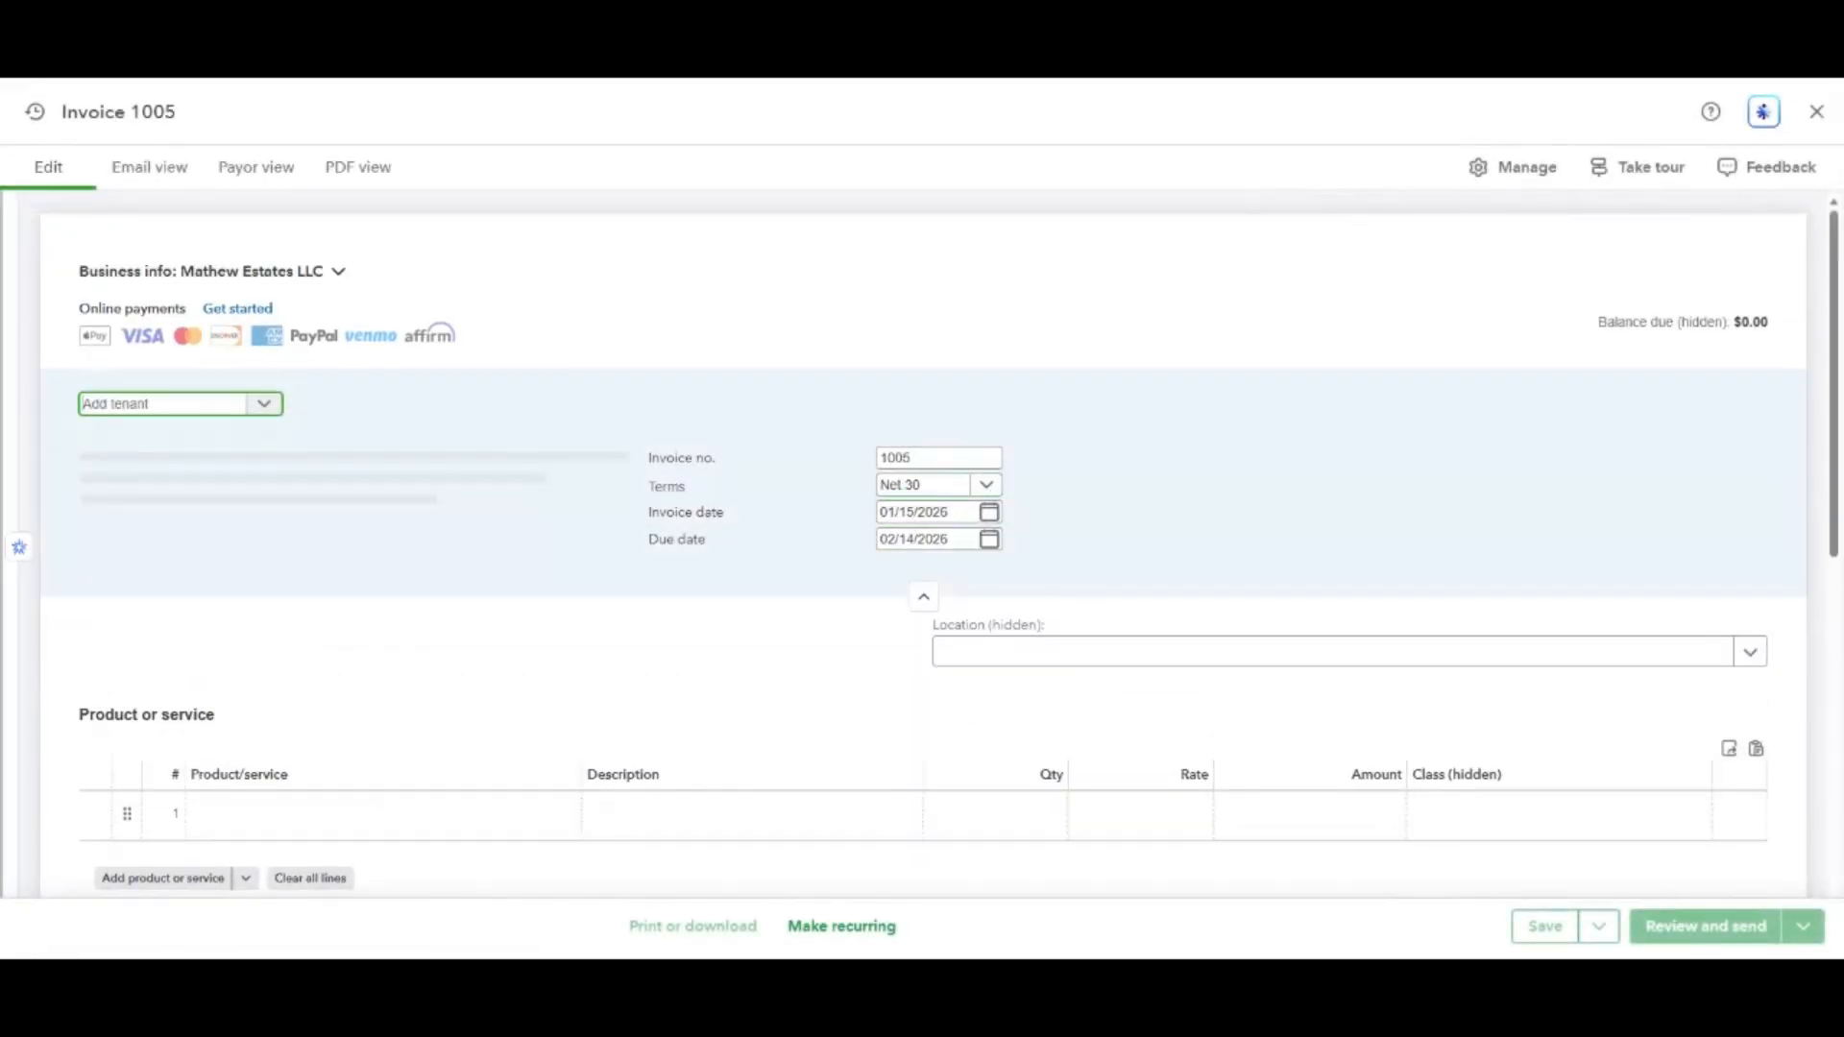
click(990, 516)
click(976, 576)
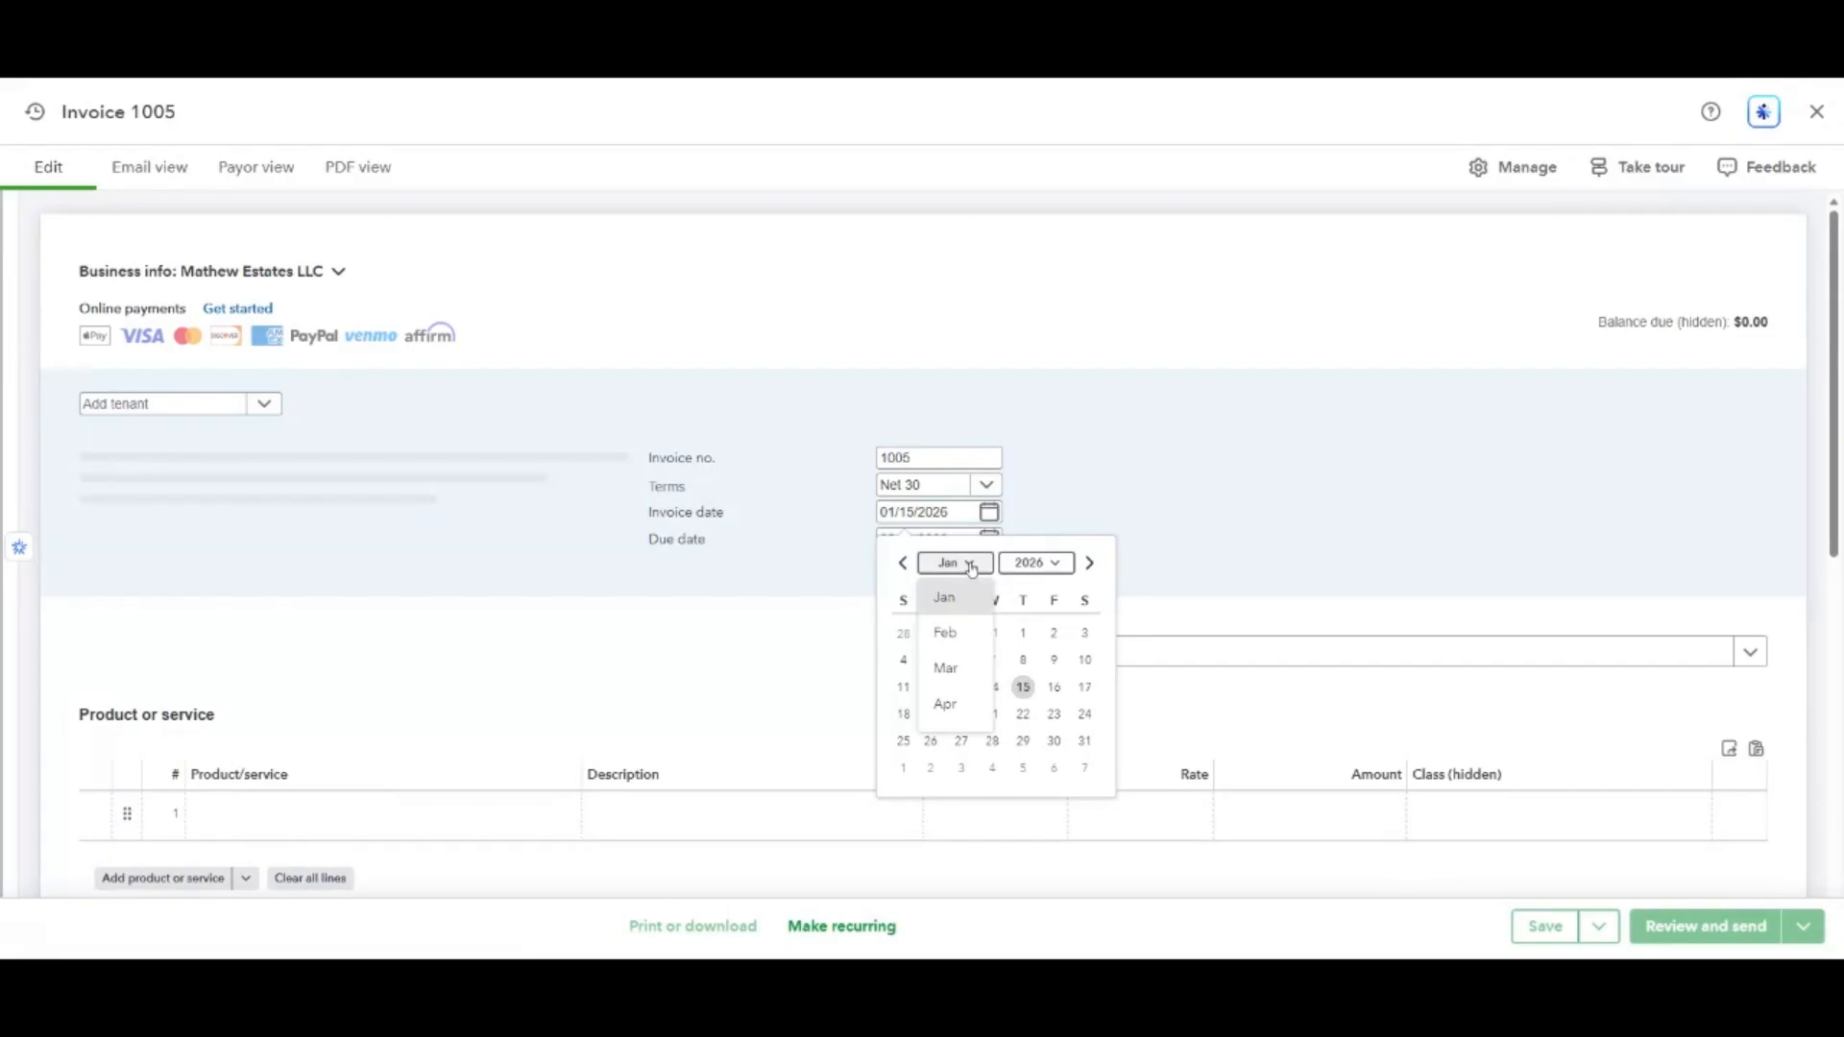
click(988, 515)
click(984, 520)
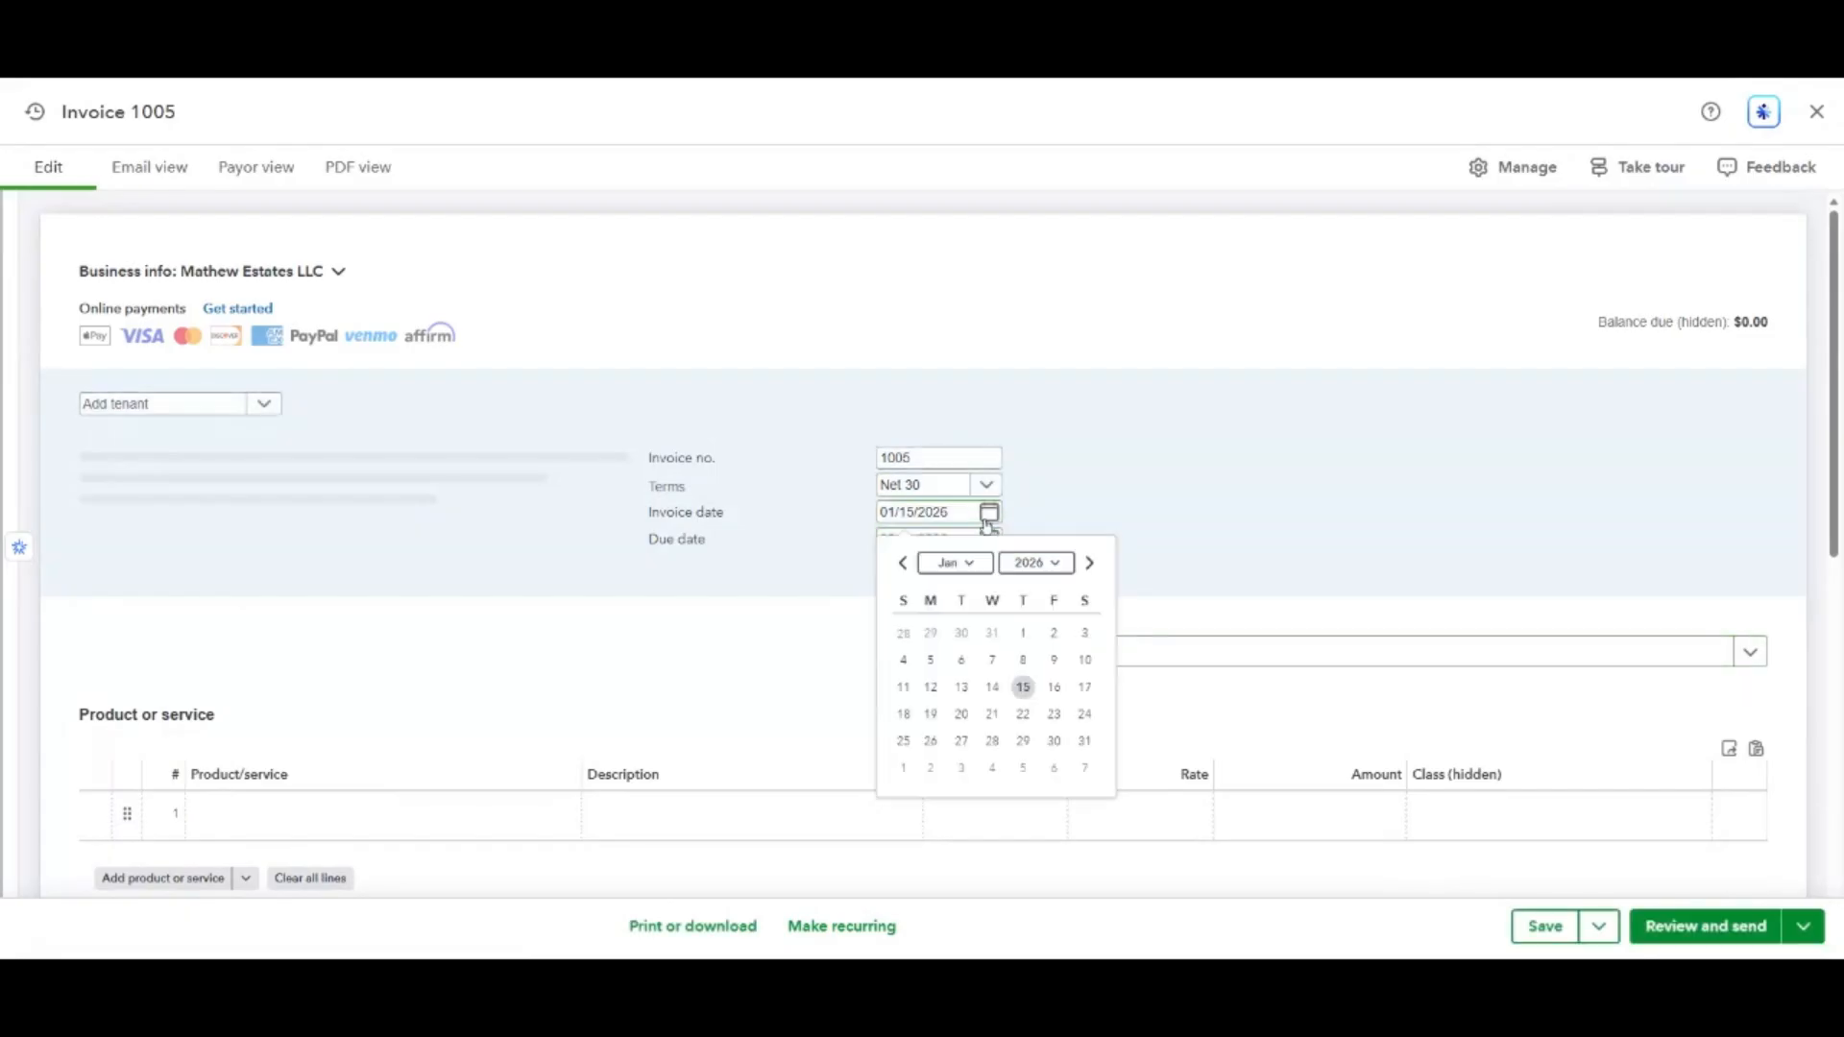
click(221, 410)
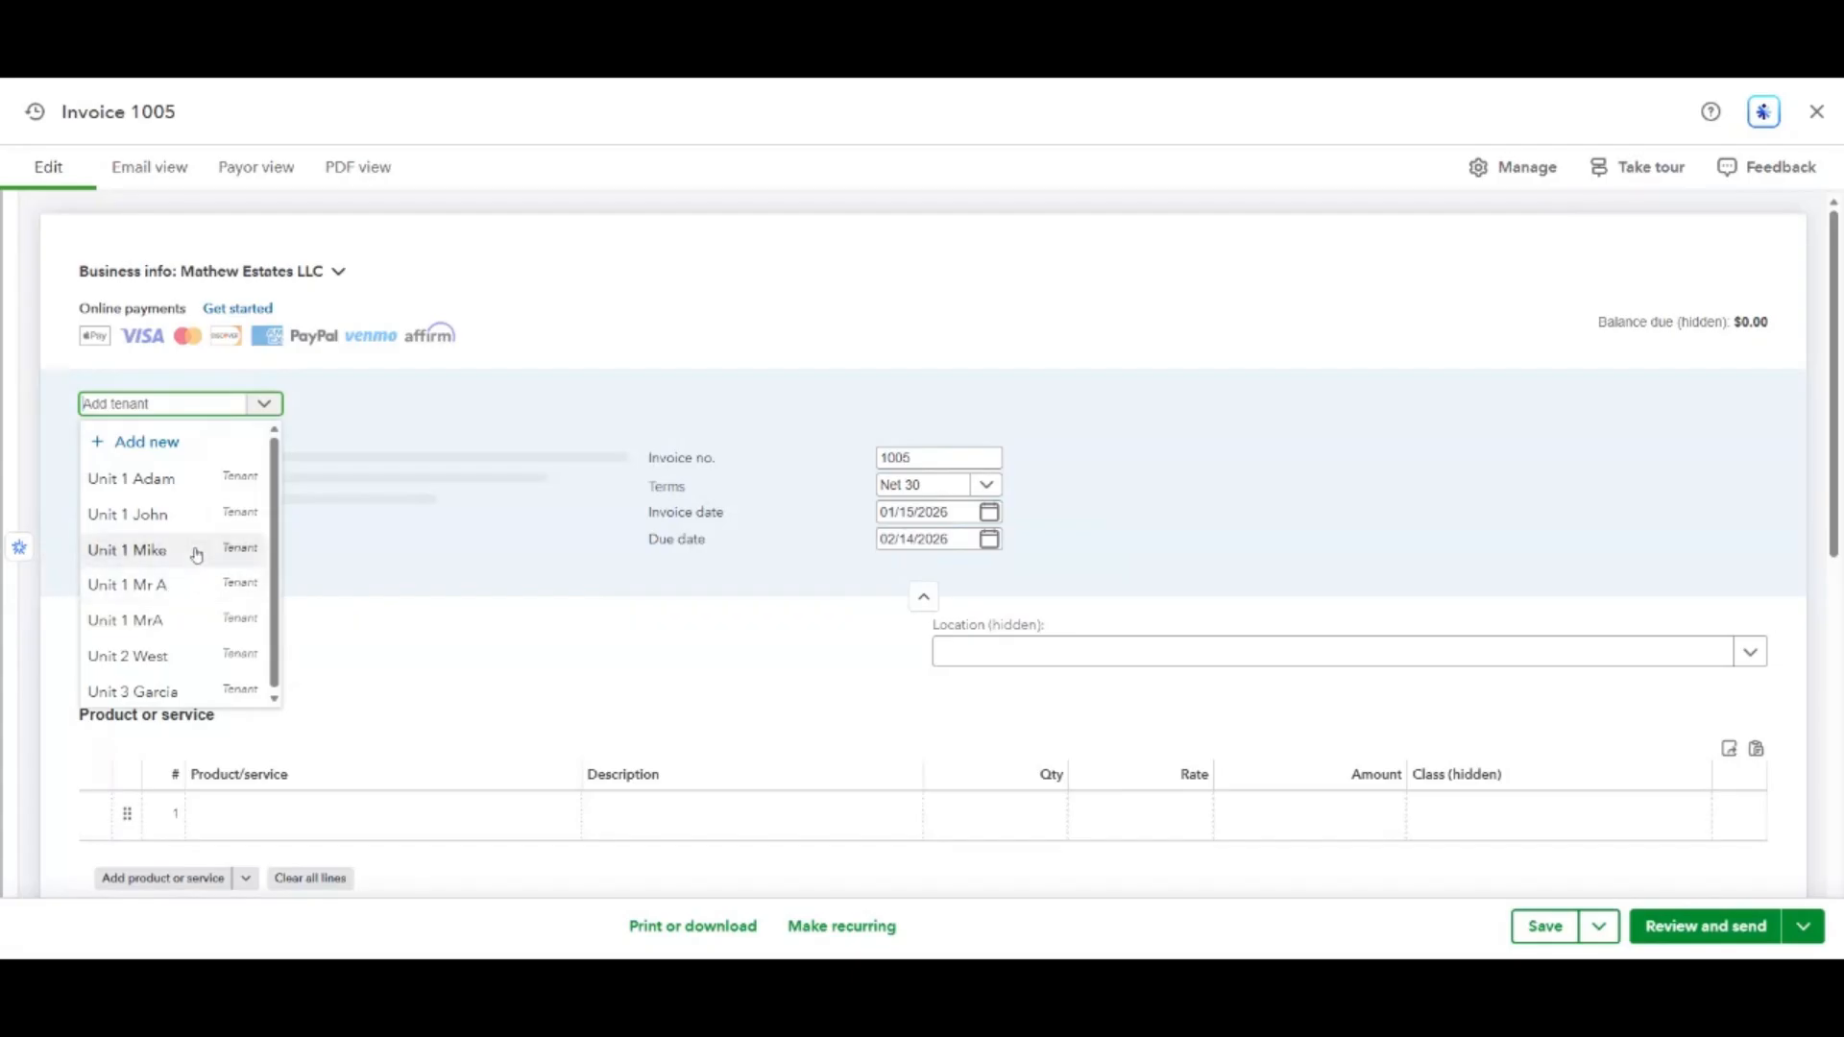
click(238, 526)
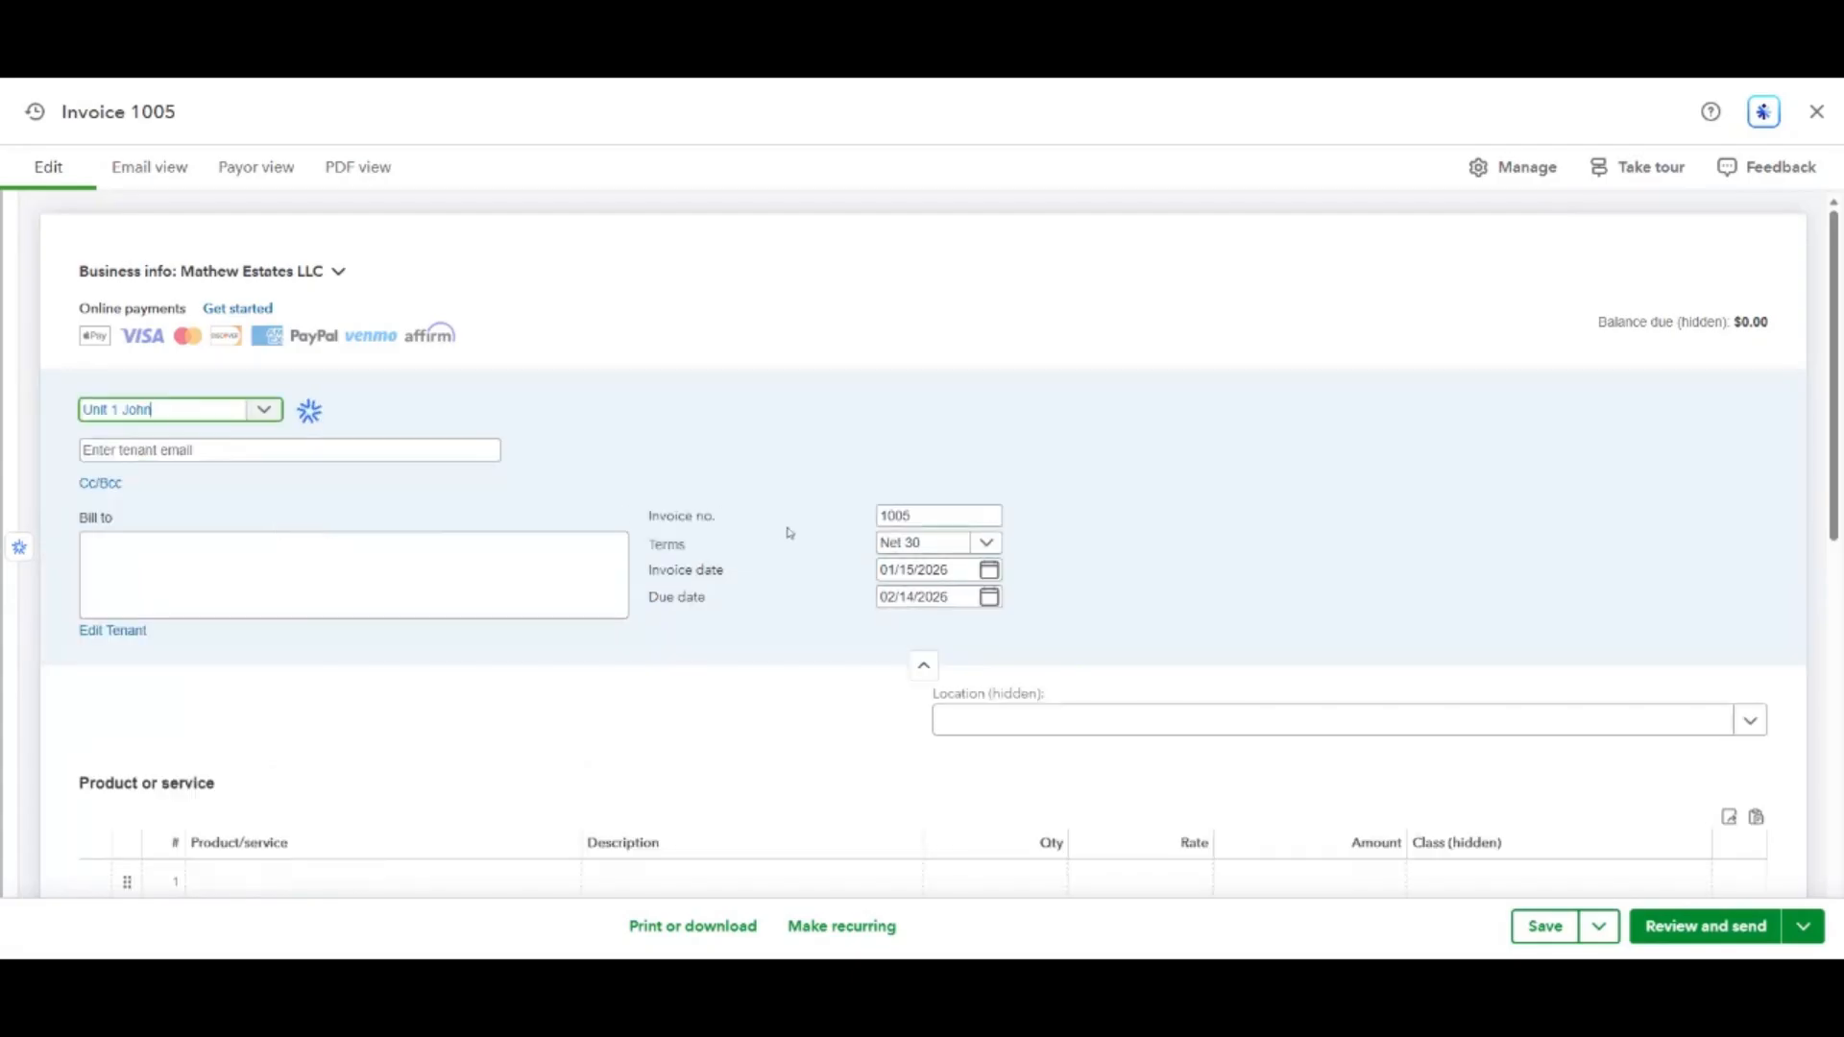
Set the invoice date to 02/01/2026 and the payment terms to Due on receipt.
click(816, 571)
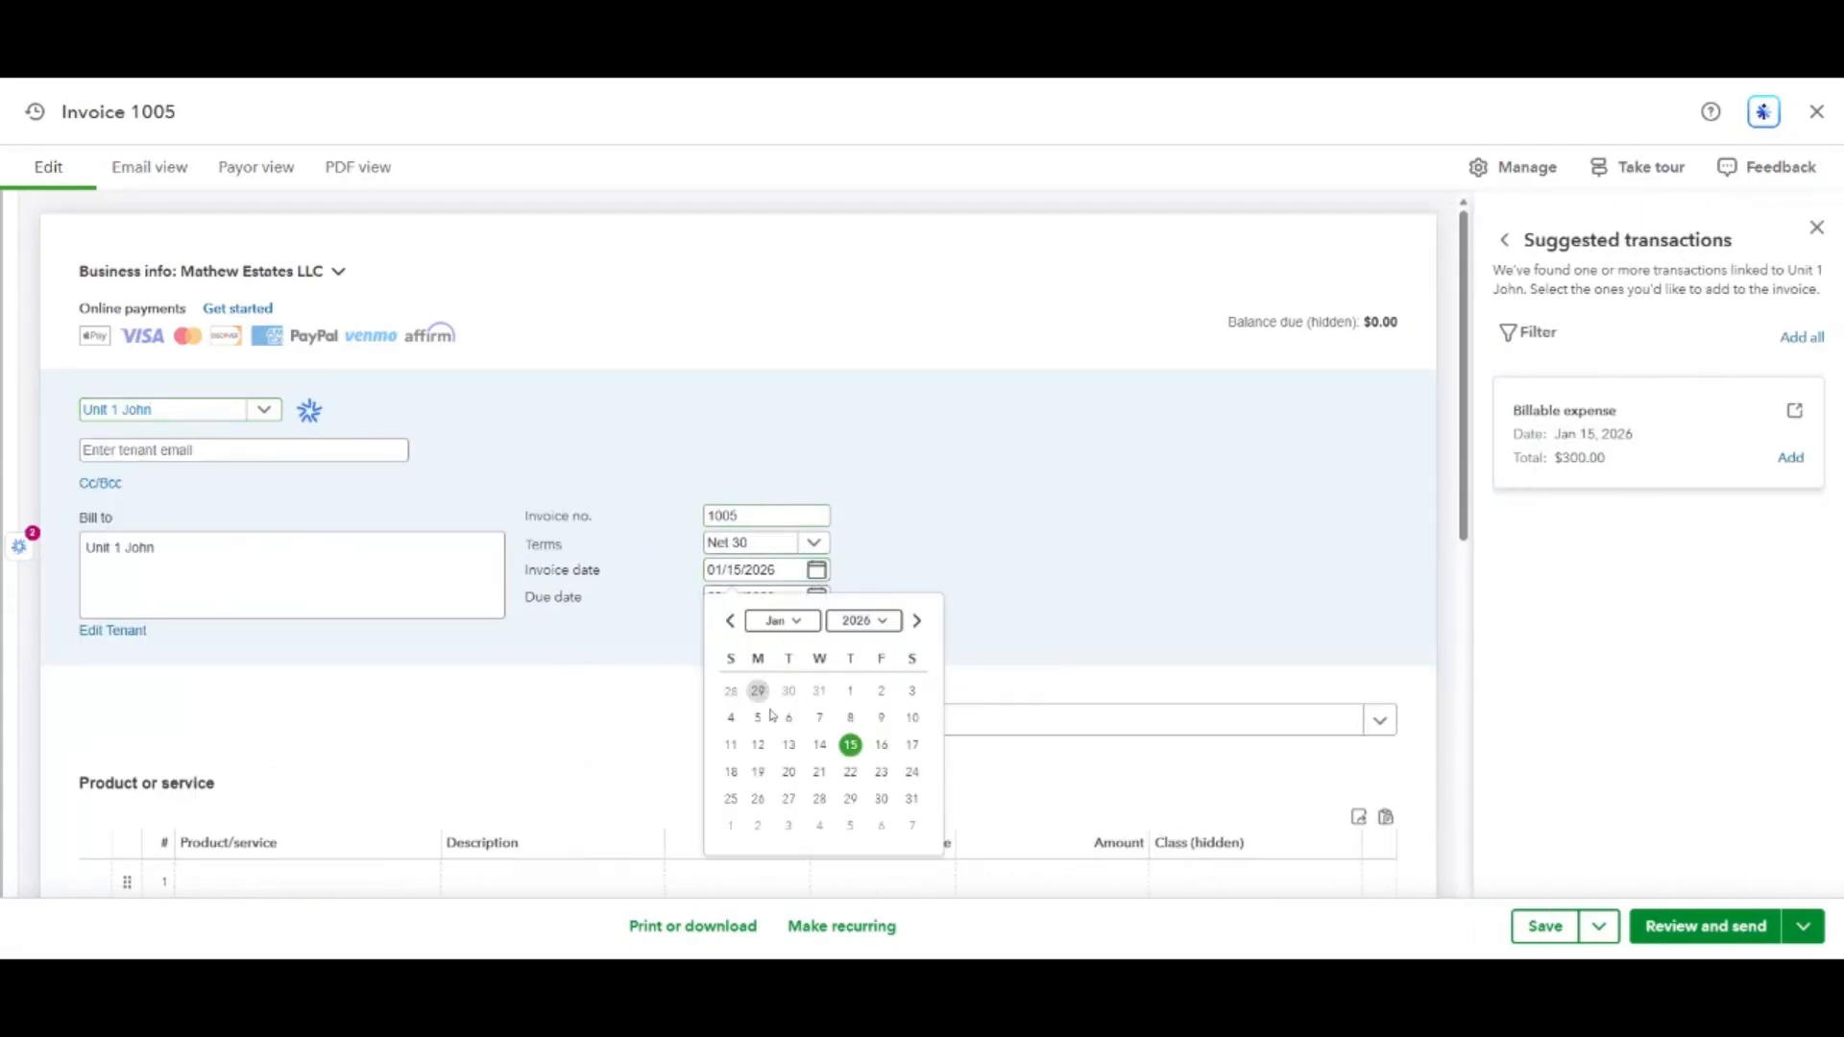
click(783, 620)
click(773, 690)
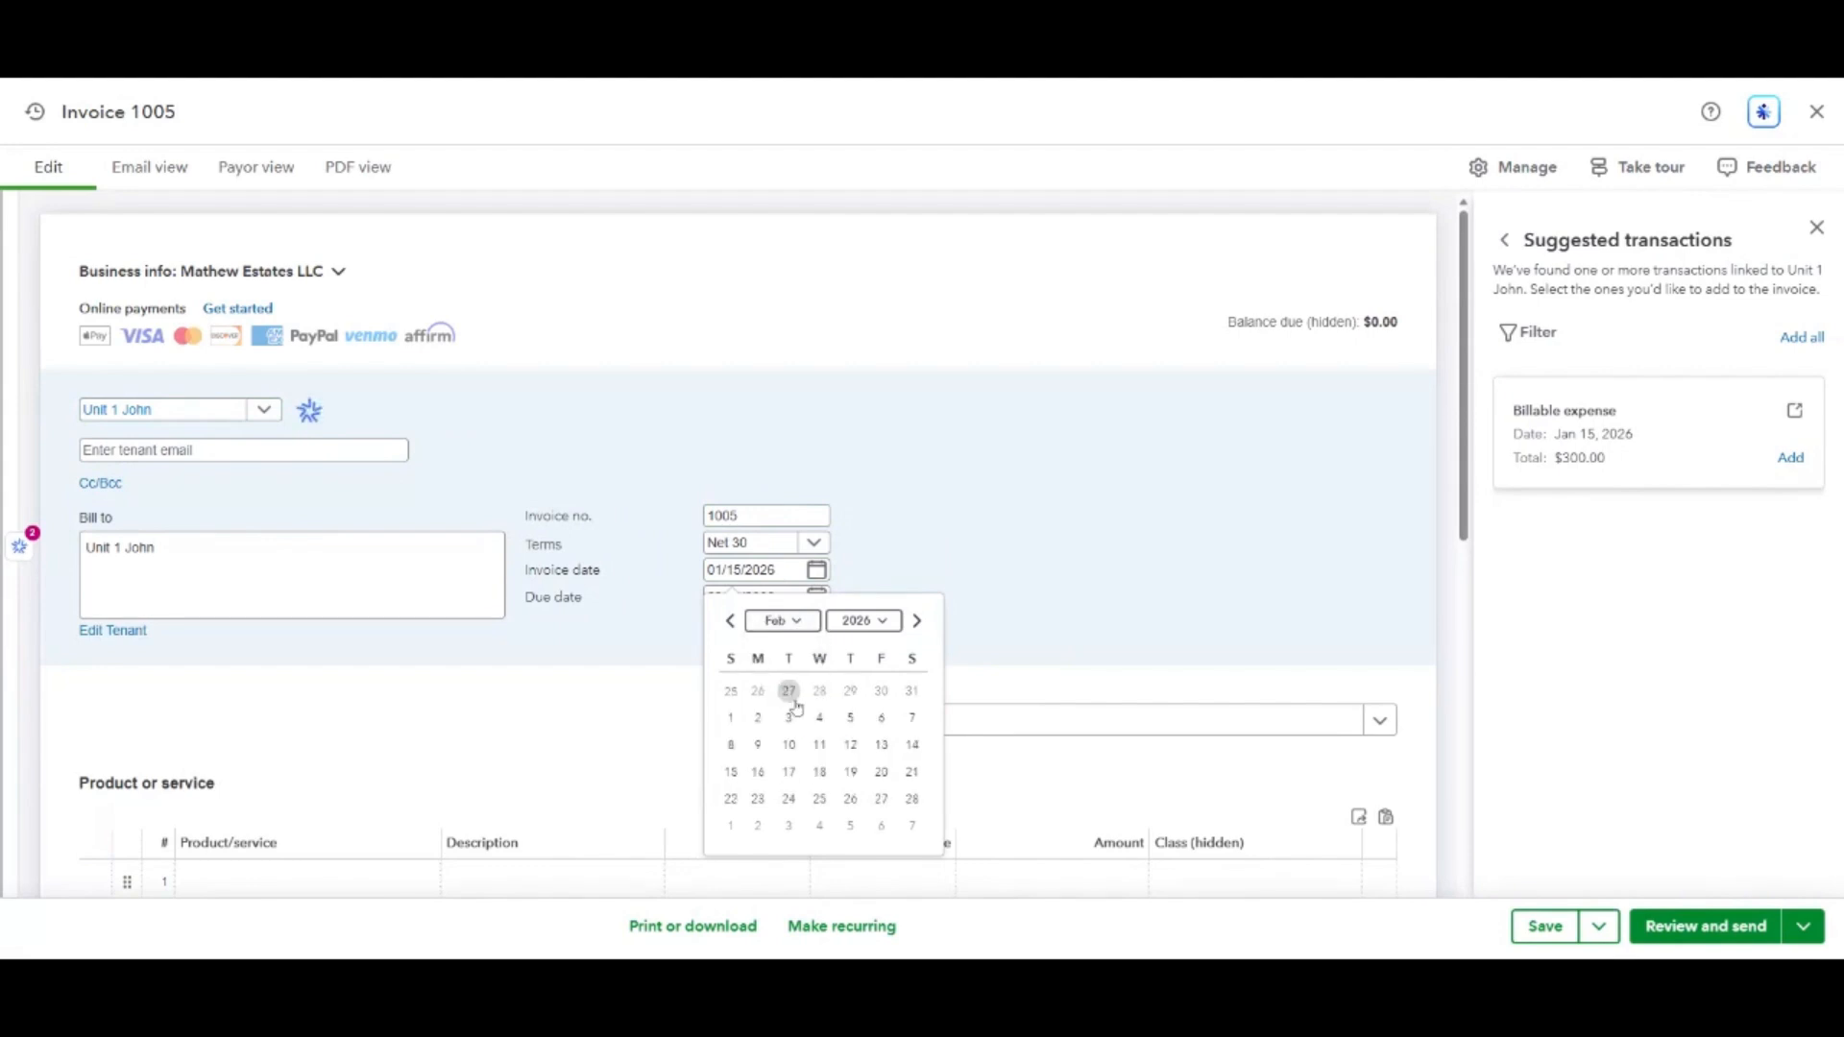
click(731, 717)
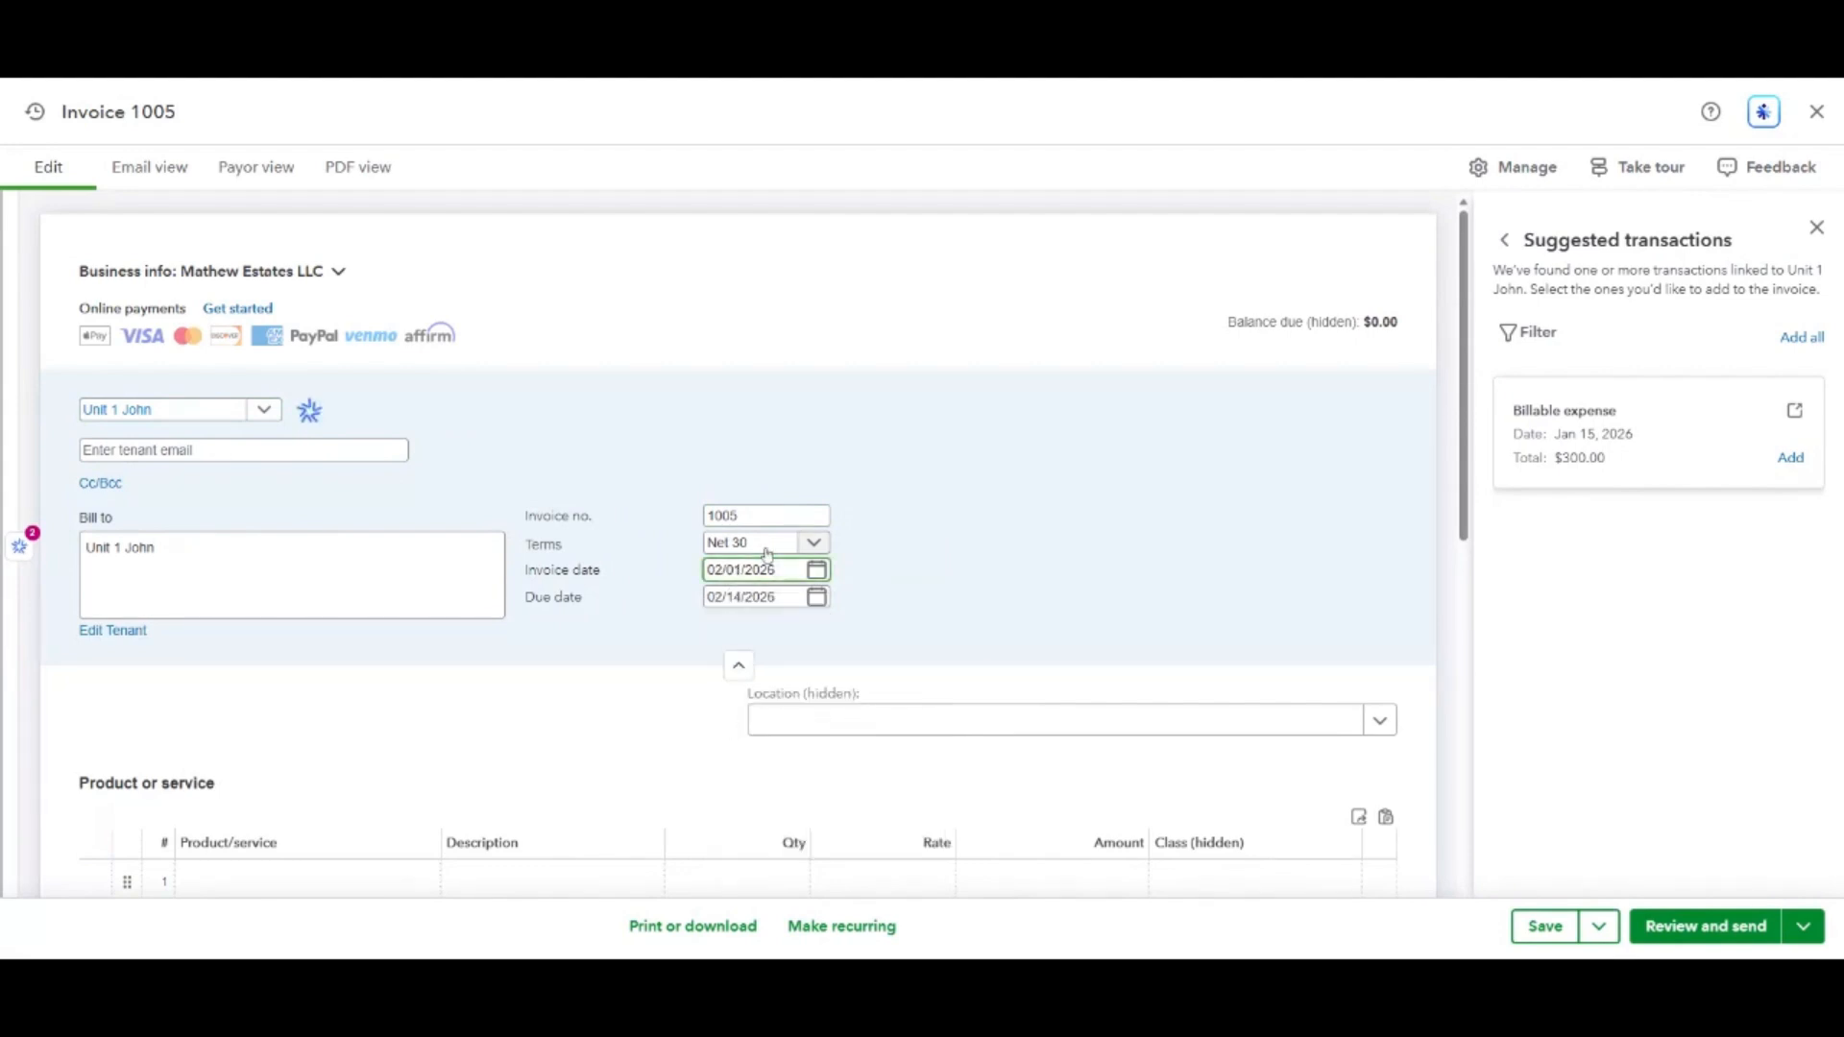
click(778, 543)
click(772, 578)
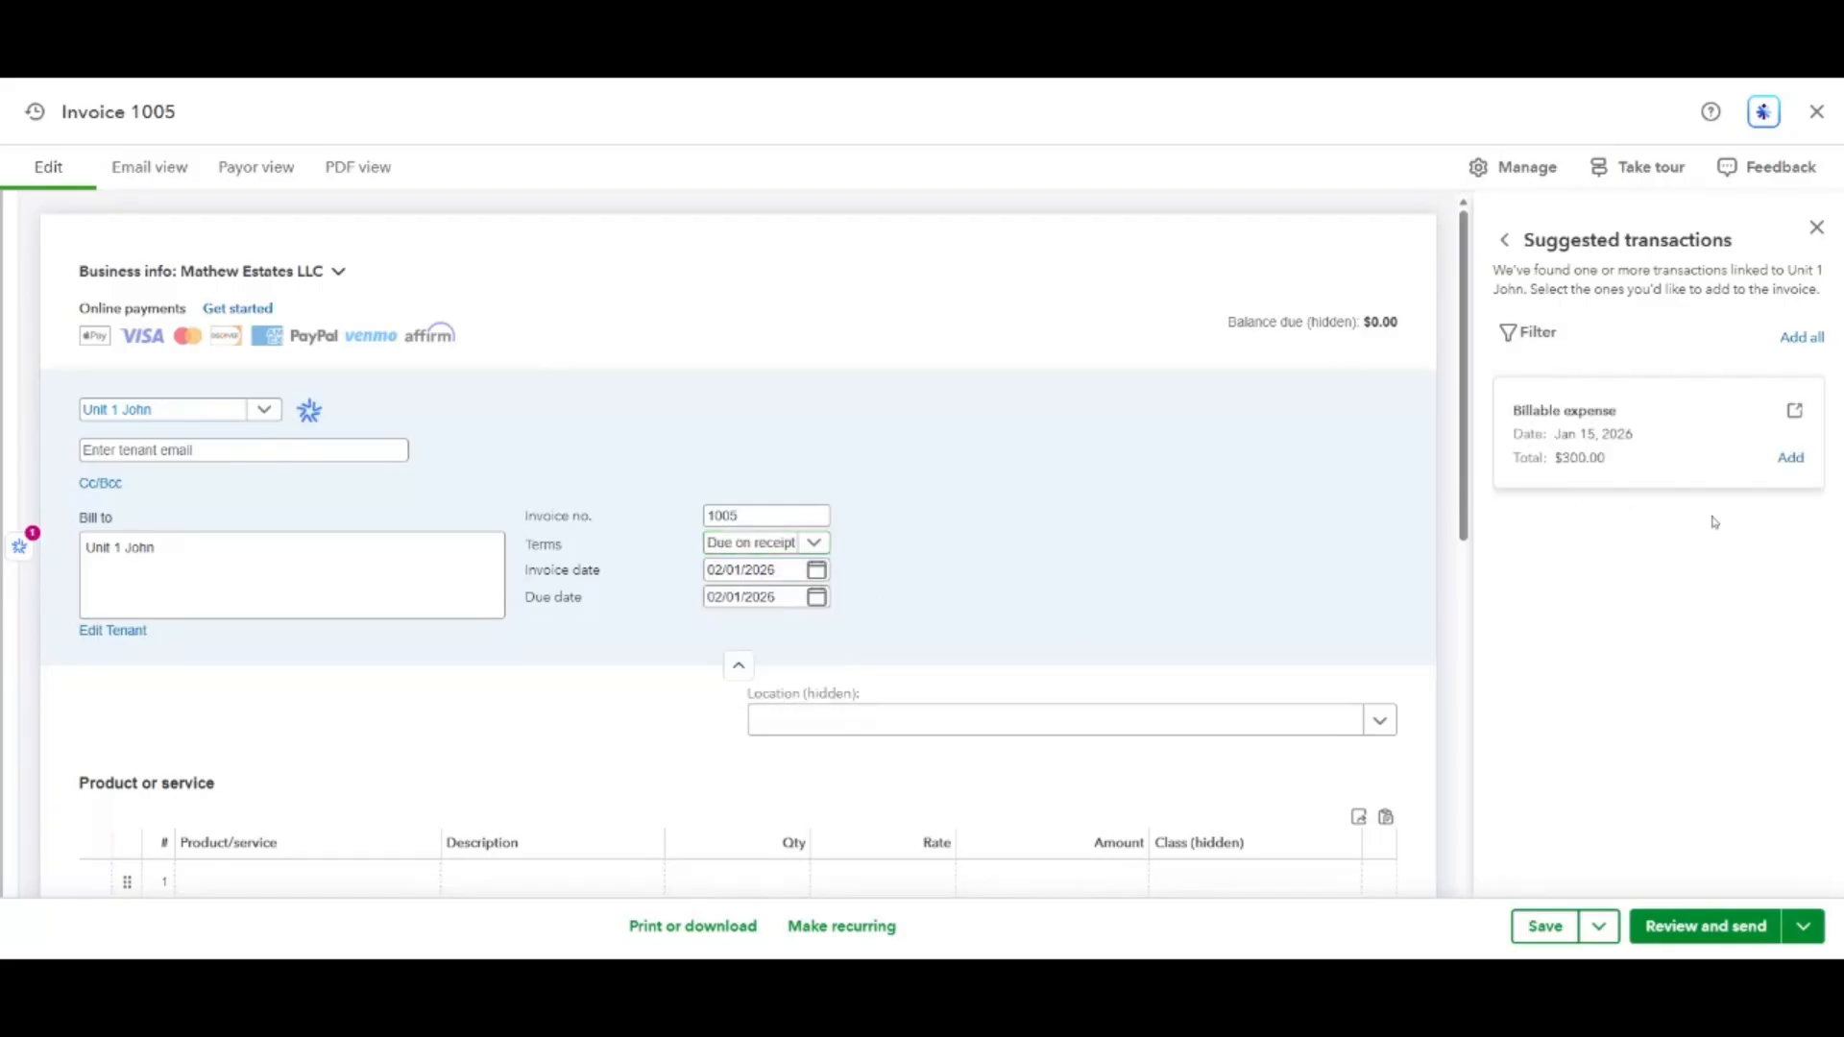
Add the suggested $300 billable expense dated Jan 15, 2026 to the Unit 1 tenant's invoice.
click(1790, 458)
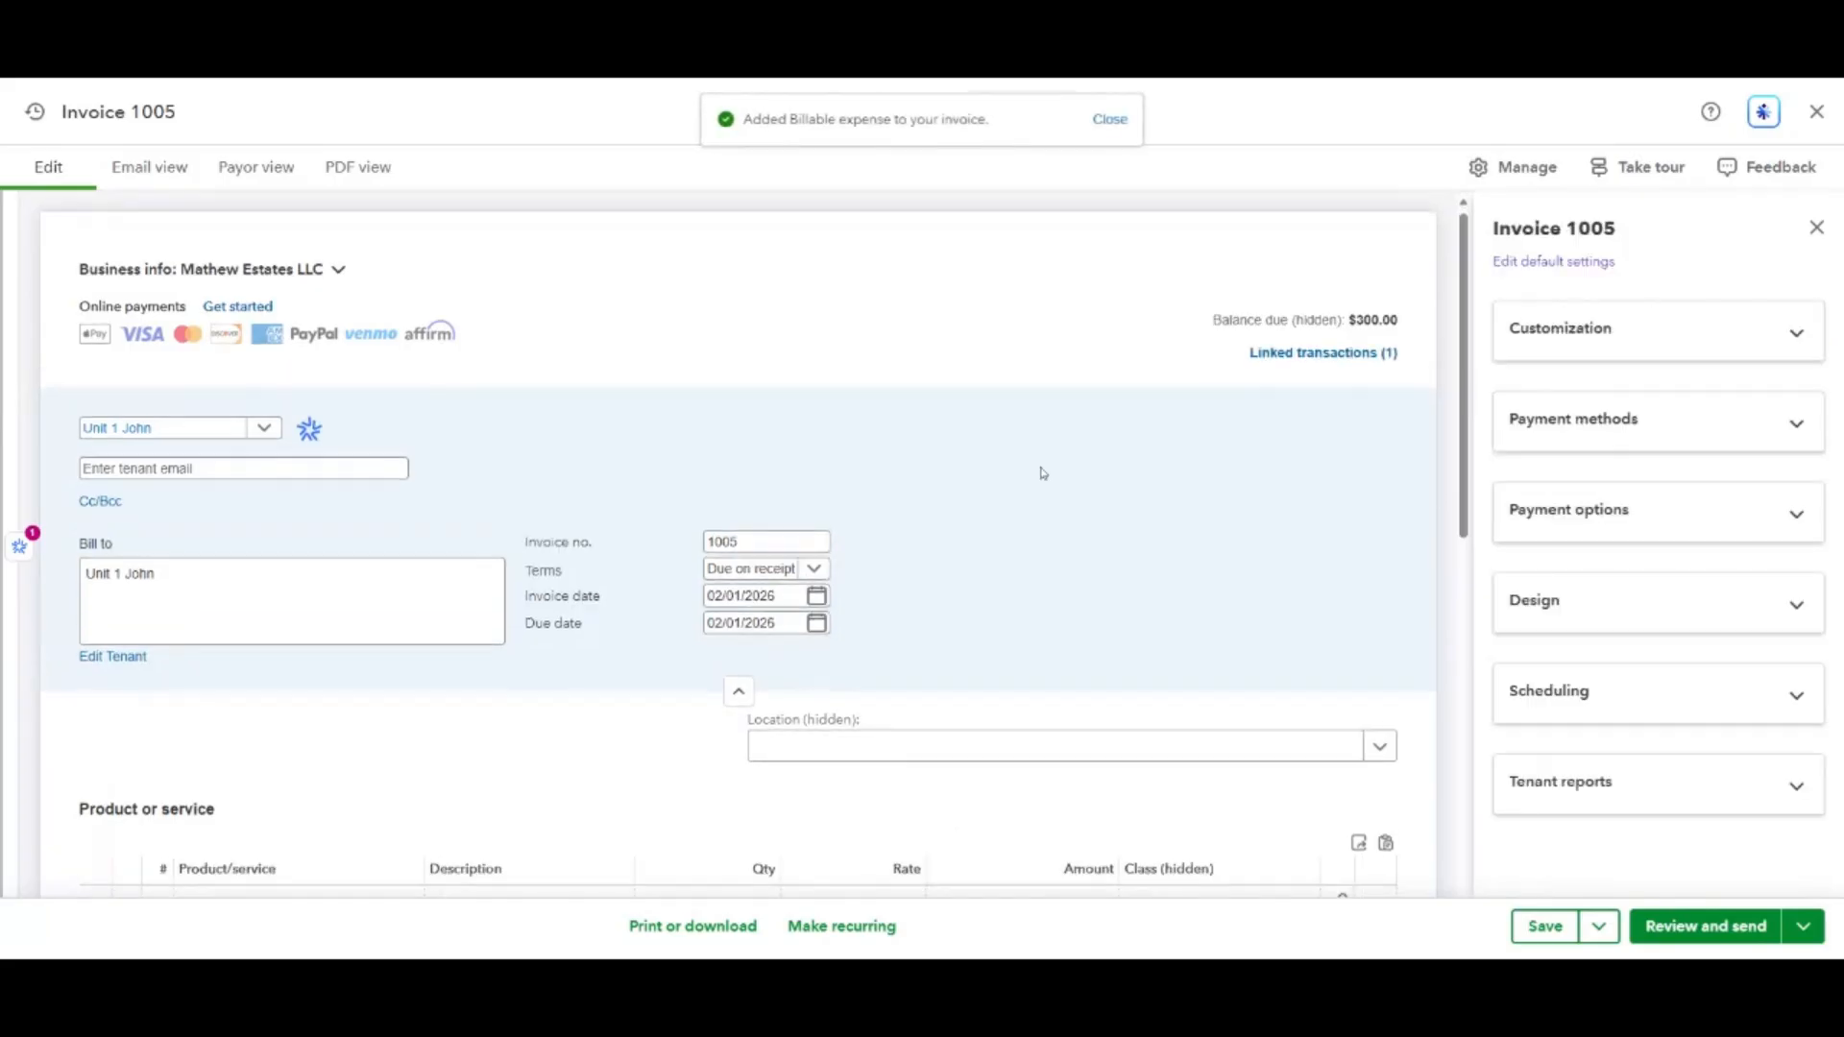
scroll(1037, 473, down, 3)
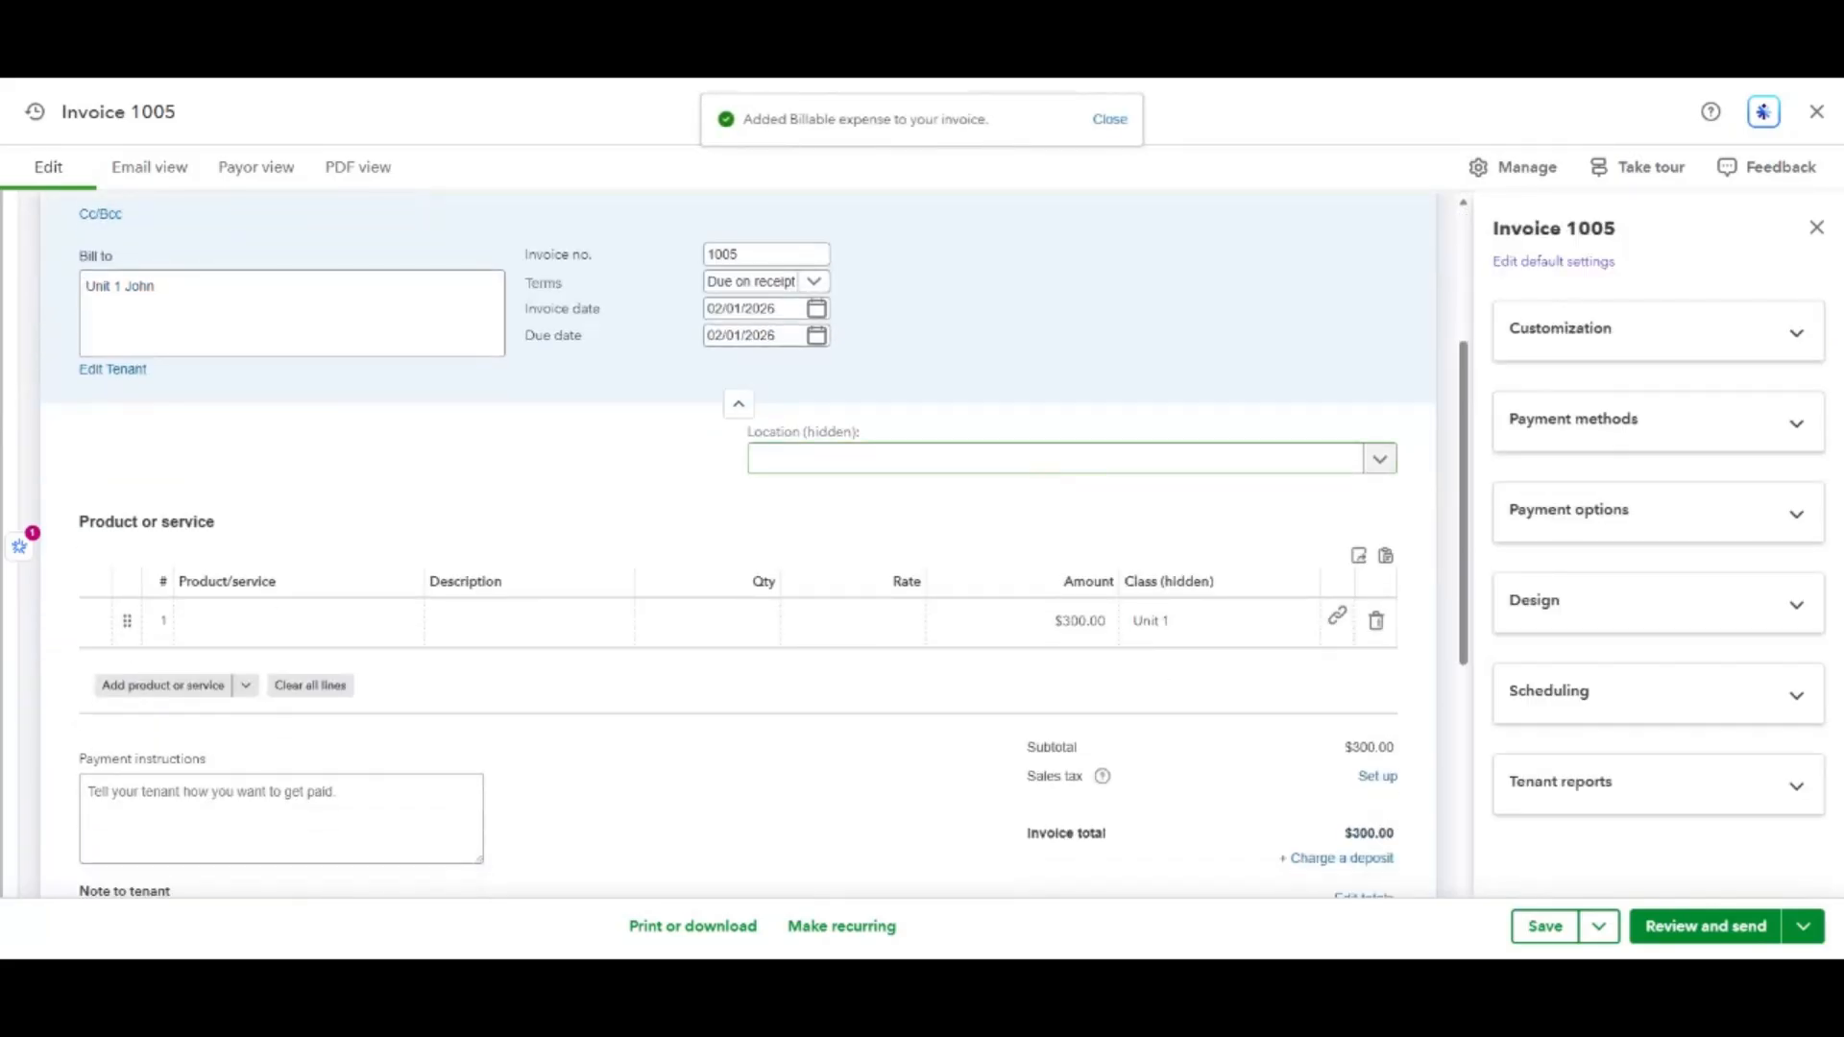
click(293, 622)
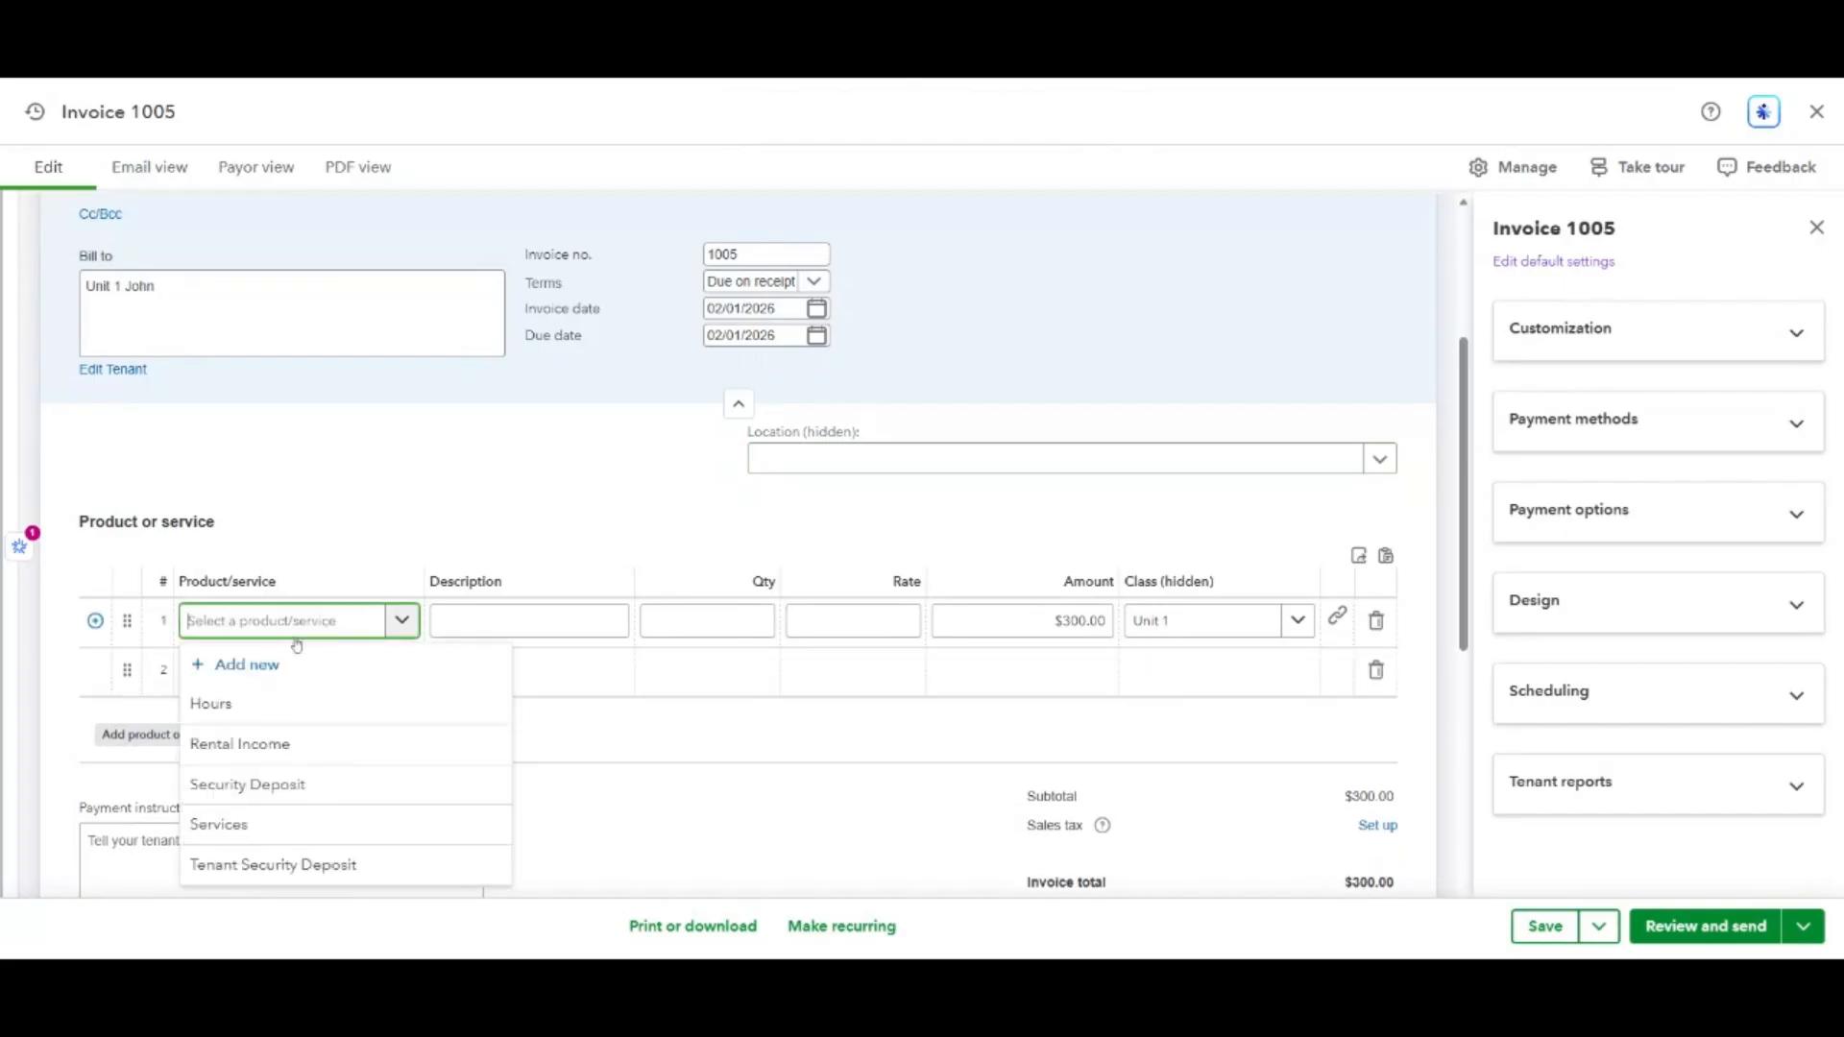
Add a Rental Income line of 2000 with class Unit 1 below the billable expense and save the invoice.
click(316, 673)
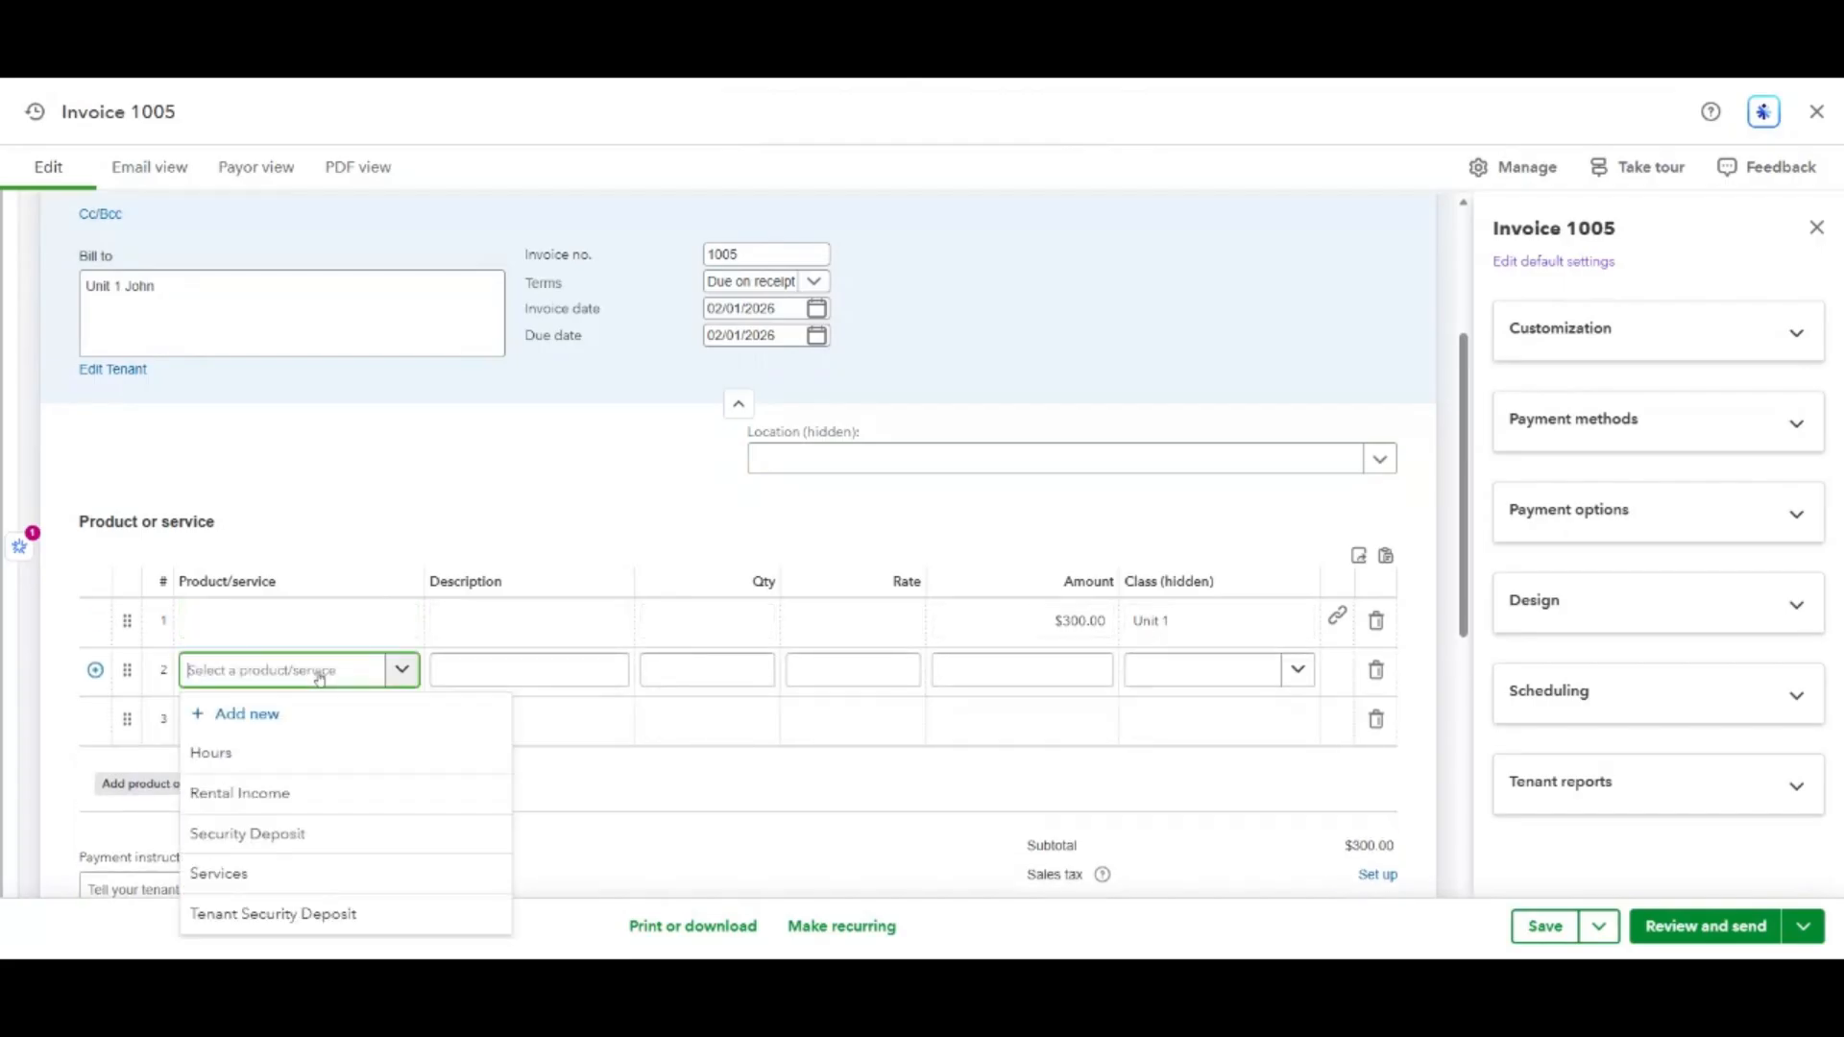
click(308, 792)
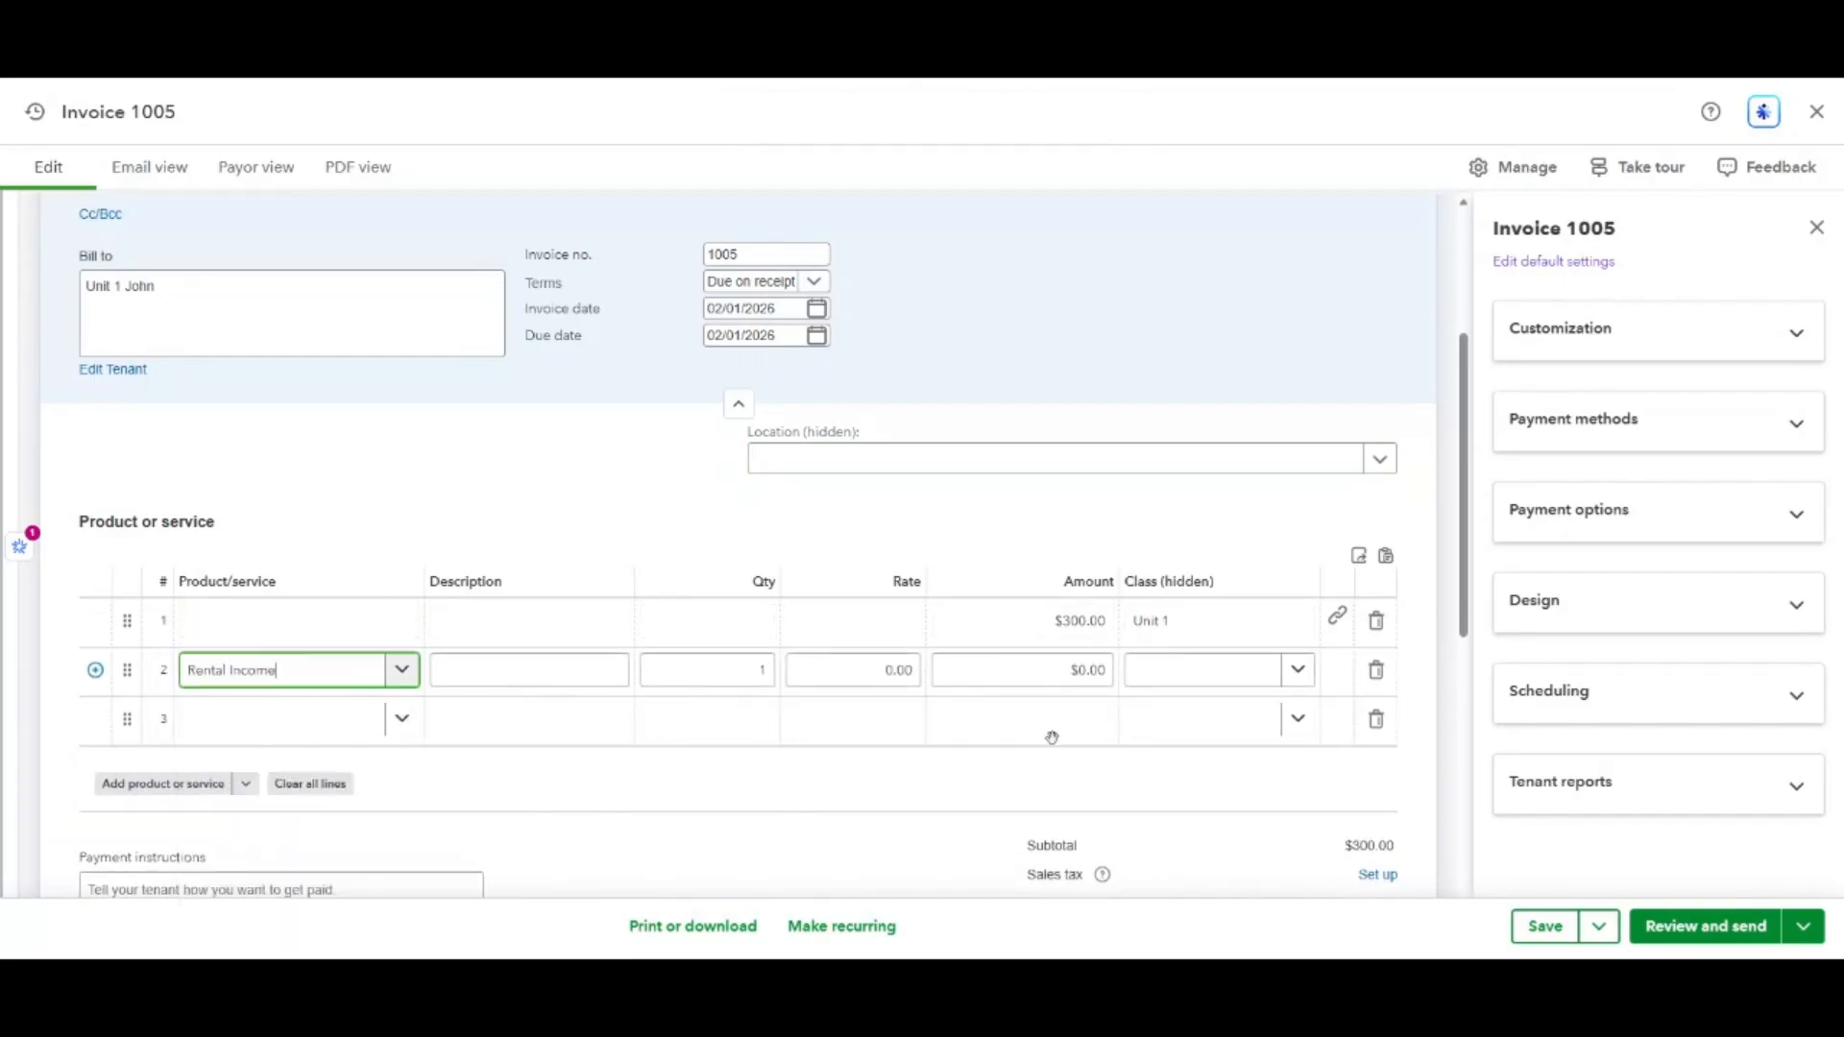
click(1023, 670)
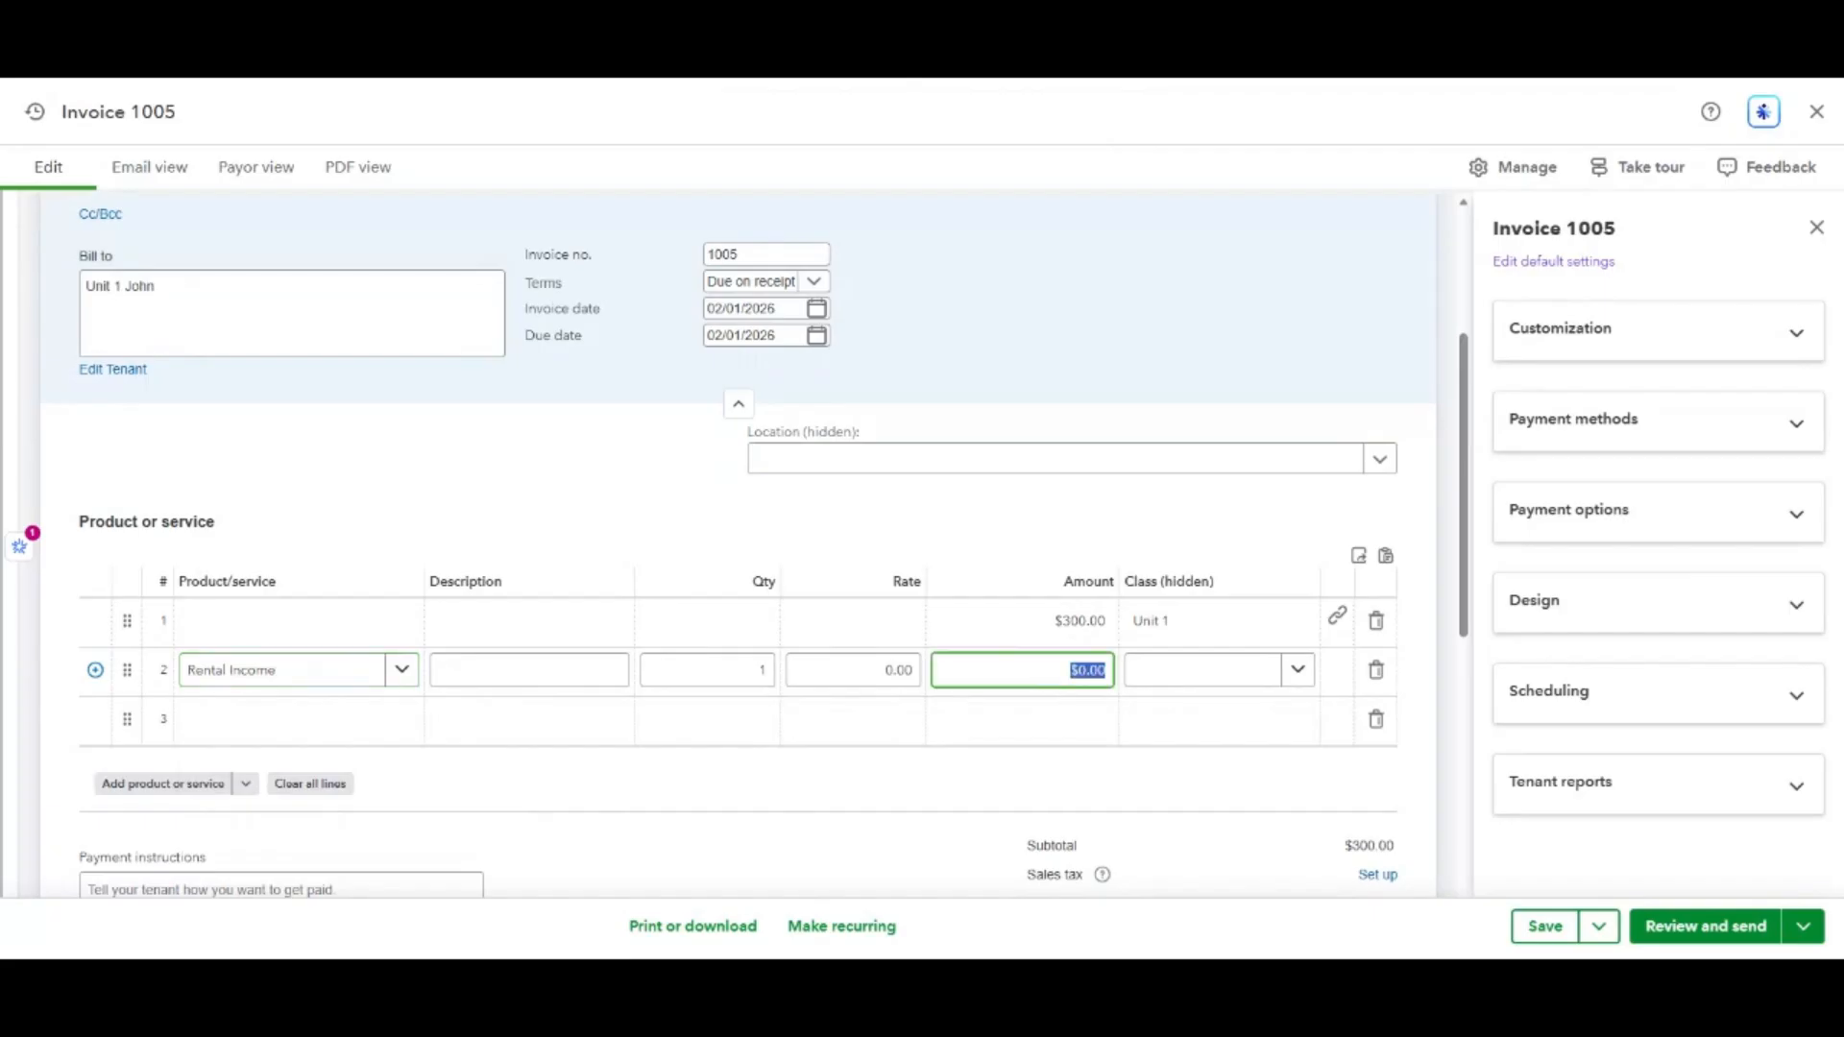
text(2000)
click(1208, 682)
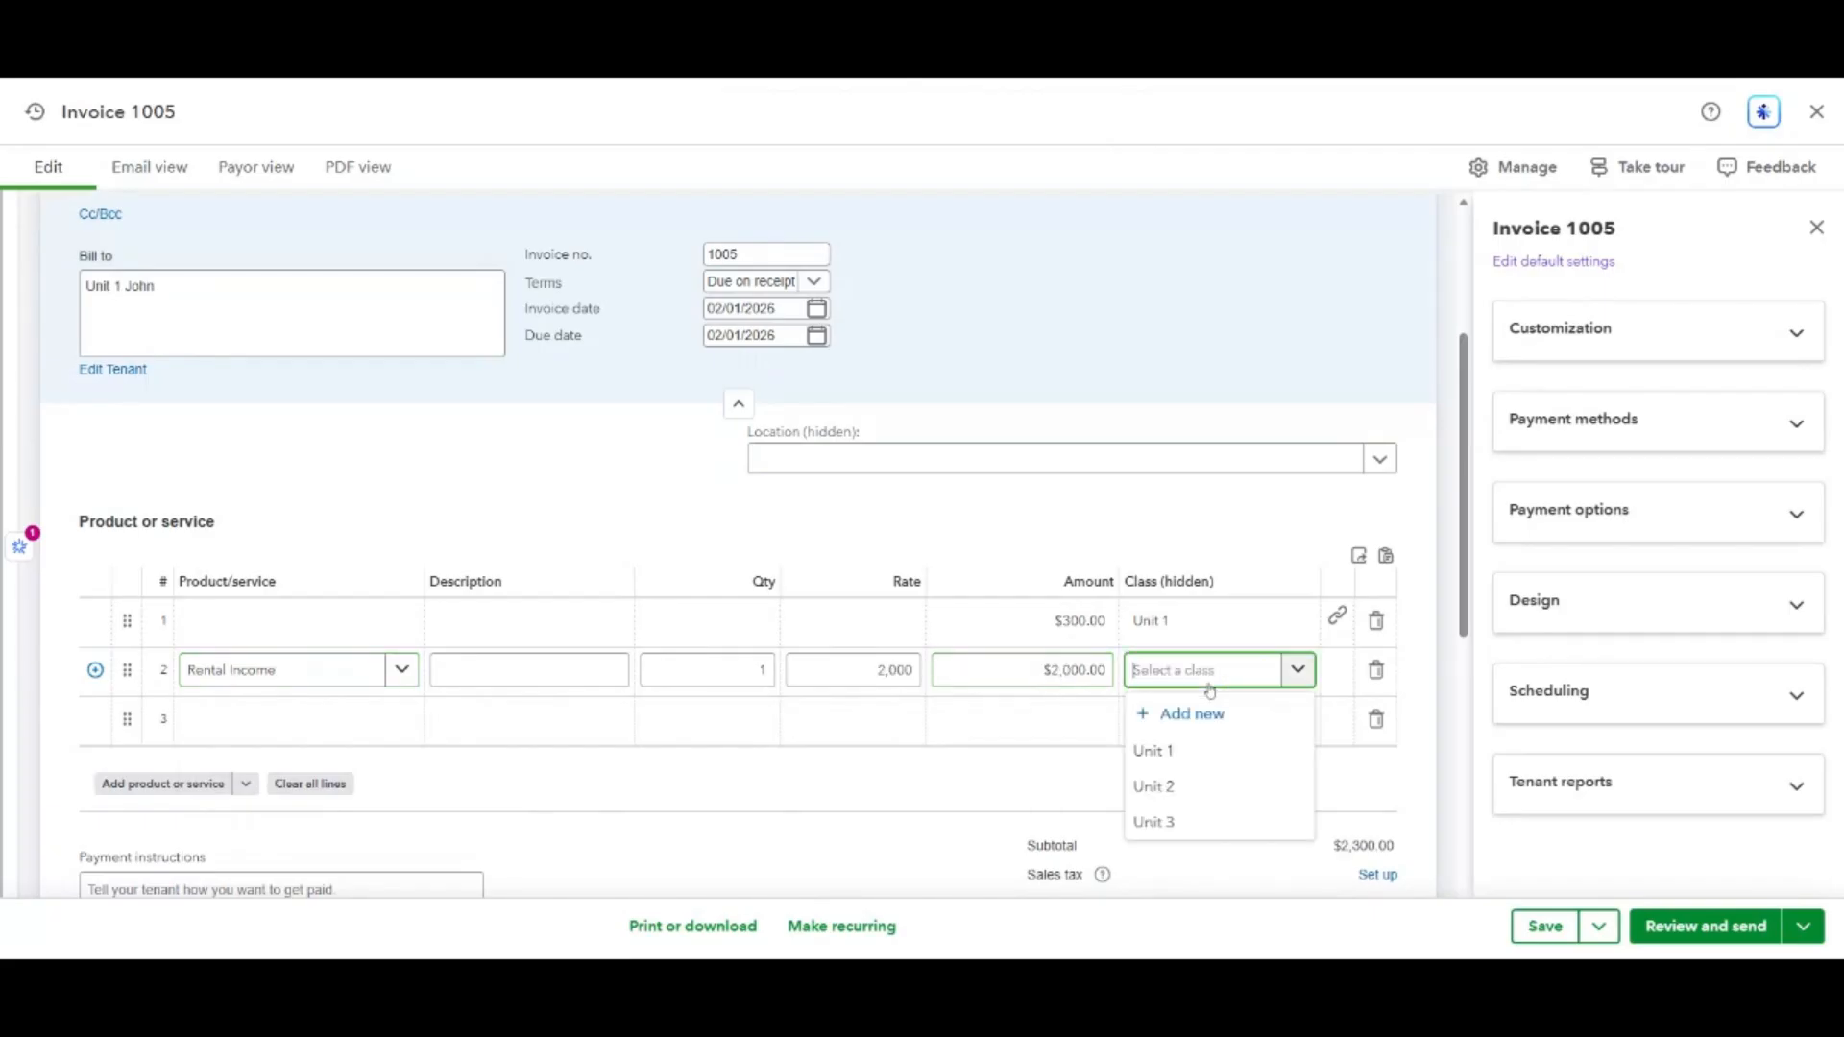
click(1190, 752)
click(1218, 845)
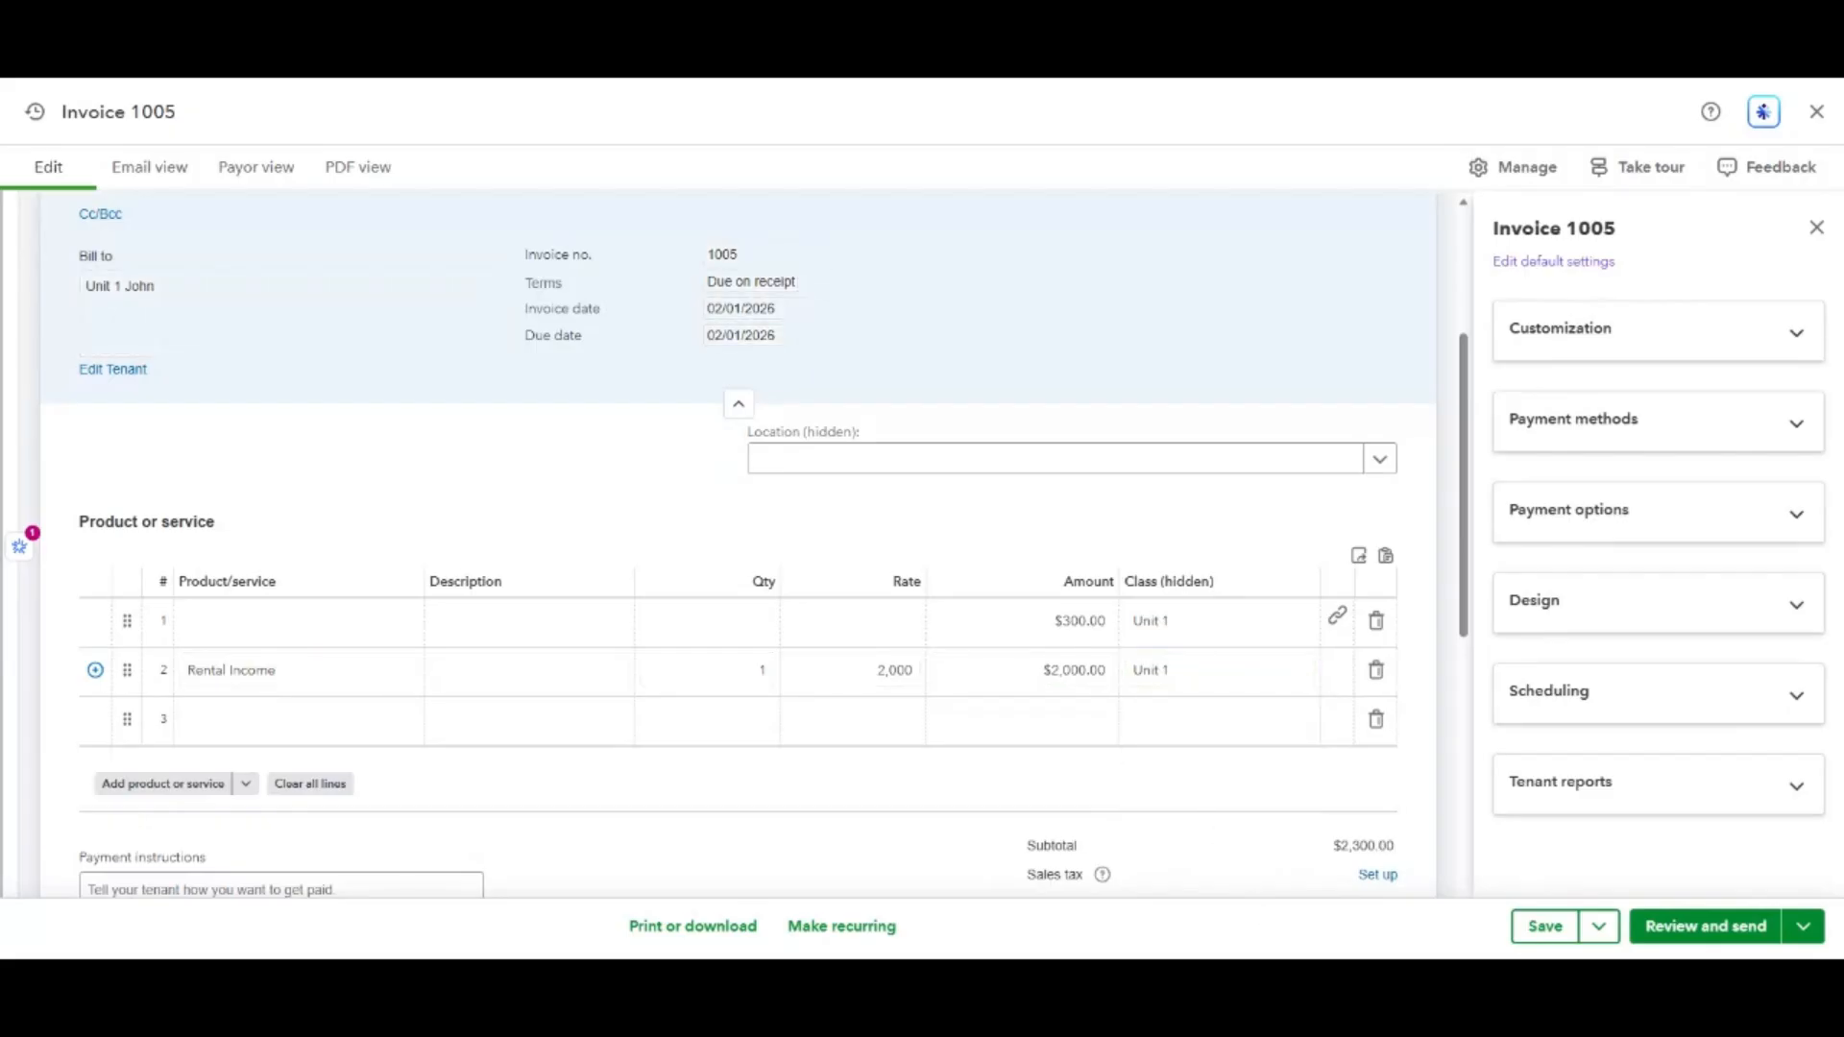
click(1539, 941)
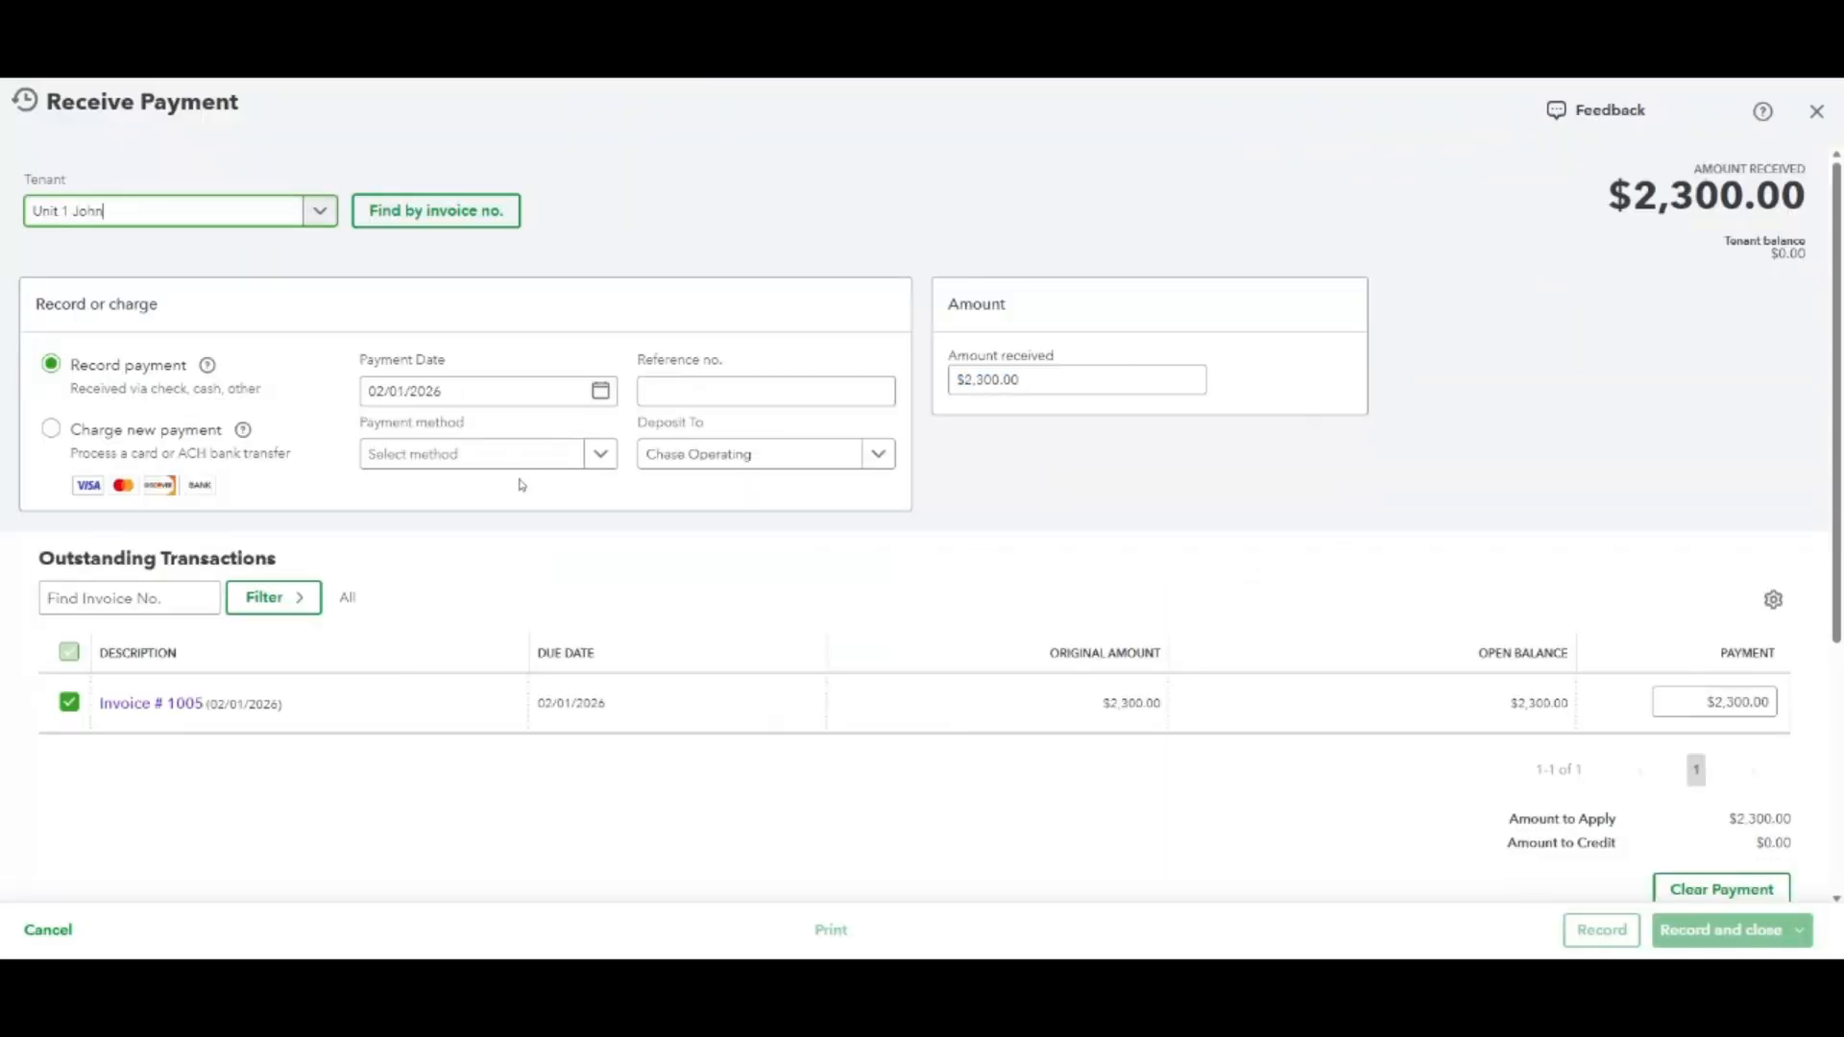
Record the Unit 1 tenant's payment for invoice 1005 with payment date 02/03/2026 and payment method ACH.
click(600, 391)
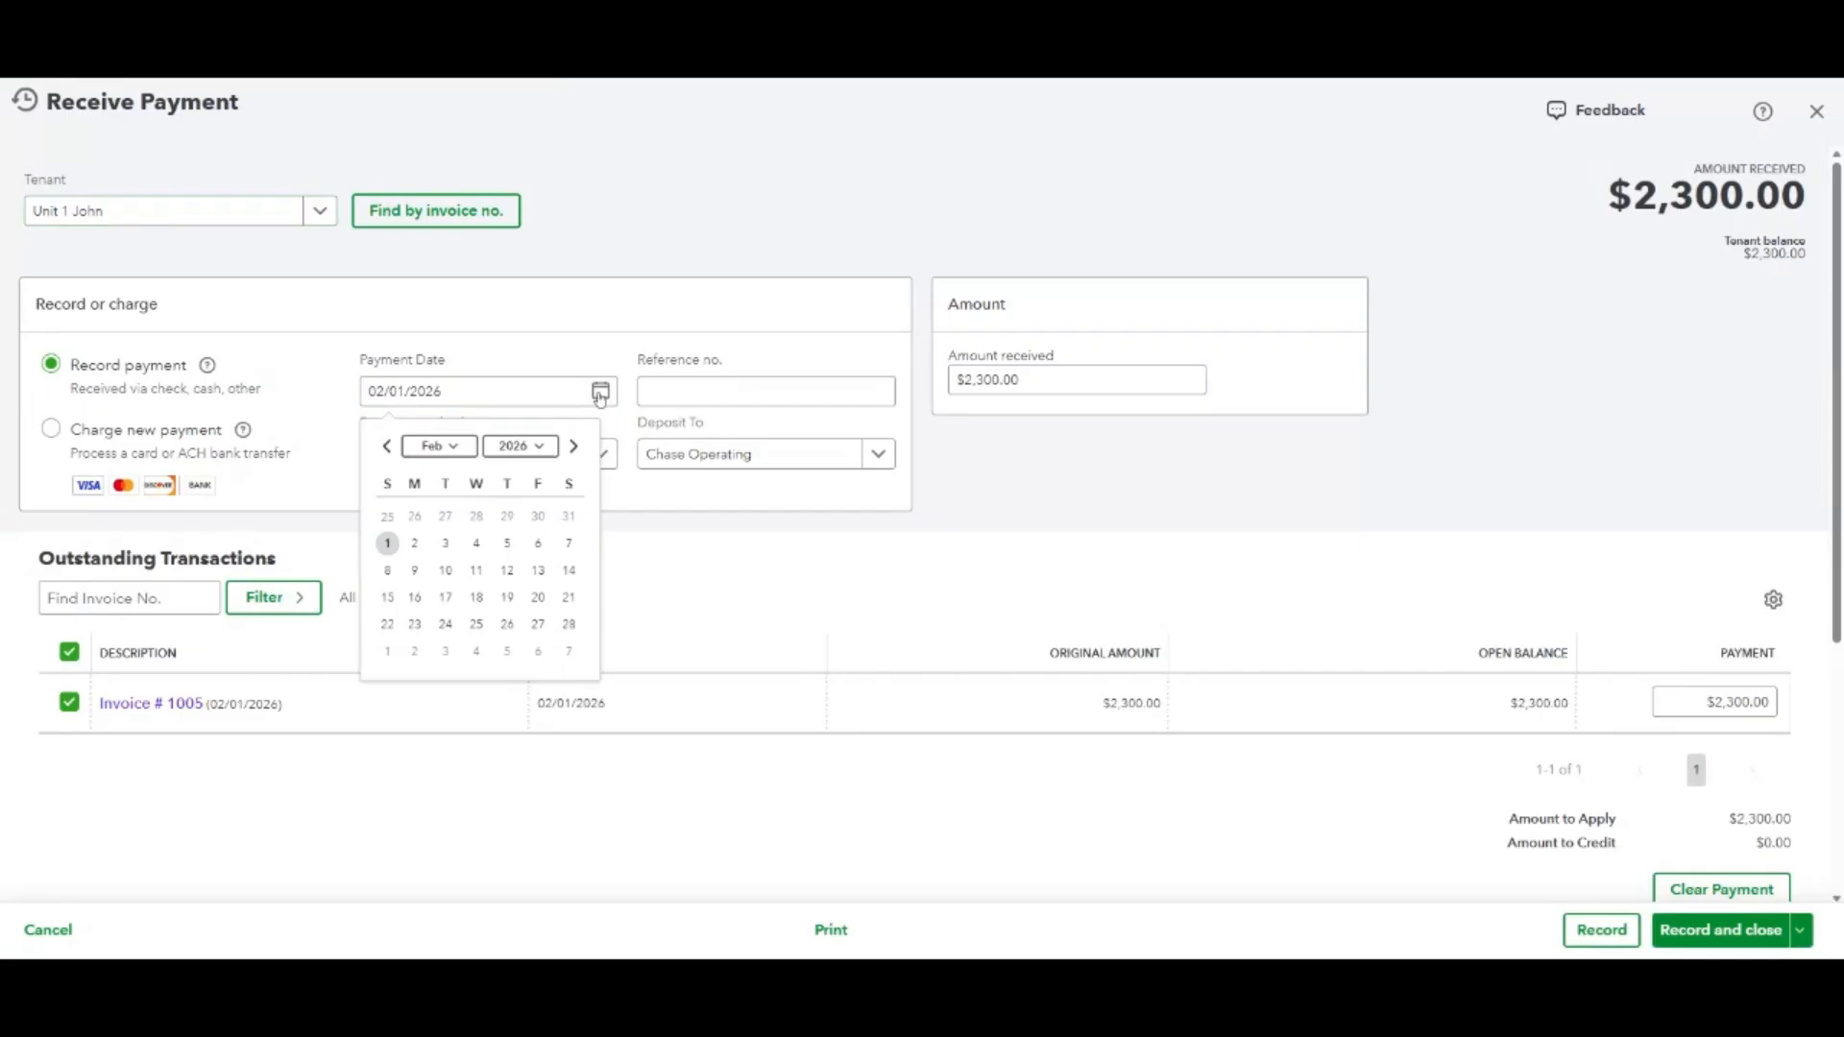
click(446, 544)
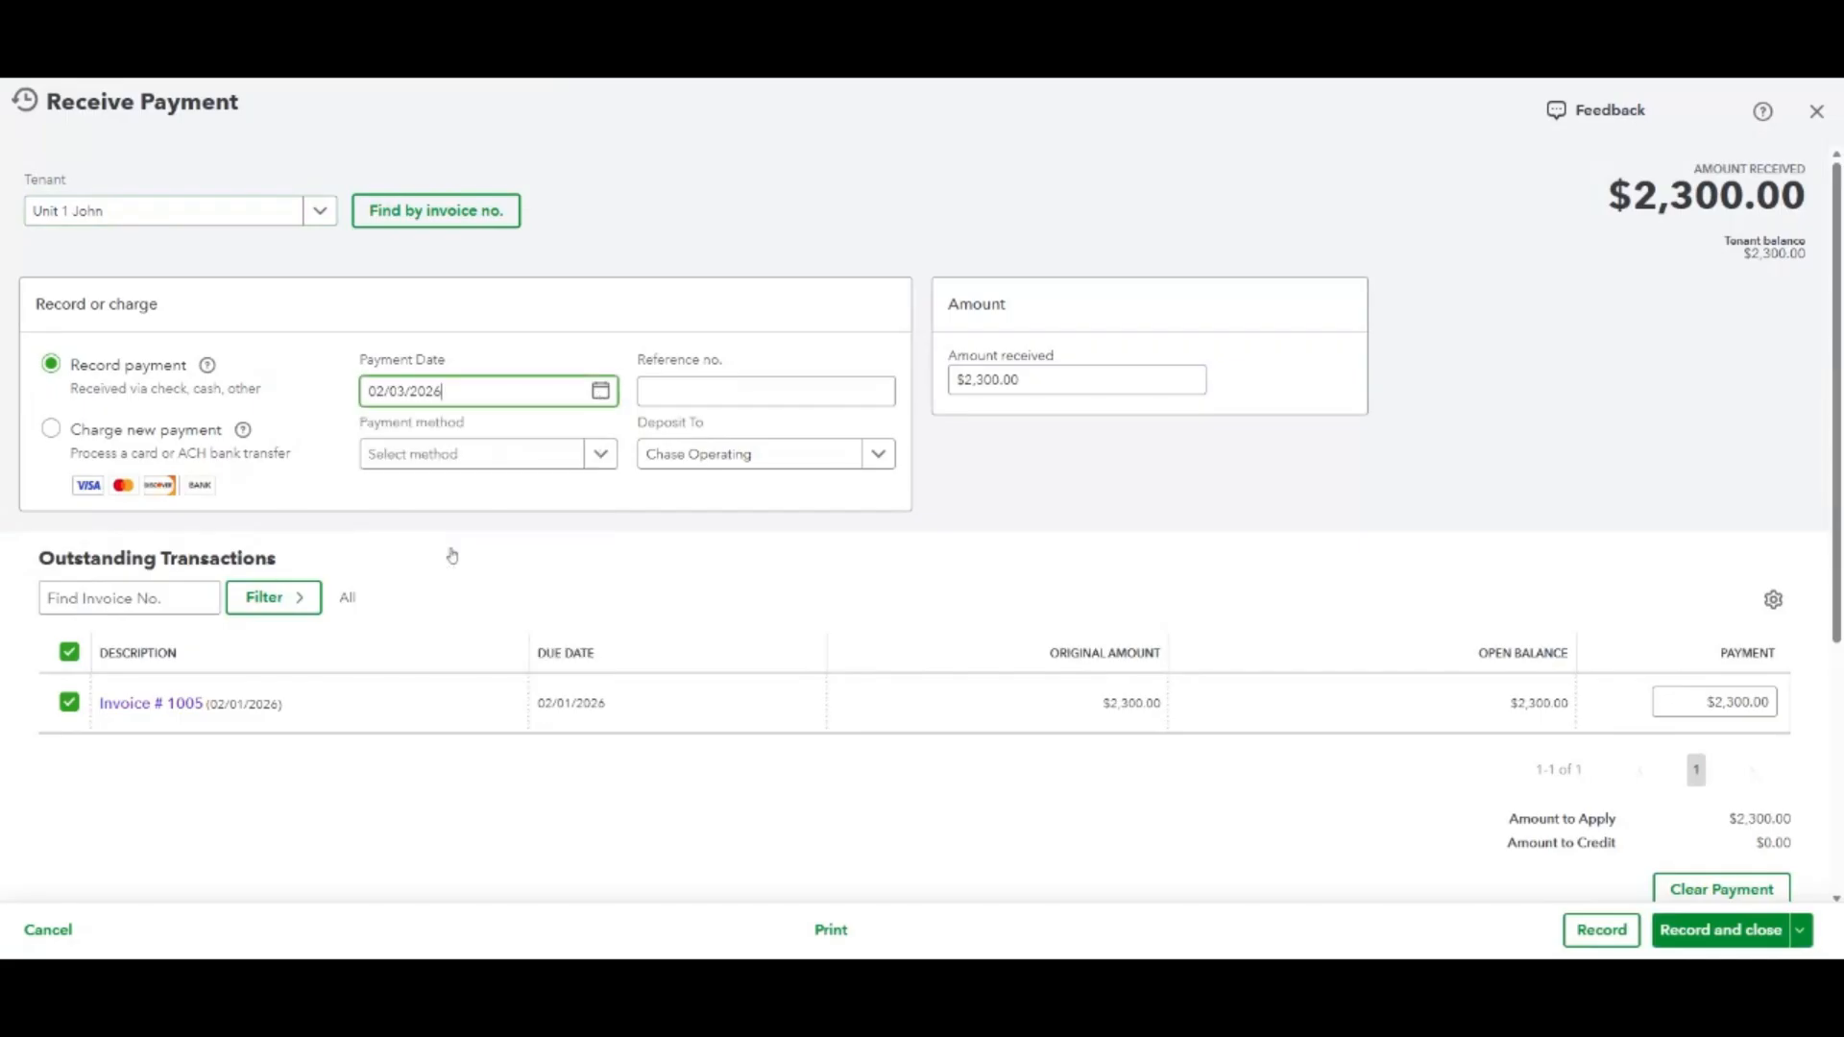
click(523, 454)
click(502, 527)
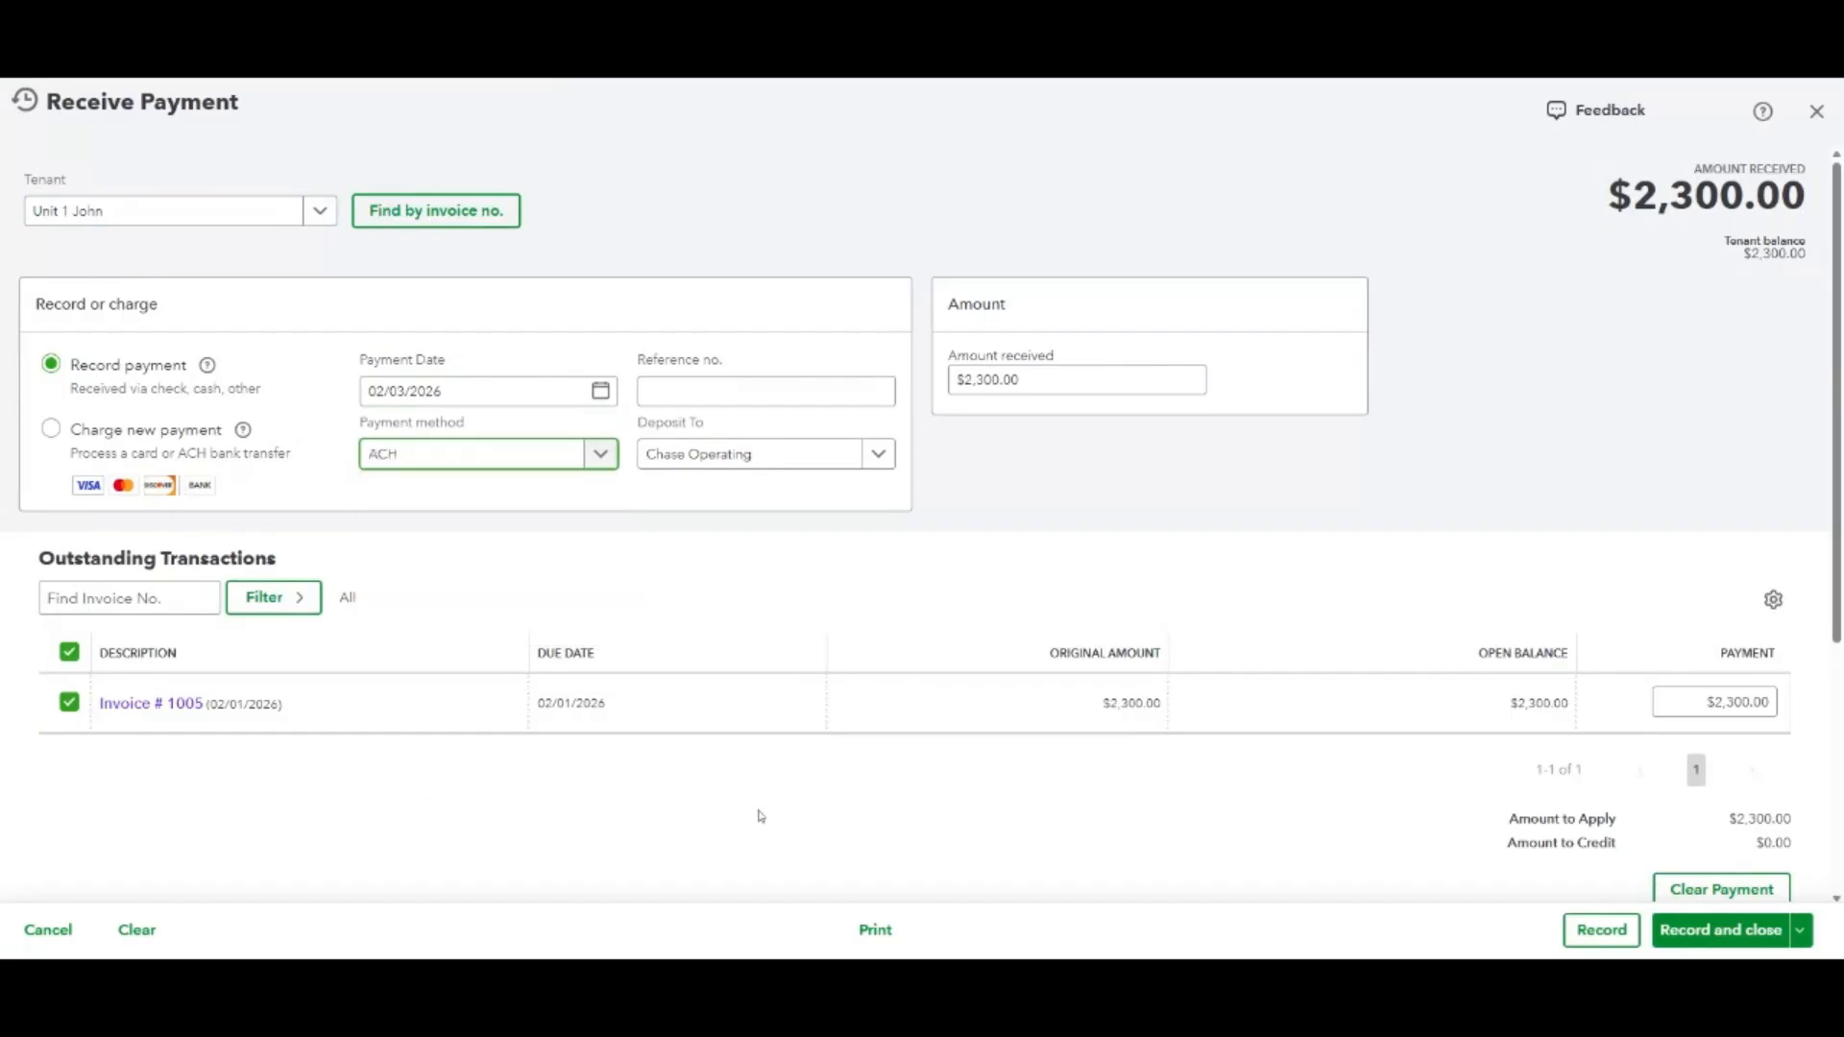
scroll(1171, 839, down, 1)
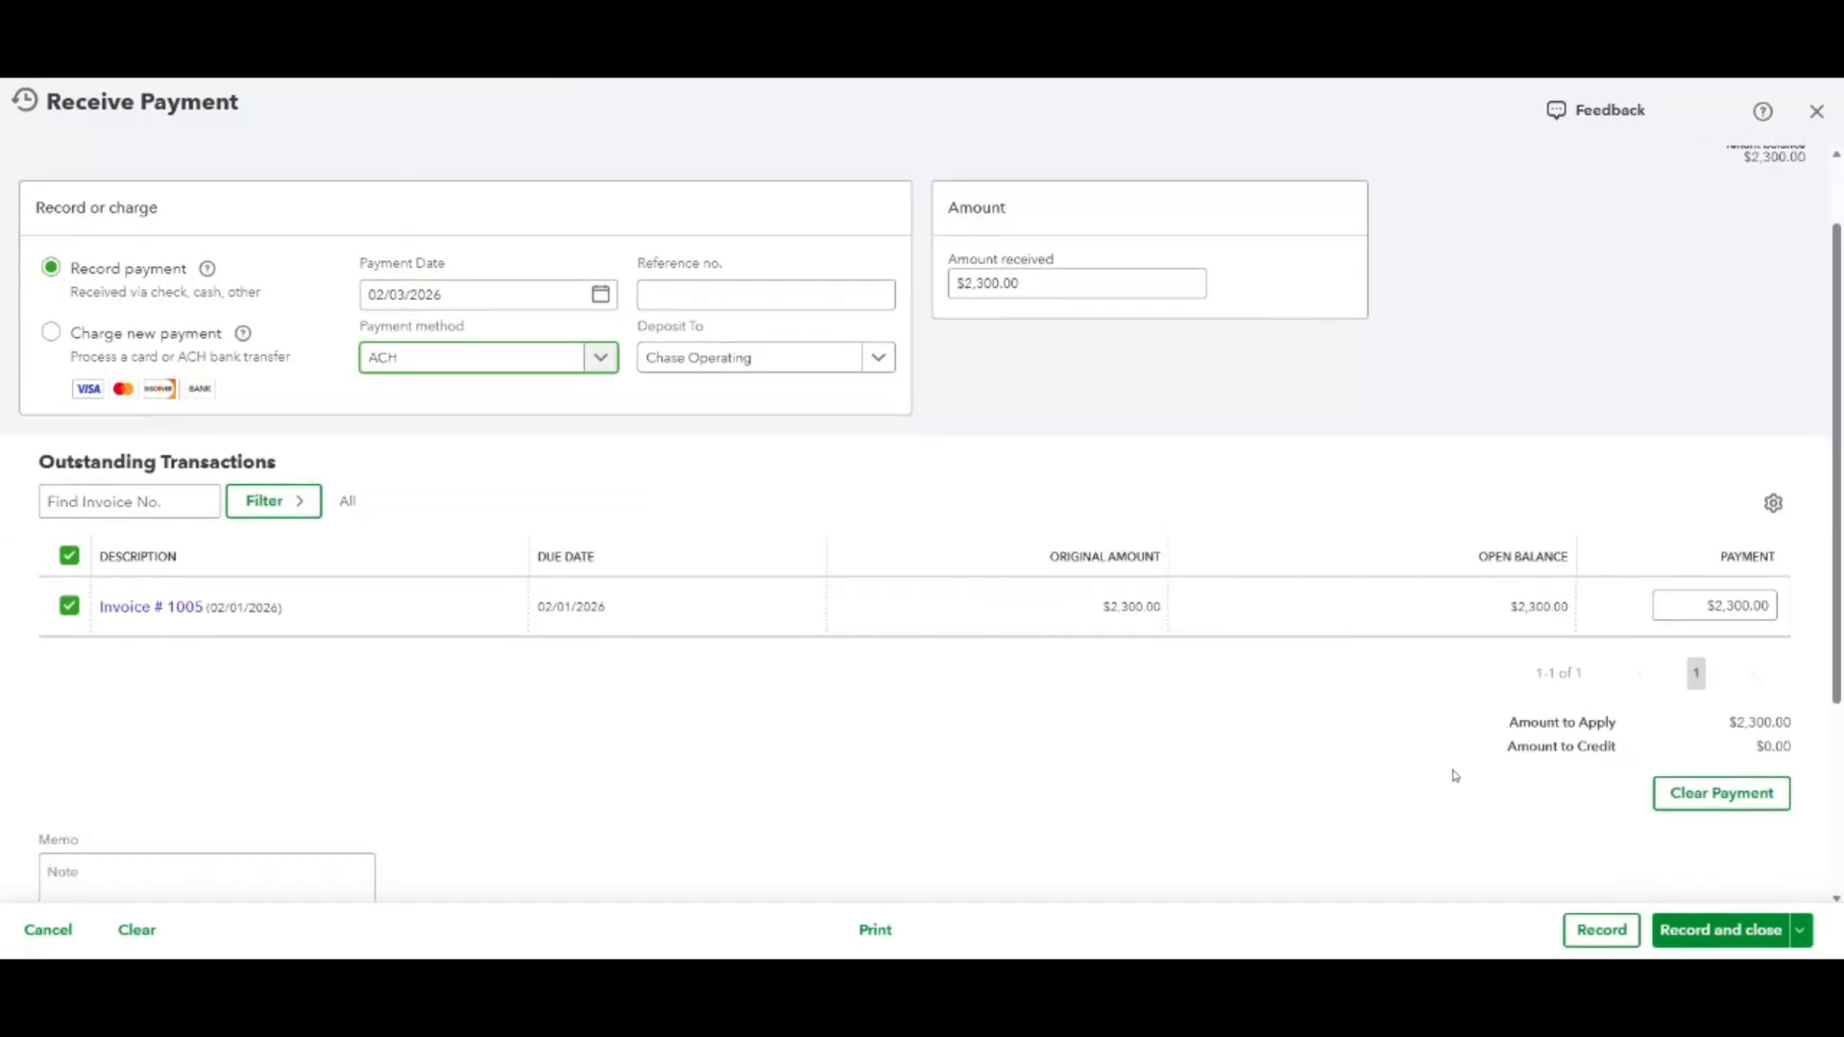
scroll(1454, 776, down, 1)
click(1611, 923)
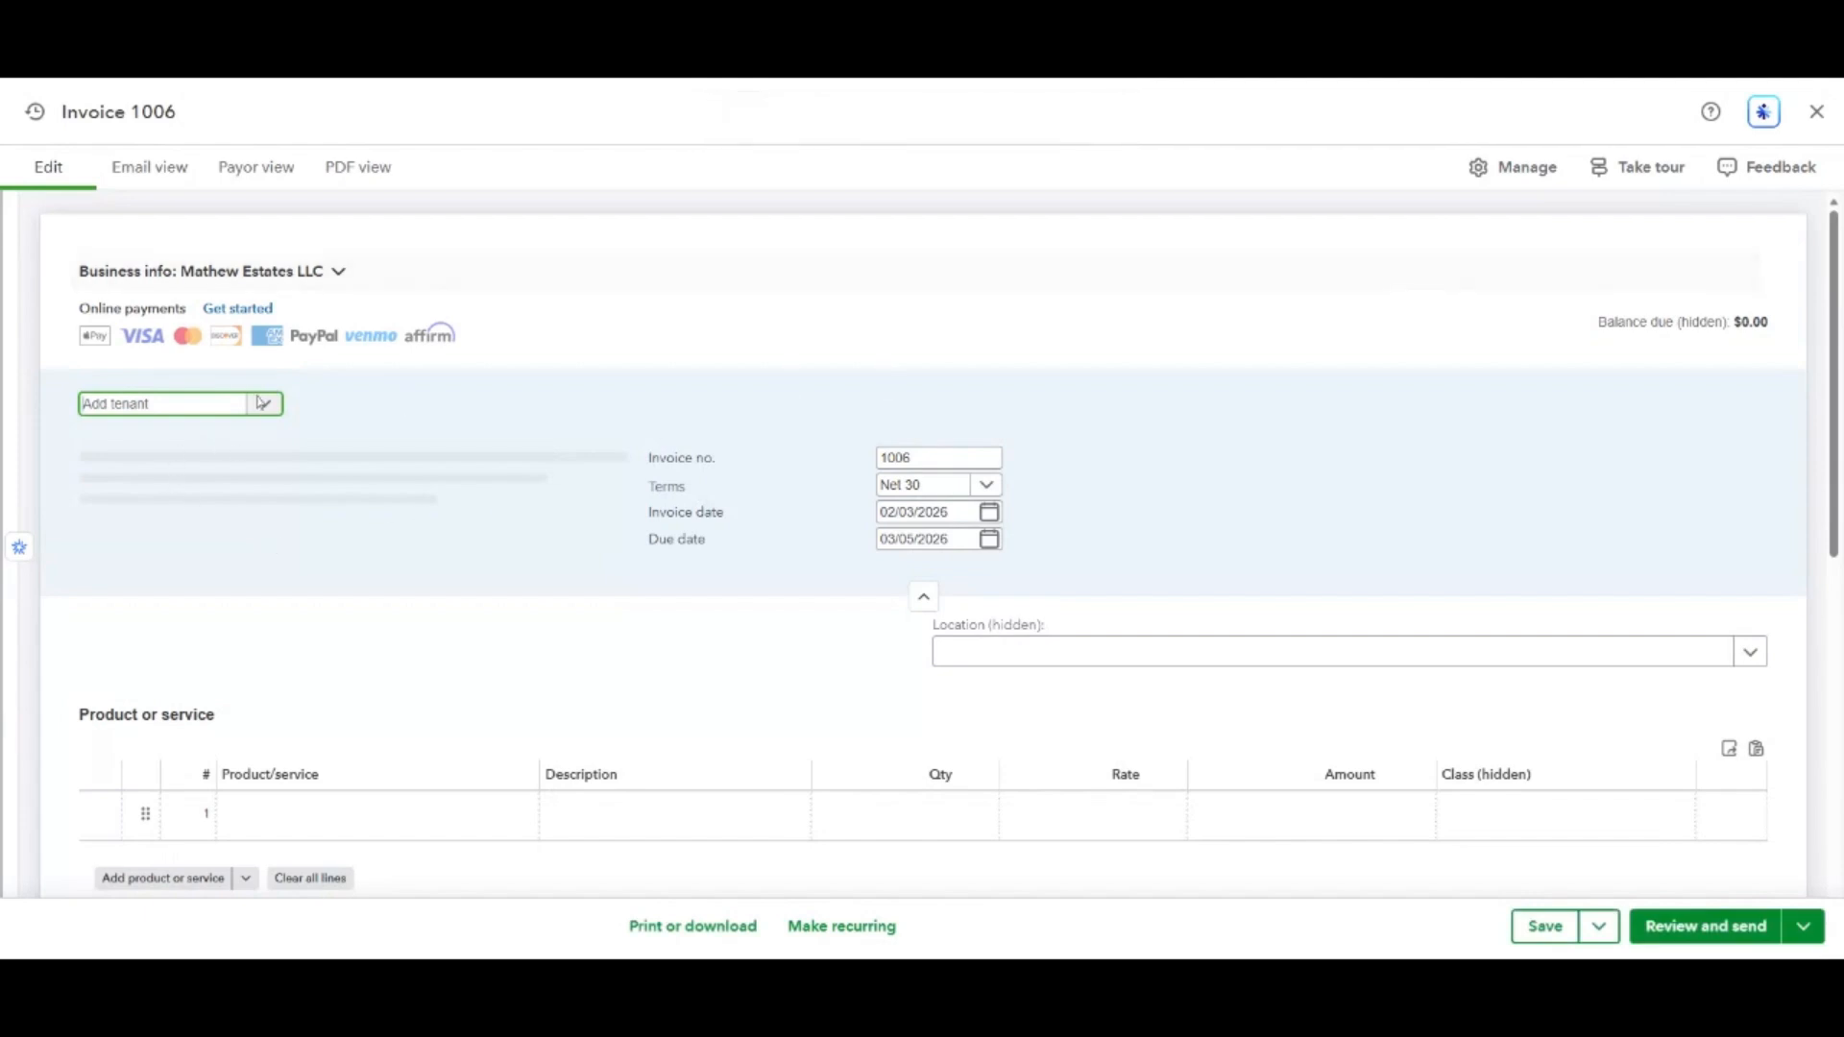
Assign the Unit 2 tenant to the new blank invoice.
scroll(336, 508, down, 1)
scroll(338, 508, up, 1)
scroll(614, 590, down, 4)
scroll(443, 551, up, 4)
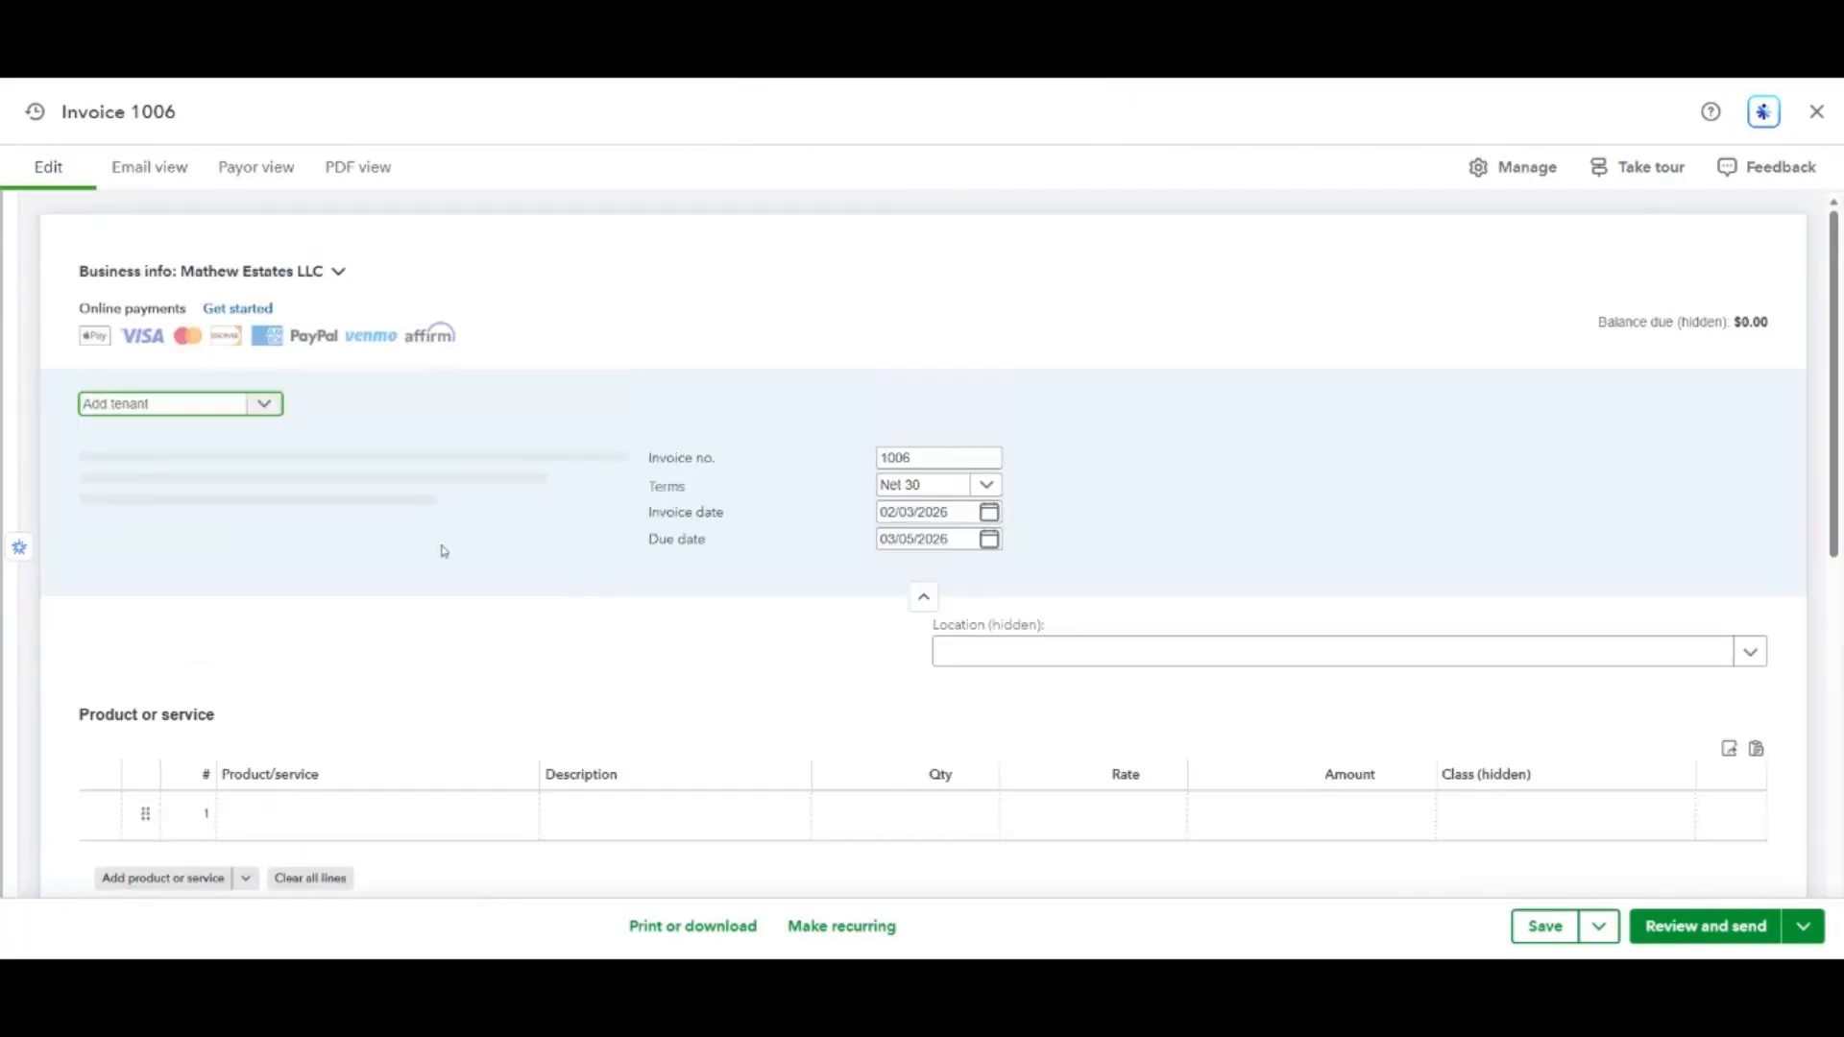
click(231, 405)
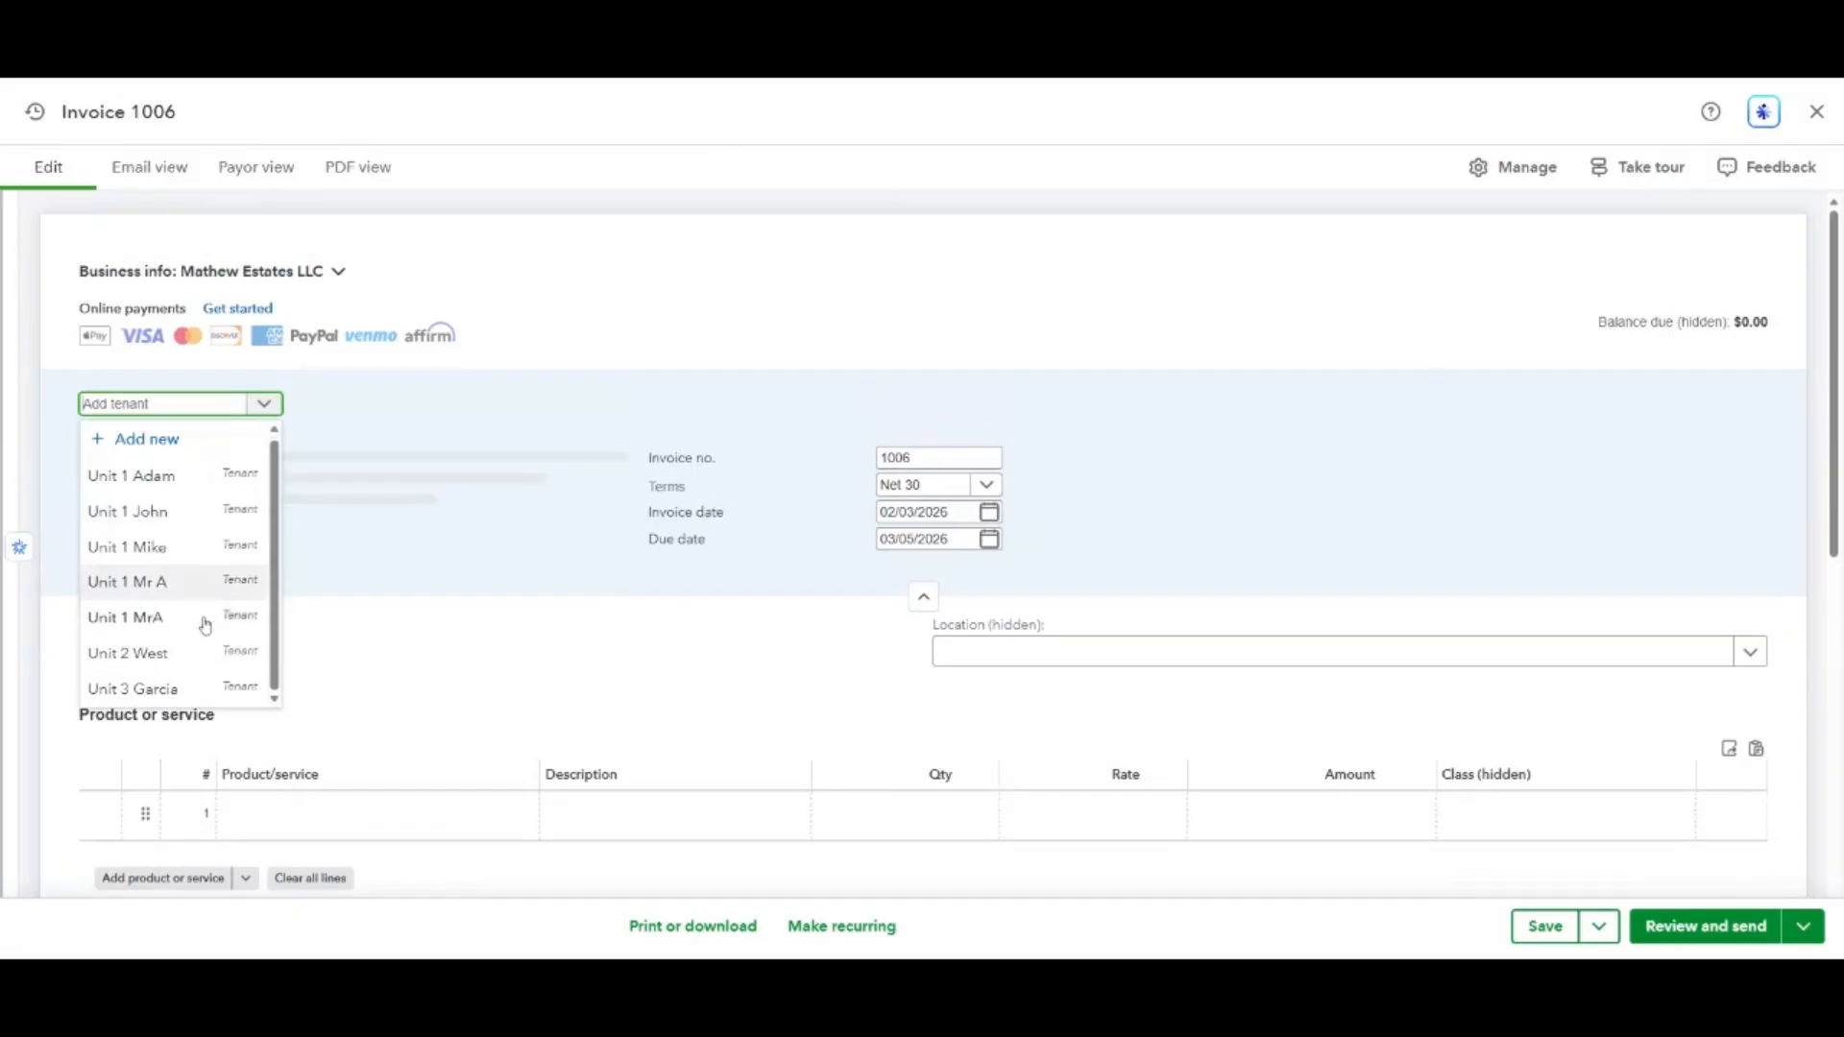
click(189, 652)
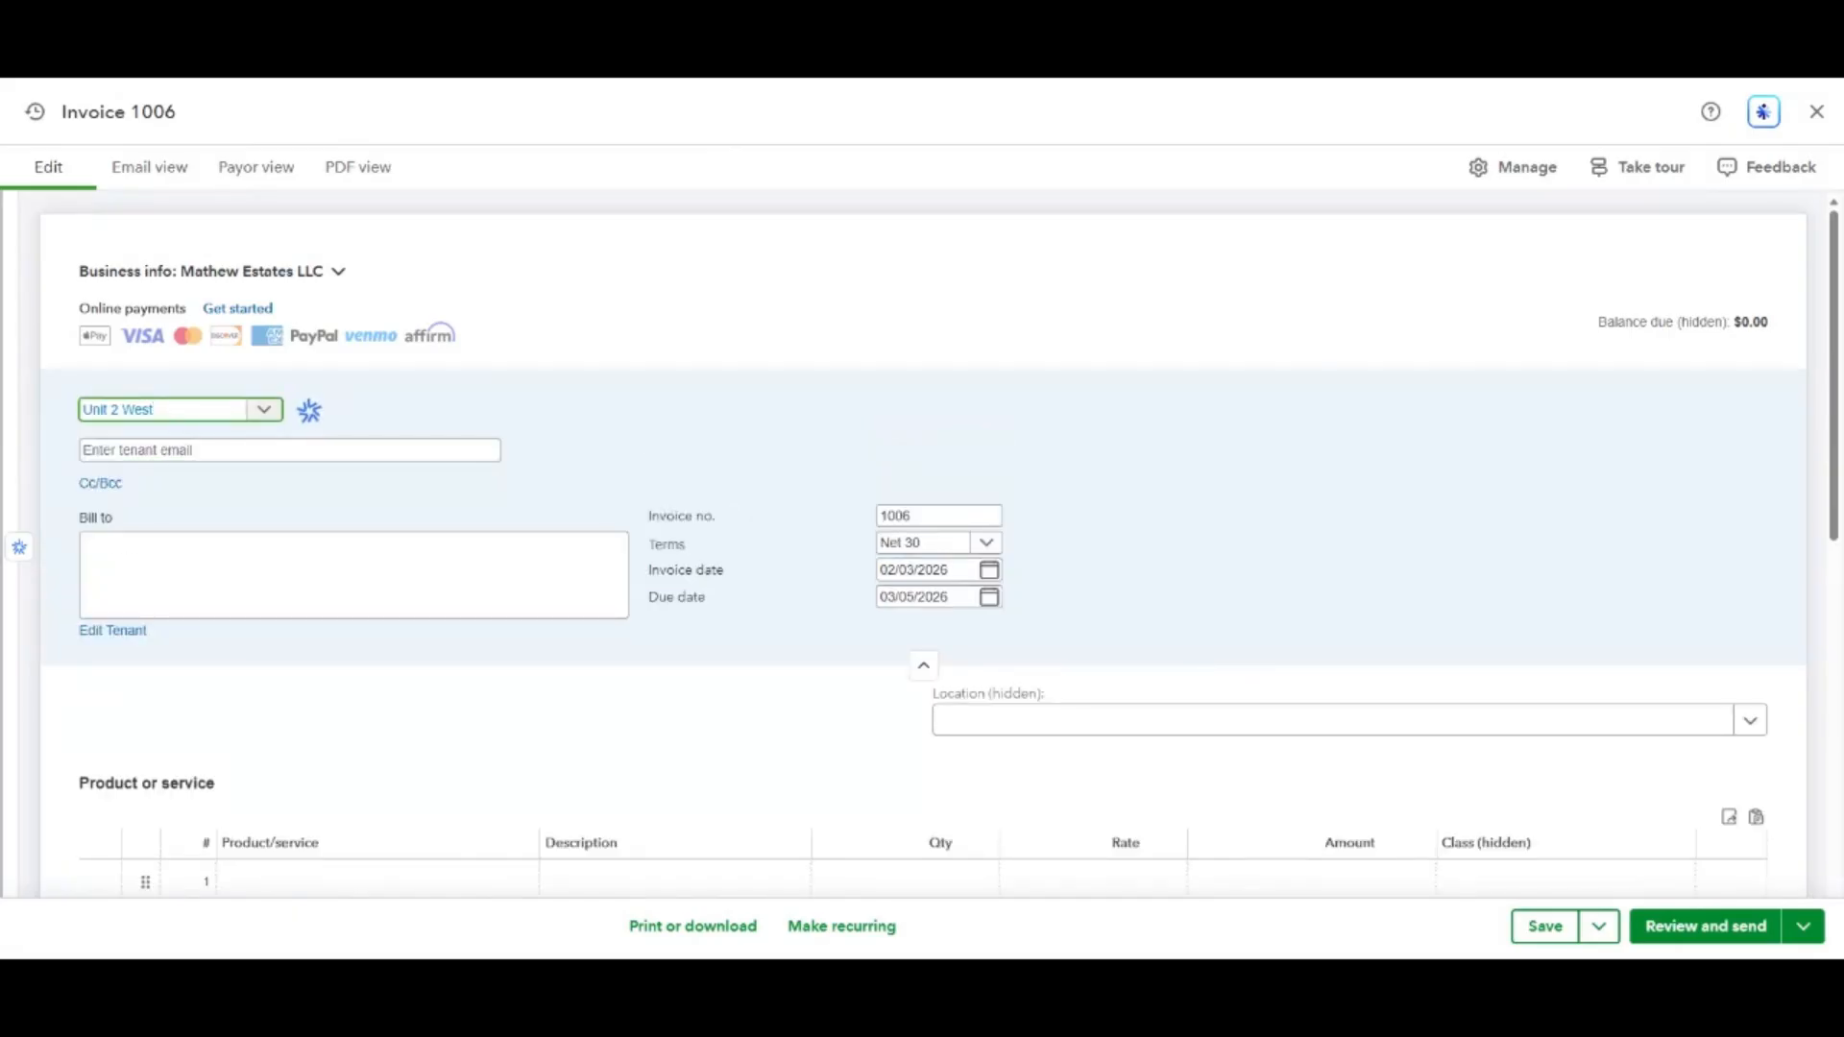
Date the Unit 2 tenant's invoice 02/01/2026 and set its terms to Due on receipt.
click(989, 570)
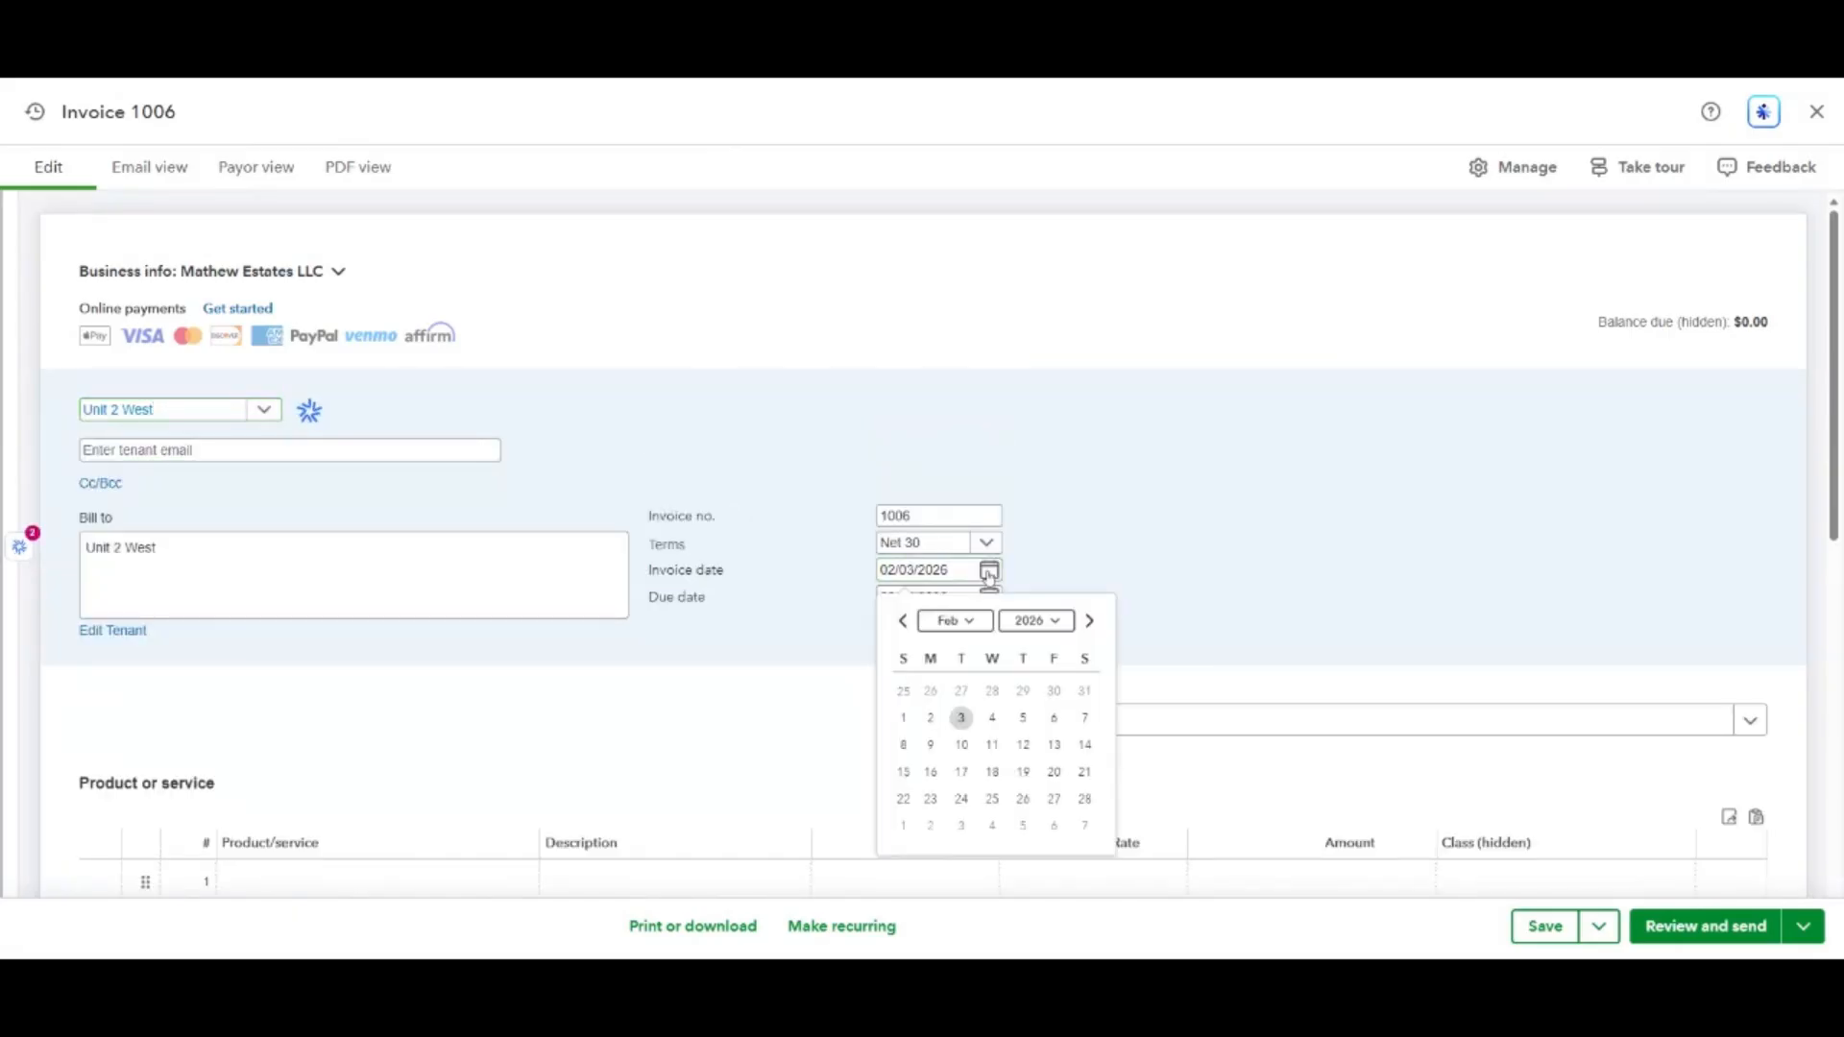
click(906, 718)
click(924, 545)
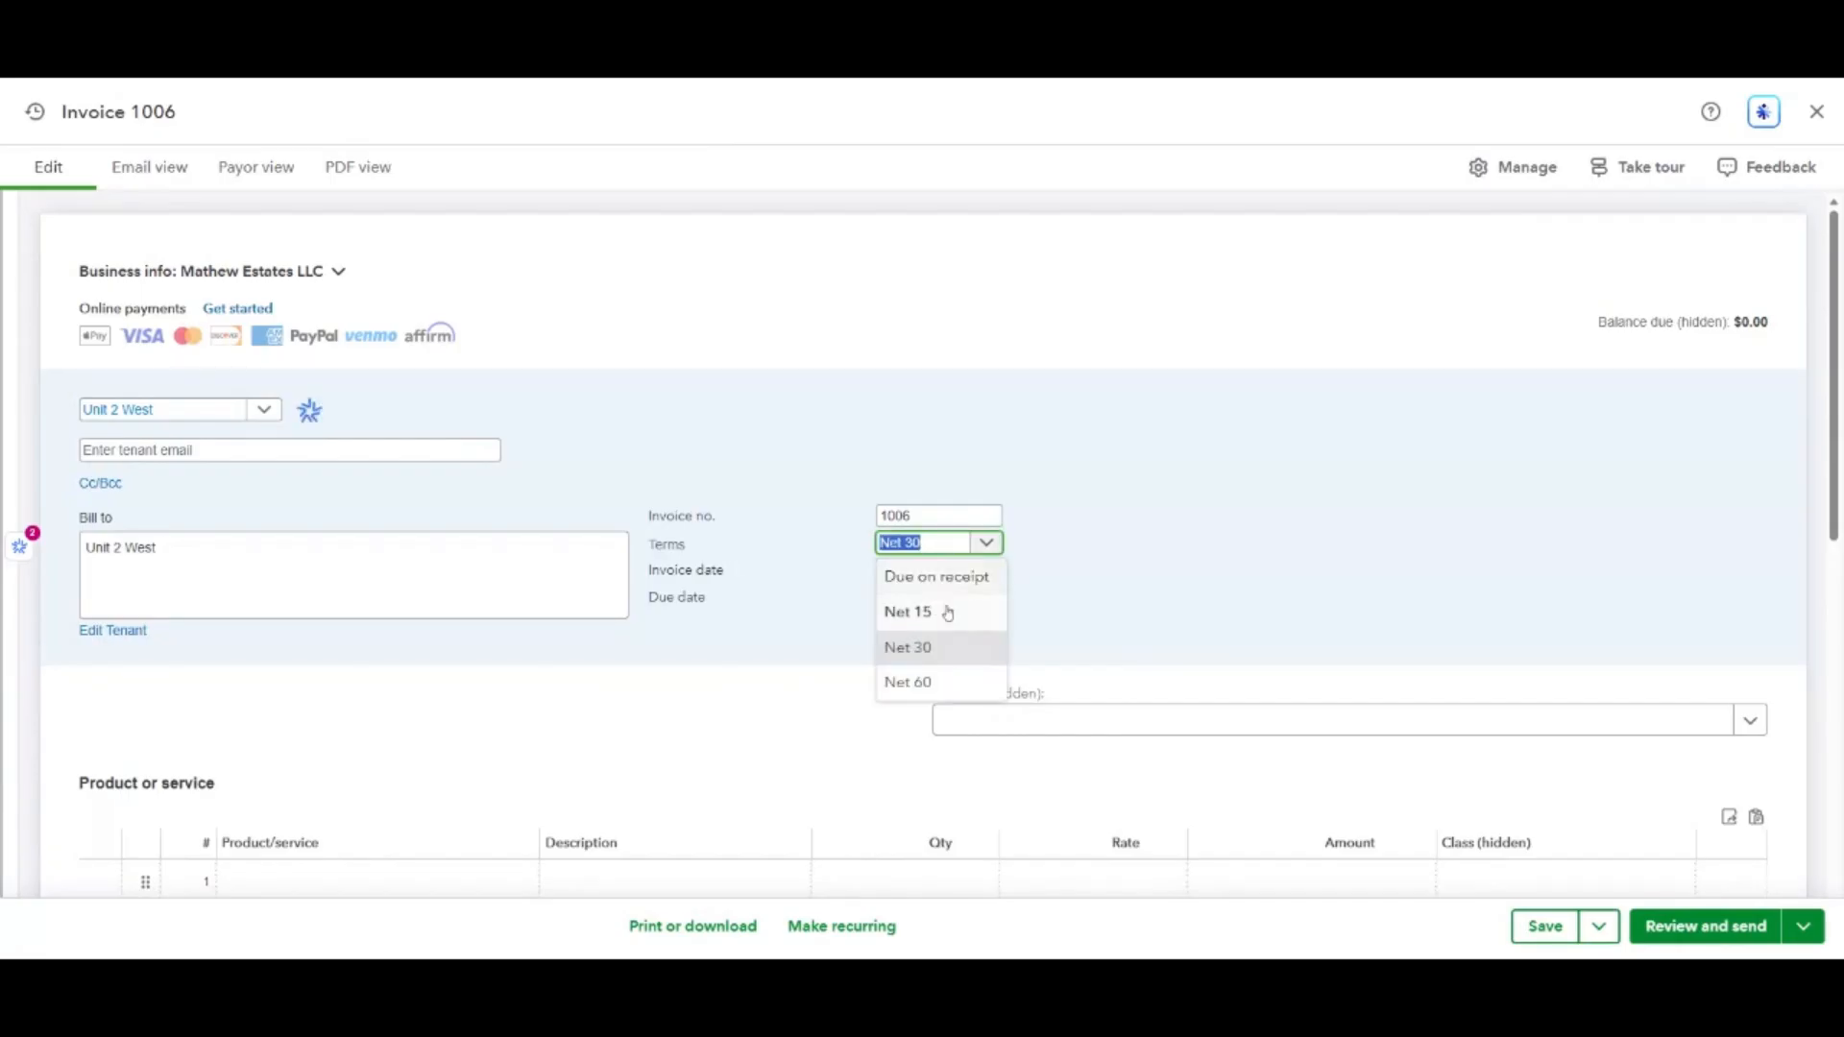
click(936, 576)
Enter a Rental Income line of 2000 with class Unit 2 on the Unit 2 tenant's invoice.
scroll(1213, 609, down, 3)
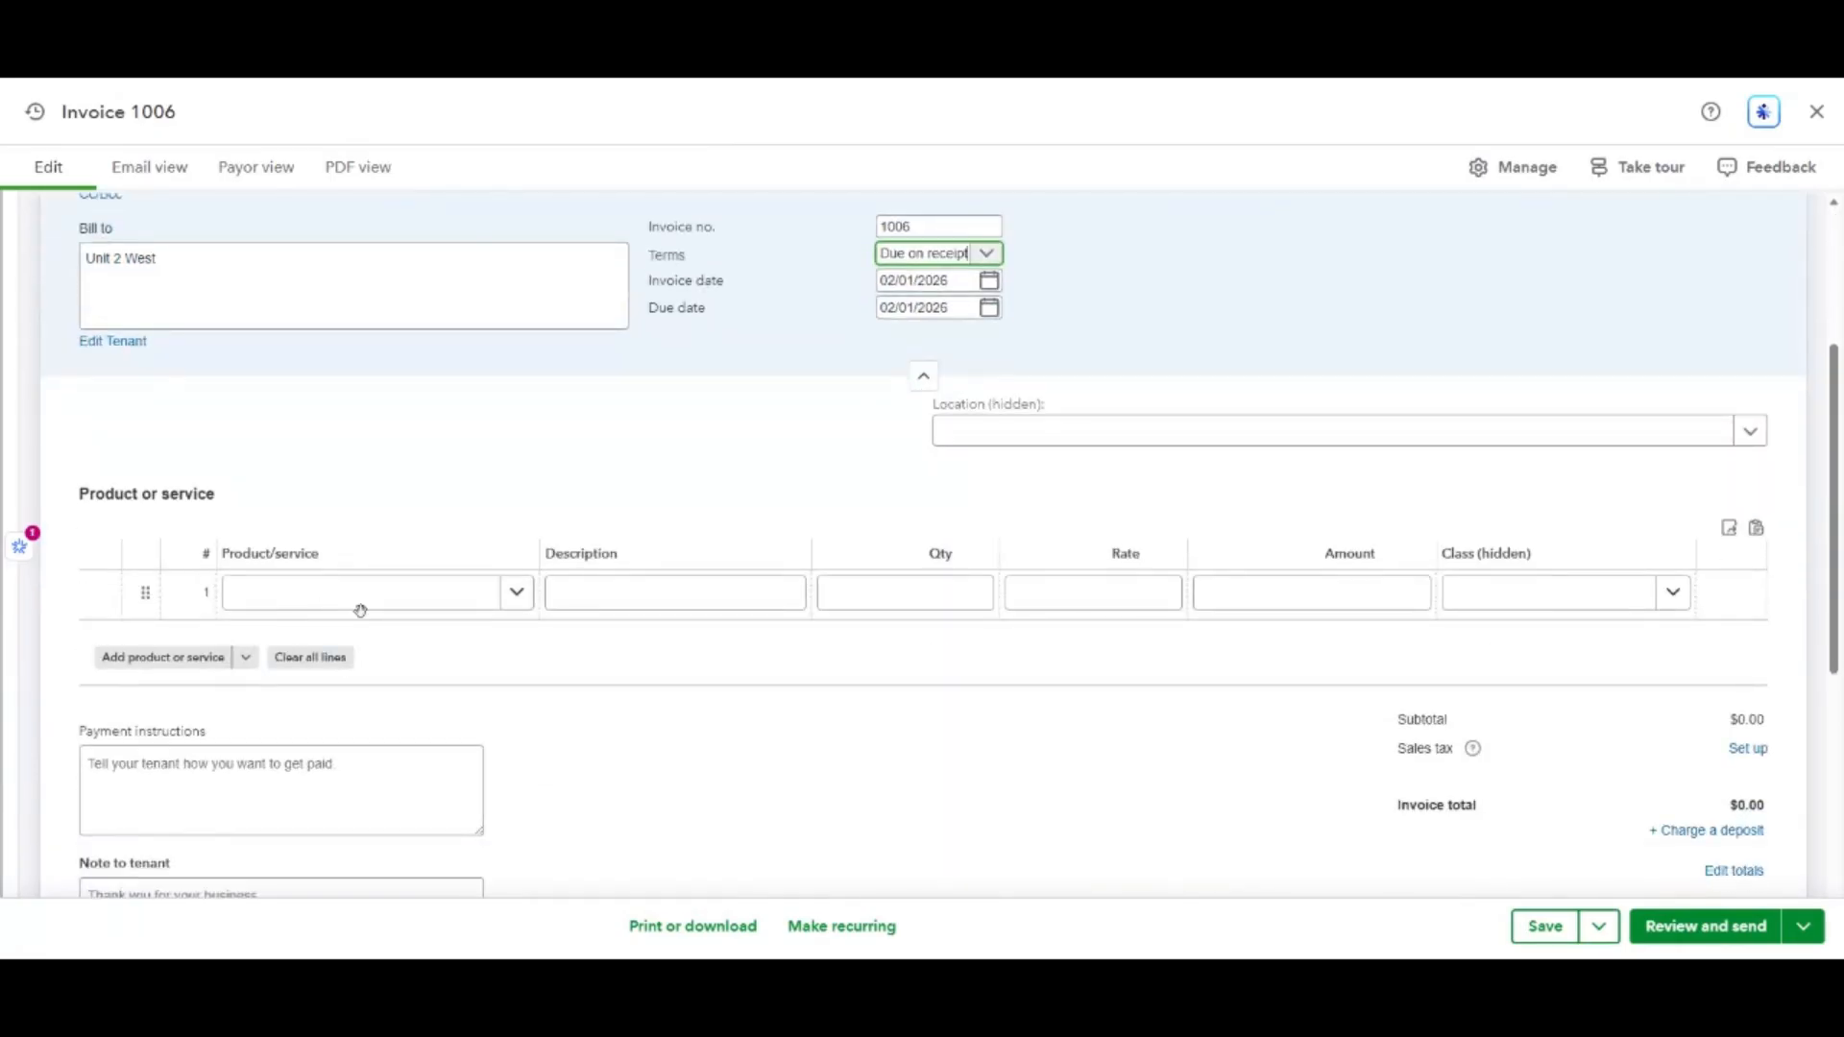
click(362, 594)
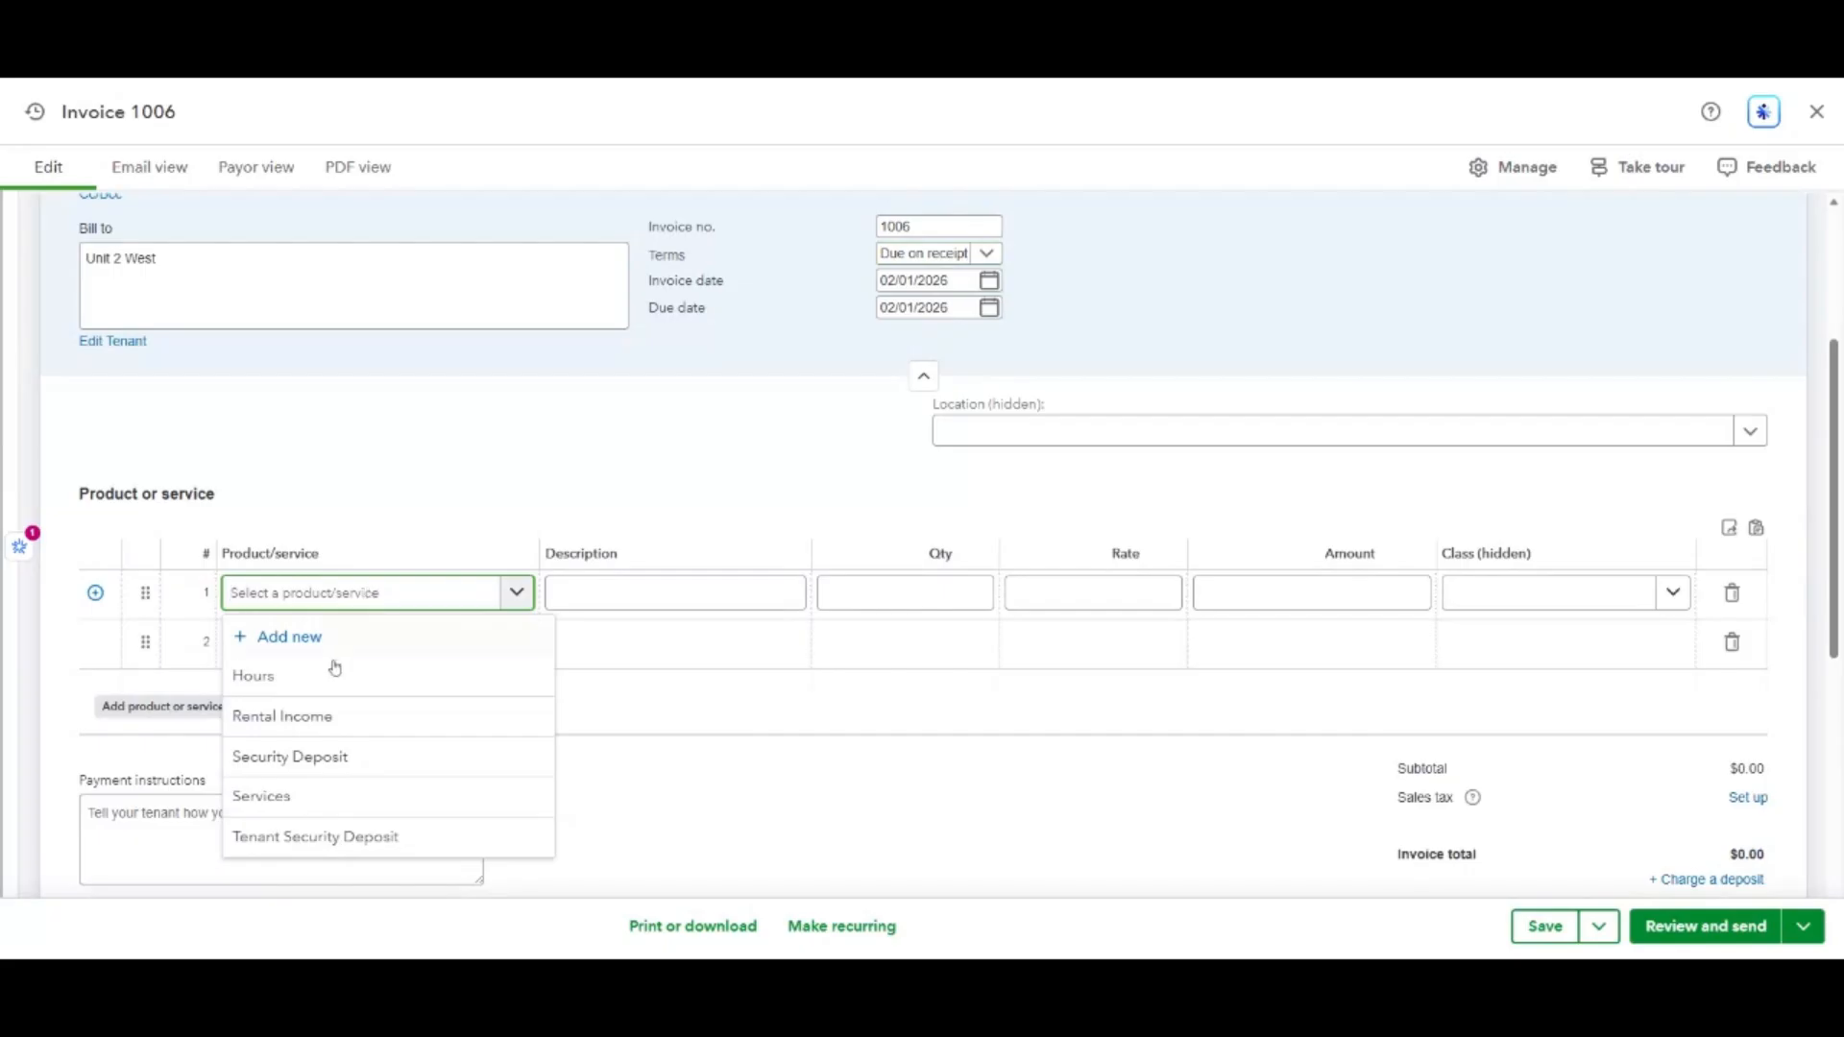
click(317, 717)
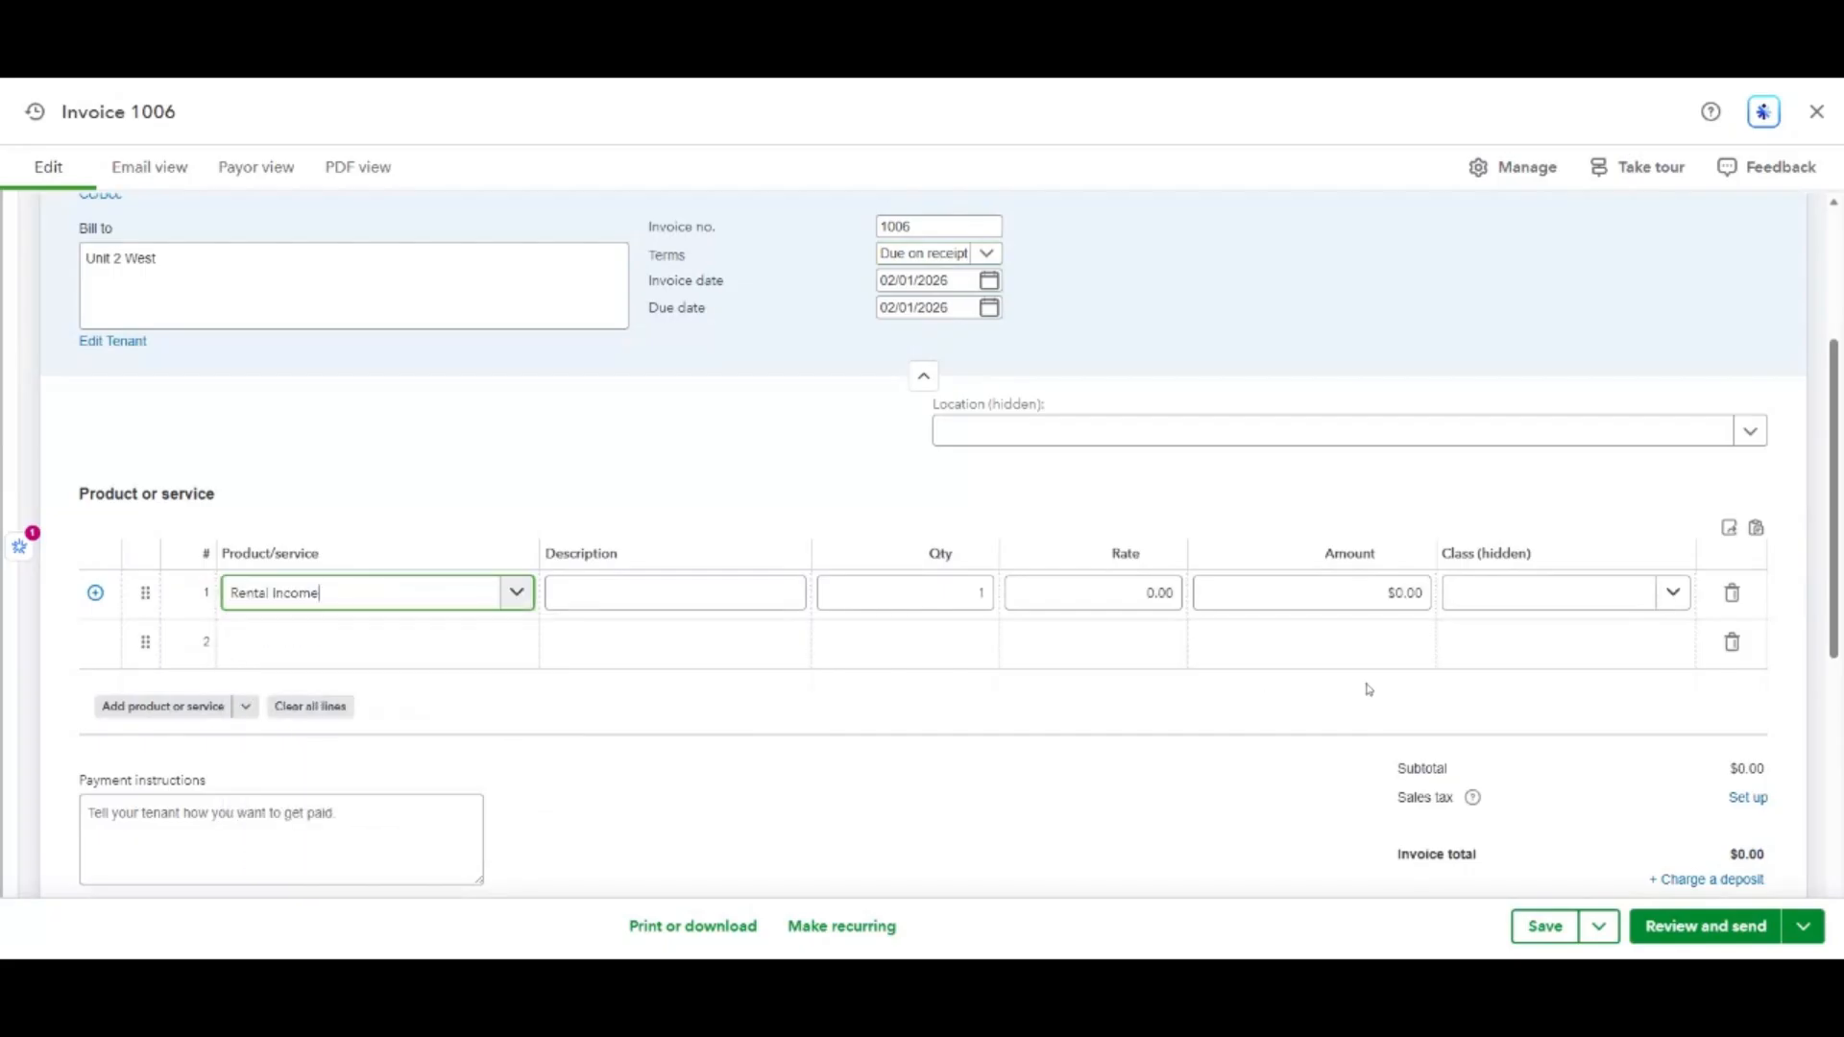
click(1312, 593)
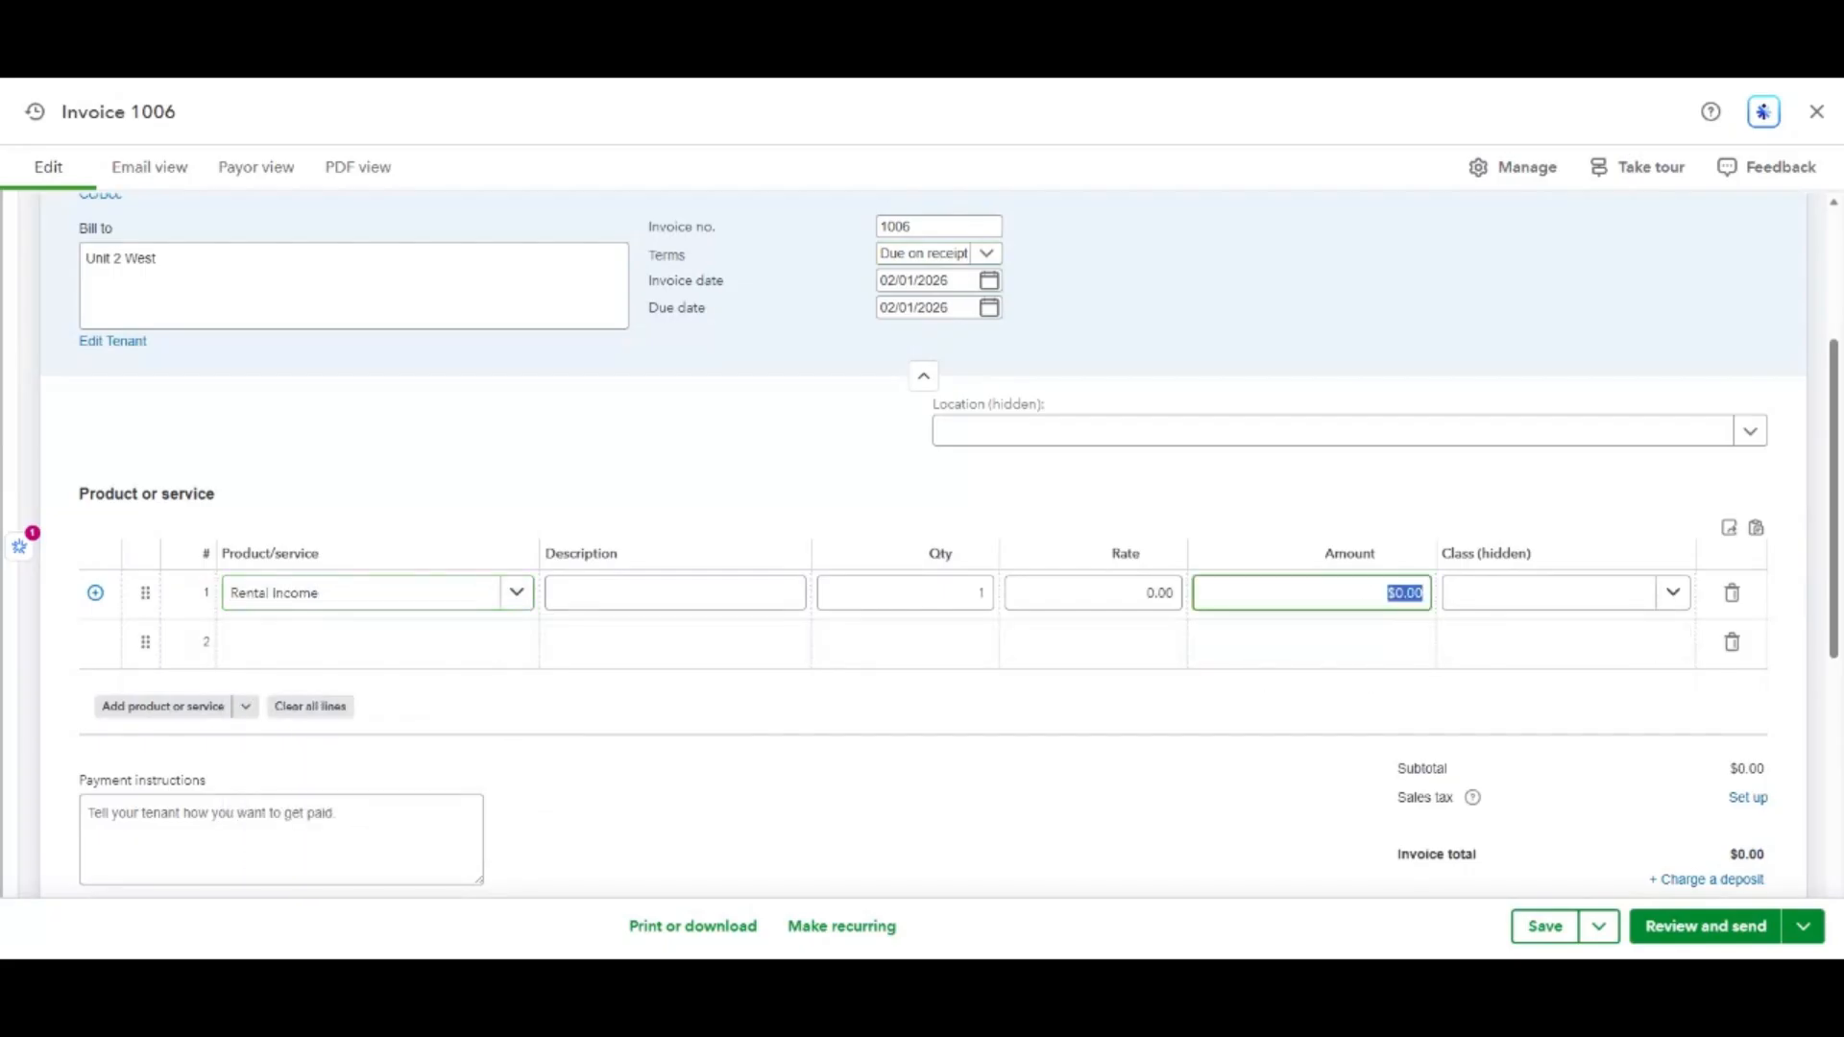
text(2000)
click(1594, 600)
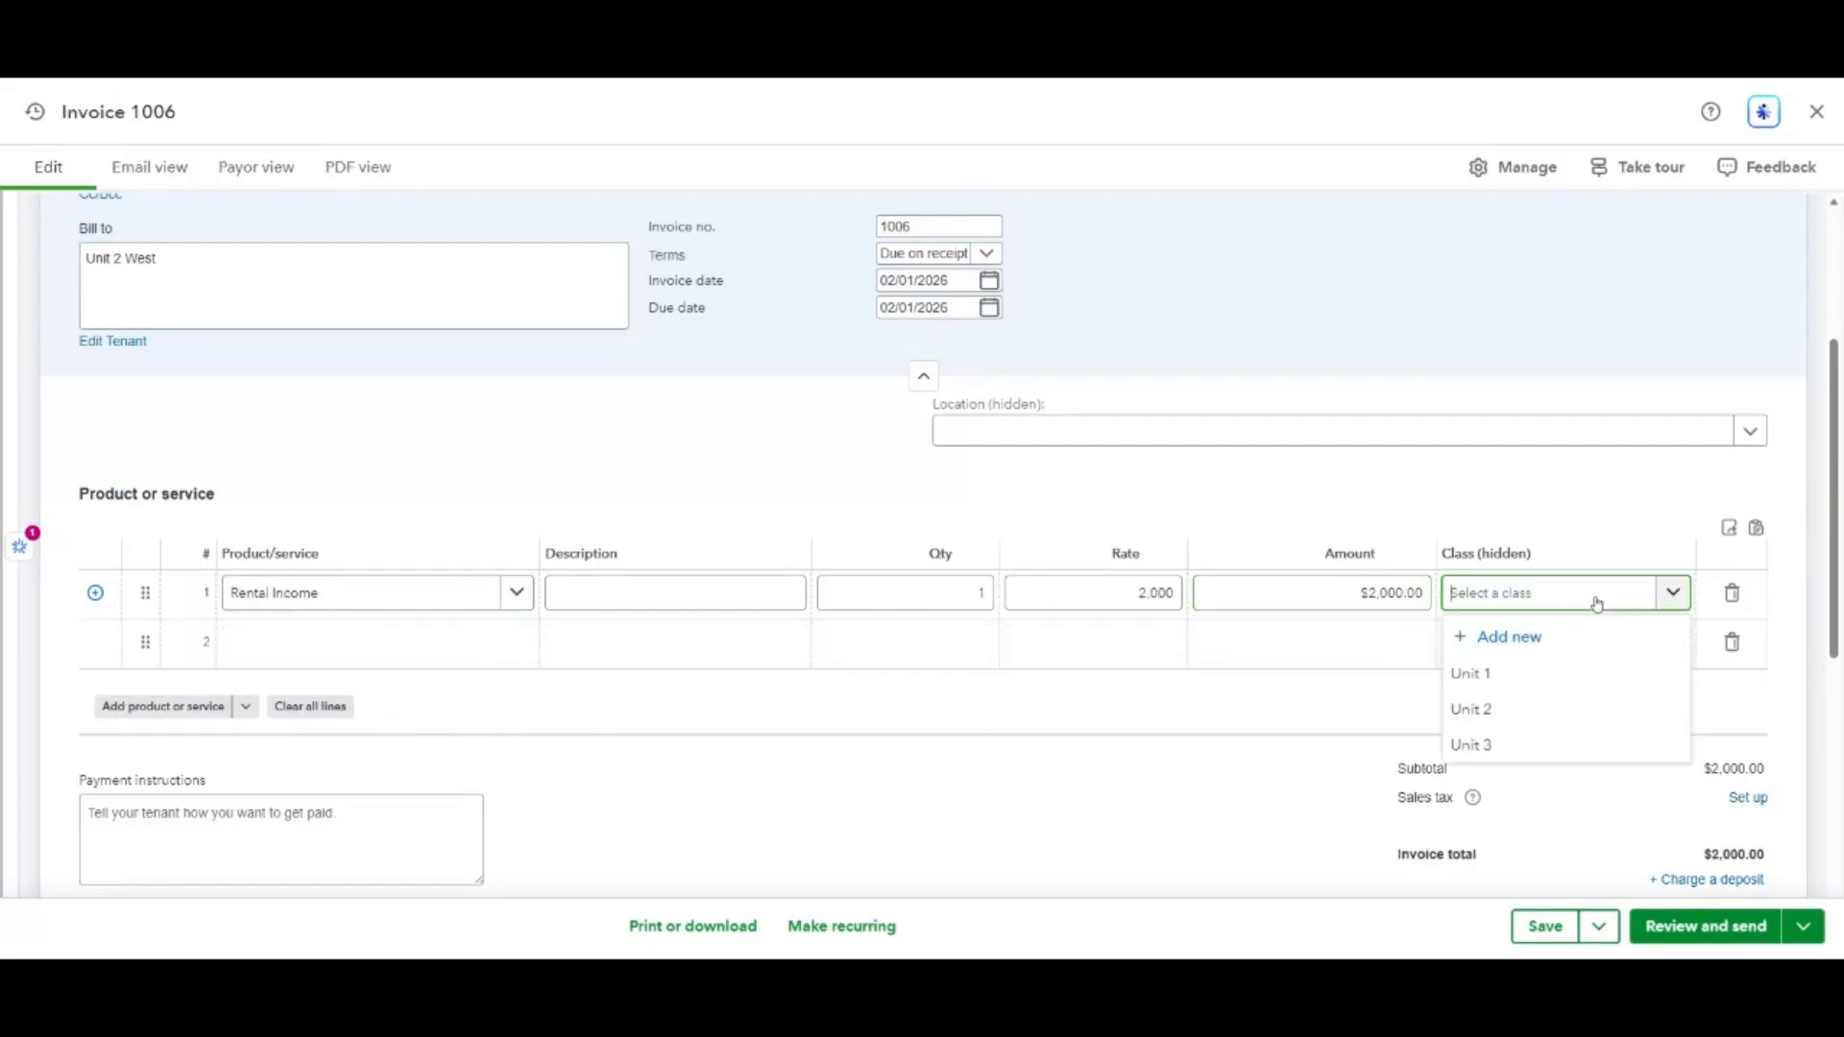
click(1529, 710)
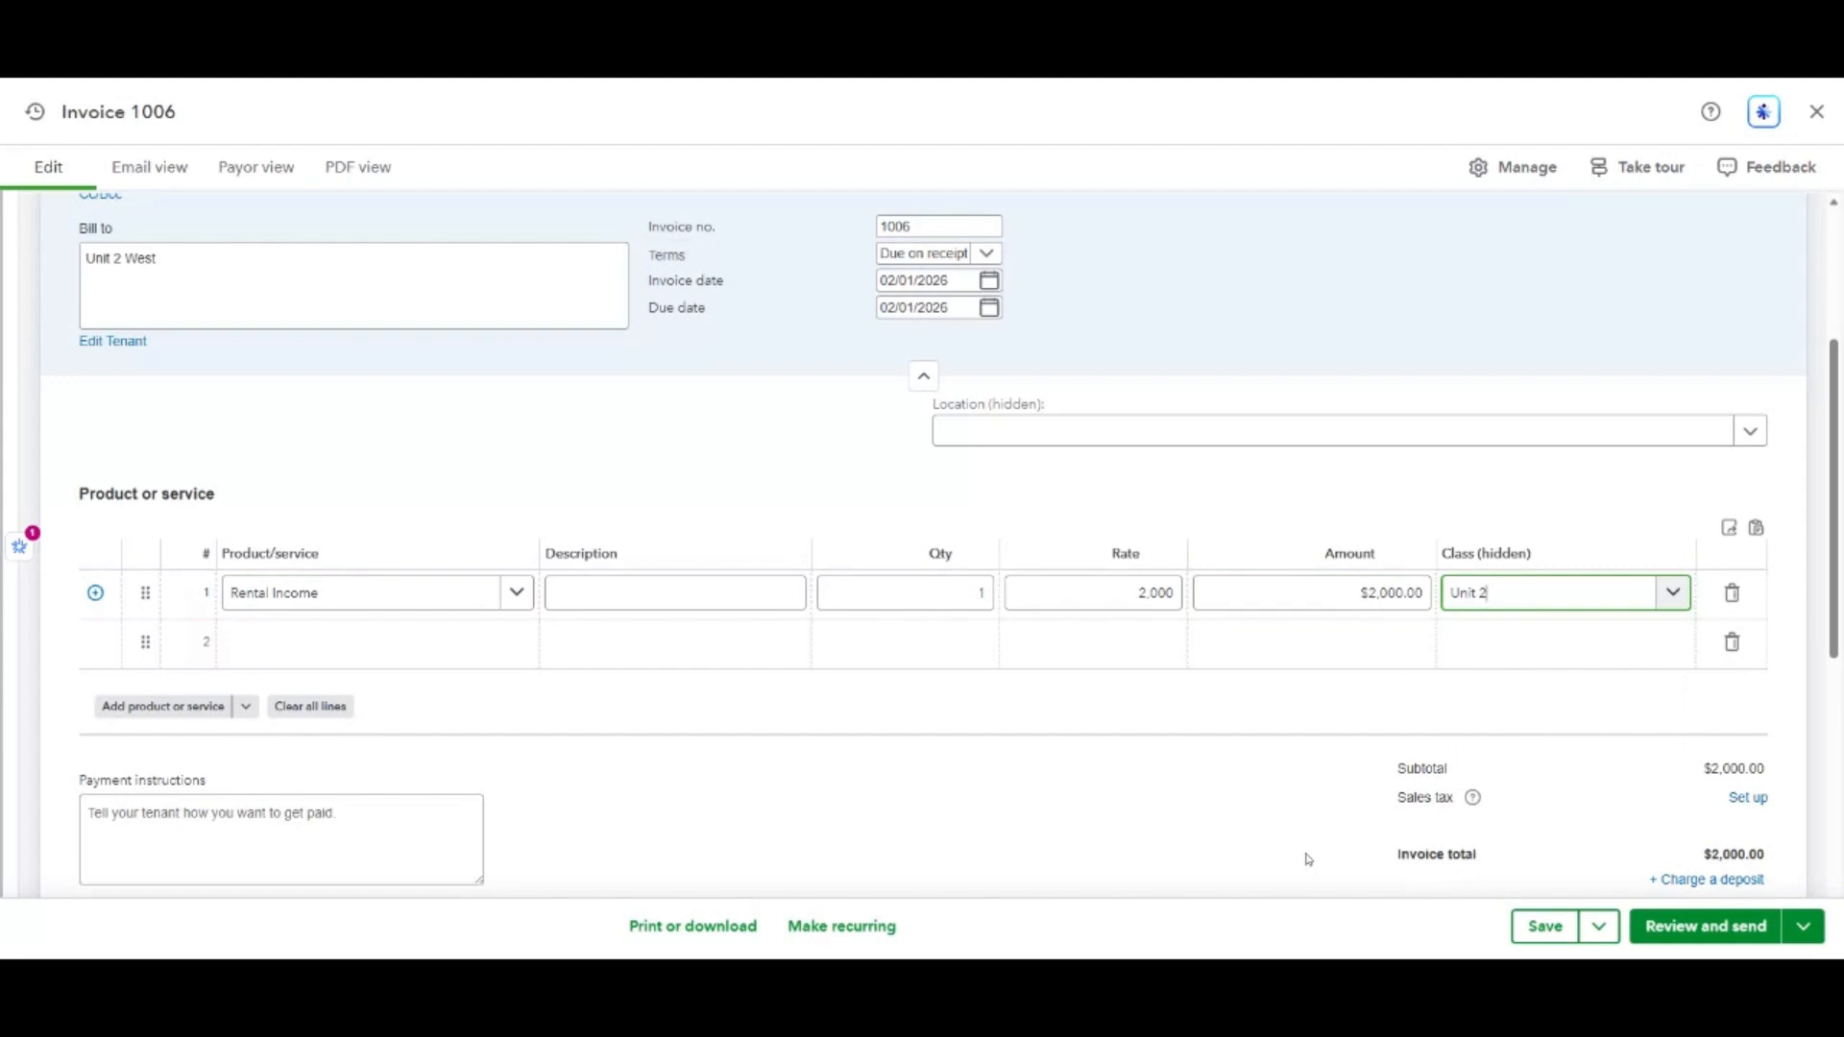
Save the Unit 2 tenant's invoice 1006 and record its full payment with payment date 02/03/2026.
scroll(1305, 857, down, 1)
click(1539, 936)
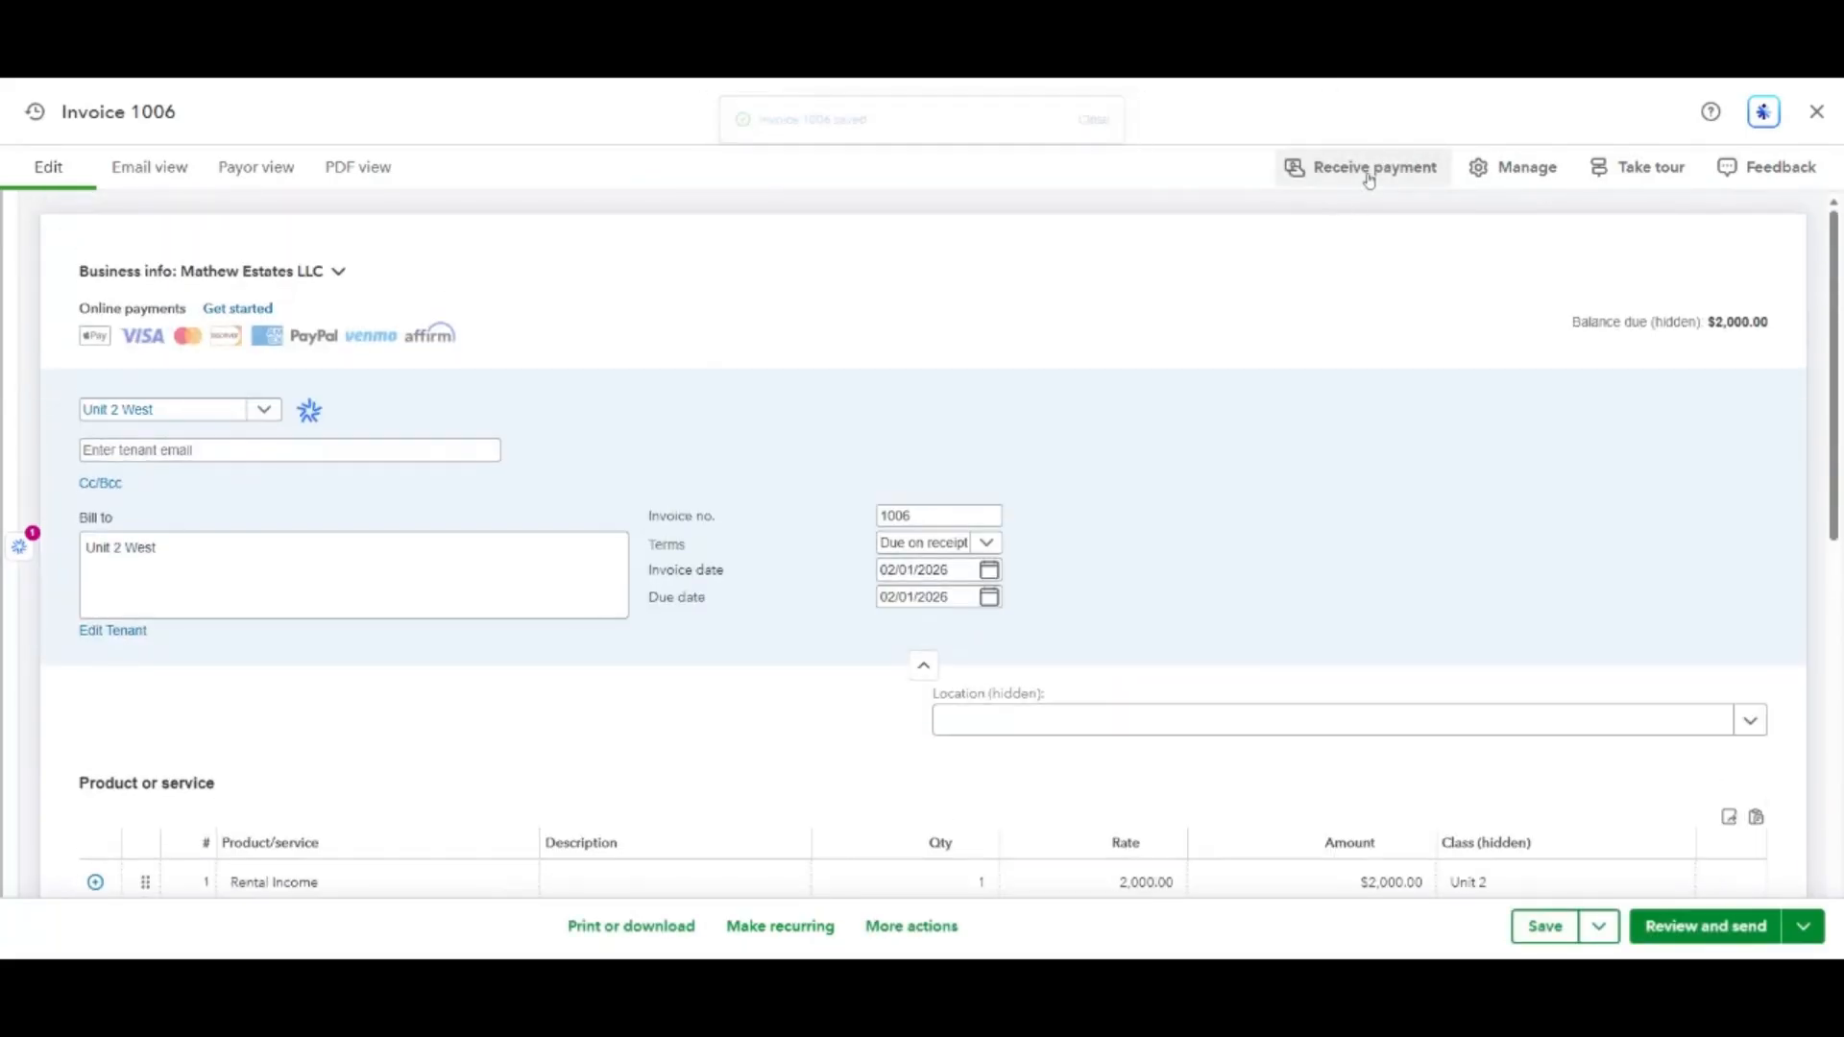
click(1368, 171)
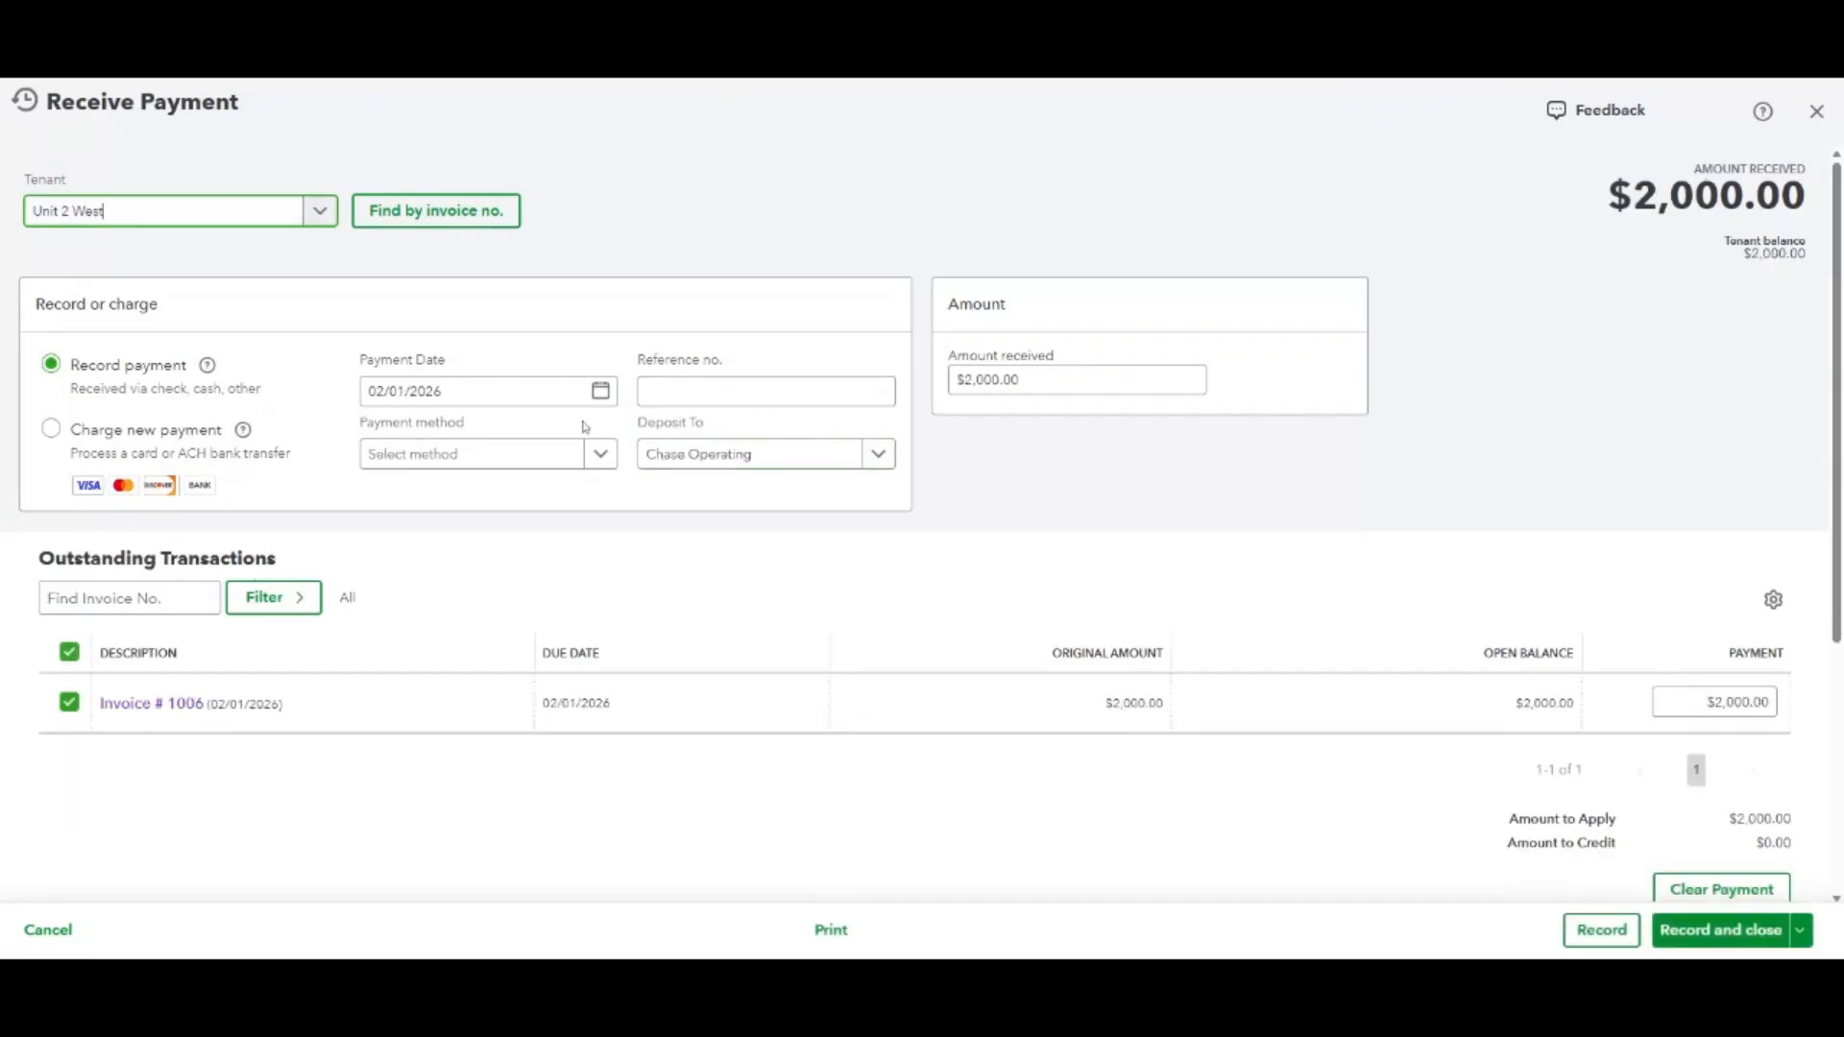
click(601, 391)
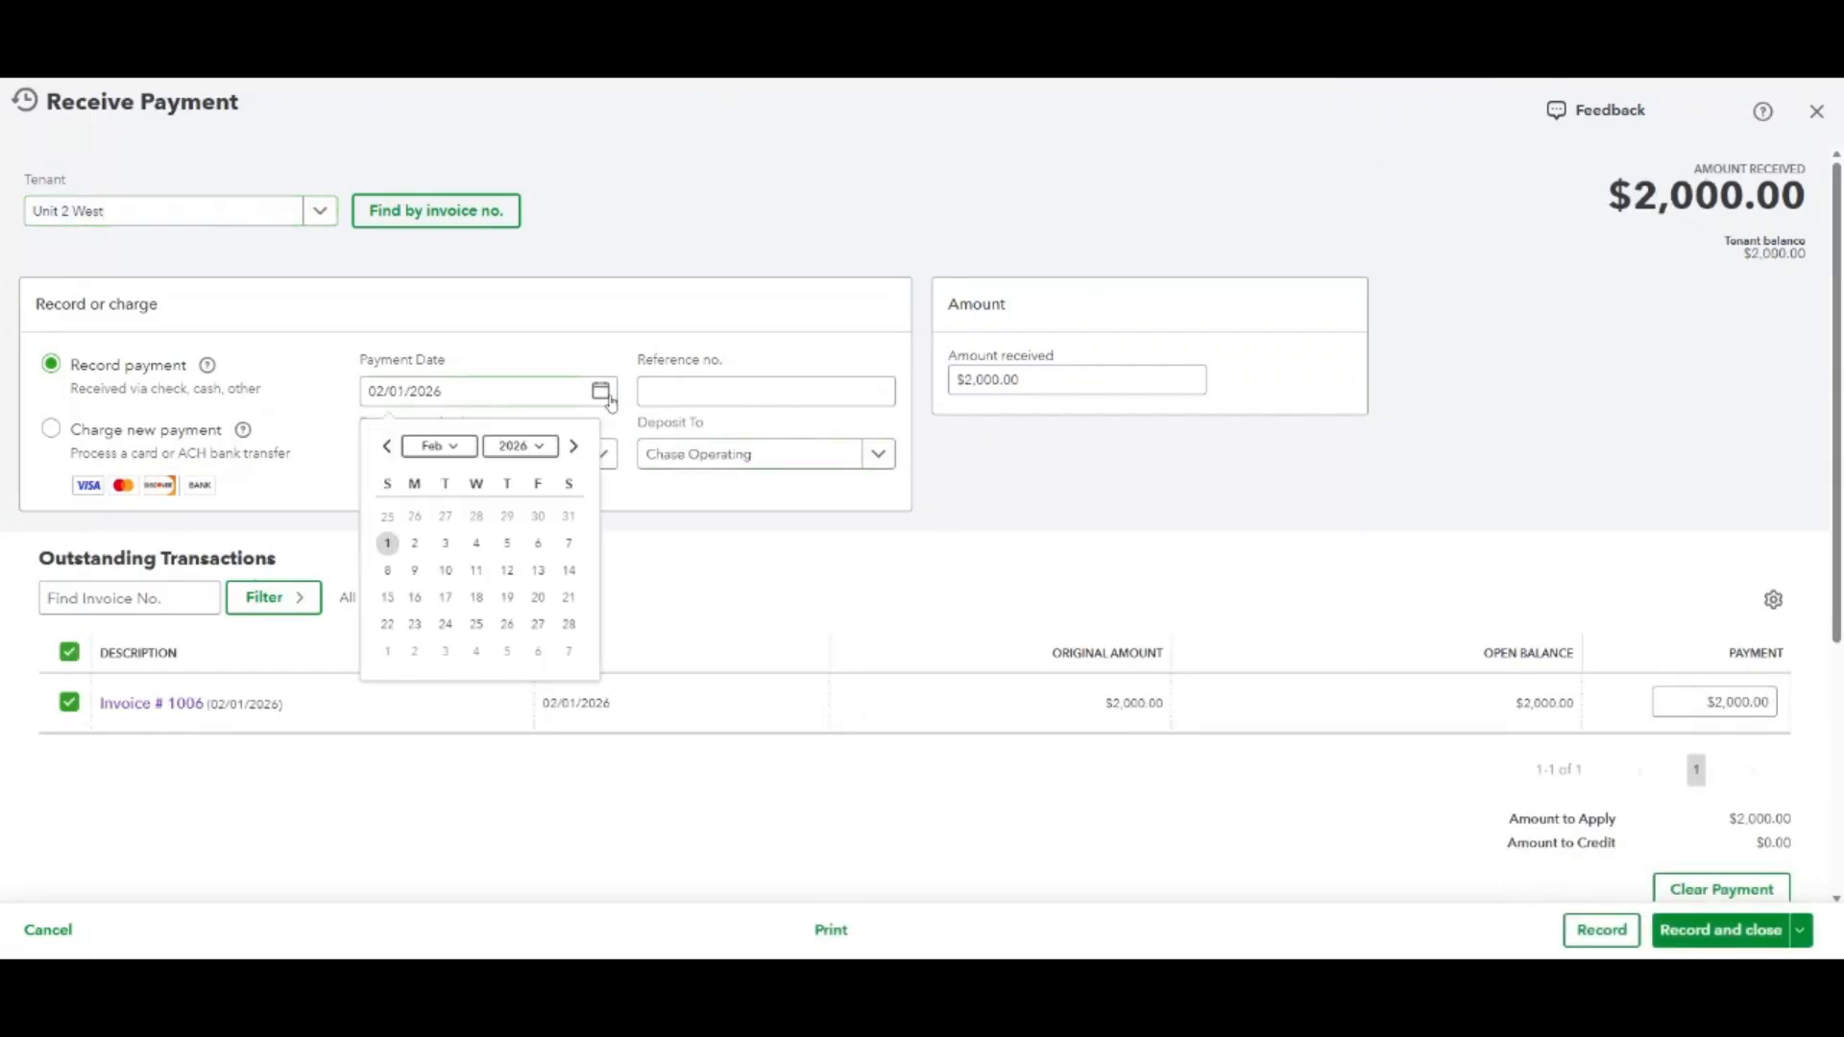
click(447, 546)
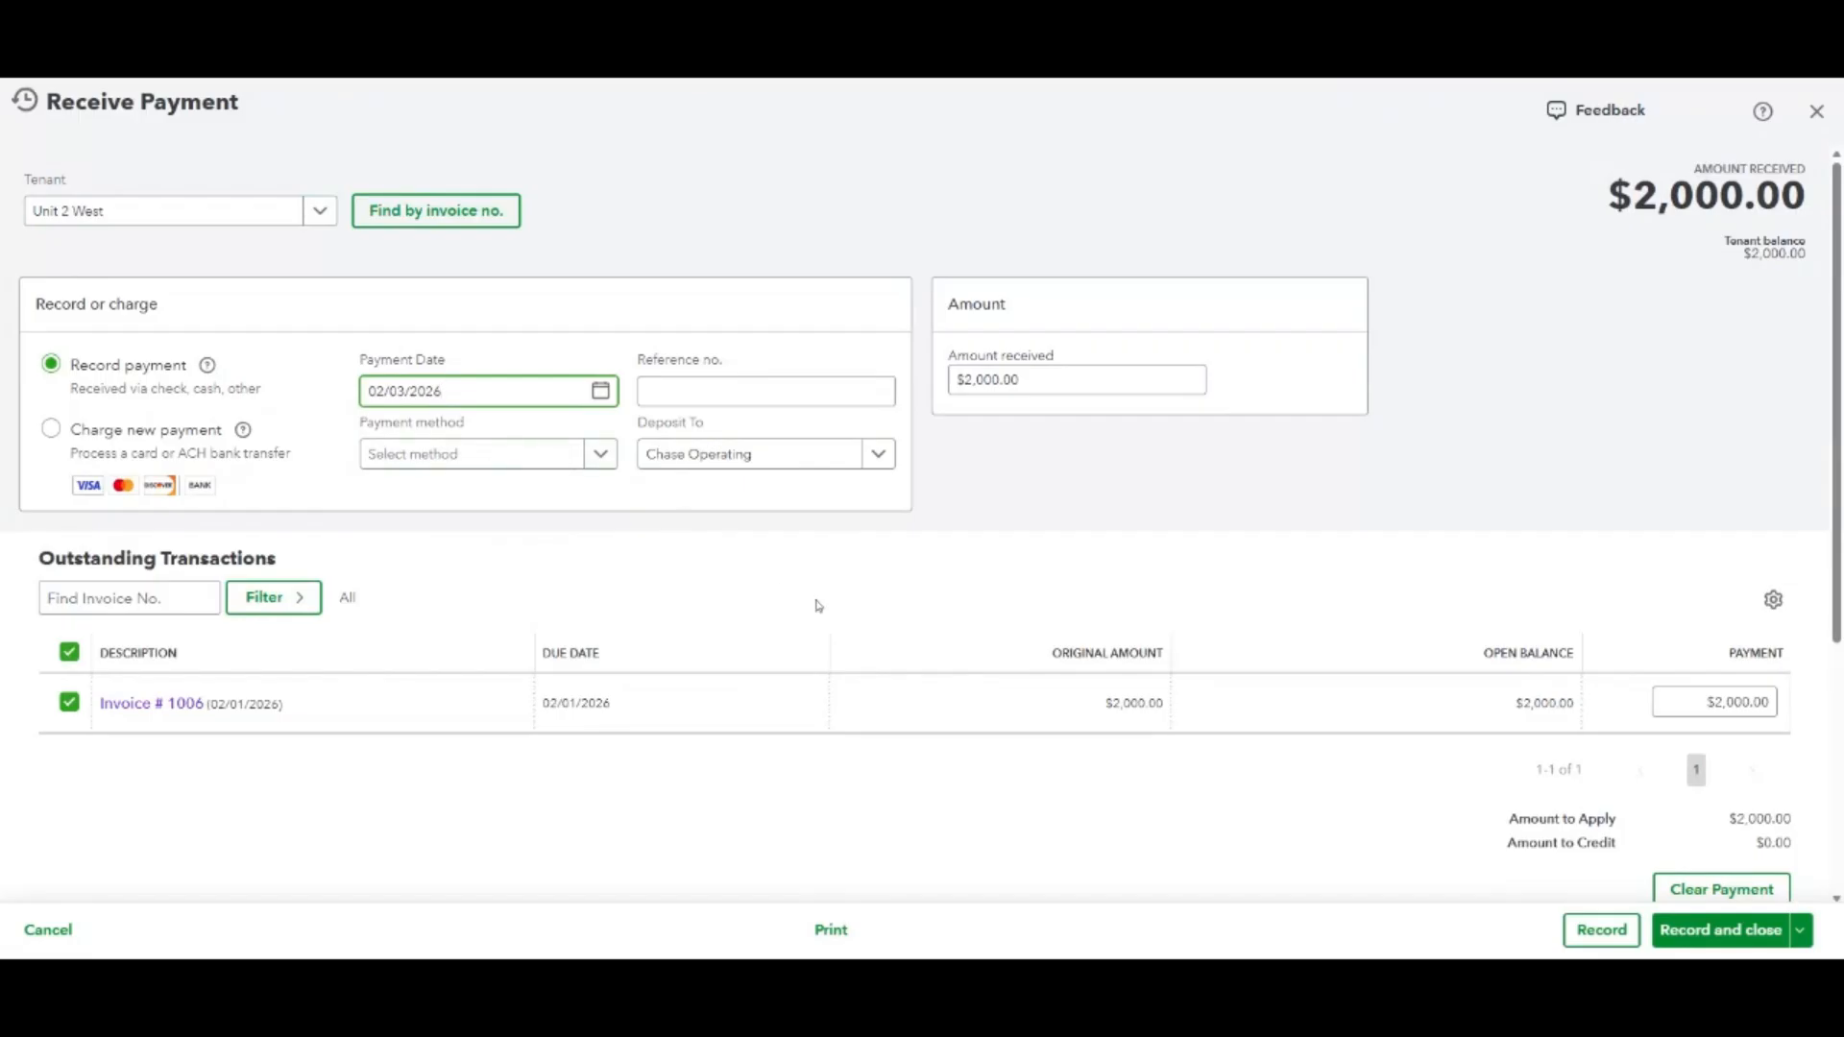
scroll(515, 602, down, 2)
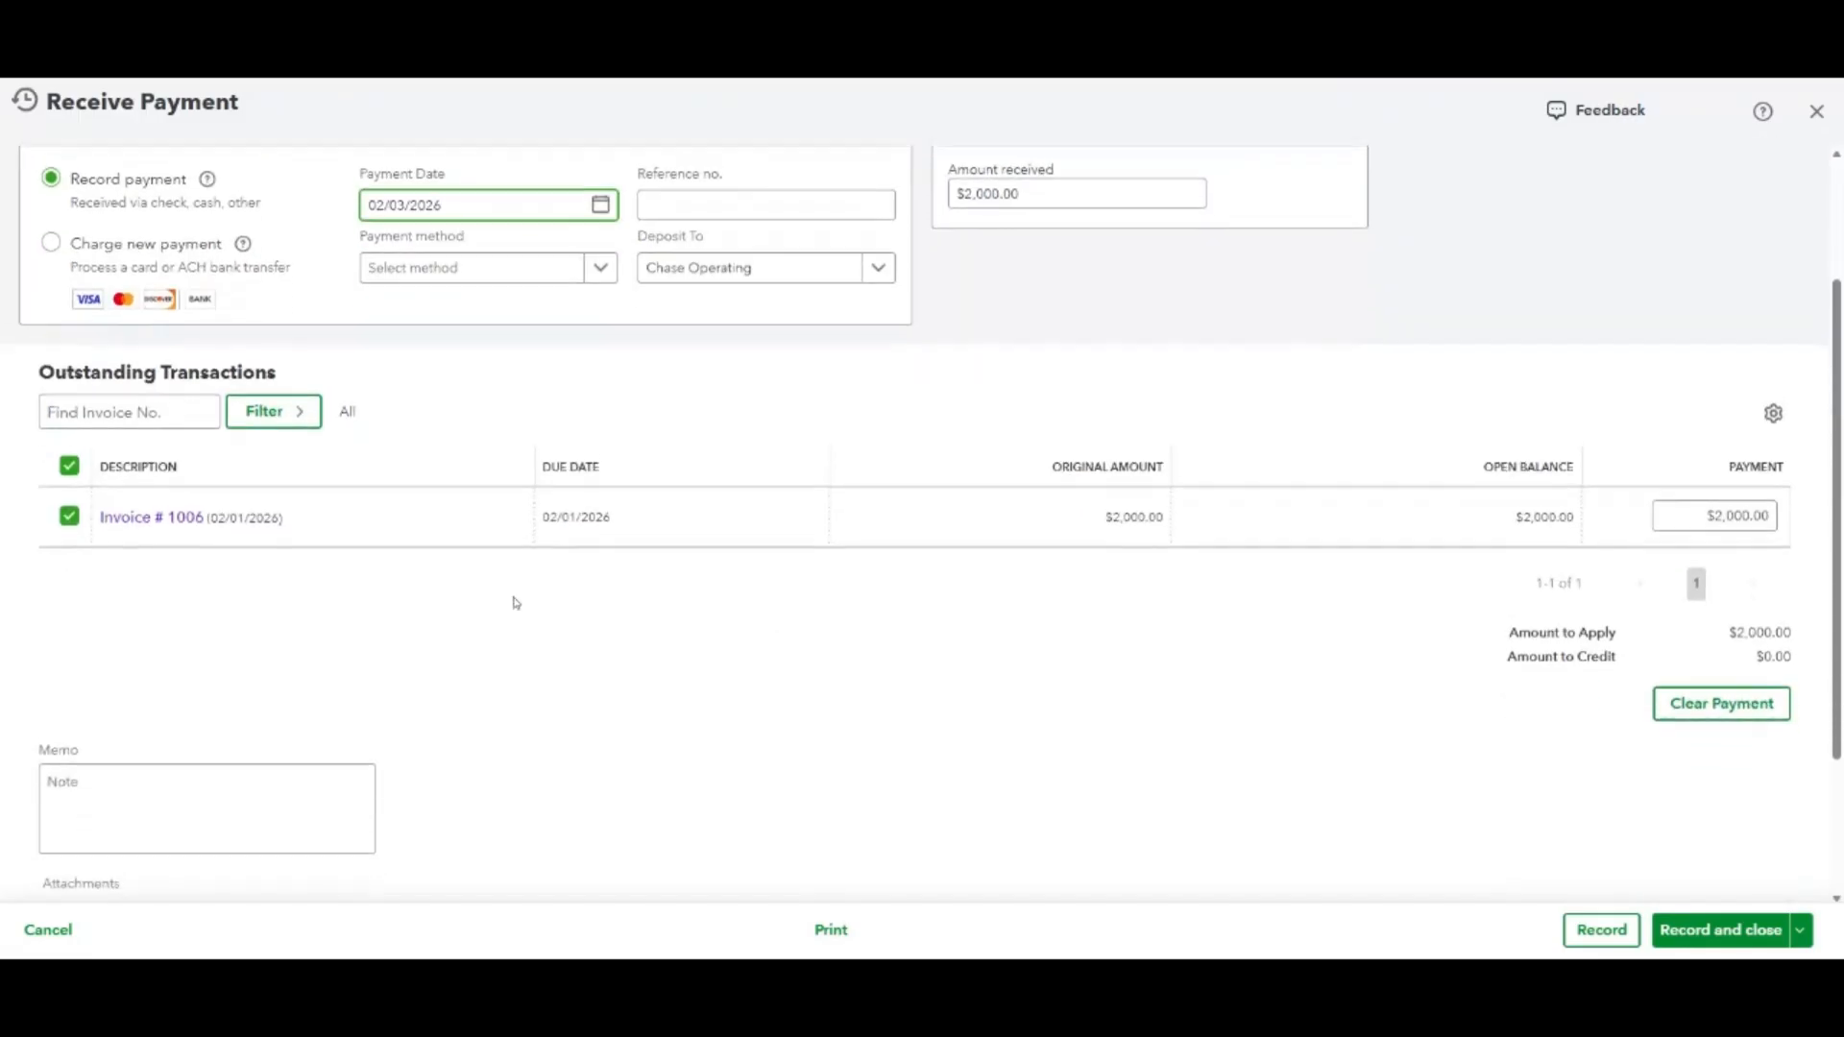
click(1705, 931)
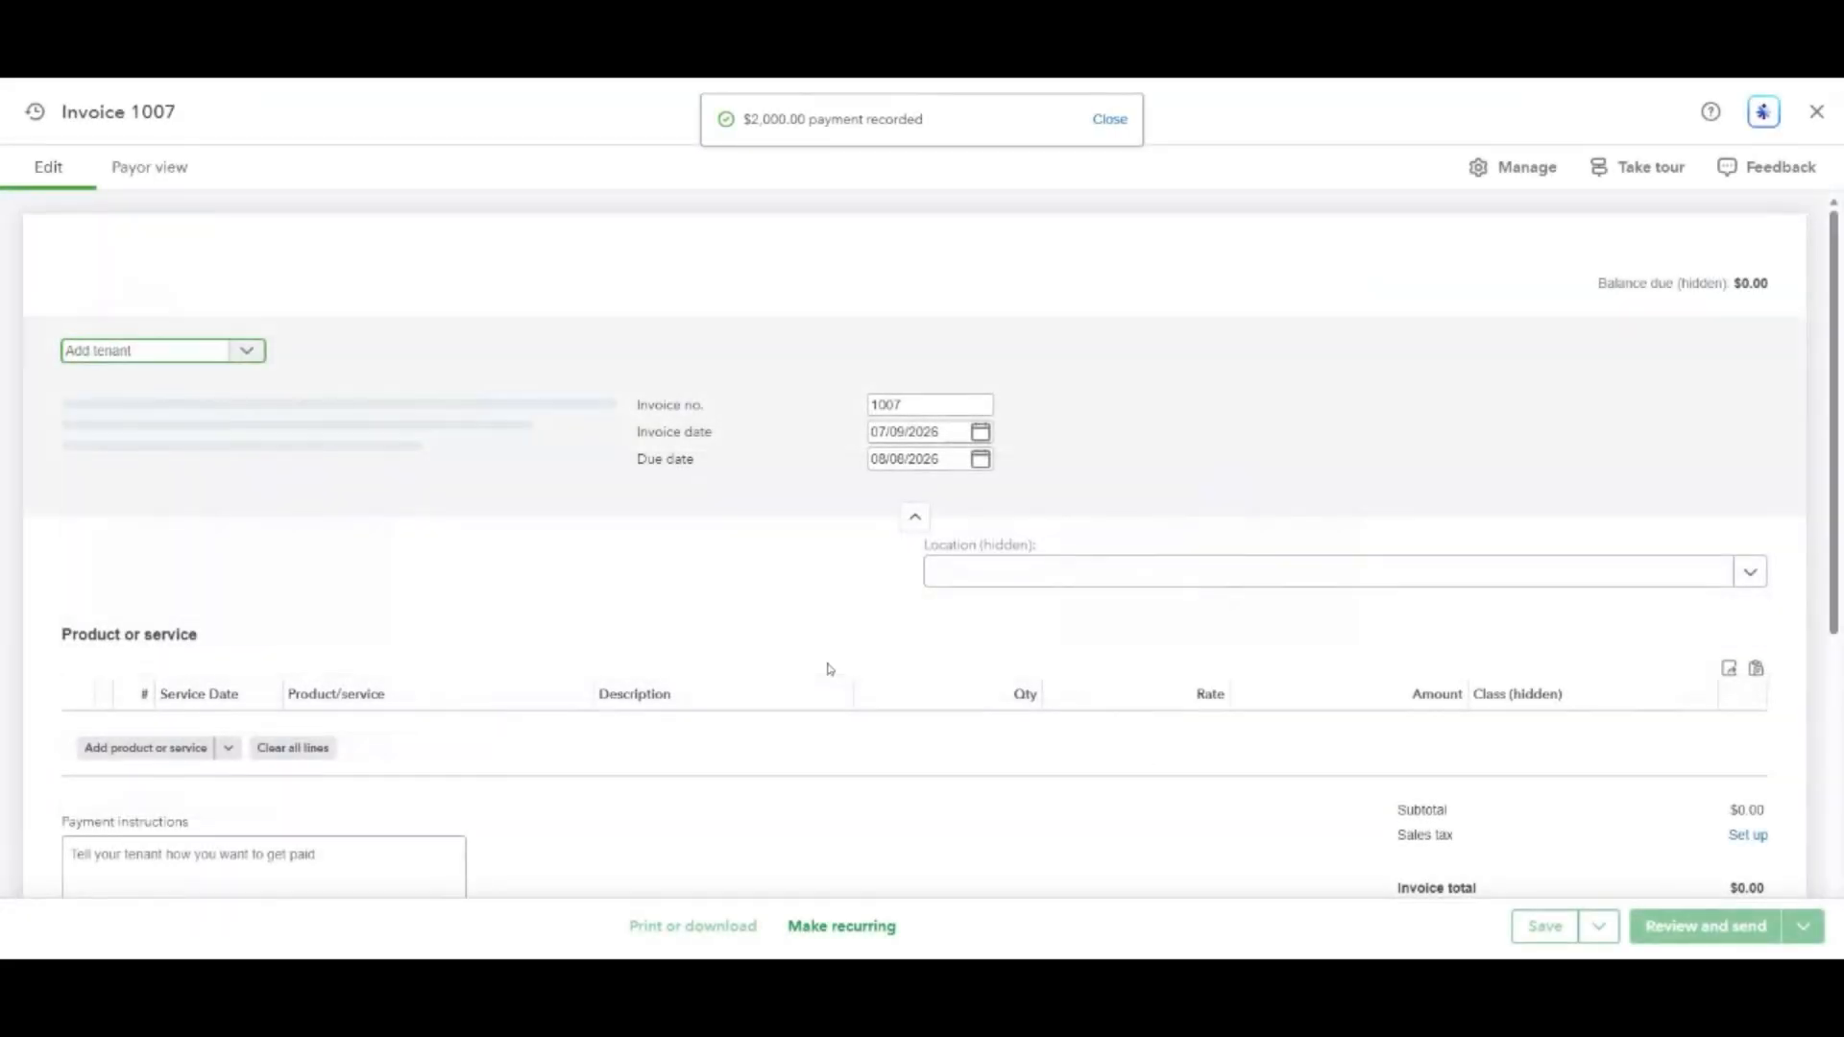
Assign the Unit 3 tenant to the new invoice, dated 02/01/2026 with terms Due on receipt.
click(213, 419)
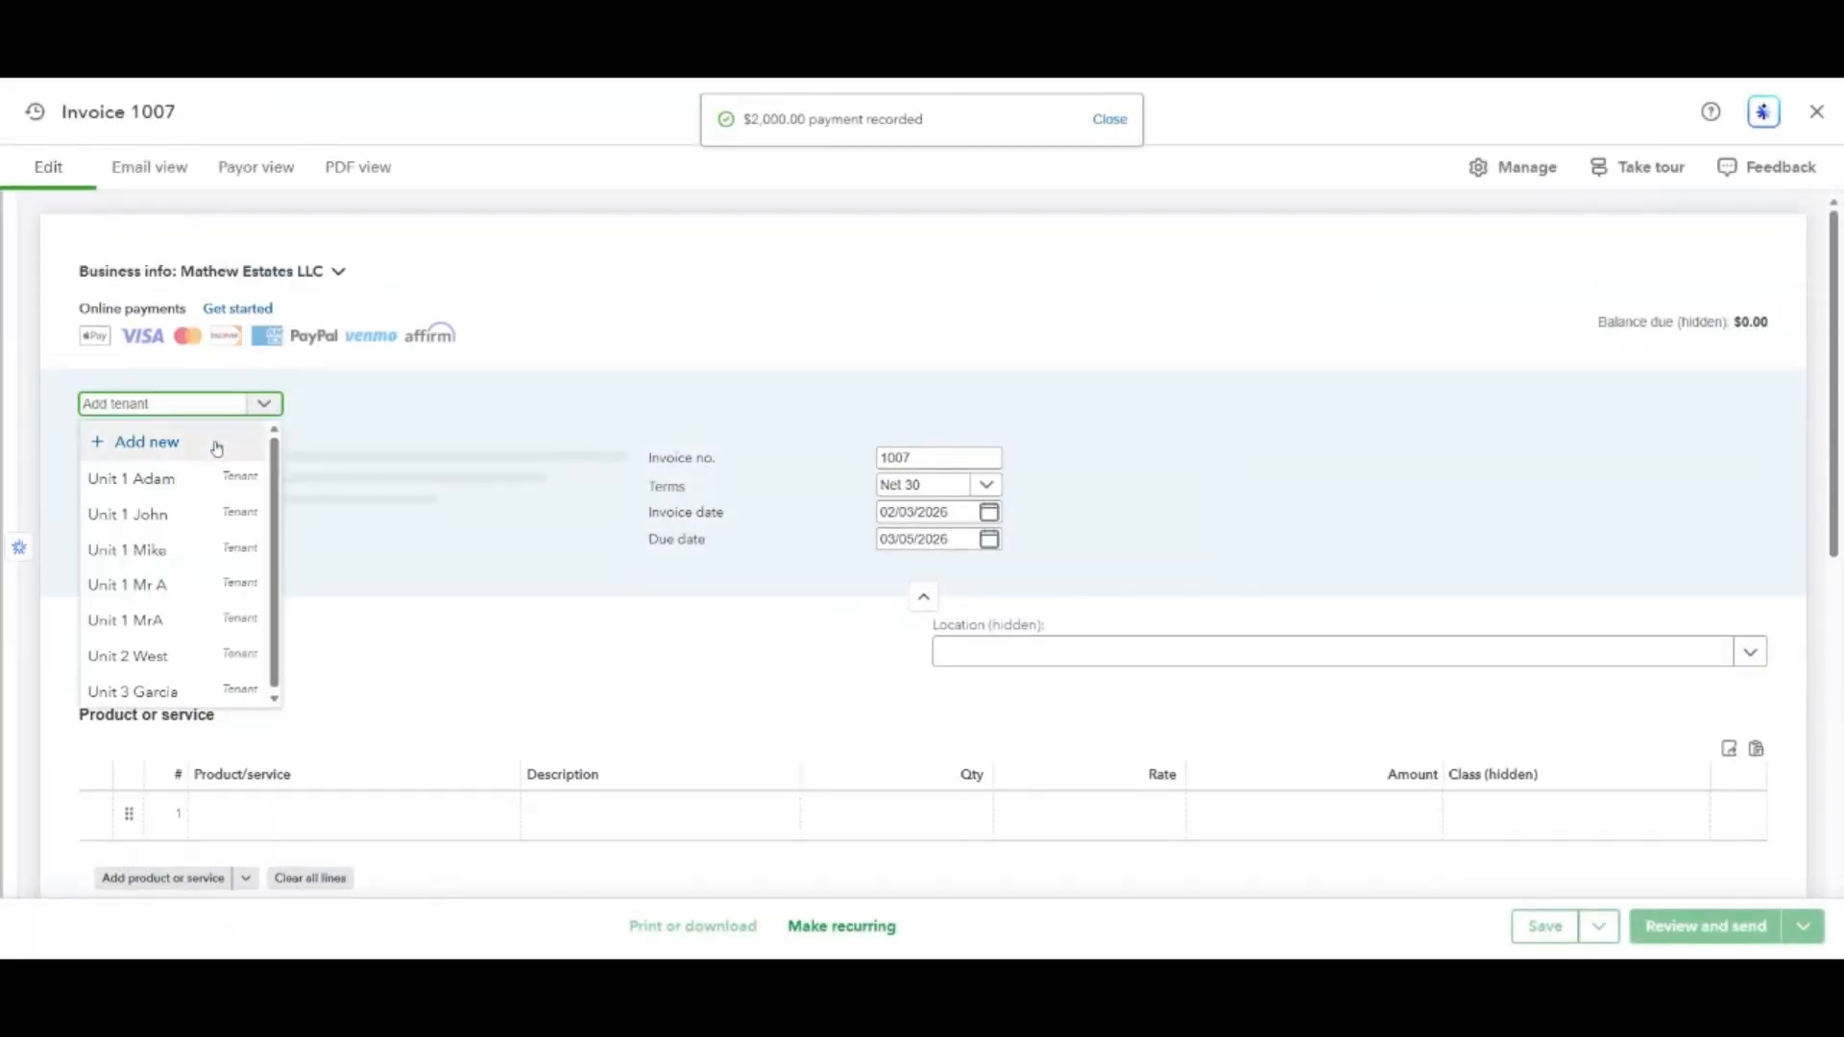
click(192, 691)
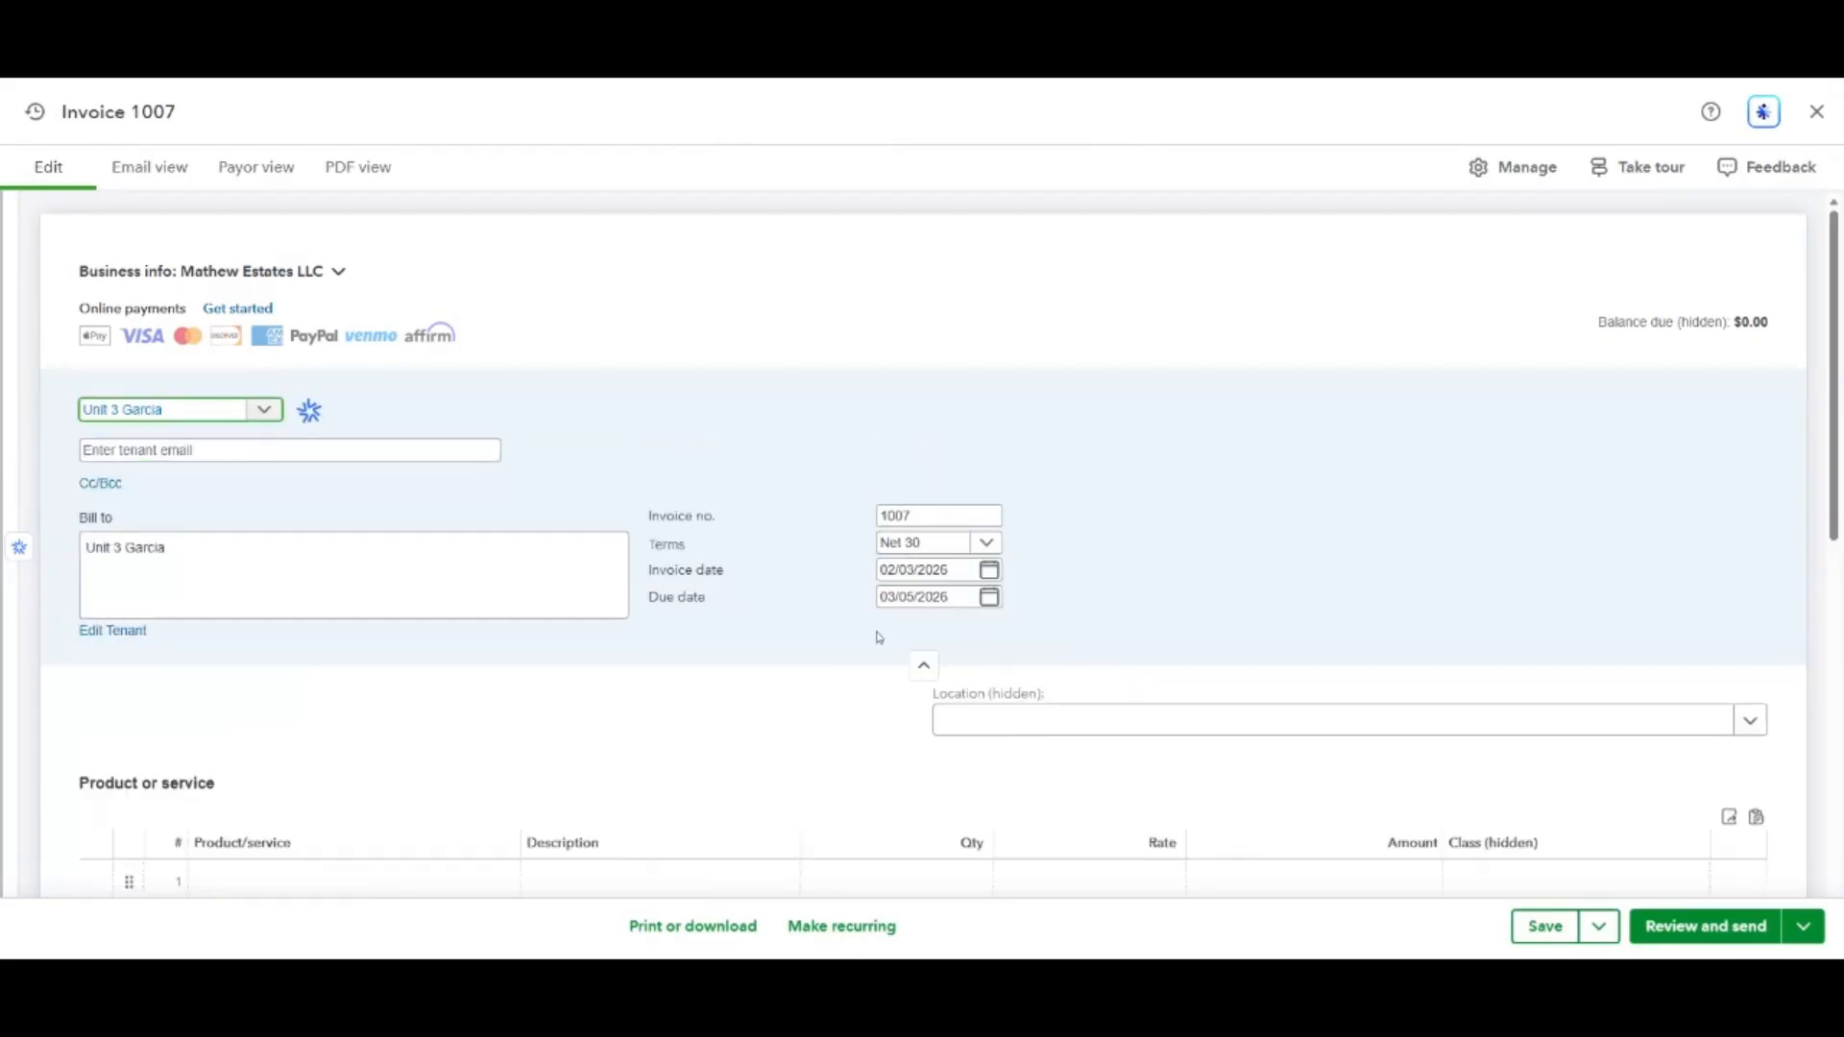
scroll(1123, 531, down, 2)
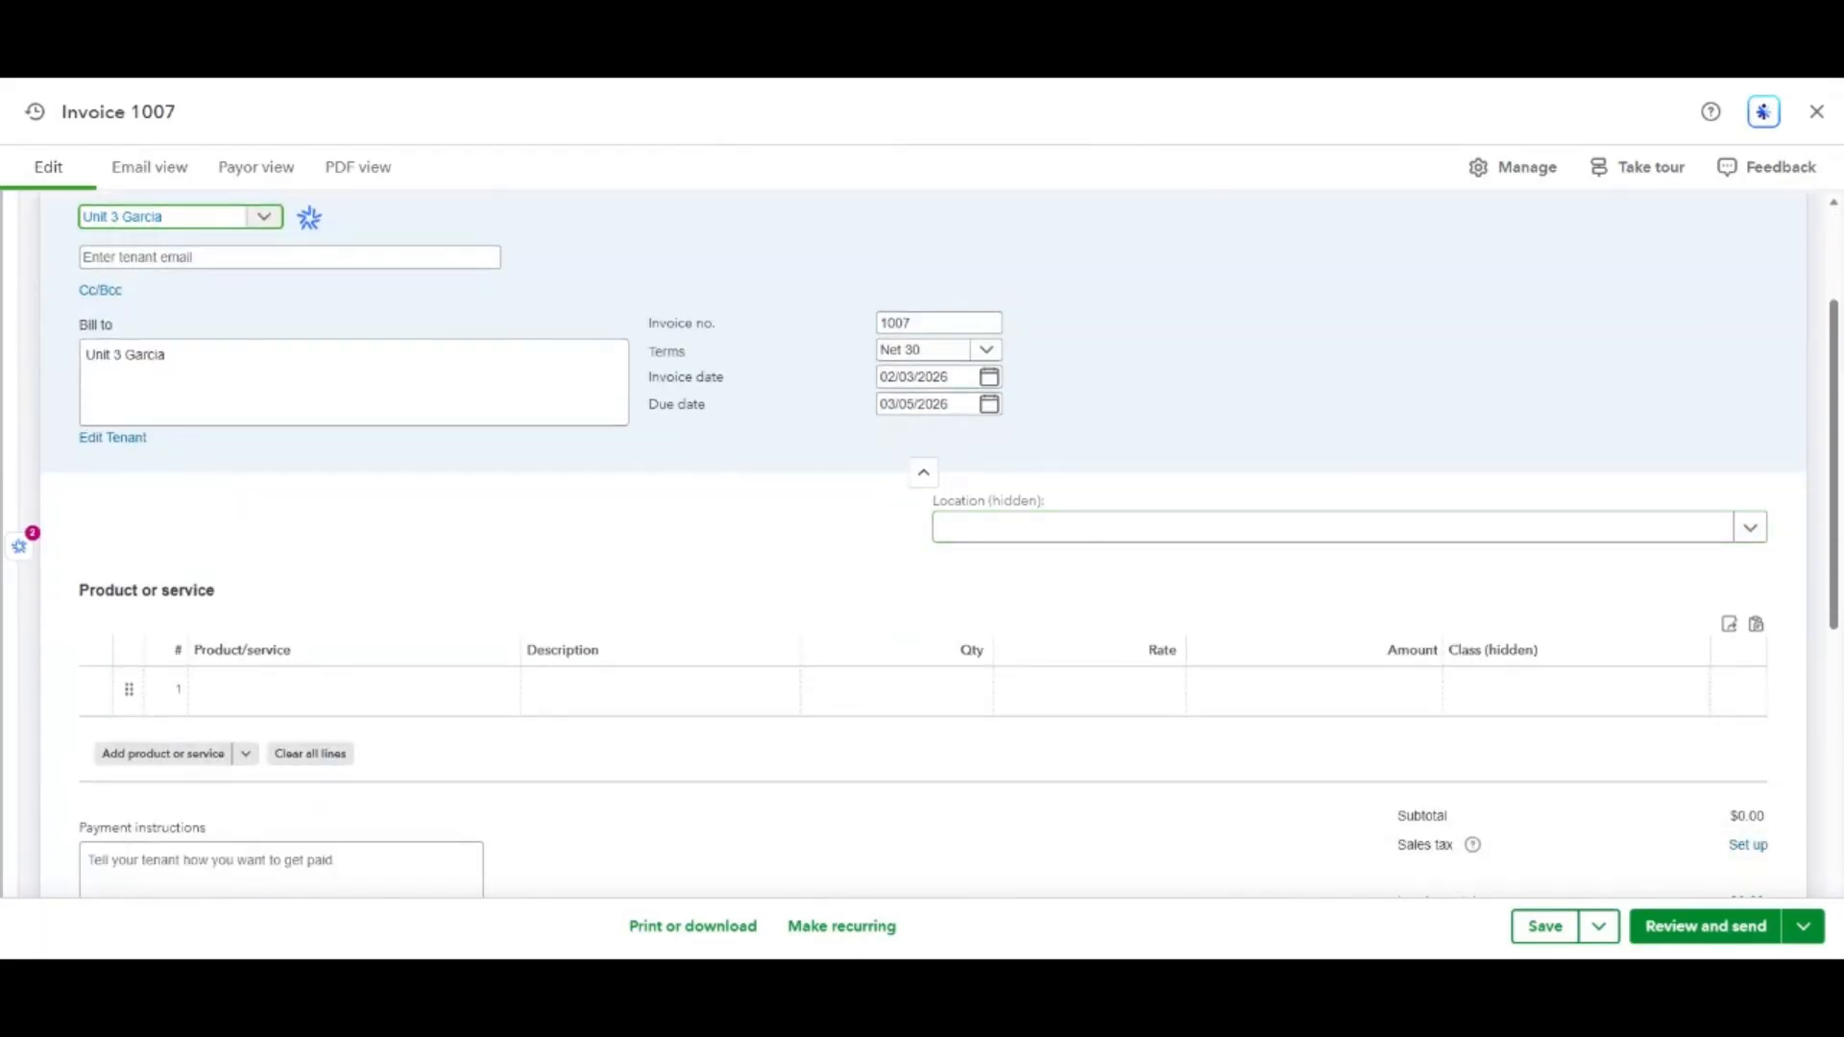
click(989, 377)
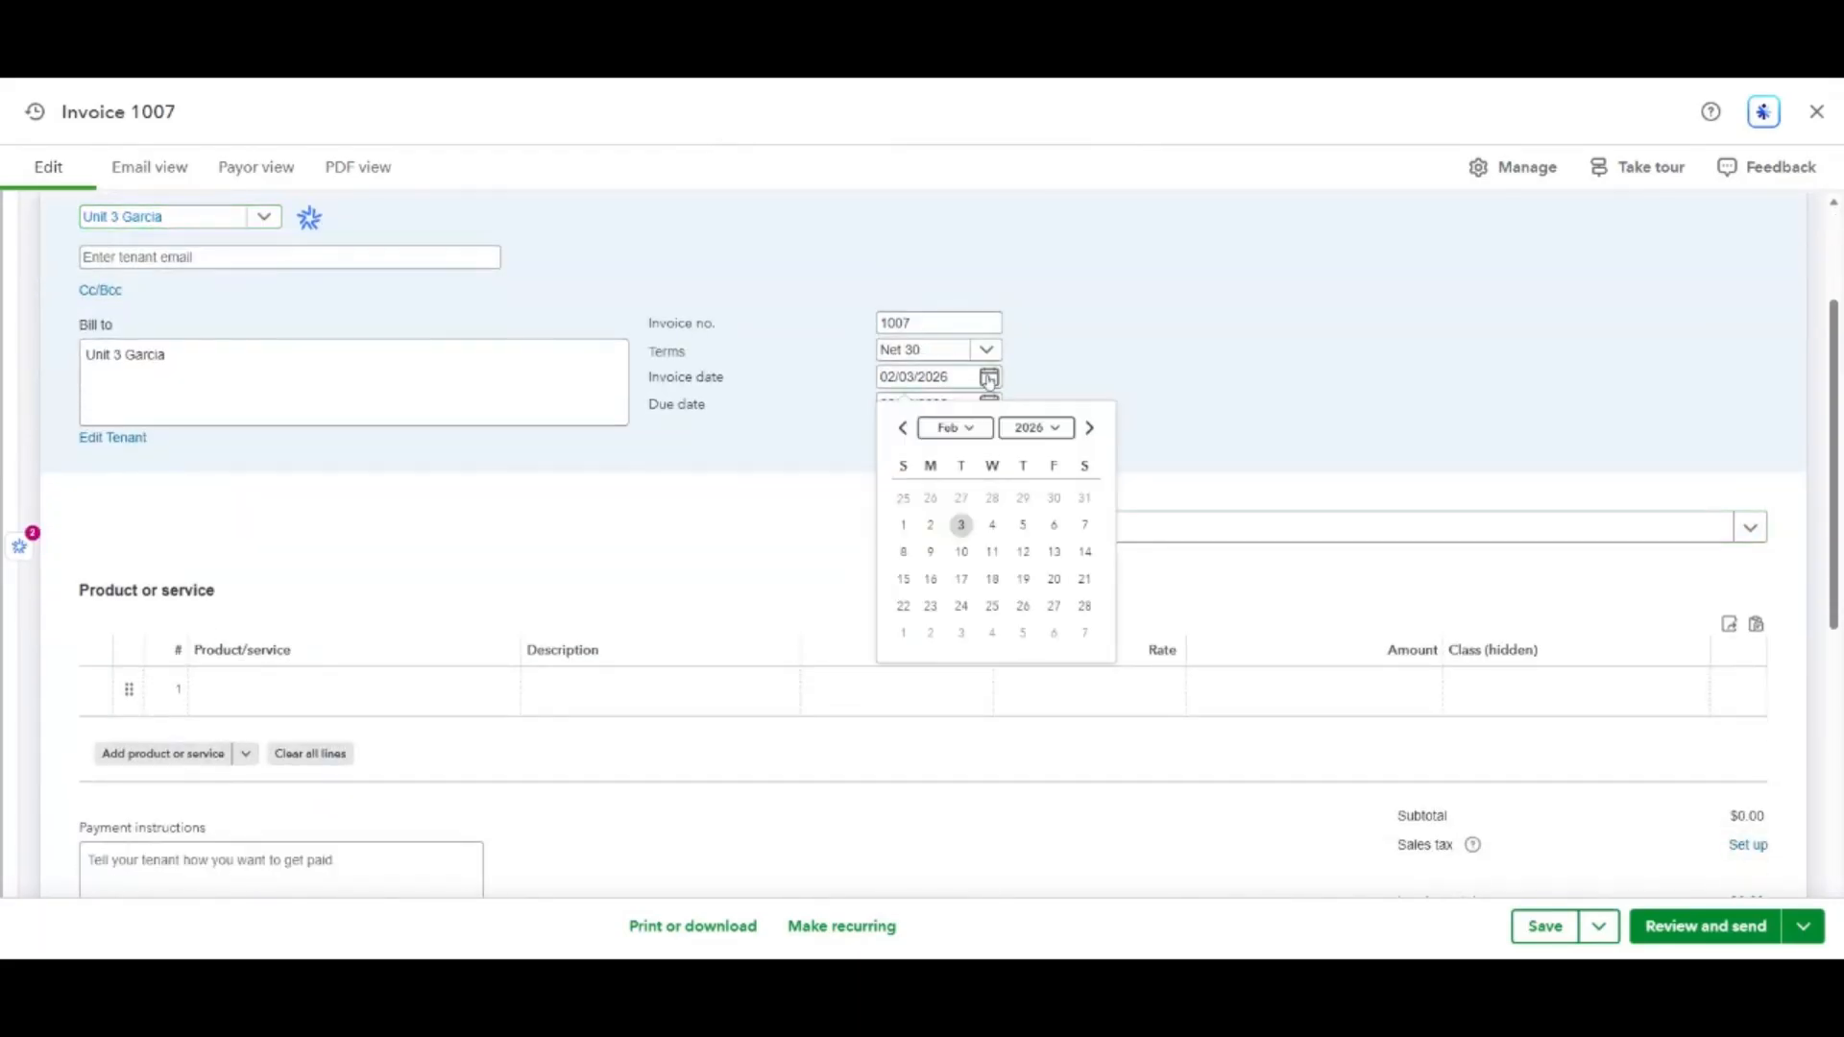
click(903, 524)
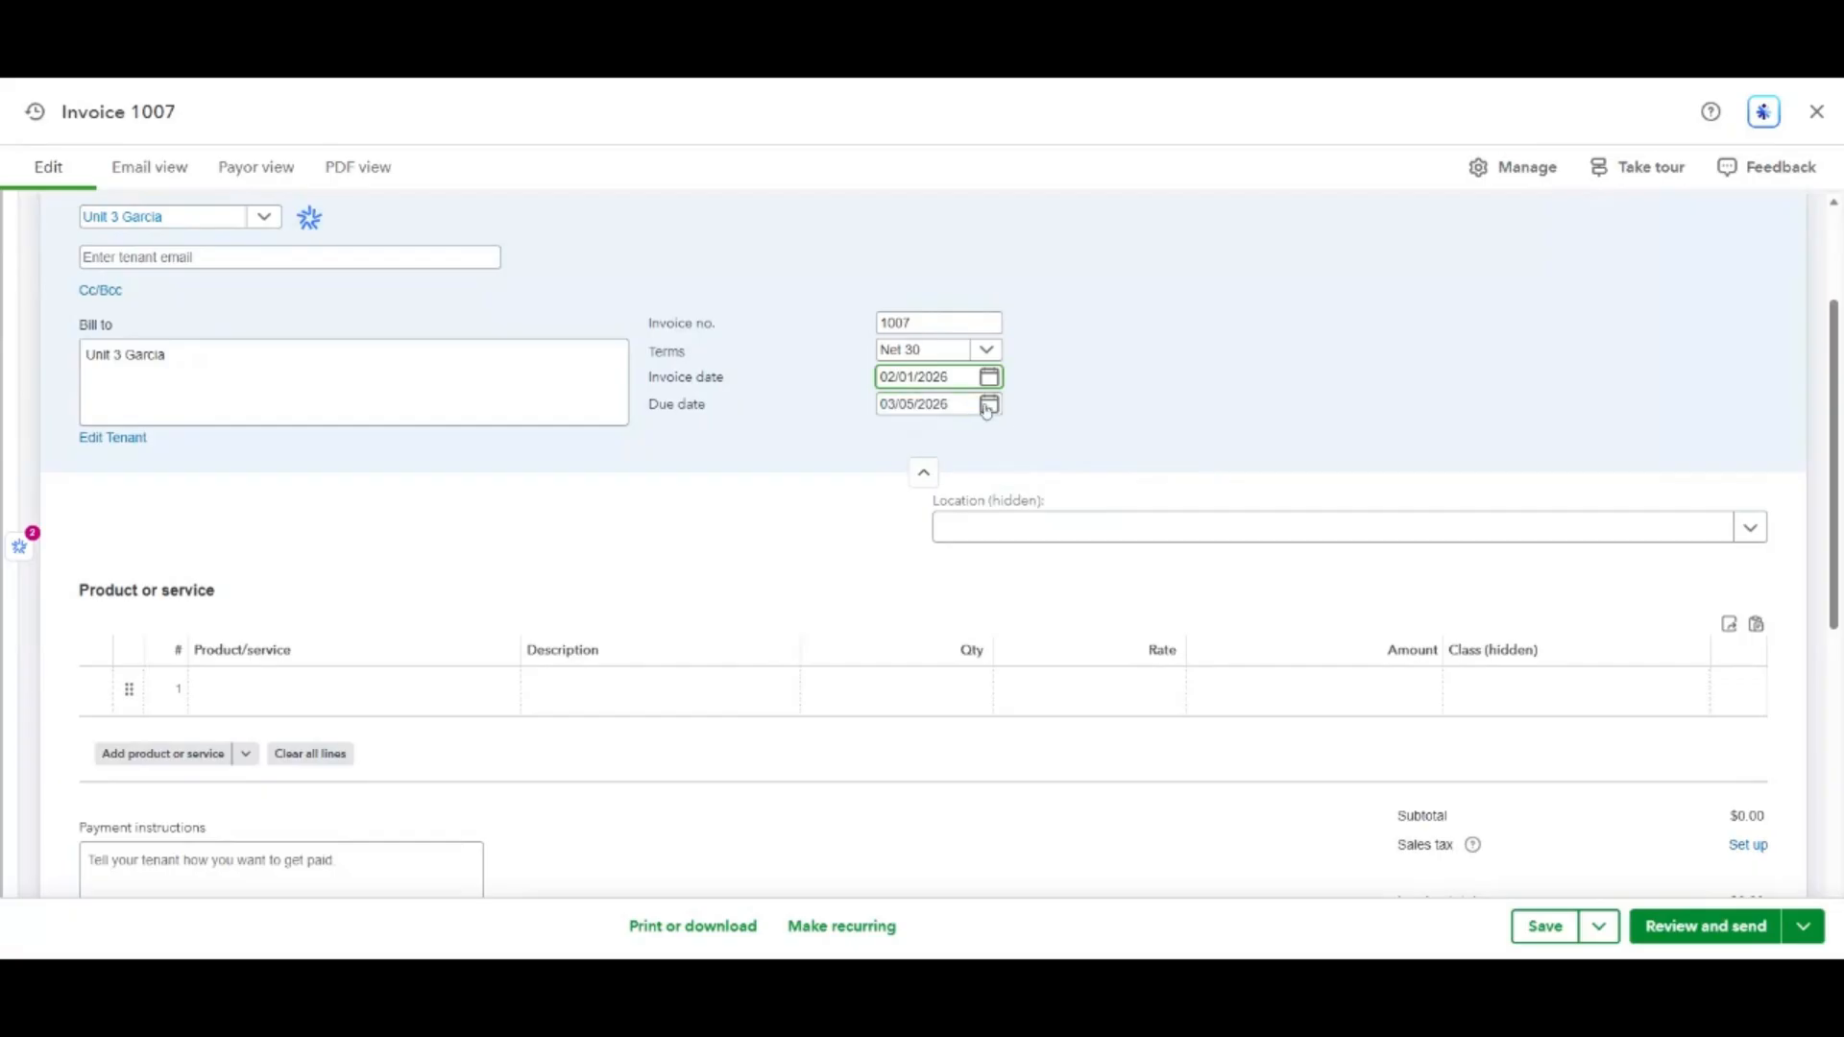
click(985, 350)
click(921, 382)
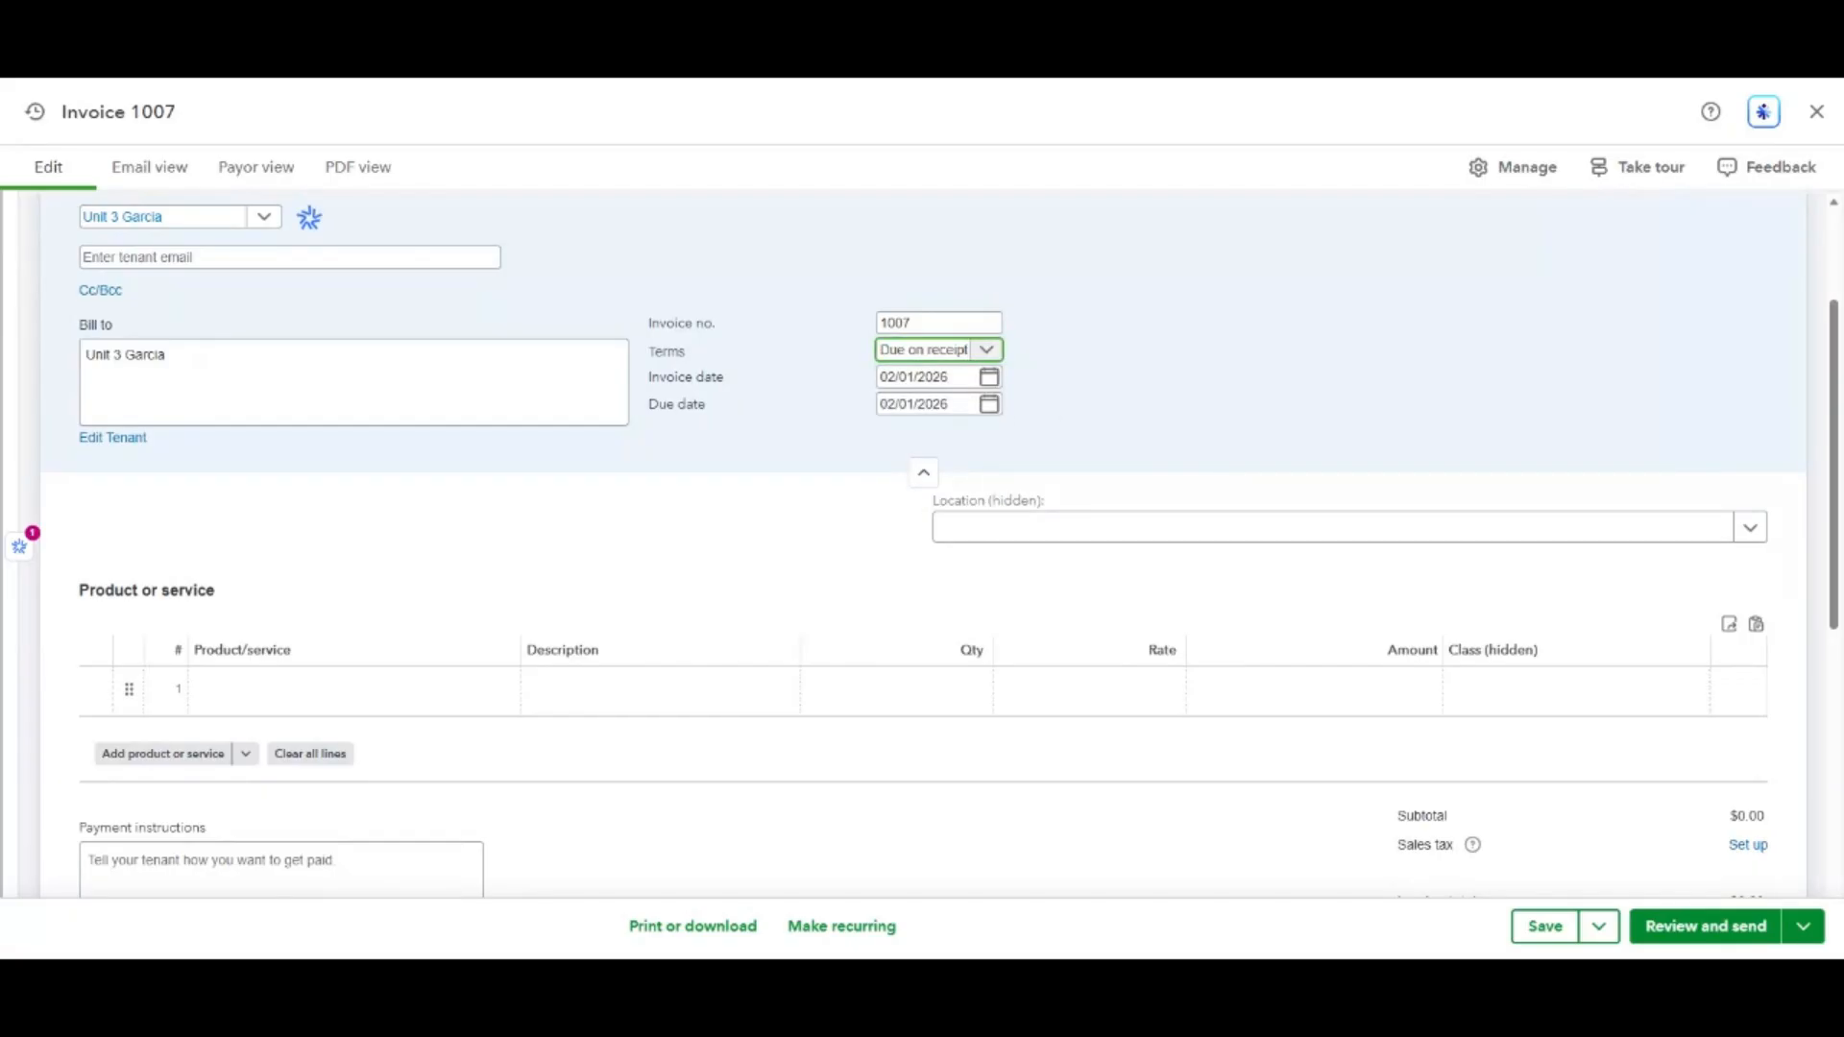
Enter a Rental Income line of 2000 on the Unit 3 tenant's invoice and save the invoice.
scroll(1155, 432, up, 1)
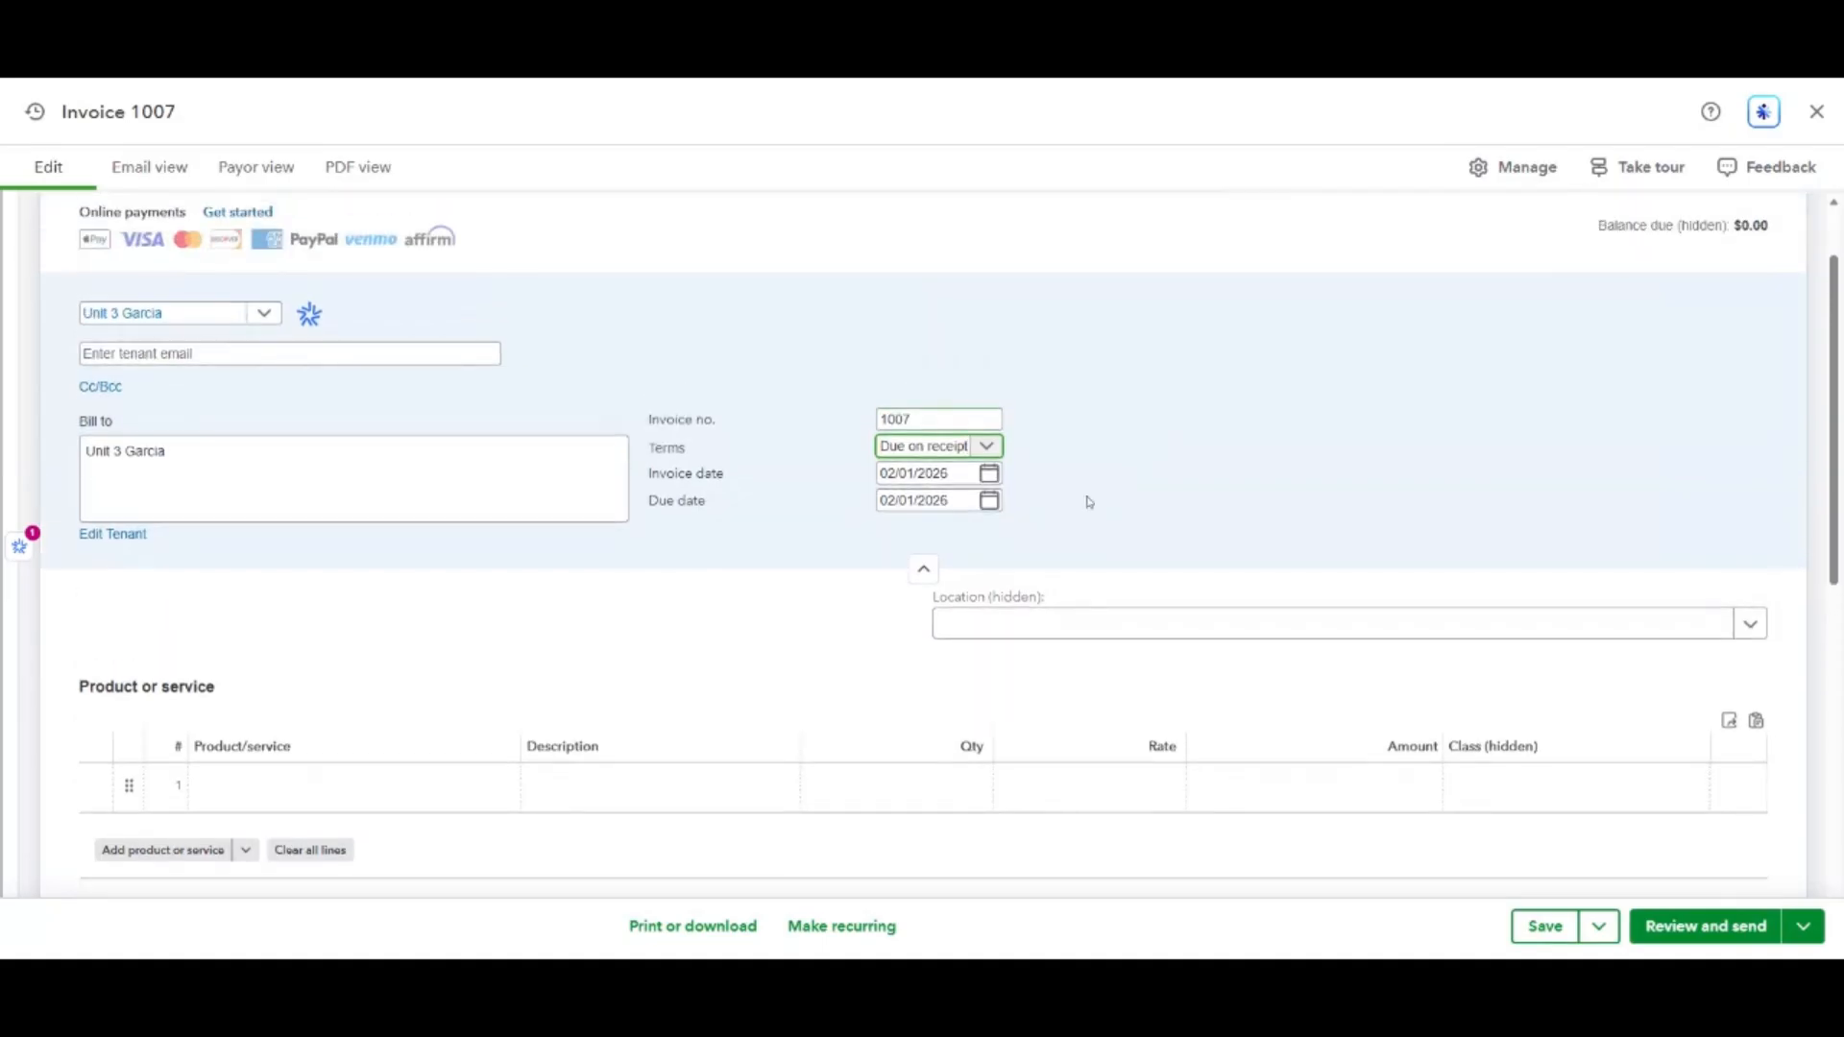
click(360, 805)
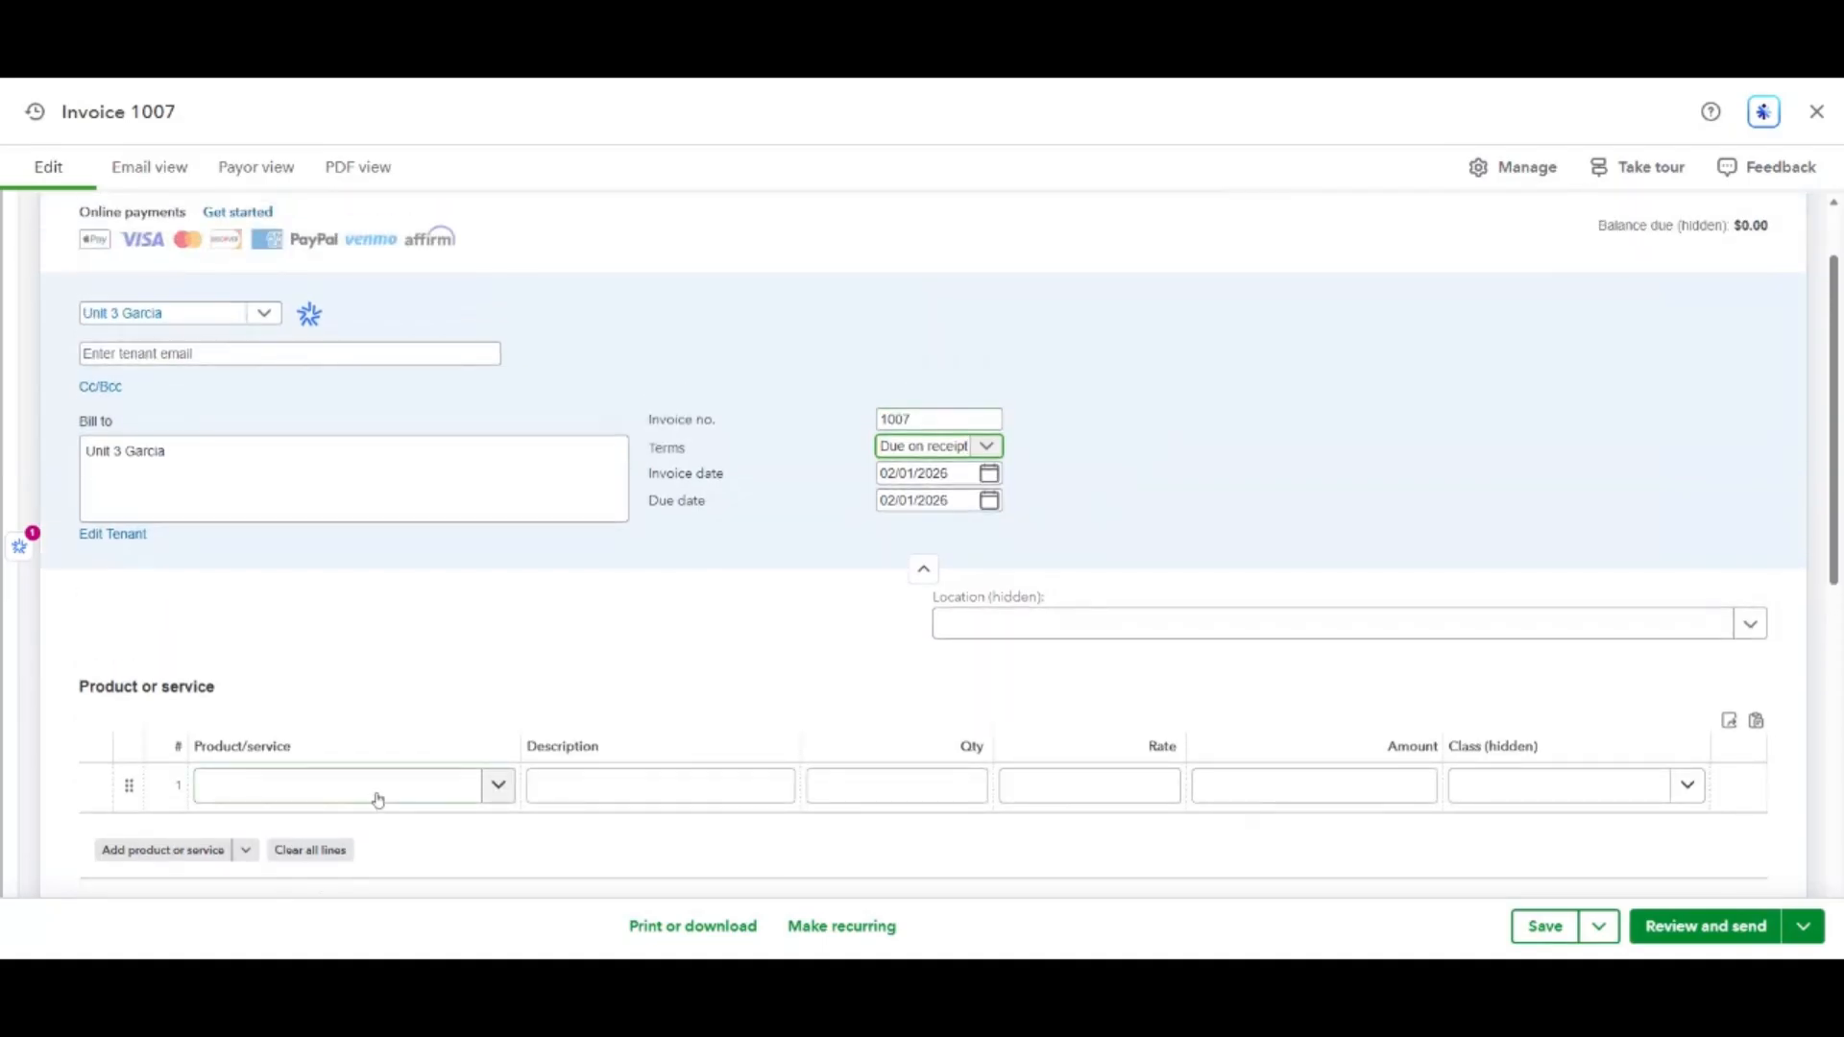
click(382, 798)
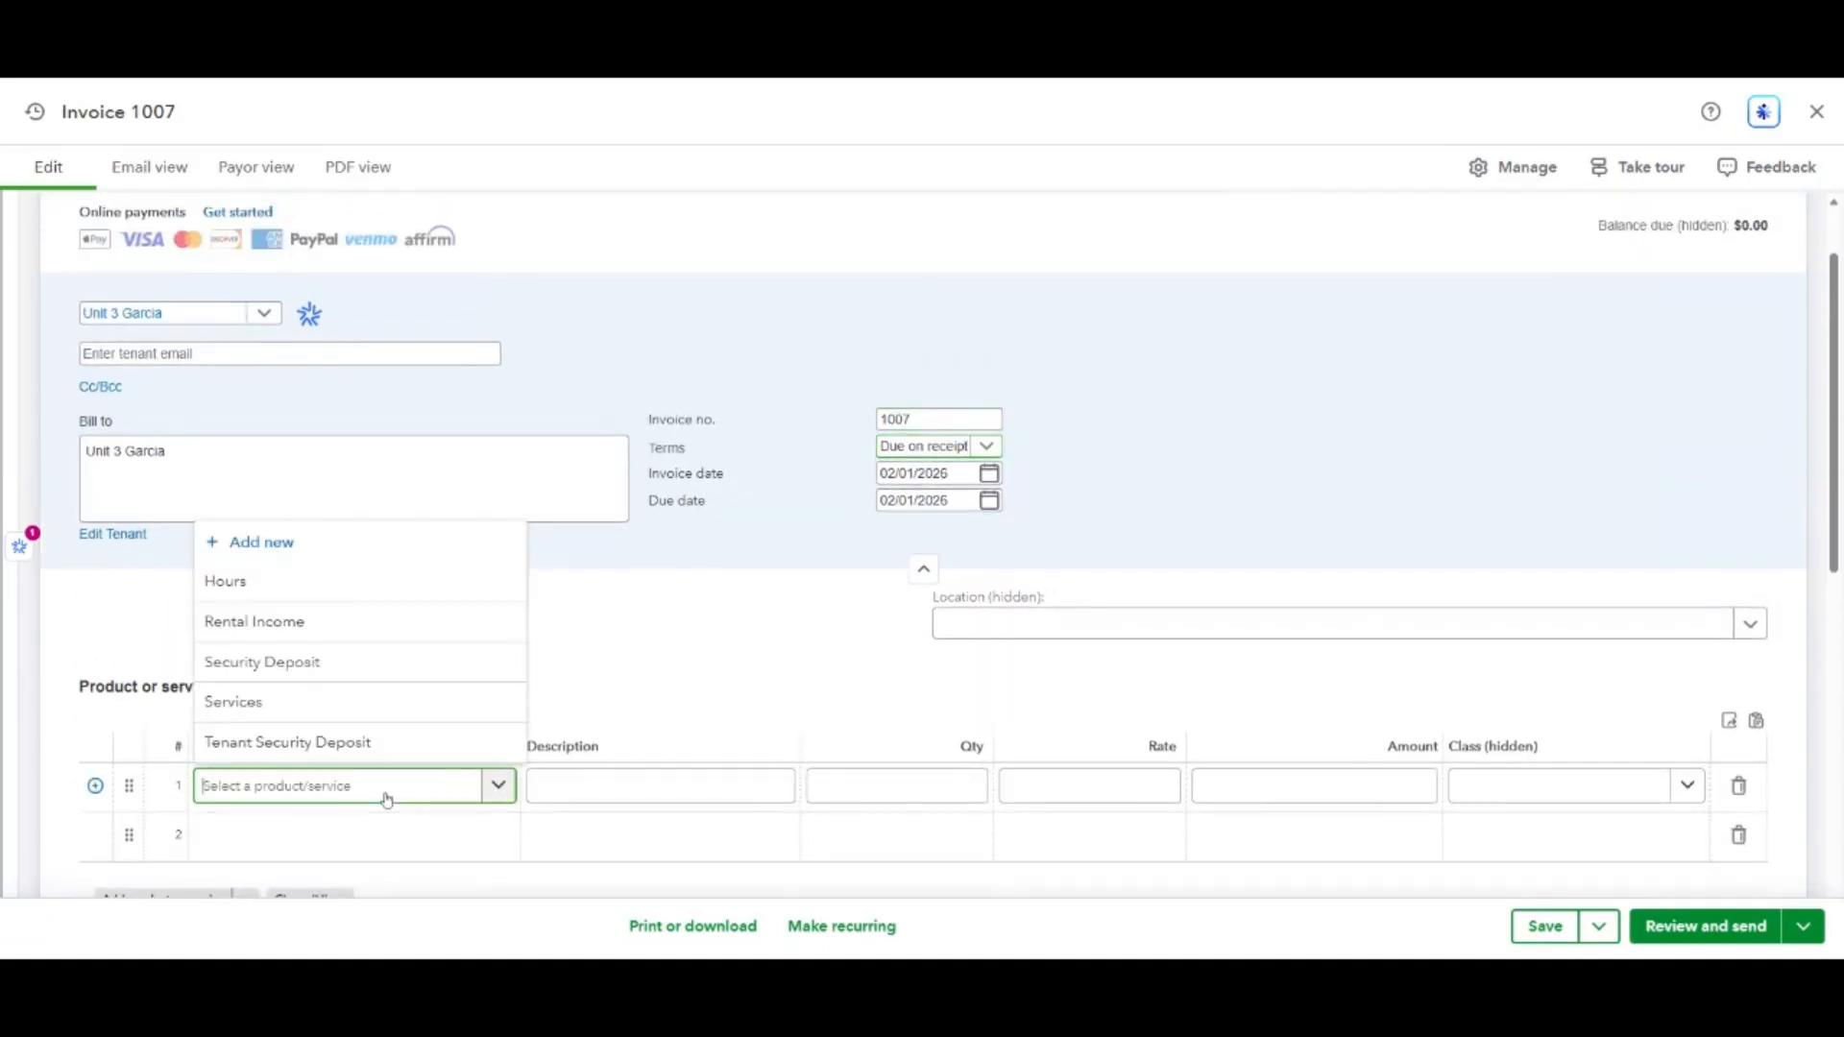
click(341, 626)
click(1344, 785)
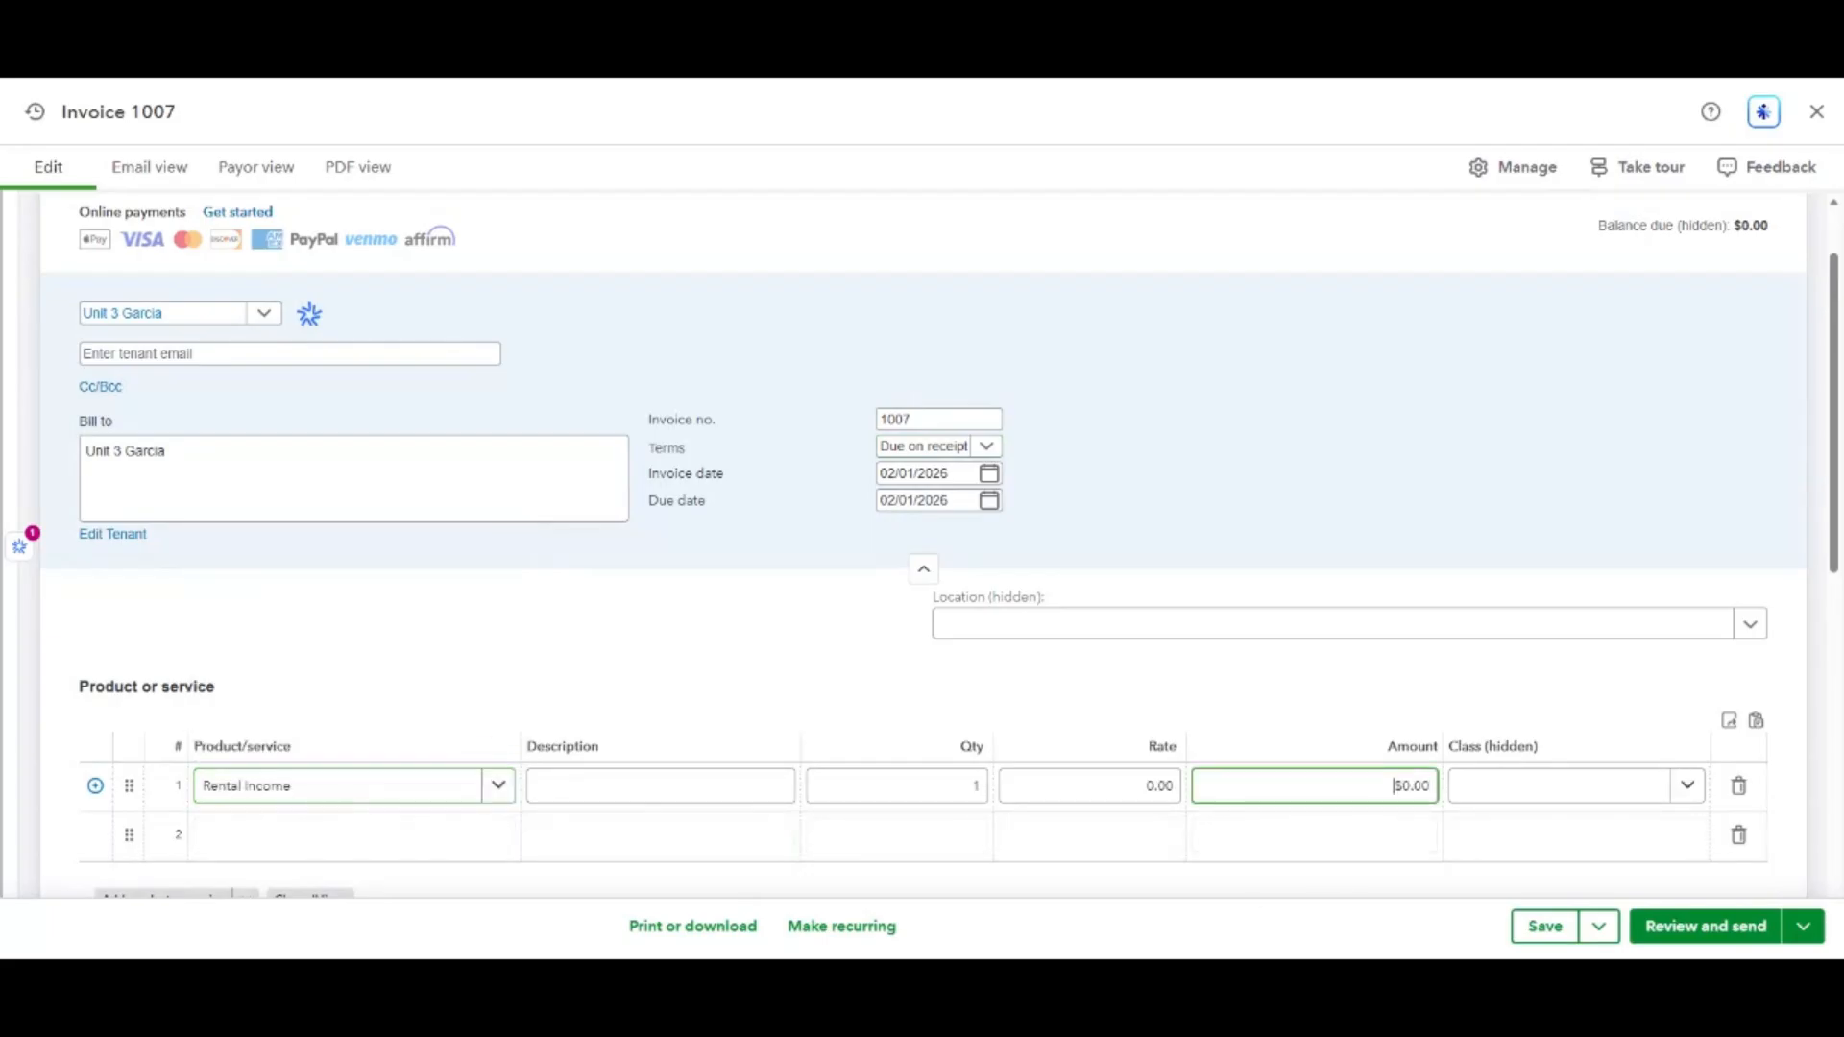
text(20)
scroll(1293, 875, down, 2)
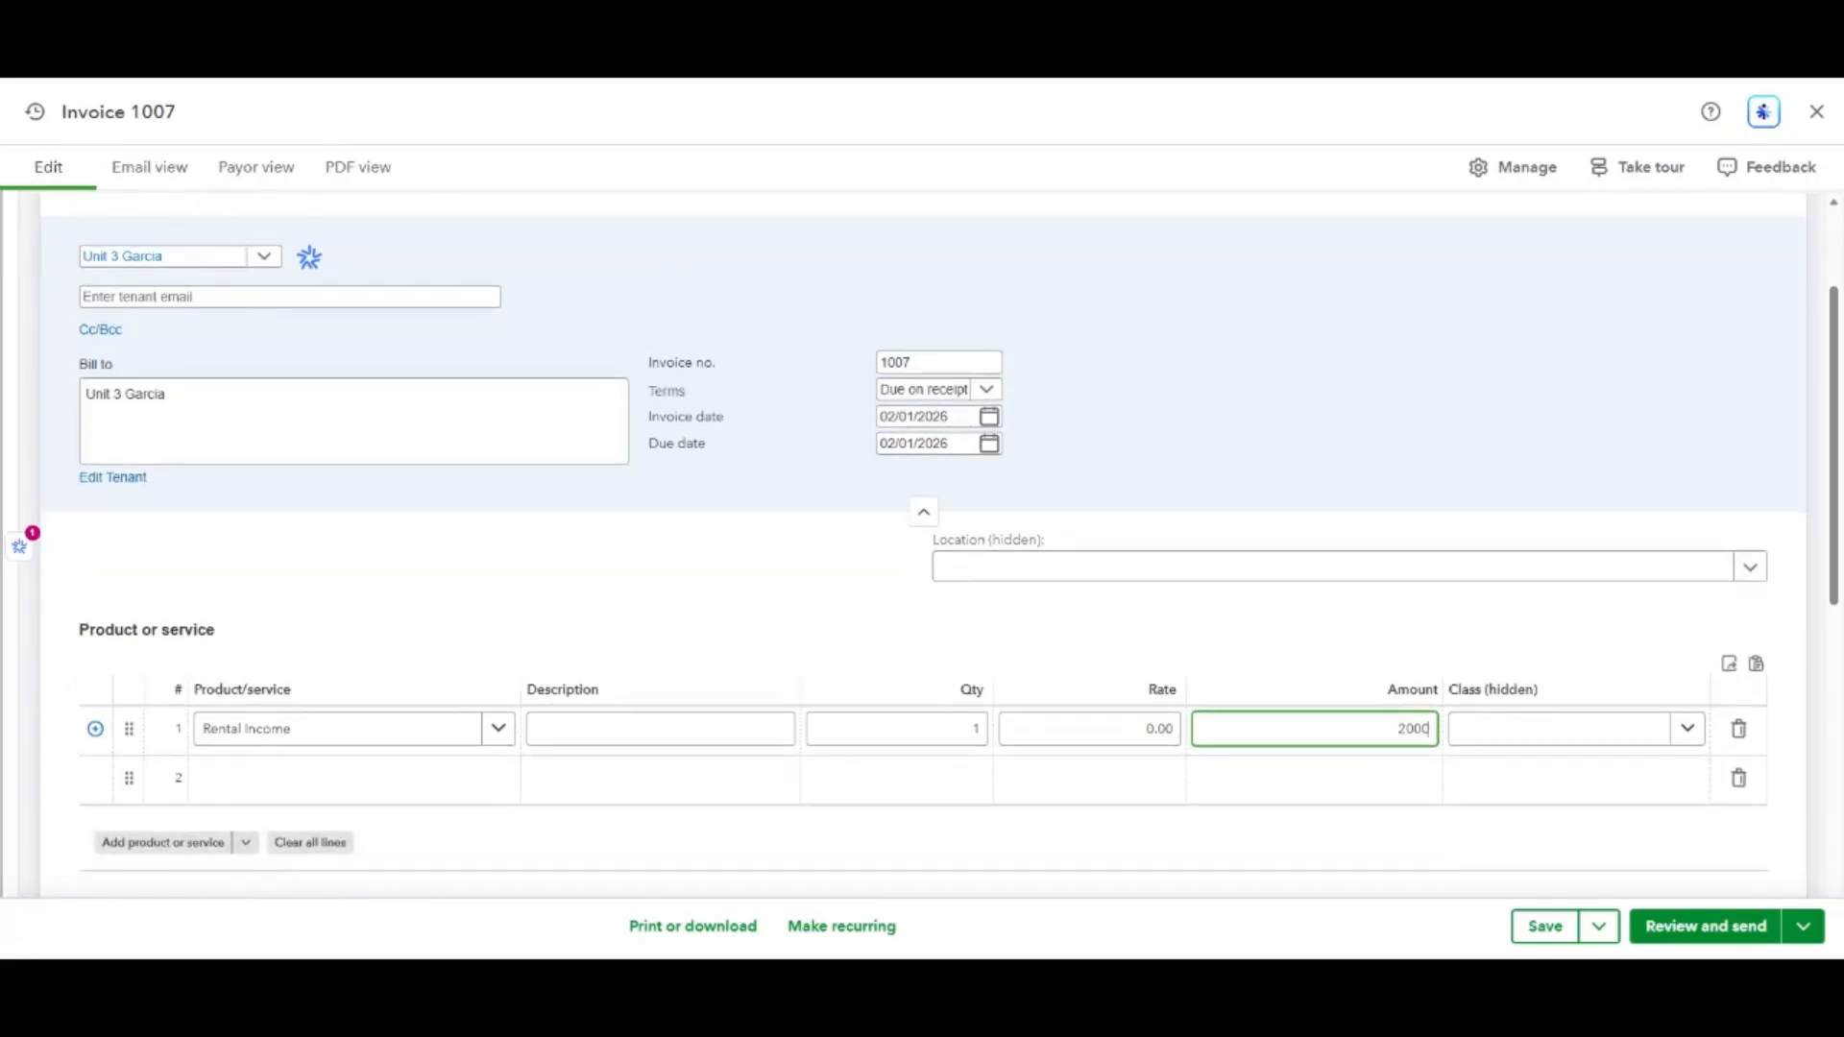
click(1282, 845)
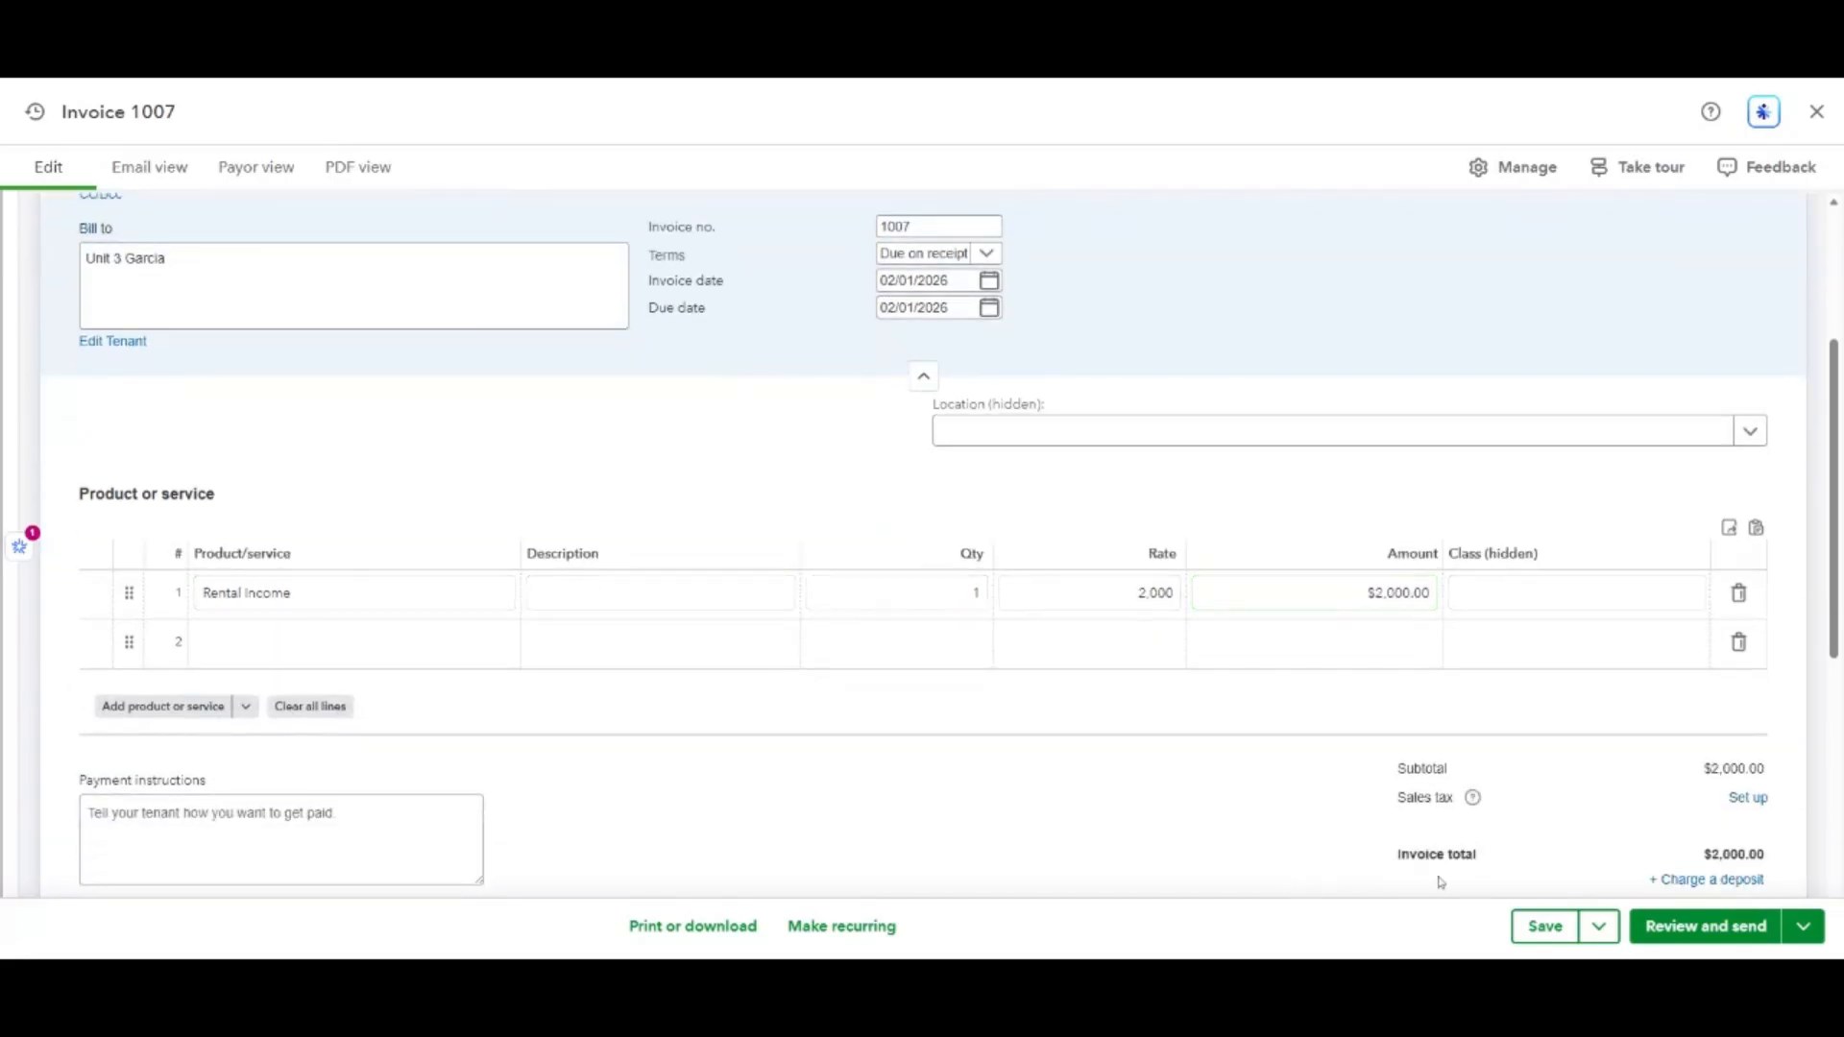
click(1532, 936)
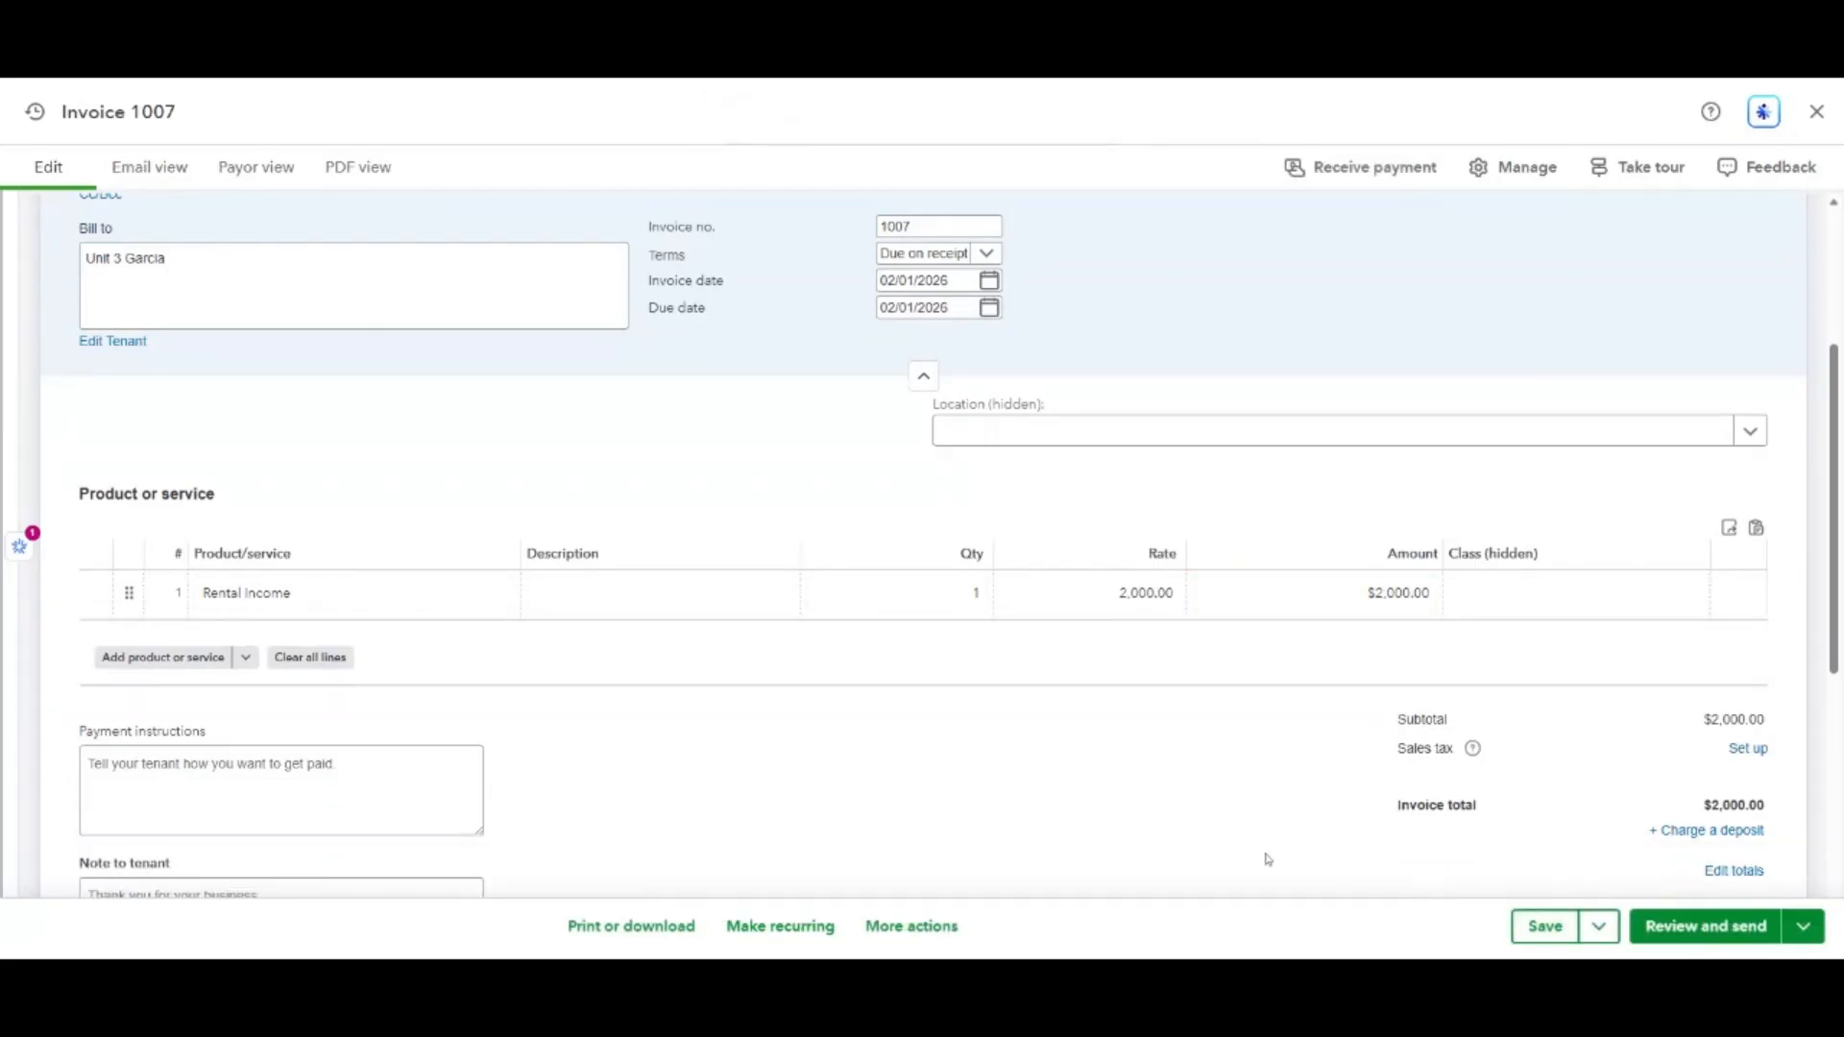
Record the Unit 3 tenant's payment for invoice 1007 with payment date 02/03/2026, and close the blank invoice form.
scroll(1233, 815, up, 3)
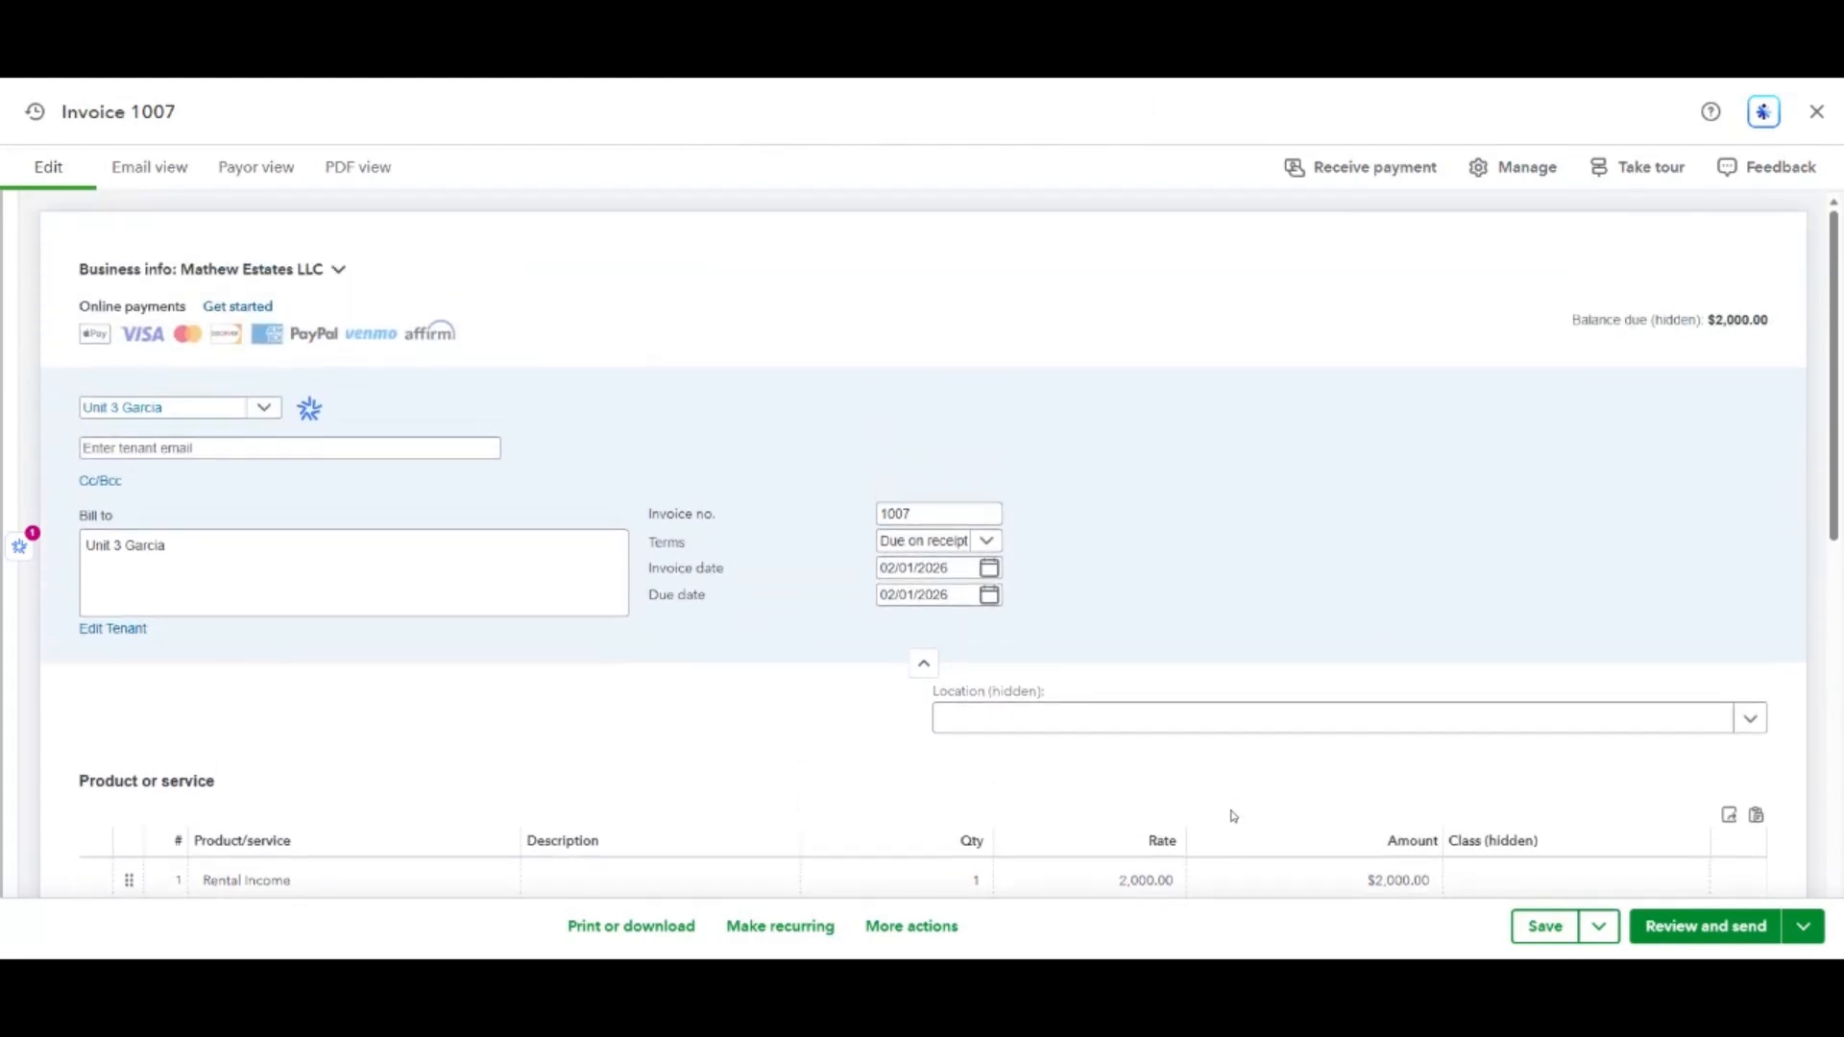
click(1379, 171)
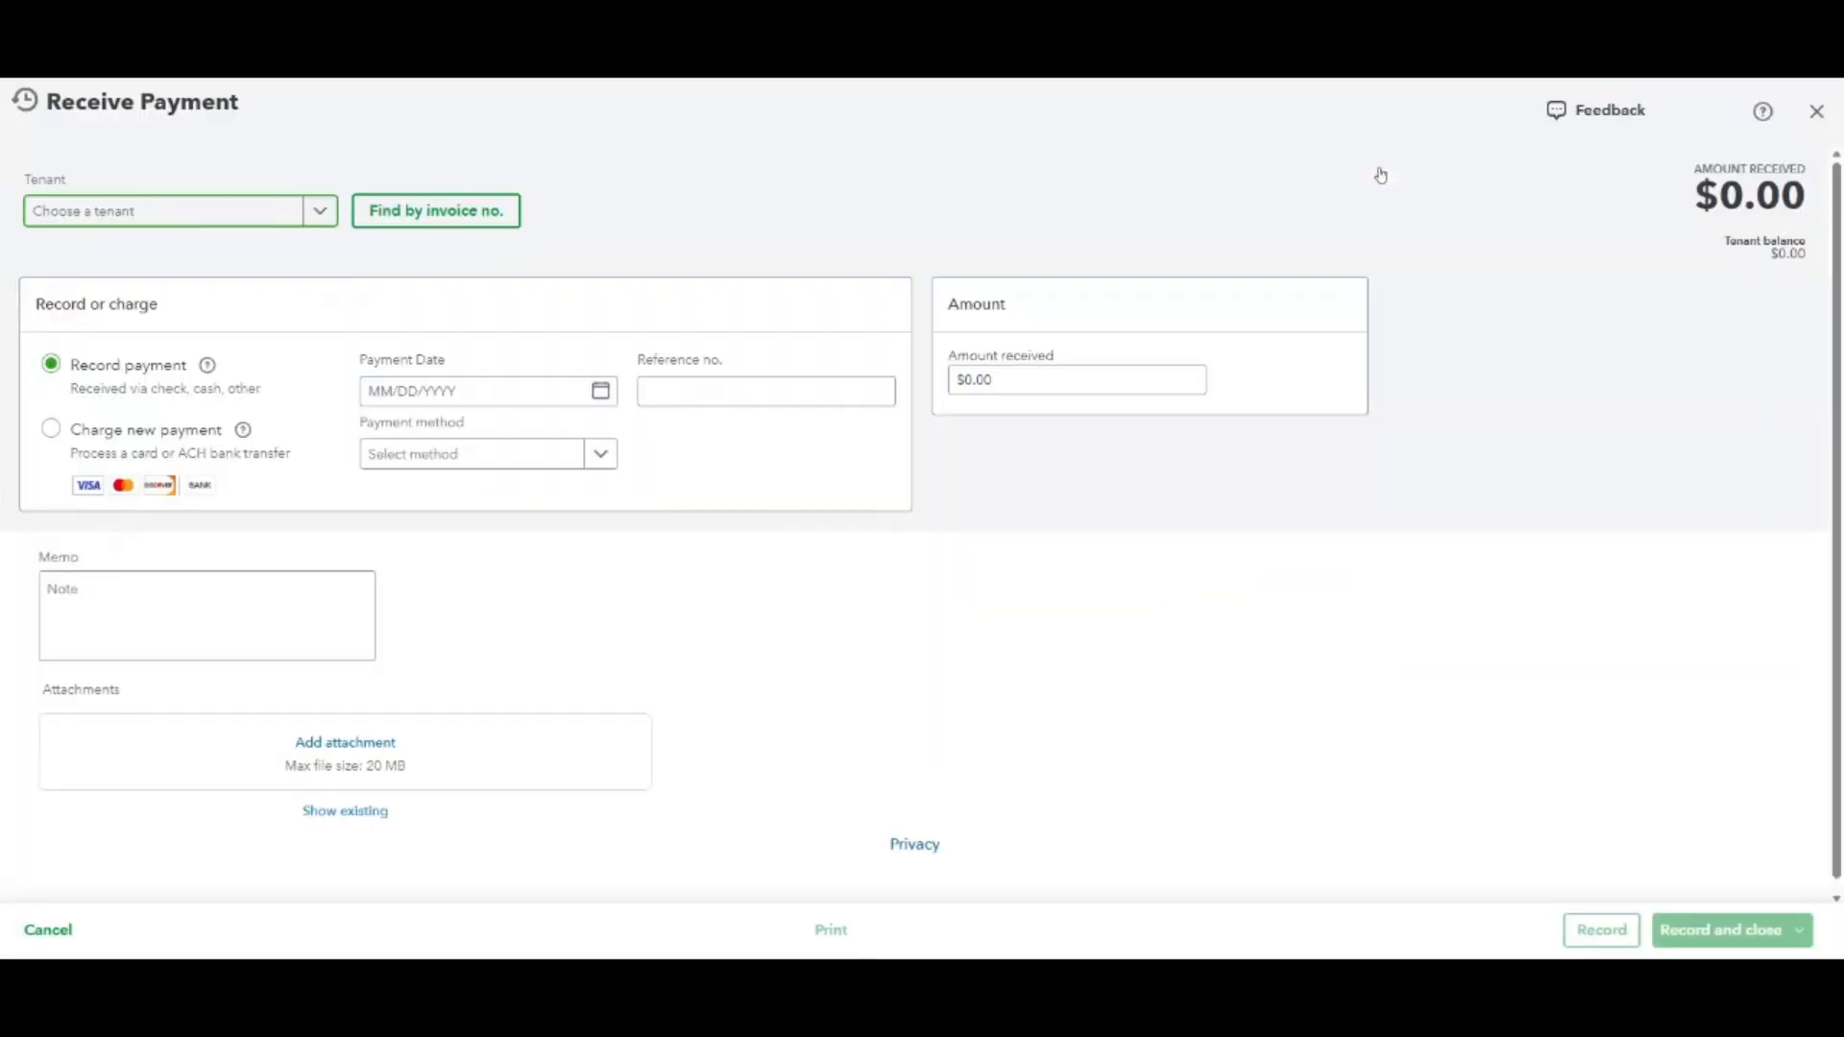
click(601, 392)
click(445, 543)
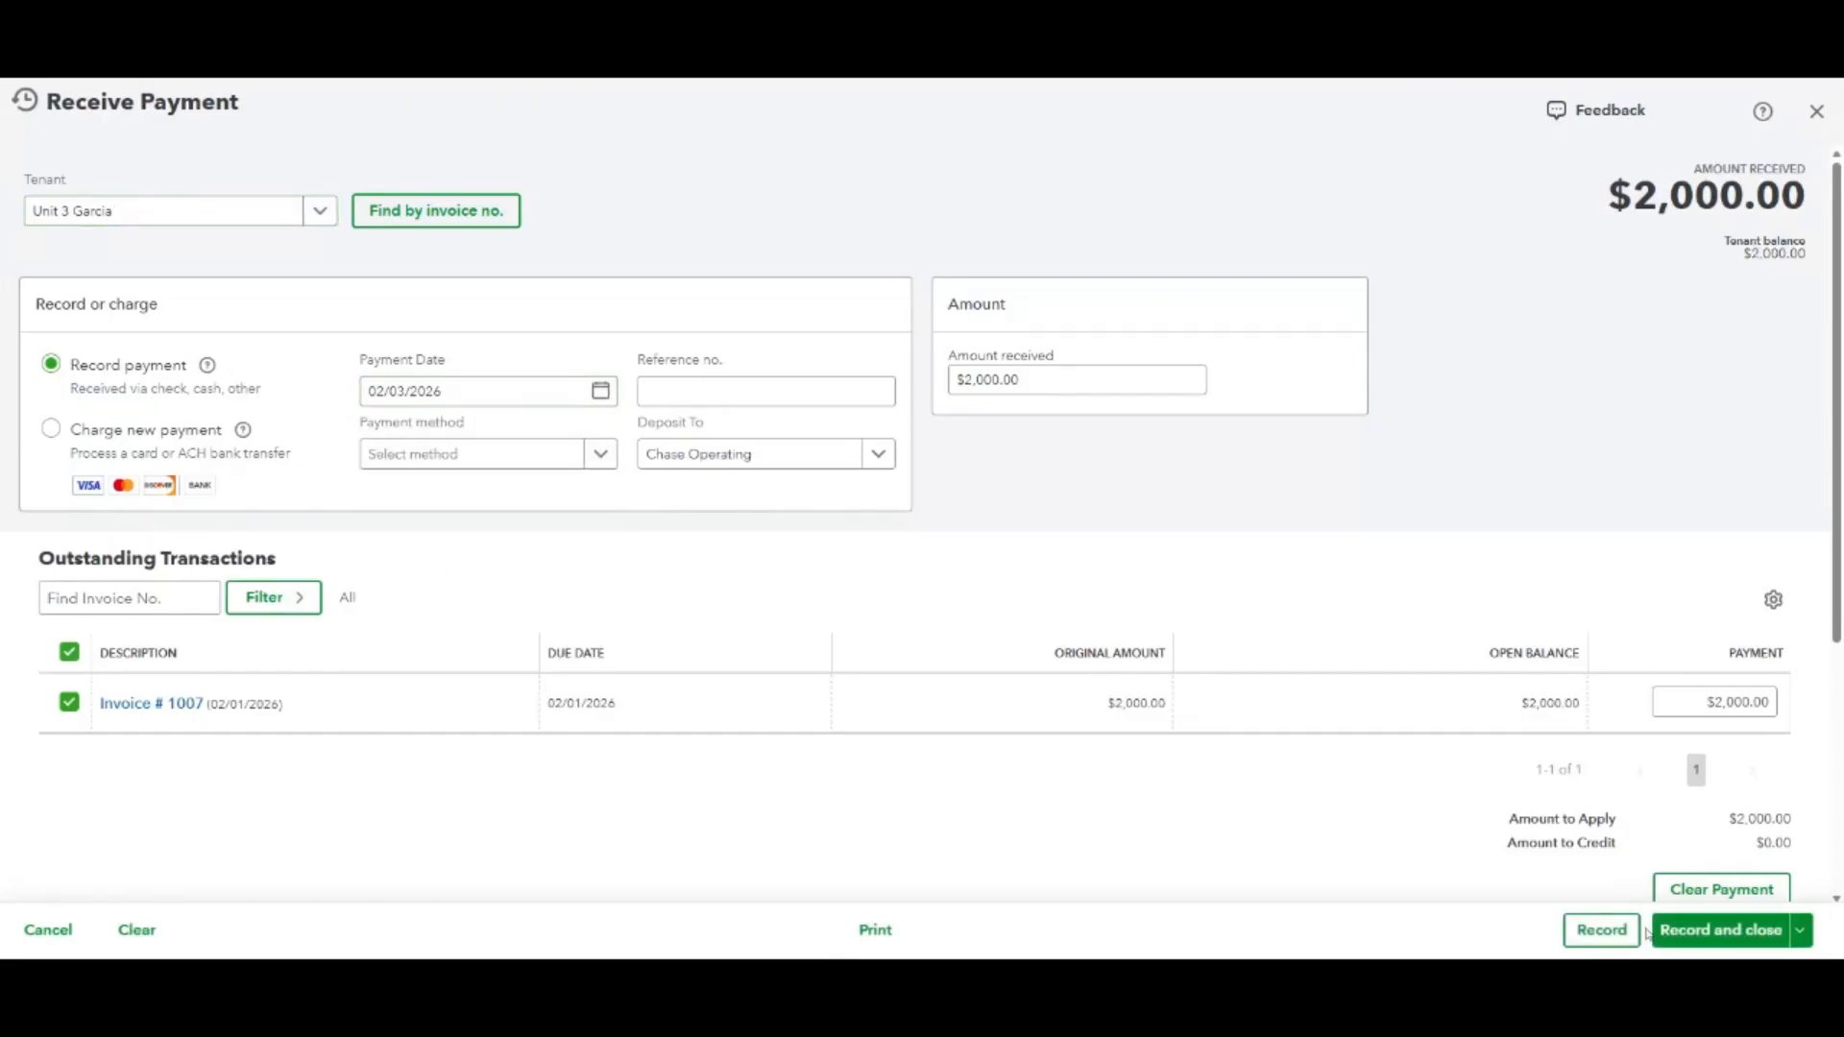
click(1735, 934)
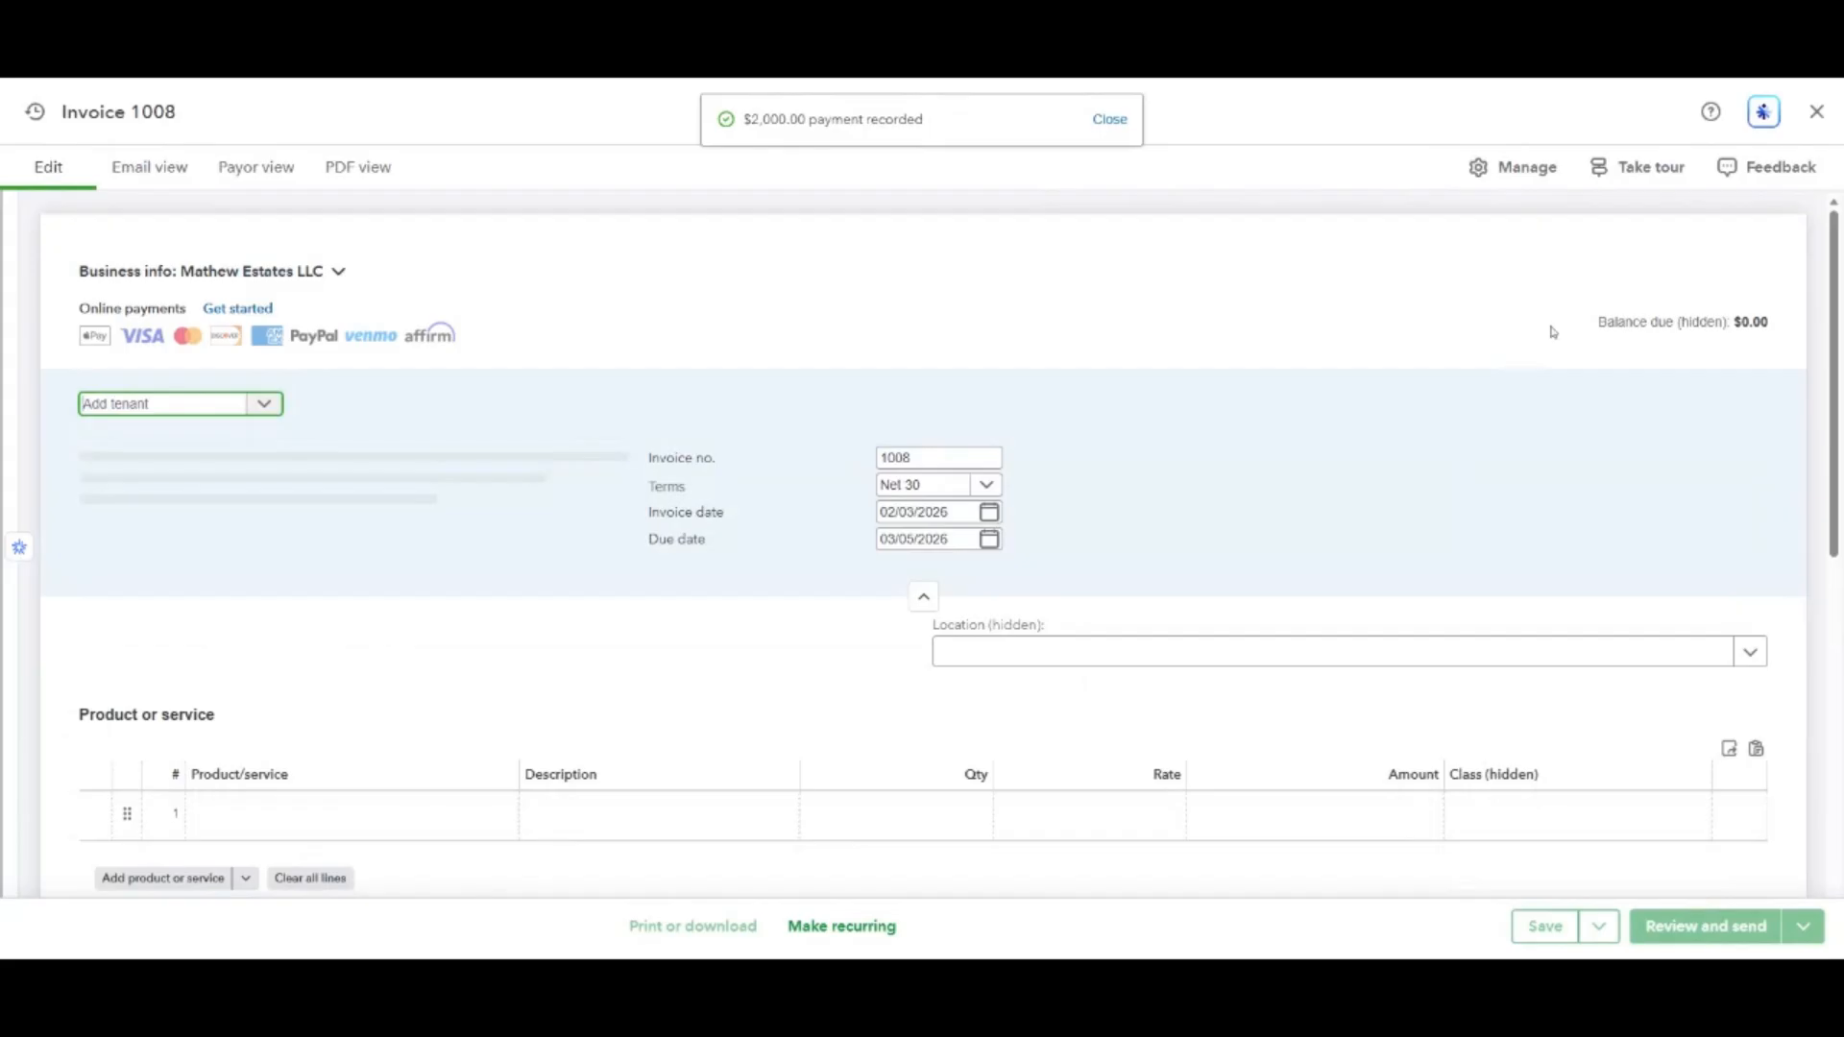
click(1815, 111)
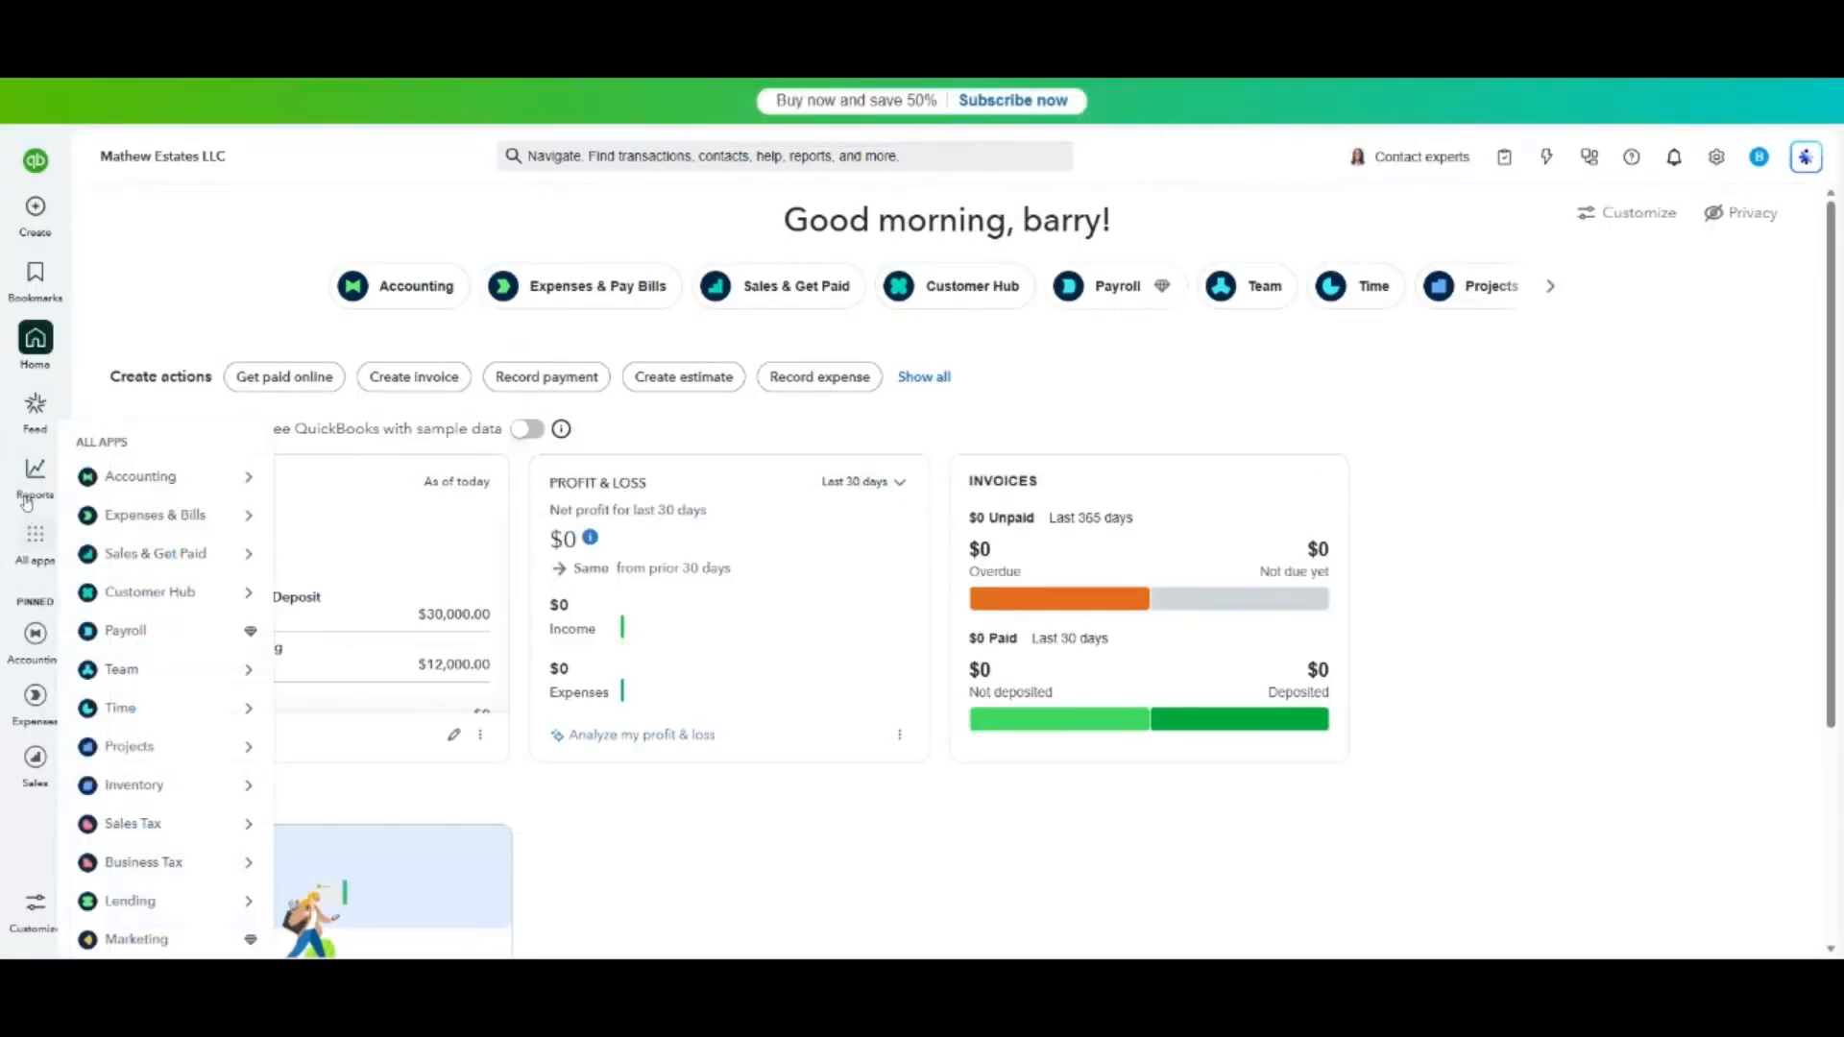
Open the Balance Sheet from the standard reports and review its assets, liabilities and equity.
mouse_move(33, 483)
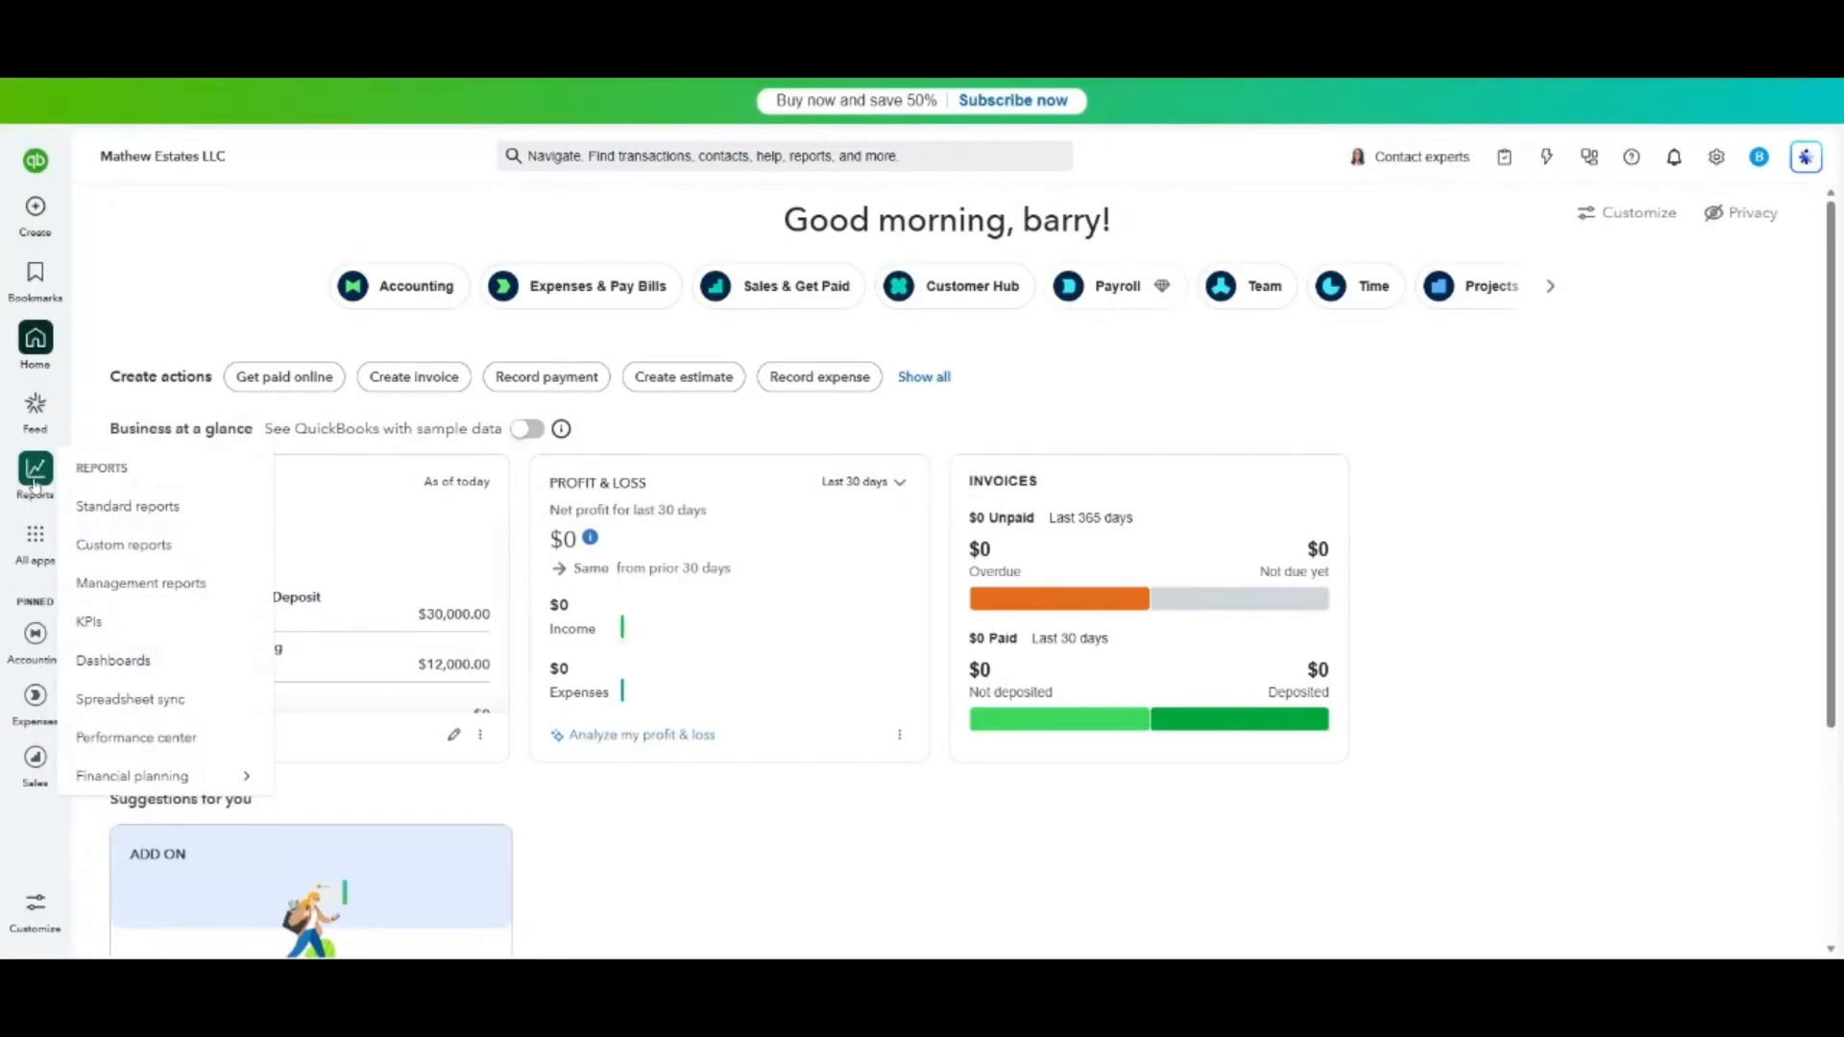
click(165, 517)
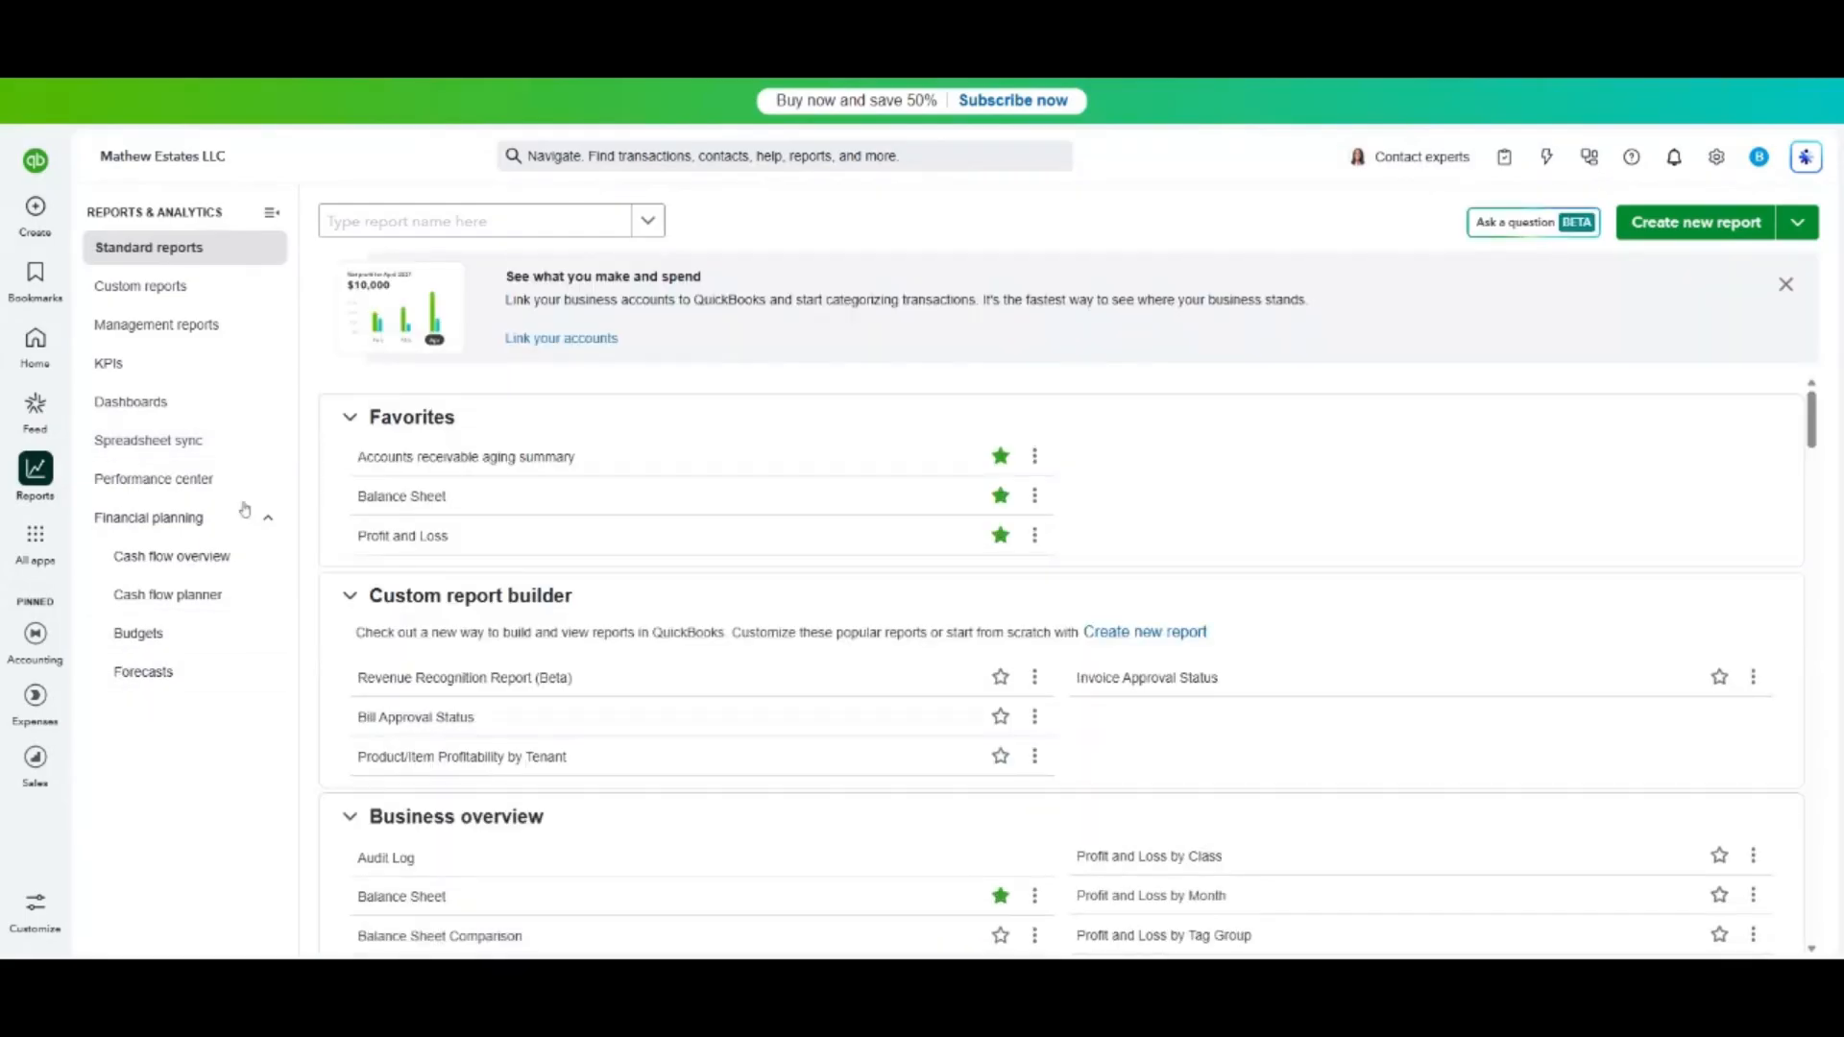
click(395, 497)
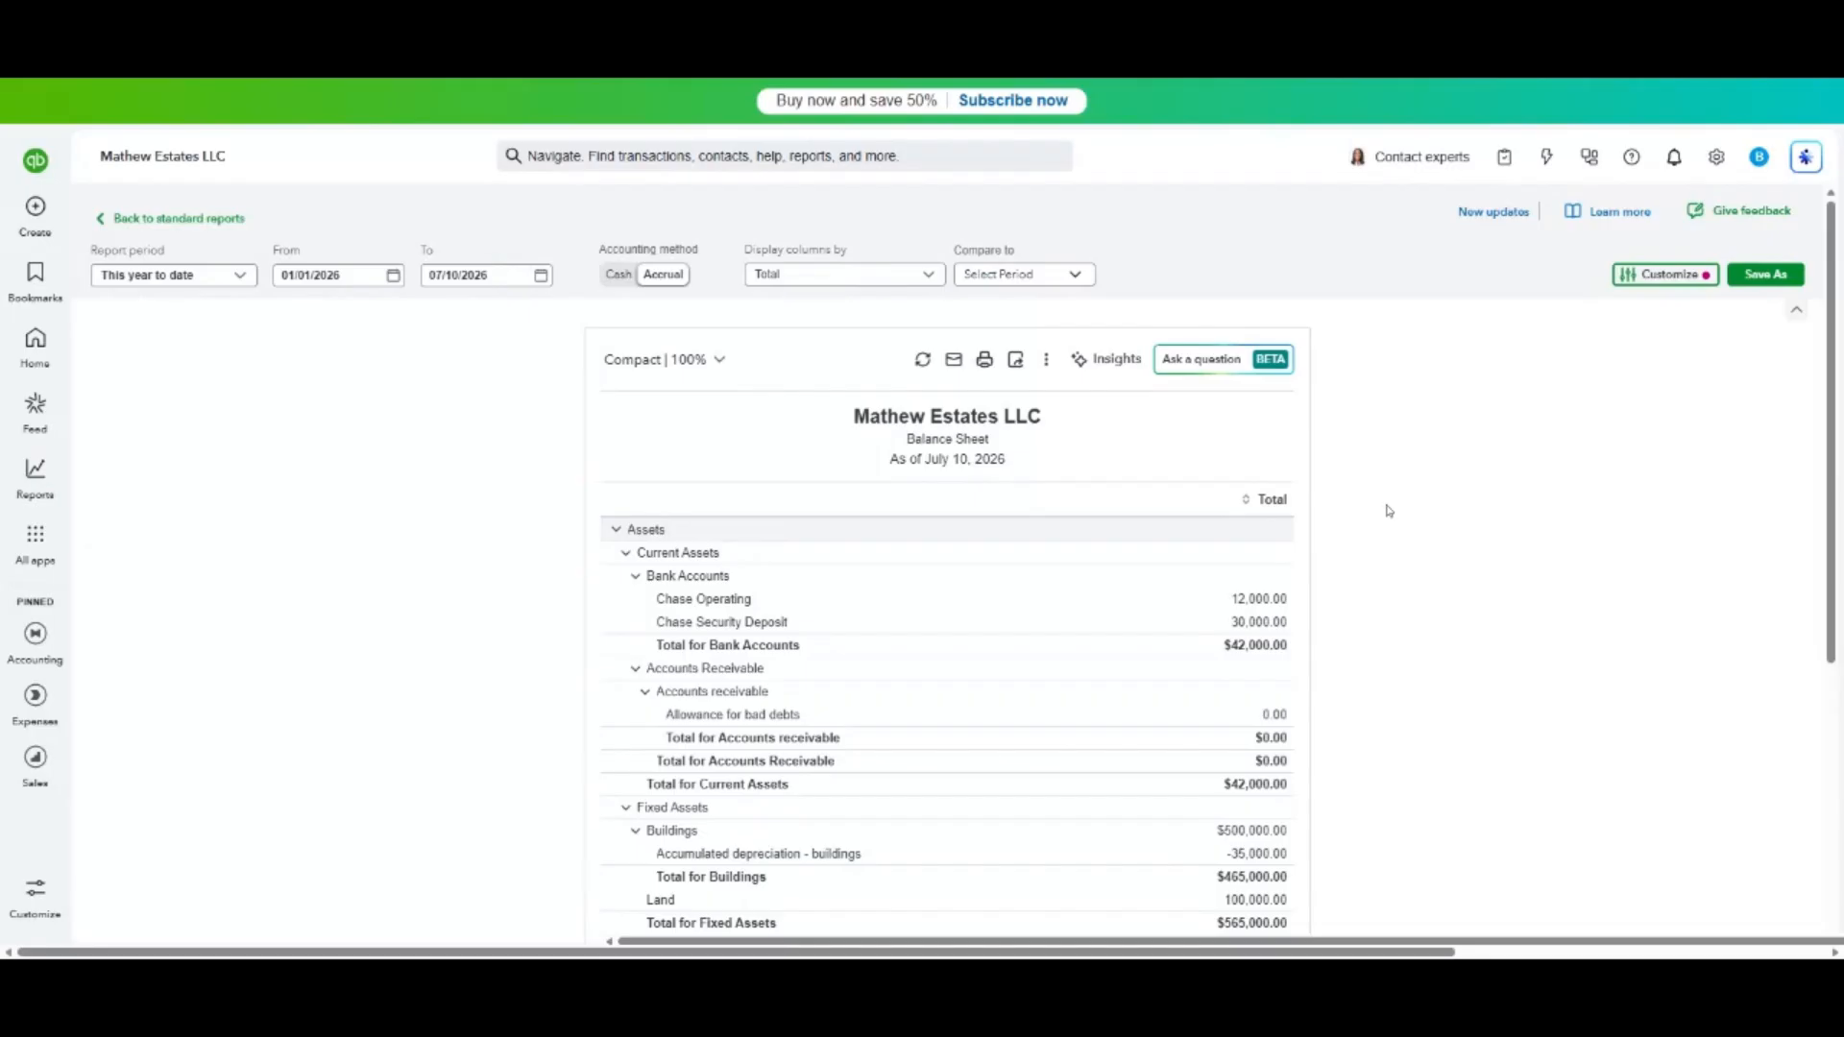
scroll(1387, 514, down, 1)
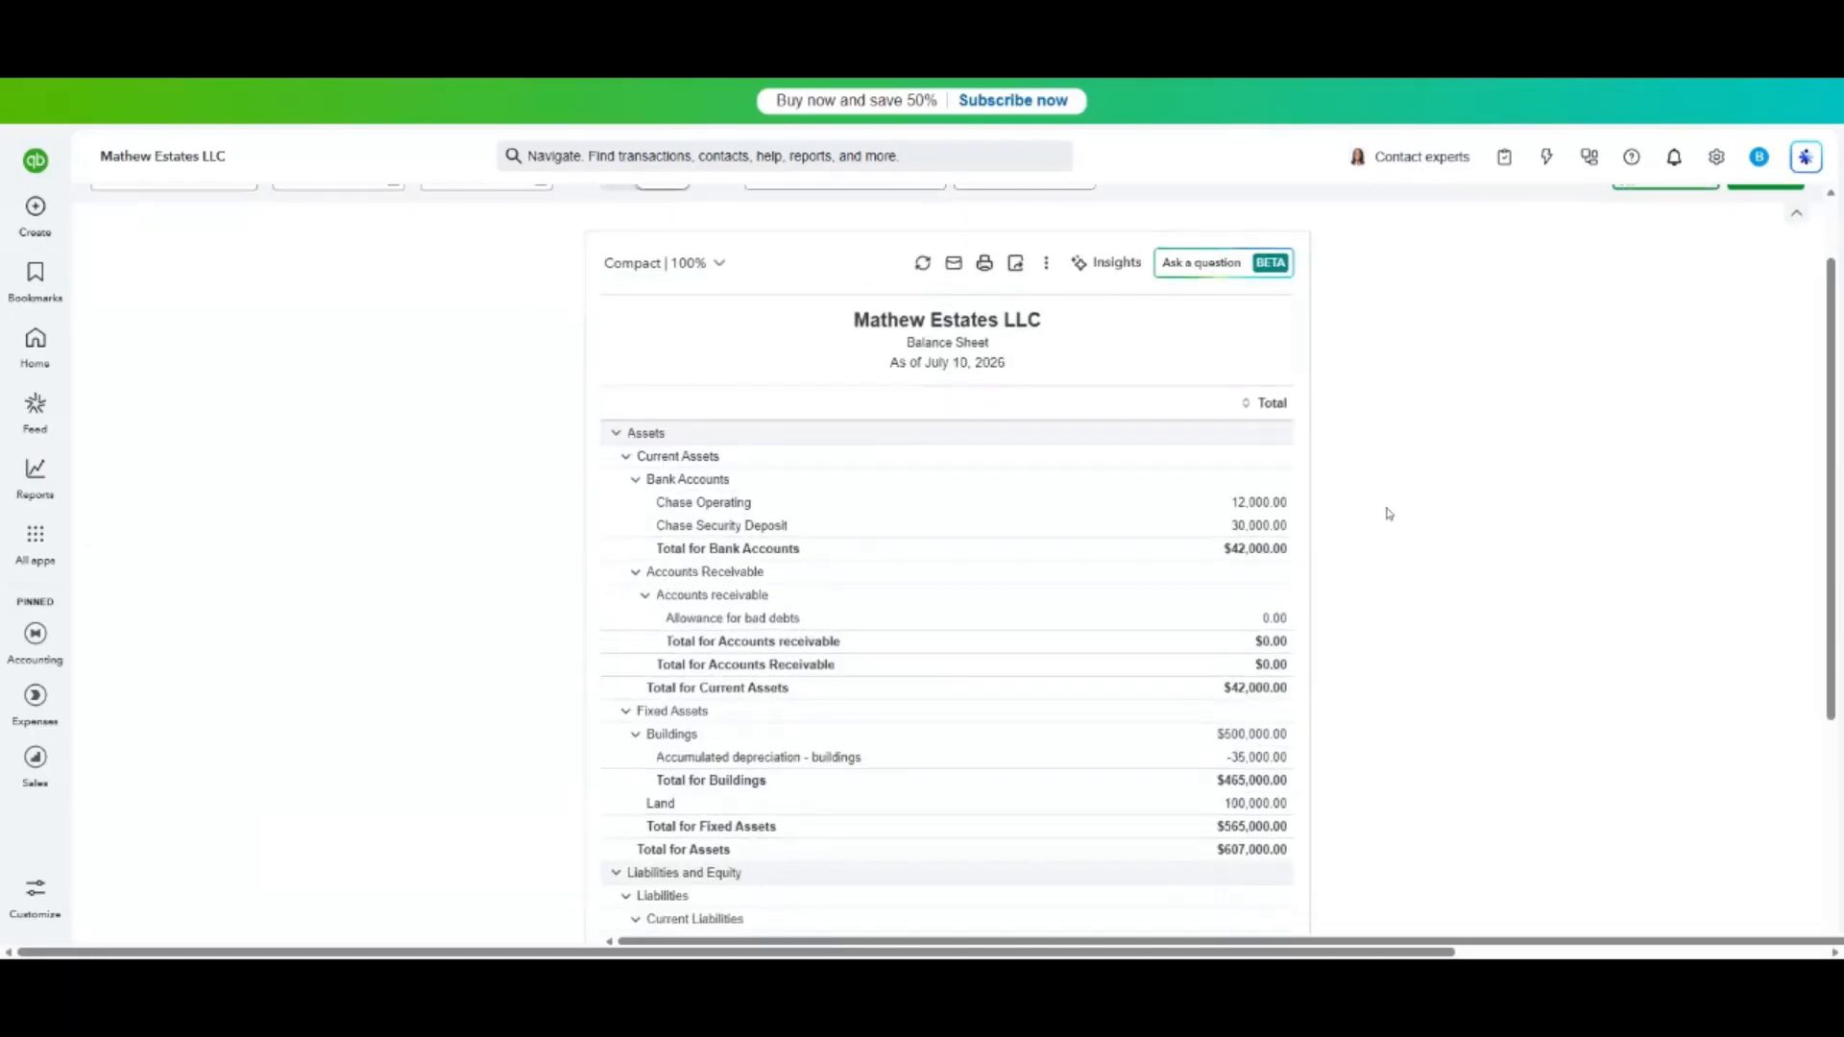
scroll(1428, 630, down, 1)
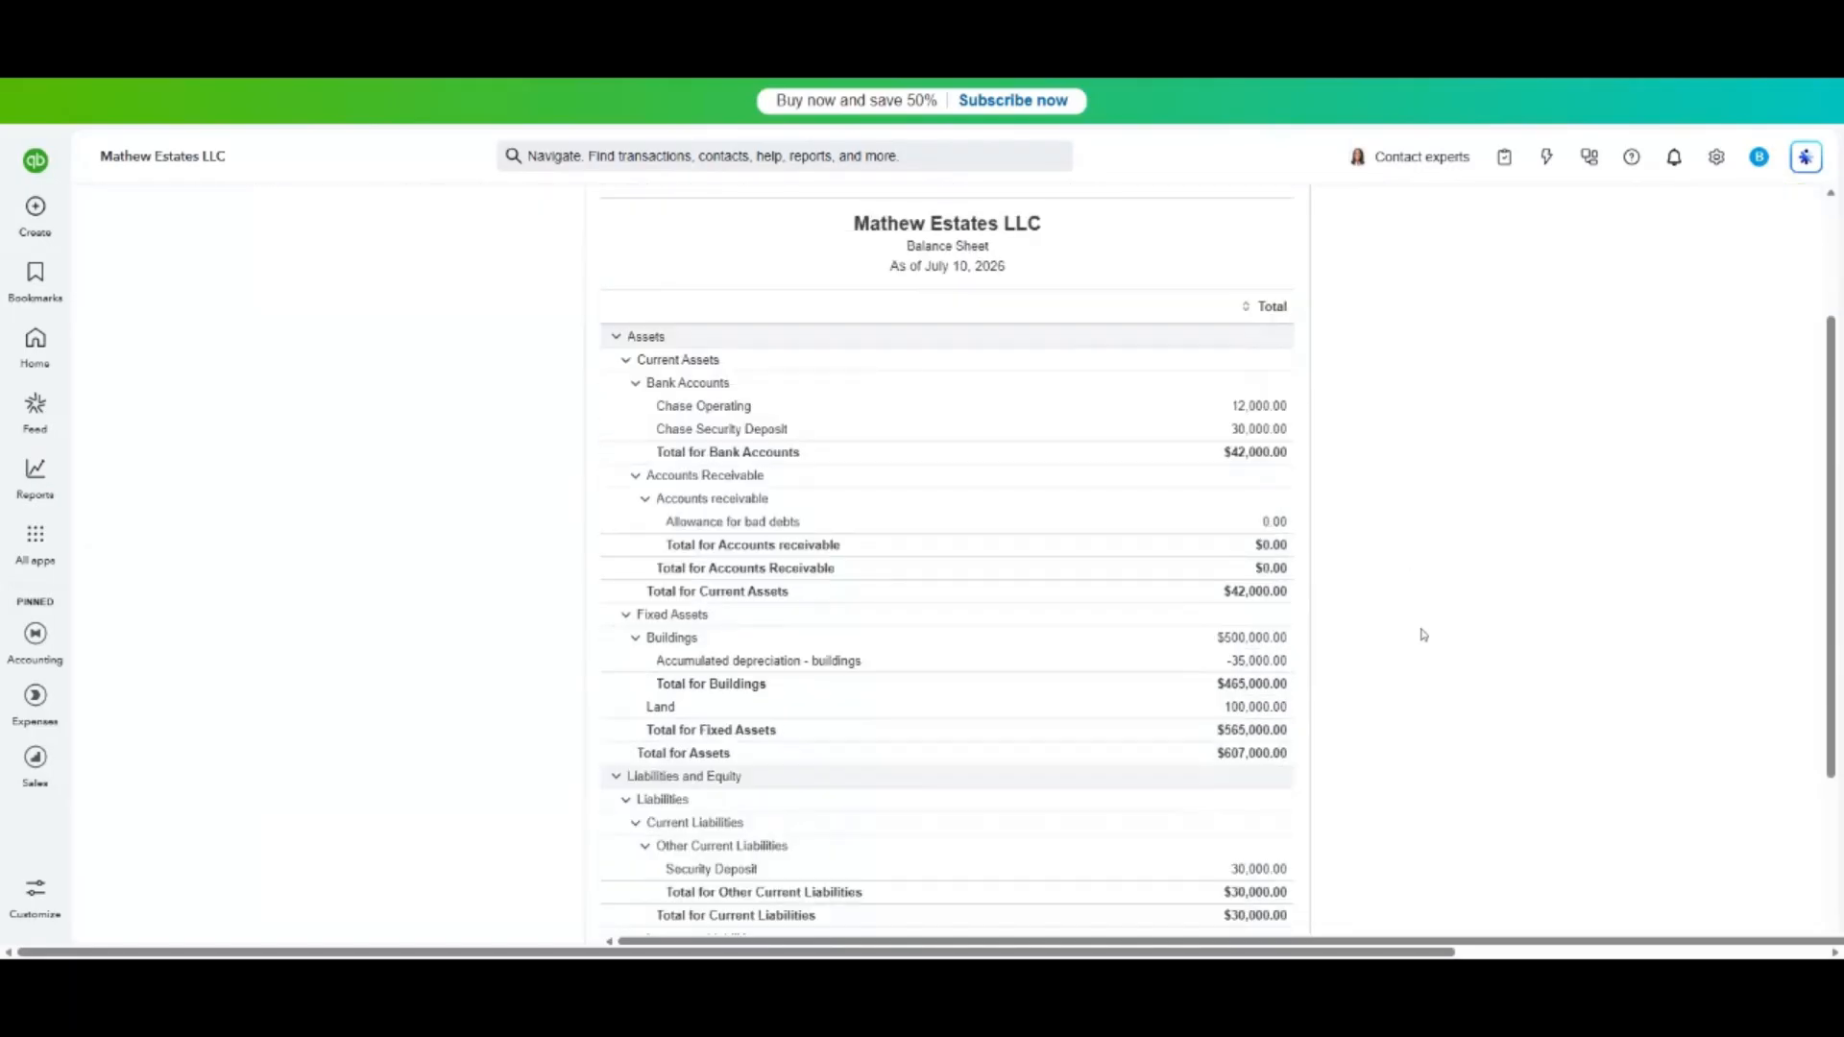
scroll(1321, 569, down, 3)
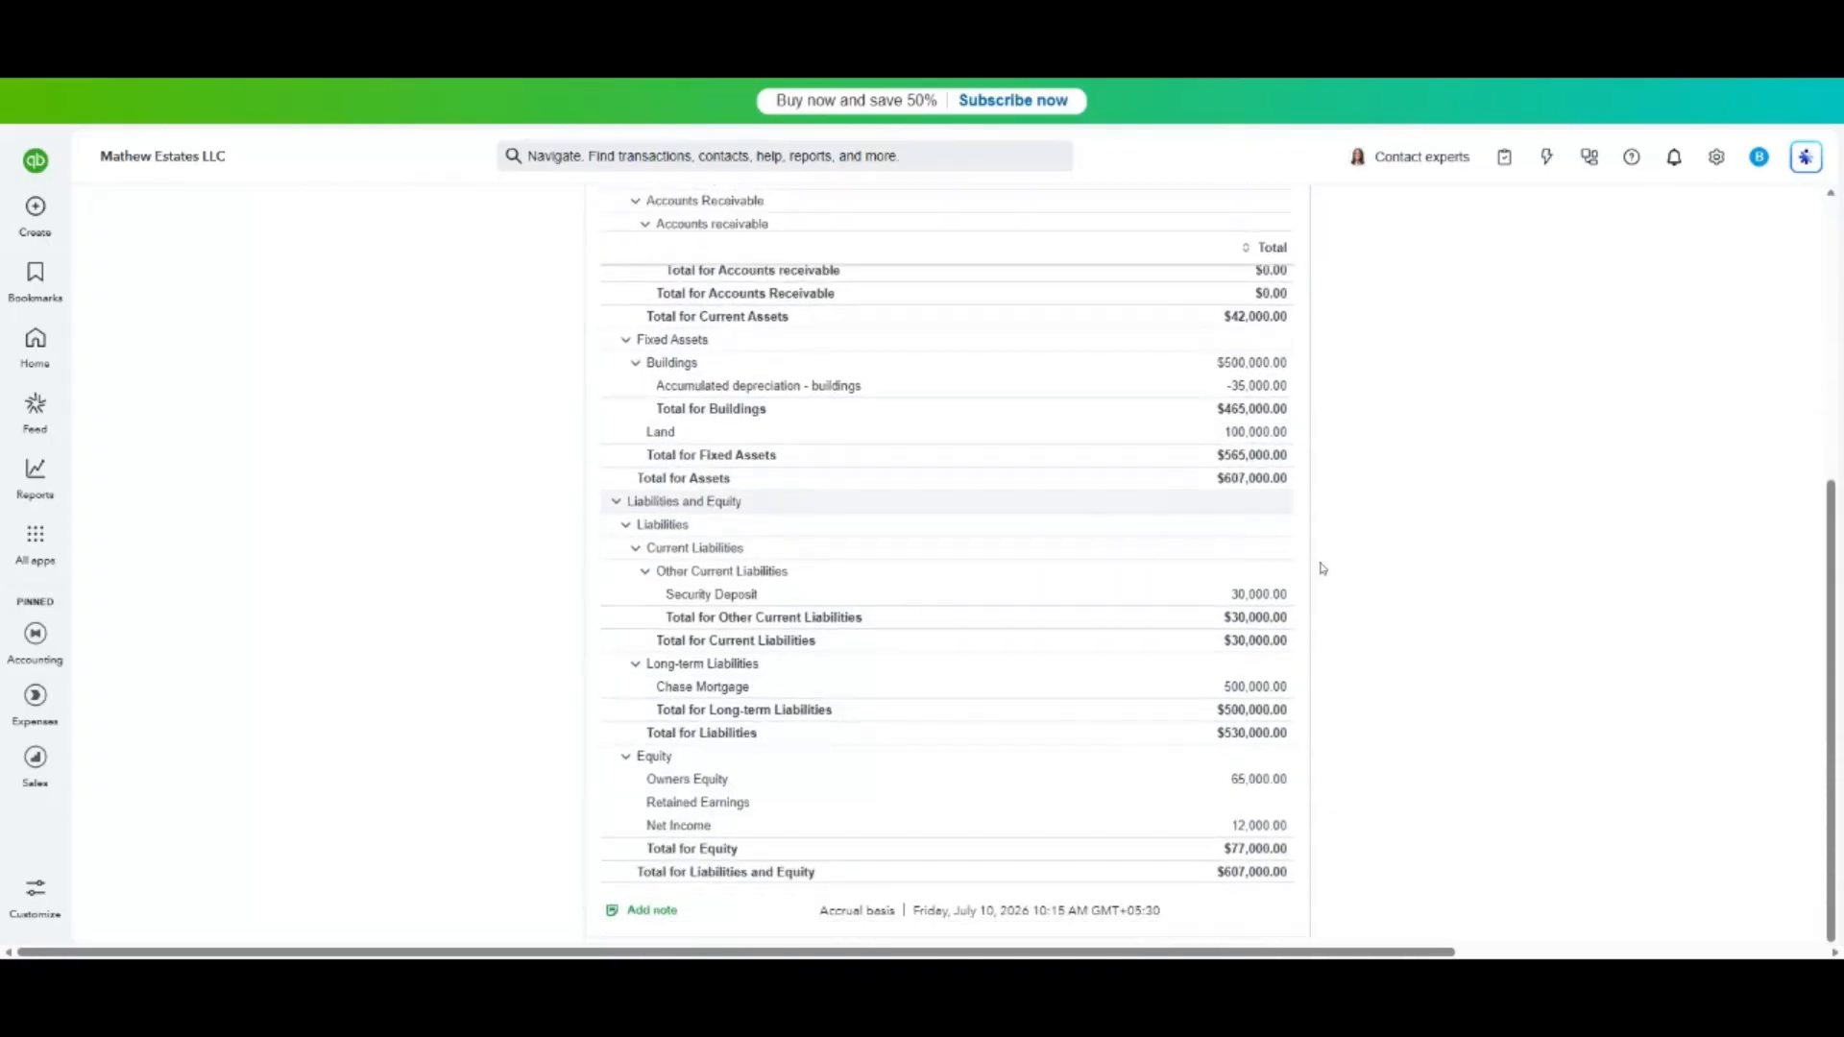
scroll(1322, 568, up, 6)
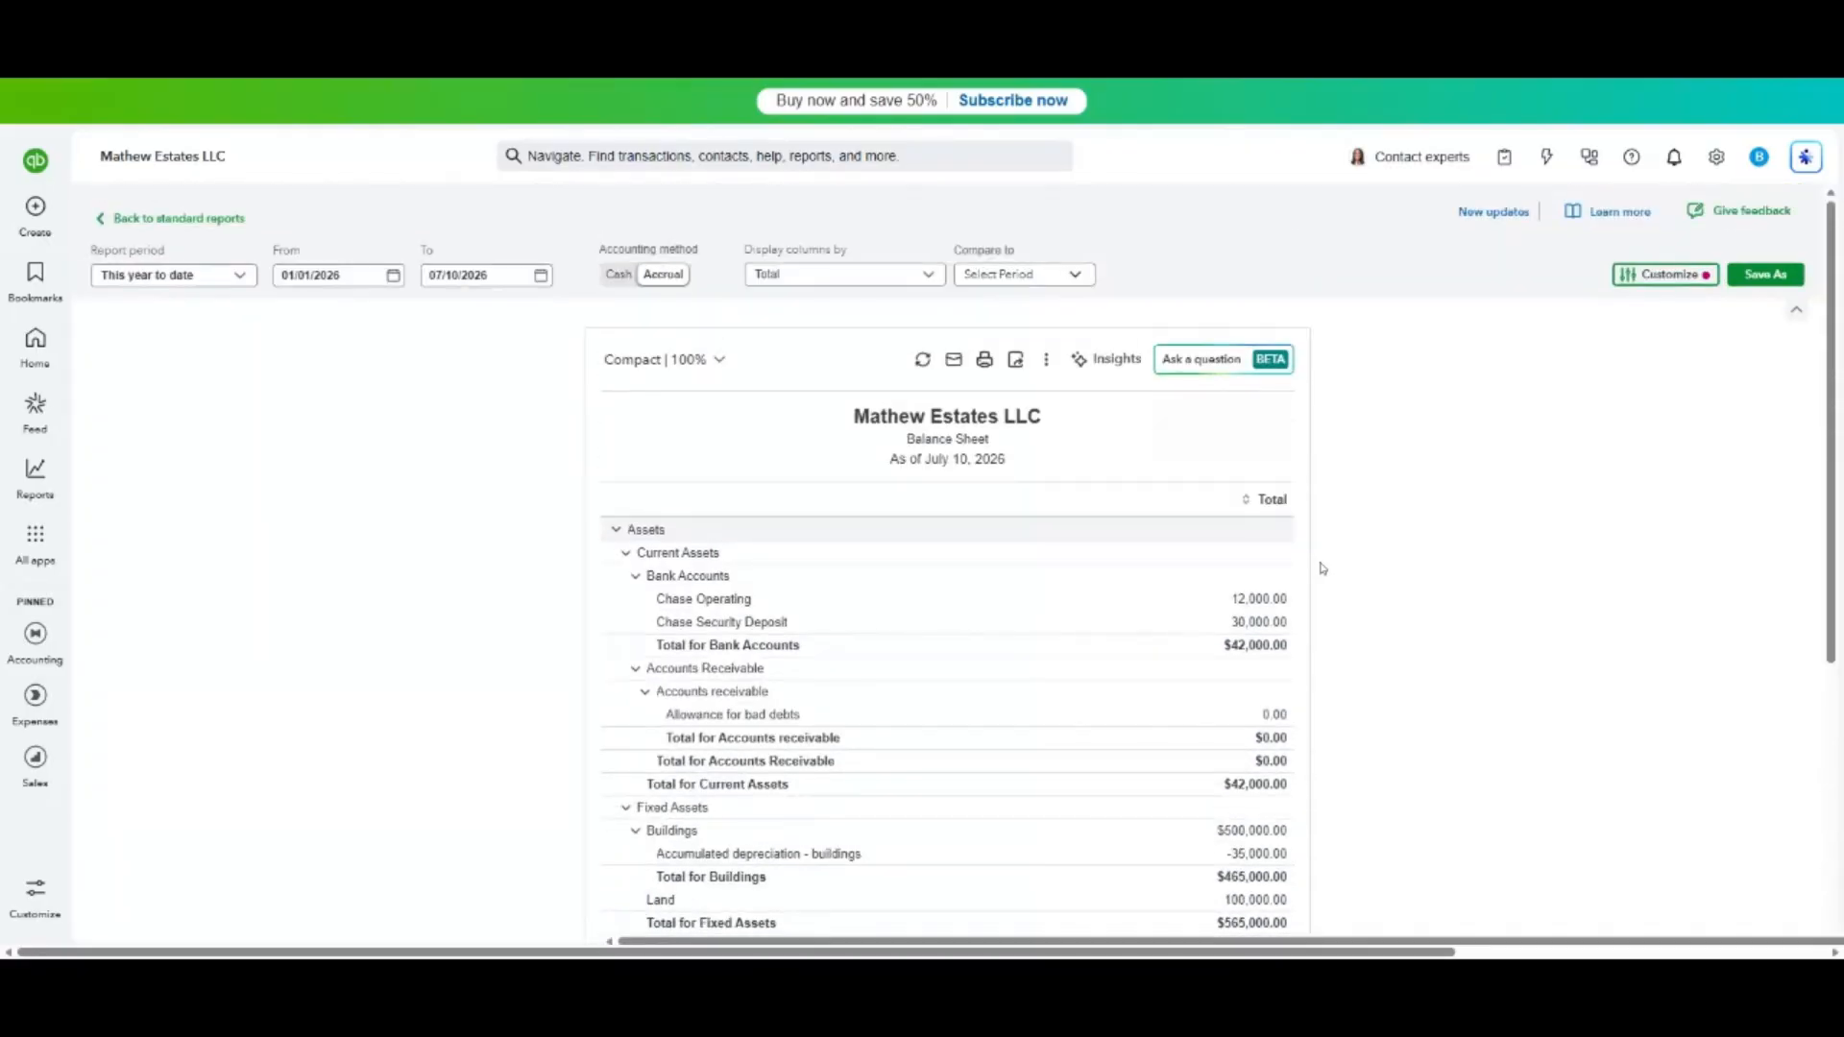
Display the Balance Sheet columns by Tenant and review each tenant's security deposit and net income.
click(878, 278)
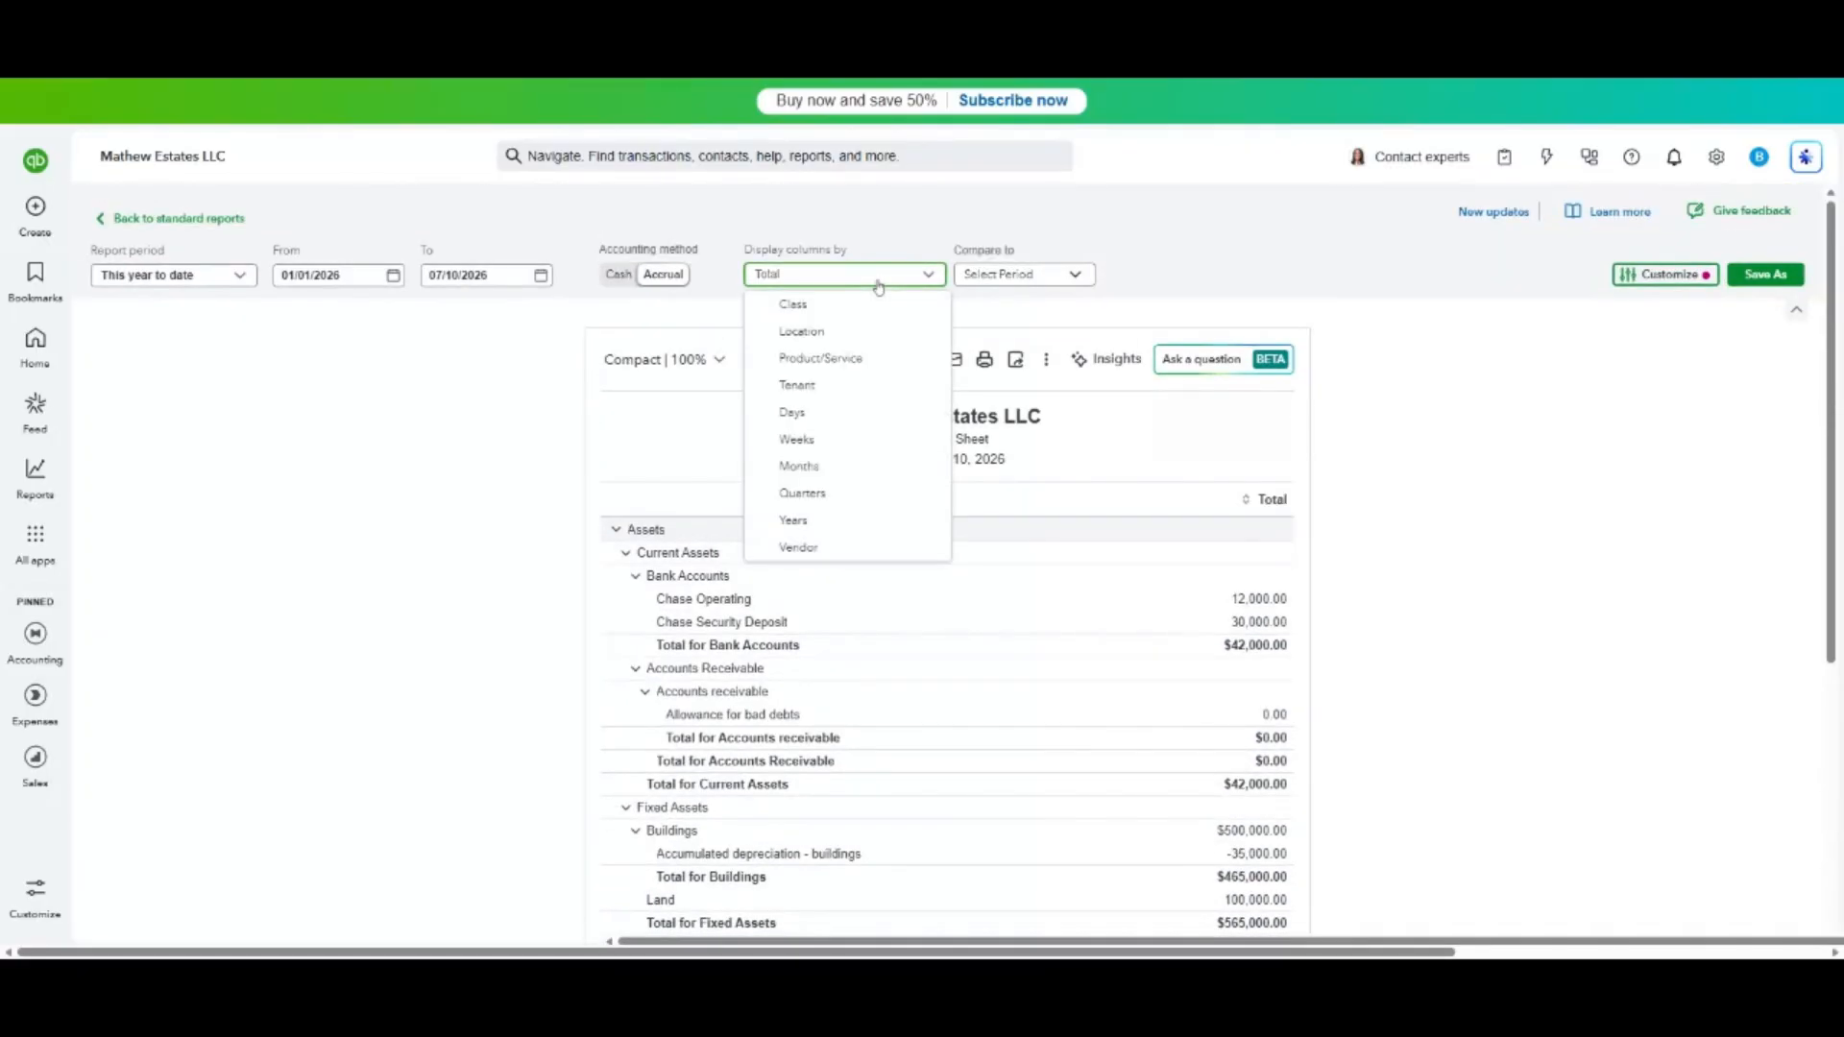
click(800, 386)
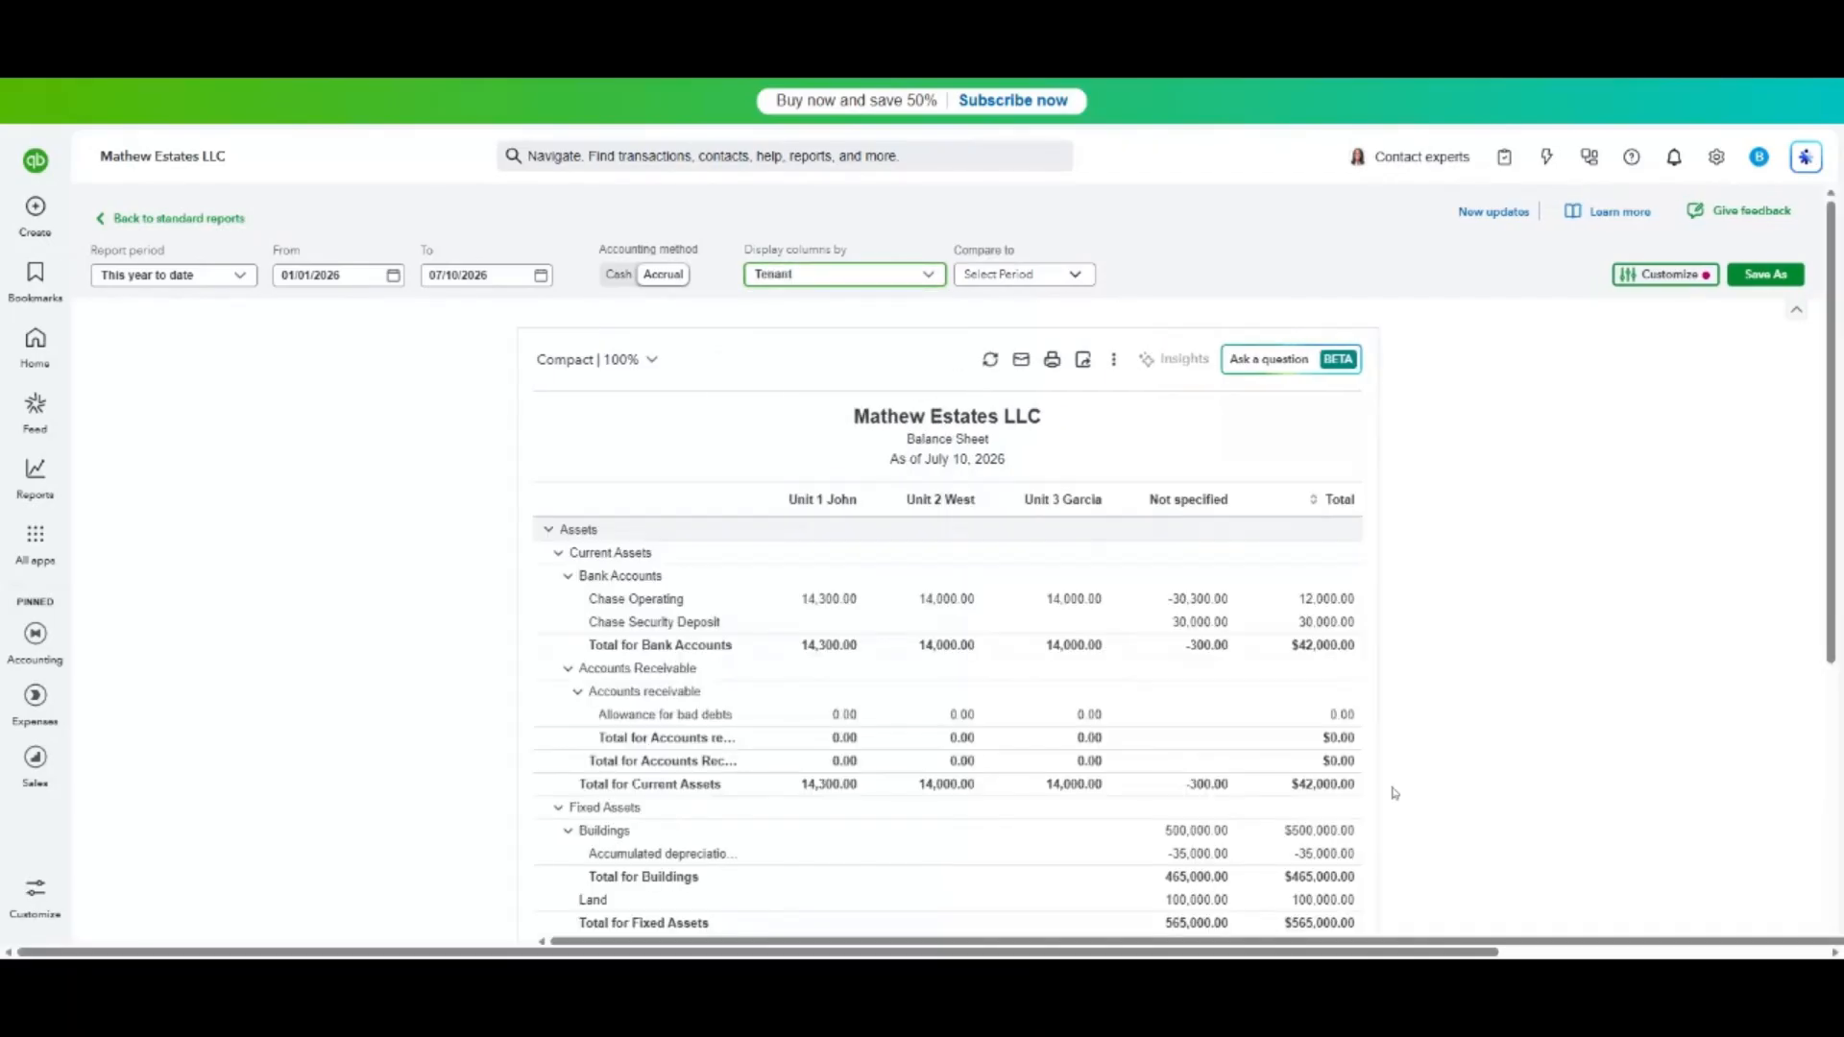
scroll(1306, 786, down, 3)
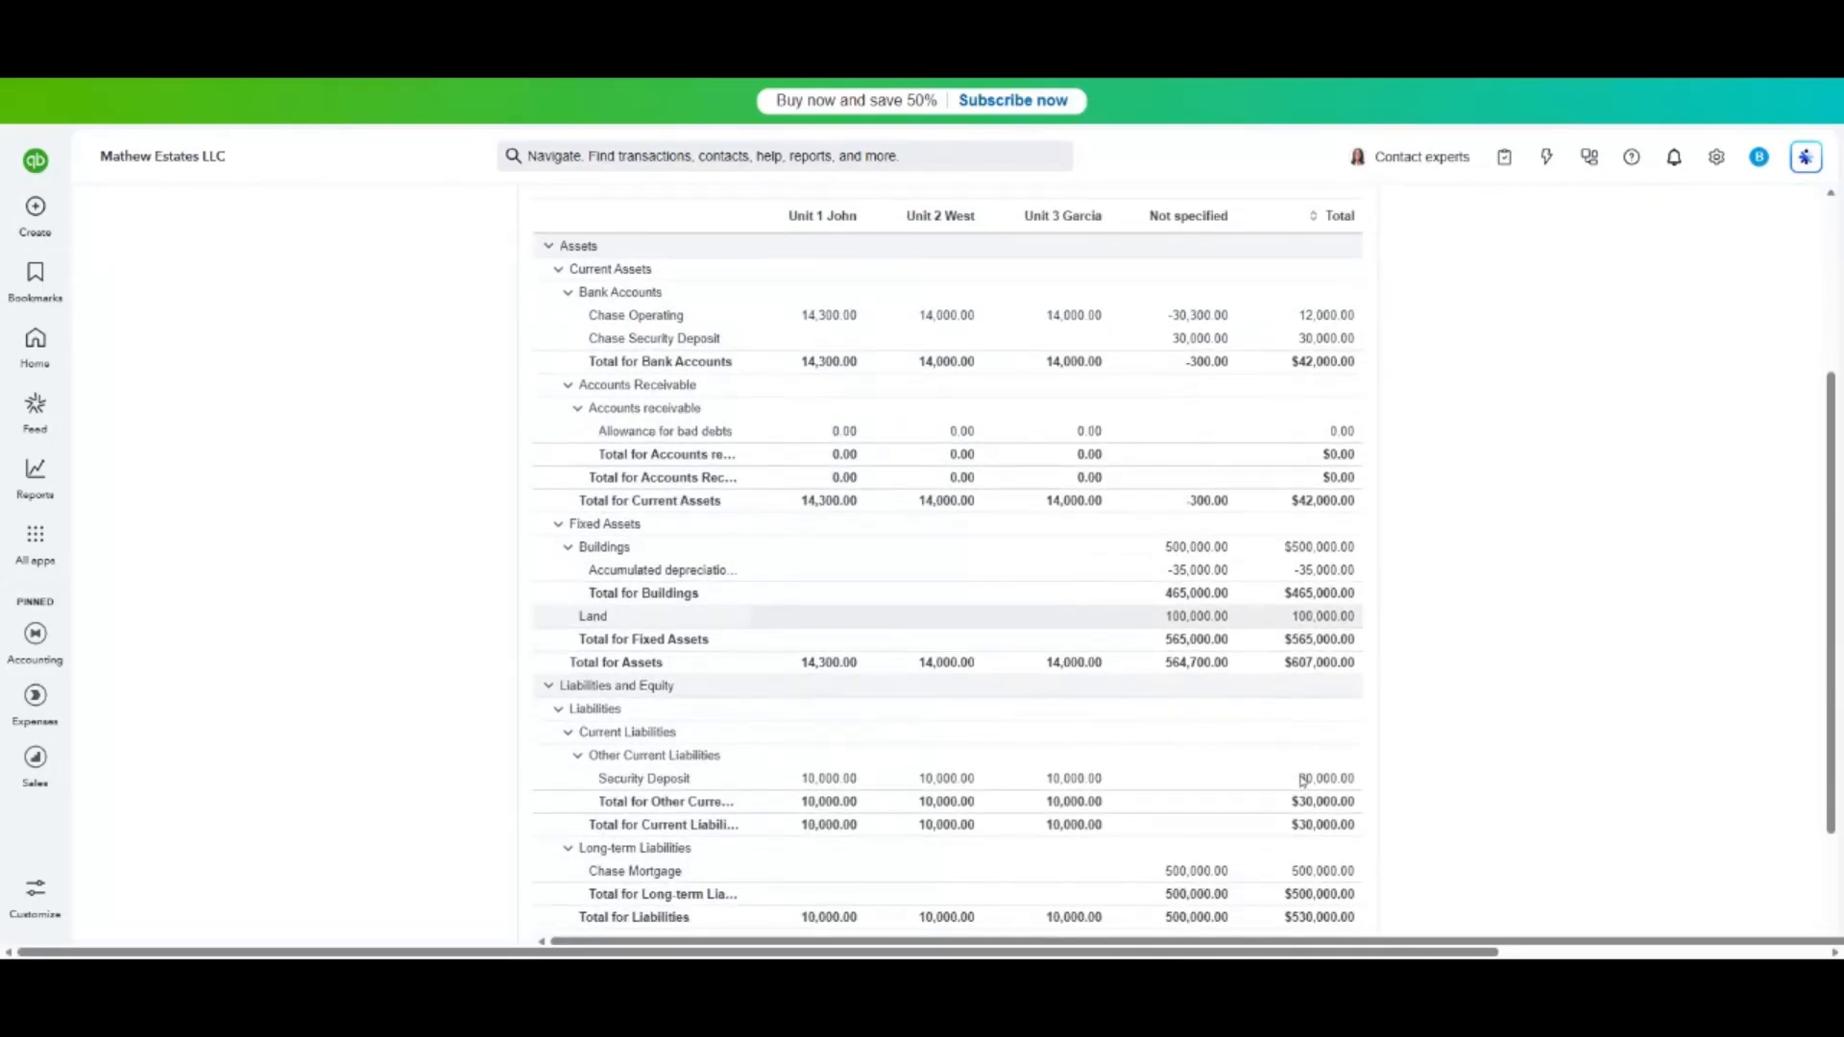
scroll(1299, 780, down, 2)
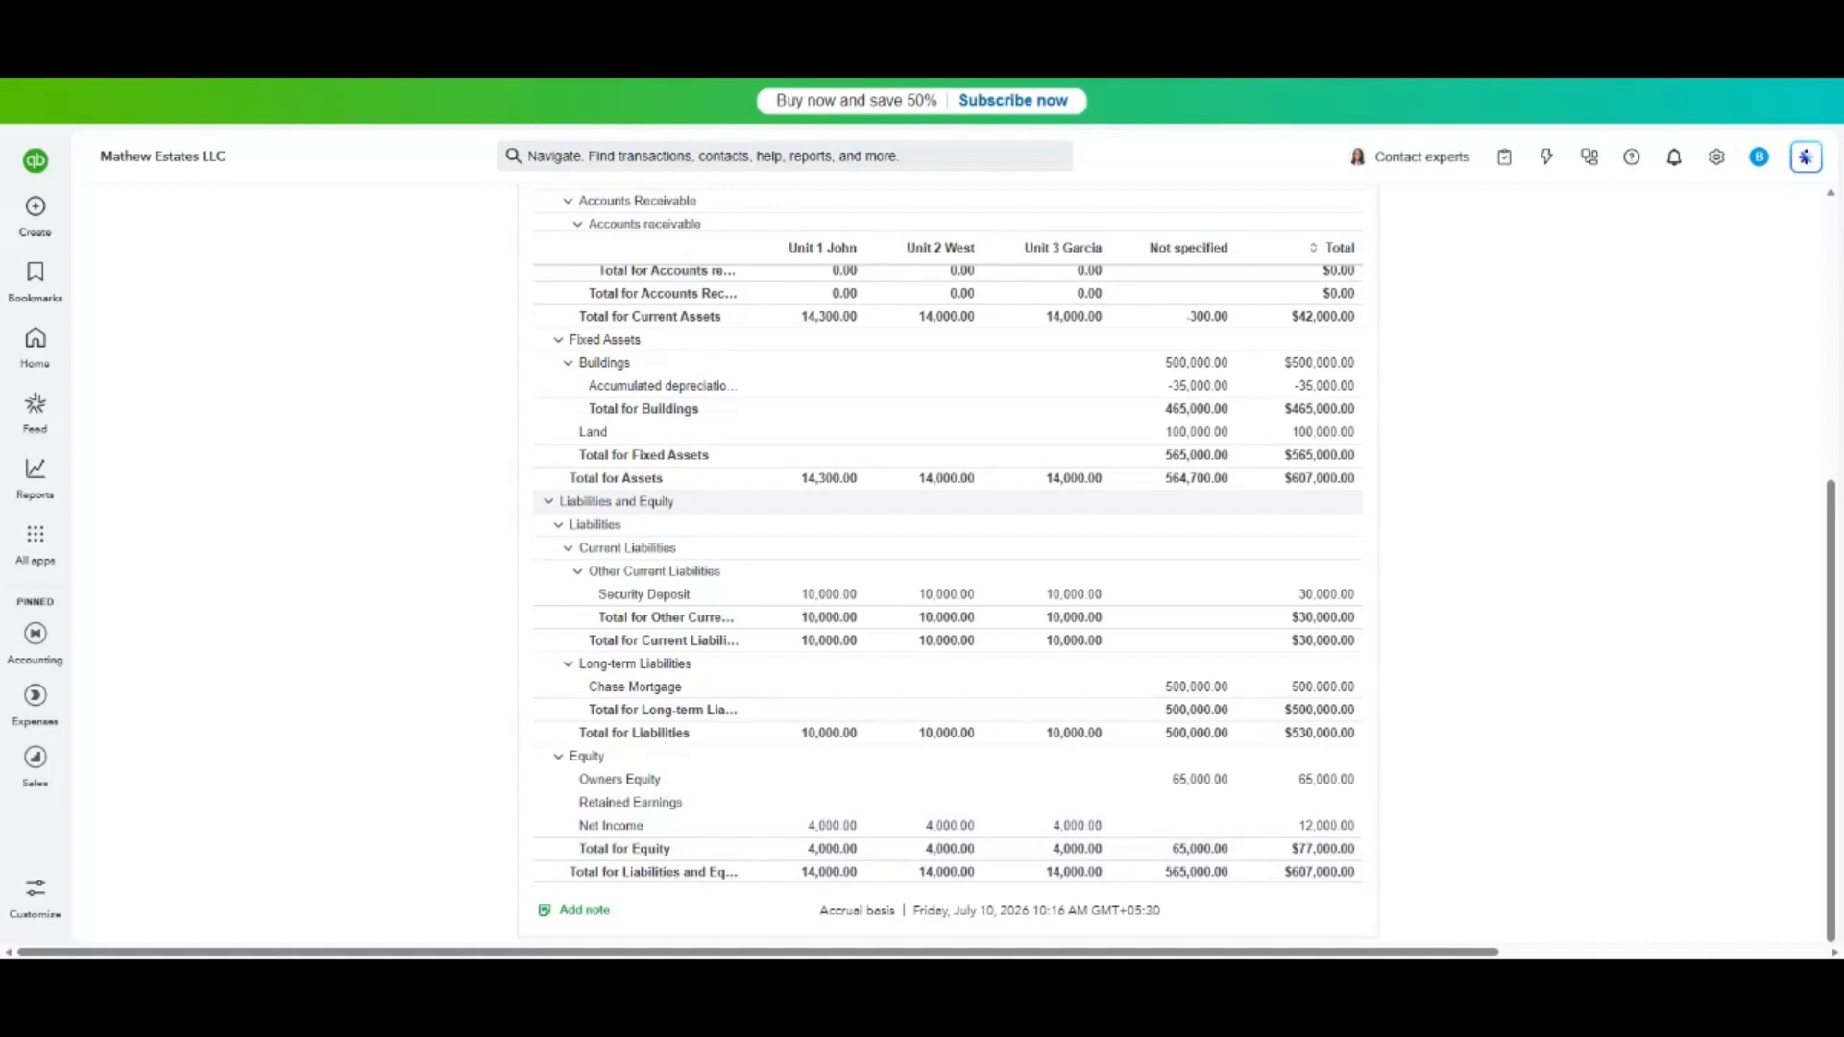
Display the Balance Sheet columns by Class and review each unit's assets, security deposits and net income.
scroll(366, 450, up, 6)
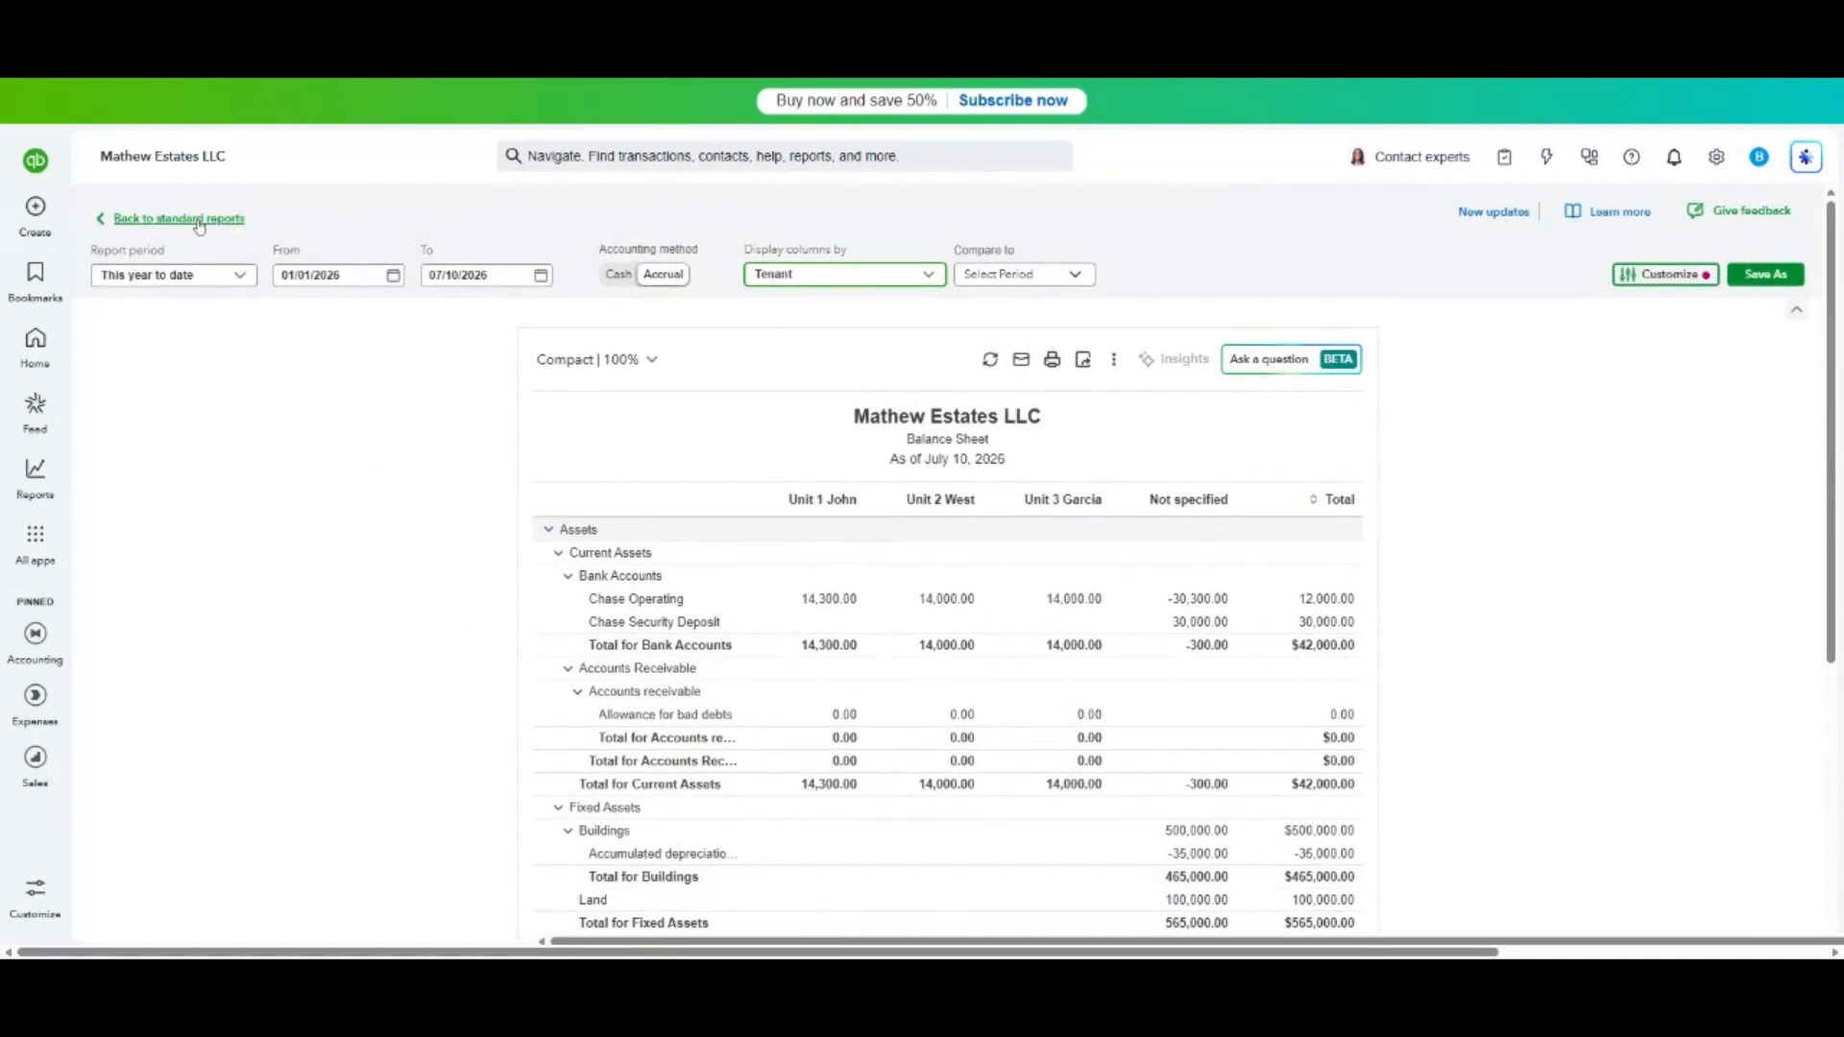
click(862, 280)
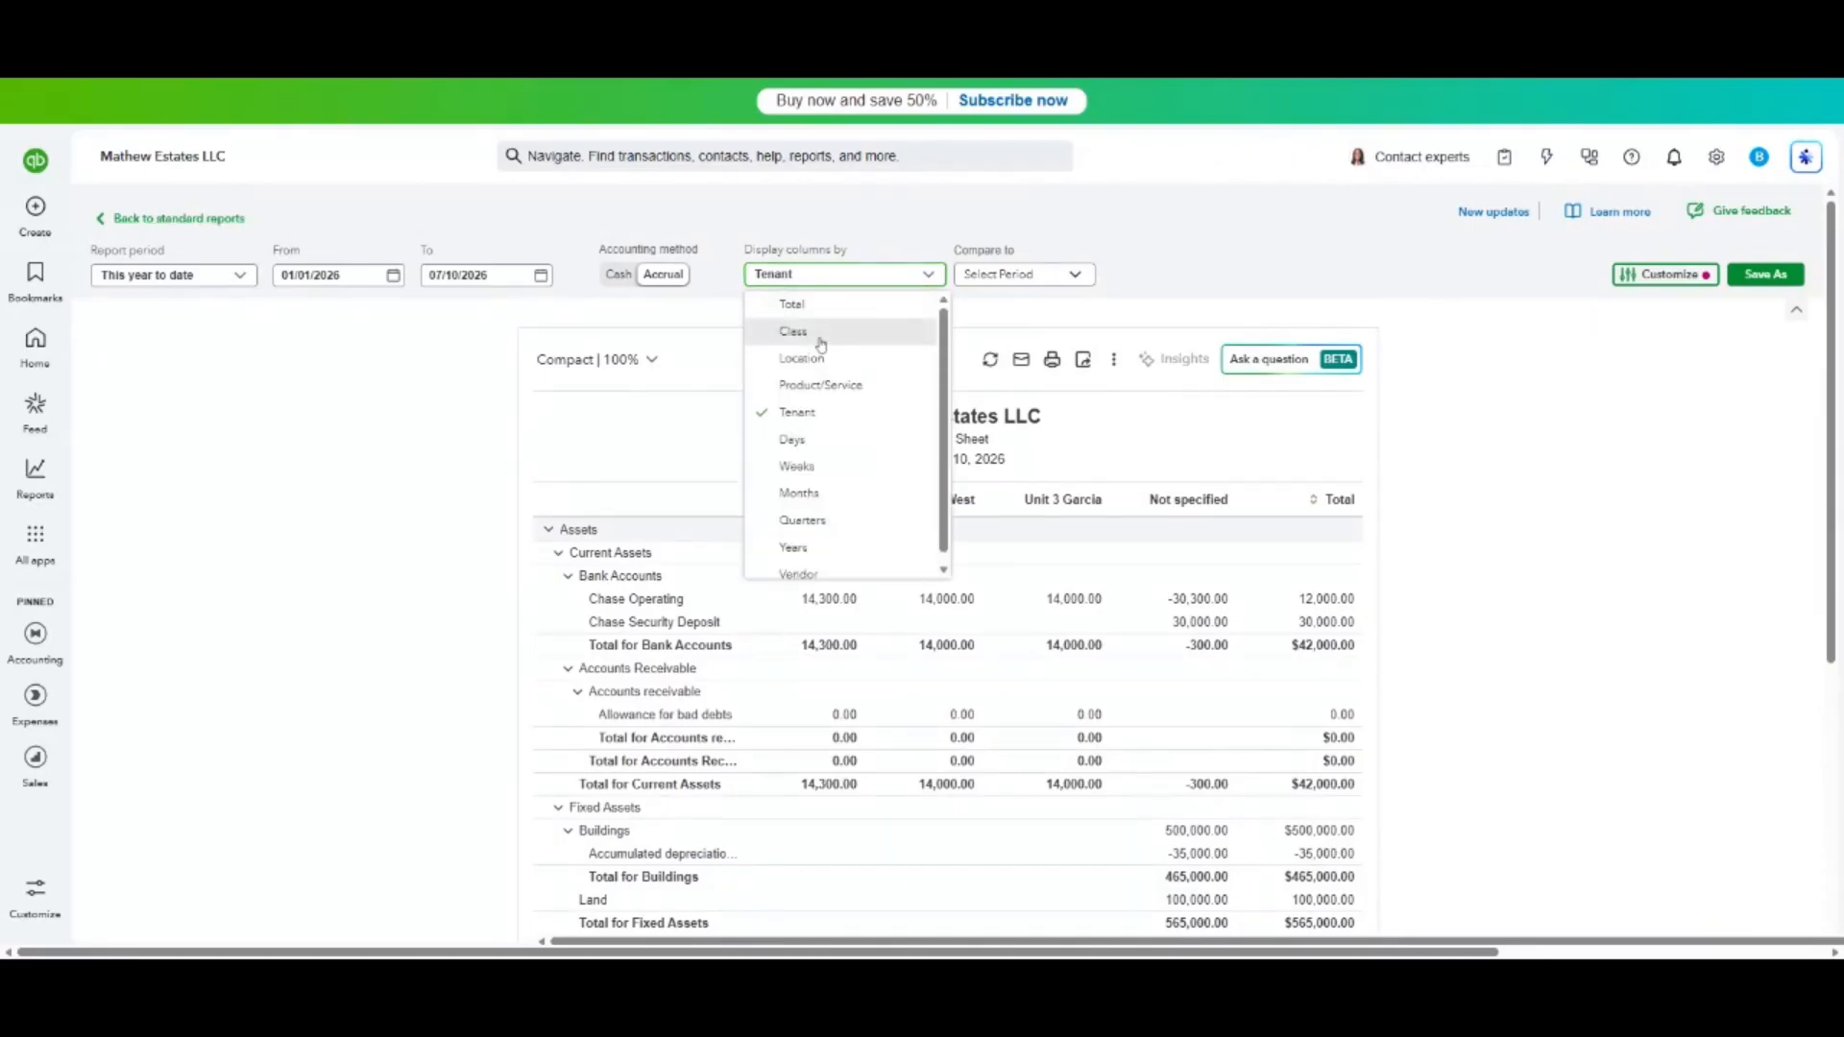
click(768, 332)
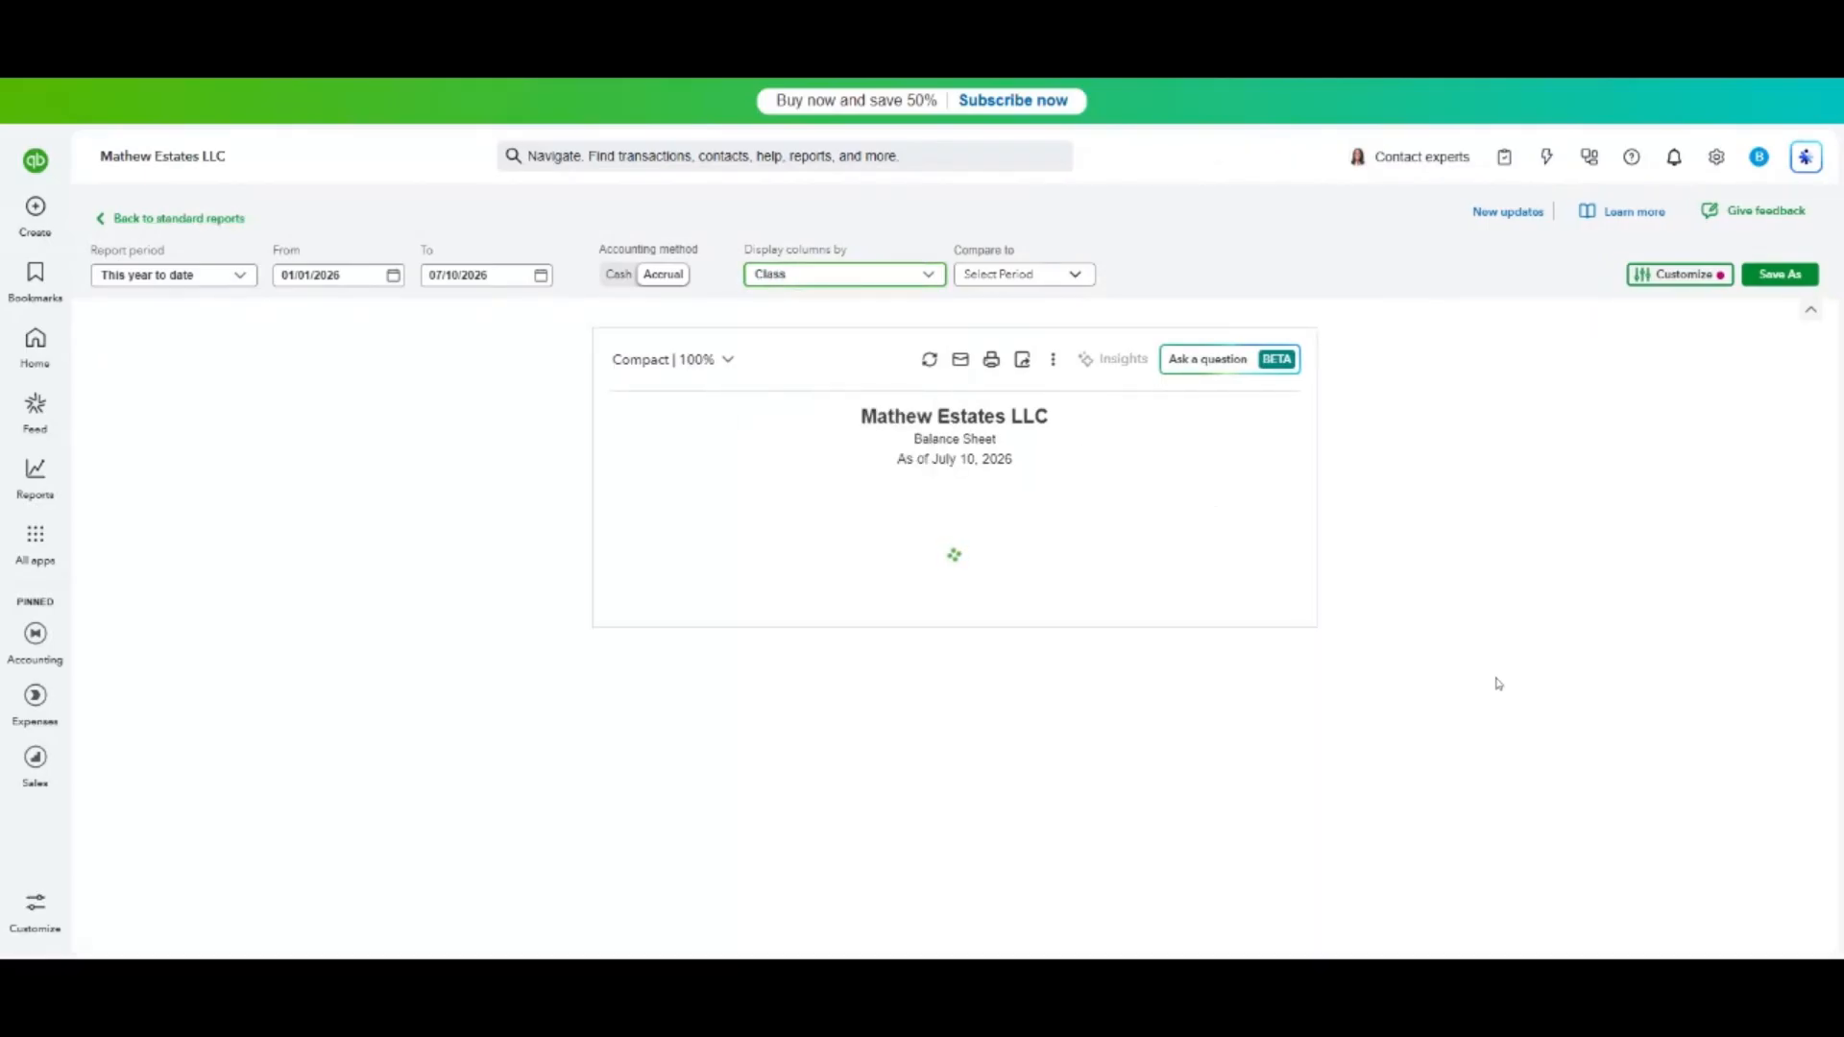
scroll(1489, 682, down, 5)
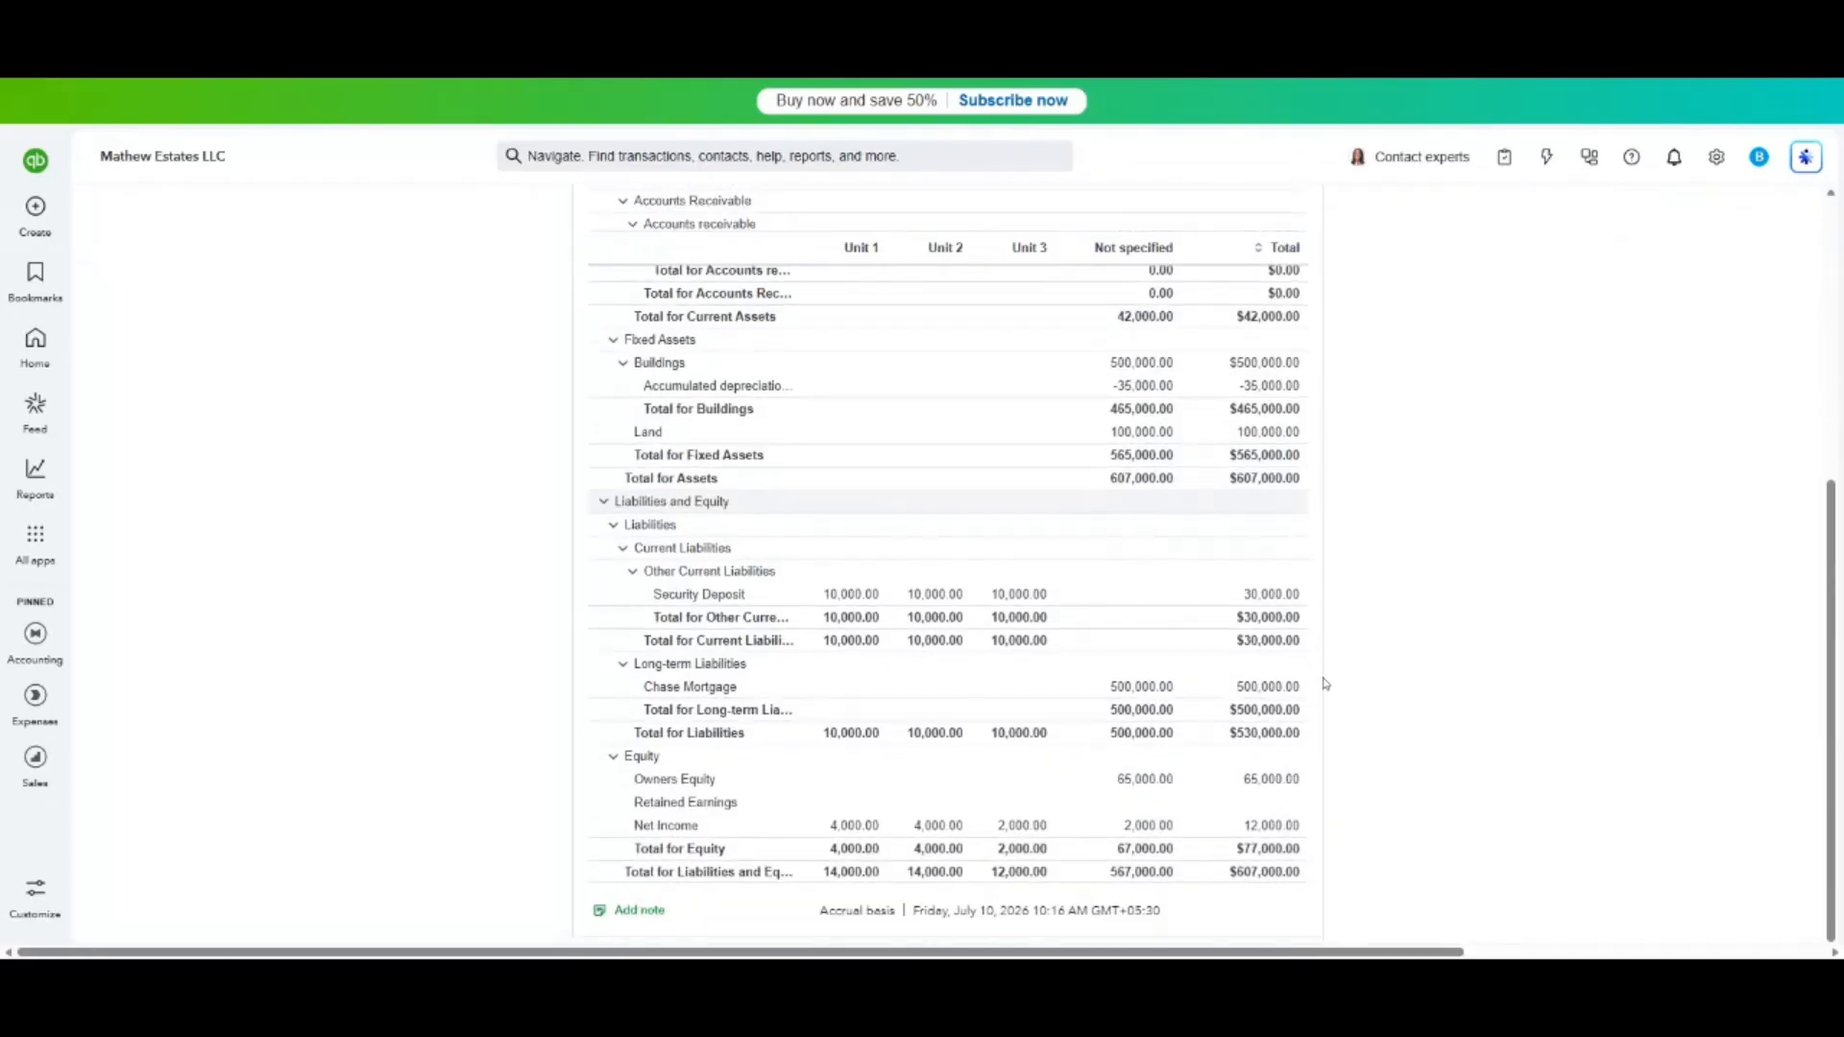
scroll(1325, 684, up, 5)
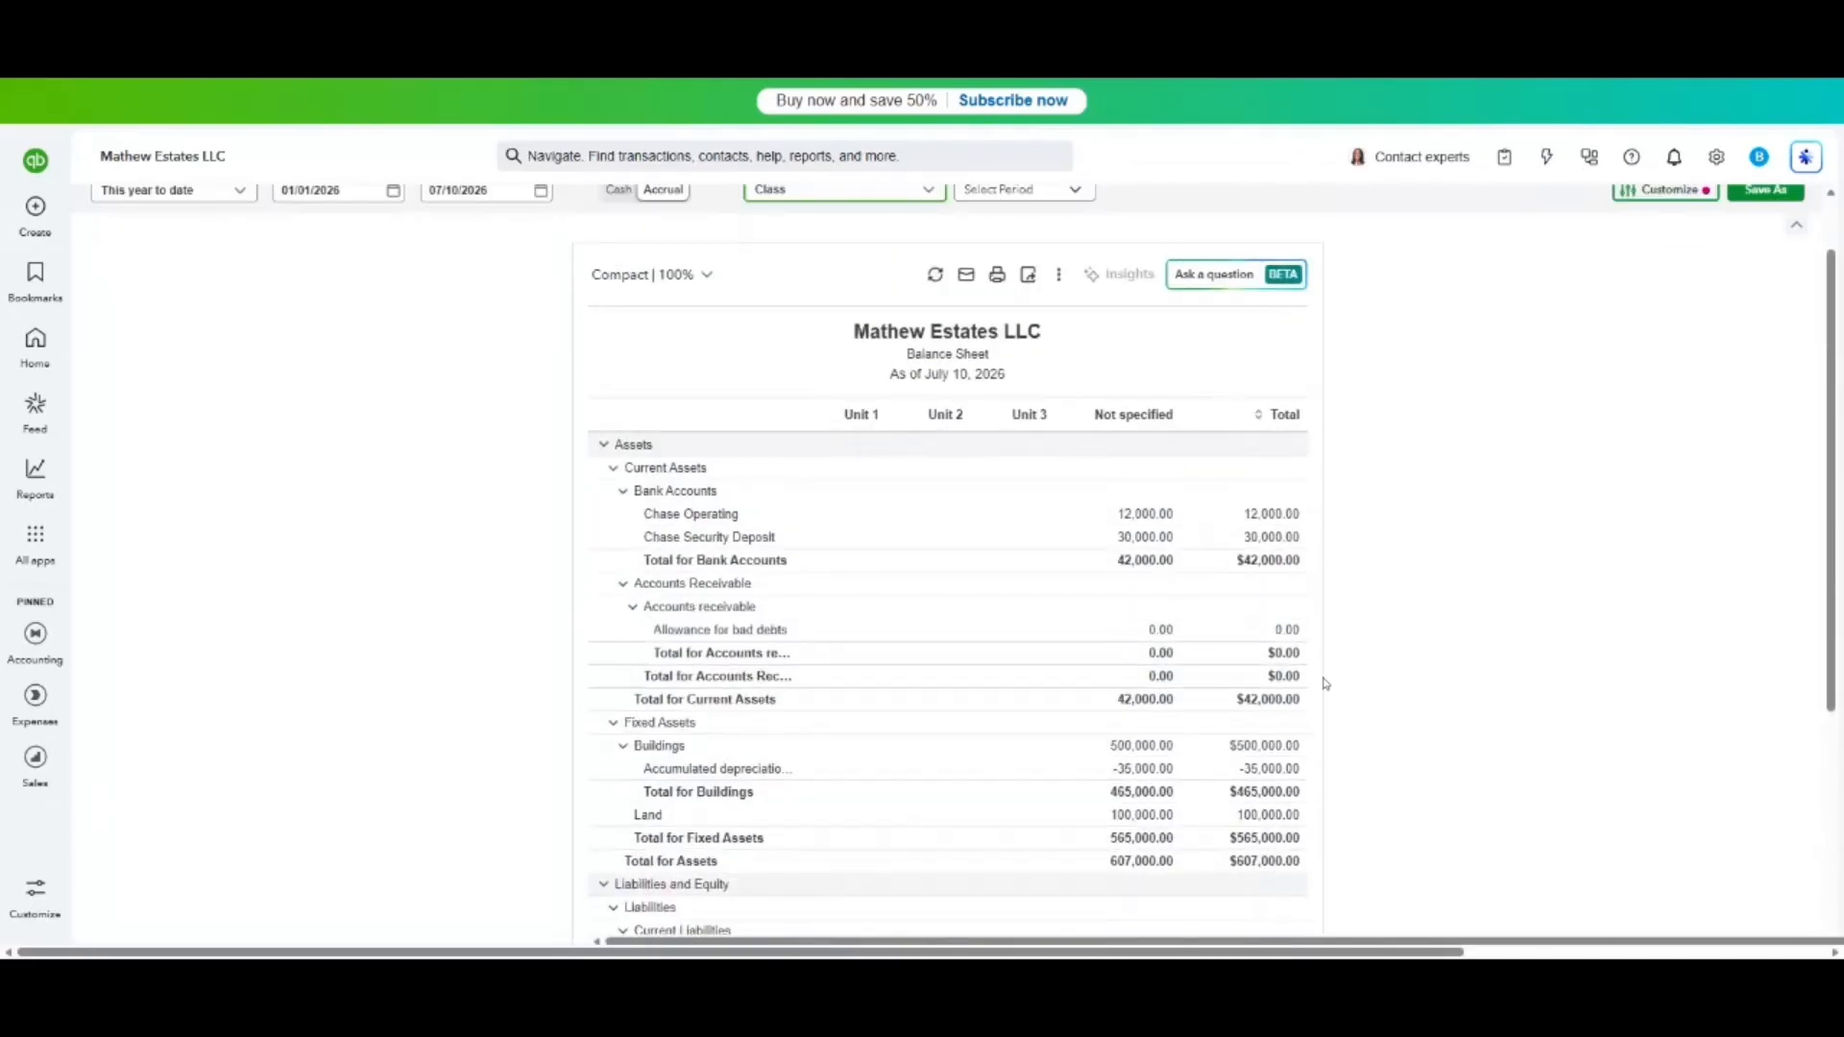
scroll(1326, 683, down, 5)
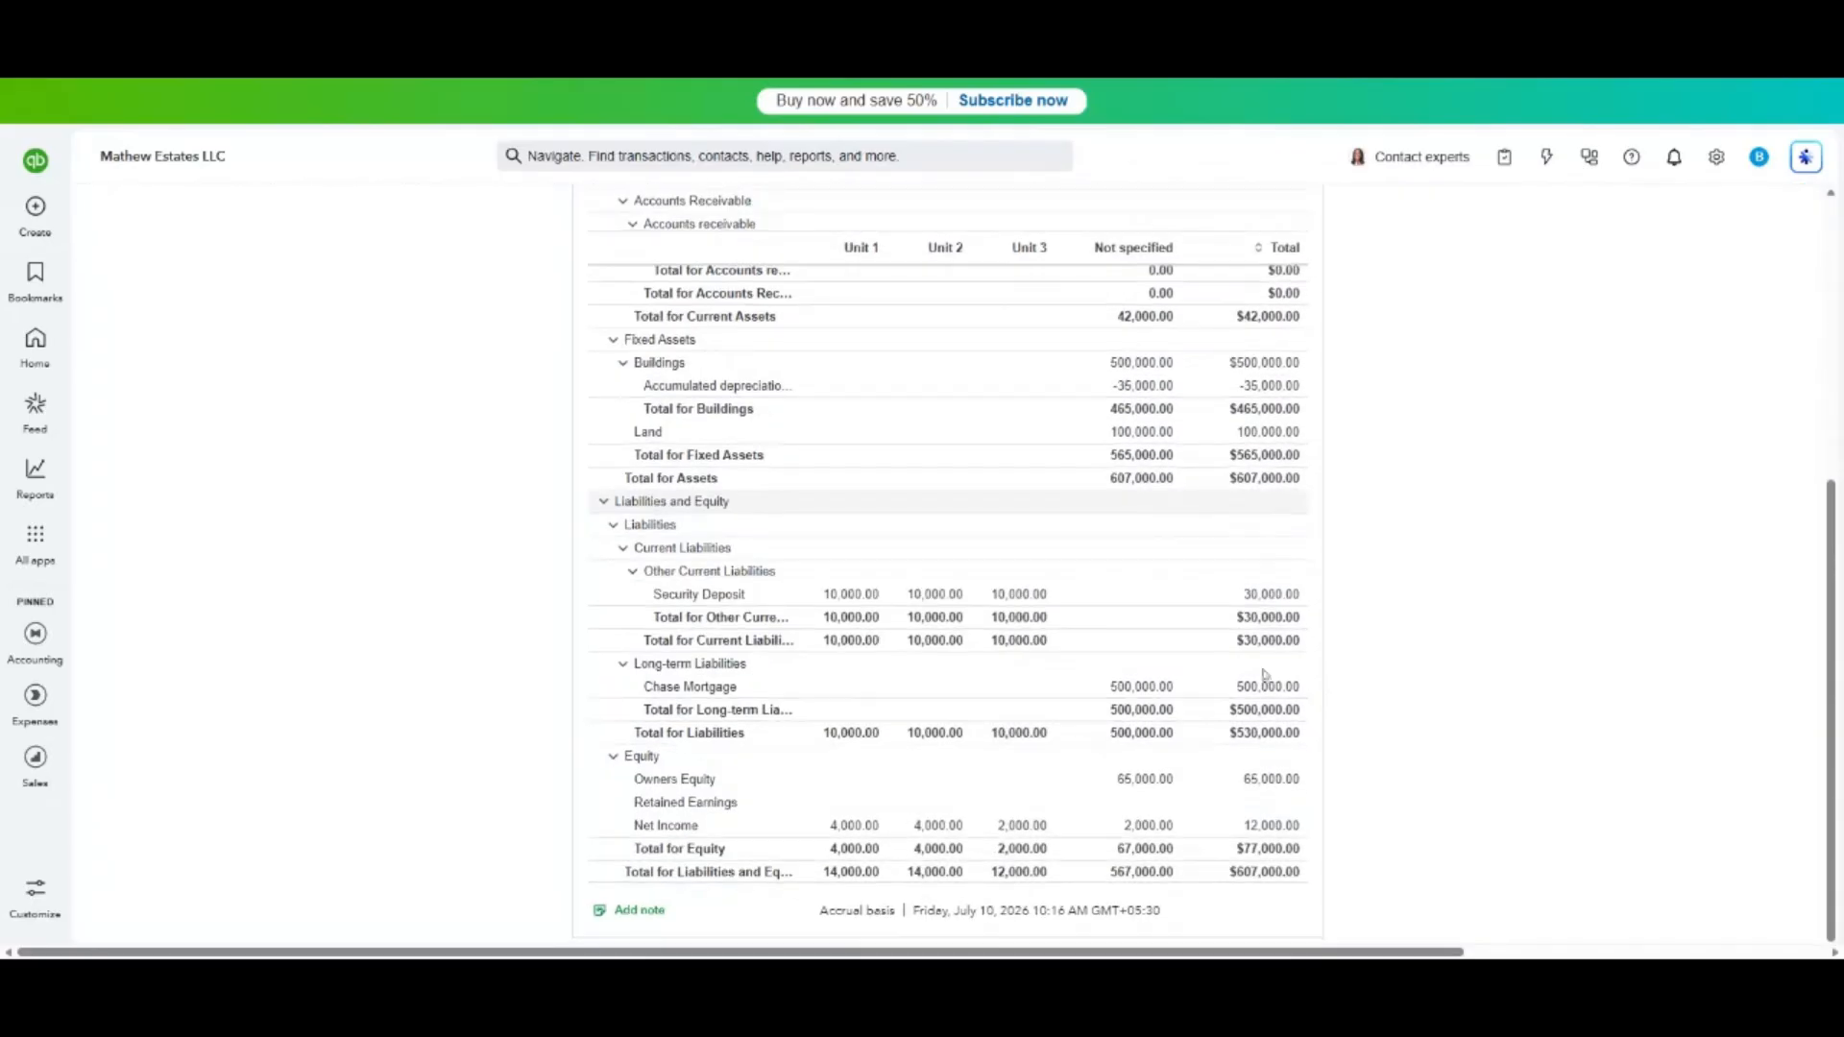
scroll(1265, 675, up, 6)
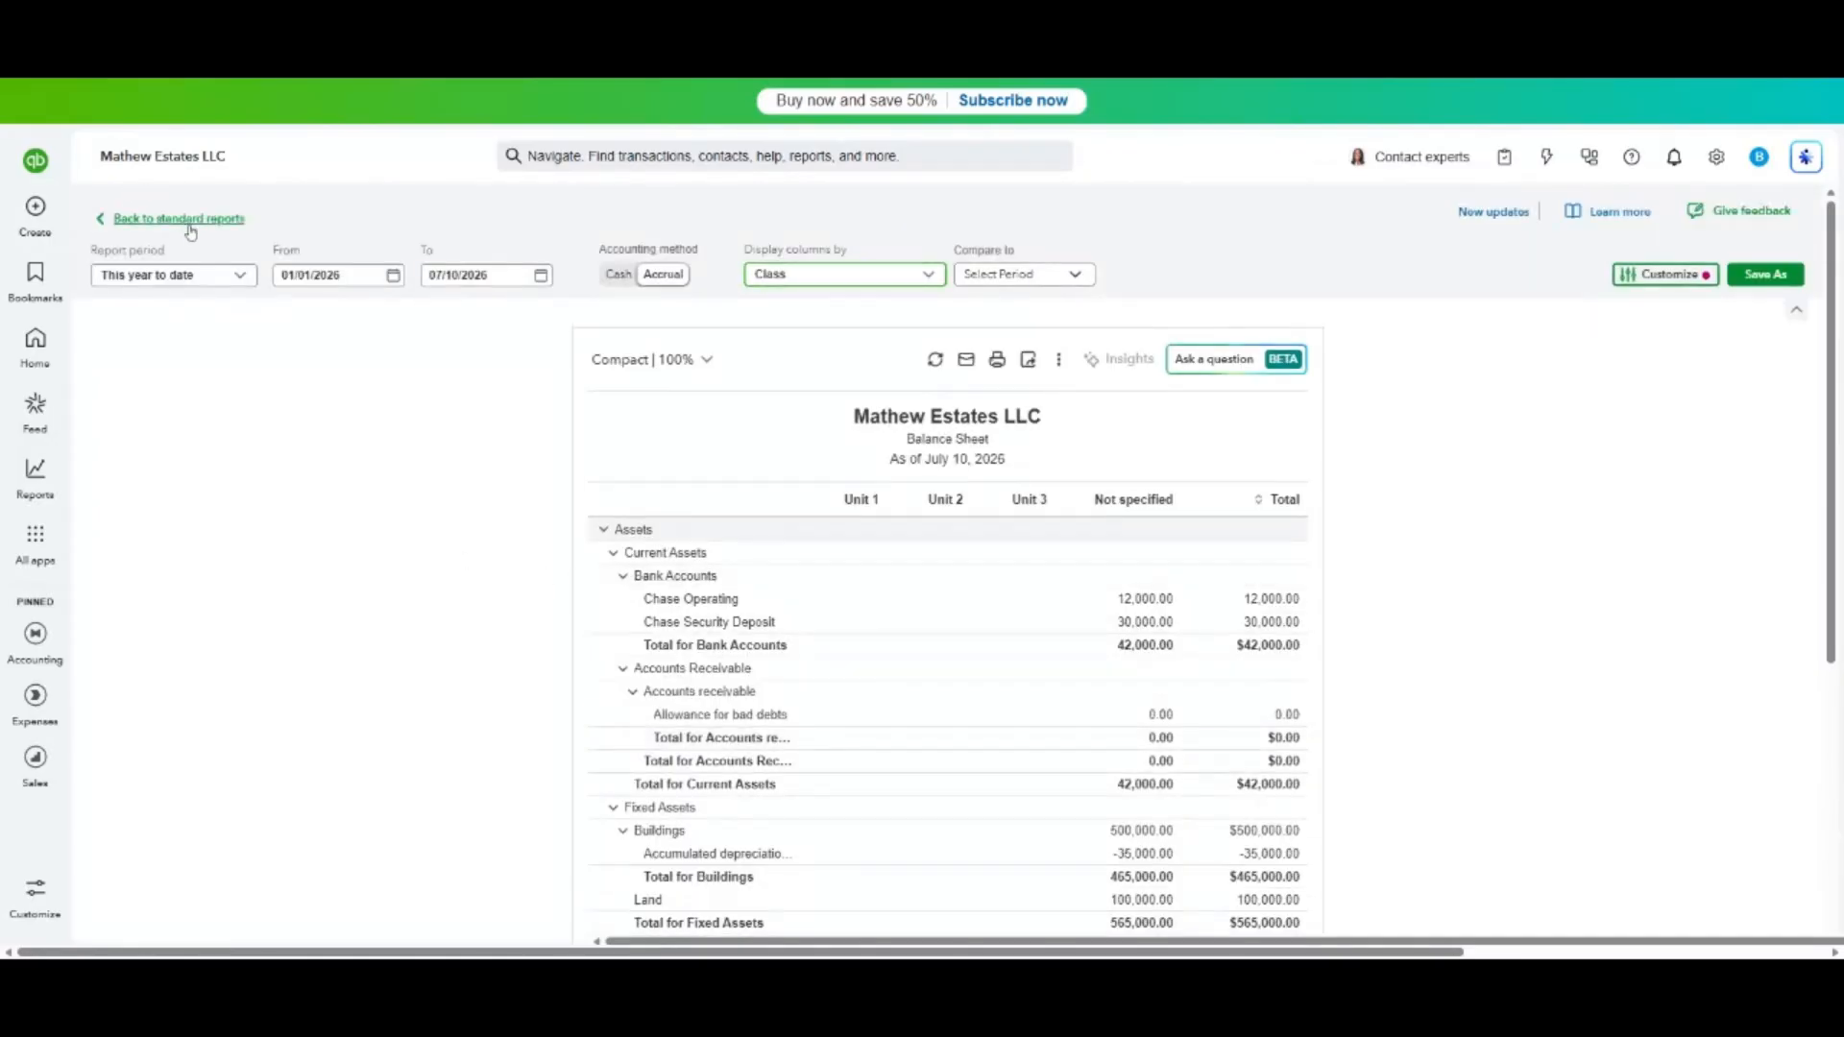
Open the Profit and Loss report from the standard reports, review income and expenses, and return to the report list.
click(184, 220)
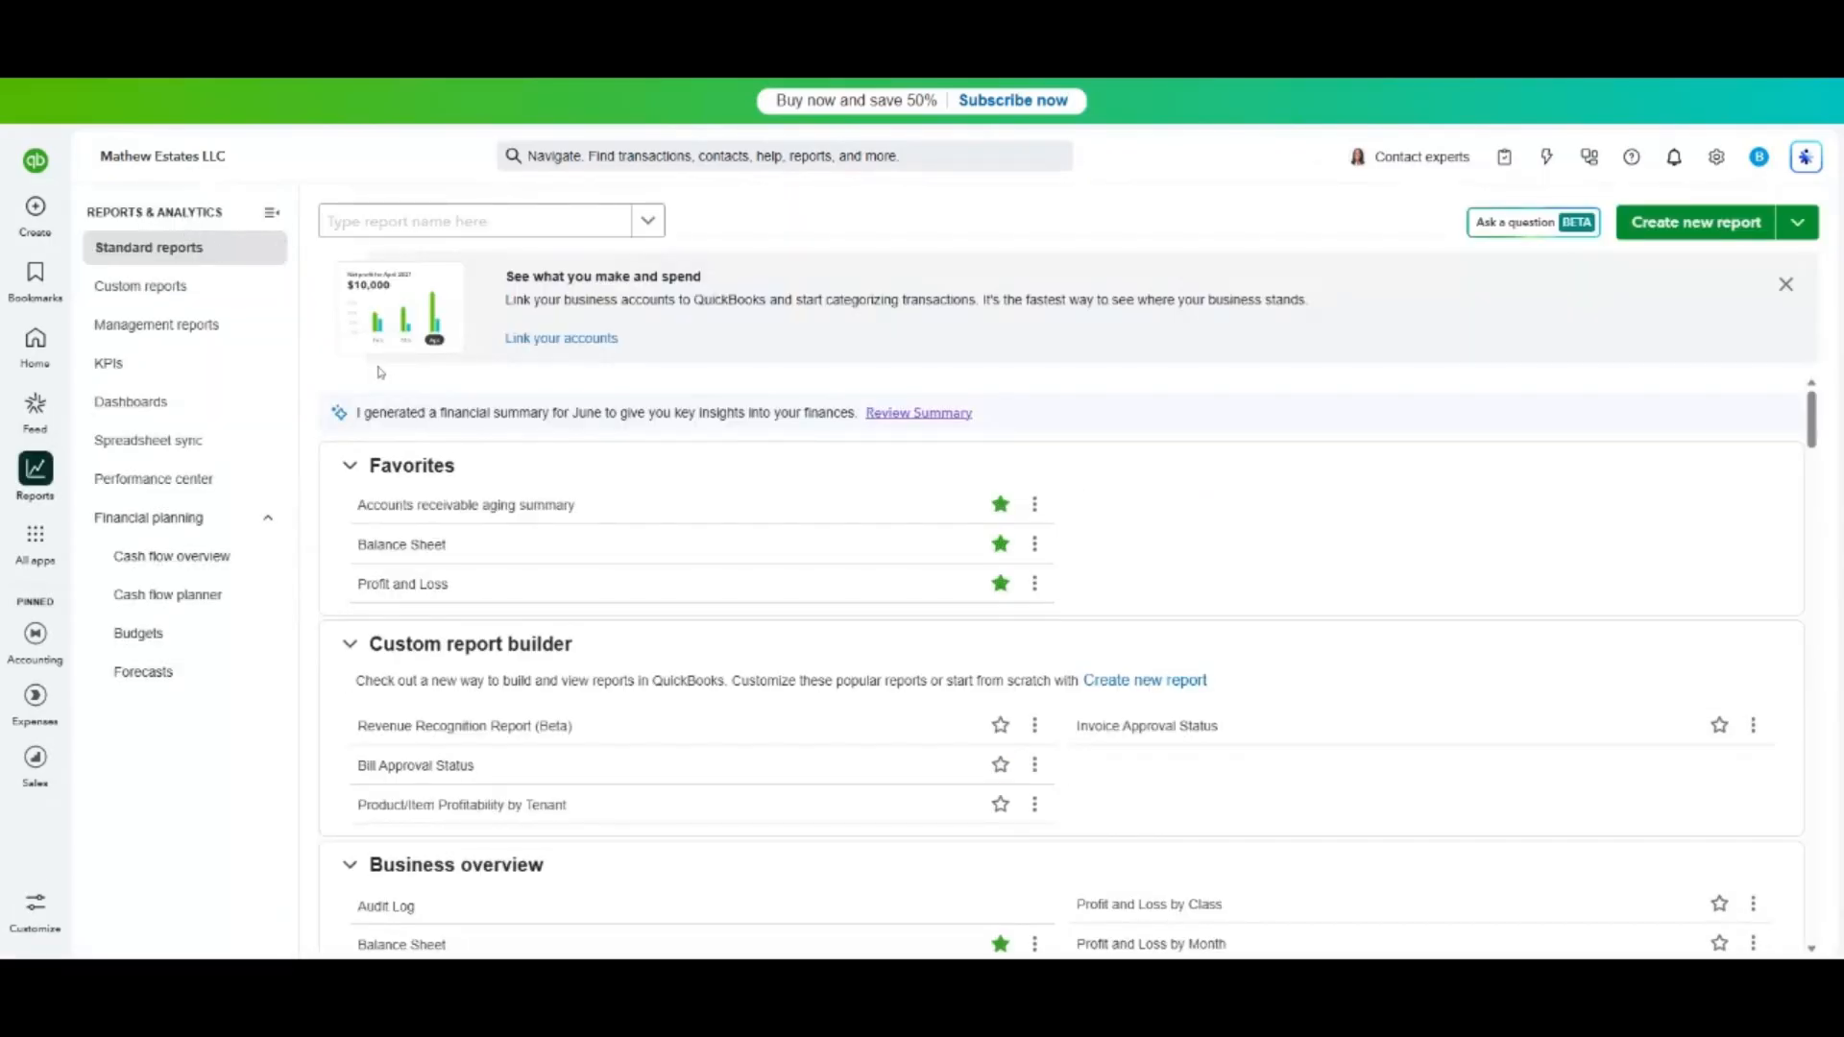
click(402, 586)
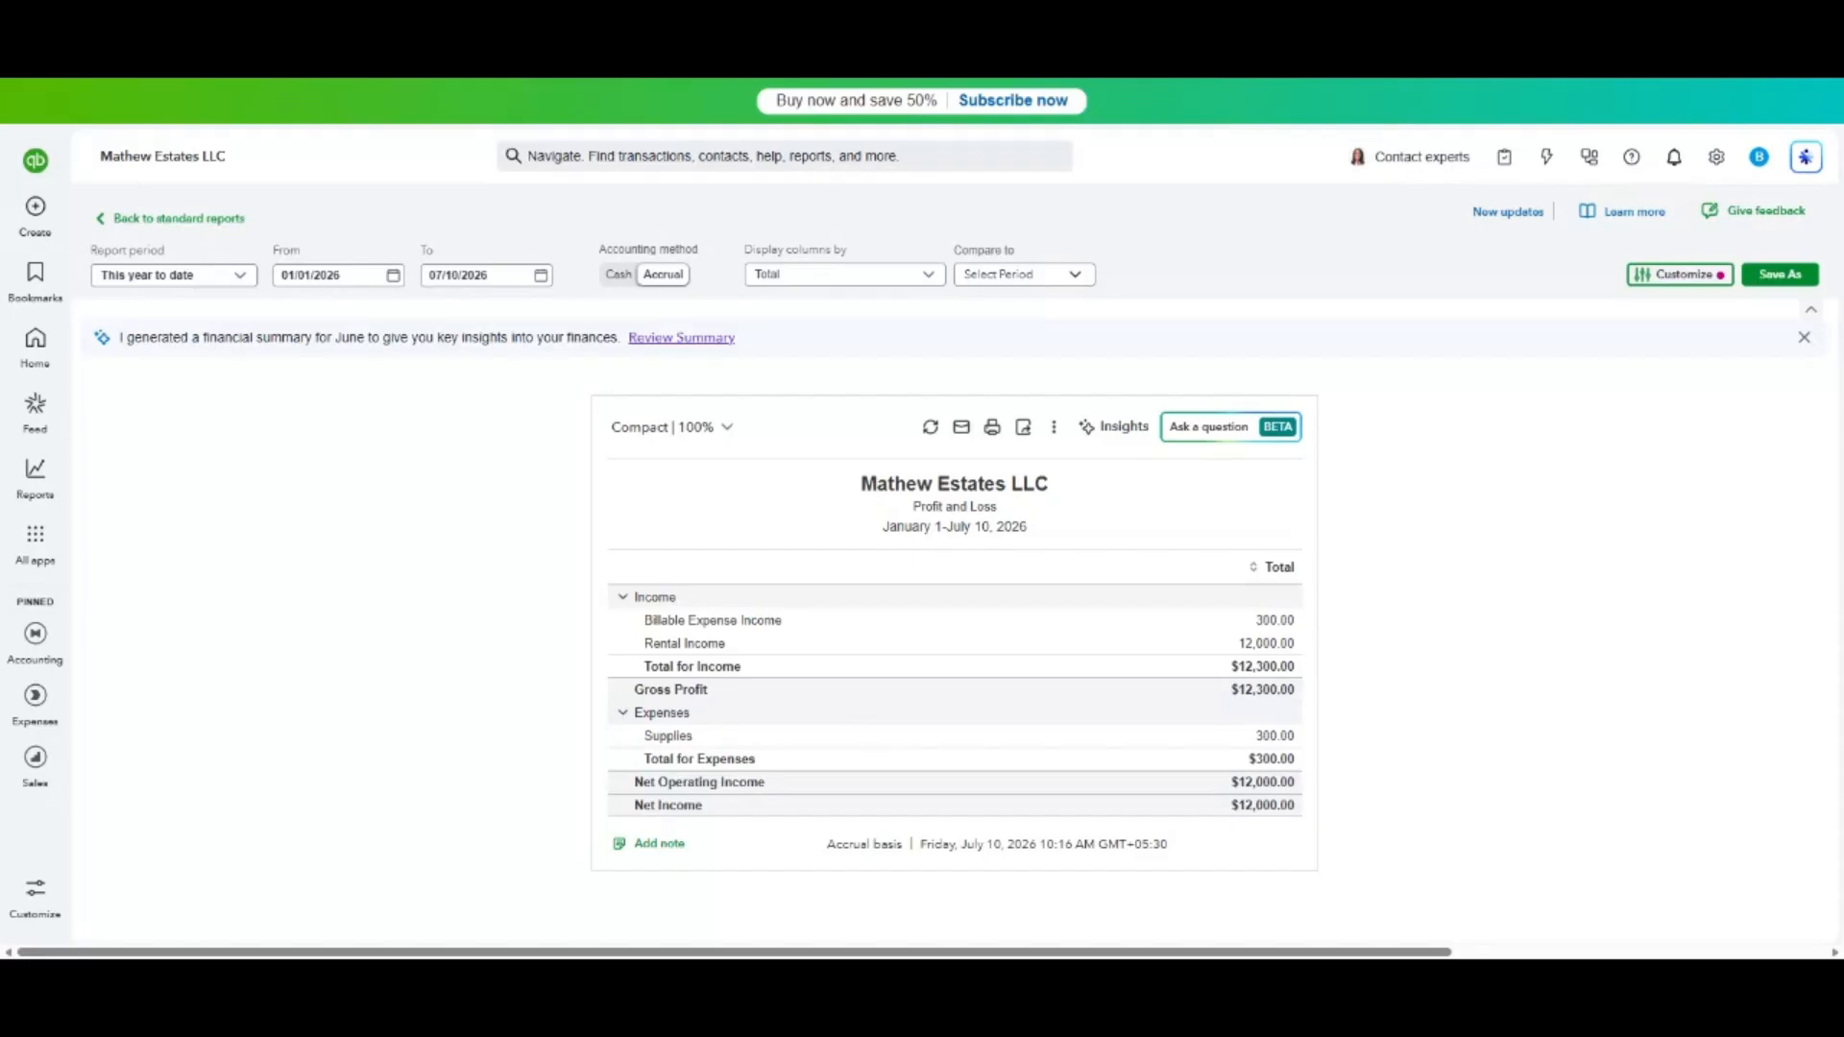
click(178, 219)
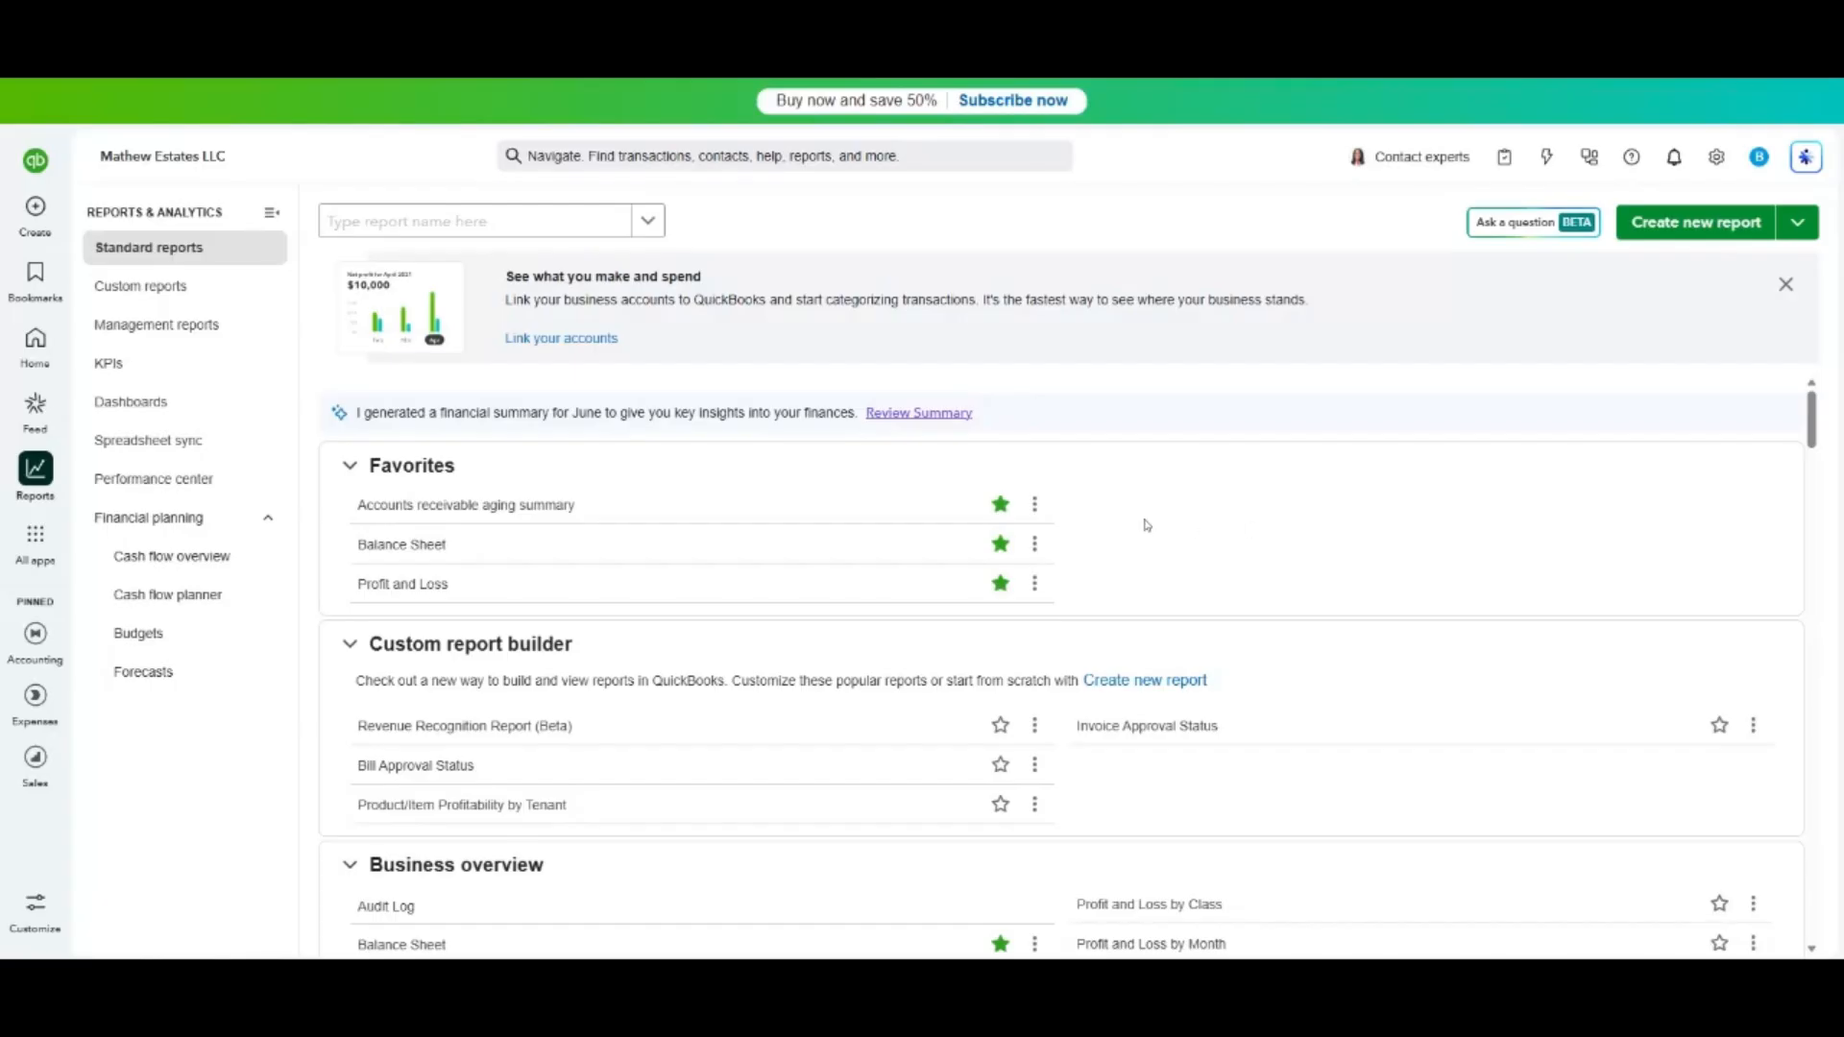
Create a refund receipt for the Unit 2 tenant dated 02/28/2026.
click(36, 207)
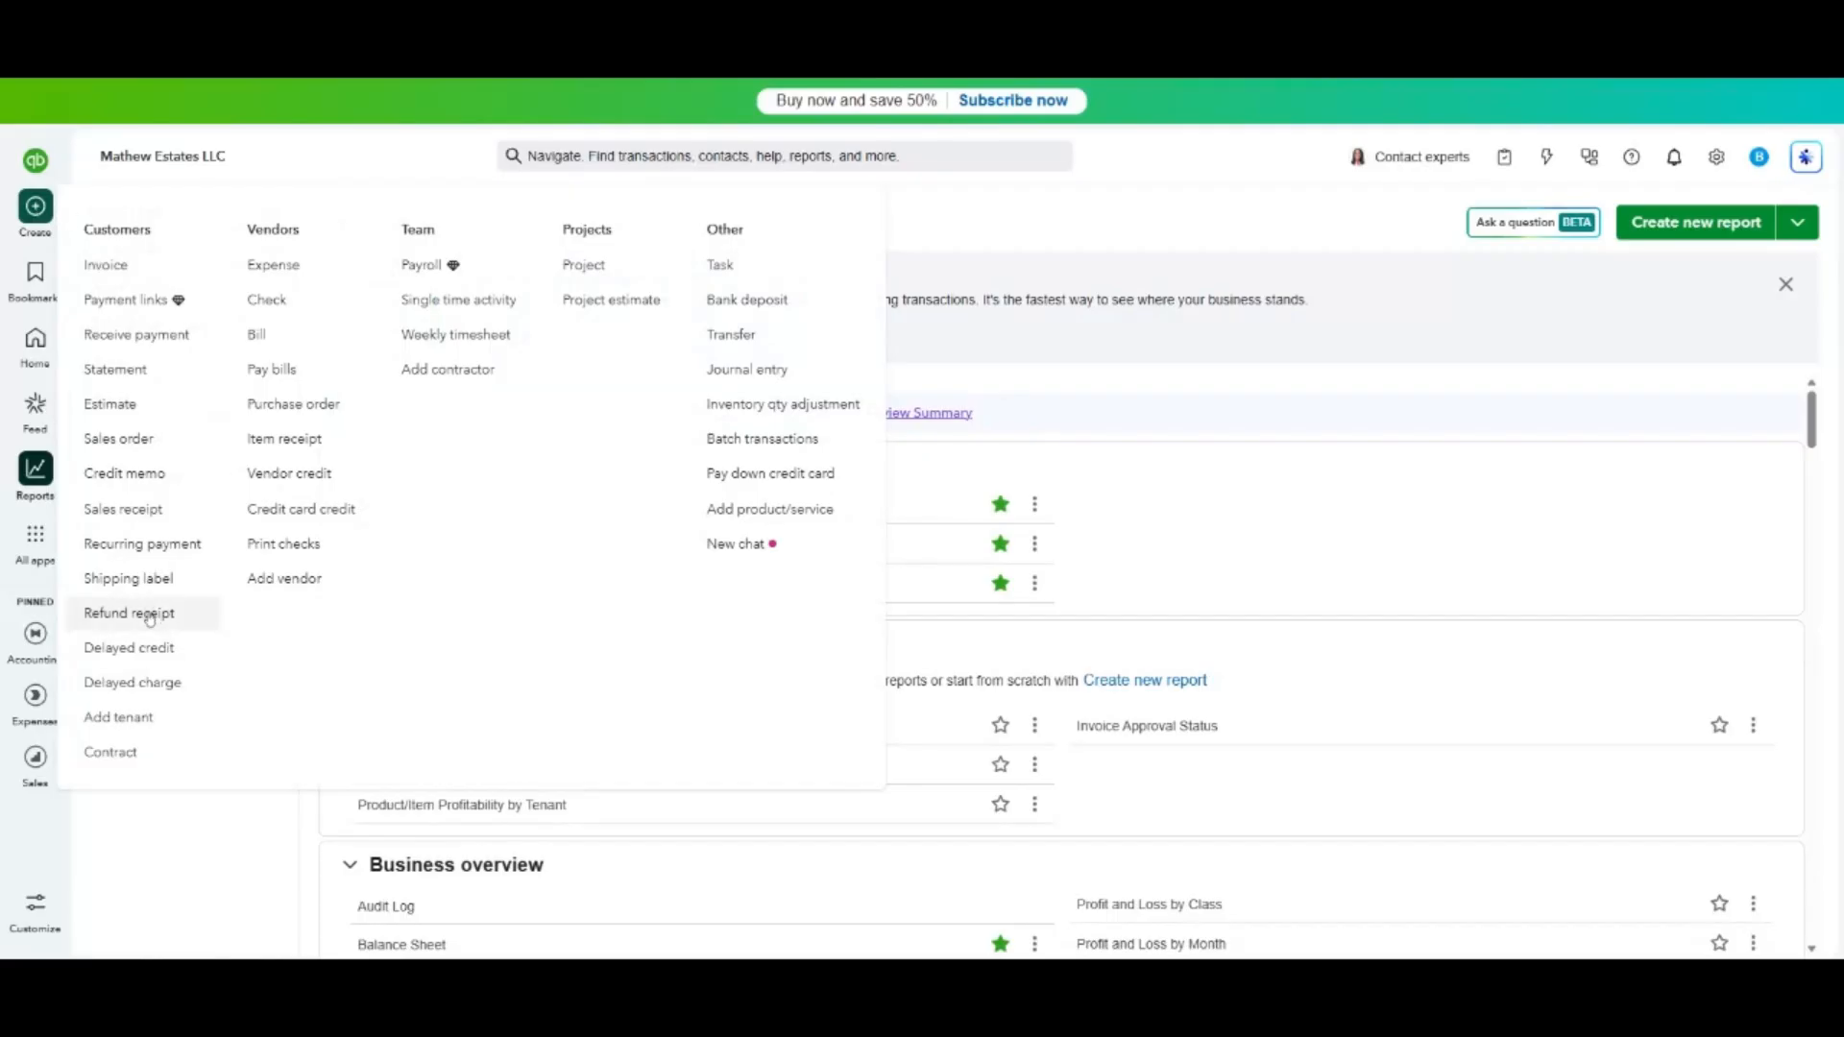
click(150, 615)
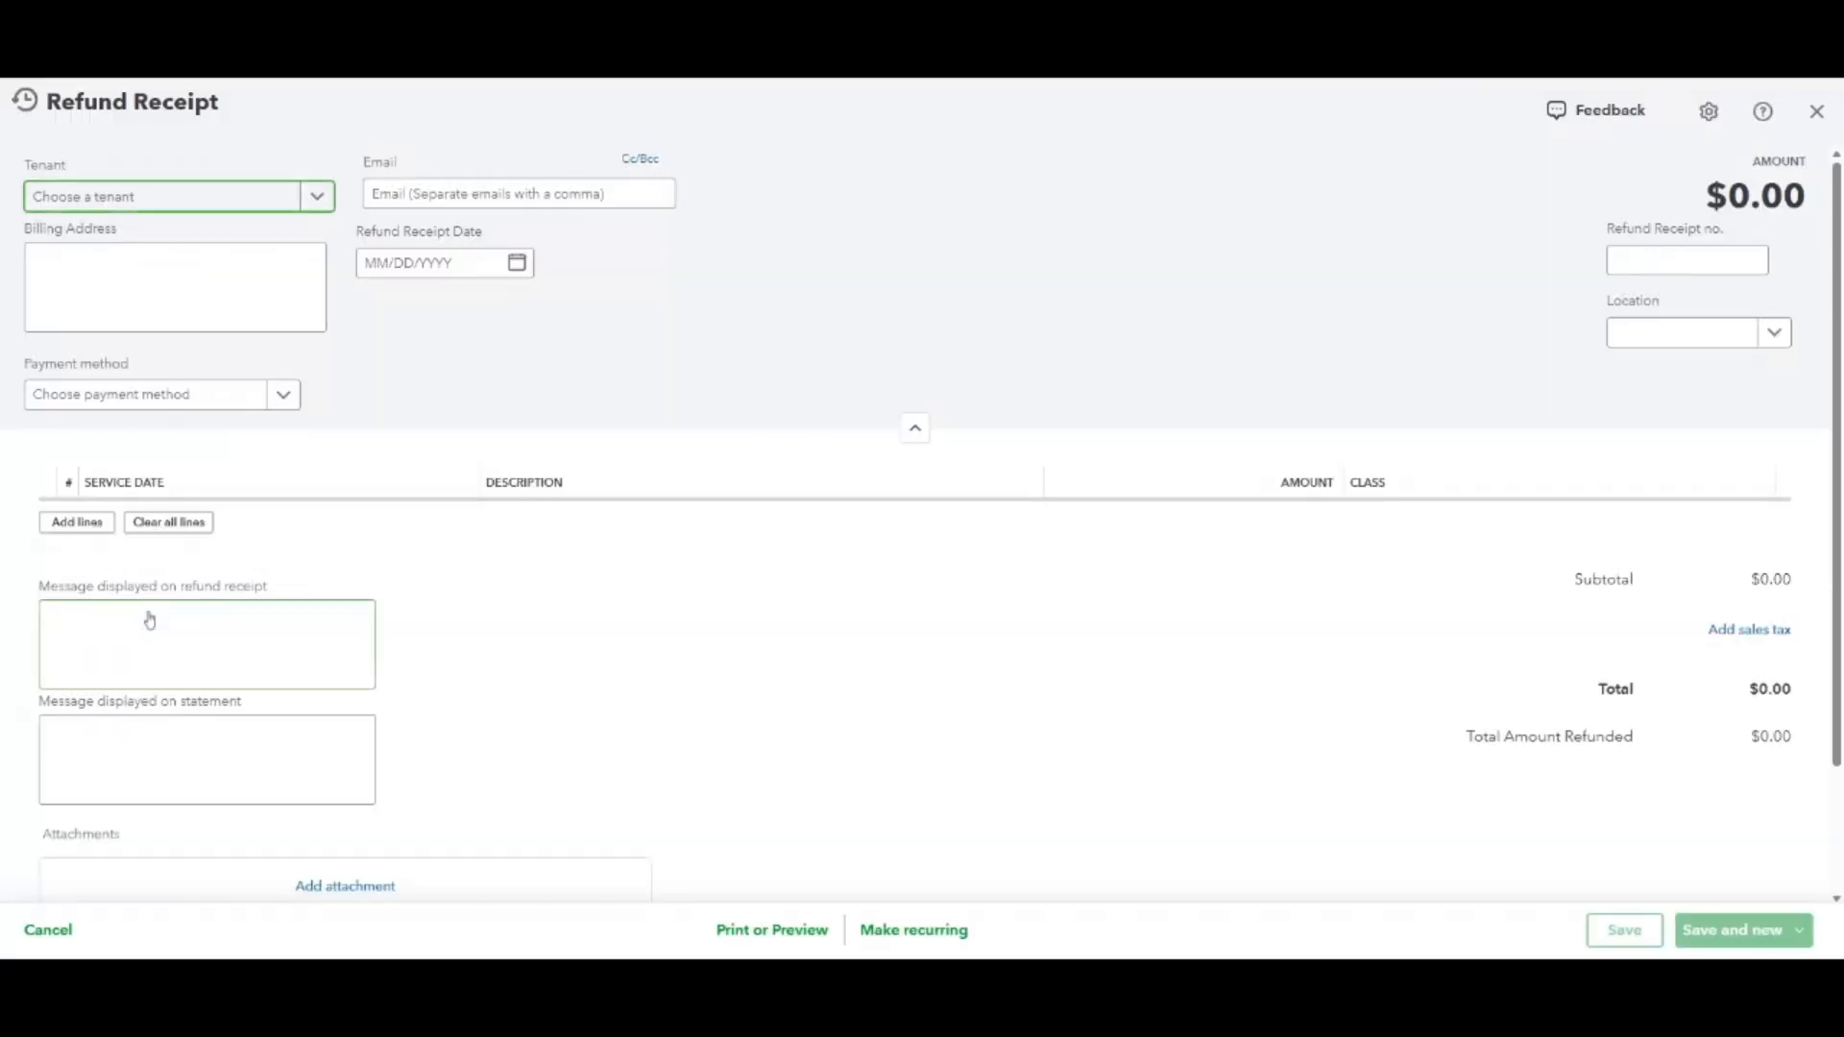
click(232, 199)
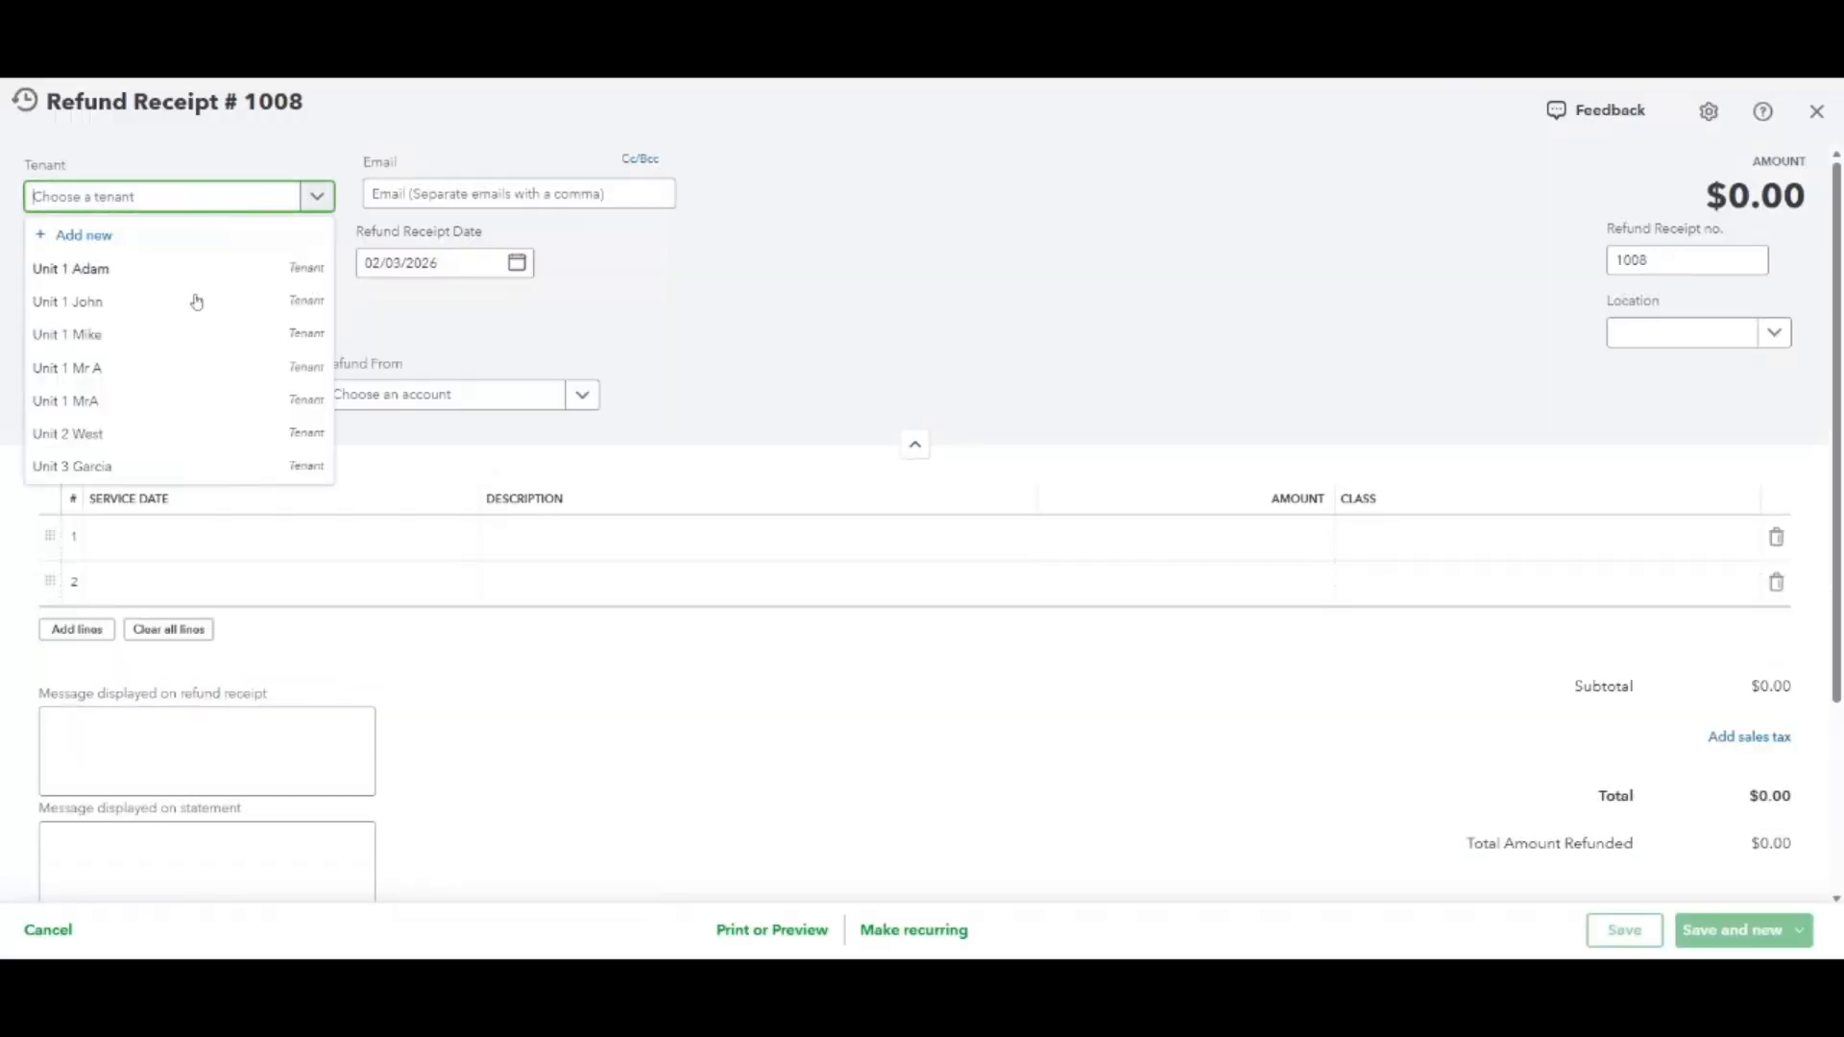
click(126, 433)
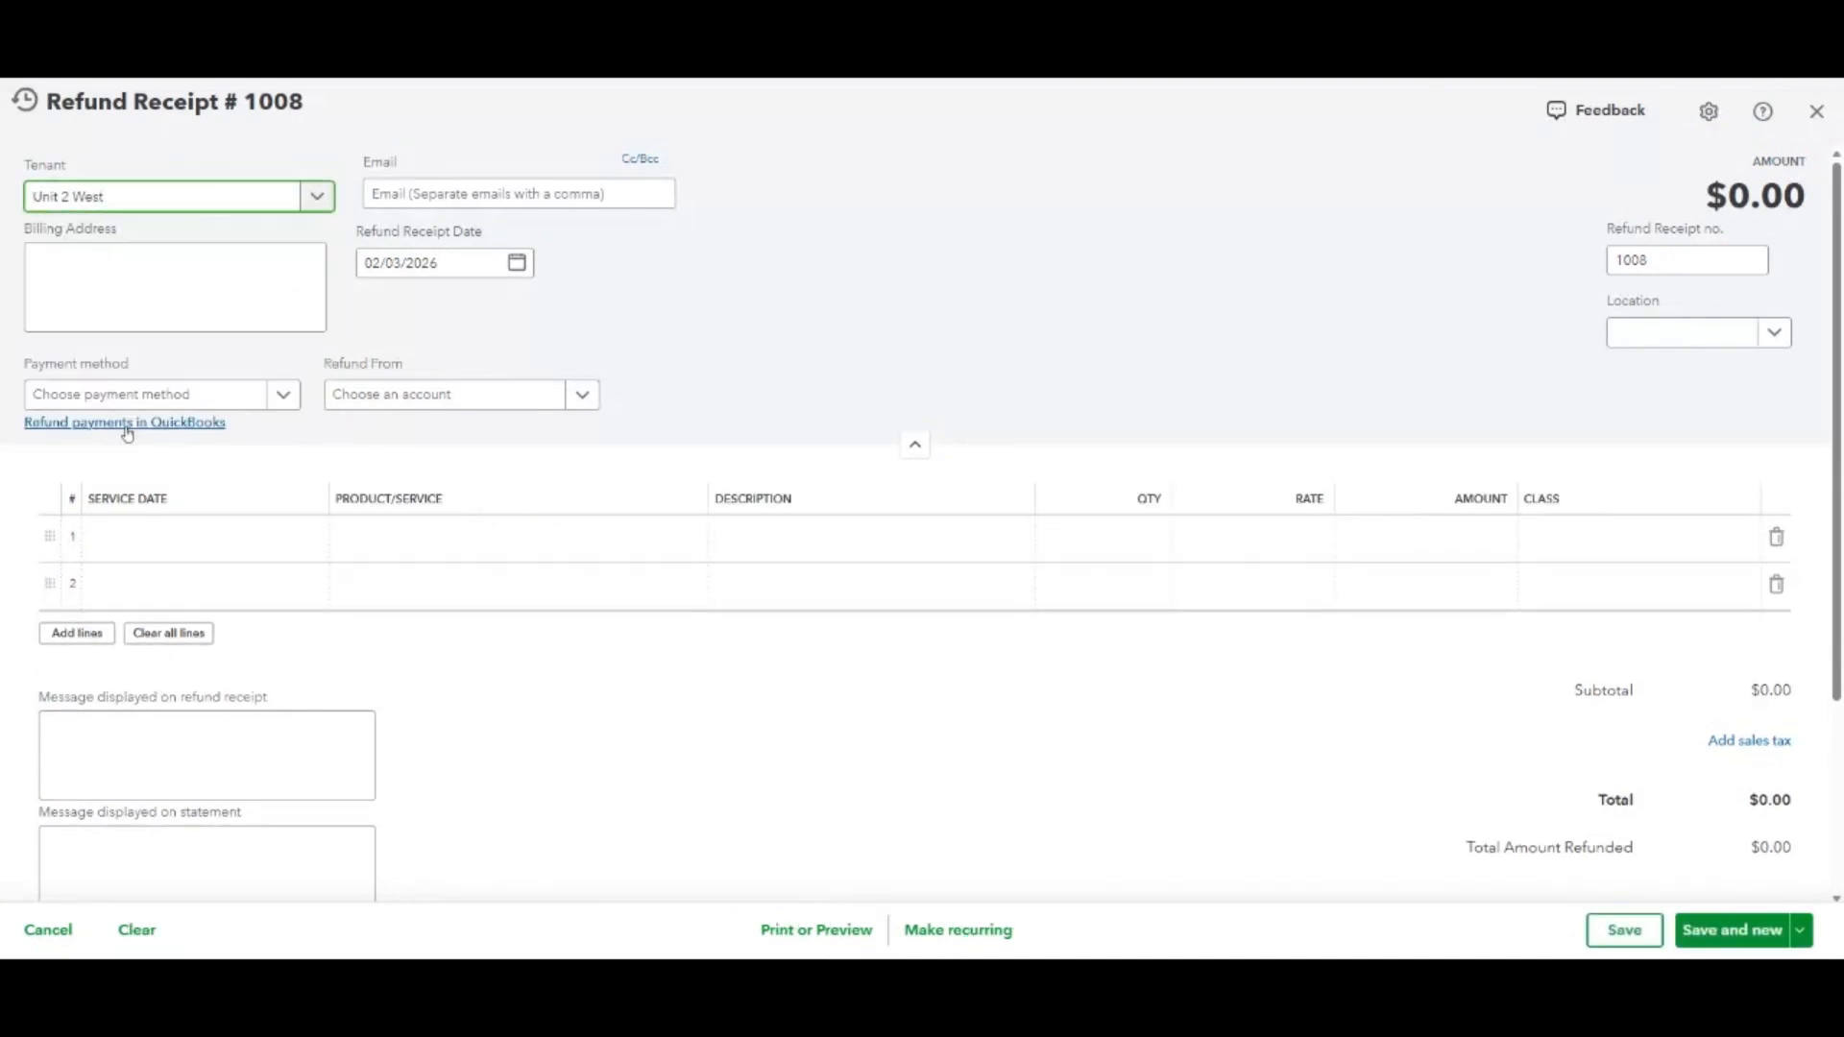
click(518, 264)
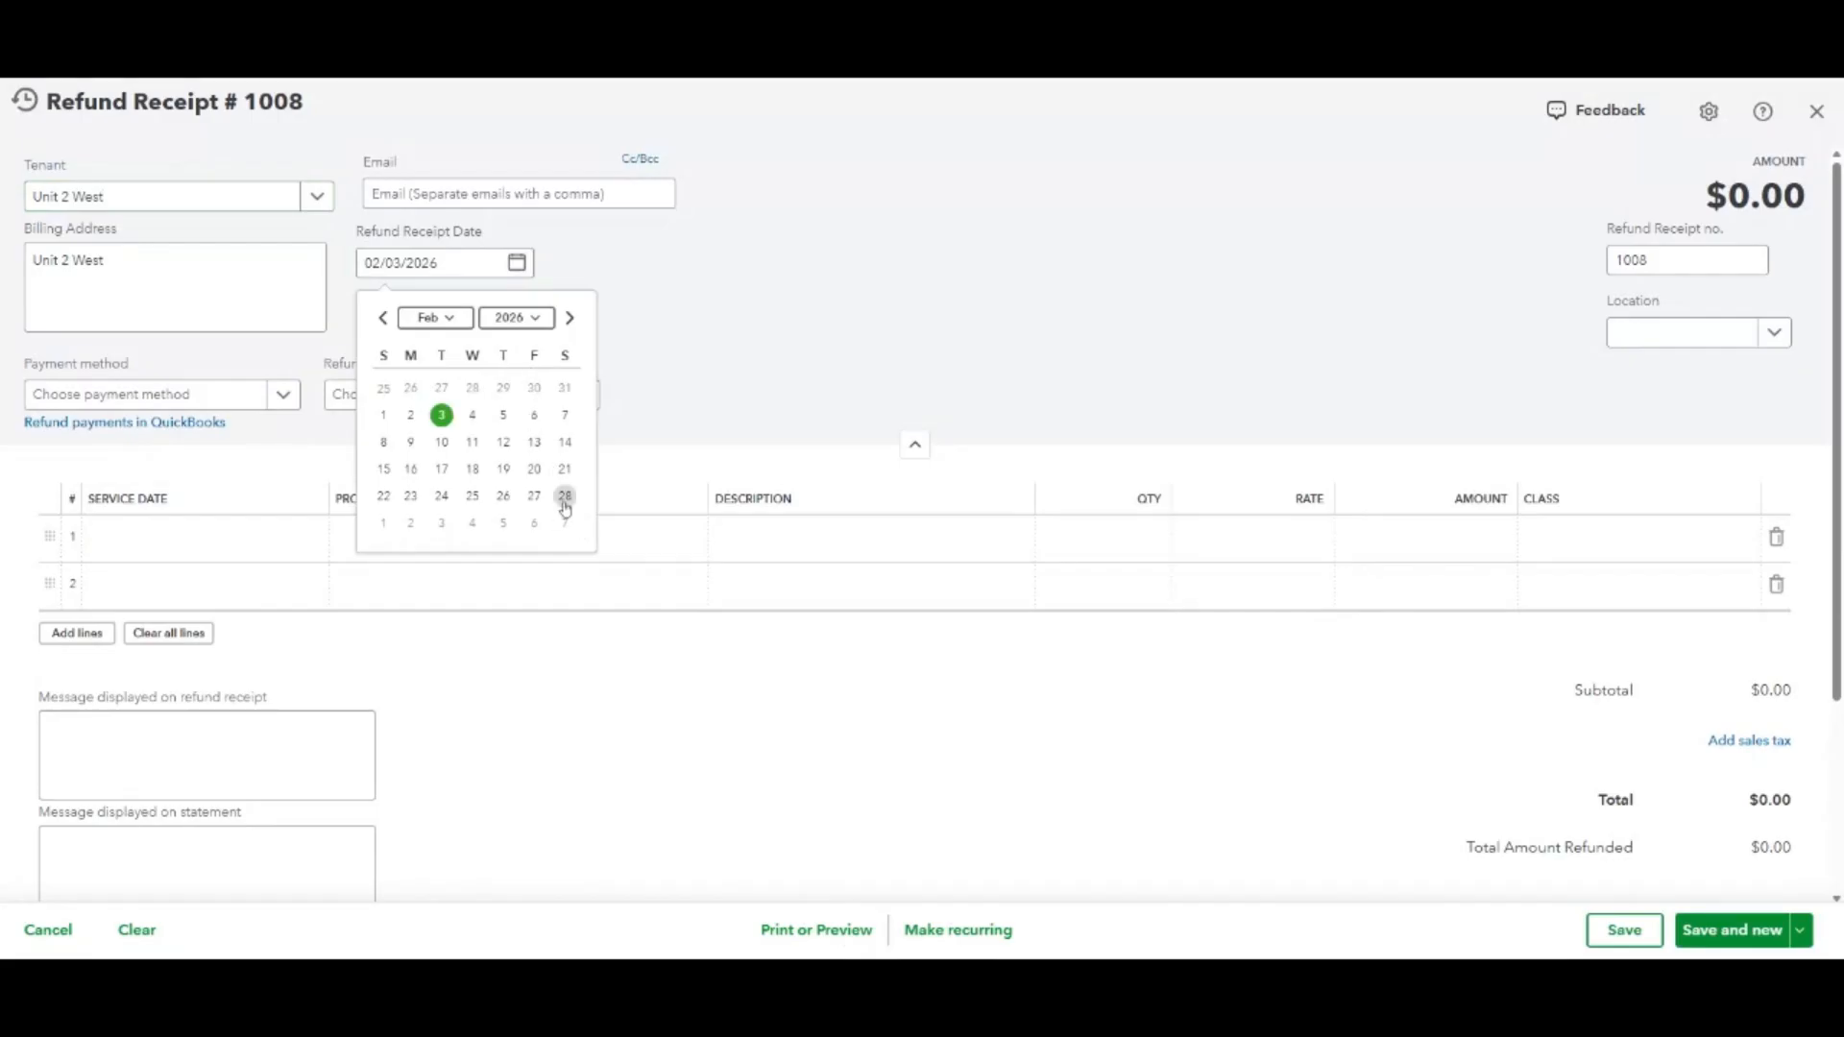
click(564, 497)
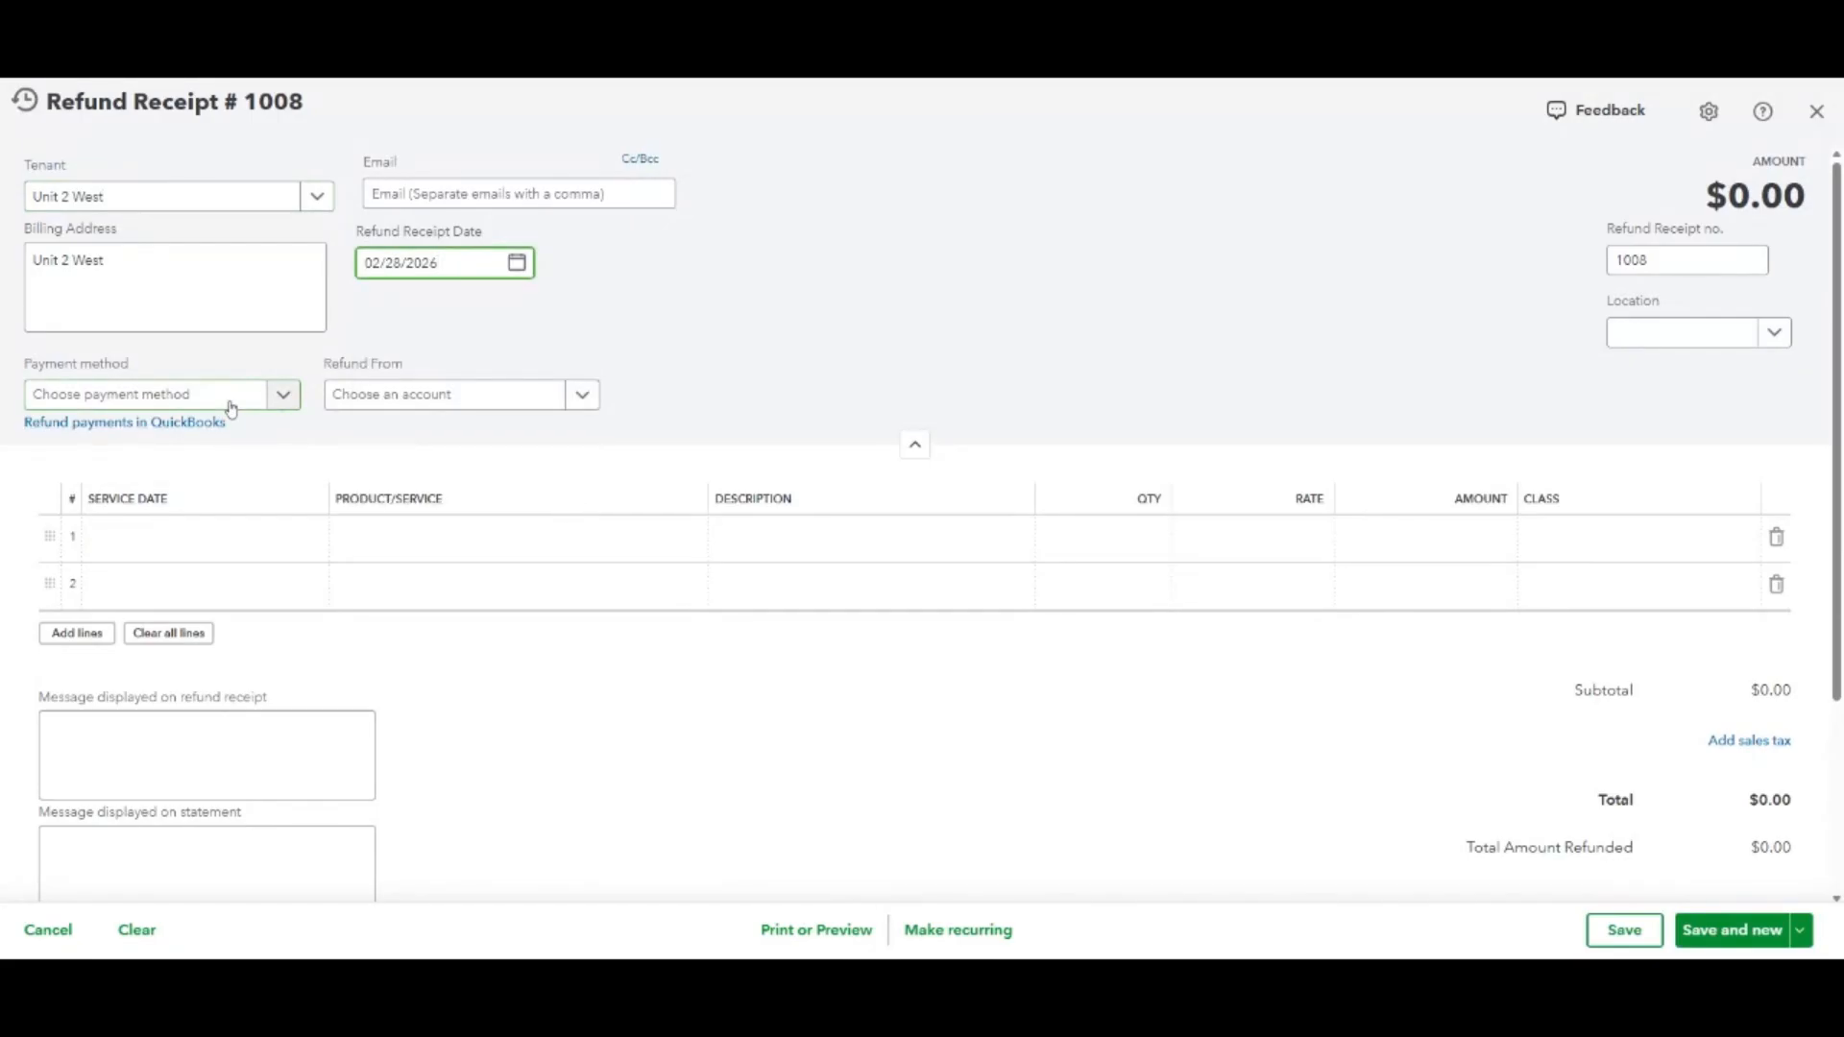
Set the refund receipt to refund from the Chase Security Deposit account with ACH as the payment method.
click(355, 397)
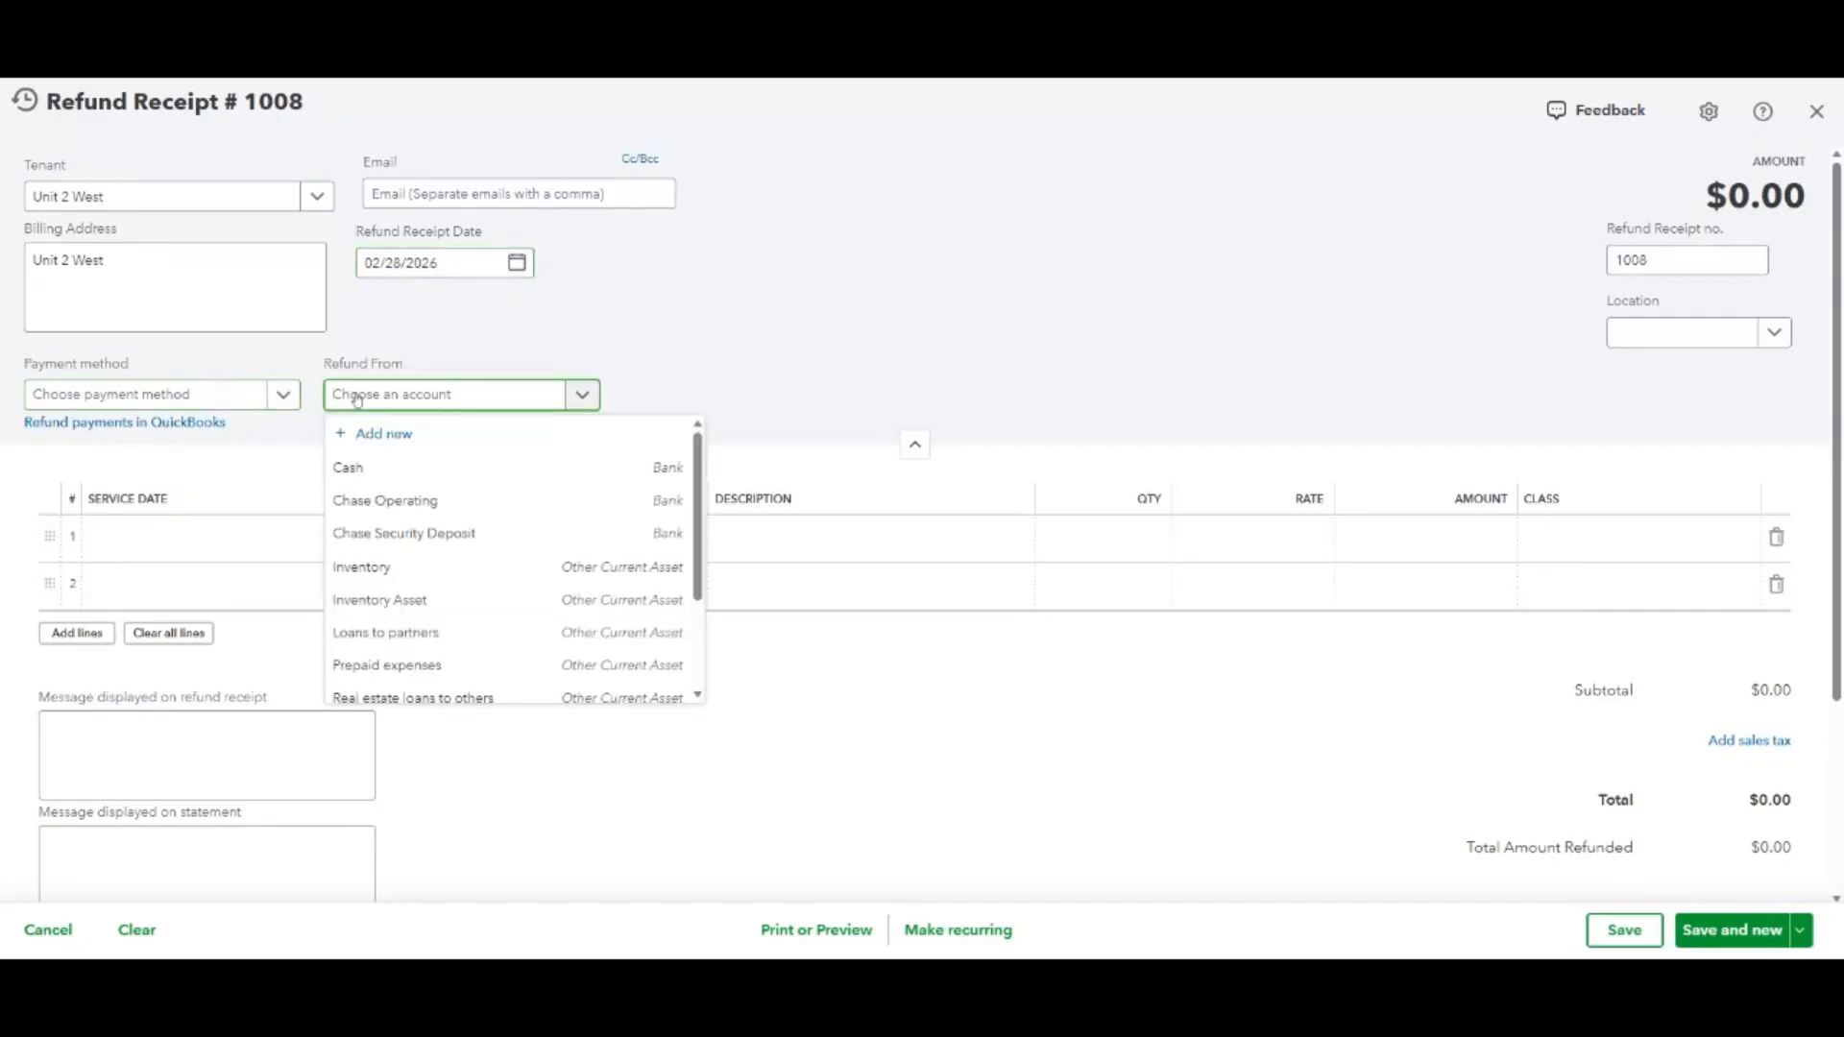
click(420, 543)
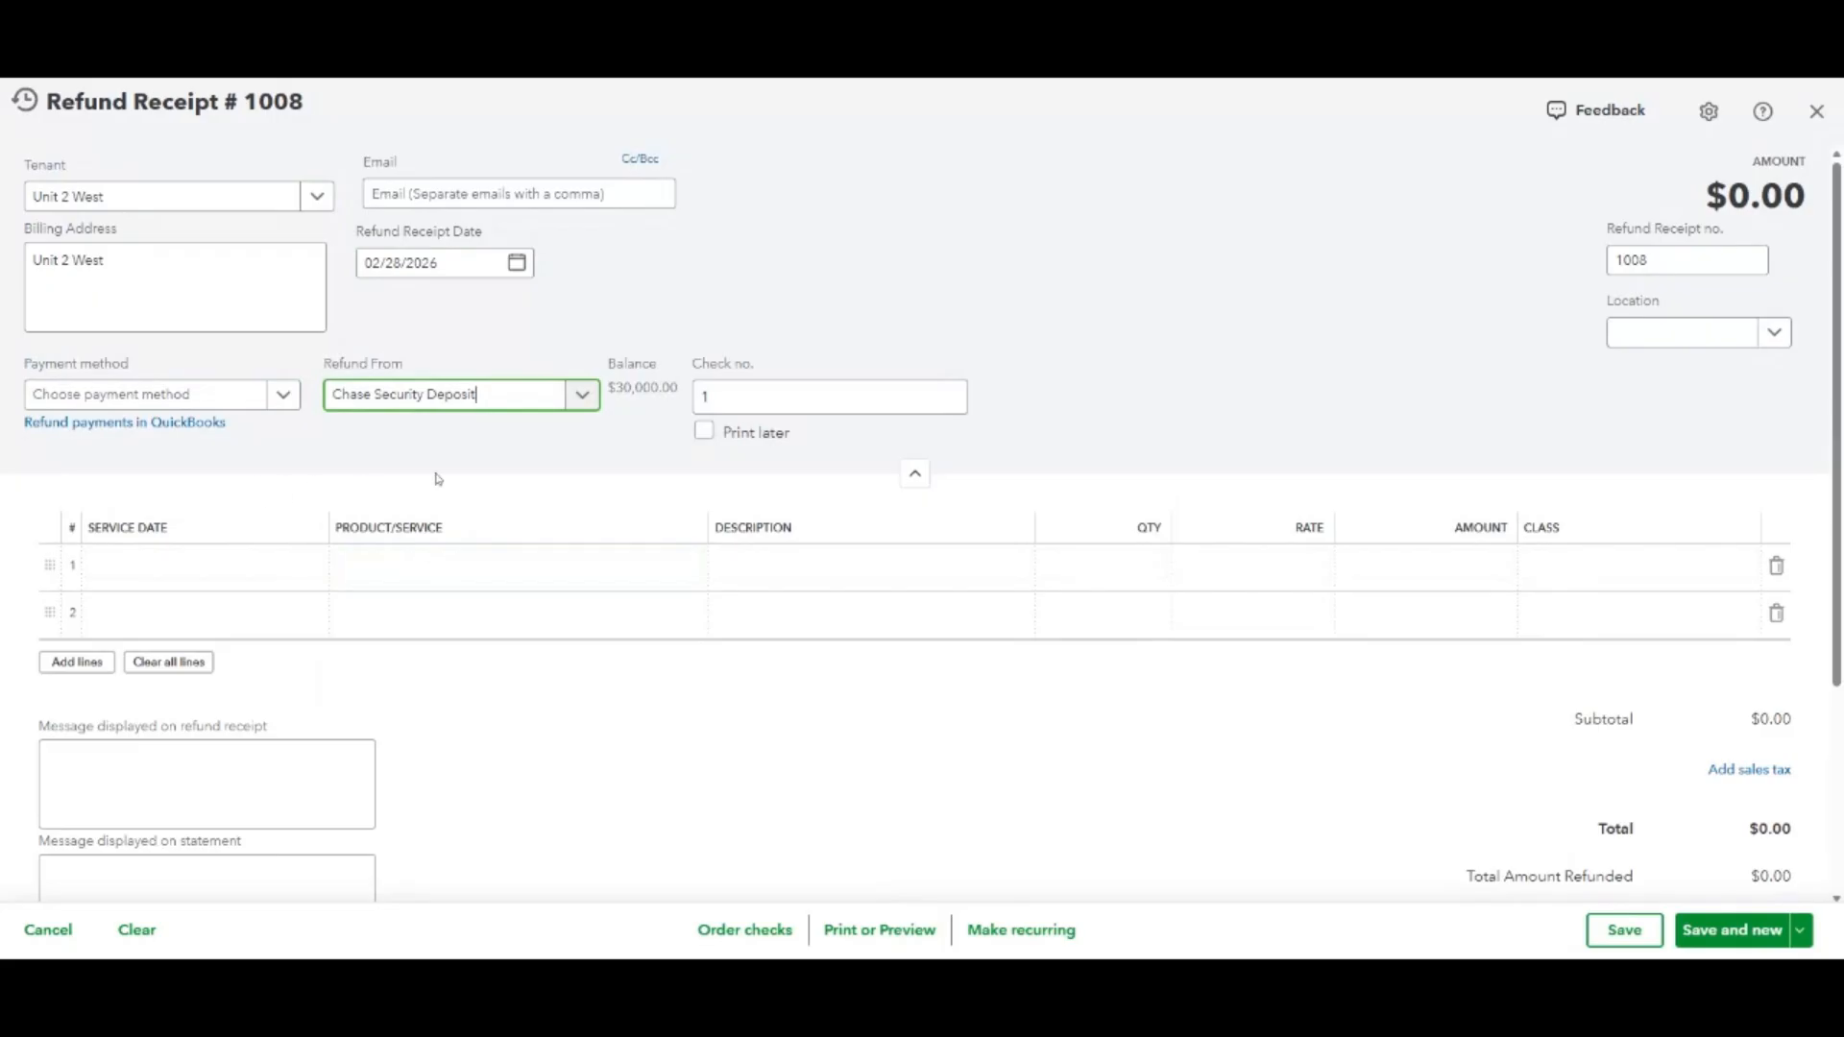
click(237, 405)
click(221, 468)
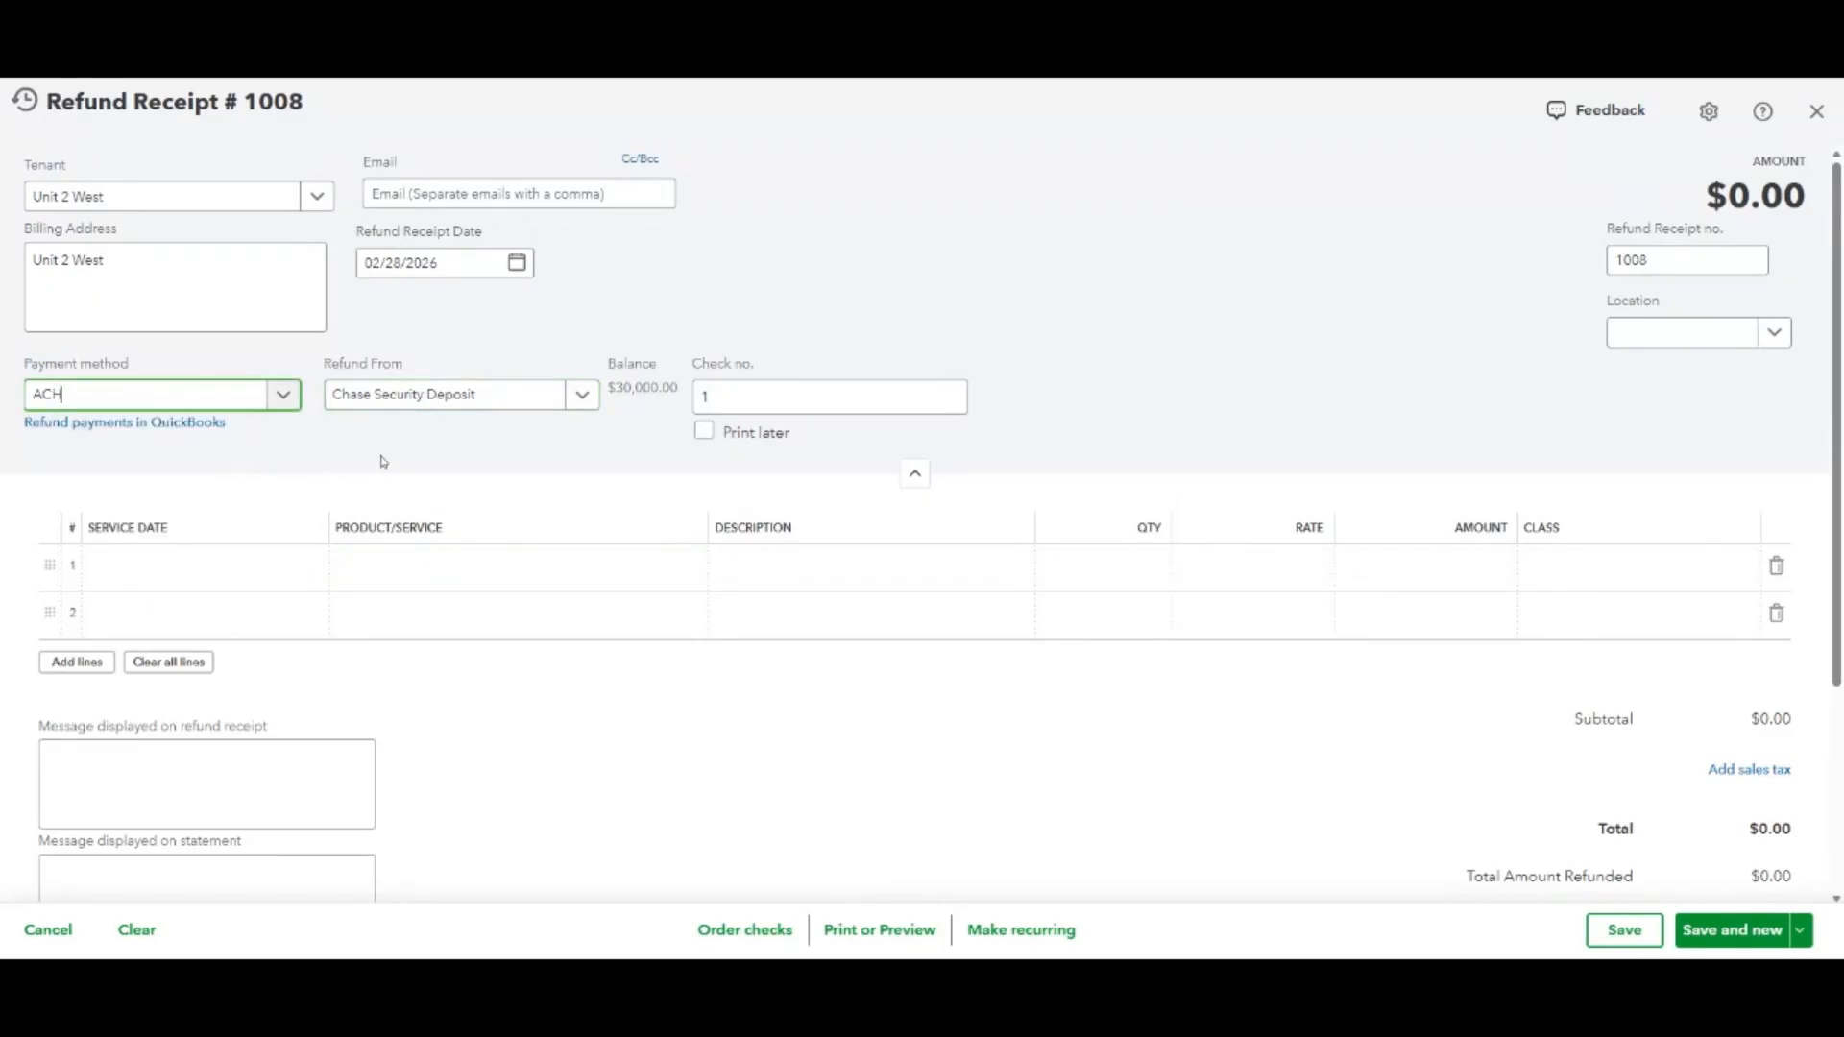
Add a Security Deposit line of 10000 with class Unit 2 to the refund receipt.
click(230, 563)
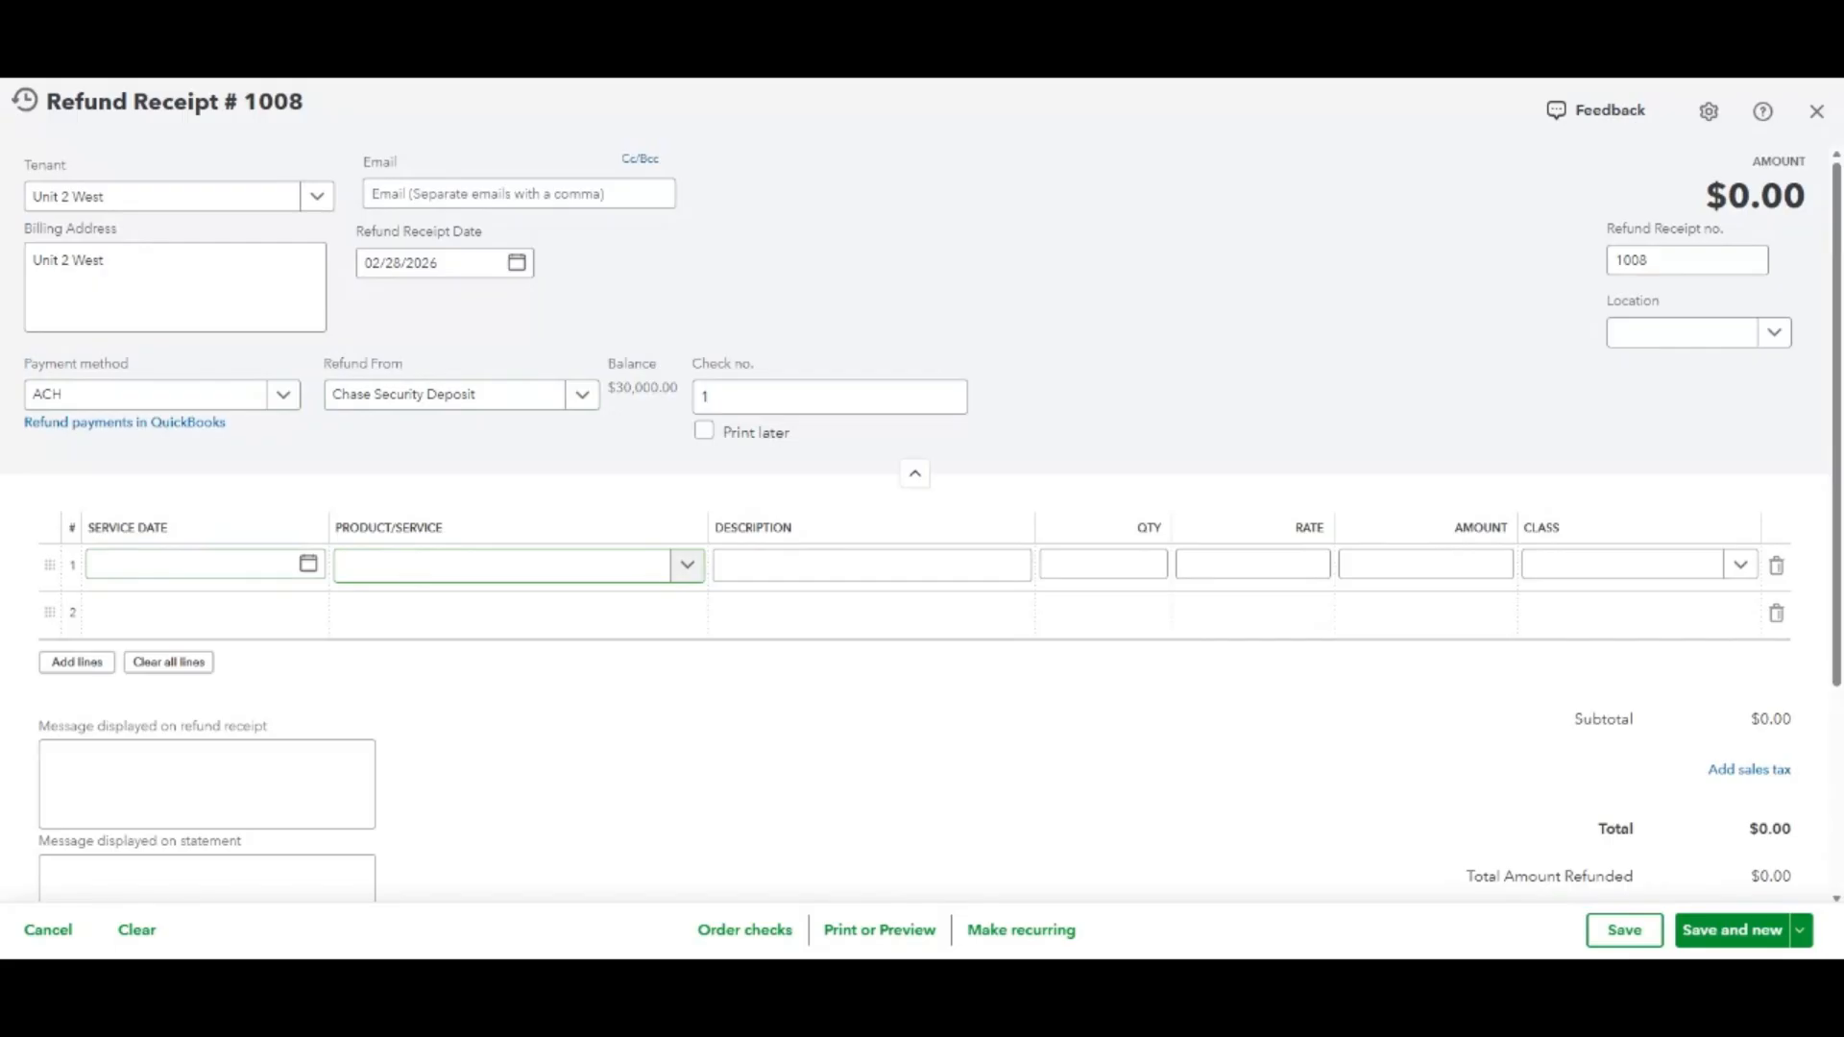
click(407, 567)
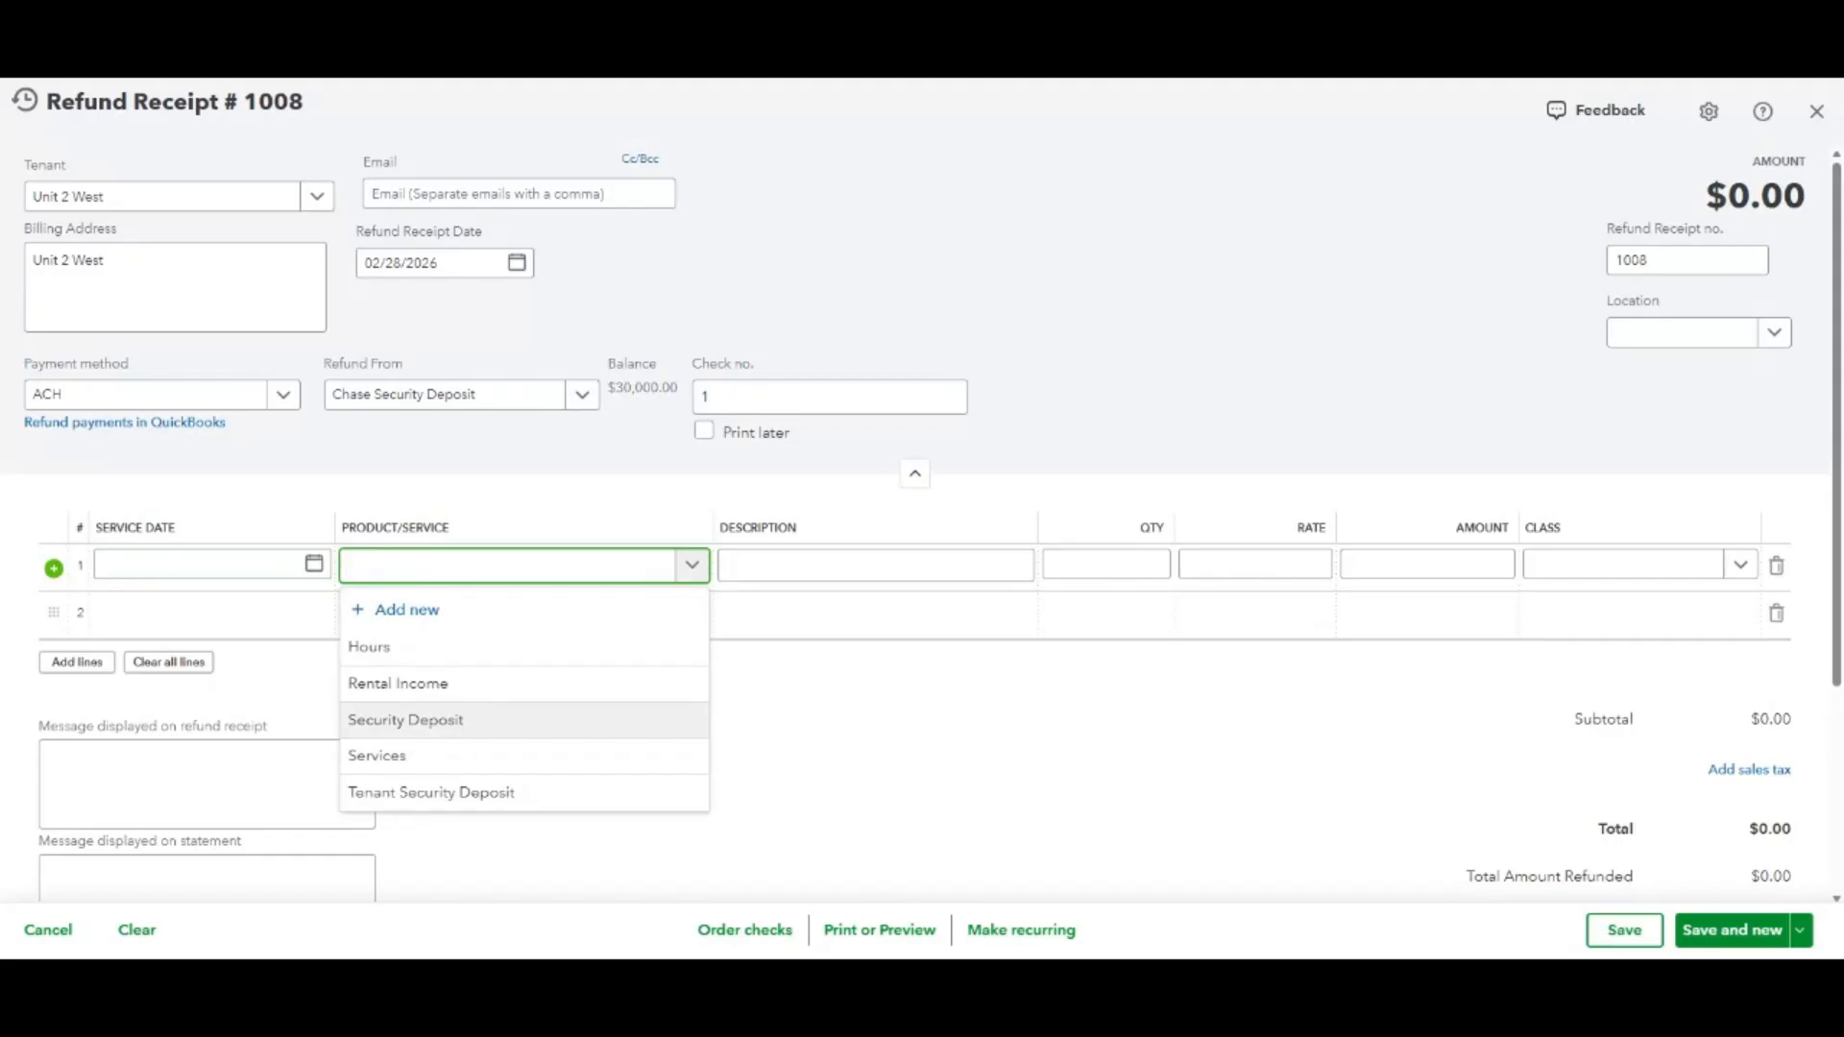
click(447, 722)
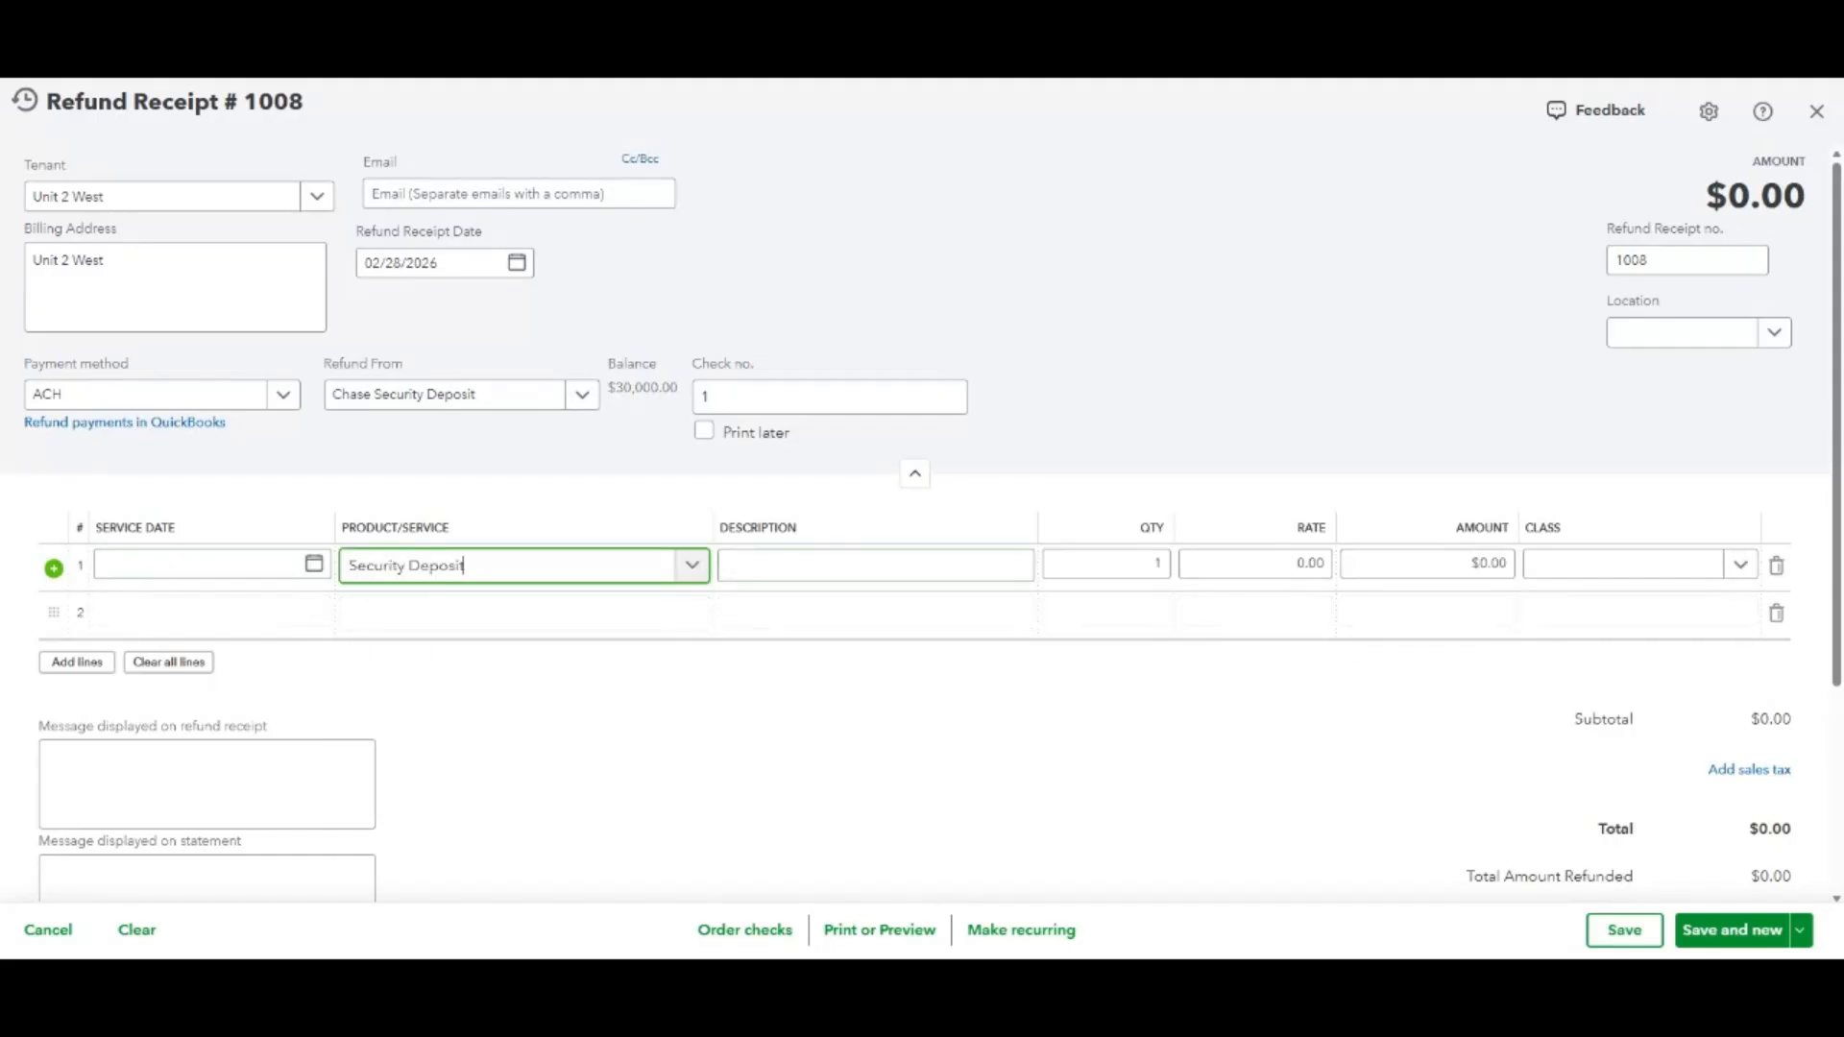
click(1426, 563)
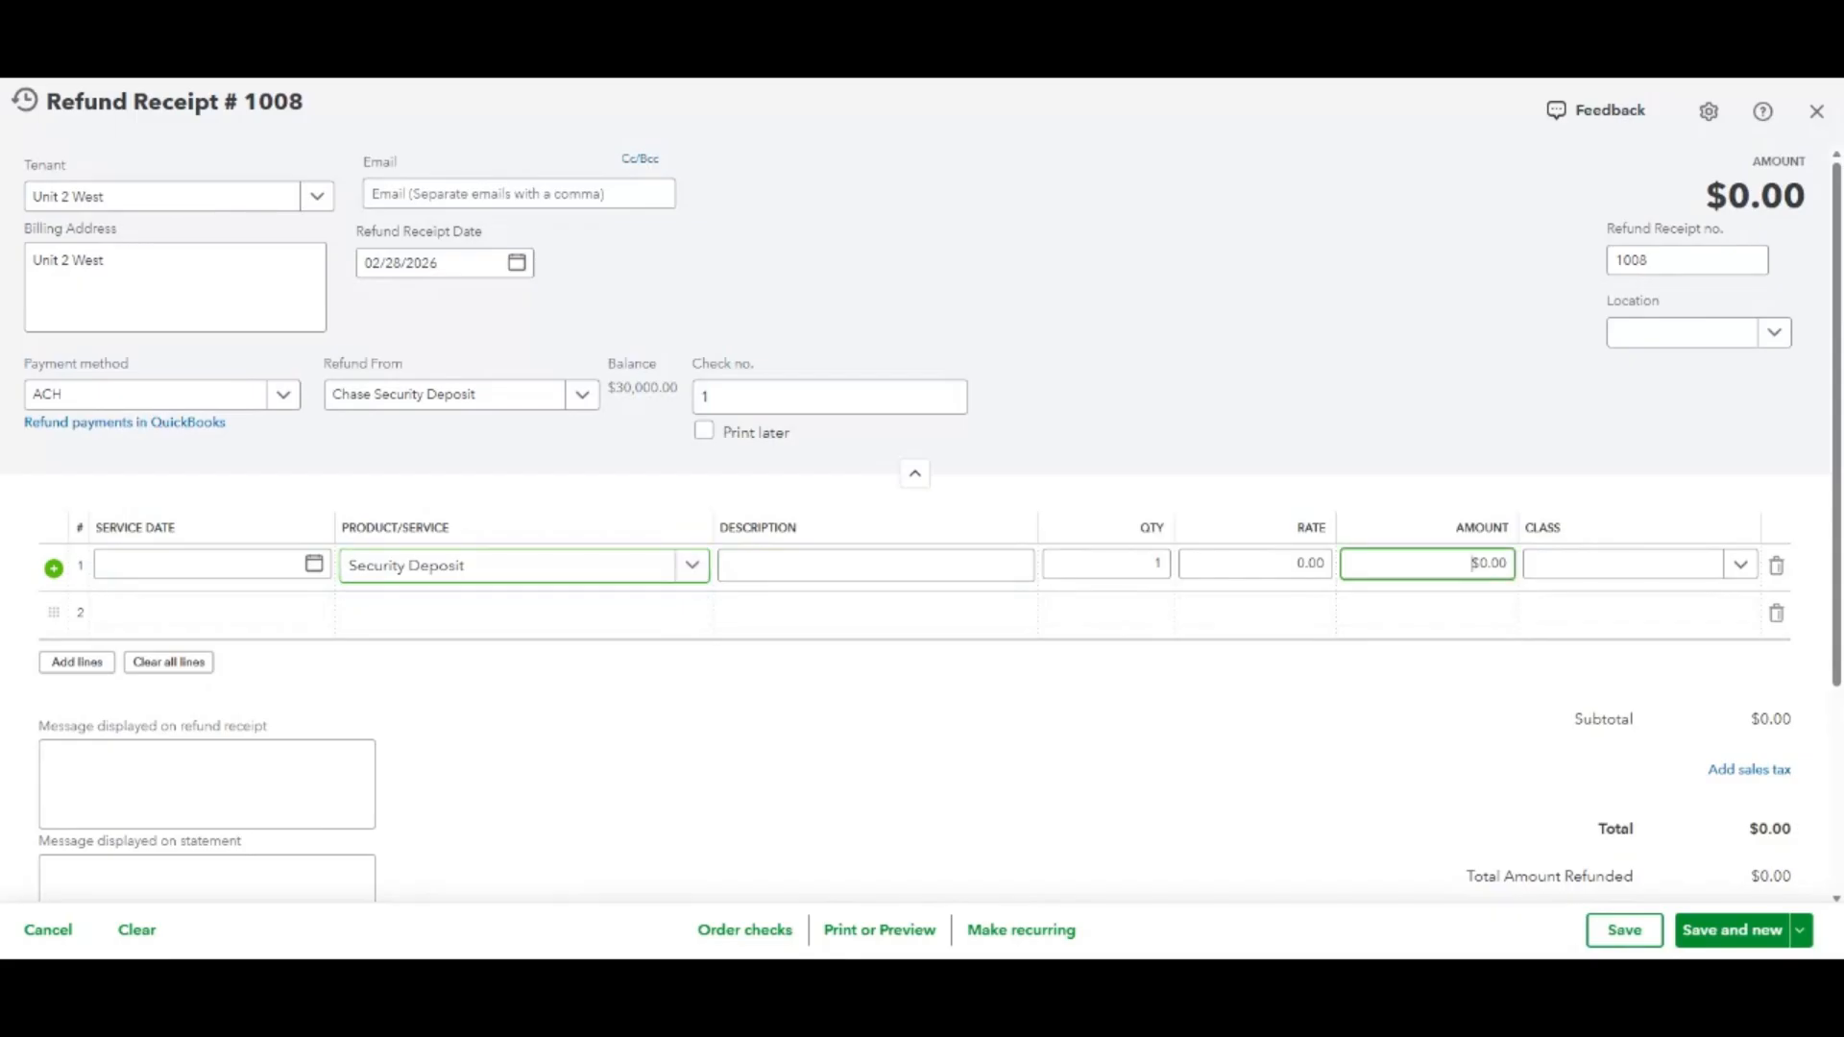
text(10000)
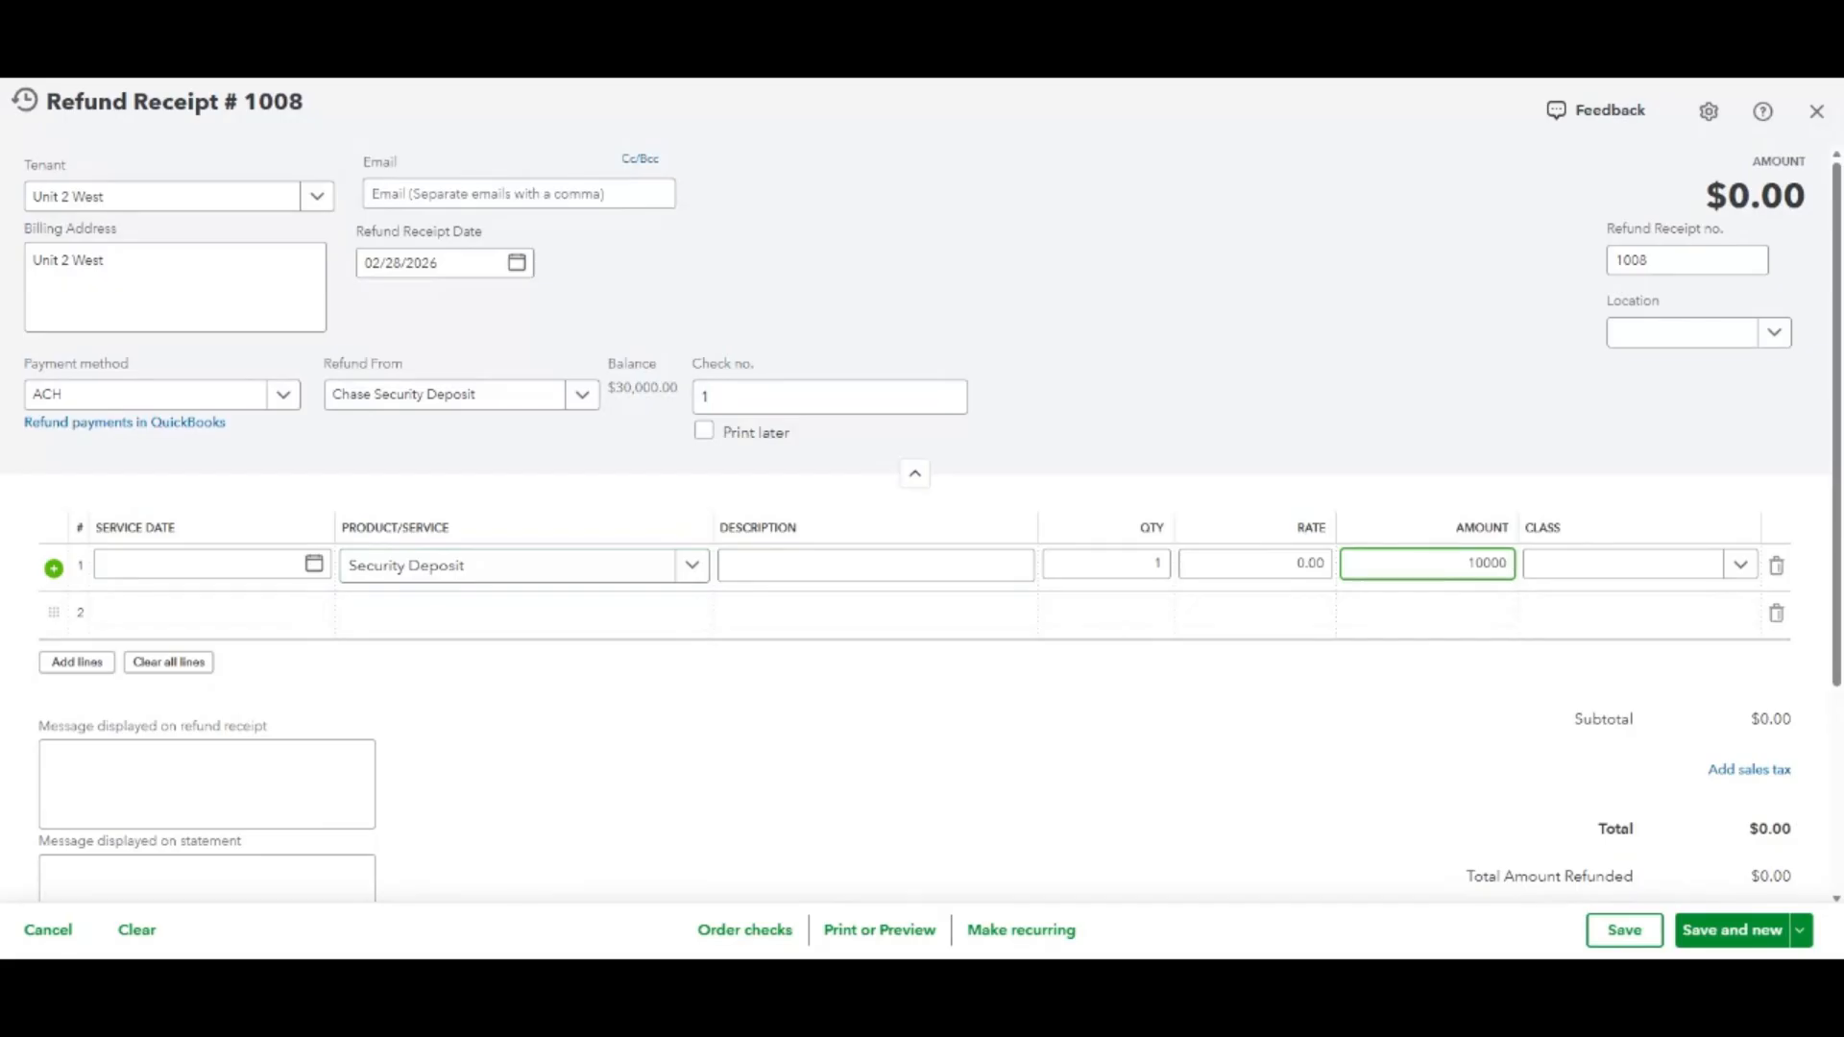
click(1670, 572)
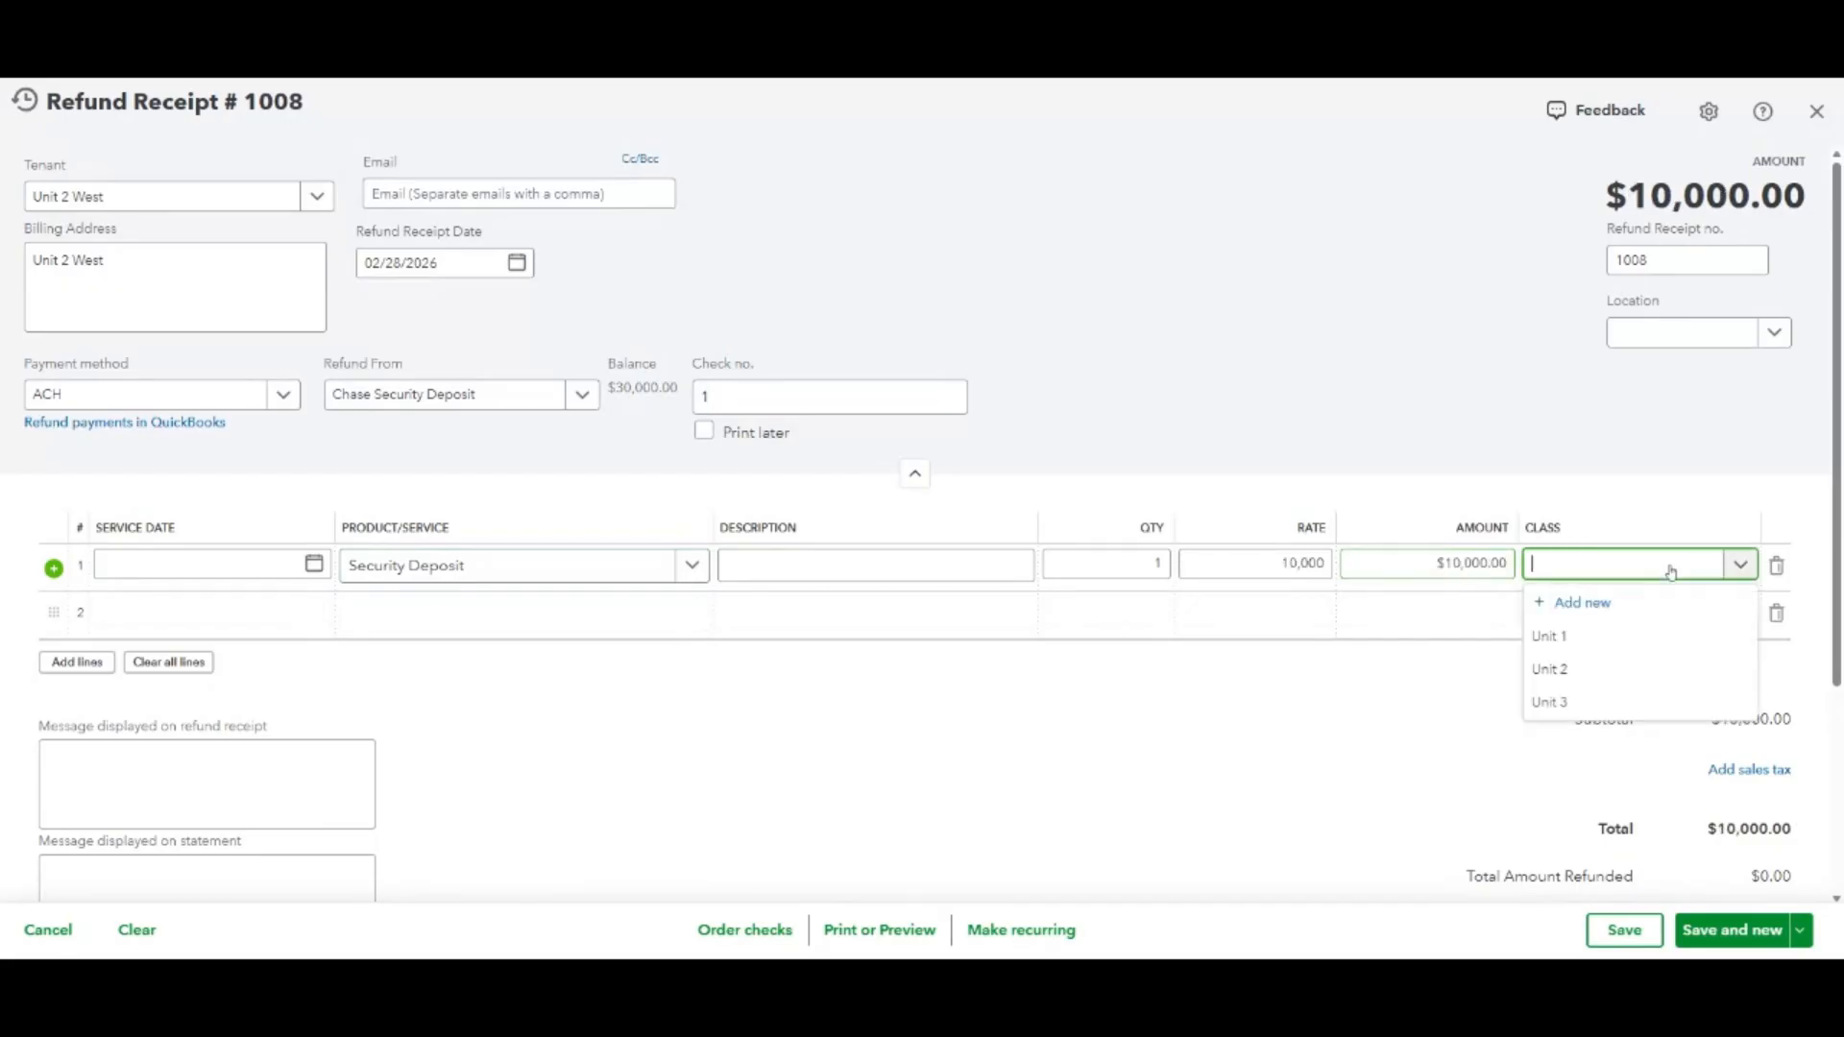
click(1588, 672)
double_click(1376, 760)
click(1194, 784)
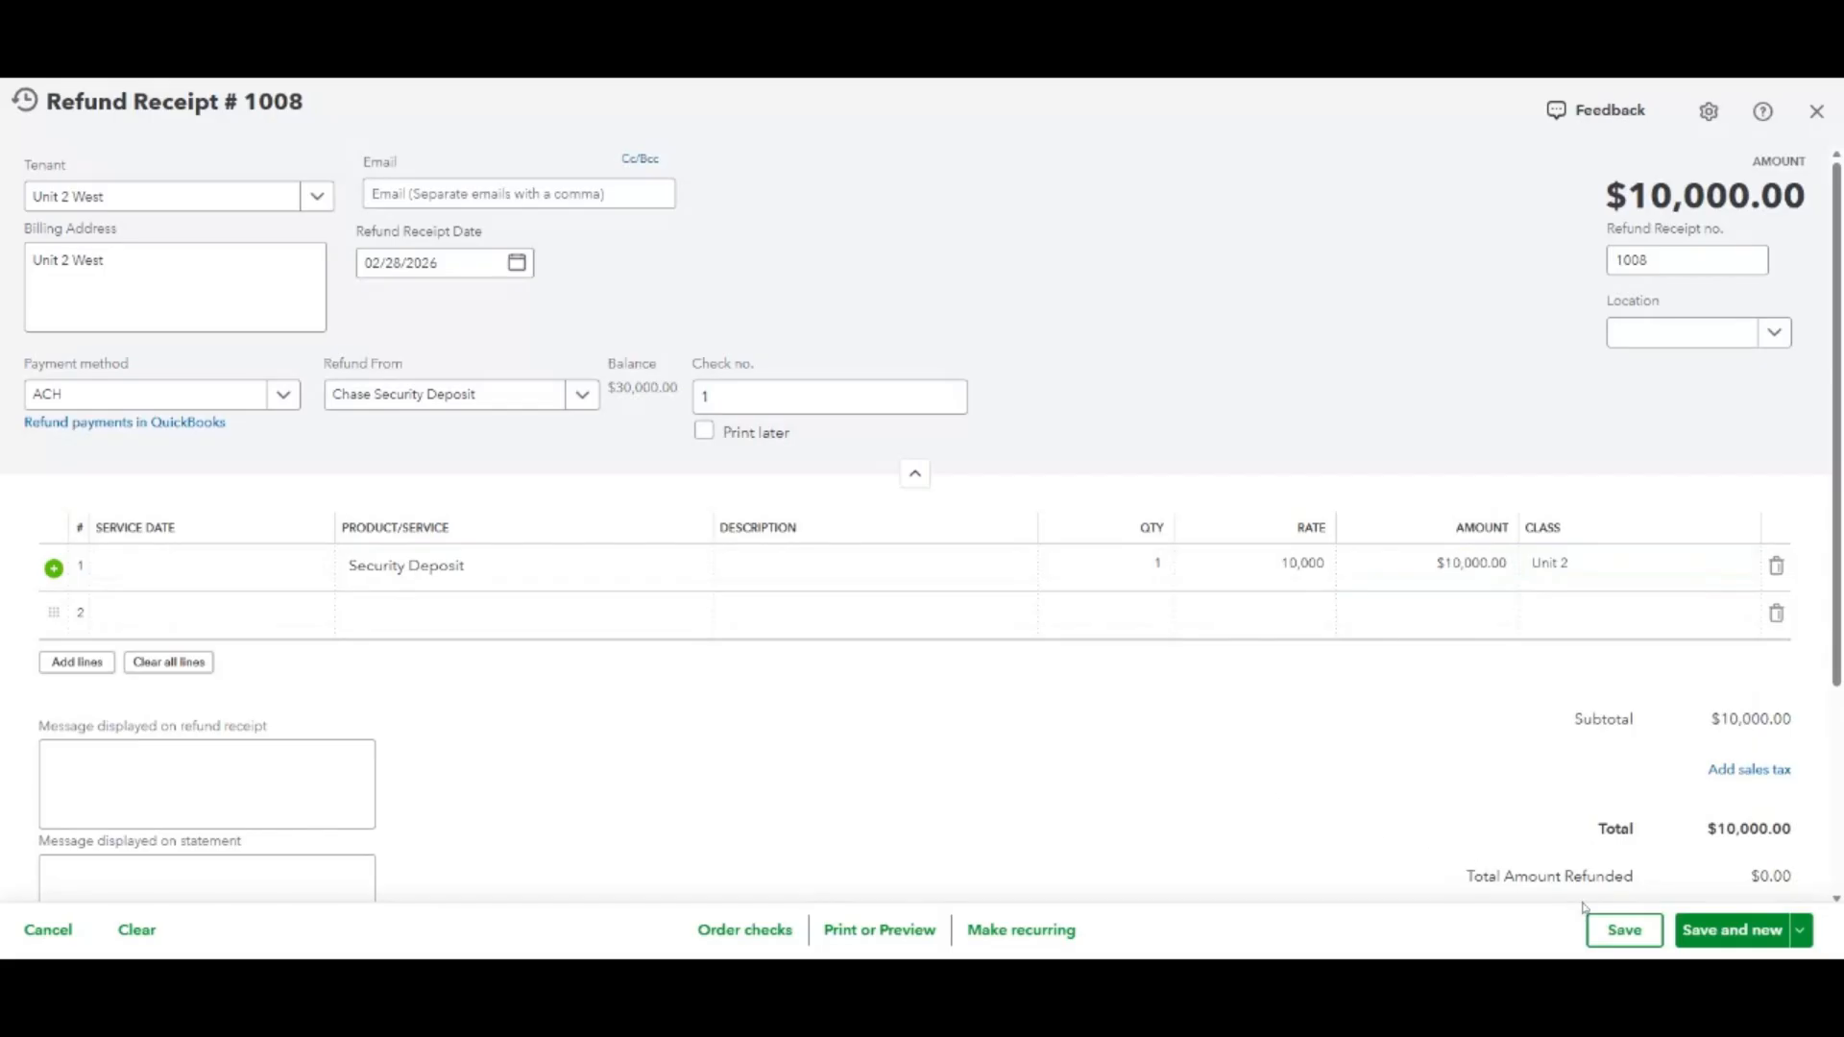
Save and close the Unit 2 tenant's refund receipt and dismiss the confirmation.
click(1796, 939)
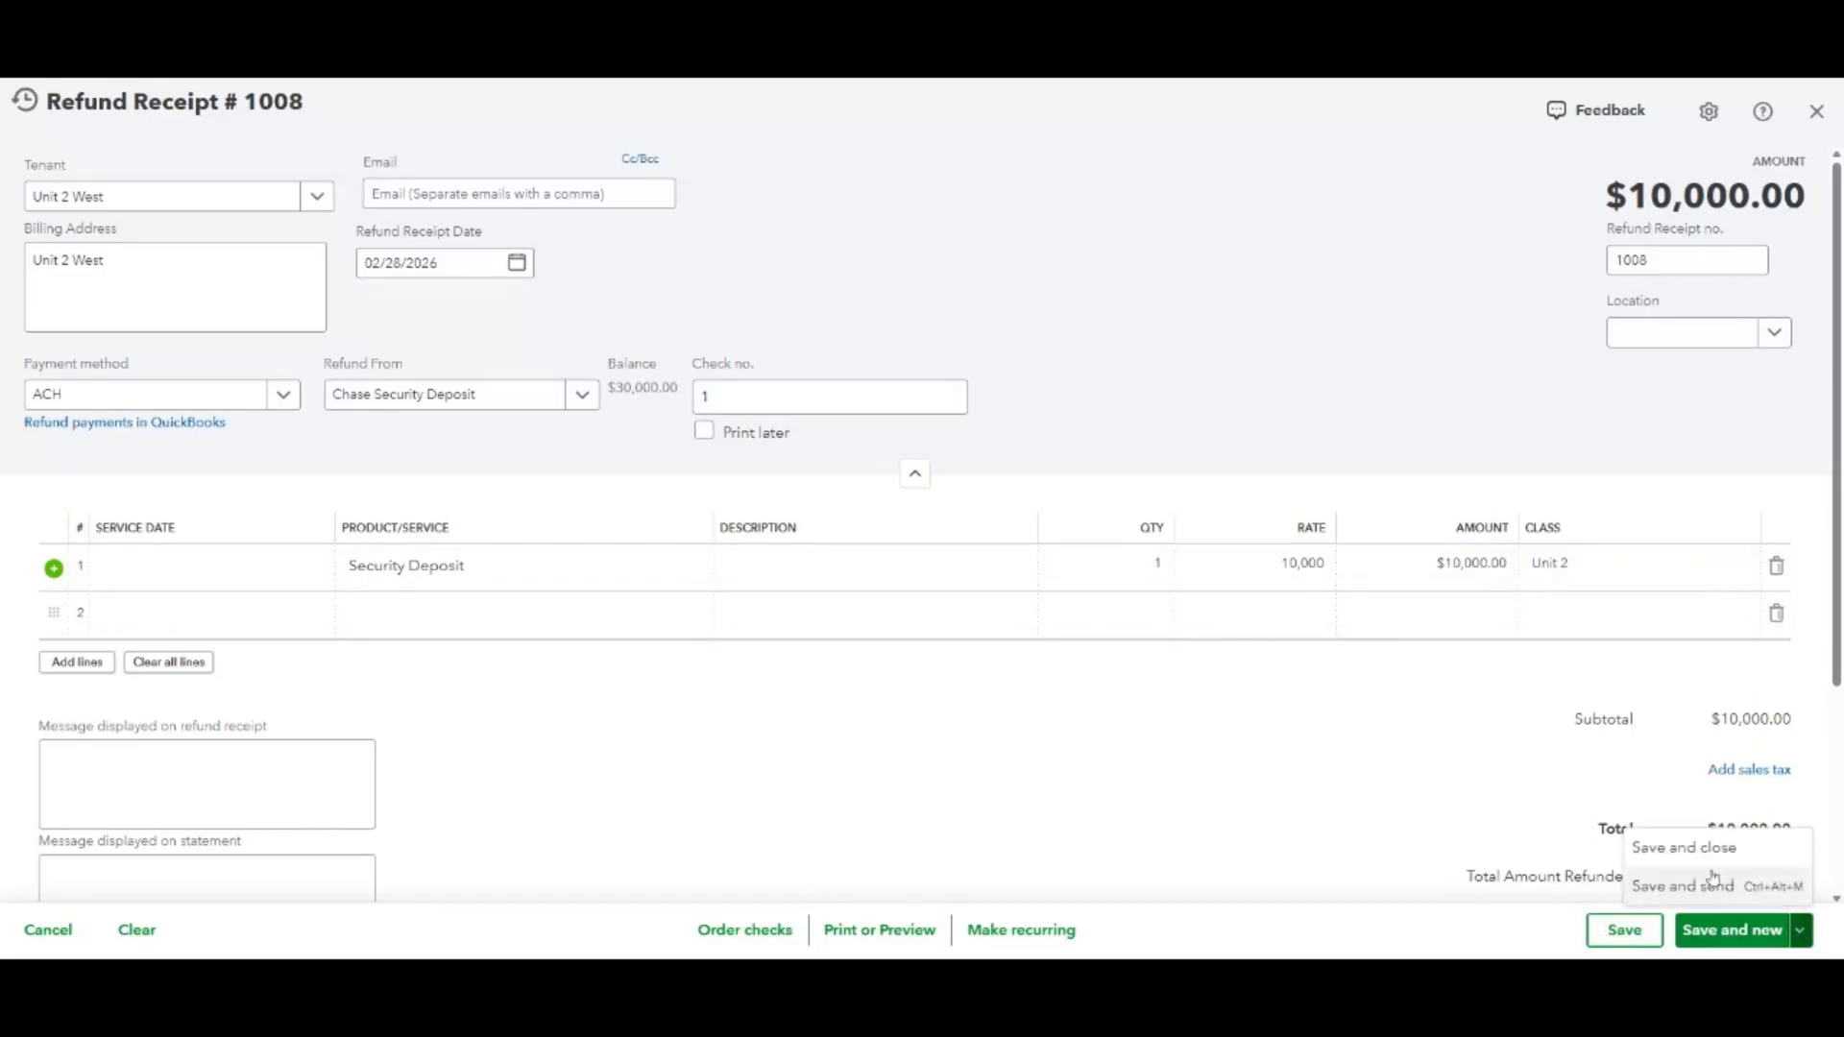
click(1682, 847)
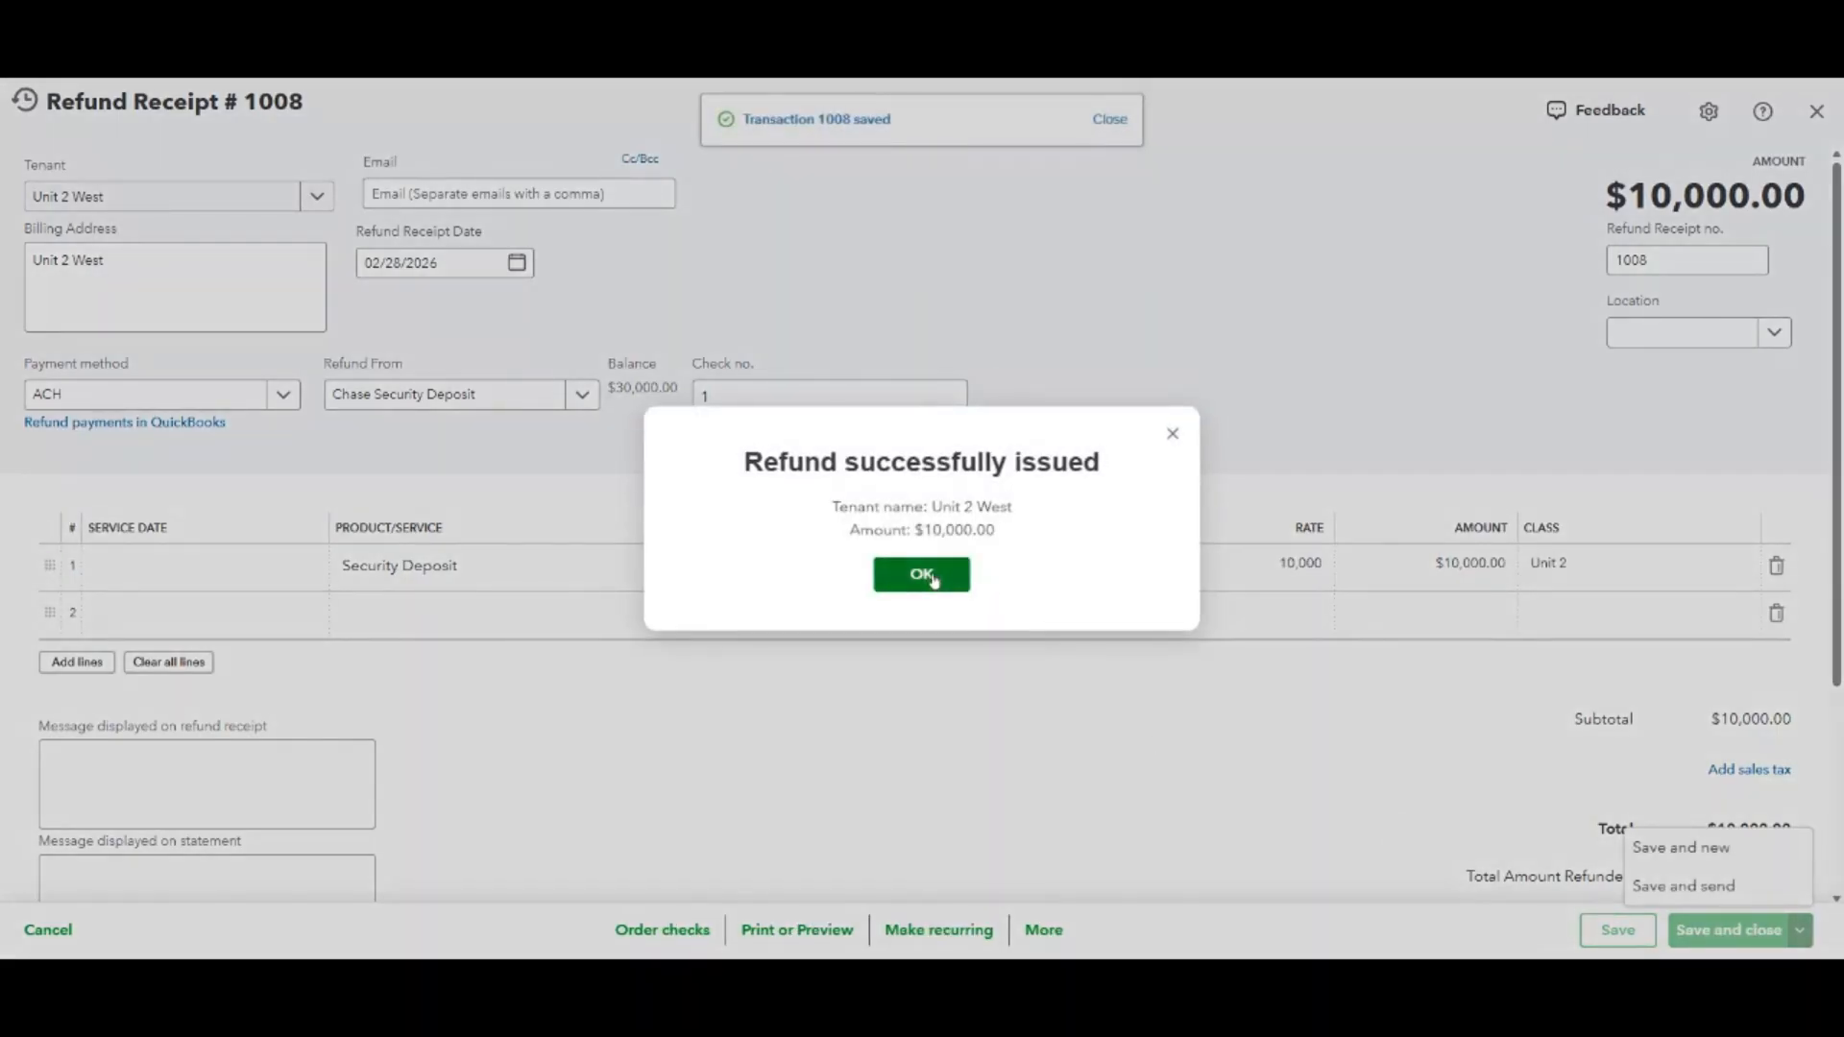
click(922, 576)
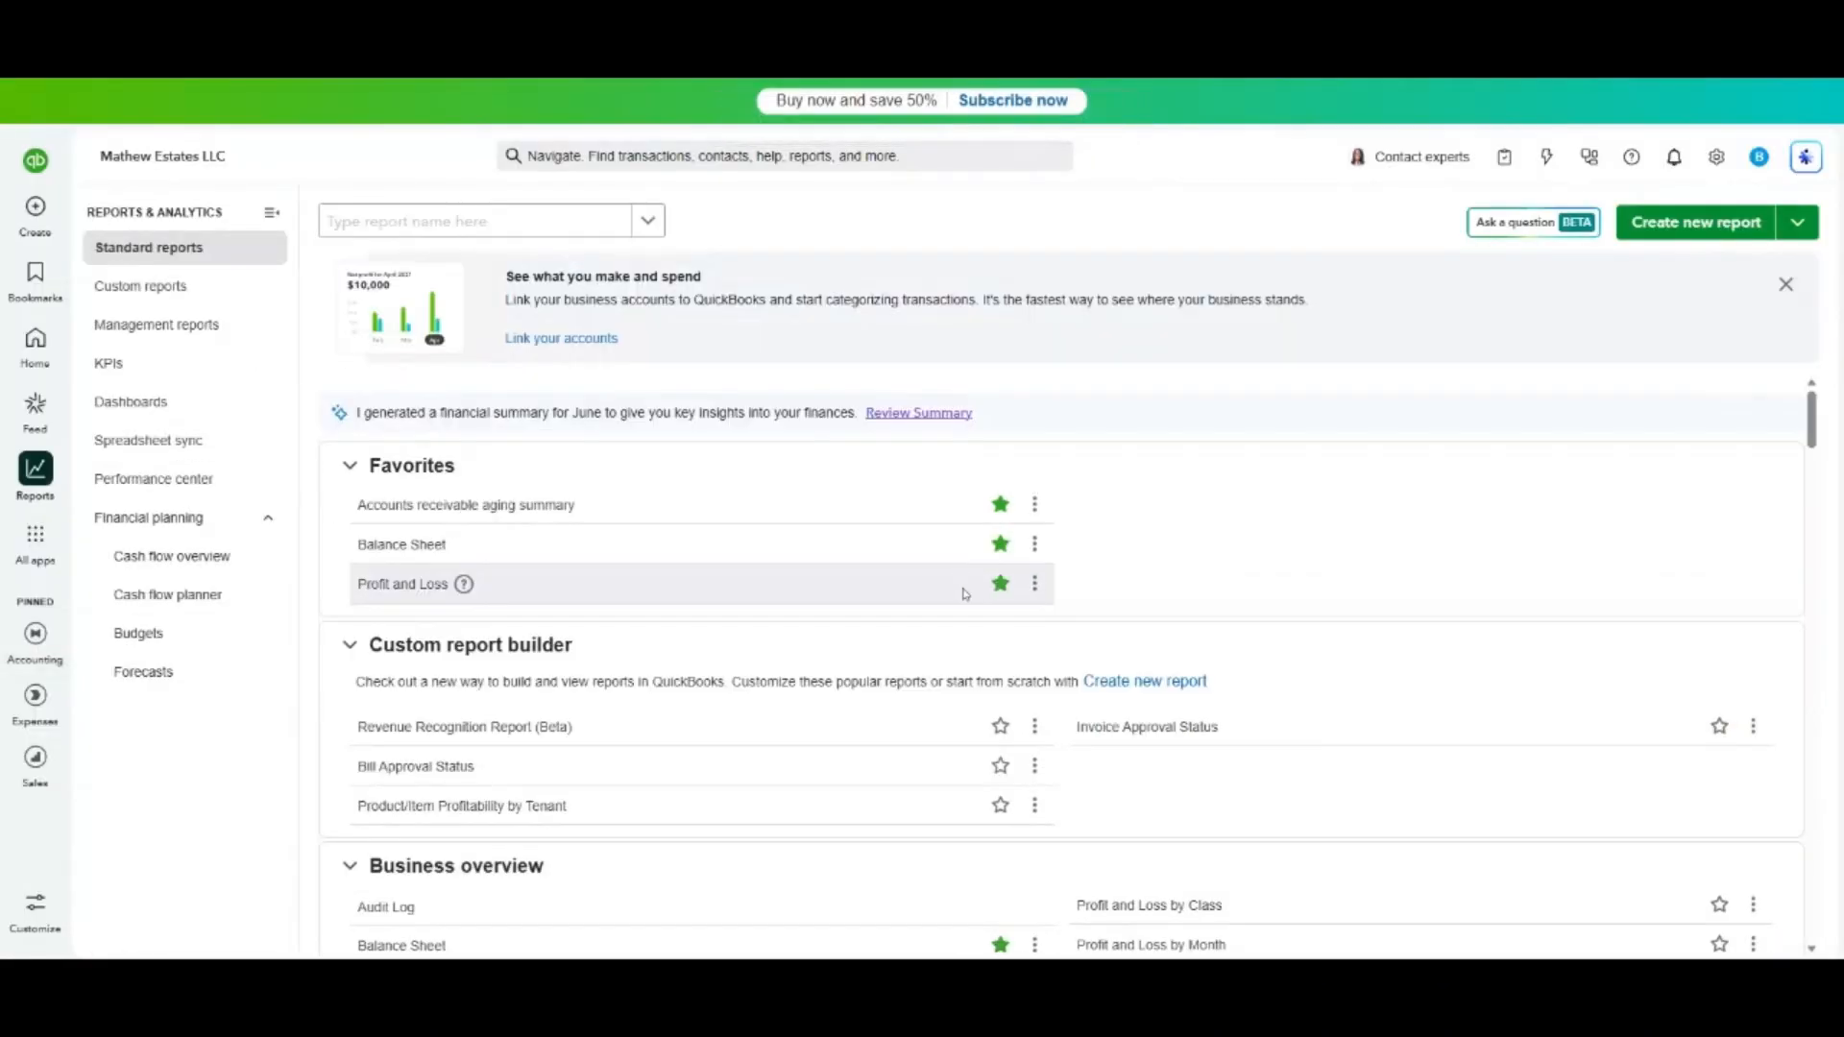
Open the Balance Sheet from the favorite reports and check the security deposit bank account and liability.
click(415, 544)
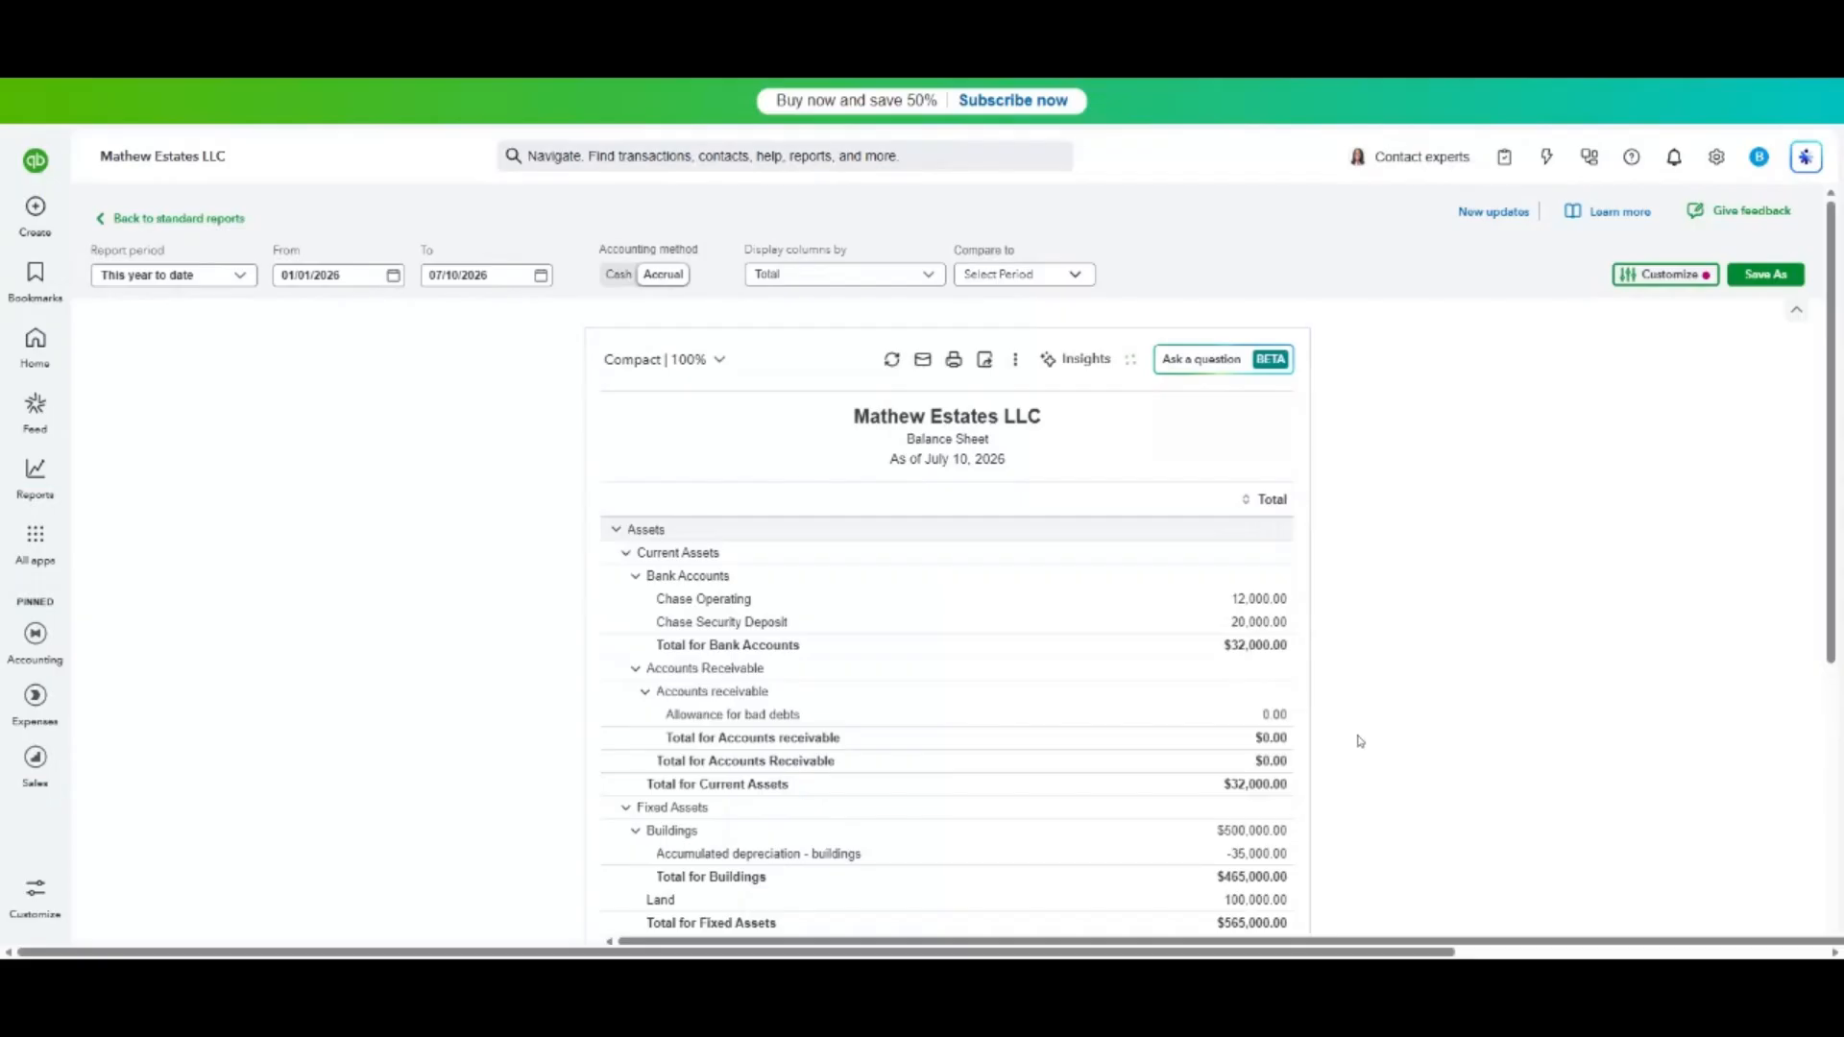
scroll(1359, 740, down, 3)
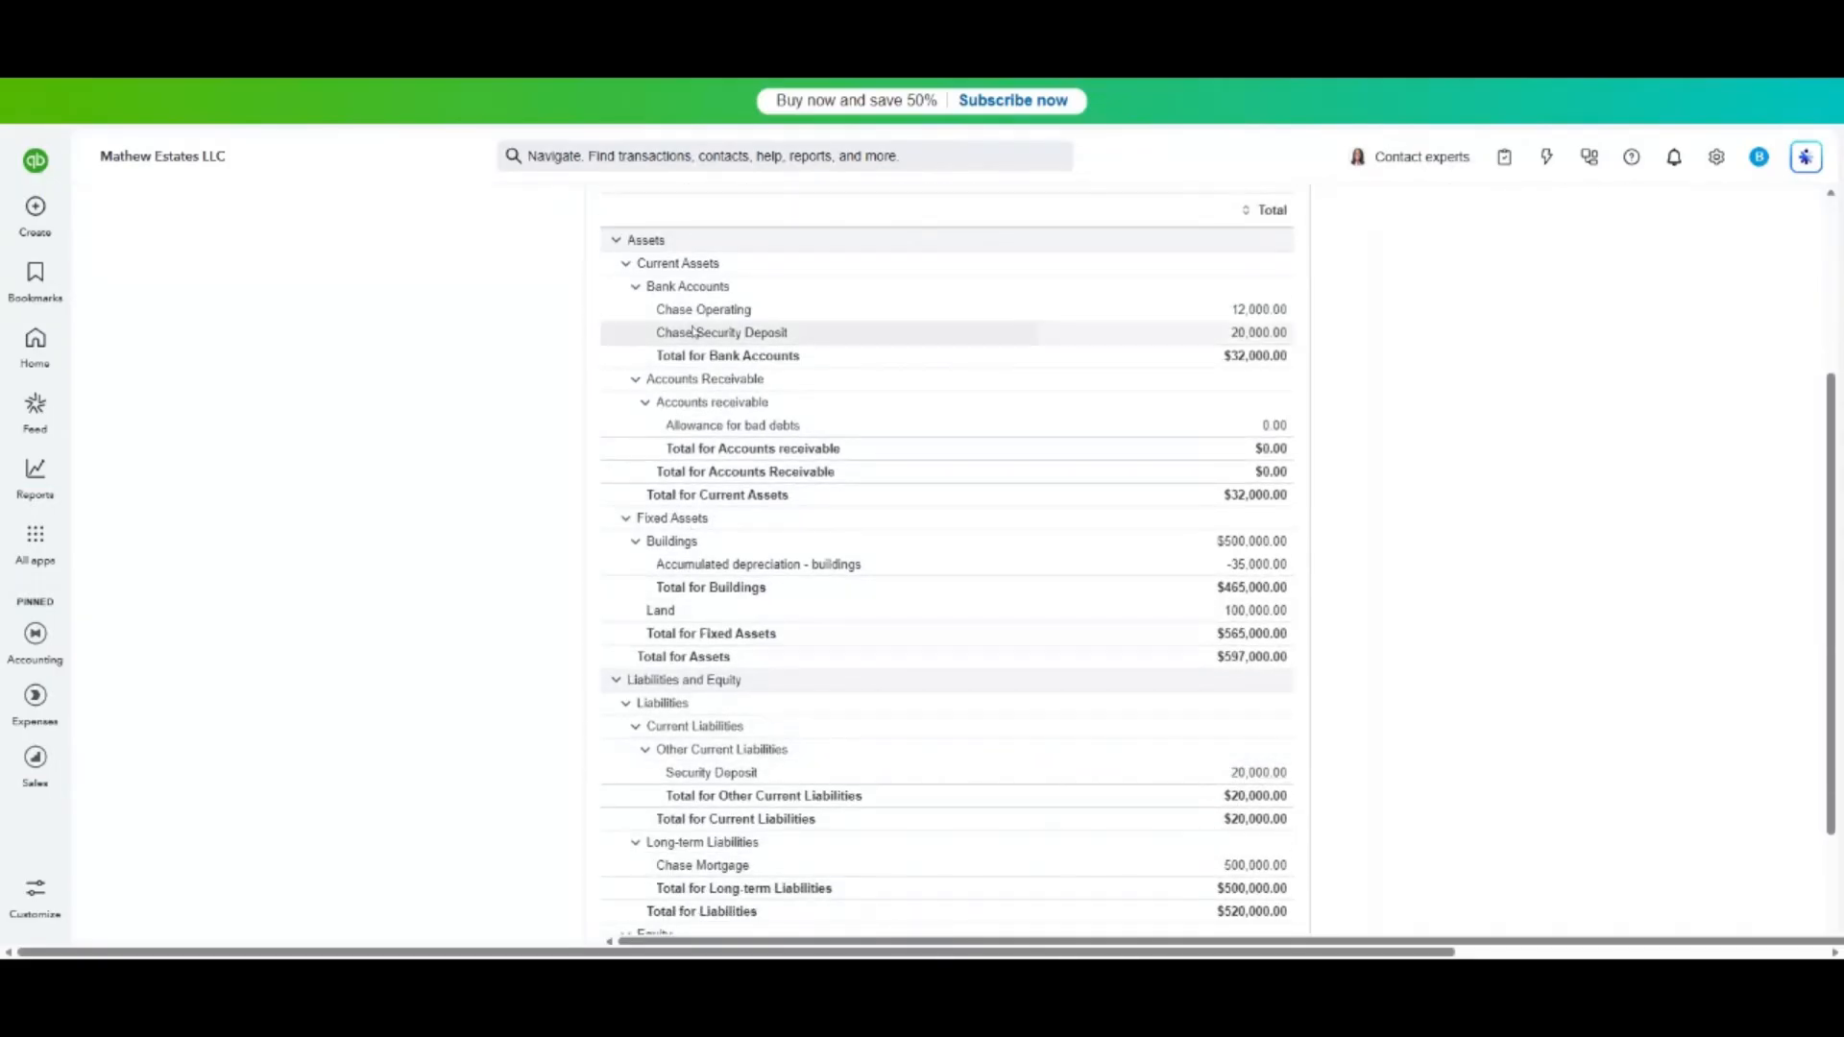
scroll(811, 361, up, 3)
Break down the Balance Sheet columns by Tenant and check the Unit 2 tenant's security deposit after the refund.
click(807, 282)
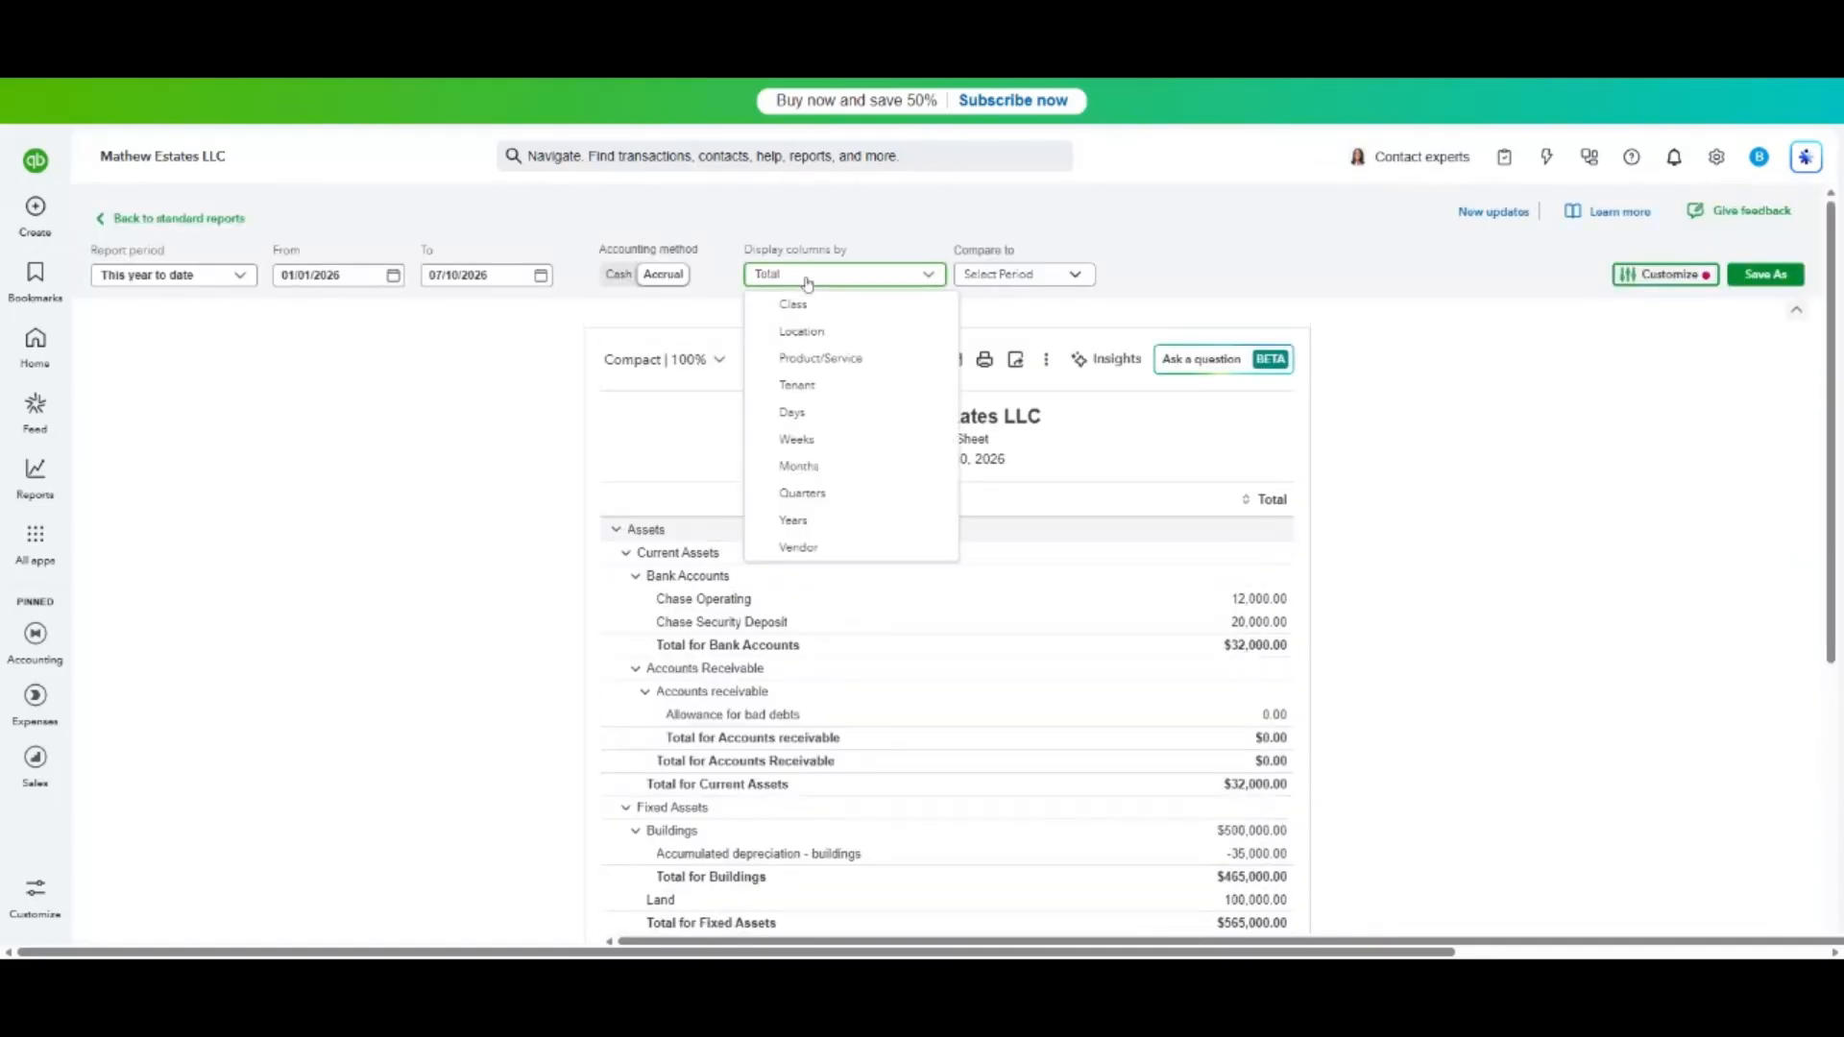
click(826, 386)
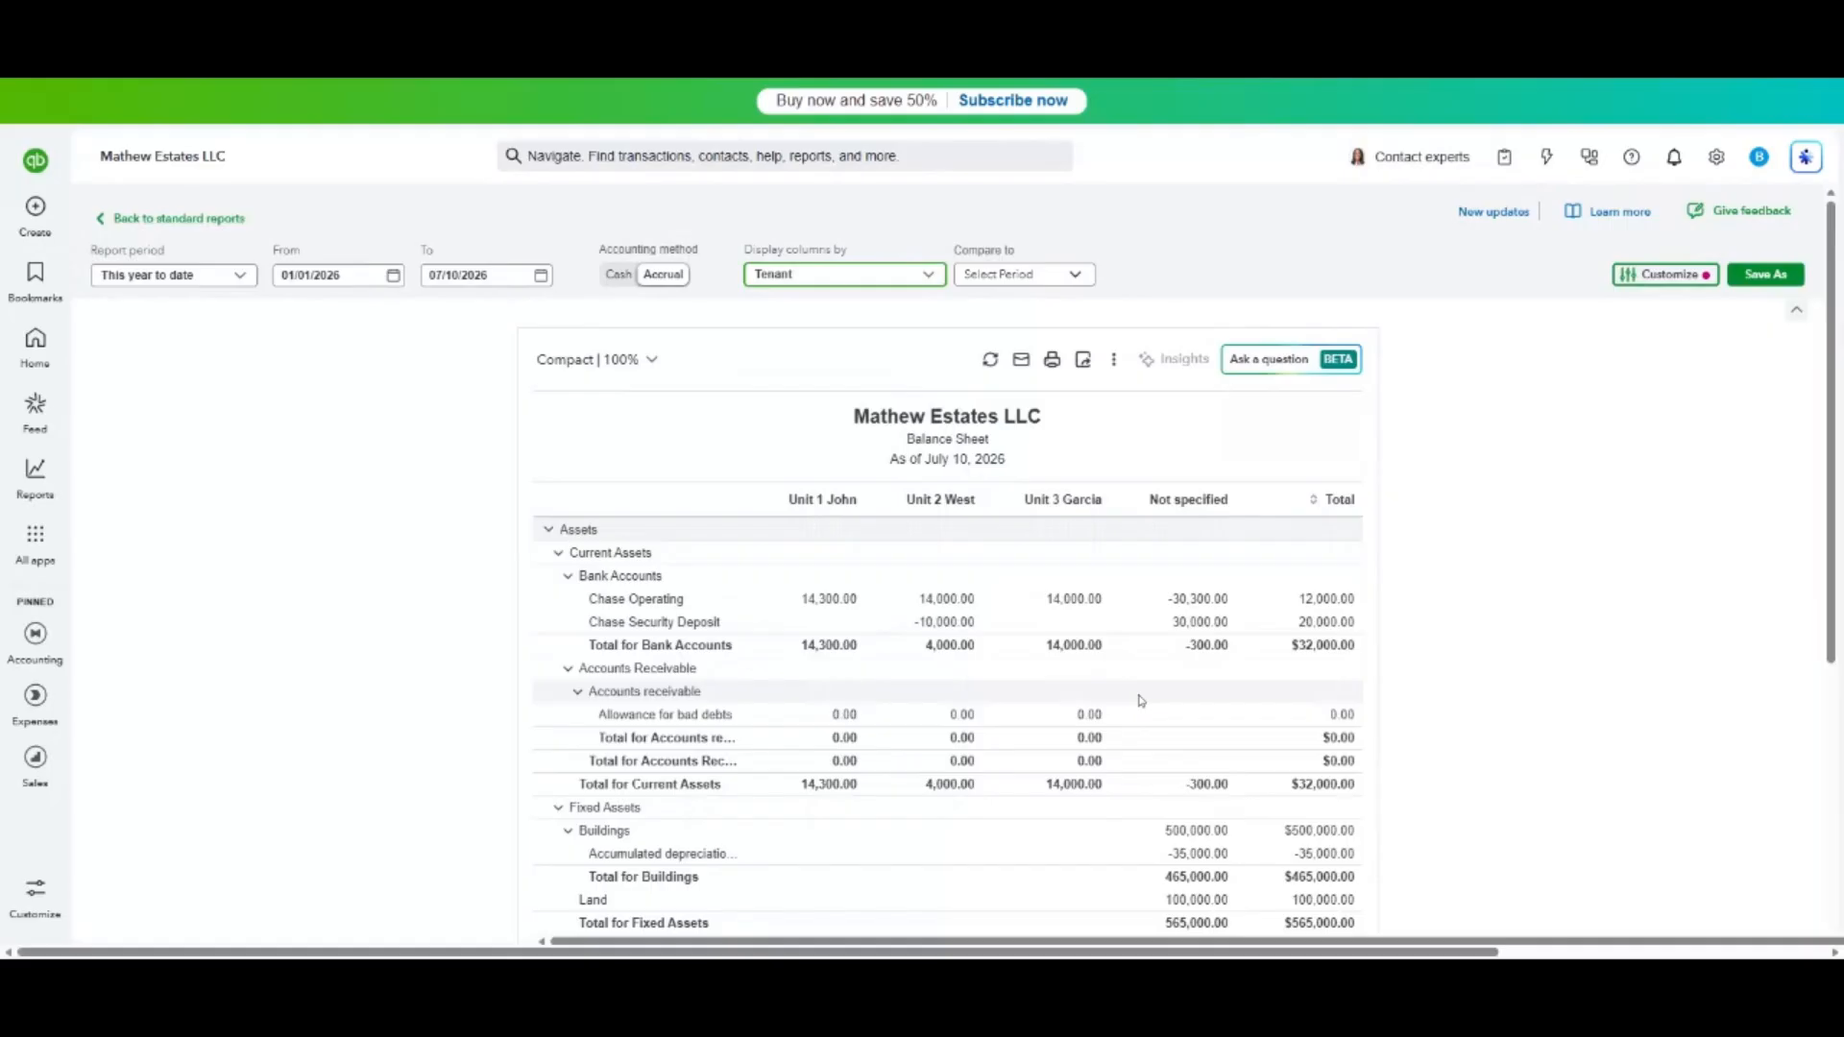
scroll(1141, 701, down, 5)
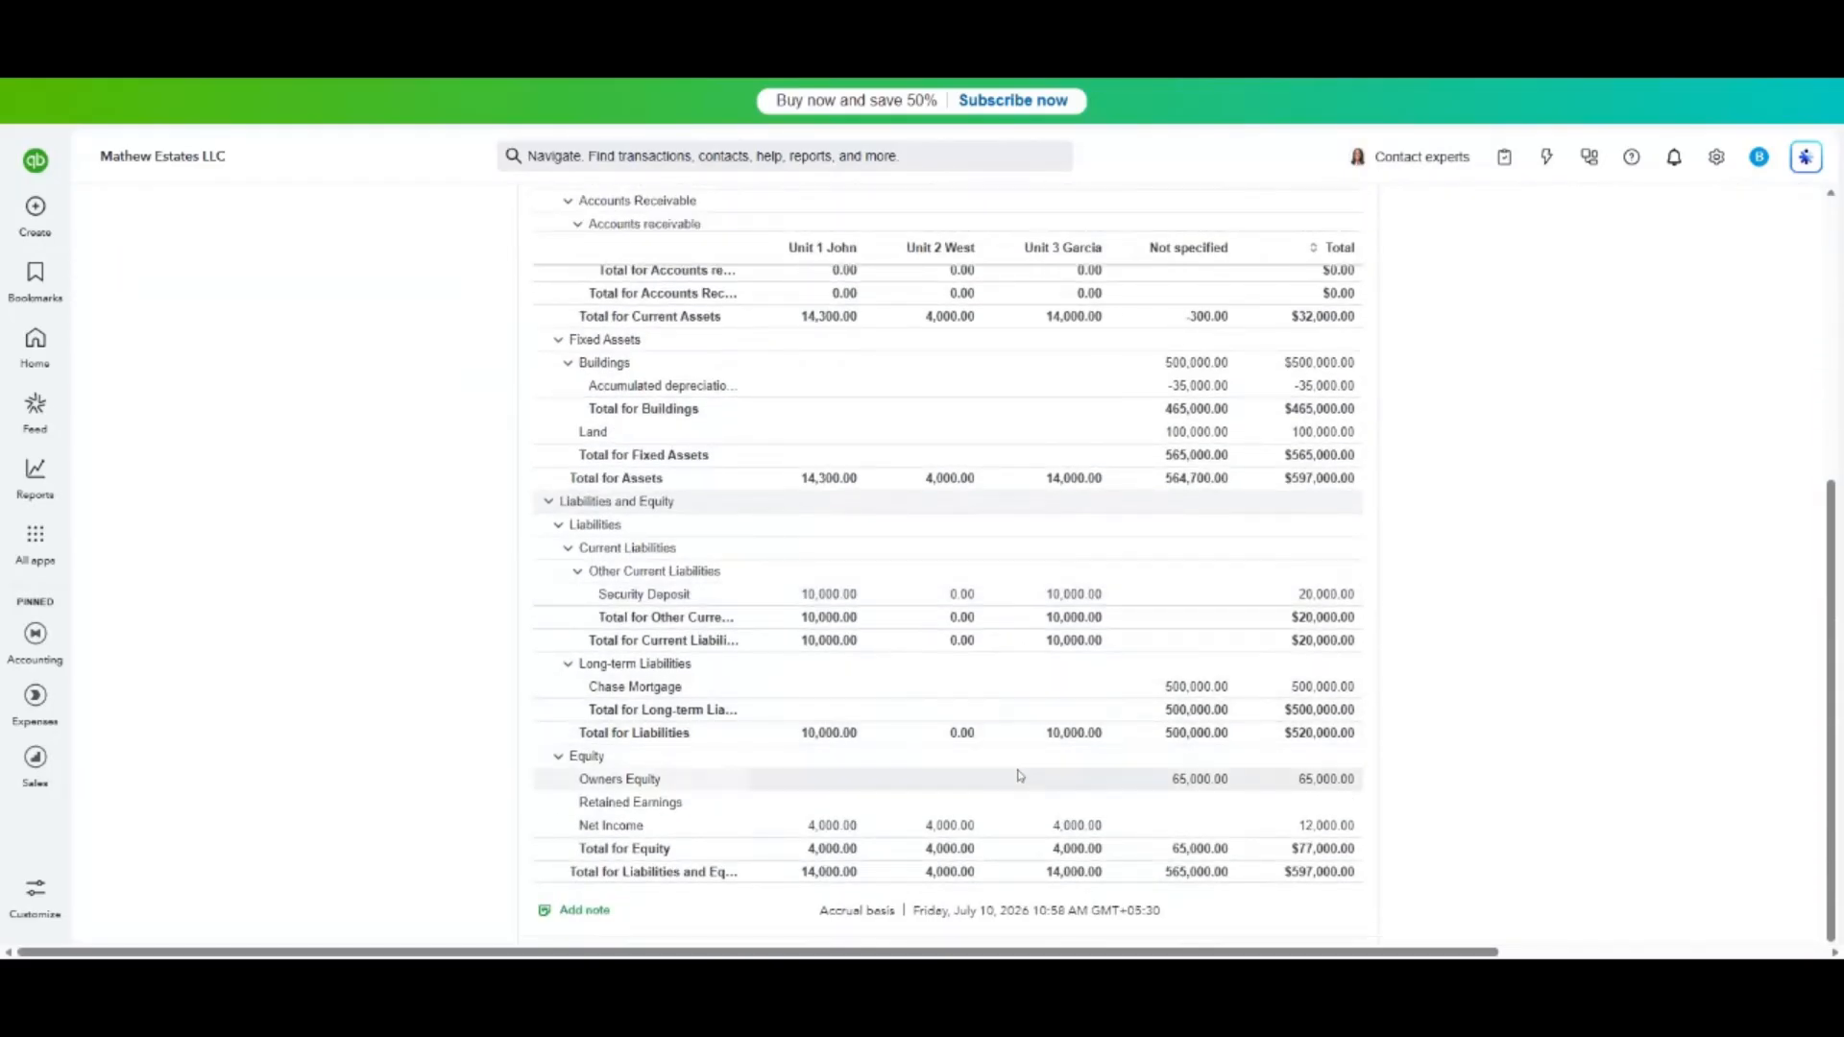
scroll(1018, 772, up, 3)
scroll(1018, 774, down, 3)
scroll(1017, 776, up, 5)
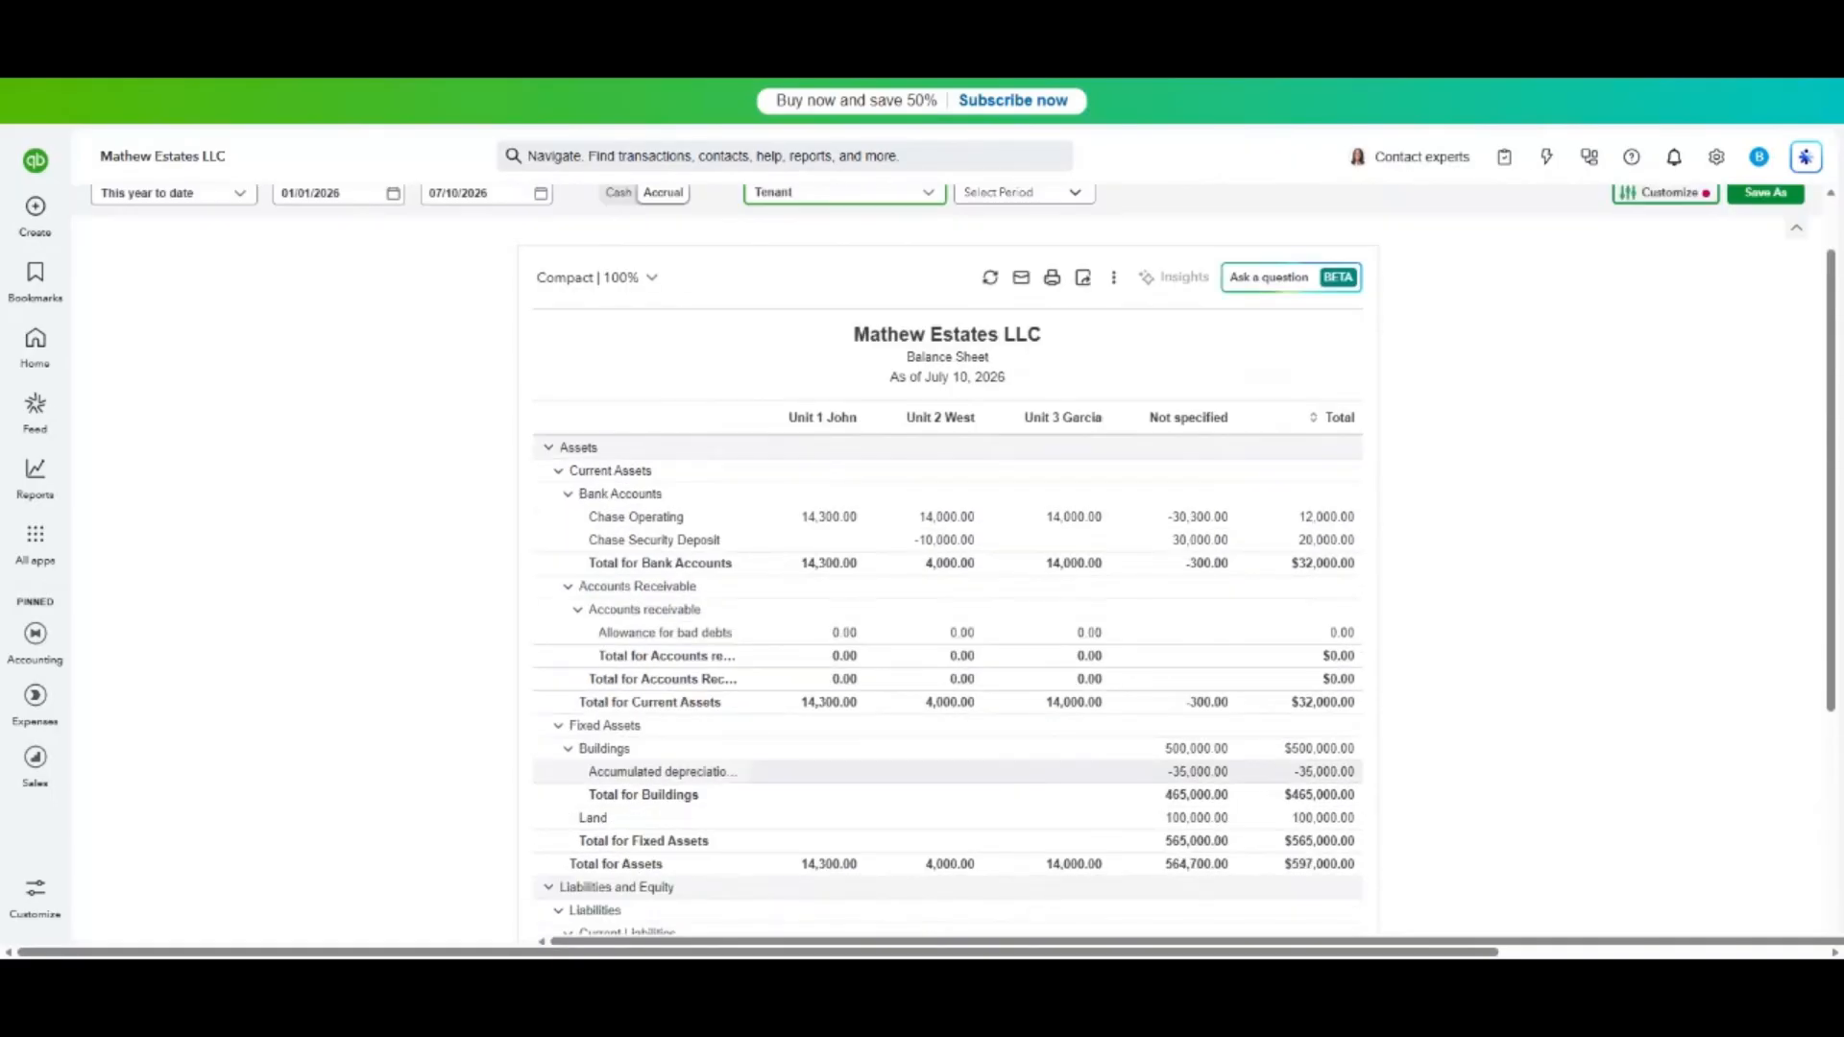
Review the assets, liabilities and equity of each tenant down the Balance Sheet.
scroll(1013, 773, down, 3)
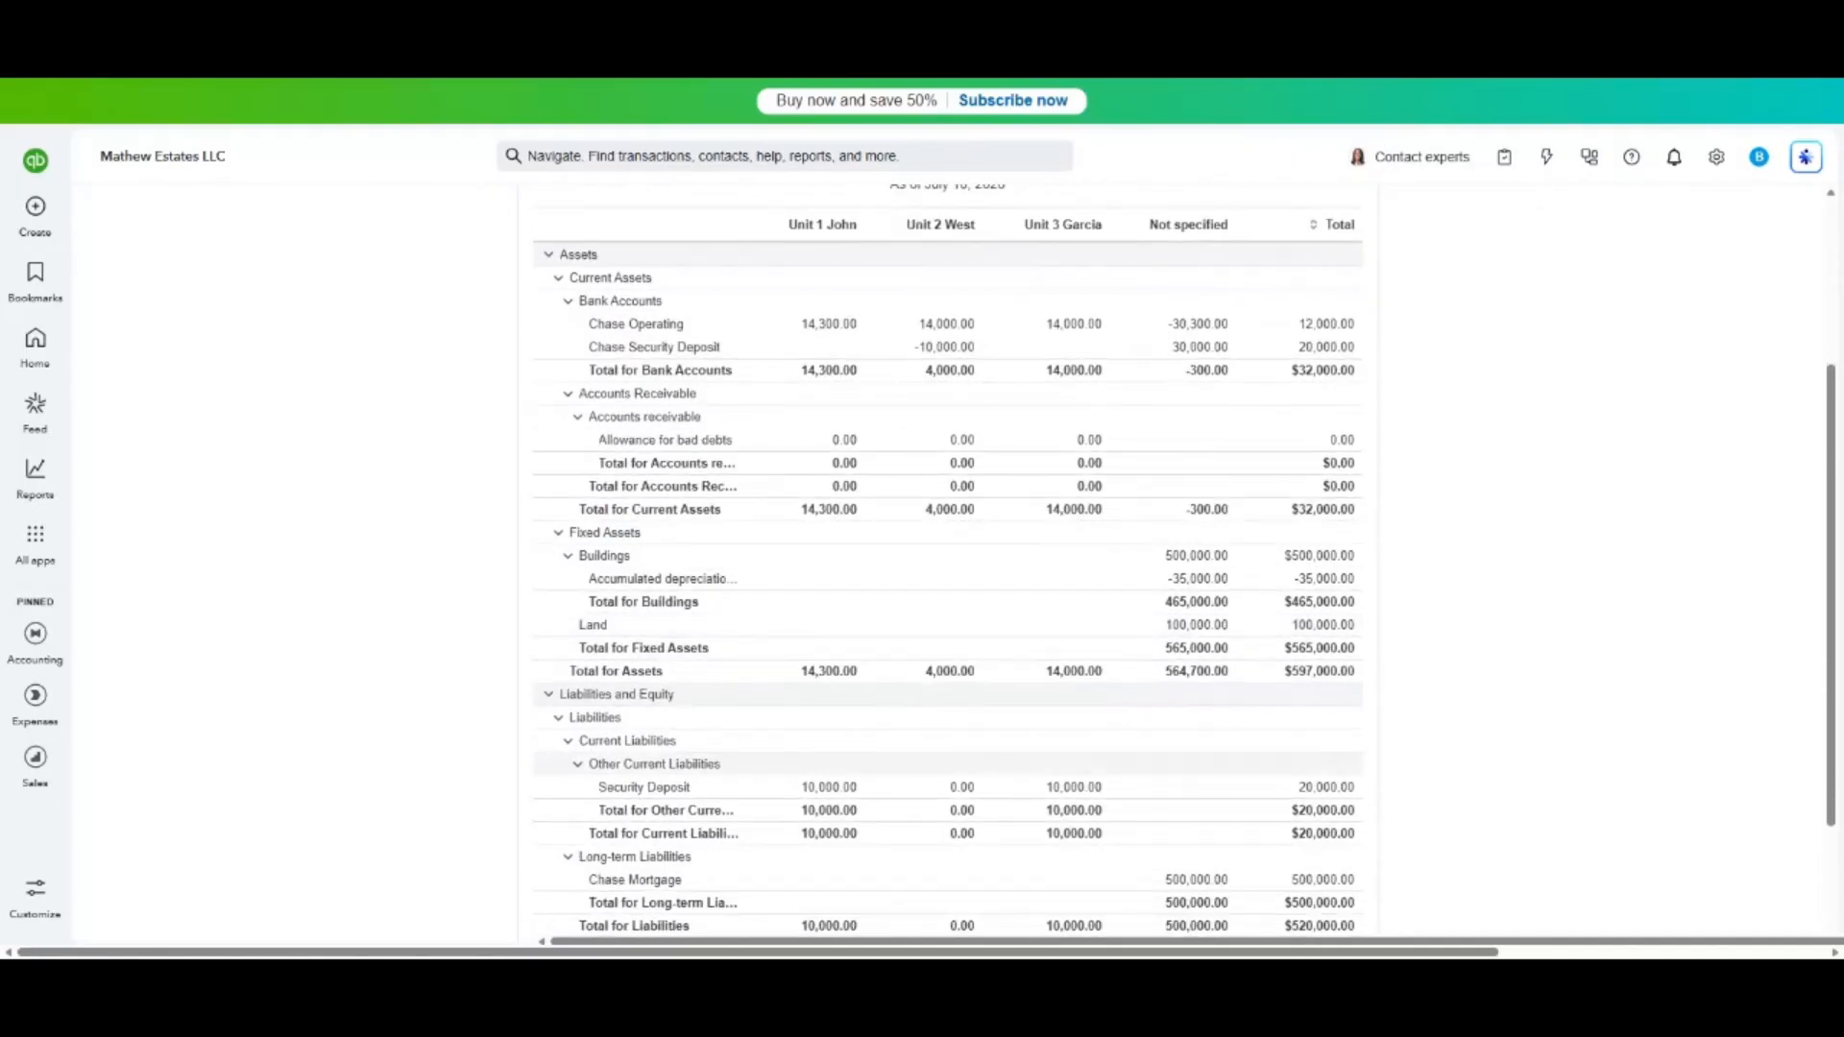
scroll(1013, 772, down, 3)
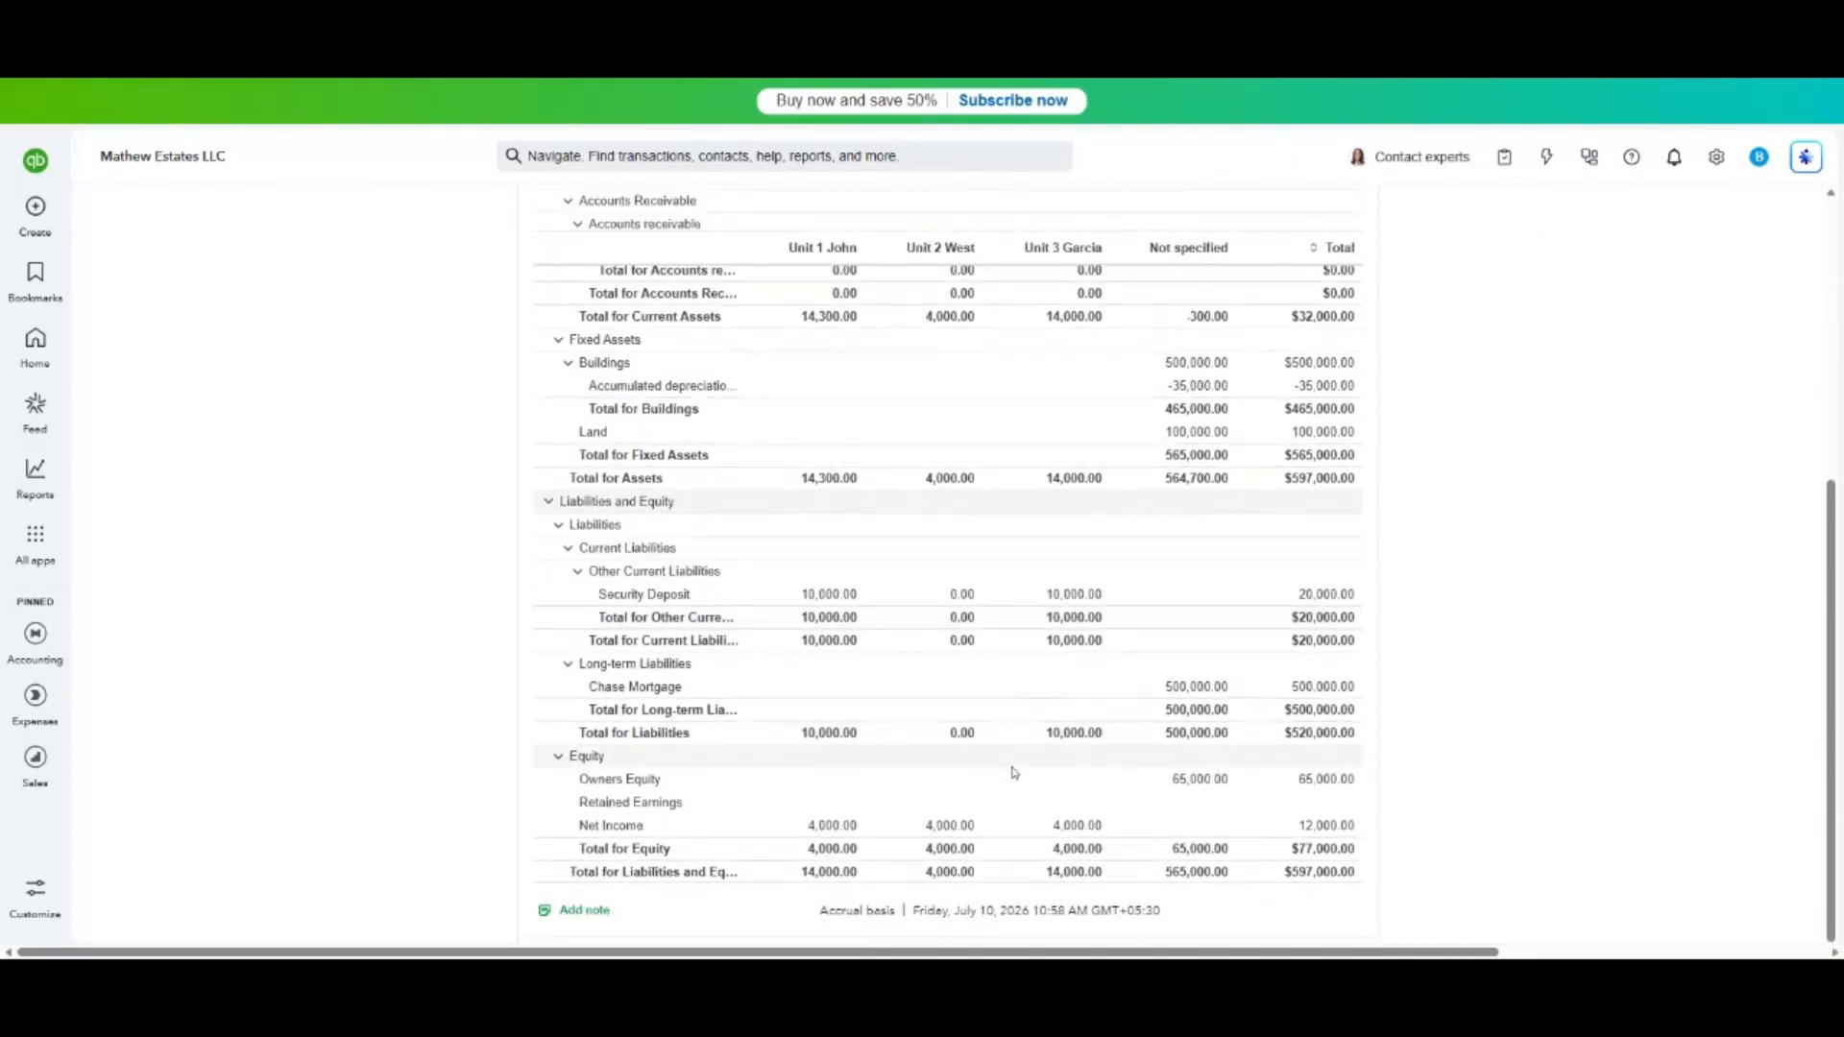
scroll(1013, 773, up, 6)
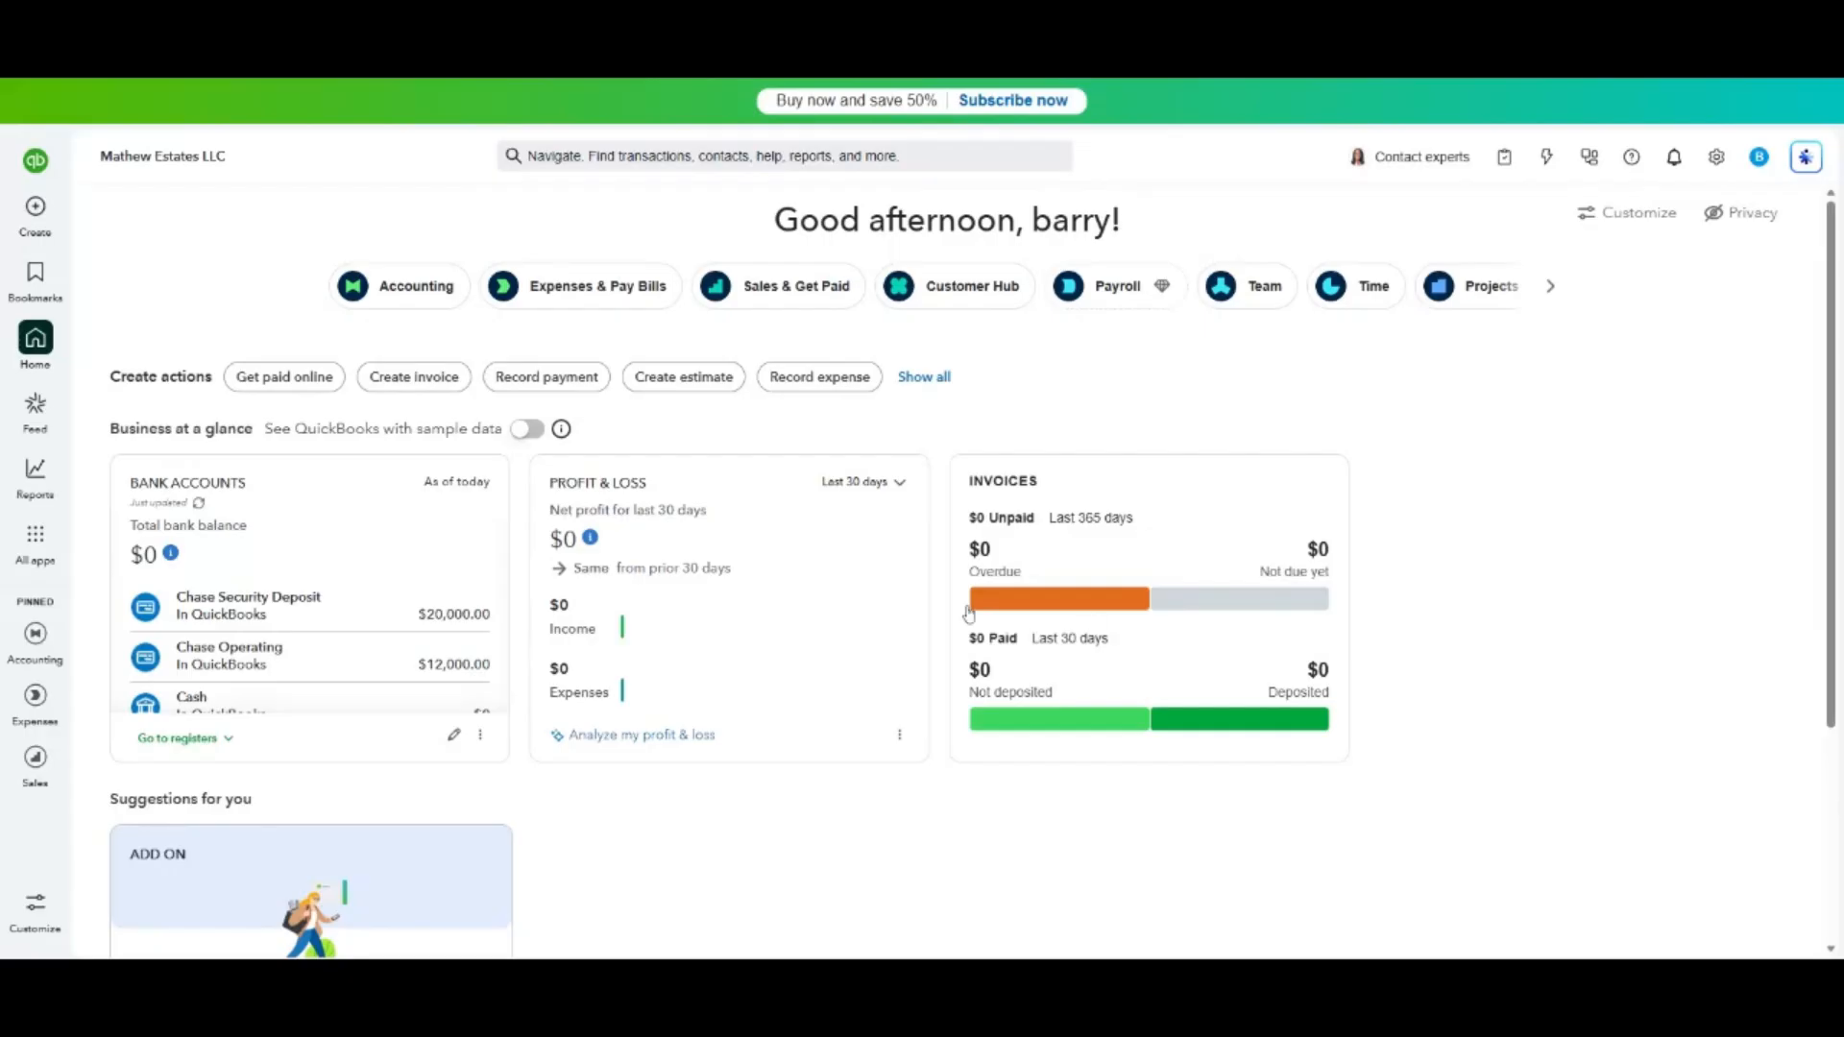
Create a new journal entry dated 02/28/2026.
click(26, 230)
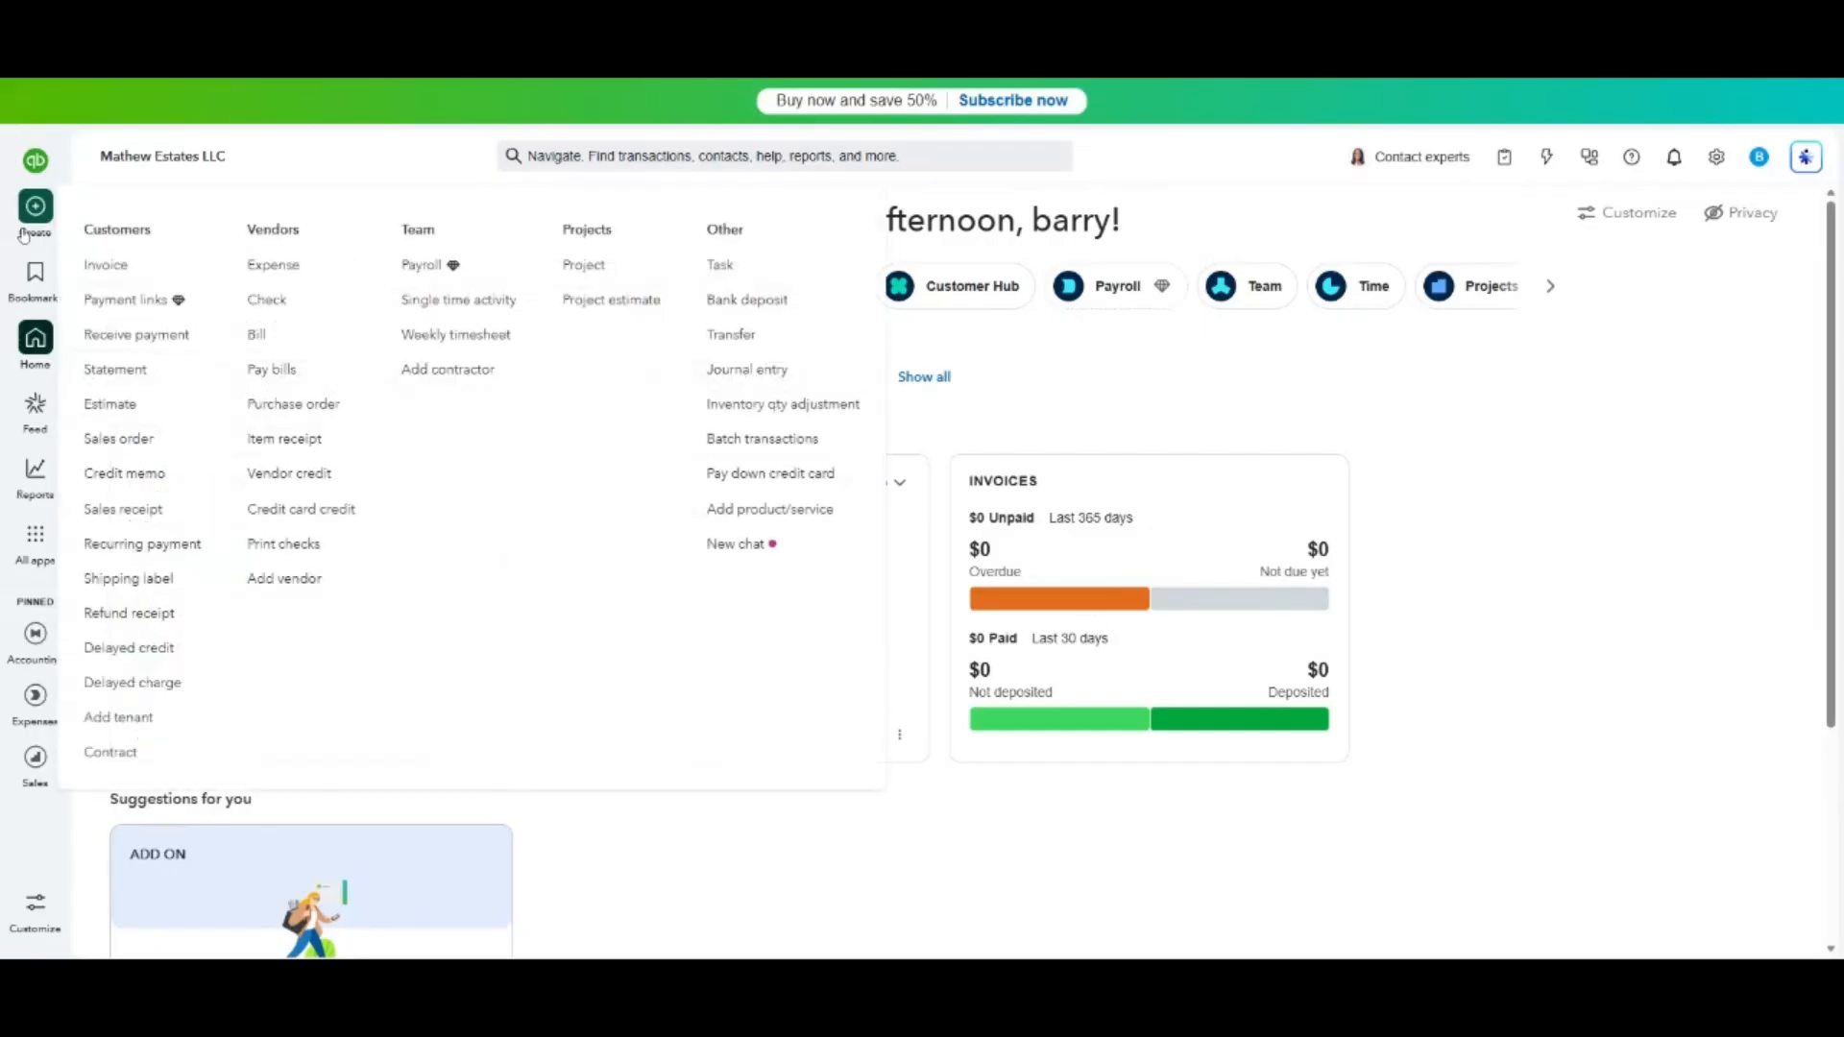
click(759, 370)
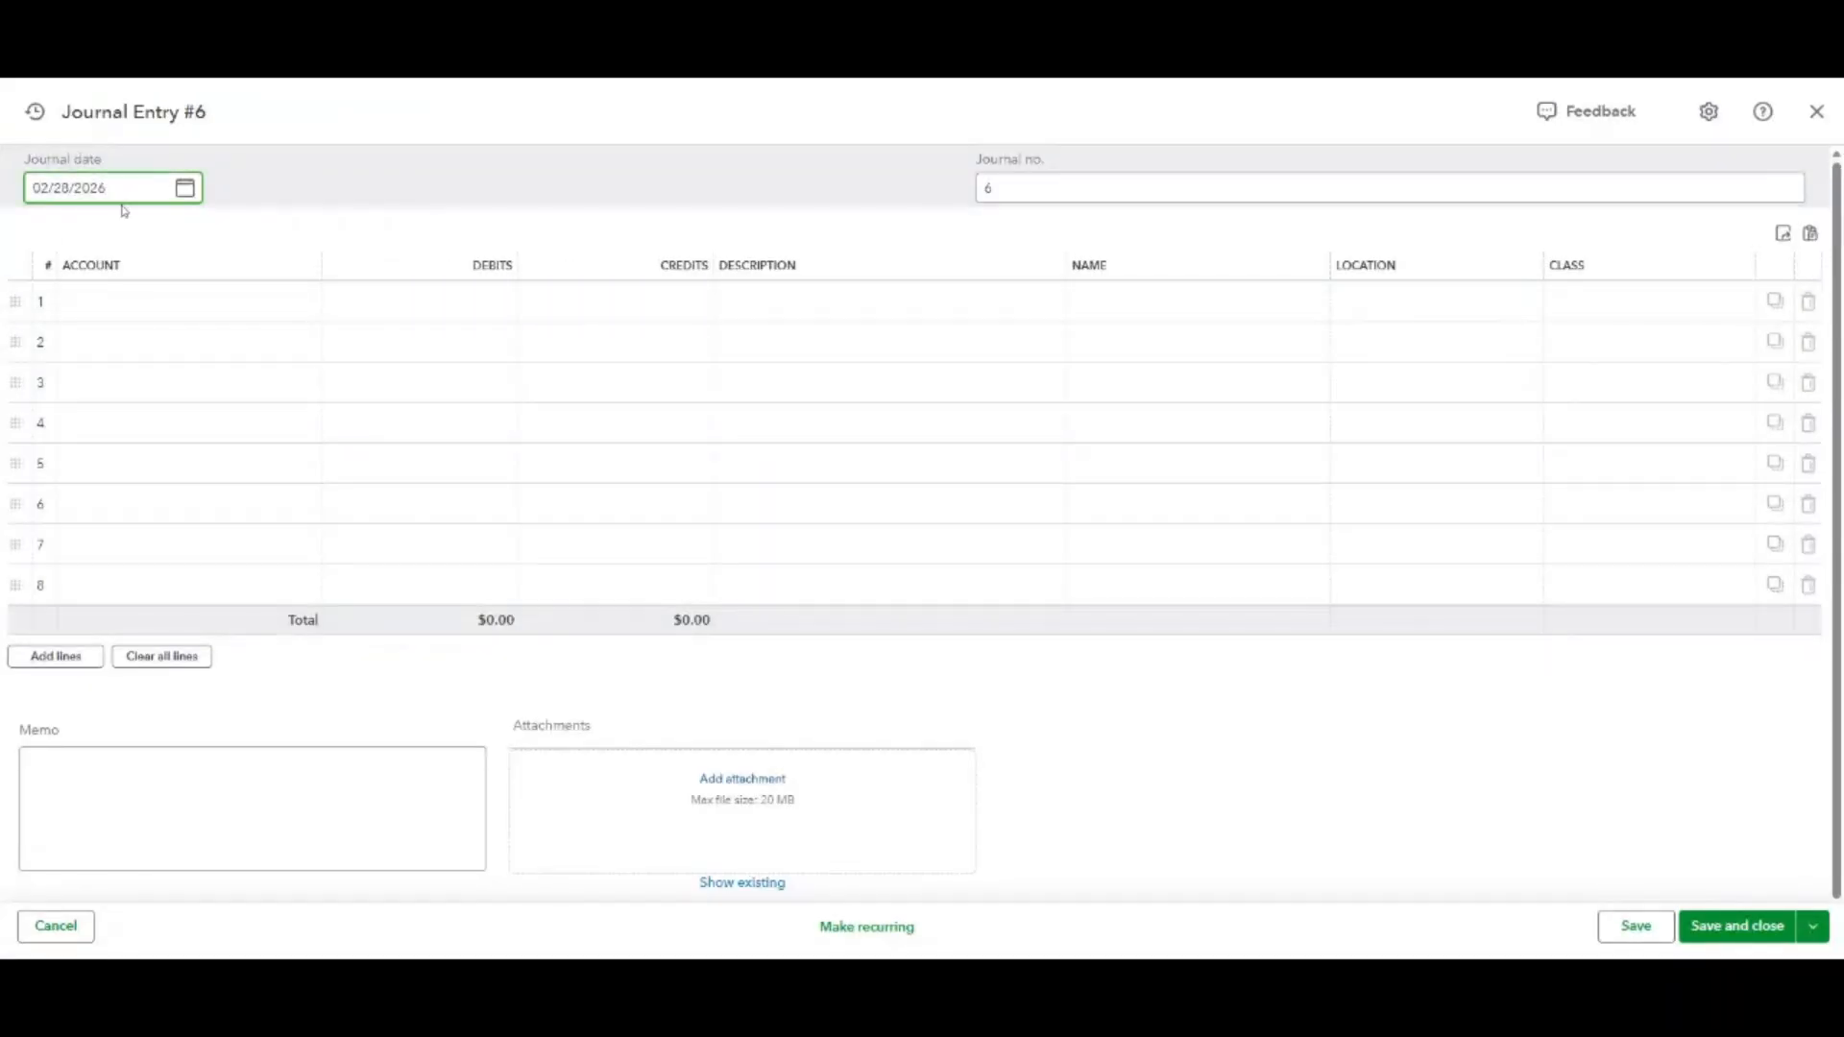
click(181, 195)
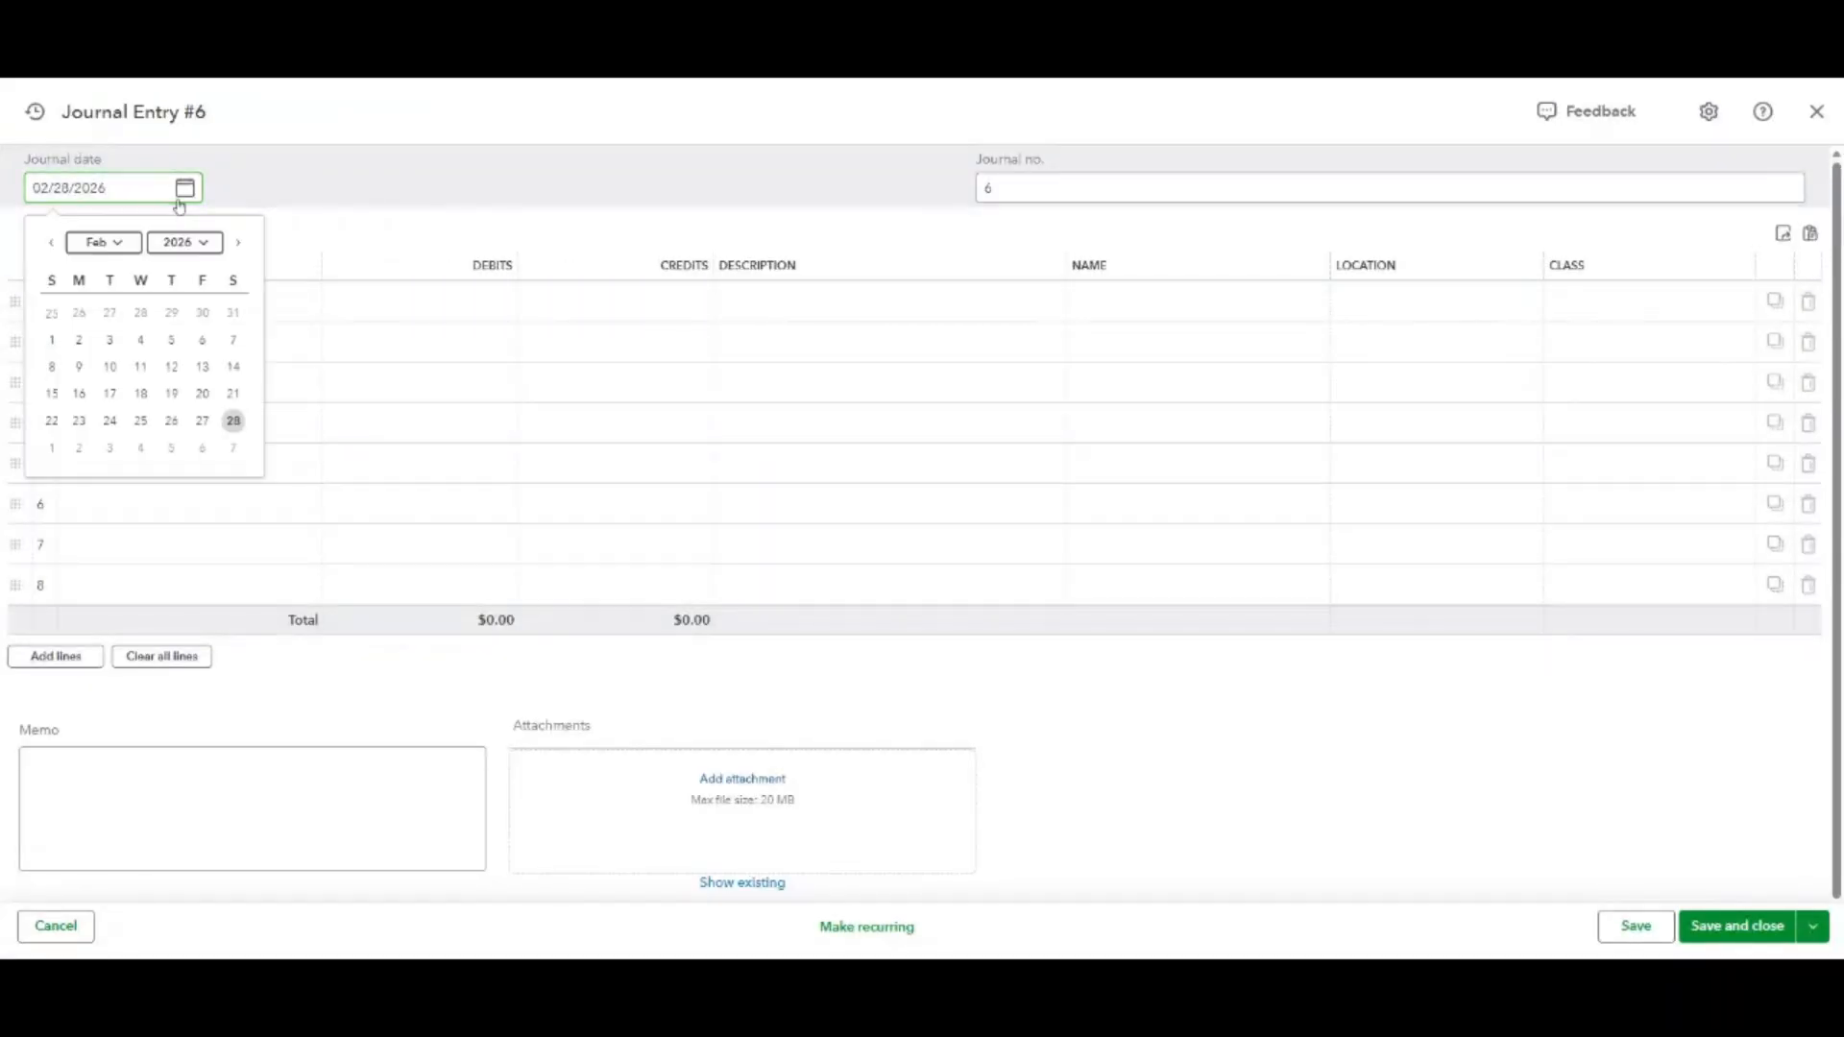
click(235, 423)
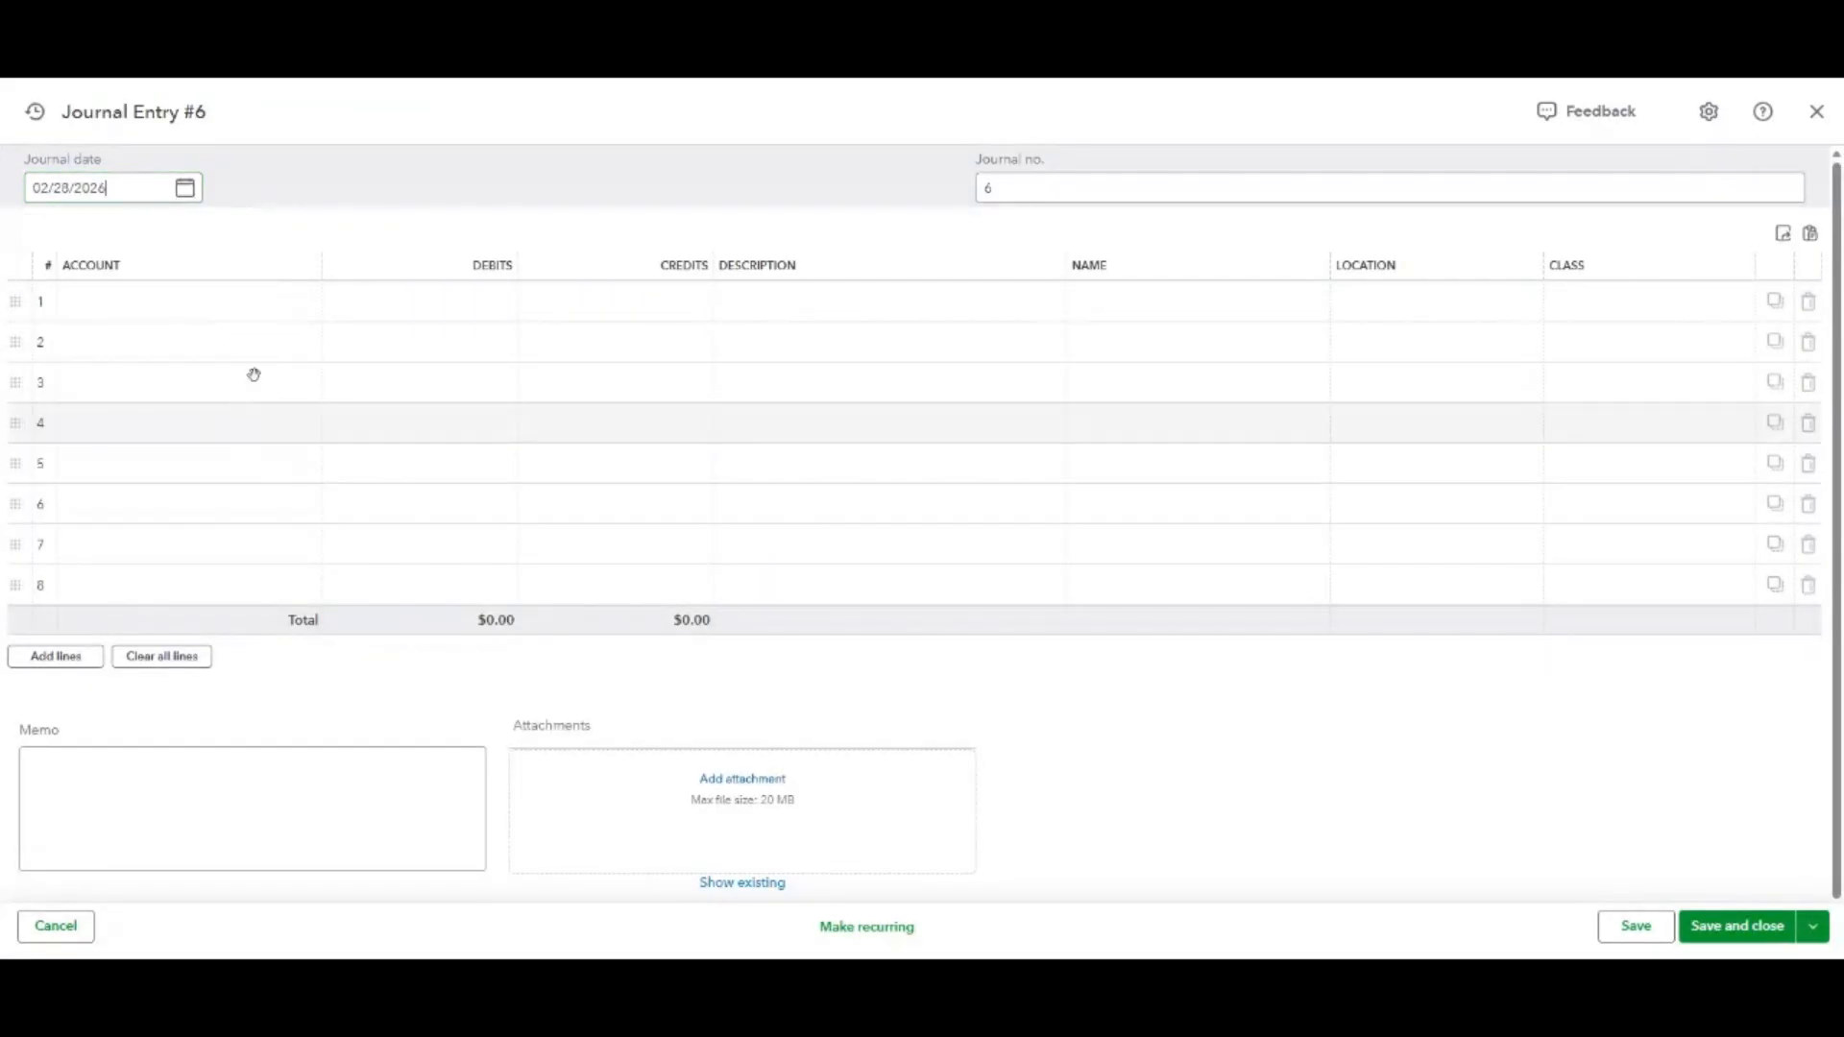
Create the account Security Deposit retained for the first journal line, with account type Income and detail type Other Primary Income.
click(186, 294)
click(144, 303)
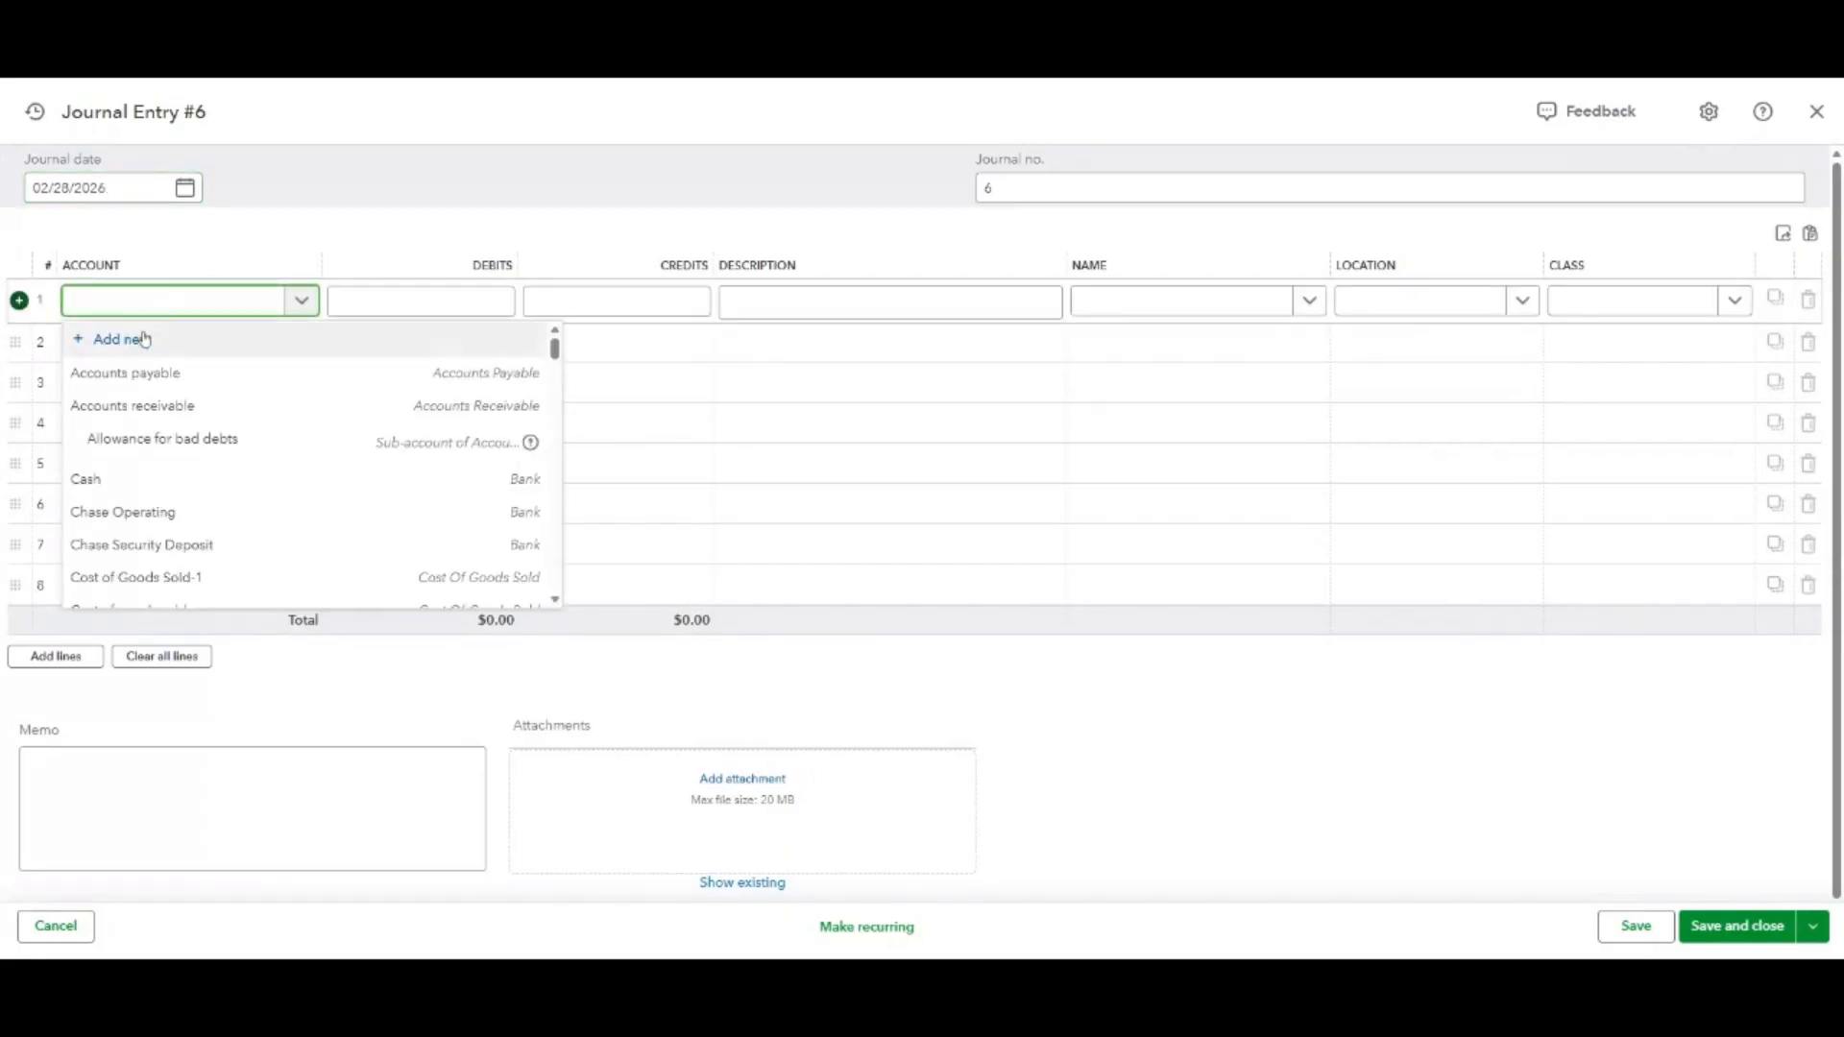
click(142, 339)
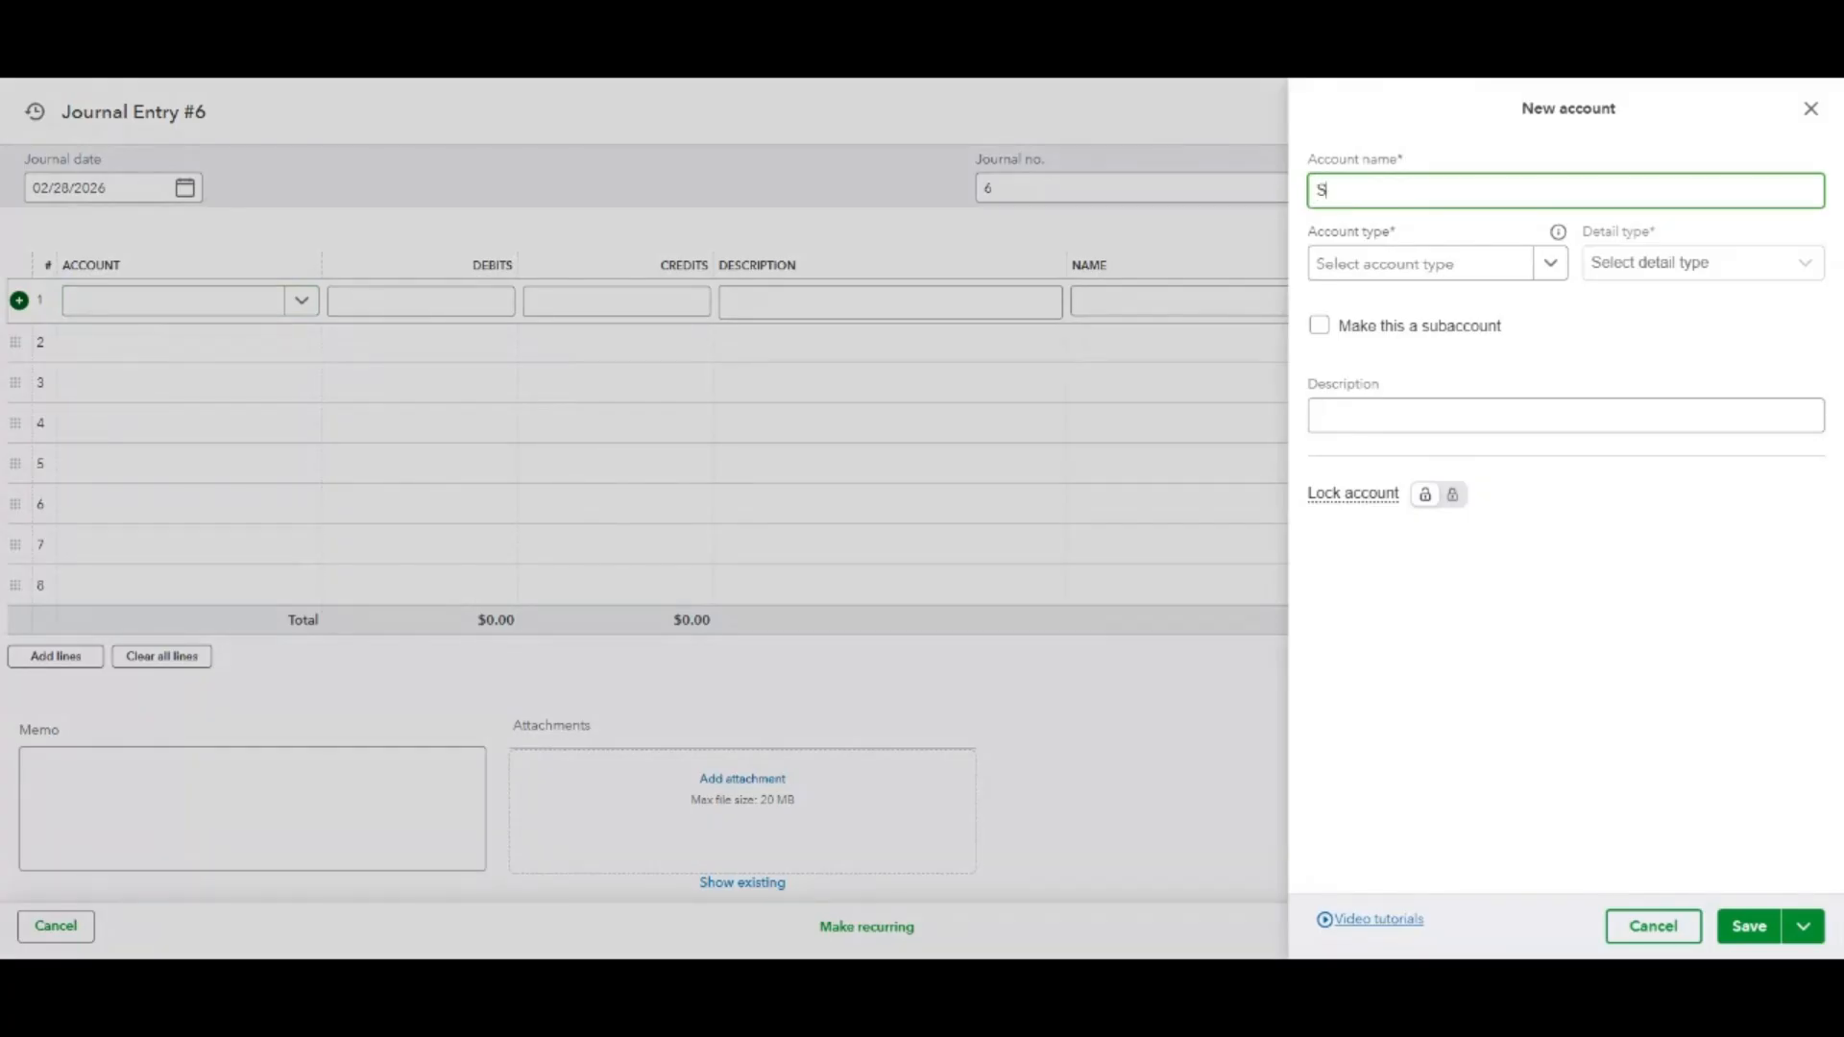
text(curity Deposit retained)
click(1481, 275)
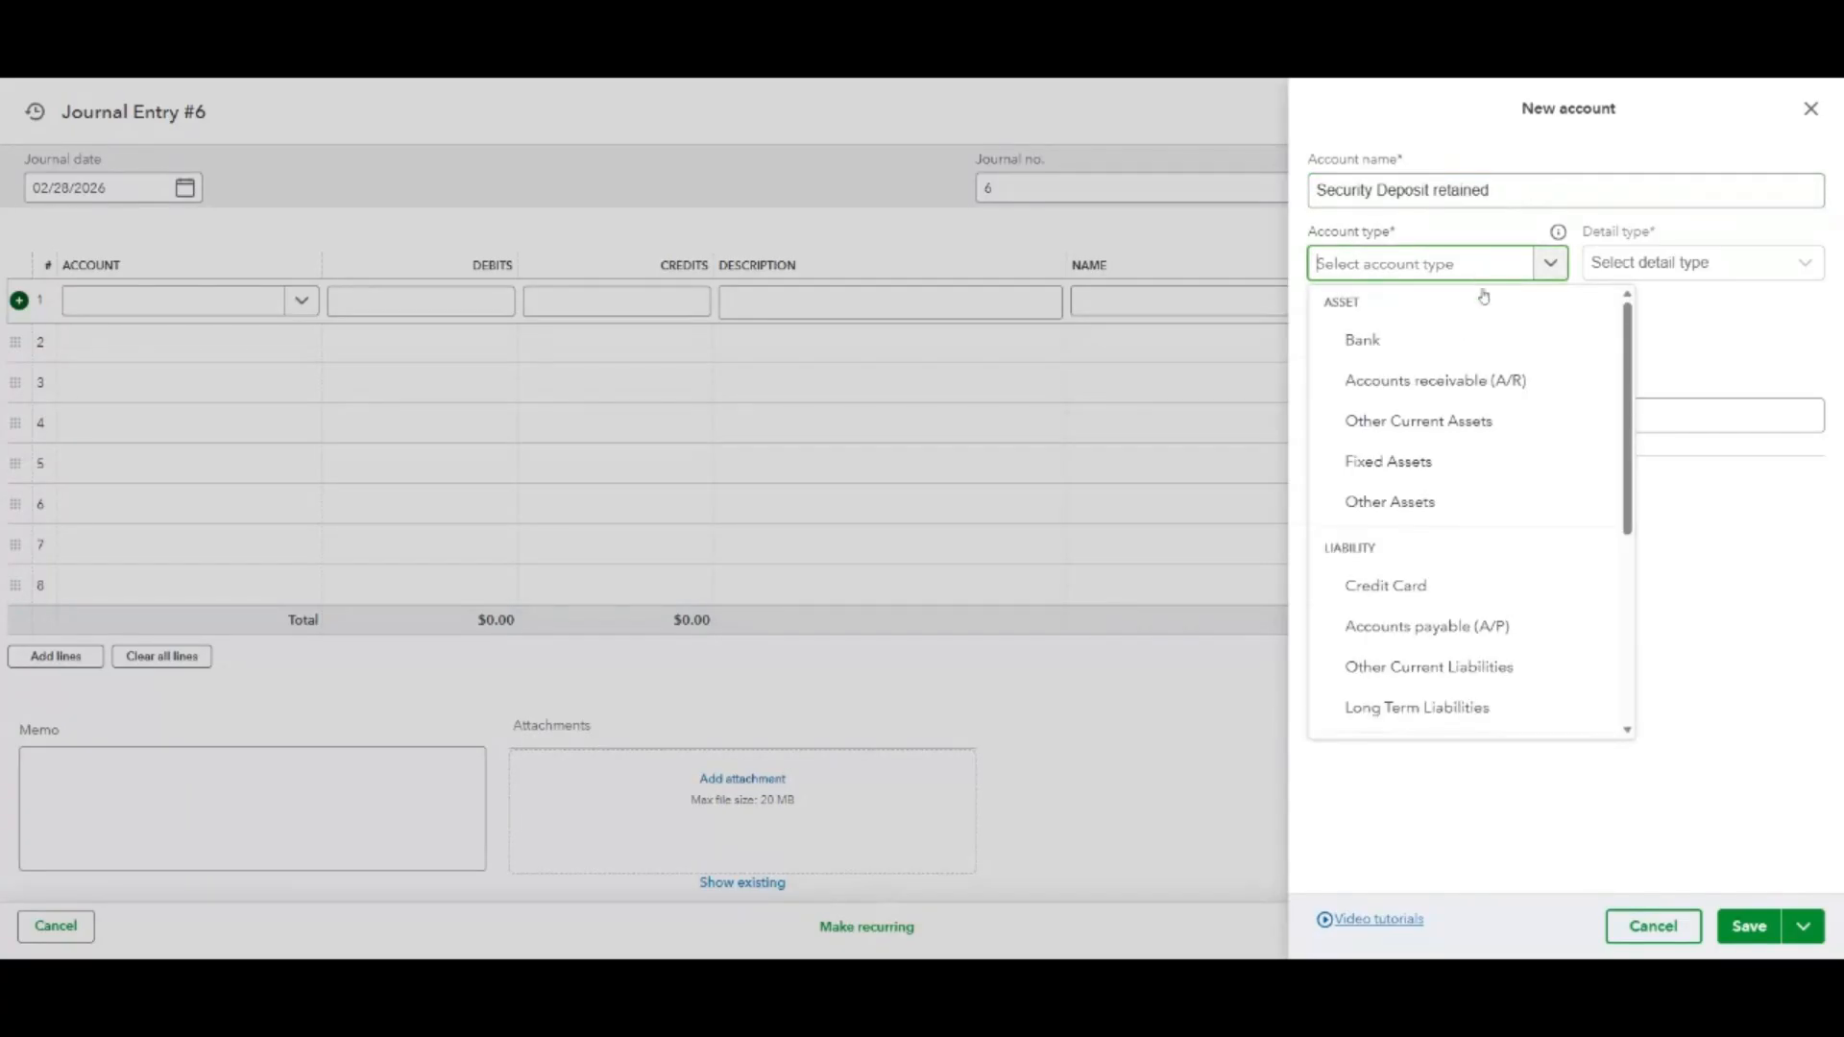
scroll(1493, 620, down, 3)
scroll(1492, 618, down, 2)
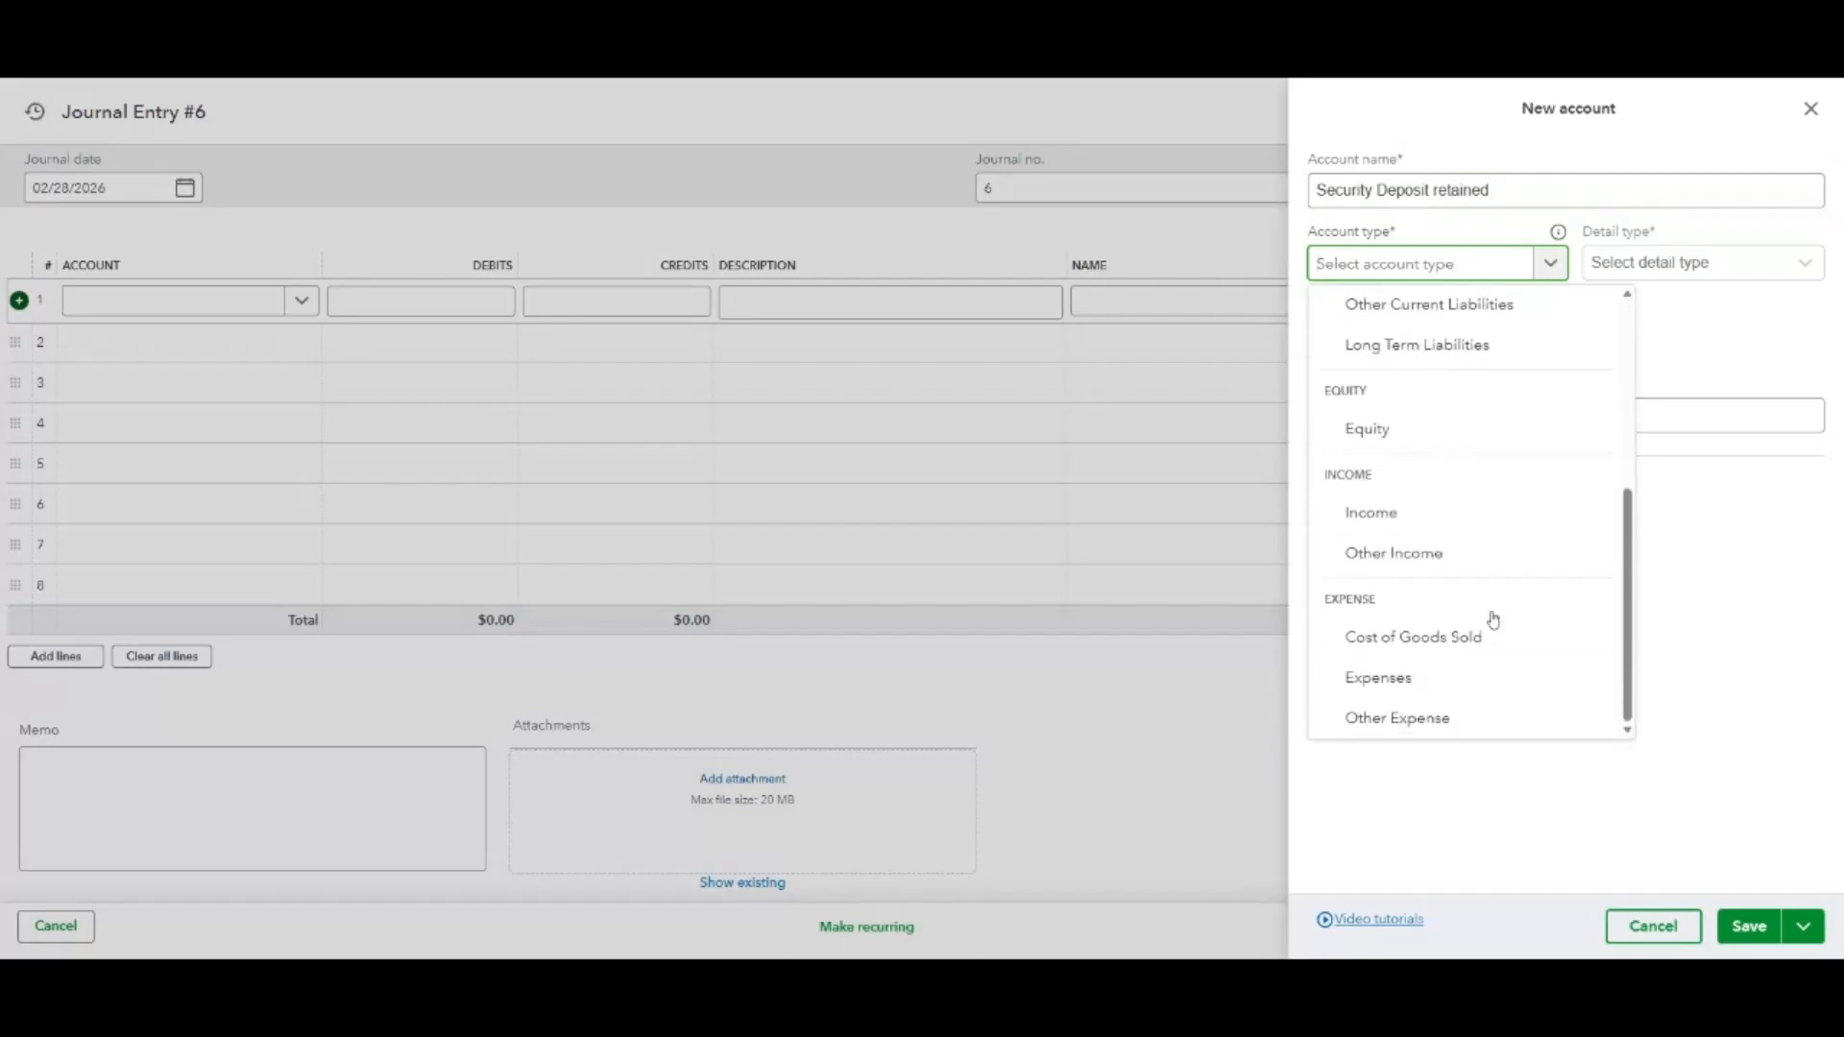
click(1472, 529)
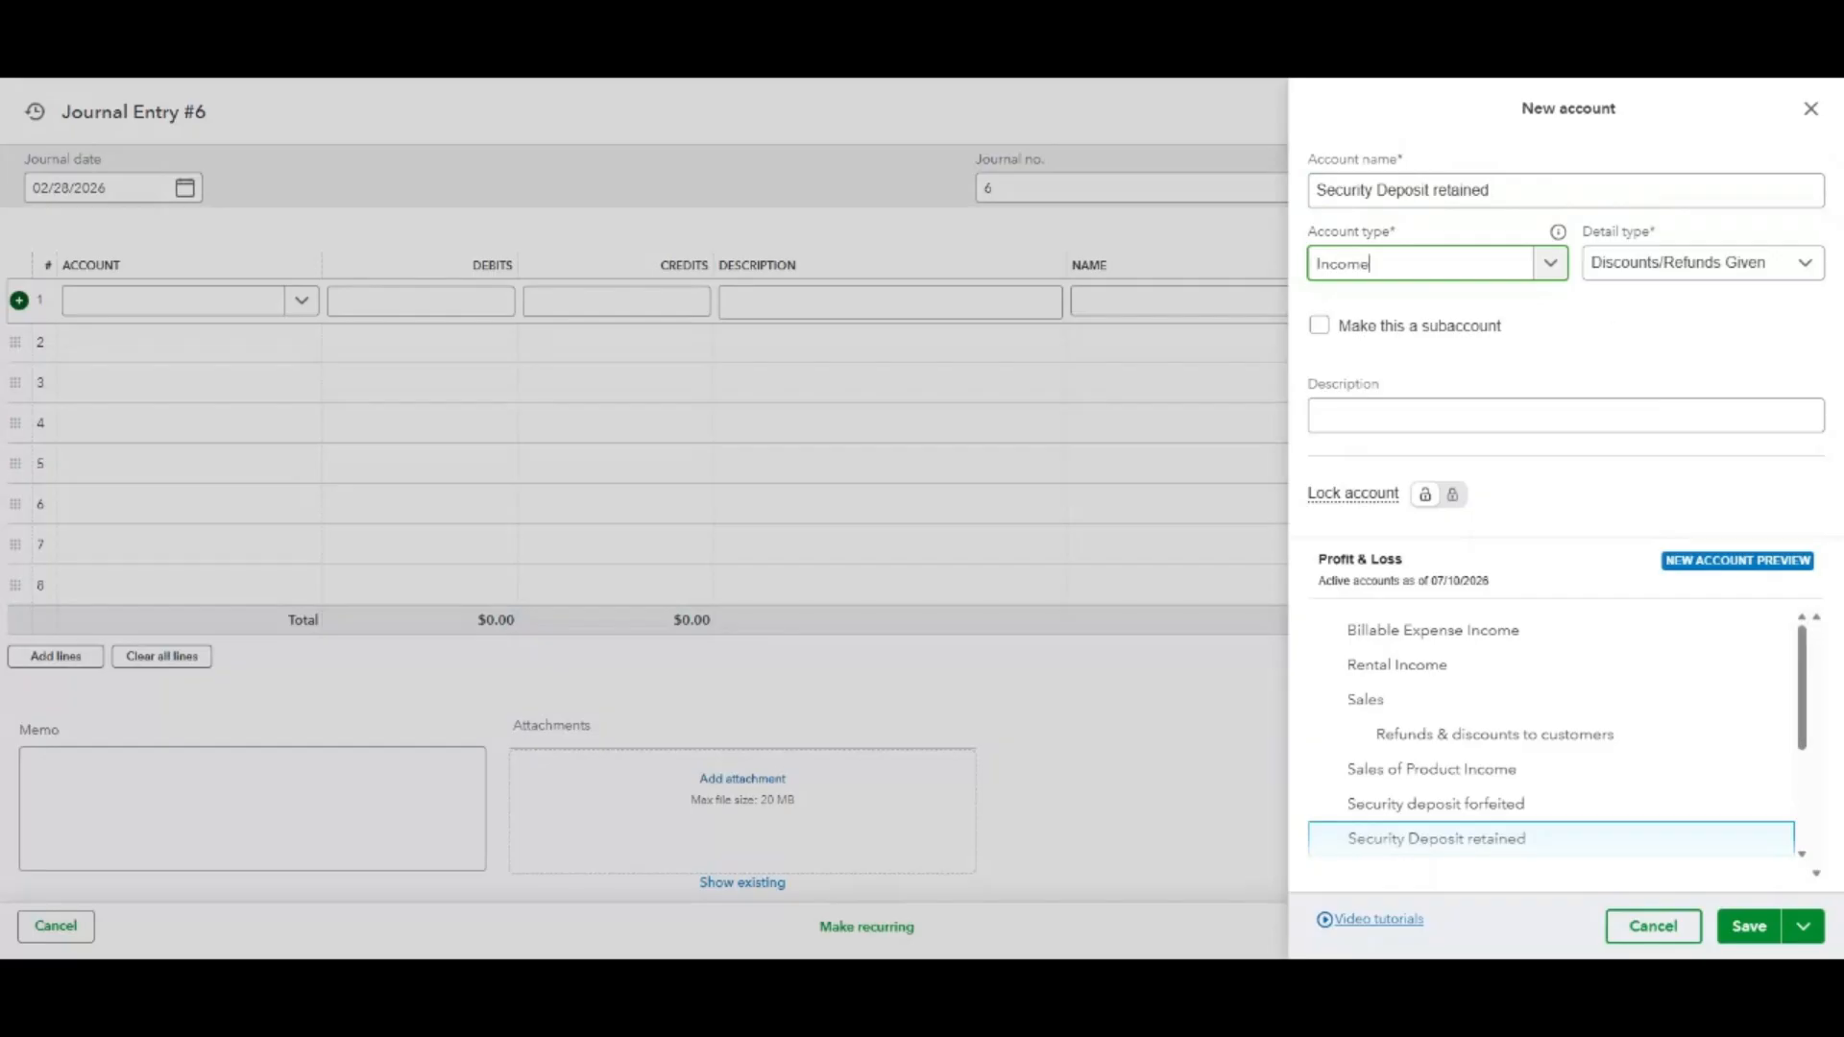
click(1694, 276)
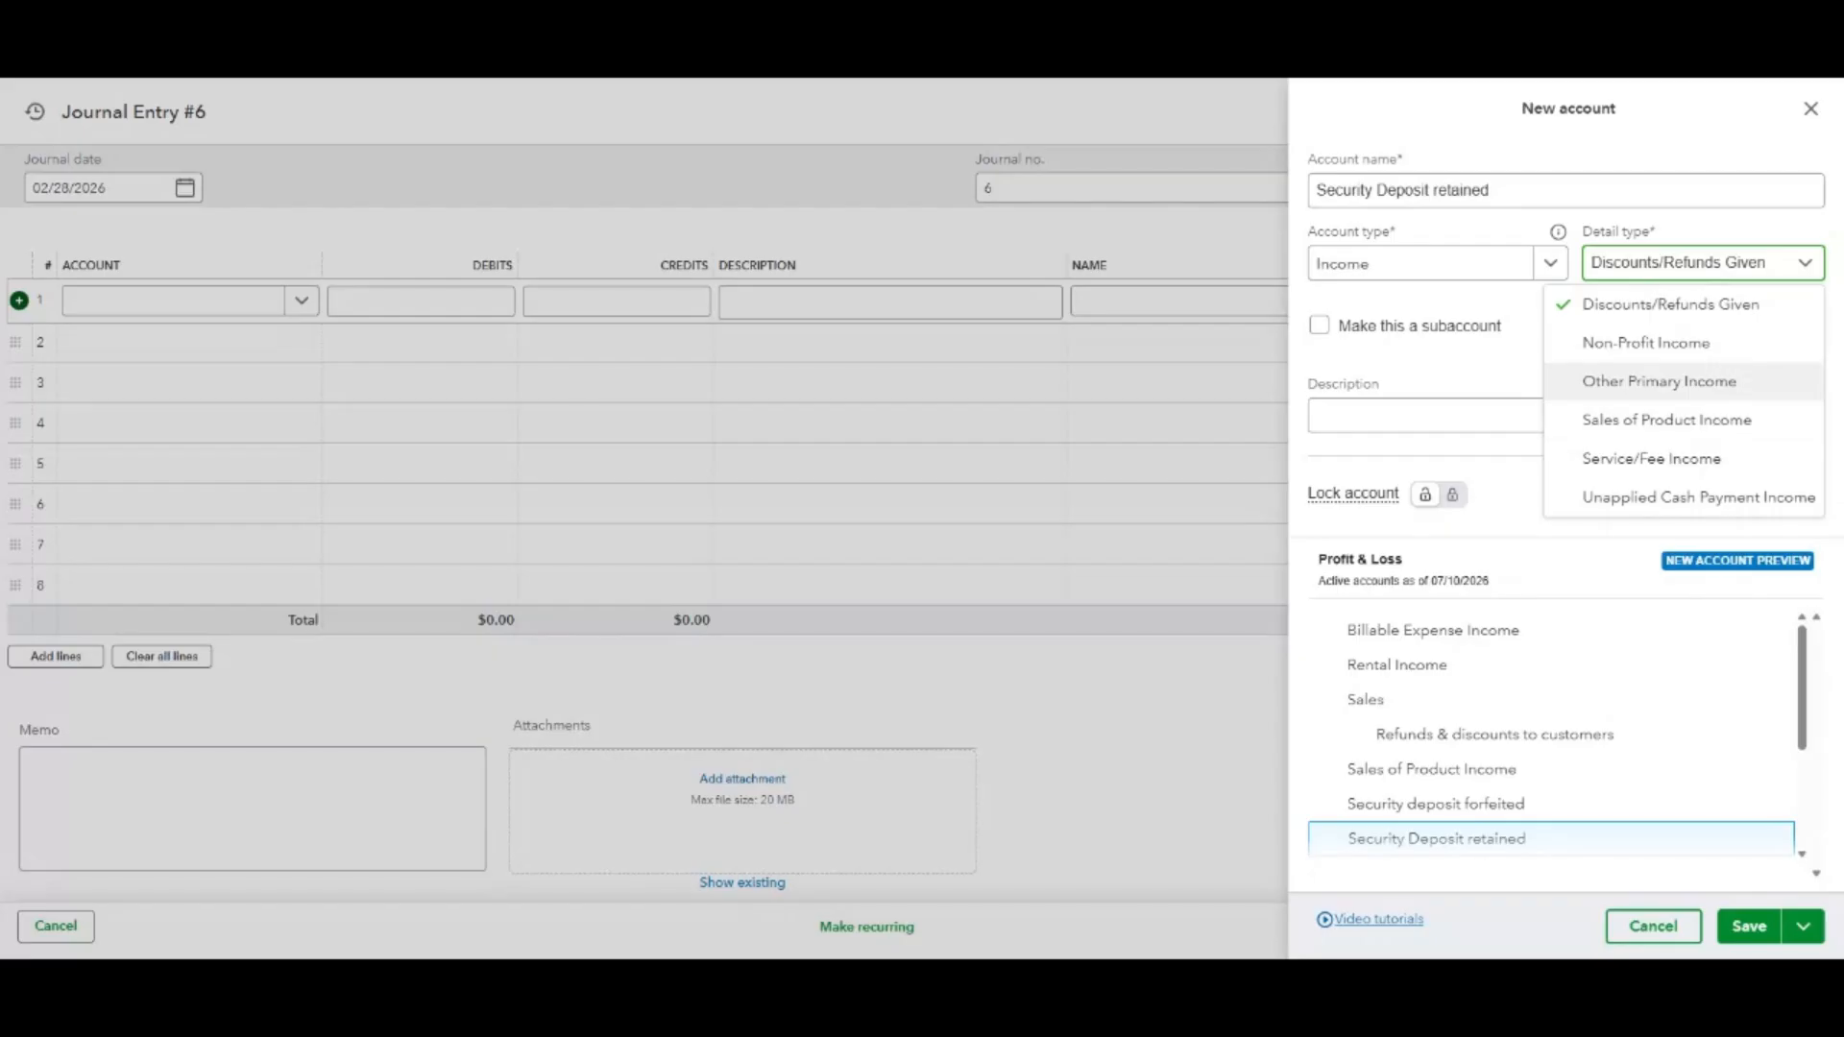
click(1719, 382)
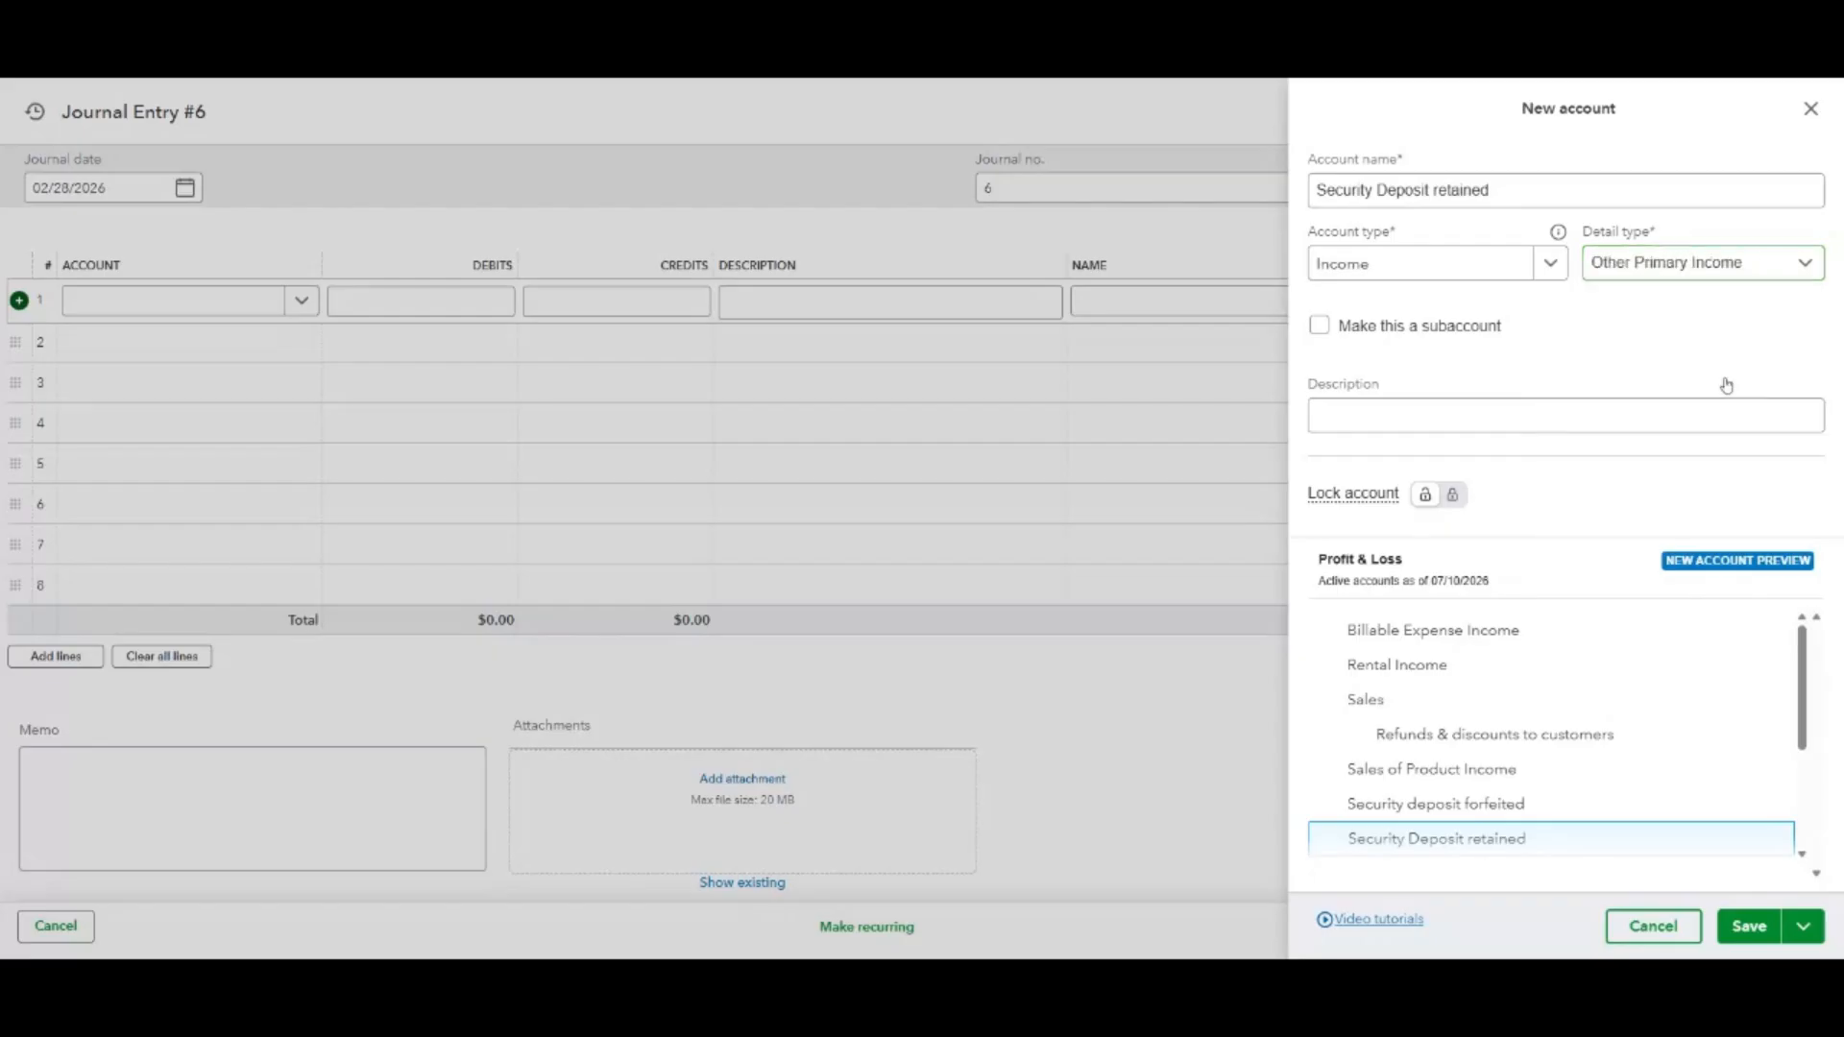
click(1747, 927)
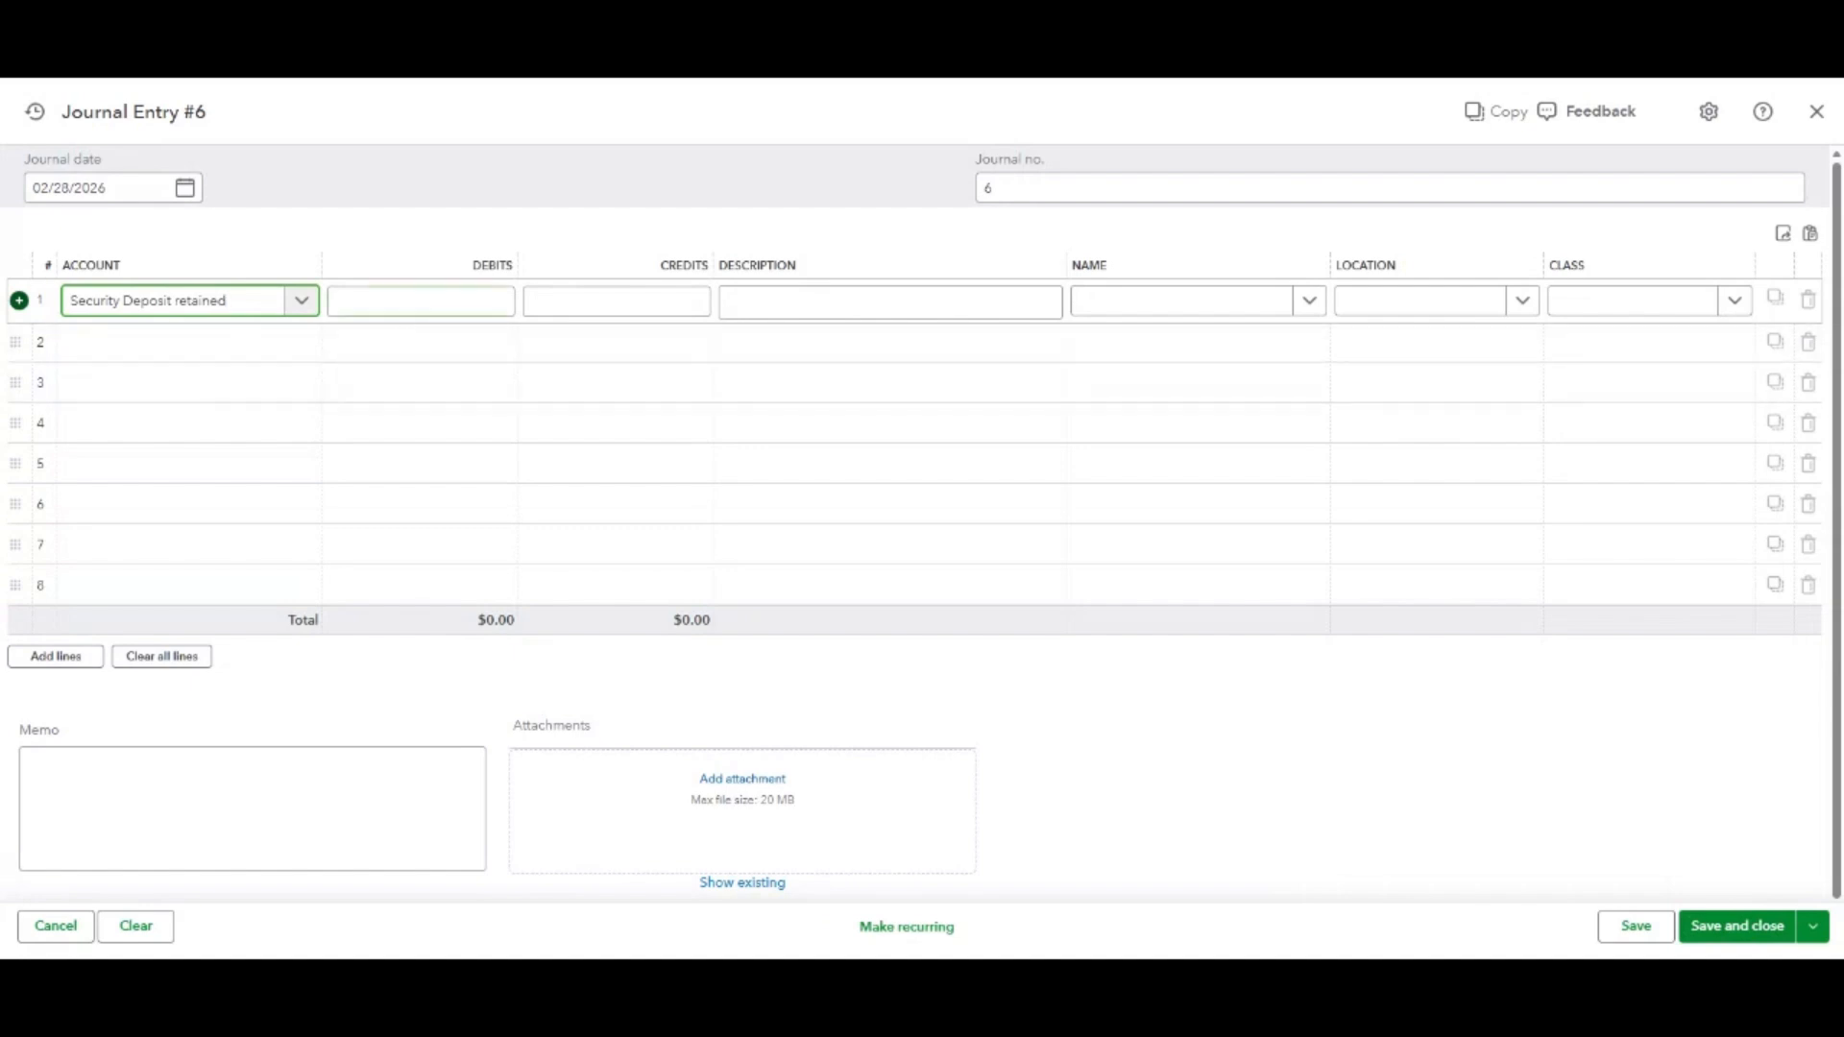
Add a second line for the Security Deposit liability debited 500, and credit Security Deposit retained 500.
click(190, 348)
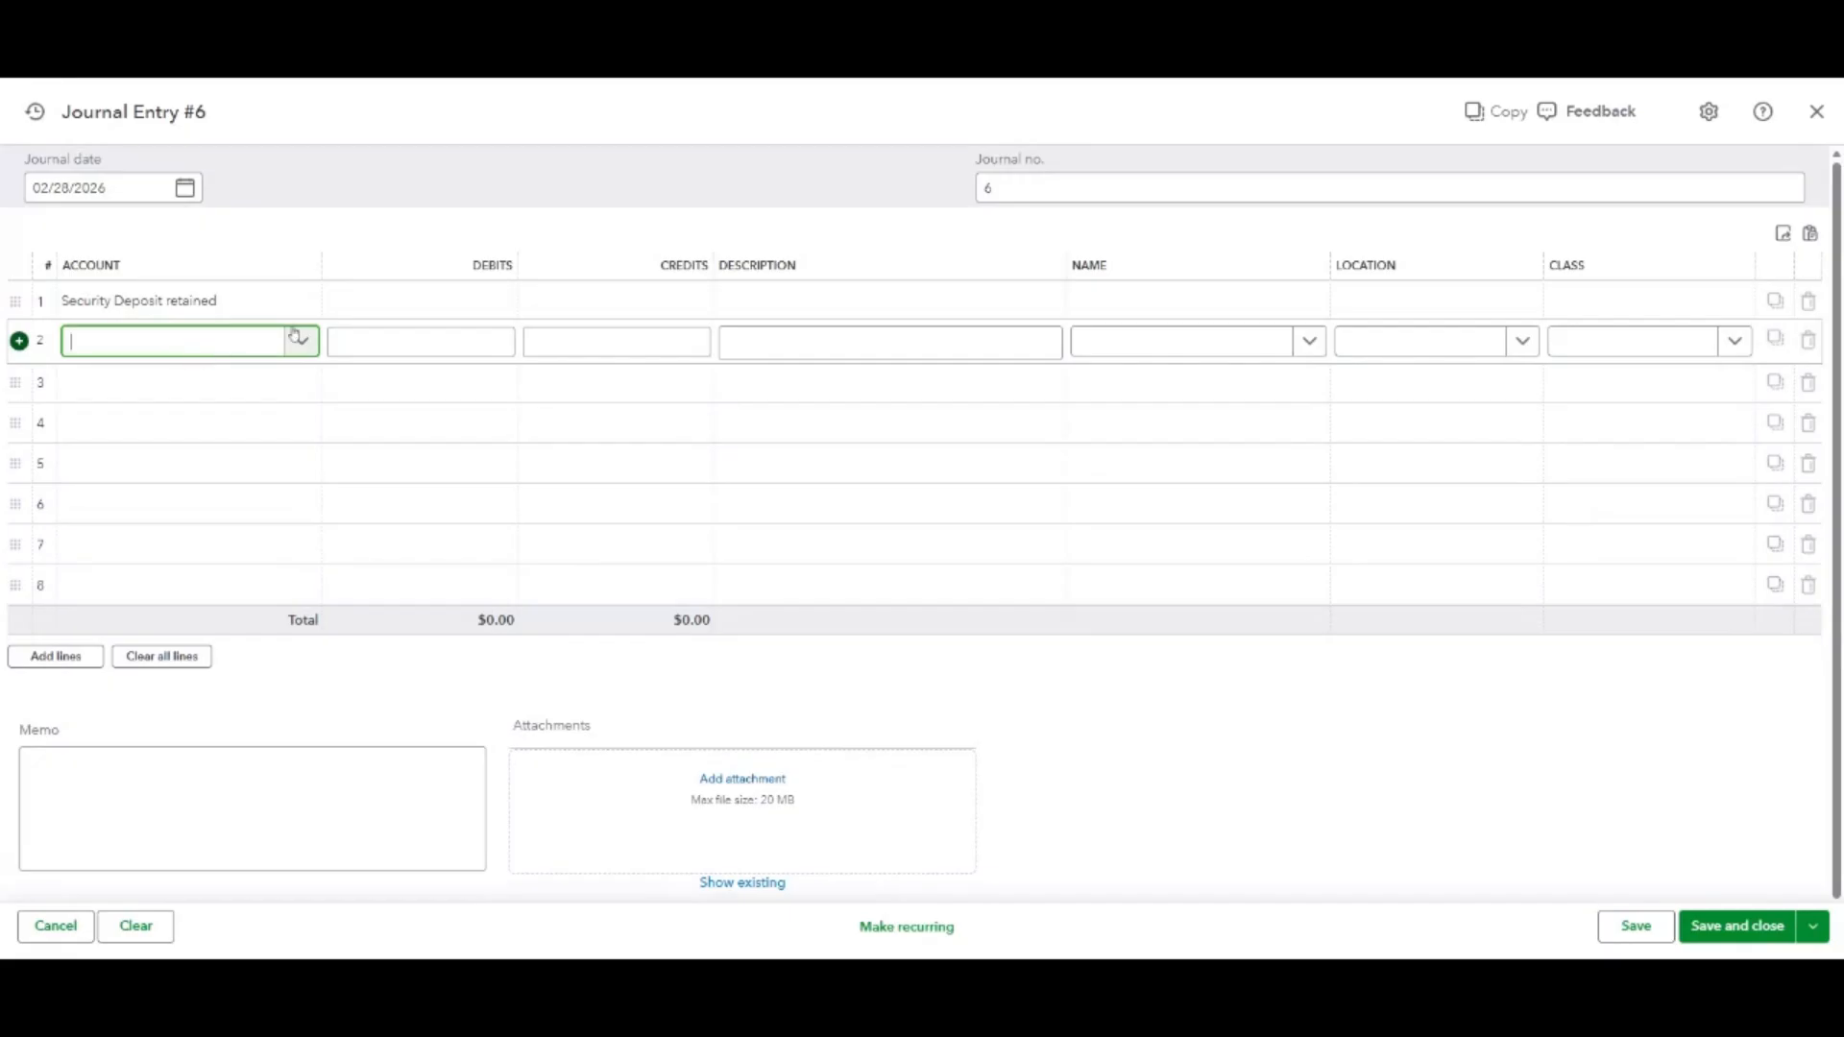
click(220, 355)
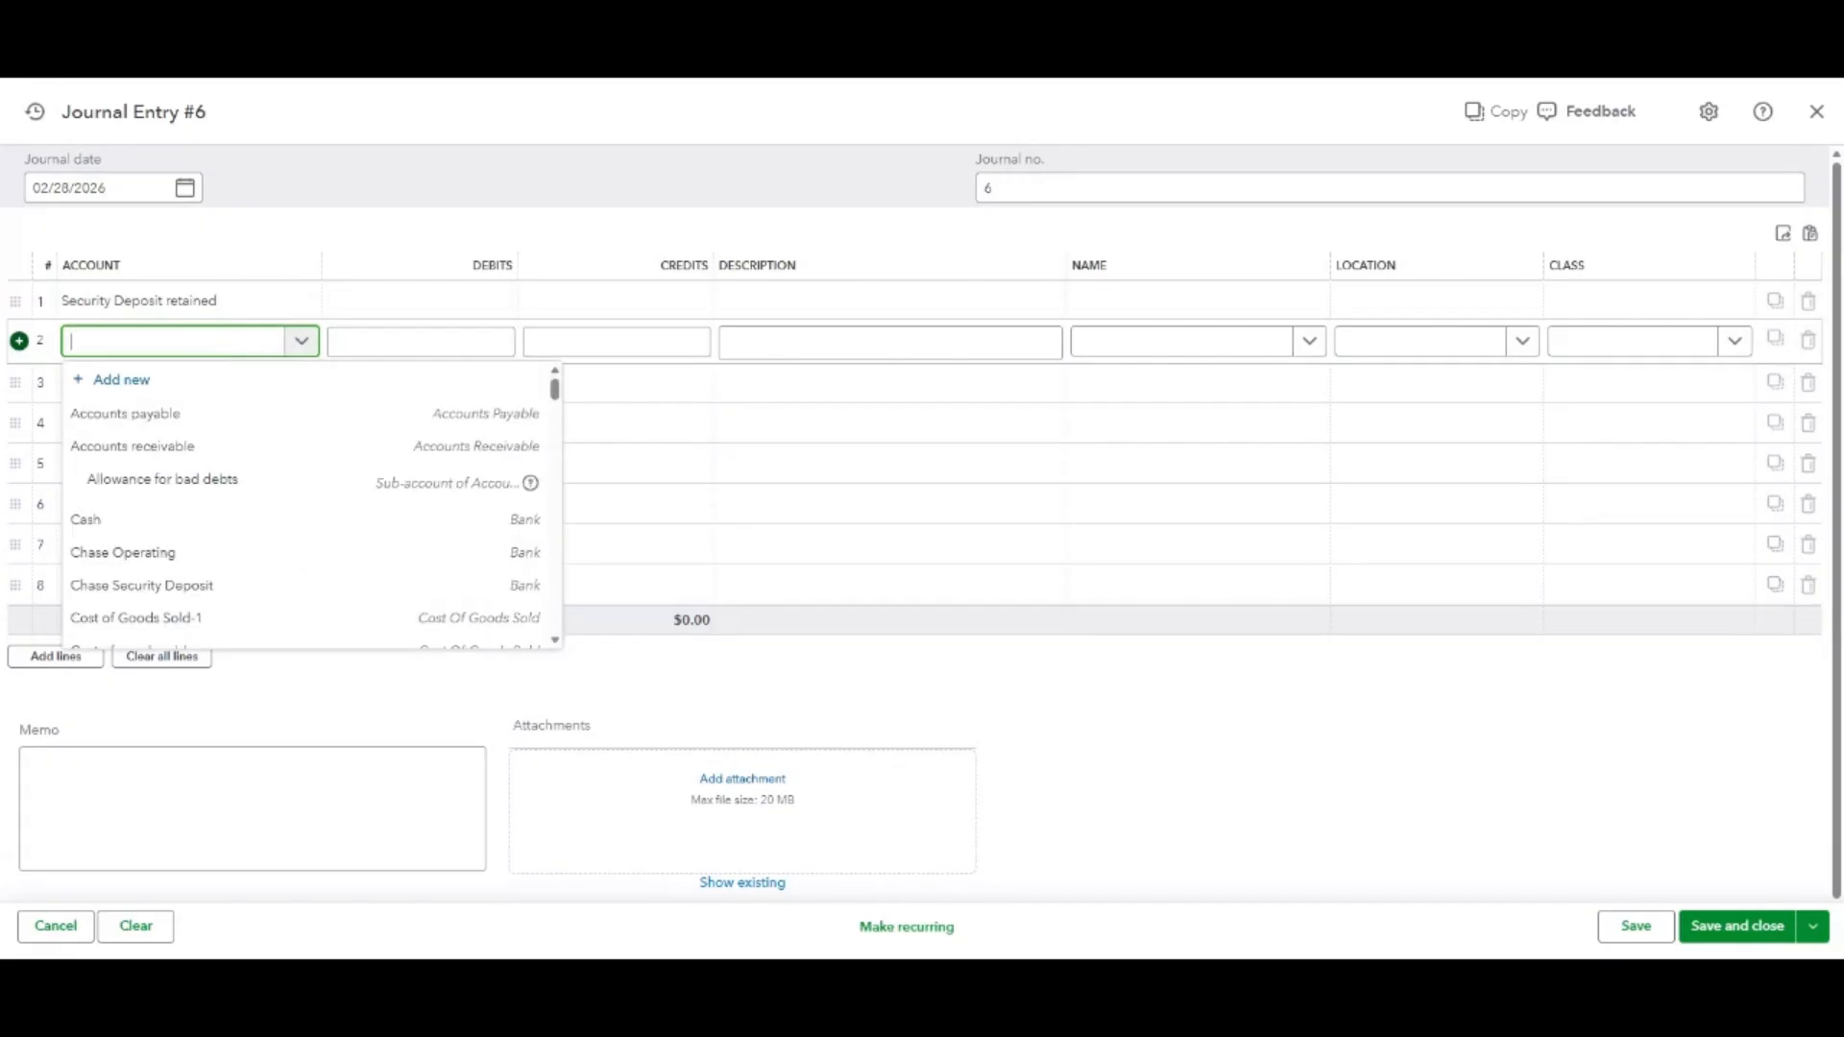
text(sec)
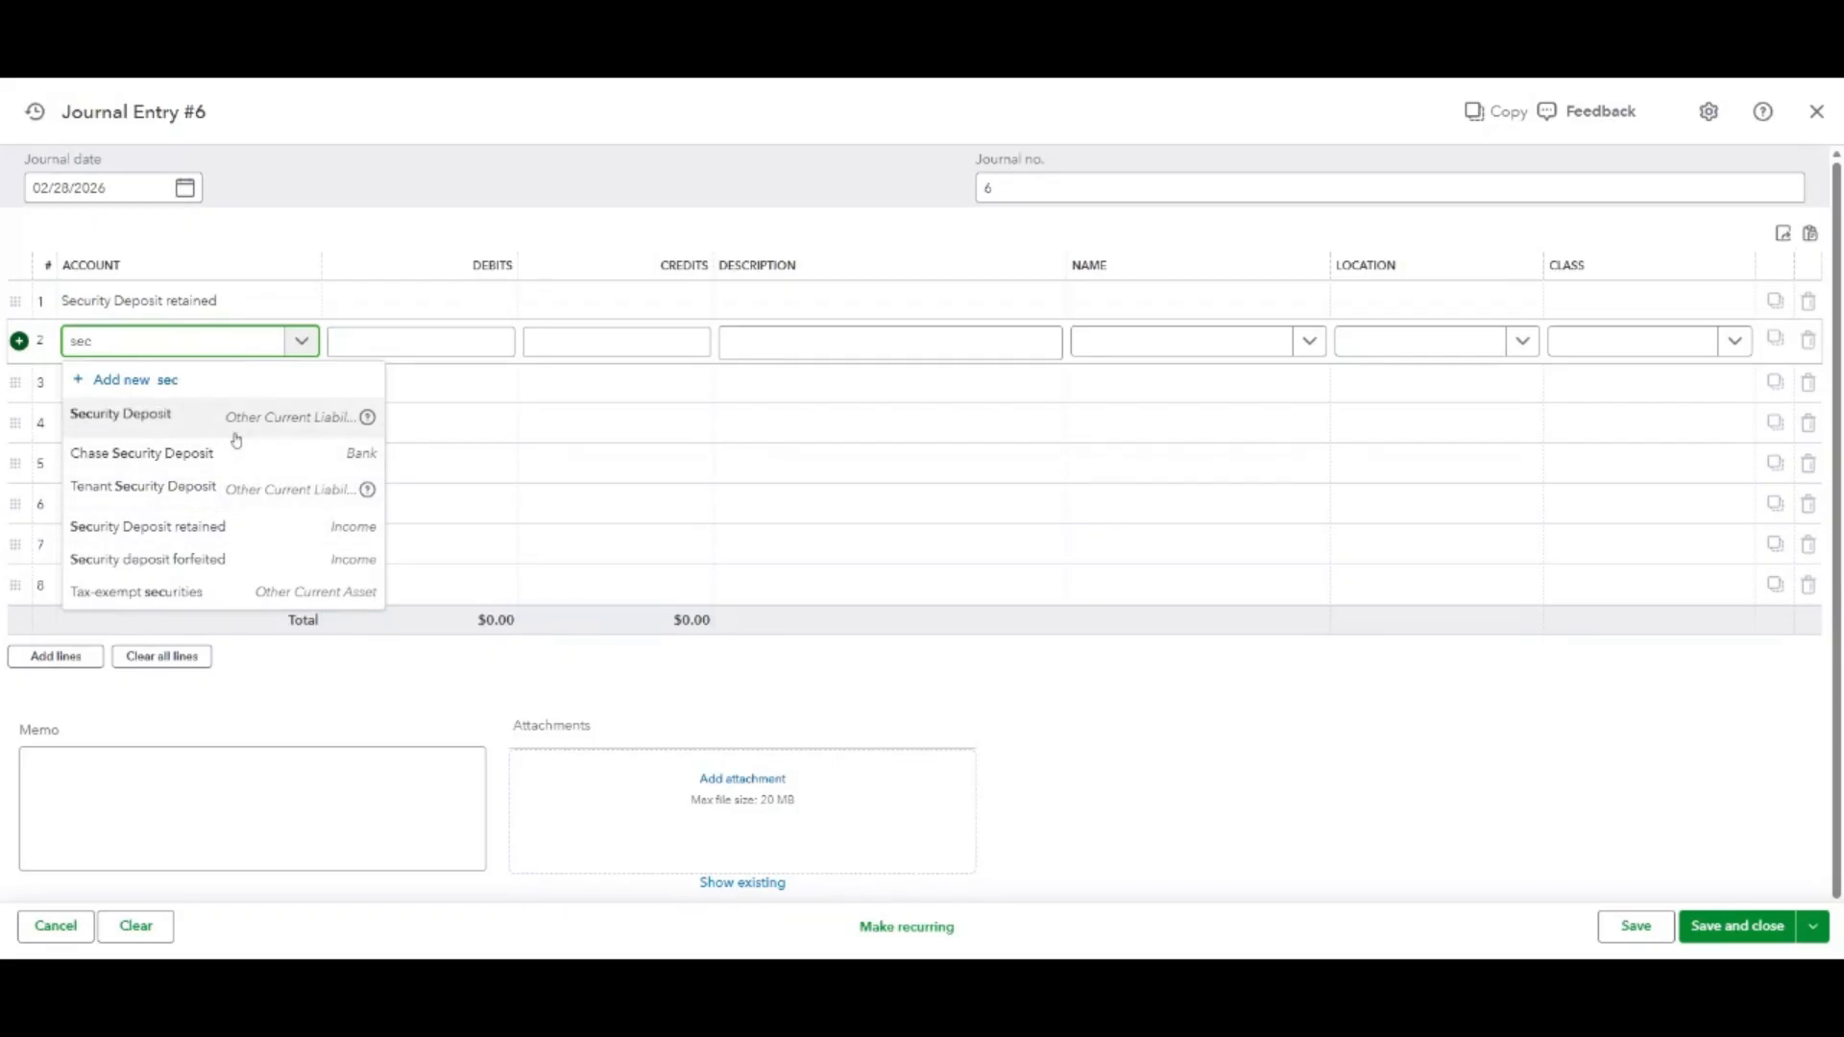
click(144, 415)
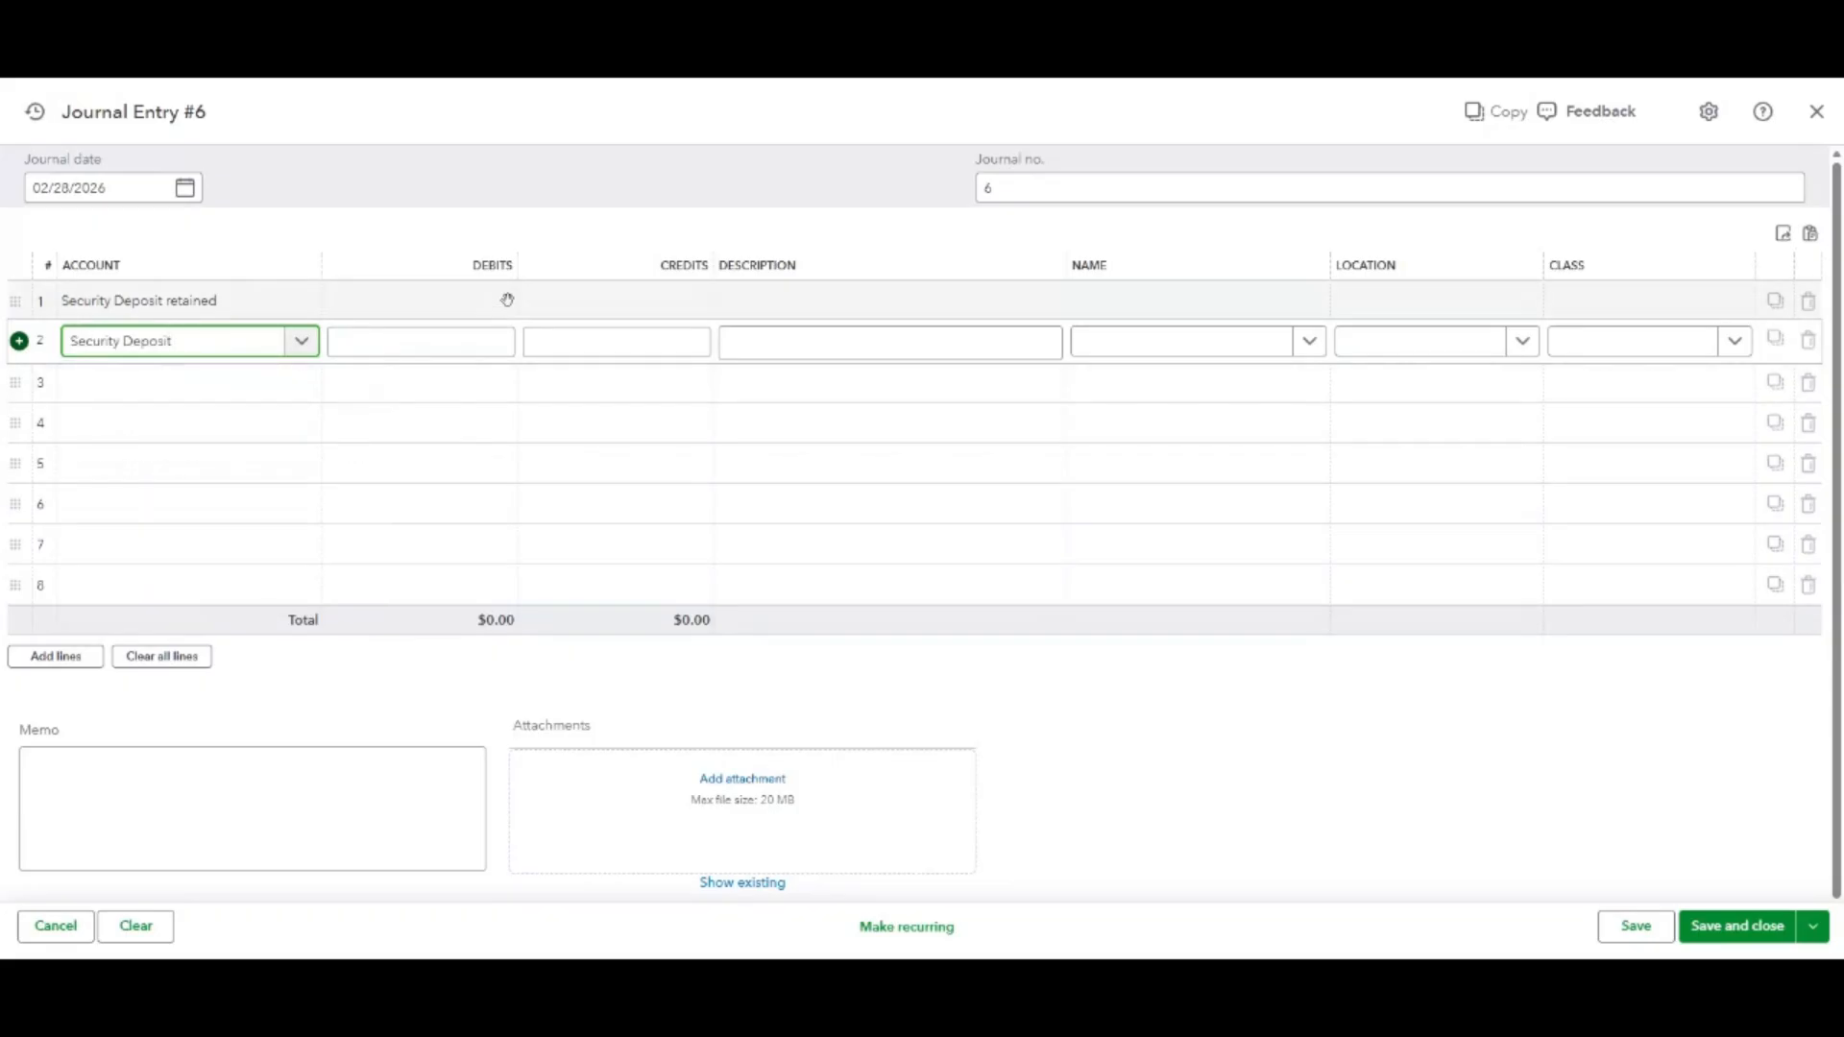
click(622, 300)
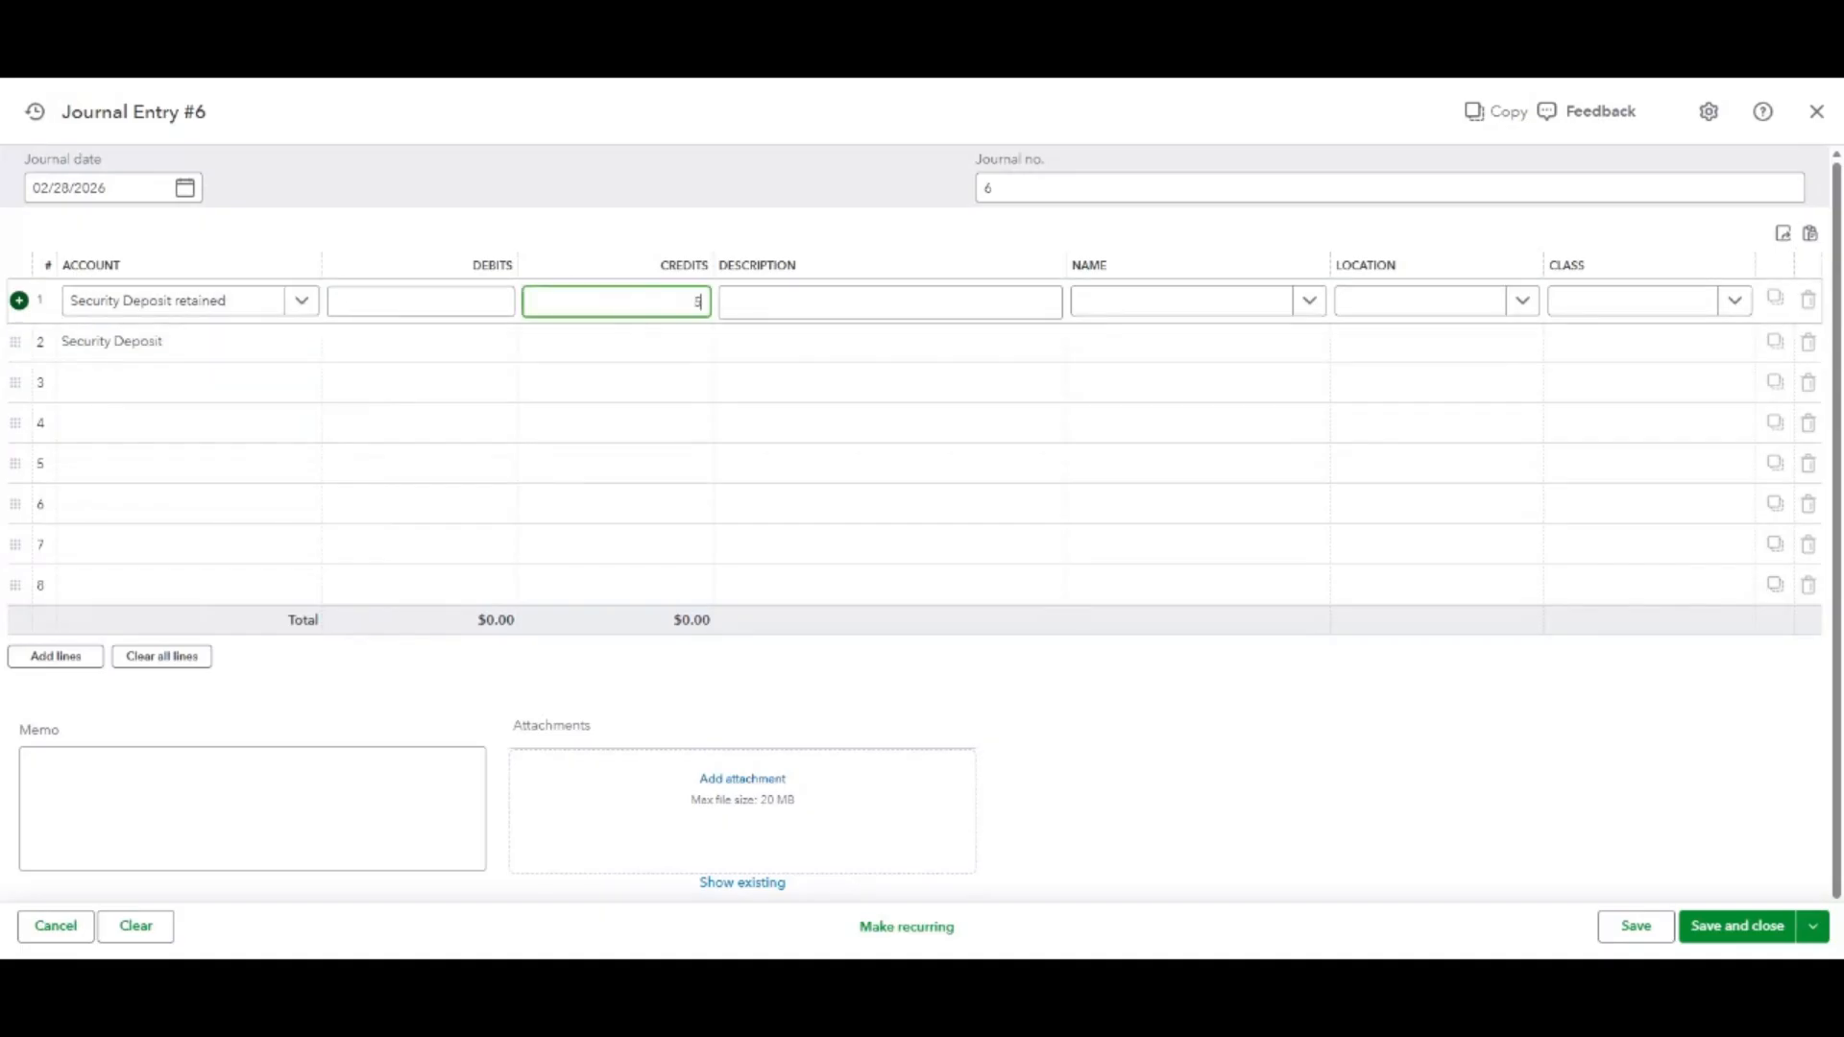
click(392, 342)
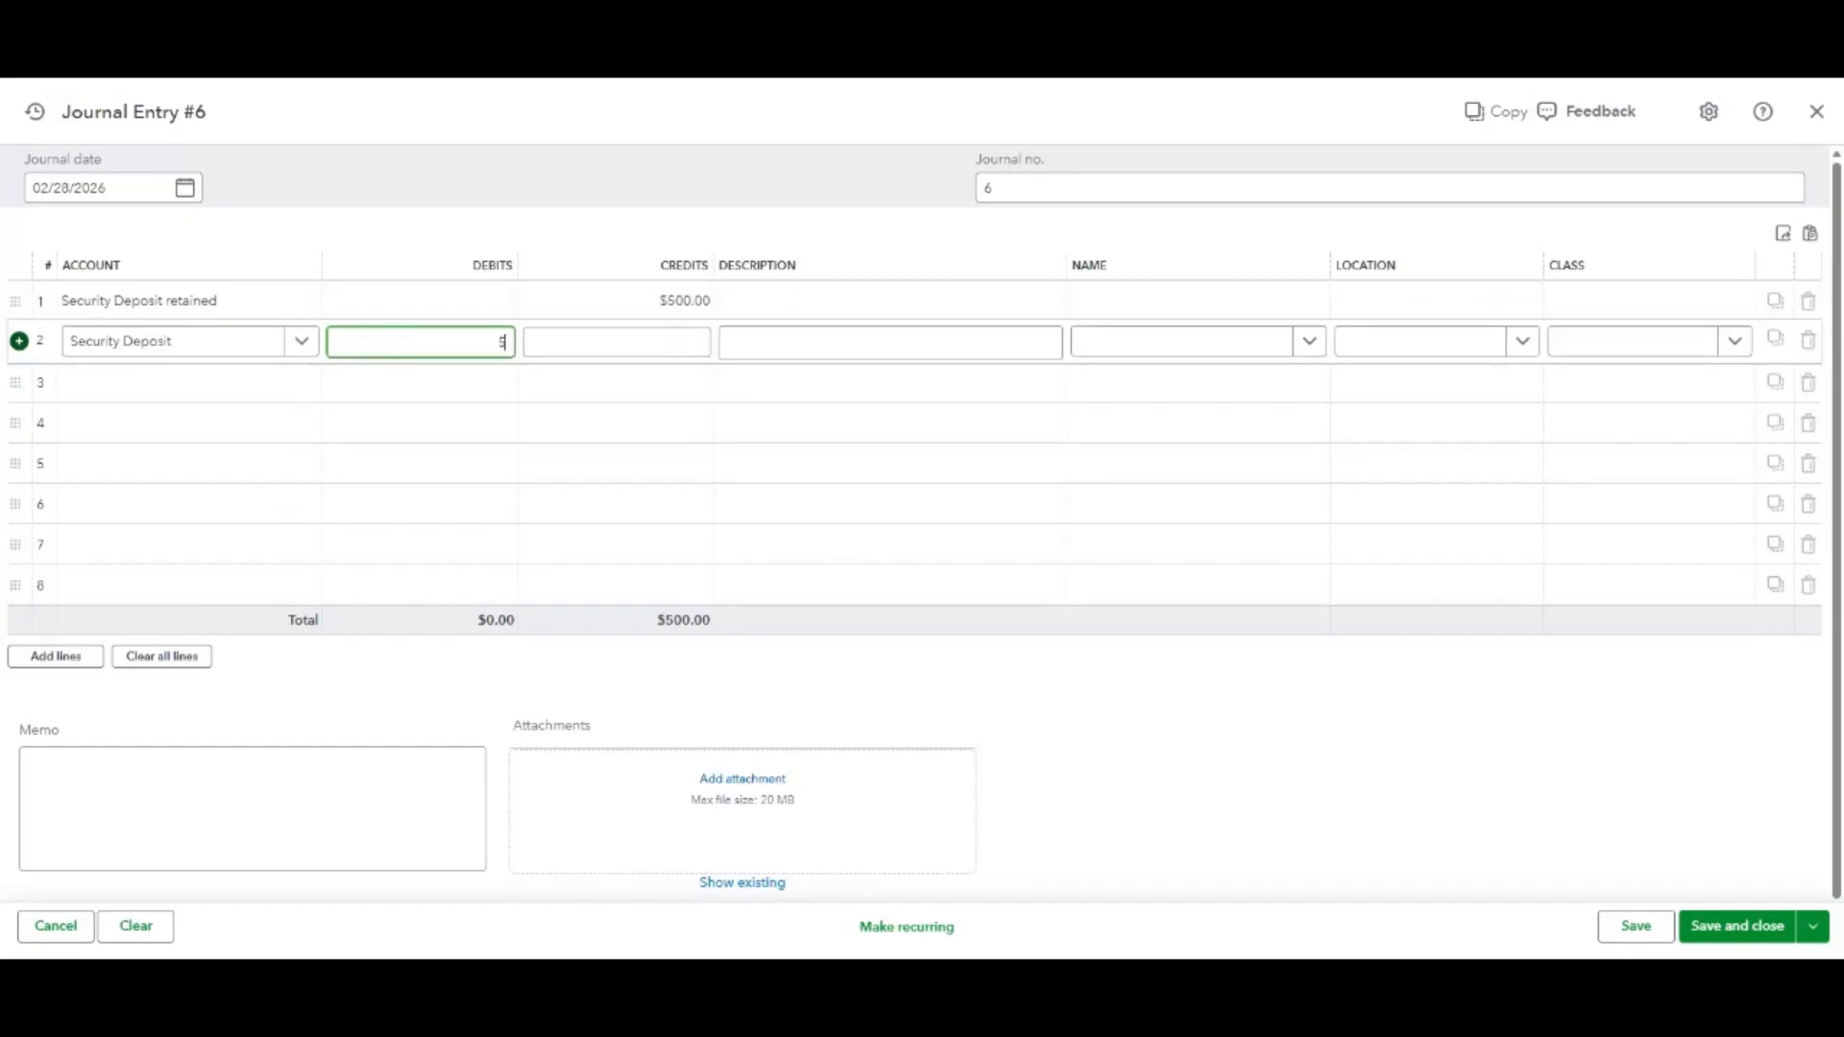
text(500)
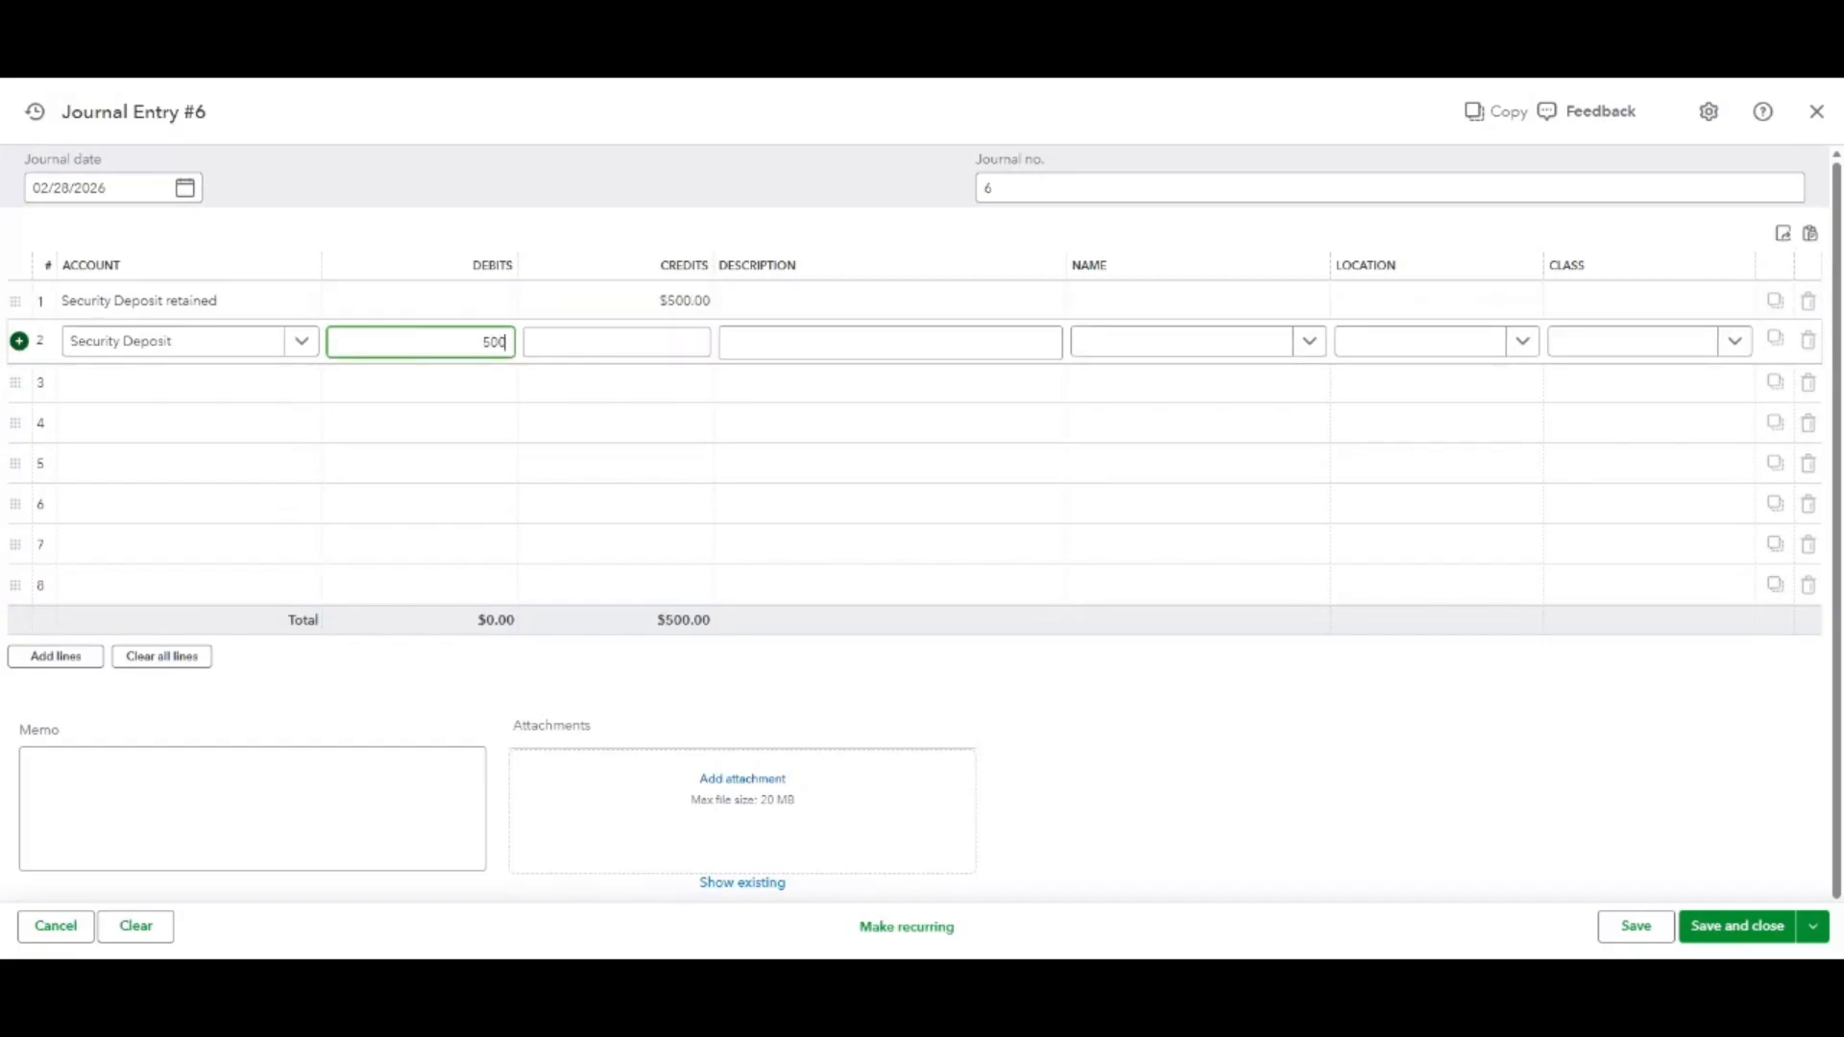
Assign the Unit 1 tenant to both journal lines and class Unit 1 to the Security Deposit retained line.
click(1224, 299)
click(1225, 301)
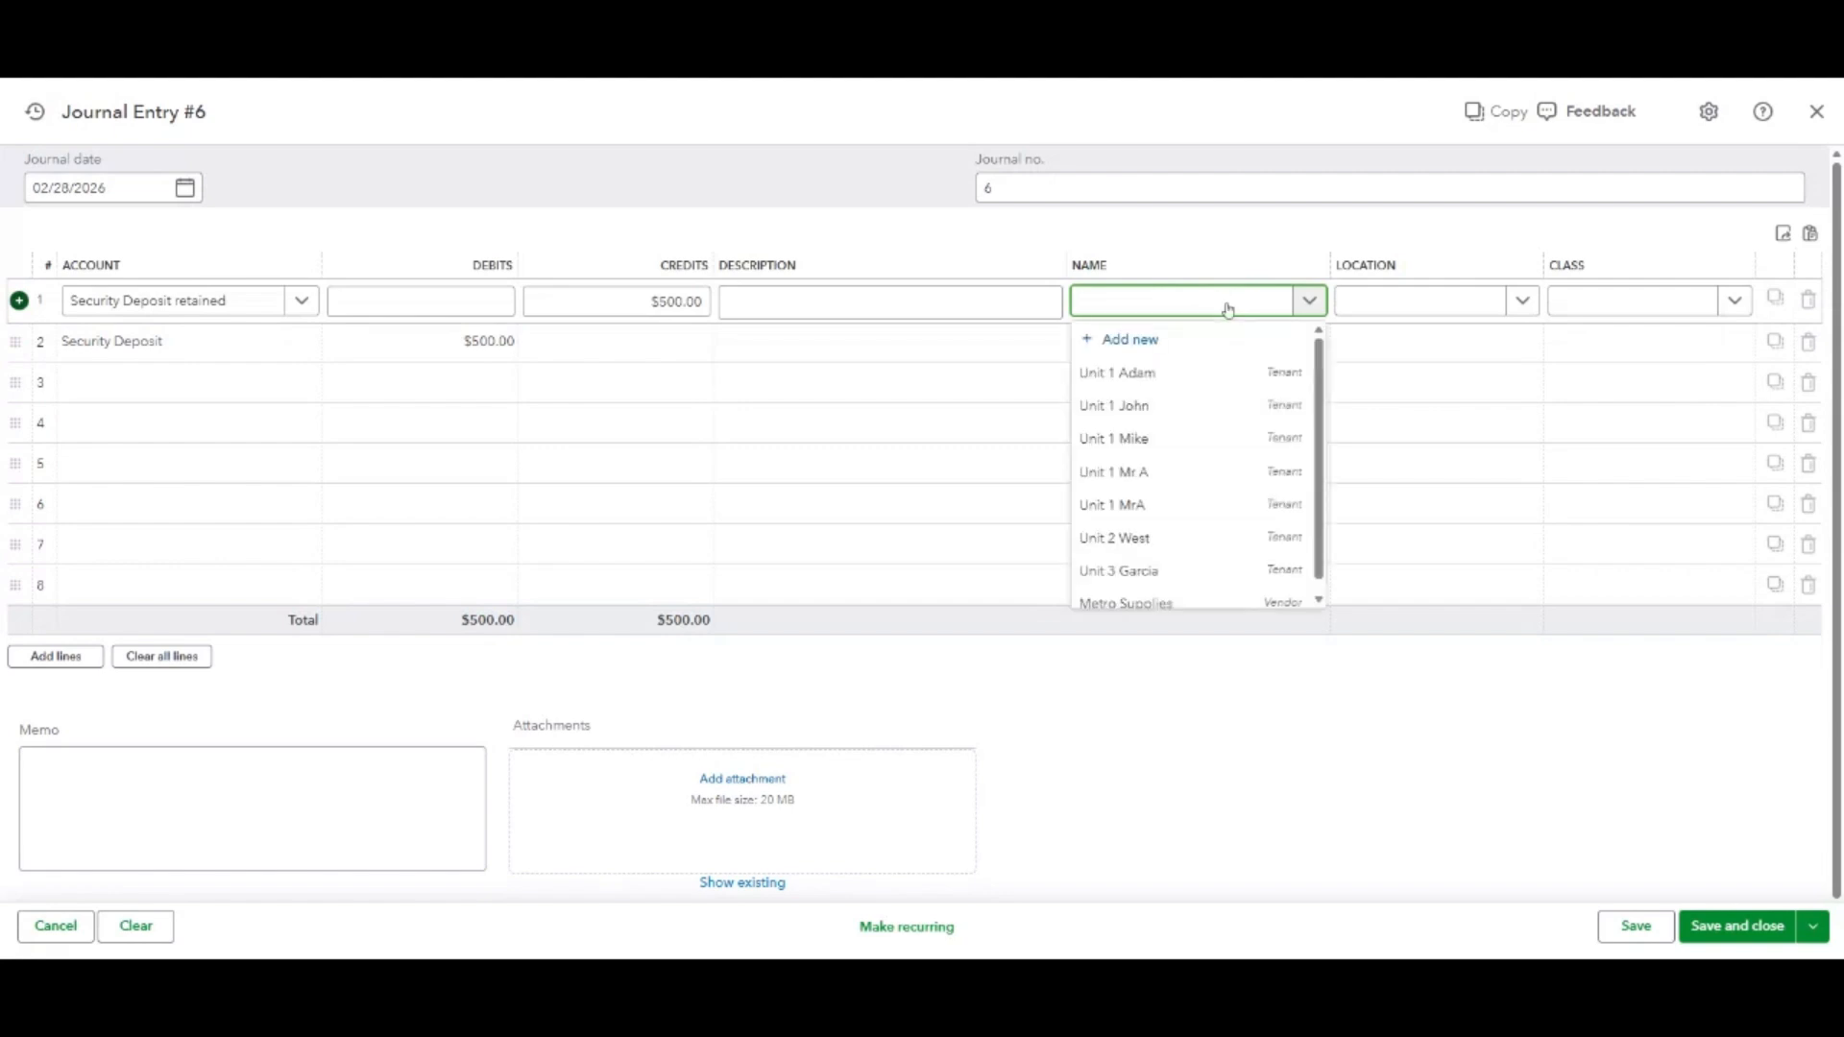
scroll(1184, 499, down, 1)
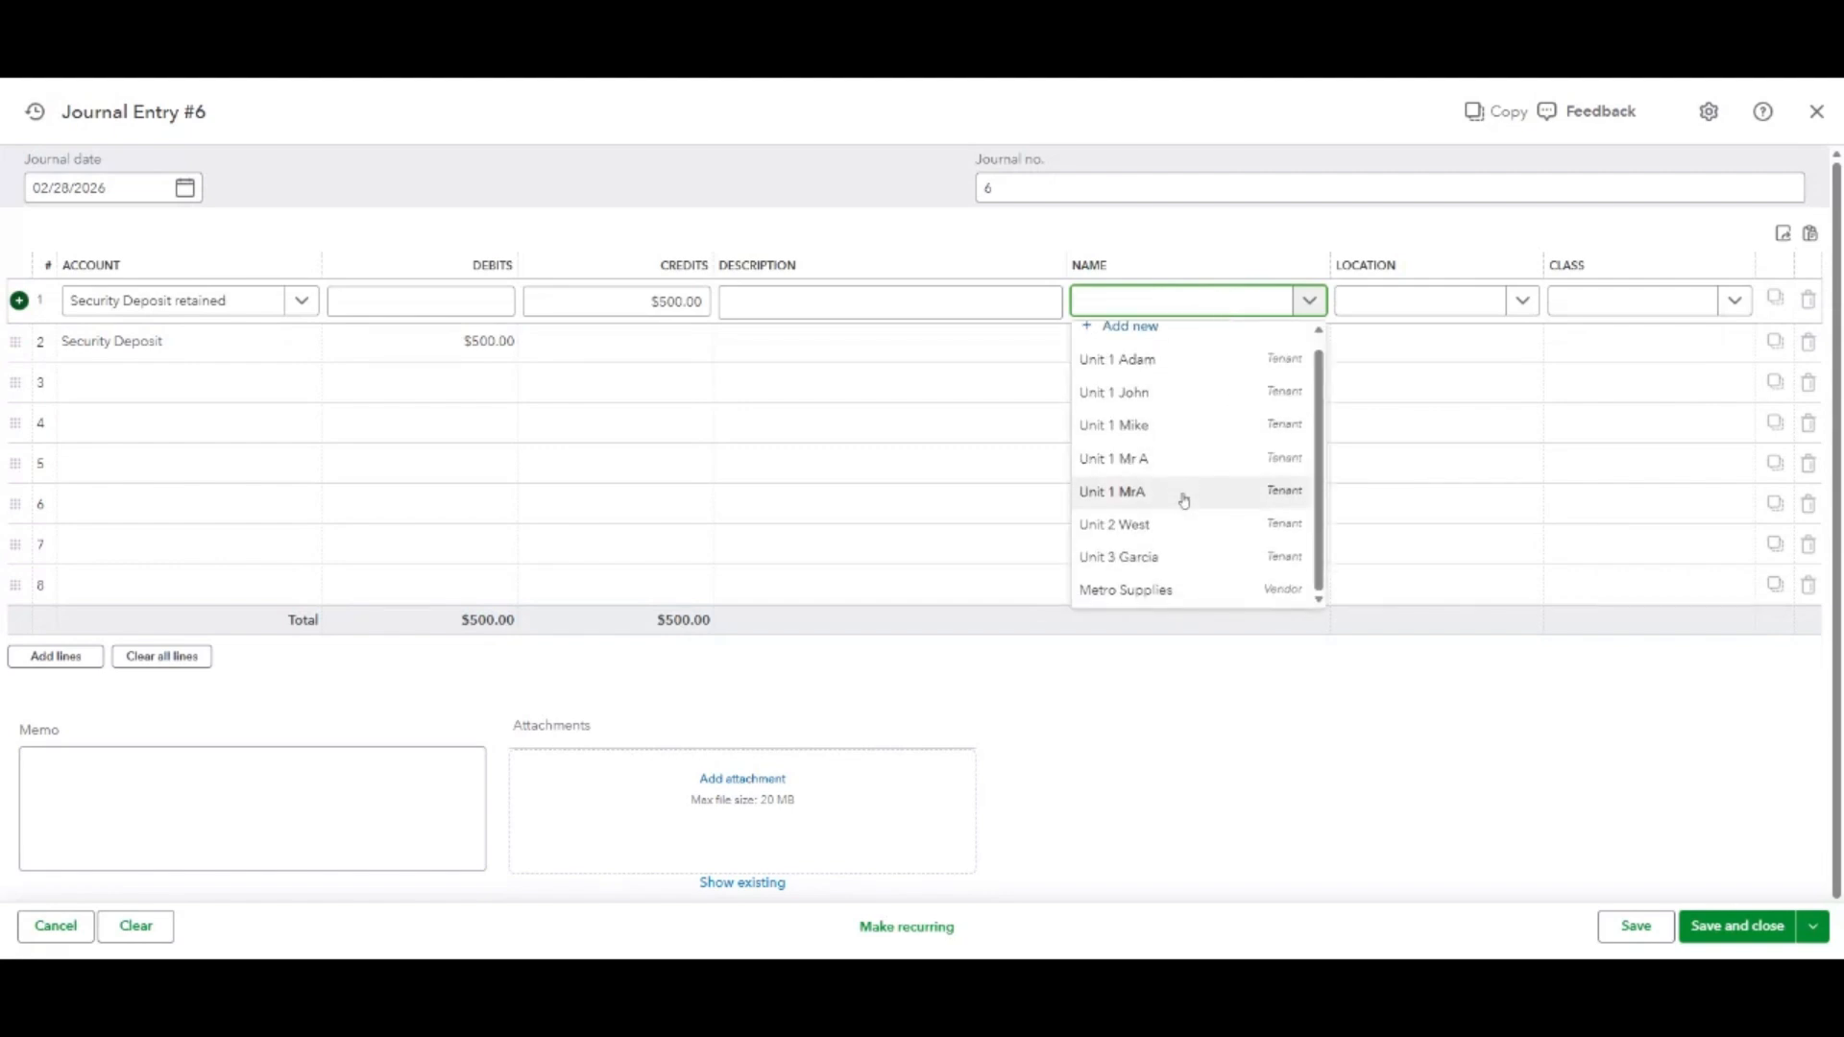
click(1172, 395)
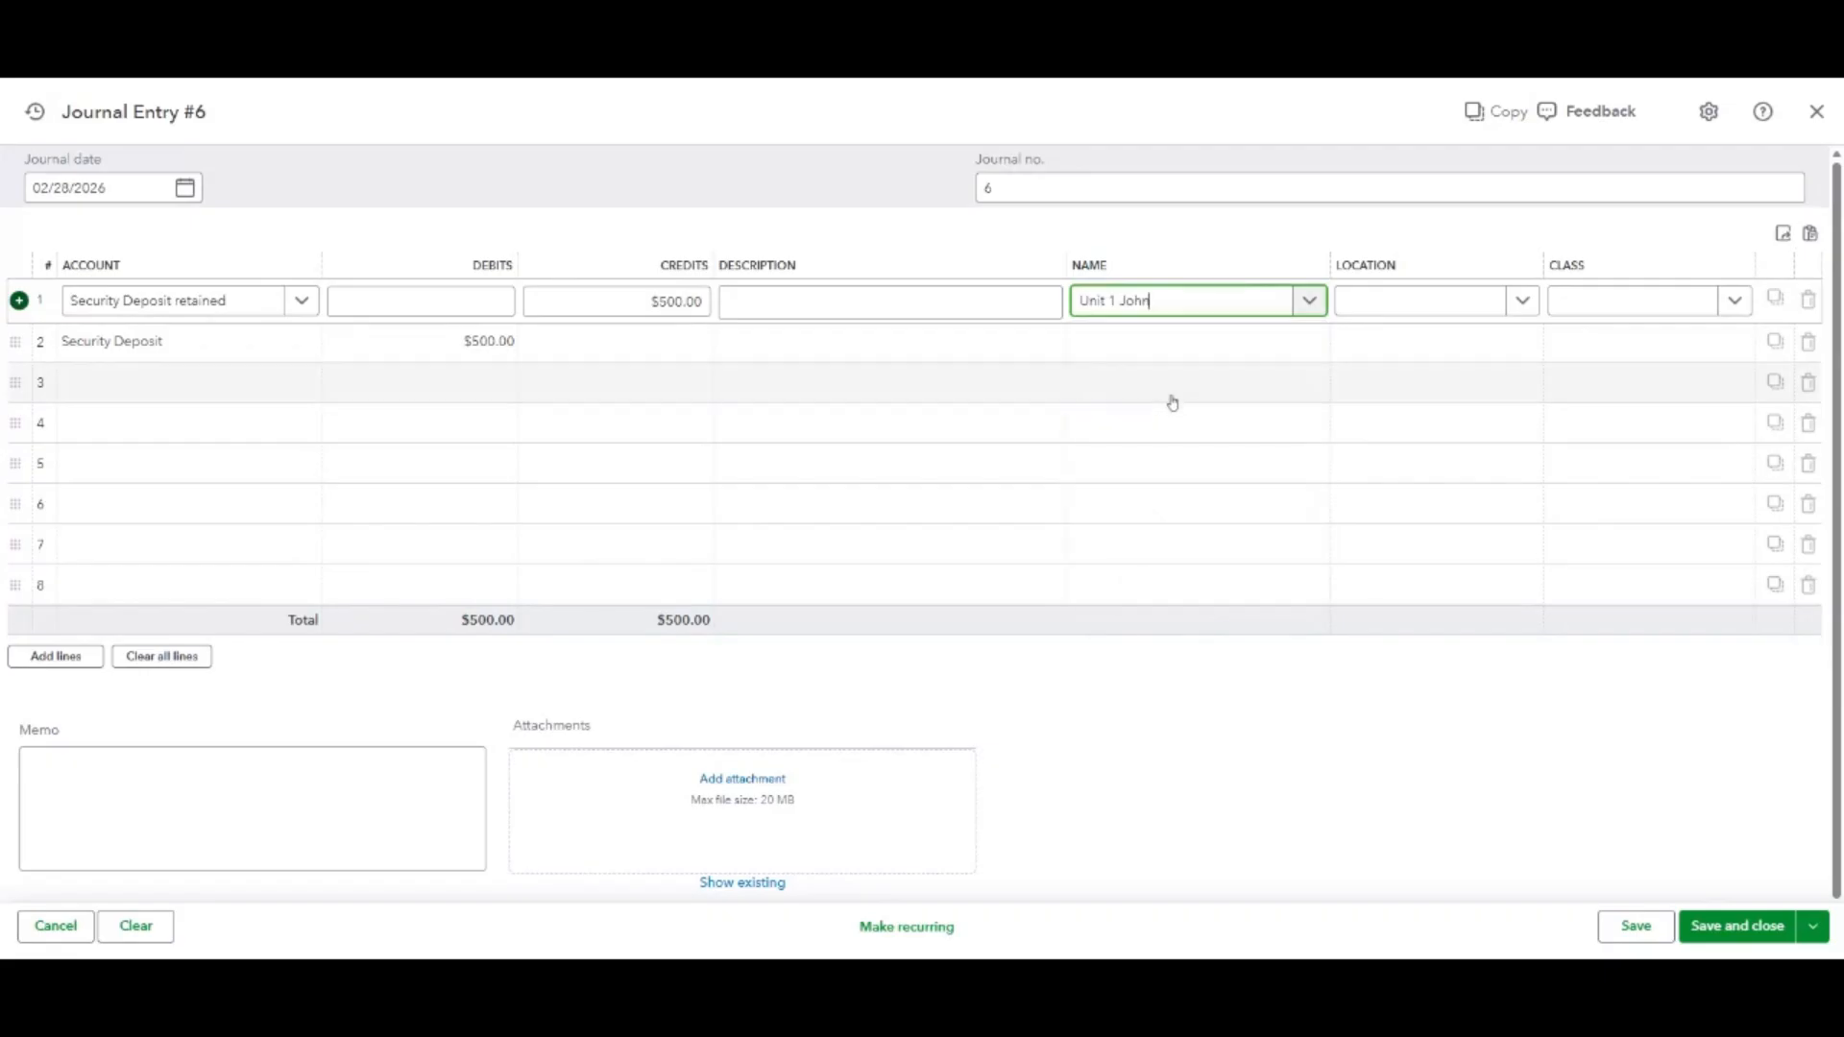
click(1223, 334)
click(1219, 342)
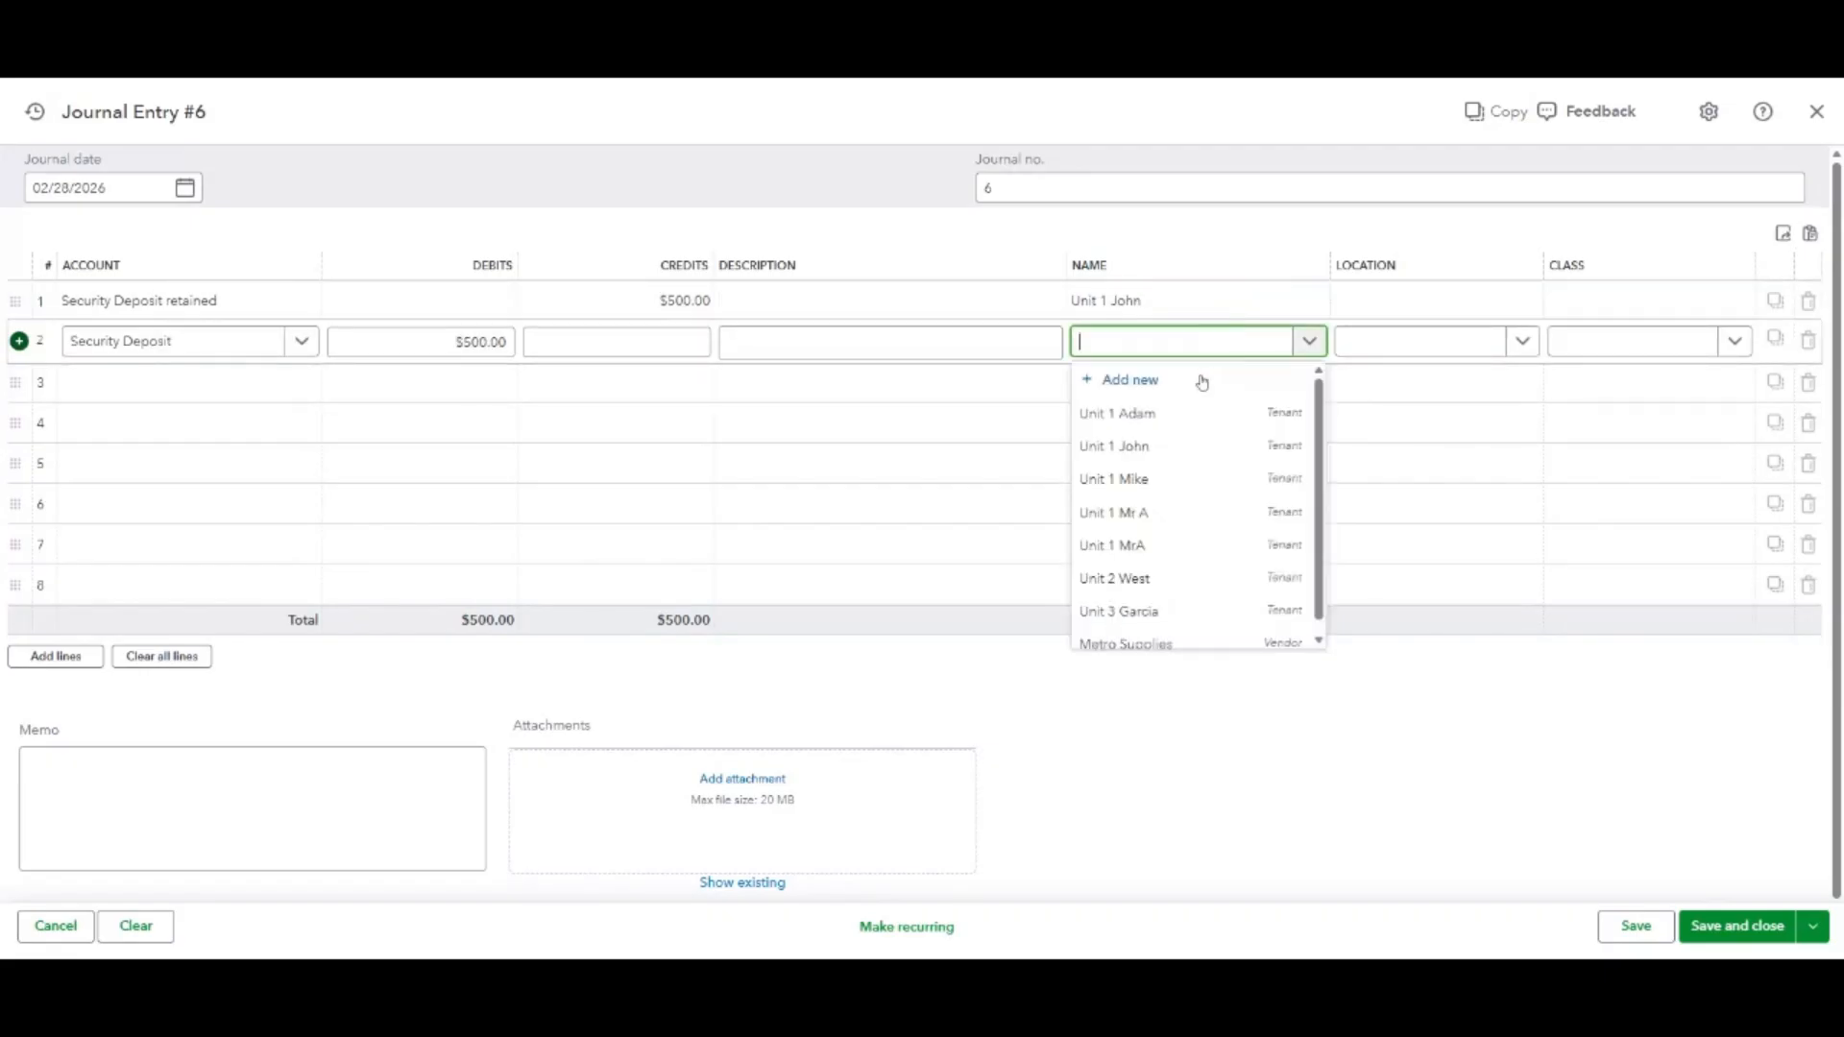
click(1179, 457)
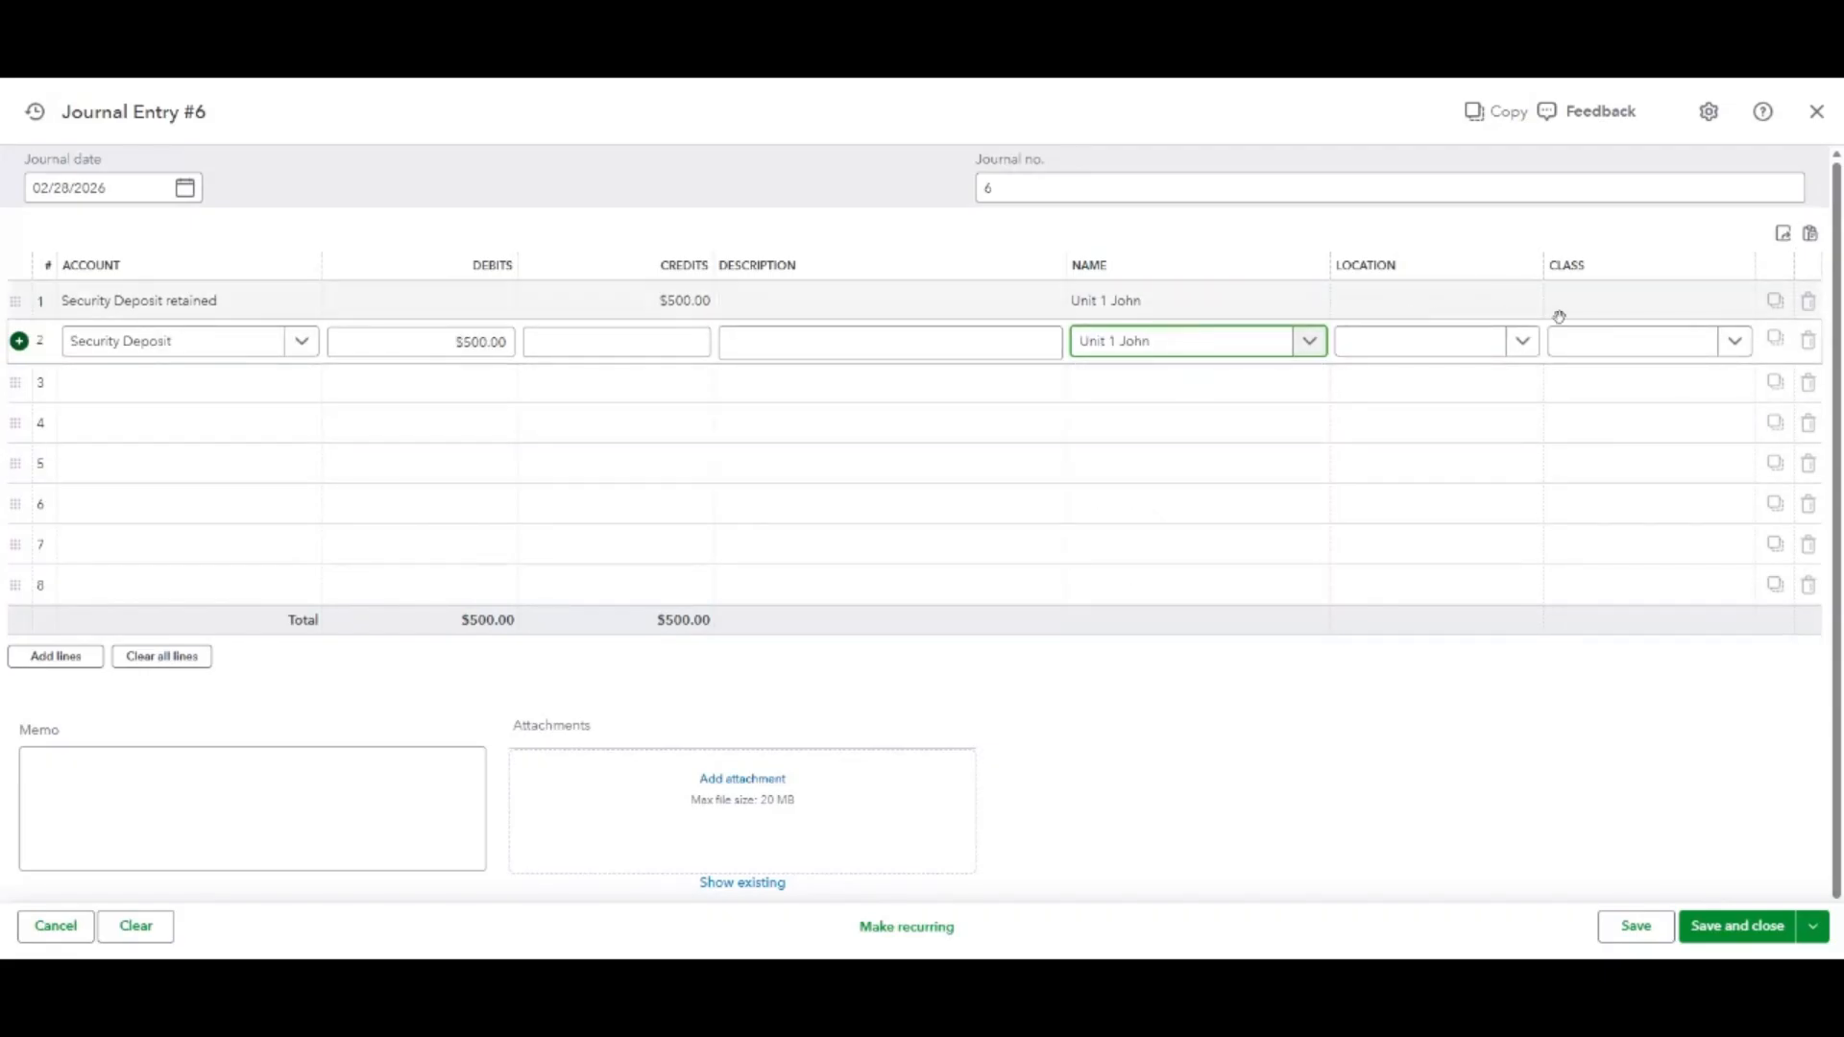
click(1642, 302)
click(1609, 368)
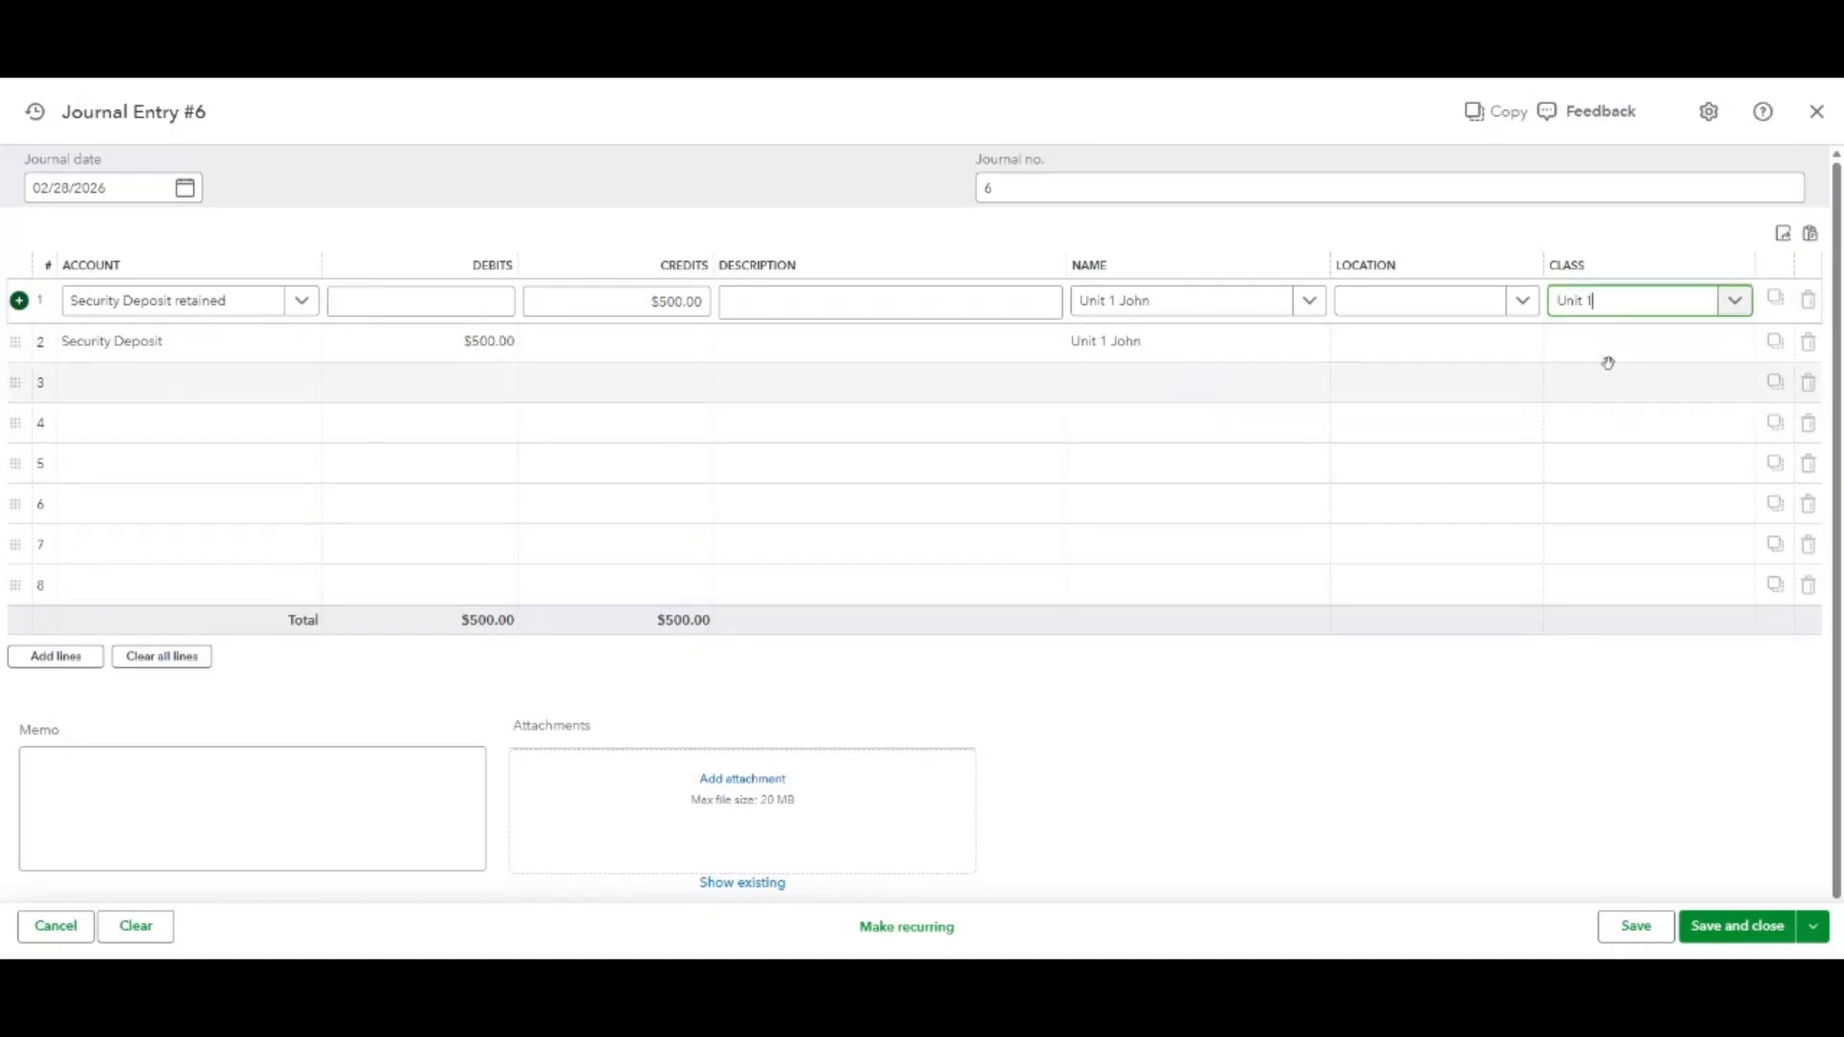
Assign class Unit 1 to the Security Deposit debit line, then save and close the journal entry.
click(1619, 344)
click(1597, 409)
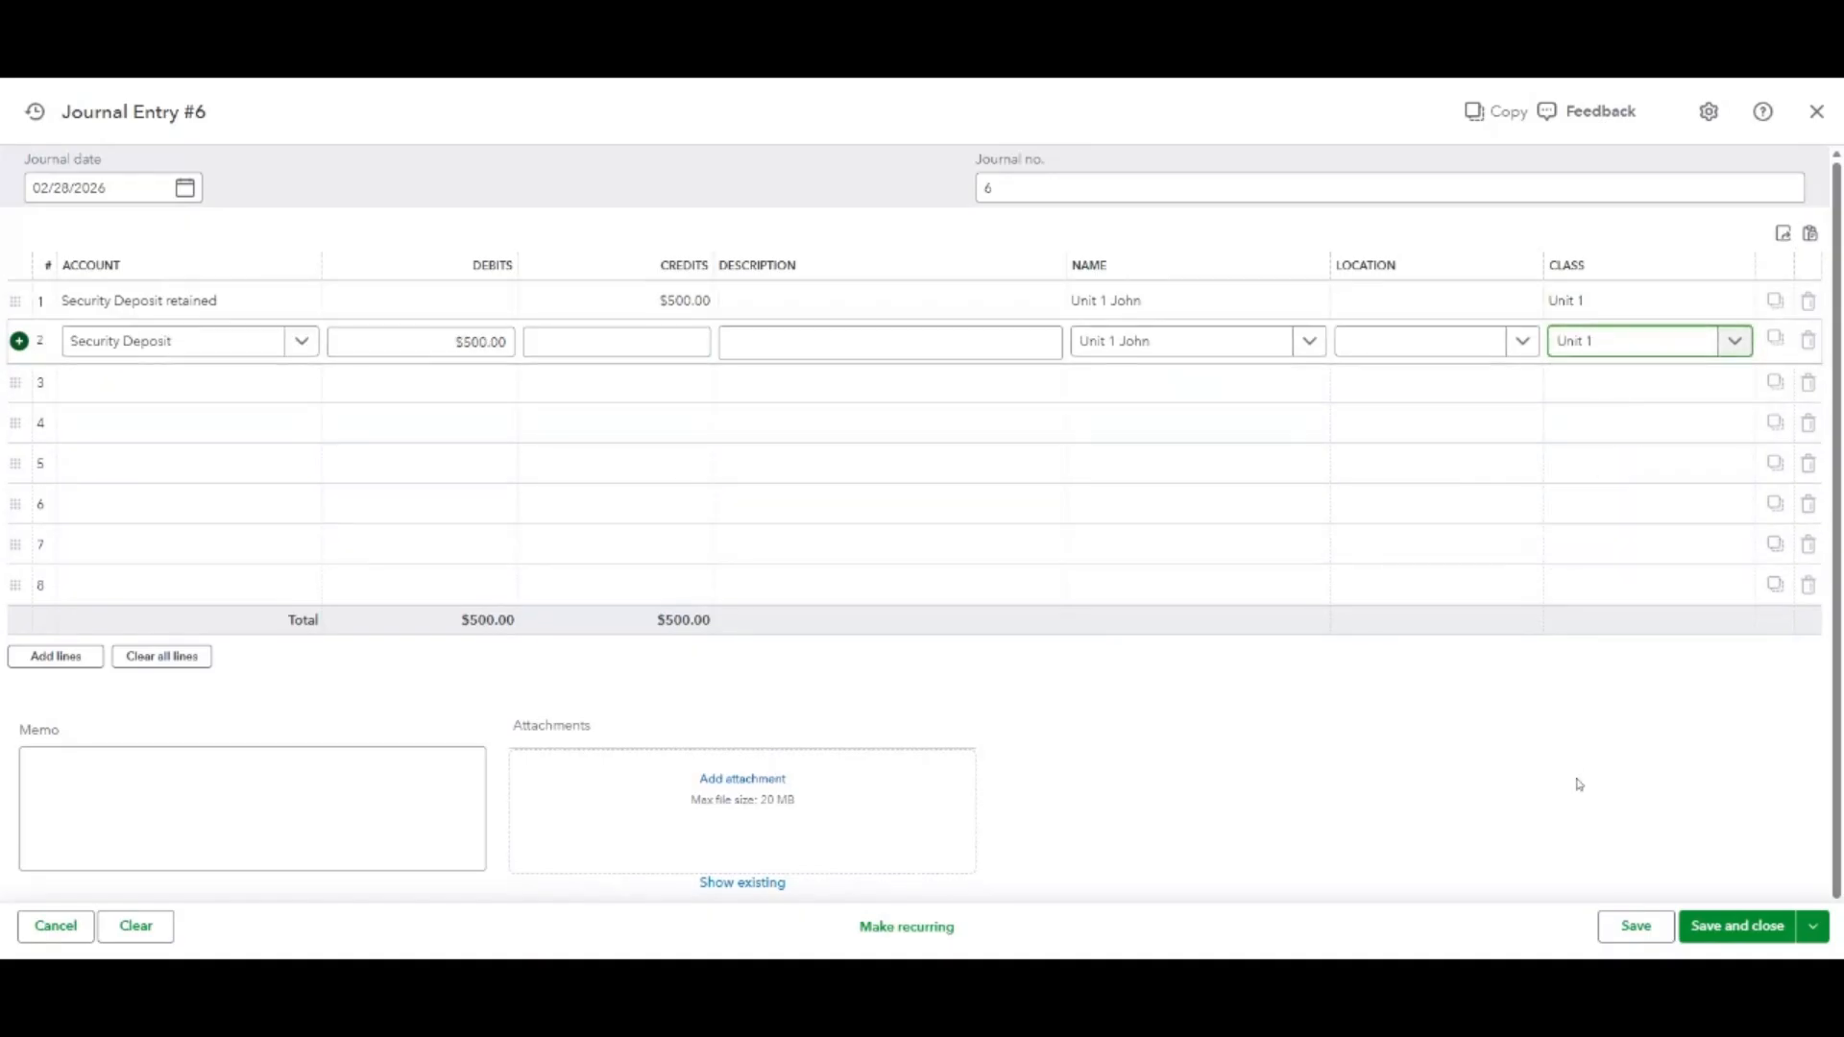
click(1719, 937)
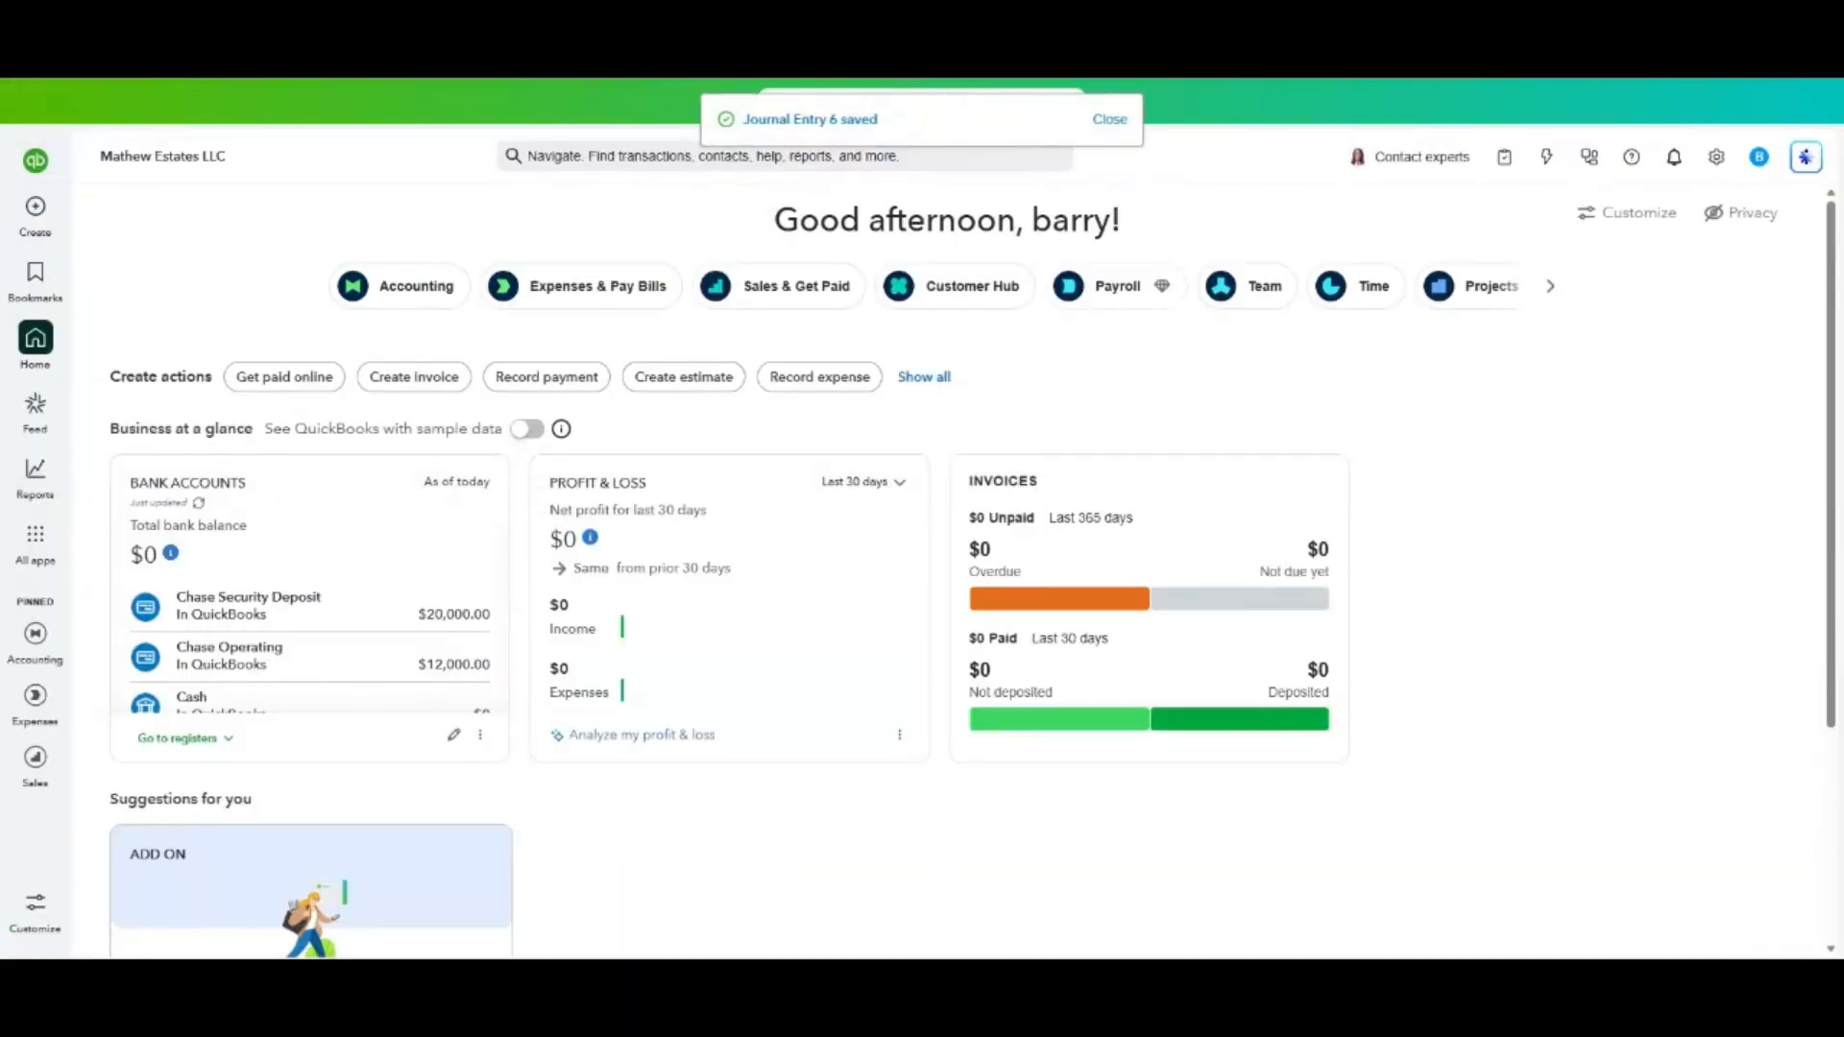
Run the Balance Sheet report with columns displayed by Tenant and review each tenant's Security Deposit liability.
mouse_move(41, 485)
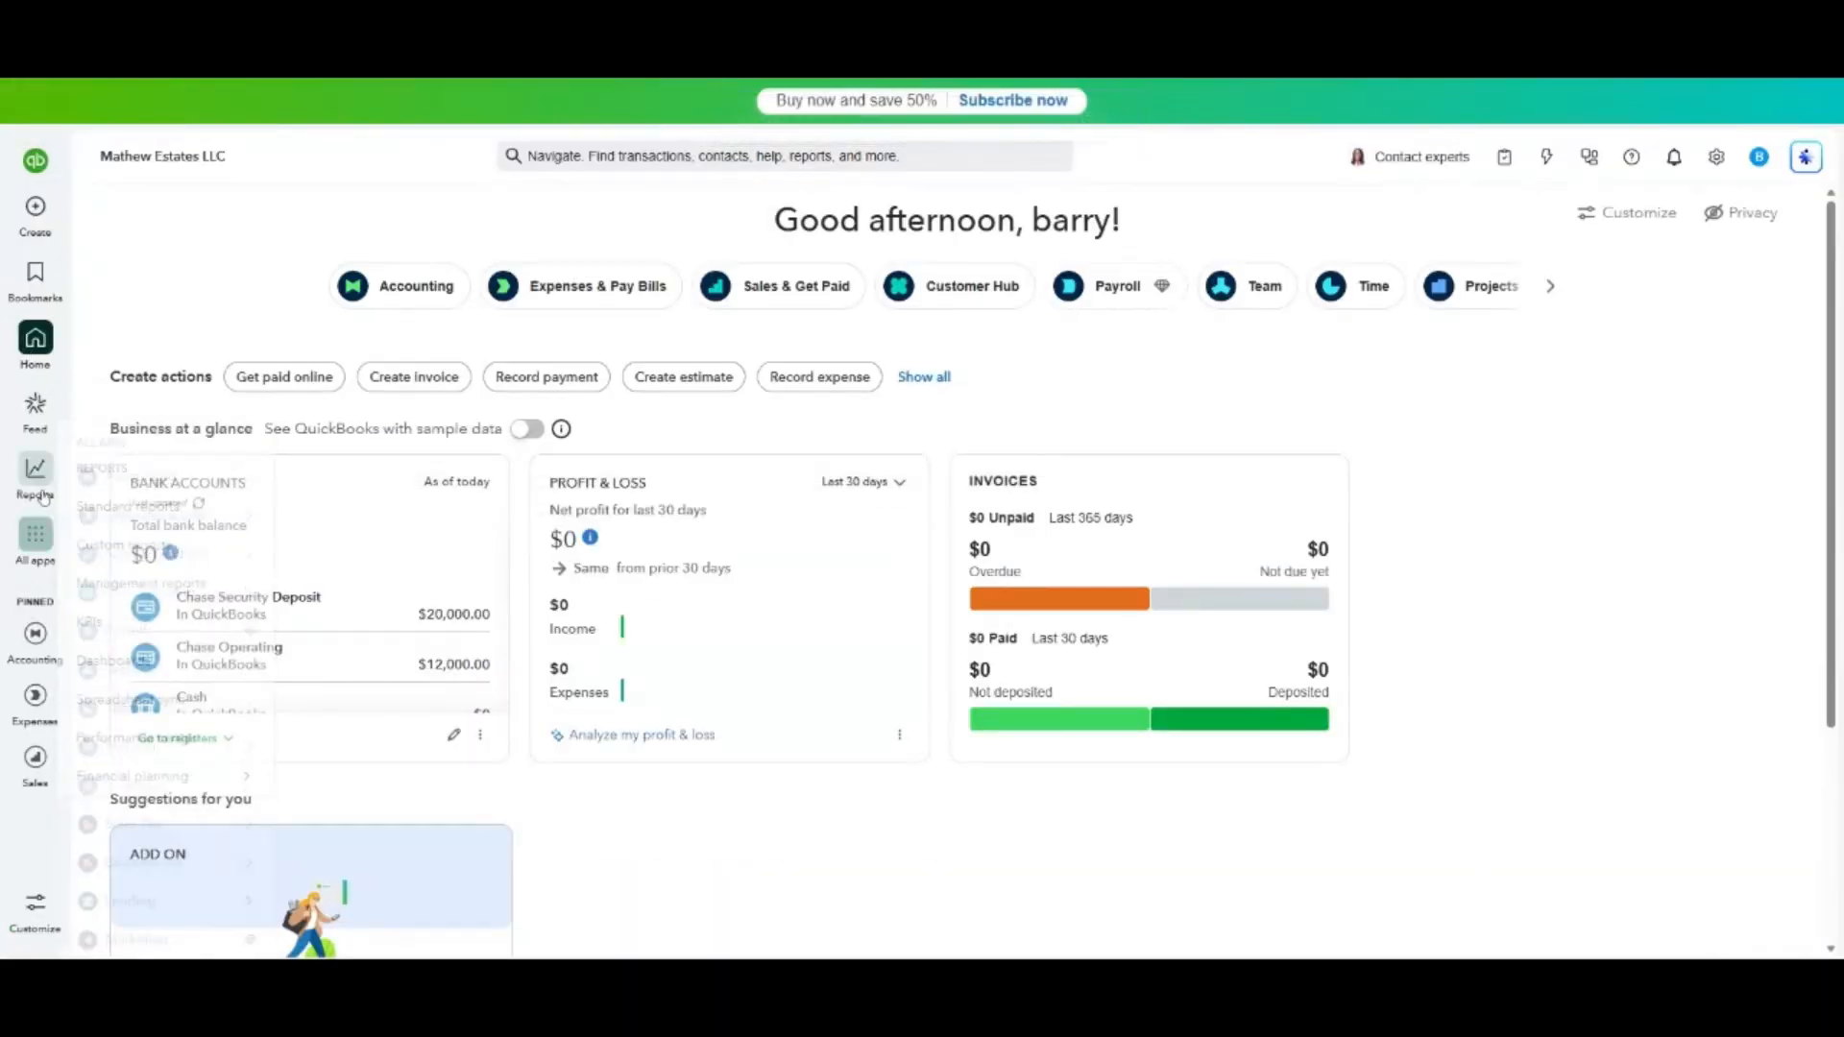
click(183, 509)
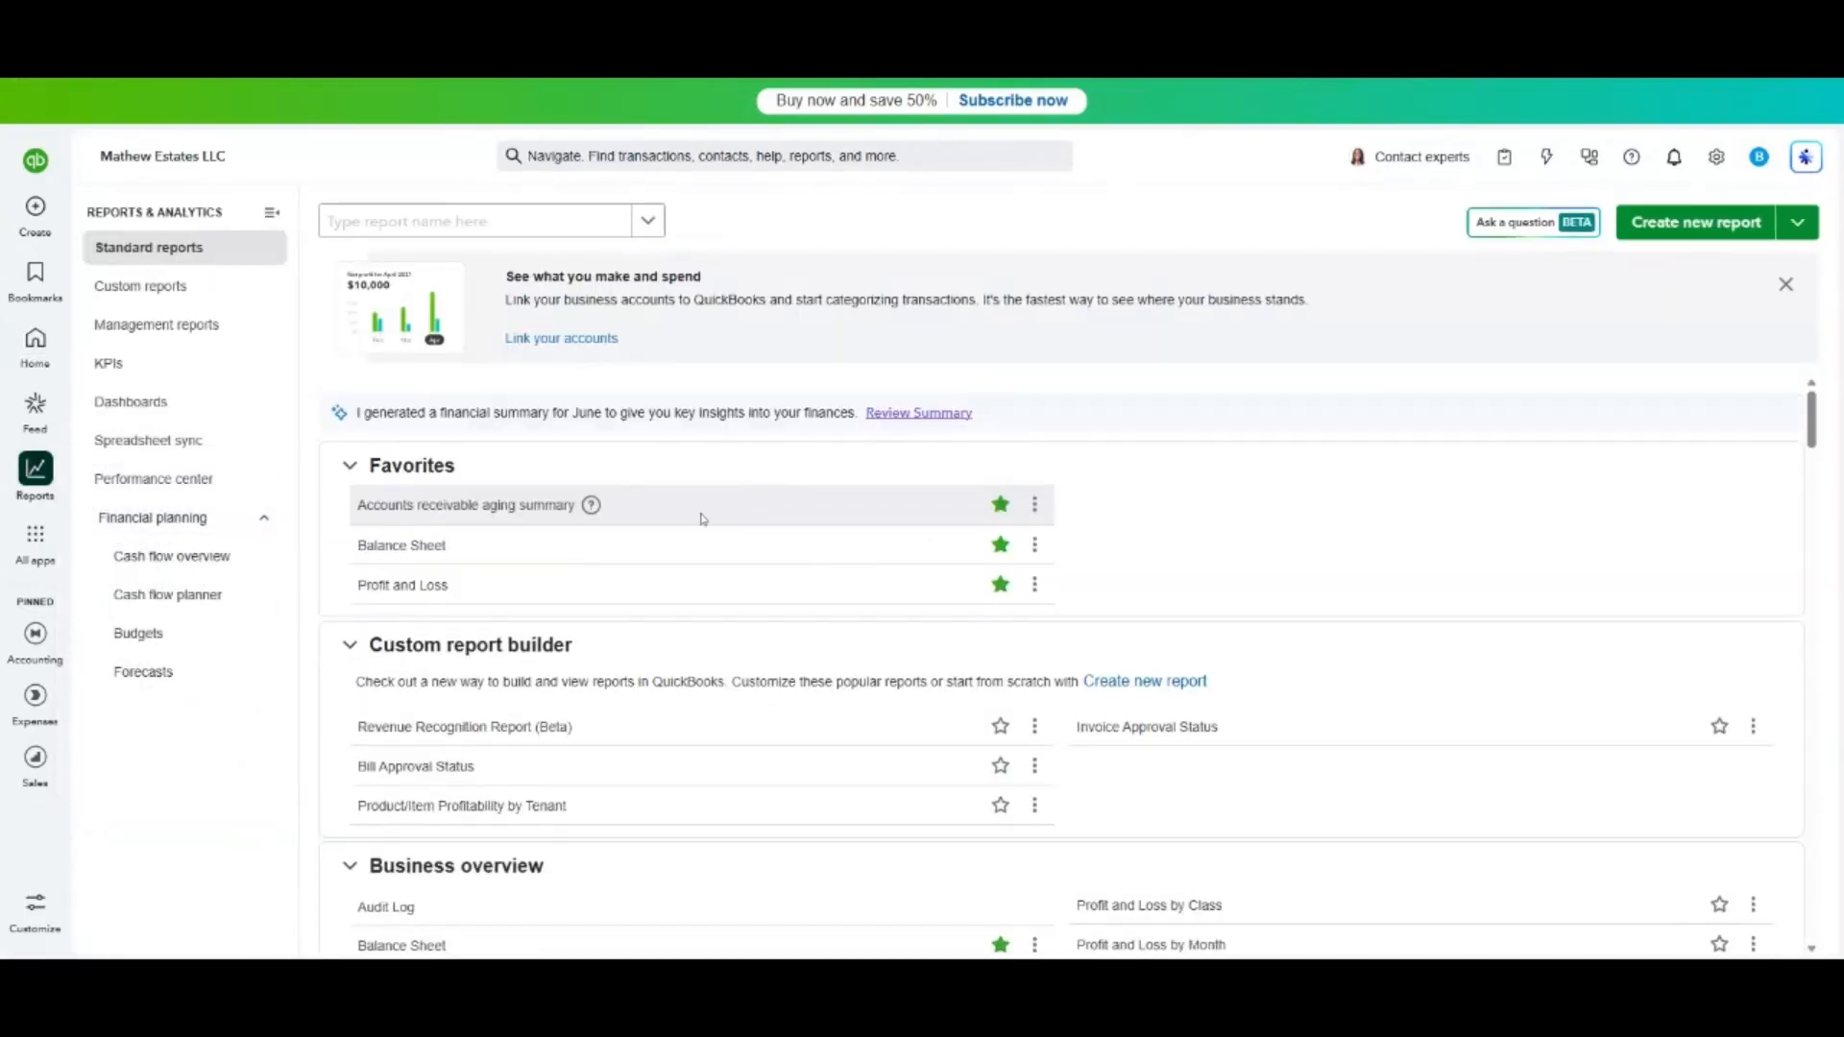
click(424, 545)
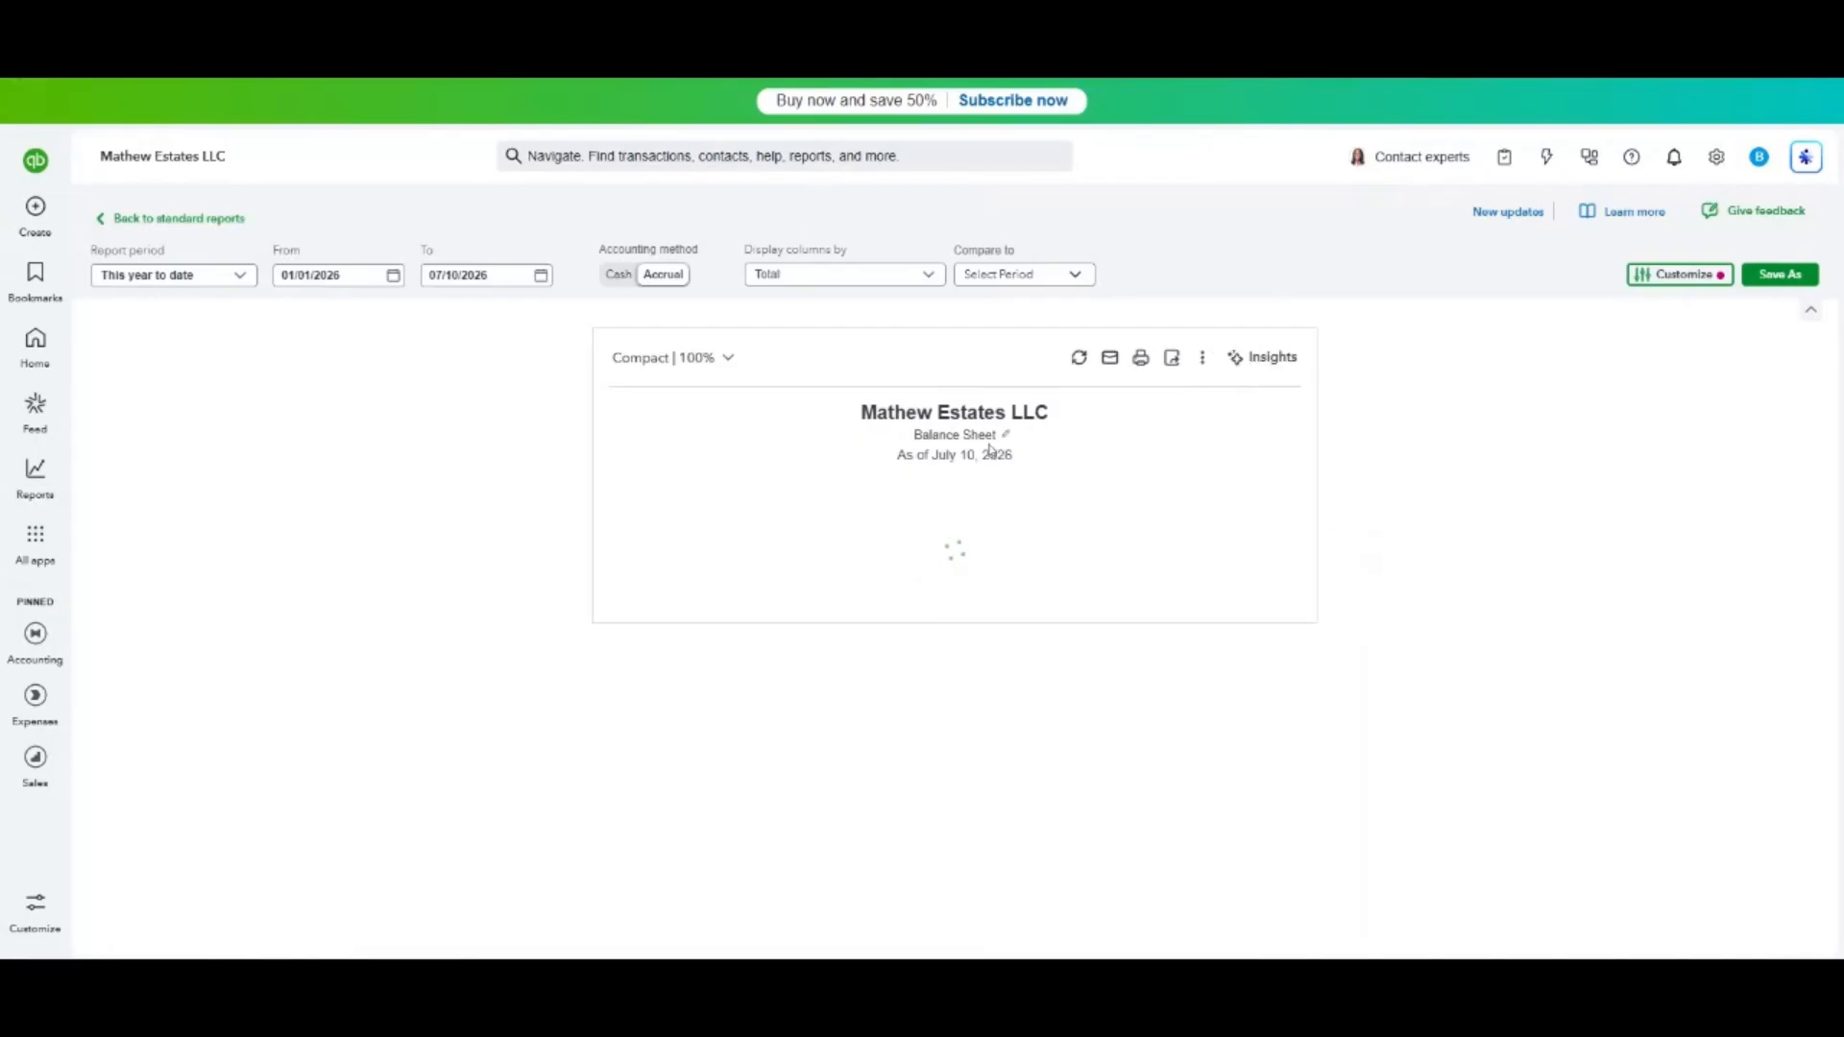
click(876, 294)
click(818, 384)
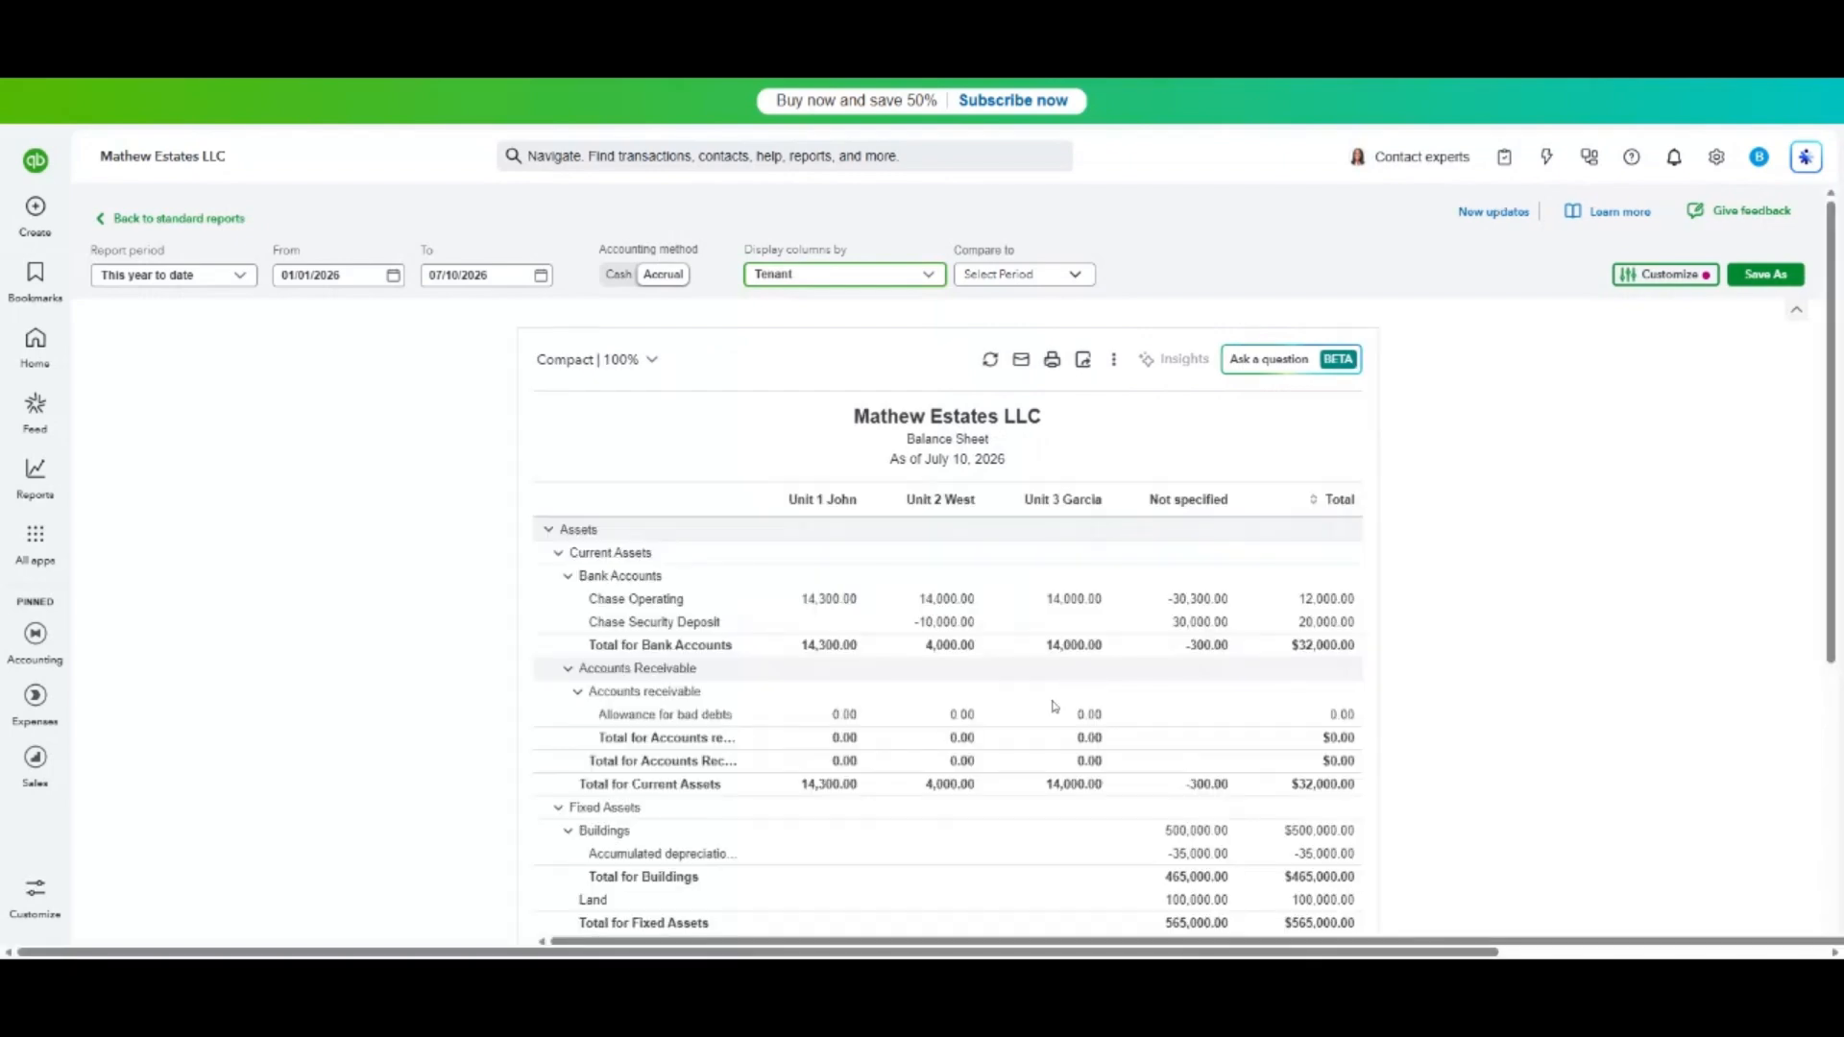
scroll(1051, 708, down, 5)
scroll(1051, 710, up, 5)
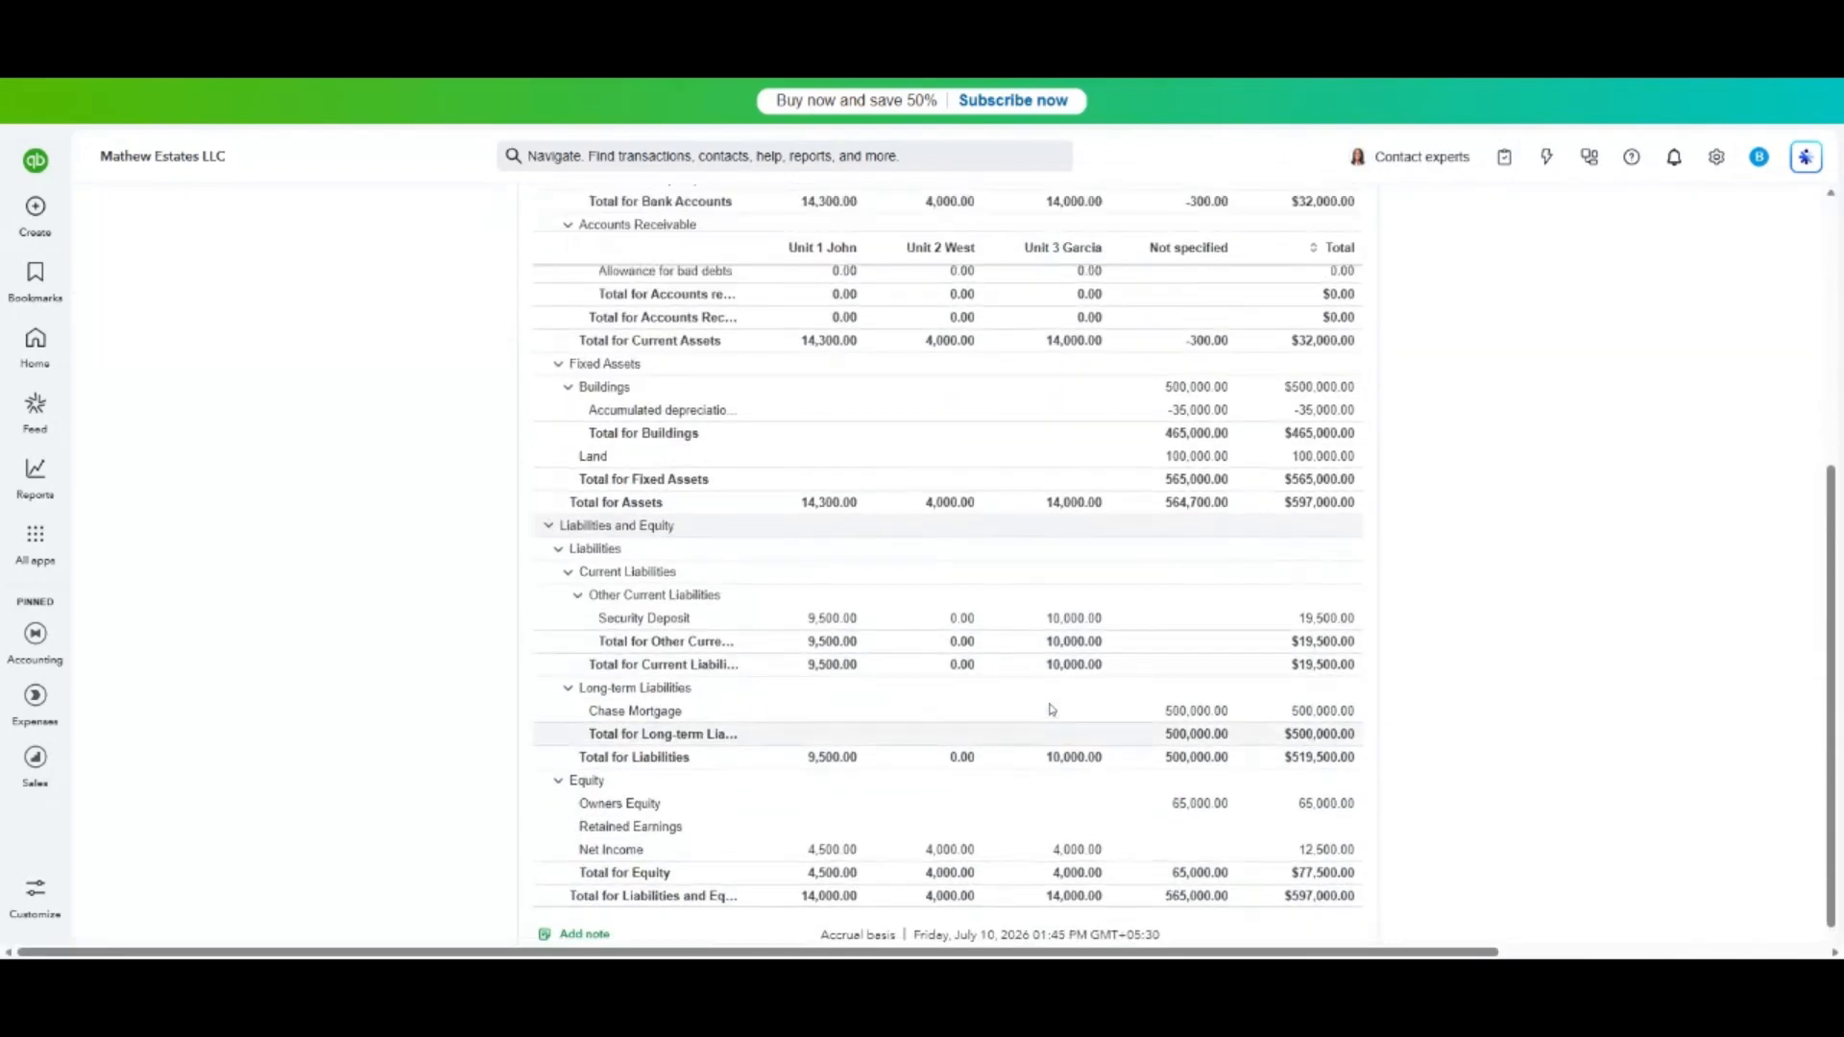
scroll(1051, 710, down, 5)
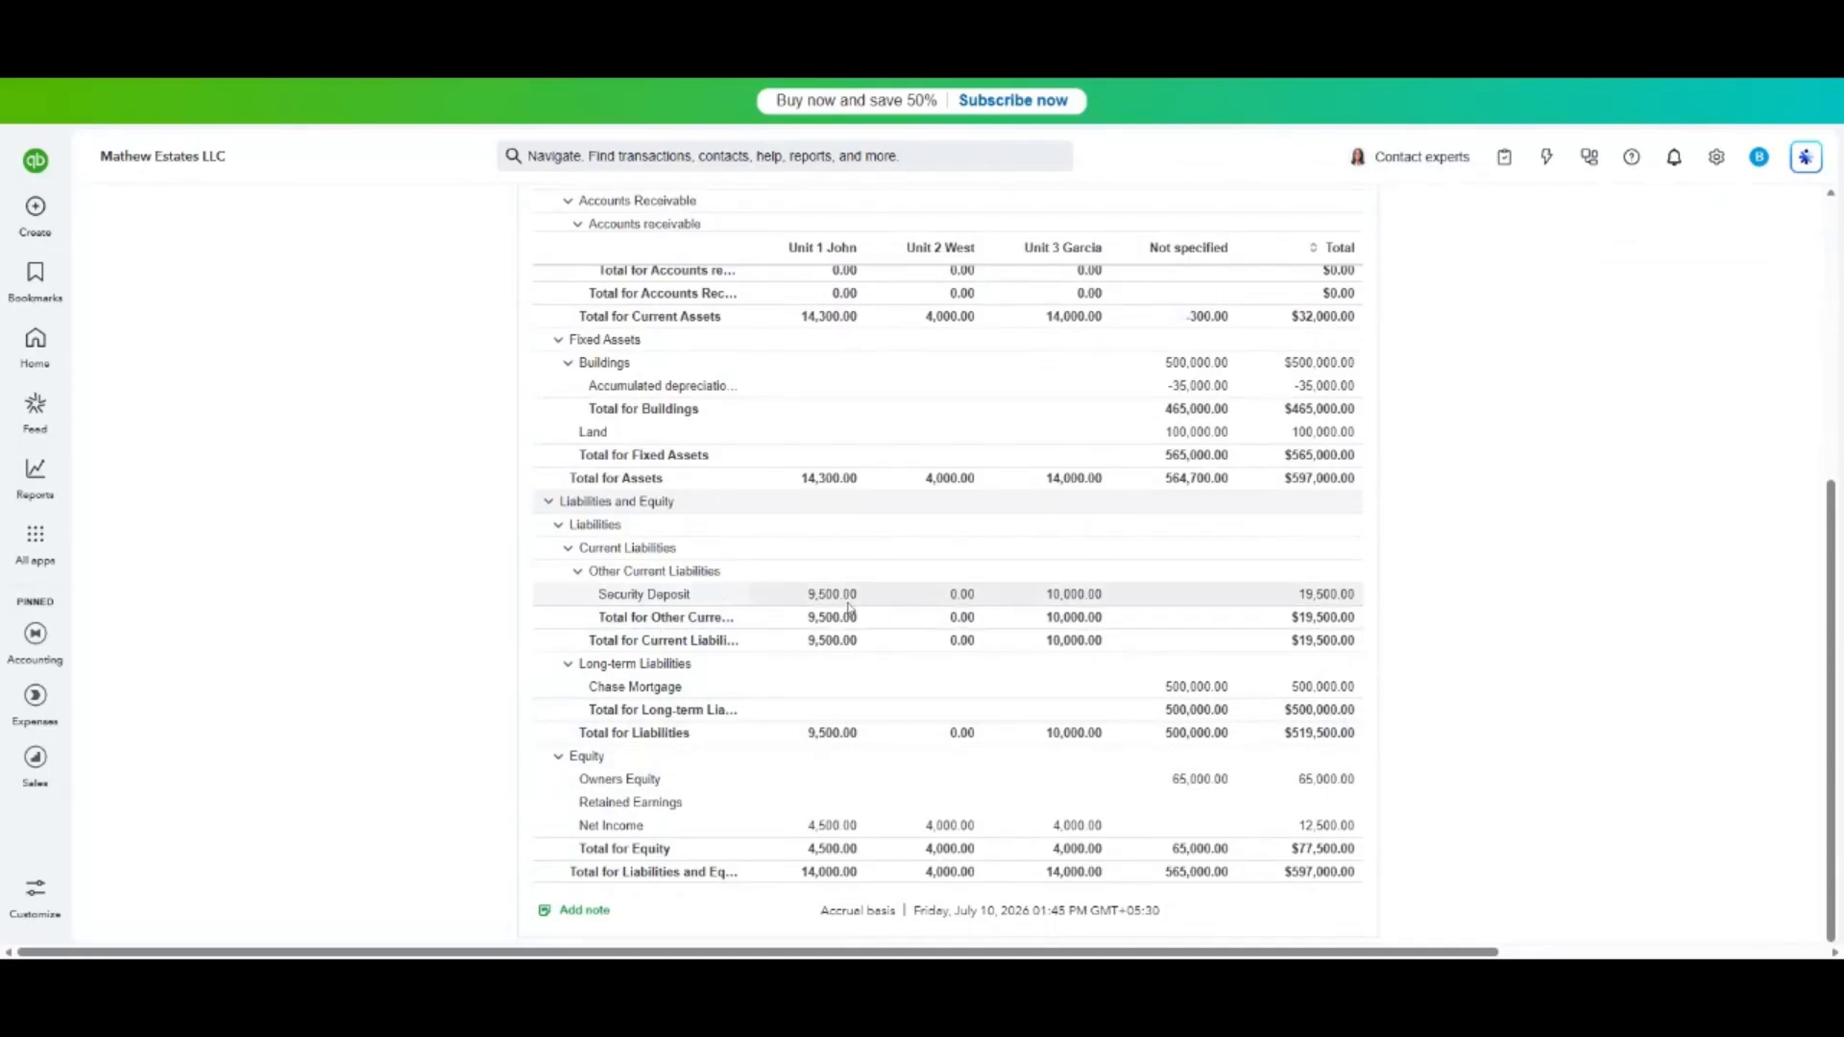
scroll(832, 596, up, 10)
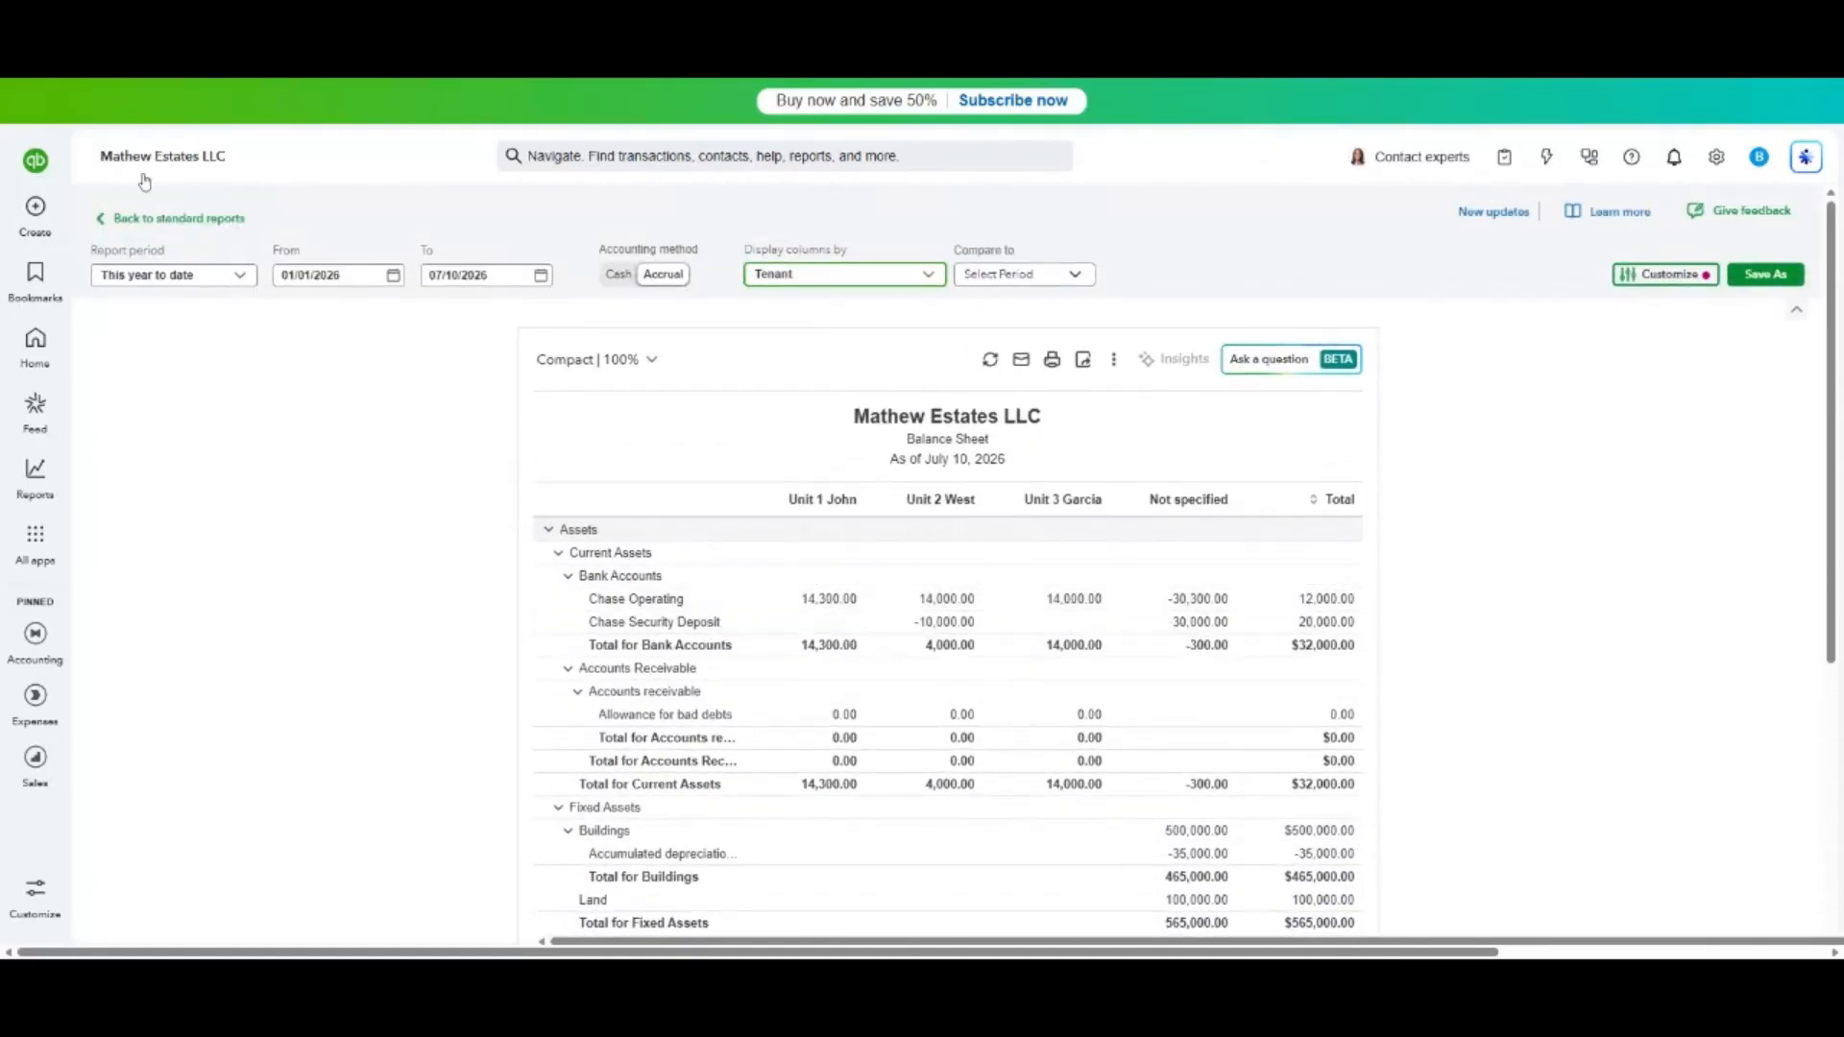
Open the Profit and Loss report, check the Security Deposit retained income, and return to the home page.
click(185, 217)
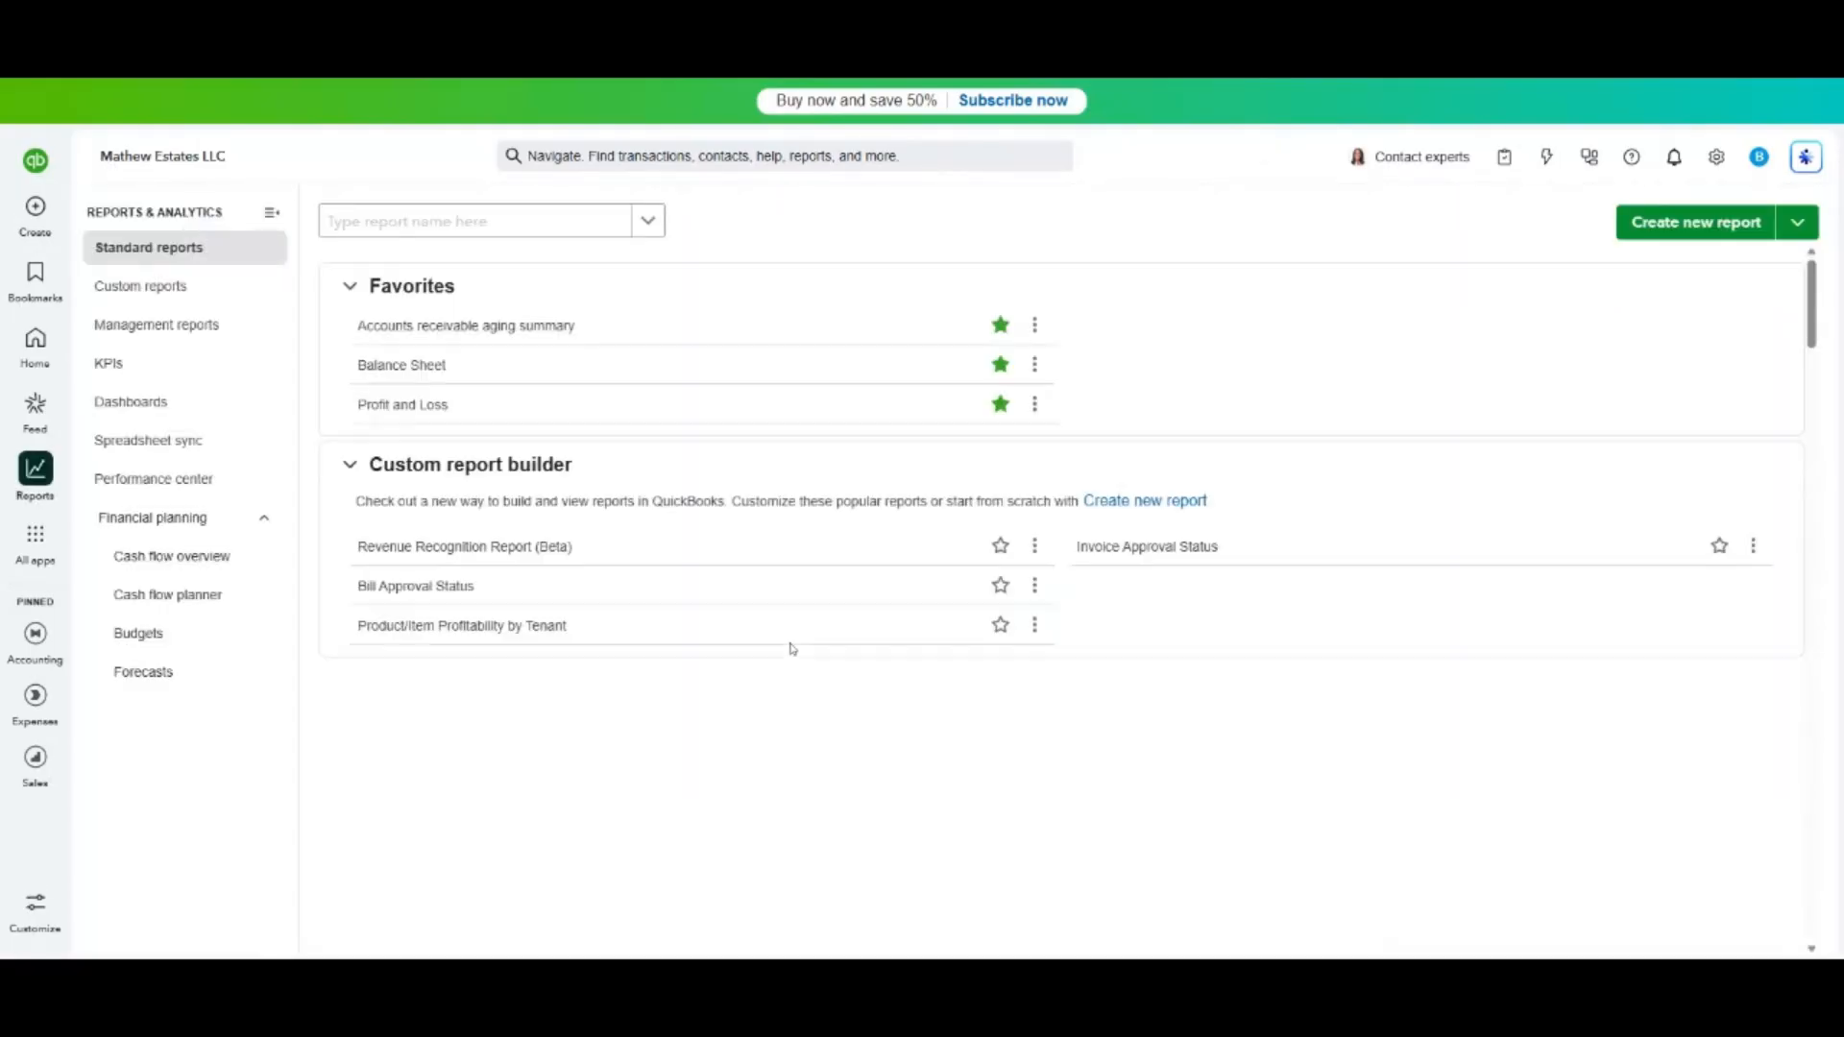
click(403, 584)
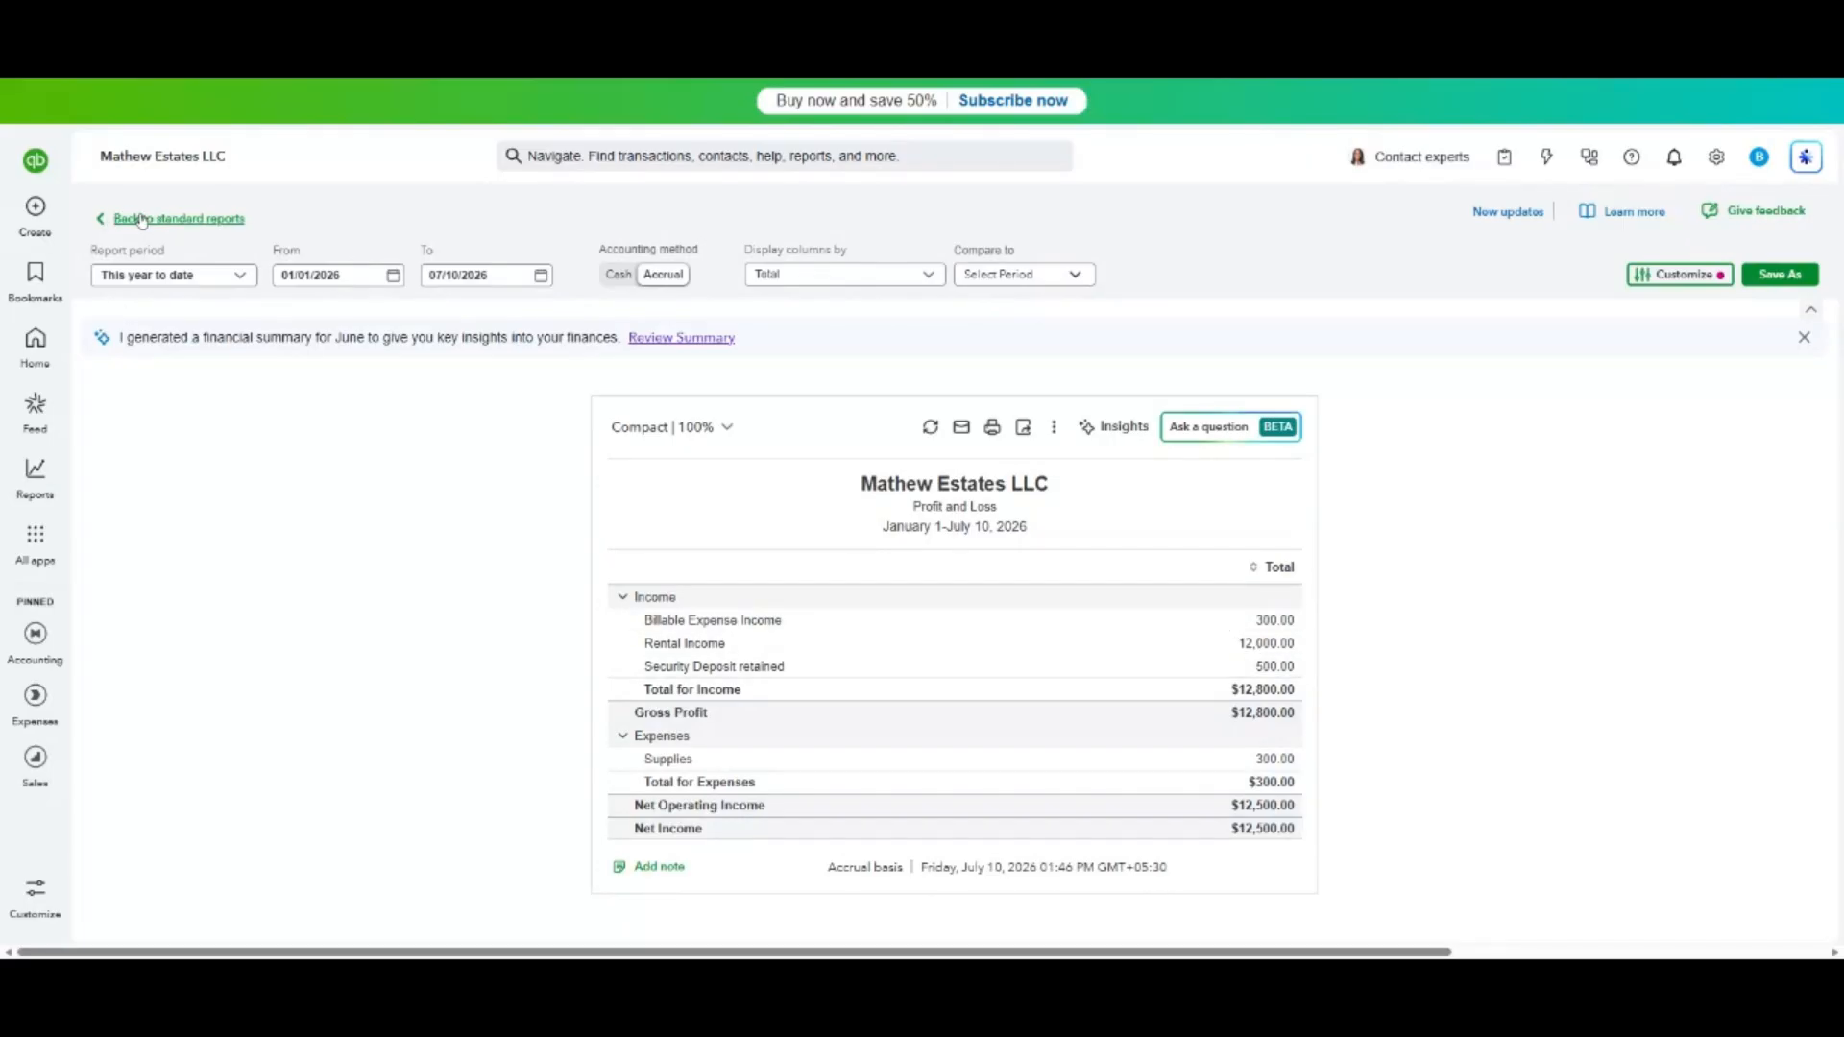
click(36, 338)
Start a refund receipt for the Unit 1 tenant from the journal entry, refunding from Chase Security Deposit.
click(29, 221)
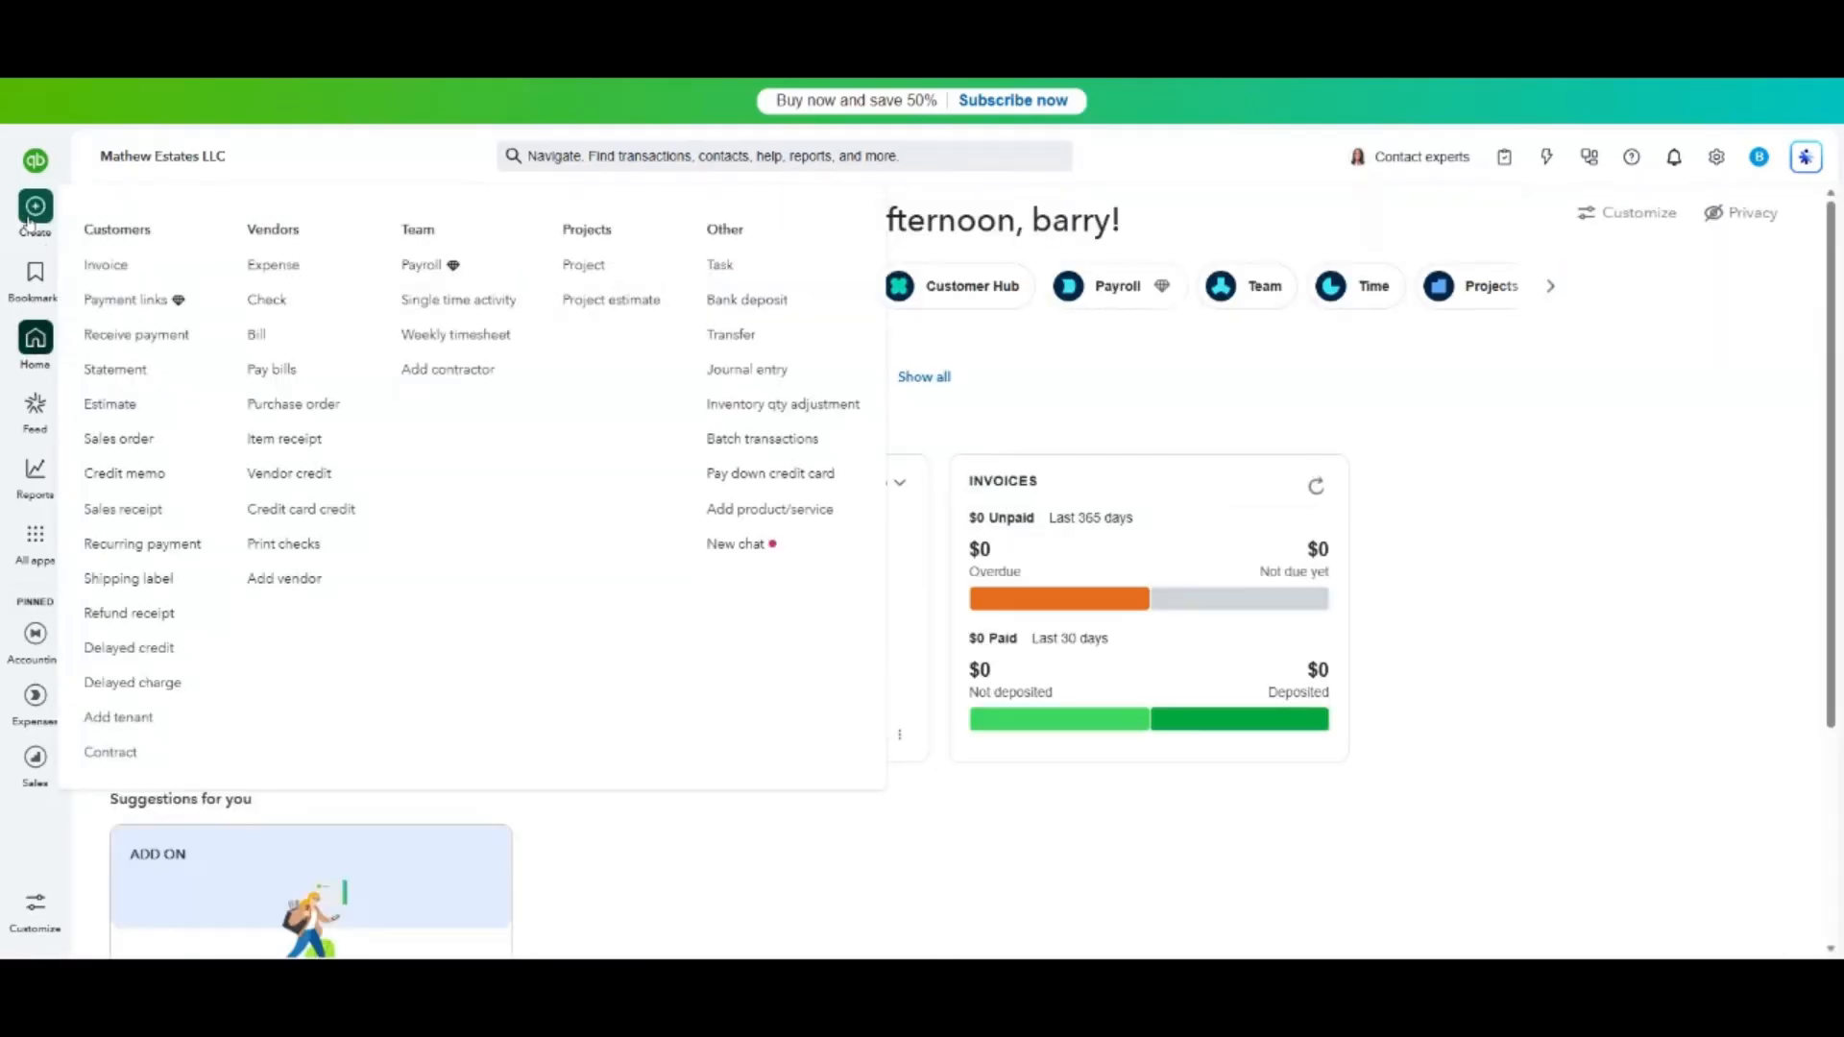
click(144, 616)
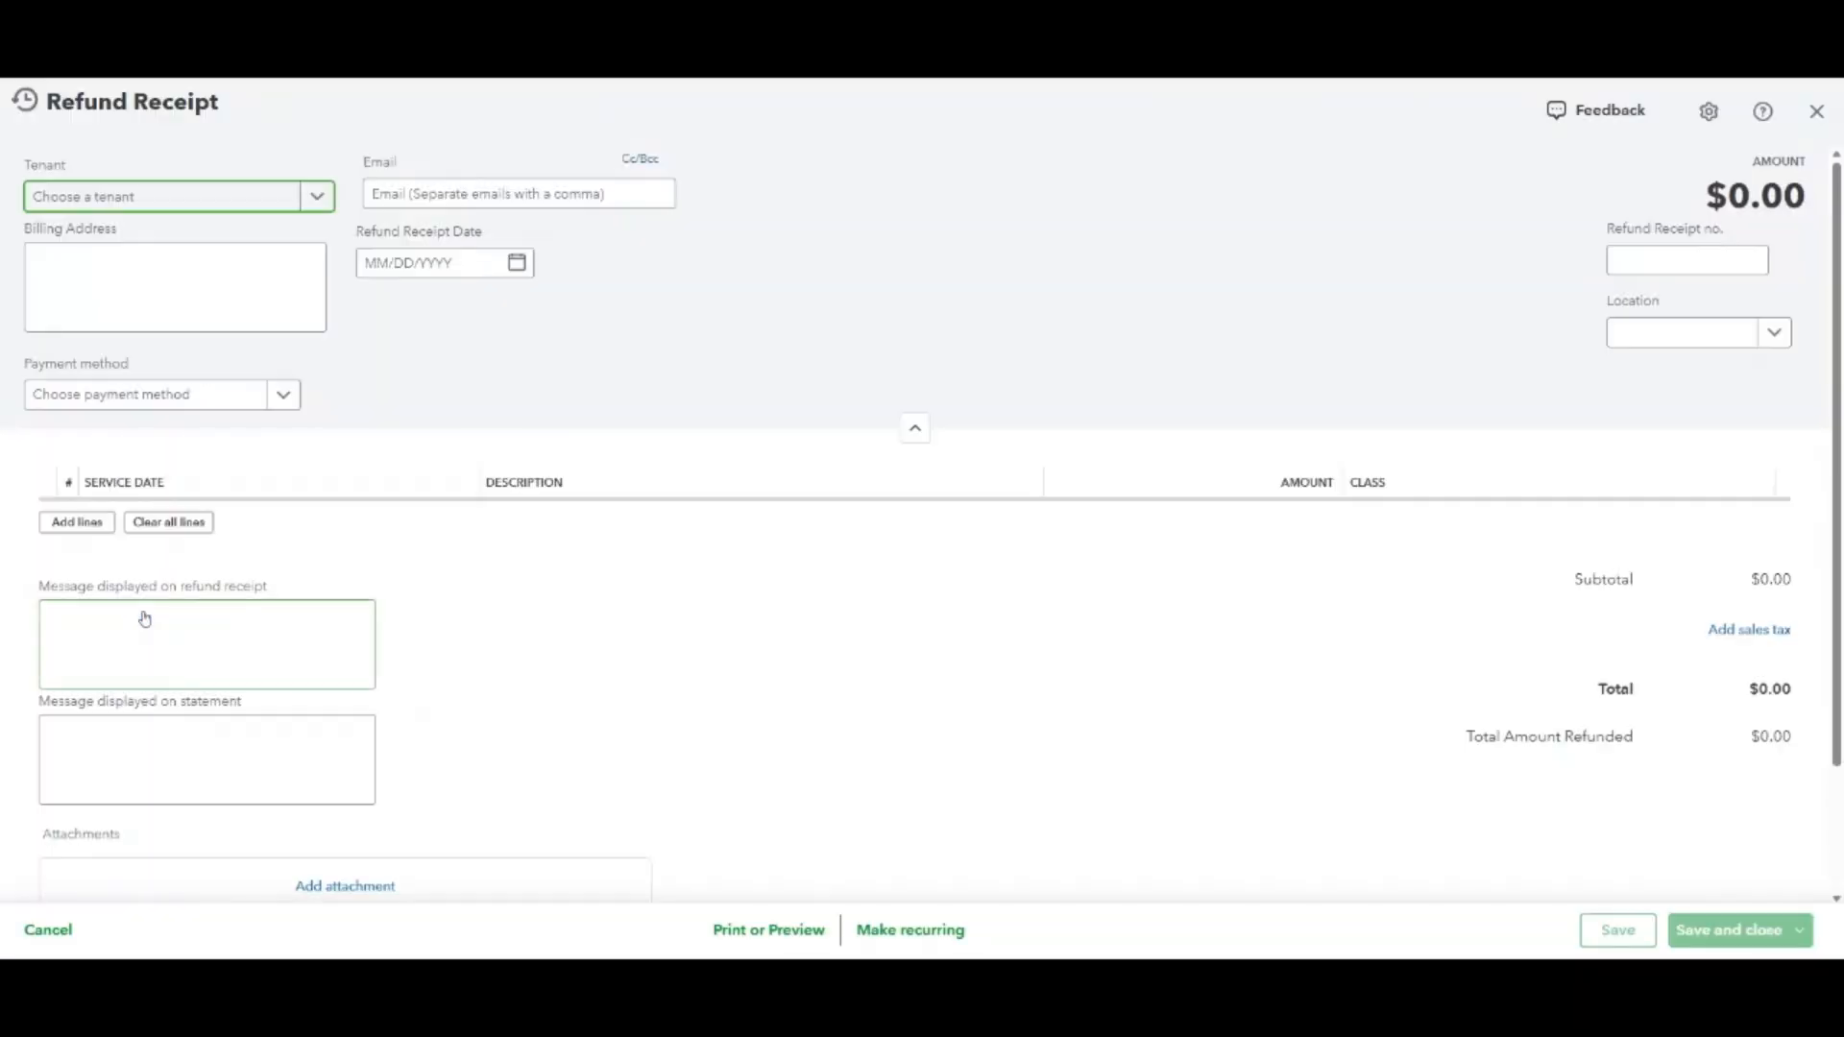
click(193, 198)
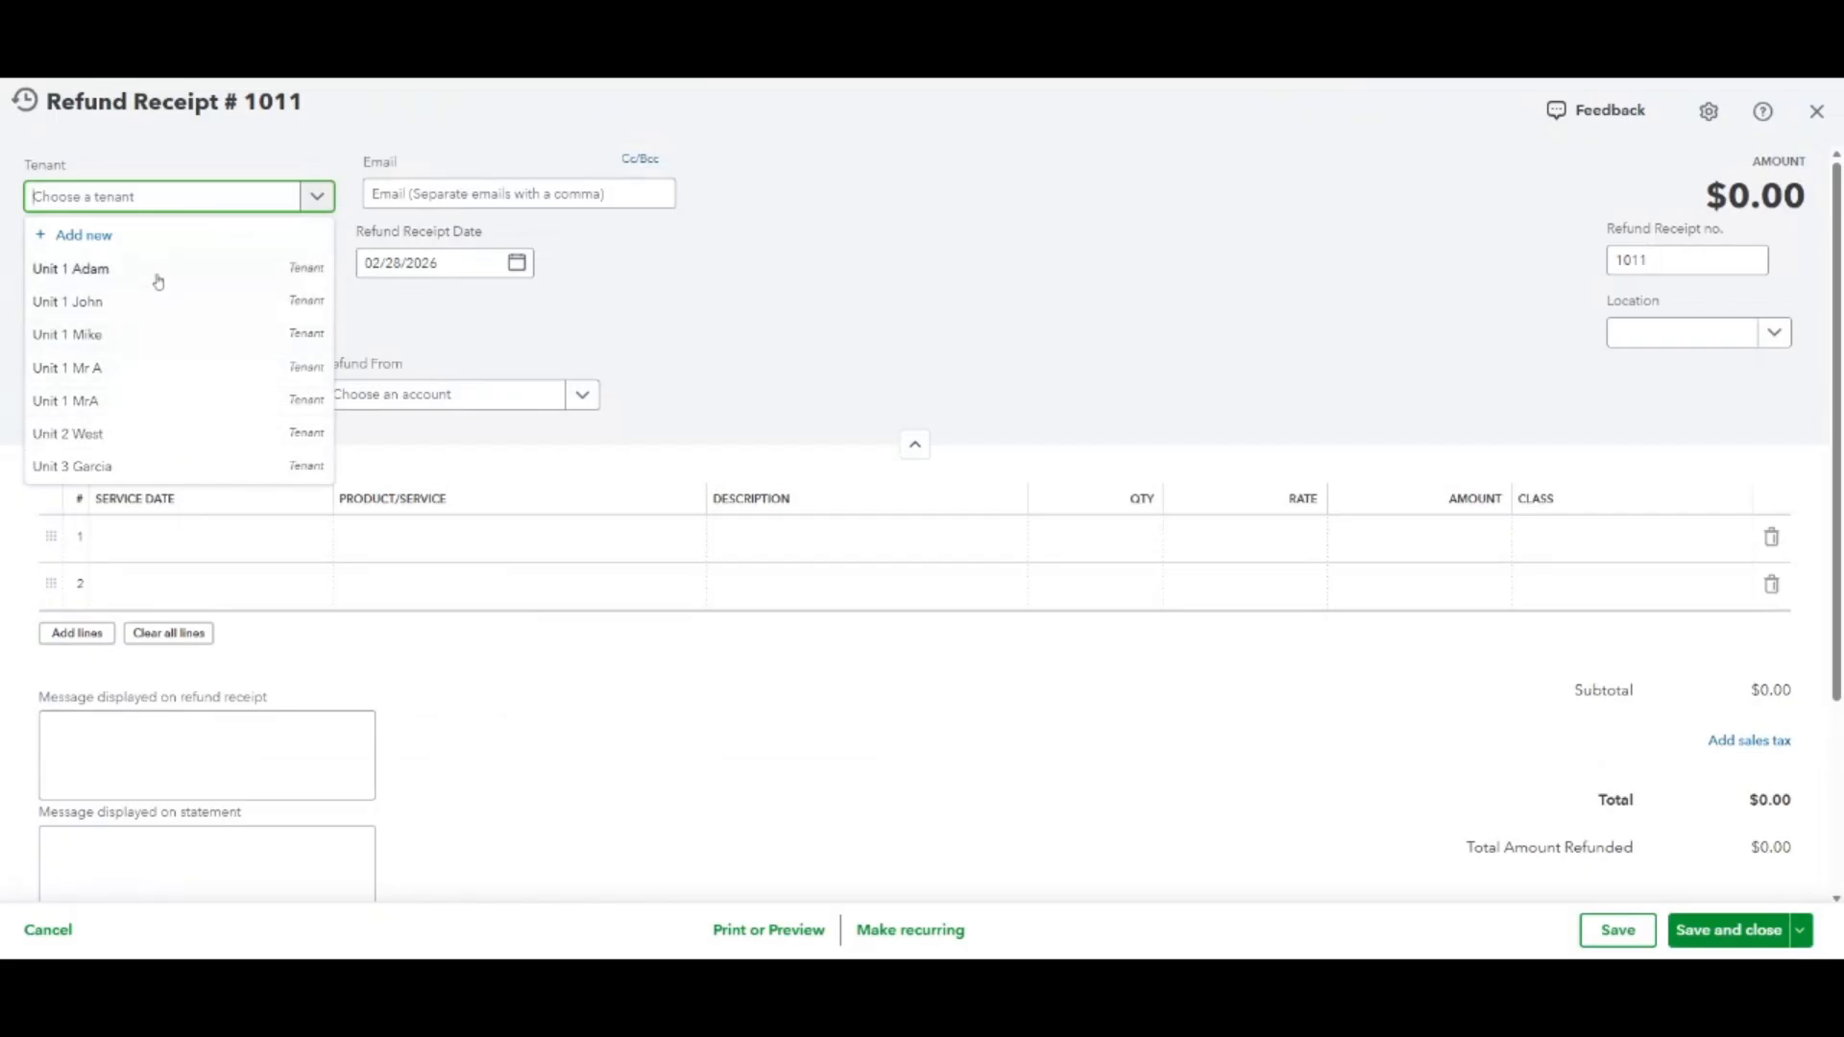
click(144, 305)
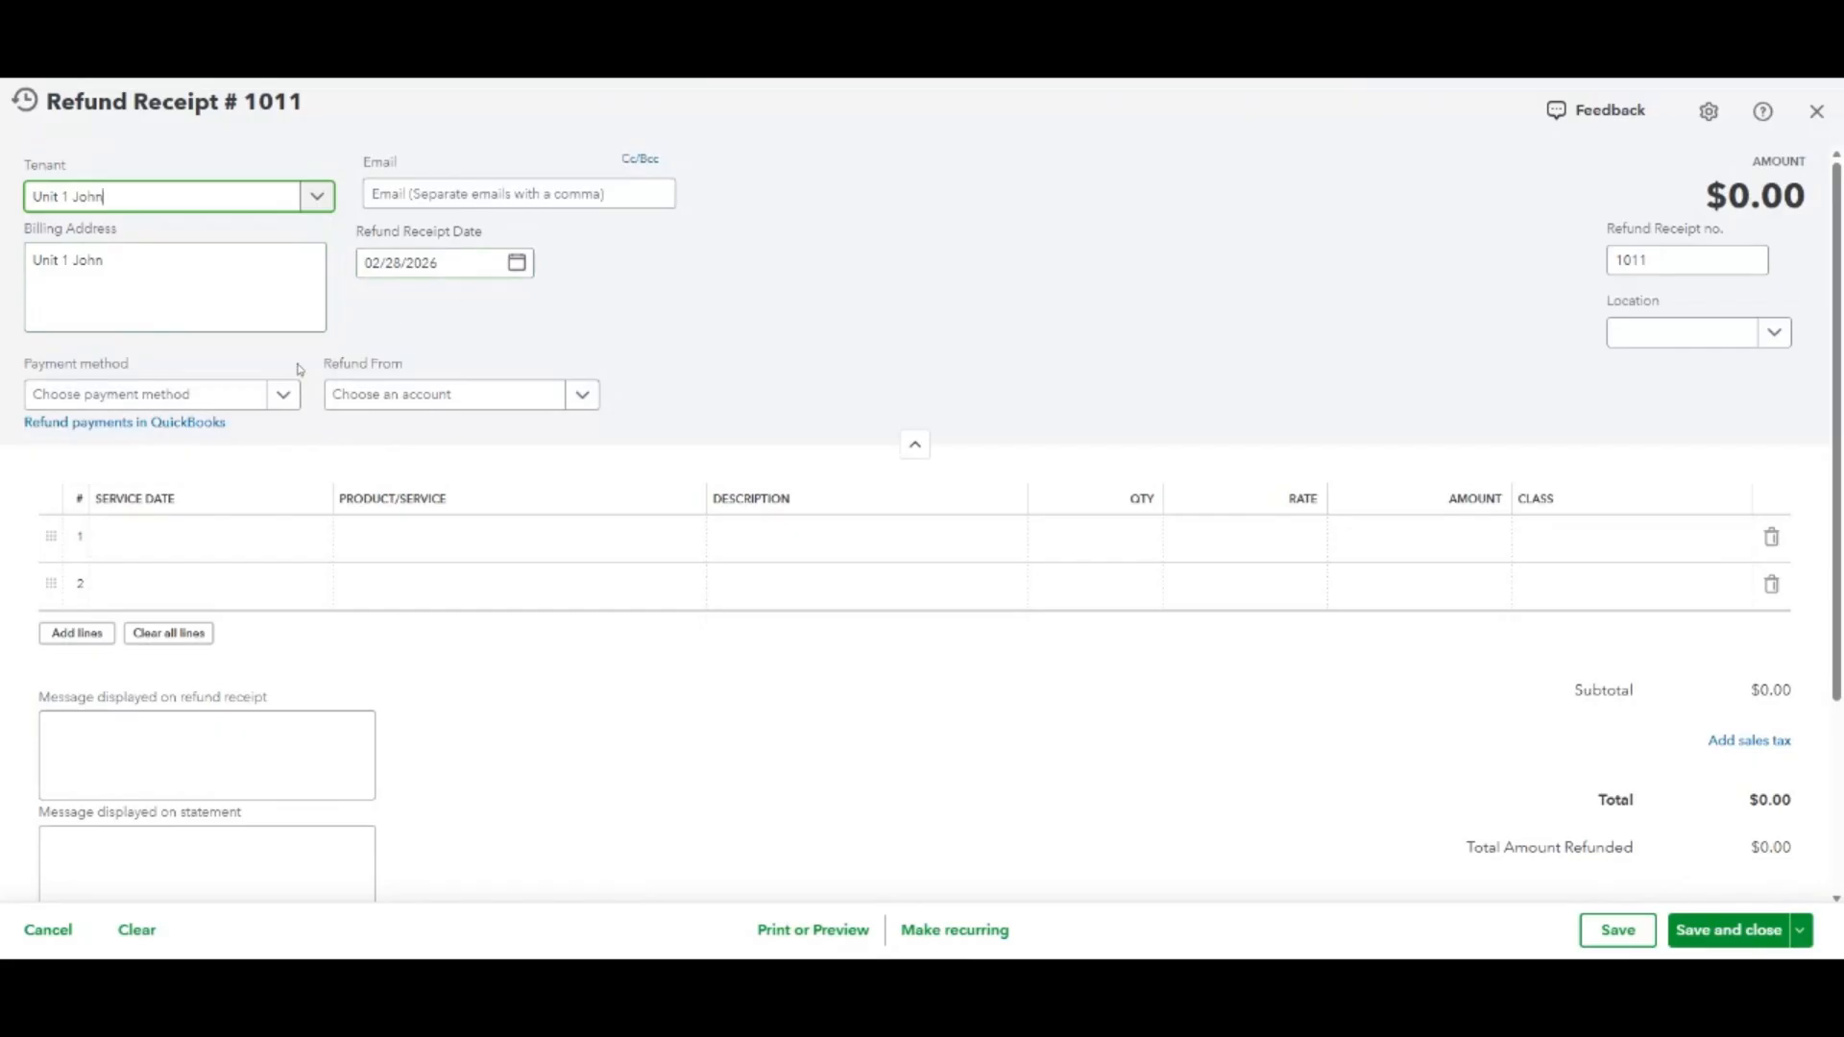
click(581, 395)
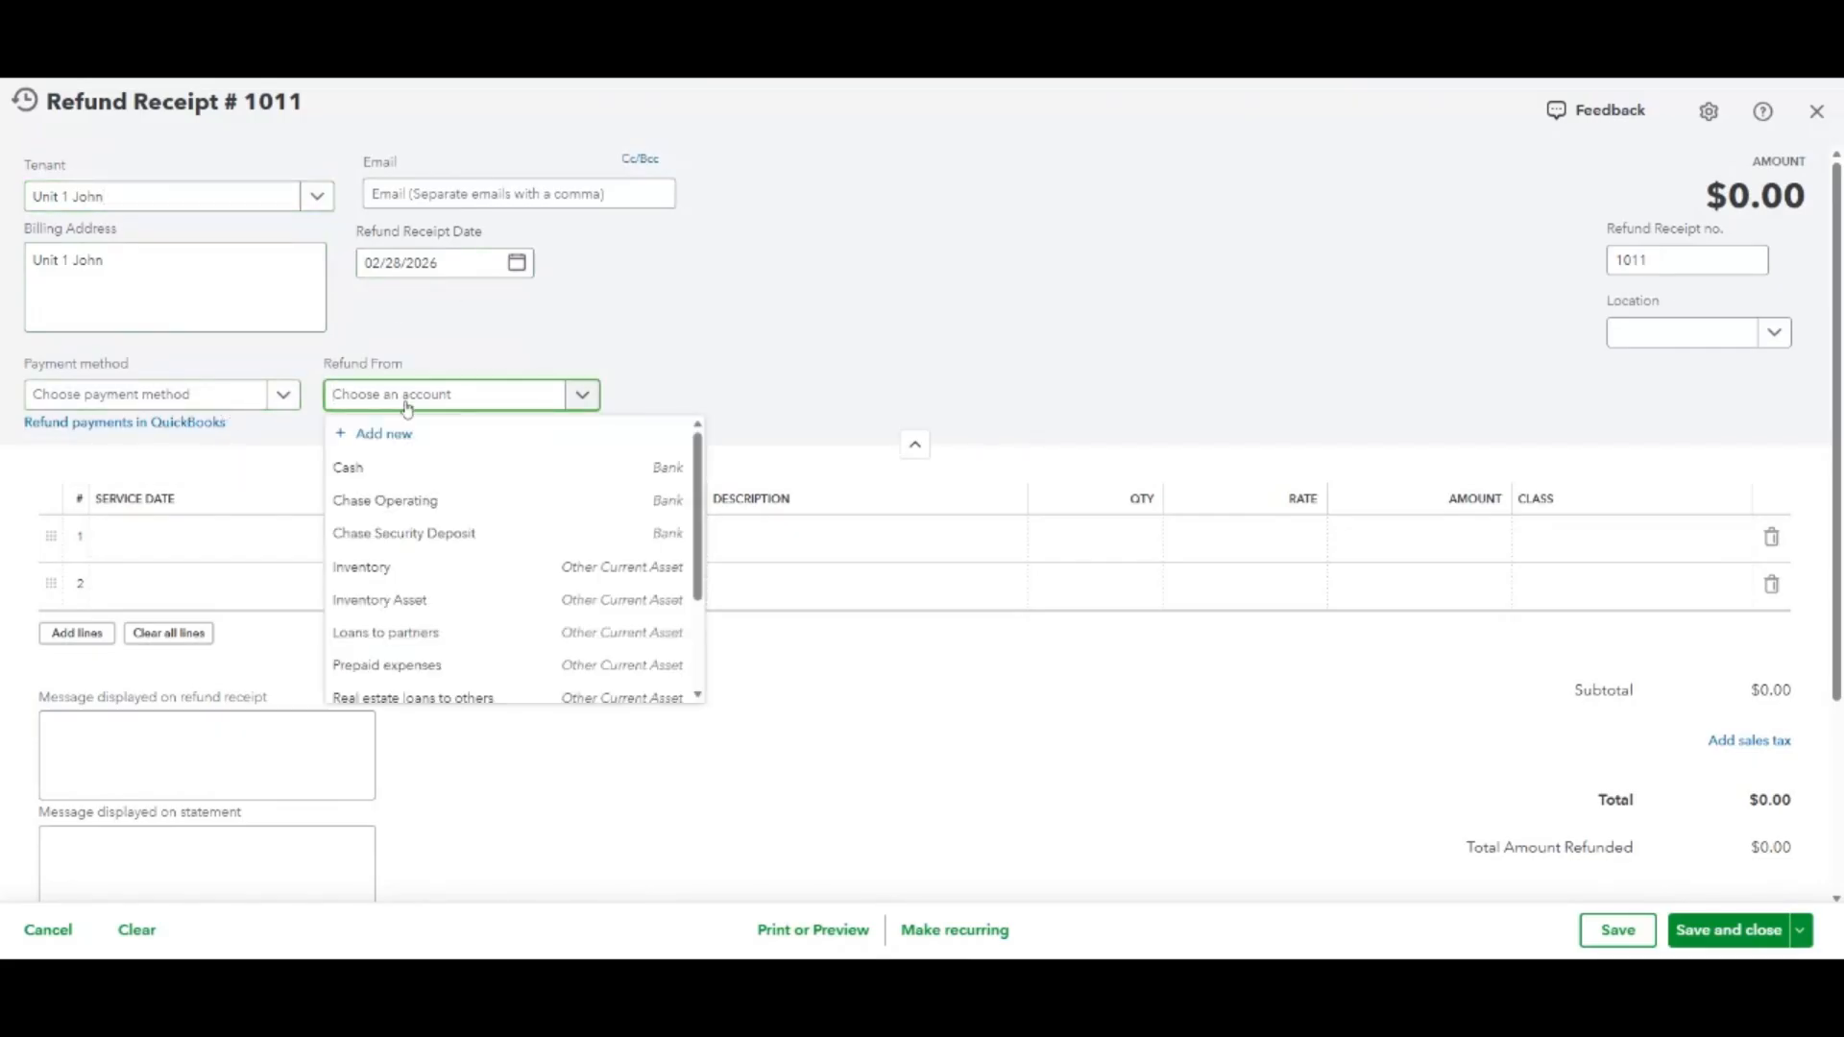
click(481, 536)
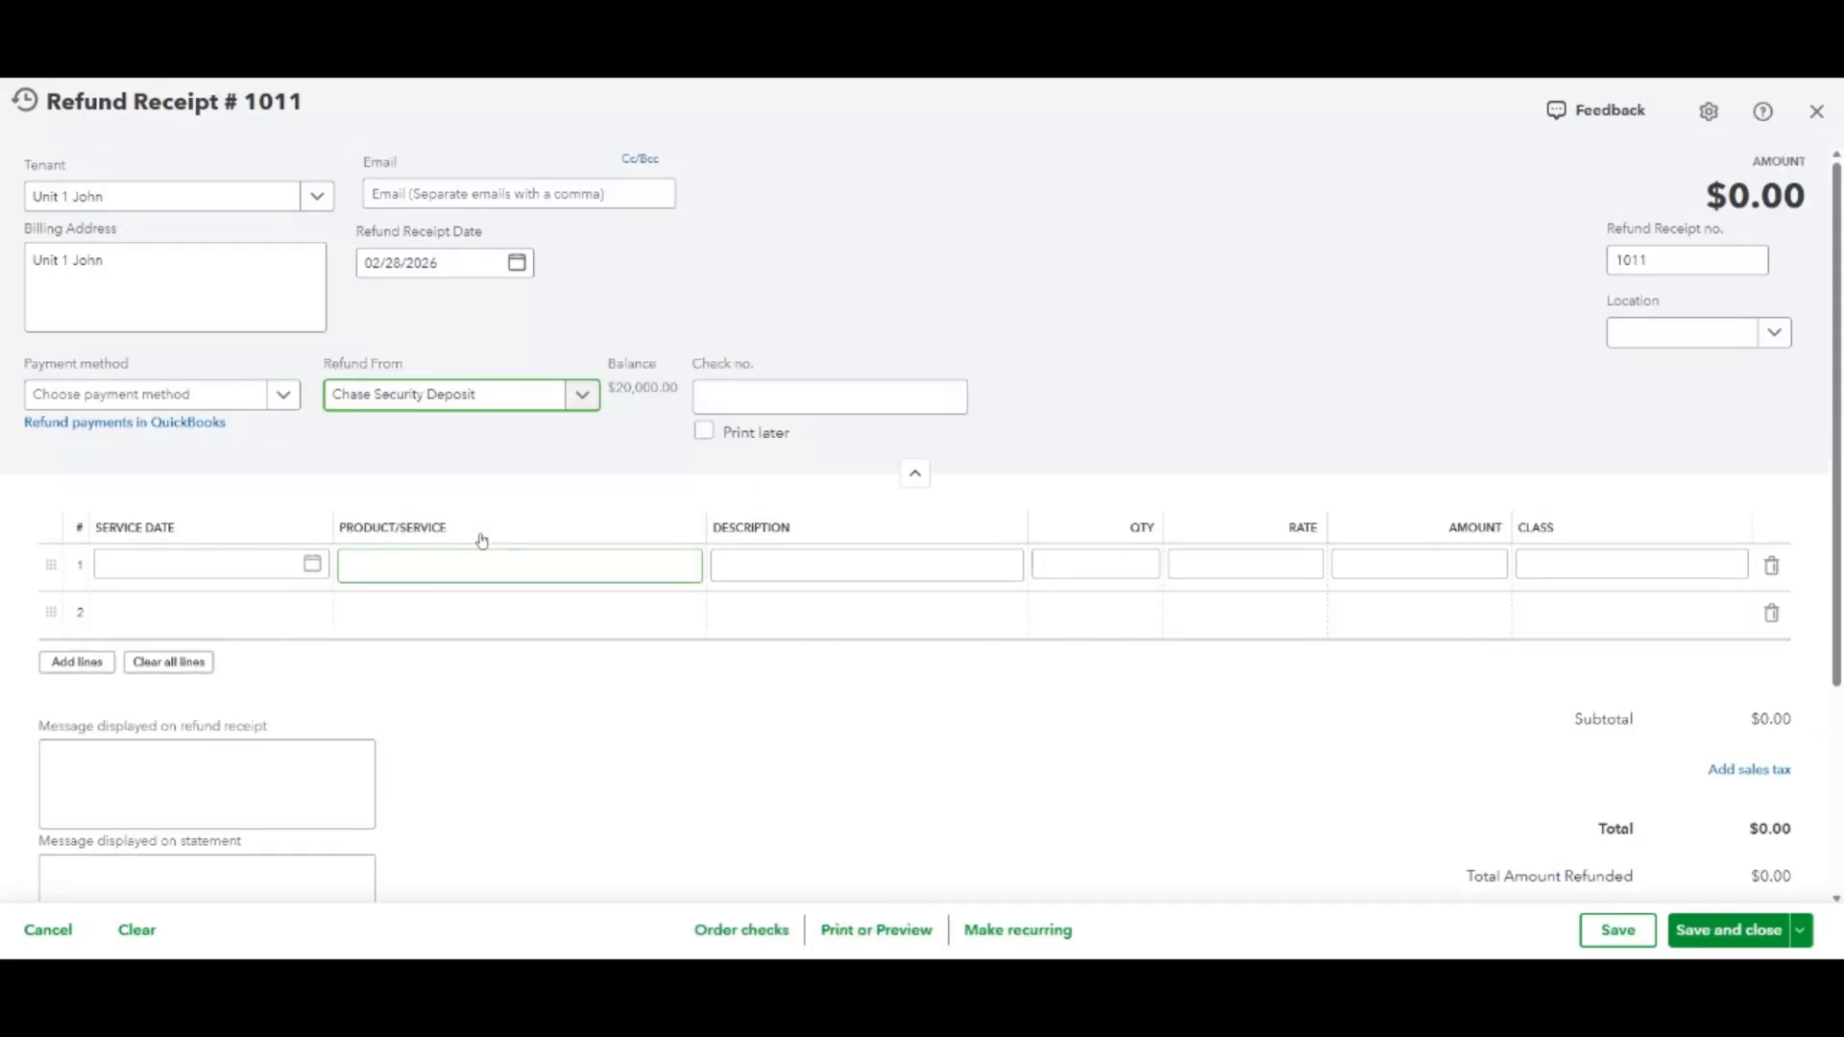
Add a Security Deposit line for $9,500 with class Unit 1, then save and close the refund receipt.
click(544, 573)
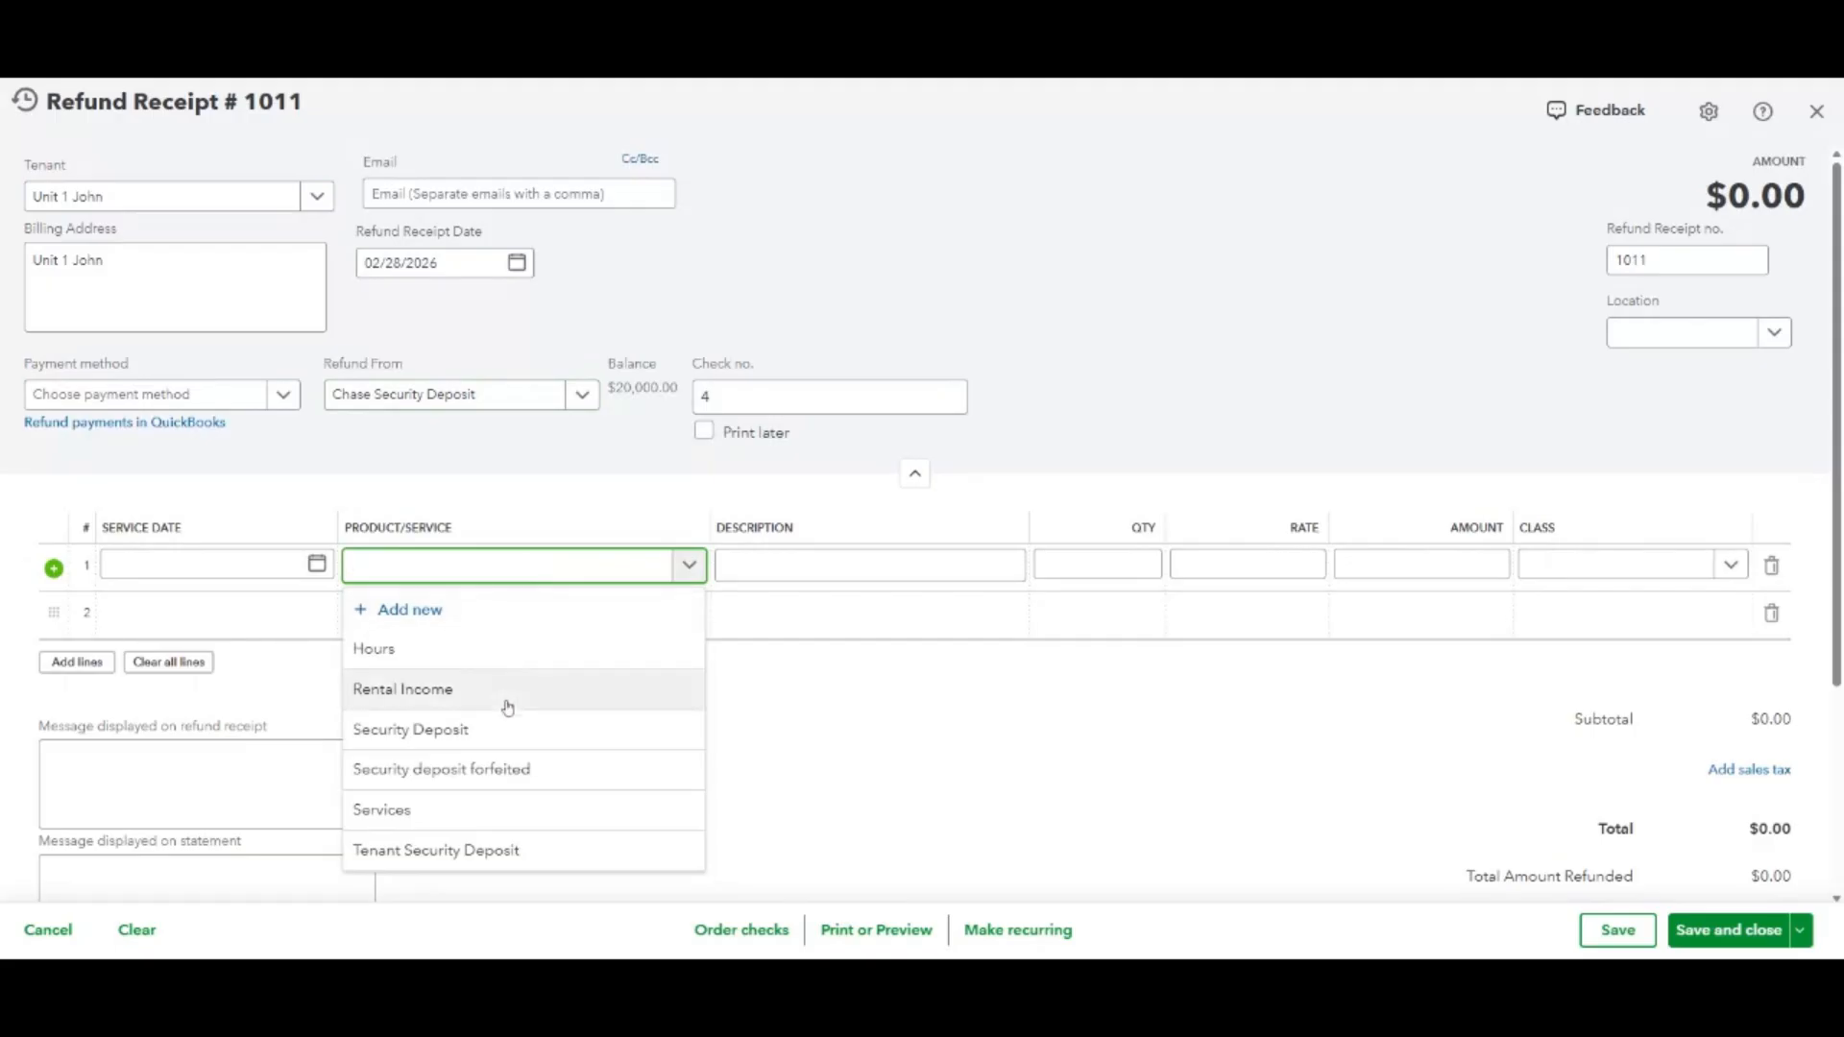
click(527, 723)
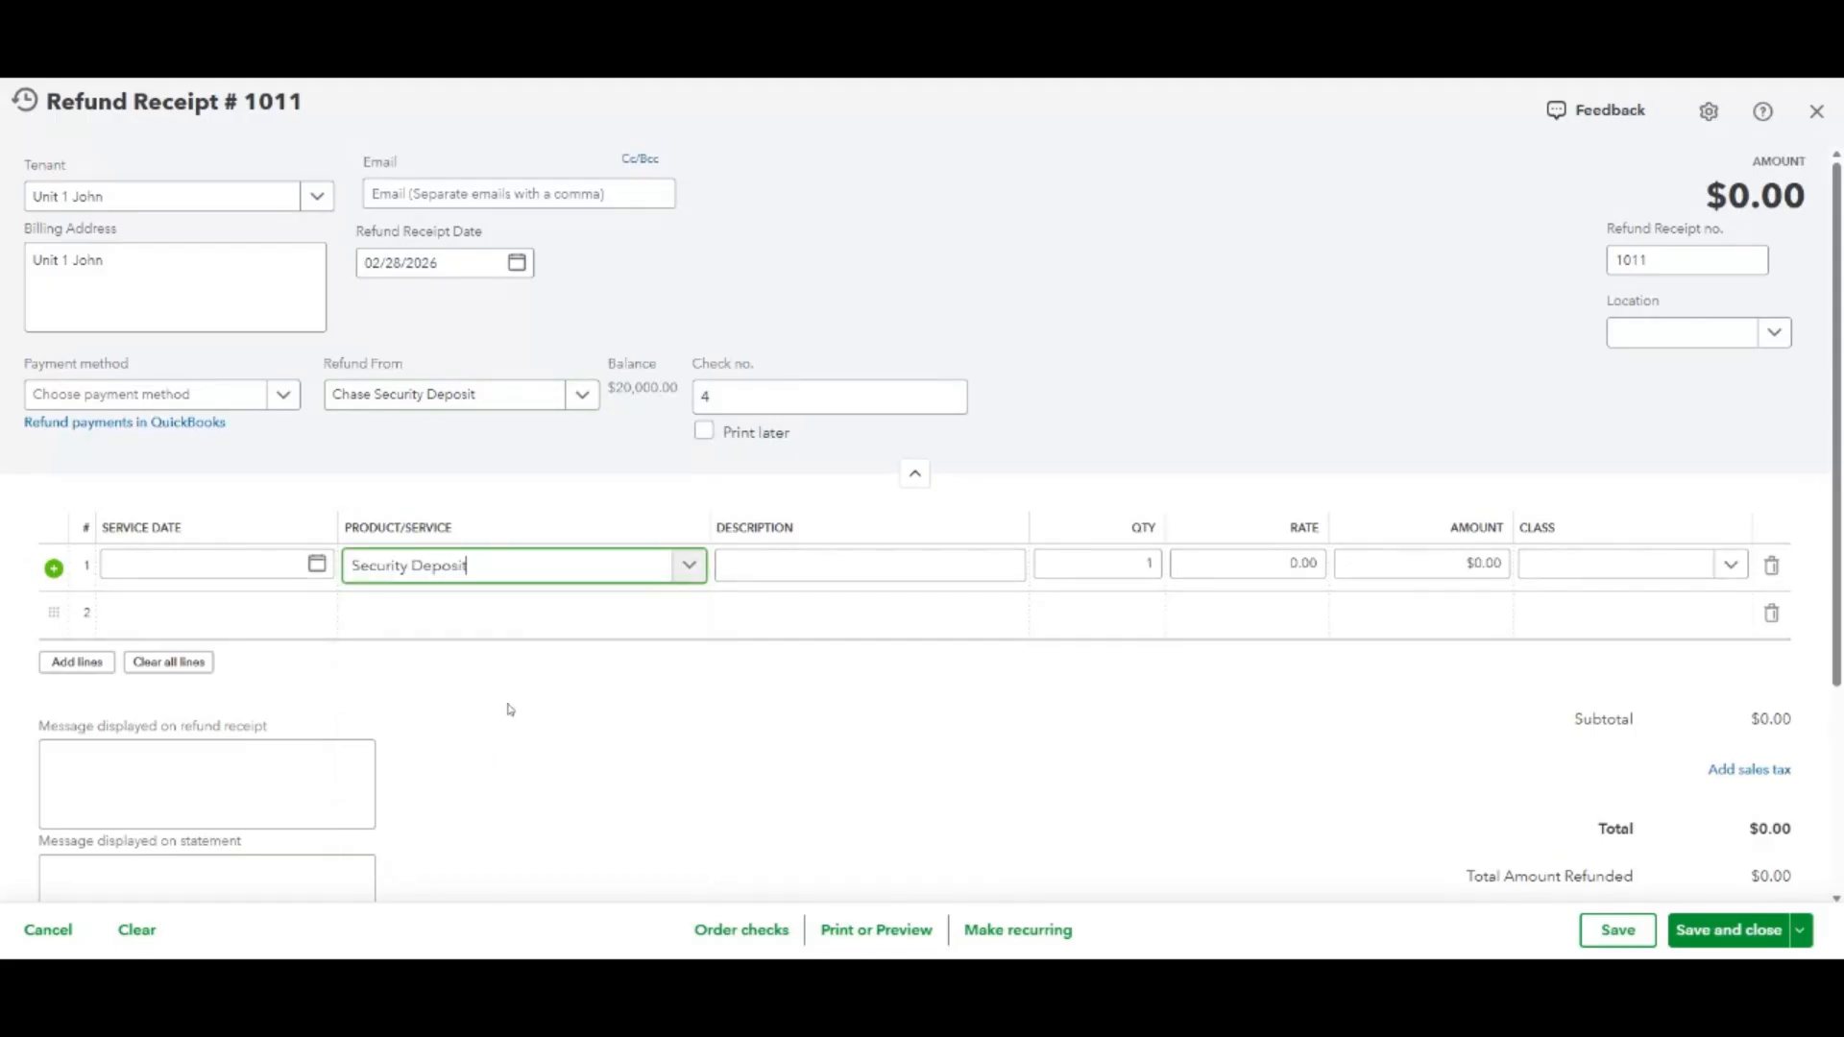
click(1421, 564)
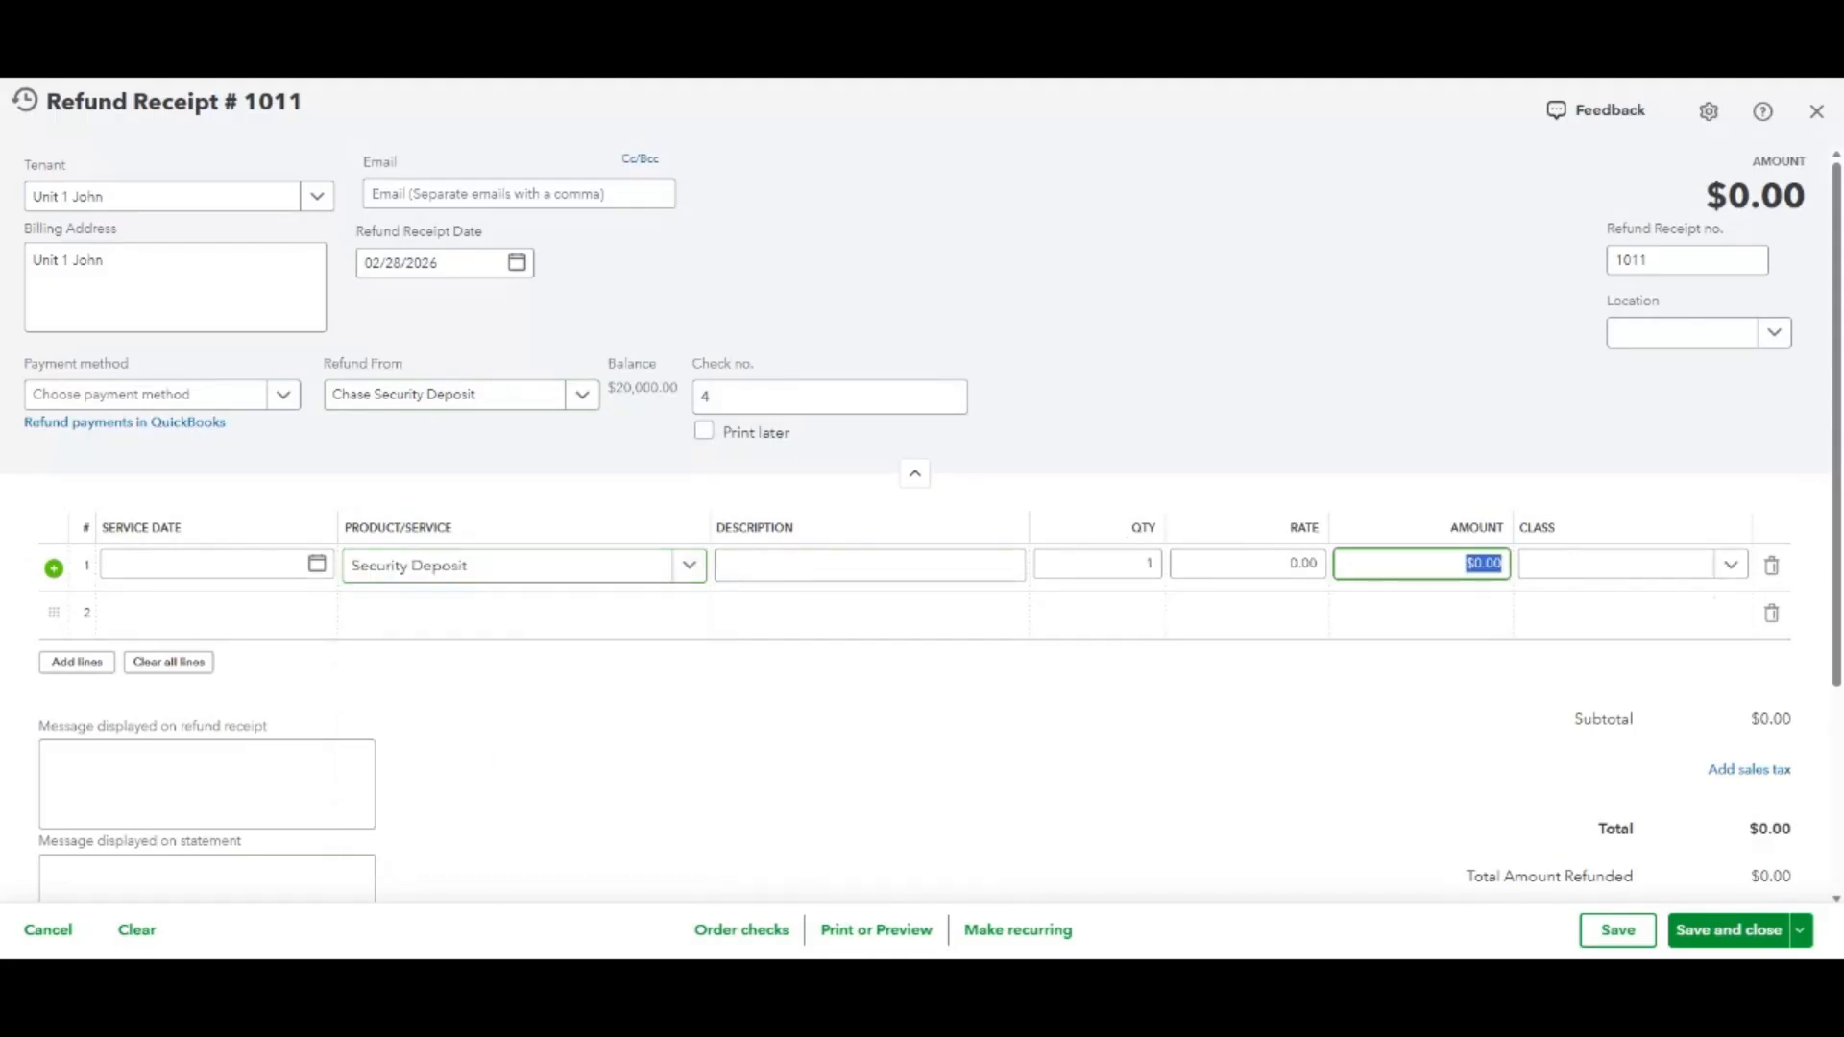
text(9500)
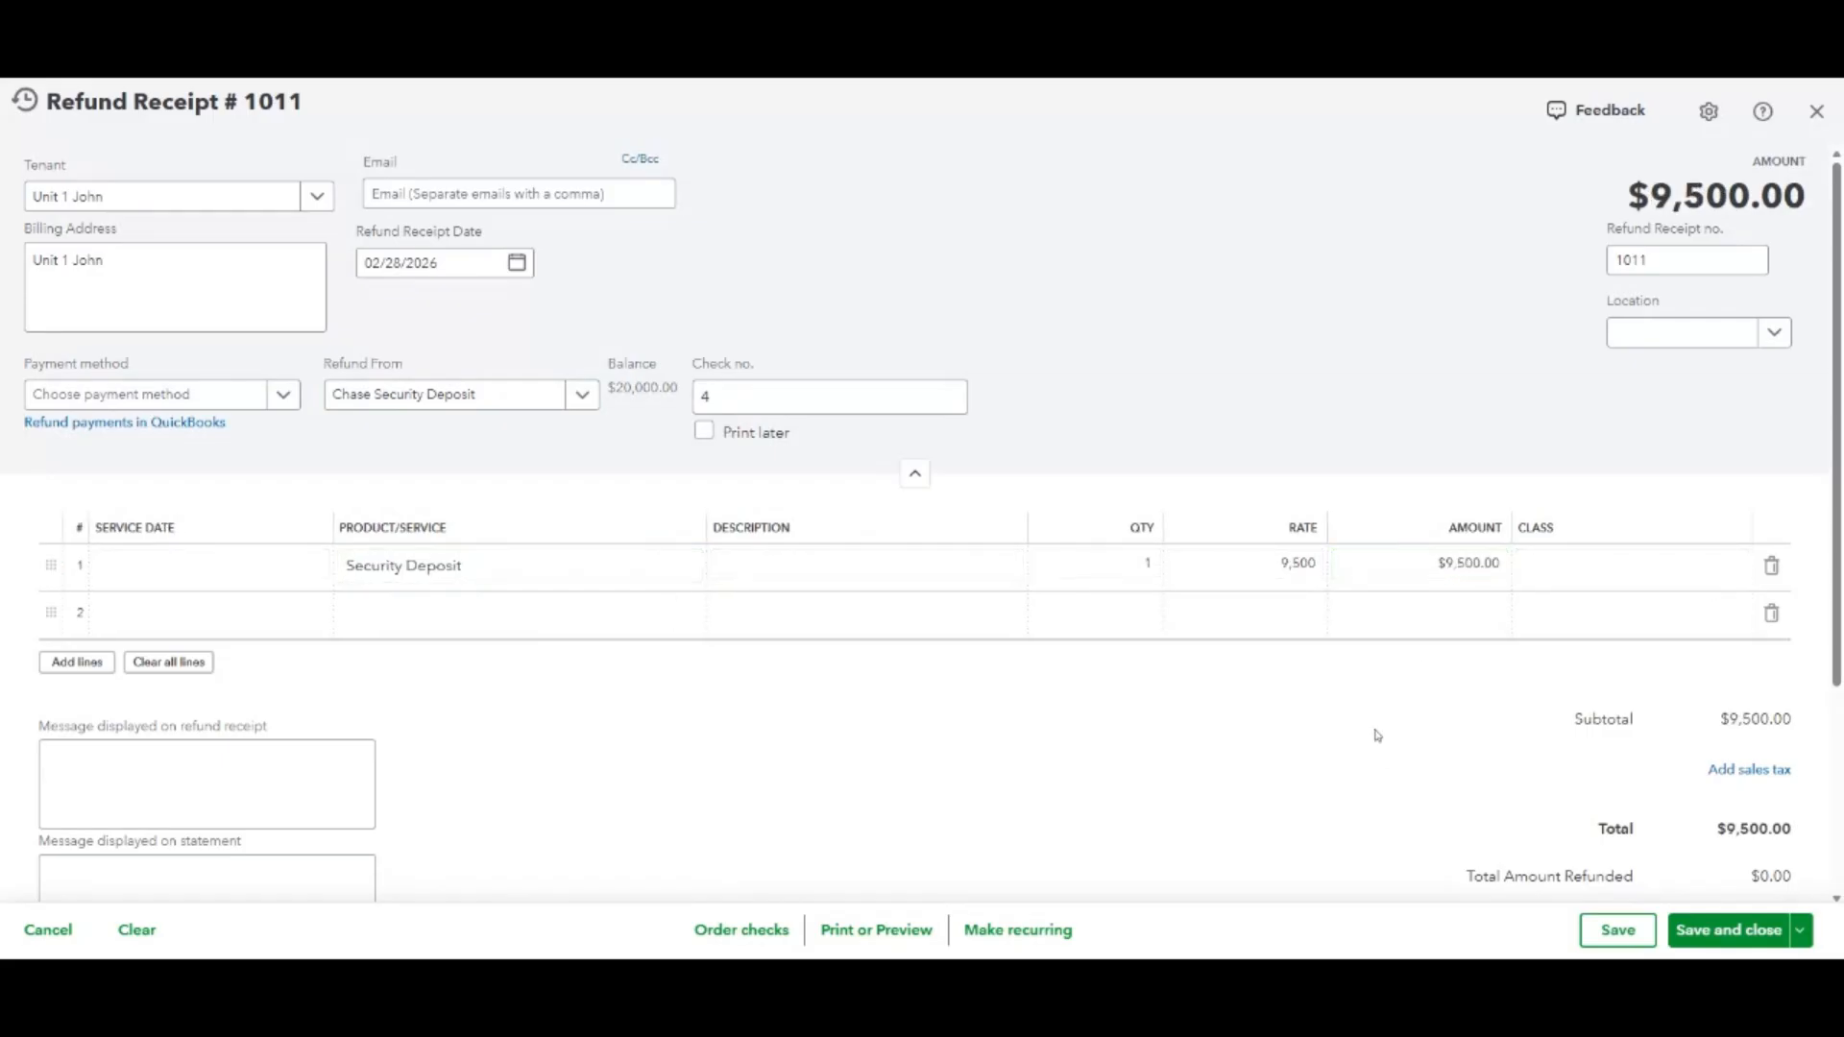
click(1621, 561)
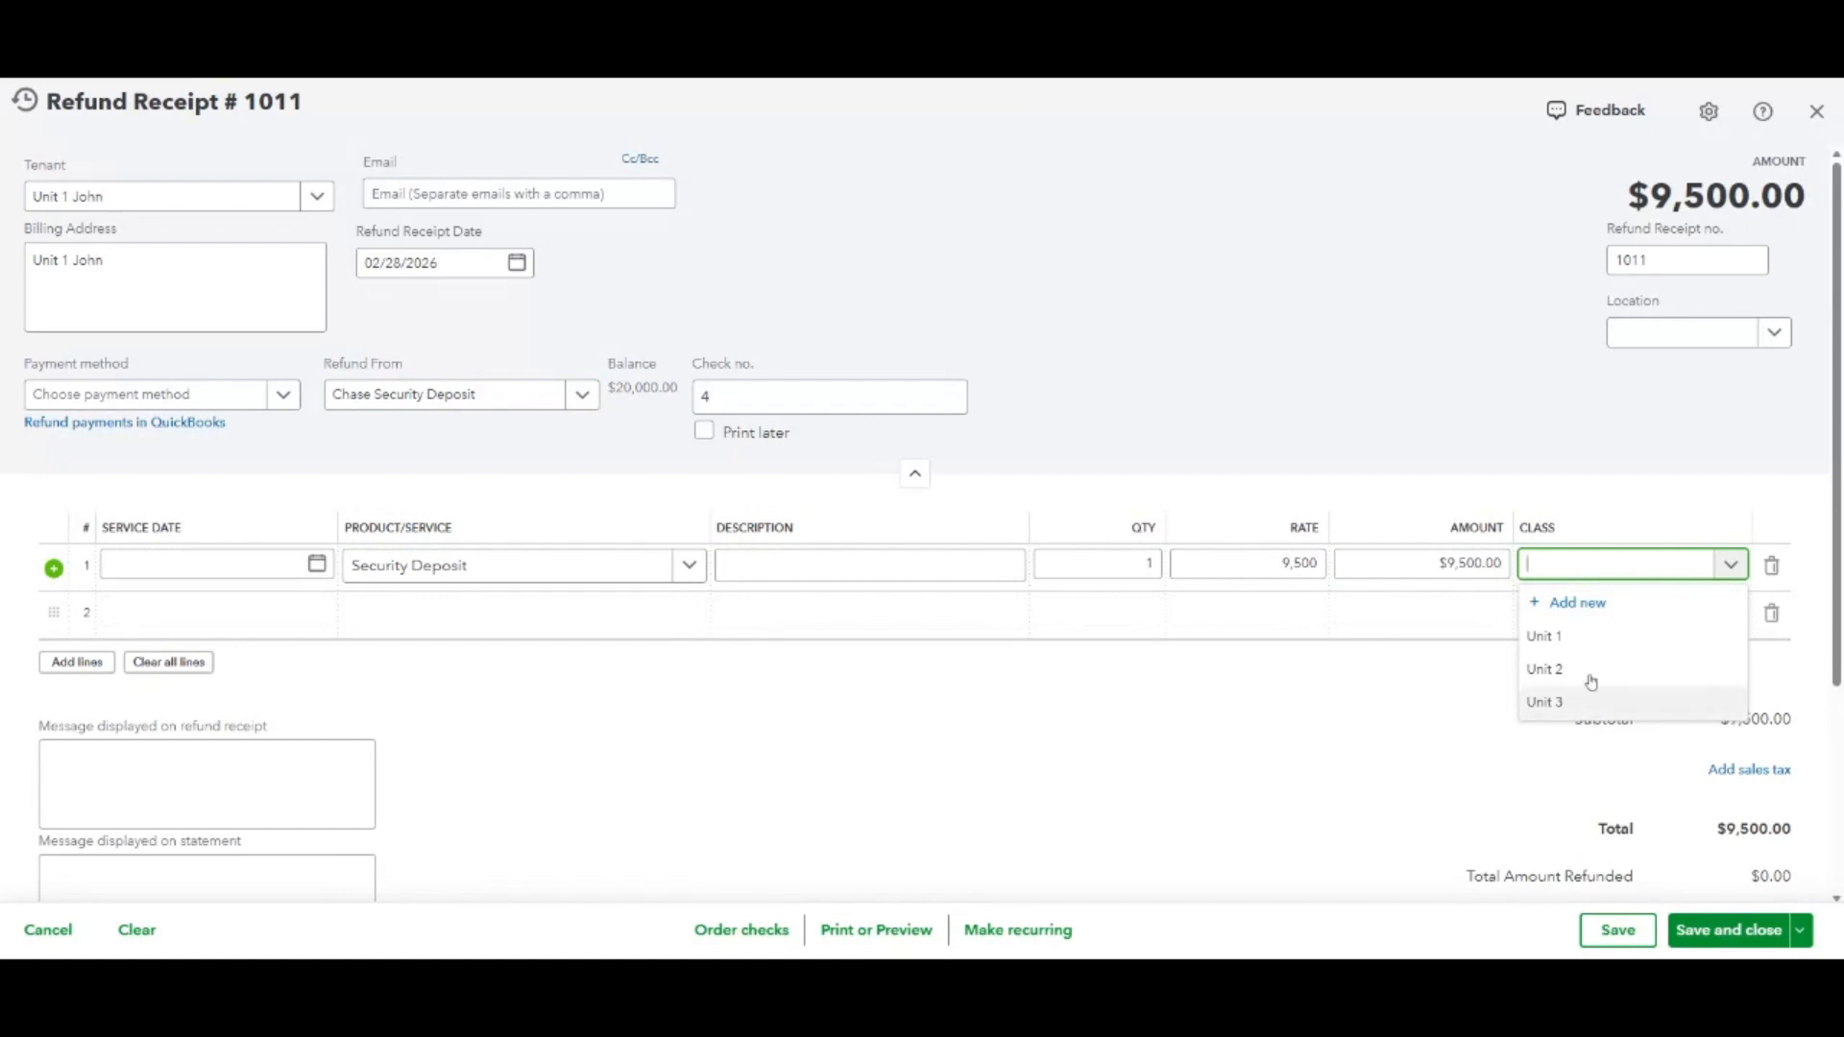
click(1584, 637)
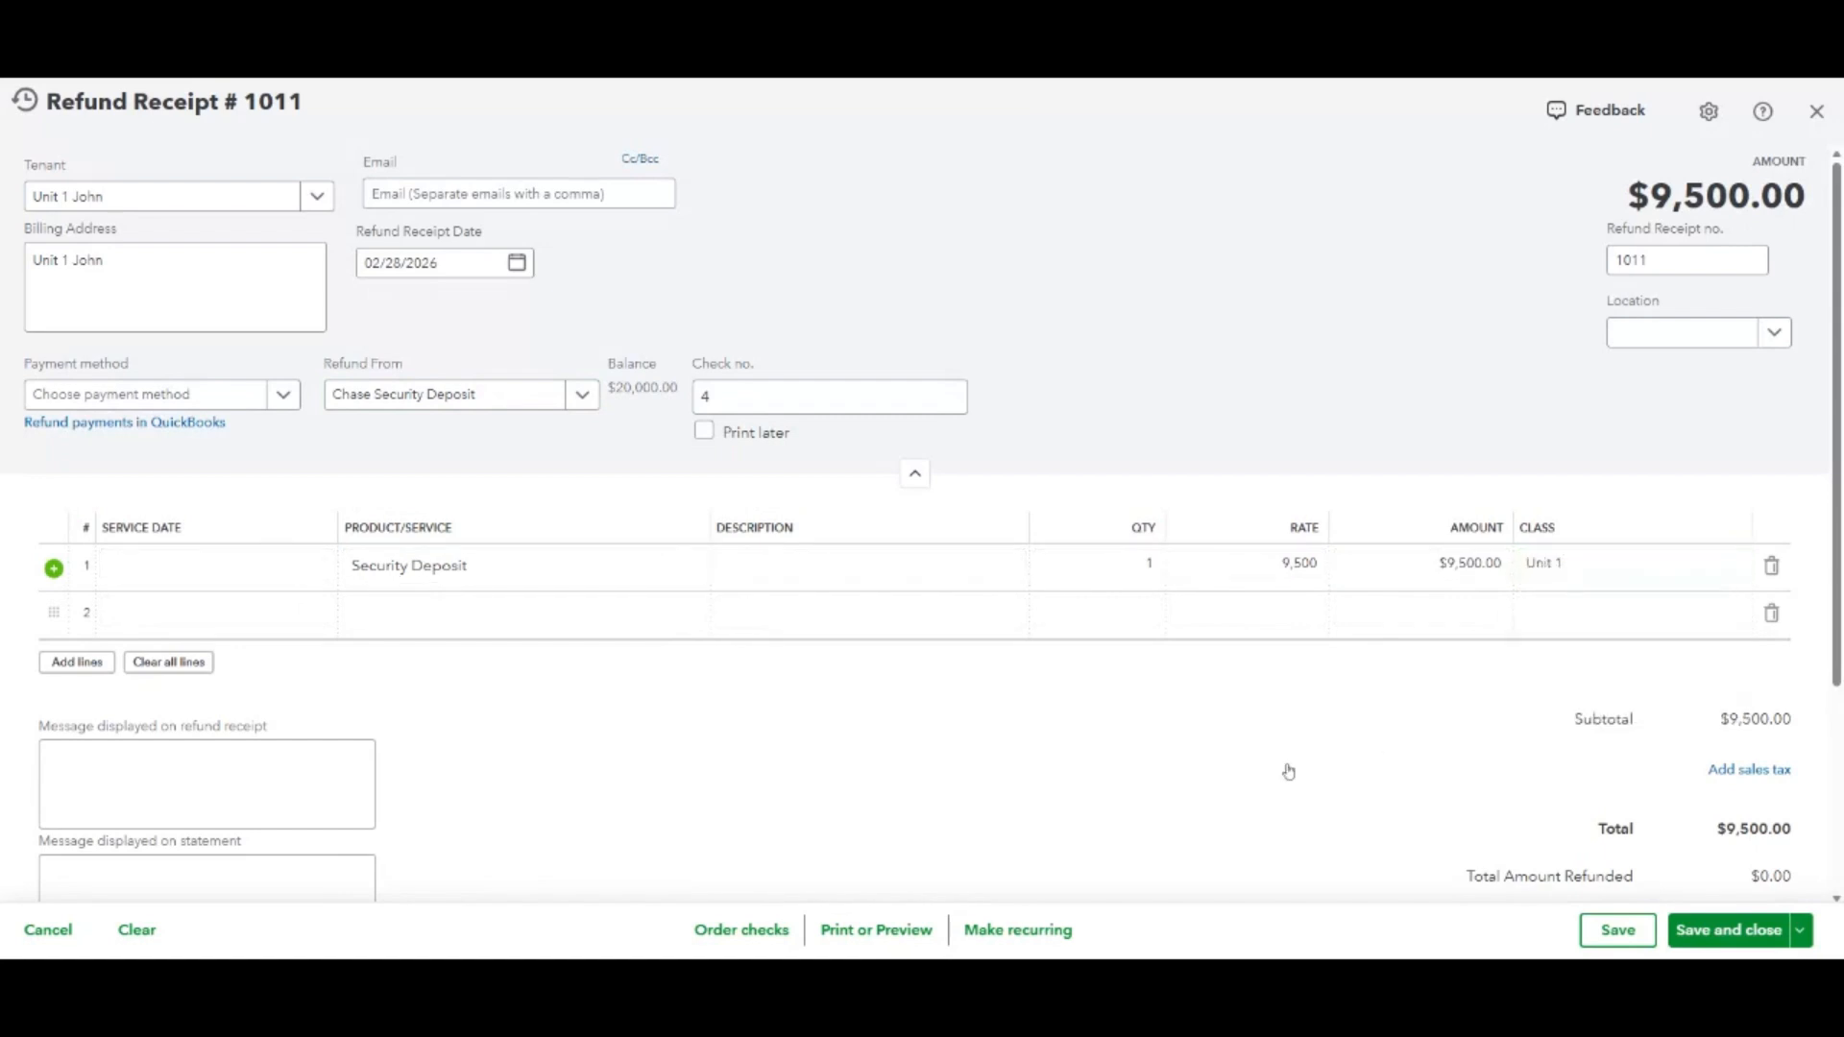
click(1743, 943)
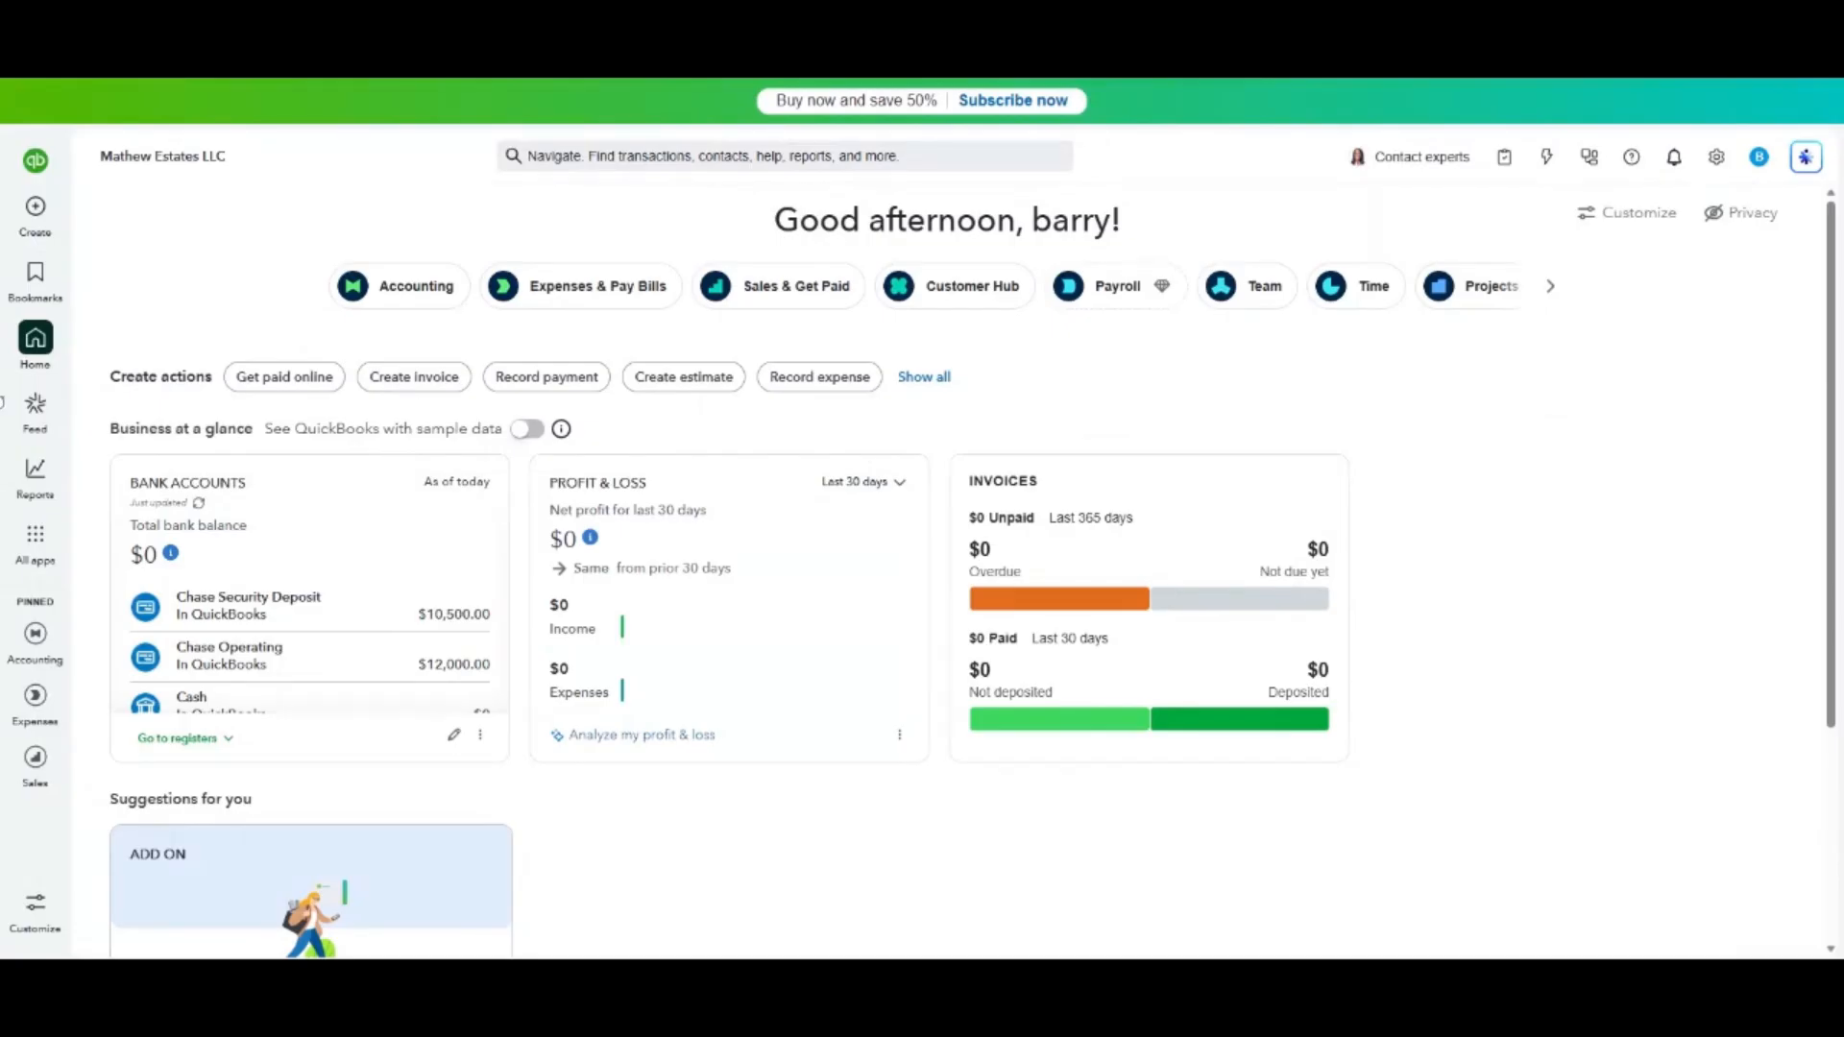
Start a refund receipt for the Unit 3 tenant, refunding from the Chase Security Deposit account.
click(21, 216)
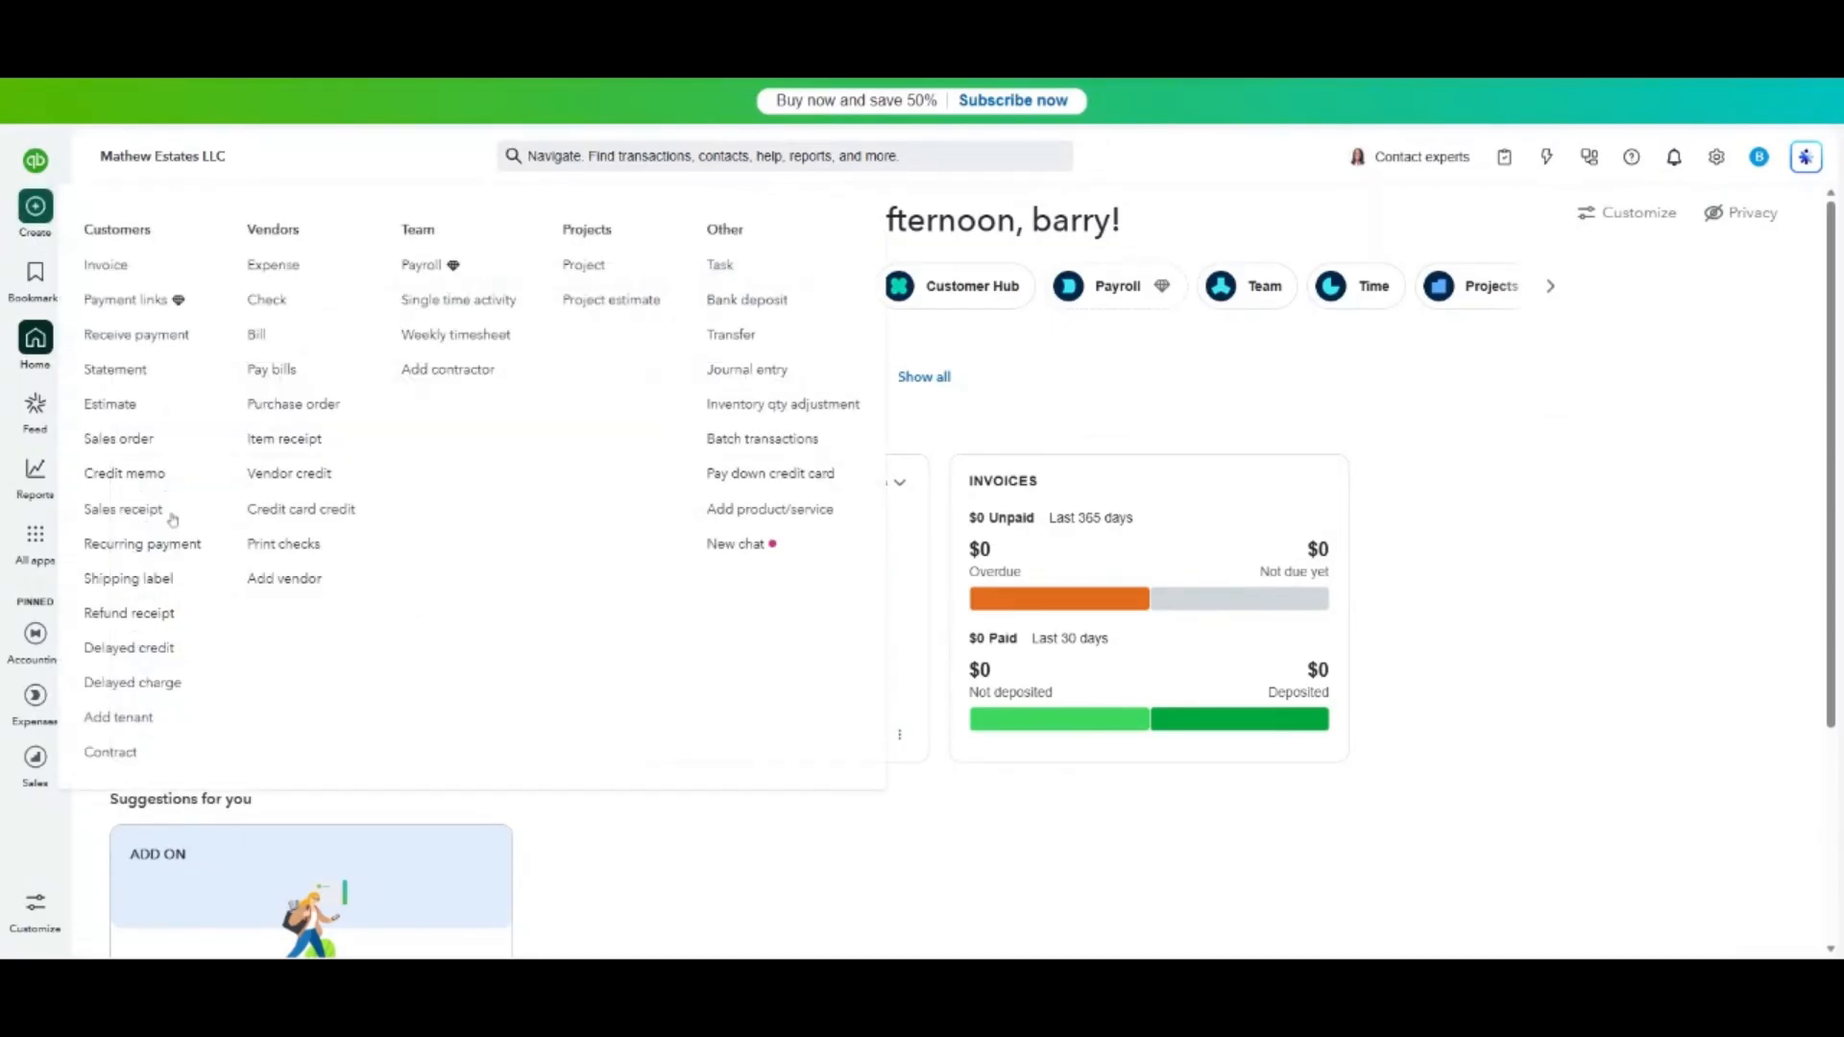
click(147, 615)
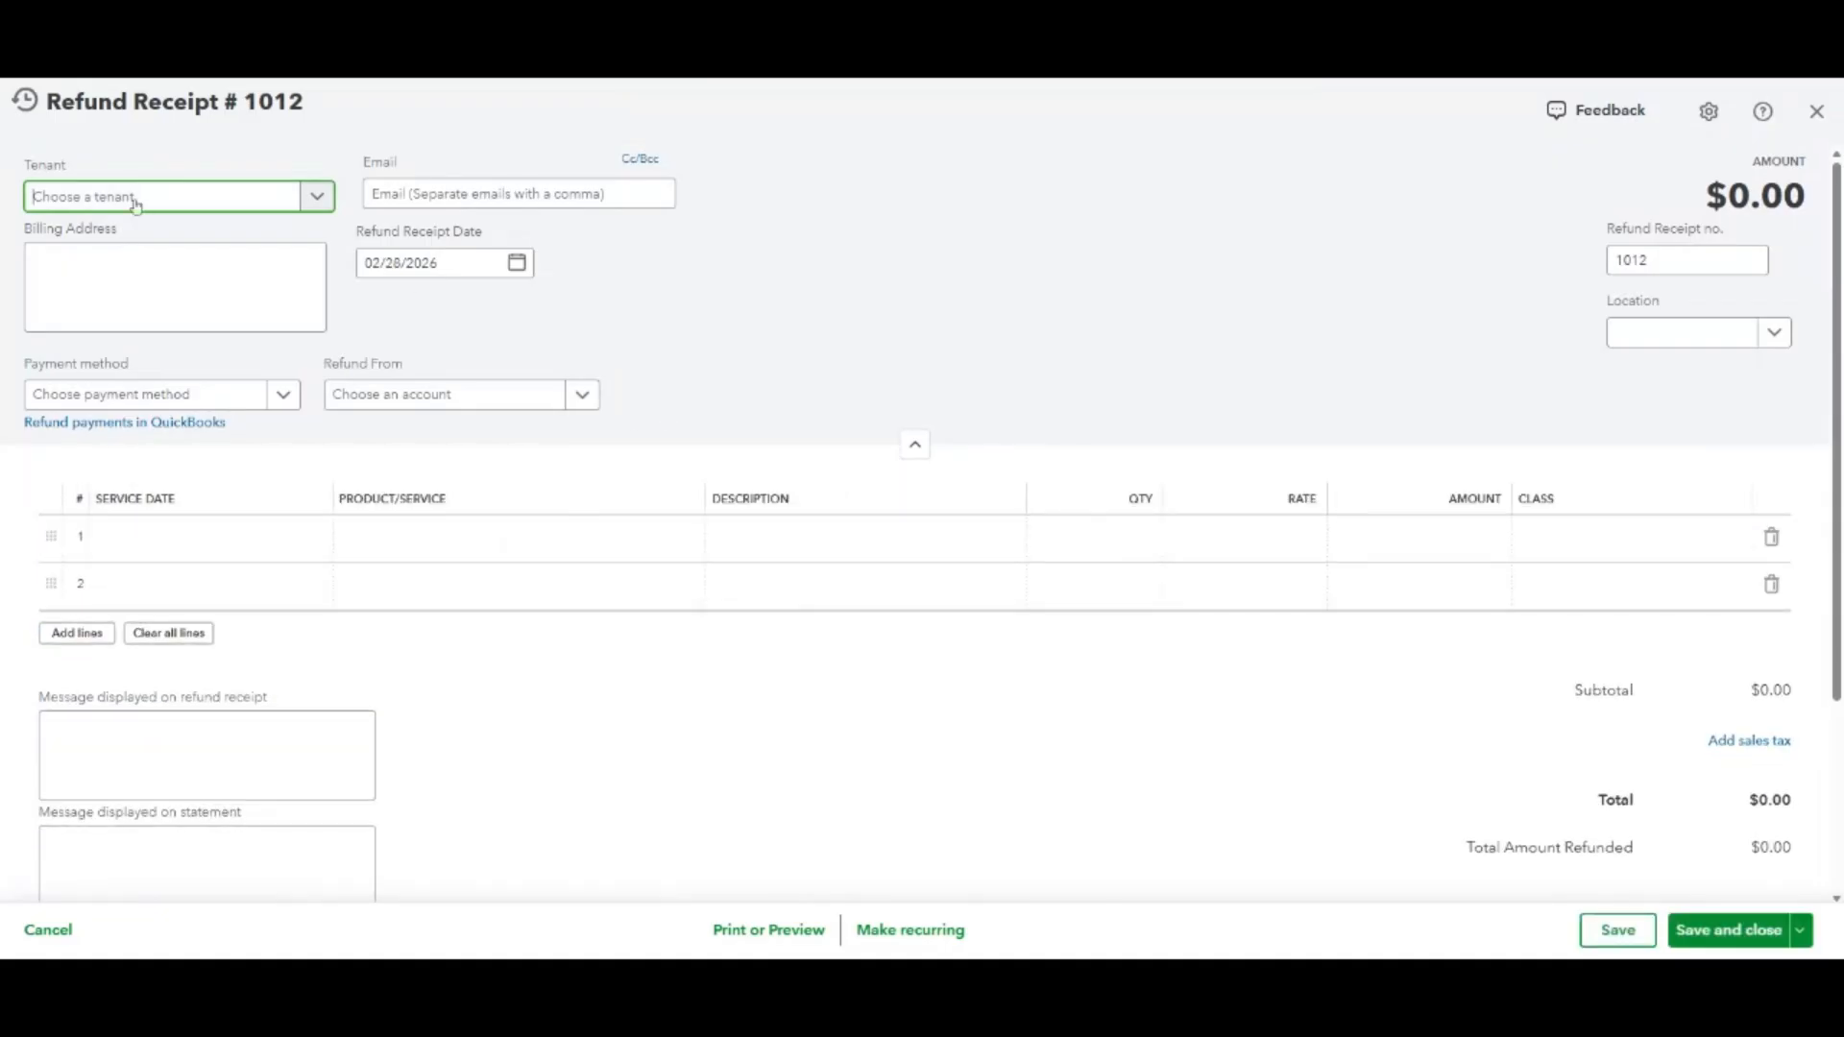
click(175, 201)
click(152, 466)
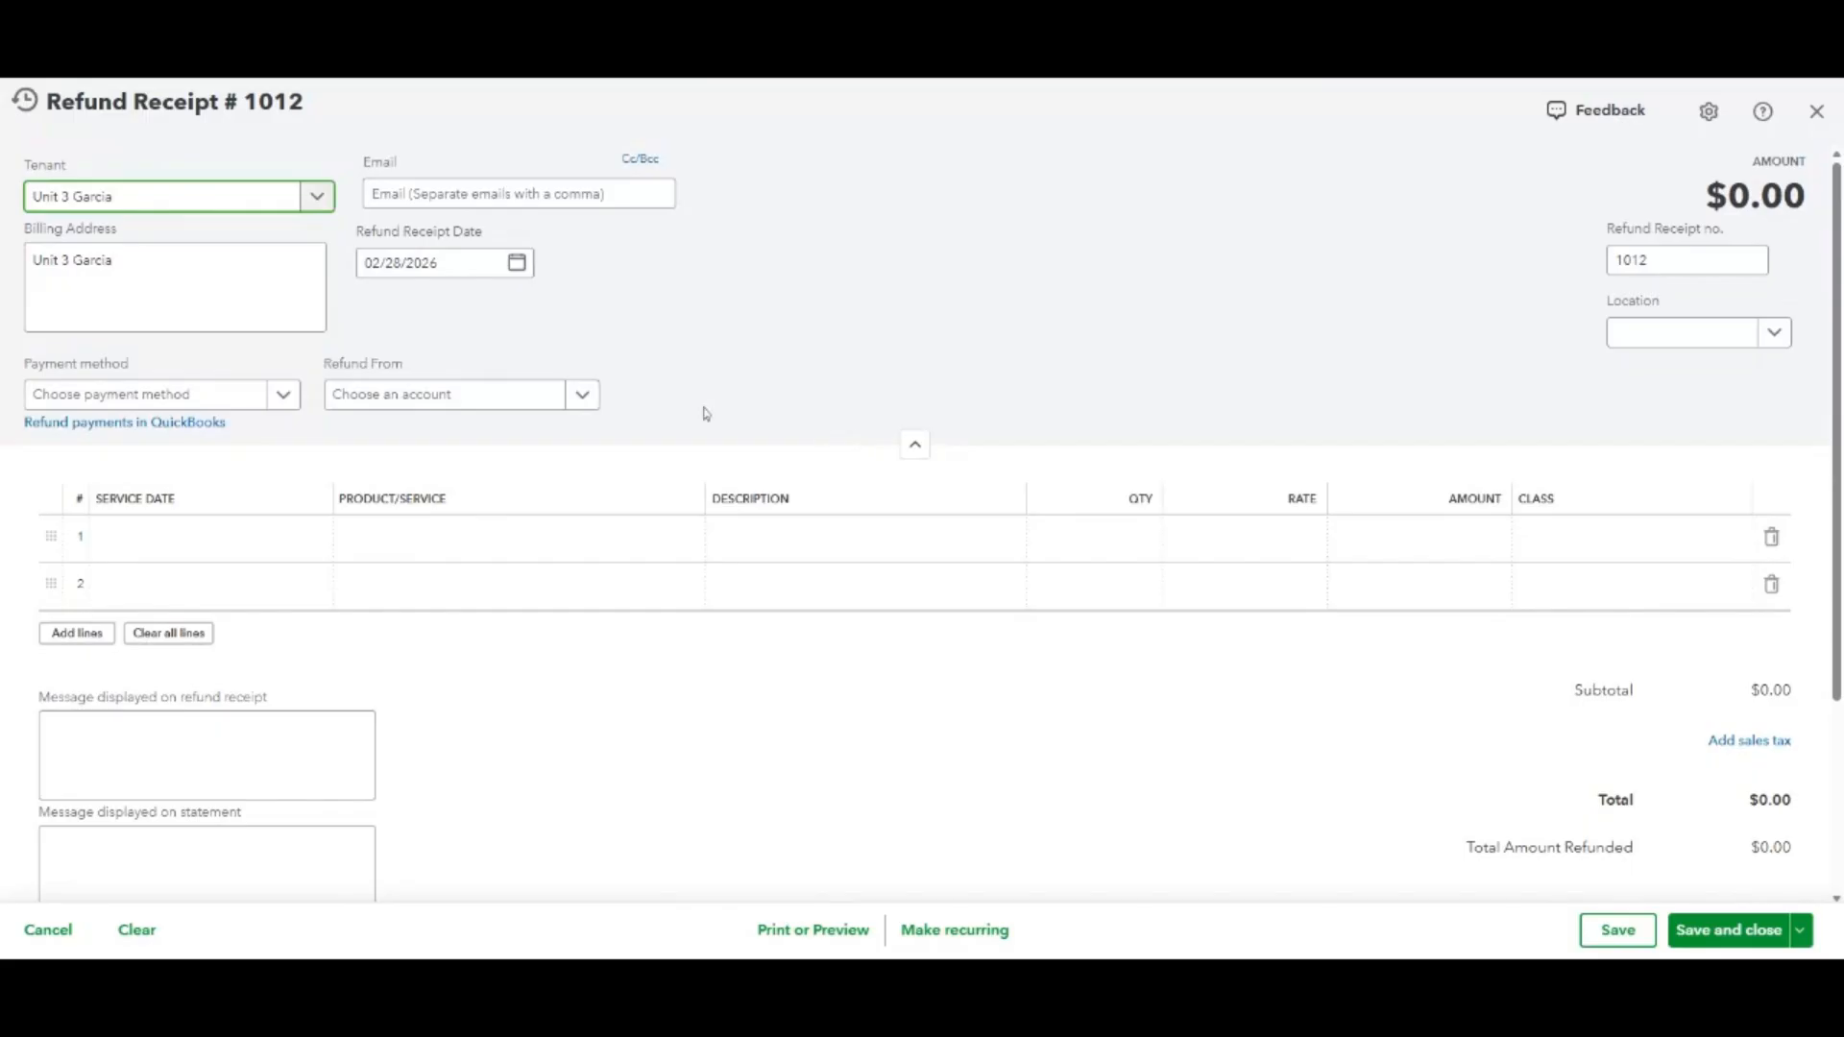
click(427, 396)
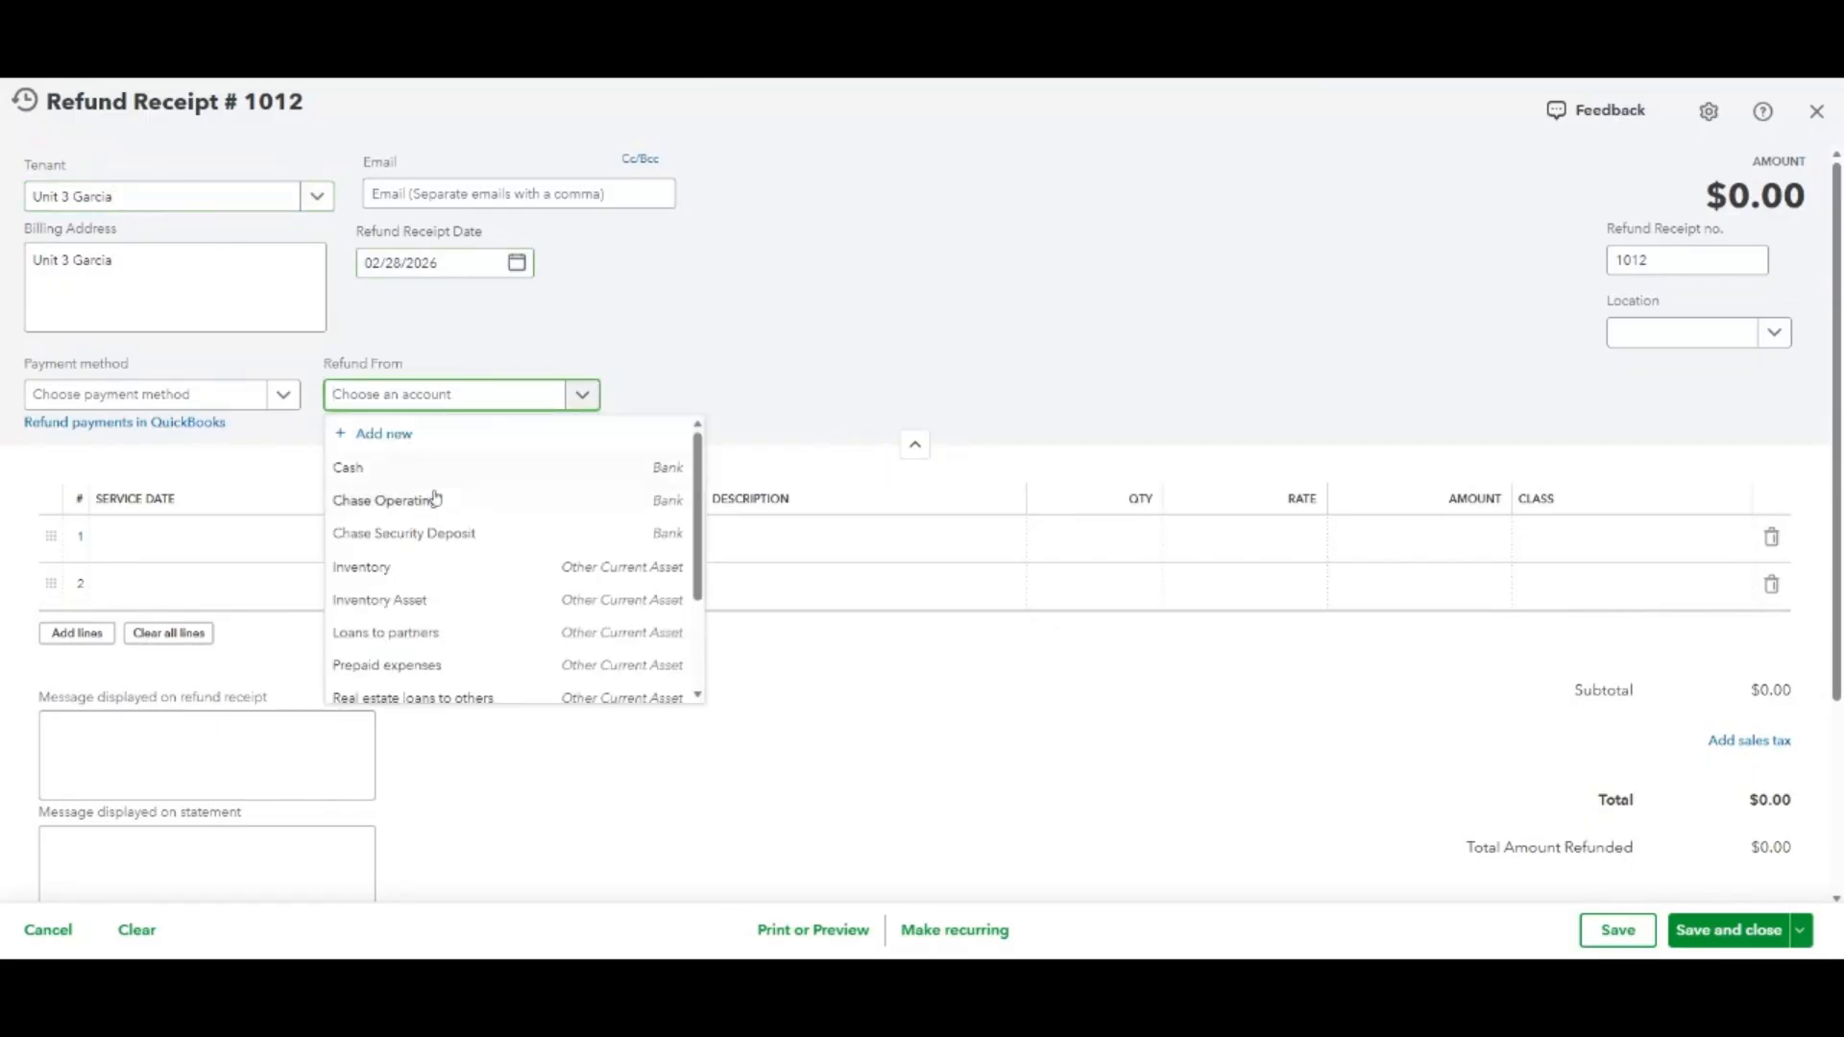
click(481, 541)
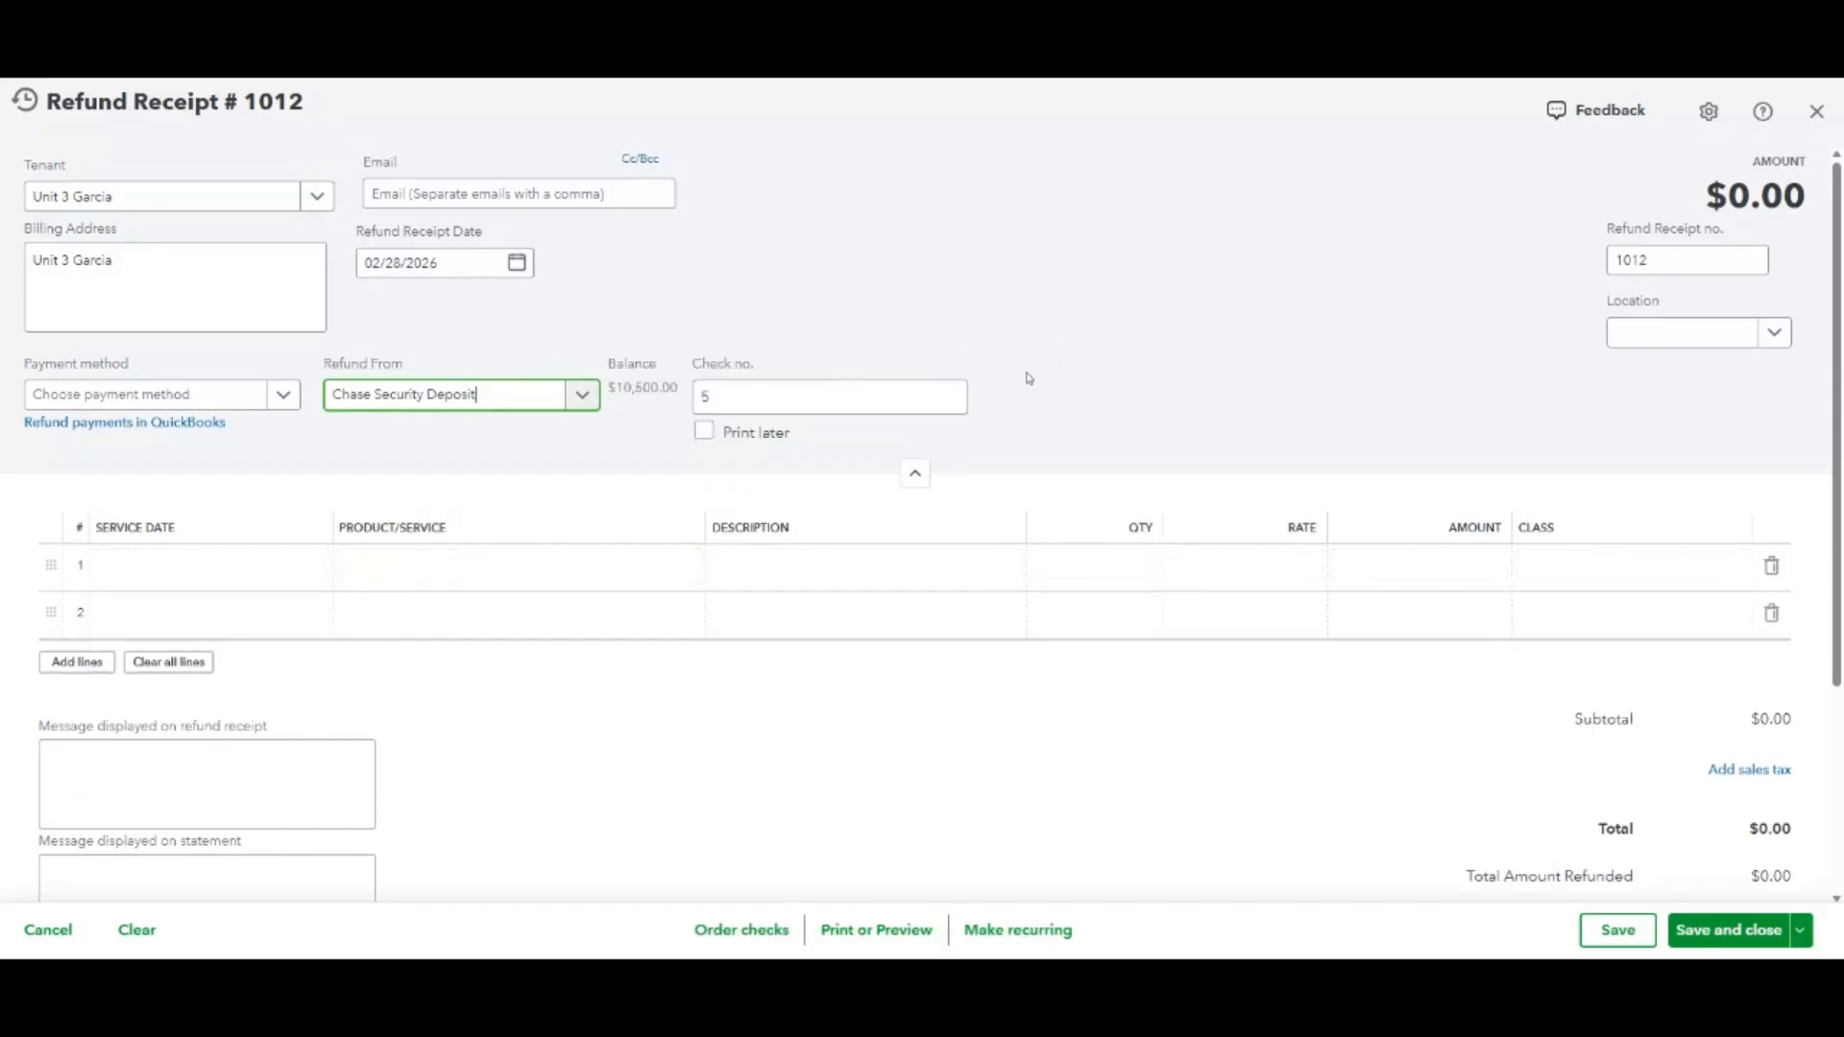
Create the service "Security deposit retained" with income account Security Deposit retained on the first line, and set the line amount to -500.
click(480, 569)
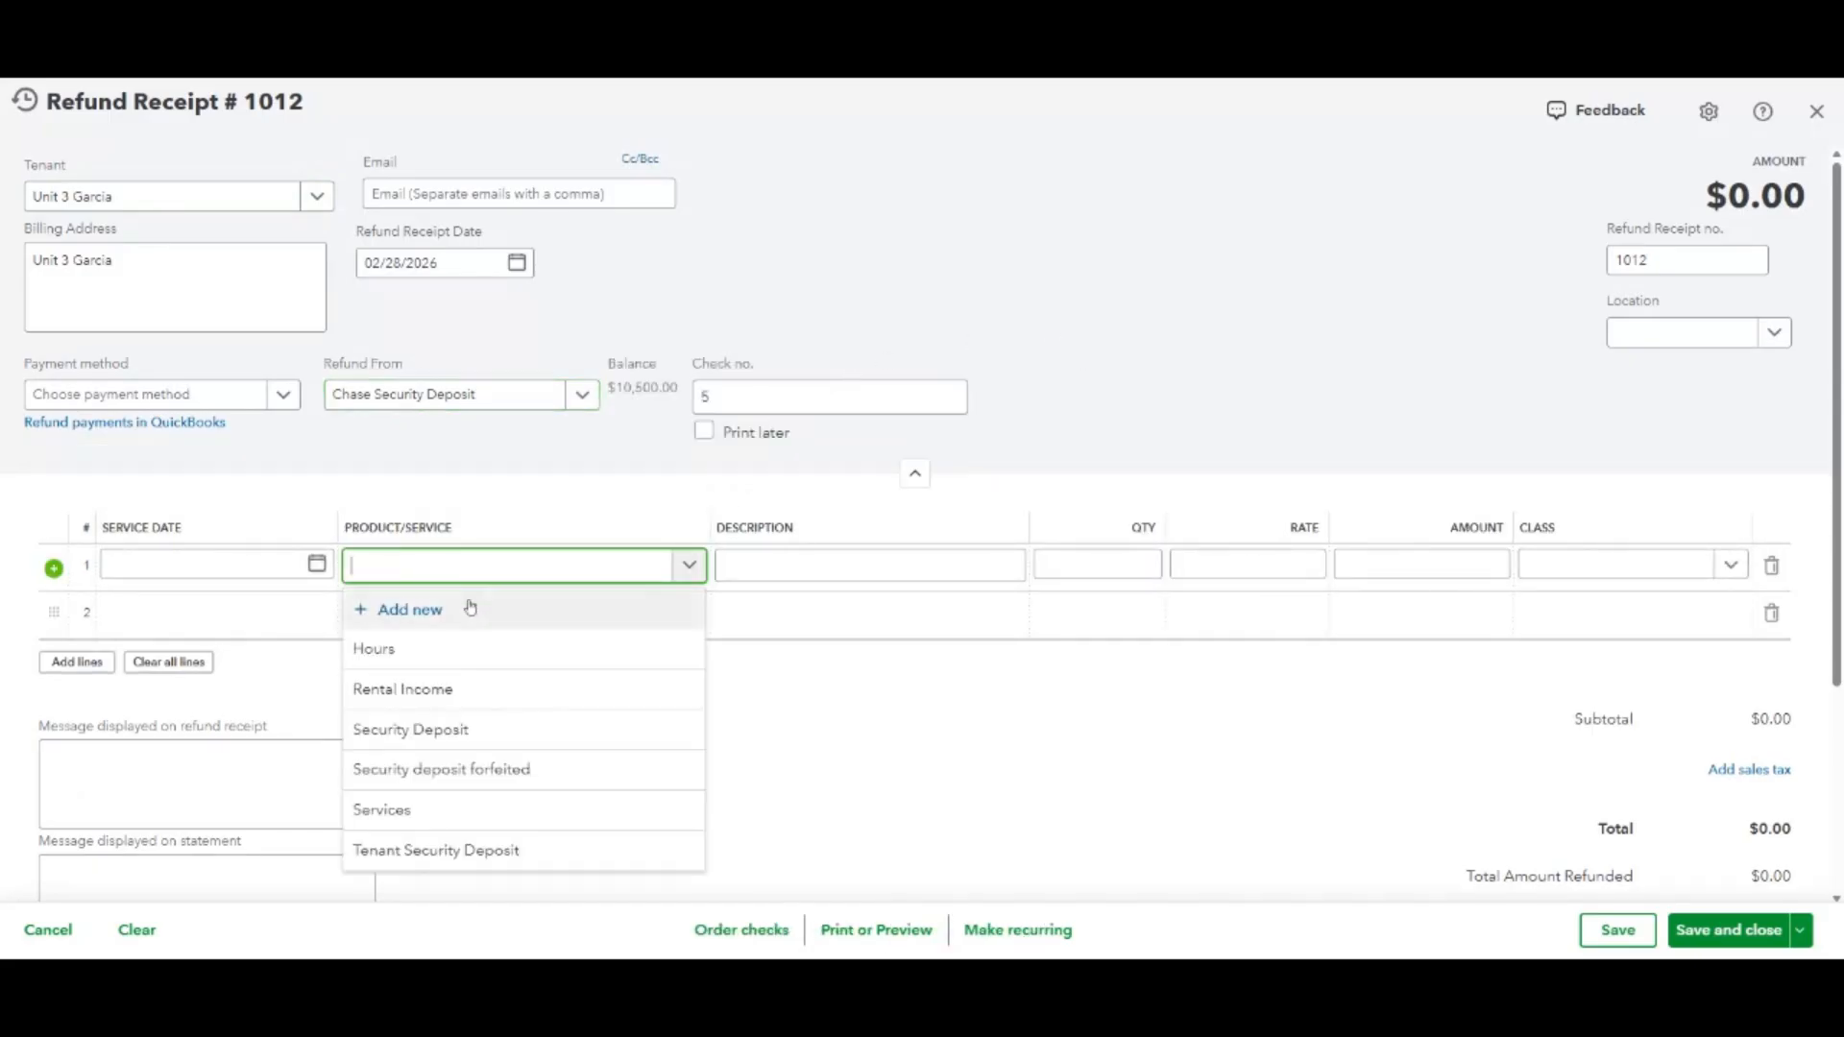
click(467, 613)
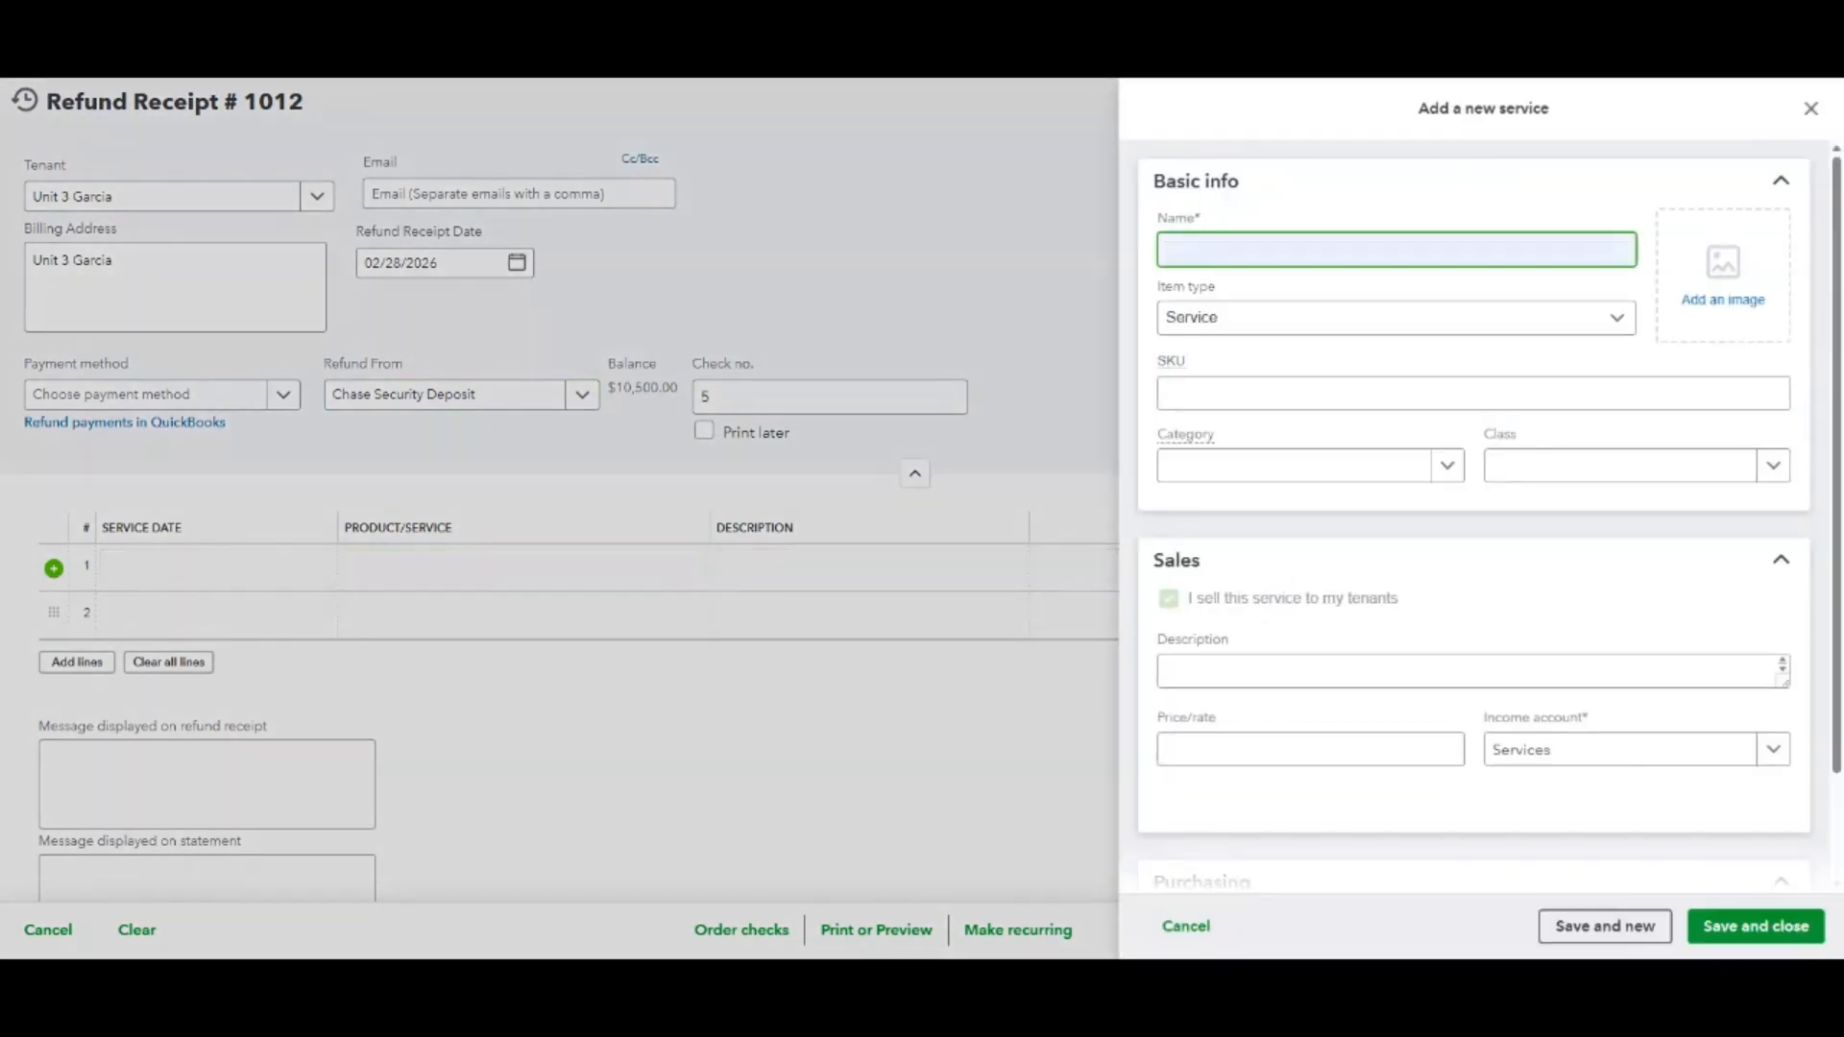
text(Secu)
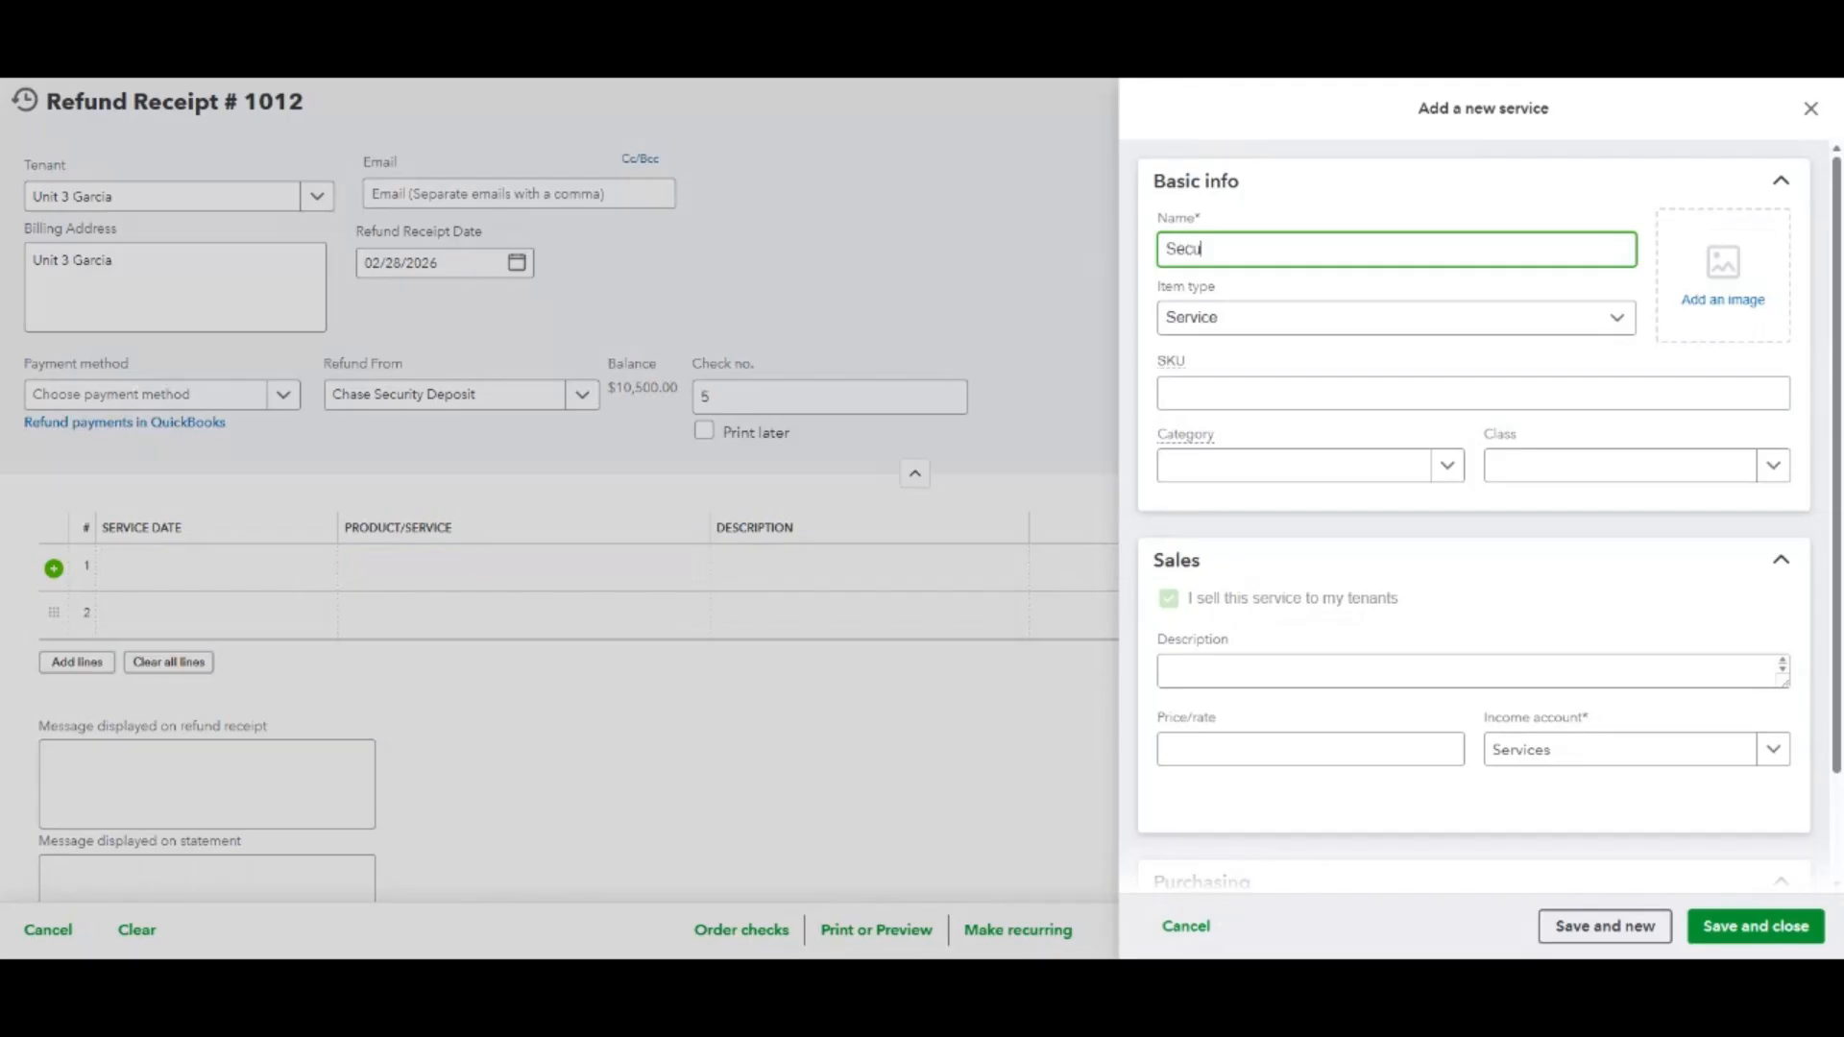
text(rity deposit r)
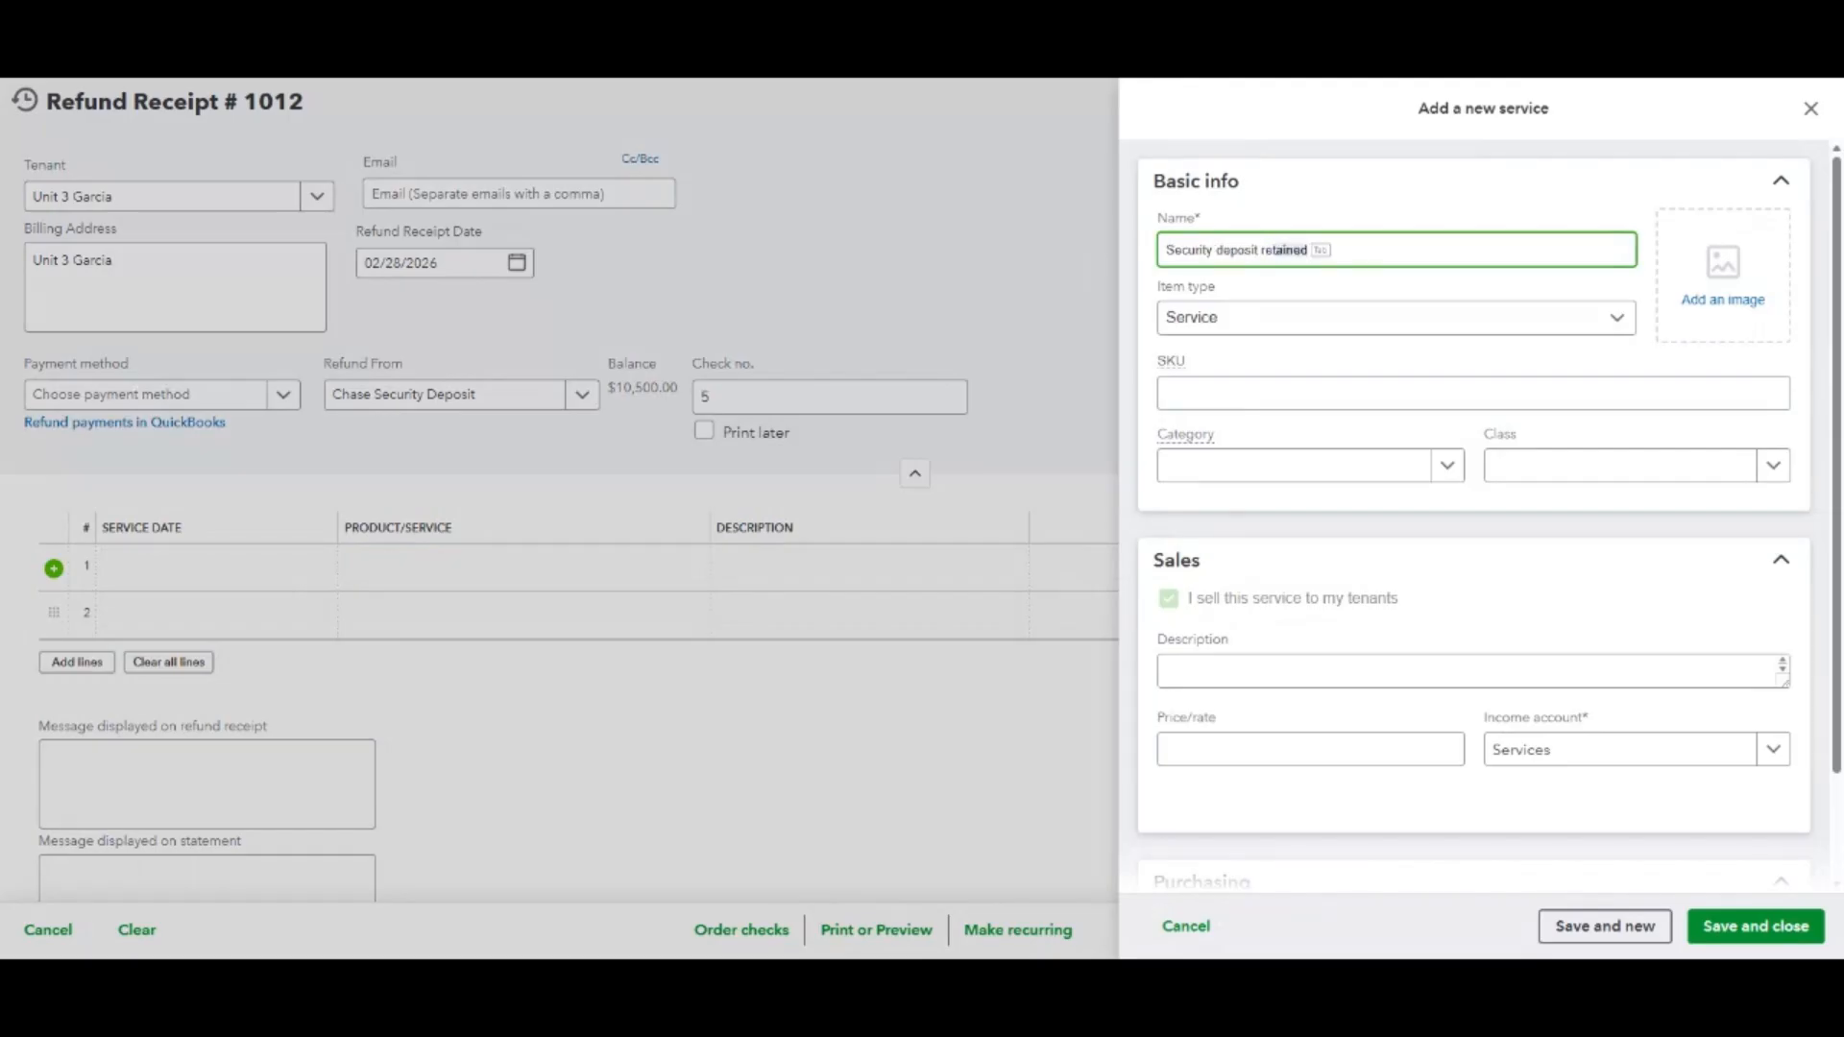
text(etained)
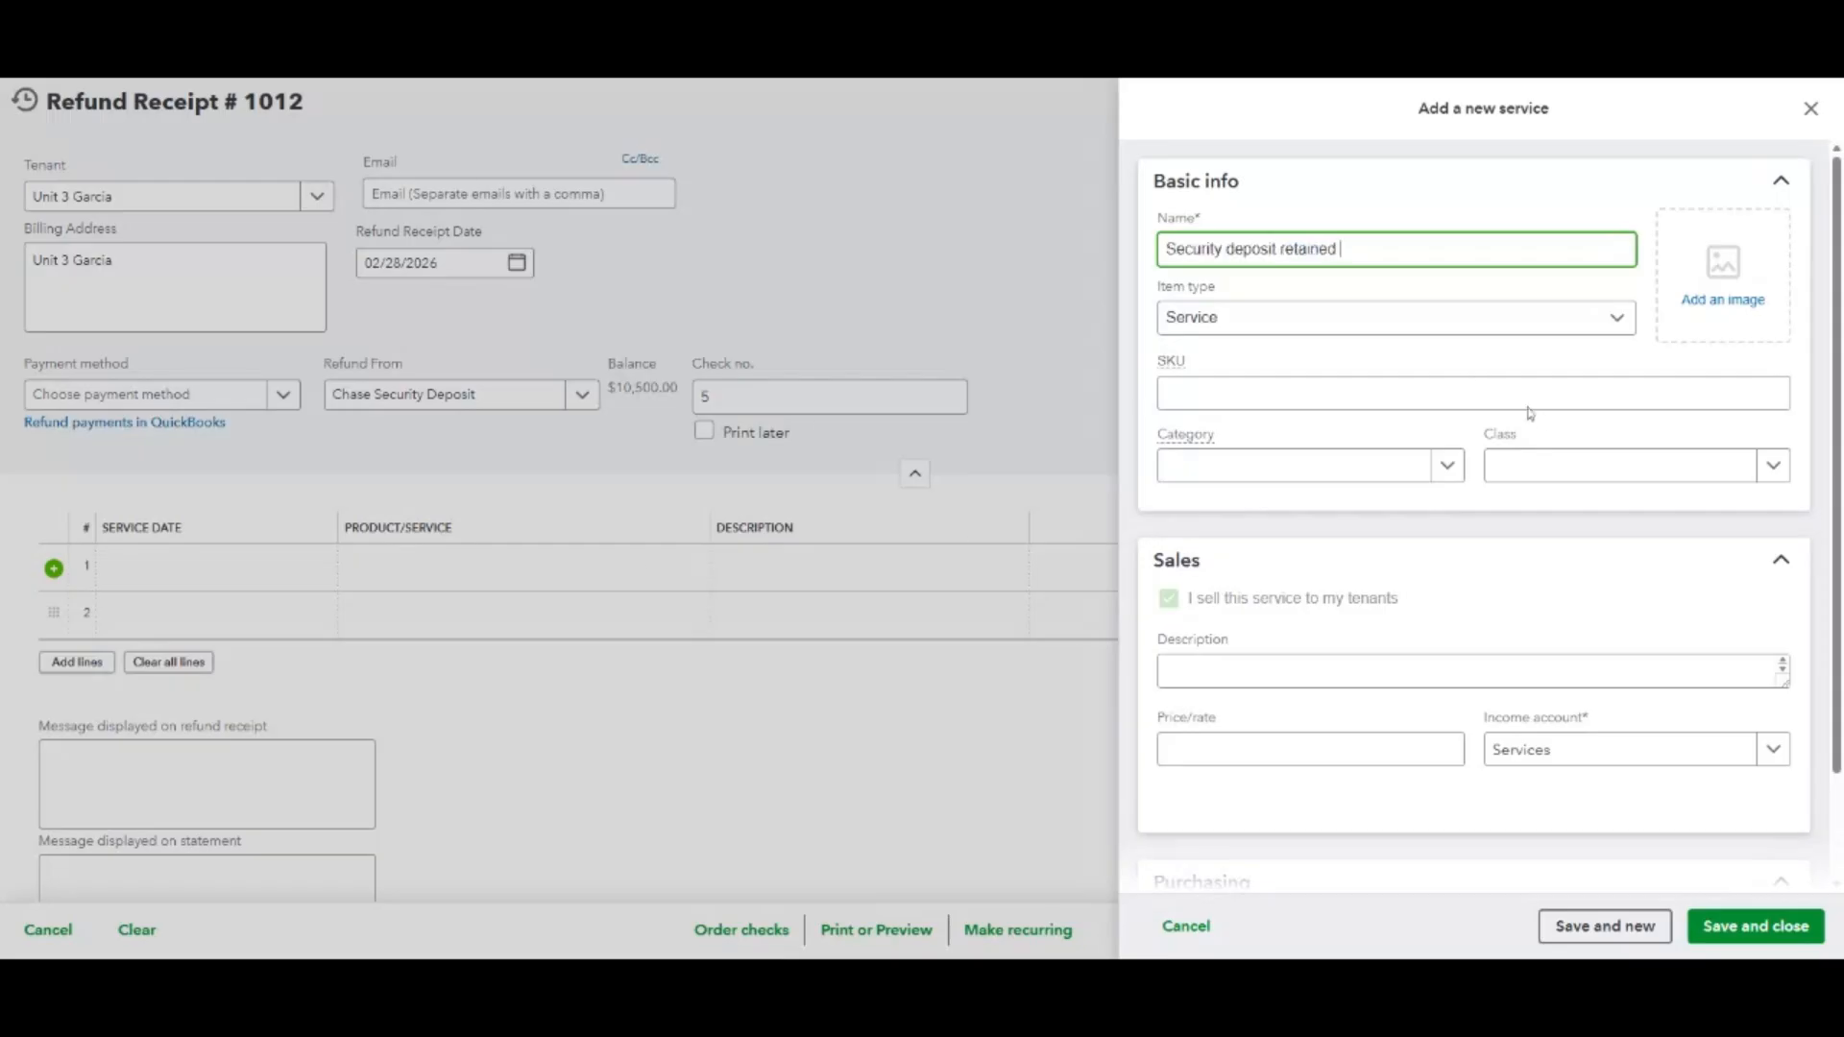
scroll(1630, 768, down, 1)
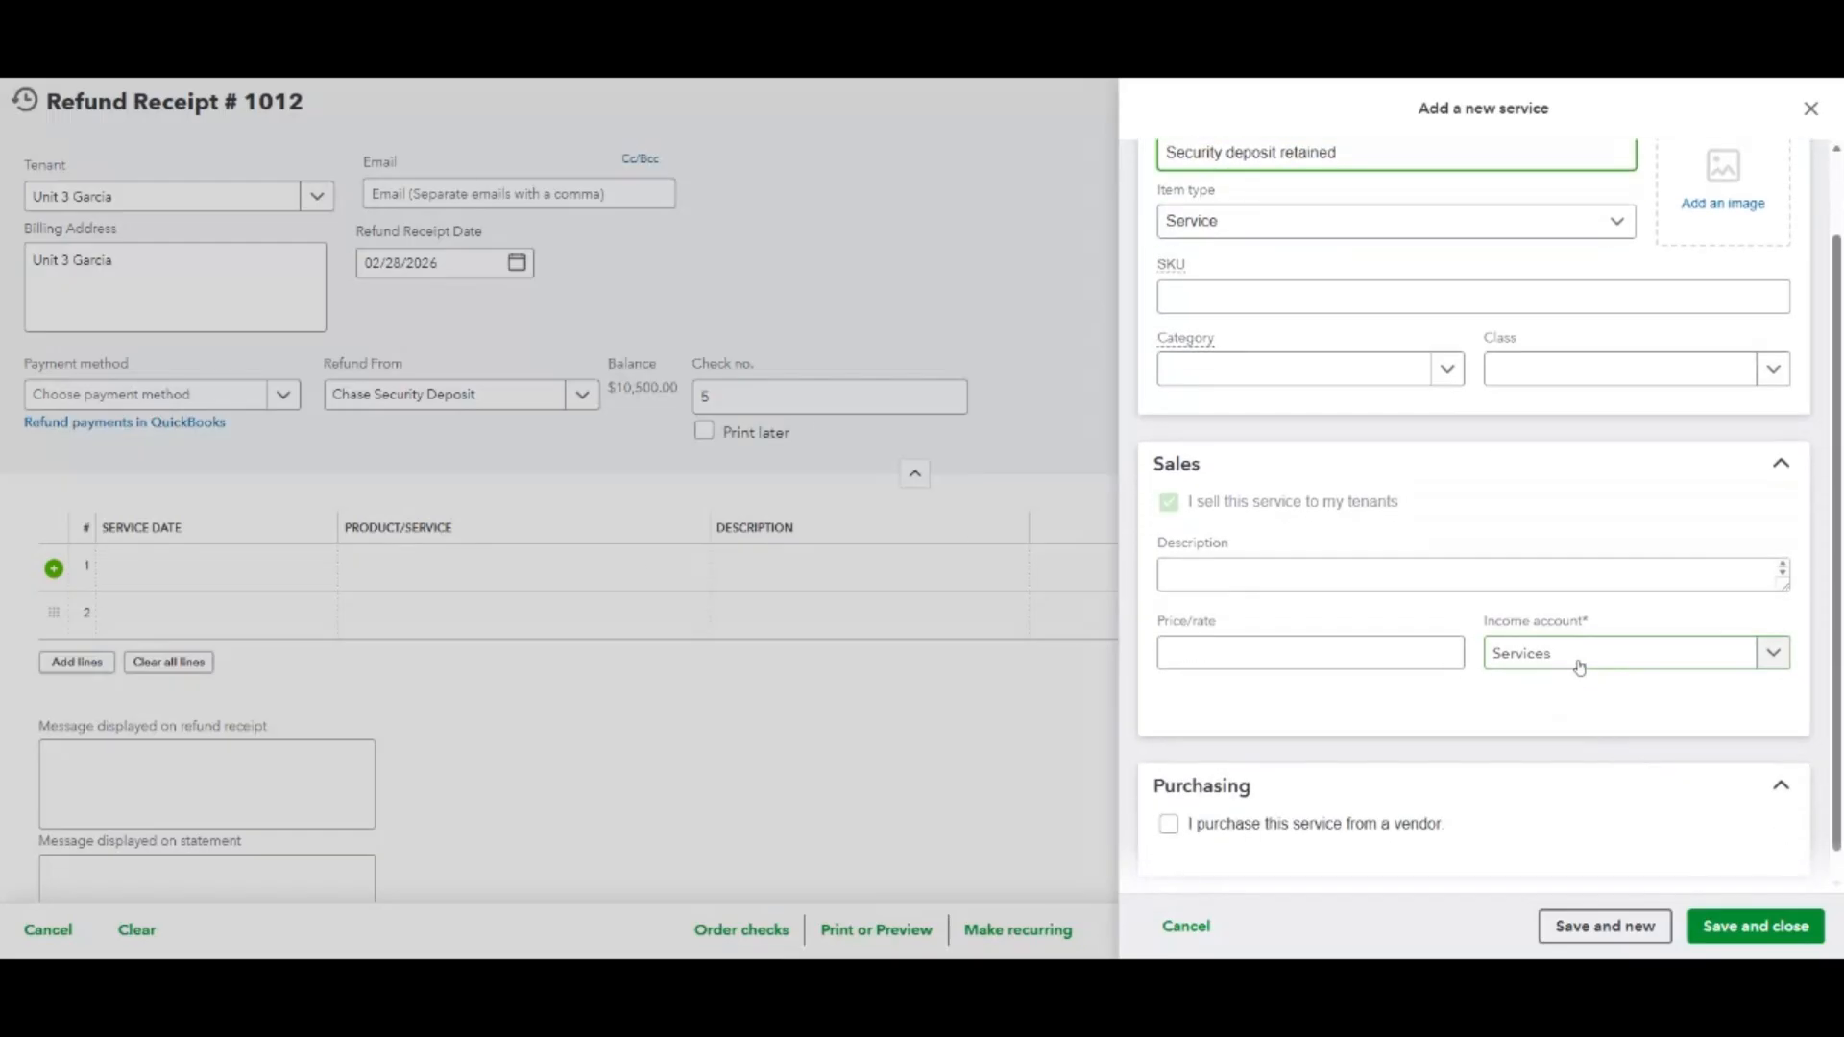
click(1618, 660)
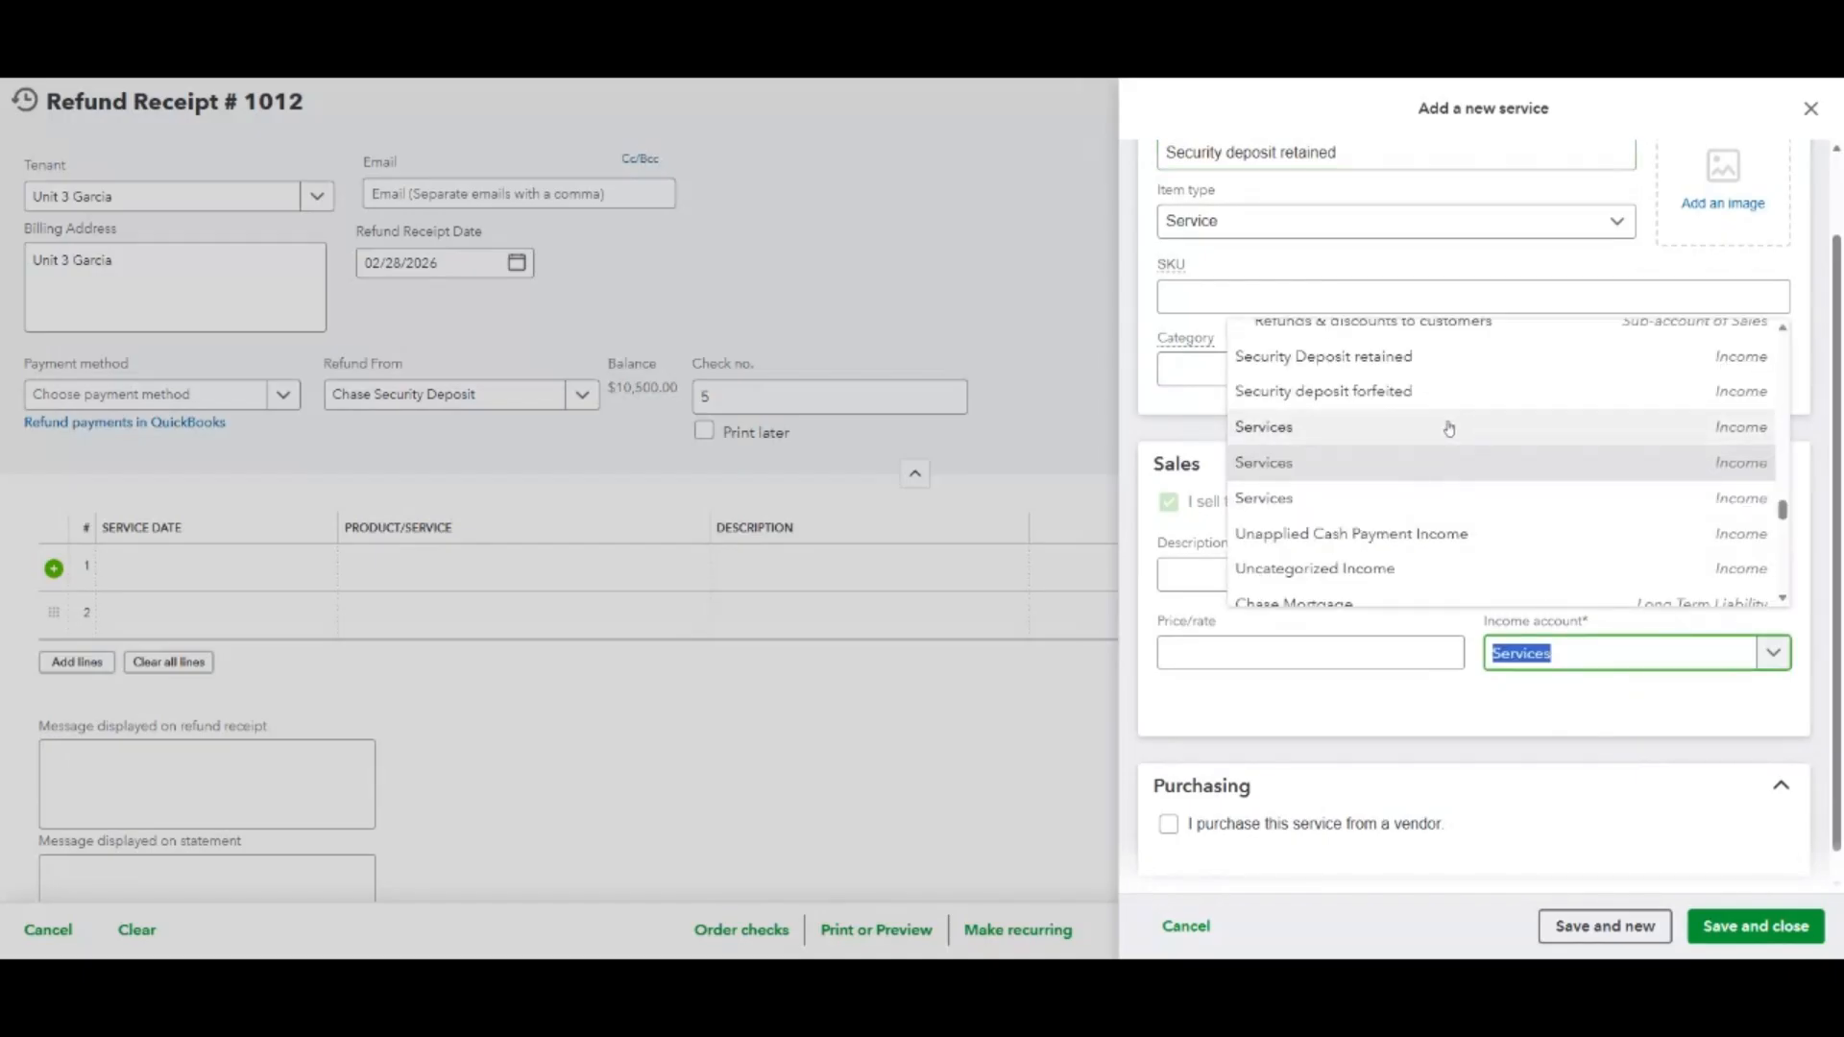
click(1431, 357)
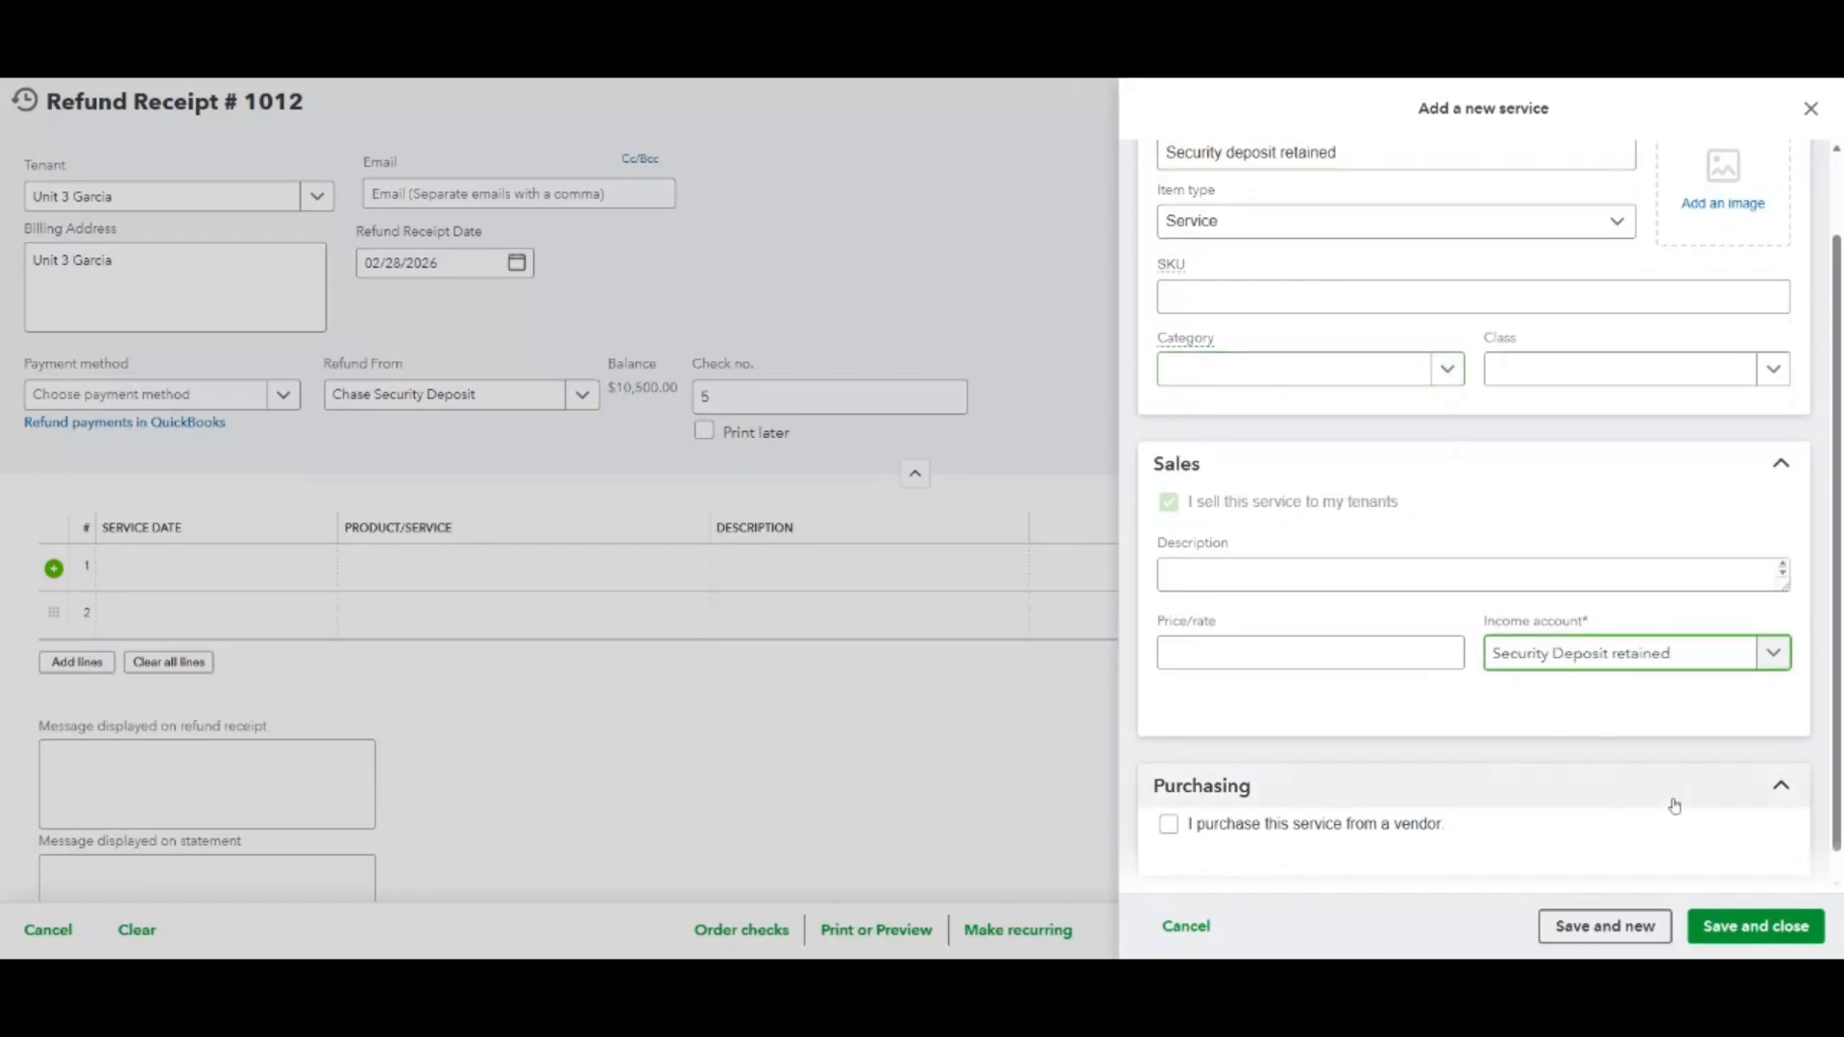
scroll(1673, 806, up, 1)
click(1738, 937)
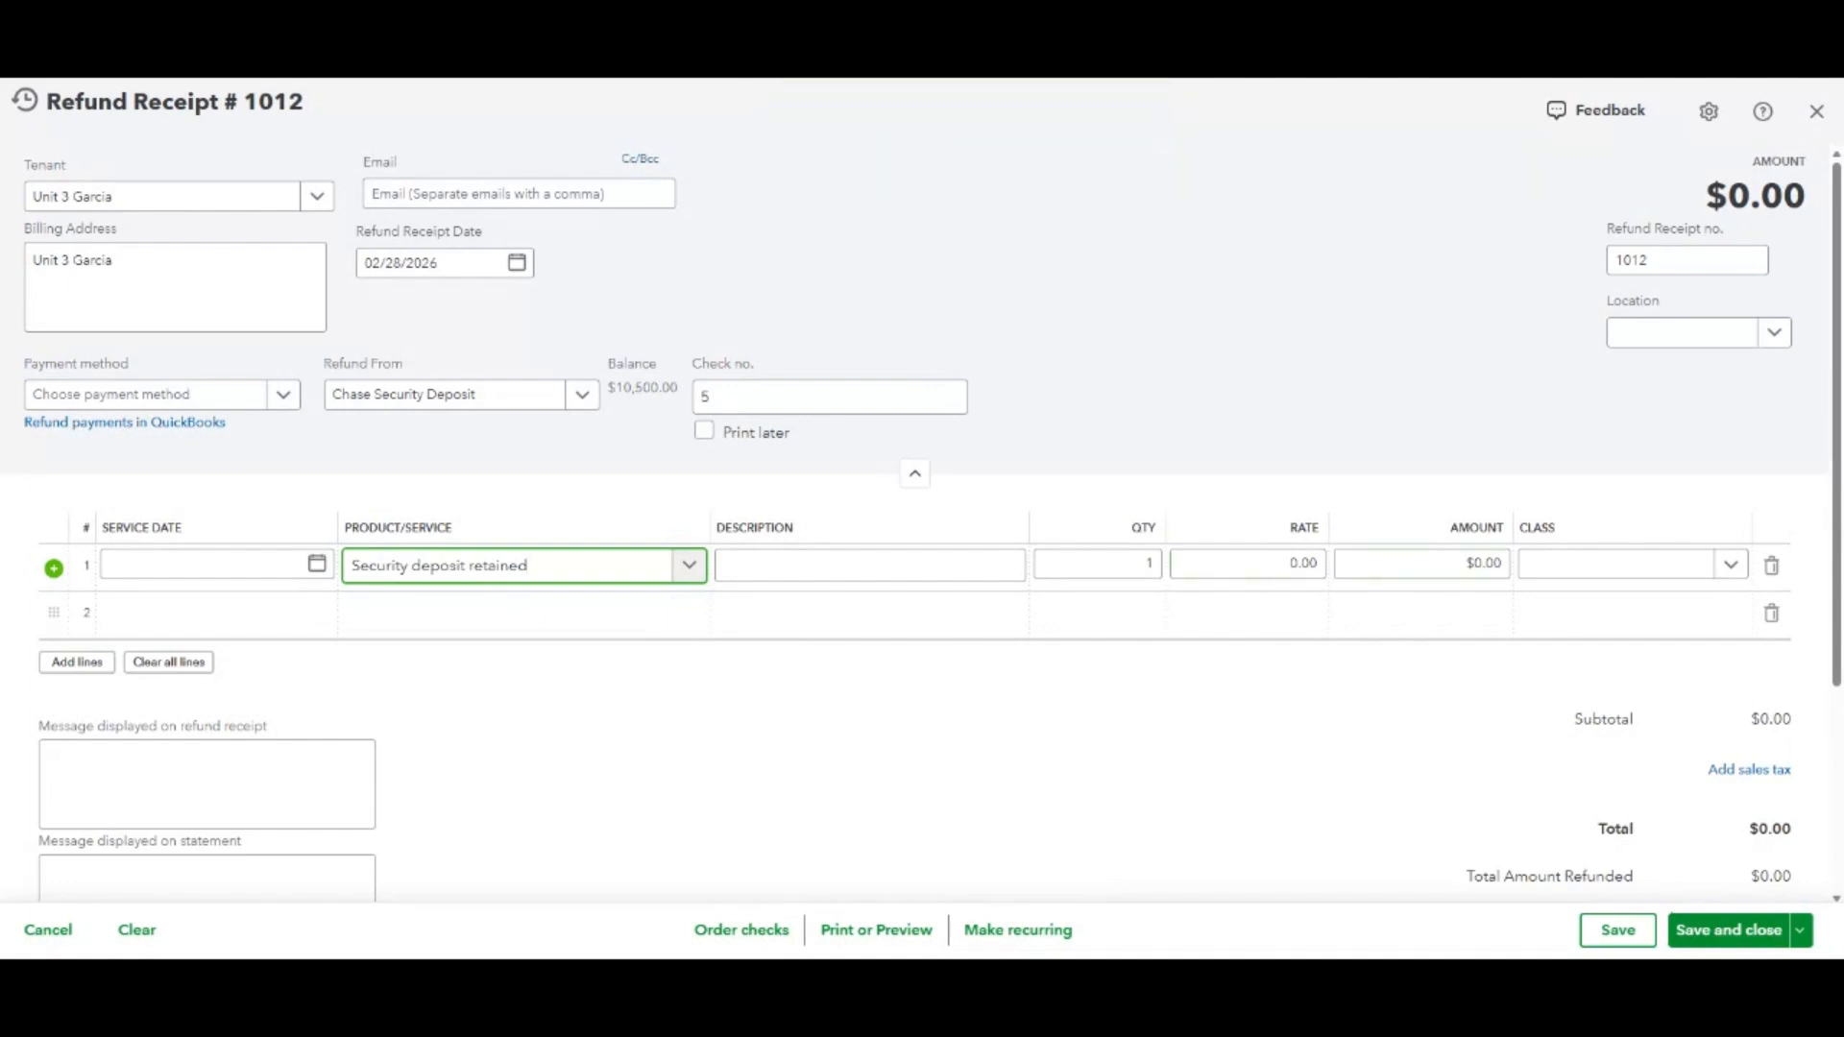
click(1380, 579)
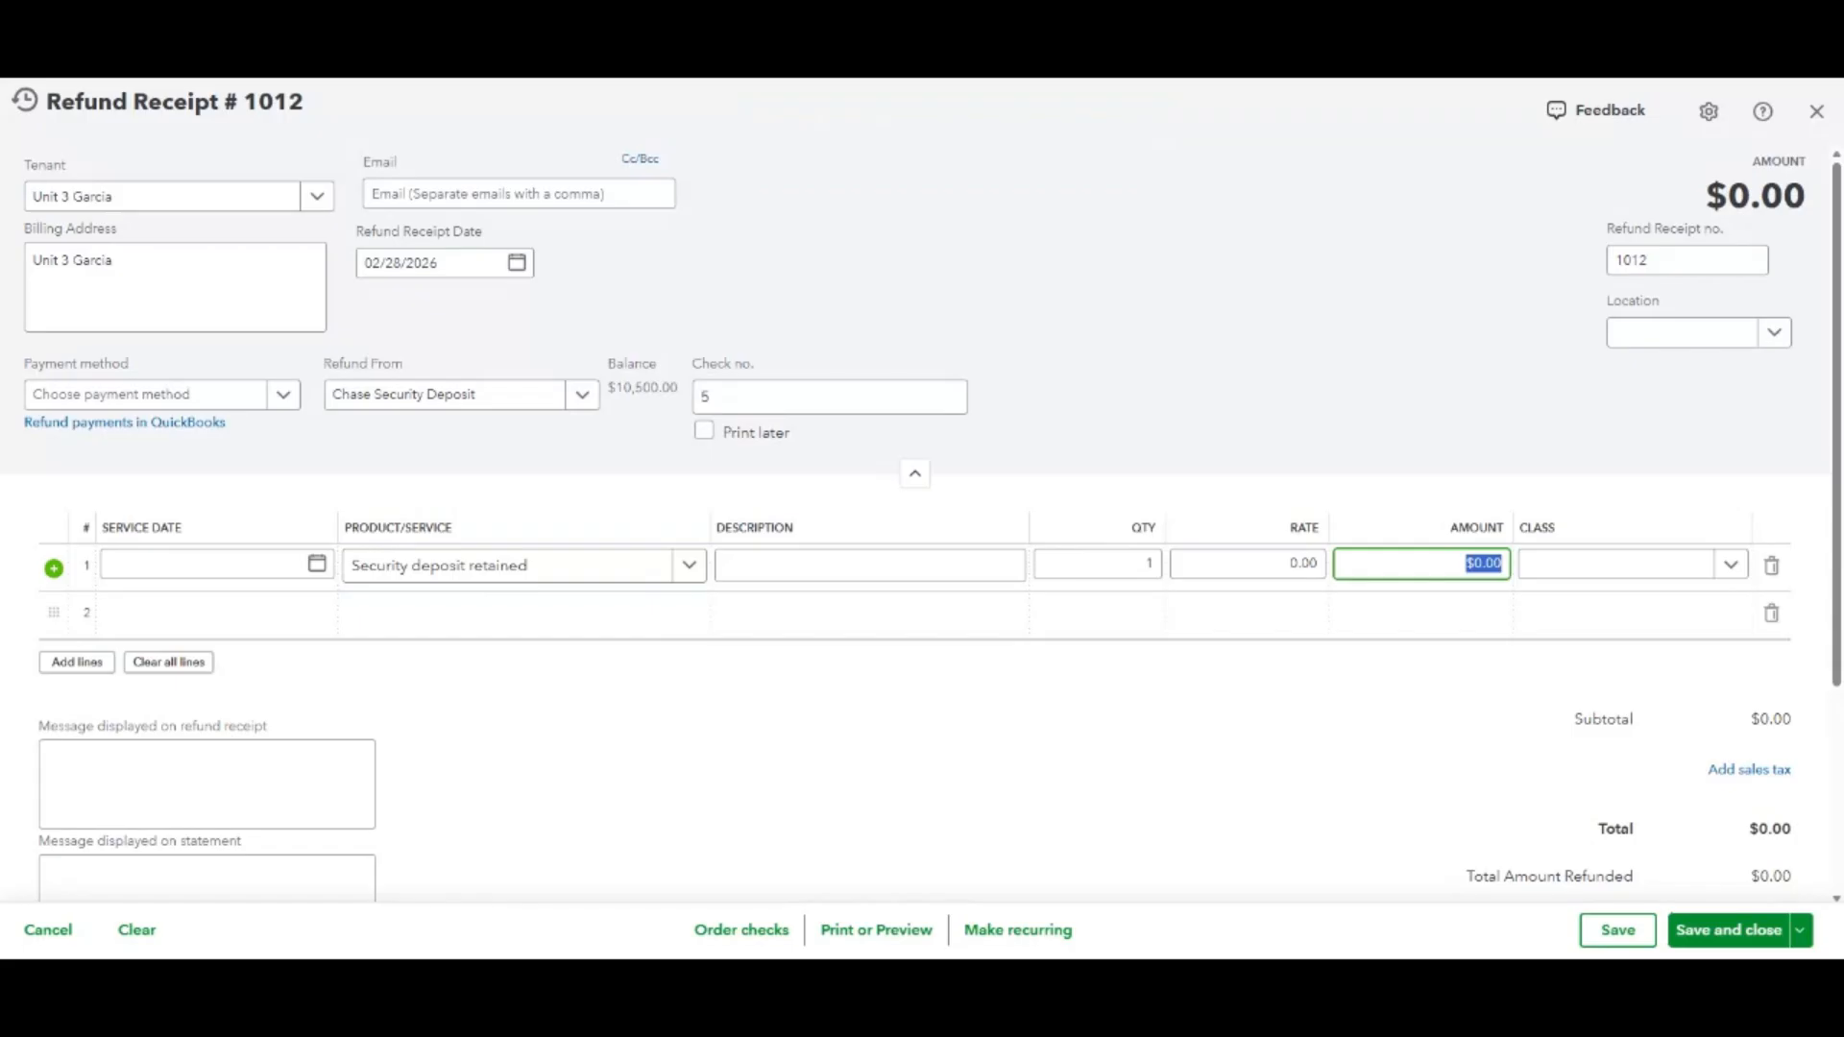
text(-500)
Add a Security Deposit line for $10,000 on the second row, then save and close the refund receipt.
mouse_move(548, 619)
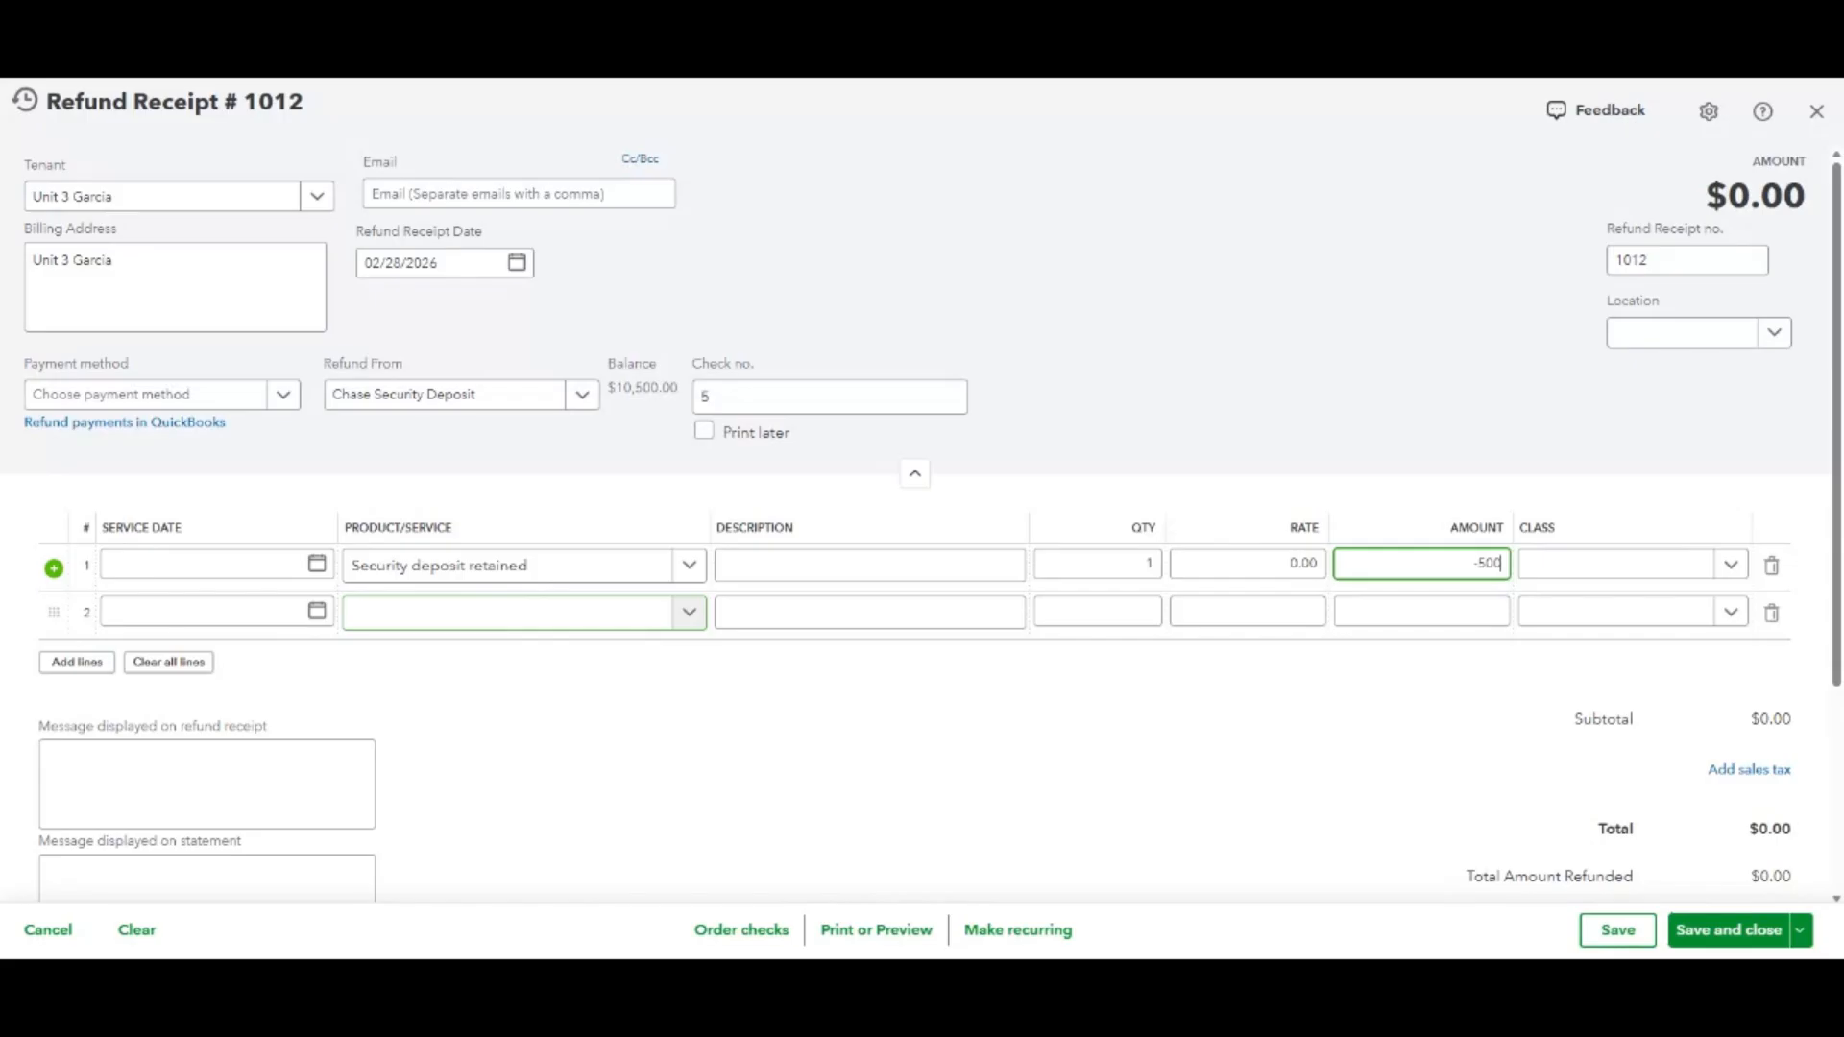
click(548, 620)
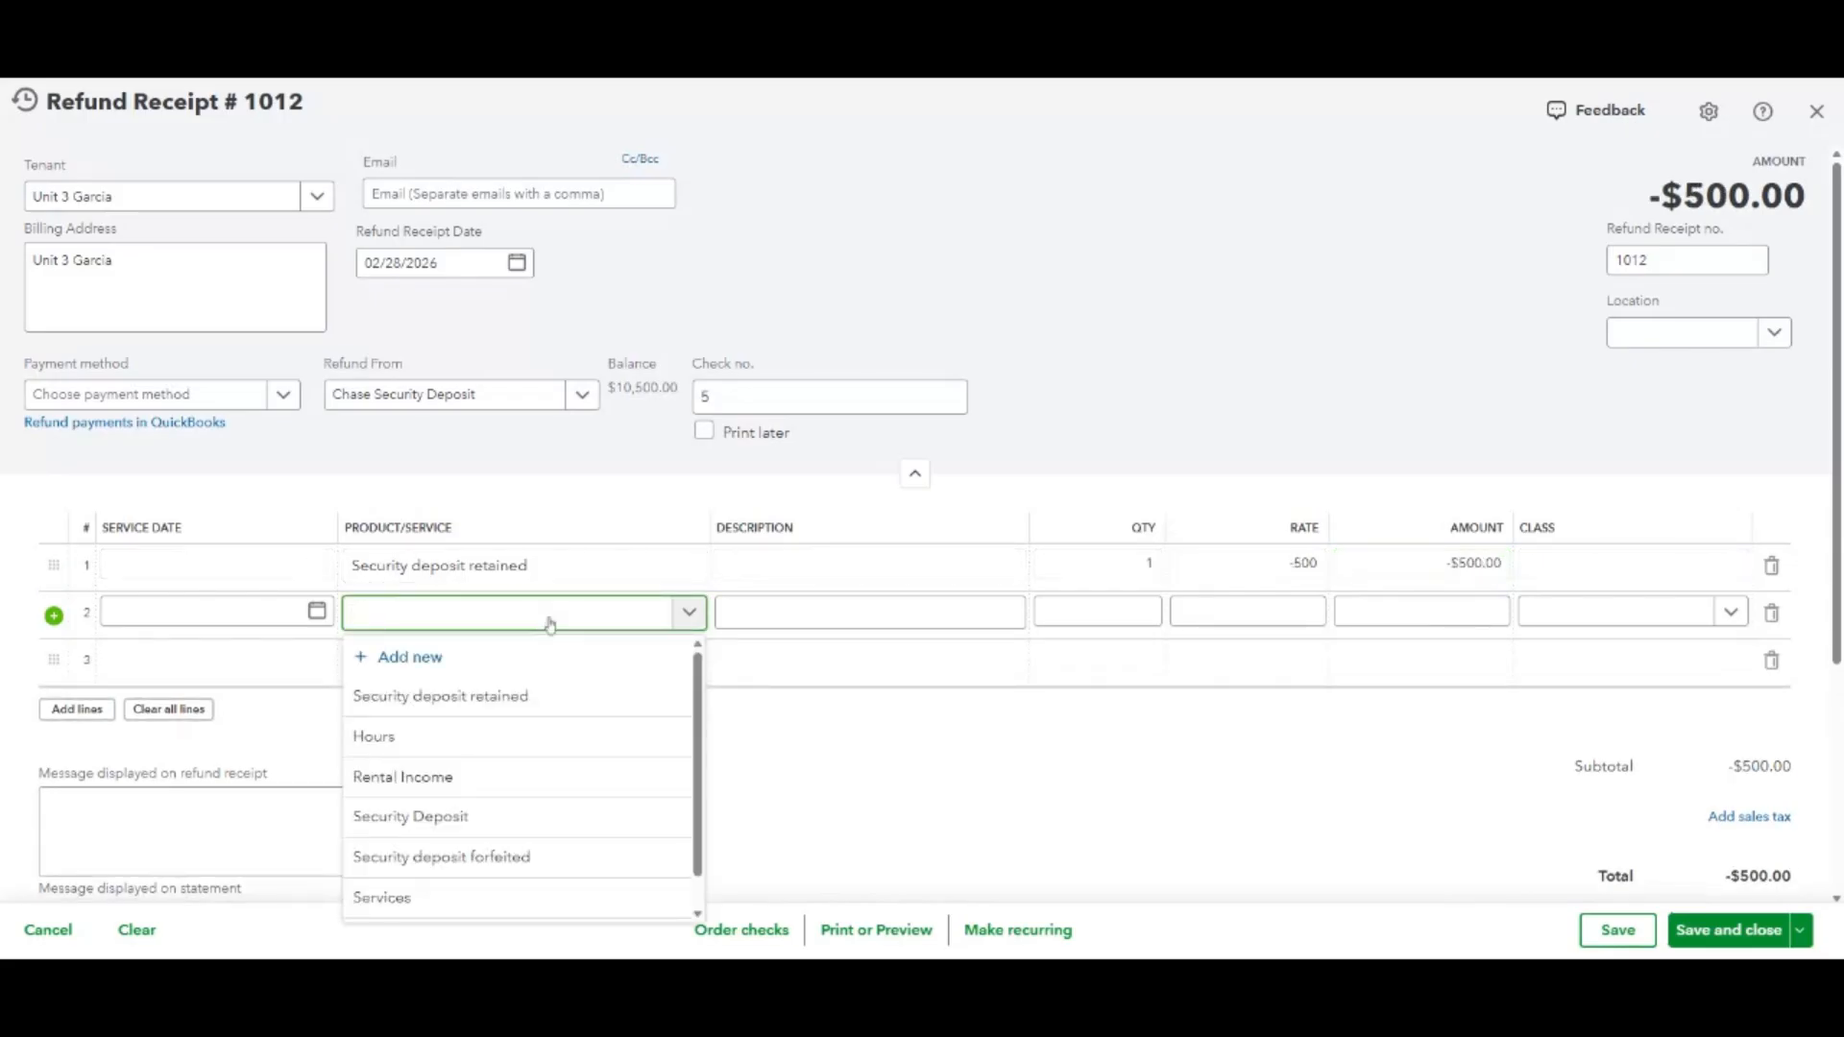
click(514, 817)
click(1425, 612)
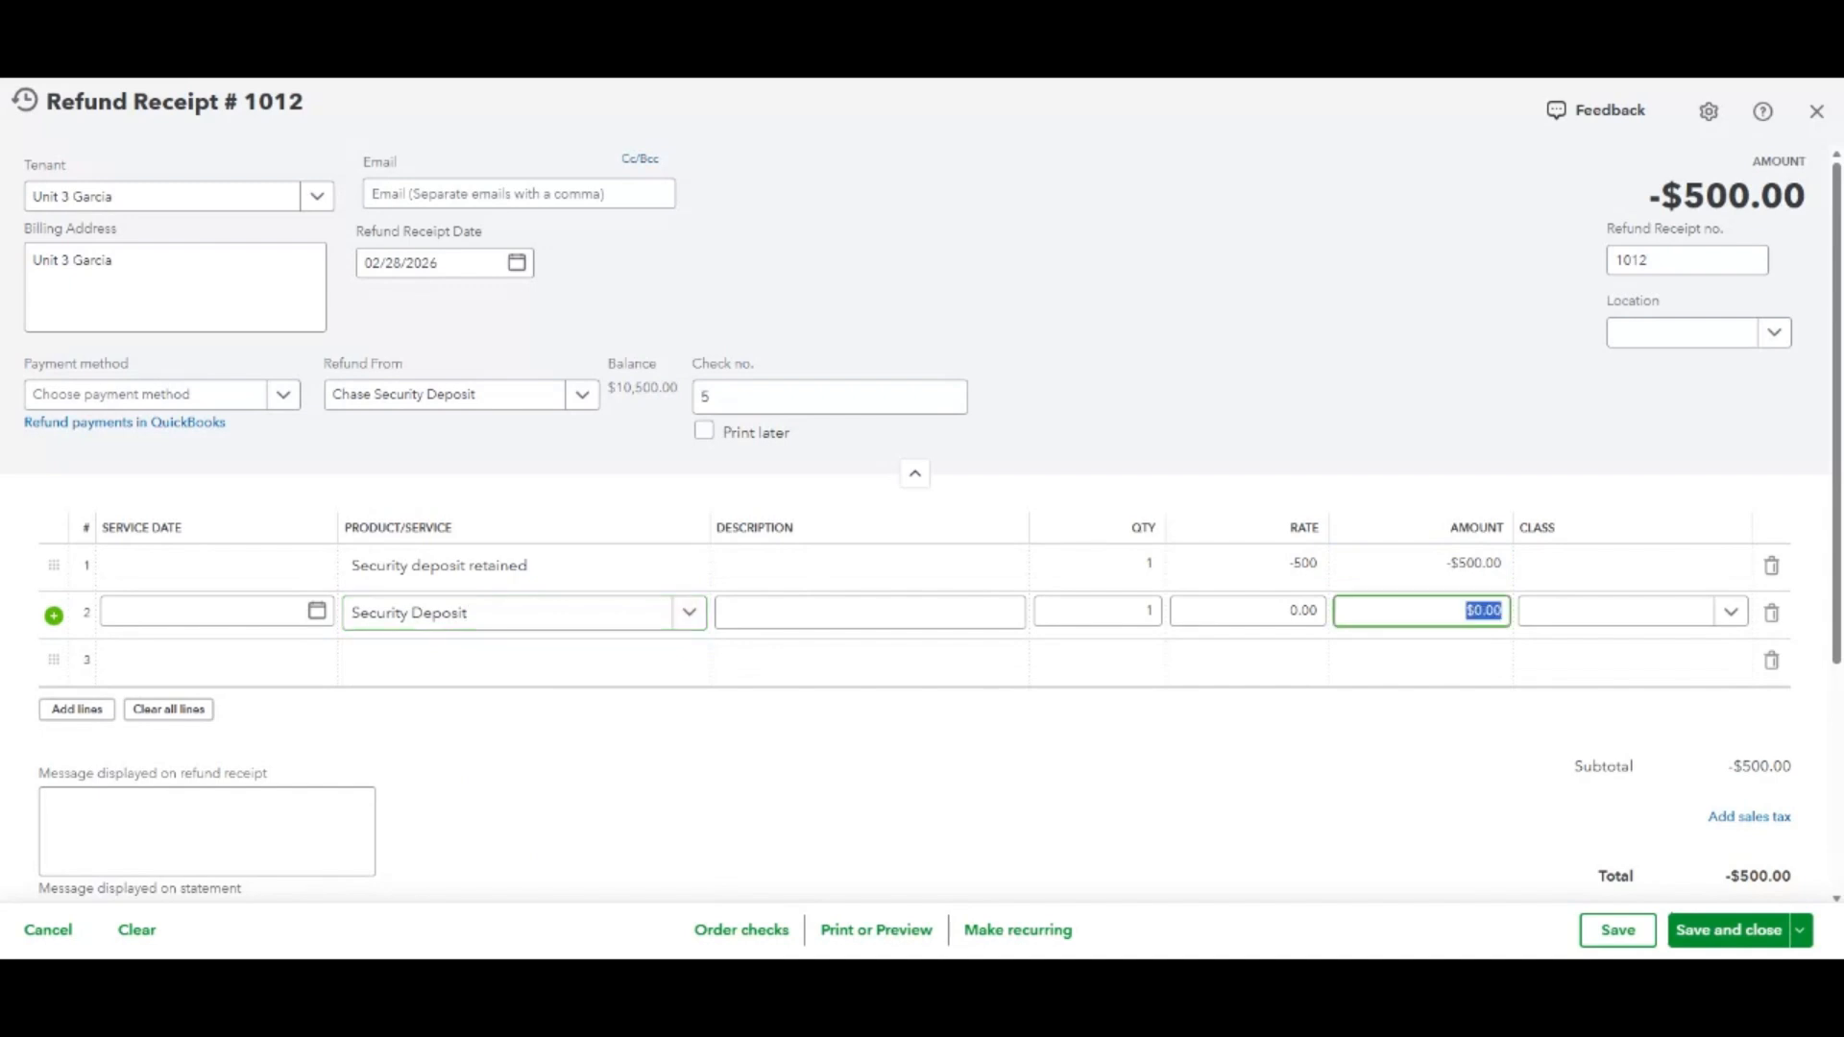
text(10000)
click(1435, 768)
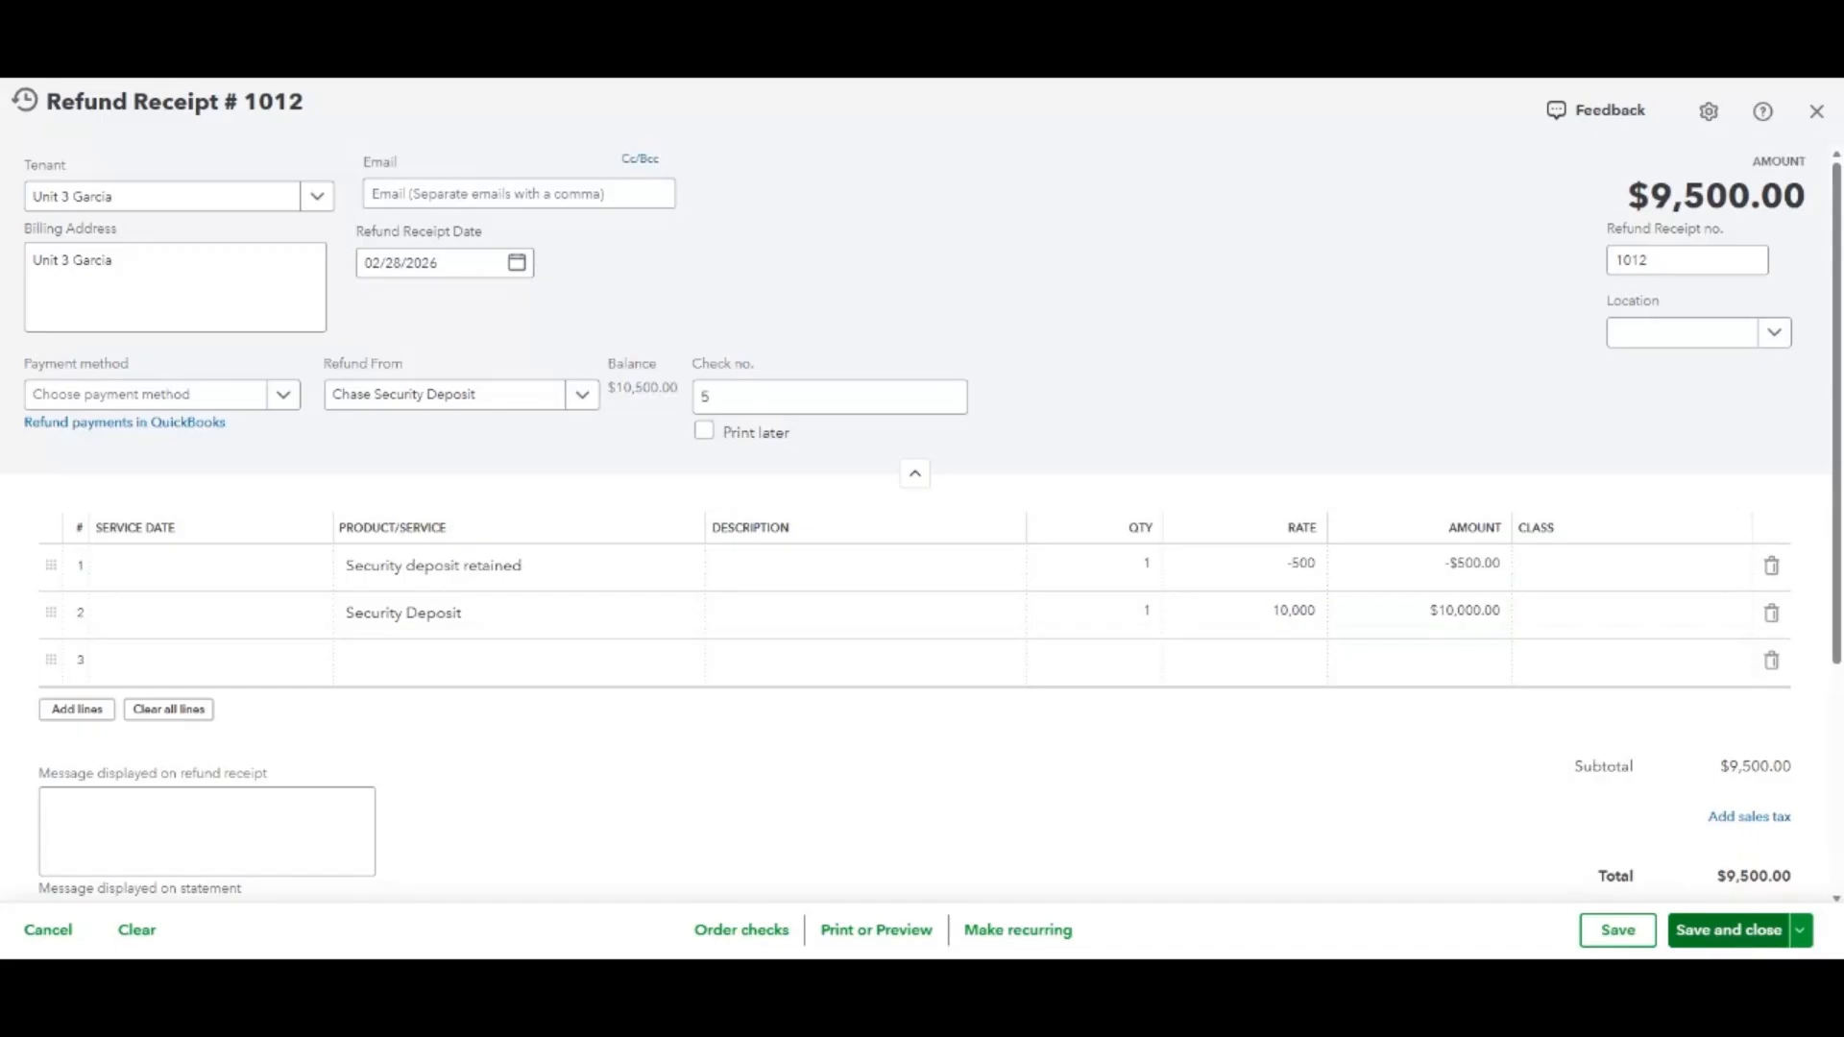
click(1734, 932)
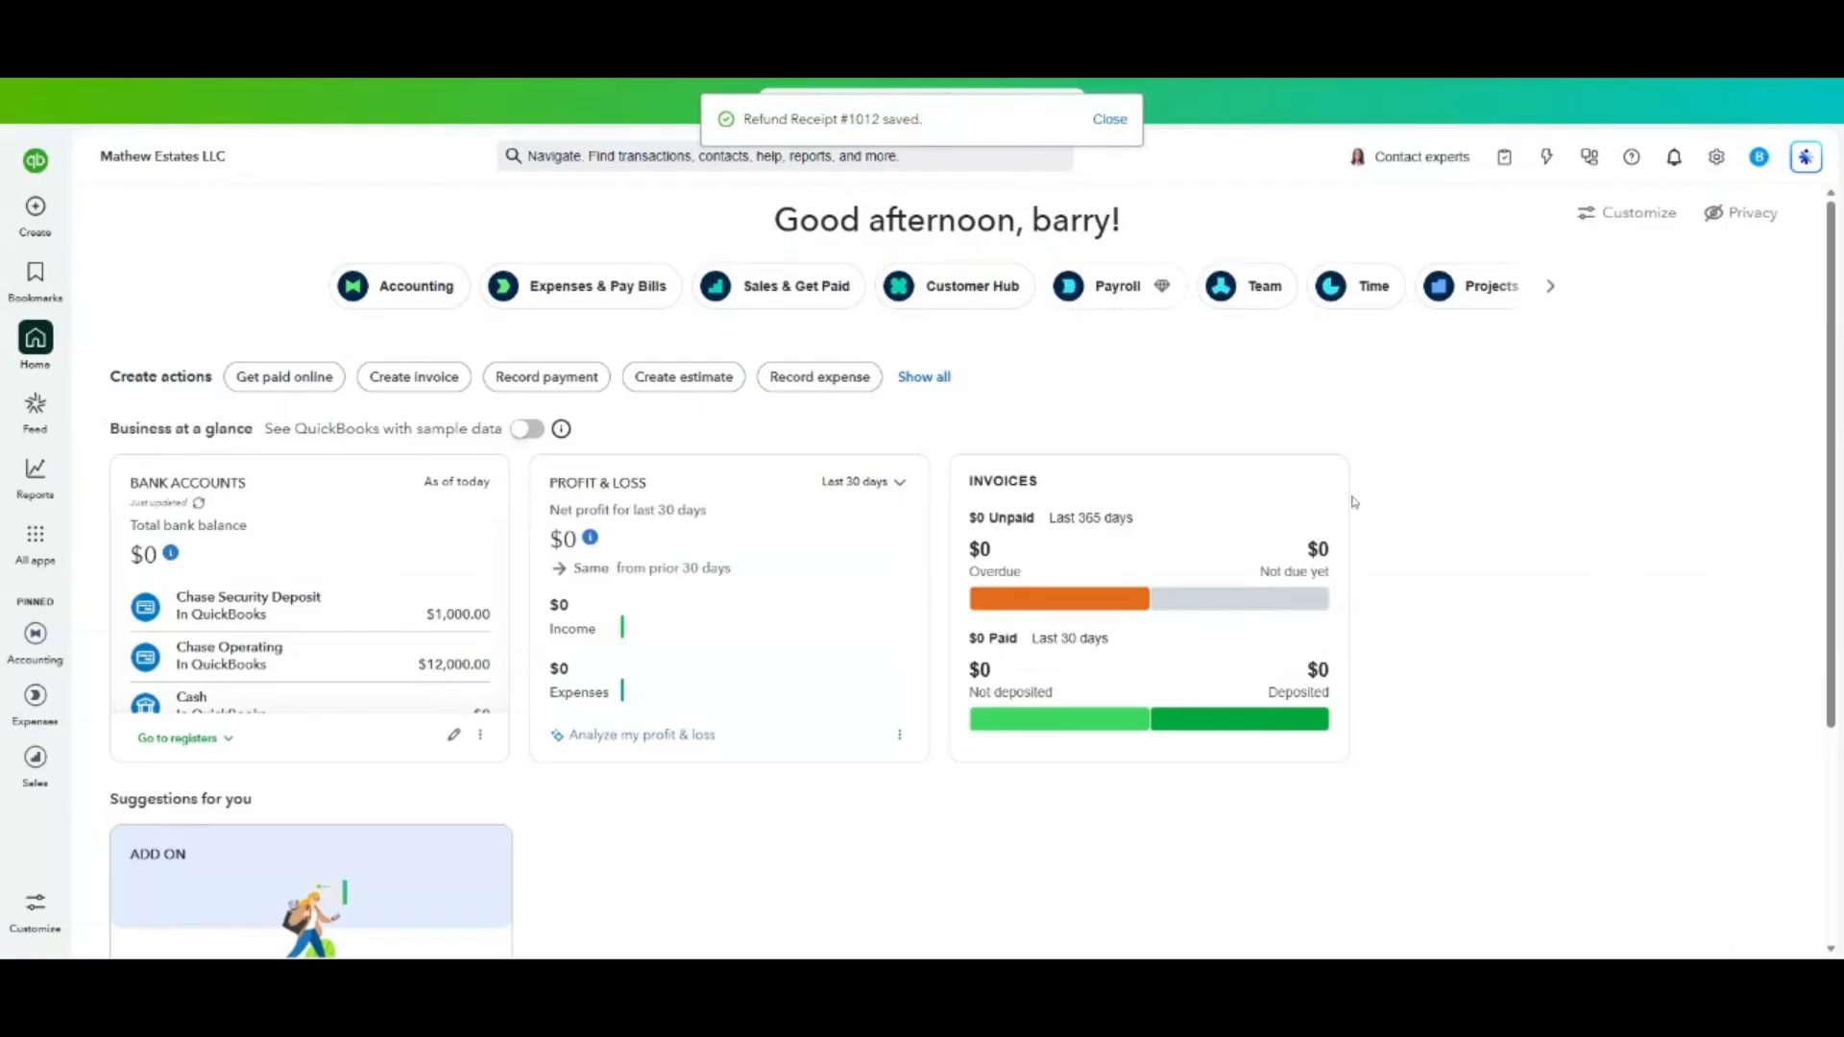
Open the Balance Sheet report, review it and the transactions behind the Chase Security Deposit balance, and return to the summary report.
mouse_move(24, 492)
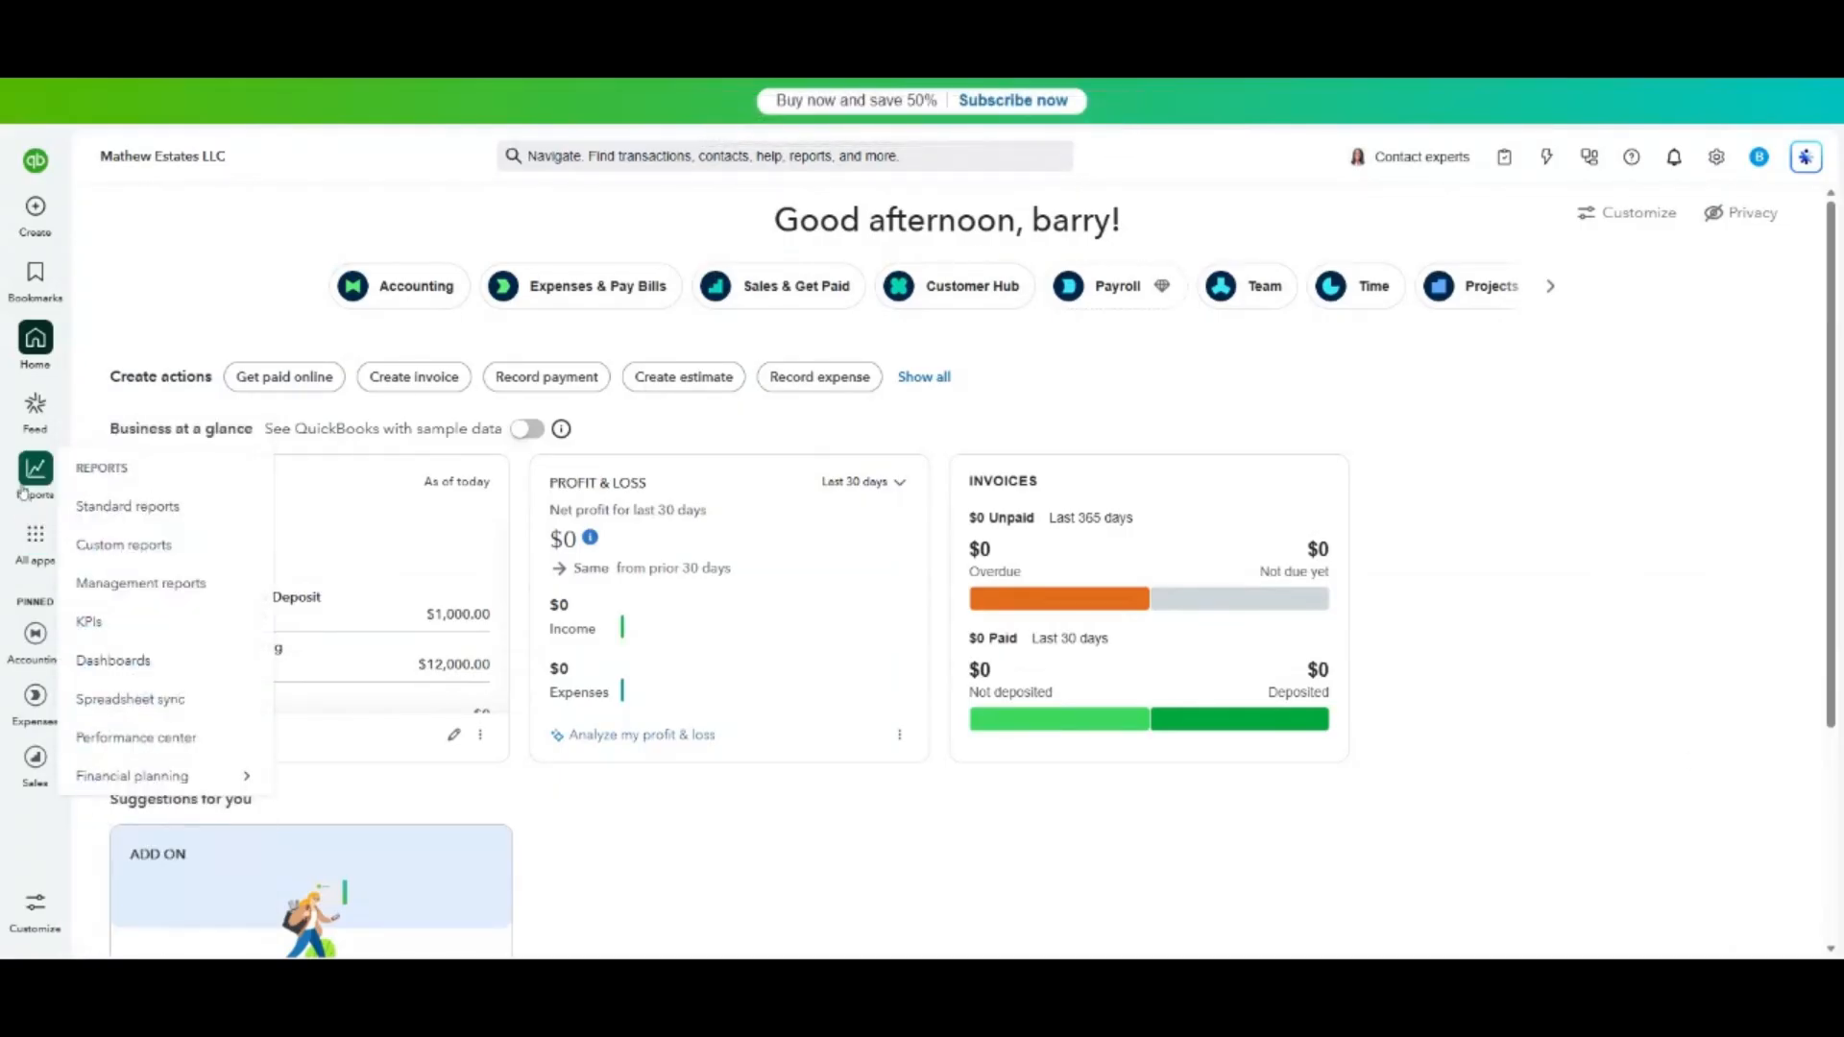
click(130, 509)
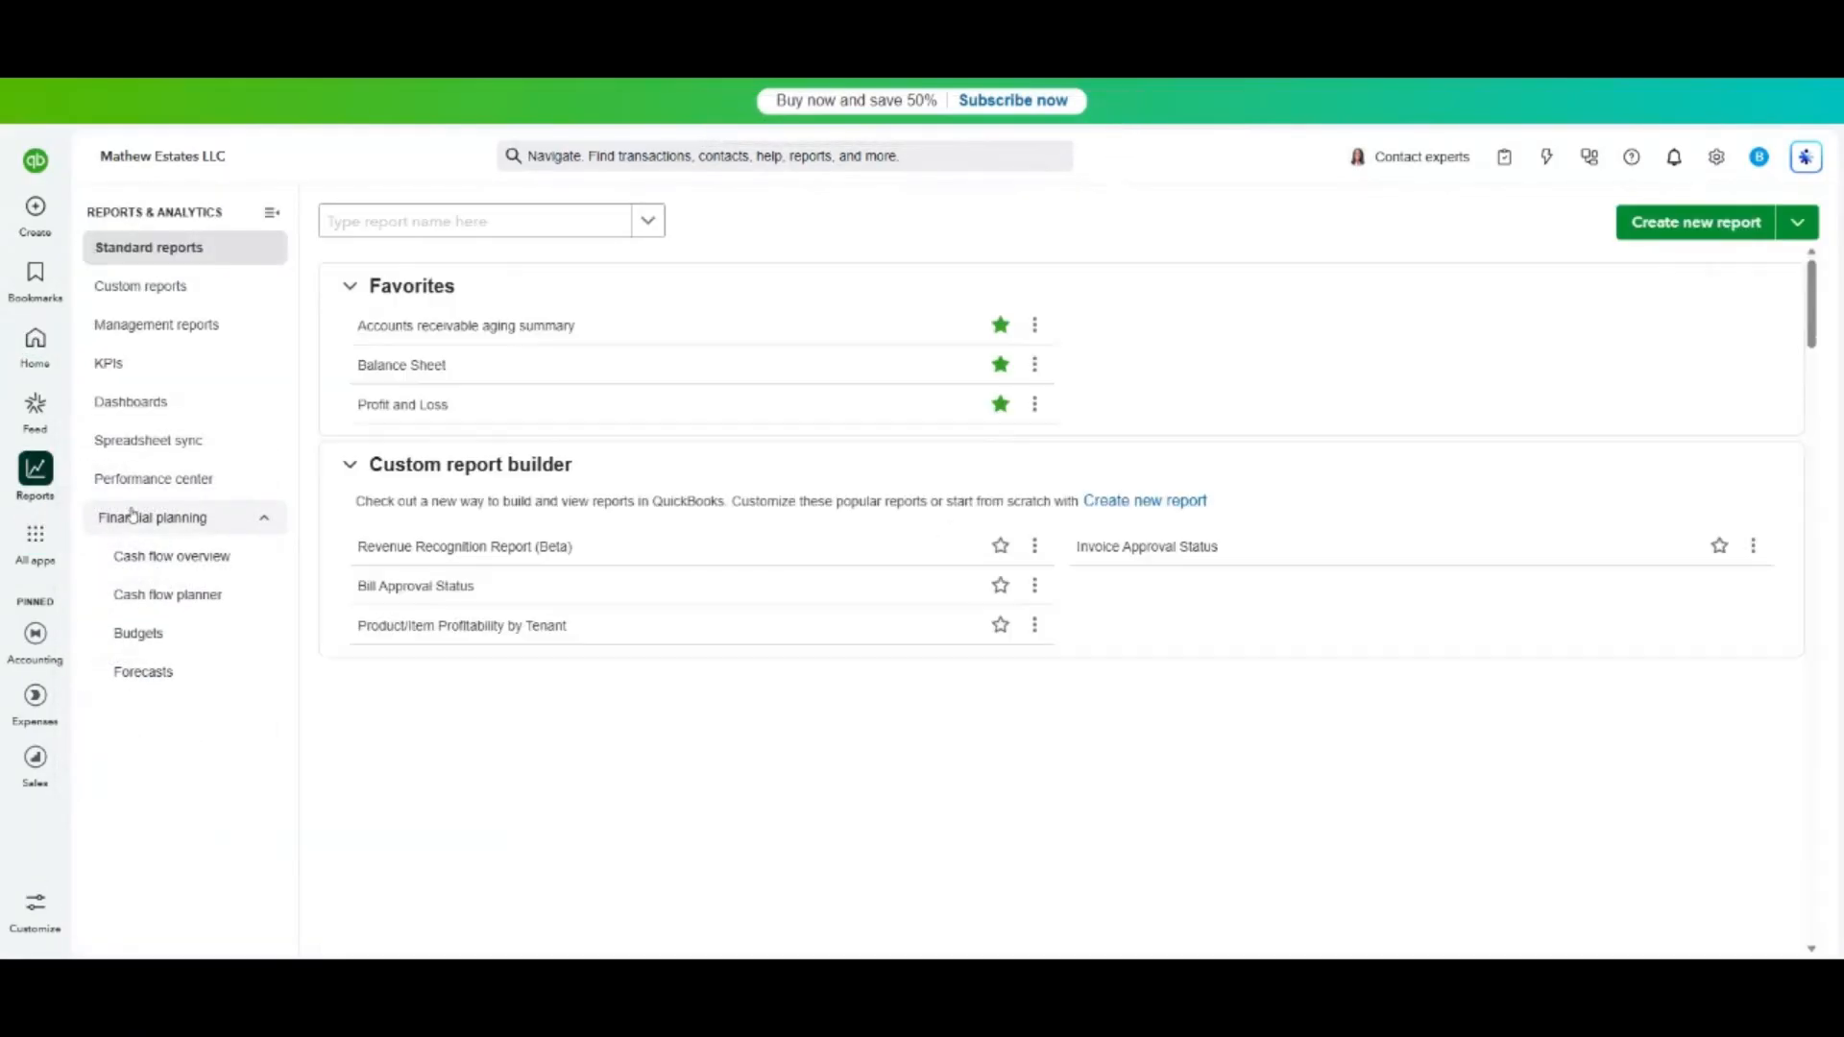
click(401, 544)
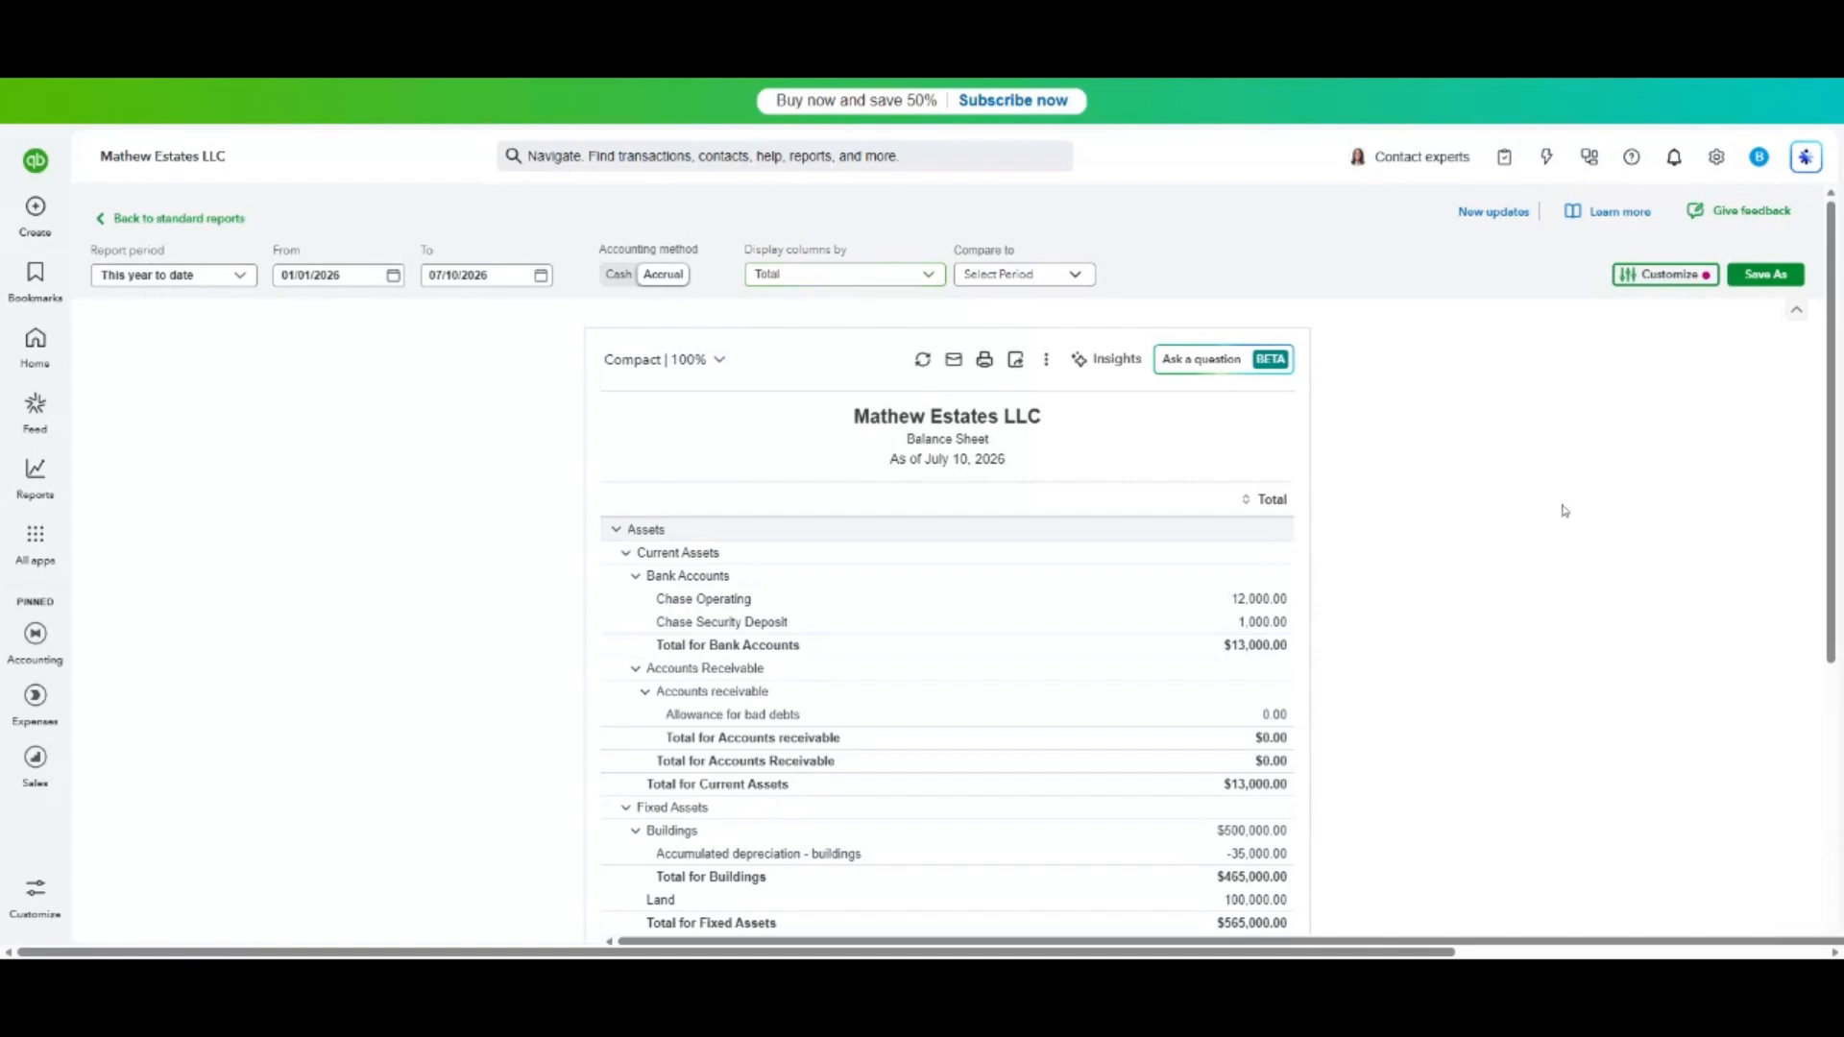
scroll(1599, 520, down, 2)
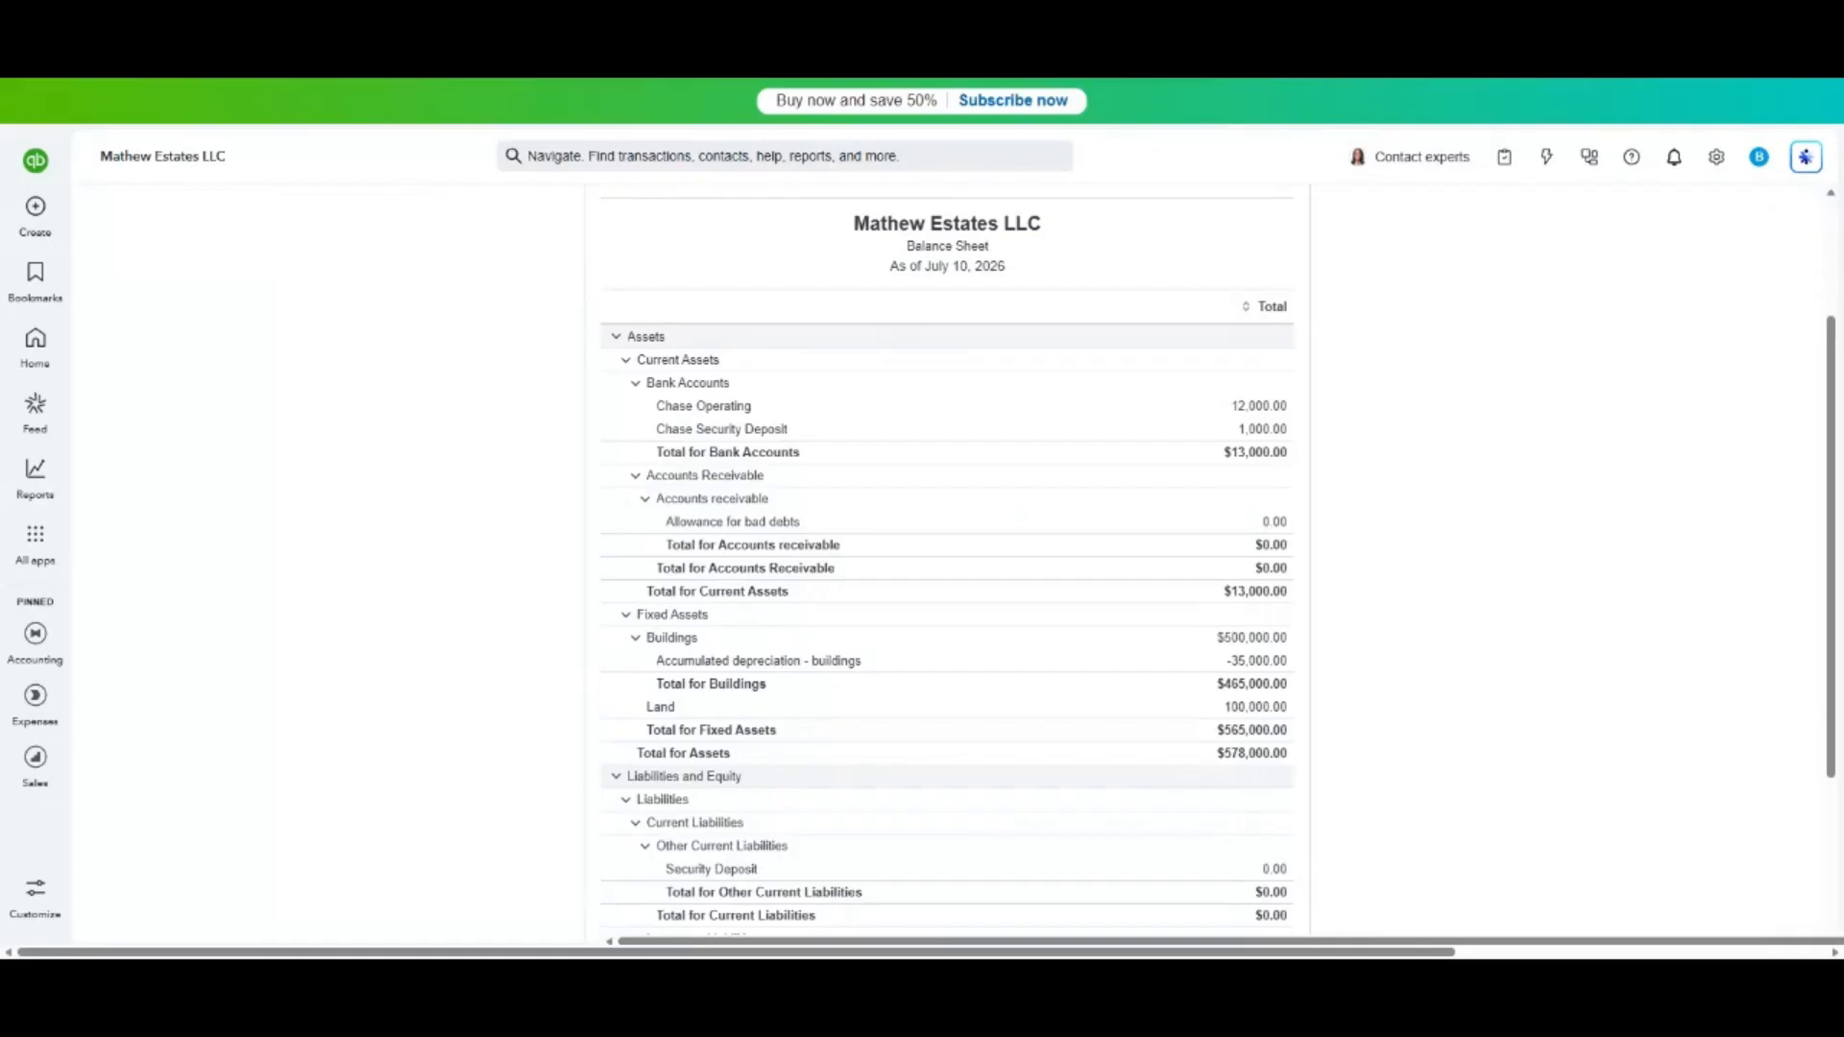
scroll(1599, 520, down, 3)
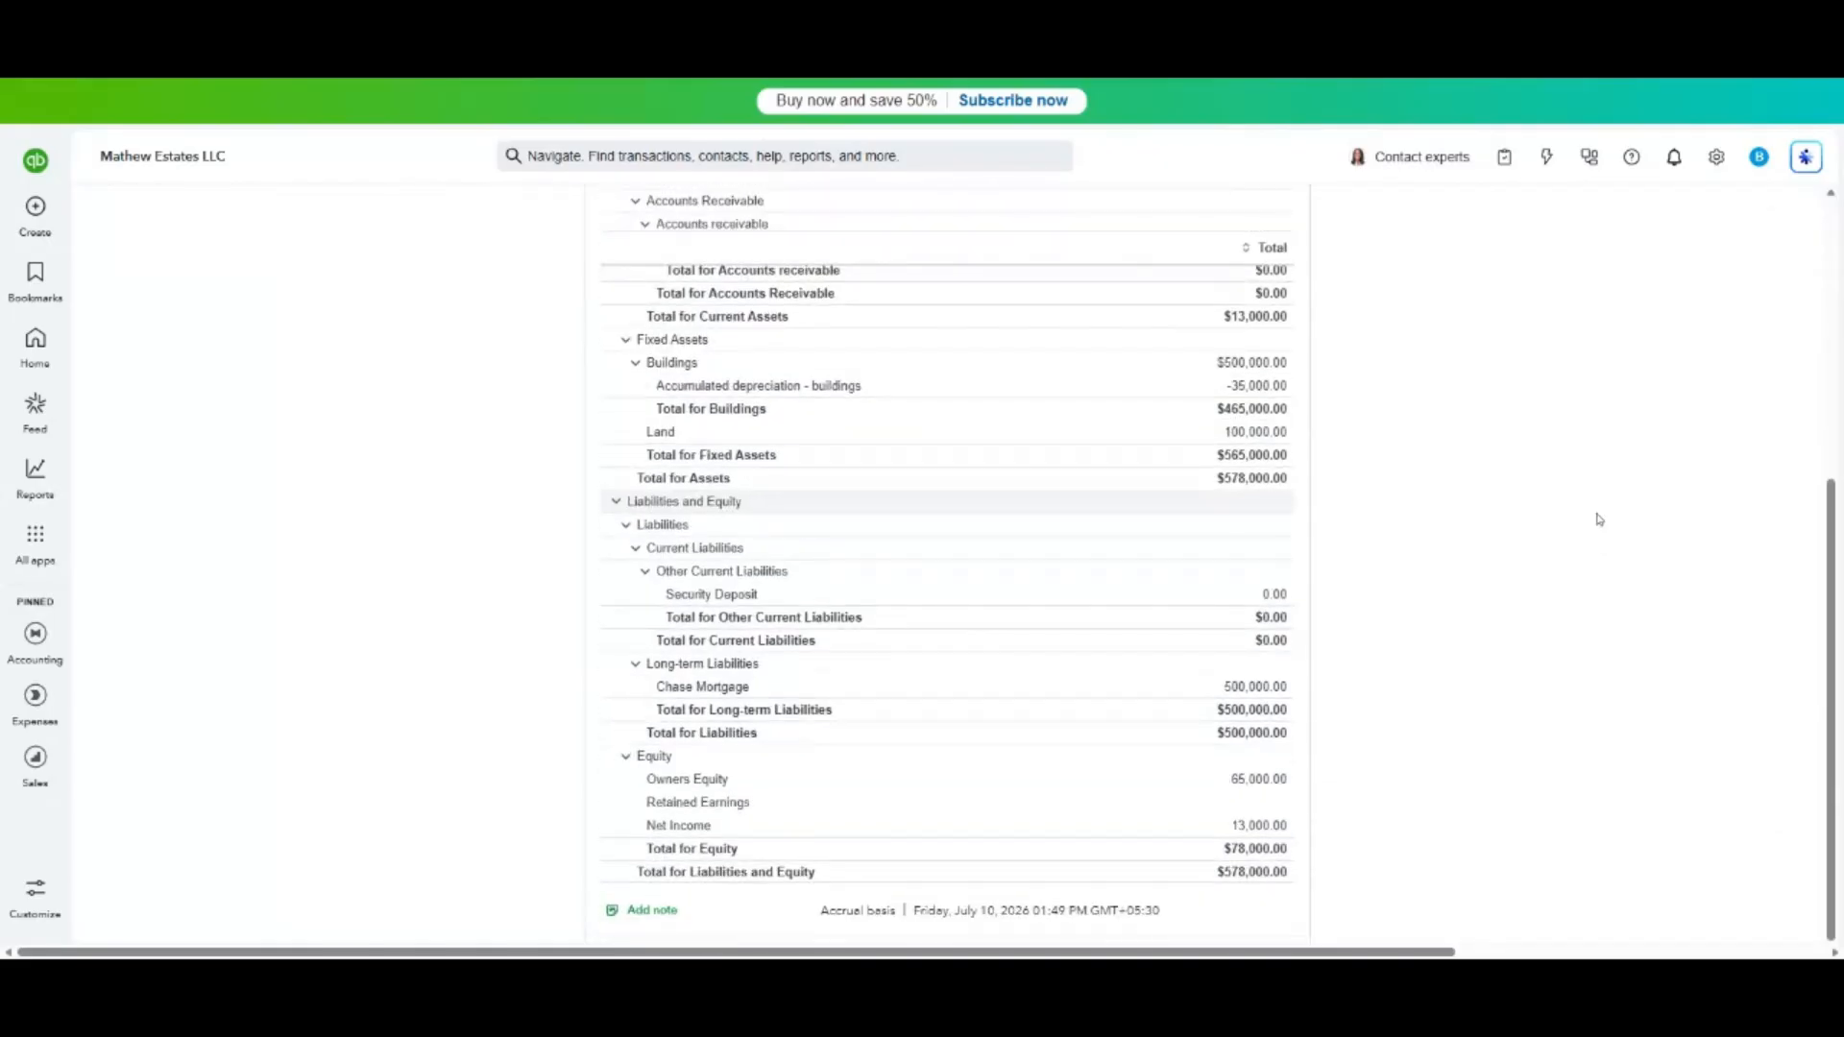
scroll(1536, 515, up, 6)
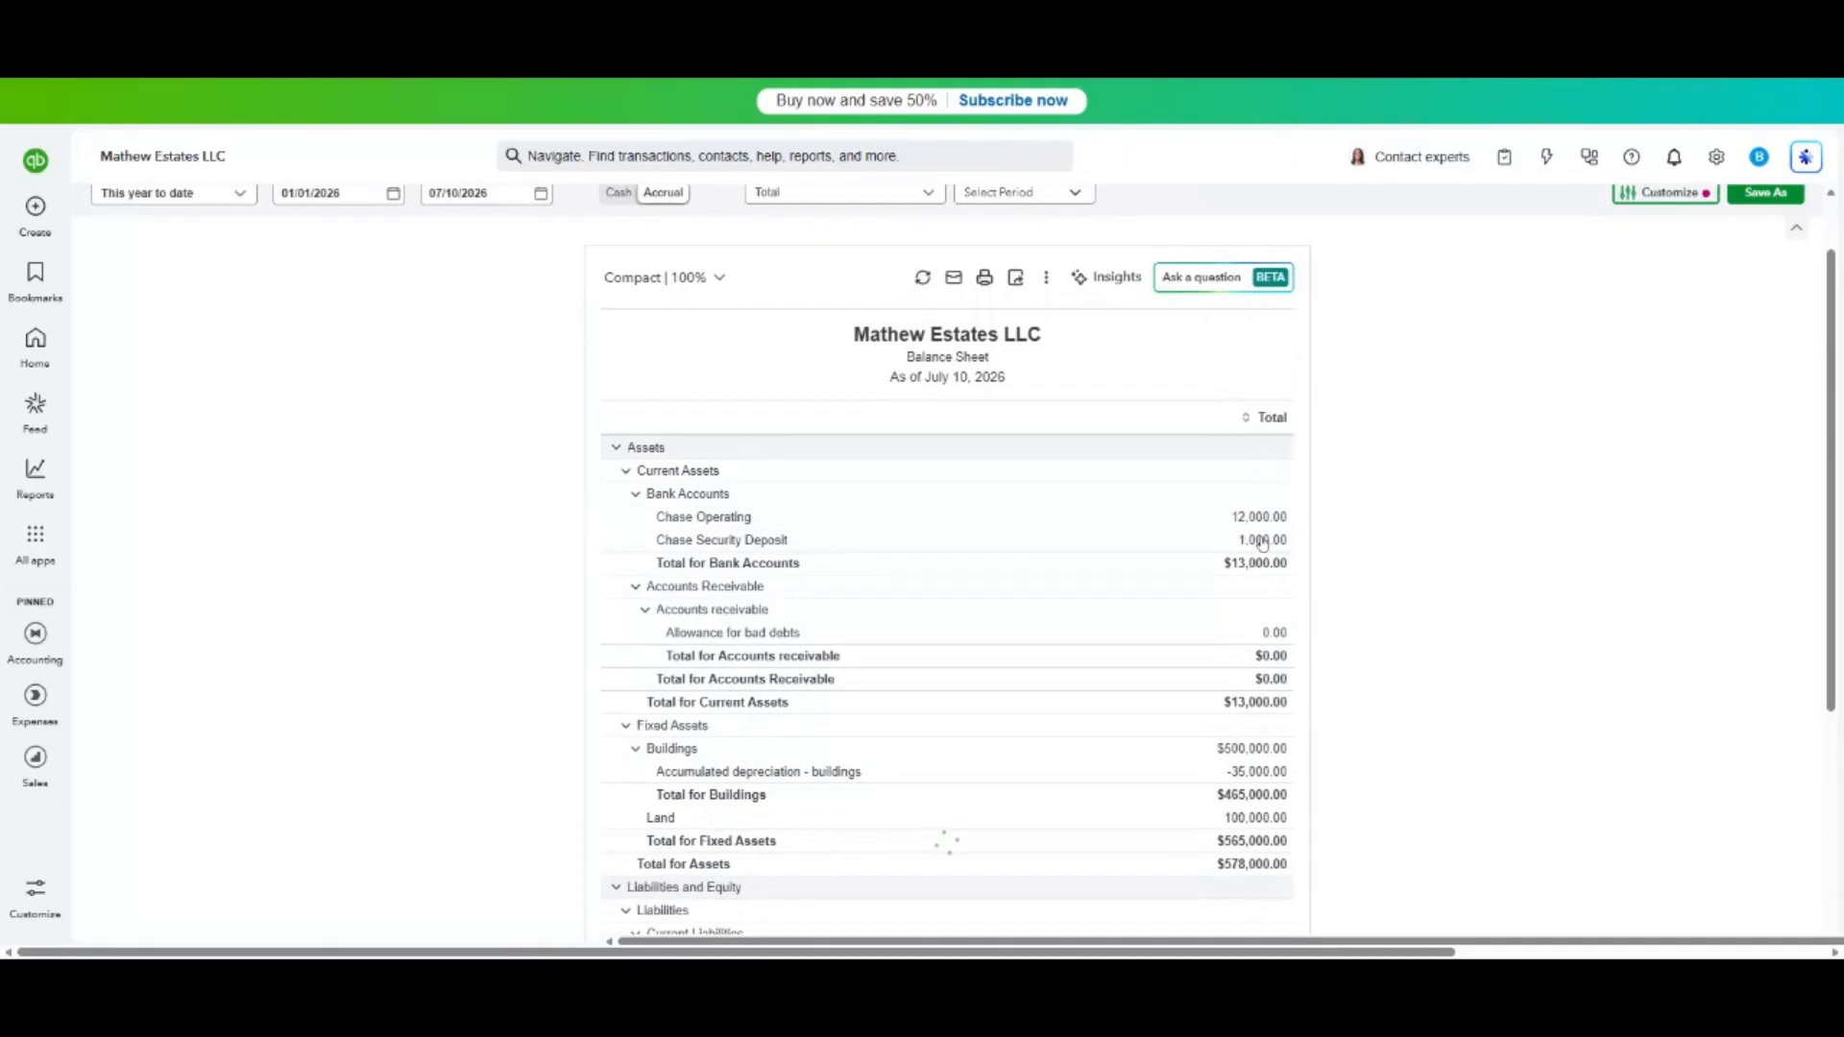
click(1262, 541)
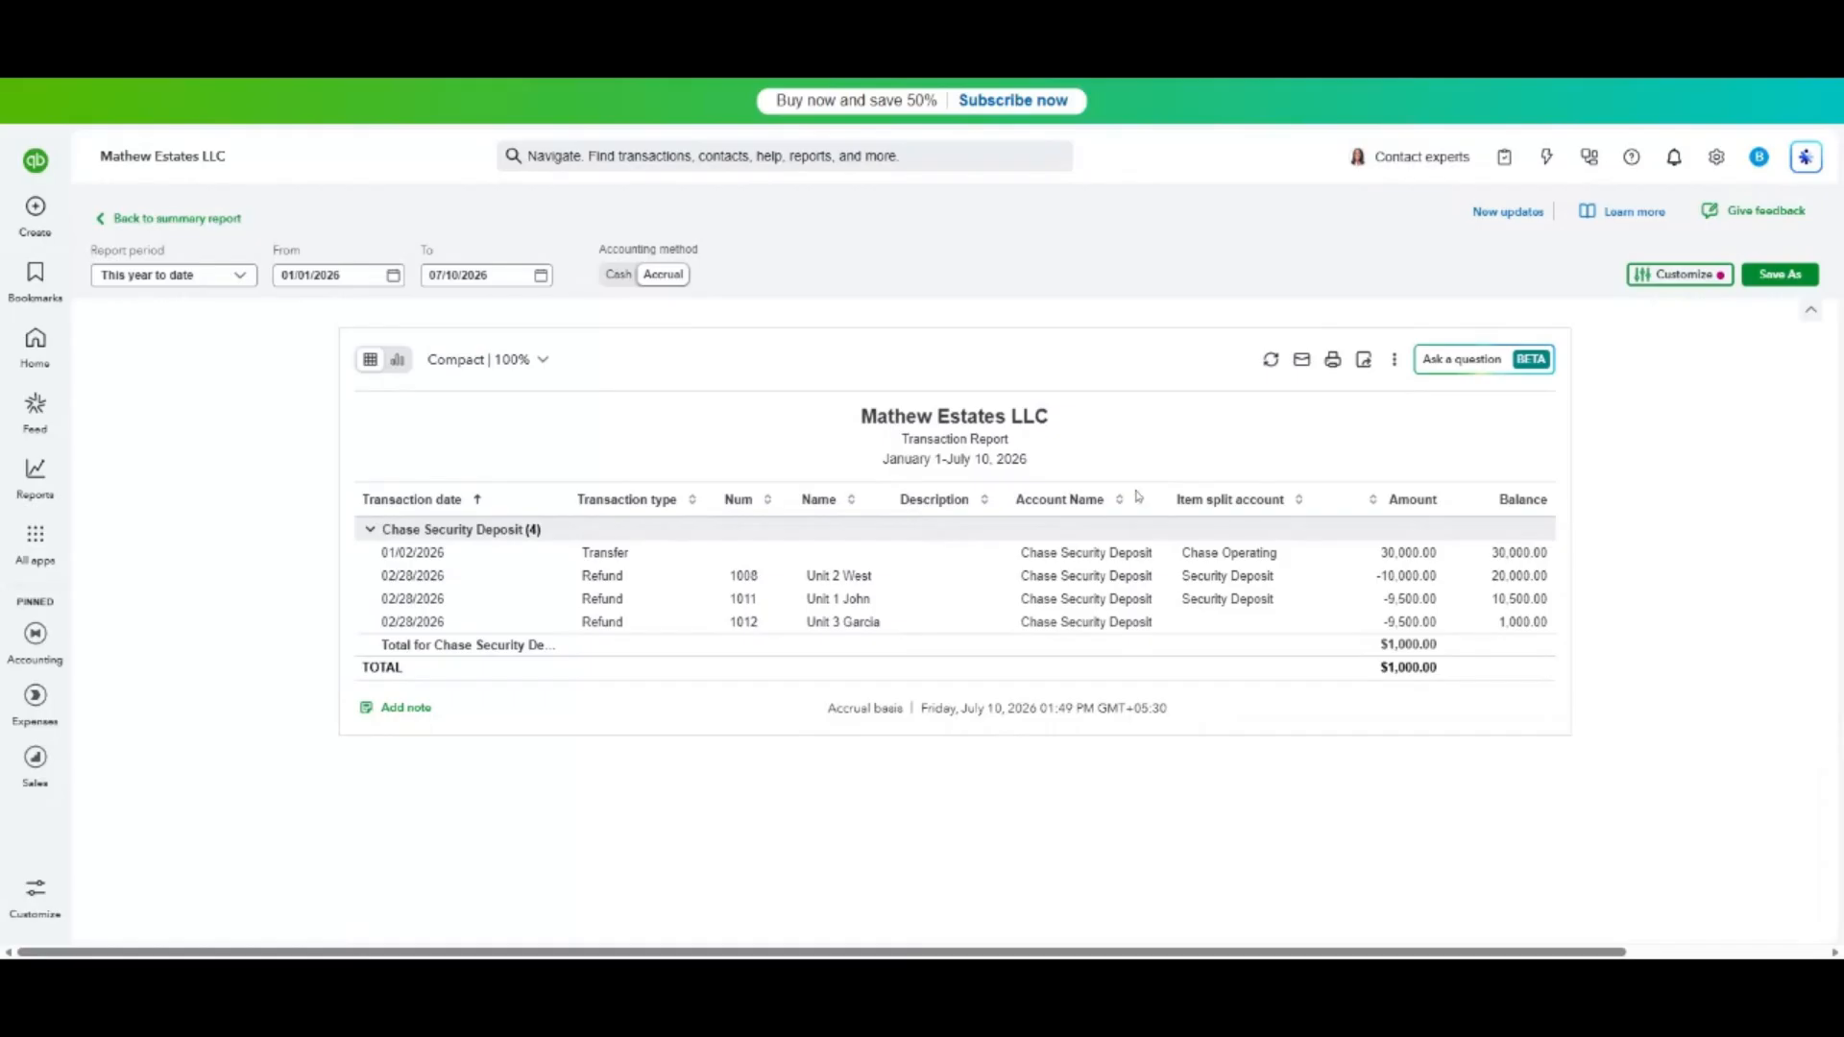
click(231, 221)
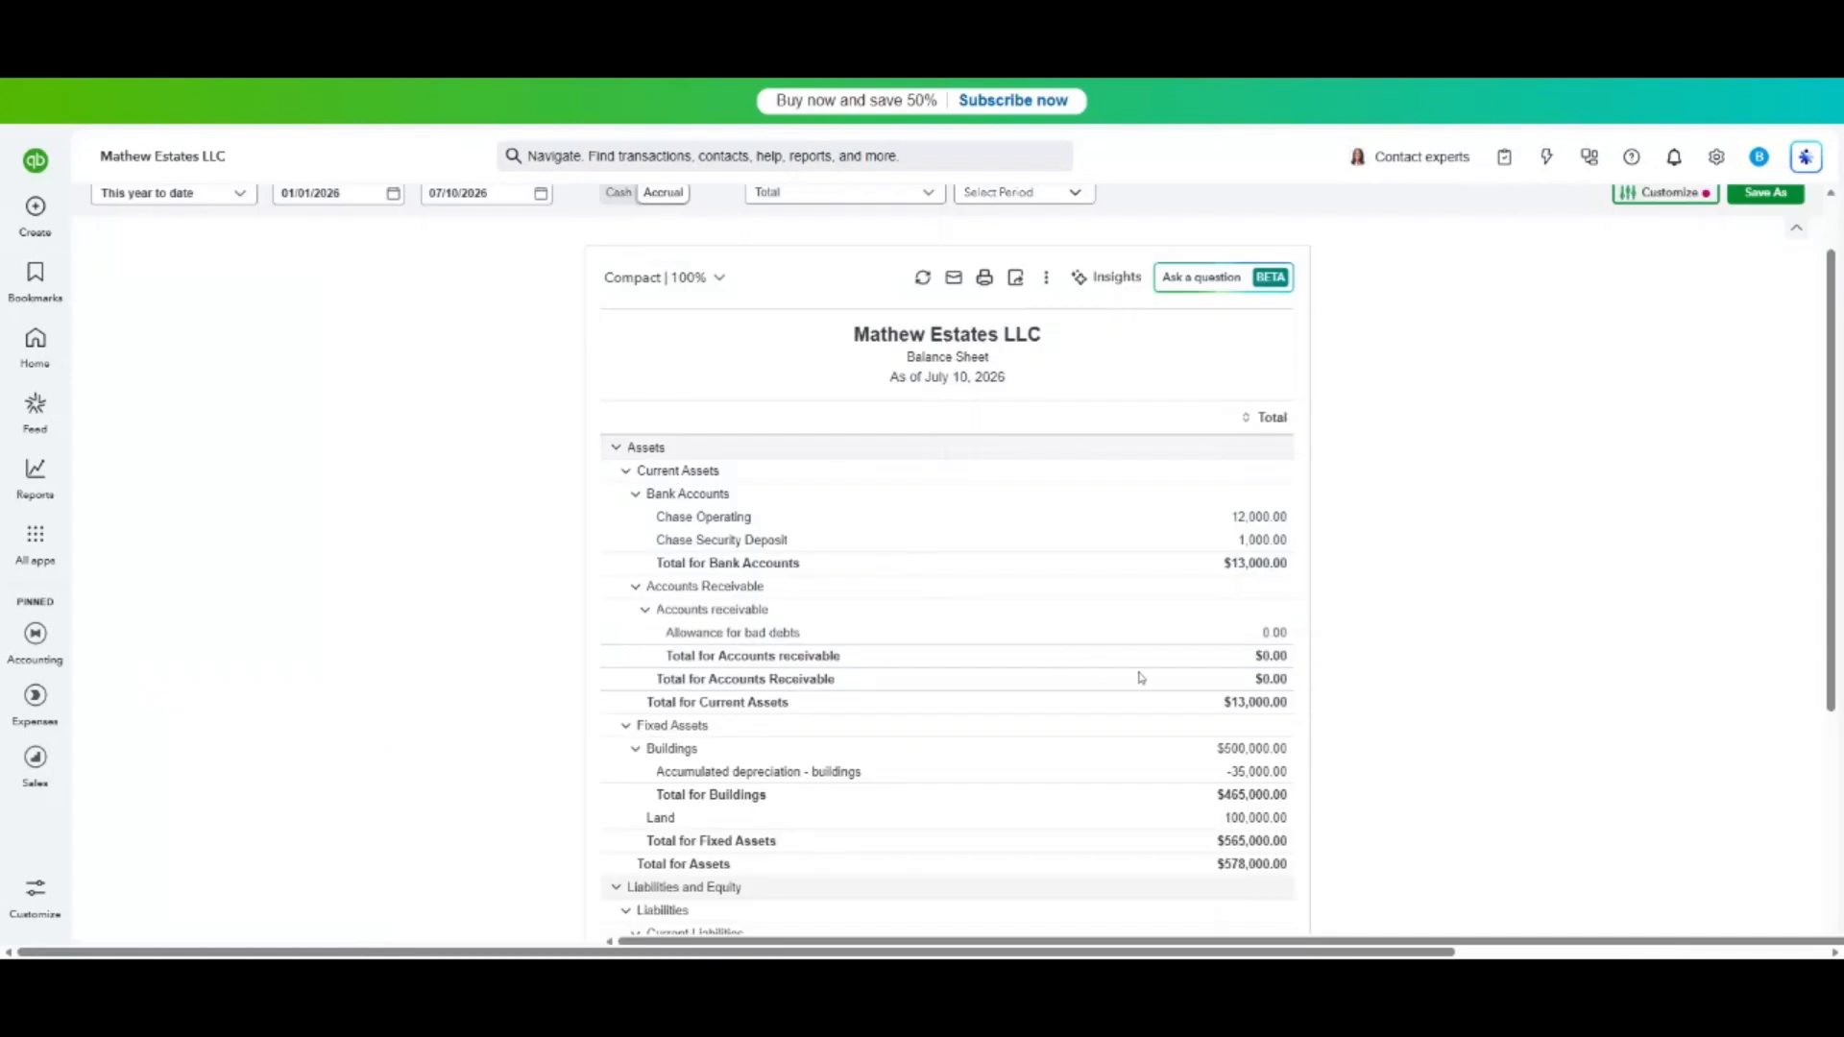
Start a transfer of funds from Chase Security Deposit to Chase Operating.
click(24, 211)
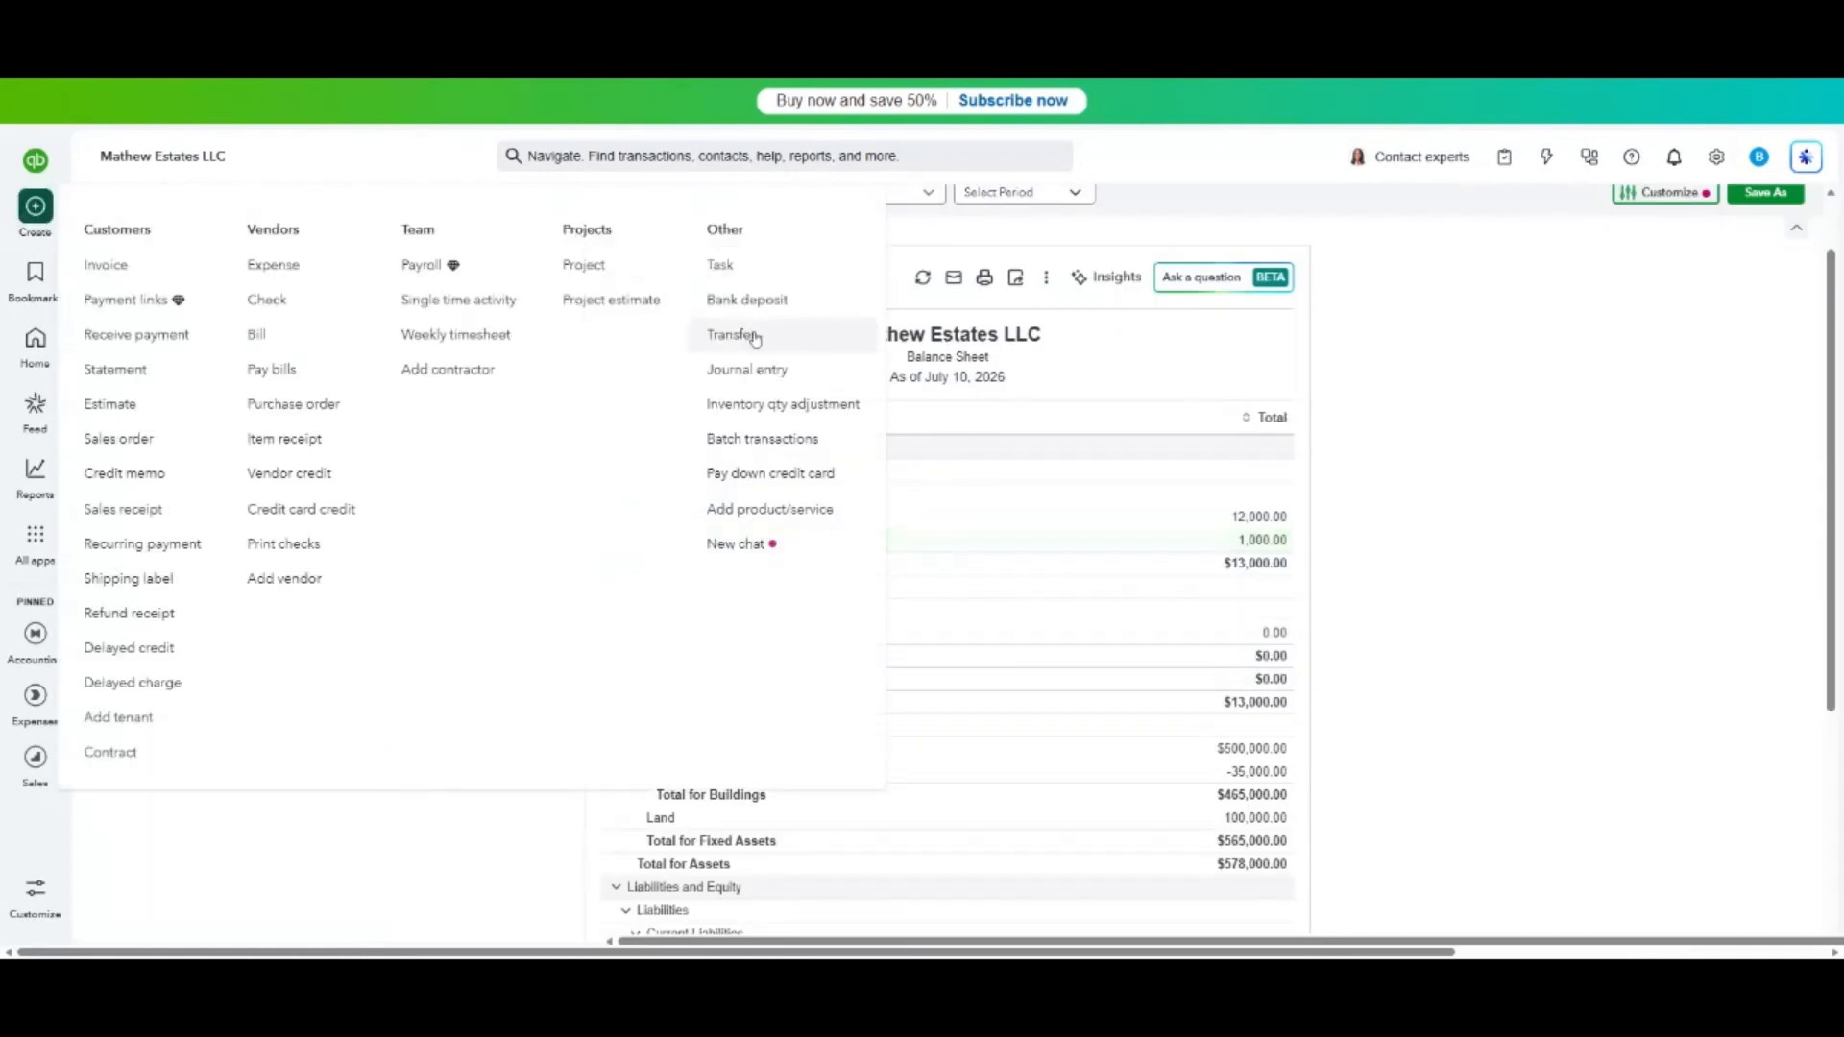
click(1518, 367)
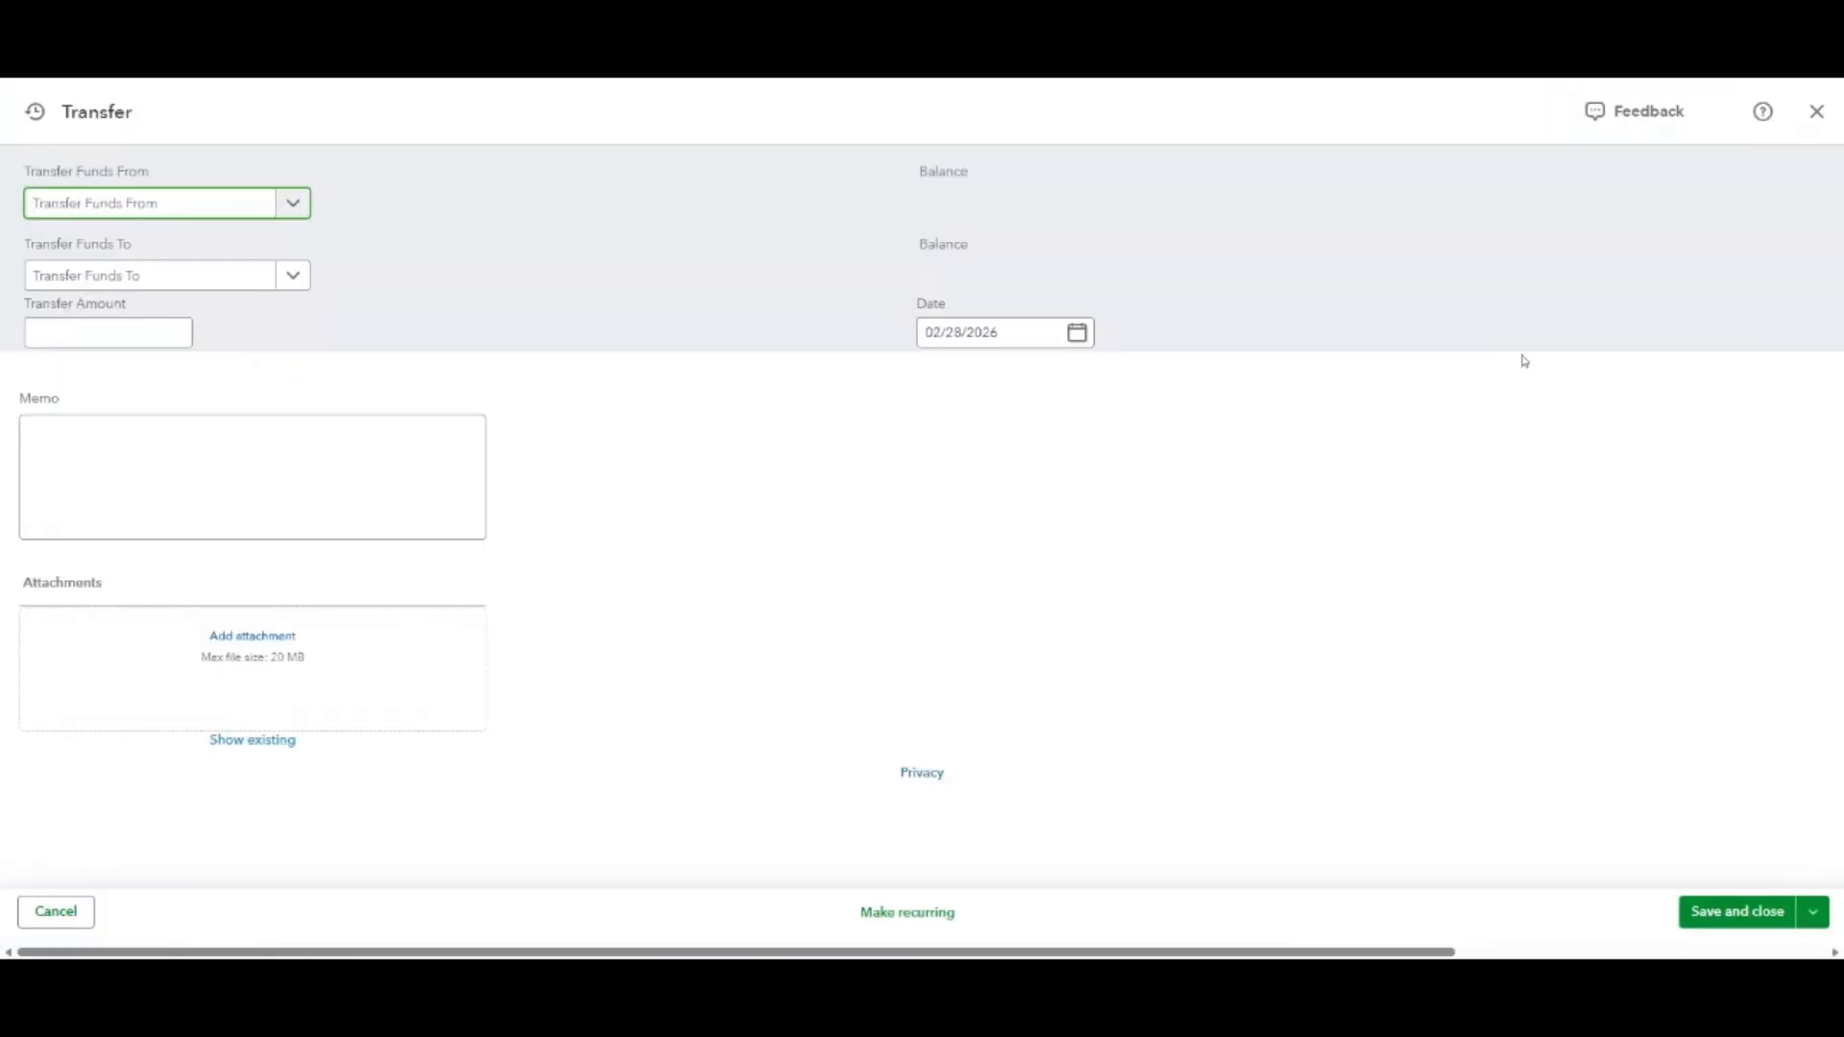
click(254, 204)
click(177, 341)
click(249, 279)
click(173, 387)
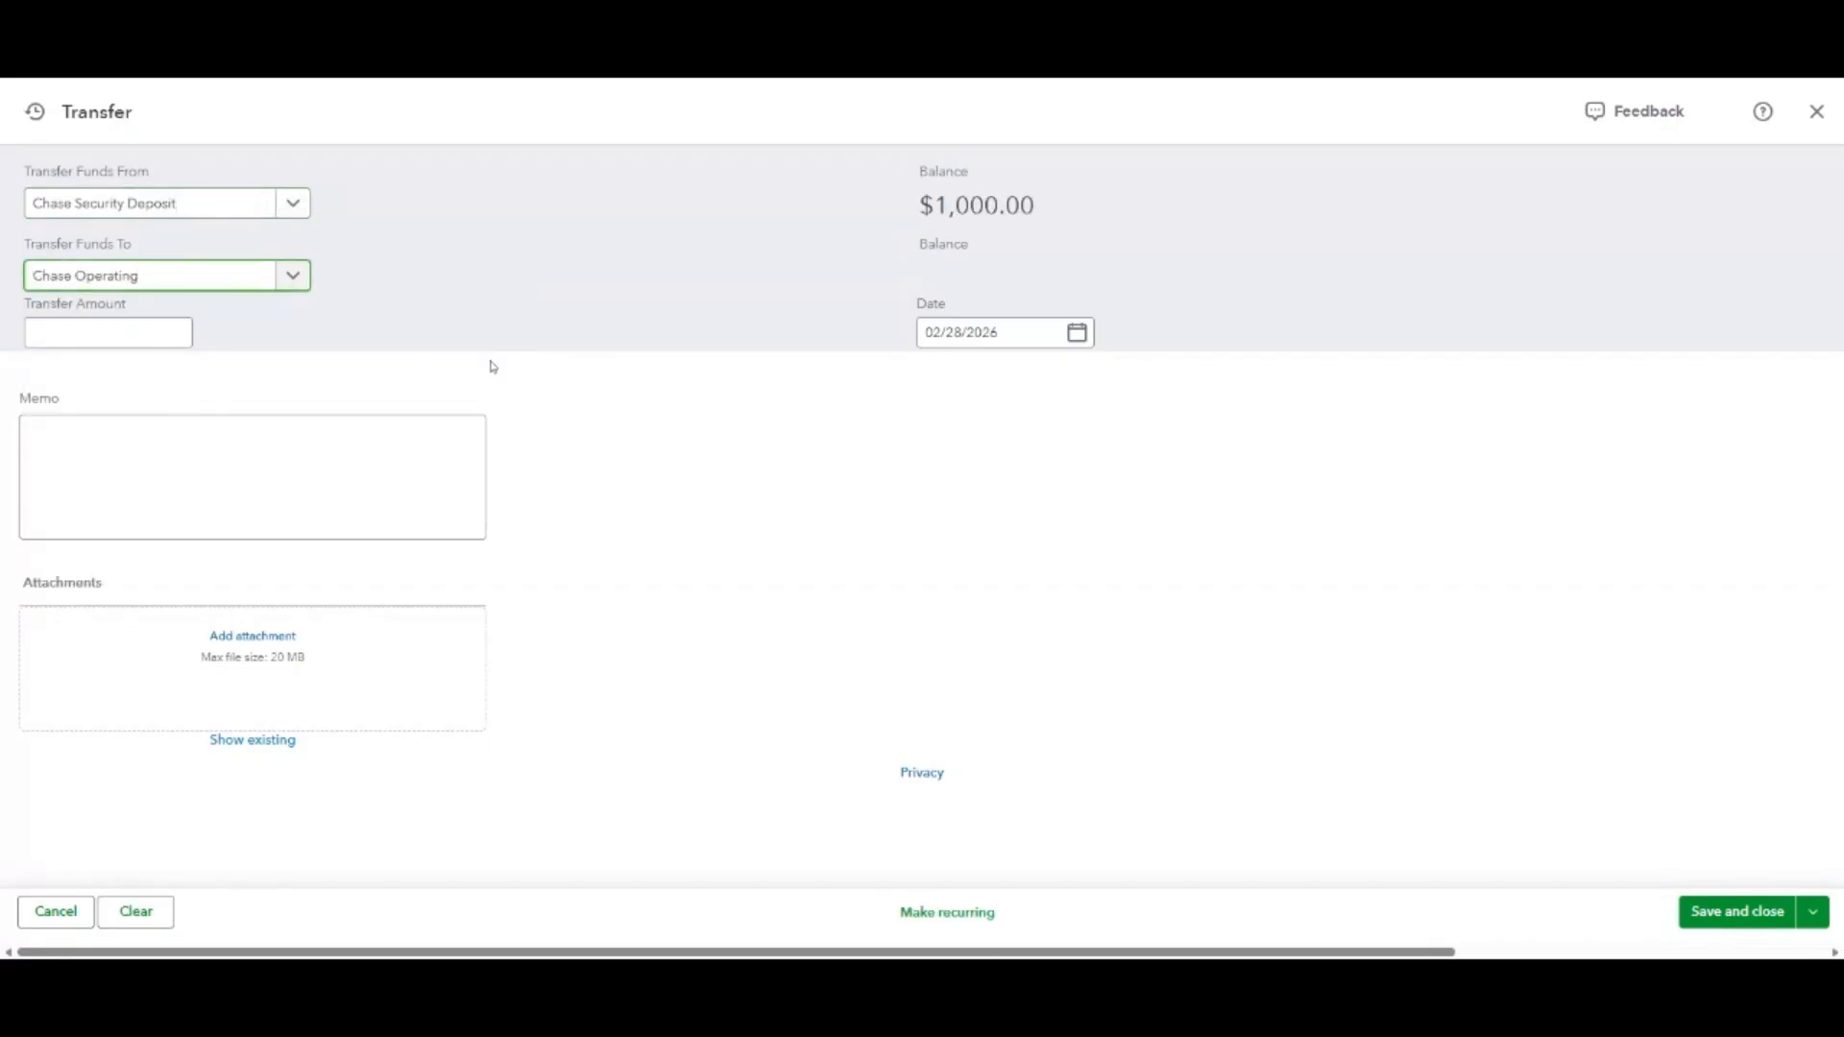
click(764, 548)
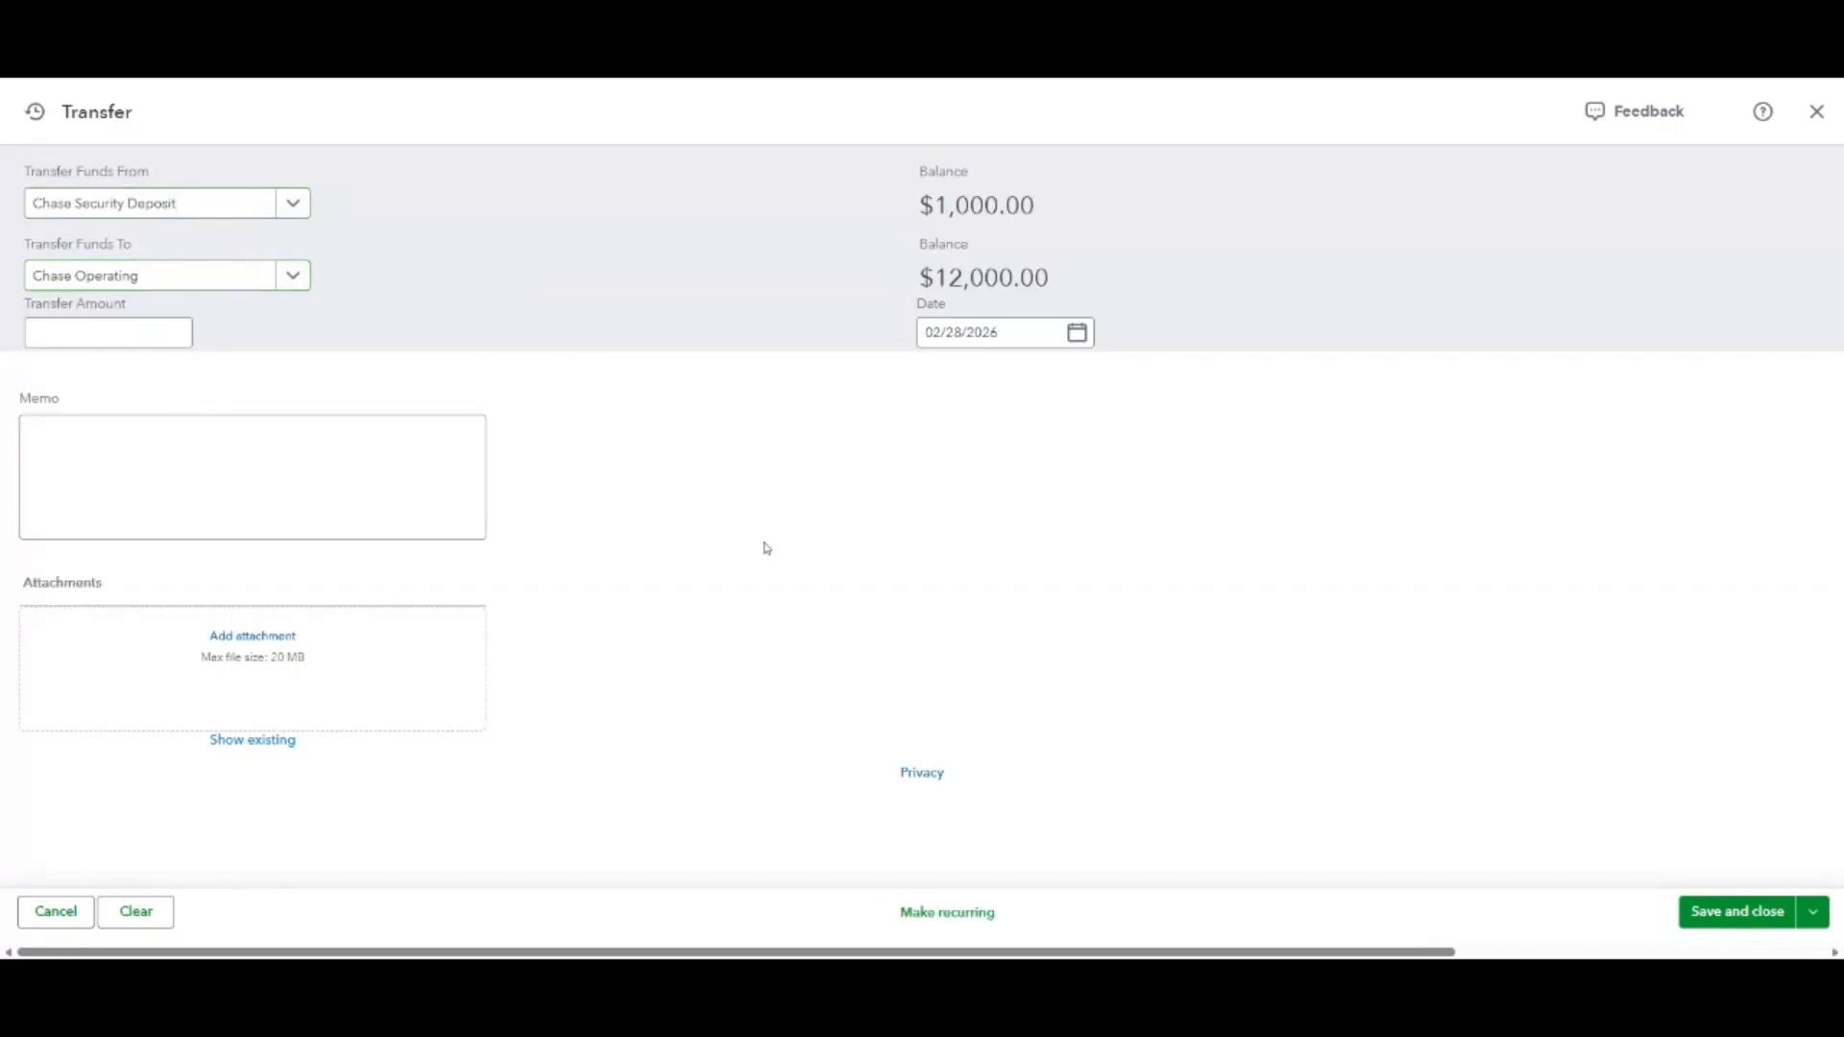
Set the transfer amount to $1,000, then save and close the transfer.
click(183, 334)
text(1000)
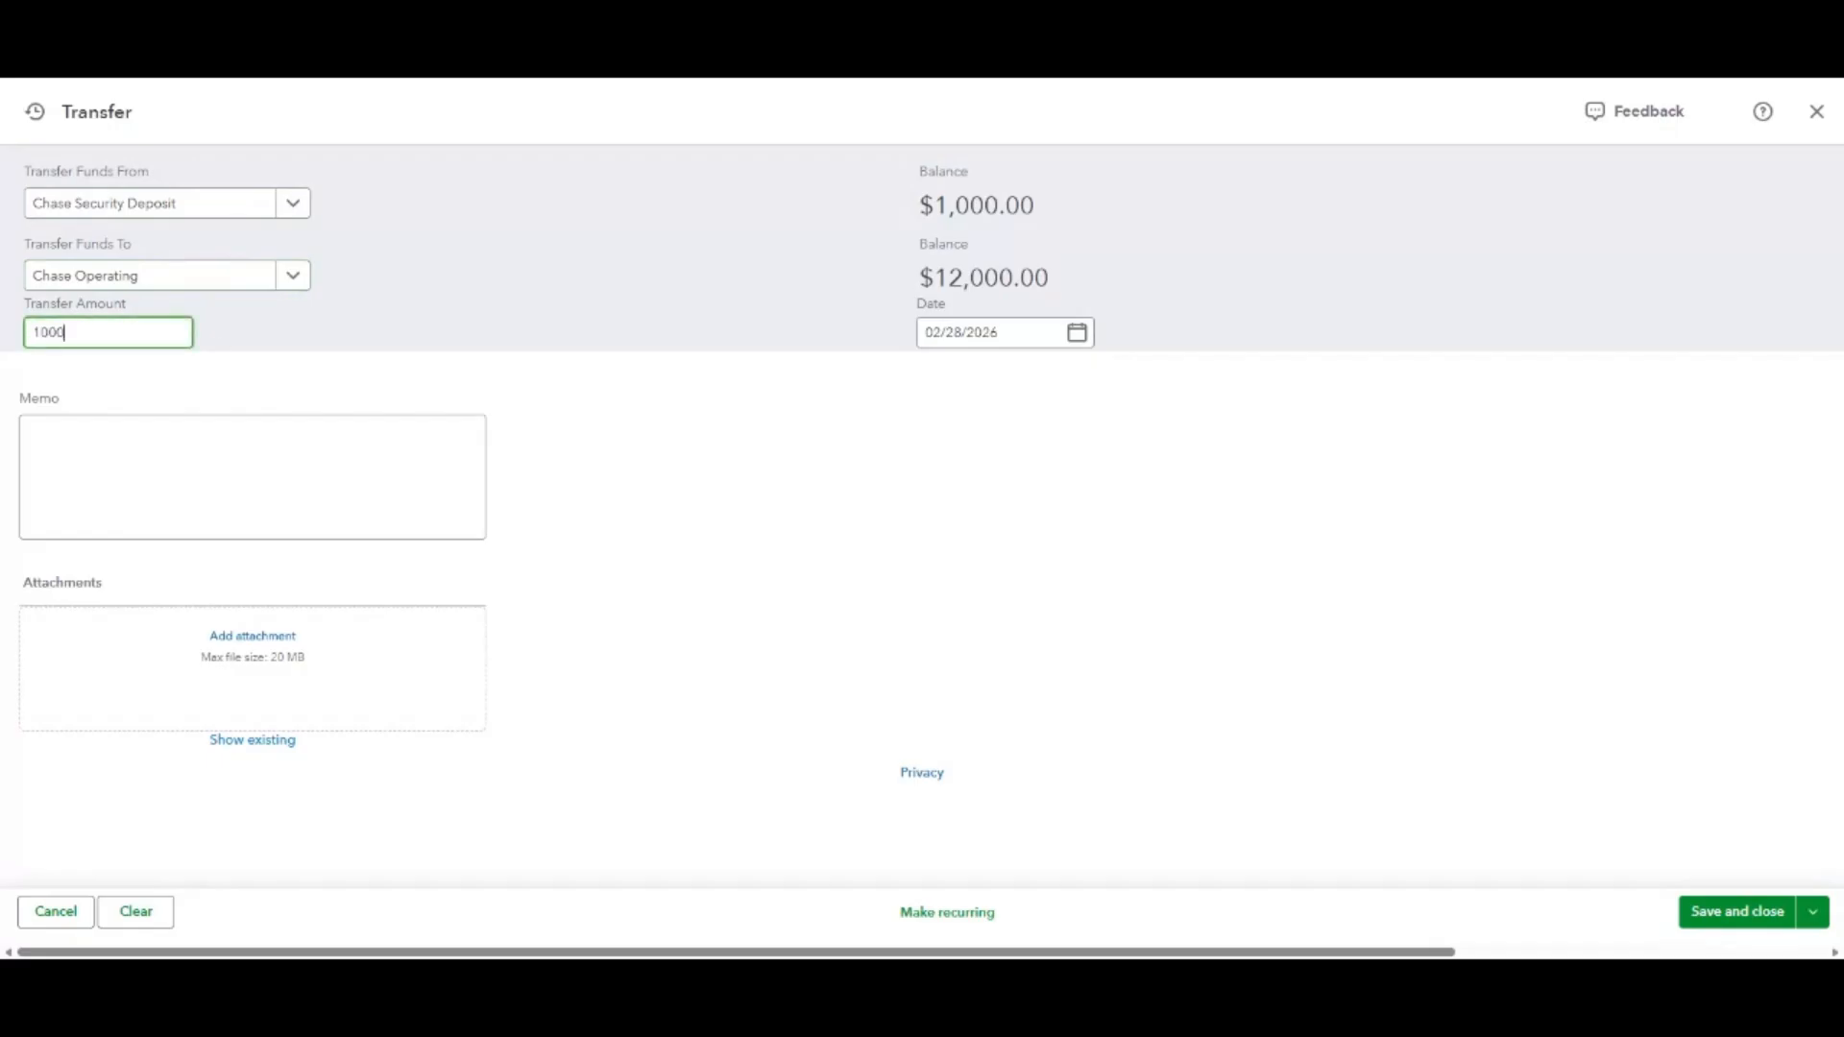
click(816, 499)
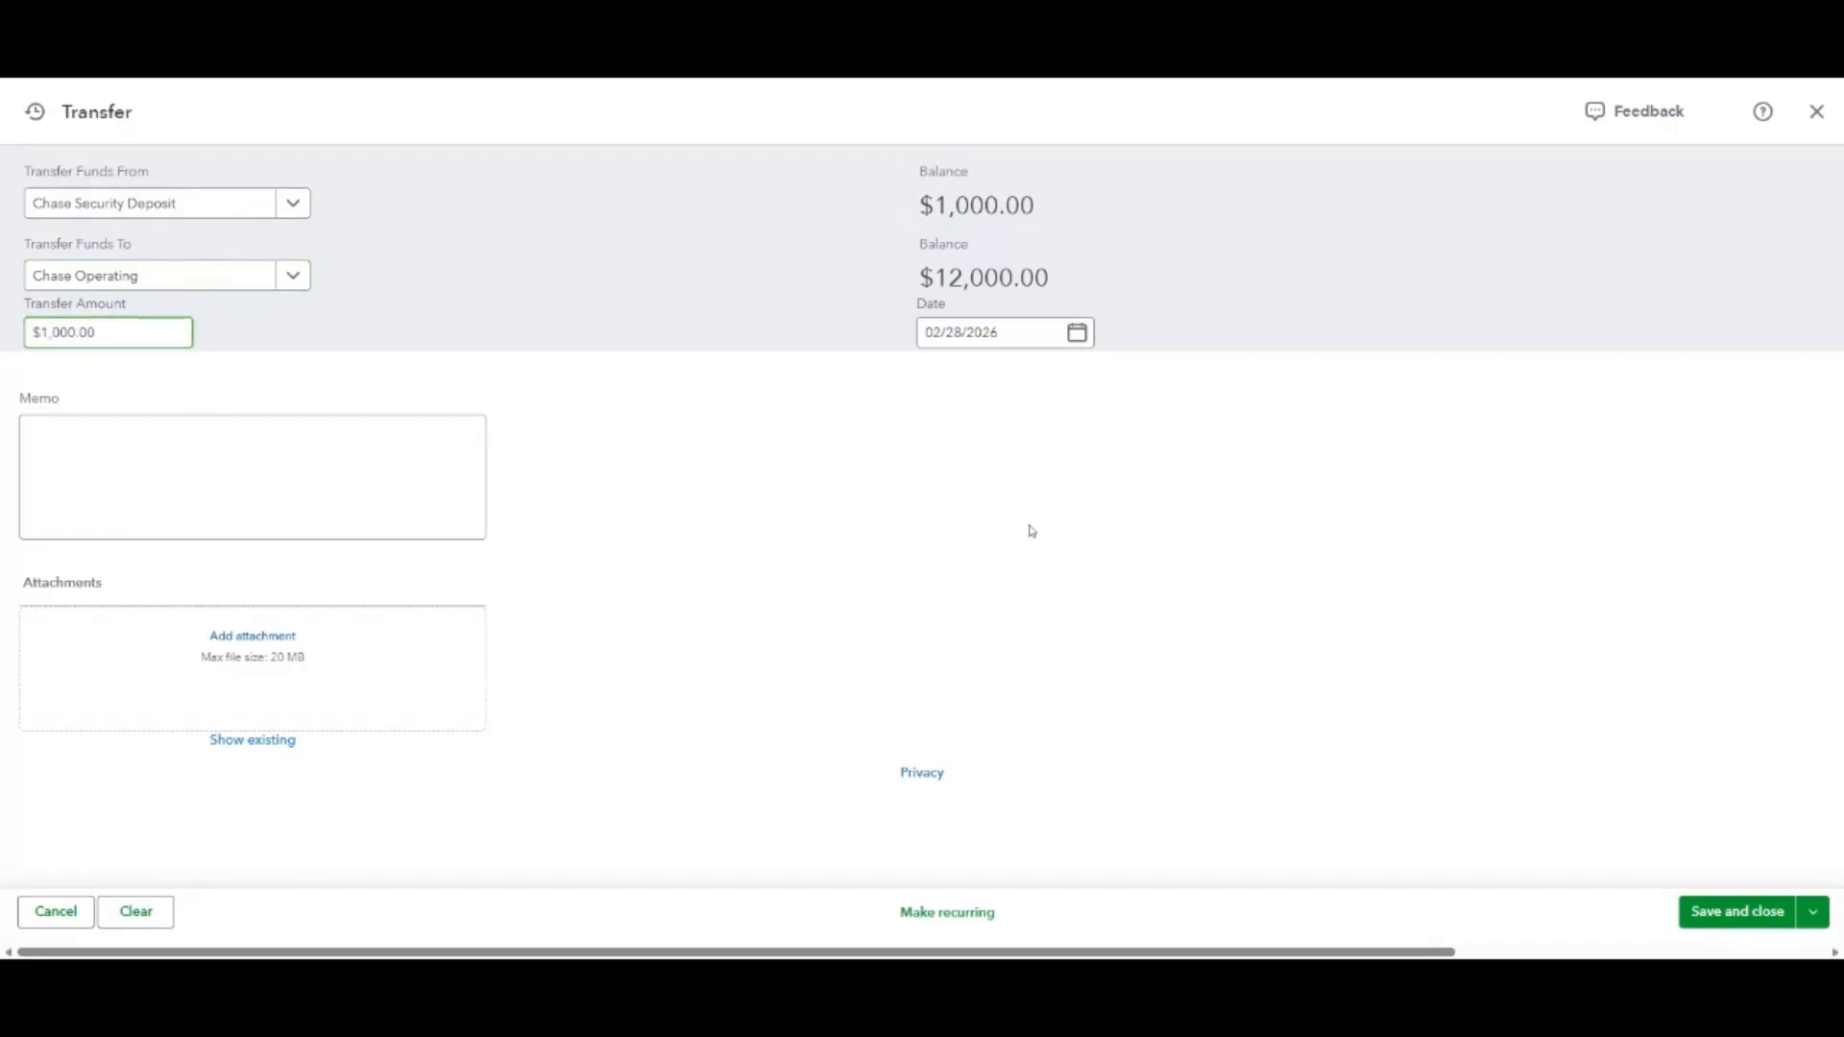
click(1738, 912)
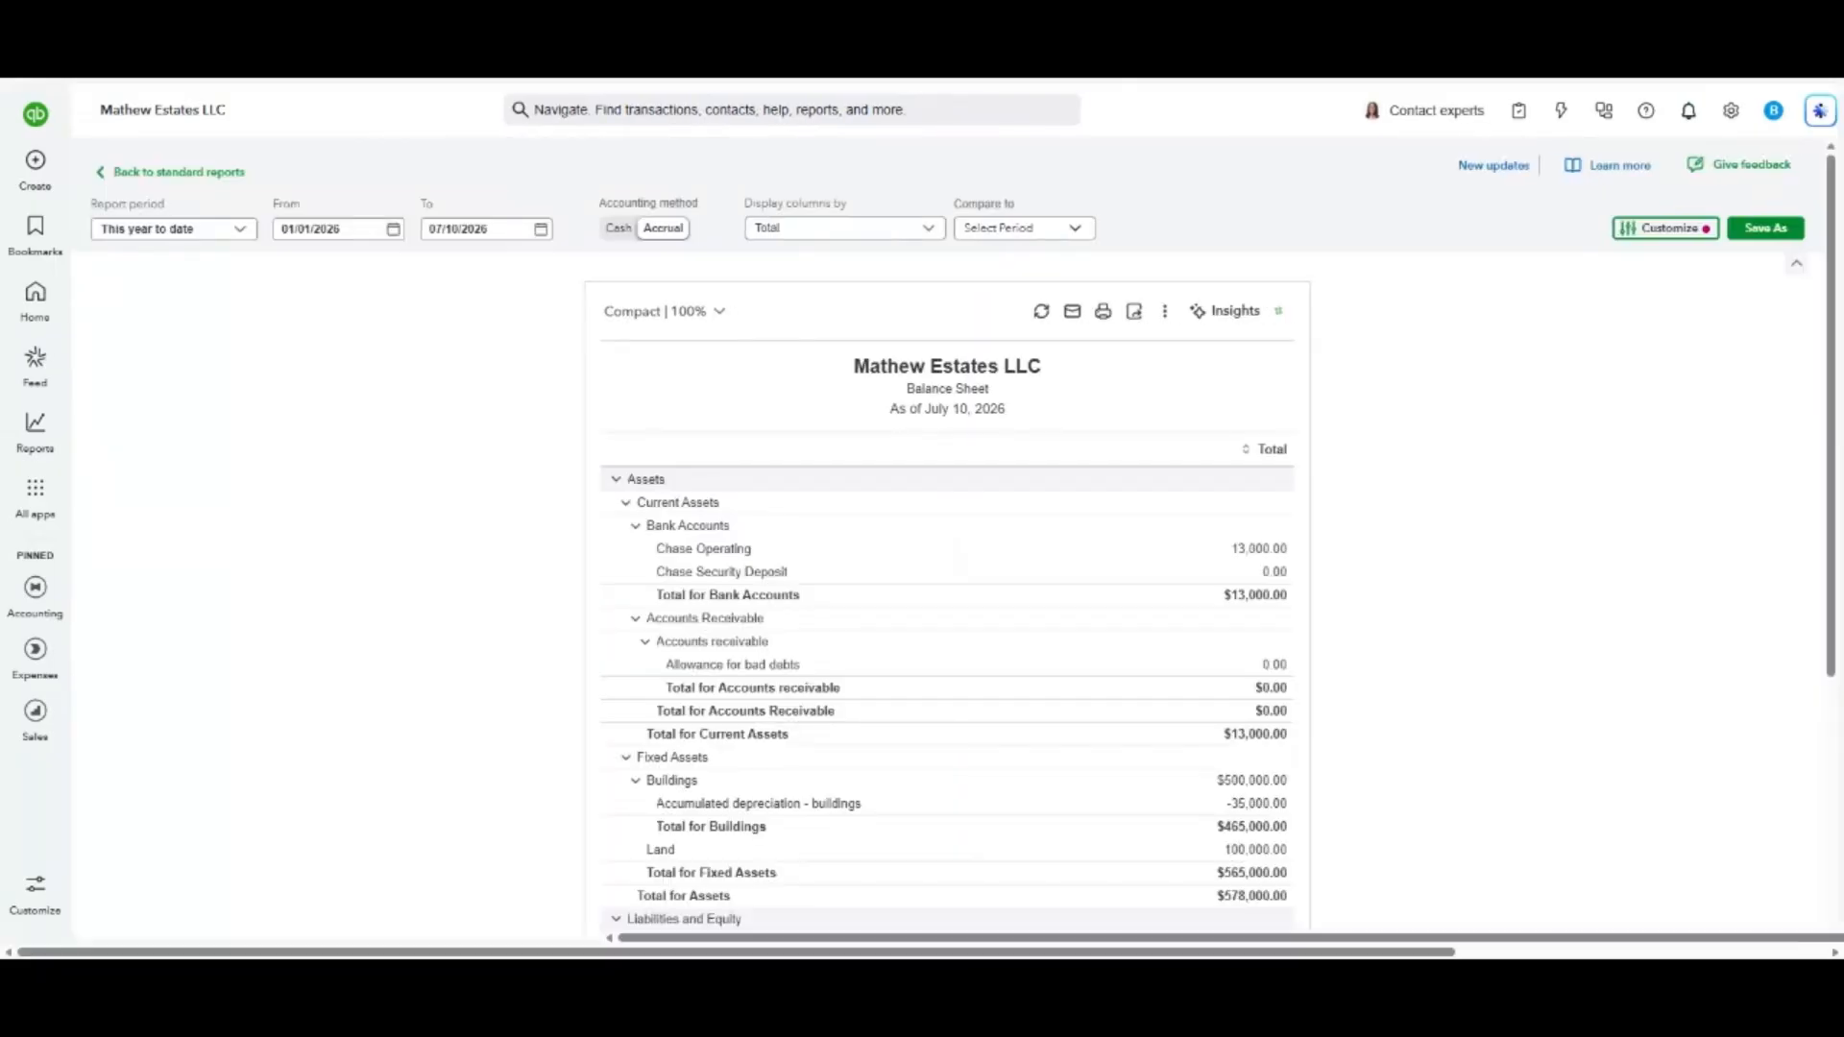
Review the Balance Sheet after the transfer, then display its columns by Tenant and examine the security deposit balances.
scroll(1056, 686, down, 5)
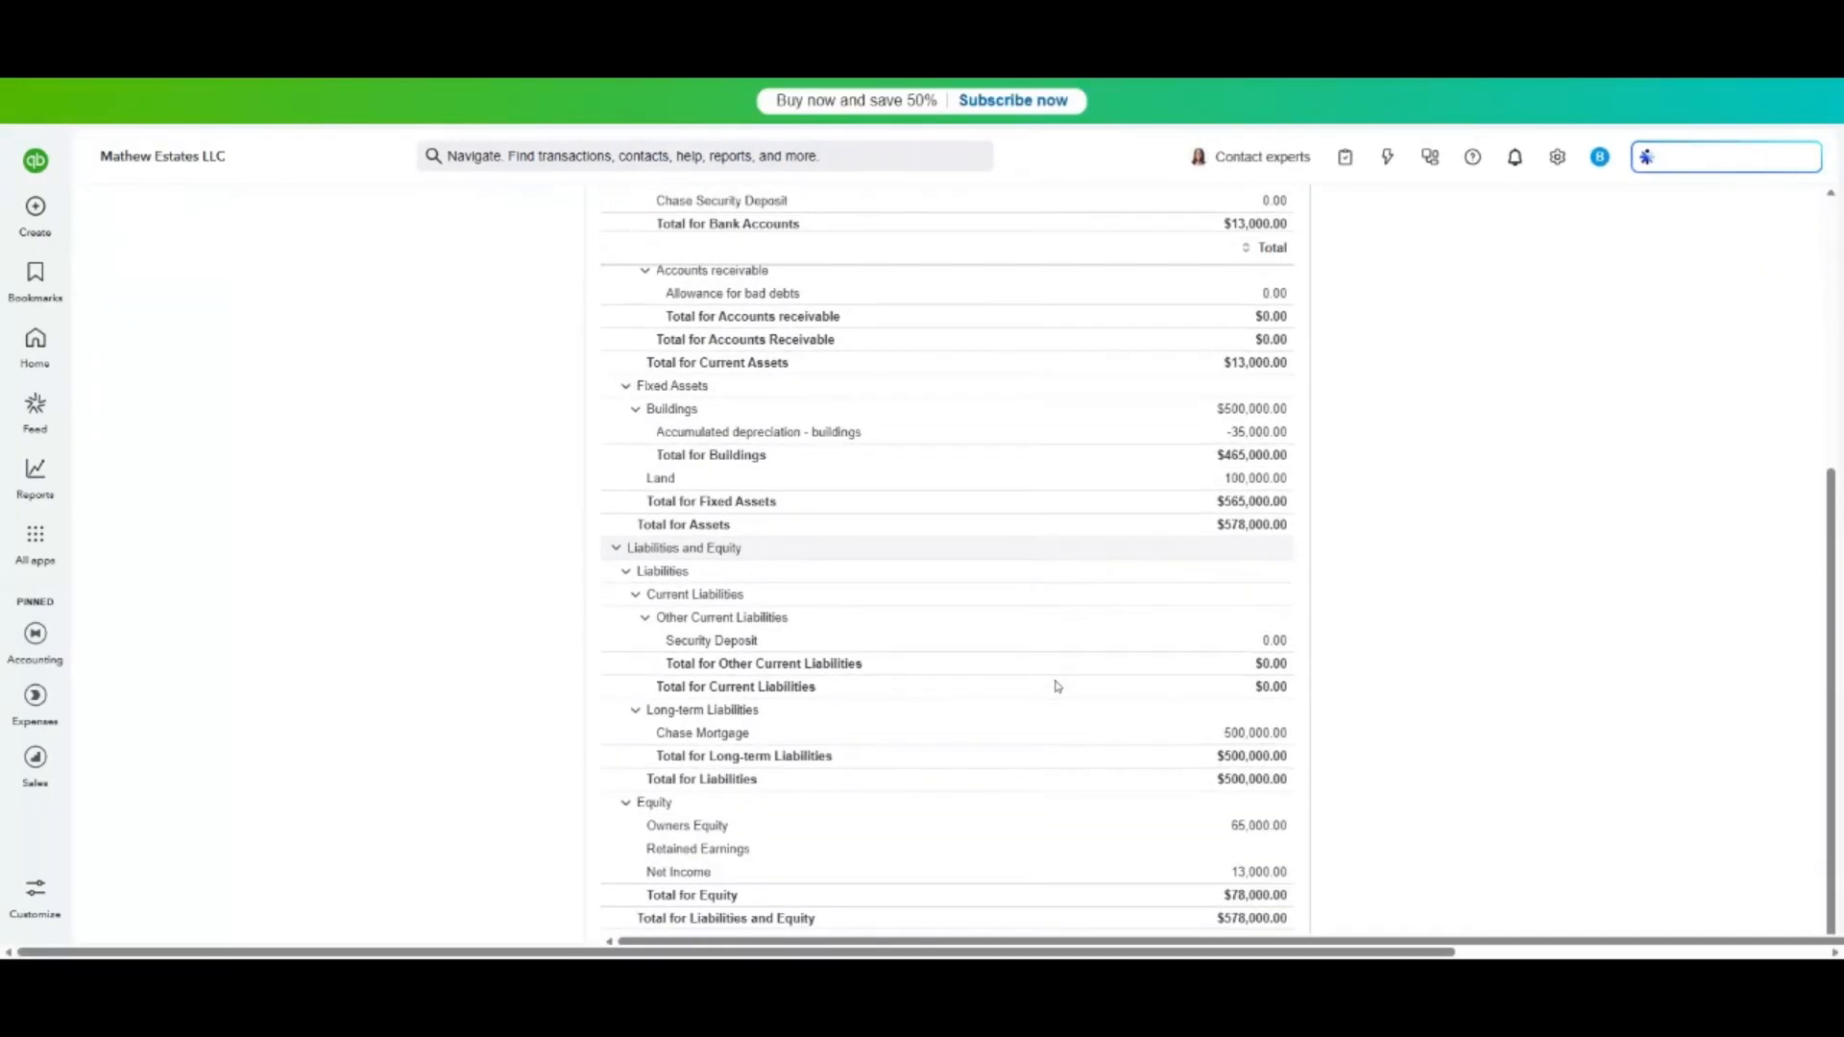
scroll(1056, 687, up, 10)
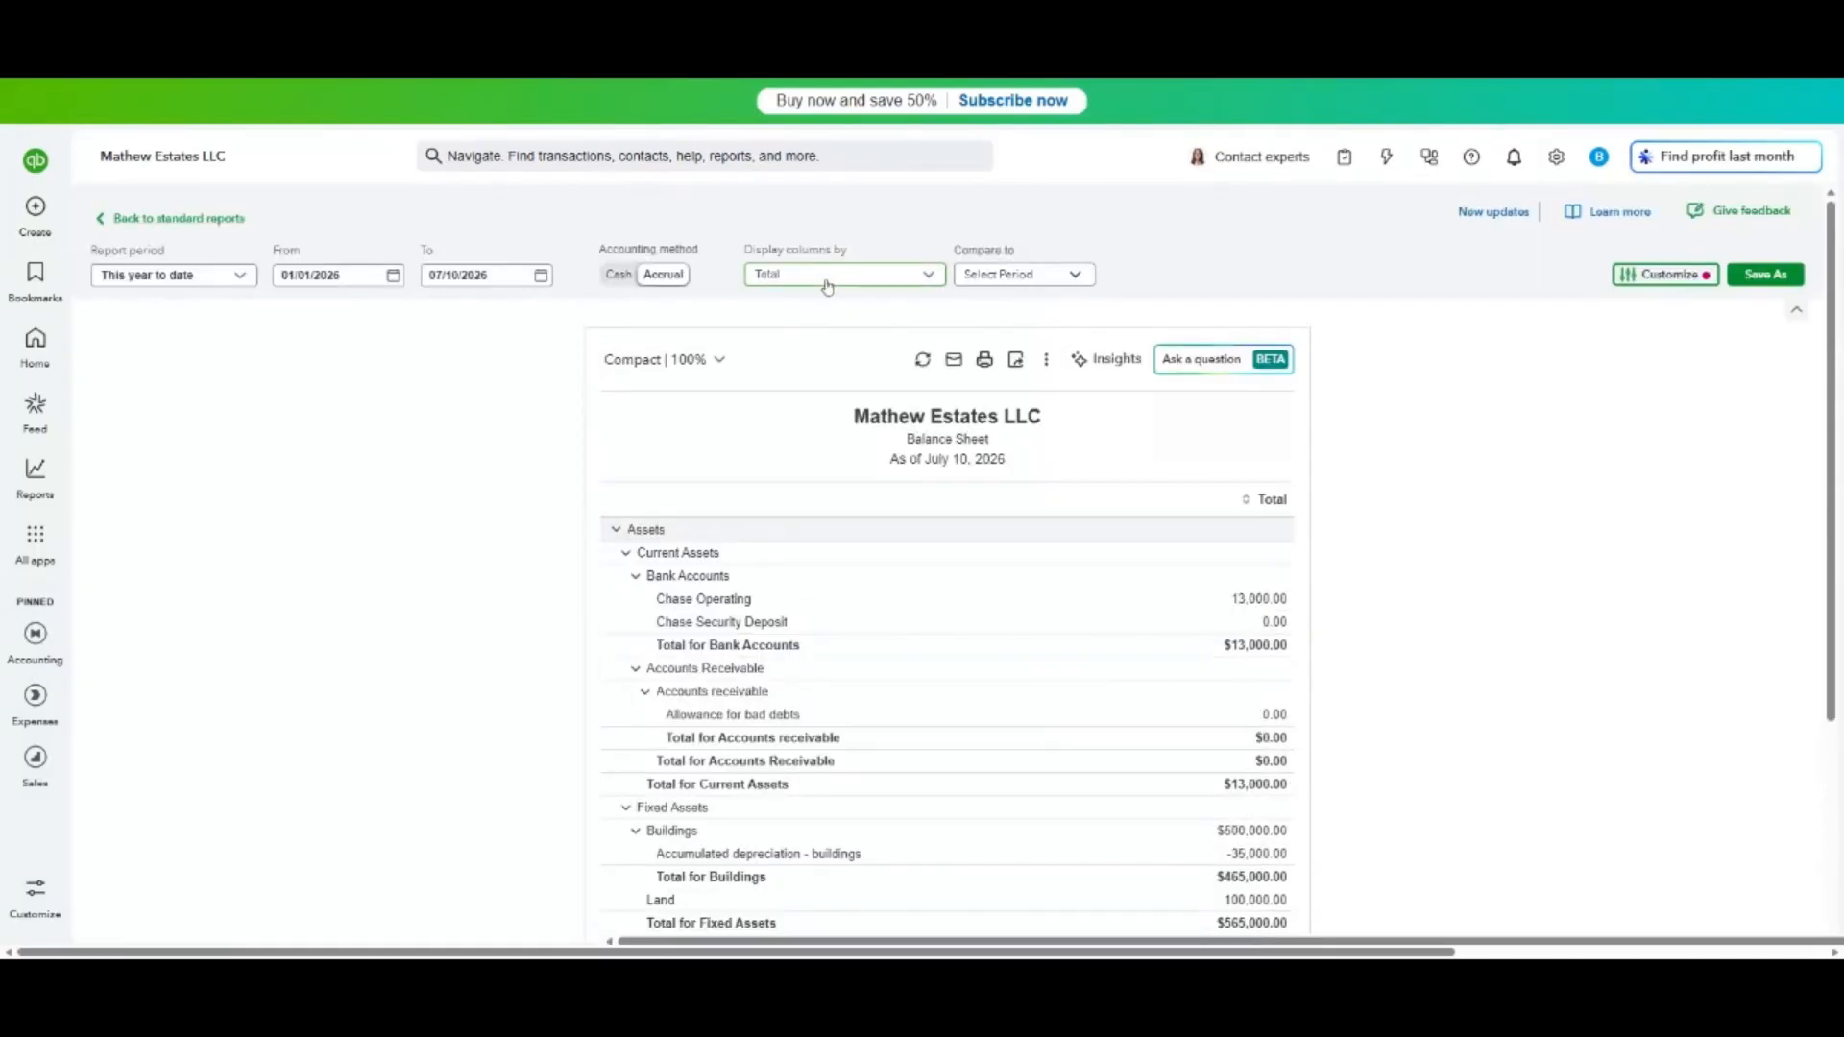
click(828, 285)
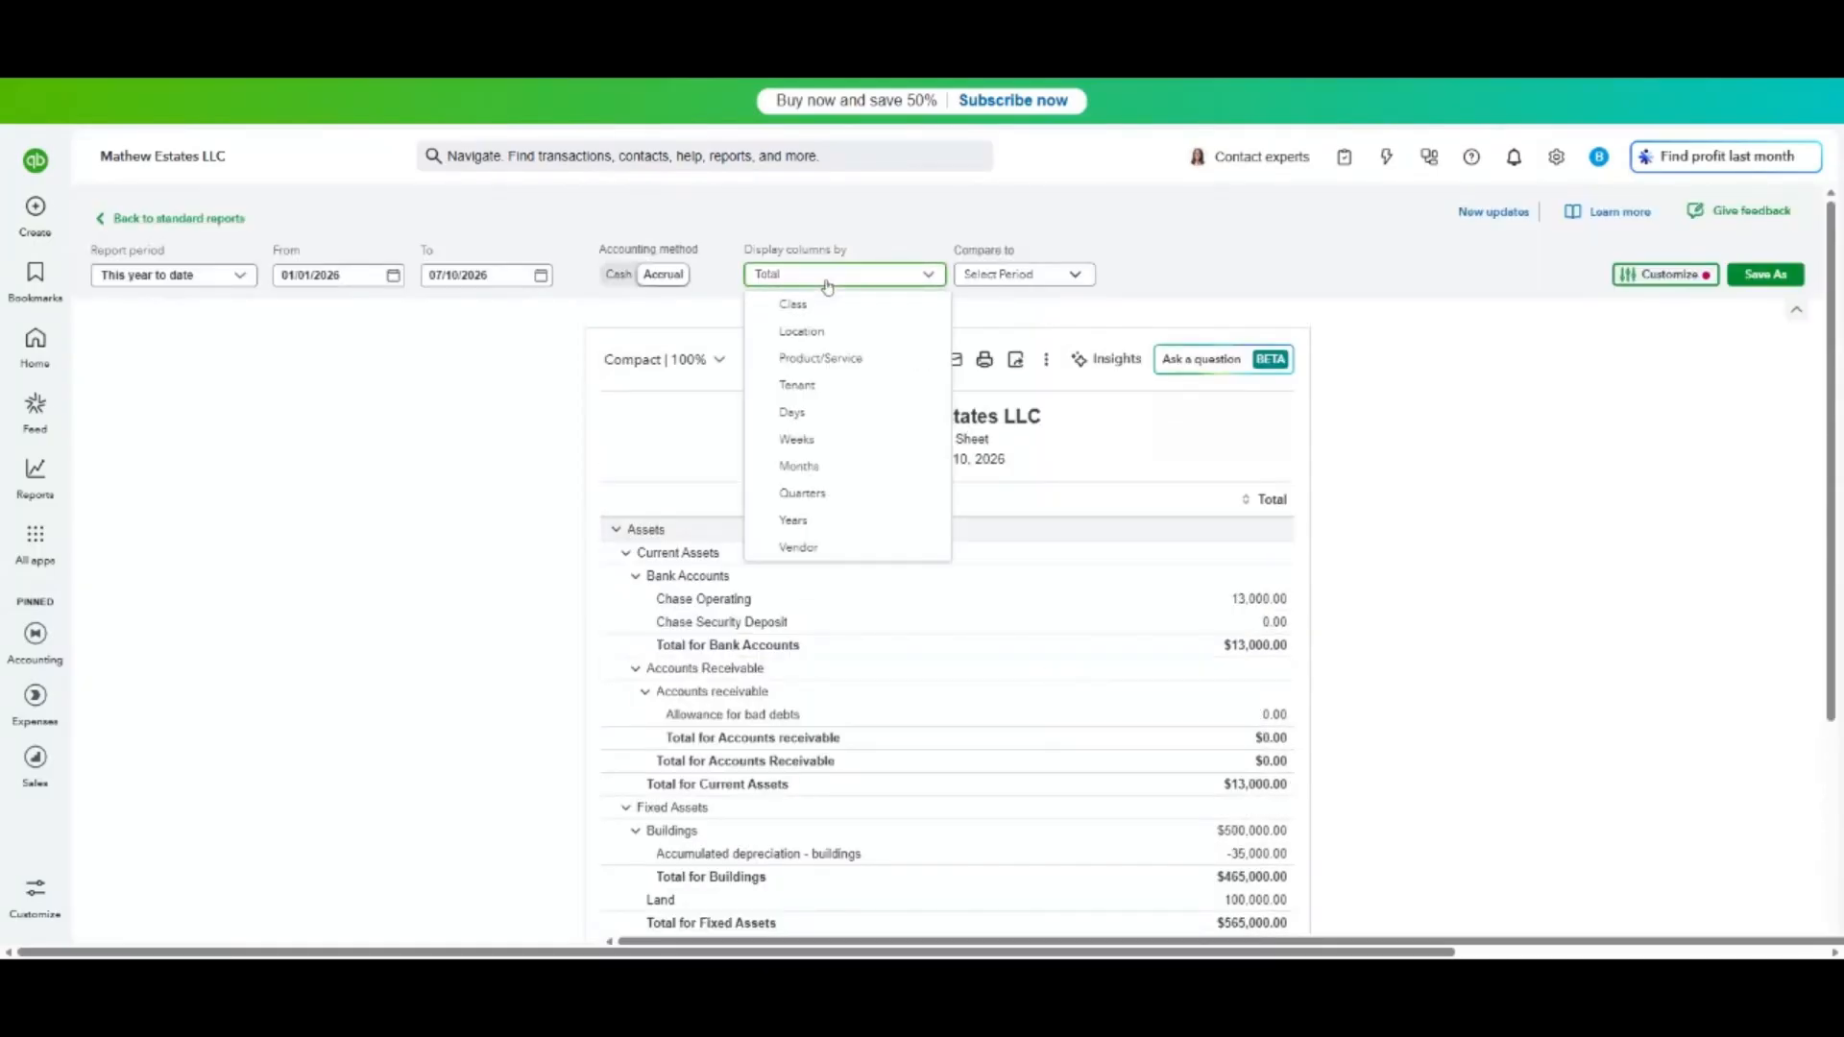
click(811, 385)
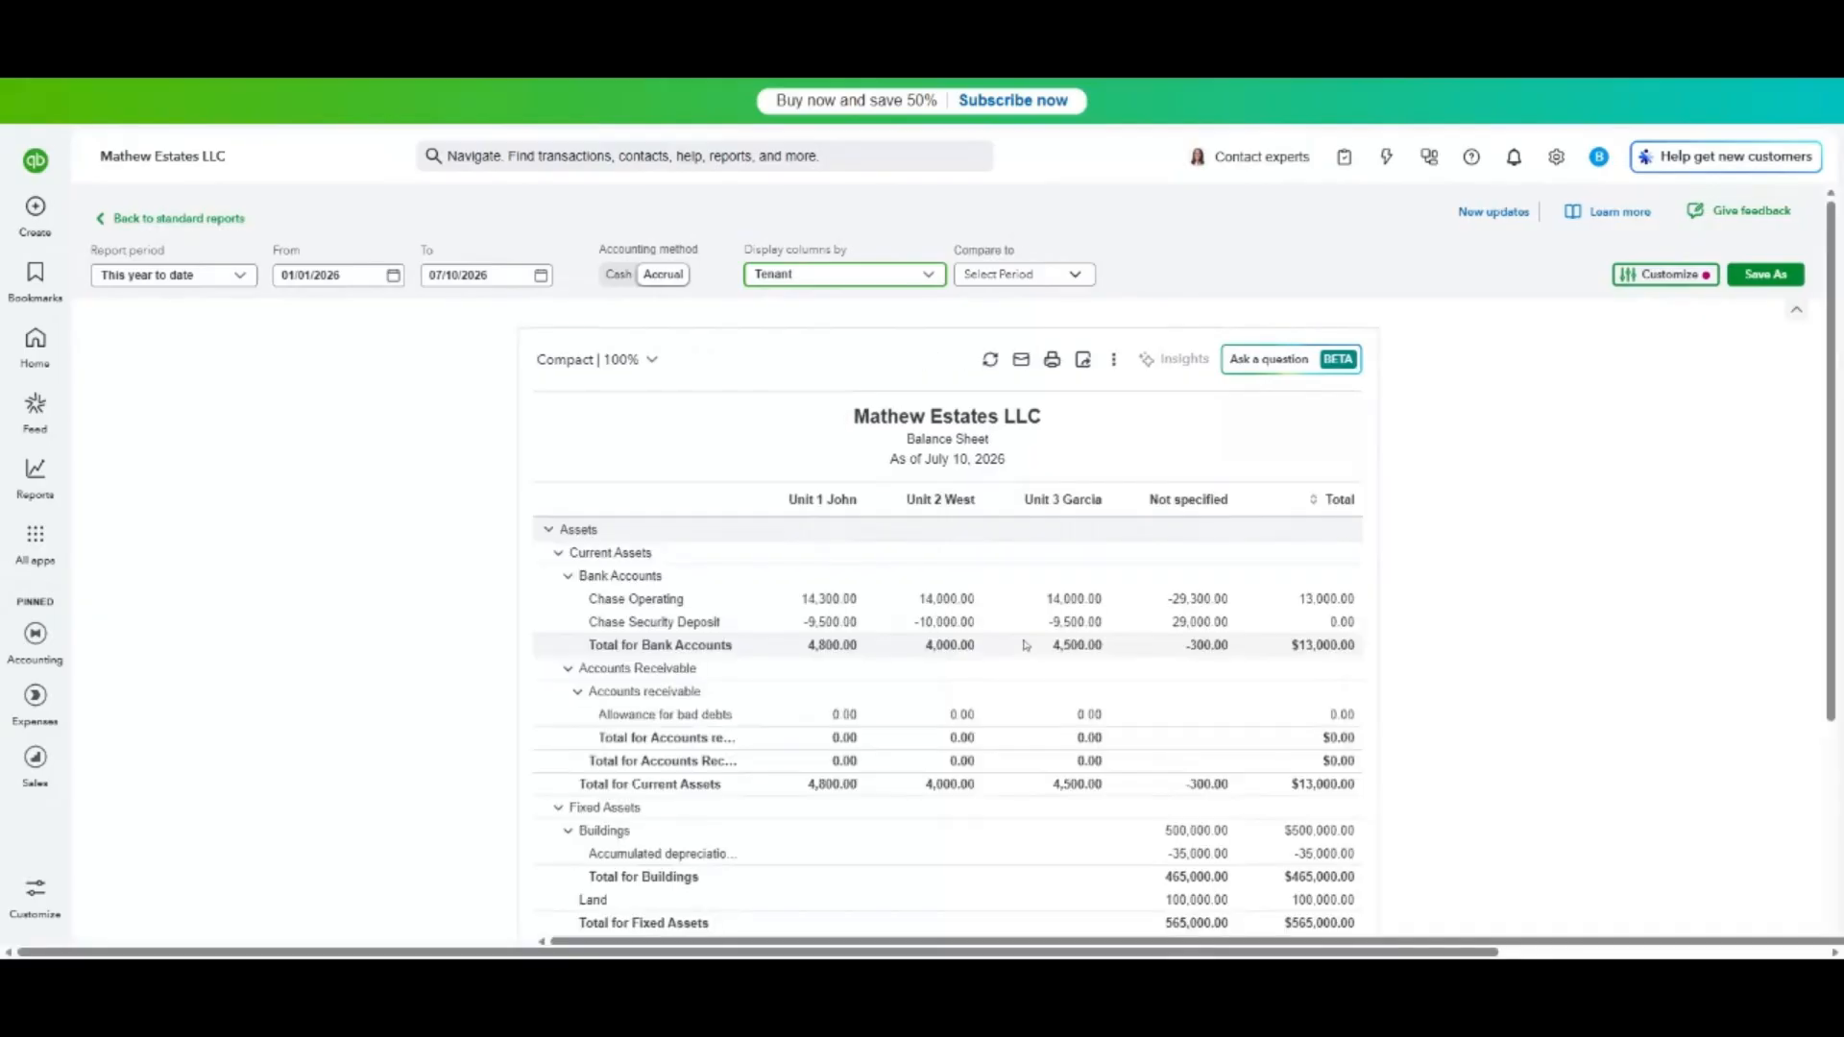
scroll(1066, 672, down, 5)
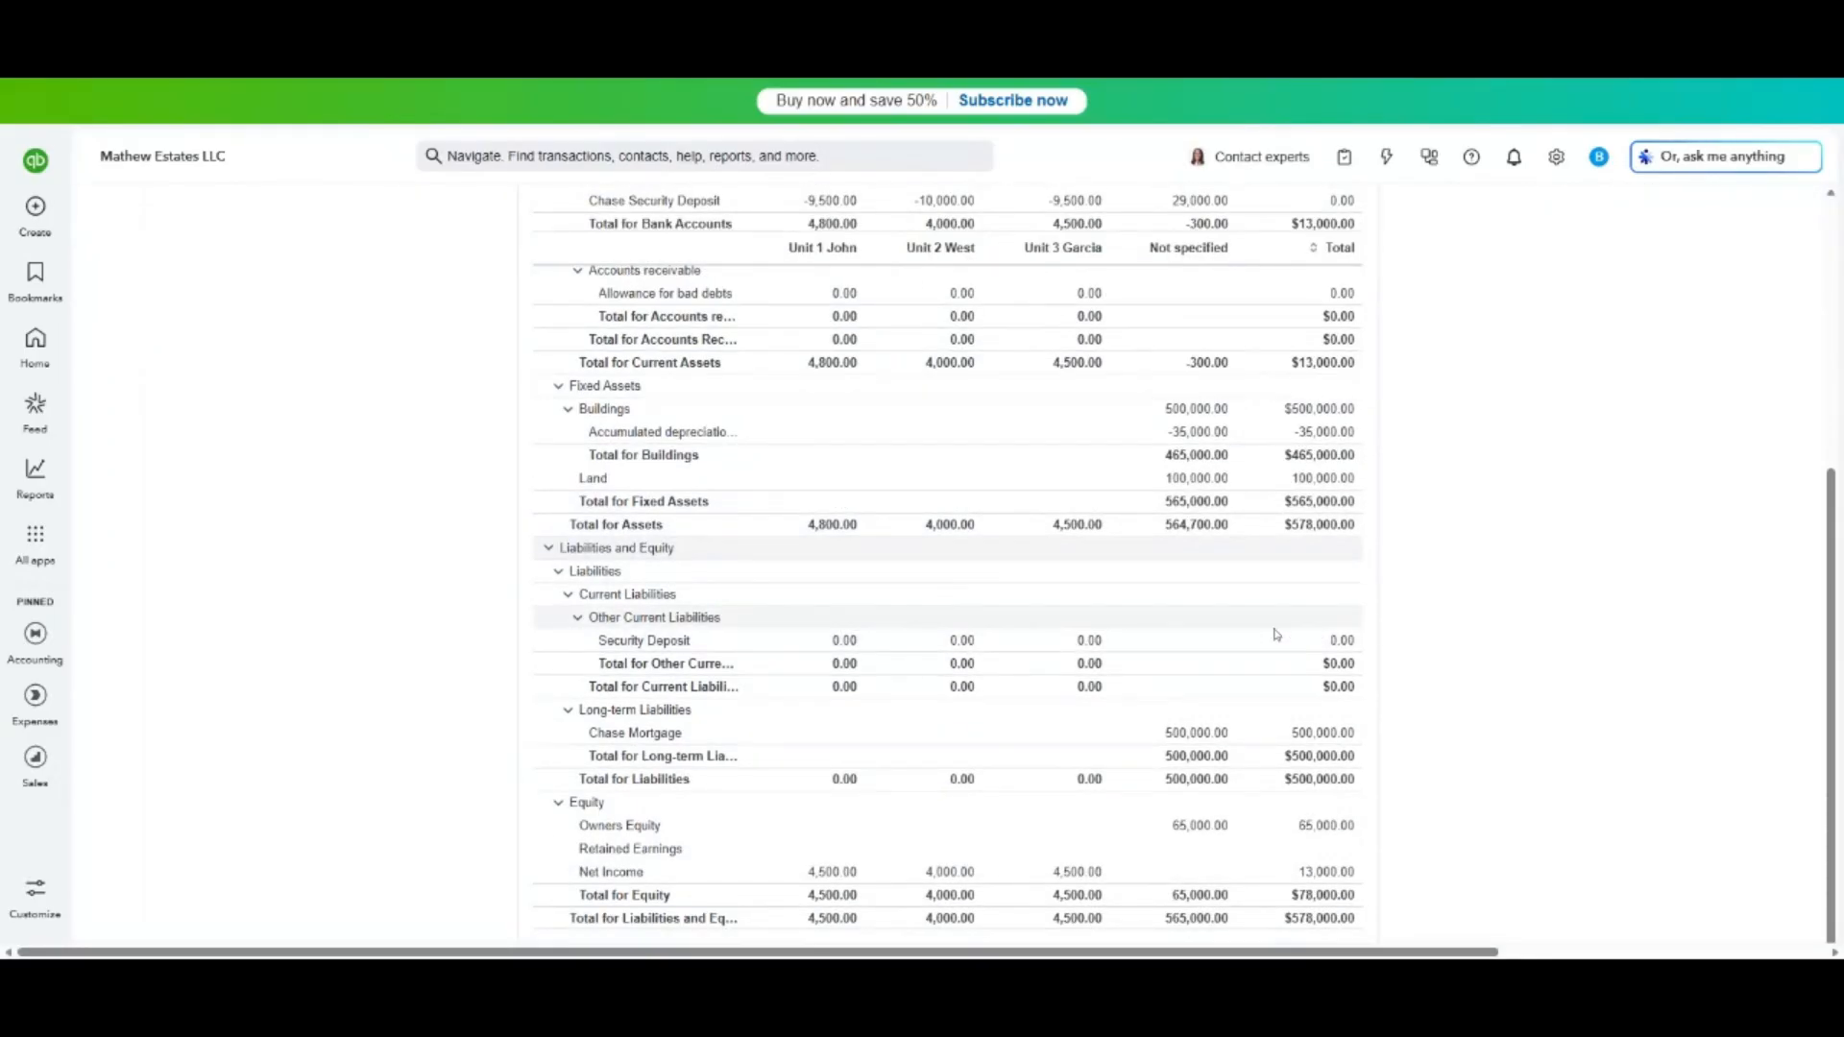
Leave the Balance Sheet for the standard reports list and open the Profit and Loss report.
scroll(1207, 626, up, 2)
scroll(1207, 626, up, 3)
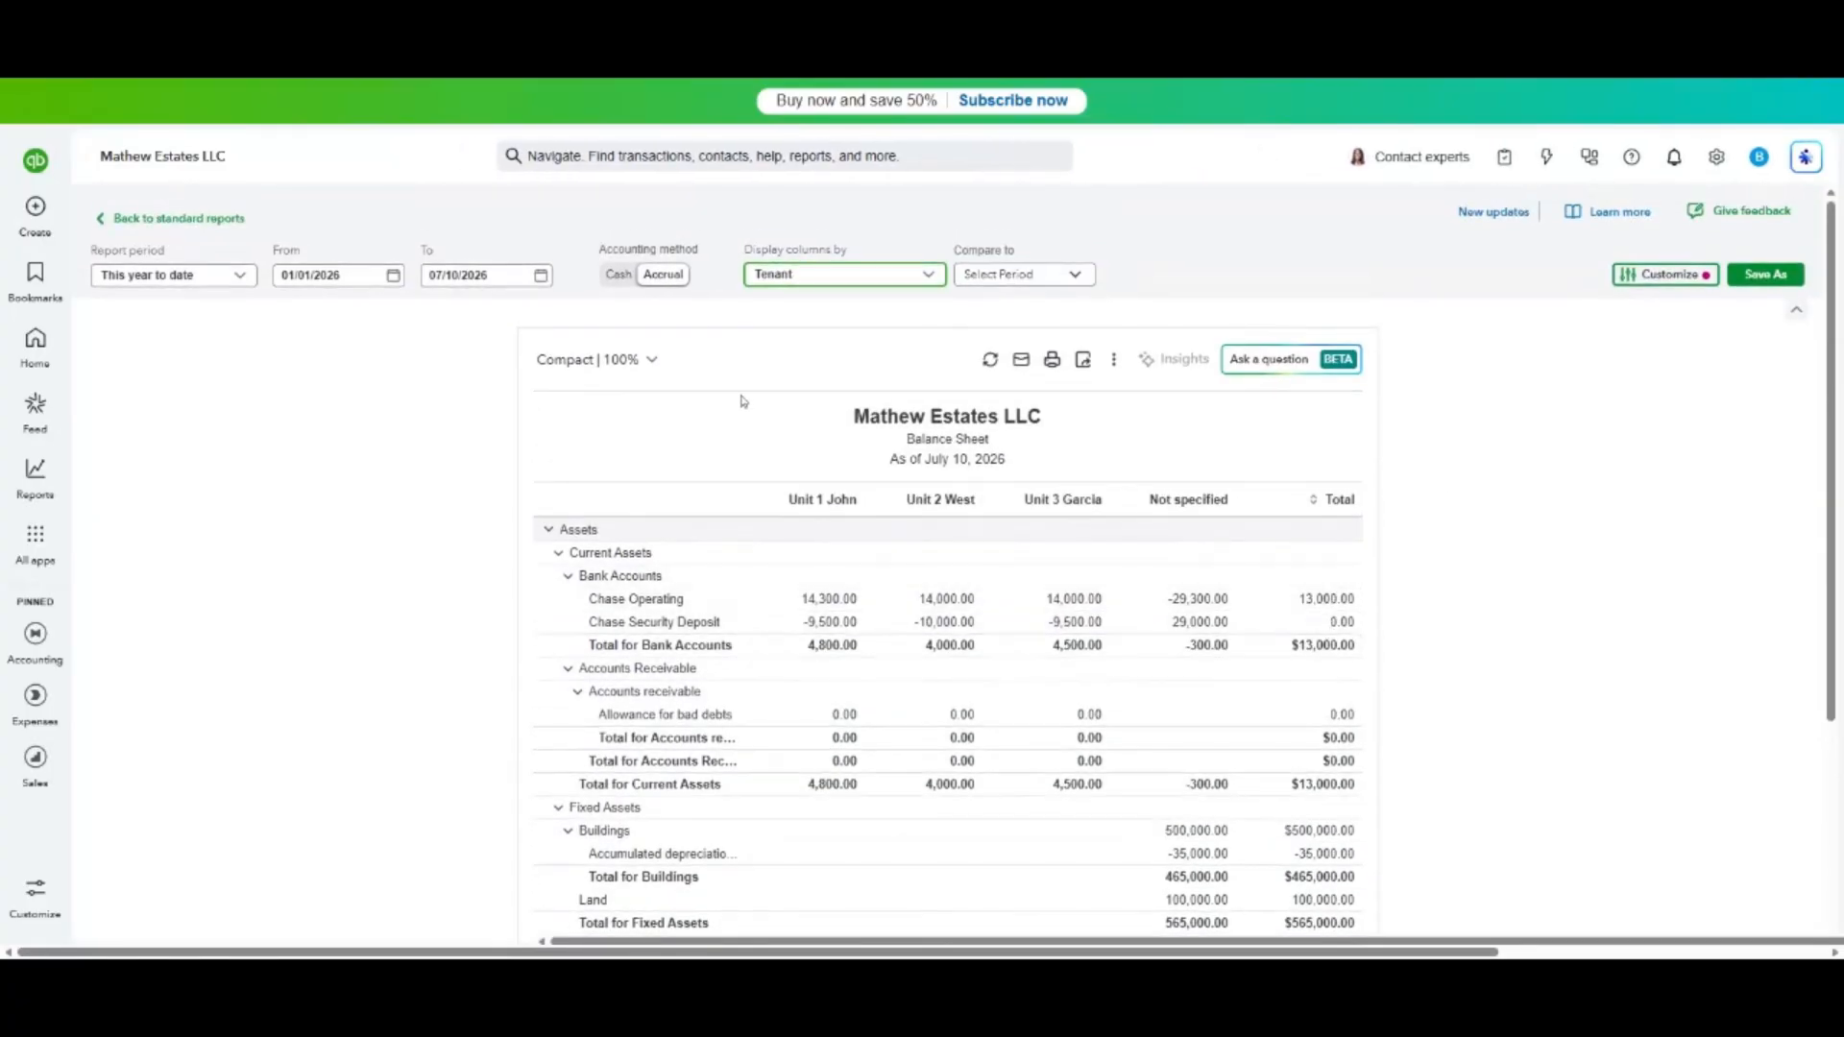
click(223, 220)
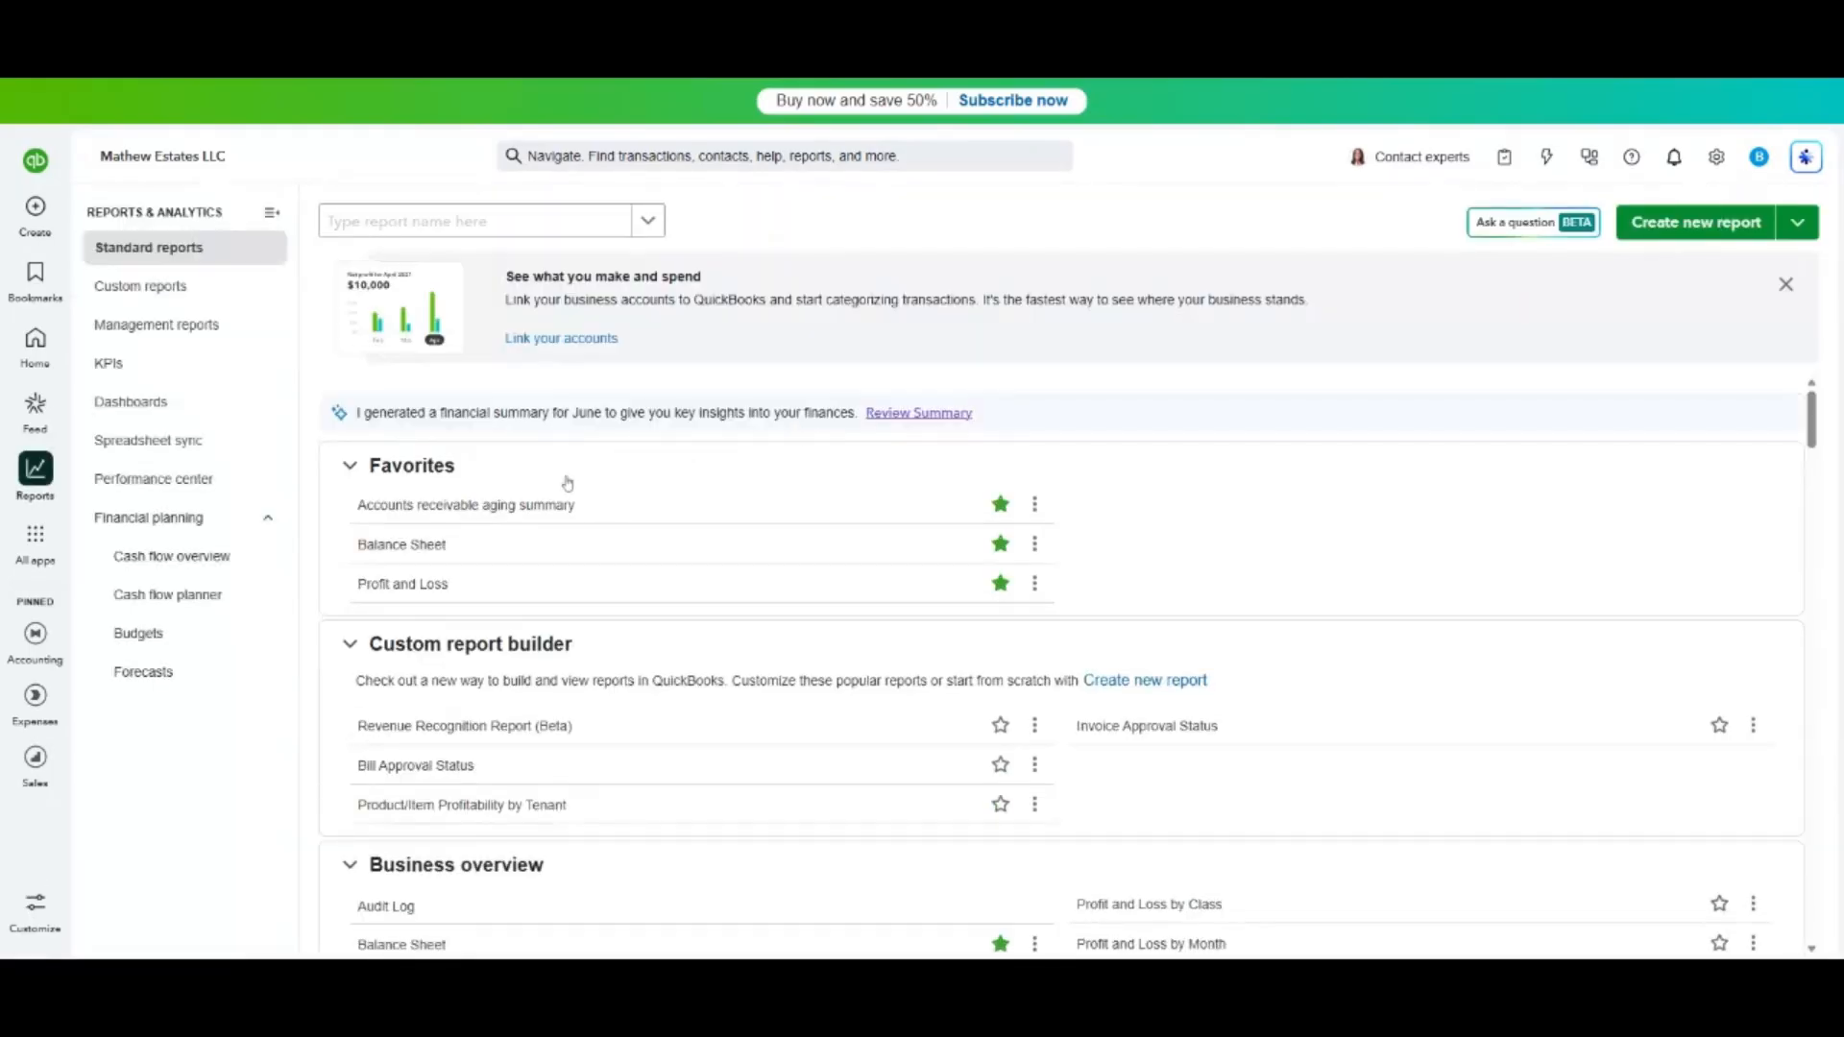
click(387, 586)
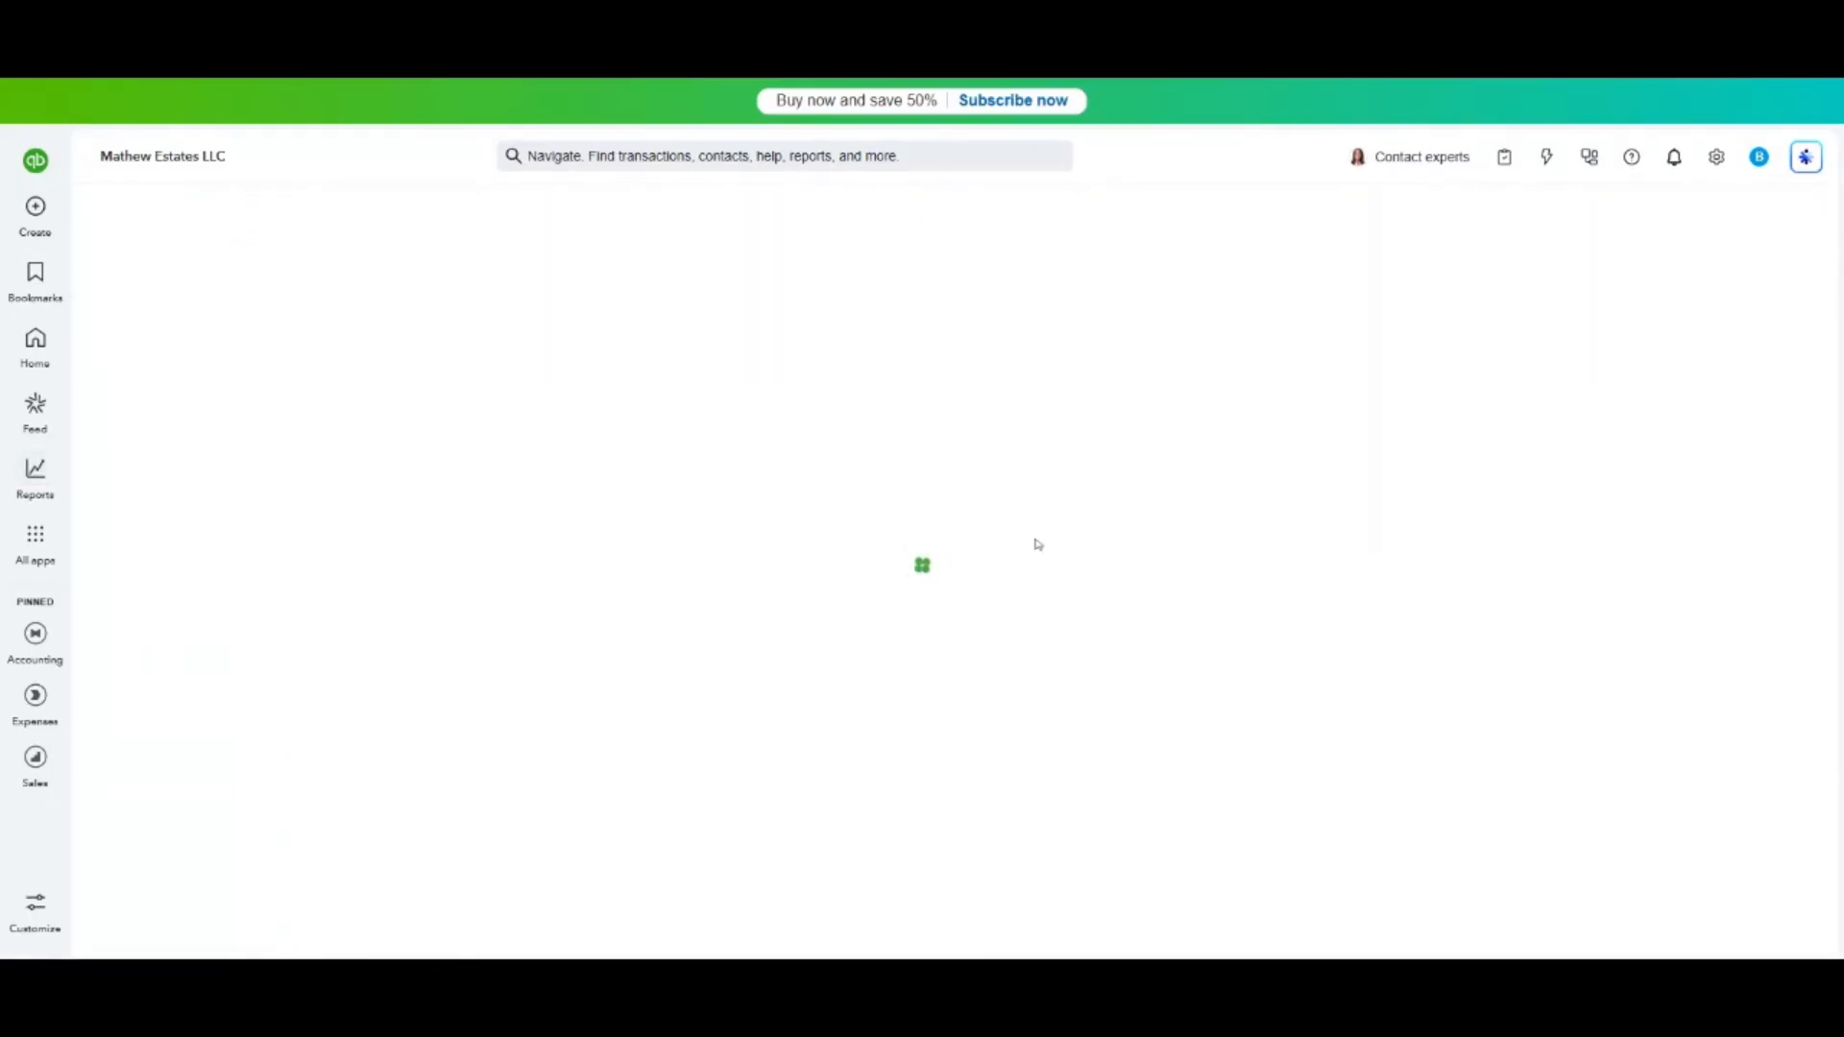
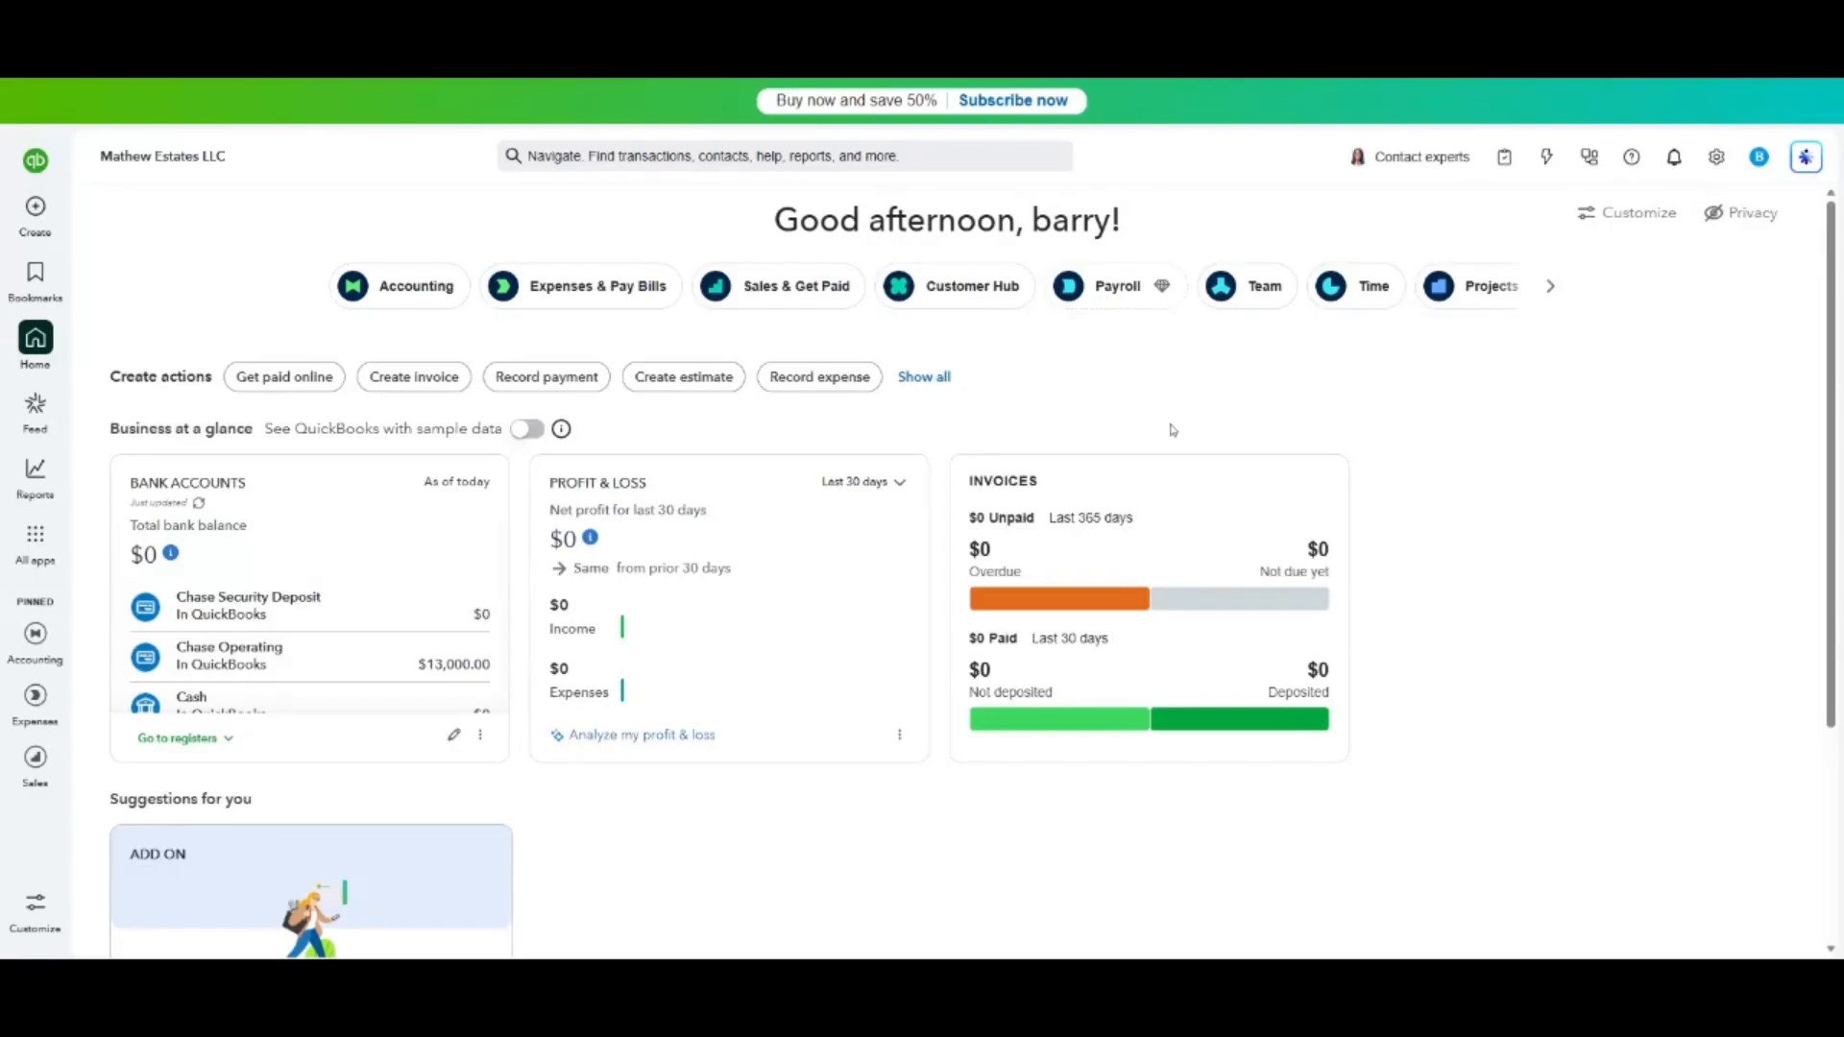
Start a new expense with Chase Operating as the payment account.
click(38, 217)
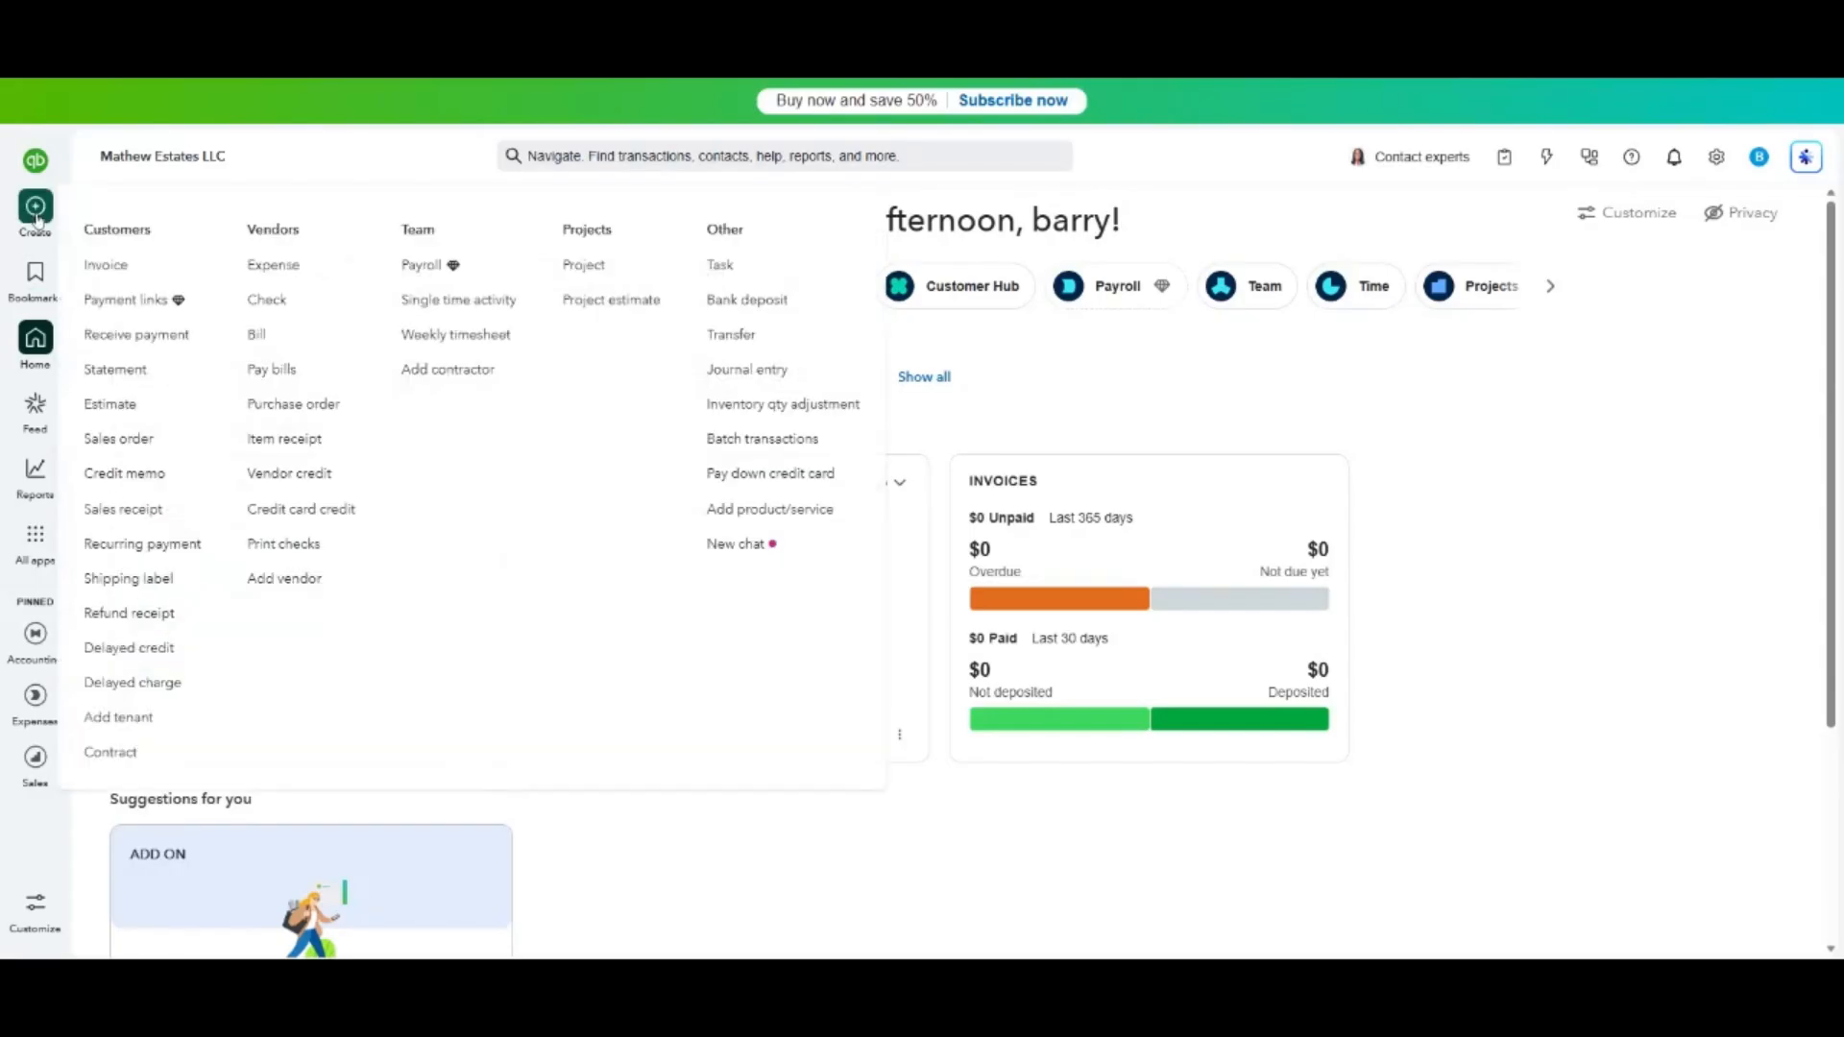
click(292, 277)
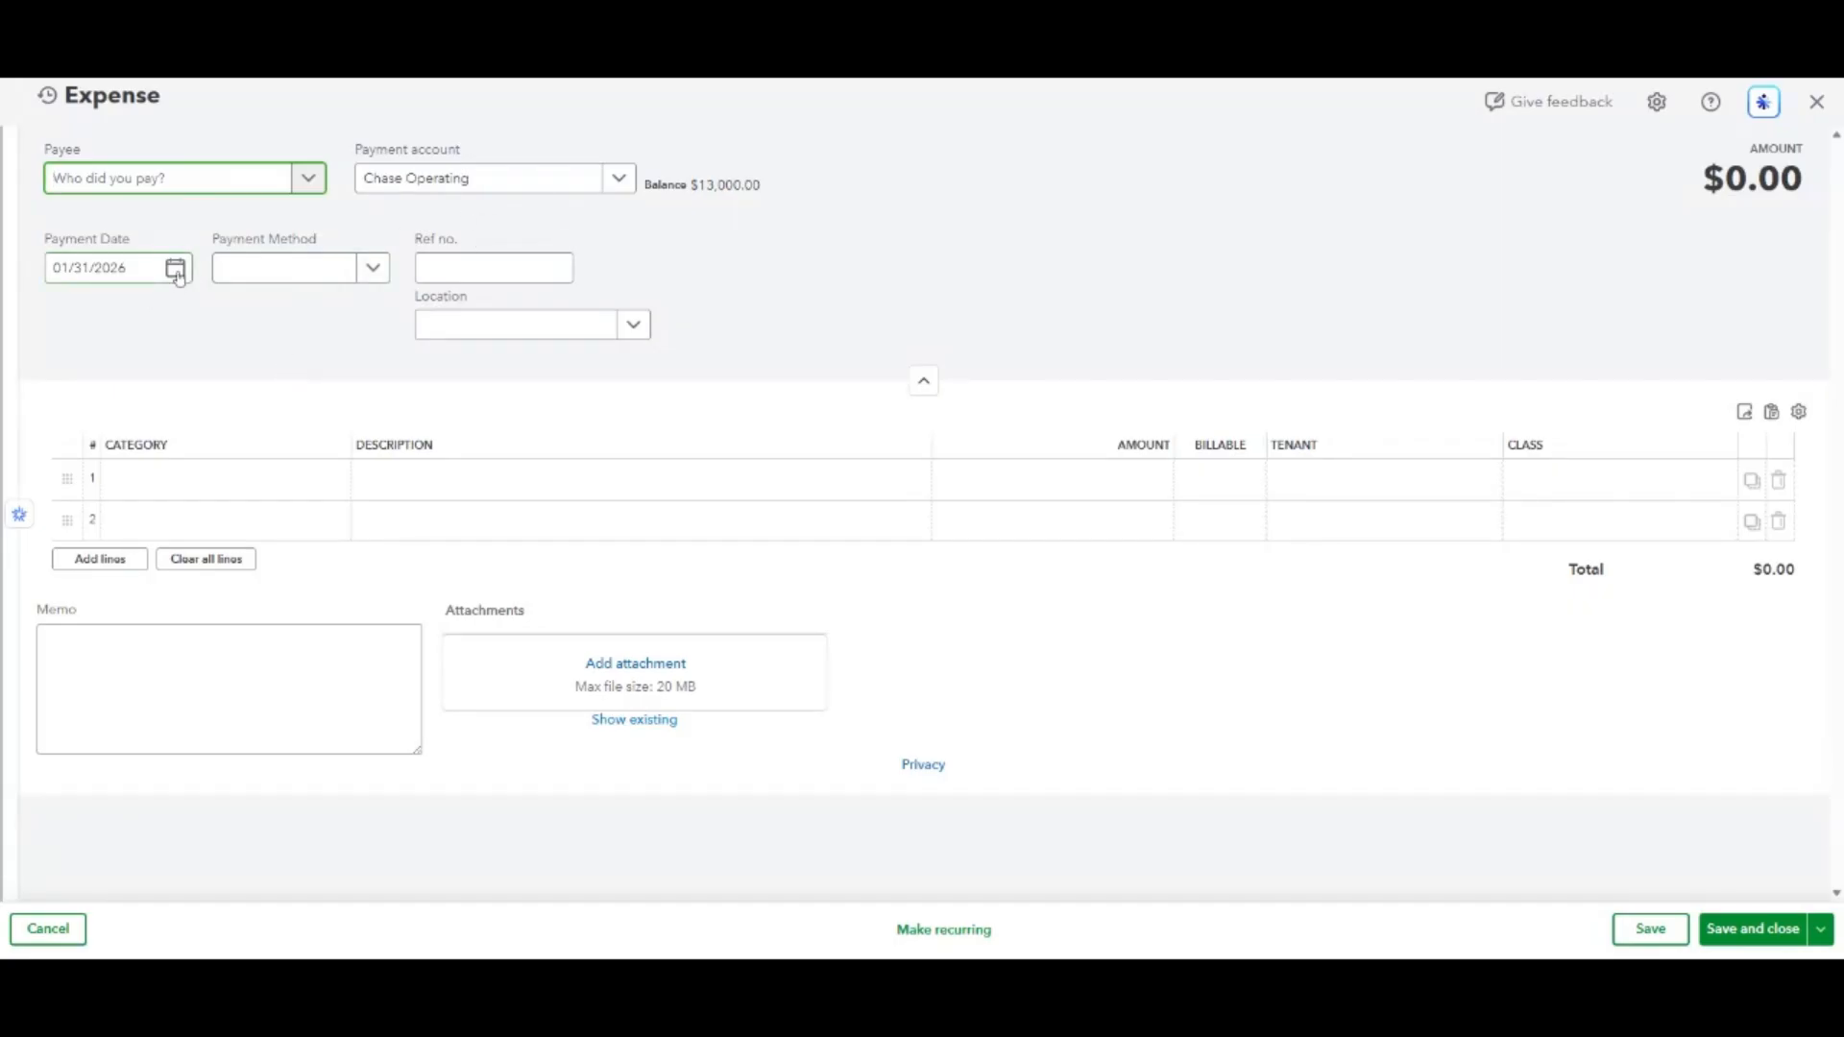
click(556, 189)
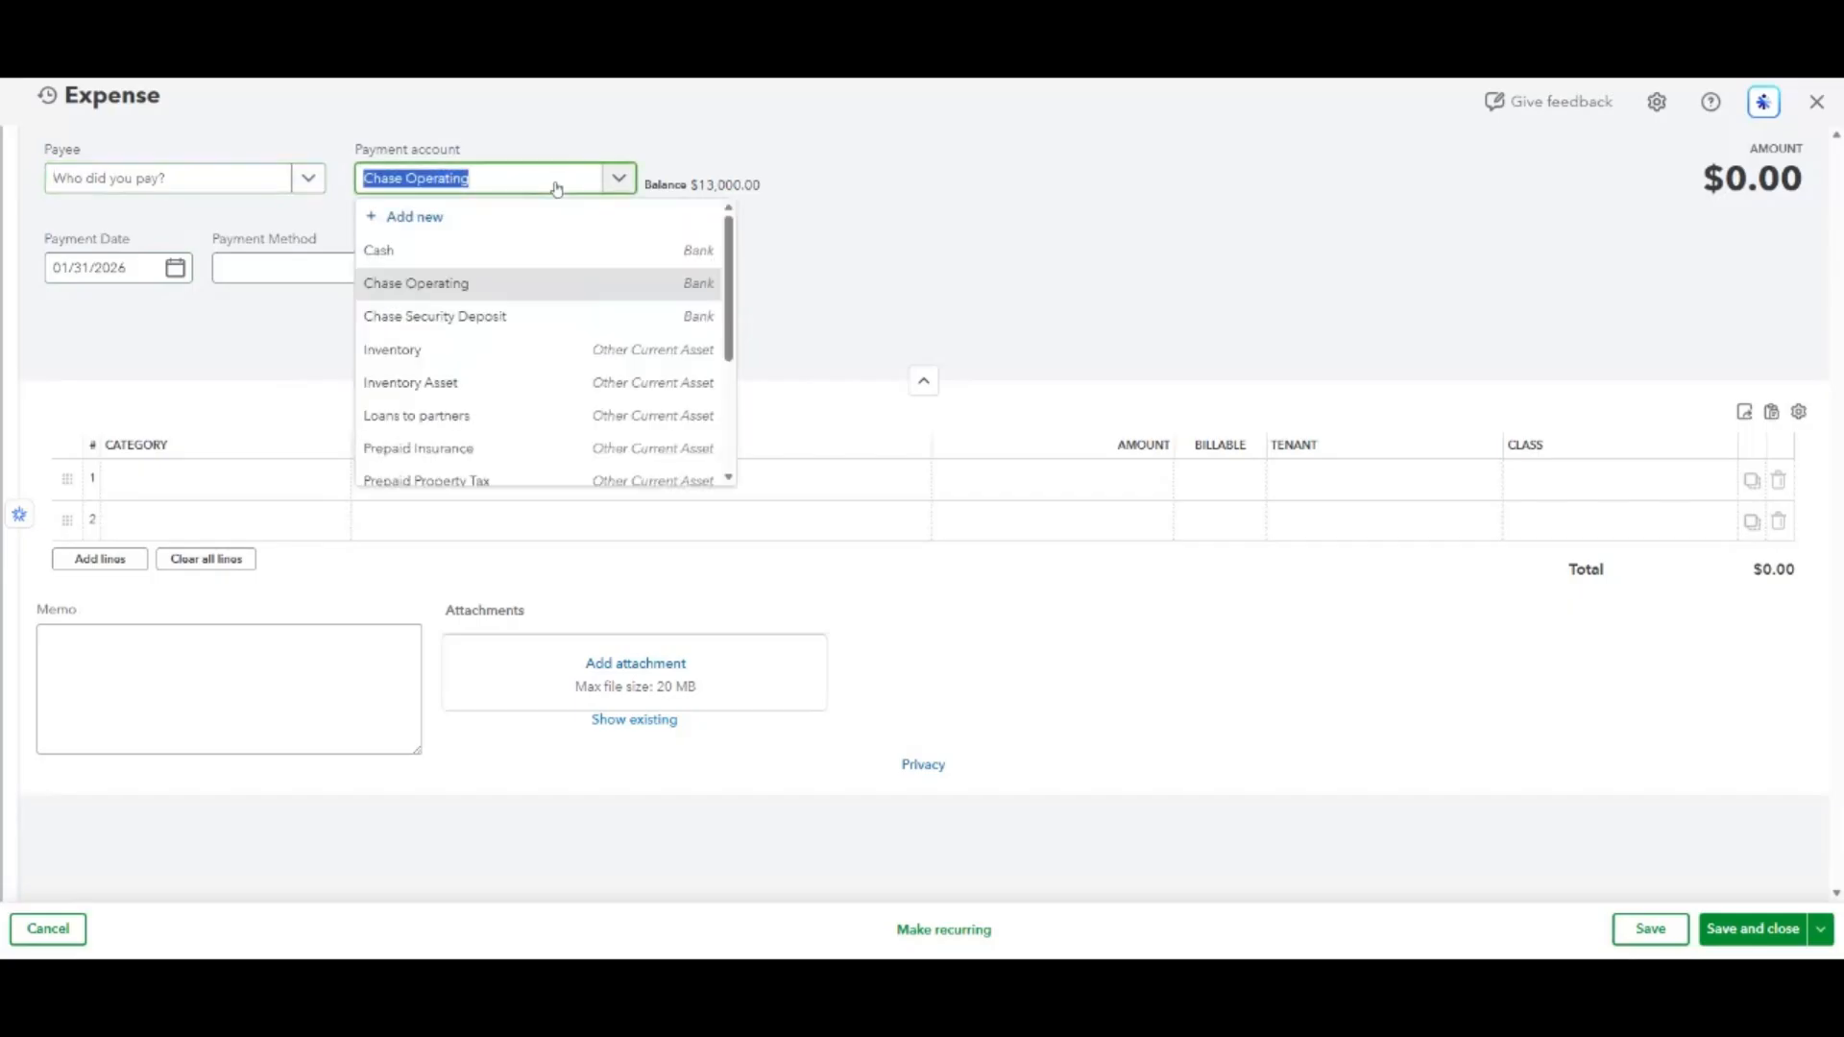
click(906, 263)
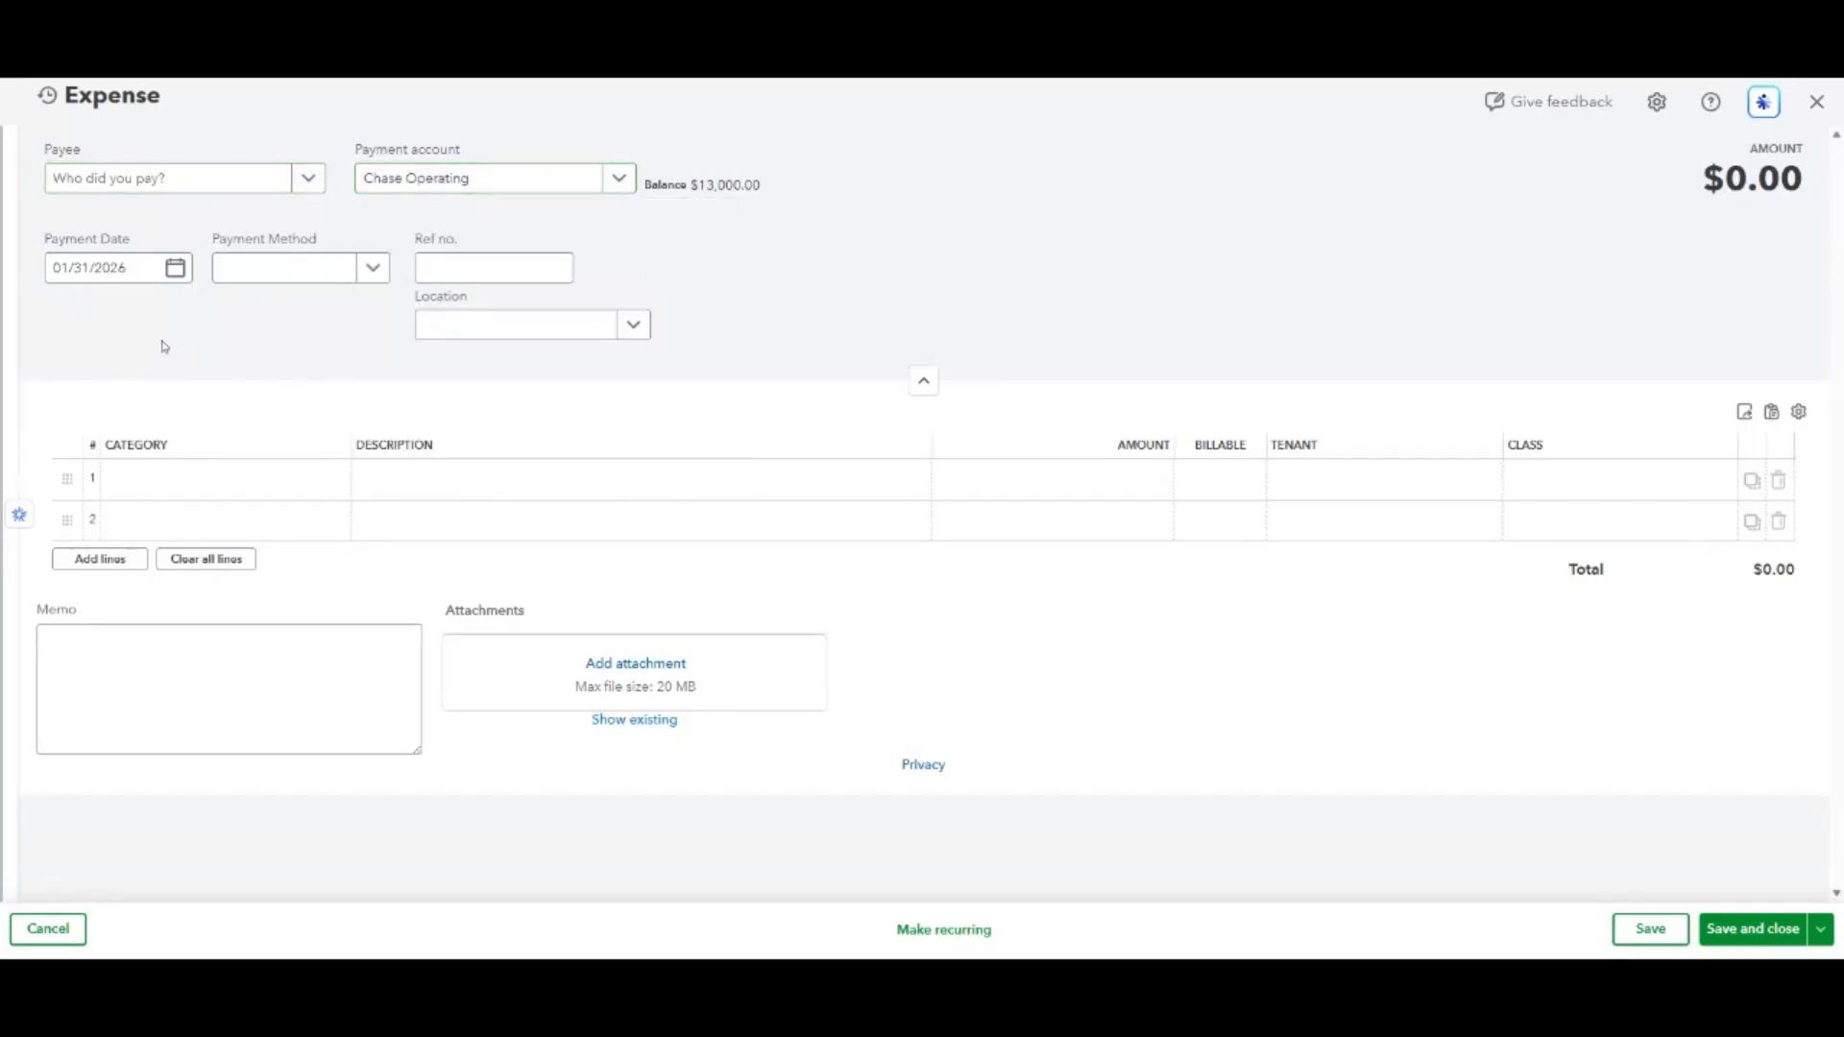
Fill in a new Expenses account named Chase Mortgage Interest with detail type Interest Paid, then cancel it without saving.
click(173, 485)
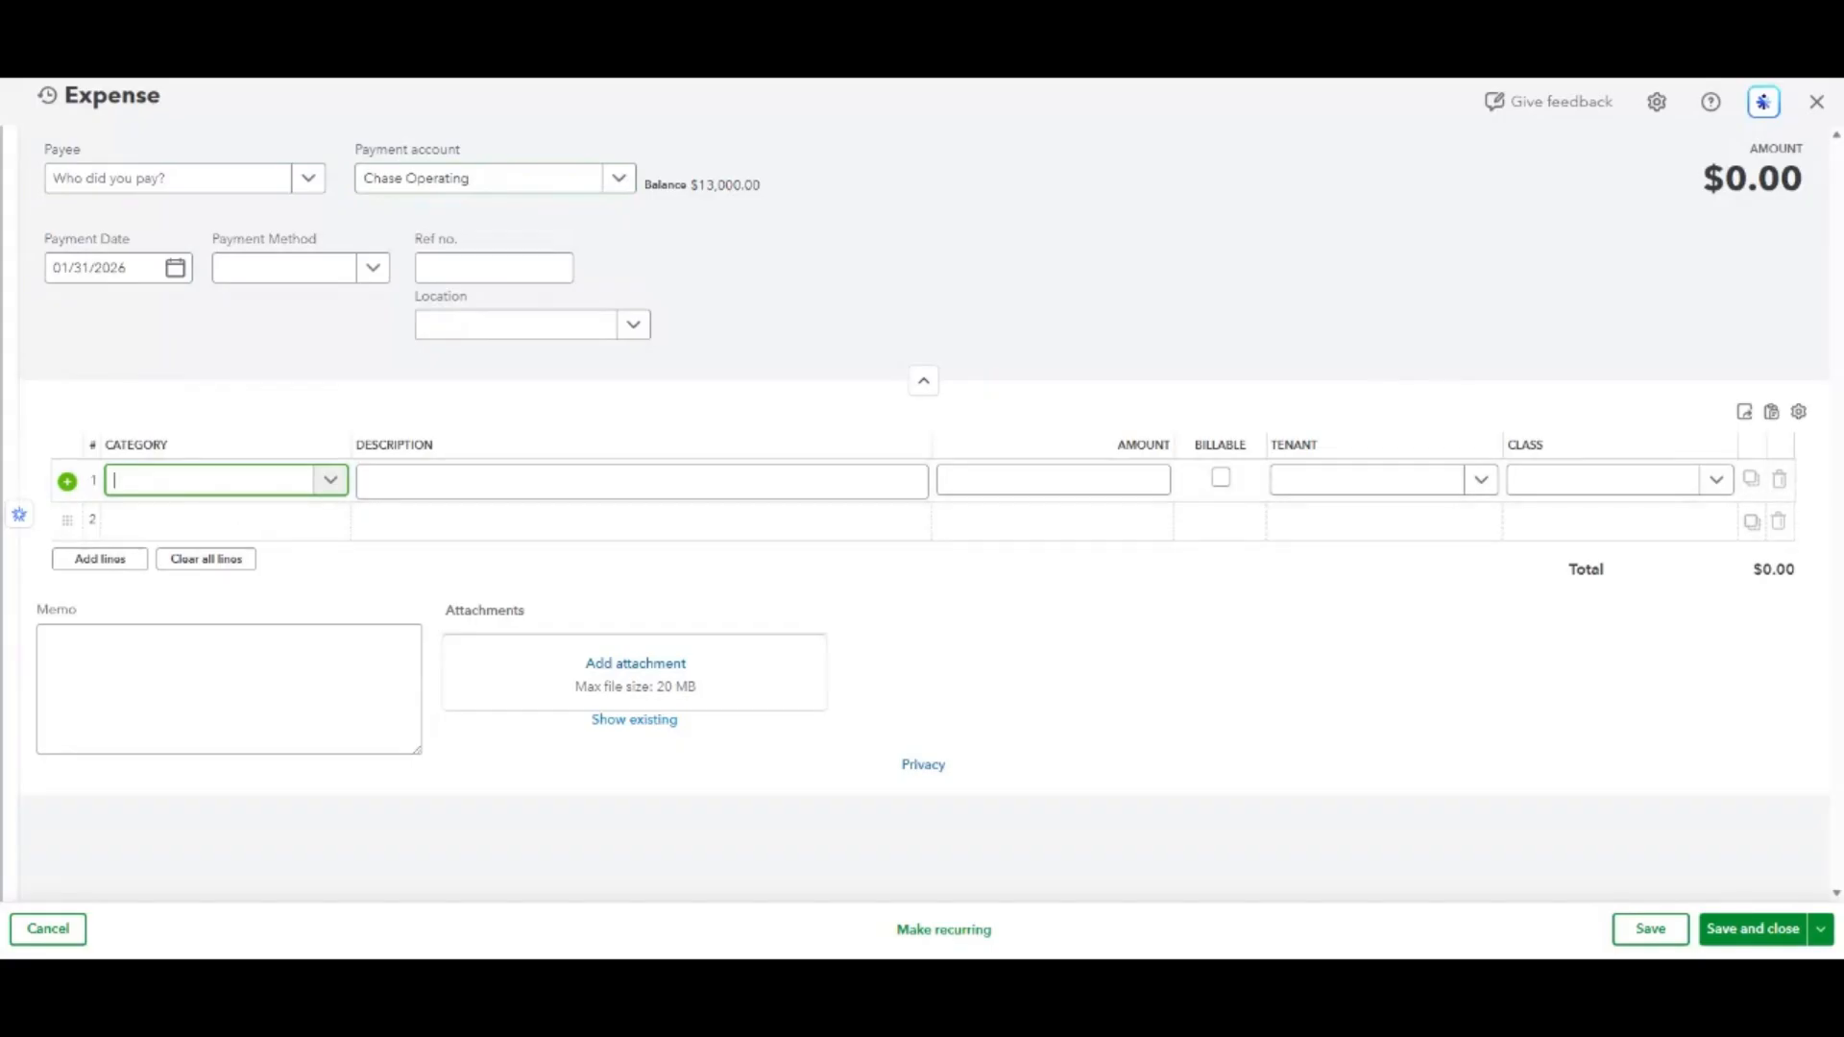
text(Chase Mort)
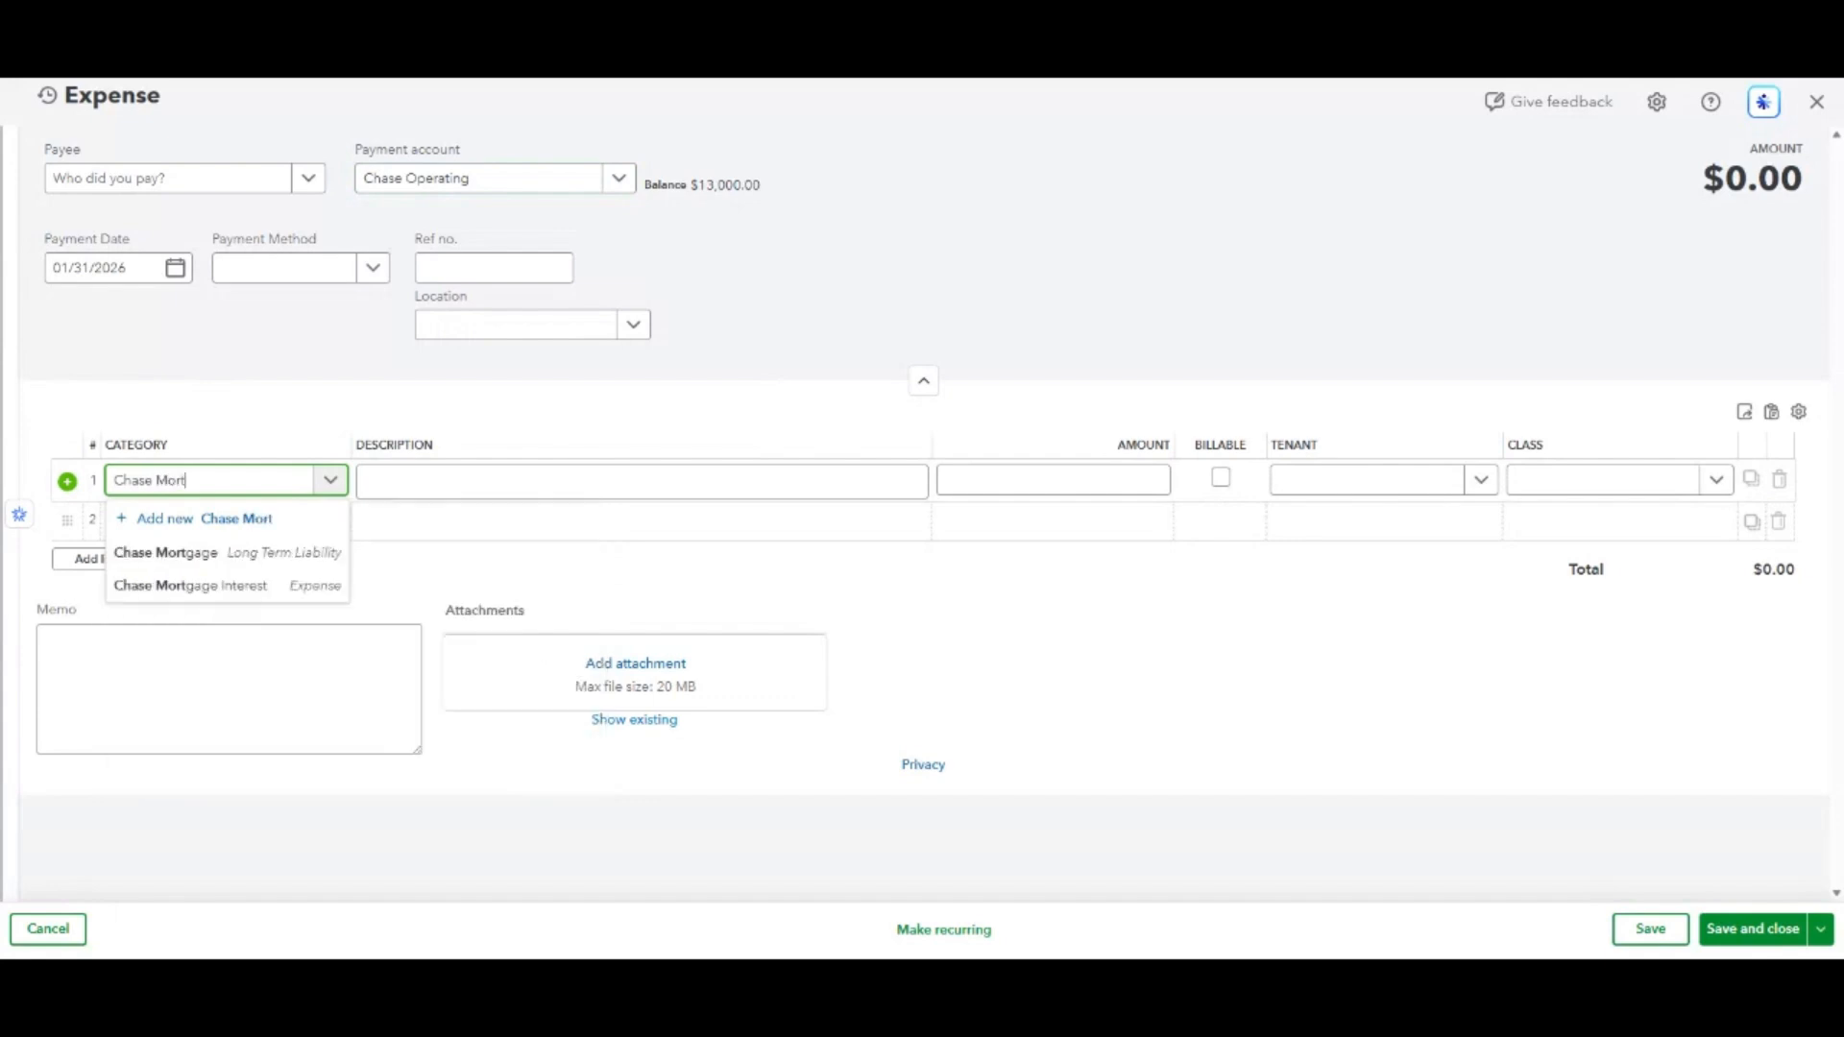
text(gage Interest)
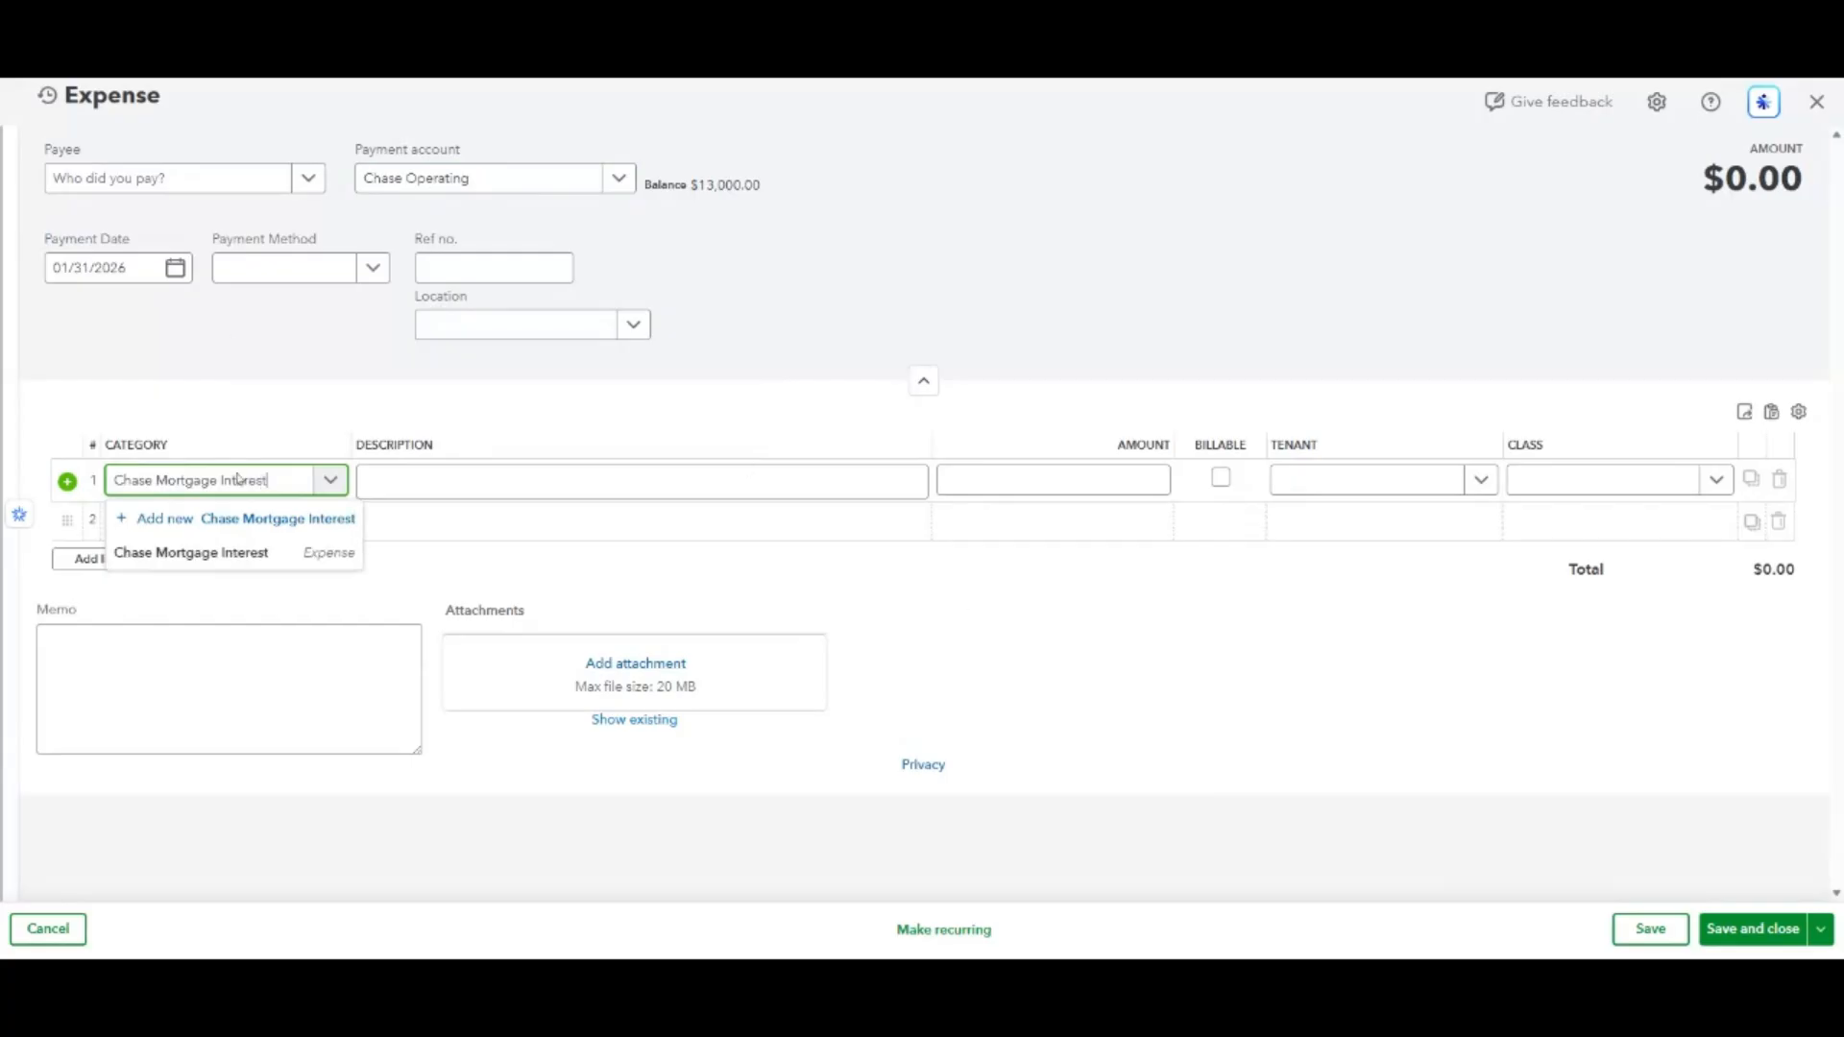
click(200, 521)
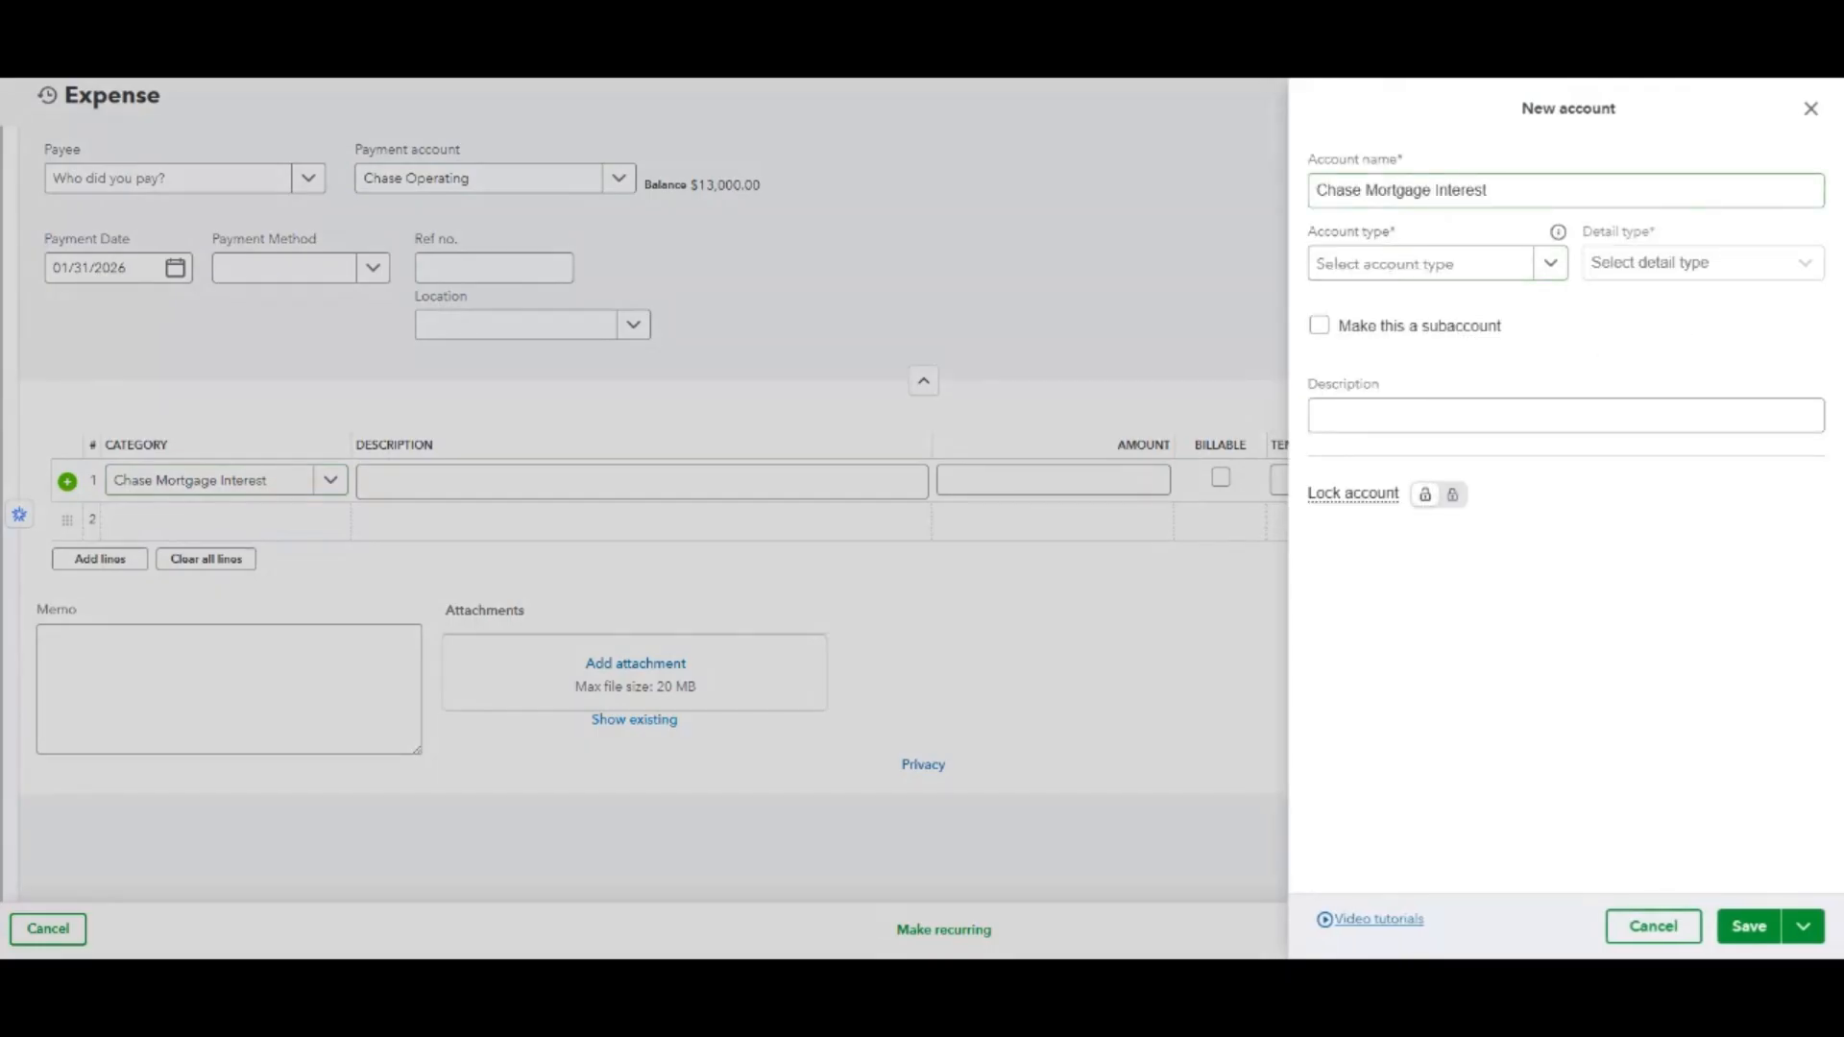
click(1498, 272)
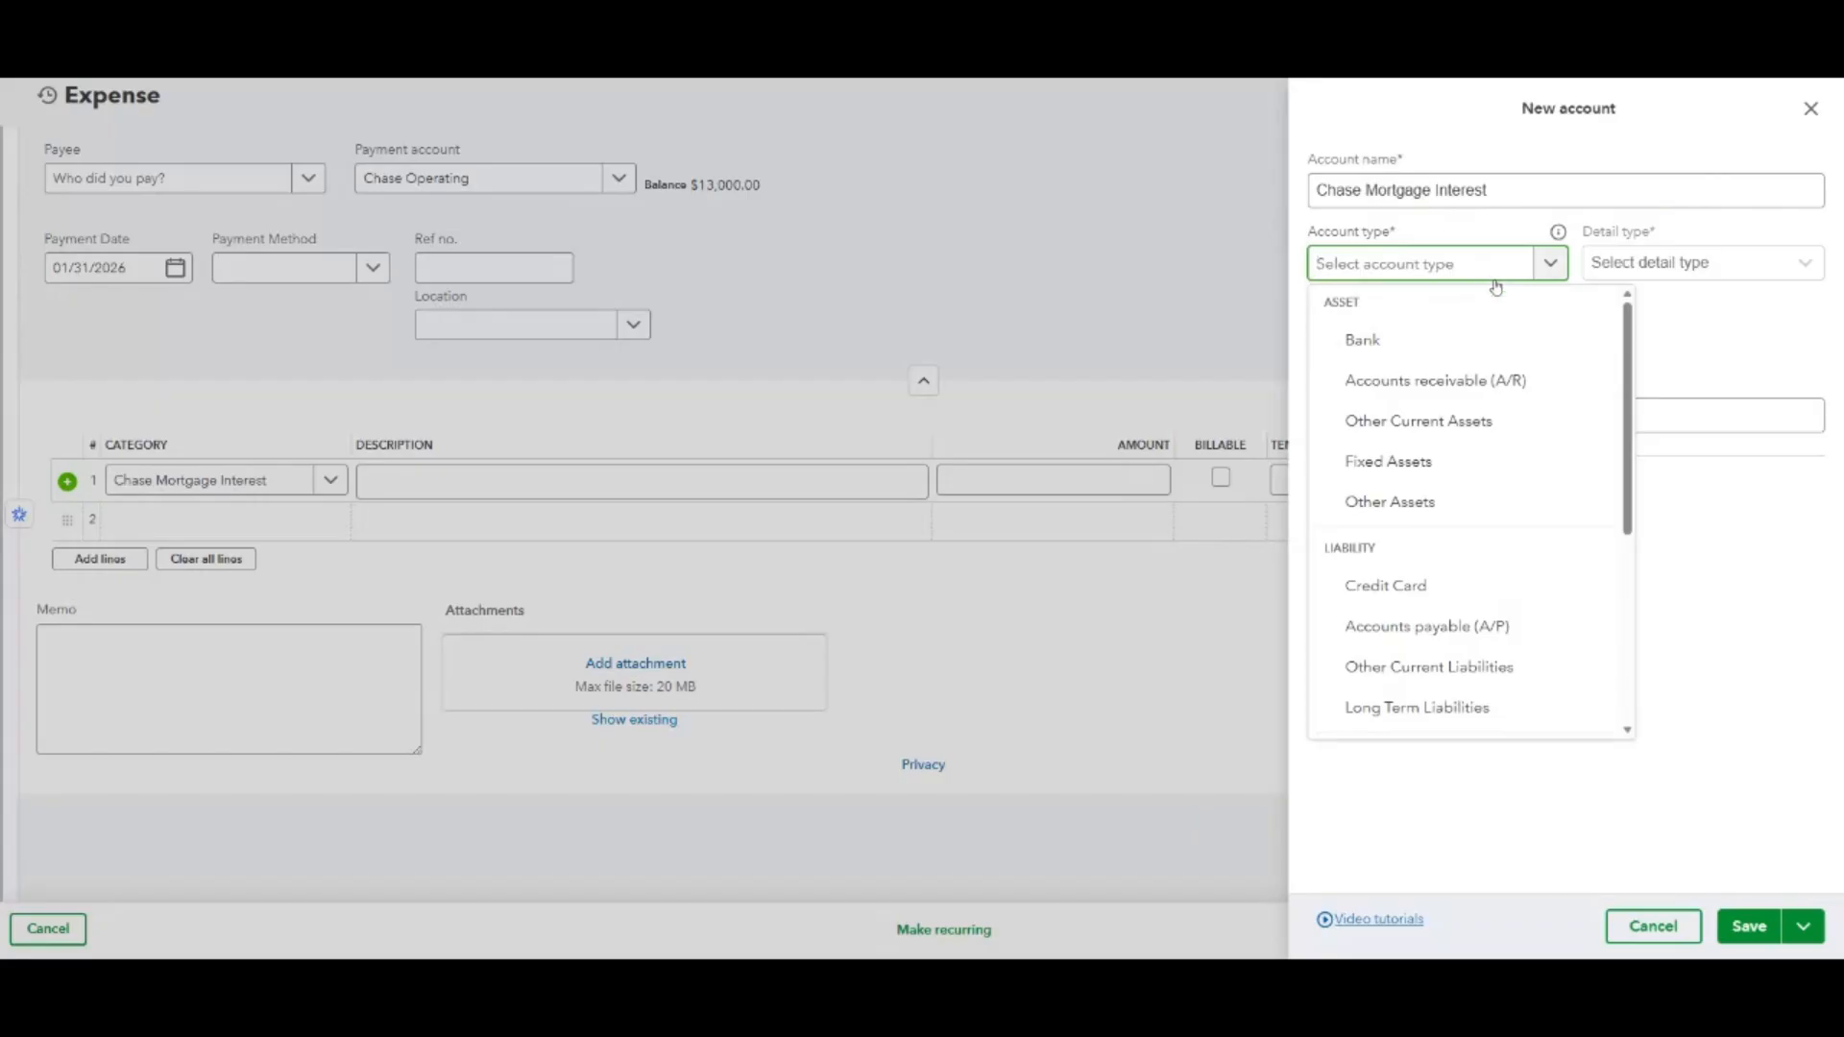
scroll(1503, 500, down, 5)
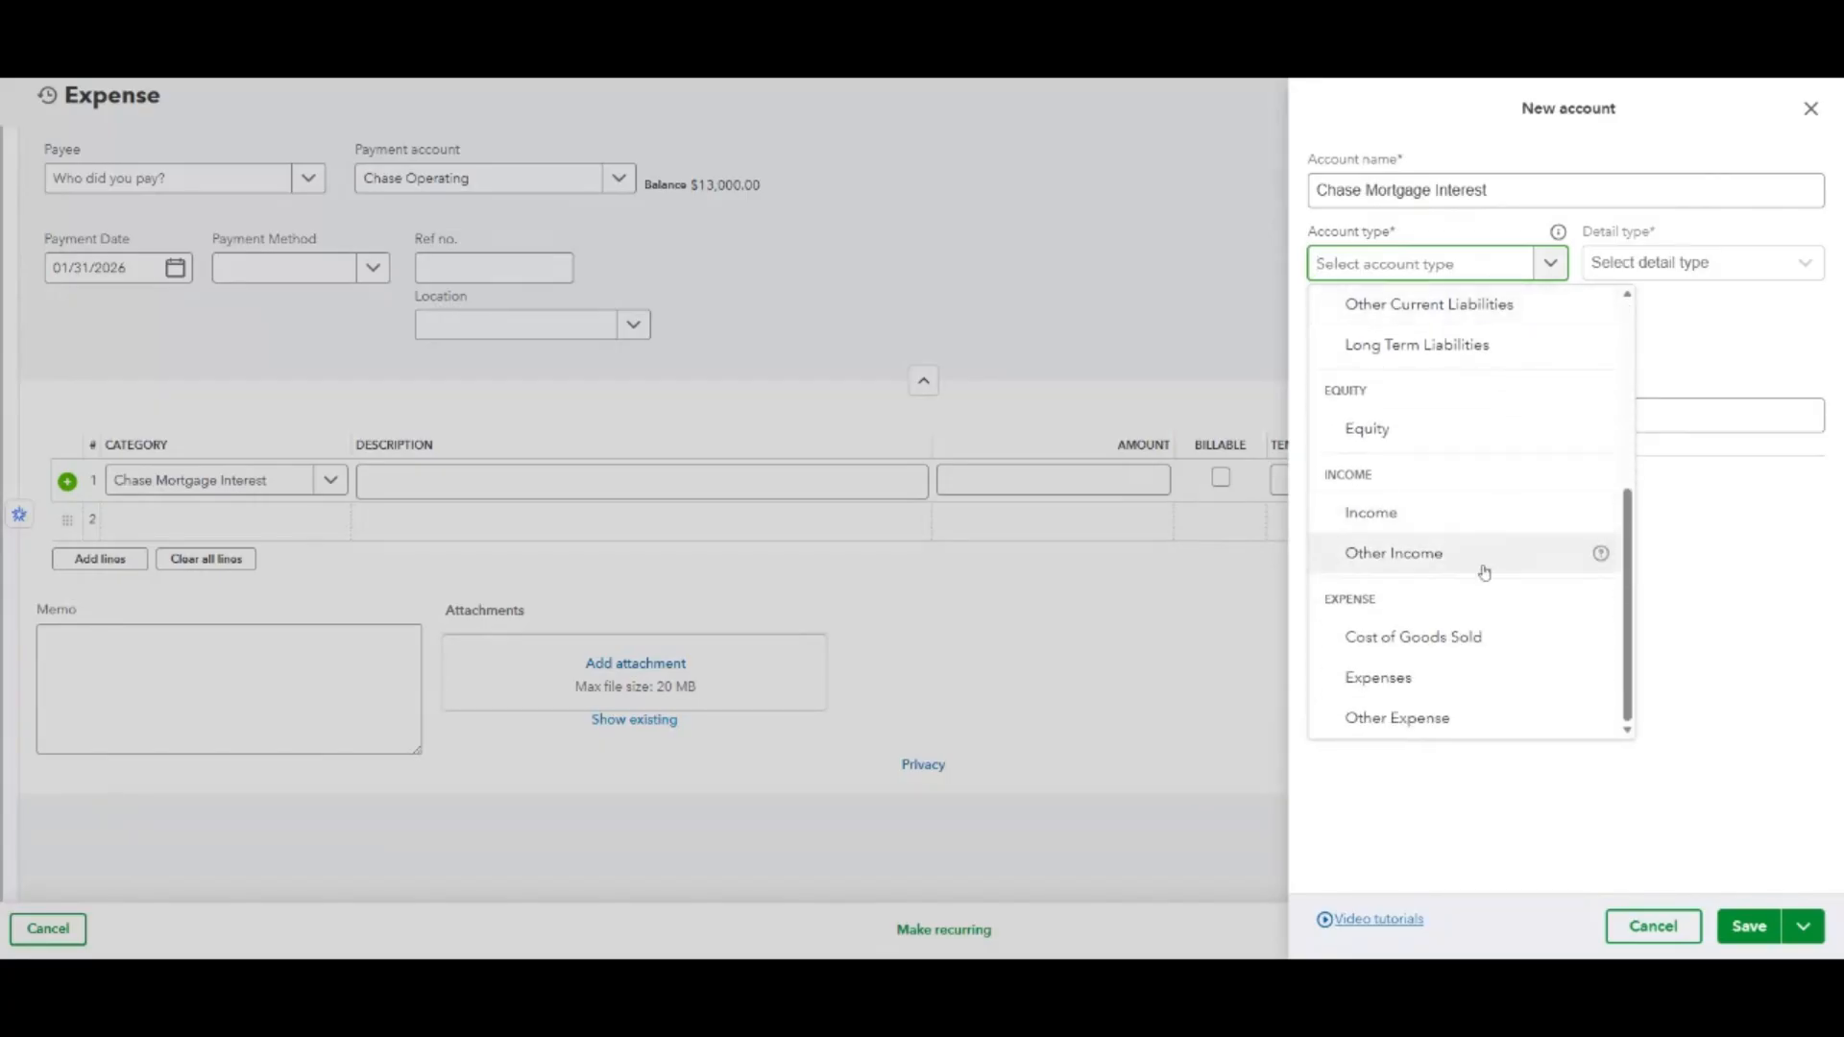
click(1429, 682)
click(1718, 278)
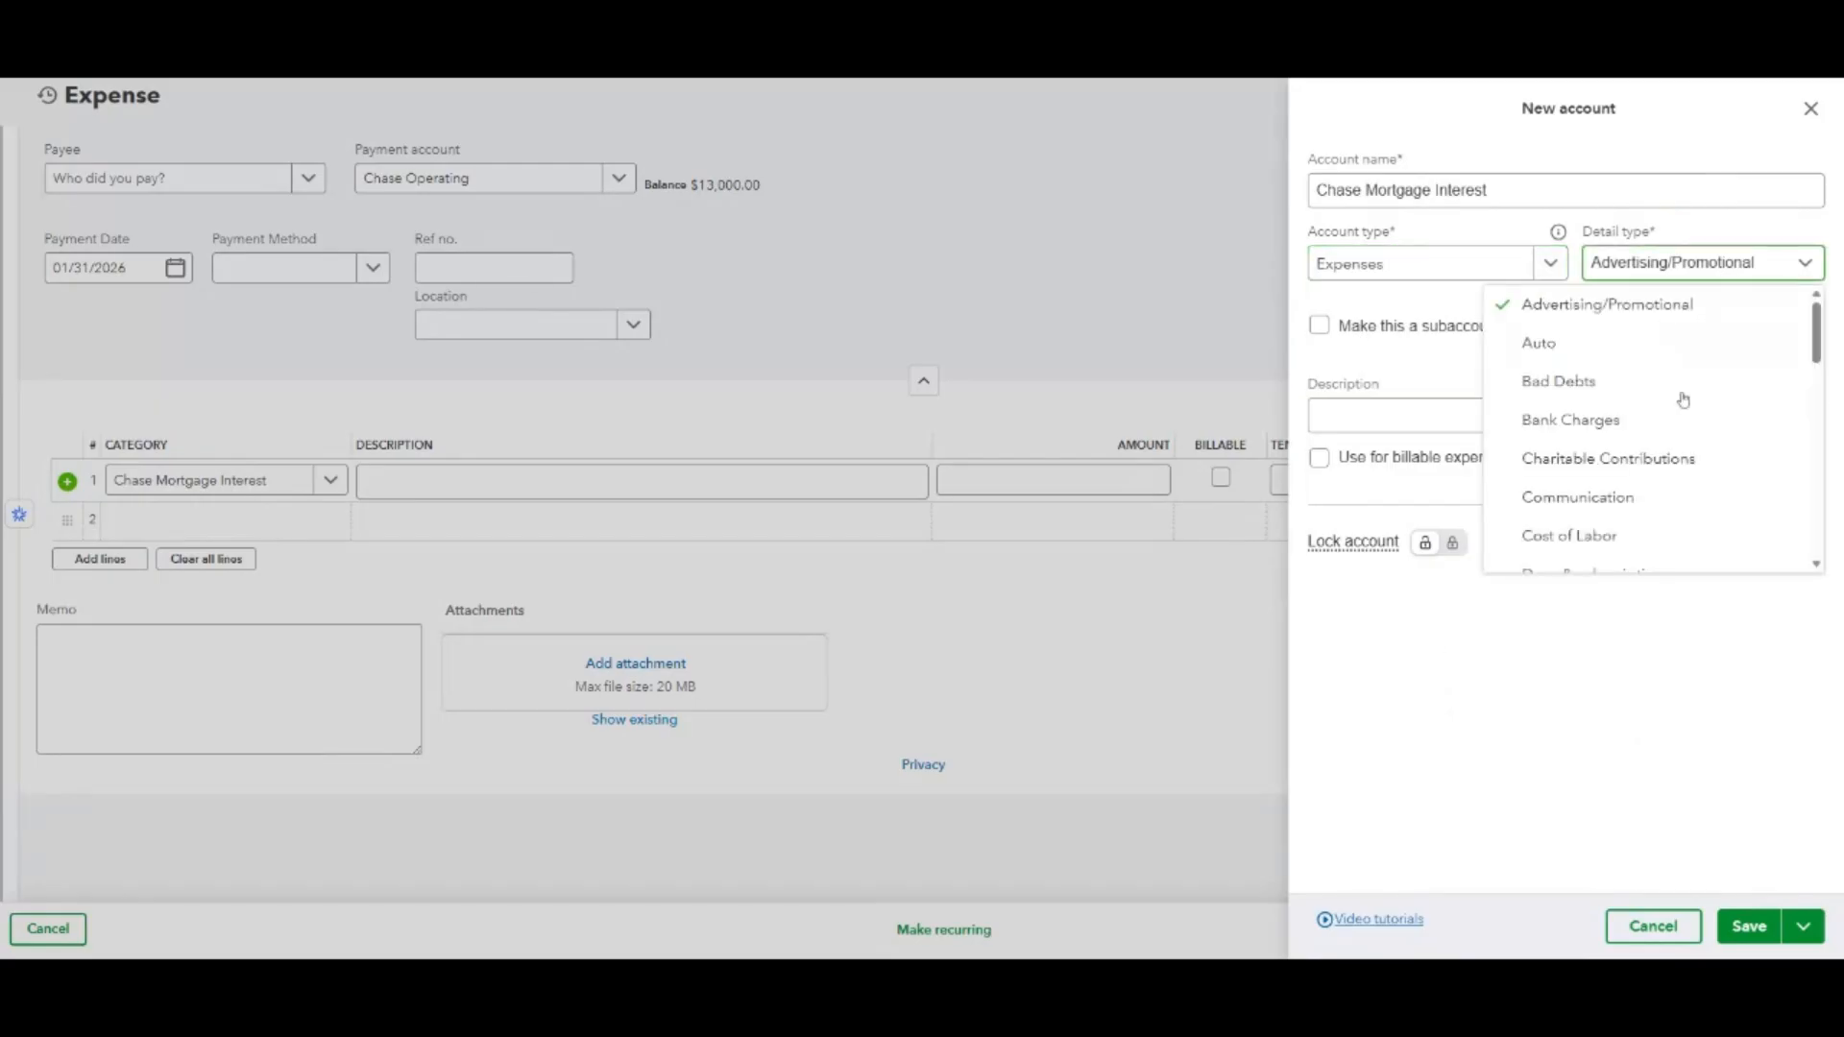
scroll(1672, 477, down, 4)
scroll(1673, 477, down, 1)
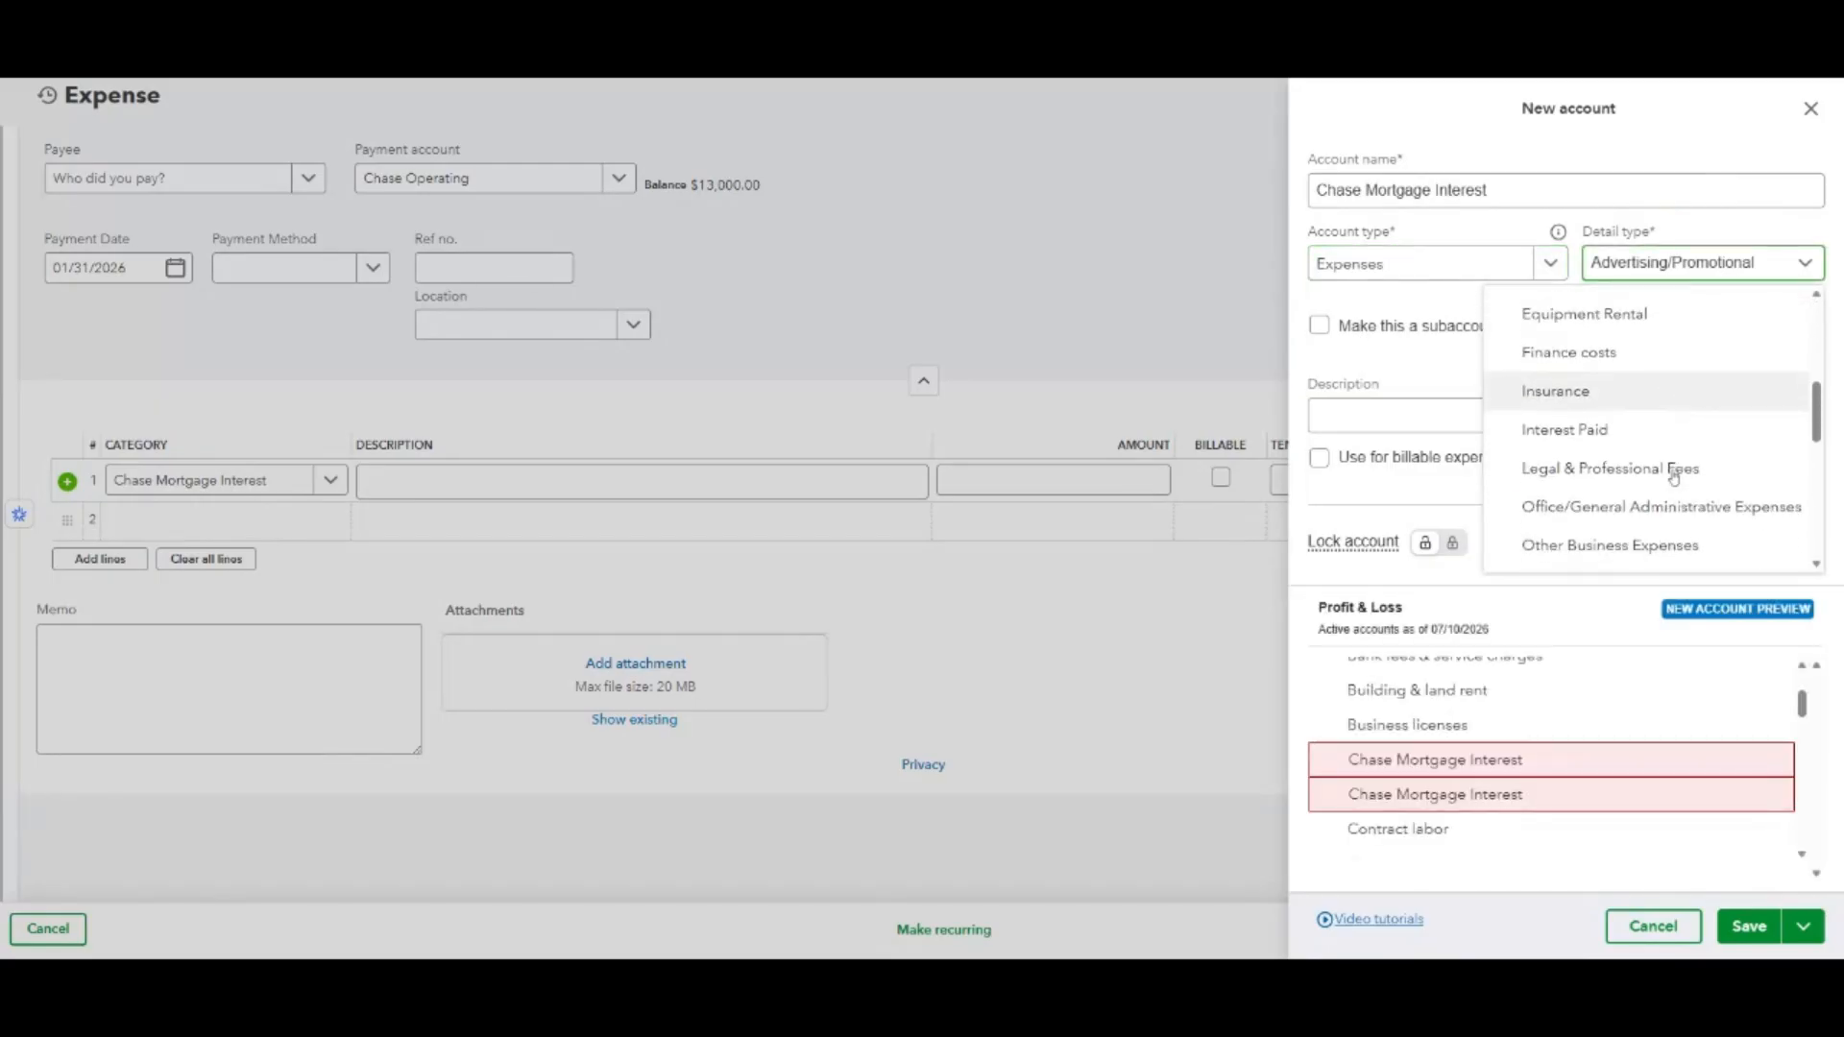
click(1613, 415)
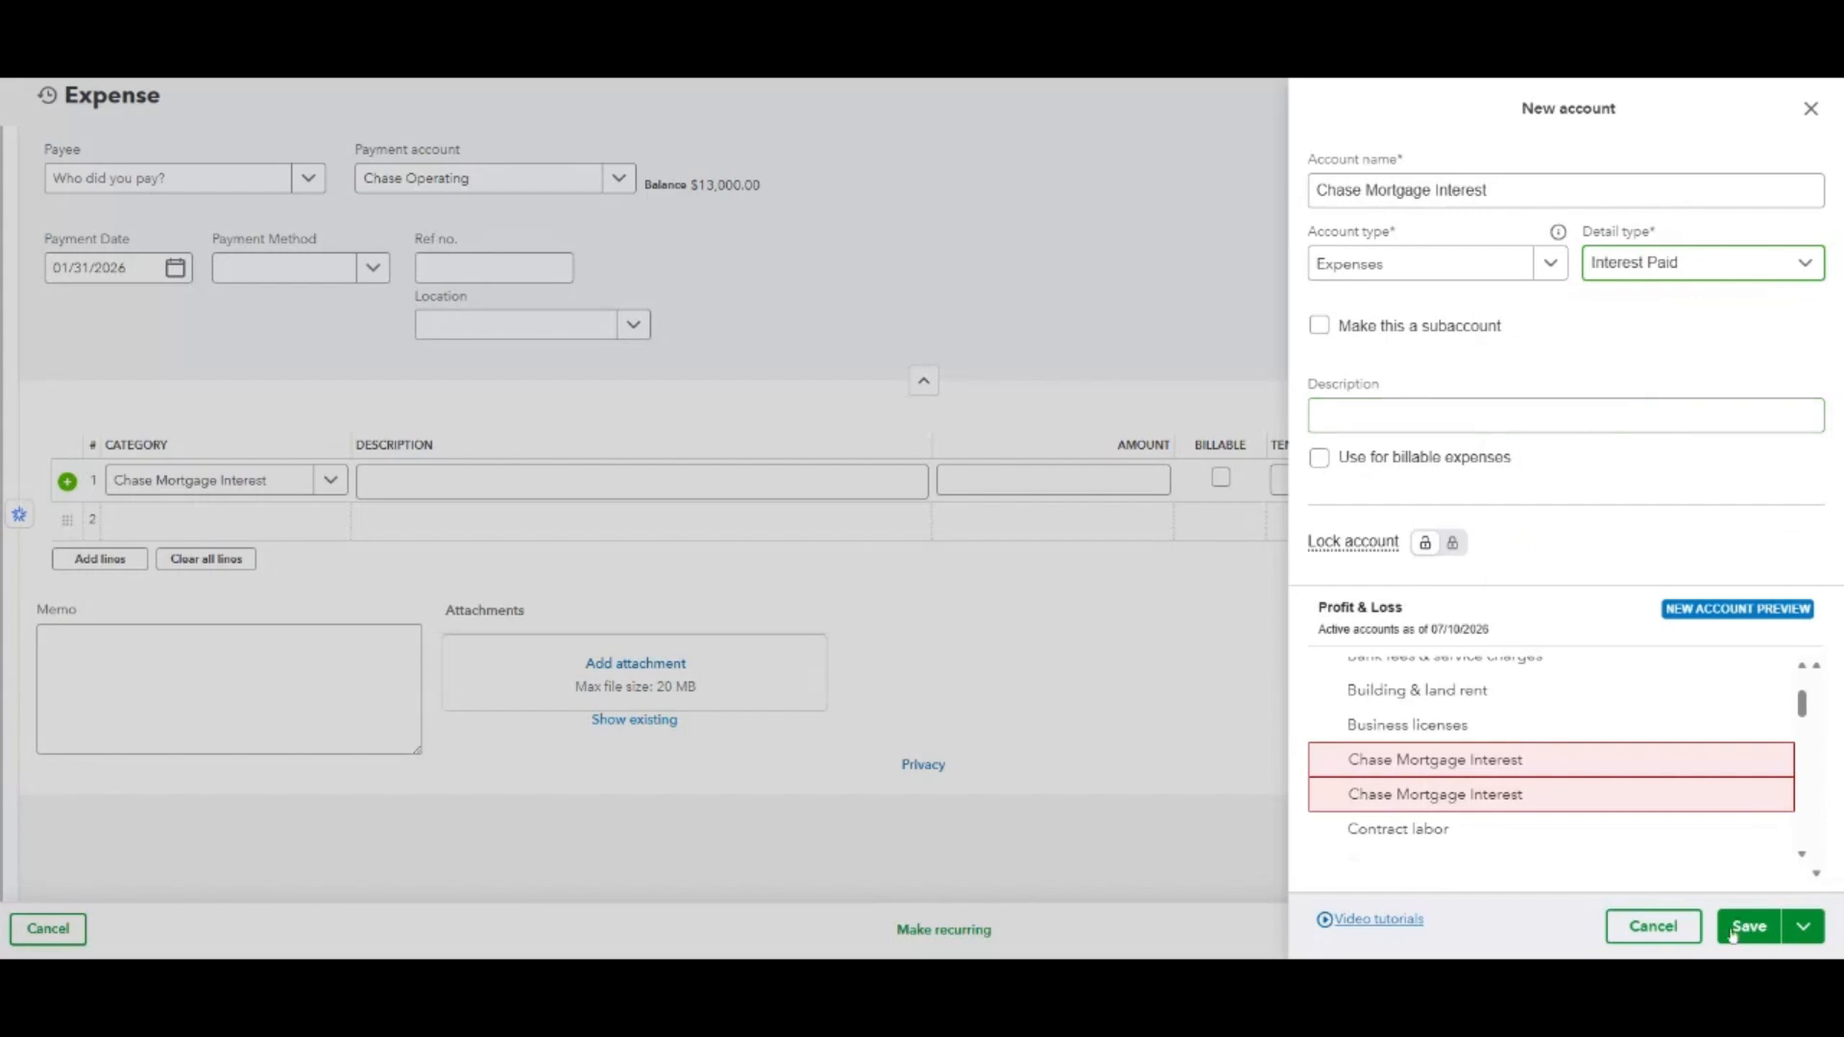
click(1670, 929)
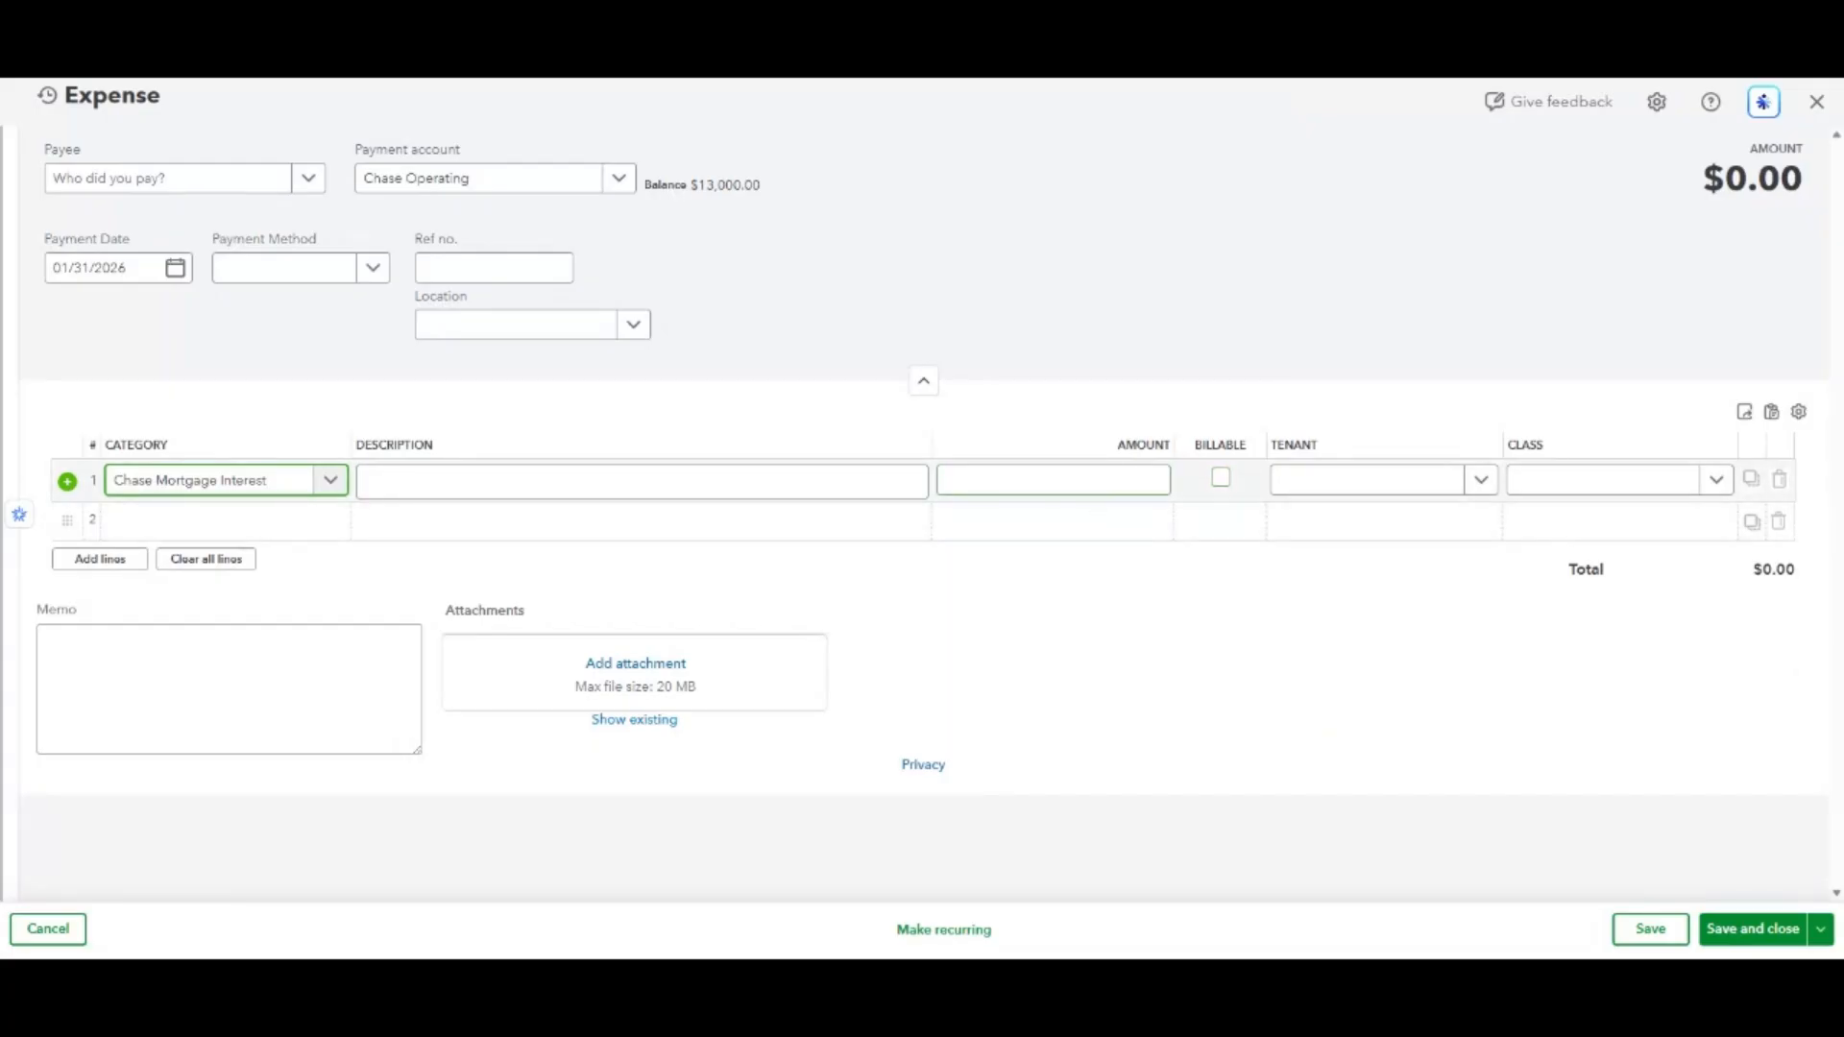
Enter the first expense line with amount $1,980 and category Chase Mortgage Interest.
click(1161, 479)
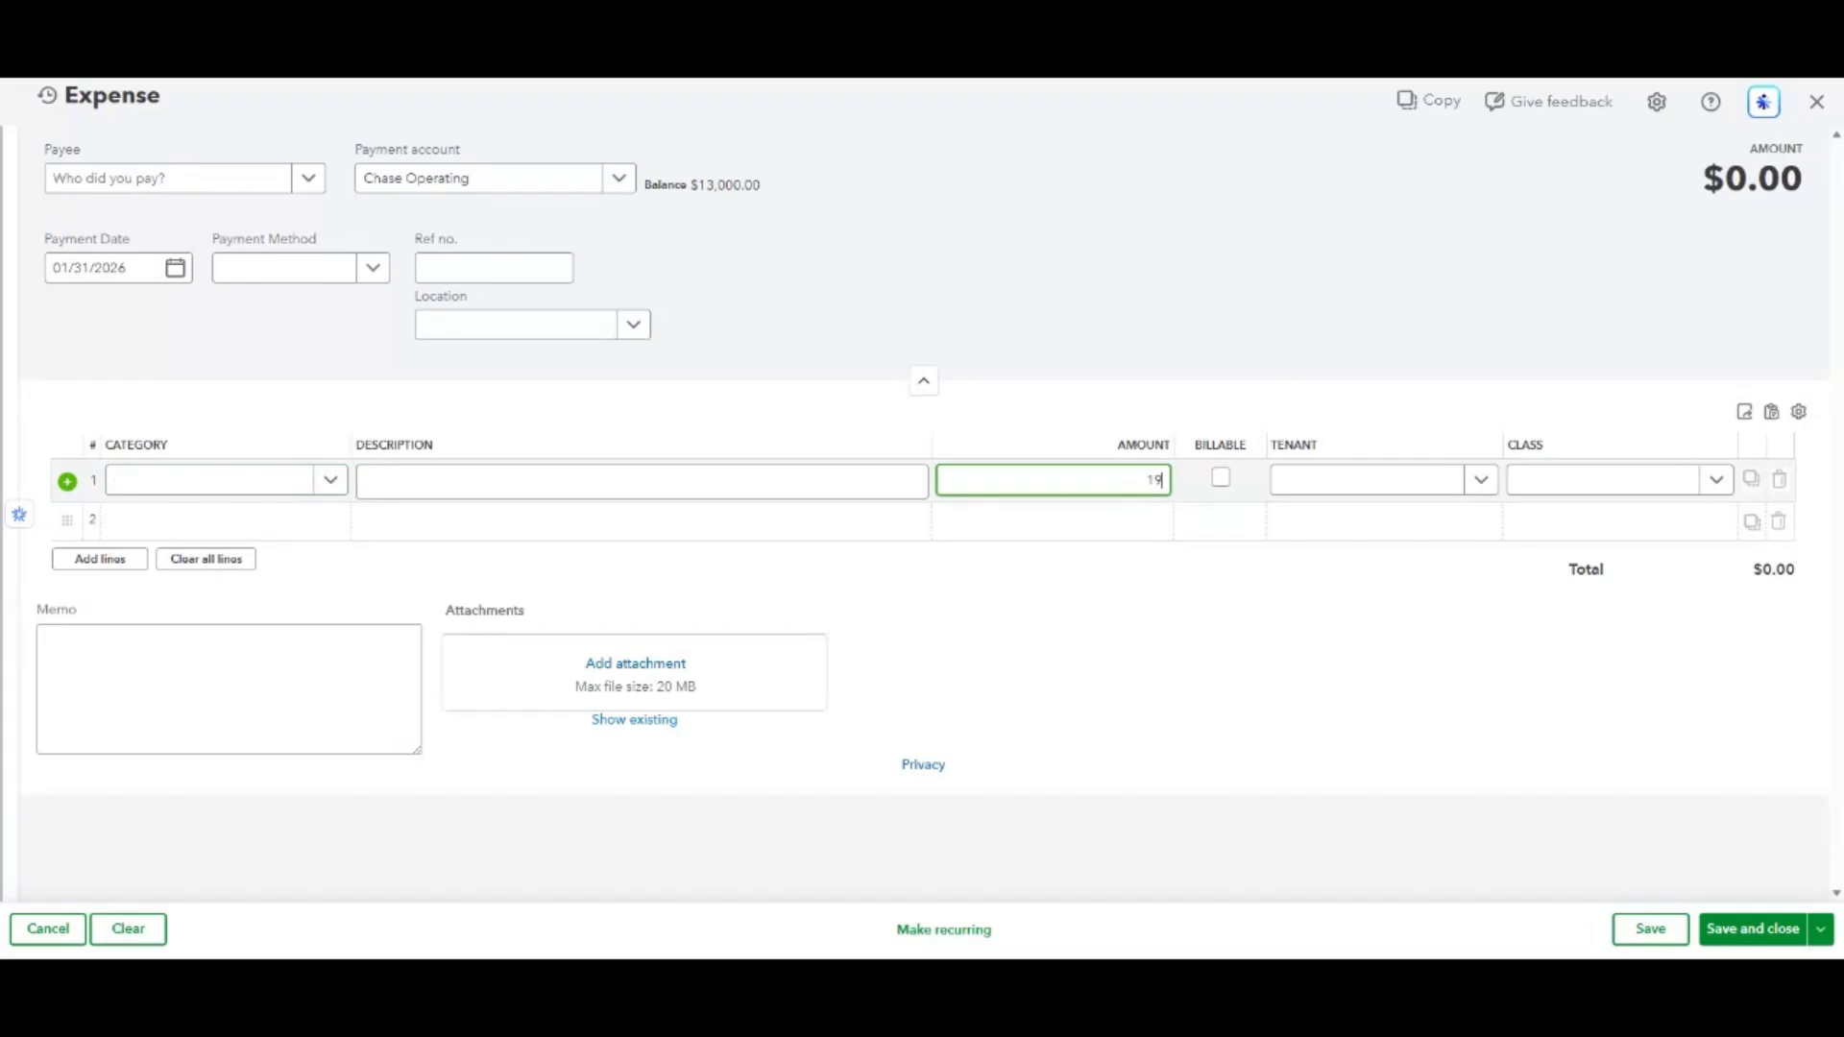
text(1980)
click(226, 490)
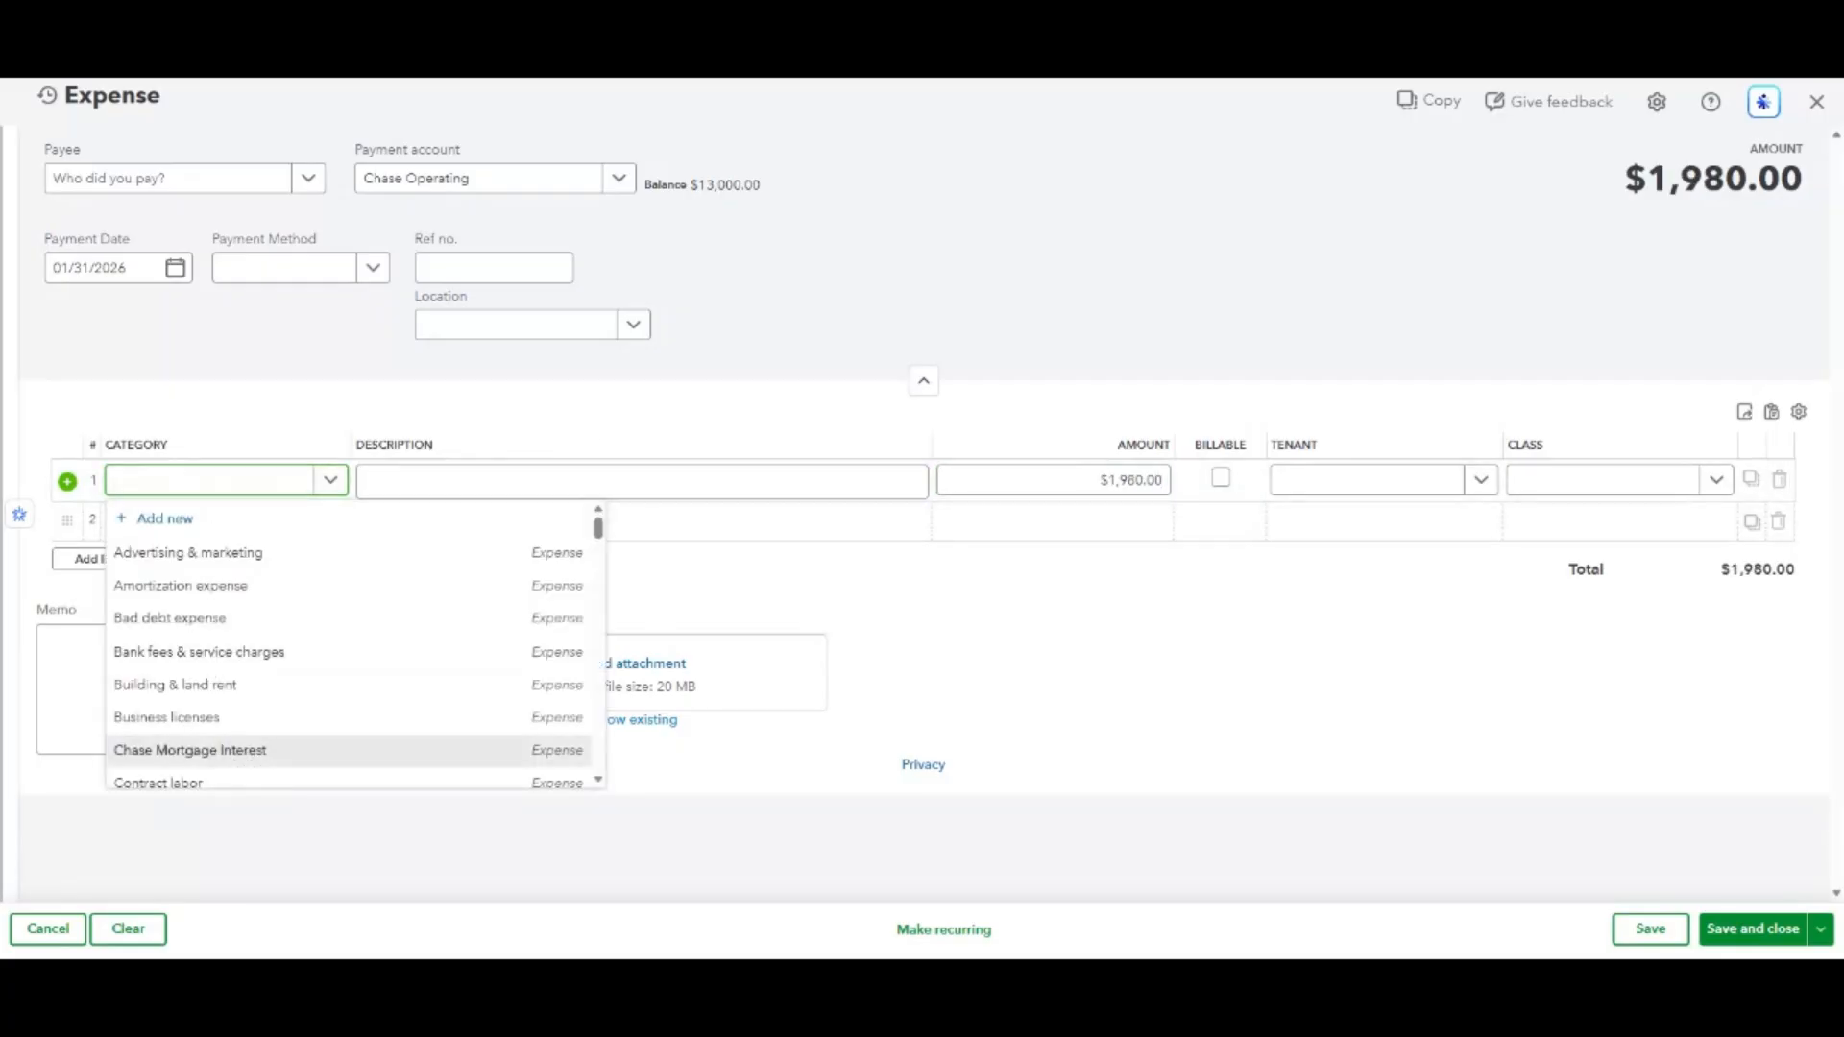
click(247, 752)
Fill in a new Other Current Assets account named Prepaid Property Tax with detail type Prepaid Expenses, then close it without saving.
click(199, 518)
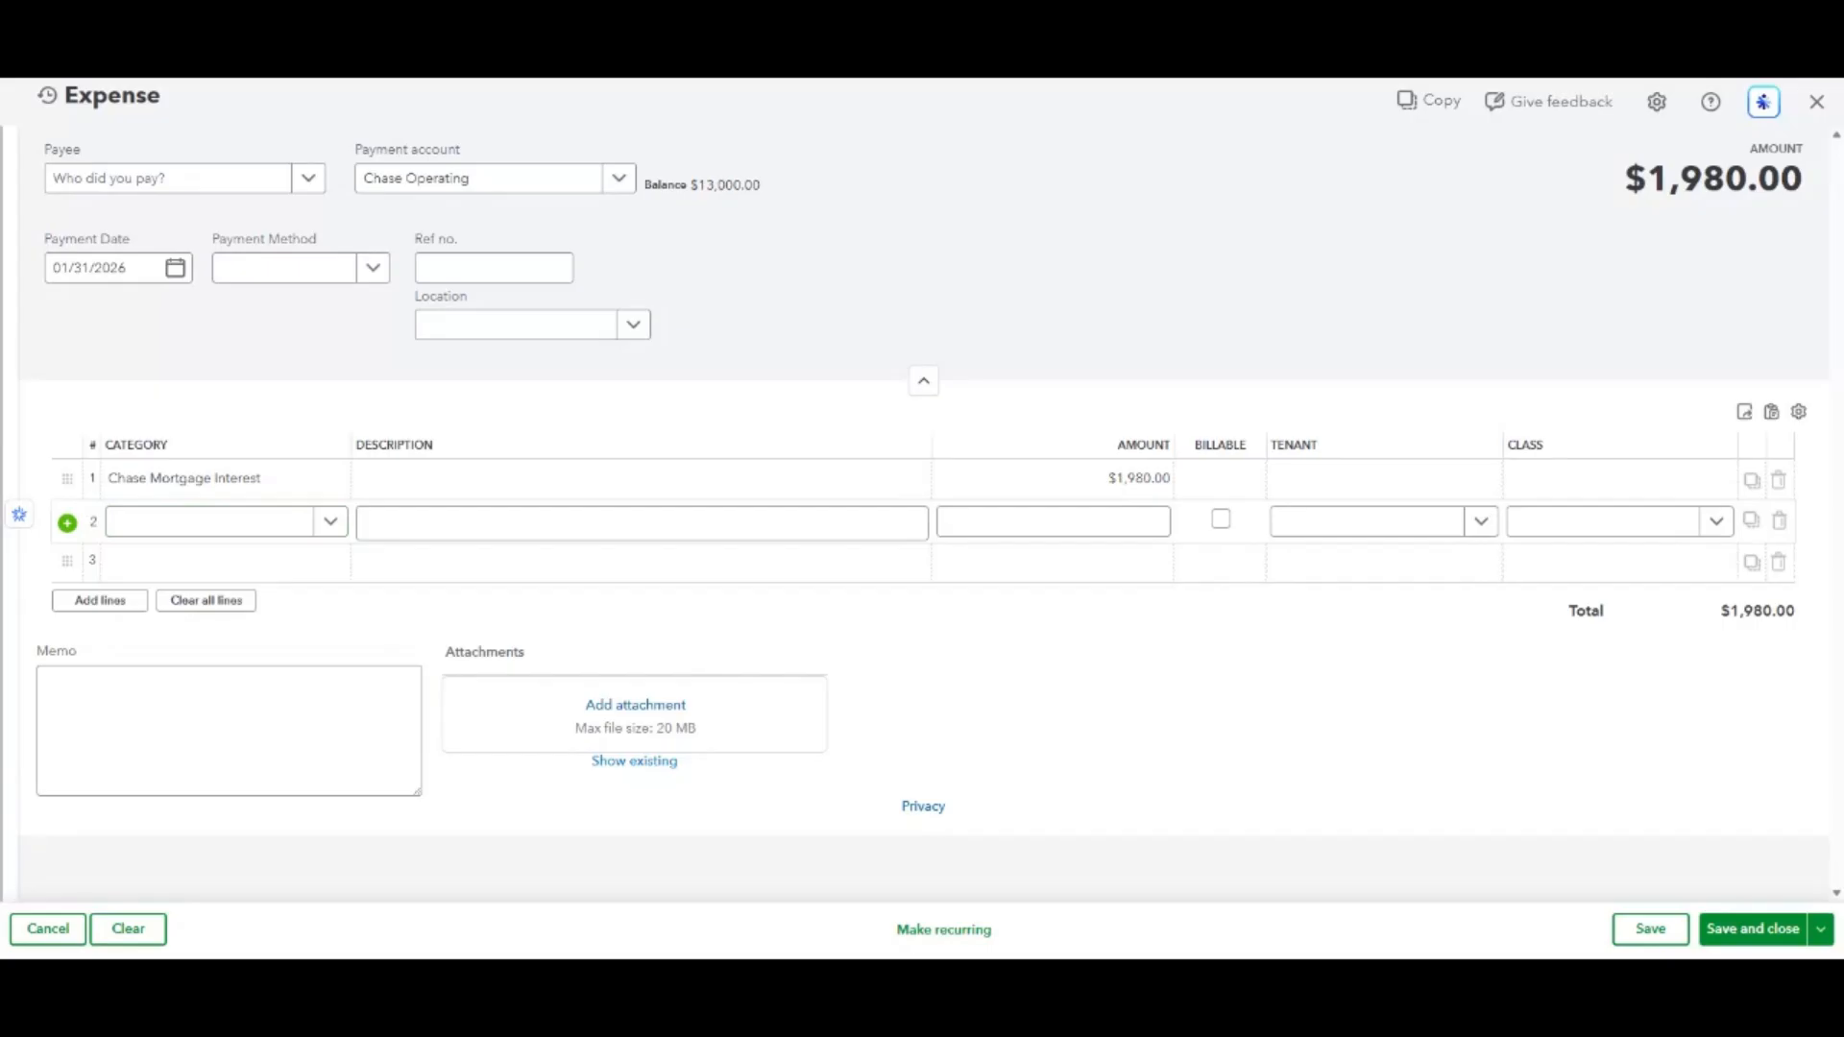
click(179, 531)
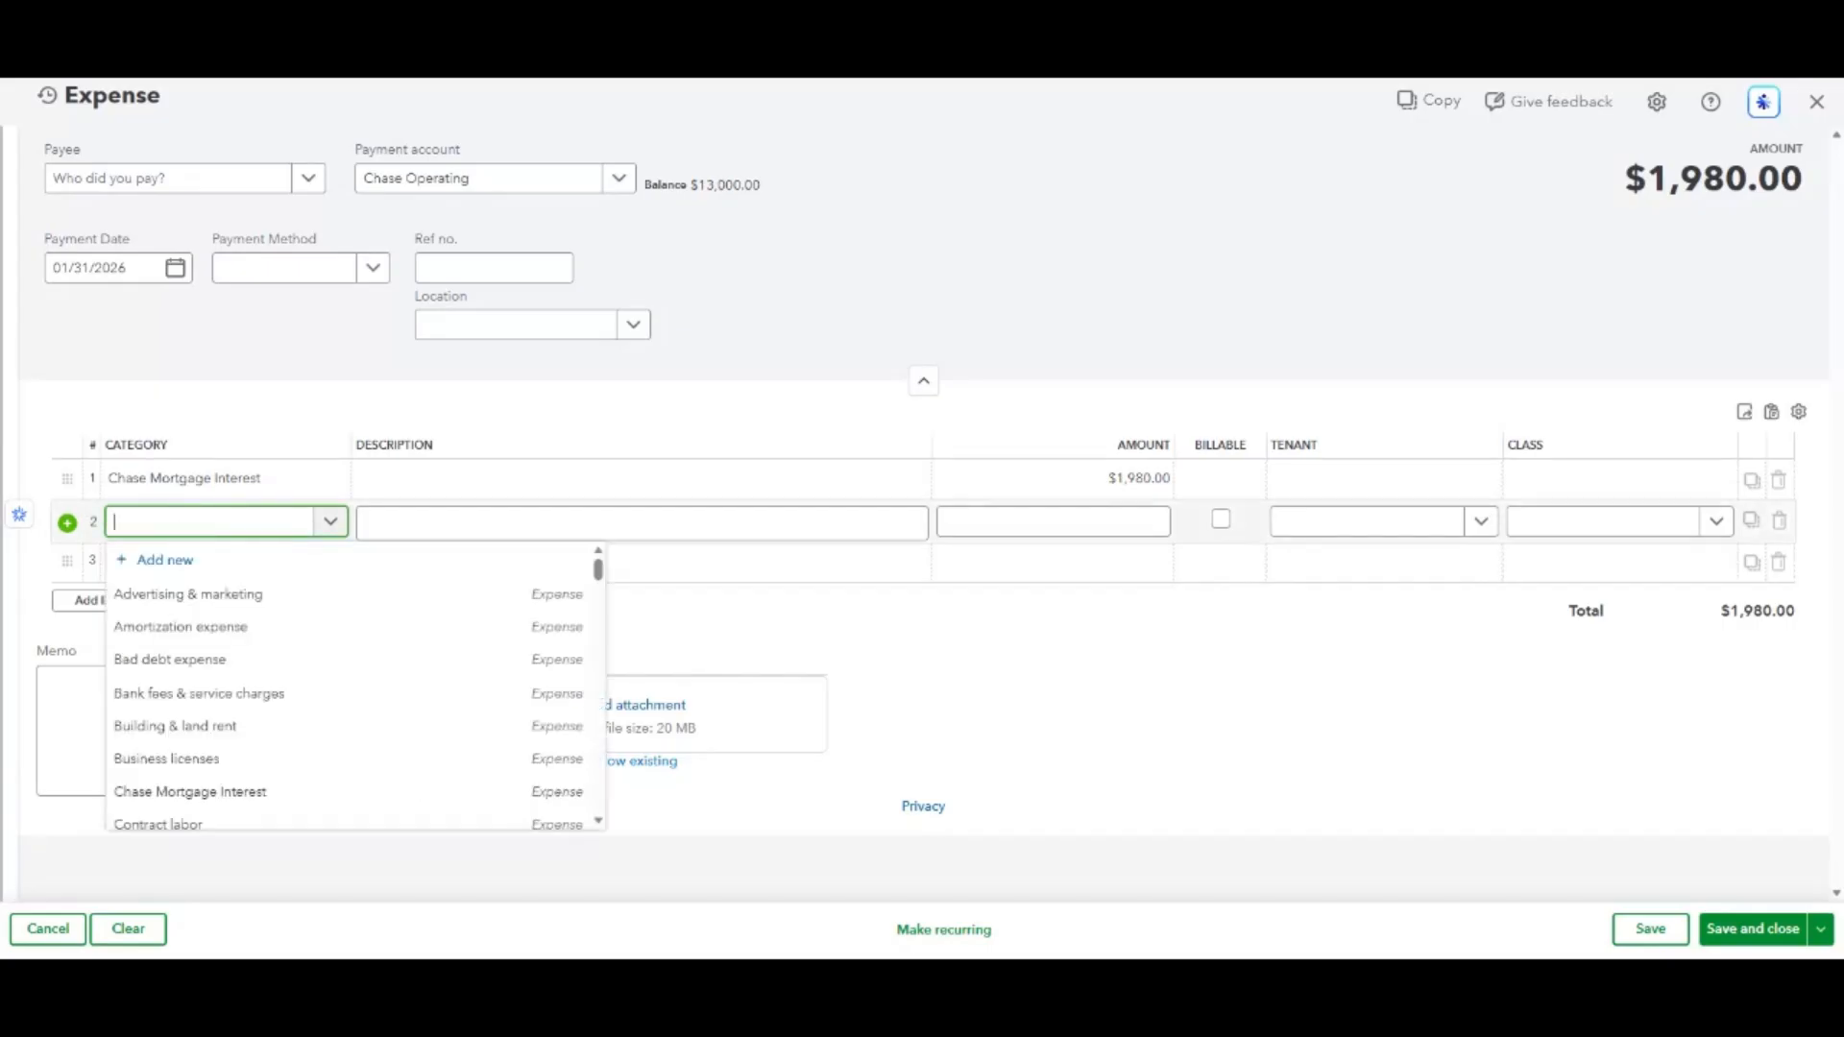
text(Prepaid)
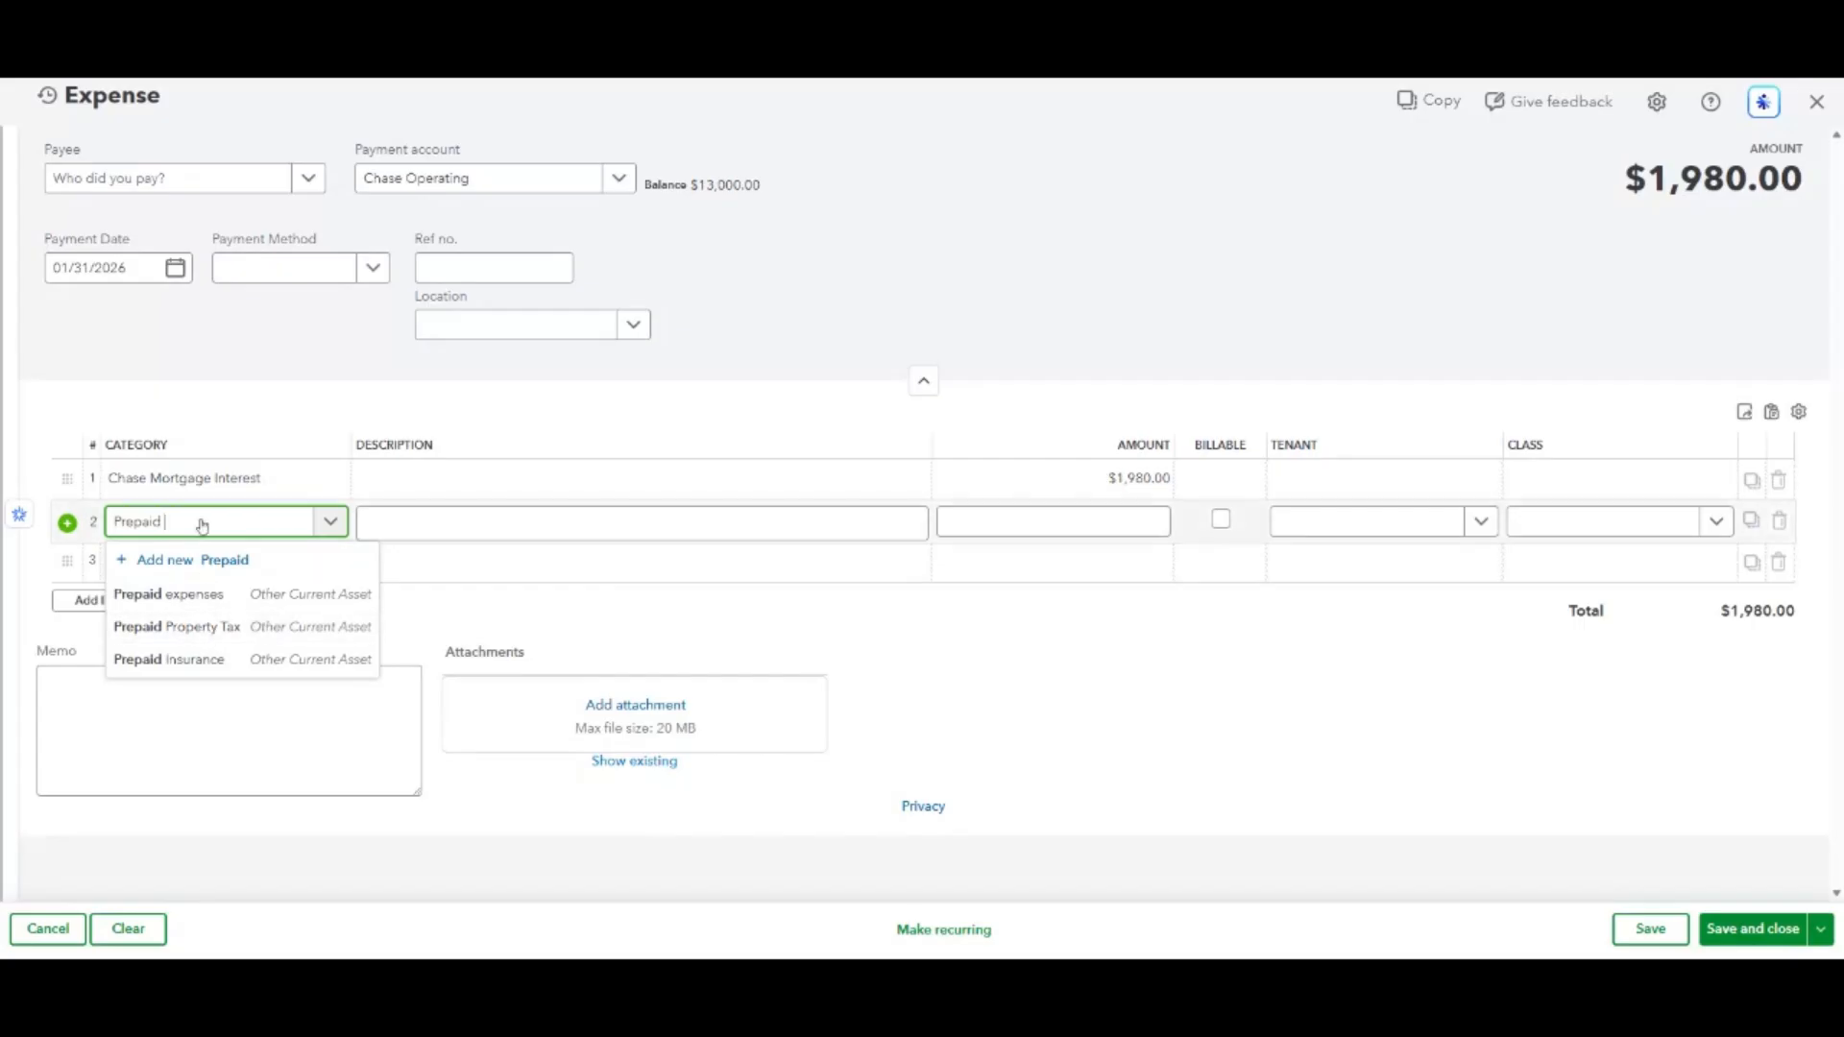
text(Prop)
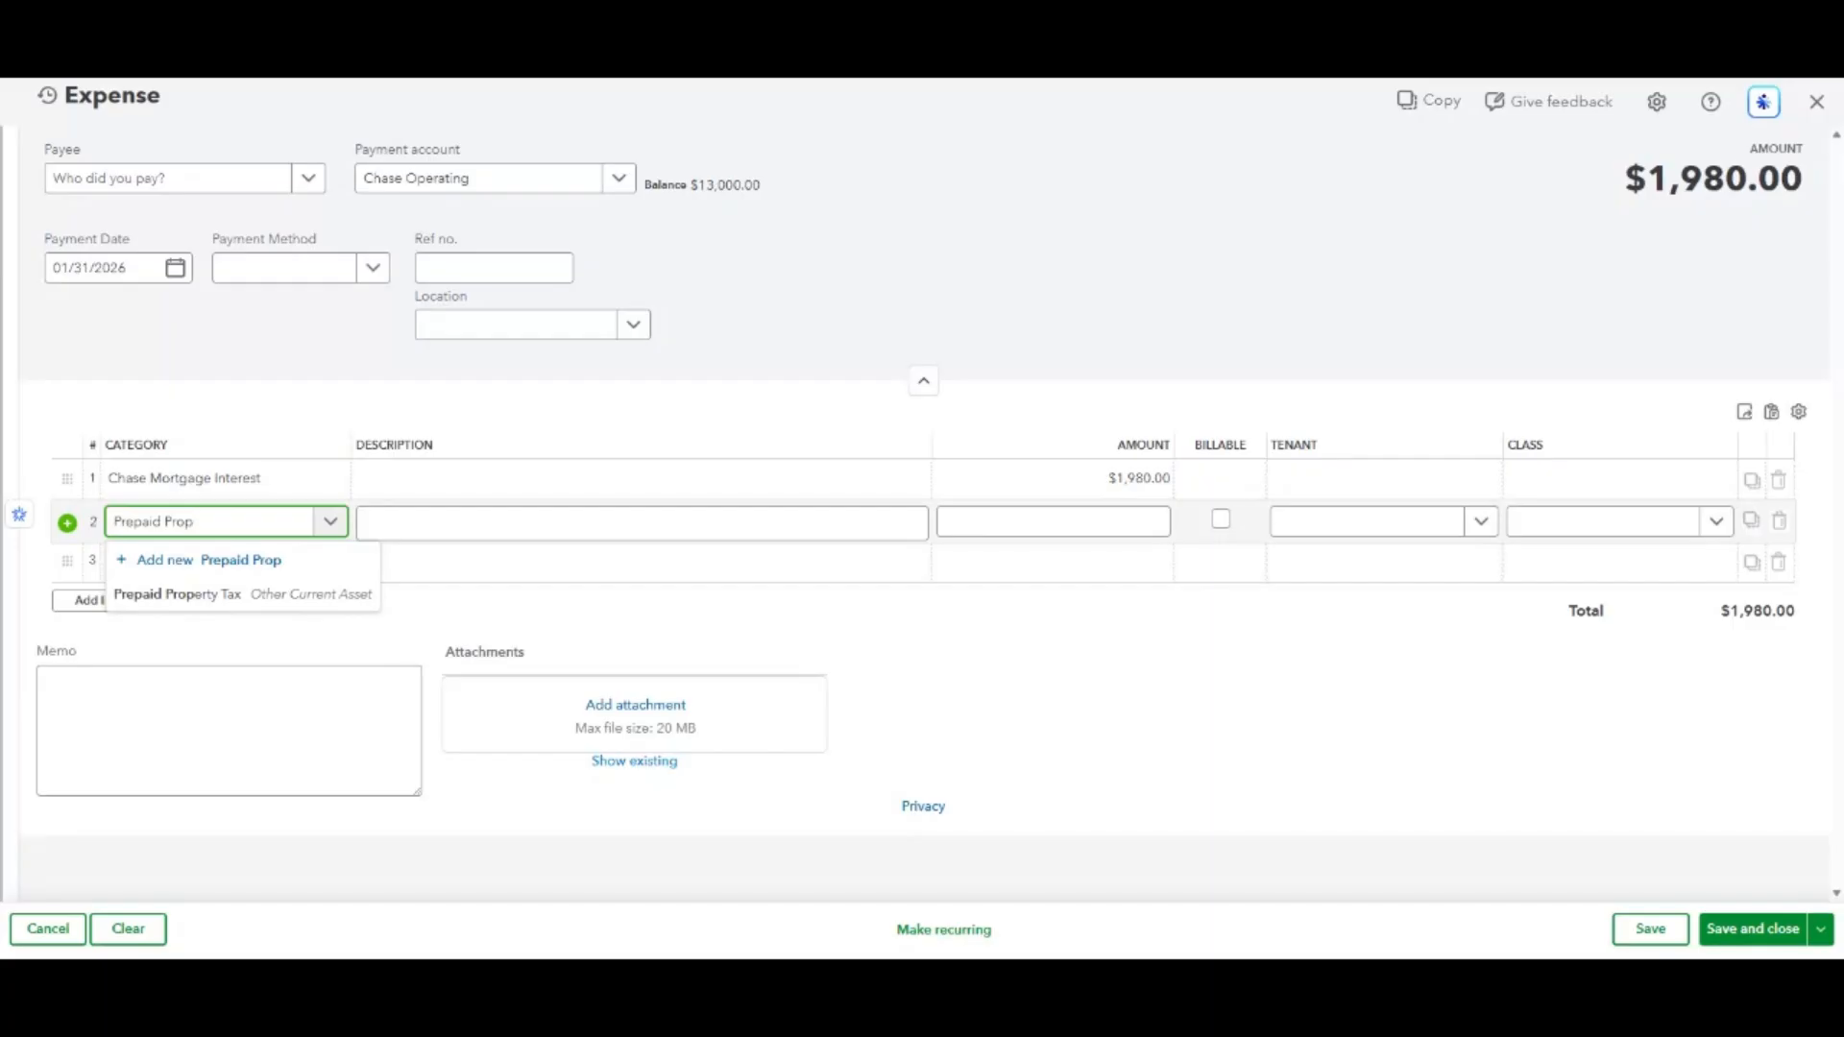
text(erty Tax)
click(223, 561)
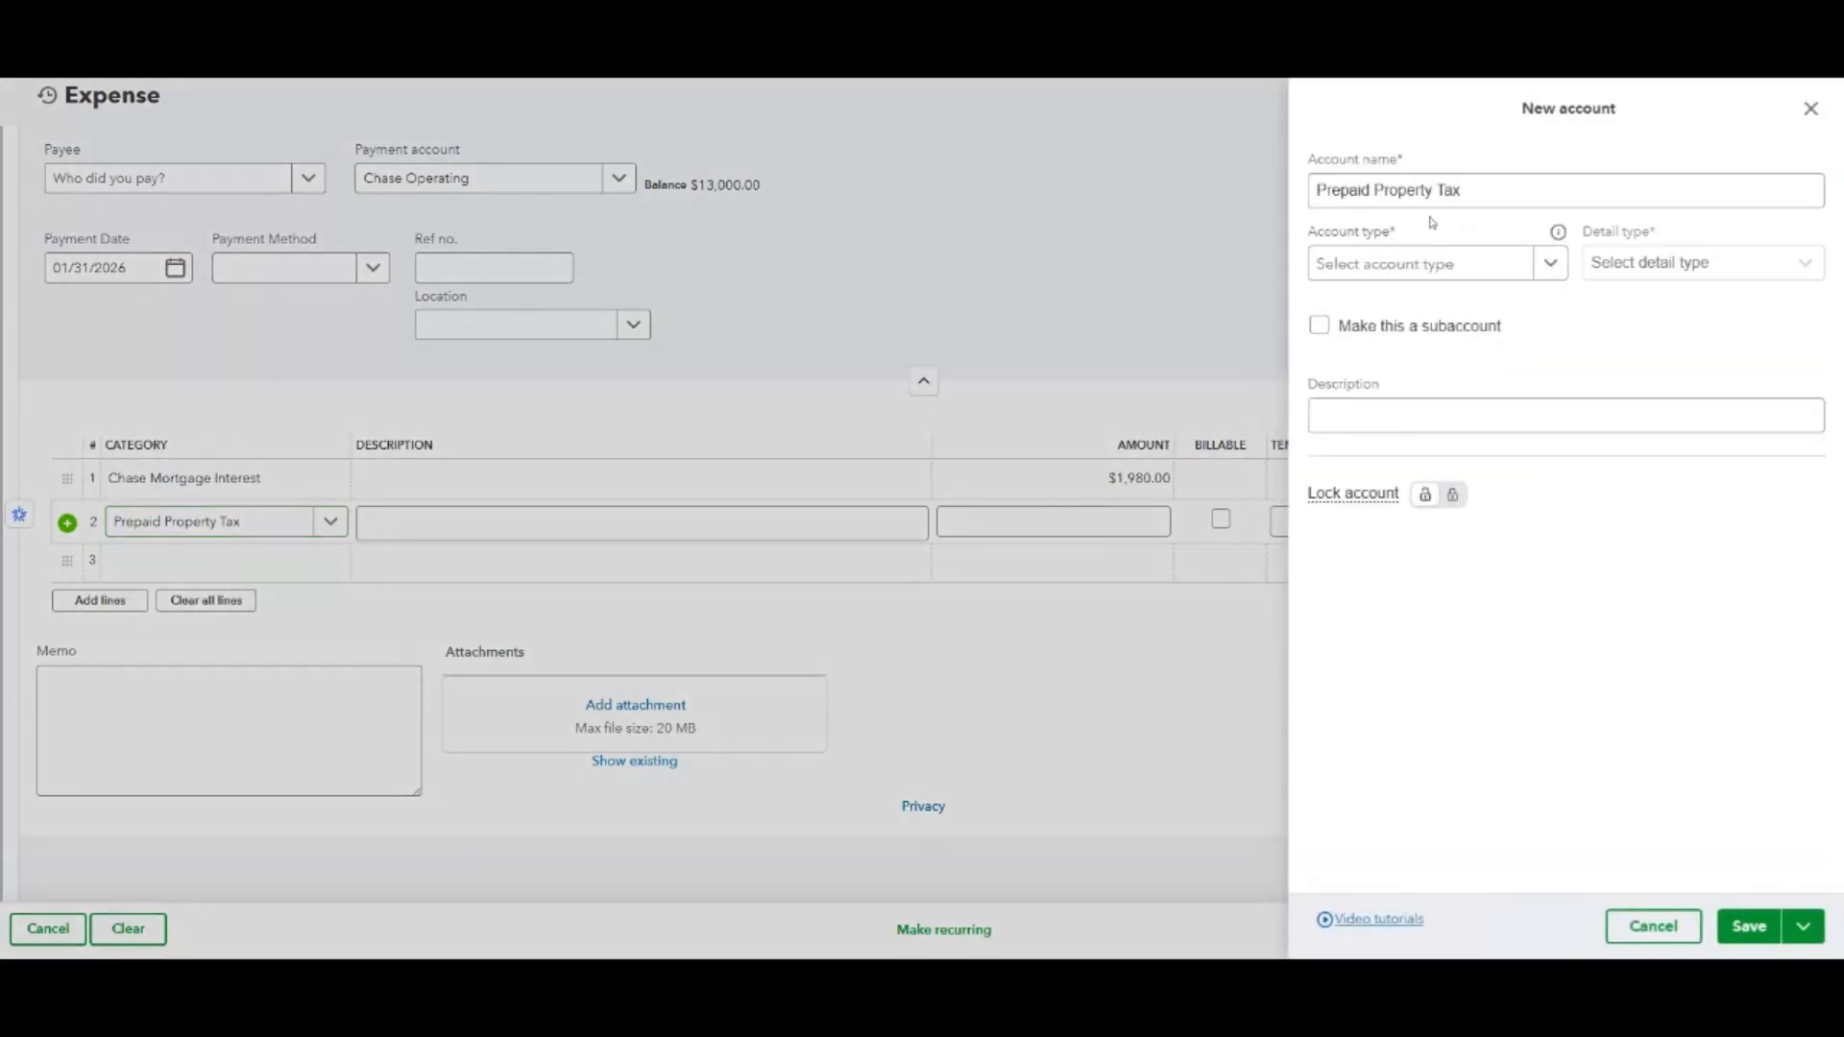
click(1501, 281)
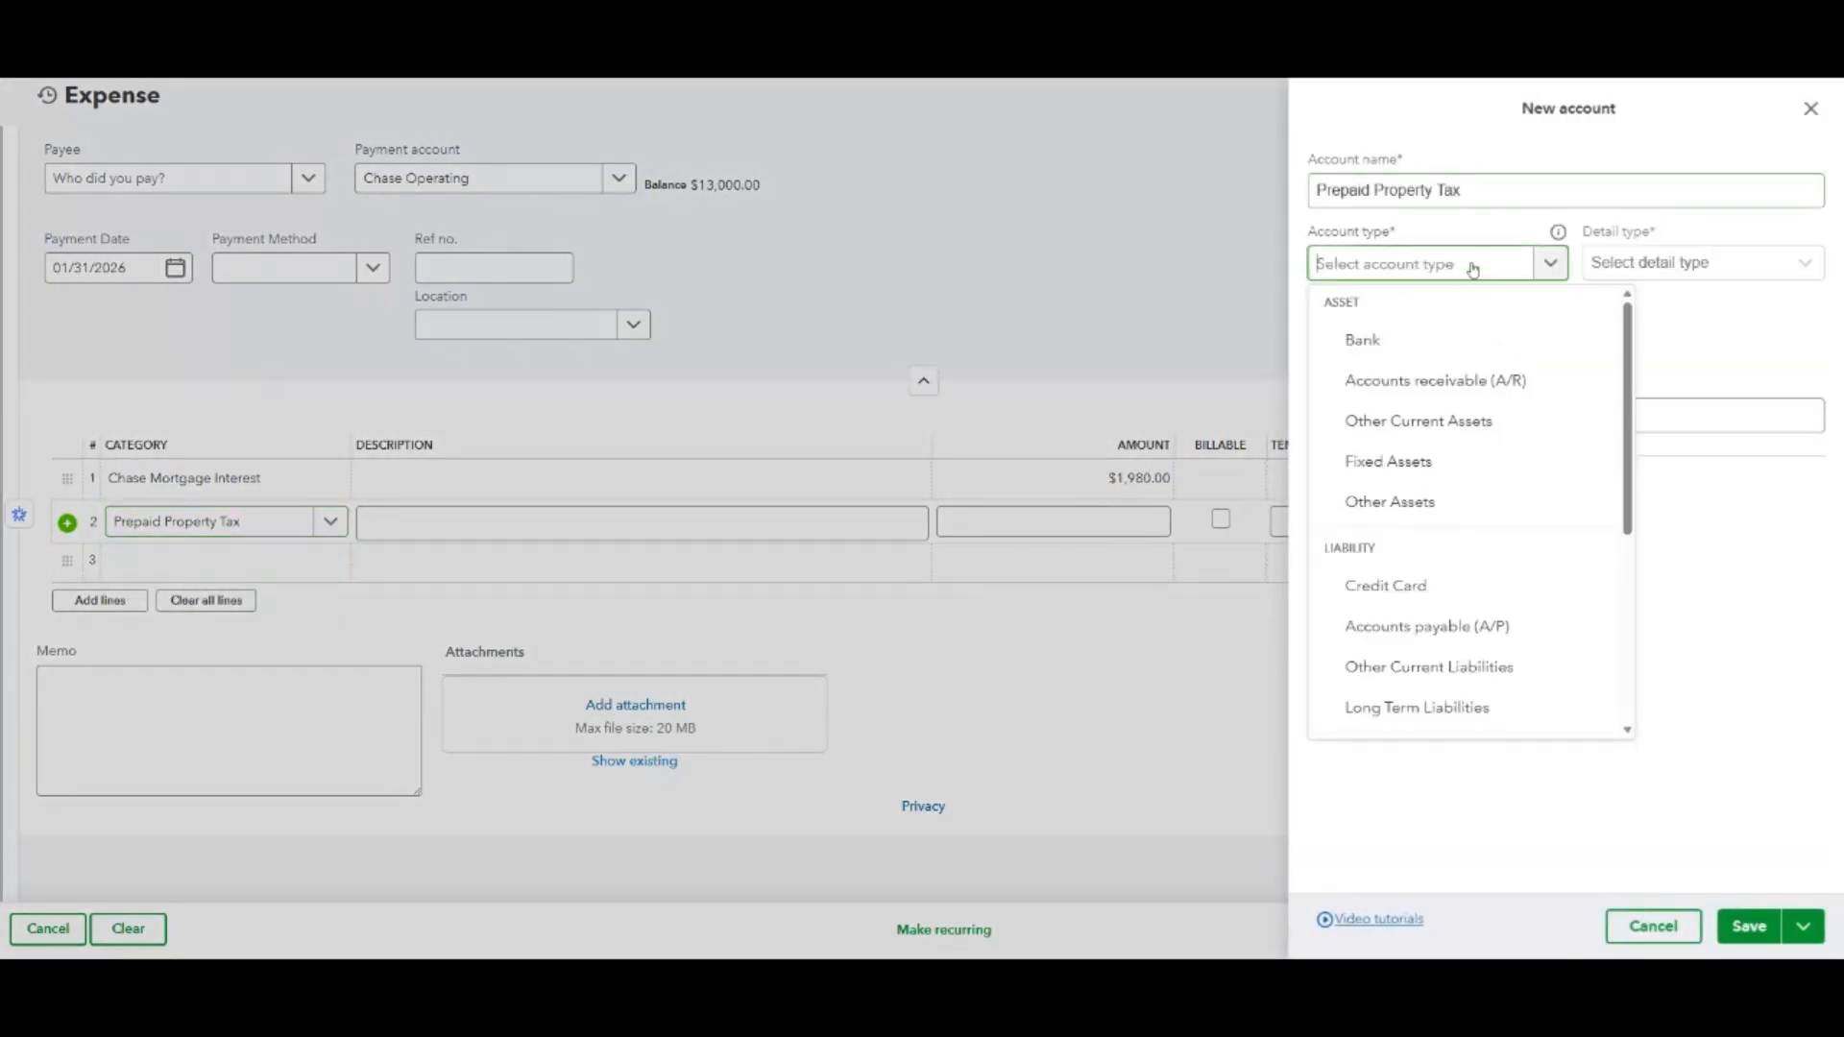
click(1599, 419)
click(1716, 278)
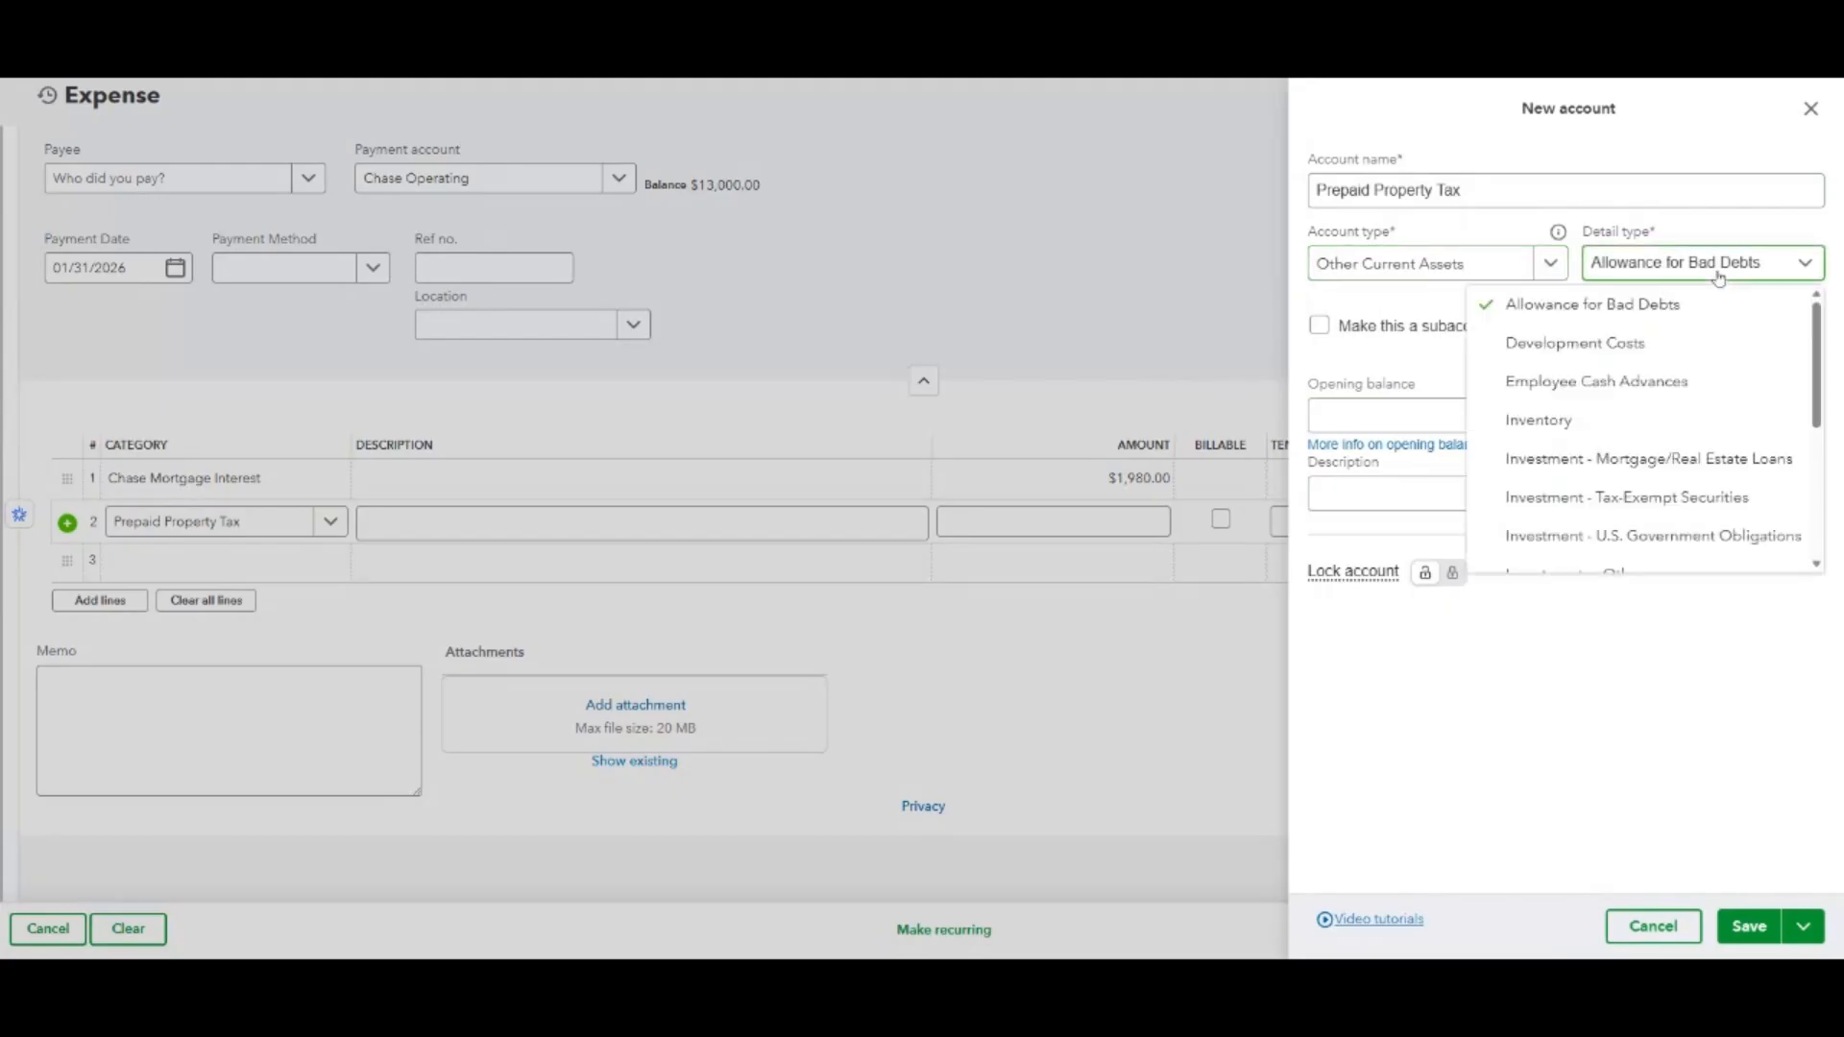
scroll(1593, 423, down, 5)
scroll(1593, 422, down, 2)
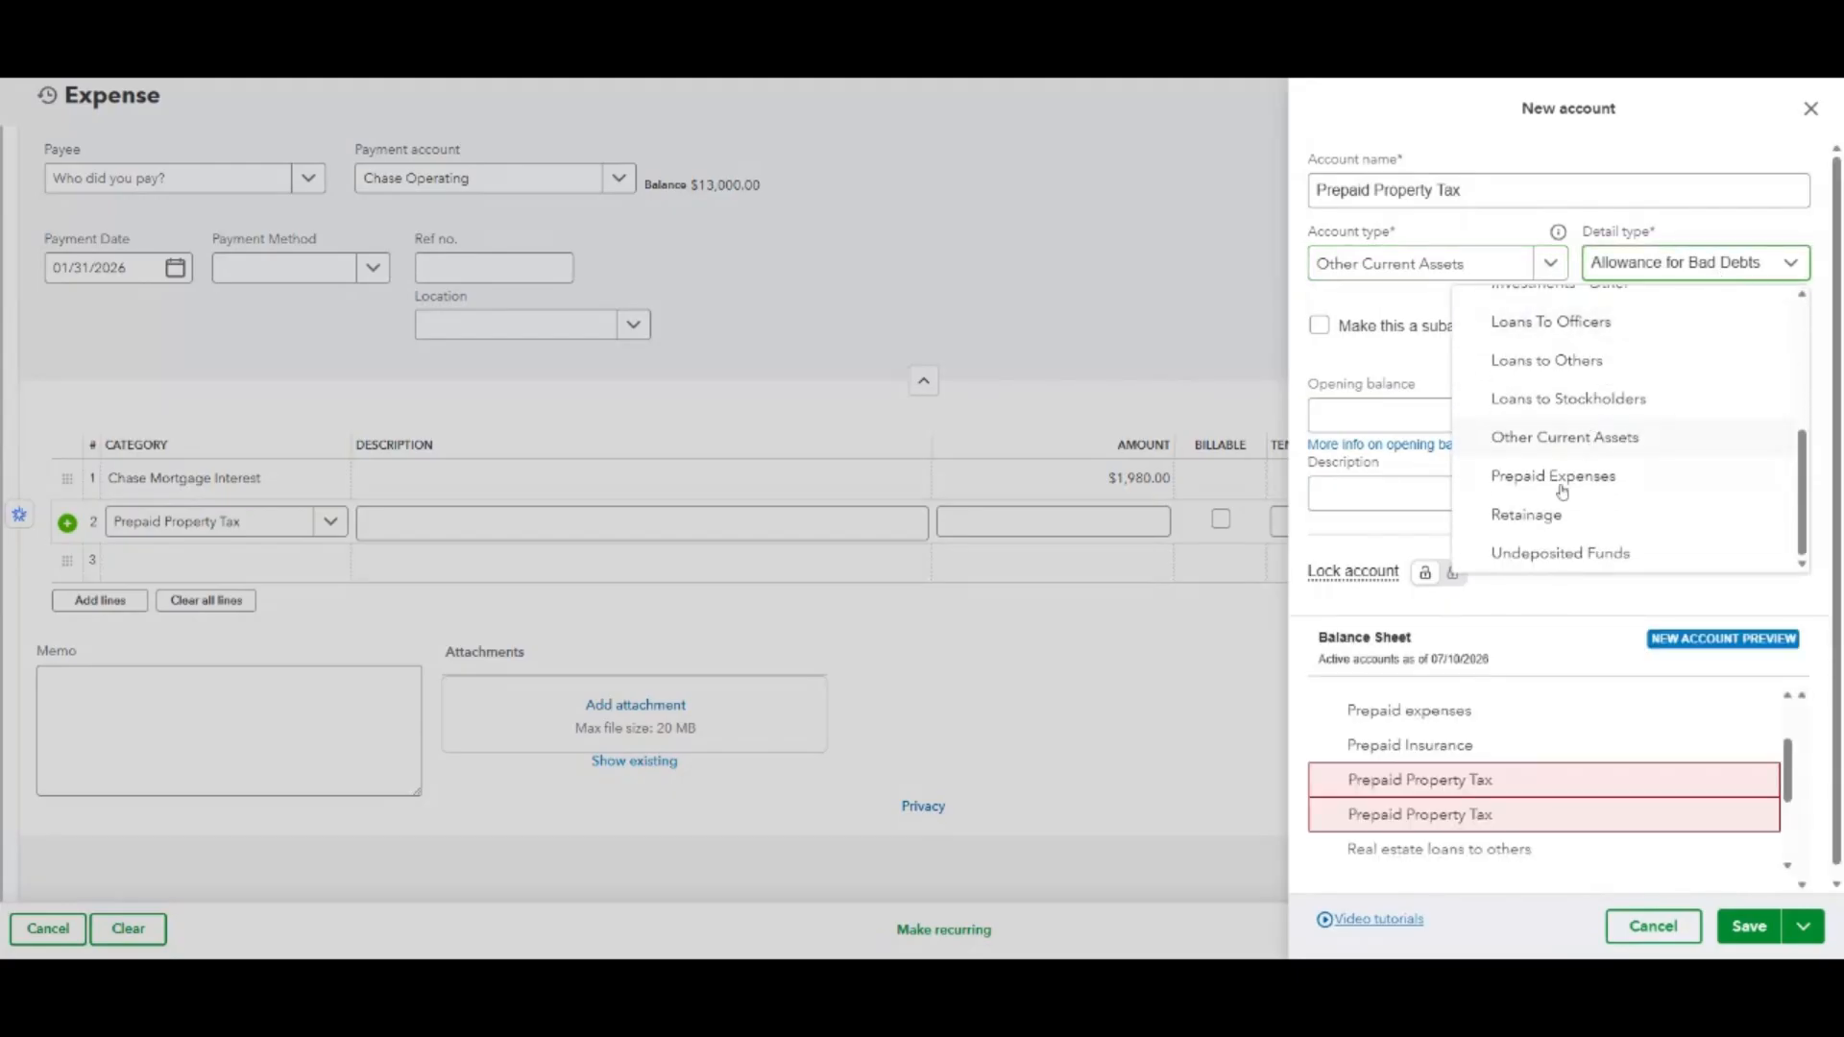
click(1621, 485)
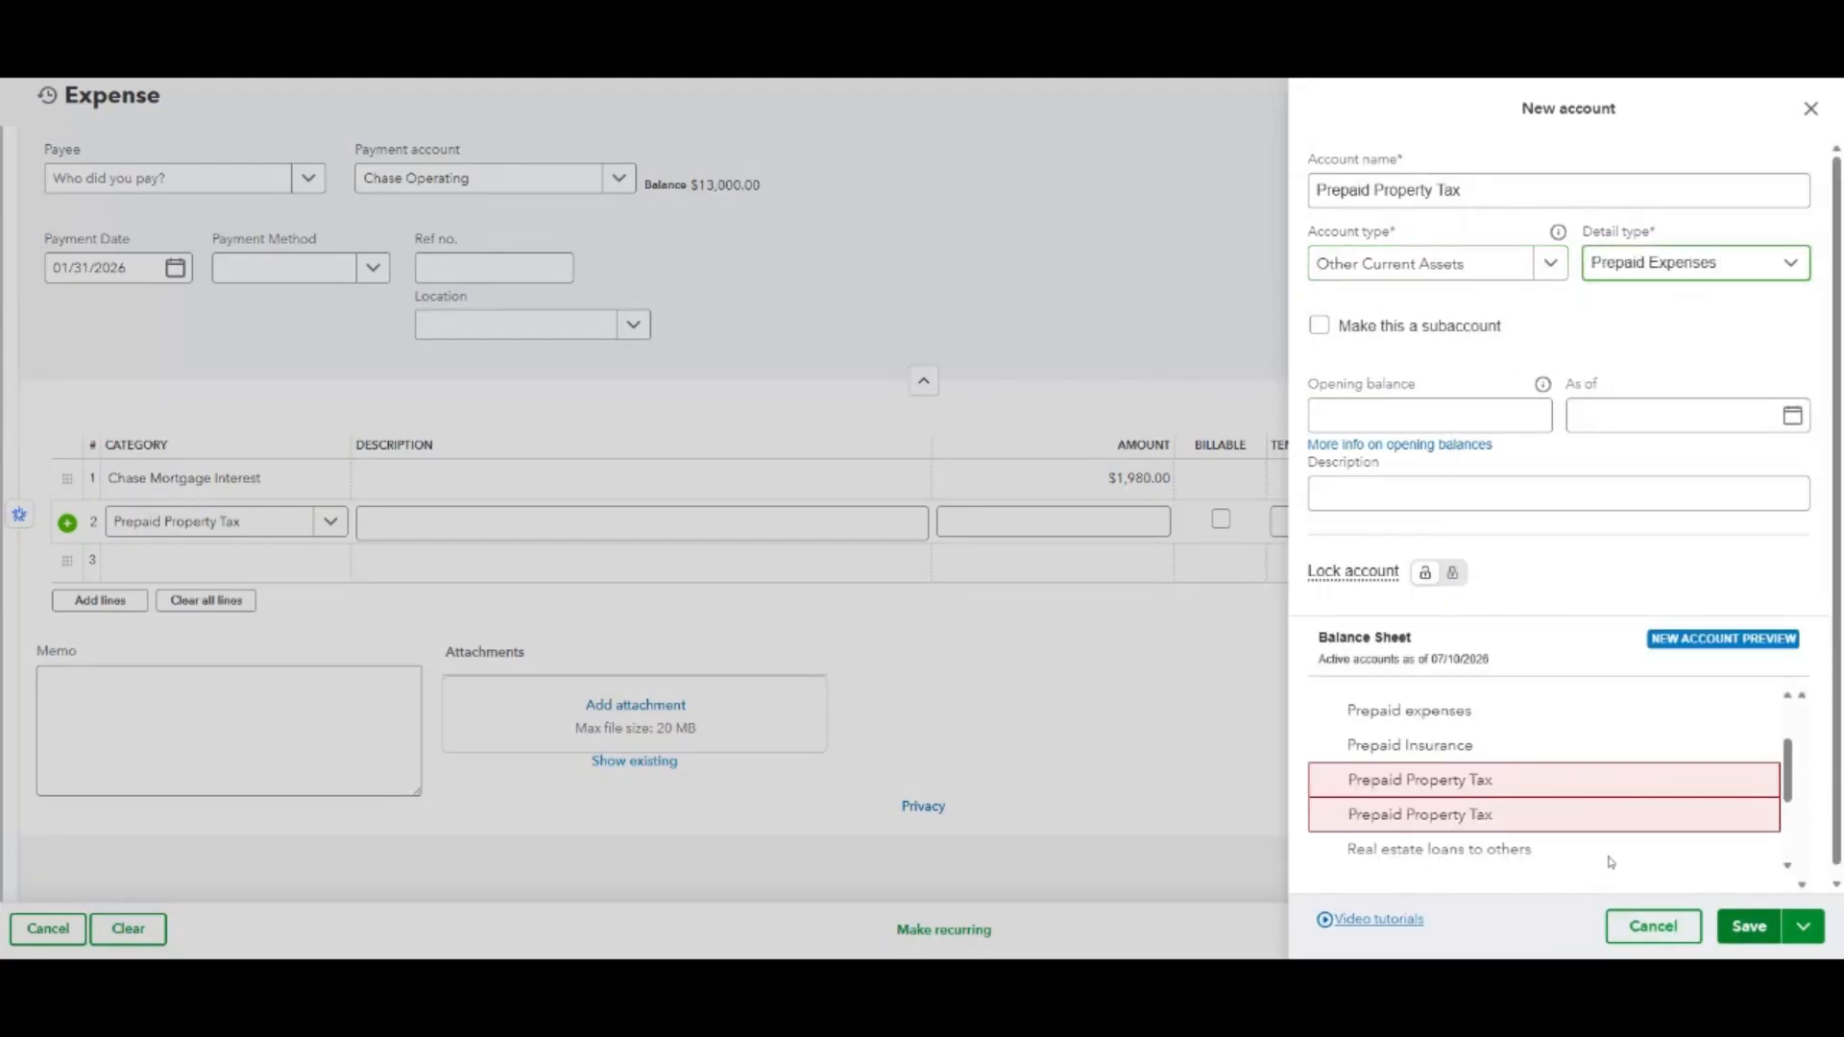
click(1811, 109)
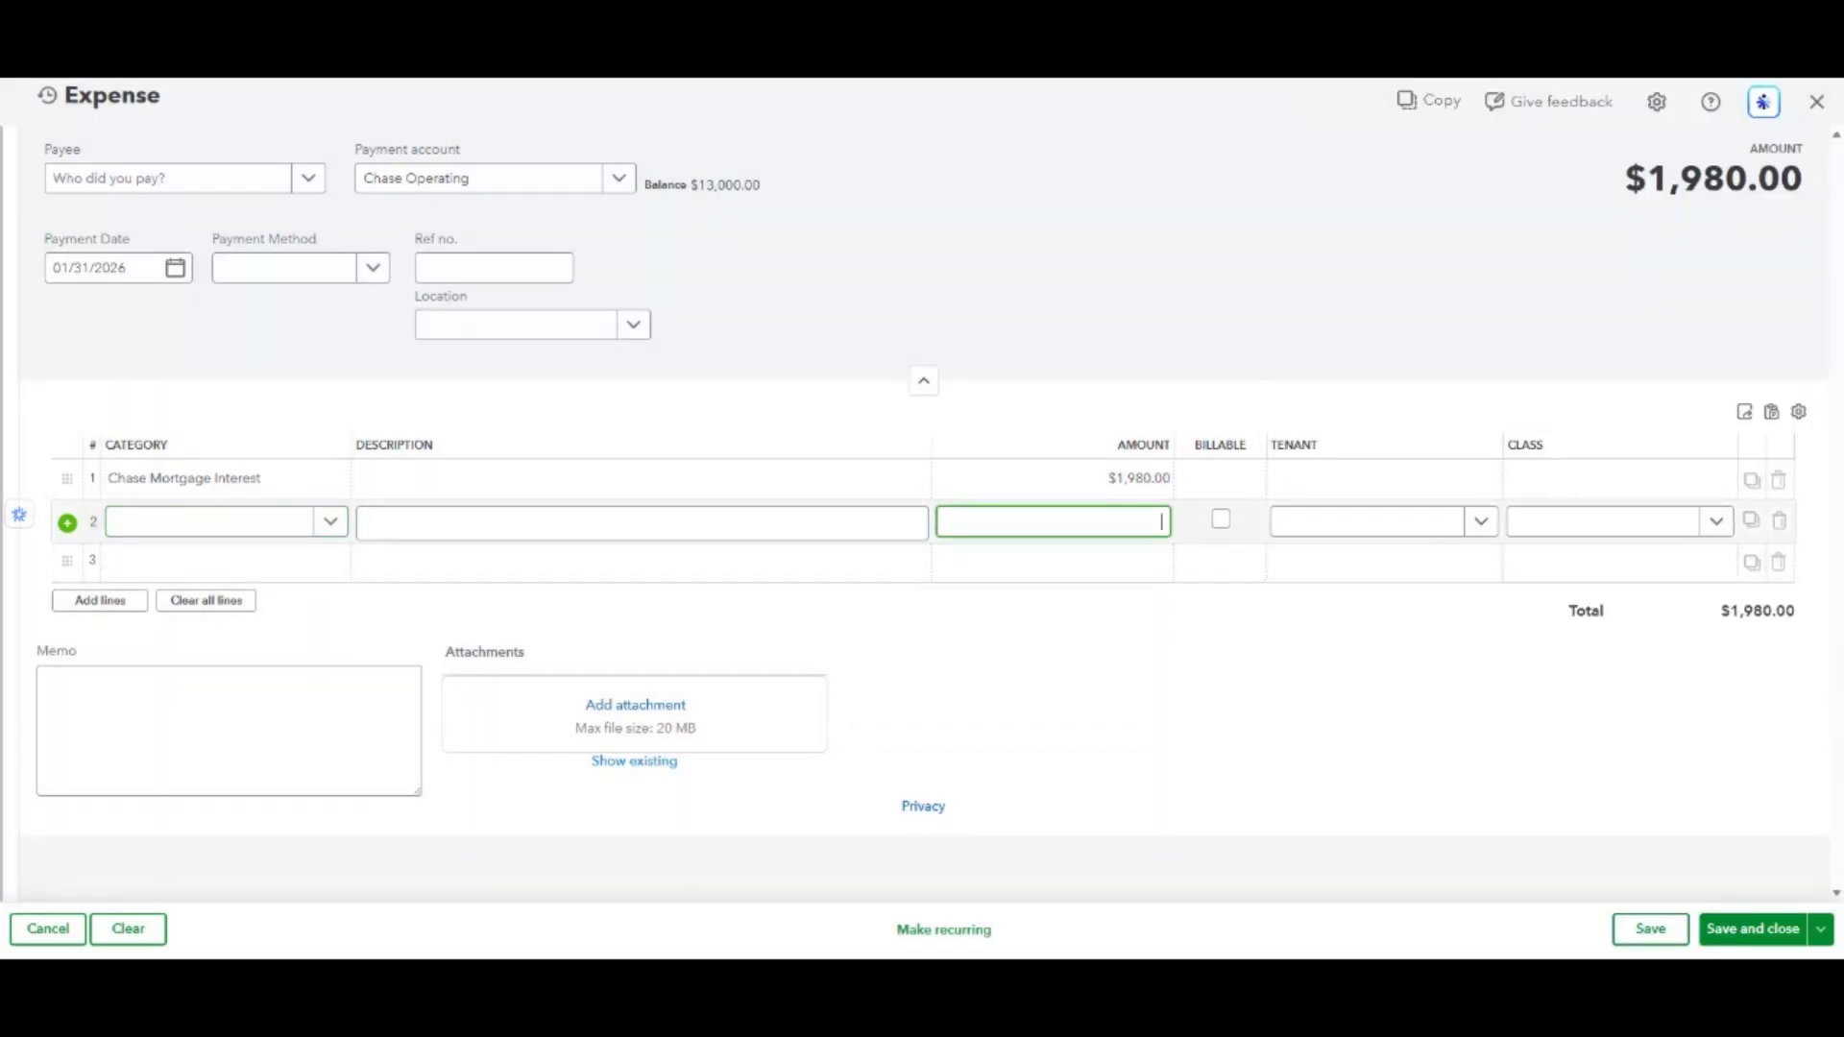
Enter the second expense line with amount $310 and category Prepaid Property Tax.
text(310)
click(227, 526)
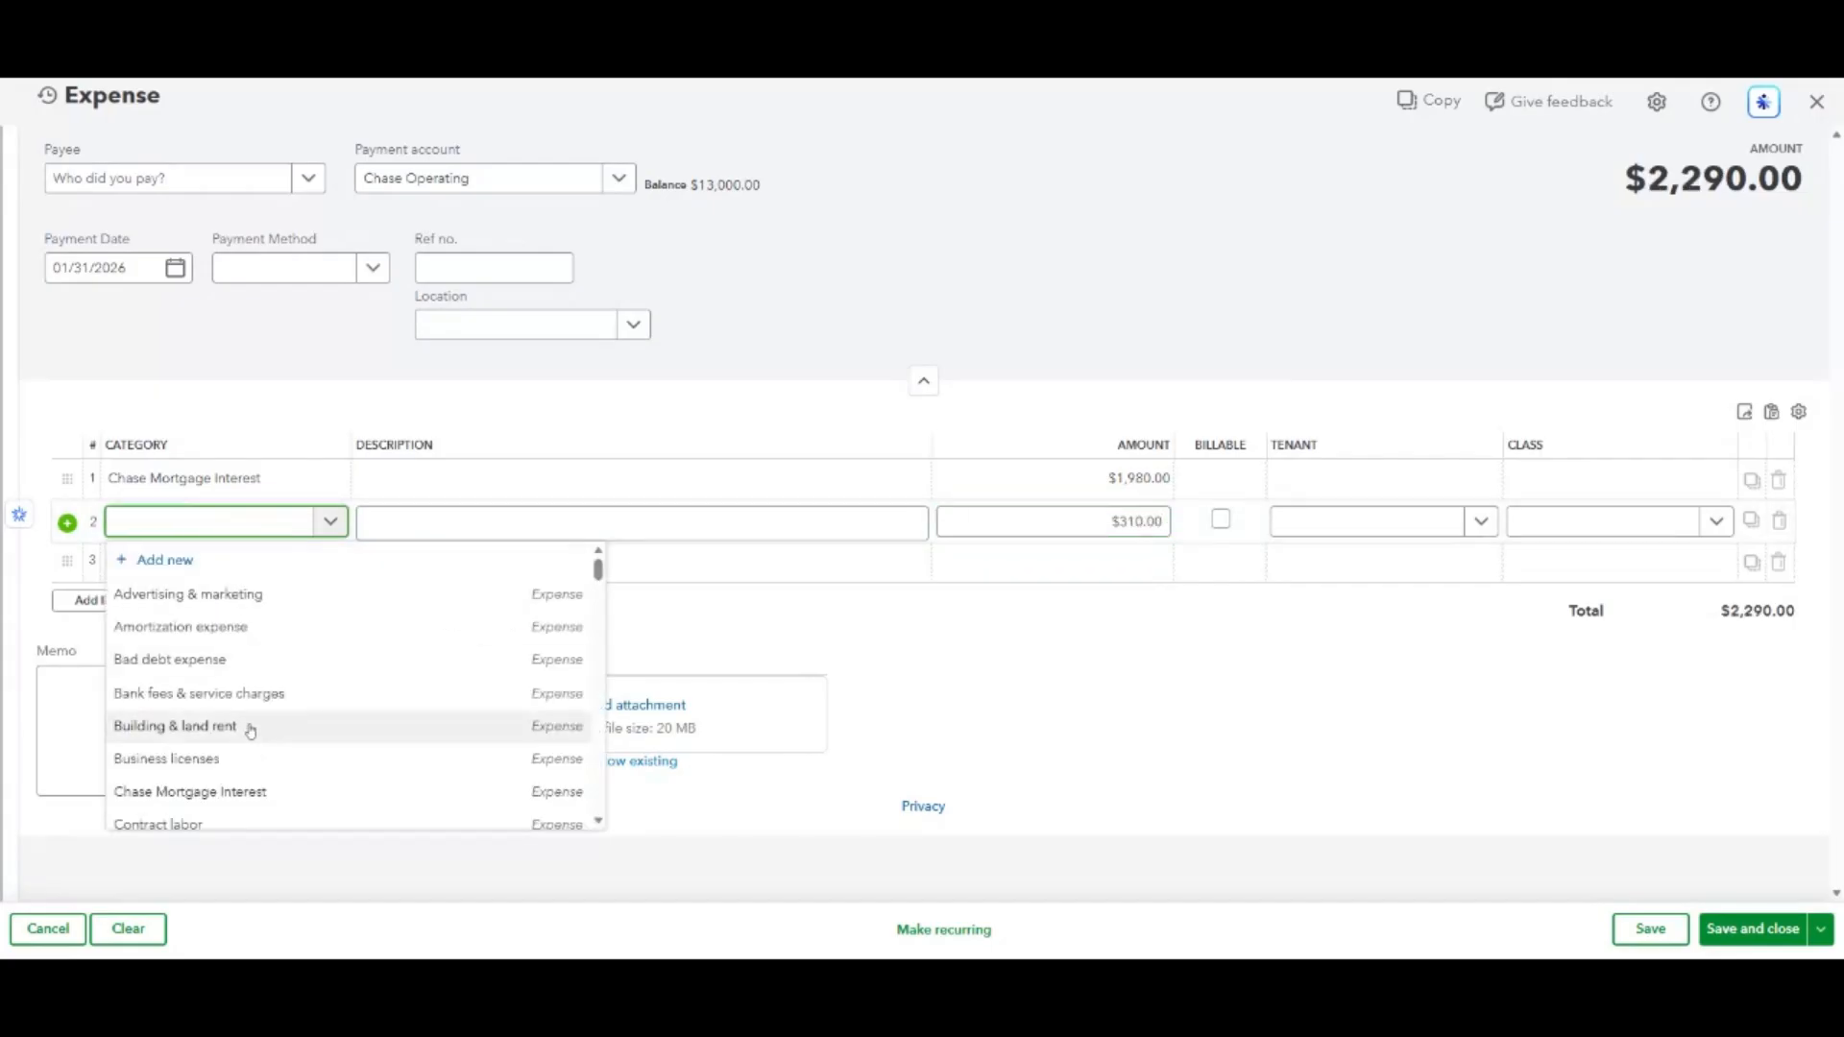
text(p)
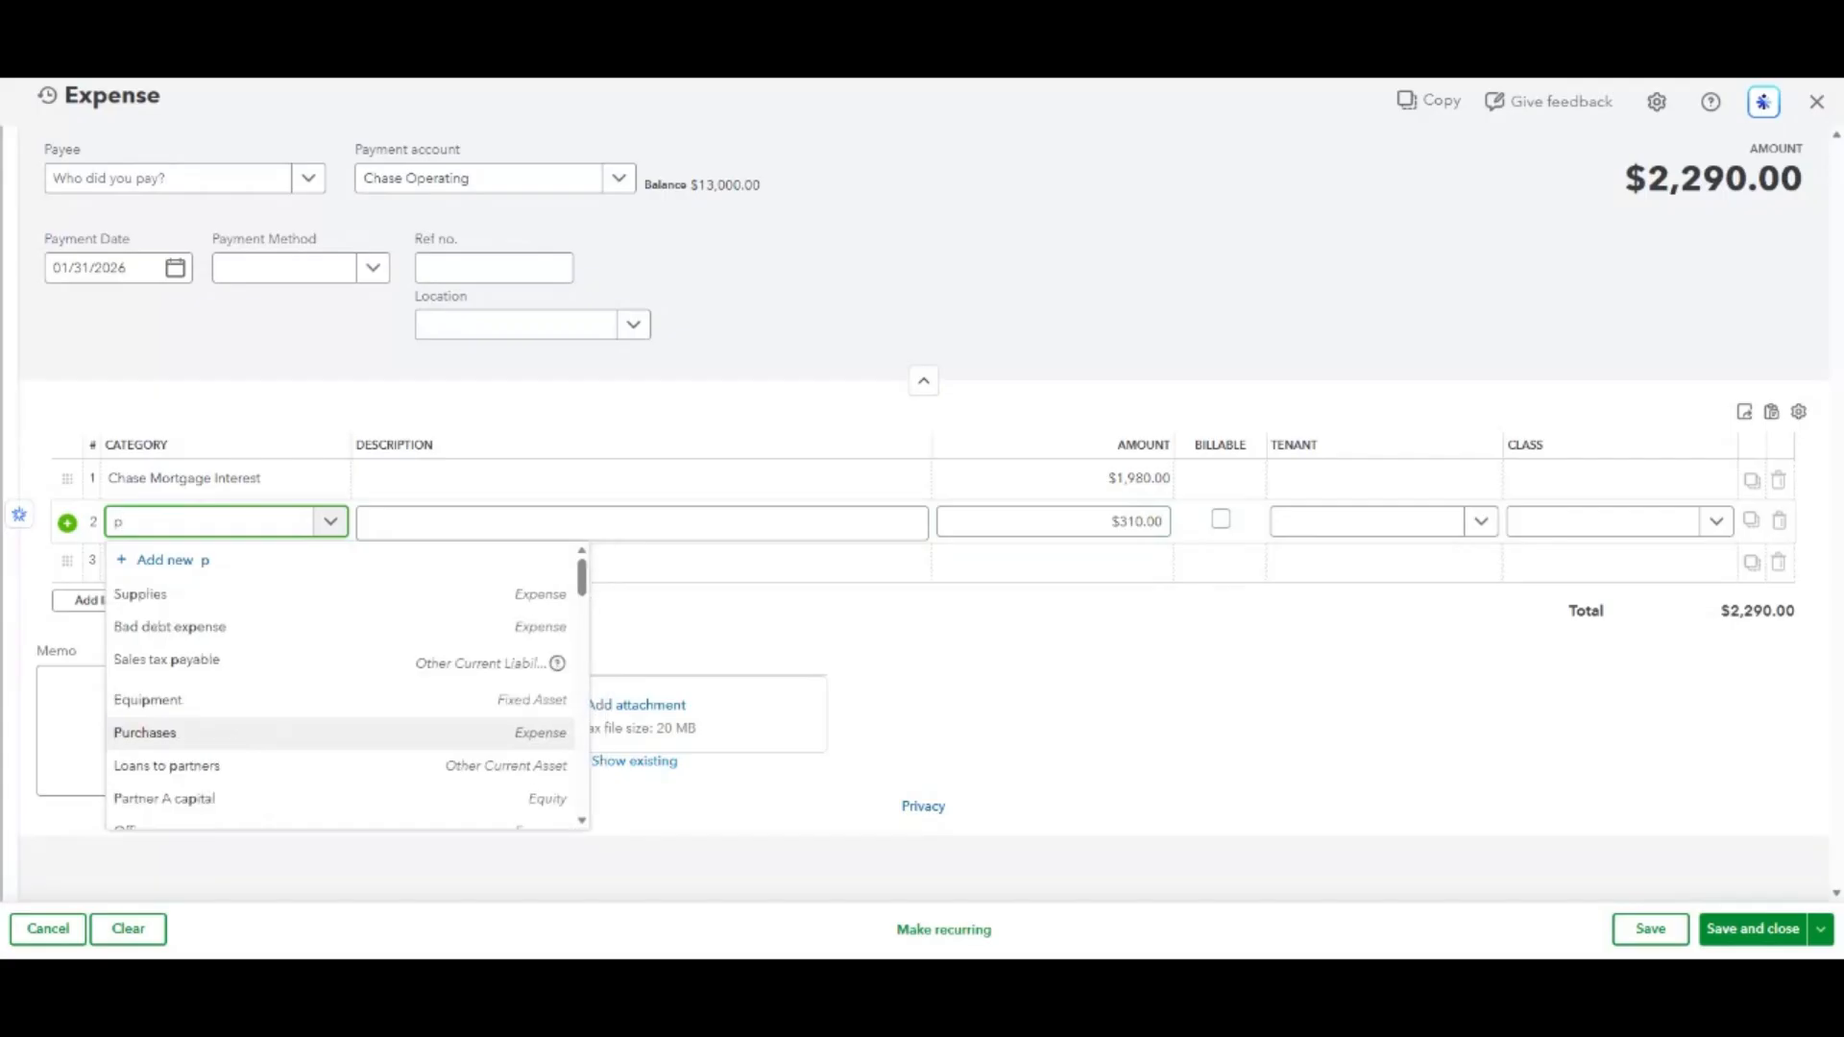
text(re)
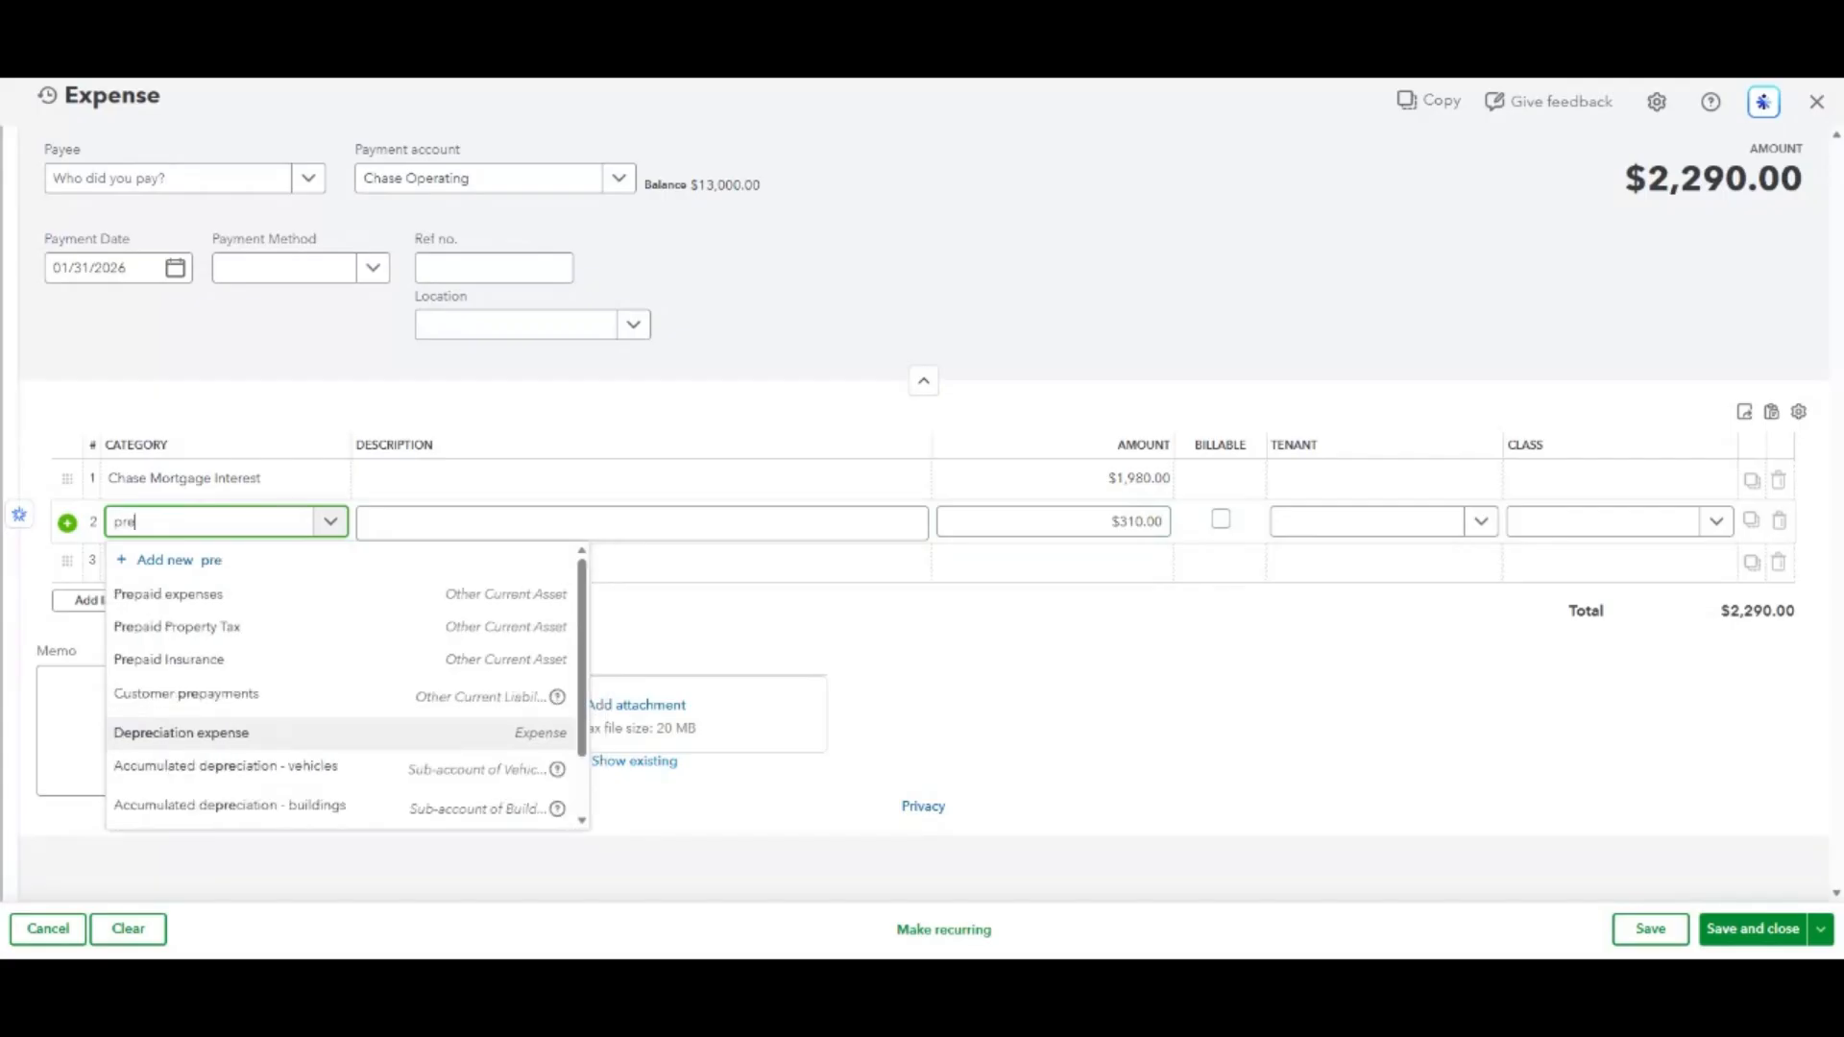
click(226, 624)
Fill in a new Other Current Assets account named Prepaid Insurance with detail type Prepaid Expenses, then cancel it without saving.
click(239, 562)
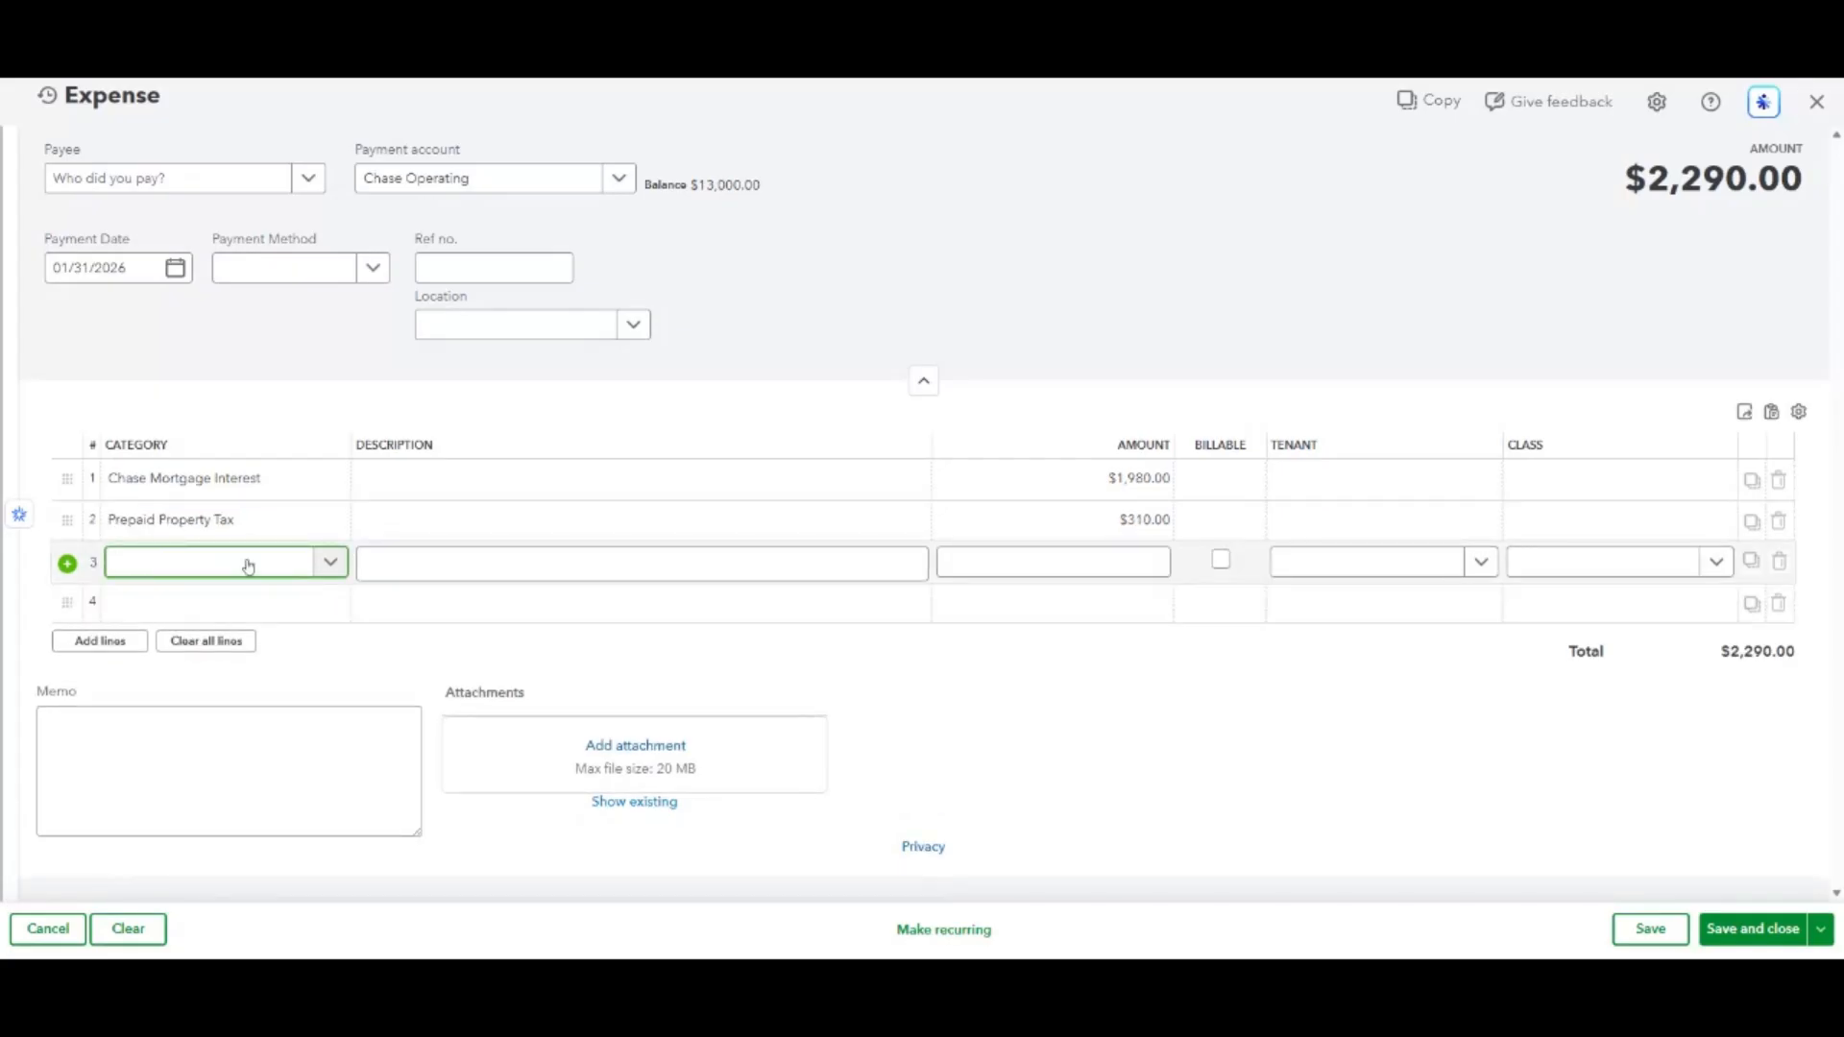
text(Prepa)
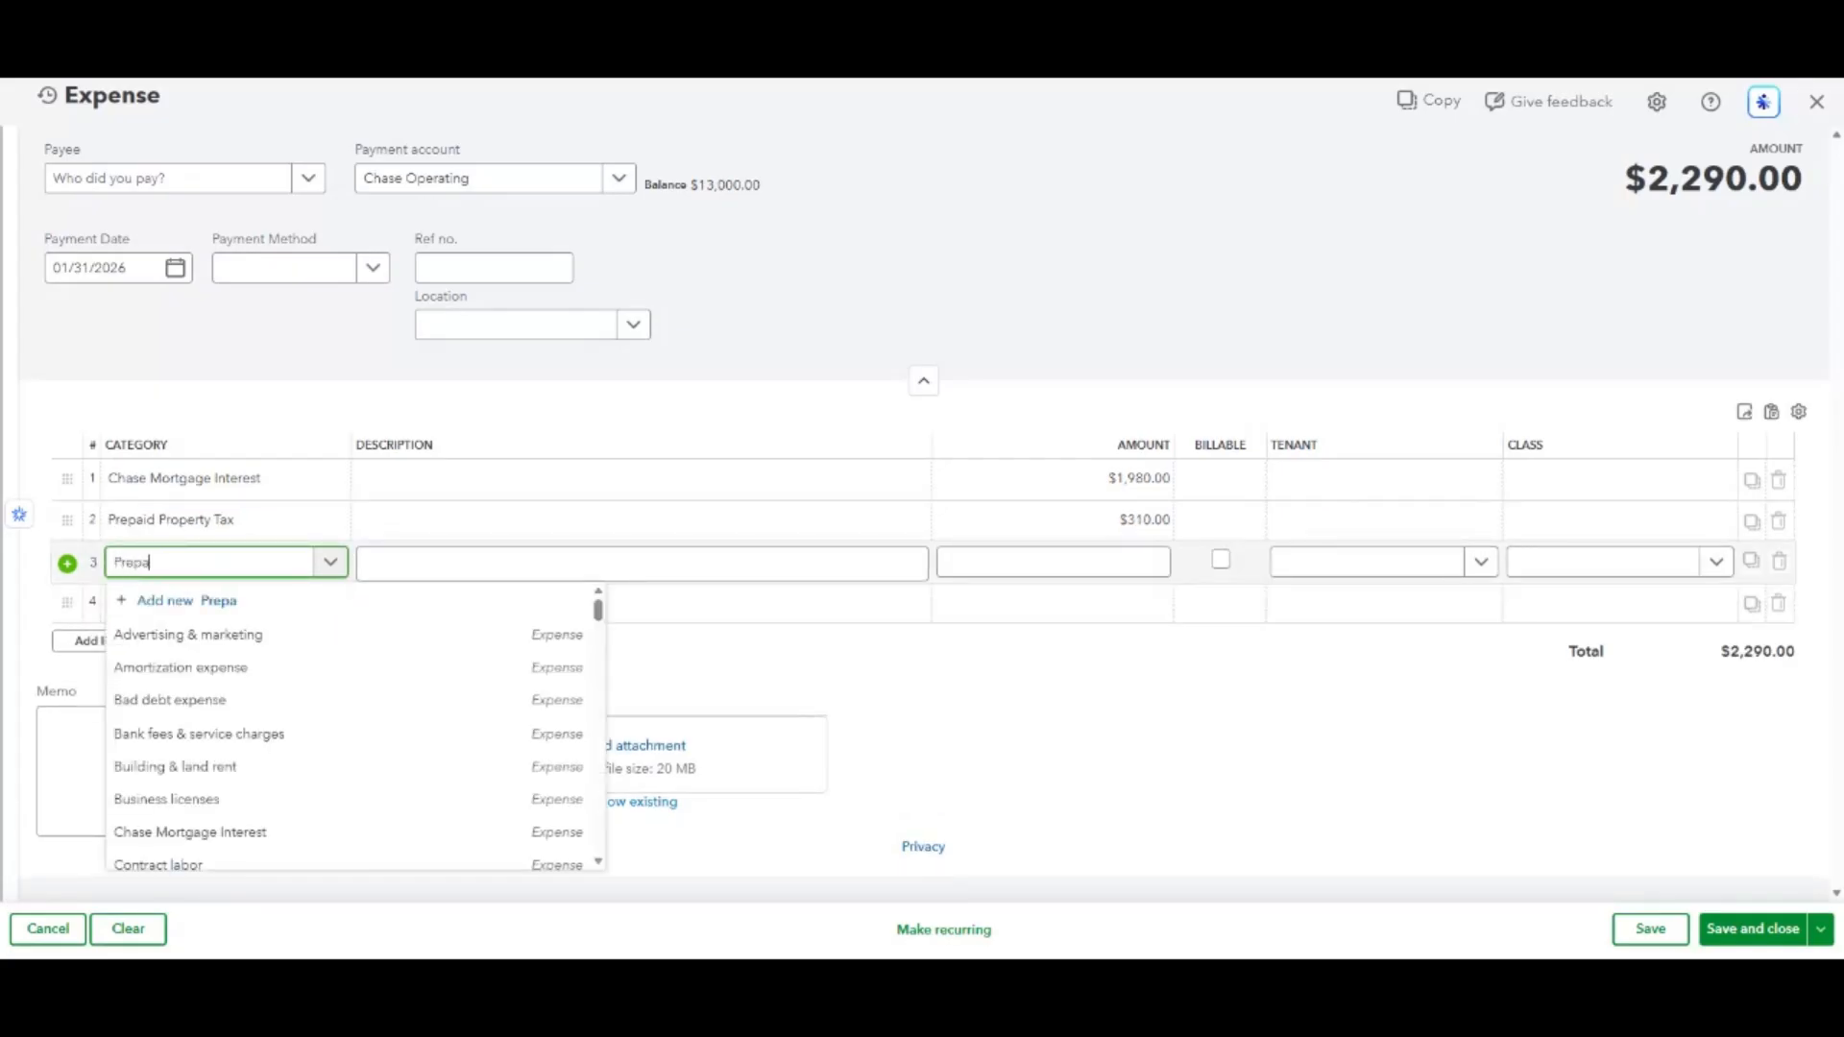
text(id)
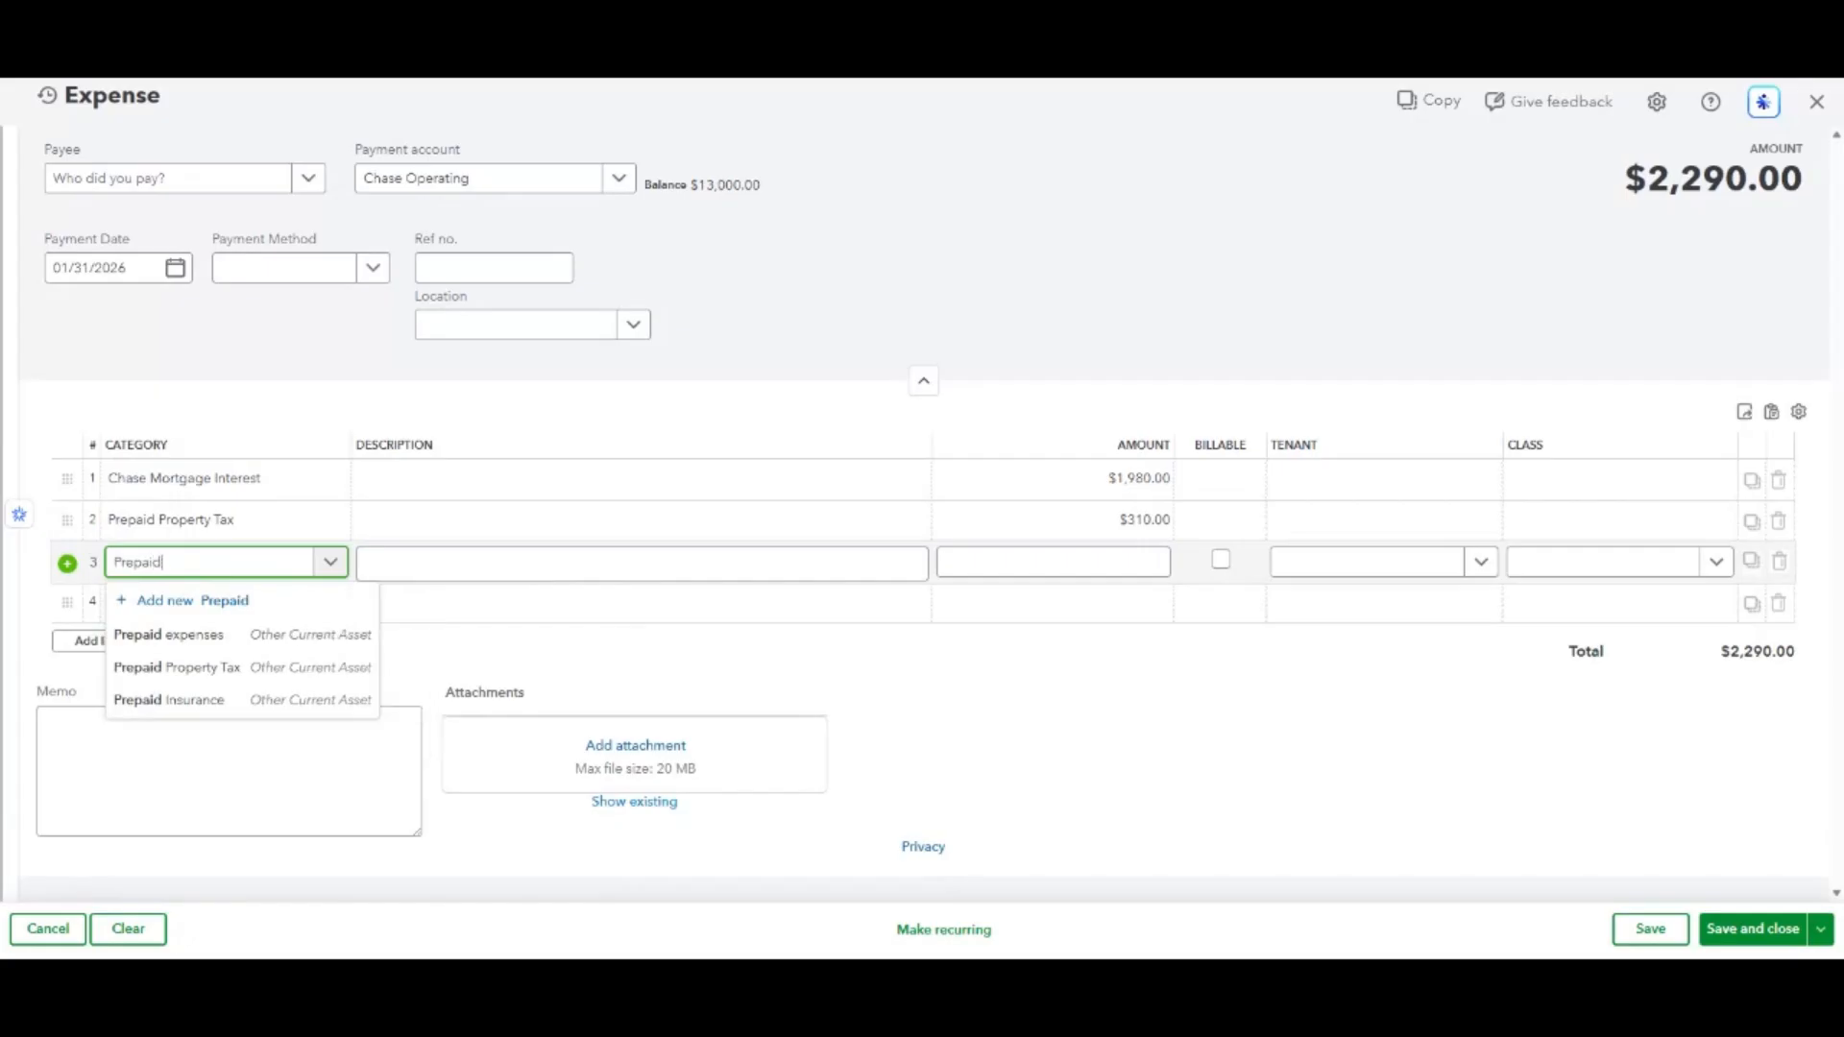
text( Insurance)
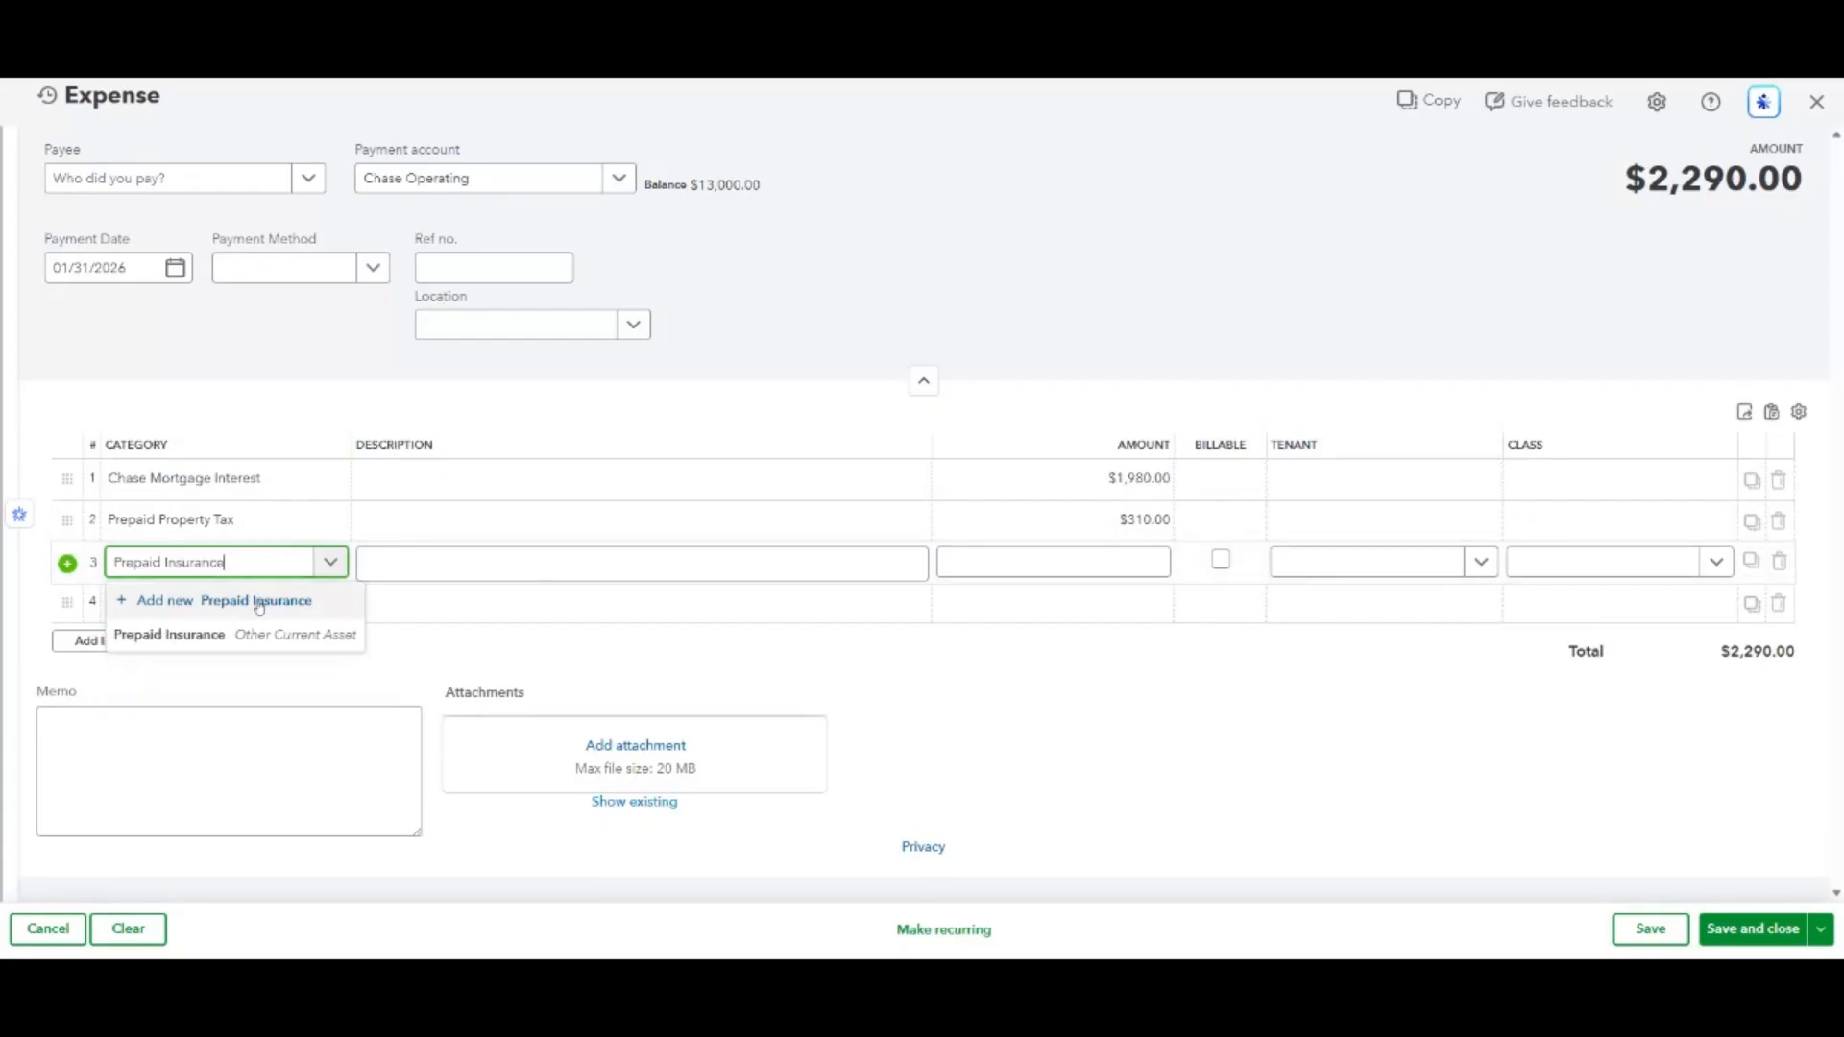
click(259, 602)
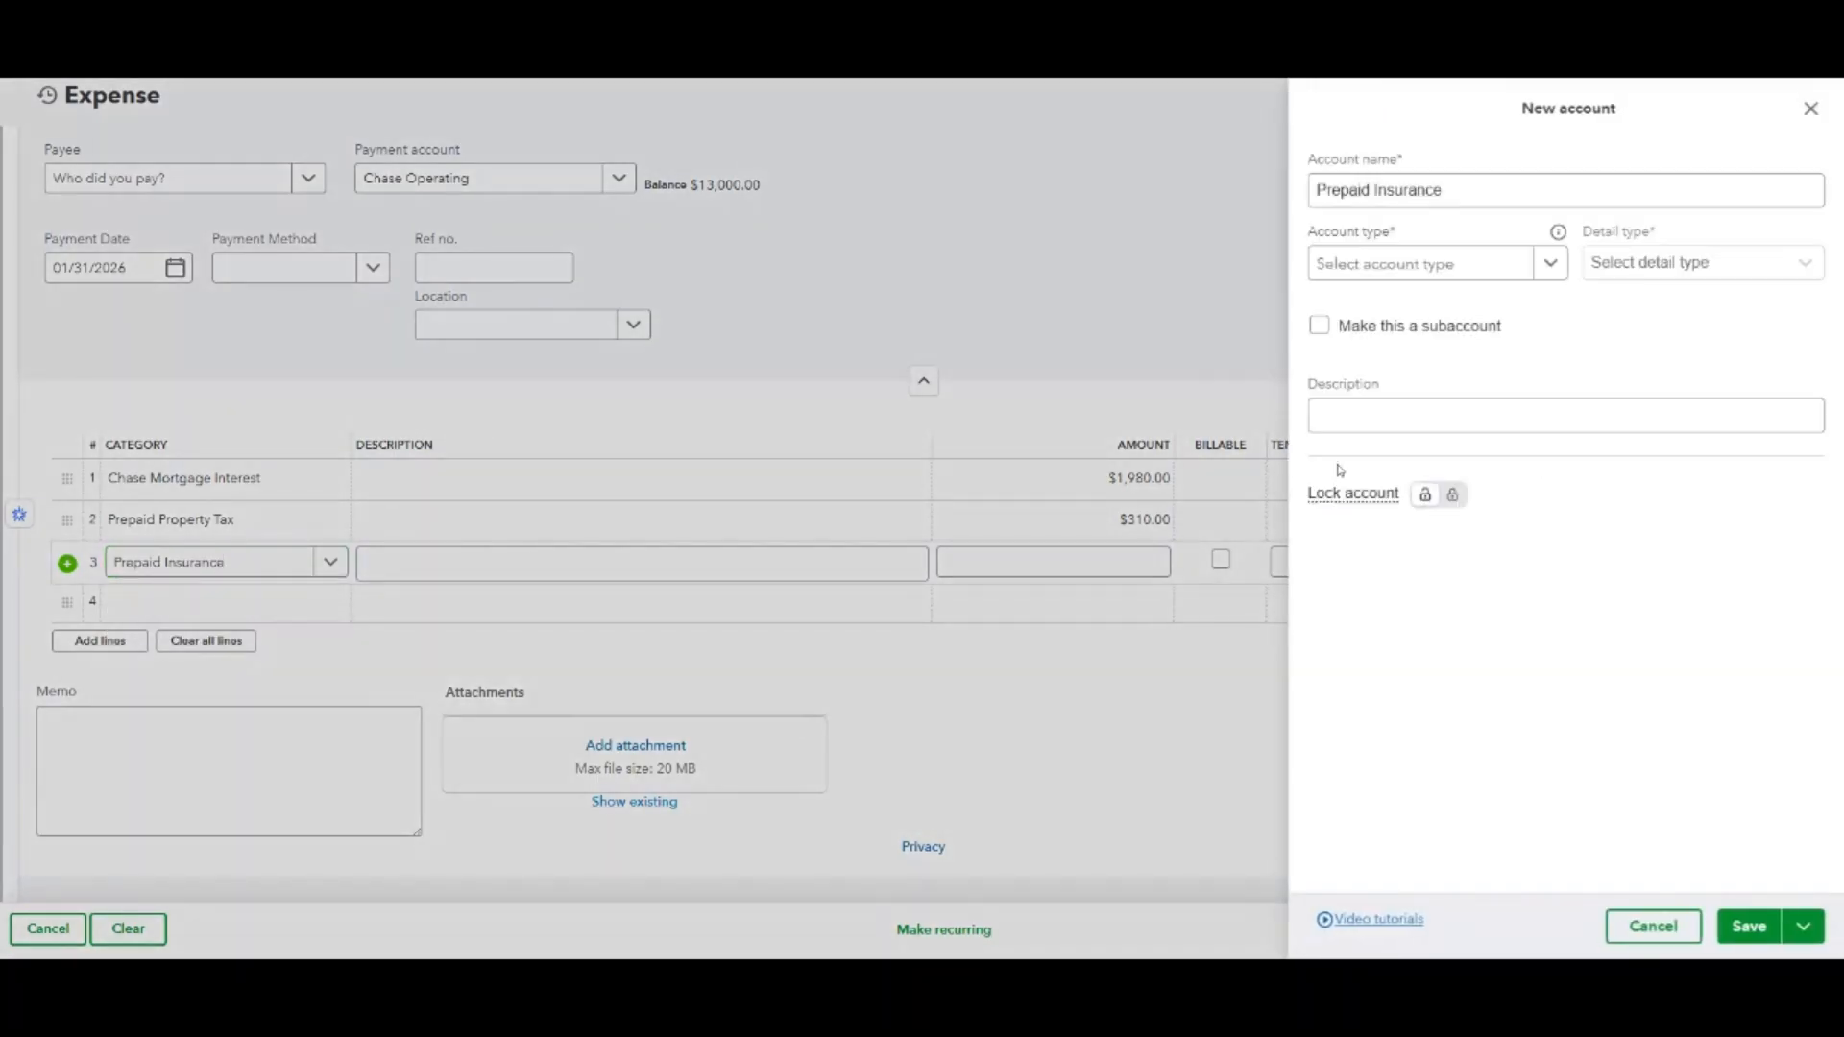
click(1467, 269)
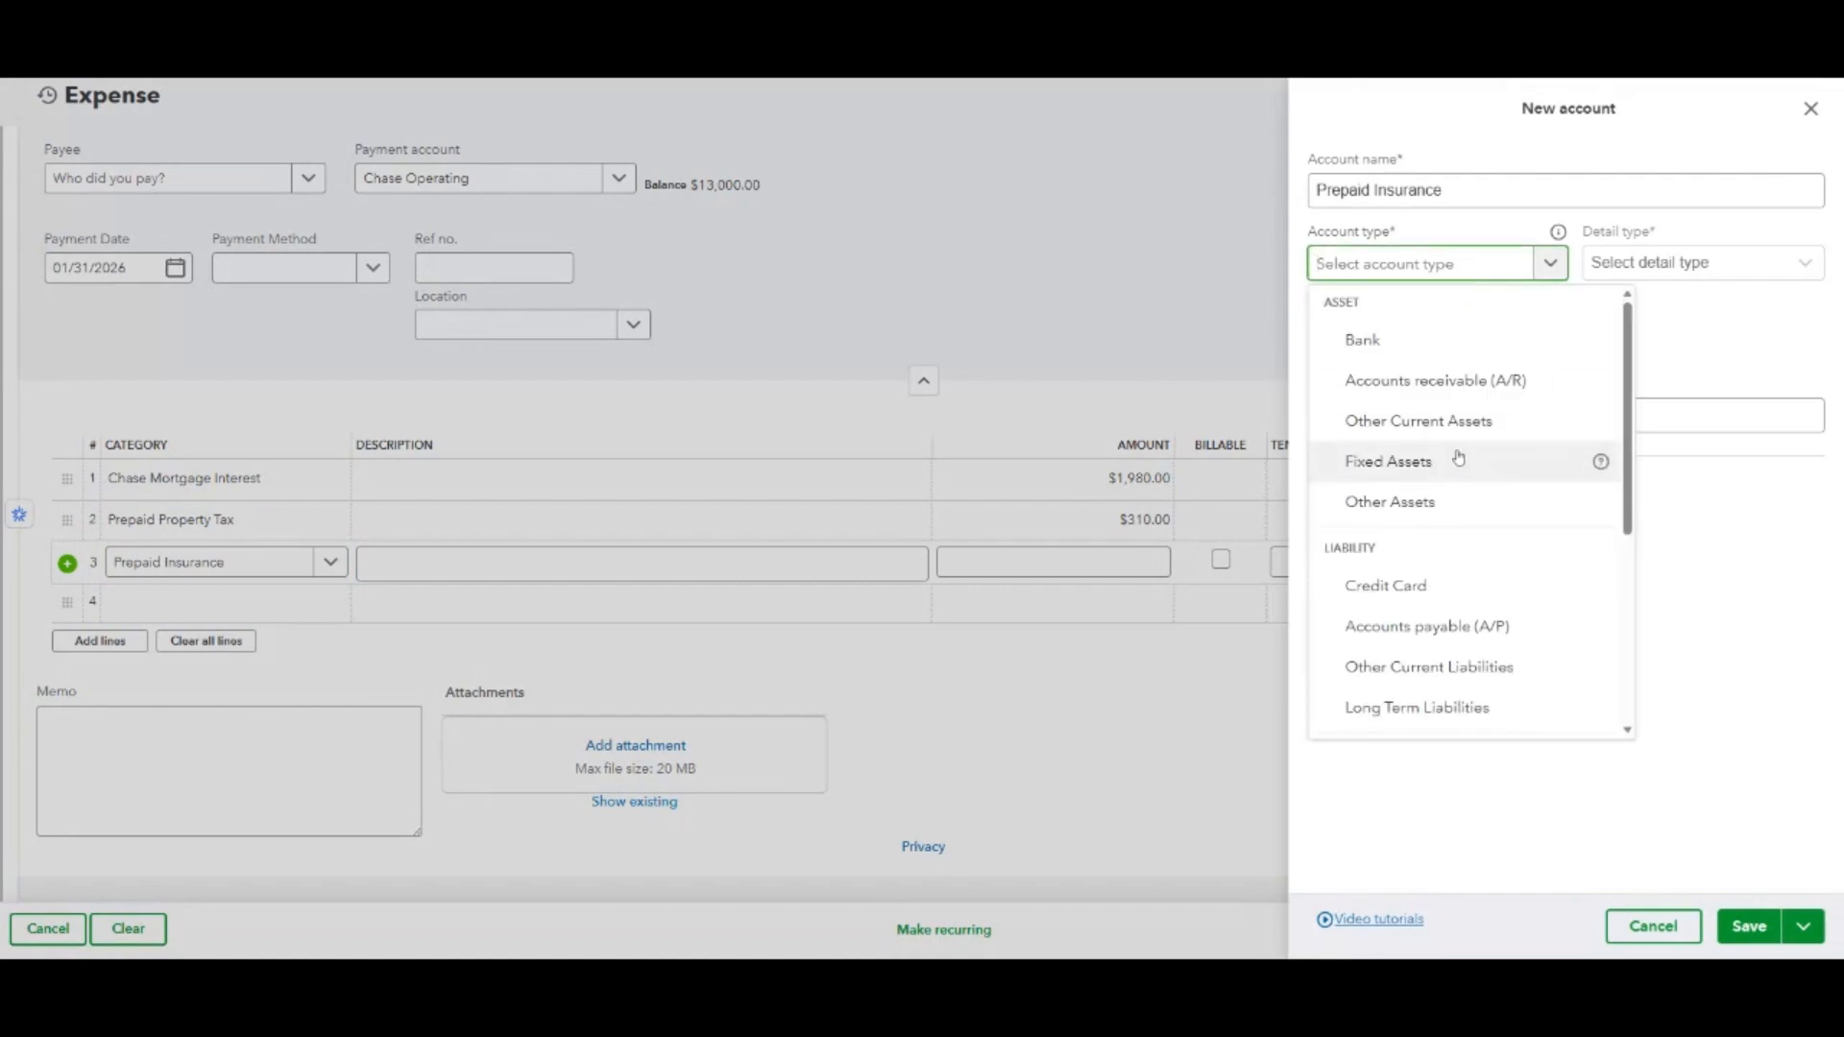
click(1419, 416)
scroll(1672, 448, down, 5)
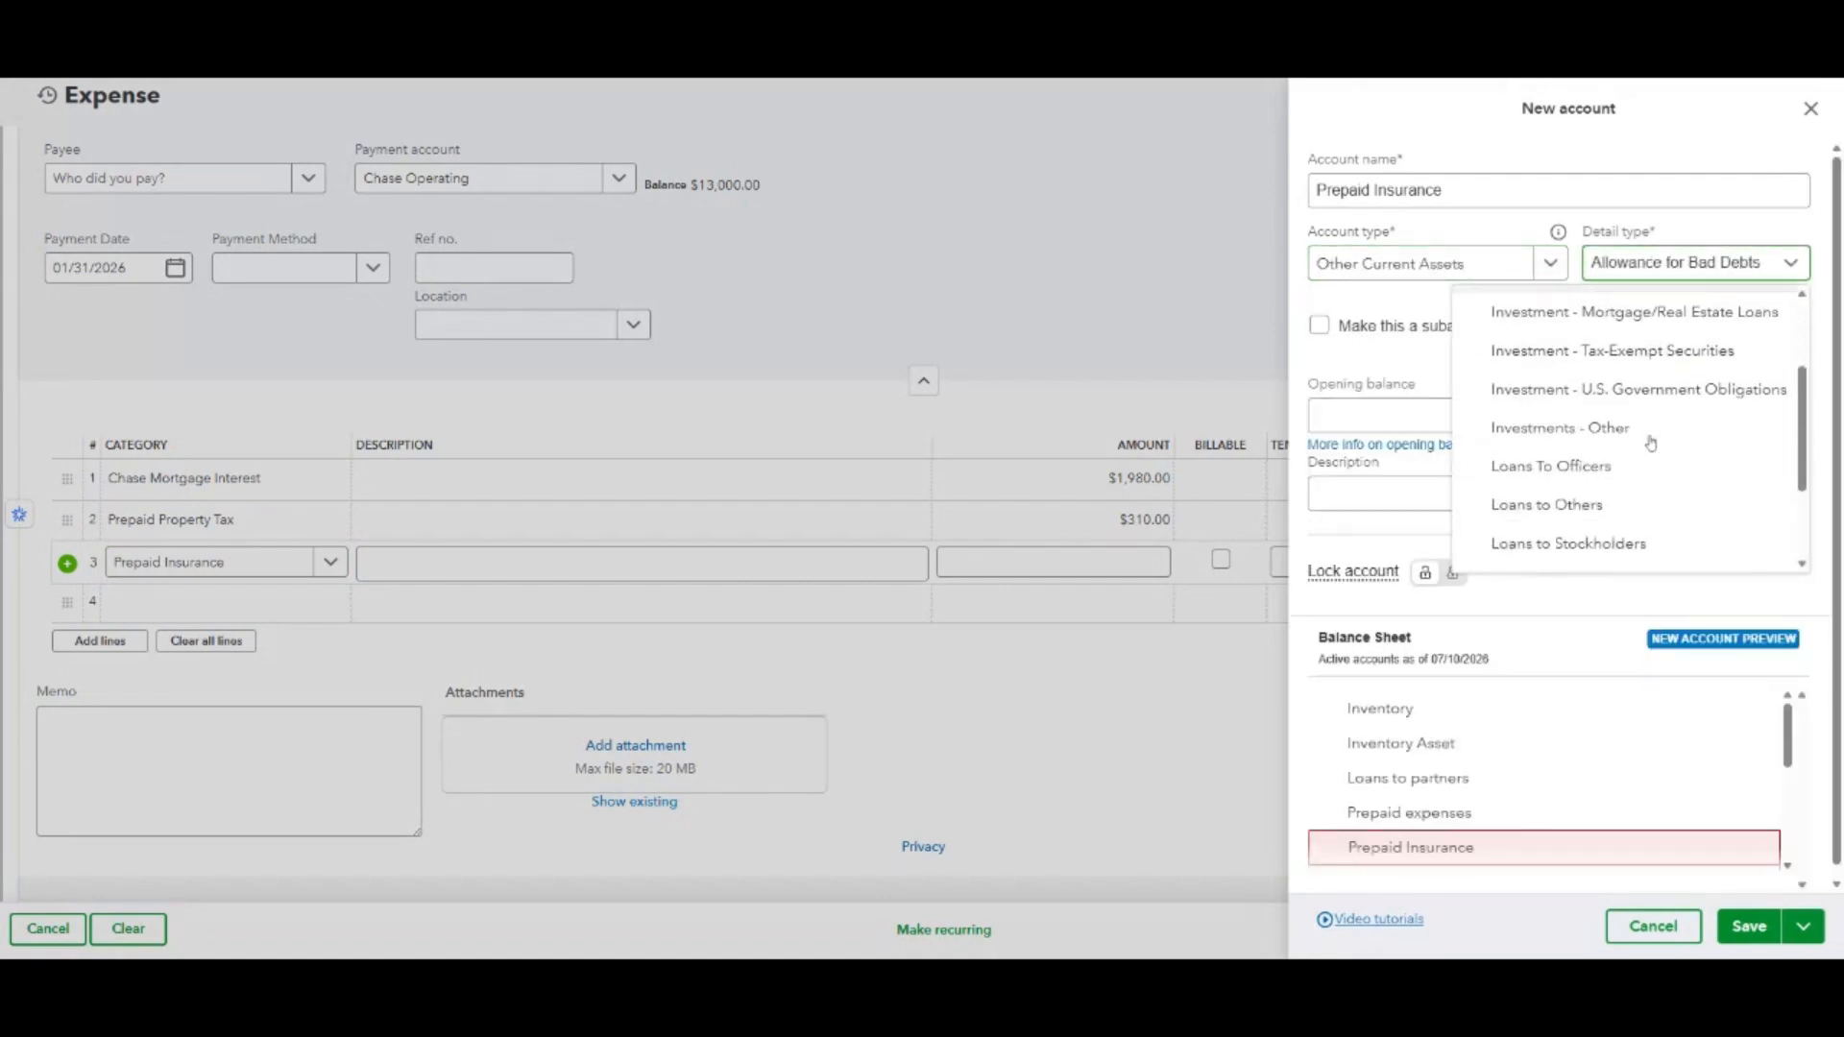
click(1567, 485)
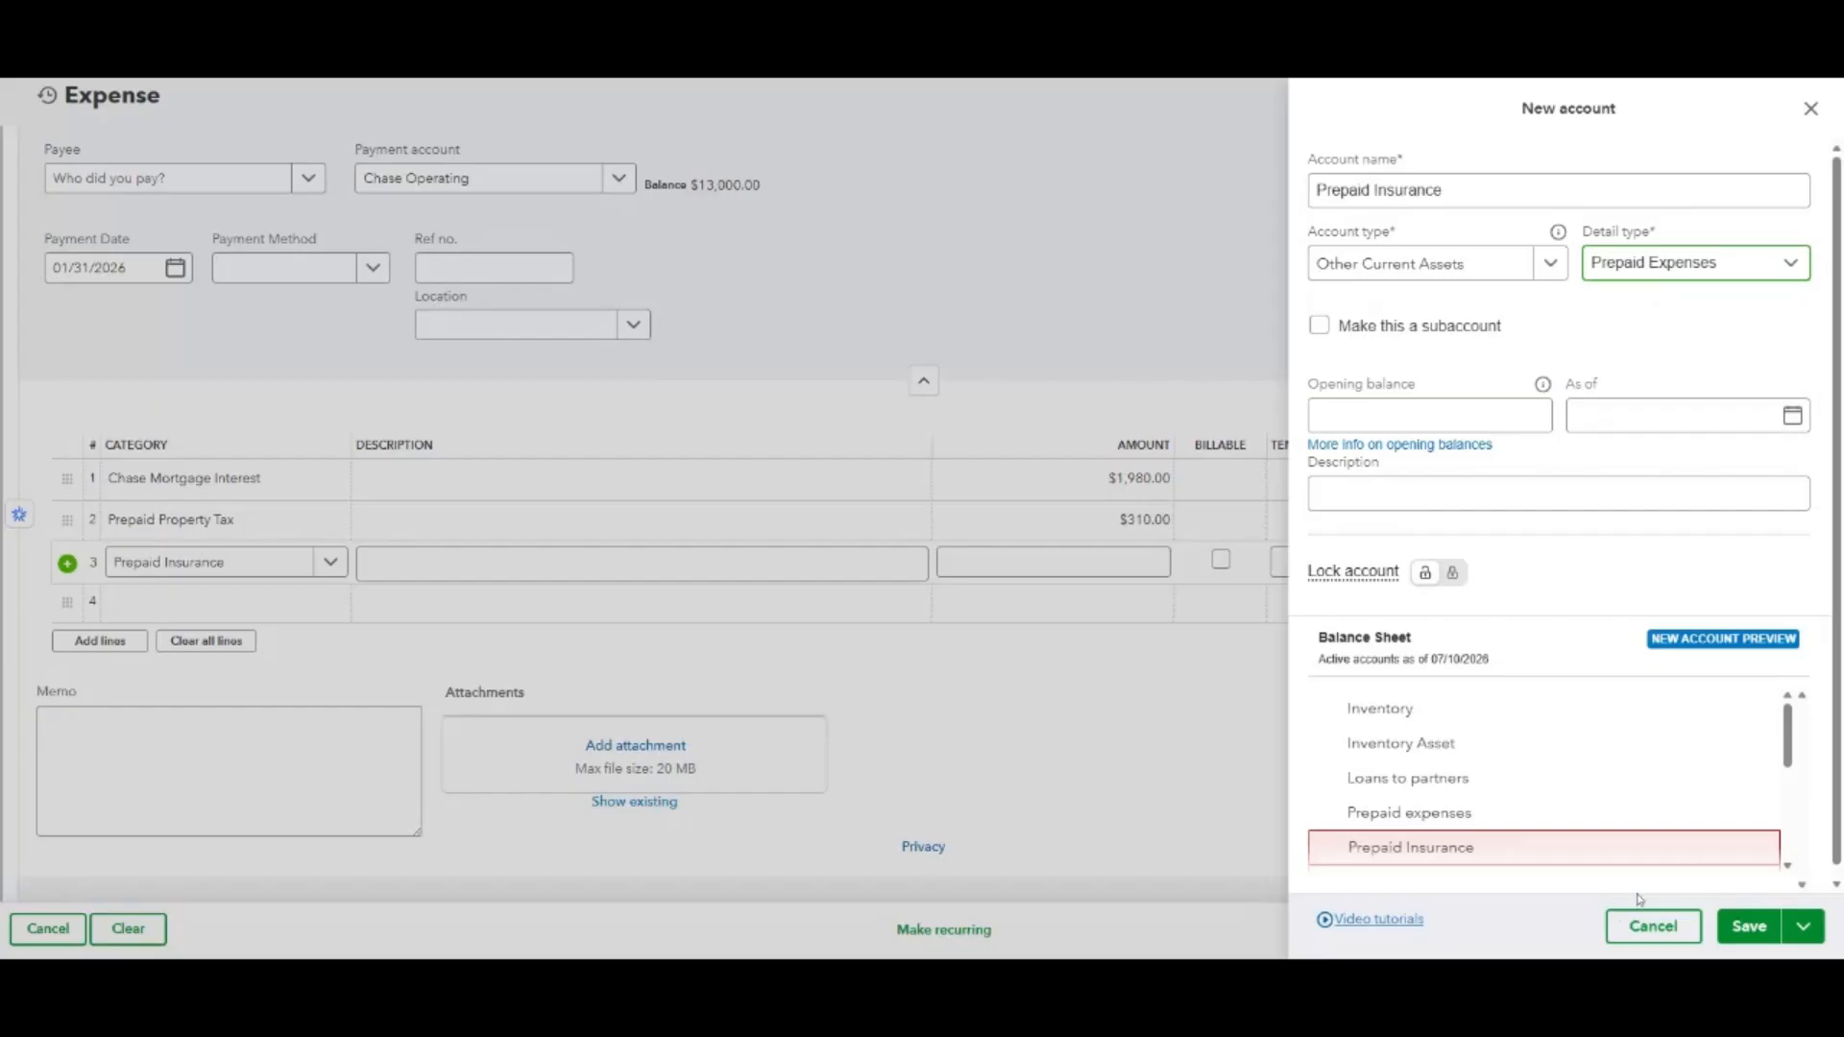
click(1644, 927)
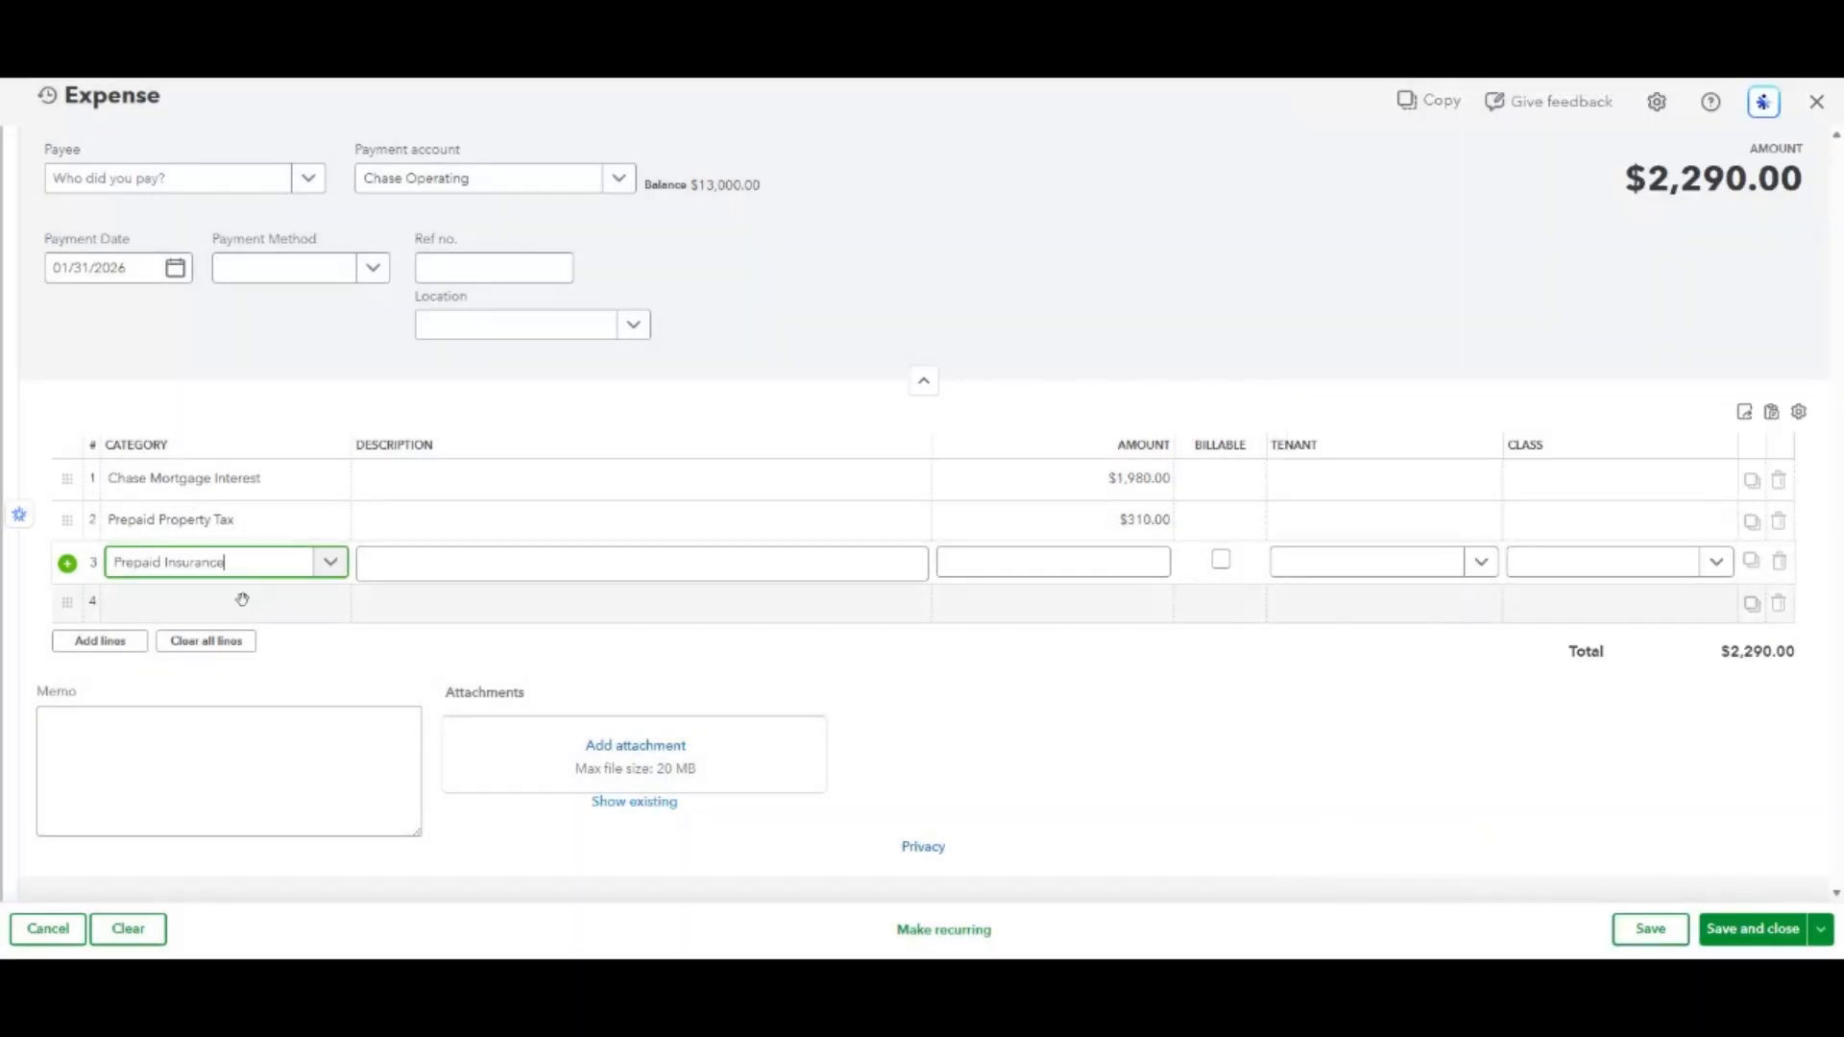
Enter the third expense line with category Prepaid Insurance and amount $145.
click(408, 567)
click(231, 564)
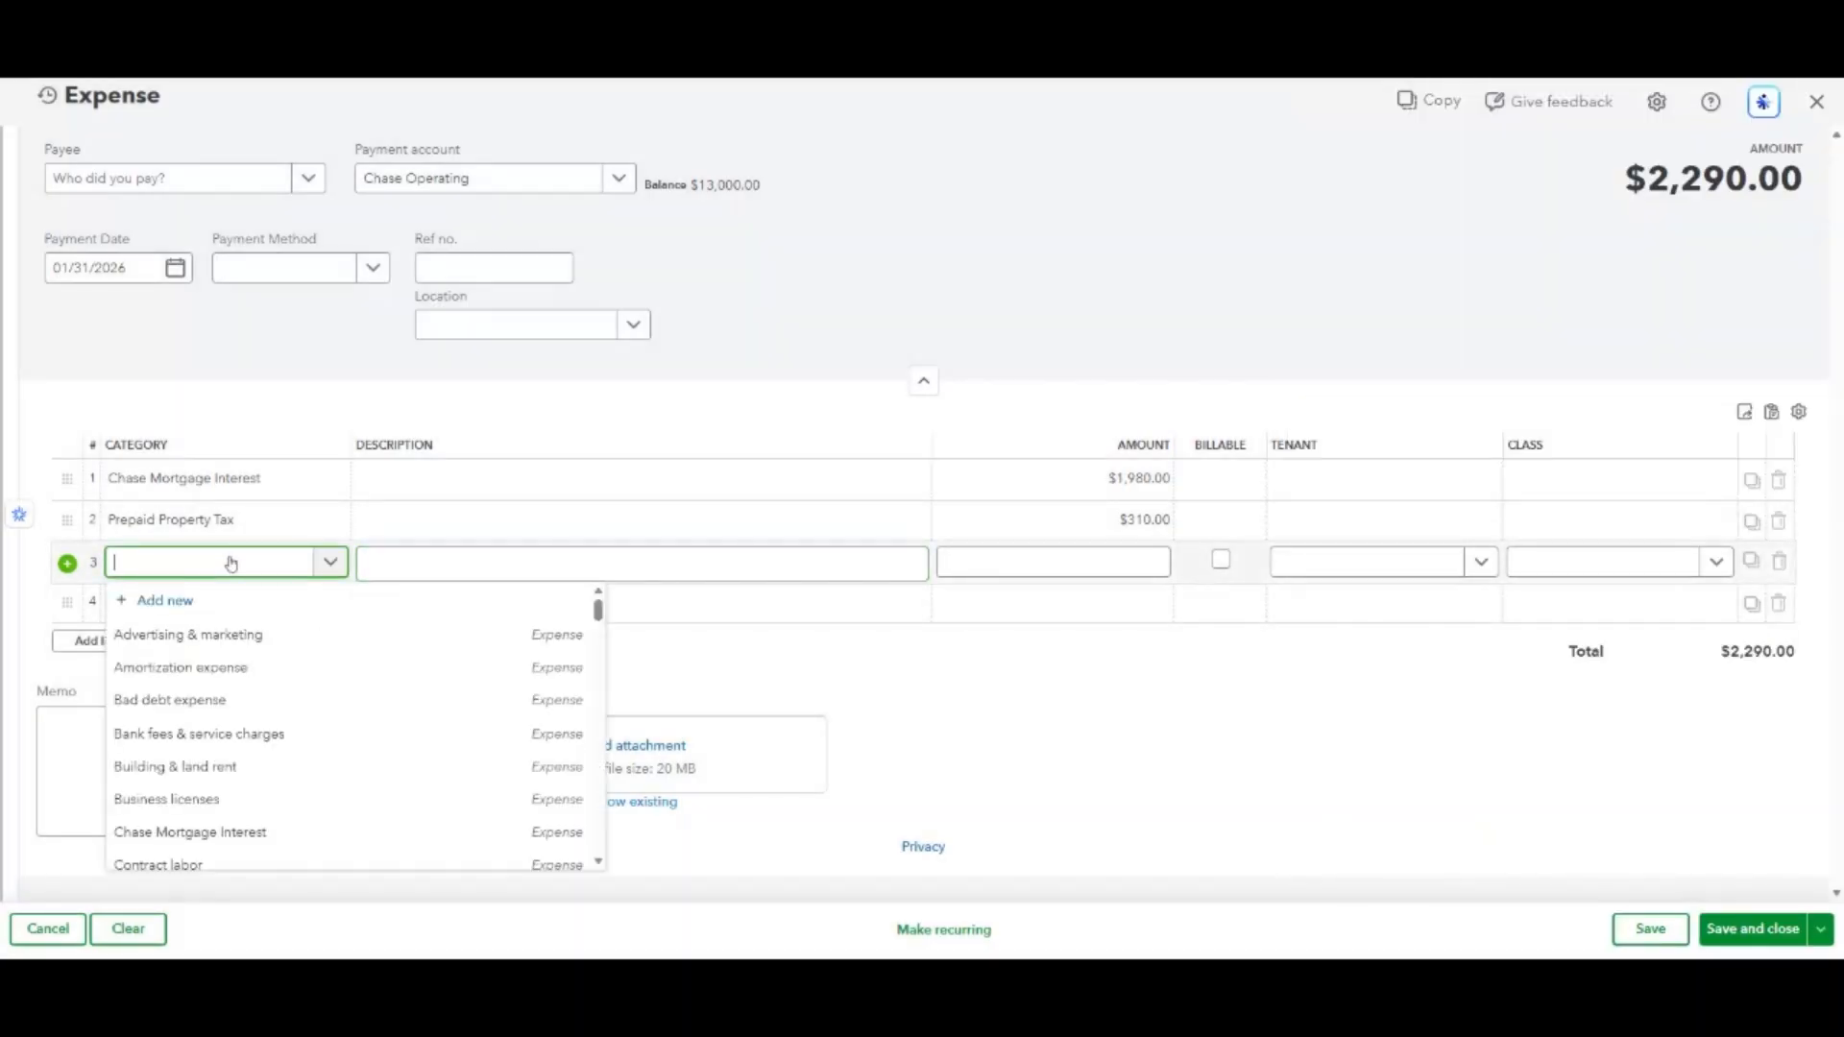
text(Pre)
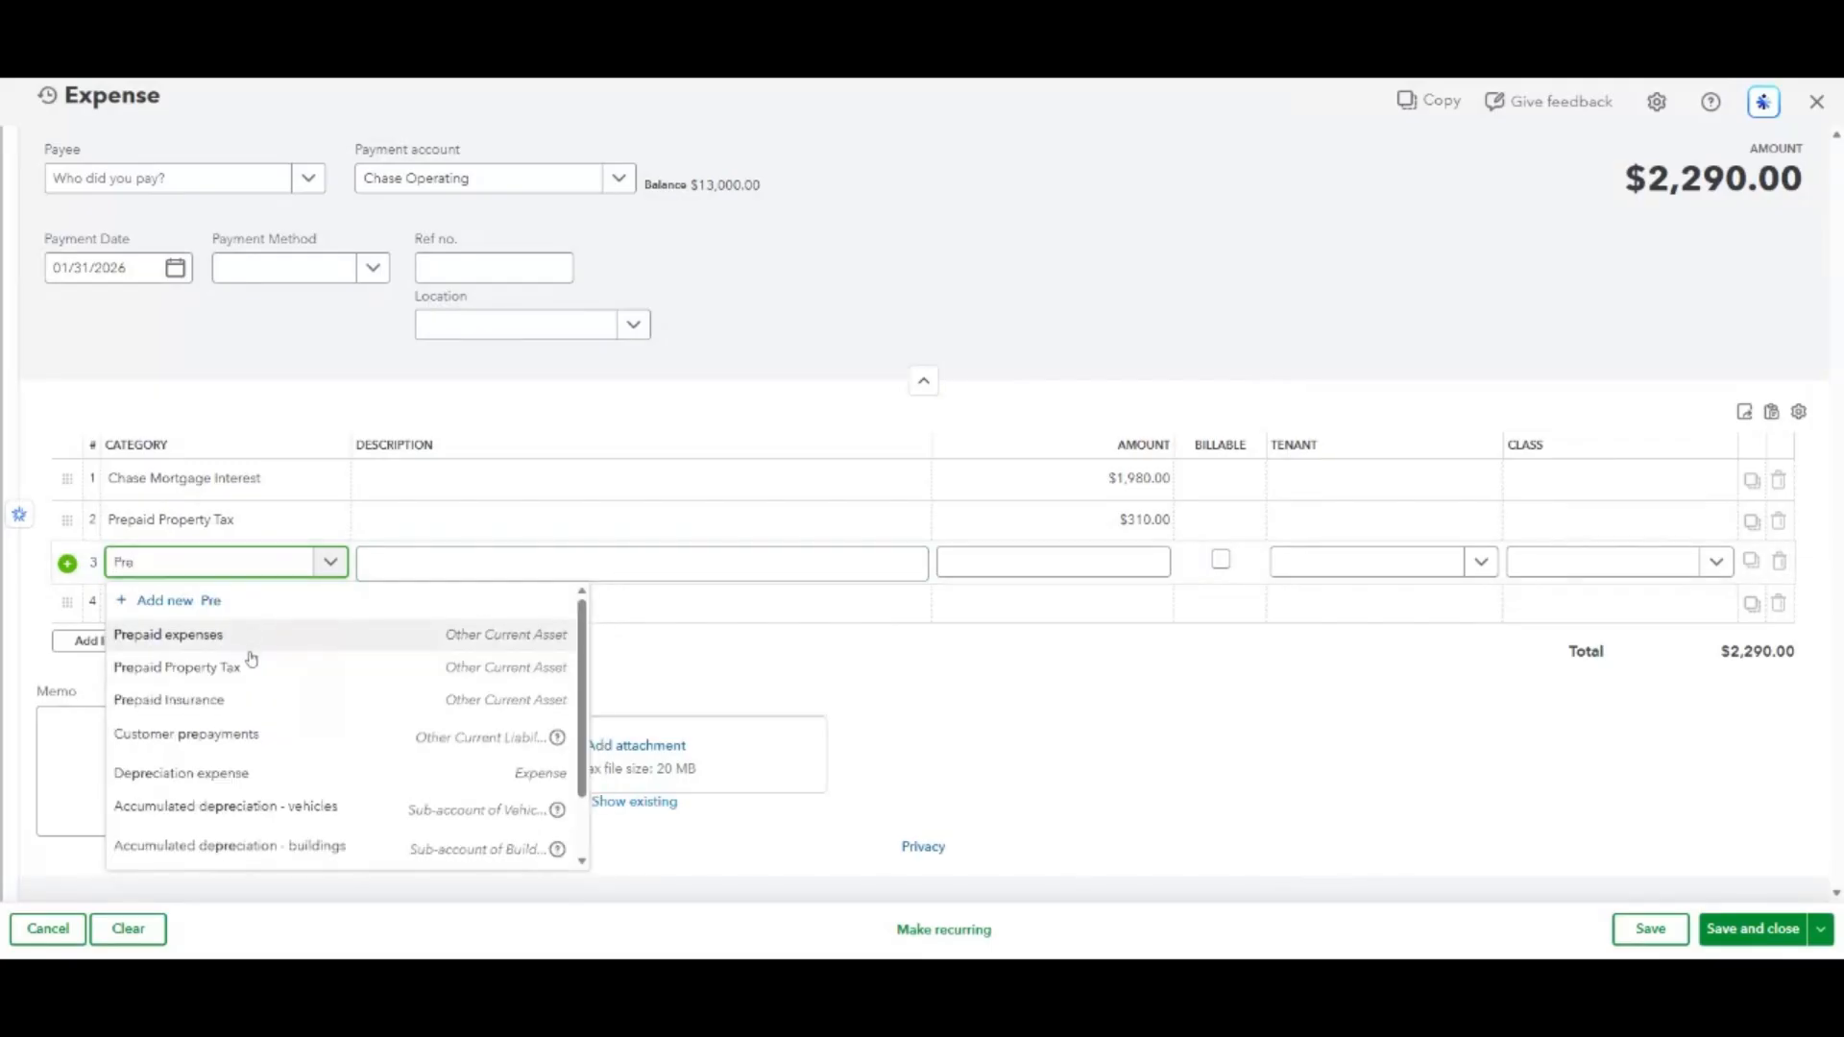
click(259, 702)
click(1066, 562)
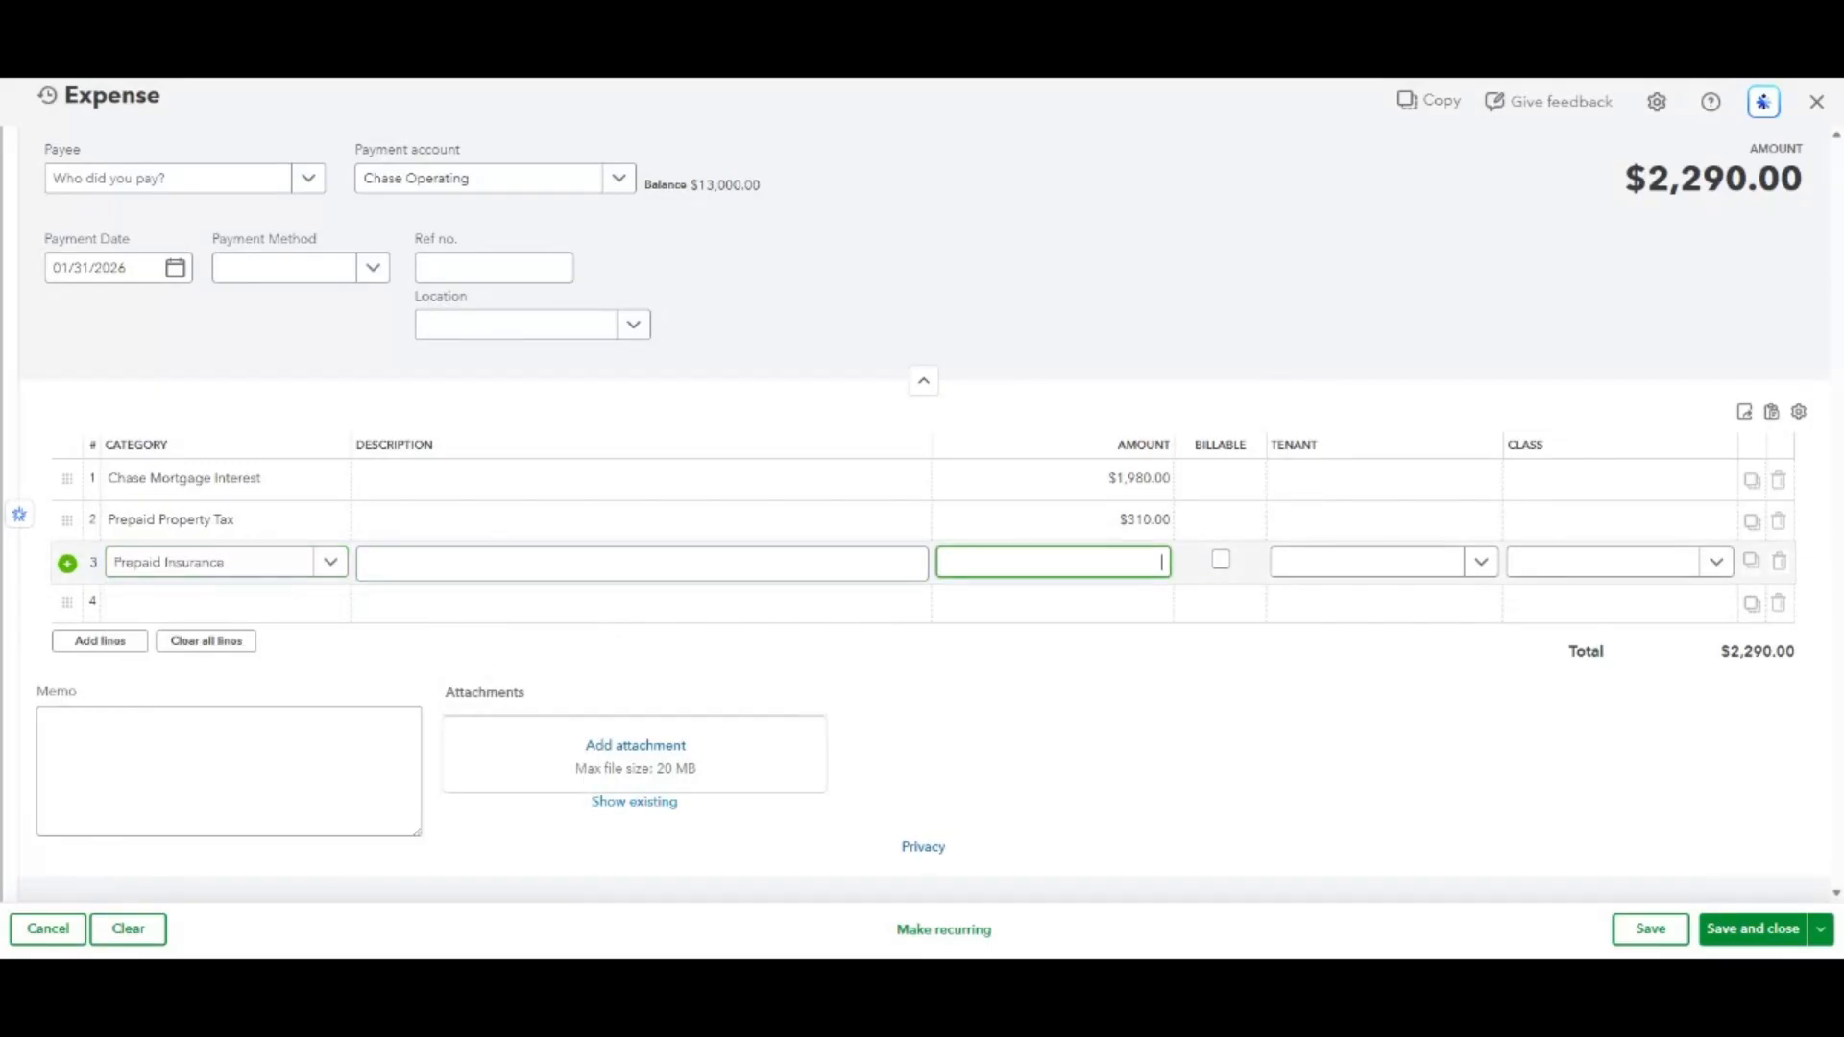
text(145)
Enter the fourth expense line with category Chase Mortgage and amount $890, then save and close the expense.
click(261, 605)
text(Chase)
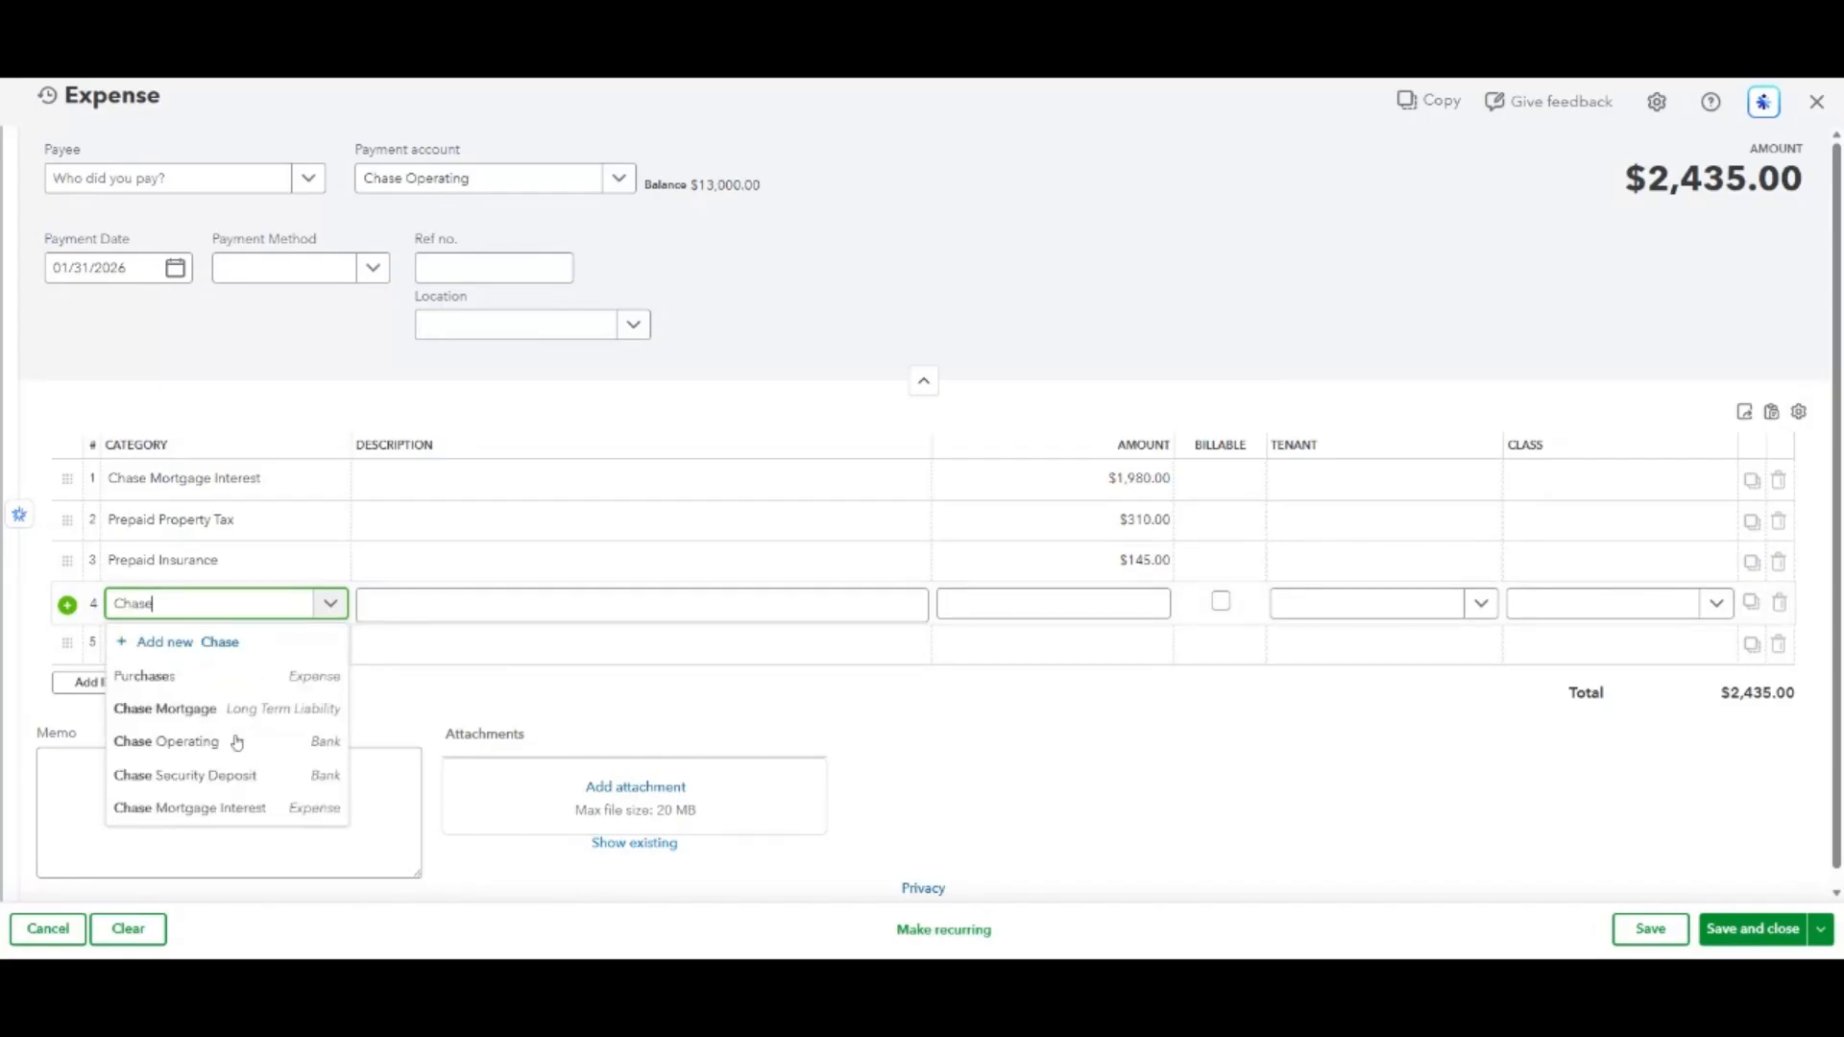
click(290, 716)
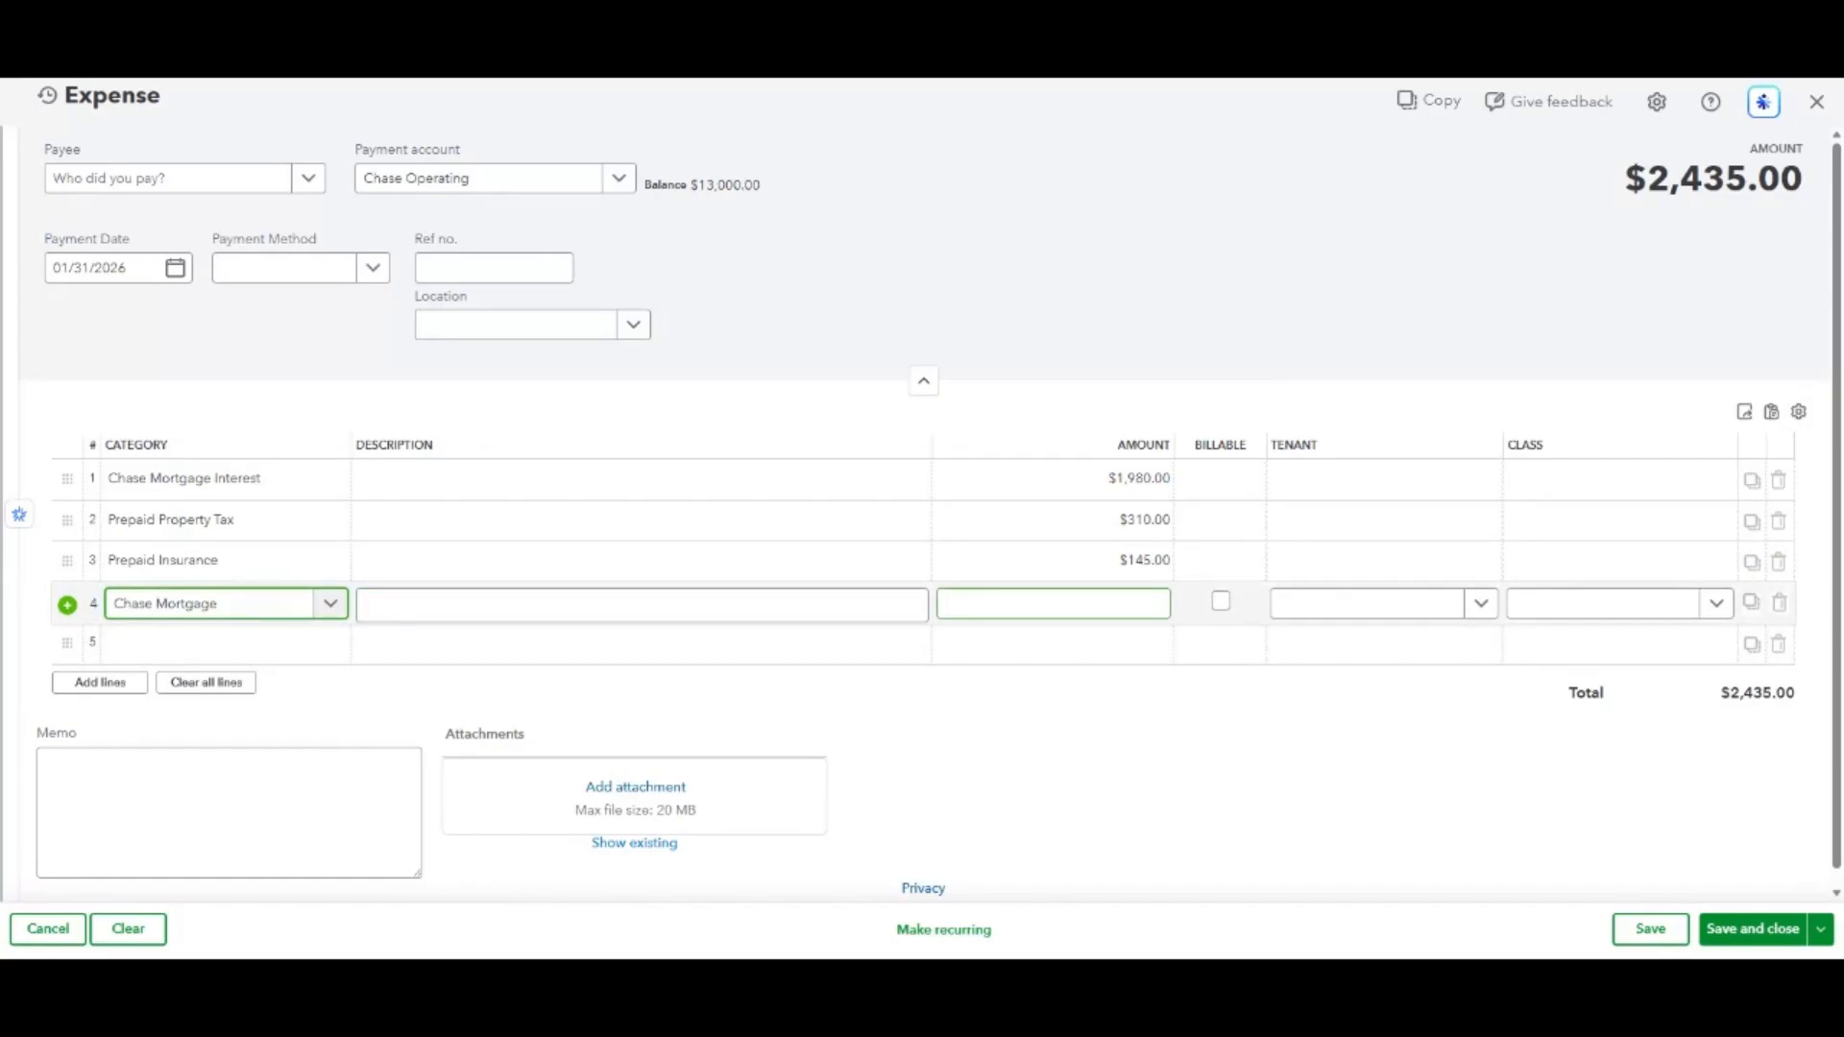
click(1161, 603)
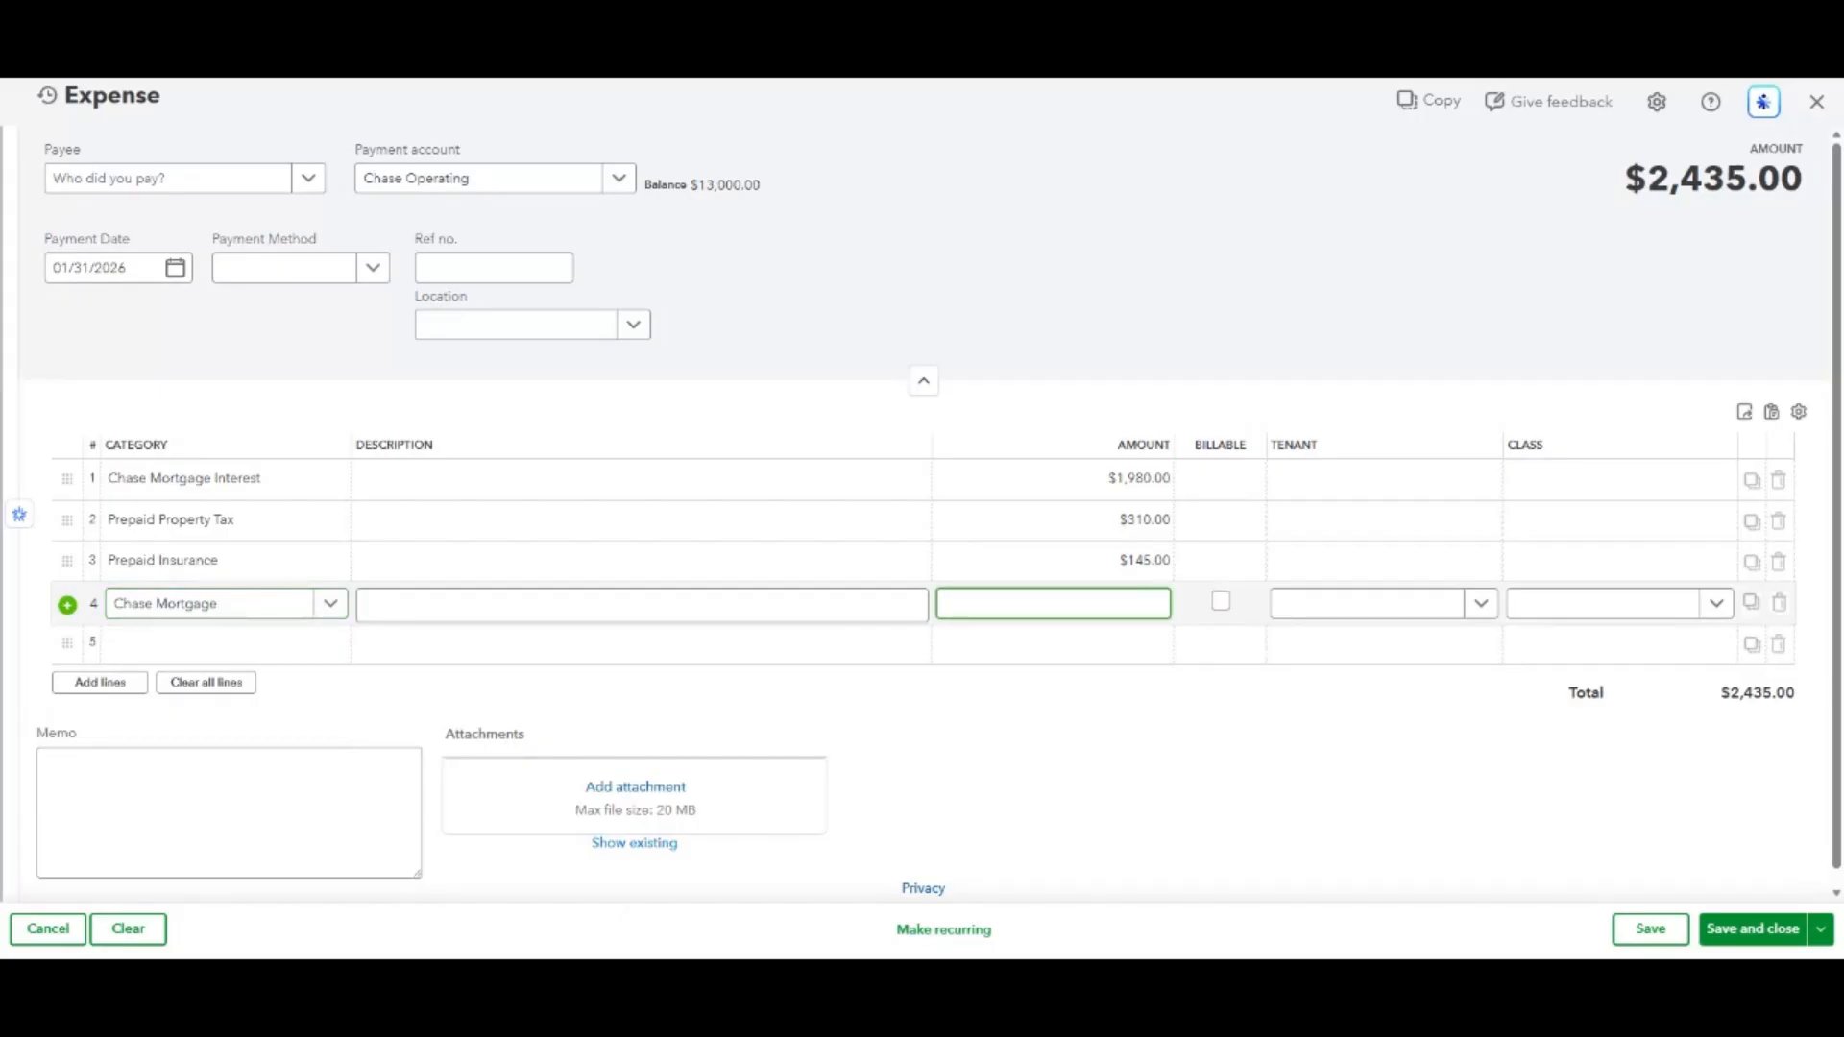
text(890)
click(1371, 736)
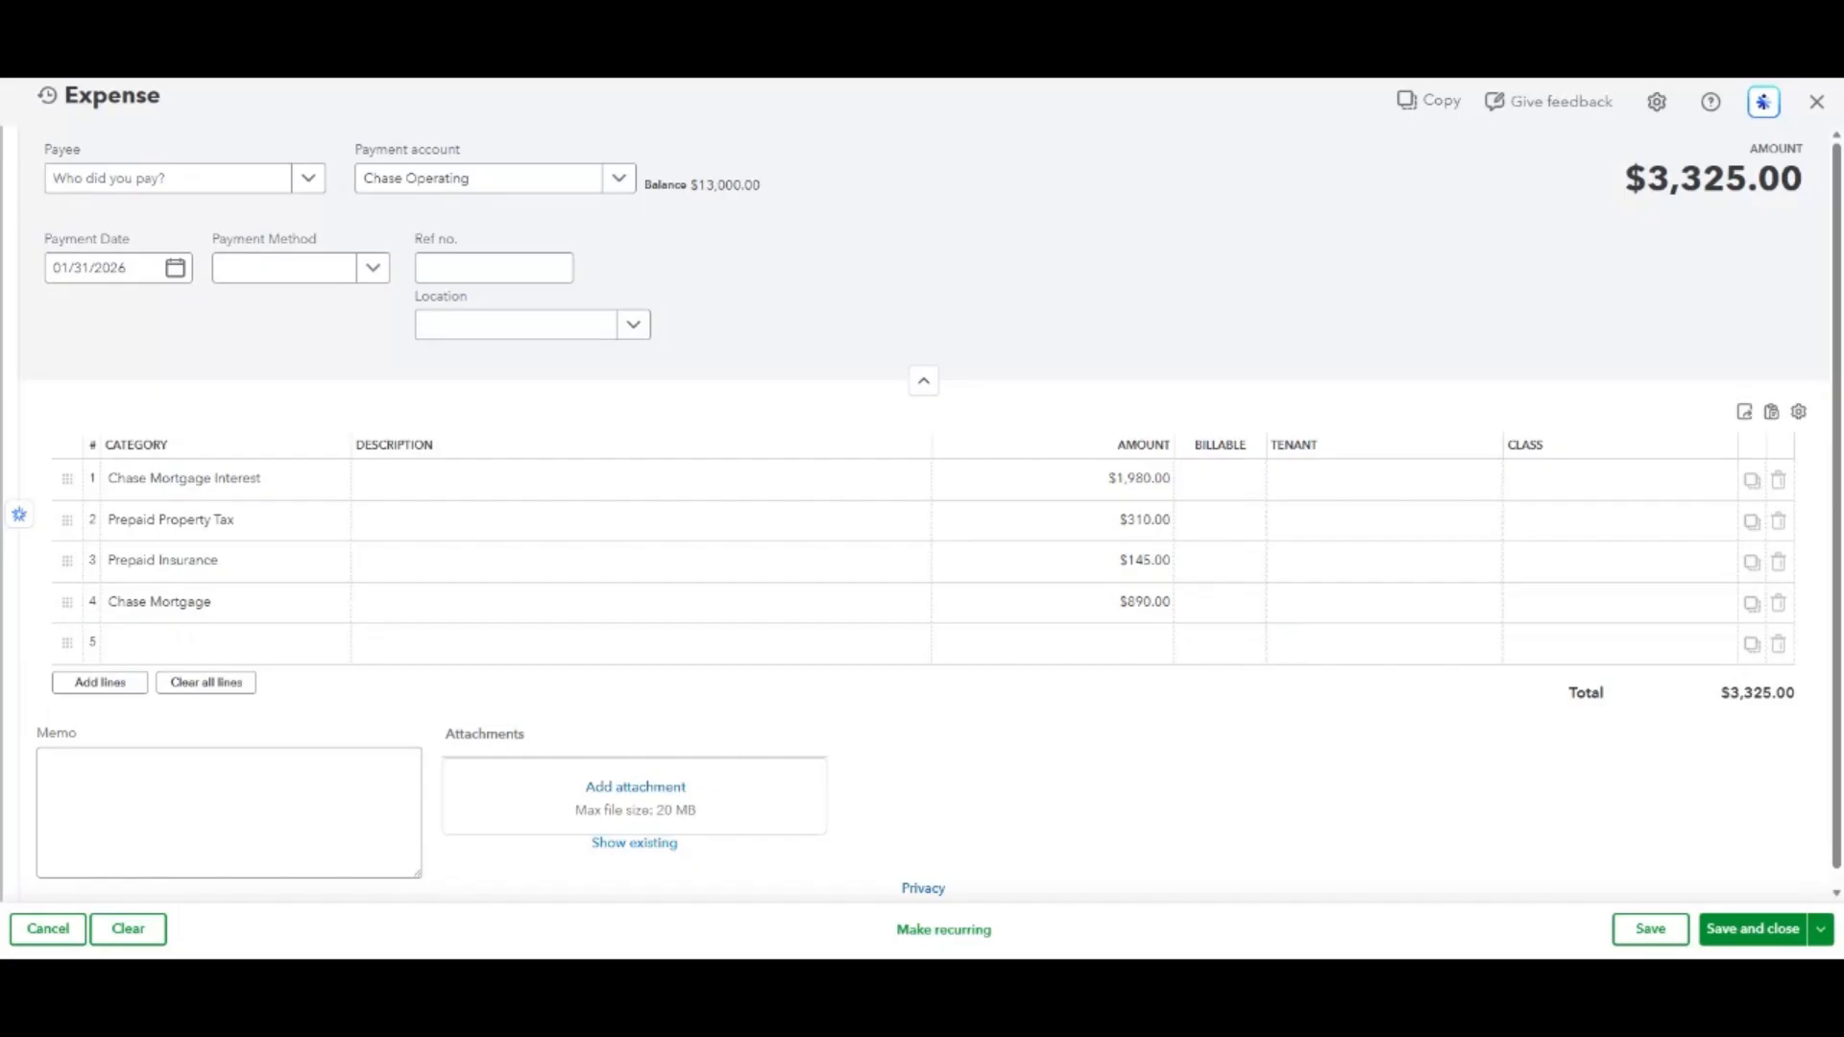
click(1727, 930)
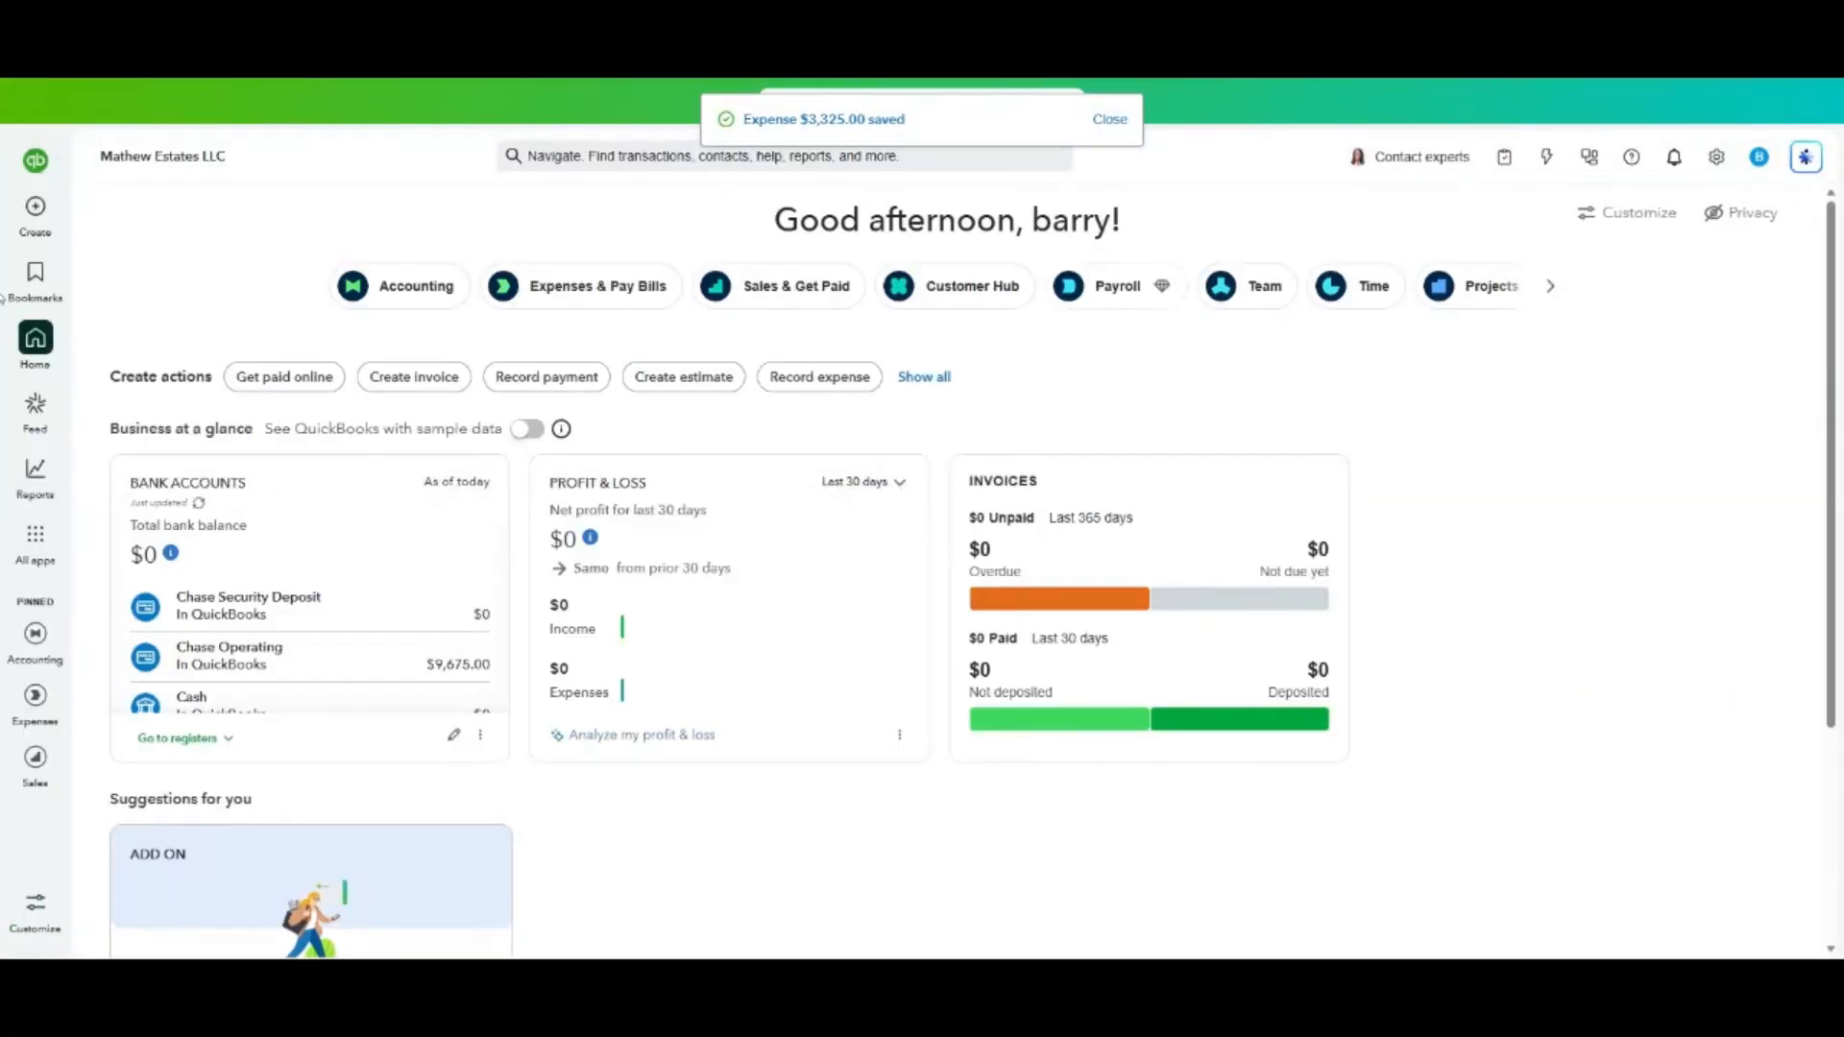
Open the Balance Sheet report and examine the bank, prepaid, fixed asset, liability and equity balances.
mouse_move(34, 493)
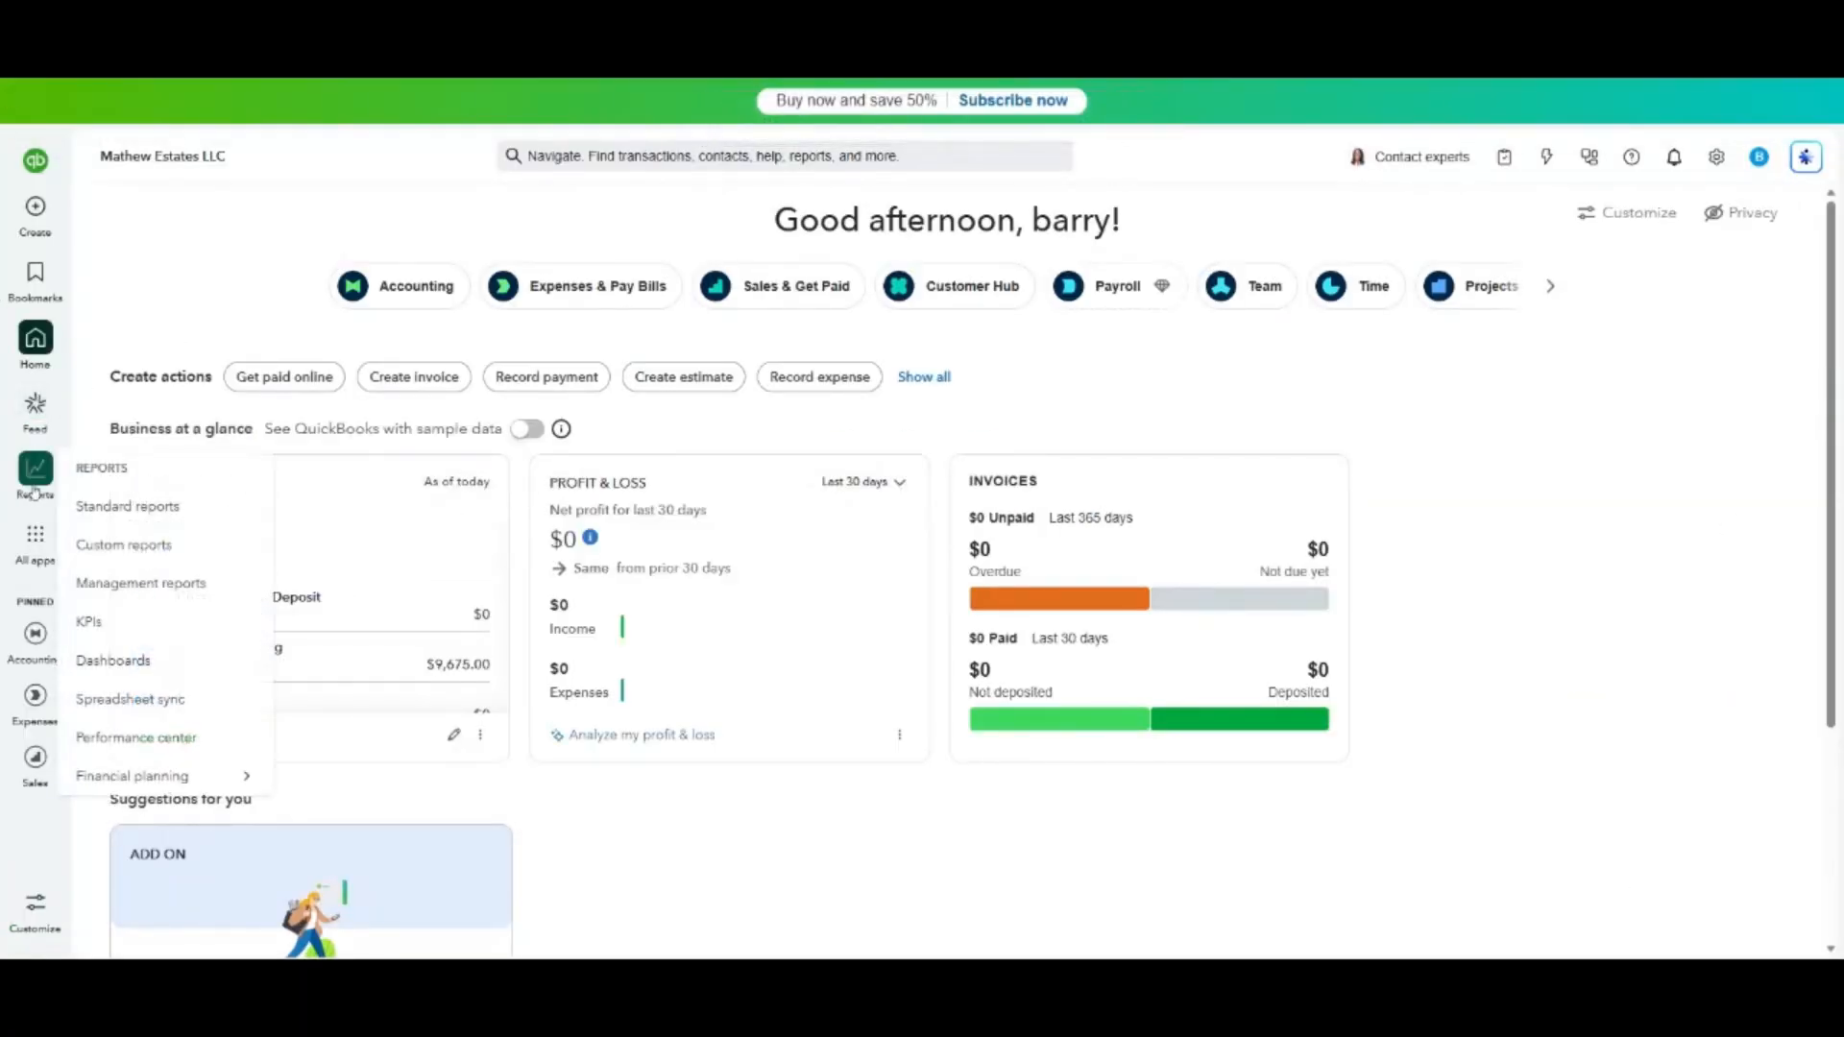
click(165, 507)
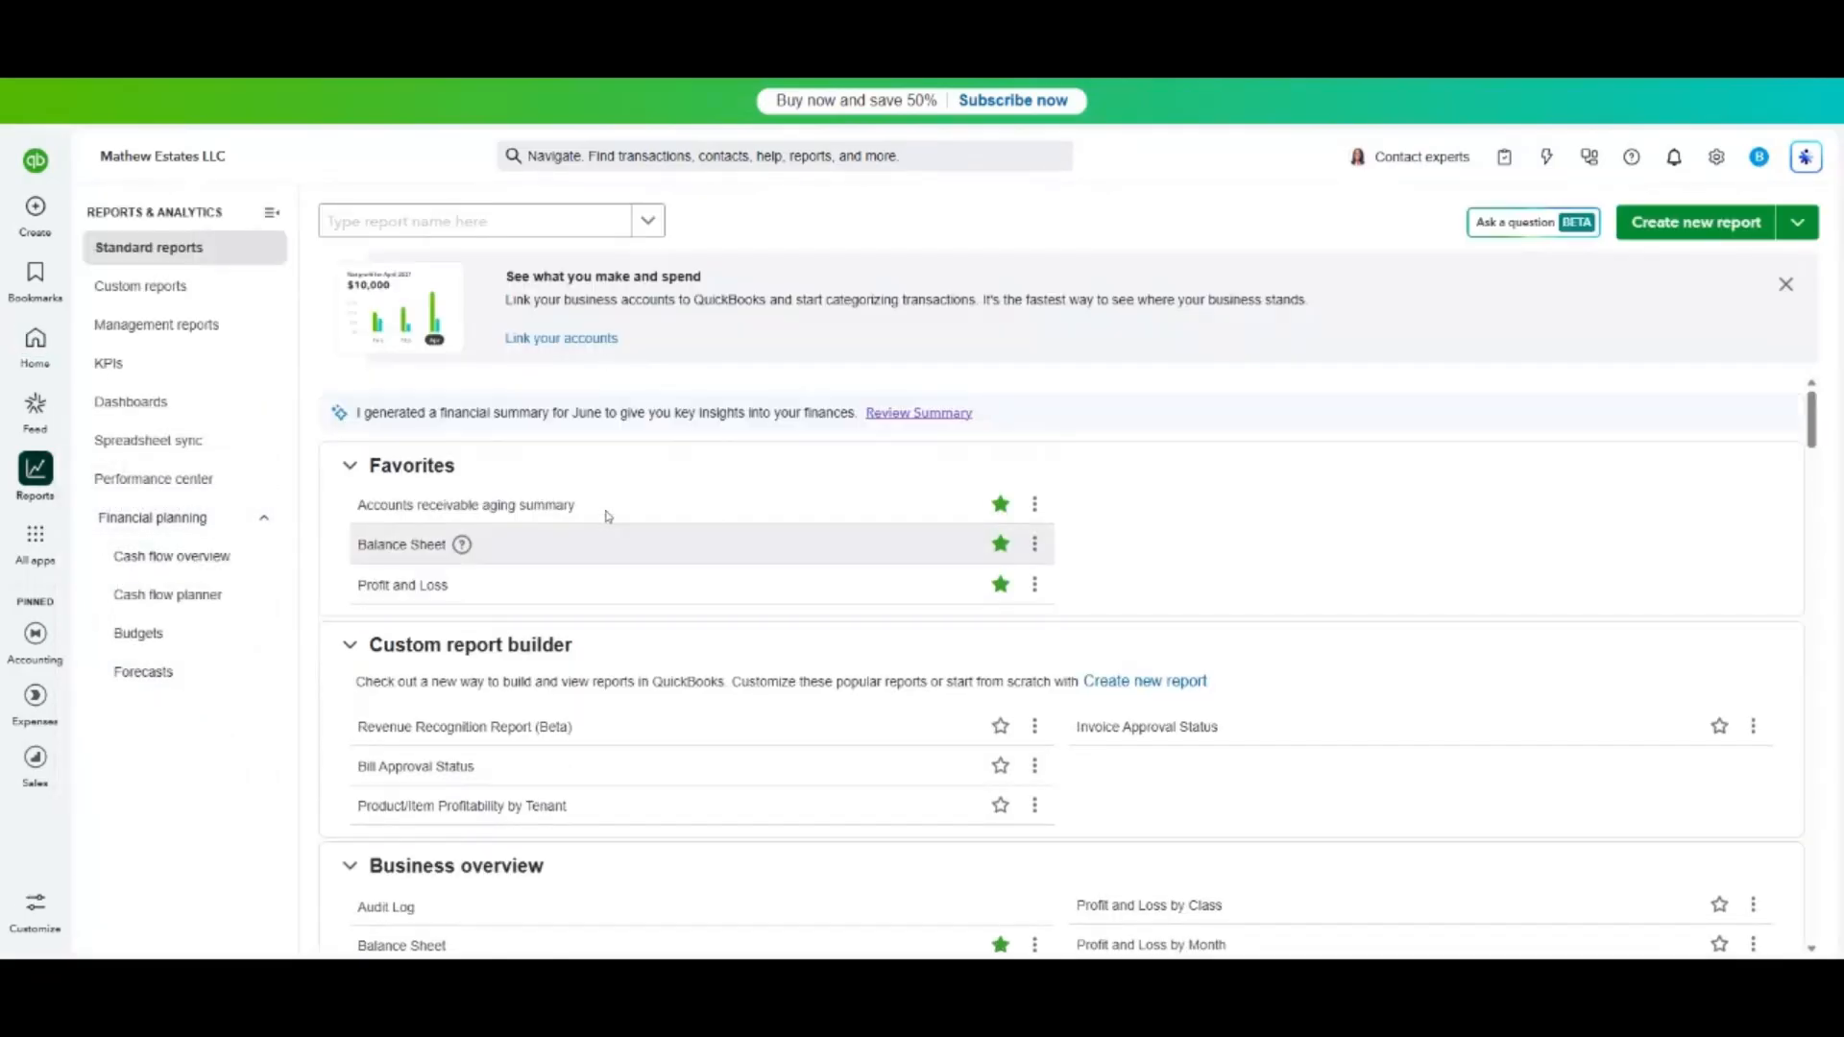
click(408, 547)
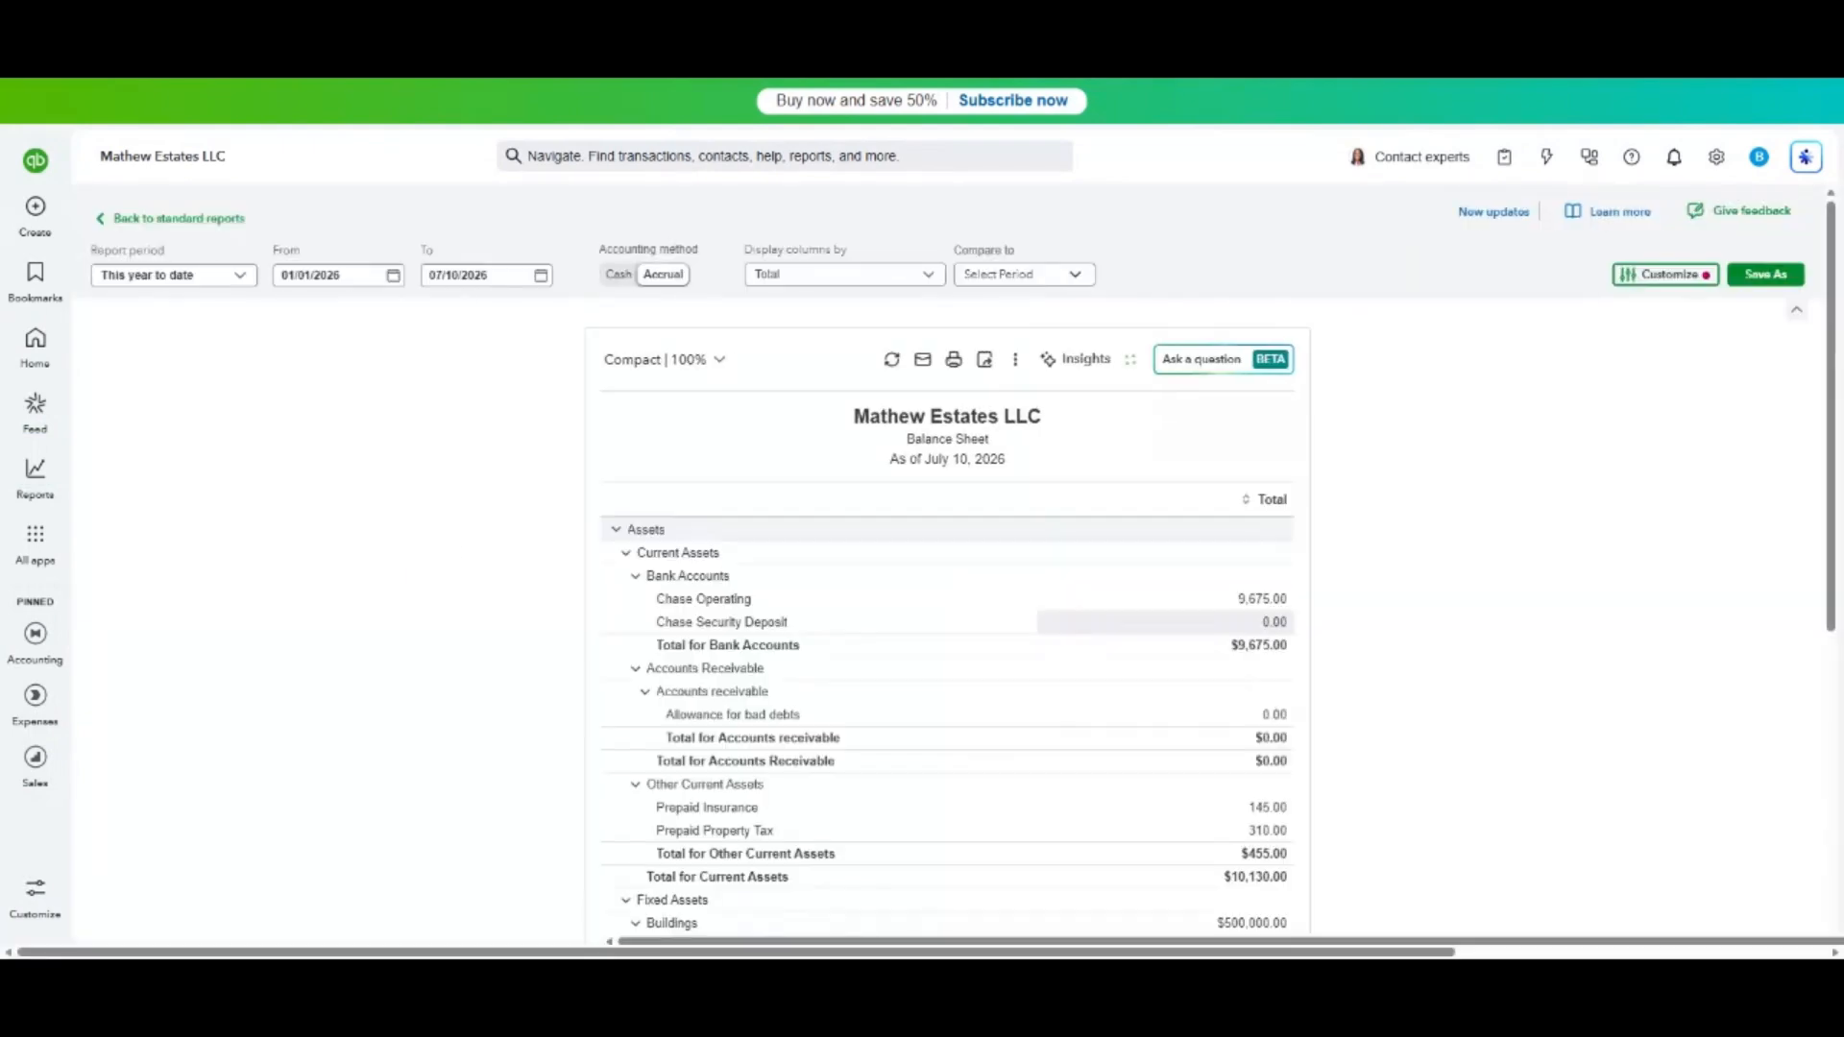
scroll(1546, 689, down, 1)
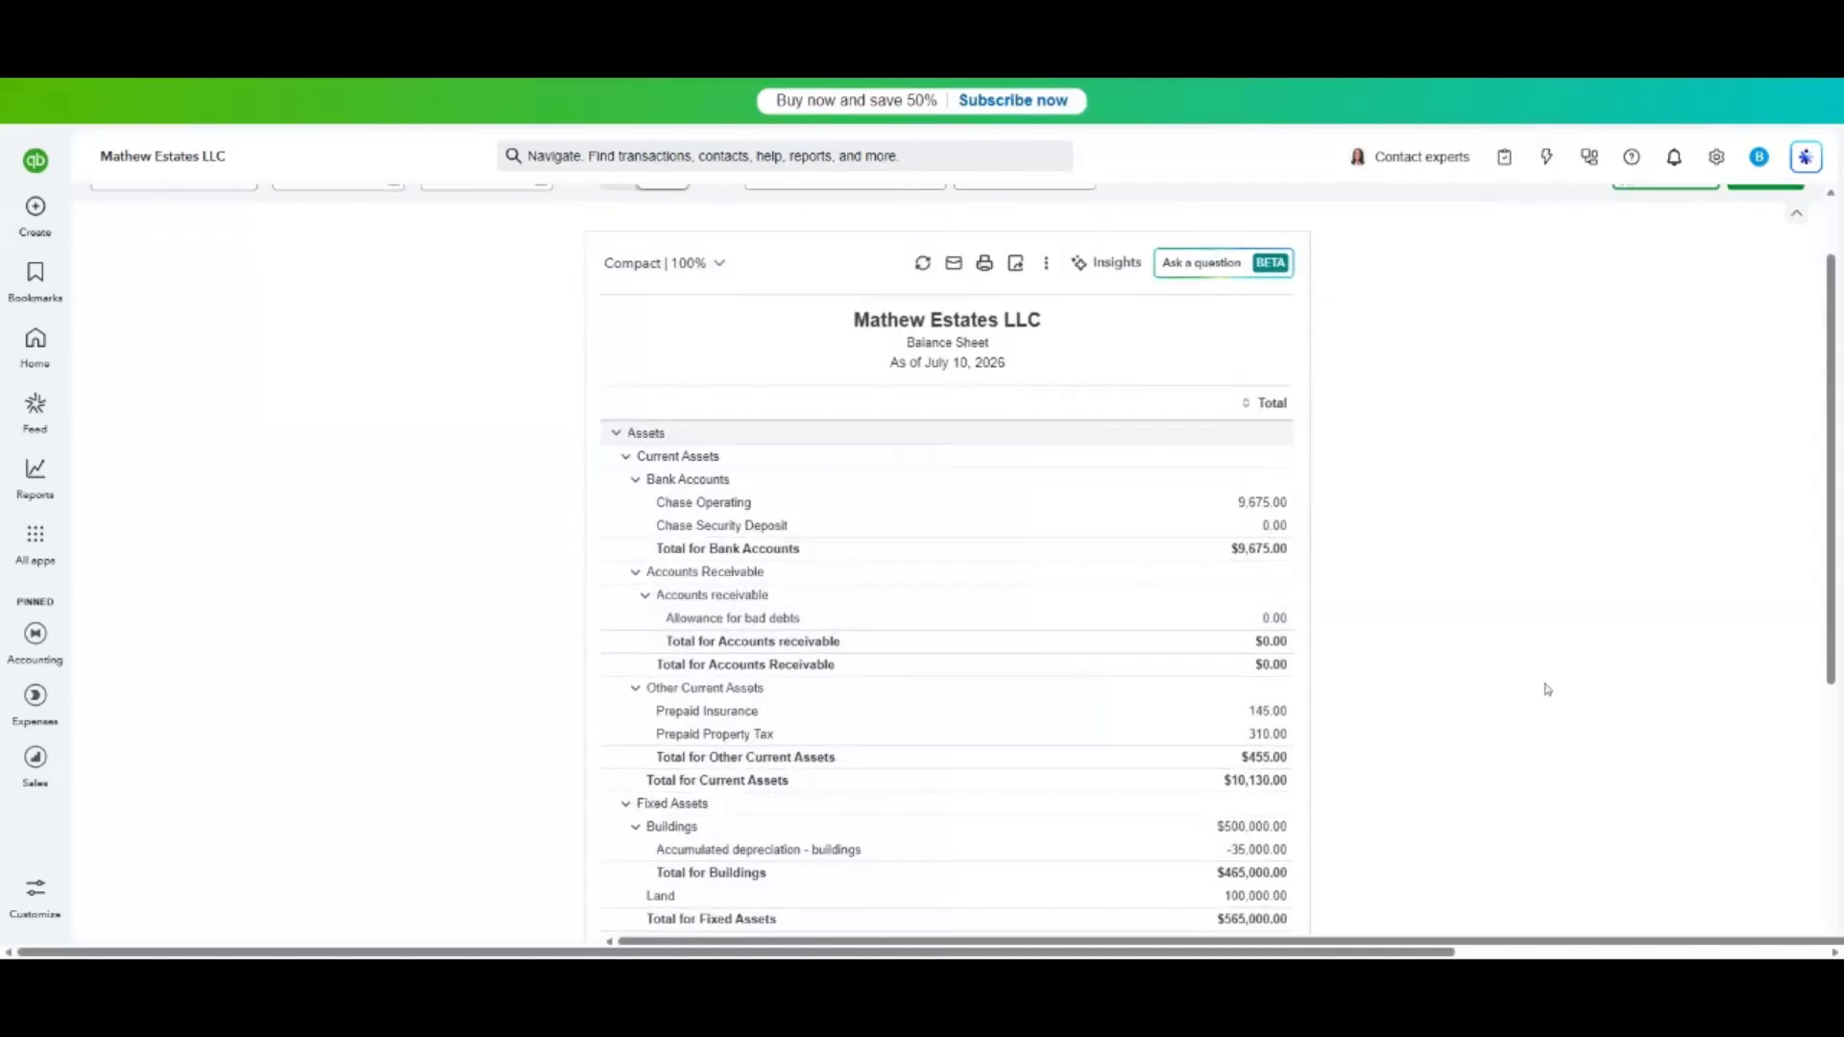
scroll(1547, 689, down, 1)
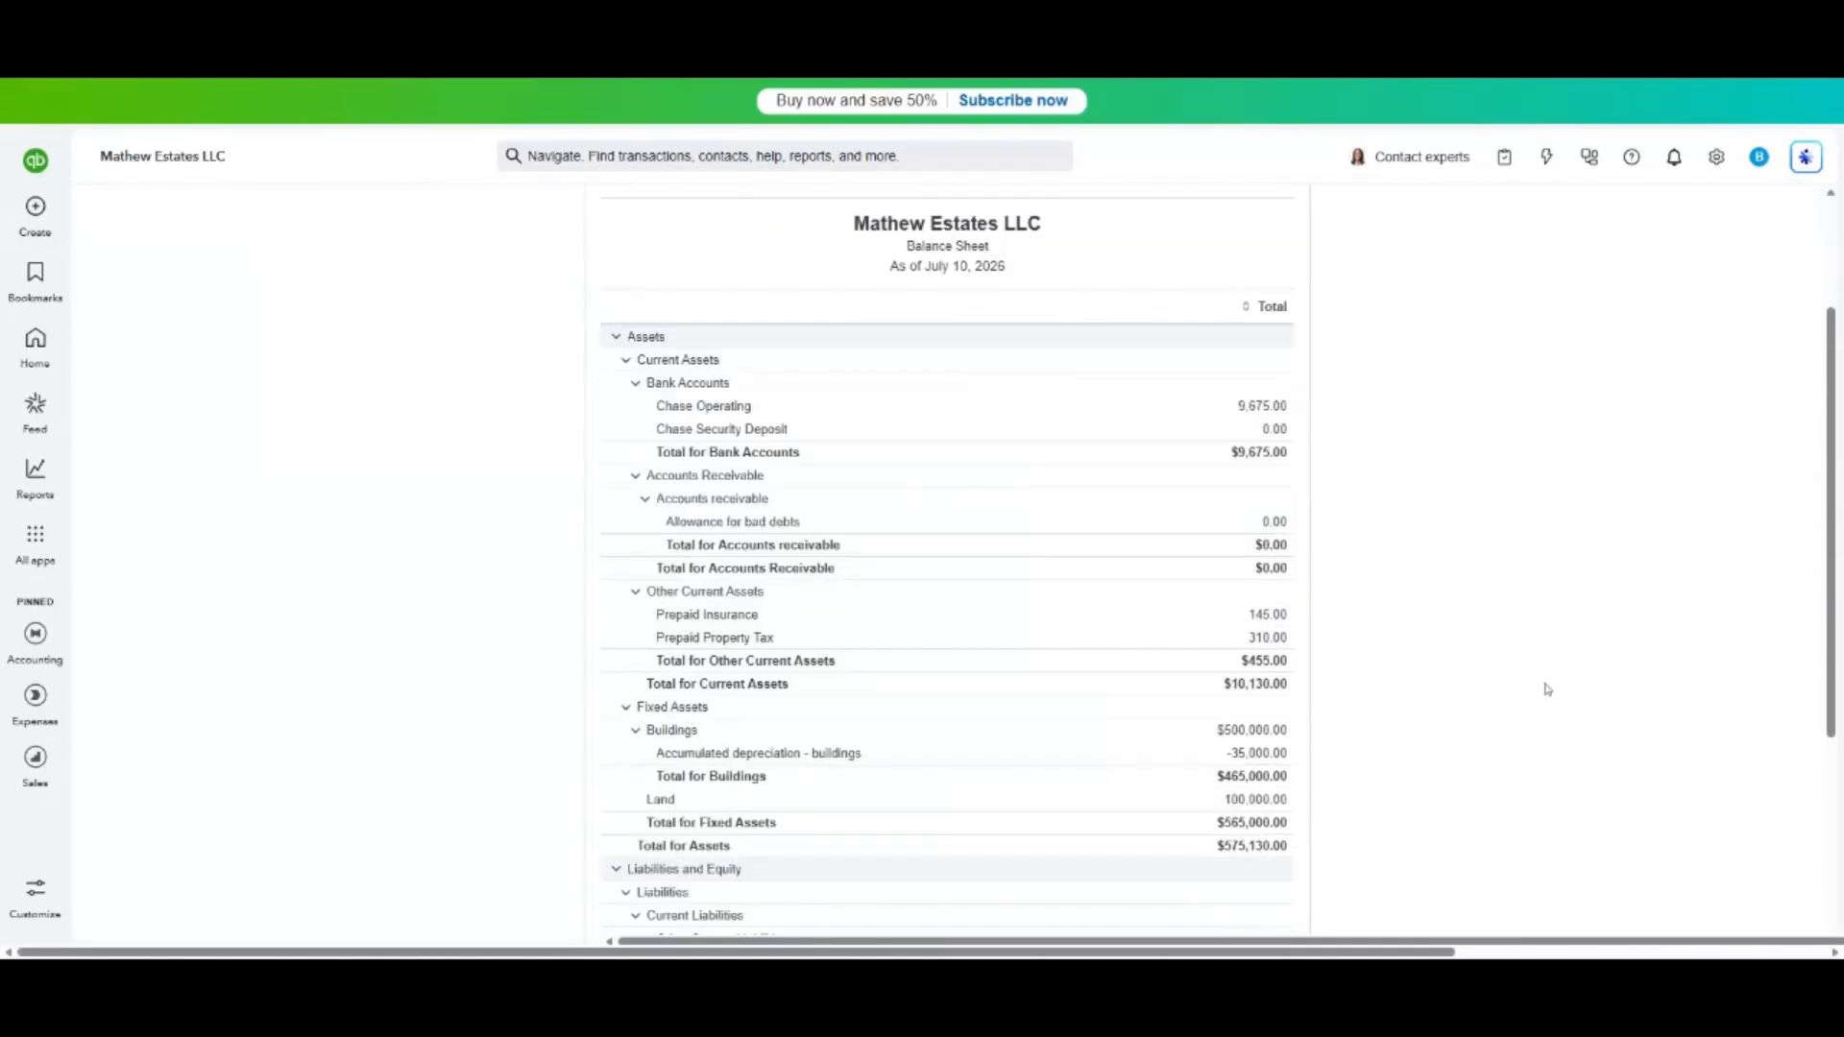
scroll(1513, 687, up, 3)
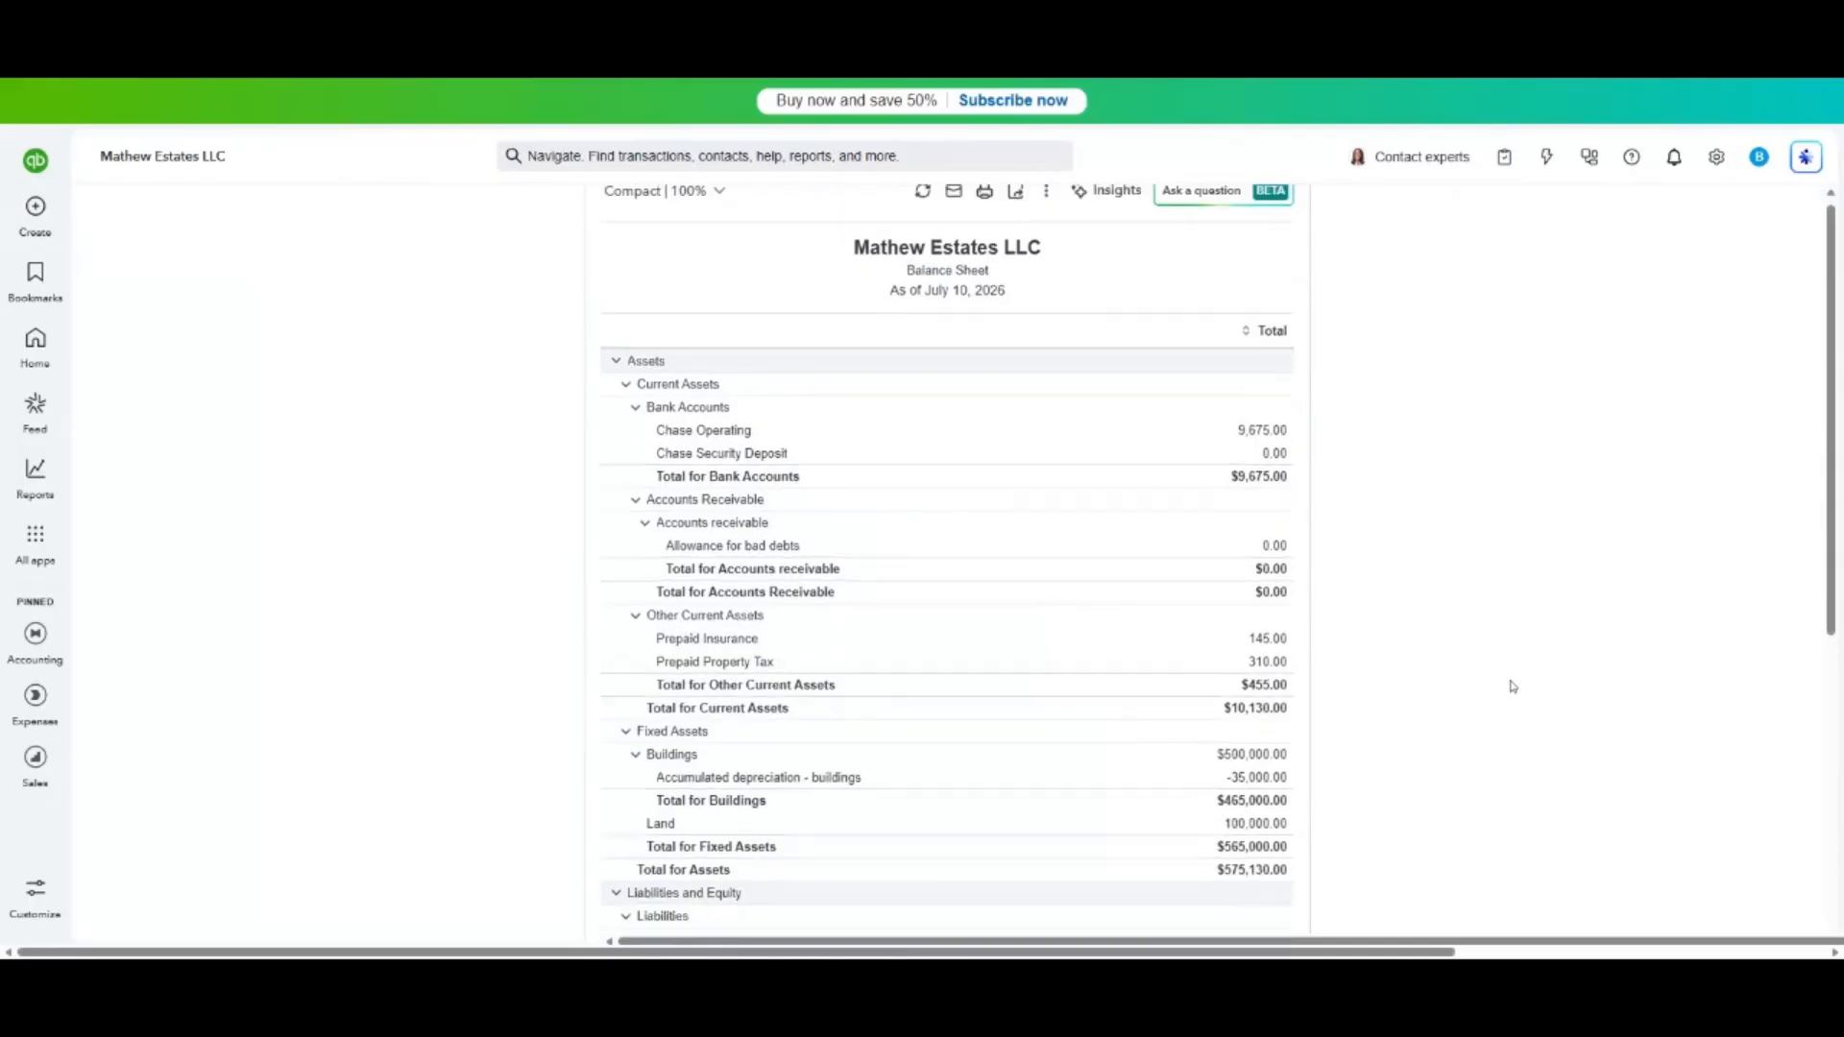
scroll(1513, 687, down, 2)
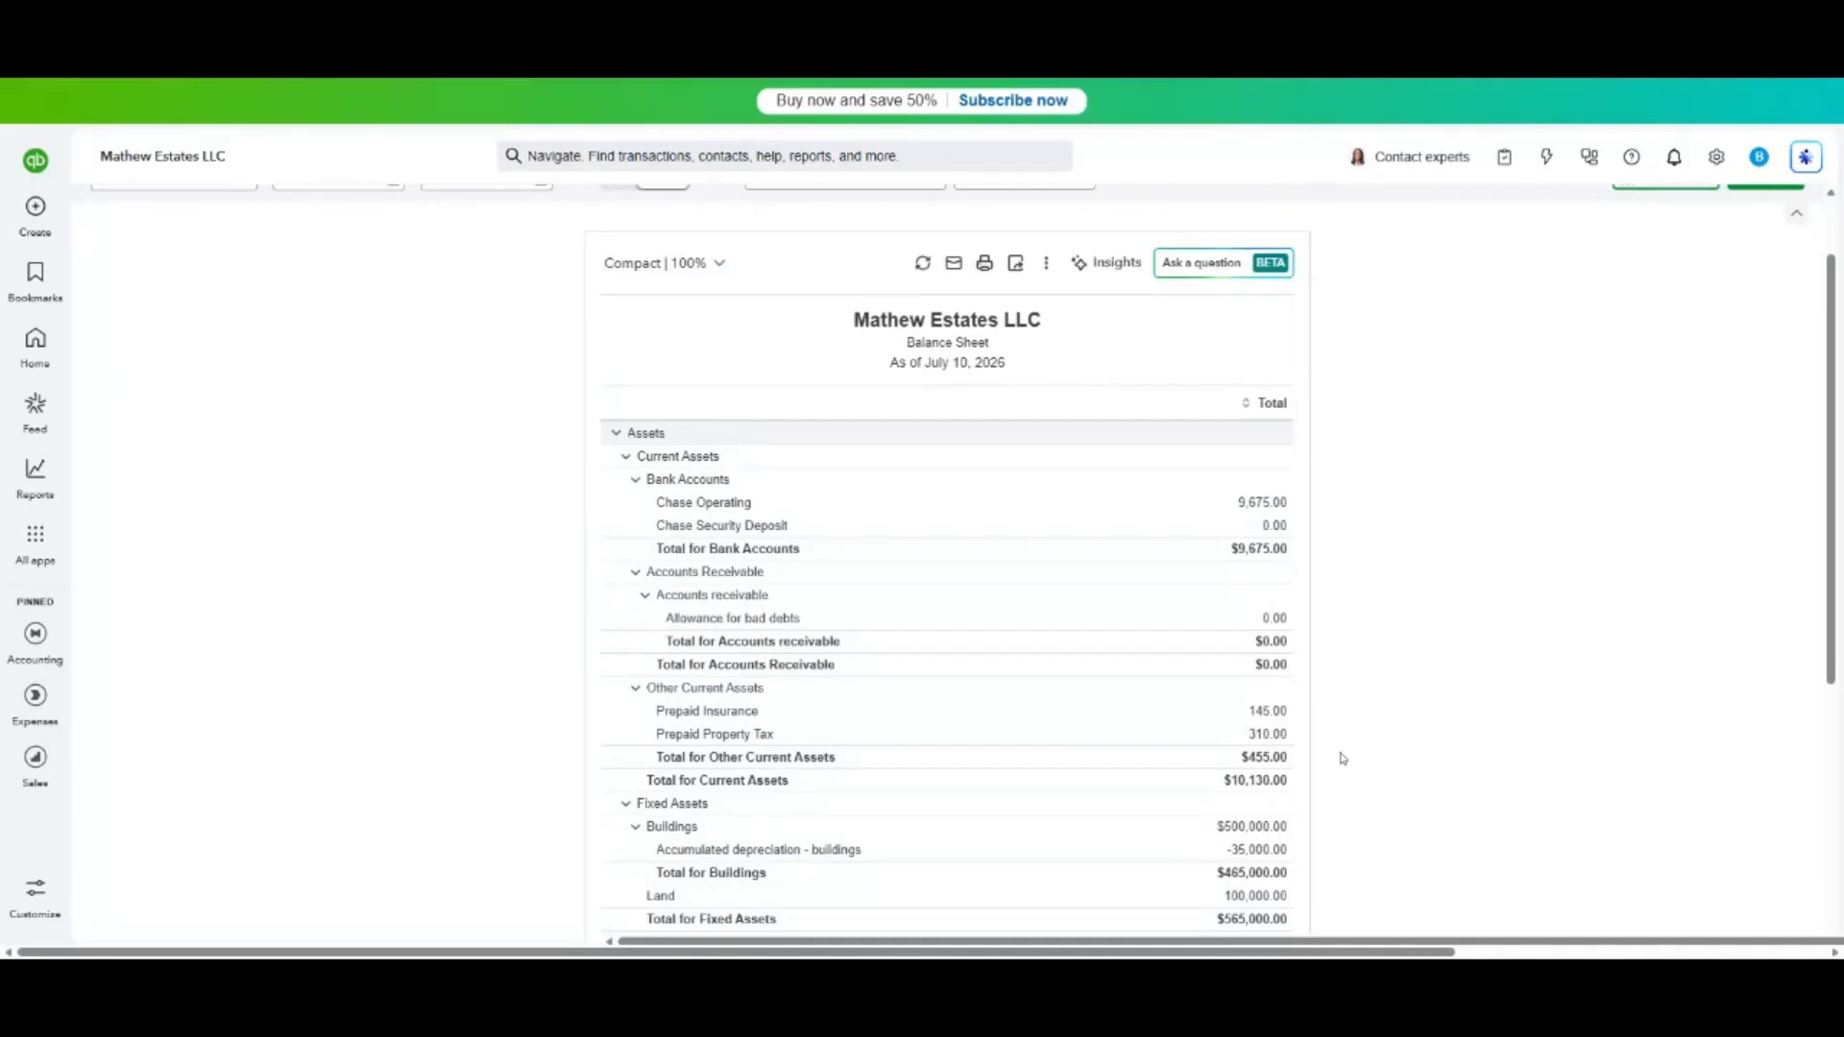
scroll(1037, 753, down, 2)
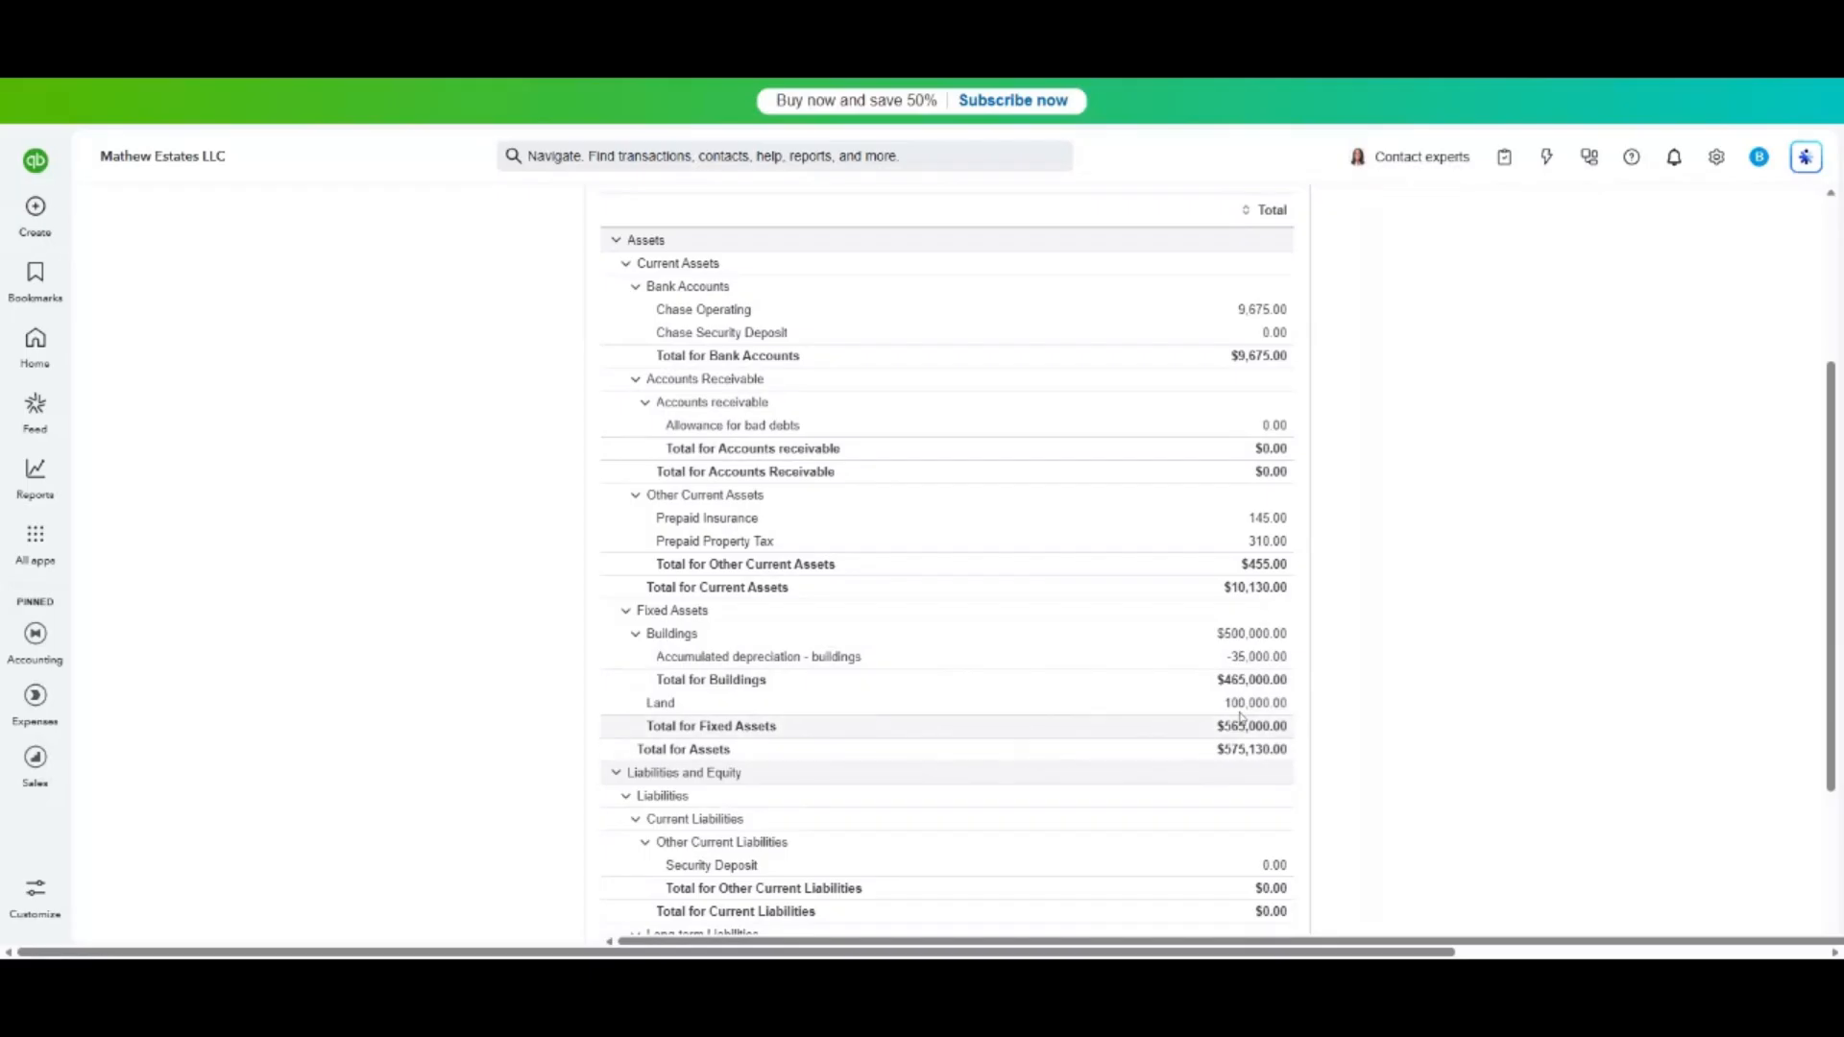
scroll(1359, 694, down, 3)
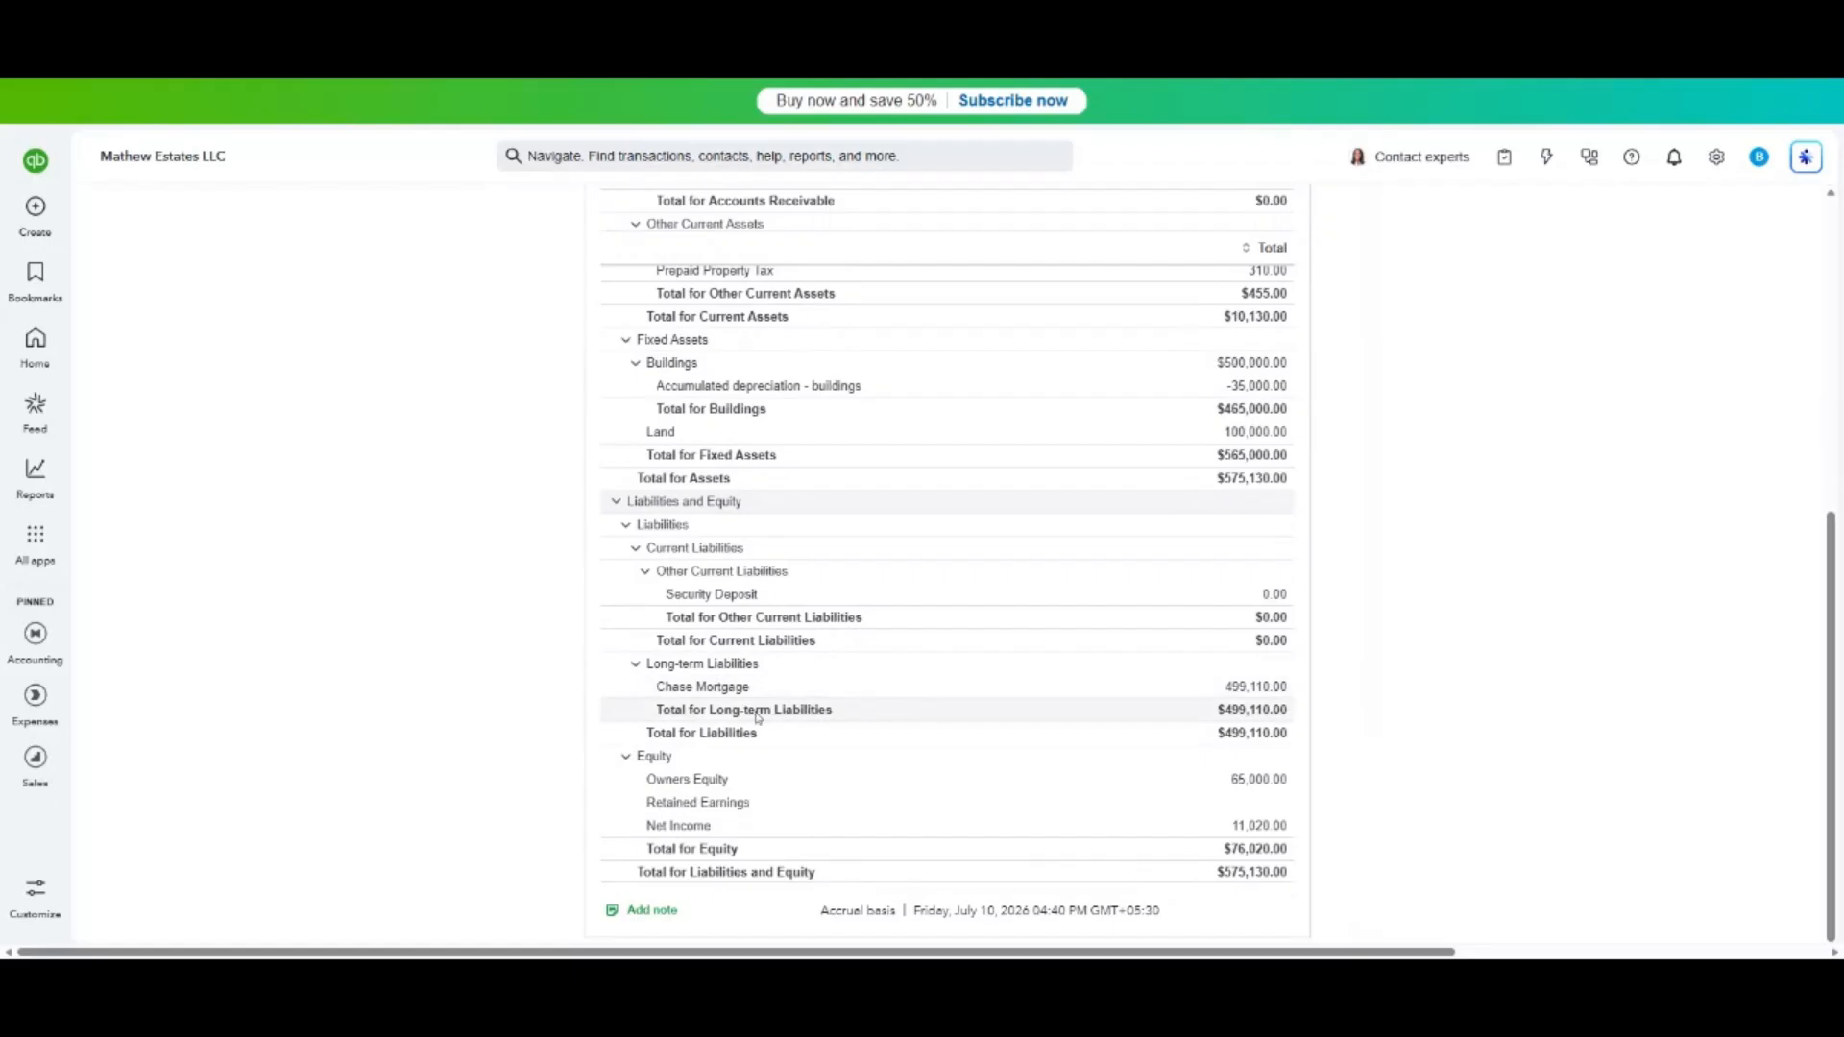
Inspect the transactions behind the Chase Mortgage balance, then return to the Balance Sheet.
click(1267, 687)
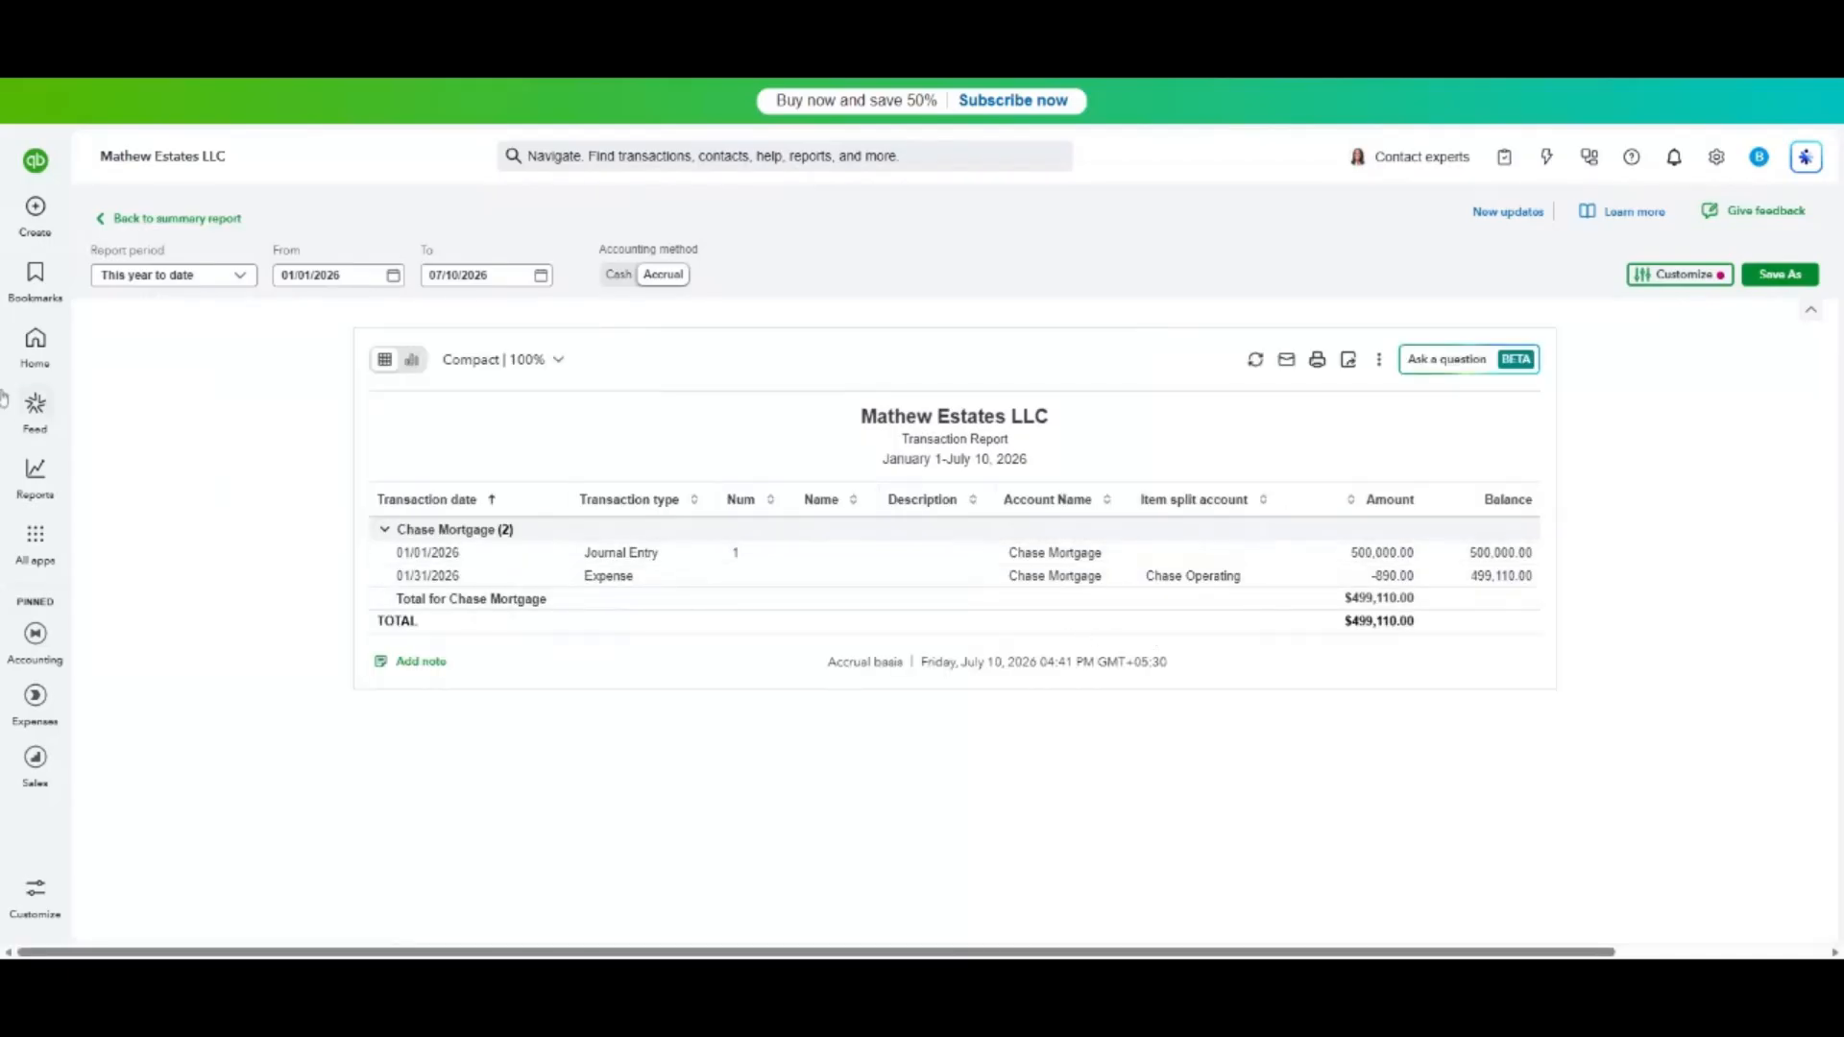
click(230, 223)
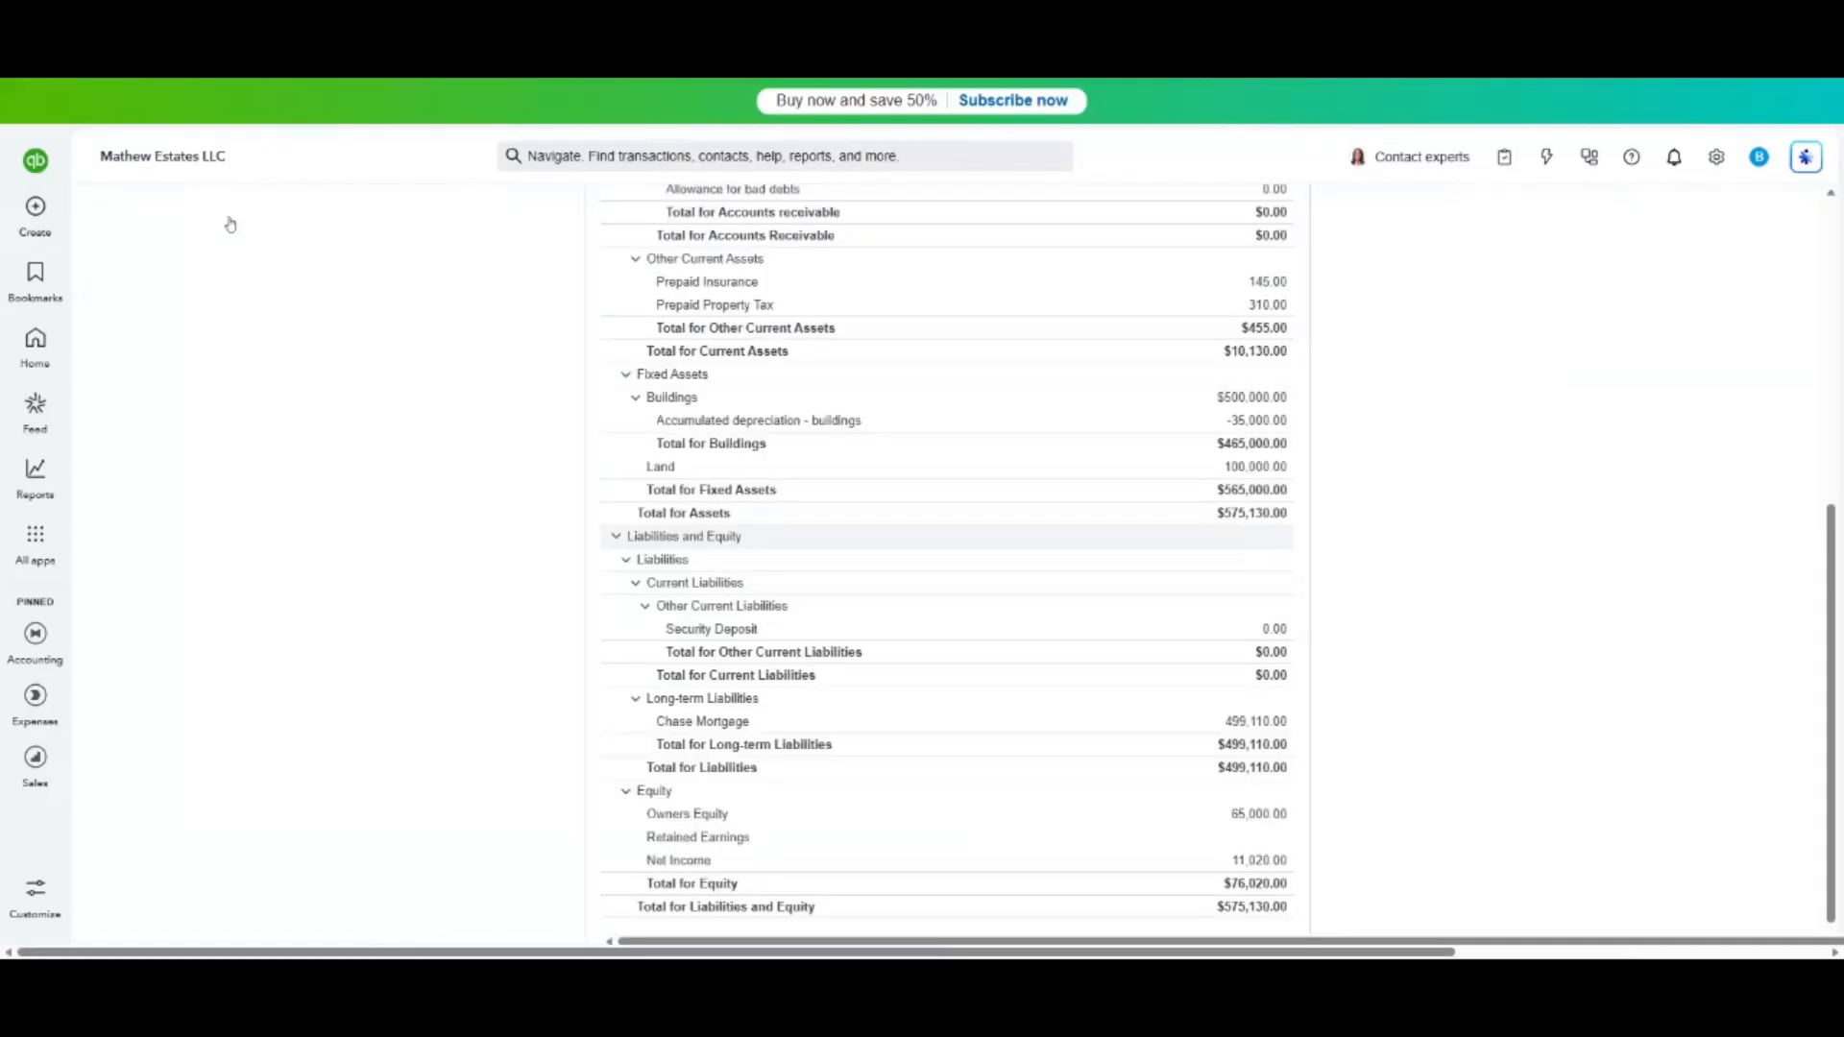
scroll(1569, 686, up, 3)
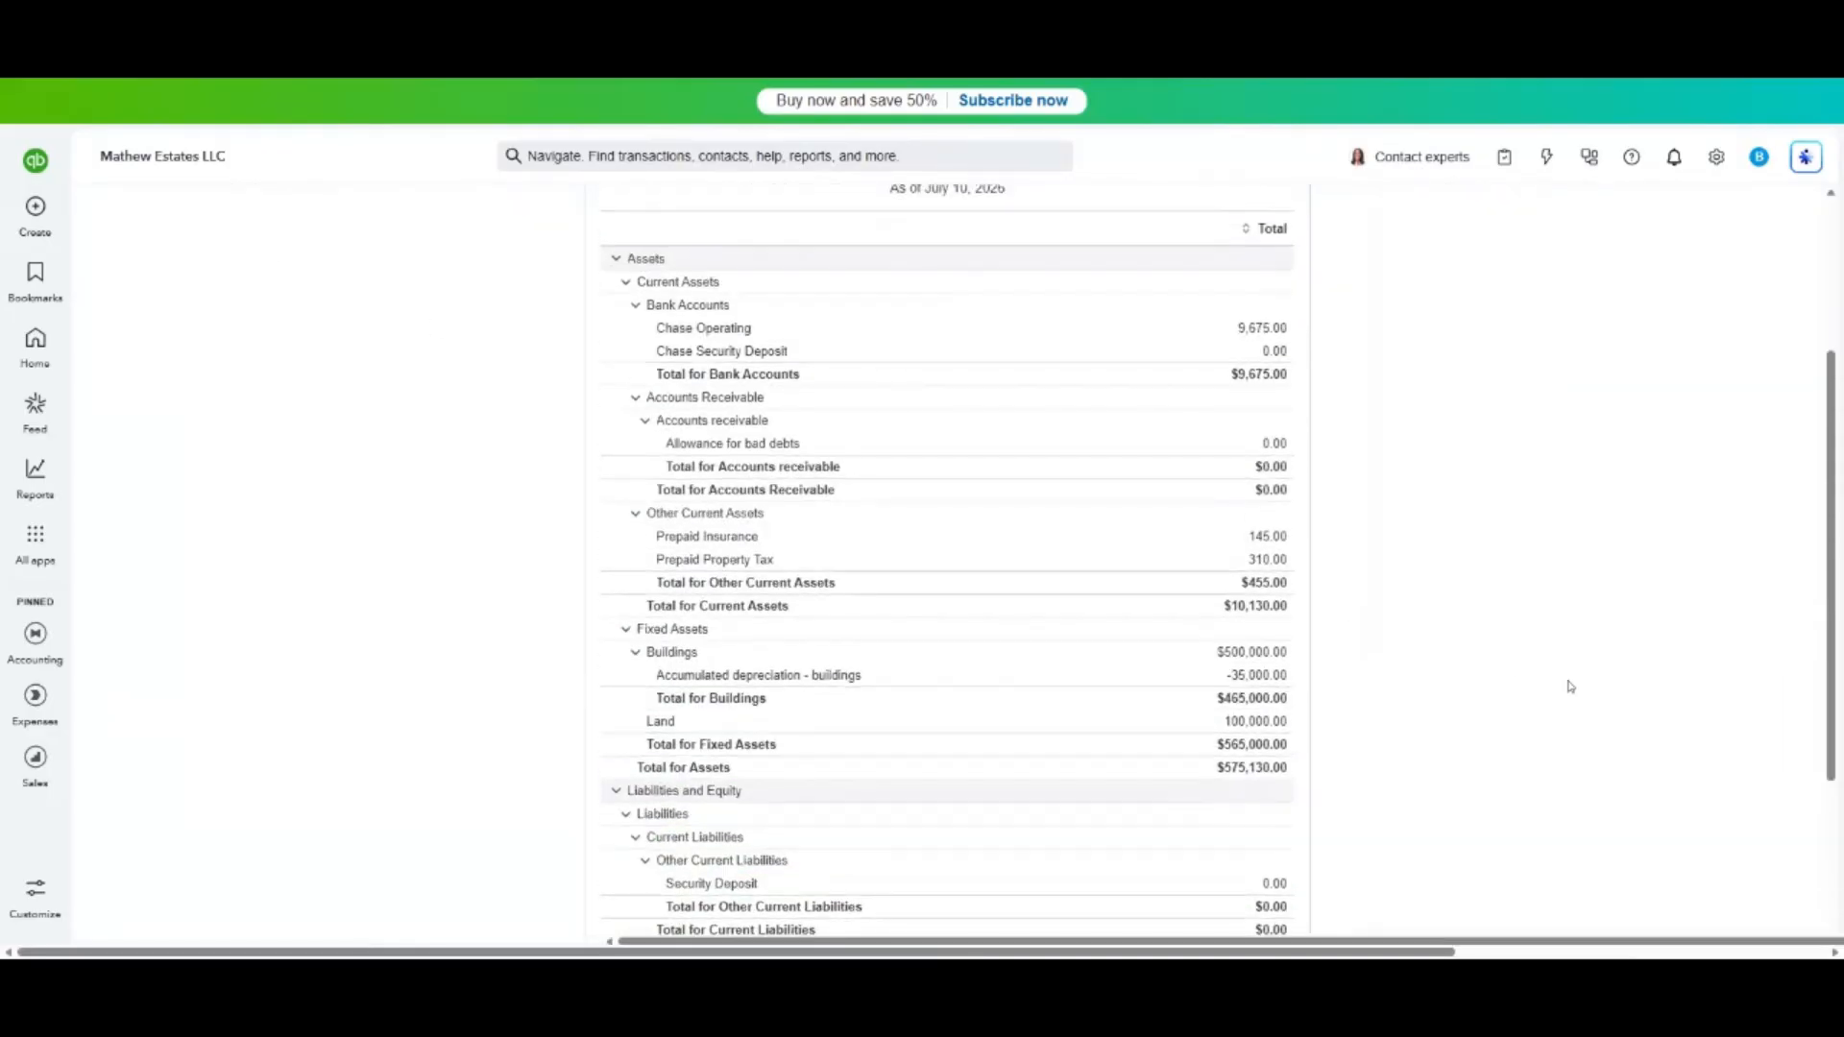
scroll(411, 463, up, 3)
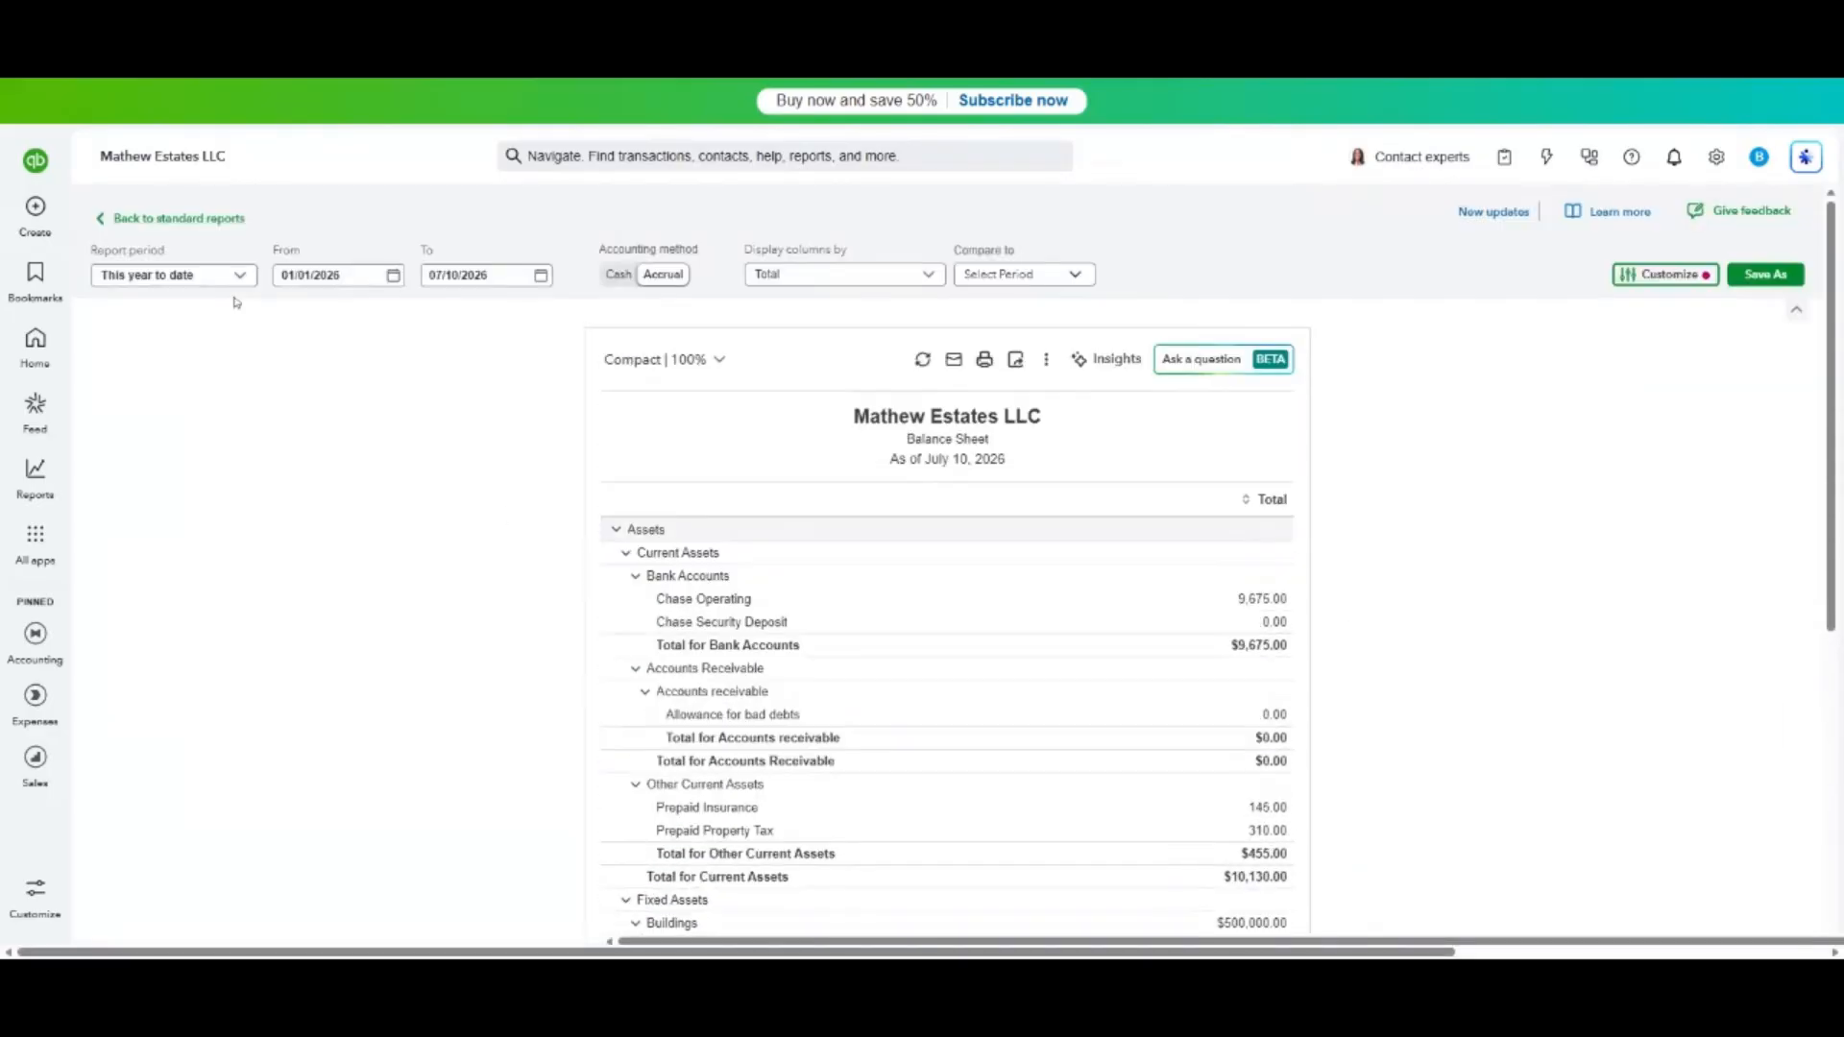
Return to the standard reports and open the Profit and Loss report.
click(190, 227)
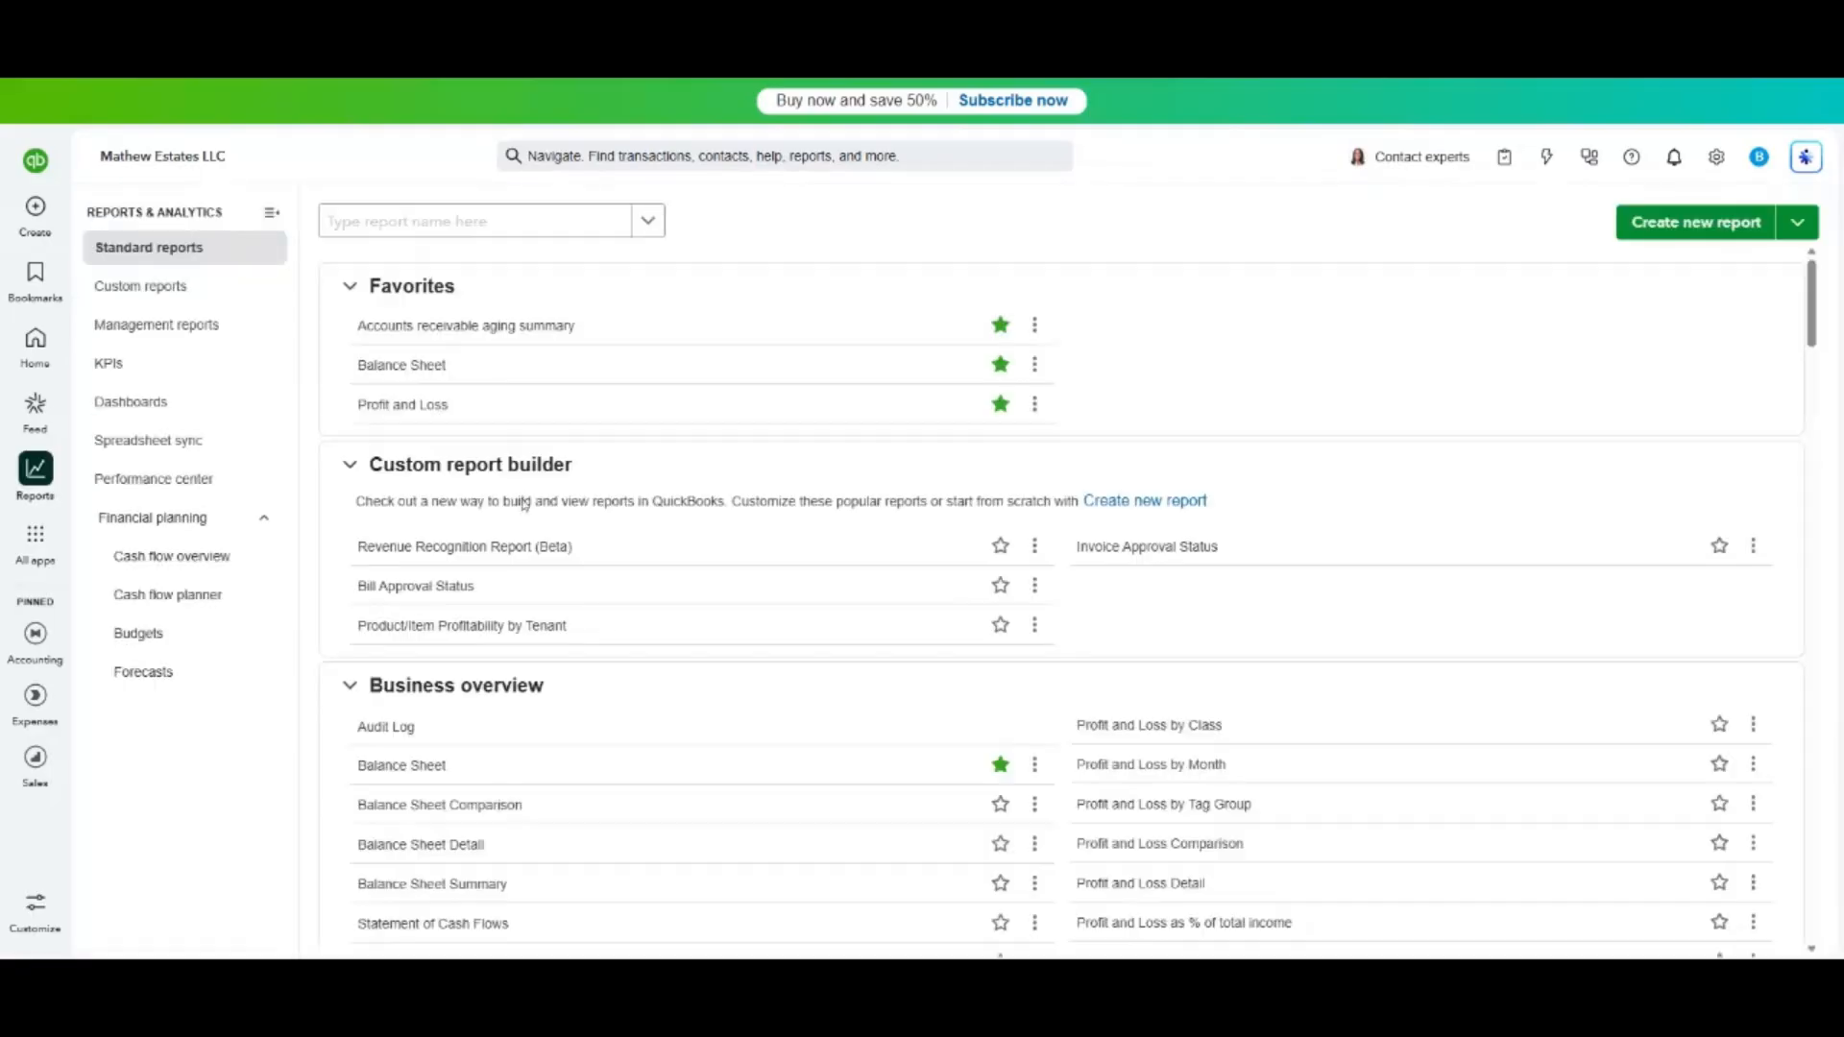
click(416, 582)
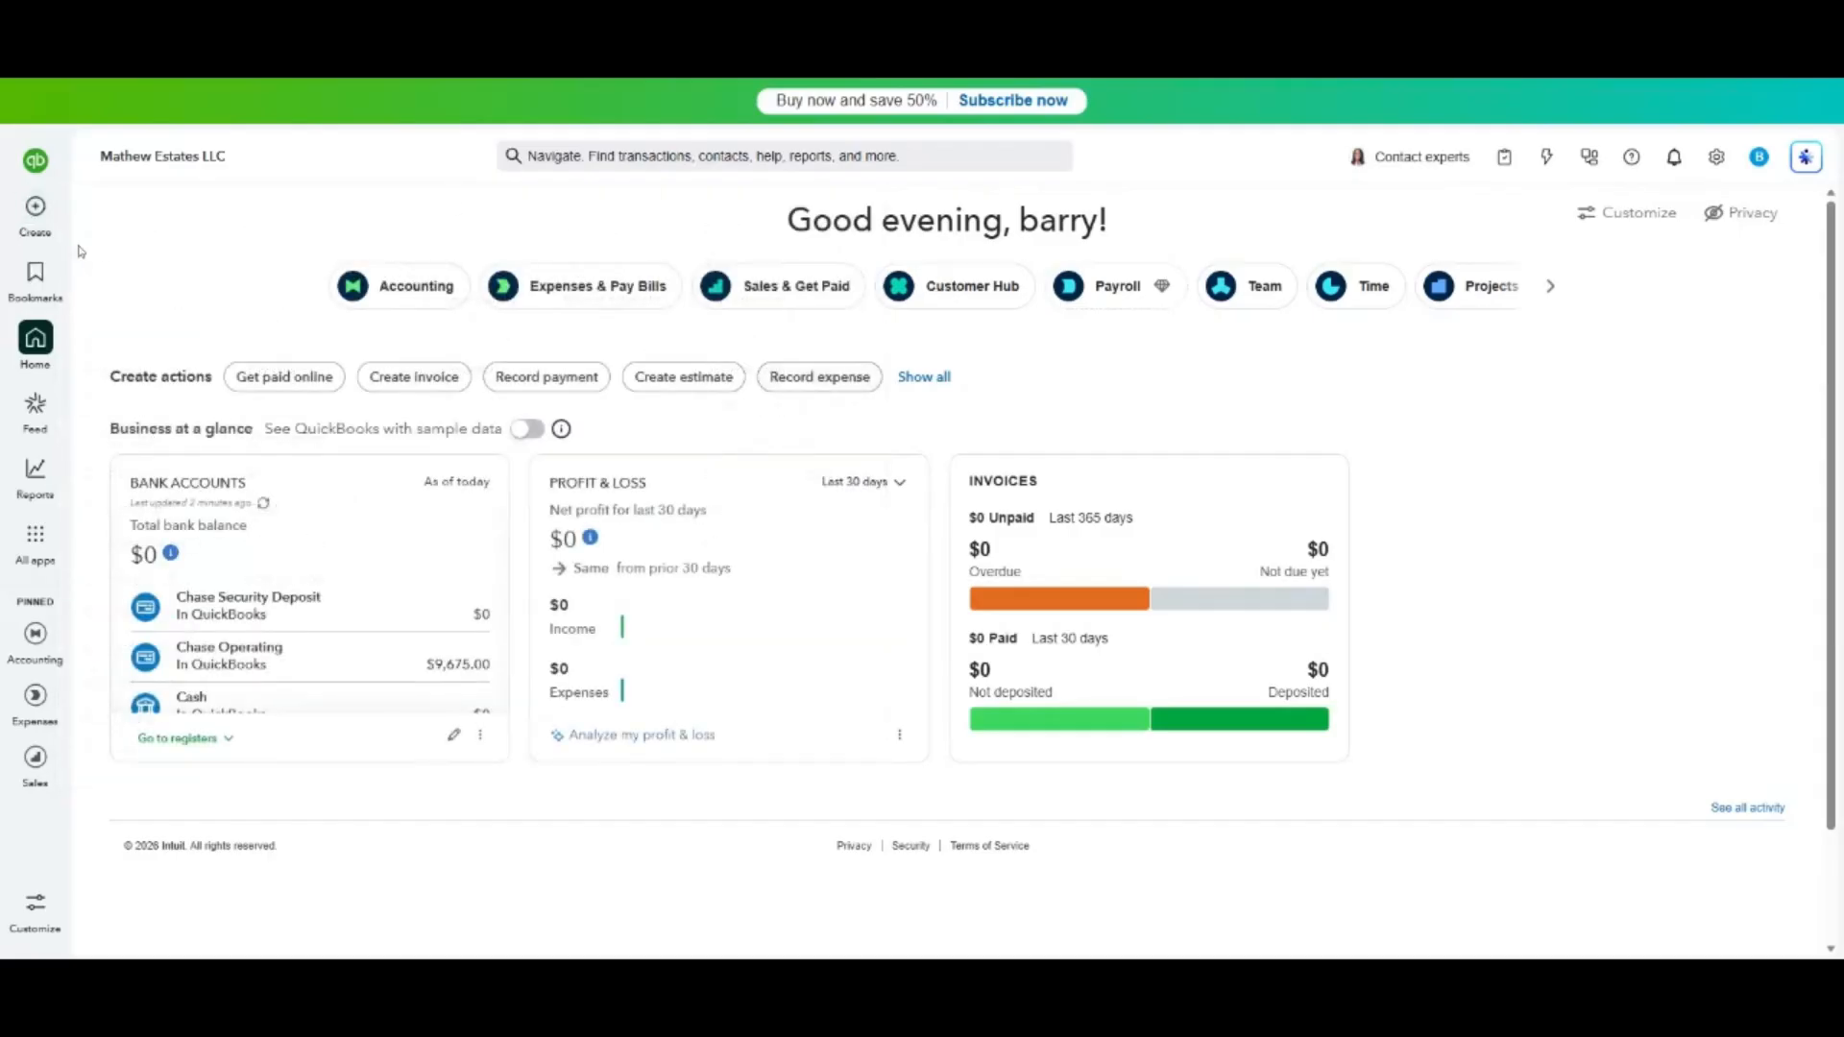
Start a new journal entry and set the first line's account to Depreciation expense.
mouse_move(36, 205)
click(761, 374)
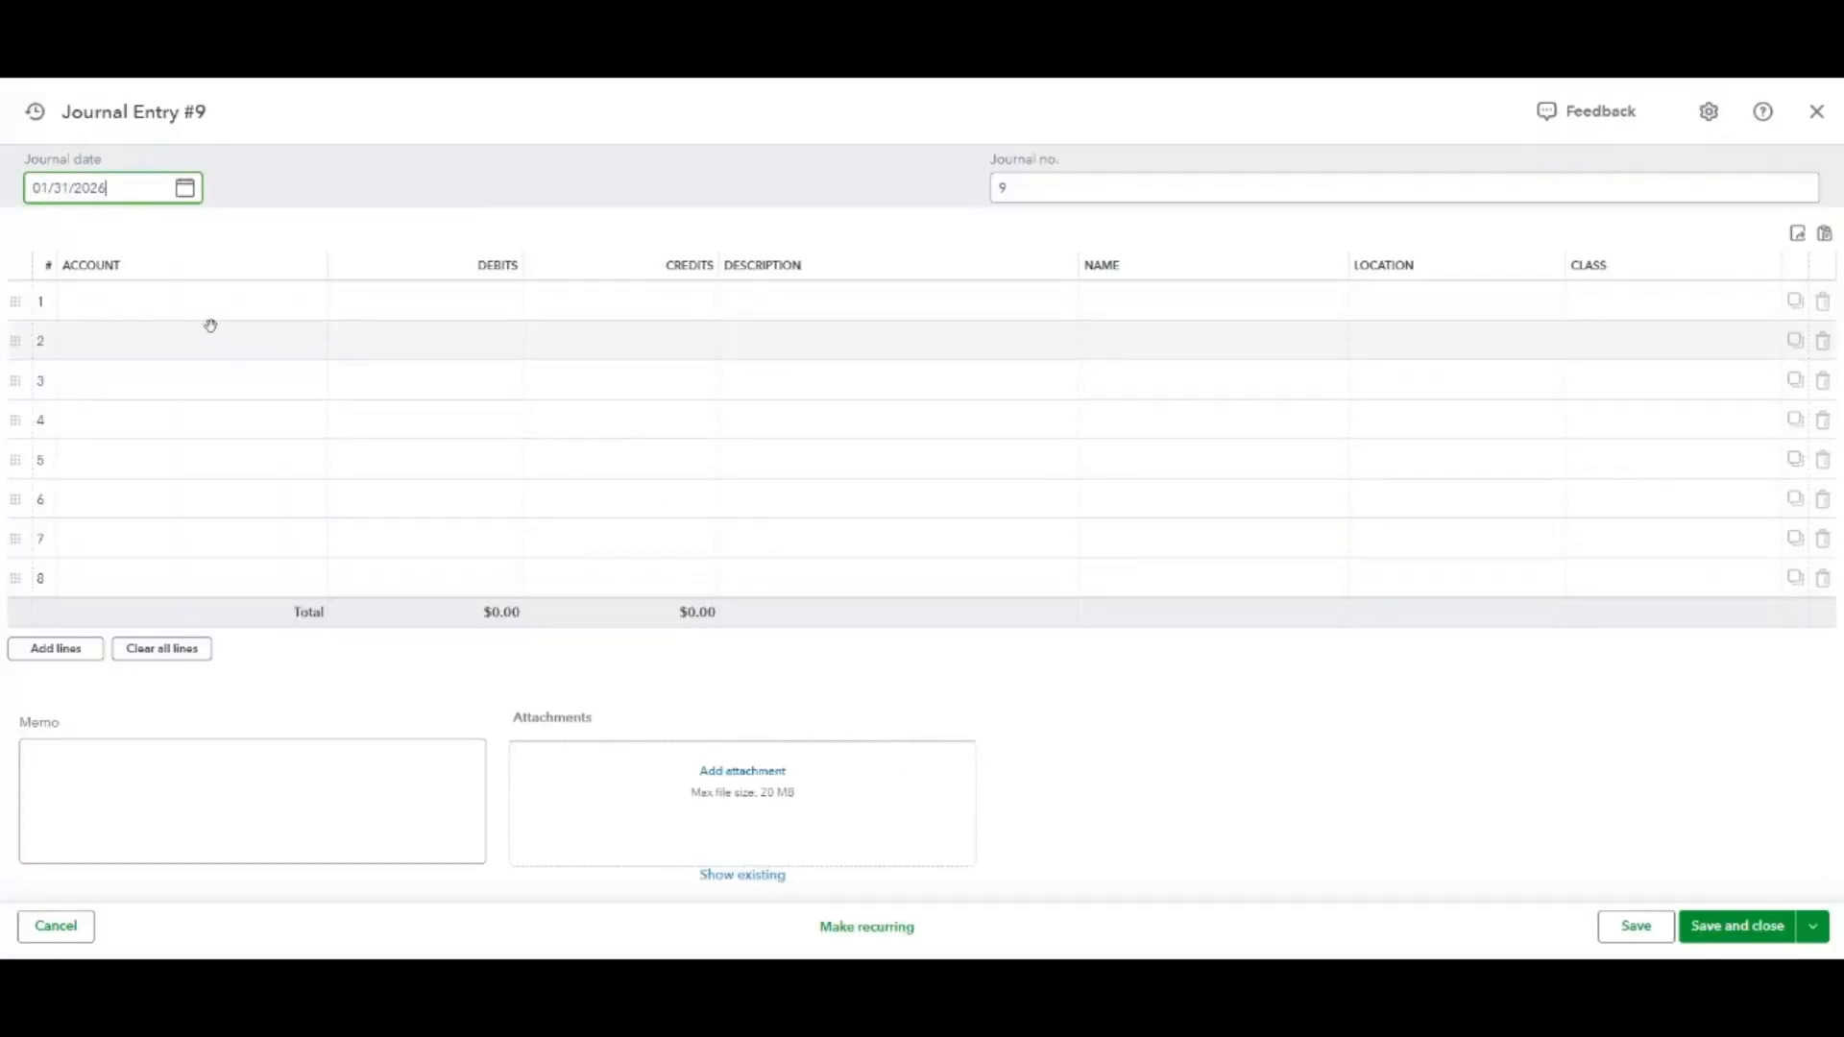
click(173, 304)
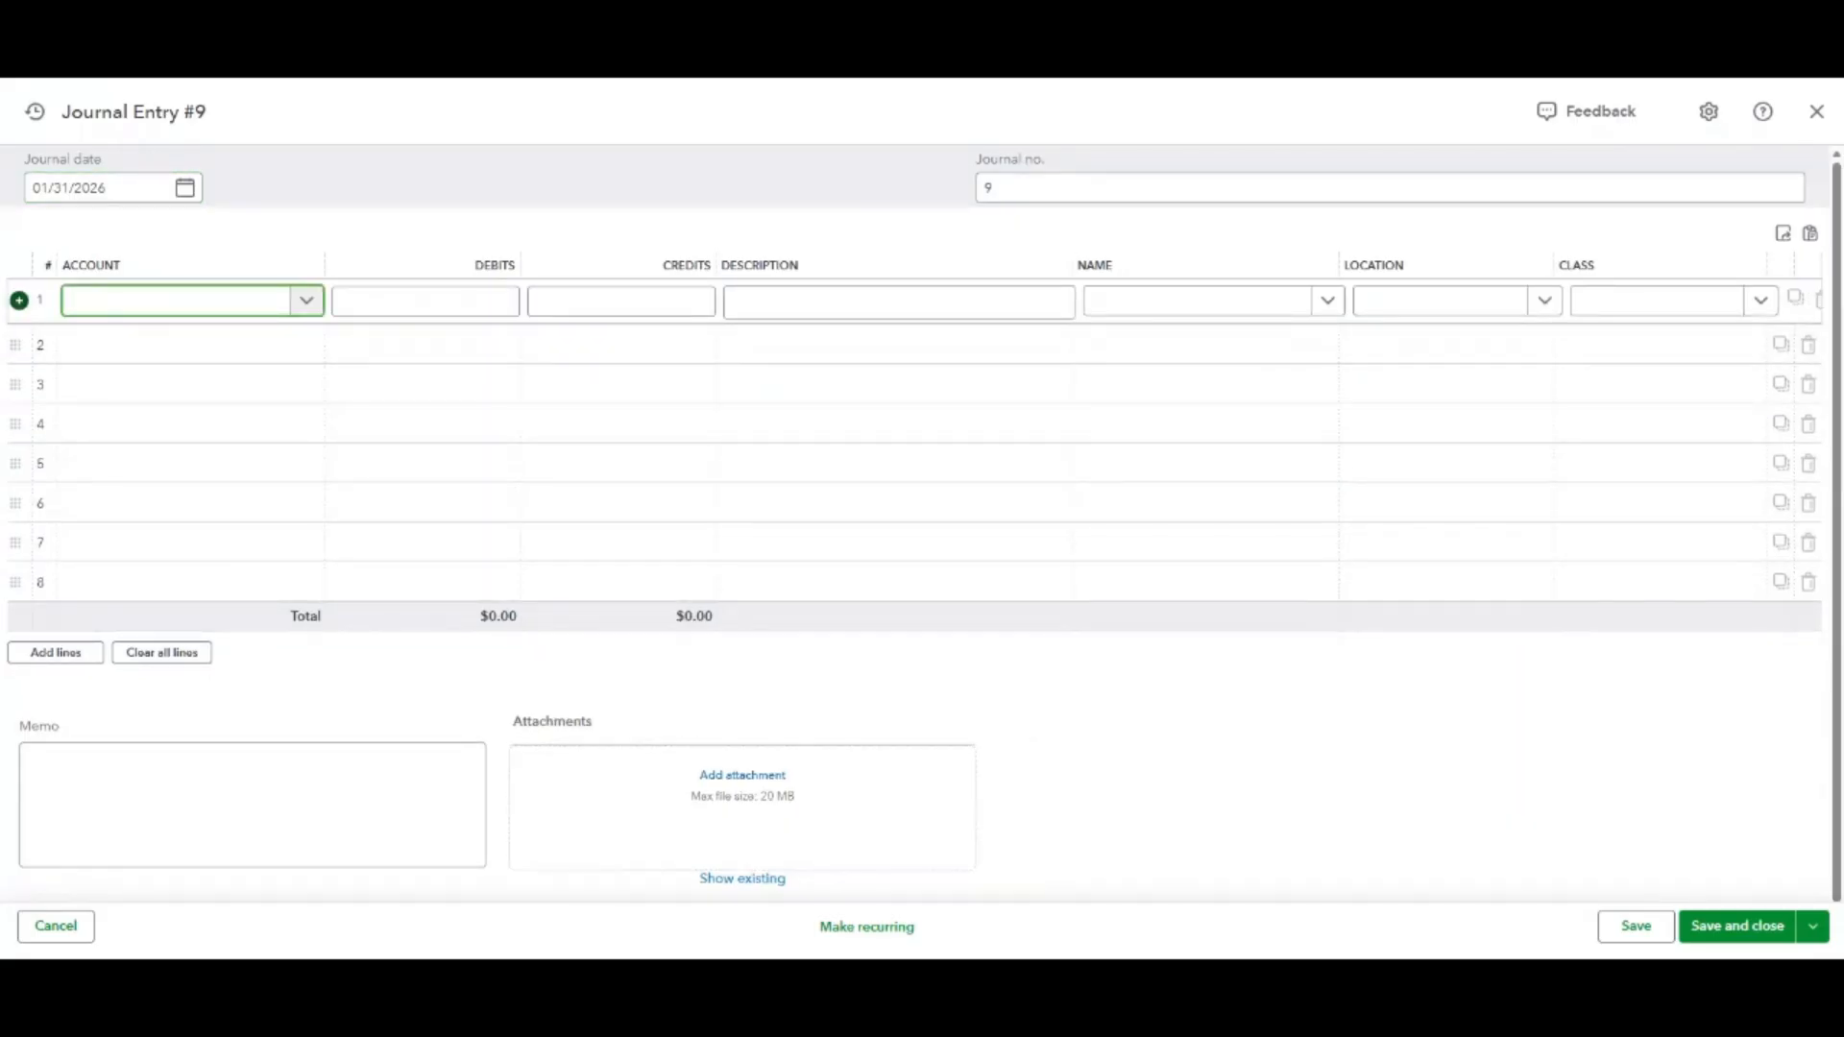
text(Dep)
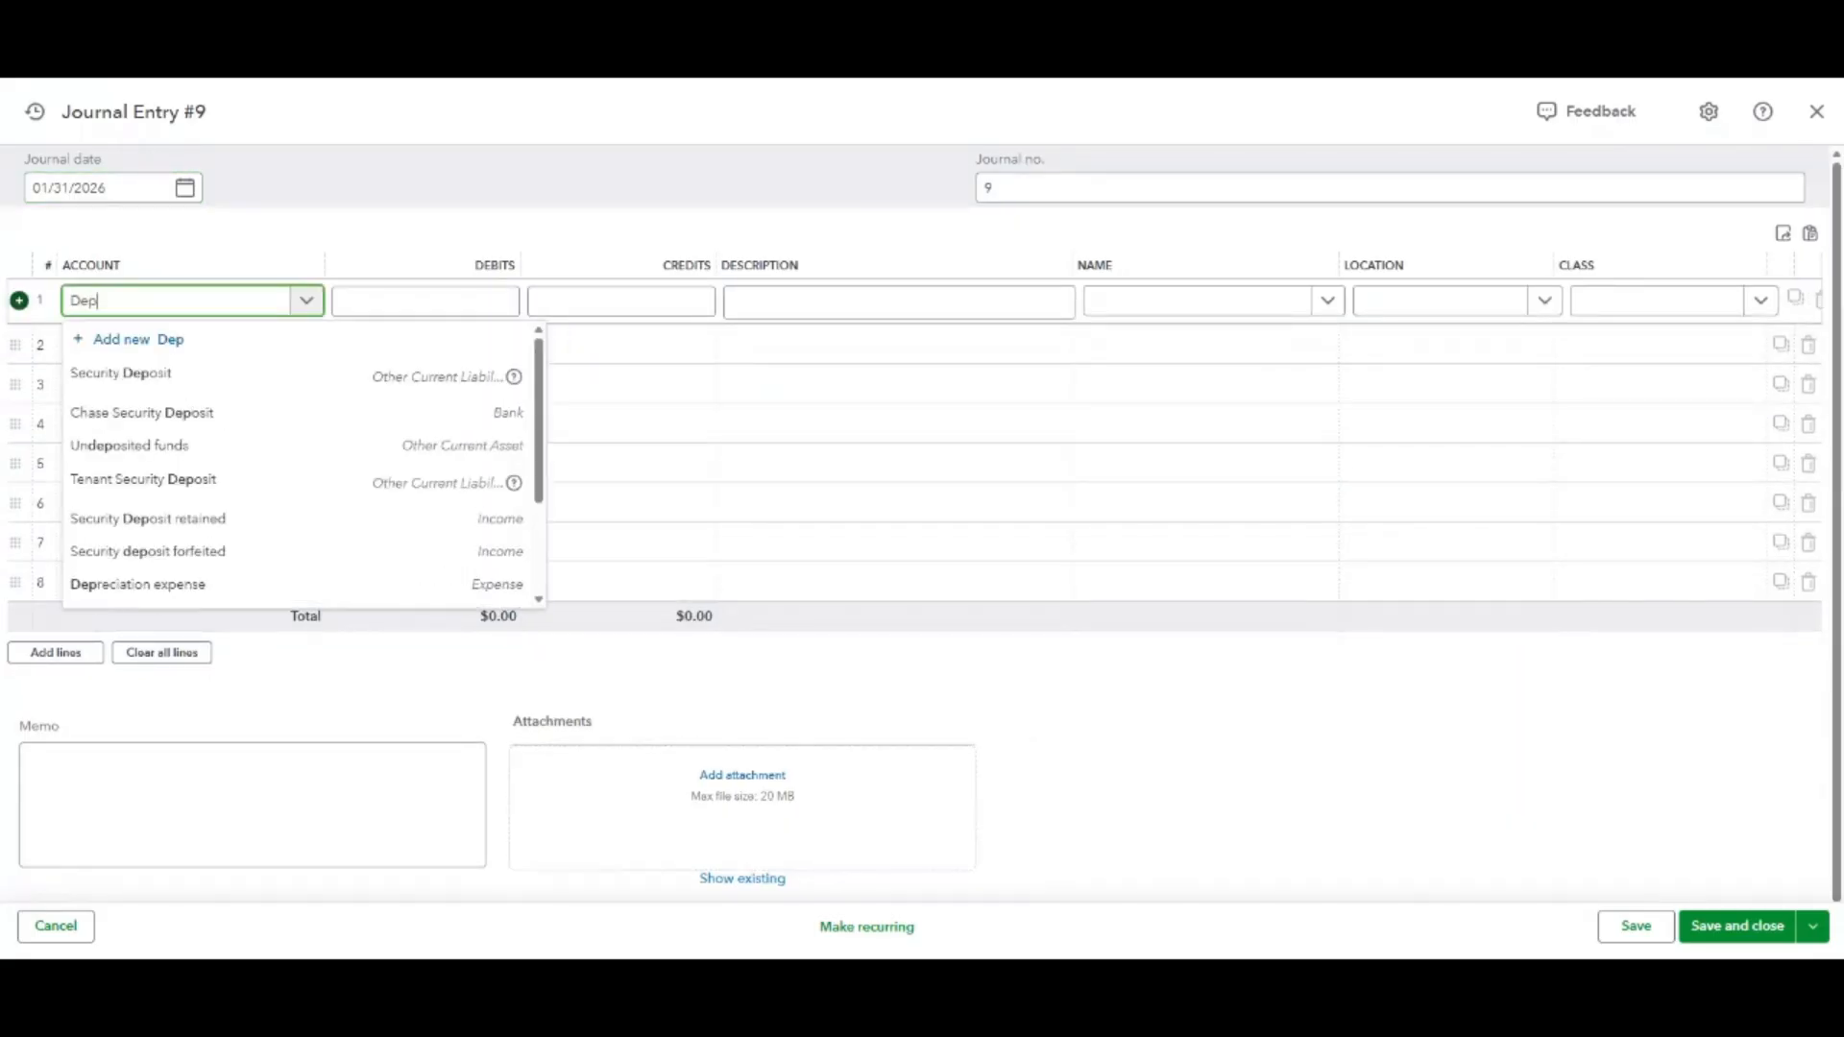
text(recia)
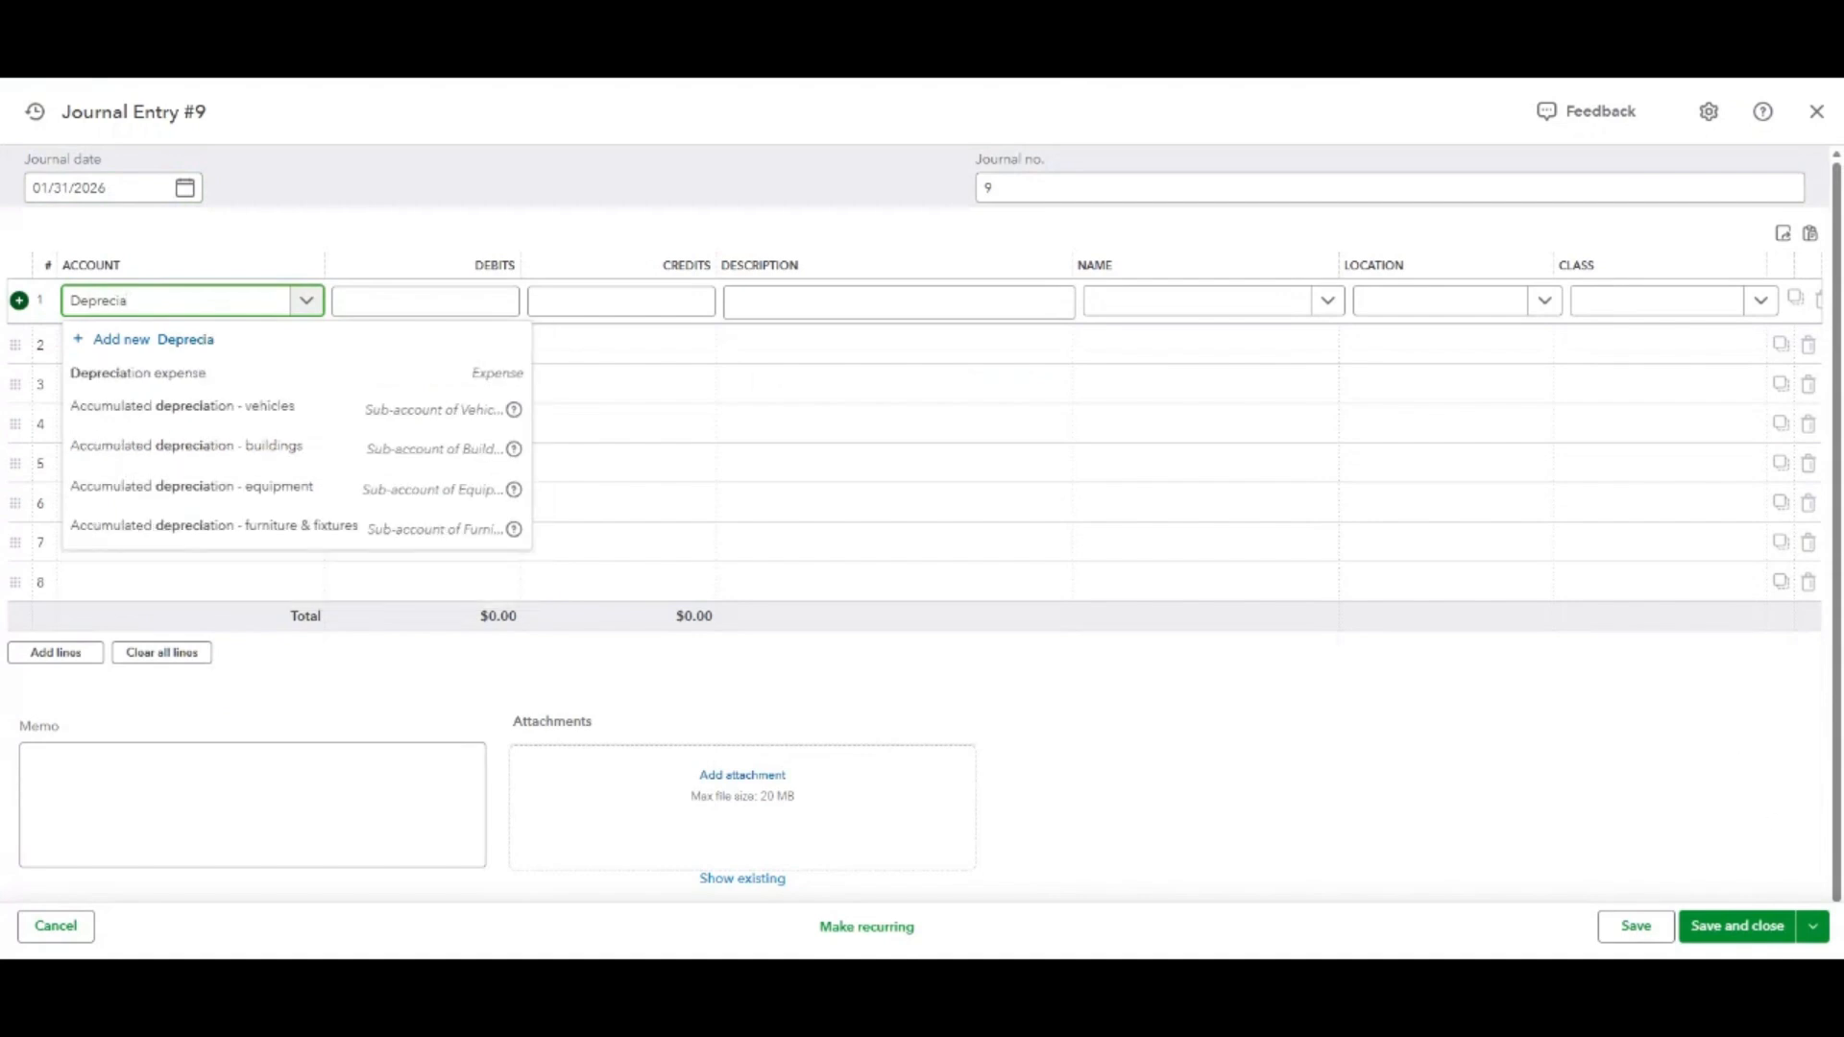
click(228, 381)
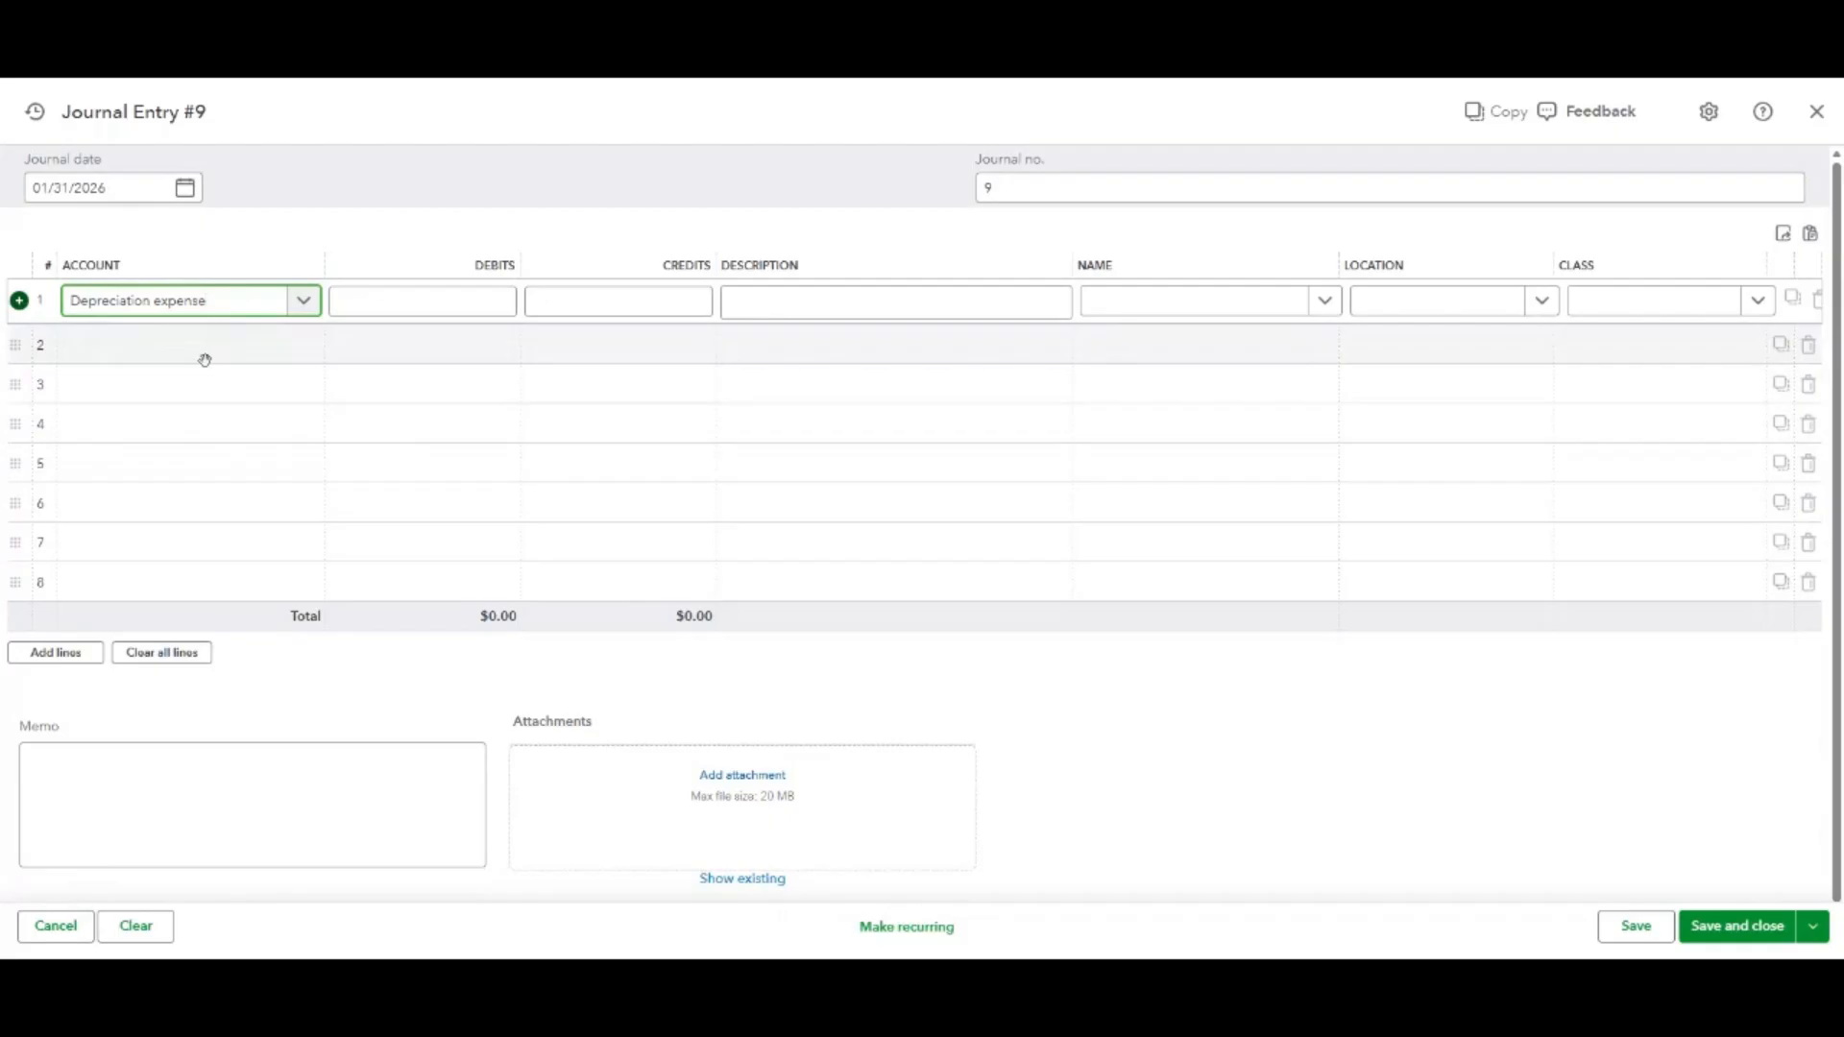
Set the second journal line's account to Accumulated depreciation - buildings.
click(198, 355)
text(A)
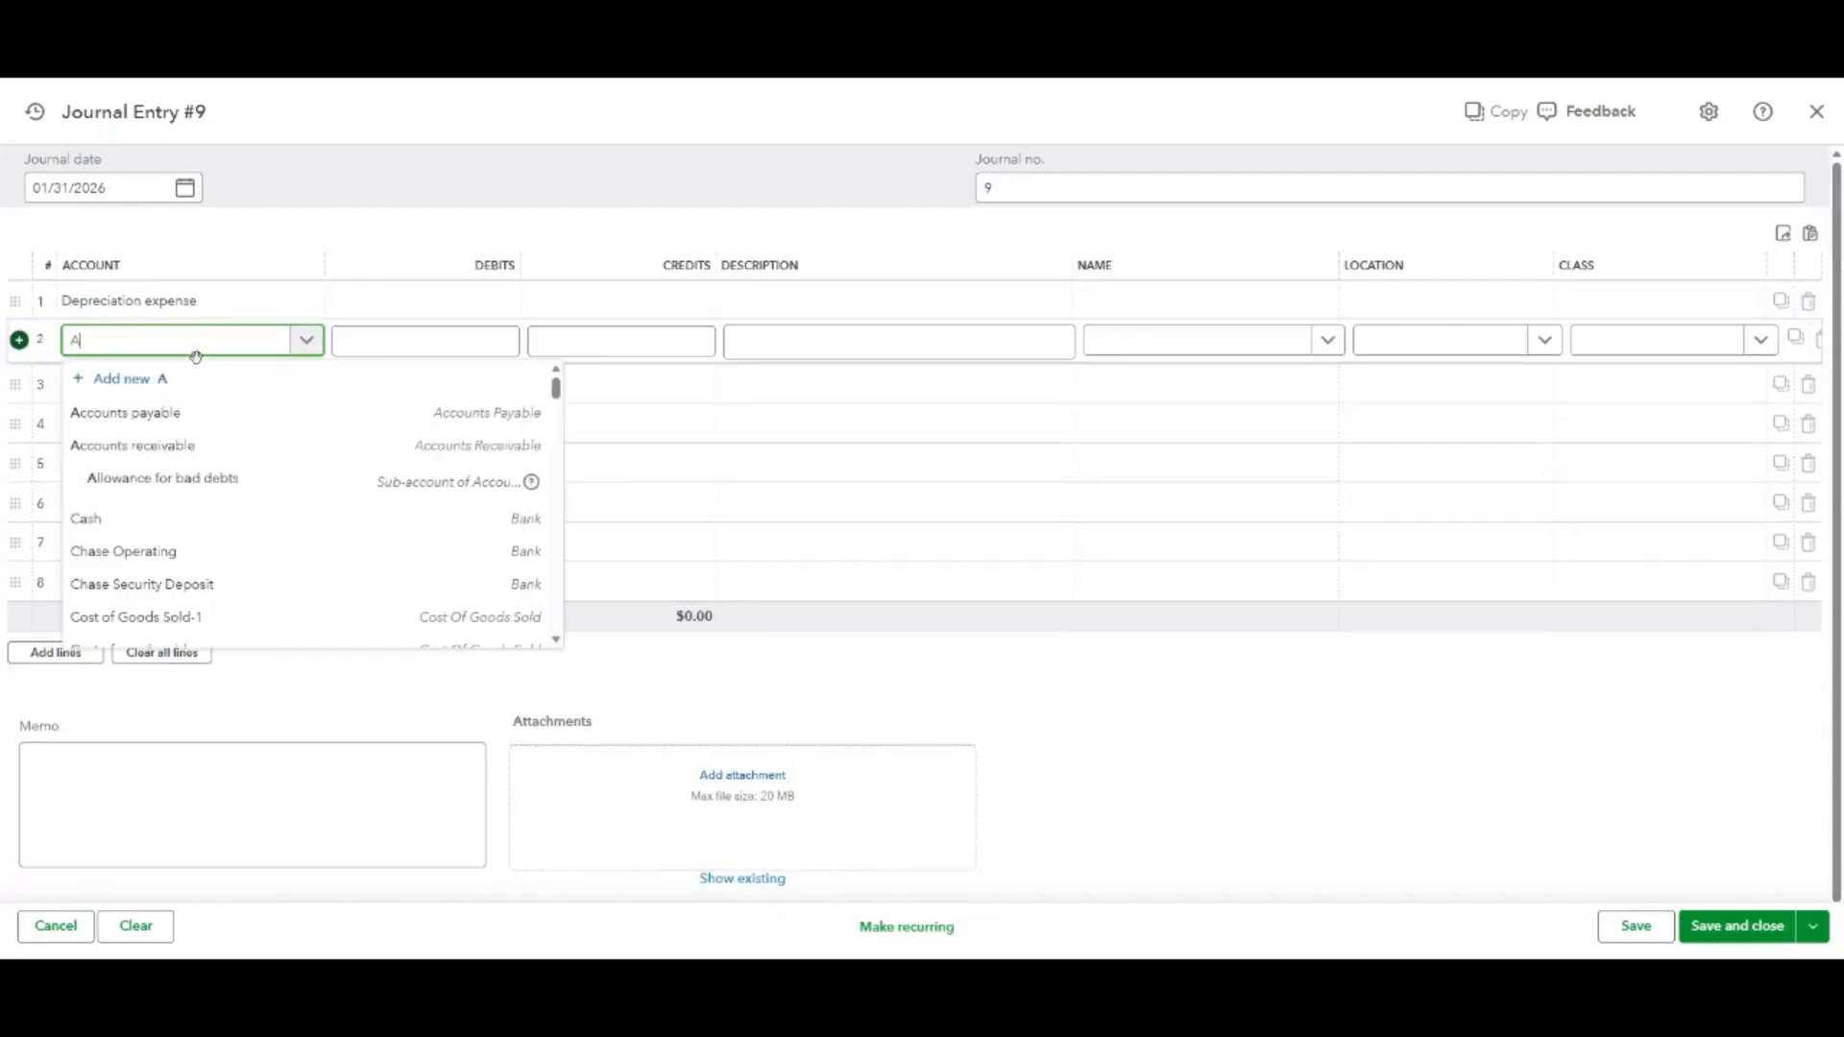
text(ccumulated d)
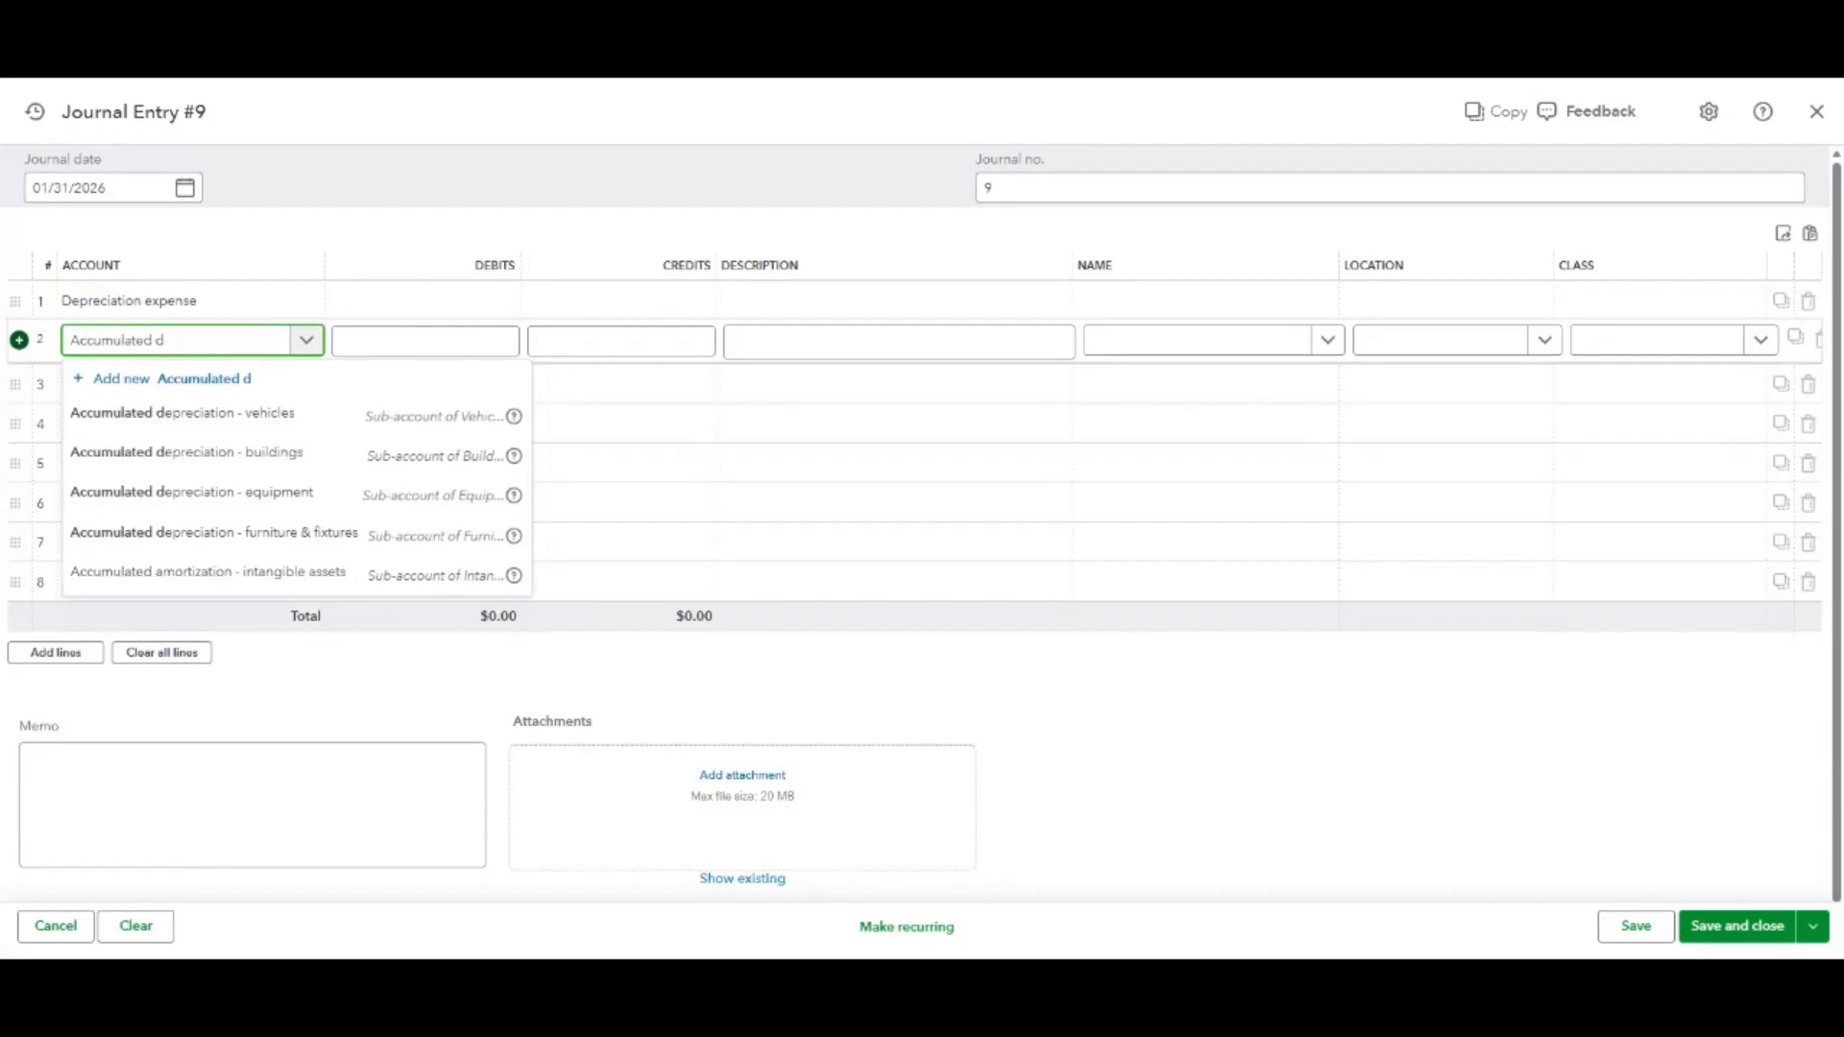
click(280, 457)
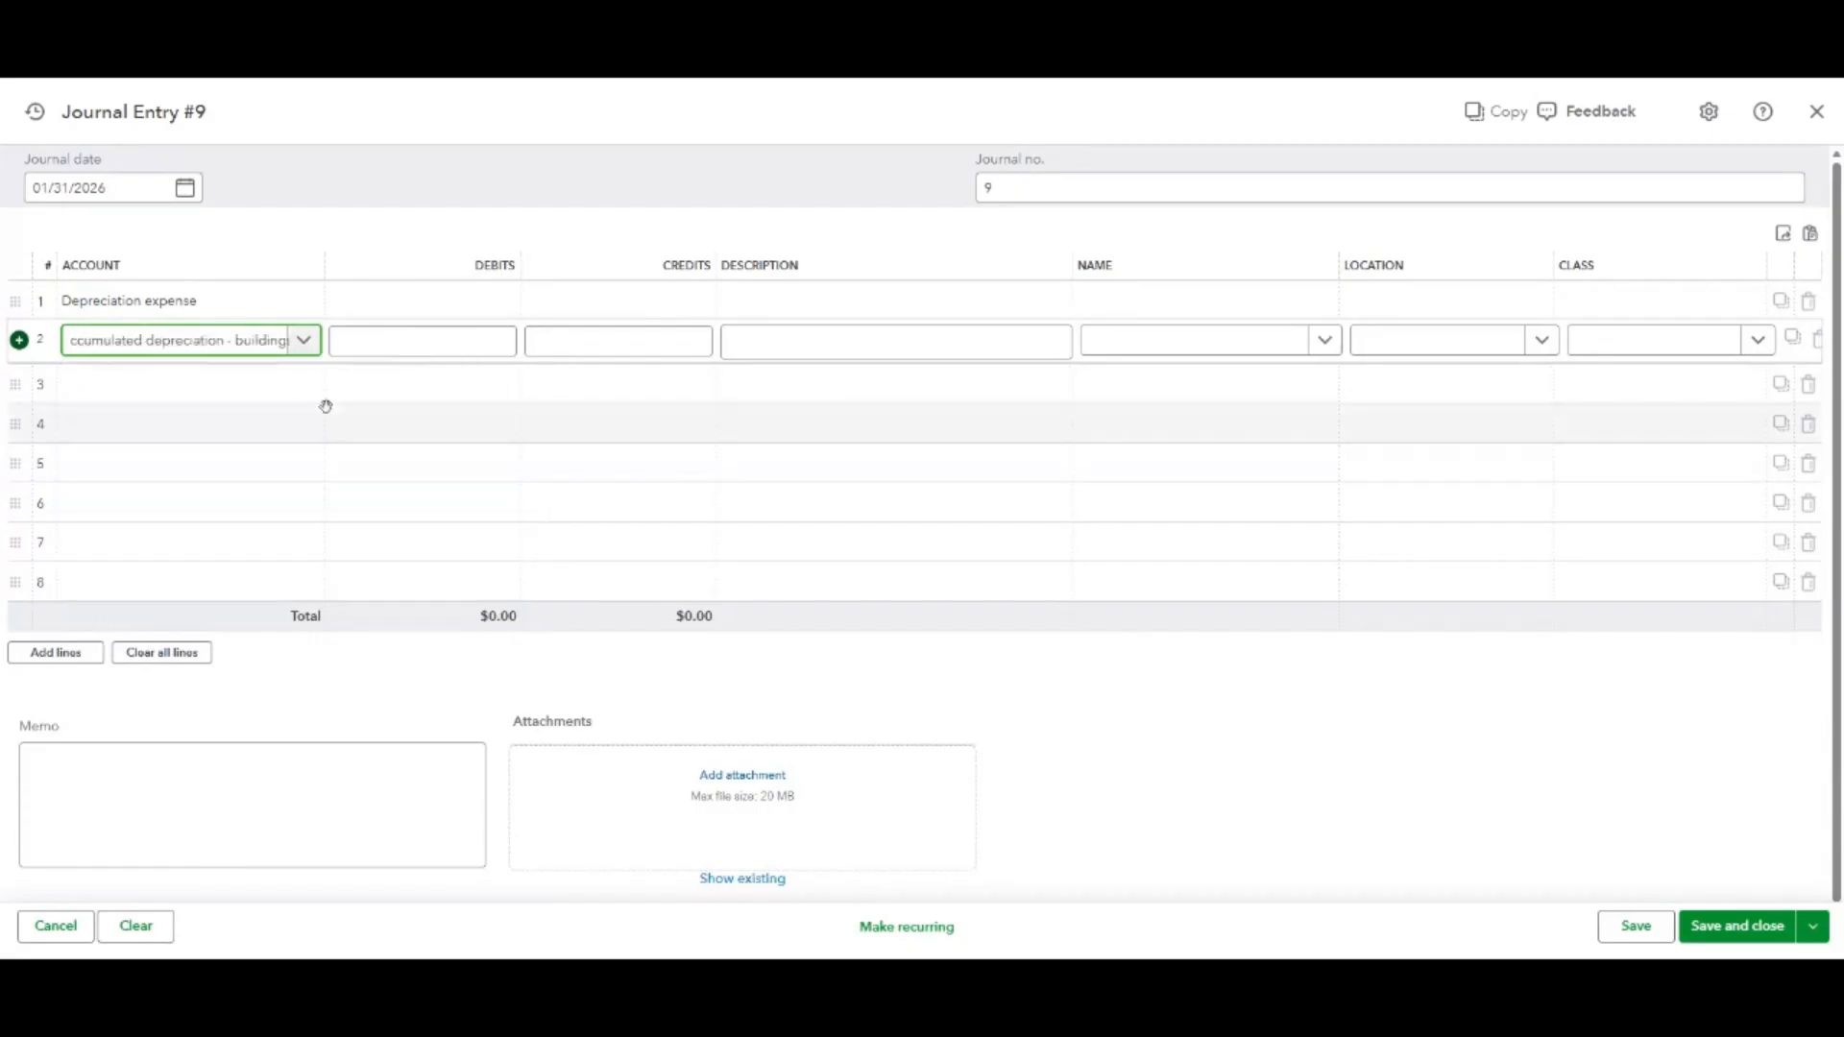
Debit Depreciation expense 1,350 and credit the building's accumulated depreciation 1,350, then save and close the journal entry.
click(446, 299)
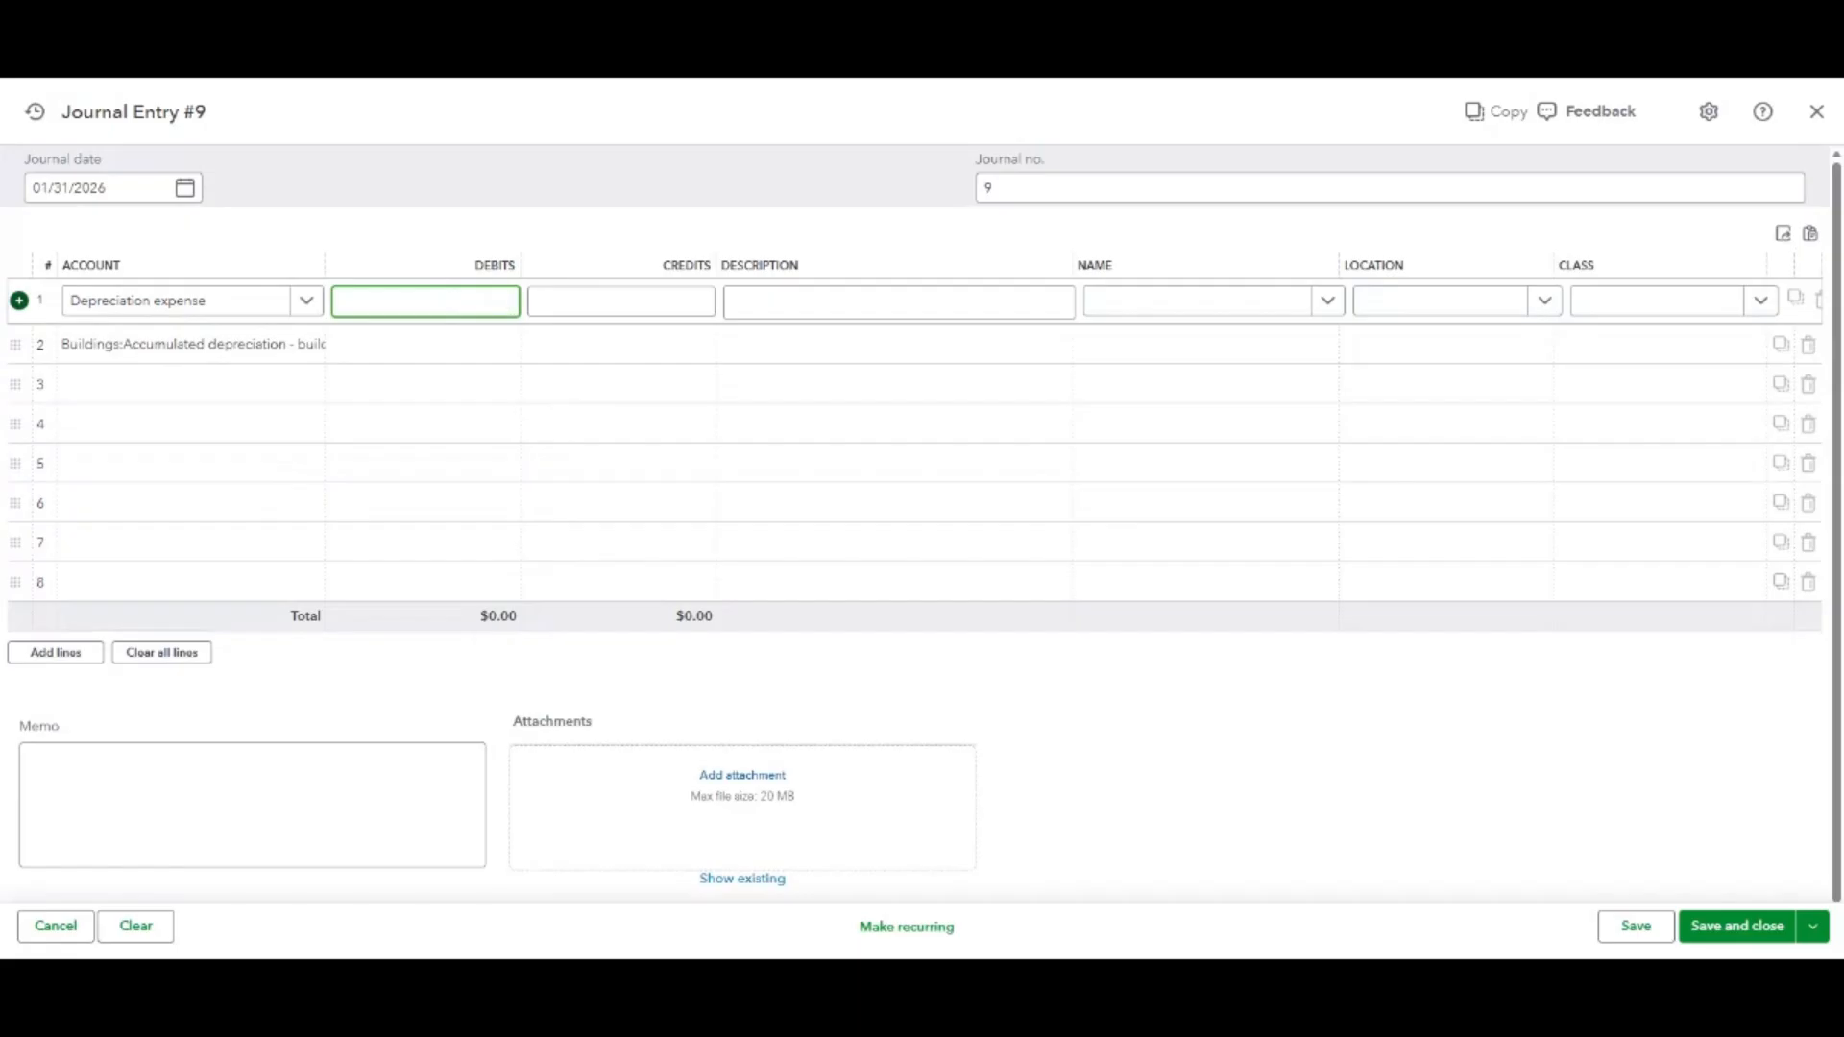
text(1350)
click(642, 357)
text(13)
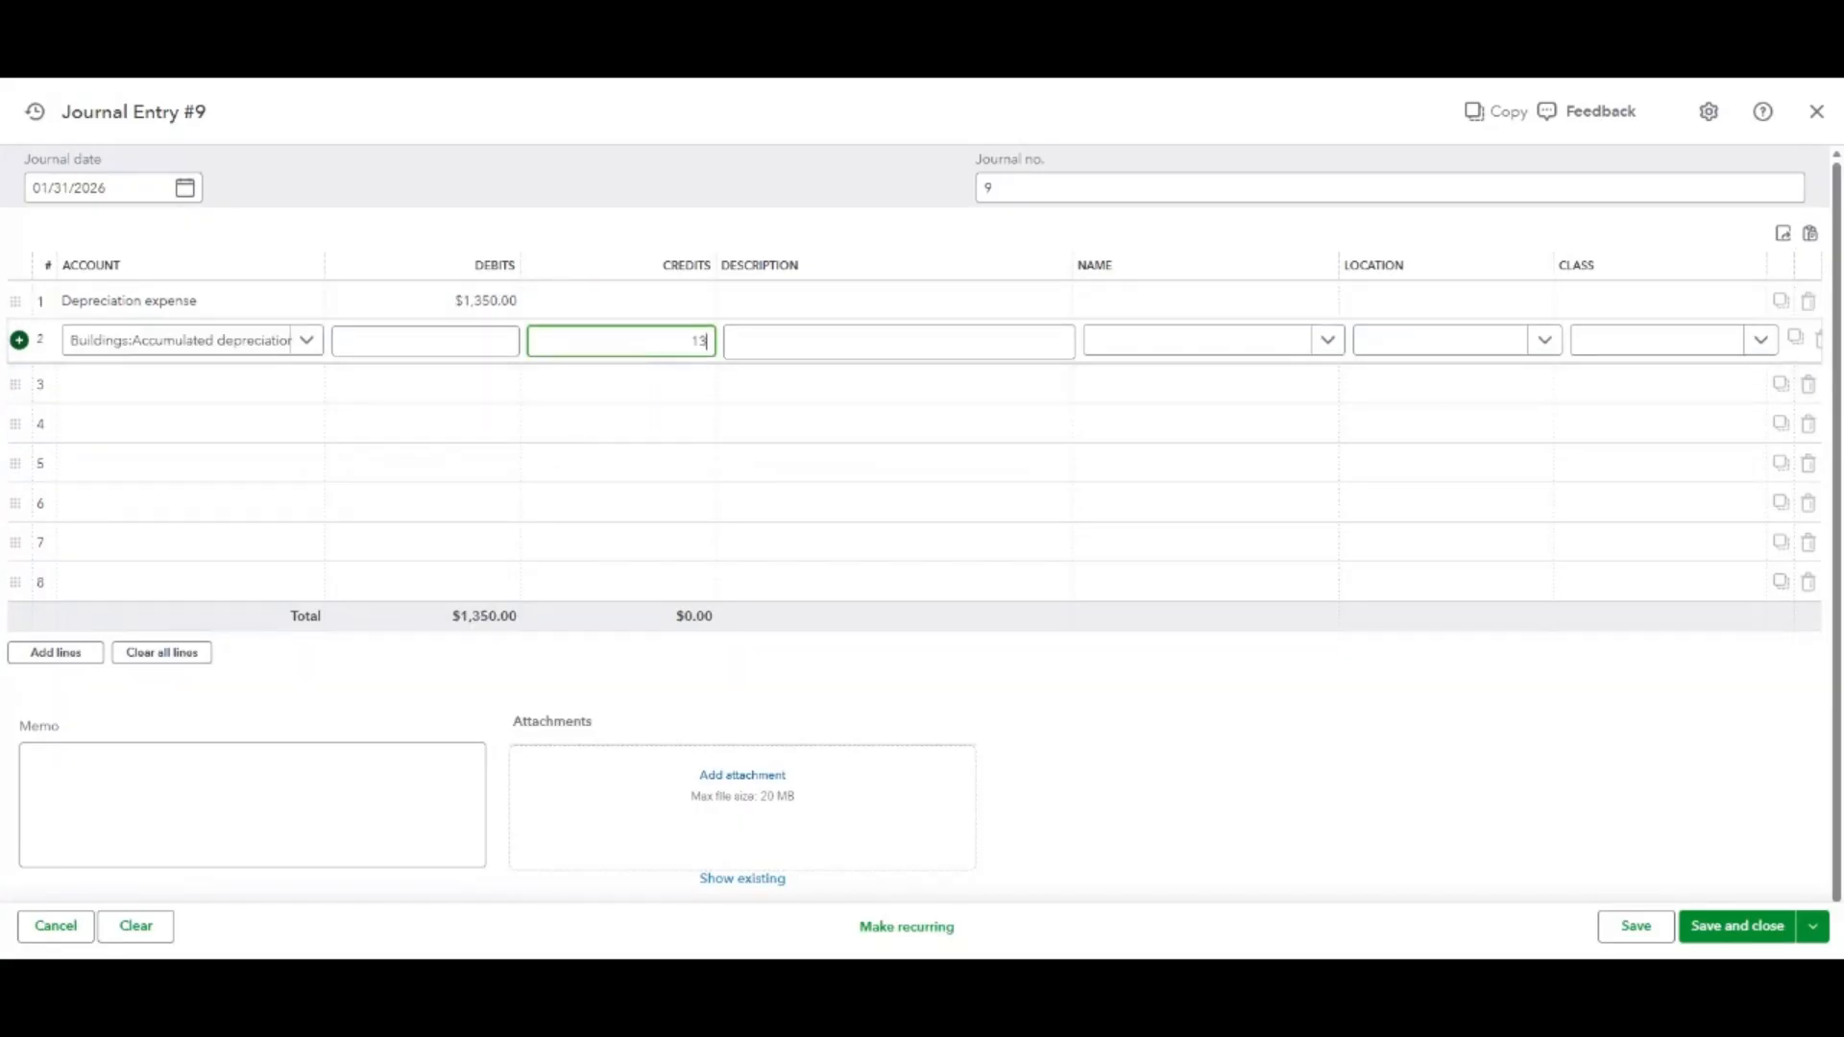
text(50)
click(1378, 768)
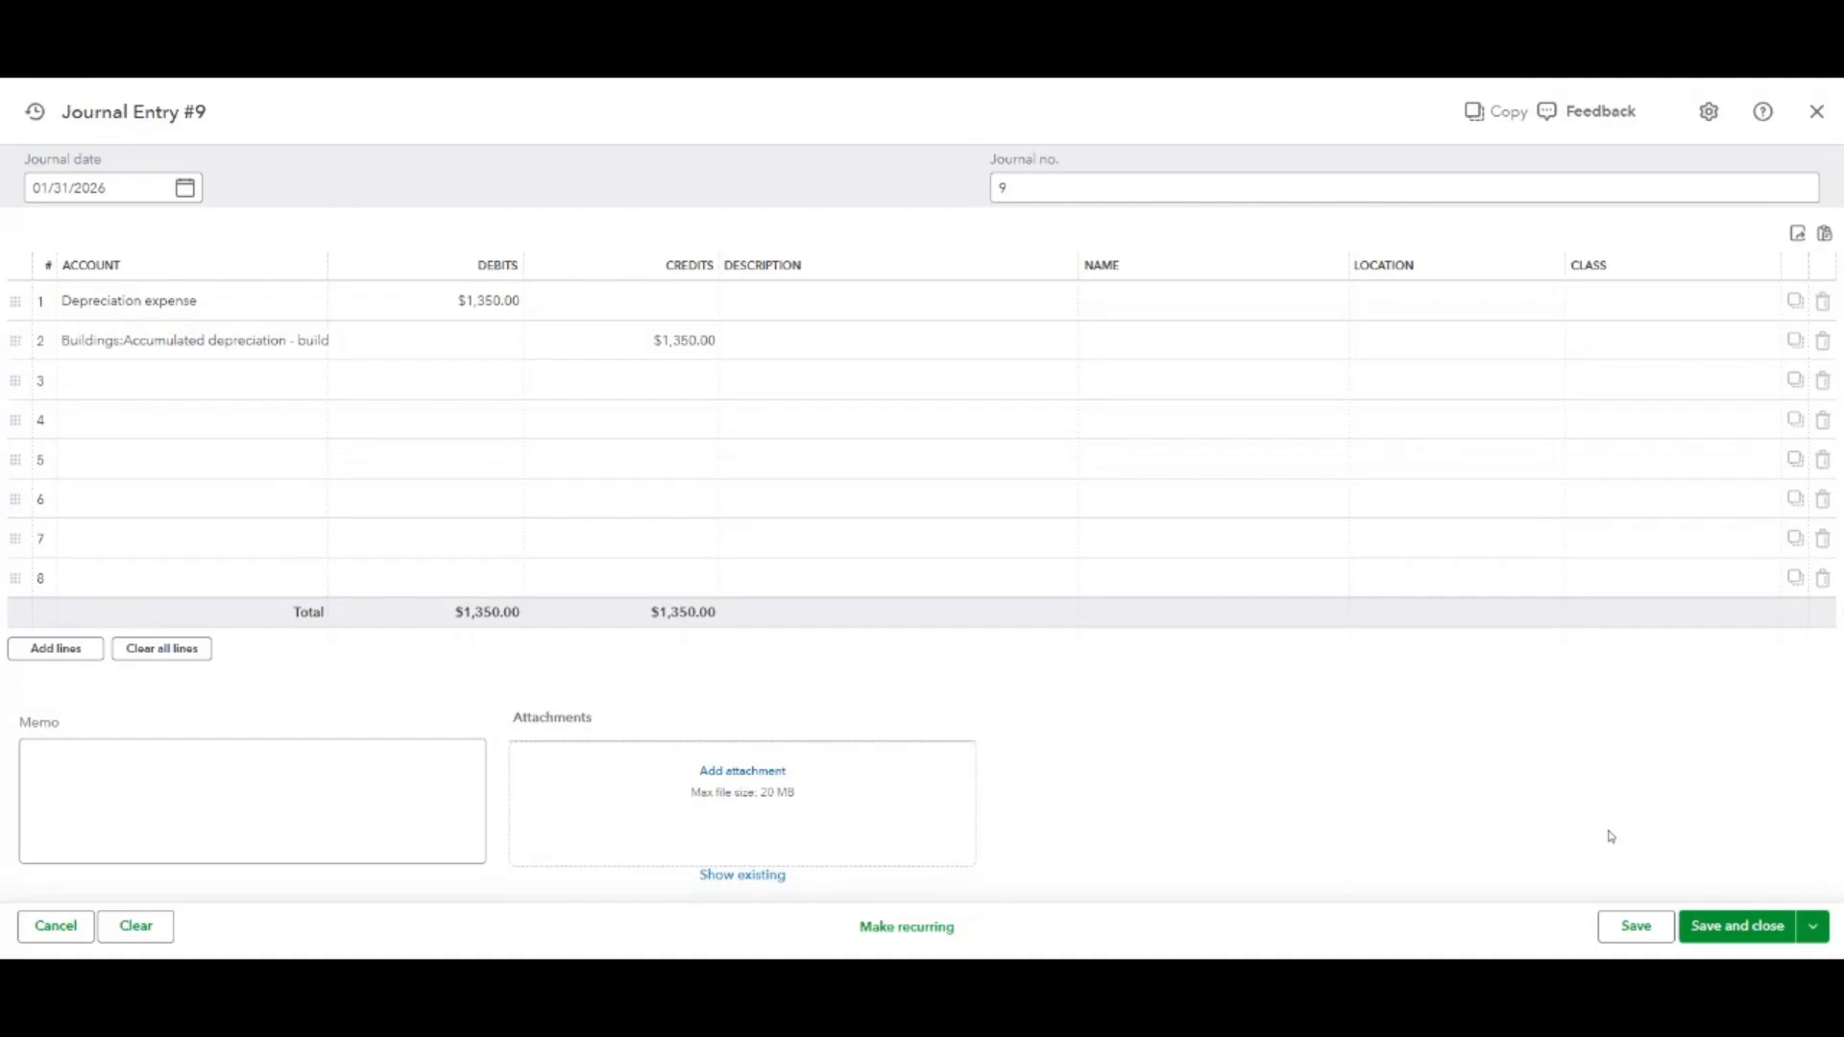
click(1726, 933)
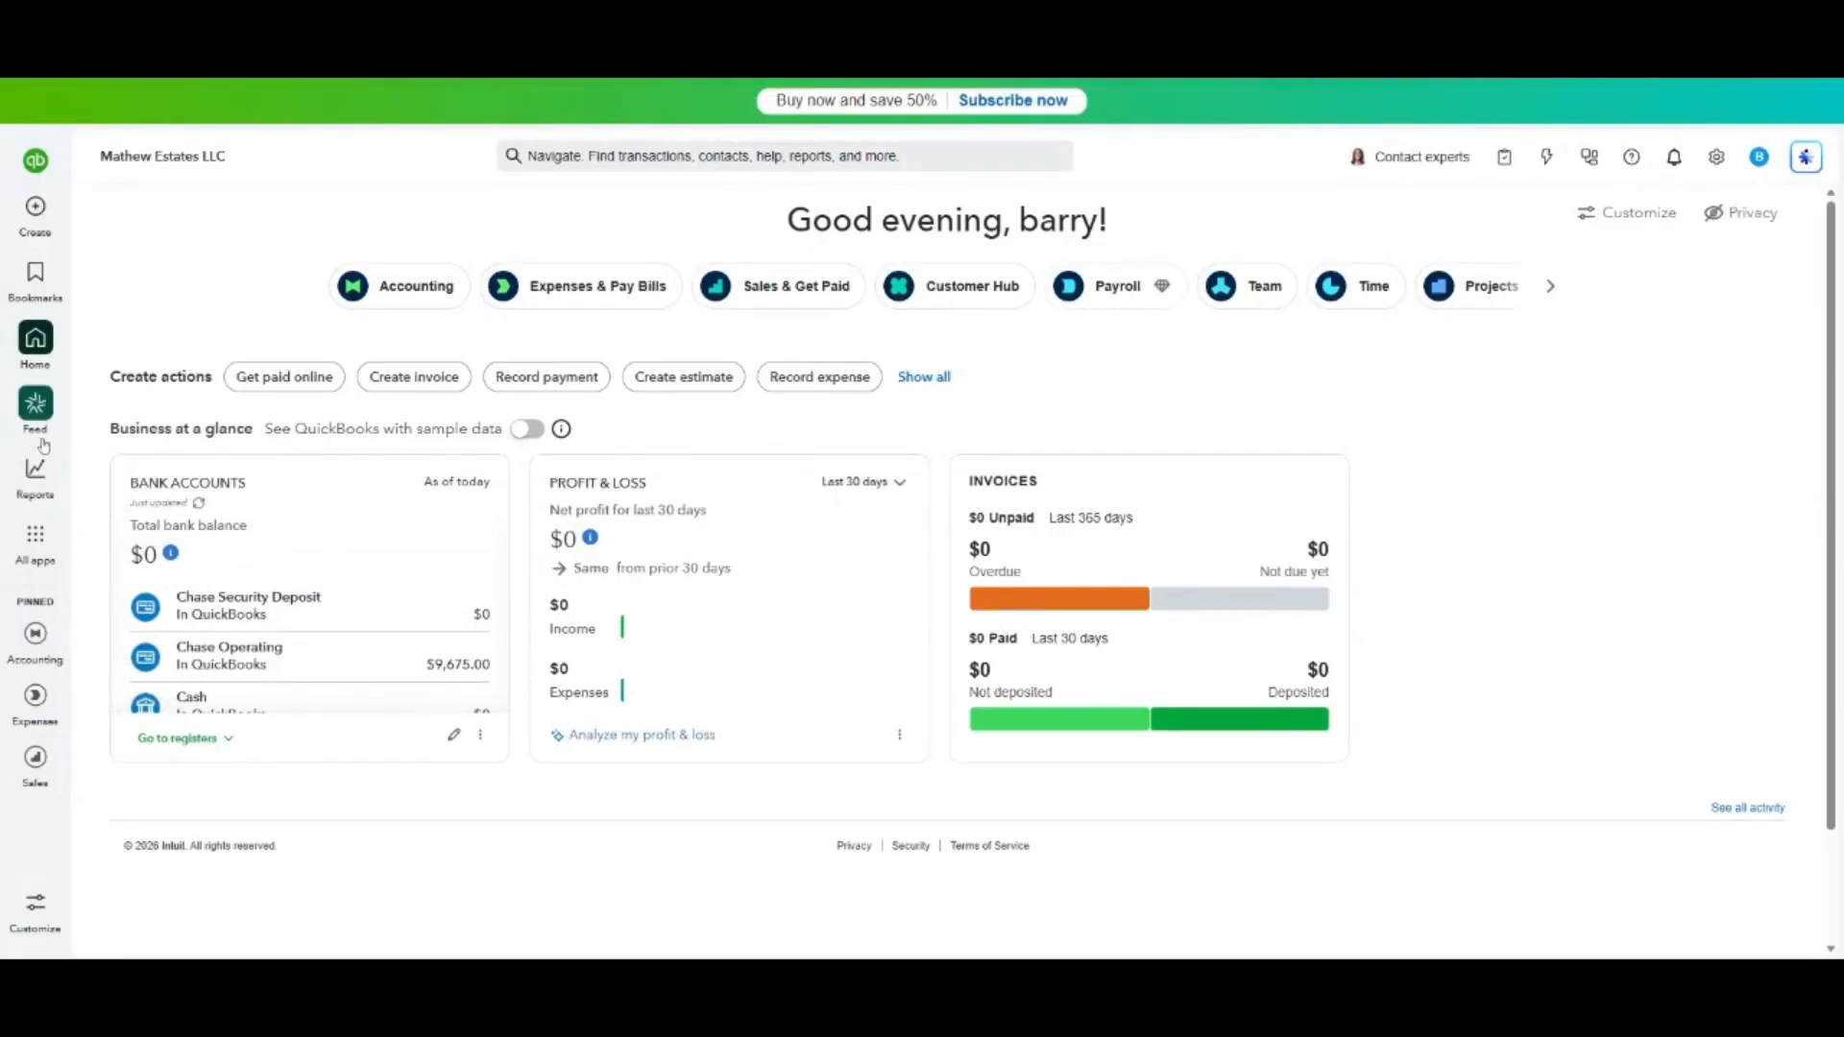
Open the Balance Sheet report, inspect the transactions behind Accumulated depreciation - buildings, and return to the summary.
mouse_move(38, 471)
click(154, 505)
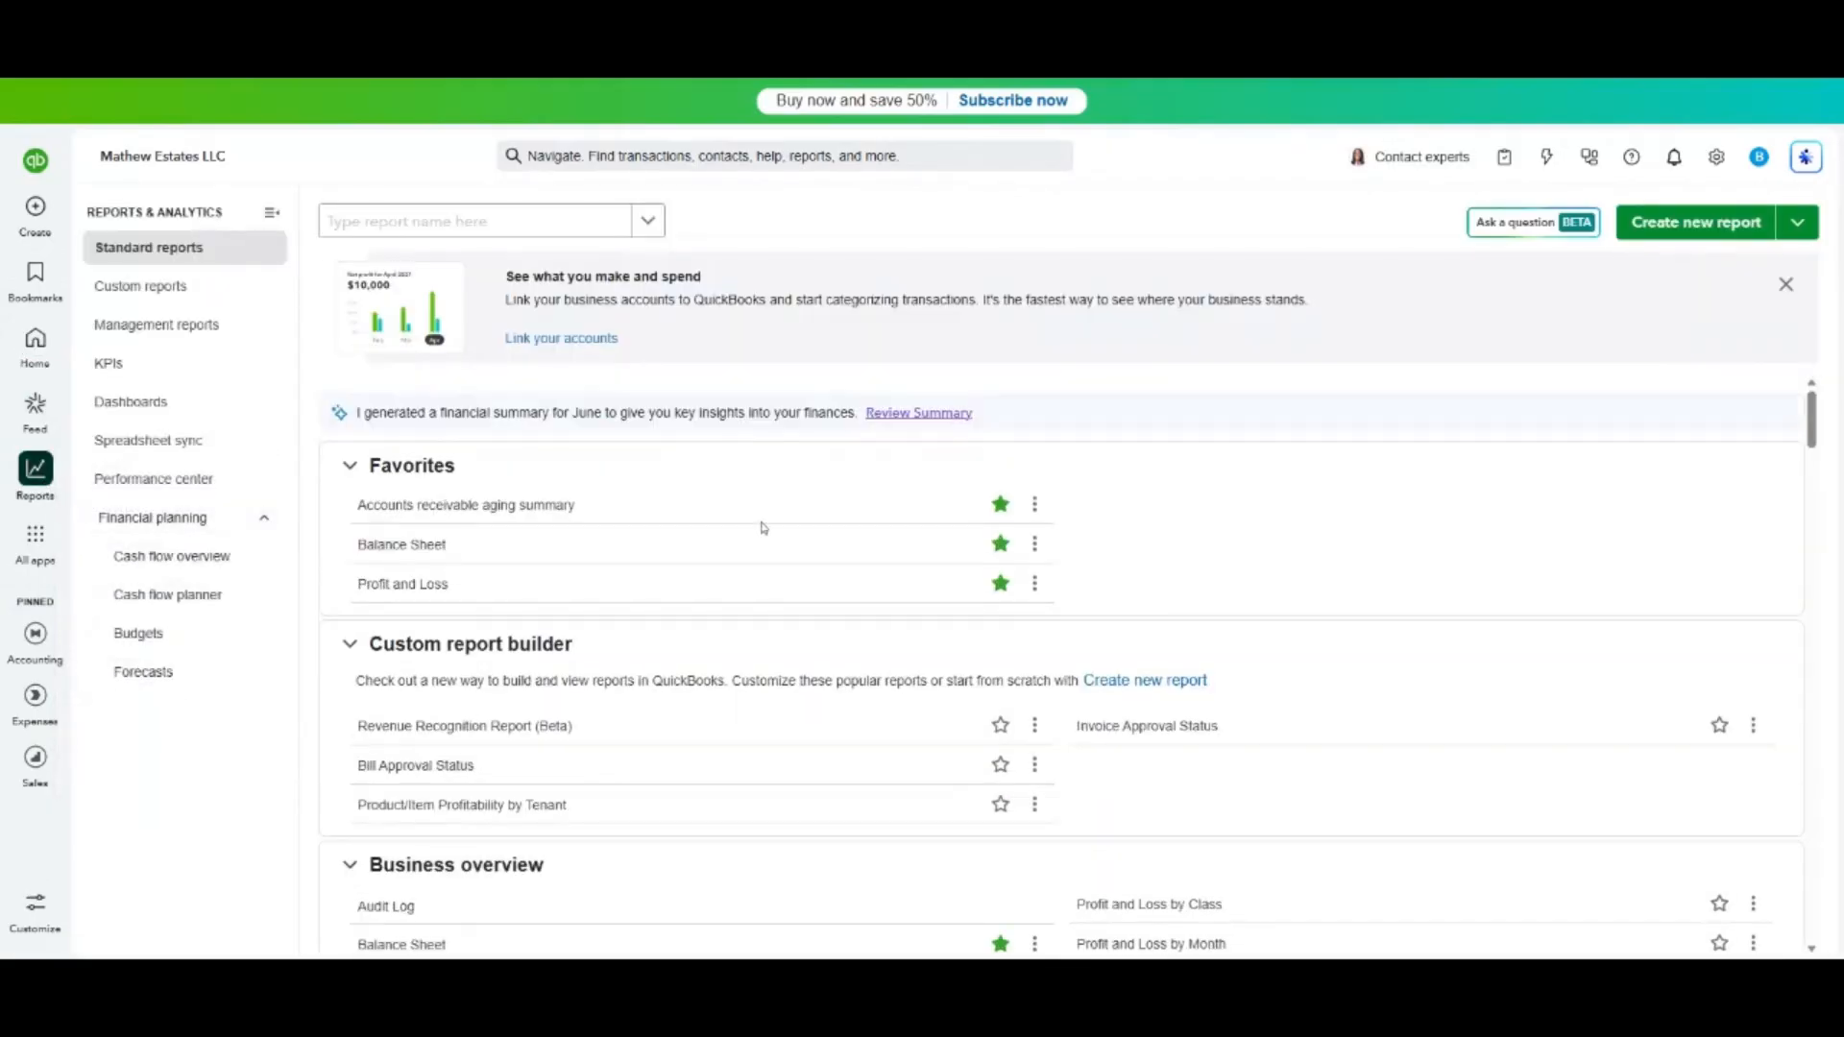
click(401, 544)
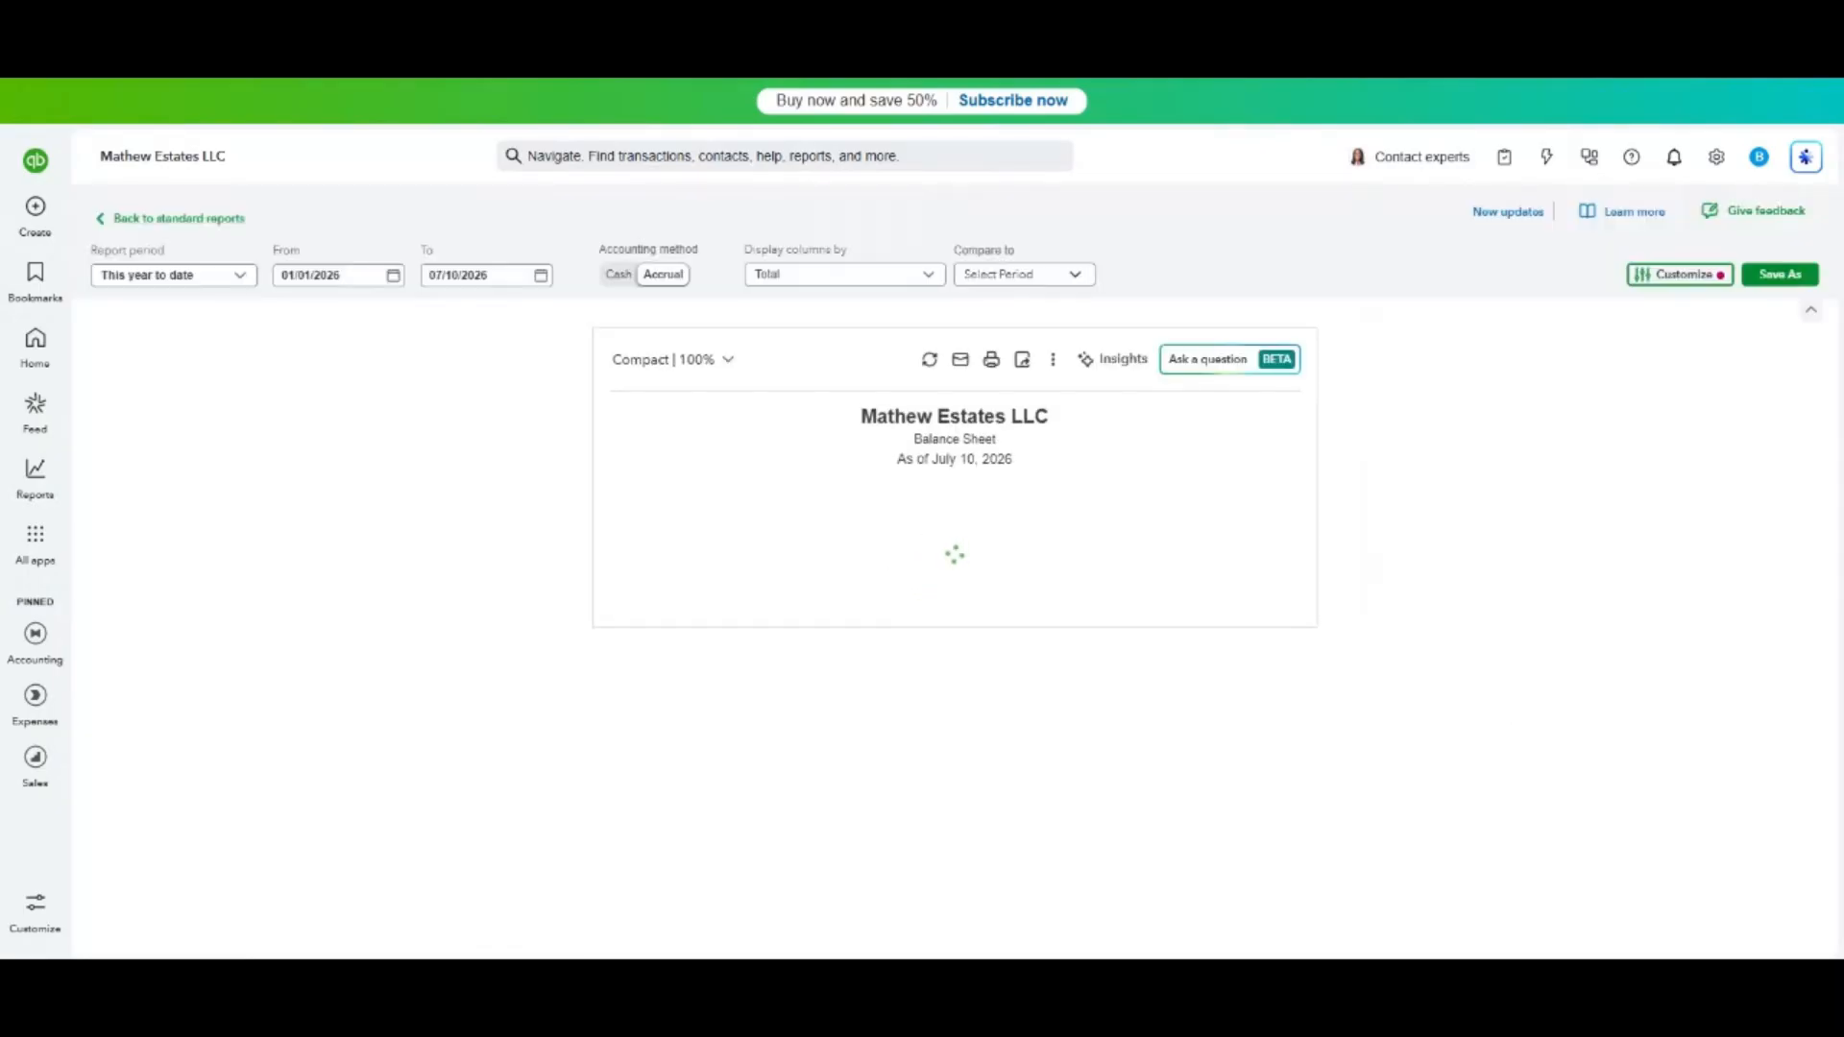
scroll(1377, 718, down, 3)
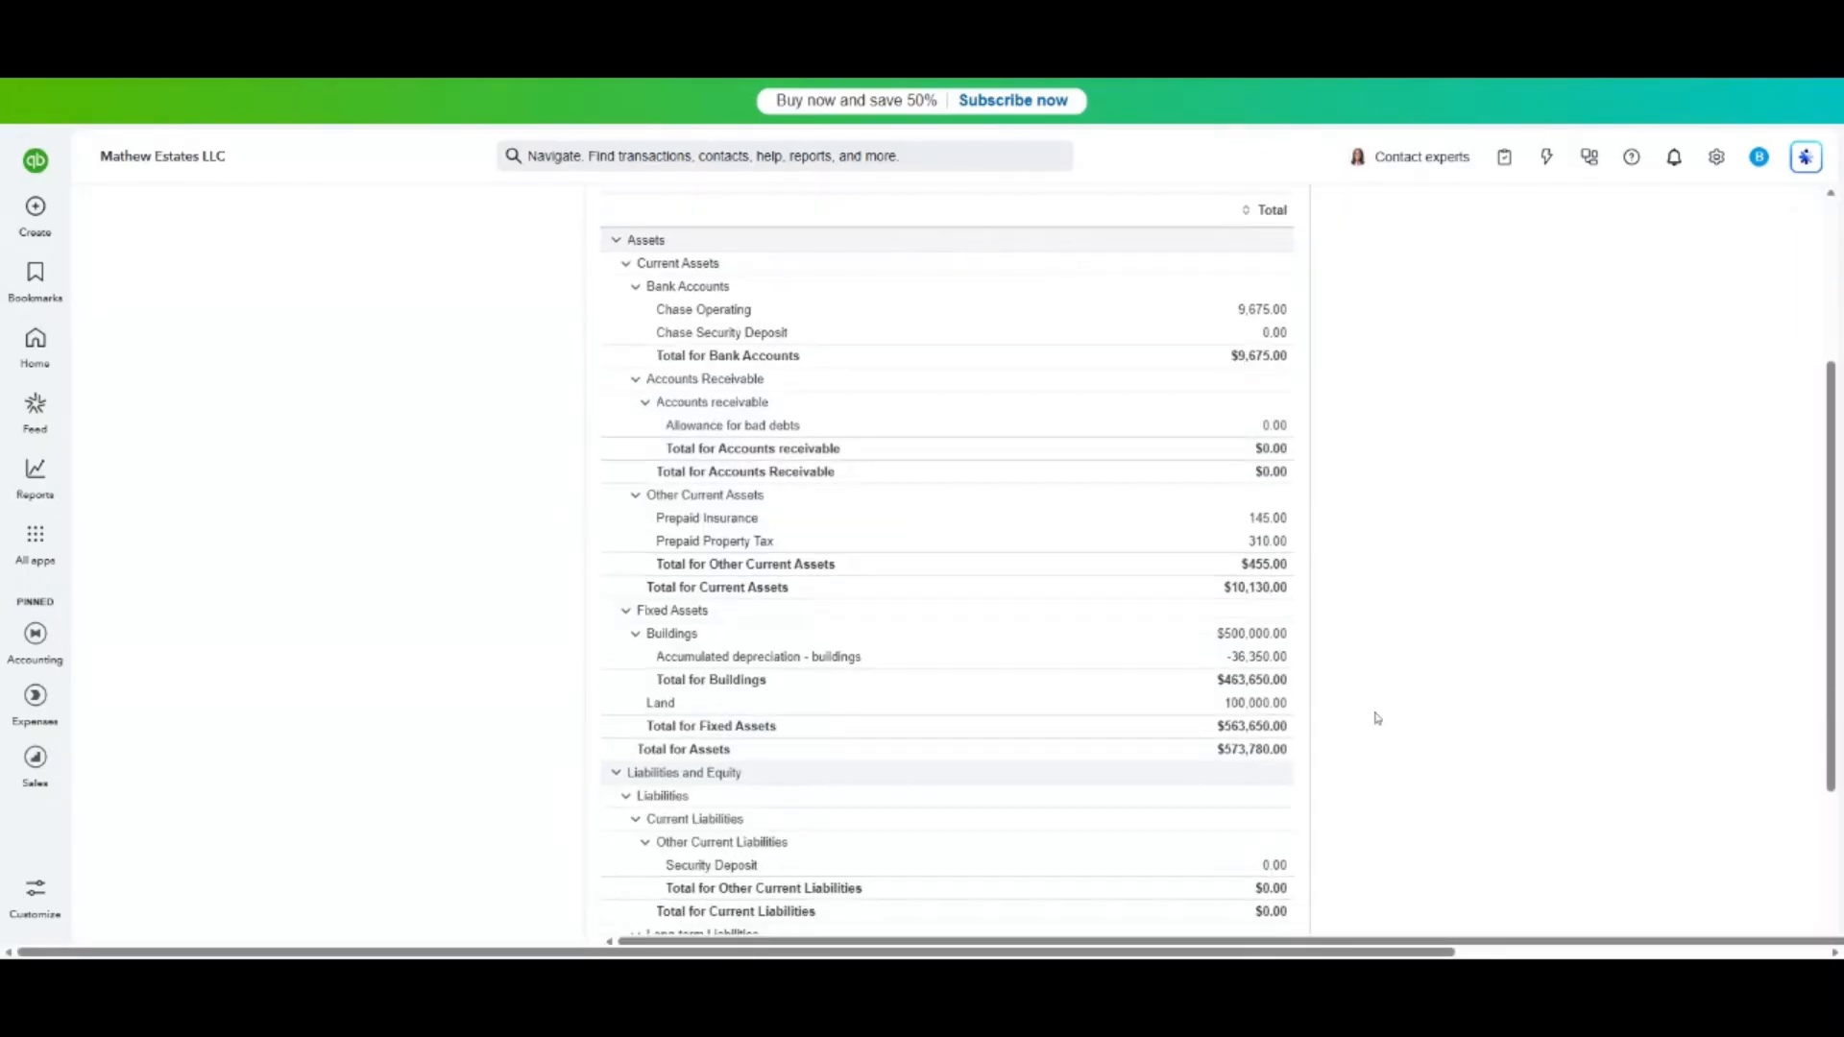
click(1258, 659)
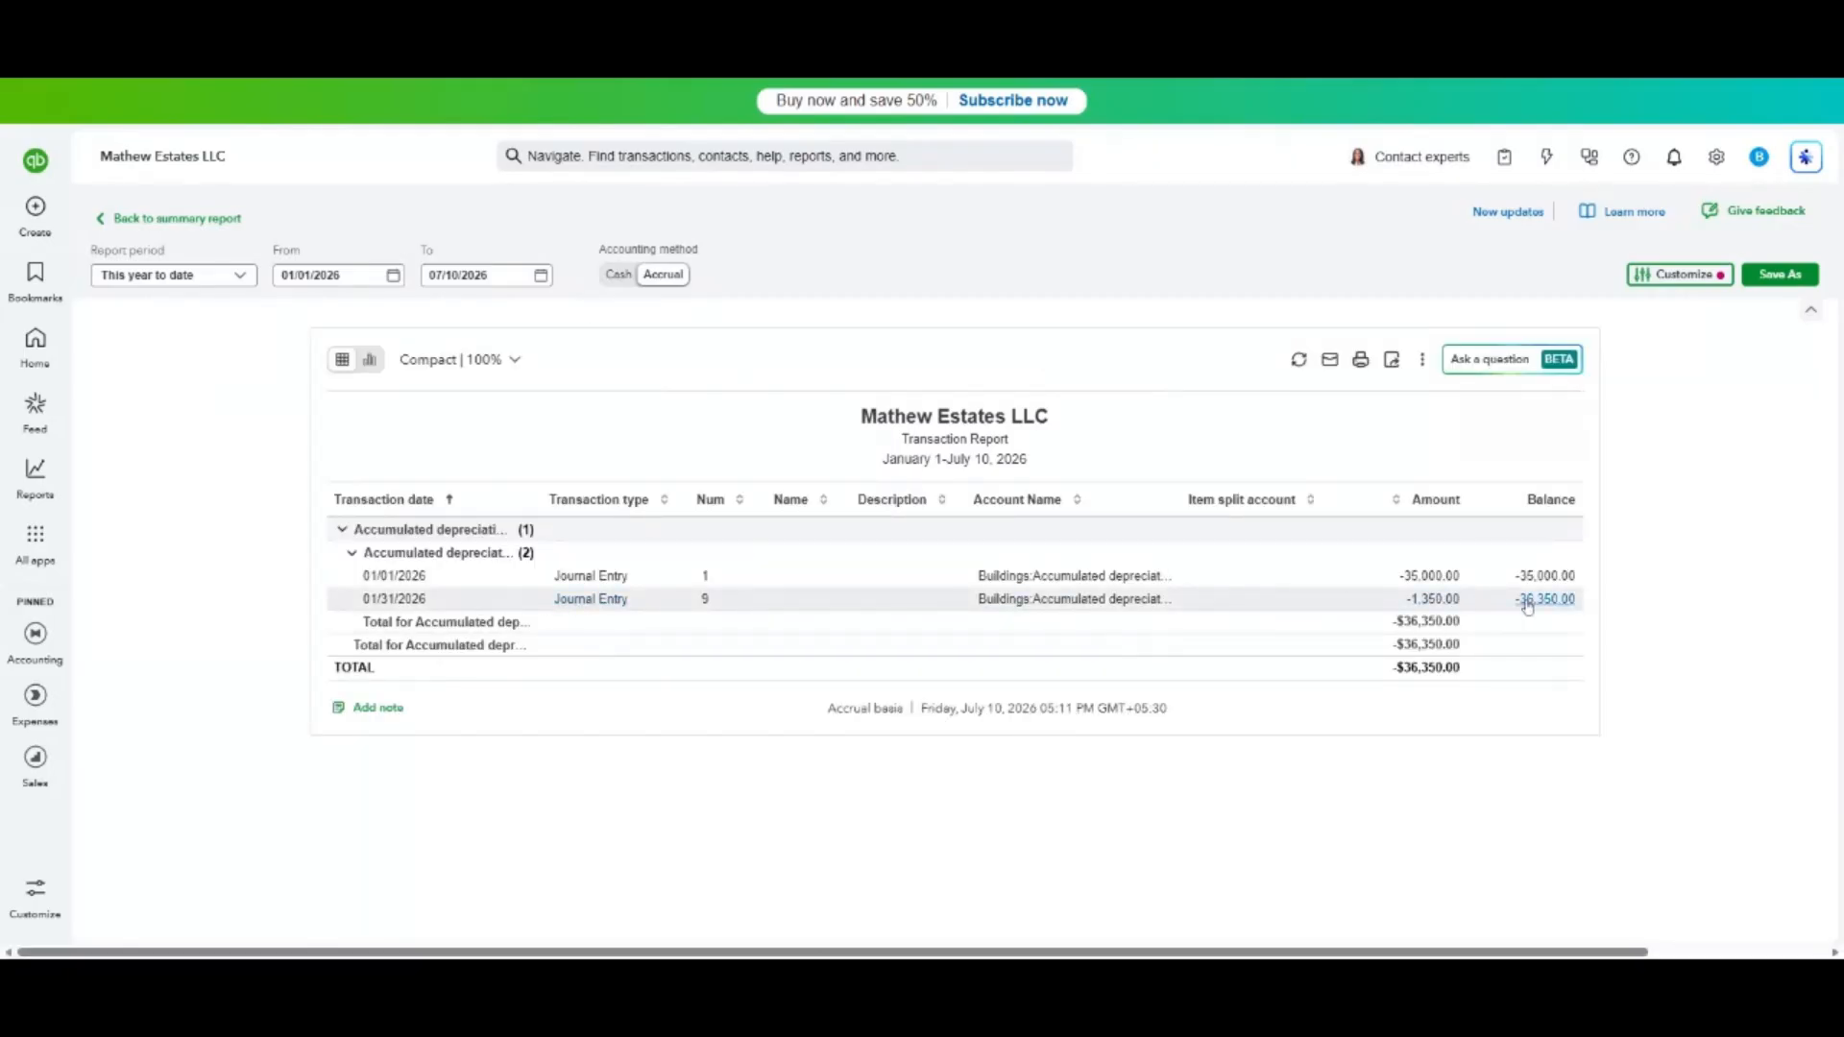
click(190, 219)
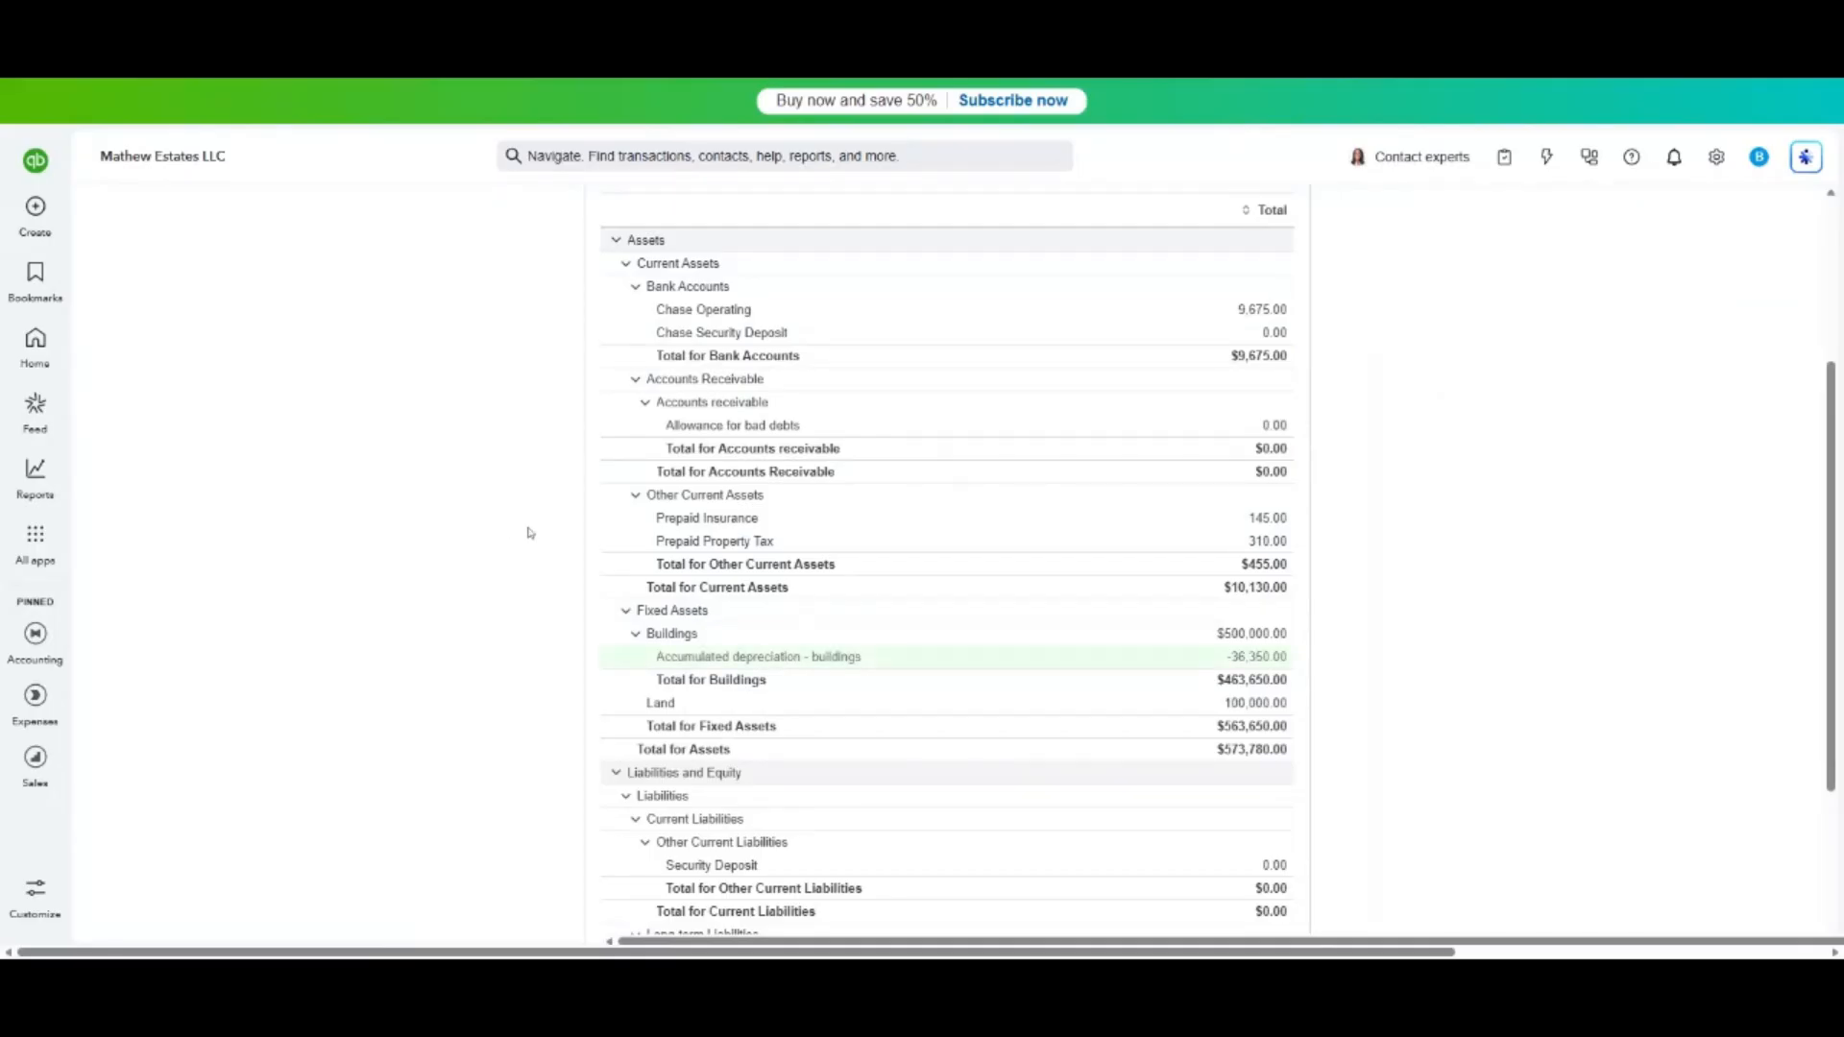
Leave the Balance Sheet for the standard reports list and open the Profit and Loss report.
scroll(530, 533, up, 3)
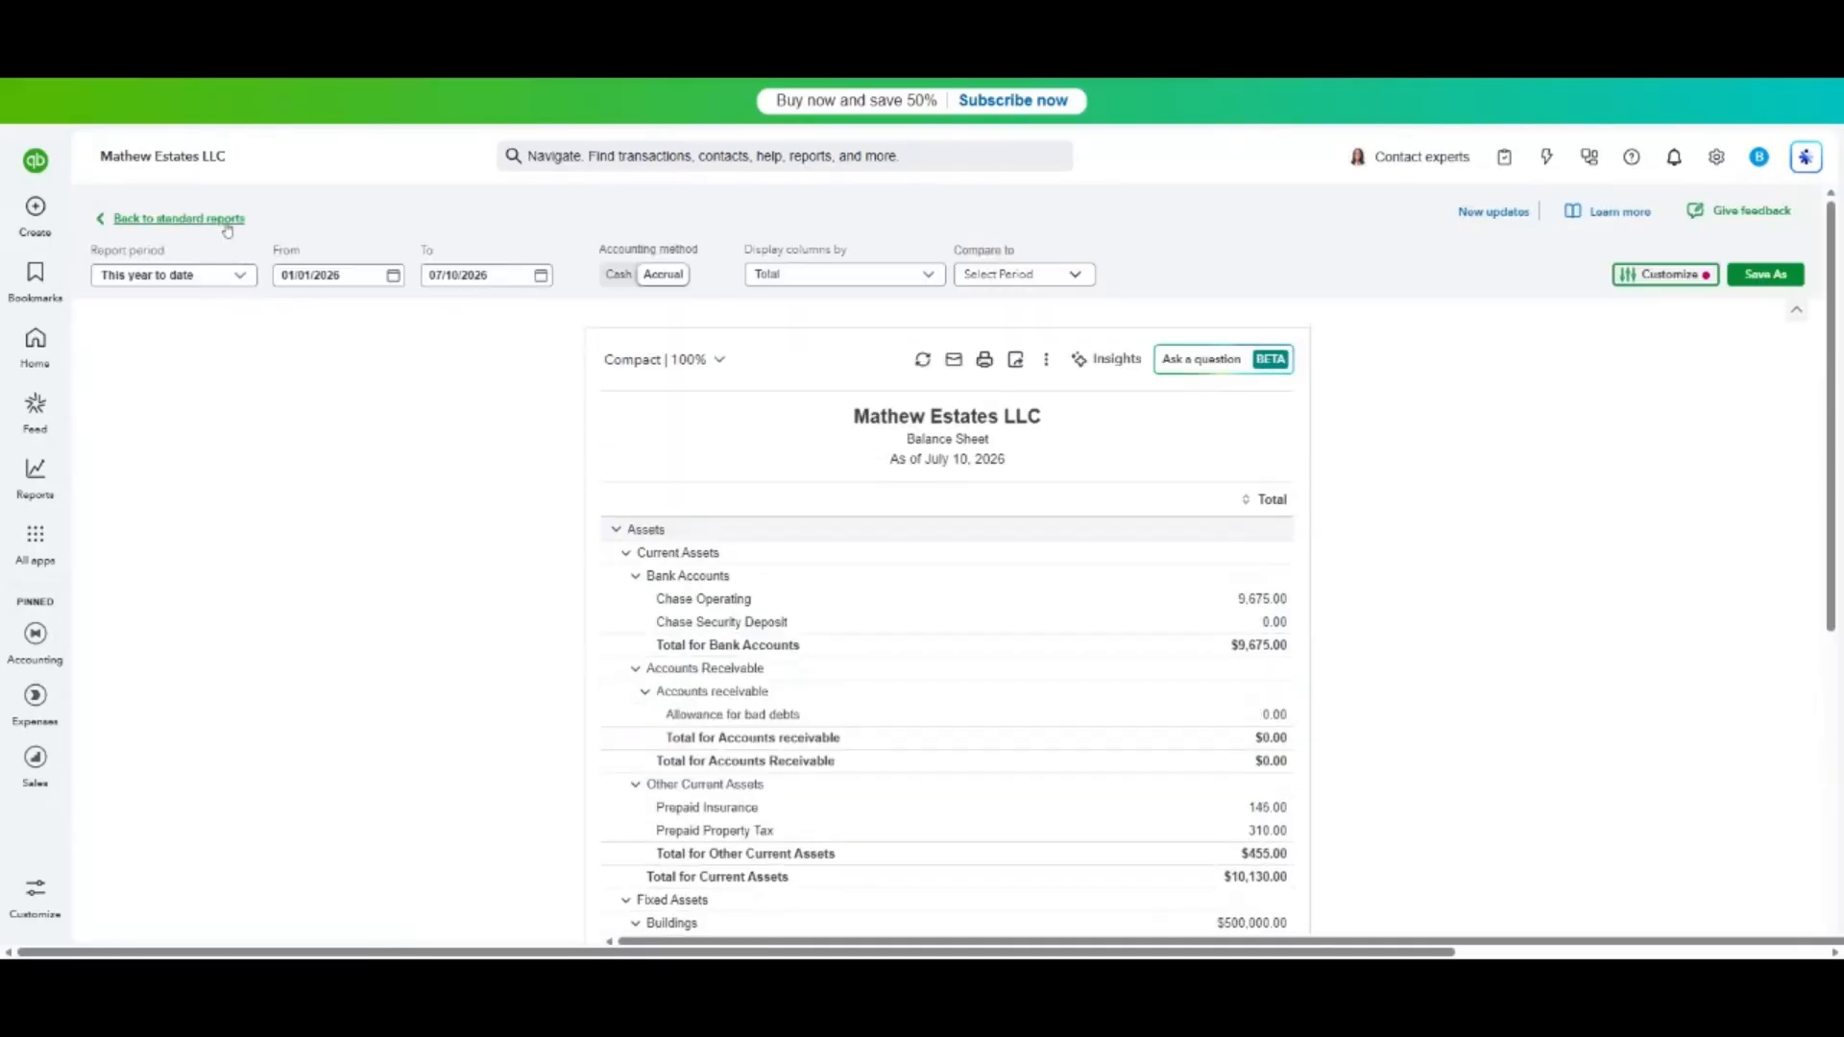
click(179, 219)
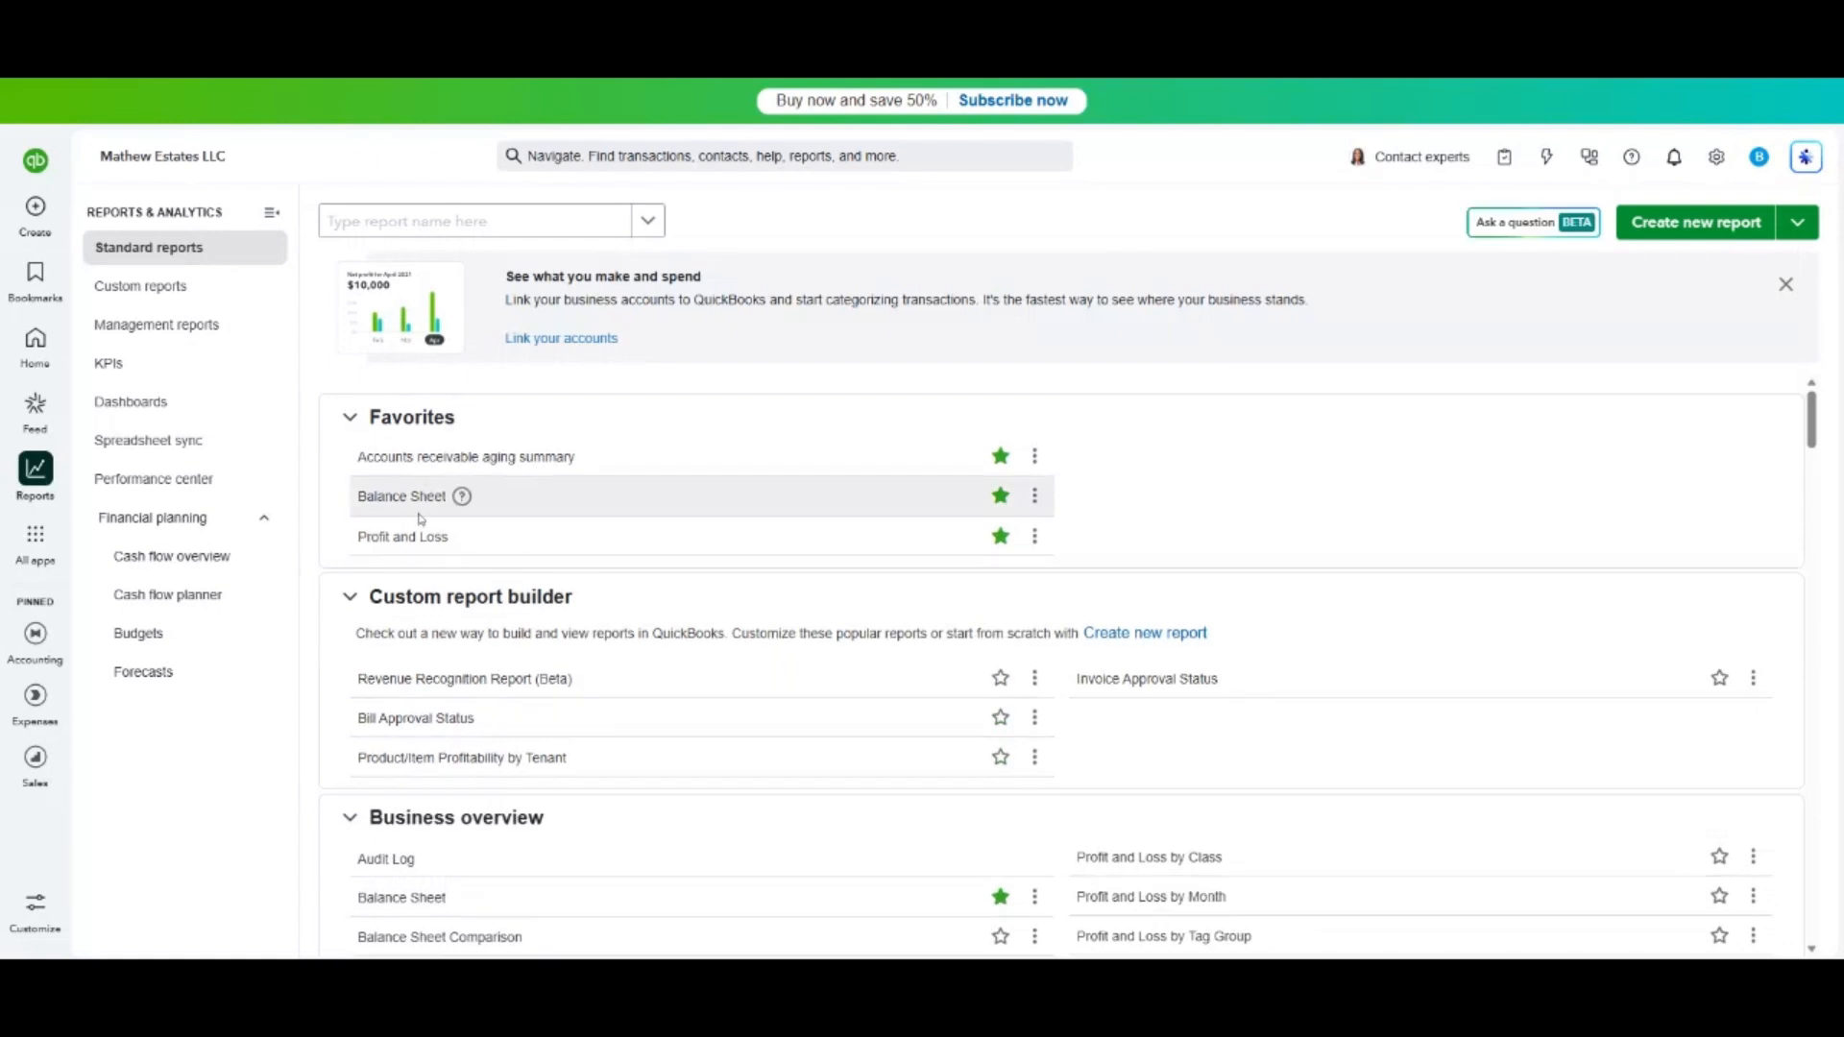
click(408, 589)
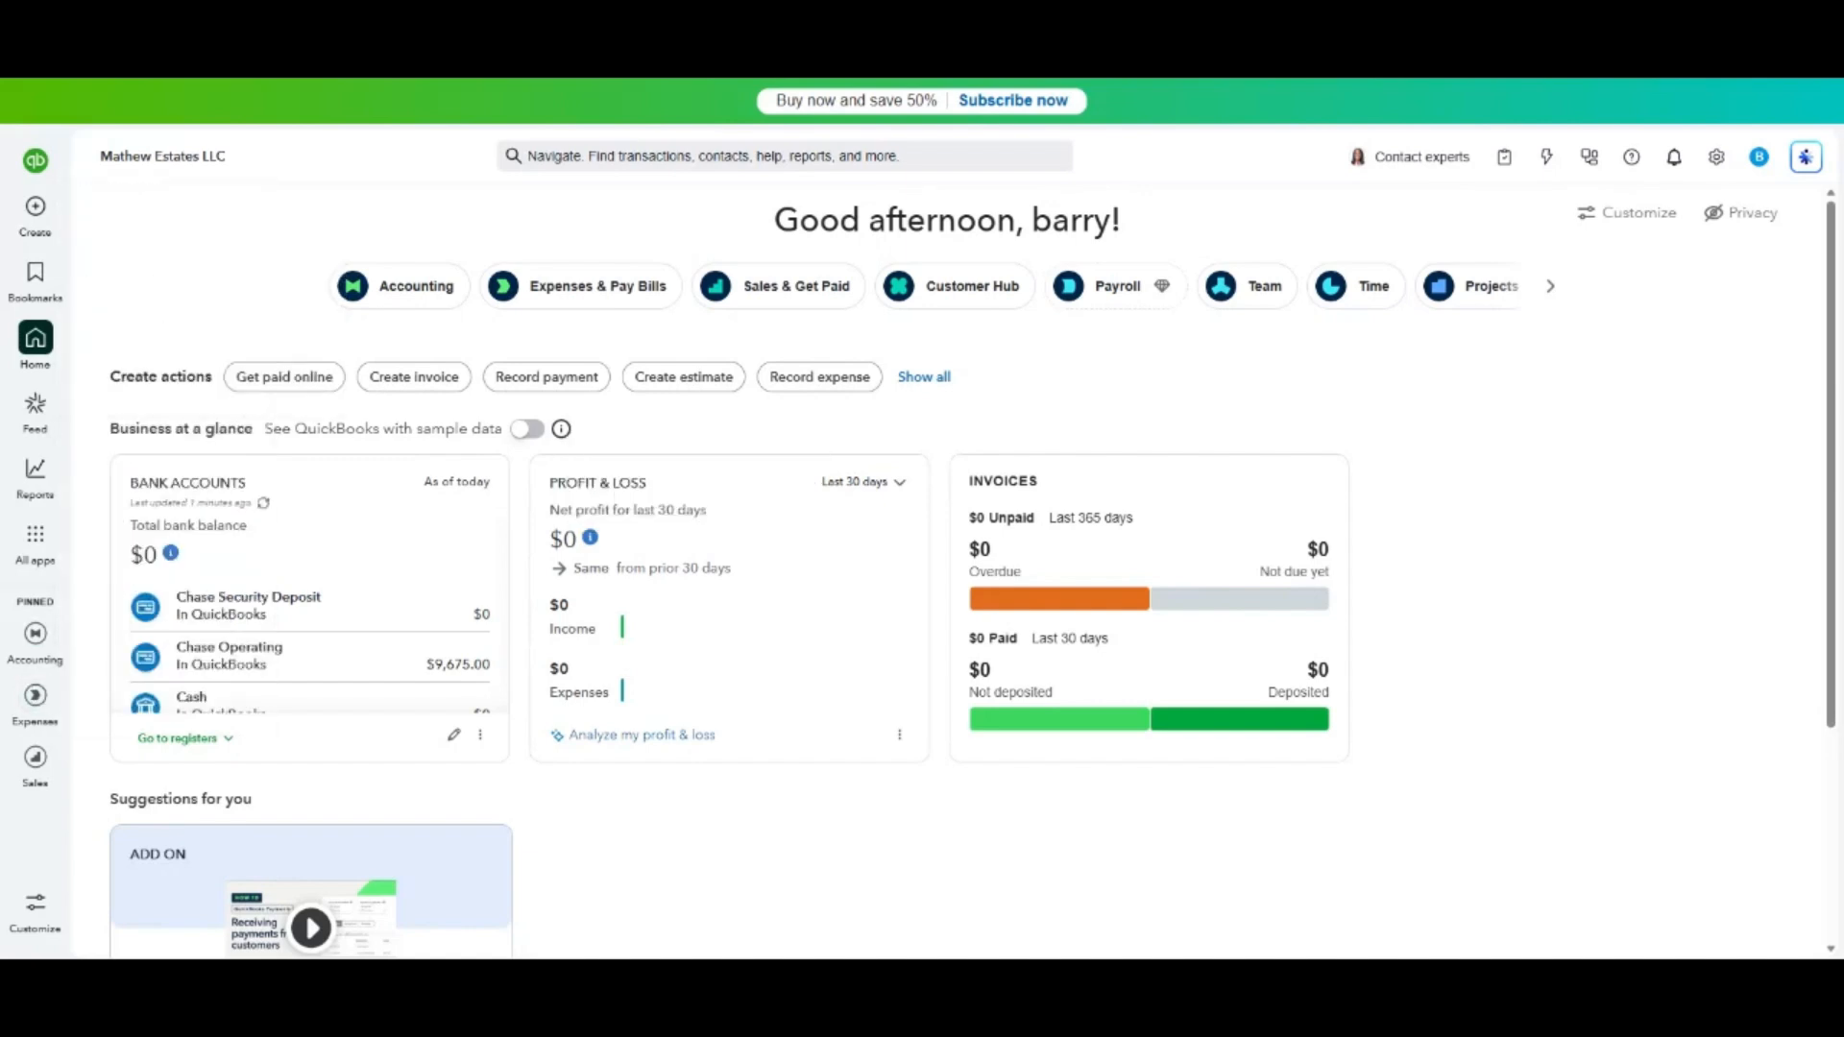
Start a bank deposit into Chase Operating and set its date to 01/01/2025.
mouse_move(36, 207)
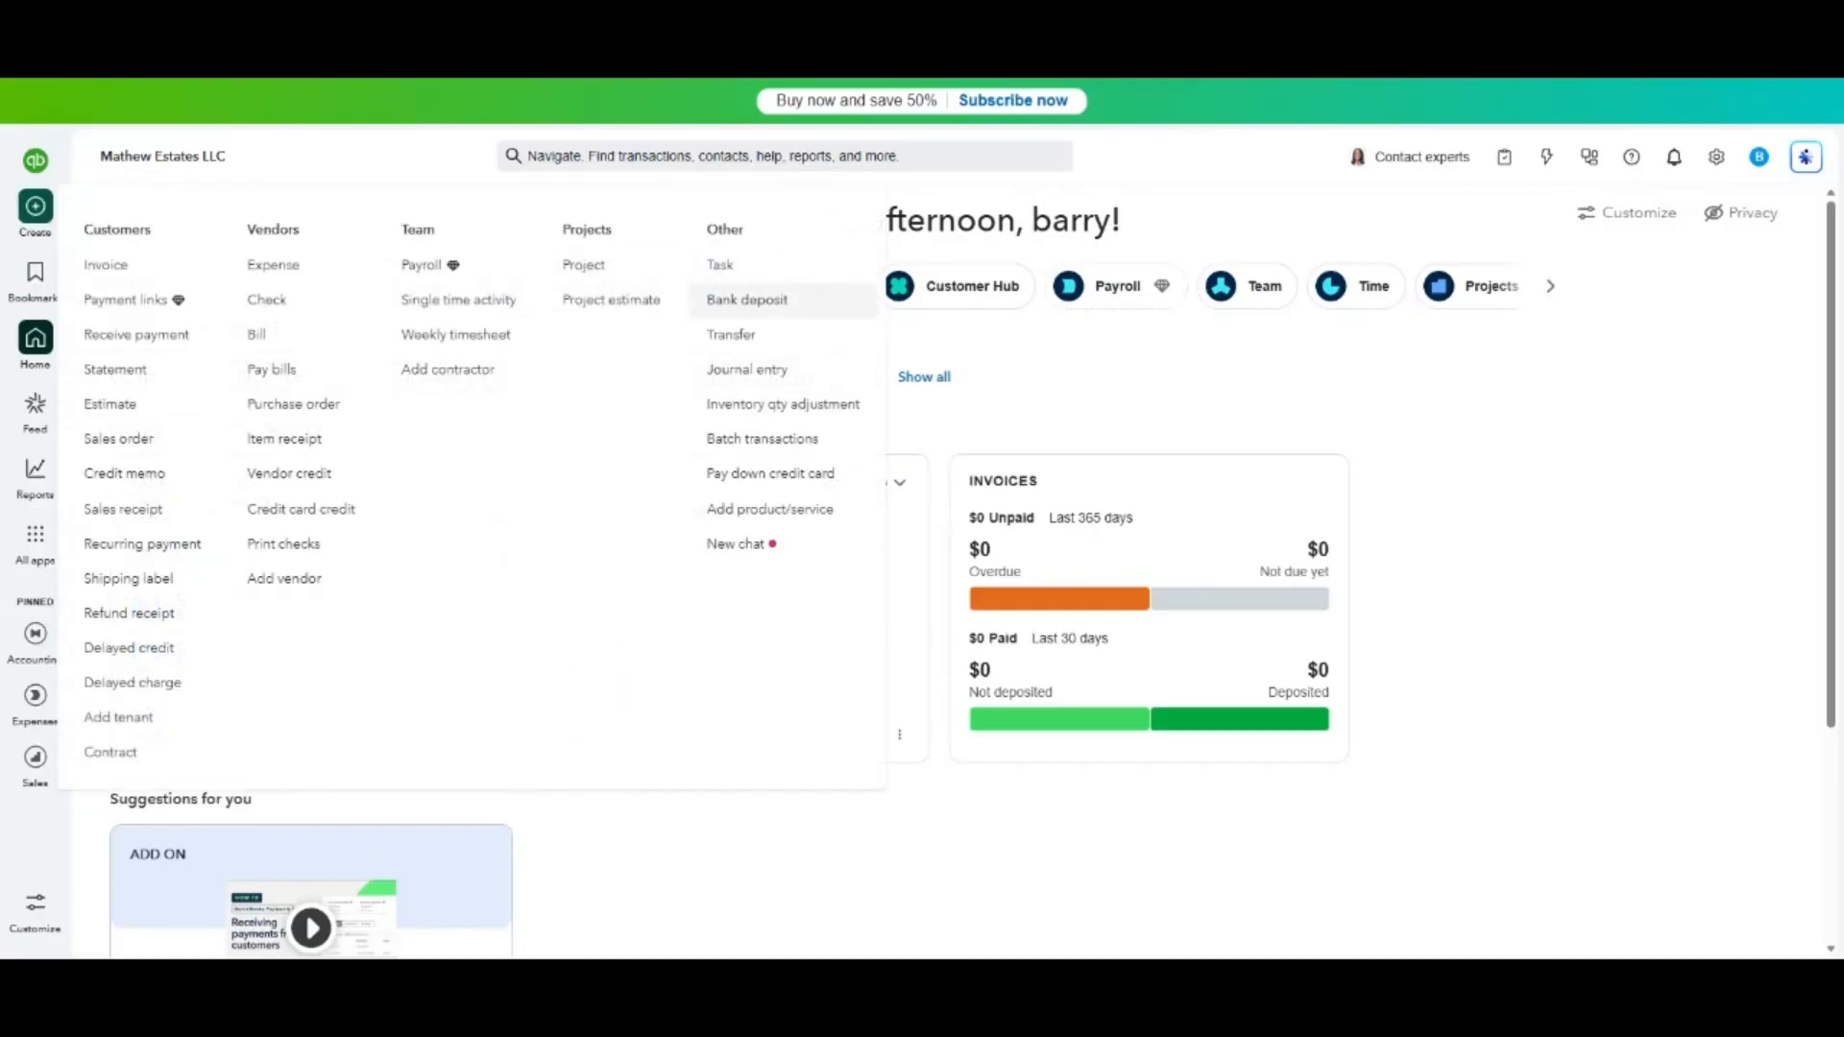
click(761, 303)
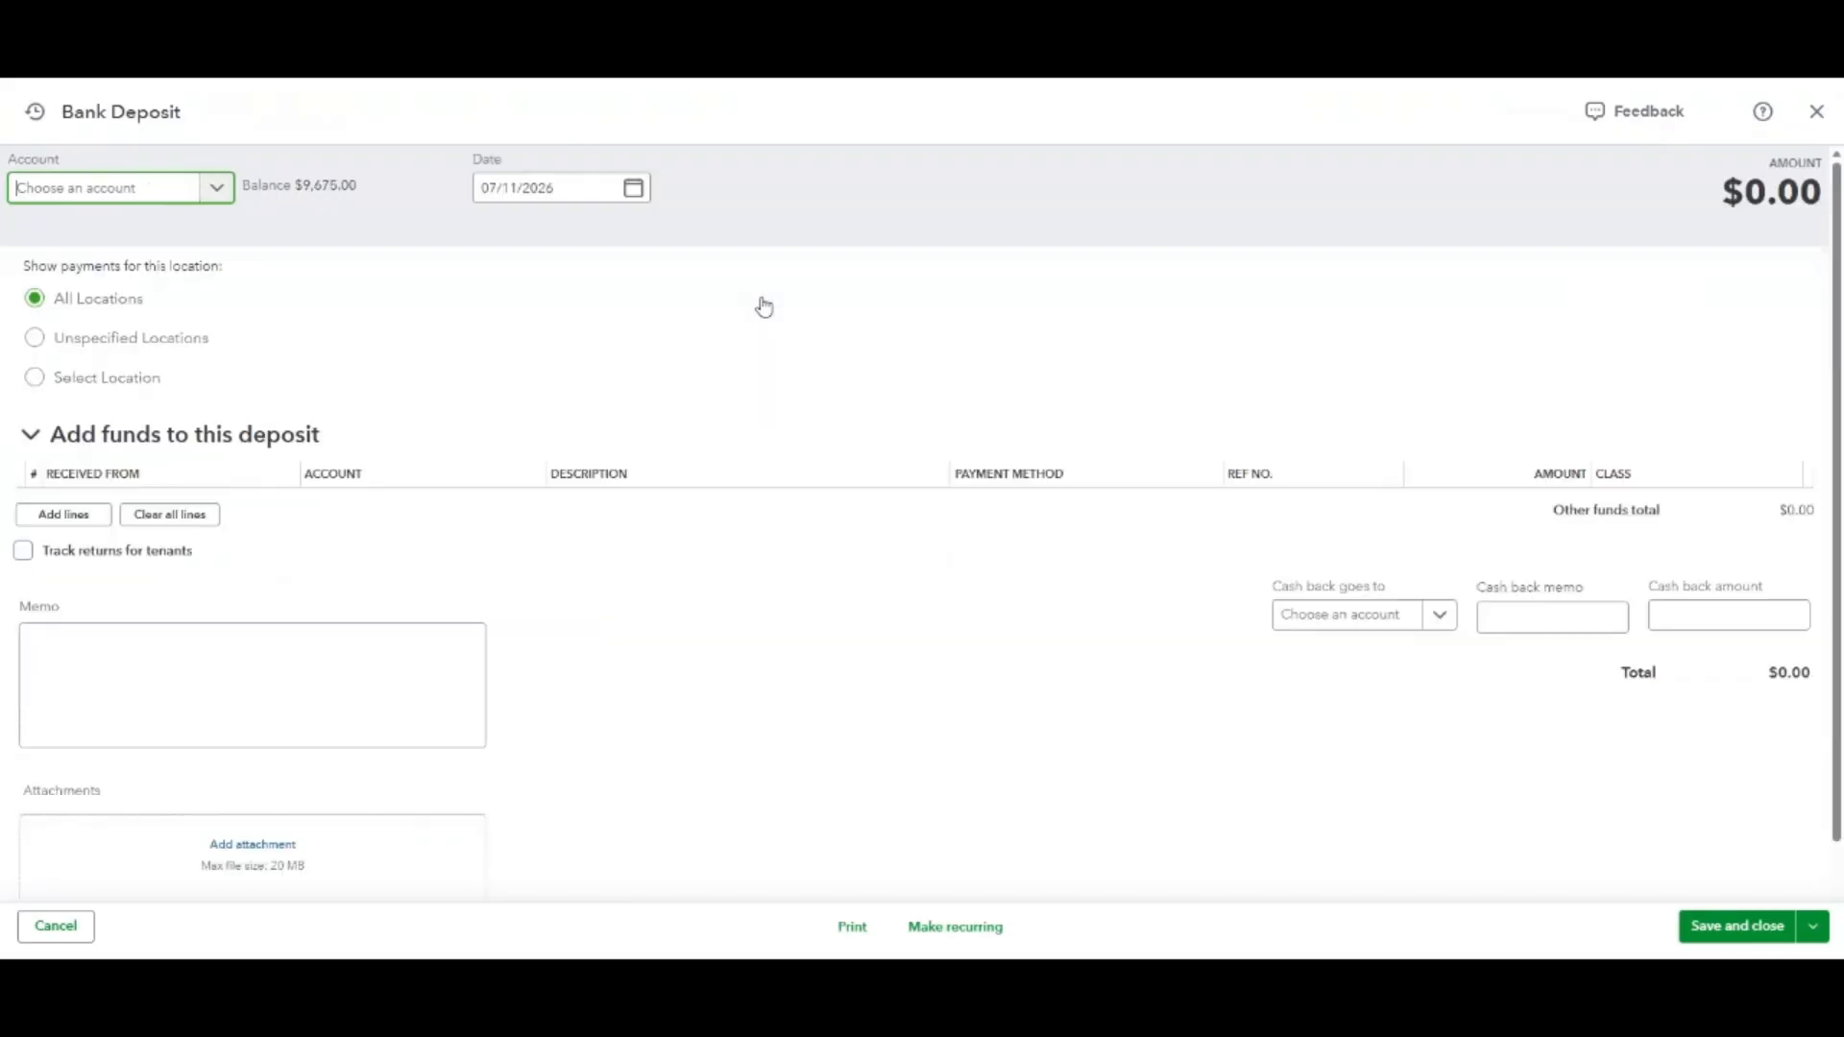
click(633, 187)
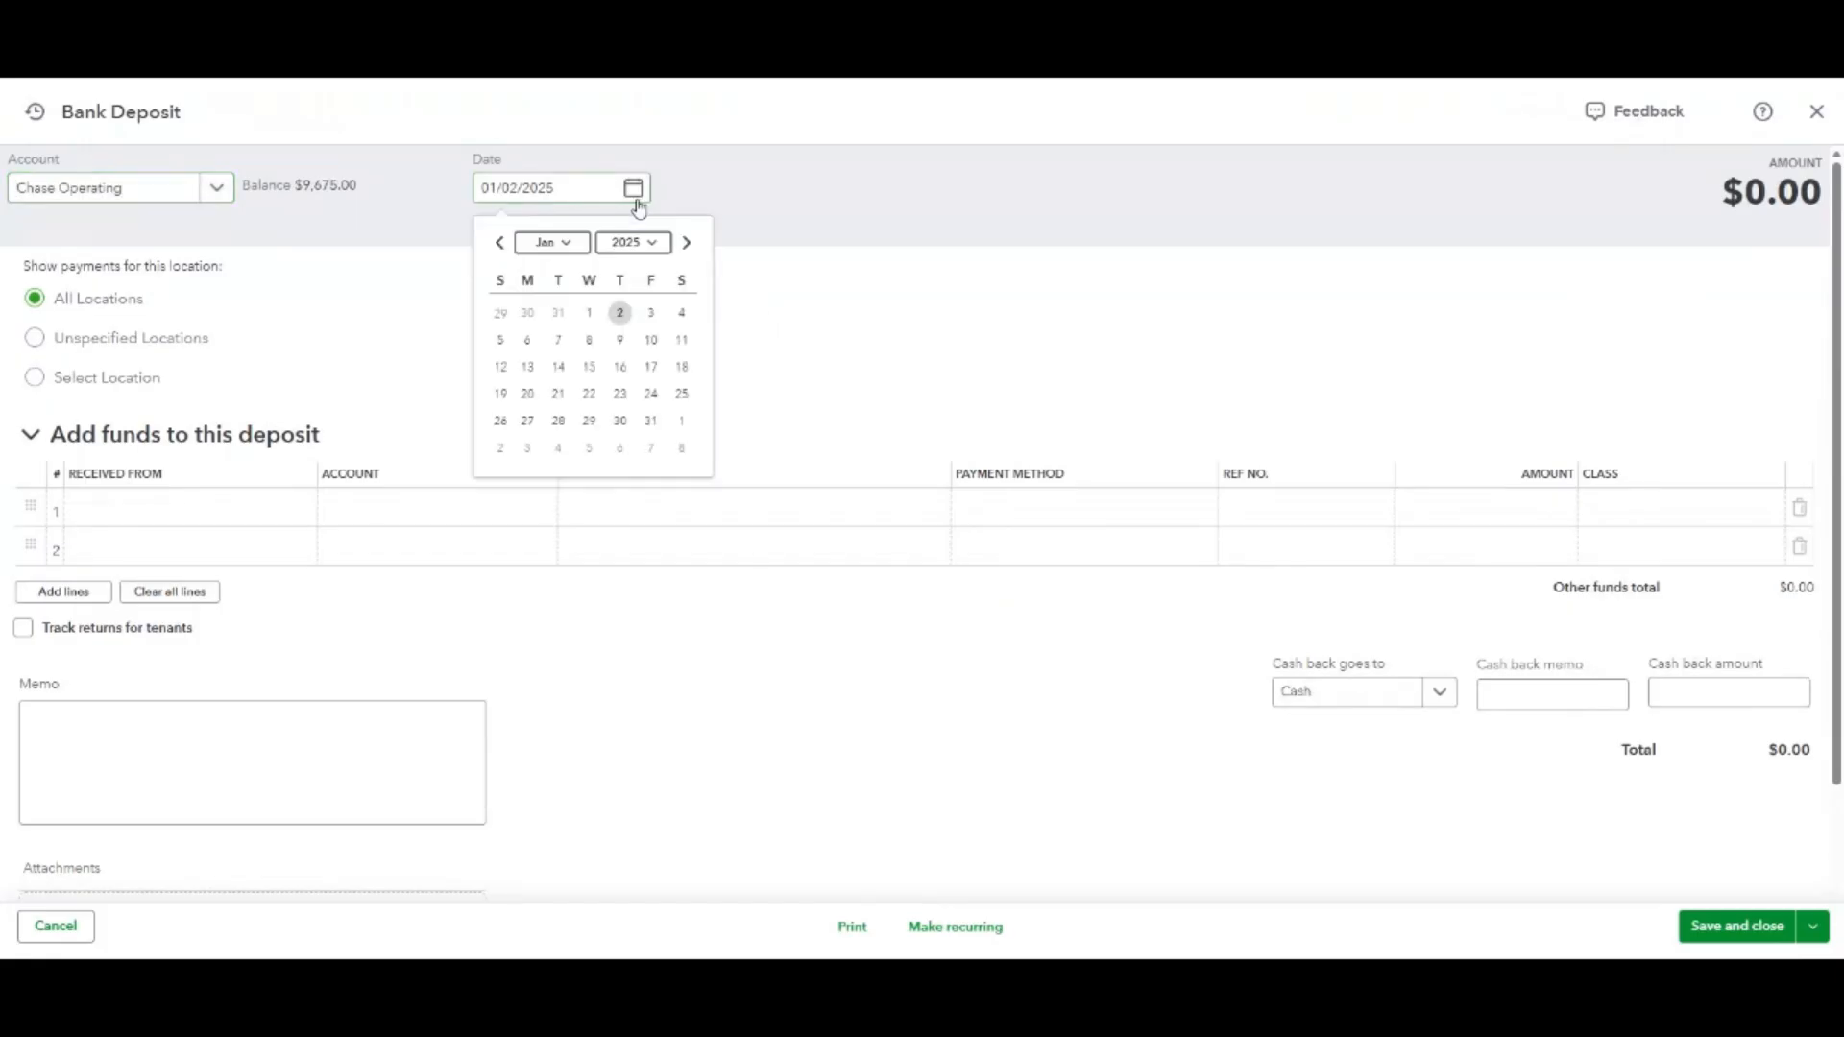
click(588, 309)
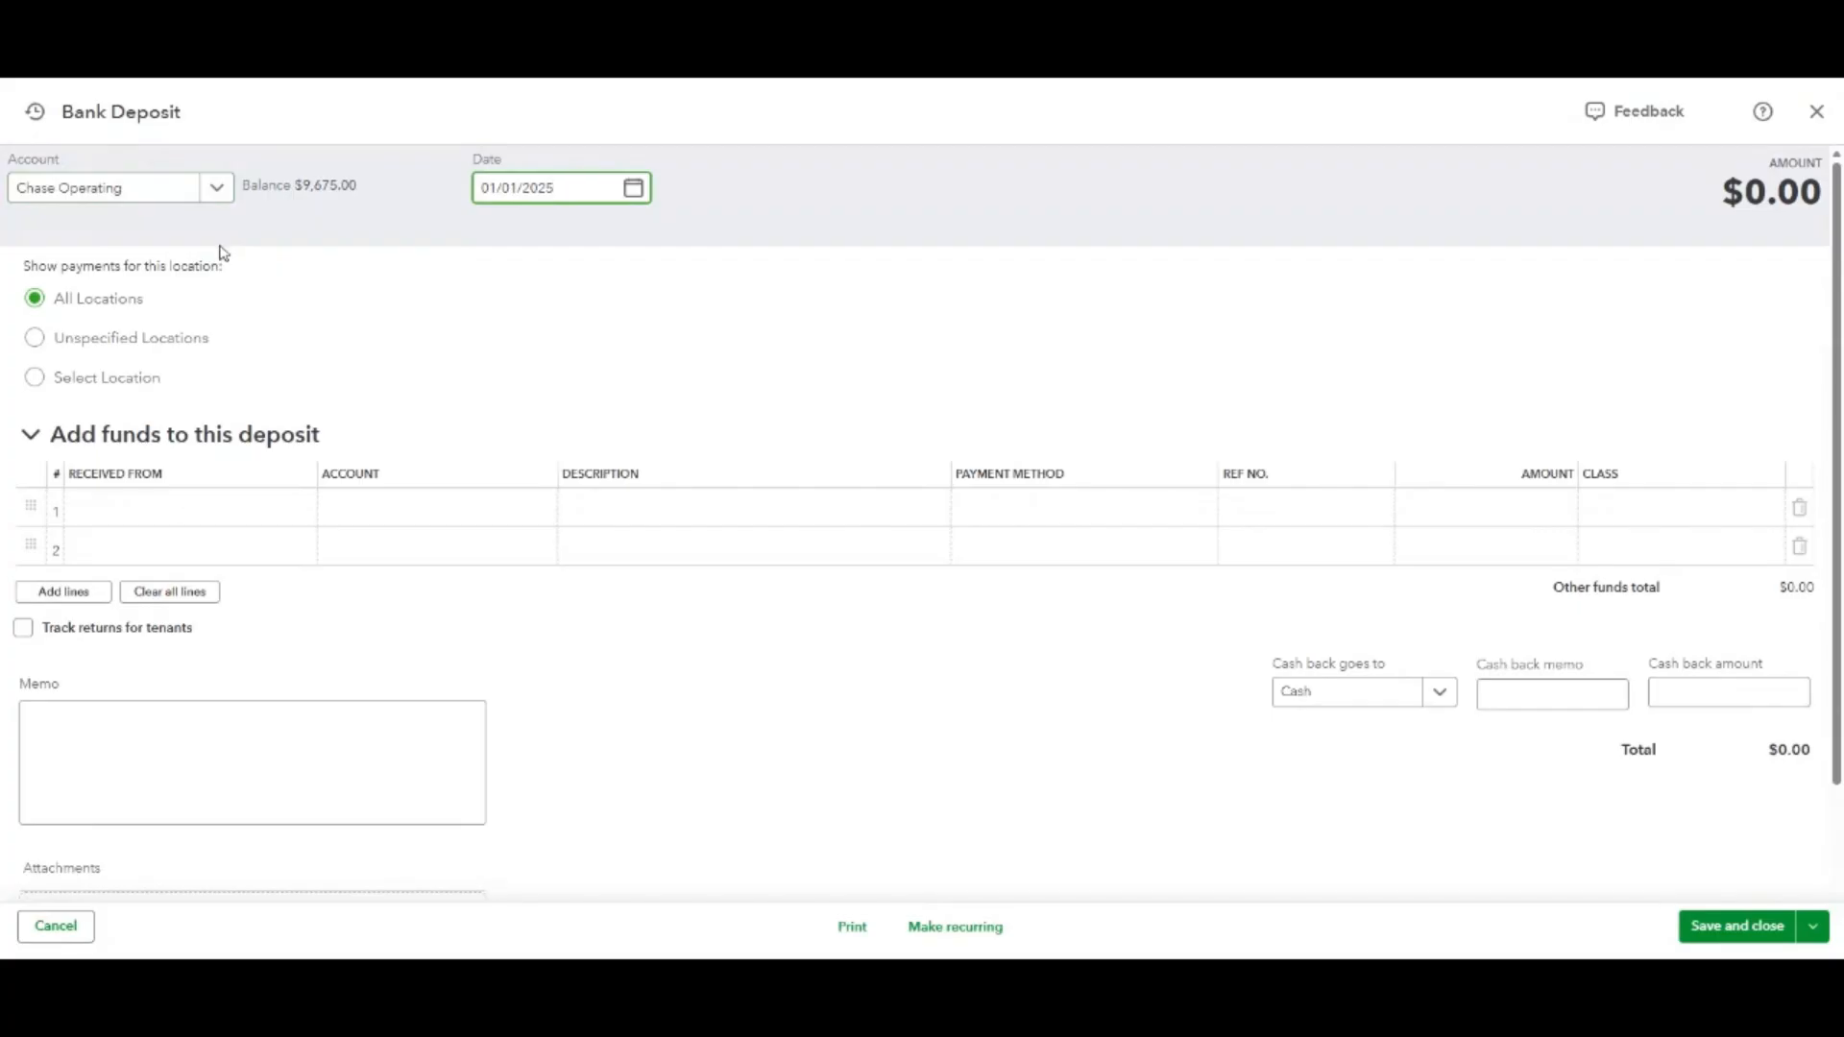
click(527, 279)
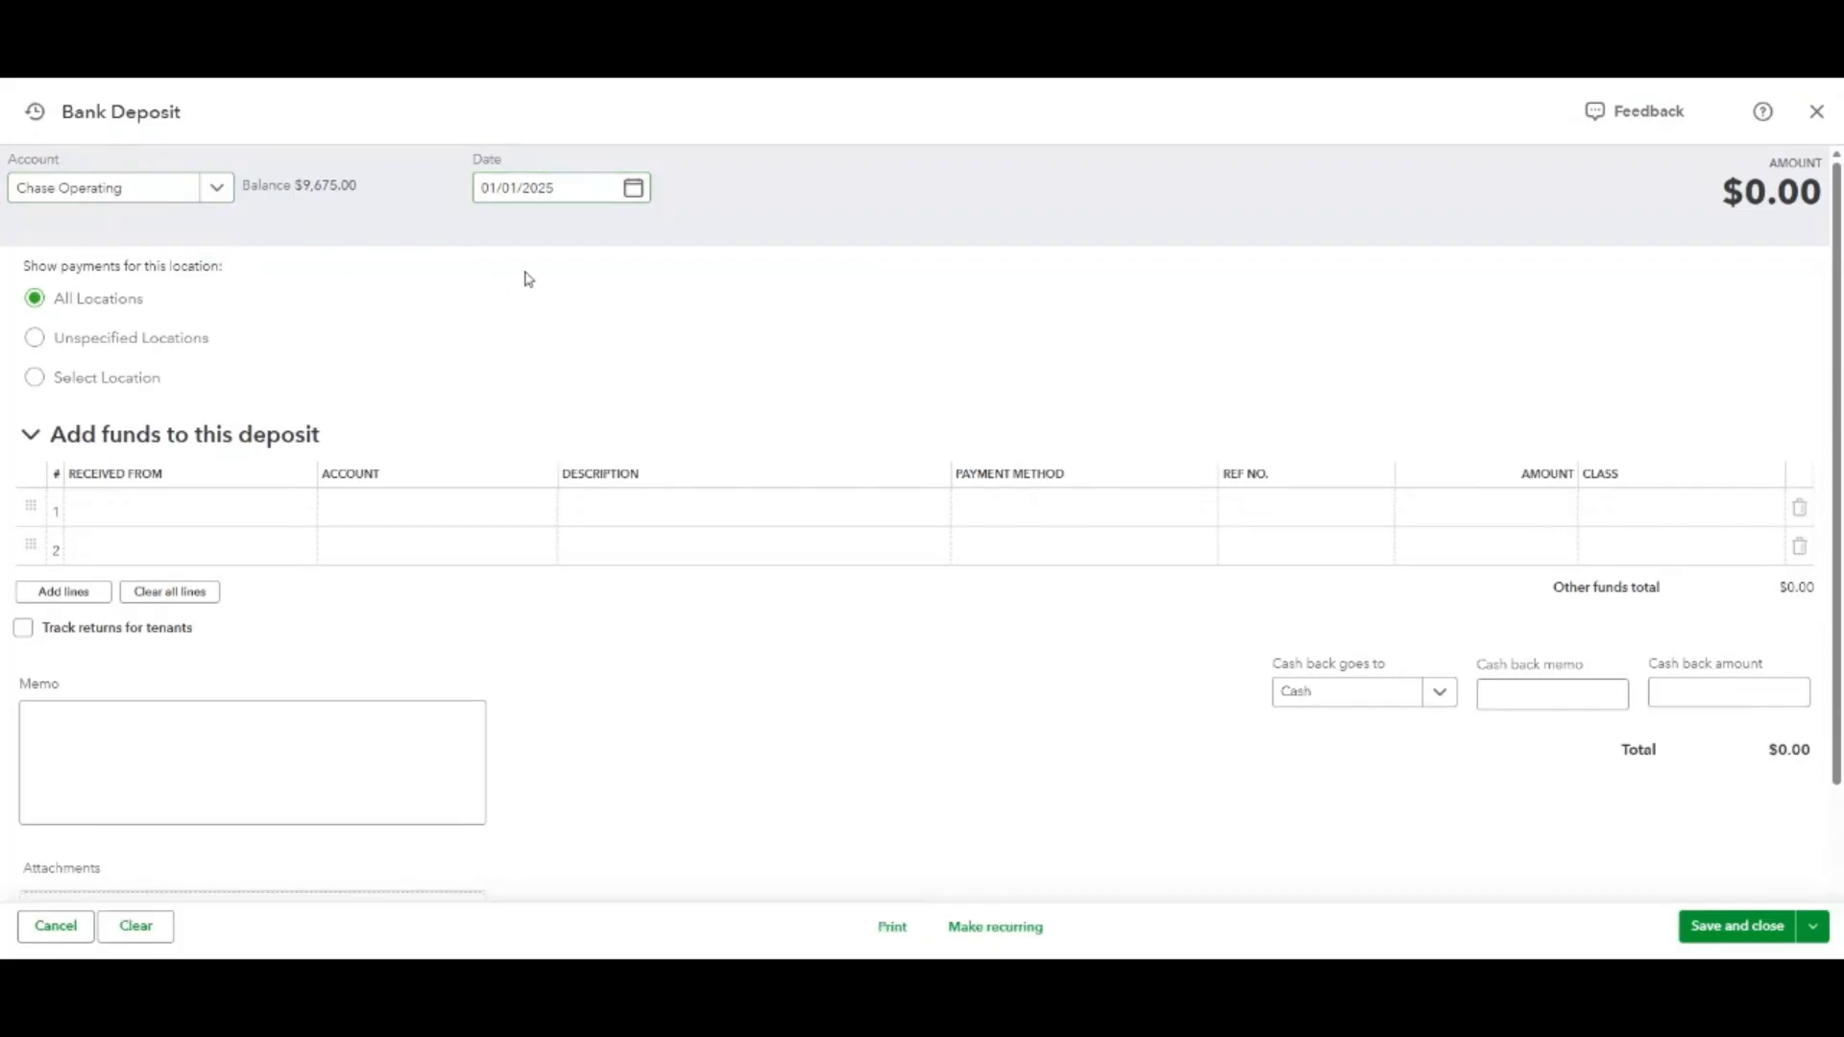
Add a deposit line with account Owners Equity and amount $50,000, then save and close the deposit.
click(167, 510)
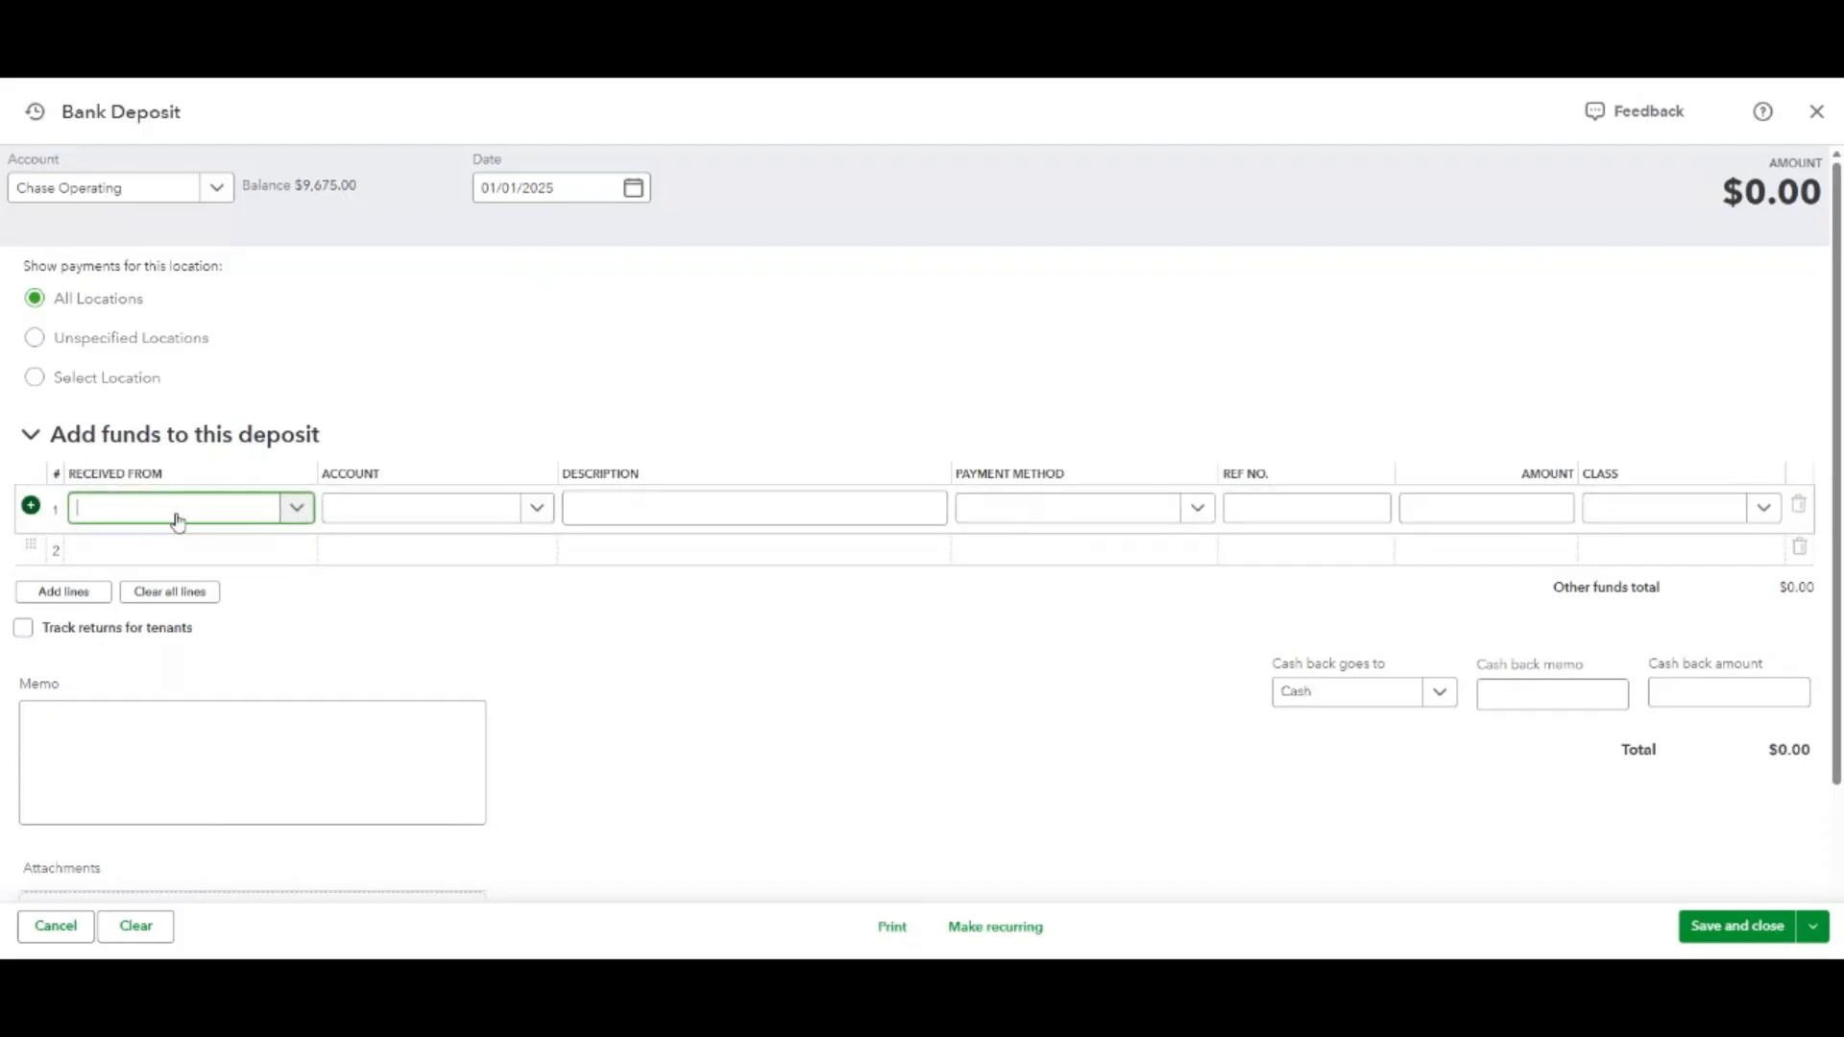
click(456, 509)
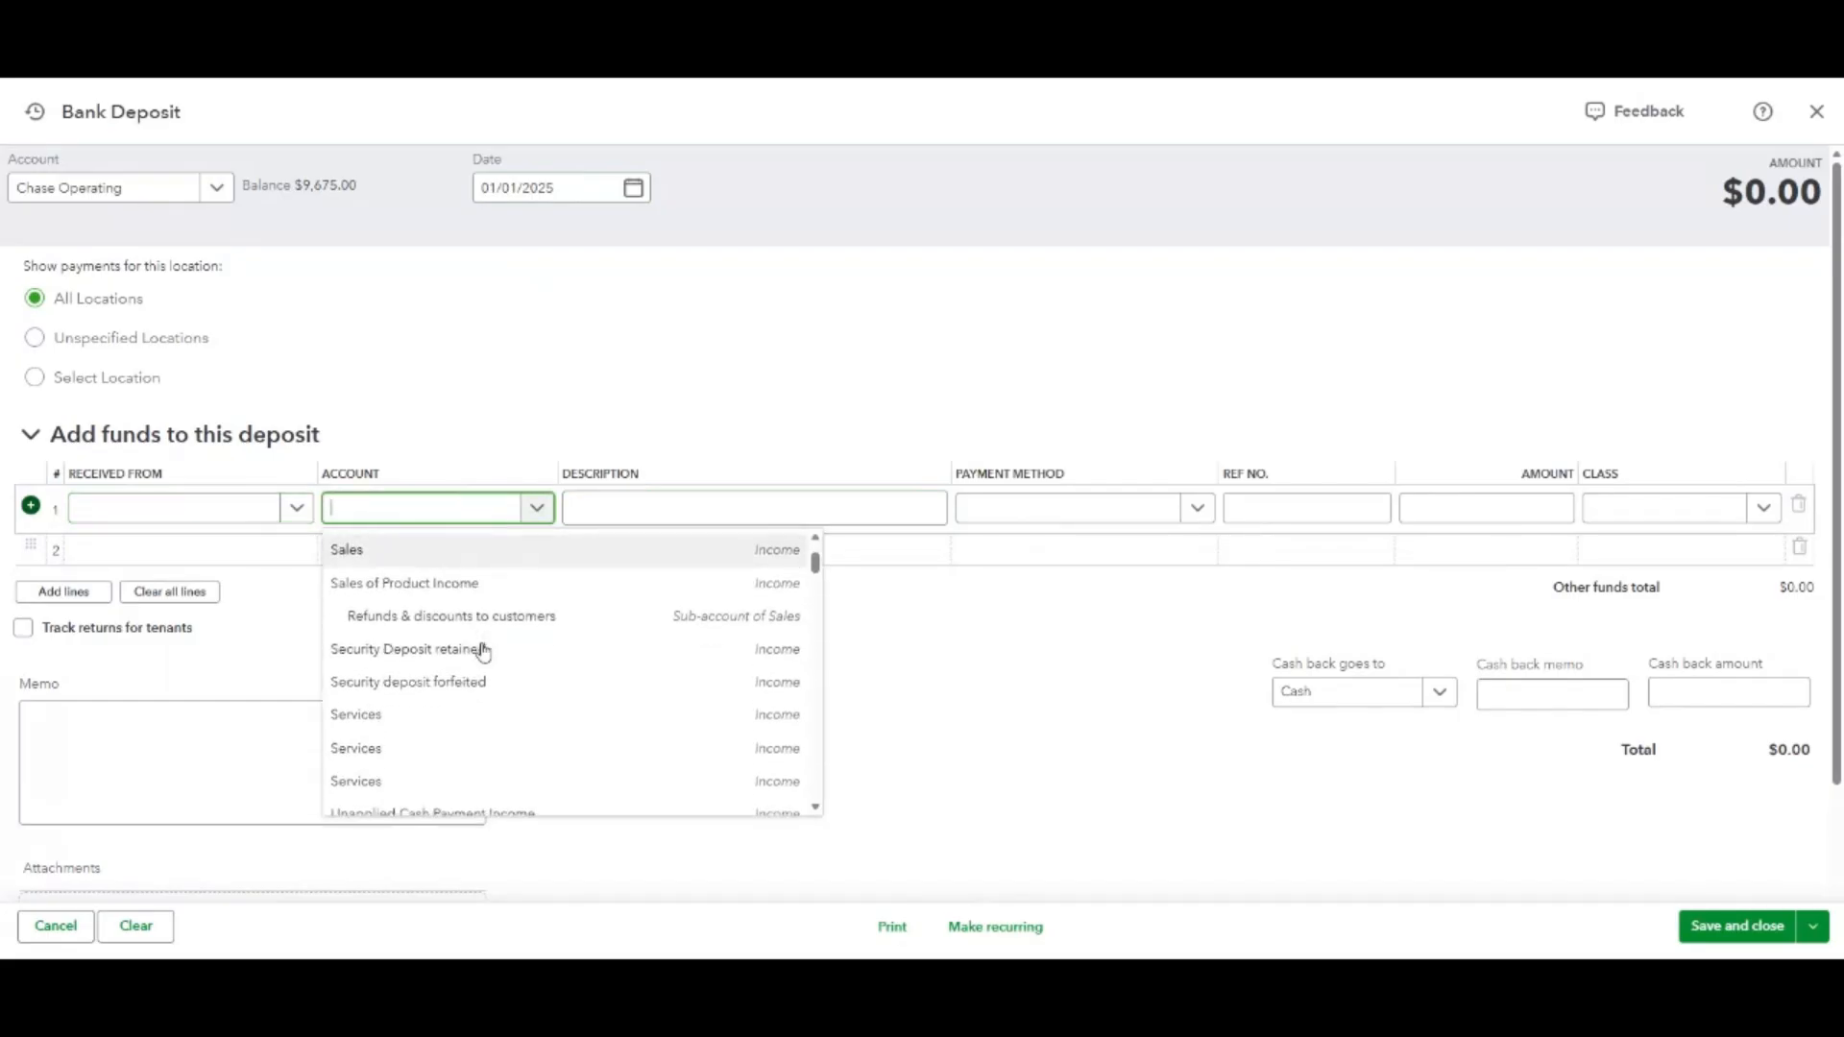
text(owners)
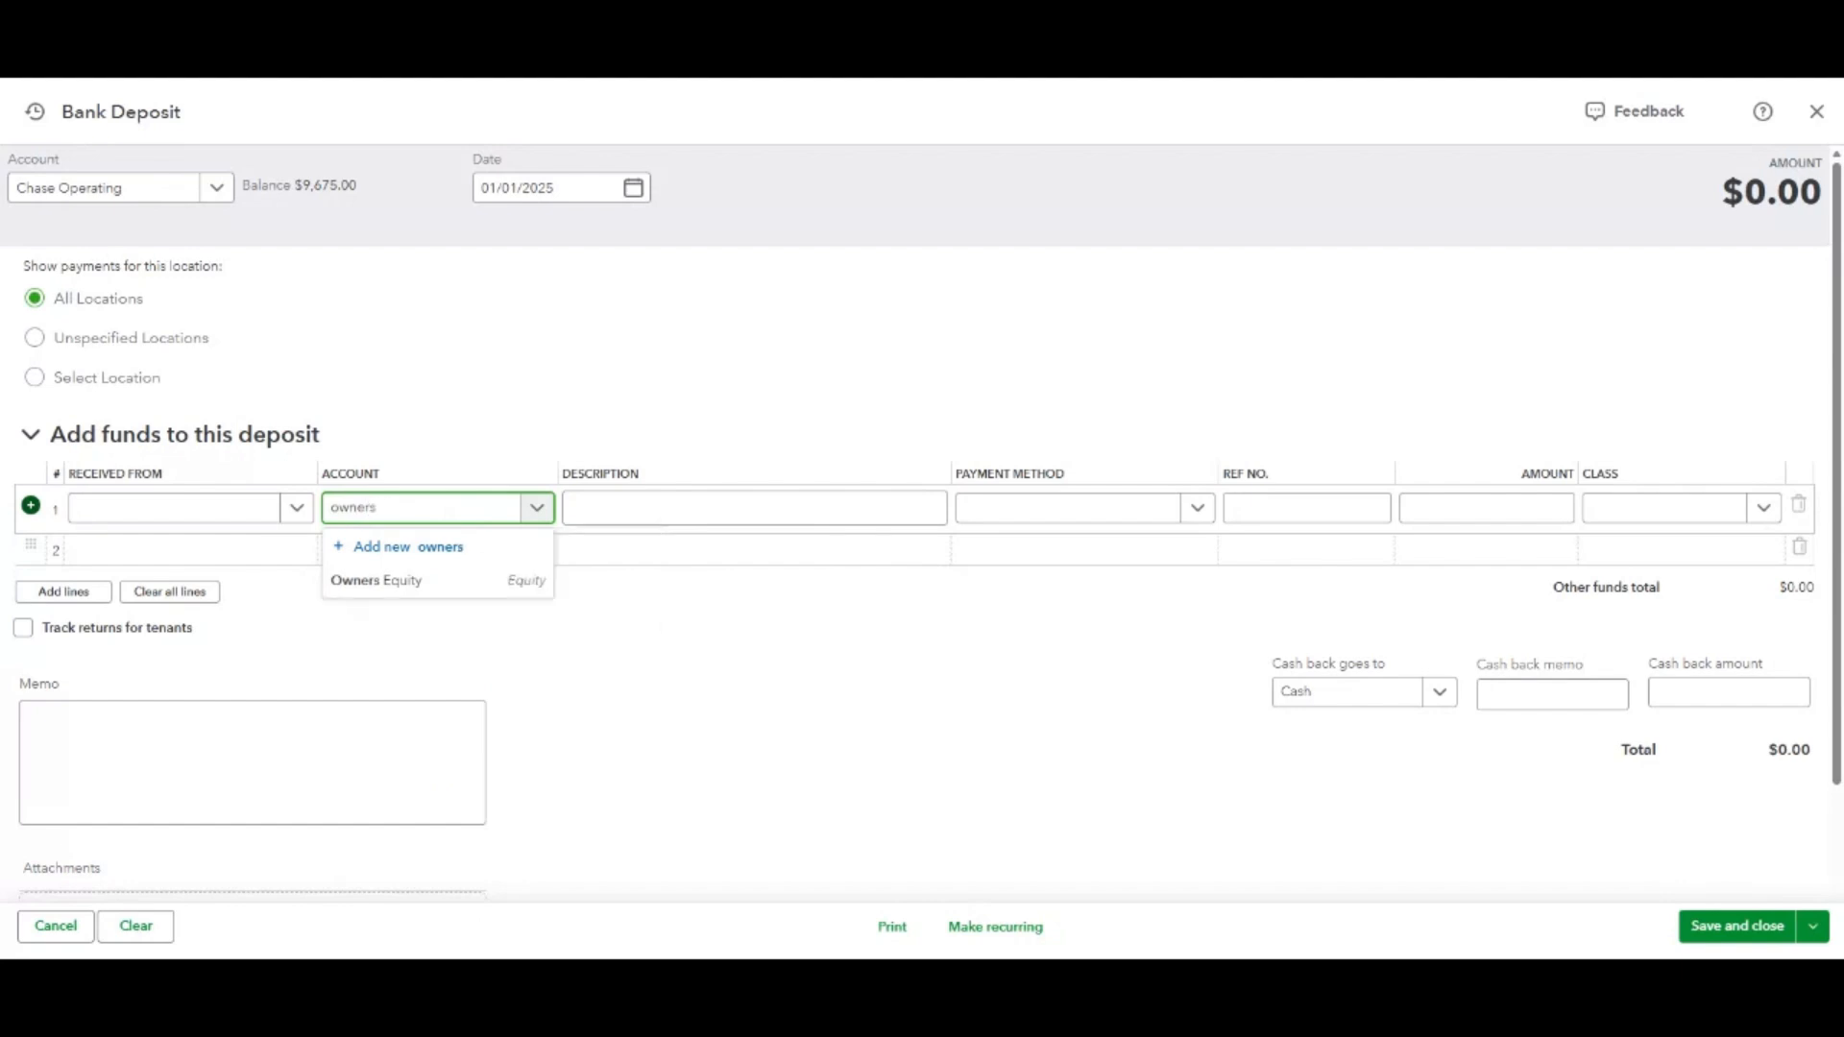
click(451, 585)
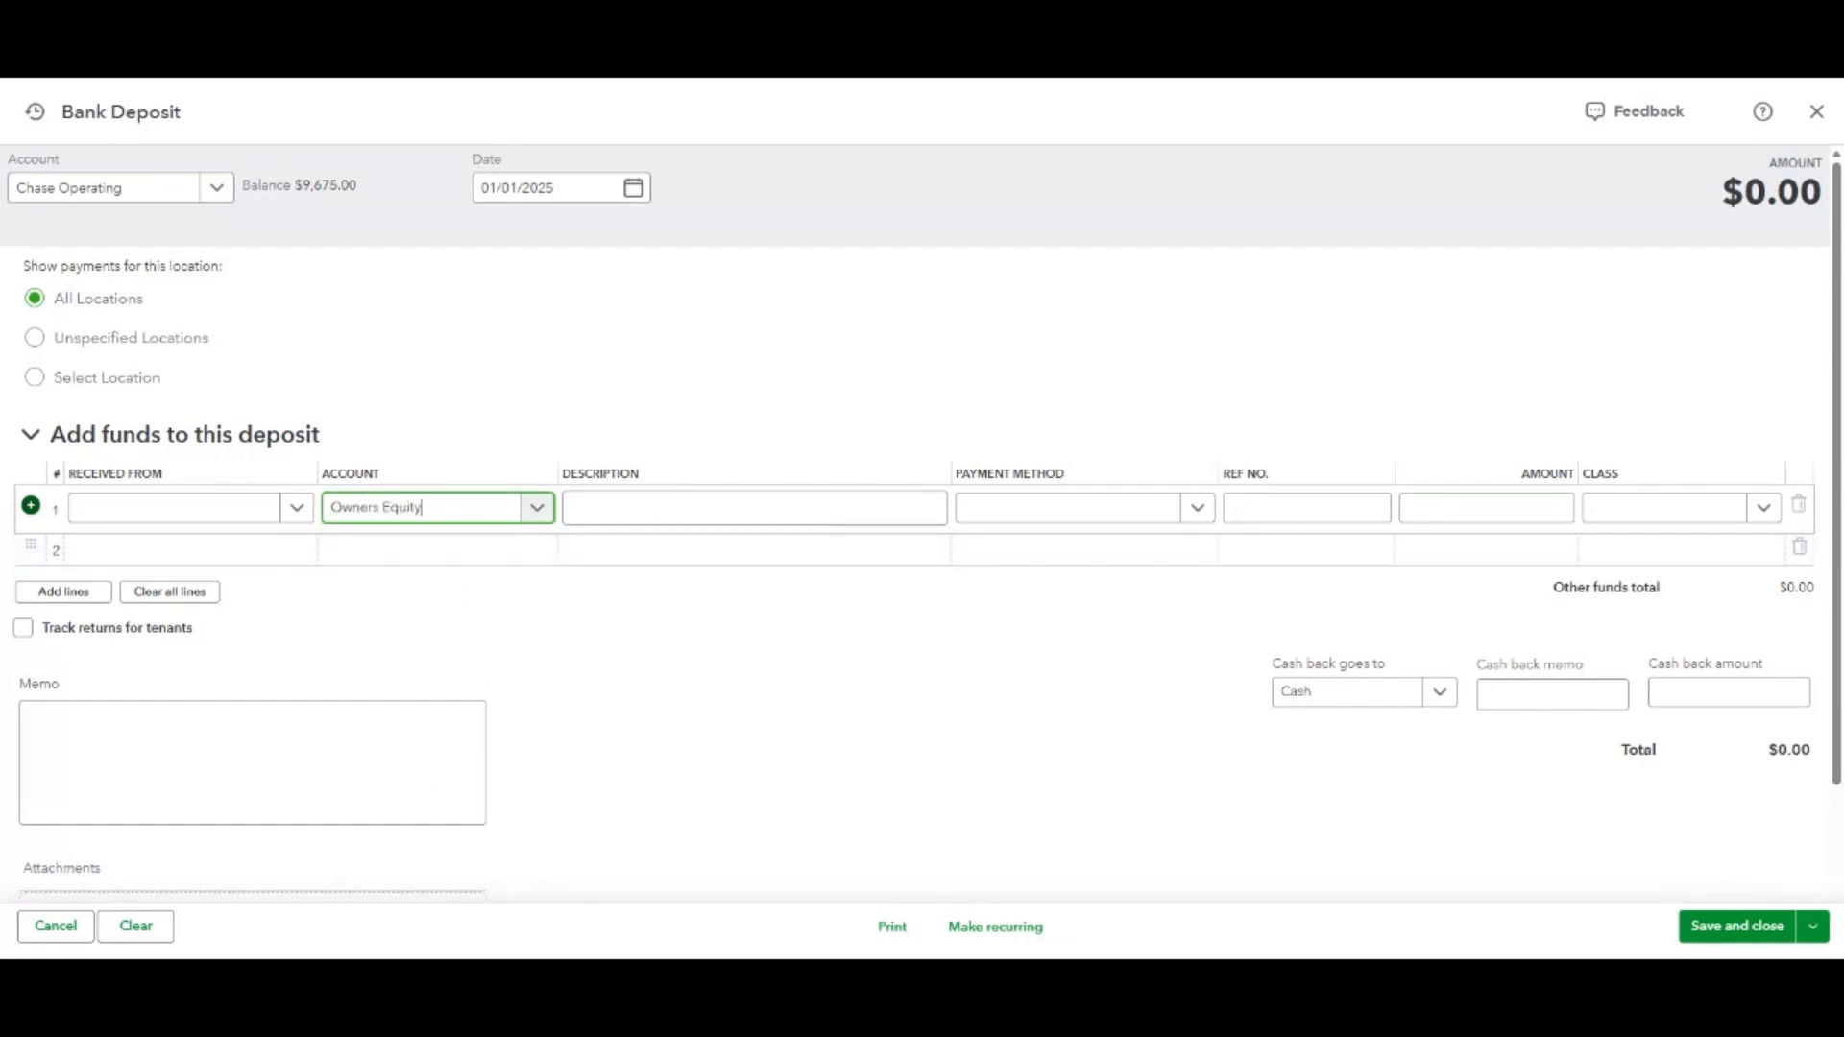
click(1487, 507)
text(50000)
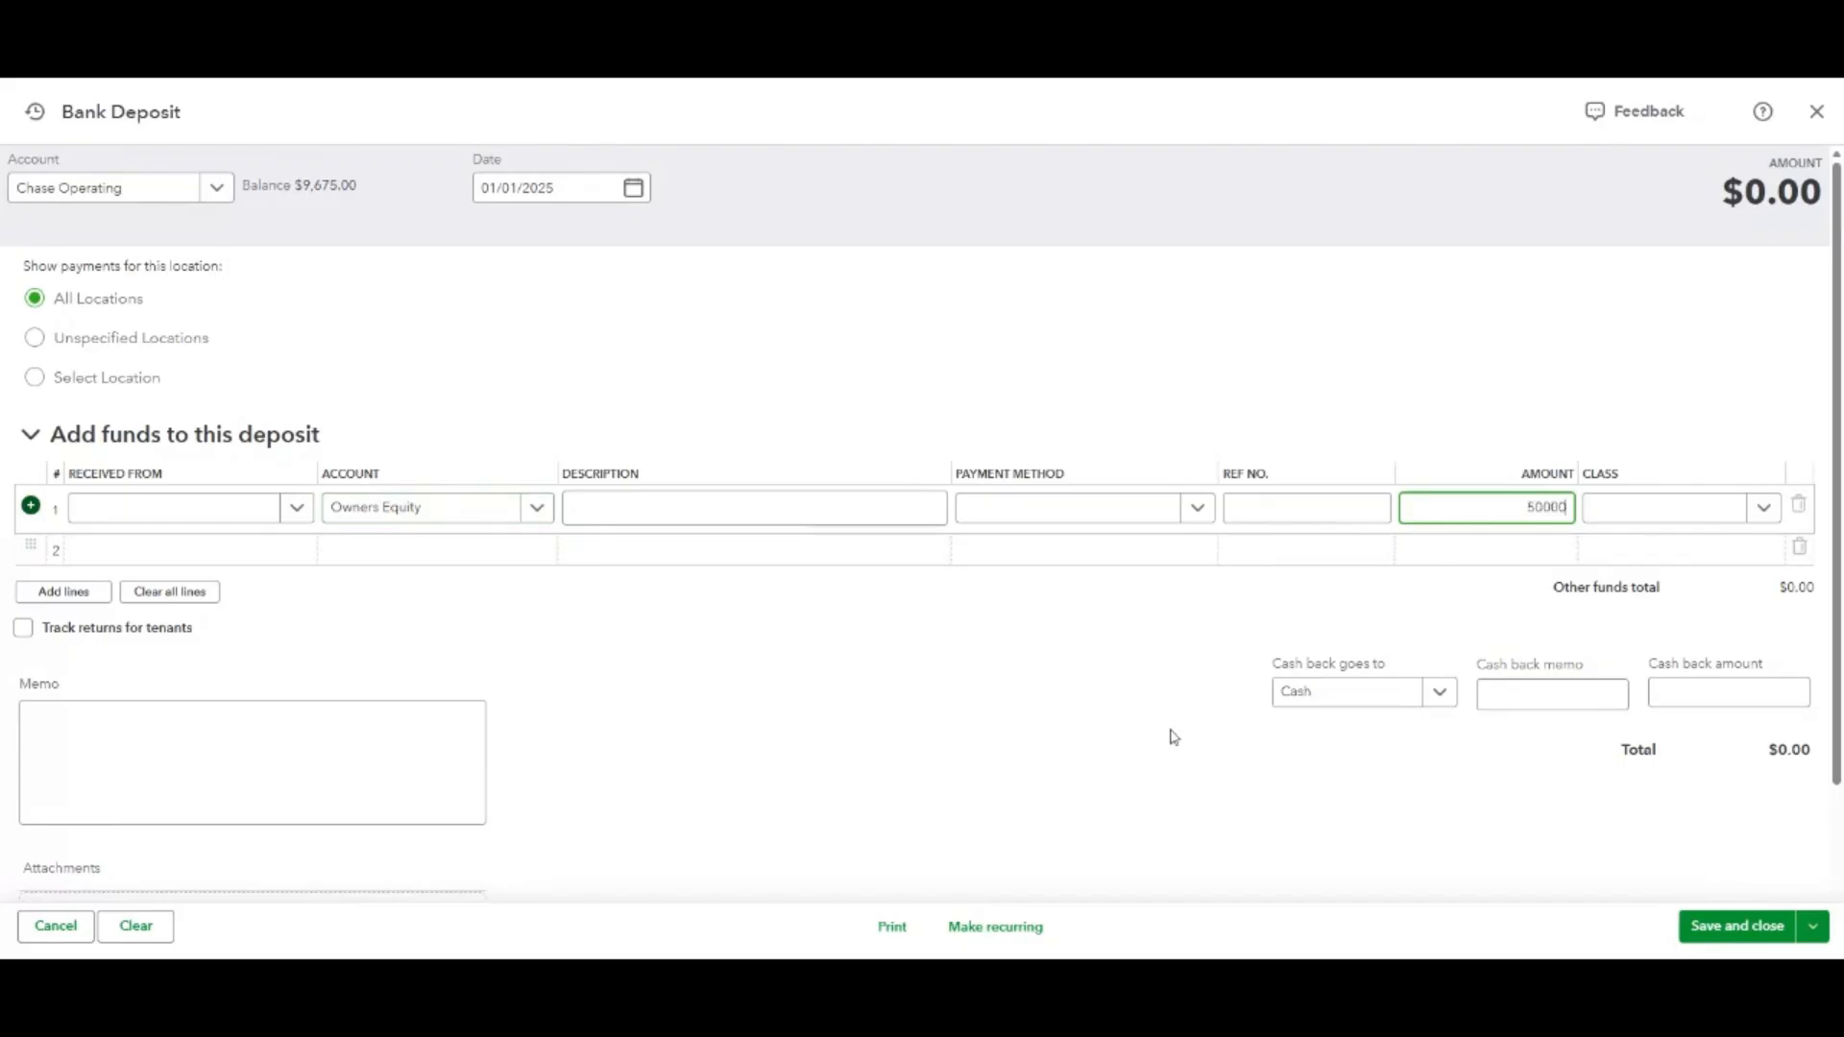
click(1145, 756)
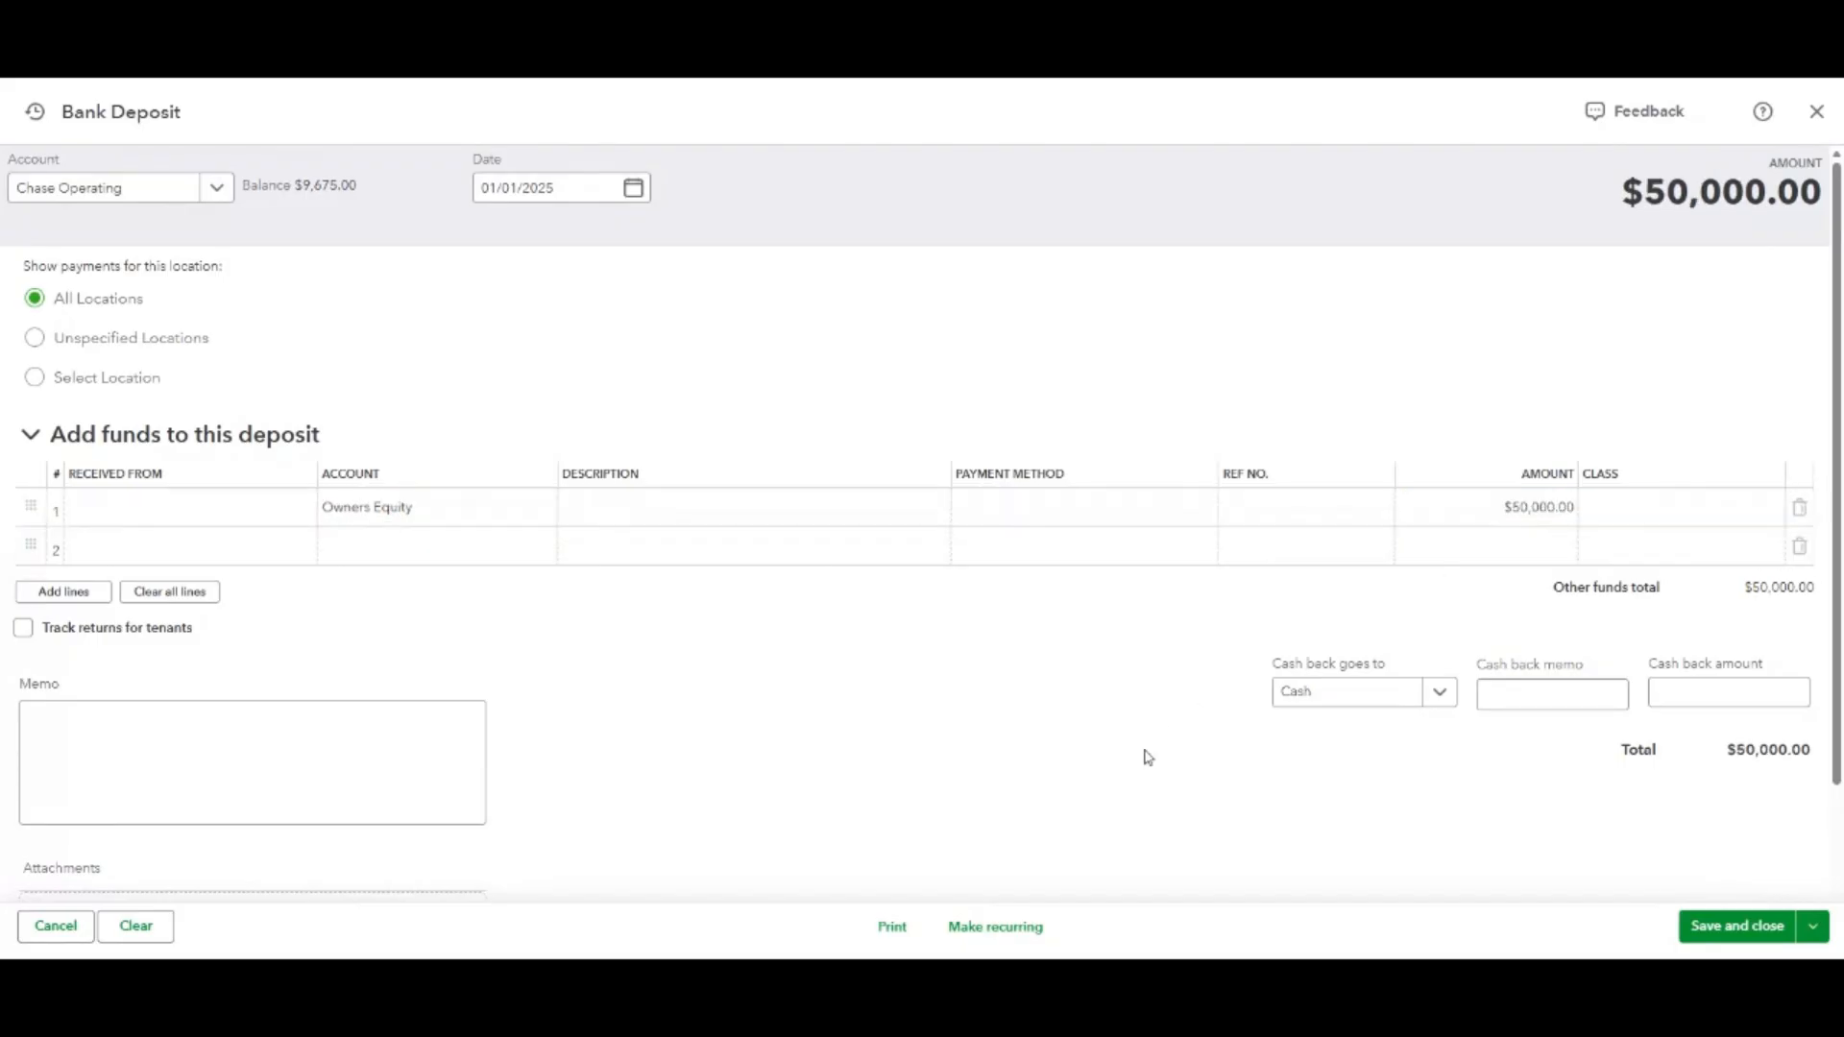
click(1714, 936)
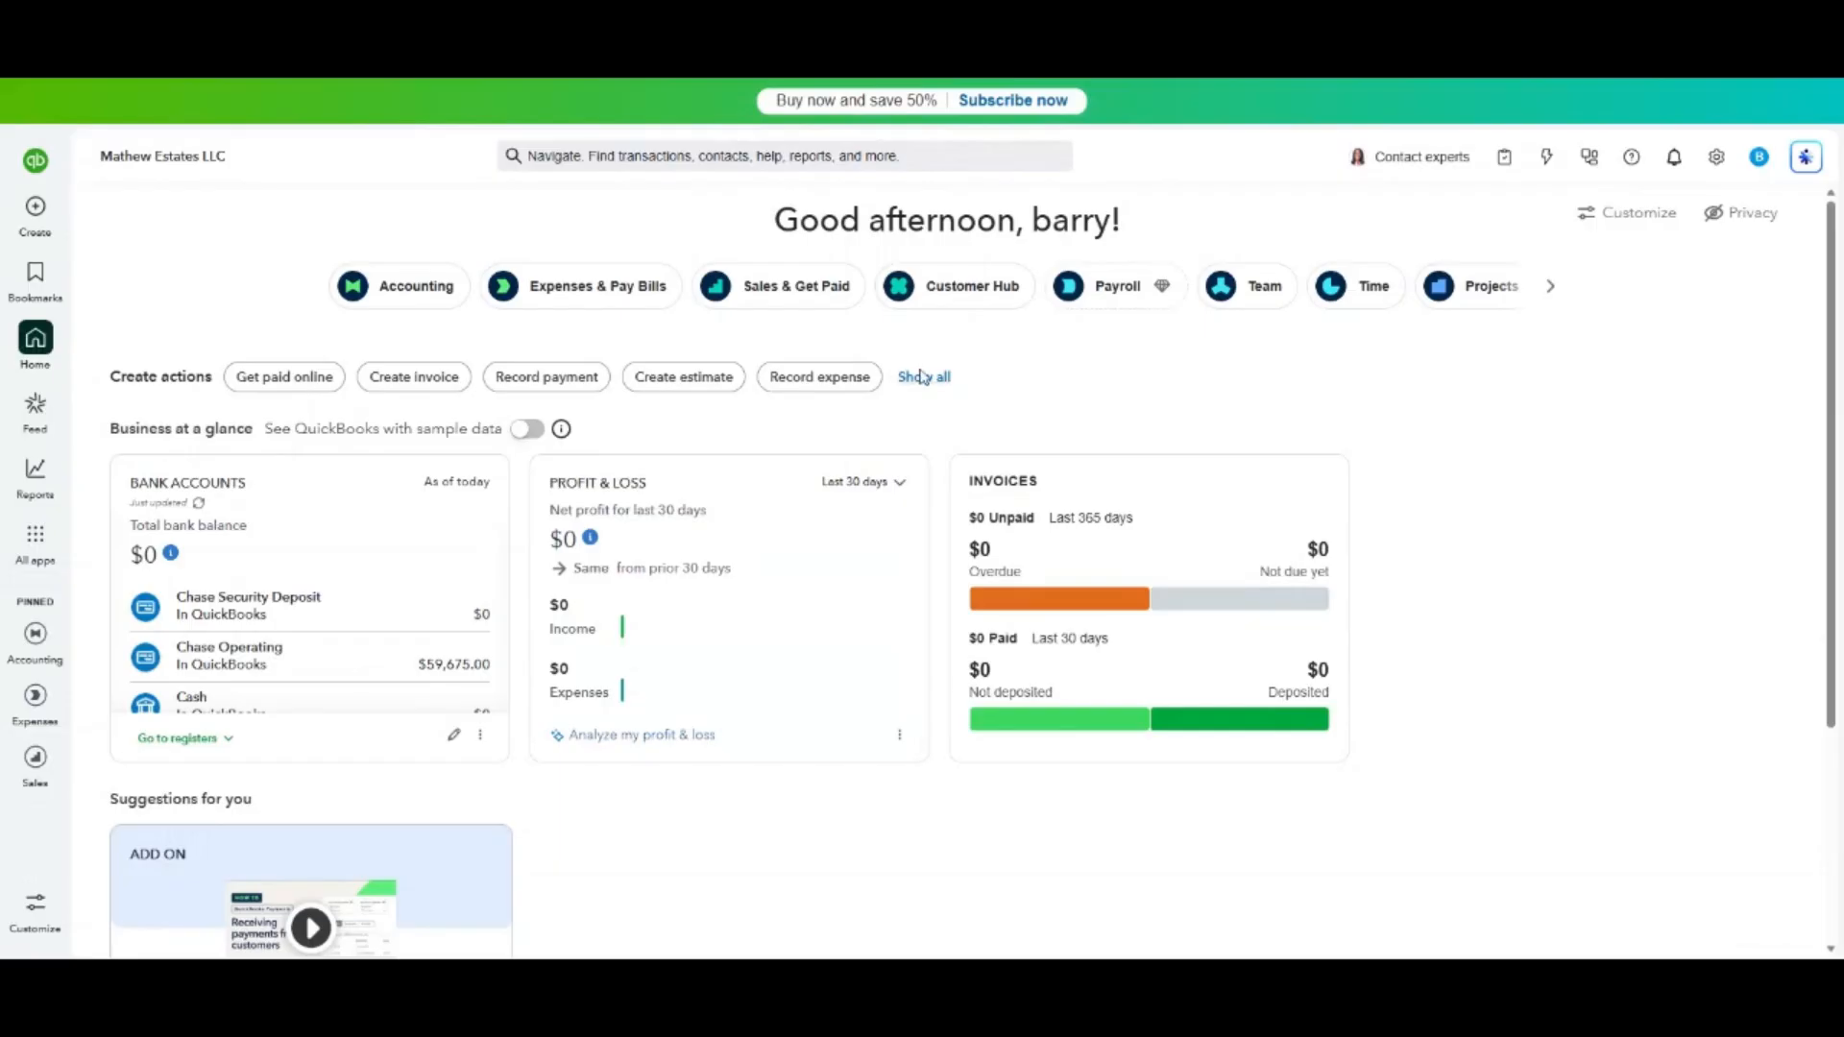
Open a new journal entry dated 01/01/2025.
click(36, 209)
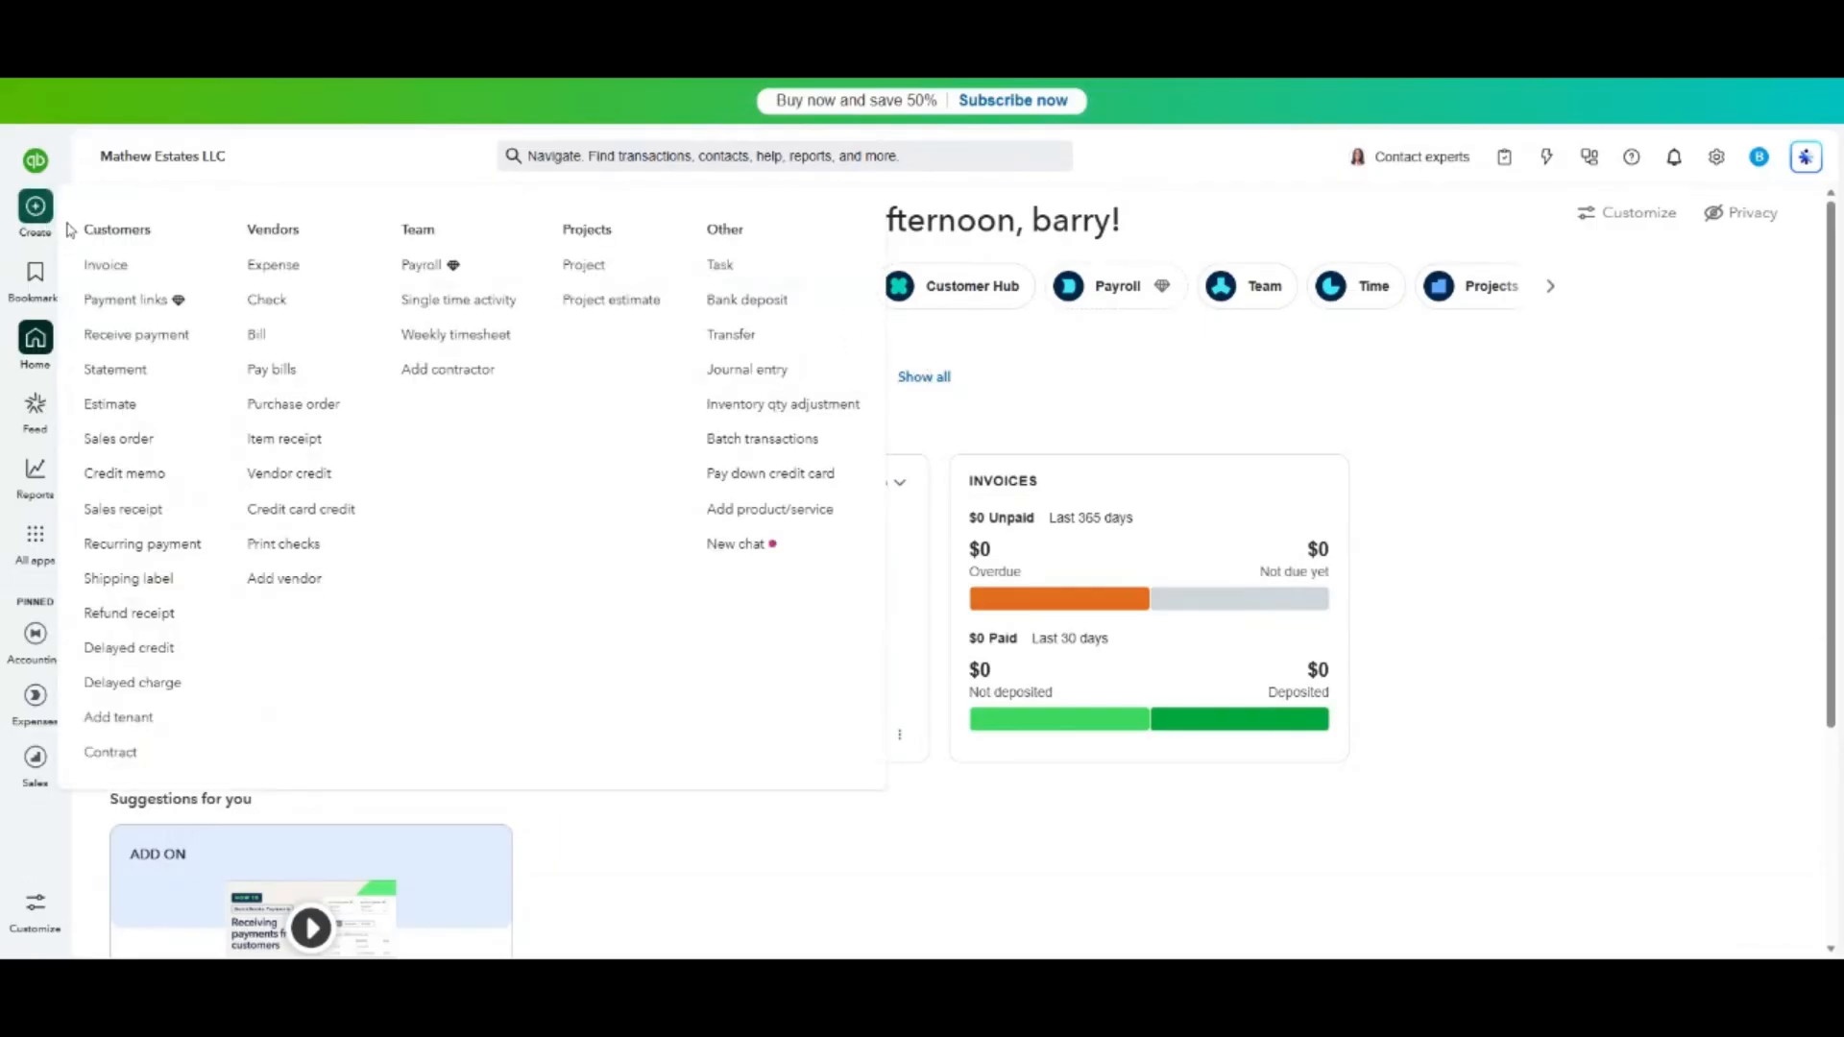
click(750, 383)
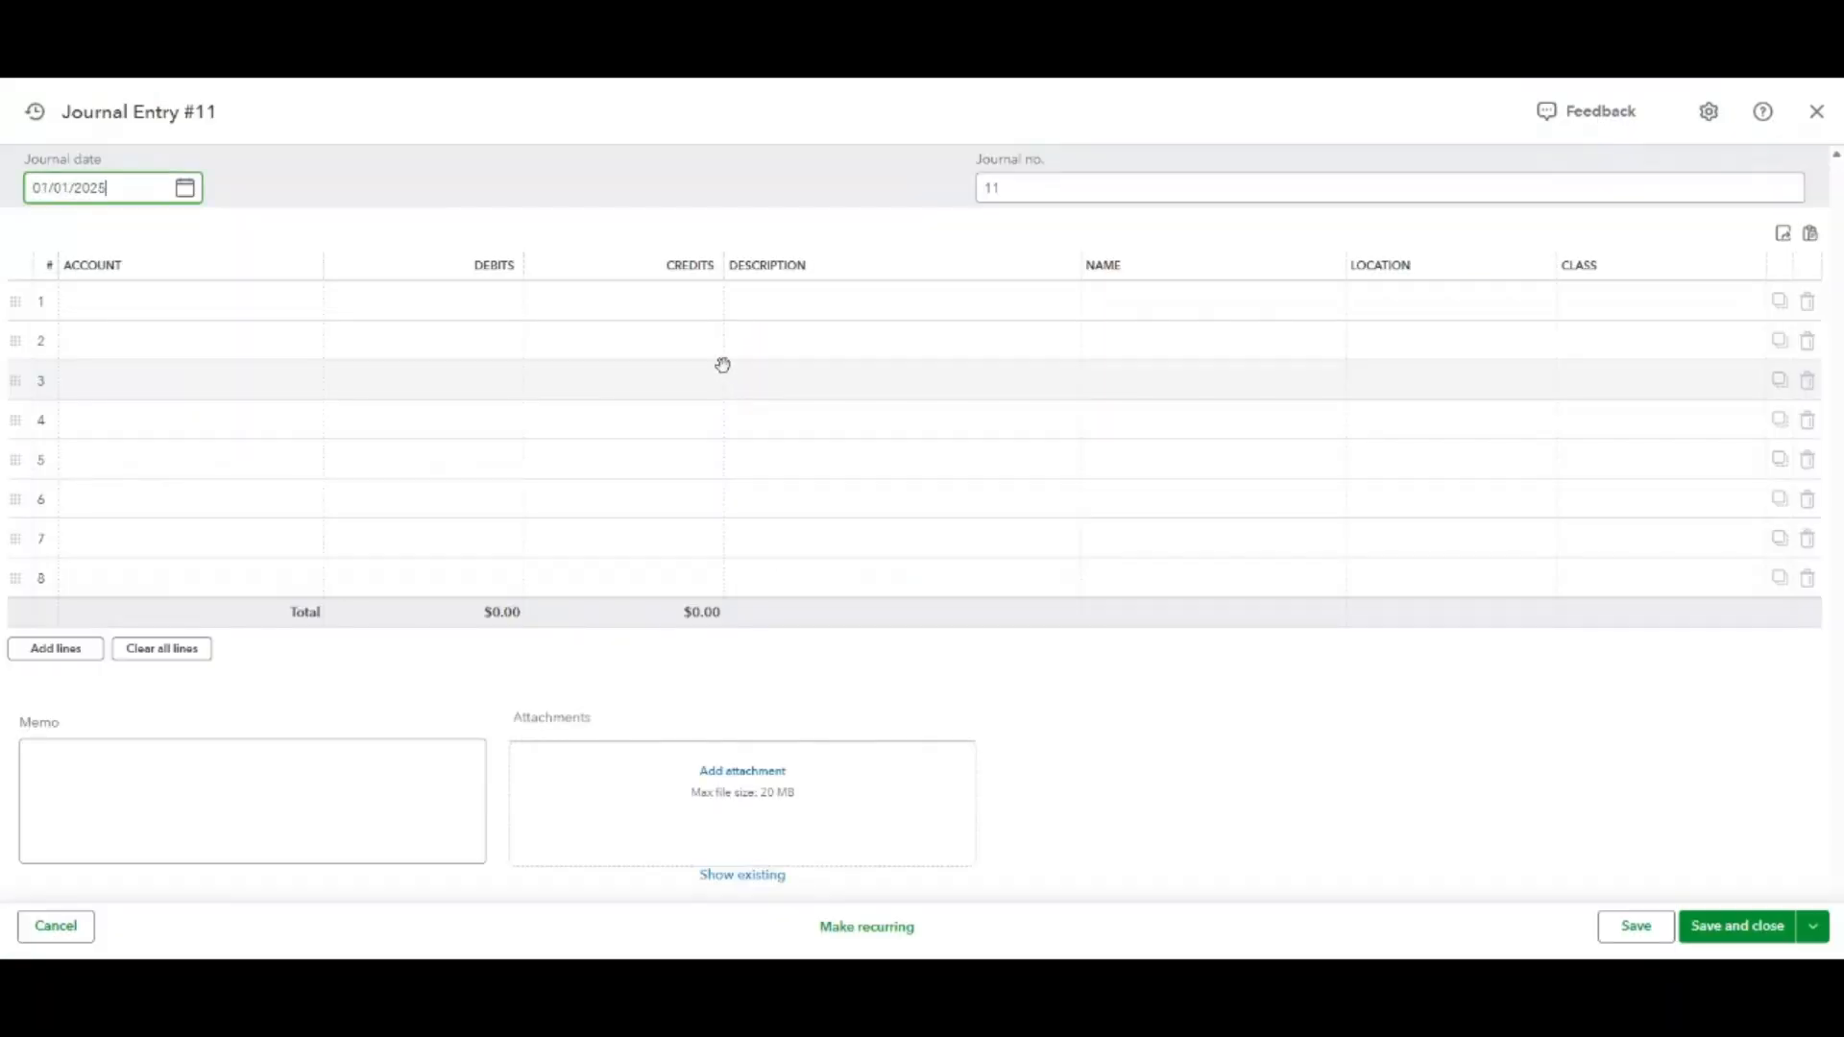
click(183, 190)
click(412, 210)
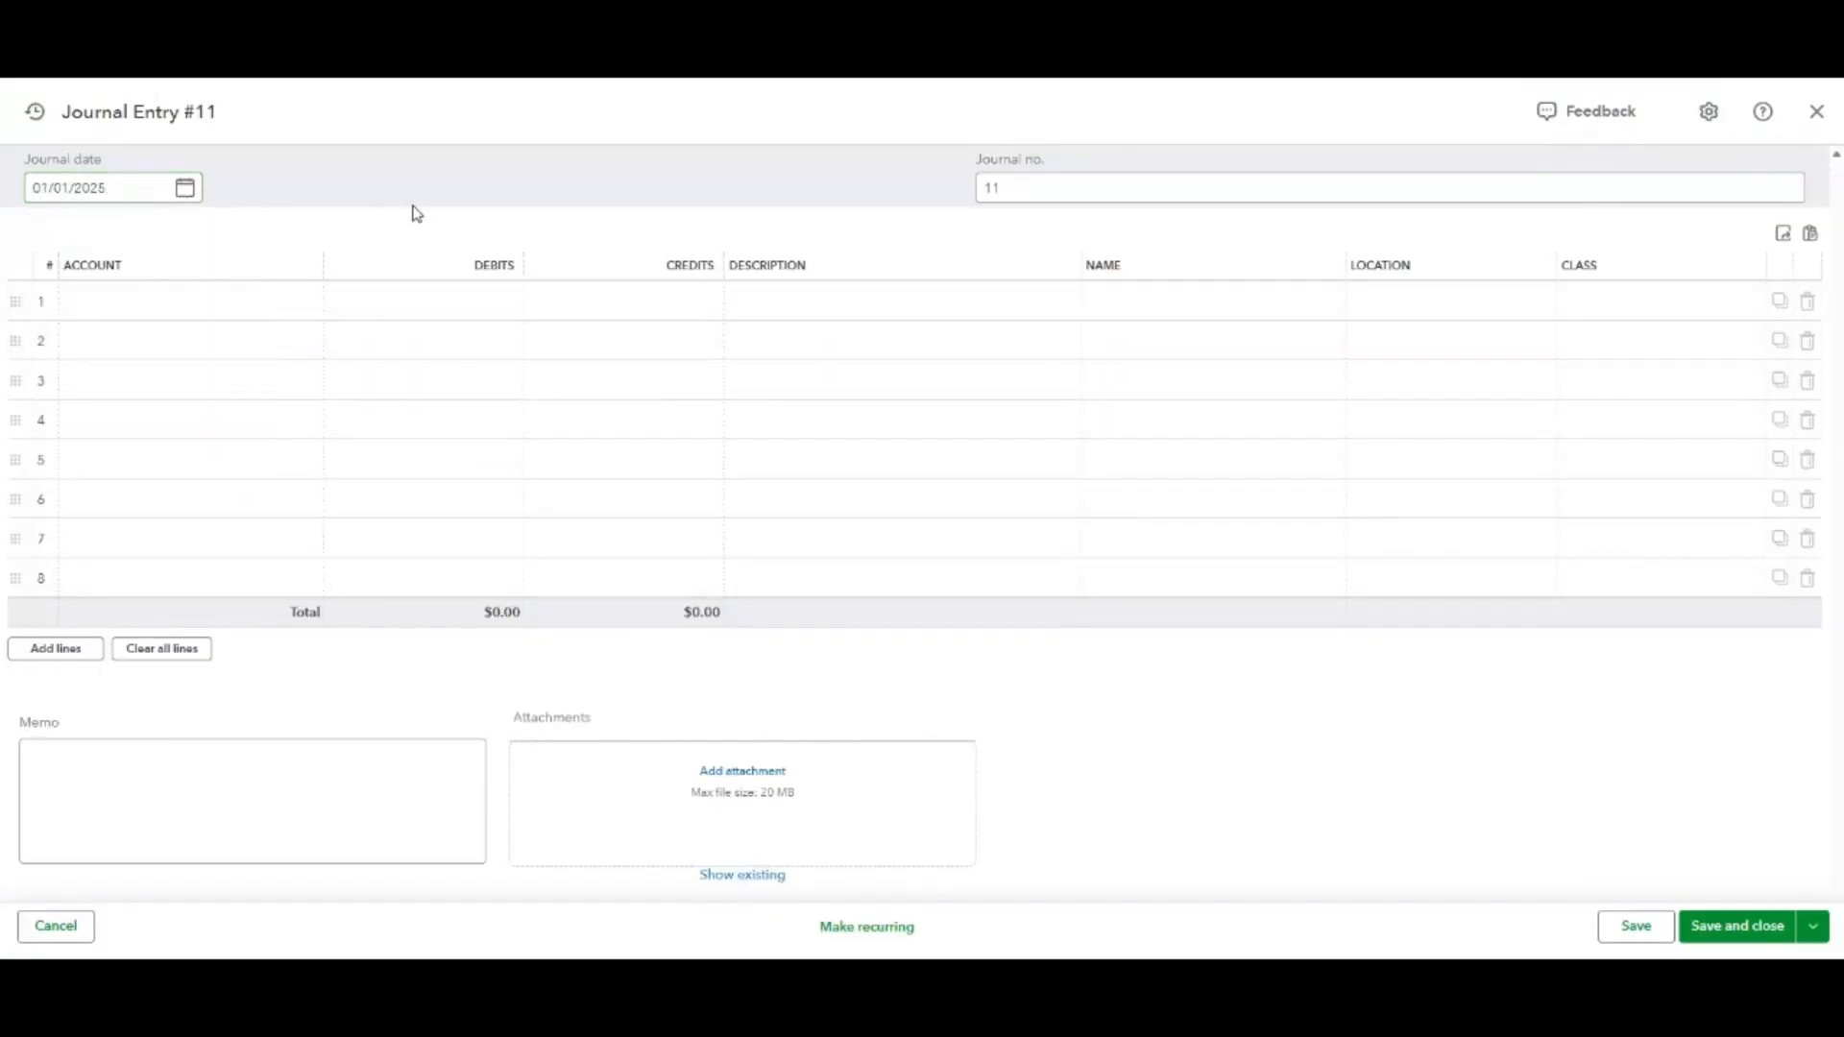
Enter a new account name on journal line 1: Fix & Flip Inventory followed by the Oakwood property's street address.
click(211, 312)
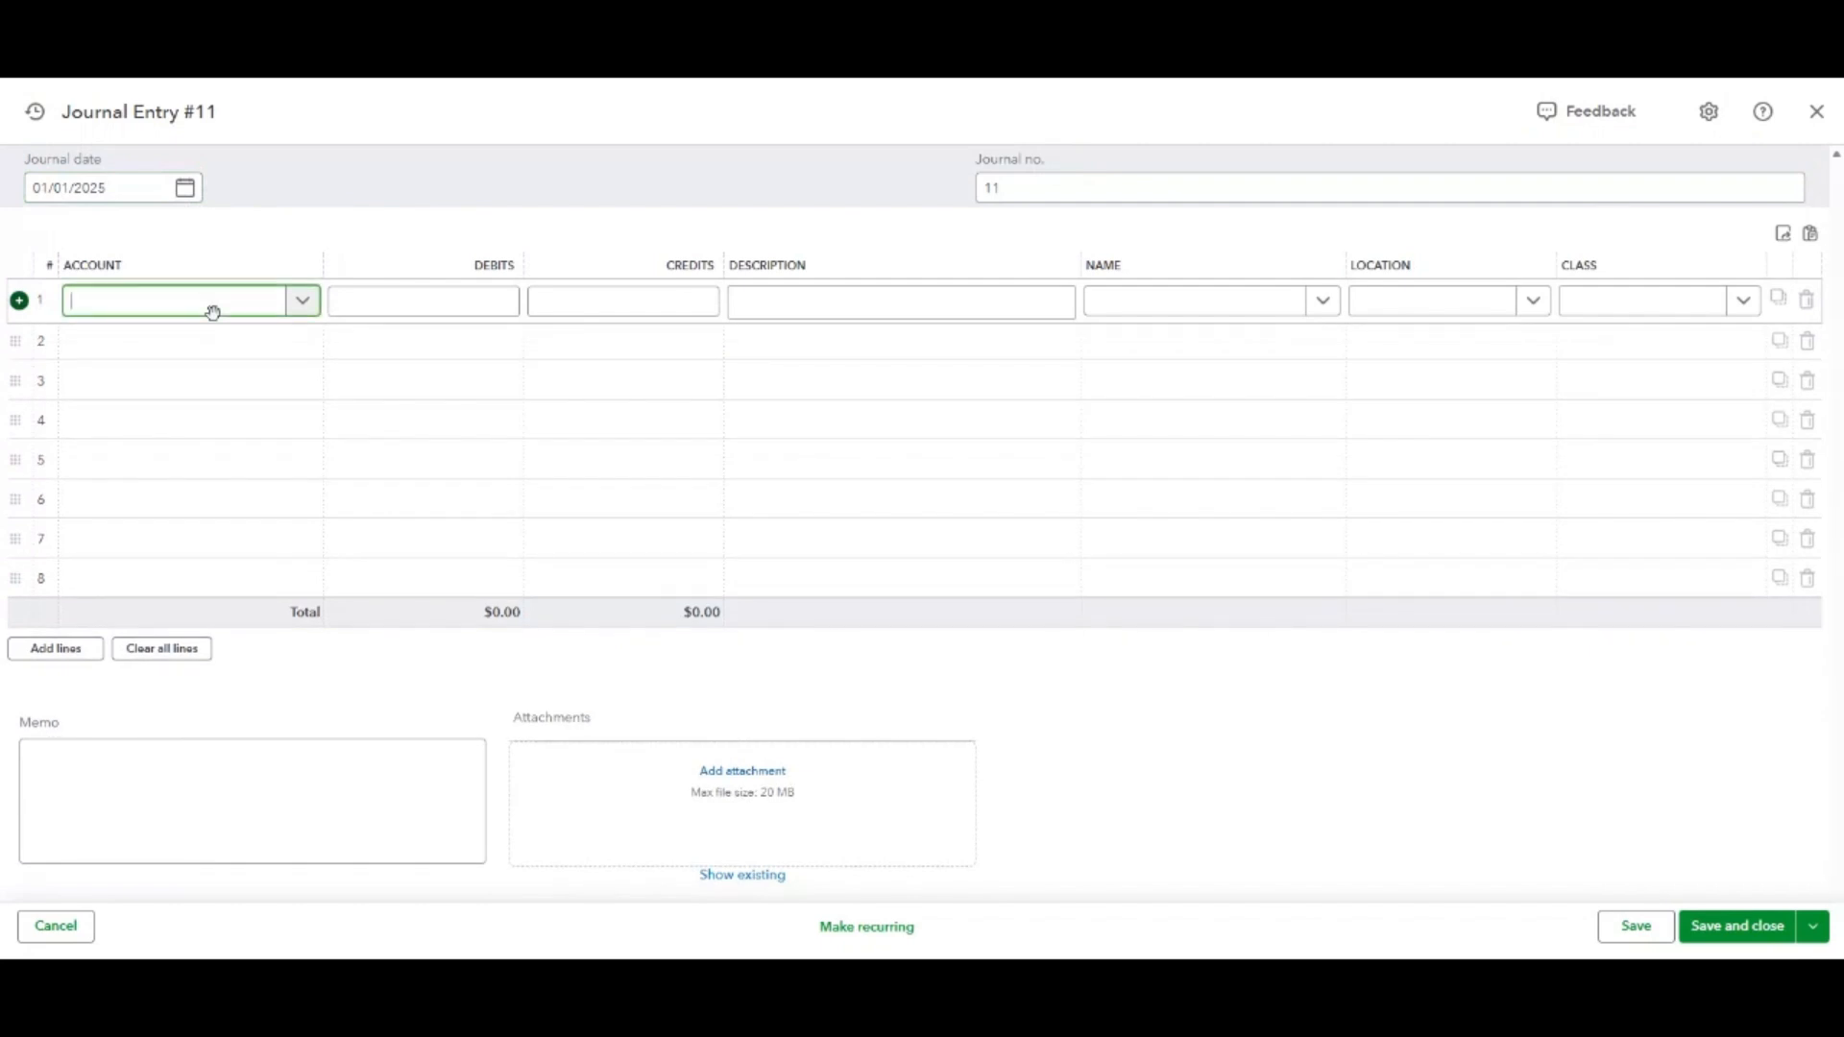
text(Fix)
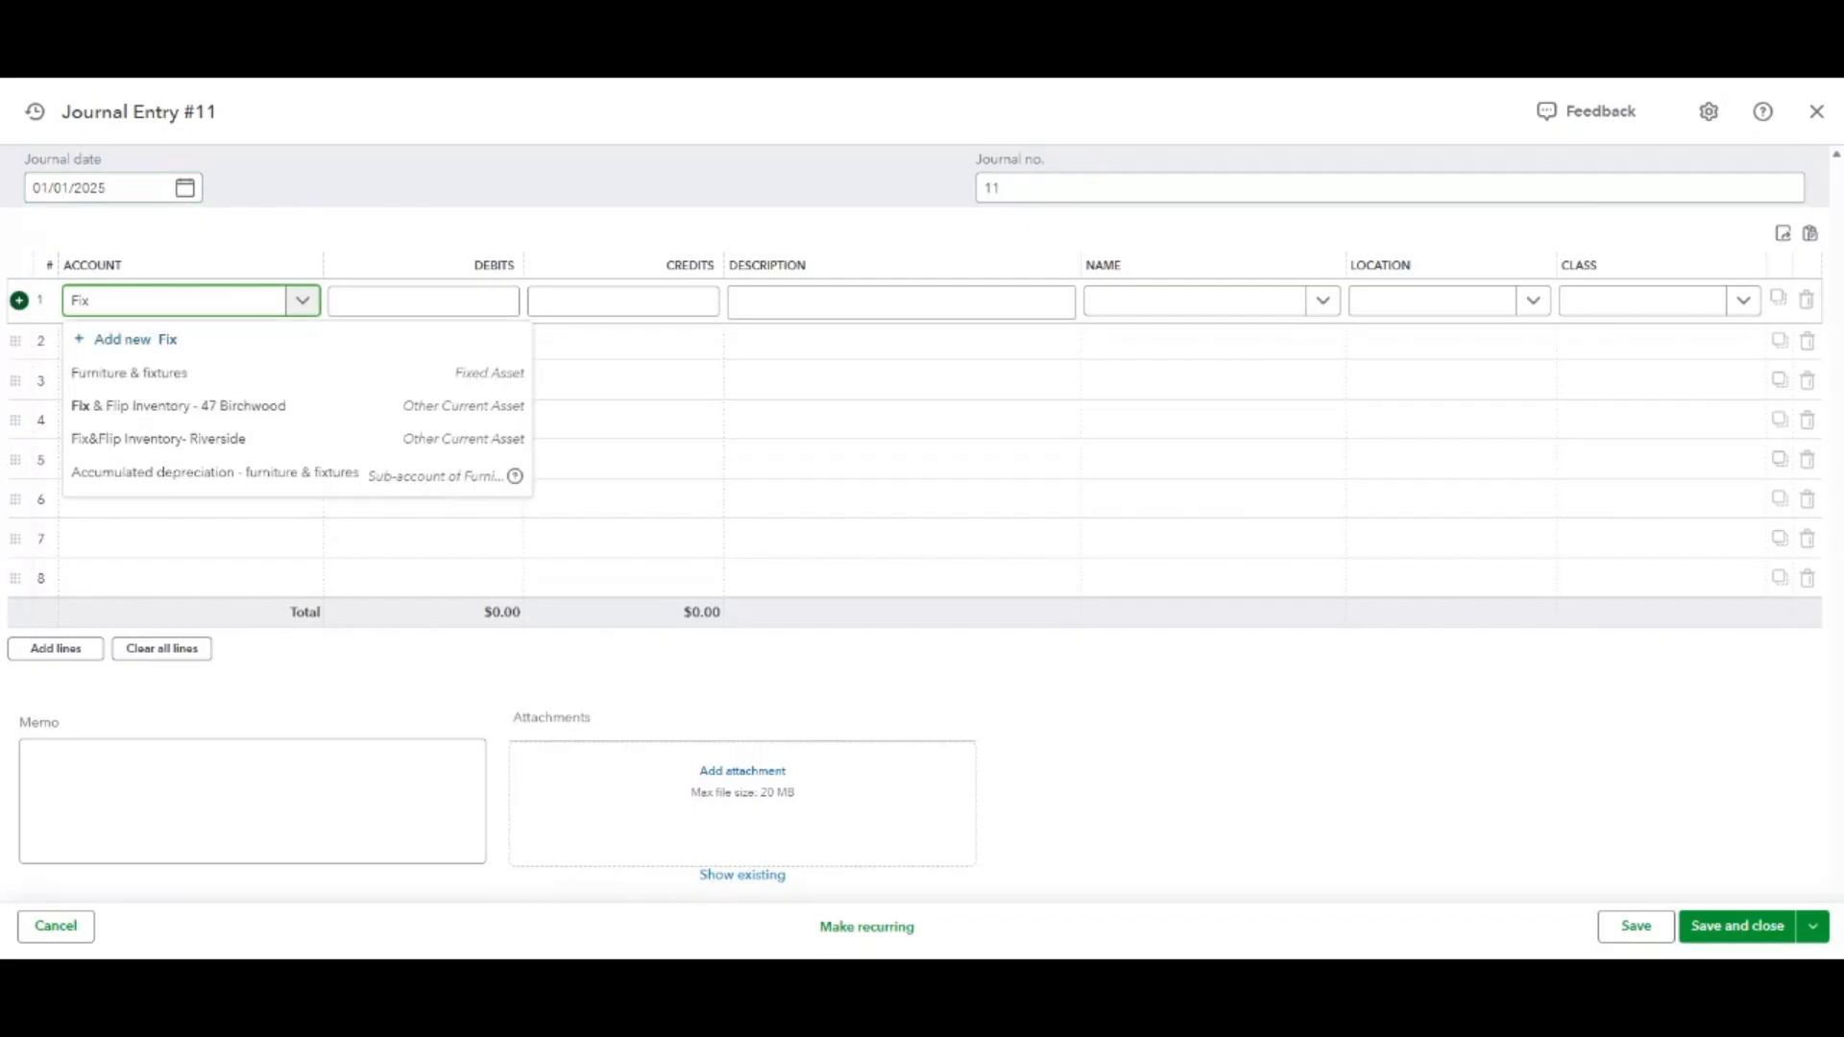
text( &)
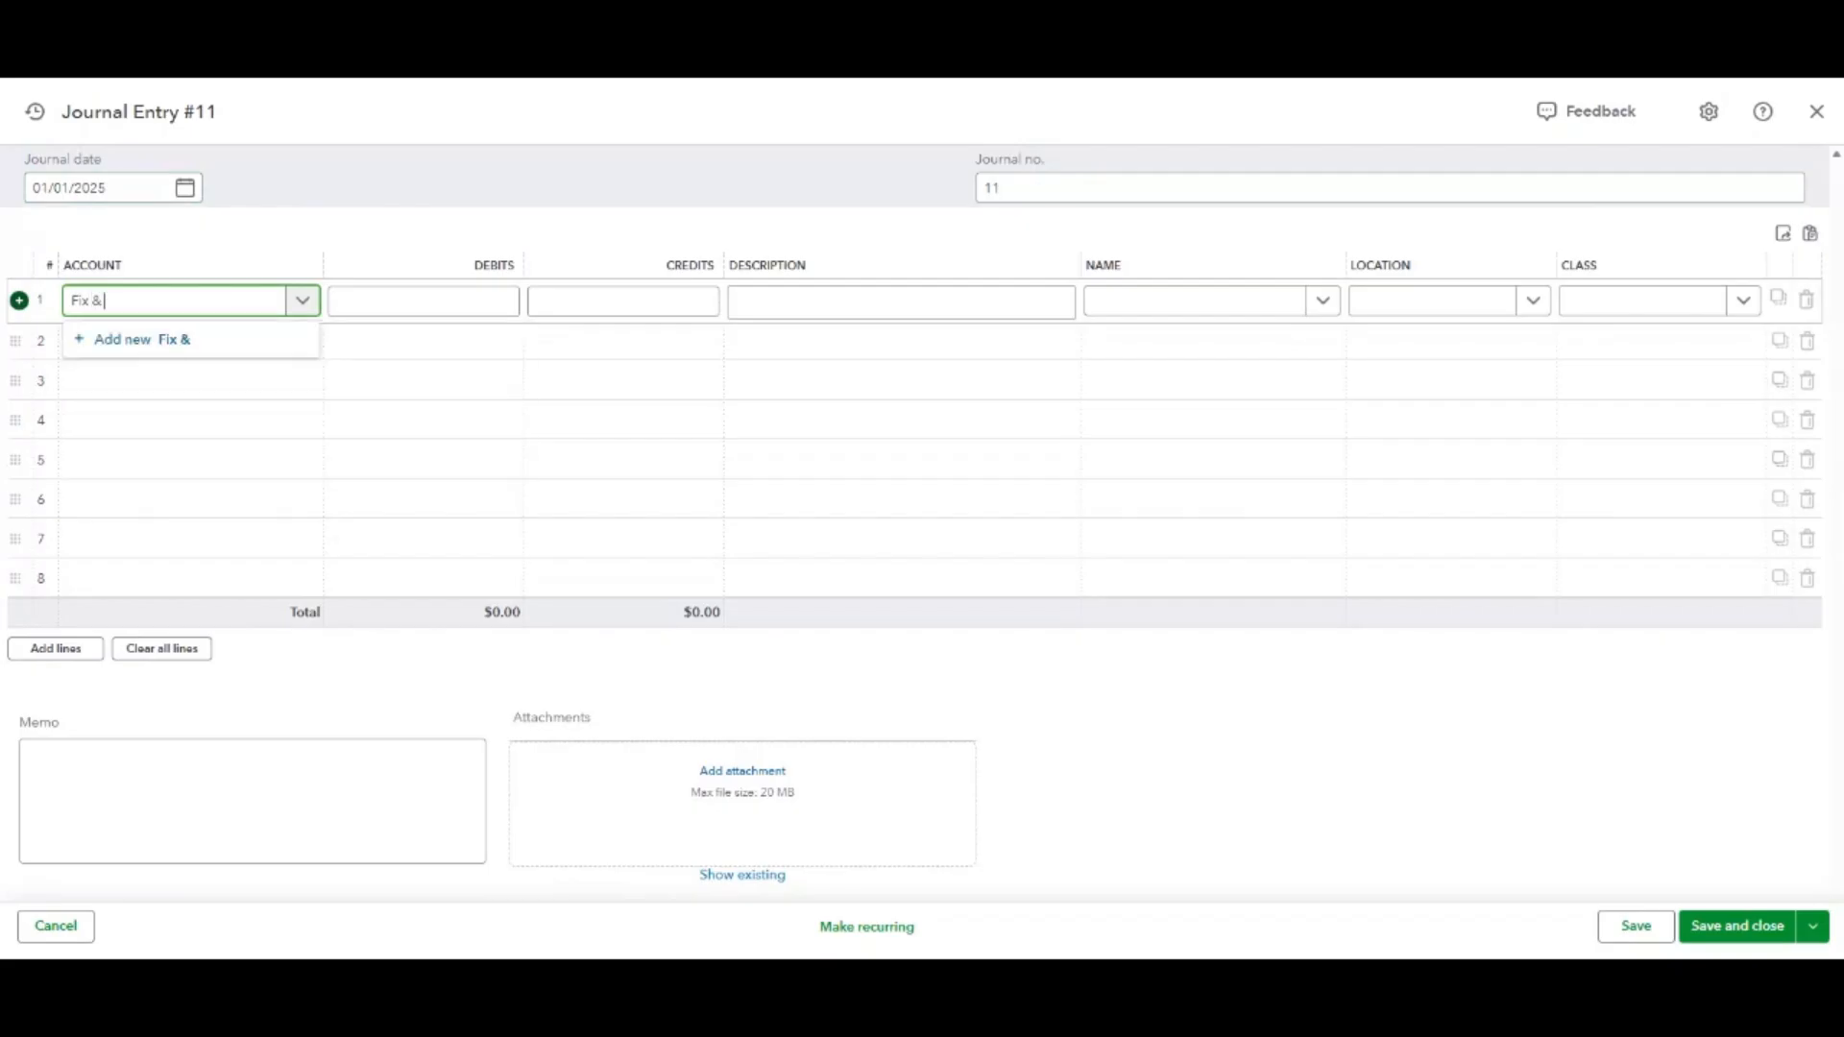
text( Flip Invenot)
text(ry)
key(BackSpace)
key(BackSpace)
key(BackSpace)
text(tory)
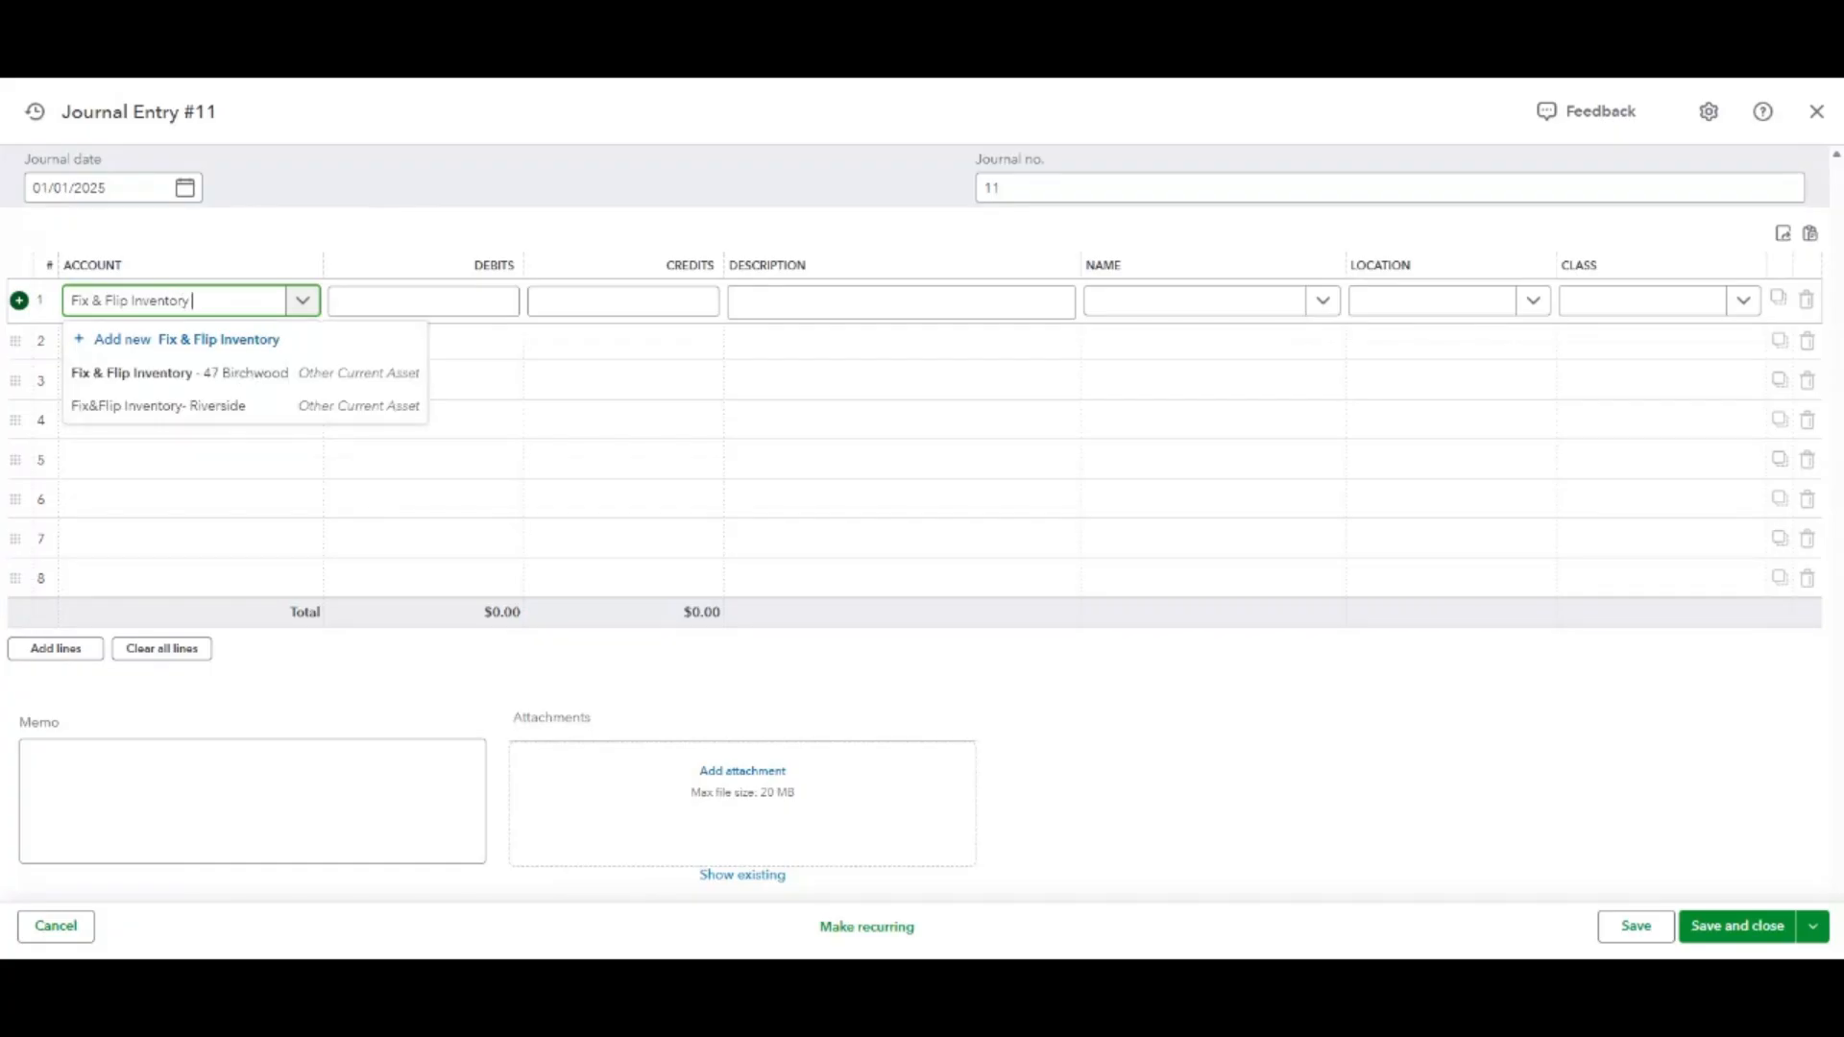
text( - 12)
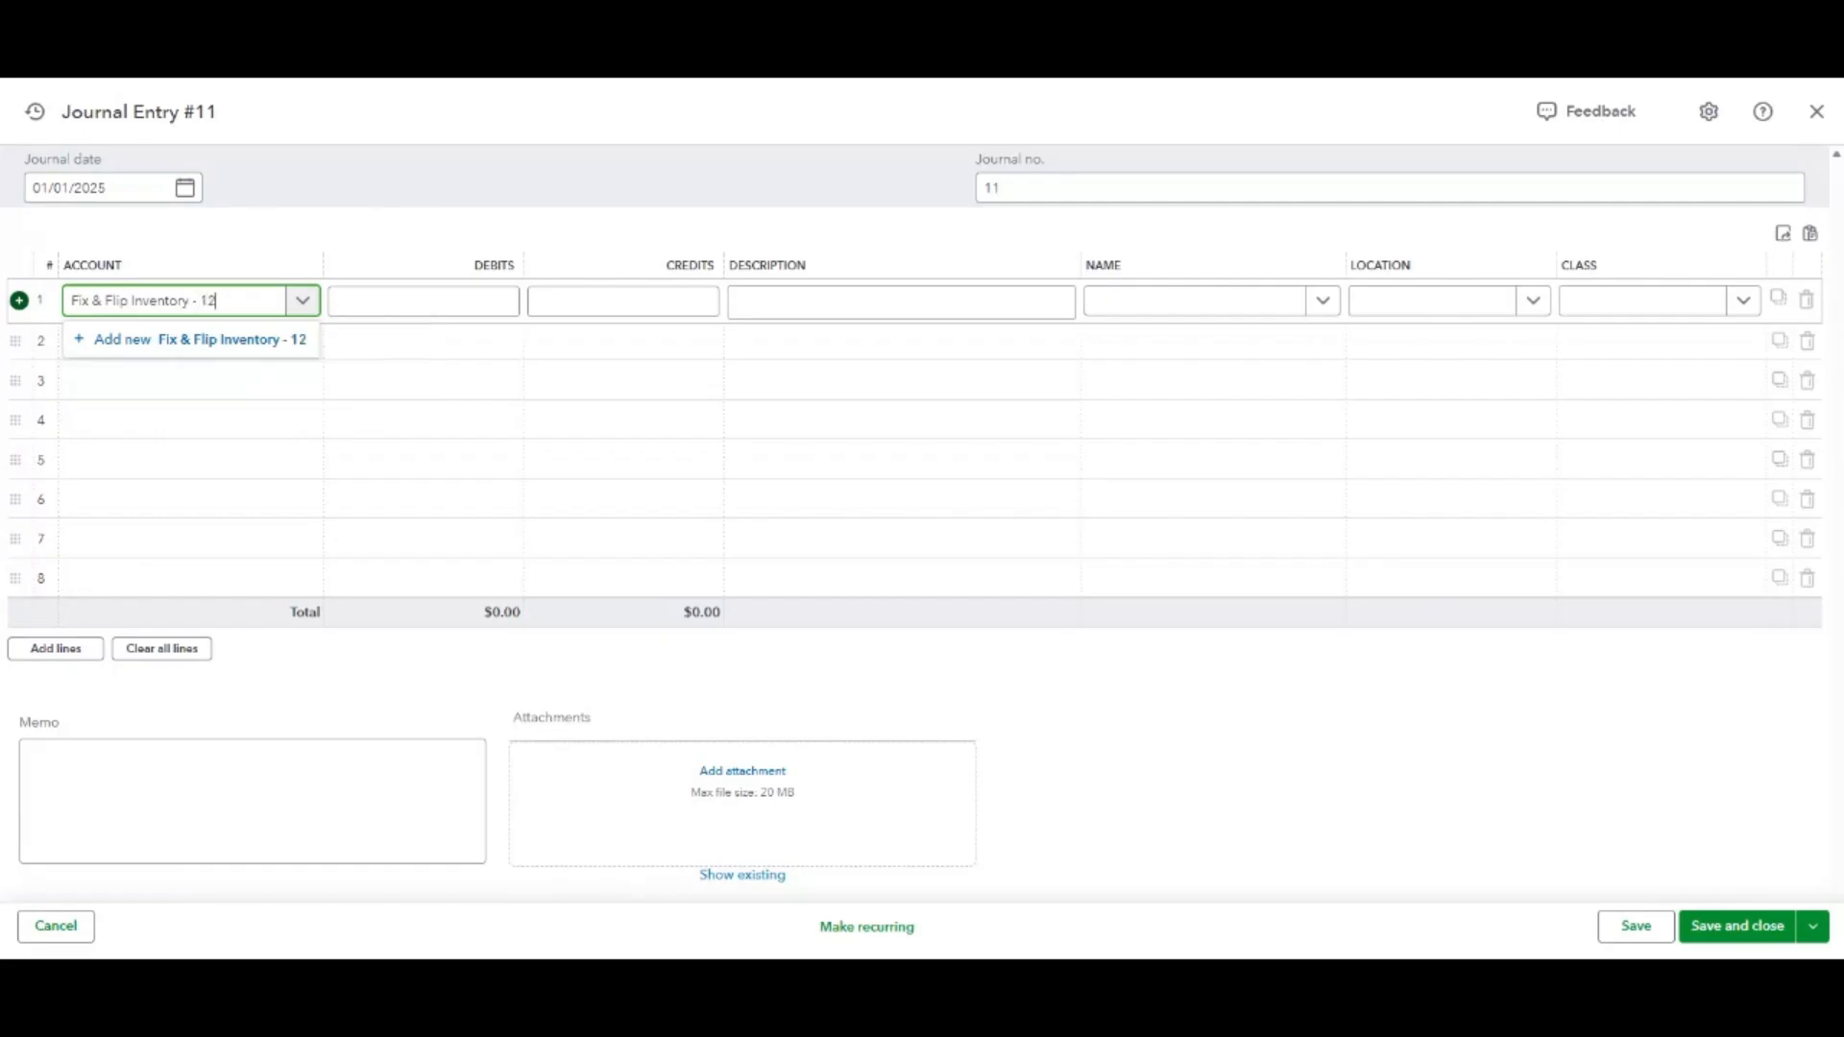
text(3 Oakwood)
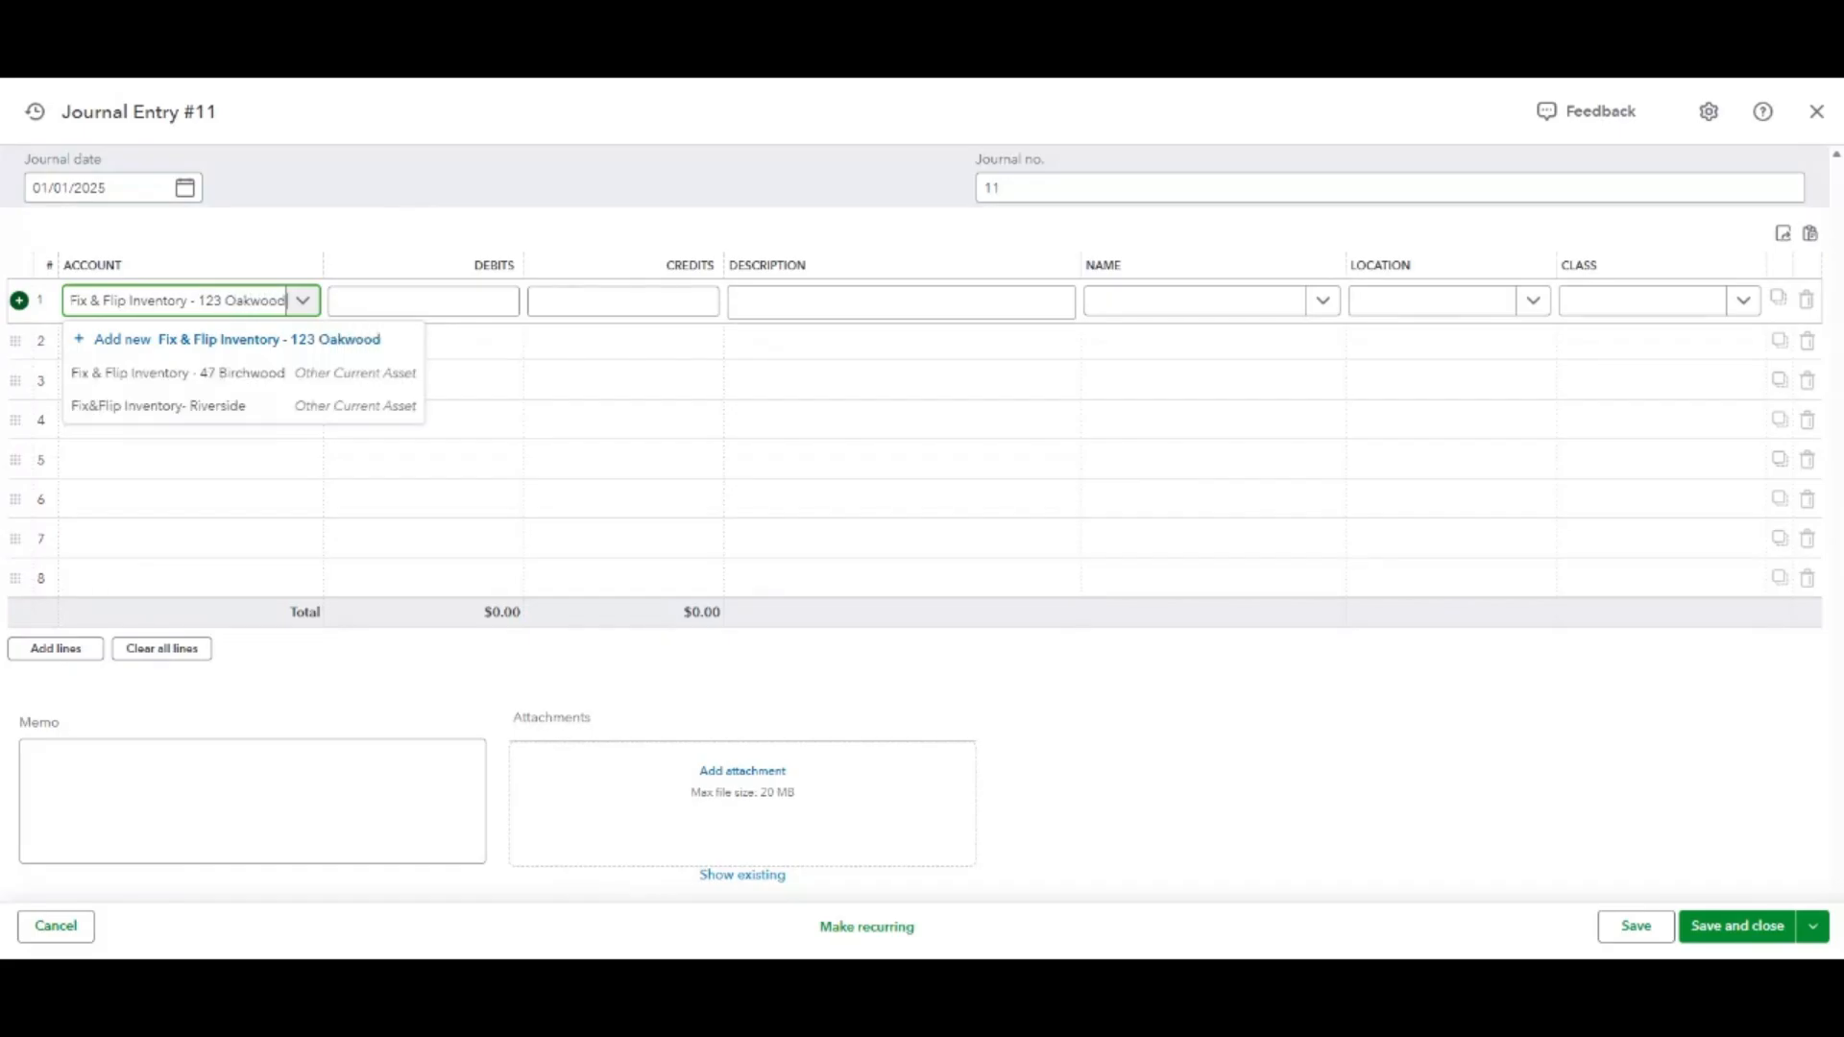
text( Avene)
key(BackSpace)
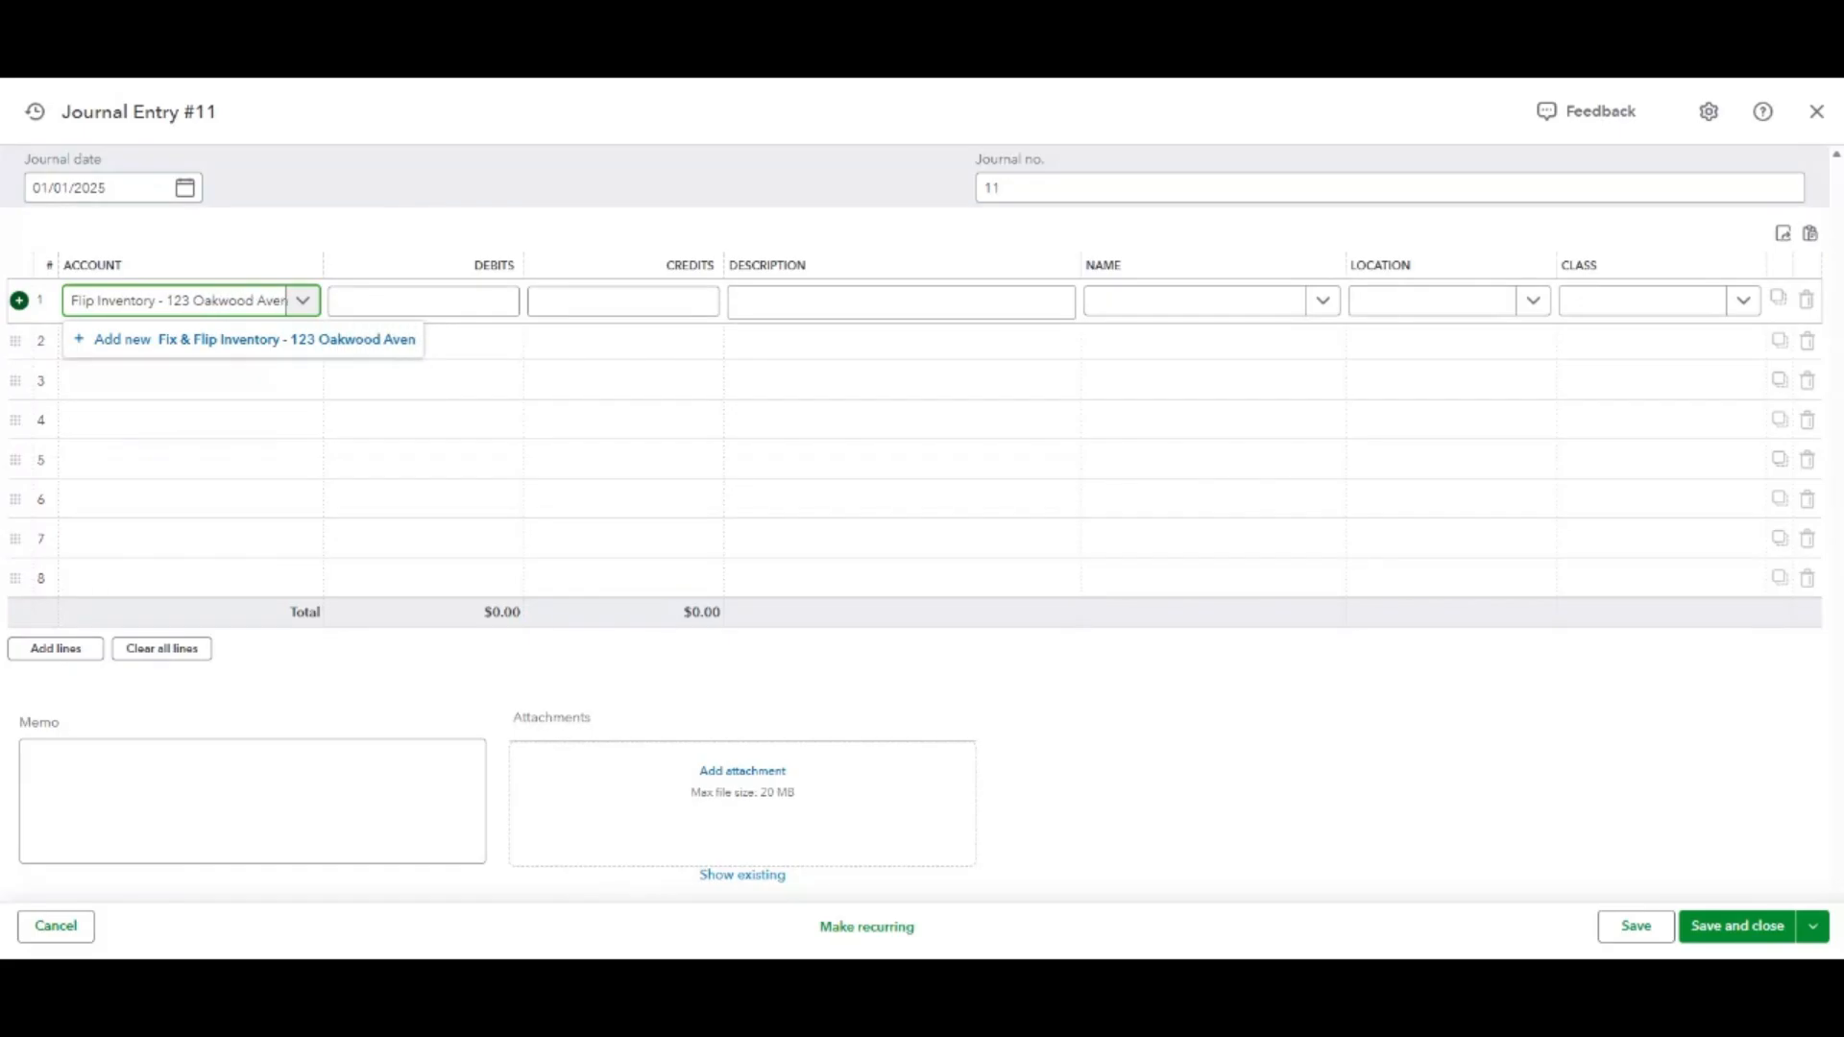
text(ue)
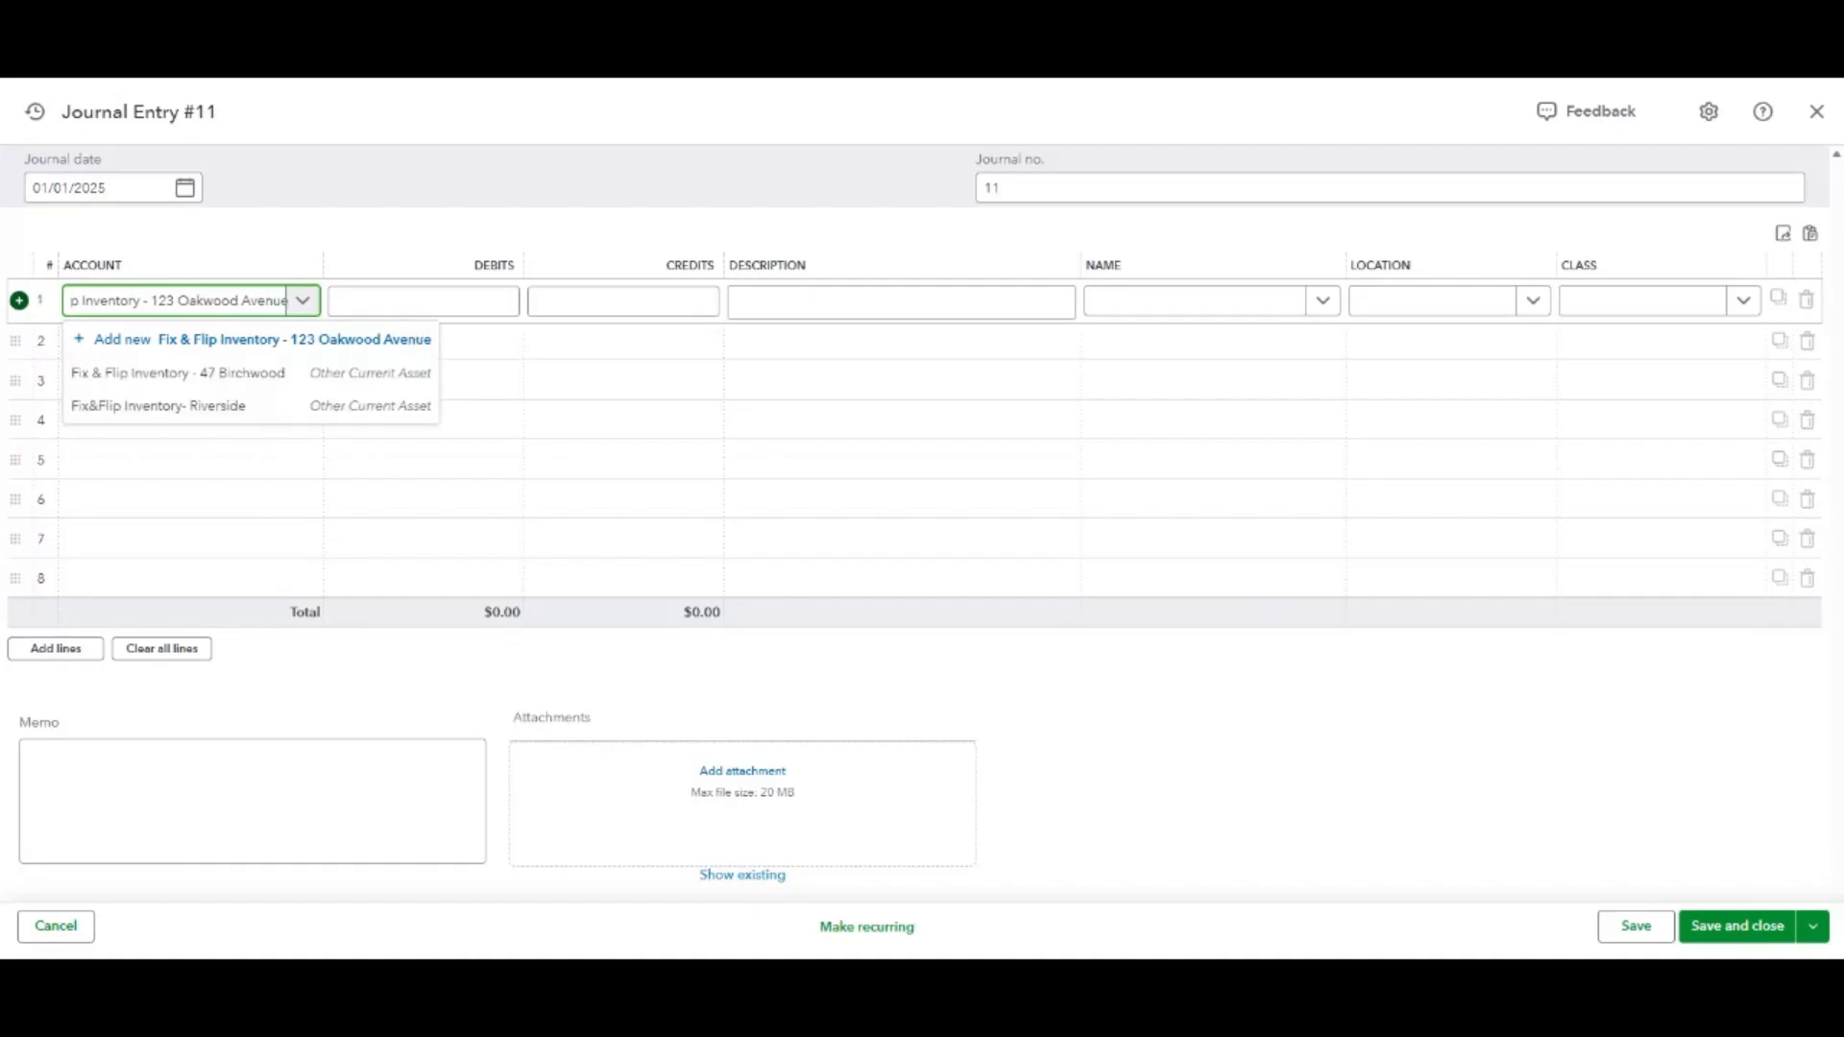
Create the Oakwood Fix & Flip Inventory account with account type Other Current Assets and detail type Inventory, and save it.
click(278, 348)
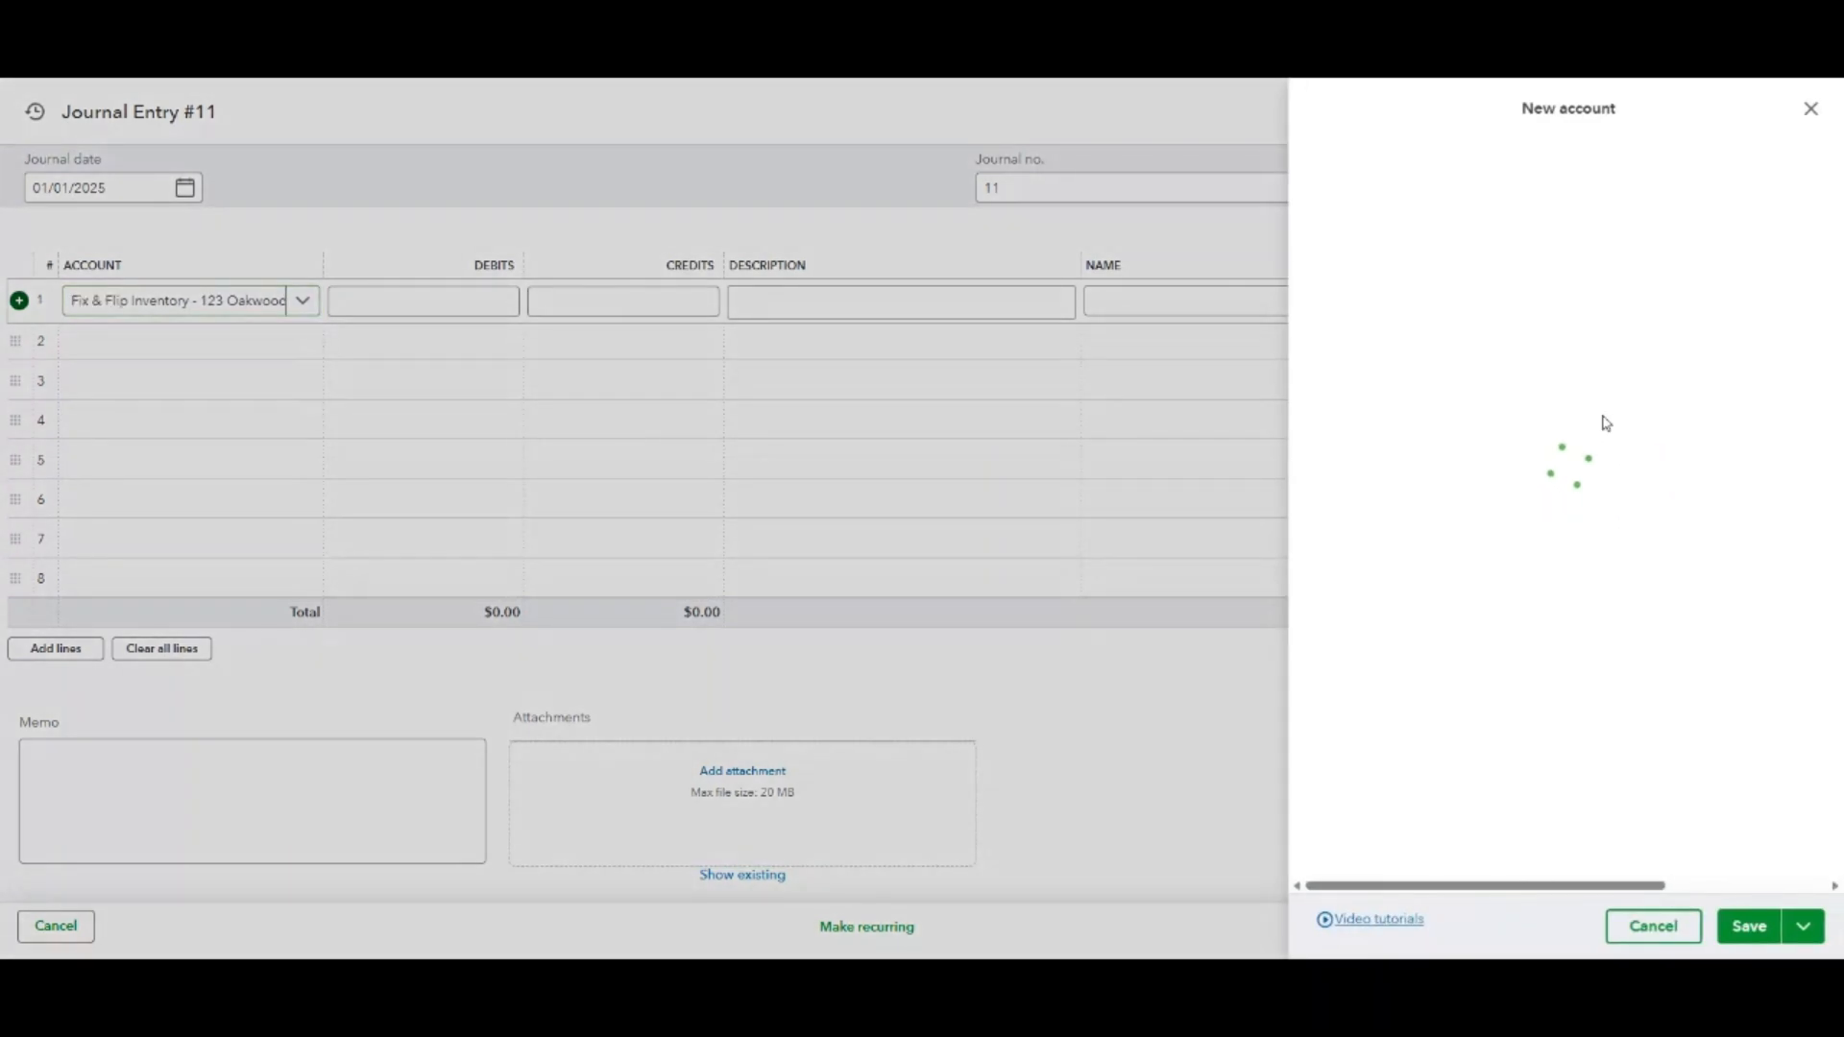
click(1457, 277)
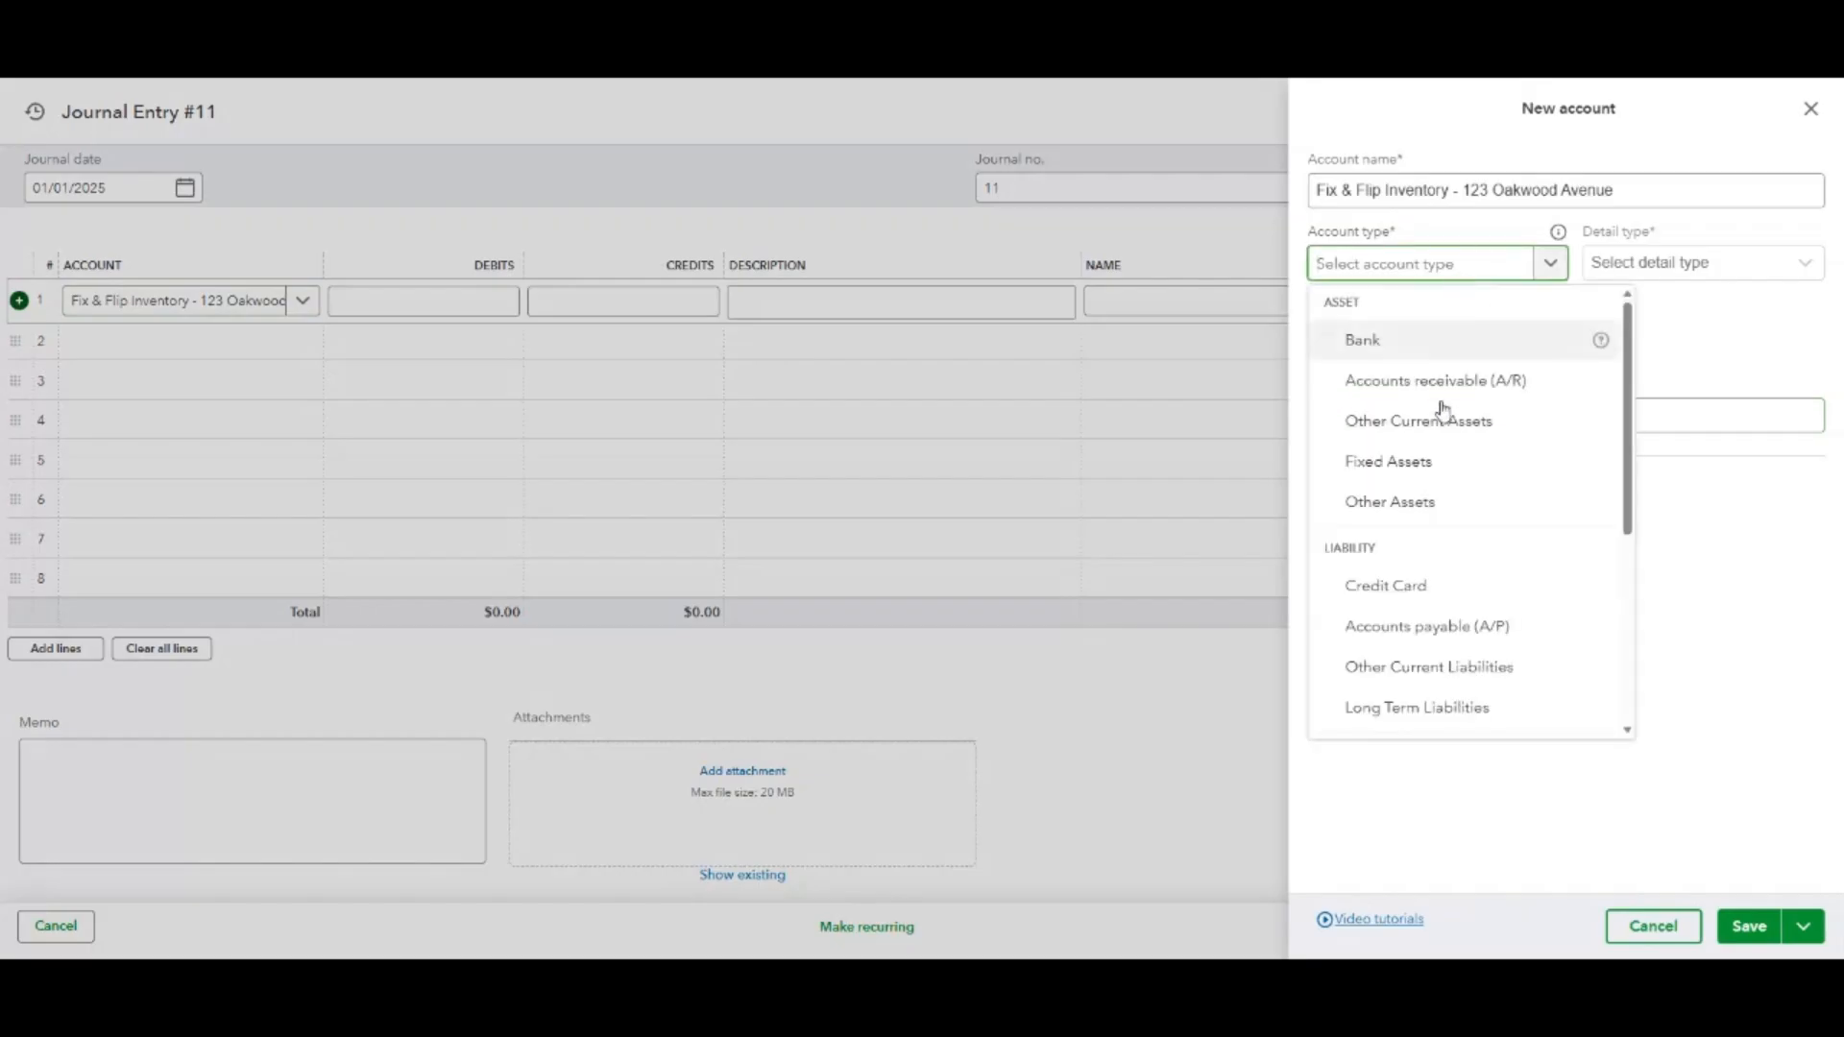
click(1432, 436)
click(1703, 262)
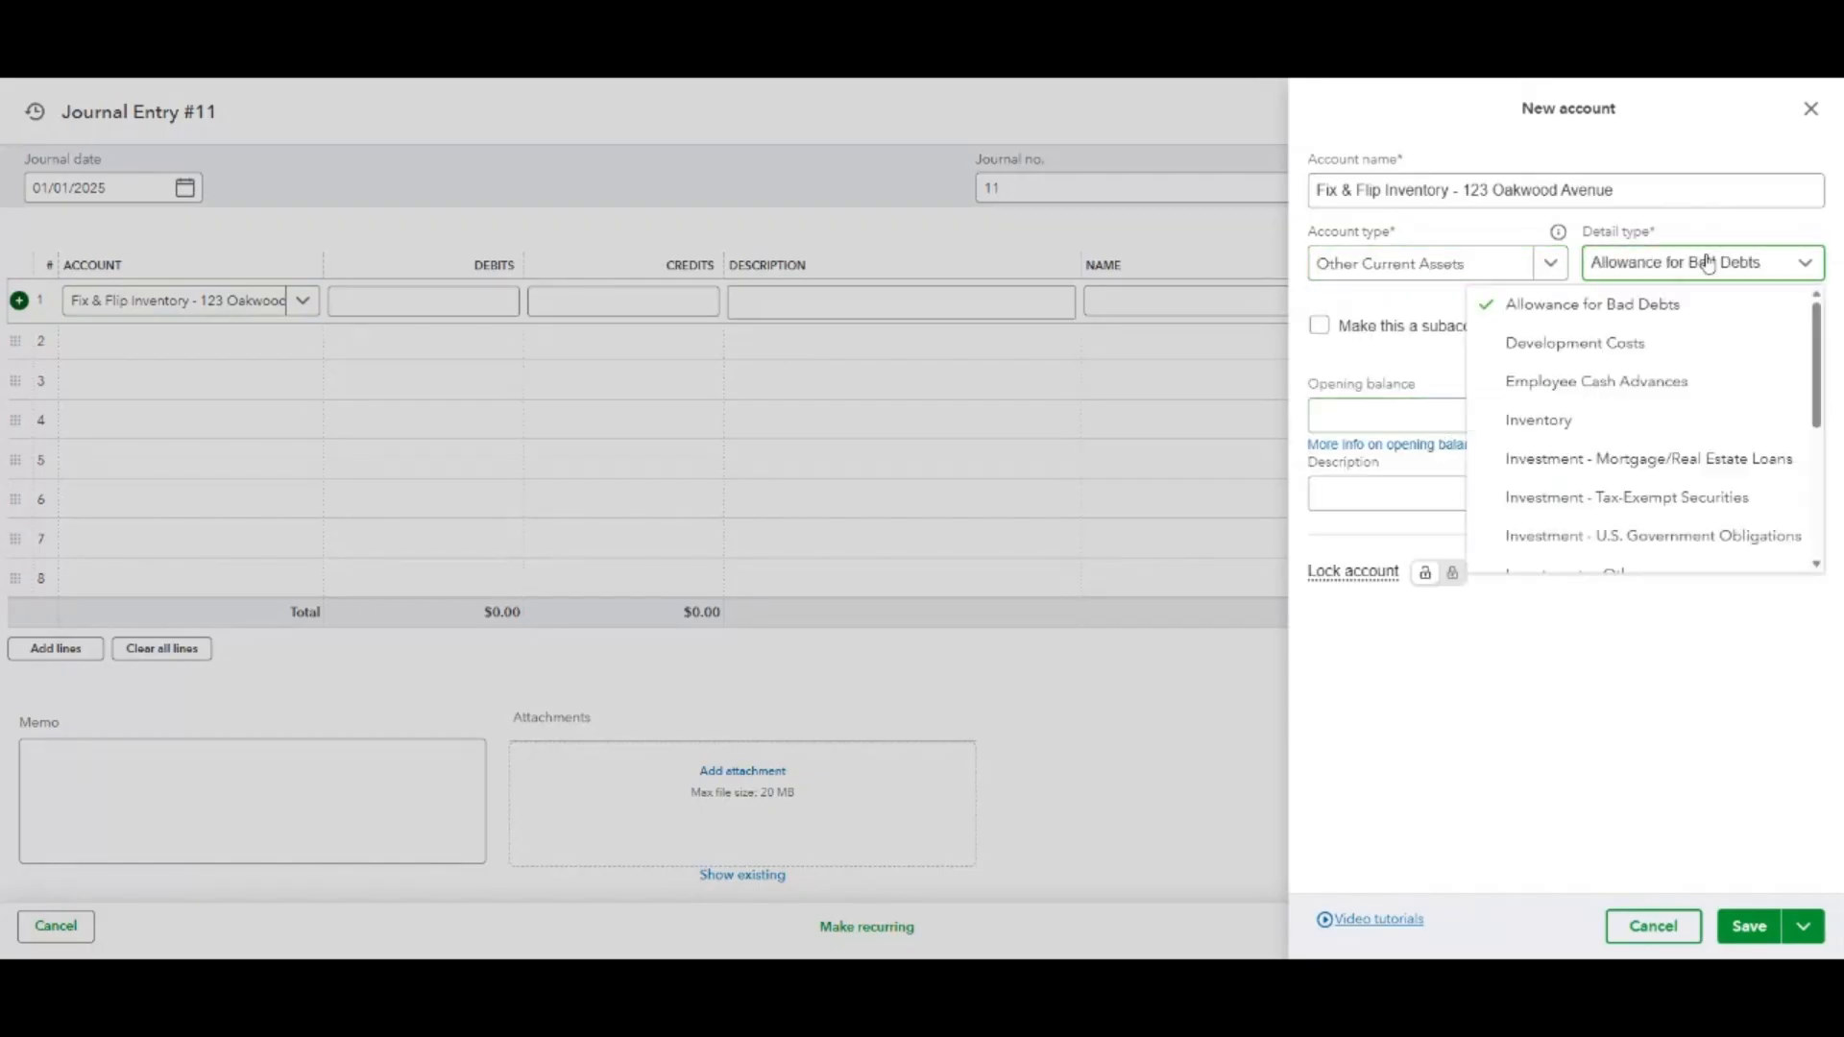
click(1625, 416)
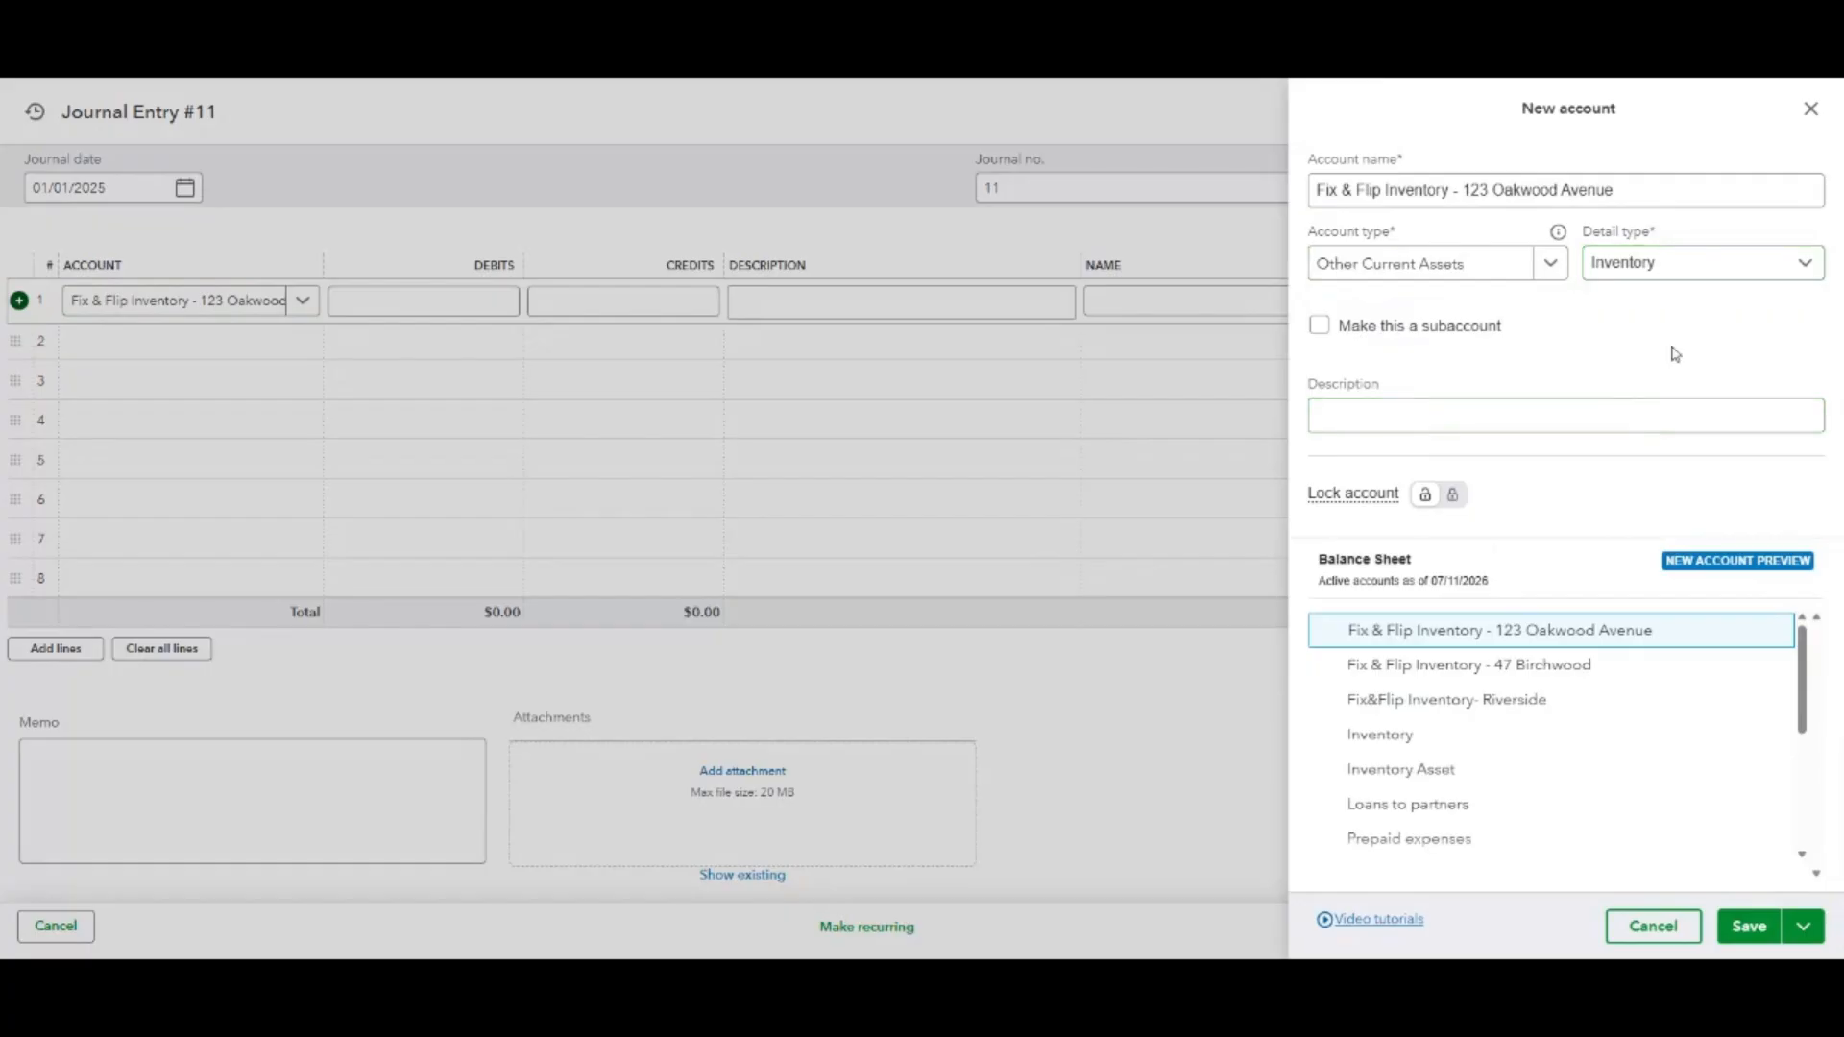
click(1745, 926)
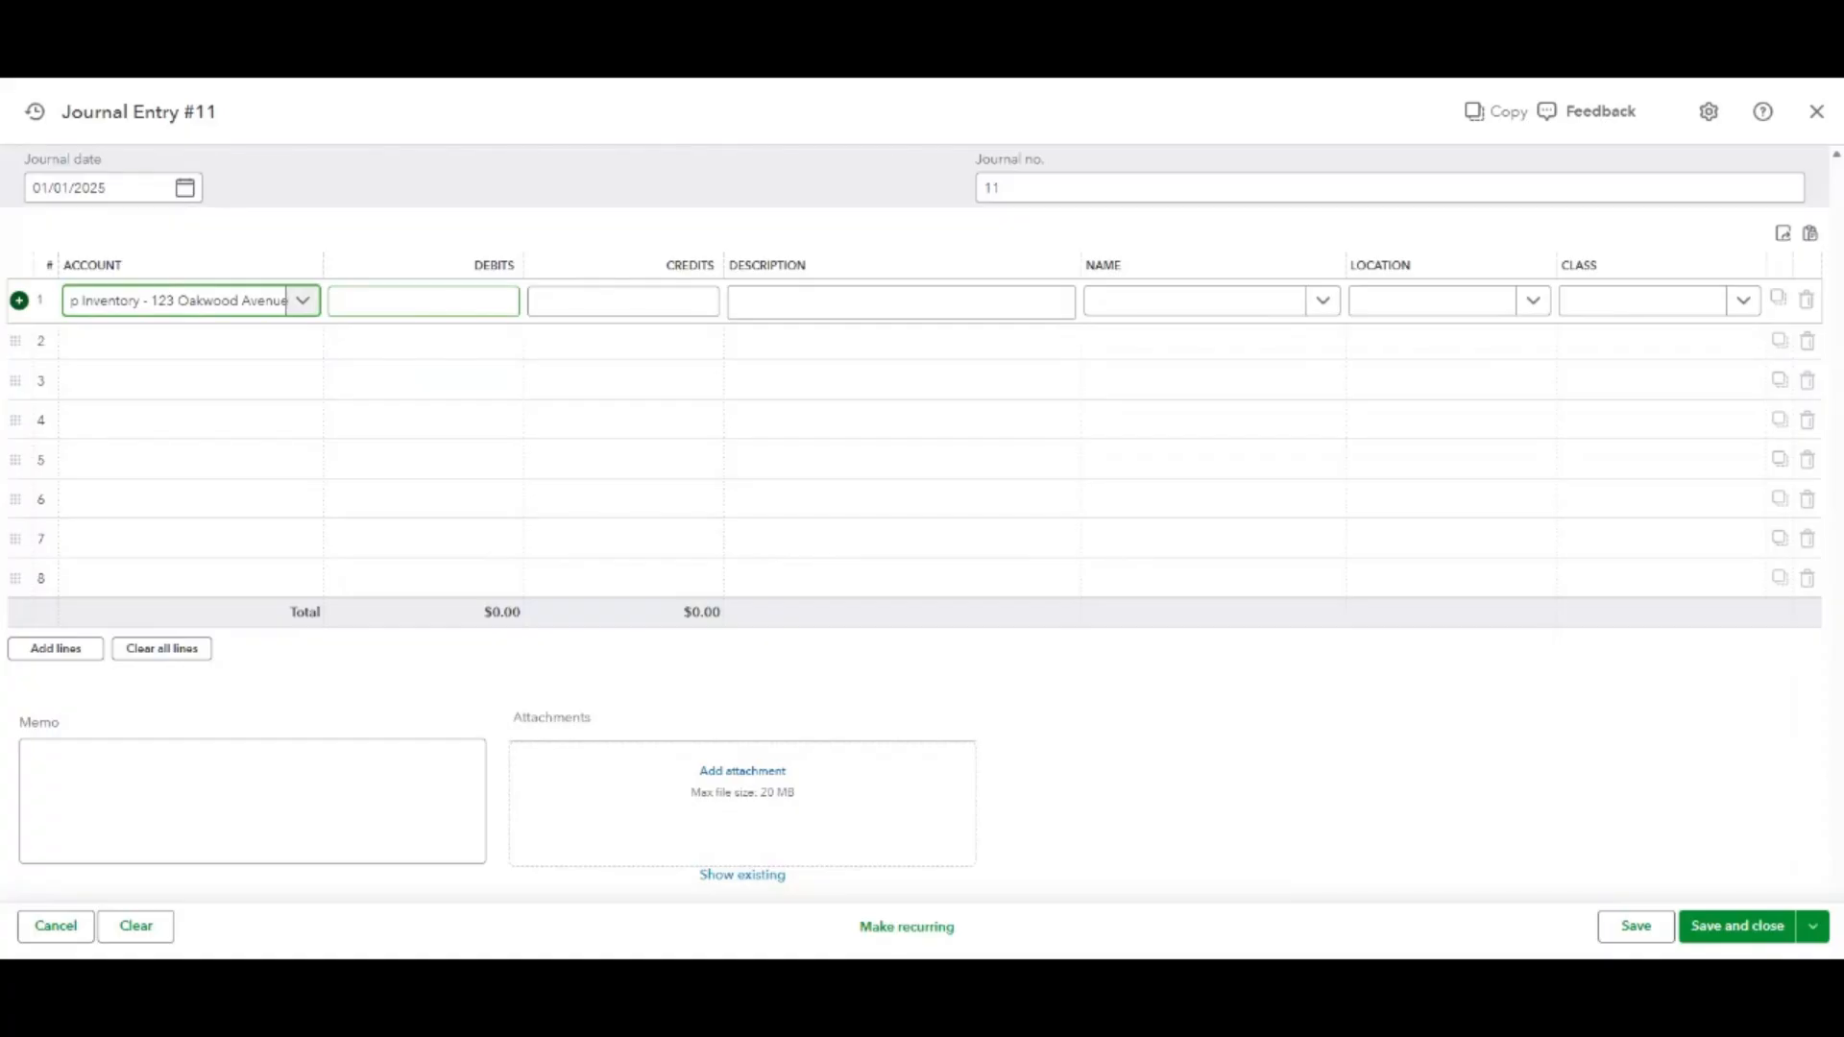
Debit the Oakwood inventory account $255,000 on line 1 and credit Short-term business loans $215,000 on line 2.
click(510, 301)
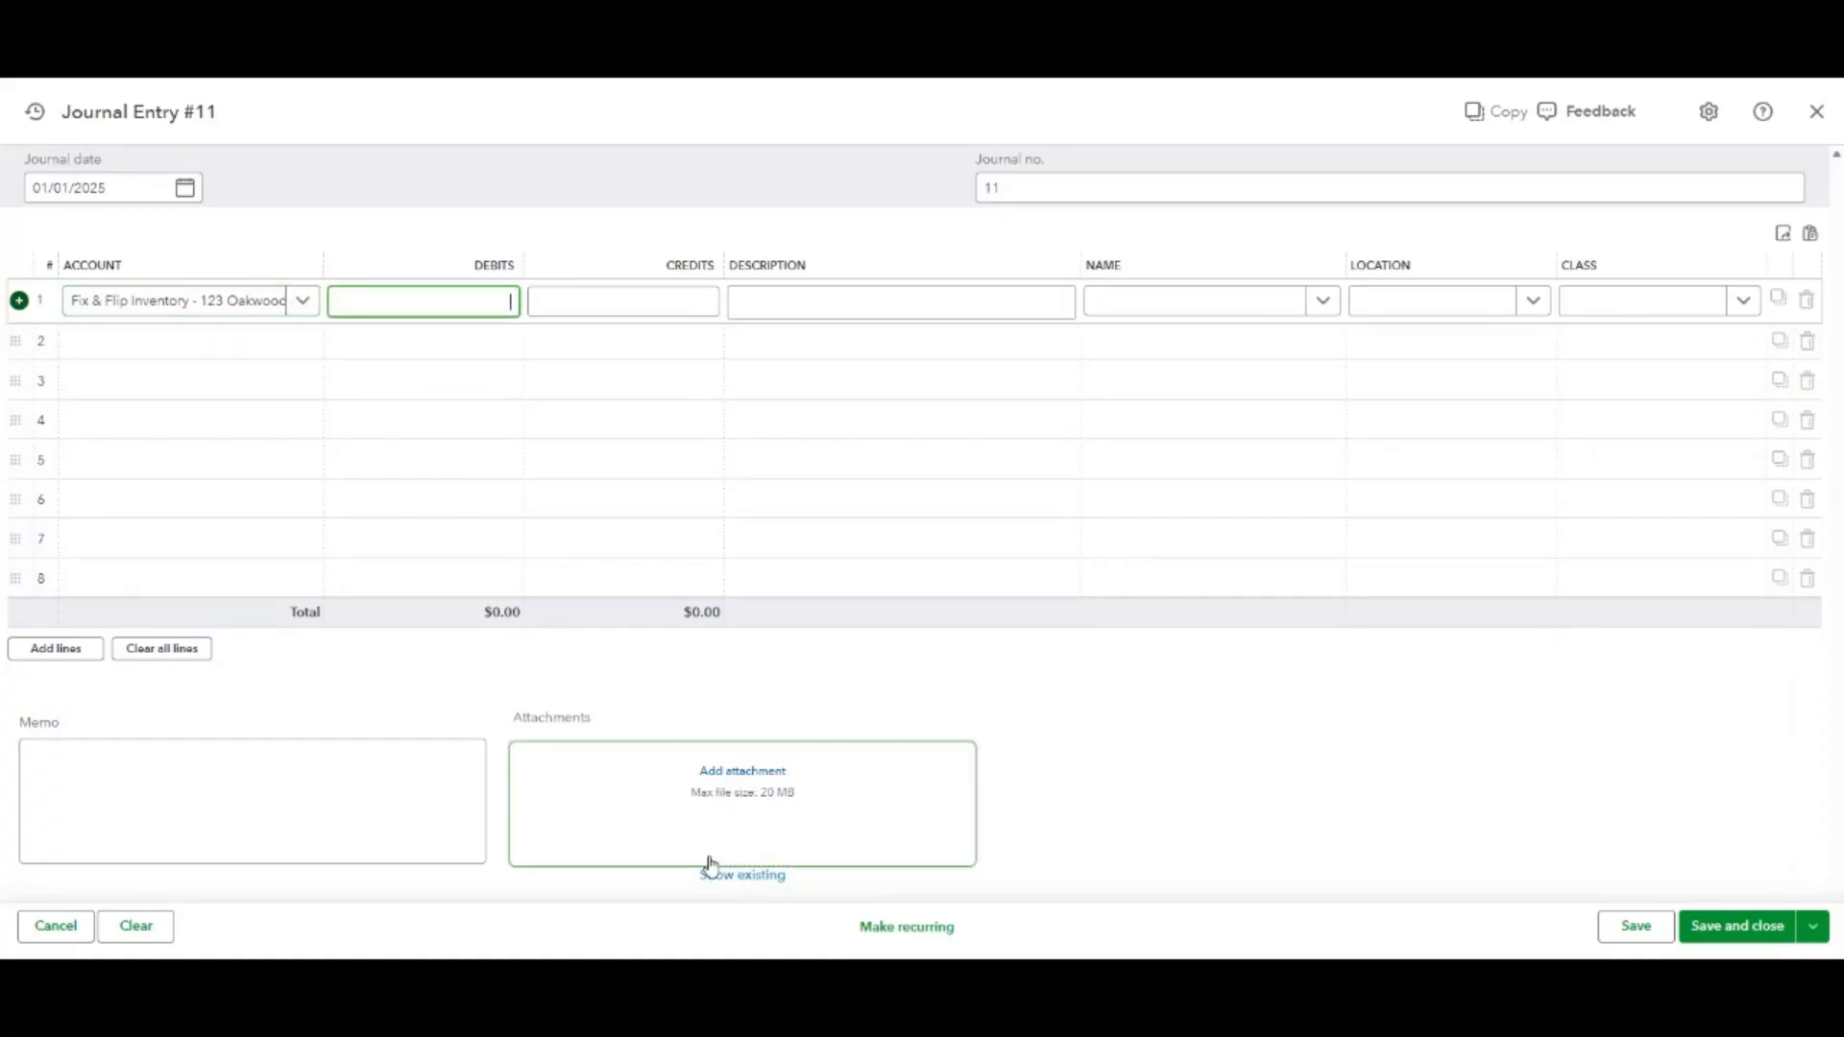
text(255000)
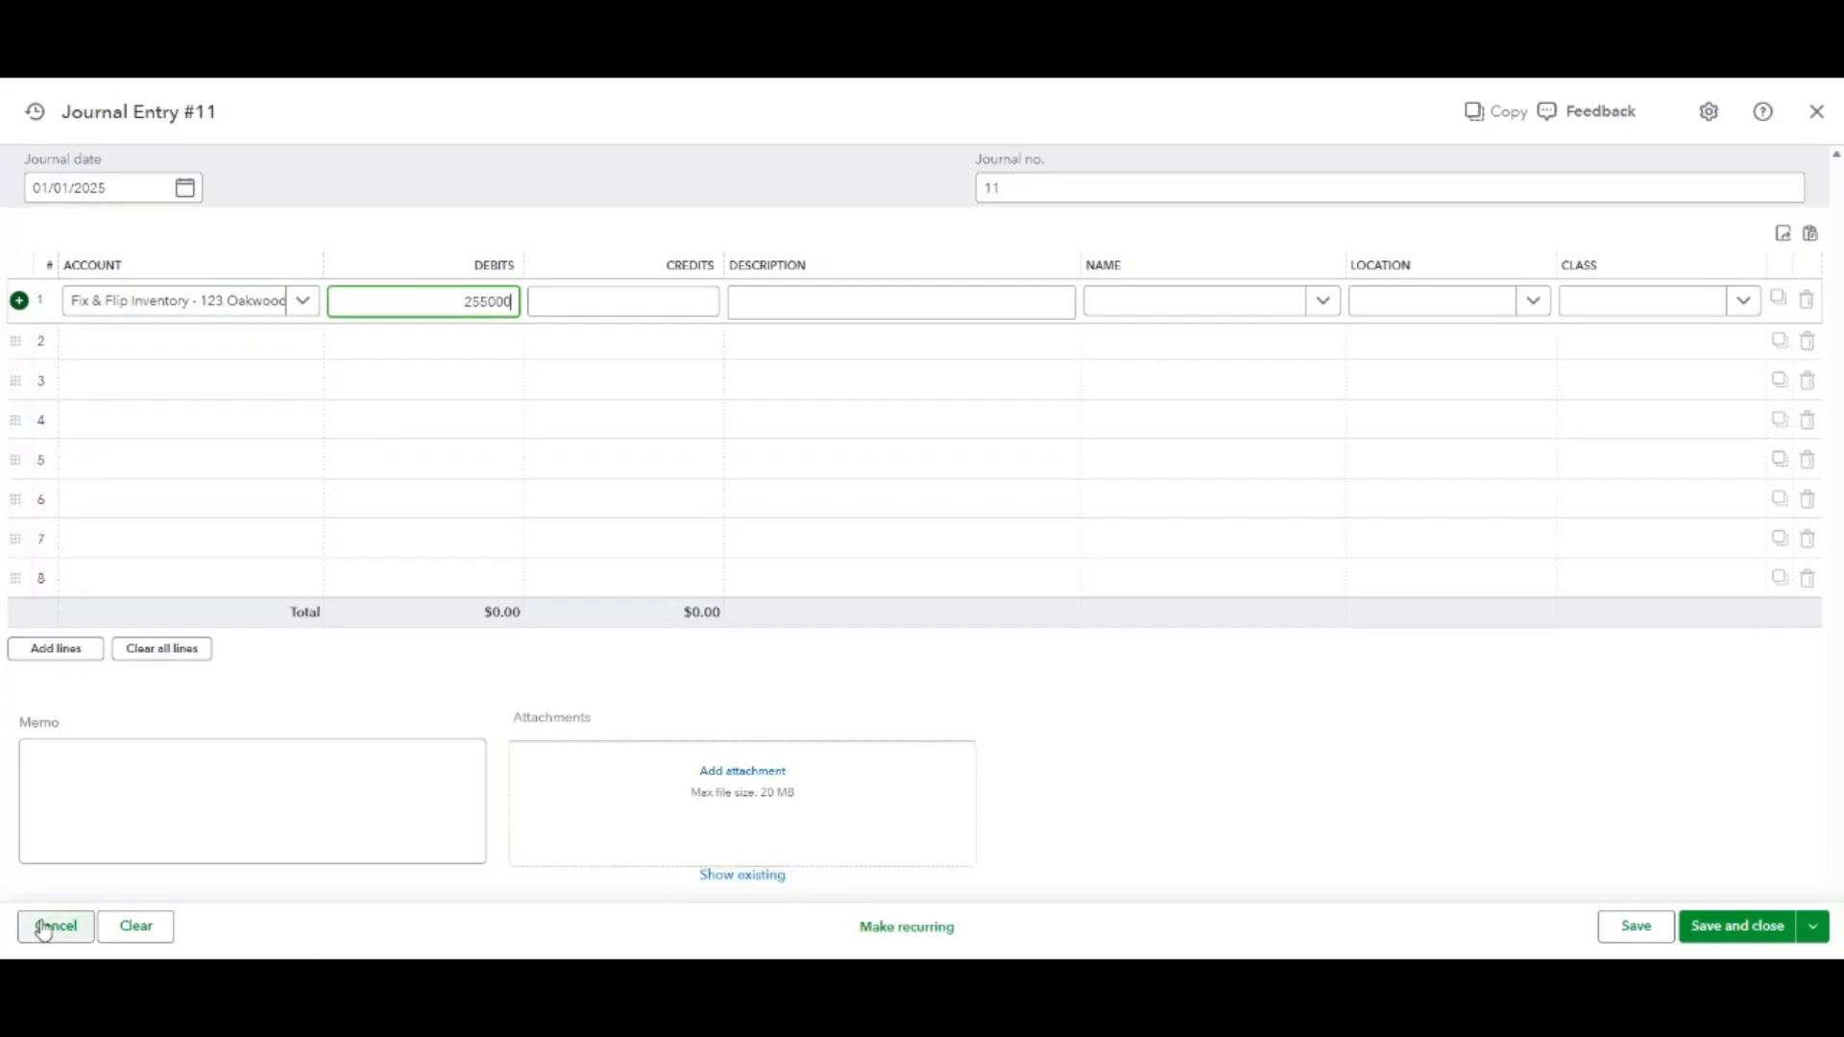
click(133, 348)
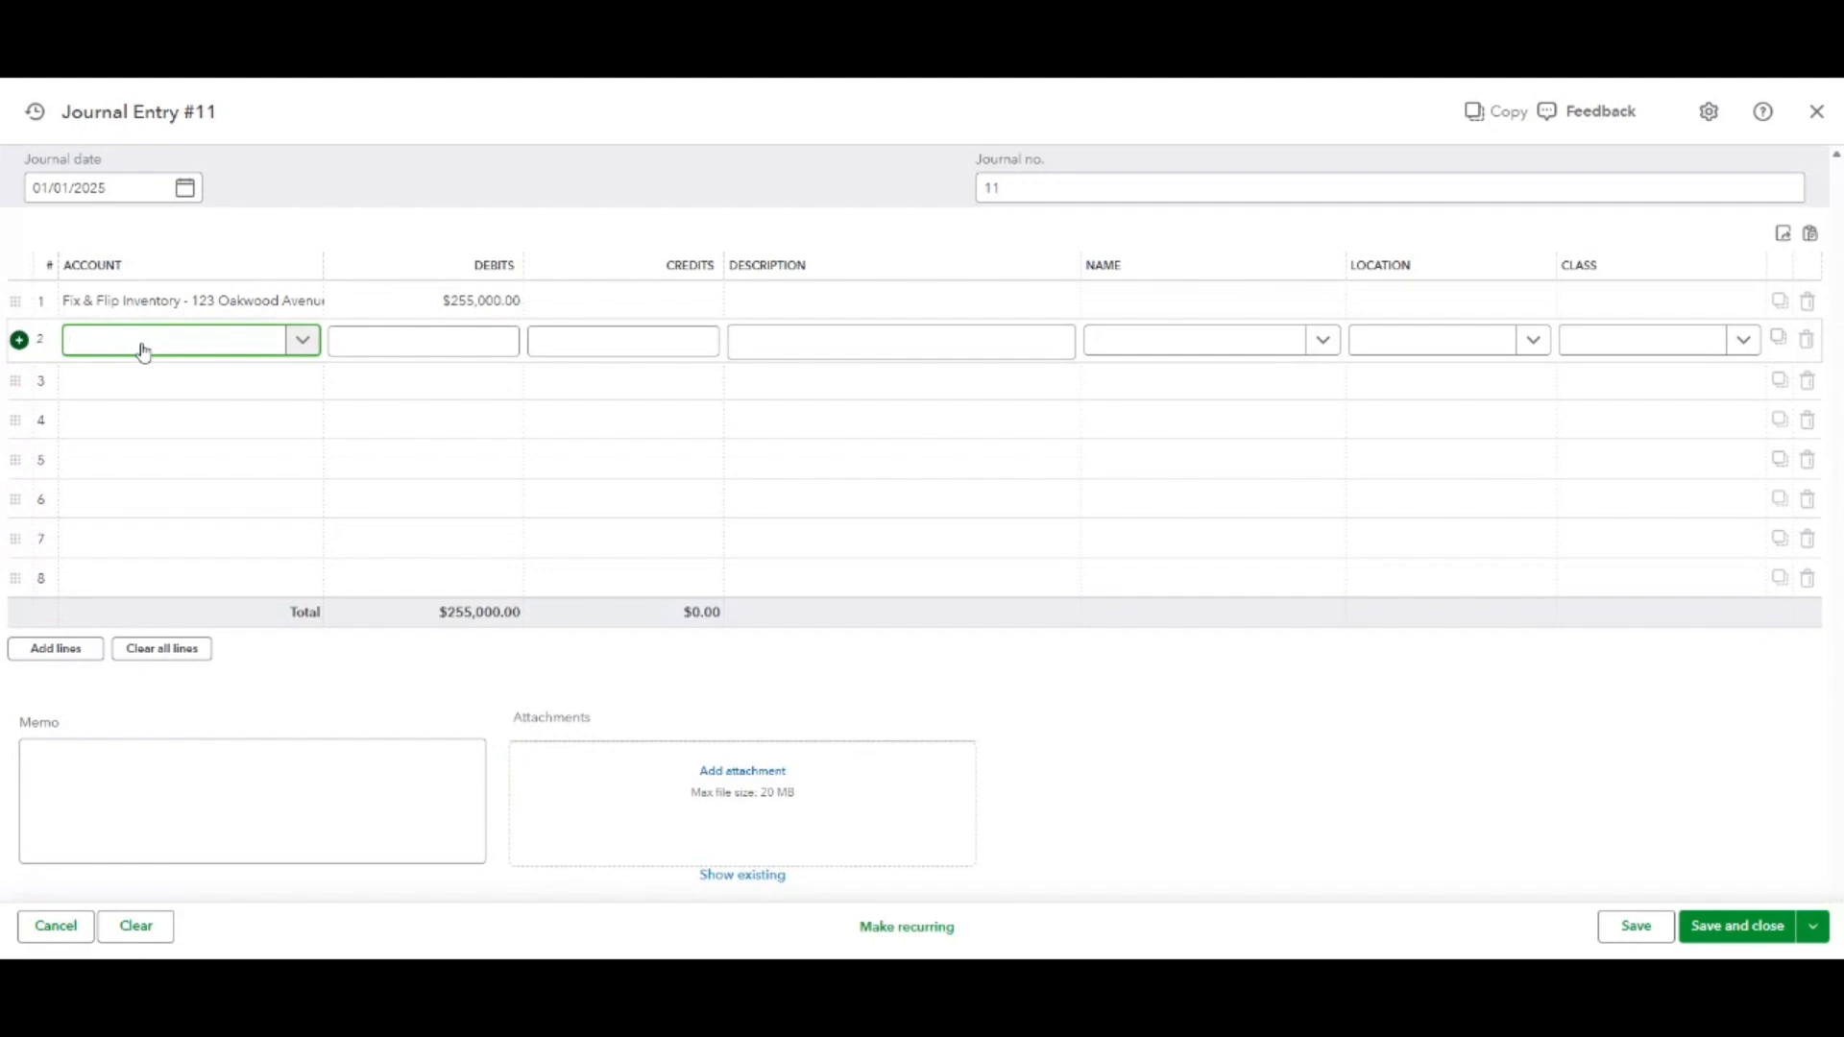
text(Loan)
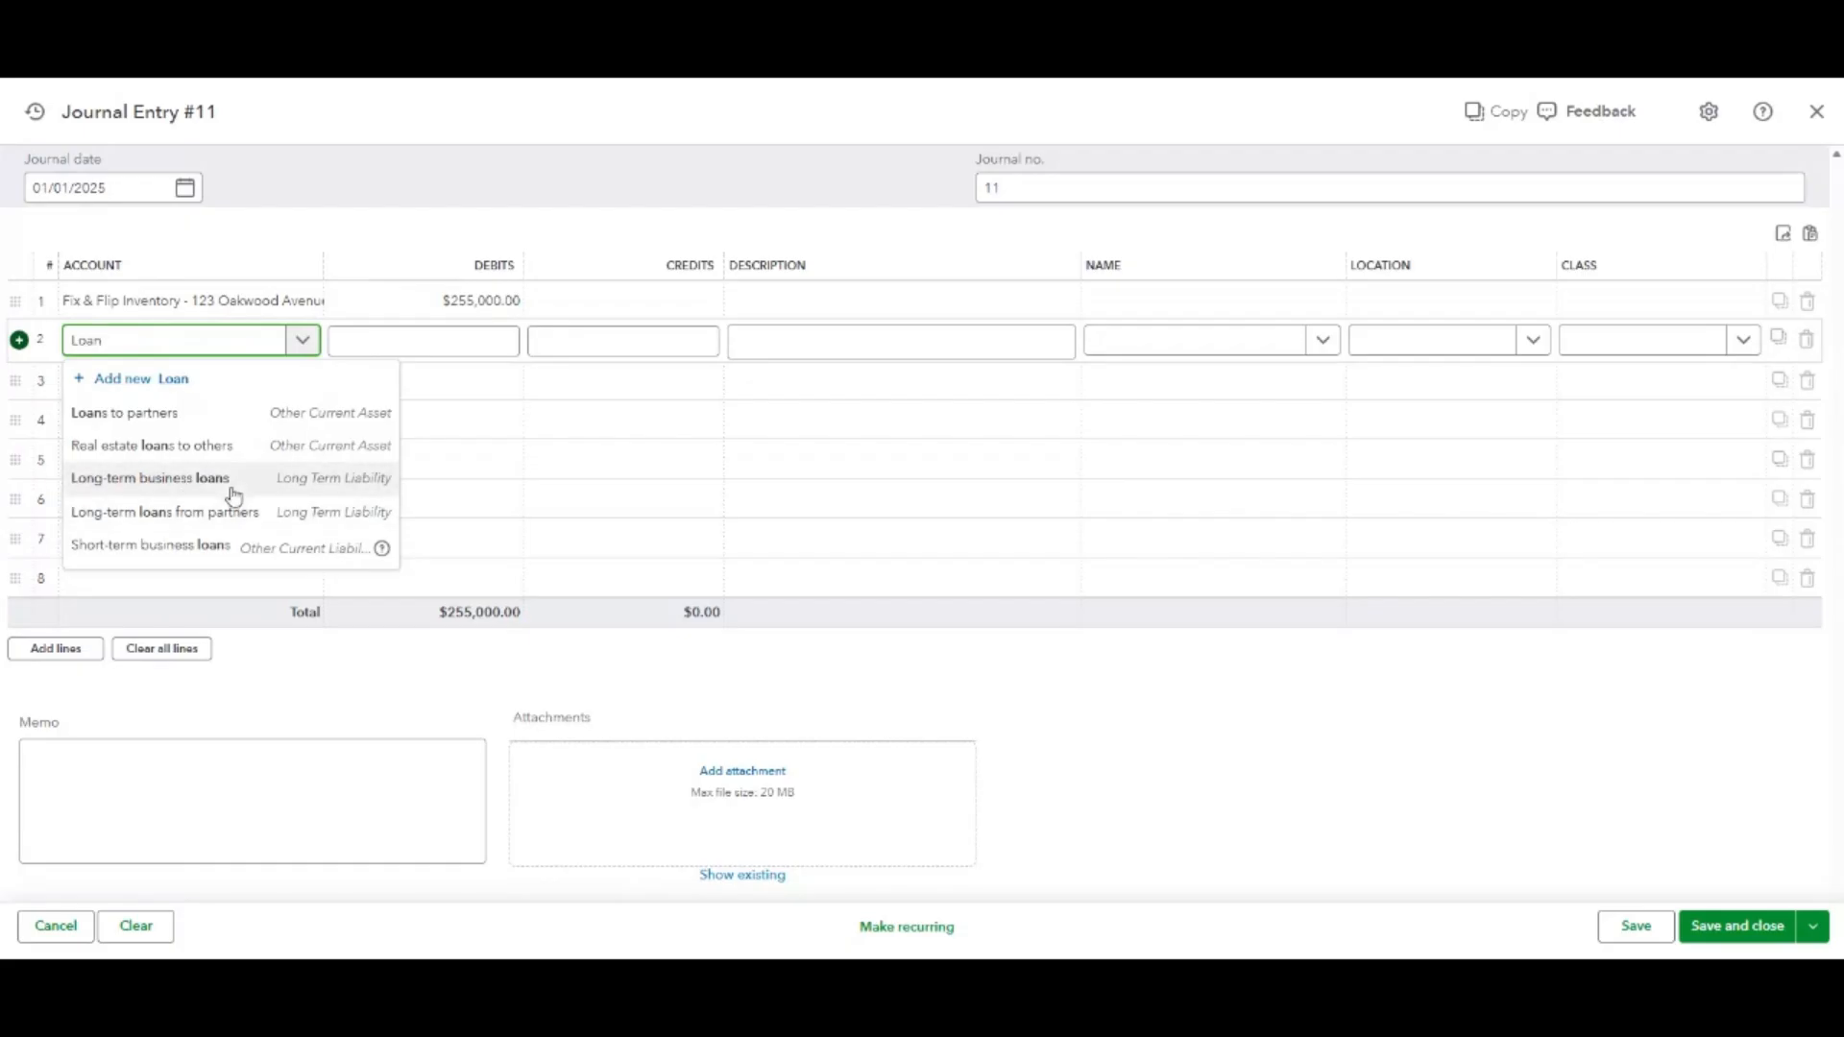
click(192, 548)
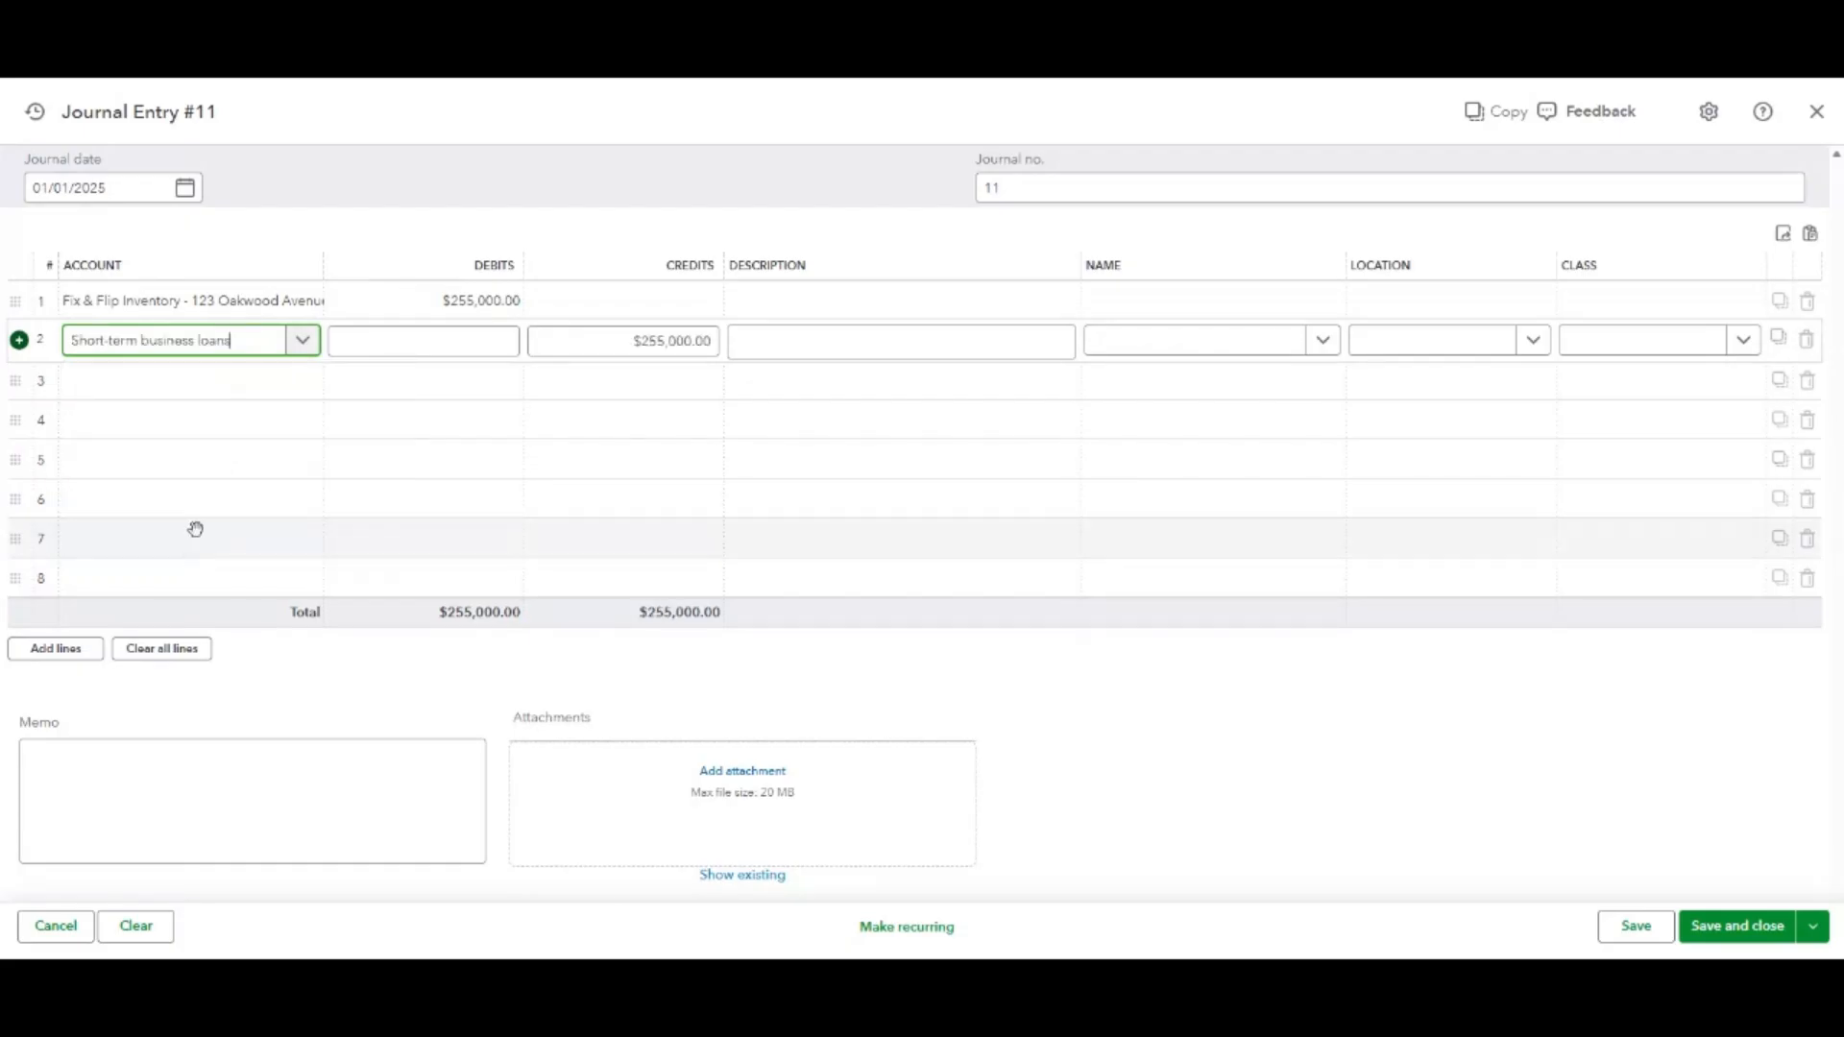
click(630, 347)
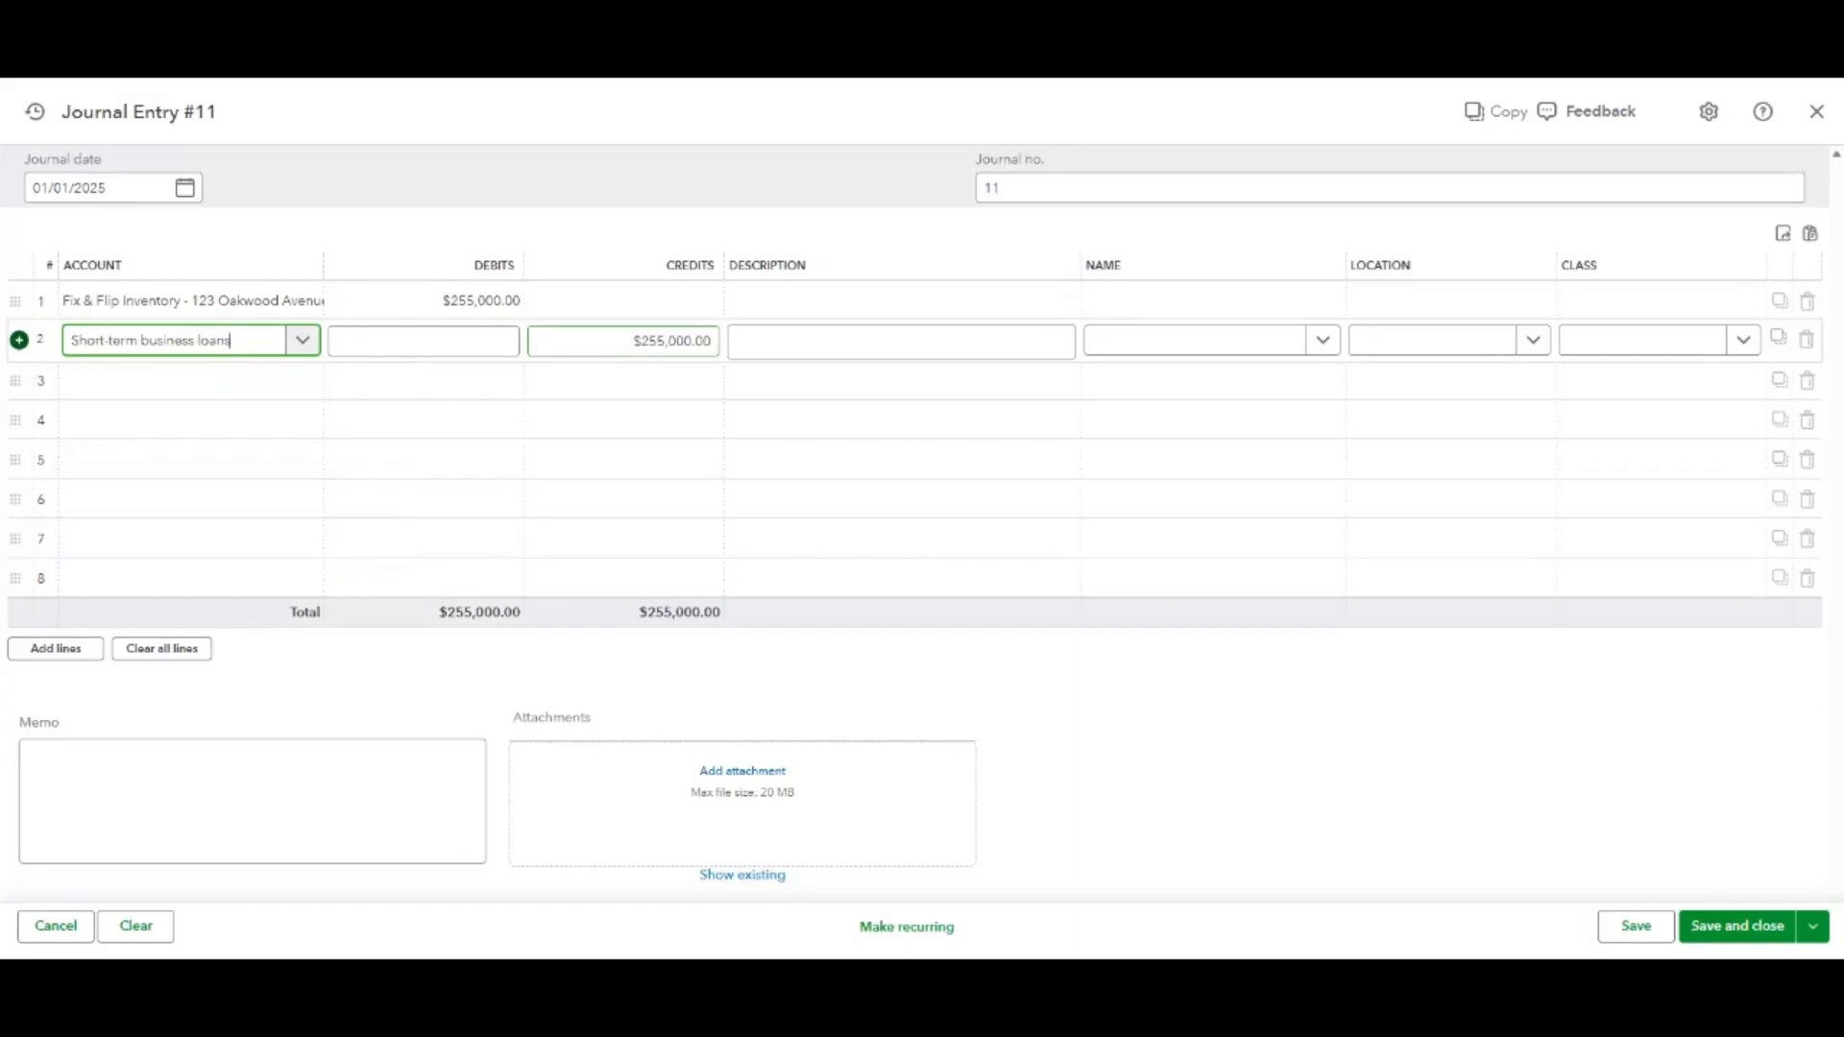
click(630, 346)
click(656, 342)
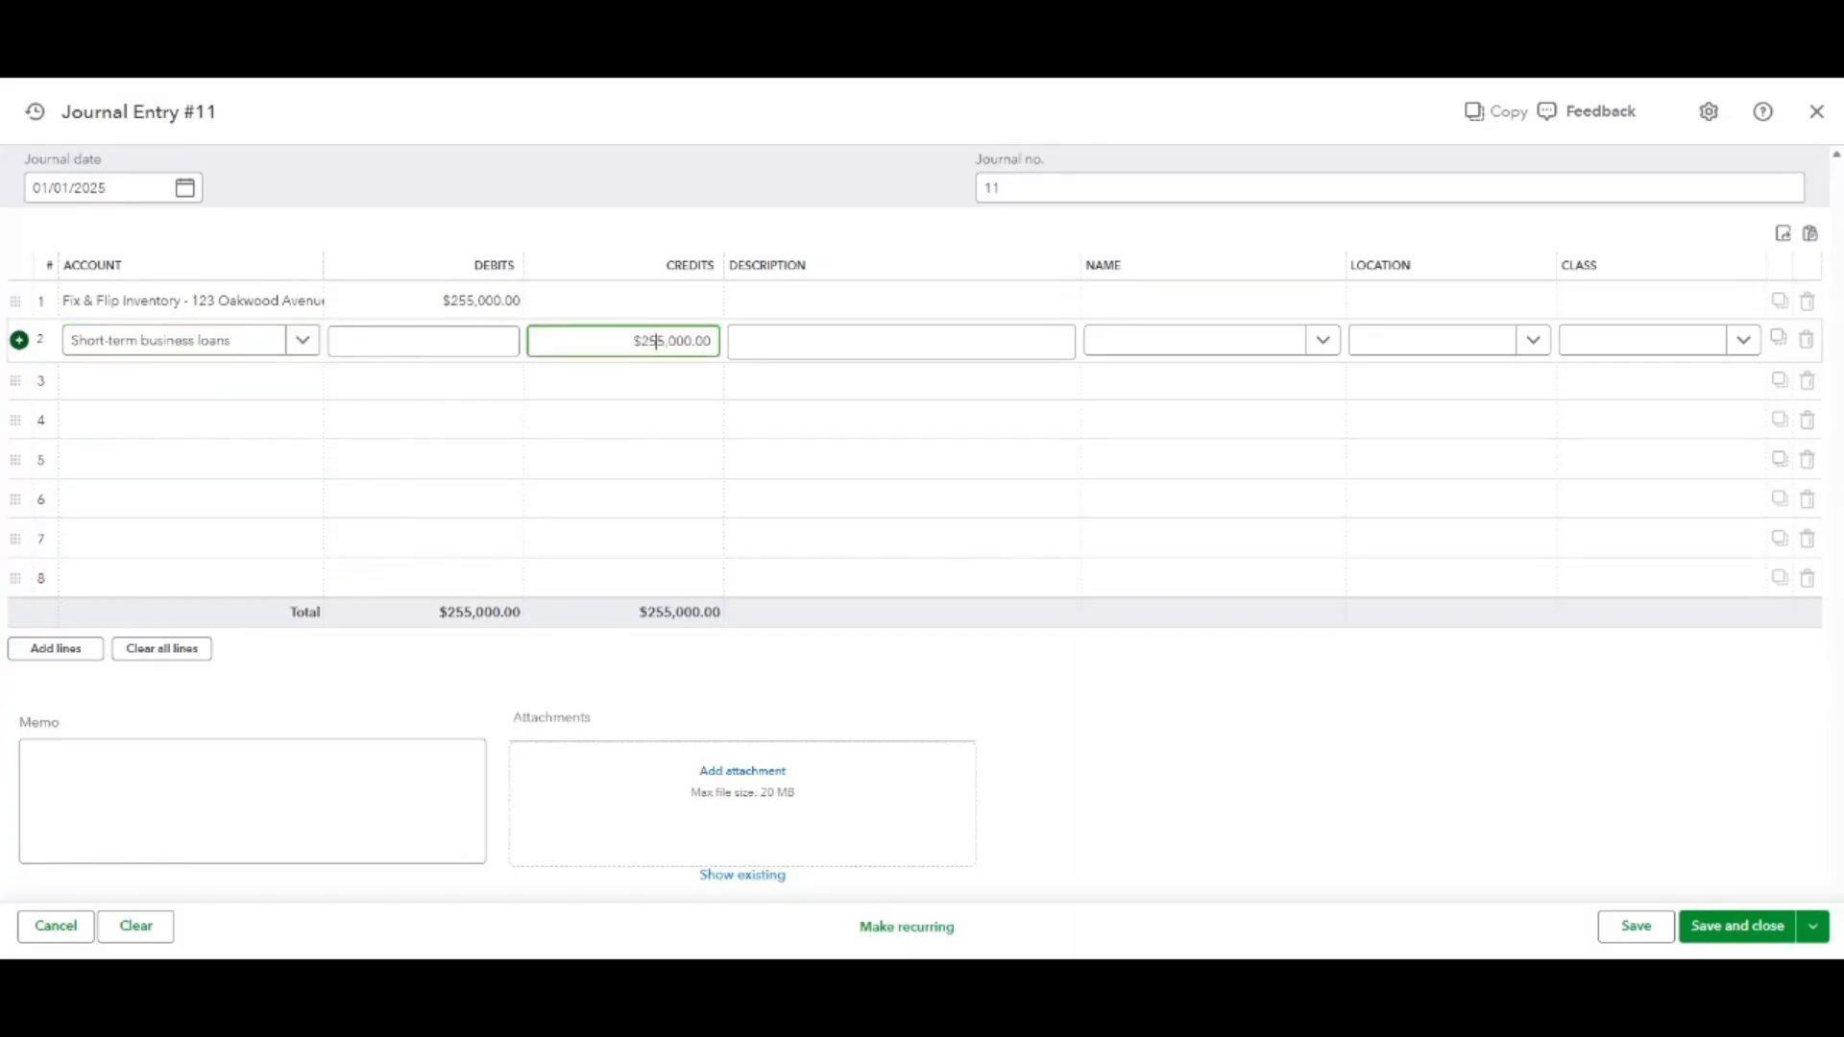
key(BackSpace)
text(1)
Add Chase Operating on line 3 with a $40,000 credit, then save and close the journal entry.
click(106, 379)
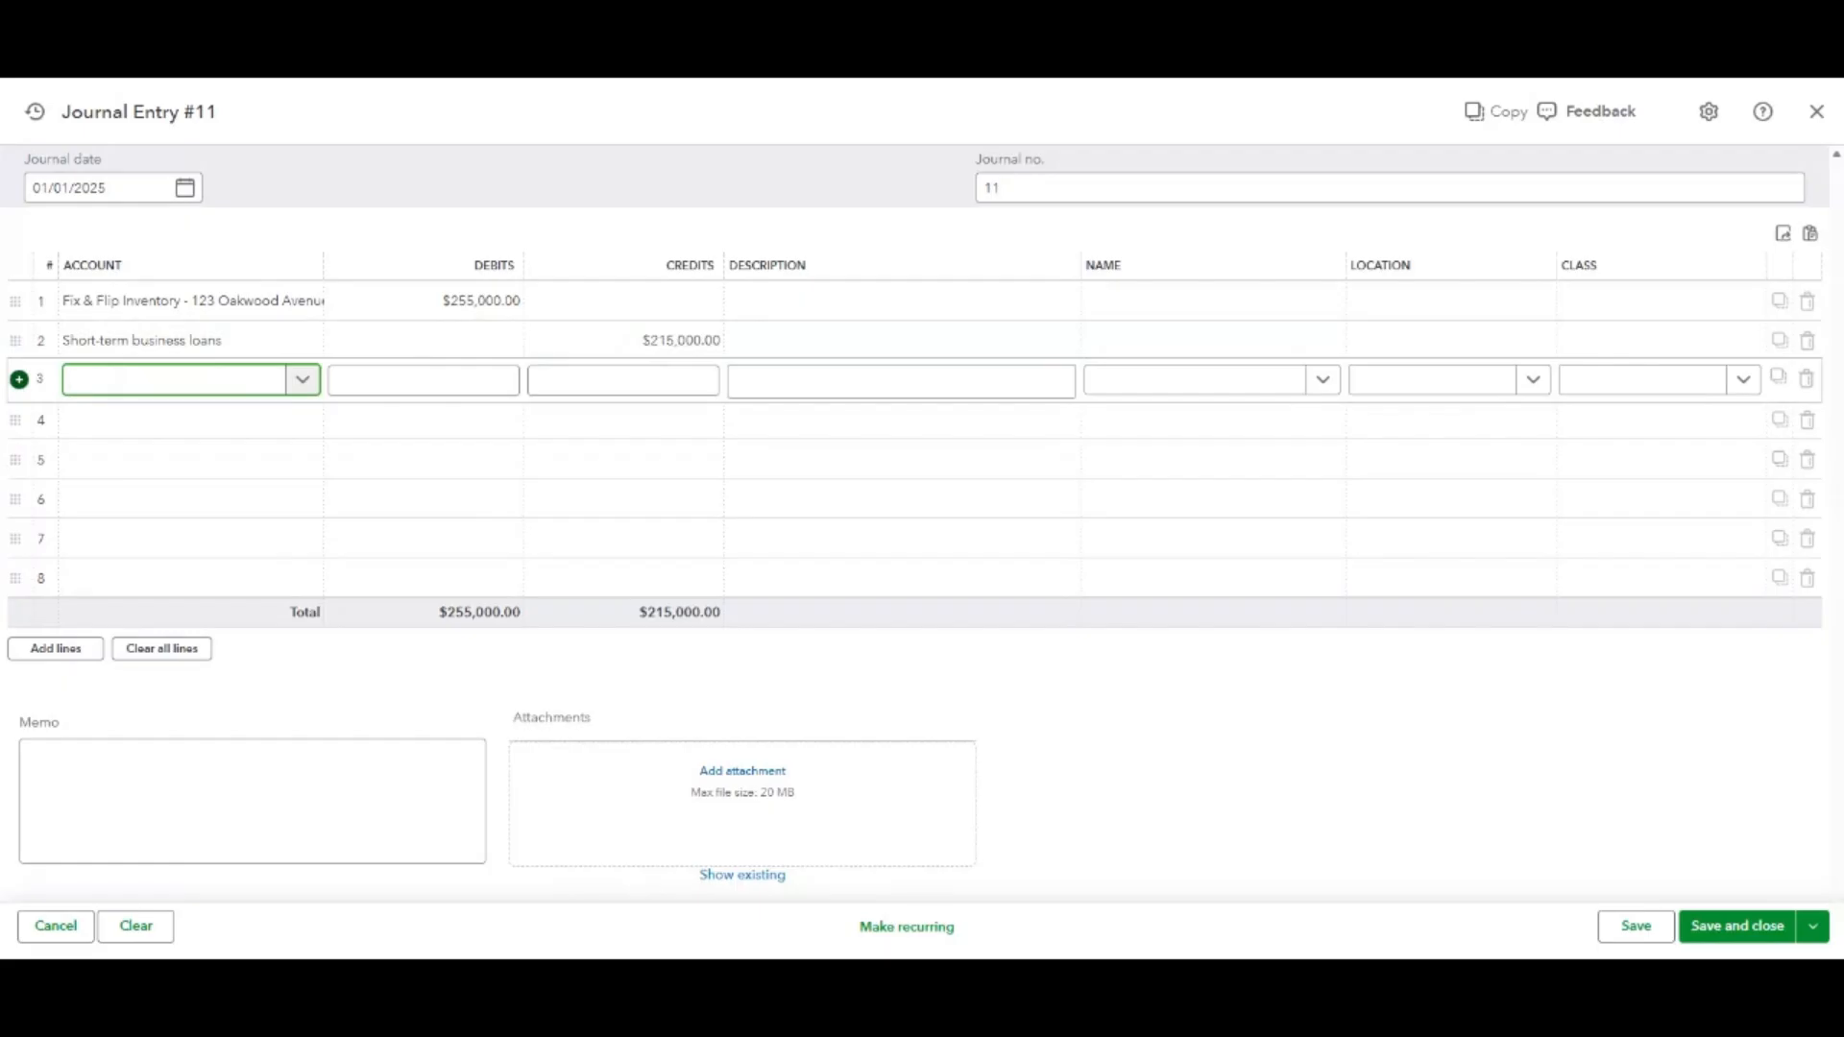
text(Chase)
click(197, 519)
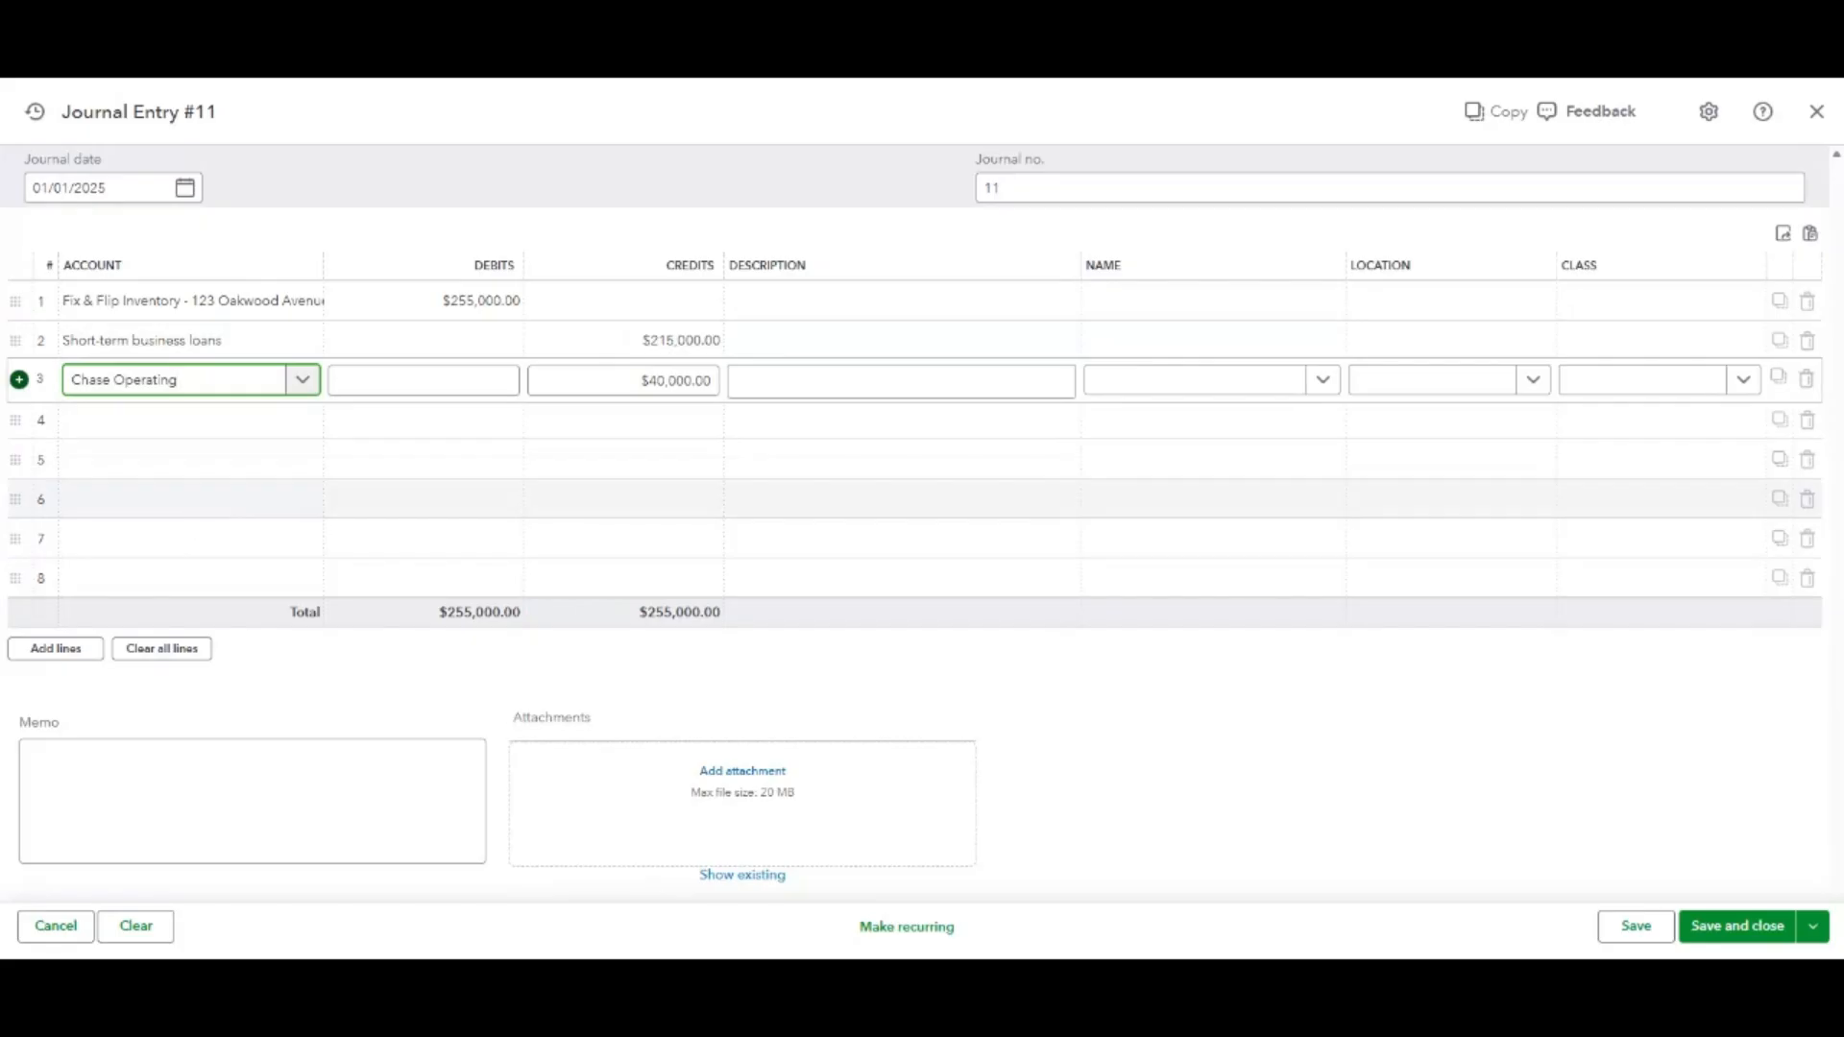
click(1269, 758)
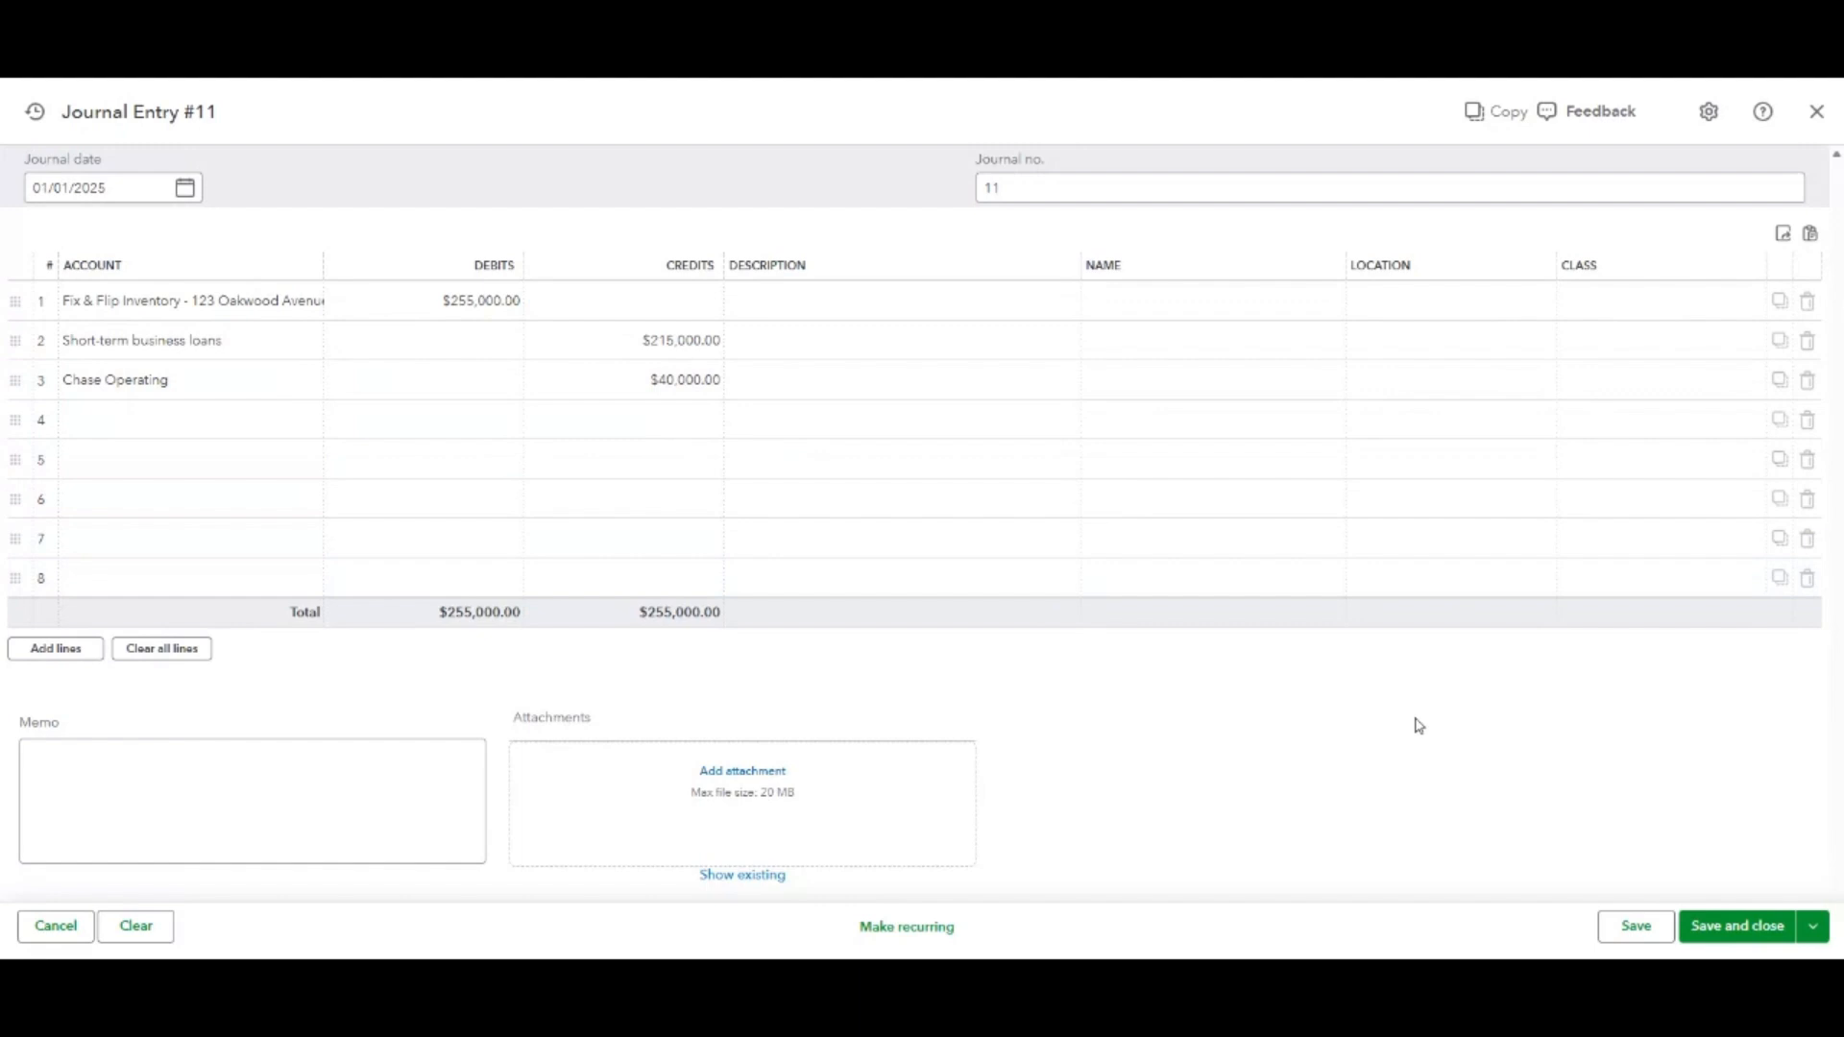
click(1727, 928)
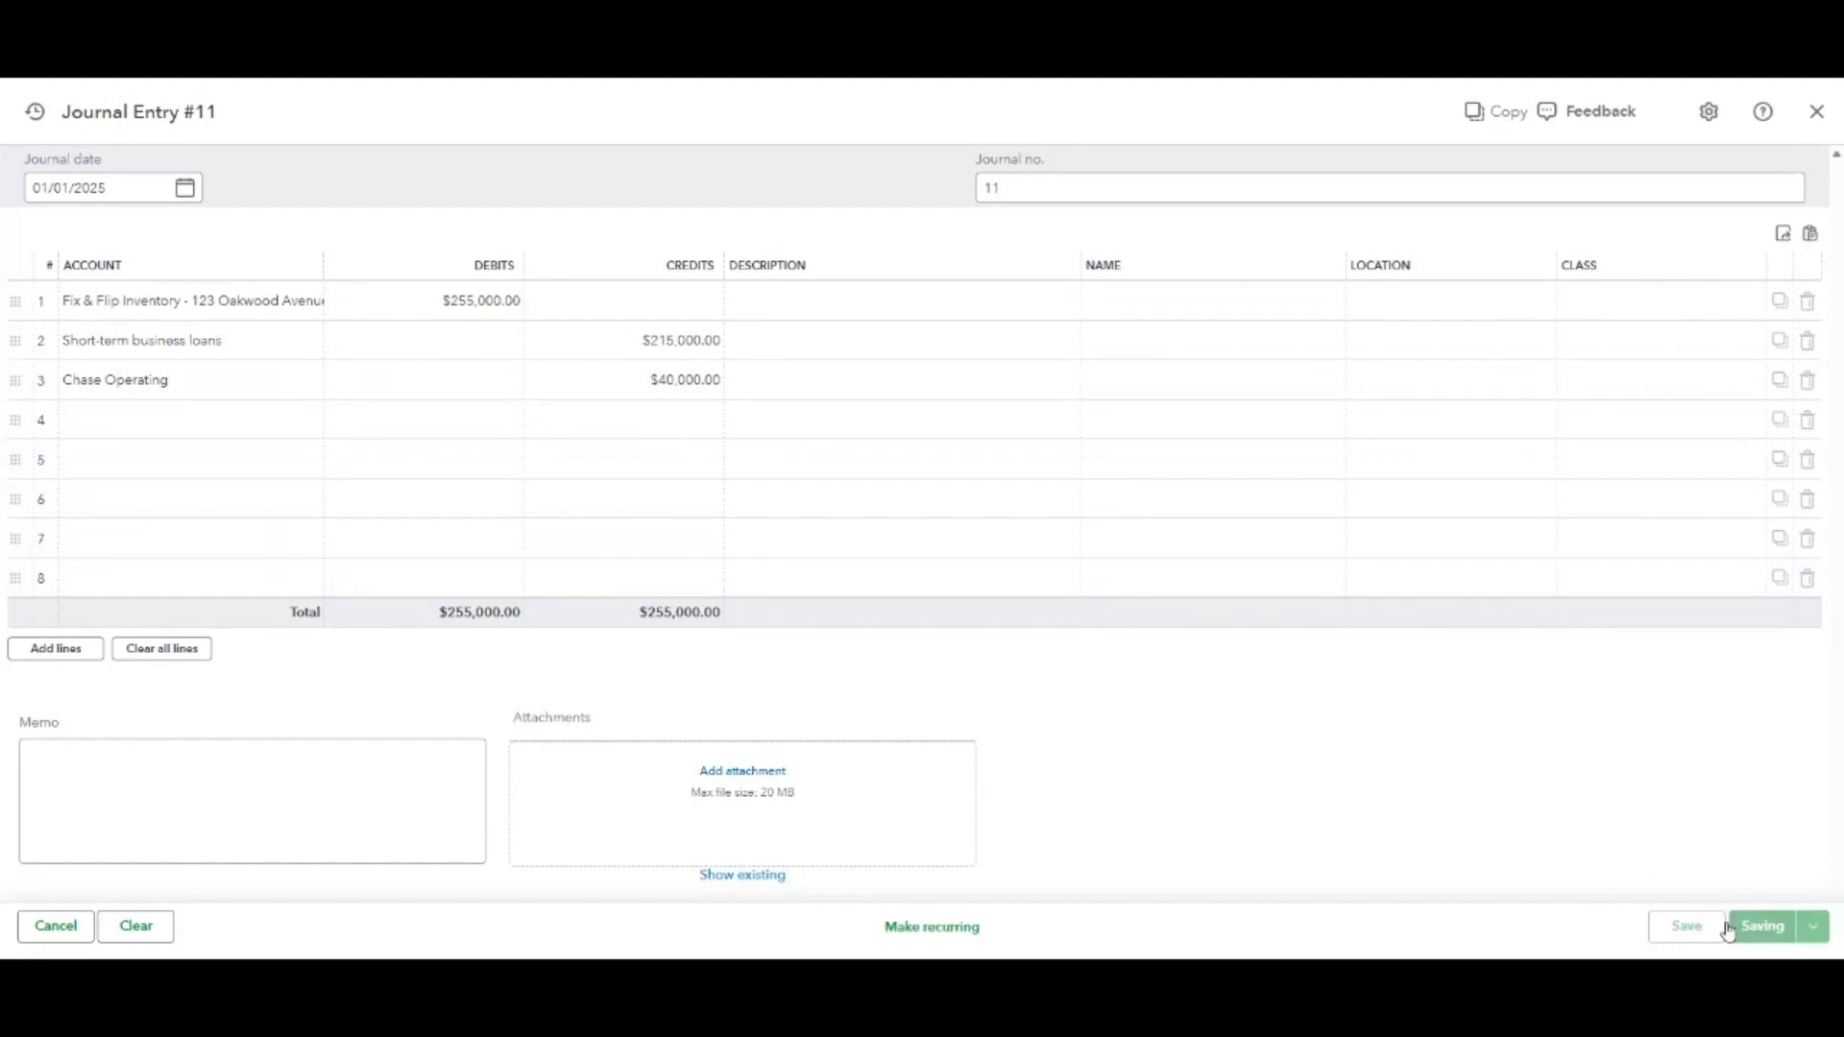
Open the Balance Sheet report and set its period from 01/01/2025 to 07/31/2025.
mouse_move(19, 492)
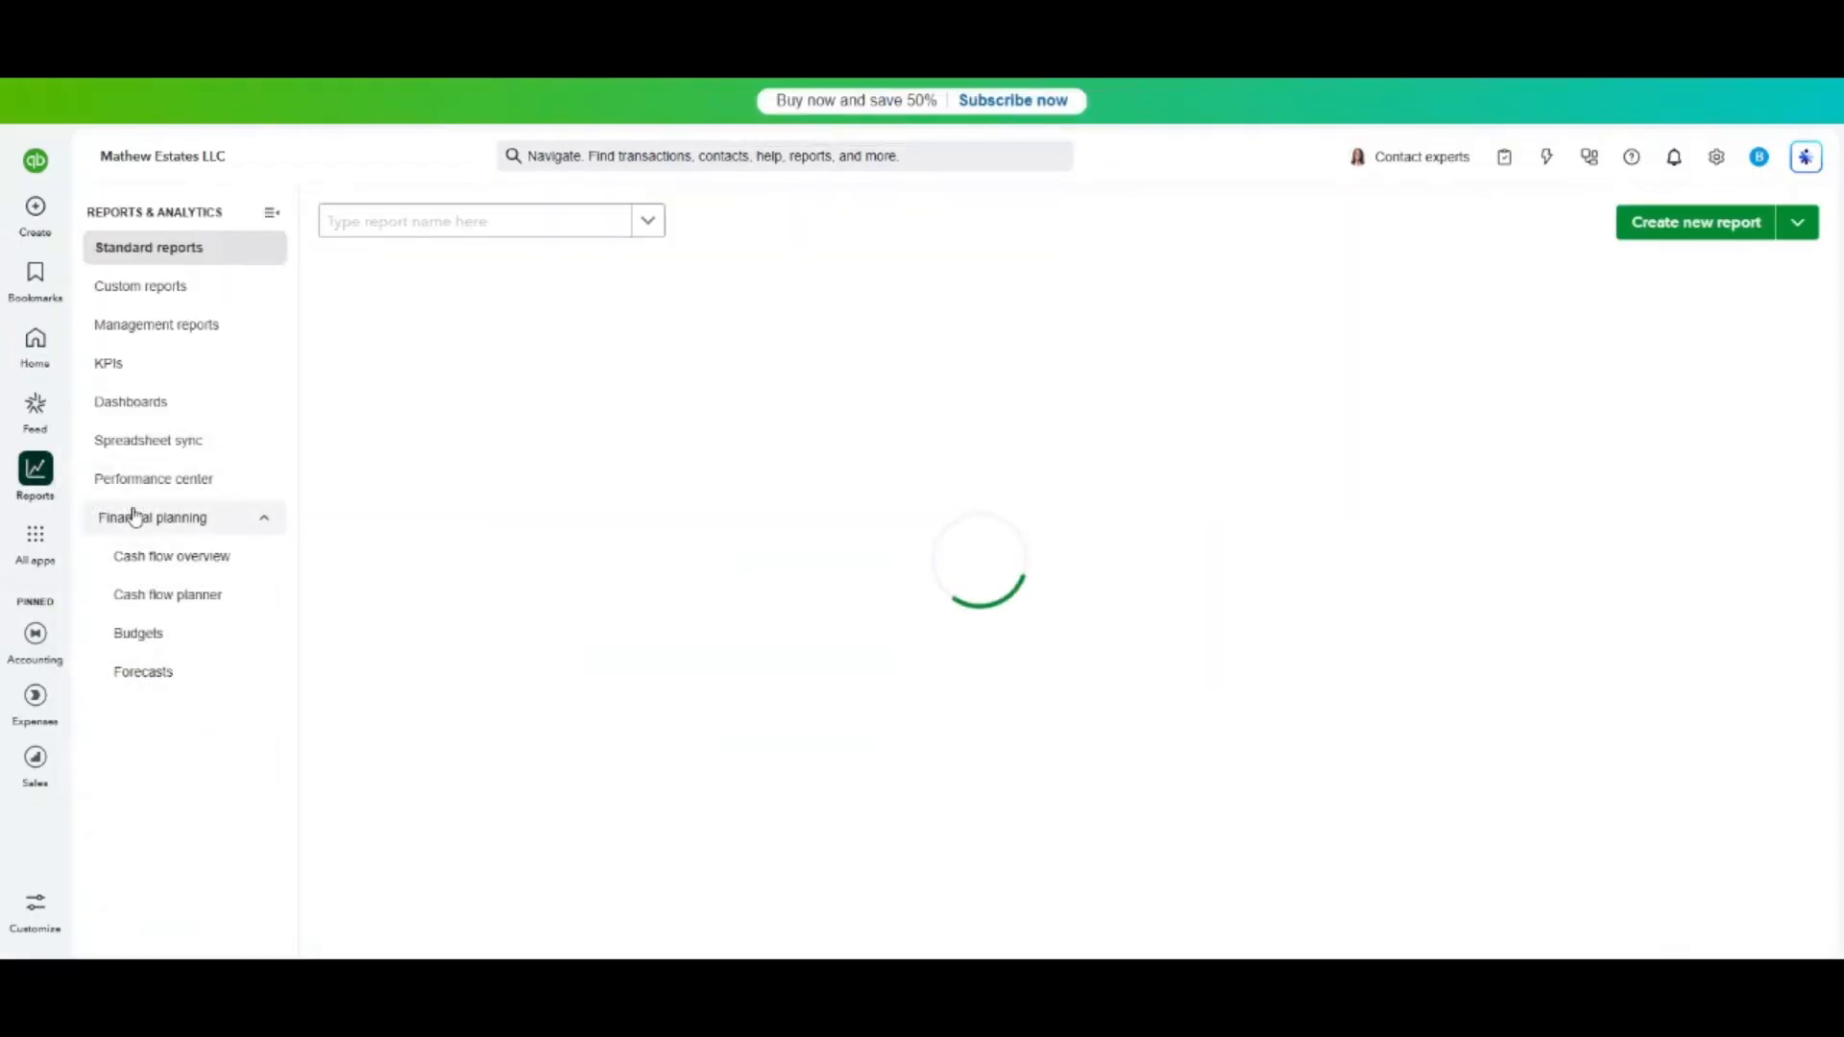
click(401, 580)
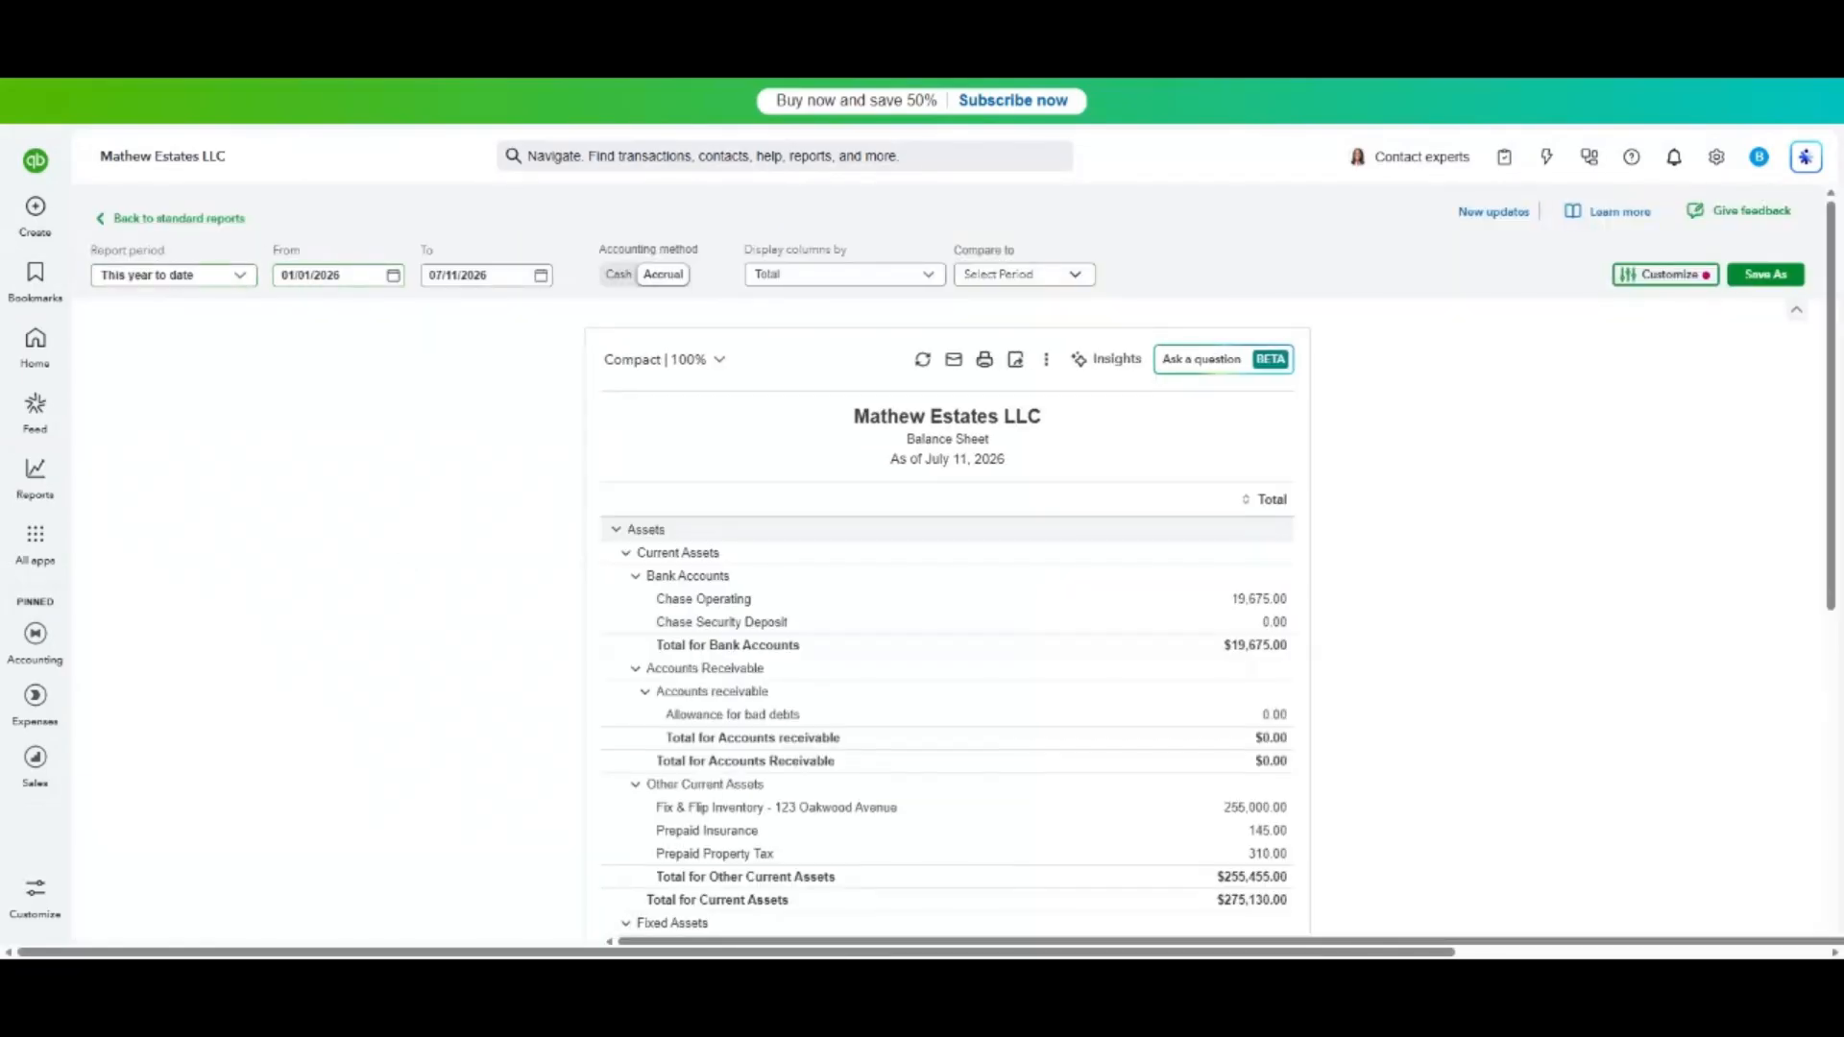
click(317, 276)
click(392, 277)
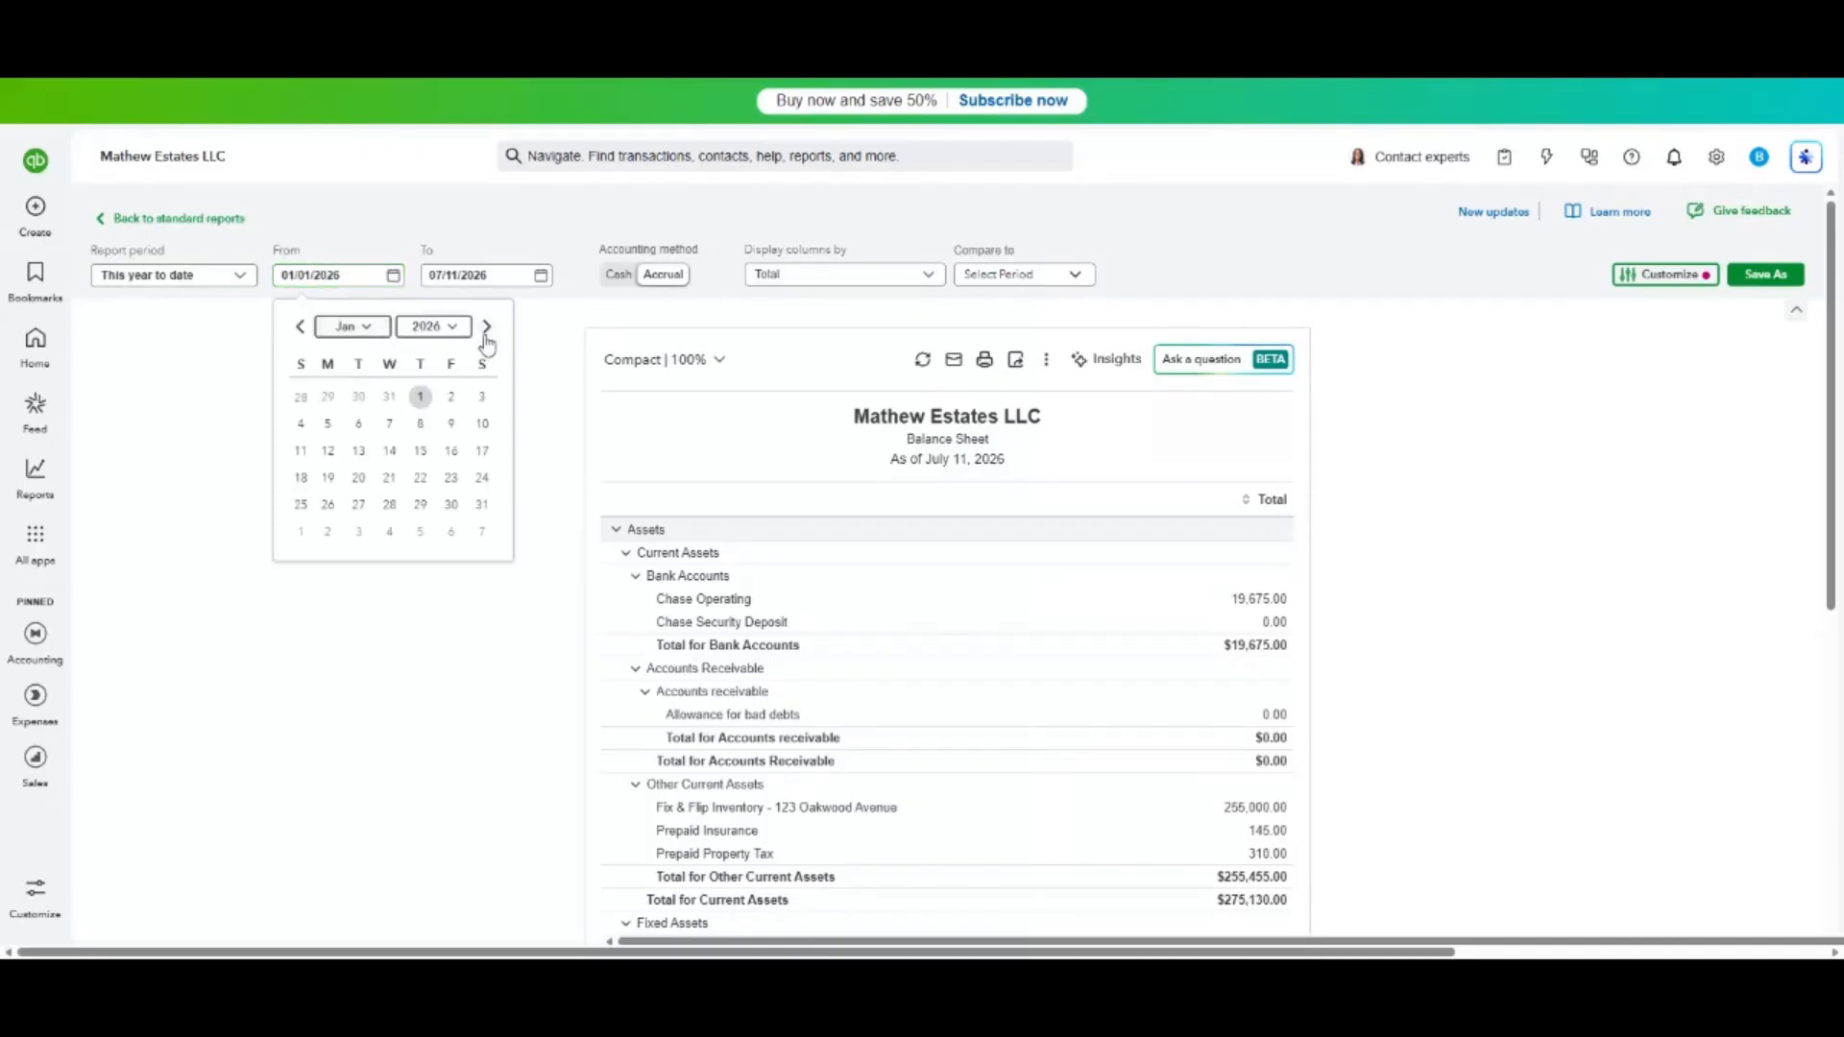
click(432, 327)
click(442, 384)
click(389, 398)
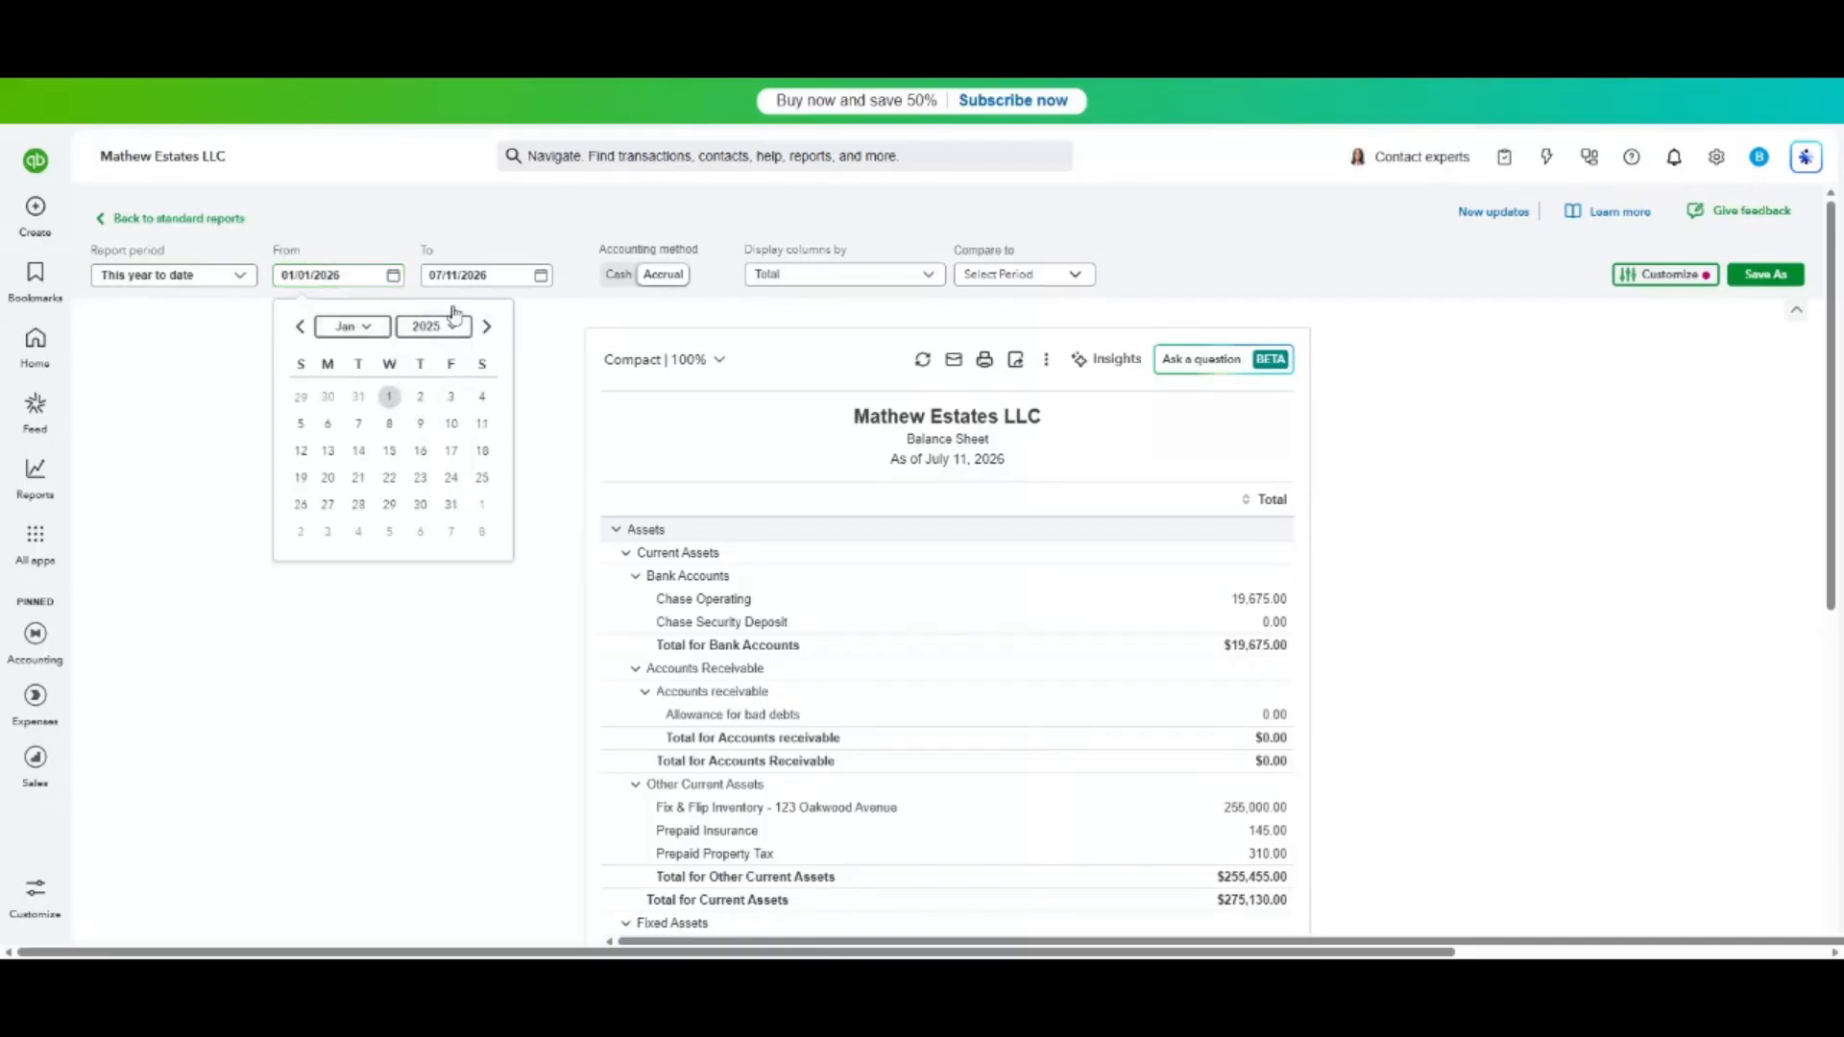
click(538, 279)
click(581, 328)
click(589, 389)
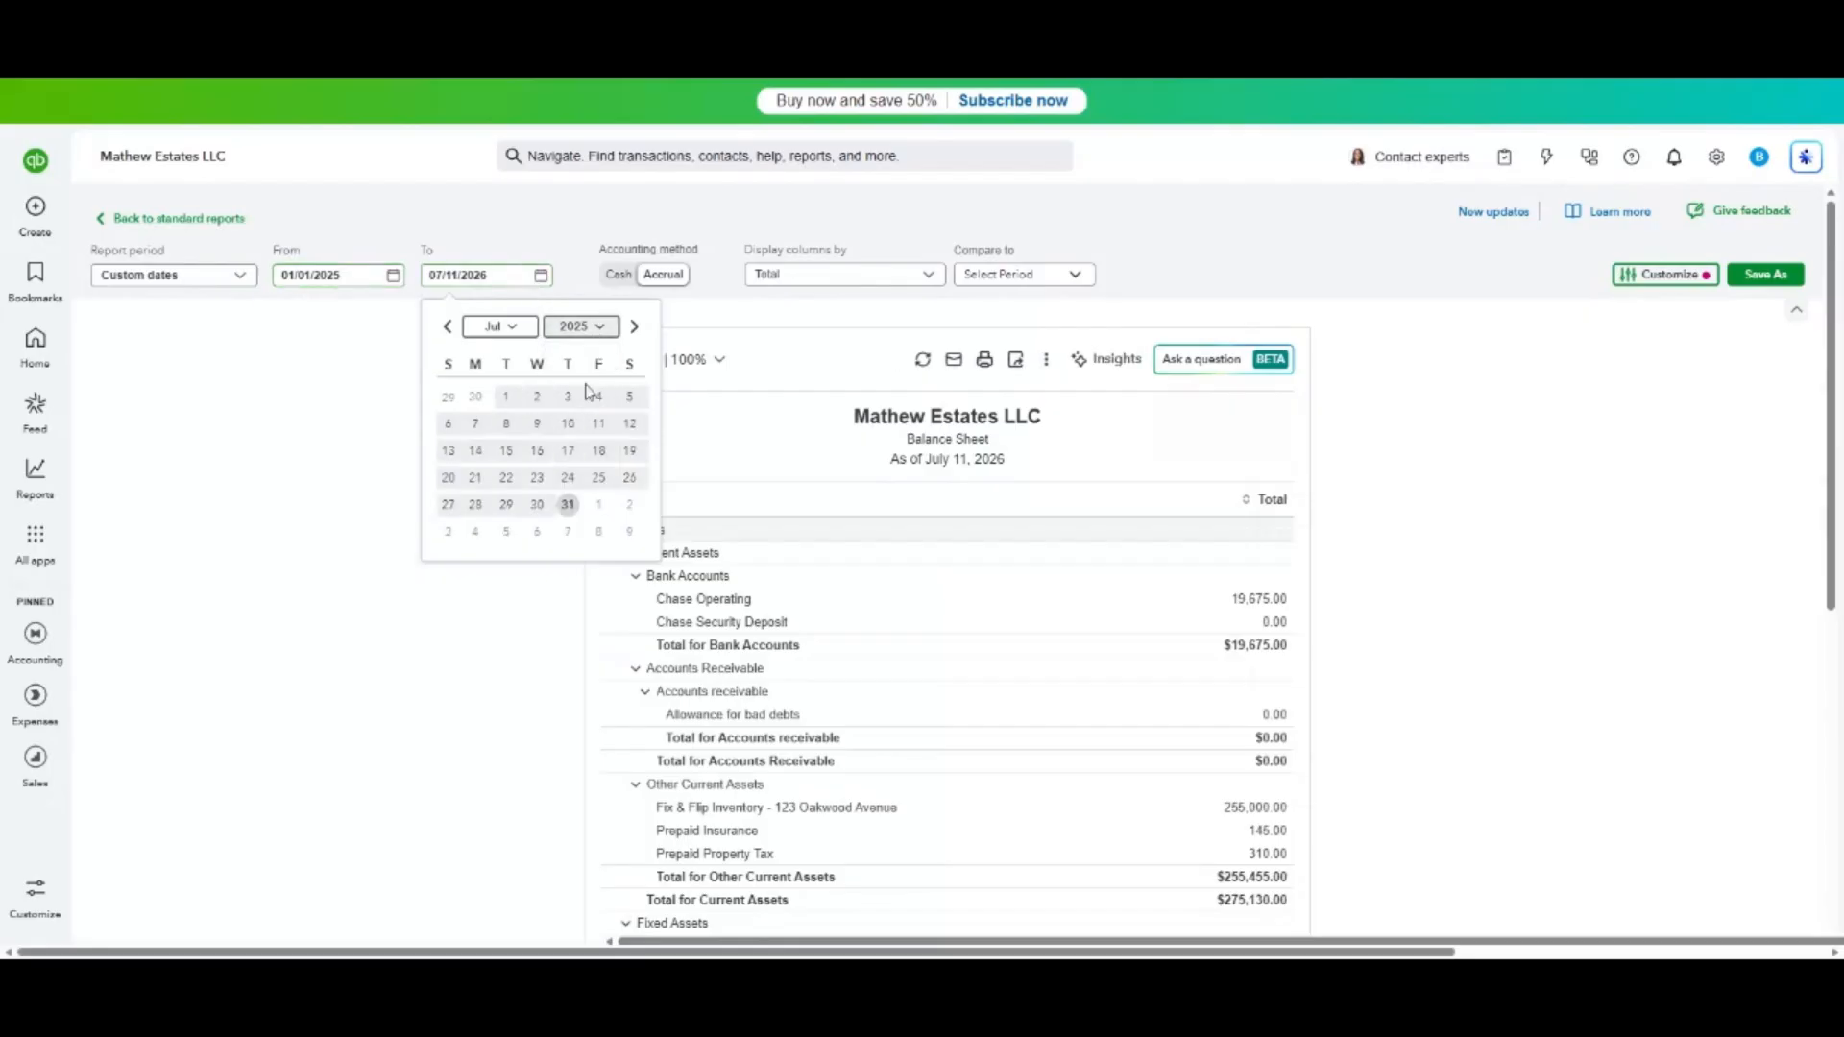
click(567, 504)
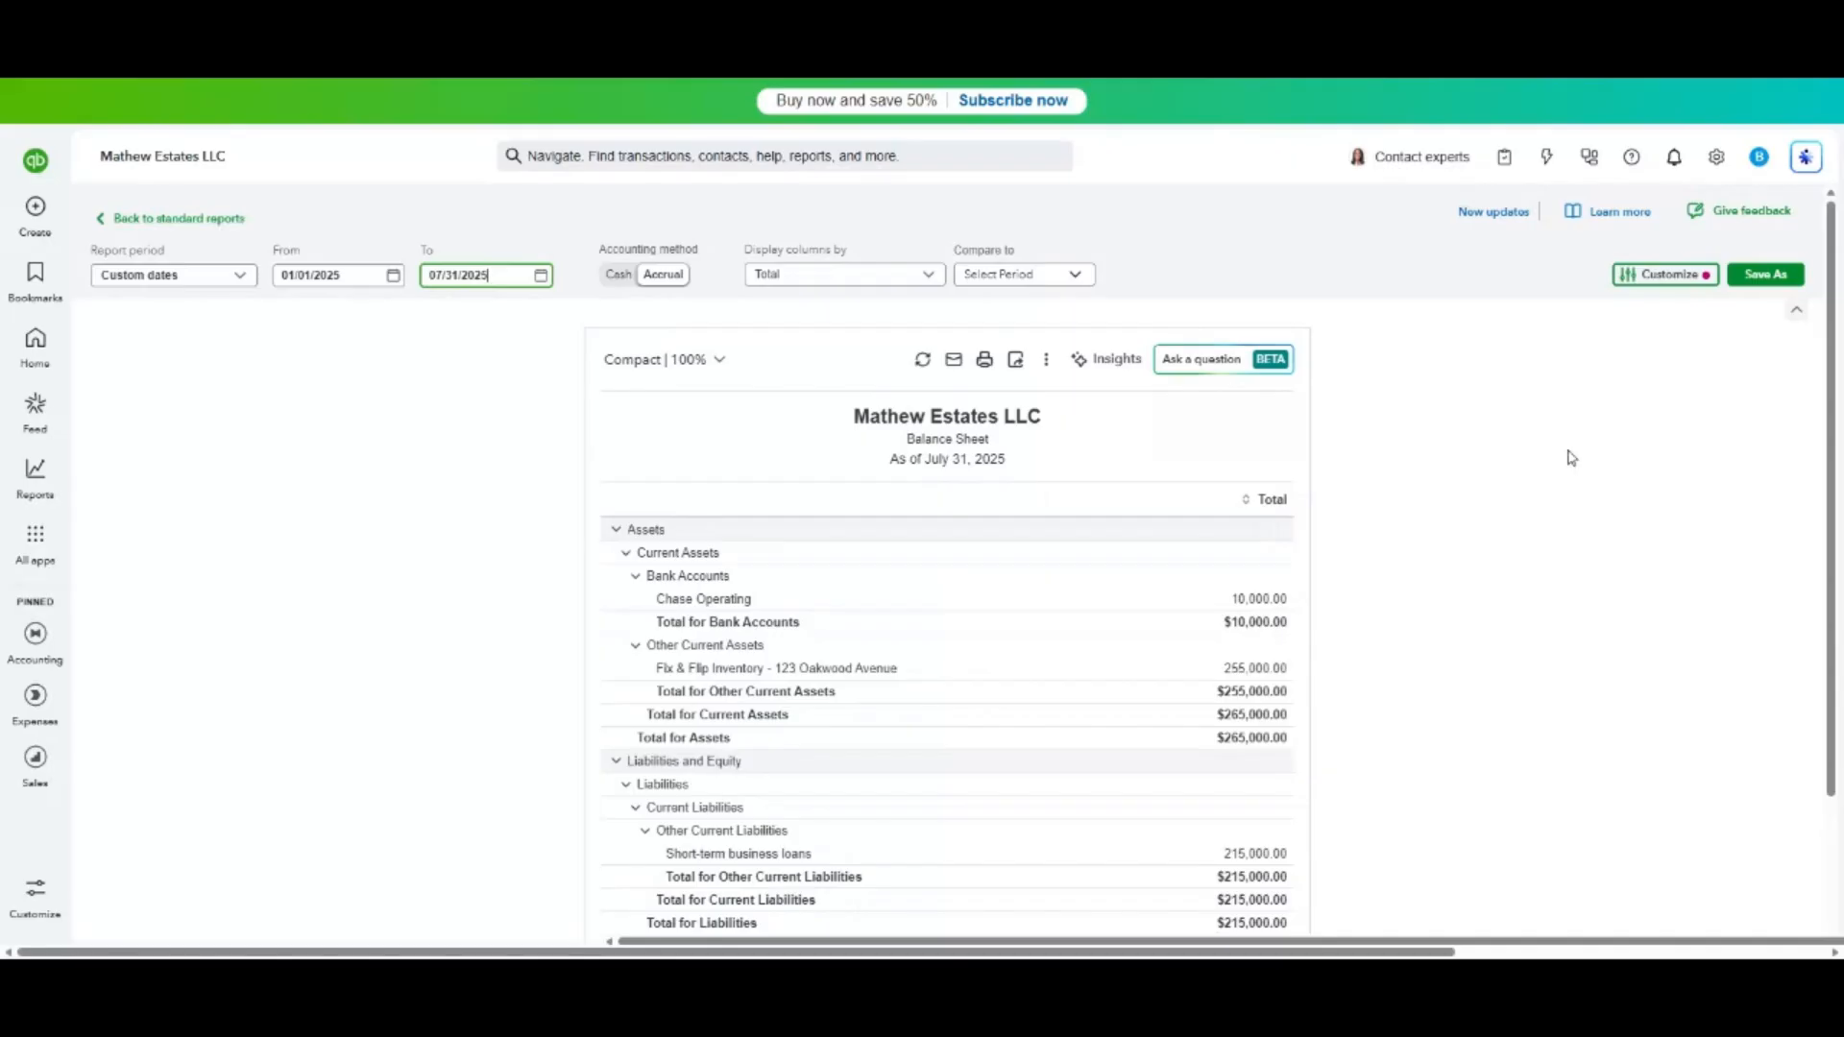
Review the transactions behind the Chase Operating balance and return to the Balance Sheet.
scroll(1571, 458, down, 2)
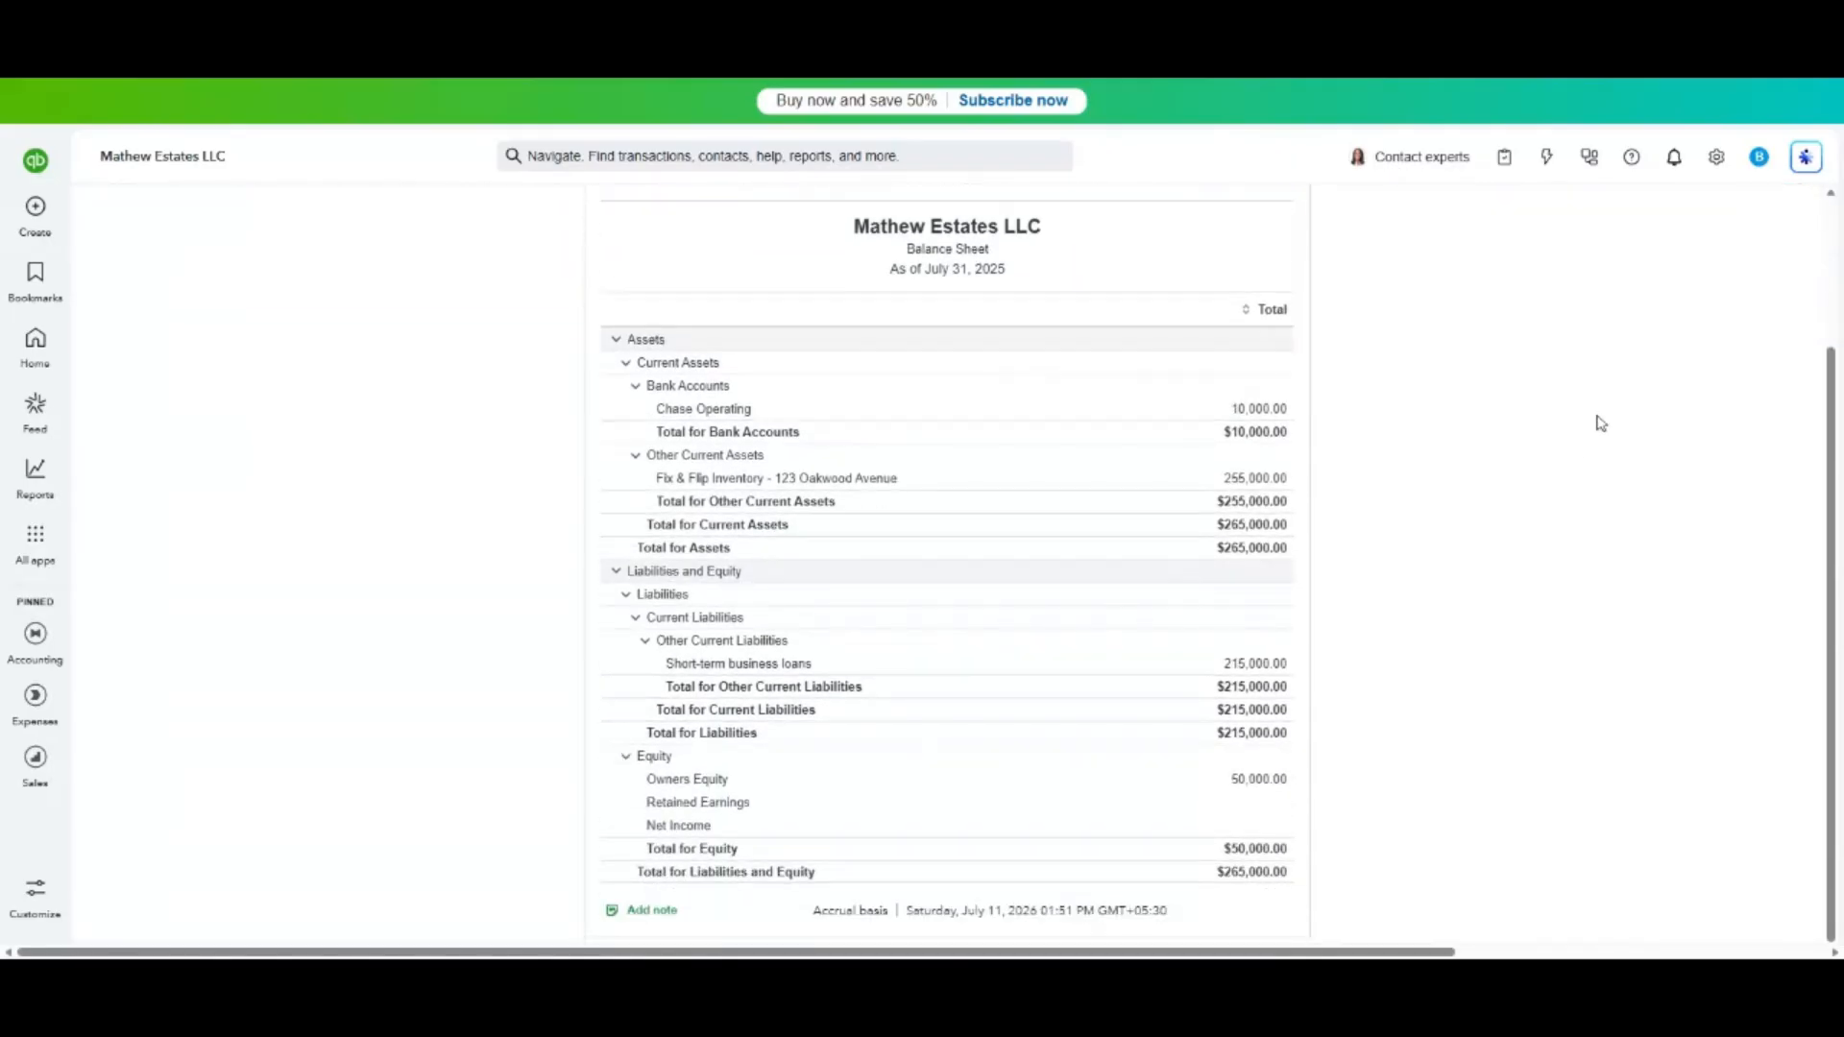
click(1260, 411)
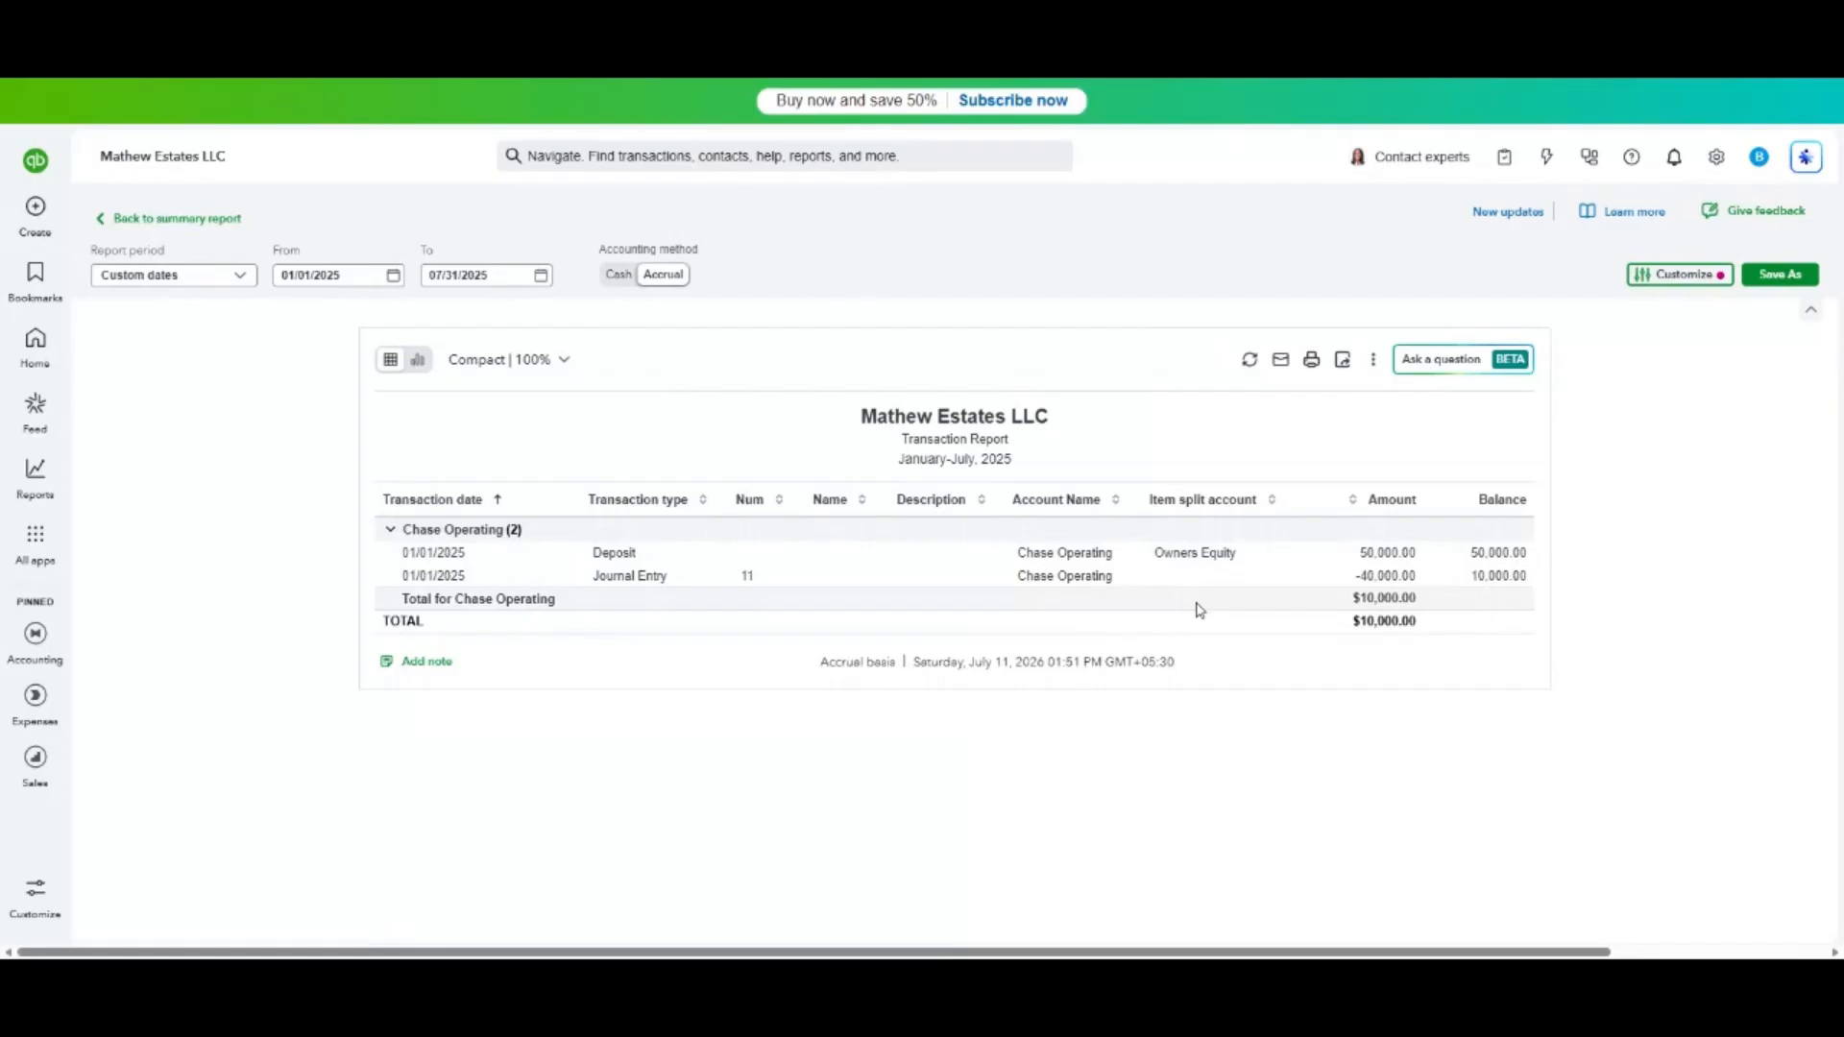
key(alt+Left)
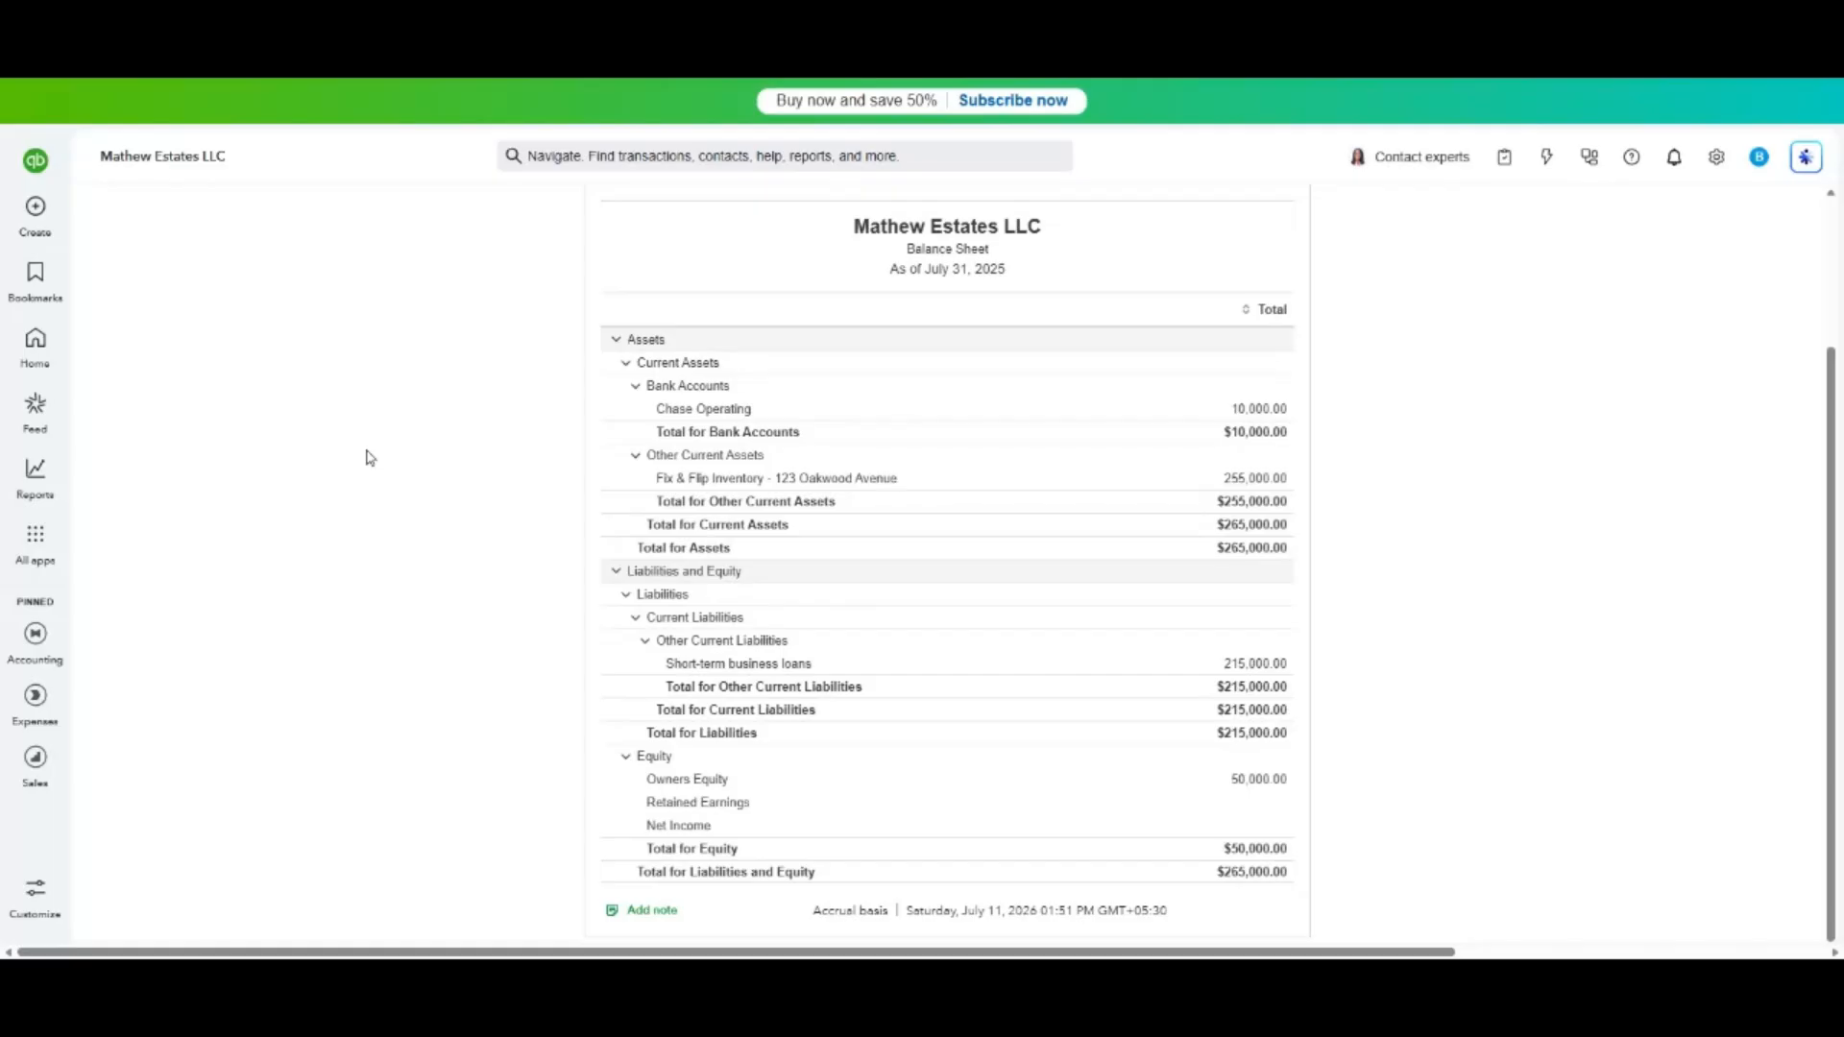
Start a new bank deposit into Chase Operating dated 01/06/2025.
click(35, 206)
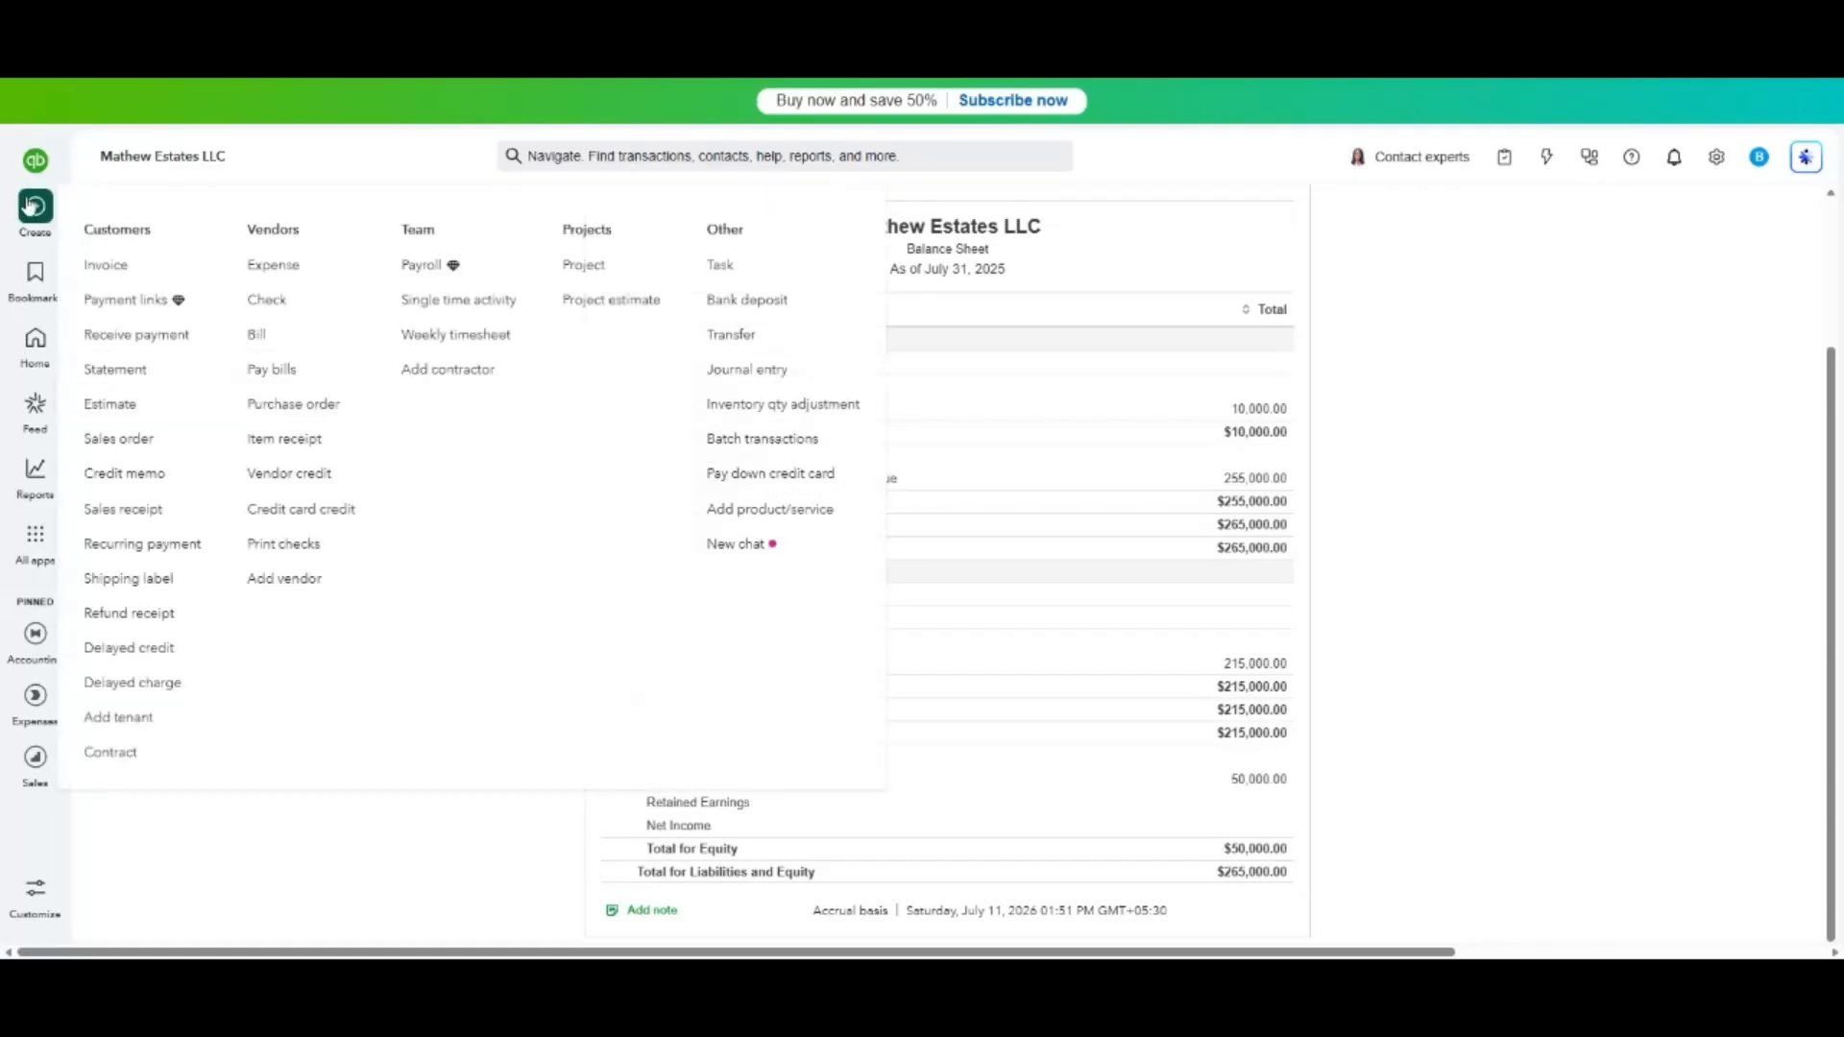
click(782, 307)
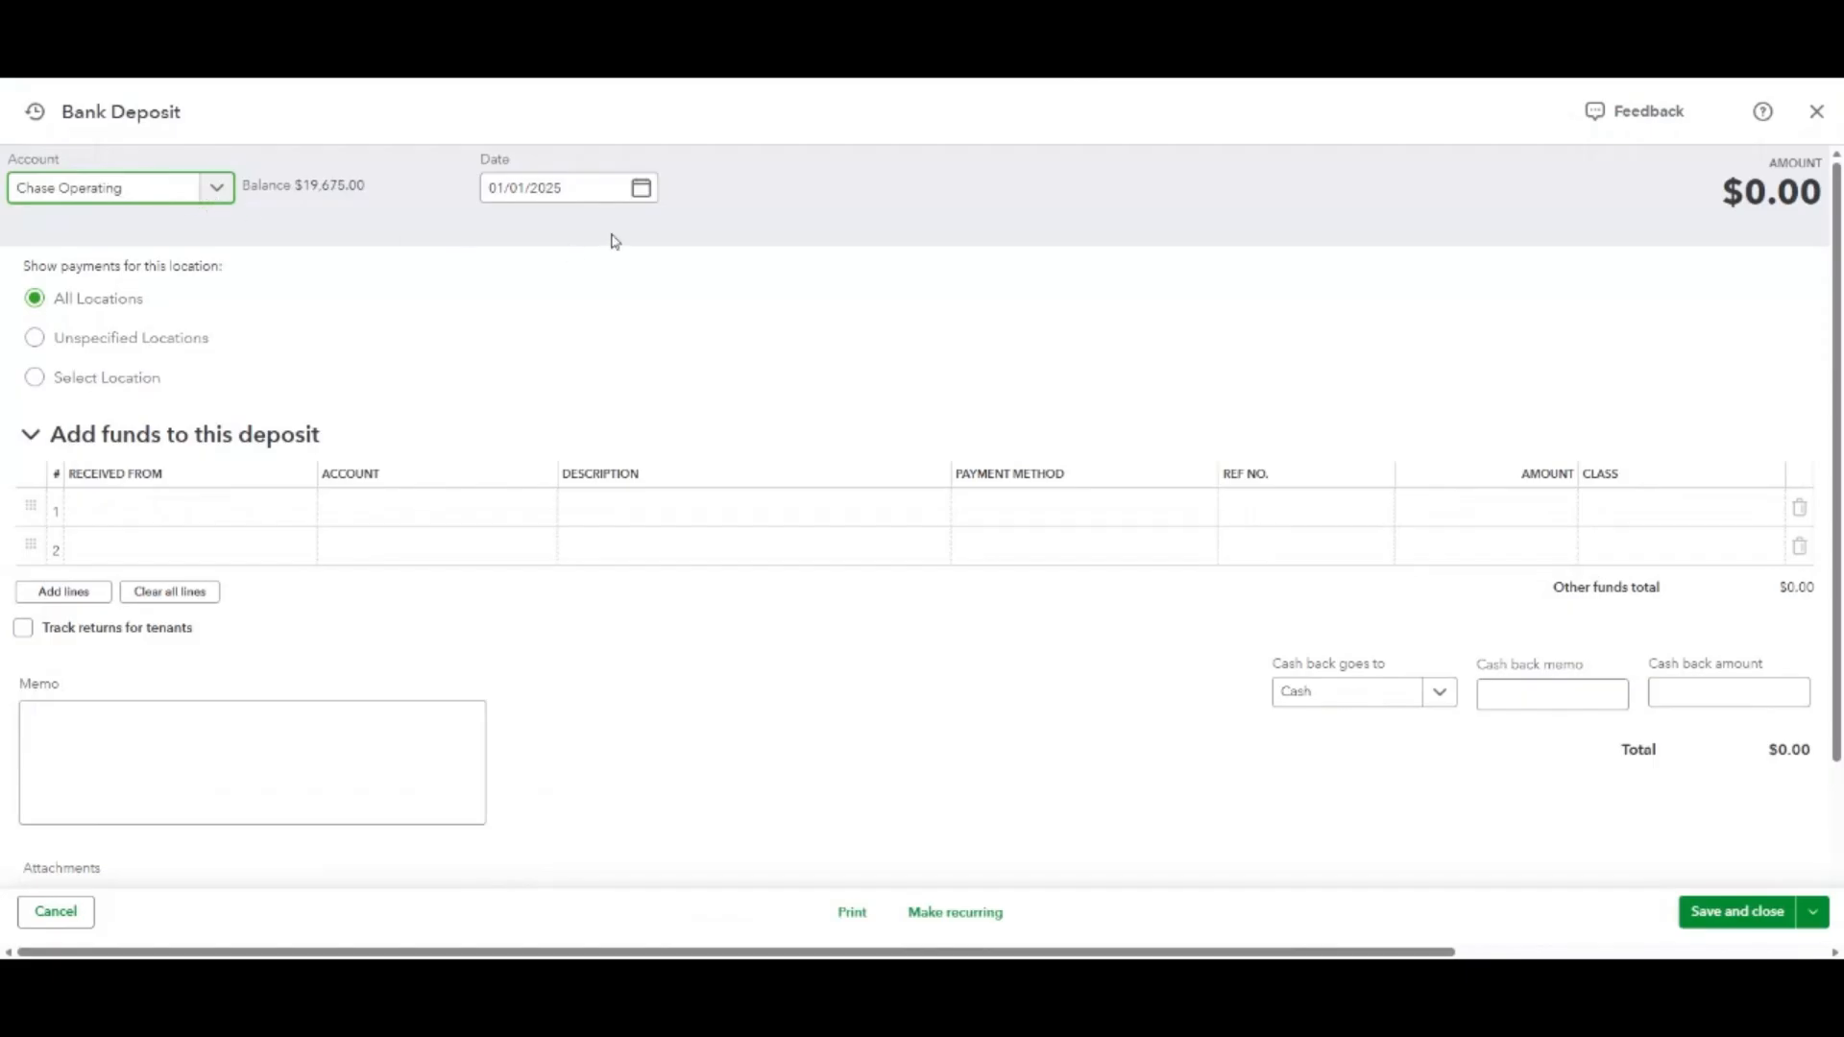
click(639, 190)
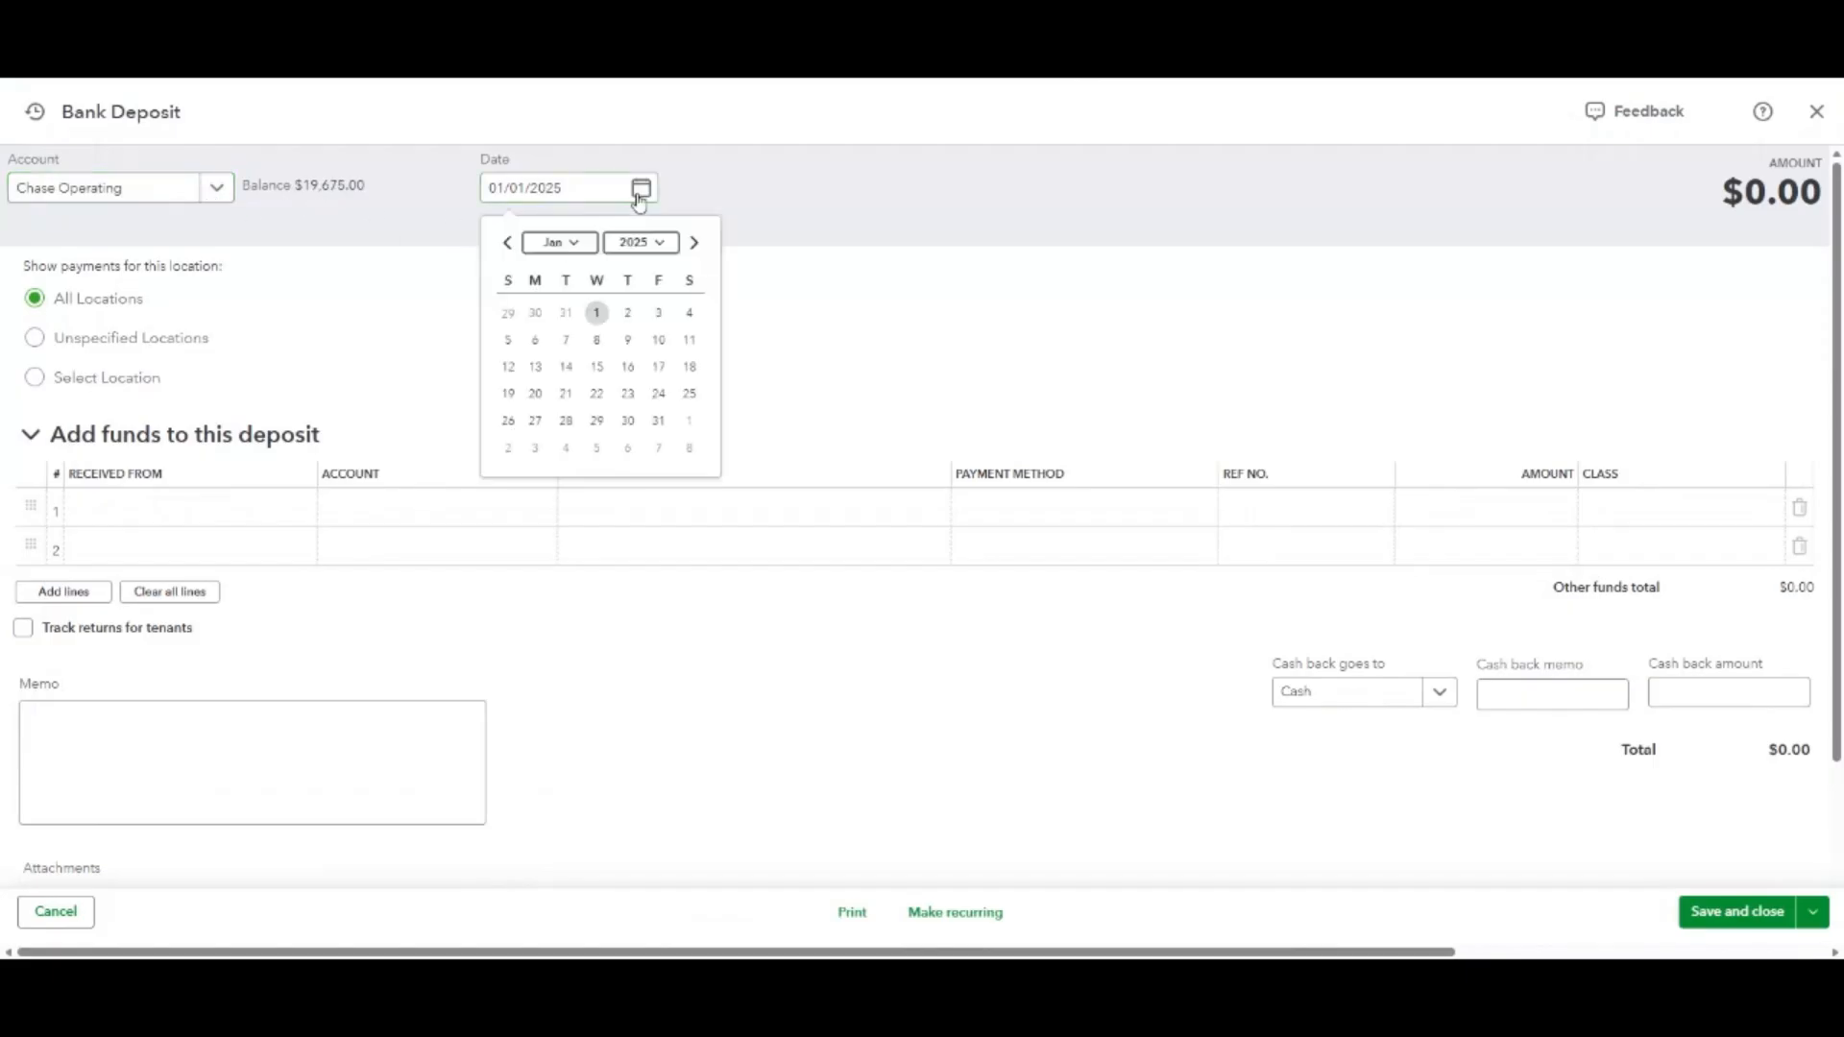
click(535, 341)
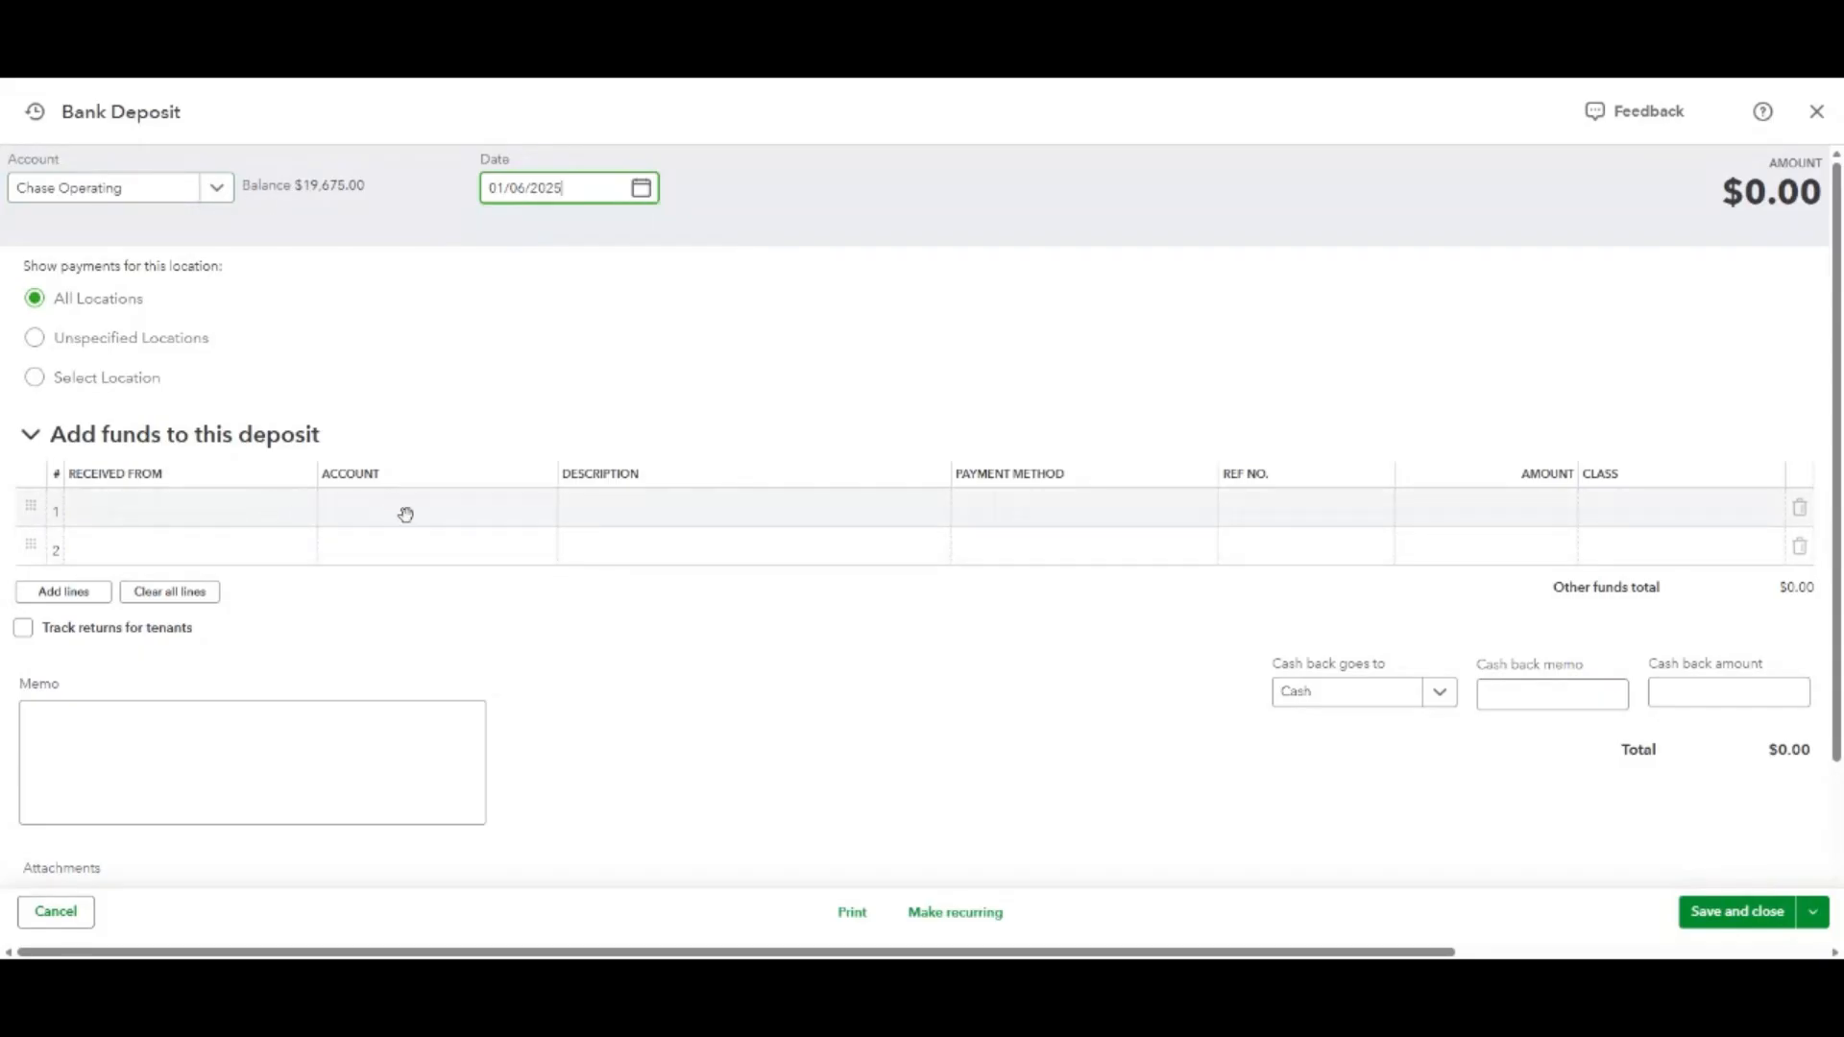
Add a $50,000 deposit line from the Owners Equity account, then save and close the deposit.
click(461, 515)
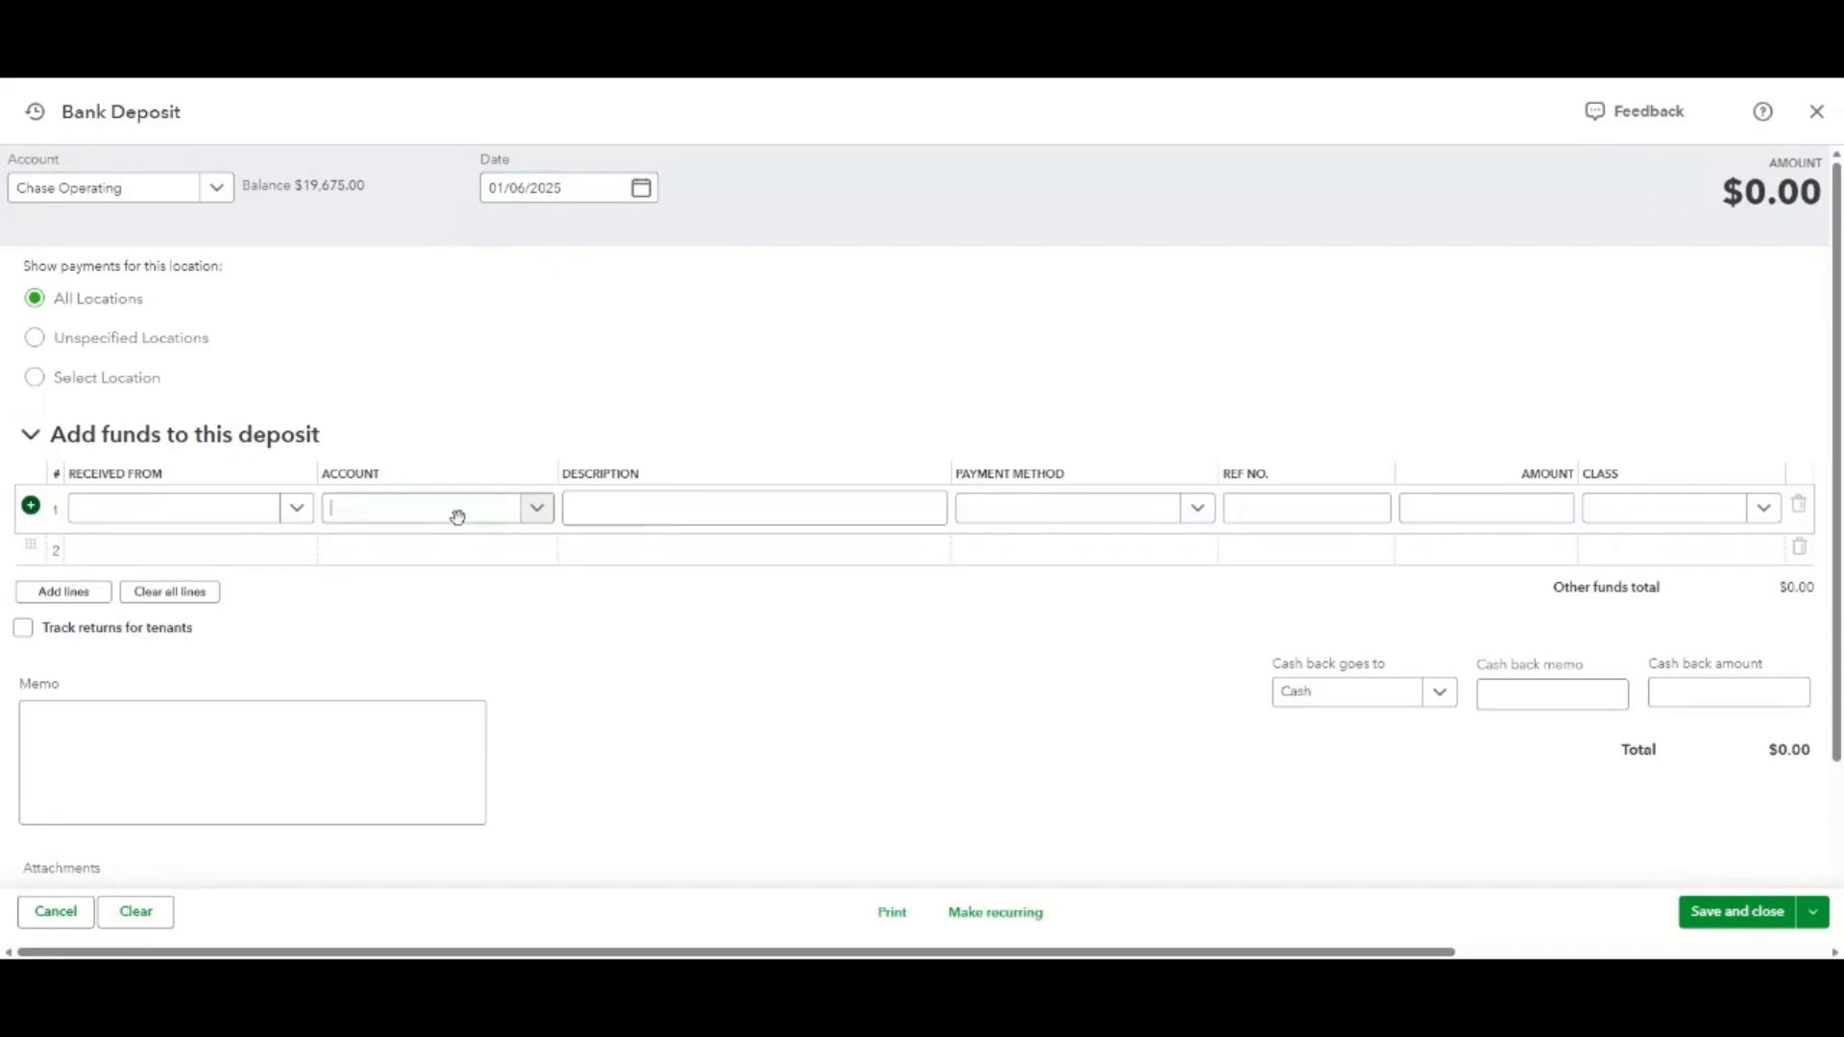
text(ow)
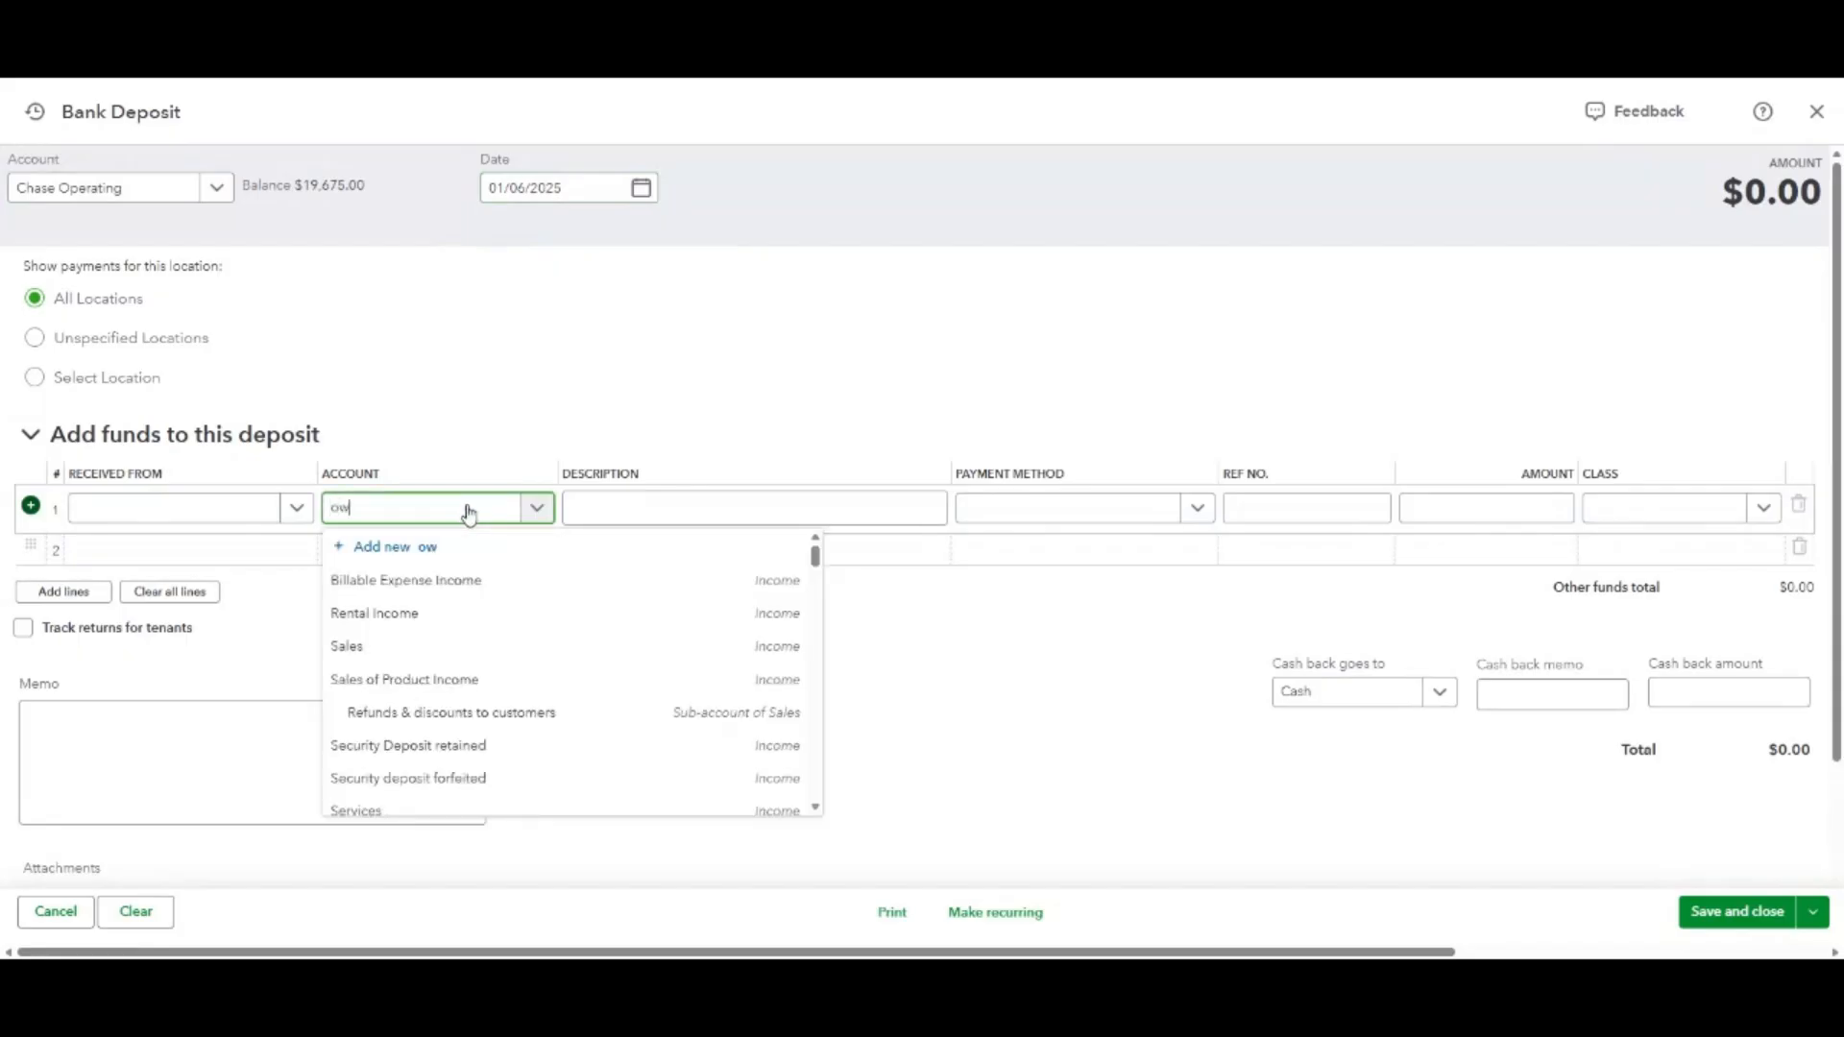
click(480, 588)
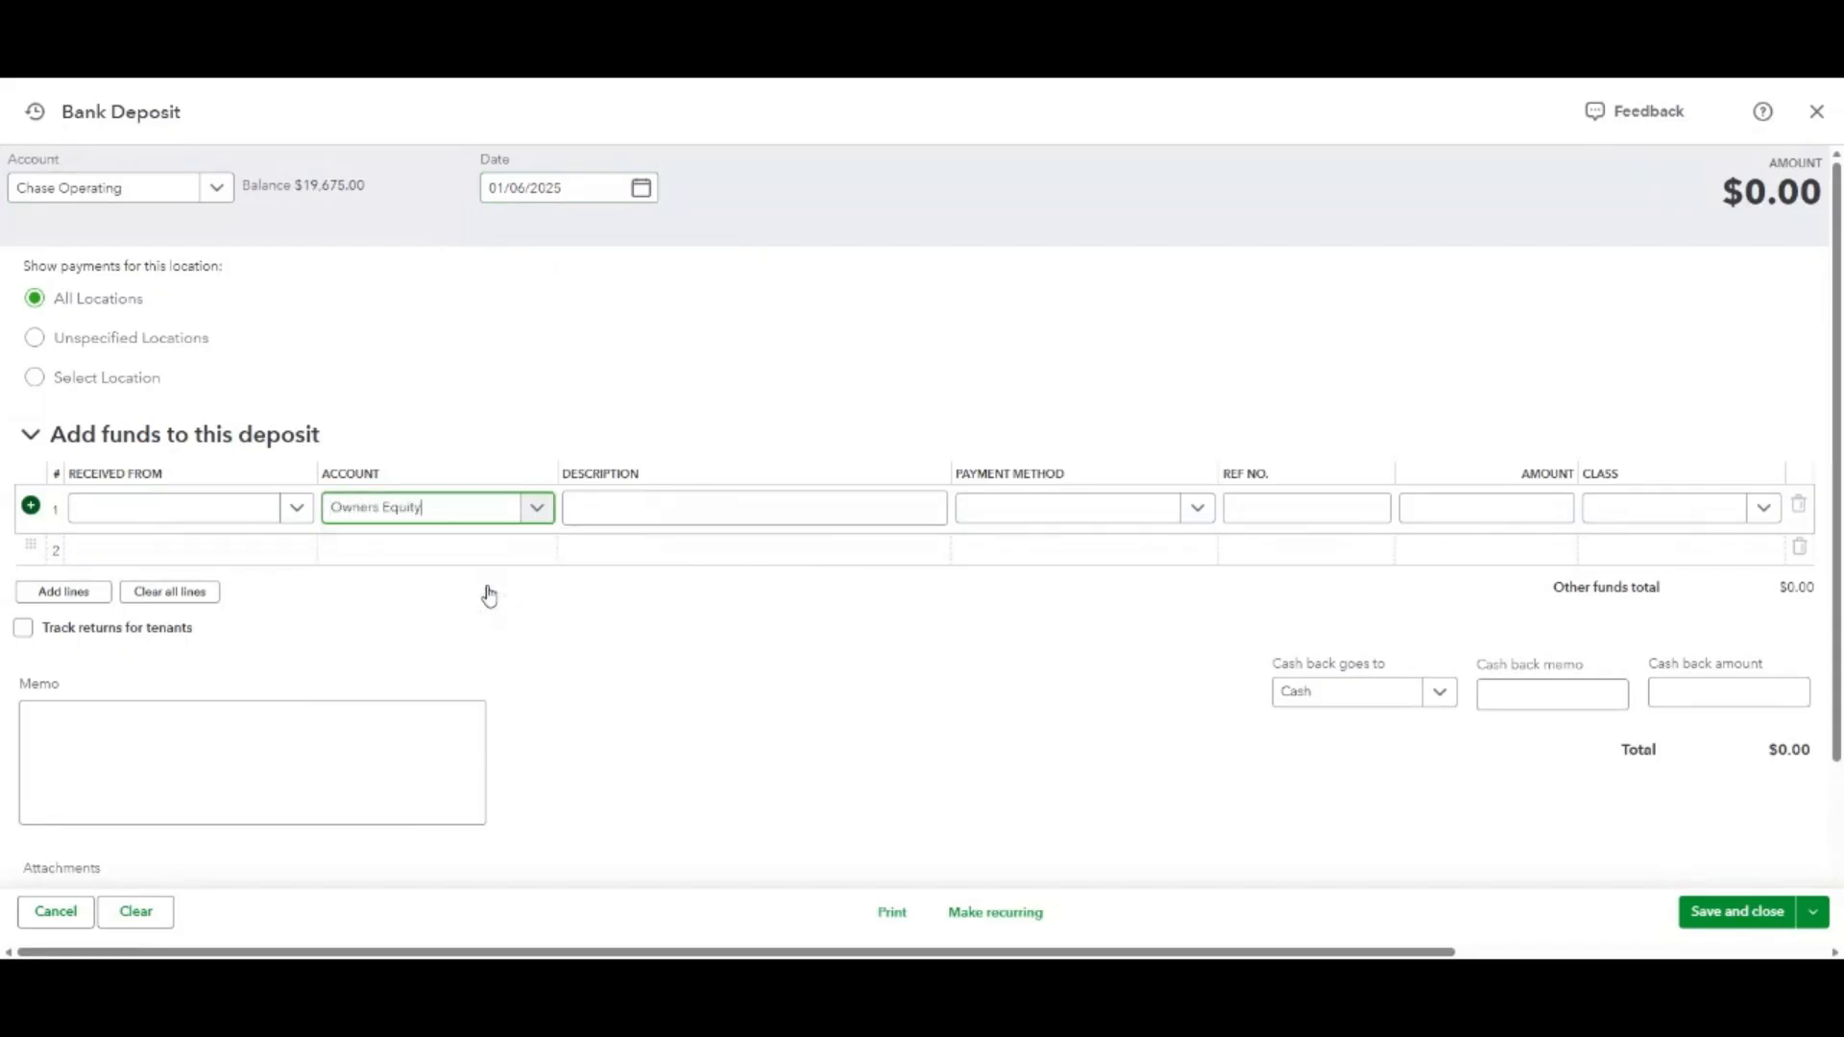
click(1486, 508)
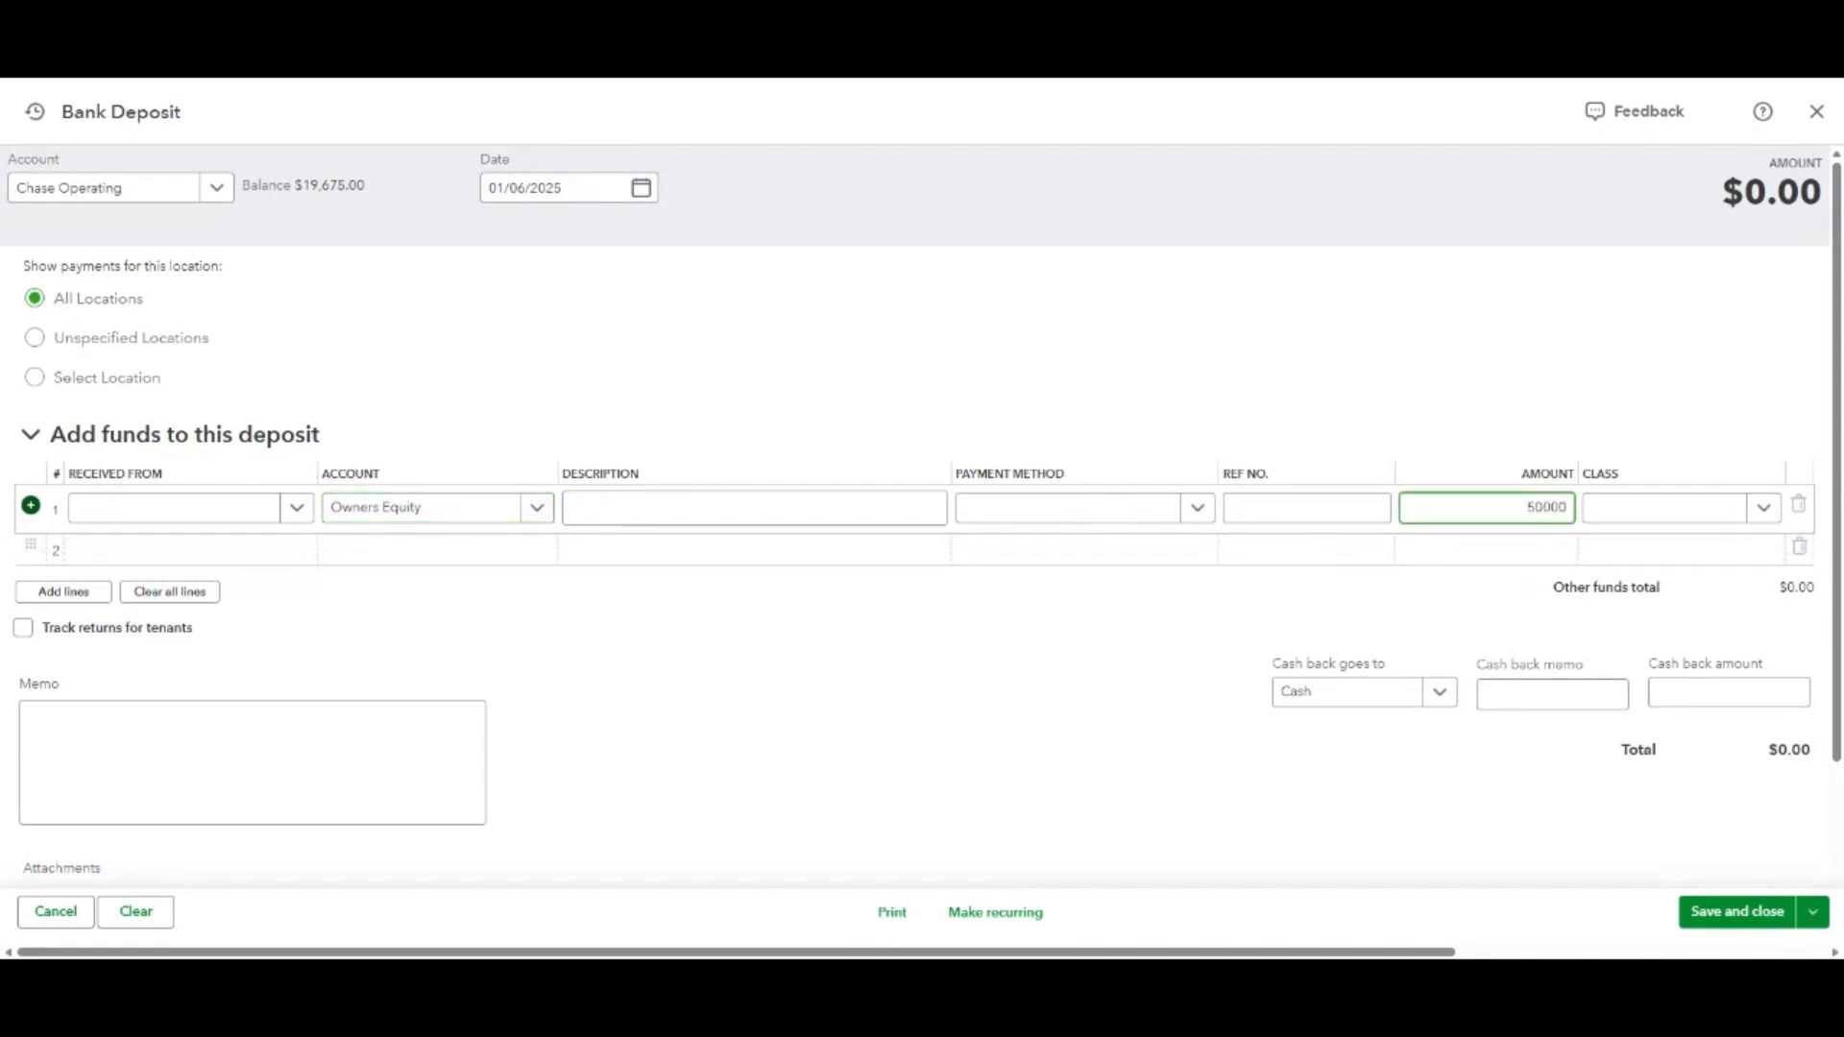
click(1447, 766)
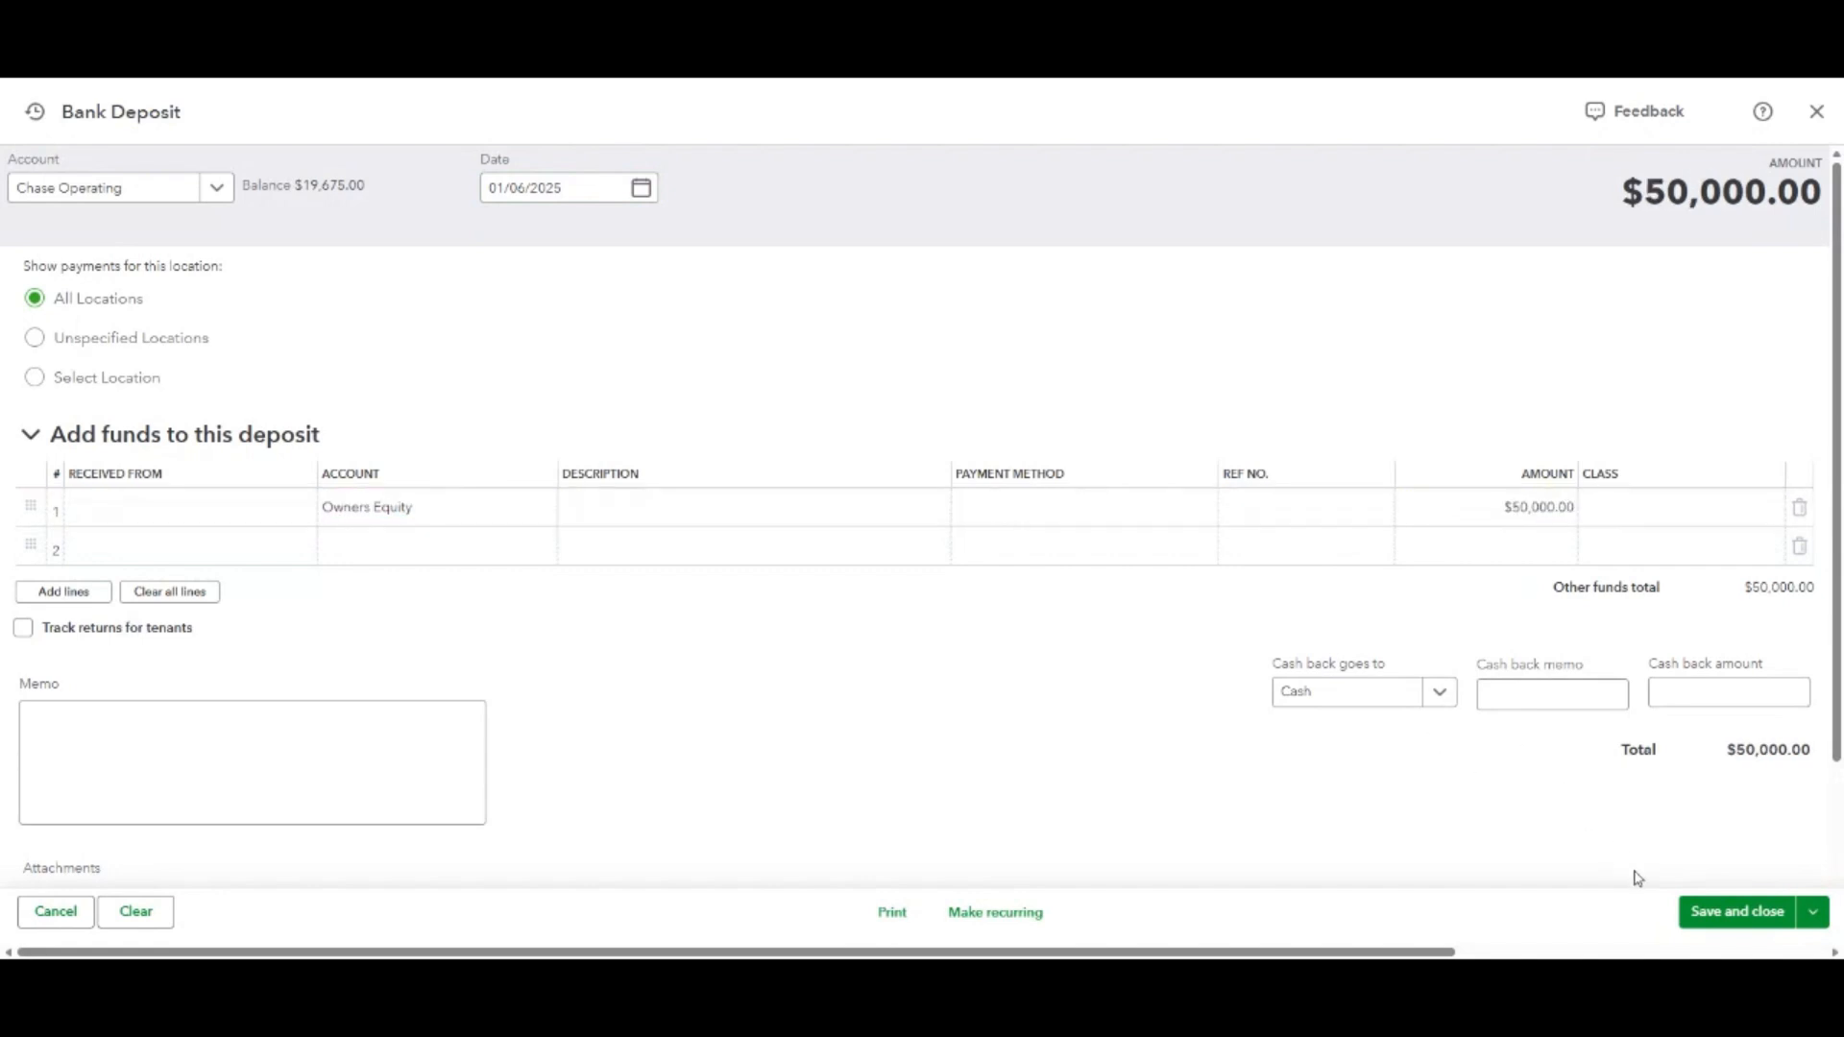
click(1736, 913)
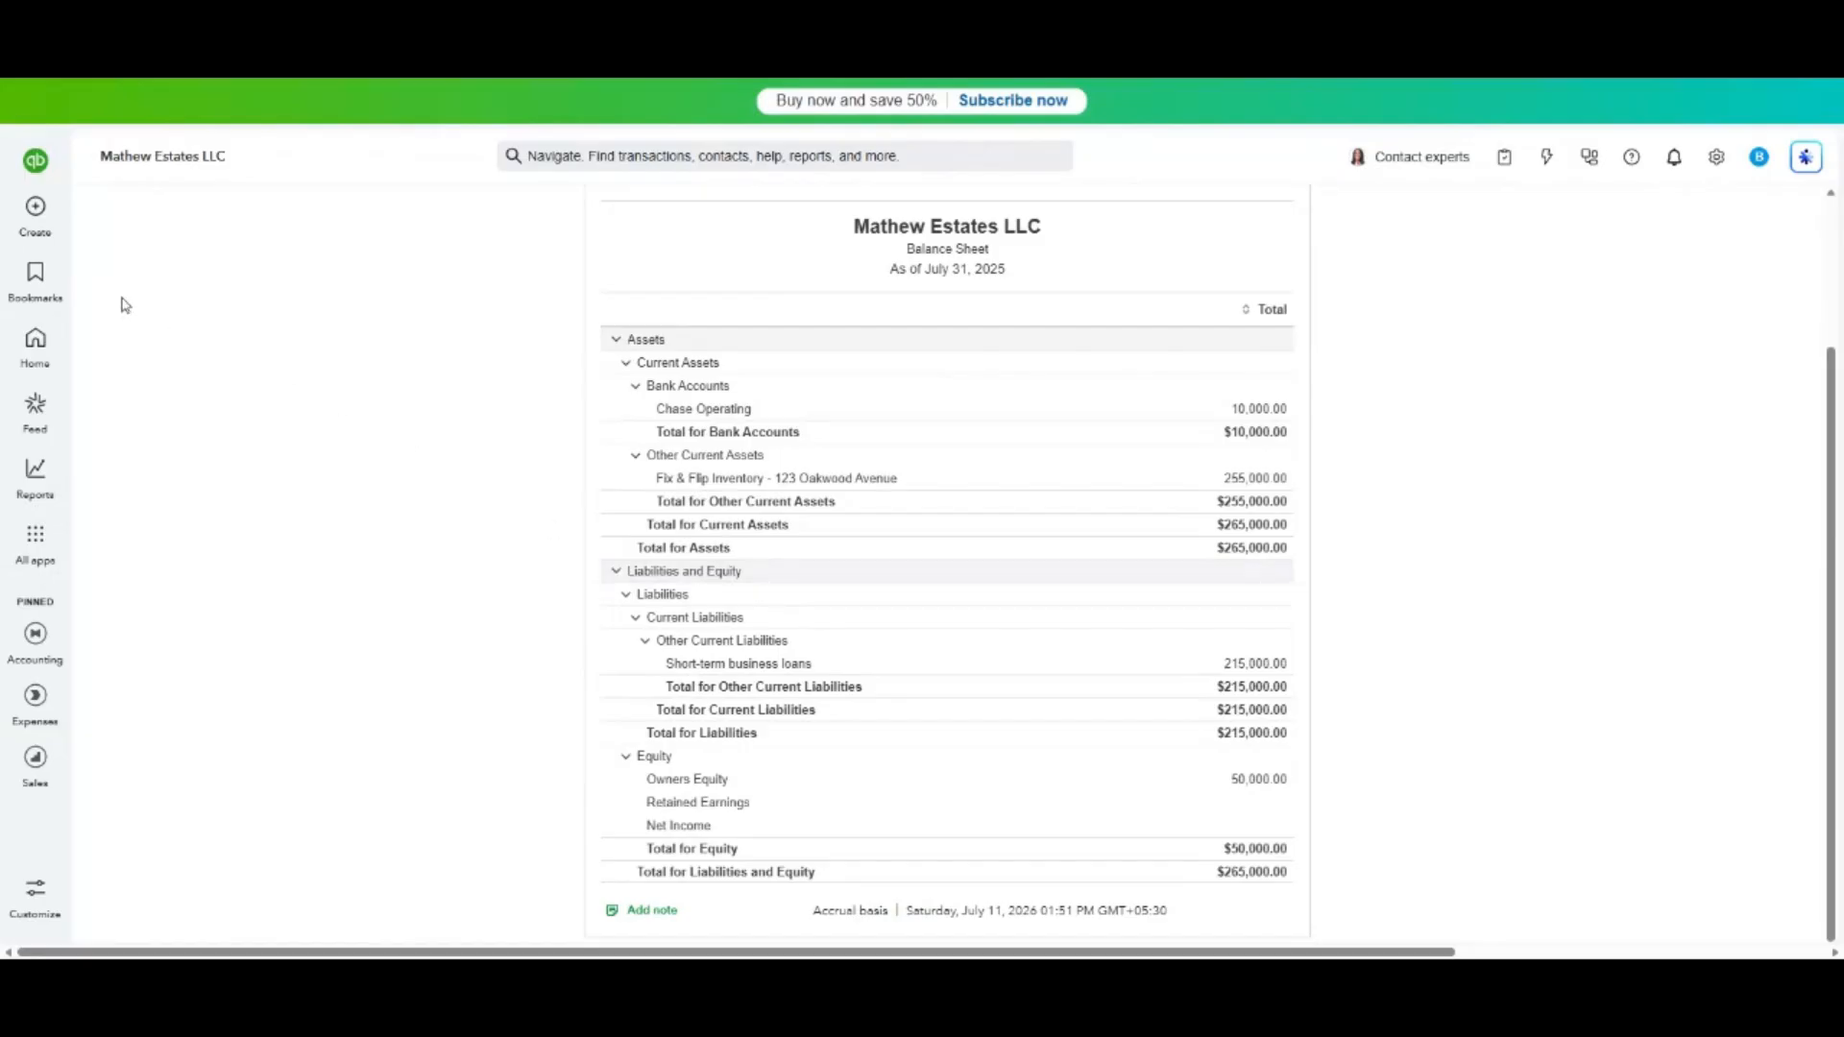
Start a new expense paid from Chase Operating with the payment date 01/27/2025.
click(36, 210)
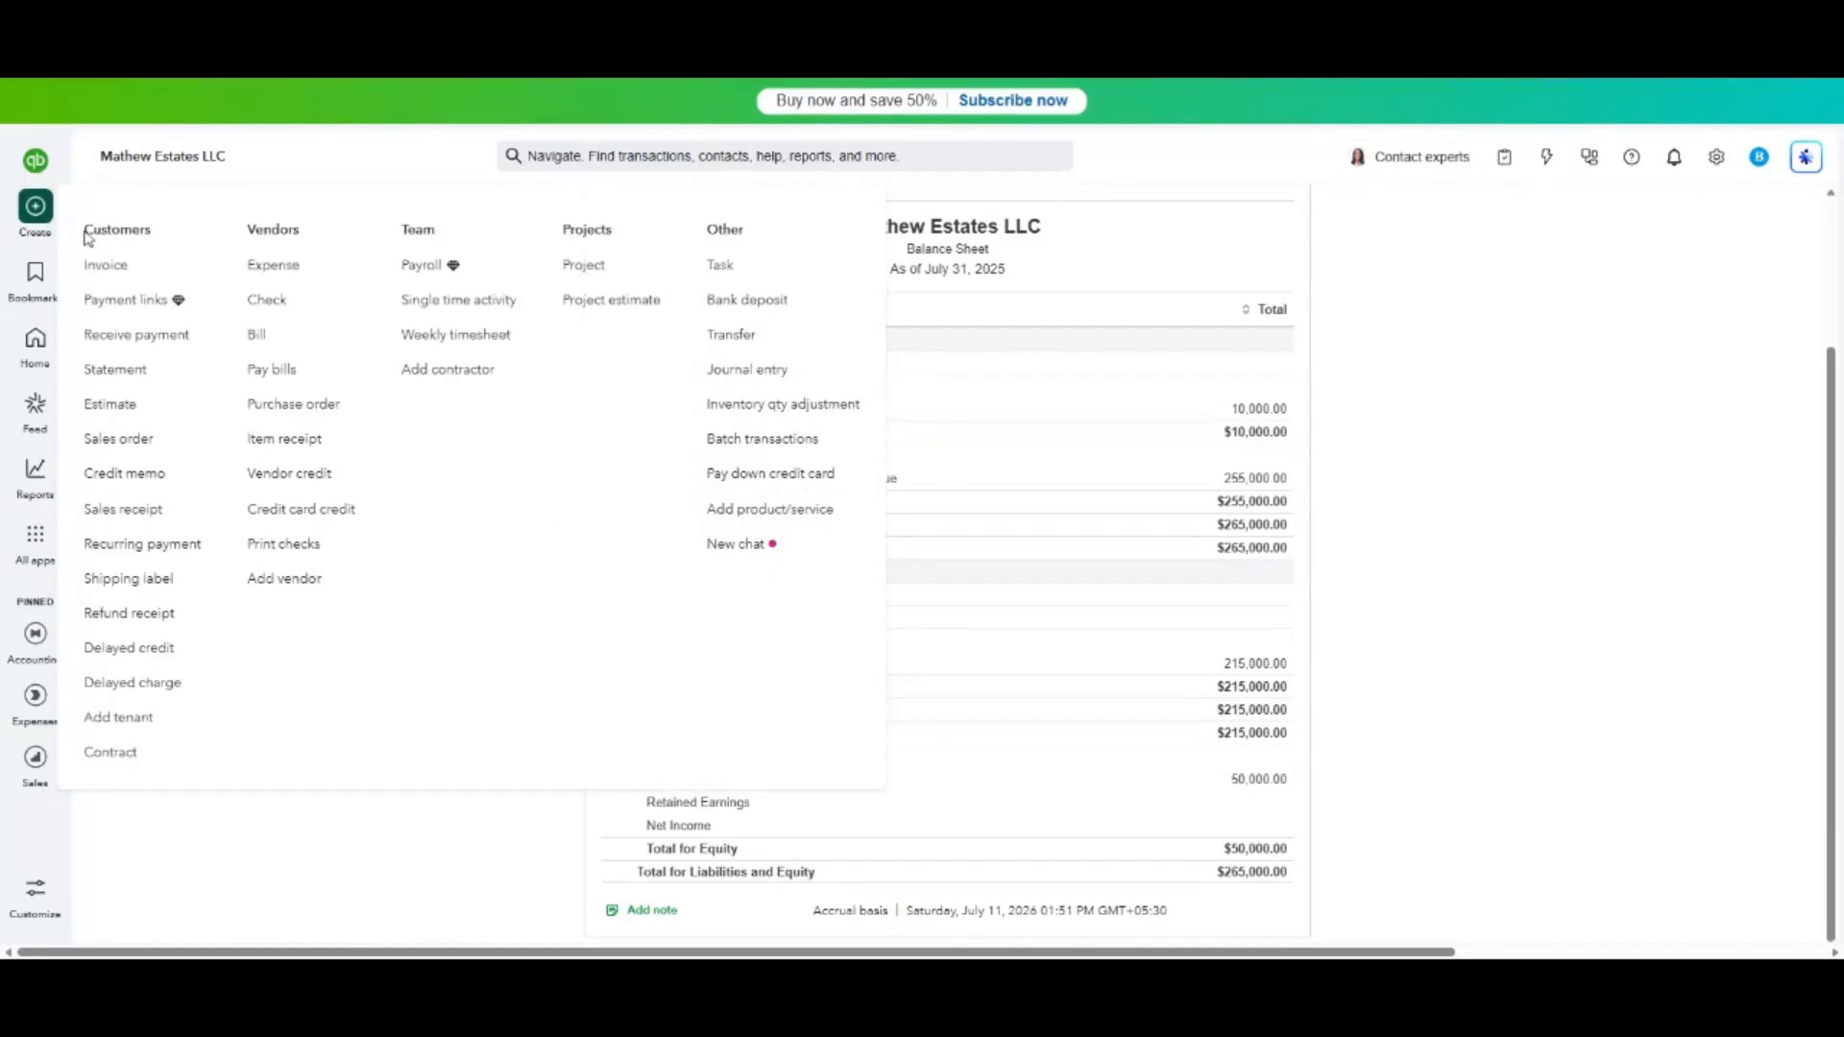
click(275, 266)
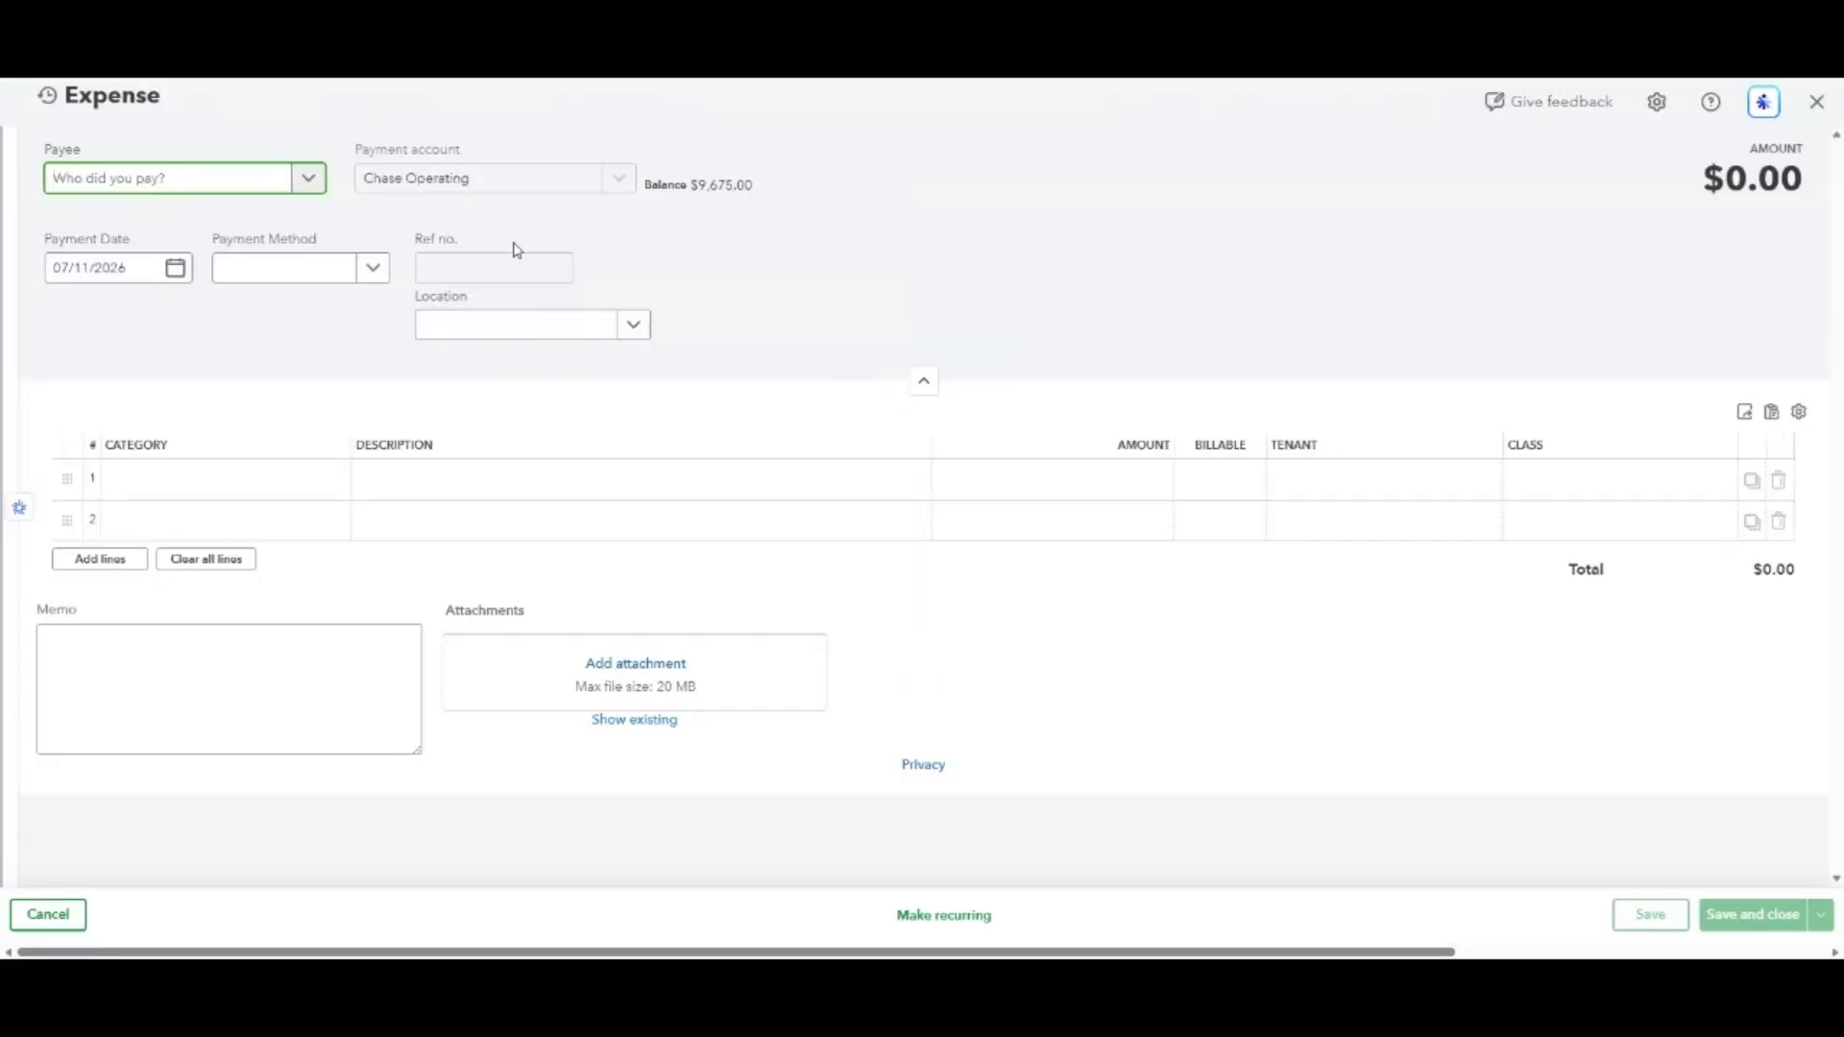
click(175, 269)
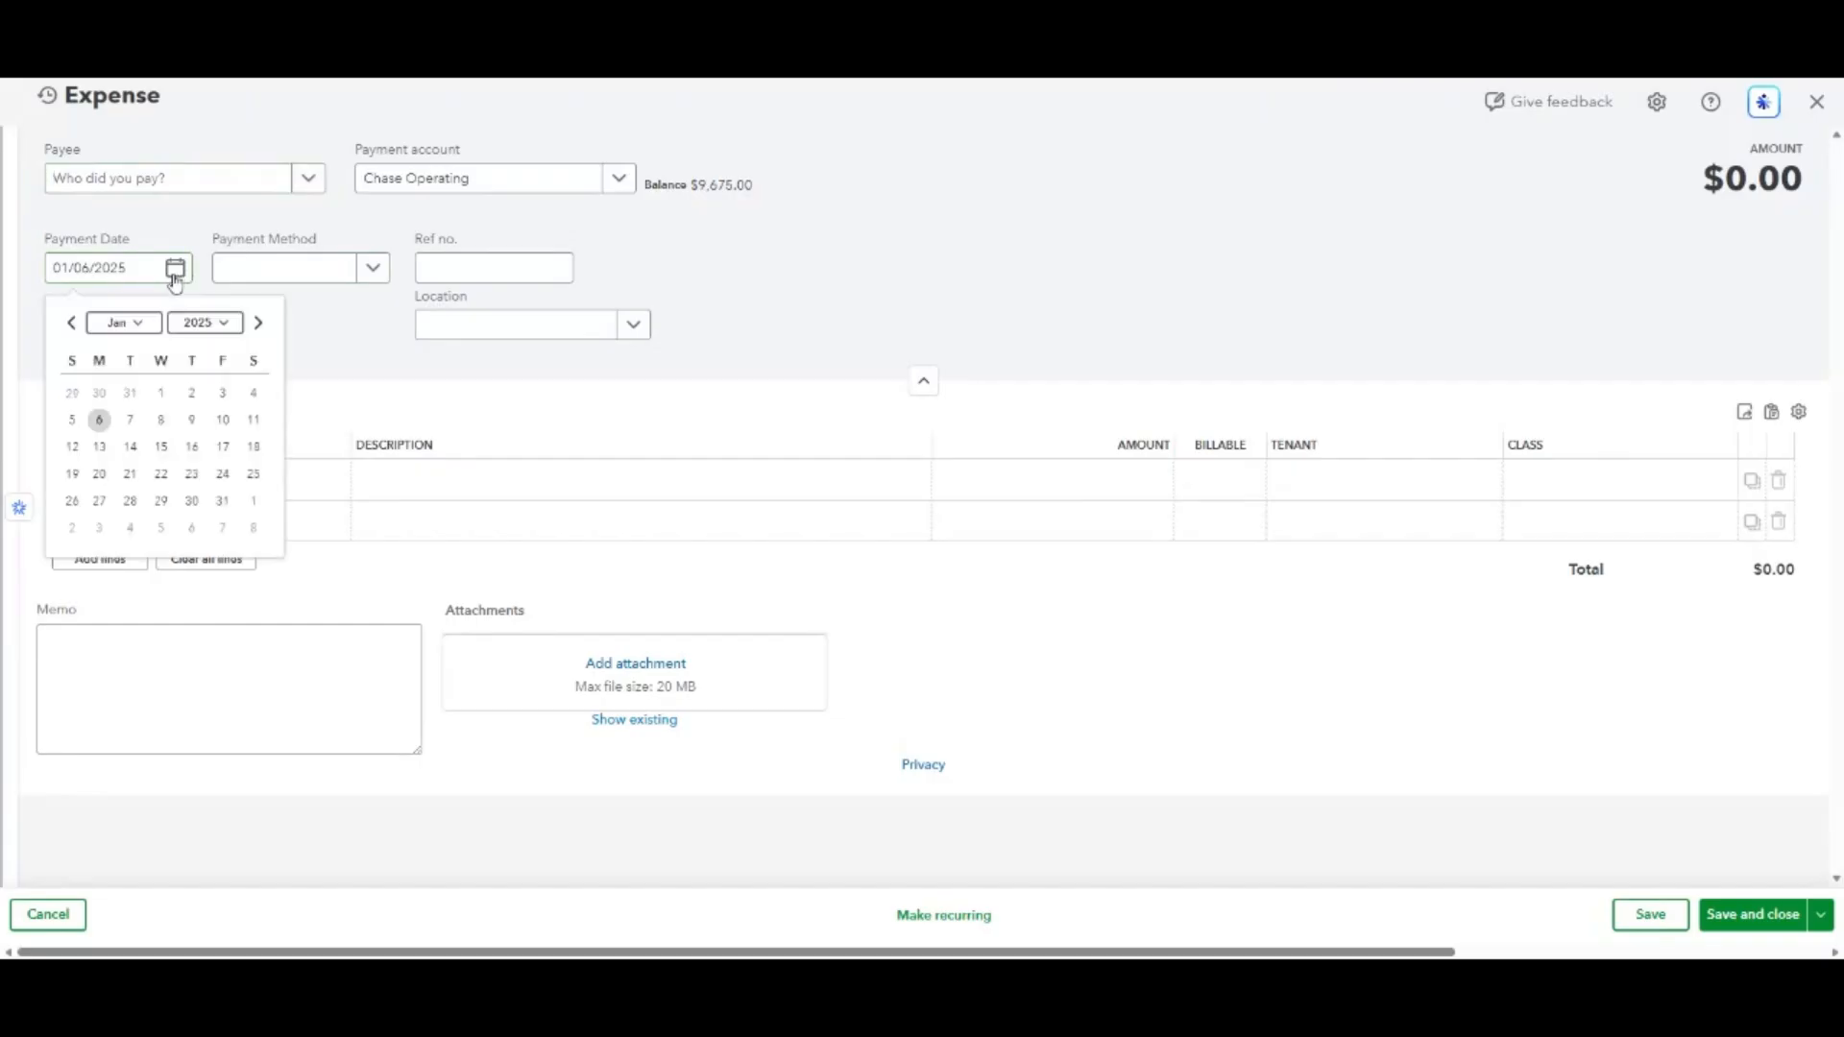
click(98, 500)
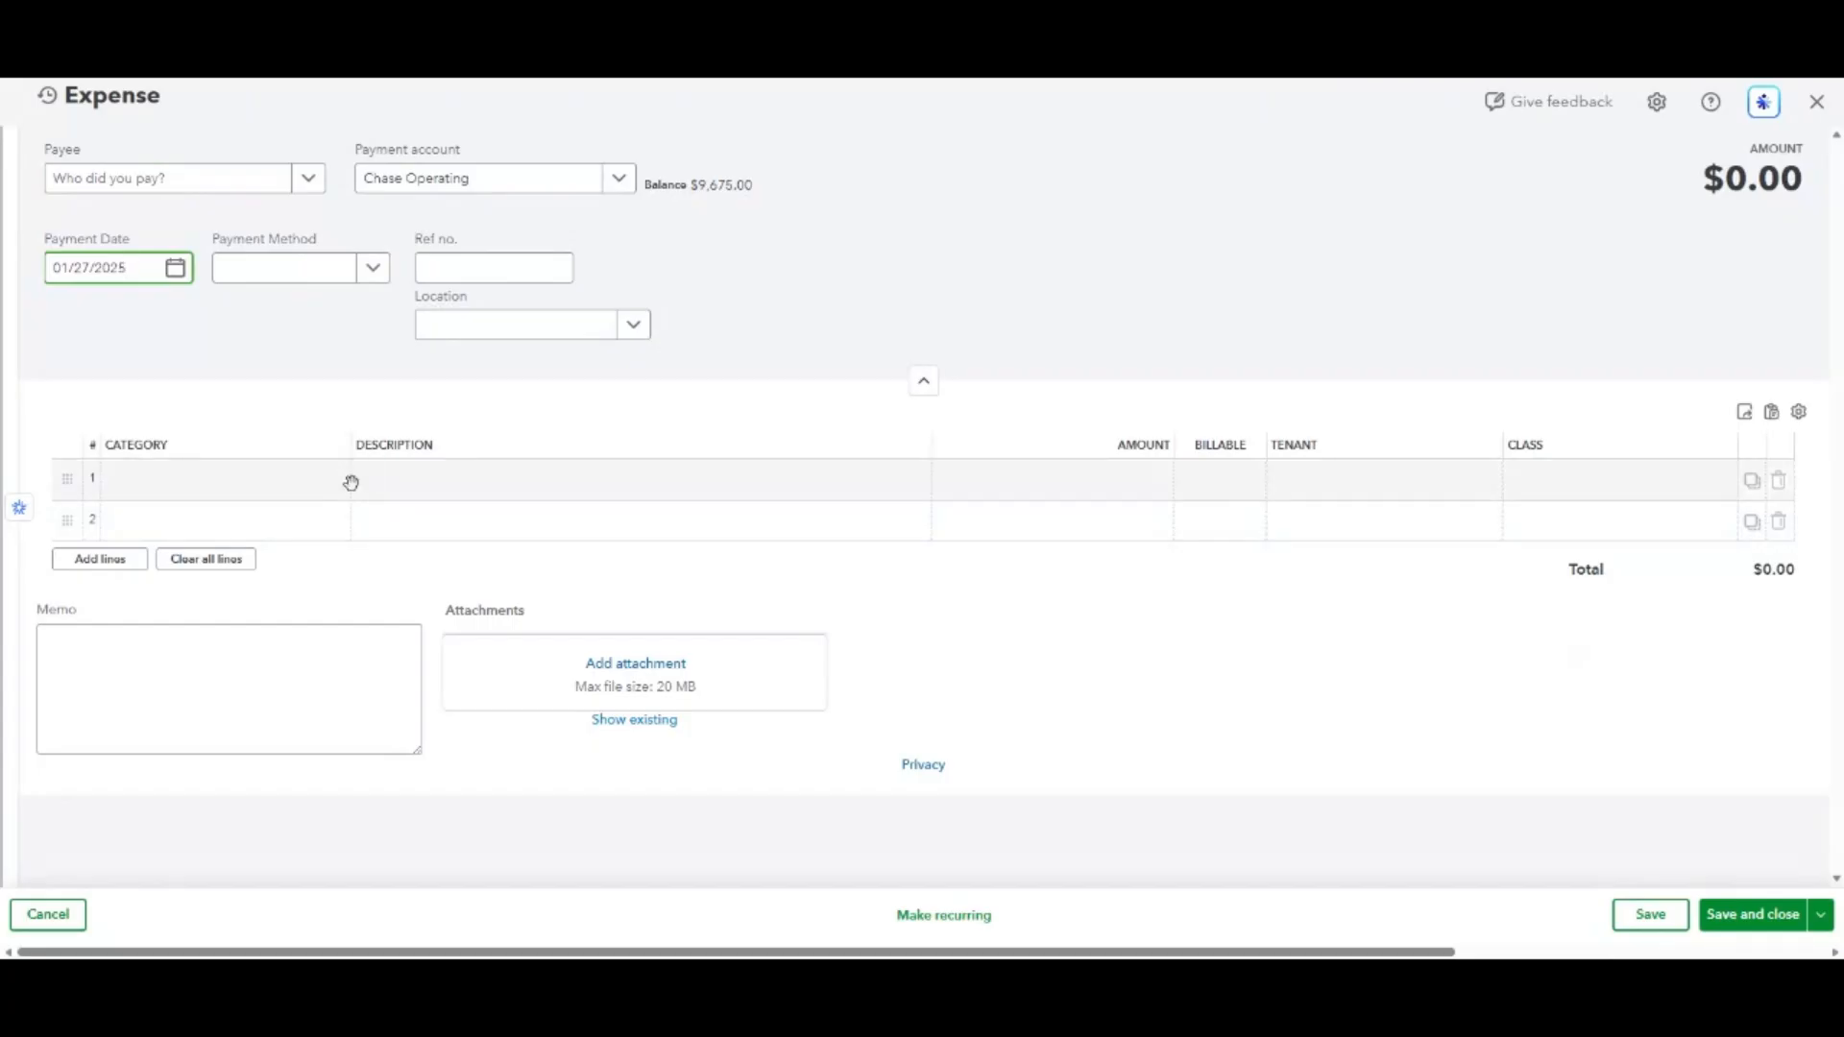
Assign line 1 to the Oakwood Fix & Flip Inventory category with the description "Kitchen Demo & Rebuild".
click(304, 481)
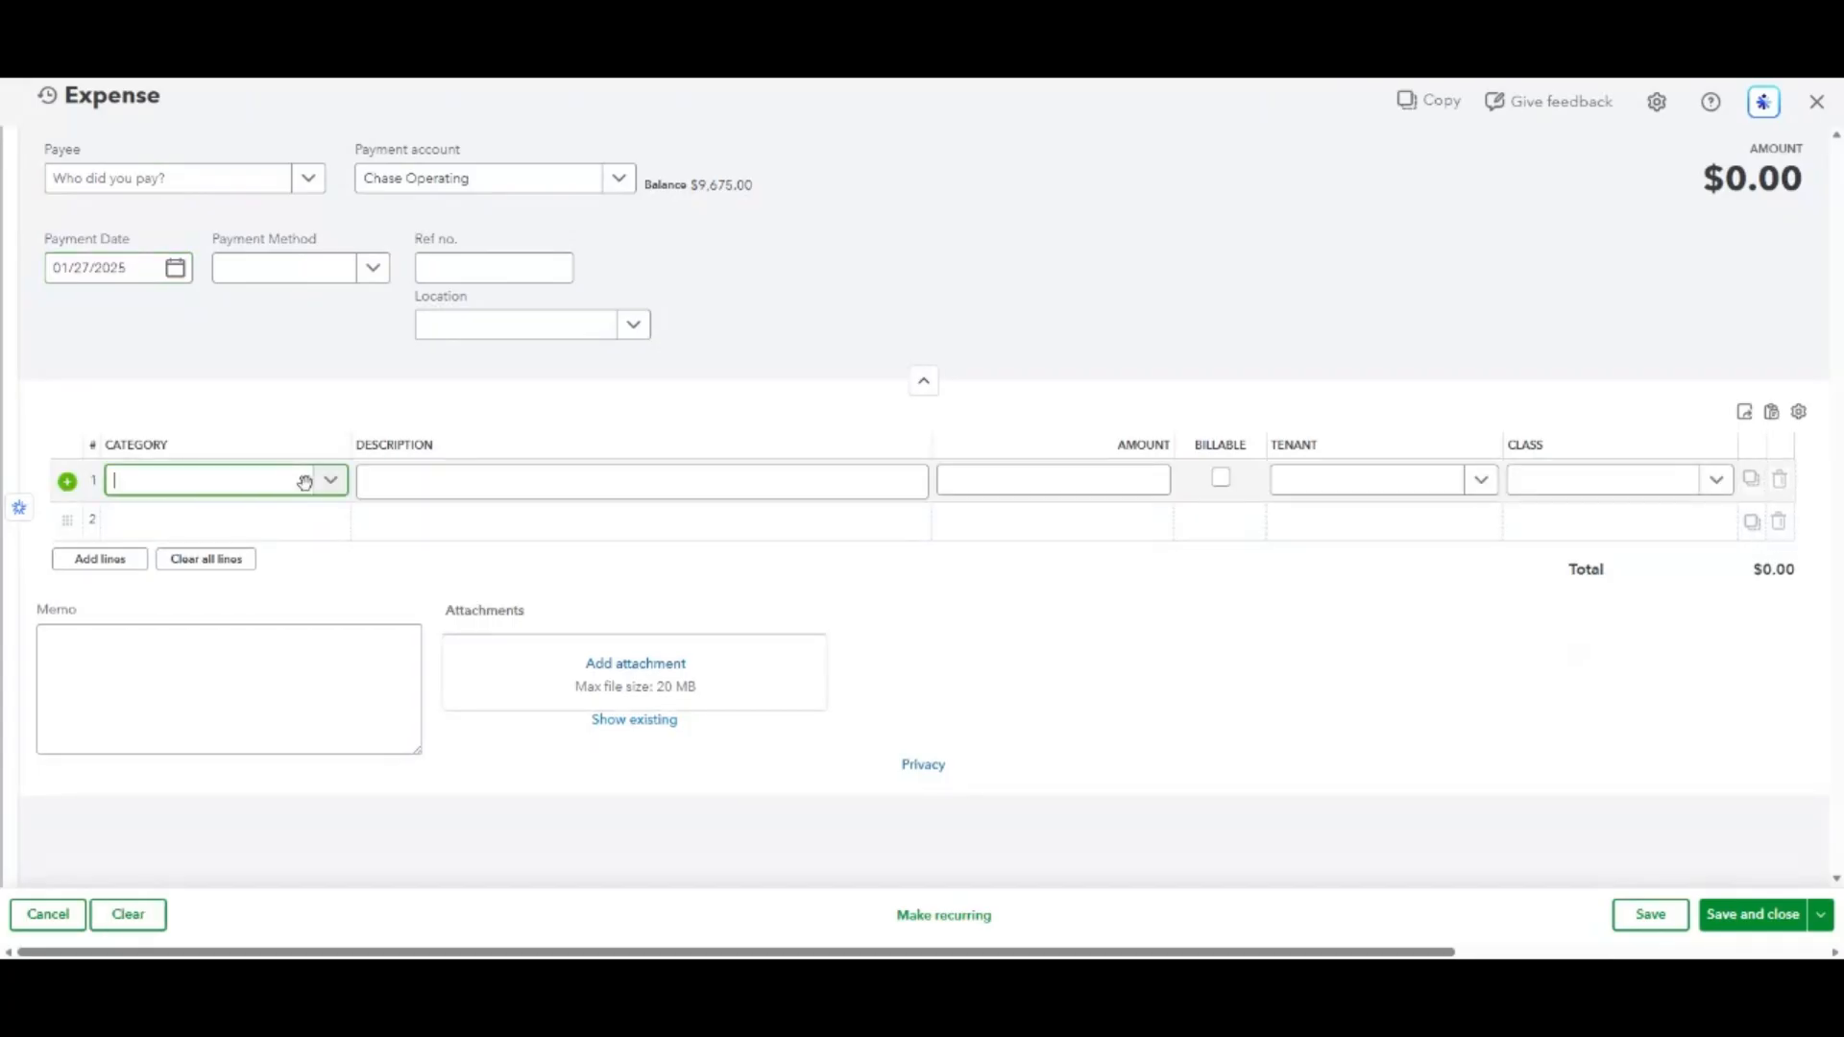
text(fix)
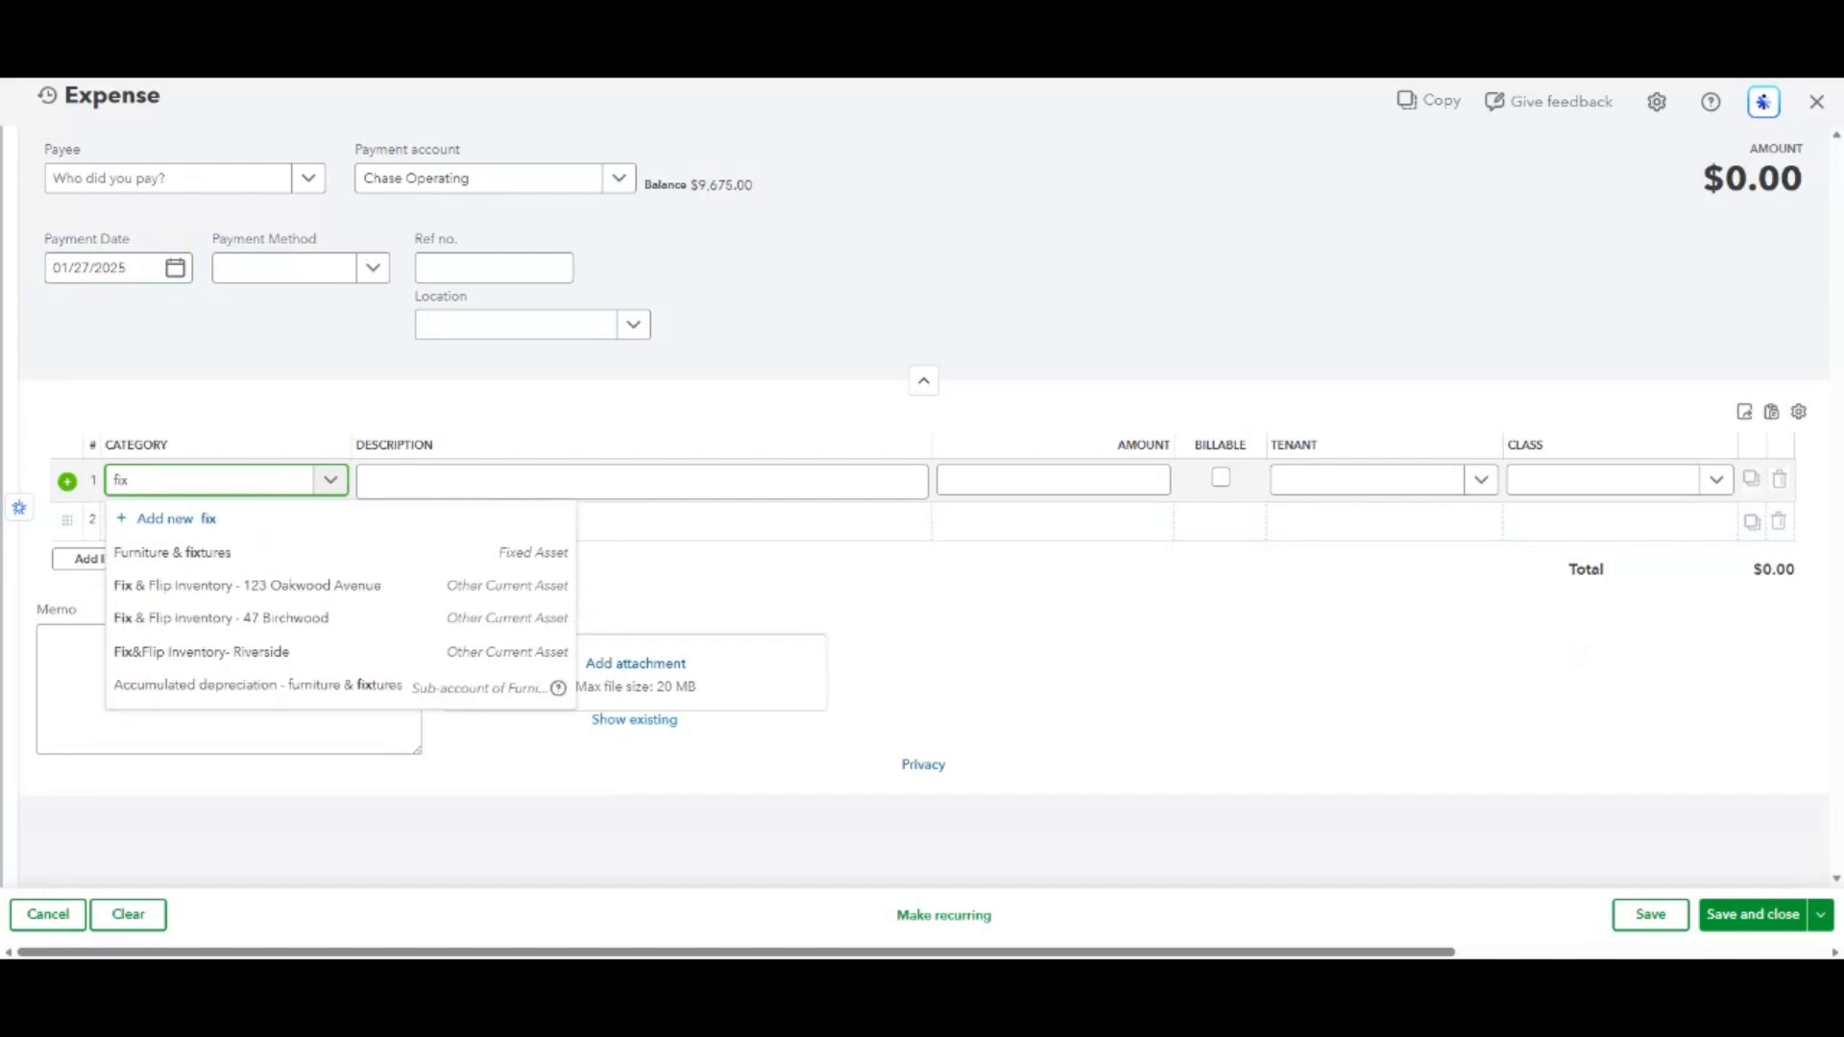
click(325, 587)
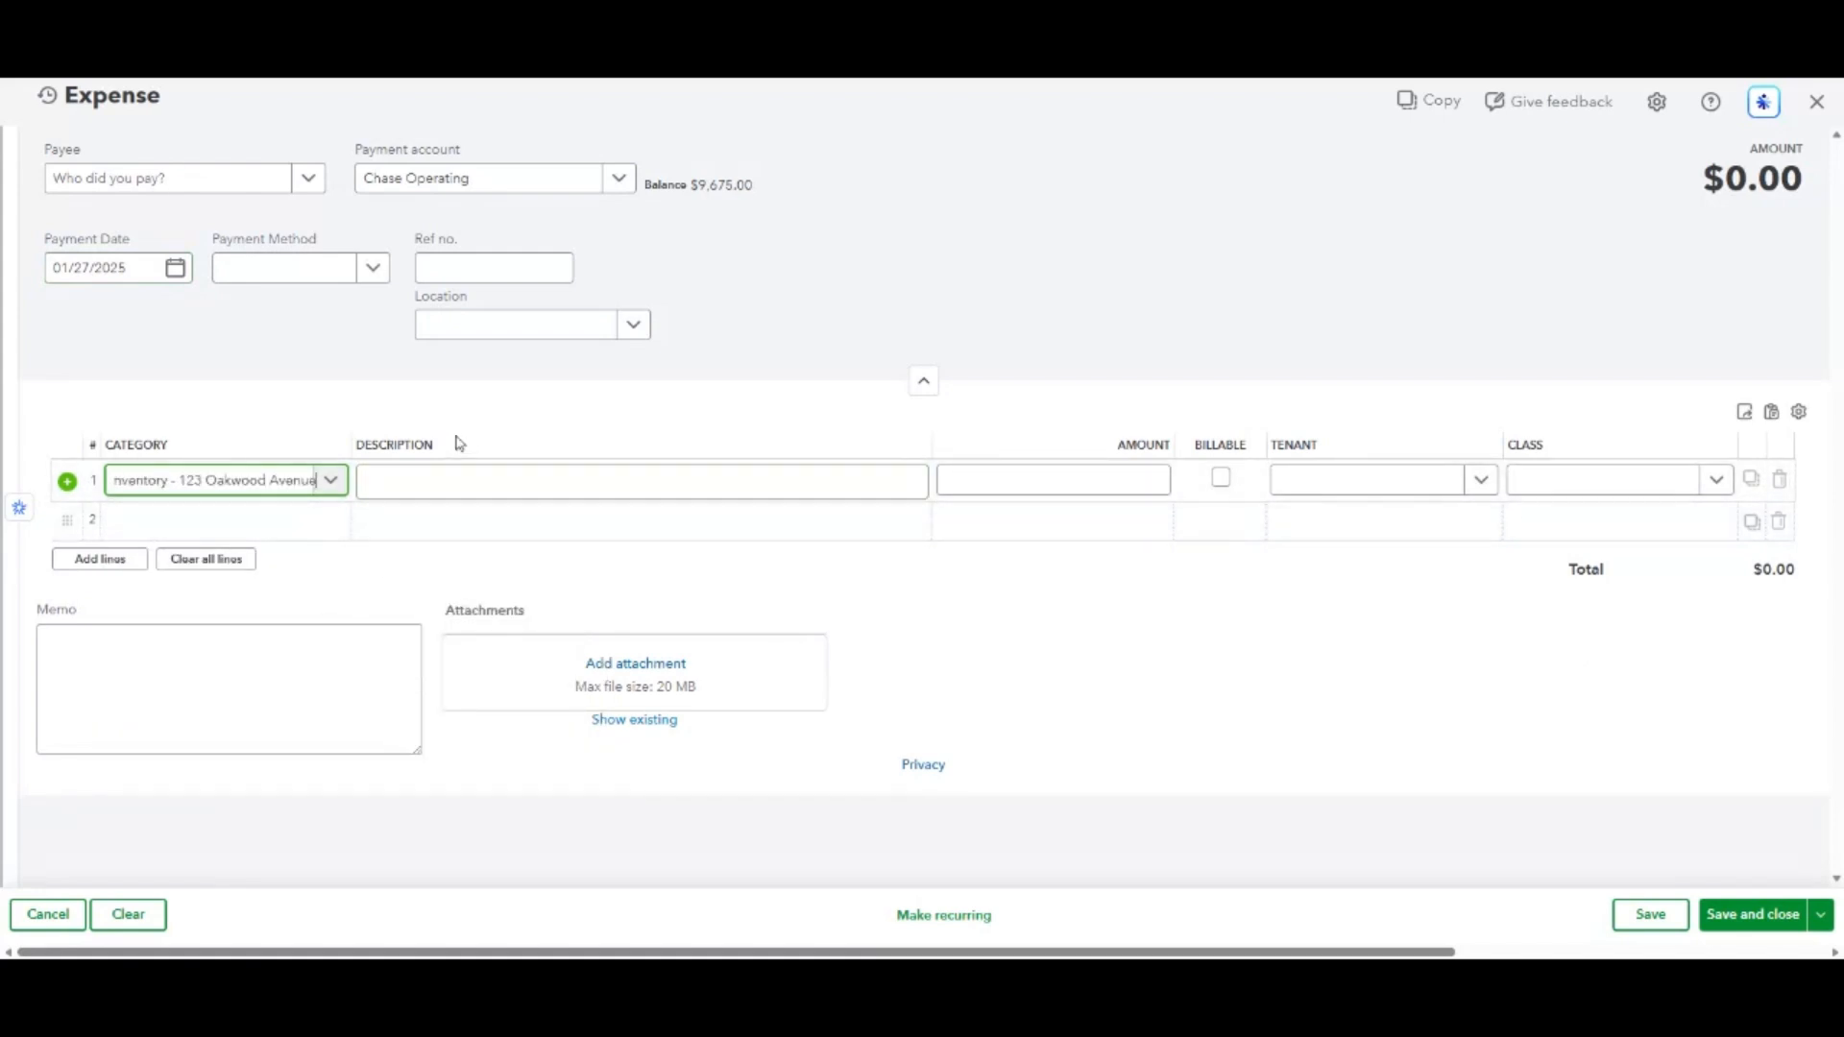
click(413, 481)
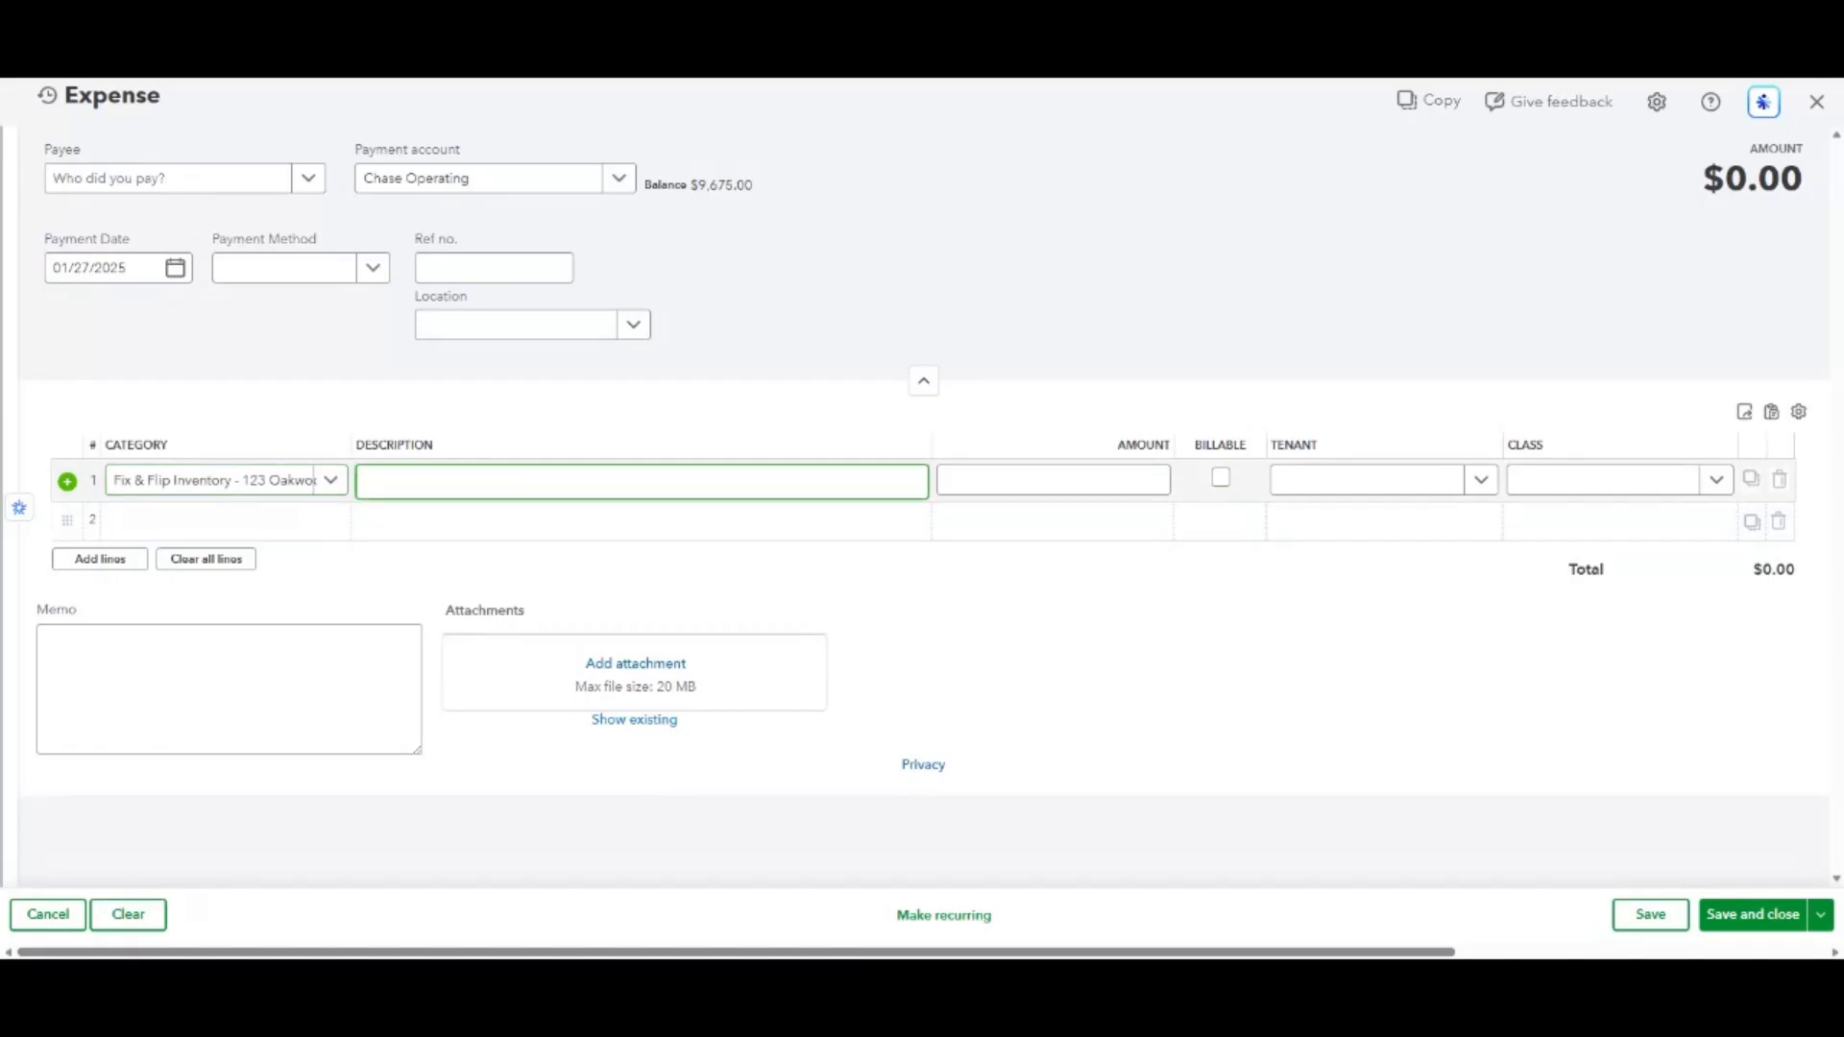
text(Kitchen Demo & Rebuild)
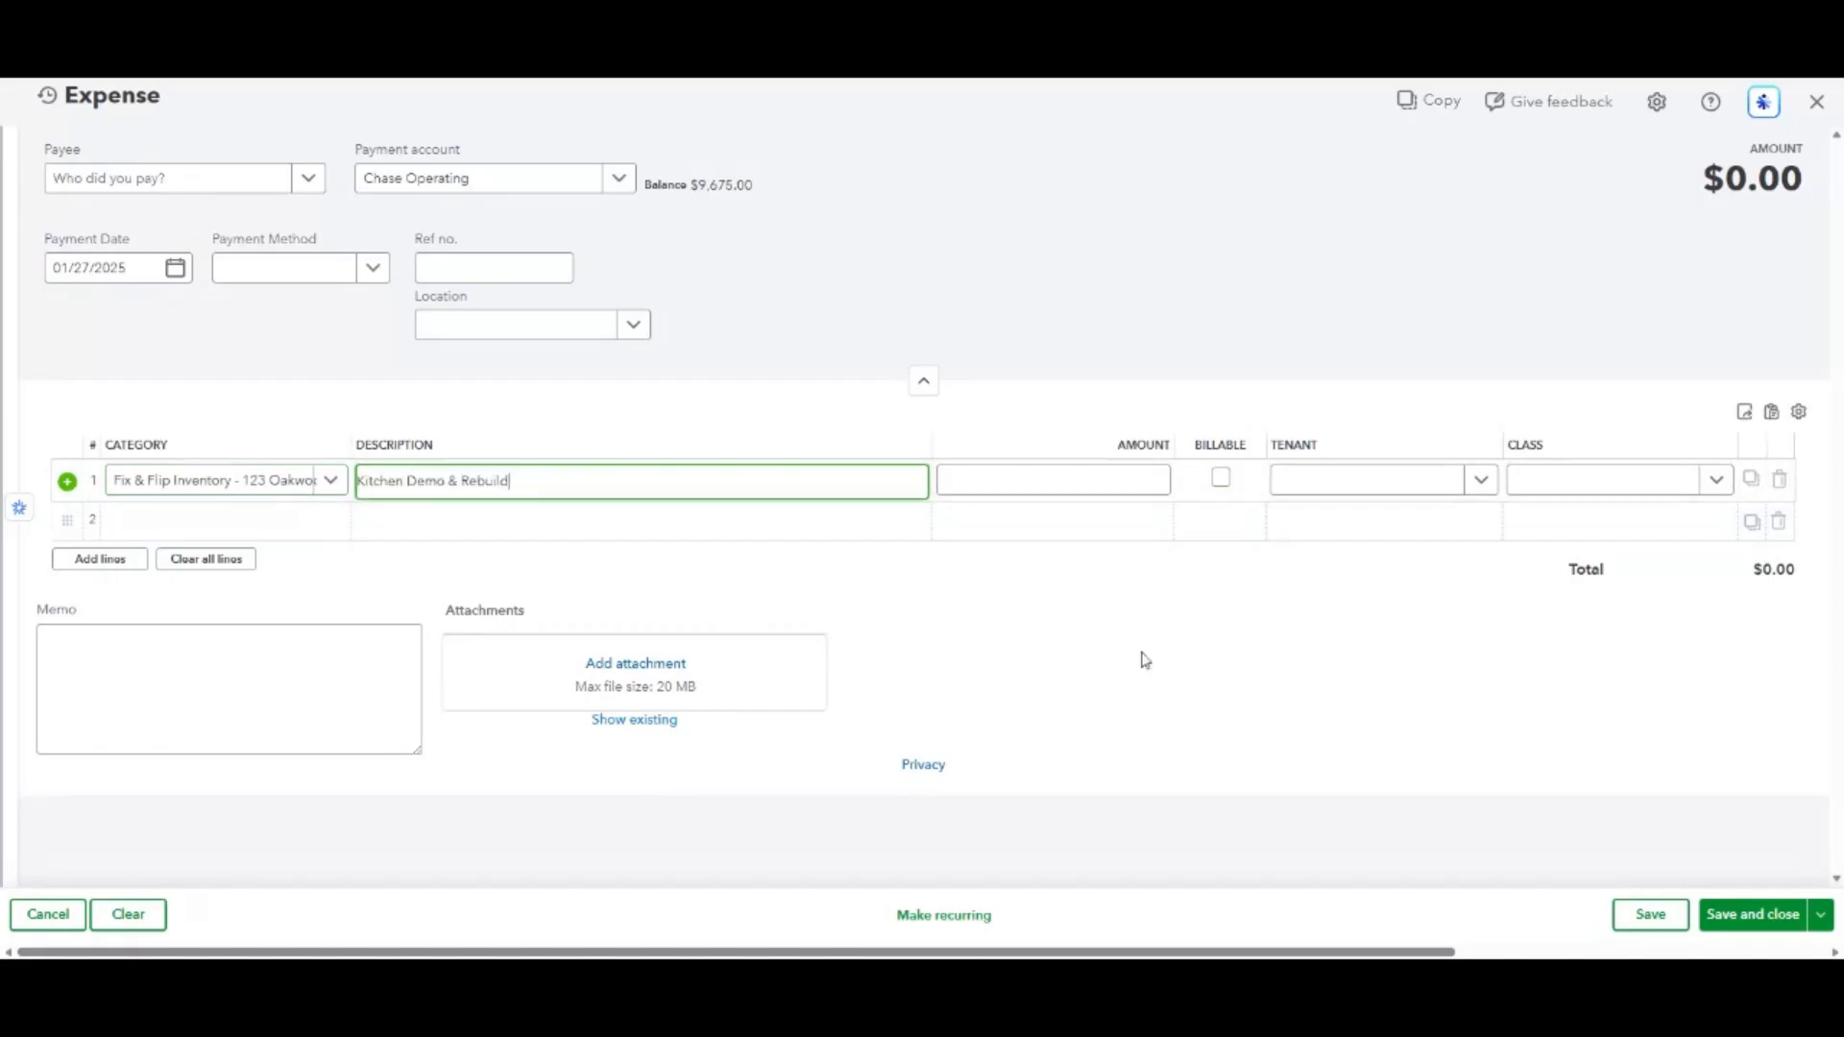
Set the kitchen line's amount to $15,800, then save and close the expense.
click(1119, 483)
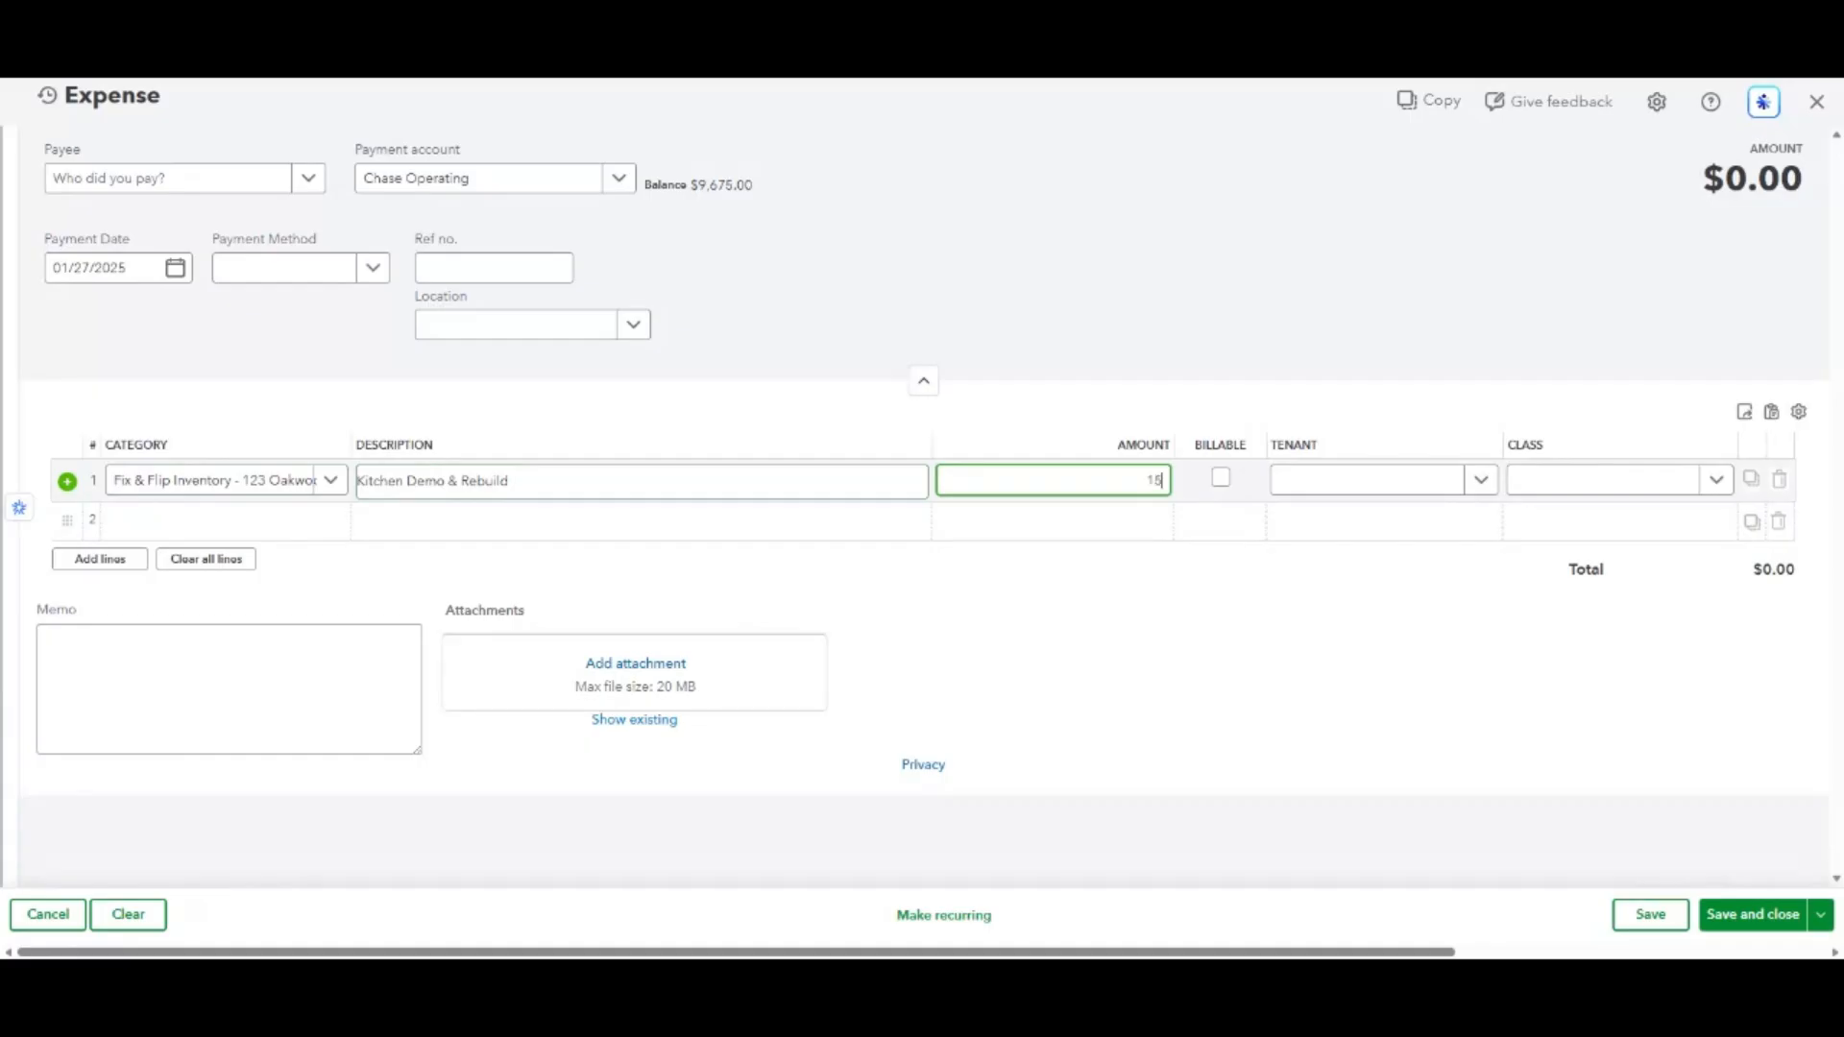
text(15600)
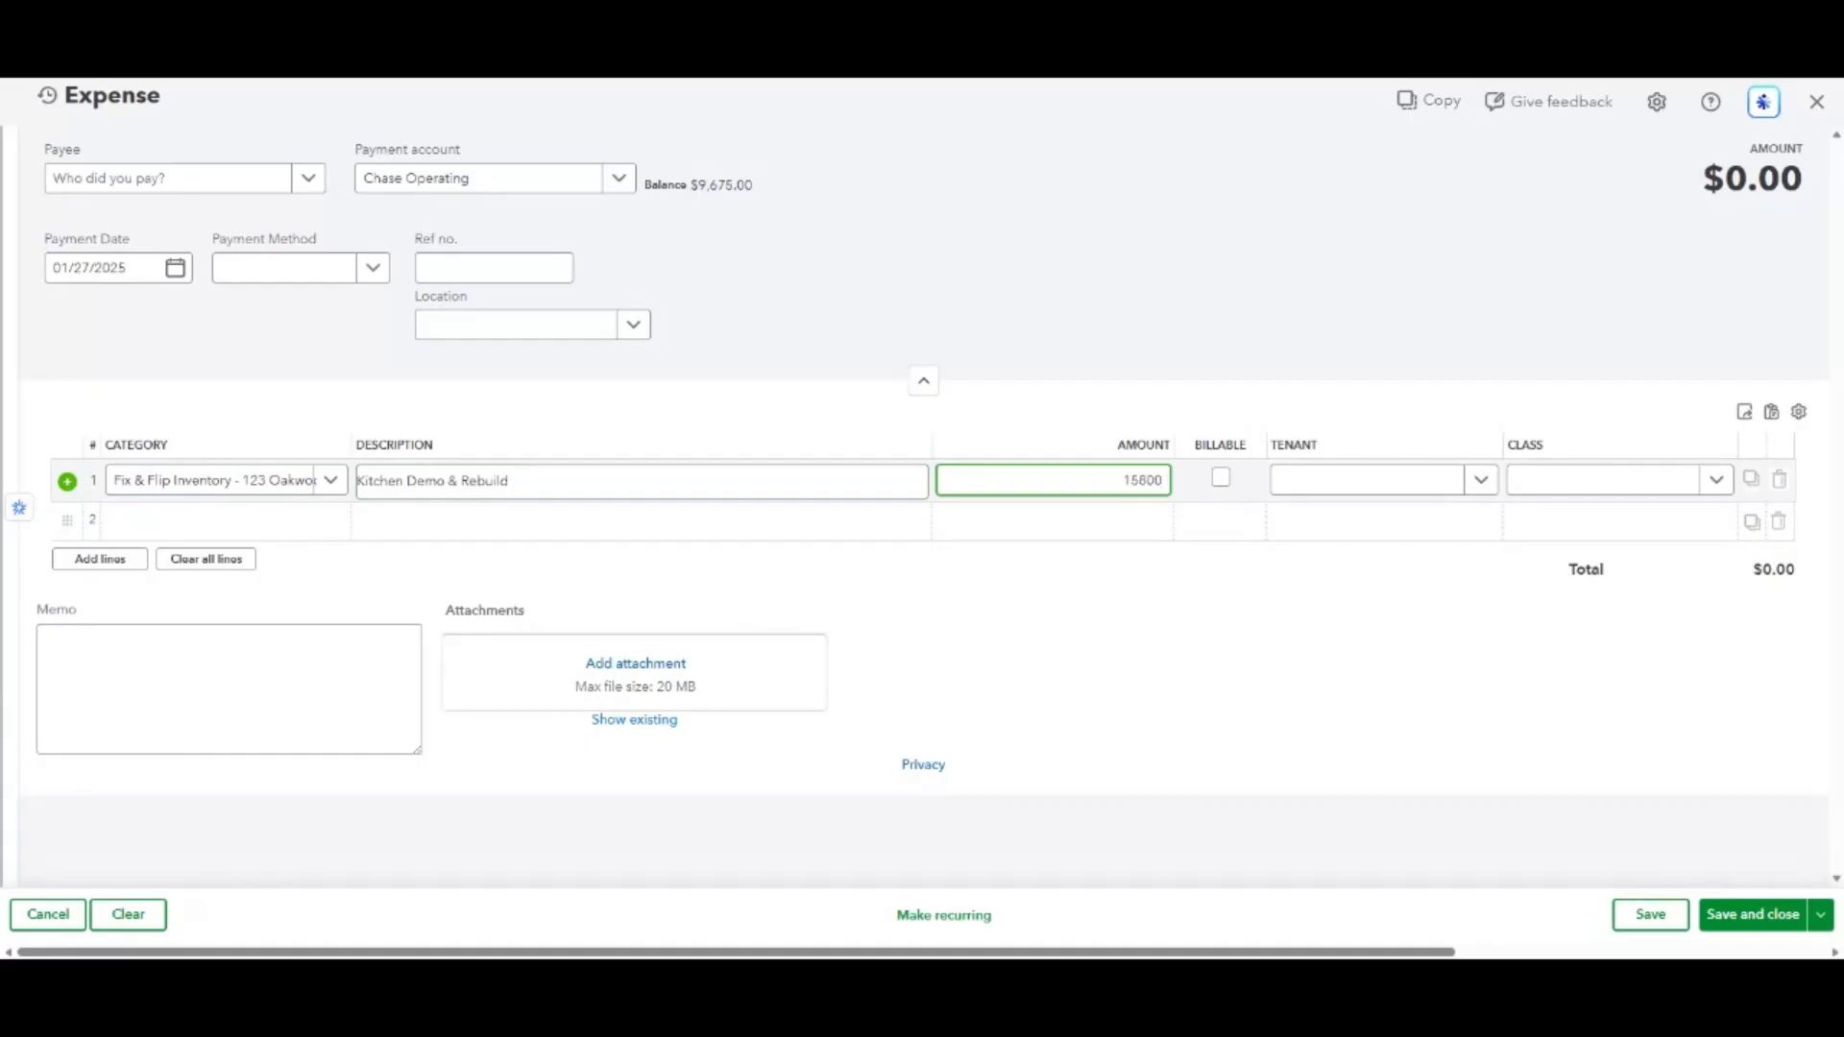
click(1517, 779)
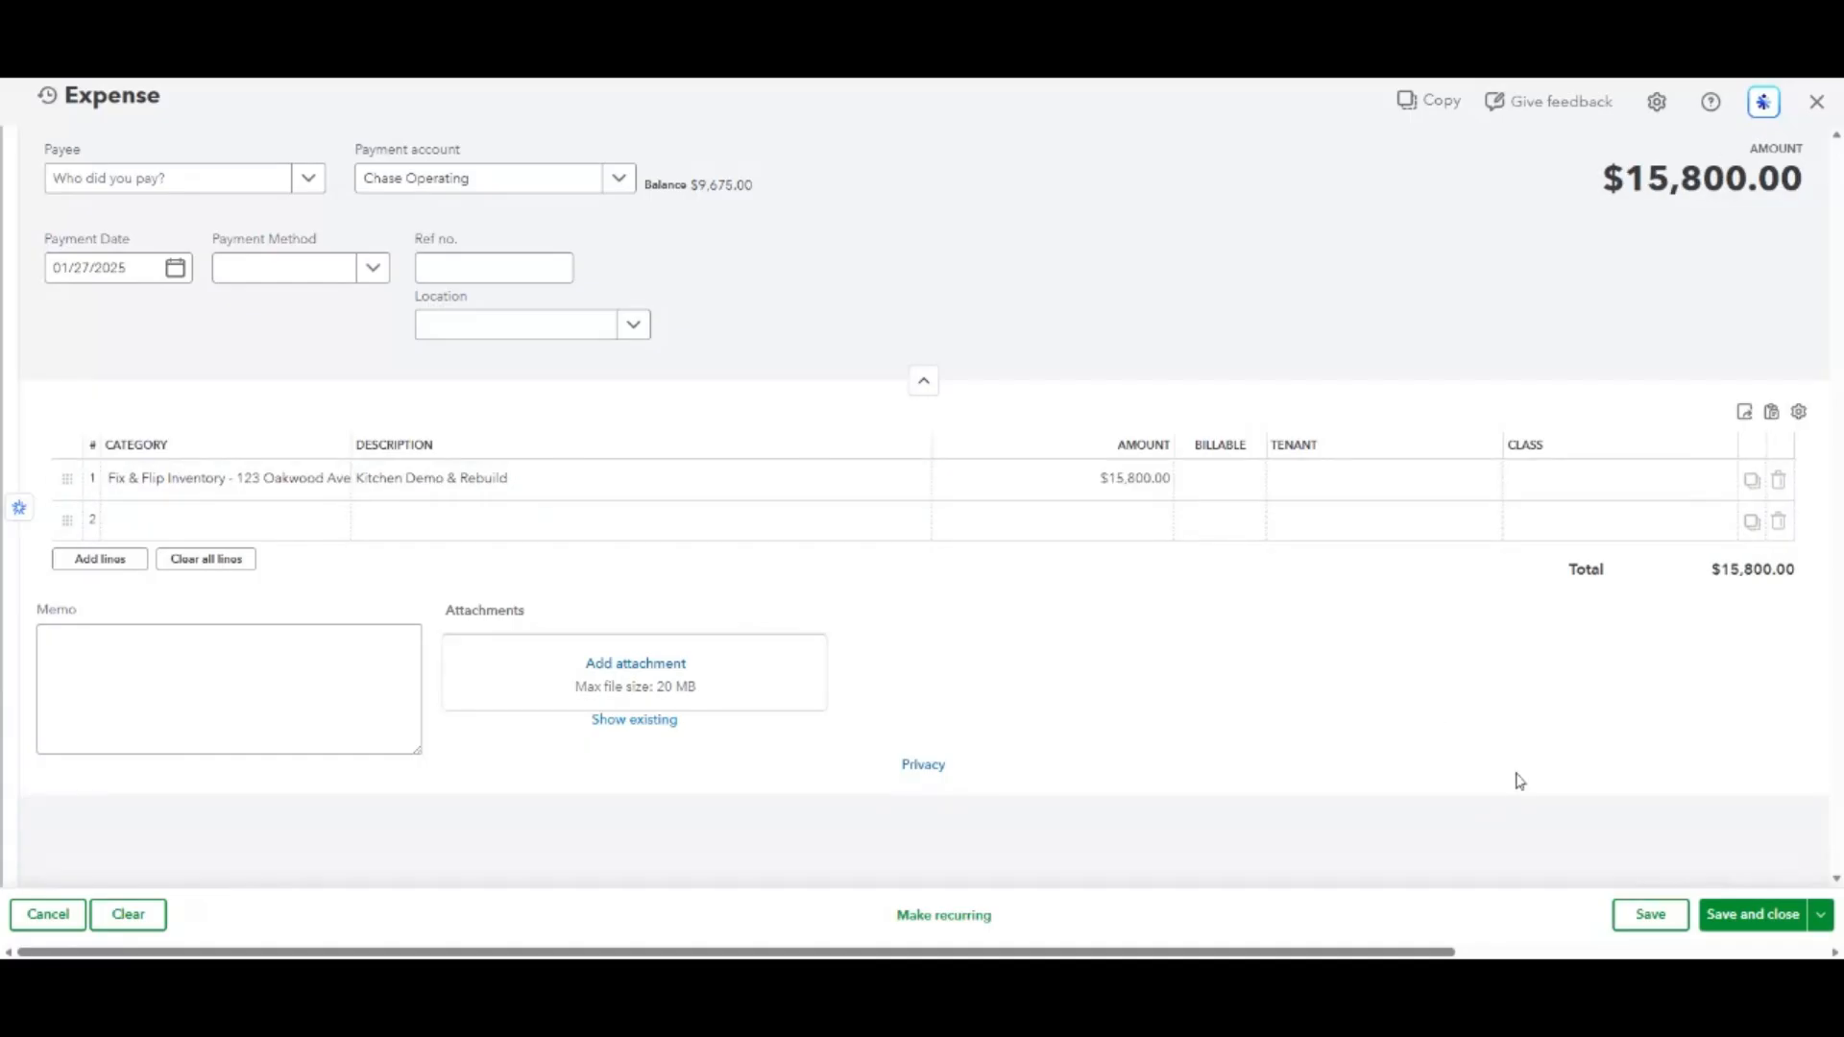
click(1743, 922)
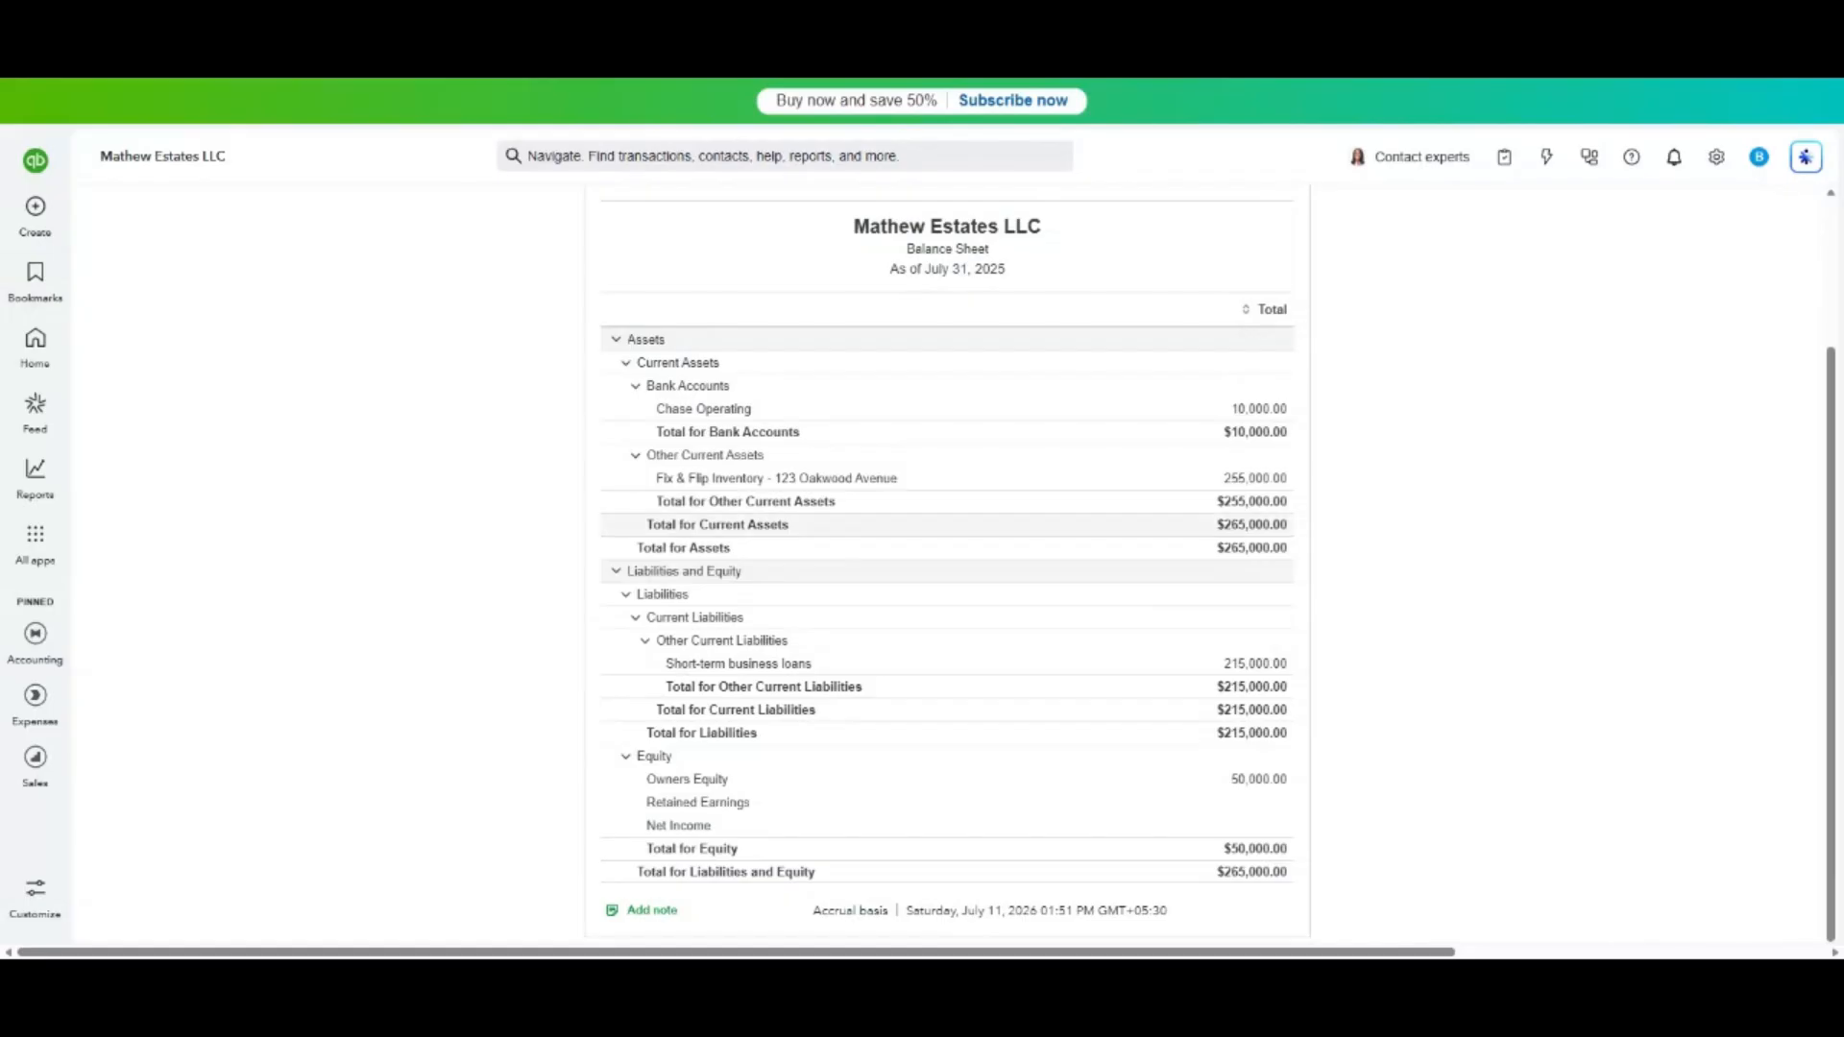
Start another expense paid from Chase Operating with the payment date 02/10/2025.
click(36, 205)
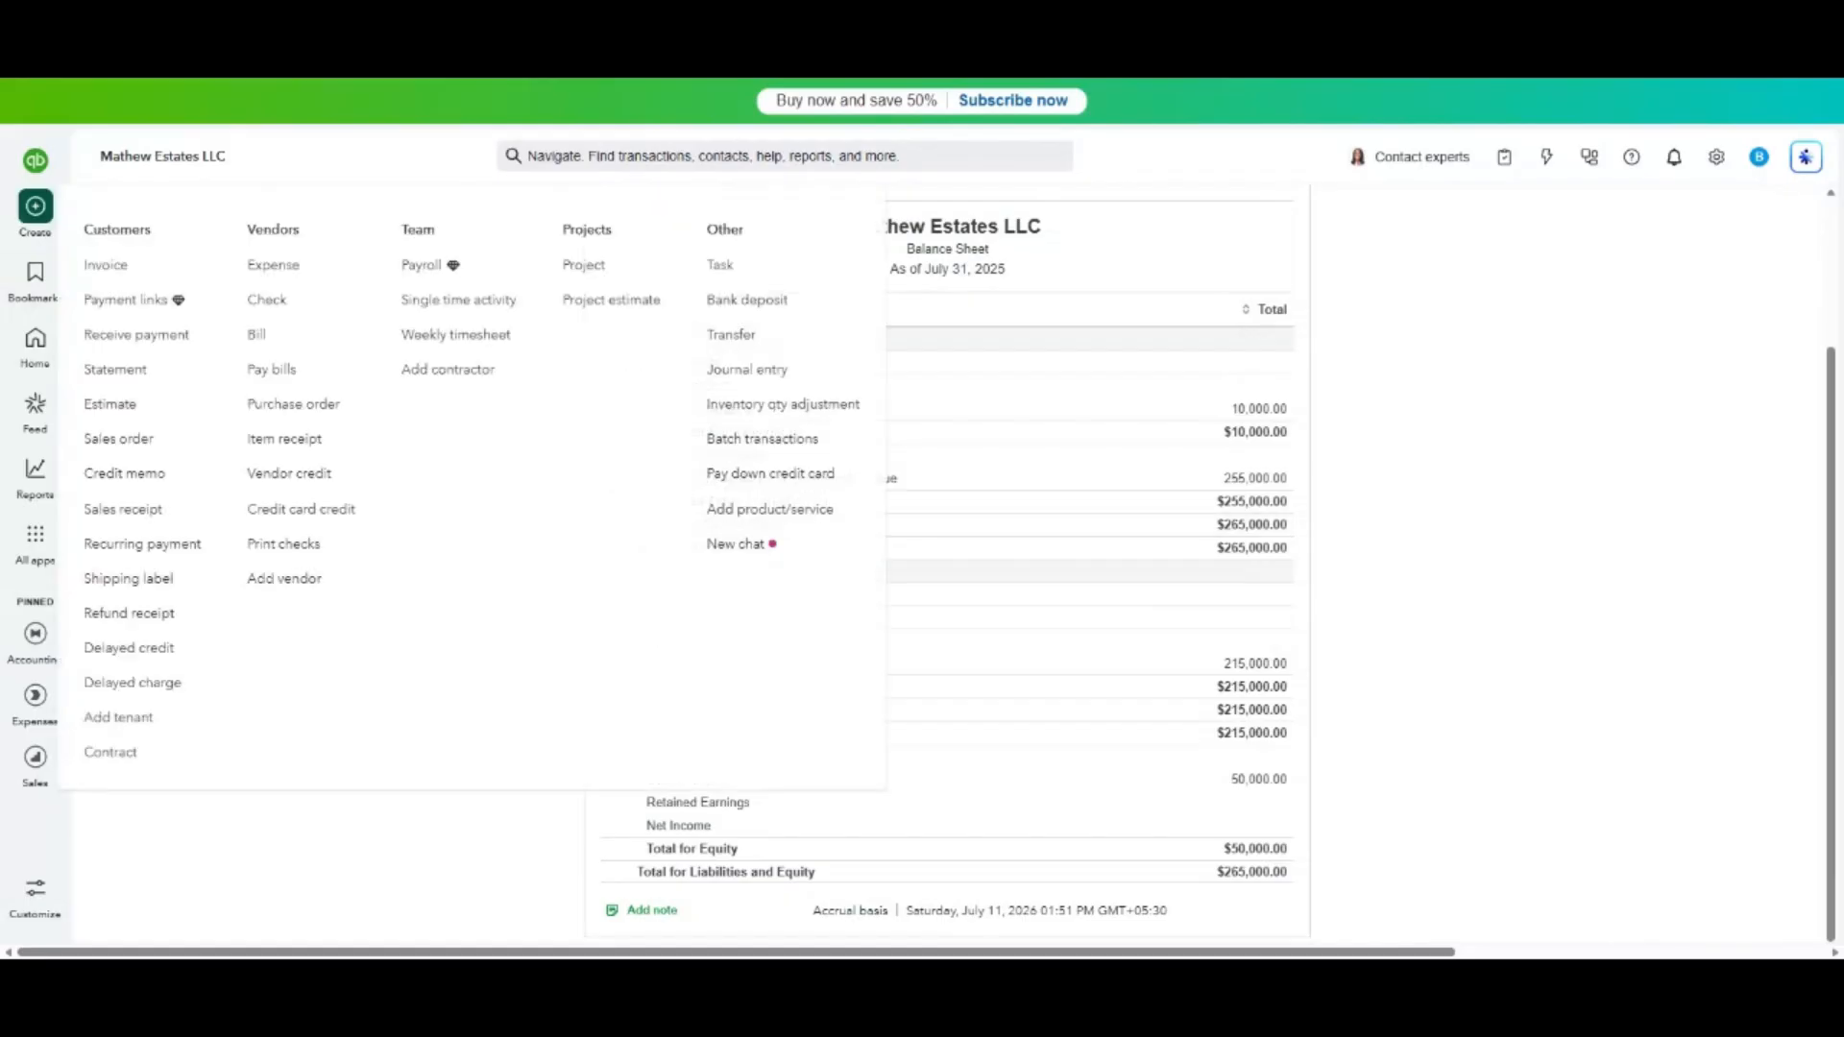
click(300, 277)
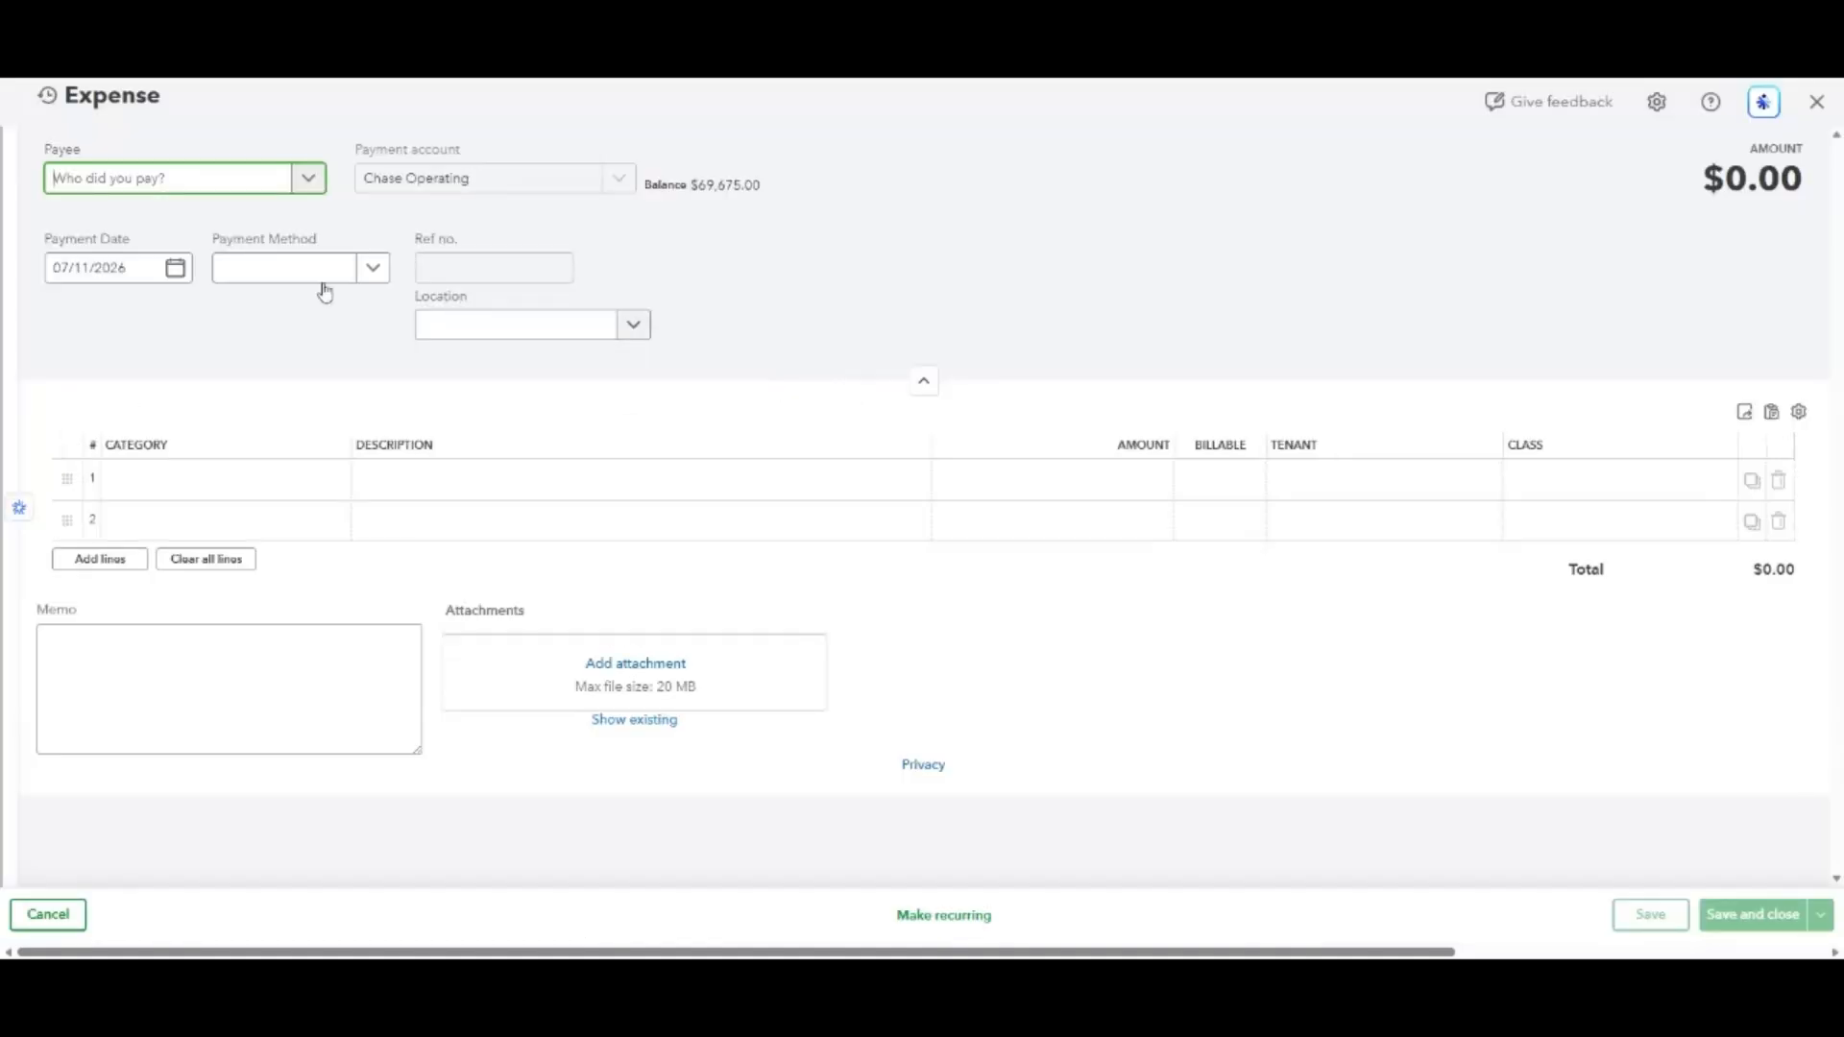
click(174, 271)
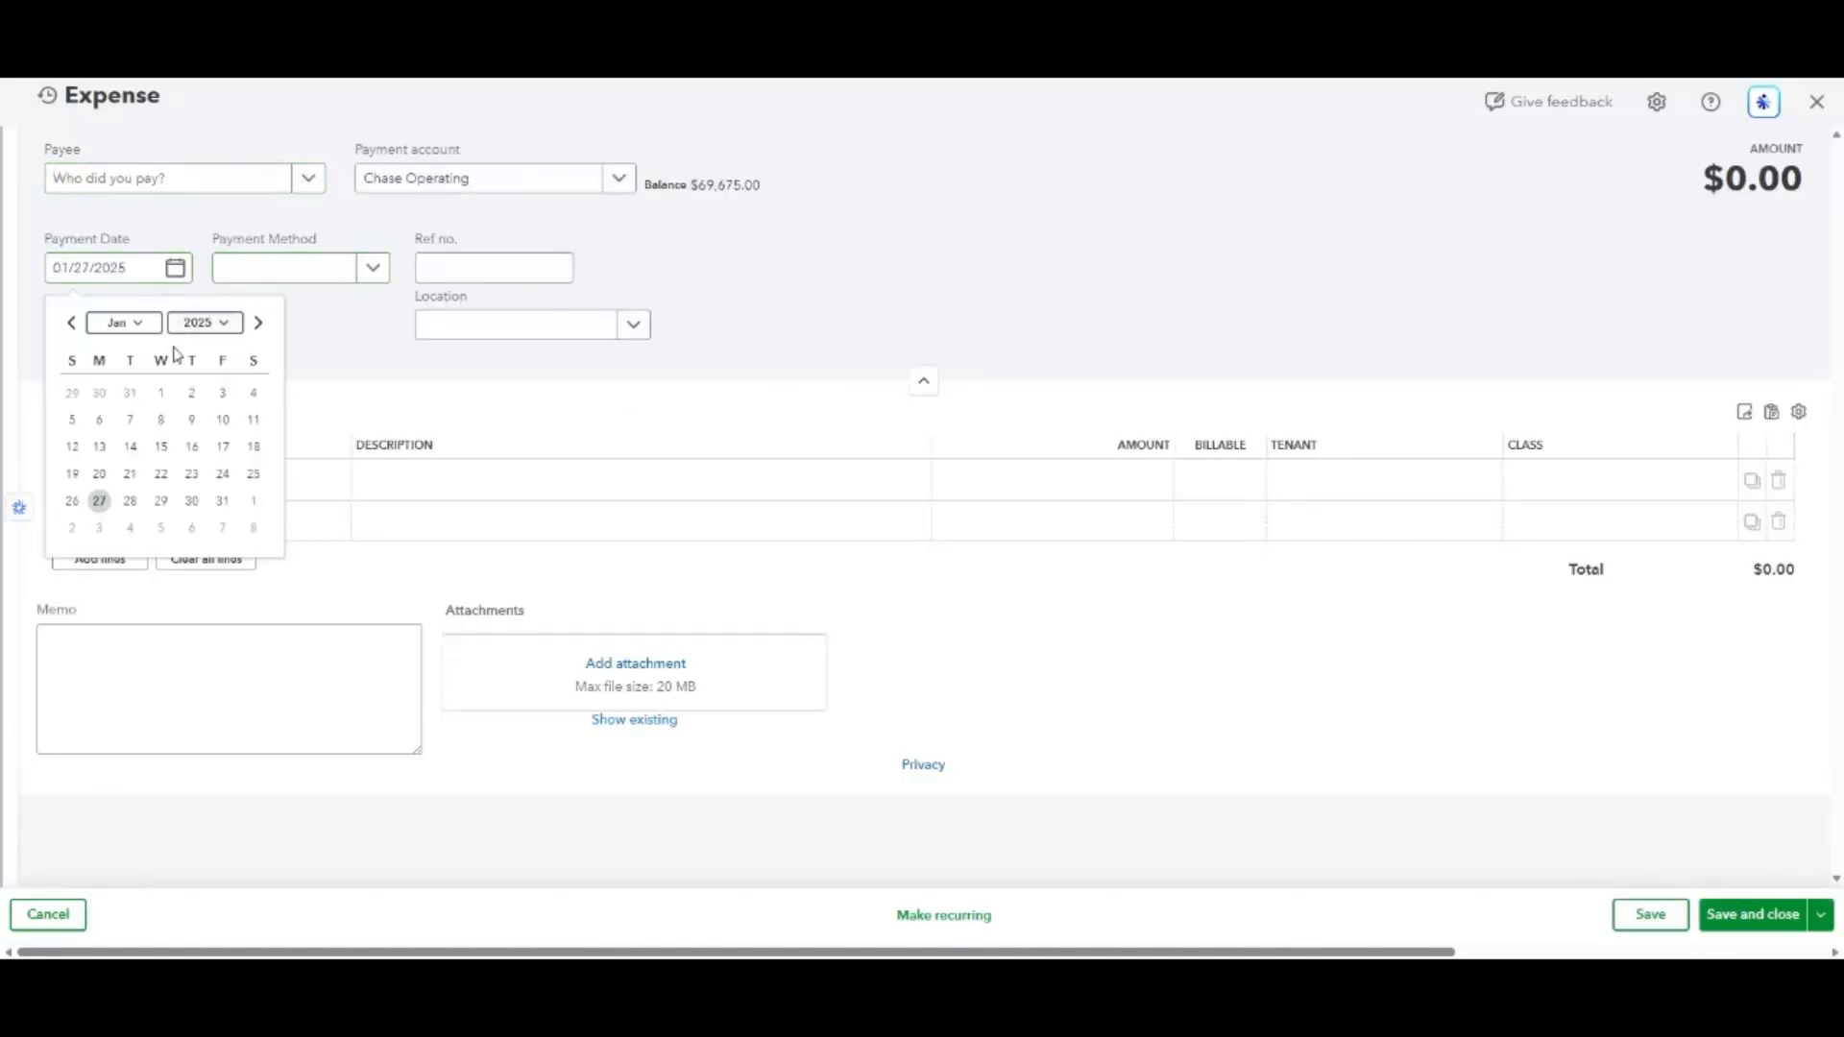
click(132, 324)
click(138, 400)
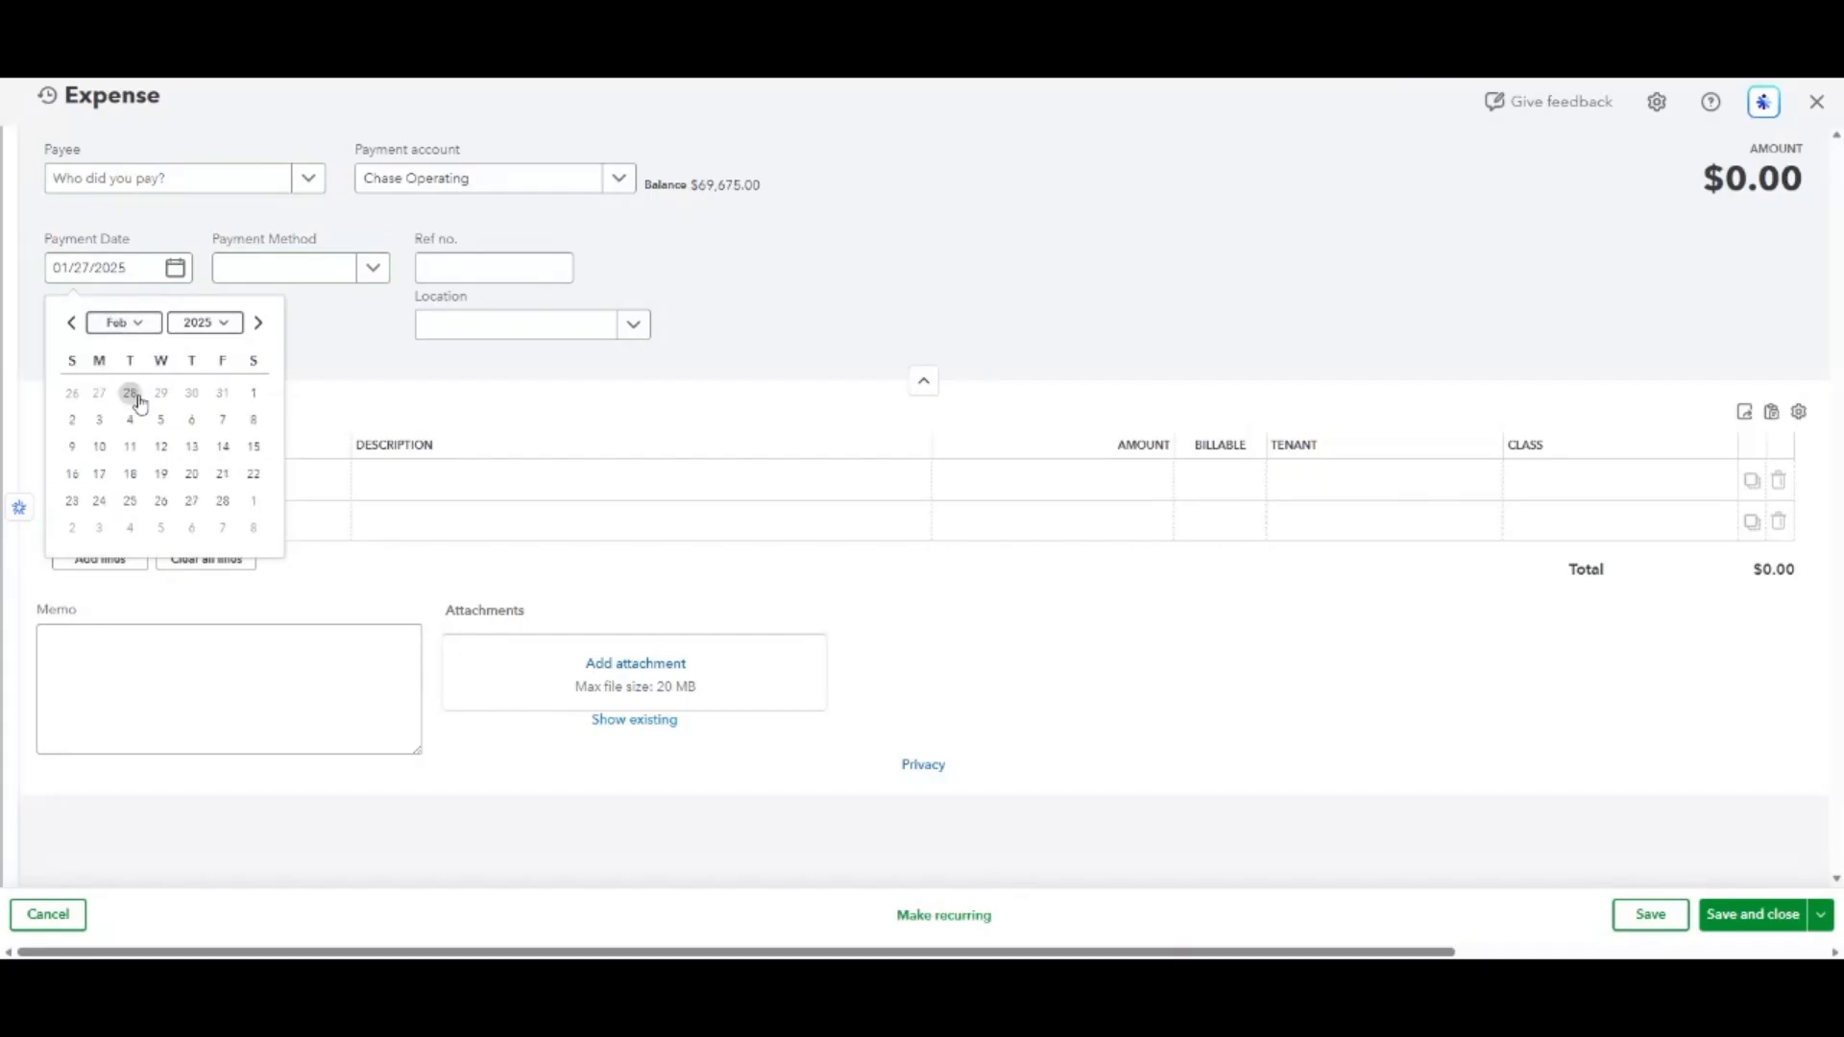
click(99, 447)
Assign line 1 to the Oakwood Fix & Flip Inventory category with the description "Bathroom Renovations".
click(280, 488)
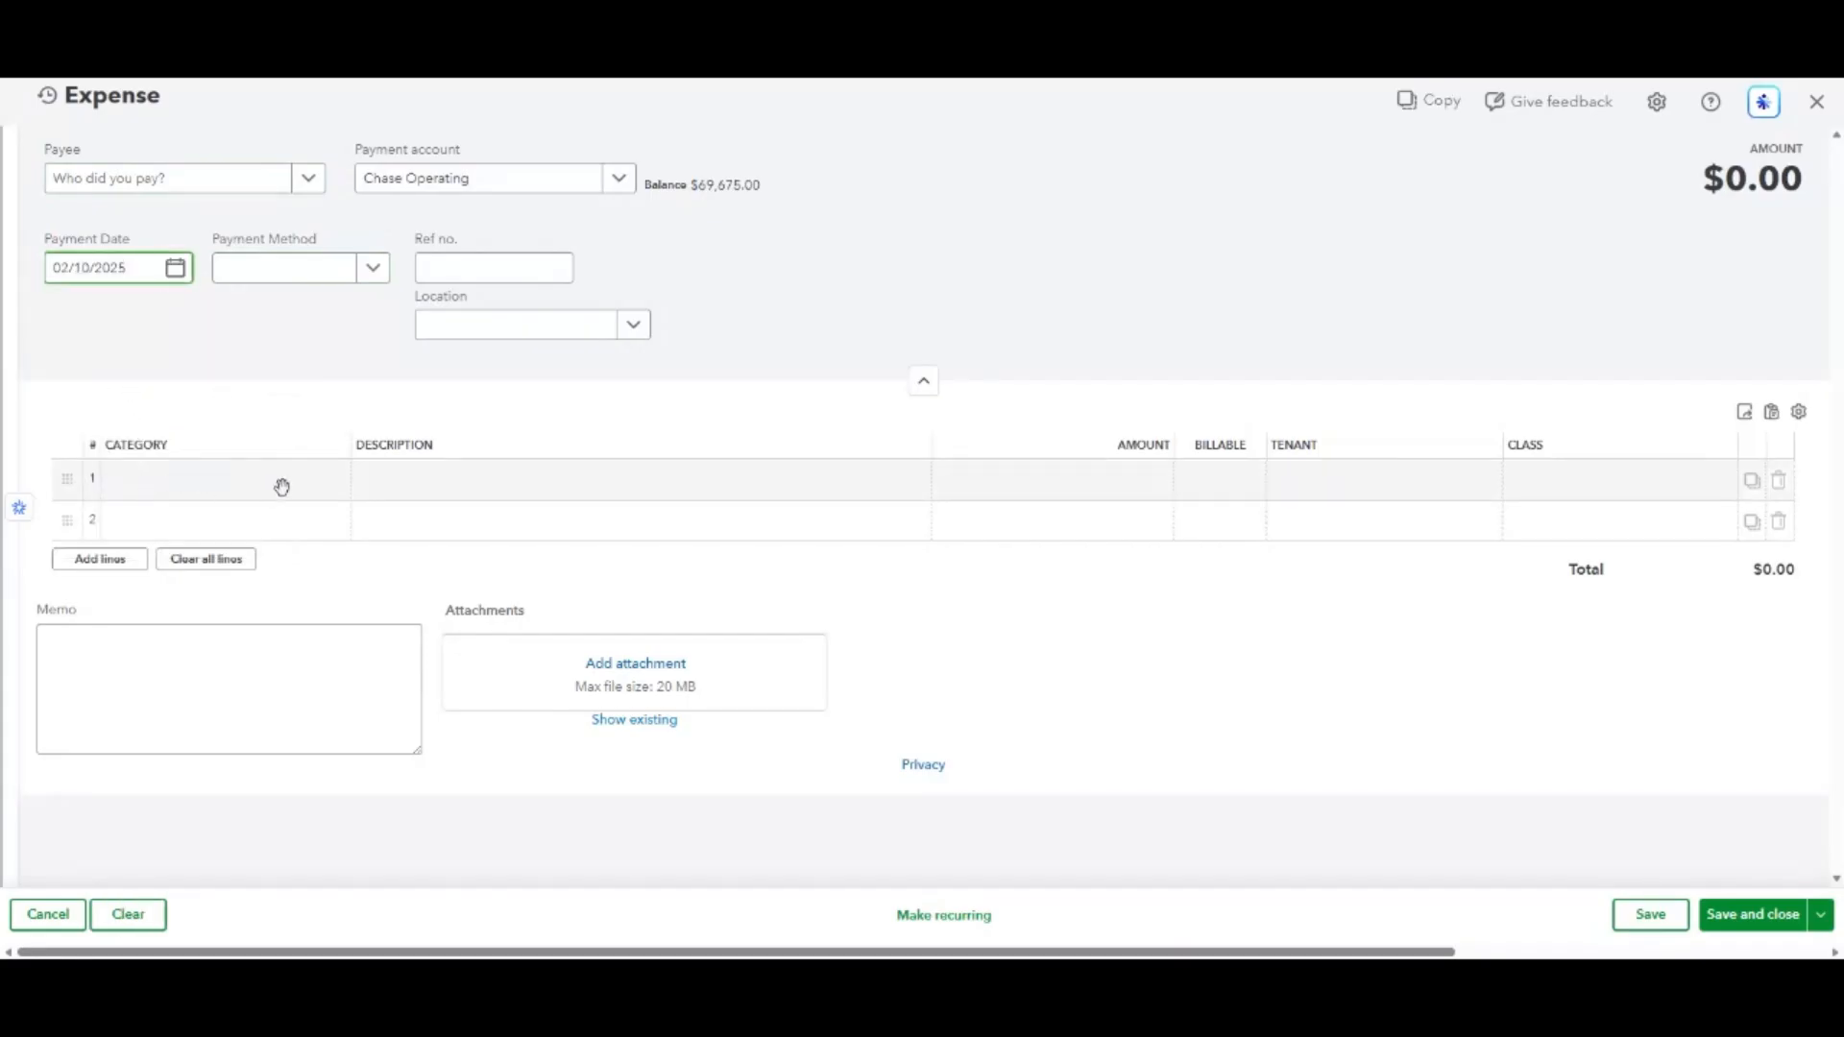
text(fix)
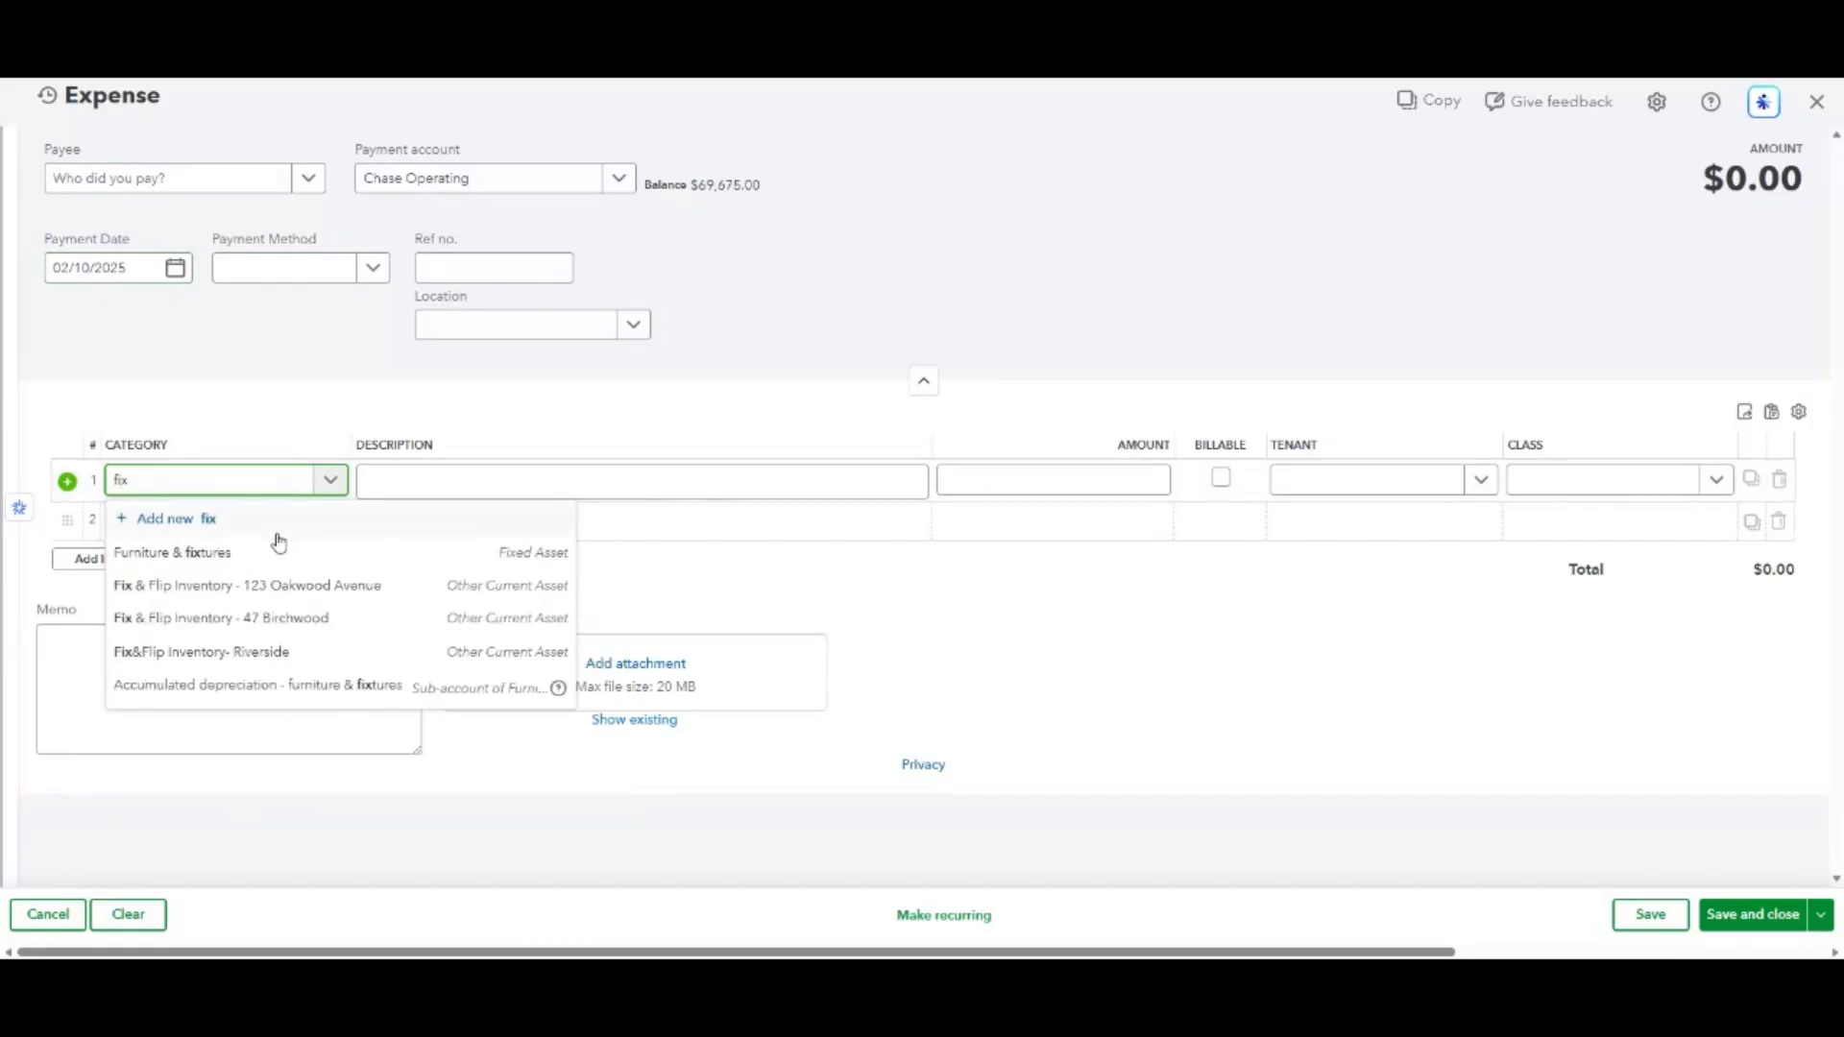
click(411, 588)
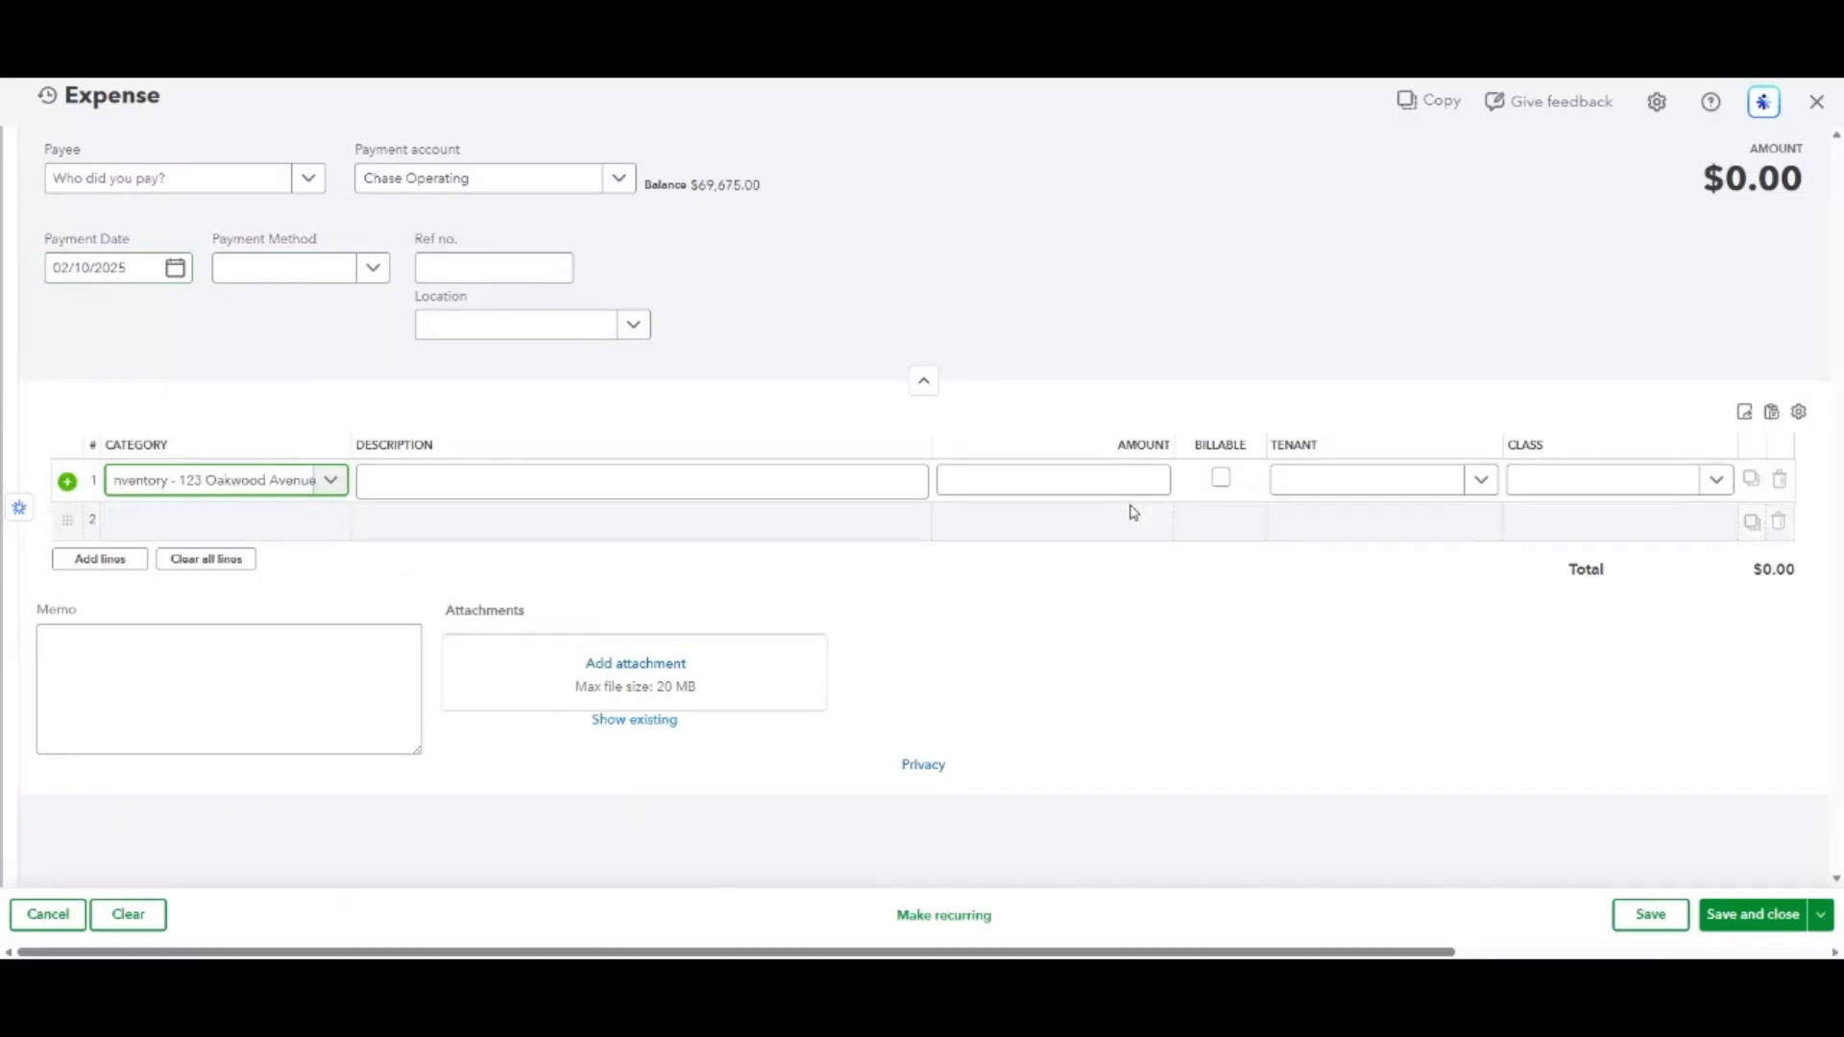
click(461, 482)
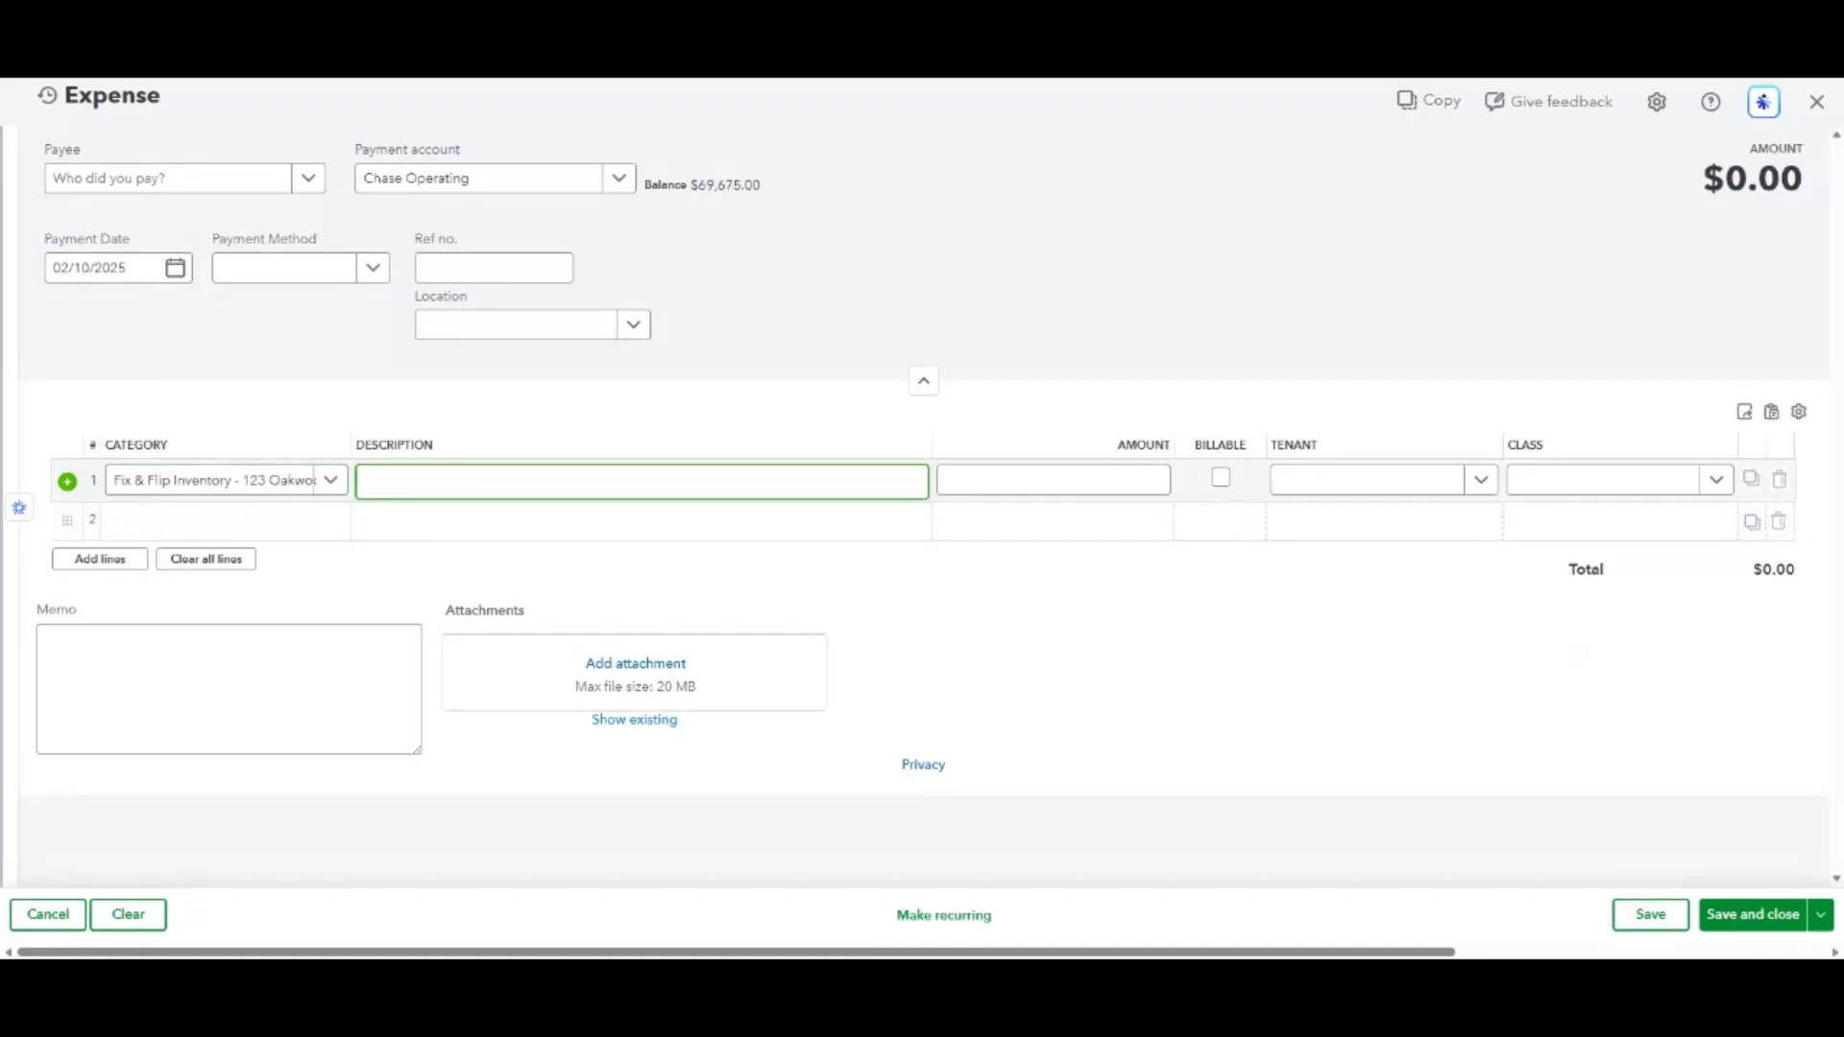
text(Bathroom Renovations)
Set the bathroom line's amount to $7,400, then save and close the expense.
key(Tab)
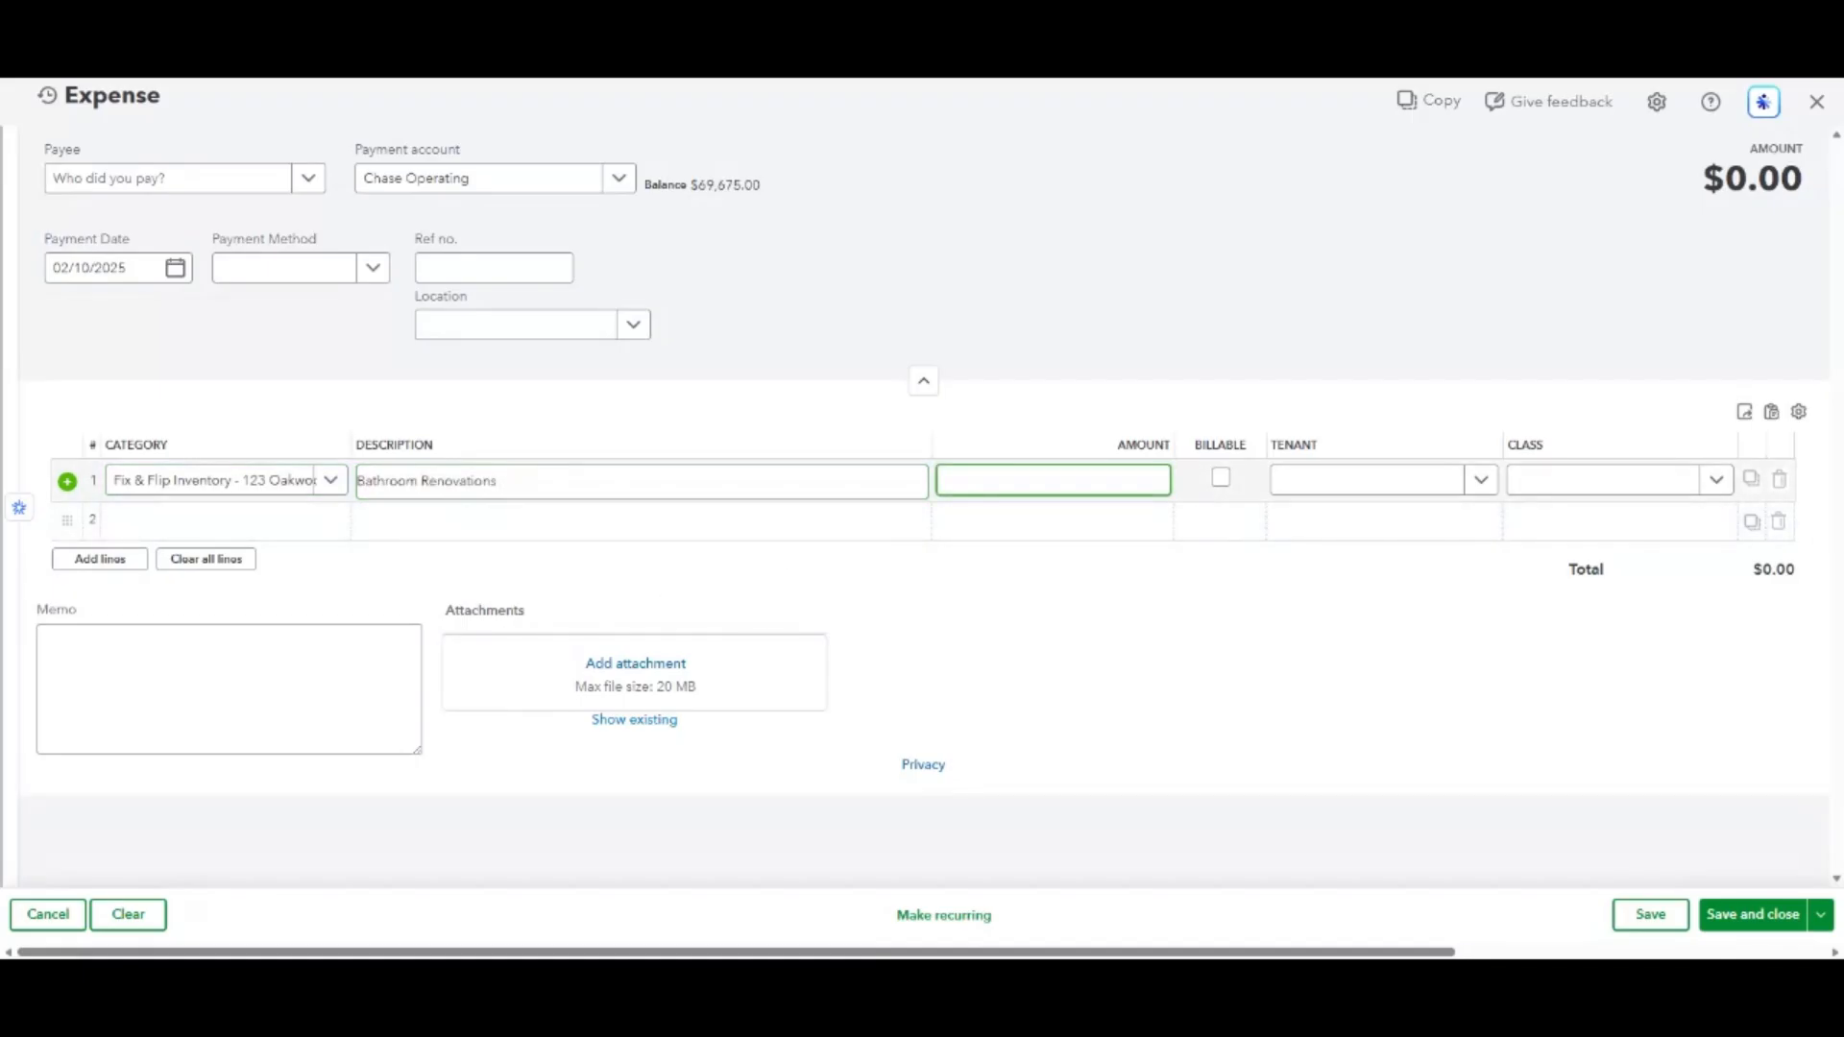
text(13400)
mouse_move(1122, 481)
mouse_down()
mouse_move(1185, 497)
mouse_move(1142, 503)
mouse_up()
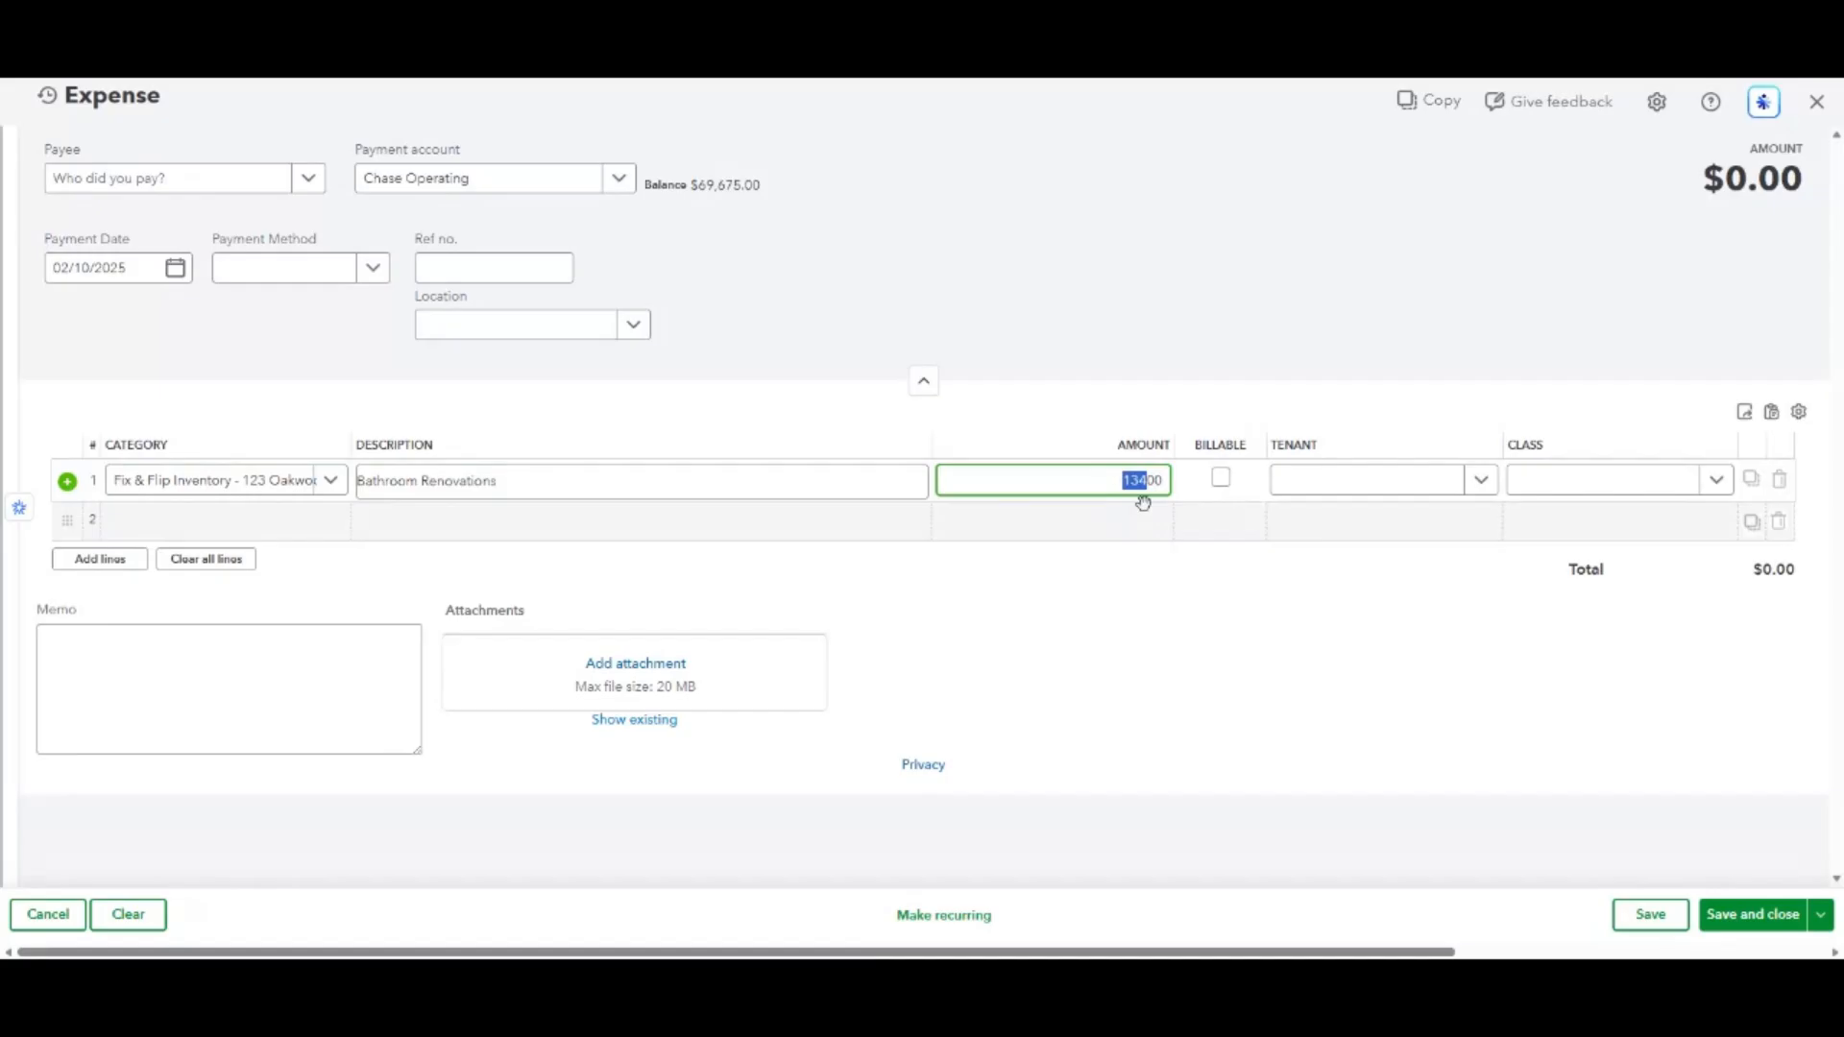
key(BackSpace)
text(740)
click(1300, 686)
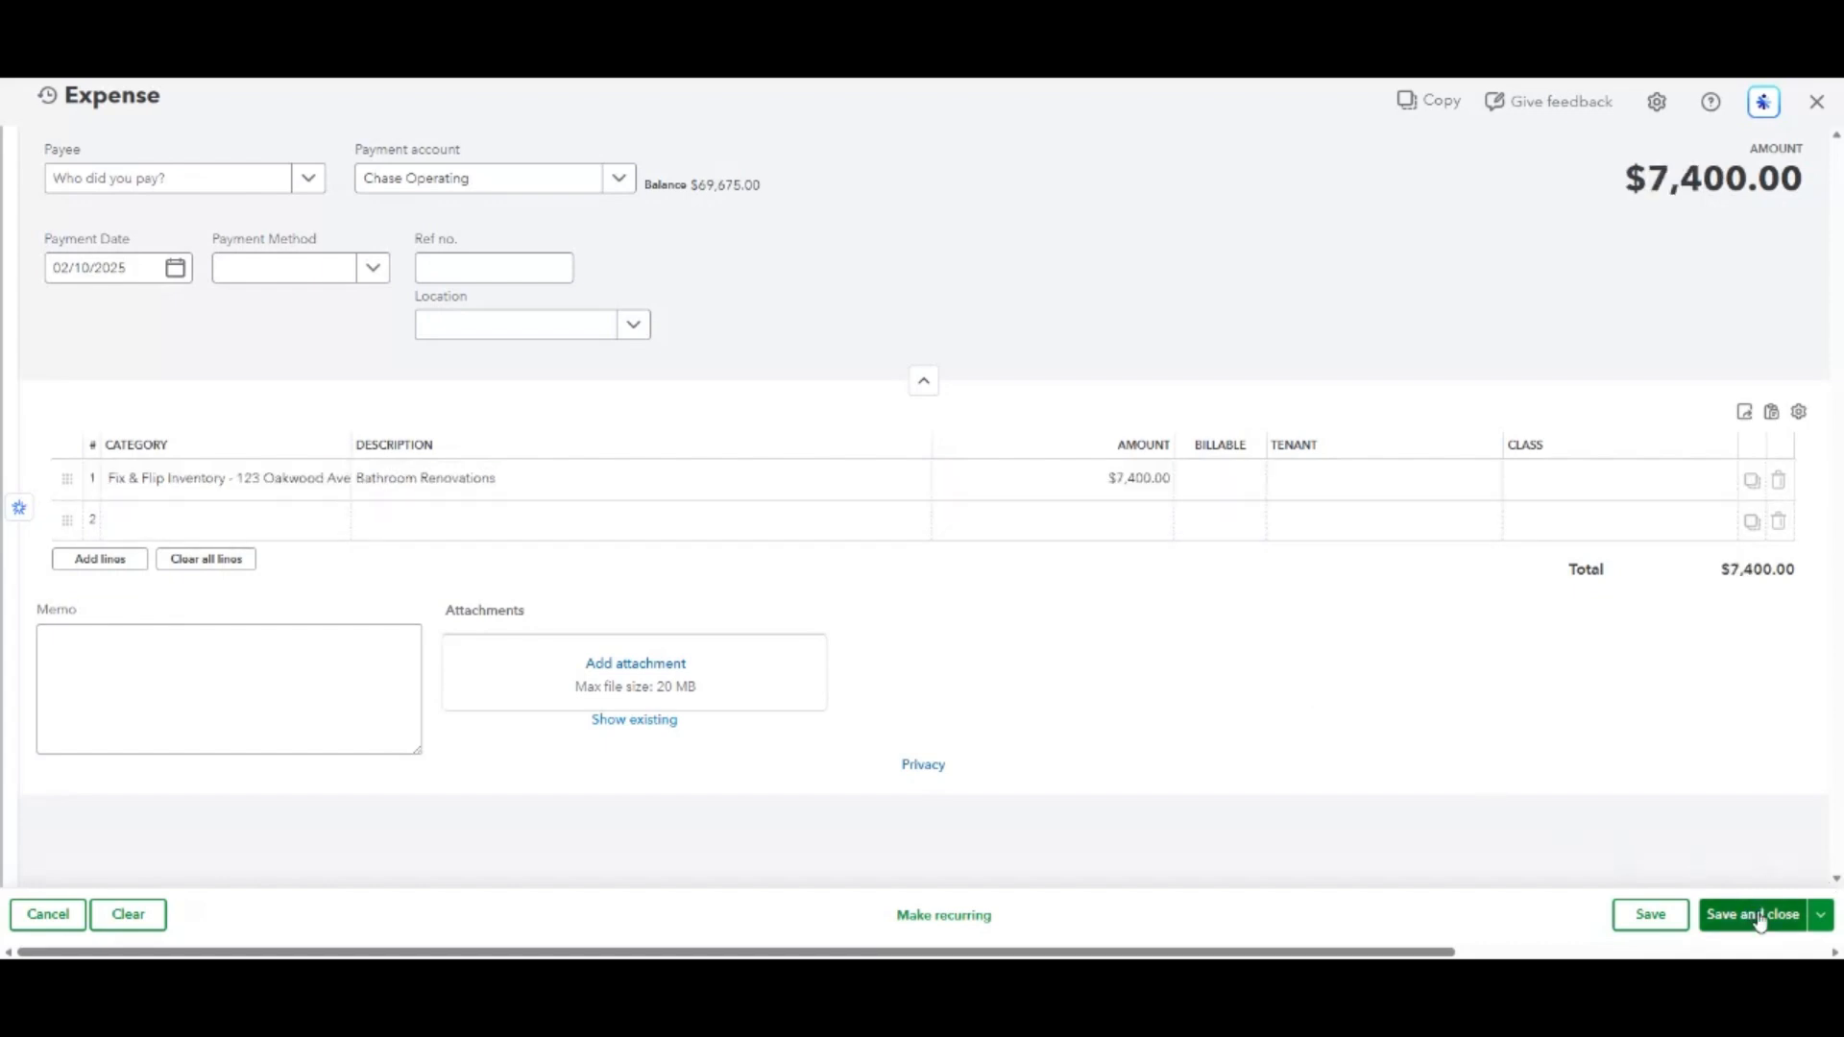
click(1762, 914)
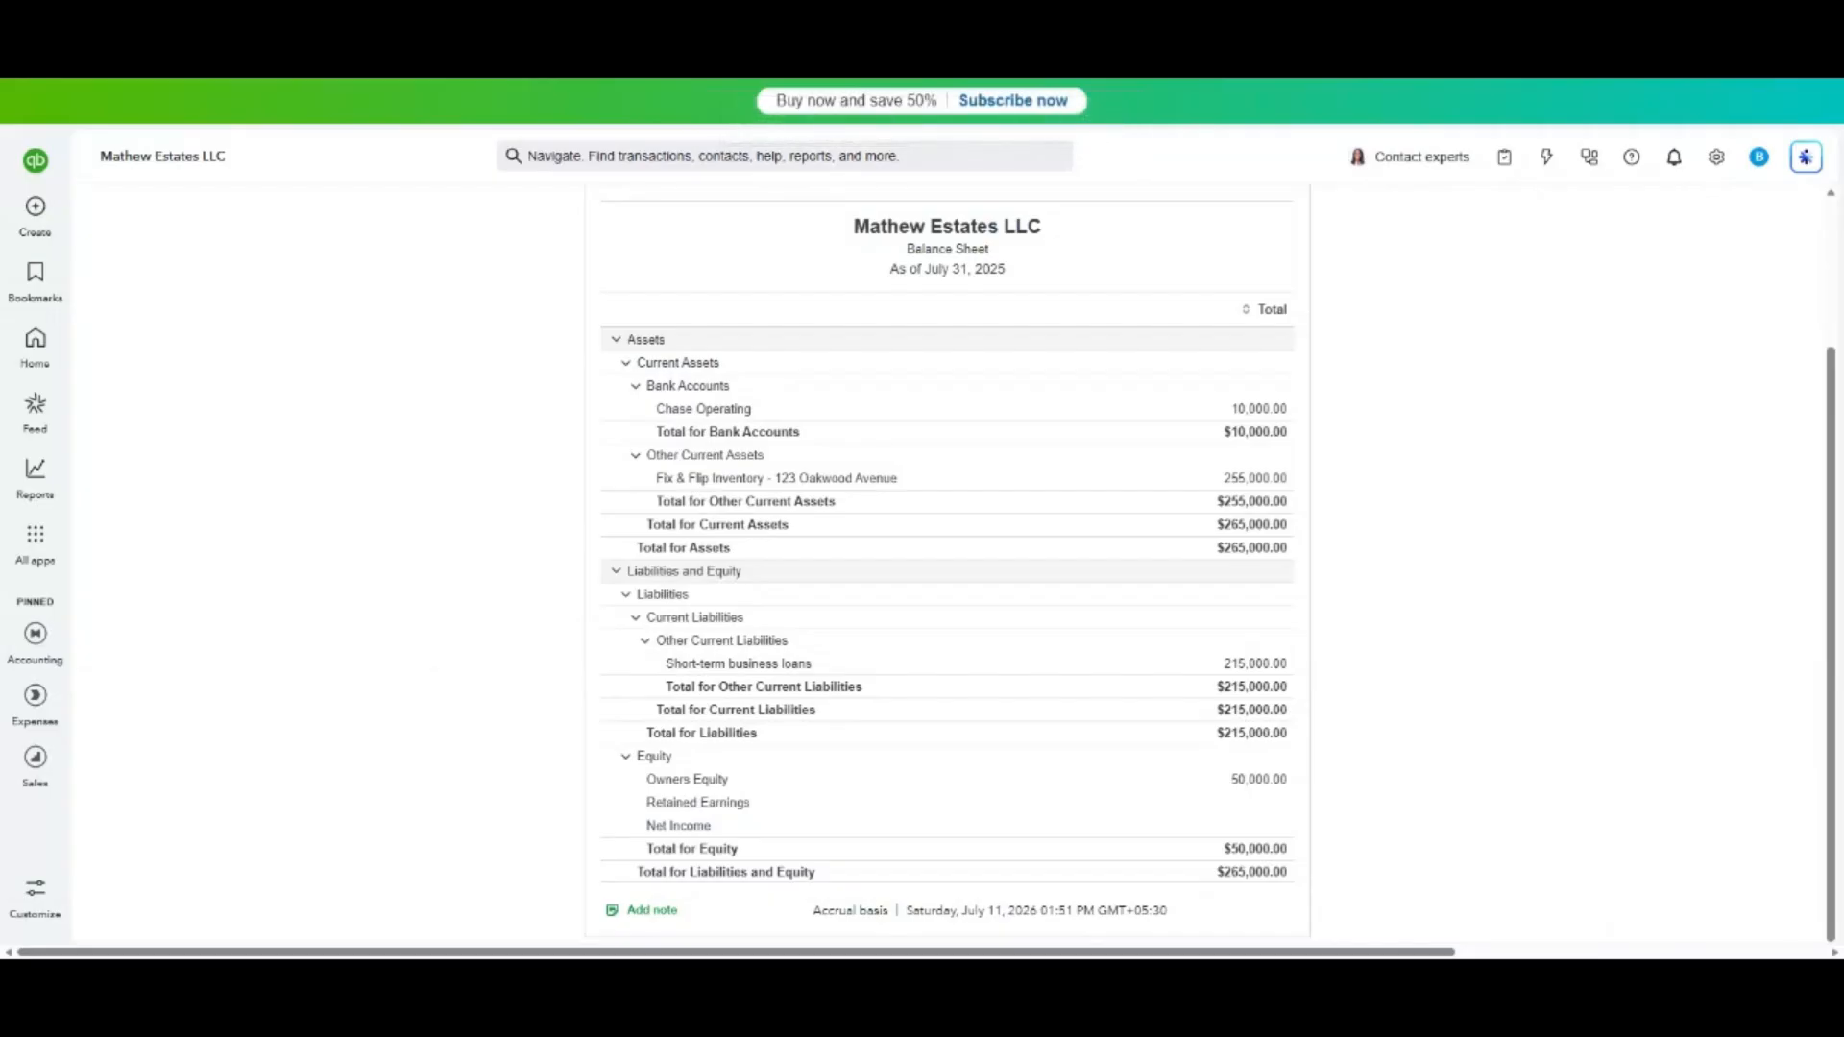
Start another expense and set its payment date to 02/24/2025.
mouse_move(37, 209)
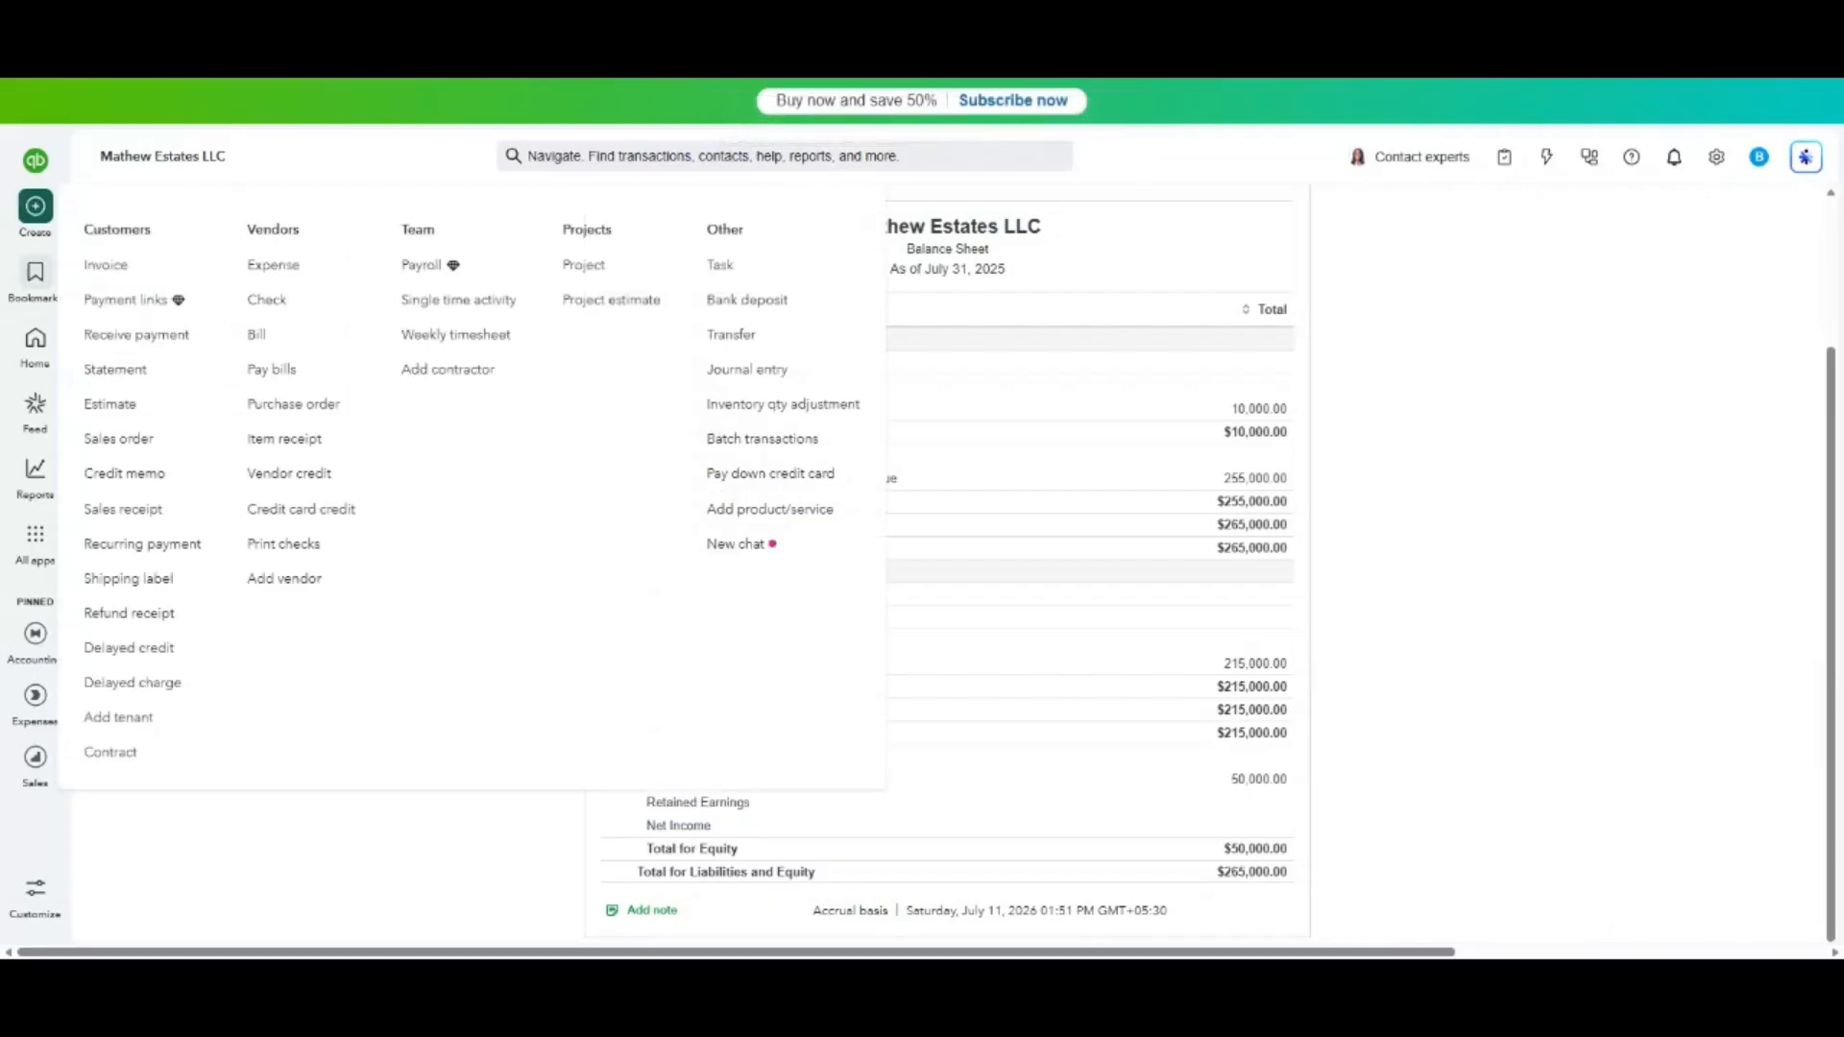
click(318, 283)
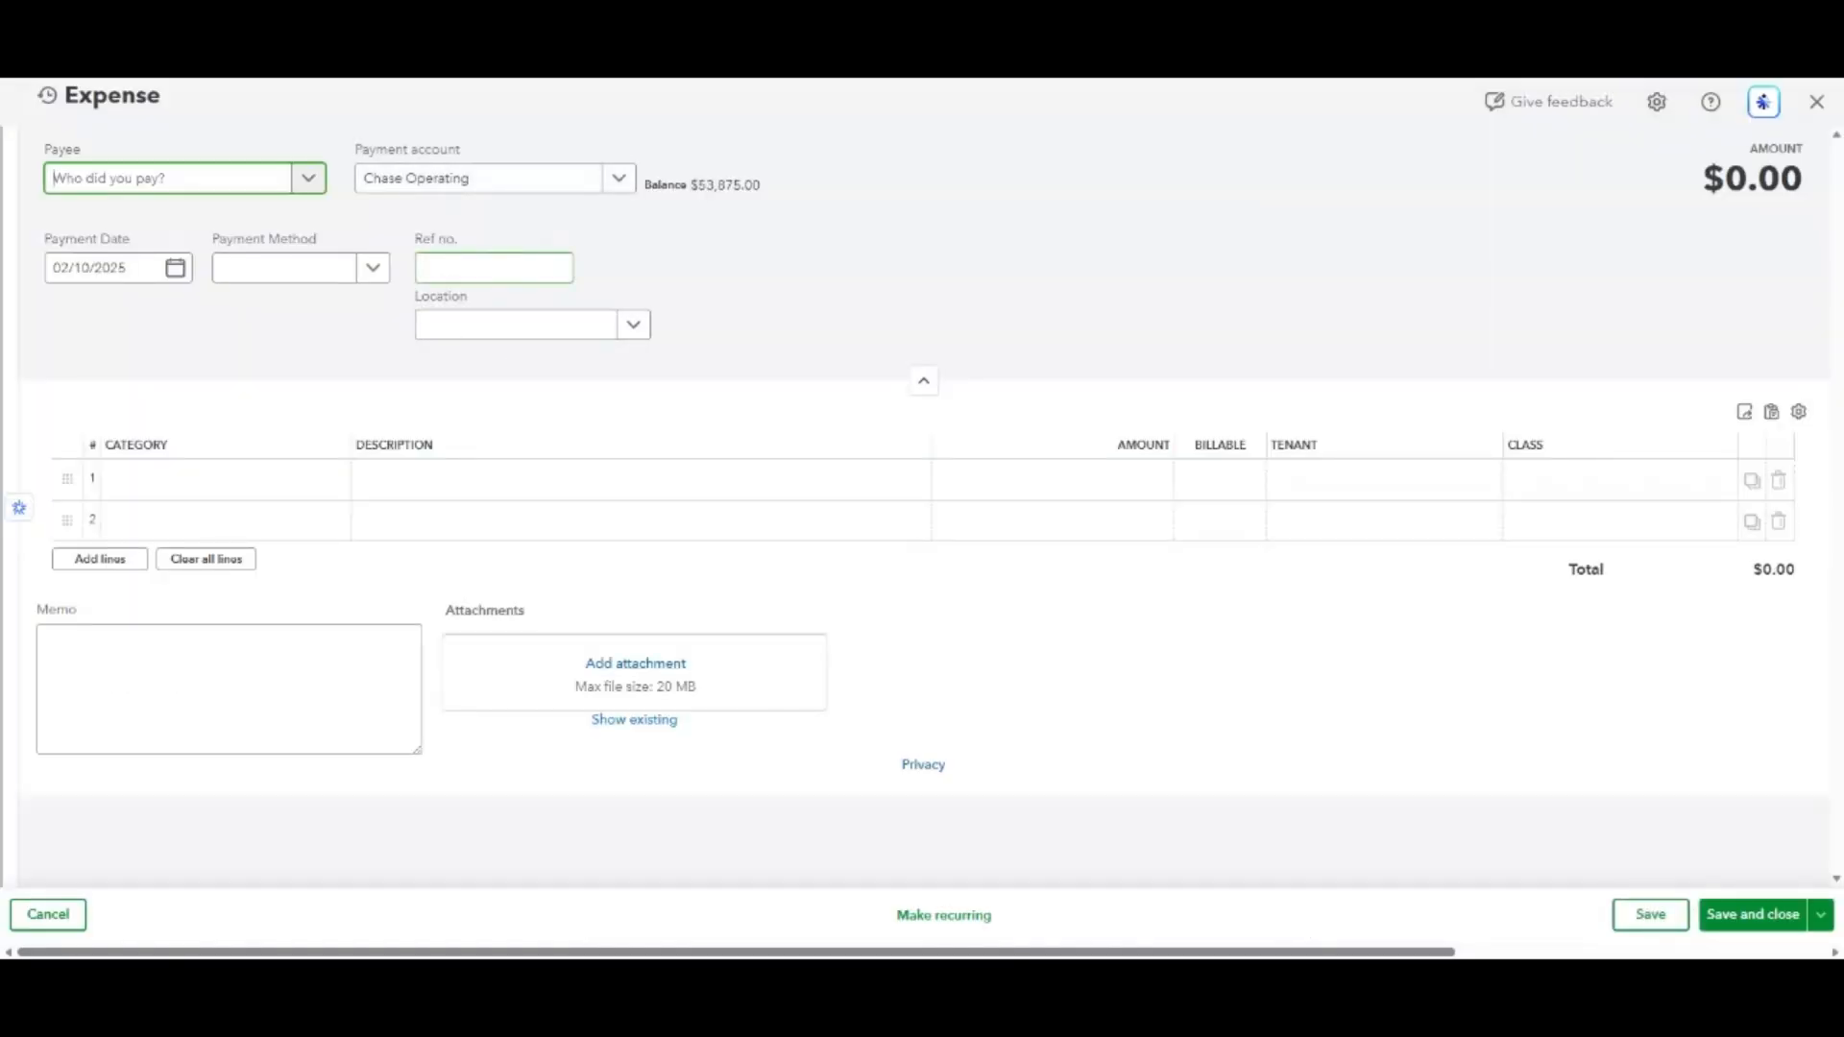
click(174, 268)
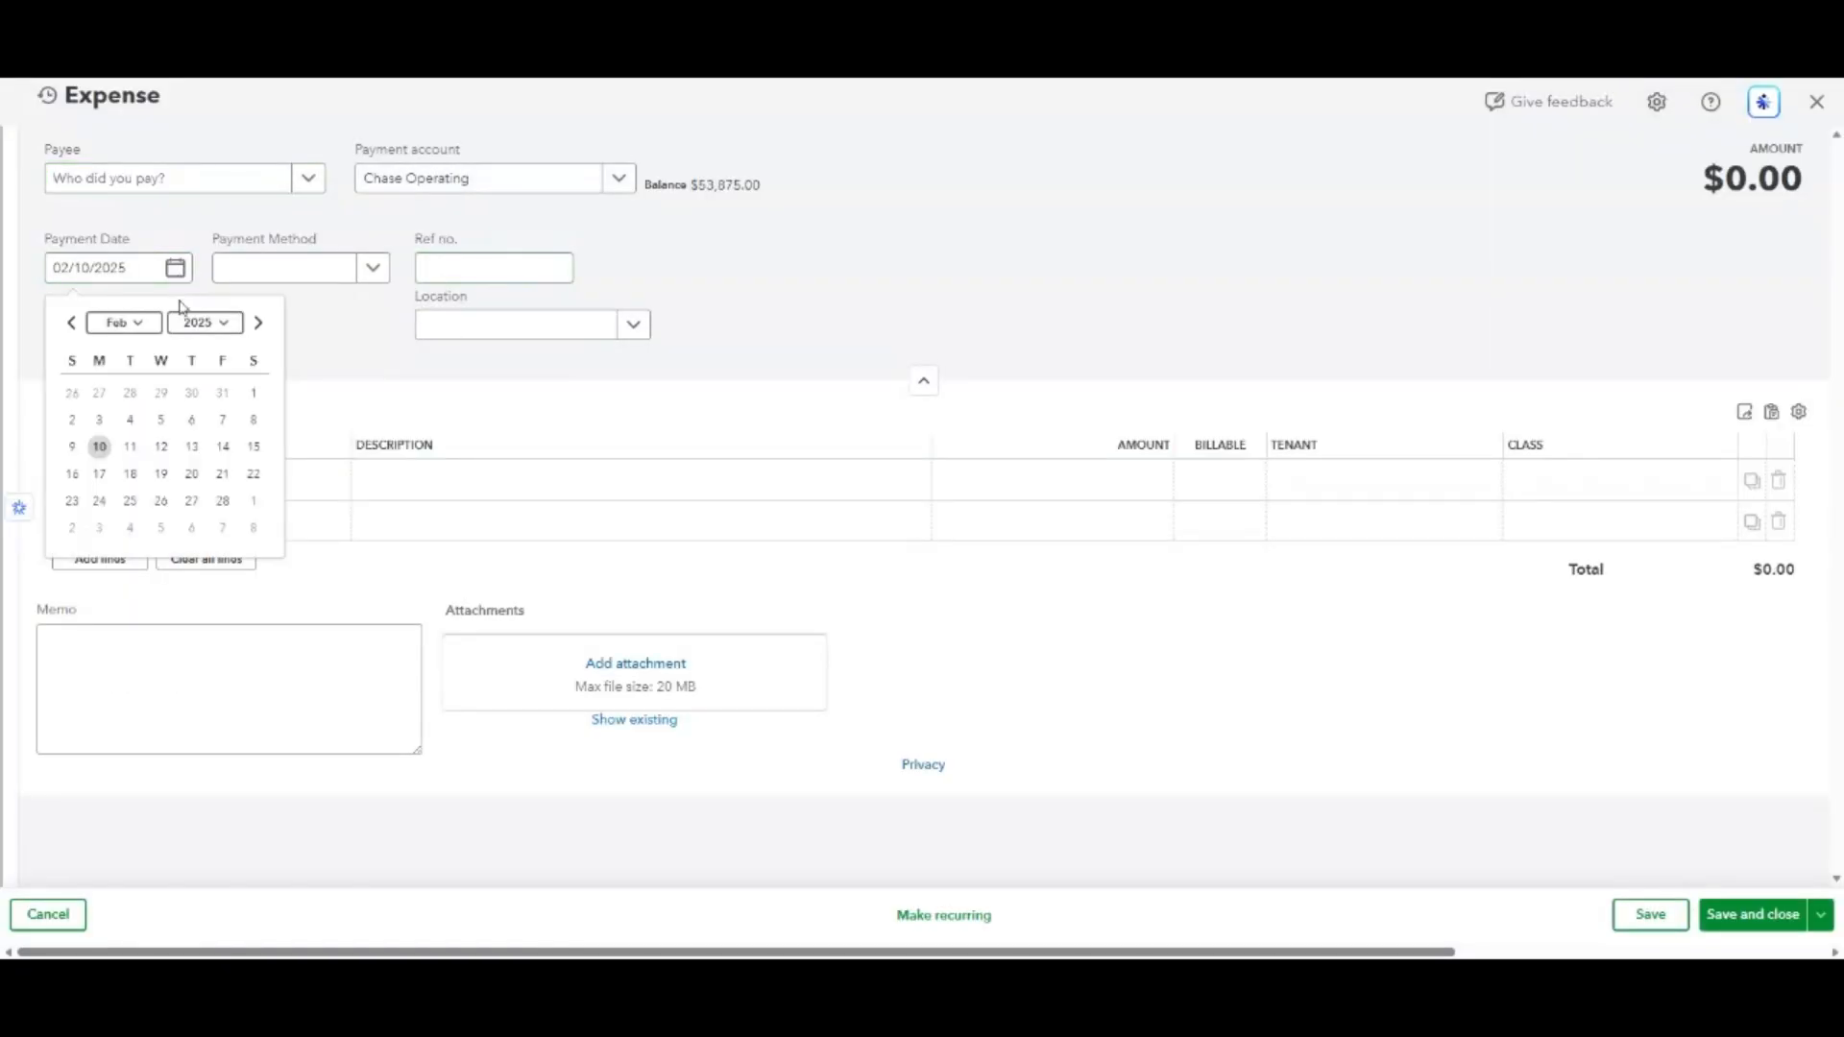
click(112, 501)
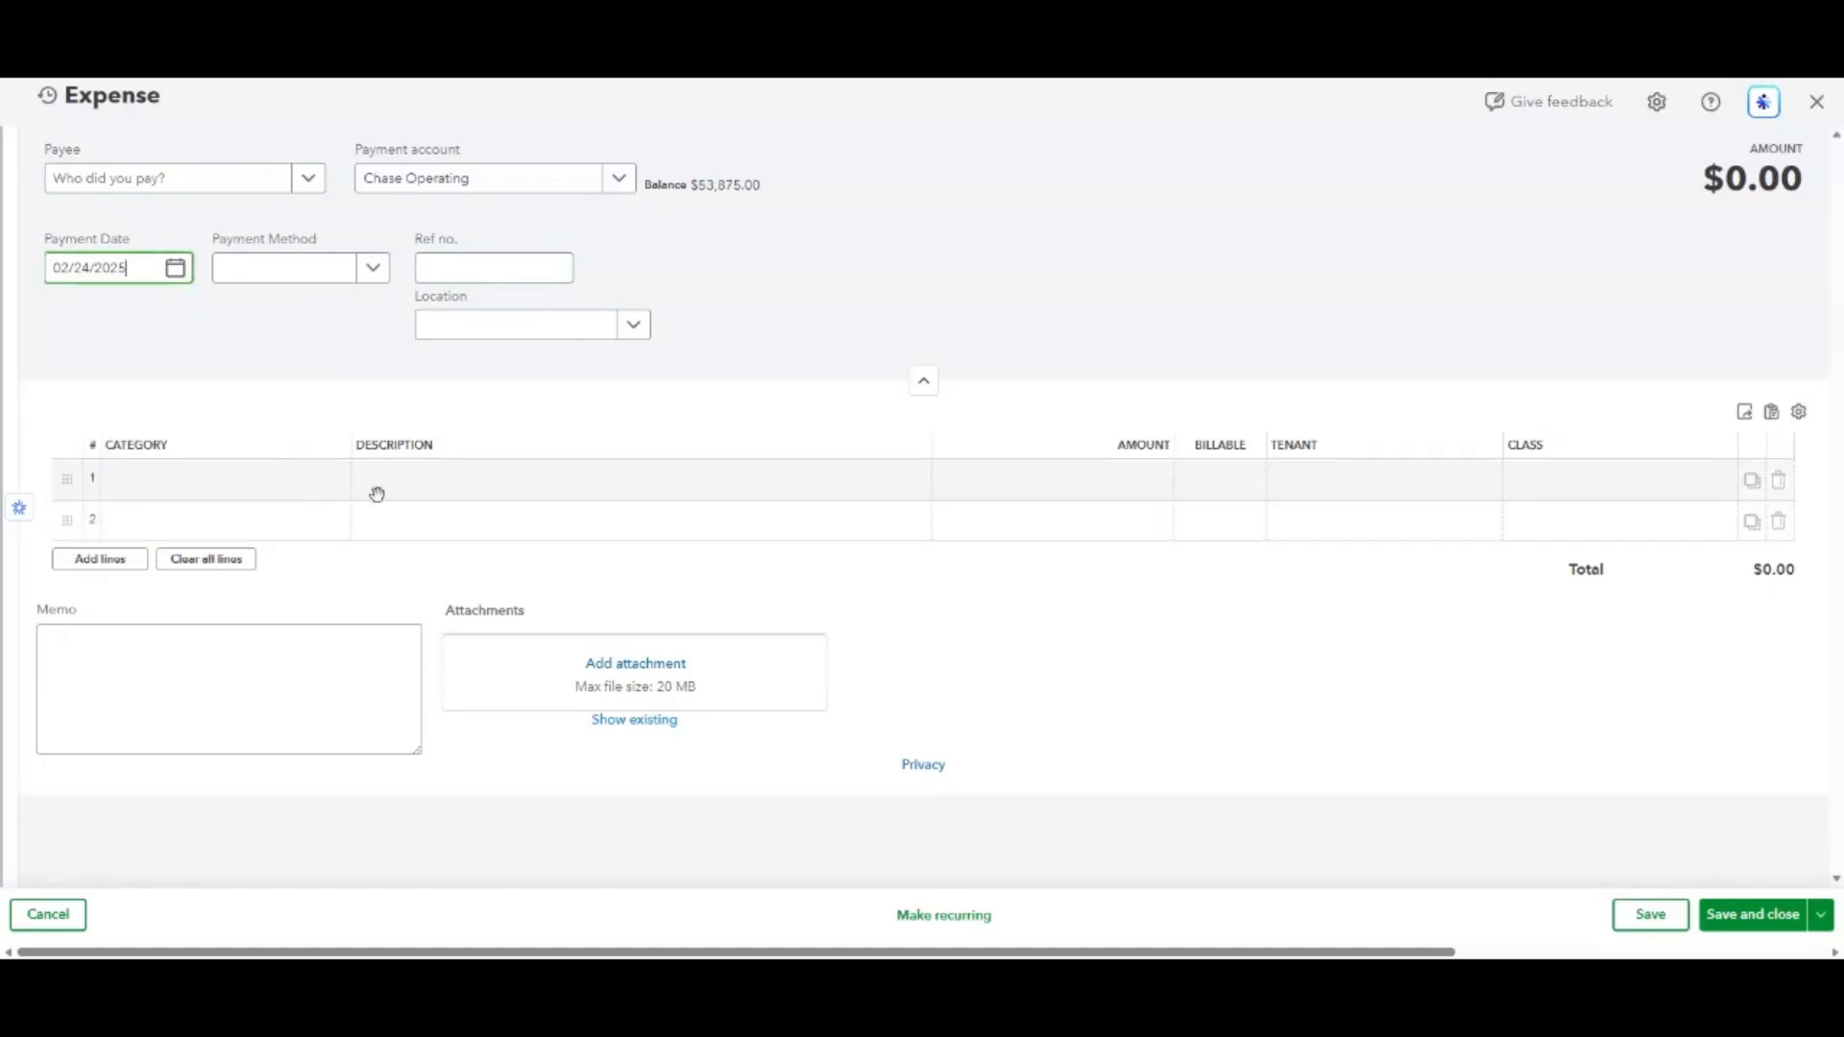
Assign line 1 to the Fix & Flip Inventory - 123 Oakwood Avenue category with the description "HVAC Replacement".
click(259, 477)
text(fix)
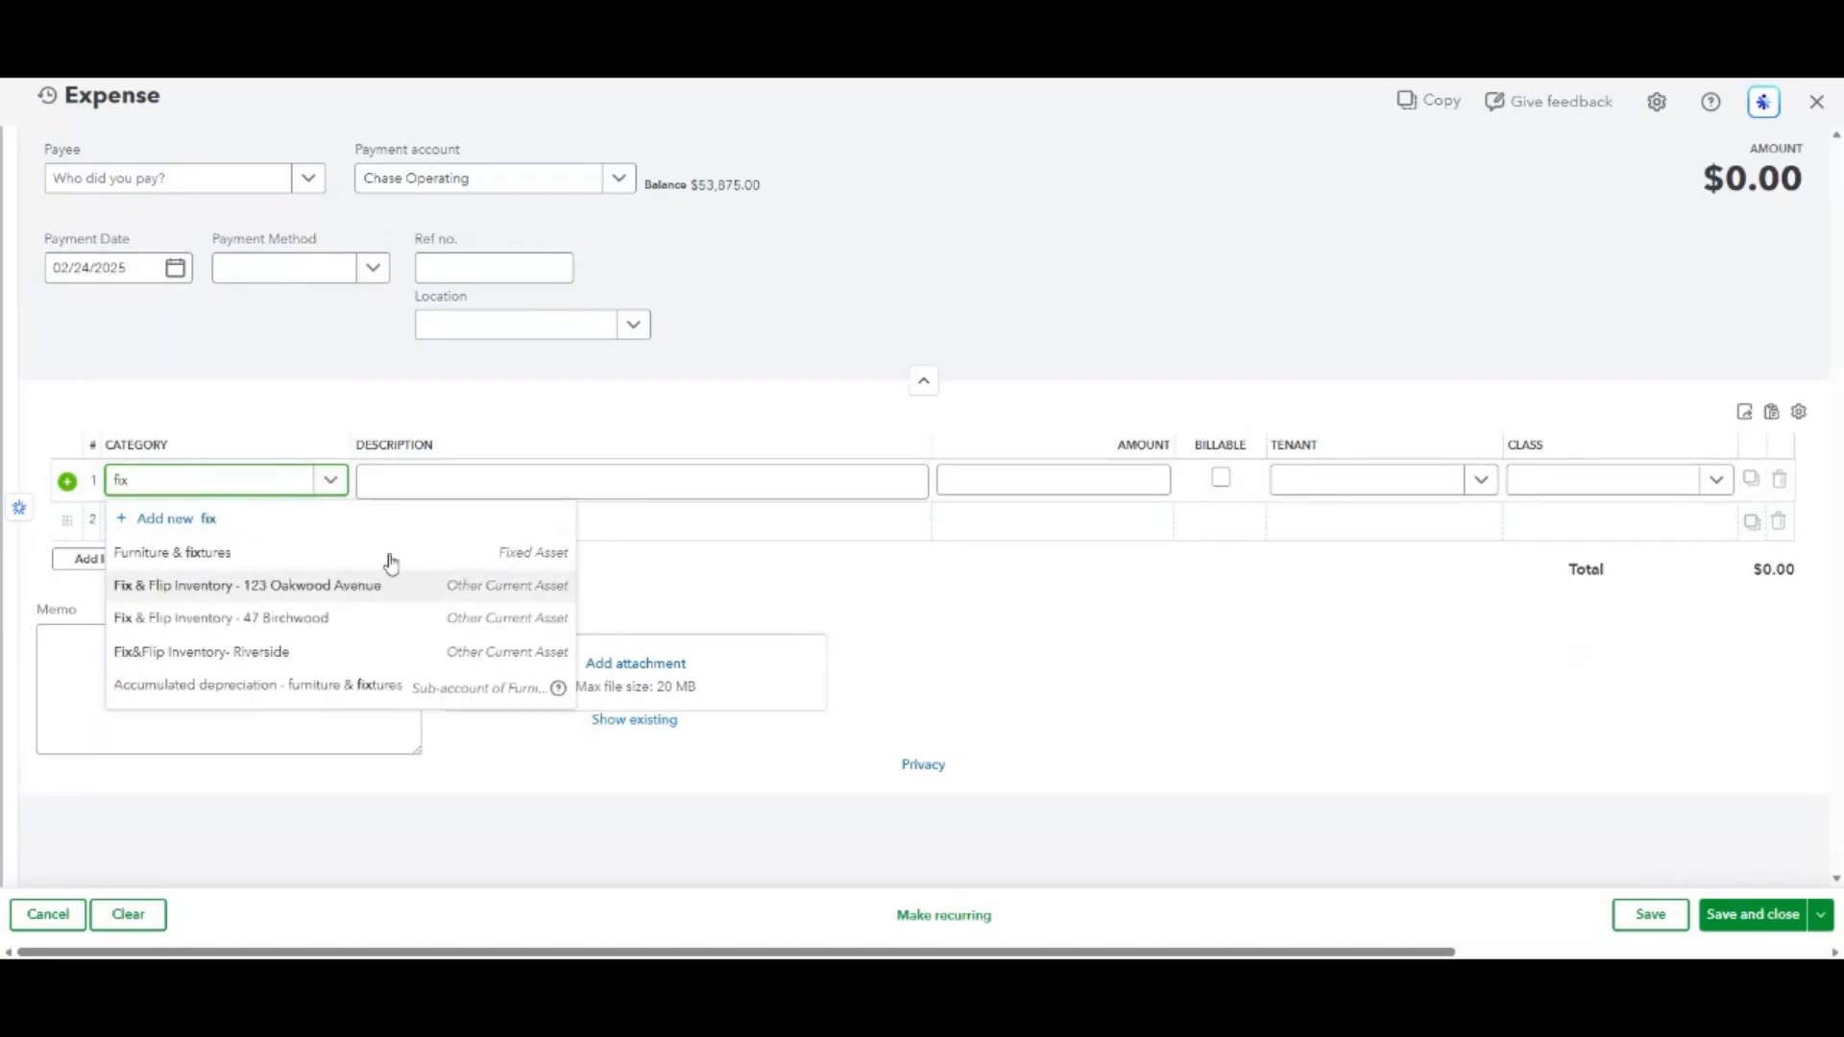
click(389, 581)
text(HVAC Replacement)
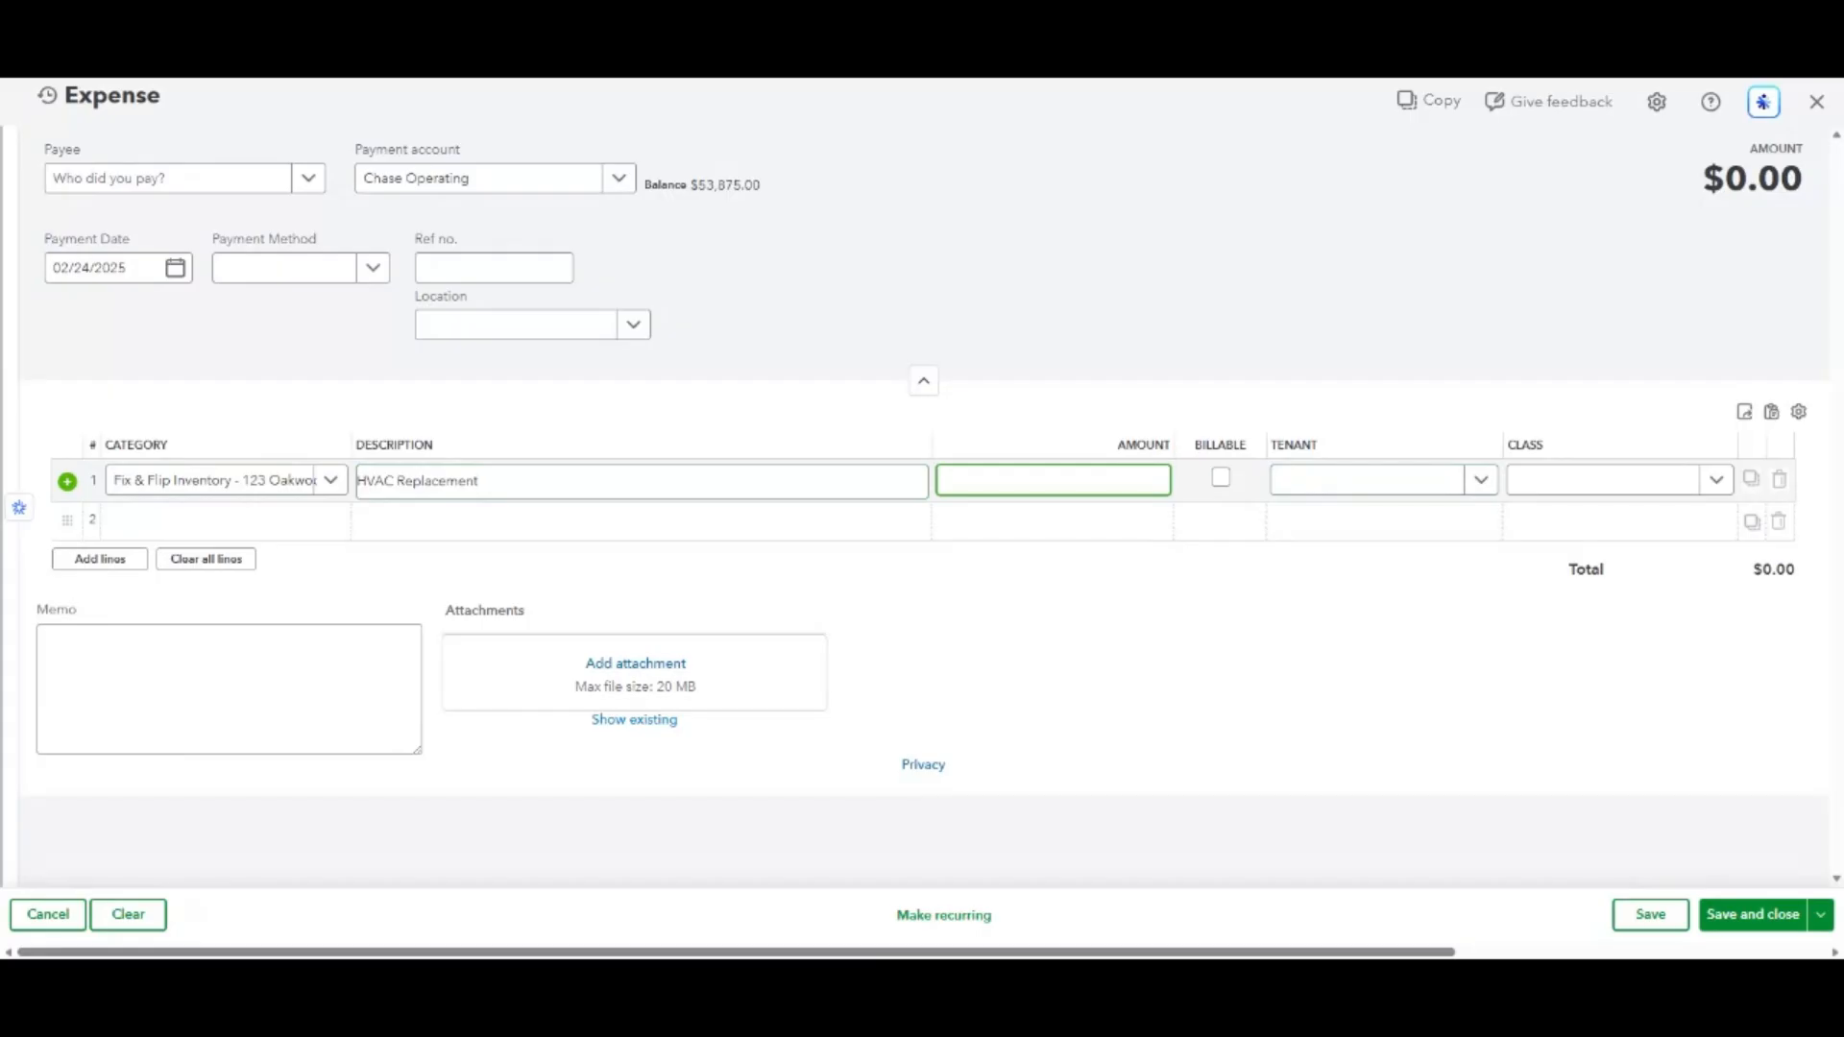
Set the HVAC line's amount to $5,000, then save and close the expense.
text(000)
click(1479, 799)
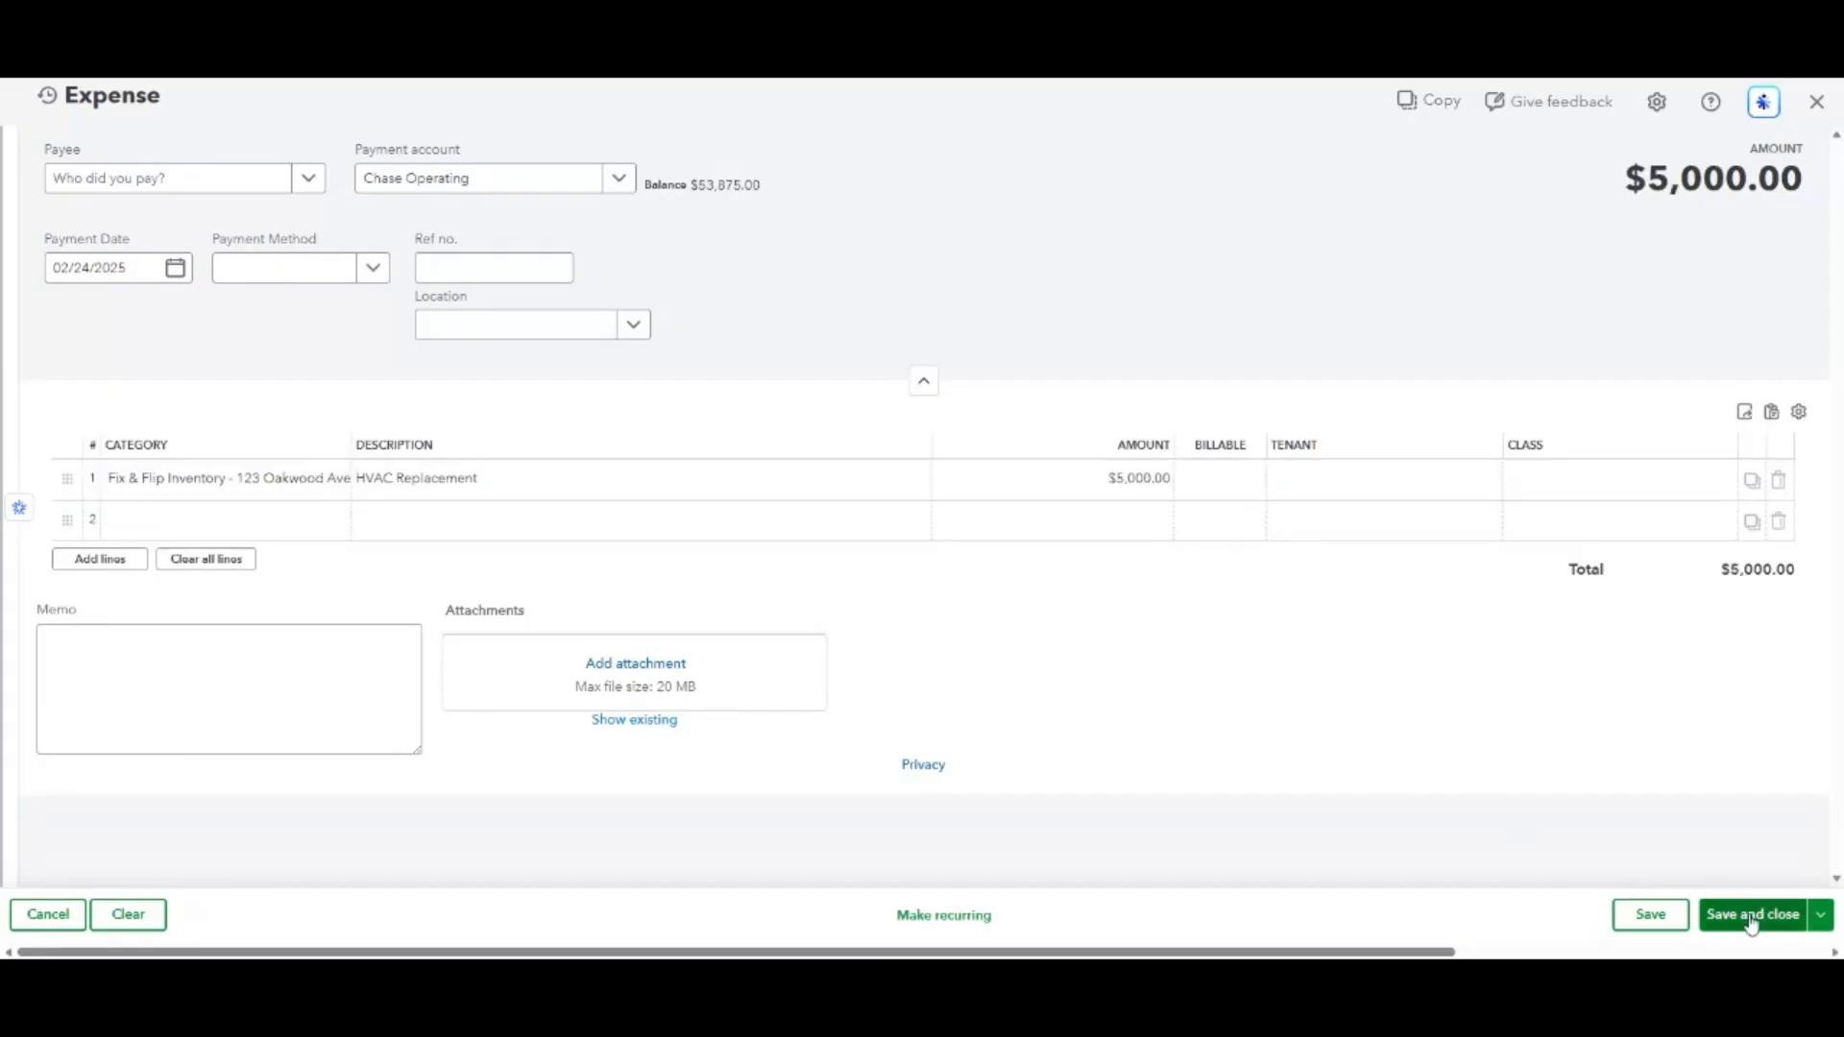
click(1750, 917)
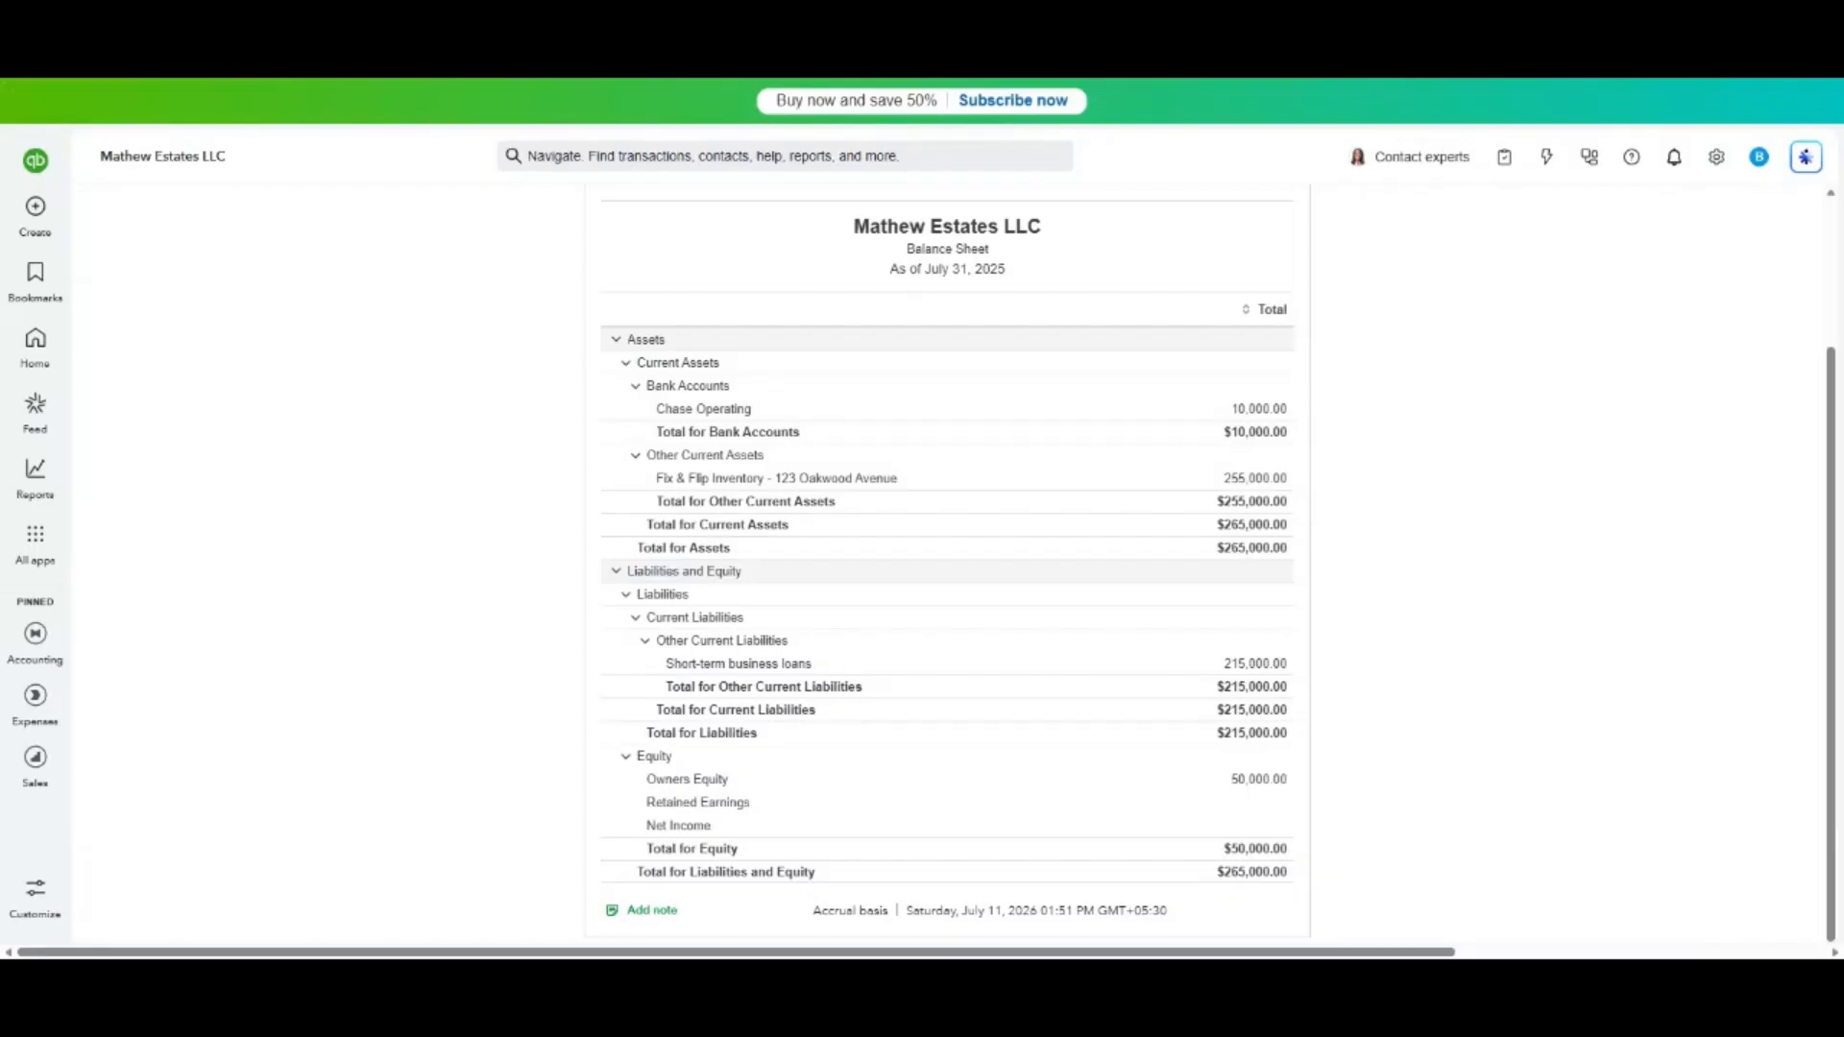
Start another expense and set its payment date to 03/10/2025.
click(36, 205)
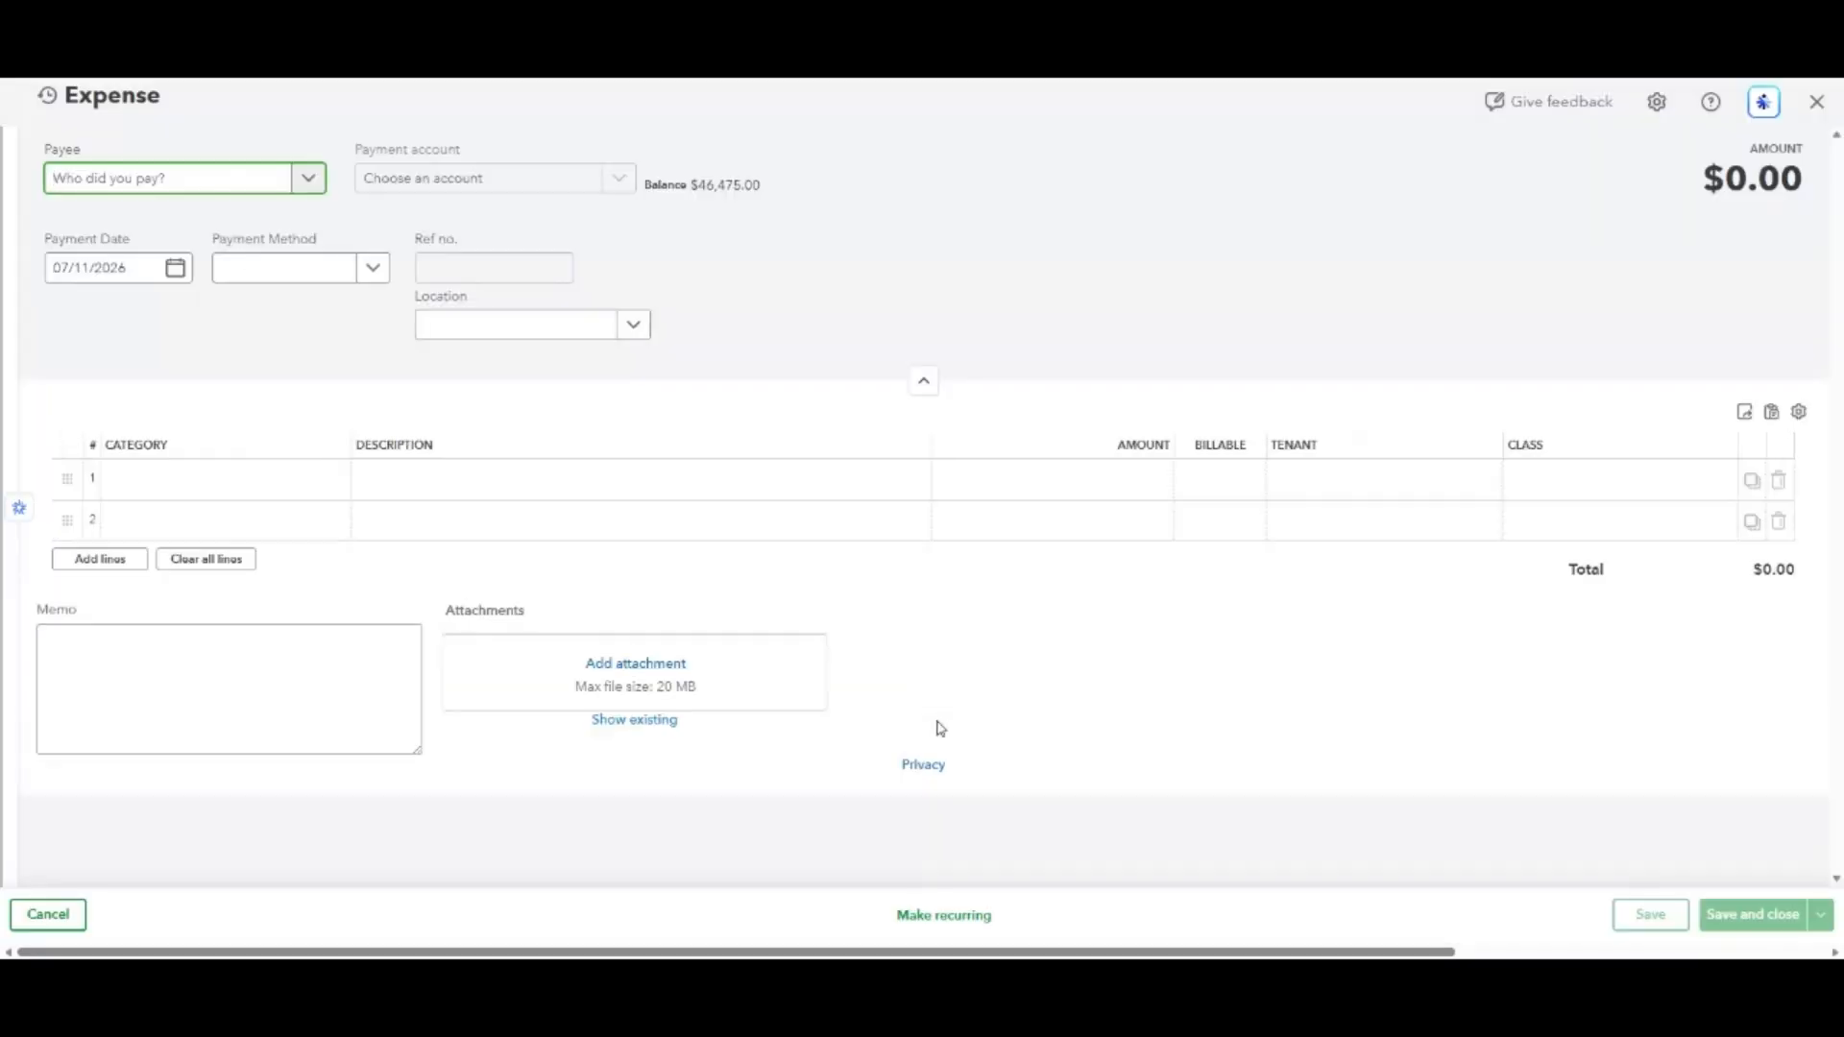
click(175, 268)
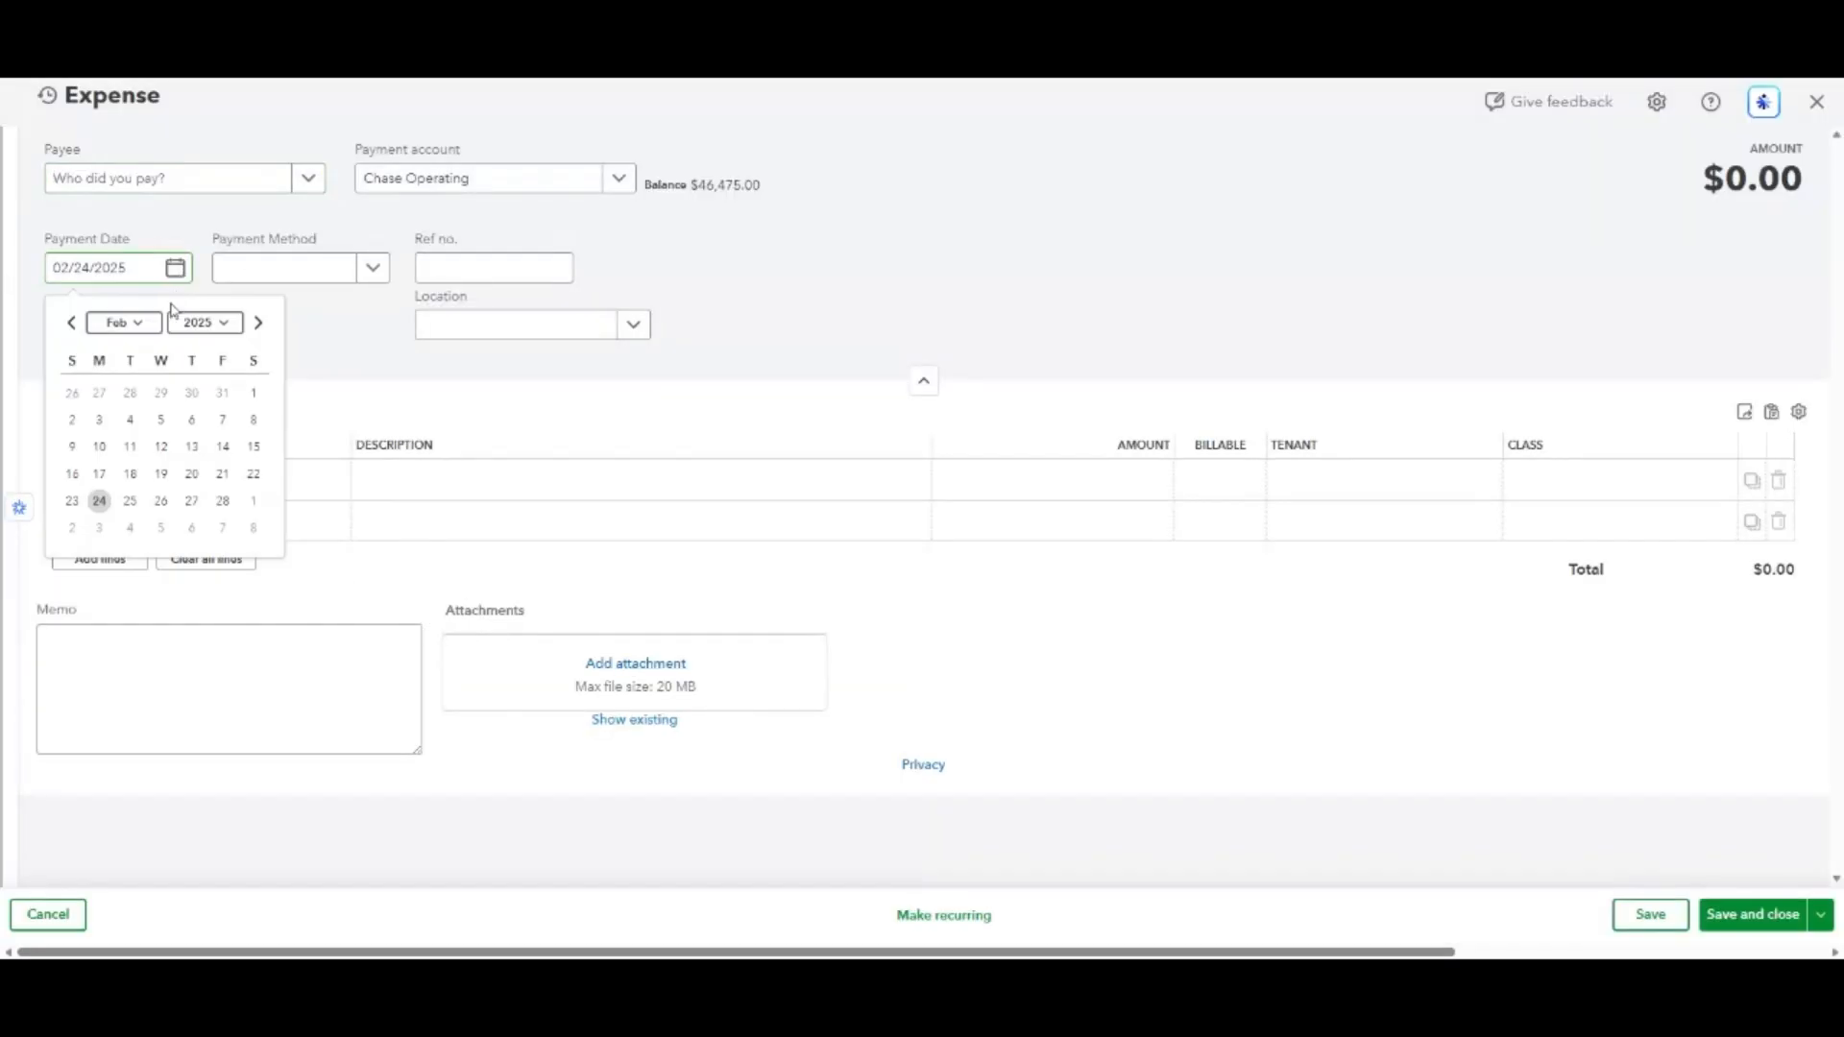
click(139, 323)
click(117, 425)
click(101, 448)
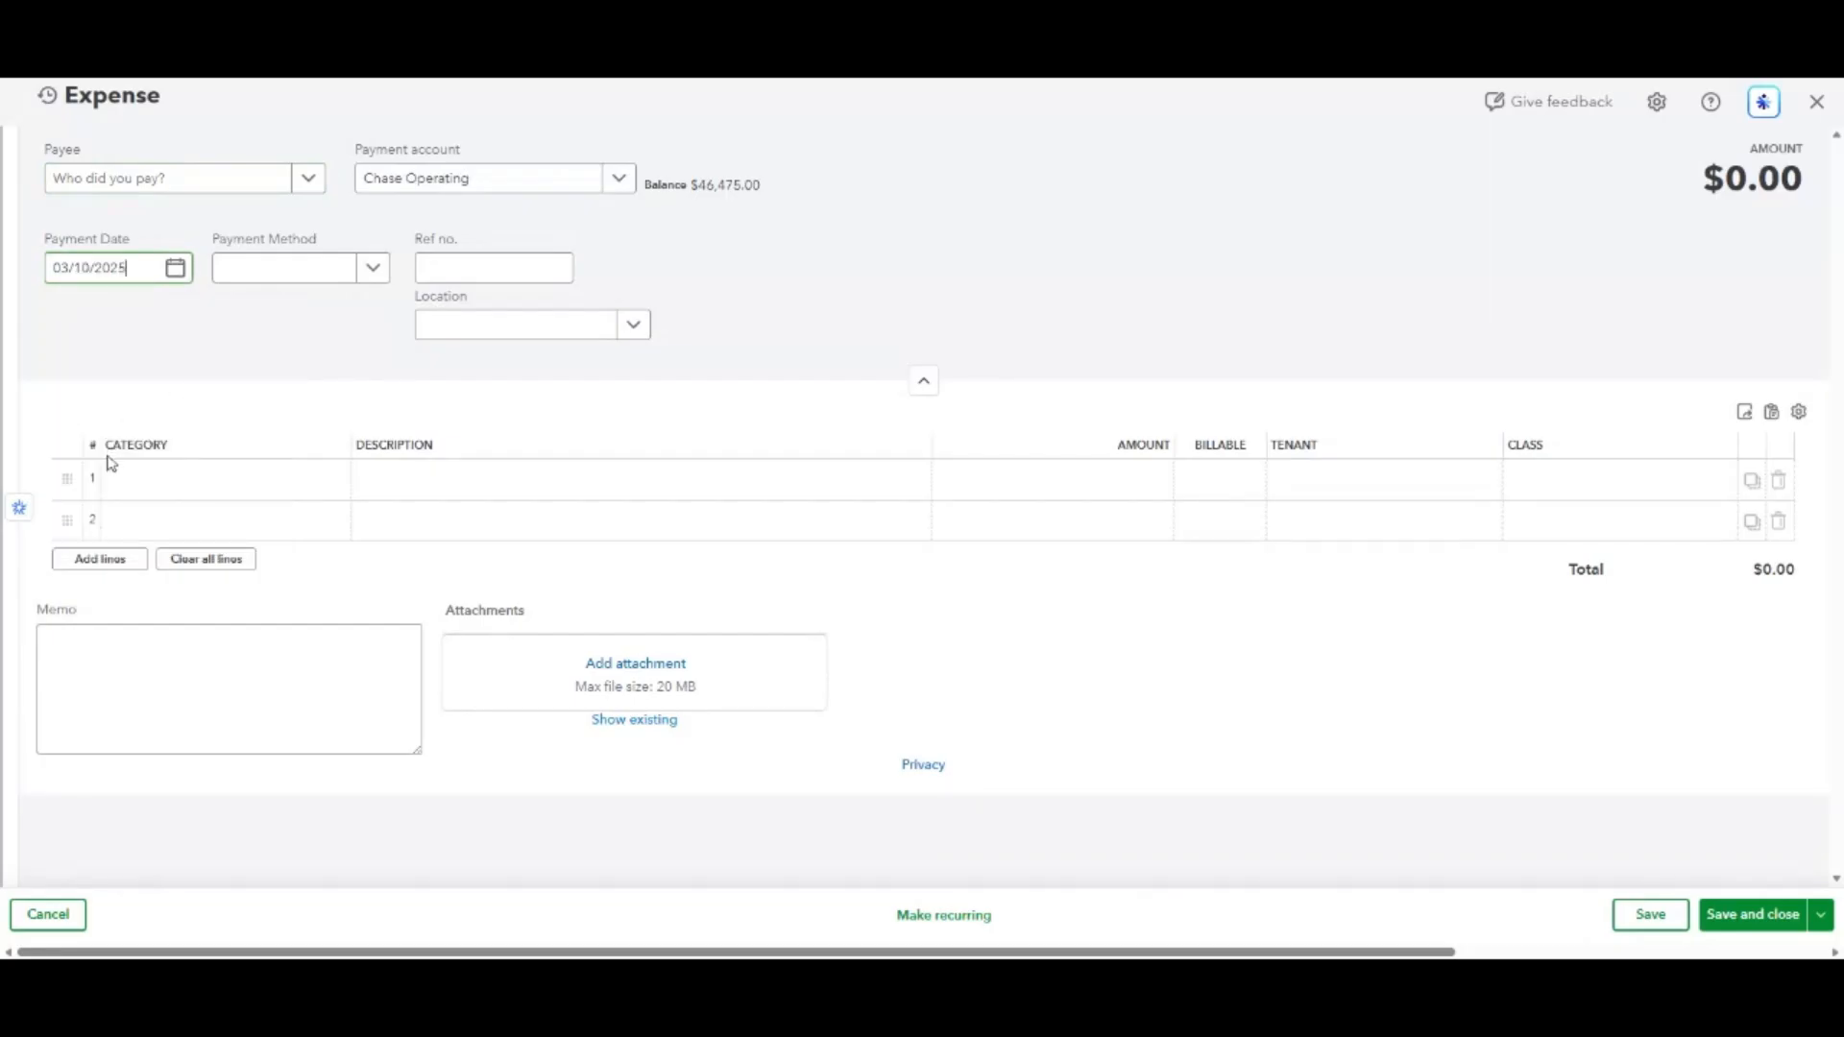
Assign line 1 to the Fix & Flip Inventory - 123 Oakwood Avenue category with the description "Flooring, Paint & Misc Finishes".
click(256, 485)
text(fix)
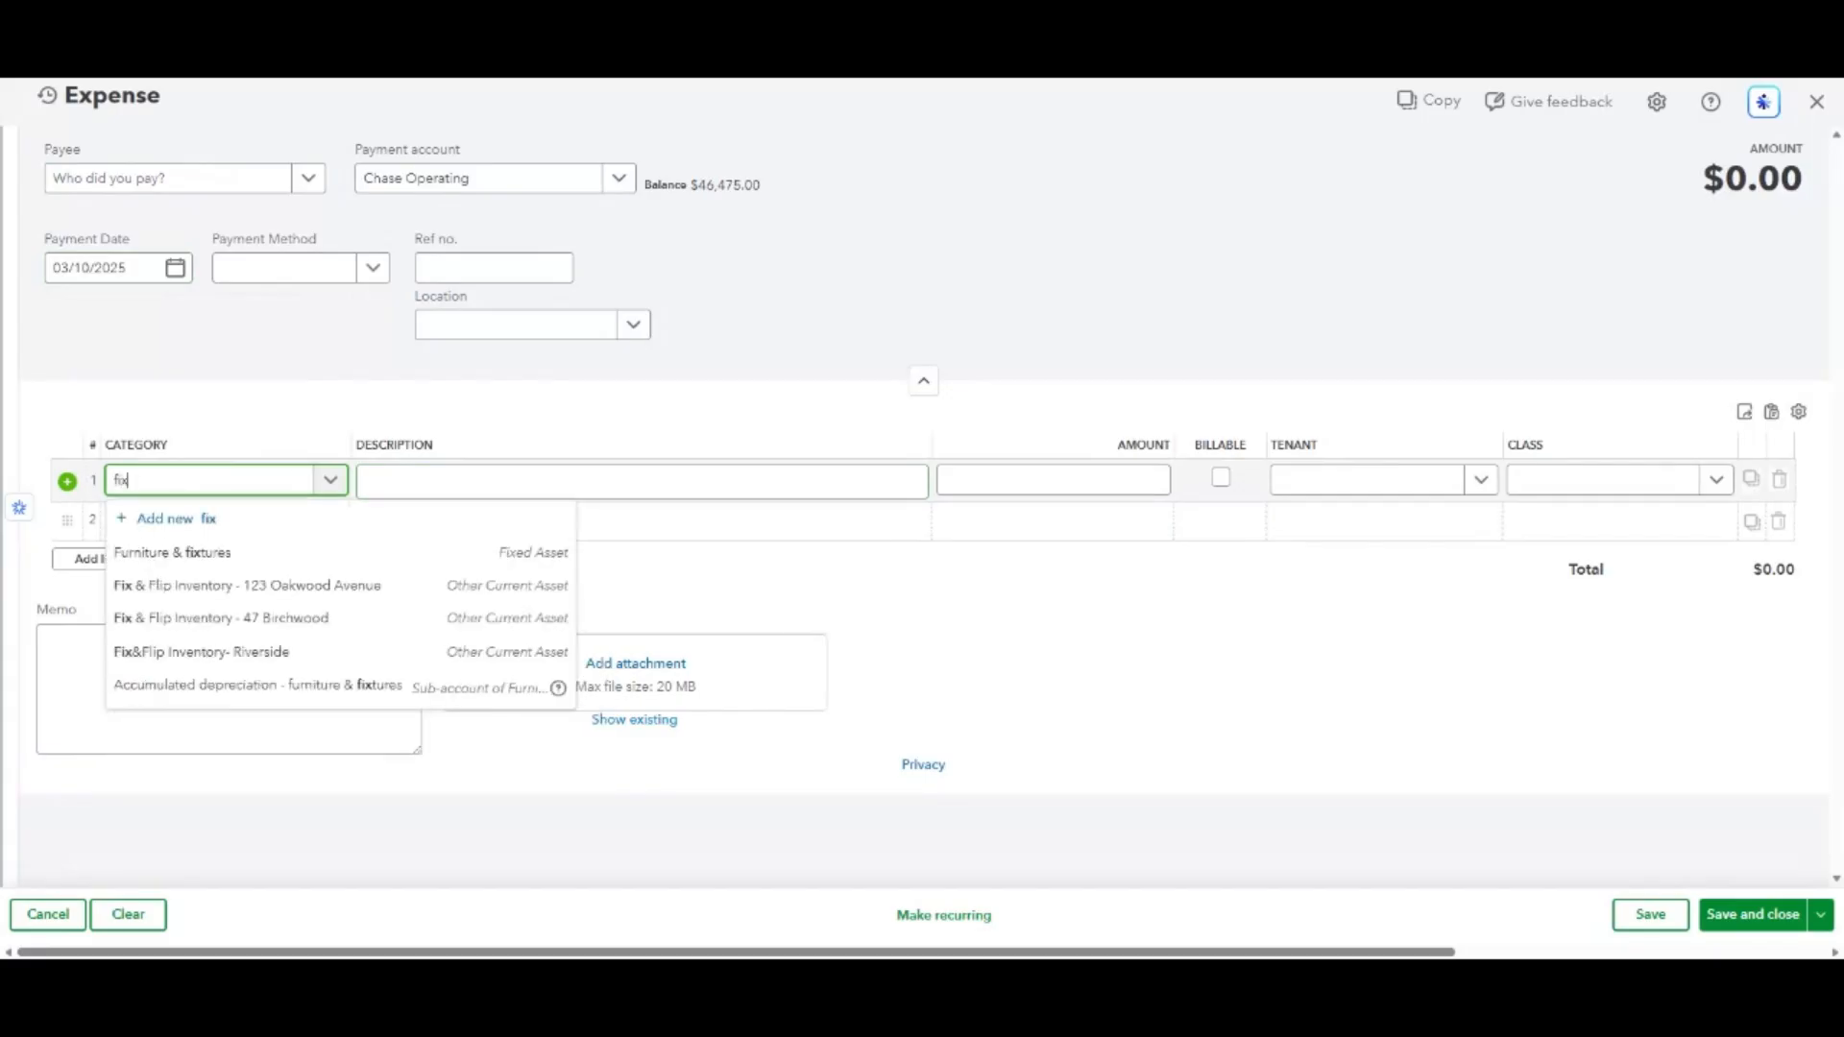
click(331, 588)
click(487, 501)
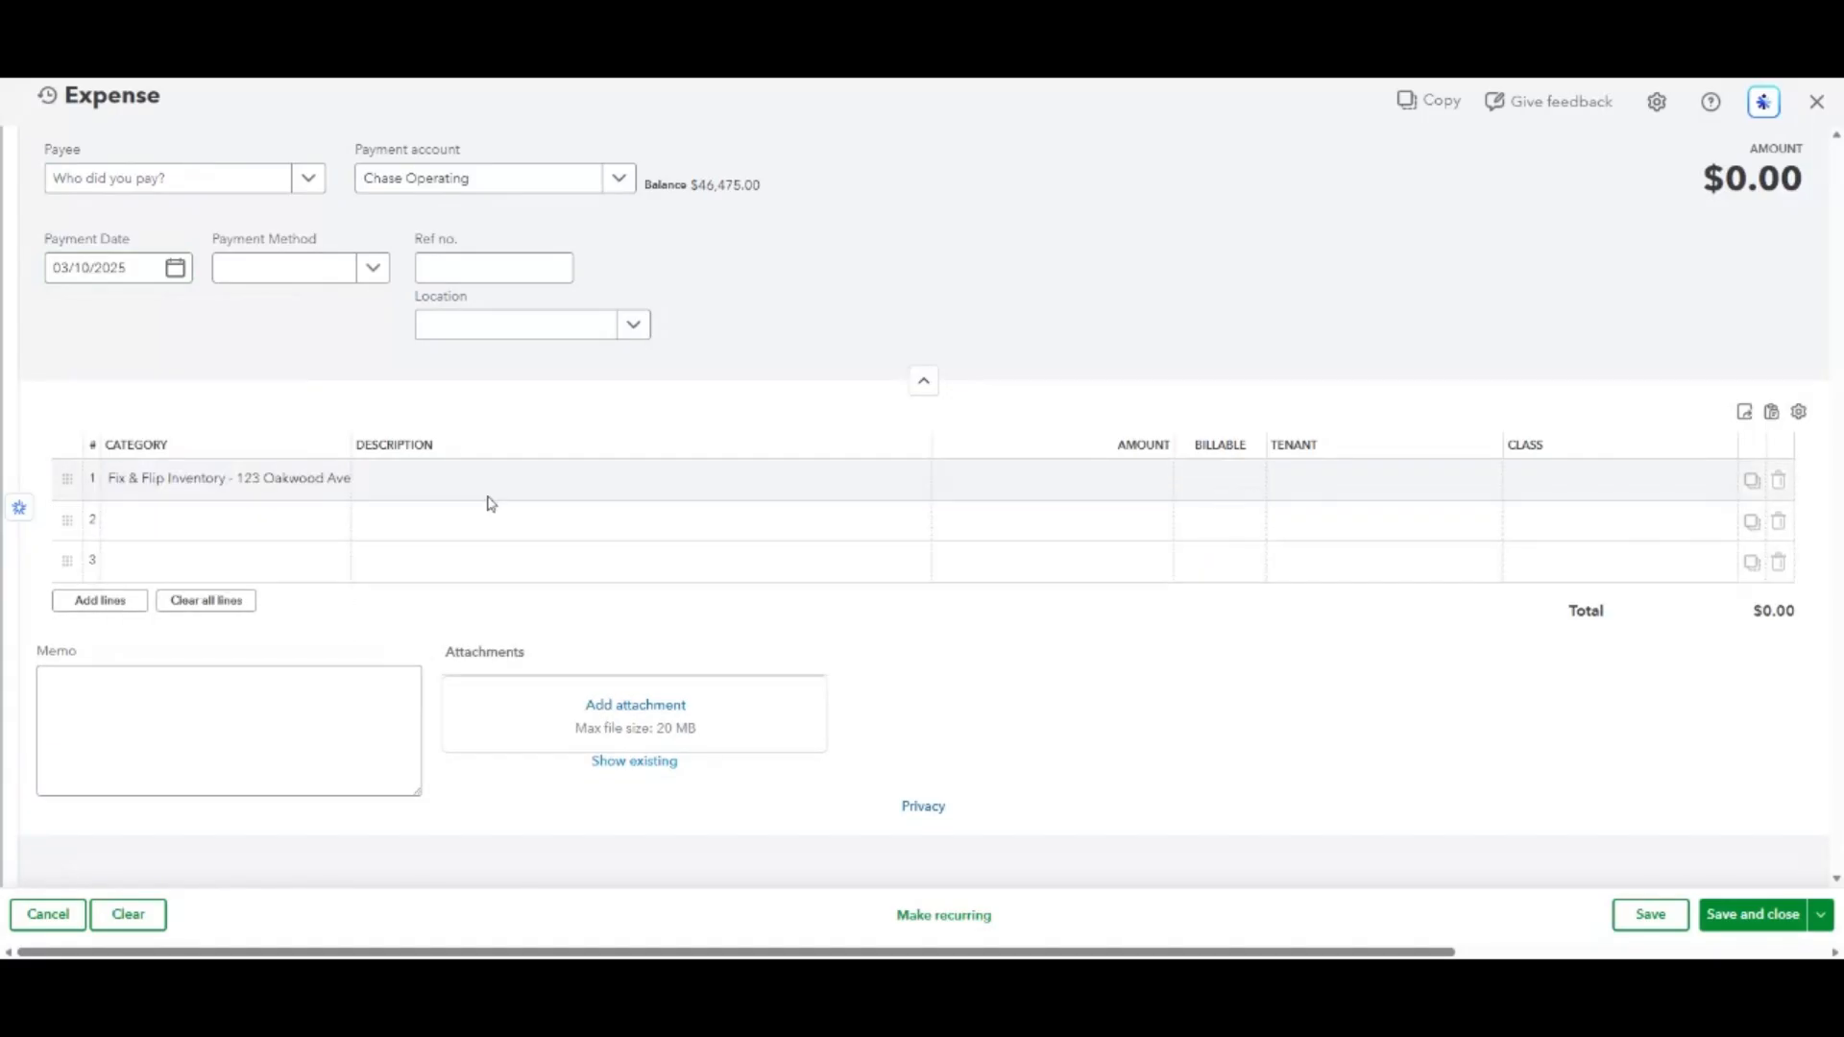
click(413, 480)
text(Flooring, Paint & Misc Finishes)
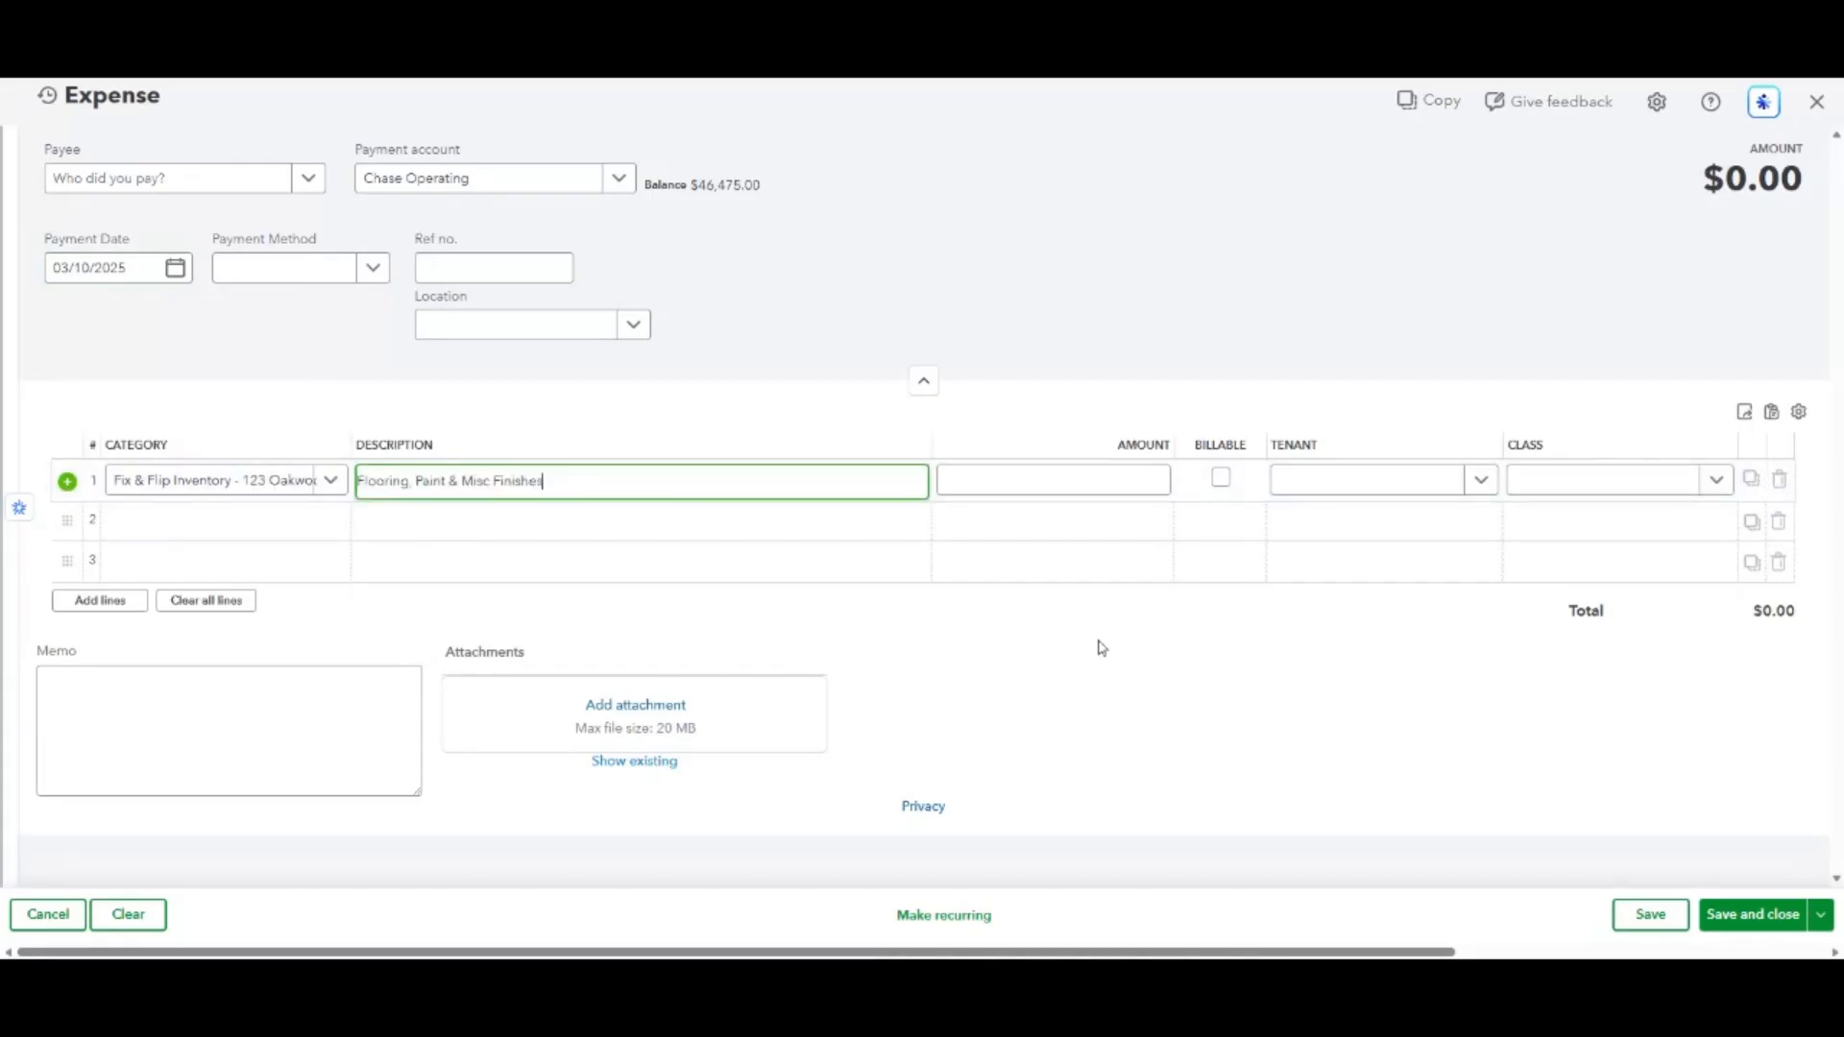
Set the flooring and paint line's amount to $6,700, then save and close the expense.
click(1053, 480)
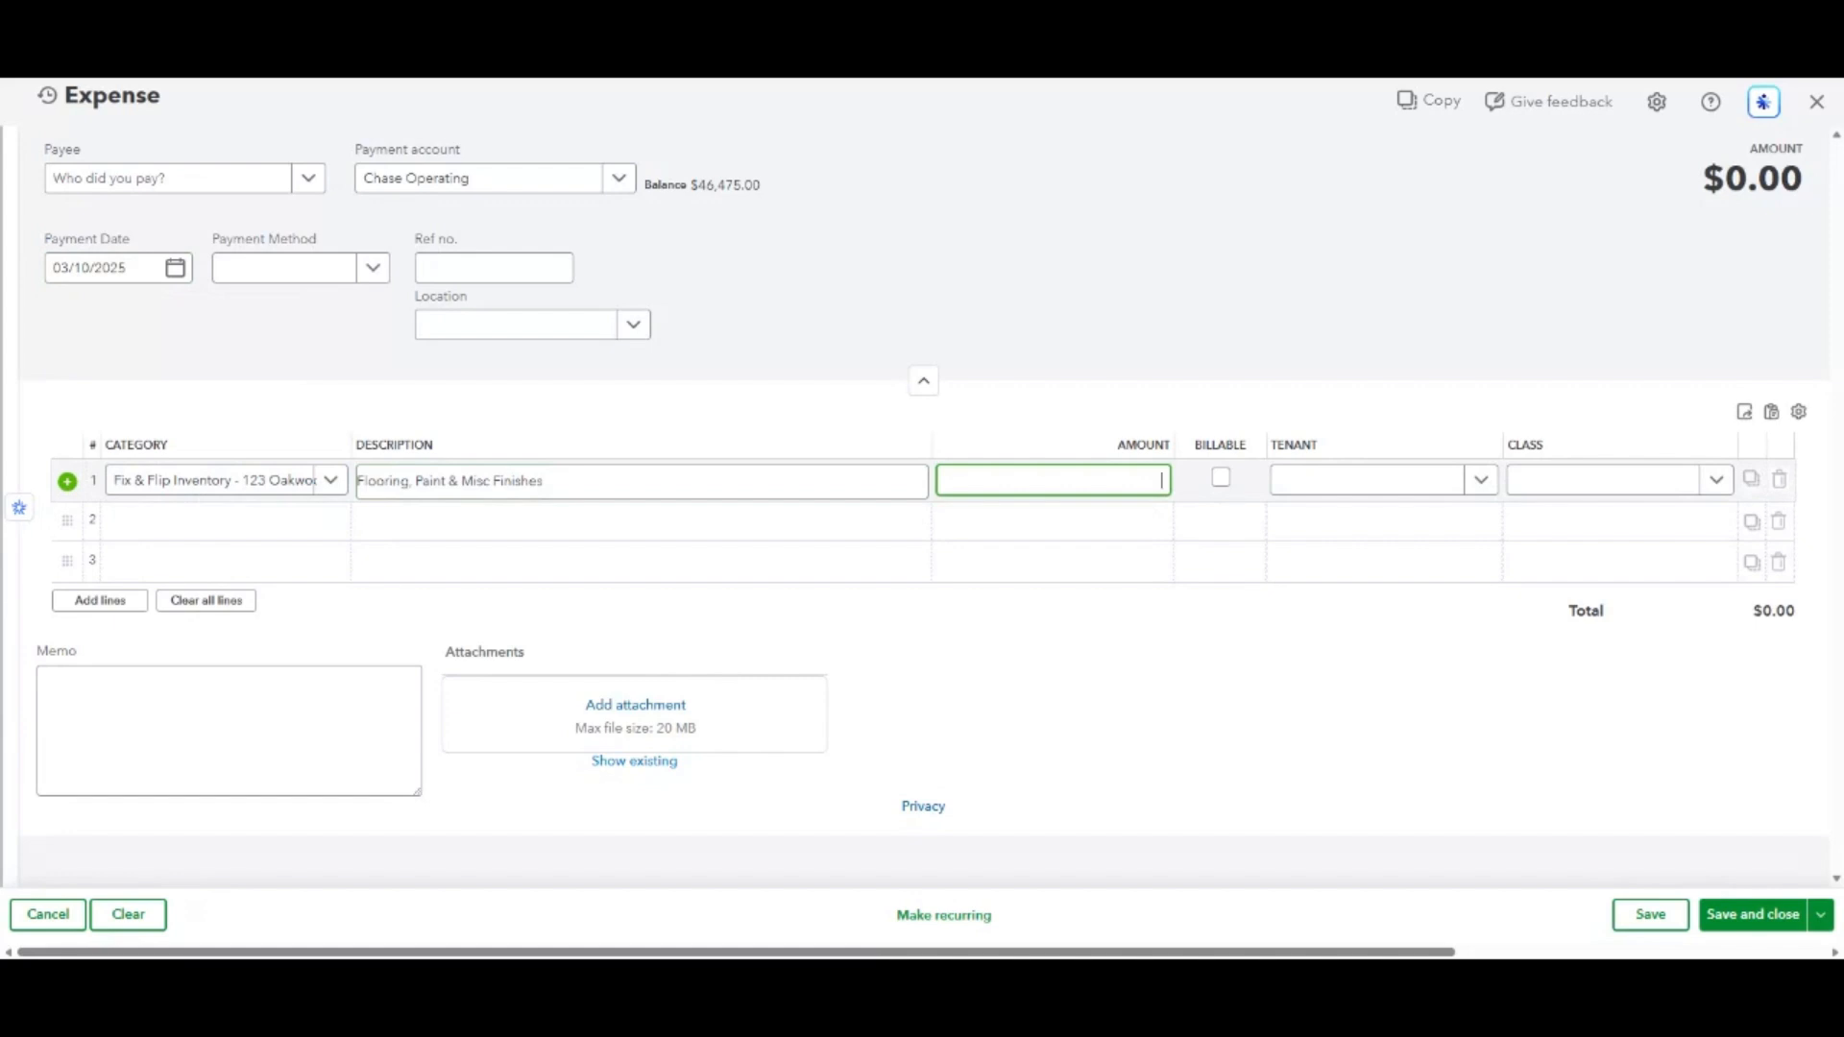
text(6700)
click(1309, 637)
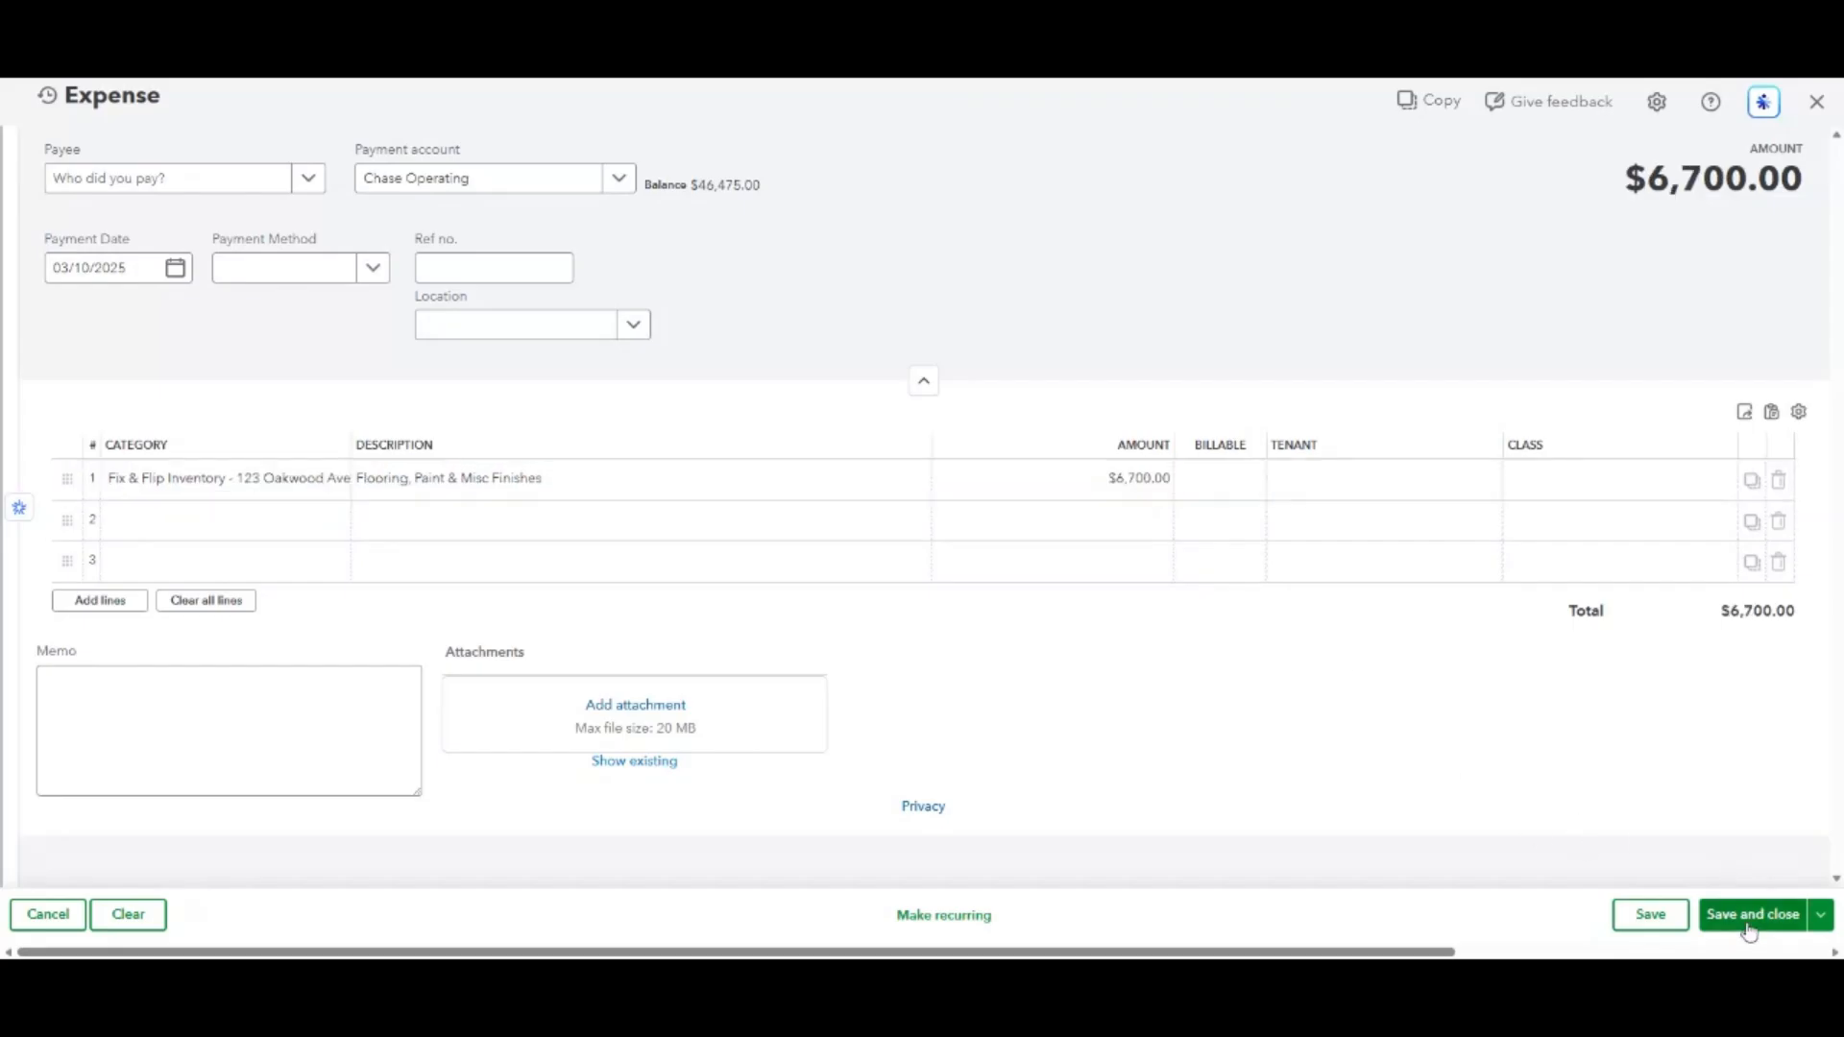
click(1748, 917)
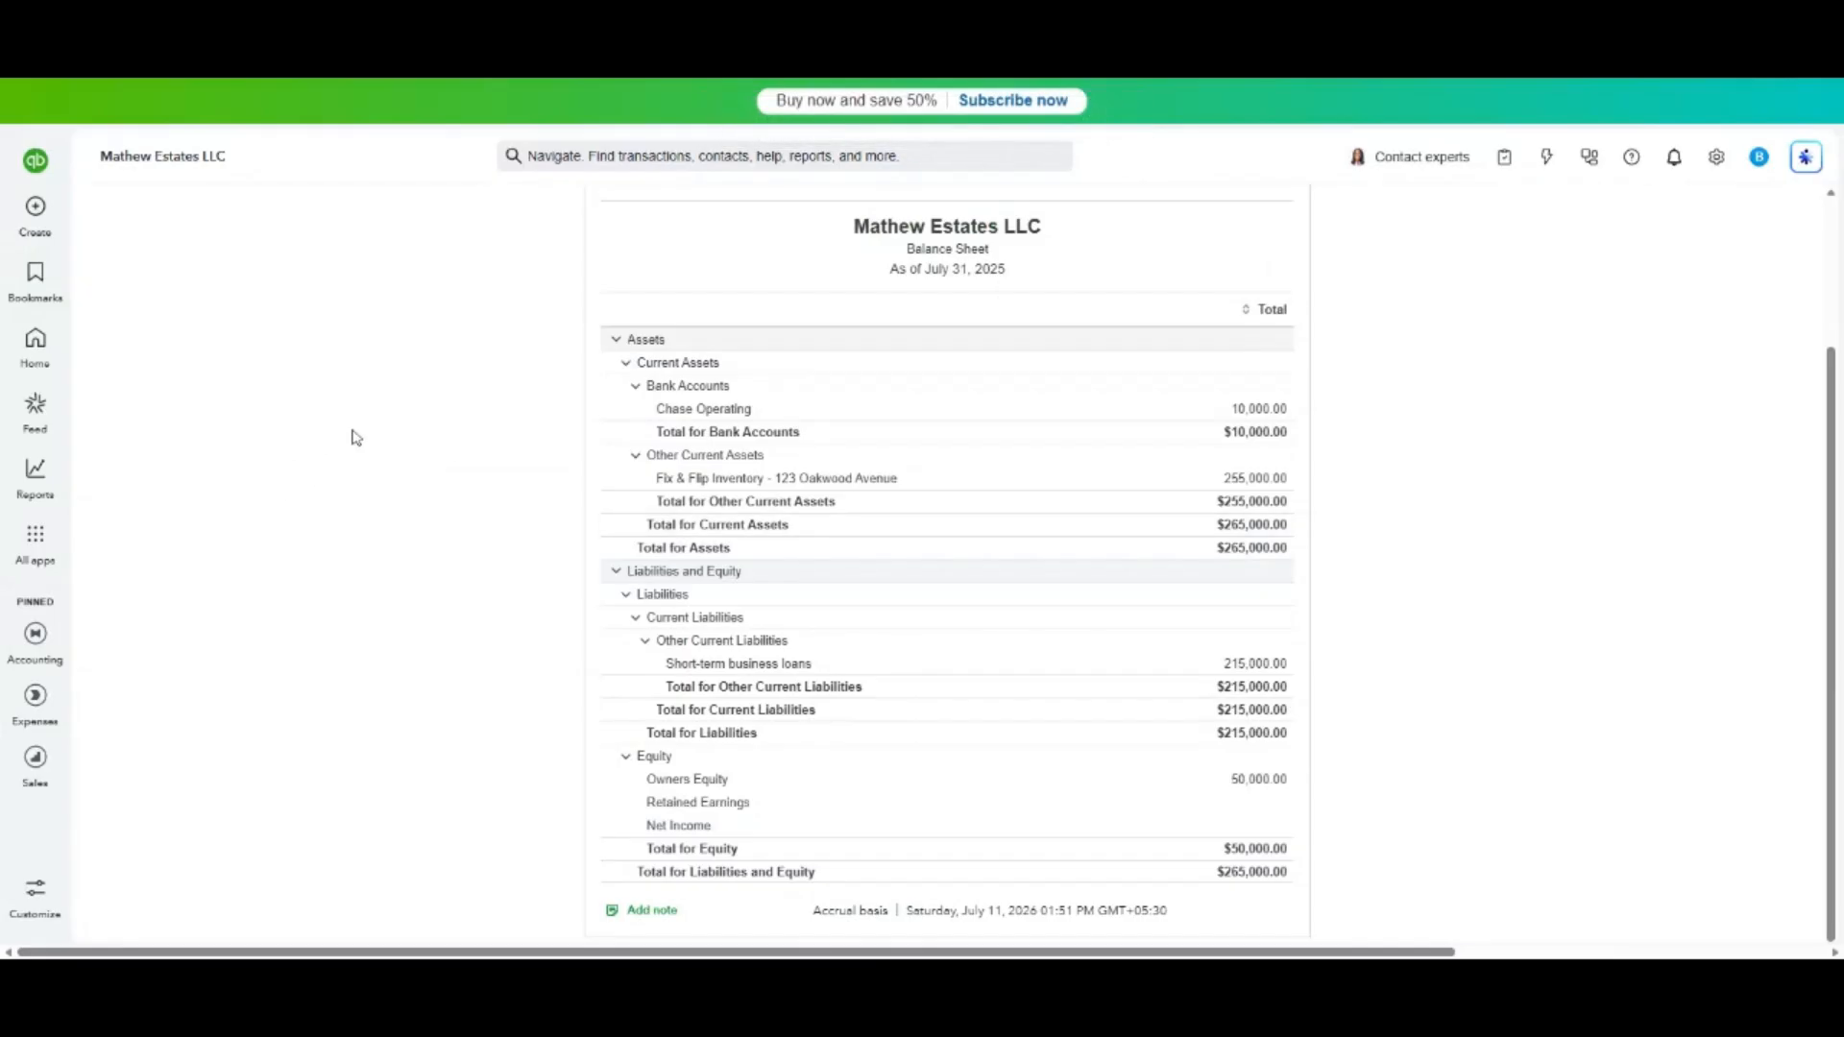
Start another expense and set its payment date to 03/31/2025.
click(37, 209)
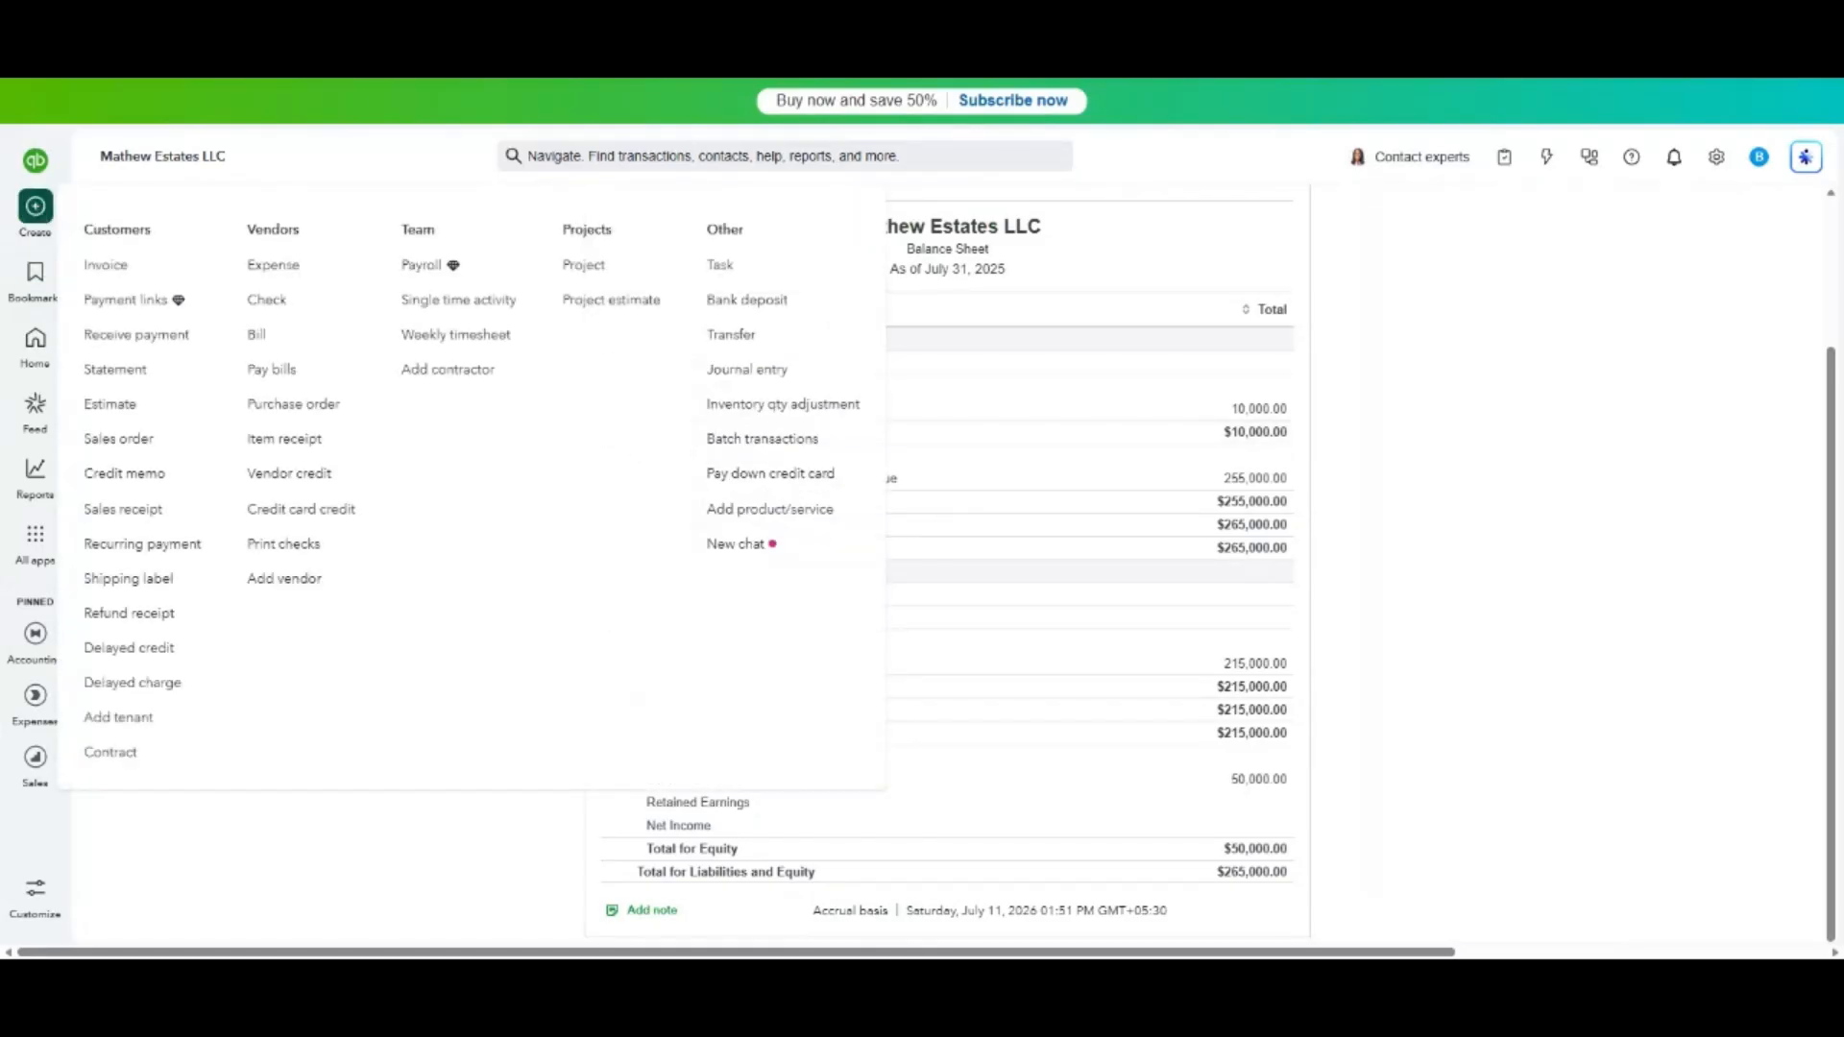
click(284, 275)
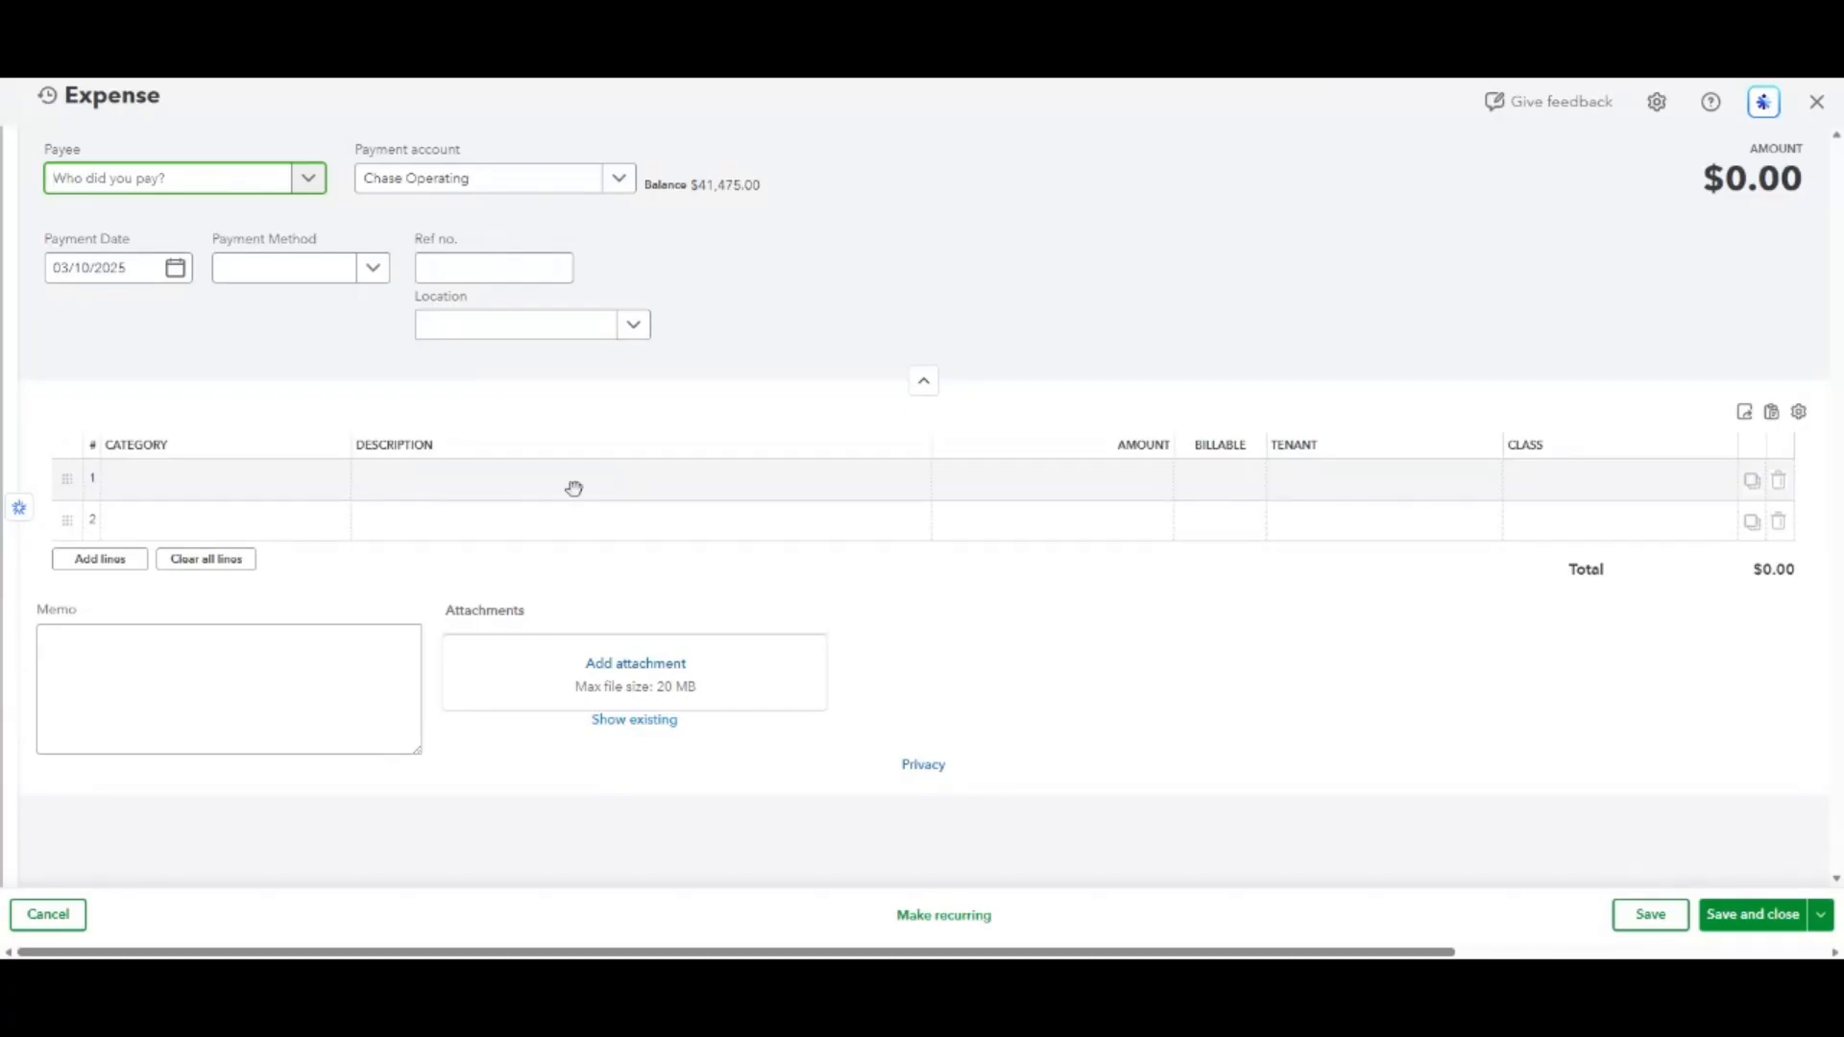
click(175, 271)
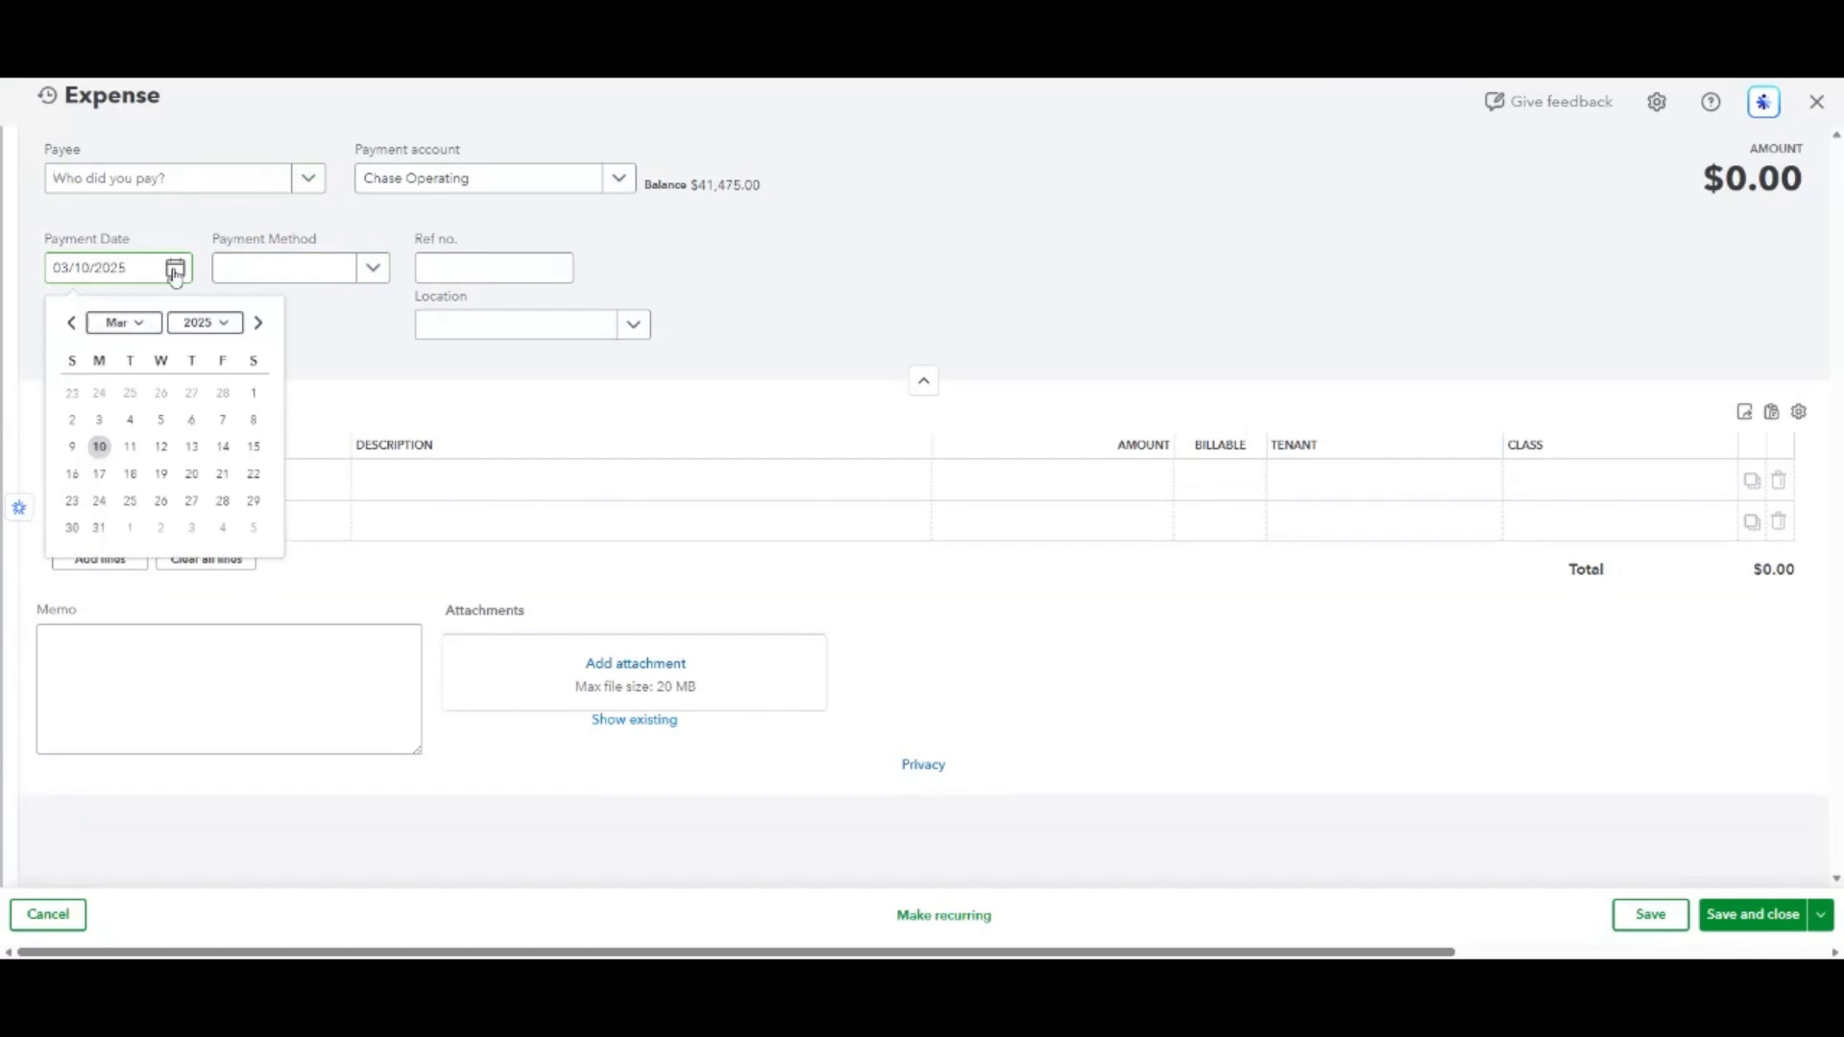
click(98, 527)
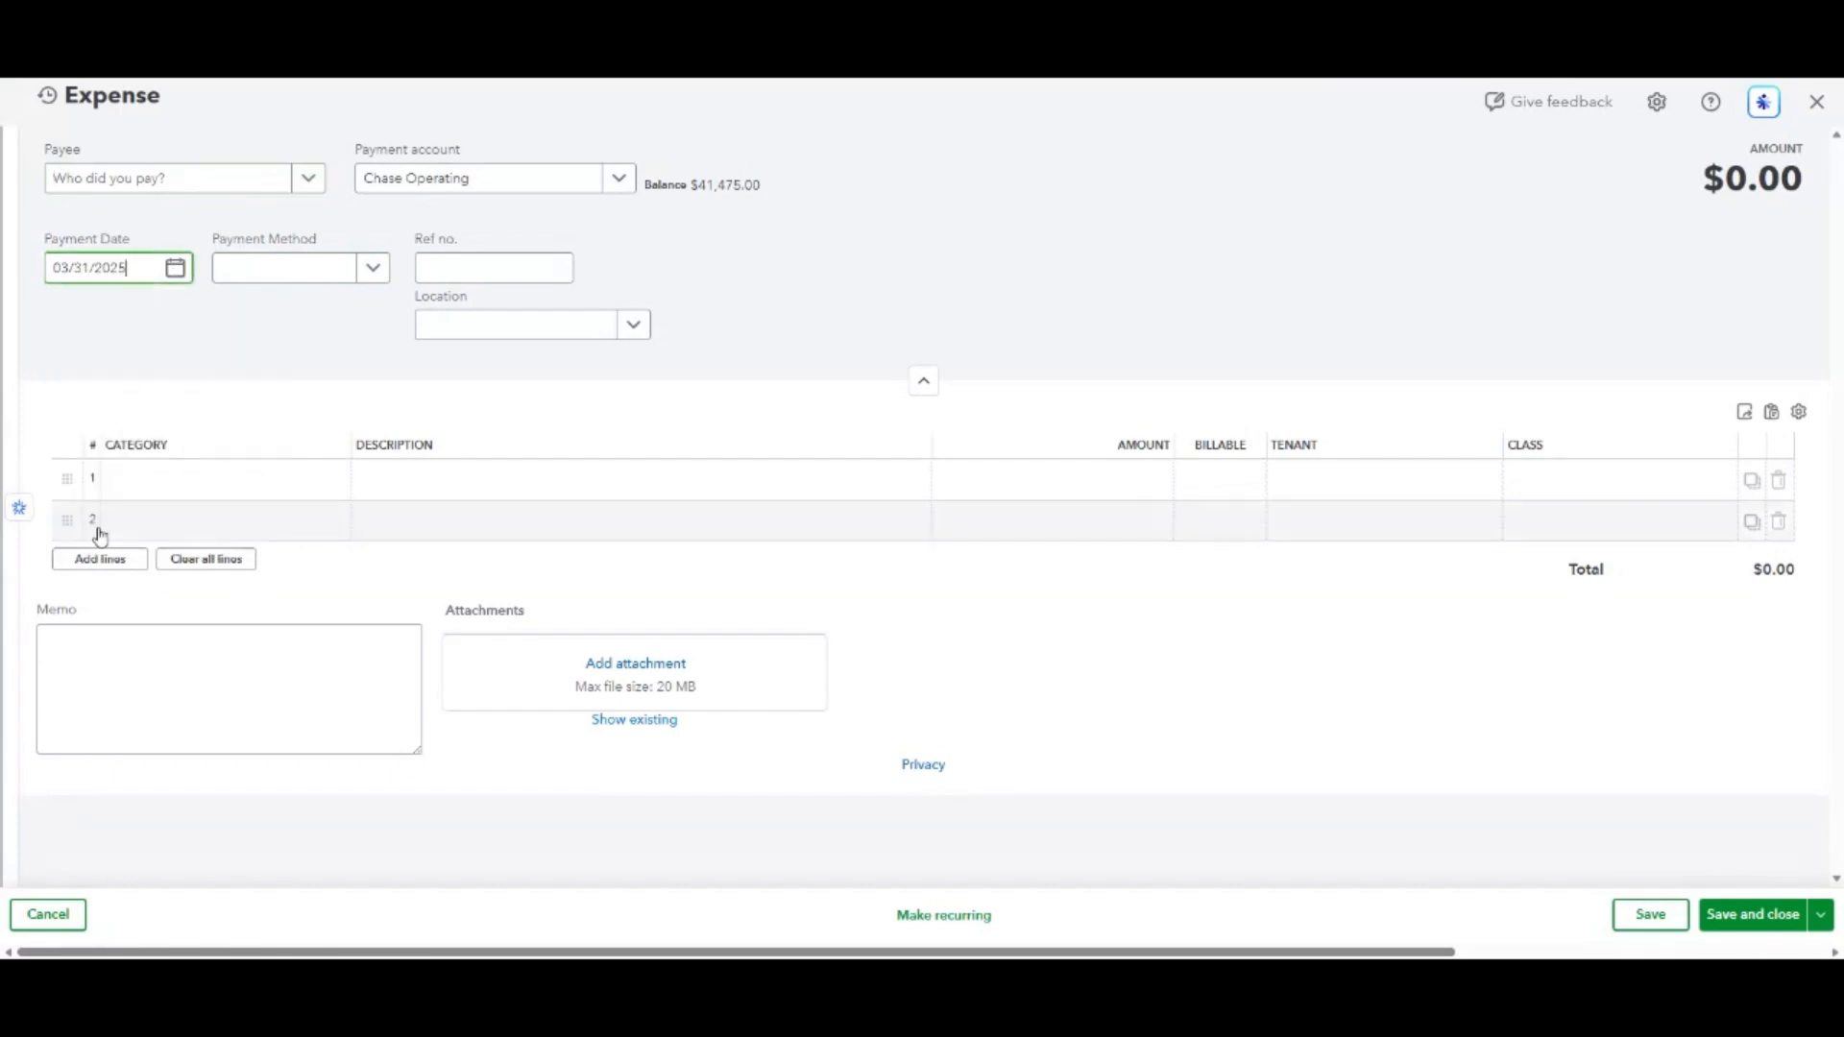
Assign line 1 to the Fix & Flip Inventory - 123 Oakwood Avenue category with the description "Loan Interest".
click(268, 482)
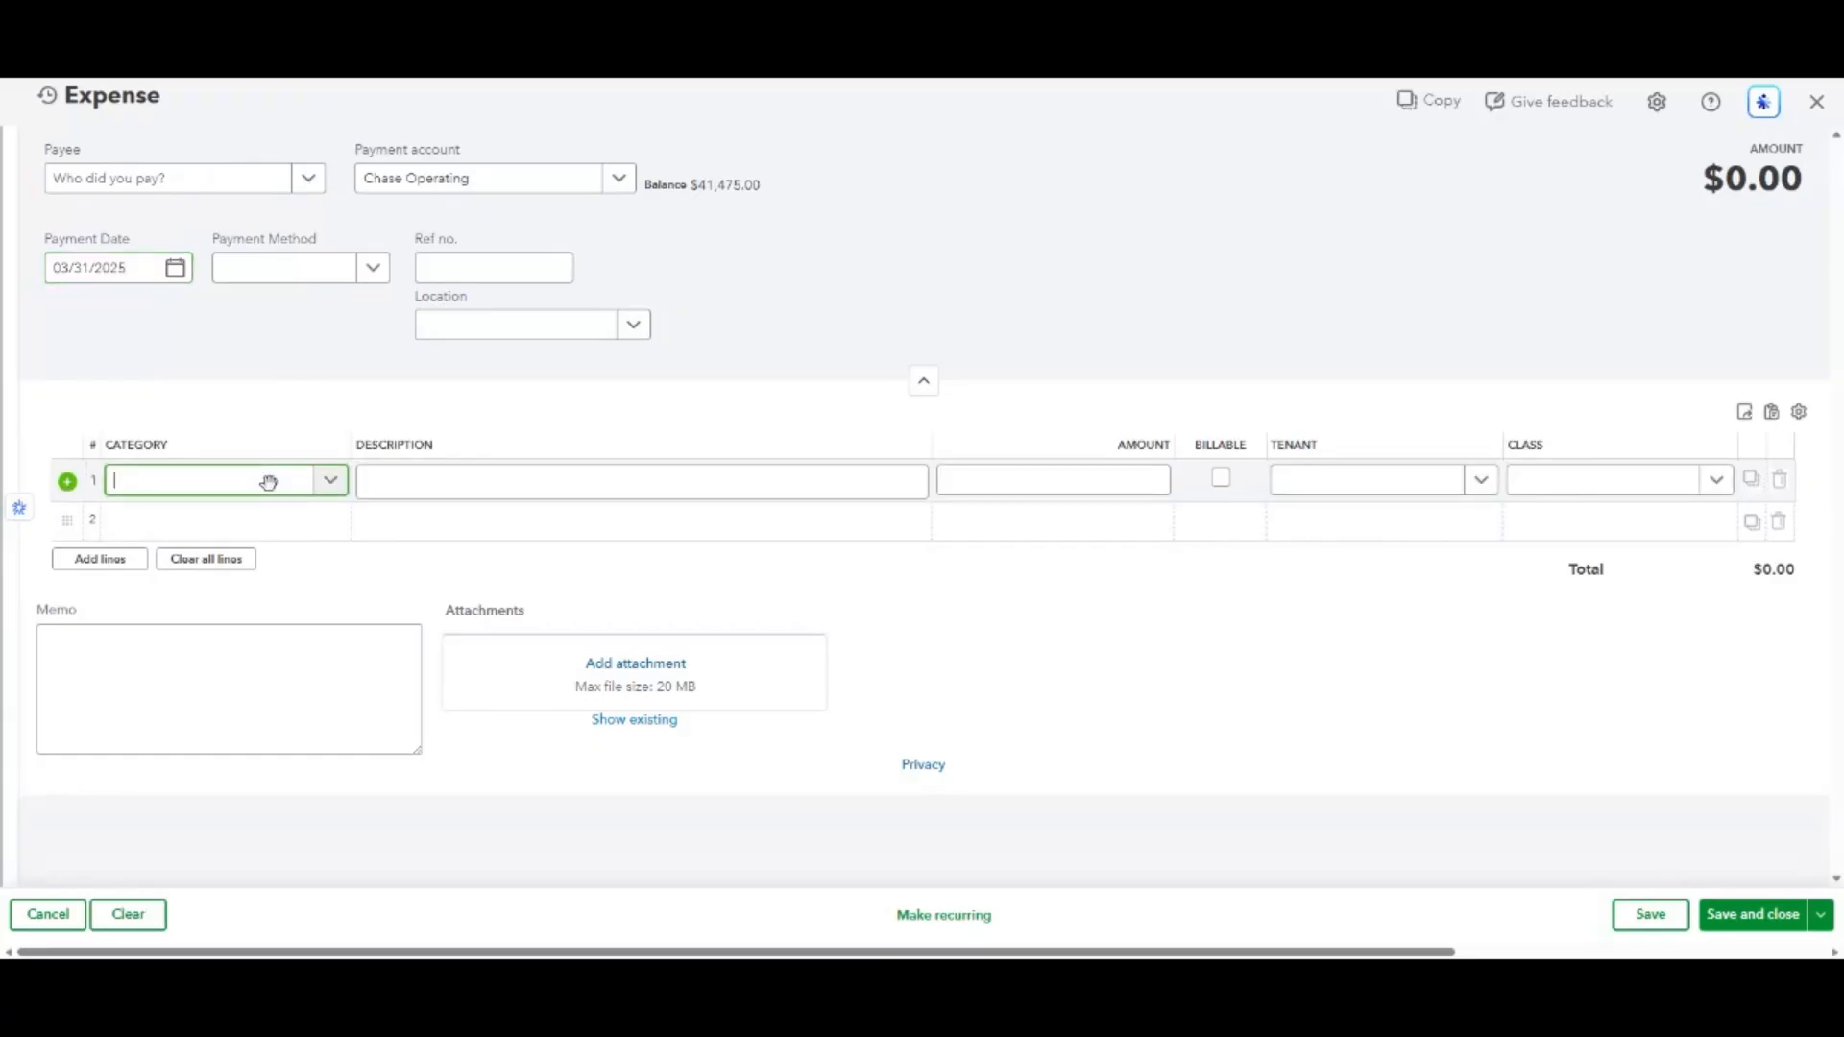
text(fix)
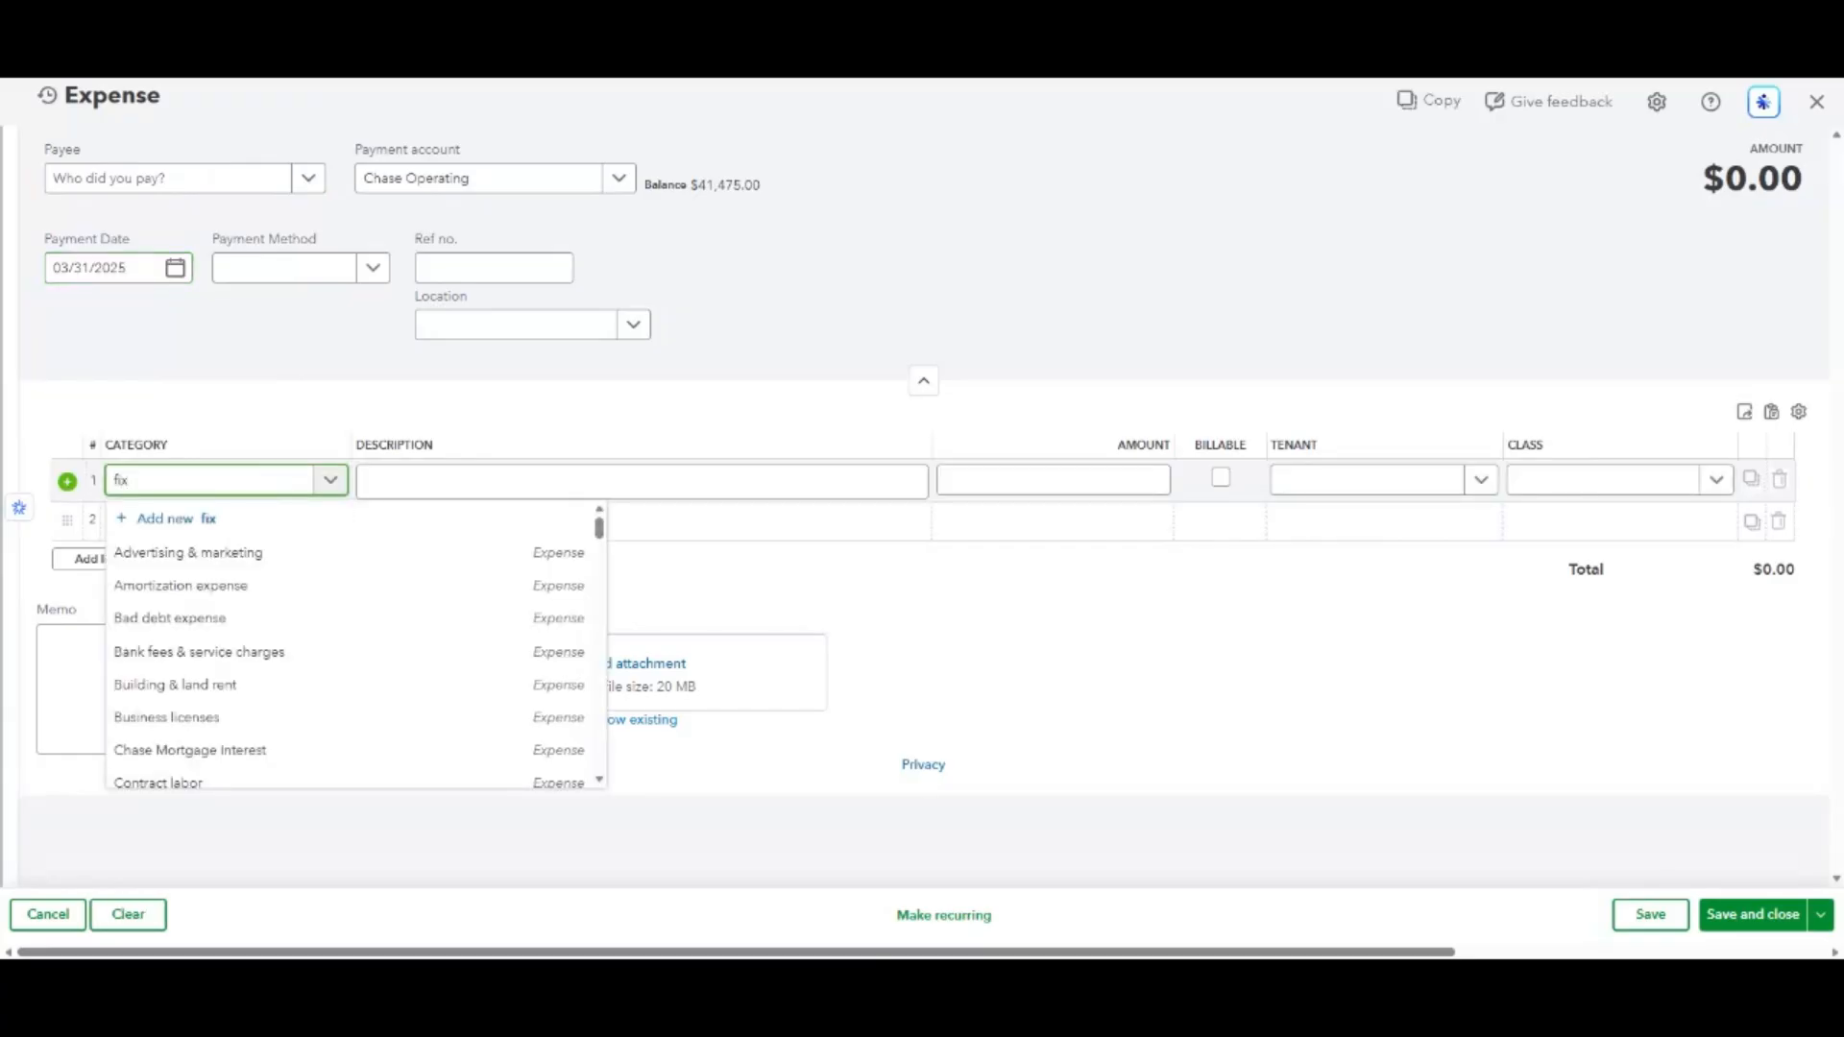
click(382, 591)
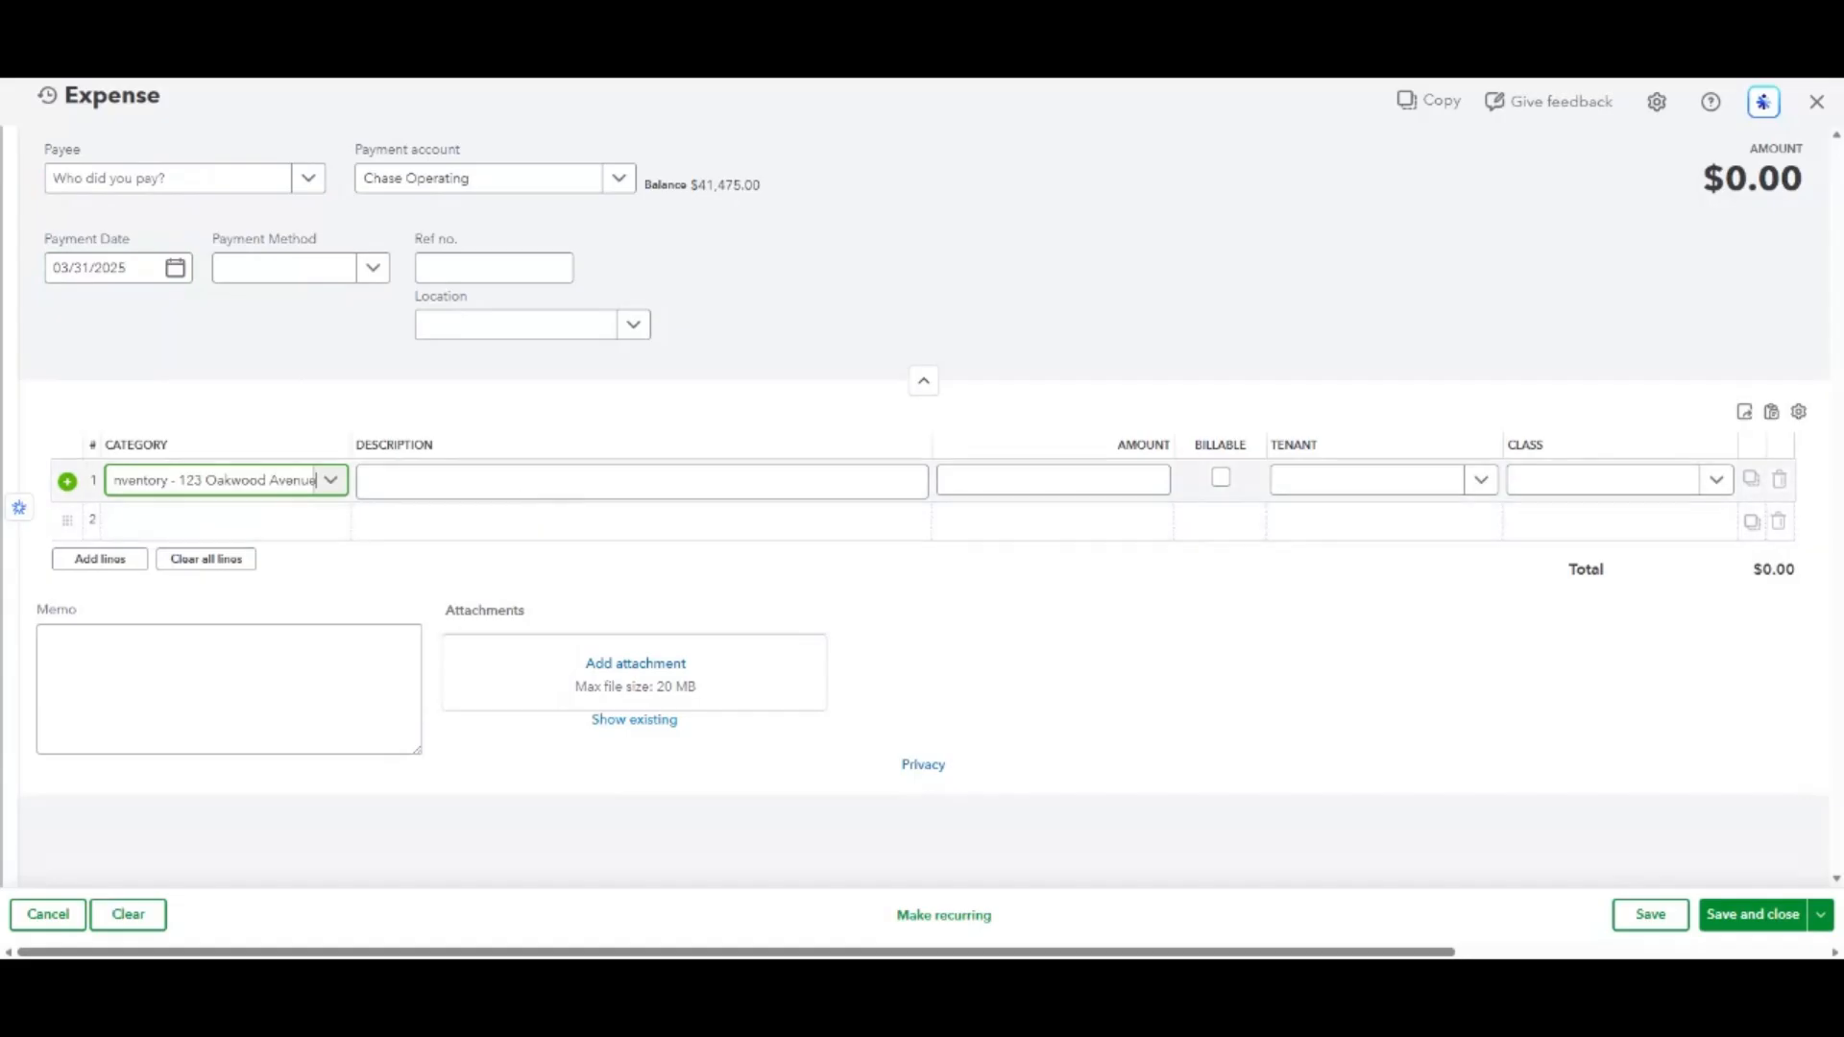
key(Tab)
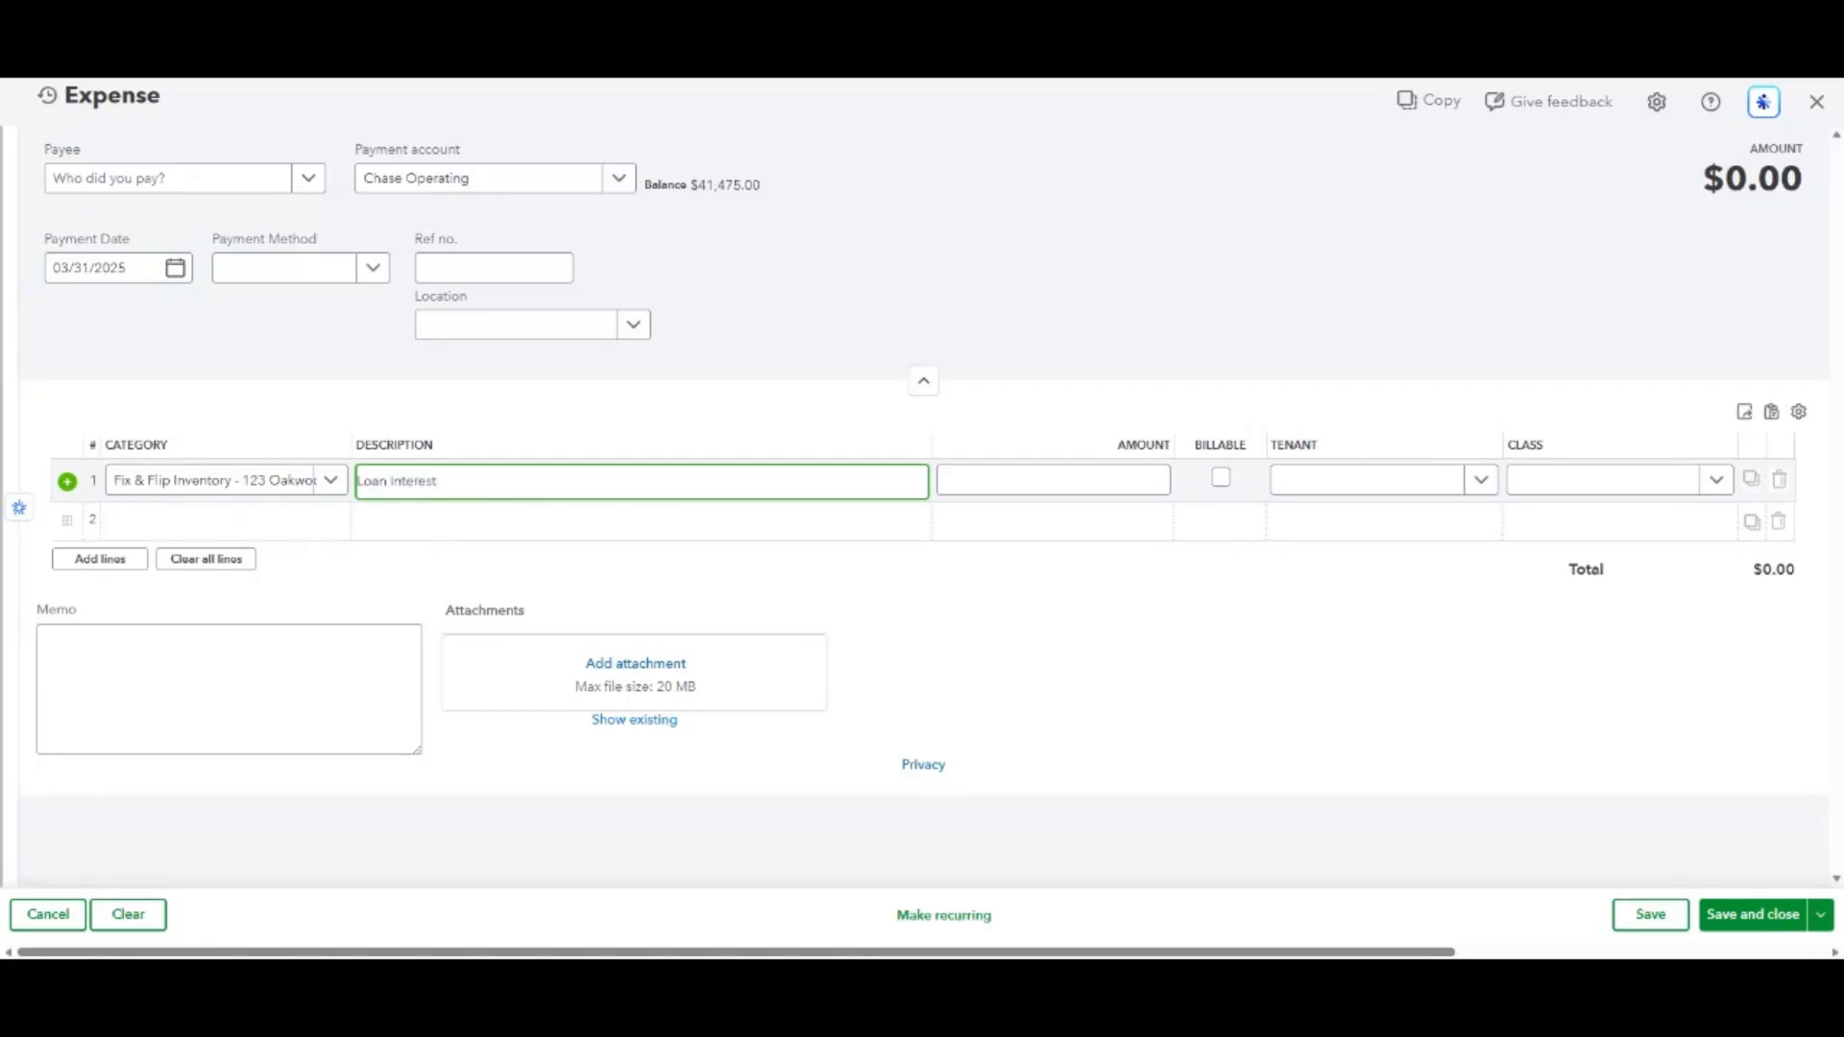
Set the loan interest line's amount to $7,800, then save and close the expense.
click(1020, 478)
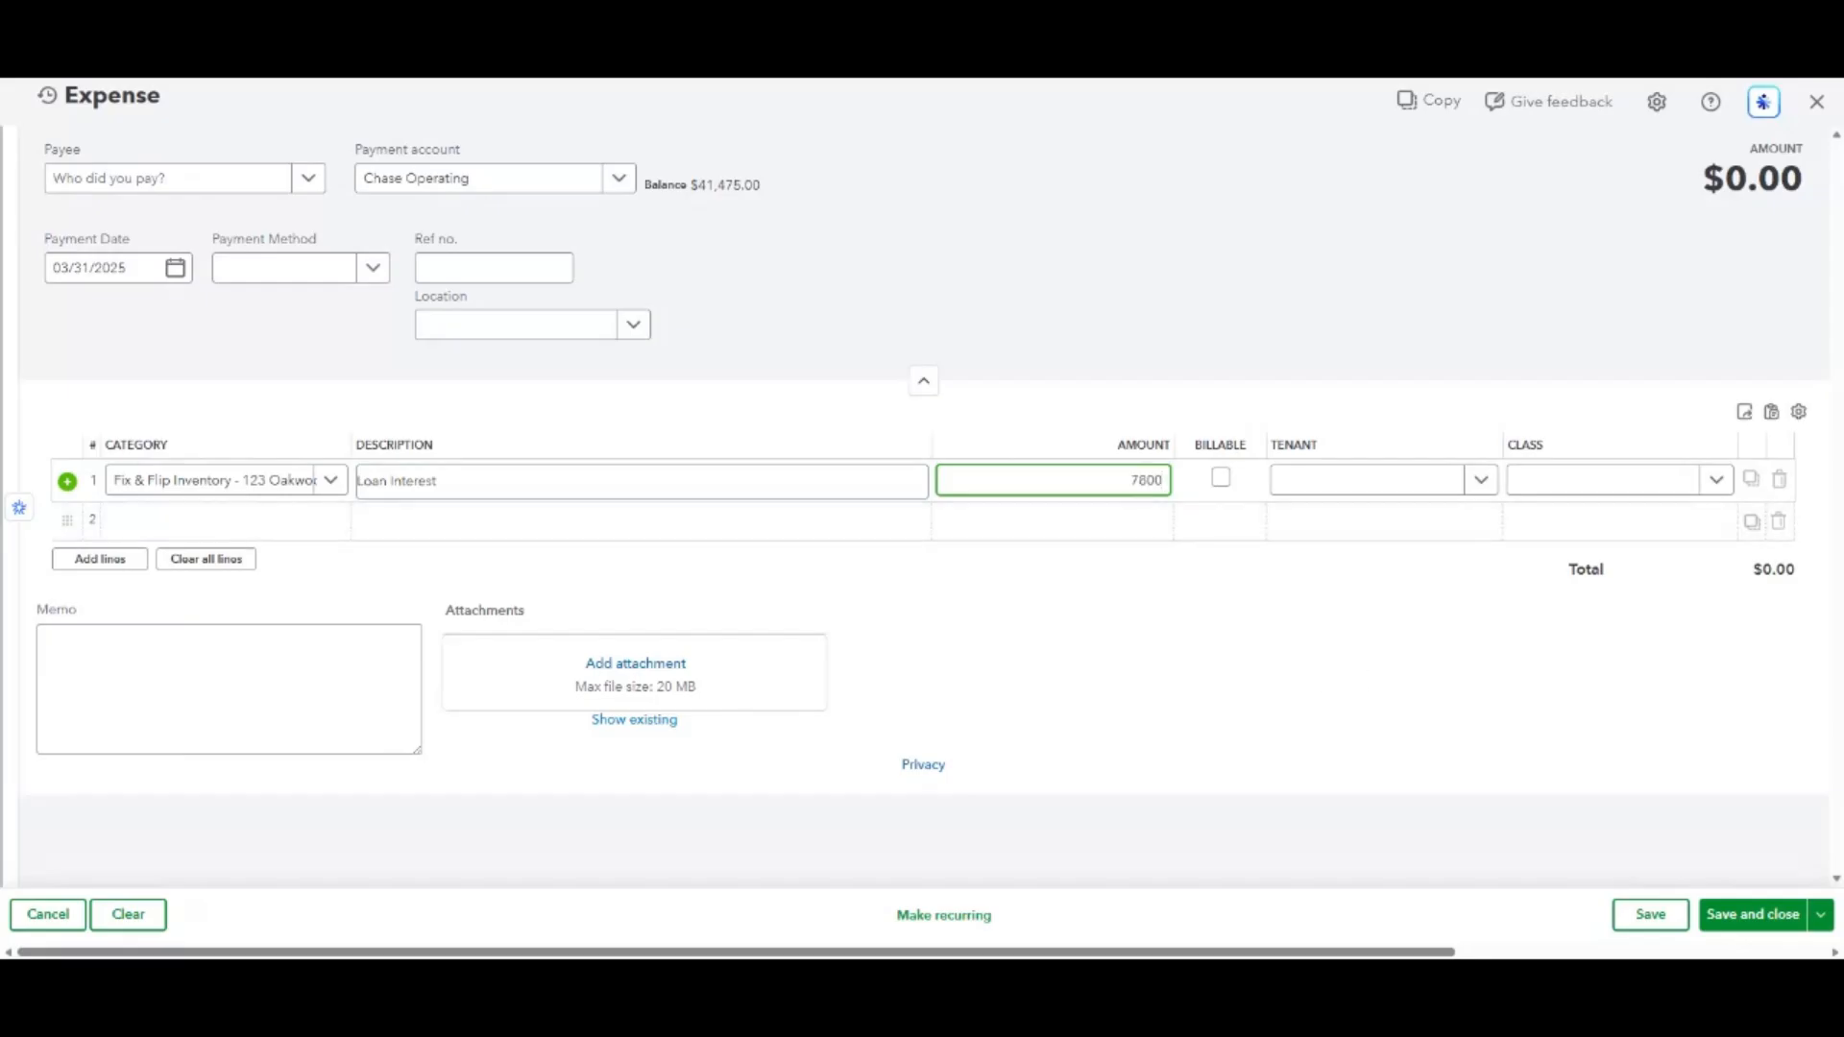
click(1585, 760)
click(1762, 920)
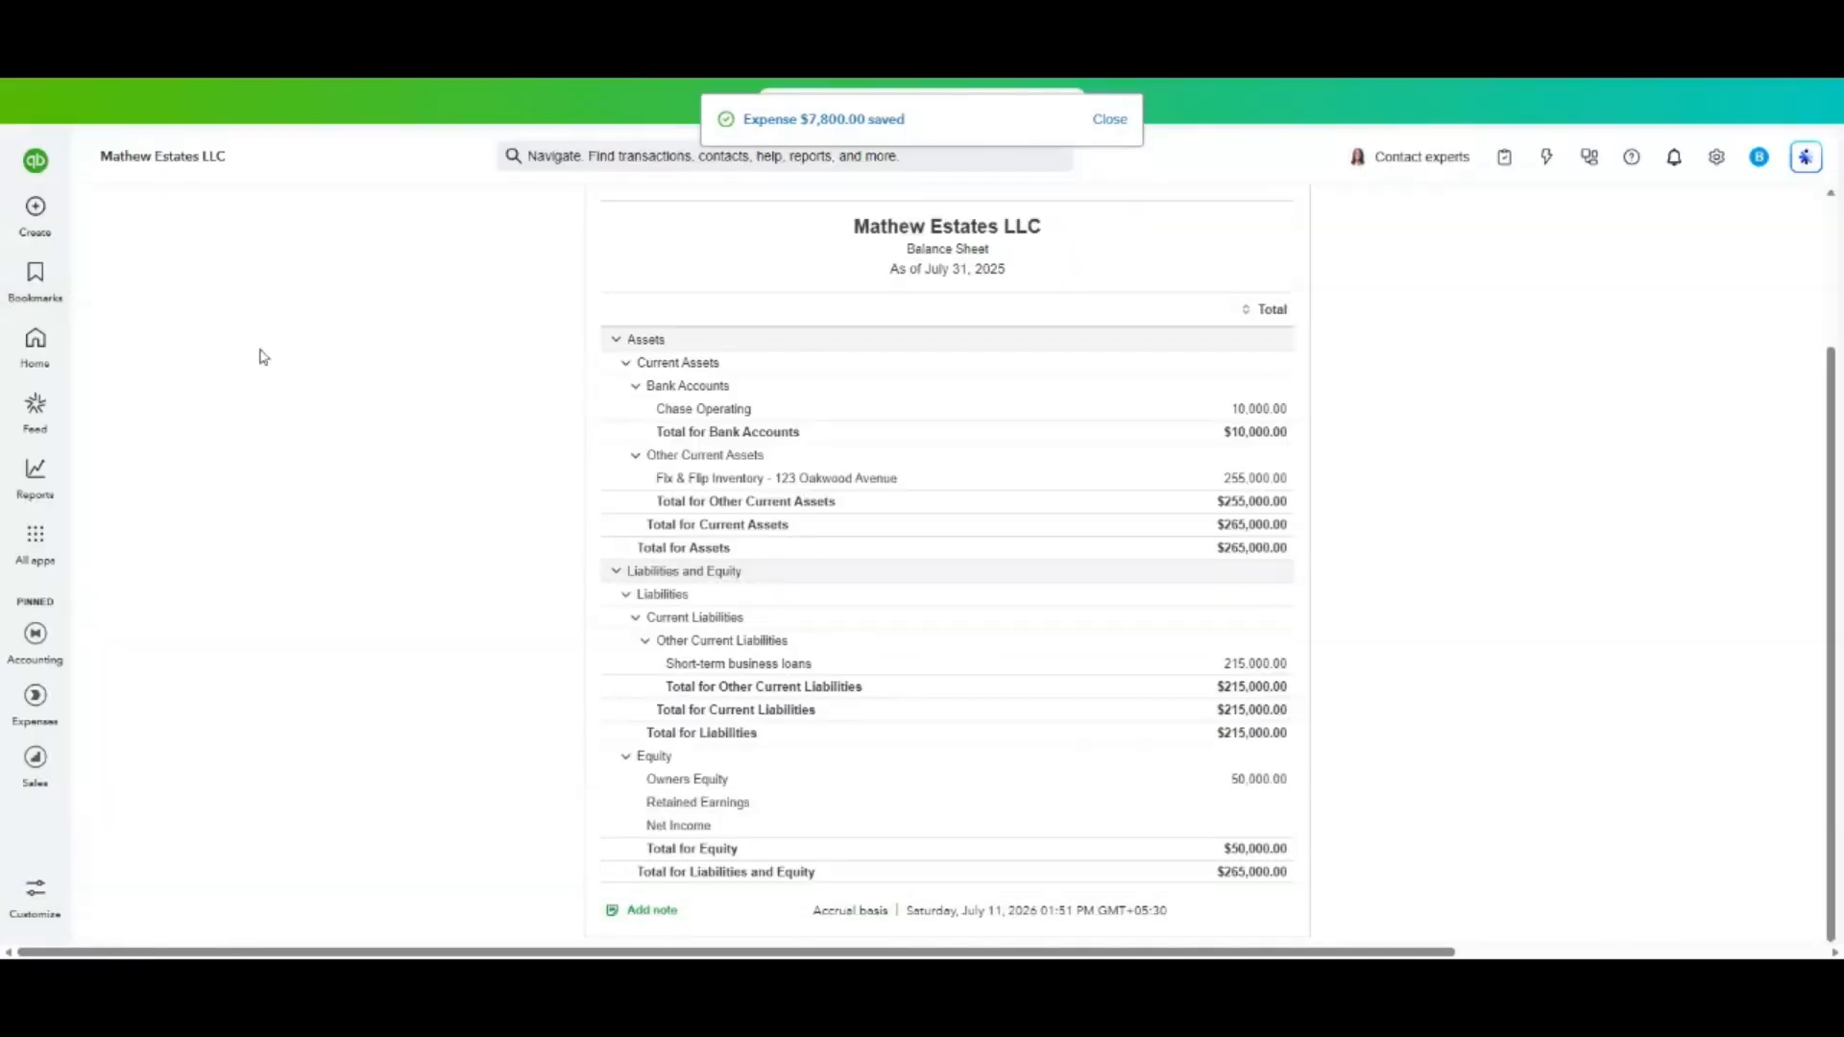
Start another expense with line 1 assigned to Fix & Flip Inventory - 123 Oakwood Avenue and described as "Property Tax & Insurance".
click(39, 216)
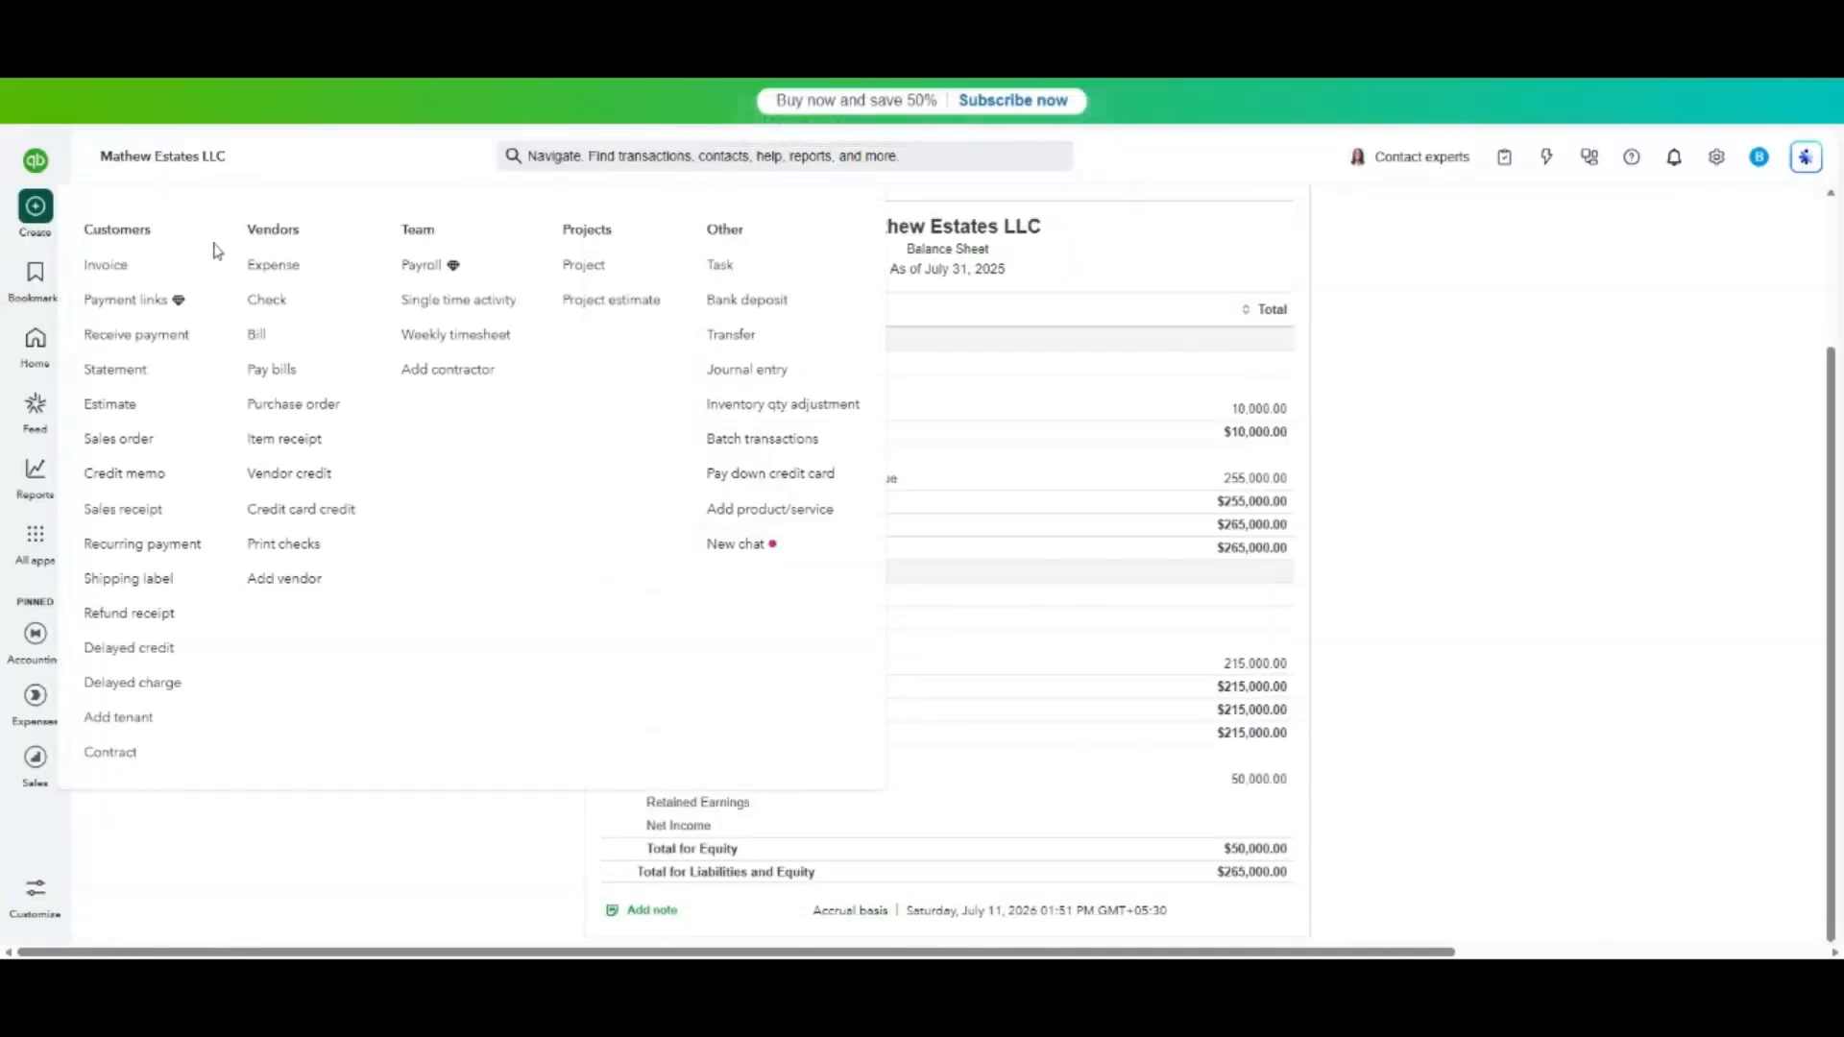
click(289, 270)
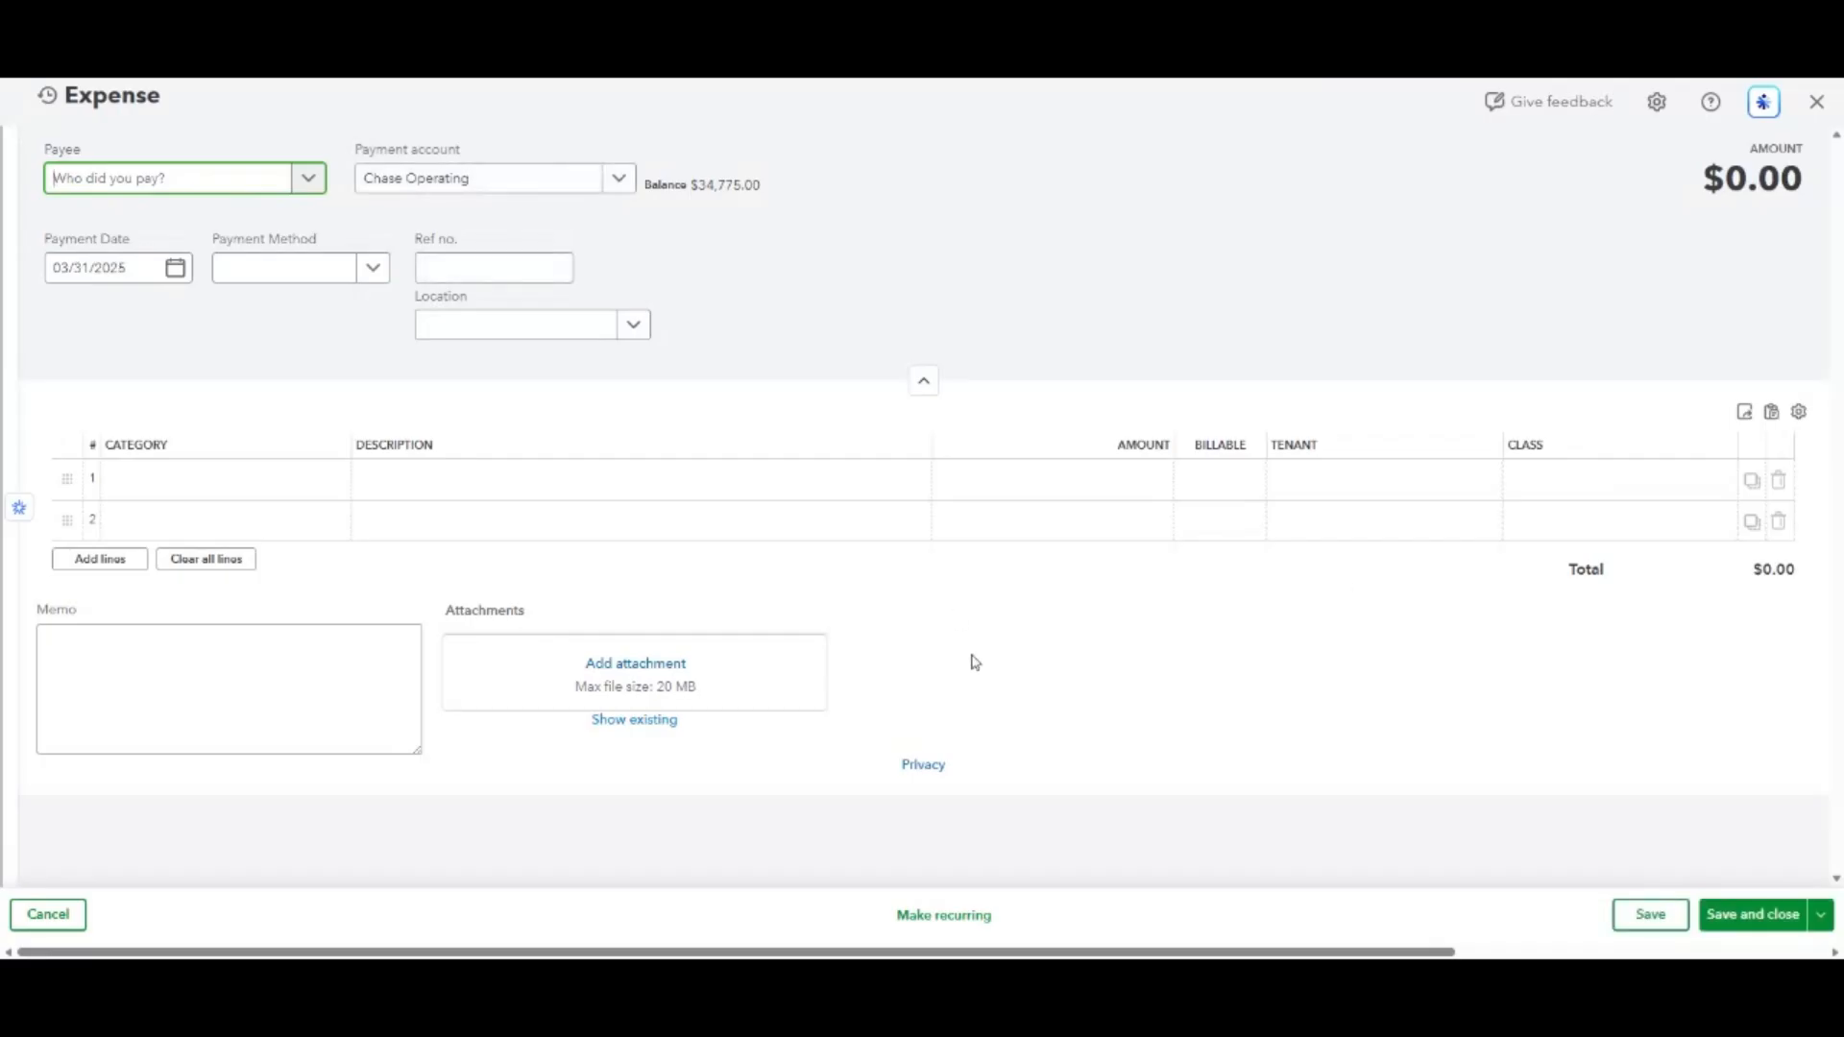
click(212, 483)
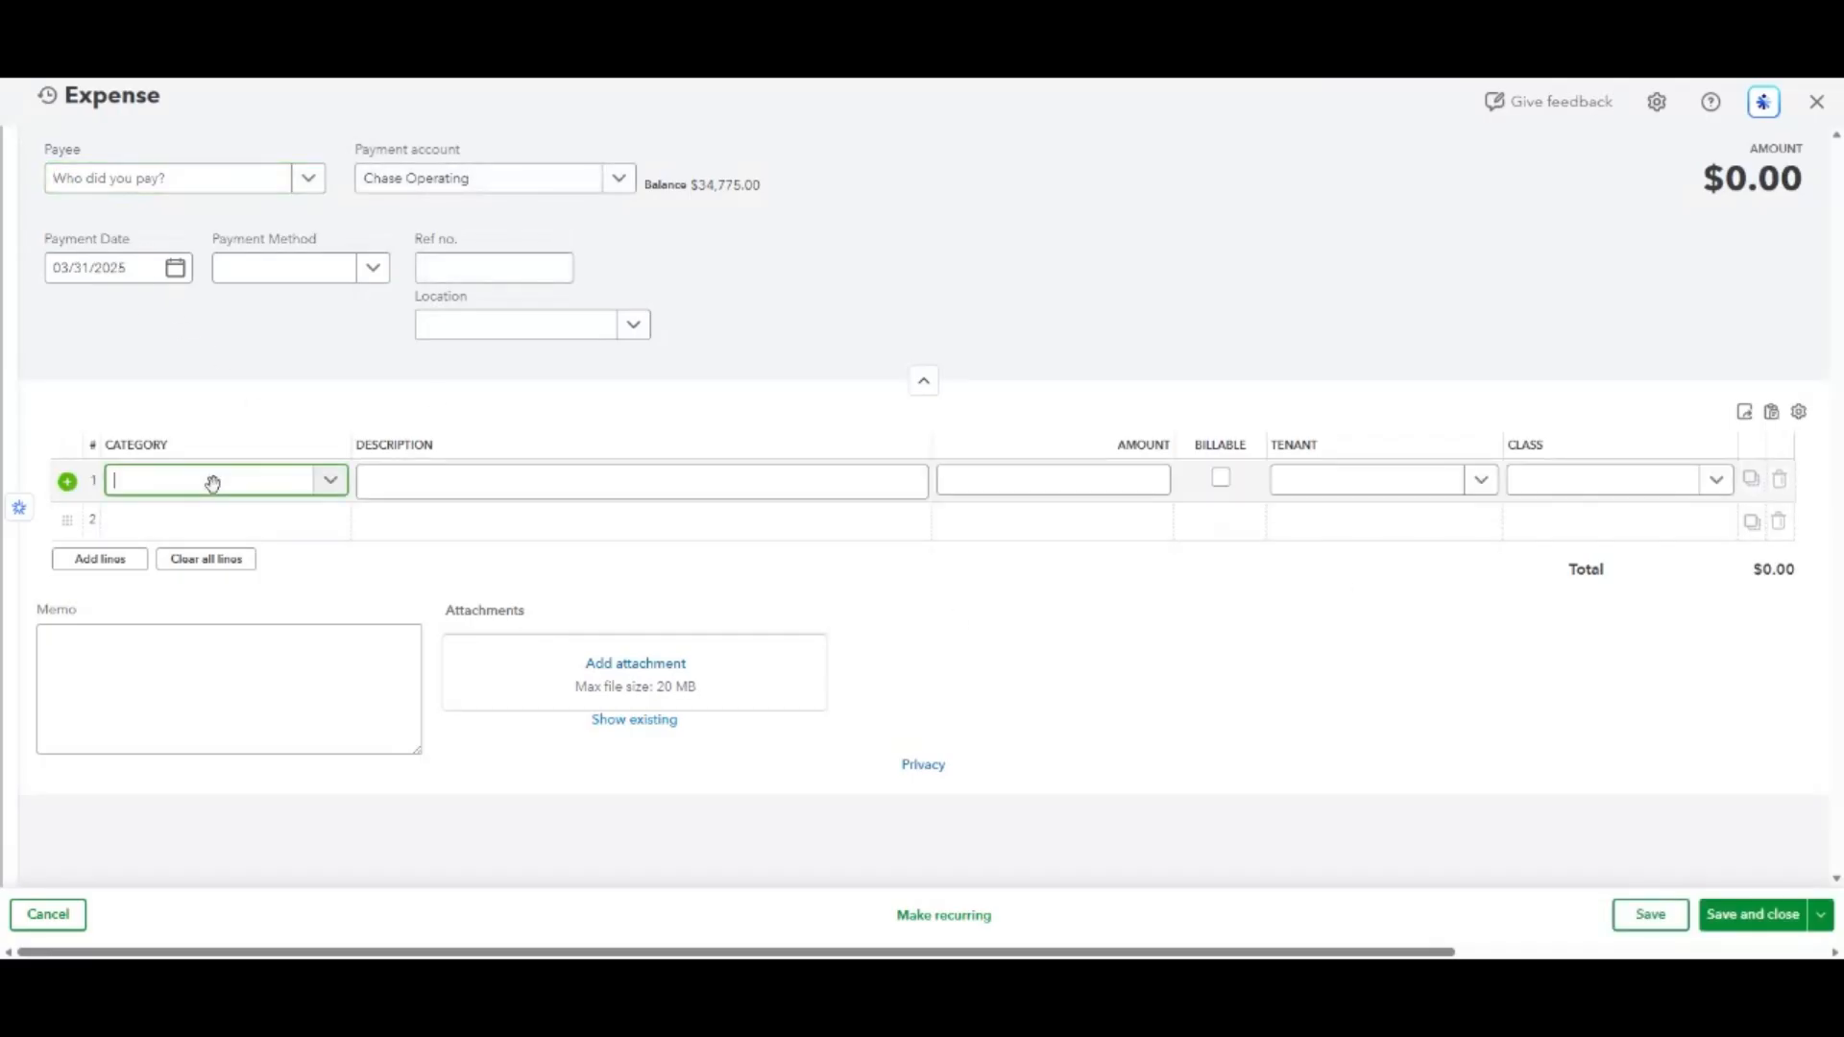
text(fix)
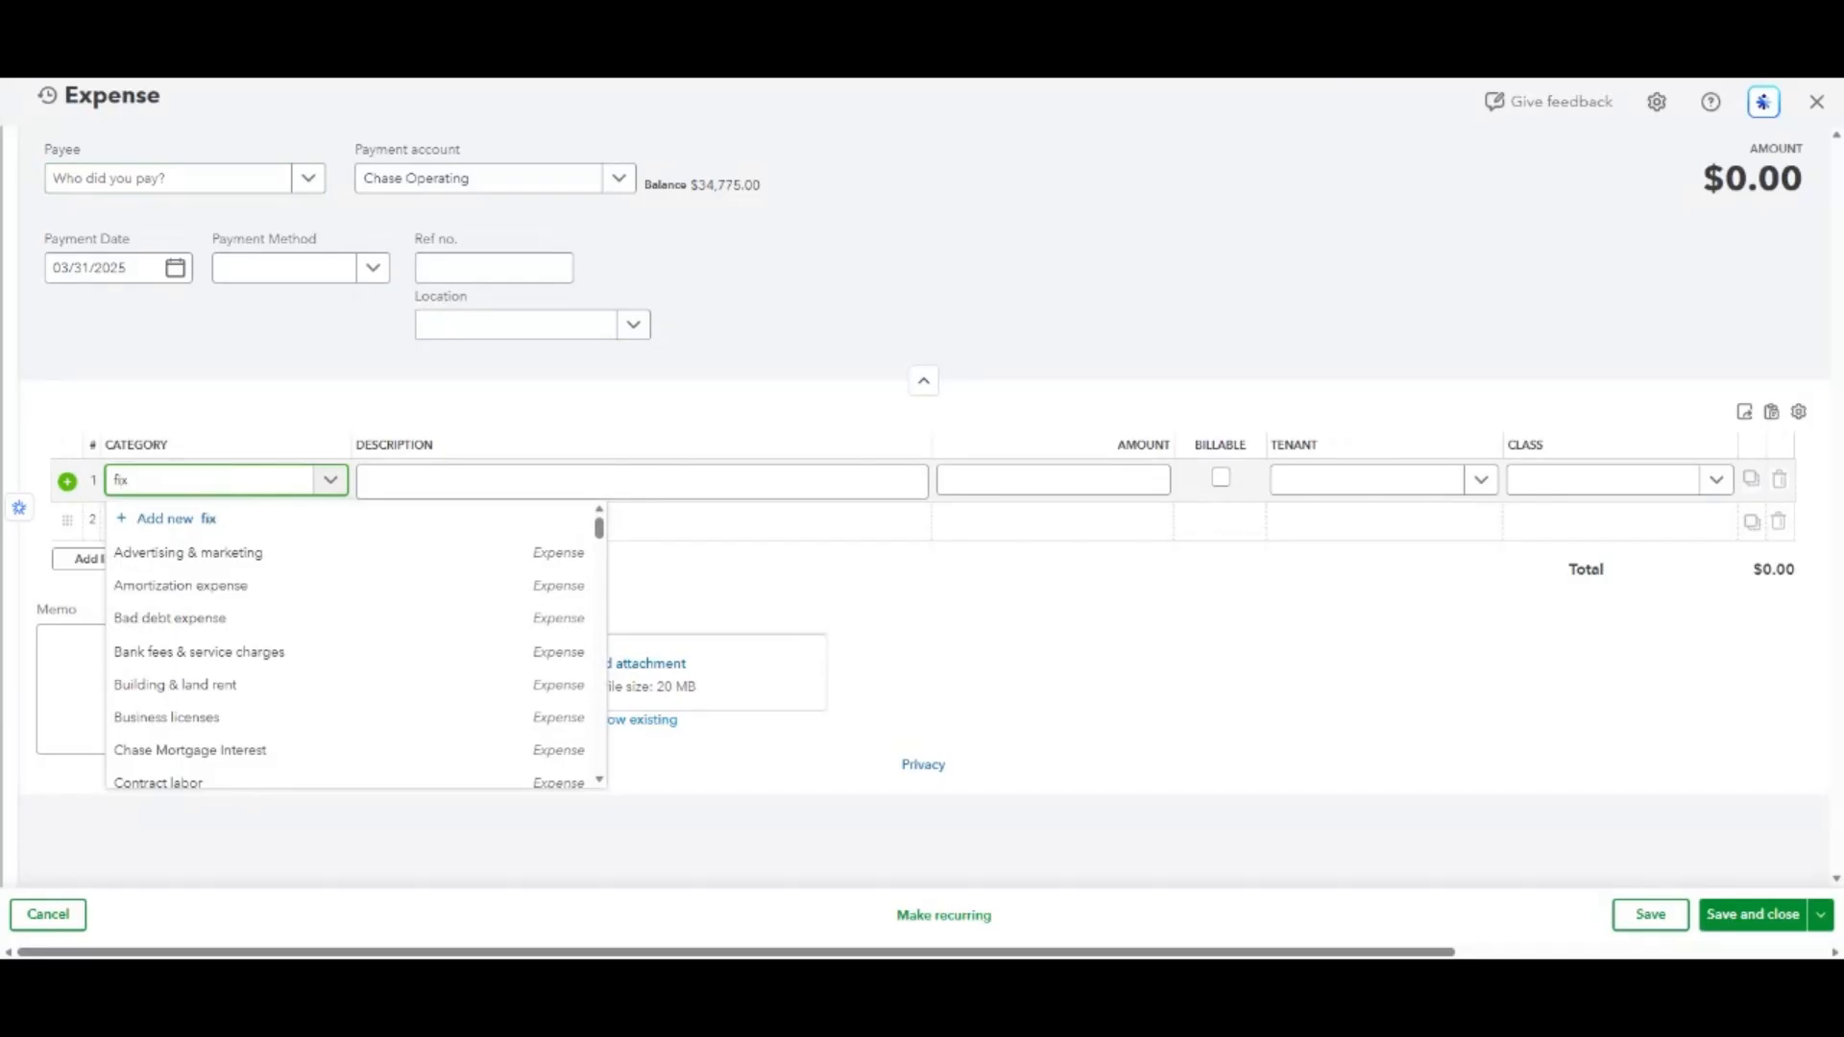
click(336, 586)
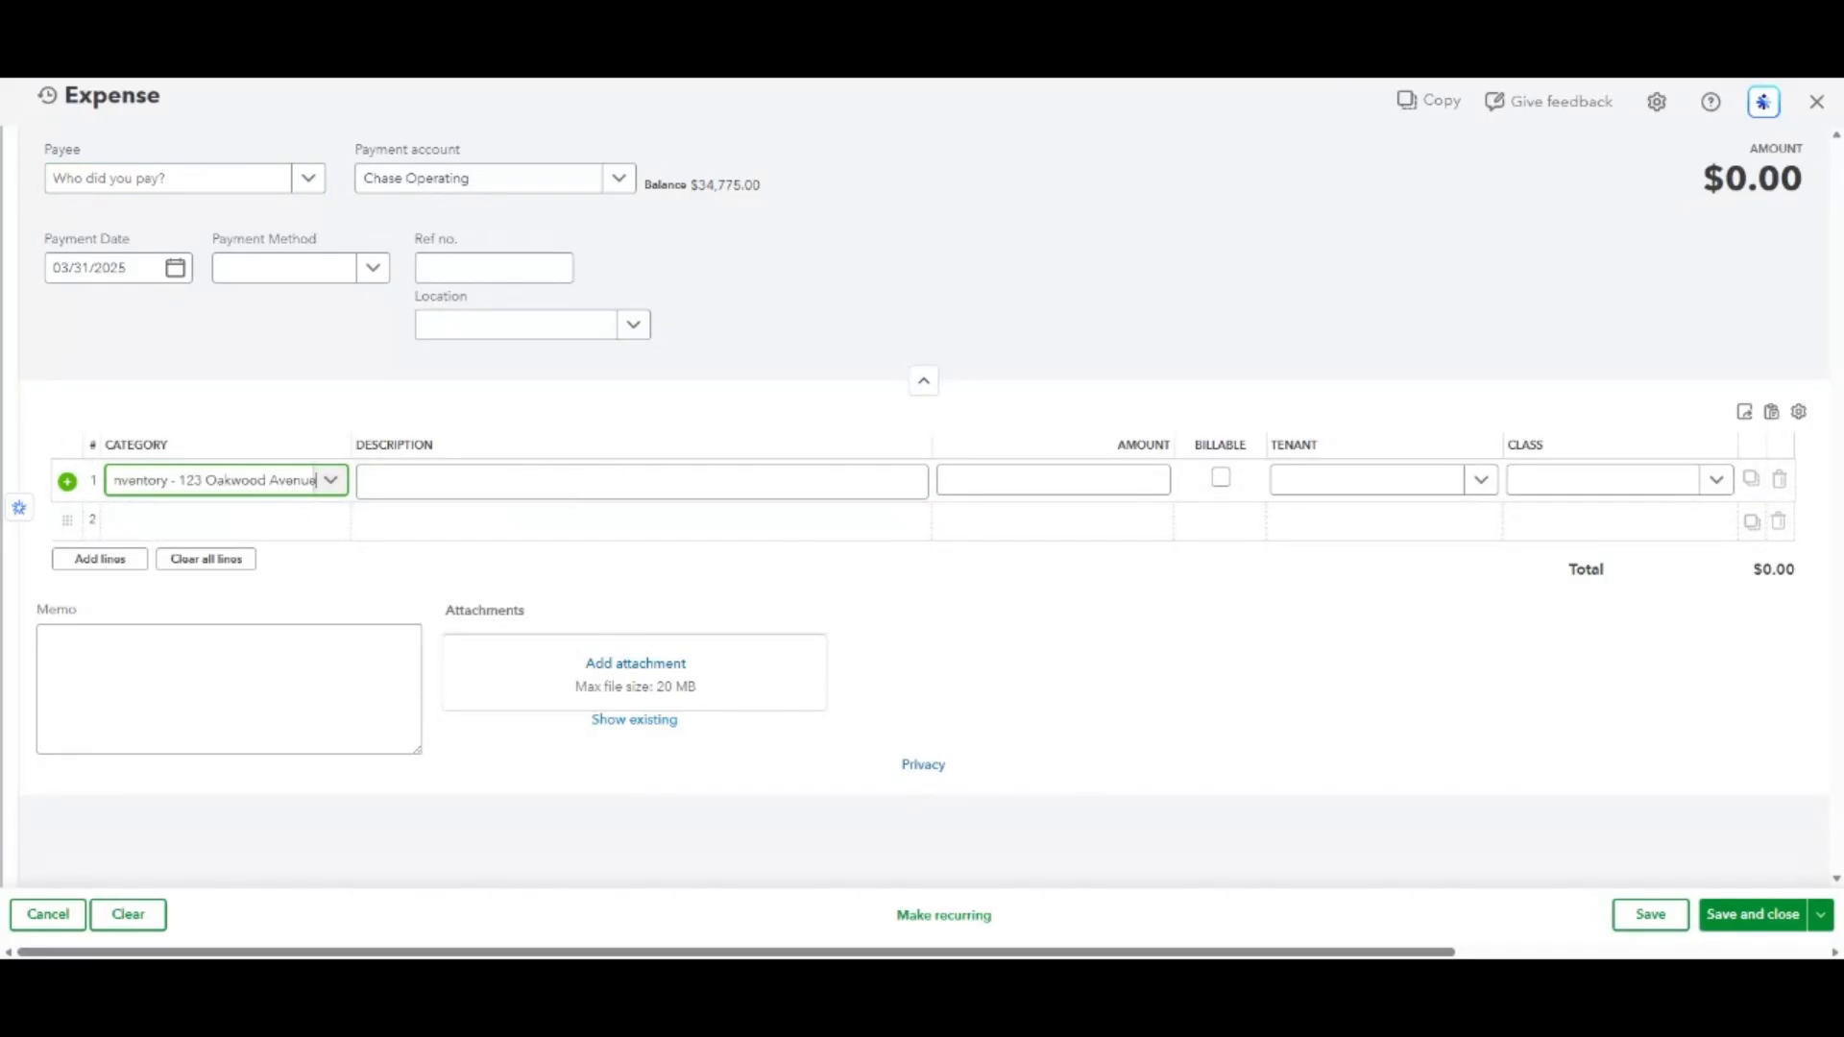
key(Tab)
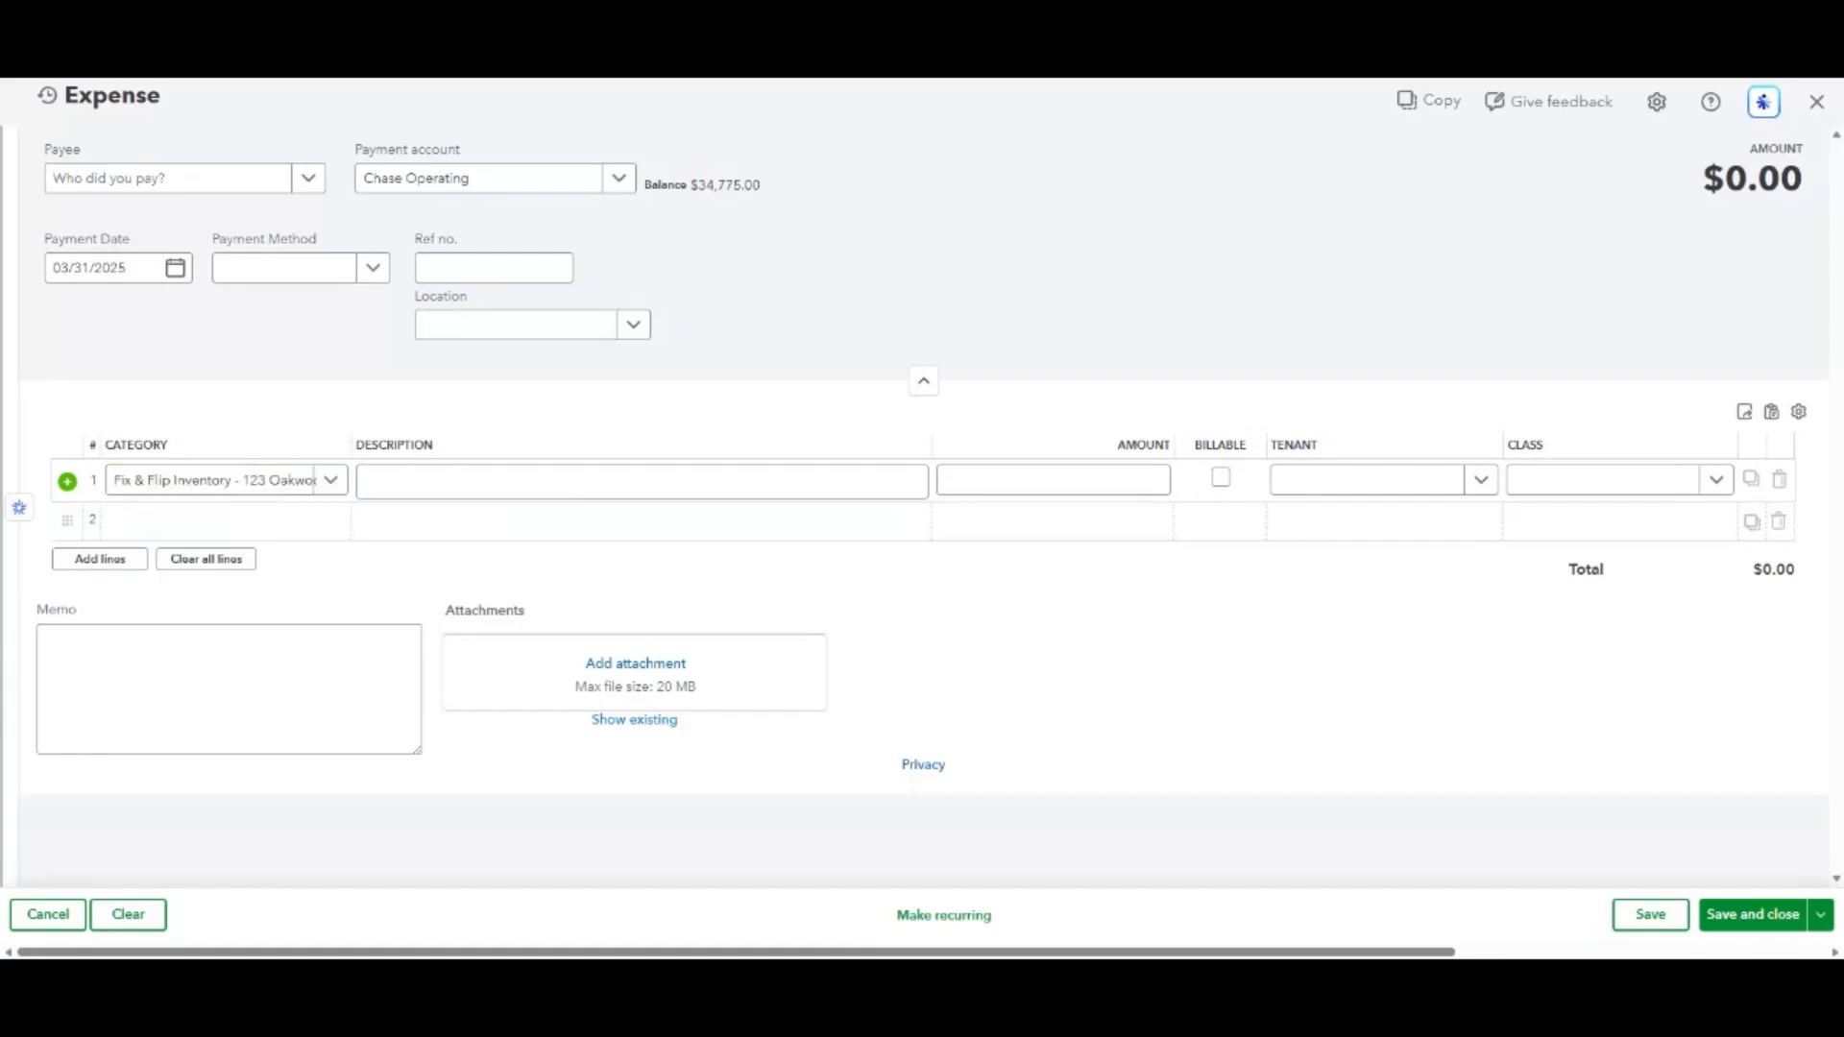
click(641, 481)
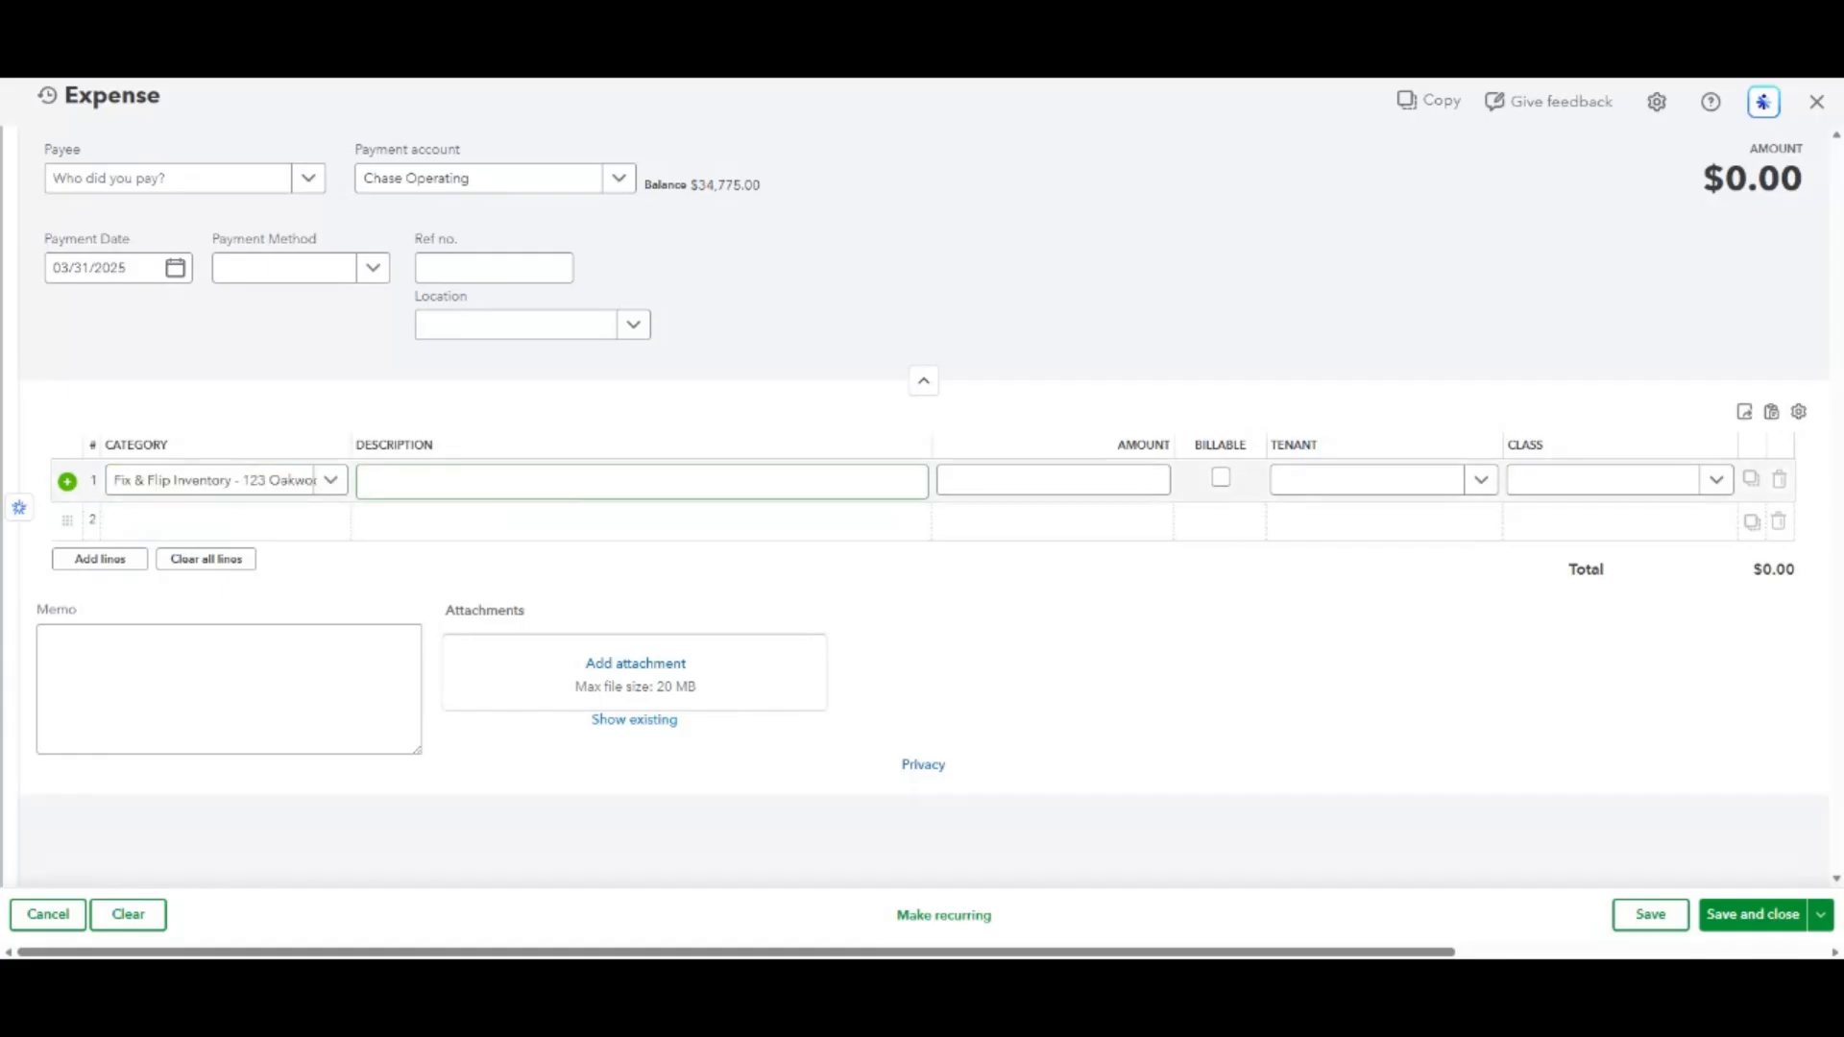
text(Property Tax & Insurance)
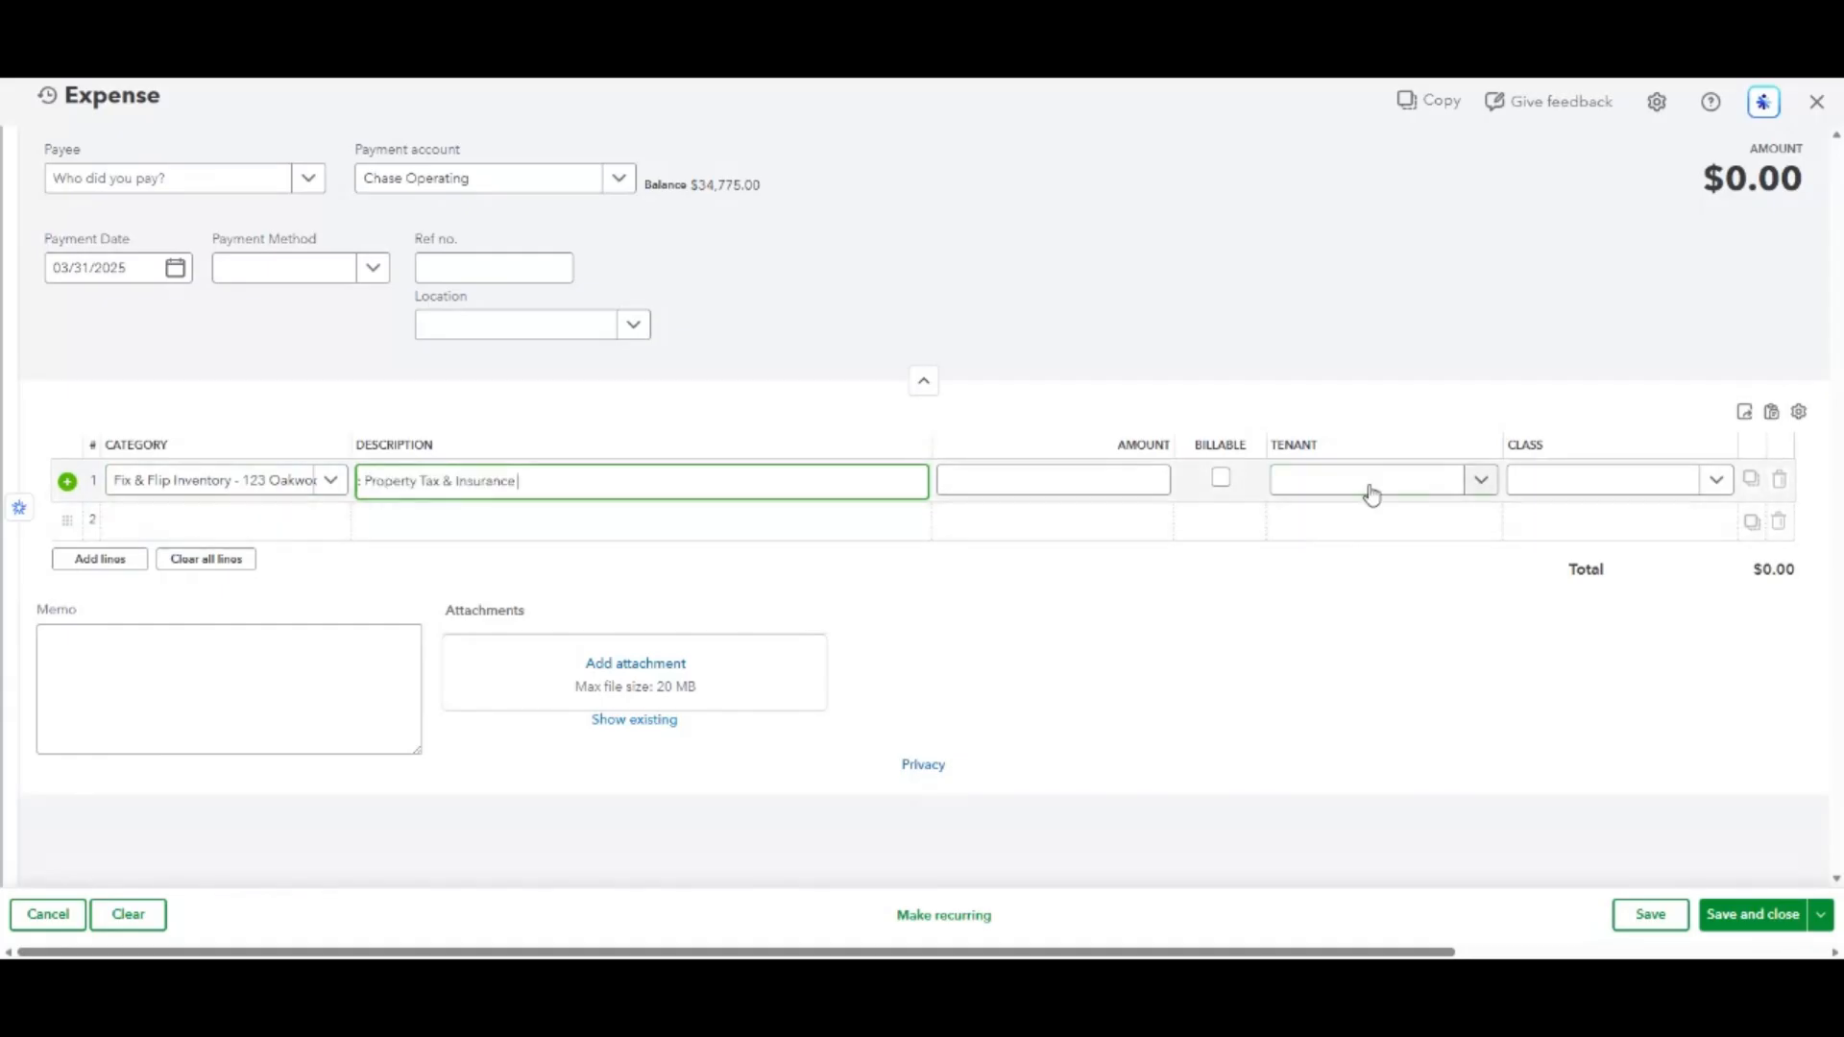
Set the property tax and insurance line's amount to $2,100, then save and close the expense.
click(1370, 489)
click(1161, 480)
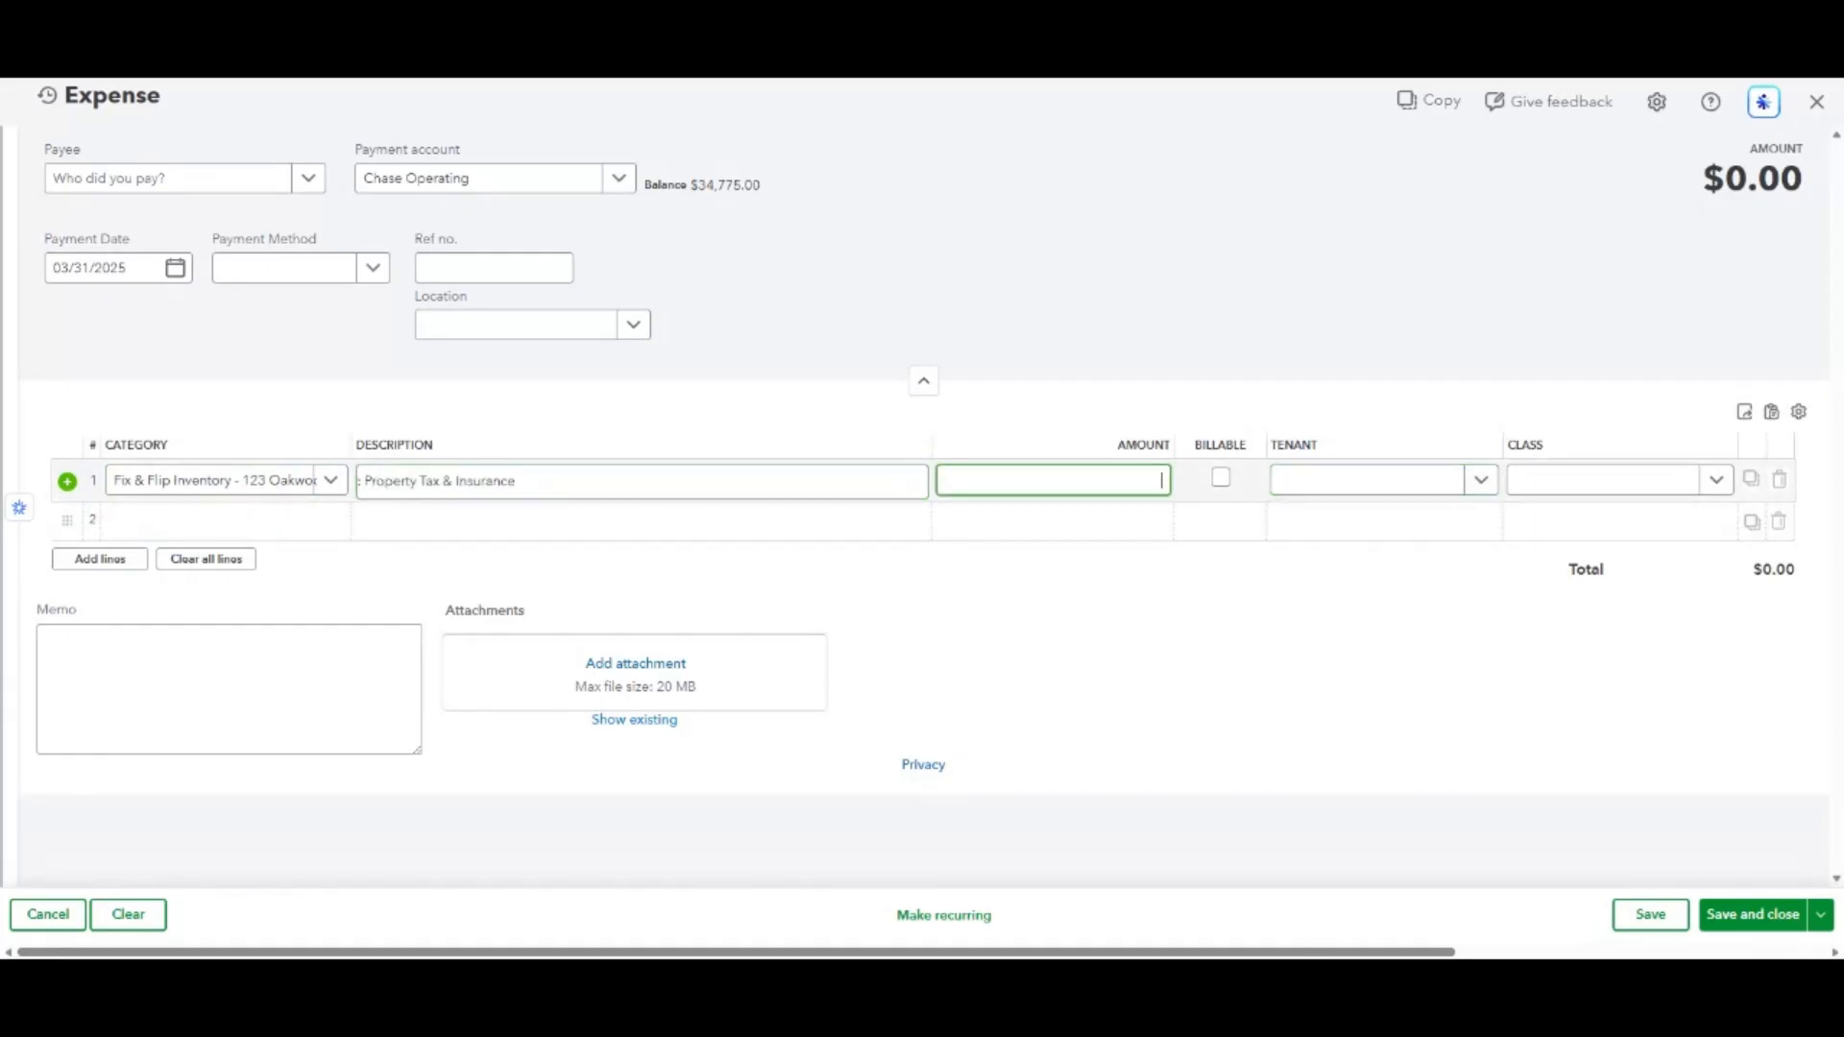
text(2100)
click(1463, 699)
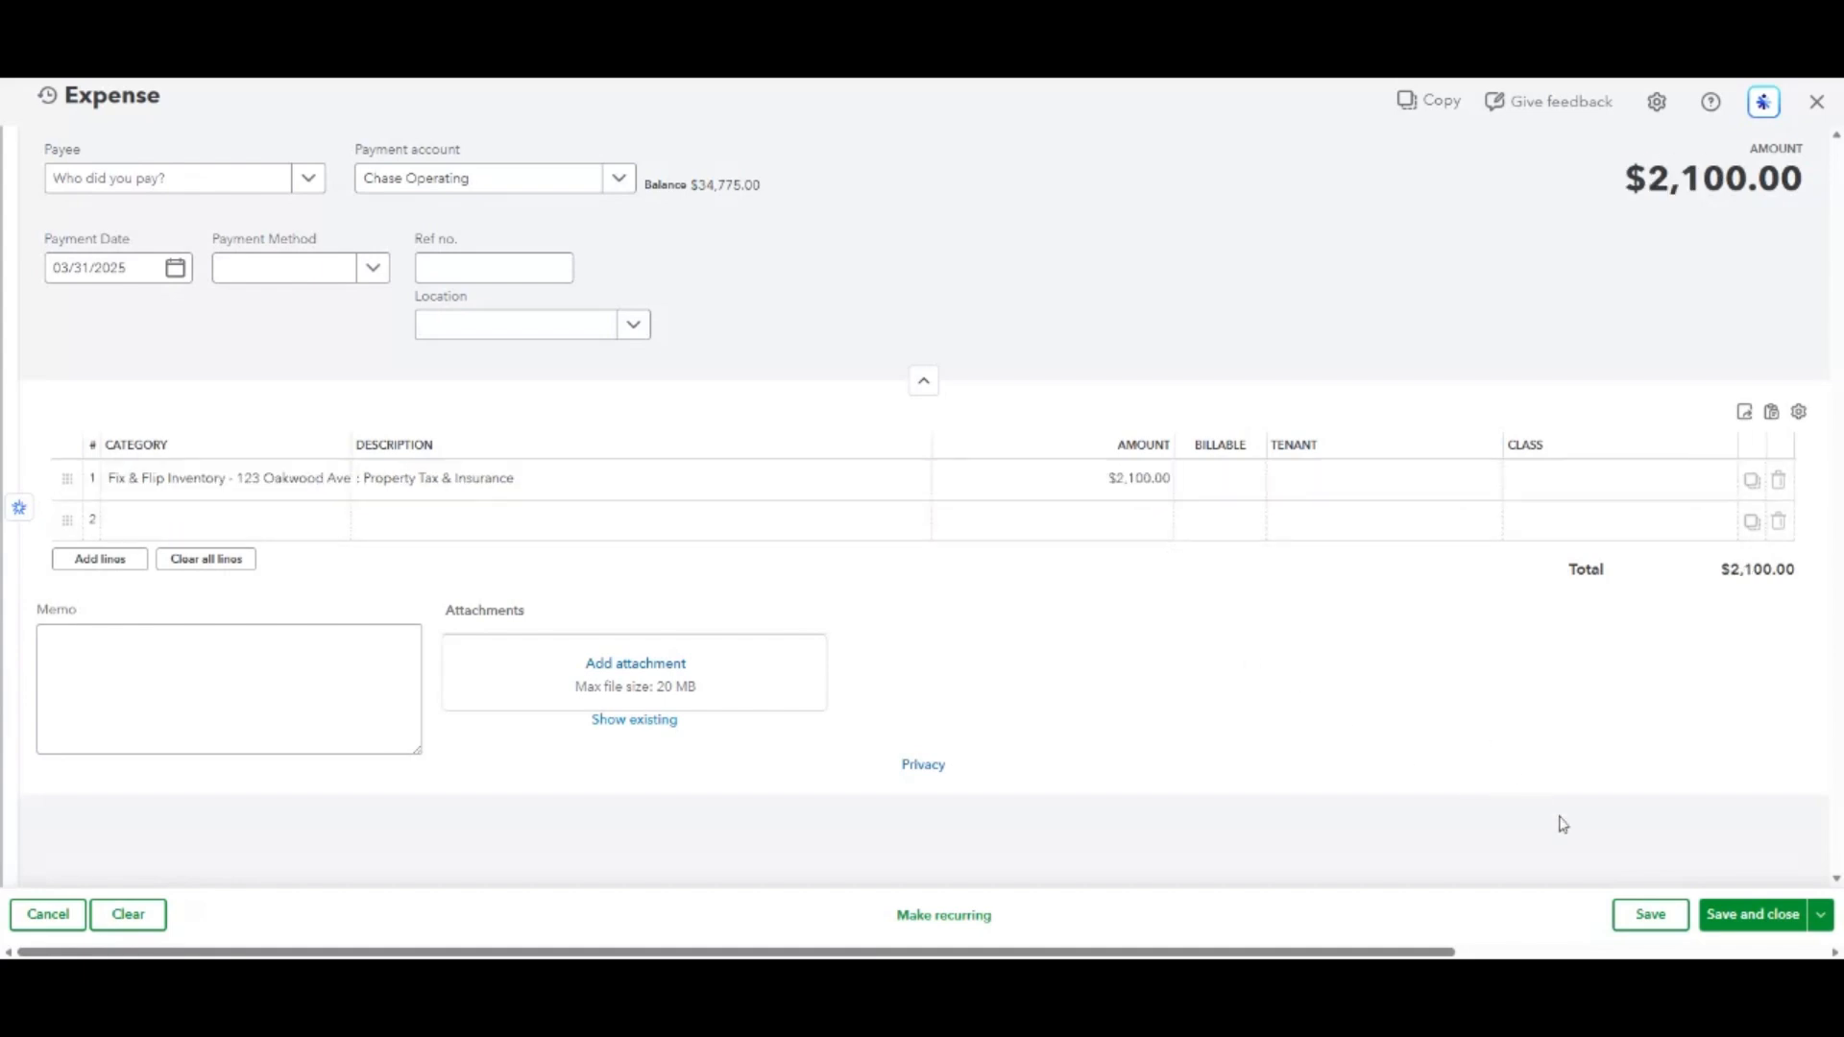
click(1748, 918)
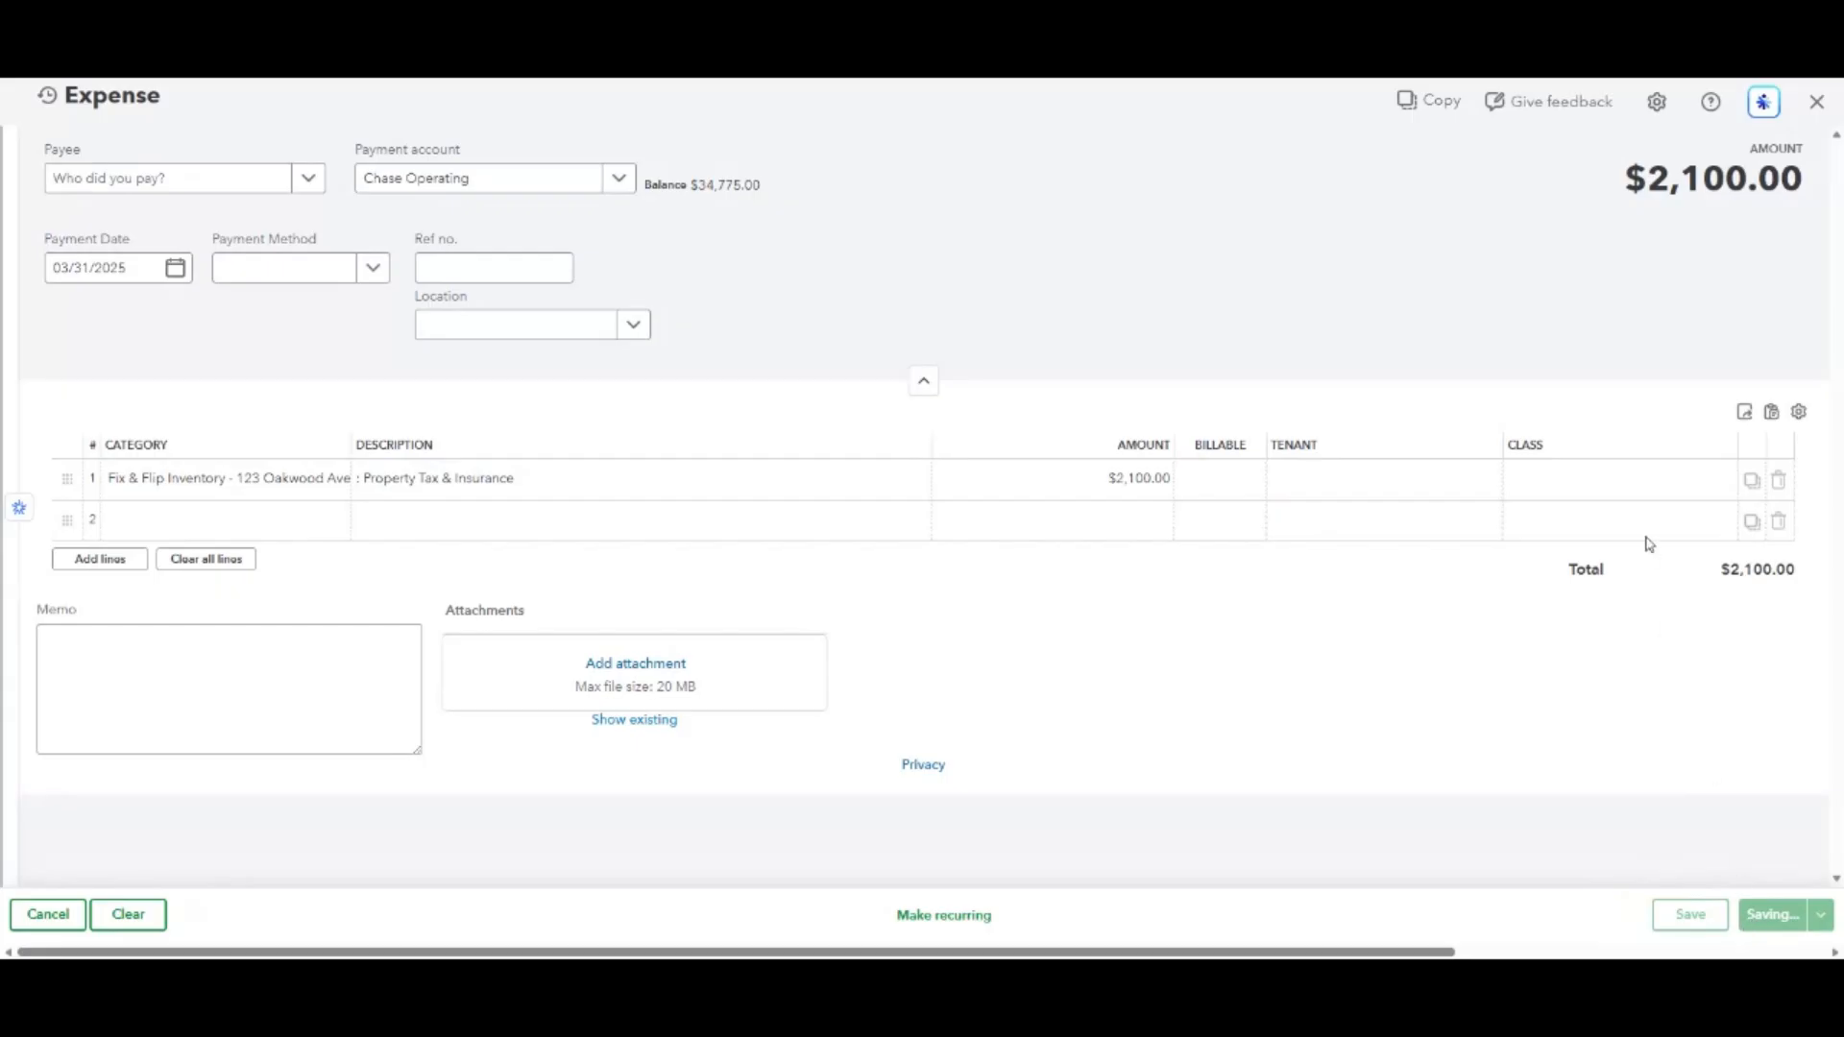
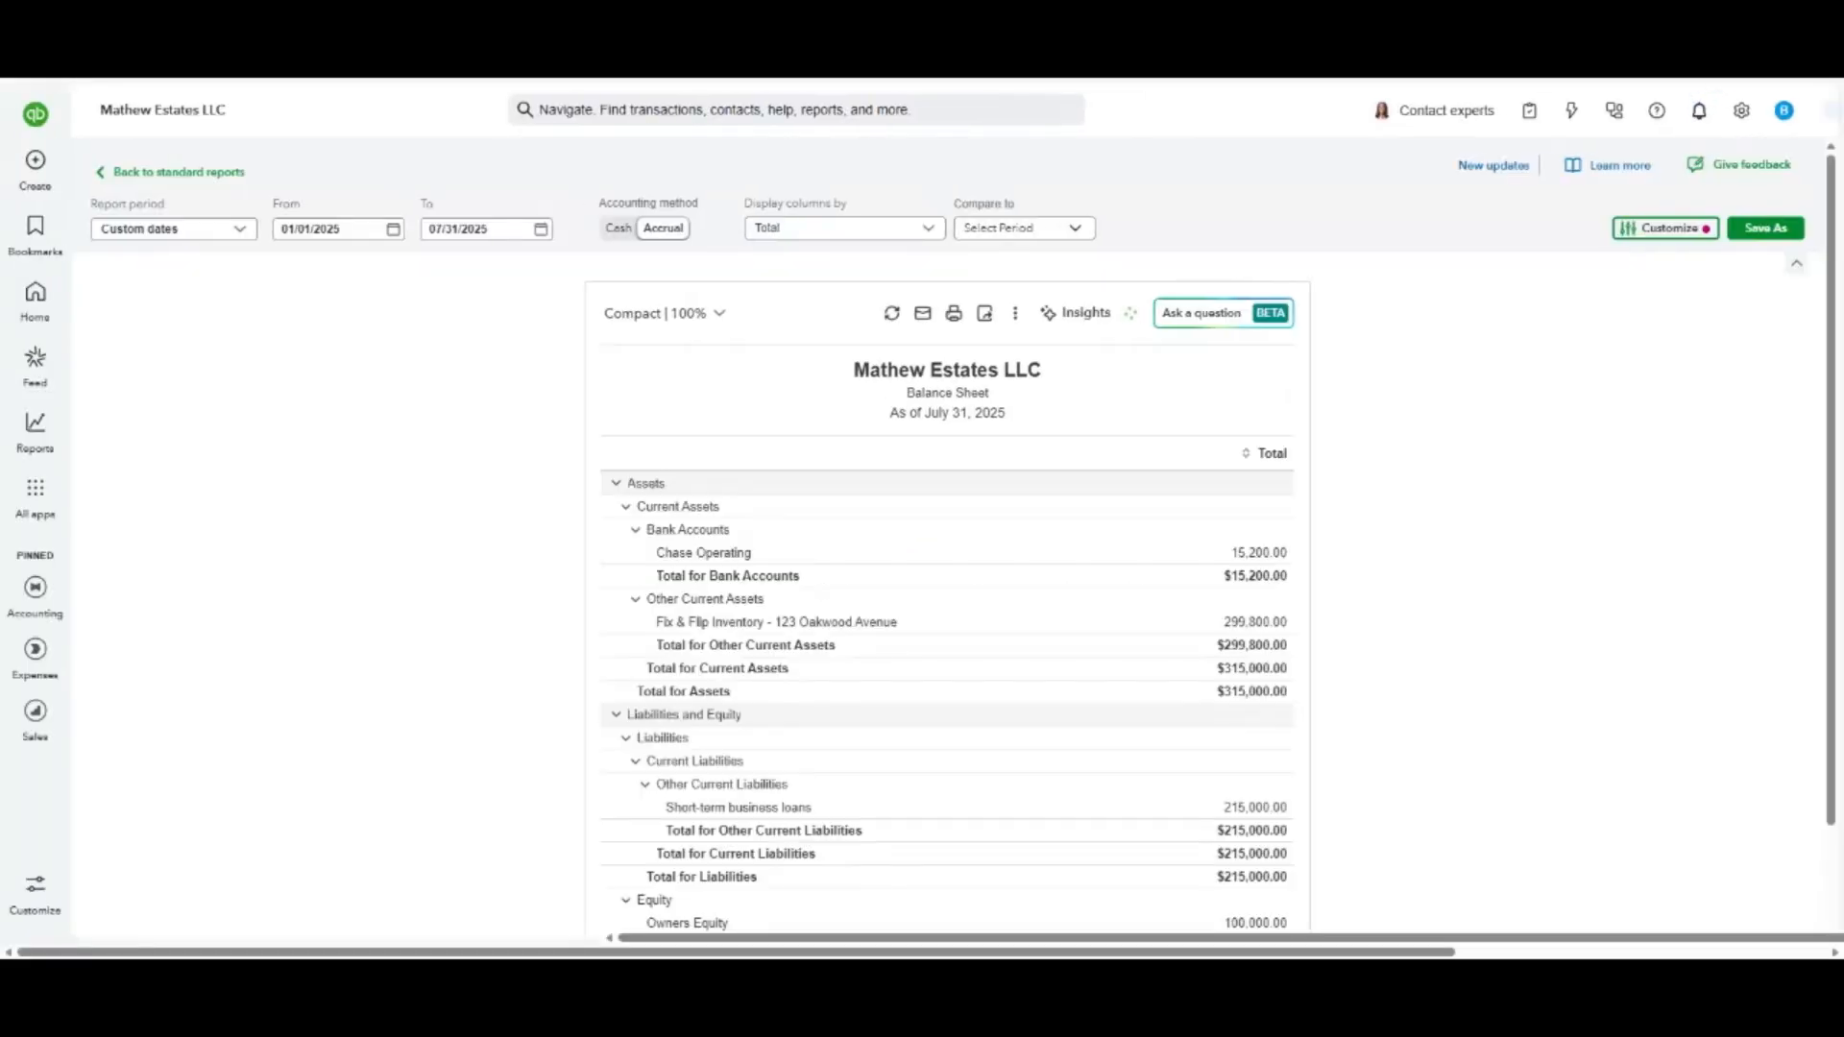
Examine the Chase Operating and Fix & Flip Inventory - 123 Oakwood Avenue transactions behind their January–July 2025 balance sheet amounts.
scroll(1197, 556, down, 1)
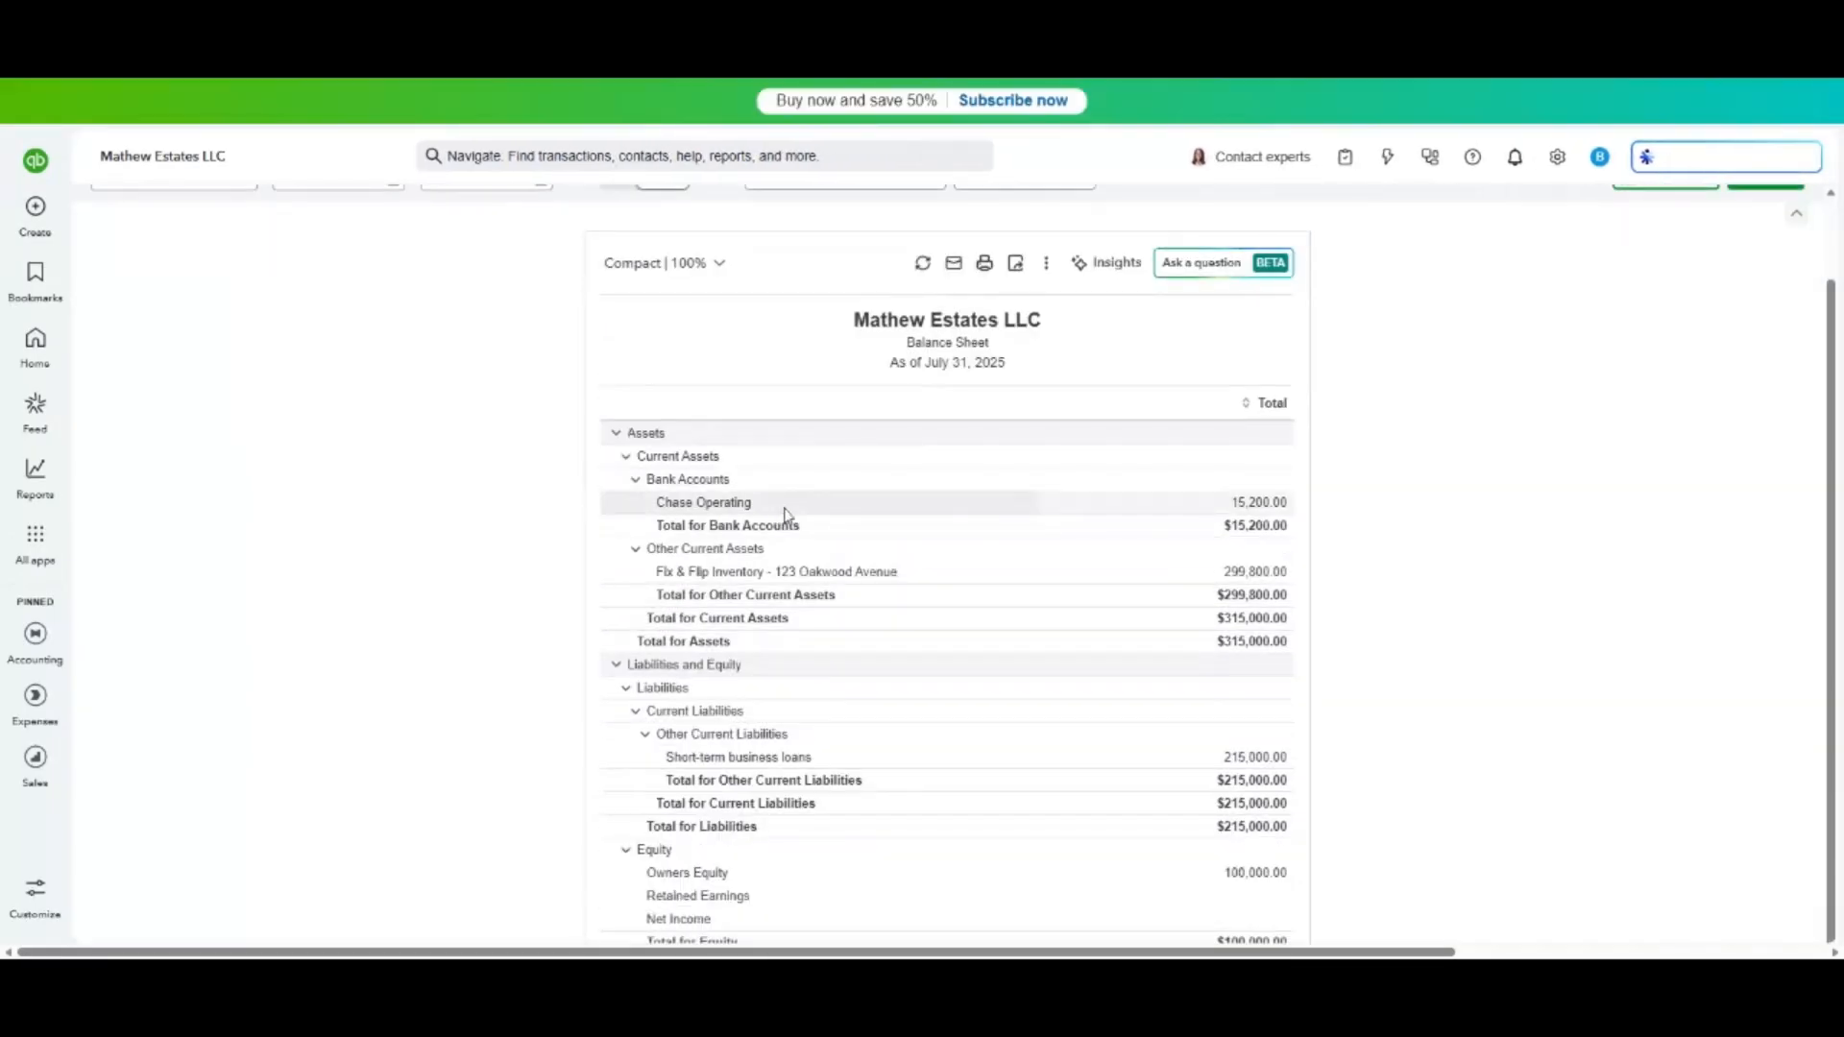
click(1253, 506)
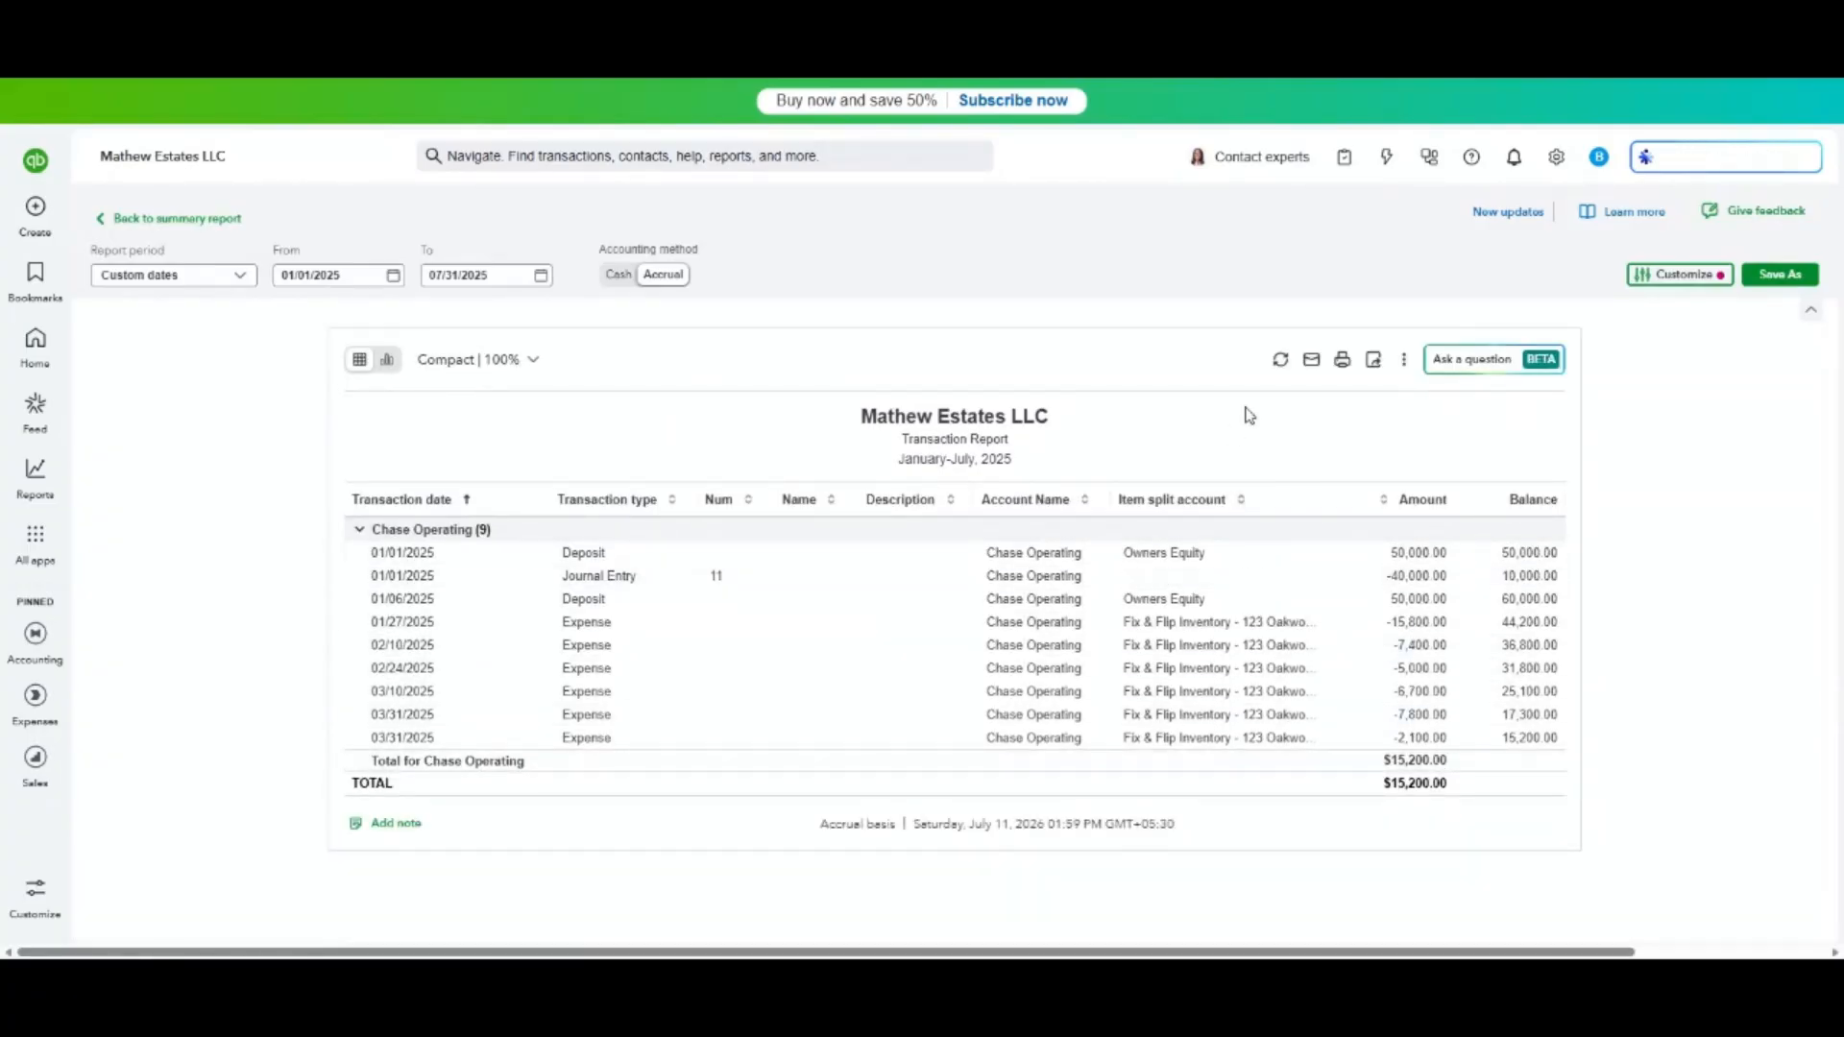
key(alt+Left)
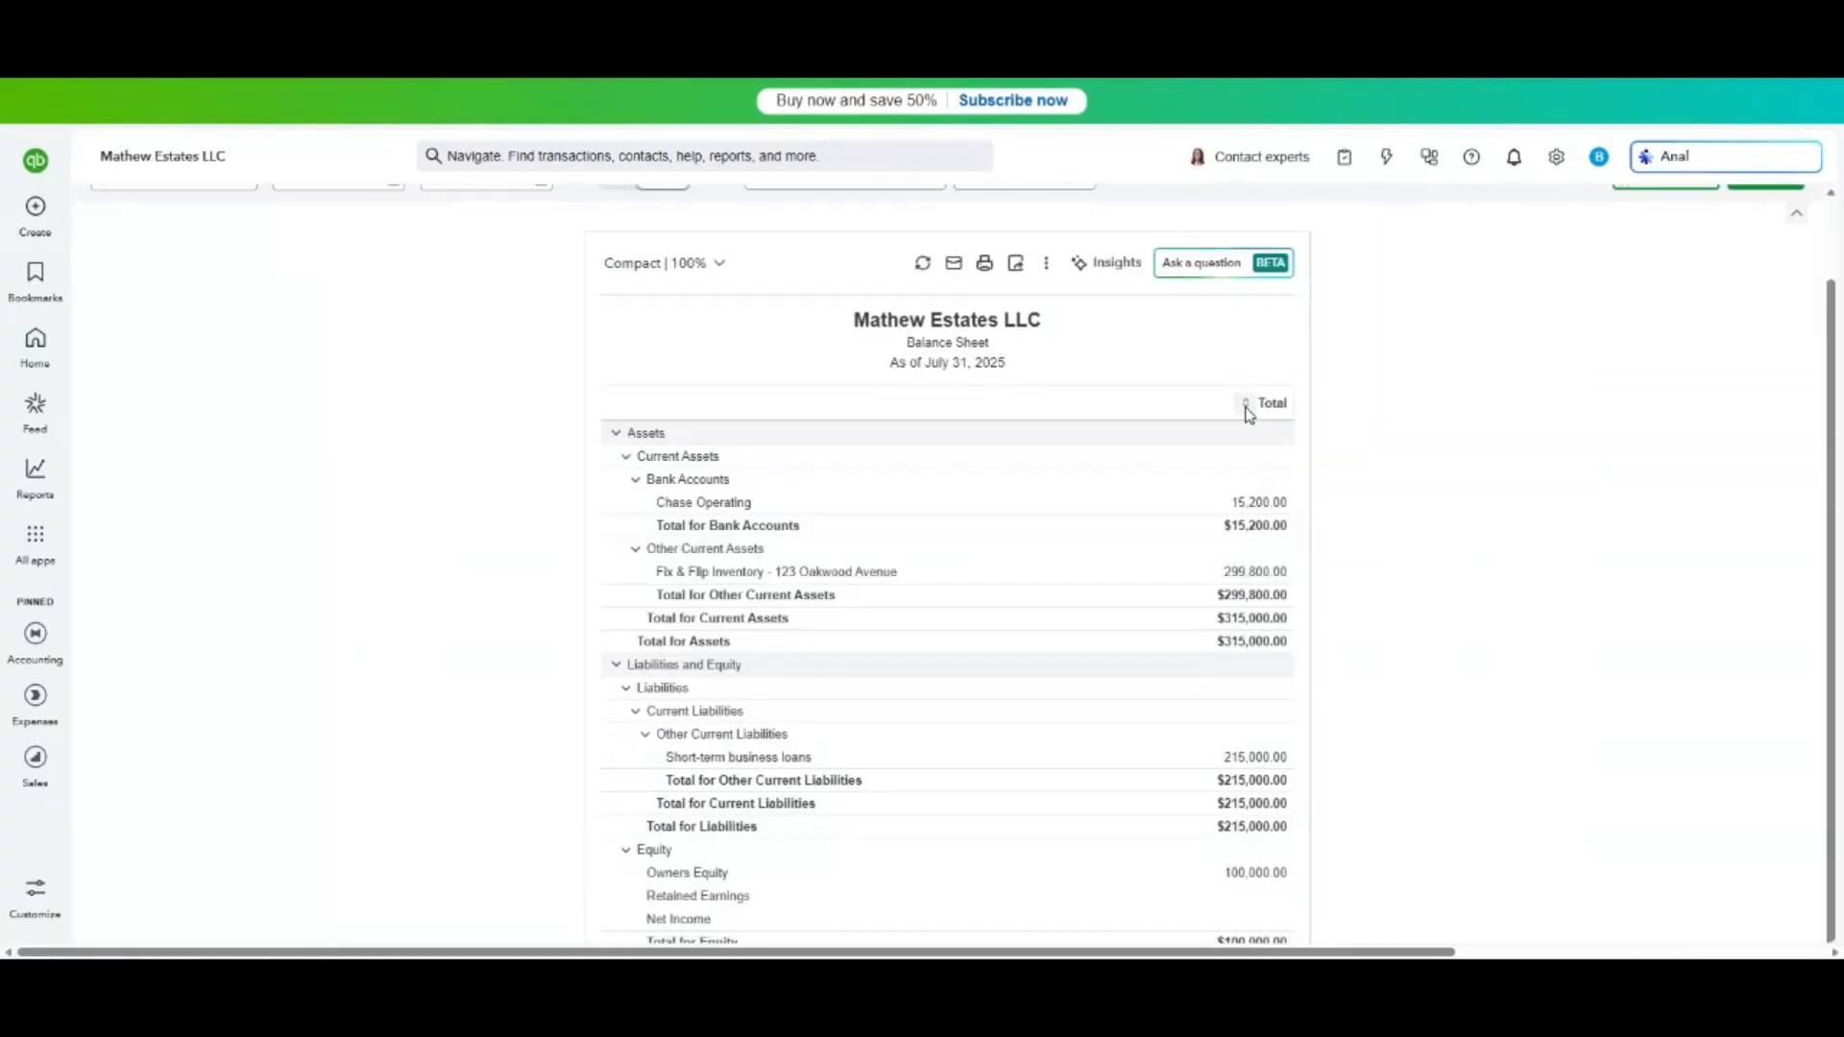
click(1269, 574)
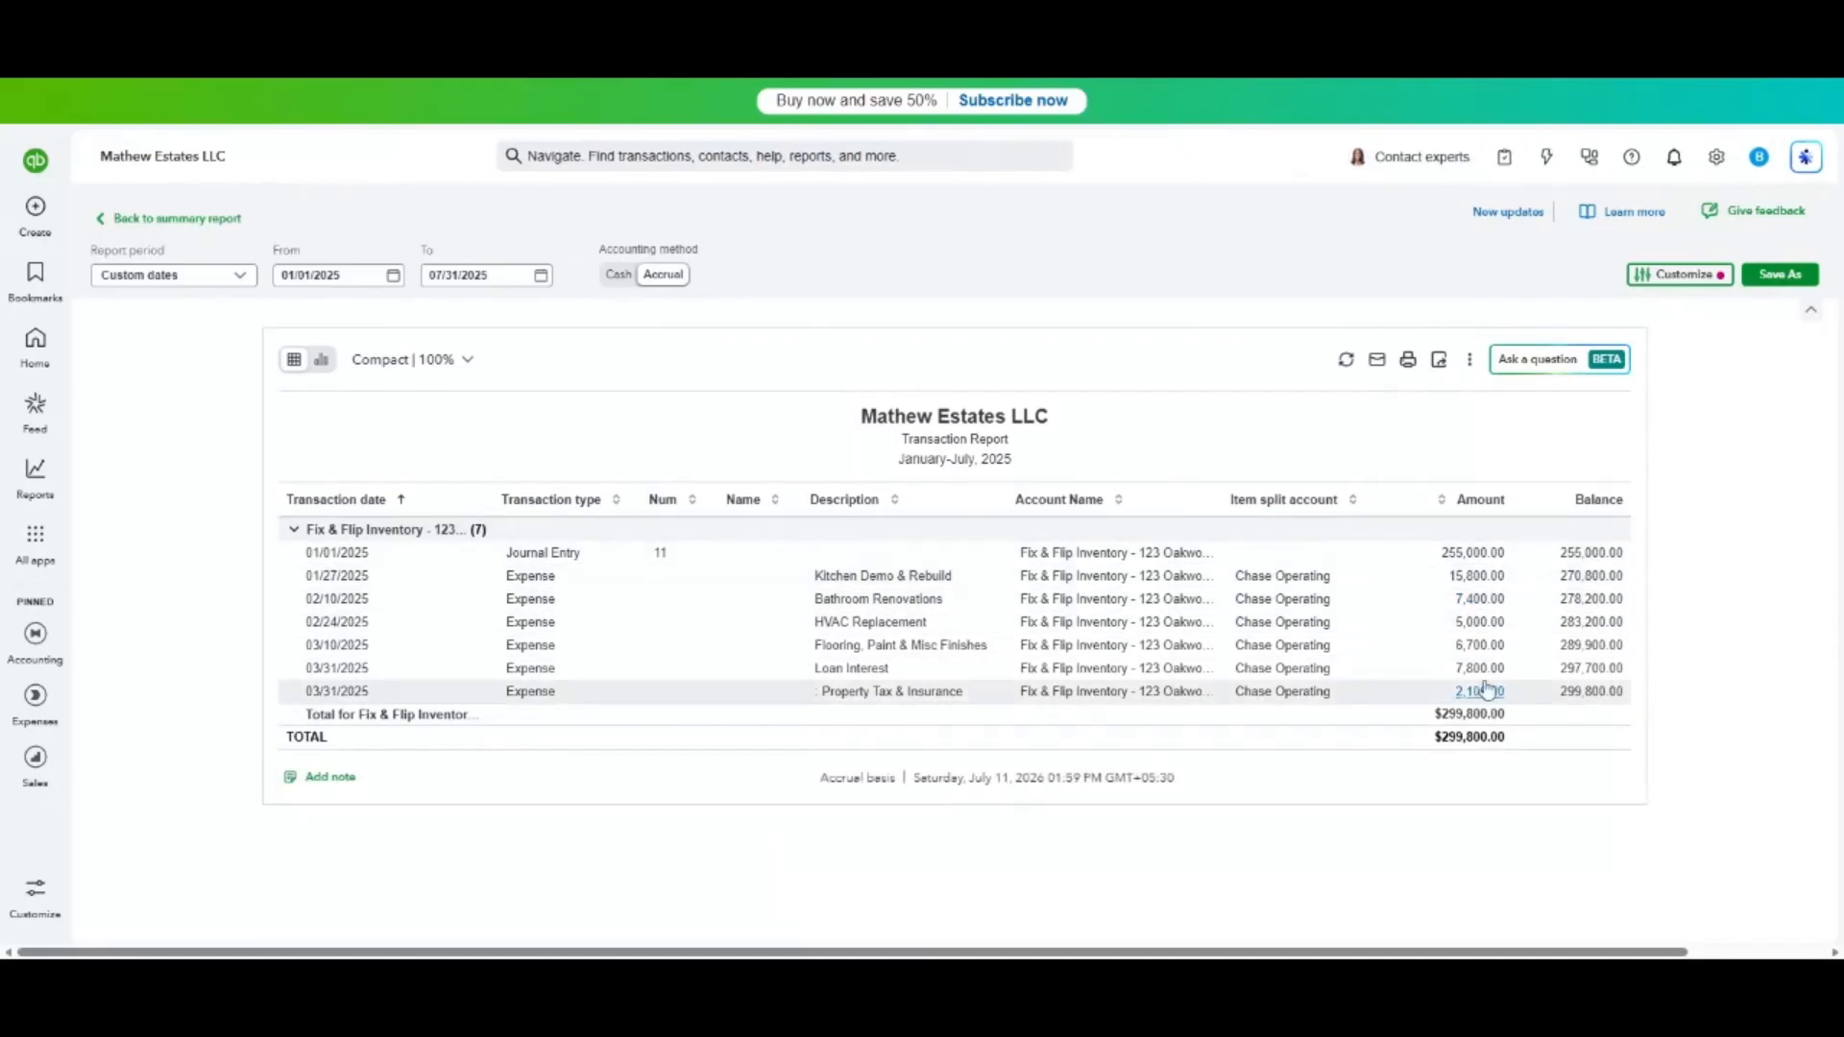
key(ctrl+Tab)
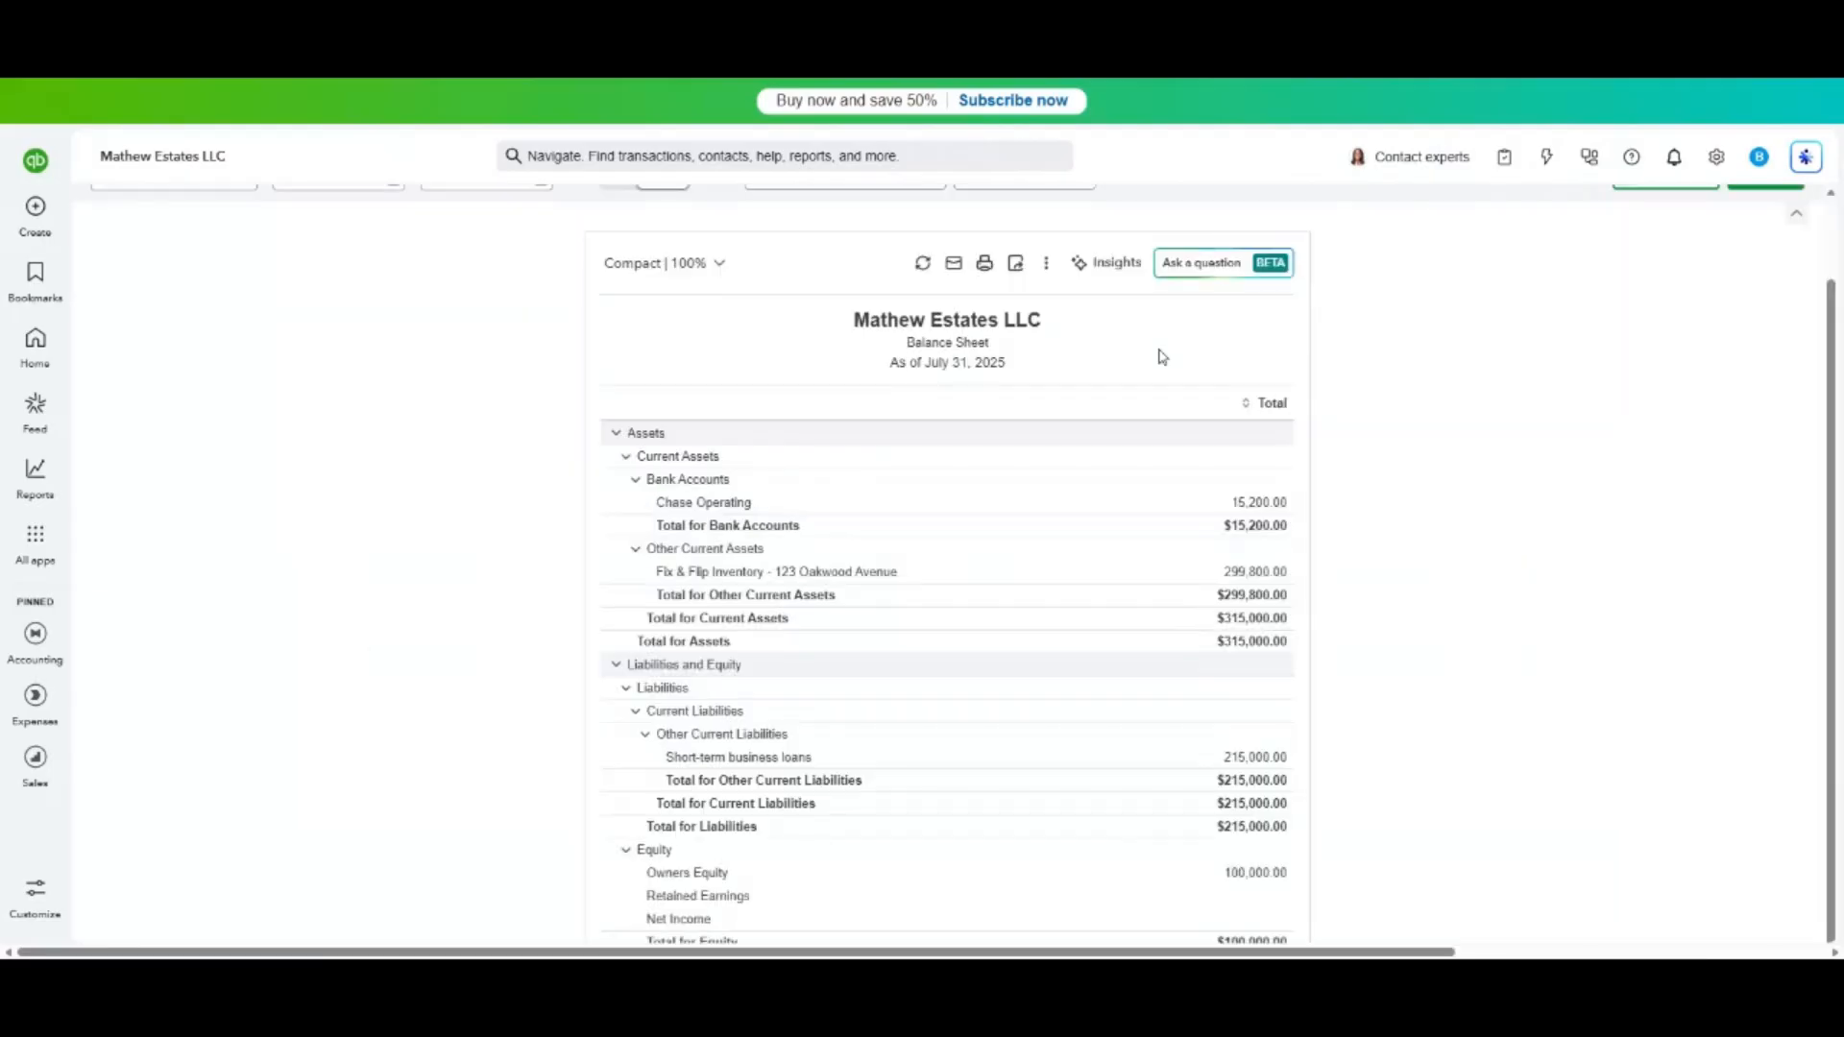
Review the Oakwood inventory, asset and liability balances on the all-dates balance sheet.
scroll(1450, 533, down, 1)
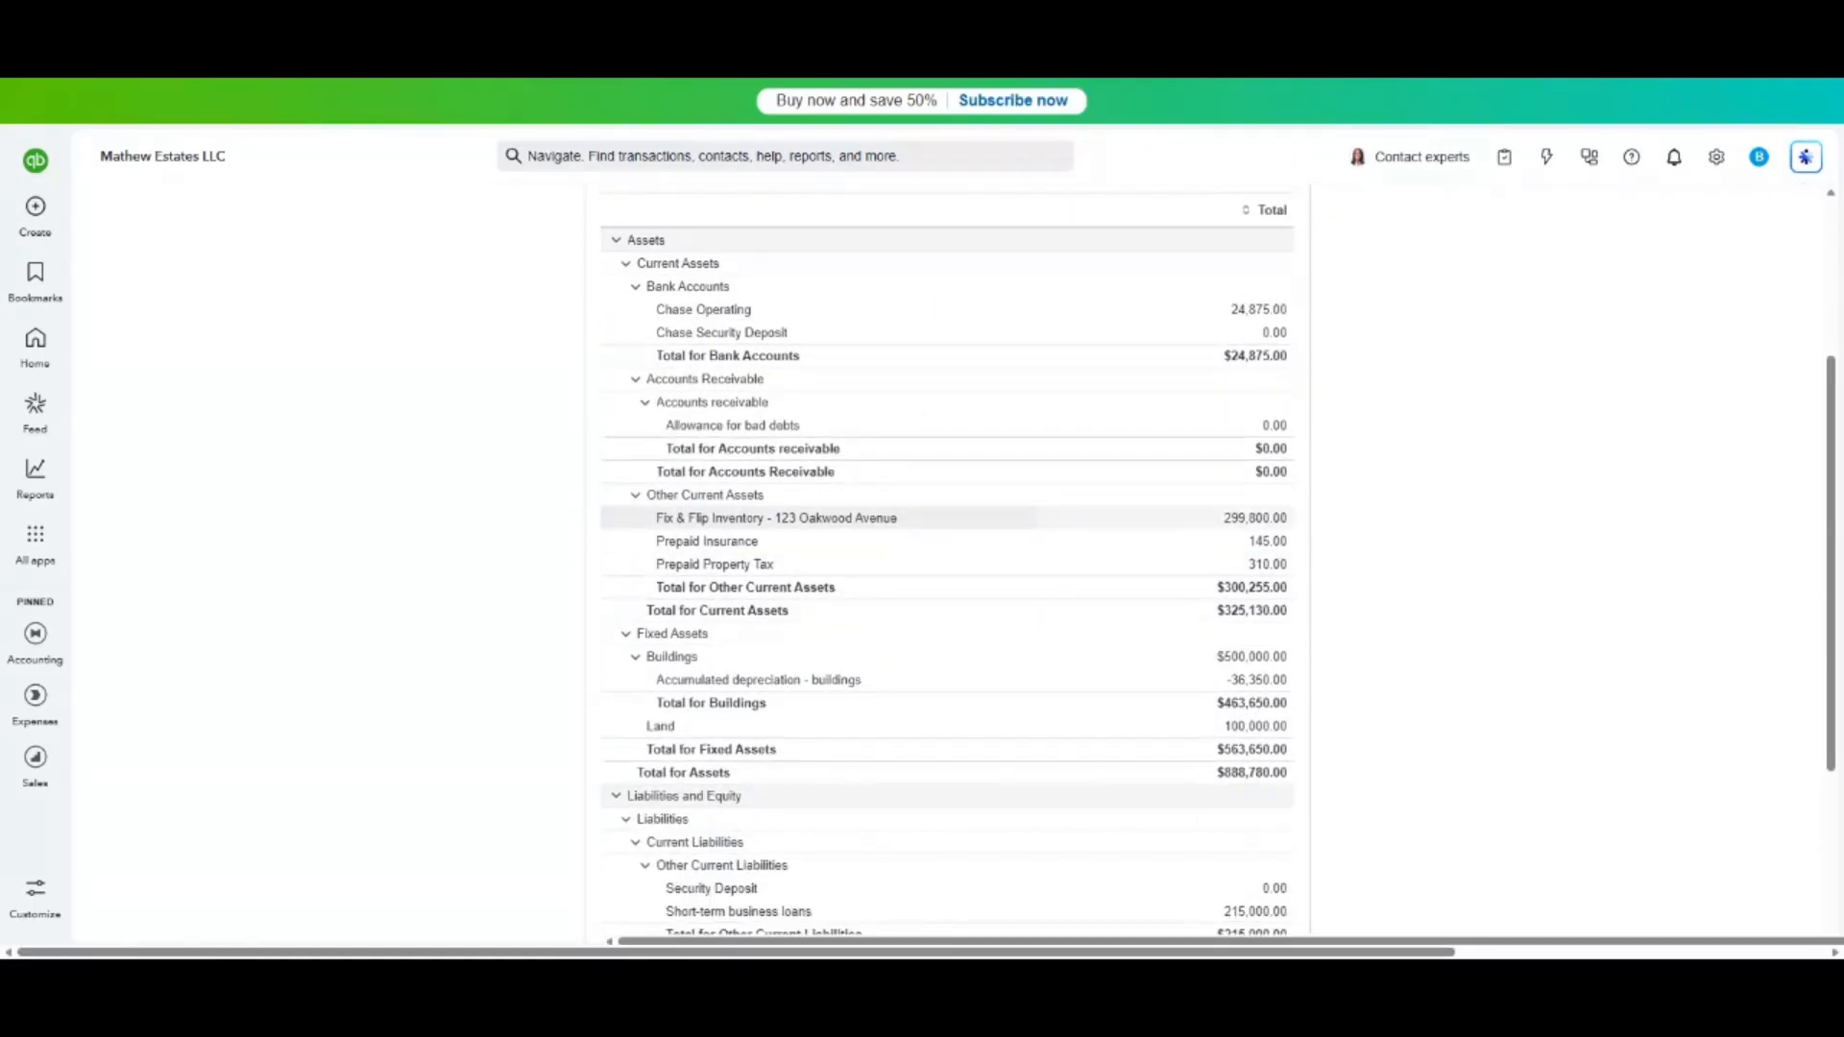
drag(774, 518, 1300, 524)
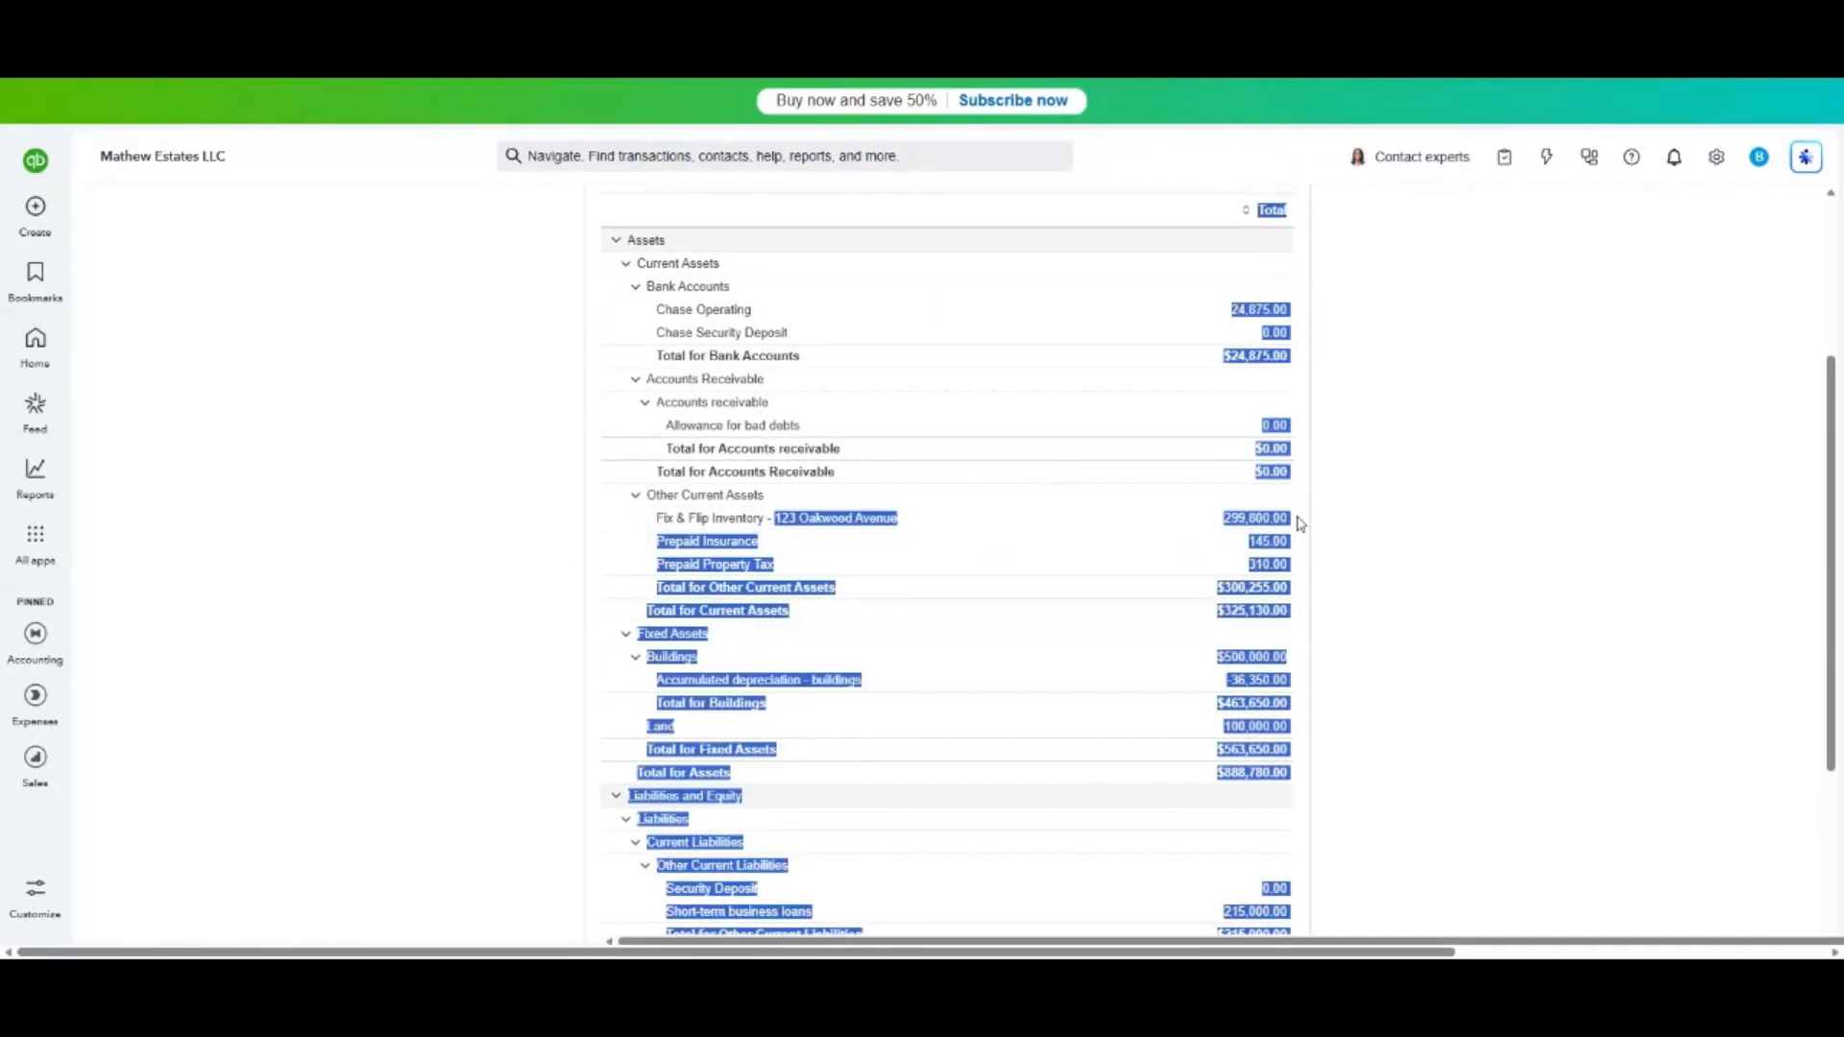
click(1342, 543)
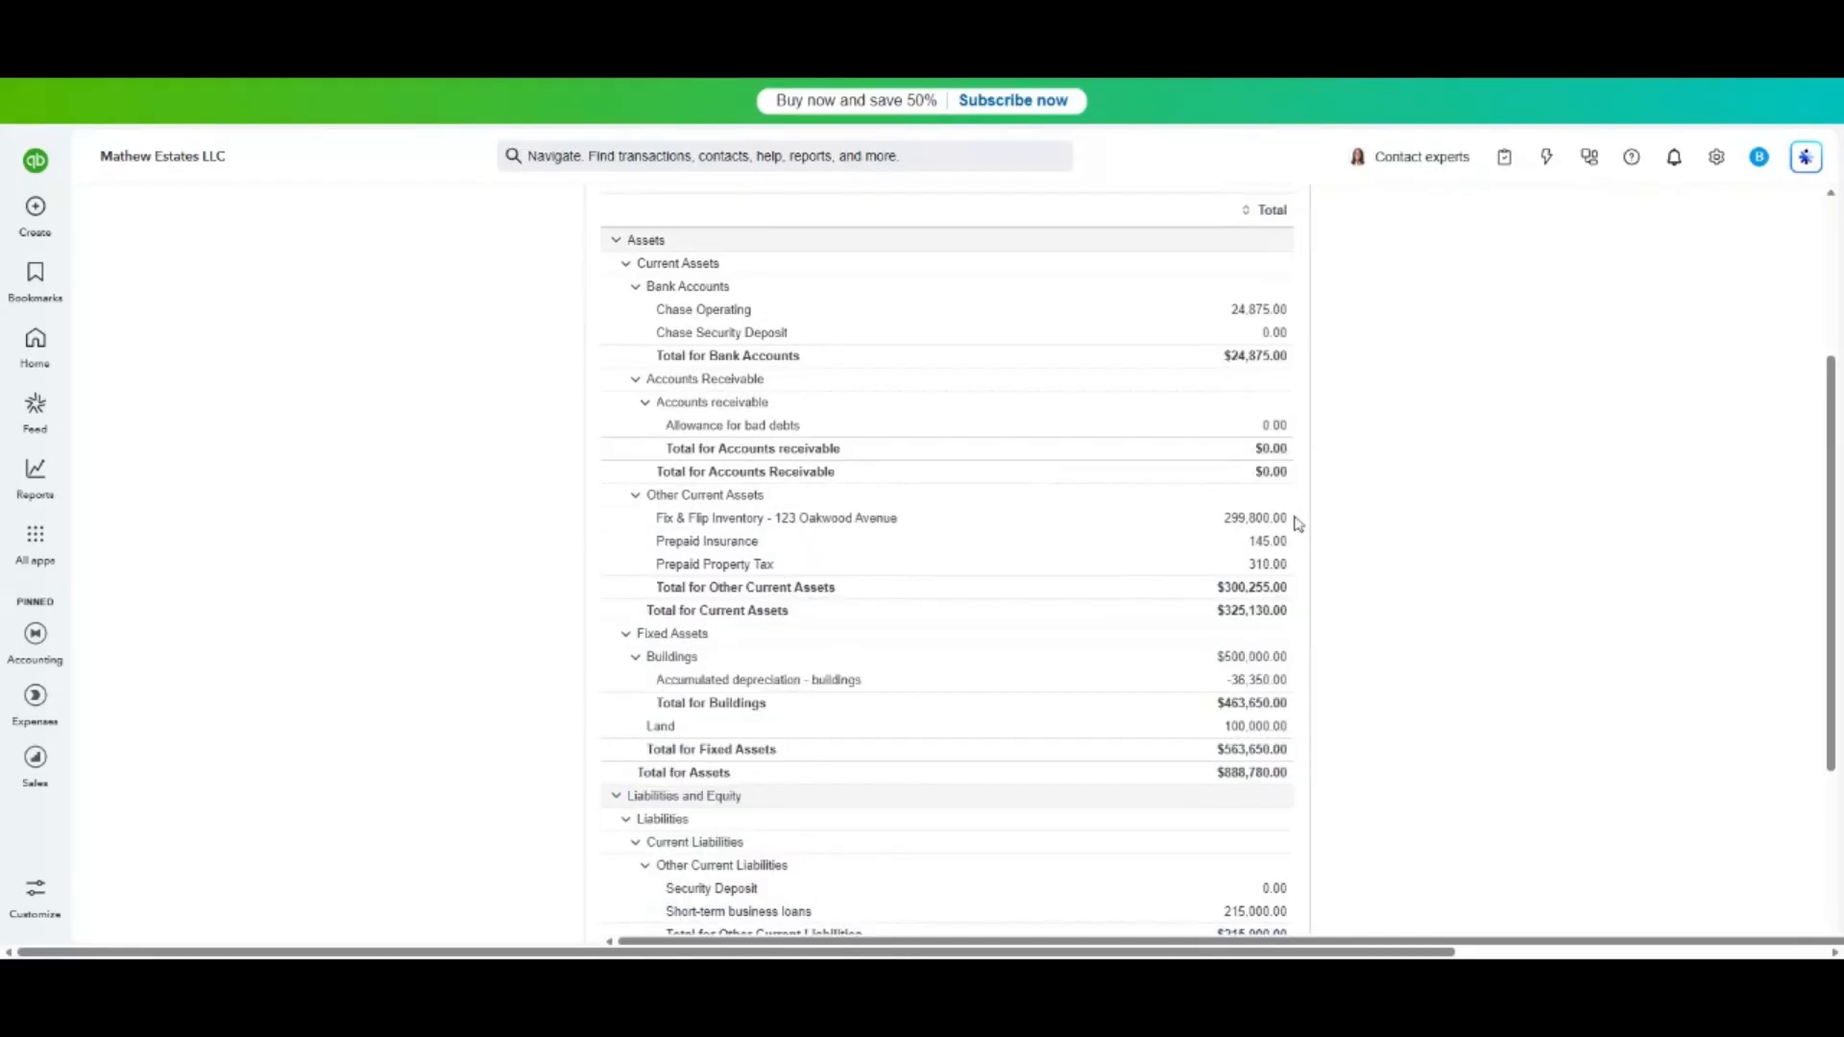
scroll(1078, 864, down, 2)
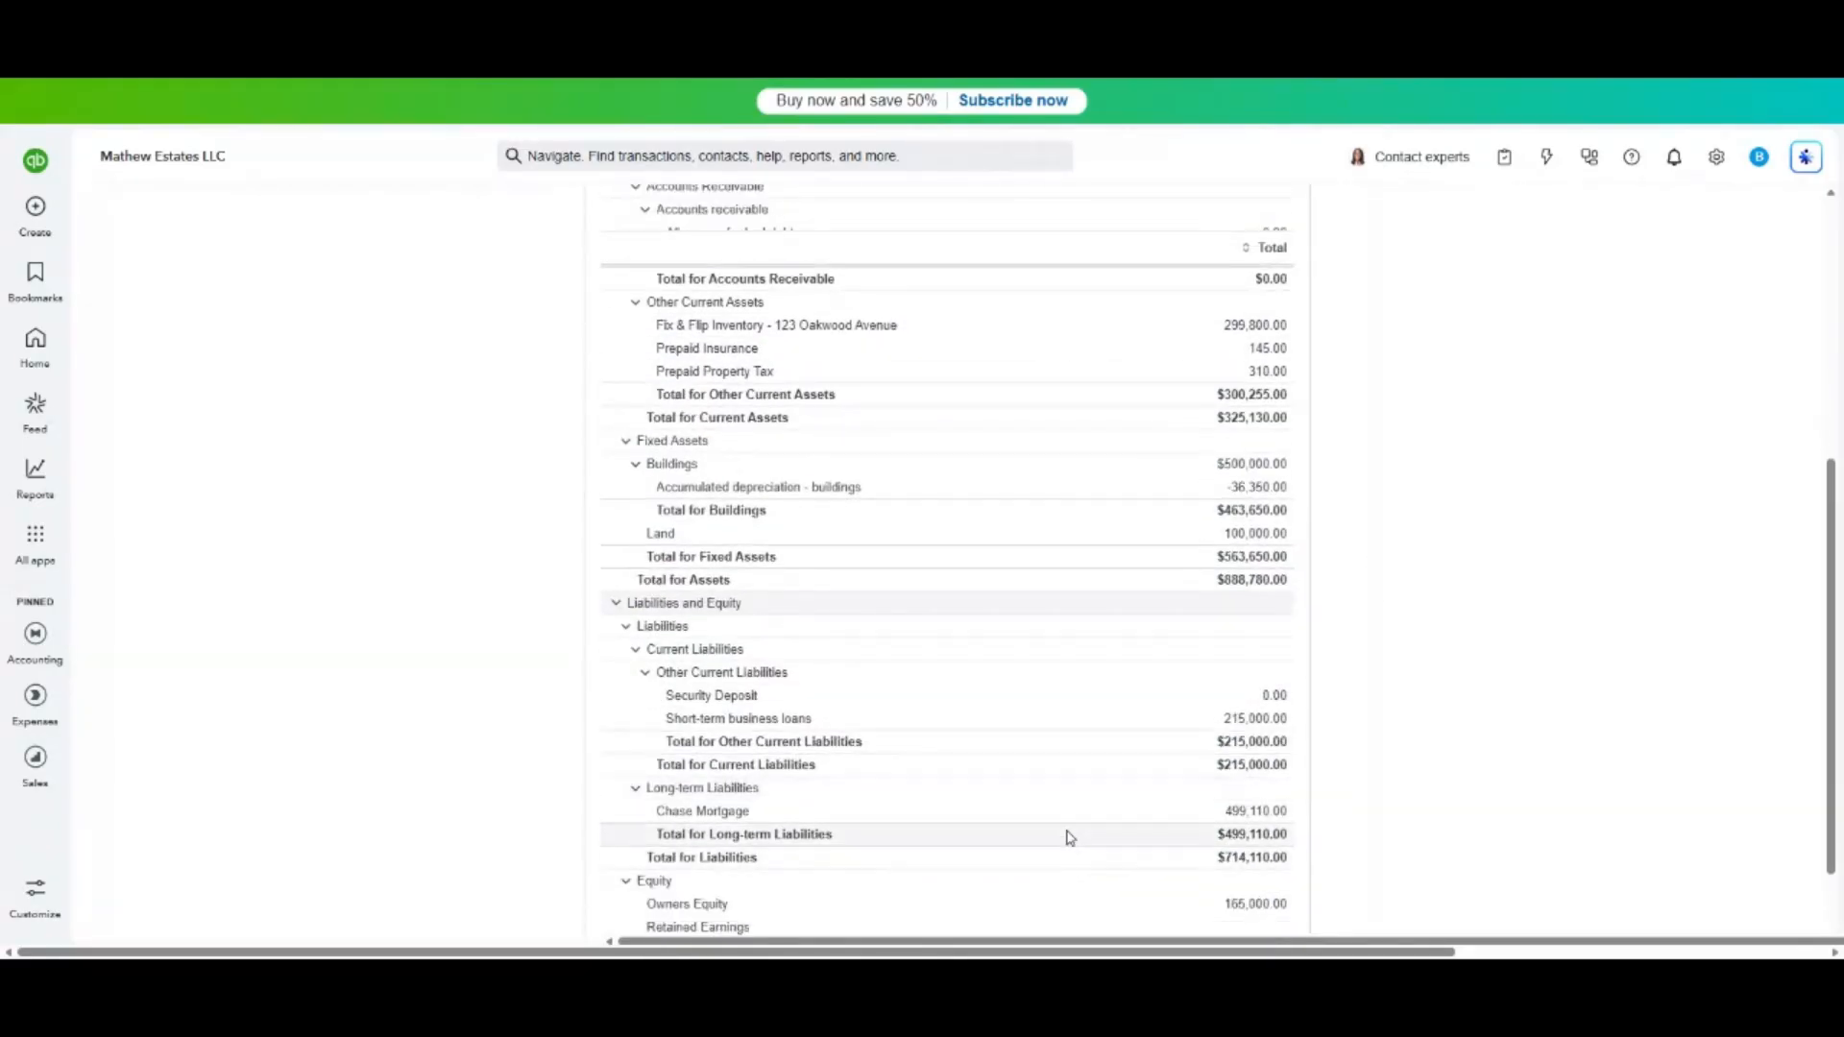
scroll(1152, 701, up, 5)
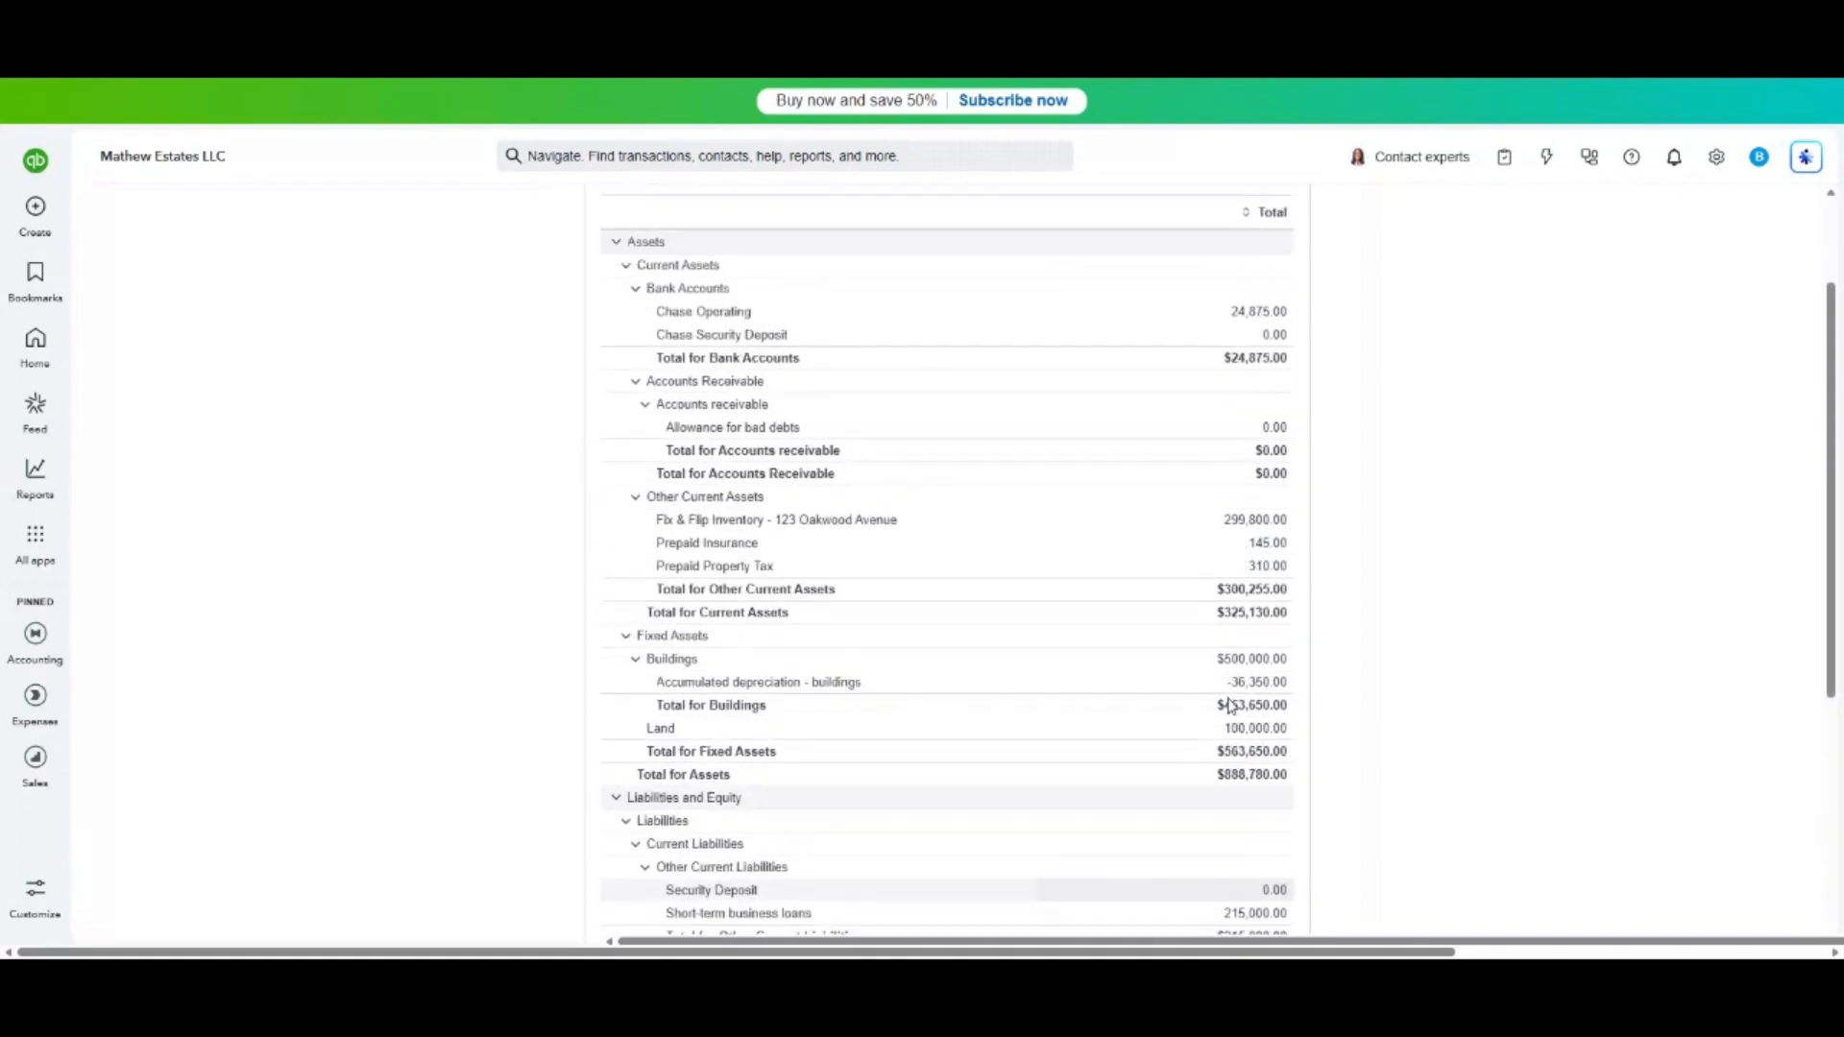
Start a new journal entry and set its journal date to 04/03/2025.
click(42, 219)
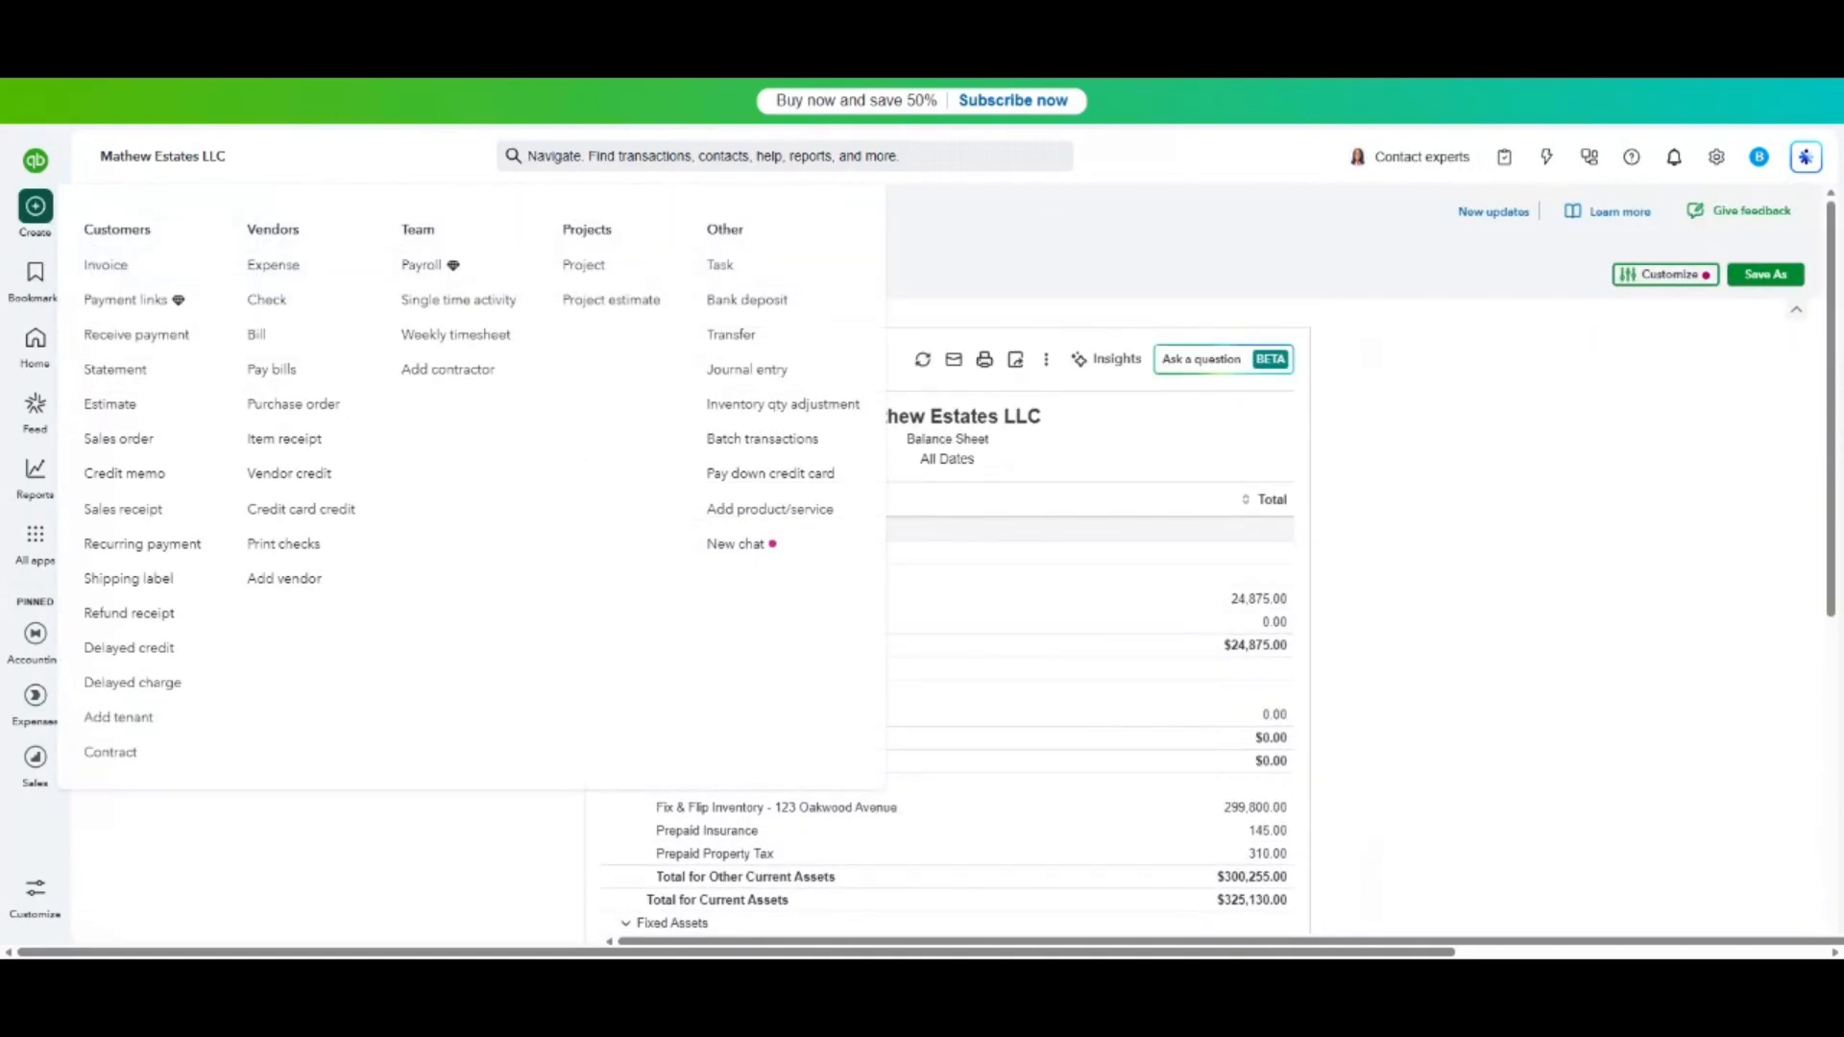
click(774, 375)
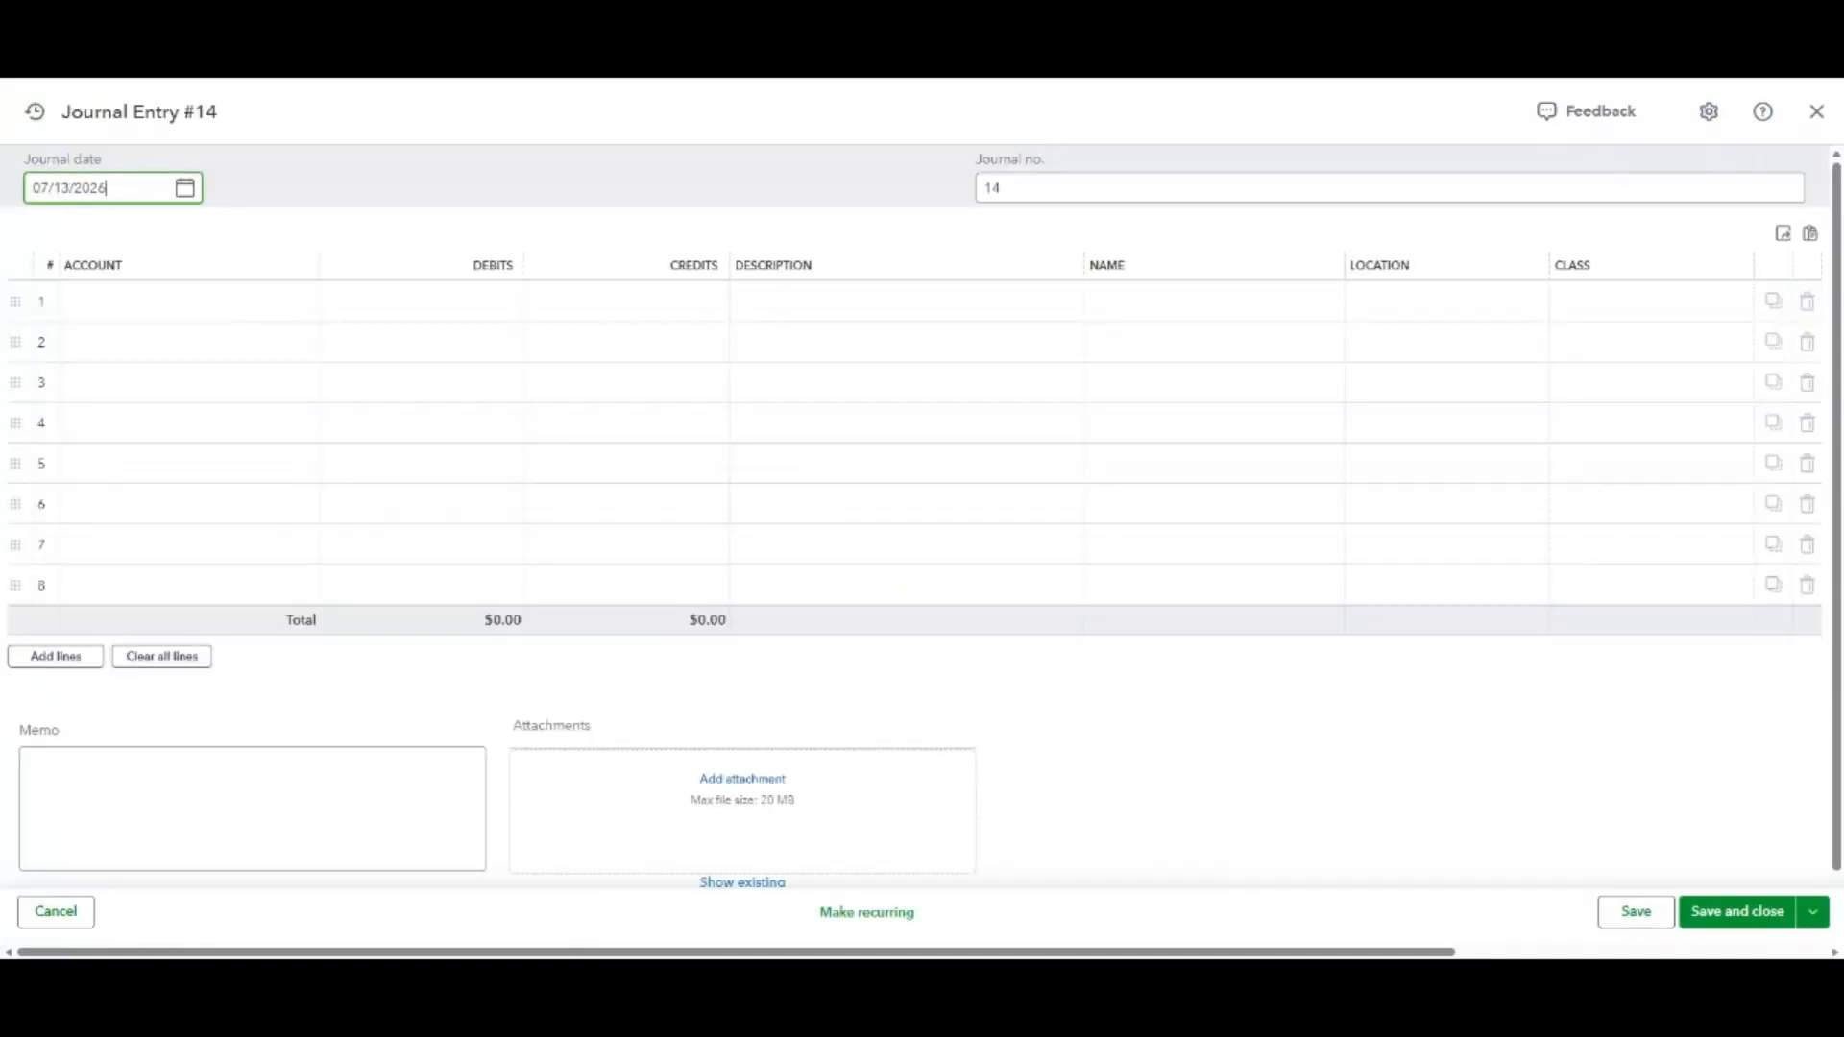
click(184, 188)
click(182, 243)
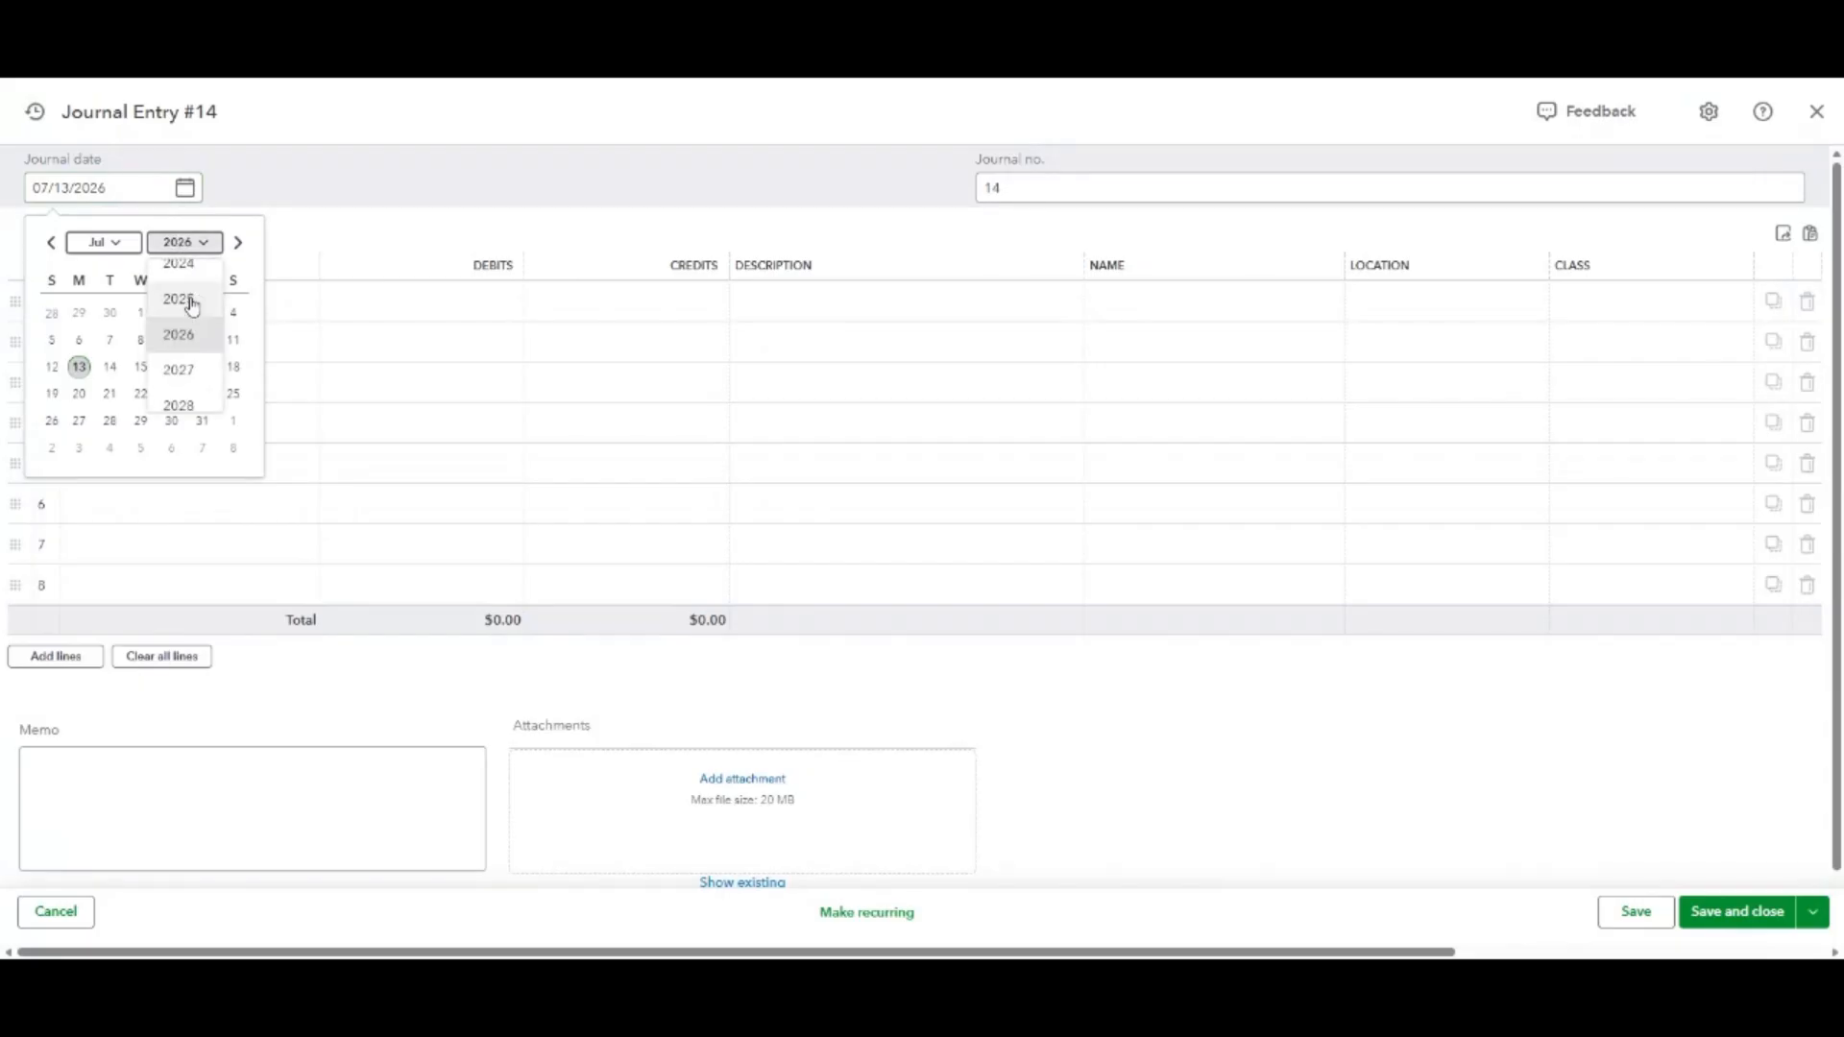
click(182, 299)
click(117, 245)
scroll(108, 305, up, 2)
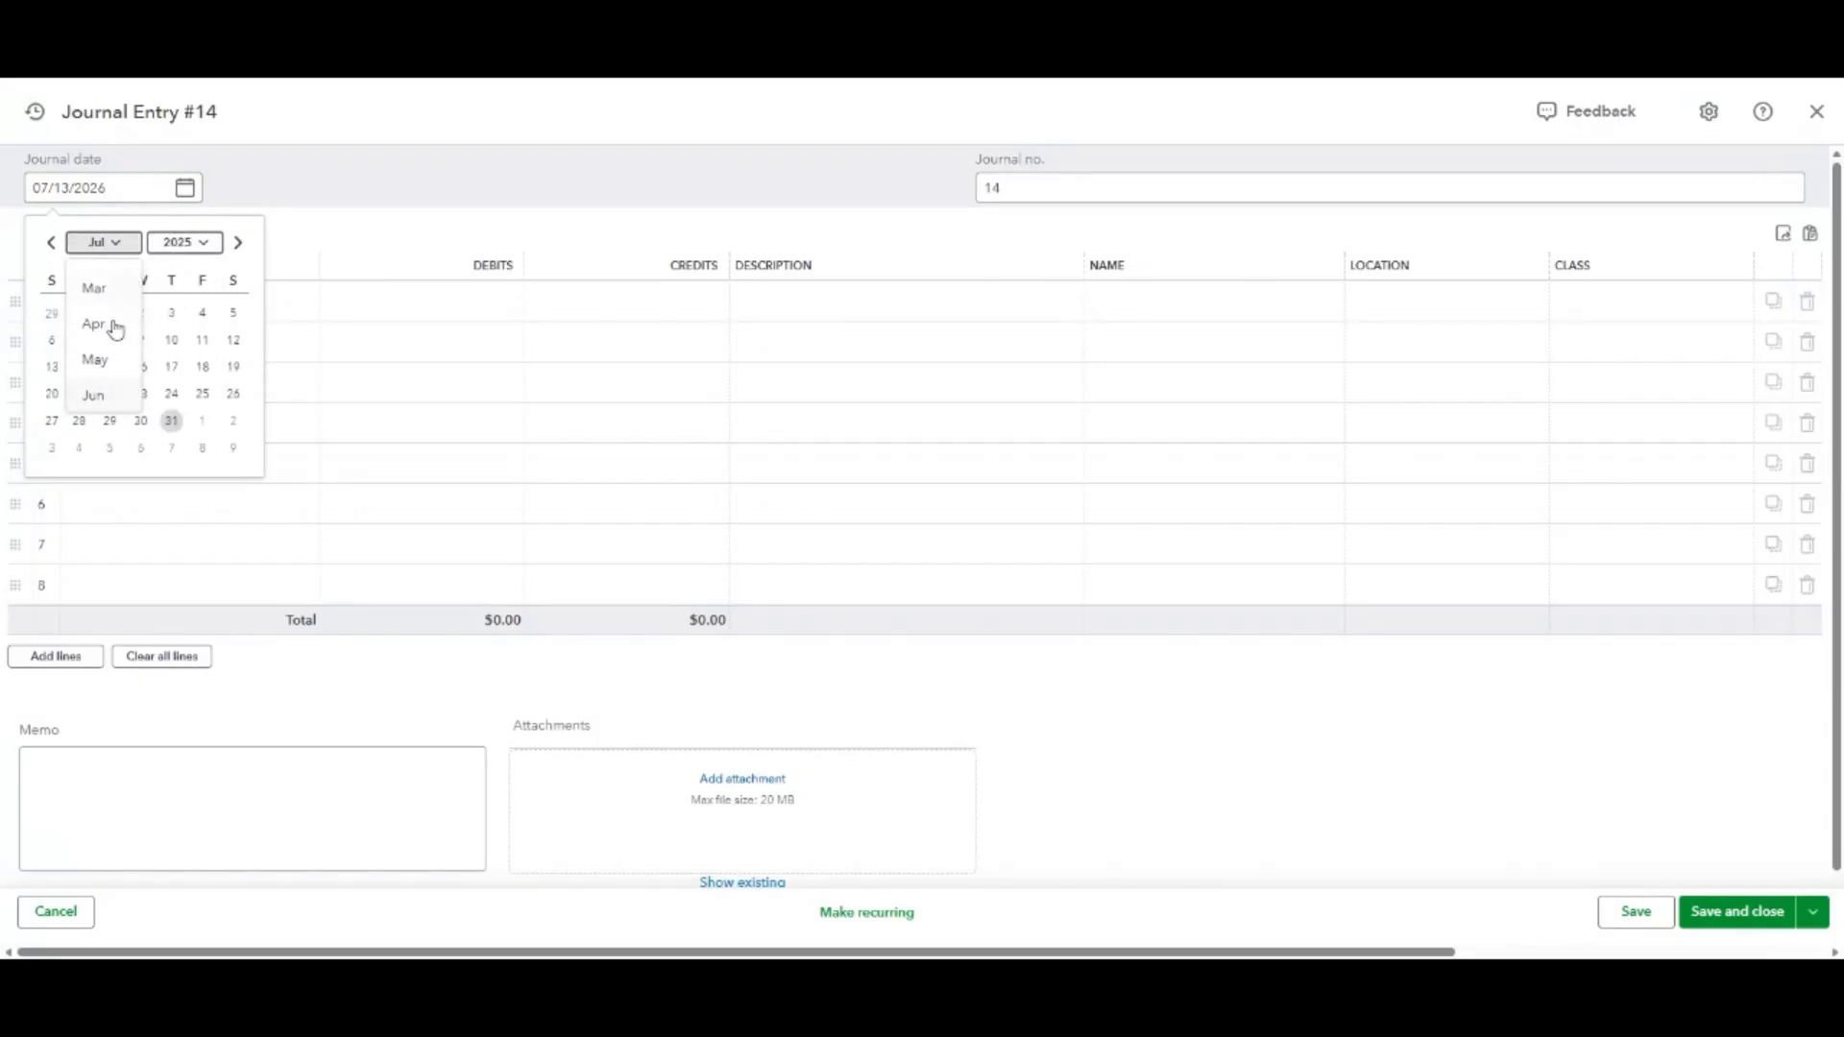
click(107, 335)
click(170, 314)
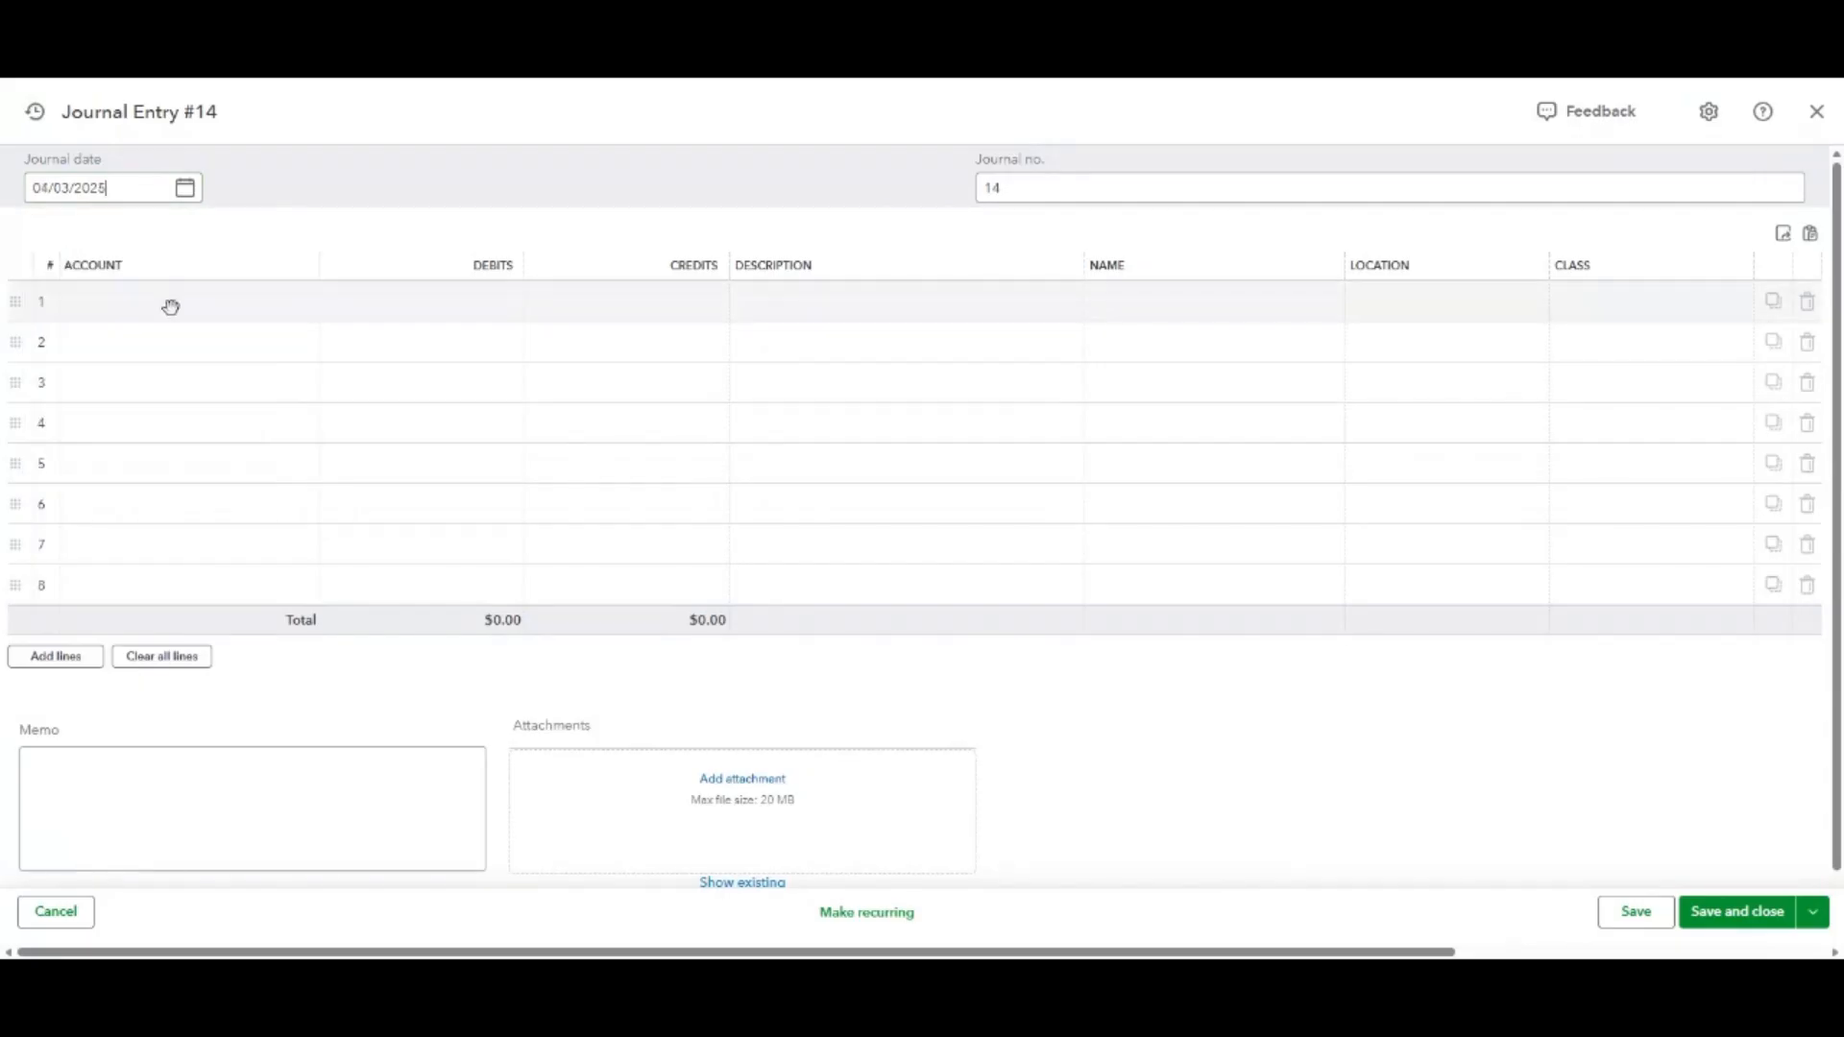
Start adding a new account named "Fix & Flip COGS - 123 Oakwood Avenue" for journal line 1.
click(165, 301)
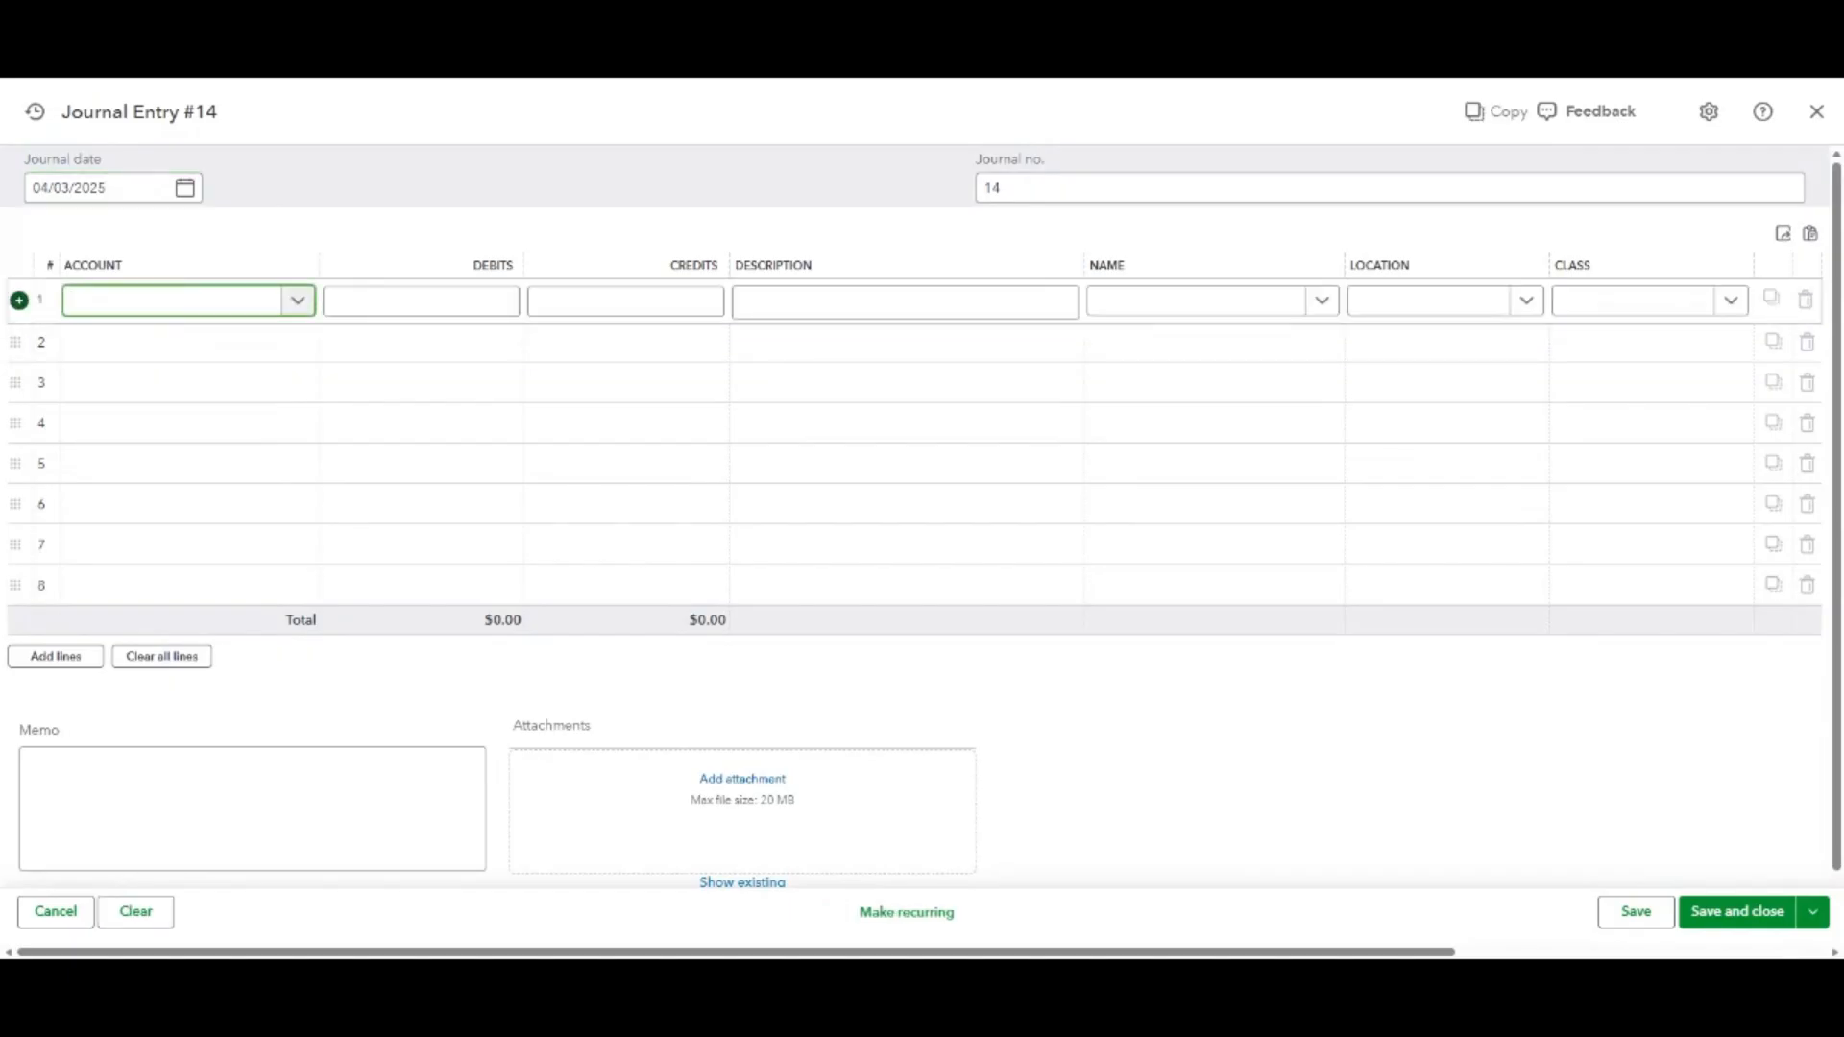
text(Fix & F)
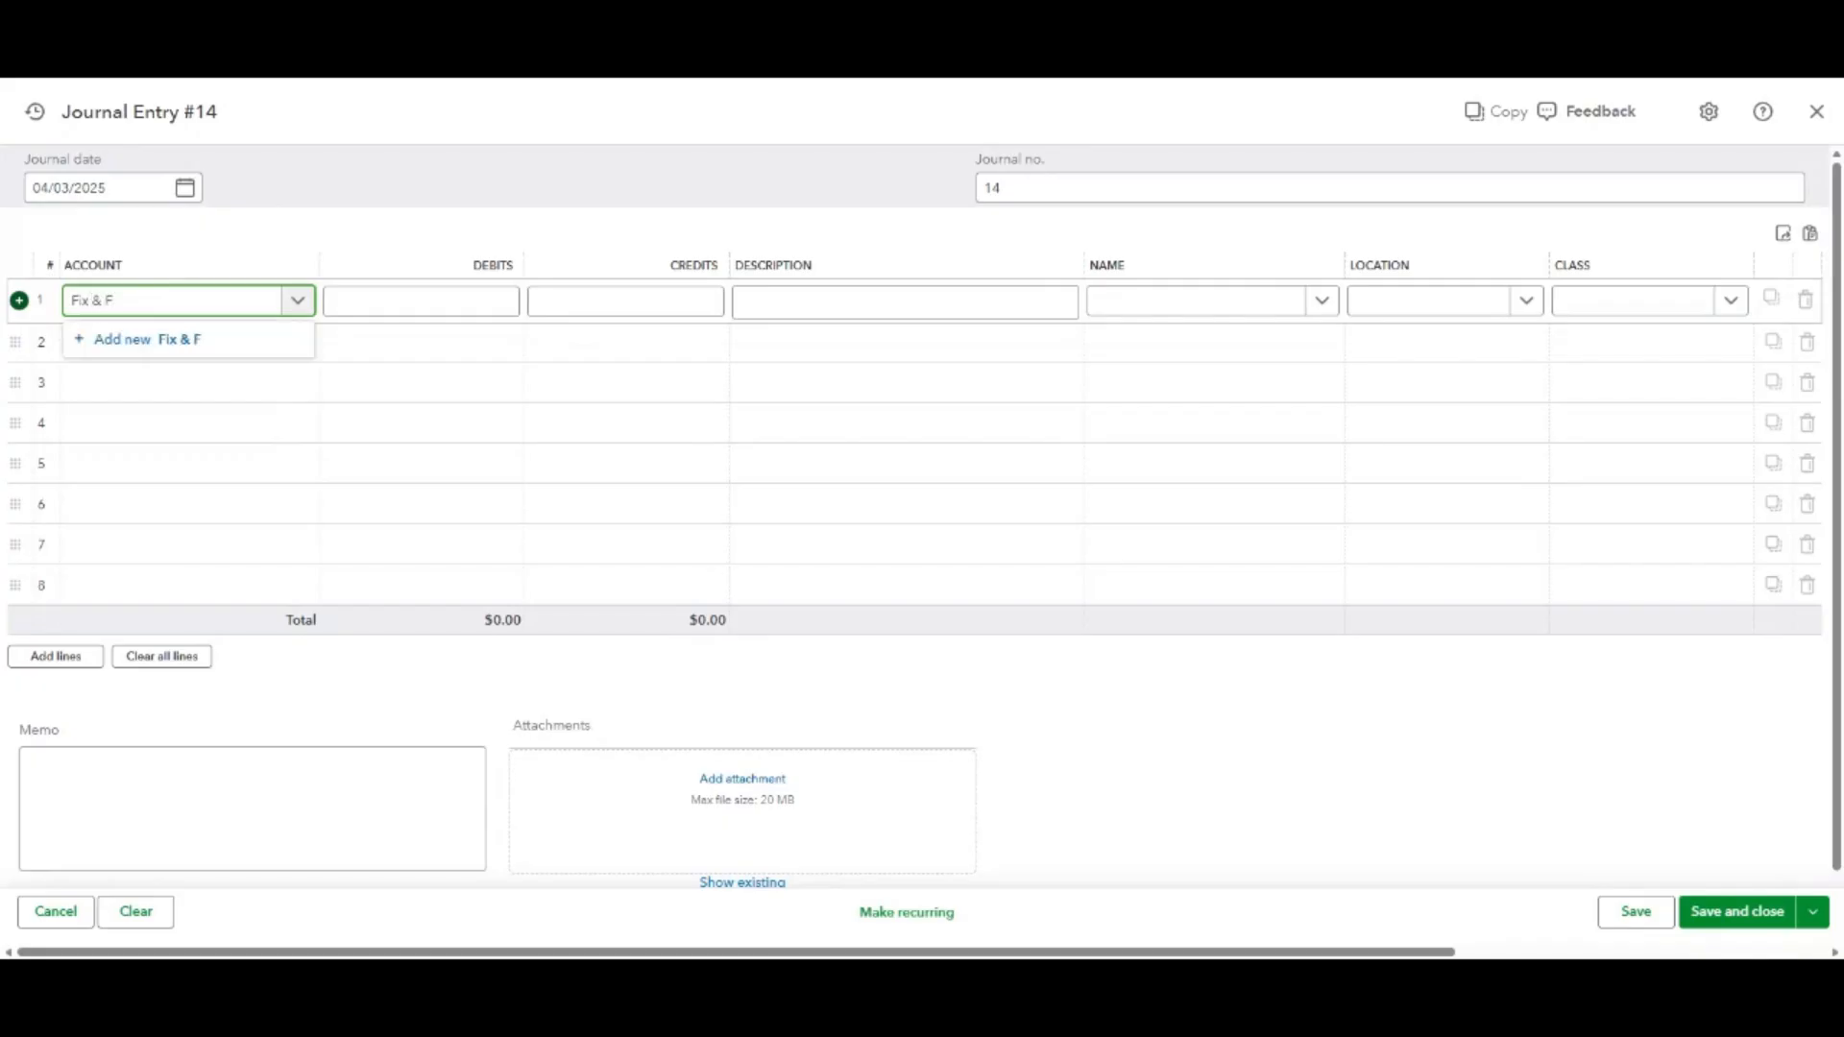
text(lip )
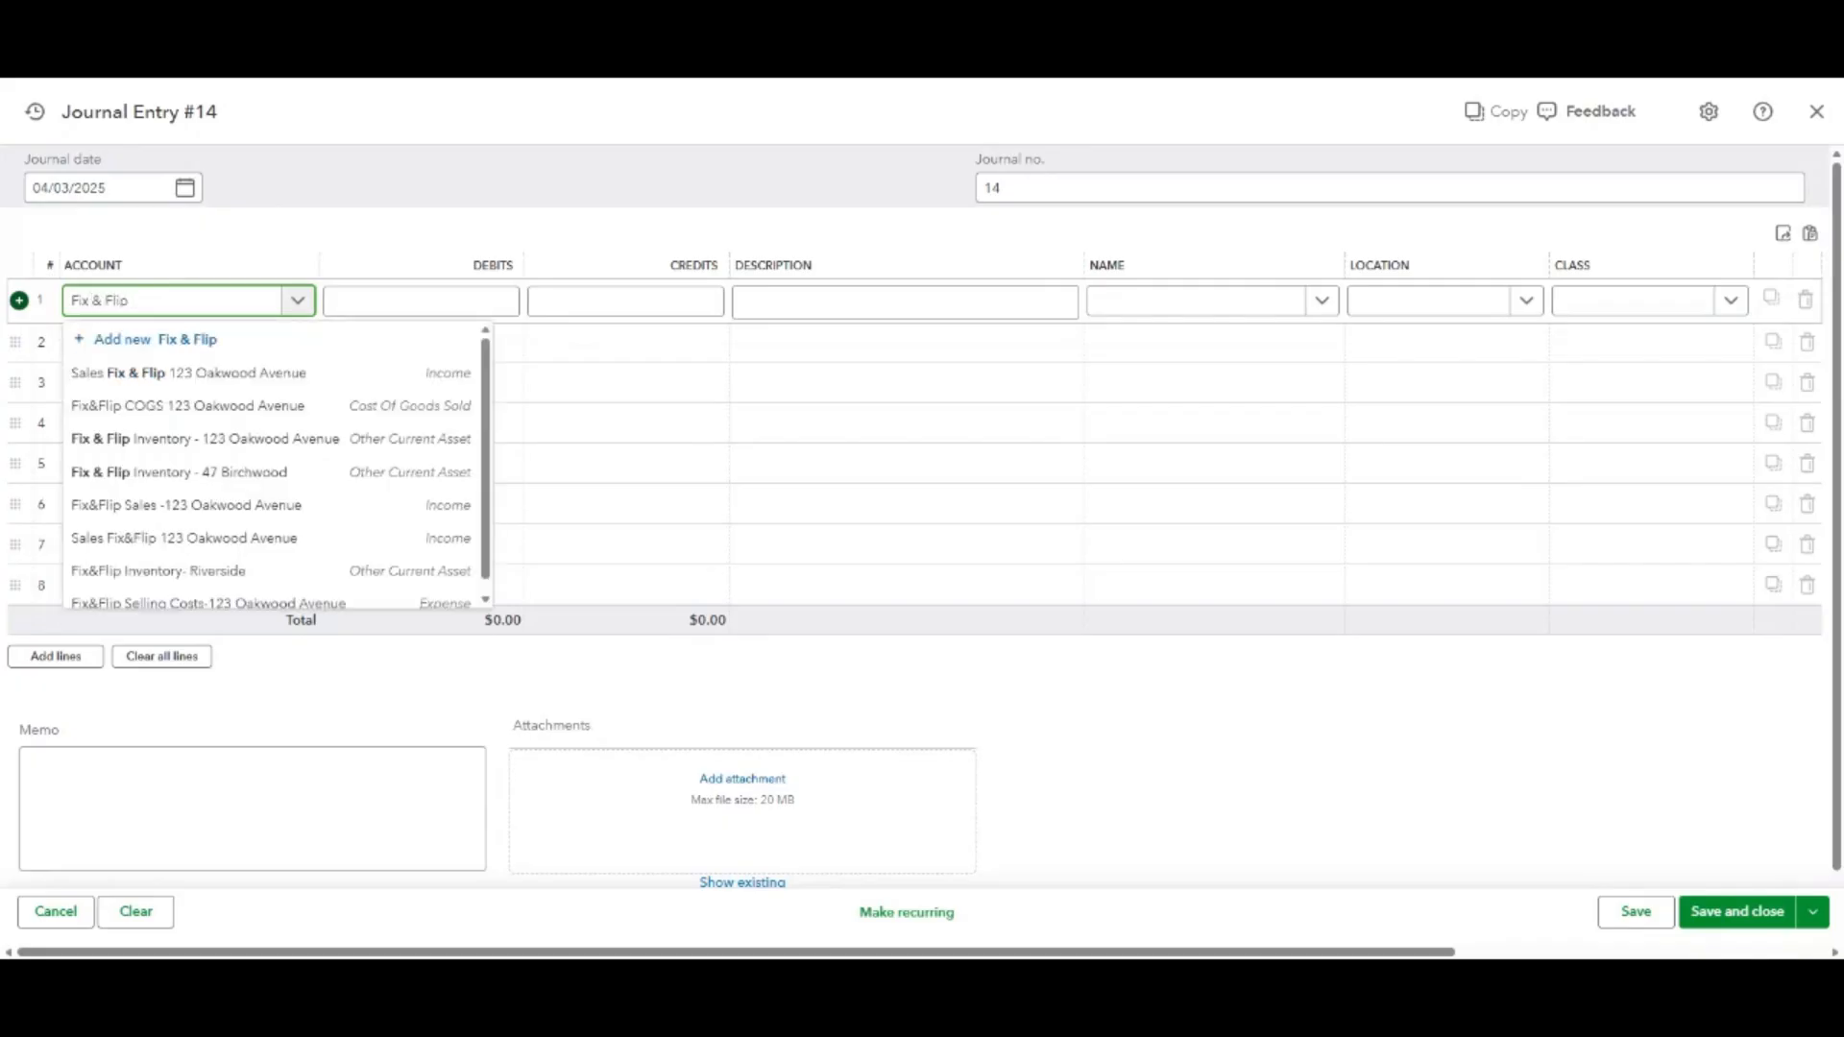
text(COGS)
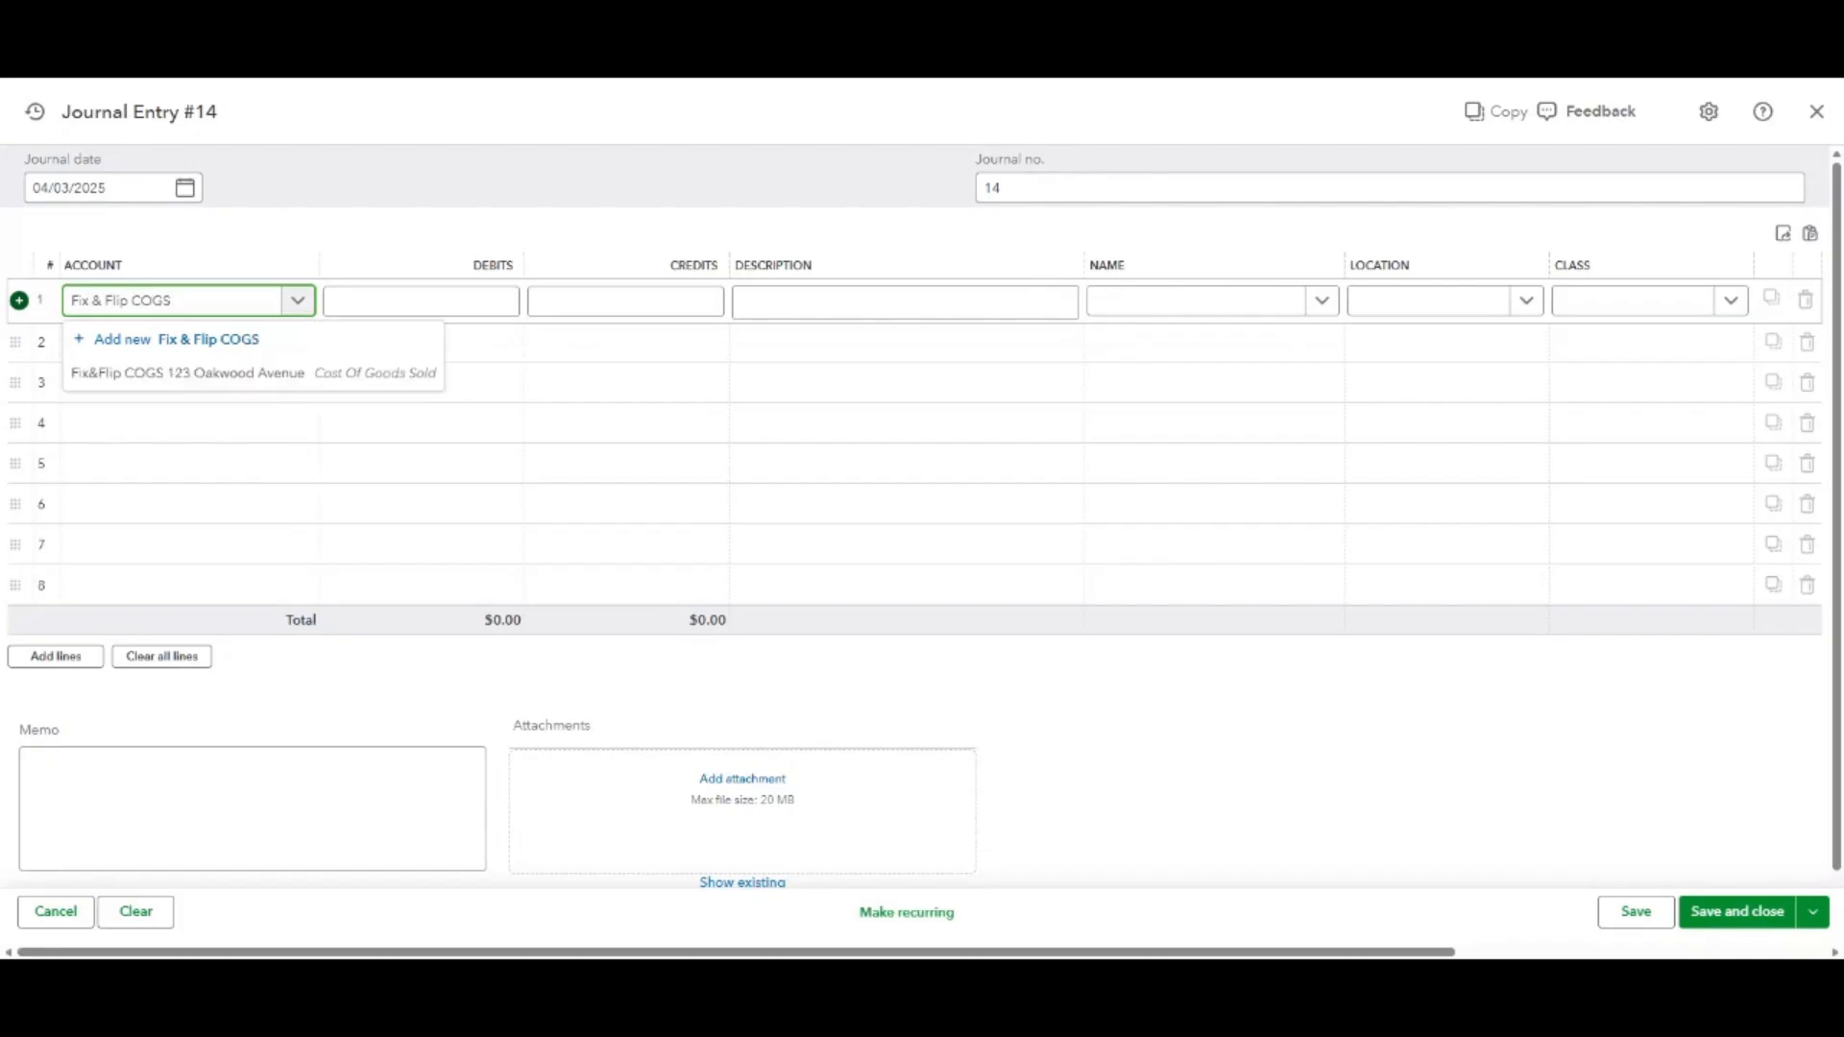
text( - 12)
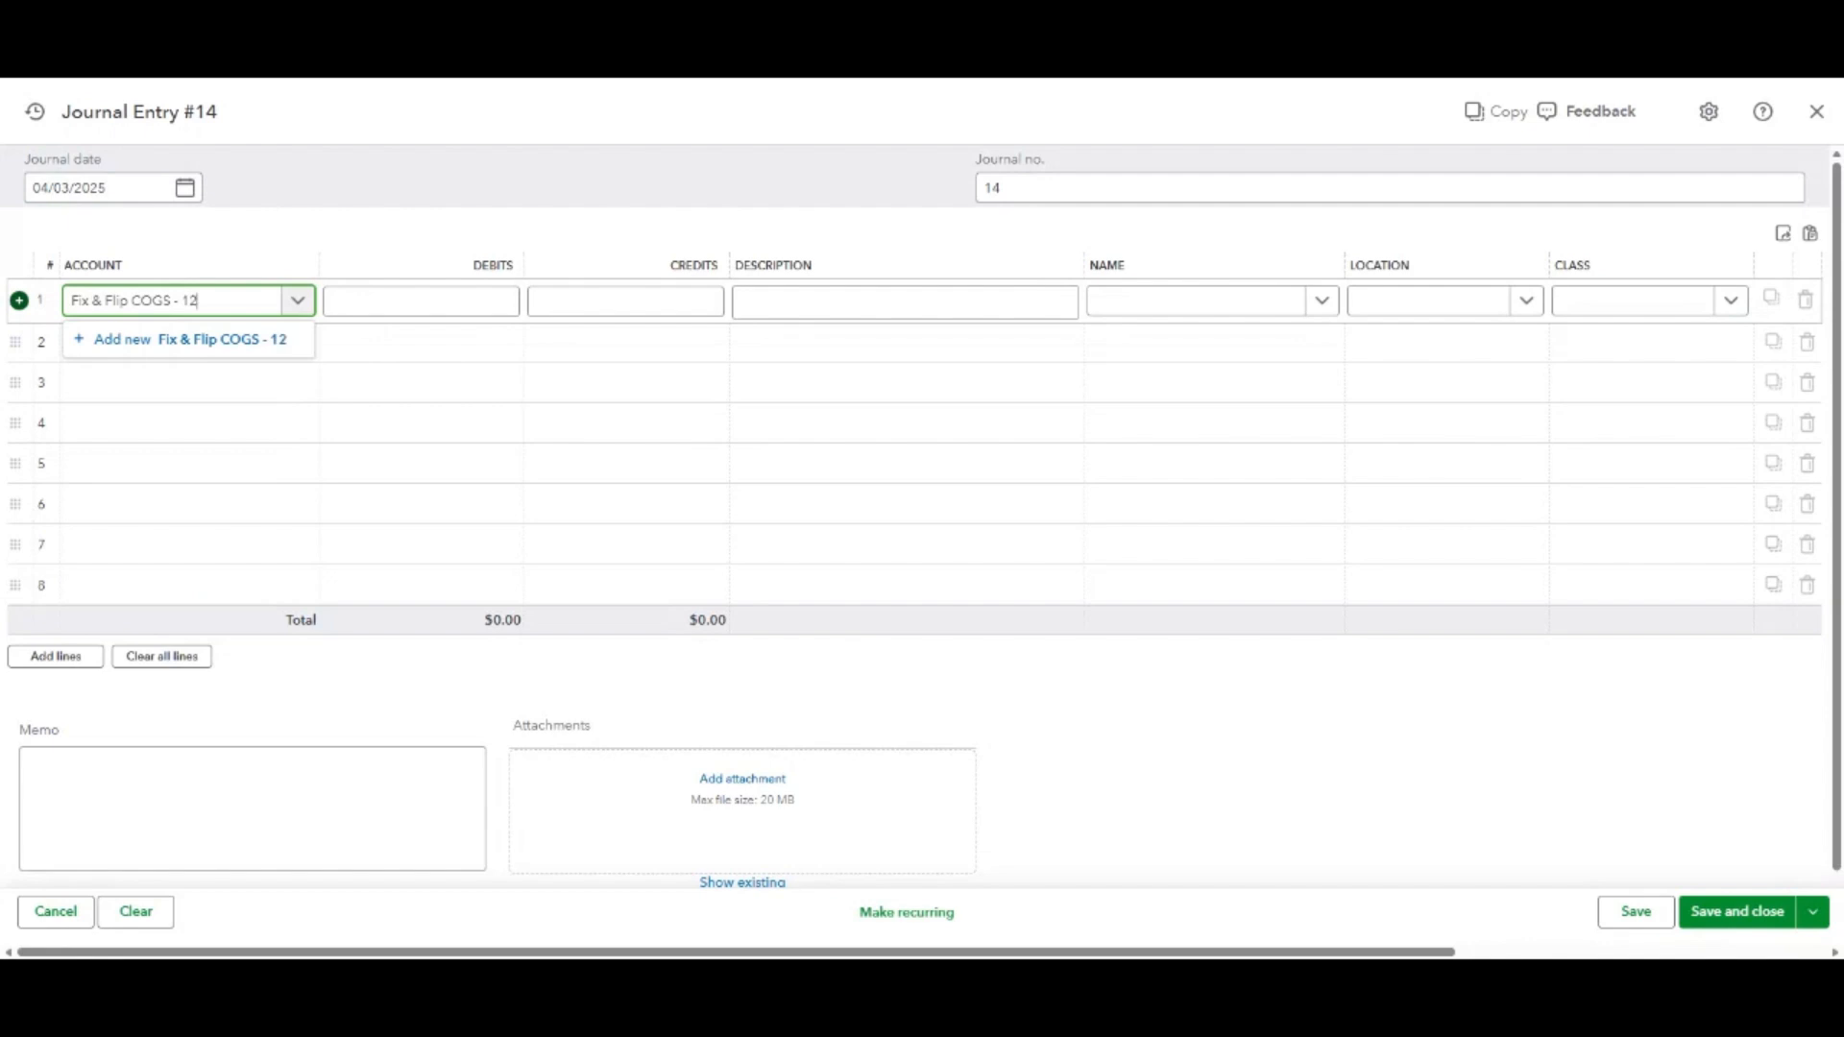
text(3 Oakwoo)
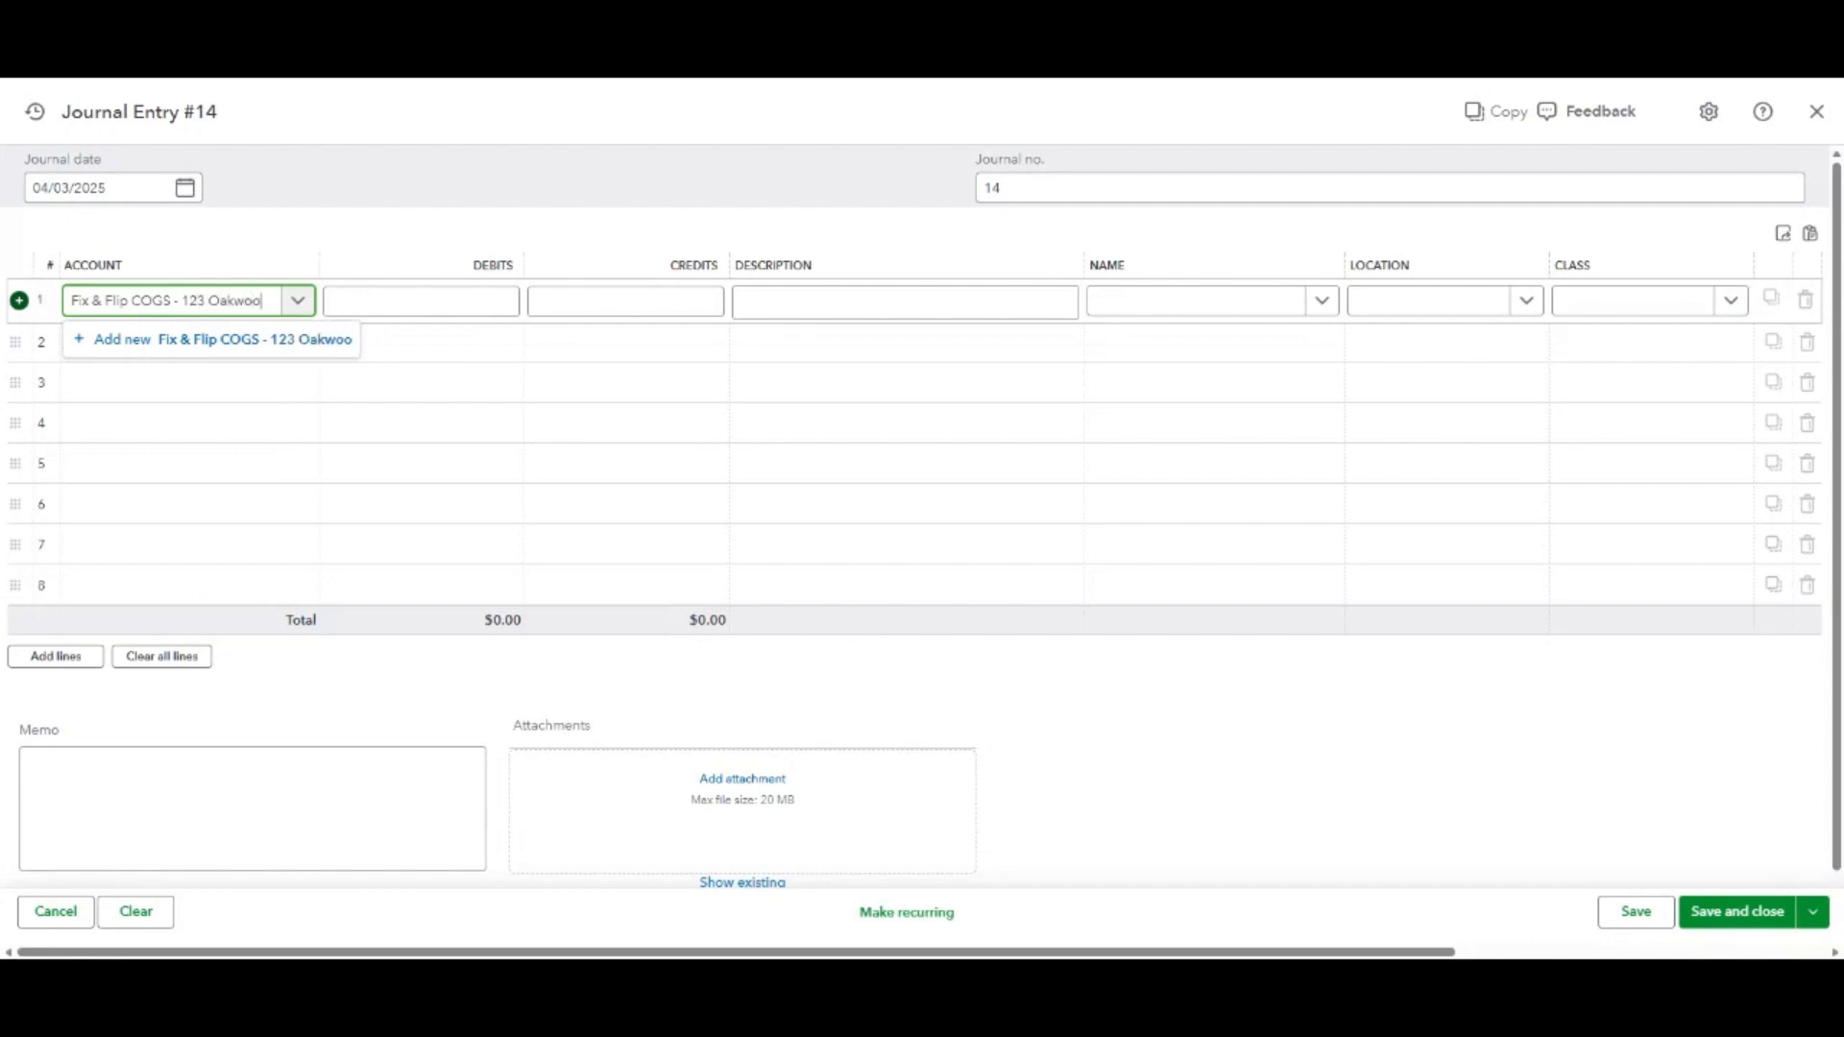
text(d Avenue)
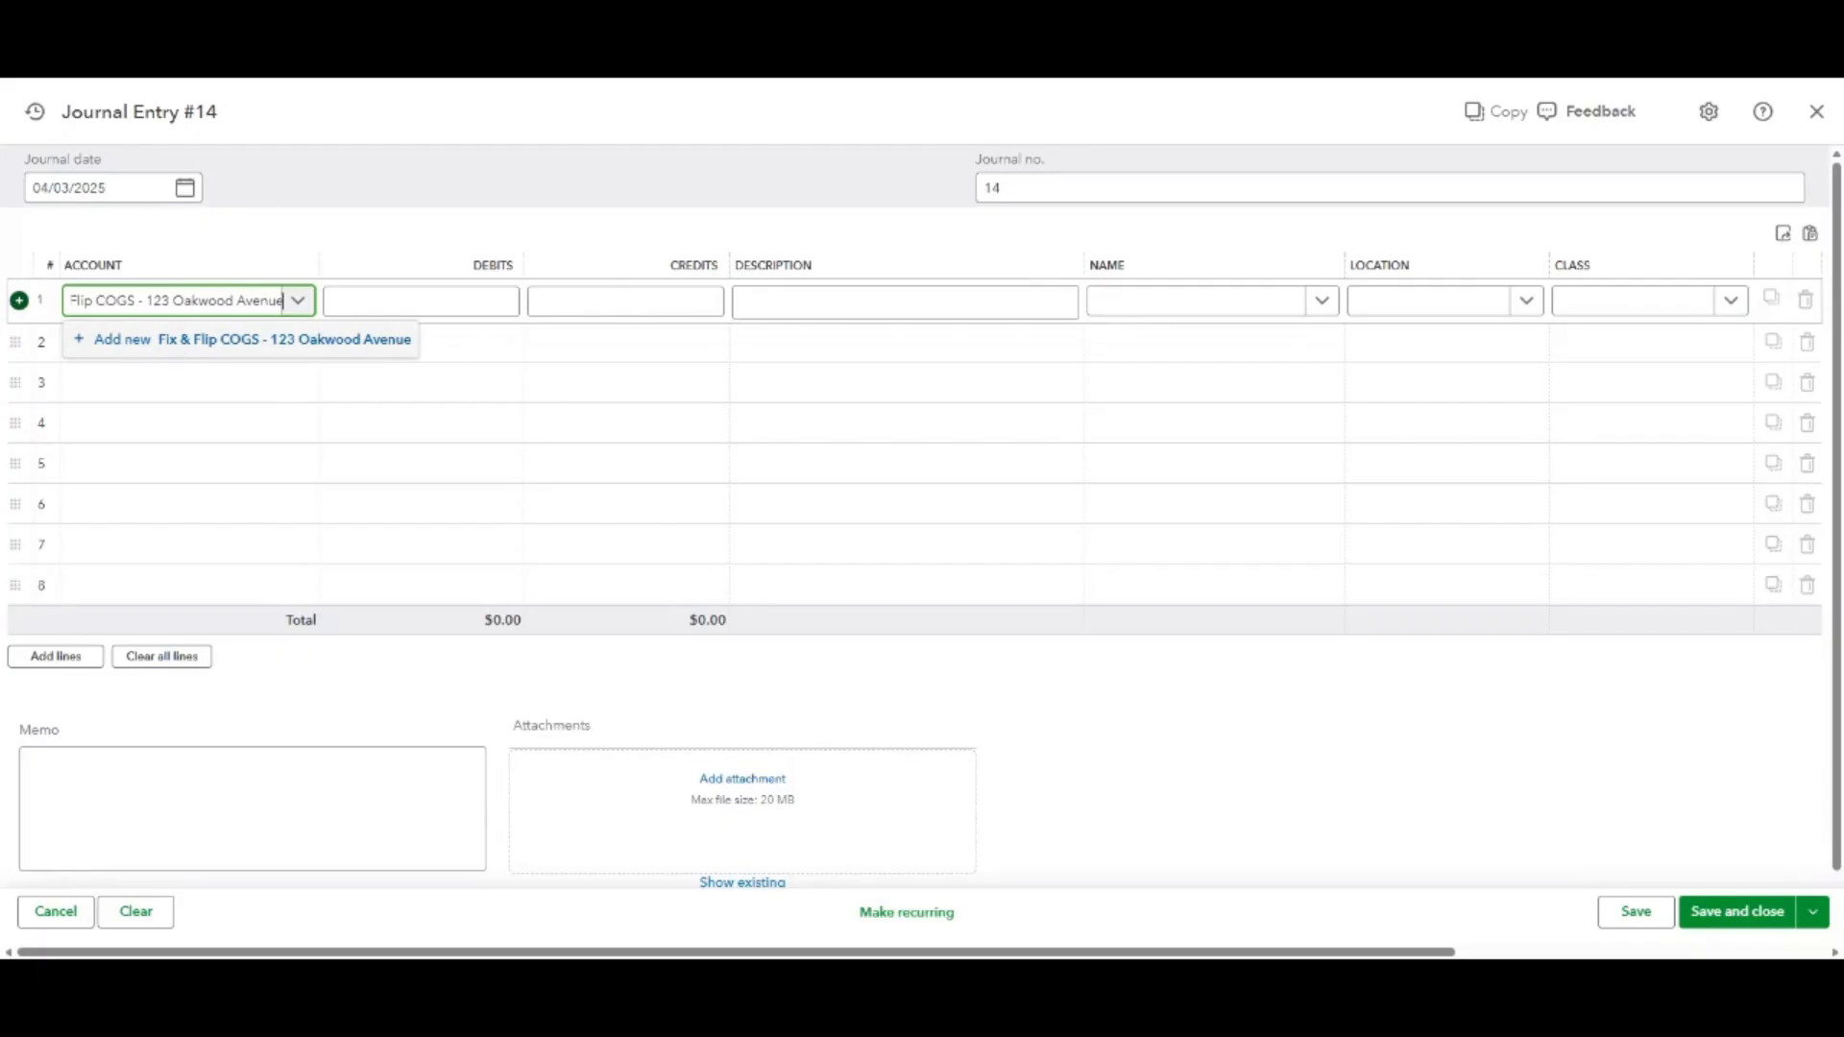
click(176, 341)
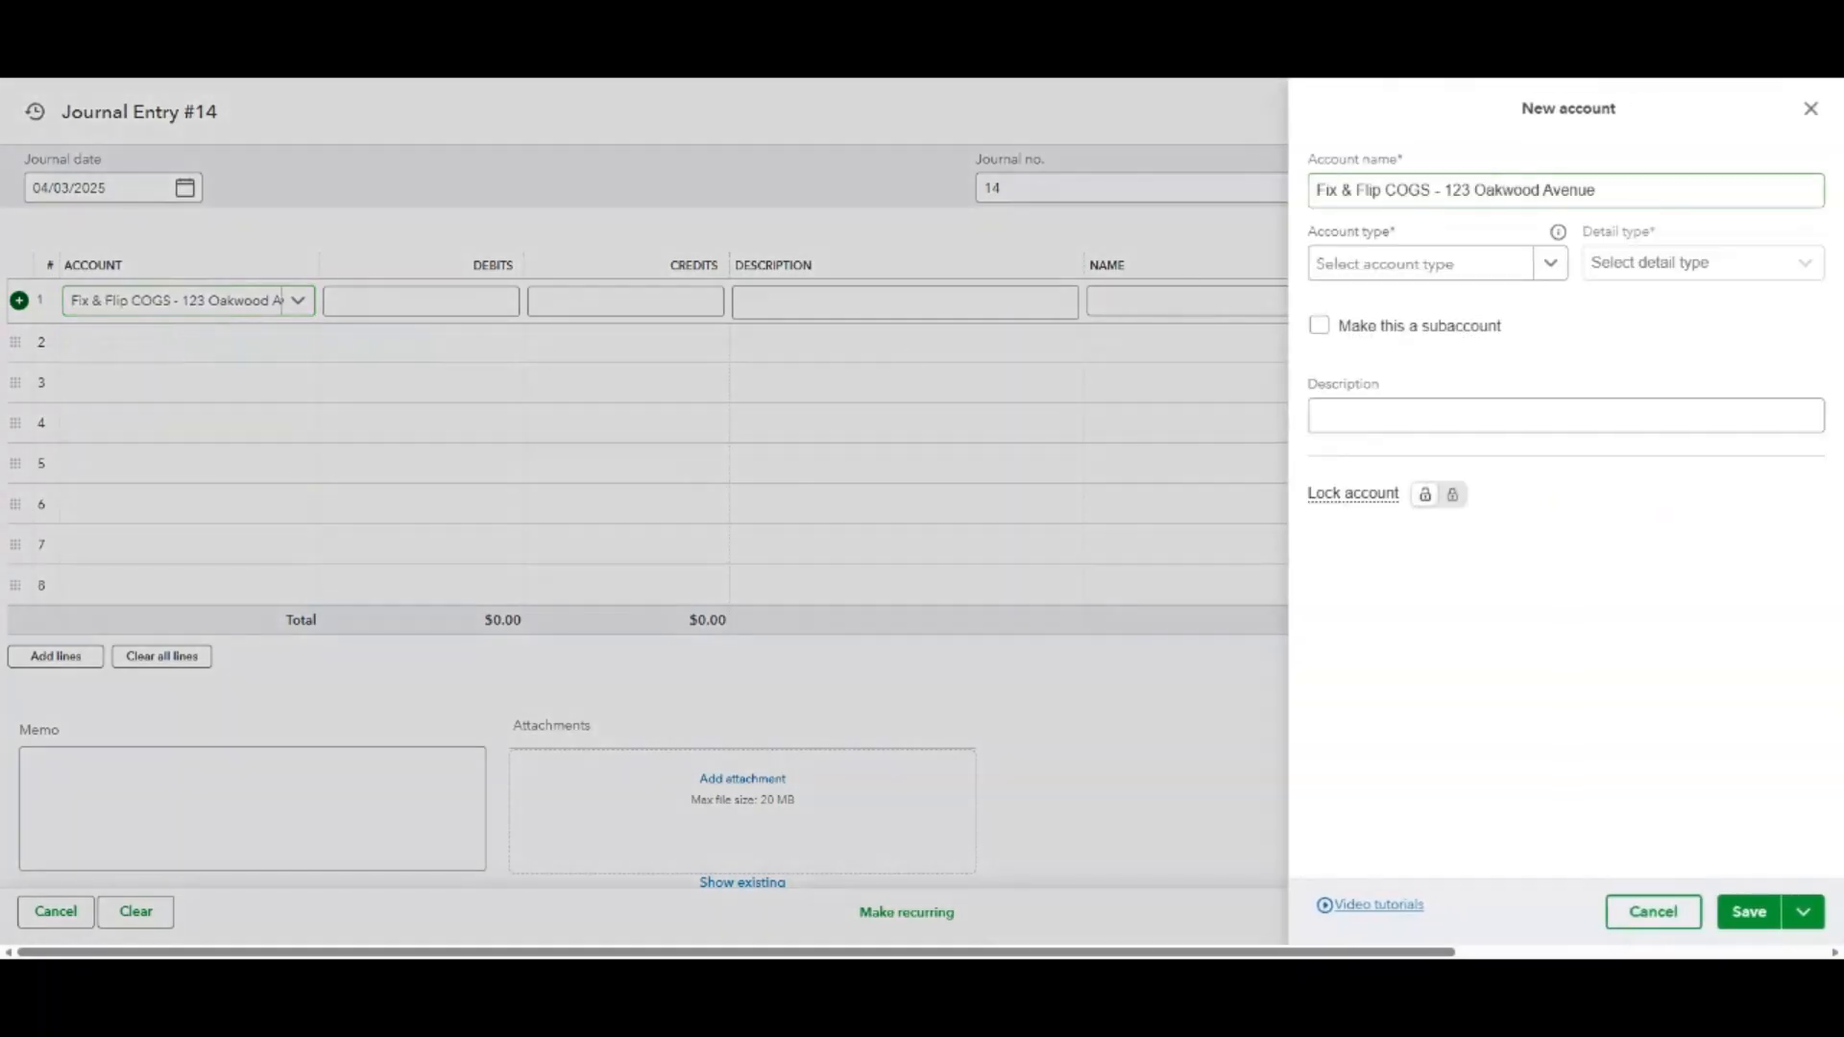
Give the new account the type Cost of Goods Sold and detail type Other Costs of Services - COS, then save it.
click(1398, 265)
scroll(1421, 480, down, 4)
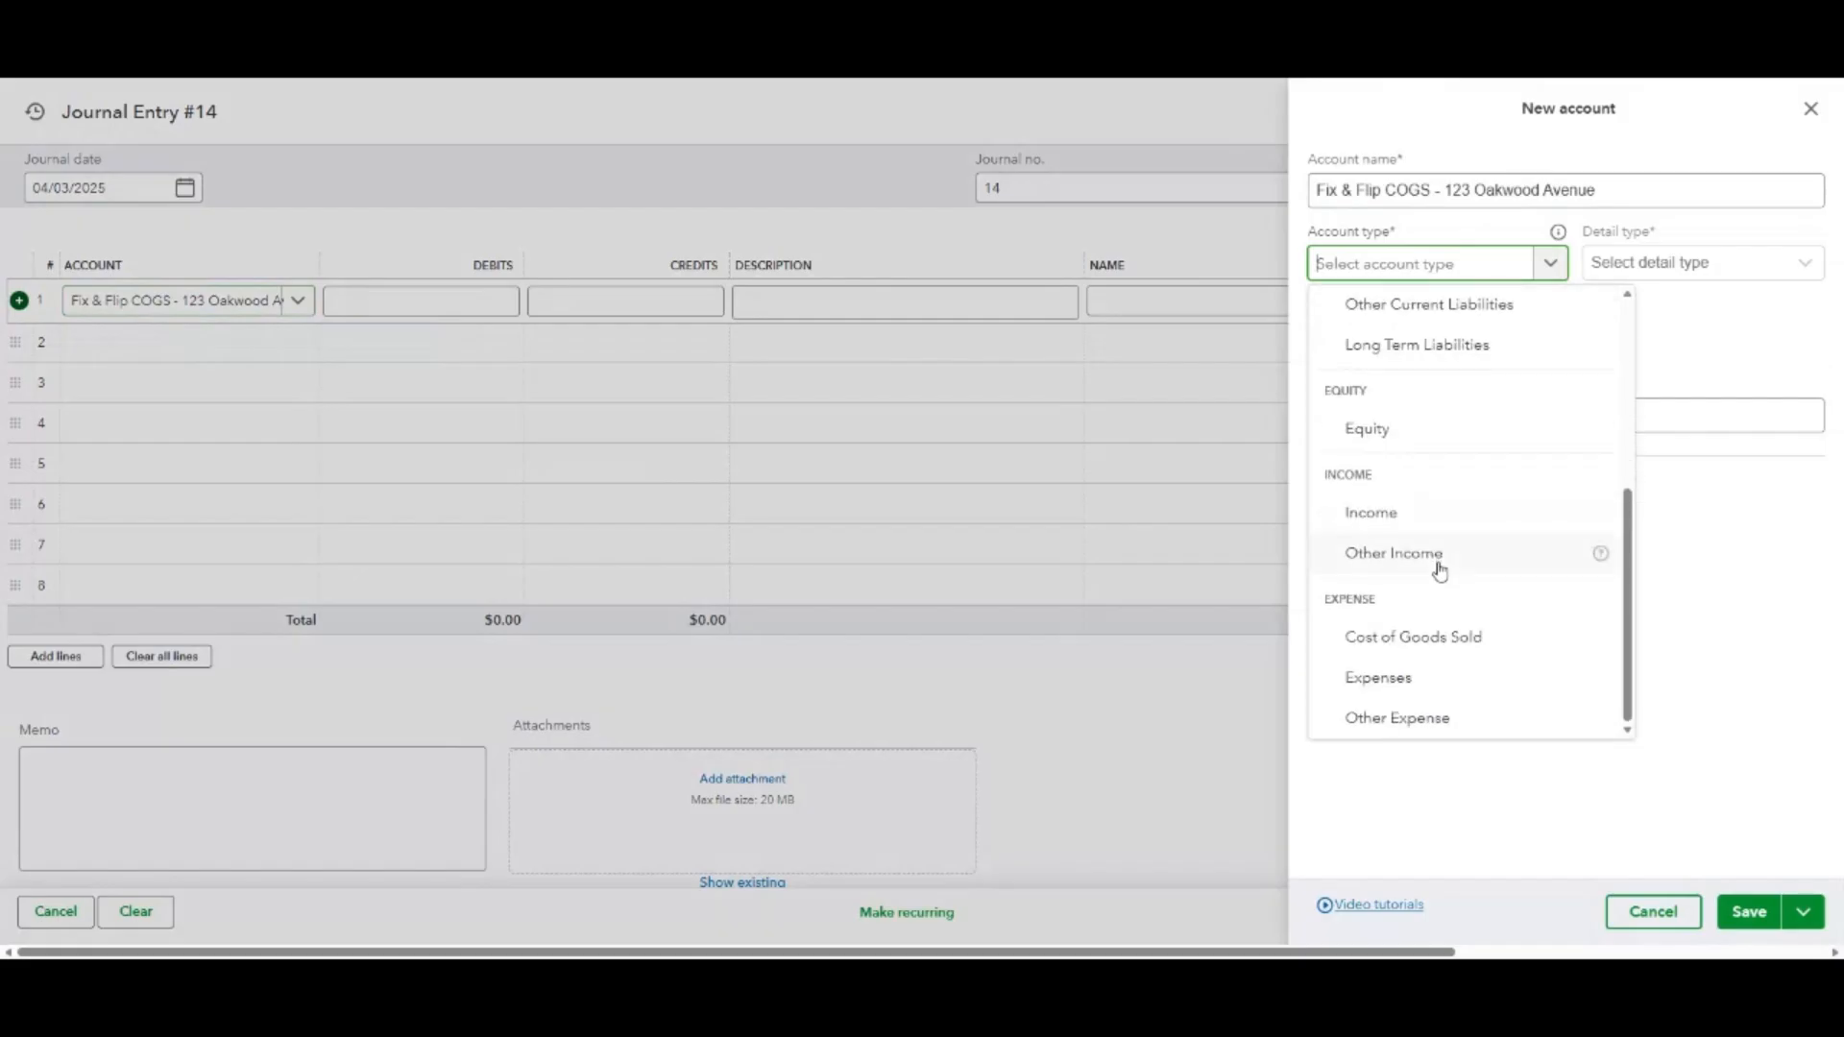
click(1448, 638)
click(1707, 272)
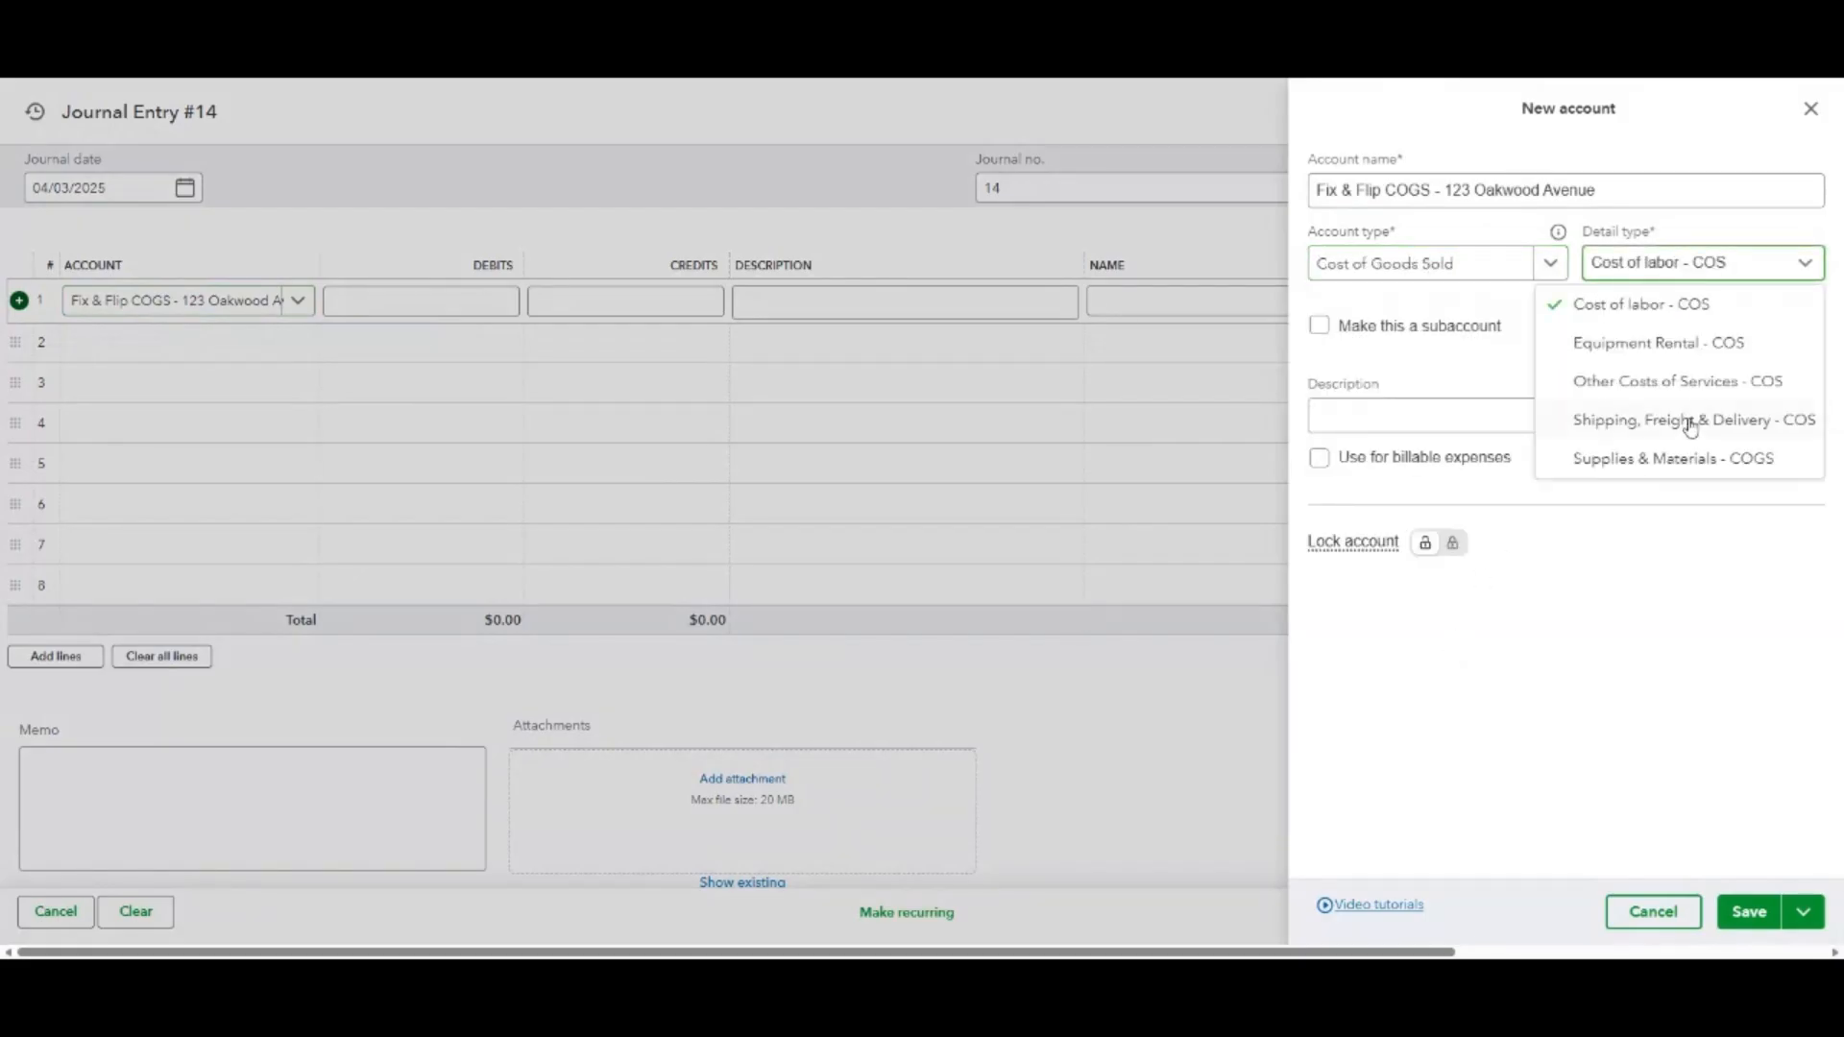
click(1709, 383)
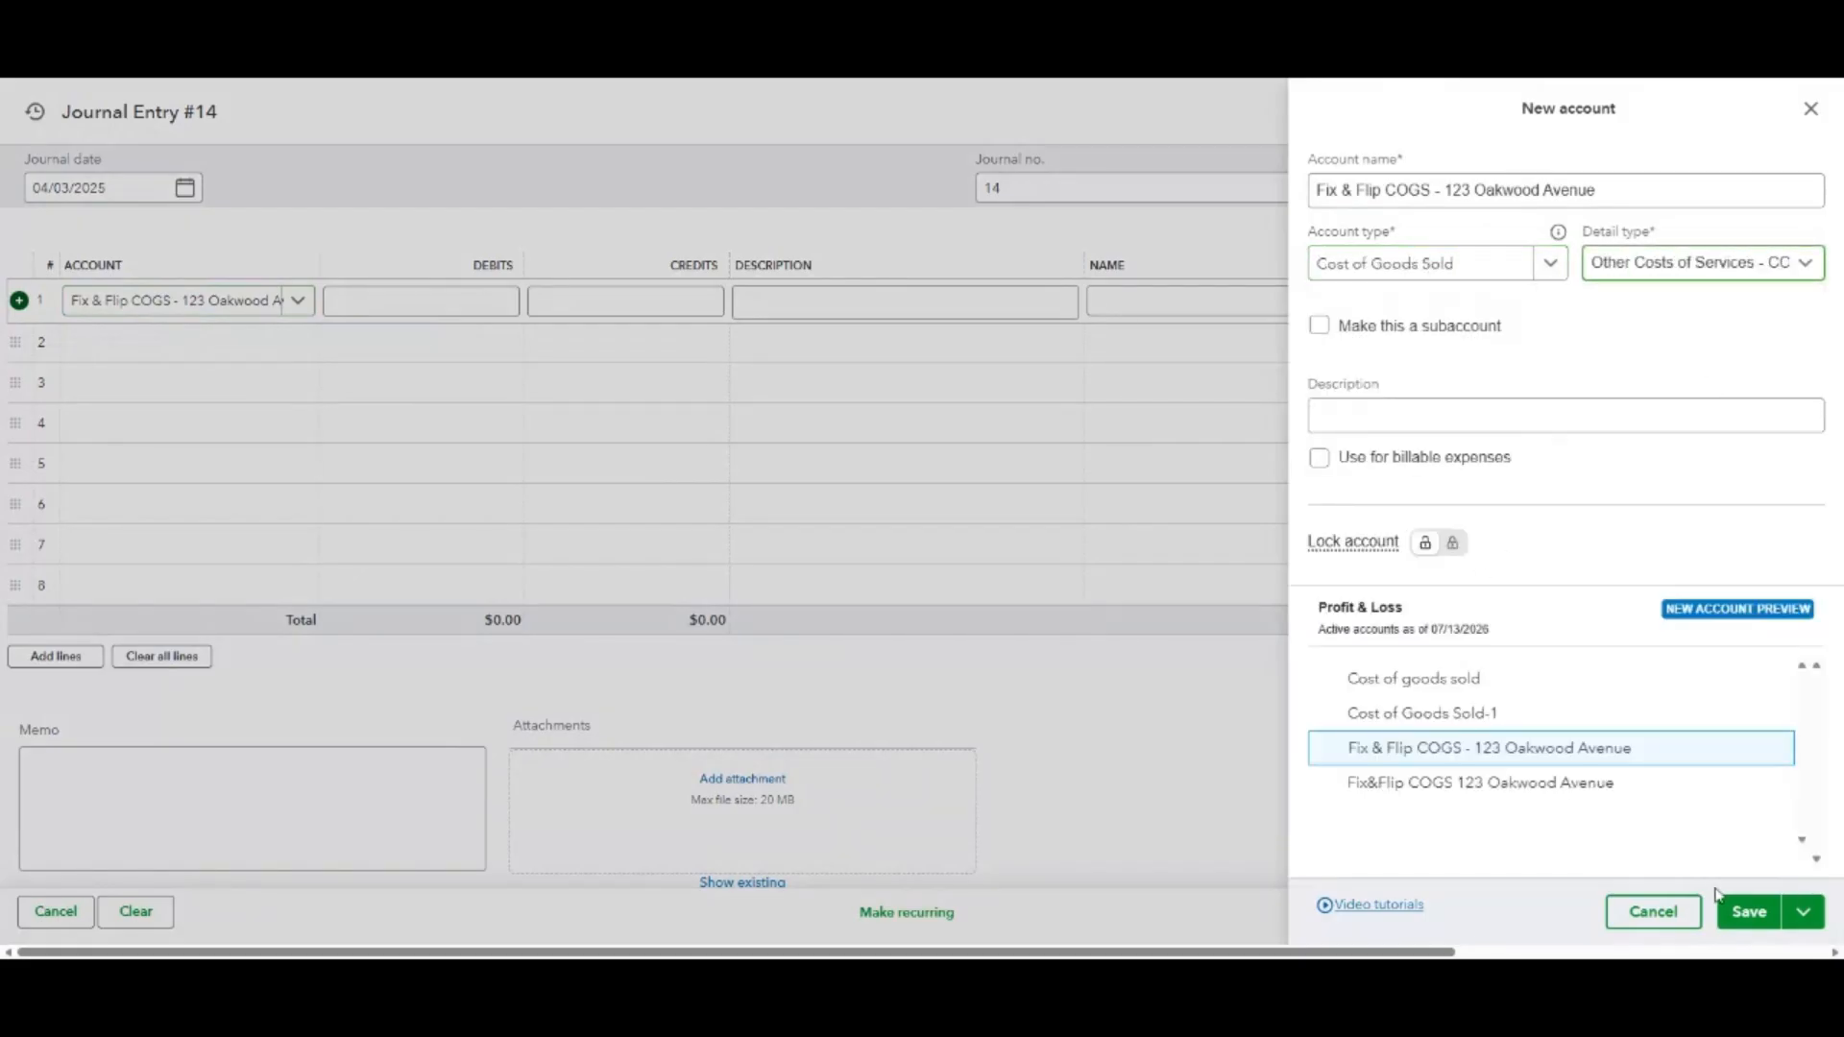
click(1749, 924)
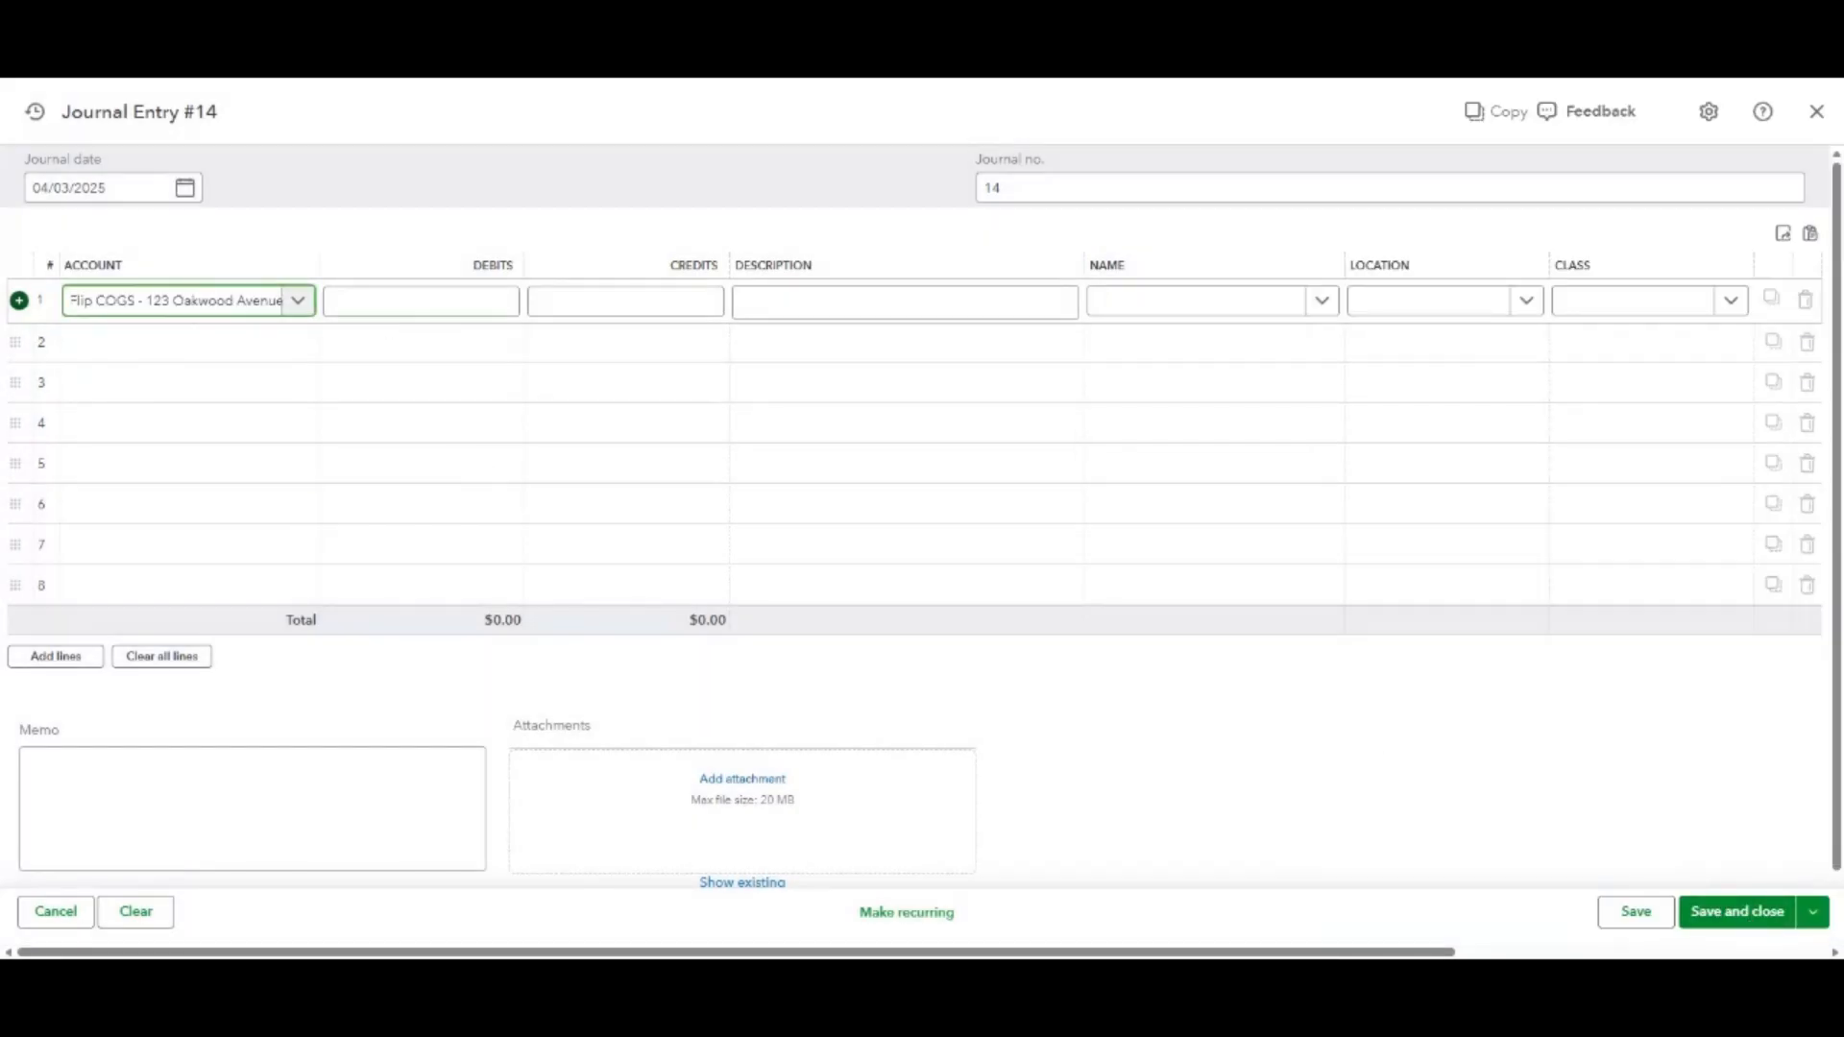
Enter a debit of $299,800 for the Fix & Flip COGS - 123 Oakwood Avenue line.
click(394, 302)
text(299800)
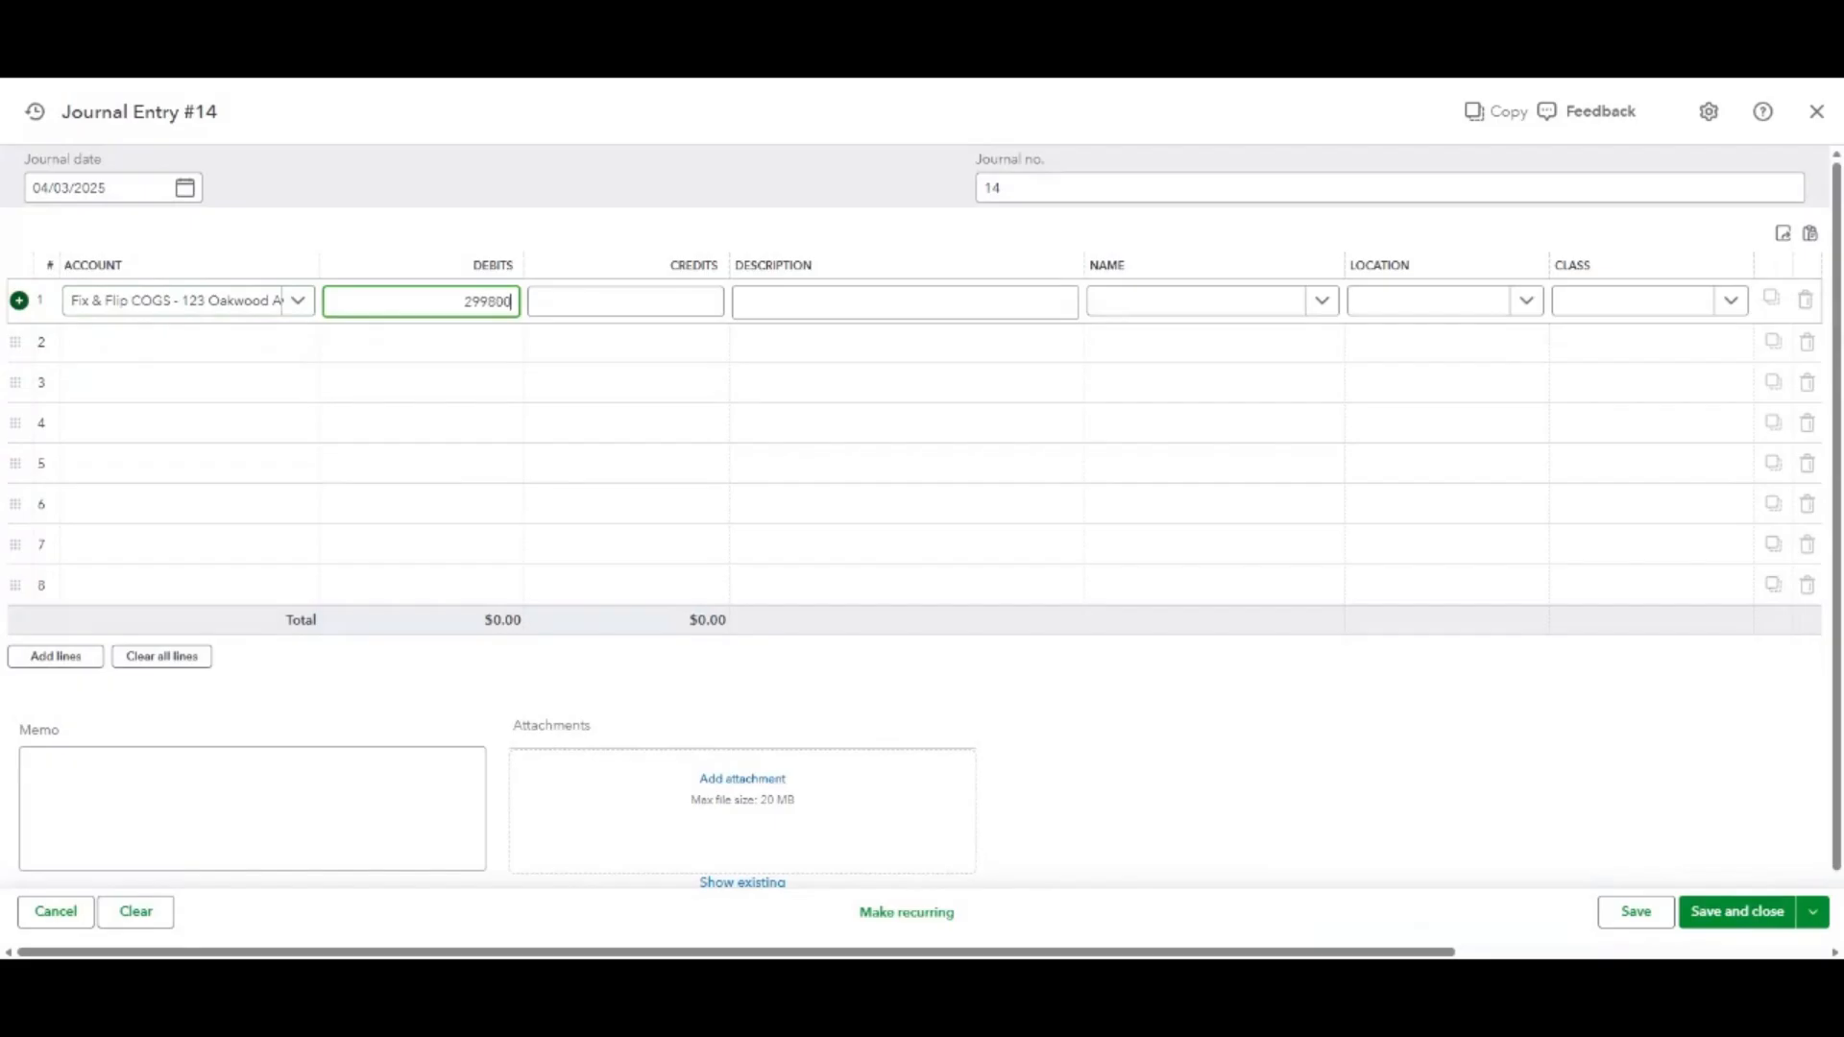
key(Tab)
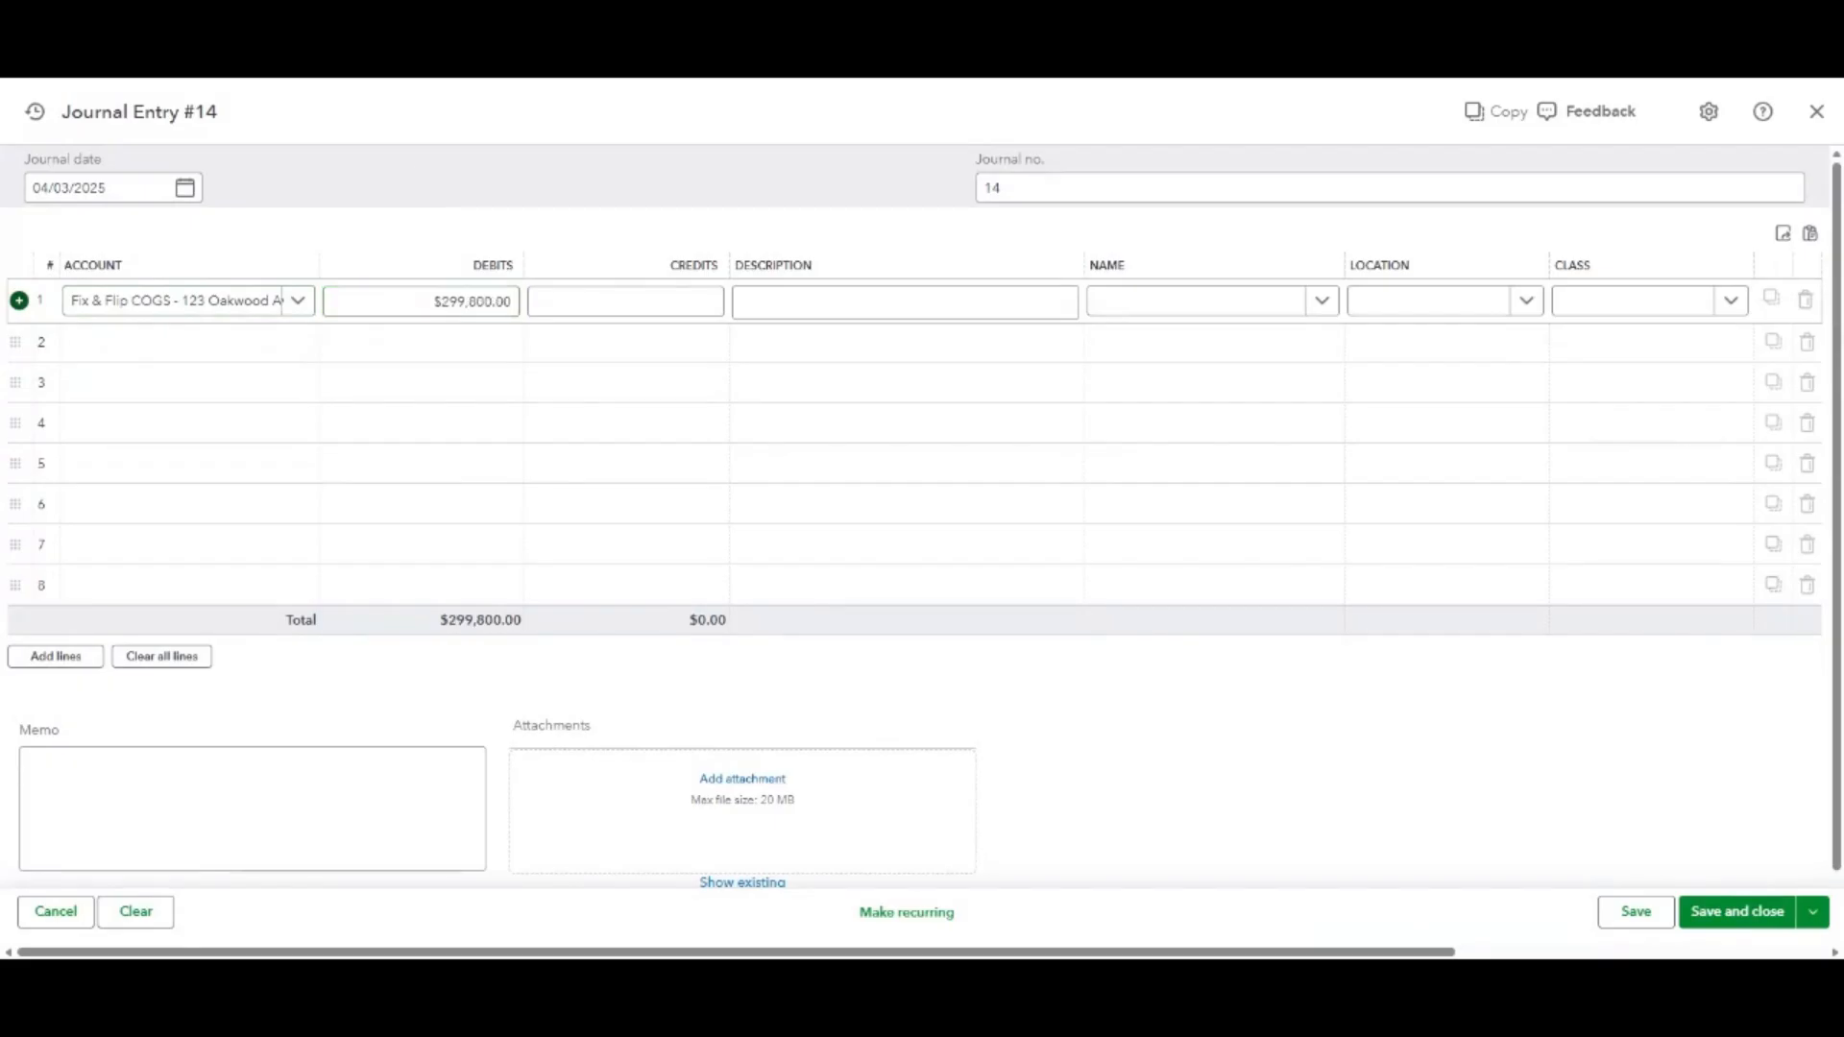
Add journal line 2 for Fix & Flip Inventory - 123 Oakwood Avenue with the balancing credit of $299,800.
click(155, 347)
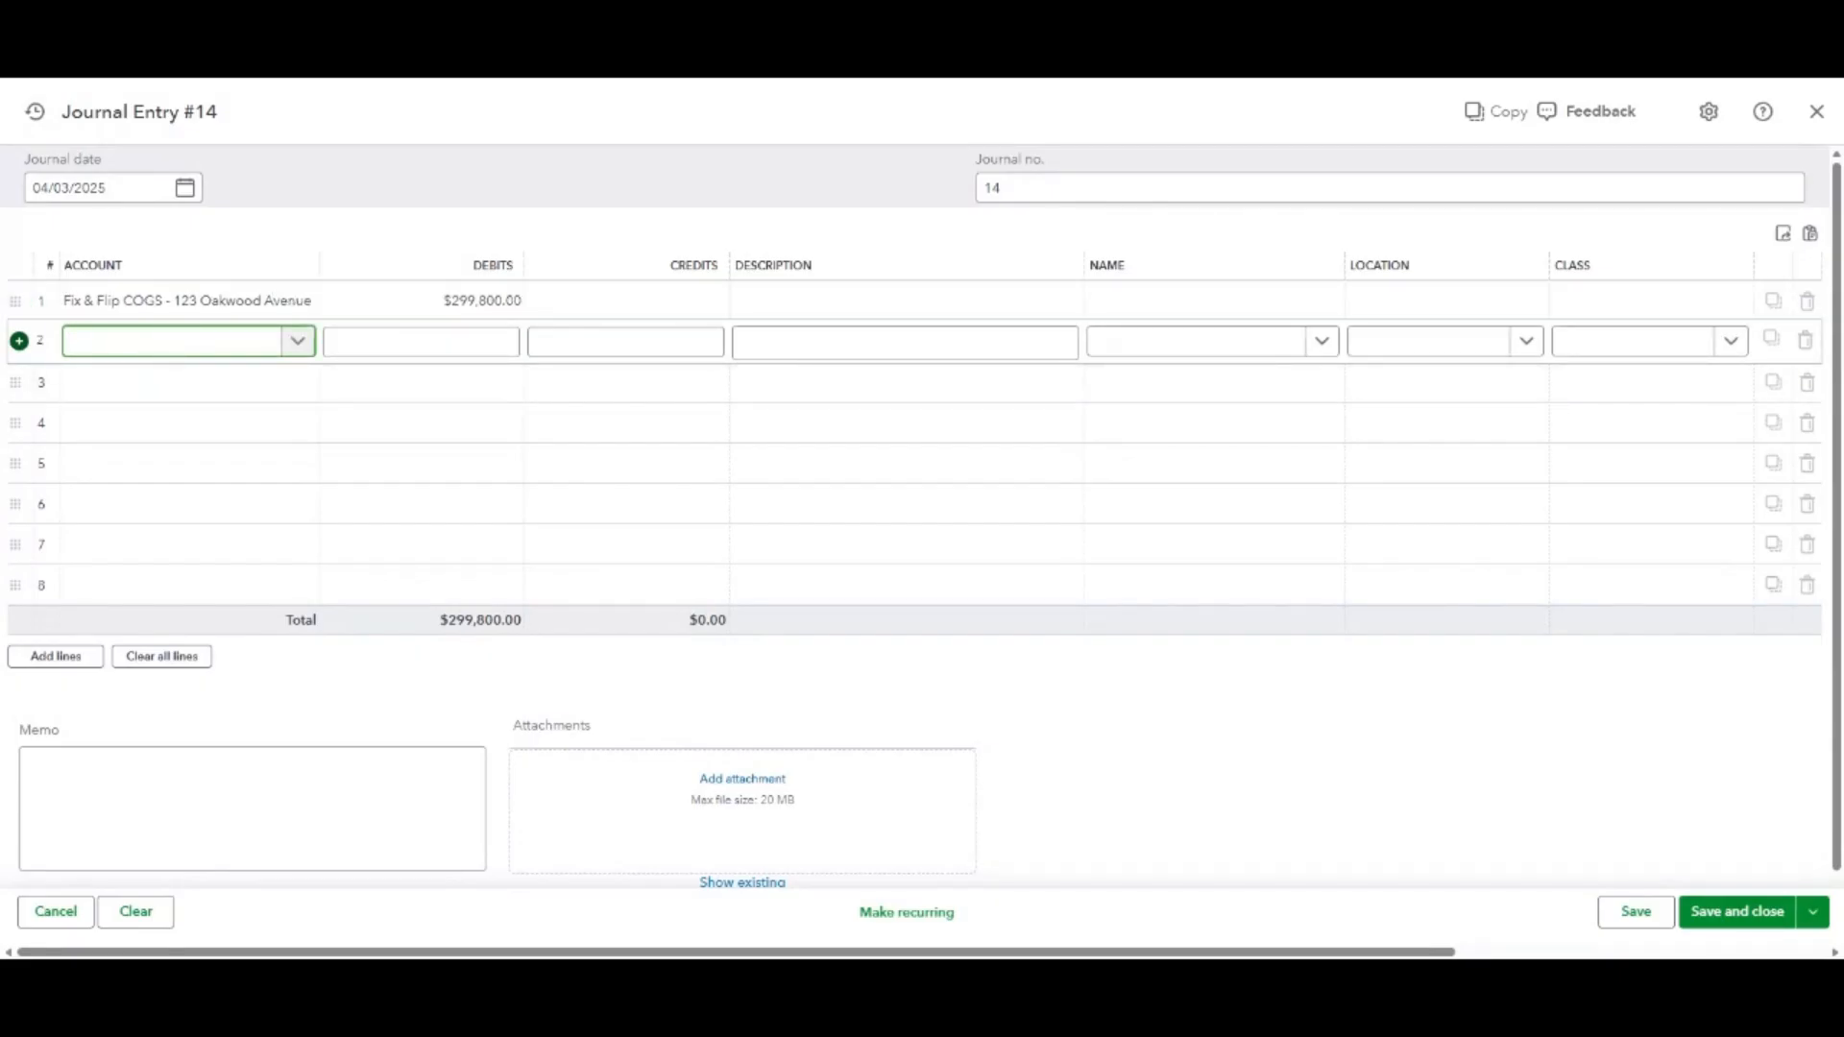
text(Fix)
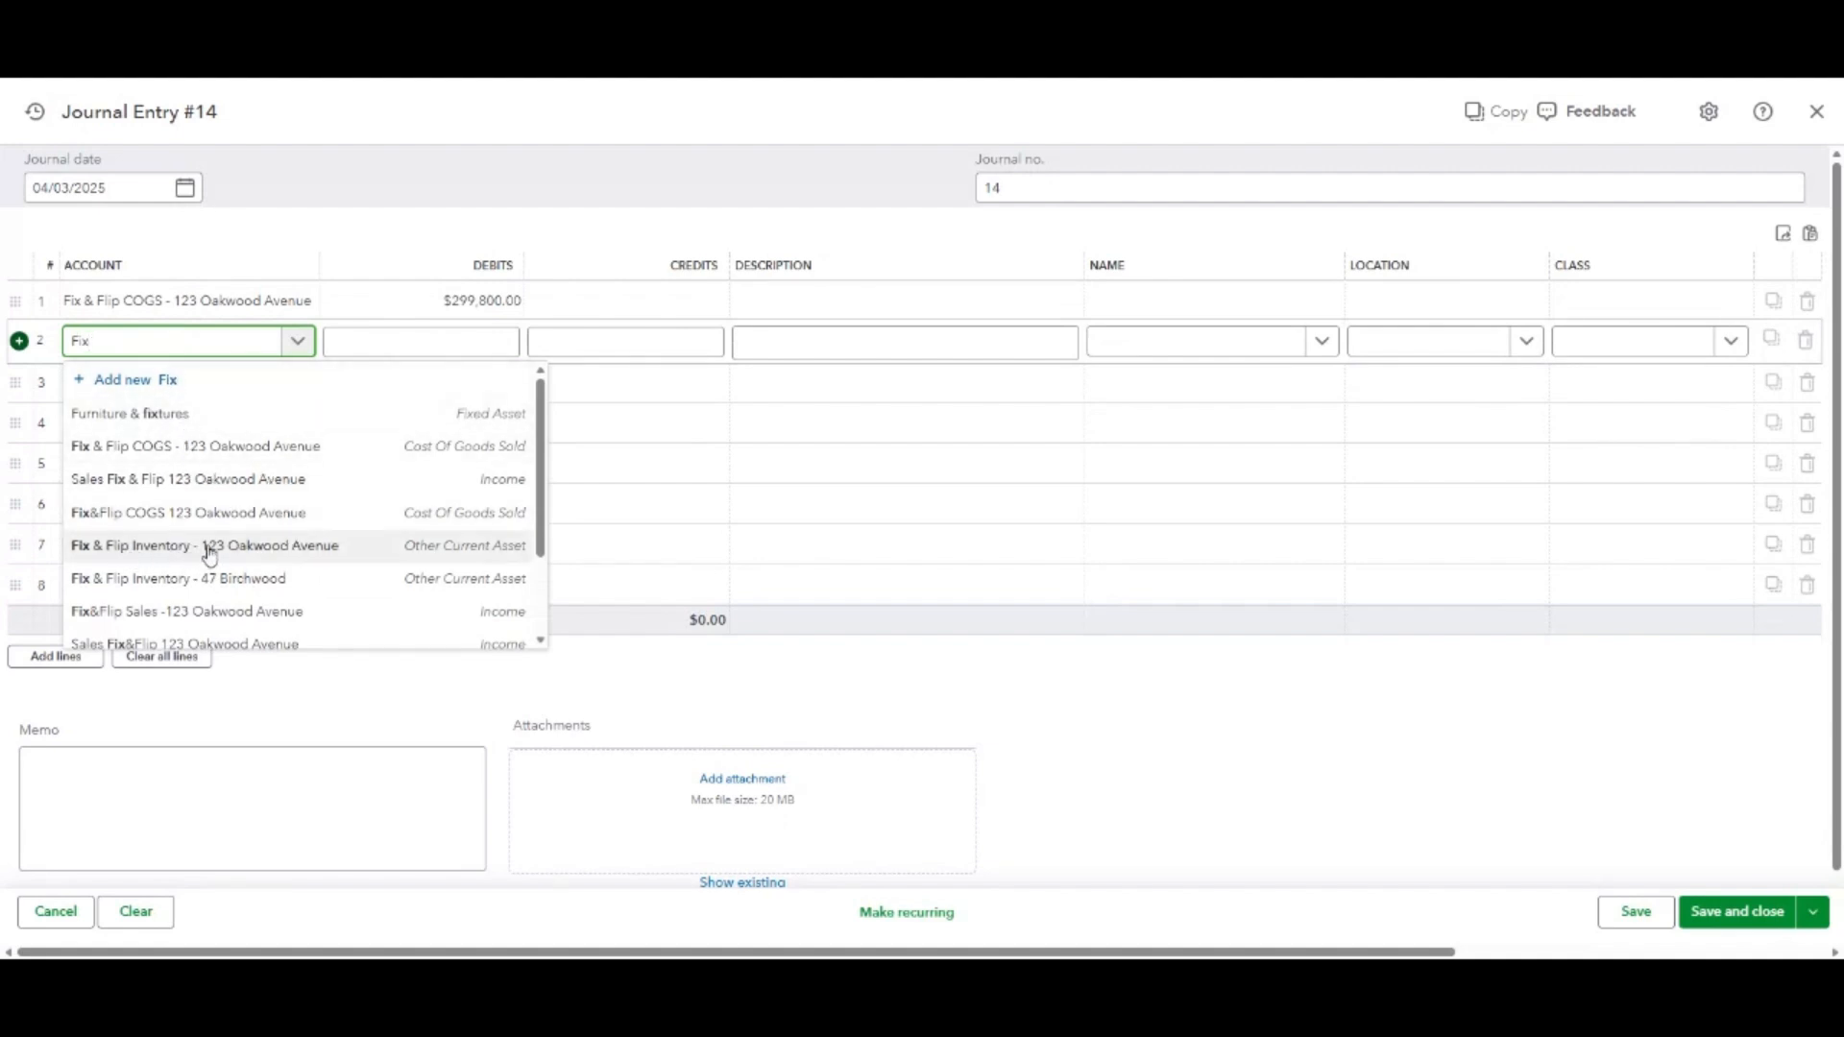
click(268, 545)
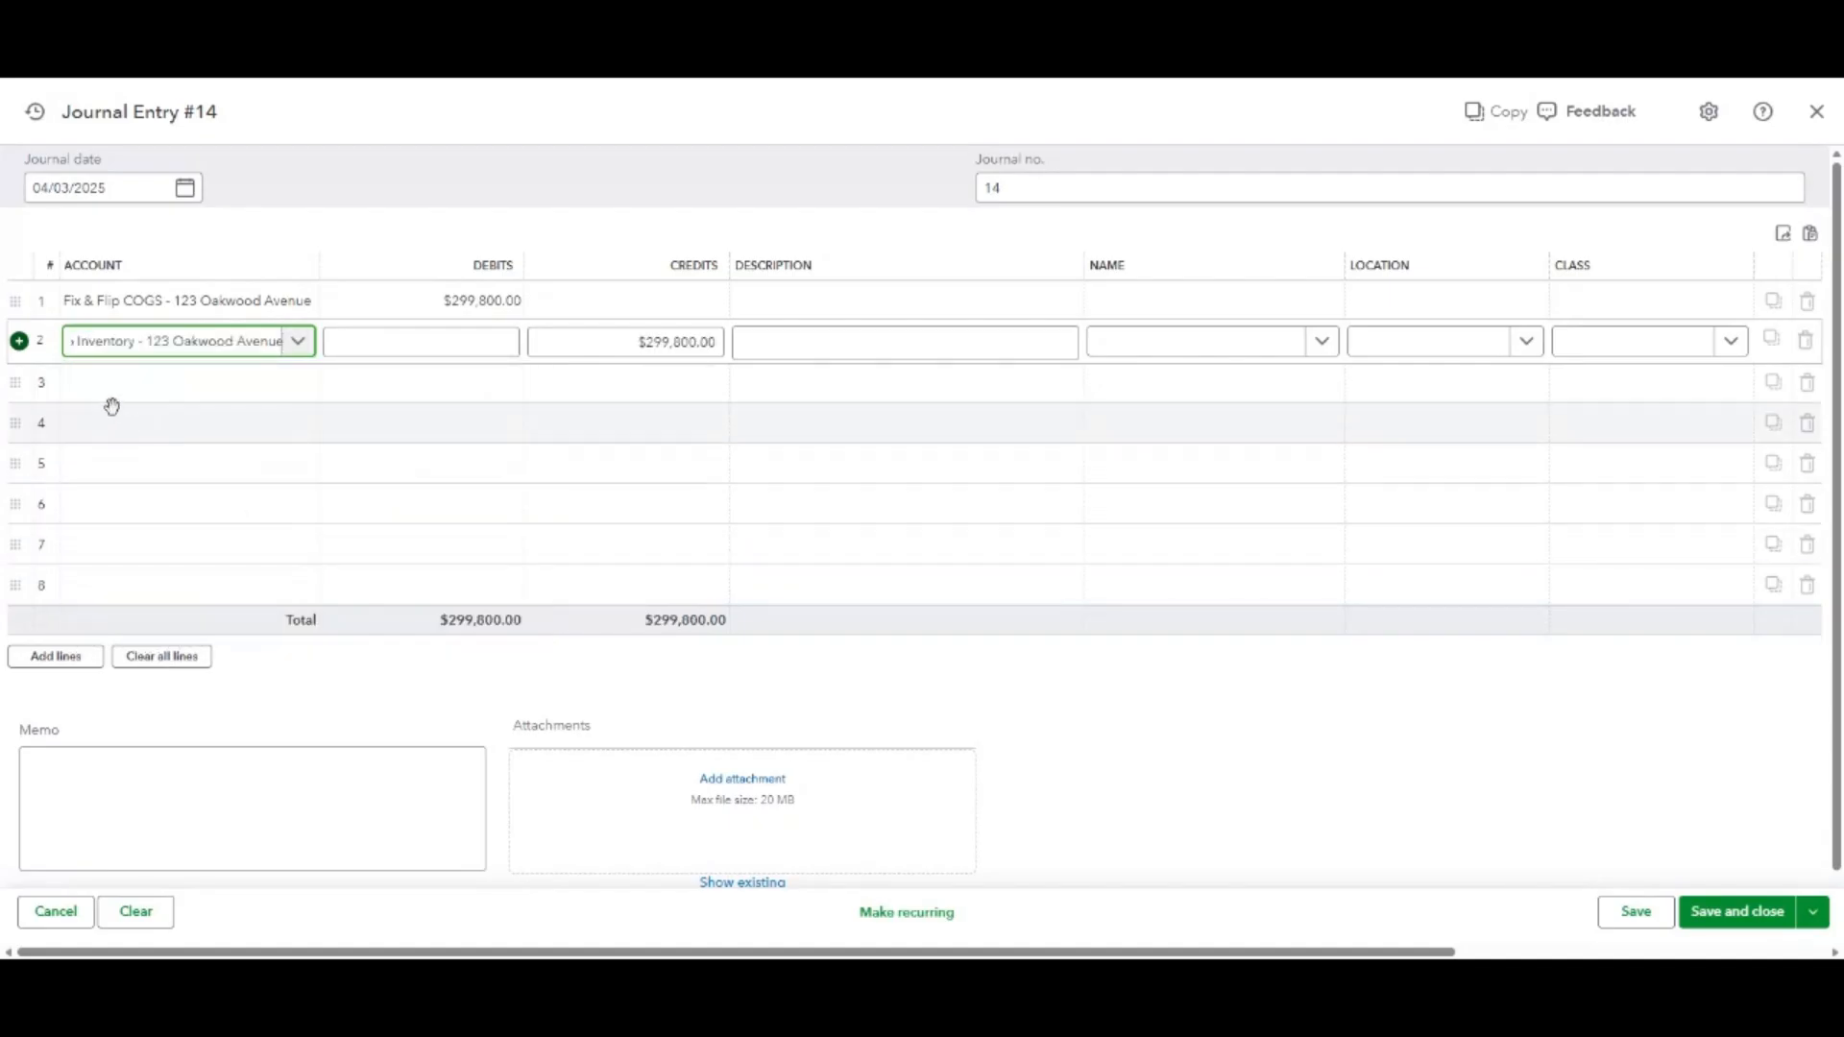
Start adding a new account named "Fx & Flip Sales - 123 Oakwood Avenue" for journal line 3.
click(160, 387)
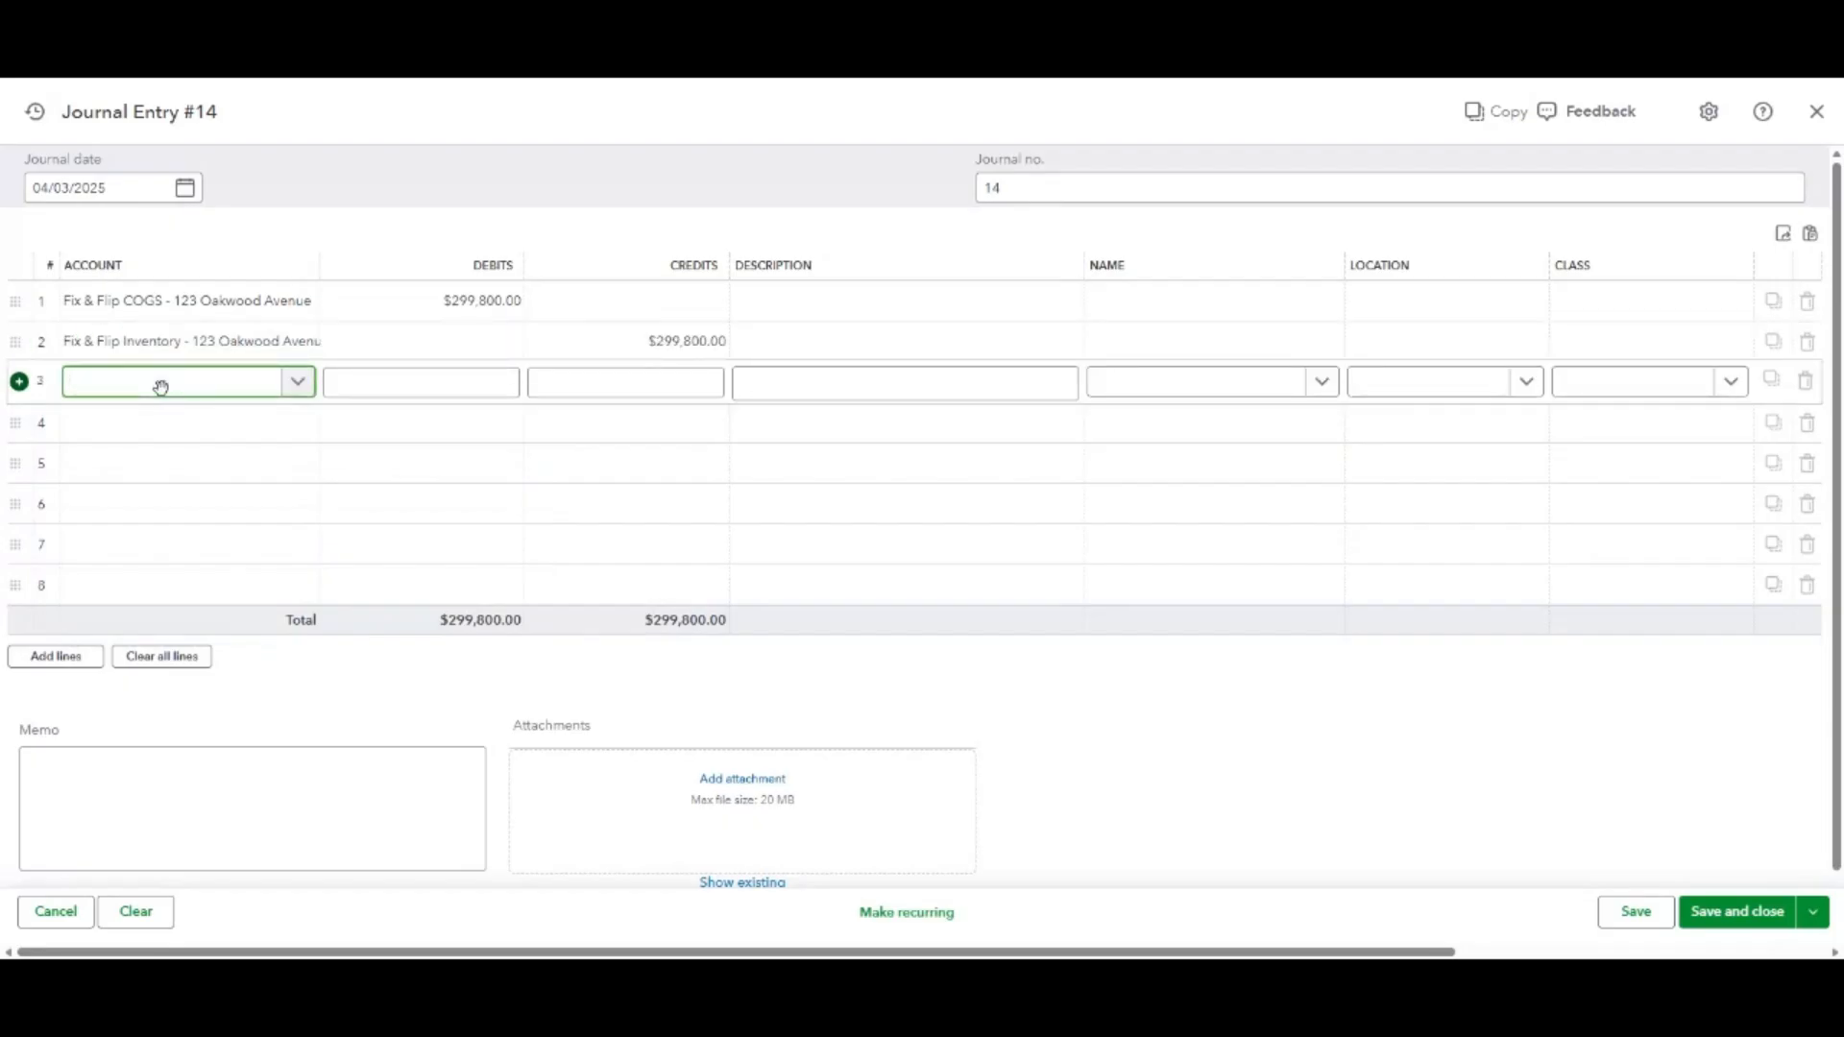
text(Fx & F)
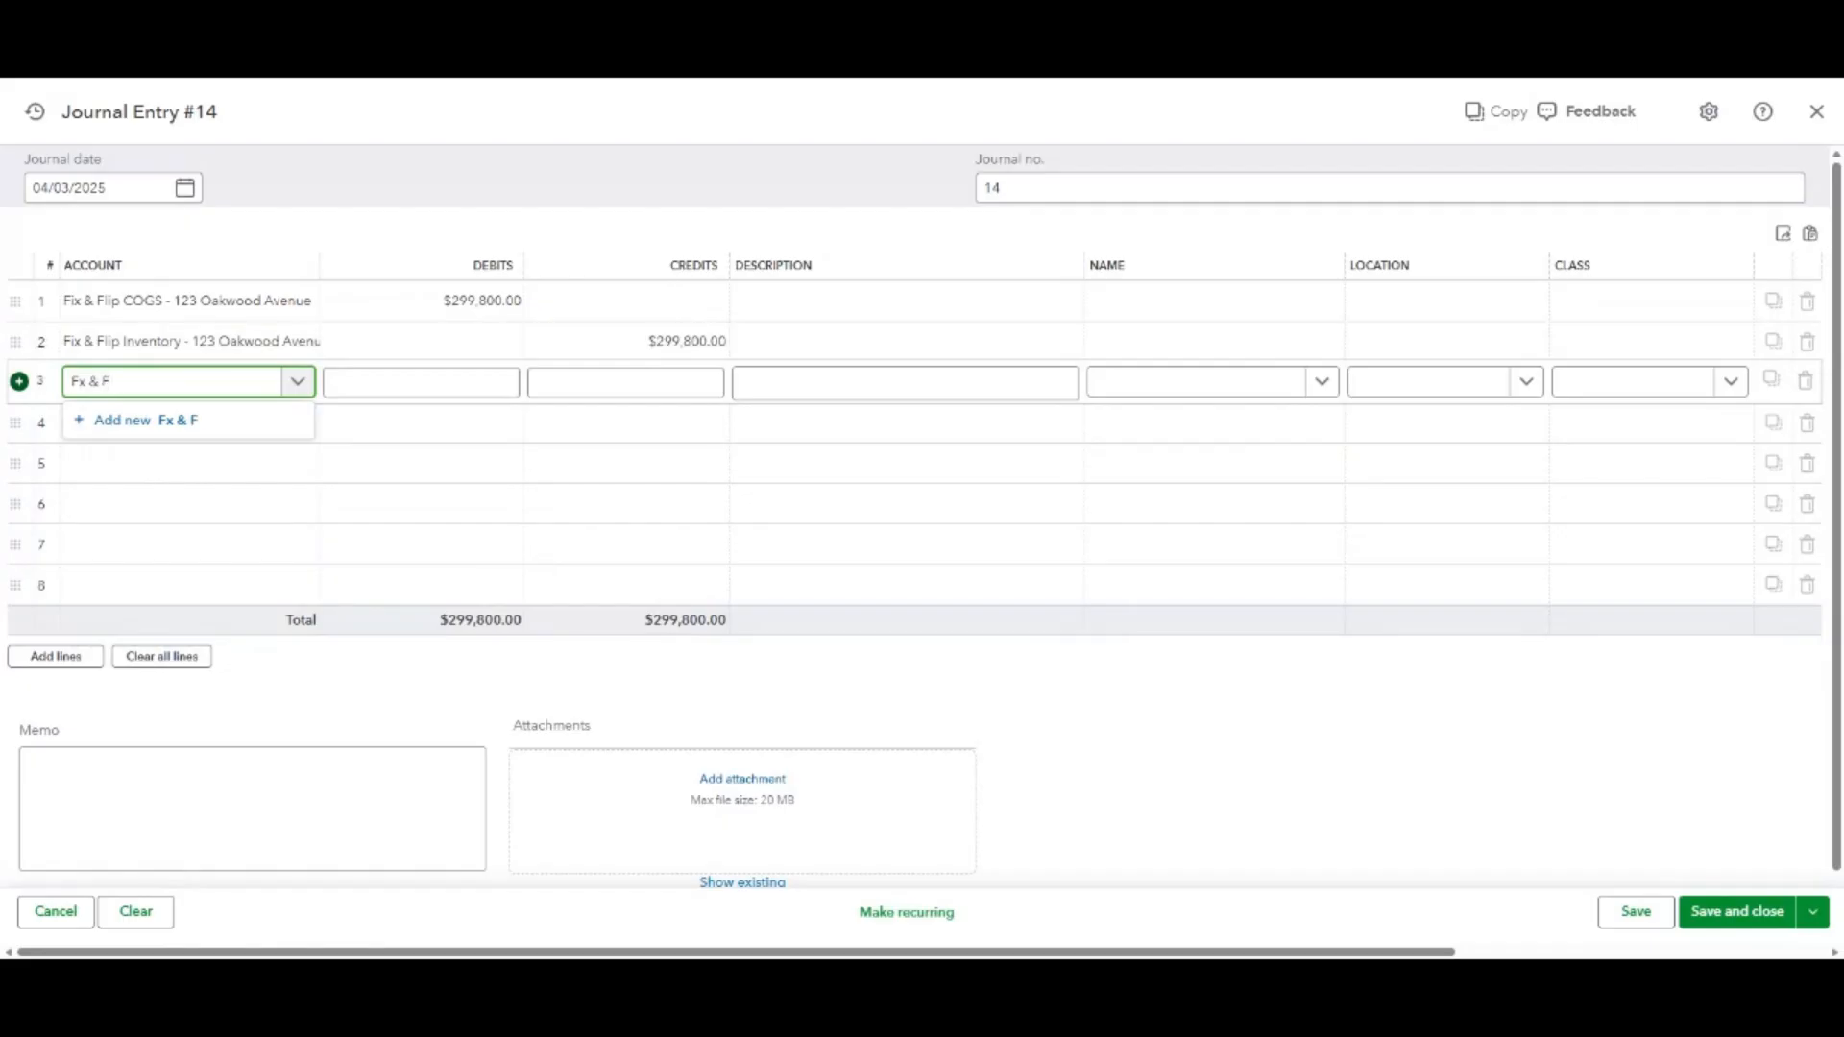
text(lip Sales - 123 Oakwood A)
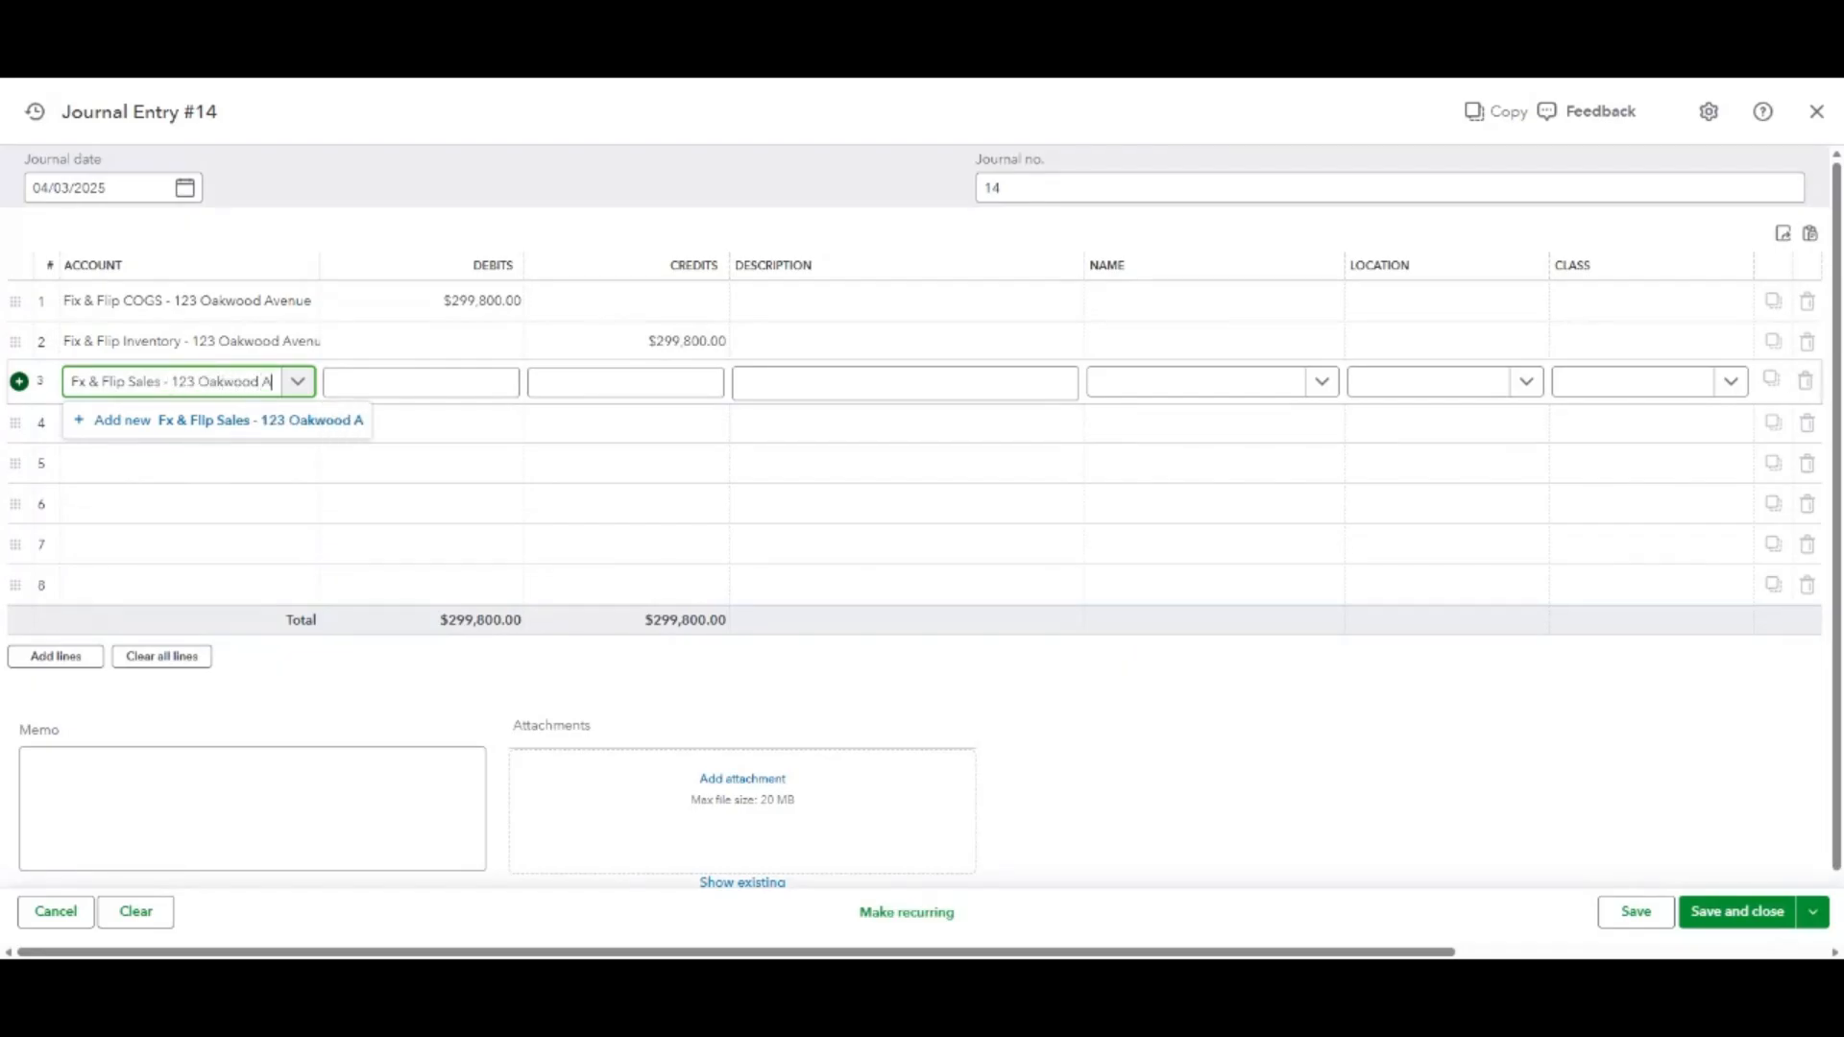
text(venue)
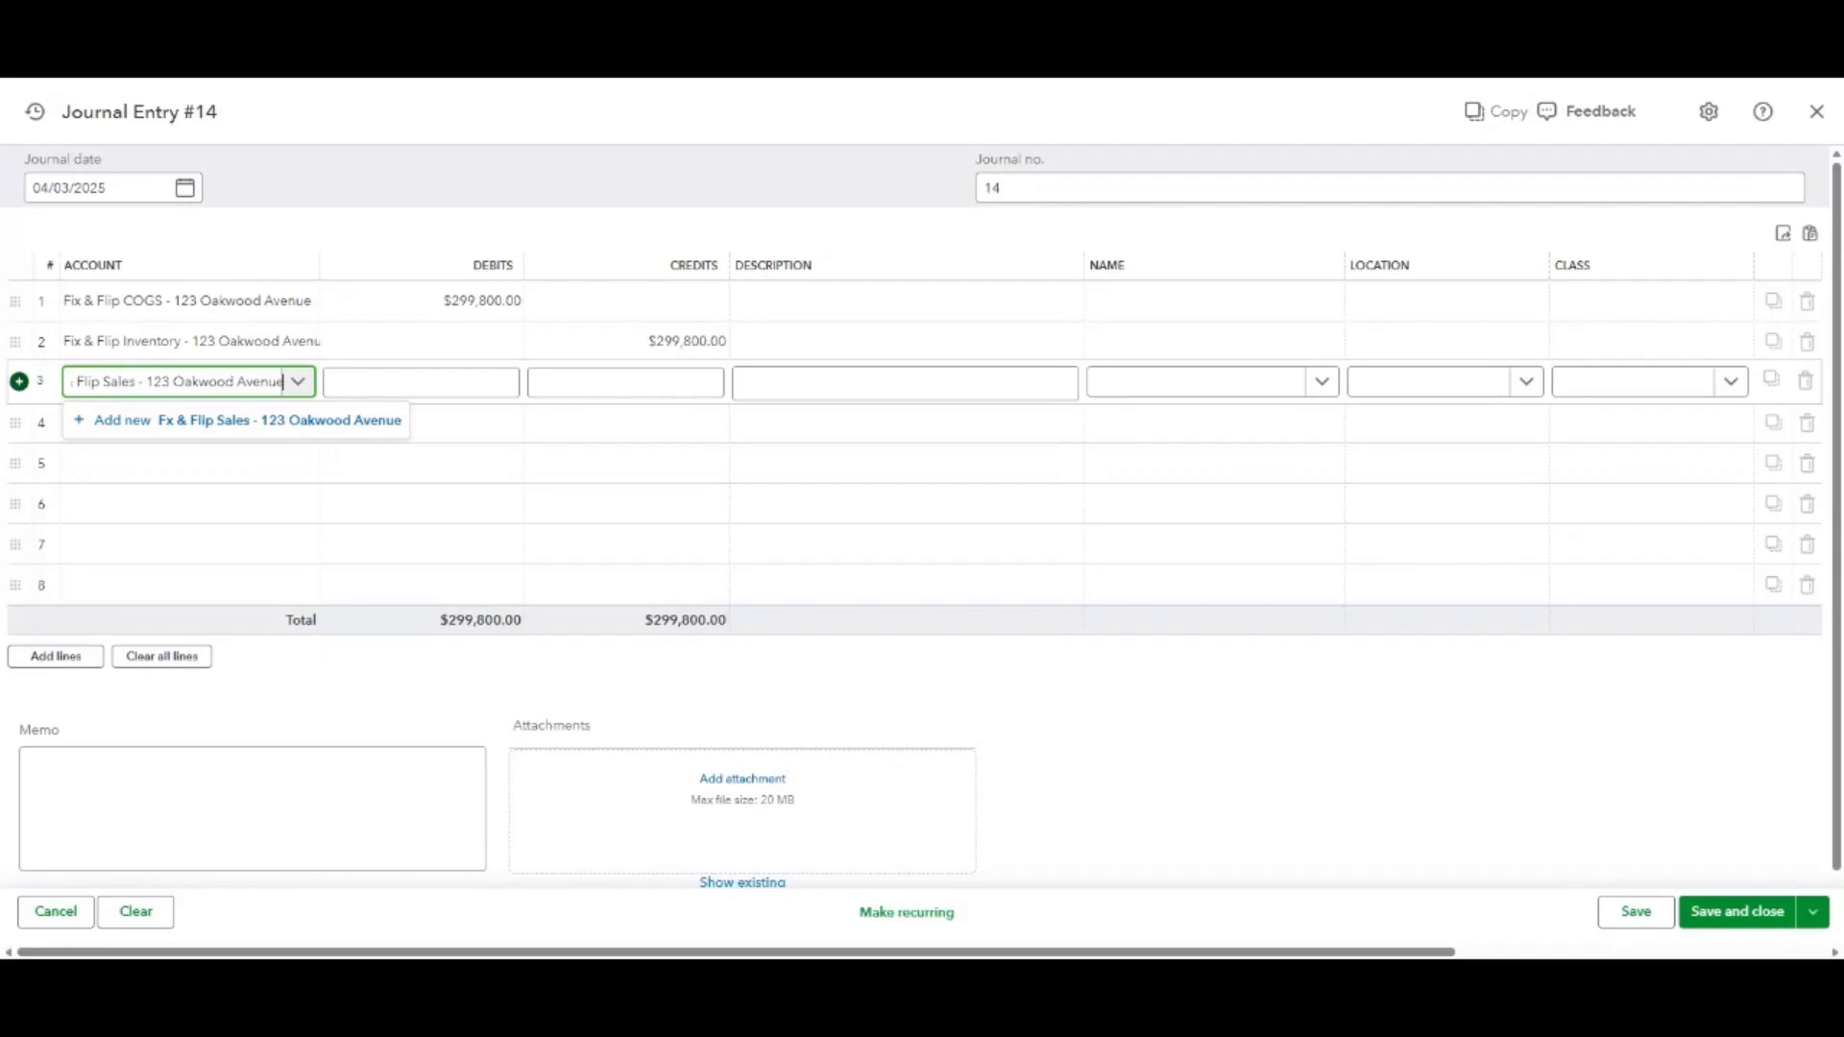
click(247, 420)
Save the new sales account as type Income with detail type Other Primary Income, and enter a $386,000 credit on its line.
click(1488, 265)
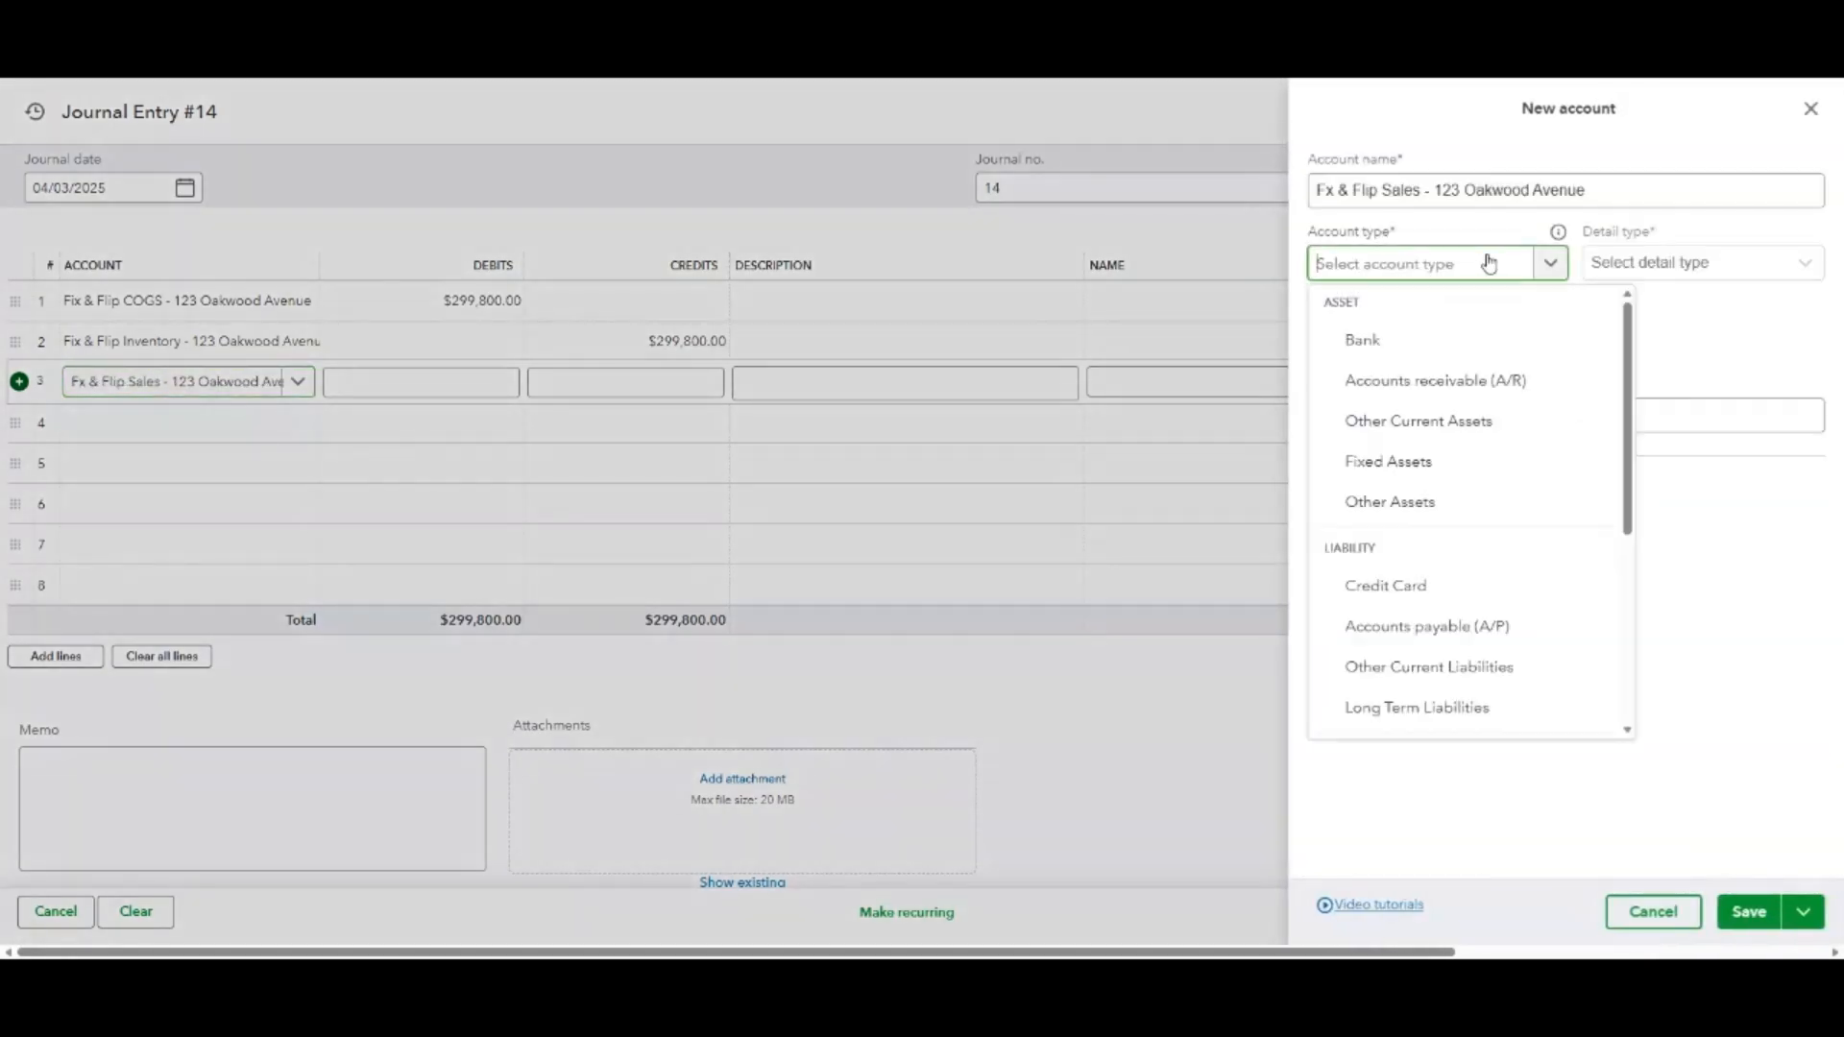
scroll(1454, 550, down, 3)
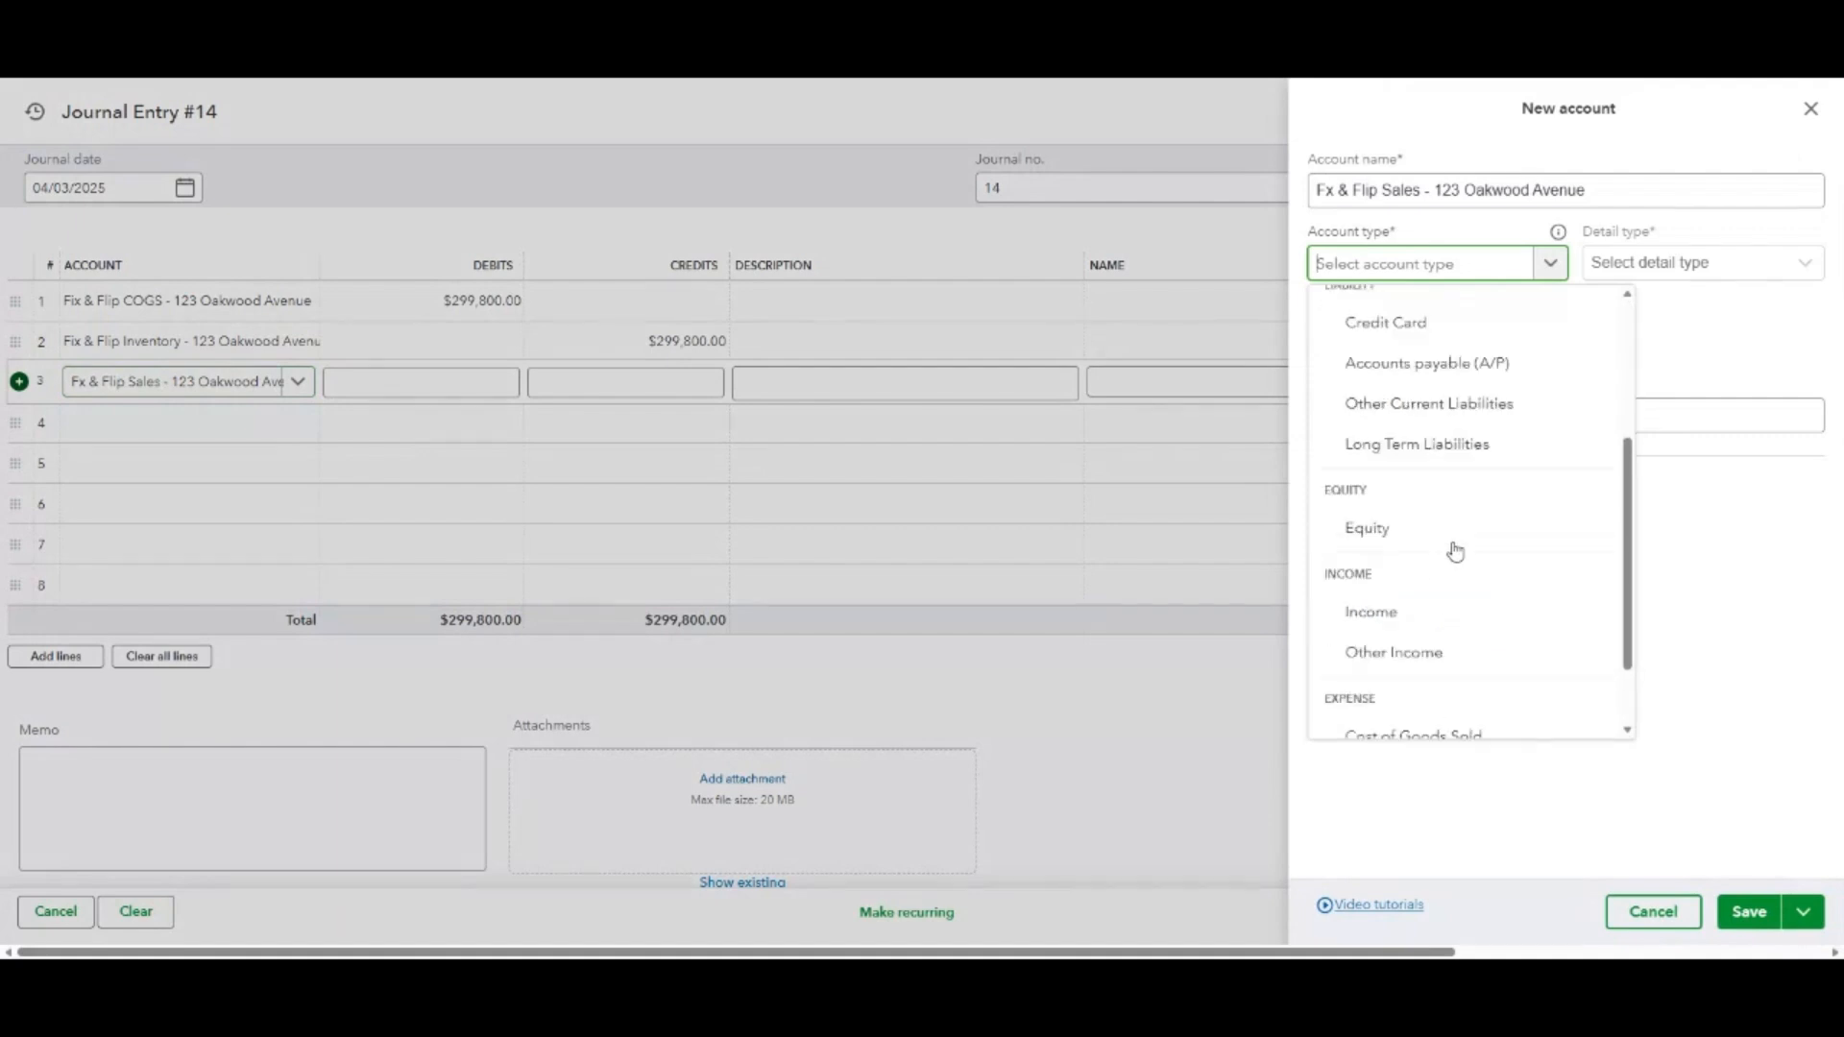
click(1421, 598)
click(1743, 264)
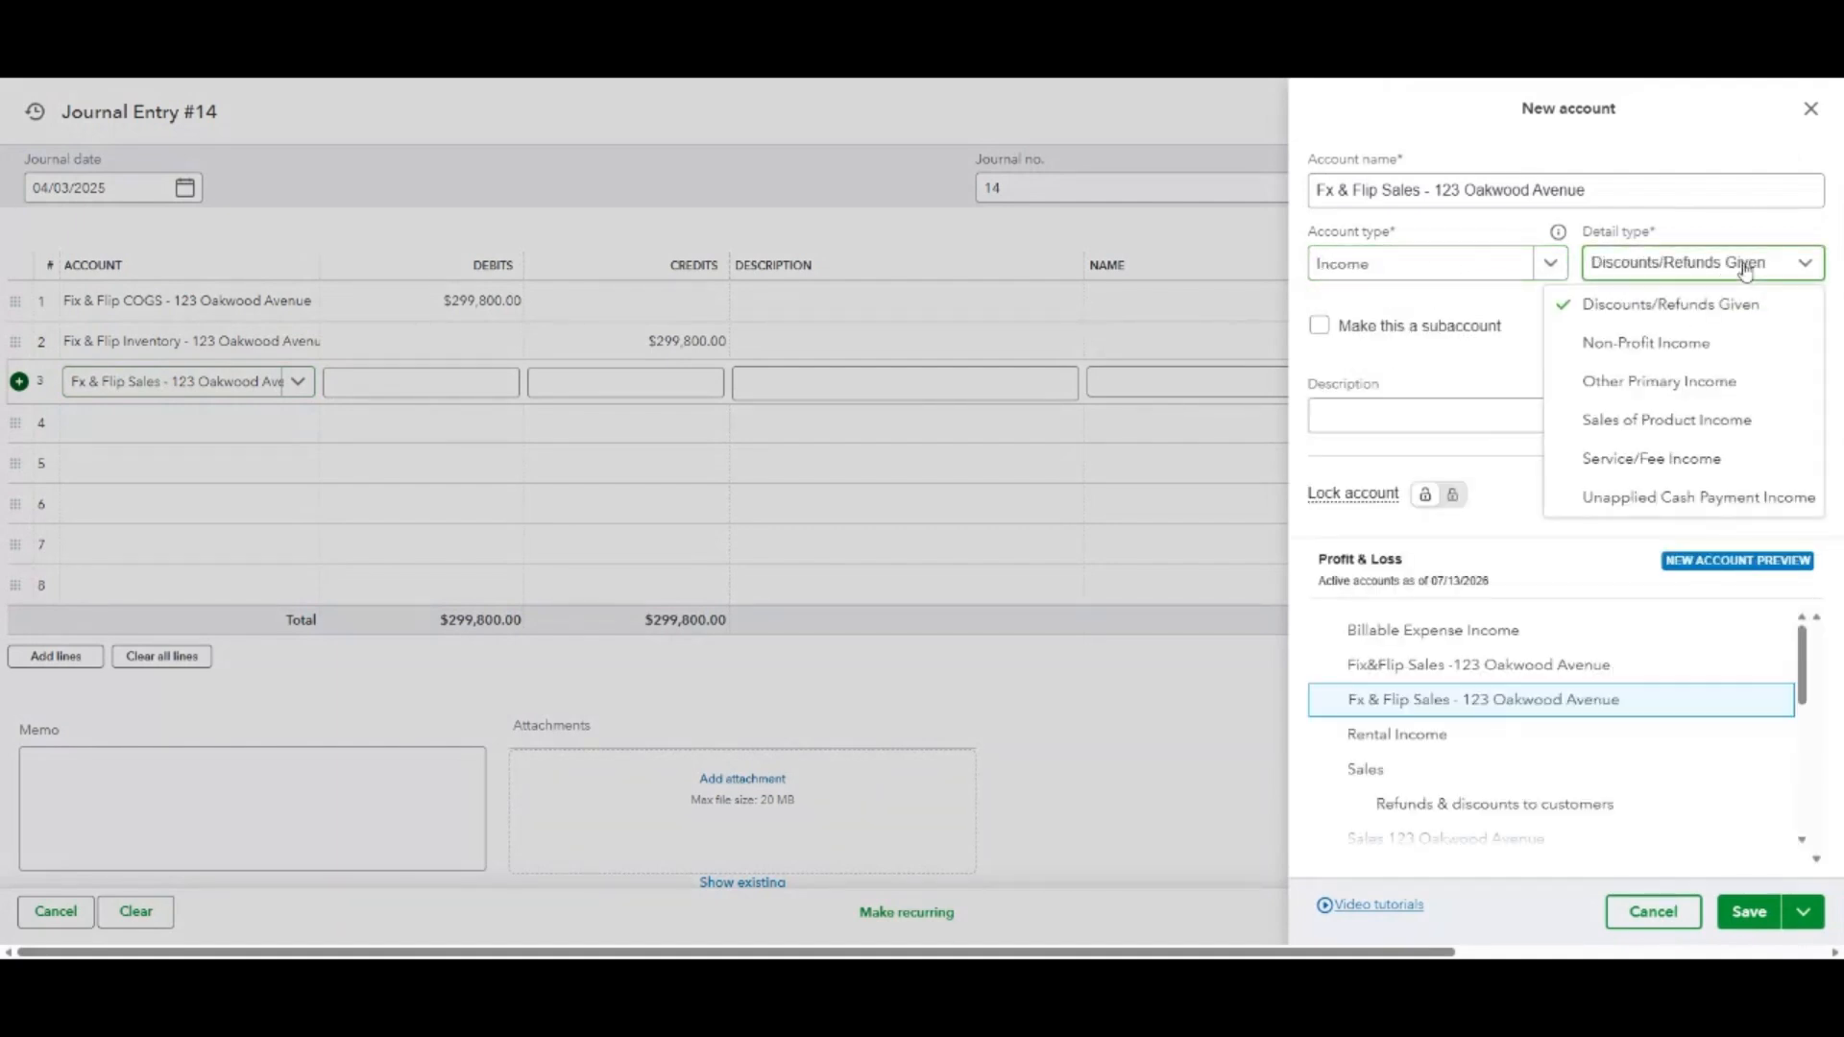
click(1701, 390)
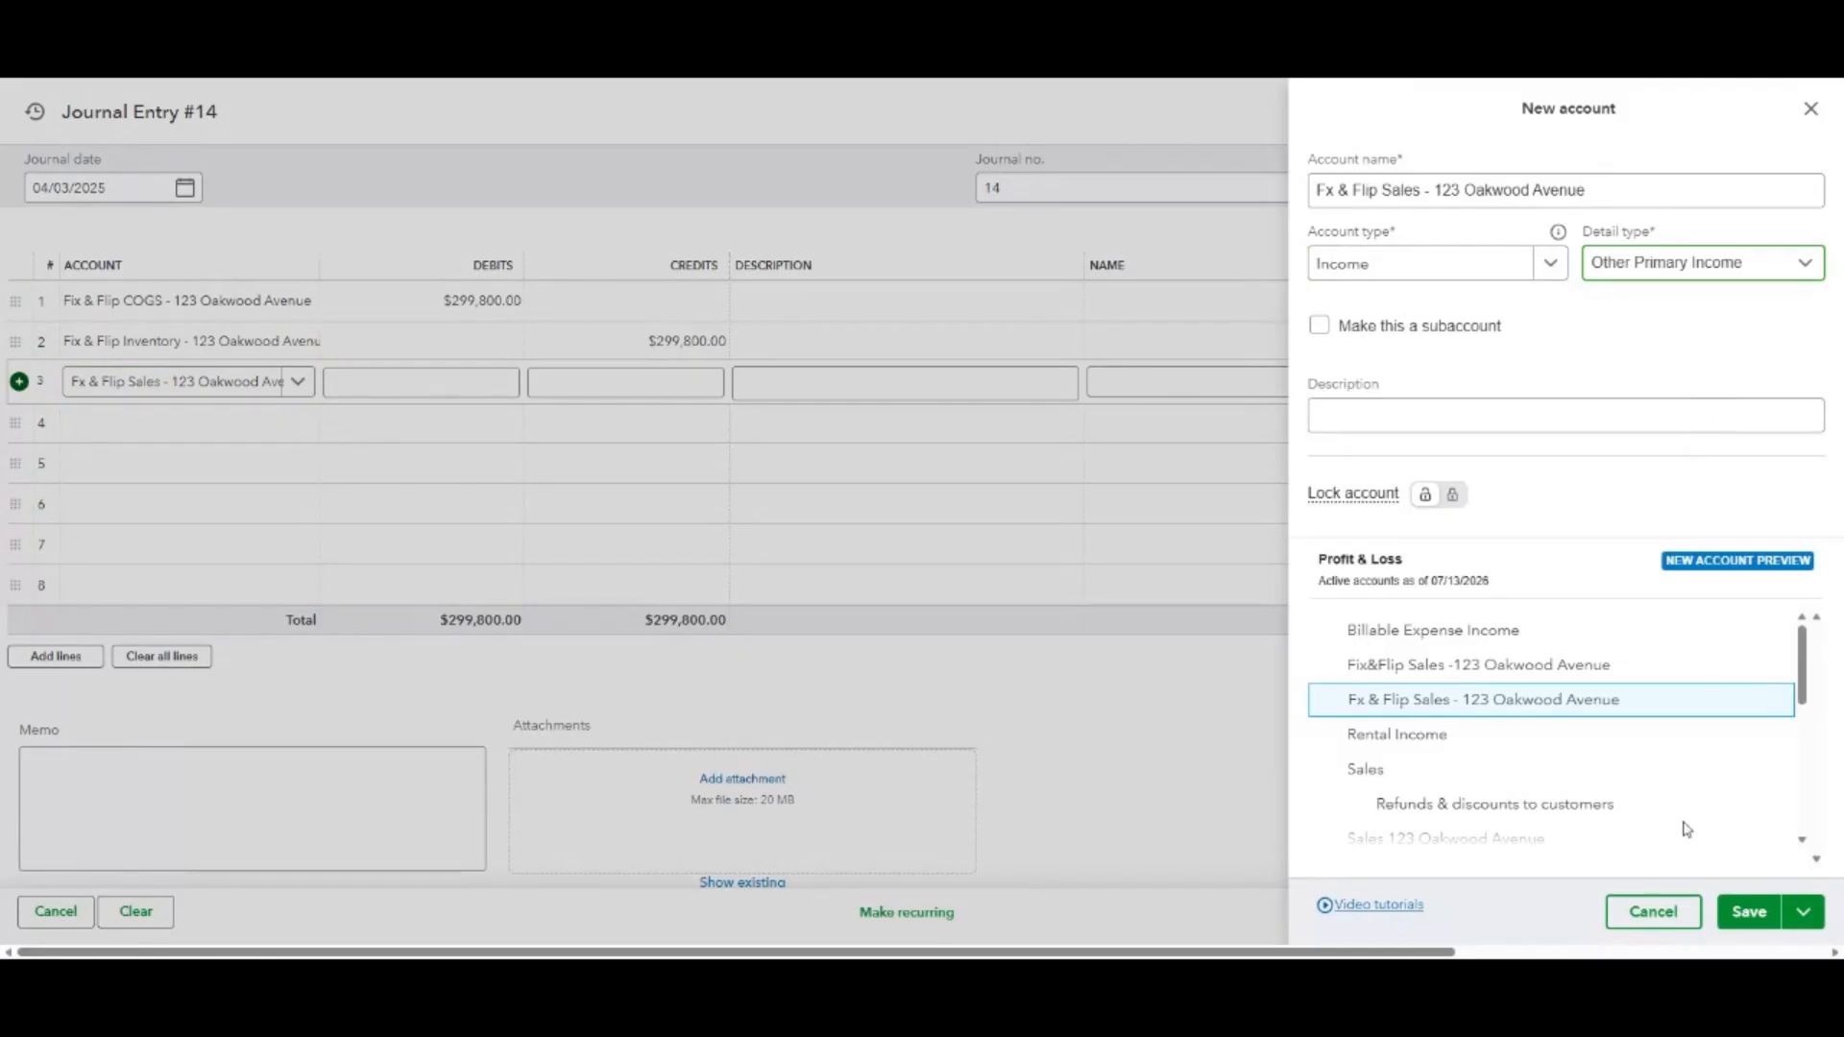
click(1749, 912)
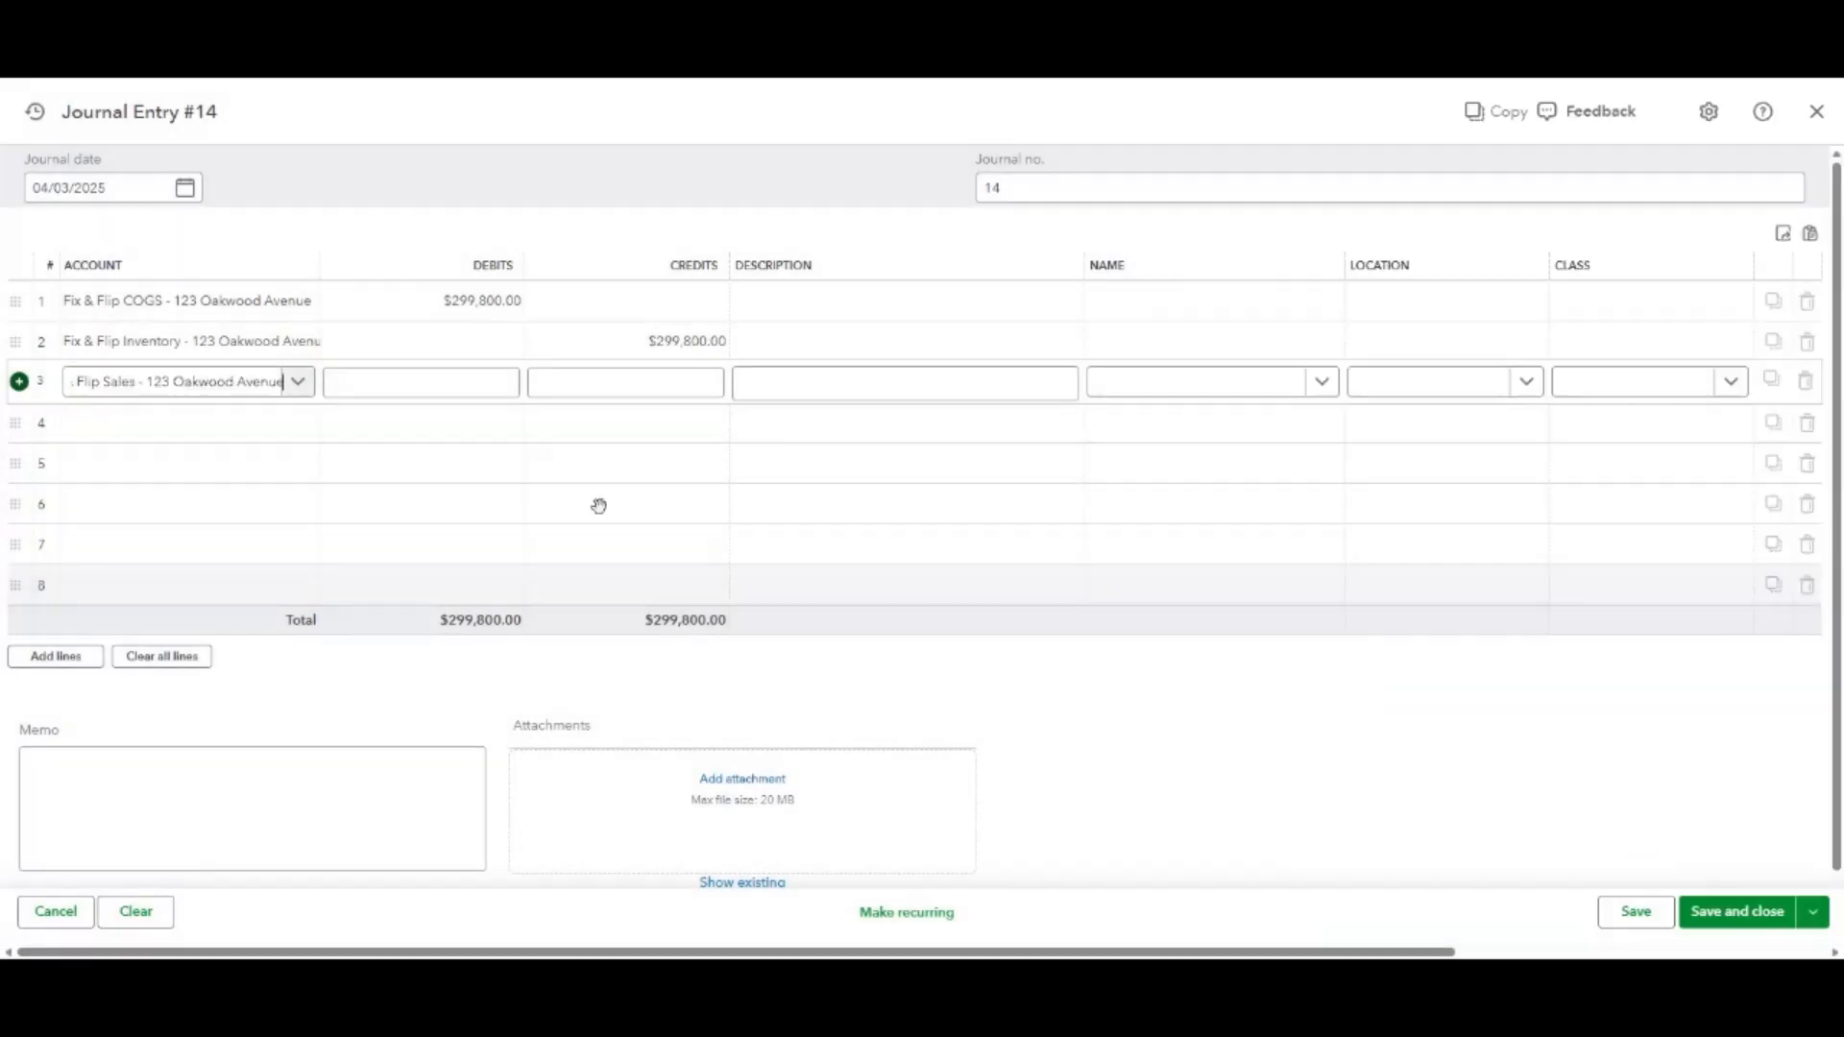
click(626, 382)
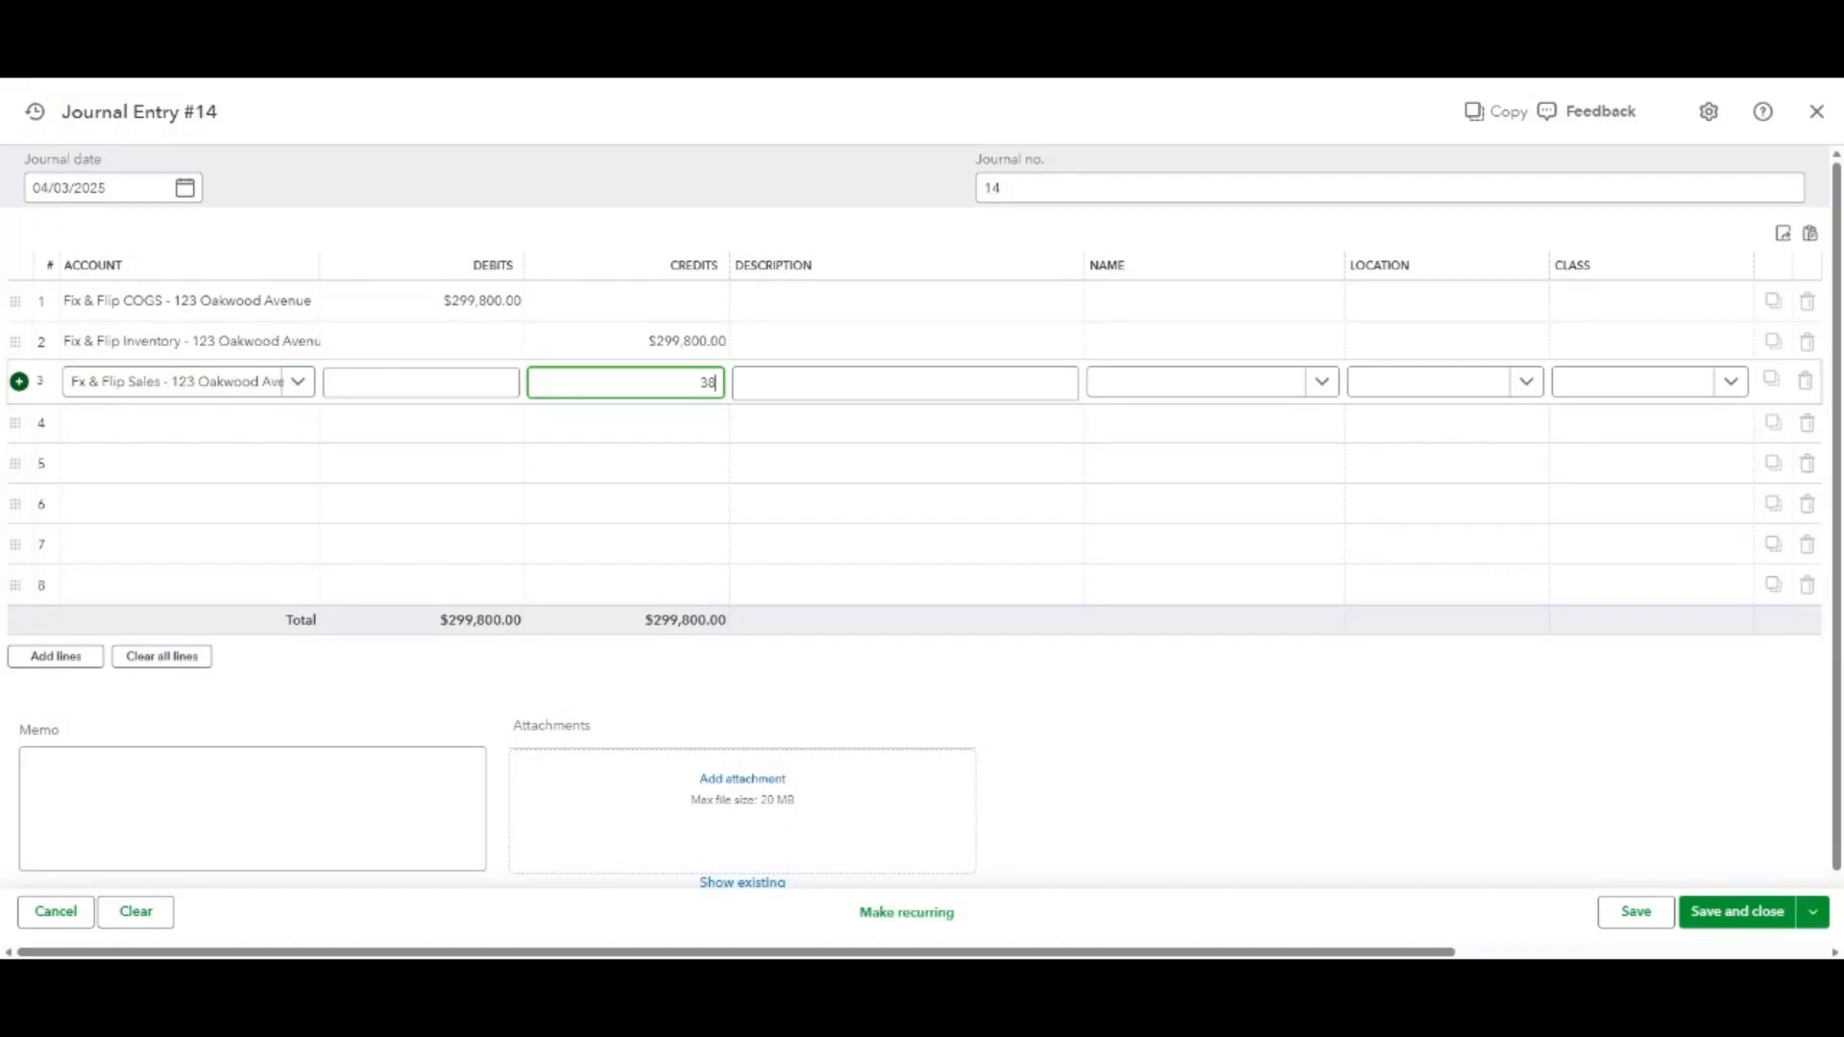
text(386000)
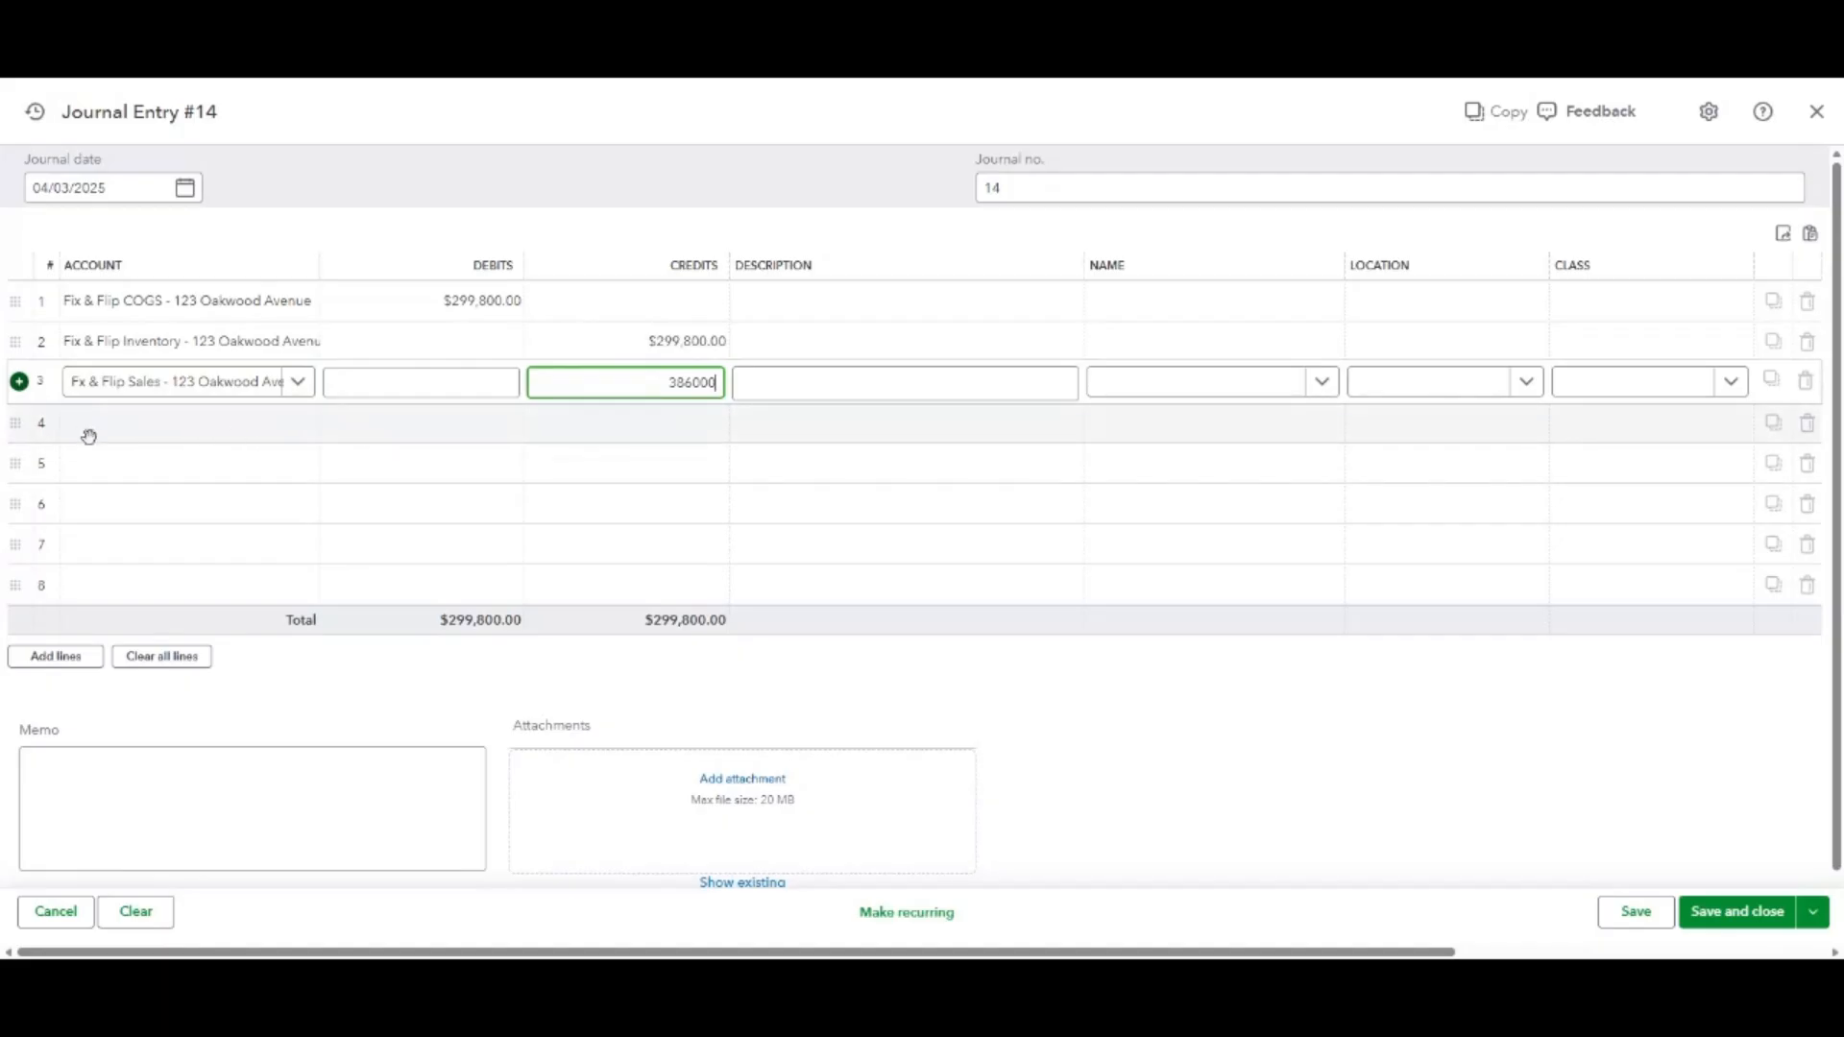
Start adding a new account named "Fix & Flip Selling Costs - 123 Oakwood Avenue" for journal line 4.
click(167, 439)
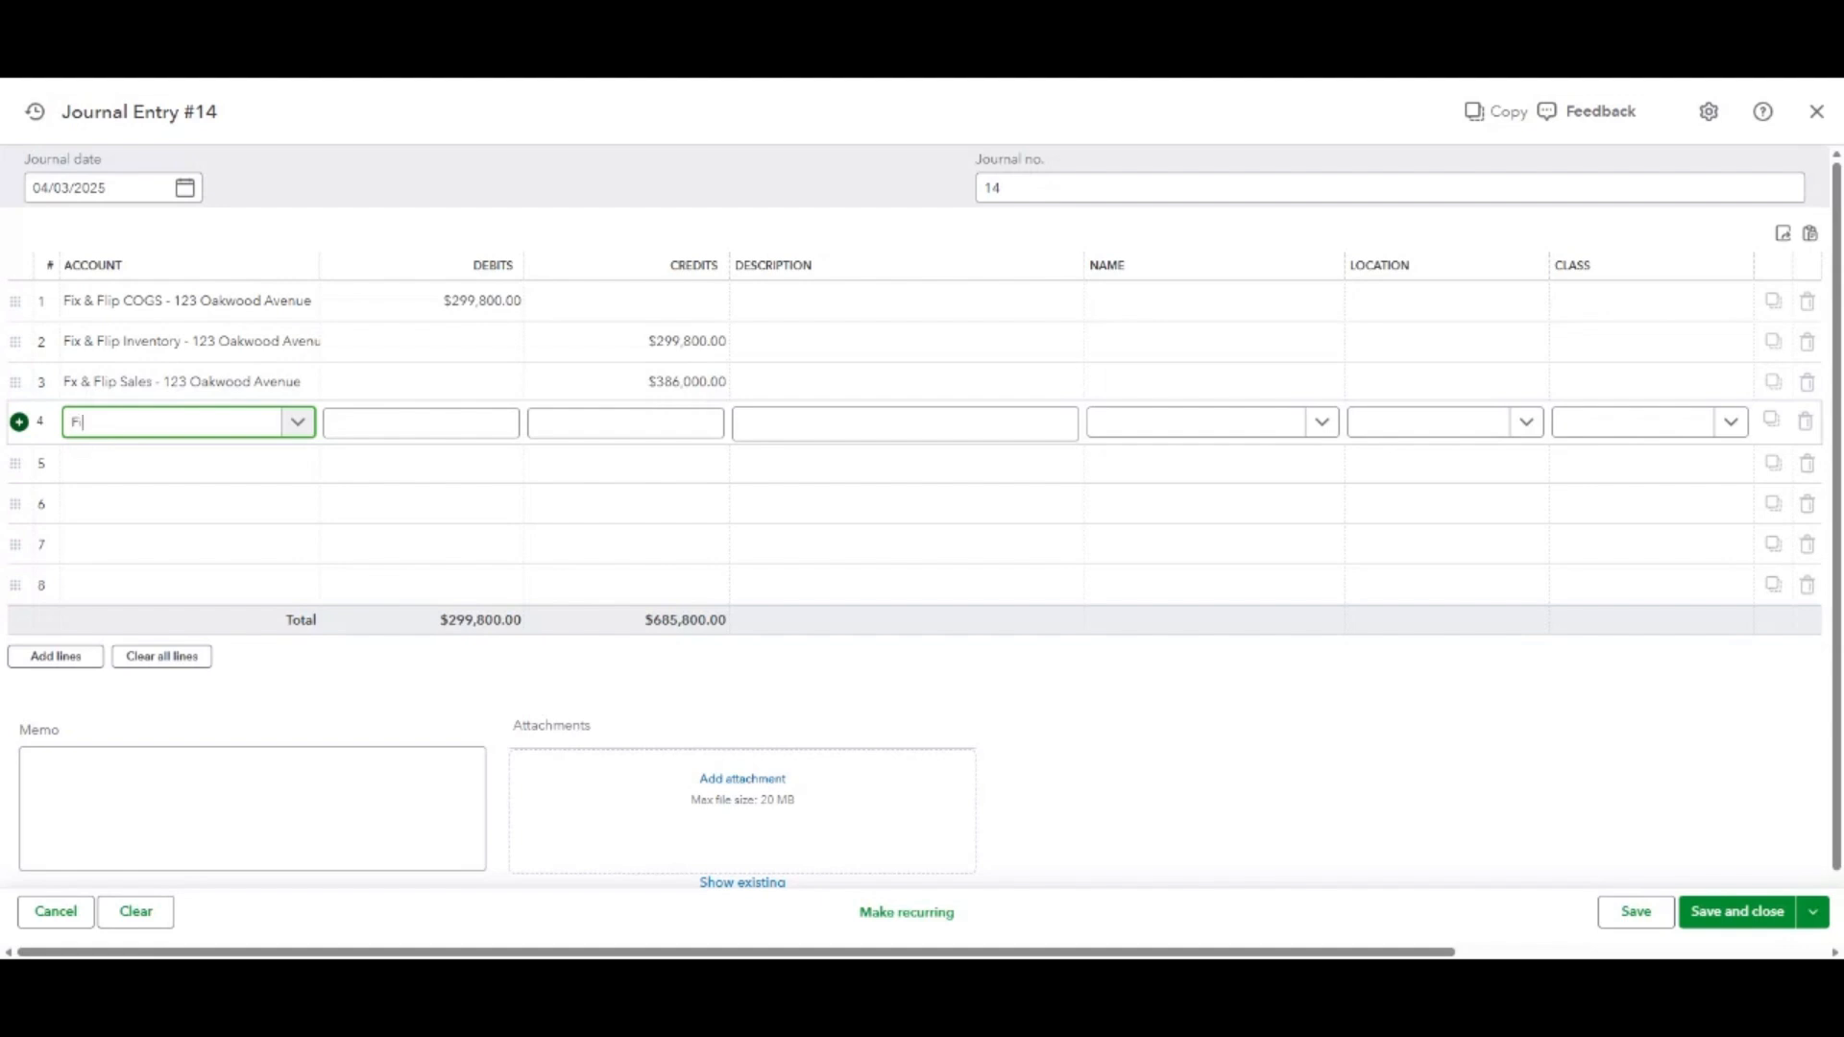
text(x & Fl)
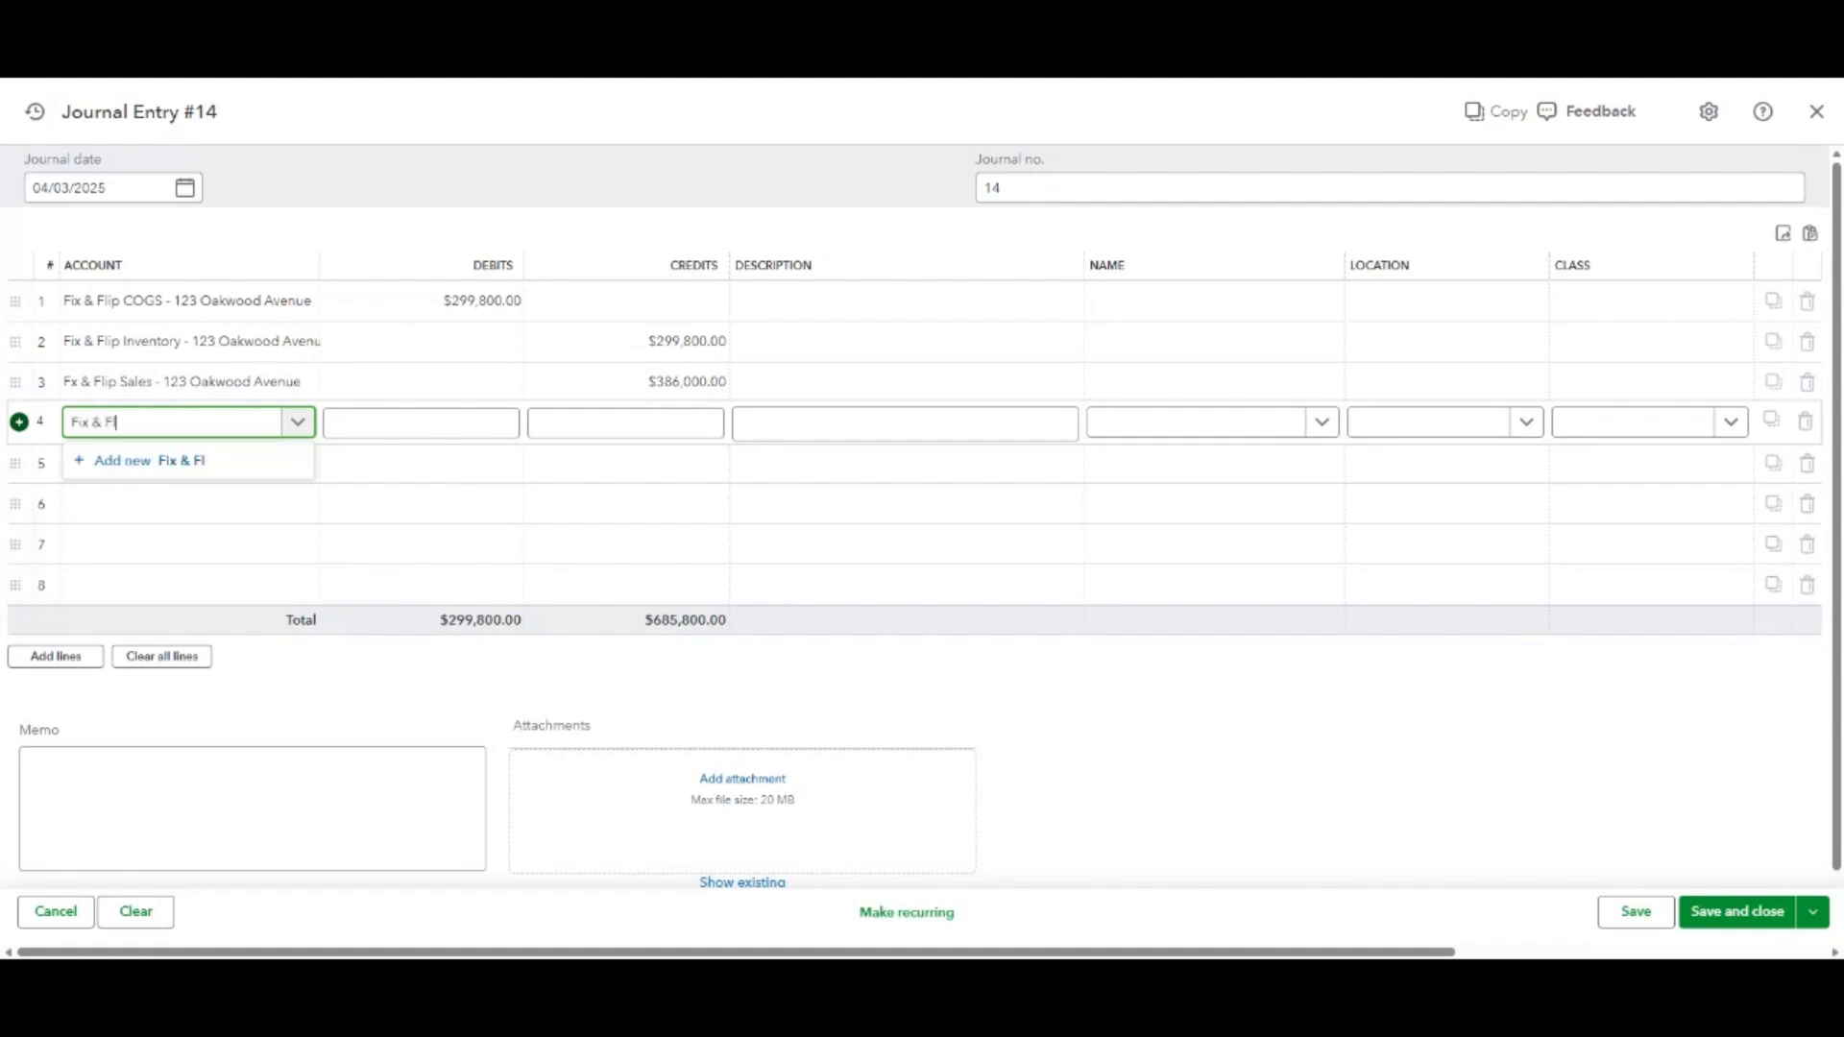
text(ip Selling Costs)
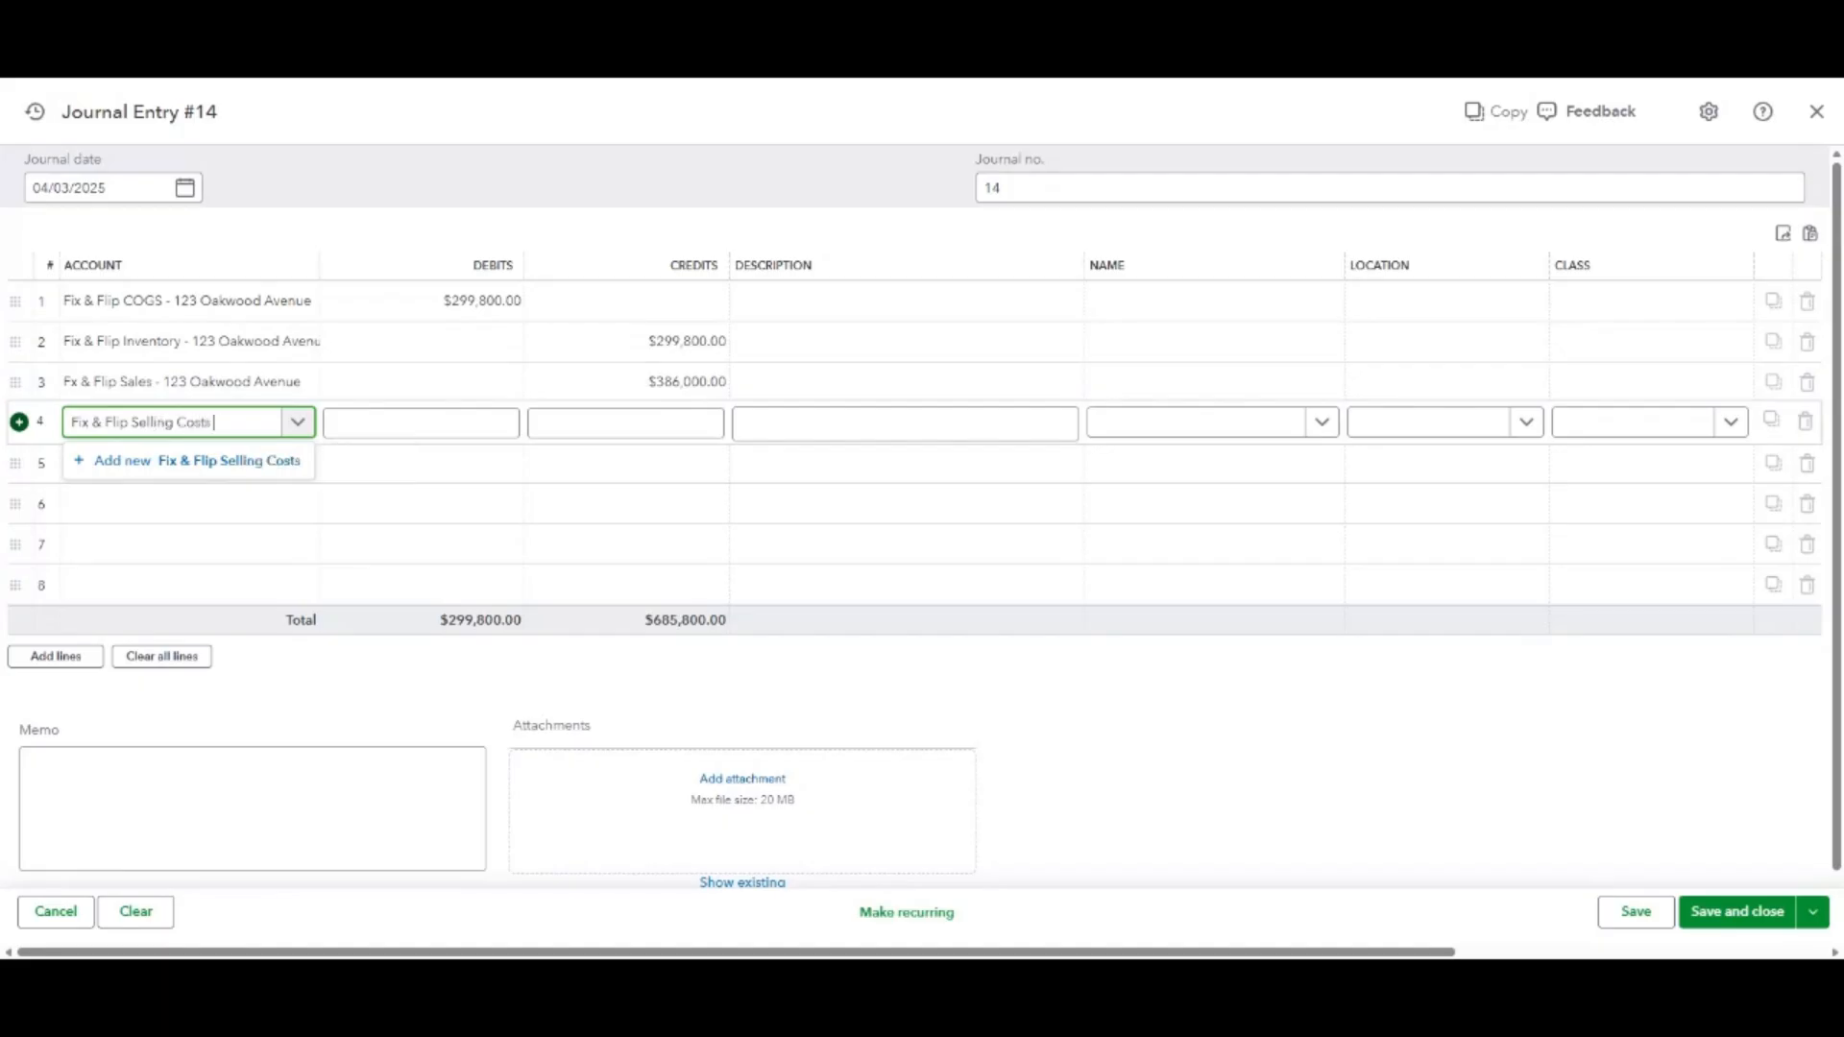
text( - 123 Oakwood A)
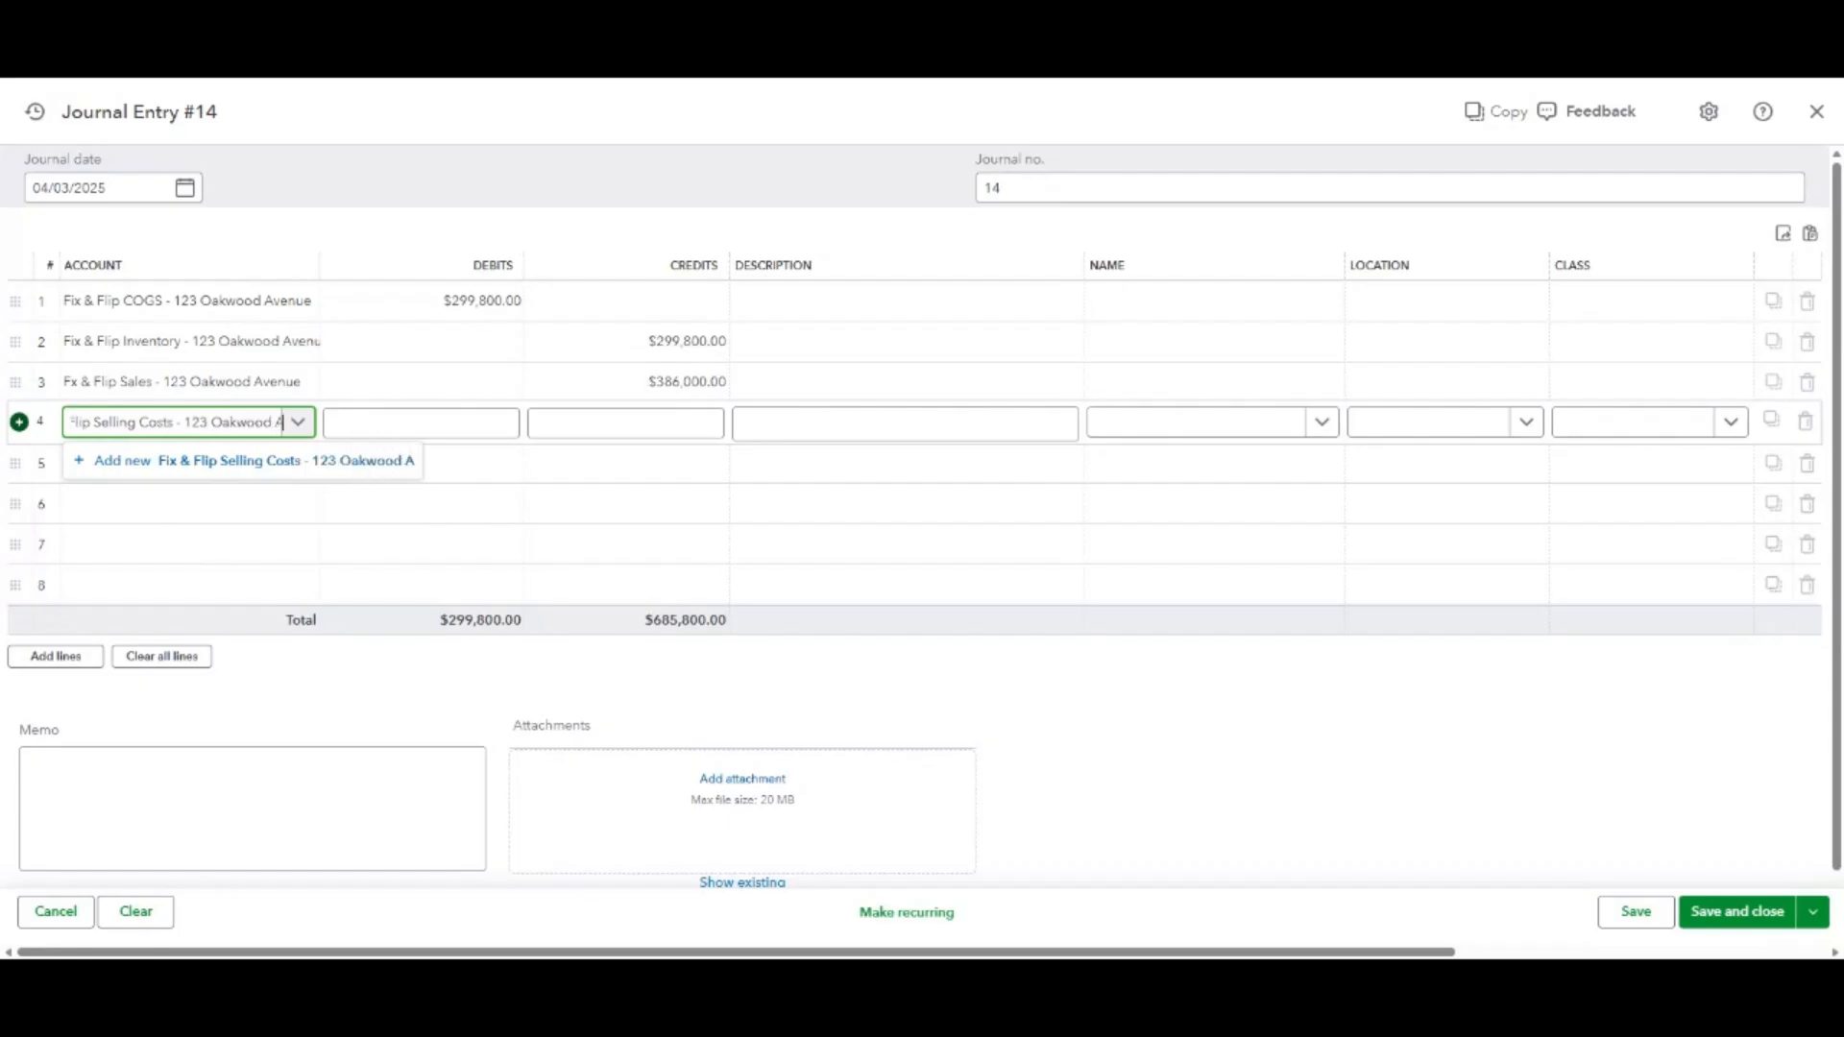
text(venue)
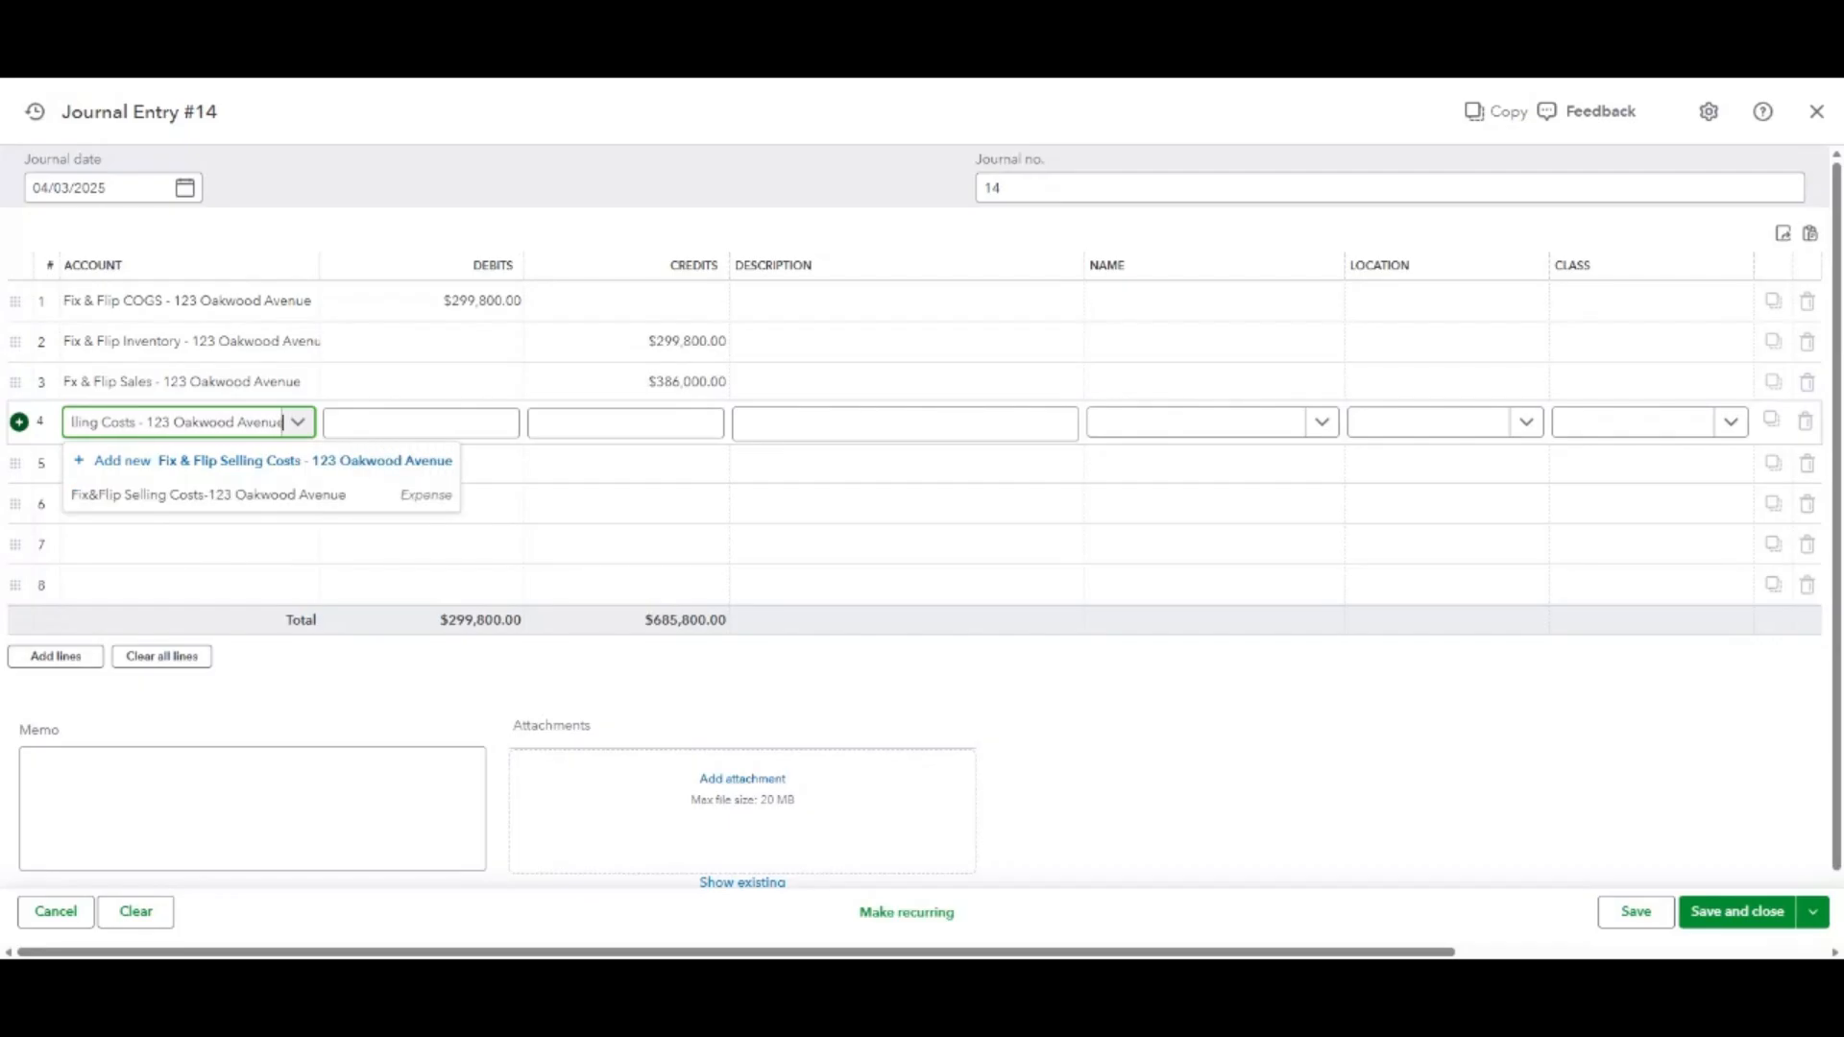
click(320, 463)
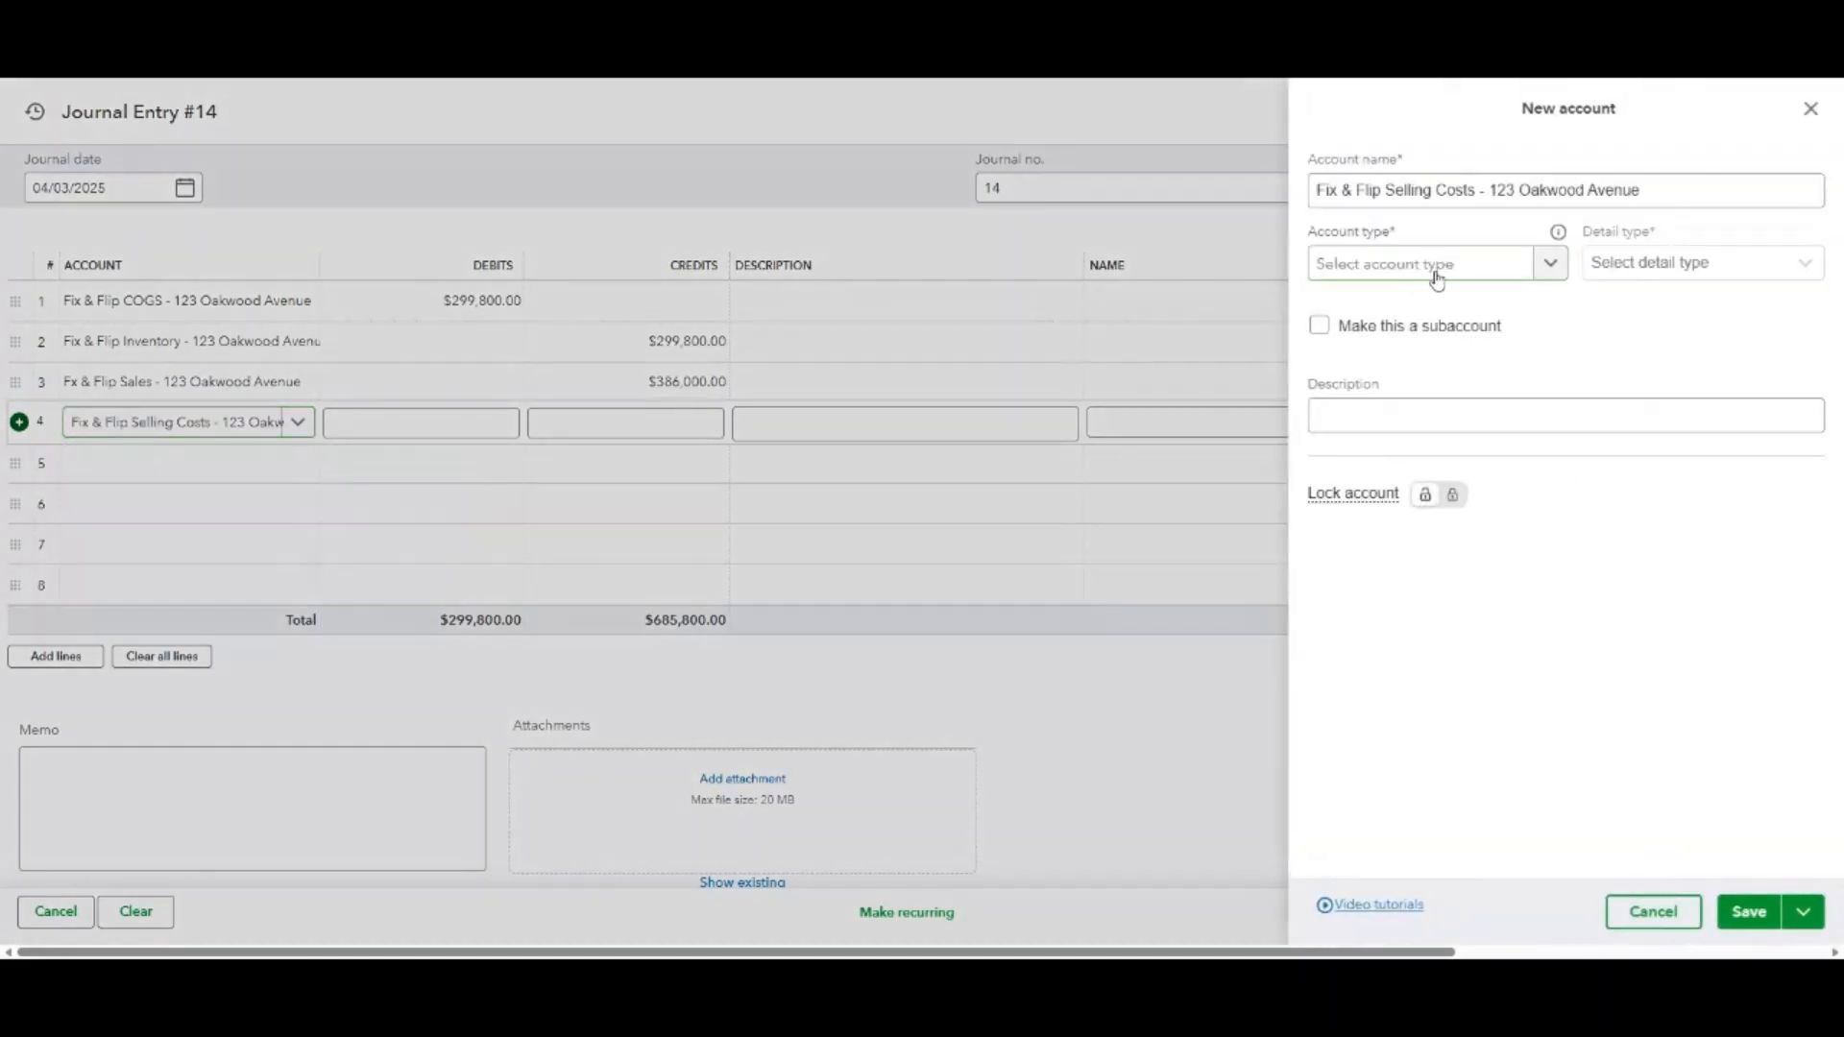
Save the new selling costs account as type Expenses with detail type Other Miscellaneous Service Cost, and enter a $21,300 debit on its line.
click(1438, 275)
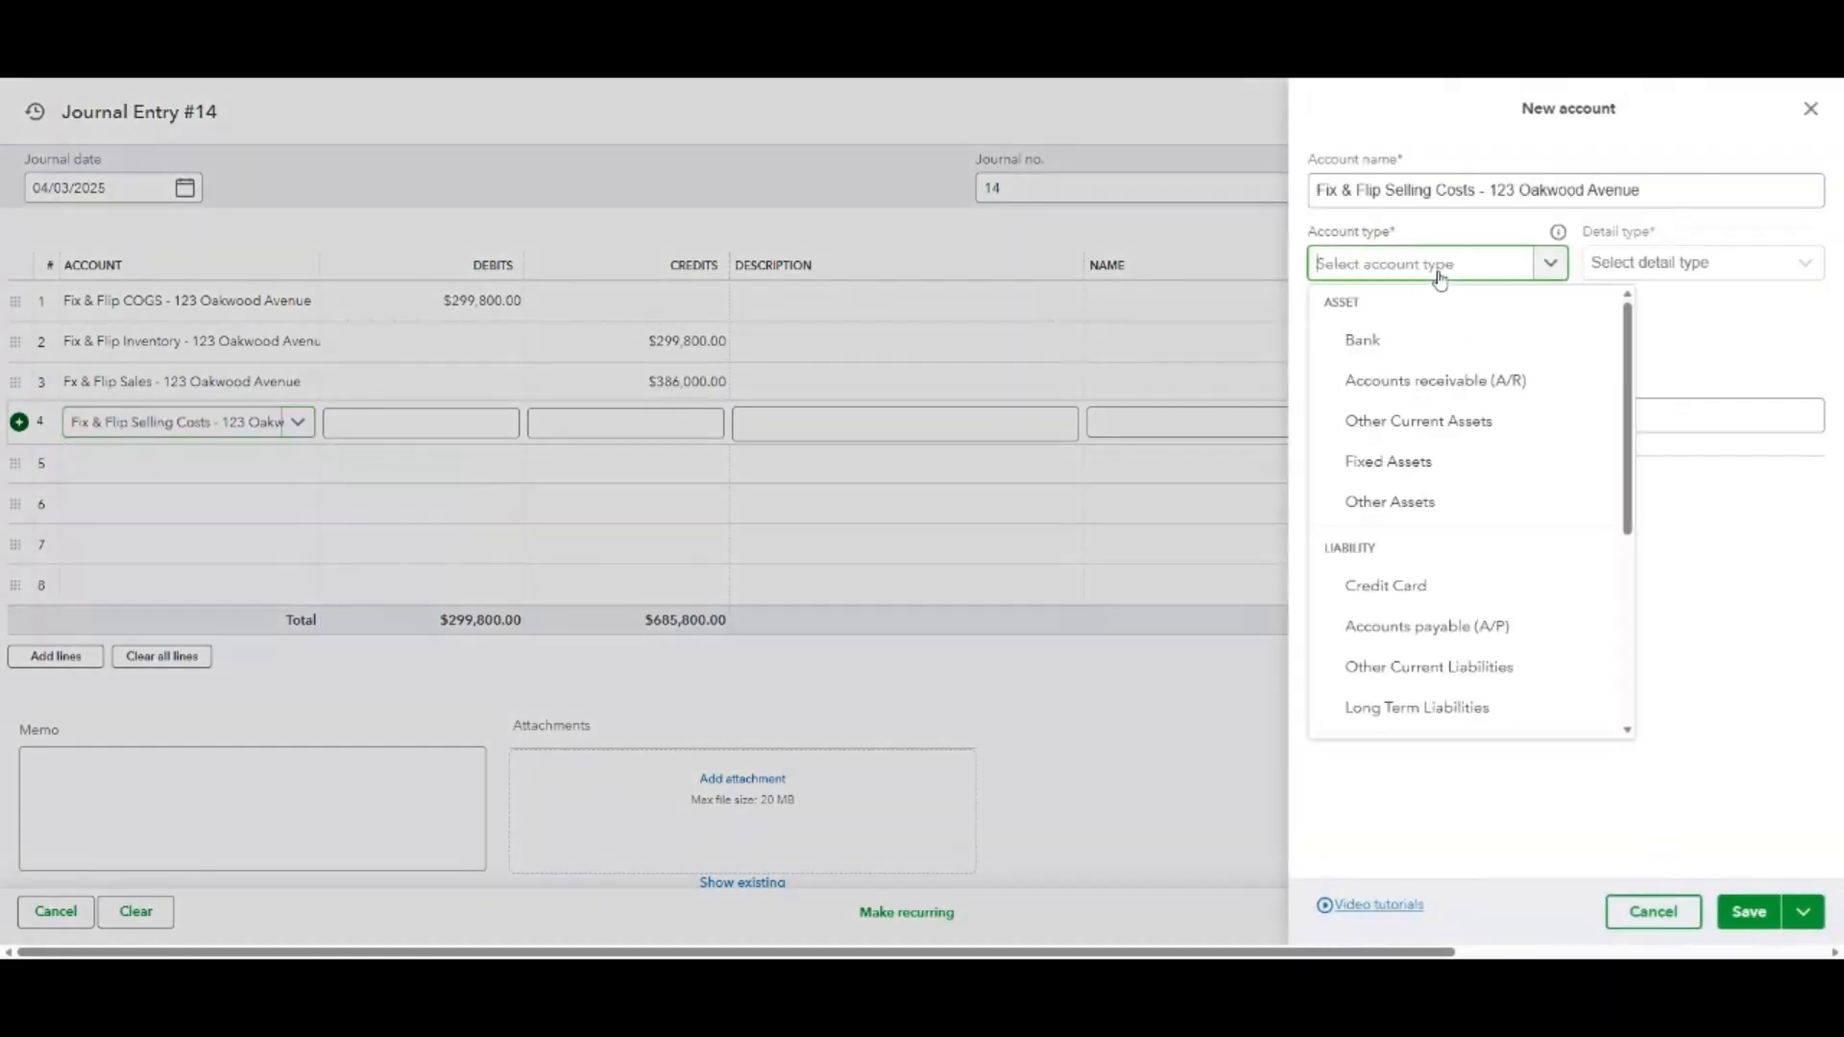
scroll(1424, 600, down, 4)
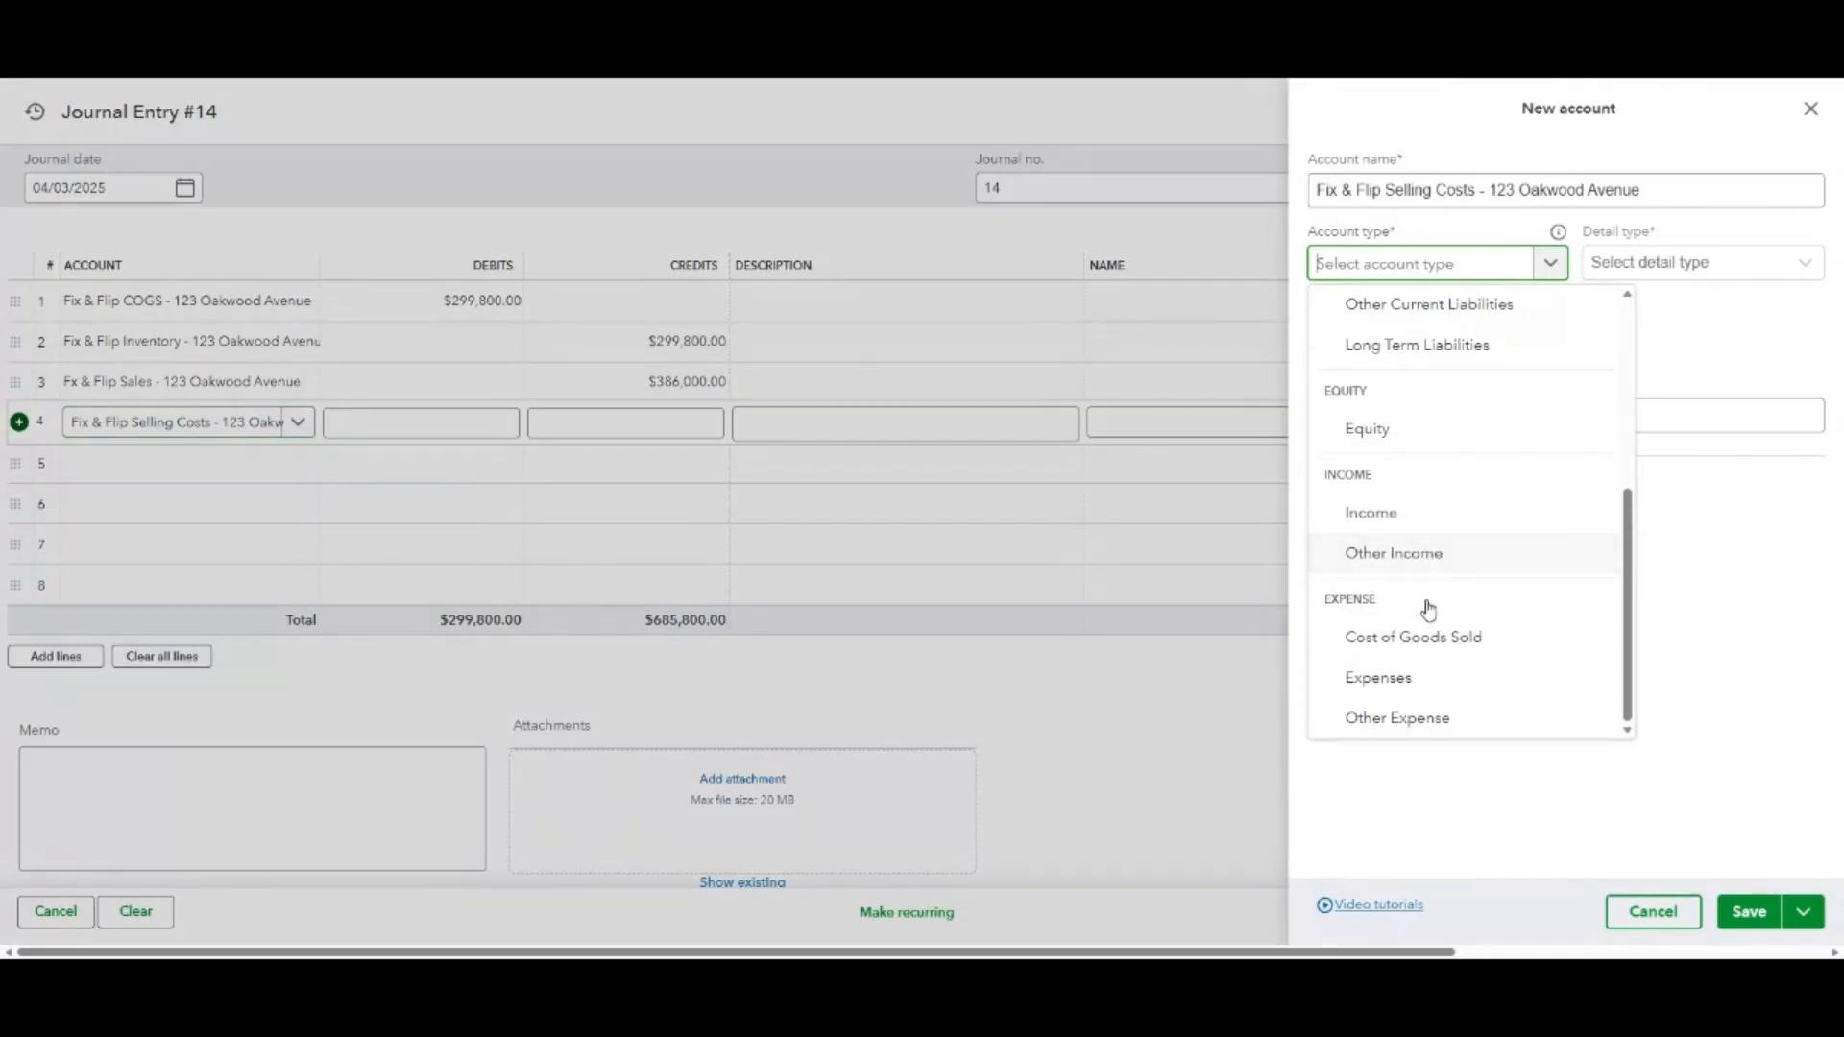
click(1594, 677)
click(1714, 284)
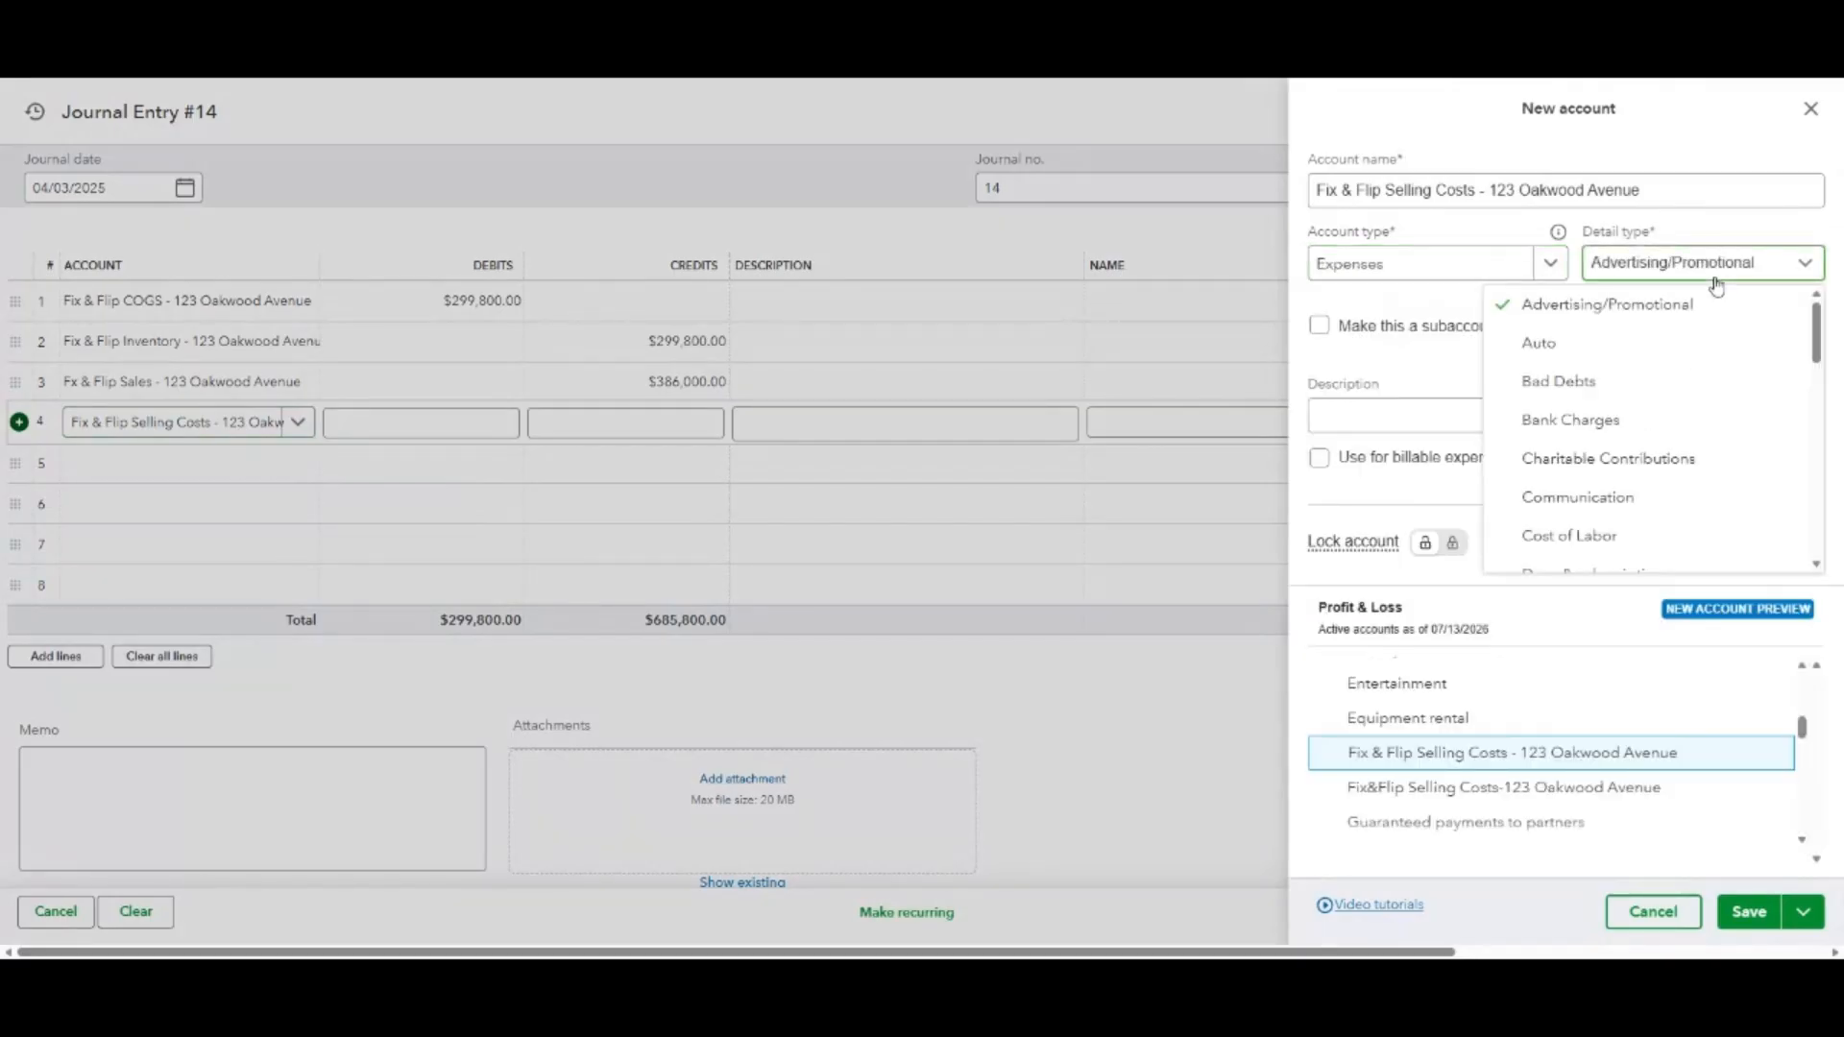
scroll(1680, 477, down, 5)
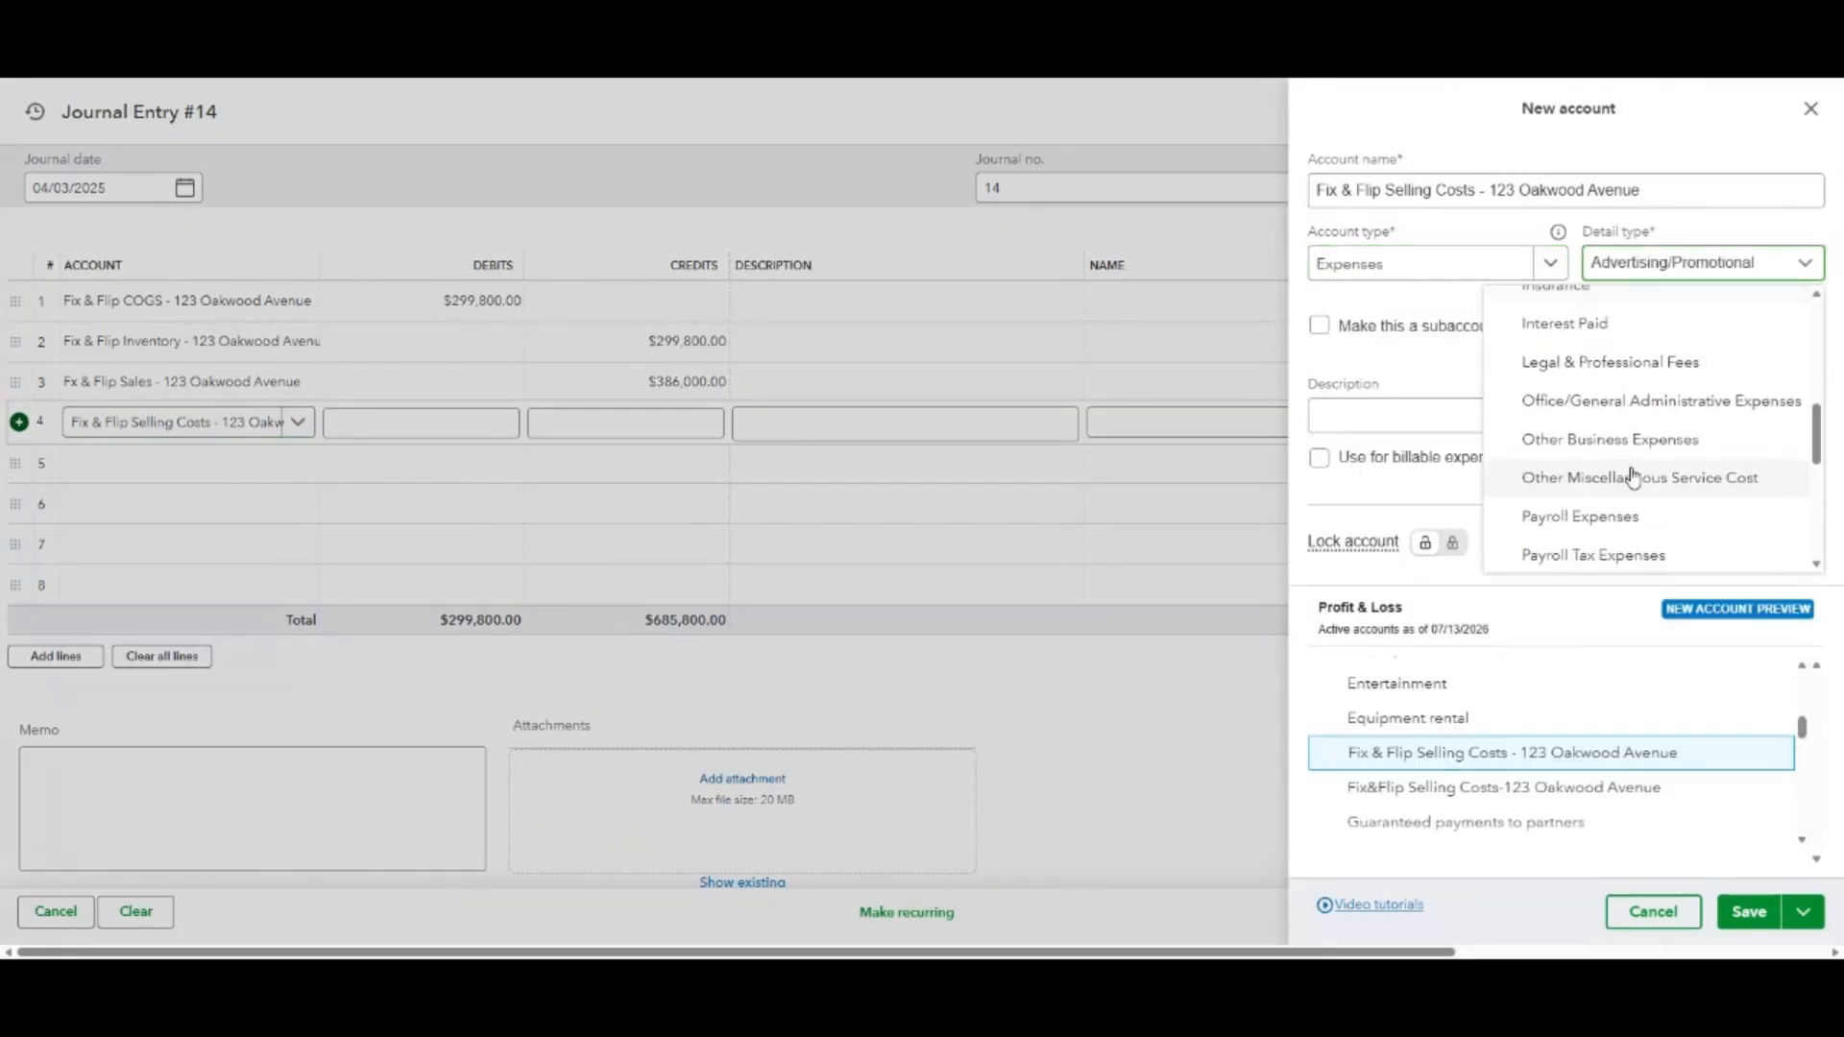
scroll(1627, 474, down, 1)
click(1668, 377)
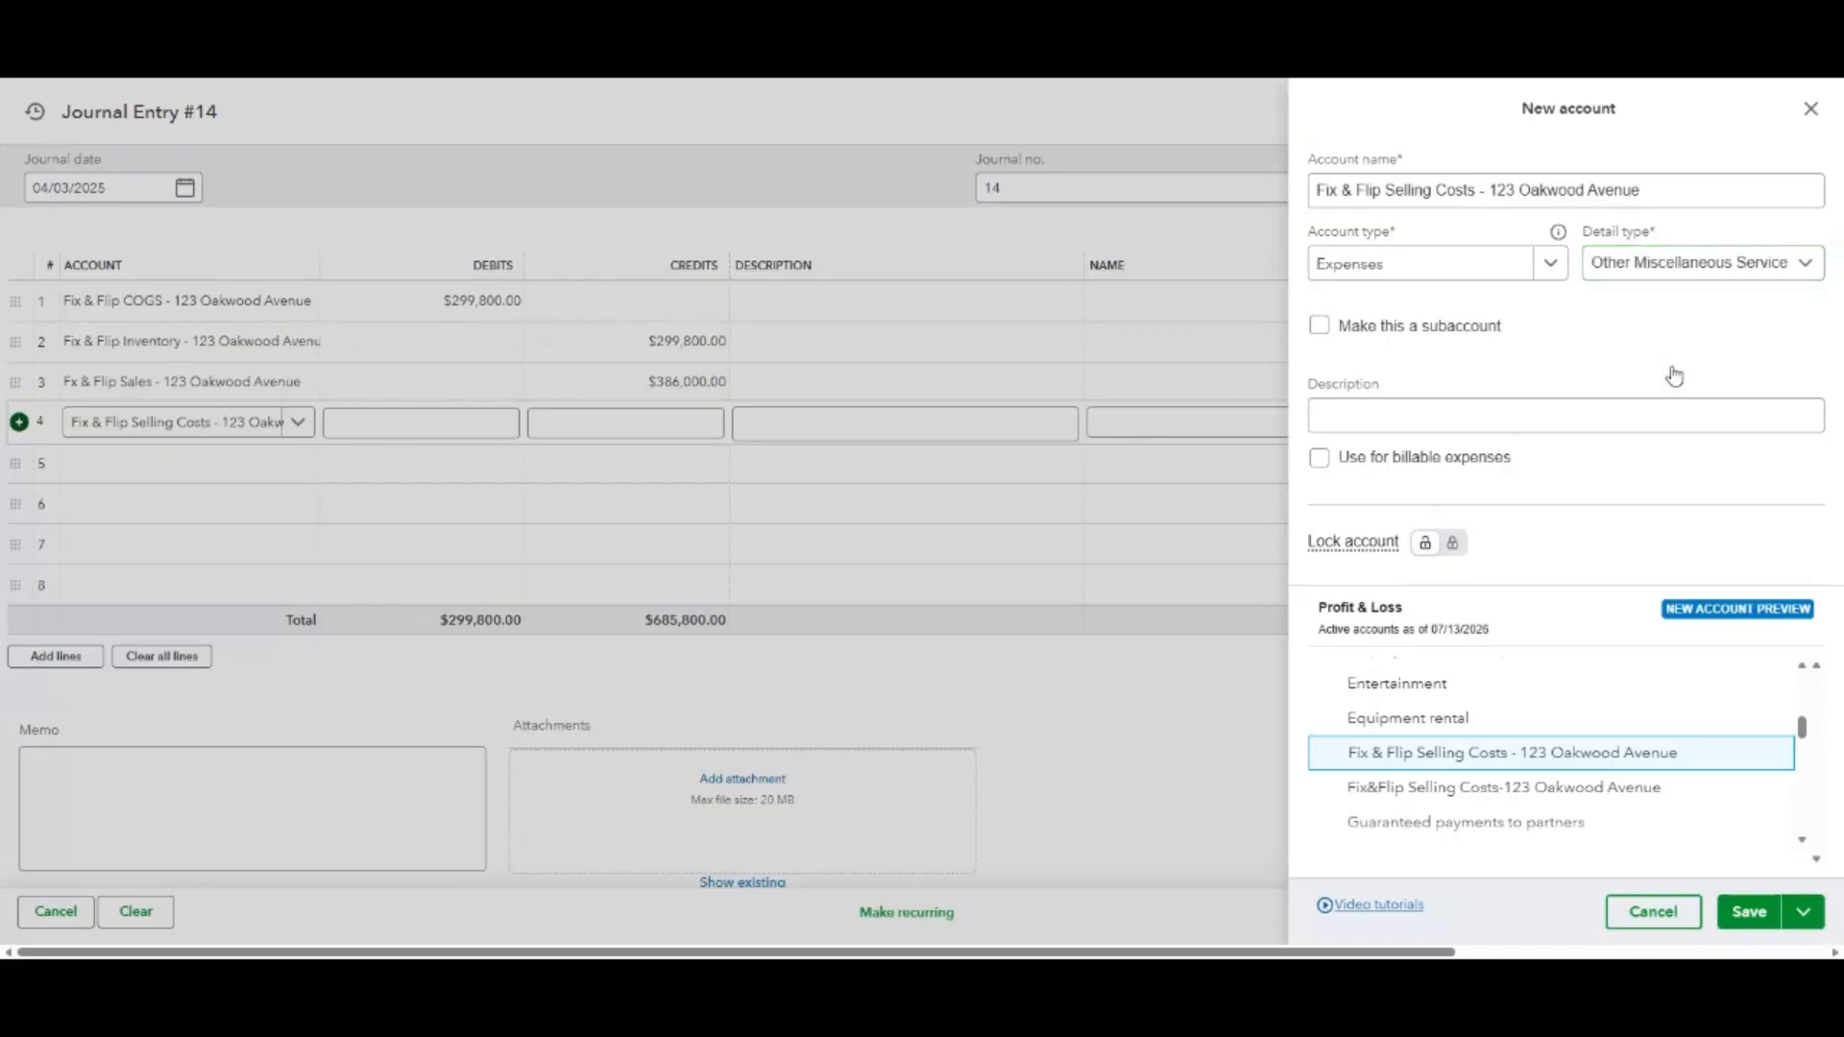
click(1744, 910)
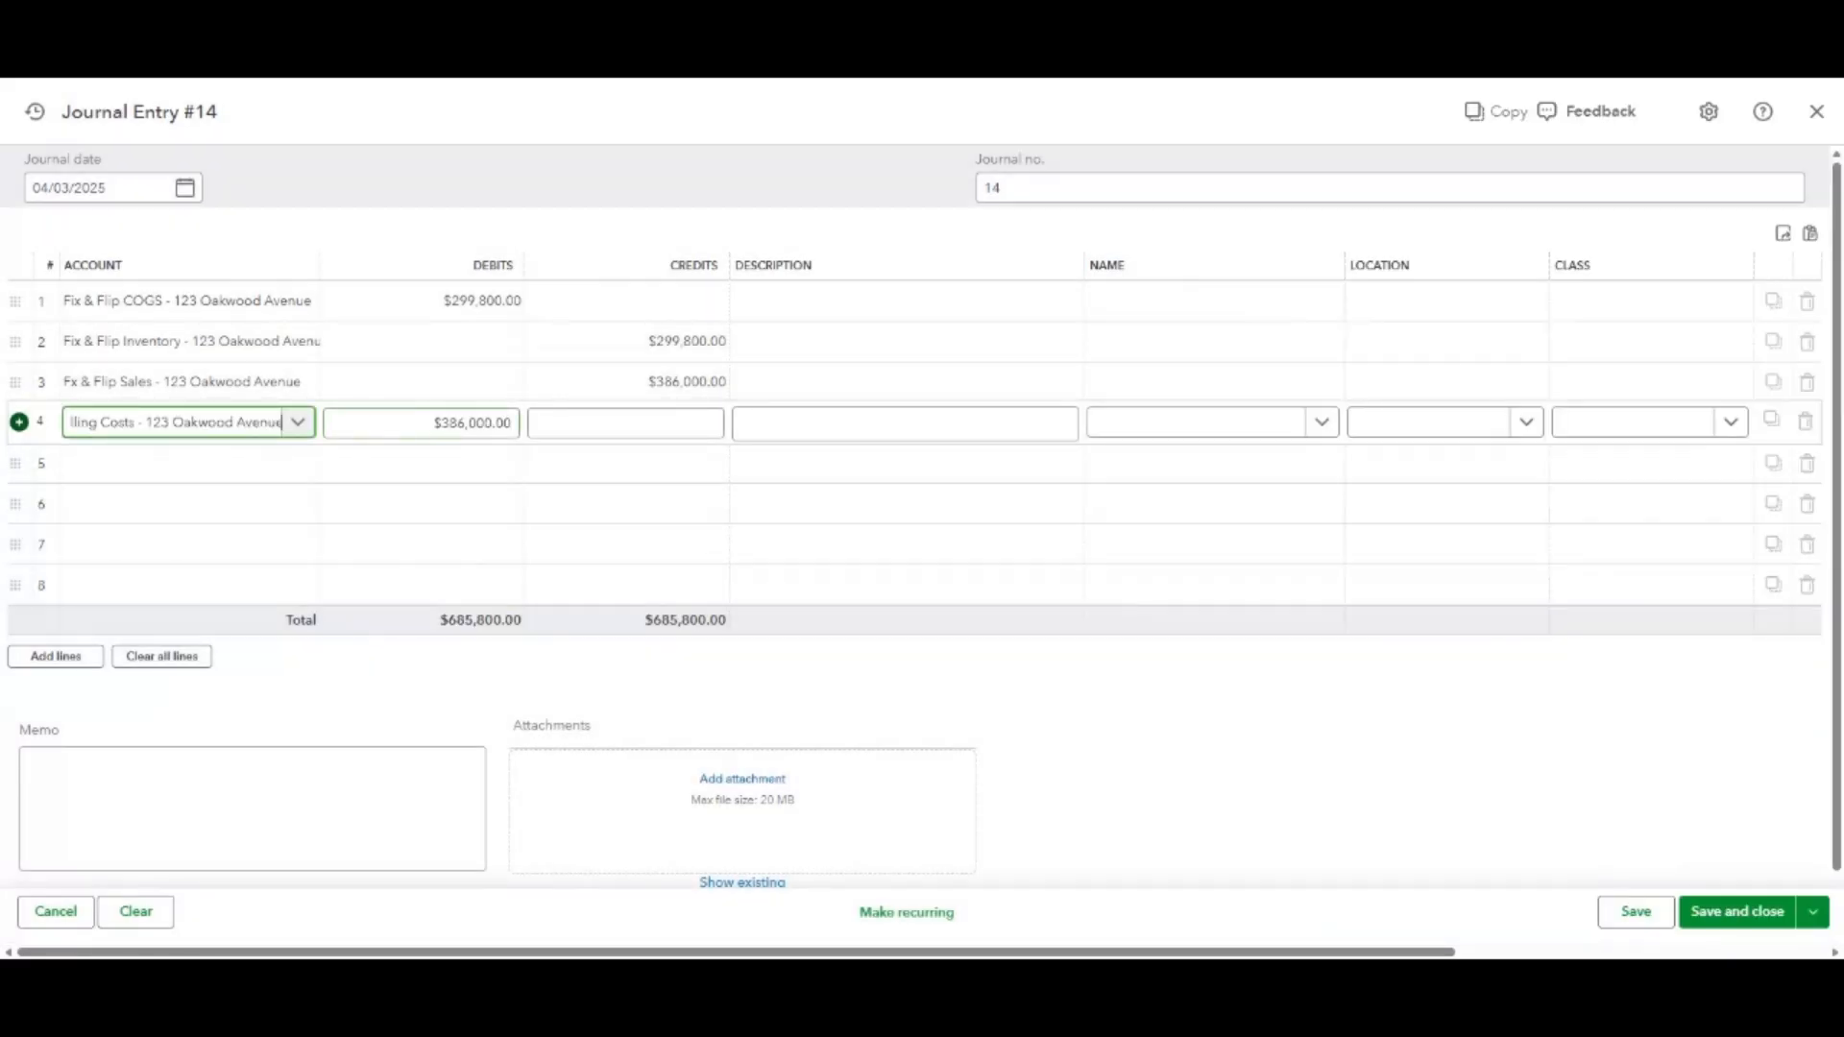
click(432, 426)
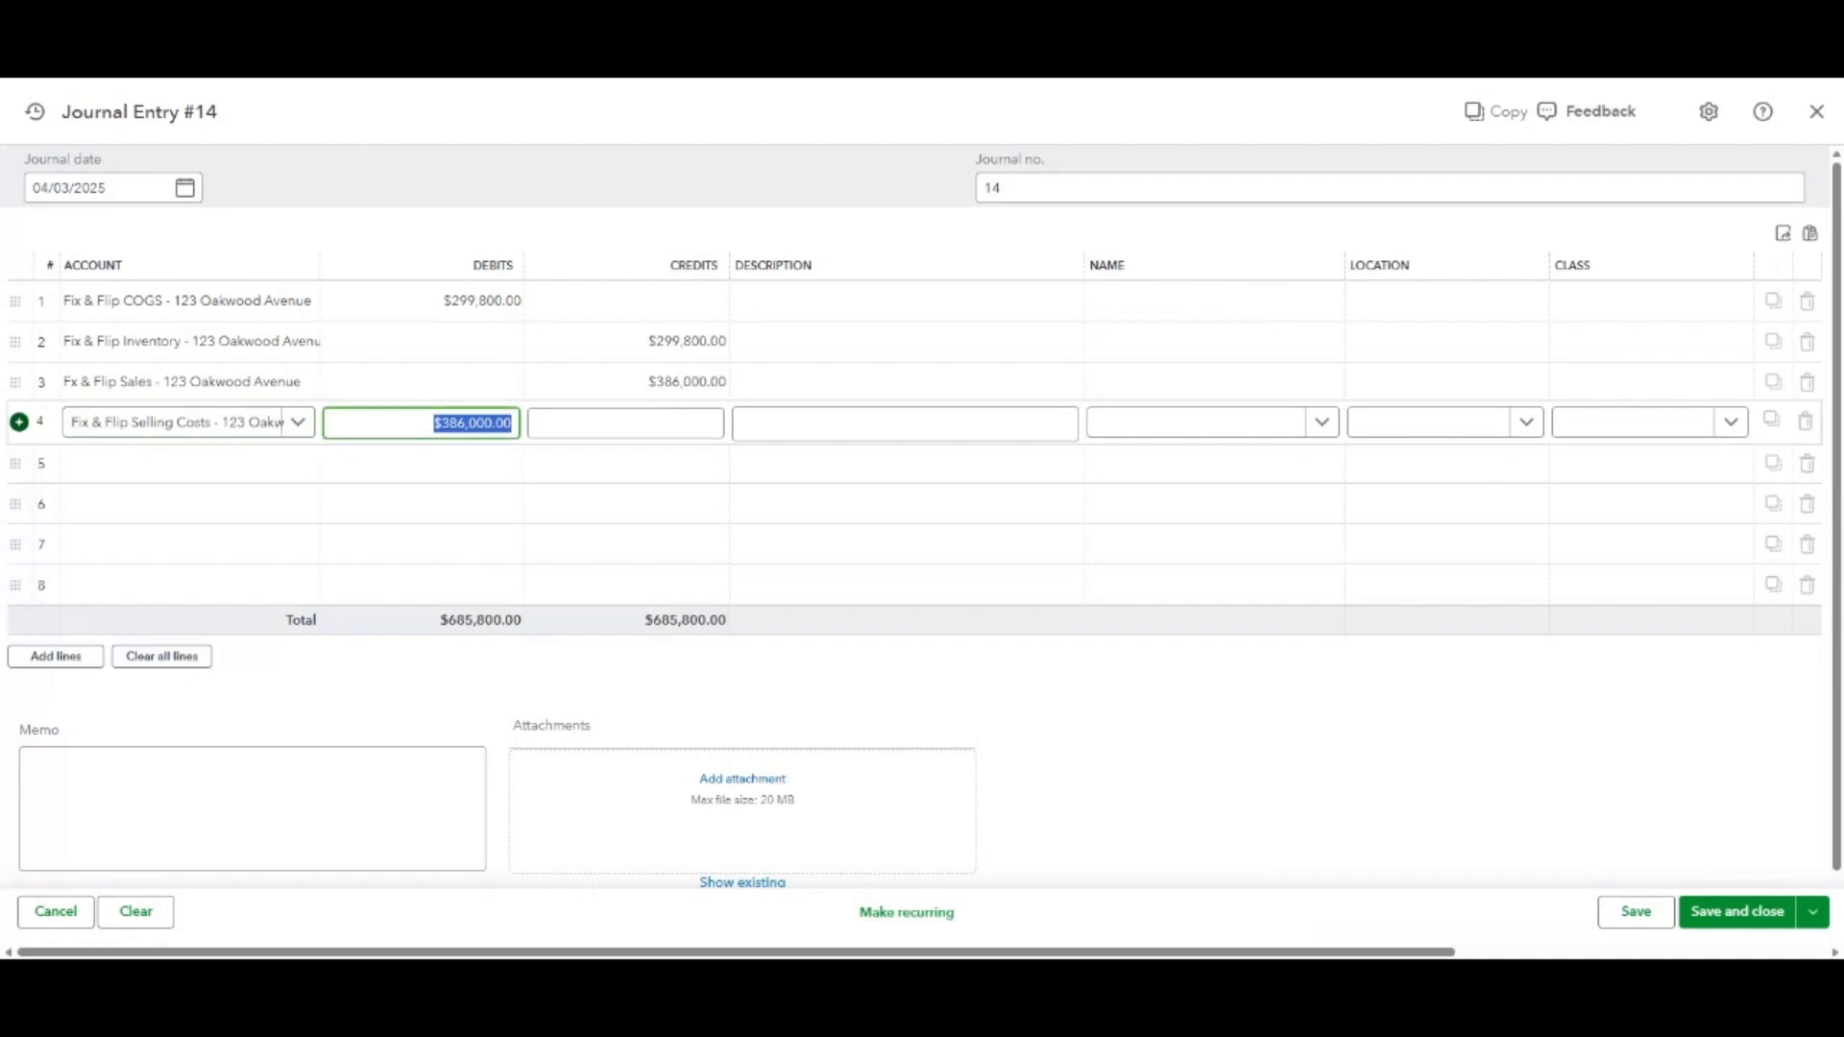
text(21300)
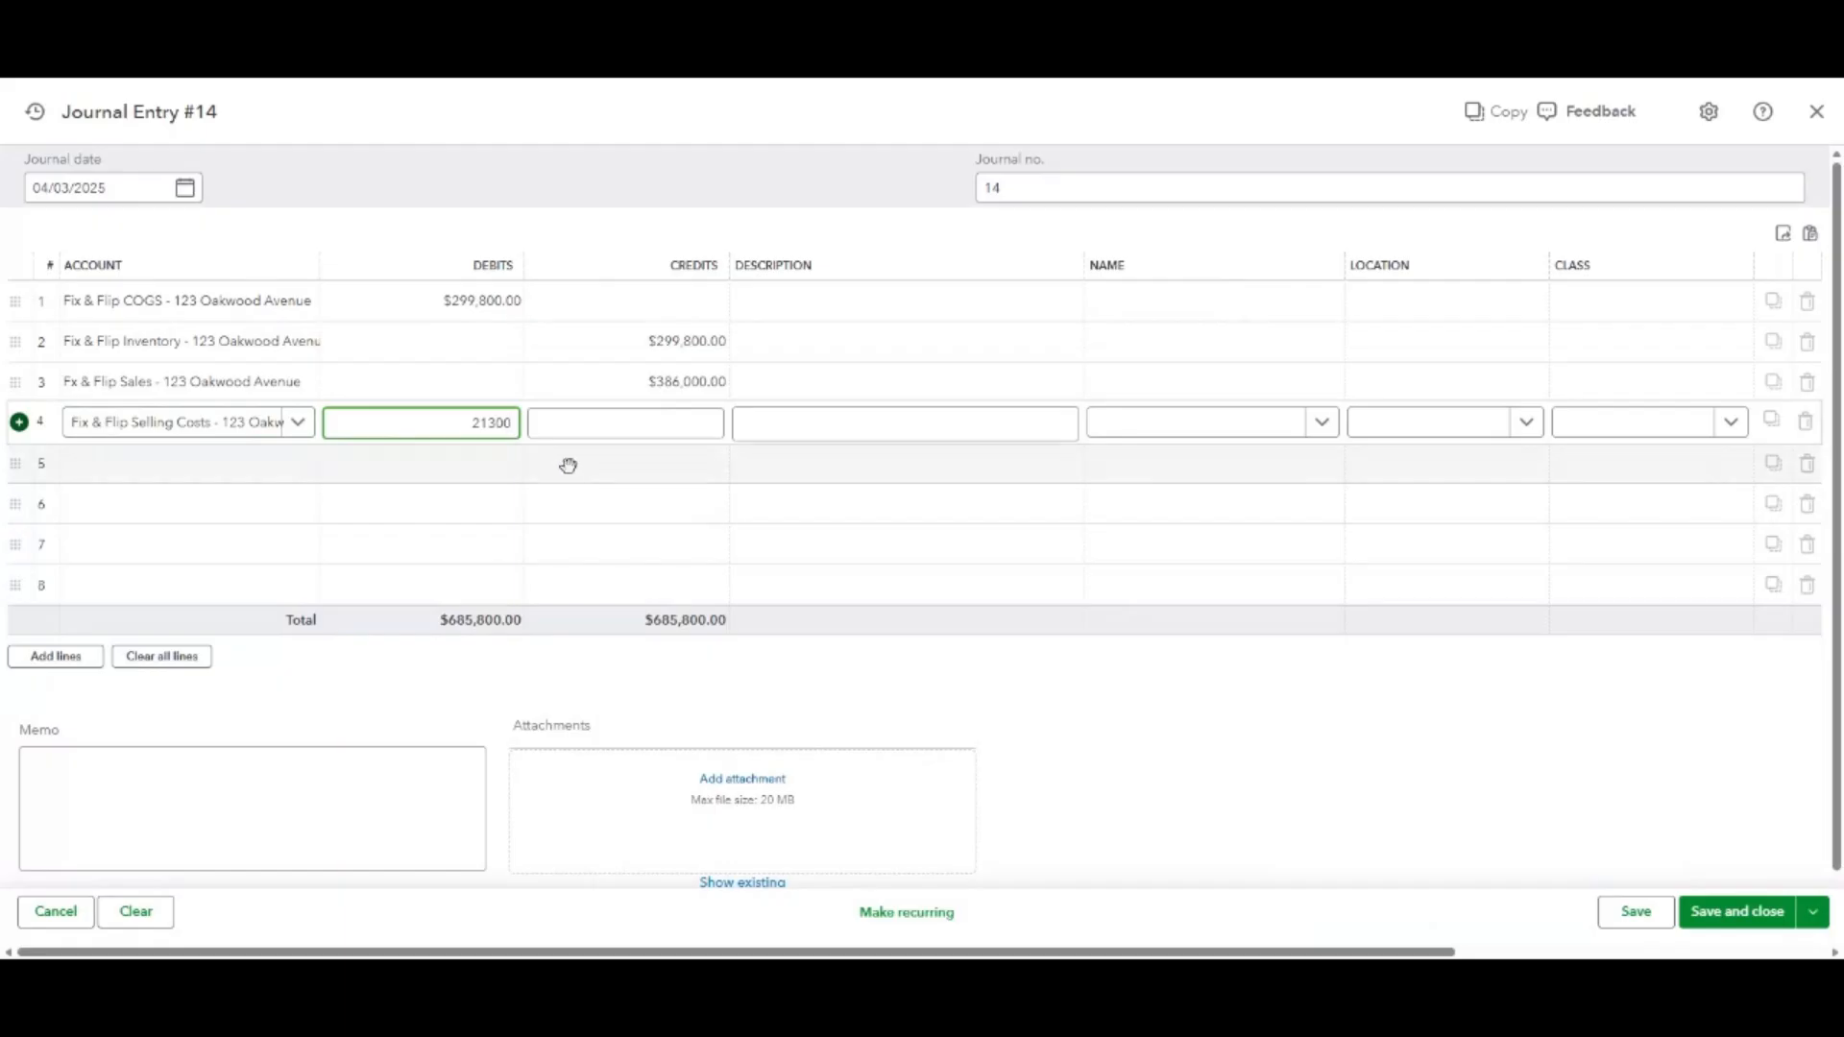
Add journal line 5 for Short-term business loans with a debit of $215,000.
click(172, 467)
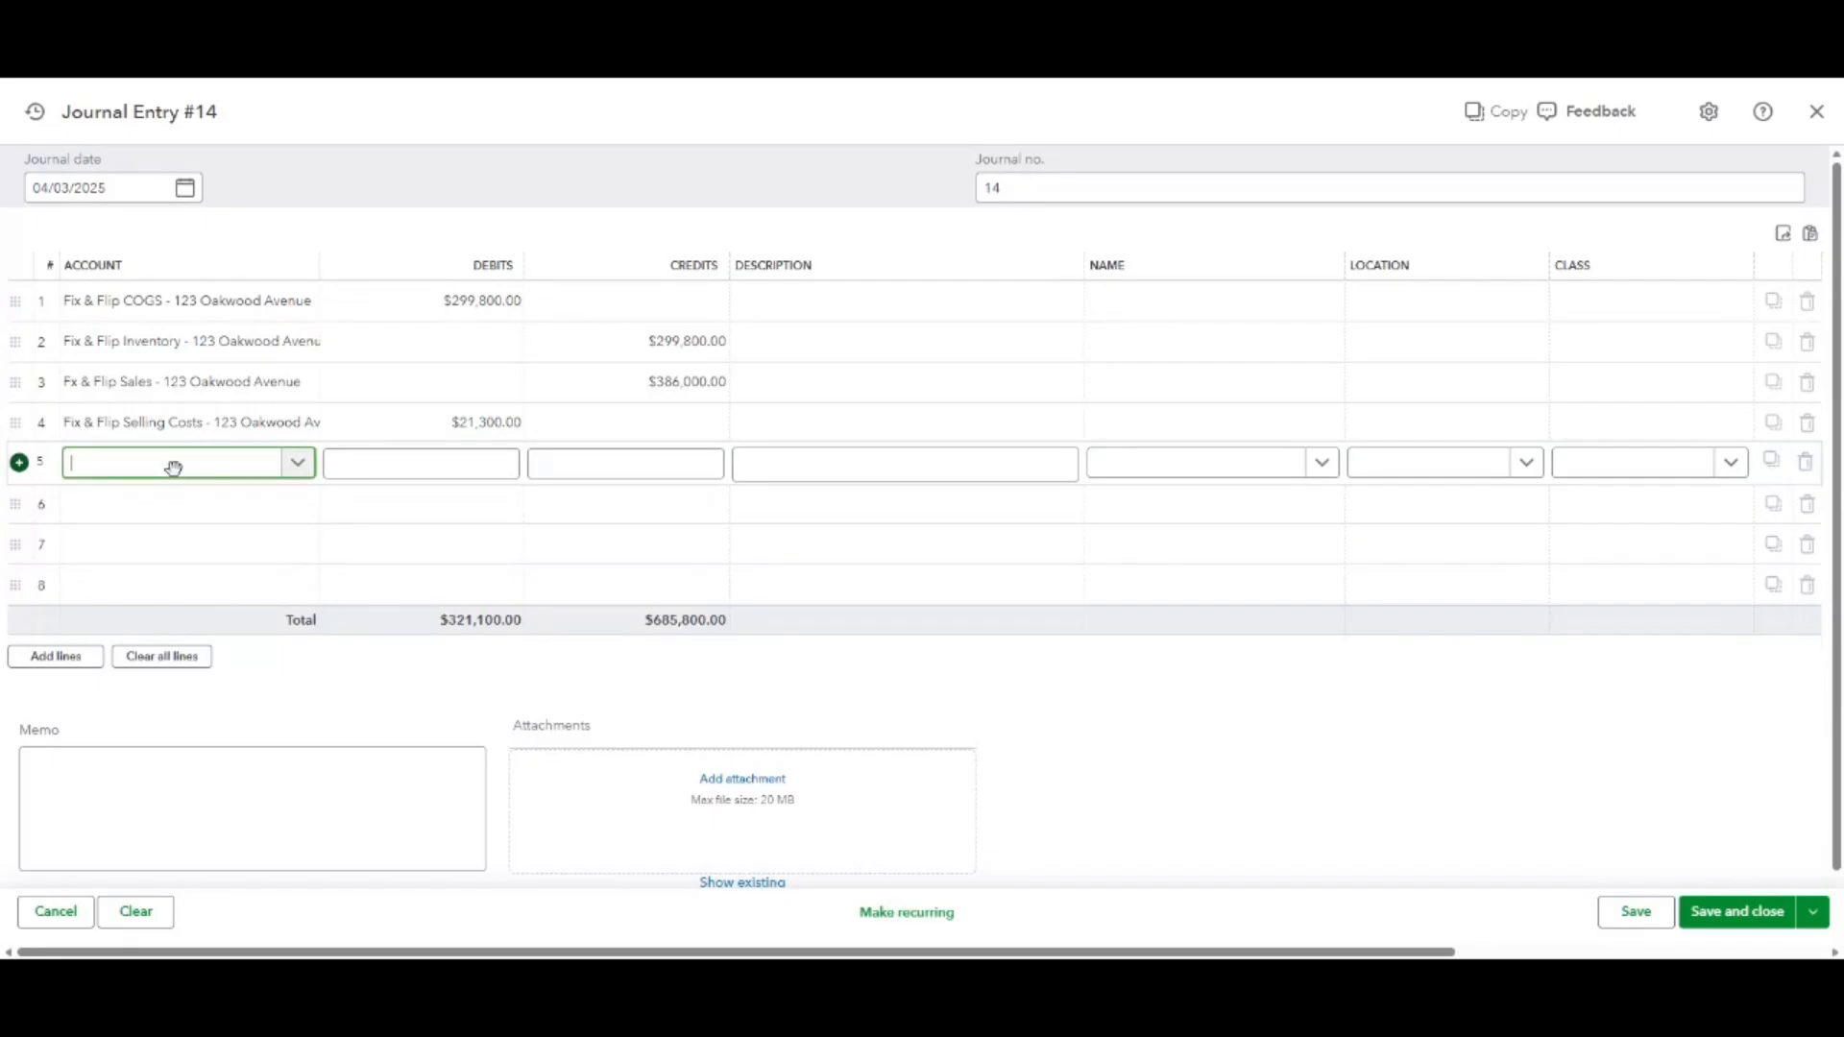
text(short)
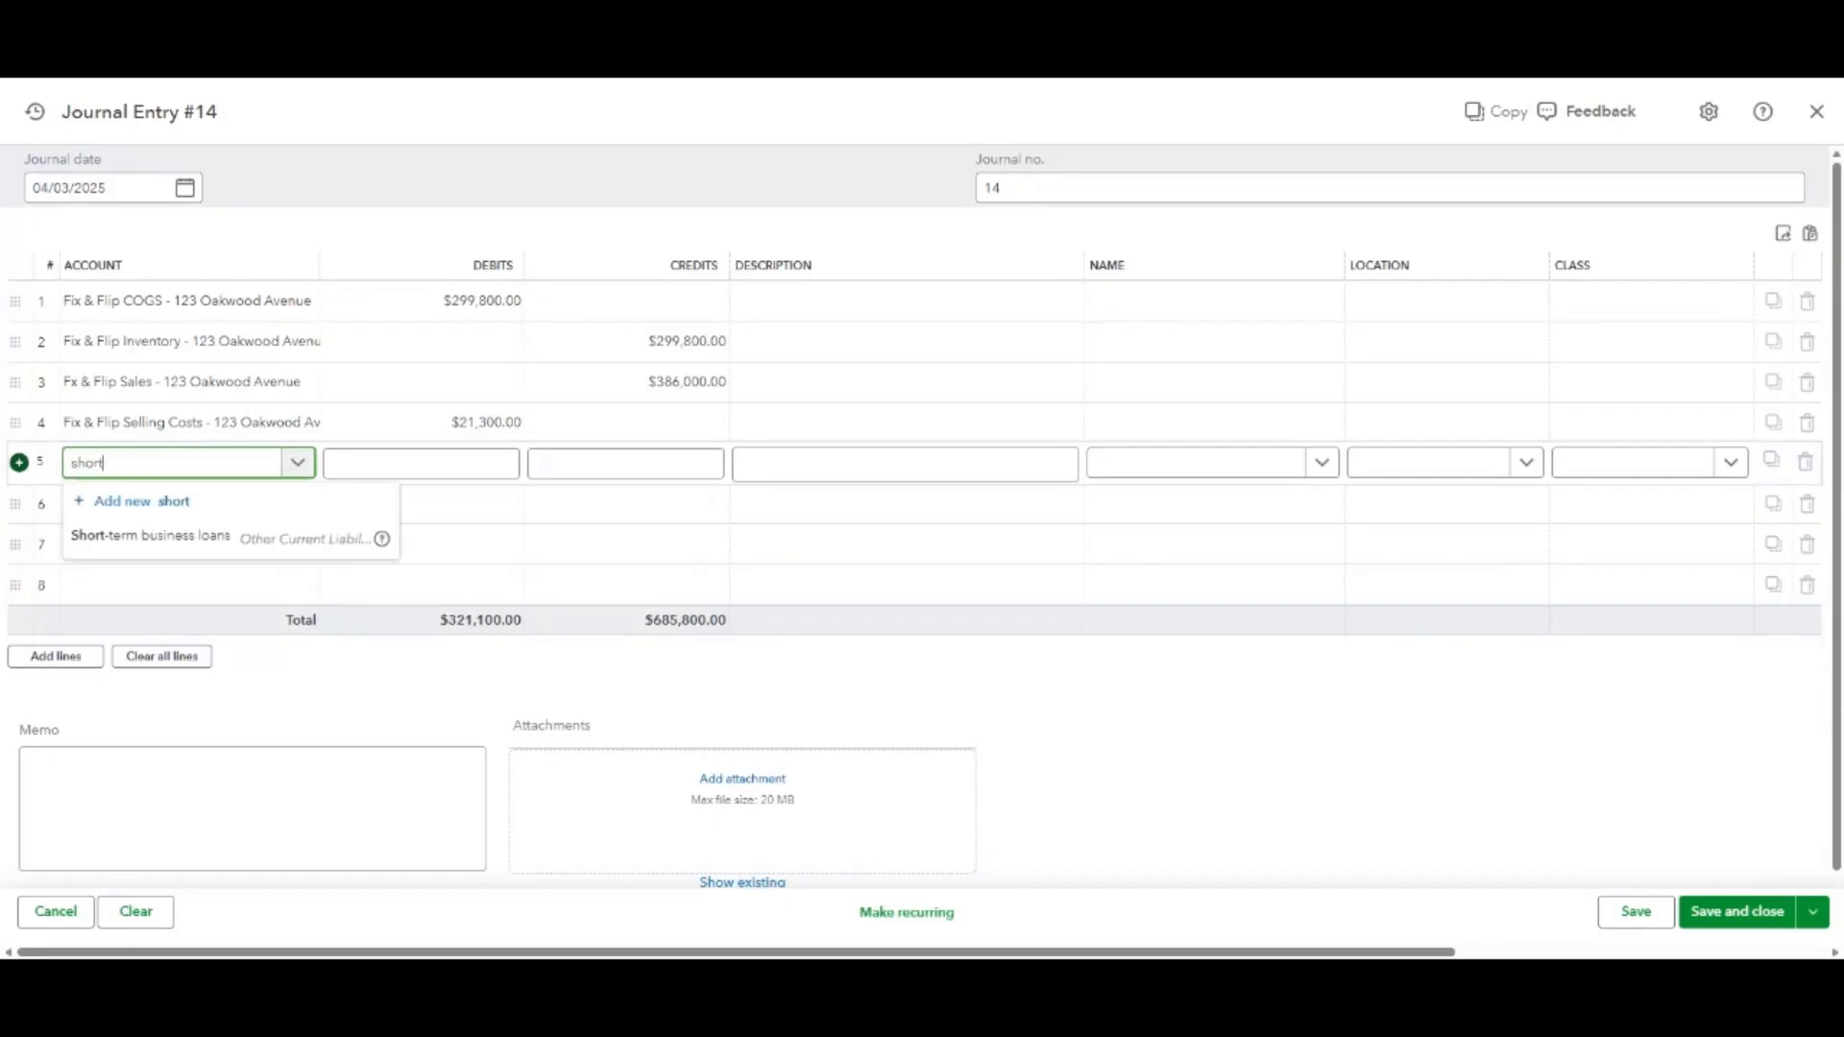
click(168, 536)
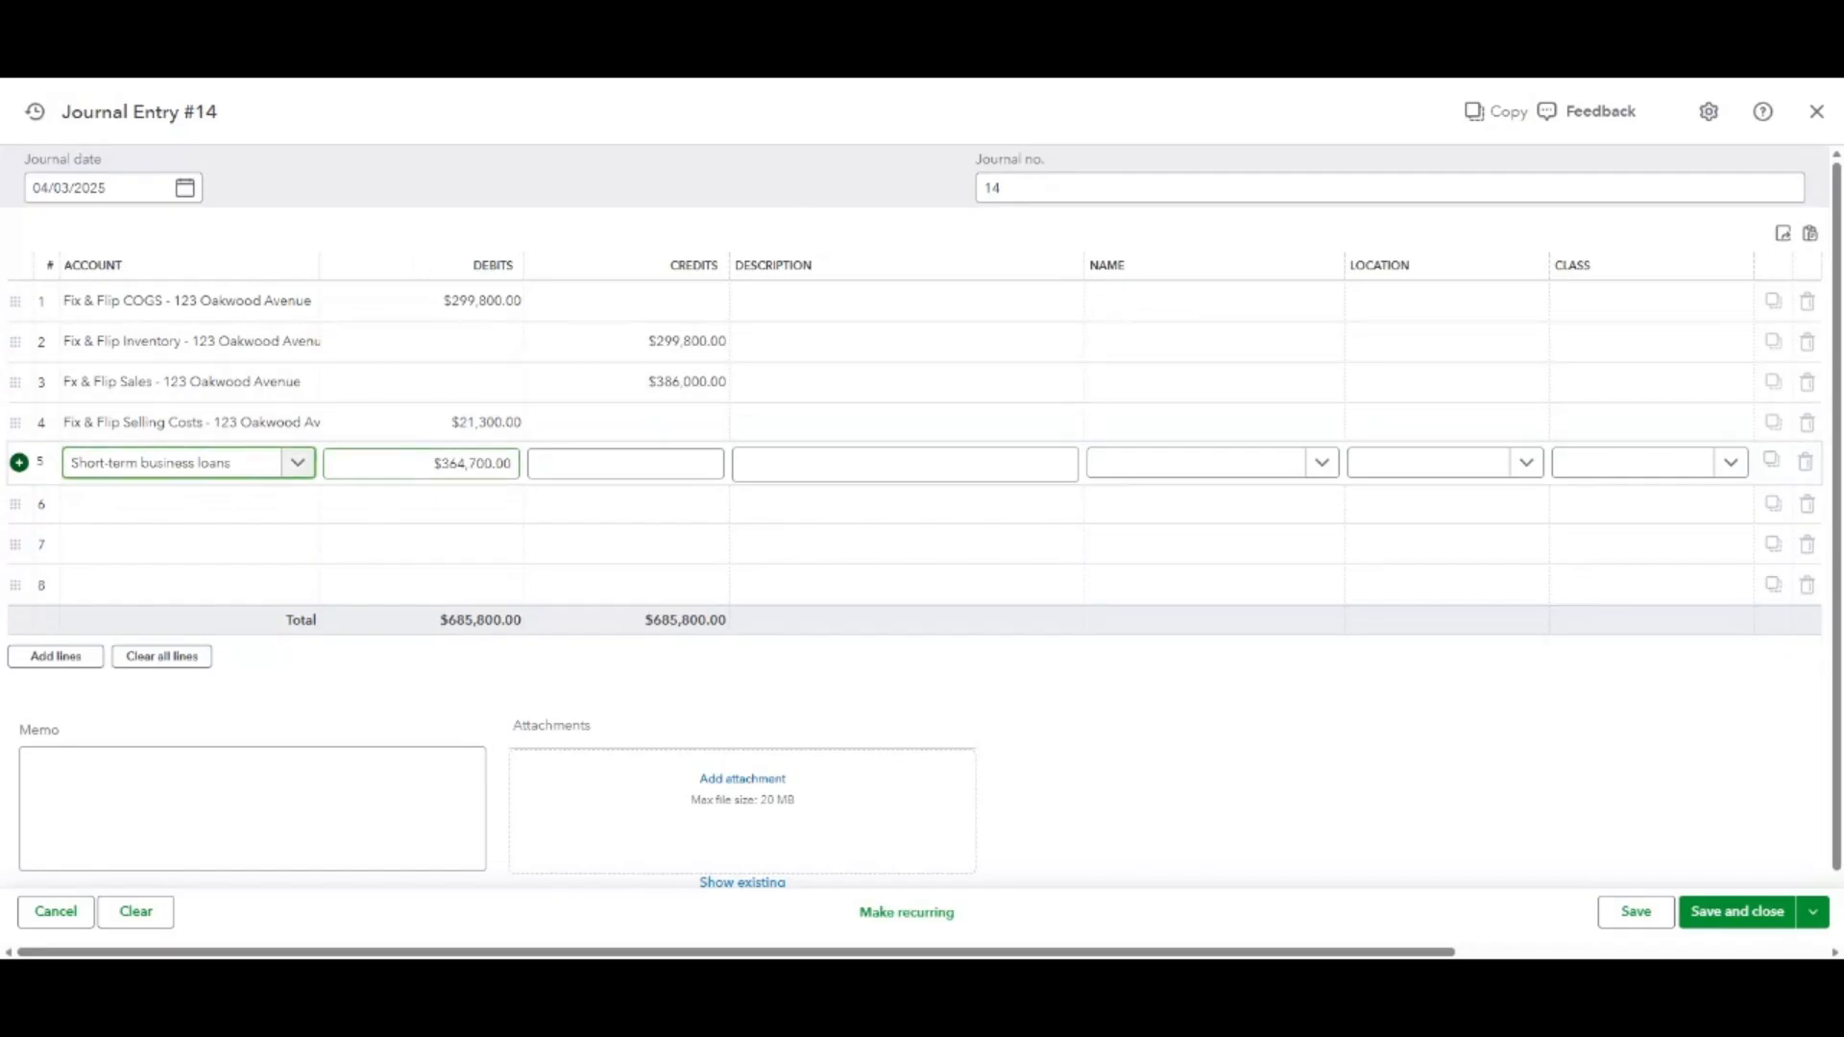
key(Tab)
text(21500)
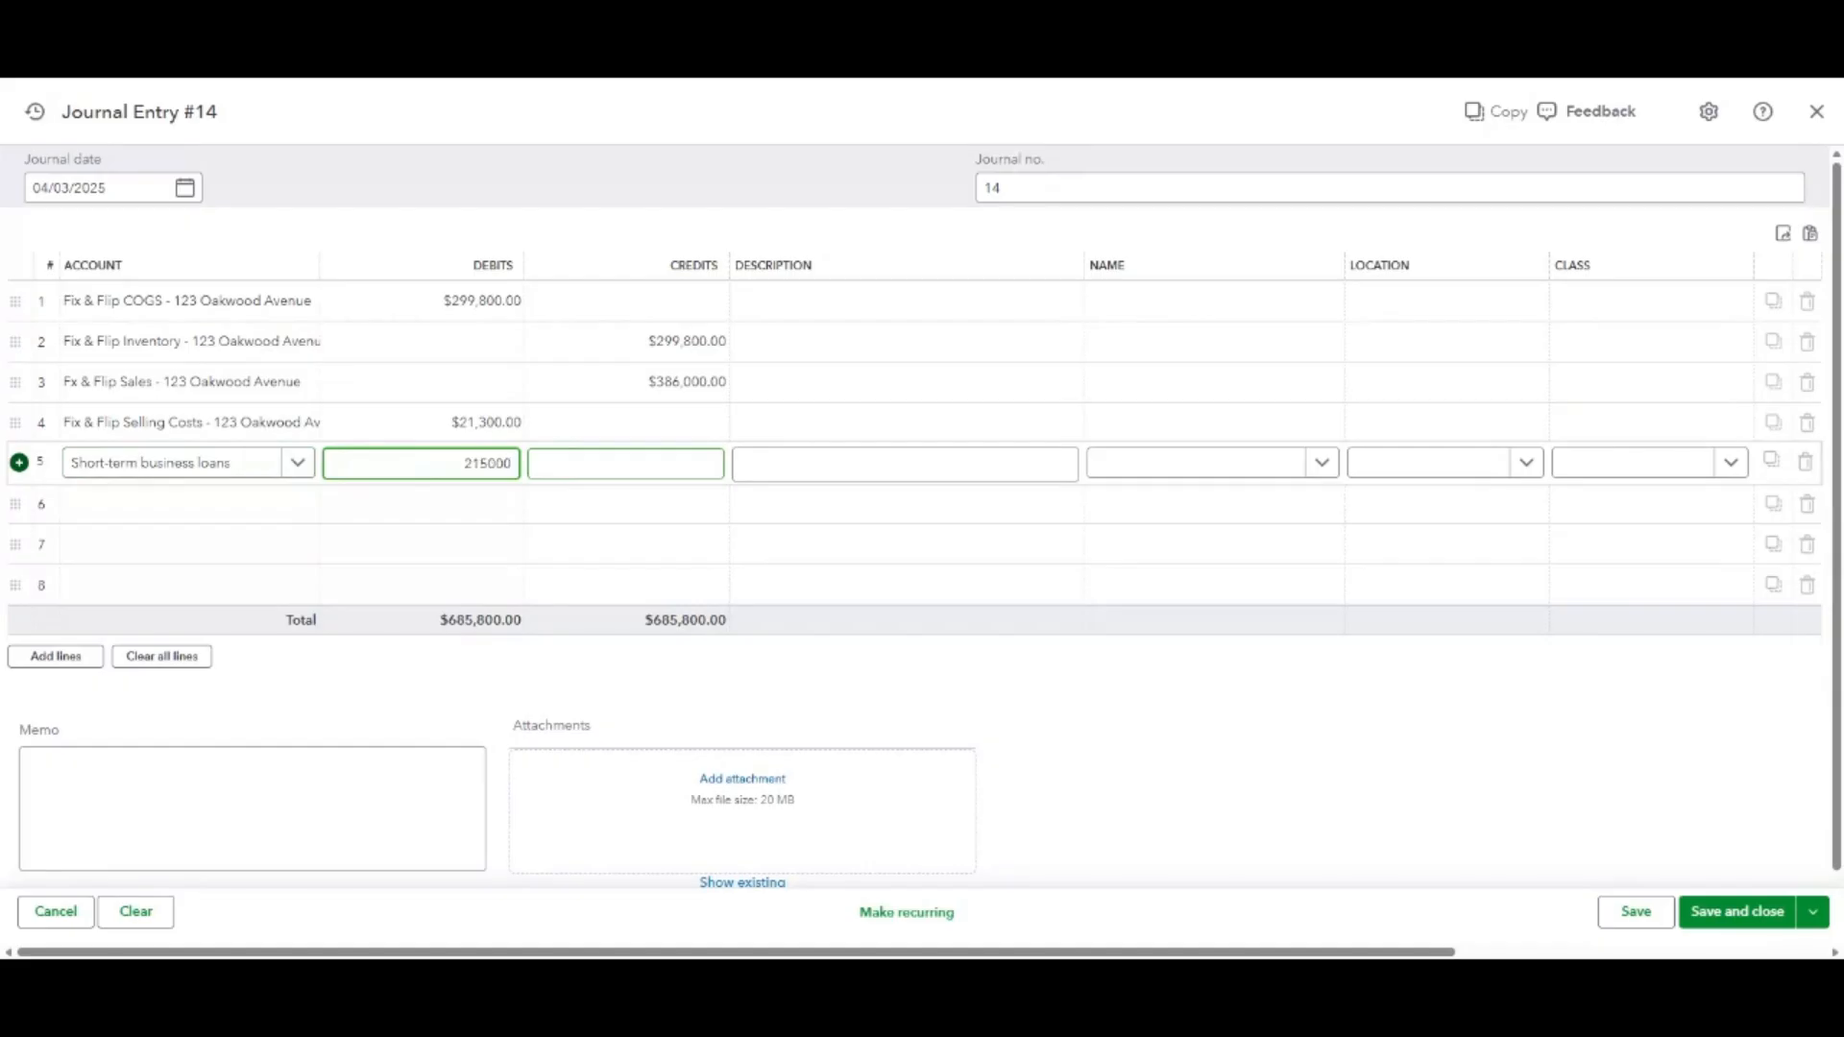
Add journal line 6 for the Chase Operating bank account with the balancing debit of $149,700.
click(204, 509)
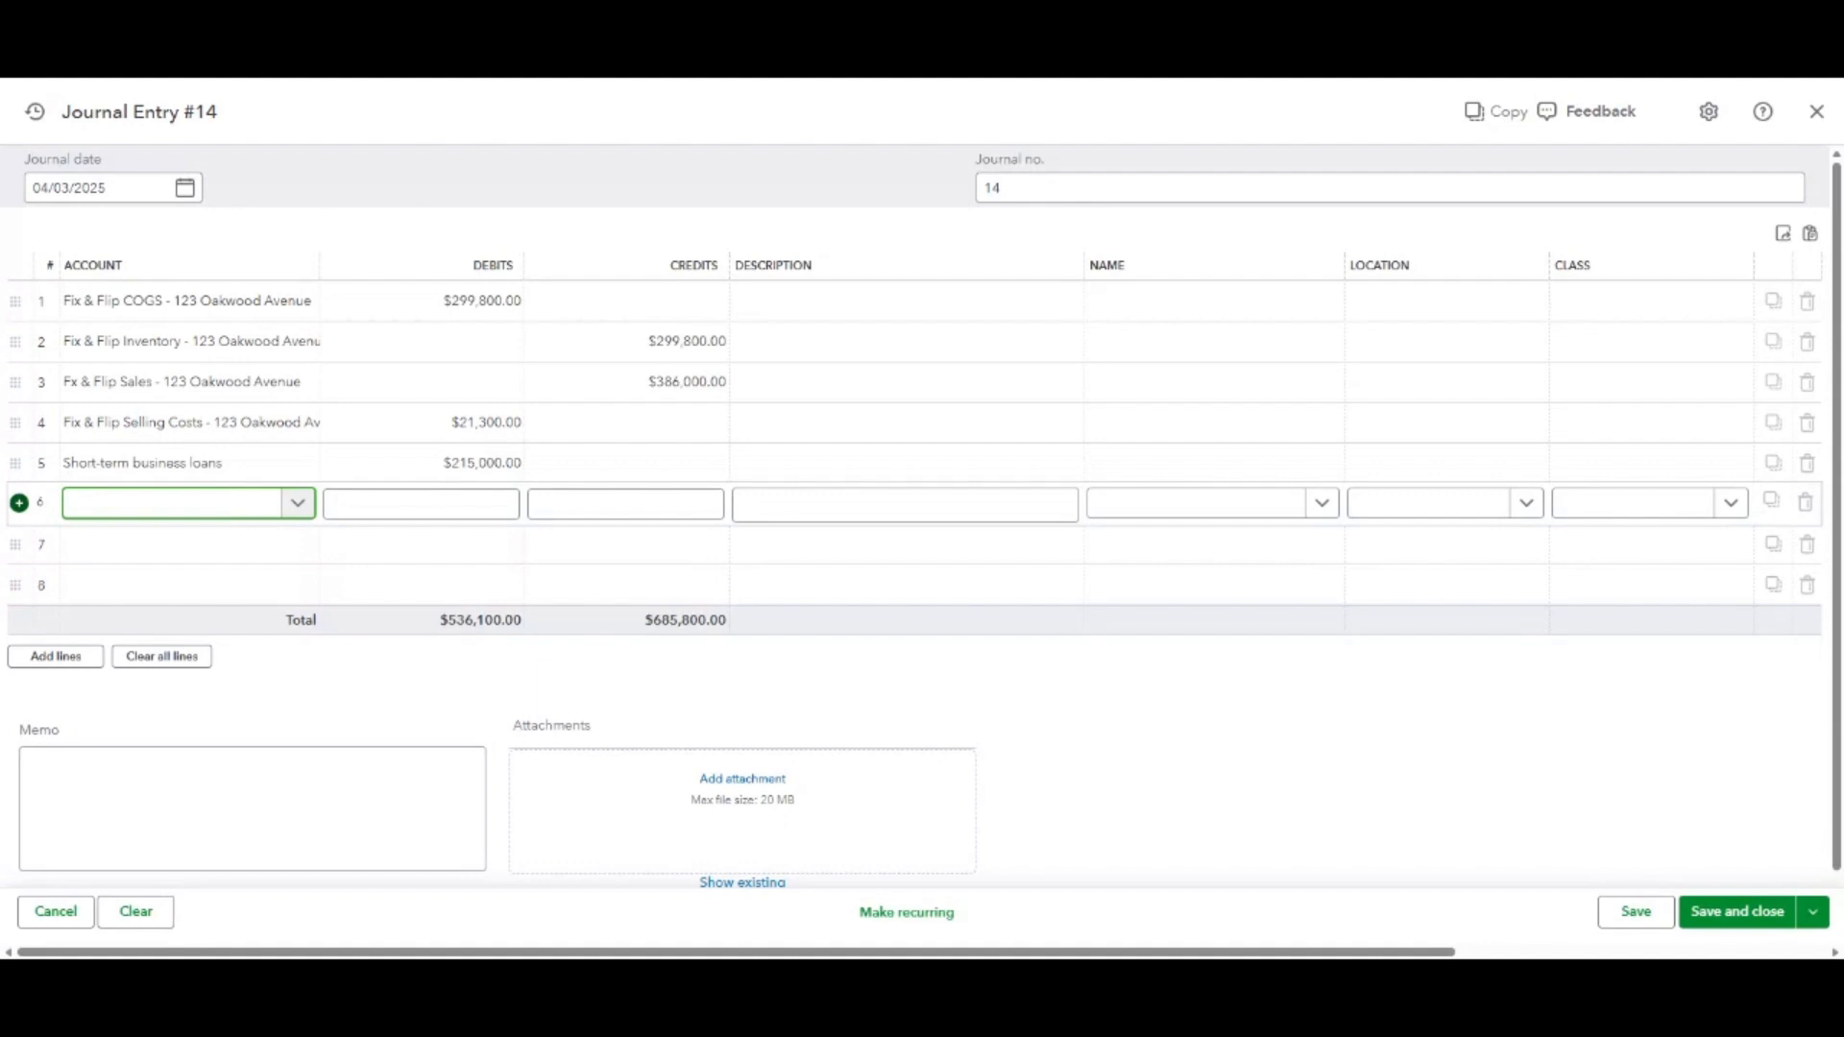
text(Cha)
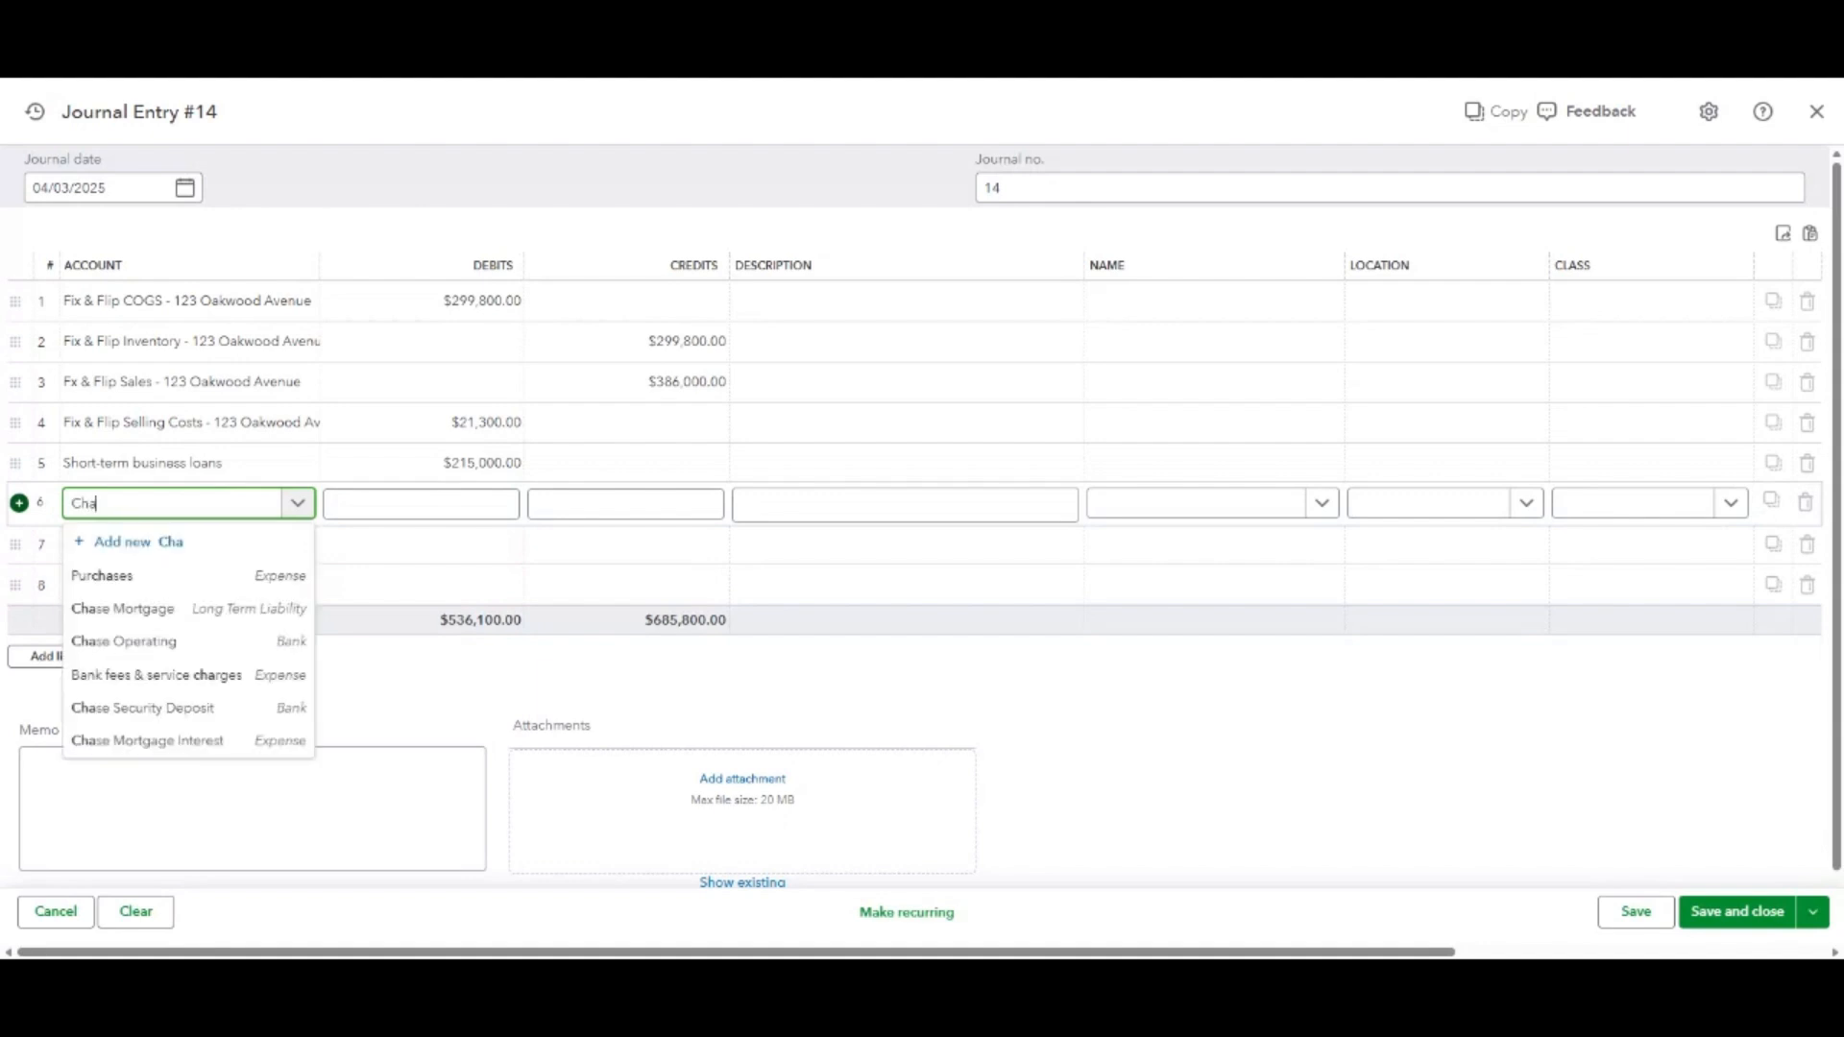
click(206, 641)
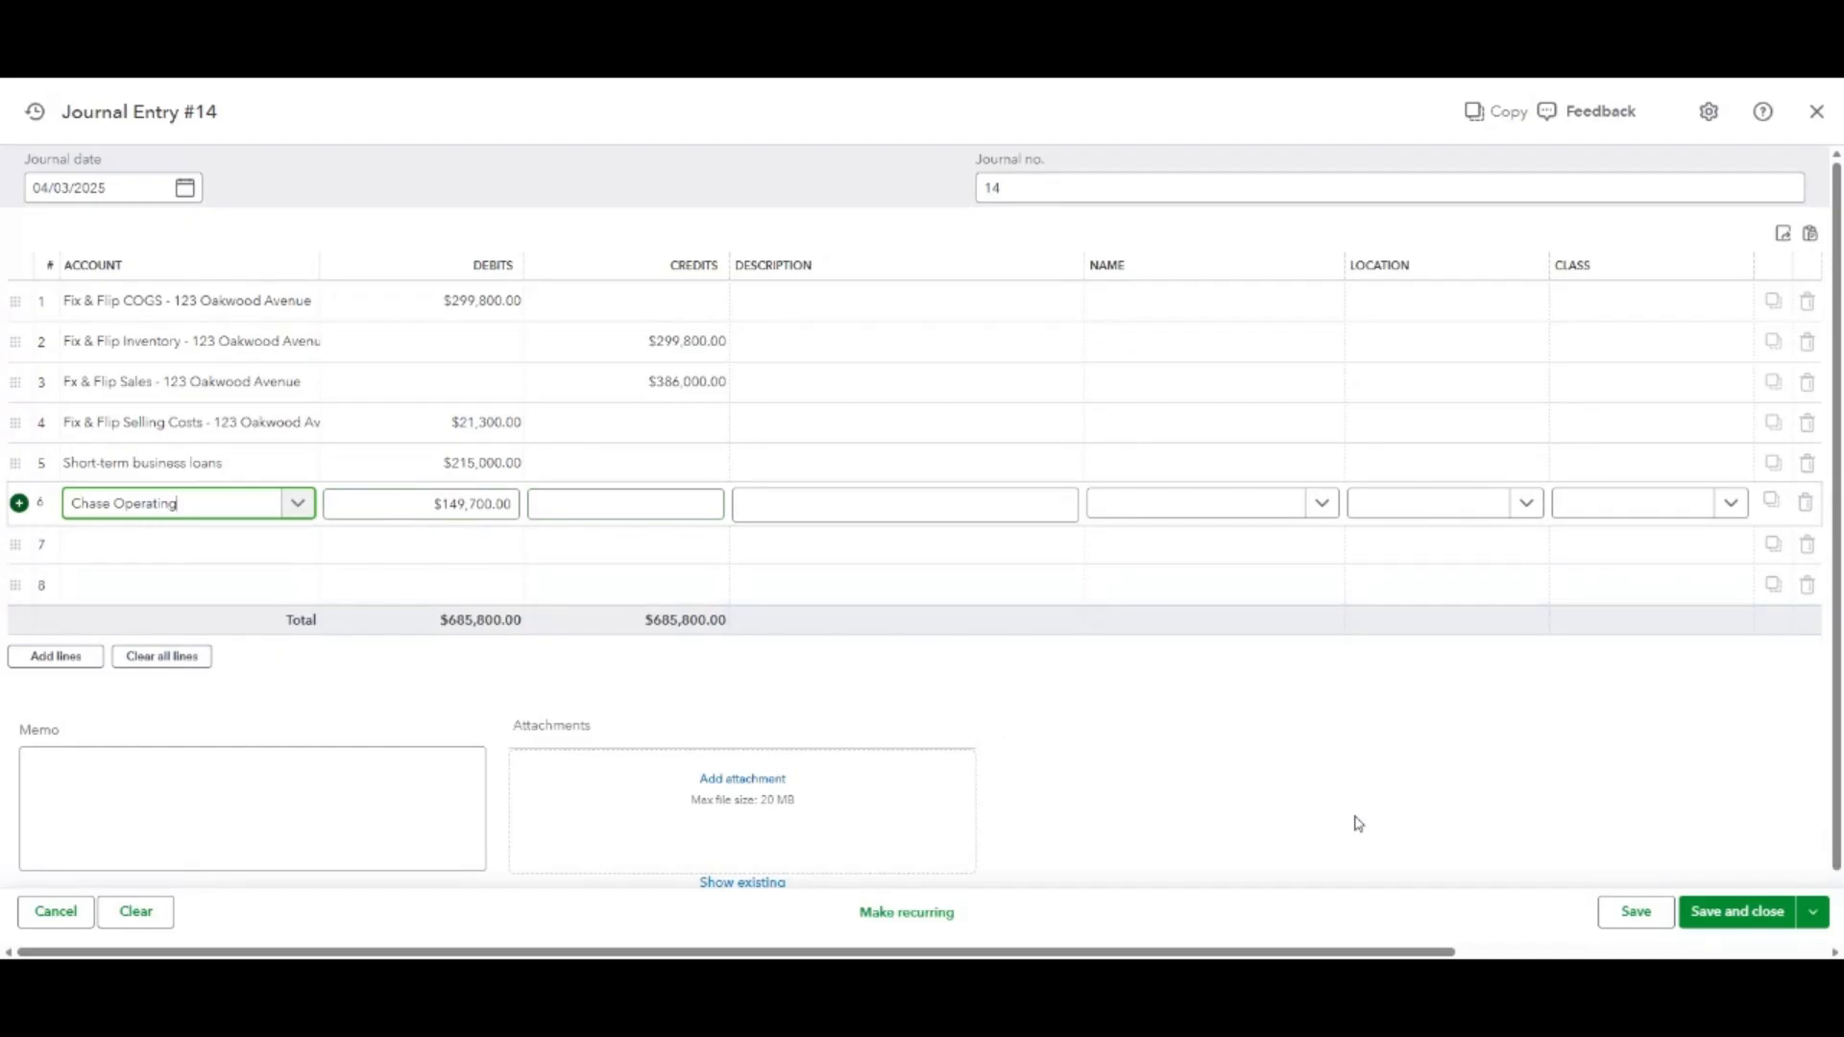
Save and close journal entry 14, and open the Balance Sheet report.
click(1731, 924)
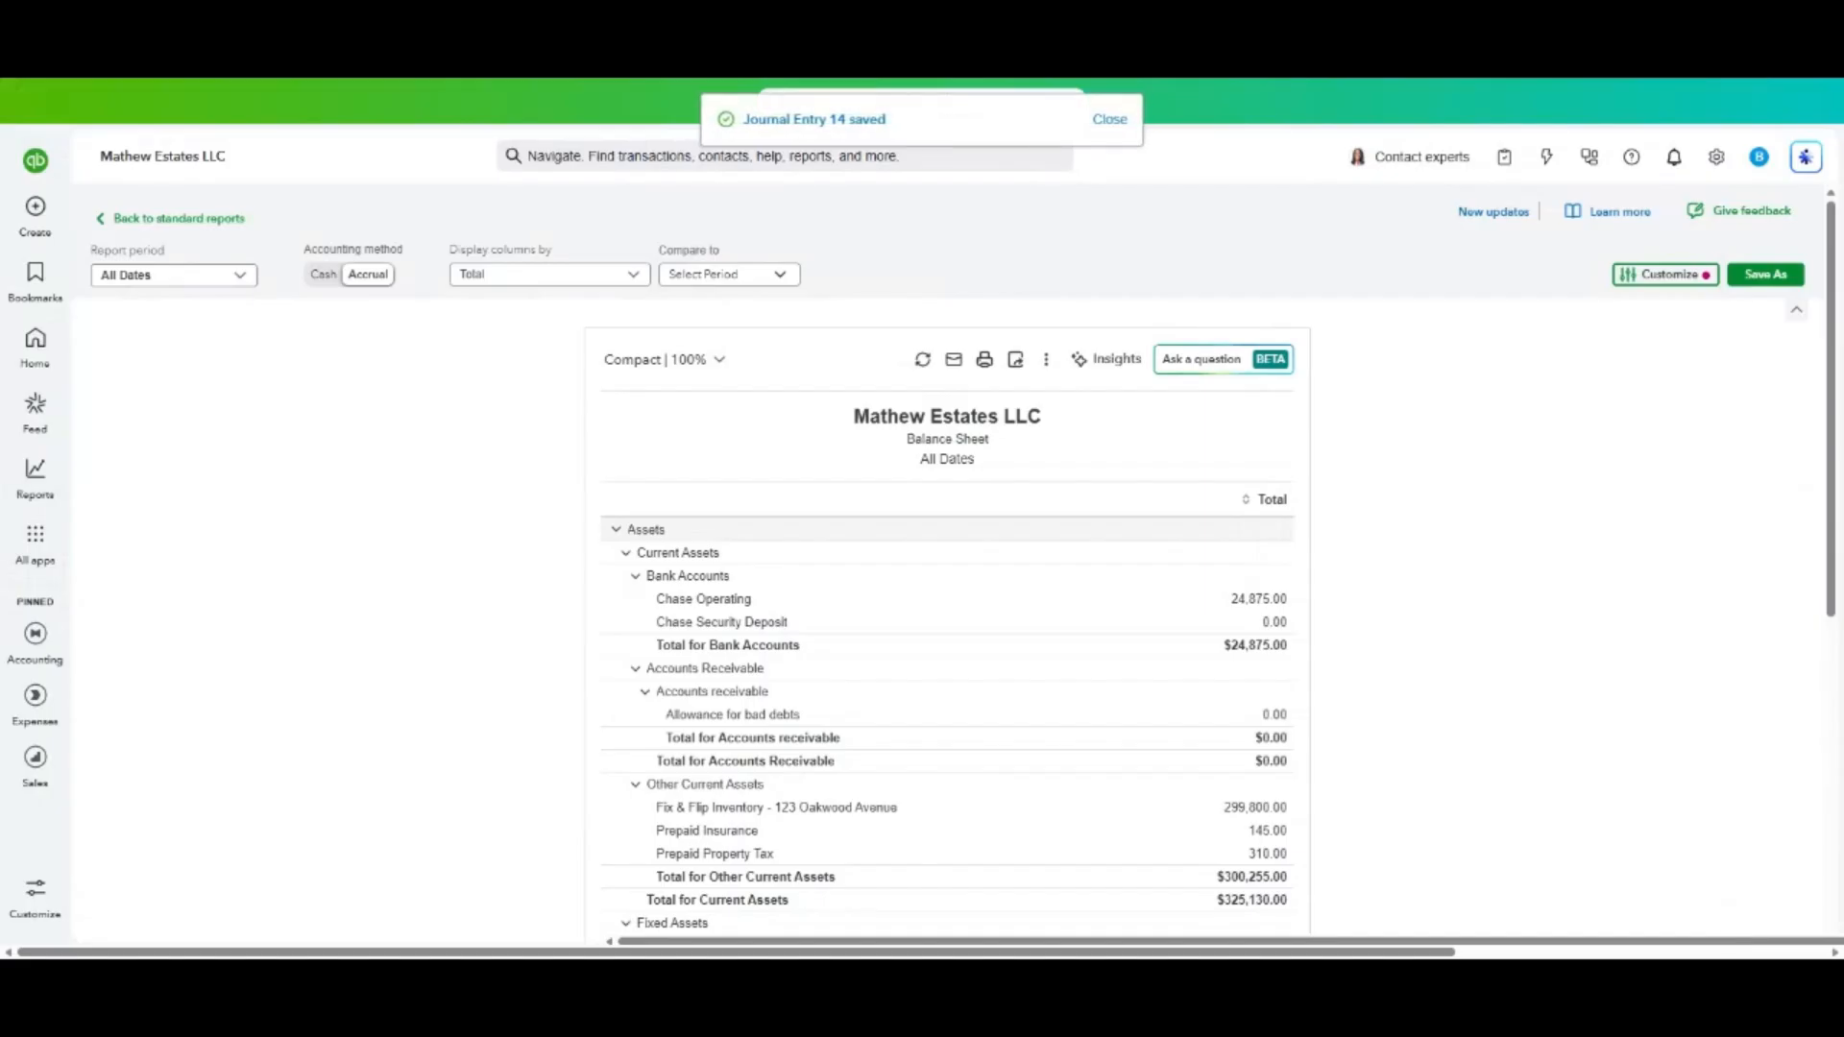
click(36, 470)
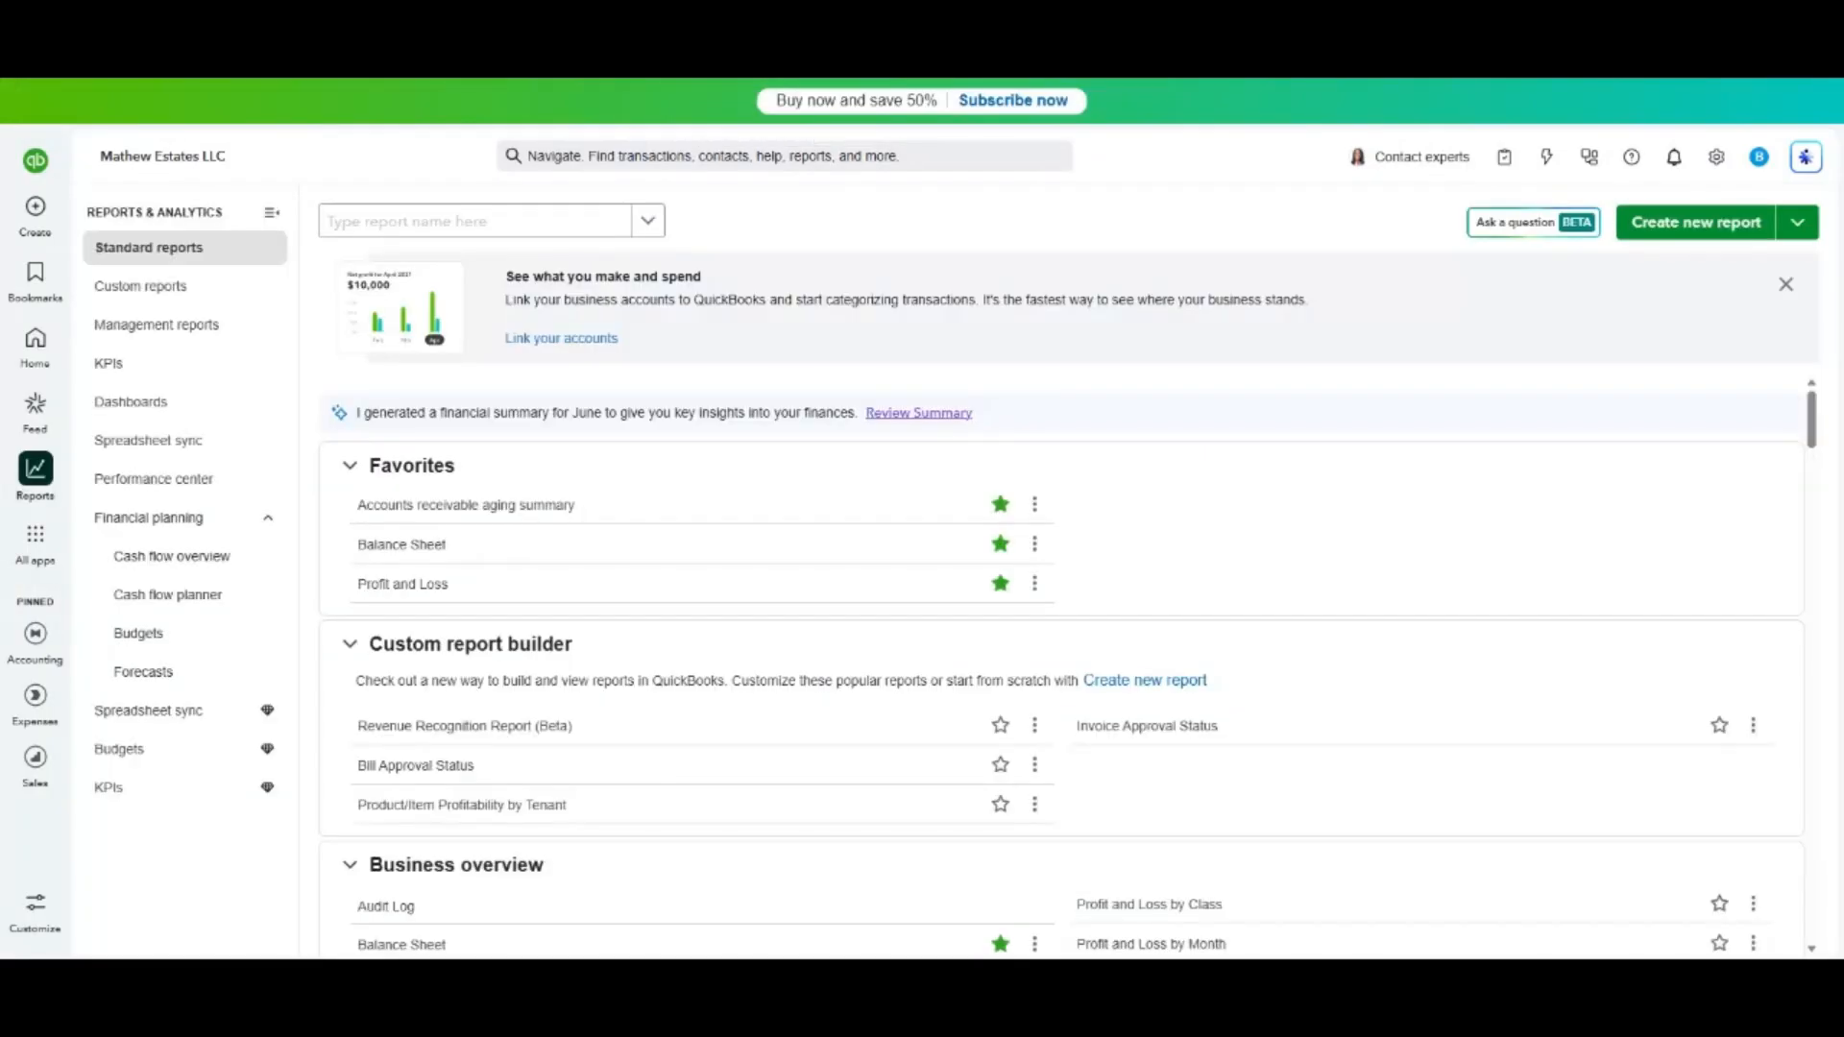
click(397, 547)
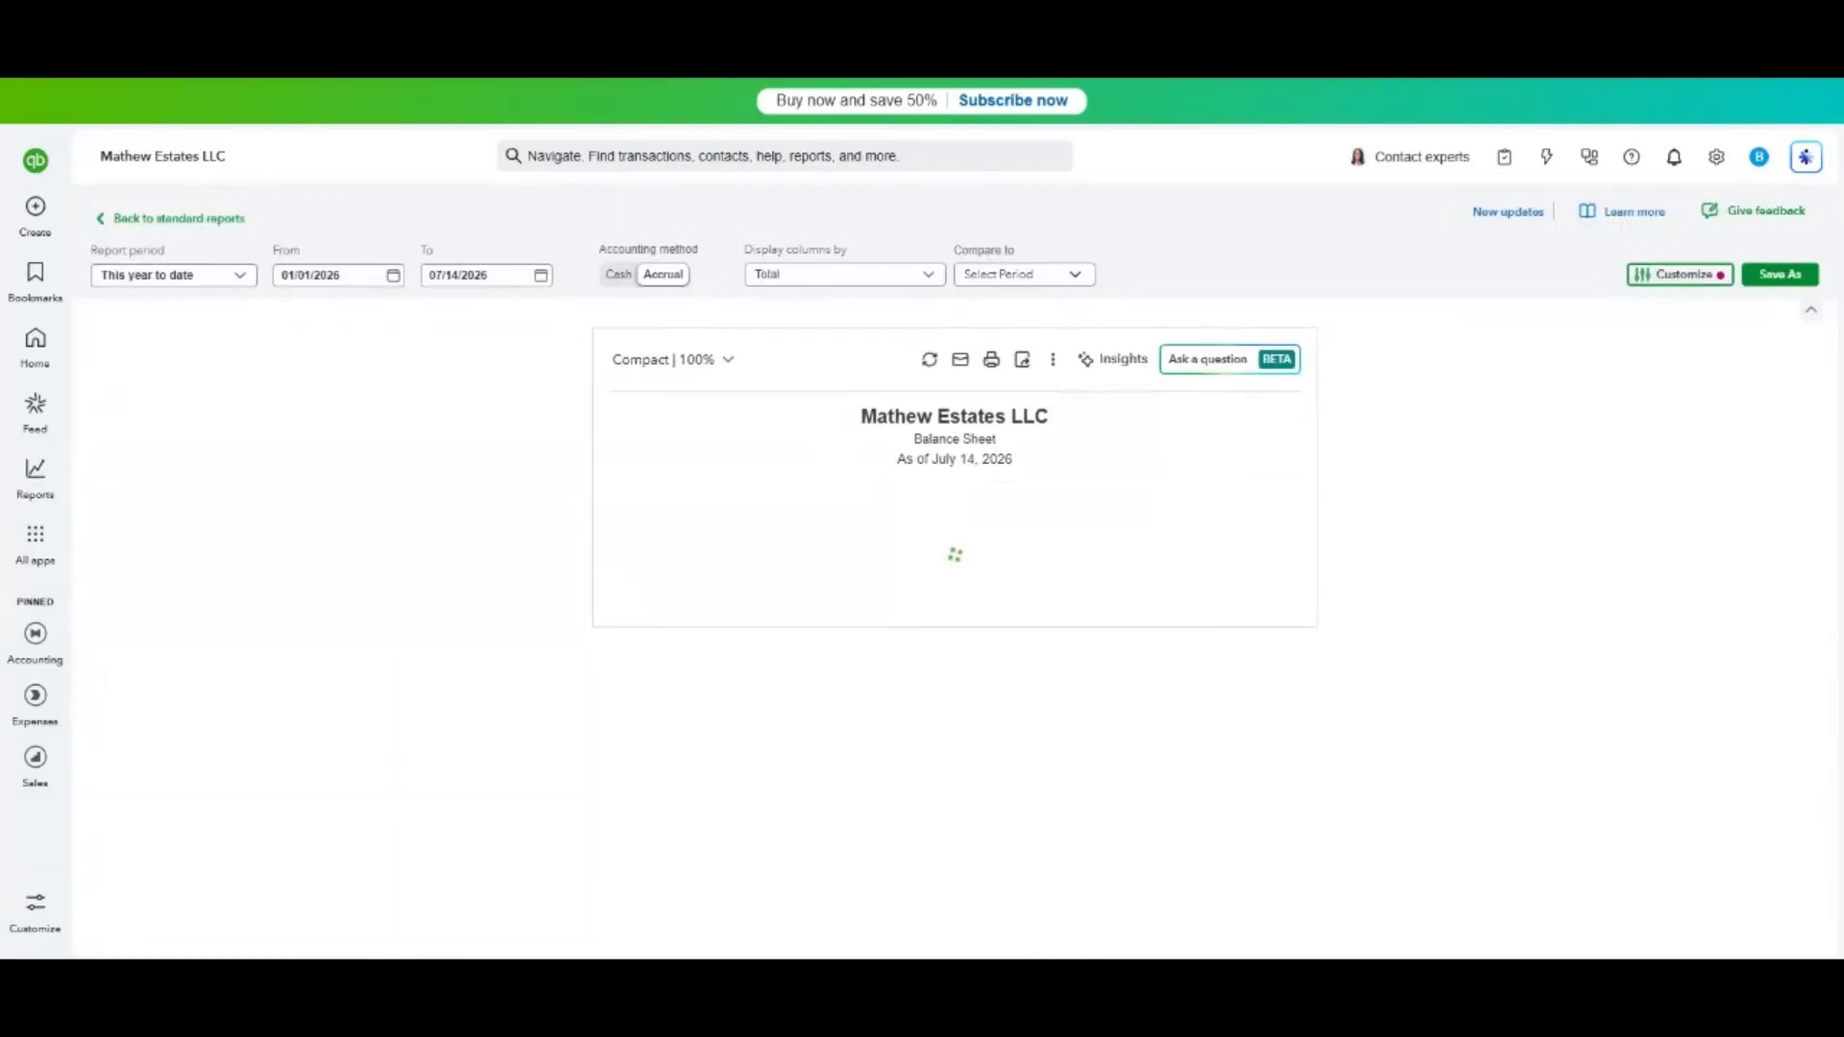
Set the Balance Sheet's date range to 01/01/2025 through 07/31/2025.
click(396, 280)
click(450, 331)
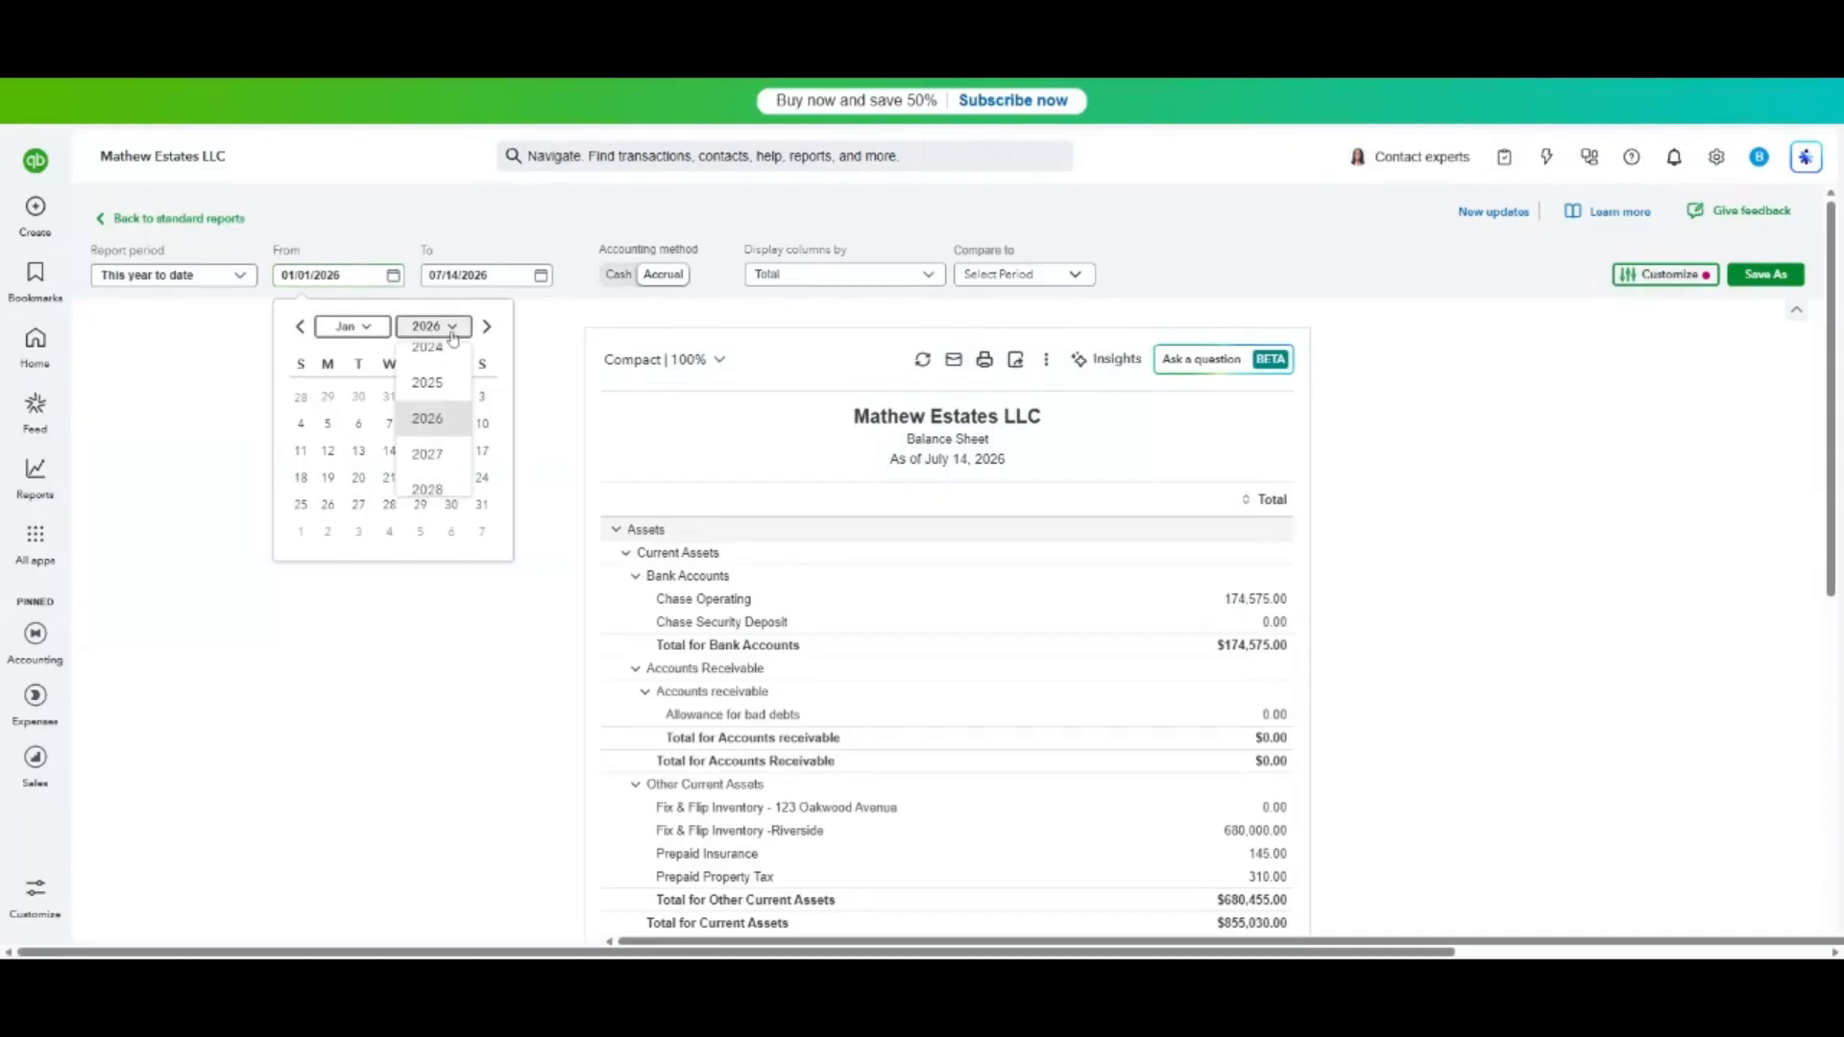
click(447, 380)
click(392, 400)
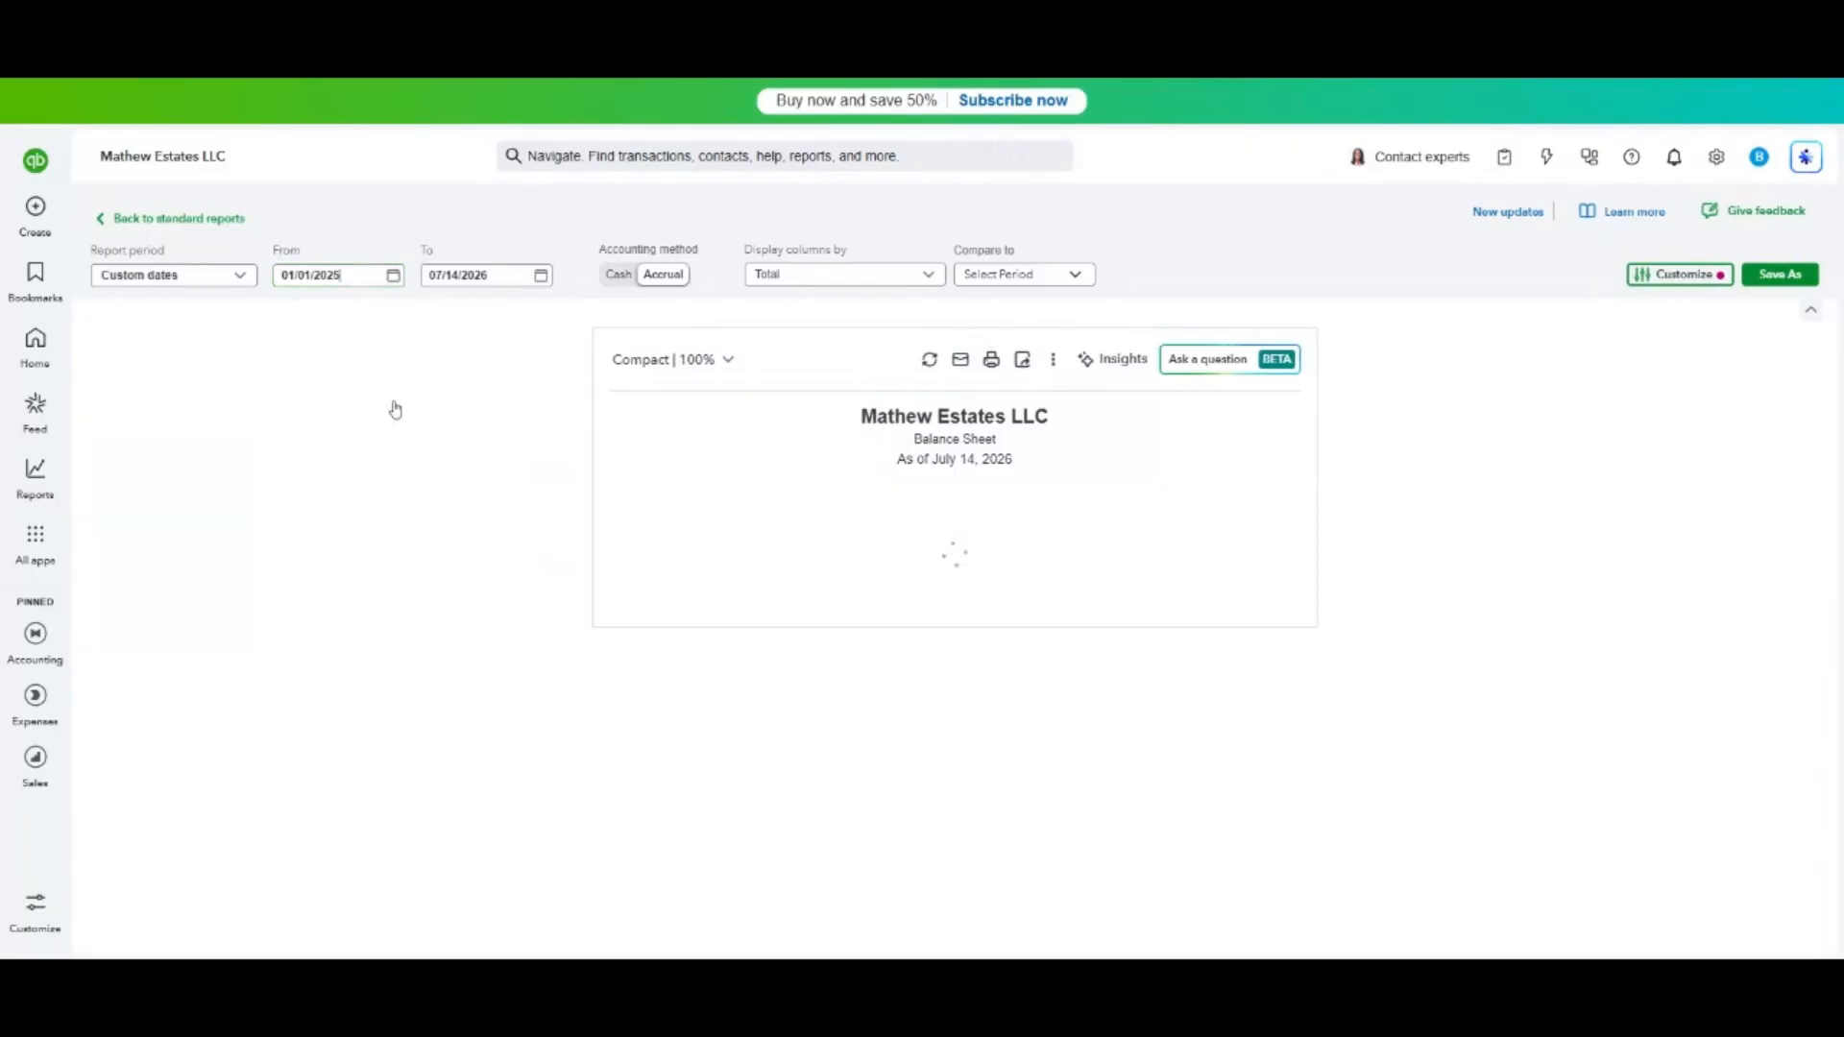
click(540, 277)
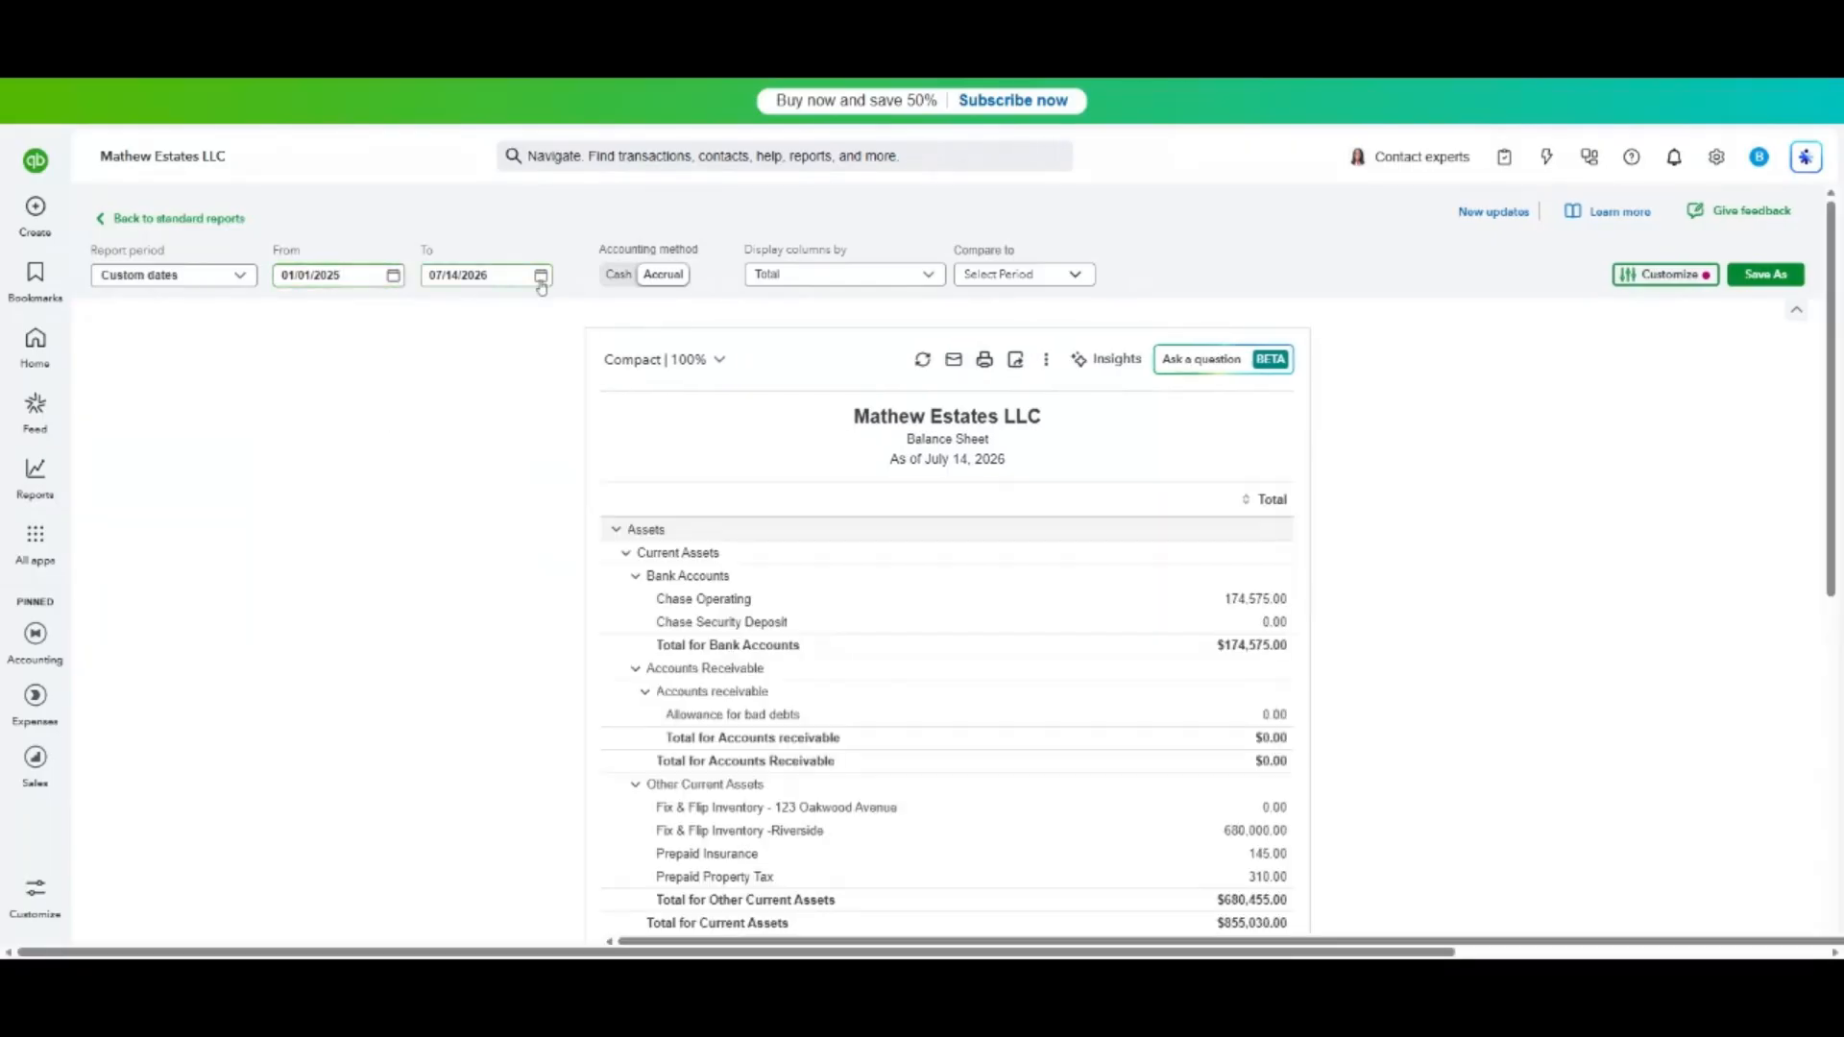
click(579, 328)
click(581, 380)
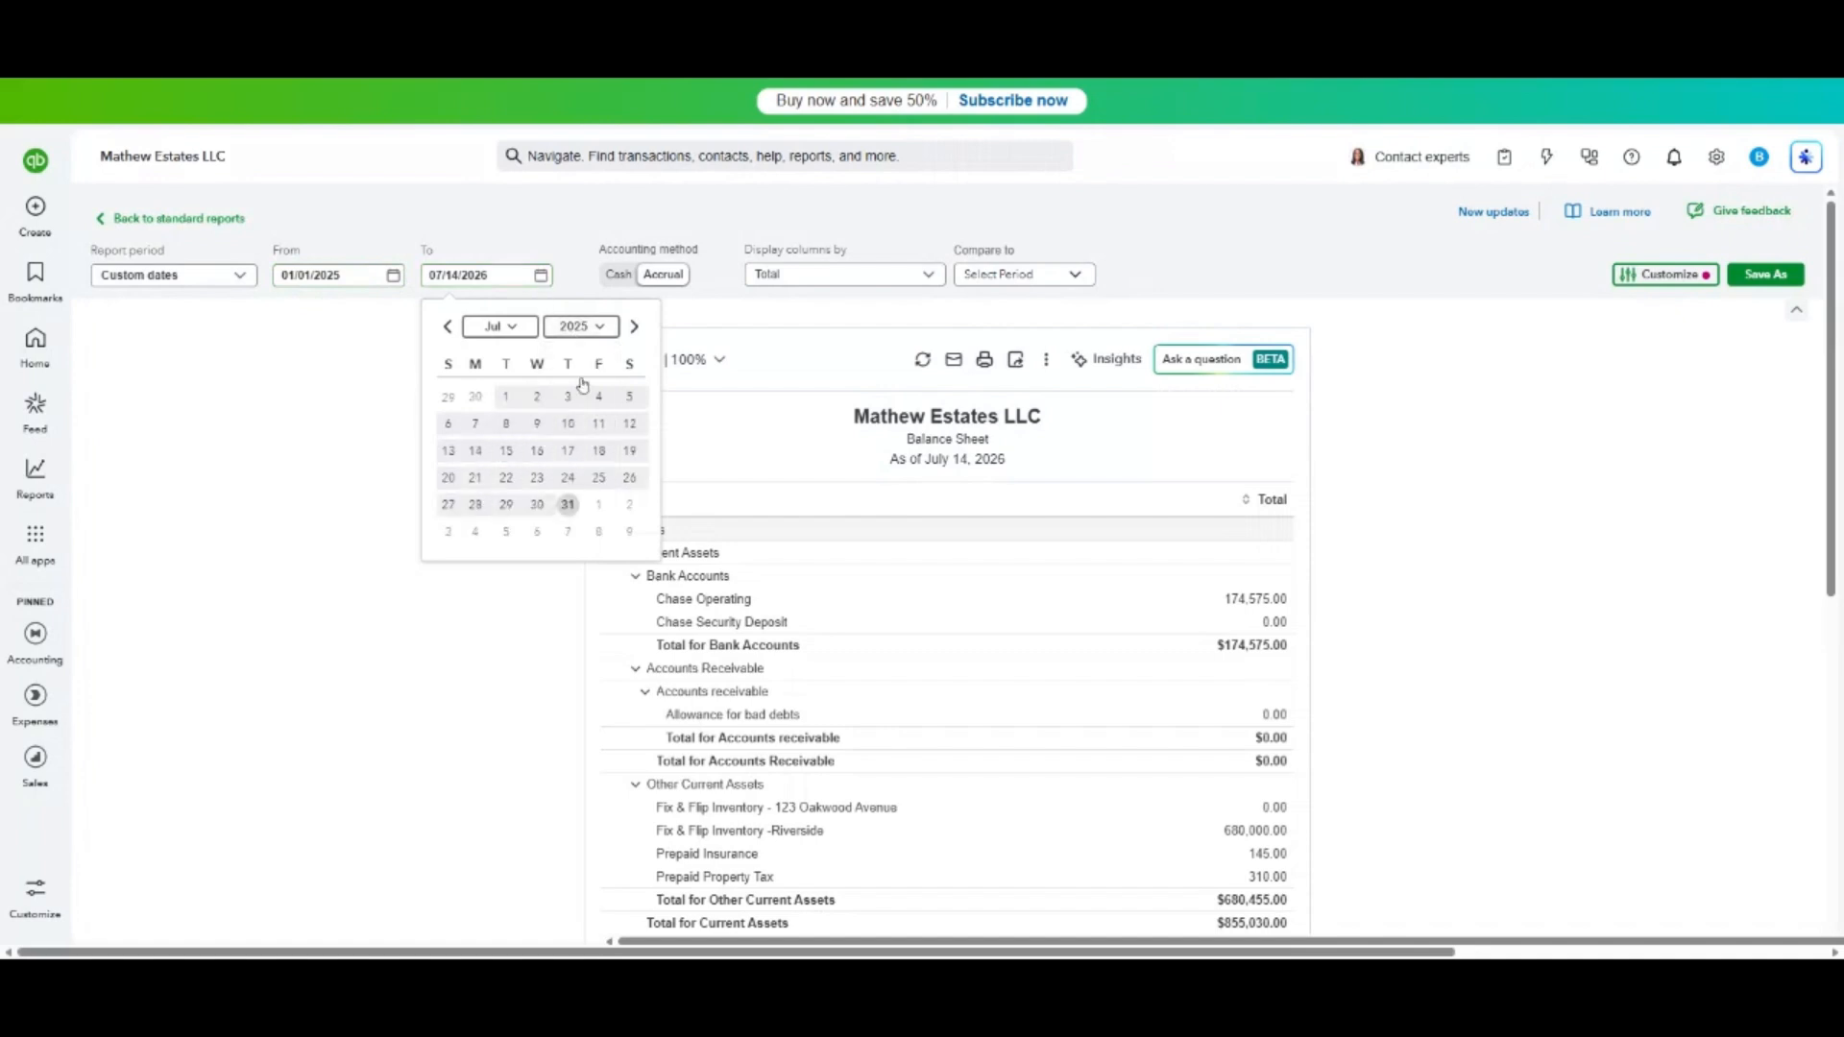
click(566, 506)
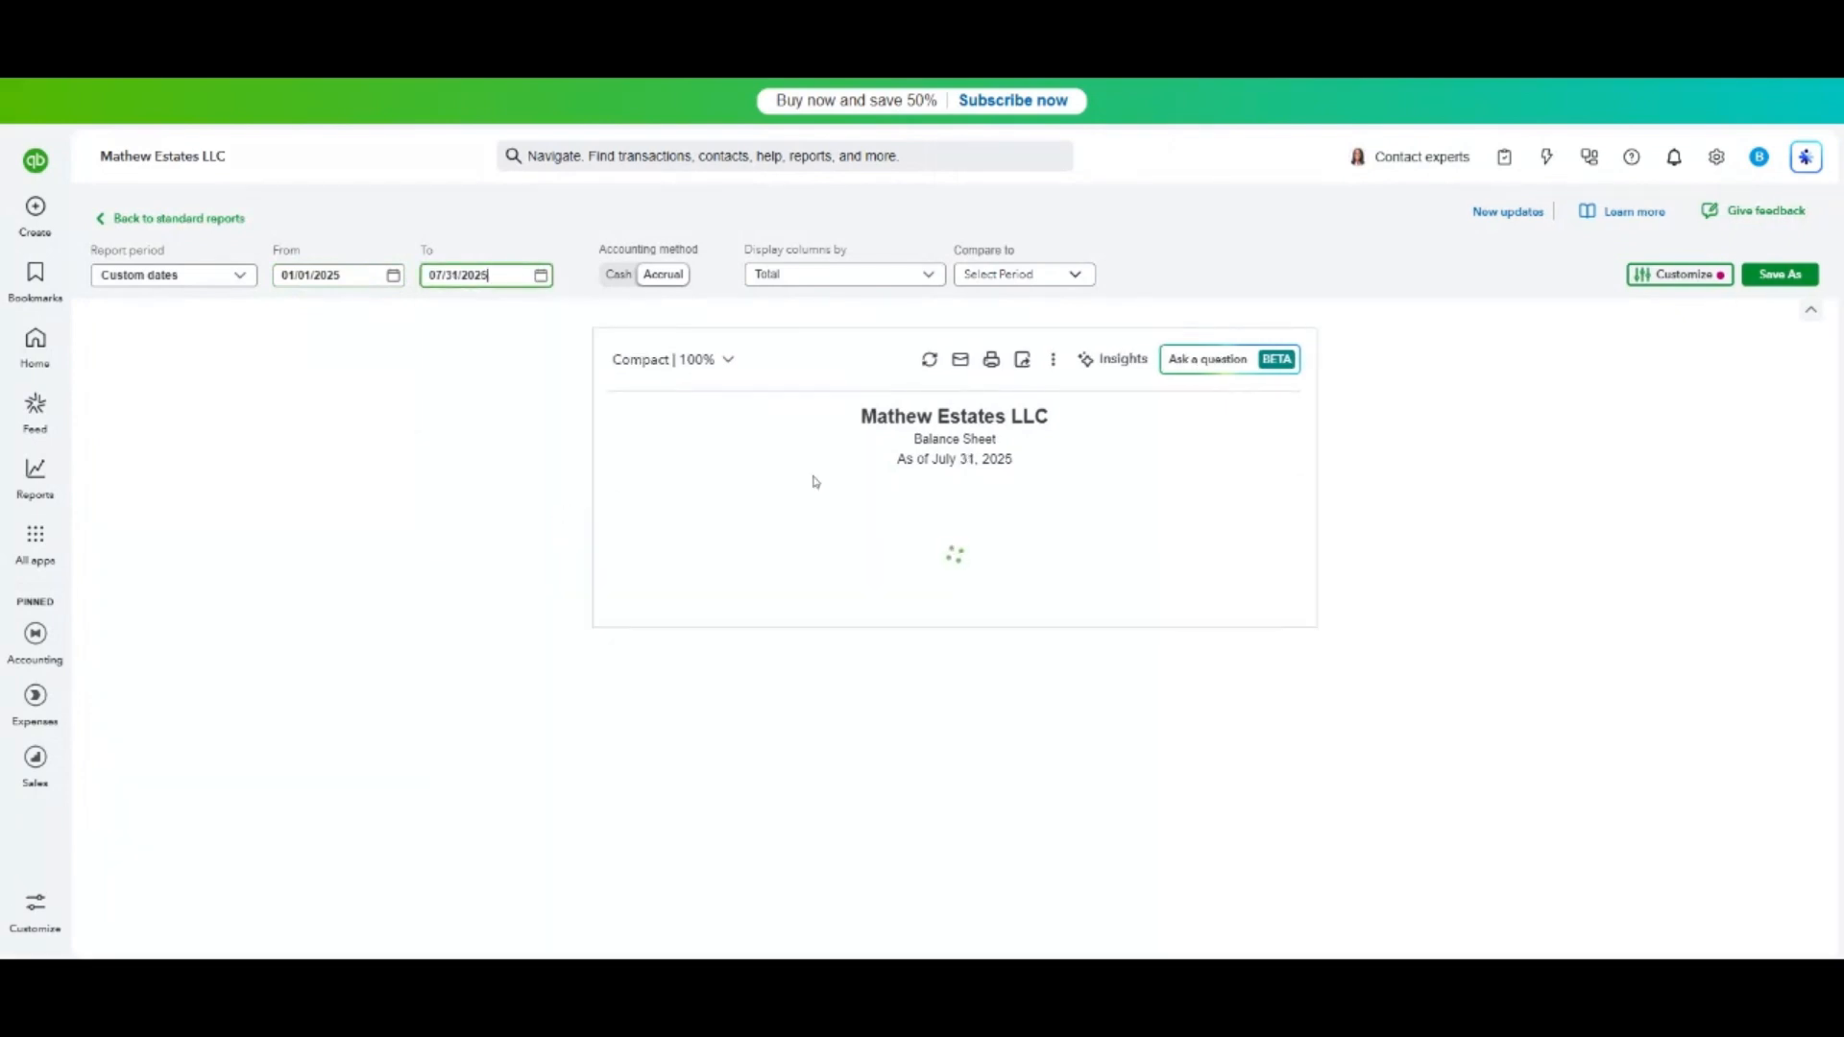
Inspect the transactions behind the Chase Operating balance and return to the Balance Sheet summary.
scroll(1413, 616, down, 2)
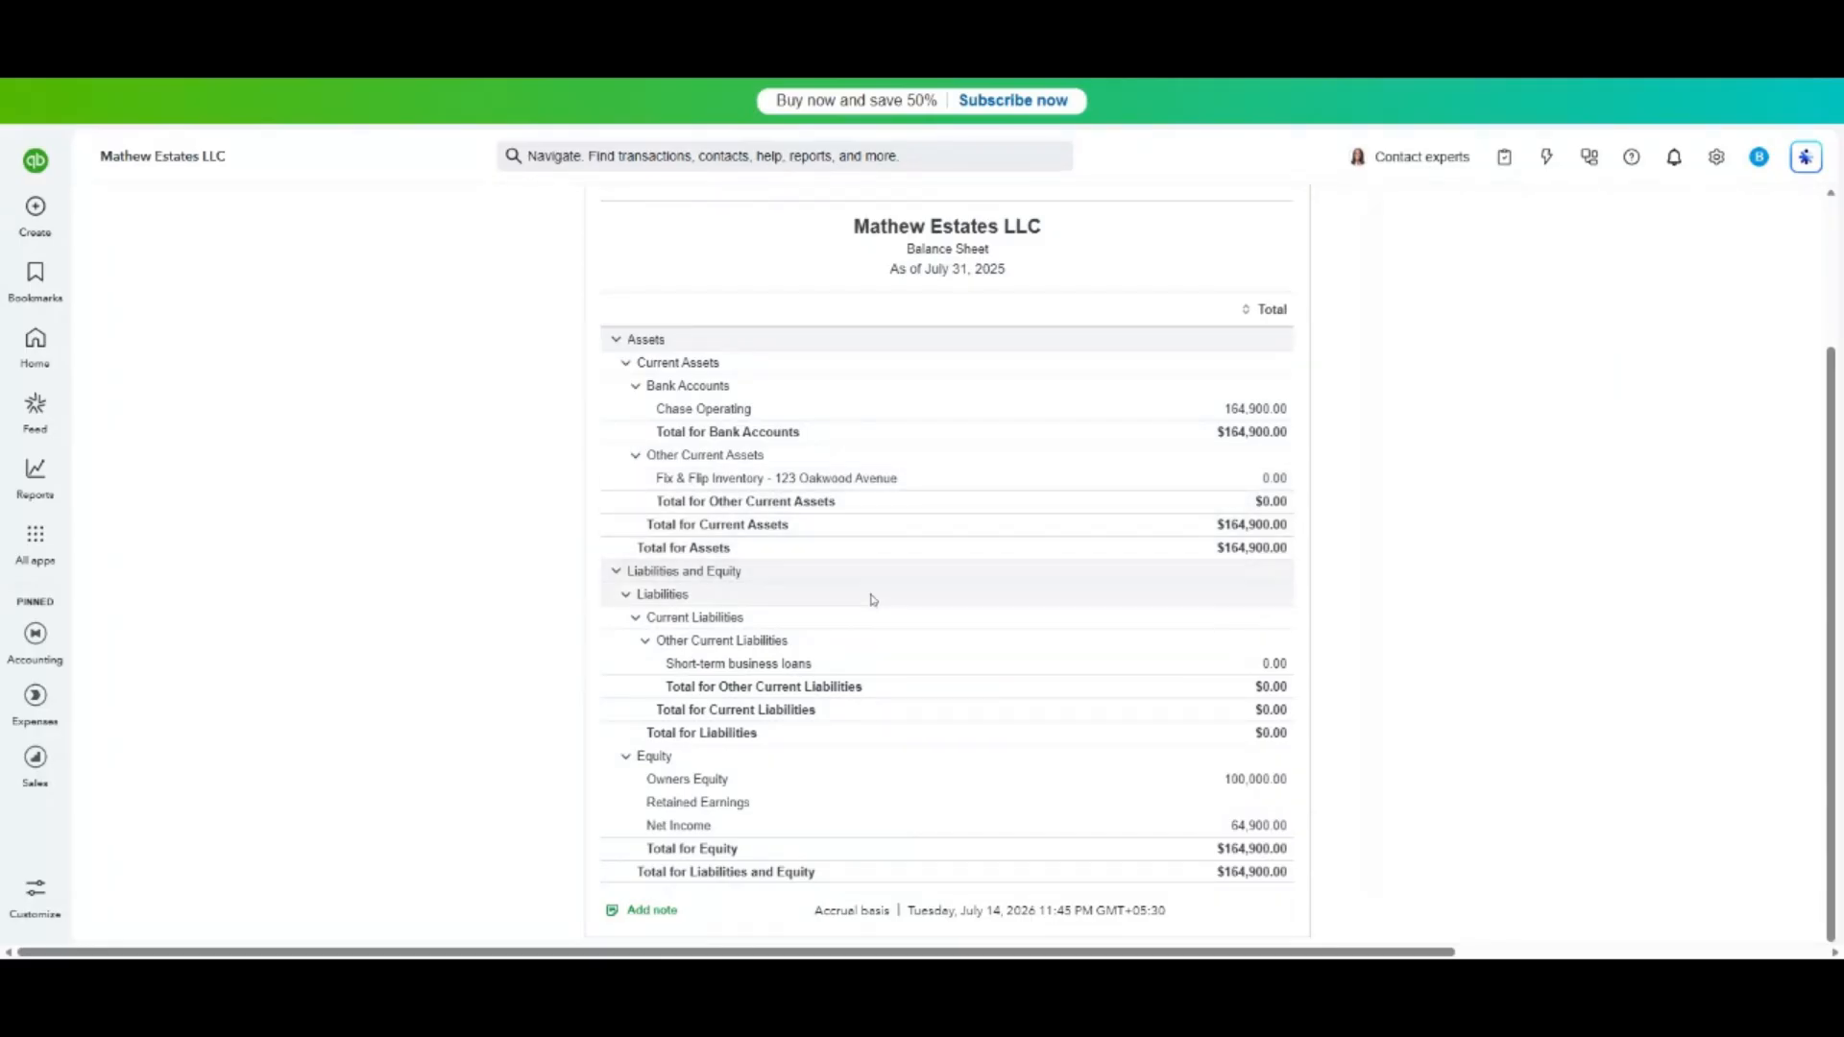
click(1262, 413)
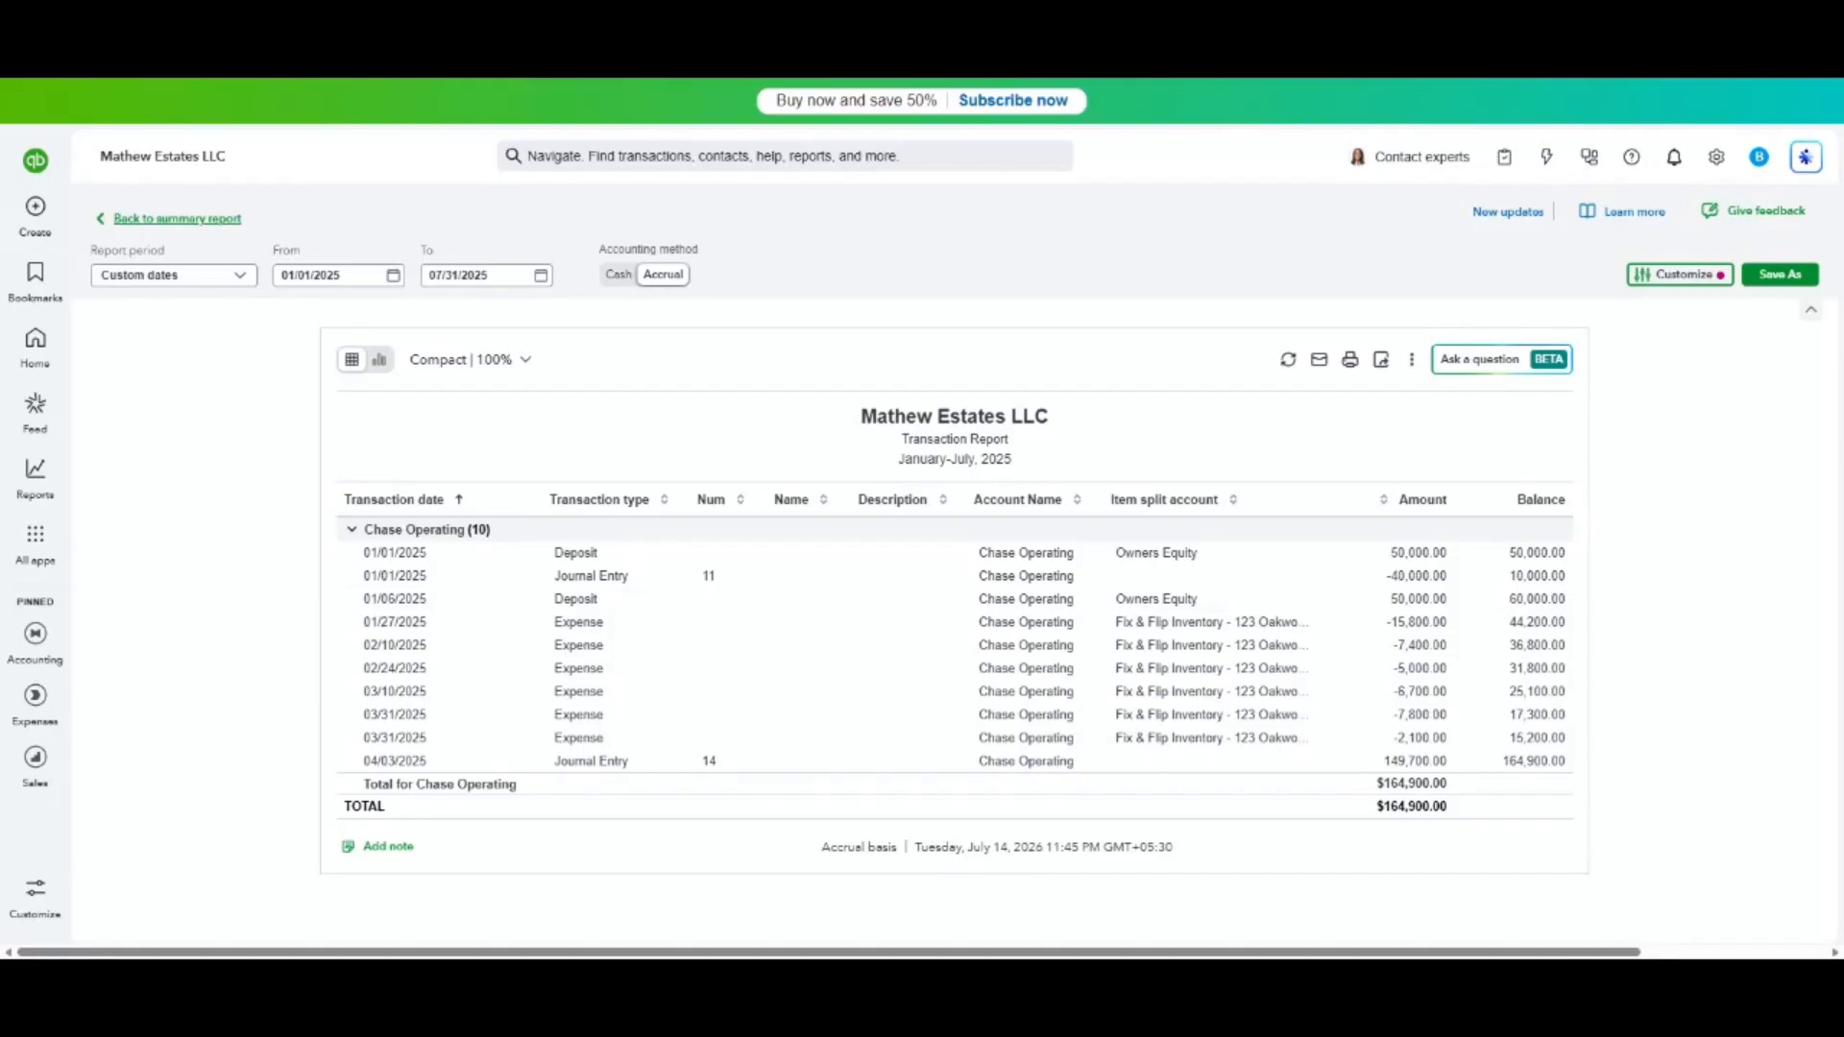
click(198, 227)
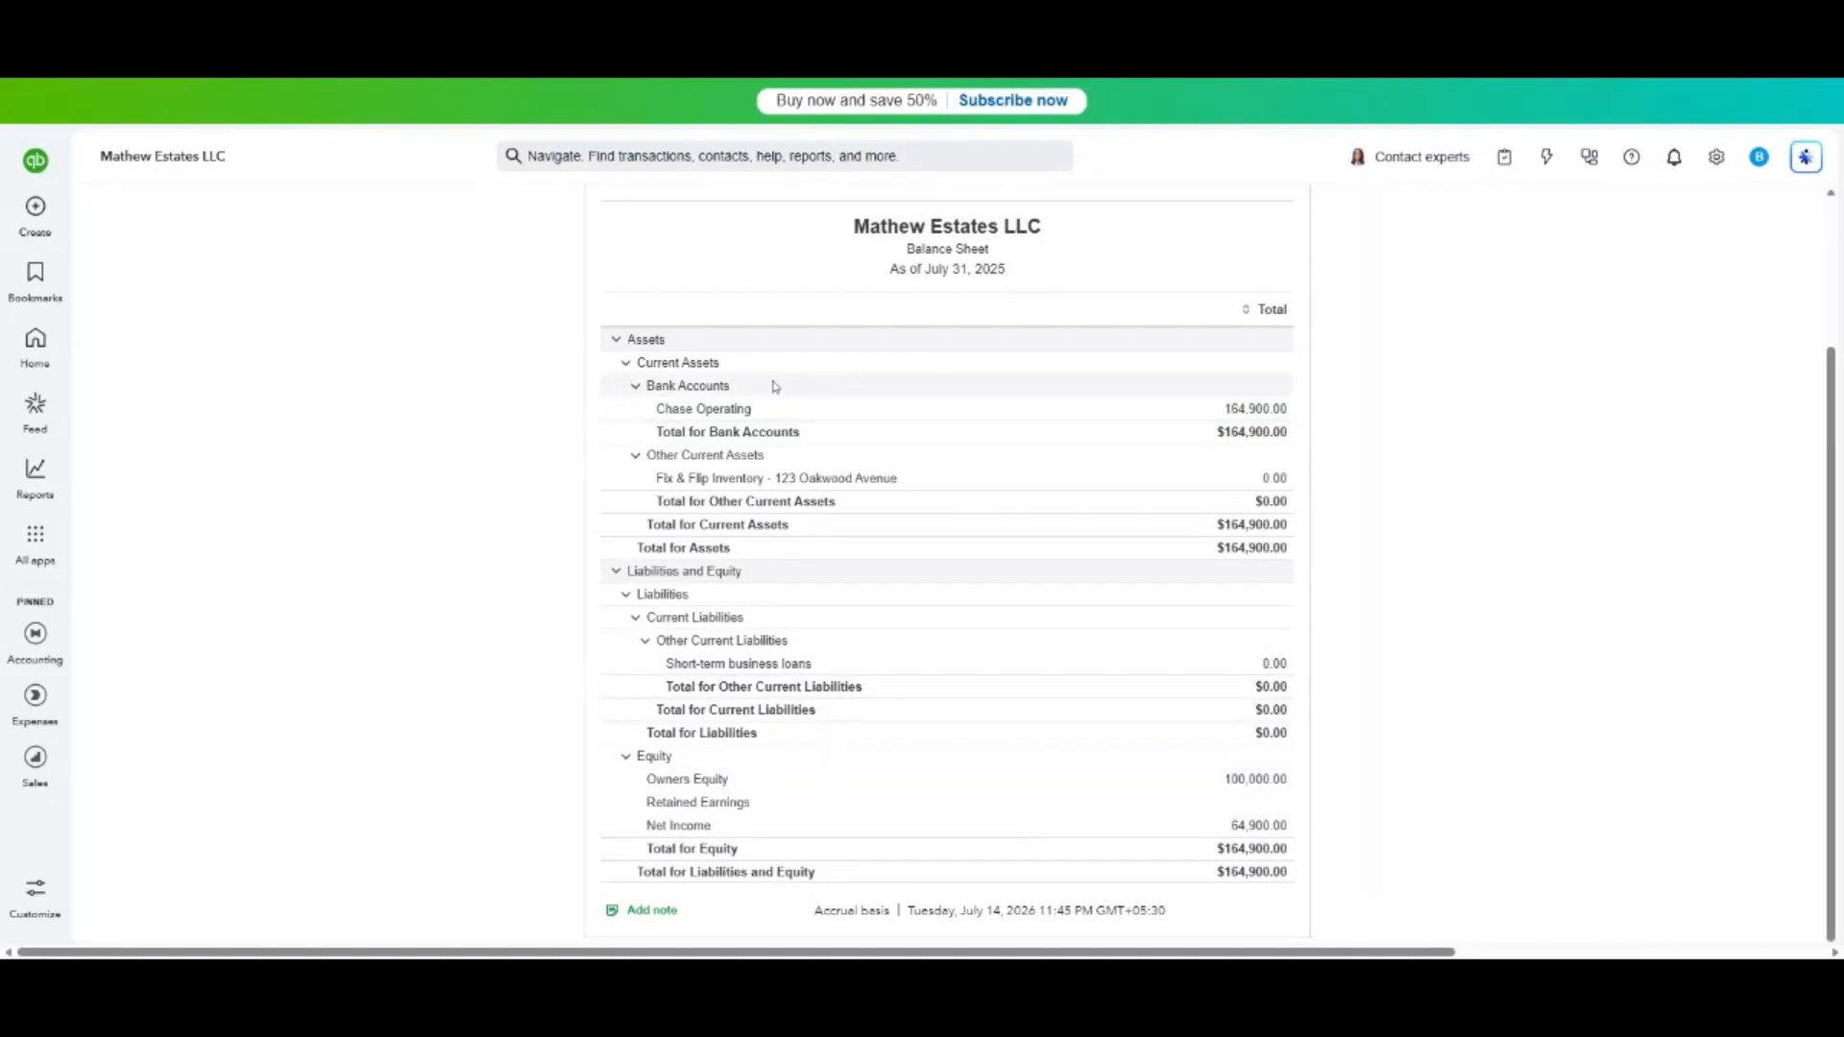
Open the Profit and Loss report and set its date range to 01/01/2025 through 07/31/2025.
scroll(288, 288, up, 3)
click(124, 219)
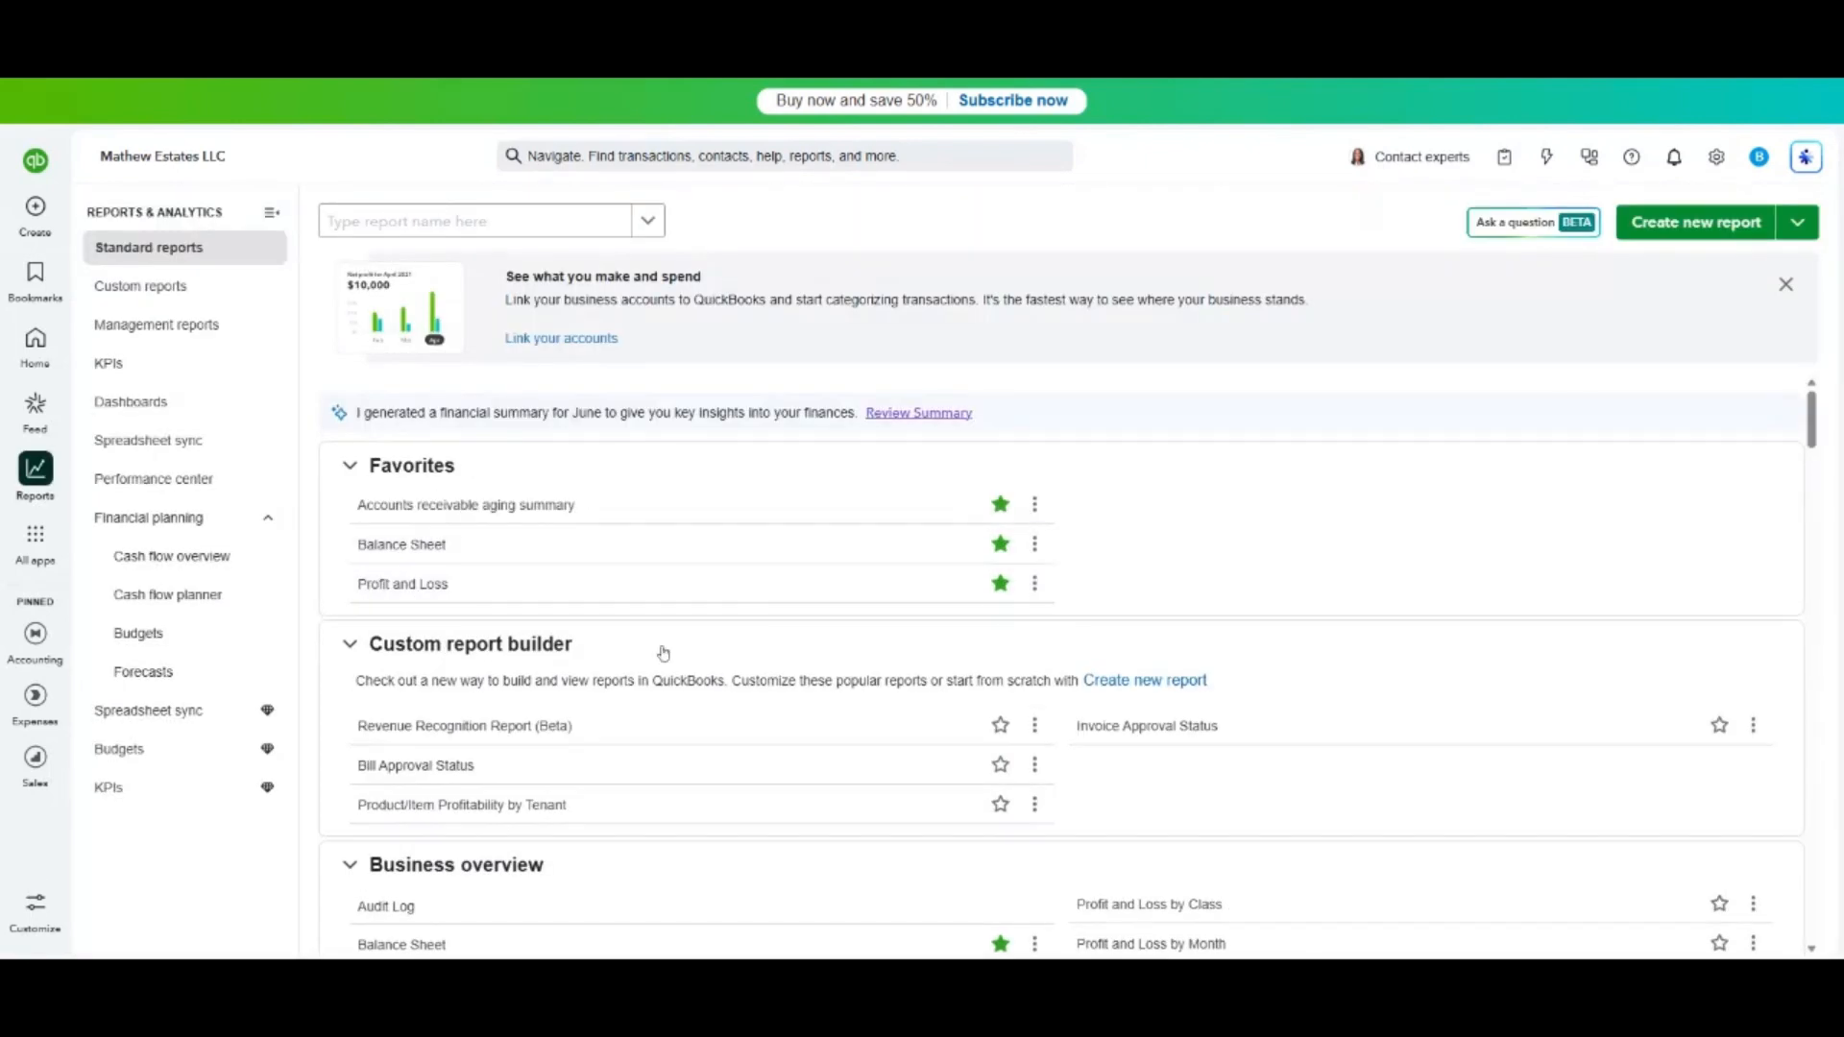
click(441, 585)
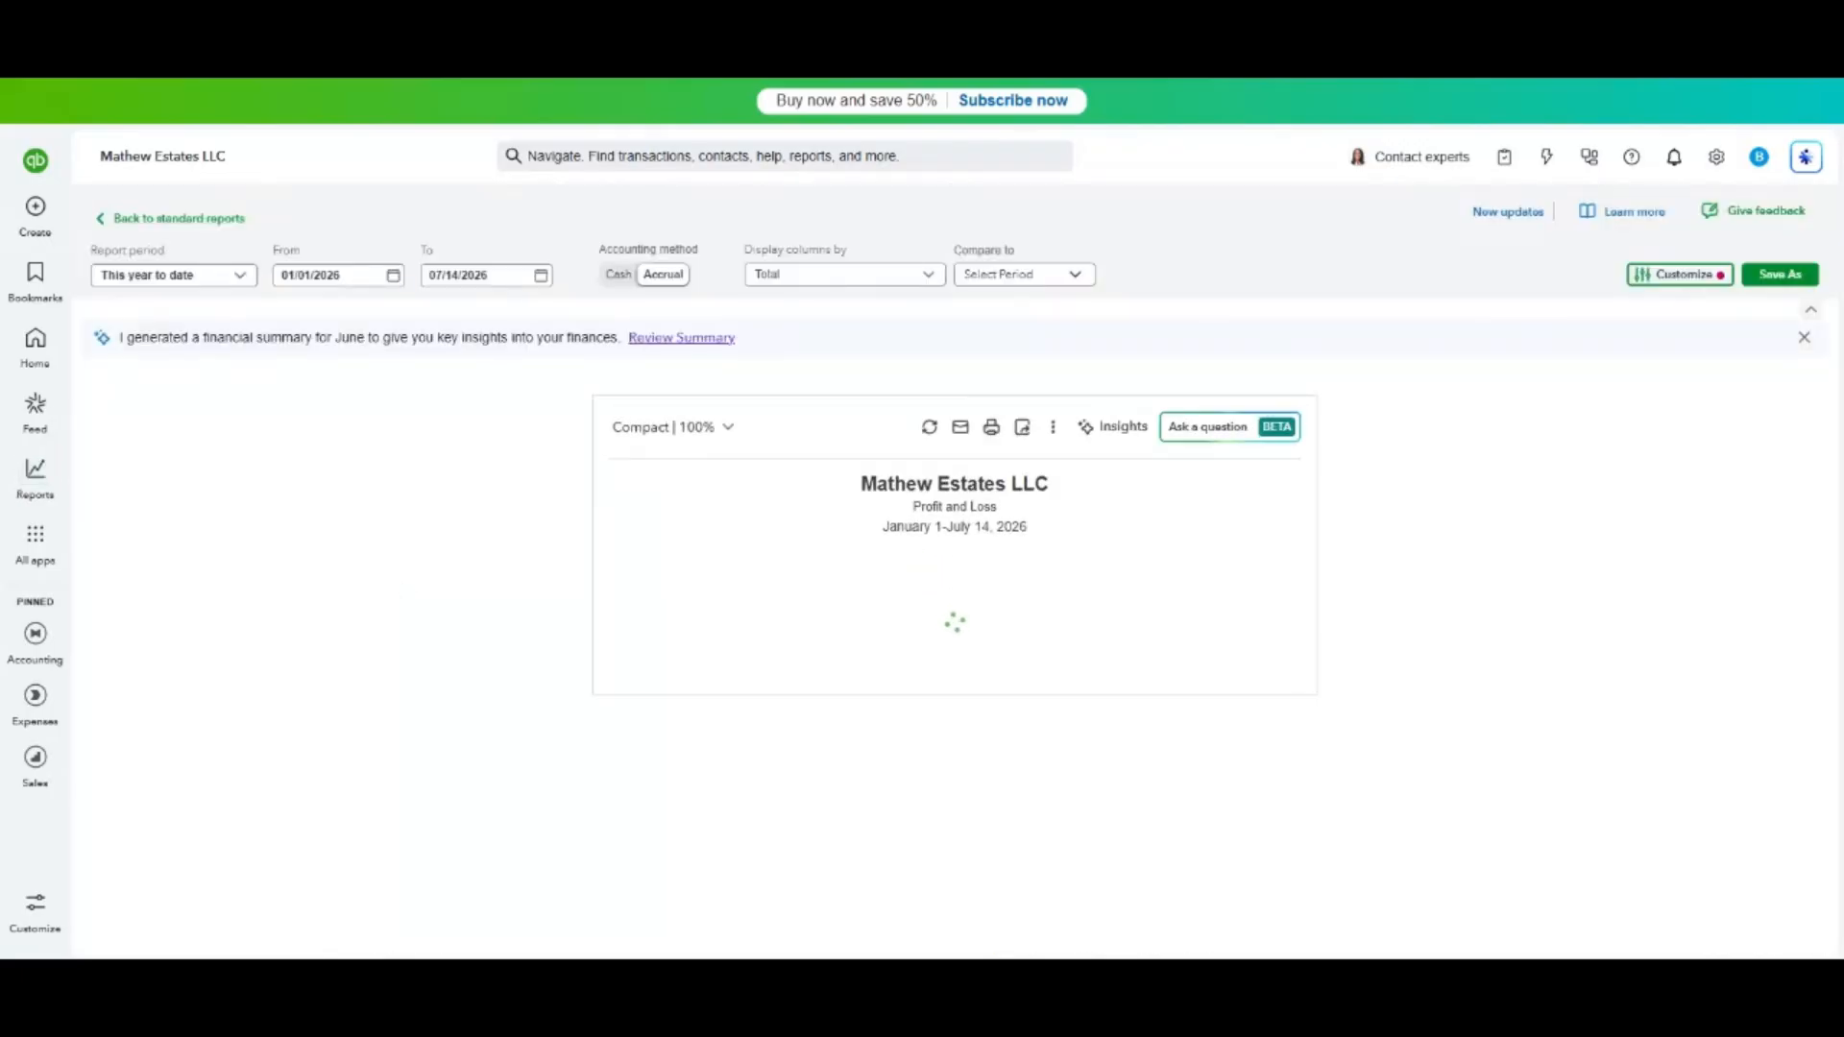
click(393, 280)
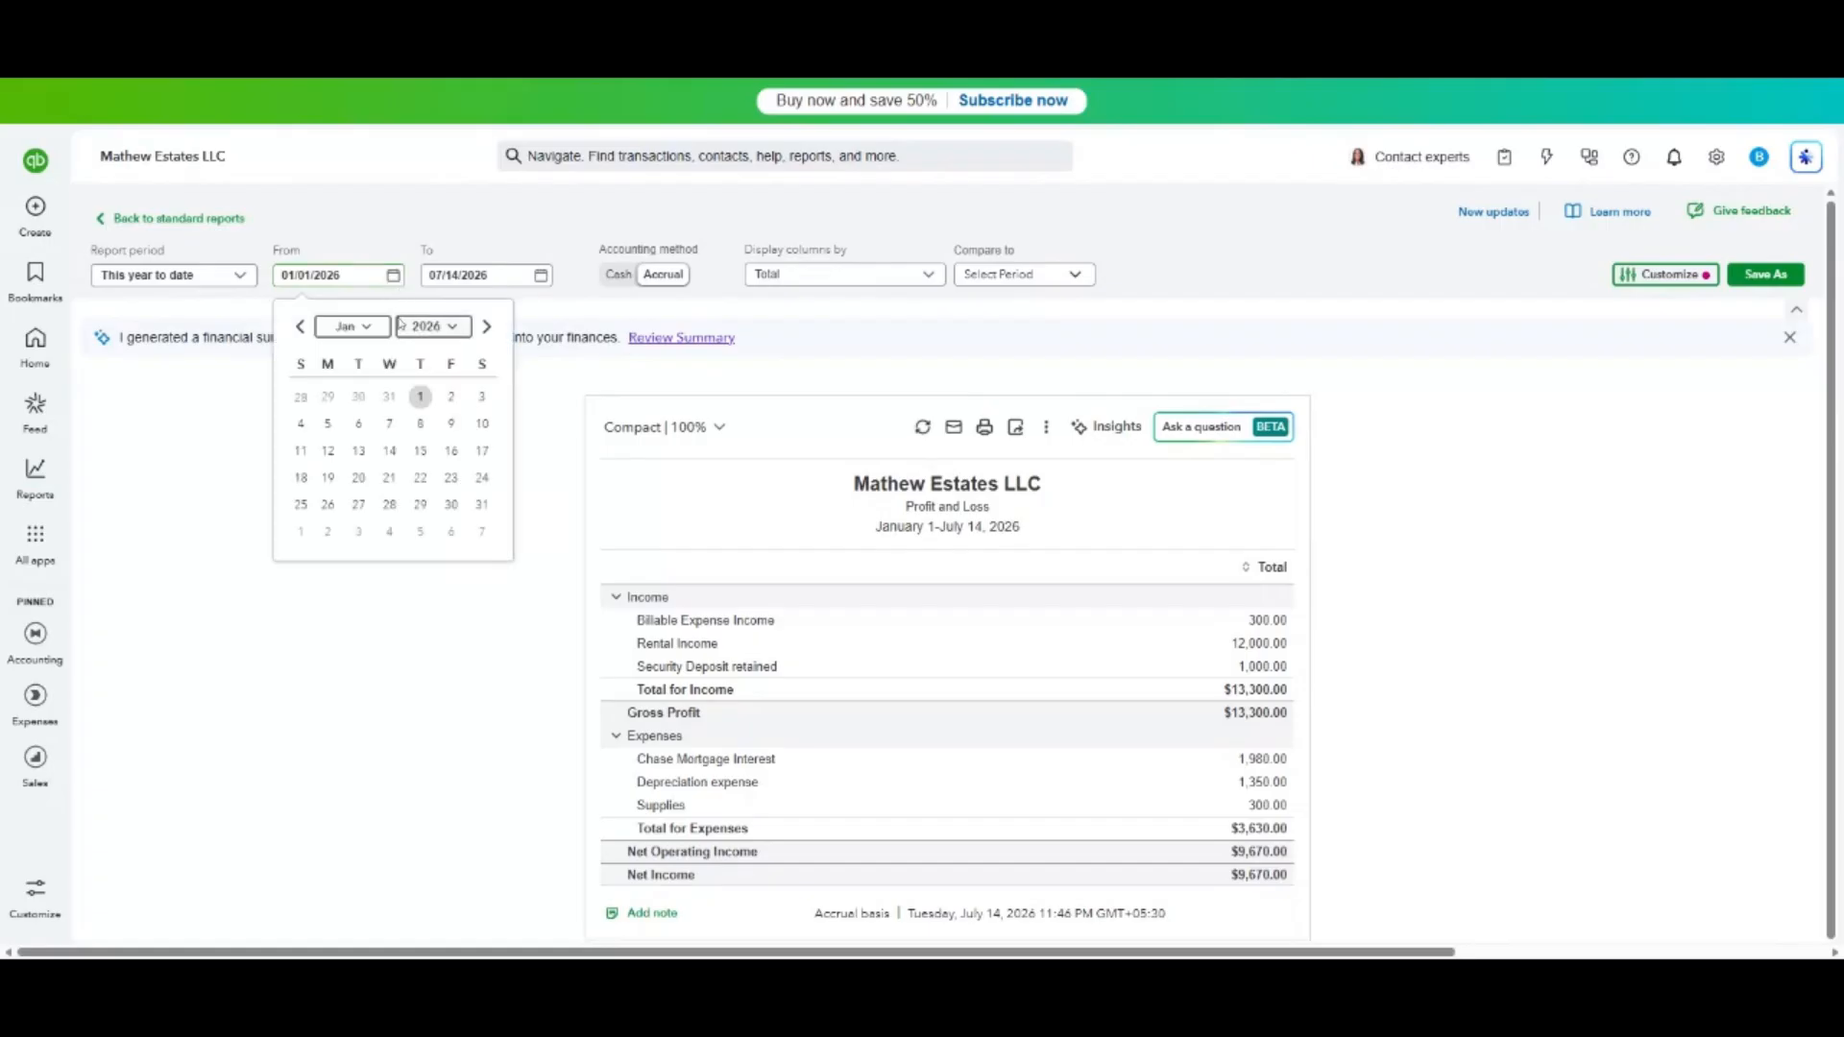
click(433, 327)
click(447, 388)
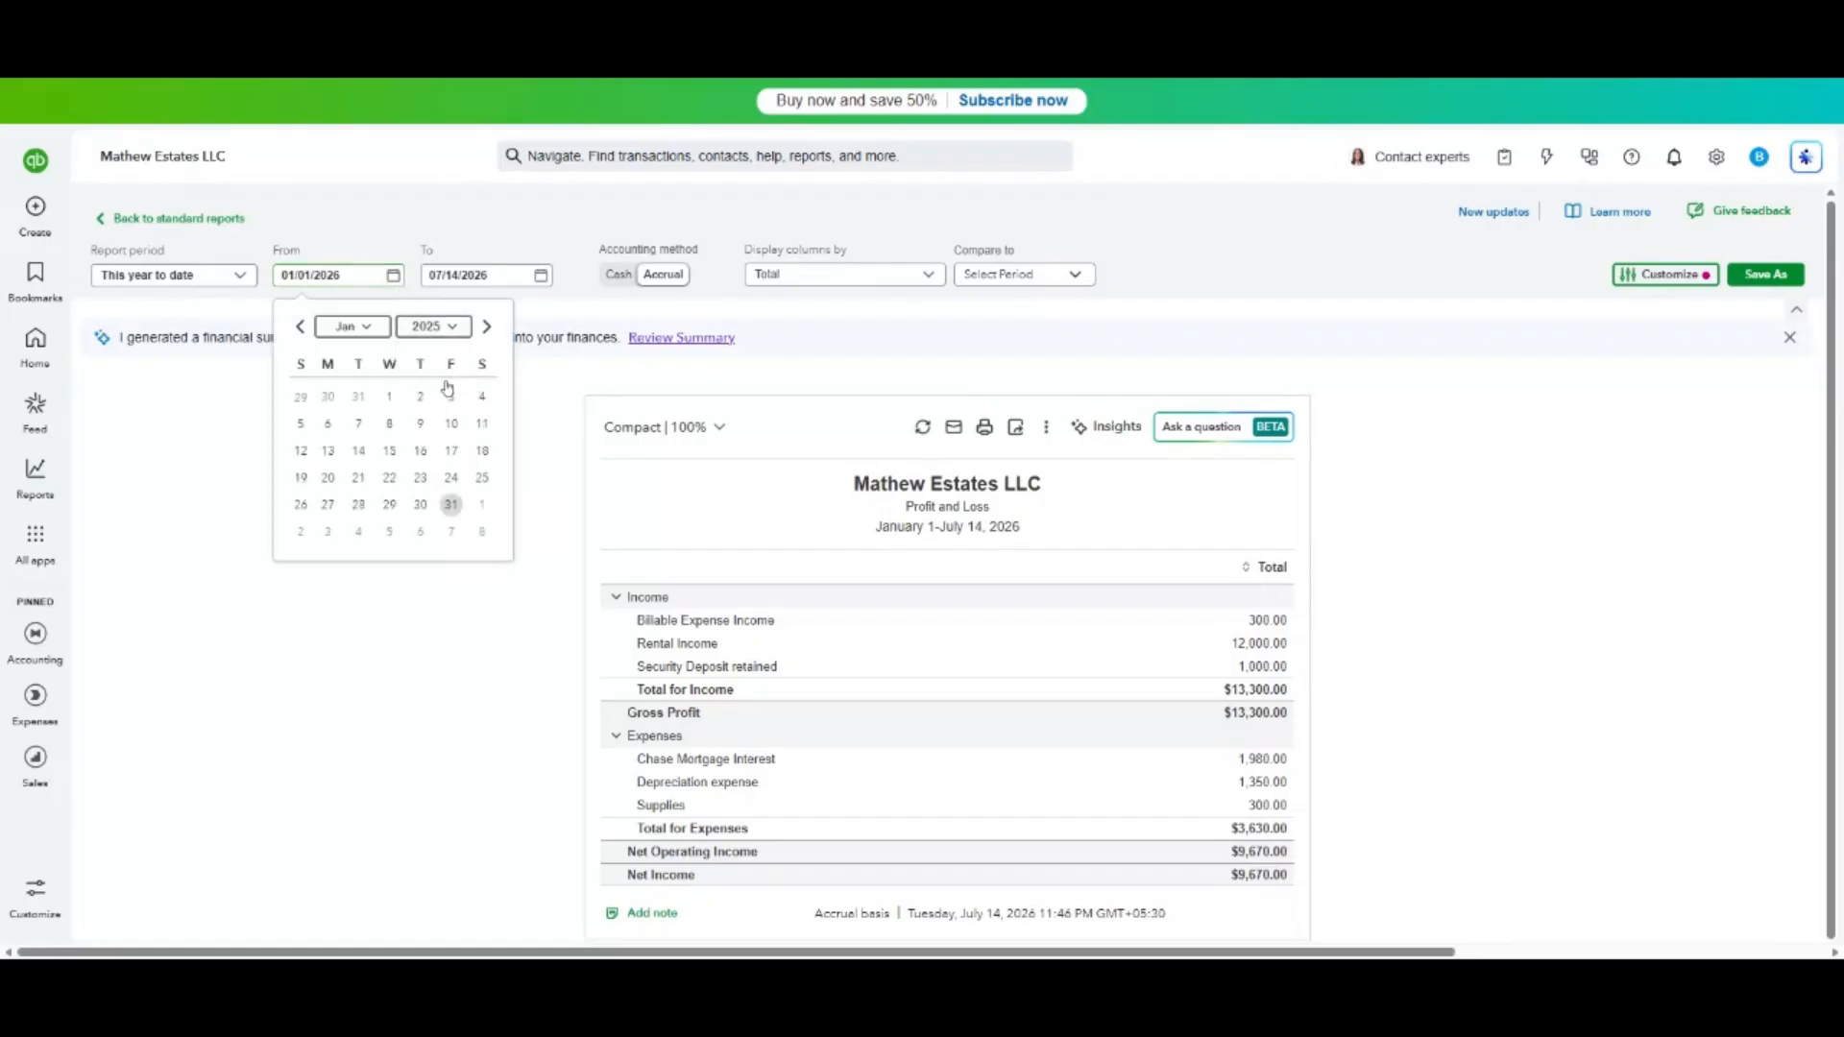
click(393, 401)
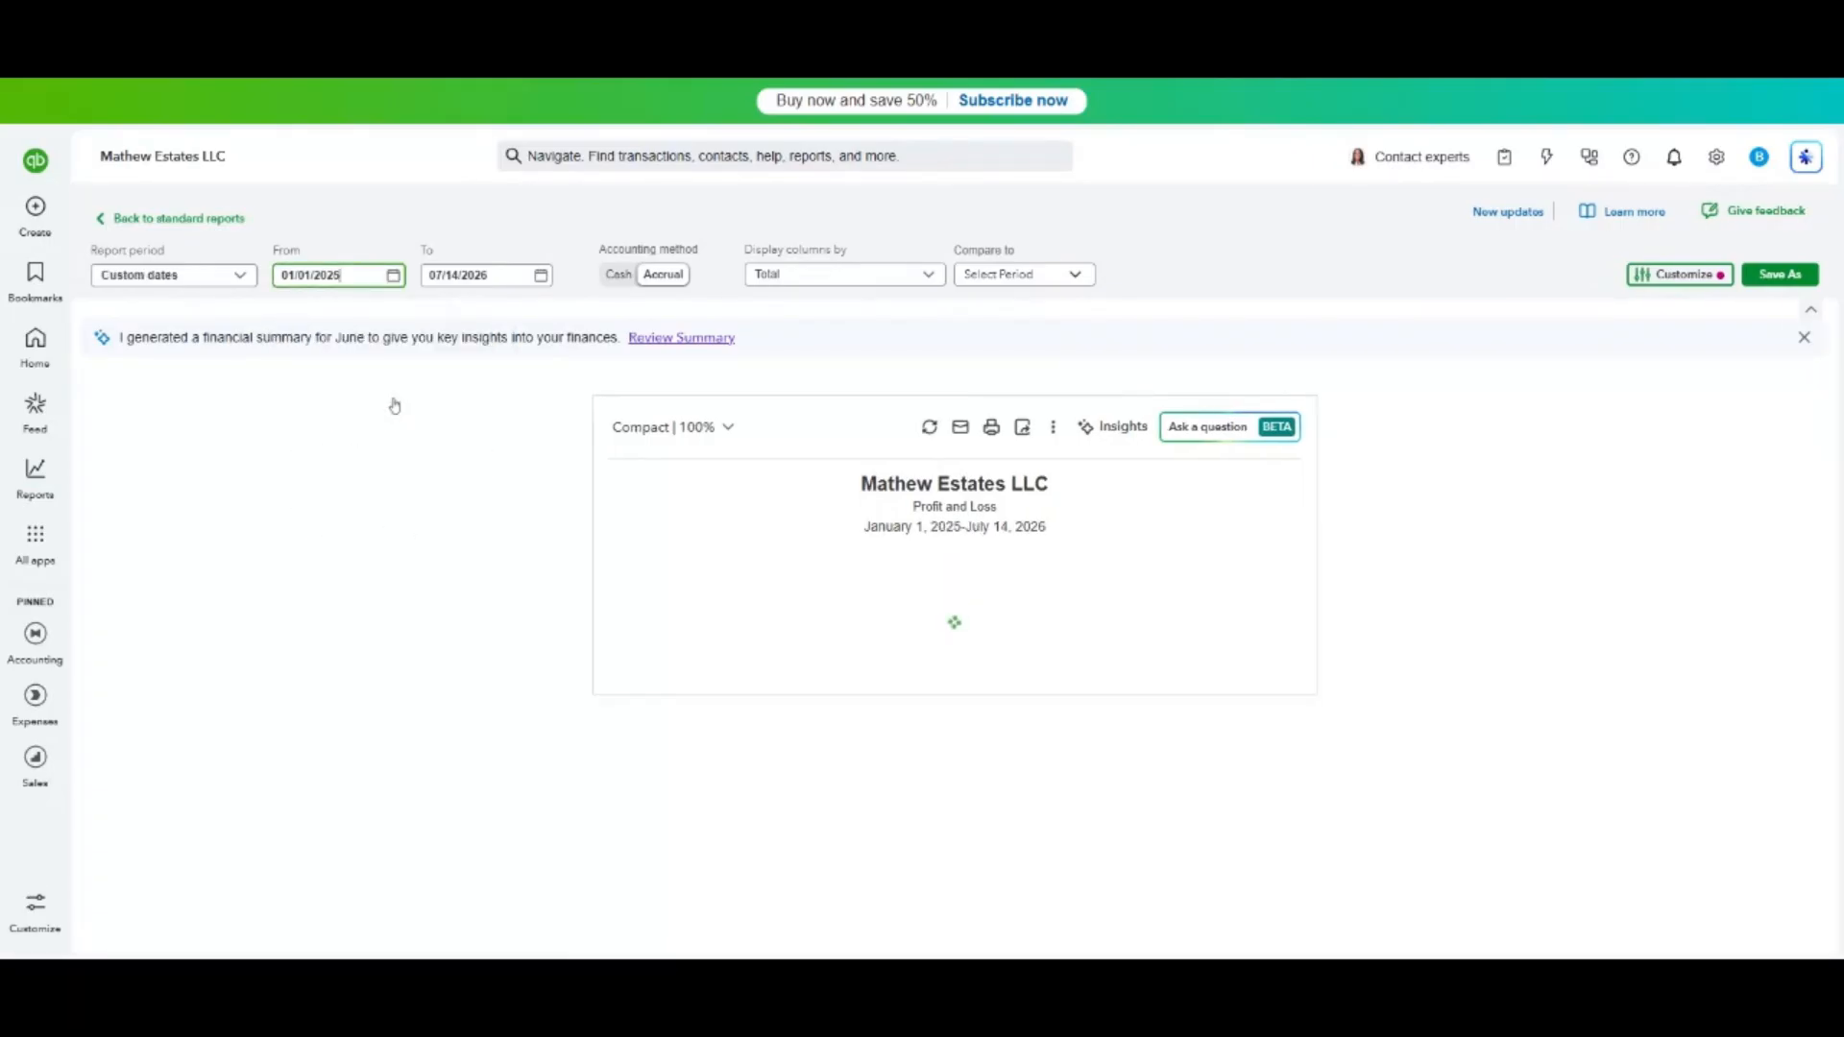
click(542, 278)
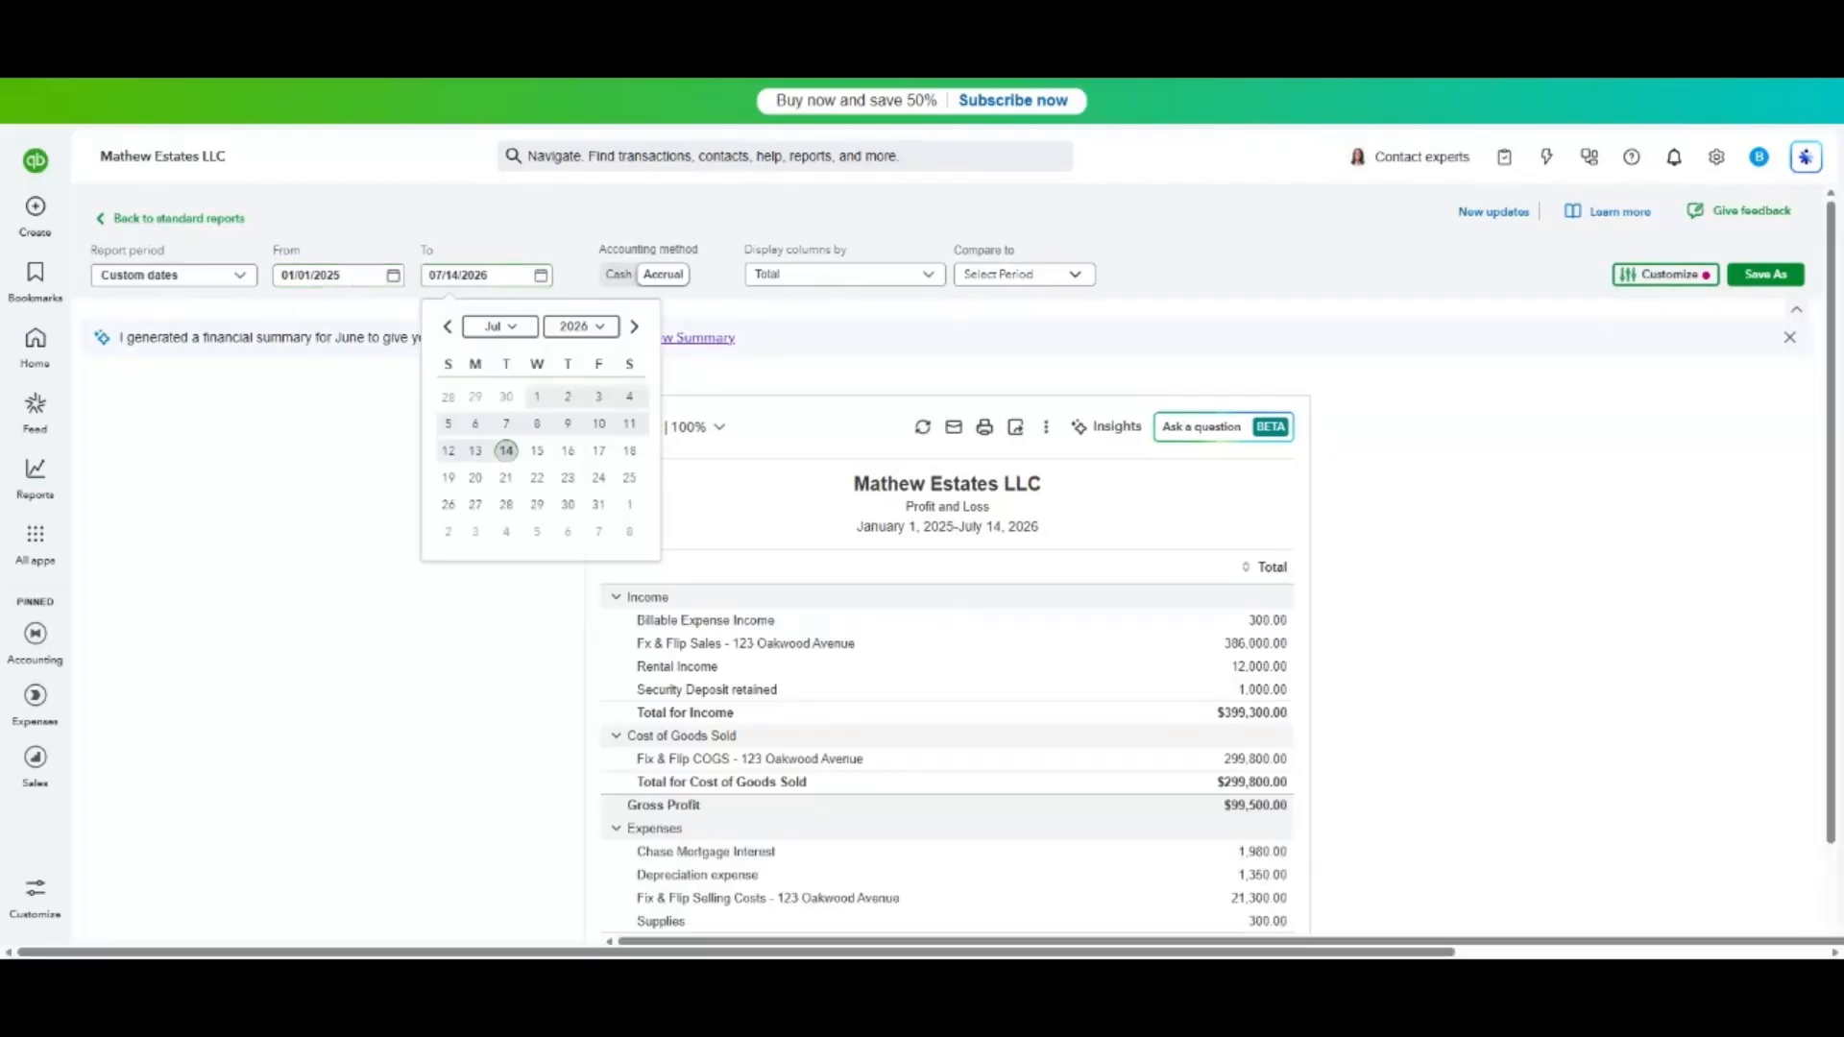
click(576, 327)
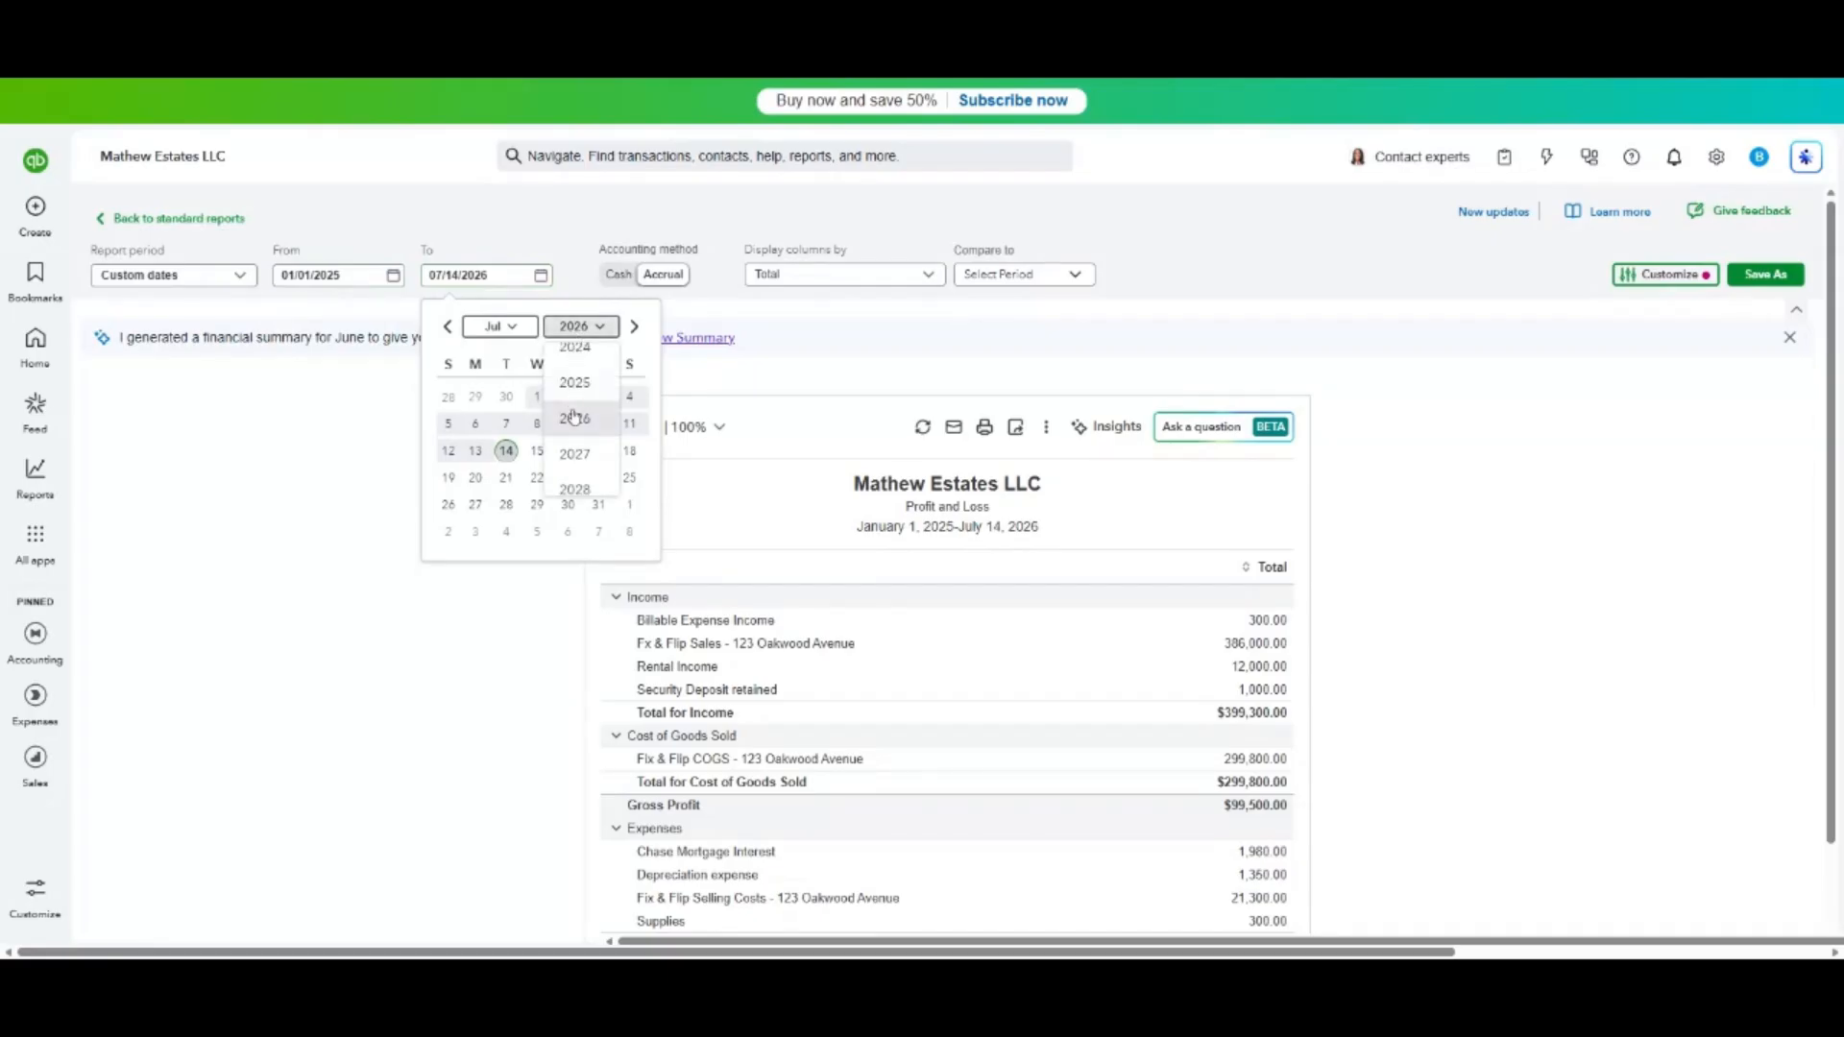
click(584, 394)
click(568, 504)
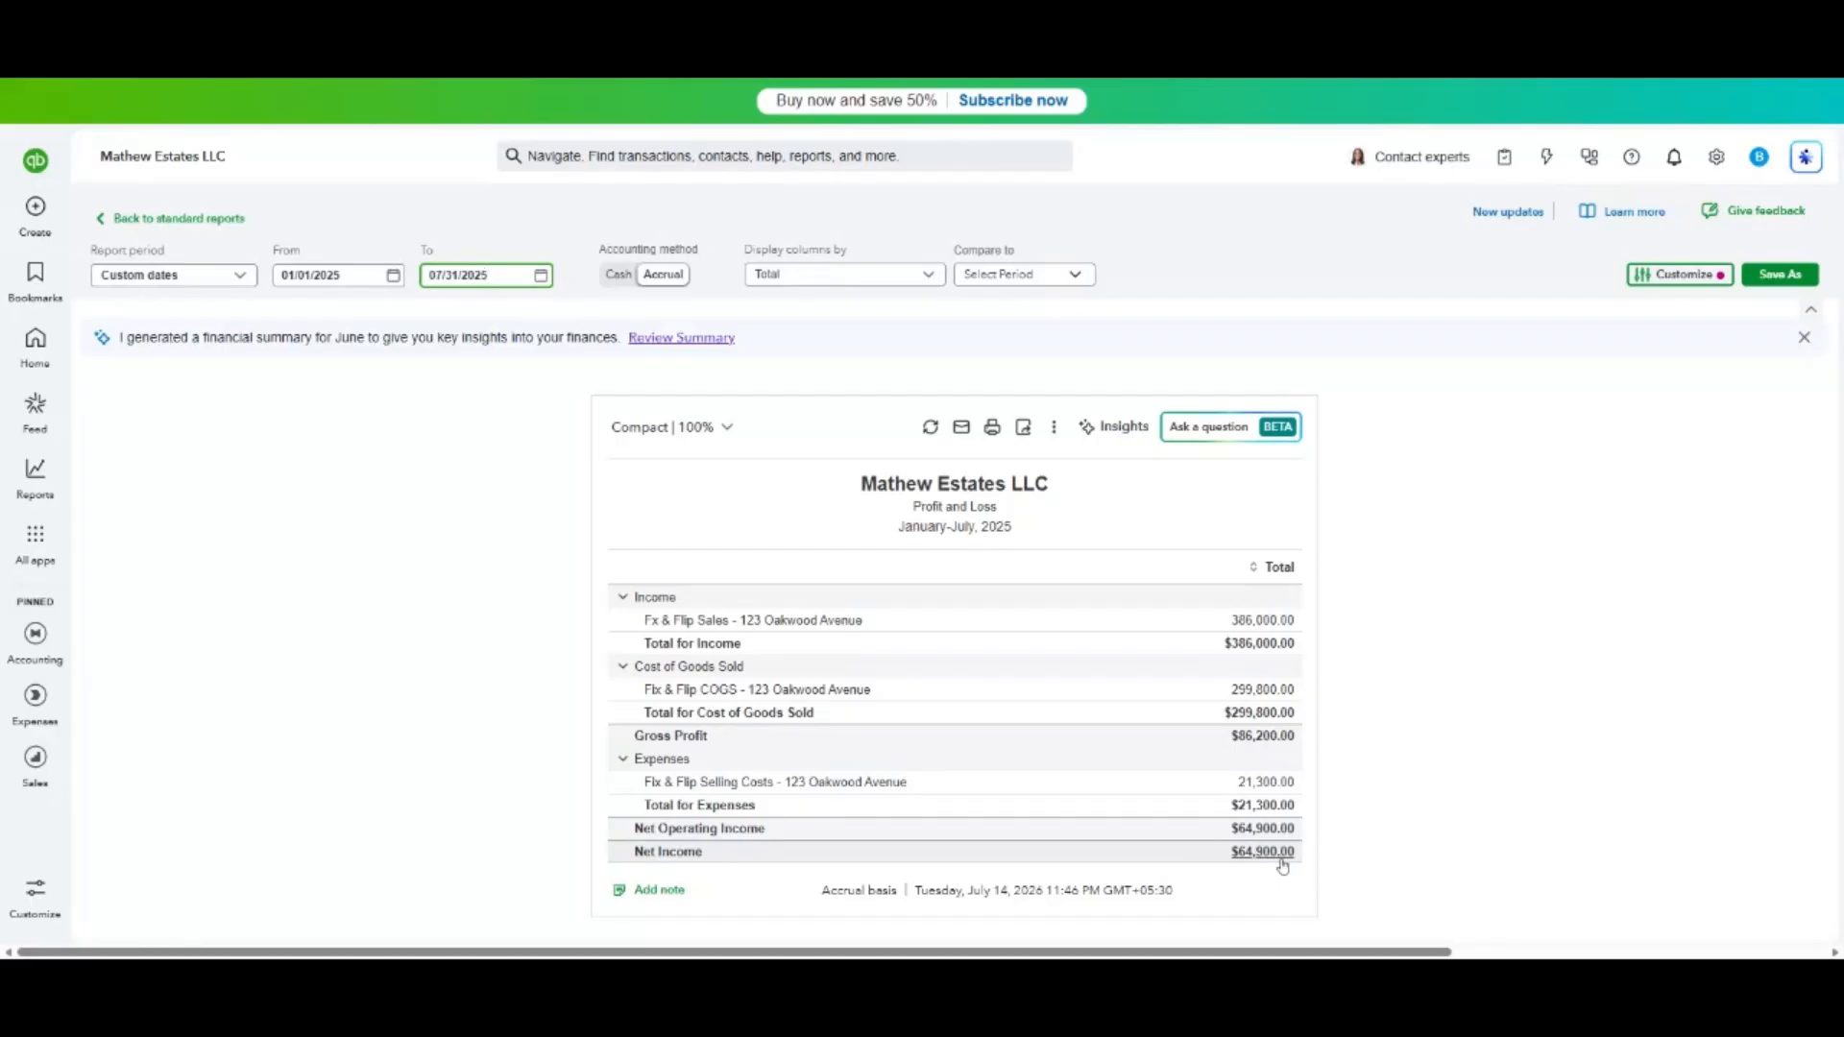
Reopen the Balance Sheet from the standard reports and run it for 01/01/2025 through 07/31/2025.
click(1310, 85)
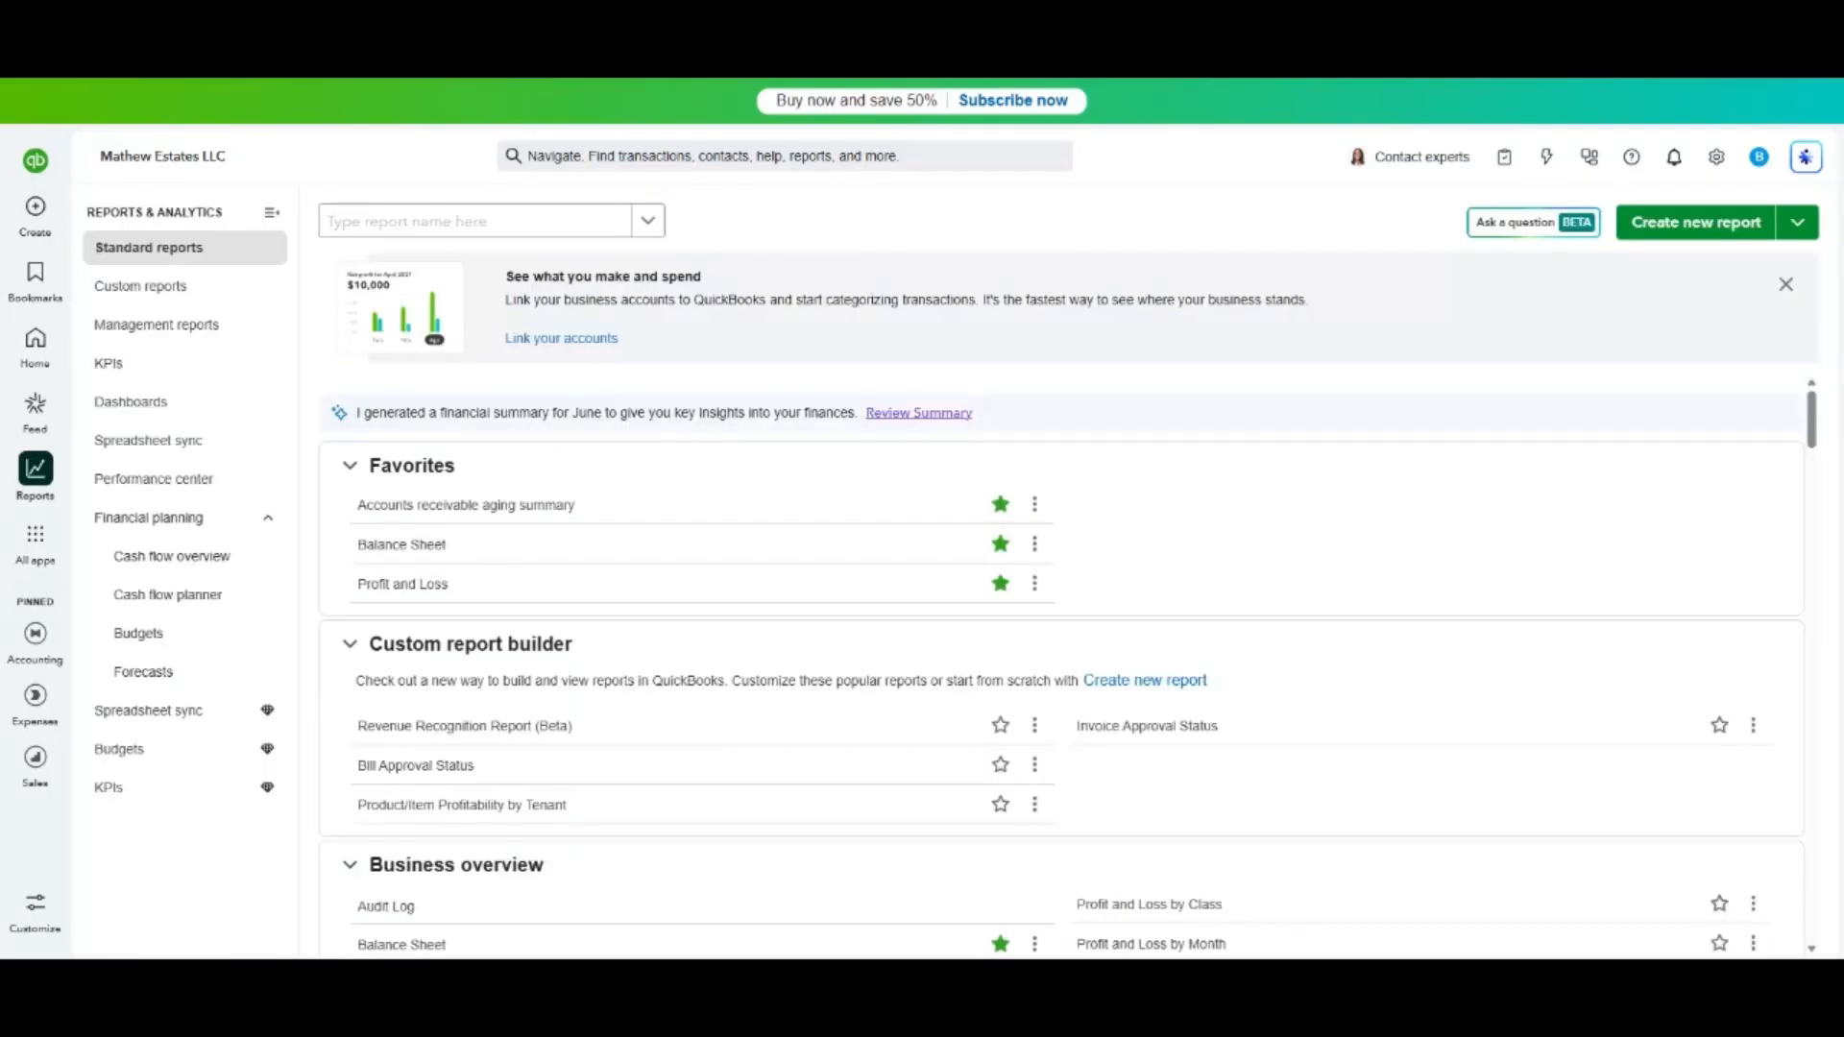
click(396, 551)
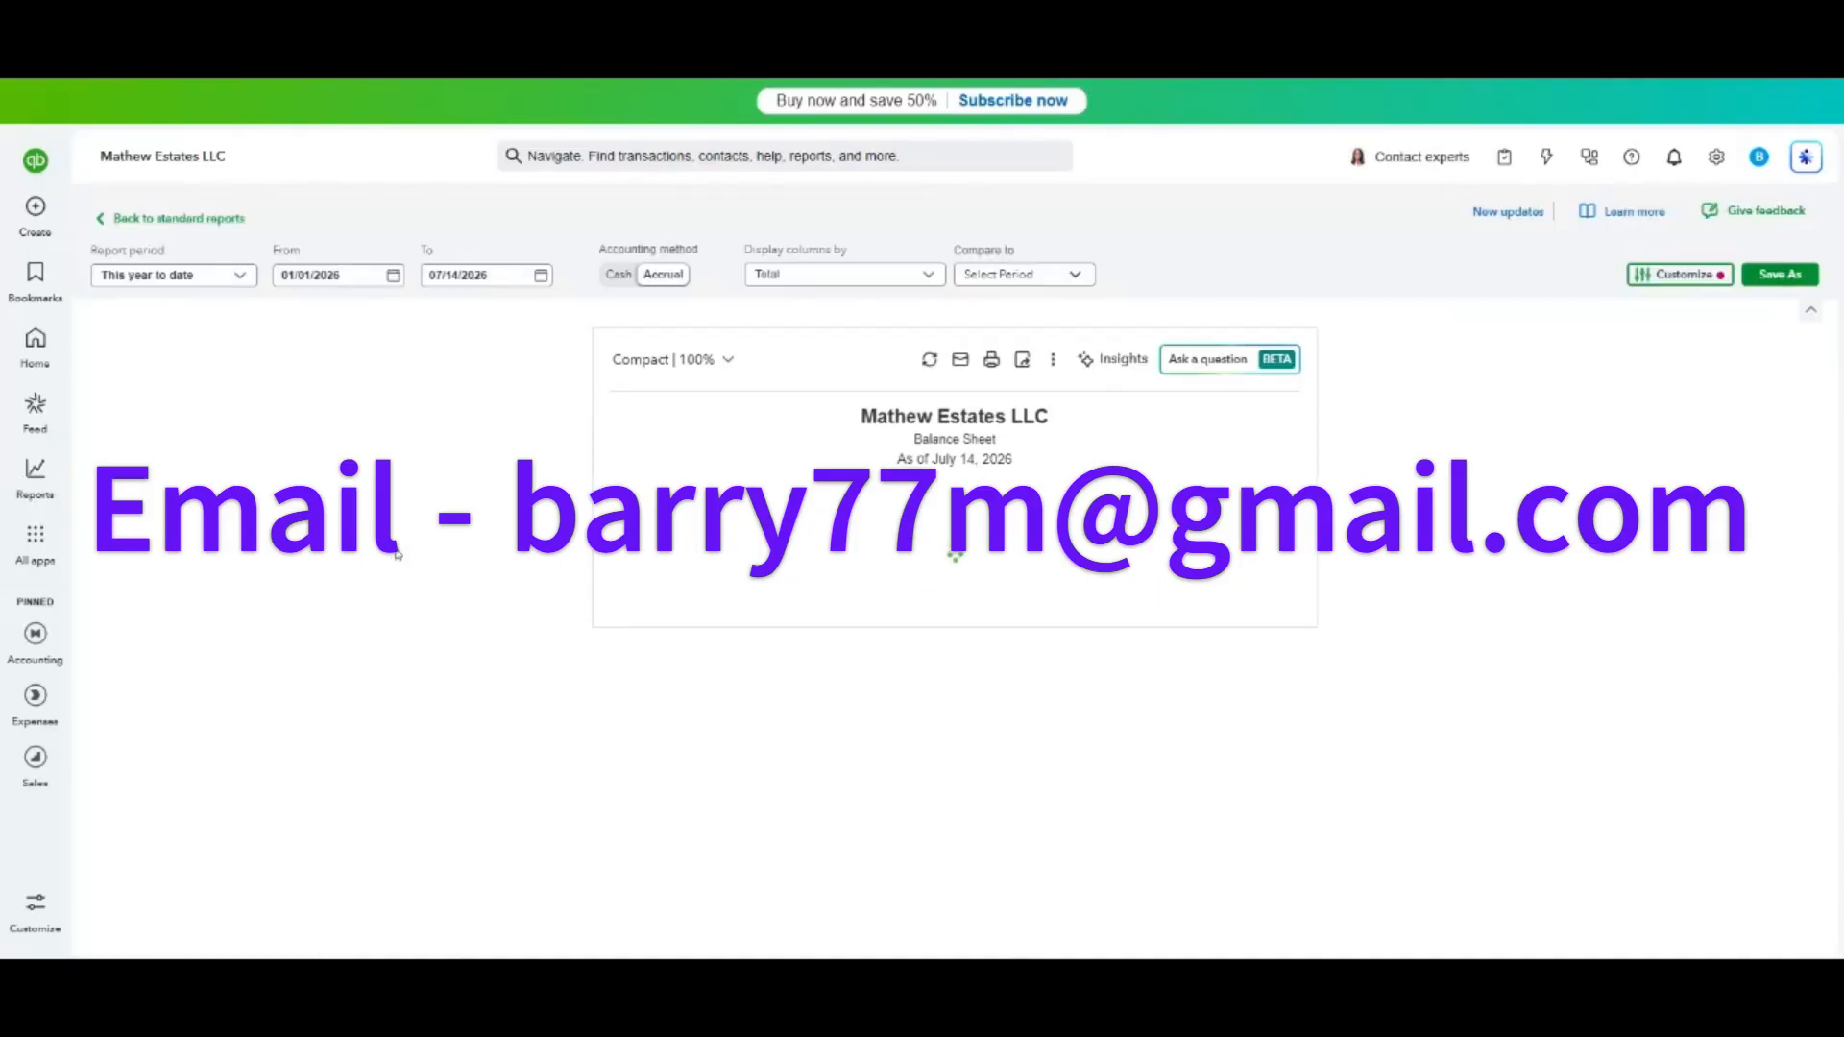
click(395, 281)
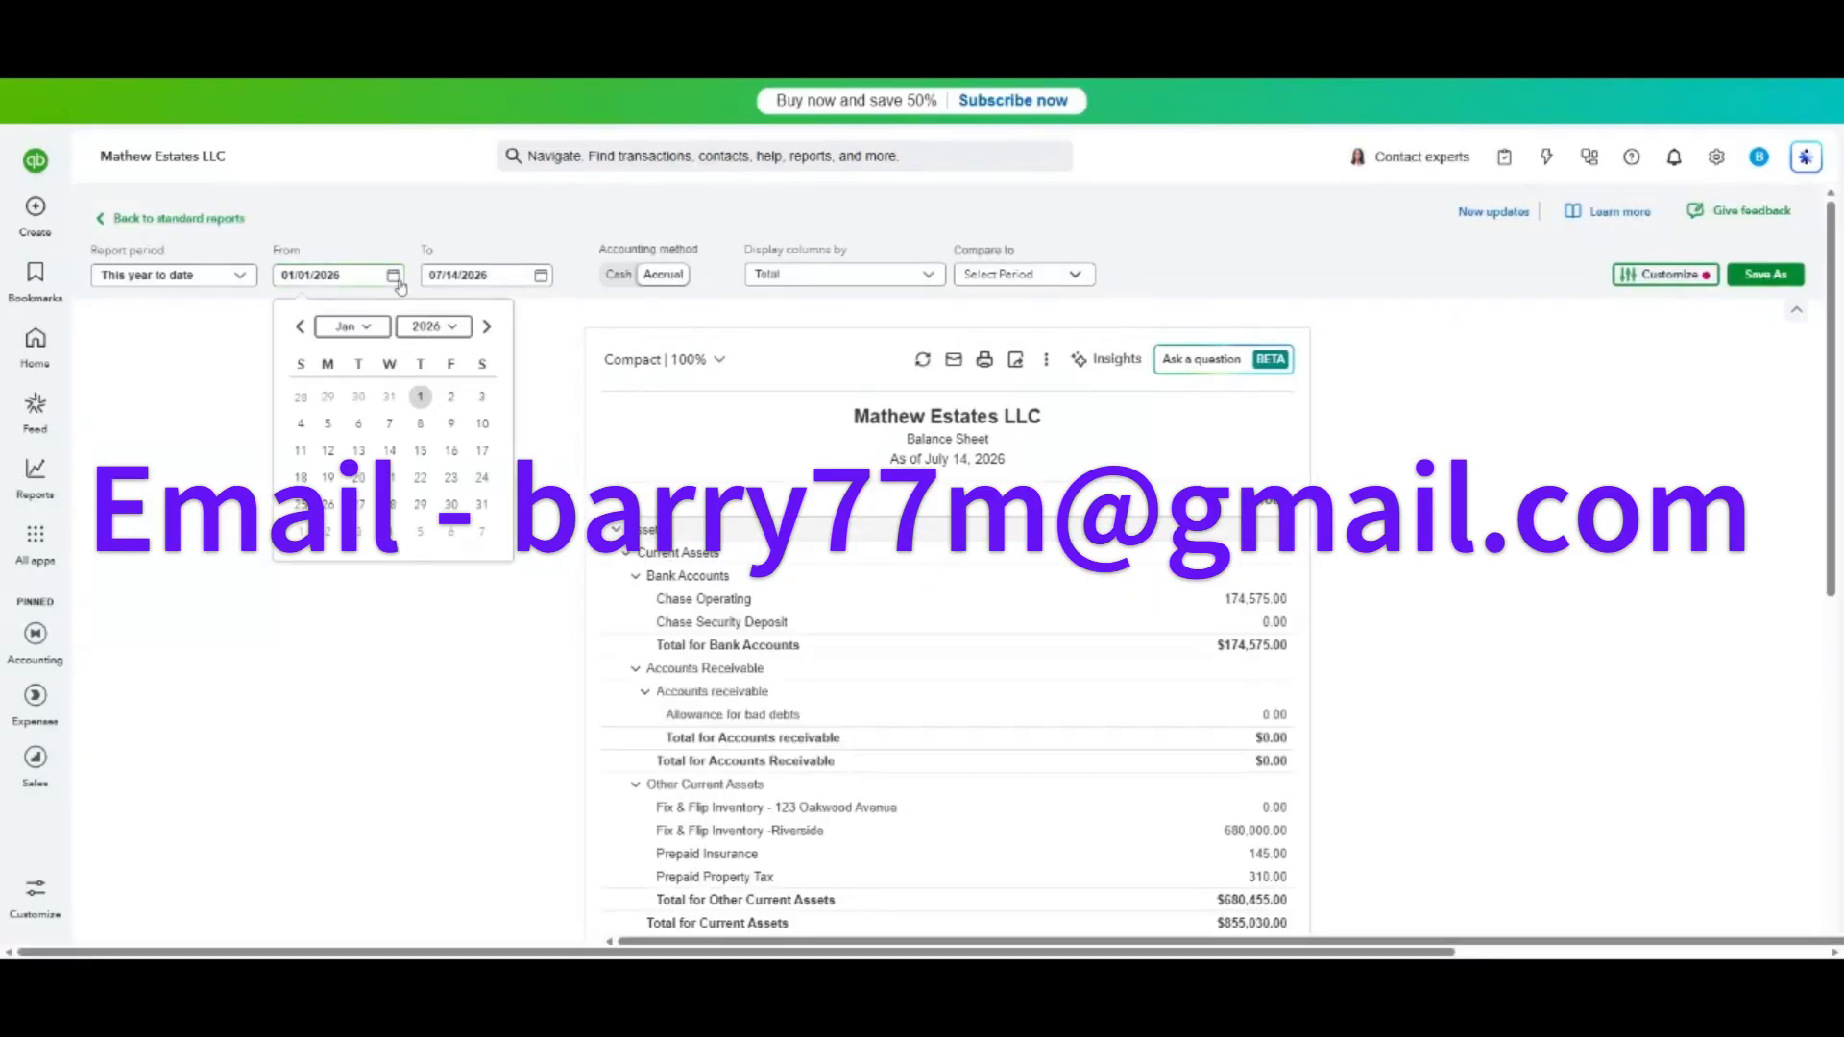
click(451, 328)
click(438, 394)
click(390, 398)
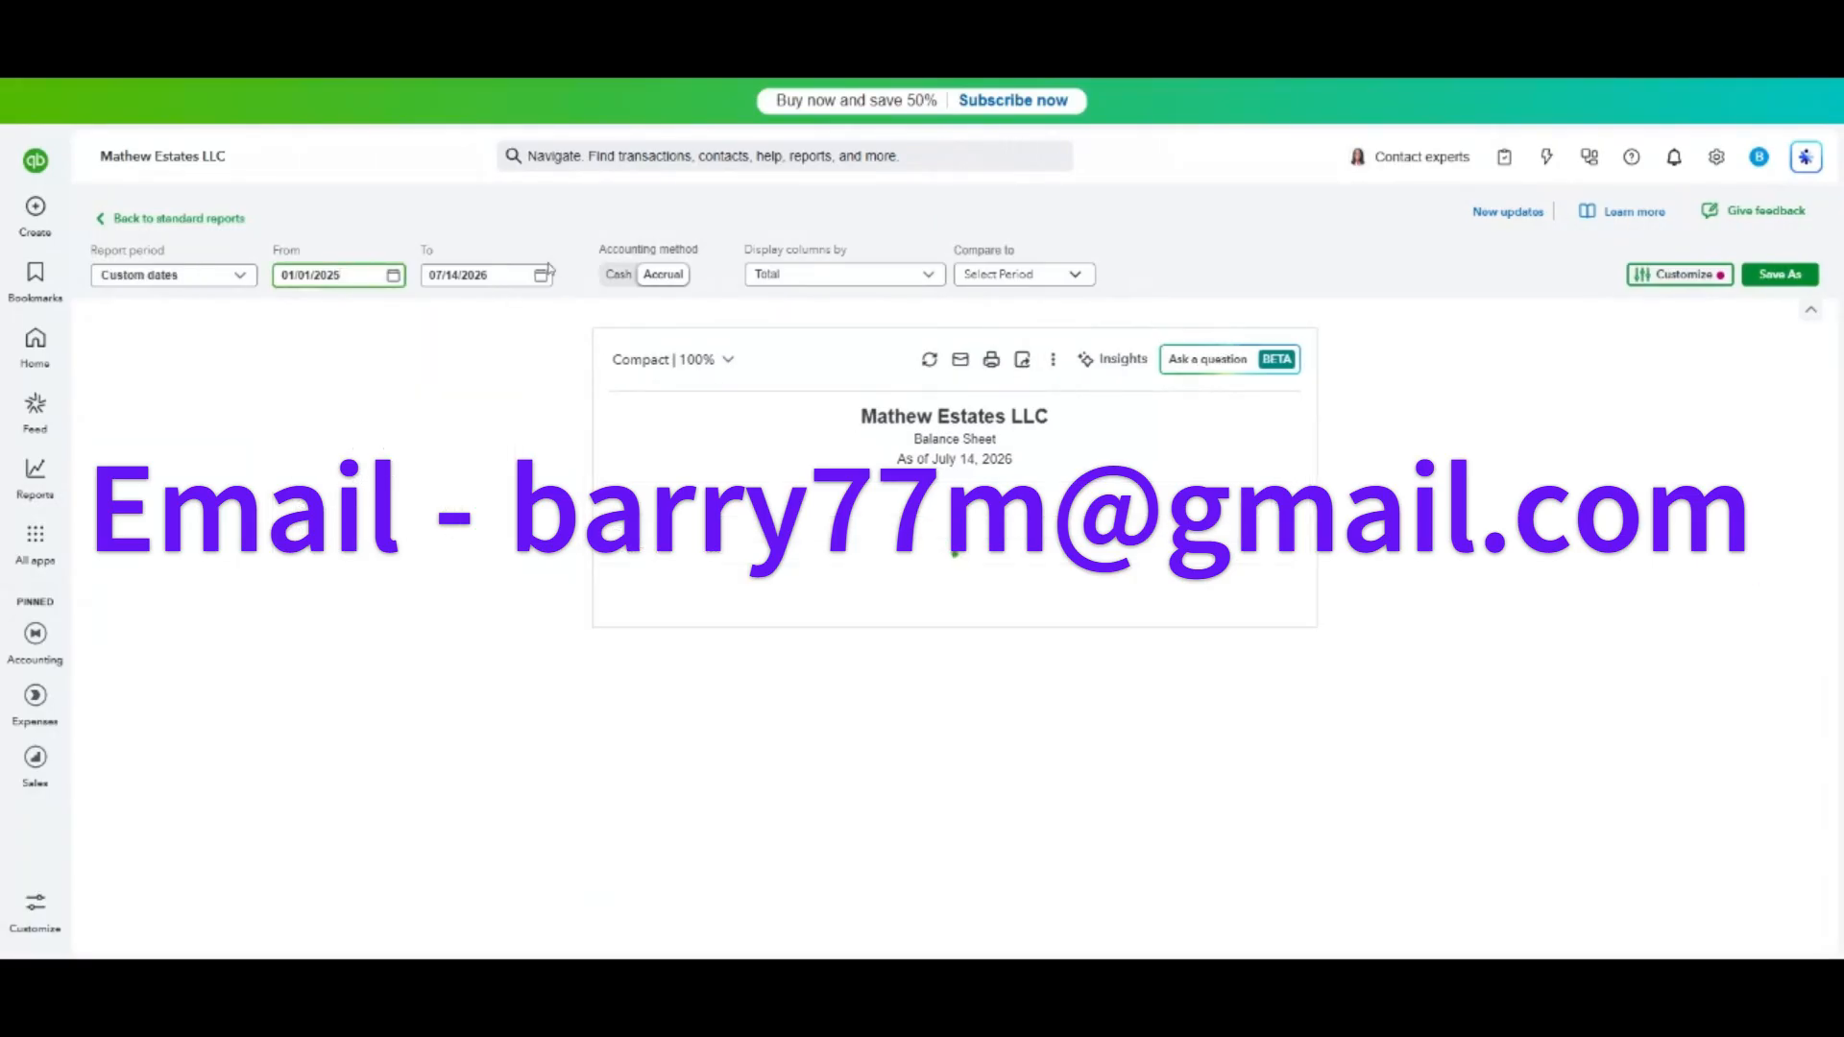
click(540, 277)
click(576, 326)
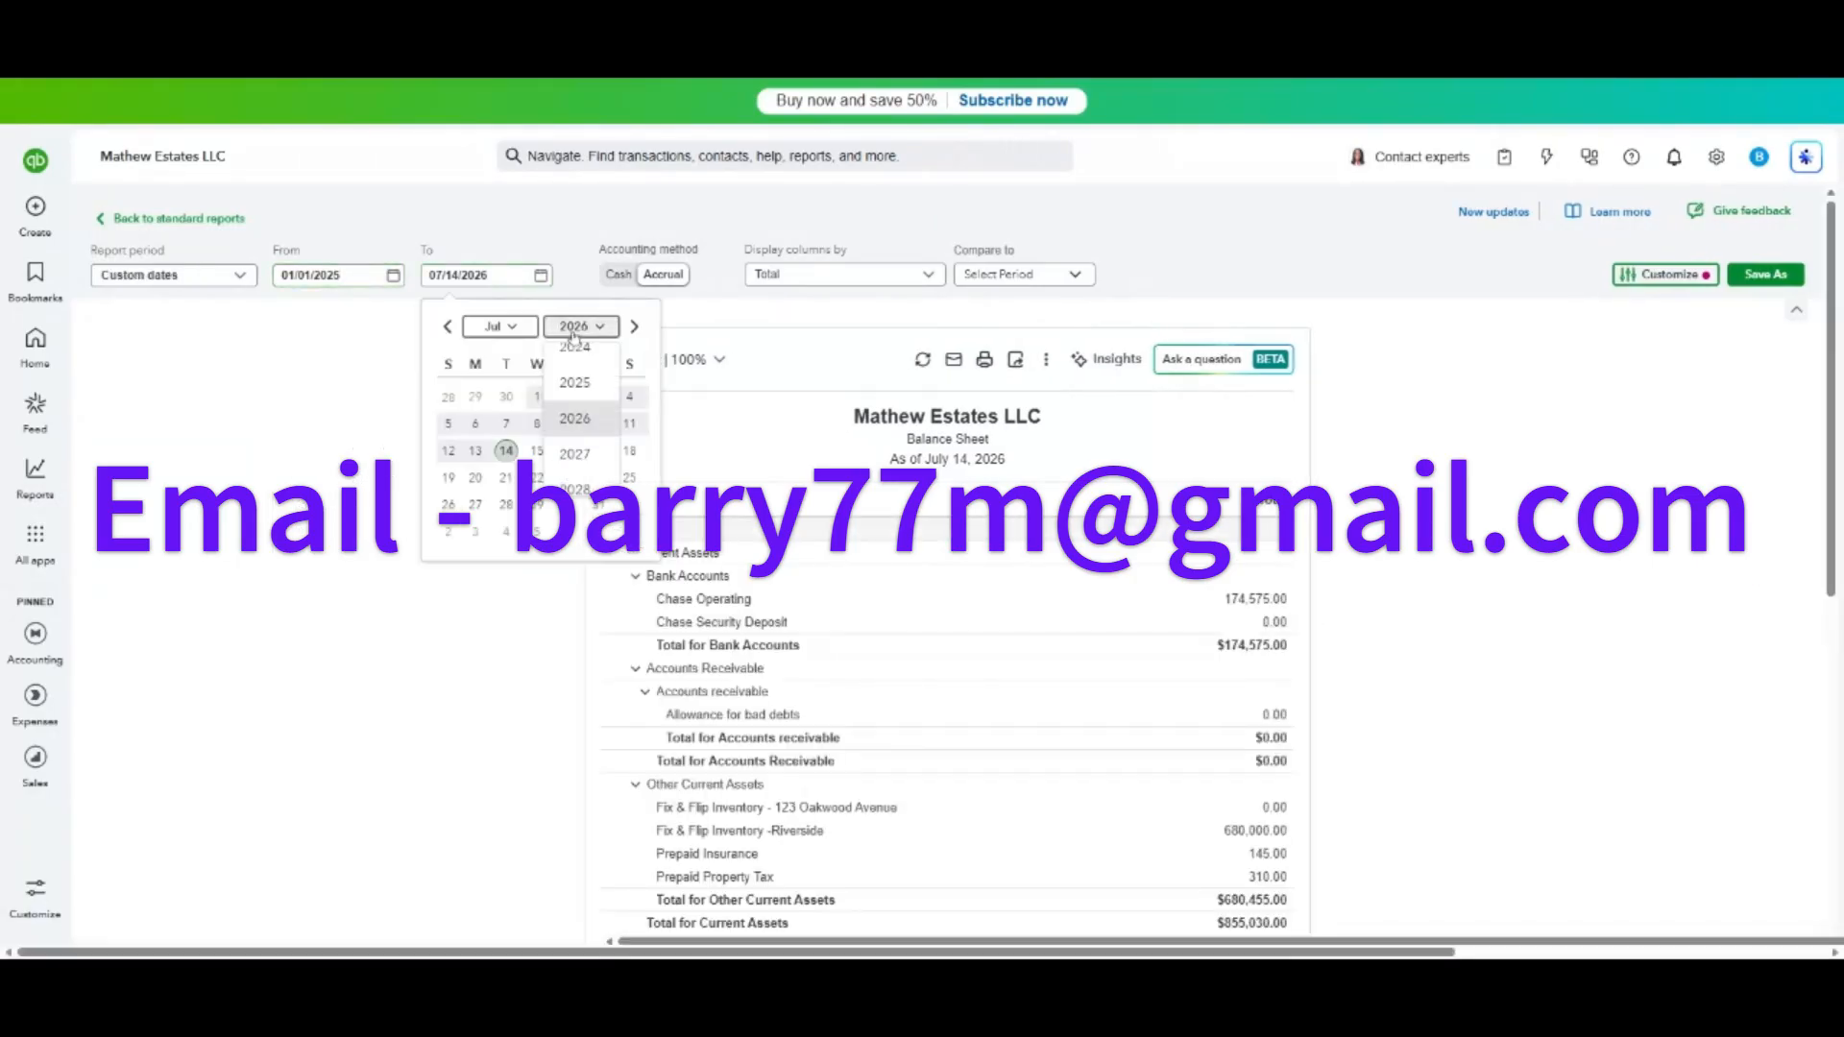
click(574, 383)
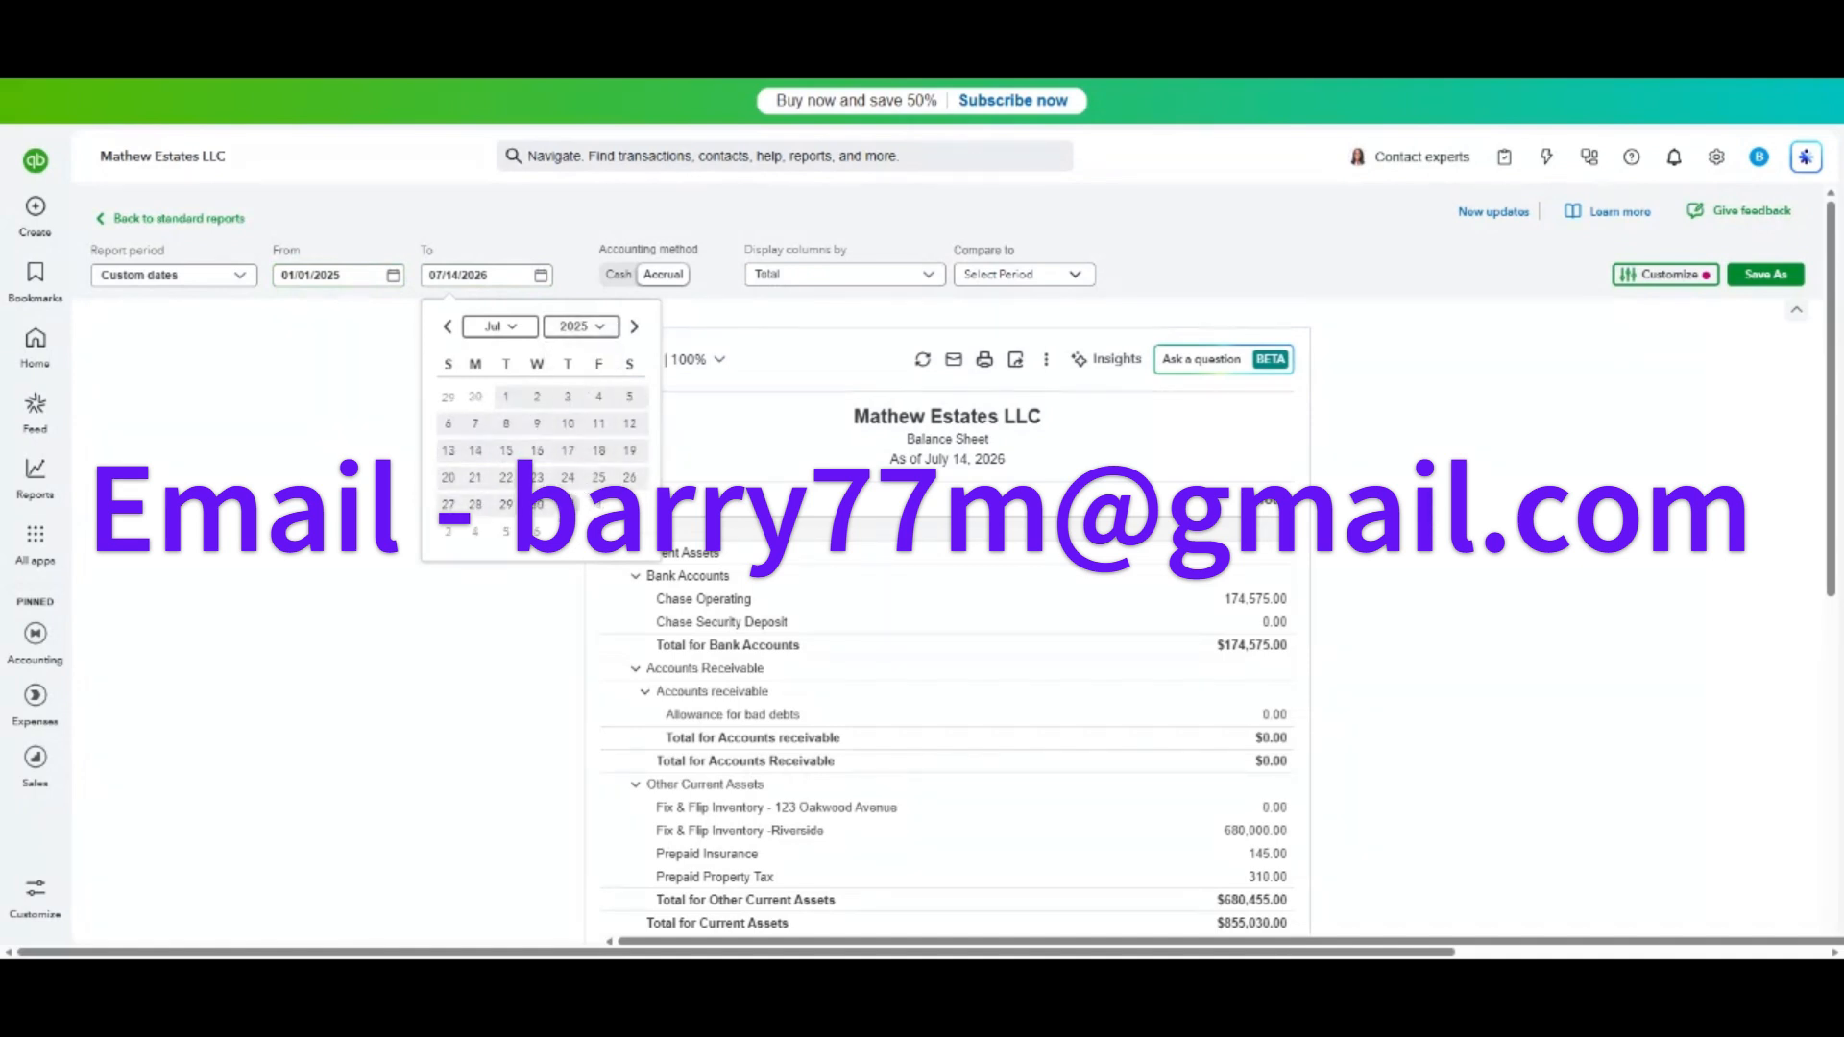
click(568, 505)
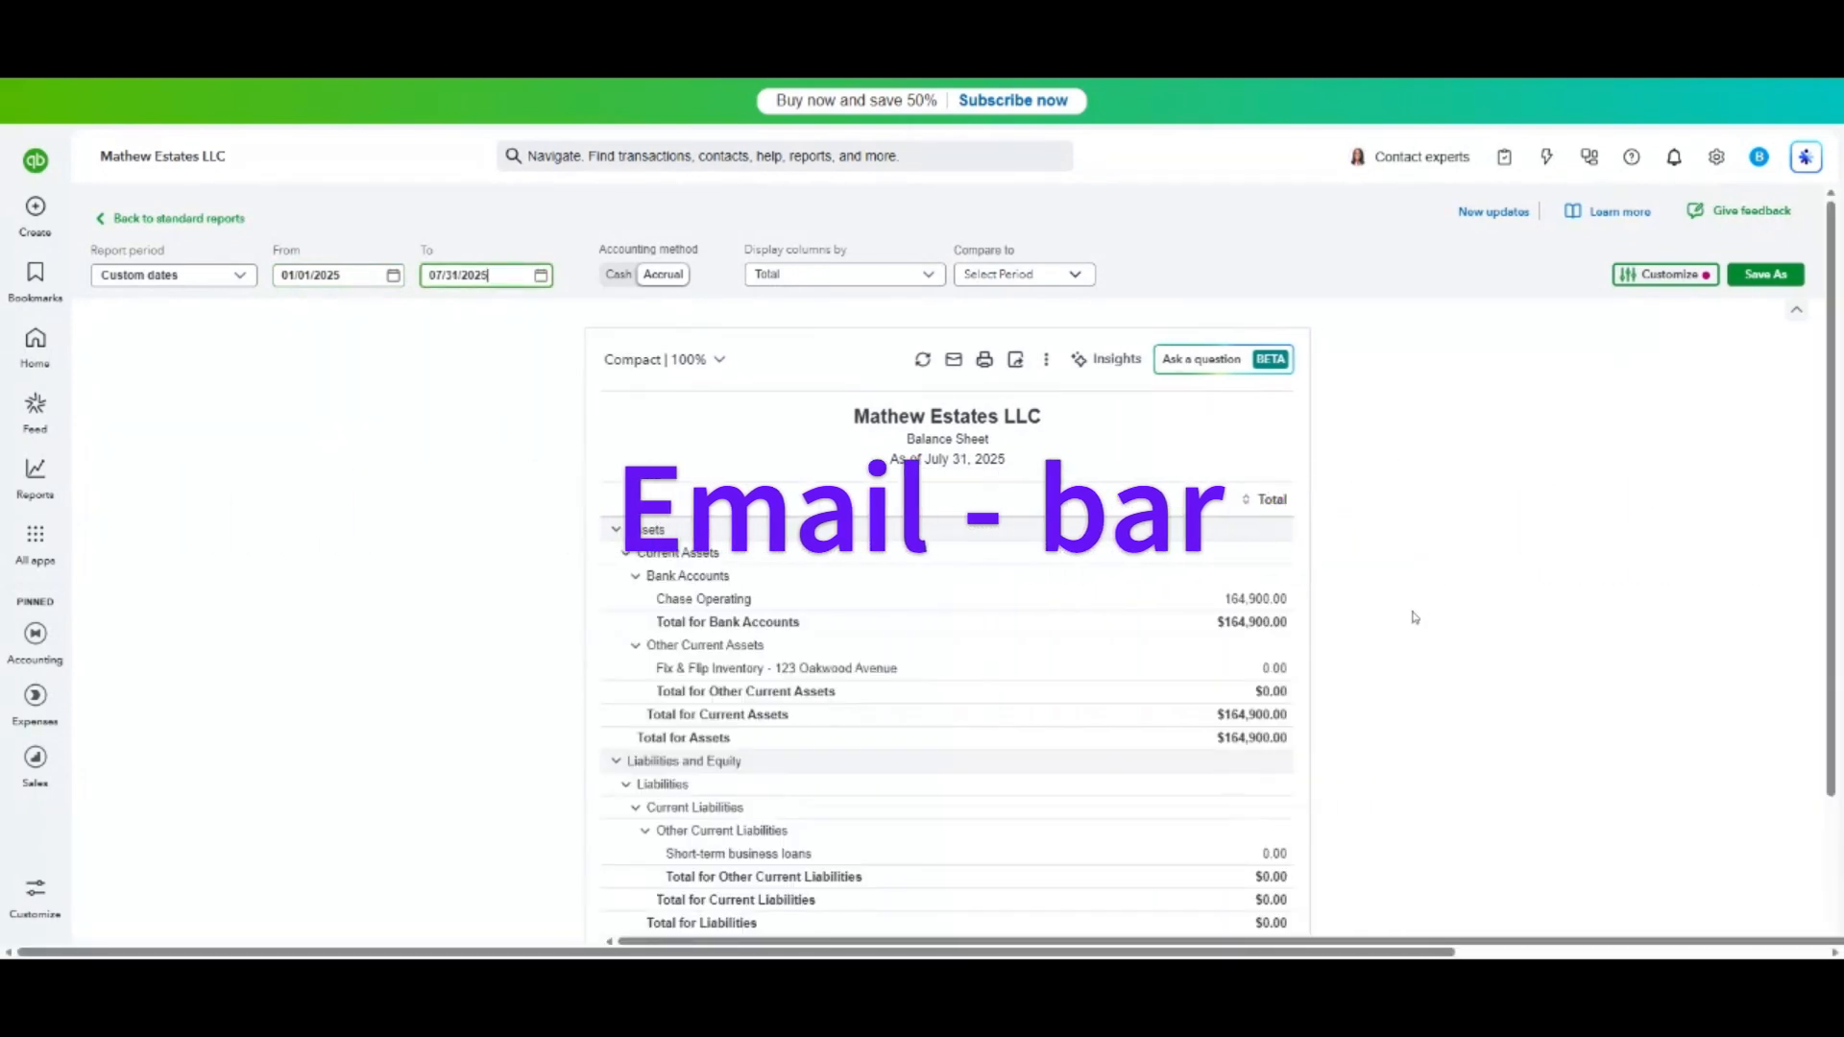